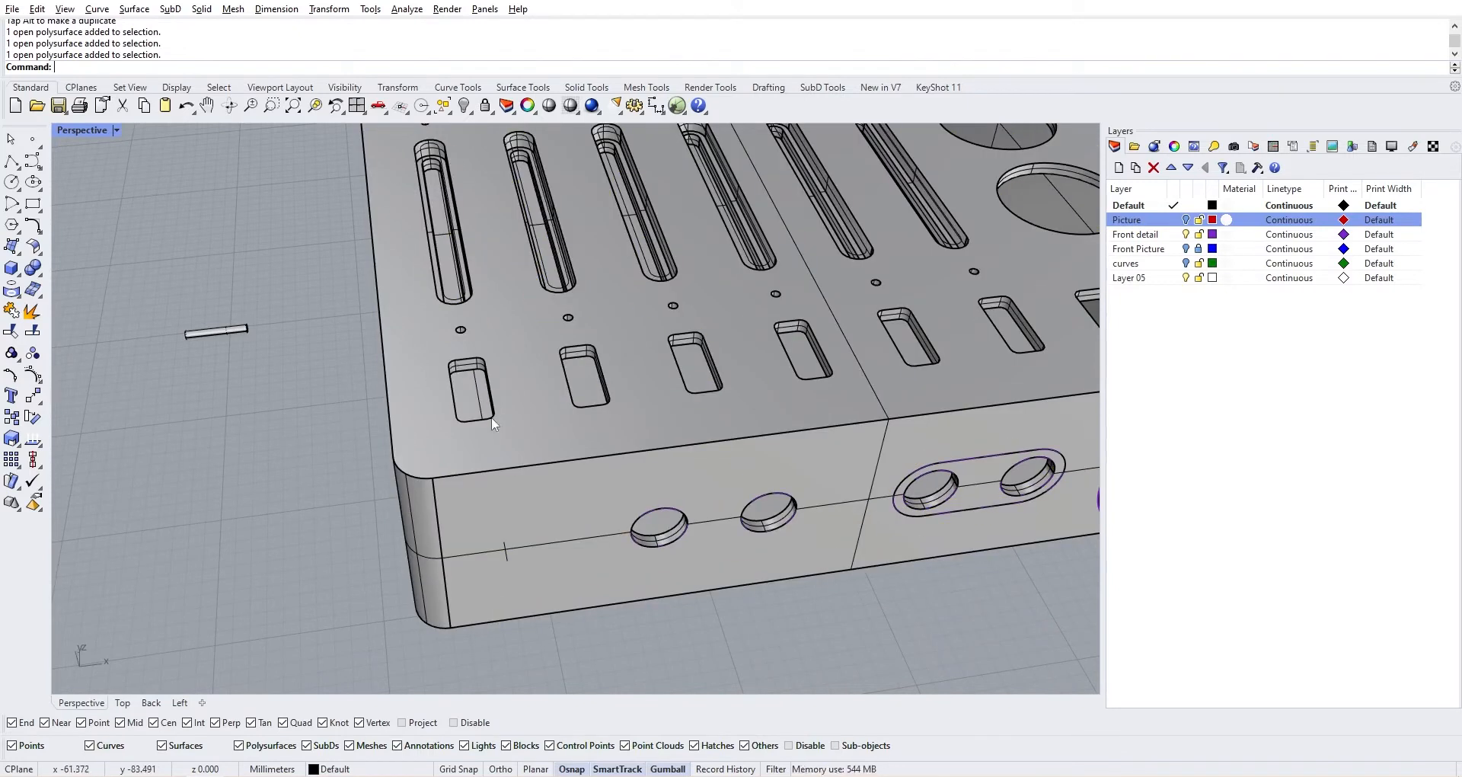
Turn on the curves layer and ungroup all of its curves in the Top view
scroll(375, 332, "down", 8)
right_click_drag(381, 335, 522, 426)
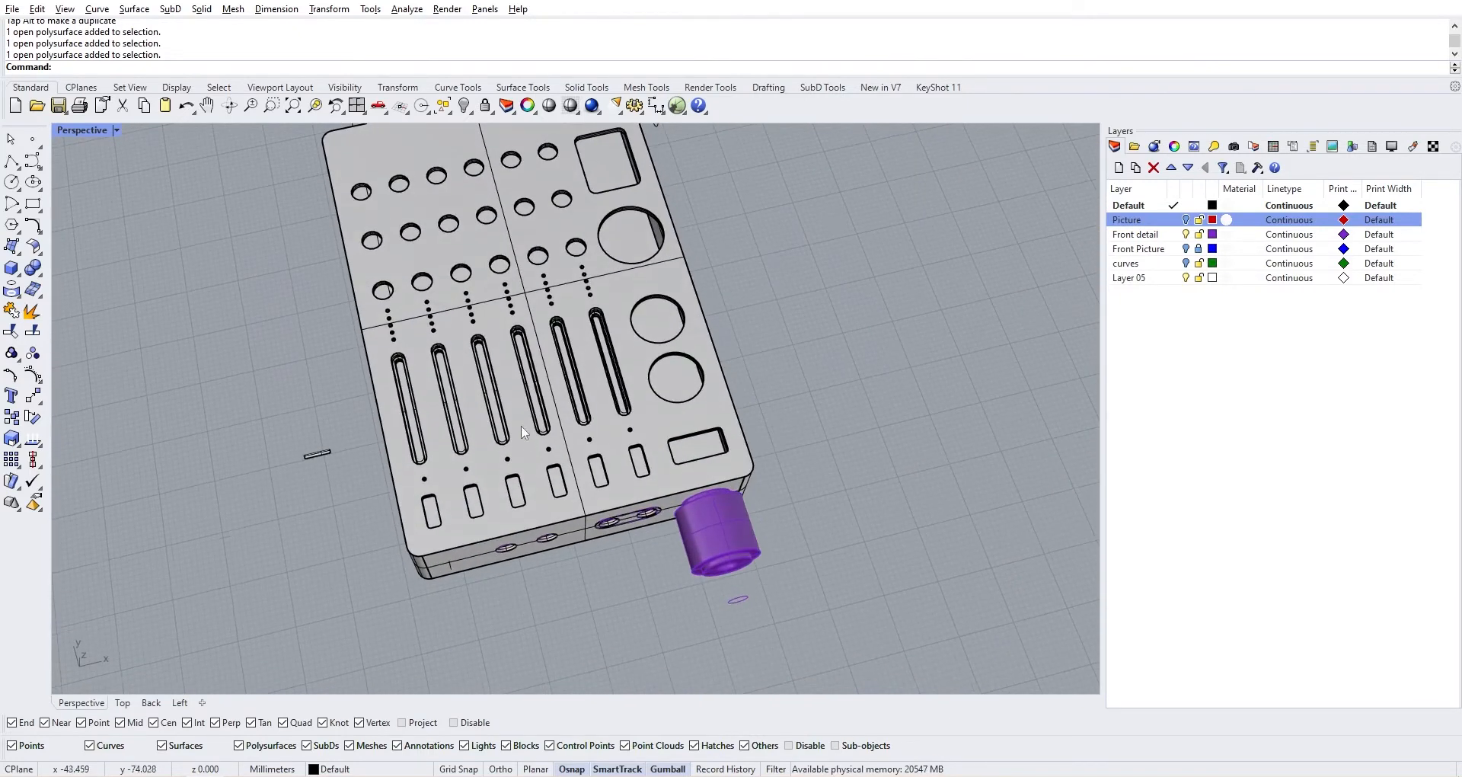
double_click(94, 129)
double_click(73, 131)
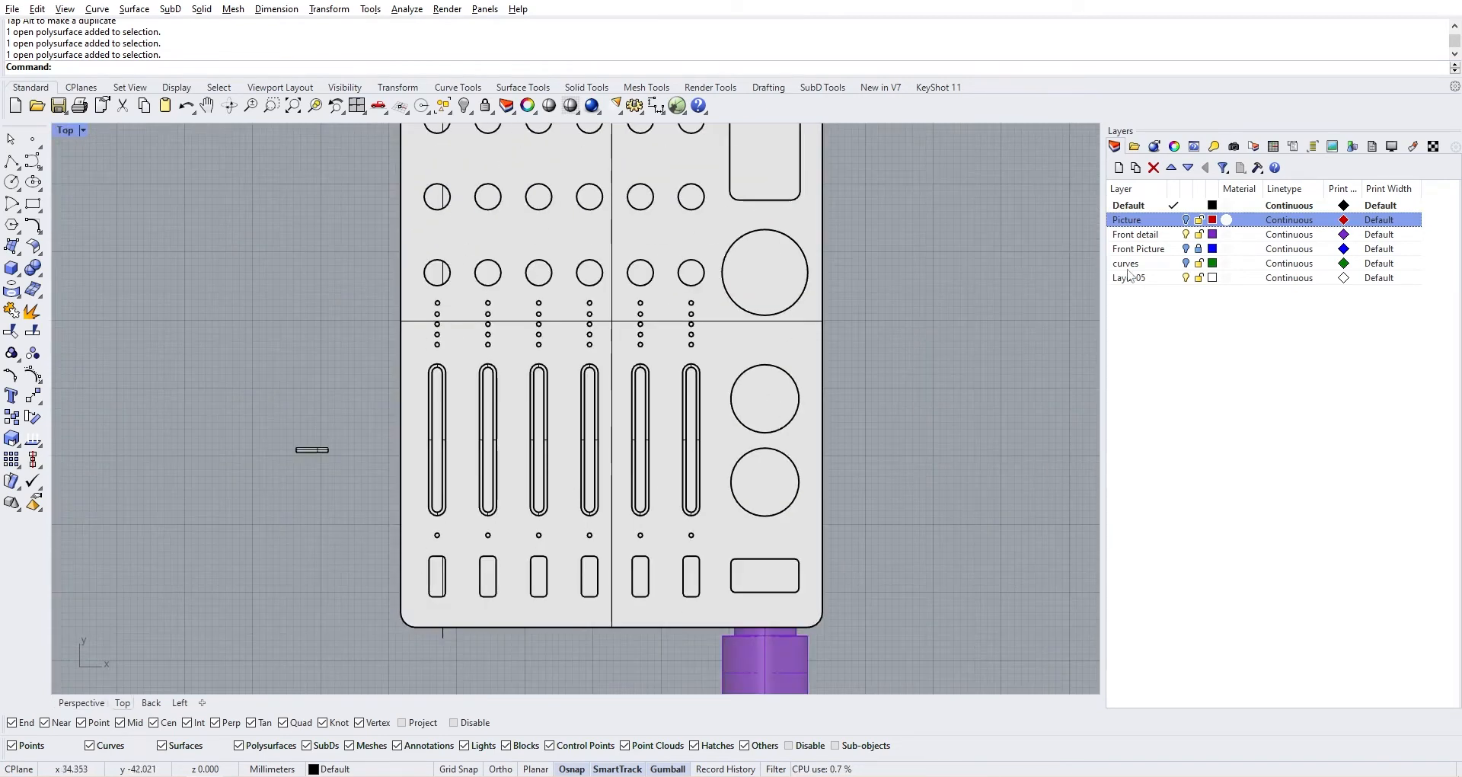
left_click(1128, 265)
scroll(470, 592, "up", 5)
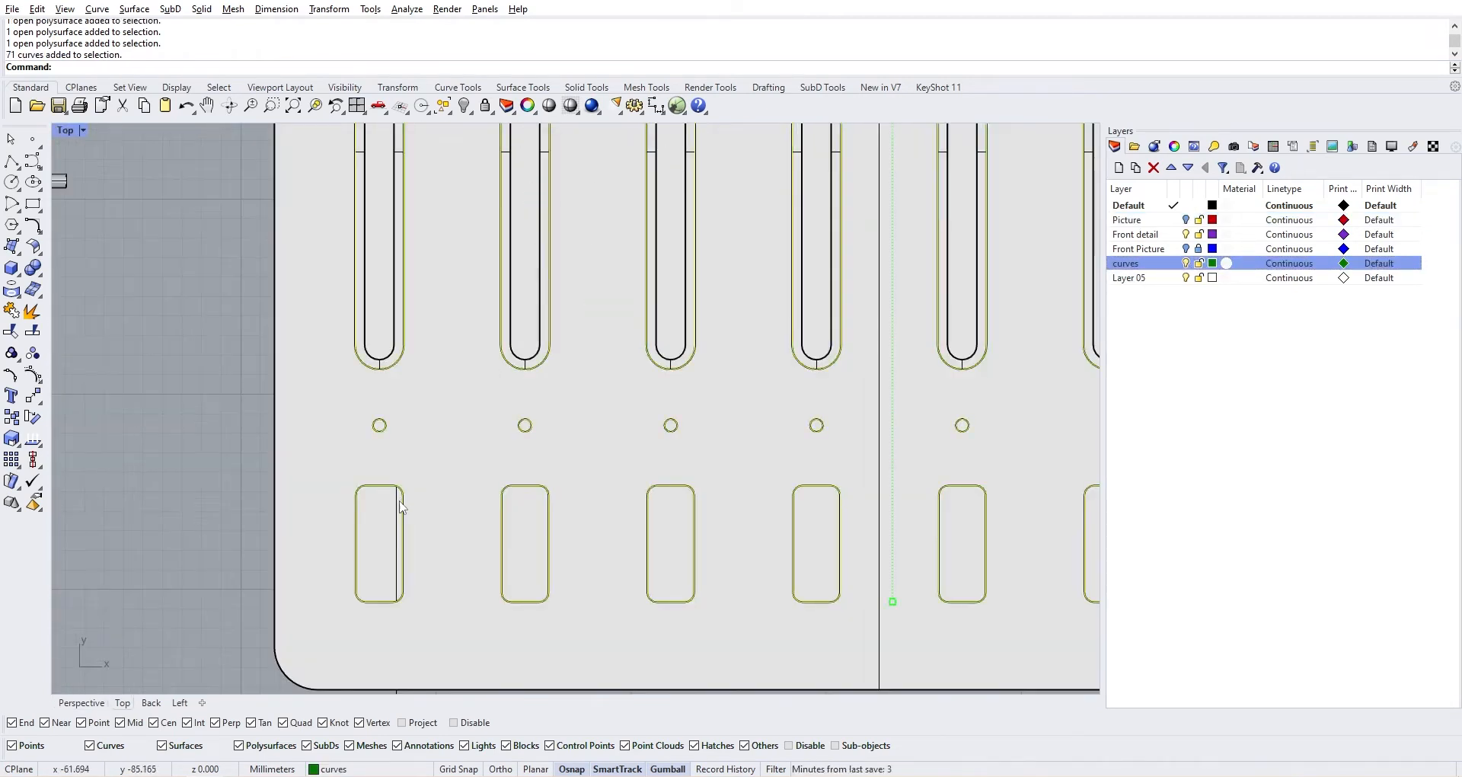
scroll(401, 507, "up", 3)
scroll(404, 508, "down", 5)
key("ctrl+shift+g")
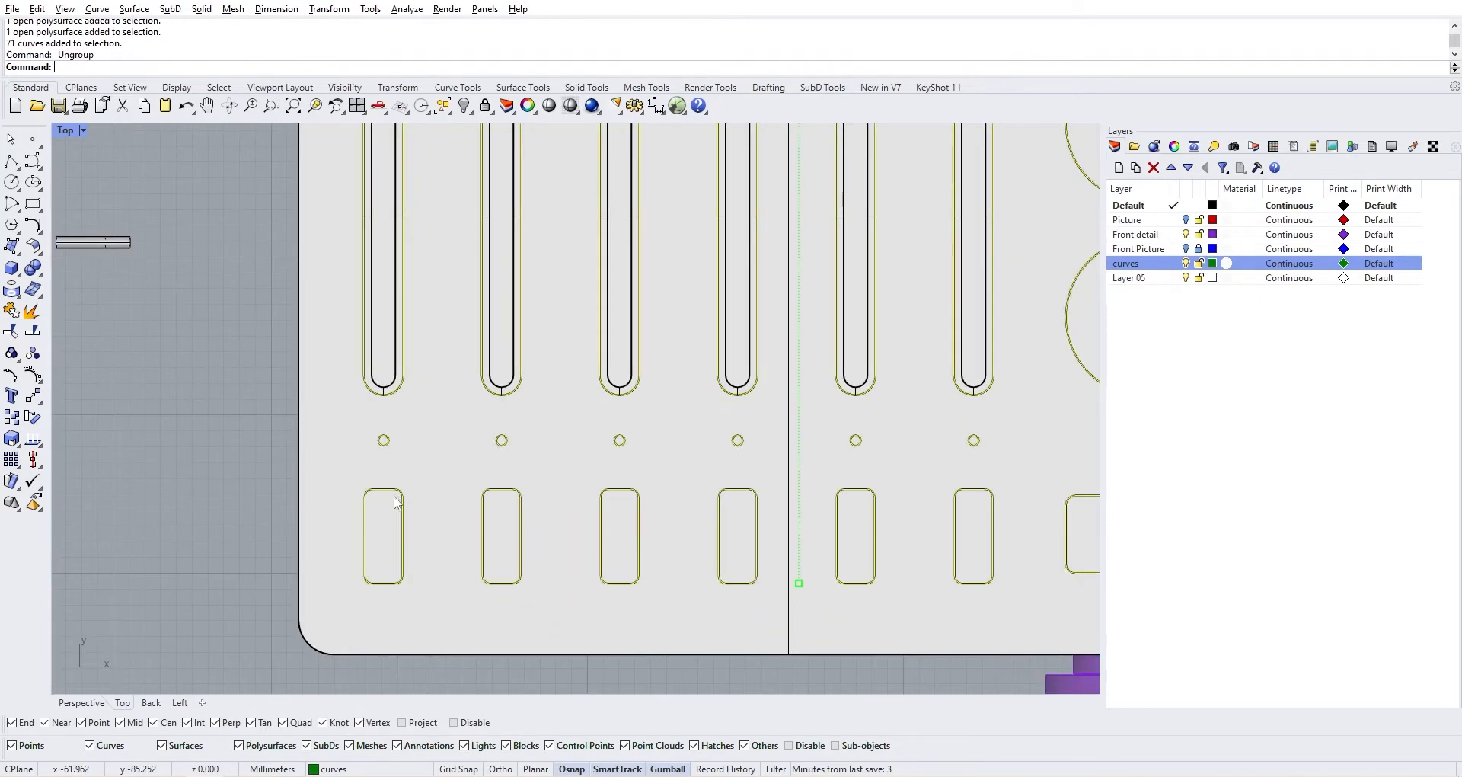
Ungroup the curve groups belonging to the first and second slider columns
scroll(307, 473, "up", 6)
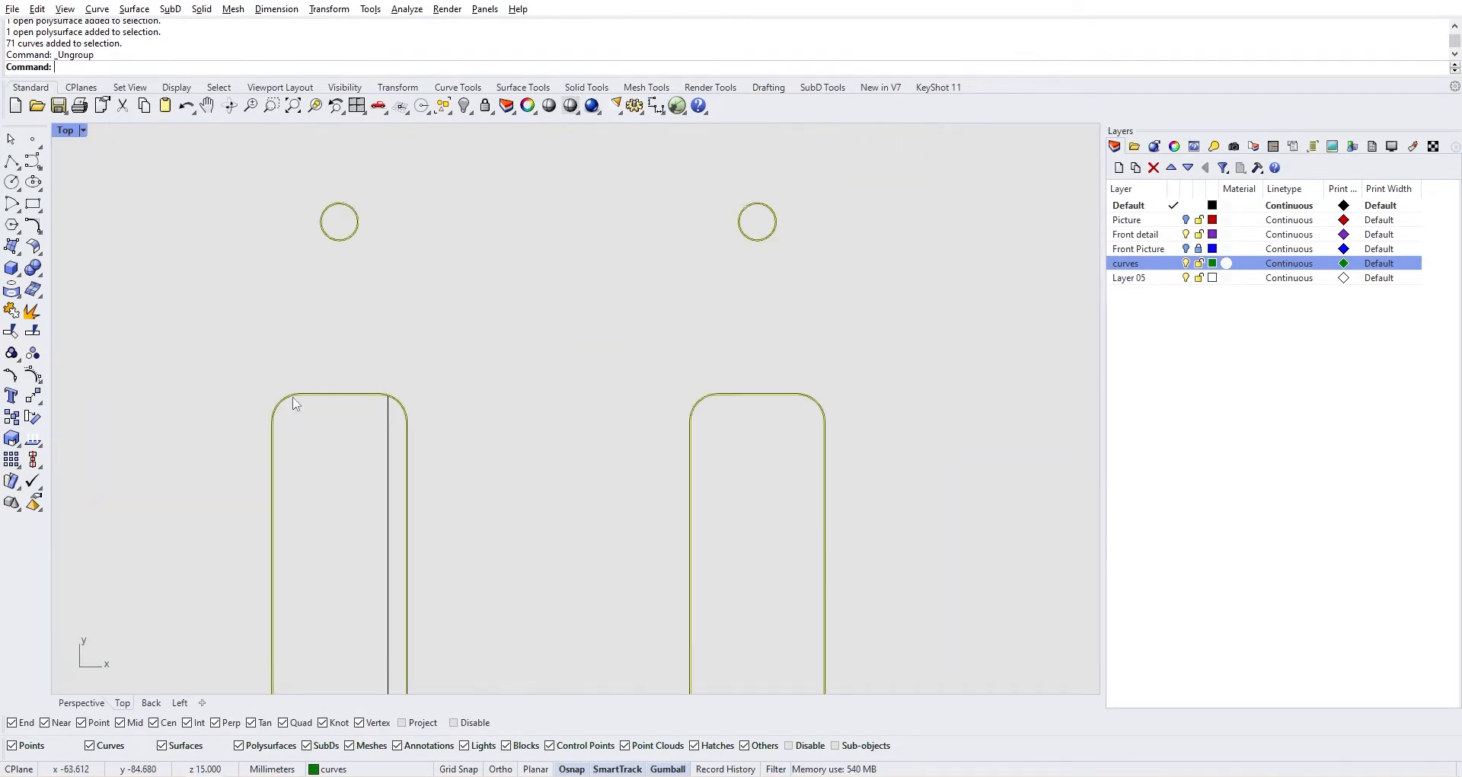
left_click(295, 404)
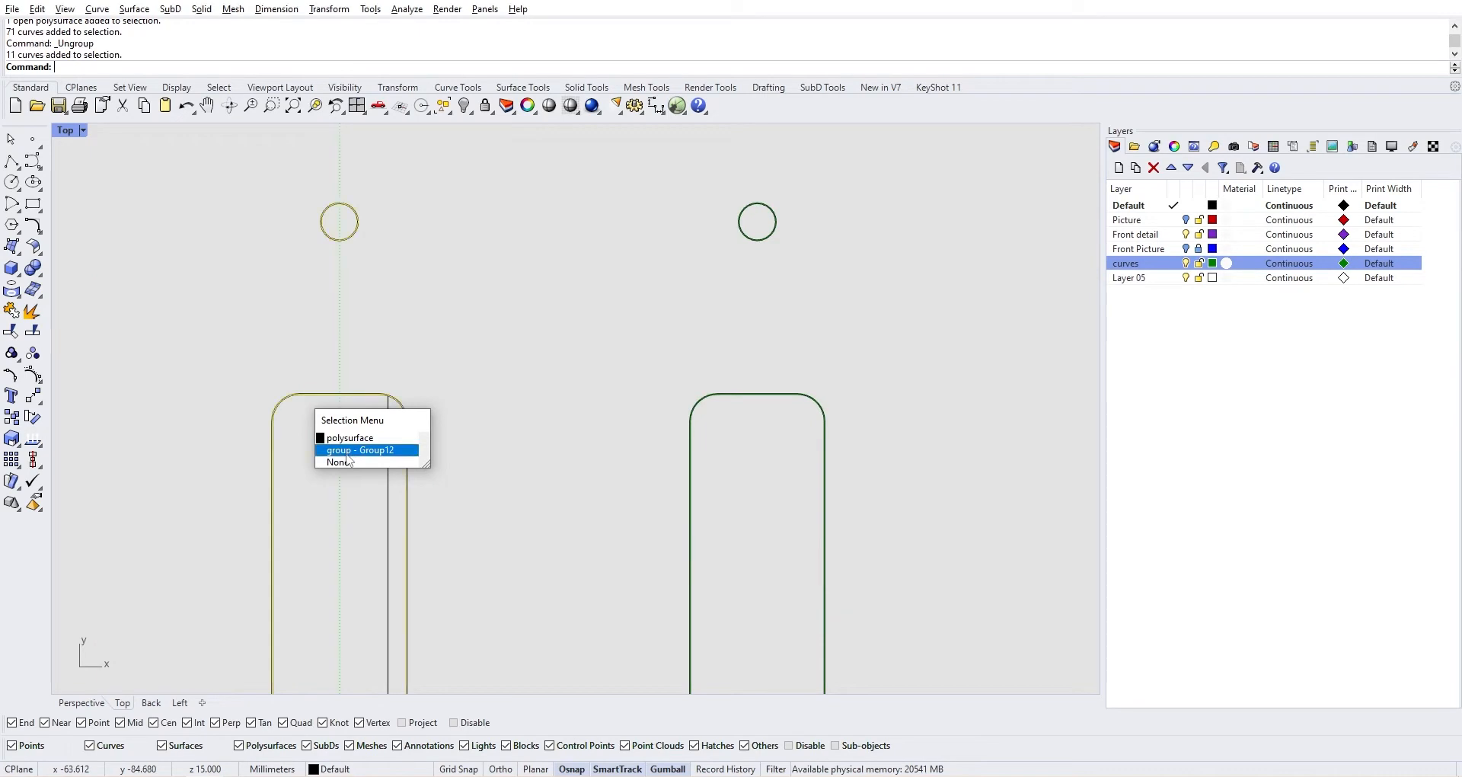
left_click(346, 454)
scroll(374, 438, "down", 10)
key("ctrl+shift+g")
left_click(464, 443)
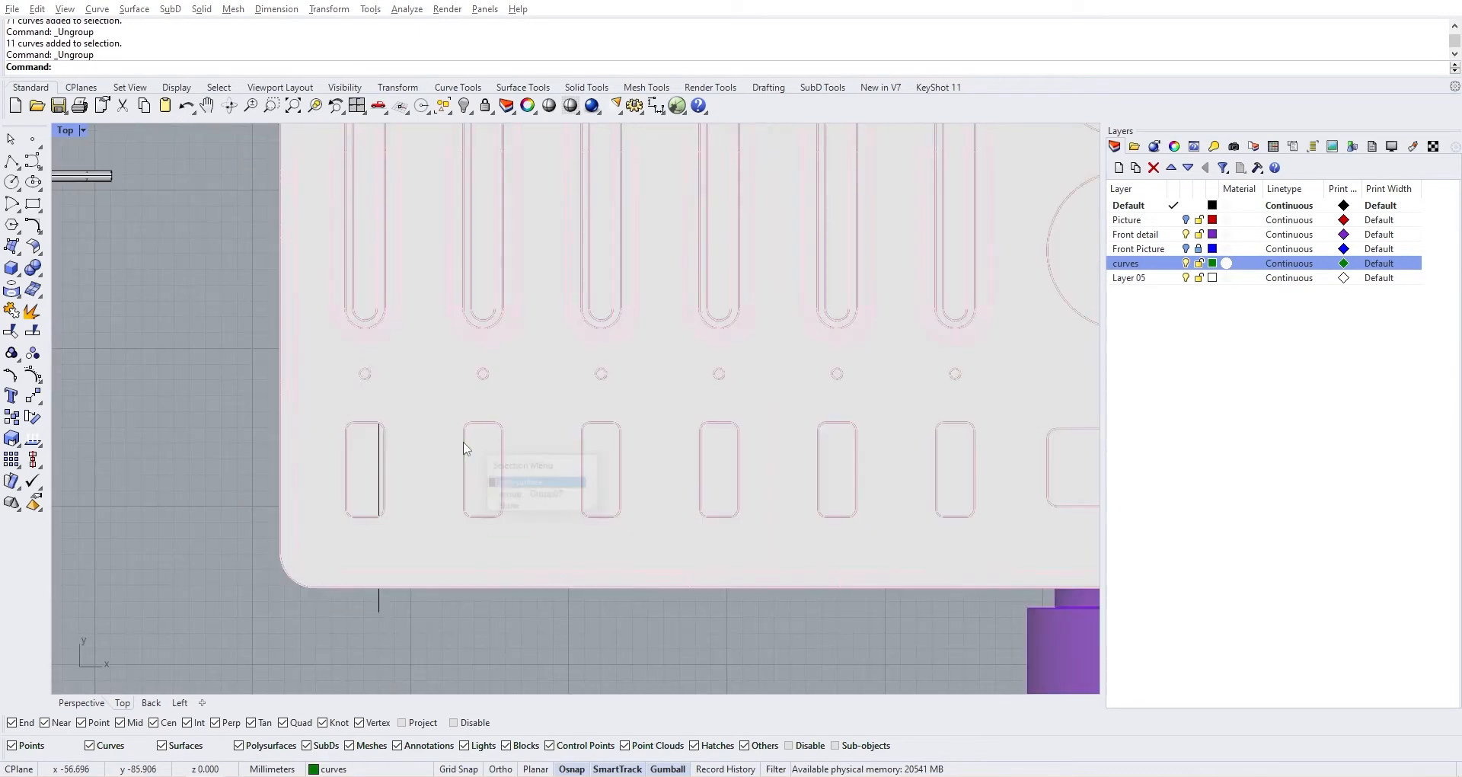
left_click(508, 493)
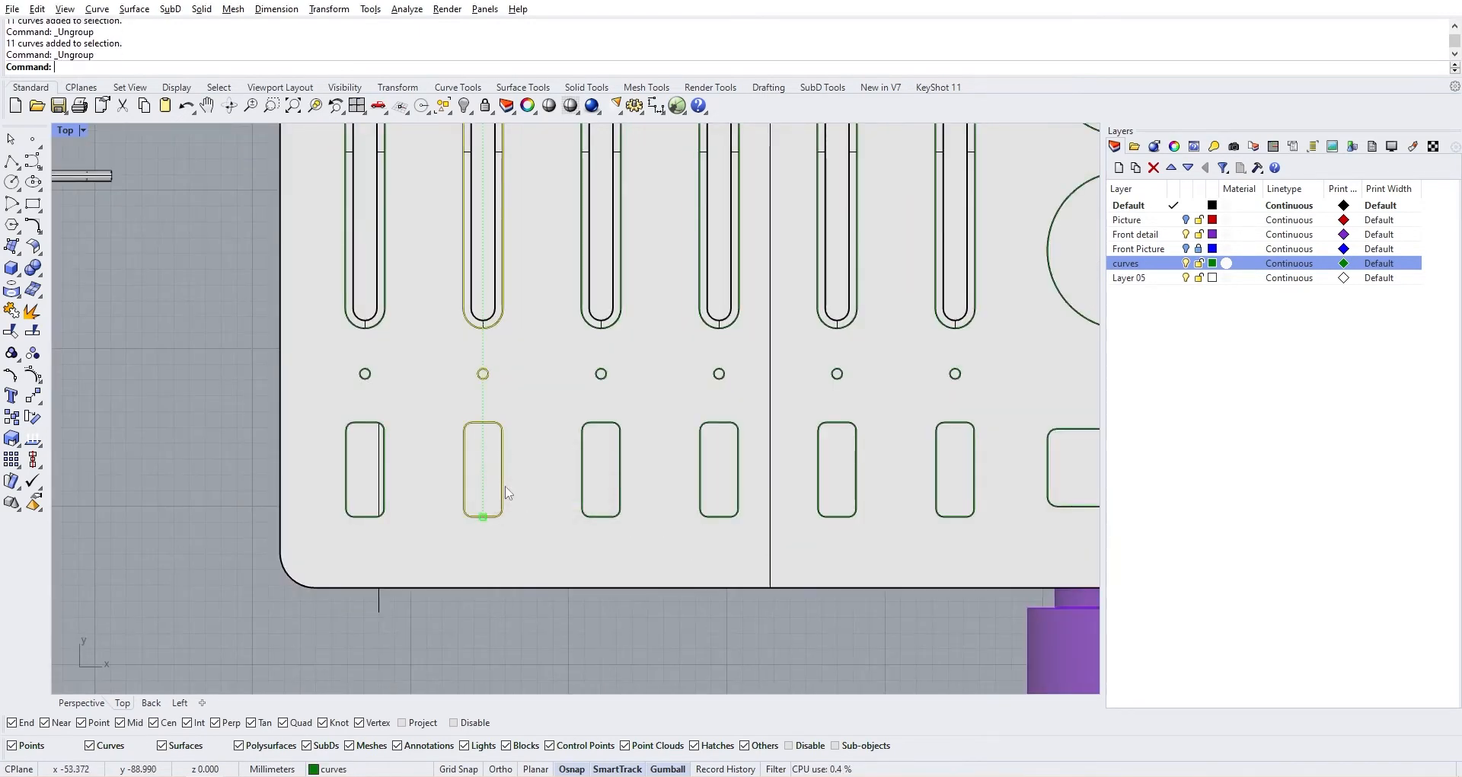
Ungroup the curve groups belonging to the third through sixth slider columns
left_click(588, 489)
left_click(617, 492)
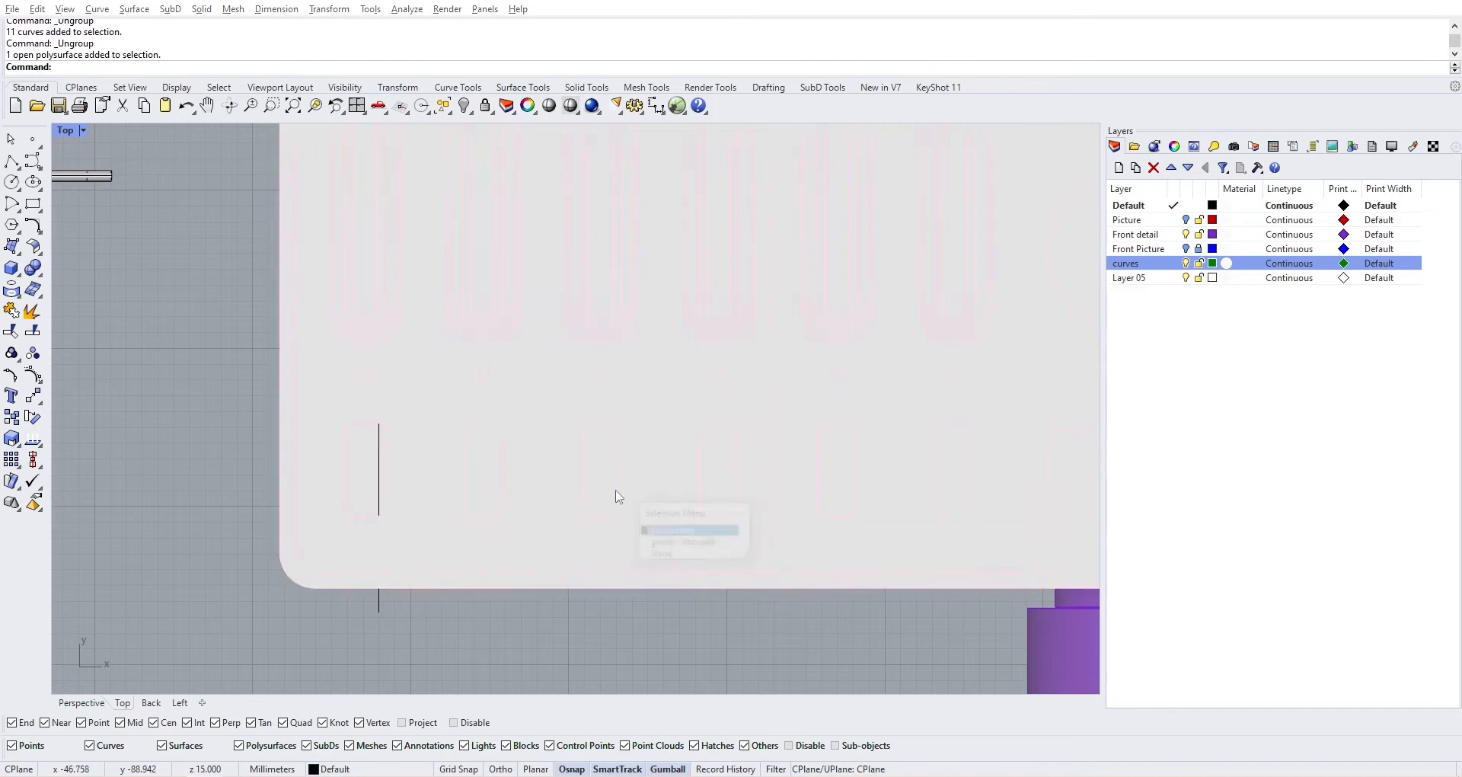
left_click(659, 543)
key("ctrl+shift+g")
left_click(701, 500)
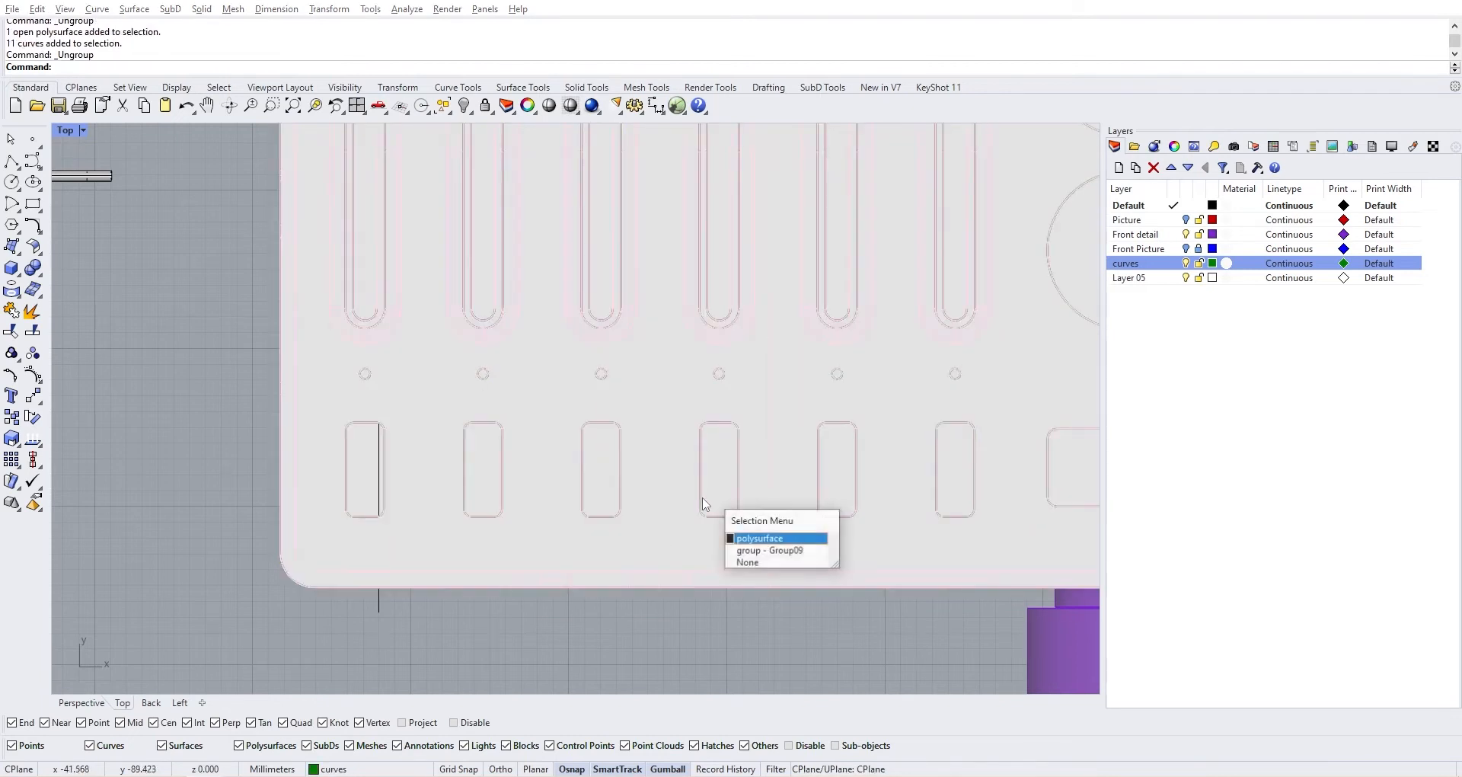
left_click(758, 553)
key("ctrl+shift+g")
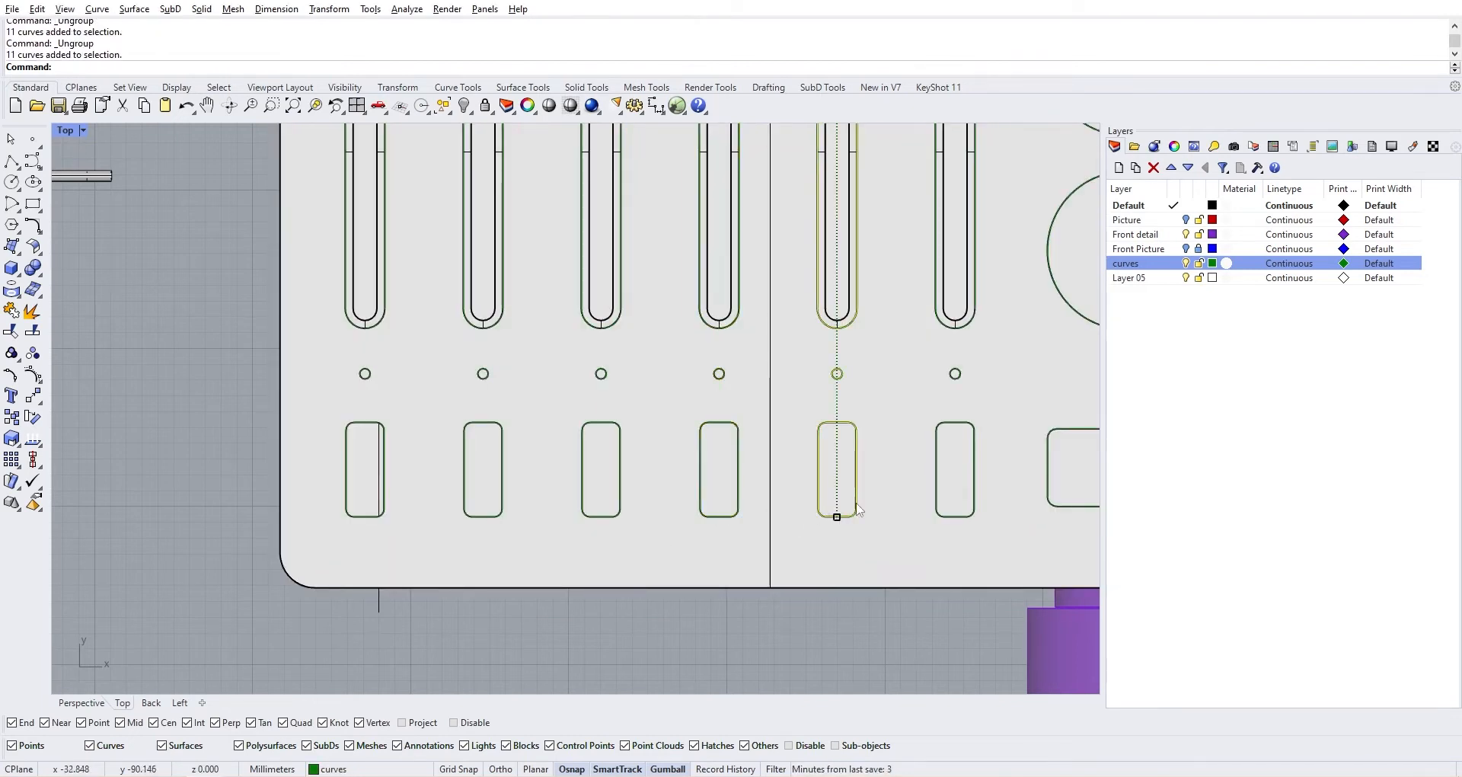
left_click(945, 512)
left_click(936, 503)
left_click(998, 554)
key("ctrl+shift+g")
scroll(869, 521, "down", 6)
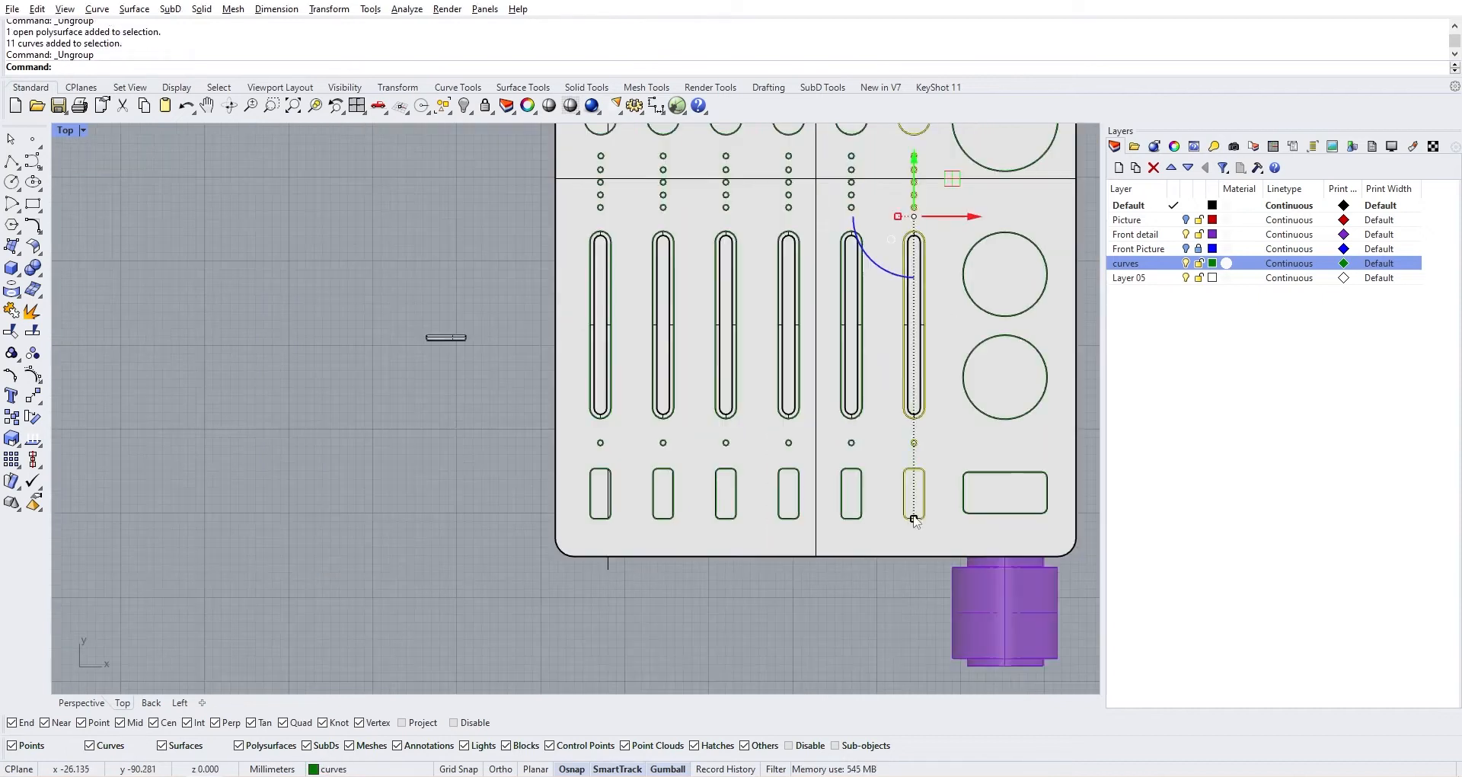
Ungroup the remaining curve group around the first slider column in the Perspective view
left_click(978, 512)
scroll(549, 487, "up", 6)
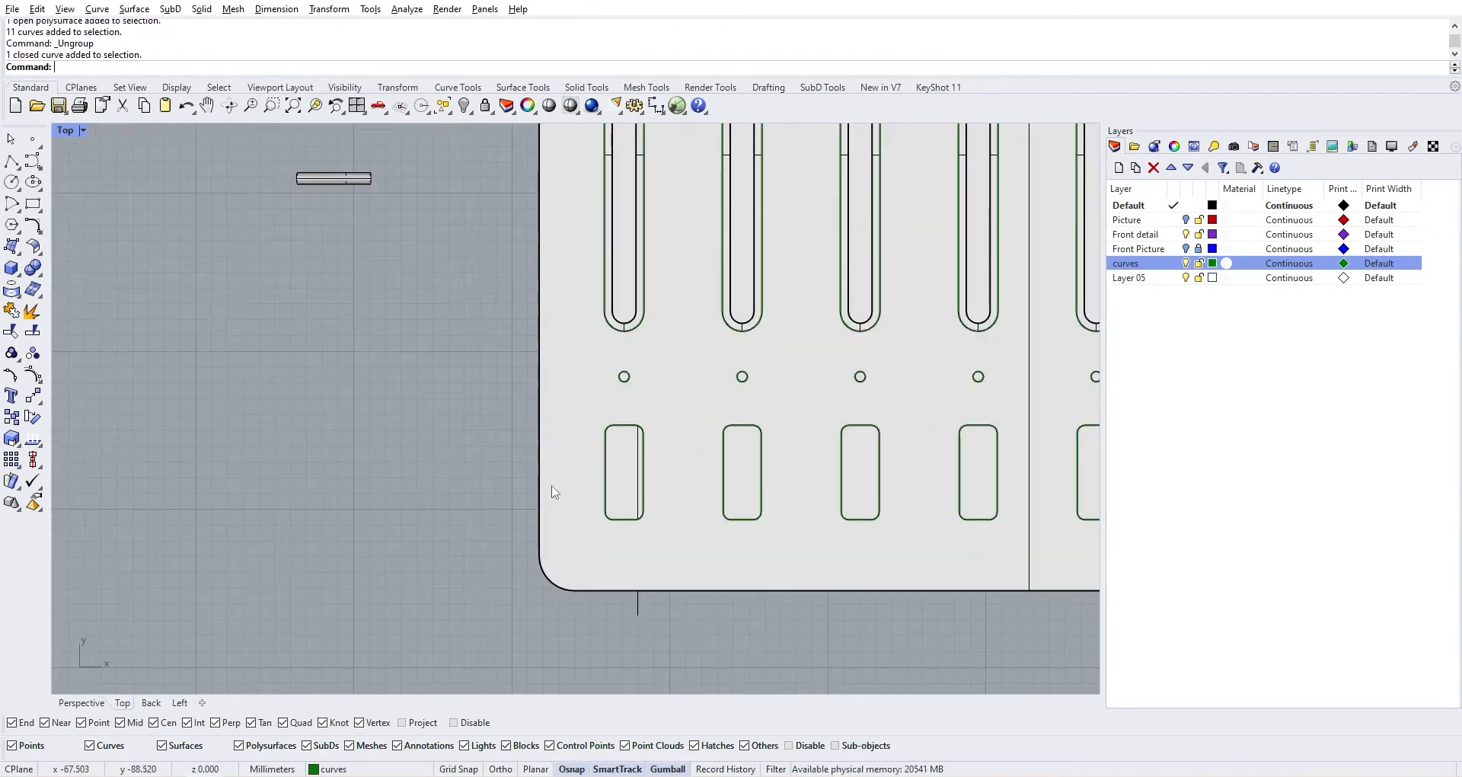
left_click(597, 442)
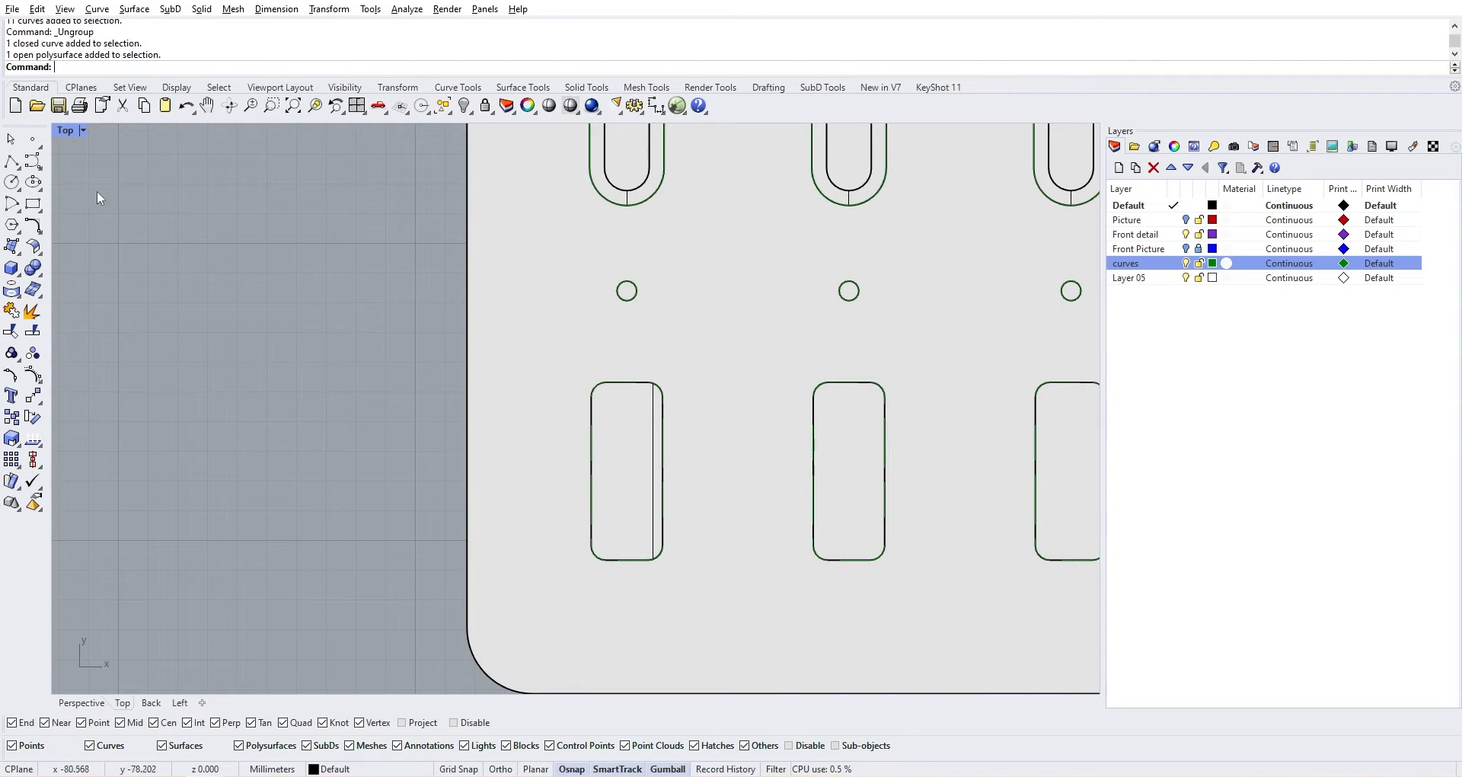
double_click(69, 132)
scroll(794, 283, "up", 5)
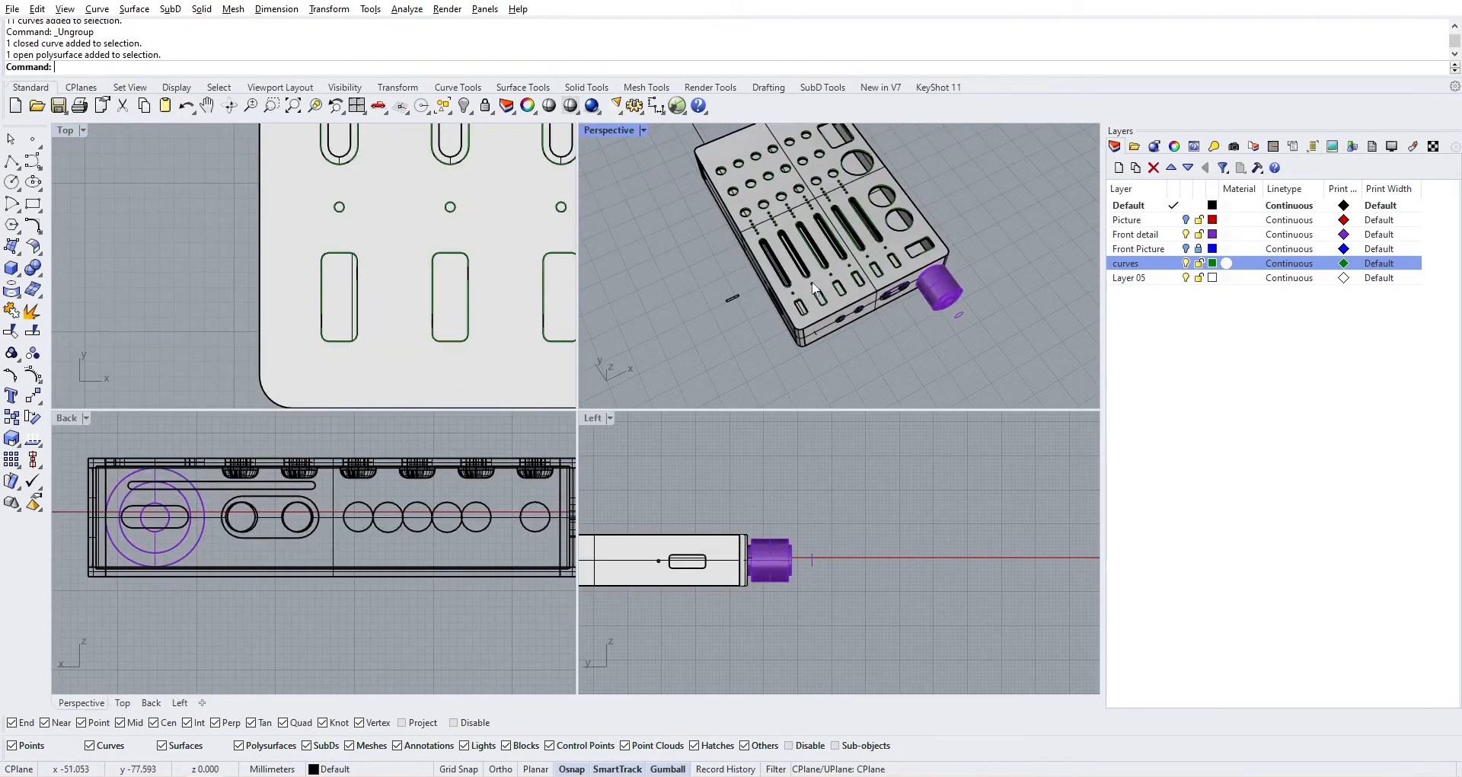
left_click(870, 282)
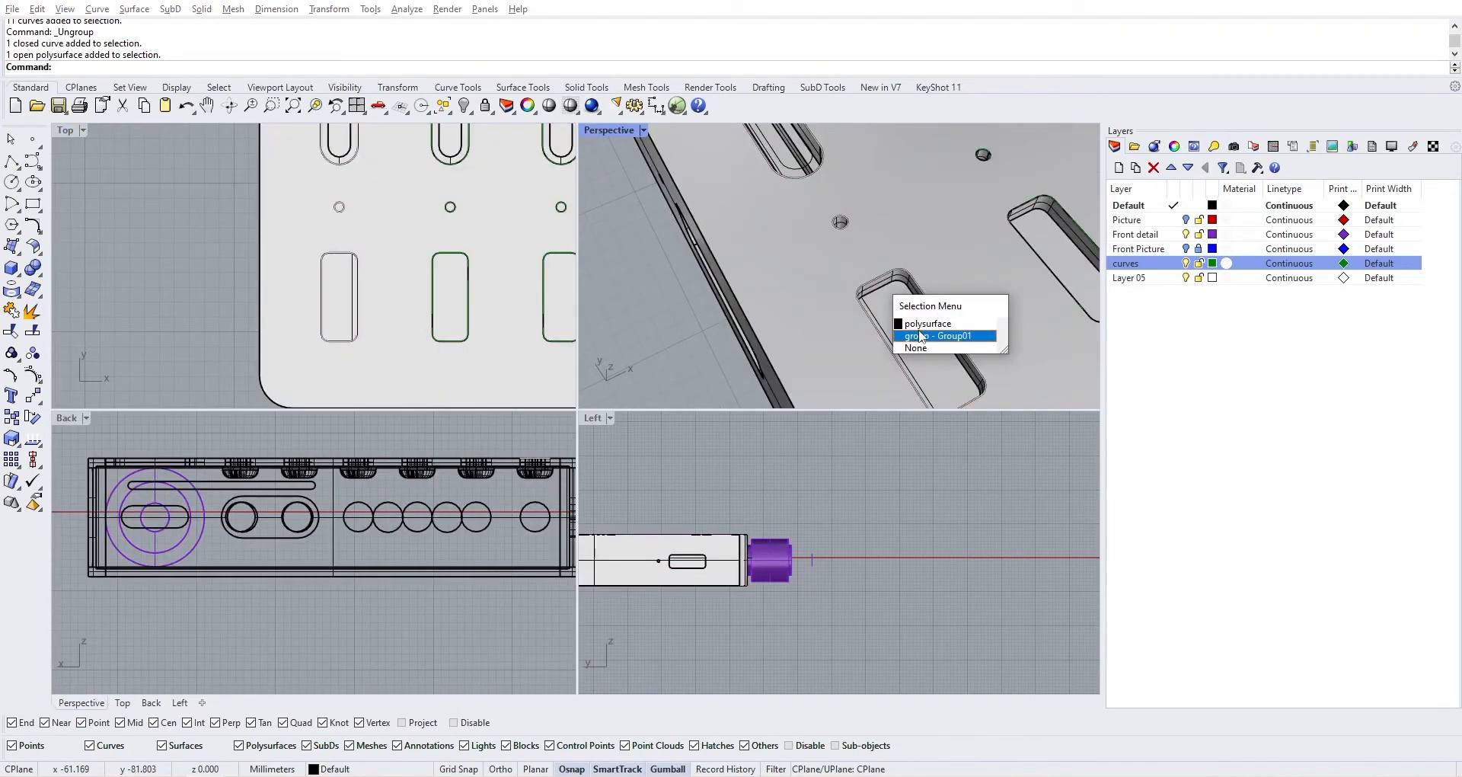
left_click(938, 336)
scroll(863, 267, "down", 4)
double_click(600, 129)
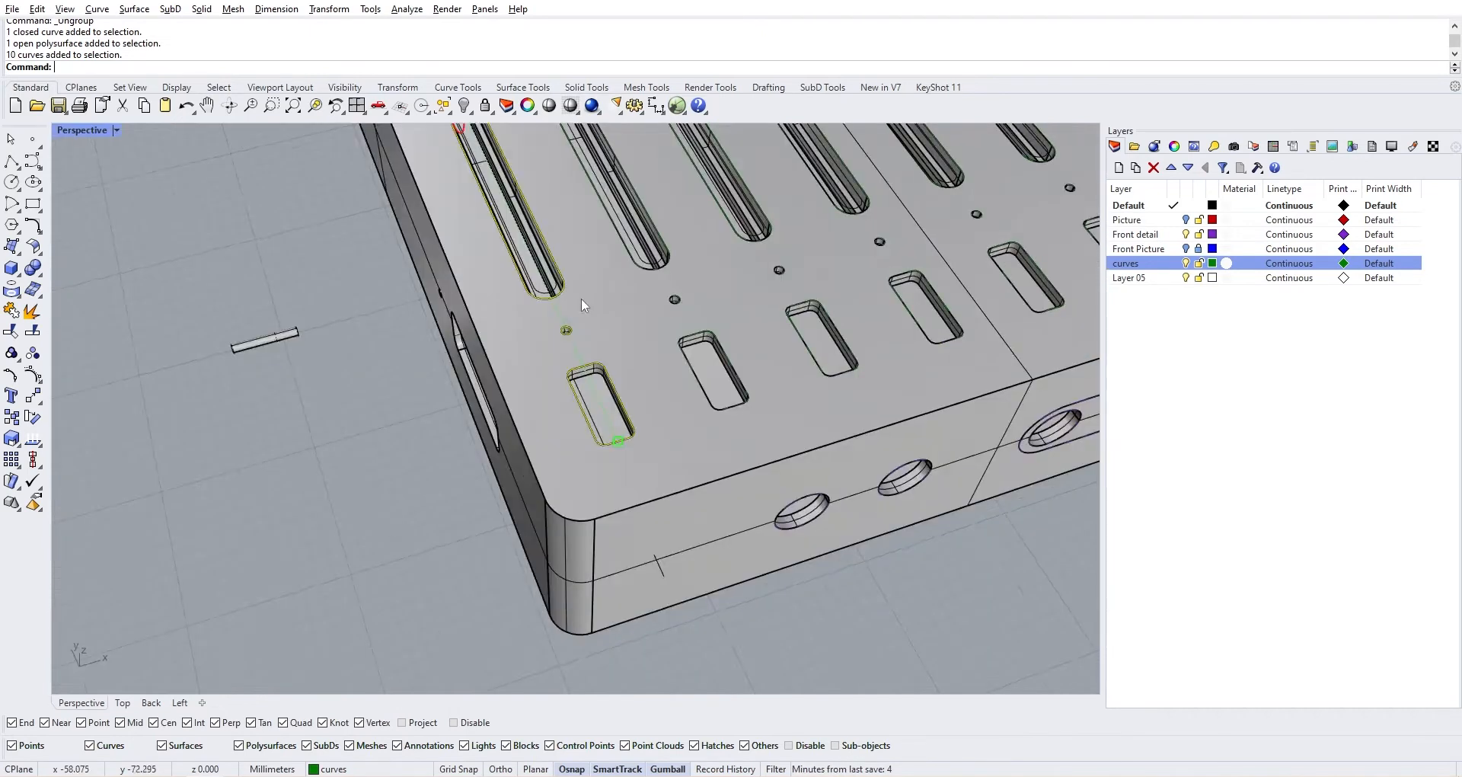
key("ctrl+shift+g")
left_click(315, 486)
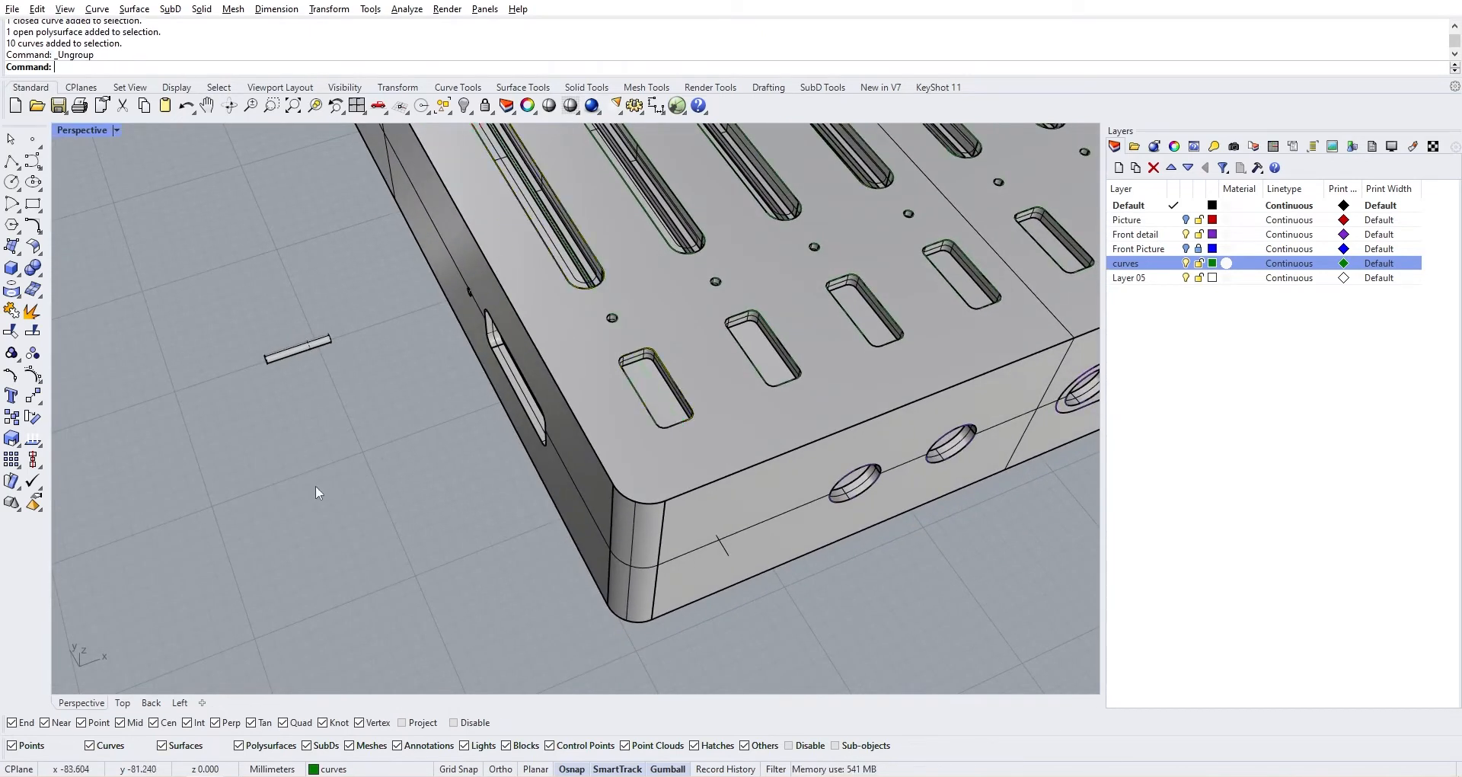
Delete one of the overlapping outline curves around the first rectangular slot
scroll(689, 366, "up", 4)
left_click(659, 351)
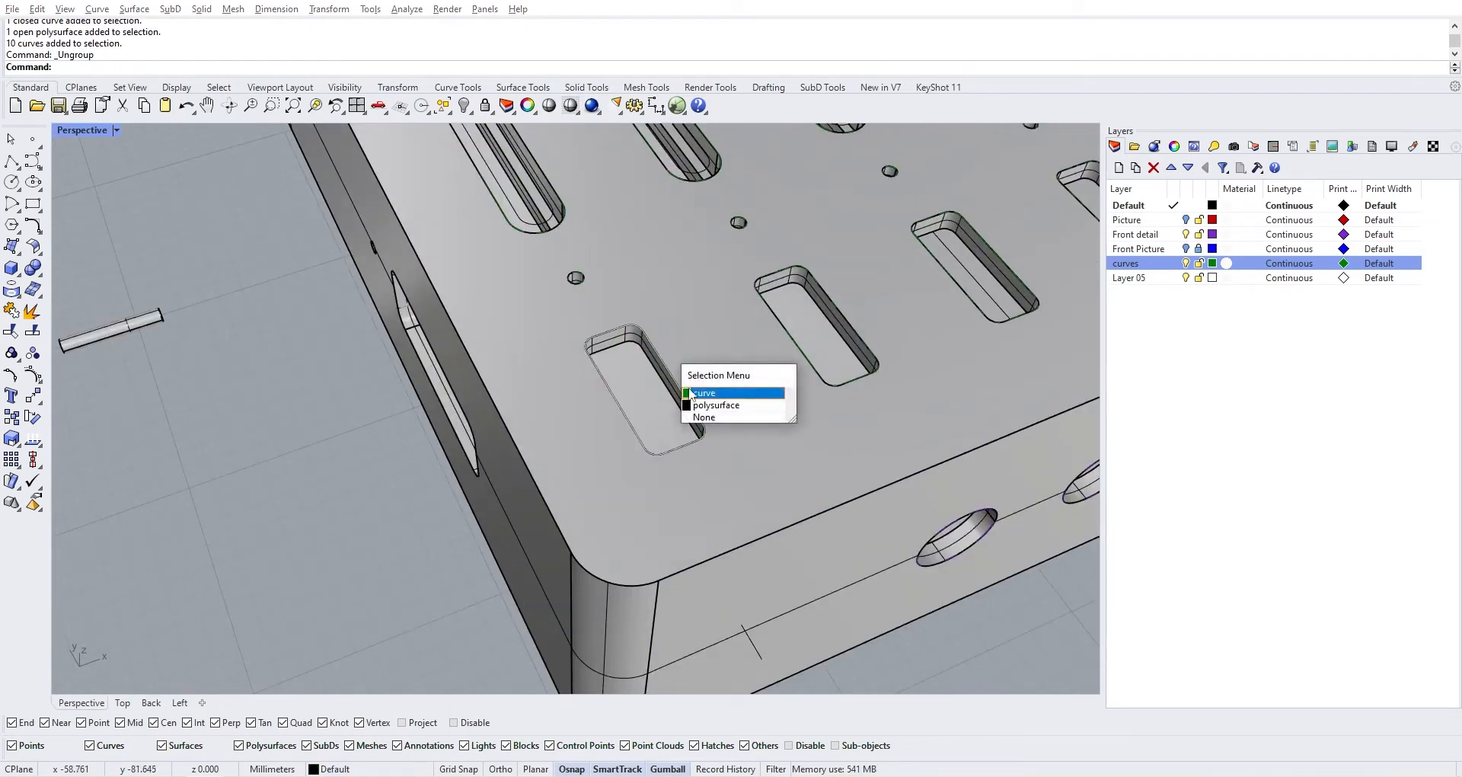
left_click(693, 393)
key("Delete")
Offset the outline curve of the first rectangular slot inward by 0.1 mm
scroll(733, 417, "up", 5)
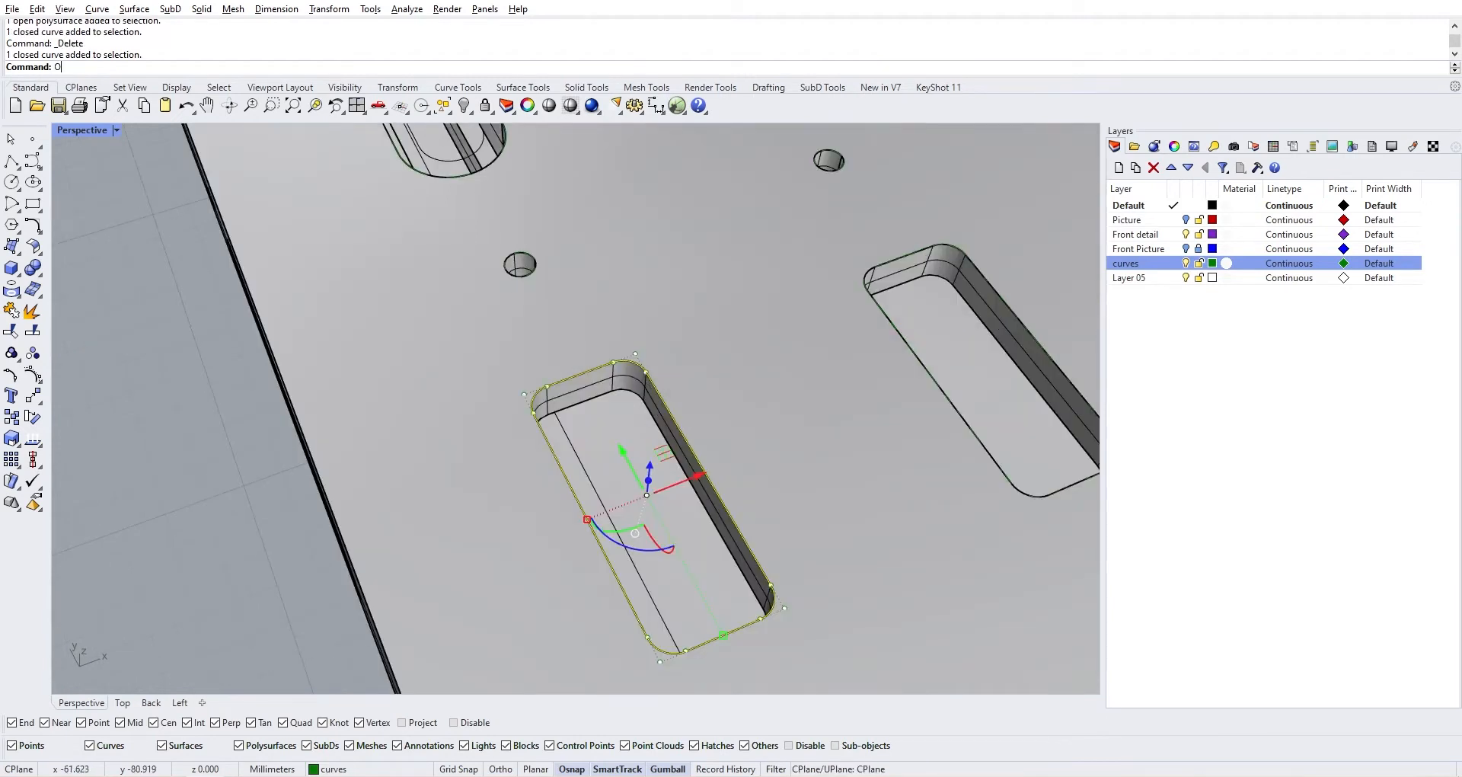
type("Offset")
key("Return")
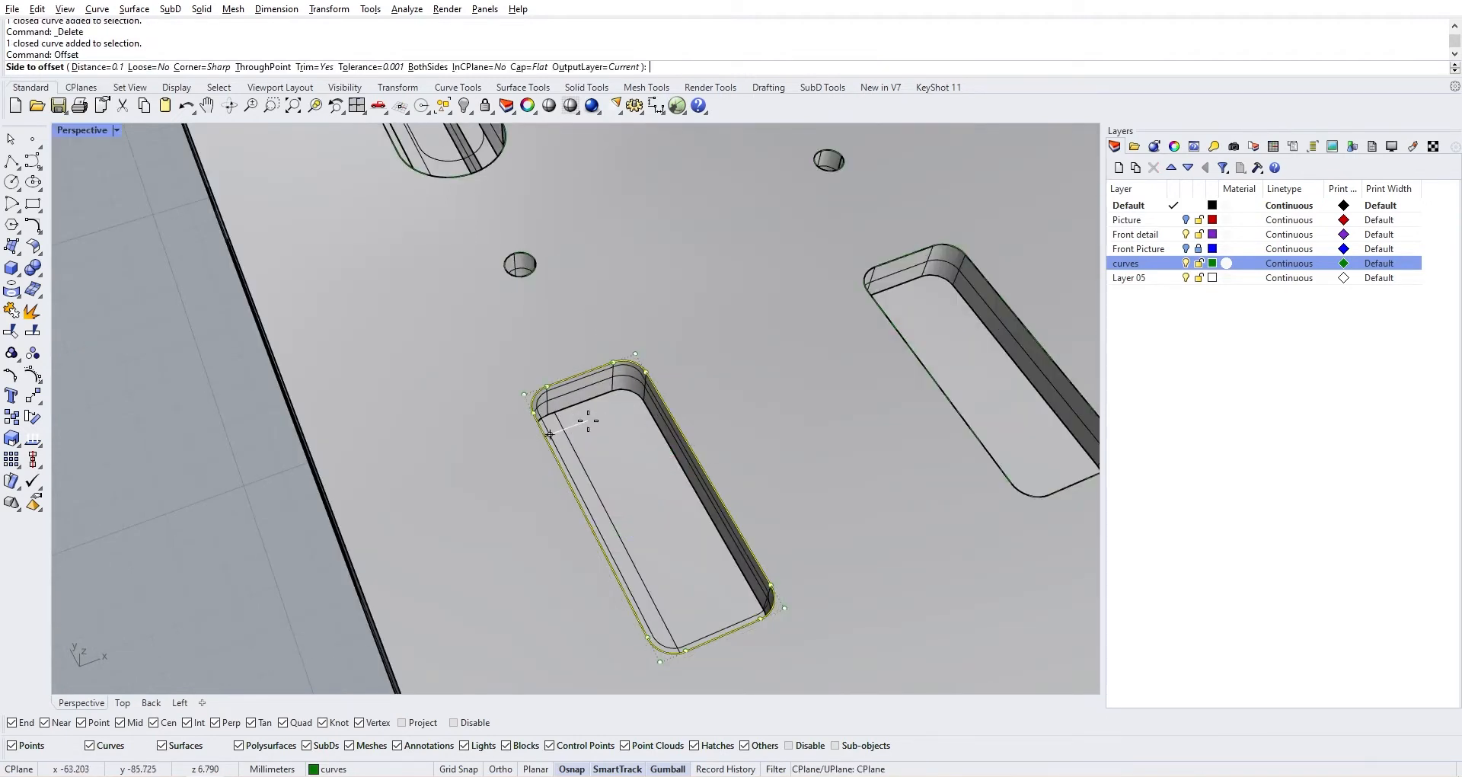
type("0.0")
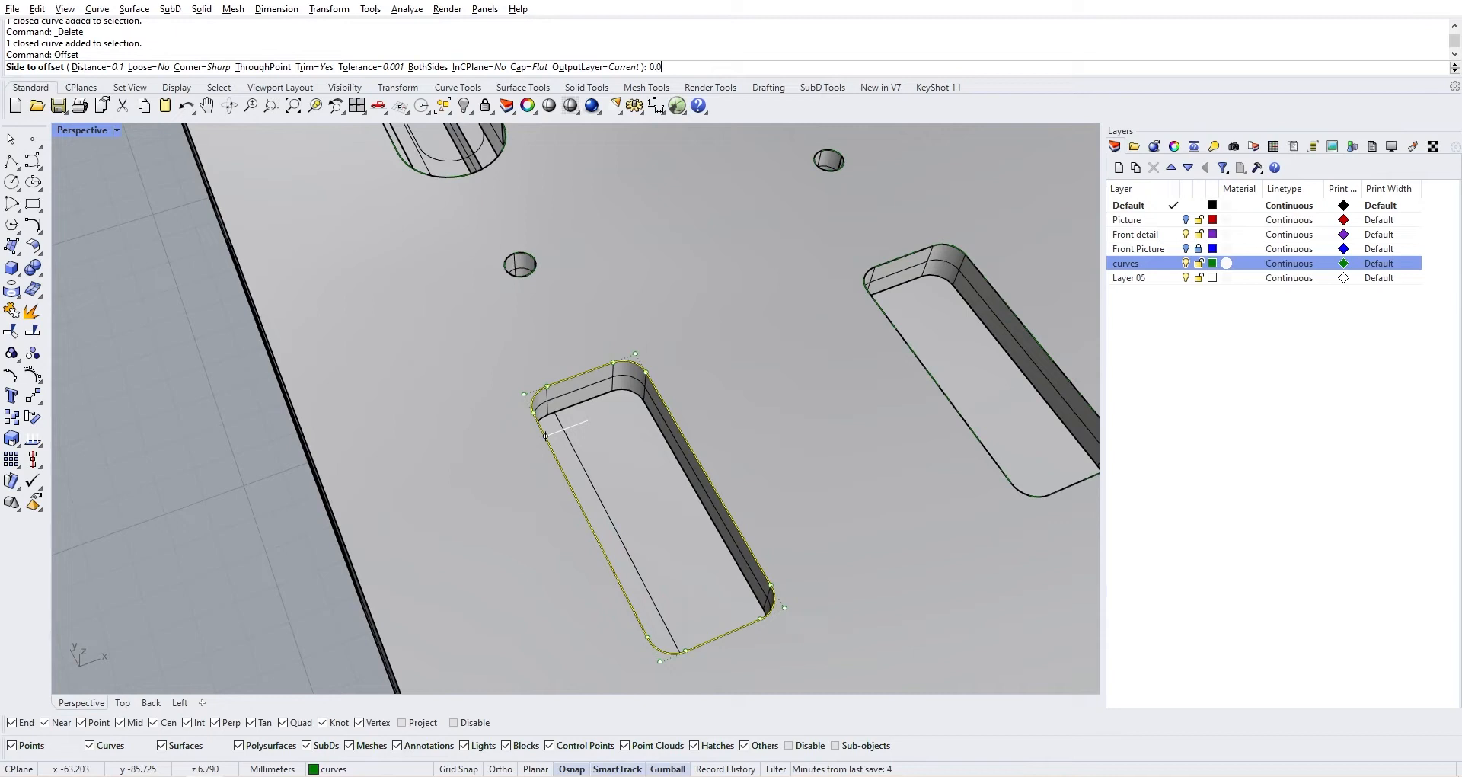
type("5")
scroll(607, 400, "up", 8)
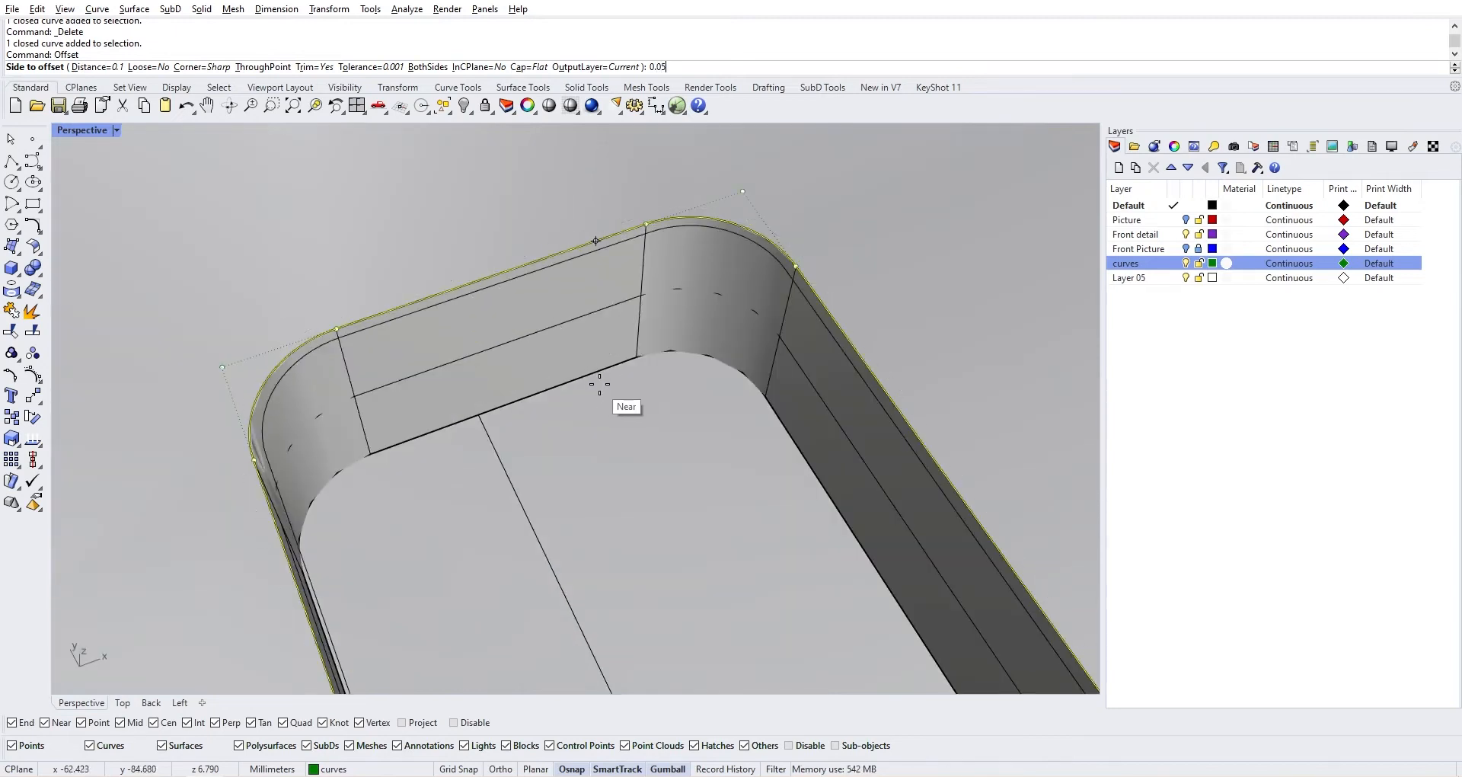
left_click(619, 263)
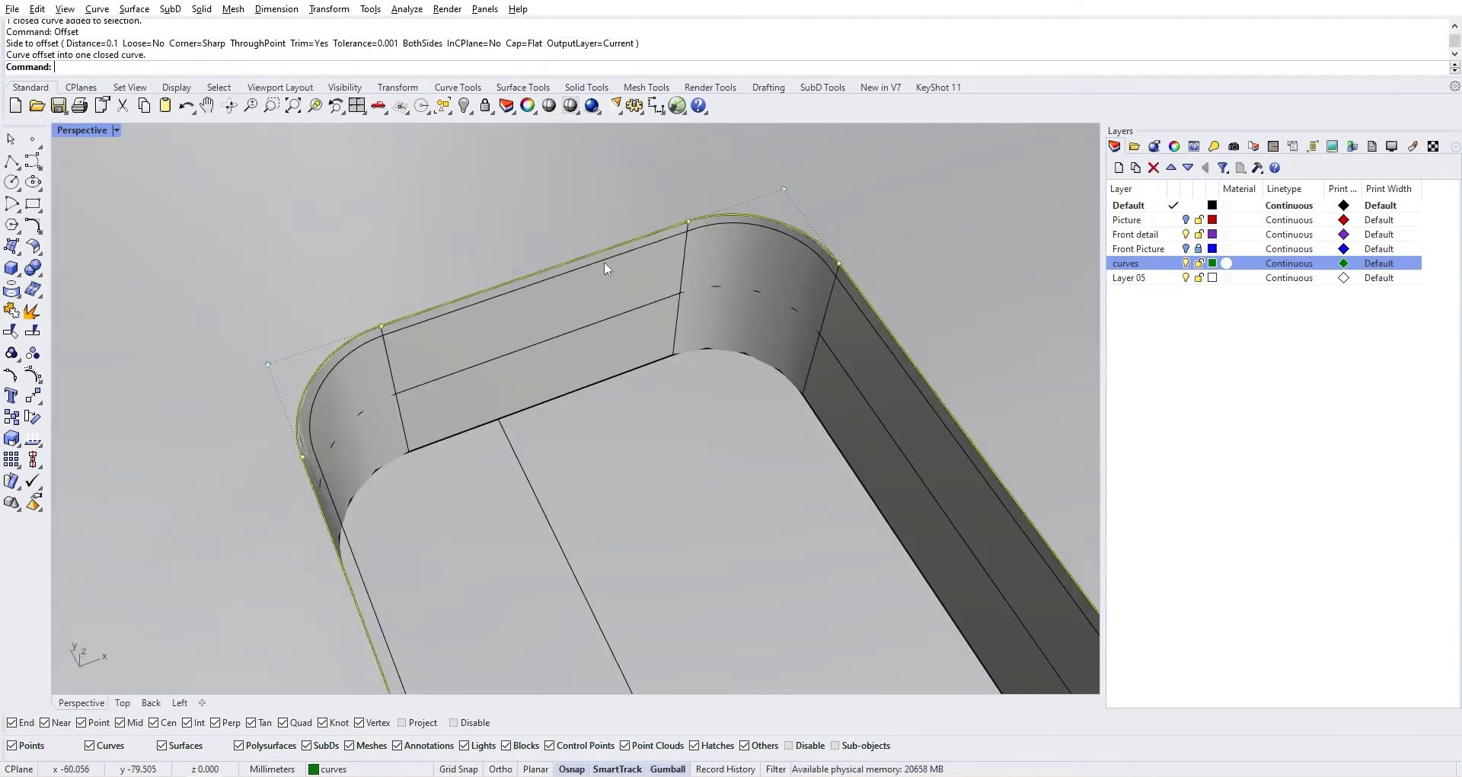
key("Escape")
Extrude the offset slot curve upward 3 mm as a solid, with the Picture layer shown as the height reference
left_click(602, 254)
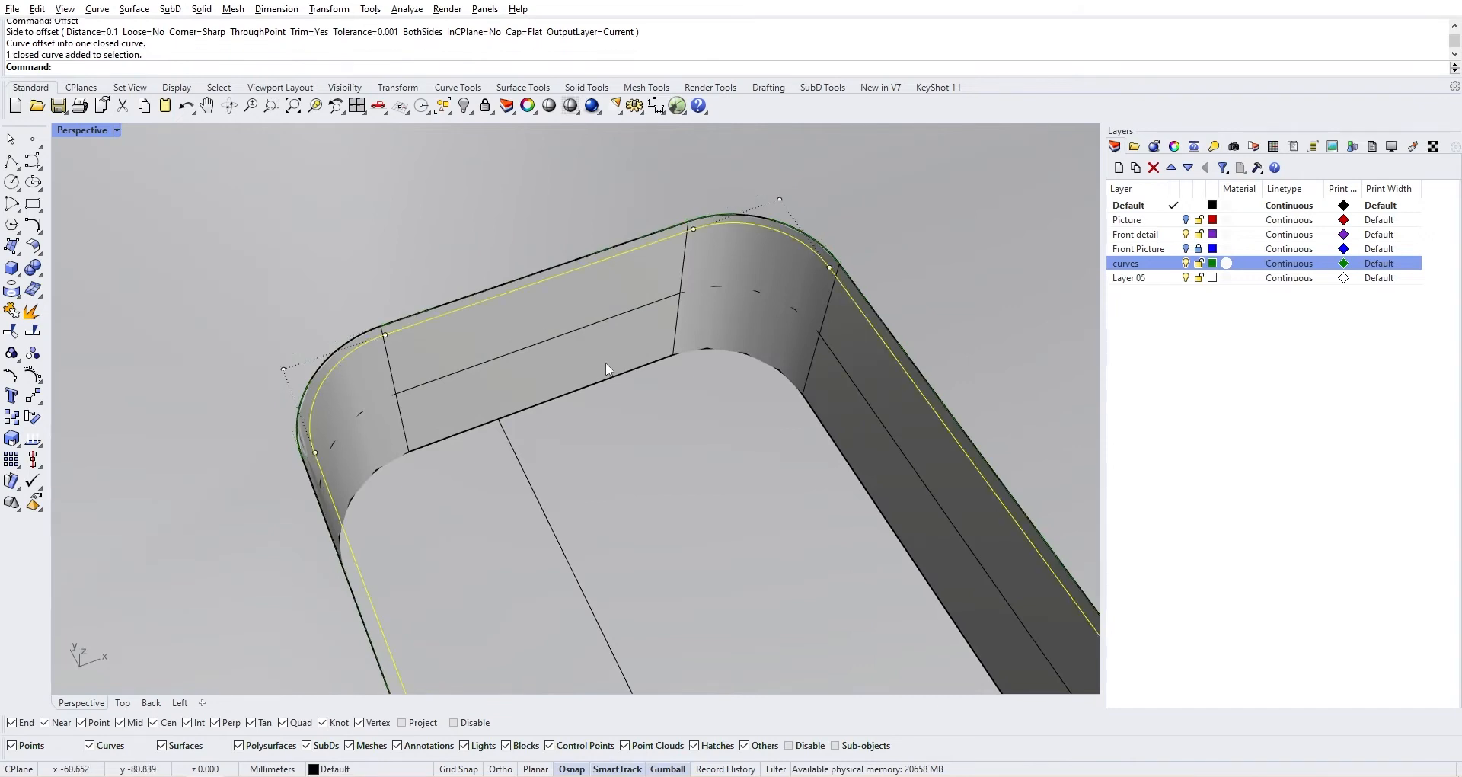
scroll(674, 385, "down", 8)
type("ExtrudeCrv")
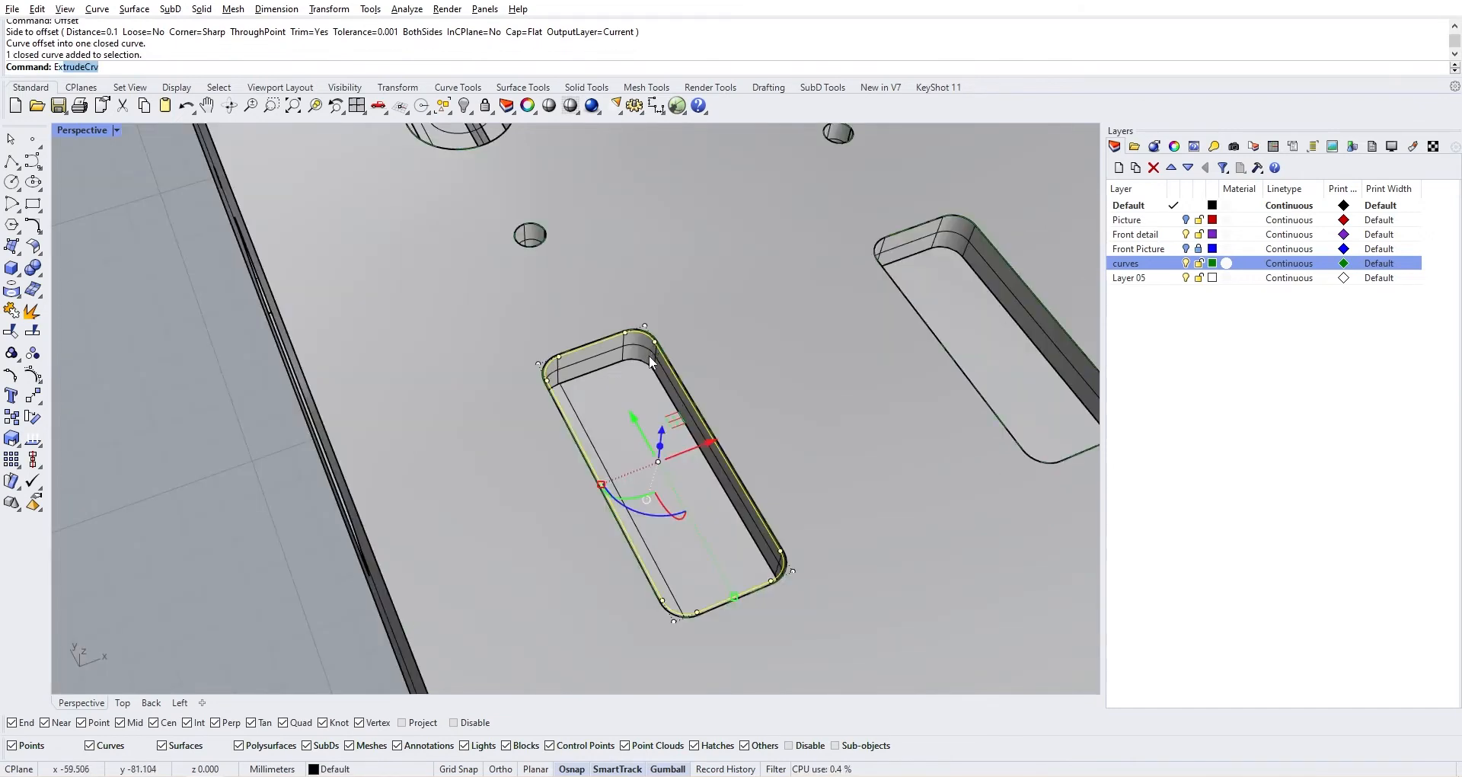
key("Return")
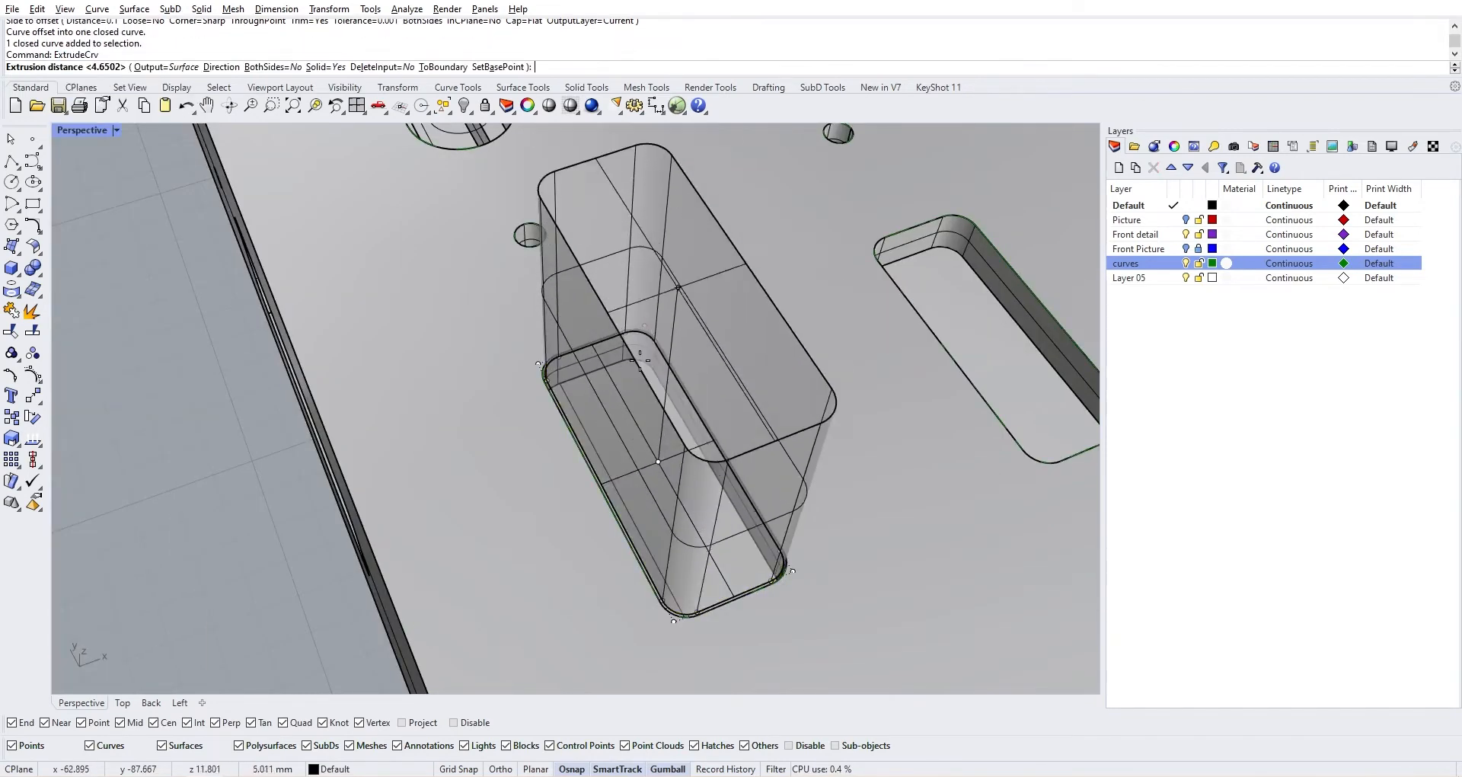
scroll(646, 359, "down", 15)
right_click_drag(646, 359, 495, 351)
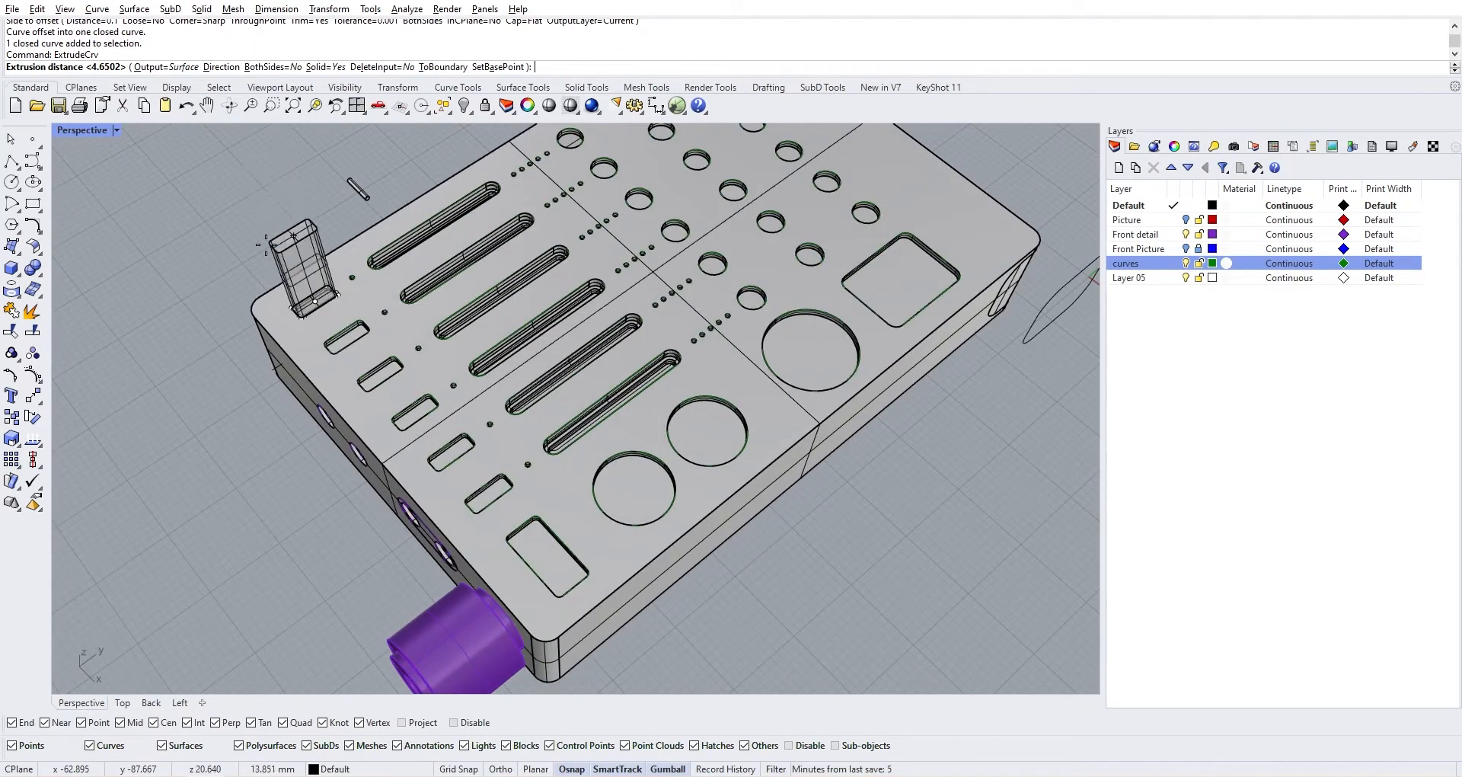
double_click(81, 131)
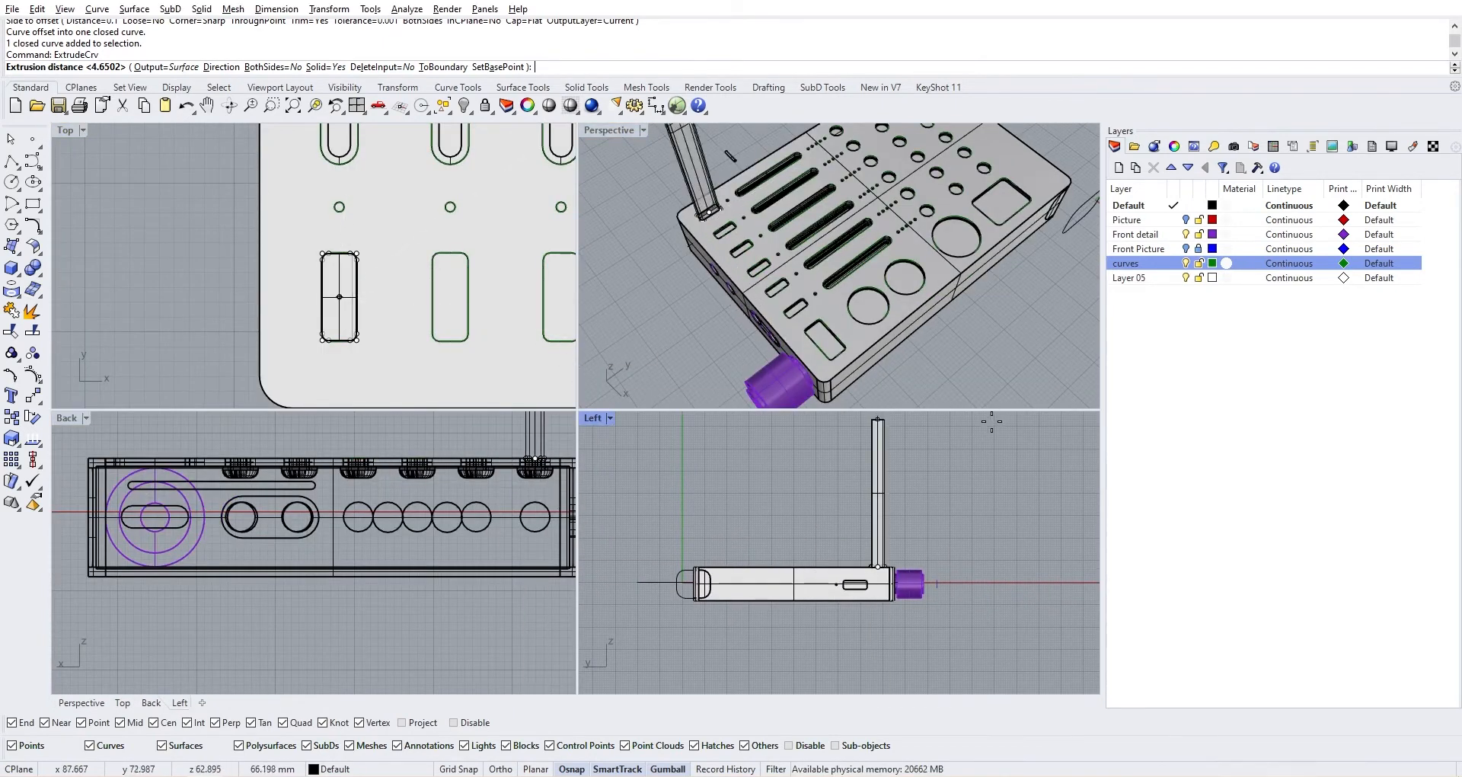
left_click(1186, 220)
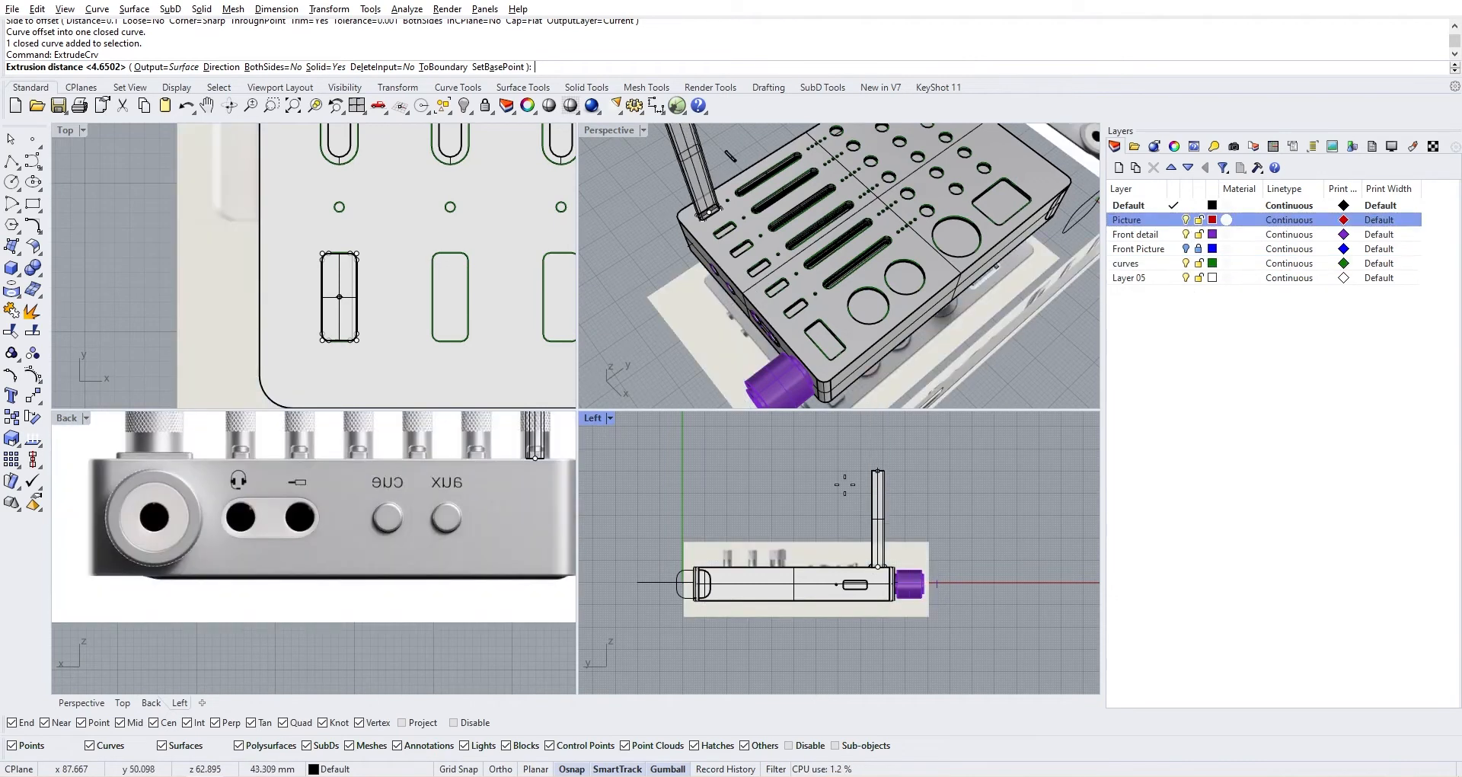
scroll(880, 569, "up", 5)
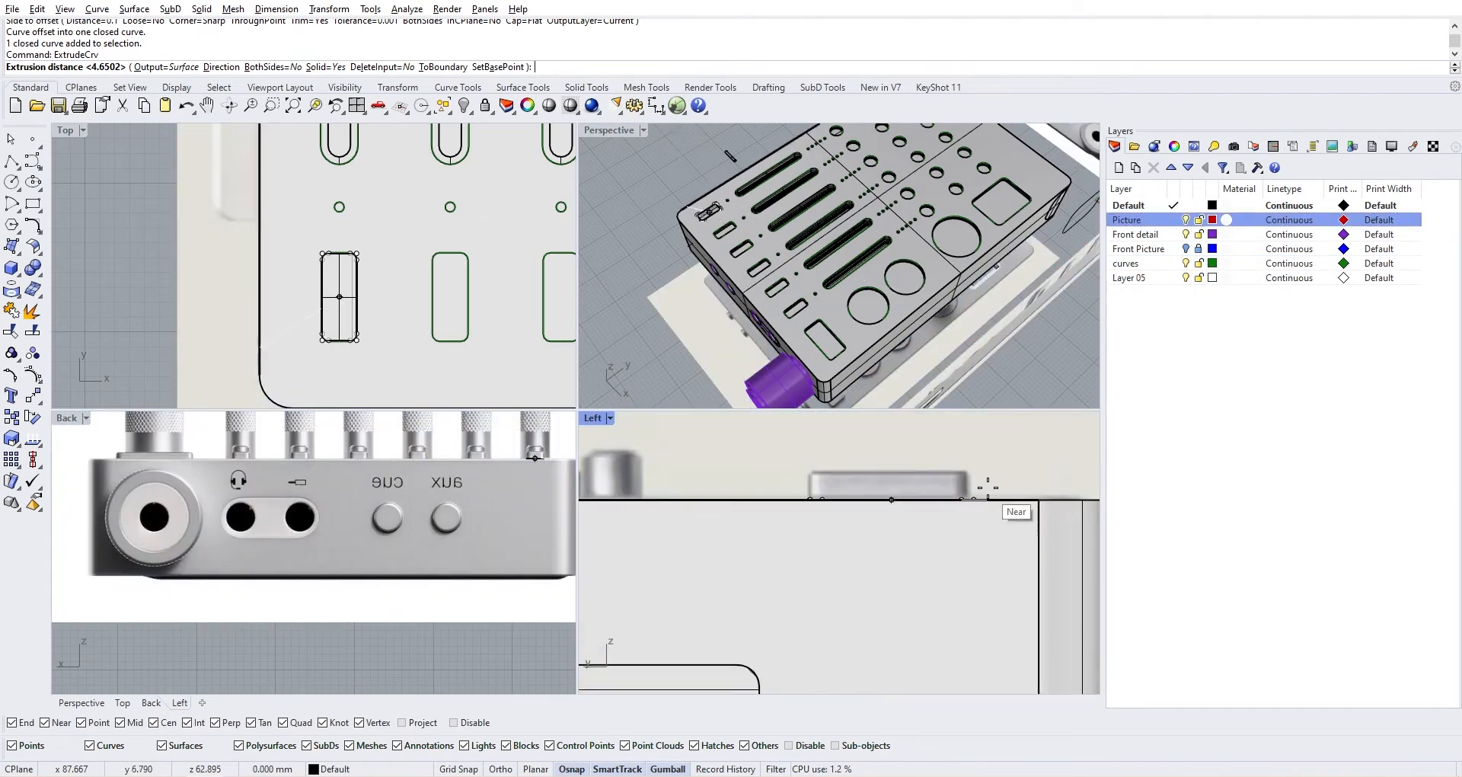
scroll(964, 474, "up", 4)
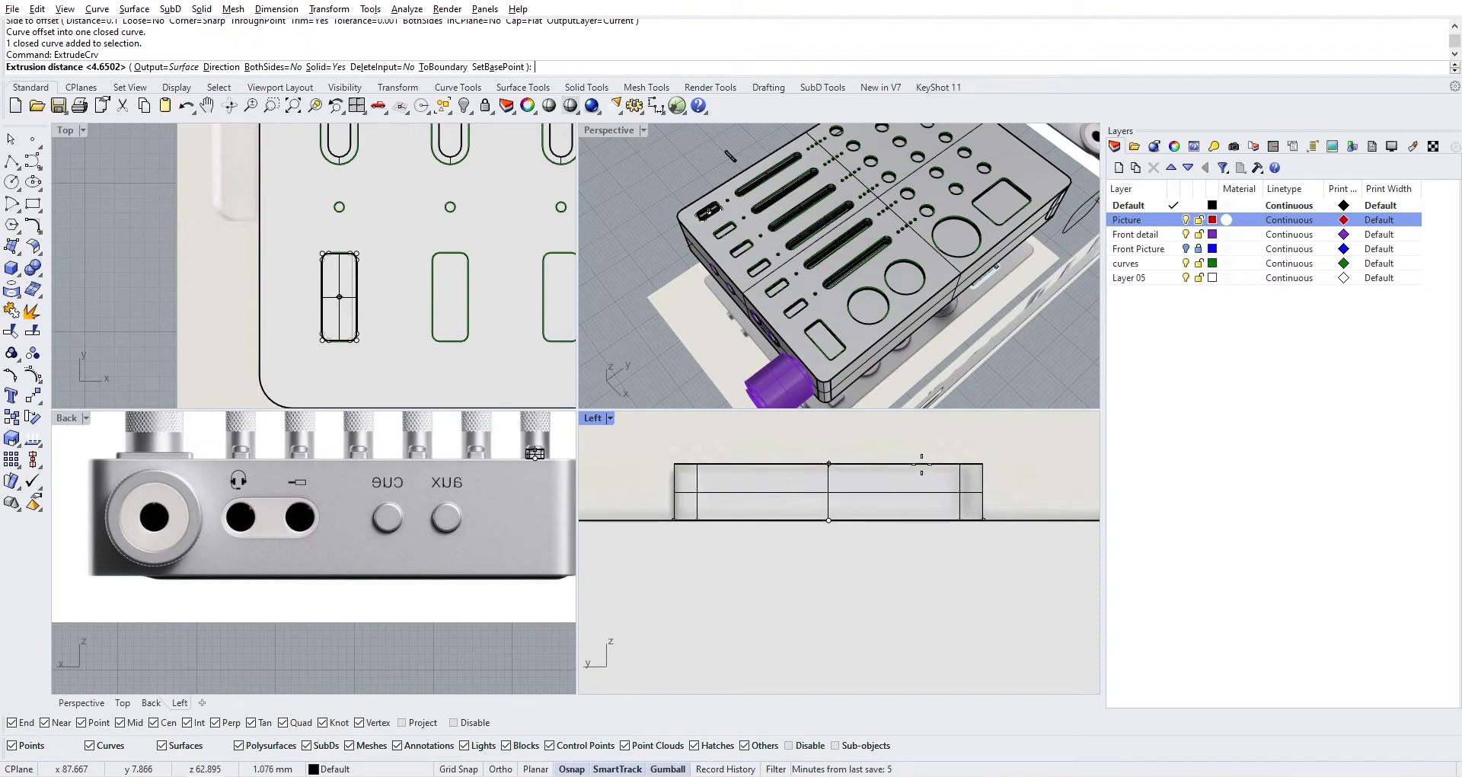
scroll(922, 464, "down", 6)
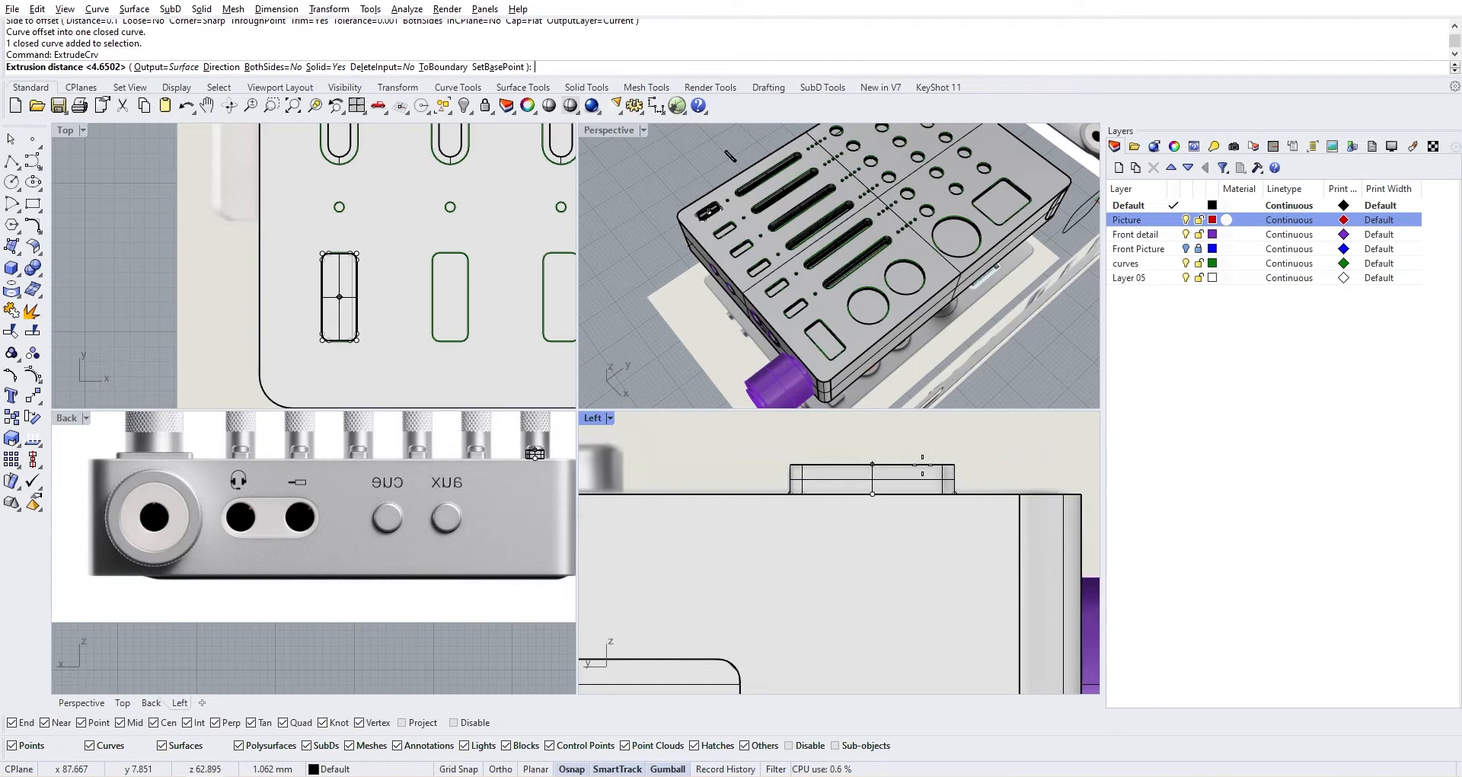
type("3")
scroll(922, 465, "down", 2)
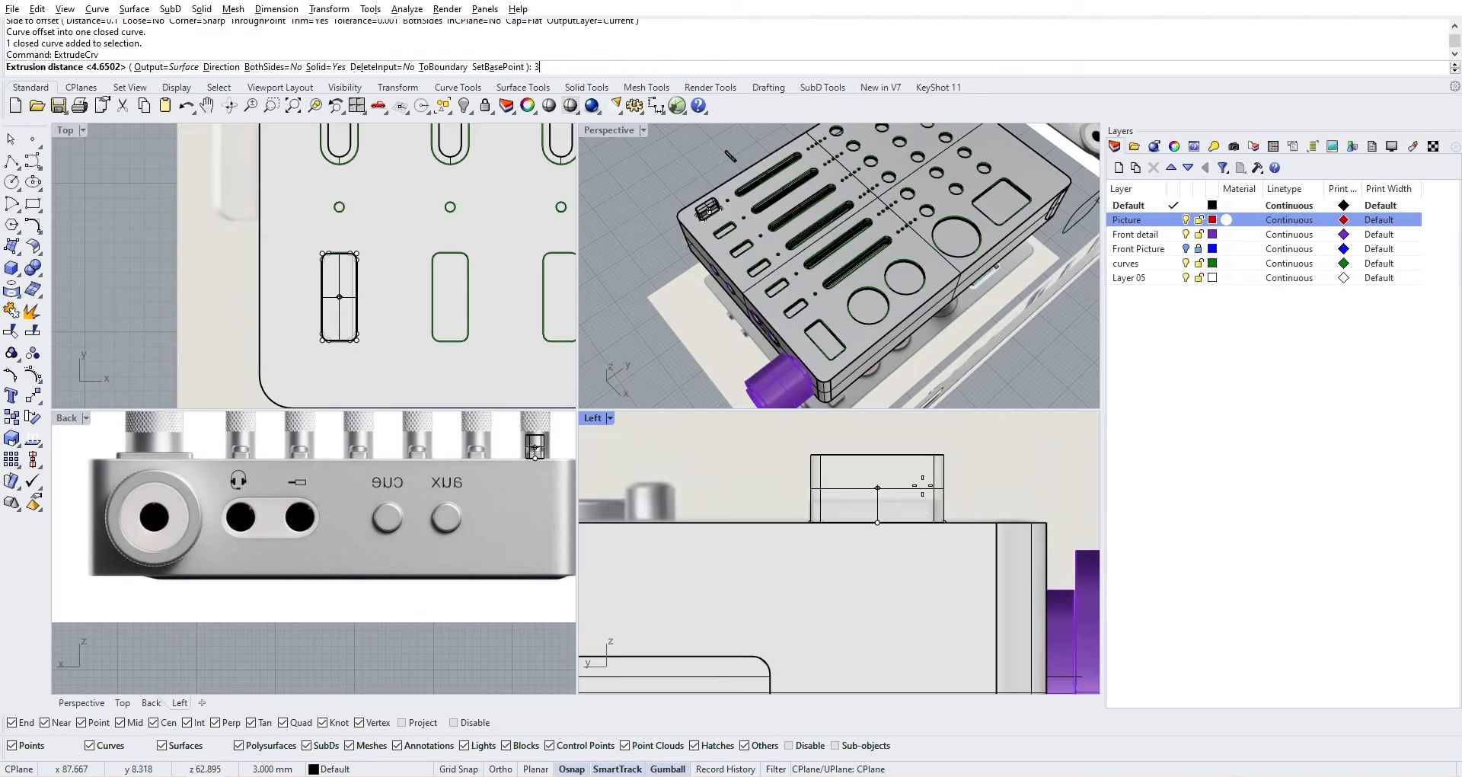
key("Return")
scroll(914, 480, "down", 5)
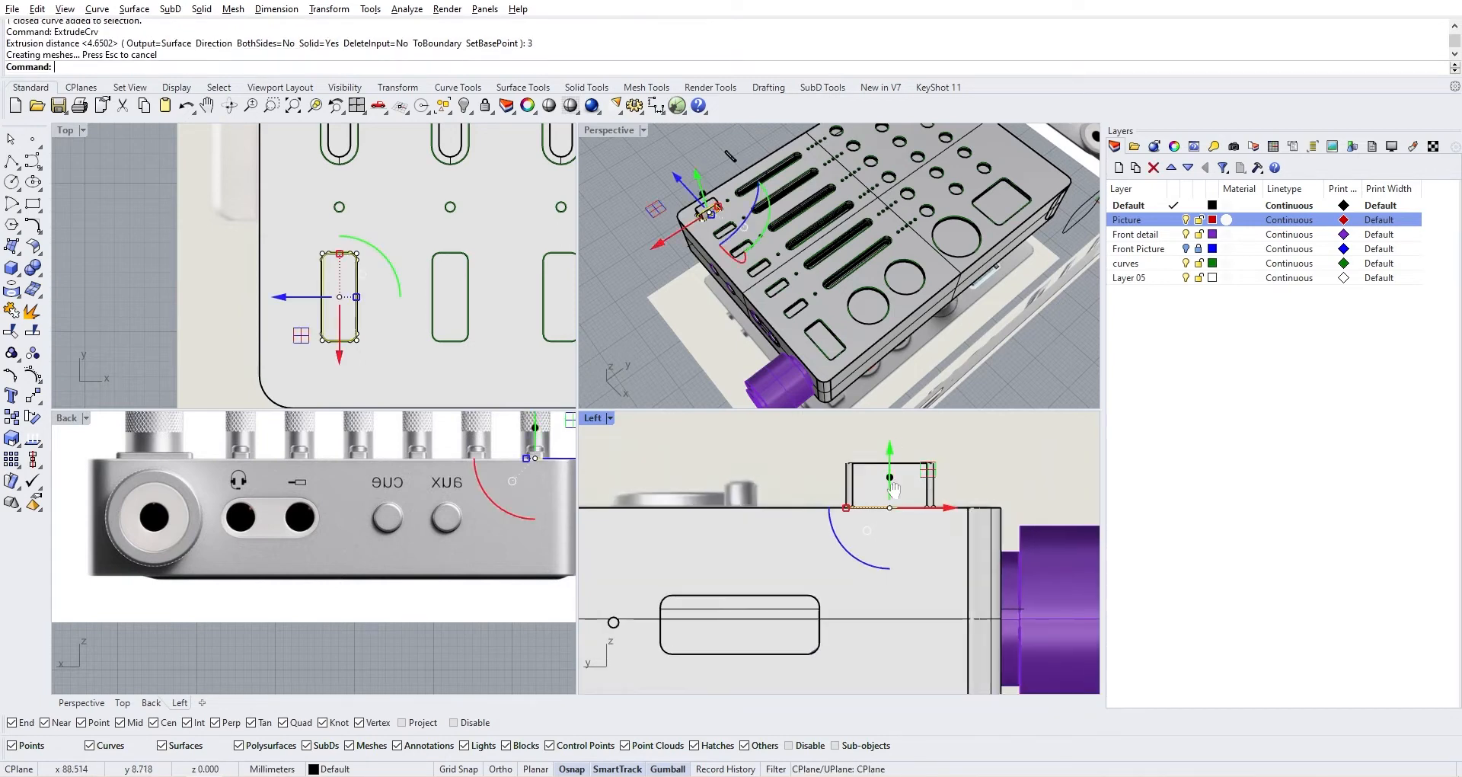
Move the extruded button 2 mm down into its slot in the Left view
key("Escape")
scroll(810, 539, "up", 3)
left_click(792, 493)
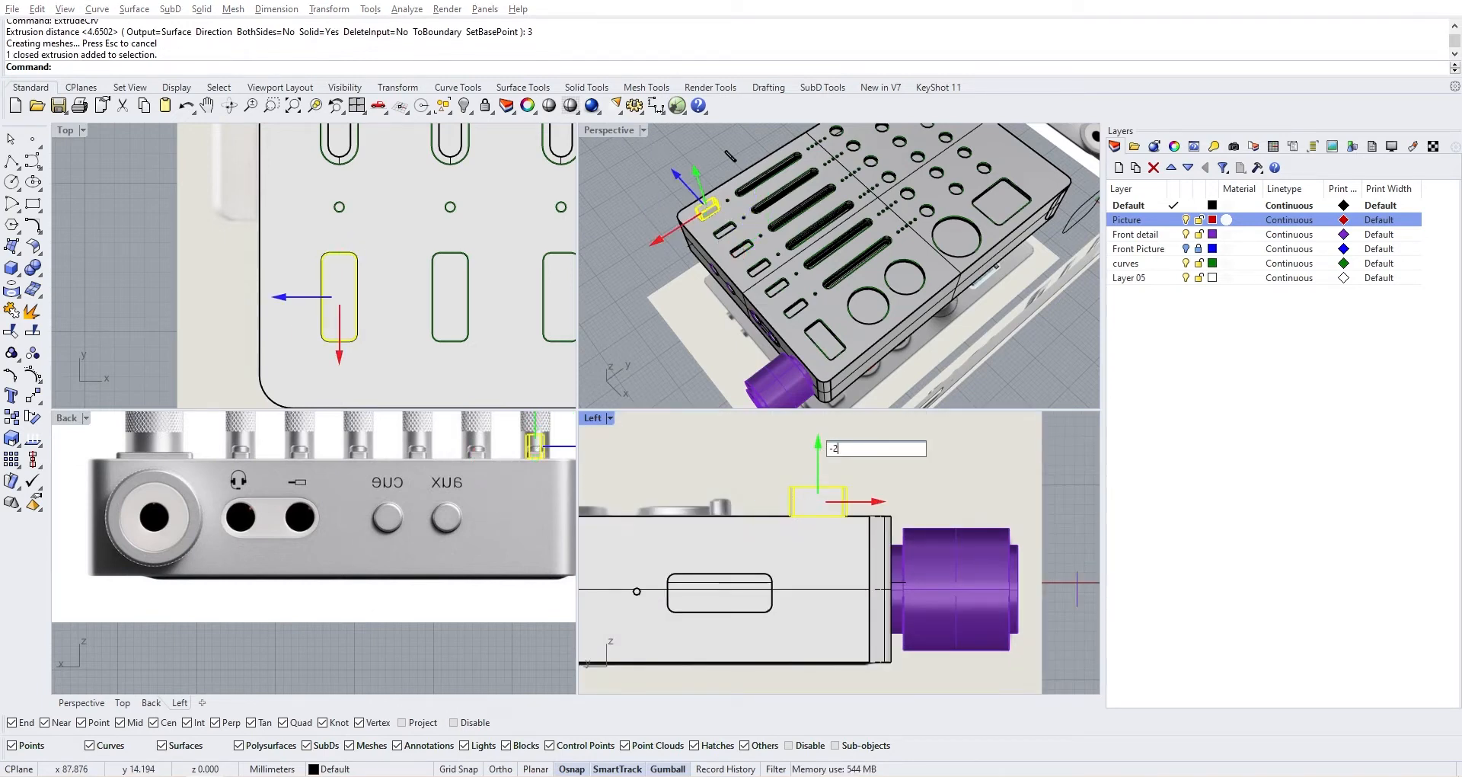
key("Return")
key("Escape")
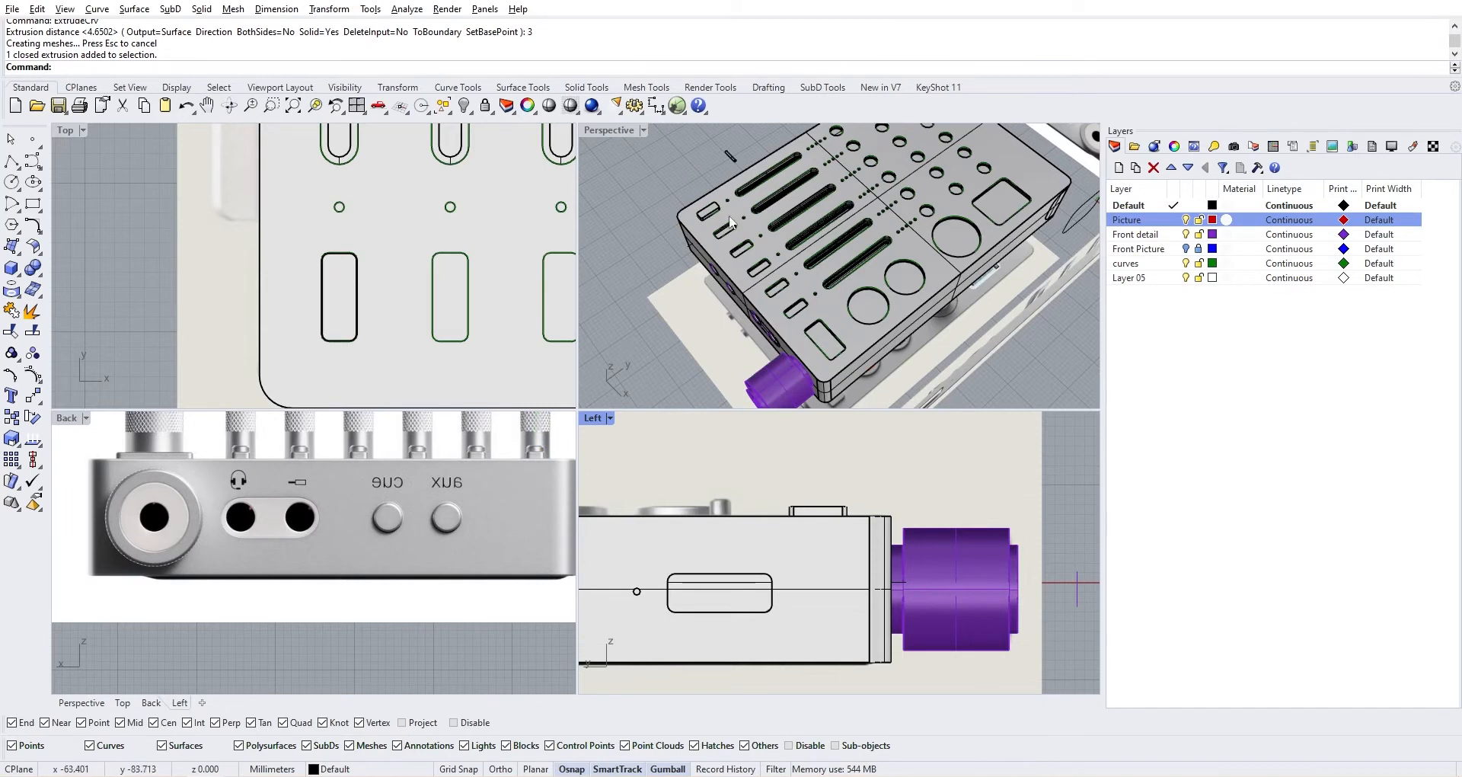
Examine the lowered button in the Perspective view and compare its shape with the reference photo in the photo viewer
right_click_drag(733, 226, 865, 276)
scroll(865, 276, "up", 5)
scroll(861, 286, "down", 3)
right_click_drag(849, 323, 770, 267)
left_click(770, 267)
scroll(770, 266, "up", 3)
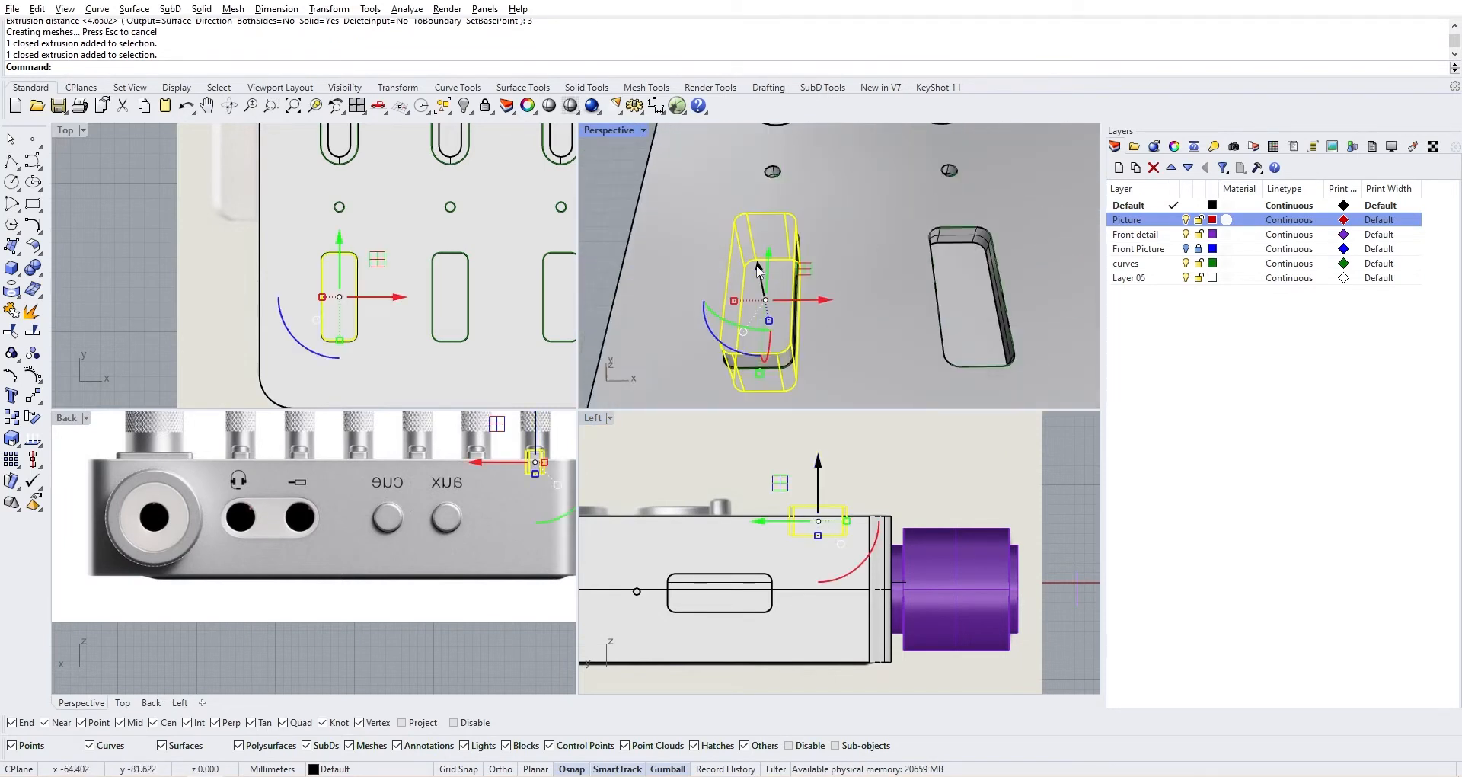
left_click(610, 266)
right_click_drag(736, 358, 777, 330)
scroll(874, 351, "down", 5)
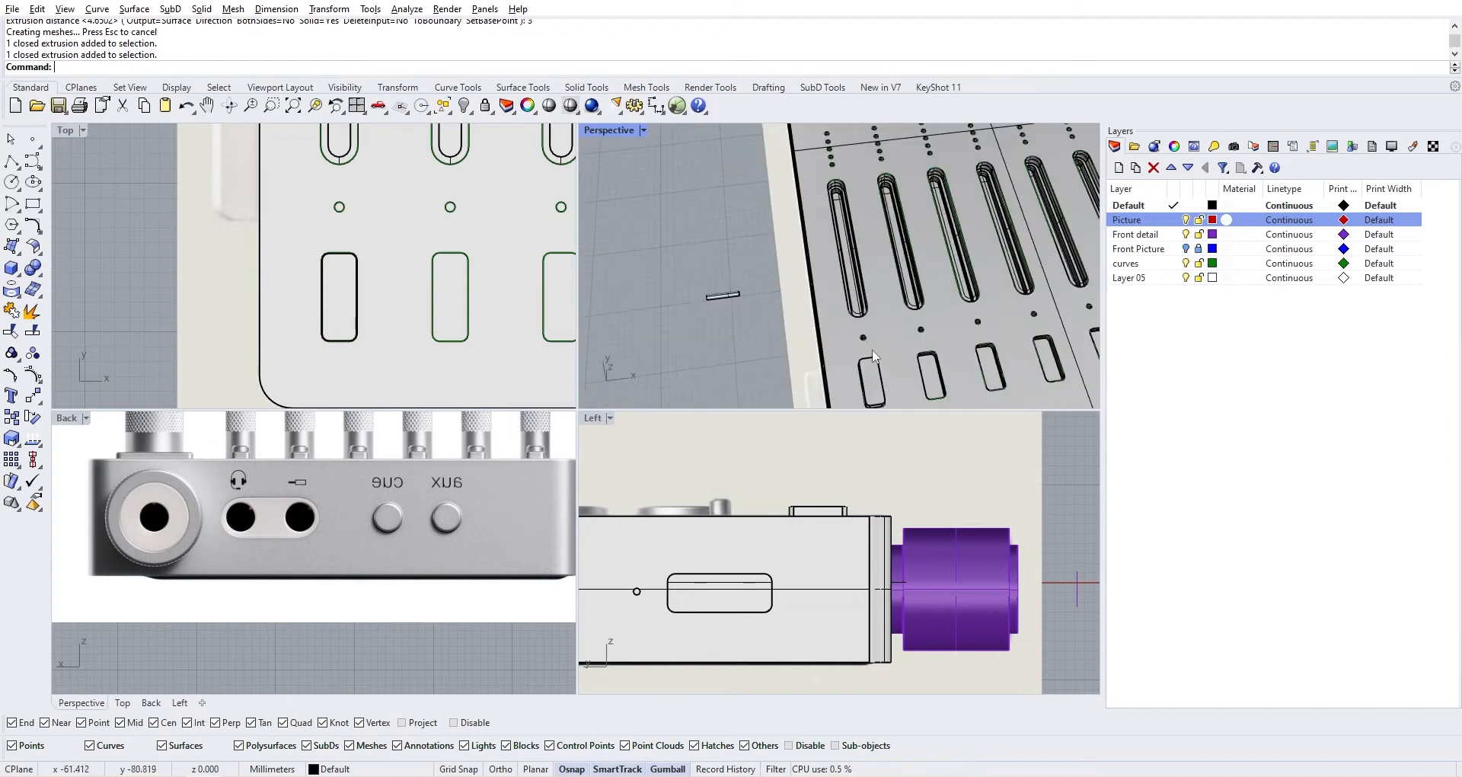
right_click_drag(874, 352, 906, 335)
scroll(926, 292, "up", 6)
scroll(926, 293, "down", 6)
left_click(353, 775)
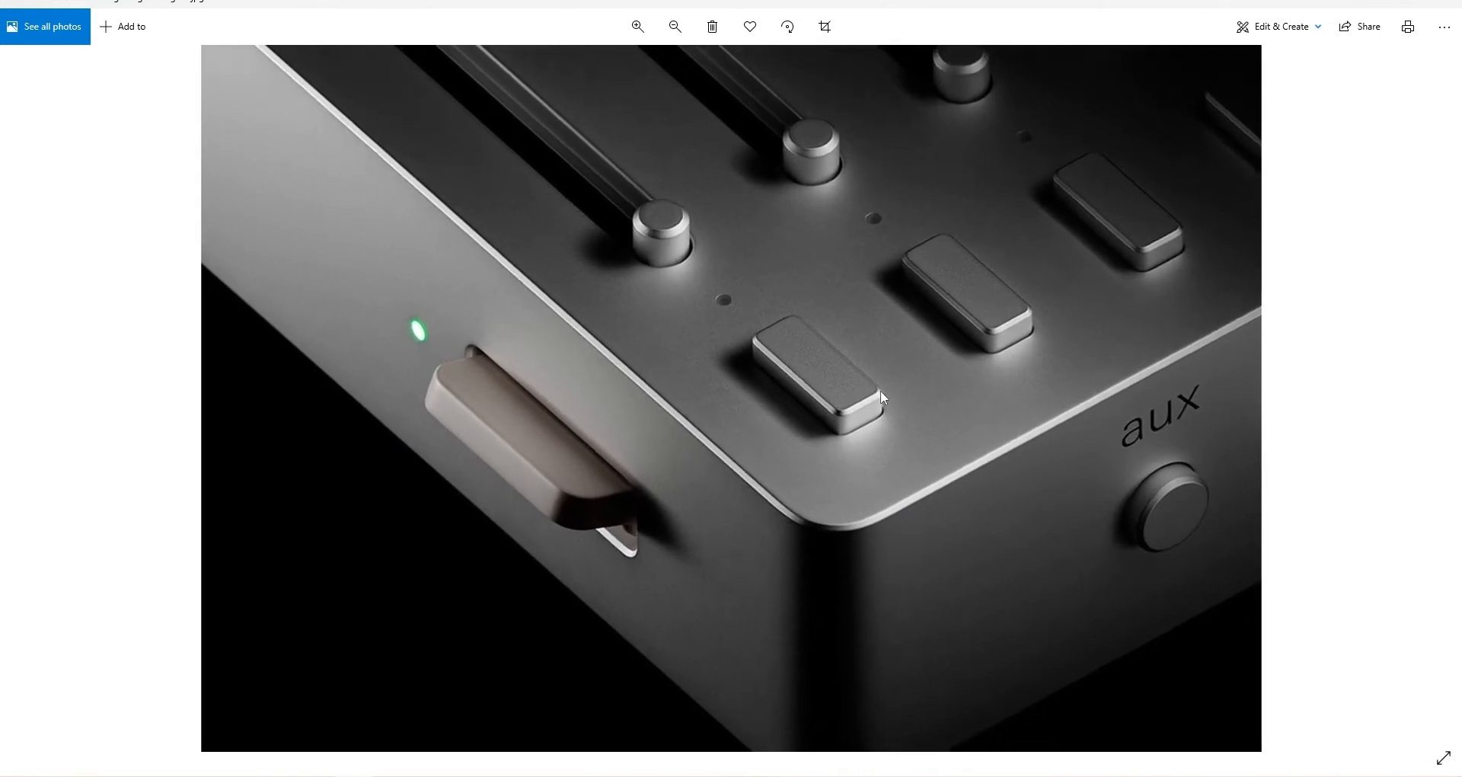
key("alt+Tab")
scroll(921, 325, "up", 3)
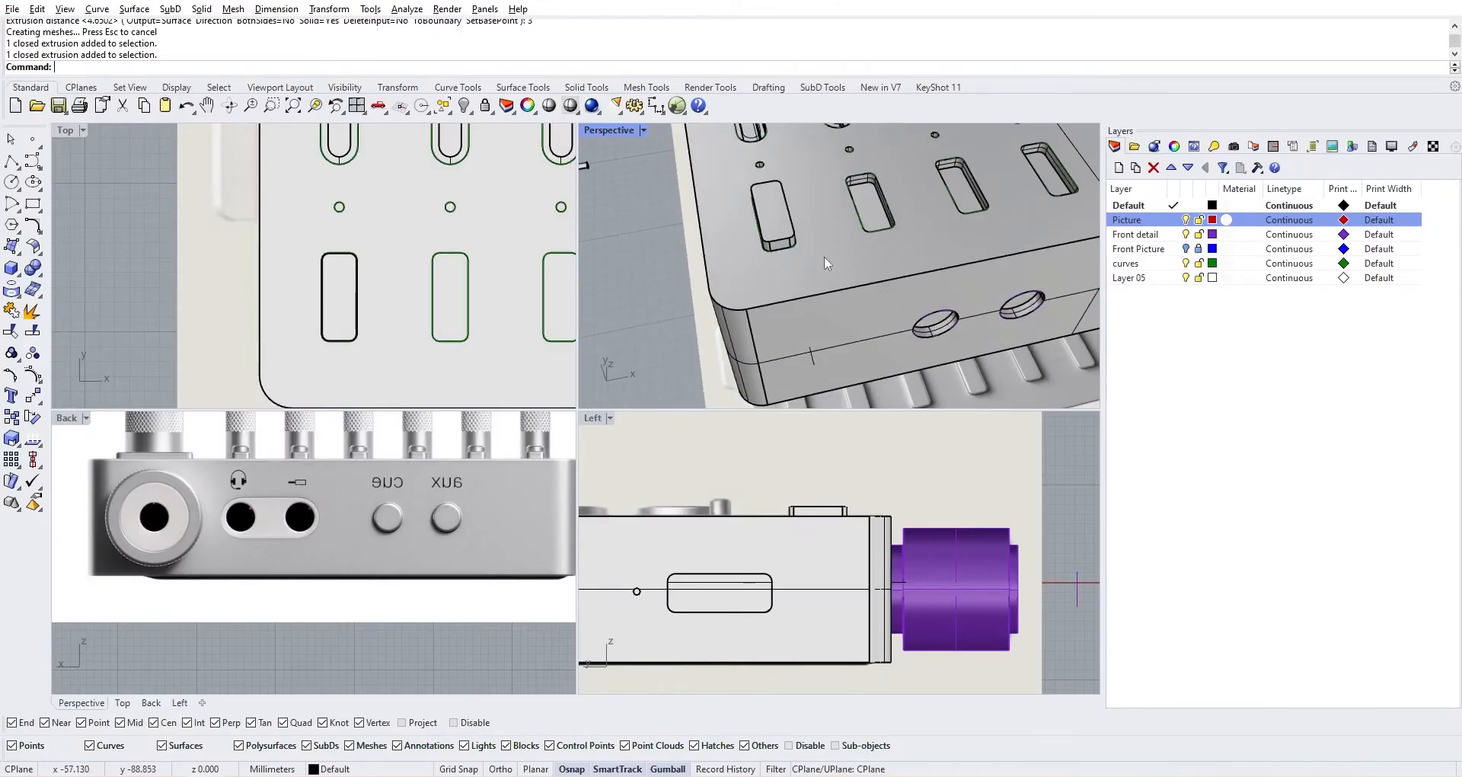
Try a 1 mm chamfer on the button's top edges in the maximized Perspective view, and undo it
double_click(619, 130)
right_click_drag(577, 373, 614, 406)
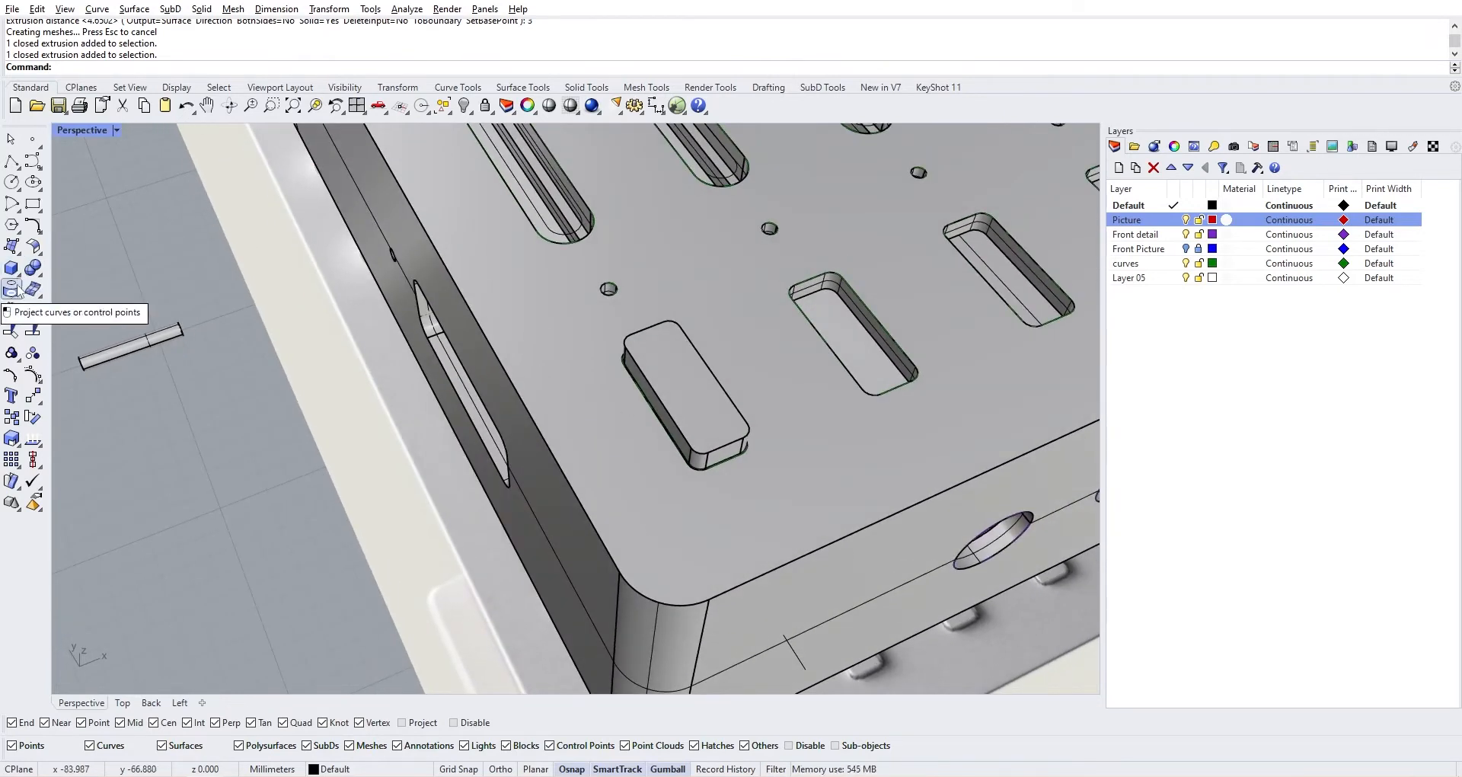
left_click(38, 251)
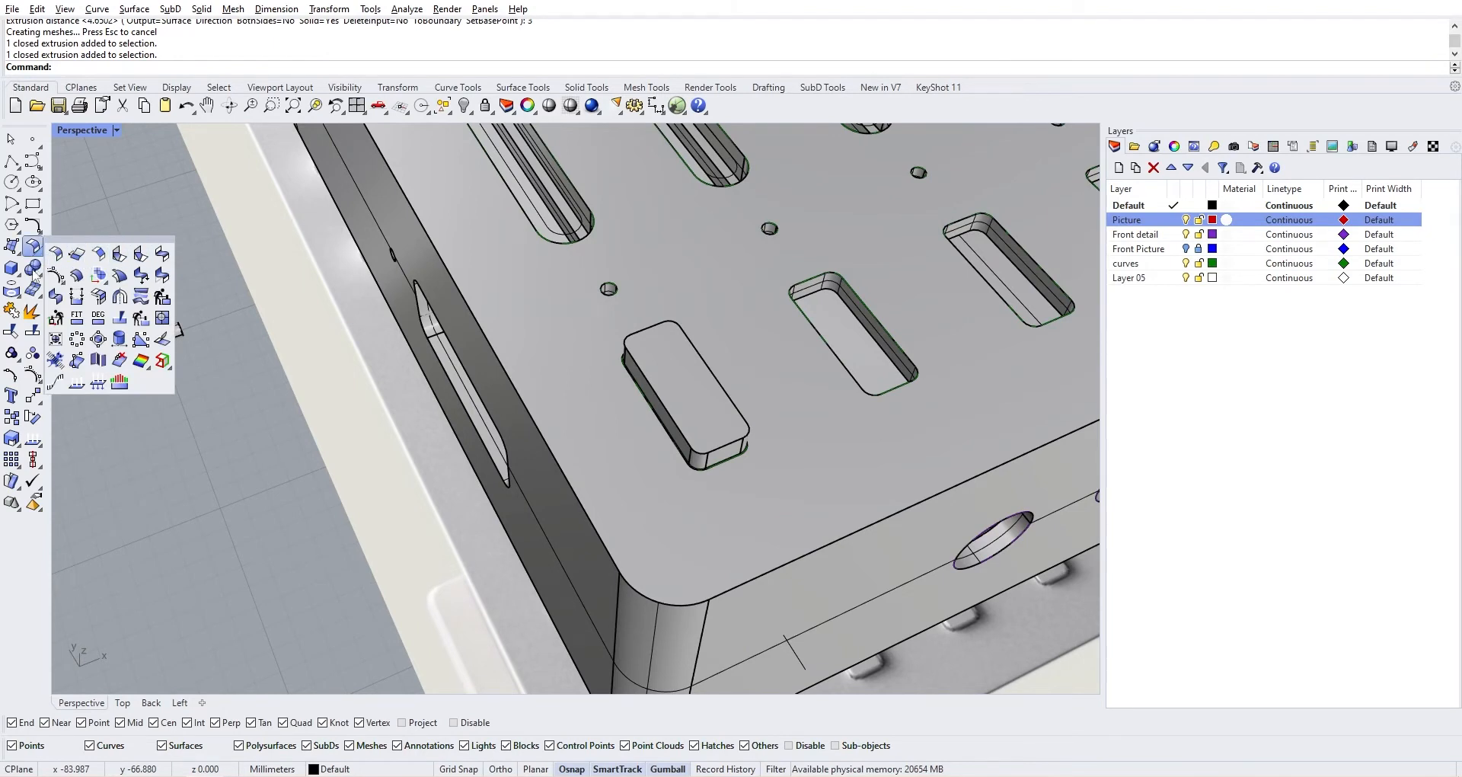
left_click(39, 274)
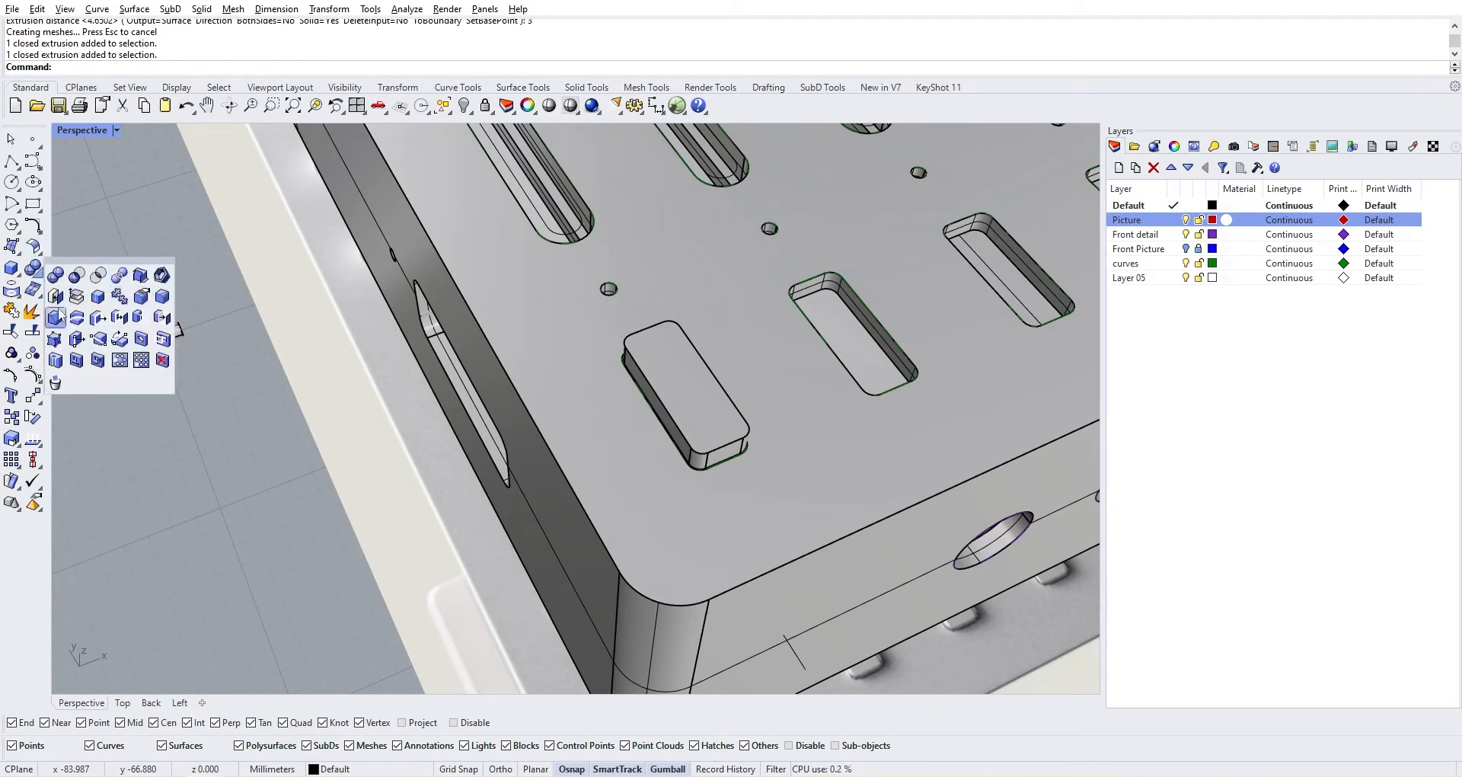
left_click(61, 318)
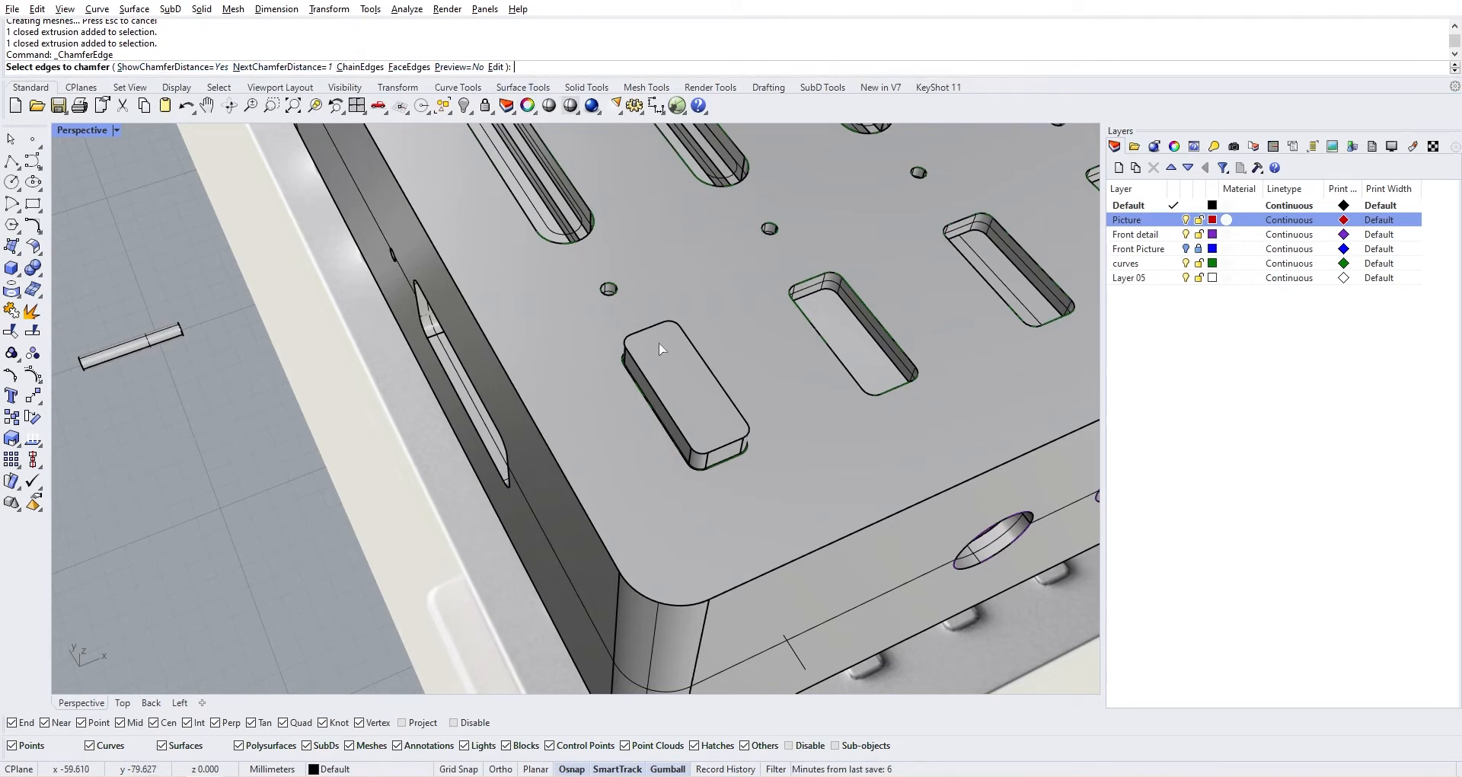
left_click(730, 449)
scroll(708, 380, "up", 3)
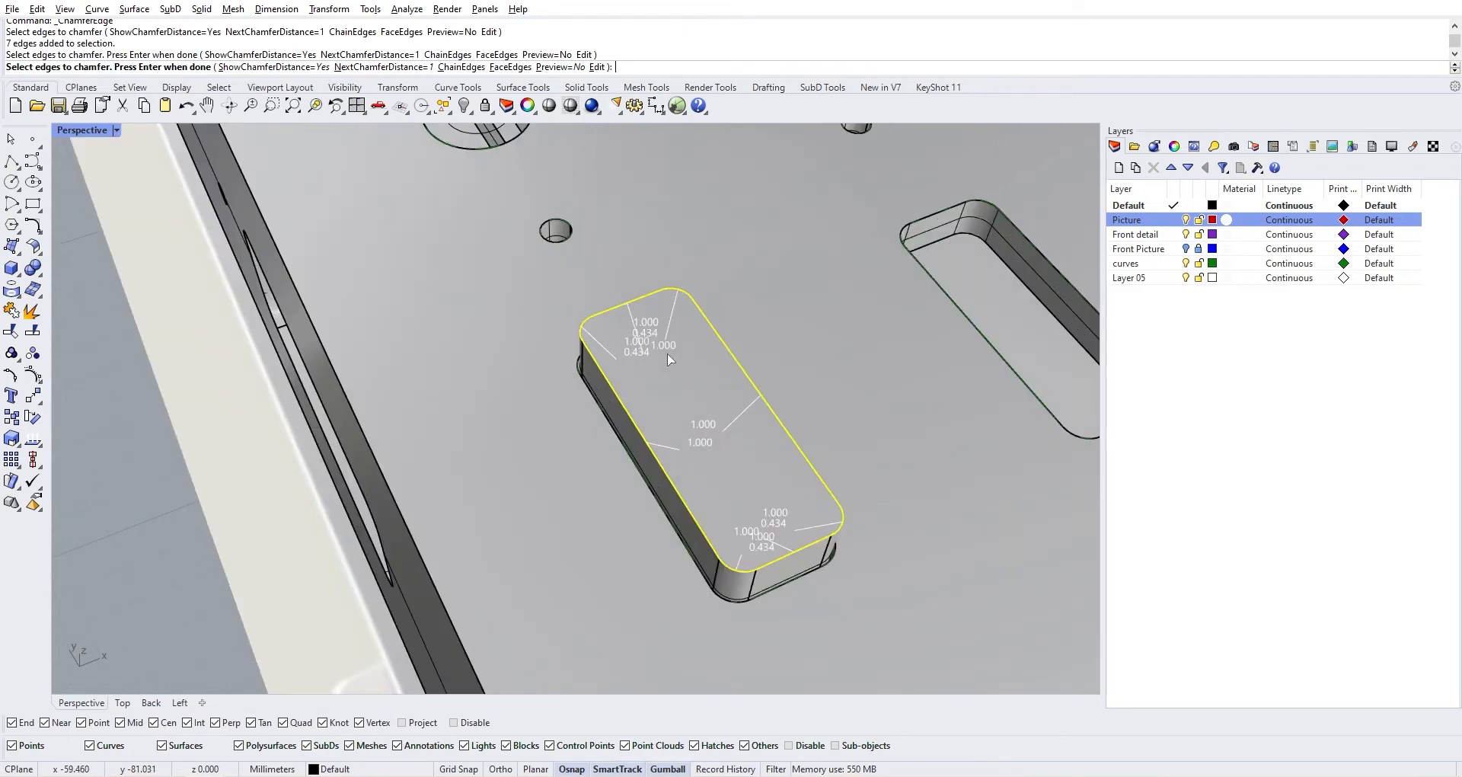
mouse_move(665, 353)
right_mouse_down()
mouse_move(654, 337)
mouse_move(658, 357)
right_mouse_up()
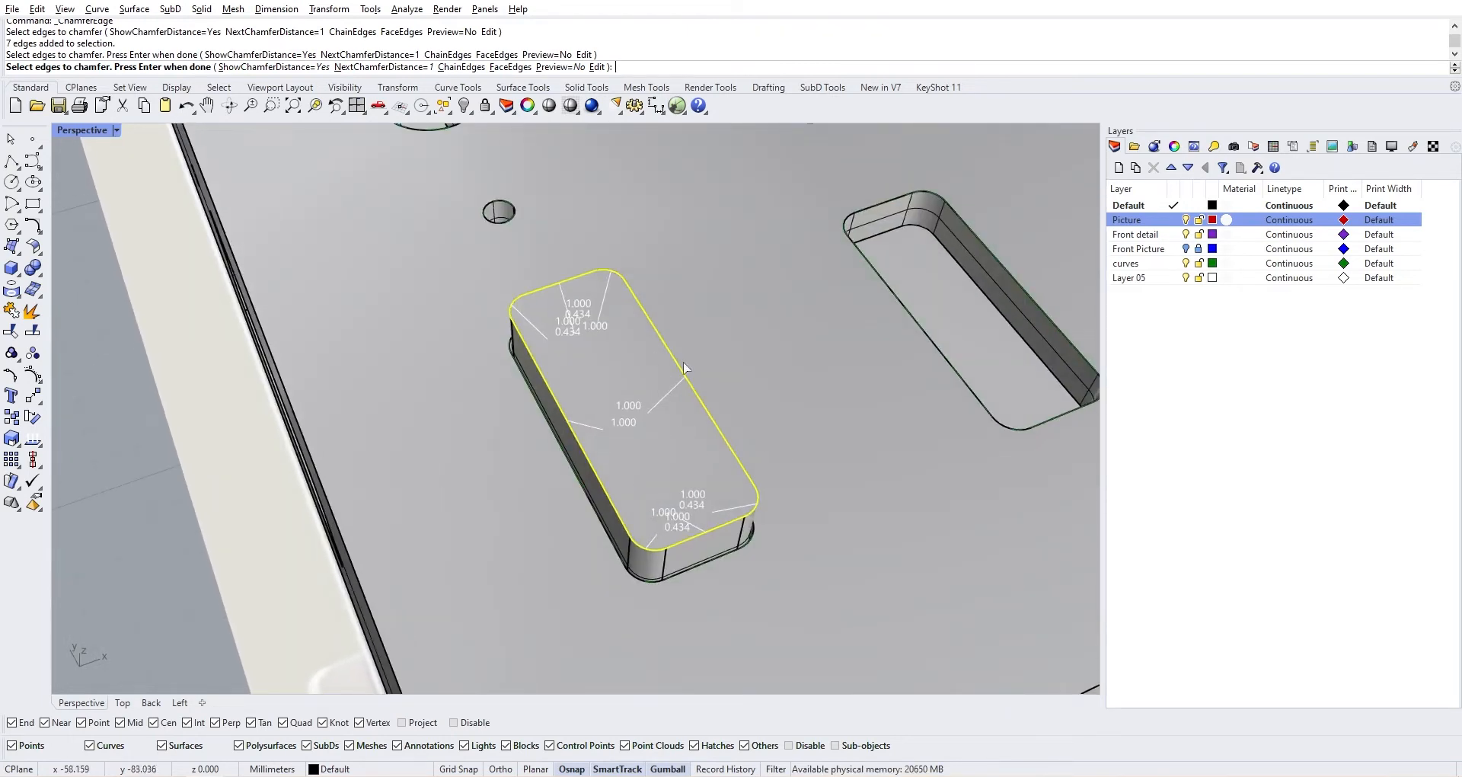
key("Return")
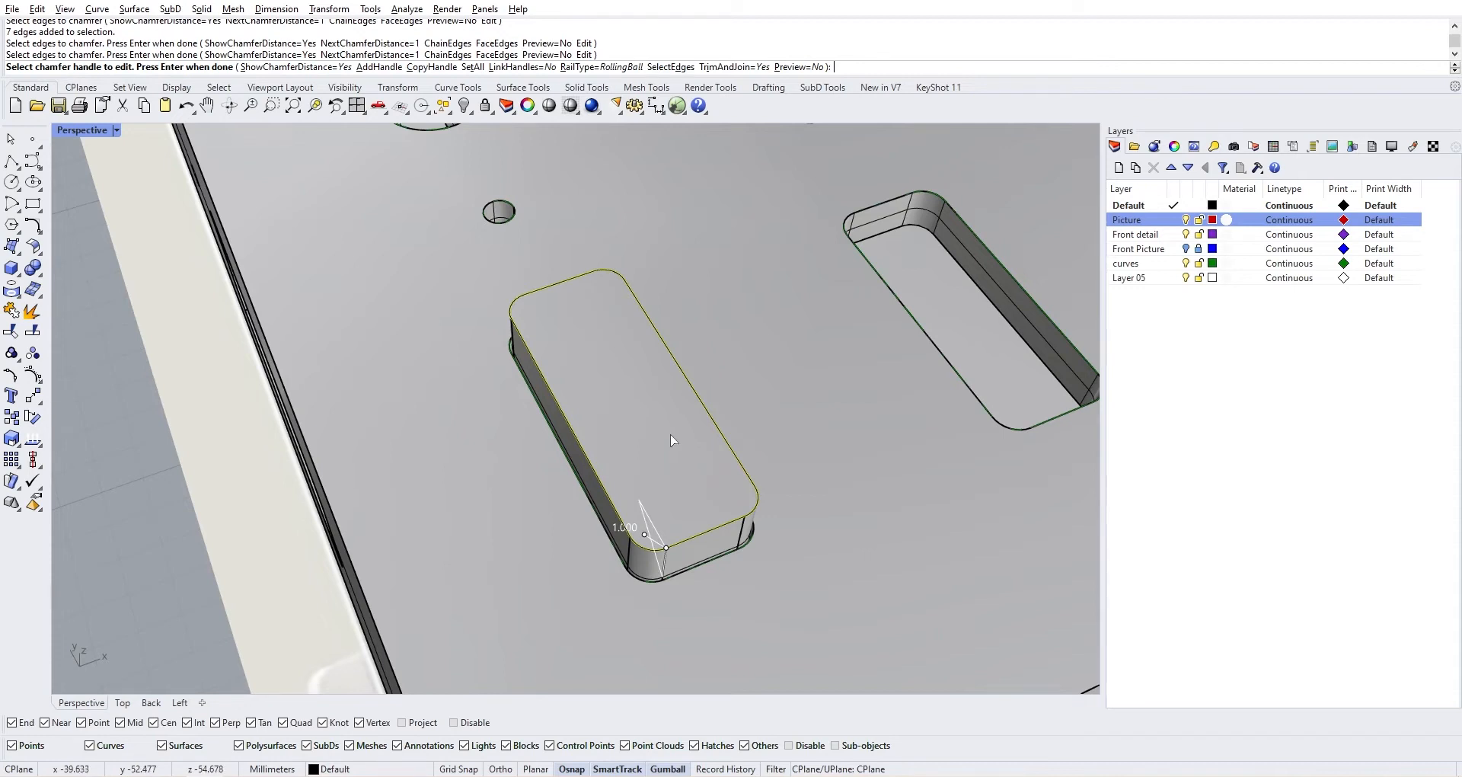
key("Return")
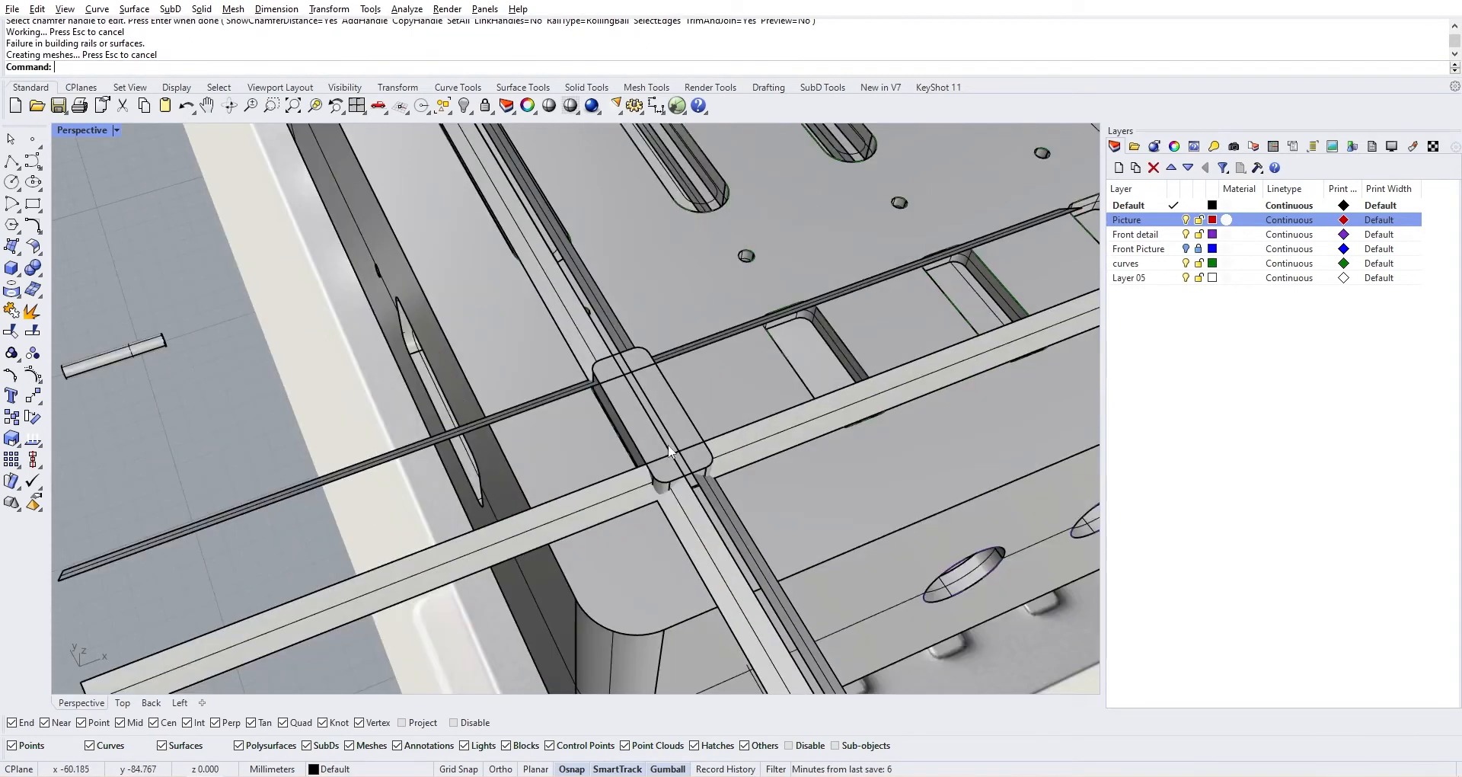
key("ctrl+z")
Chamfer the button's top edge loop with a distance of 0.1 mm
right_click(444, 233)
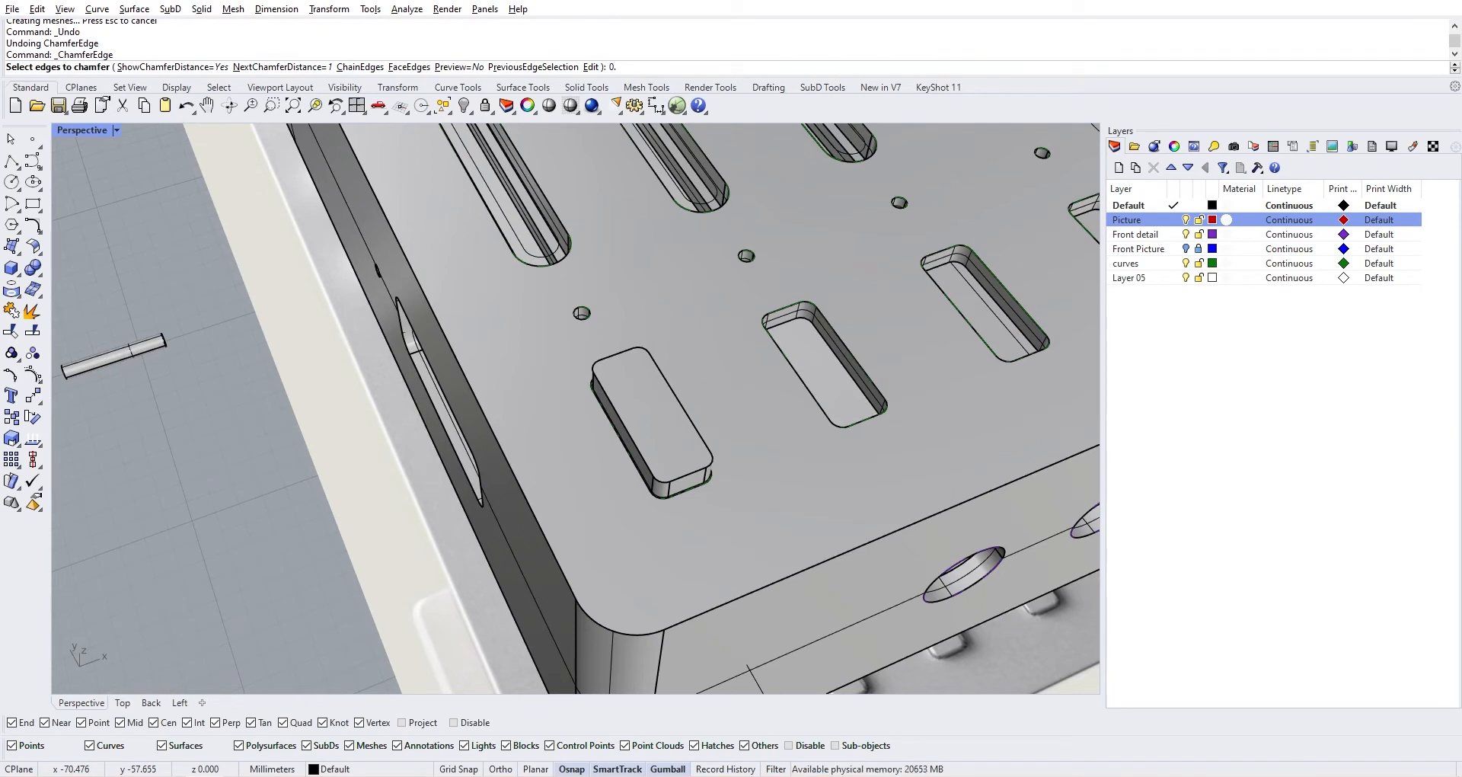
key("Return")
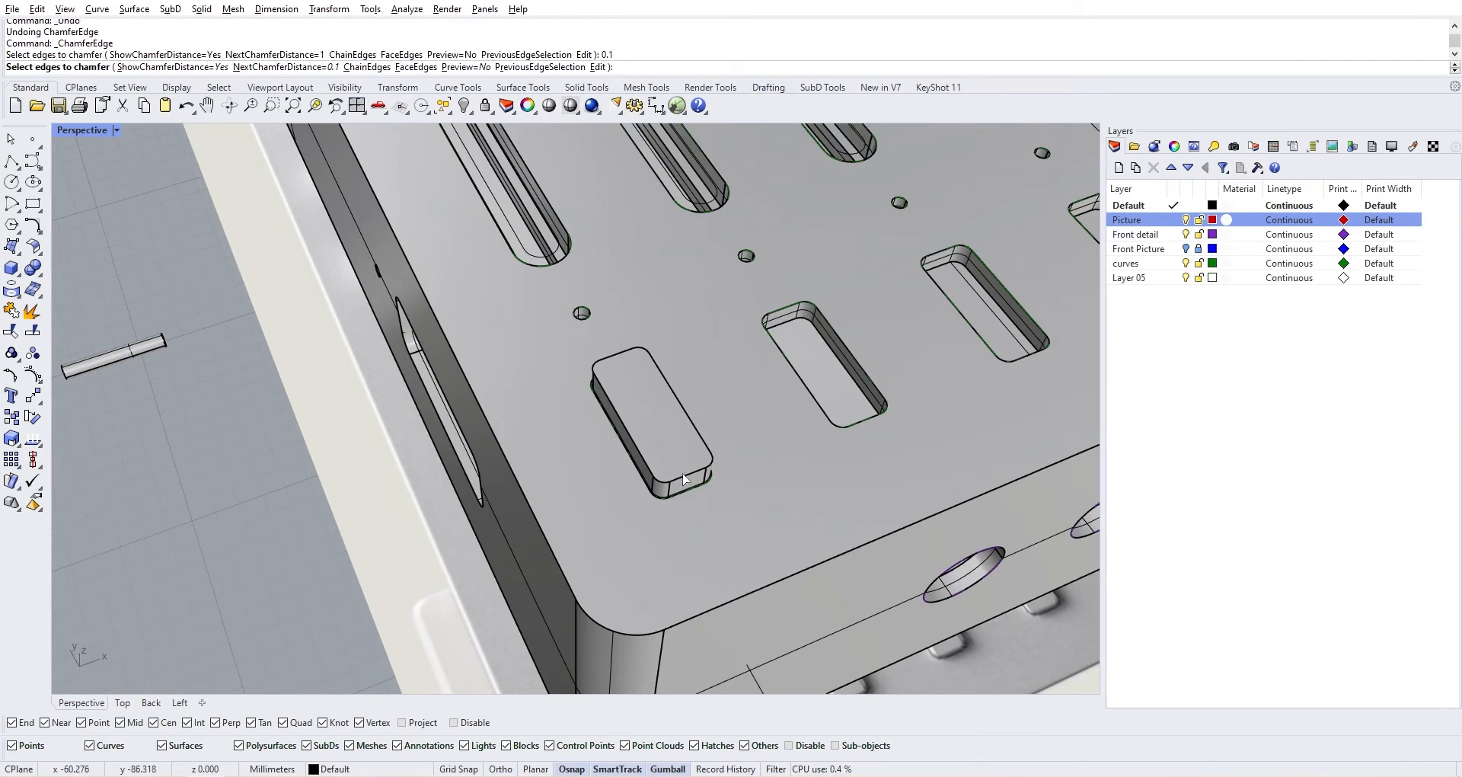
left_click(691, 477)
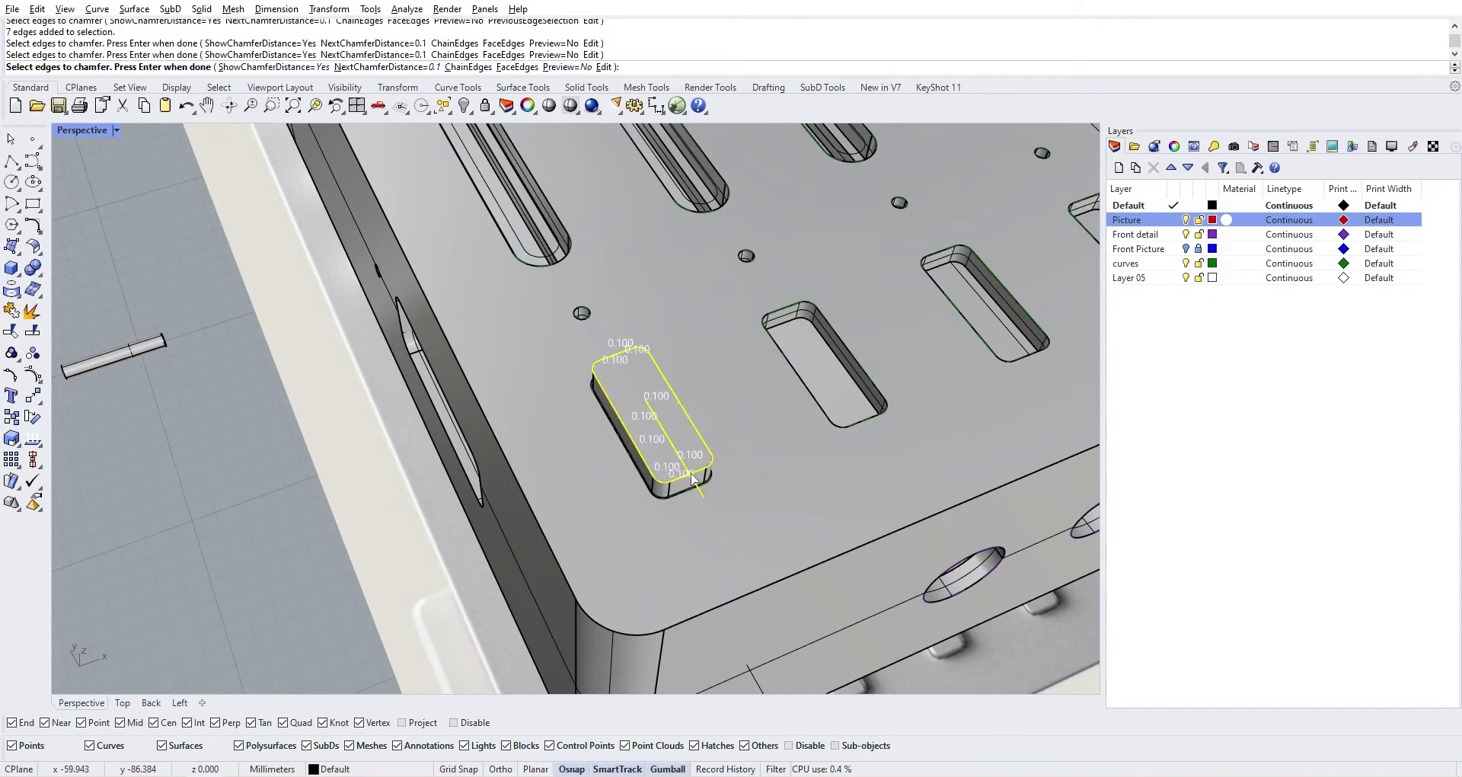
key("Escape")
left_click(691, 477)
key("Escape")
right_click(692, 477)
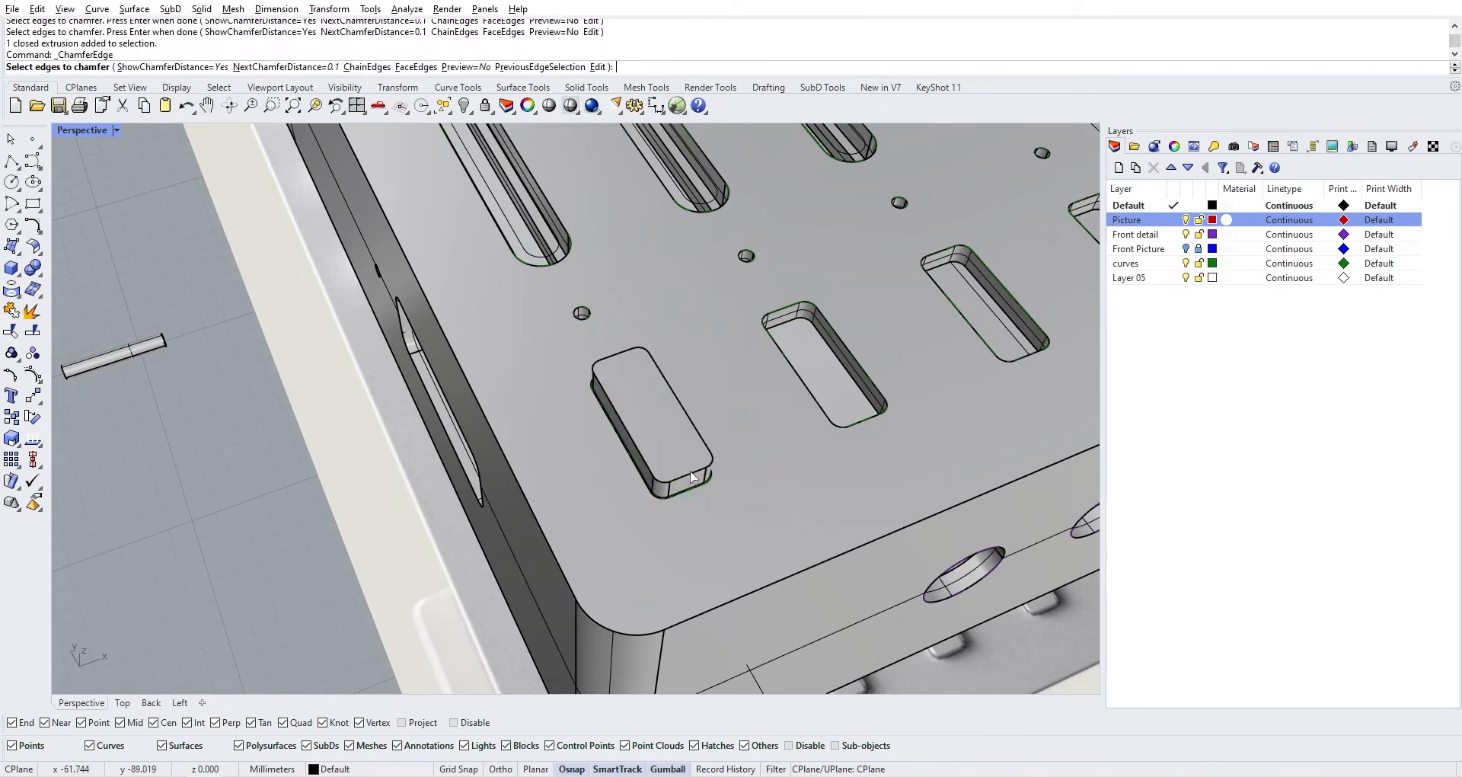
left_click(691, 477)
key("Return")
scroll(690, 477, "up", 4)
key("Return")
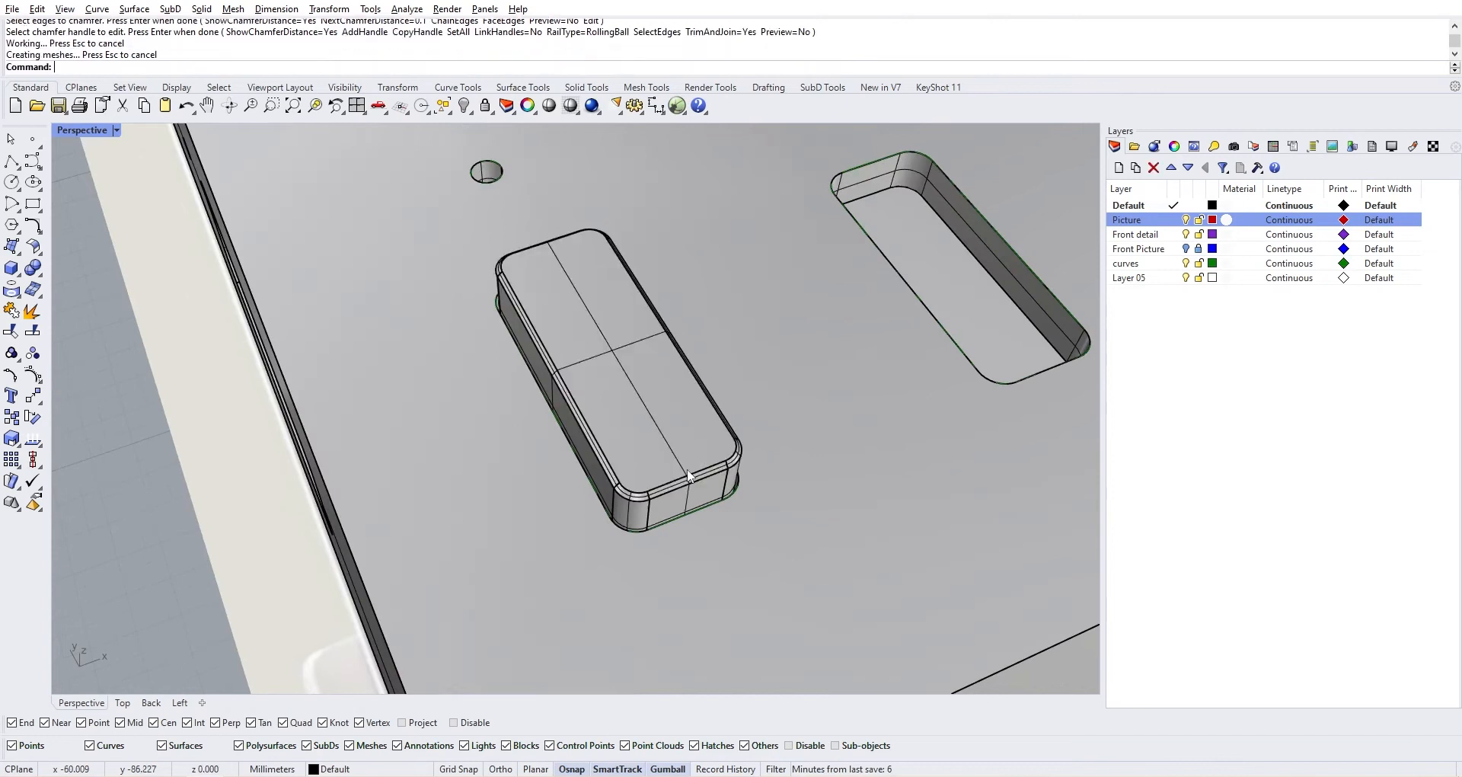
Compare the chamfered button with the reference photo, and undo the 0.1 mm chamfer
mouse_move(679, 466)
right_mouse_down()
mouse_move(679, 434)
mouse_move(693, 444)
right_mouse_up()
key("alt+Tab")
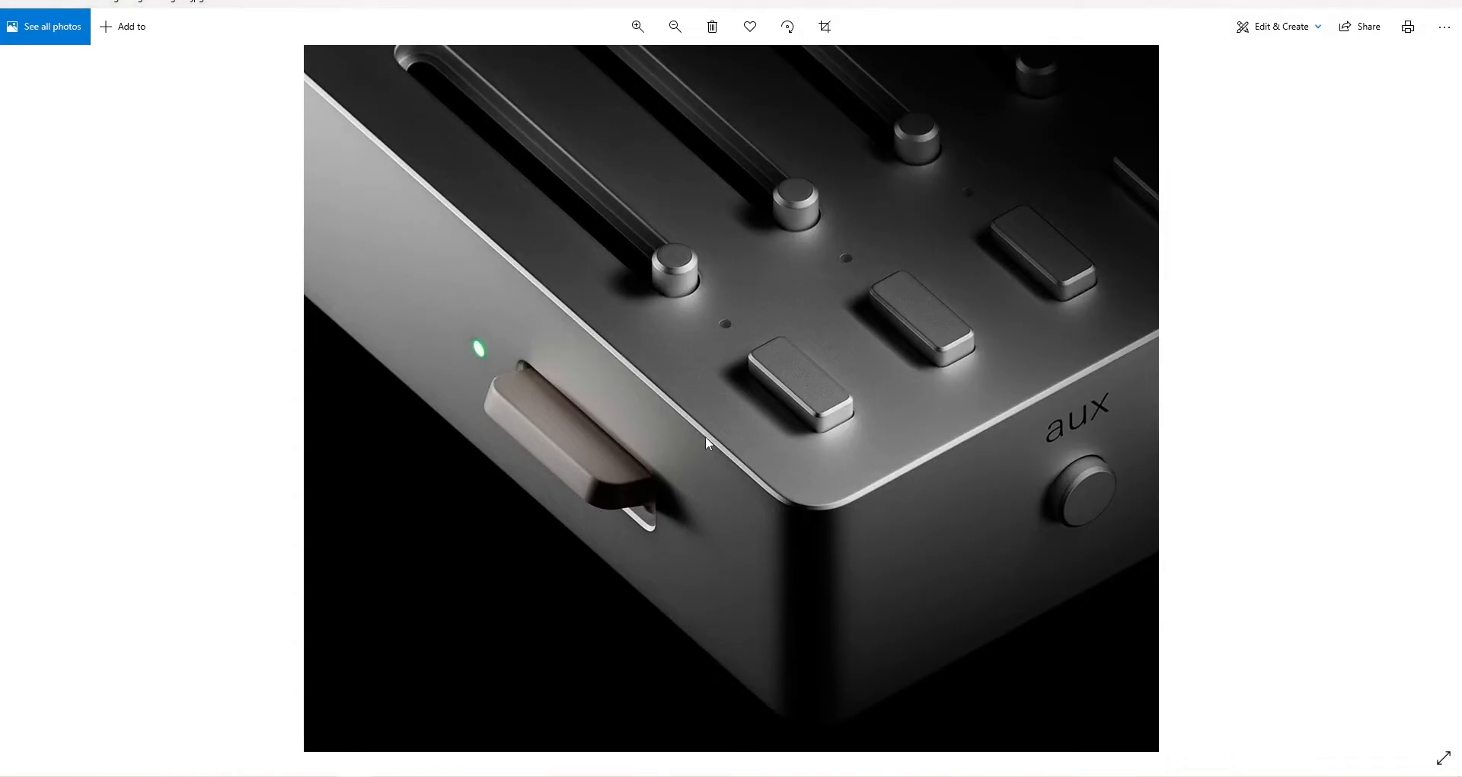
key("alt+Tab")
right_click_drag(787, 414, 836, 417)
scroll(836, 417, "up", 5)
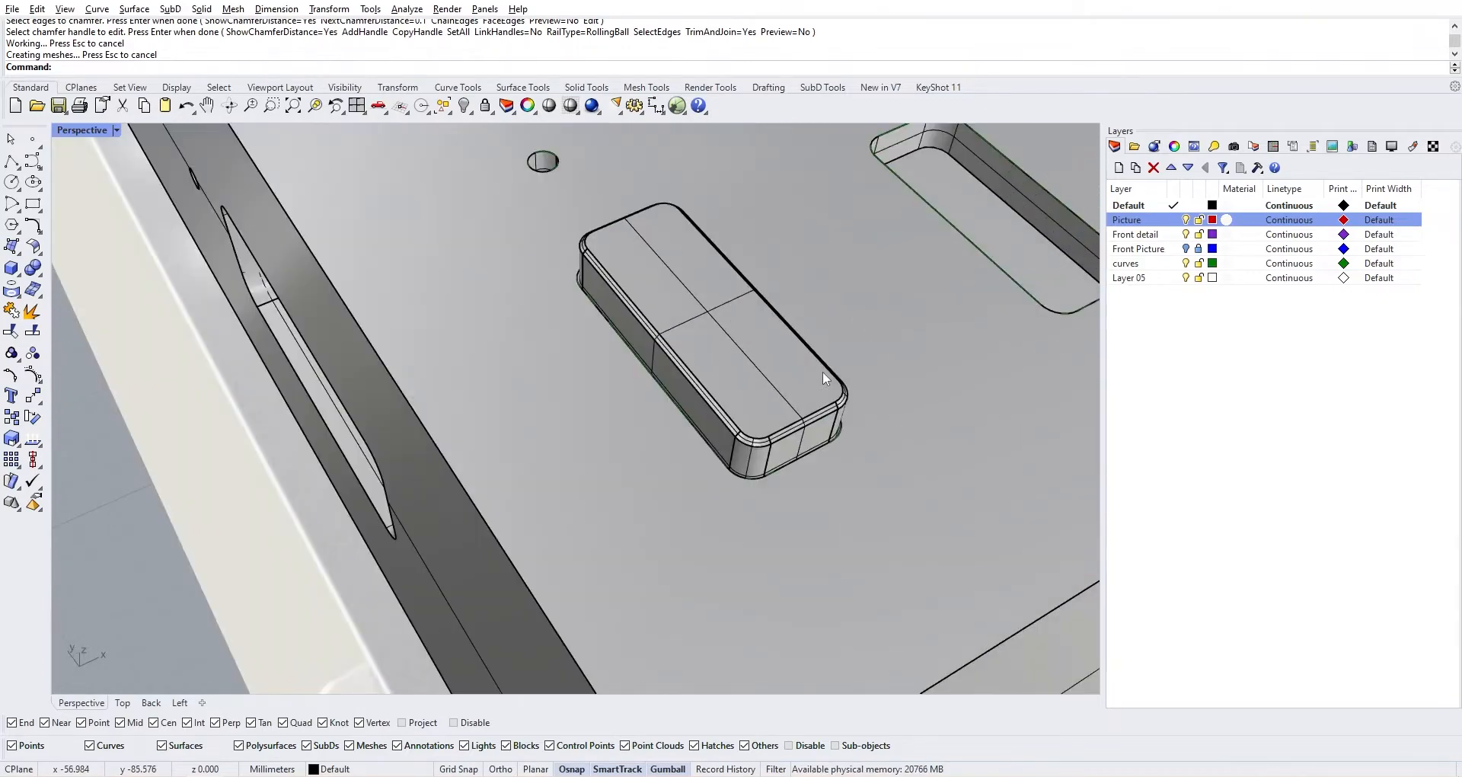
key("alt+Tab")
key("alt+Tab")
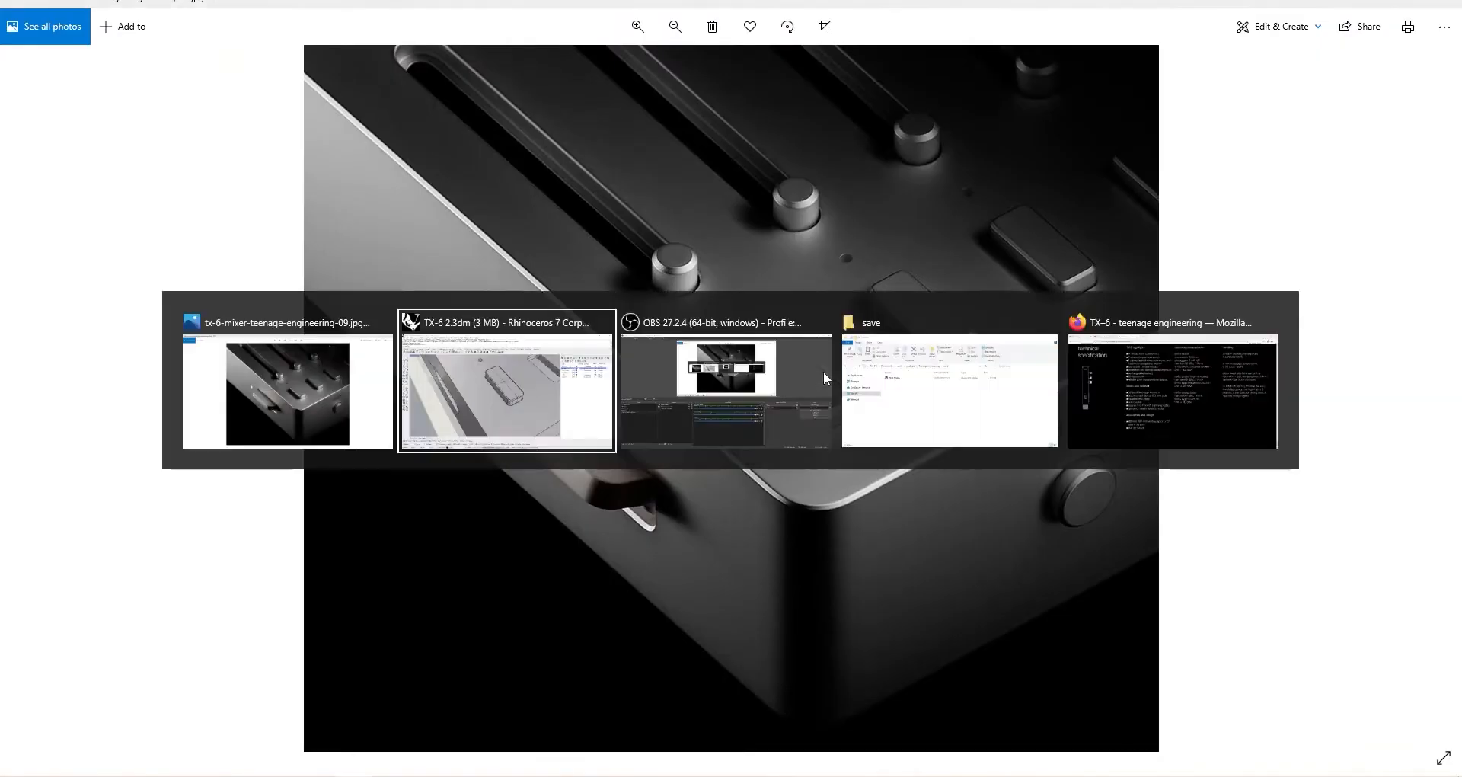
scroll(724, 314, "down", 3)
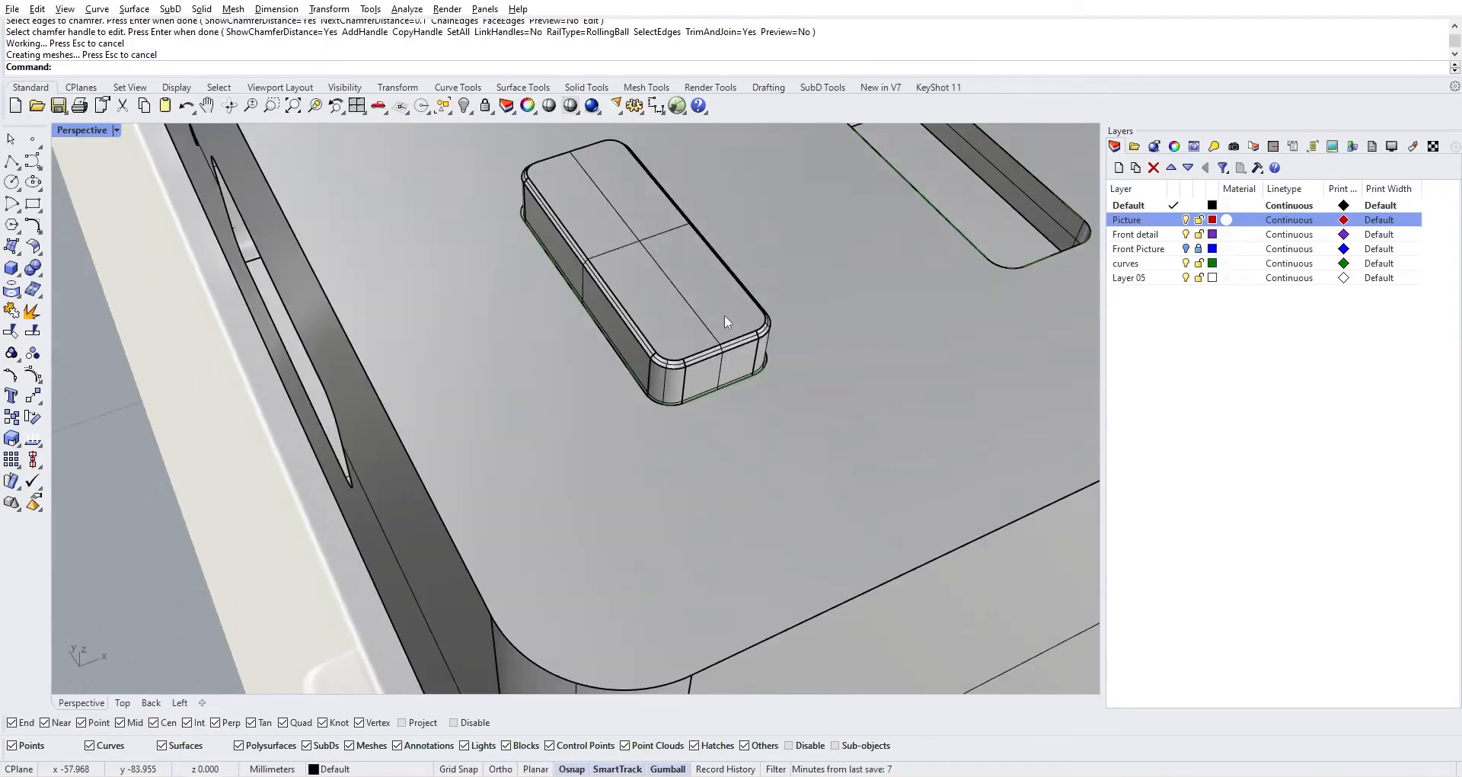
key("ctrl+z")
Chamfer the button's top edge loop with a distance of 0.3 mm
key("Return")
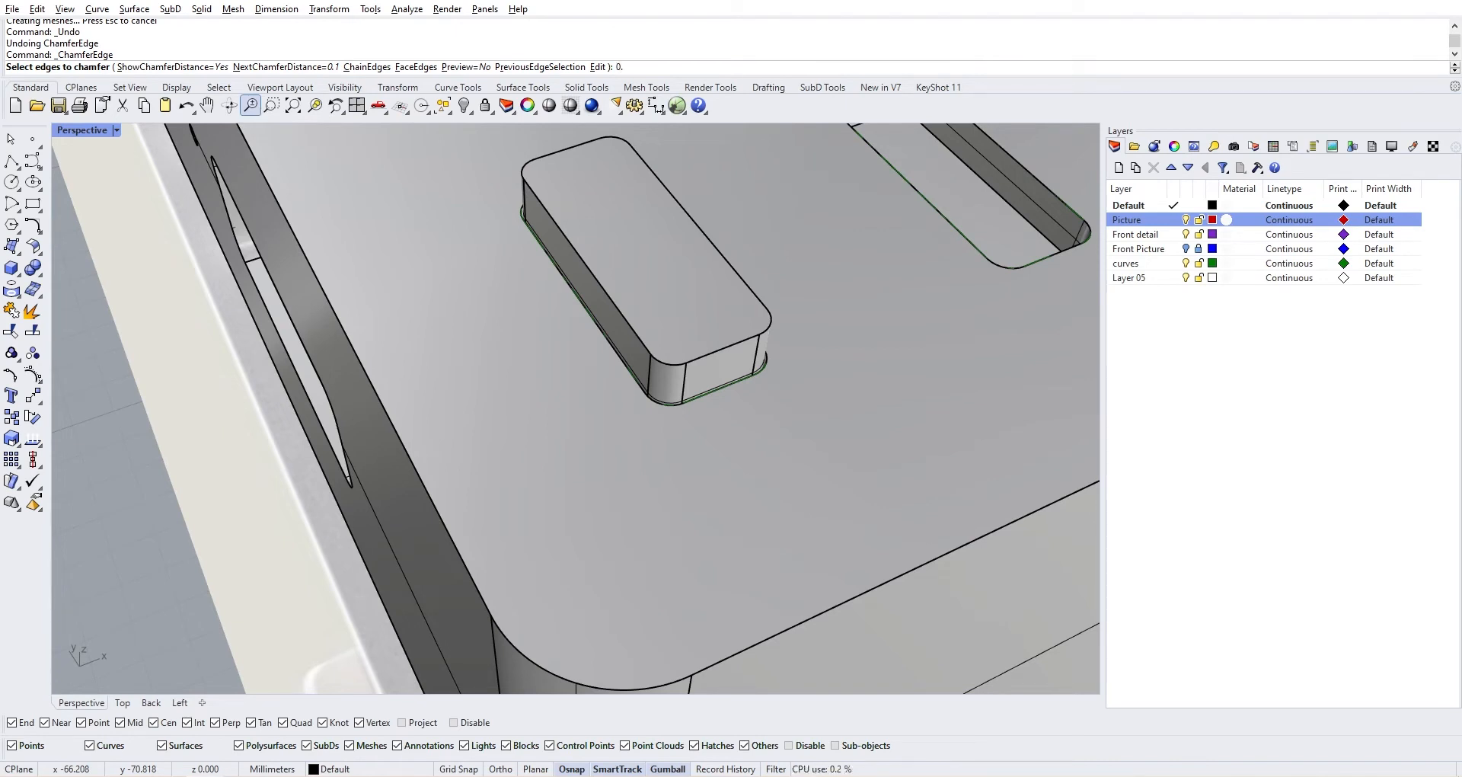
type("3")
key("Return")
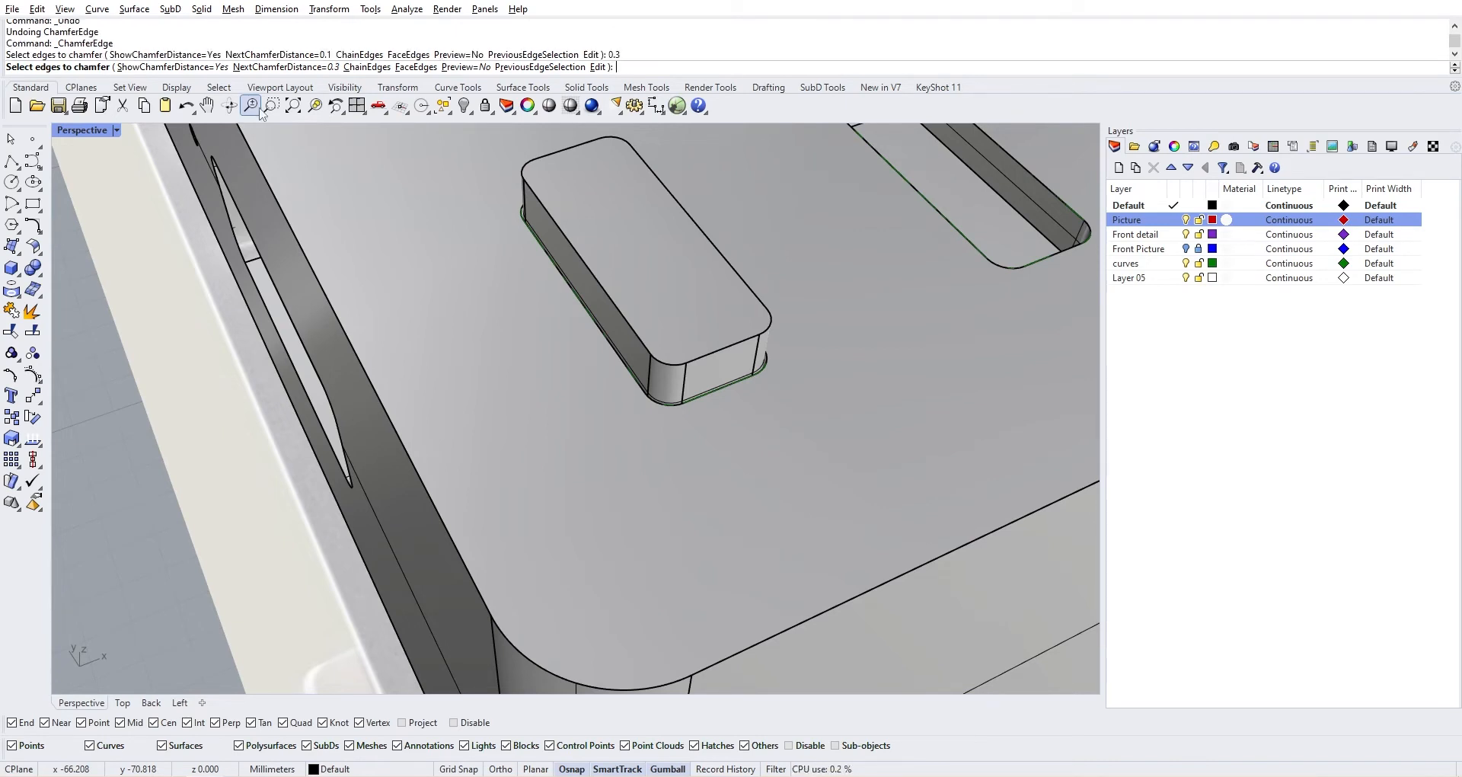
left_click(727, 350)
key("Return")
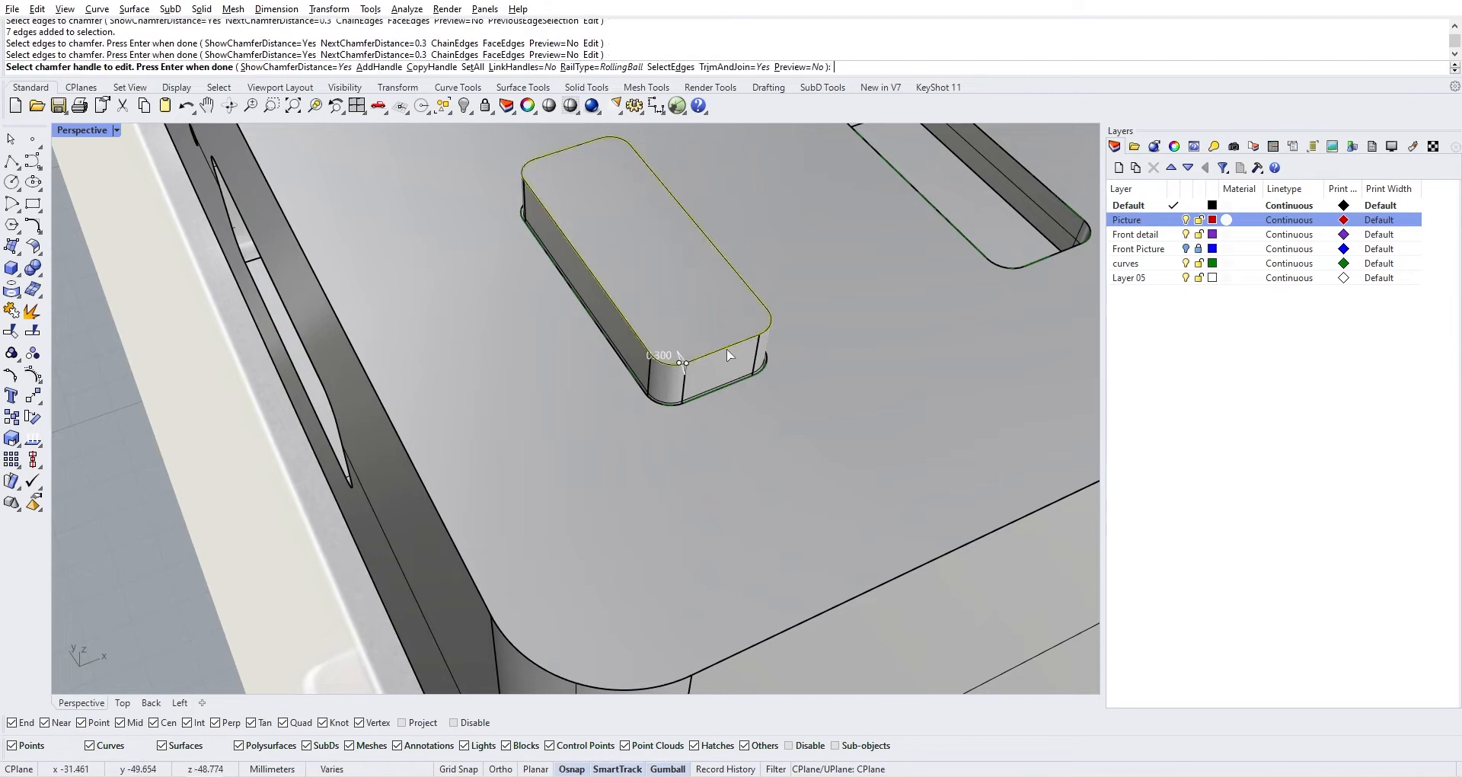
scroll(729, 354, "down", 4)
Check the button against the reference photo once more, and undo the 0.3 mm chamfer
key("alt+Tab")
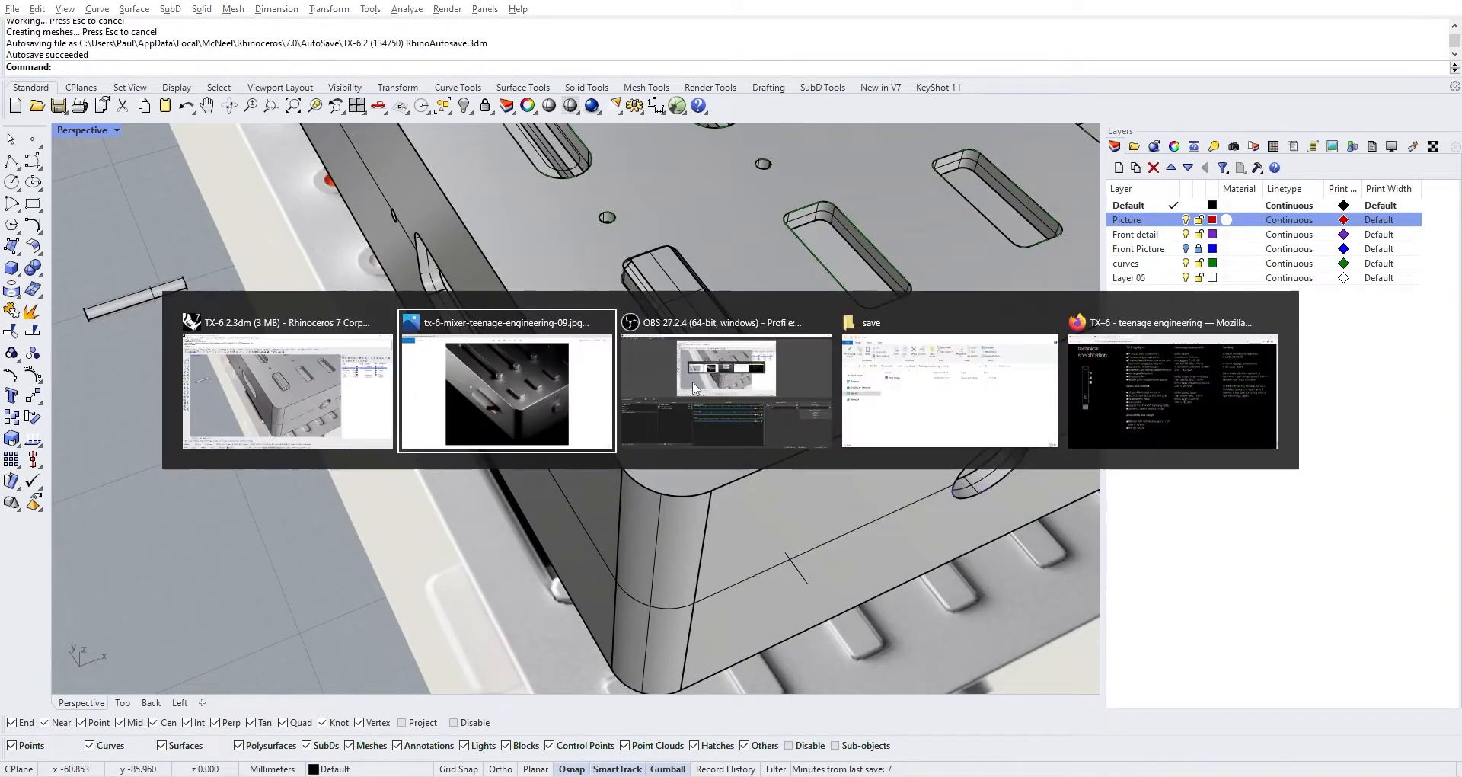
key("alt+Tab")
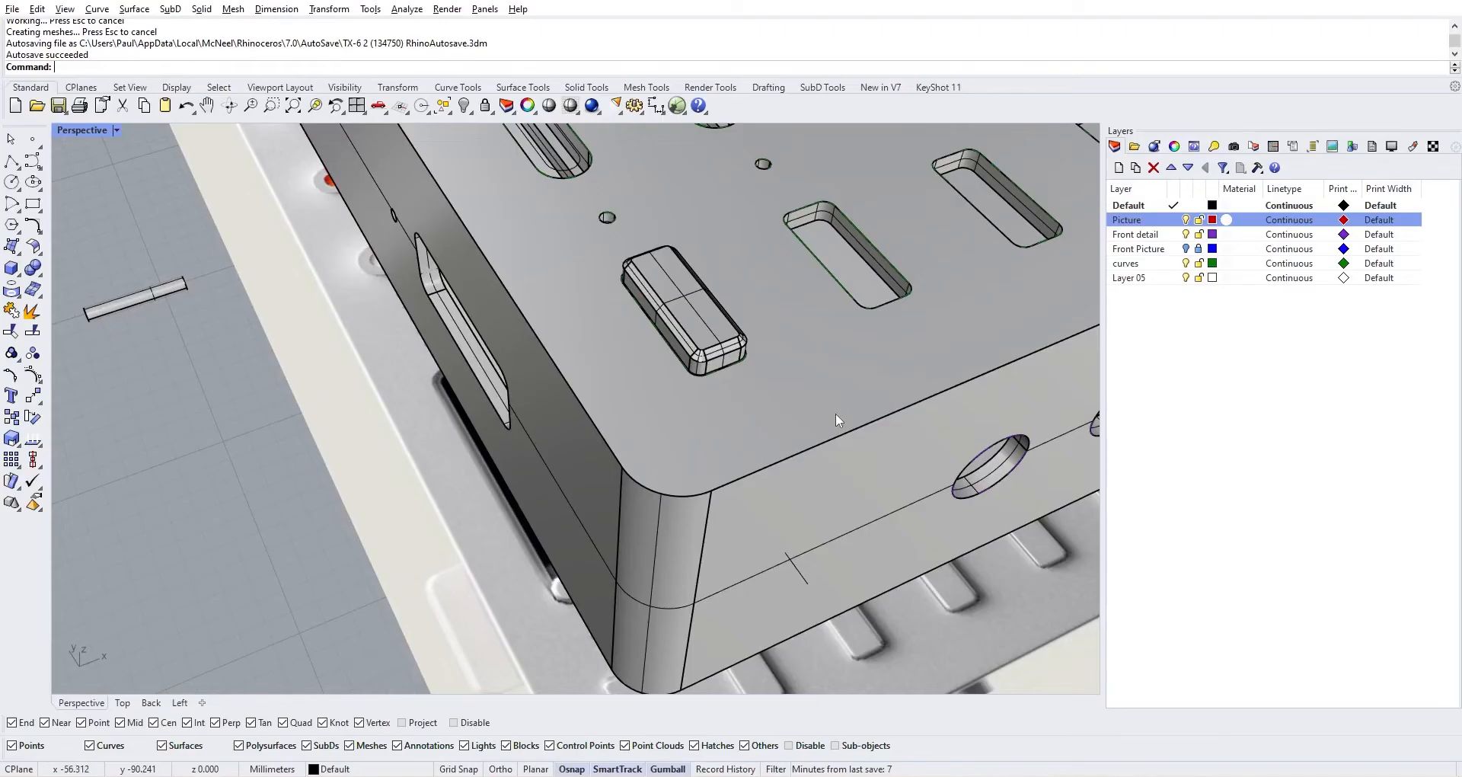
scroll(708, 335, "down", 4)
key("ctrl+z")
Chamfer the button's top edge loop by 0.2 mm and compare the result with the reference photo
scroll(708, 335, "up", 9)
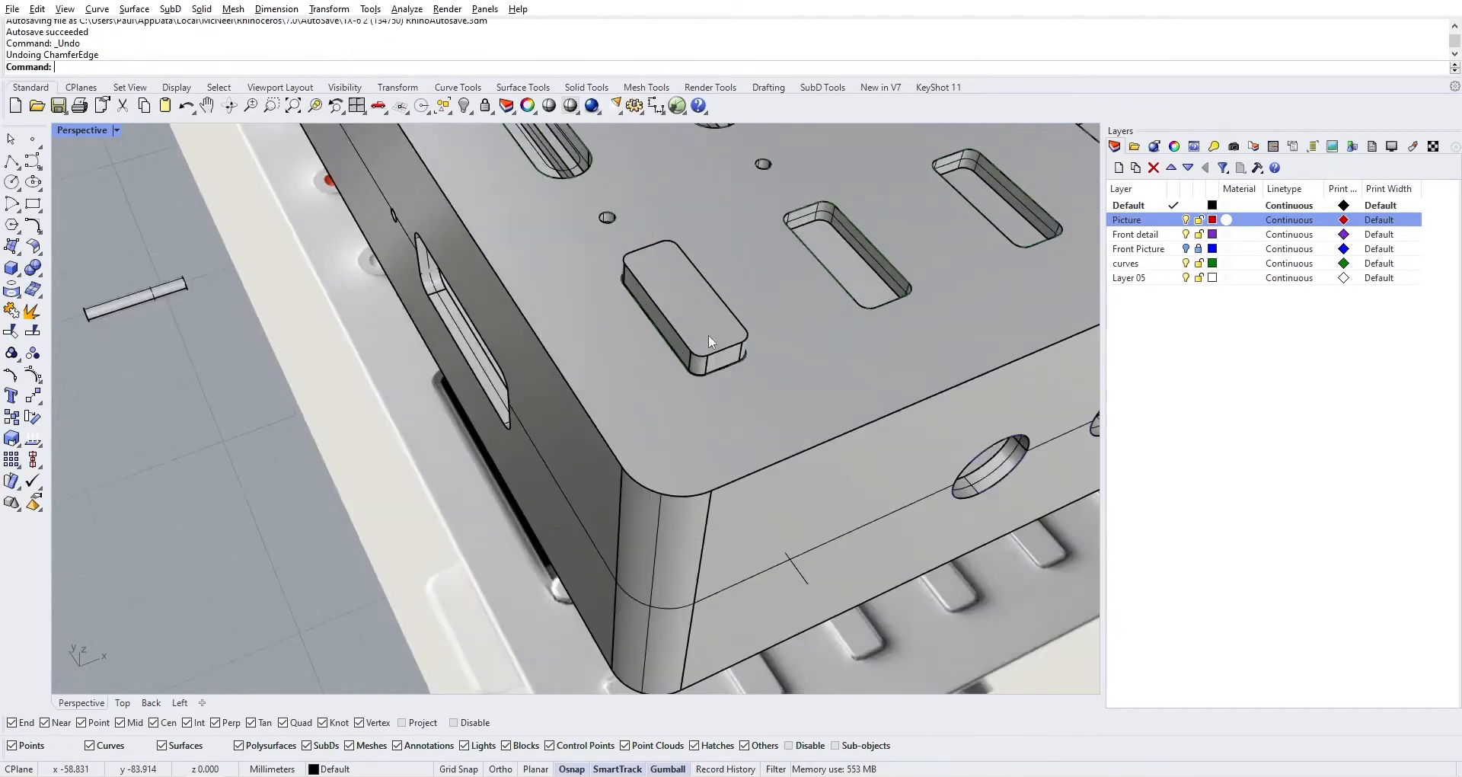
right_click(597, 239)
type("0.2")
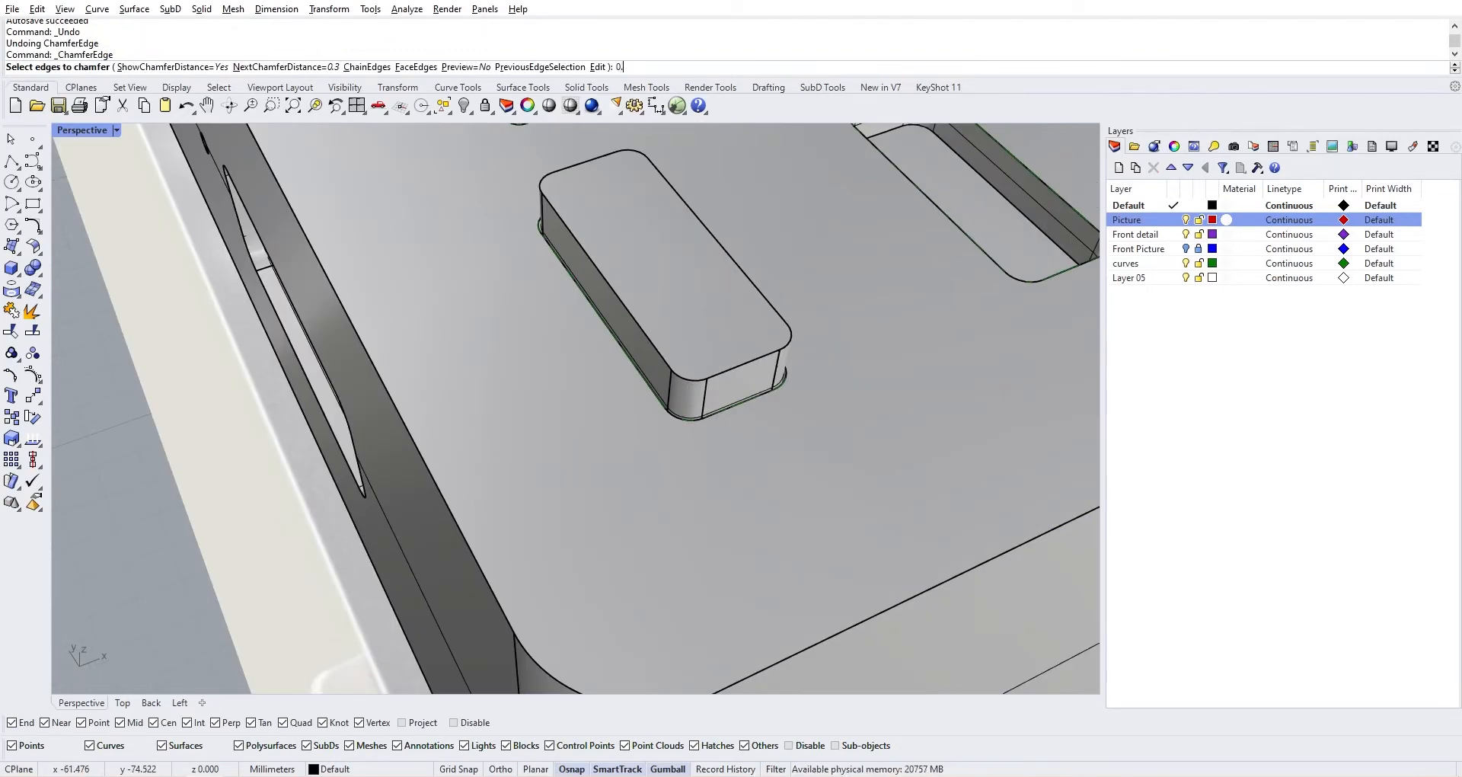
key("Return")
left_click(714, 379)
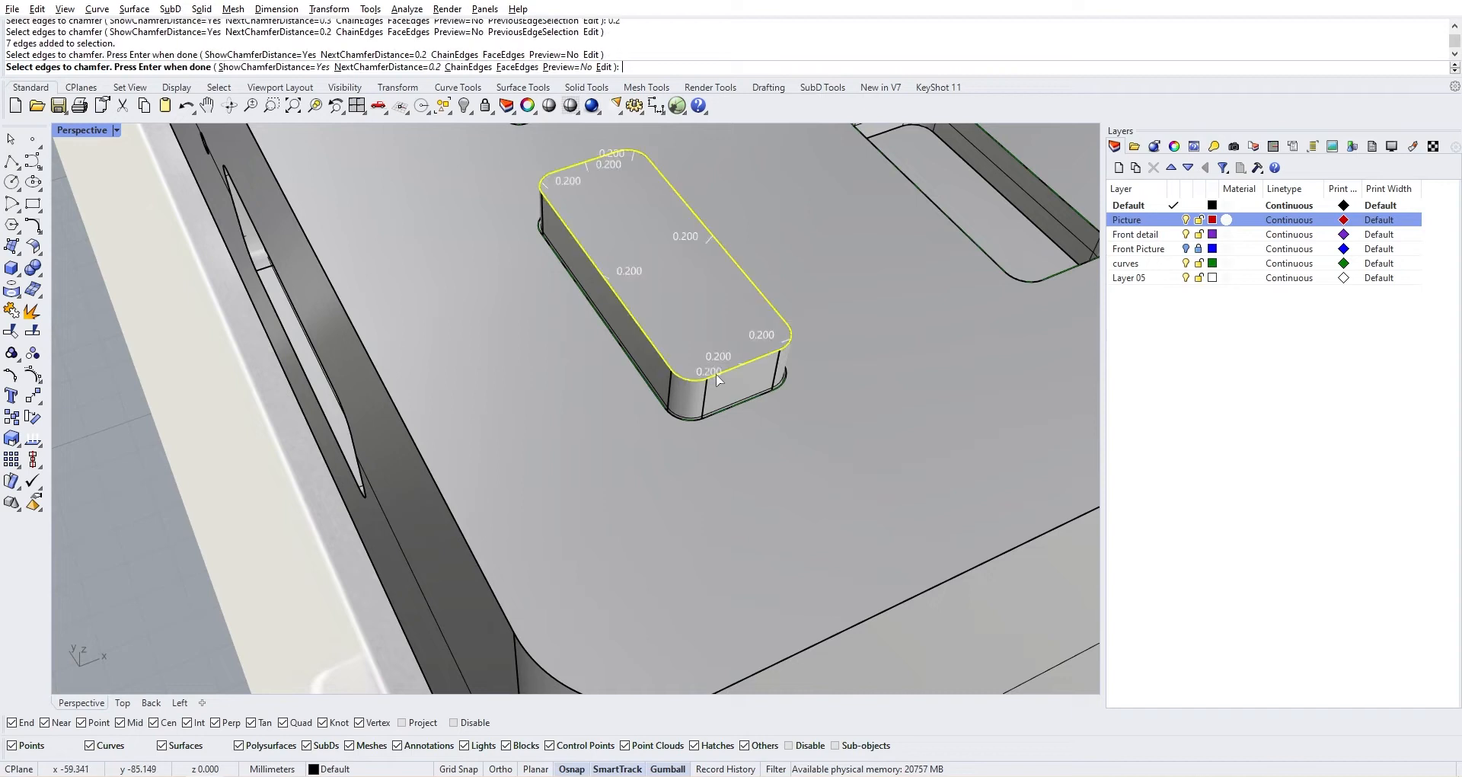
key("Return")
key("Return")
scroll(729, 370, "down", 3)
mouse_move(729, 364)
right_mouse_down()
mouse_move(696, 340)
mouse_move(729, 360)
right_mouse_up()
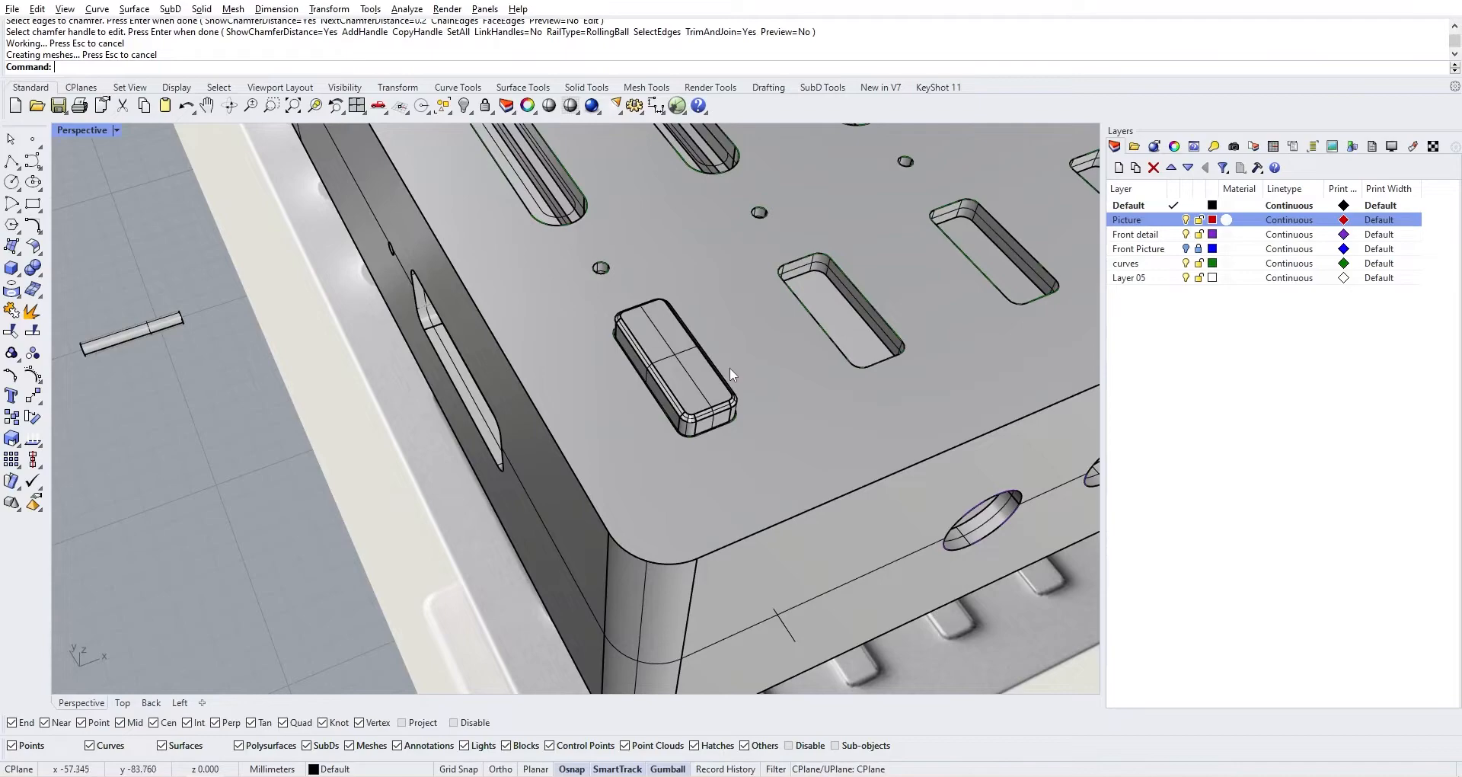
right_click_drag(730, 367, 835, 391)
key("alt+Tab")
right_click_drag(824, 384, 806, 429)
key("alt+Tab")
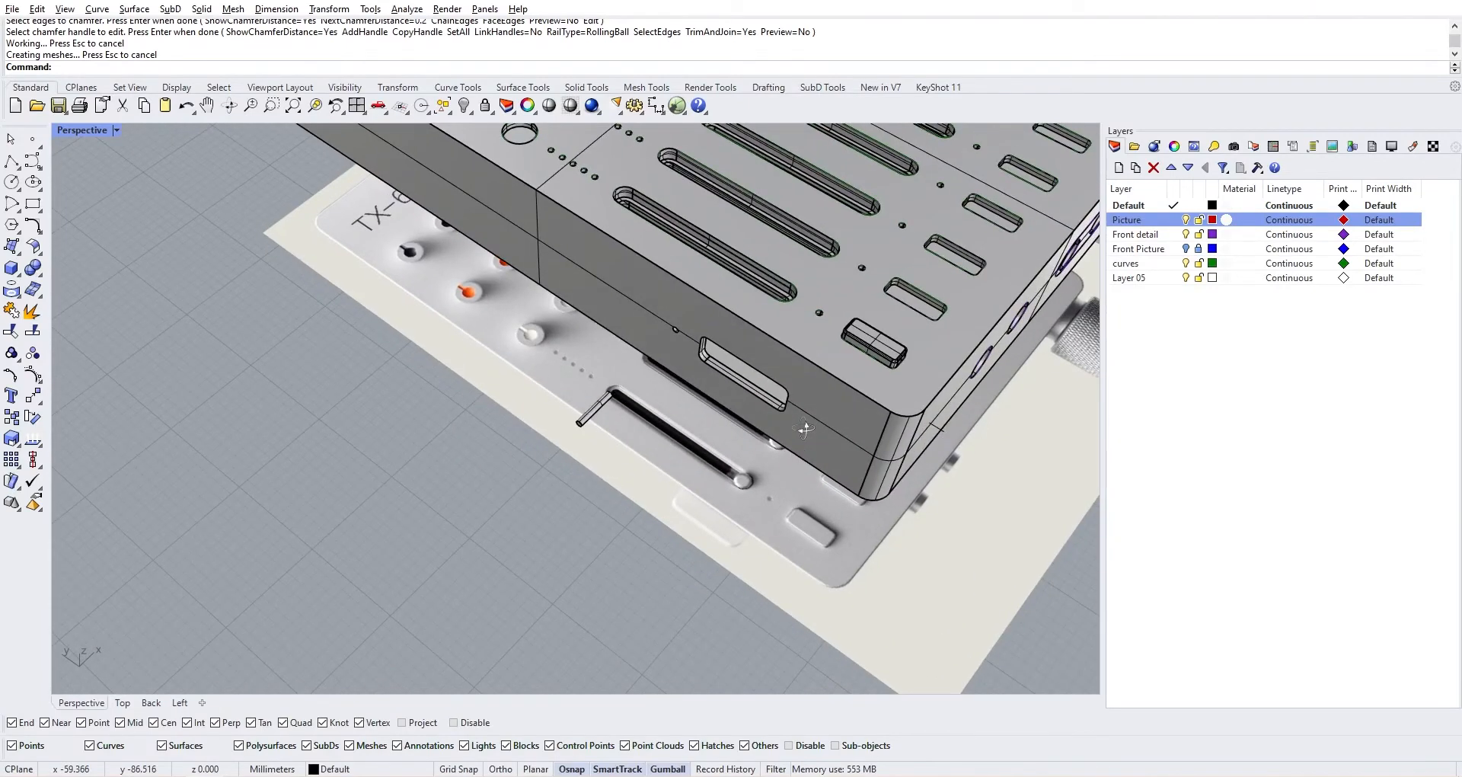
Set the Top view to Wireframe display and compare the chamfered button's outline with the reference photo
double_click(88, 126)
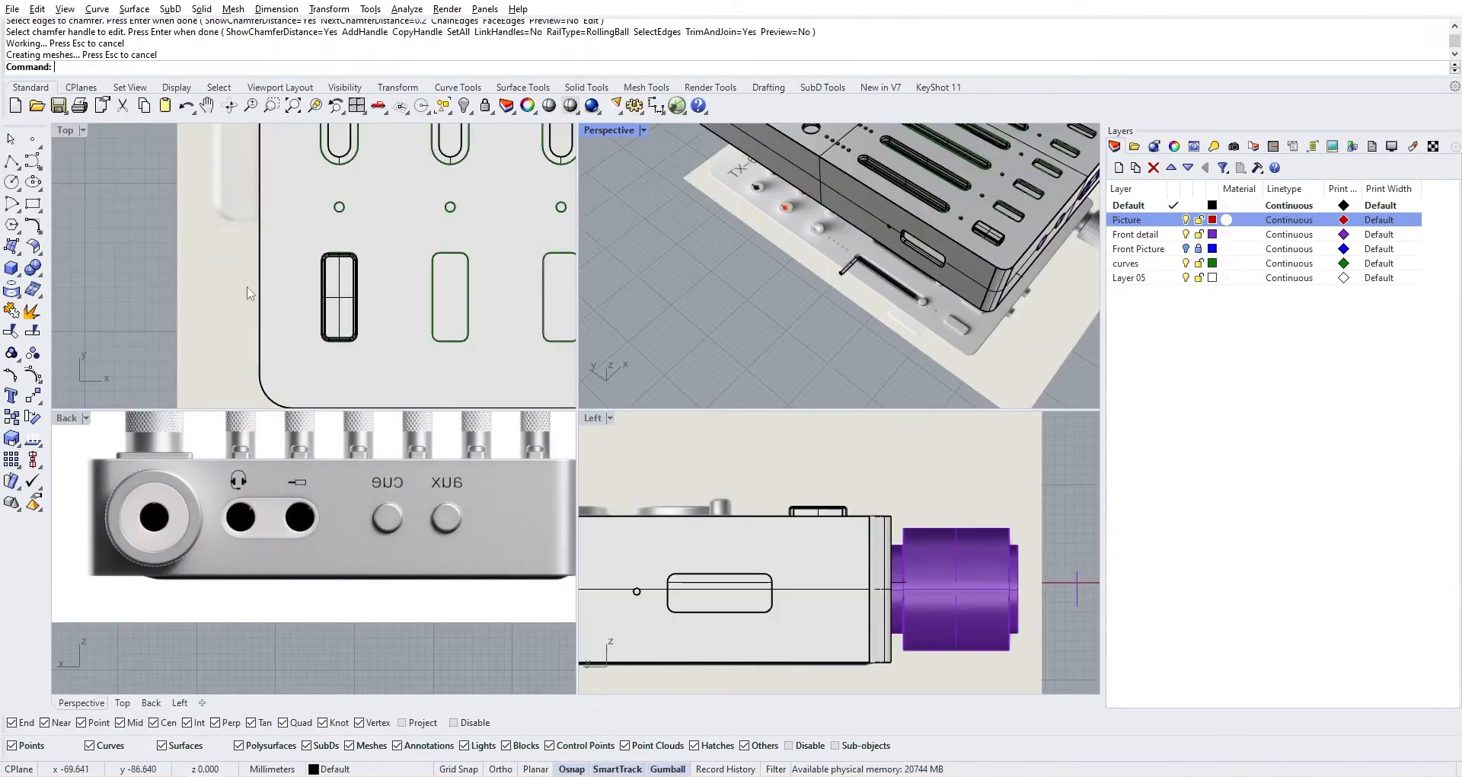
right_click_drag(336, 304, 309, 309)
scroll(309, 310, "up", 2)
left_click(83, 130)
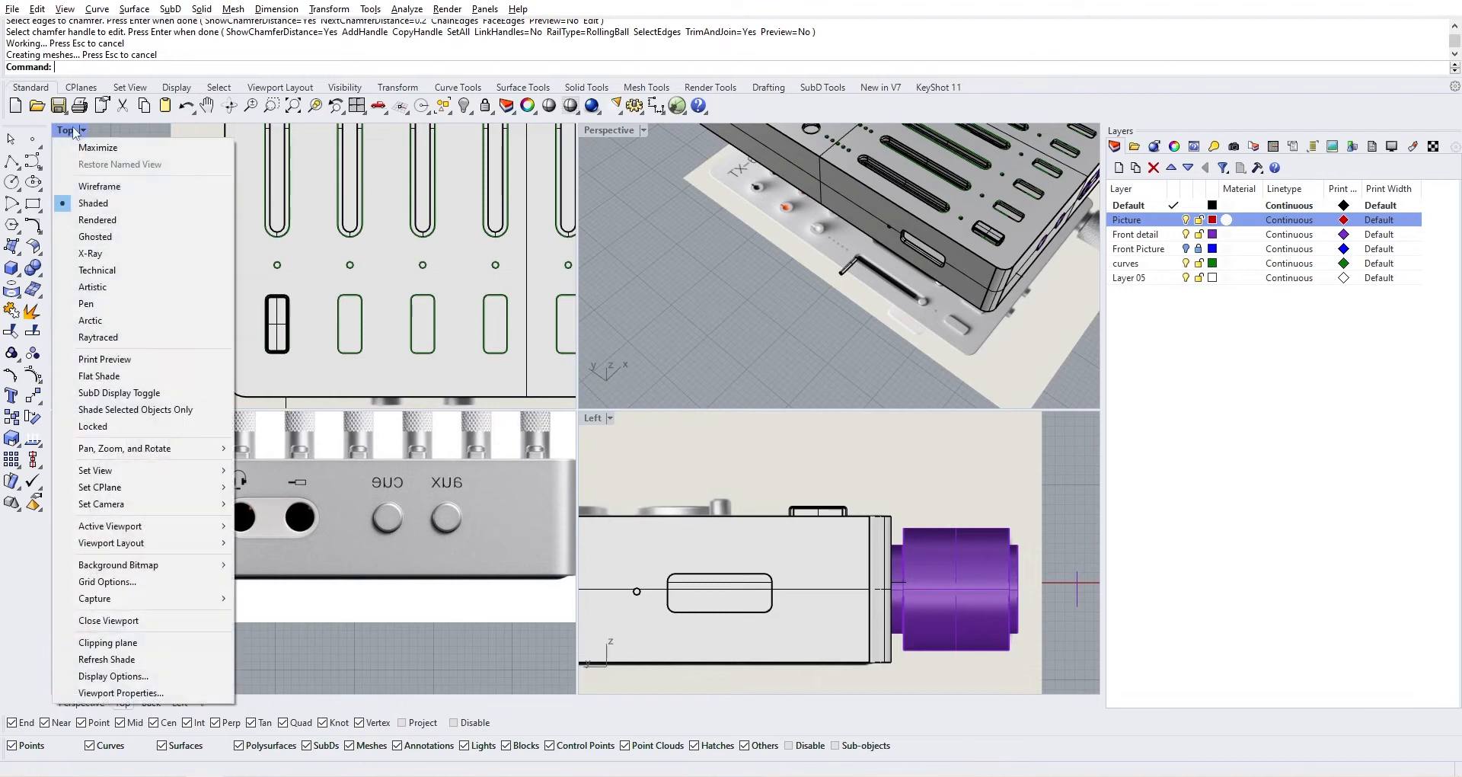
left_click(99, 190)
scroll(281, 343, "up", 5)
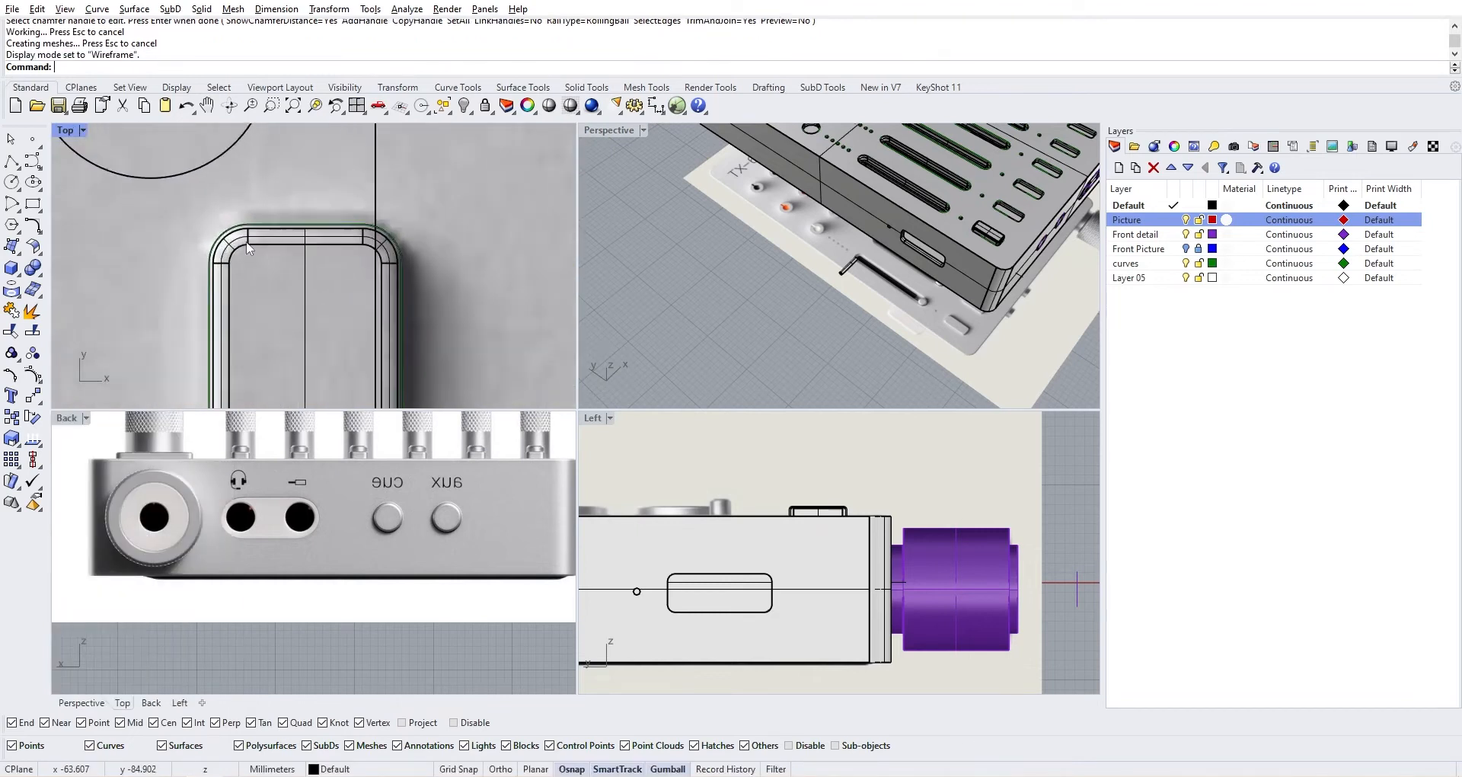
scroll(261, 287, "down", 2)
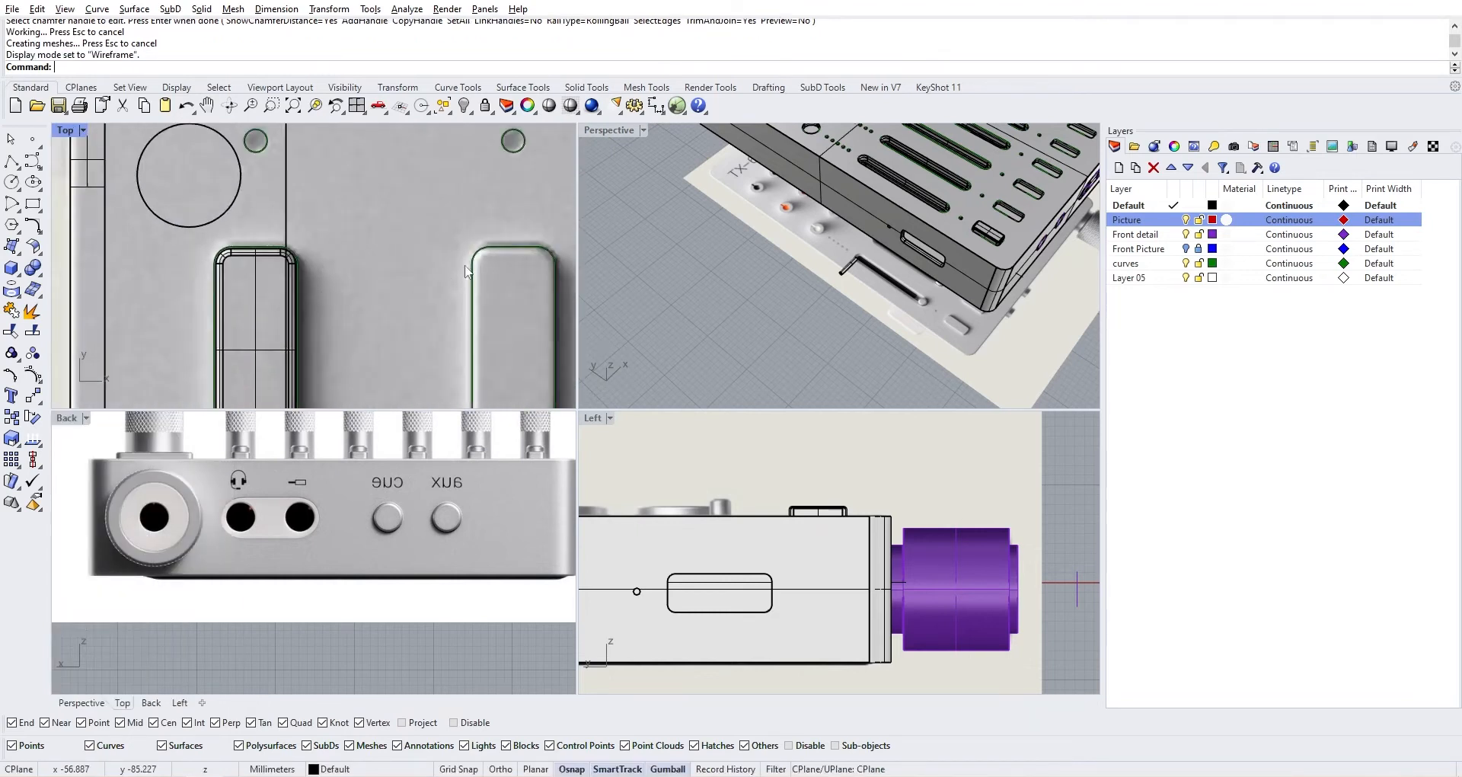
right_click_drag(750, 267, 773, 261)
double_click(67, 131)
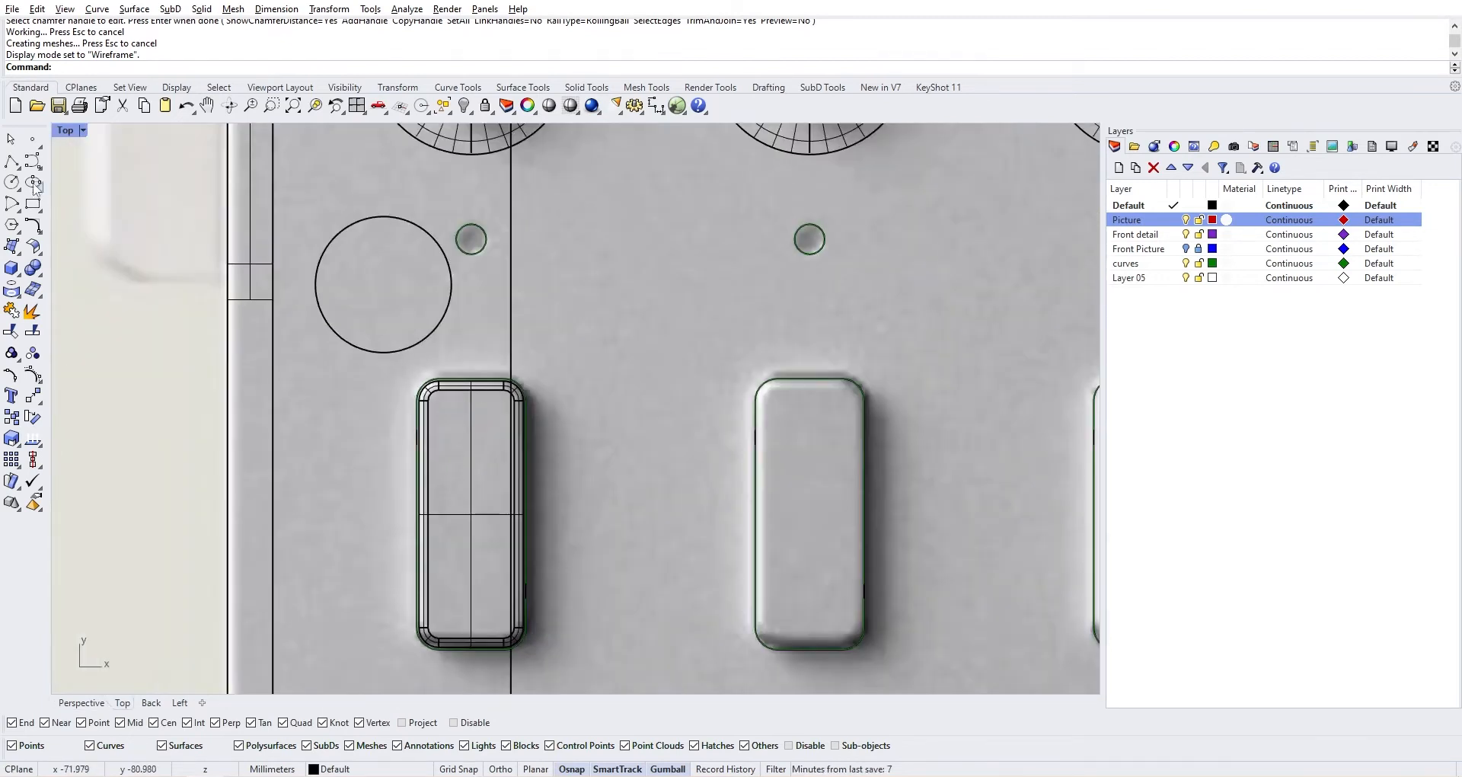
double_click(64, 131)
Fillet the upper and lower edge loops of the button's chamfer with a radius of 0.05 mm
scroll(935, 233, "up", 6)
scroll(935, 233, "down", 3)
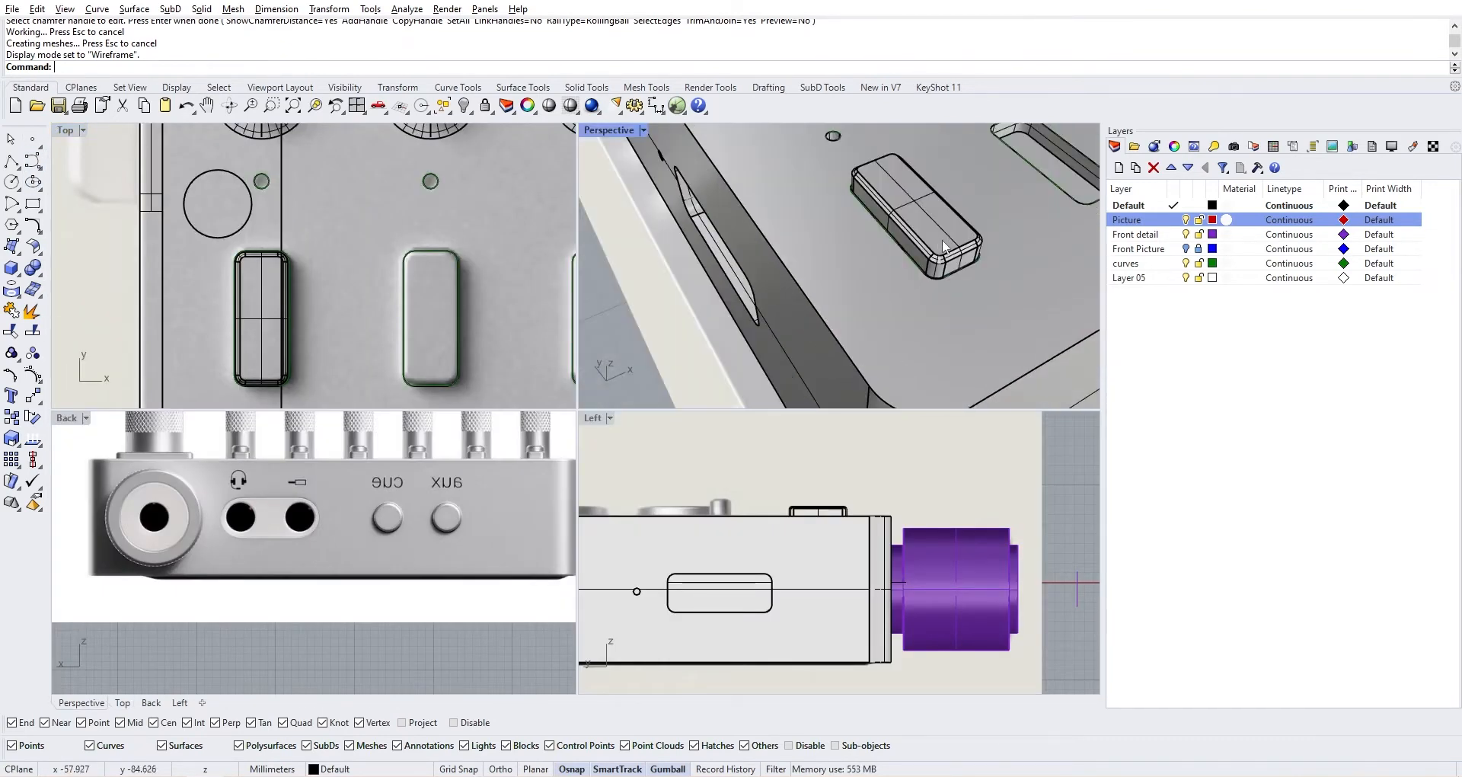
right_click_drag(943, 239, 911, 256)
double_click(595, 134)
right_click_drag(609, 229, 829, 358)
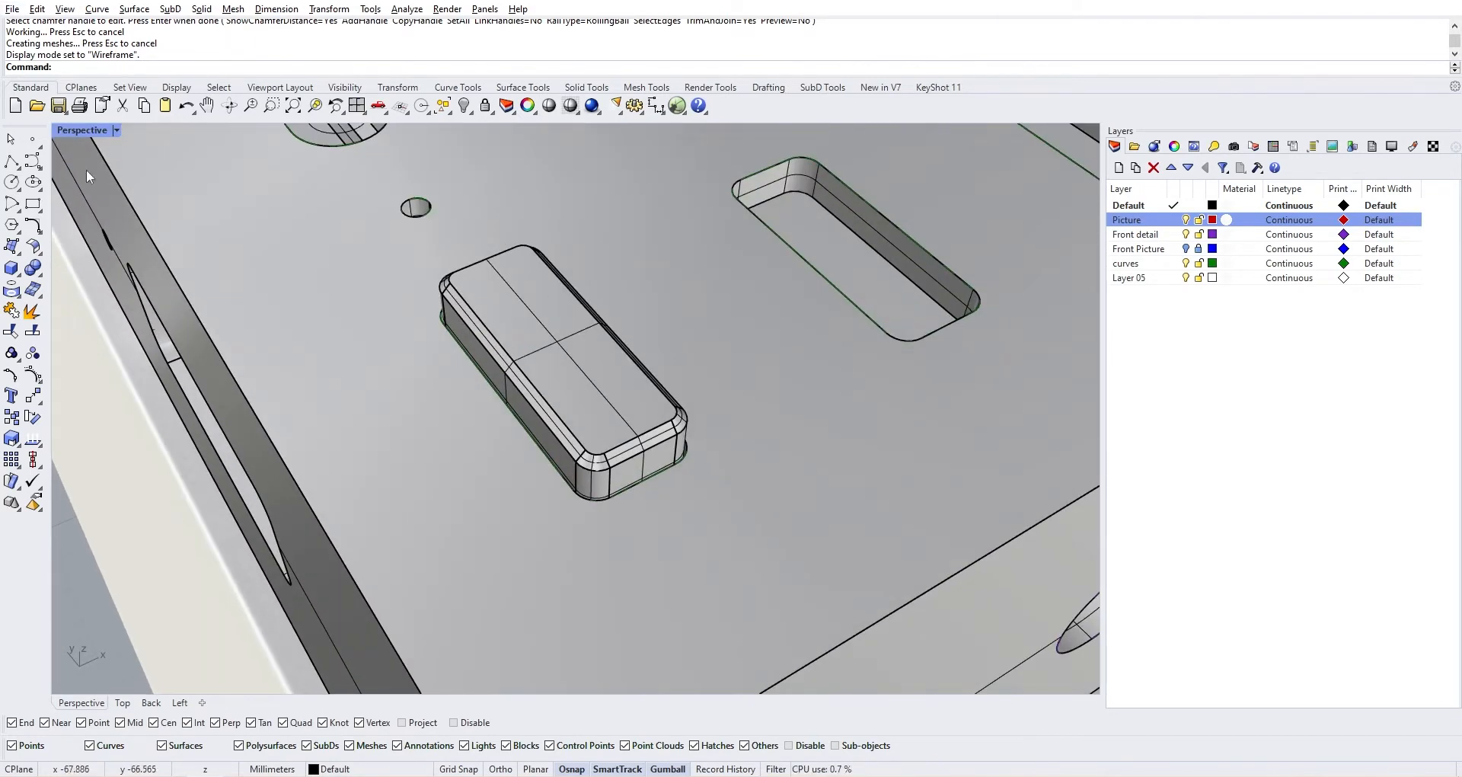
left_click(34, 269)
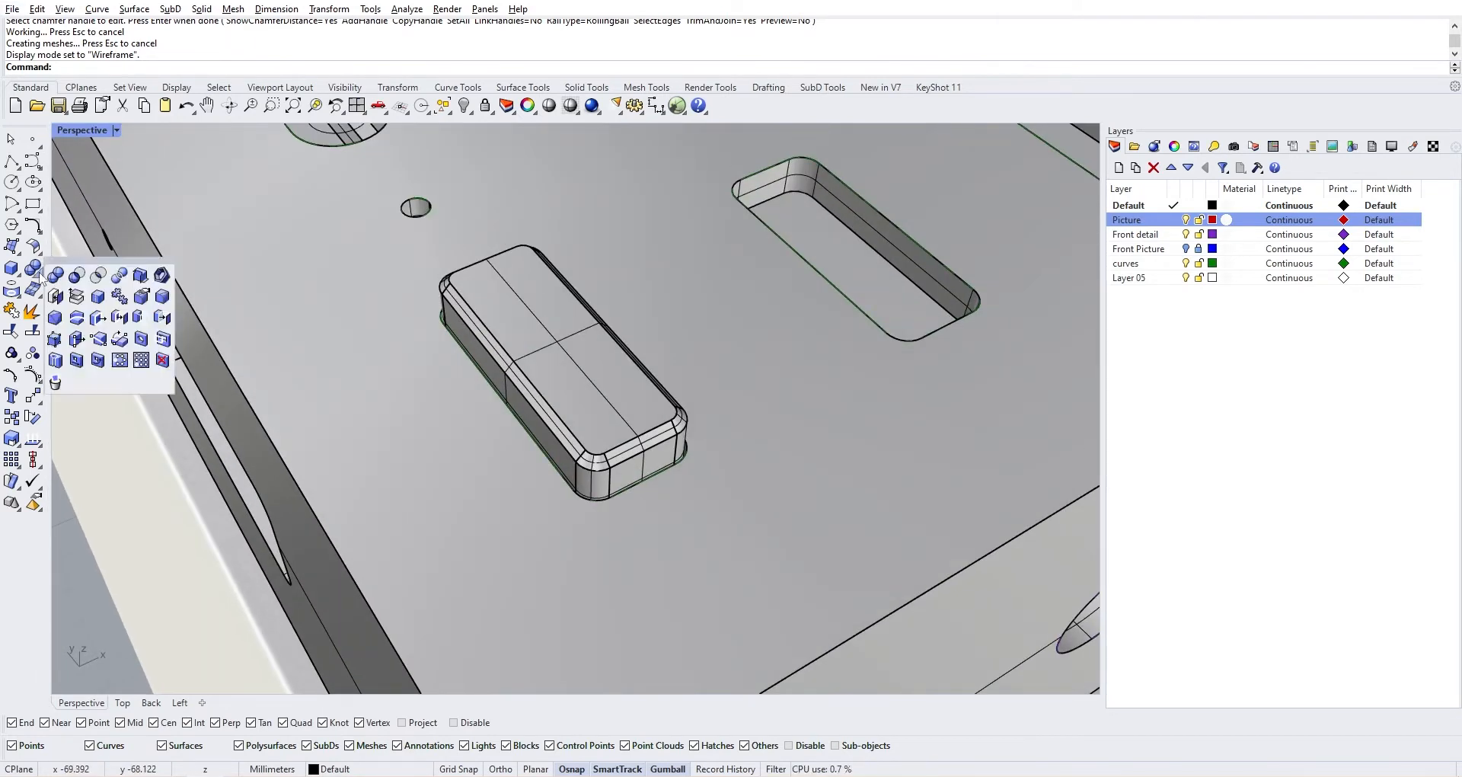
left_click(163, 296)
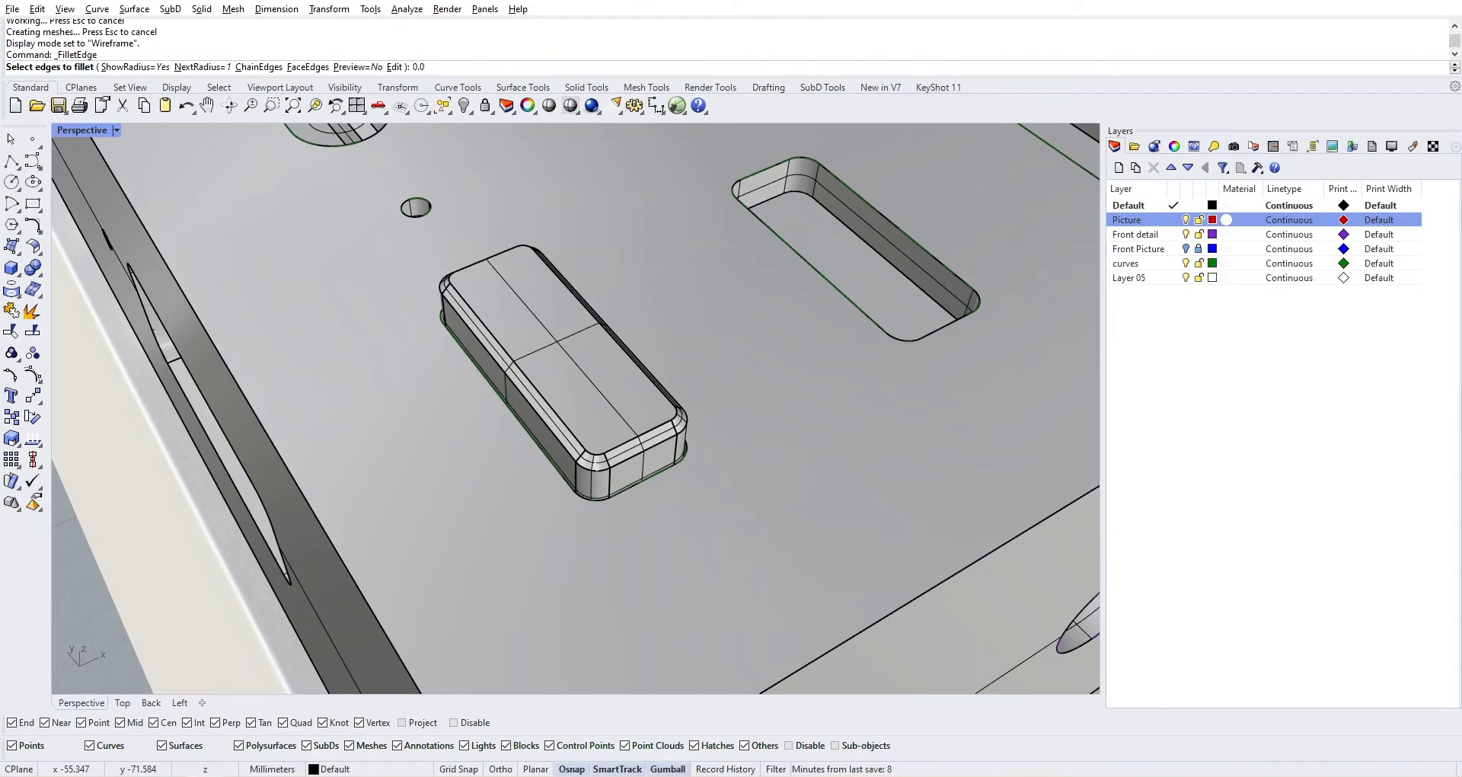
key("Return")
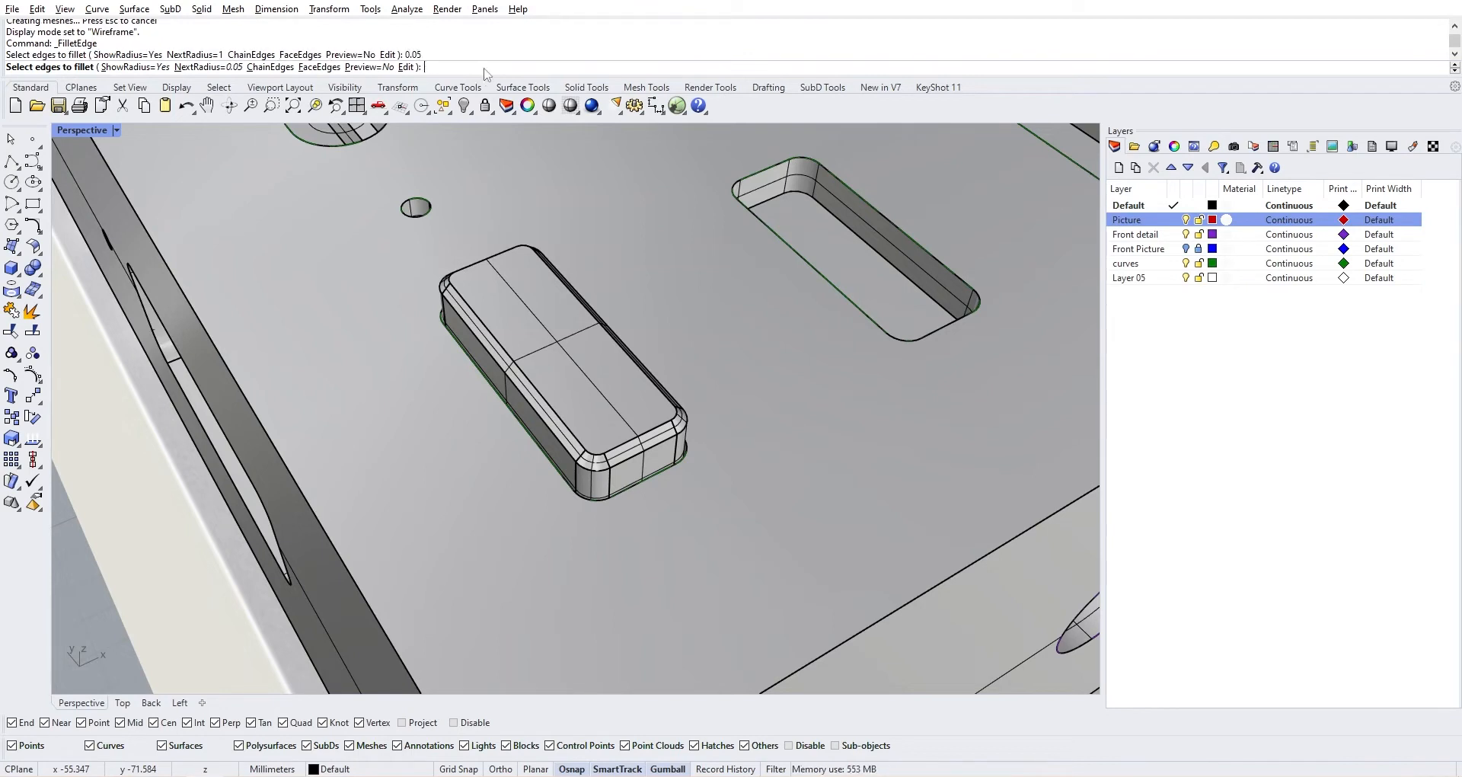
double_click(651, 448)
key("Return")
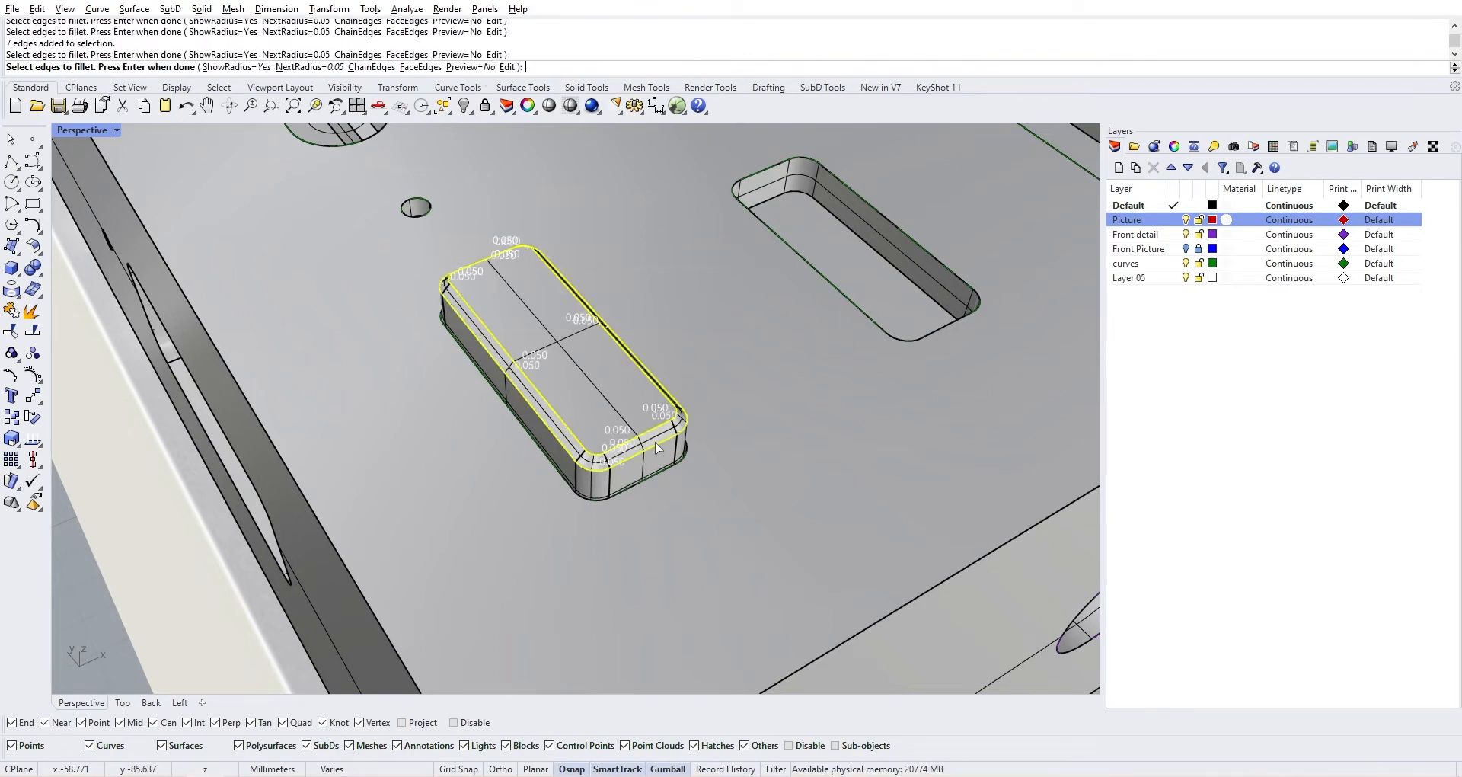
key("Return")
scroll(658, 449, "up", 8)
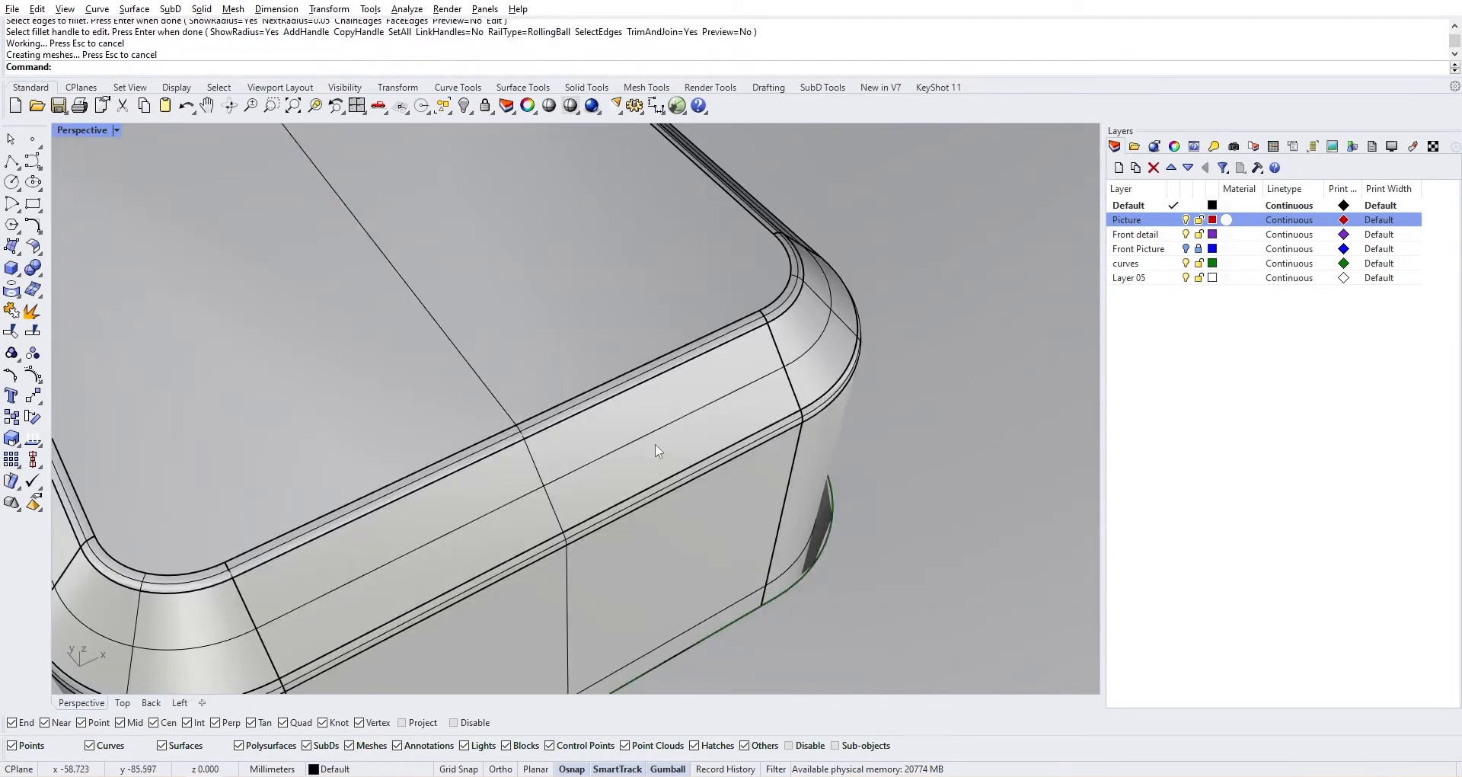
scroll(657, 444, "down", 10)
scroll(432, 448, "down", 5)
right_click_drag(431, 448, 502, 407)
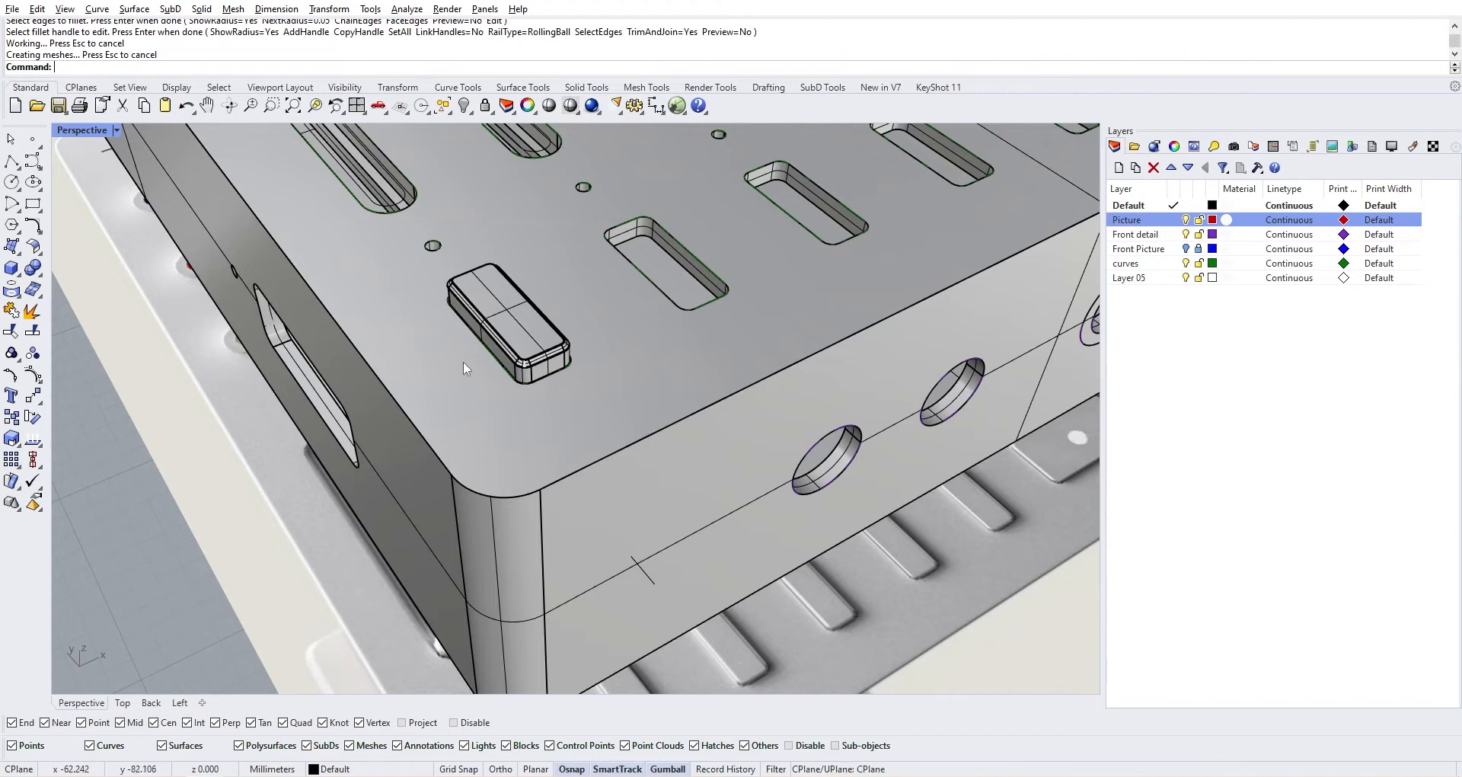
Select the finished button and set the Top view to Shaded display, framing the row of button slots
scroll(463, 362, "down", 5)
left_click(418, 335)
right_click_drag(418, 336, 488, 383)
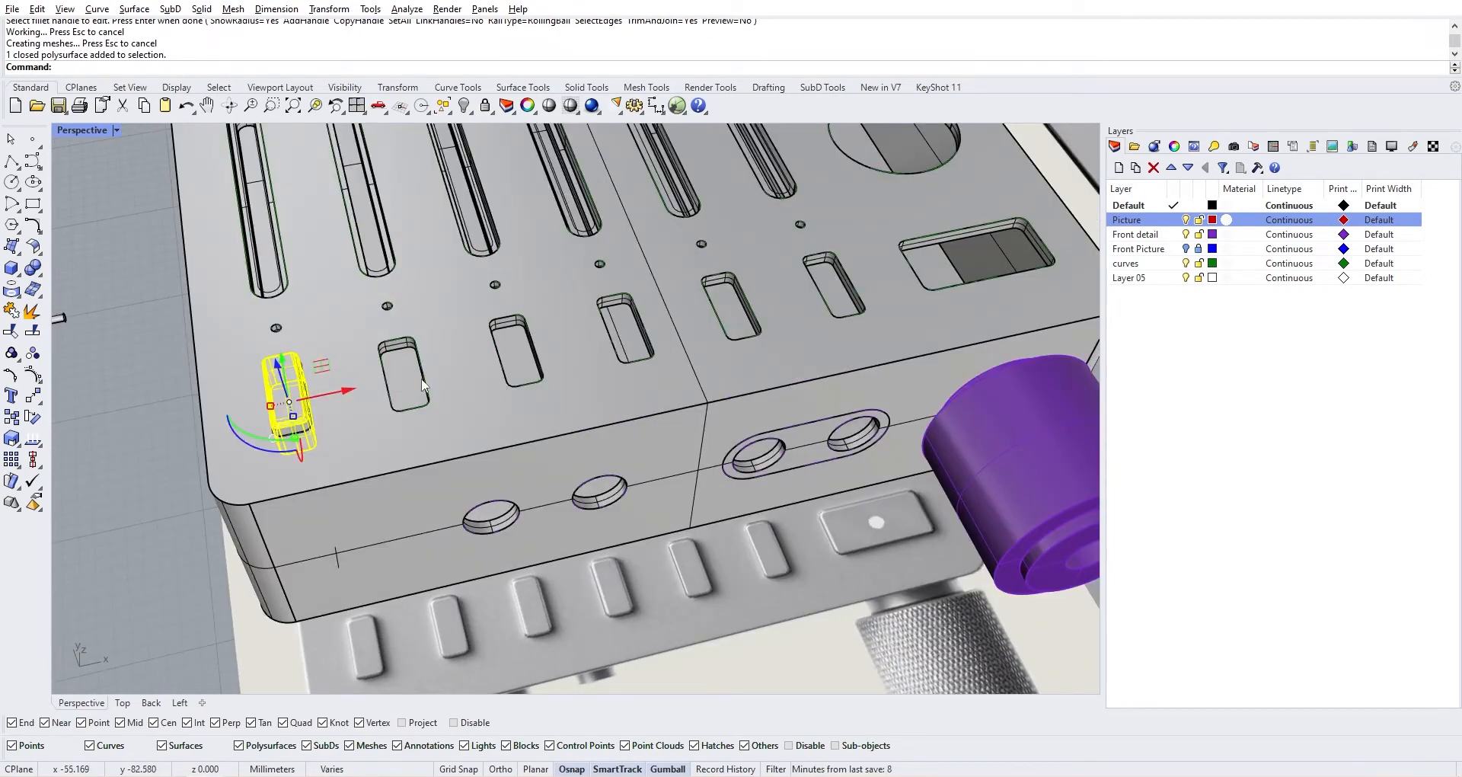
double_click(84, 131)
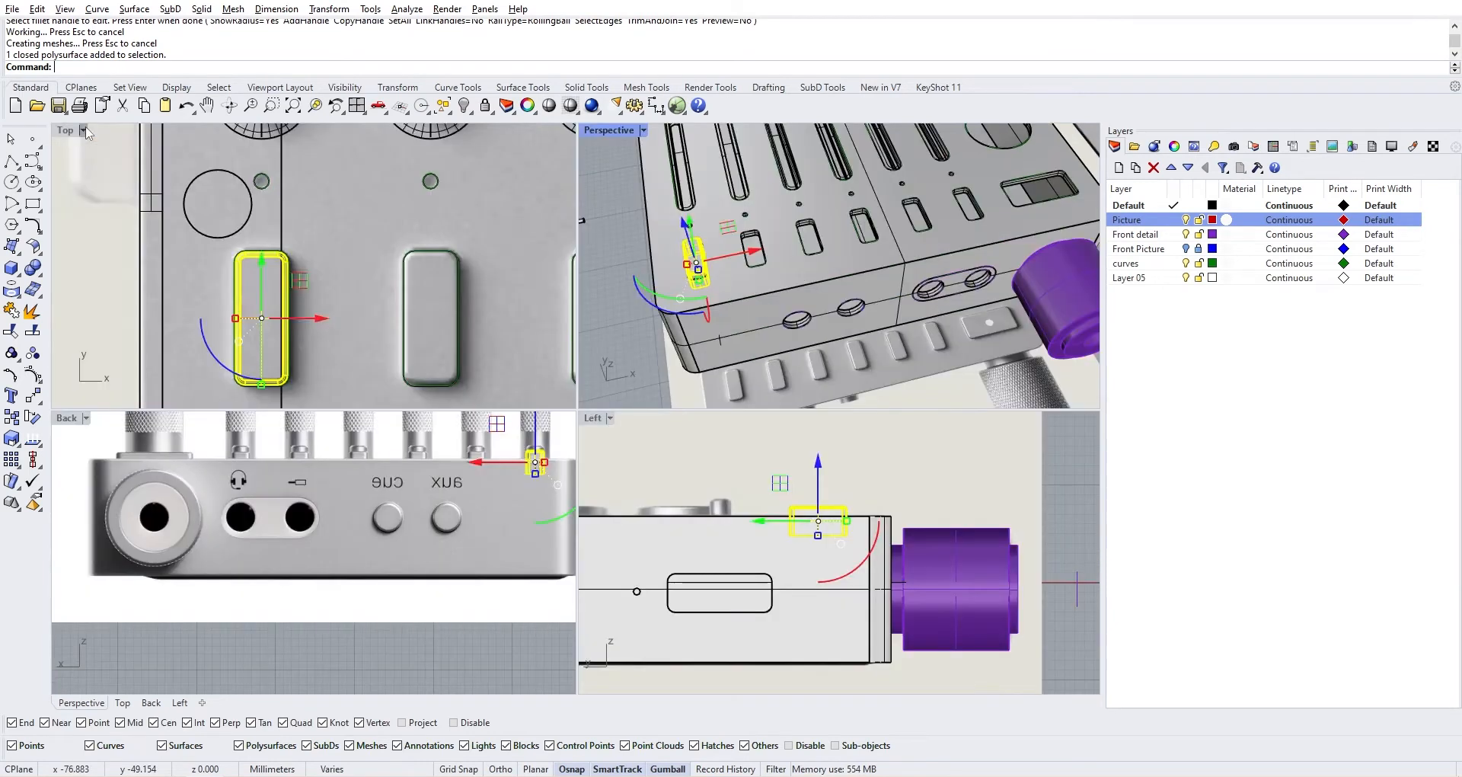
double_click(76, 134)
scroll(58, 162, "down", 3)
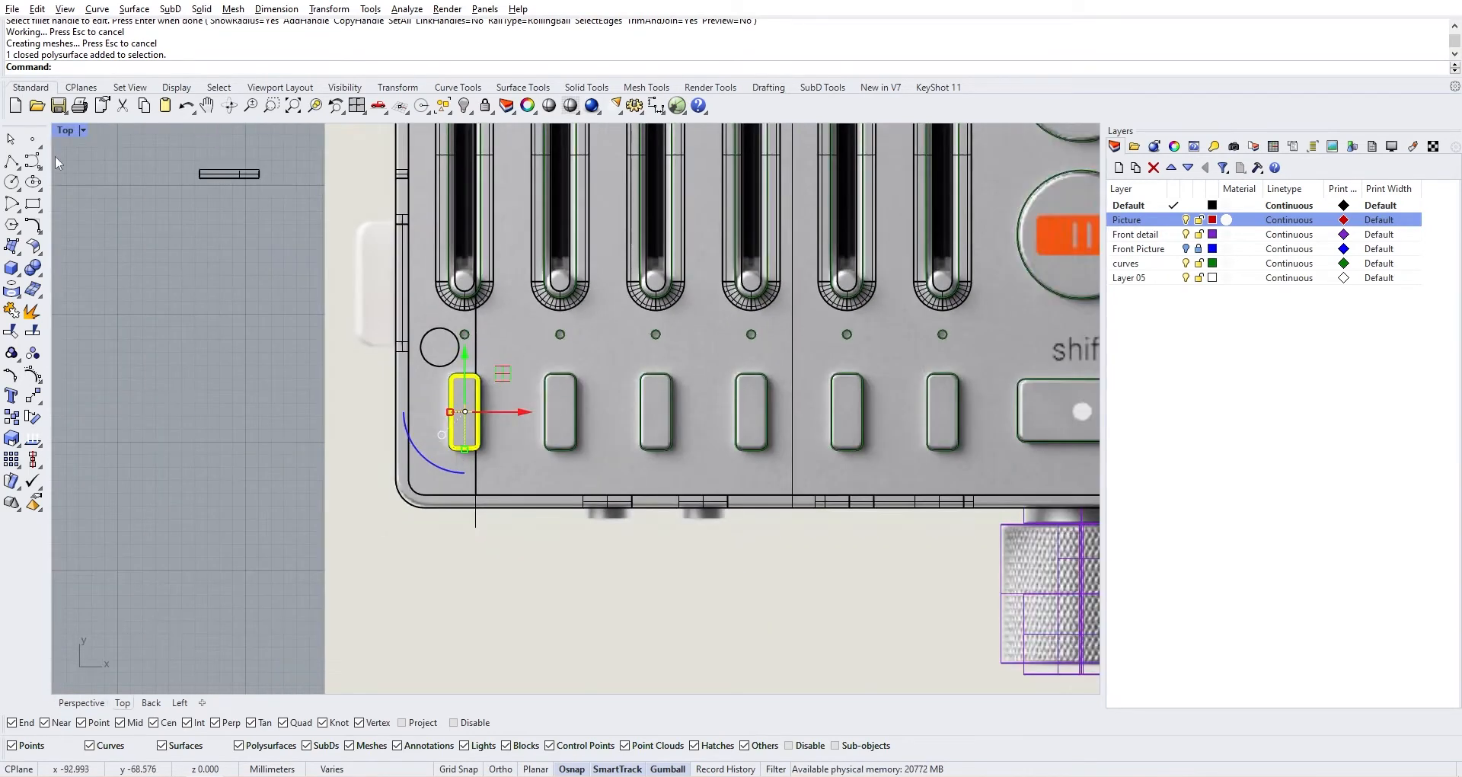
left_click(65, 133)
left_click(91, 203)
scroll(214, 463, "down", 2)
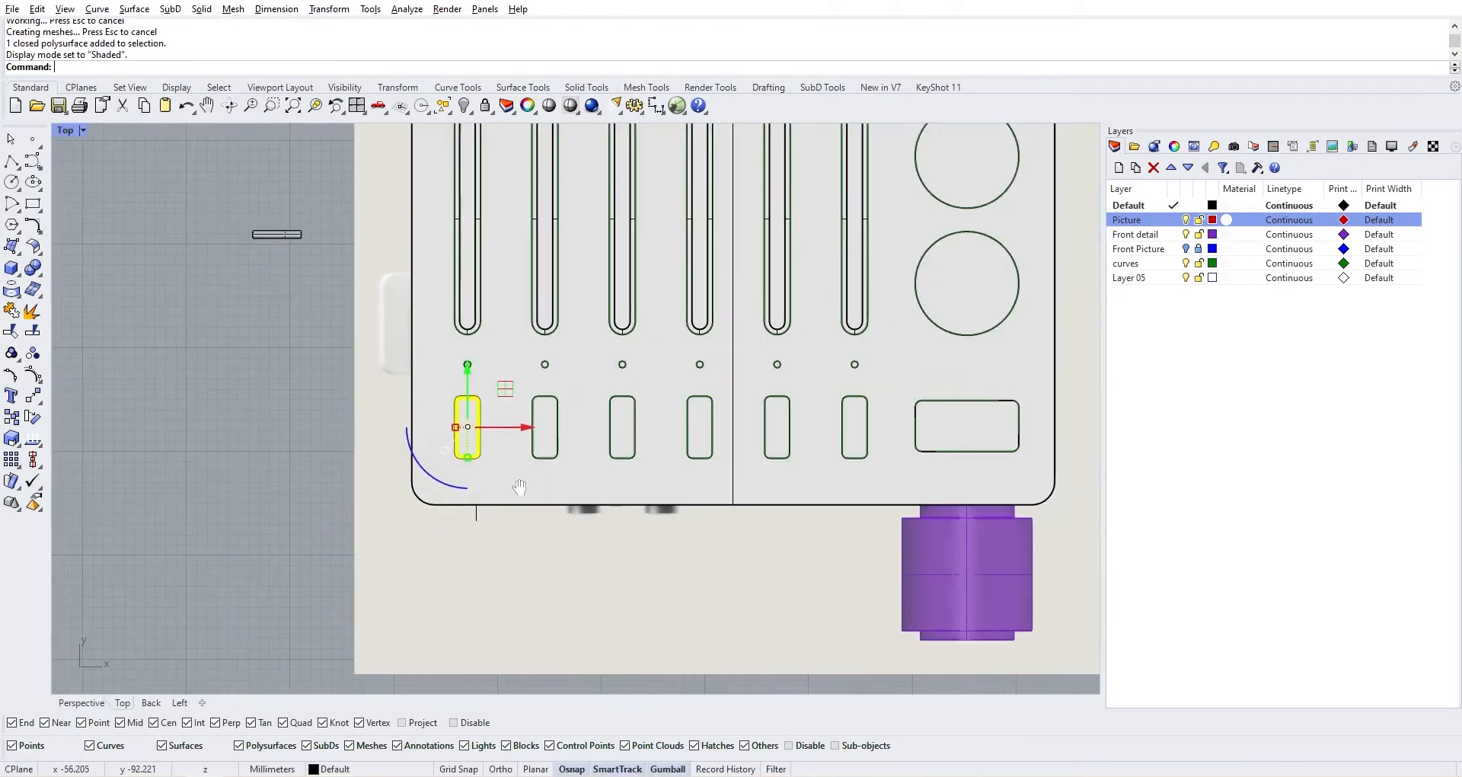
scroll(314, 450, "up", 3)
Duplicate the button five times along the X direction, placing the copies roughly over the remaining narrow slots
left_click(391, 434)
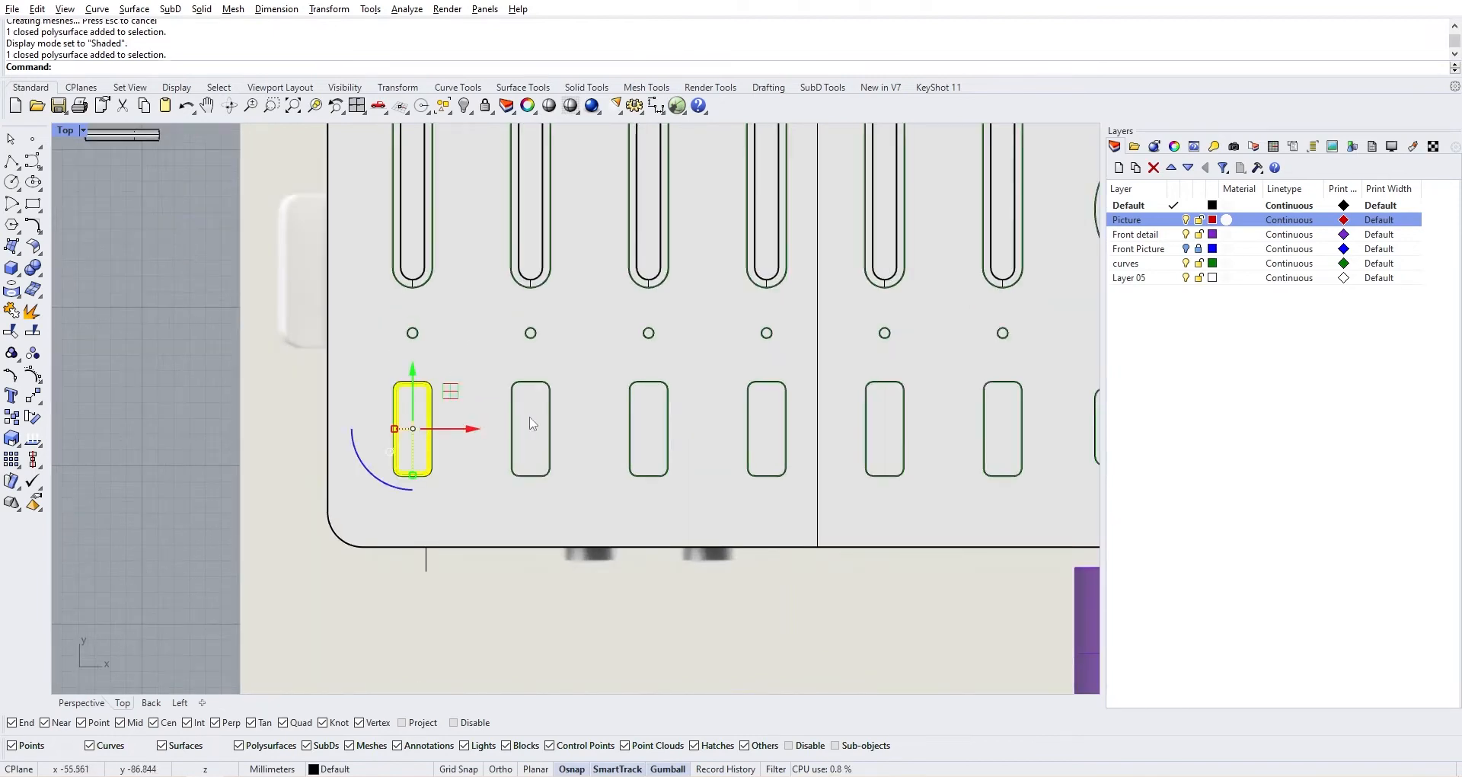
key("alt")
left_click_drag(476, 429, 849, 435)
key("alt")
key("alt")
left_click_drag(851, 436, 1078, 439)
key("alt")
key("alt")
right_click_drag(437, 470, 359, 474)
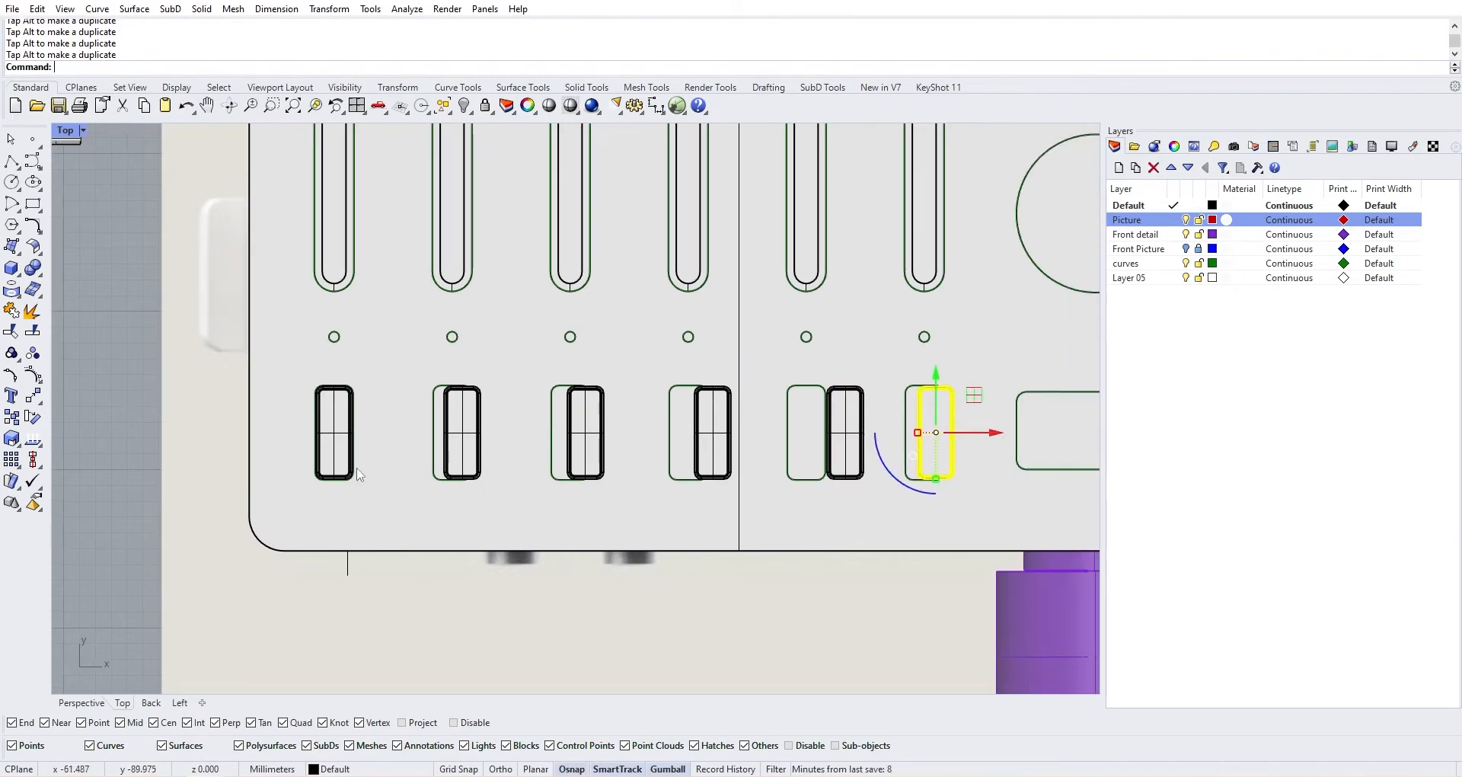
Align the second button by VertCenter to the midpoint of the second slot's upper edge
left_click(454, 447)
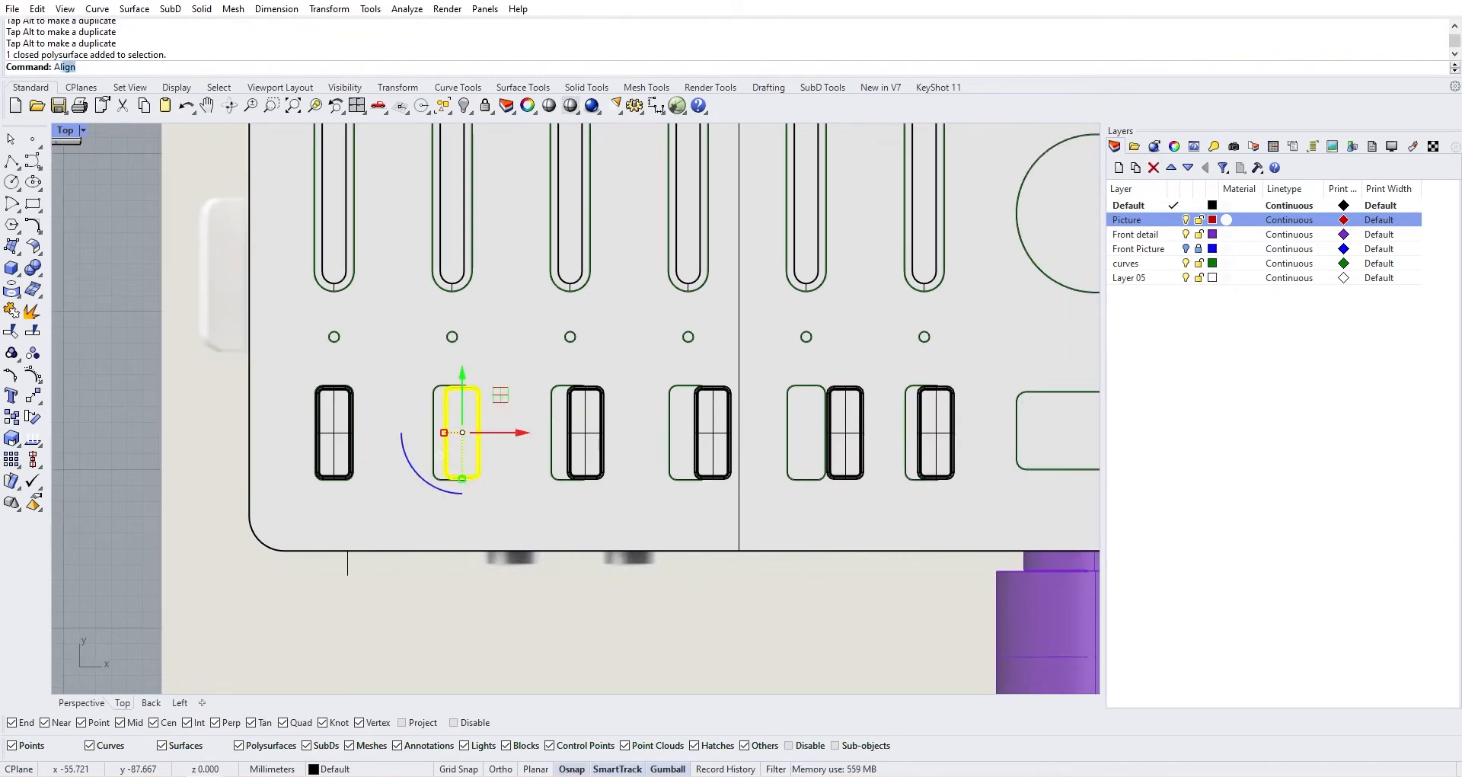
key("Return")
scroll(453, 394, "up", 3)
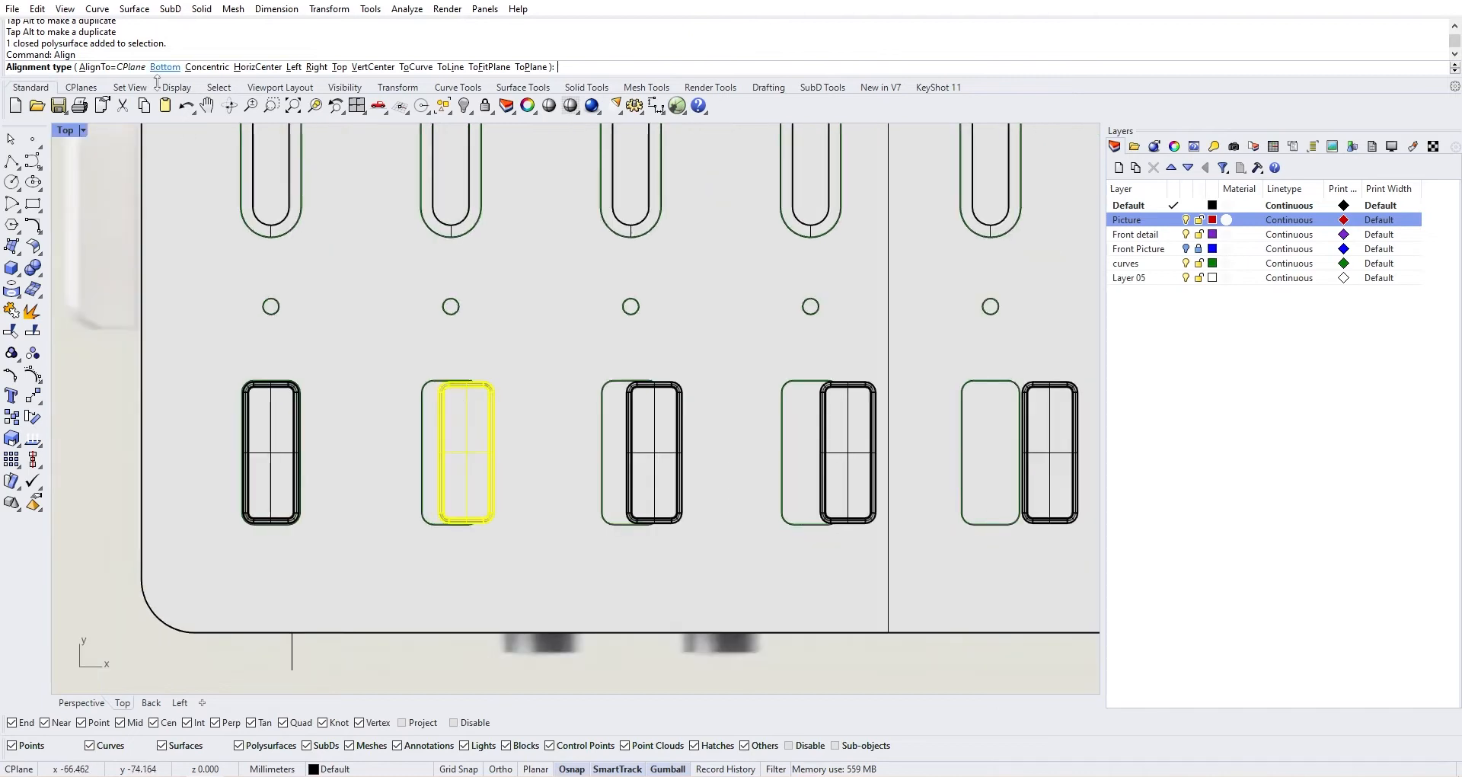
left_click(373, 67)
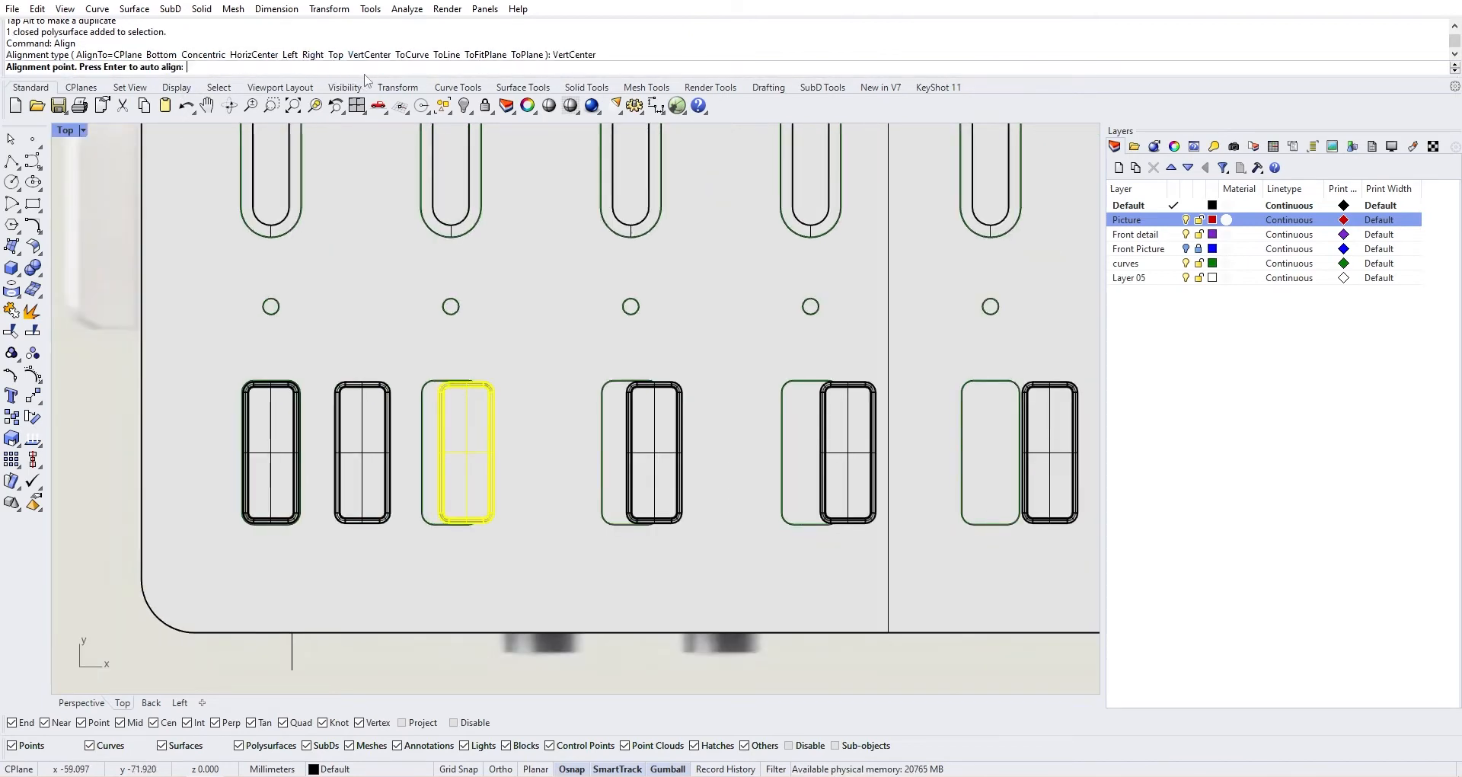
scroll(451, 414, "up", 3)
left_click(452, 353)
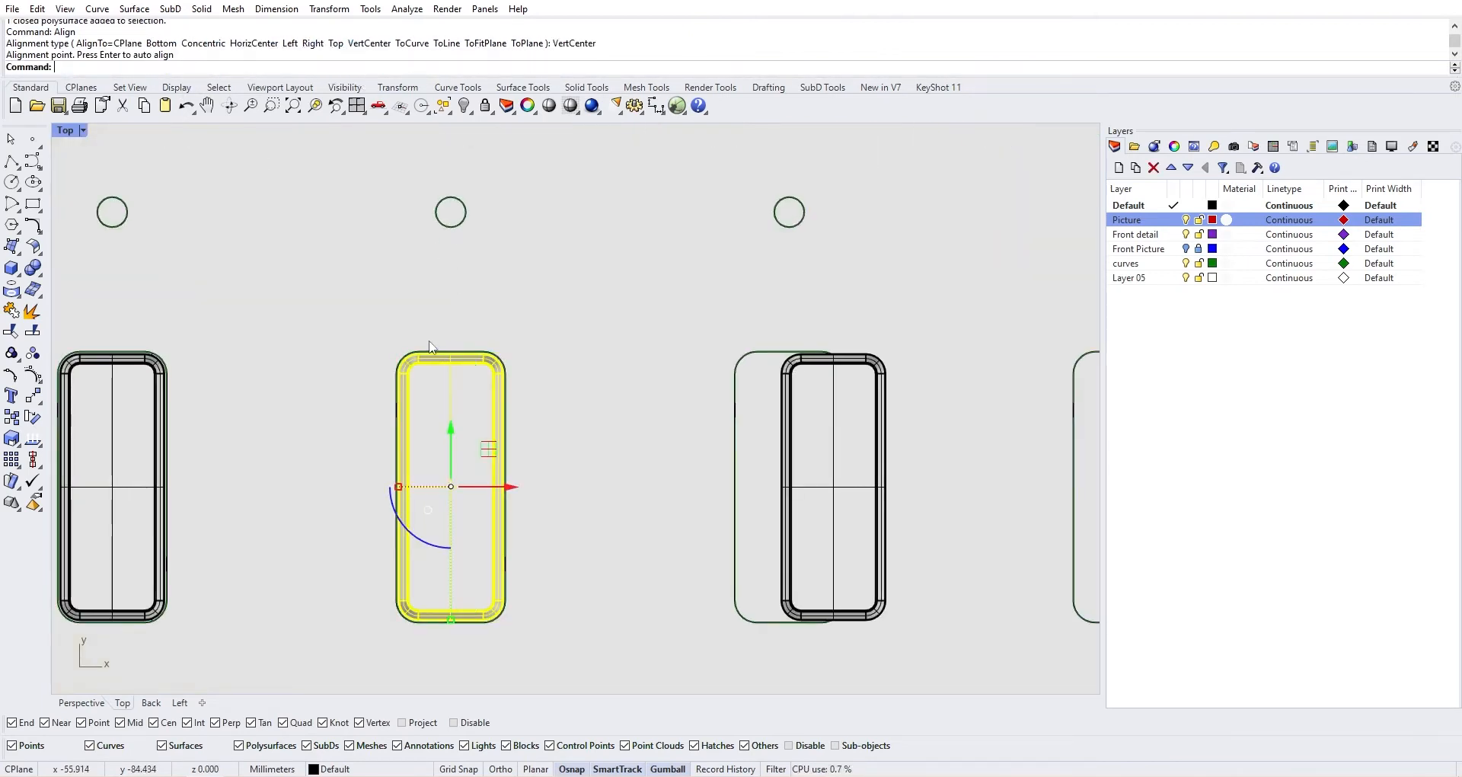
Align the sixth button by VertCenter to the midpoint of the last narrow slot's upper edge
scroll(453, 358, "down", 4)
left_click(941, 391)
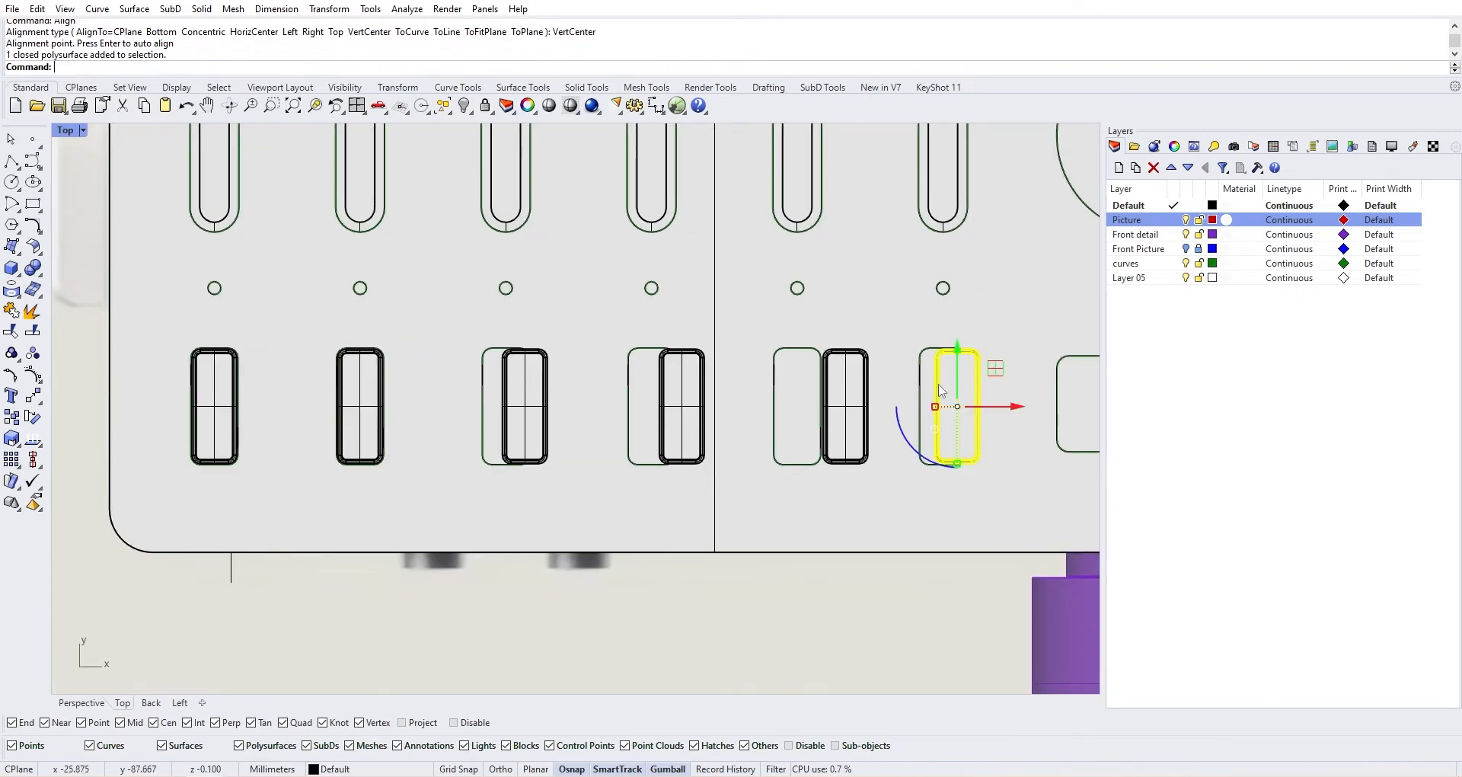
right_click(948, 389)
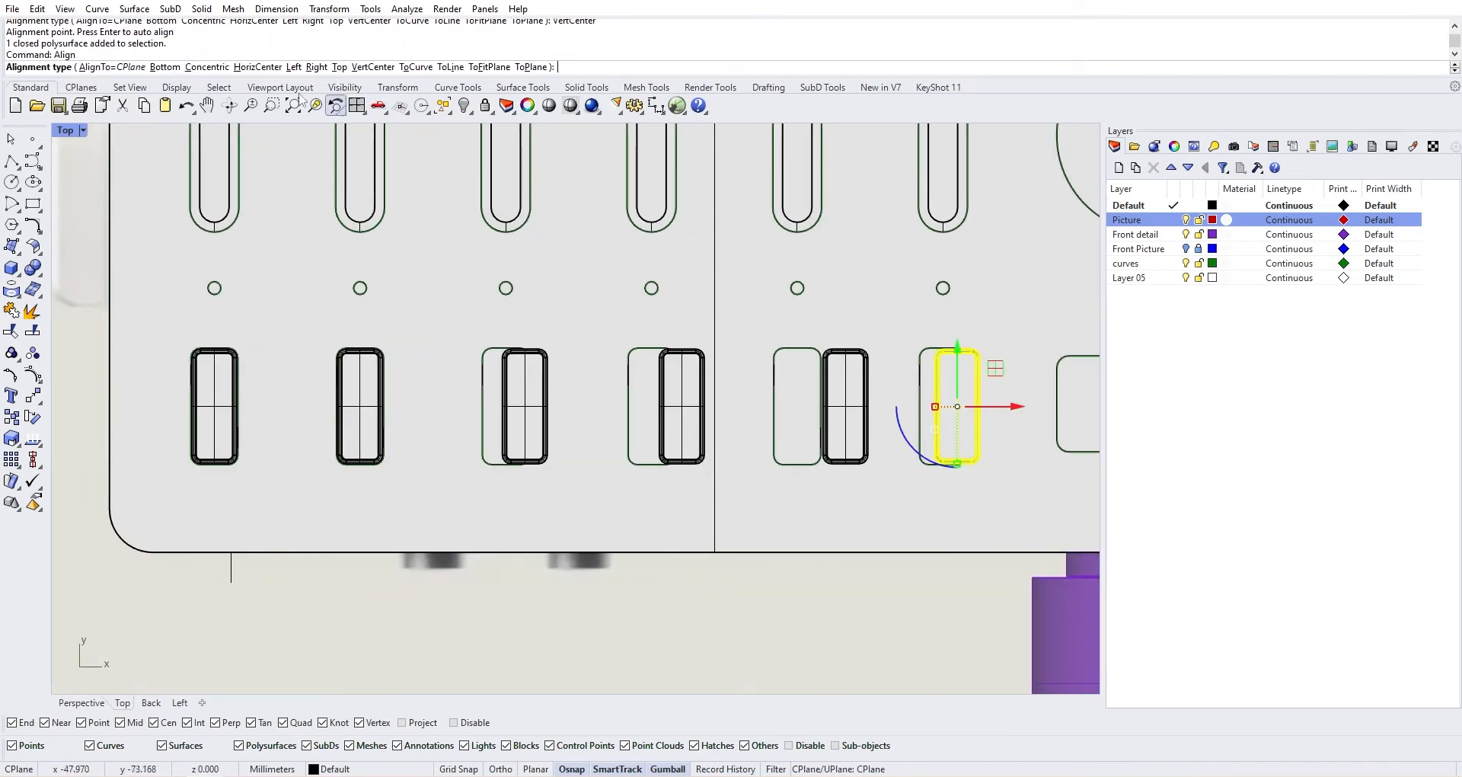
left_click(374, 69)
scroll(970, 342, "up", 4)
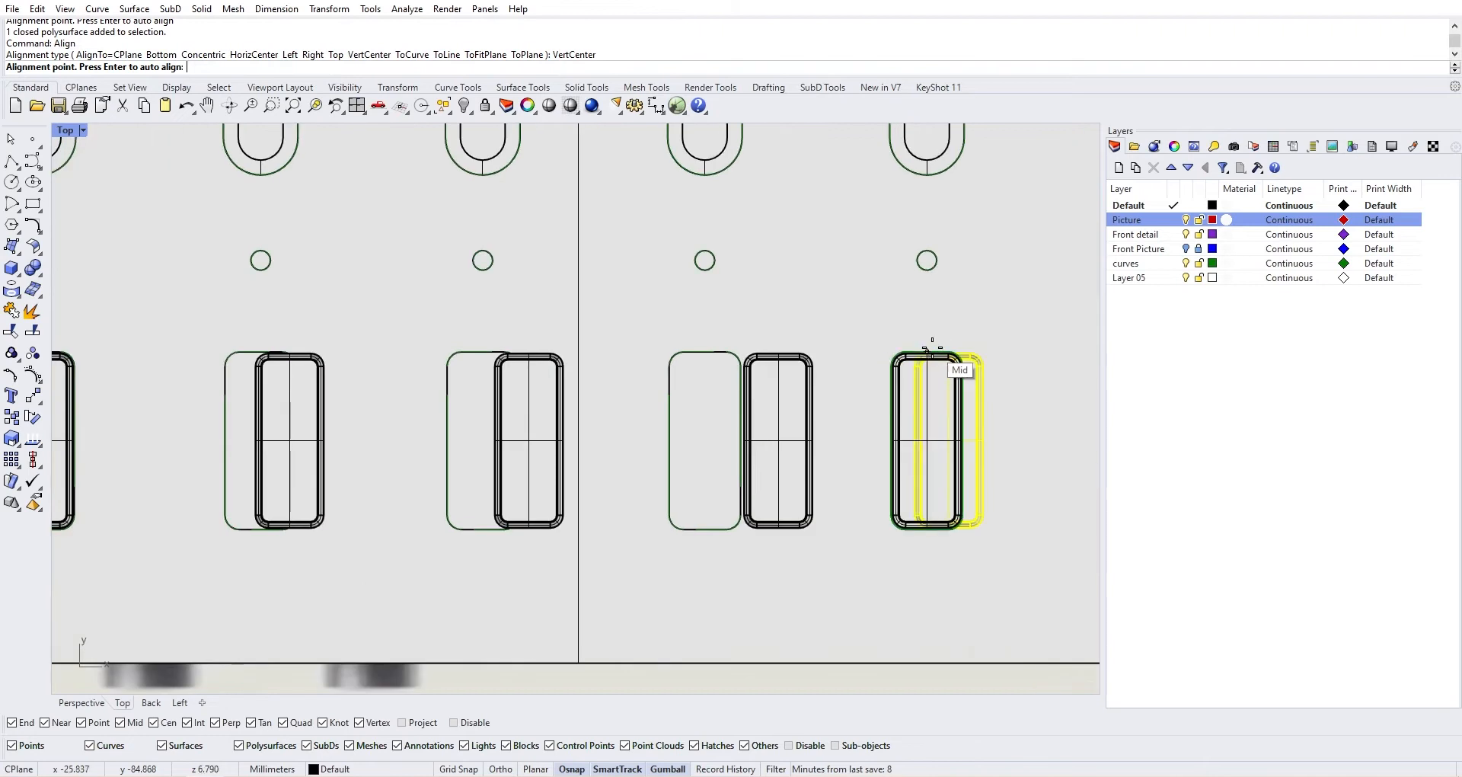
left_click(932, 350)
Distribute all six buttons evenly along the X axis with Gap mode and automatic spacing, checking their fit in the slots
scroll(934, 353, "down", 3)
left_click(852, 400, "shift")
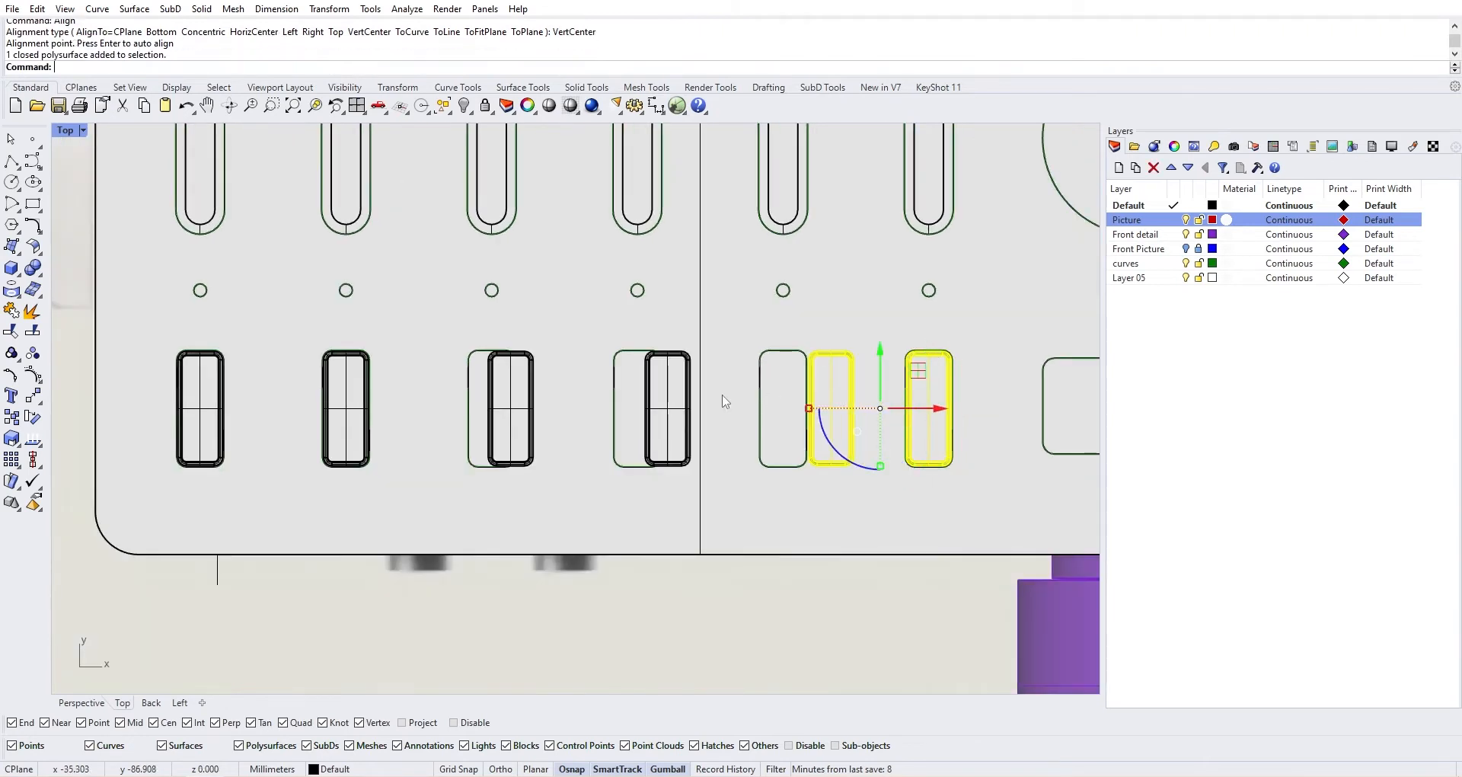
left_click(683, 403, "shift")
left_click(508, 411, "shift")
left_click(351, 411, "shift")
left_click(203, 411, "shift")
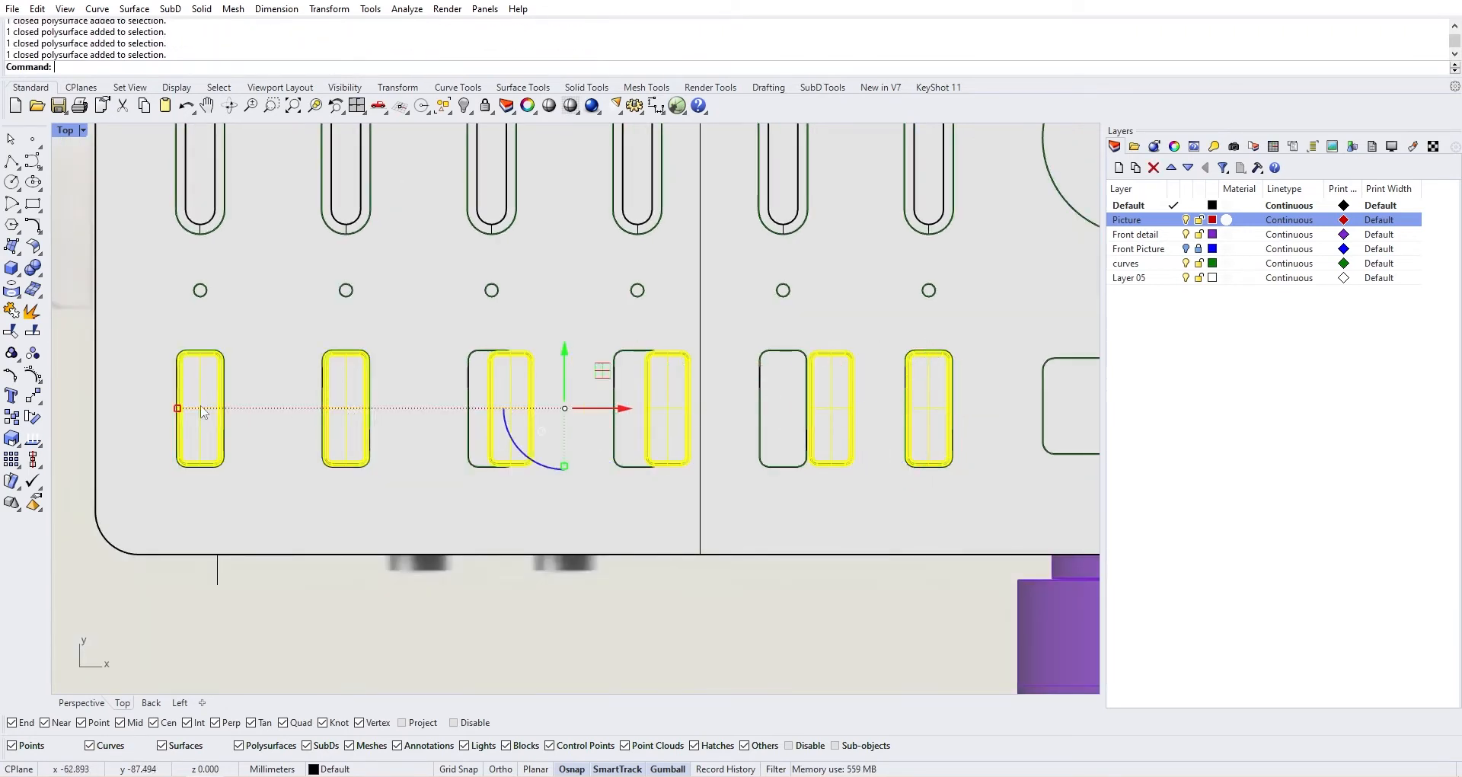
key("Return")
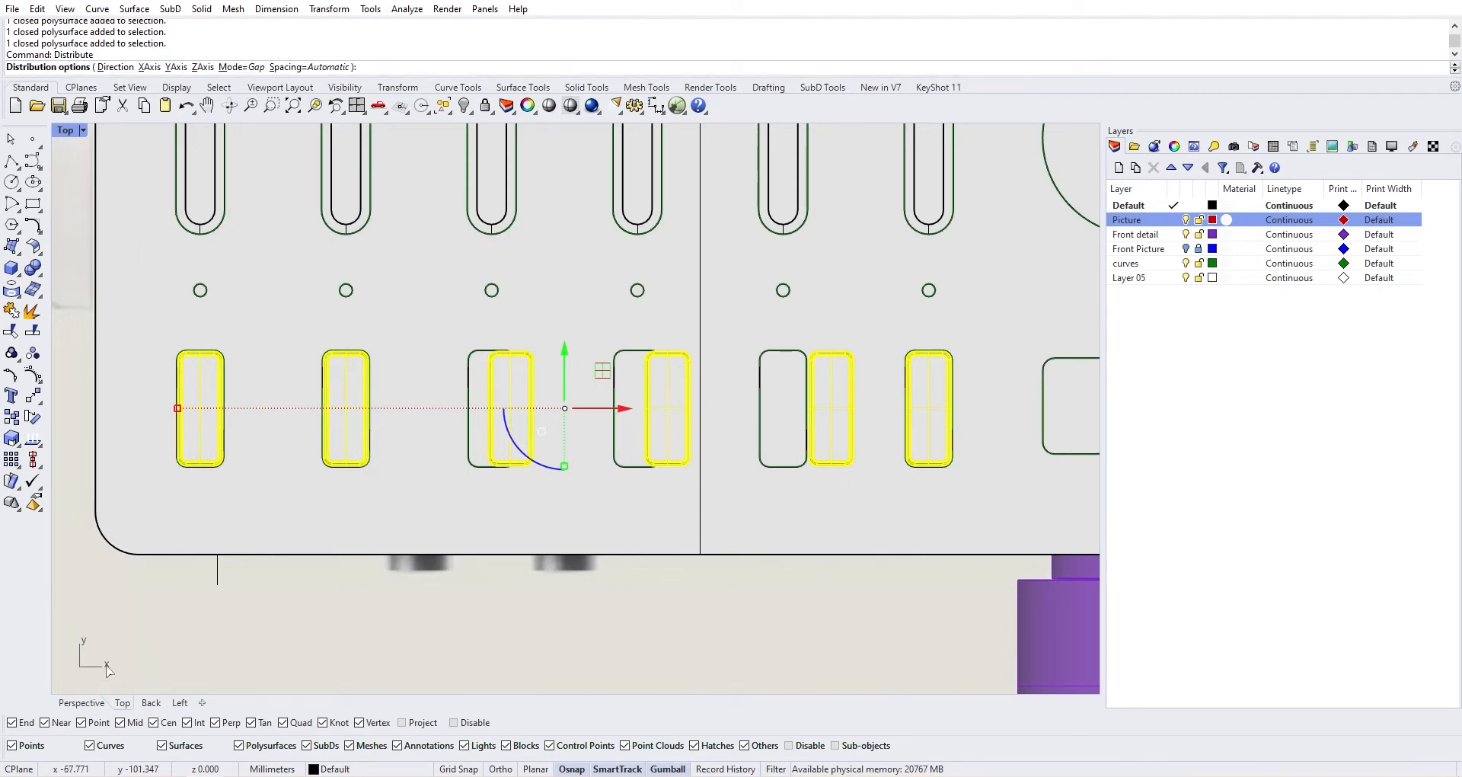
left_click(150, 67)
scroll(646, 383, "up", 10)
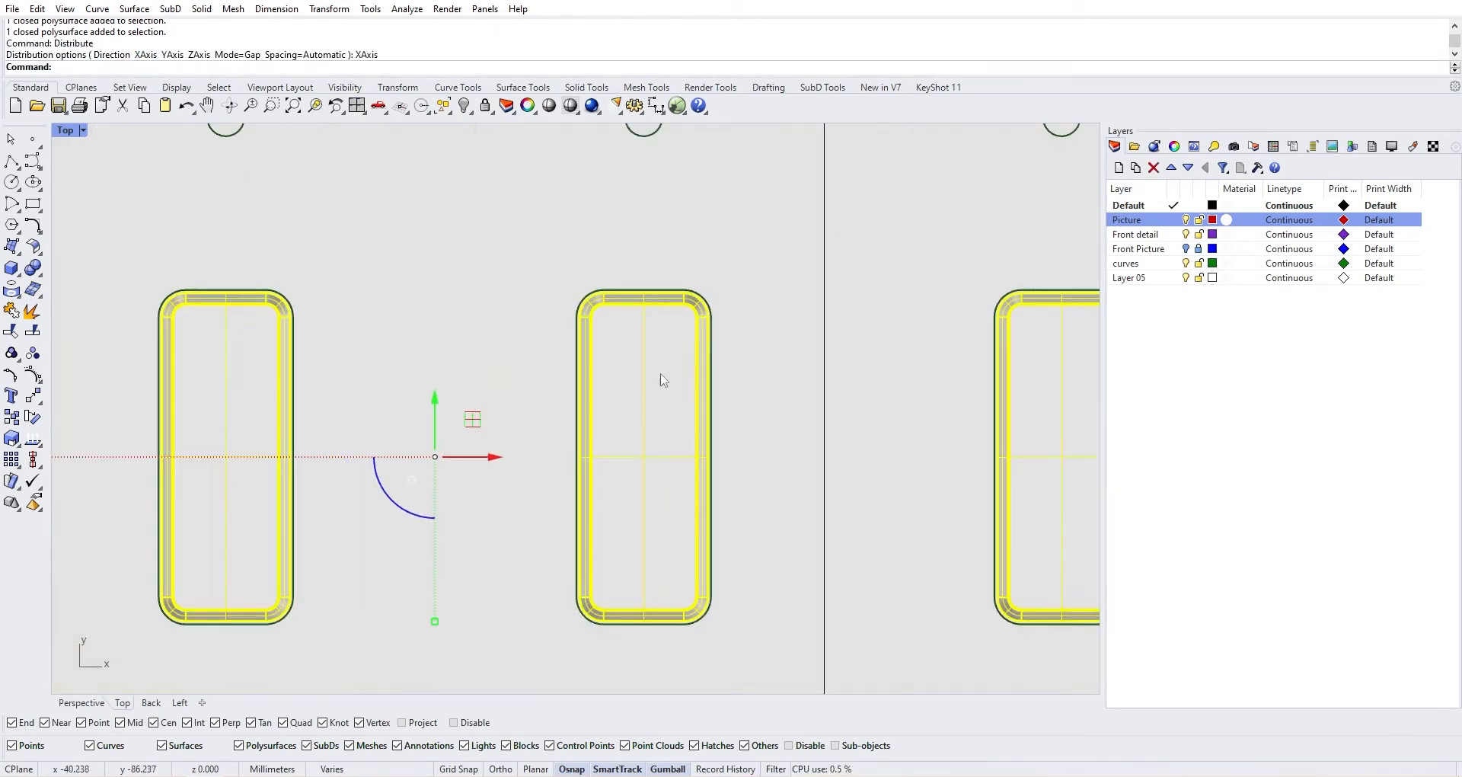
scroll(665, 373, "down", 2)
scroll(669, 352, "up", 12)
scroll(670, 346, "down", 16)
scroll(672, 334, "down", 12)
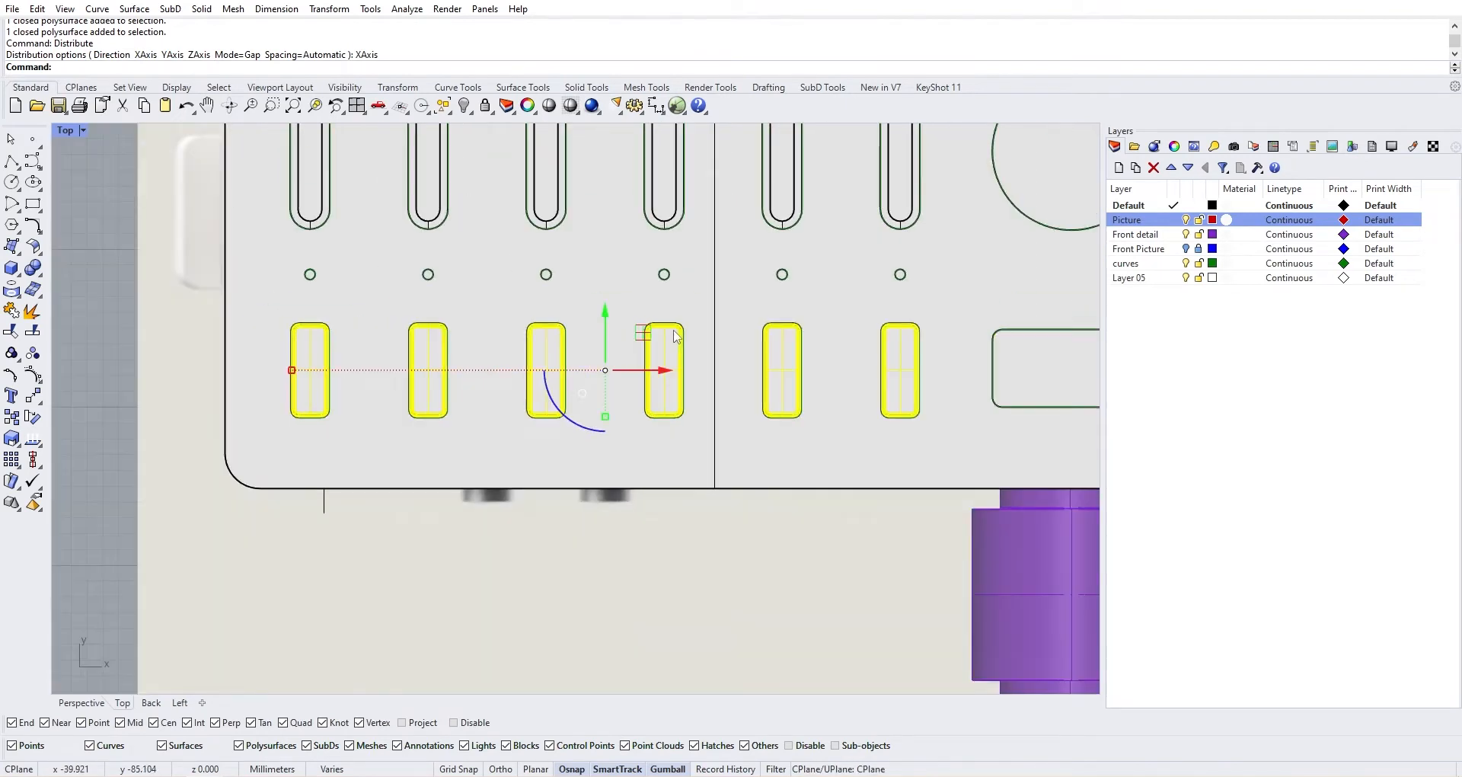
left_click(253, 425)
Select the small circle curve above the first button and check how the matching dot looks in the reference photo
right_click_drag(607, 347, 652, 427)
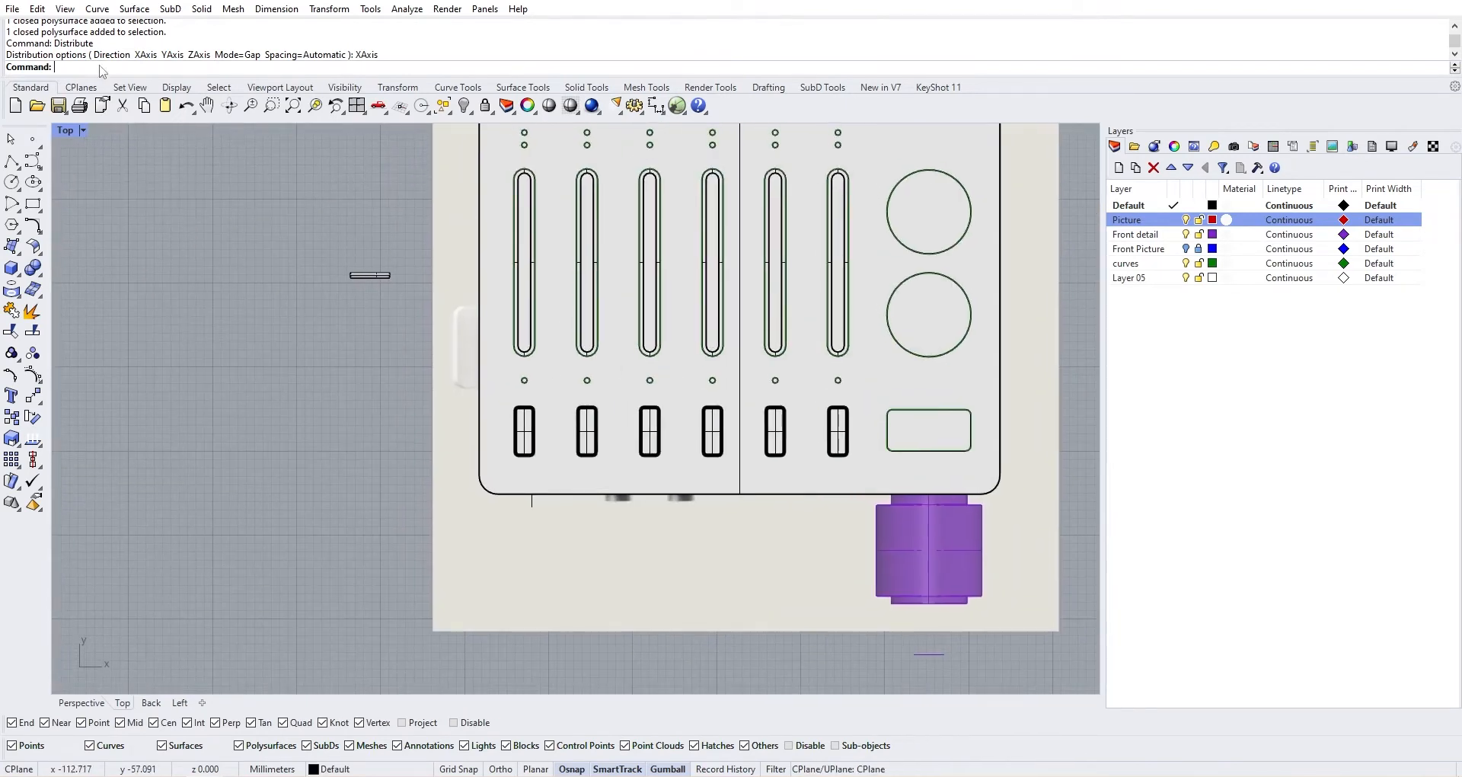
double_click(72, 132)
right_click_drag(837, 291, 906, 267)
scroll(811, 242, "up", 6)
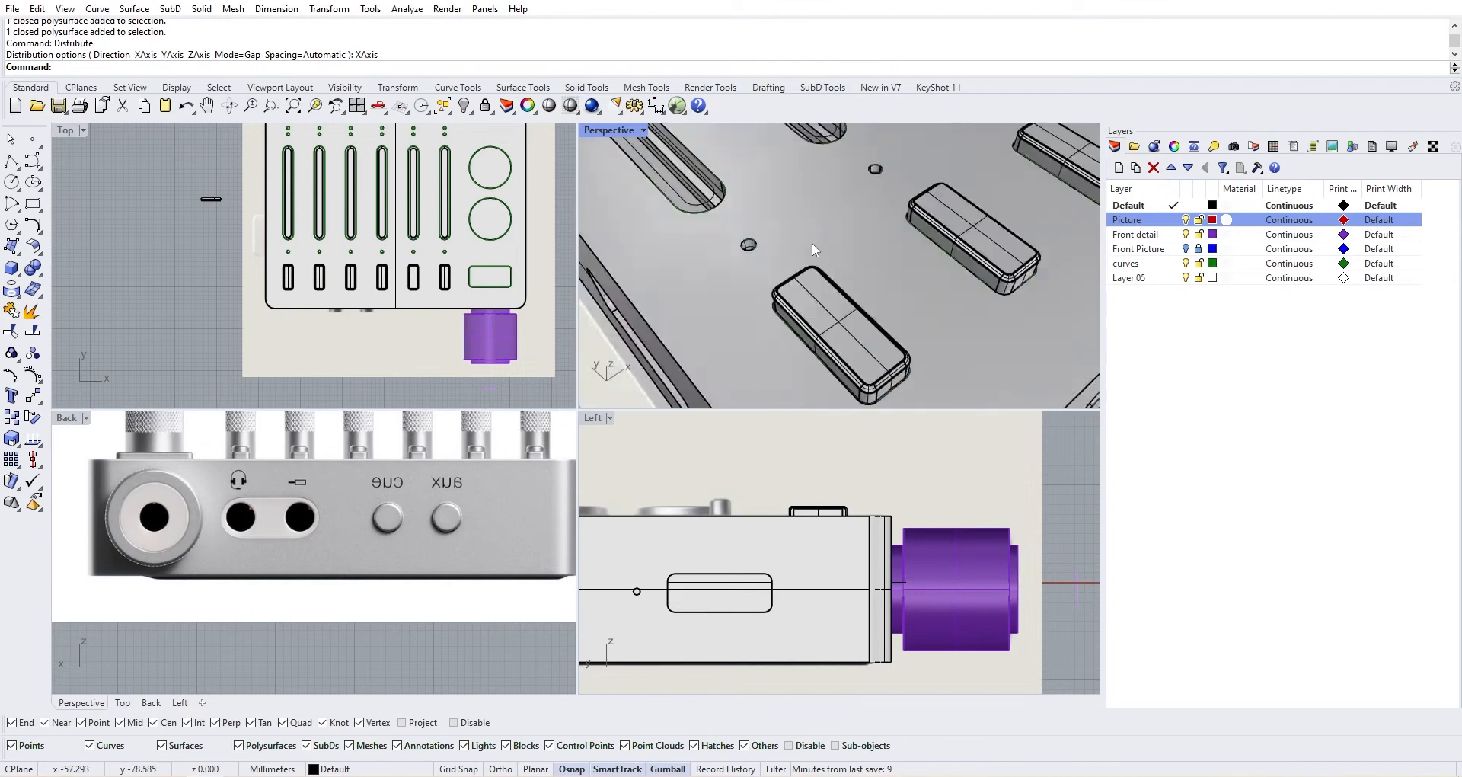
scroll(813, 246, "down", 4)
scroll(892, 294, "up", 9)
left_click(732, 209)
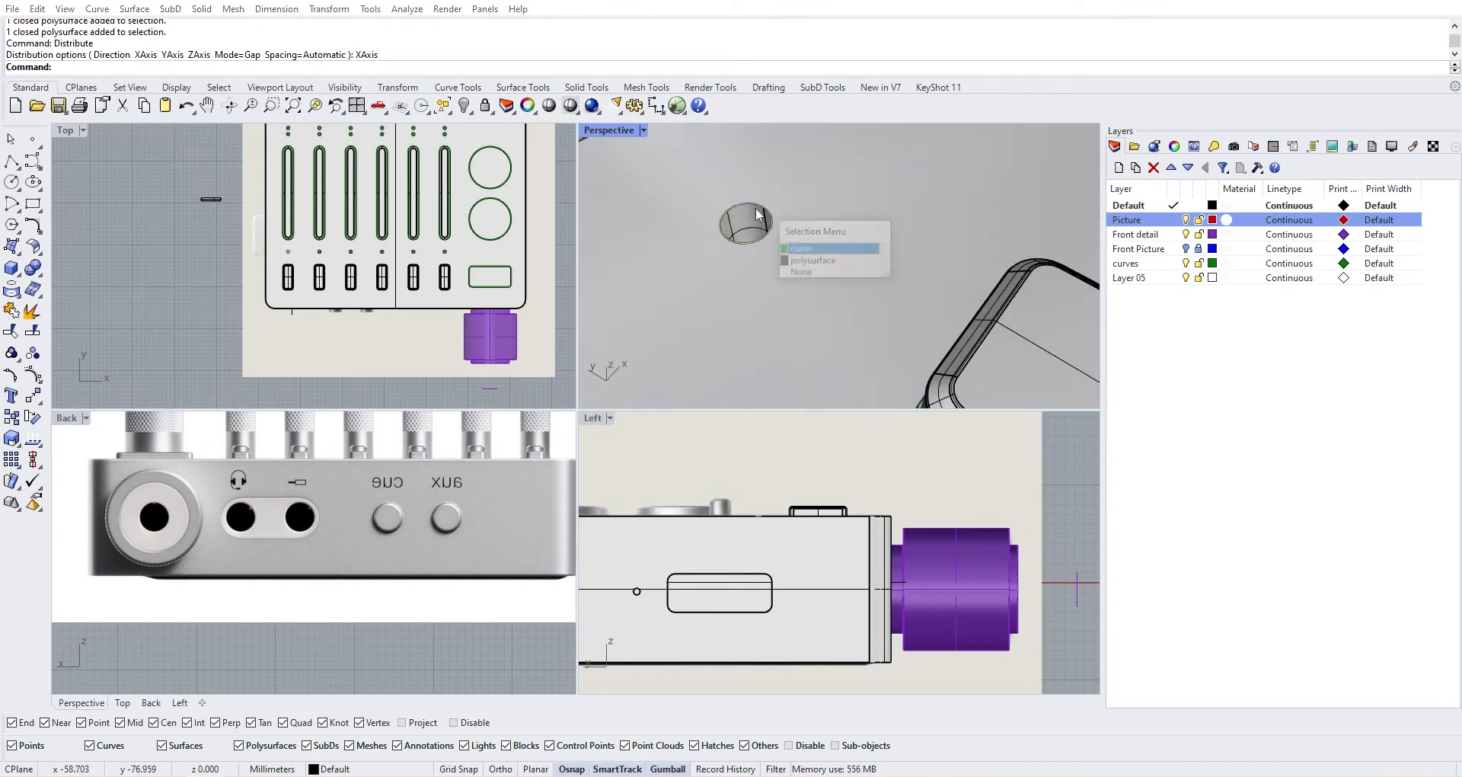
left_click(821, 258)
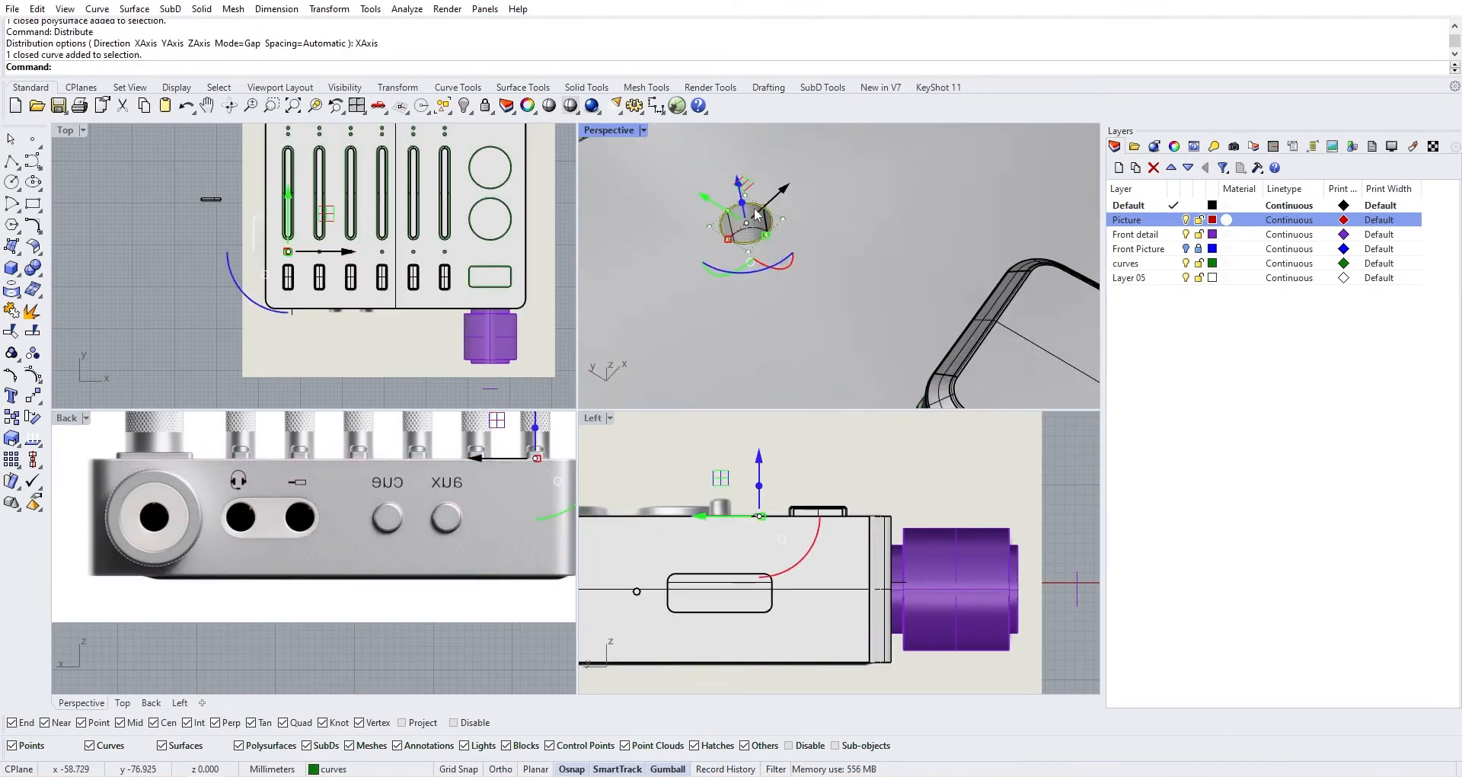
key("alt+Tab")
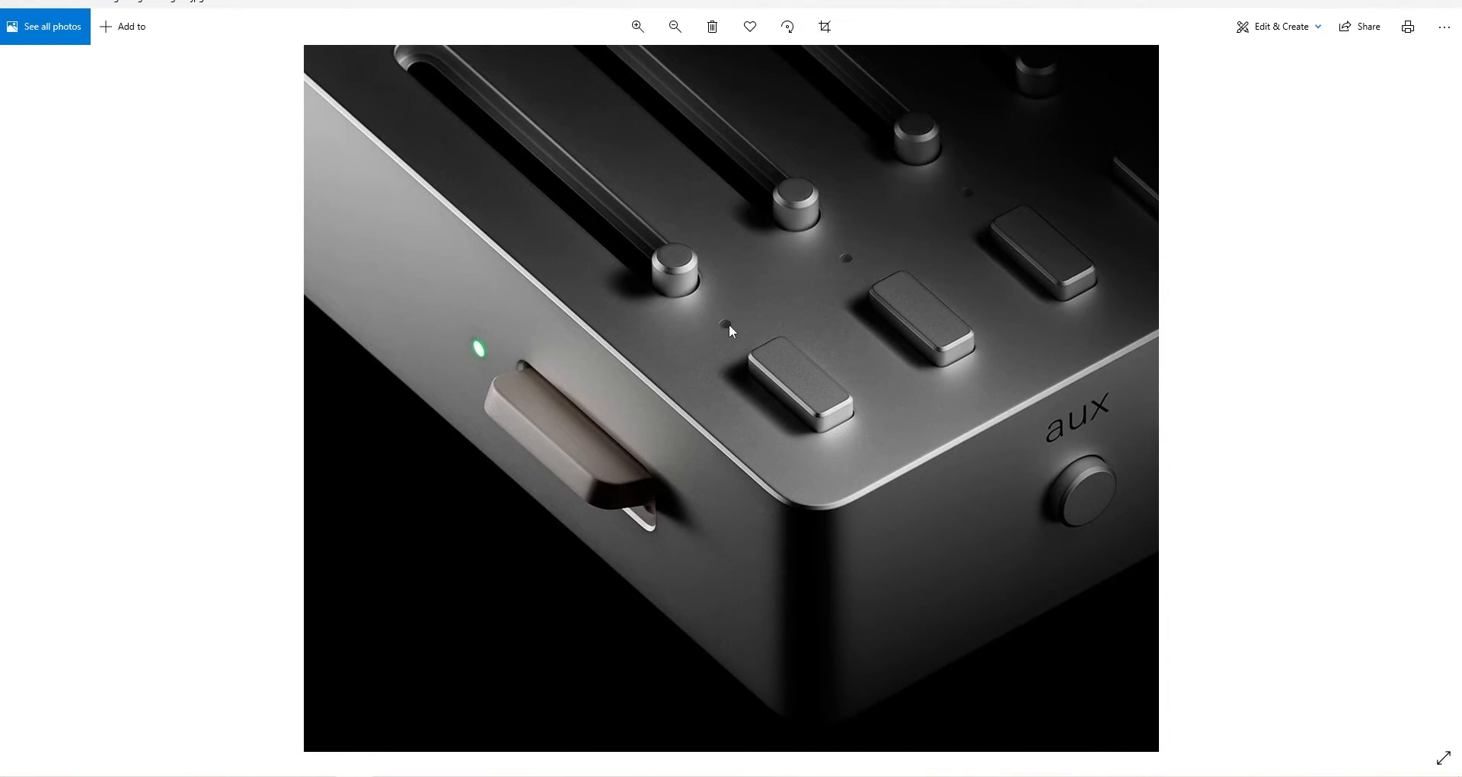
key("alt+Tab")
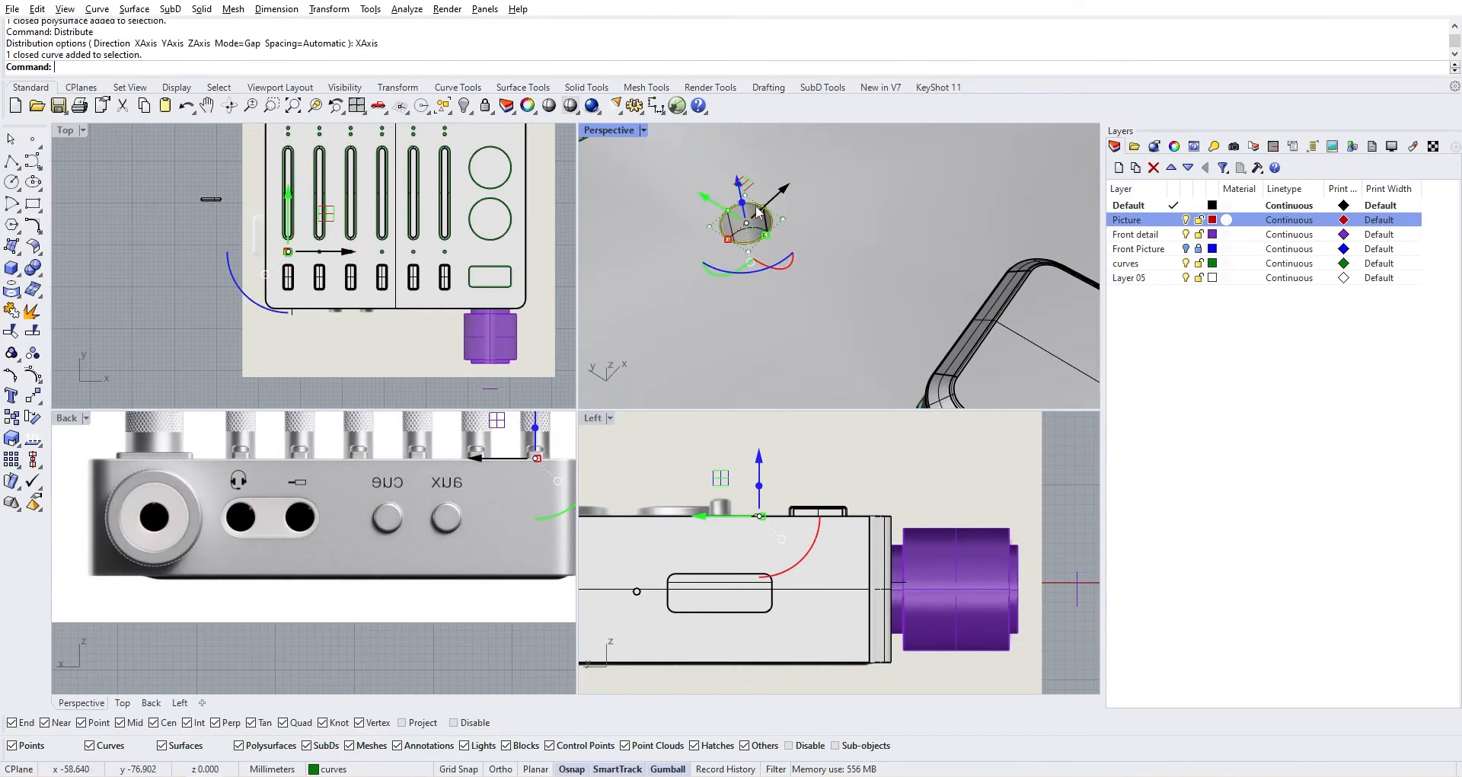
Set the Left view to Wireframe and extrude the small circle 1 mm downward as a solid, to the top plate's underside
mouse_move(756, 208)
right_mouse_down()
mouse_move(788, 219)
mouse_move(775, 225)
right_mouse_up()
type("Ext")
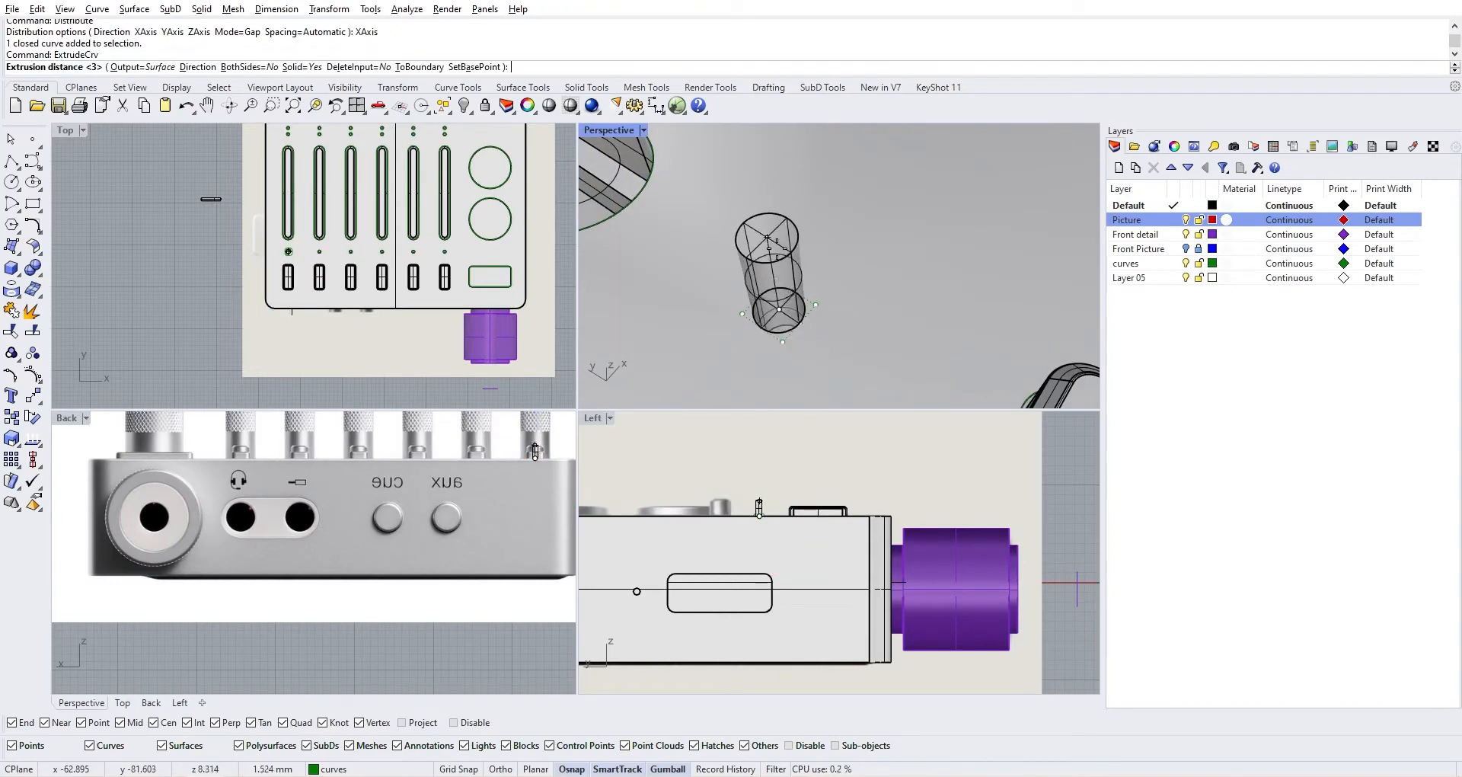
key("Return")
scroll(777, 329, "down", 8)
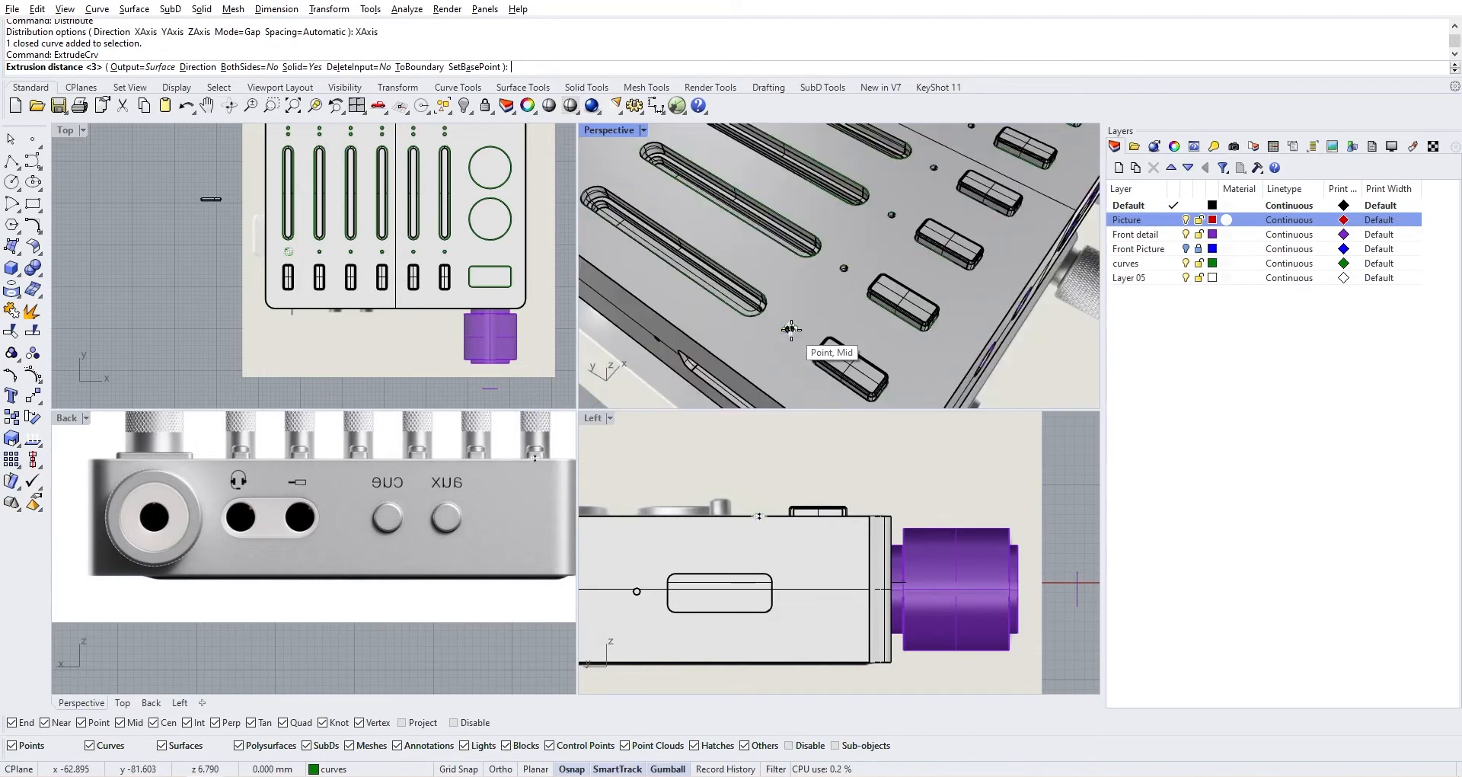
right_click_drag(793, 328, 825, 344)
scroll(825, 345, "up", 8)
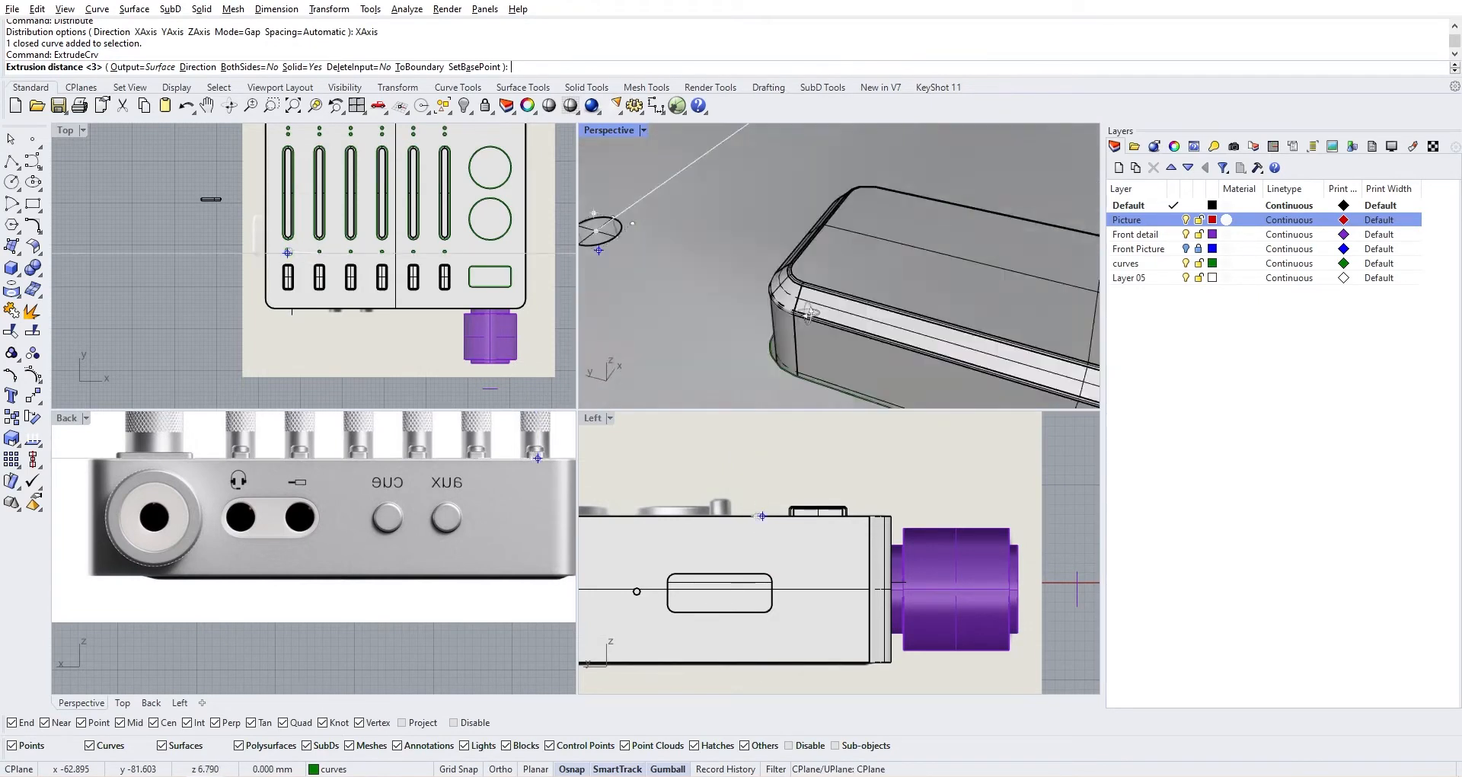
right_click_drag(731, 373, 810, 317, "shift")
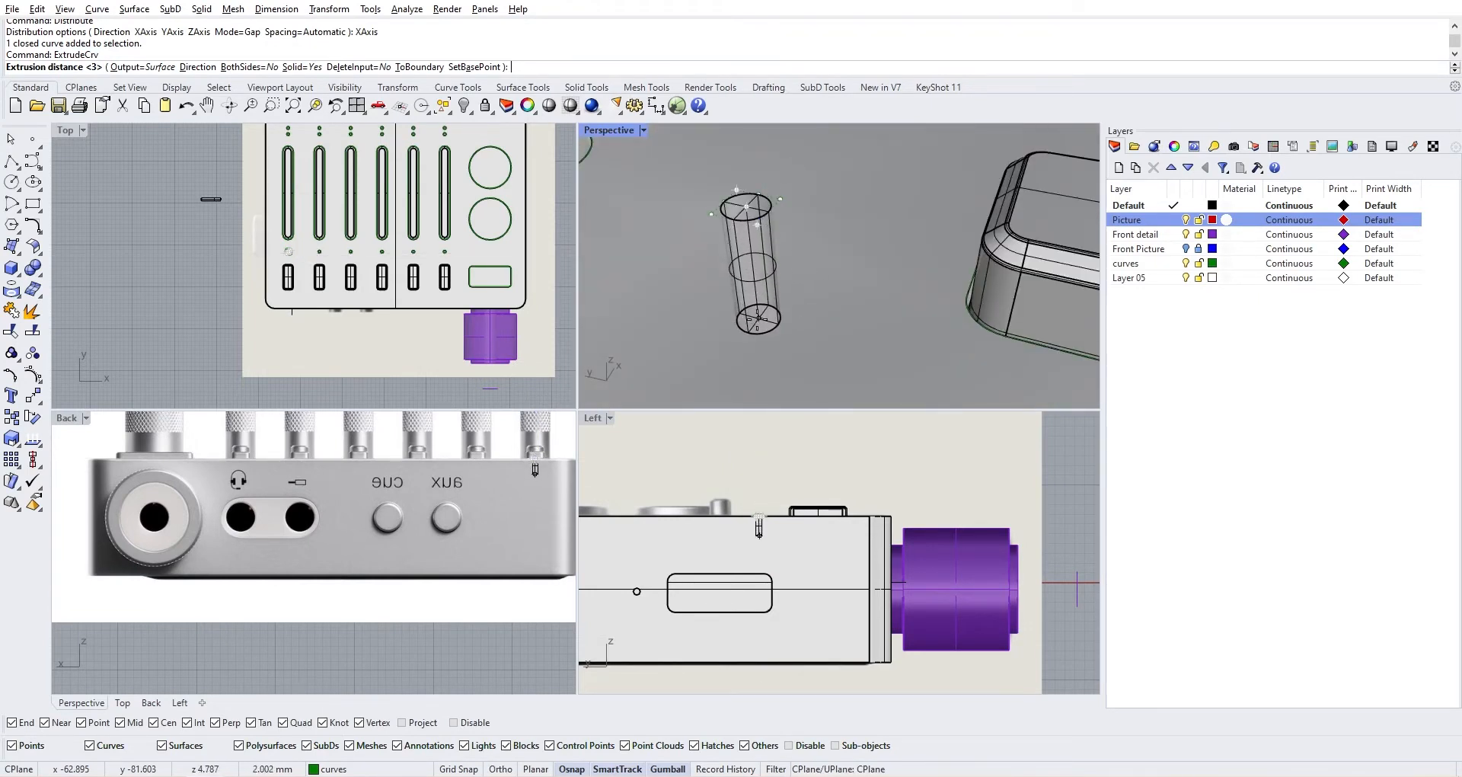
scroll(760, 234, "down", 8)
scroll(753, 525, "up", 5)
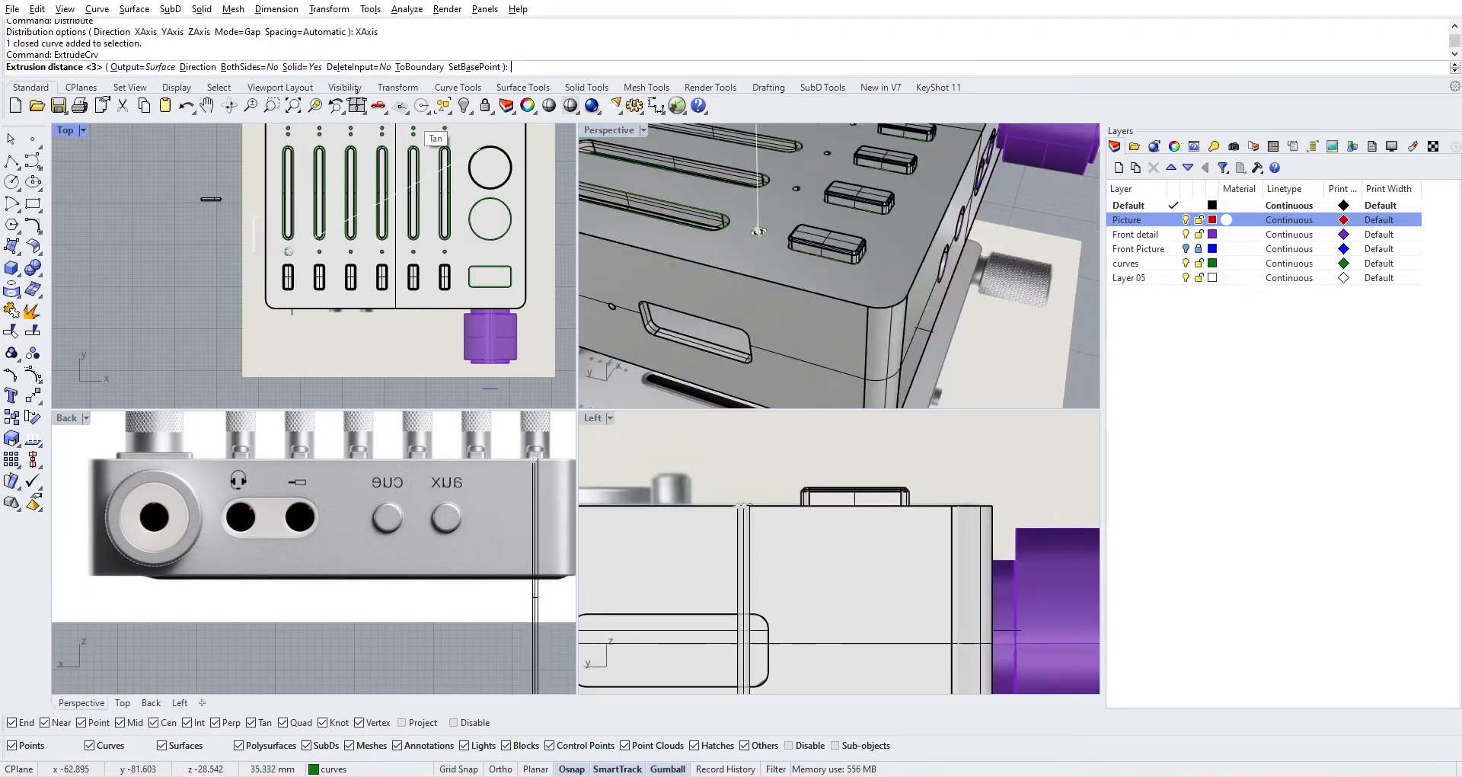
left_click(610, 417)
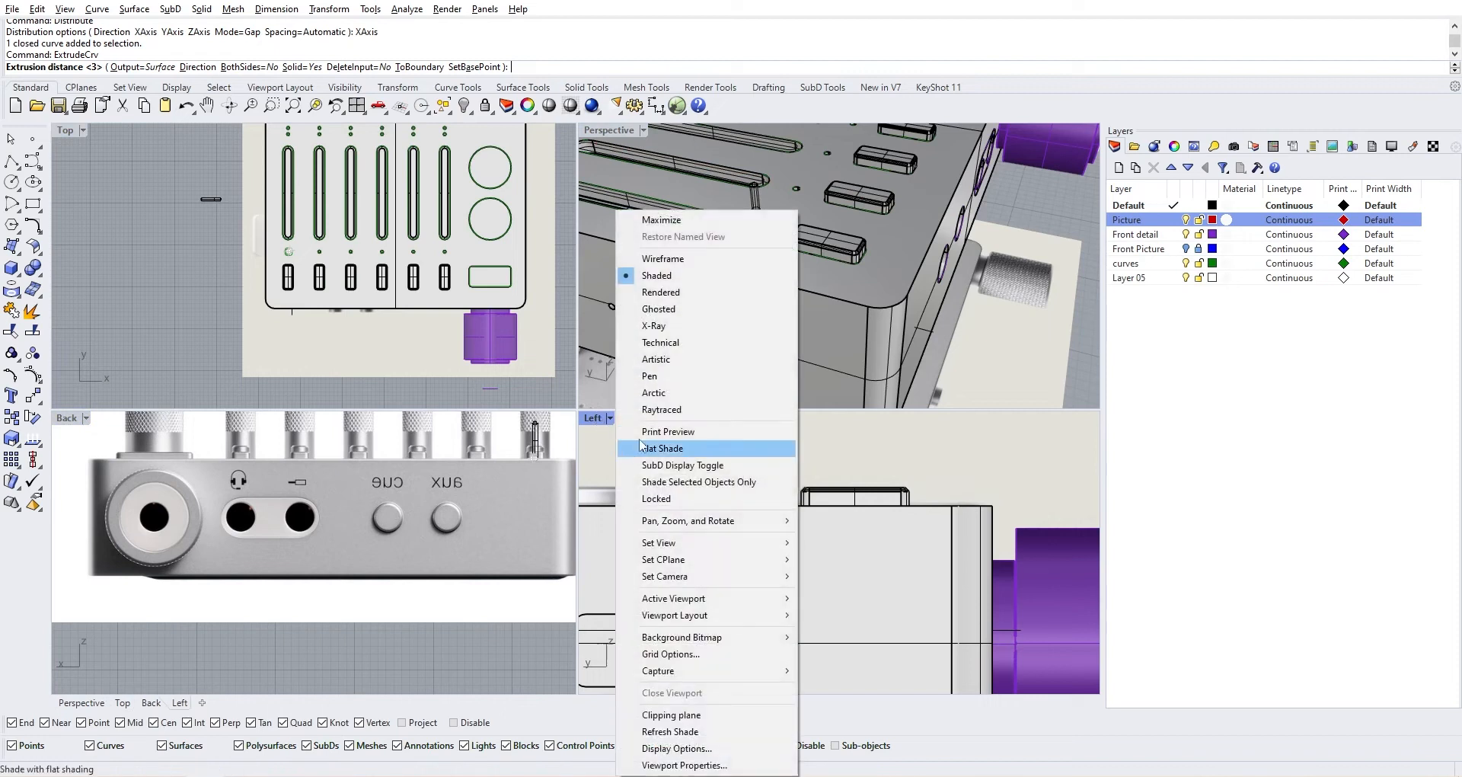
left_click(670, 259)
scroll(761, 526, "up", 3)
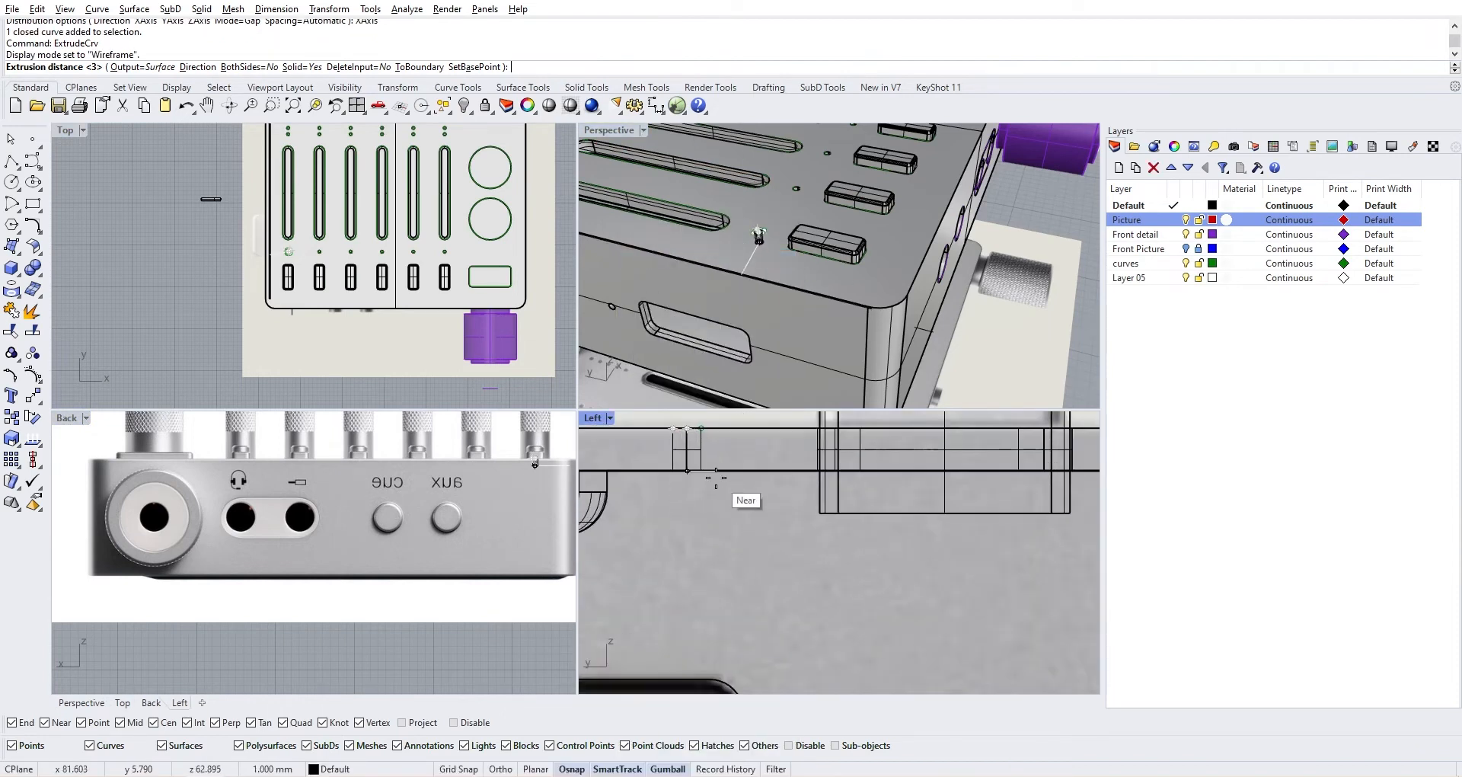
left_click(714, 475)
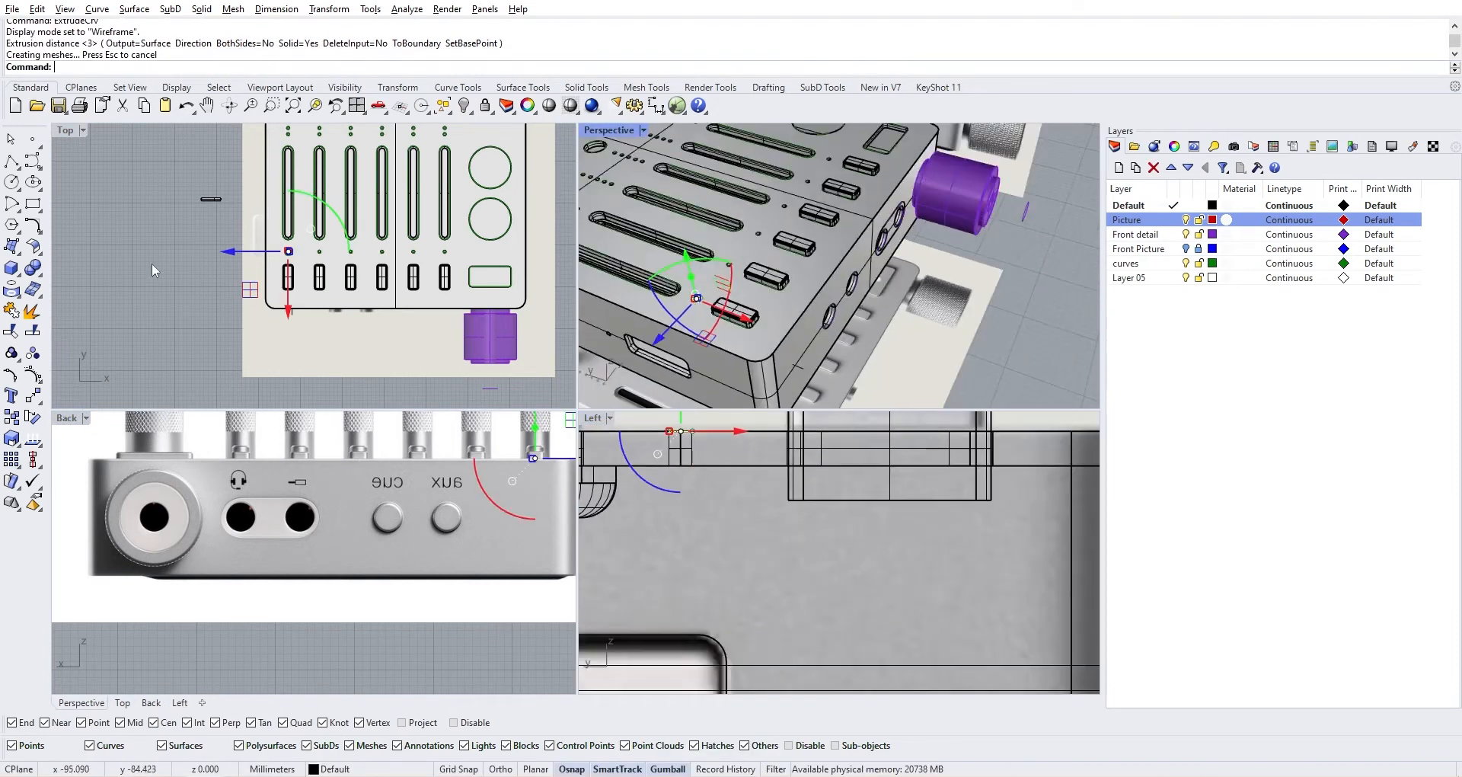
Duplicate the small extruded plug five times along the X direction, placing the copies roughly over the remaining small holes above the buttons
scroll(377, 276, "up", 8)
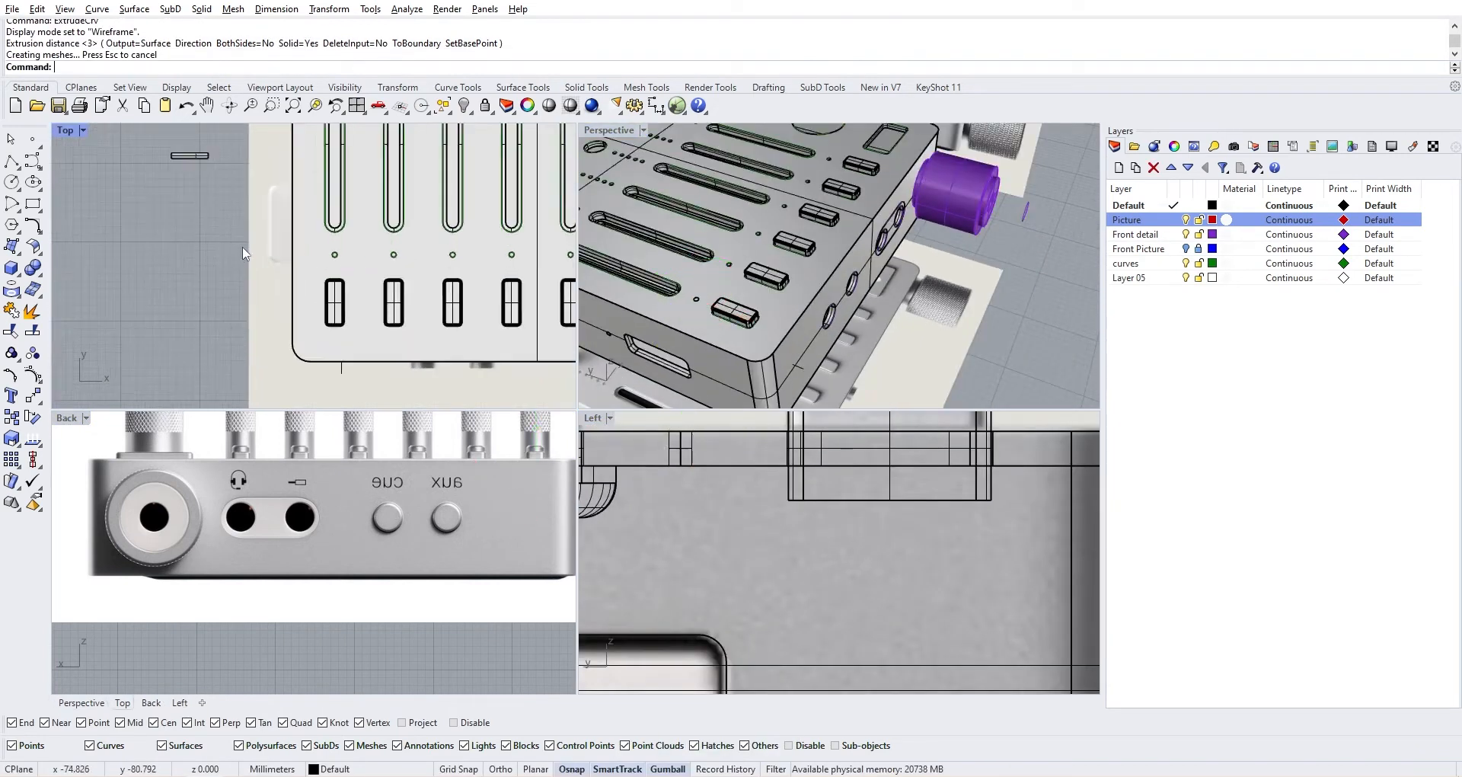
left_click(377, 275)
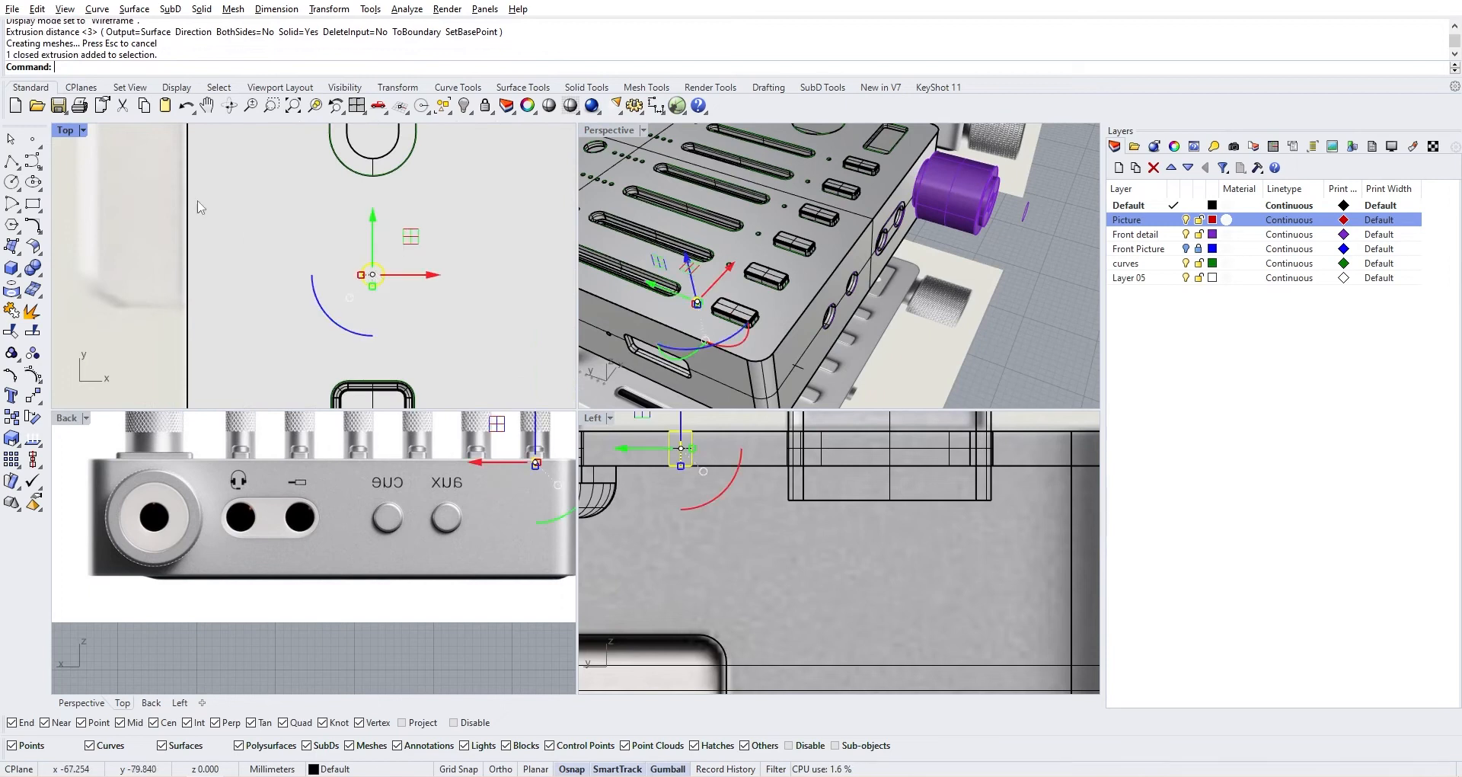
double_click(68, 132)
scroll(754, 480, "down", 6)
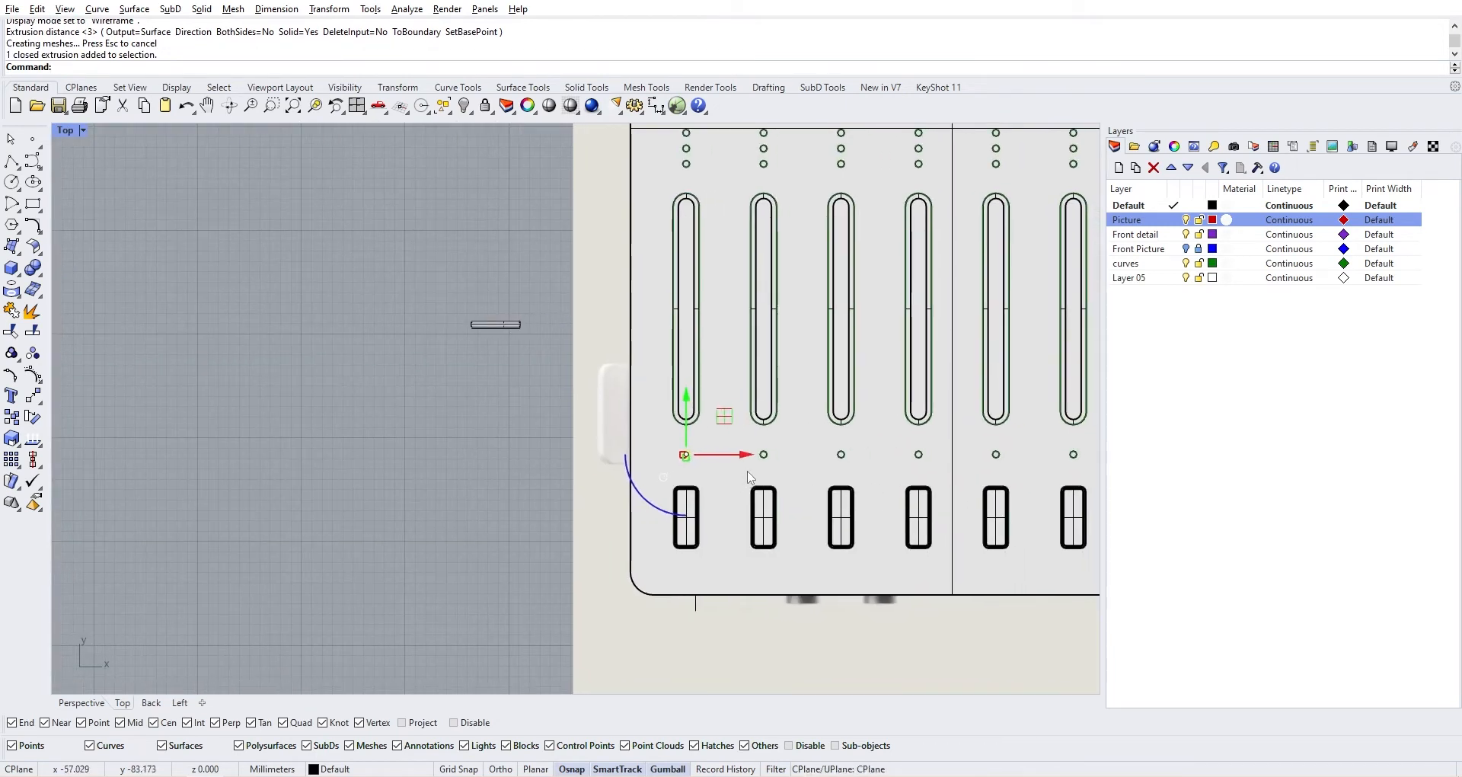
scroll(751, 477, "up", 2)
left_click_drag(683, 449, 786, 449, "alt")
left_click_drag(787, 450, 879, 451, "alt")
right_click_drag(854, 451, 775, 455)
left_click_drag(798, 456, 990, 455, "alt")
left_click_drag(991, 455, 1082, 457, "alt")
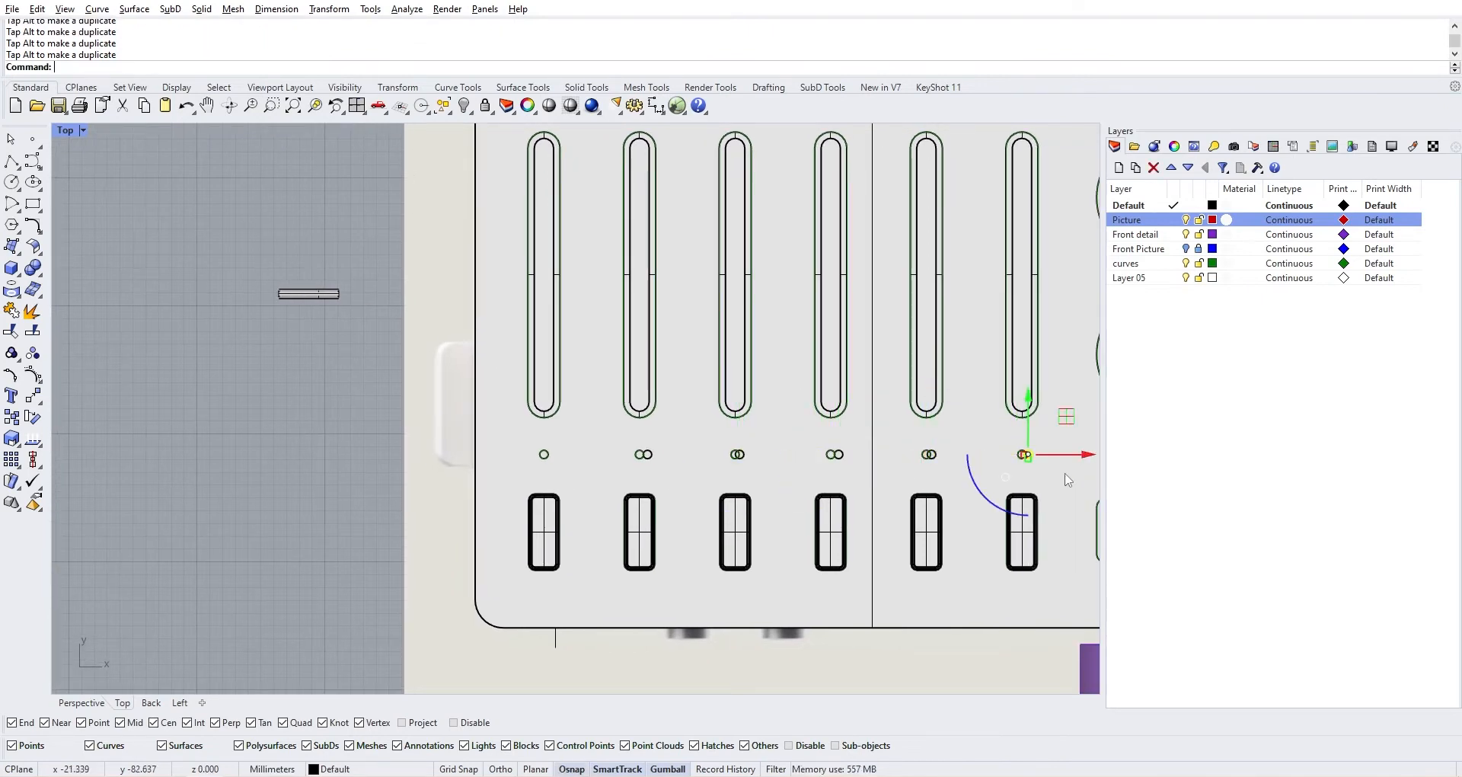
Align the second plug by VertCenter to the second small hole
right_click_drag(1044, 479, 945, 491)
scroll(532, 468, "up", 6)
left_click(572, 472)
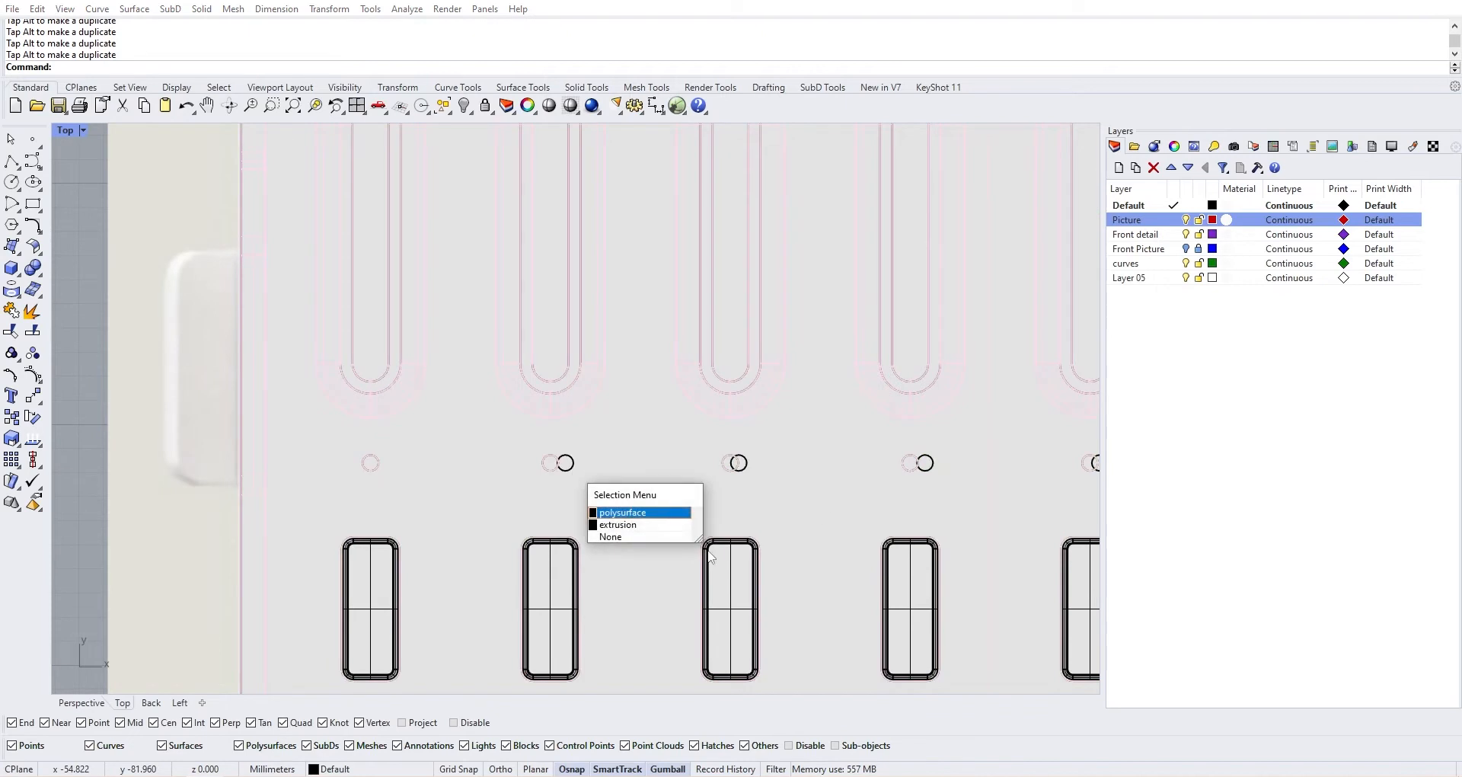
left_click(619, 524)
scroll(753, 470, "up", 2)
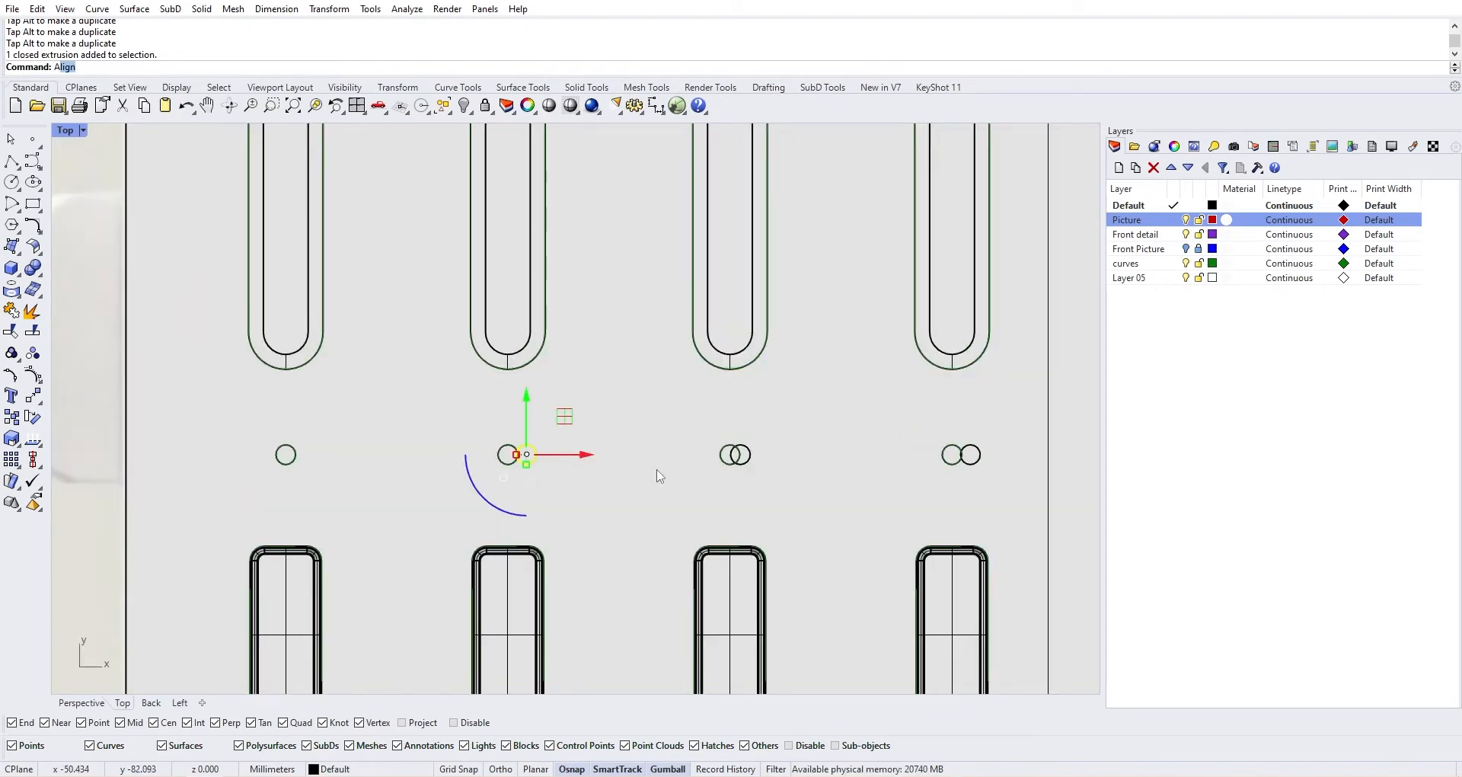
key("Return")
type("v")
key("Return")
scroll(632, 473, "up", 3)
key("Return")
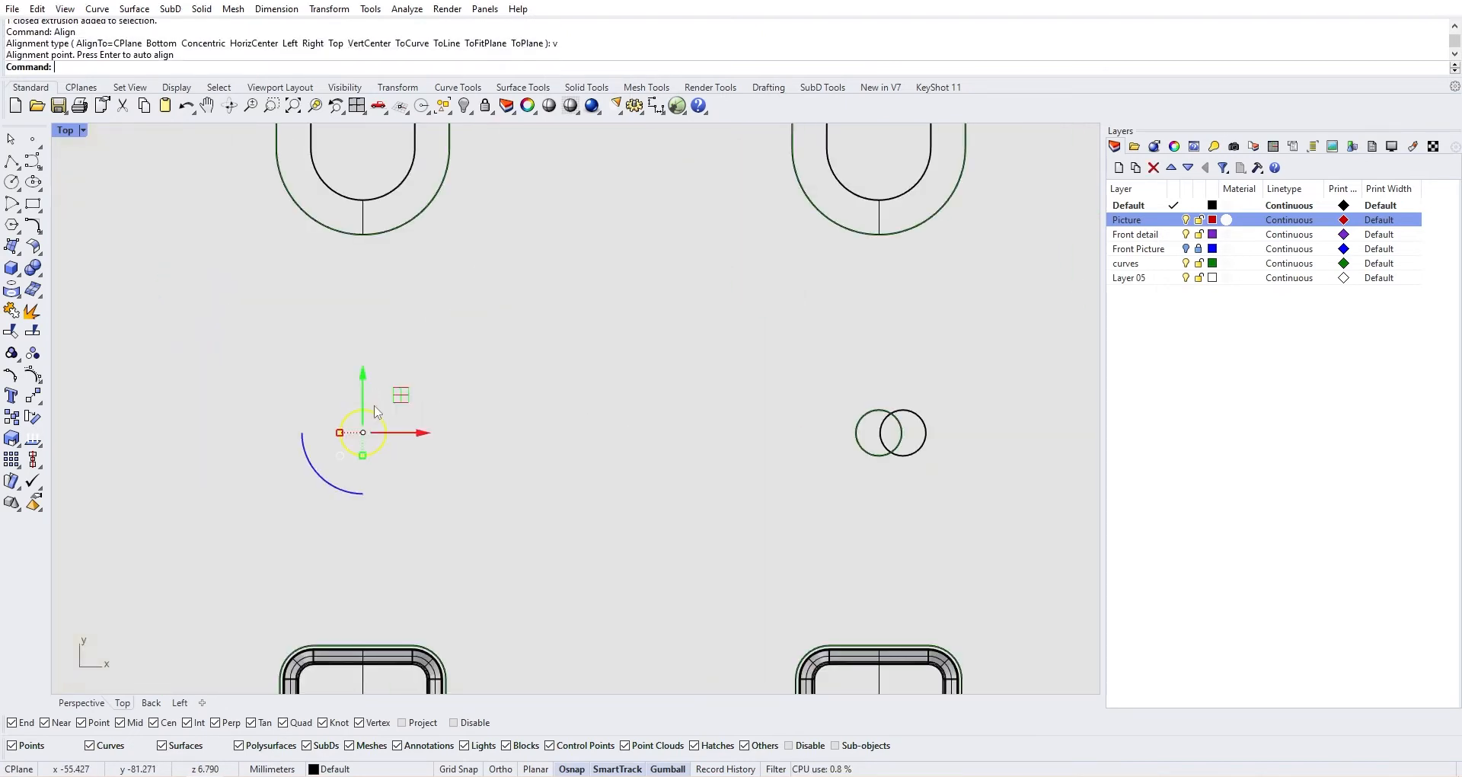
Align the third plug by VertCenter to the third small hole
scroll(547, 434, "down", 5)
left_click(738, 449)
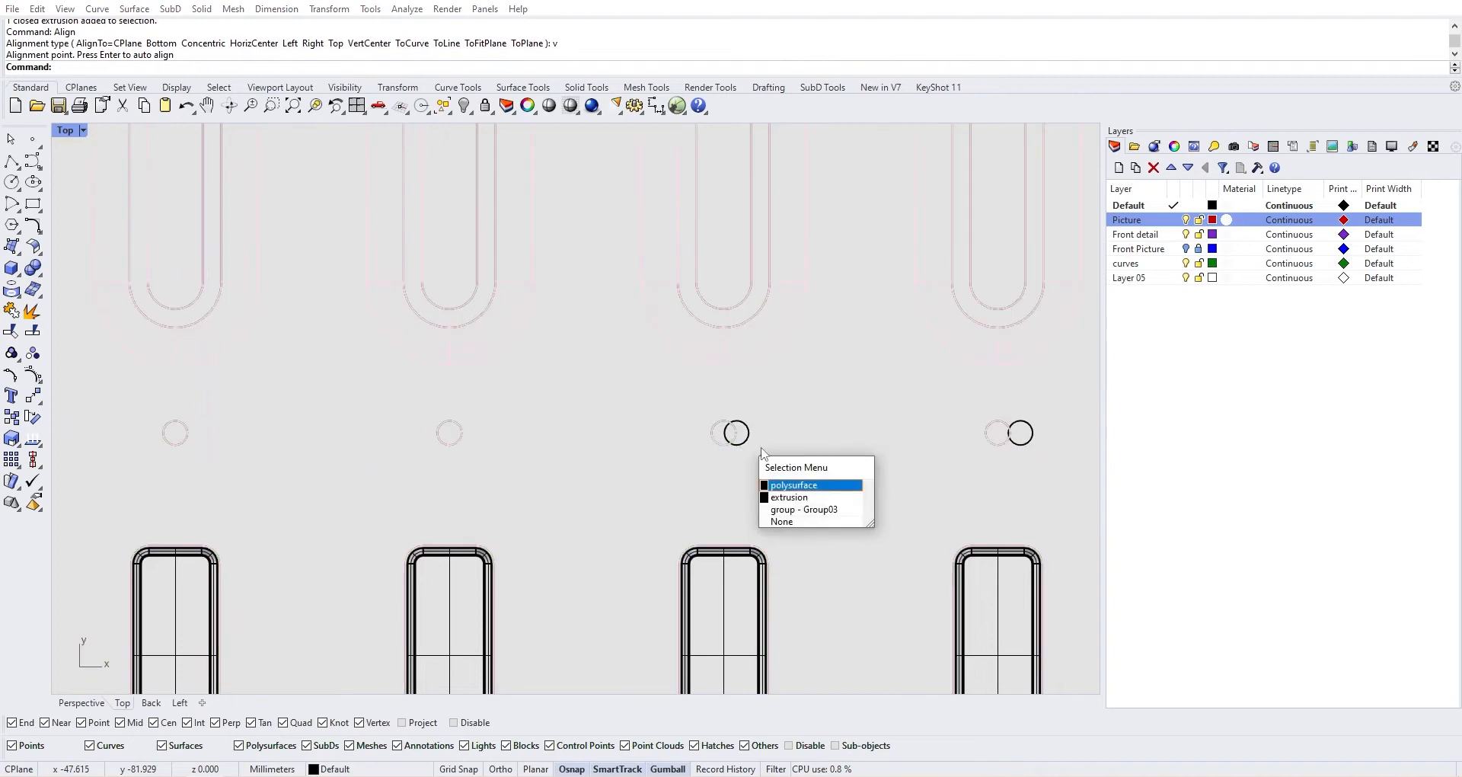
left_click(784, 499)
key("Return")
type("v")
key("Return")
scroll(729, 469, "up", 4)
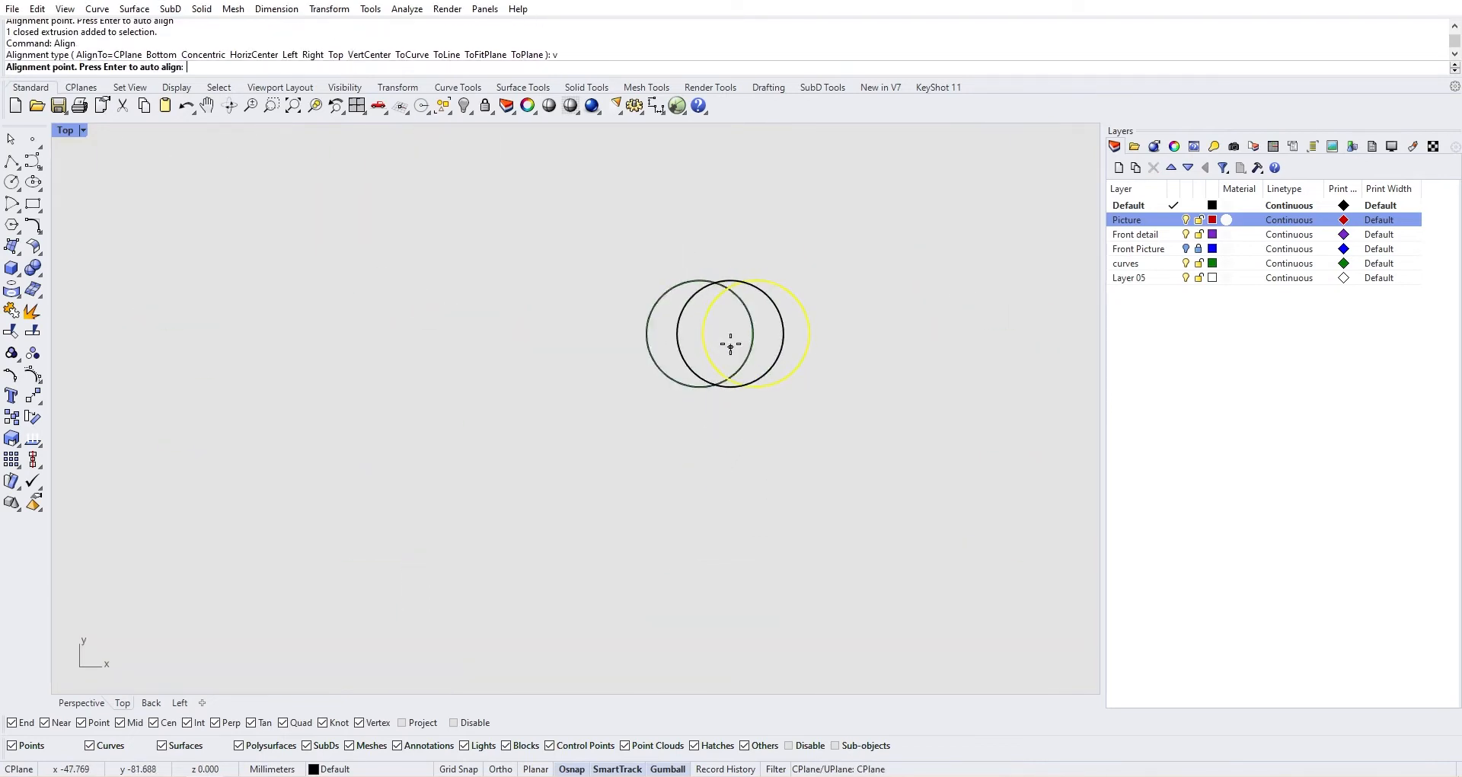
key("Return")
Align the fourth plug by VertCenter to the fourth small hole
scroll(800, 351, "down", 4)
right_click_drag(832, 372, 599, 460)
left_click(827, 434)
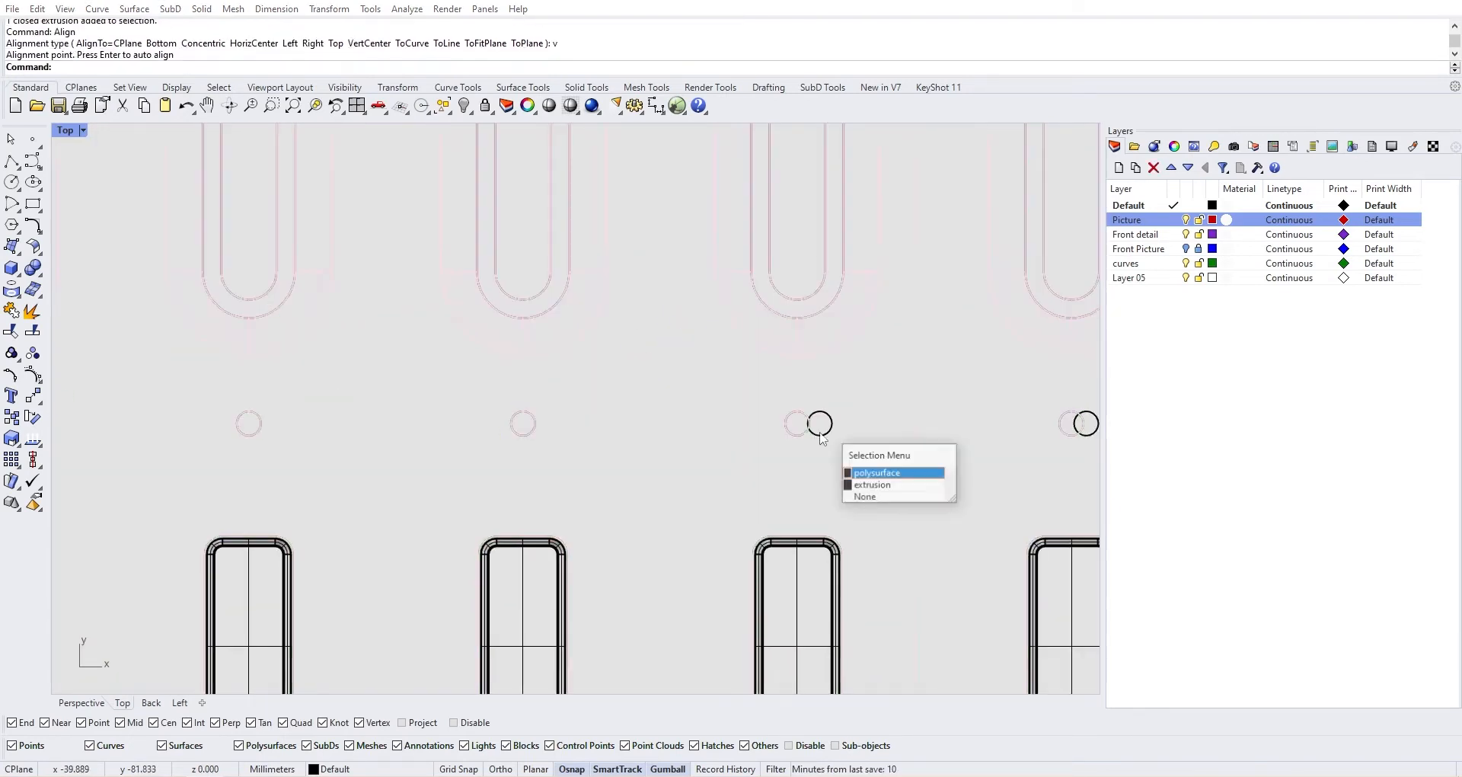
left_click(862, 485)
key("Return")
type("v")
key("Return")
scroll(813, 442, "up", 6)
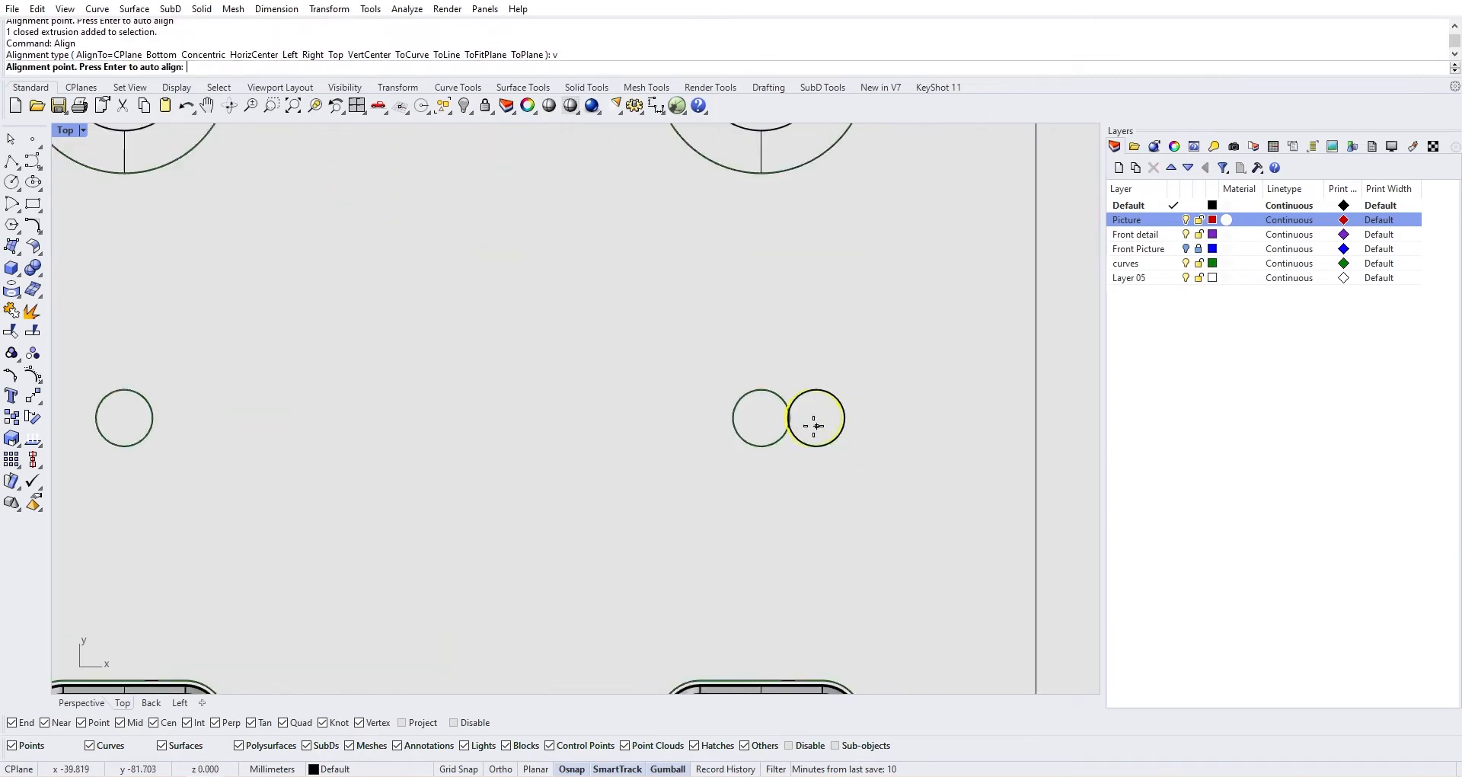
left_click(763, 387)
Select only the fifth plug's extrusion, without the mixer body, and align it by VertCenter to the fifth small hole
scroll(758, 456, "down", 3)
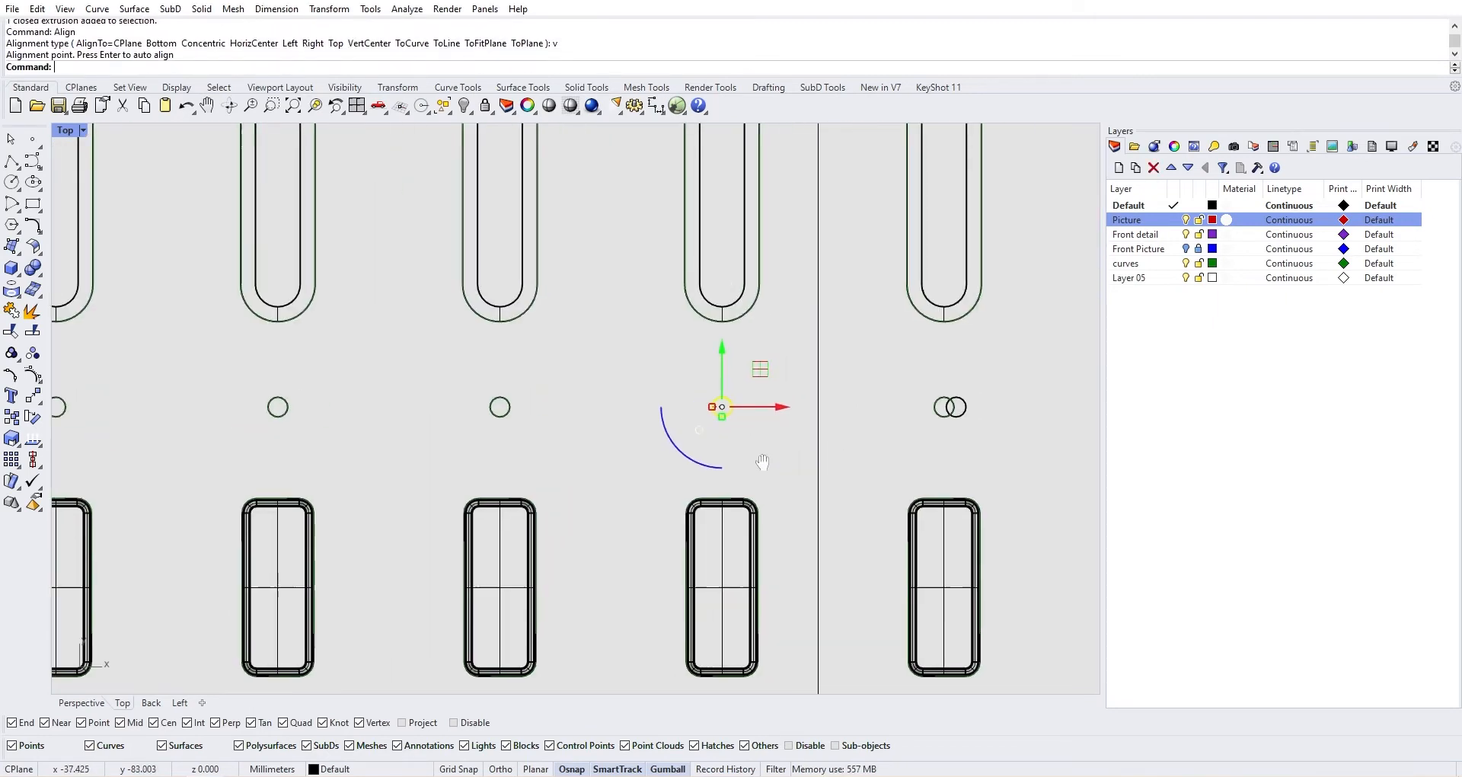
scroll(812, 435, "up", 3)
left_click(856, 433)
left_click(911, 468)
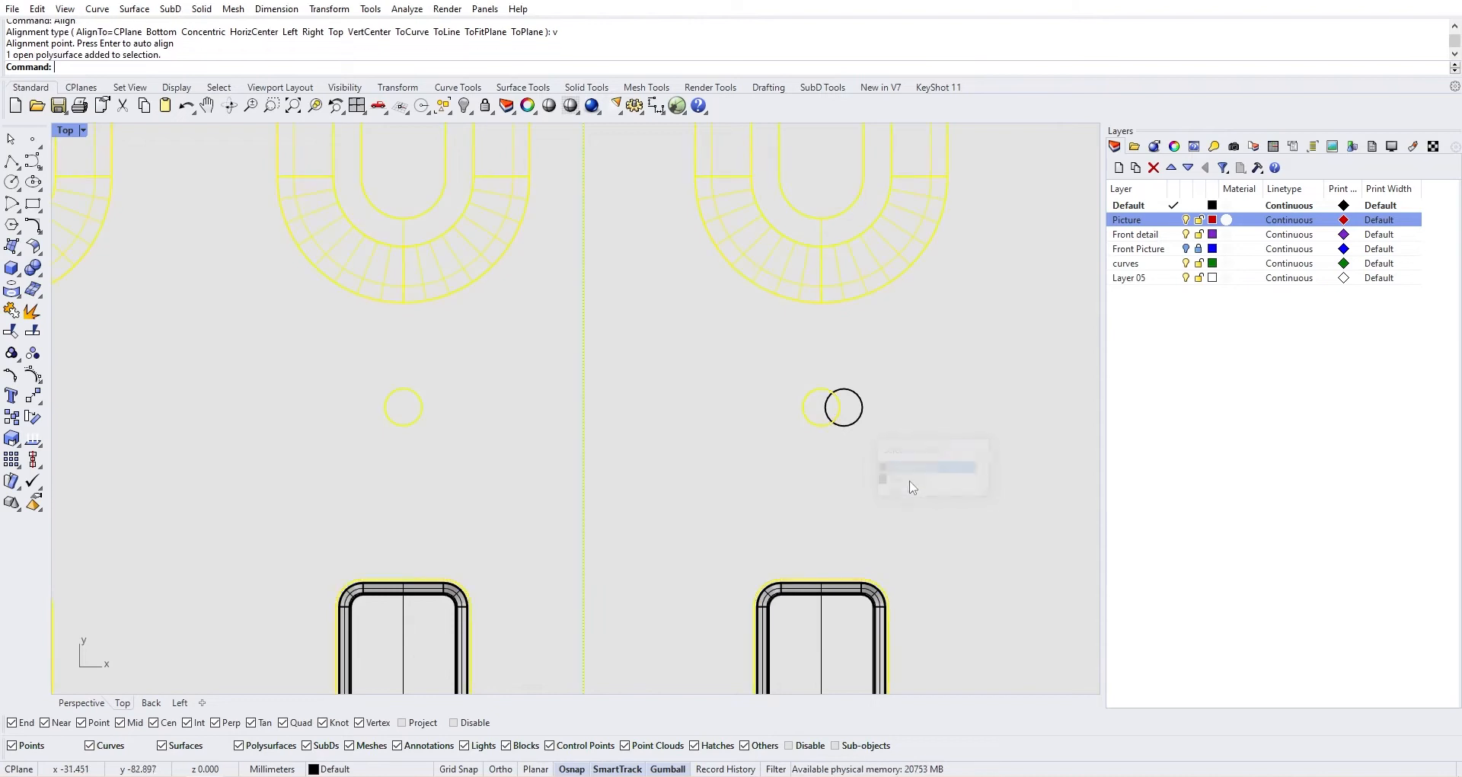
left_click(860, 425)
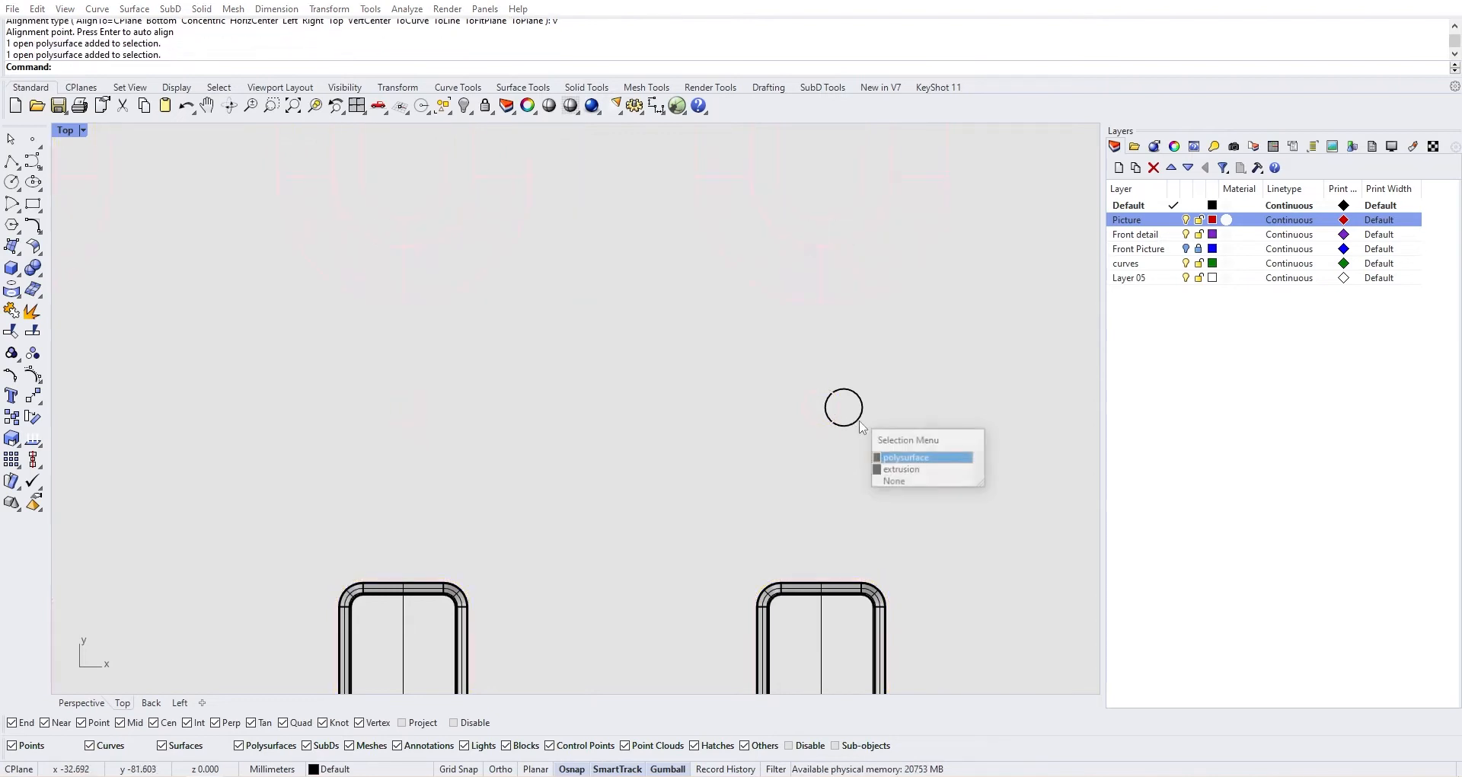
left_click(902, 469)
key("Return")
type("v")
key("Return")
scroll(839, 416, "up", 8)
left_click(830, 384)
Align the sixth plug by VertCenter to the last small hole in the row
scroll(830, 385, "down", 12)
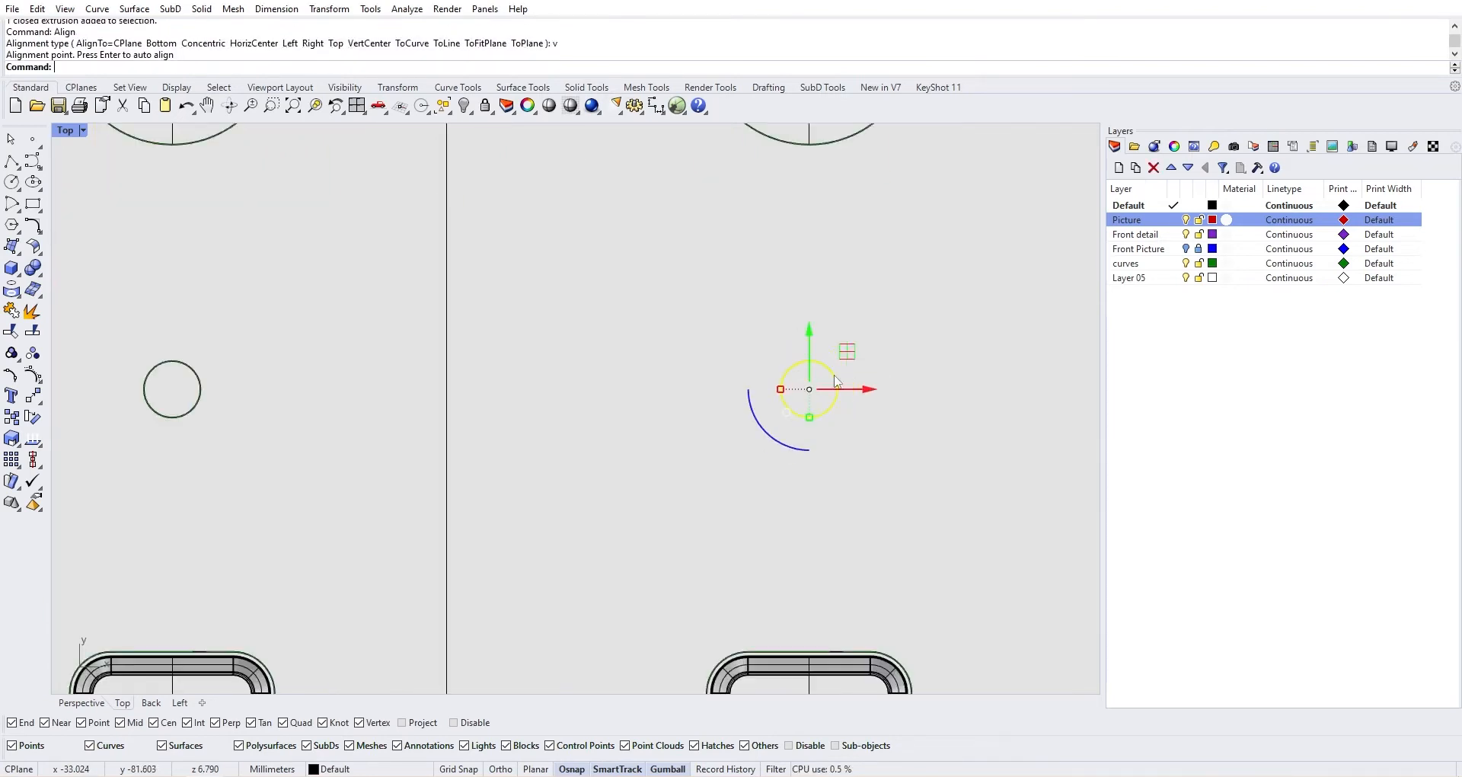
right_click_drag(917, 405, 731, 435)
left_click(923, 435)
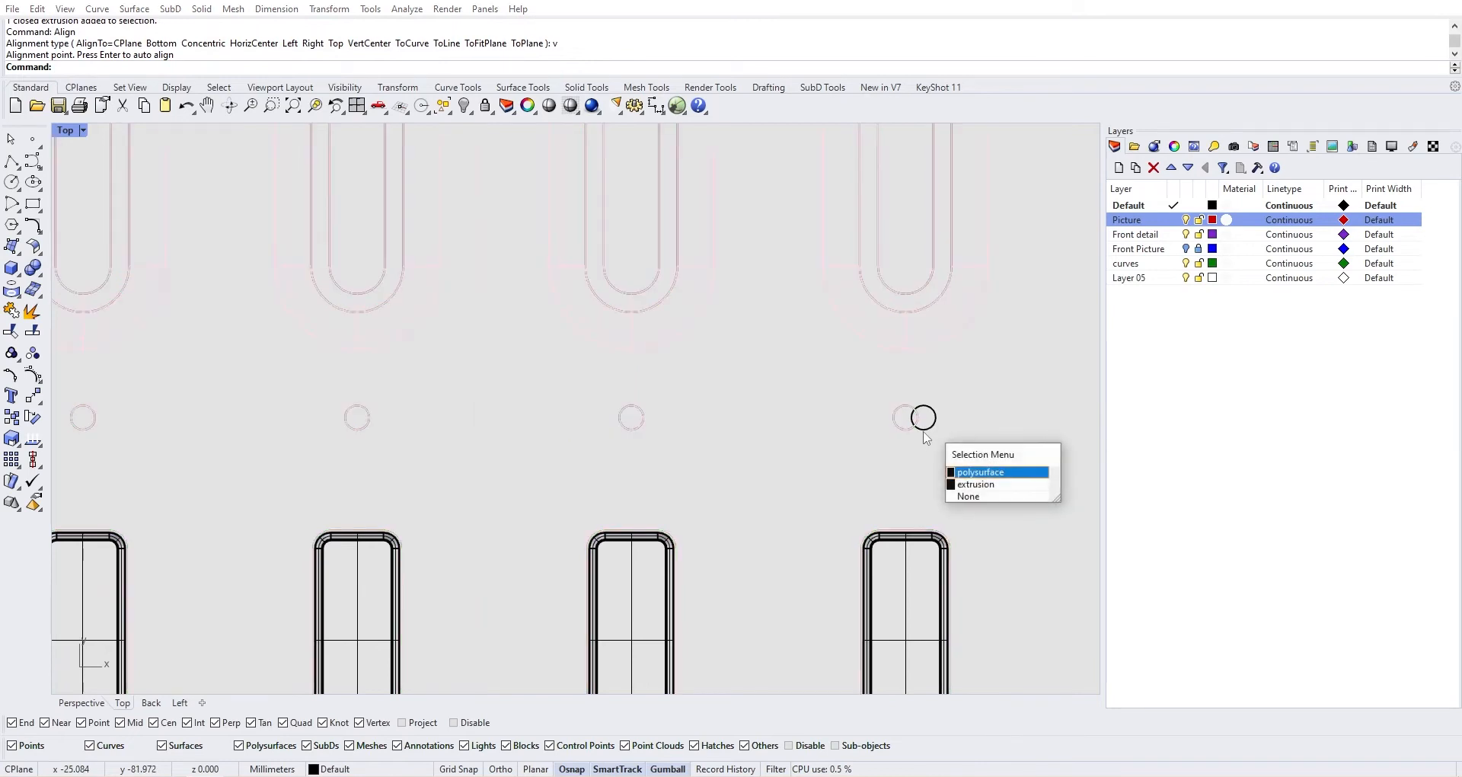
left_click(991, 484)
key("Return")
type("v")
key("Return")
scroll(934, 417, "up", 5)
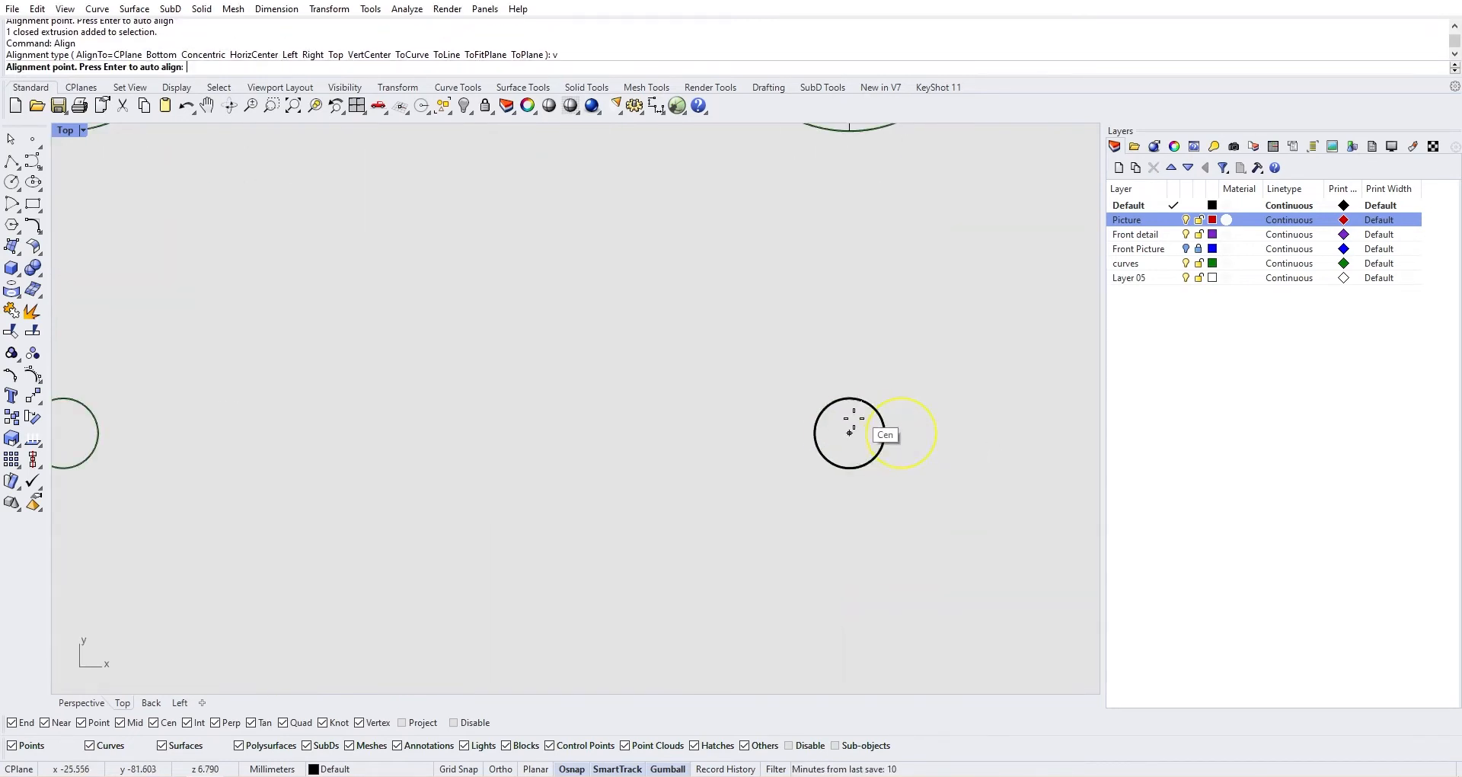
left_click(857, 411)
Create a new layer named LED
scroll(808, 465, "down", 8)
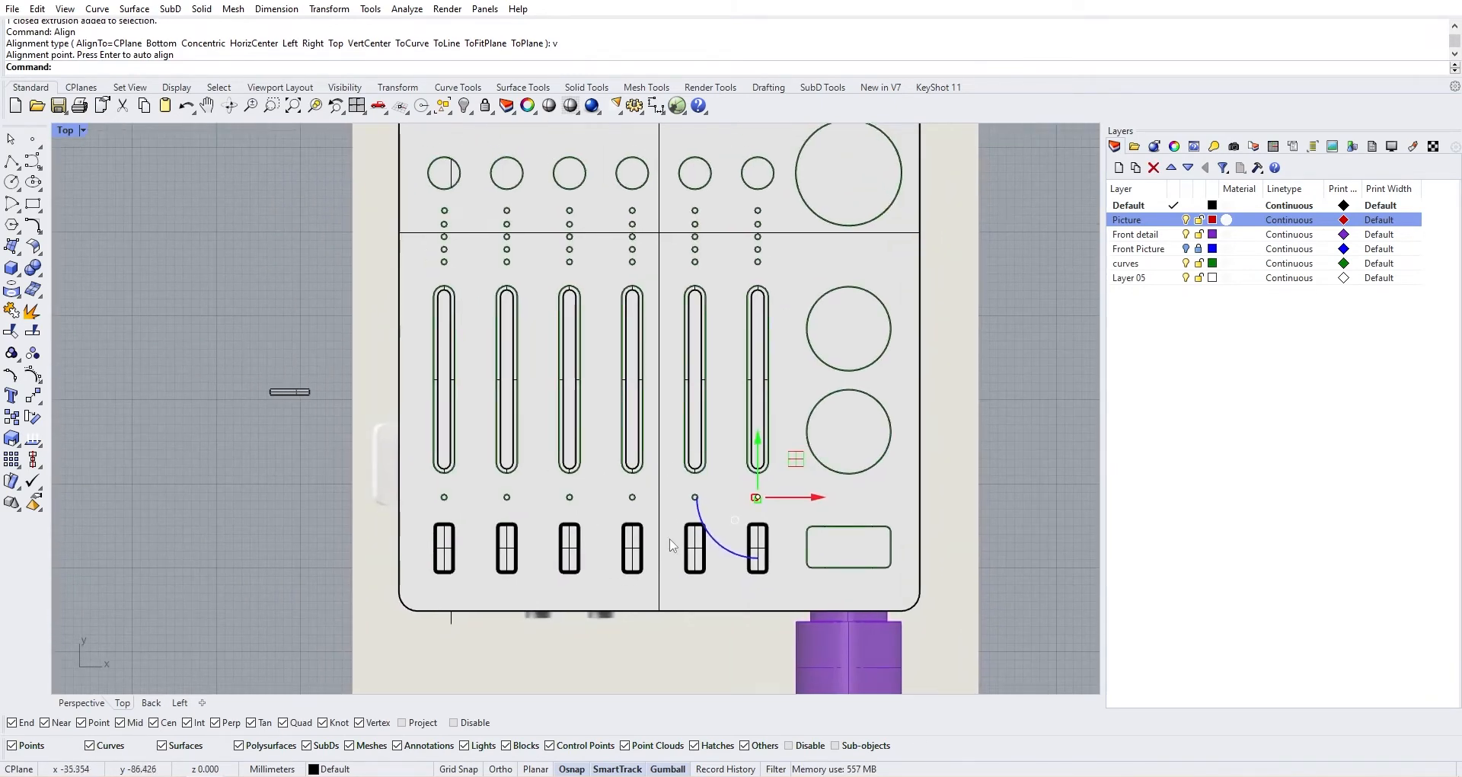
scroll(672, 545, "up", 6)
scroll(777, 499, "down", 6)
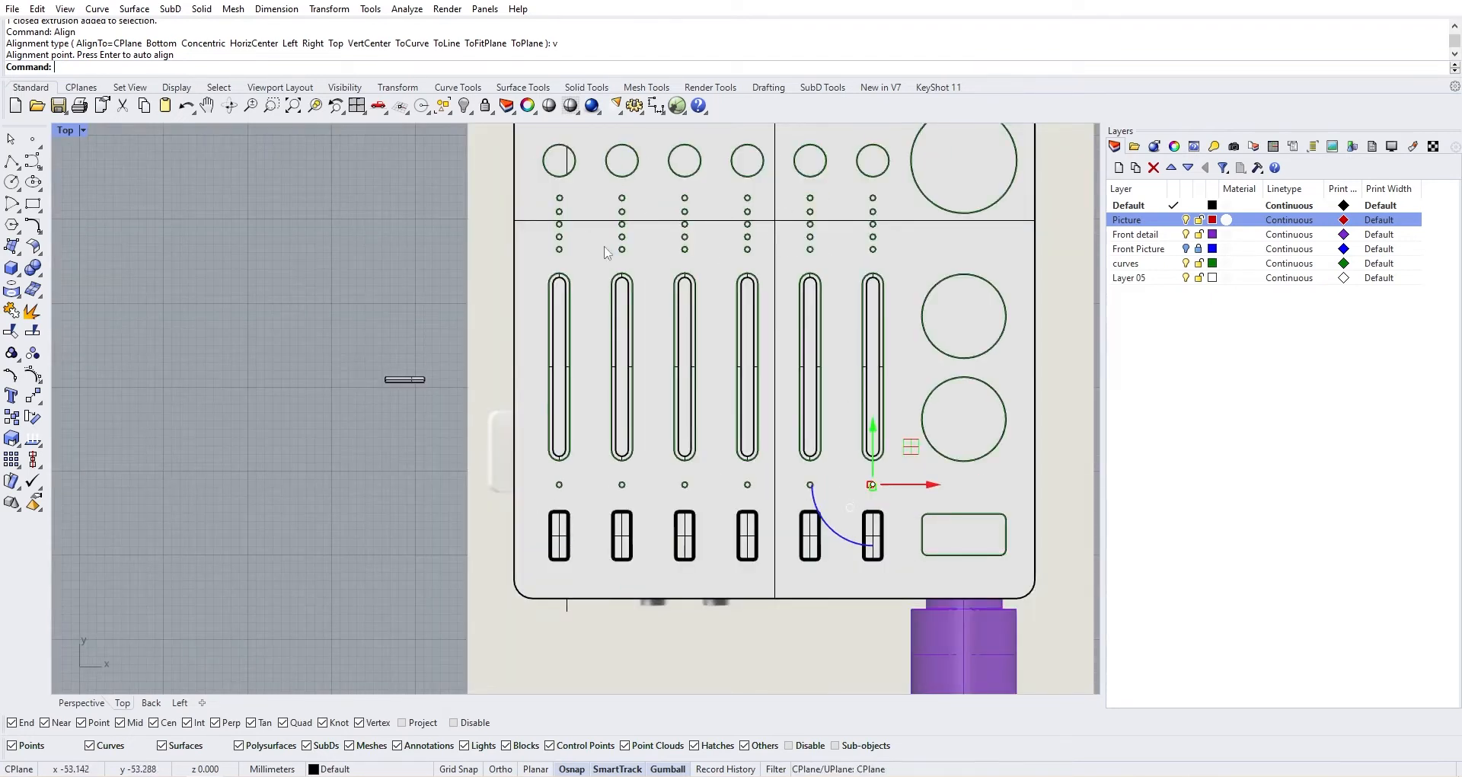
scroll(631, 276, "down", 3)
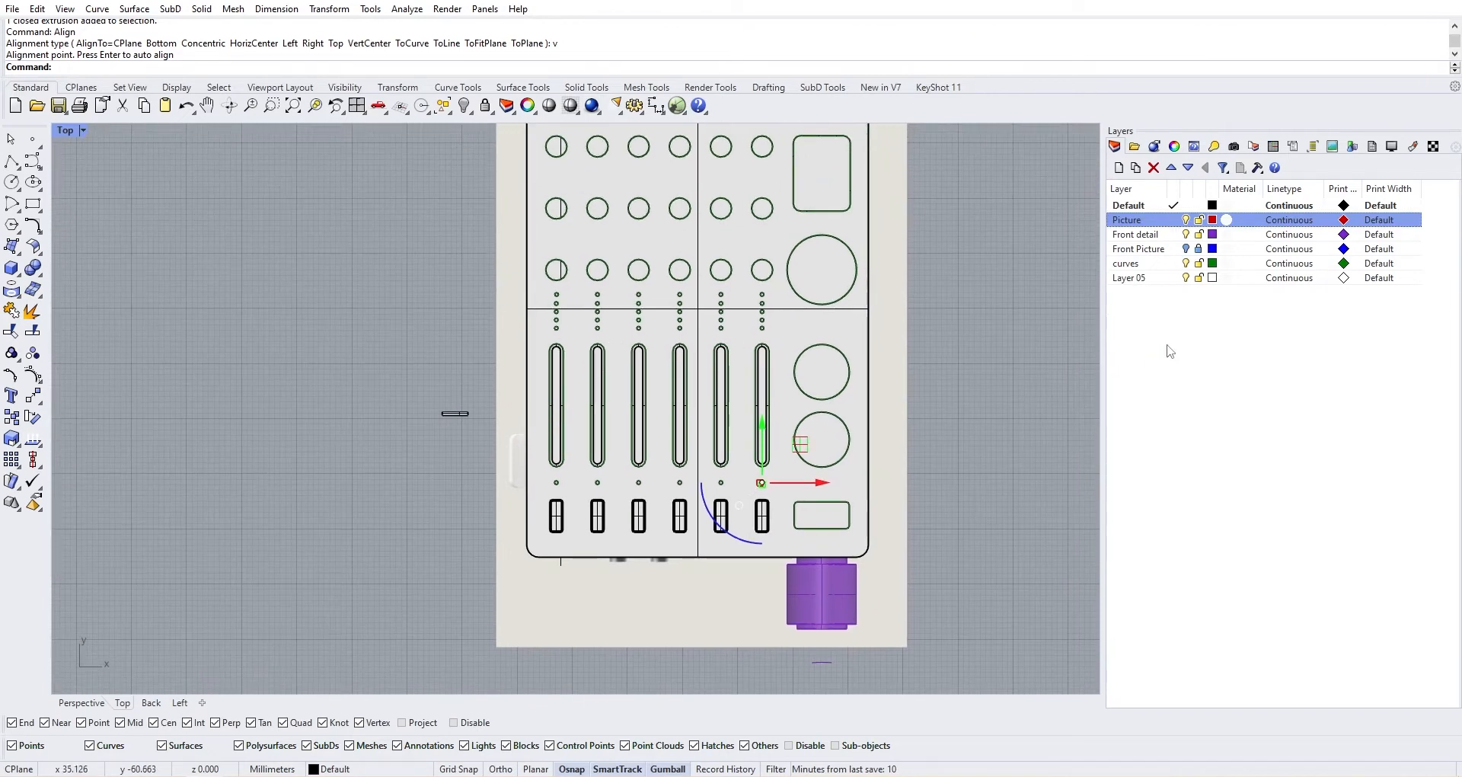
right_click(1170, 282)
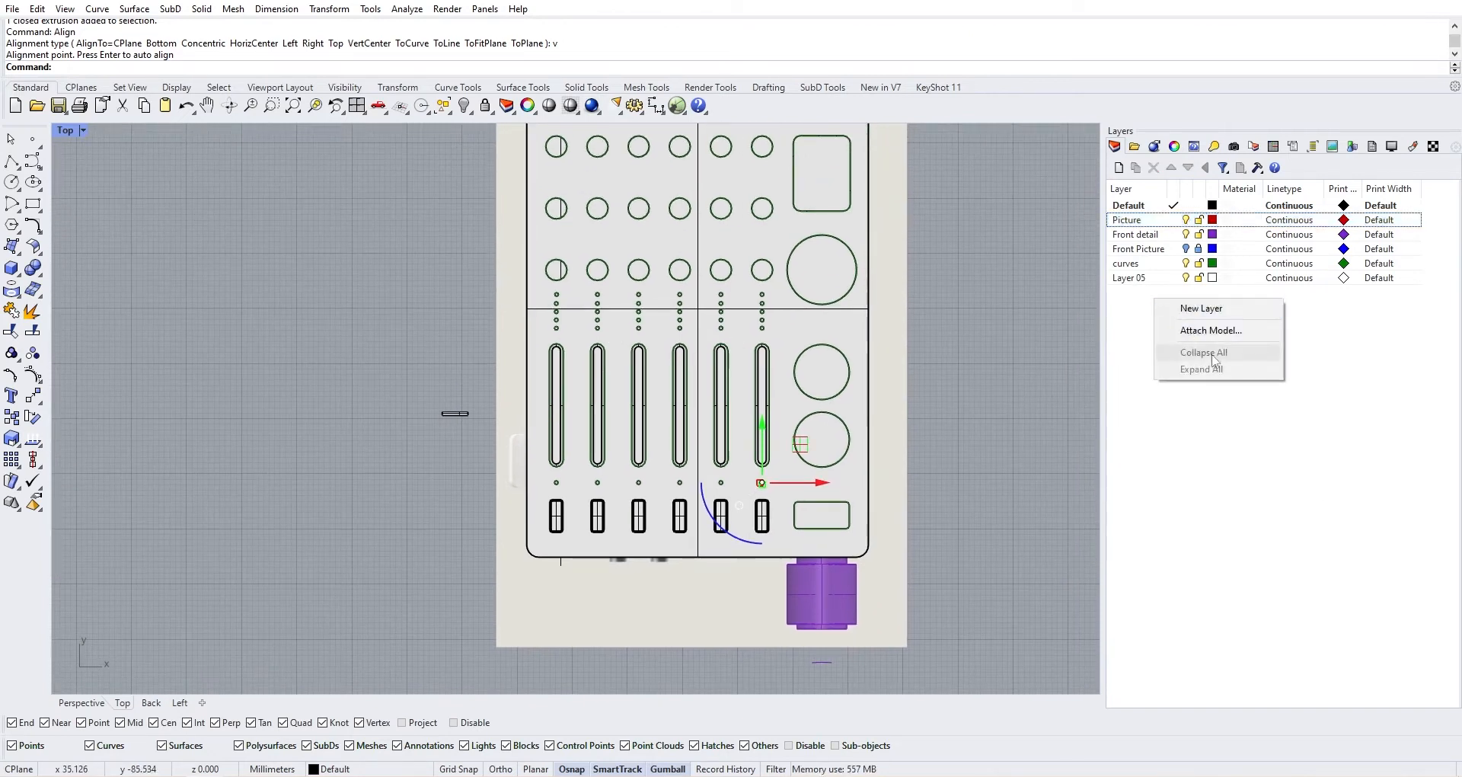
left_click(1188, 301)
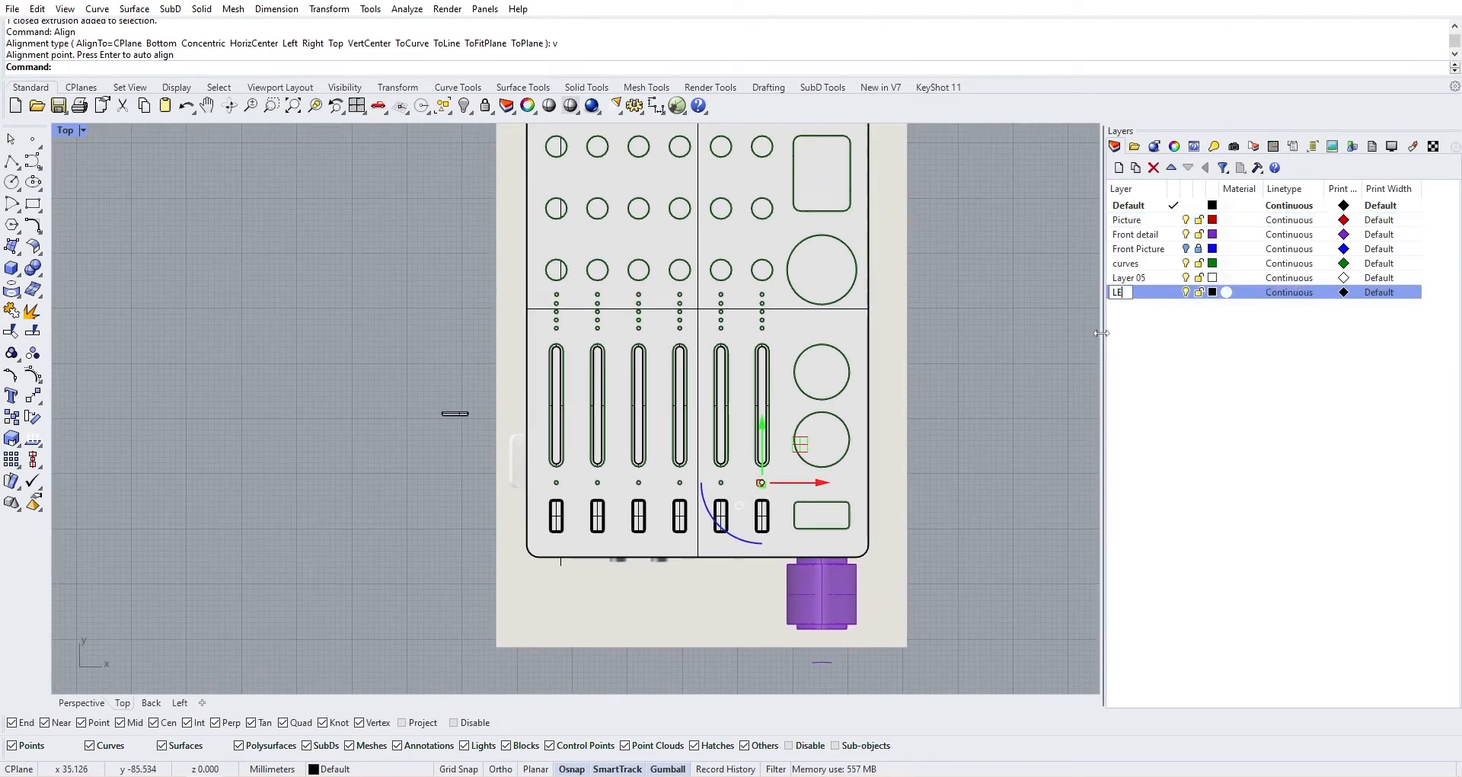
type("LED")
left_click(1133, 327)
Select all six small round plugs above the rectangular buttons and move them to the LED layer
scroll(564, 511, "up", 5)
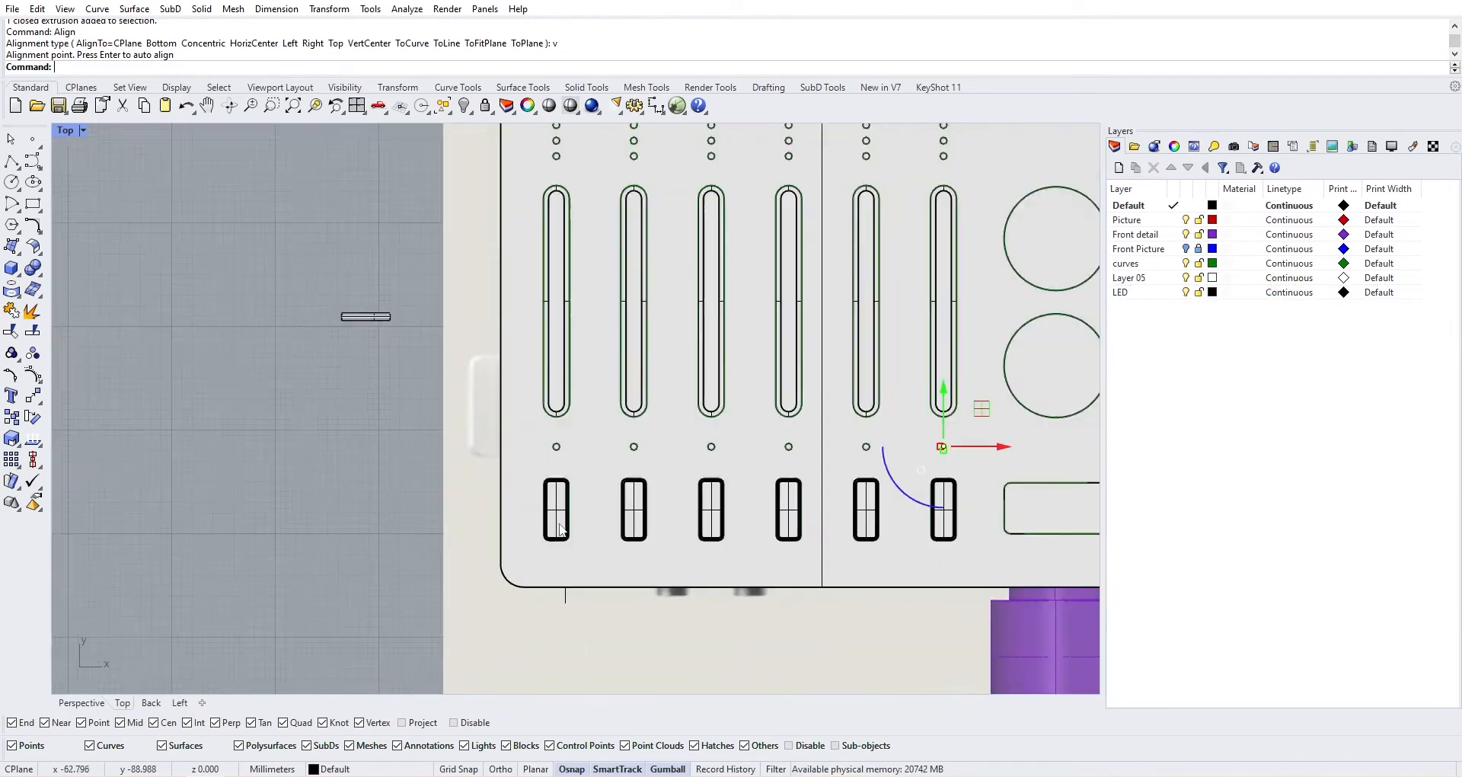
double_click(66, 130)
scroll(719, 327, "up", 8)
scroll(727, 322, "down", 3)
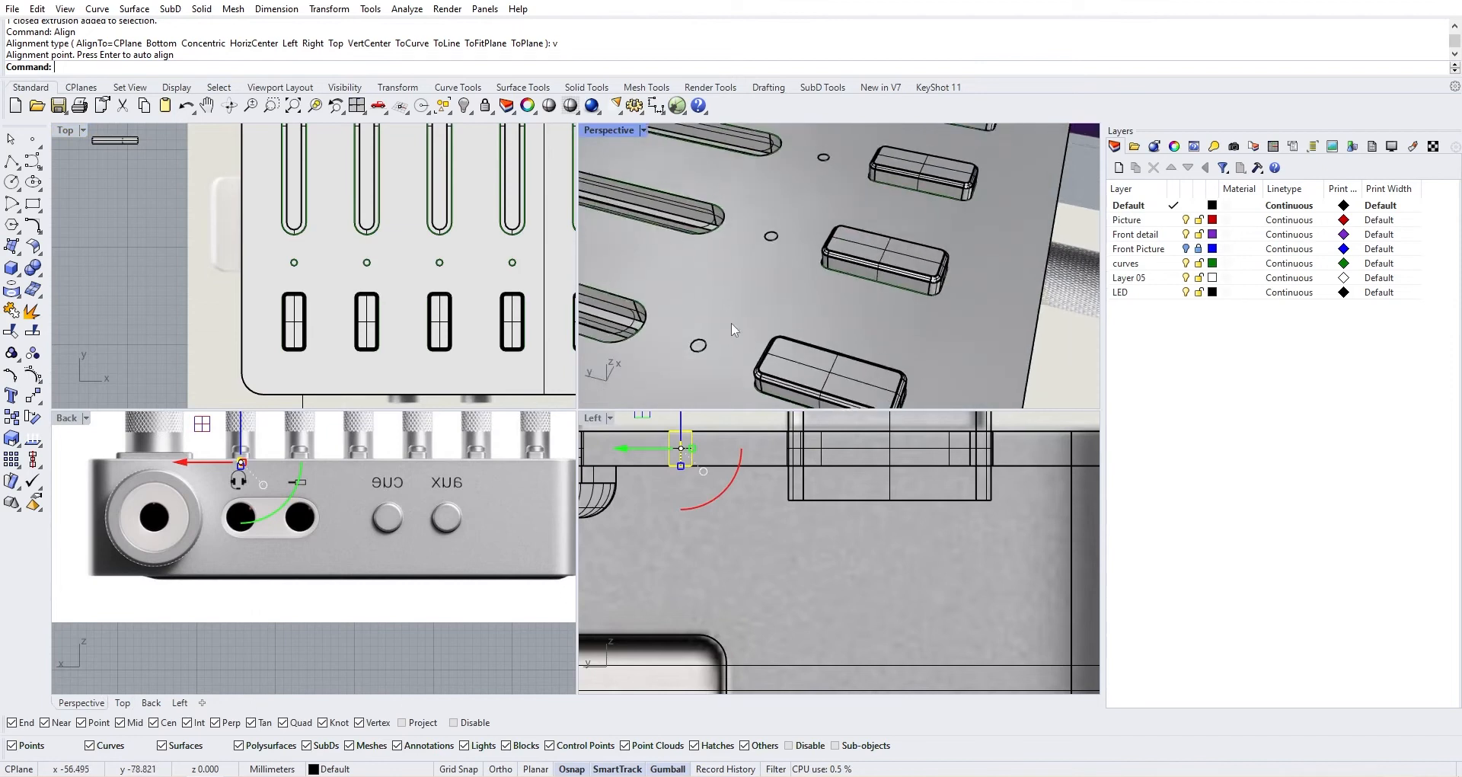
scroll(708, 326, "up", 8)
left_click(722, 324, "shift")
scroll(724, 326, "down", 9)
right_click_drag(727, 326, 760, 309)
scroll(761, 305, "up", 6)
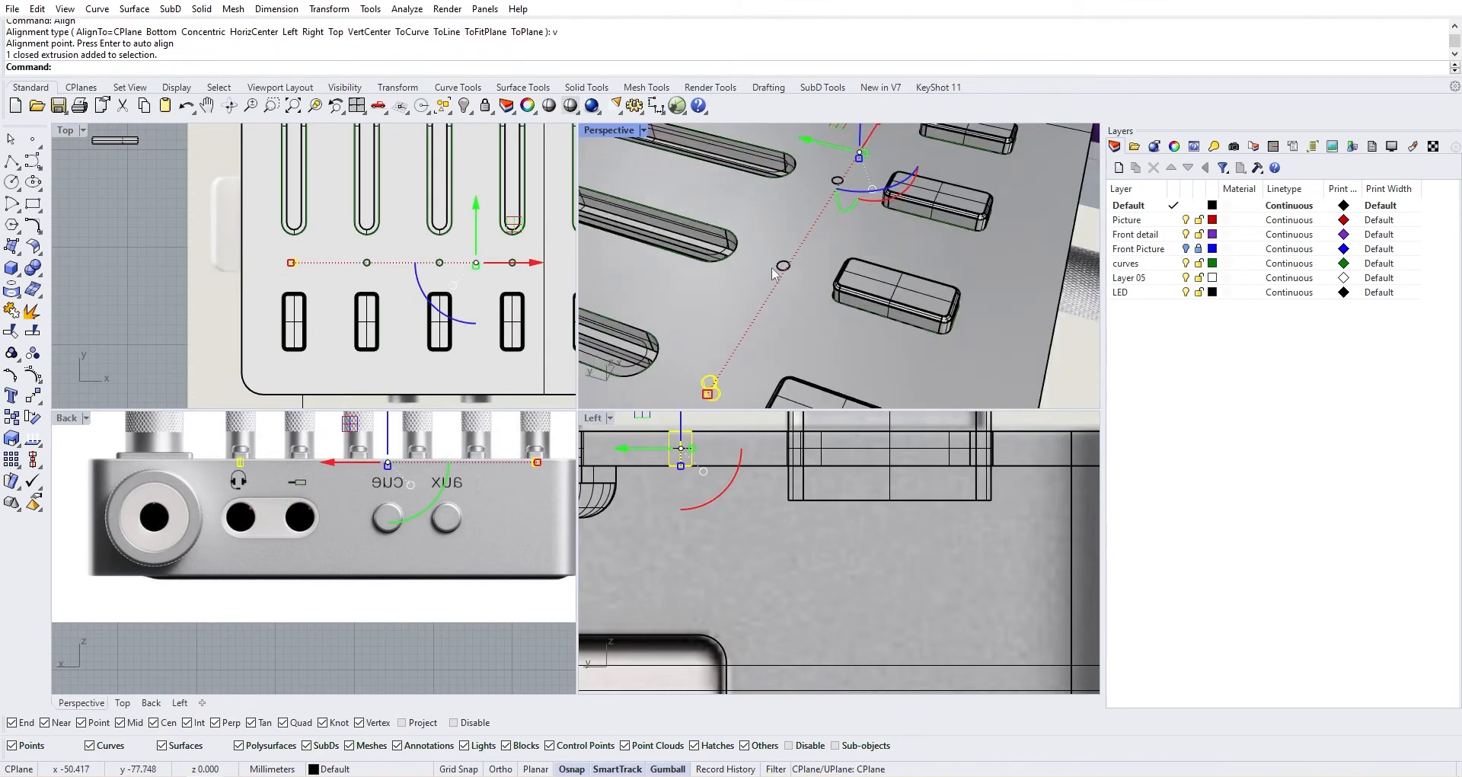
left_click(771, 278, "shift")
scroll(814, 274, "down", 6)
scroll(818, 262, "up", 10)
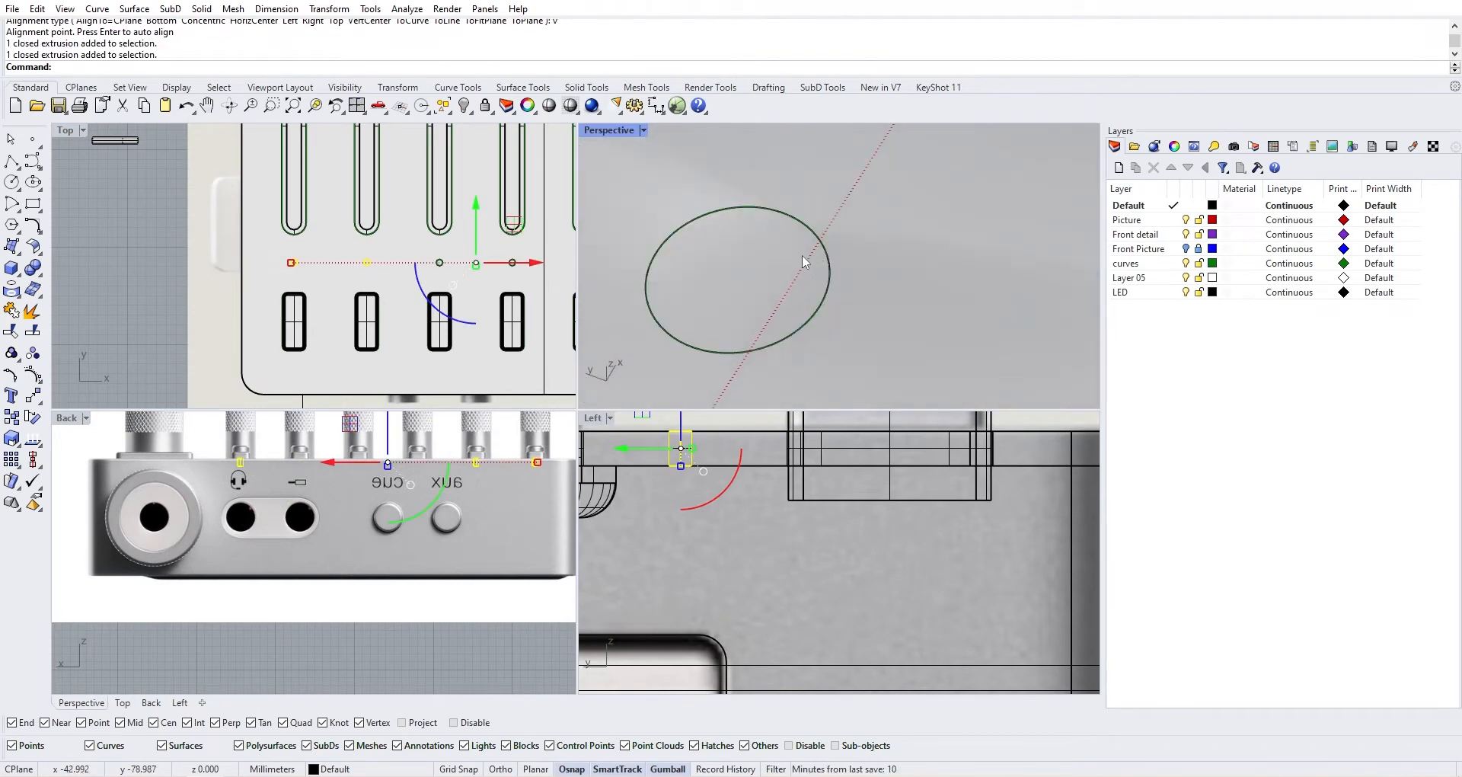
left_click(757, 260, "shift")
scroll(760, 263, "down", 7)
right_click_drag(763, 263, 804, 238)
scroll(807, 238, "up", 8)
left_click(762, 268, "shift")
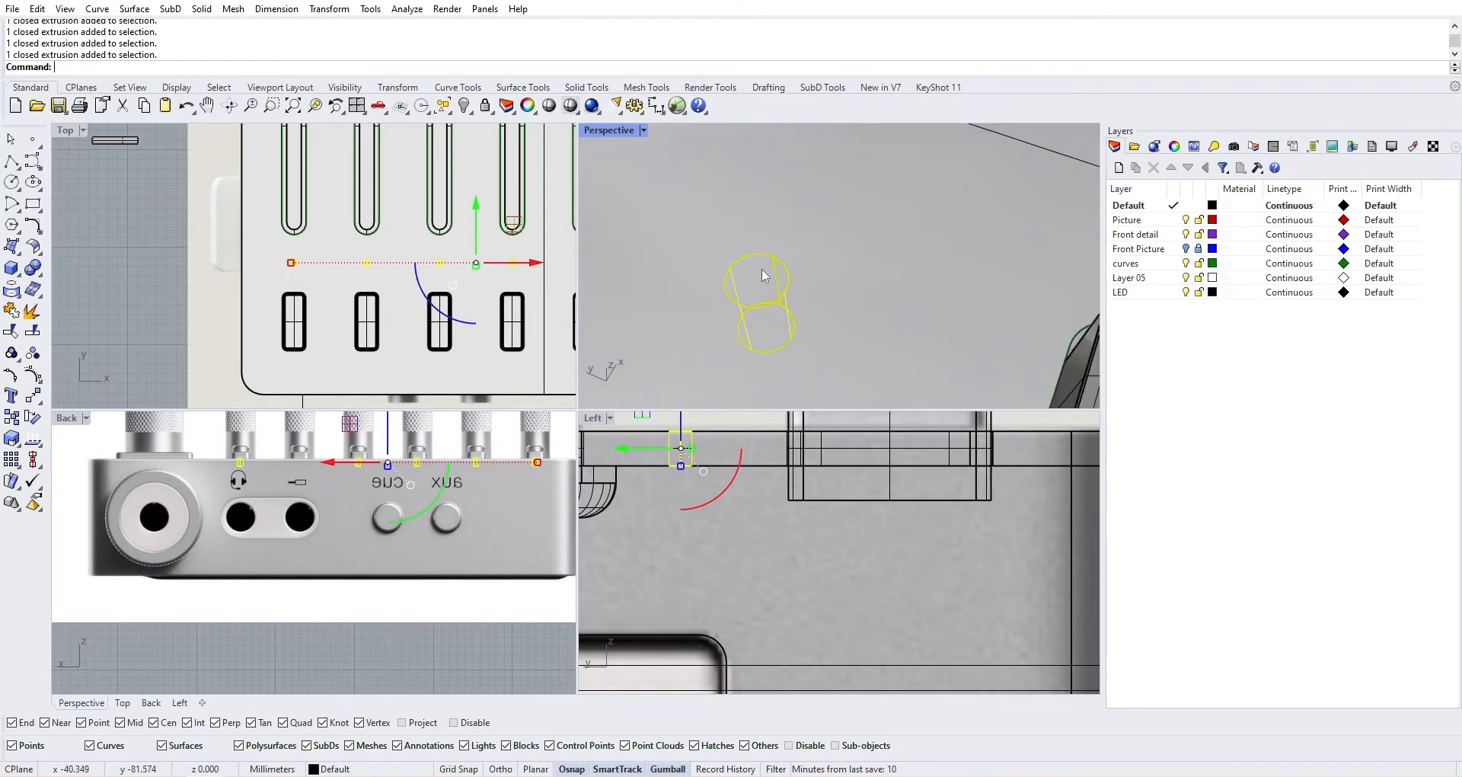
scroll(761, 268, "down", 9)
scroll(893, 162, "up", 7)
left_click(687, 271, "shift")
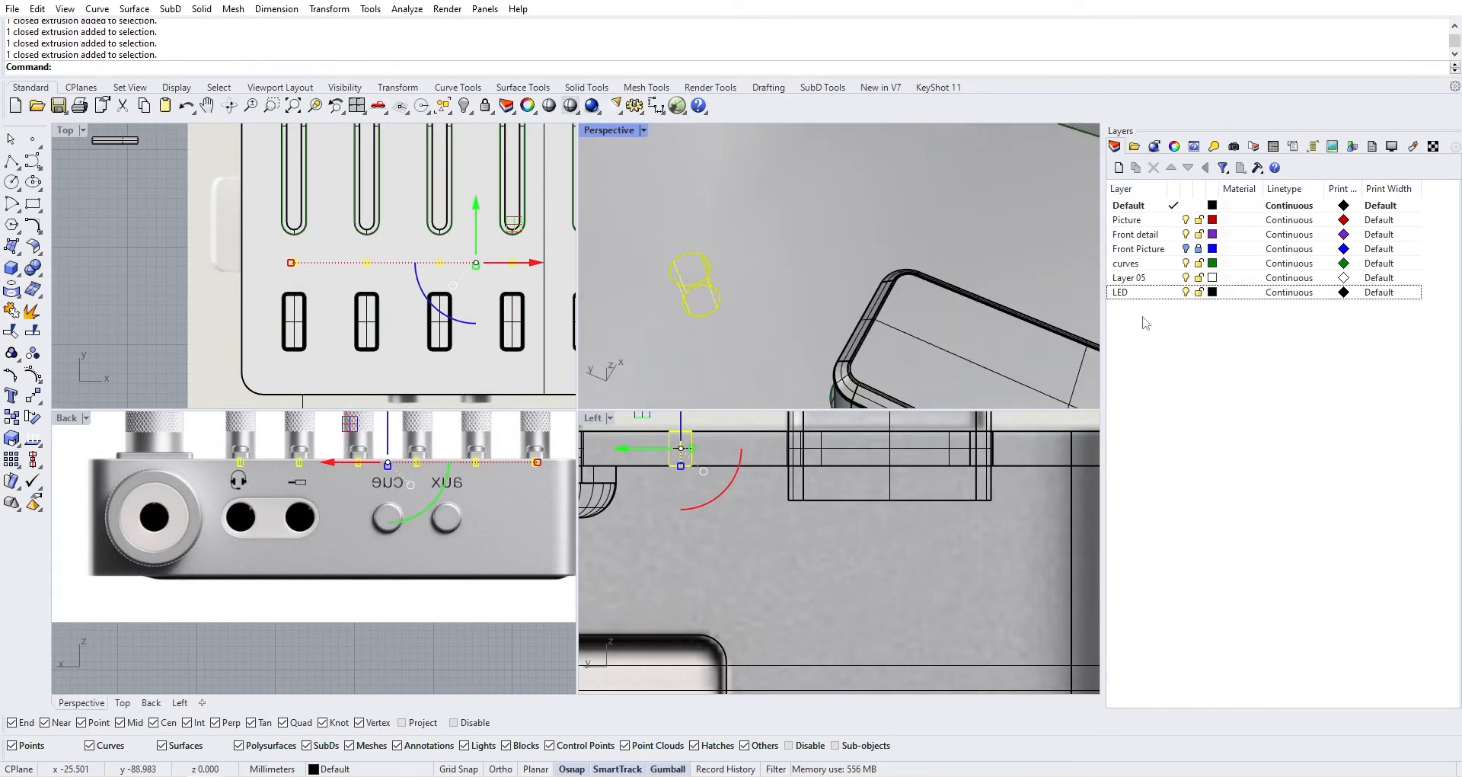
right_click(1129, 293)
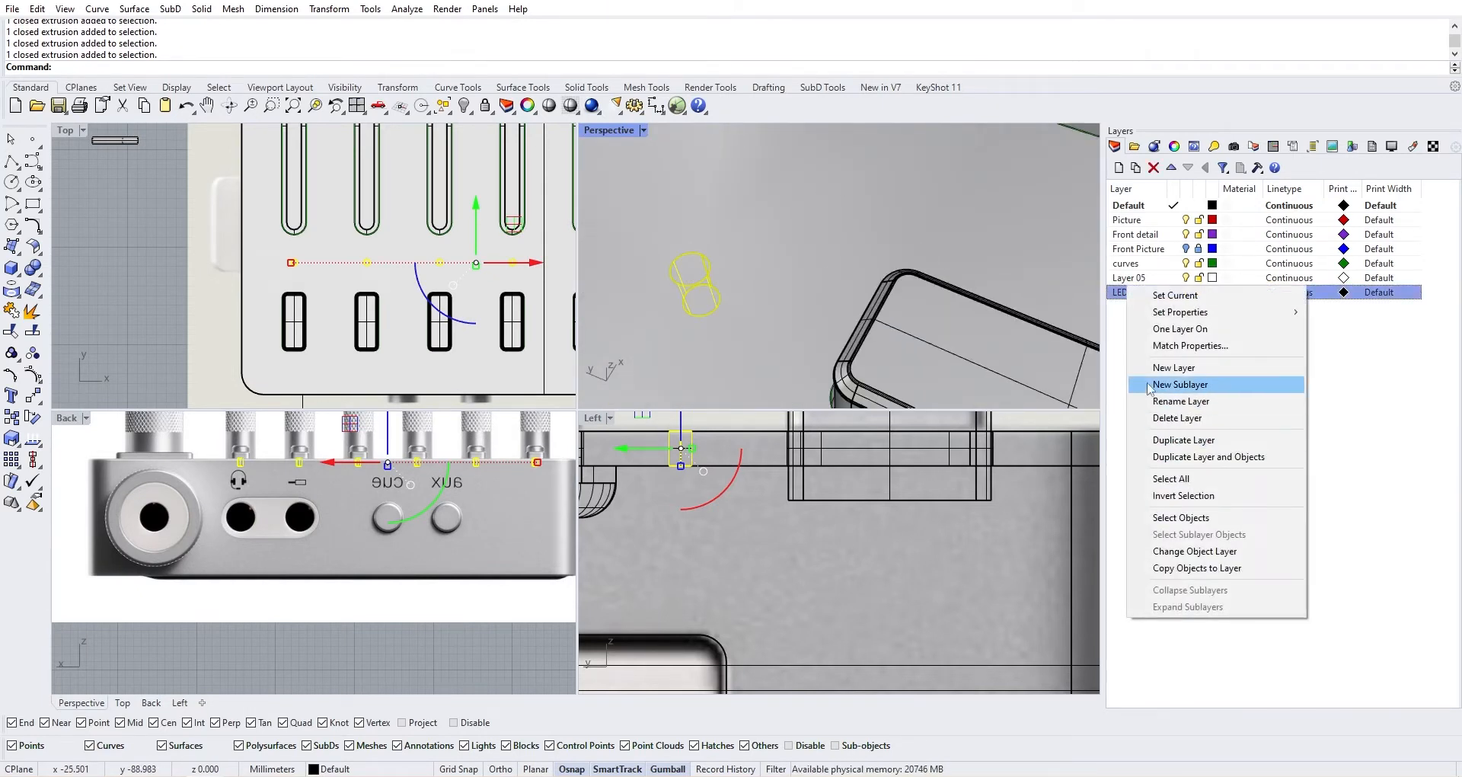
left_click(1172, 551)
scroll(885, 295, "down", 5)
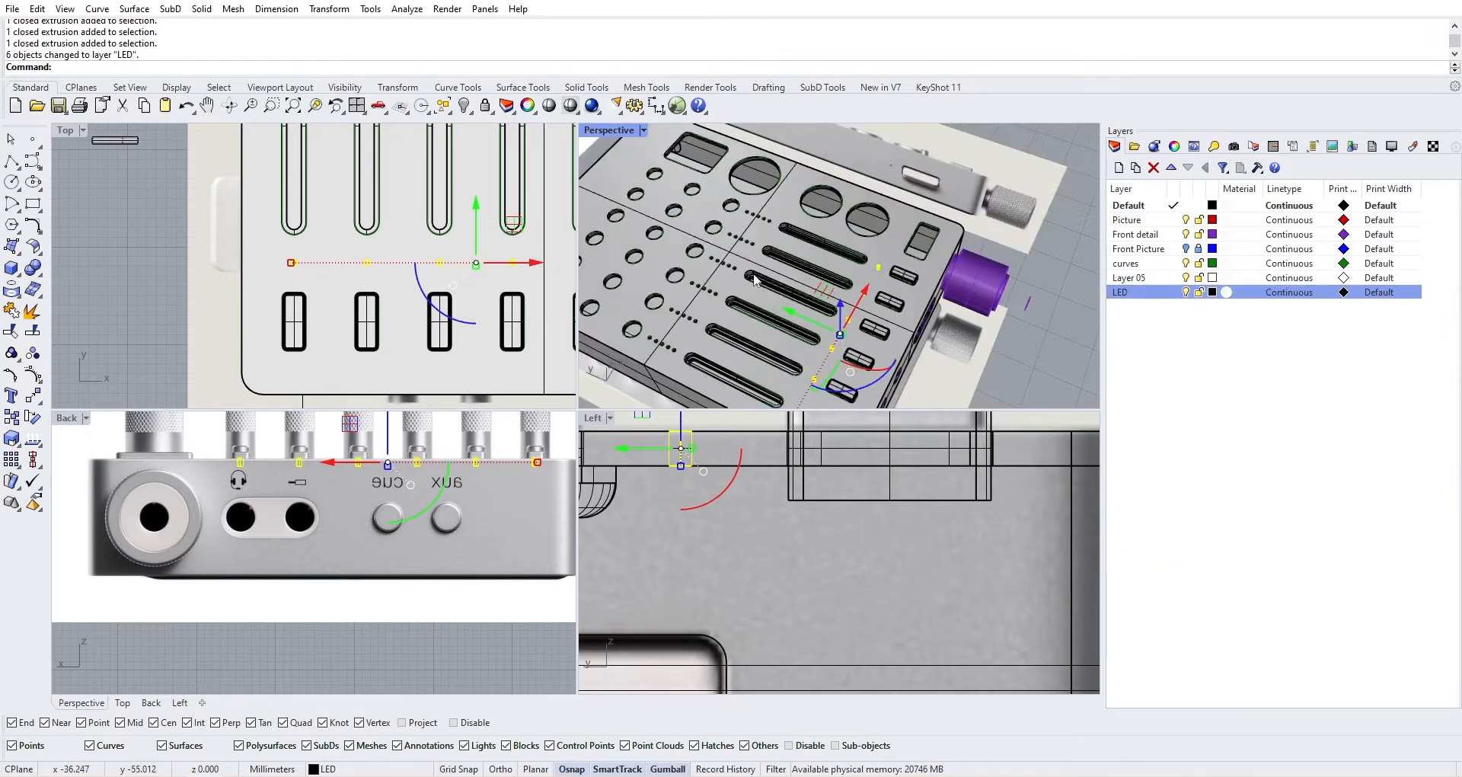
Copy the row of six plugs to the lowest row of small holes above the slots and align it by HorizCenter to those holes
scroll(453, 355, "down", 5)
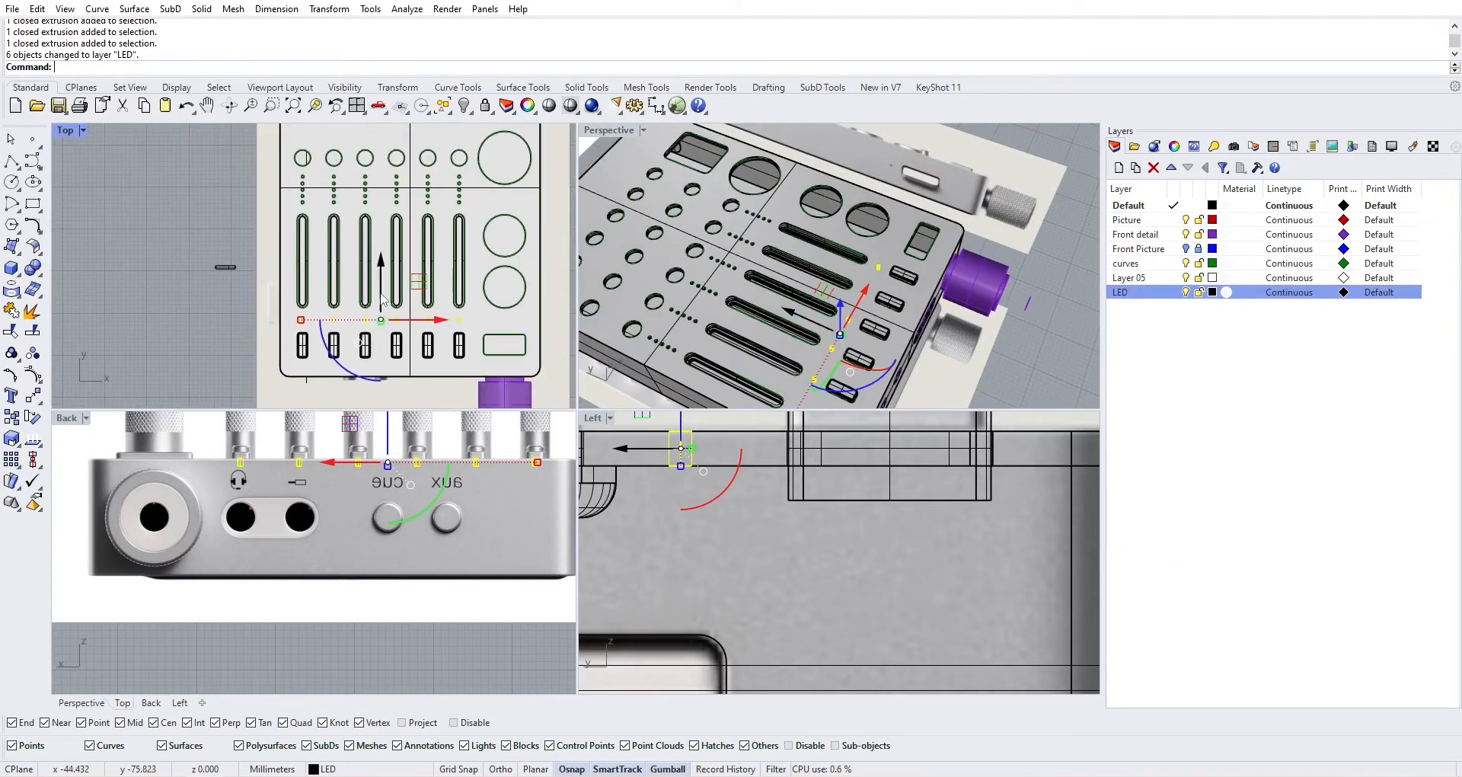
left_click_drag(385, 276, 388, 264)
left_click_drag(389, 182, 390, 156)
scroll(363, 173, "up", 10)
key("Return")
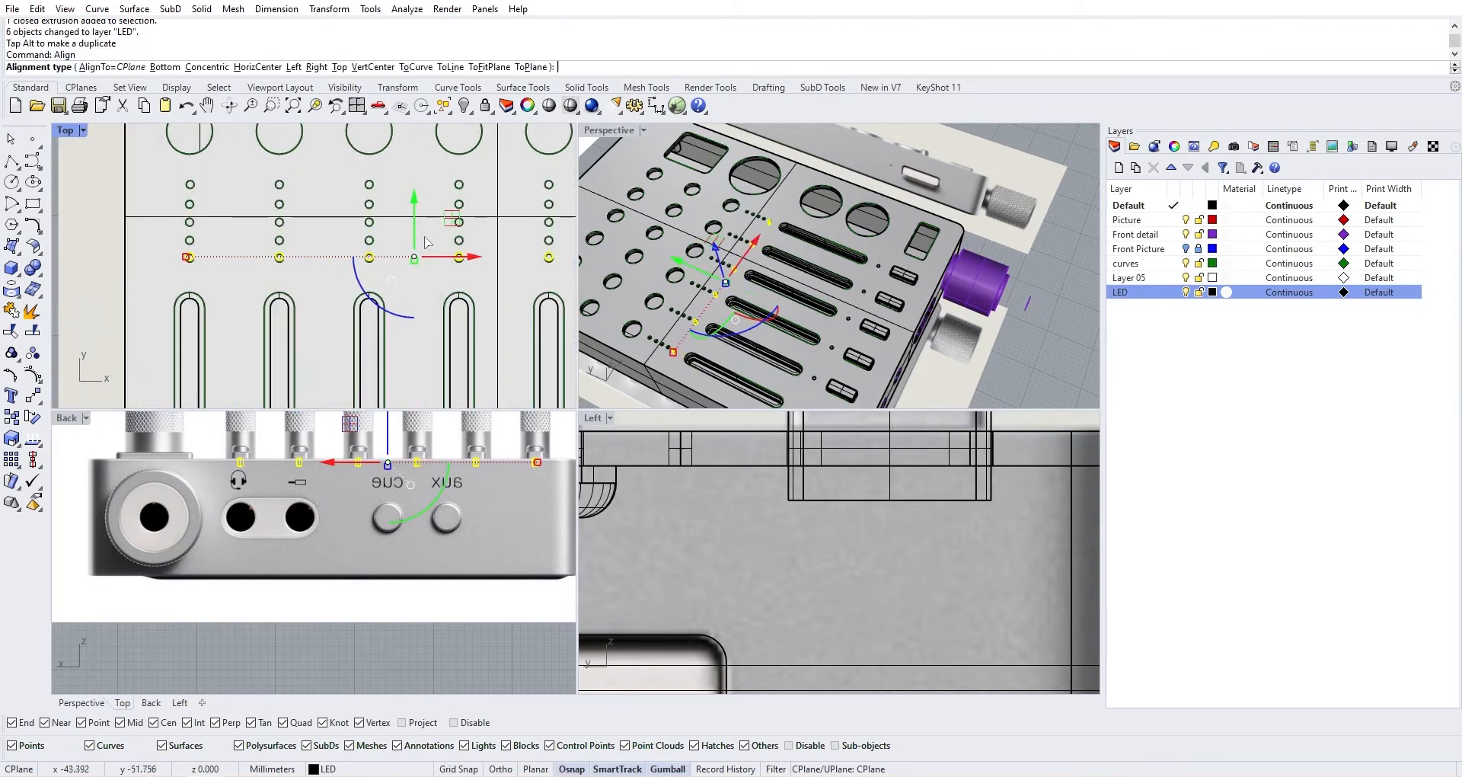
left_click(251, 68)
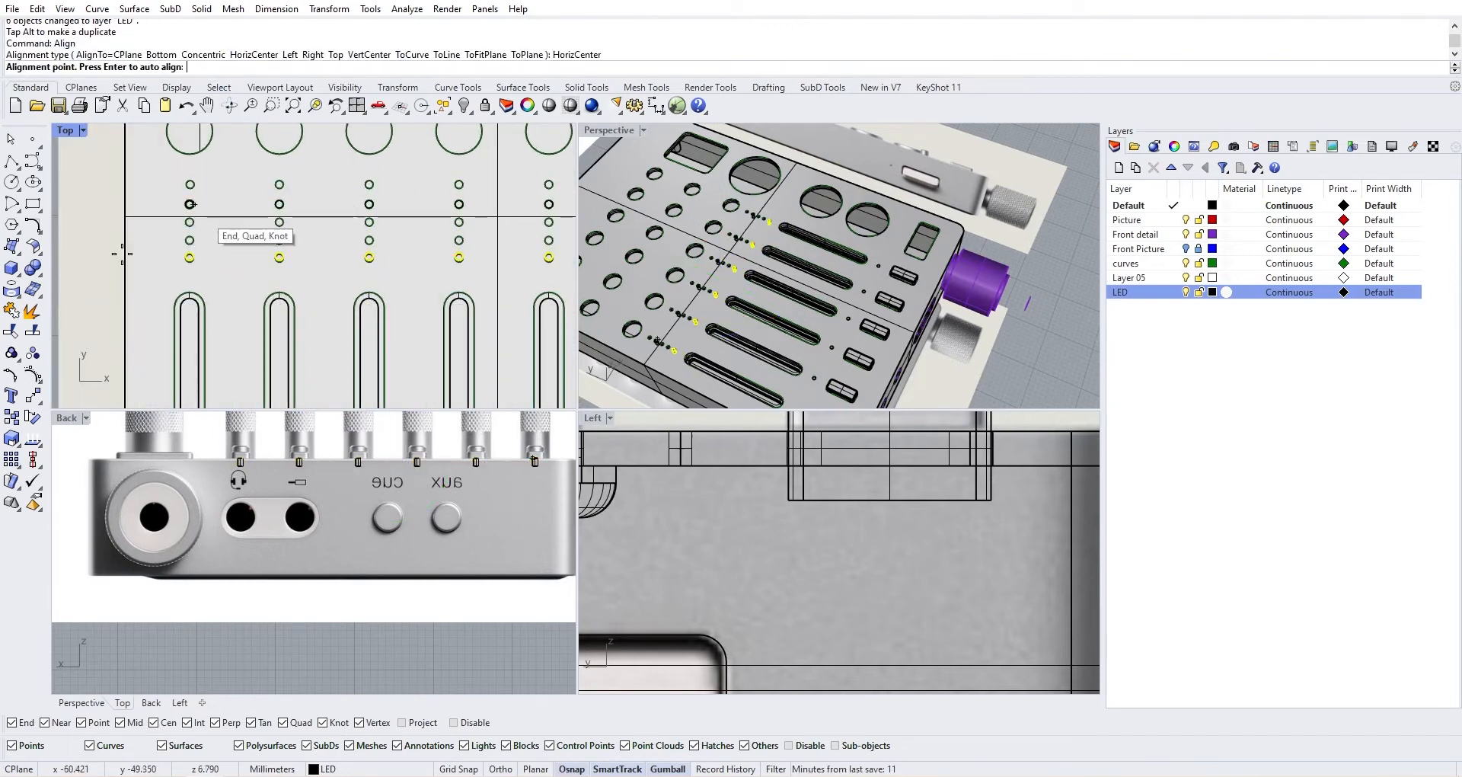
scroll(245, 261, "up", 6)
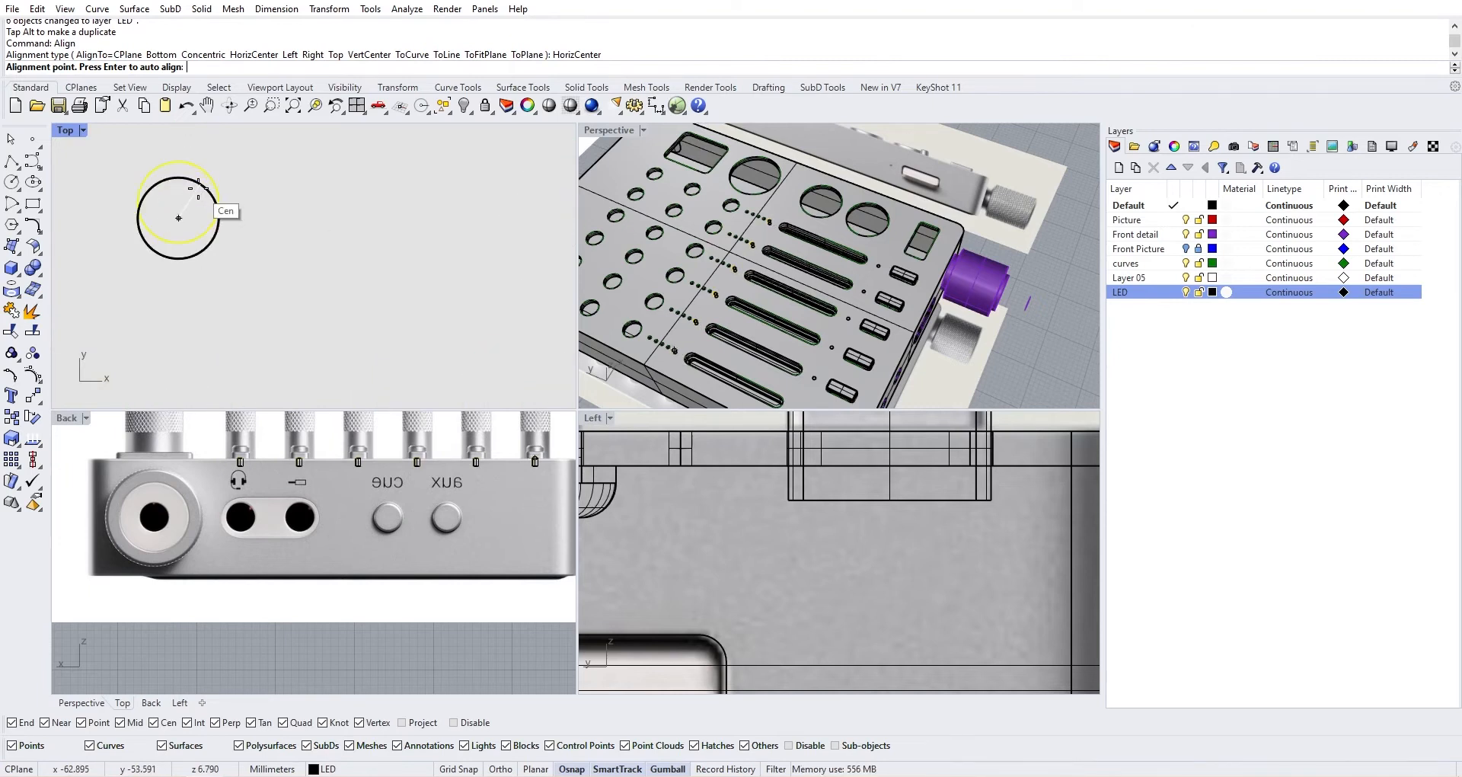
left_click(207, 200)
scroll(371, 301, "down", 5)
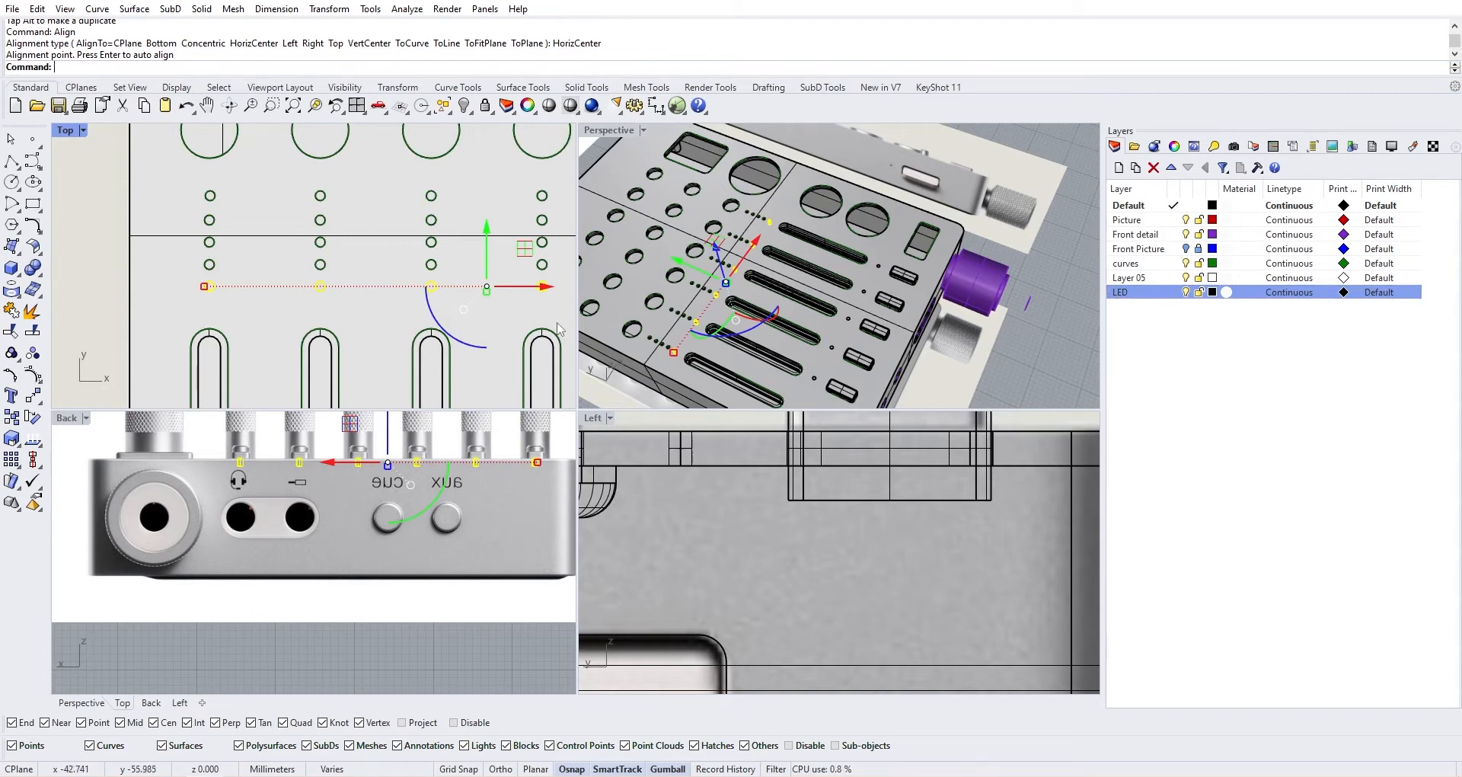
Make LED the current layer and assign the selected plug copies to it
double_click(1140, 296)
right_click(1141, 302)
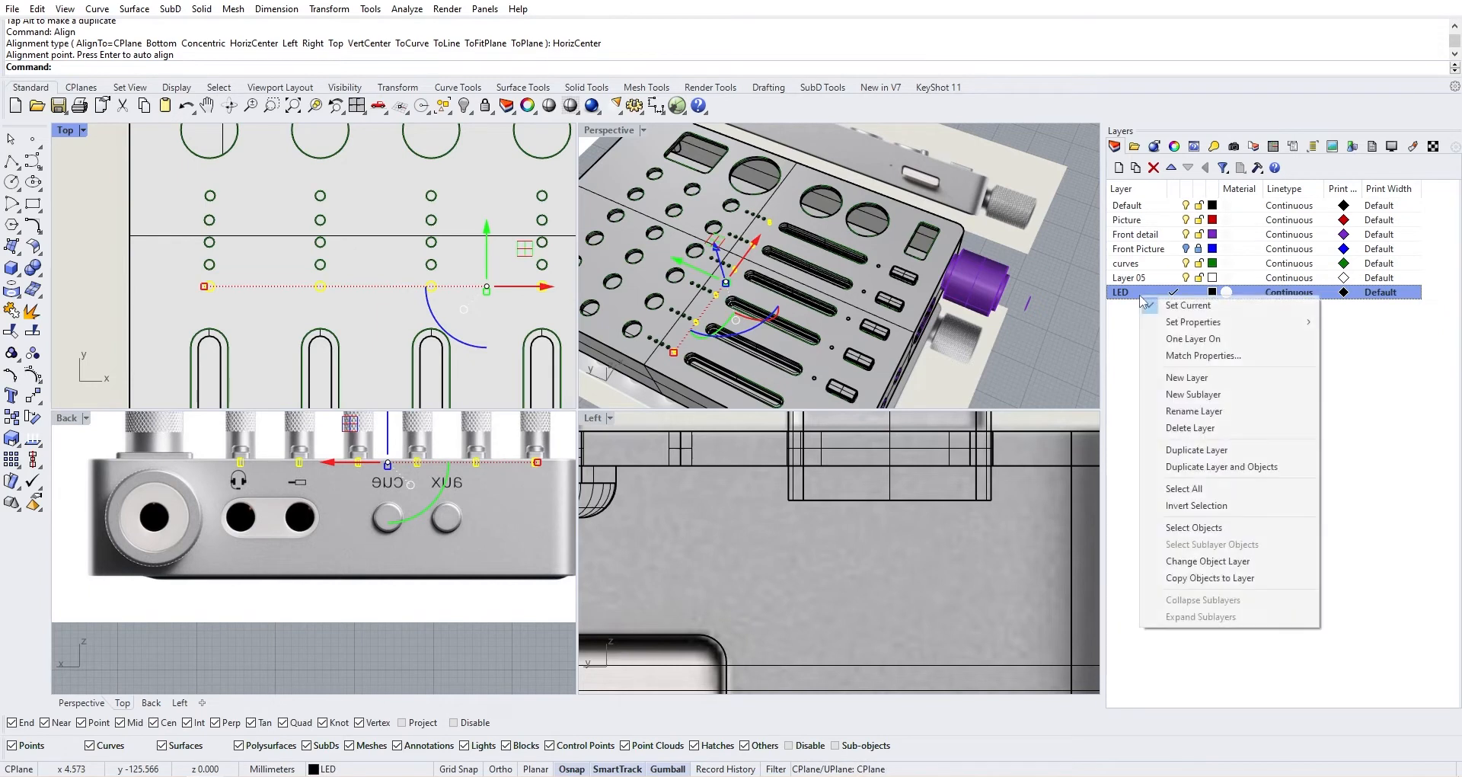
left_click(1208, 562)
mouse_move(460, 242)
right_mouse_down()
mouse_move(425, 249)
mouse_move(439, 250)
right_mouse_up()
scroll(425, 249, "down", 2)
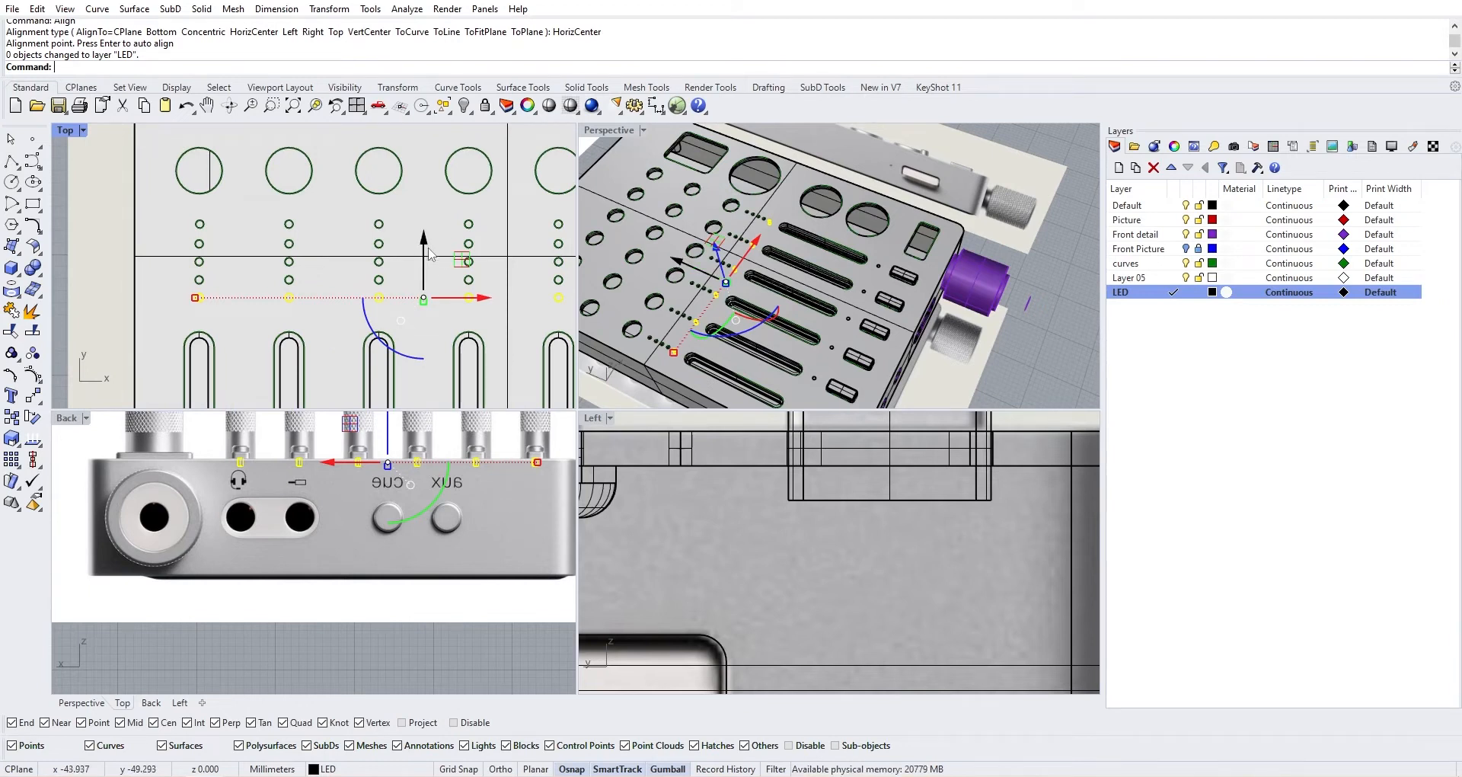
left_click_drag(428, 249, 423, 230)
scroll(439, 266, "up", 3)
key("ctrl+z")
scroll(453, 265, "down", 3)
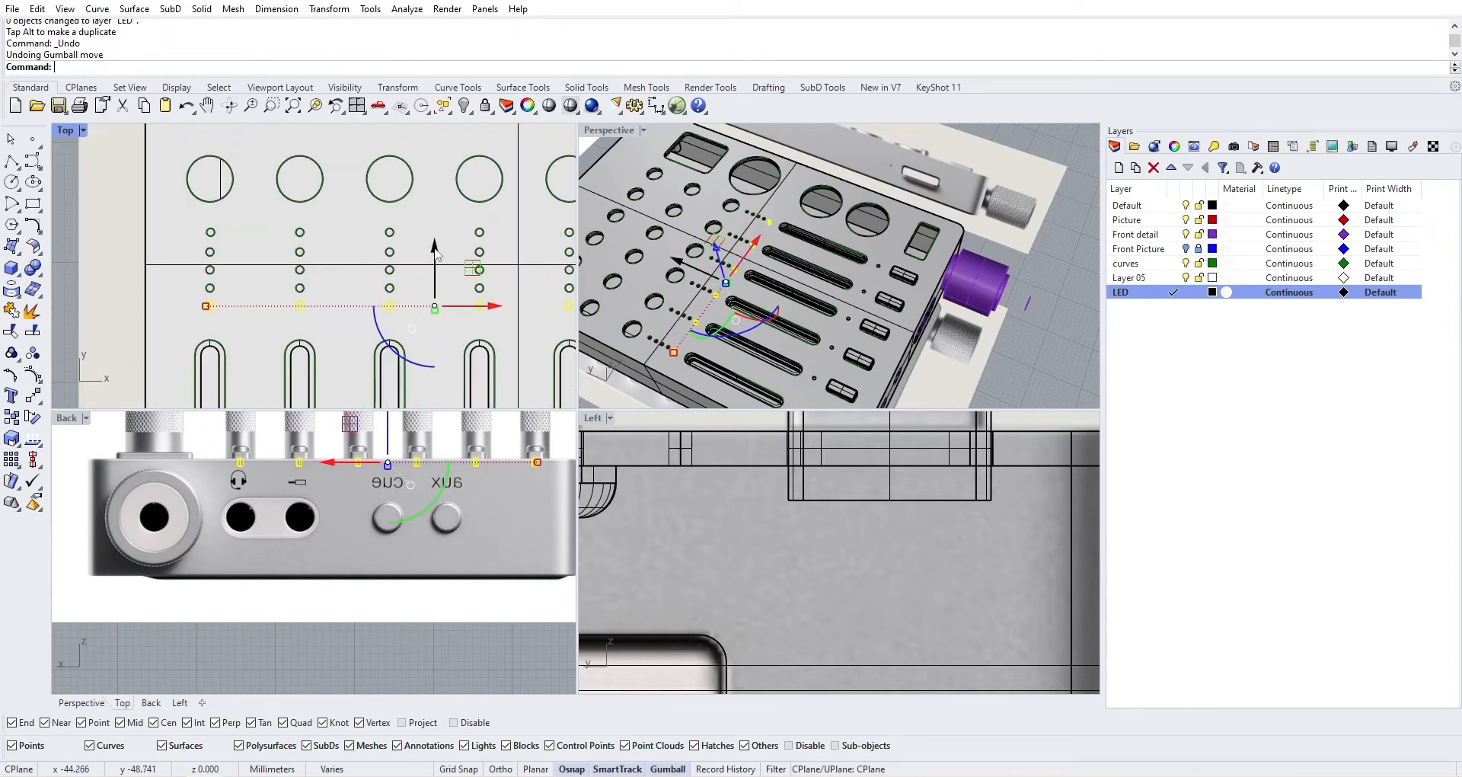
Copy the plug row to the second hole row above the slots and align it by HorizCenter to those holes
left_click_drag(436, 254, 431, 230)
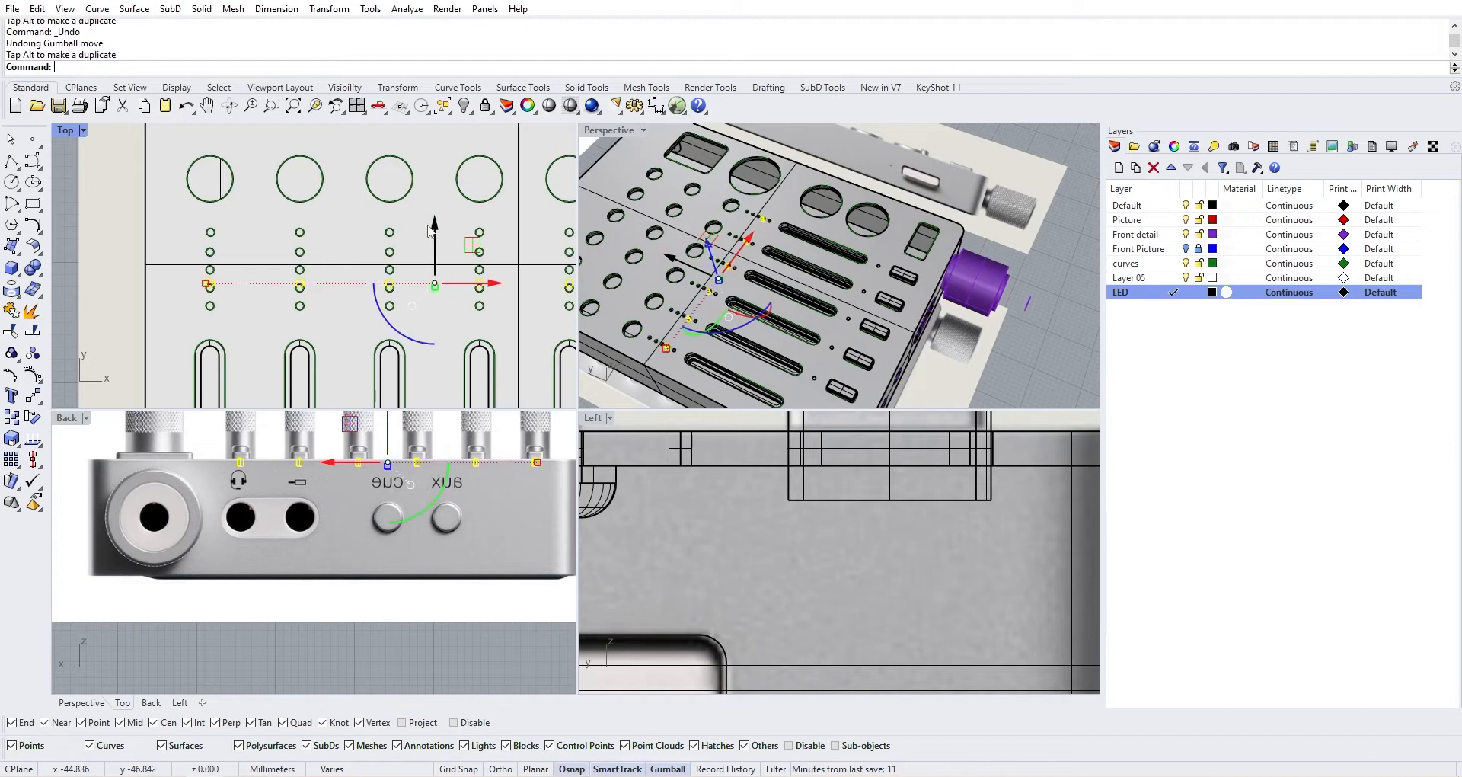
key("Return")
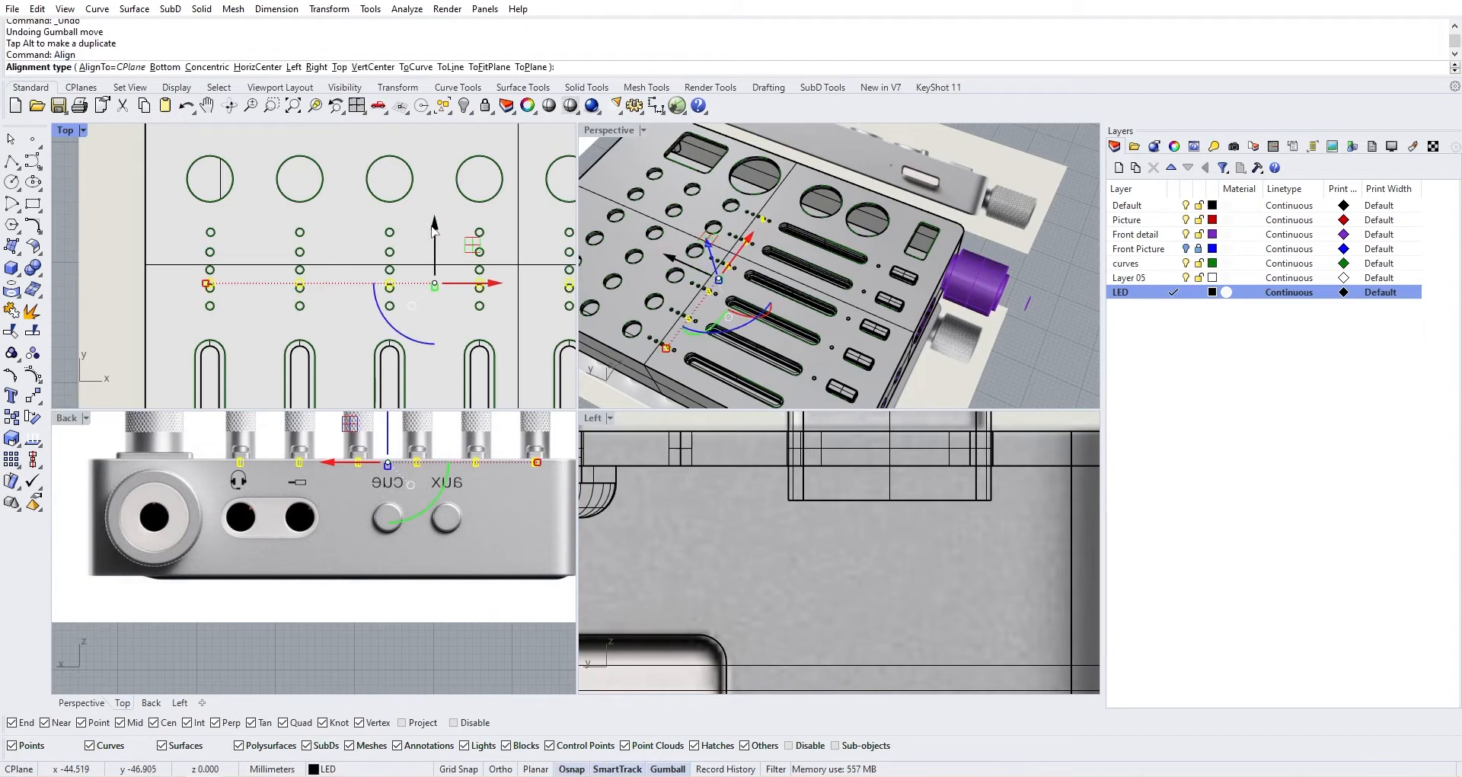
type("h")
key("Return")
scroll(404, 261, "up", 10)
key("Escape")
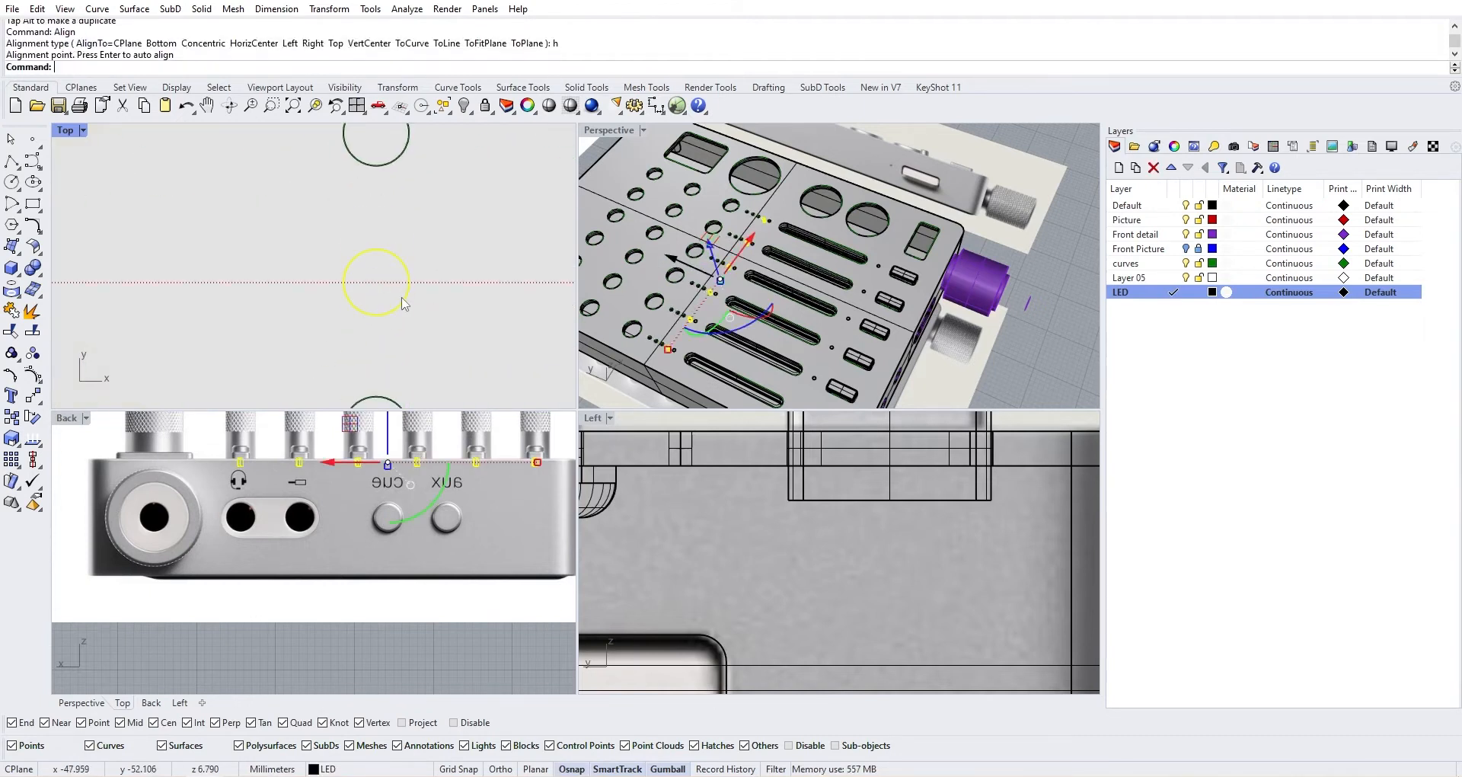
scroll(404, 305, "down", 5)
left_click_drag(428, 262, 430, 198)
key("ctrl+z")
Copy the plug row to the third hole row above the slots and align it by HorizCenter to a hole's center
scroll(683, 289, "up", 5)
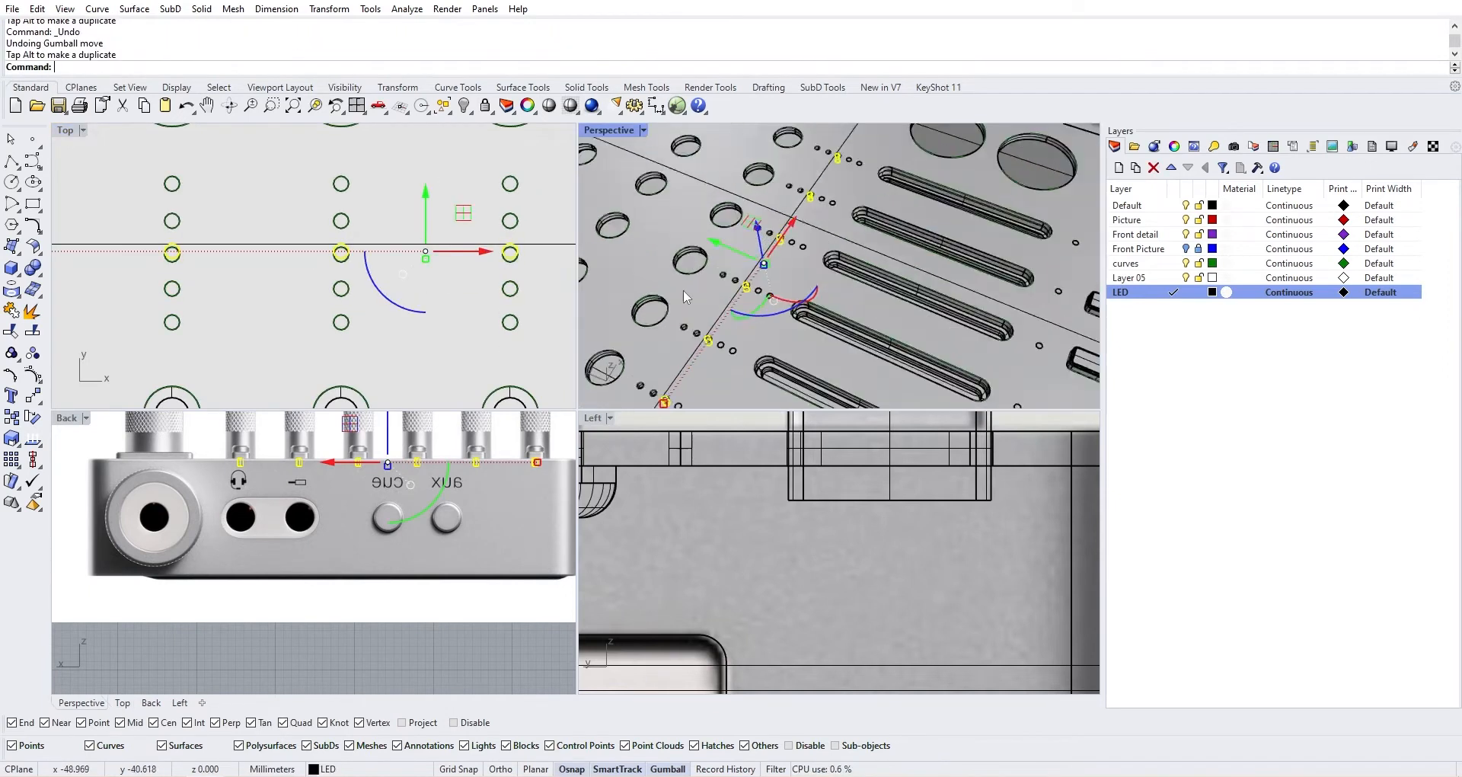
scroll(907, 260, "up", 3)
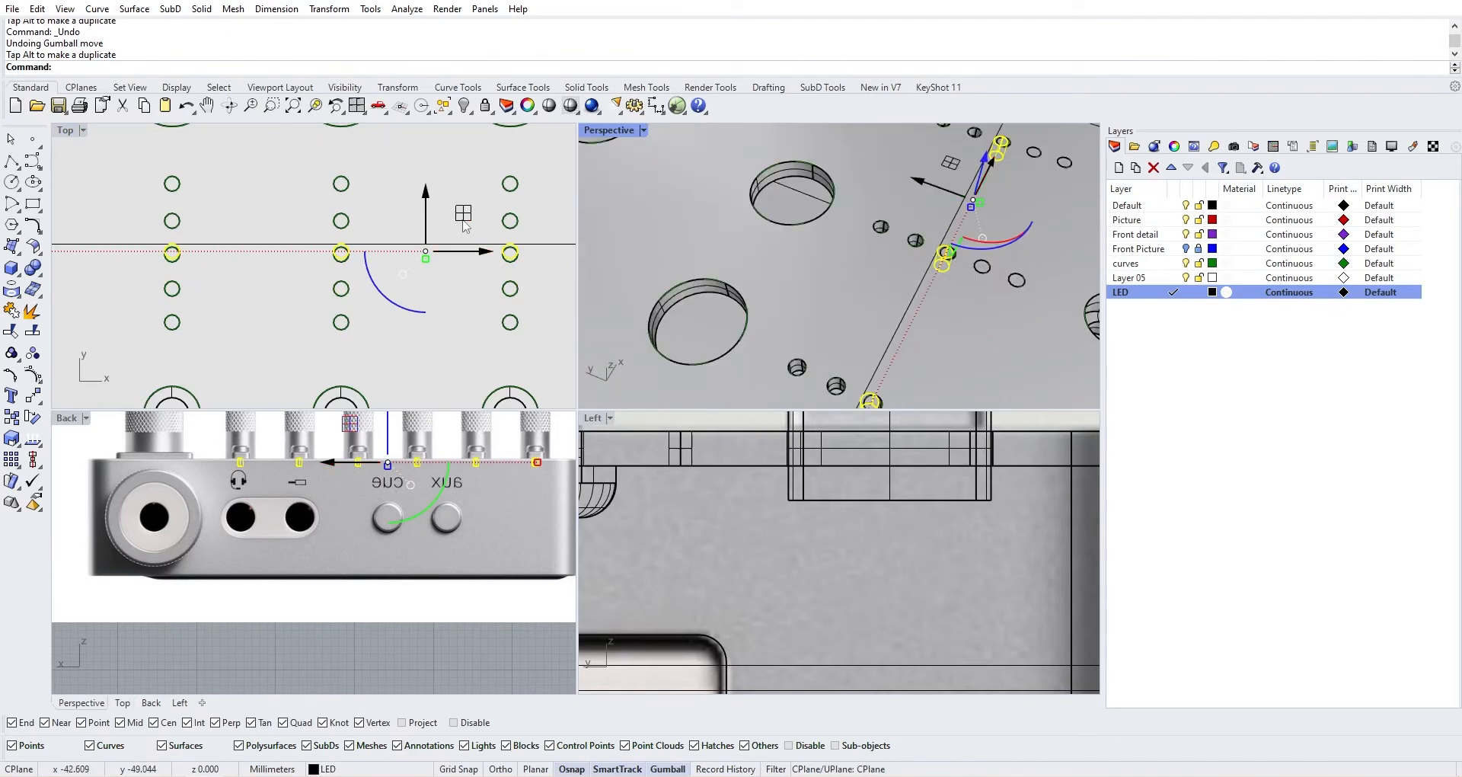
type("align")
key("Return")
type("h")
key("Return")
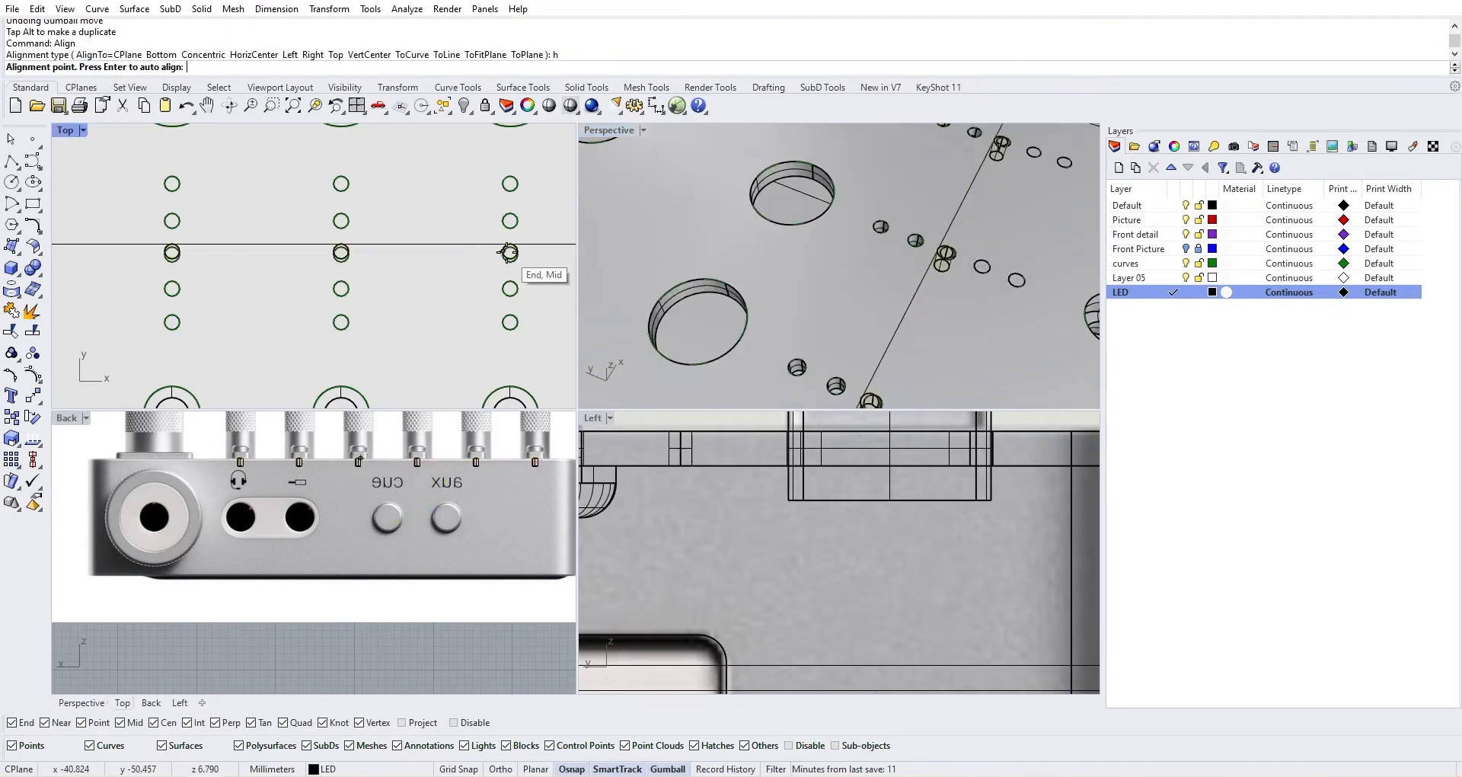
scroll(510, 255, "up", 5)
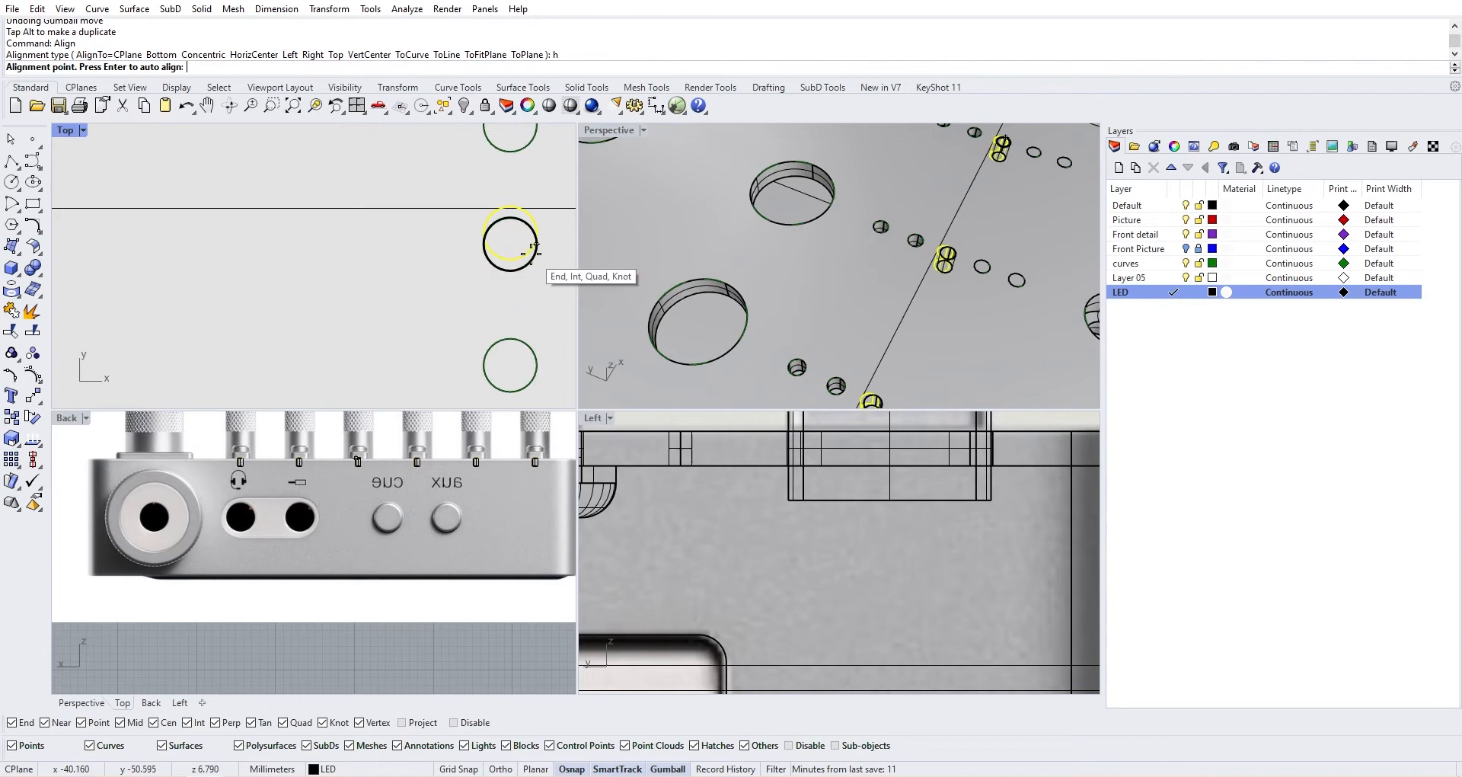
scroll(521, 257, "up", 3)
left_click(533, 199)
scroll(747, 250, "down", 5)
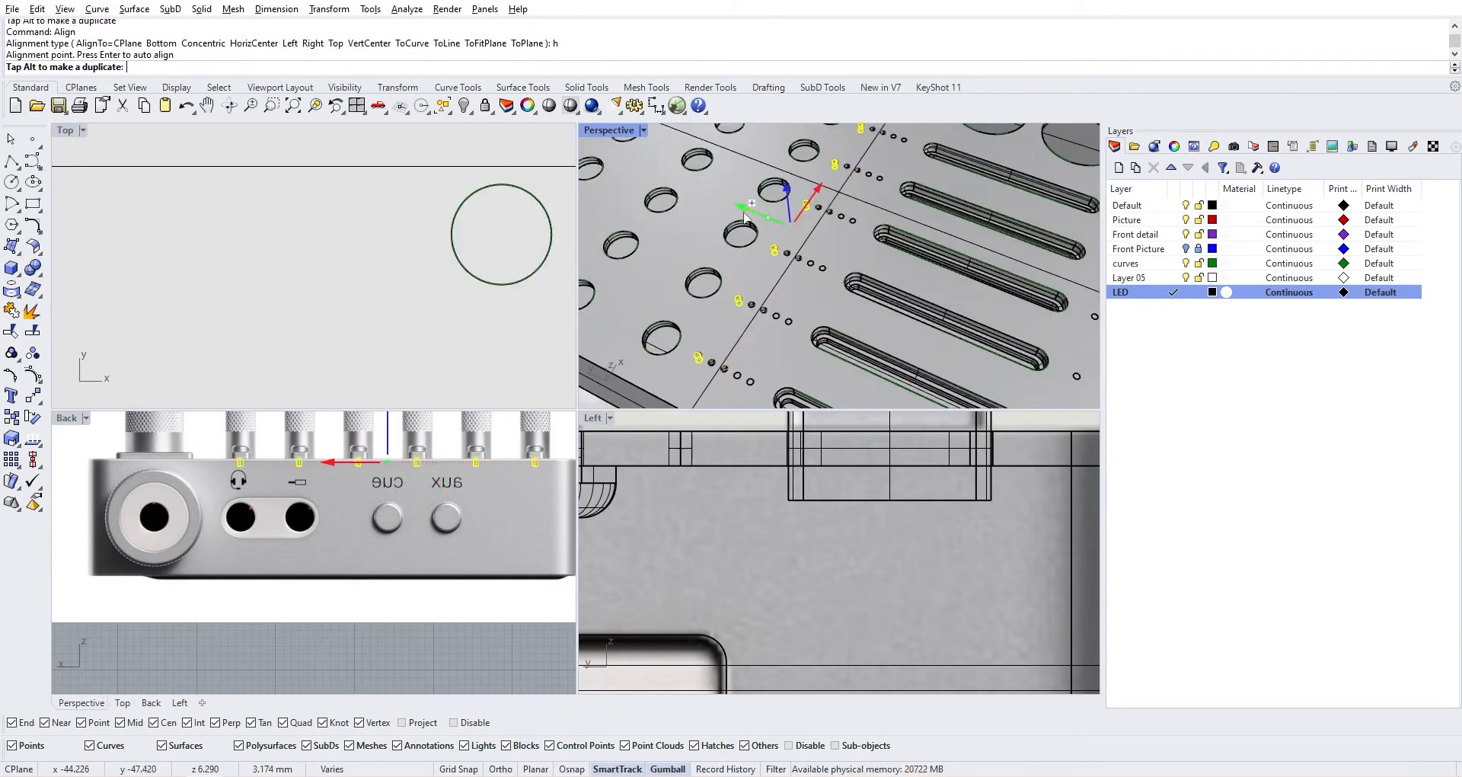
Copy the plug row to the fourth hole row above the slots and align it by HorizCenter to a hole's center
left_click_drag(771, 220, 757, 215)
scroll(420, 264, "down", 4)
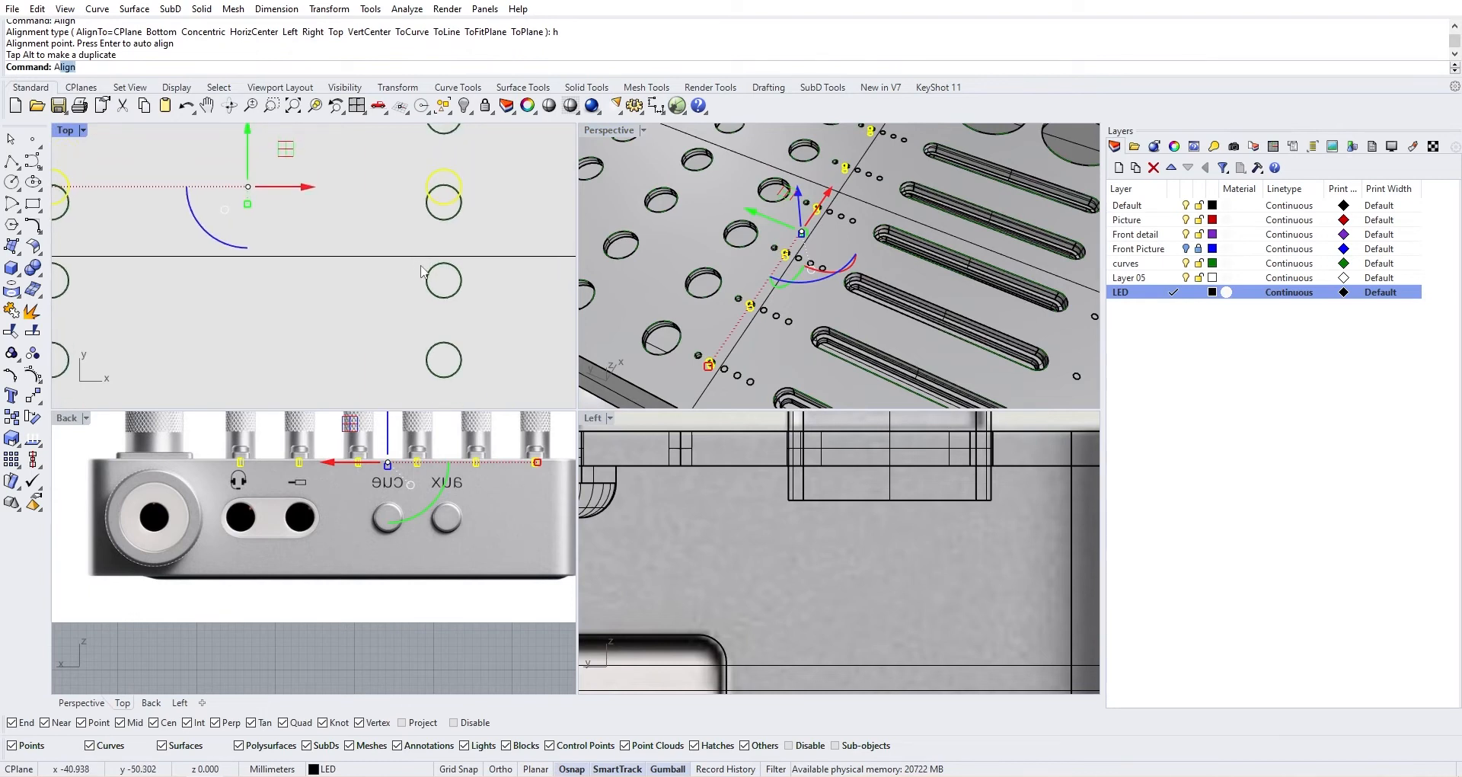
key("Return")
type("h")
key("Return")
scroll(442, 259, "up", 3)
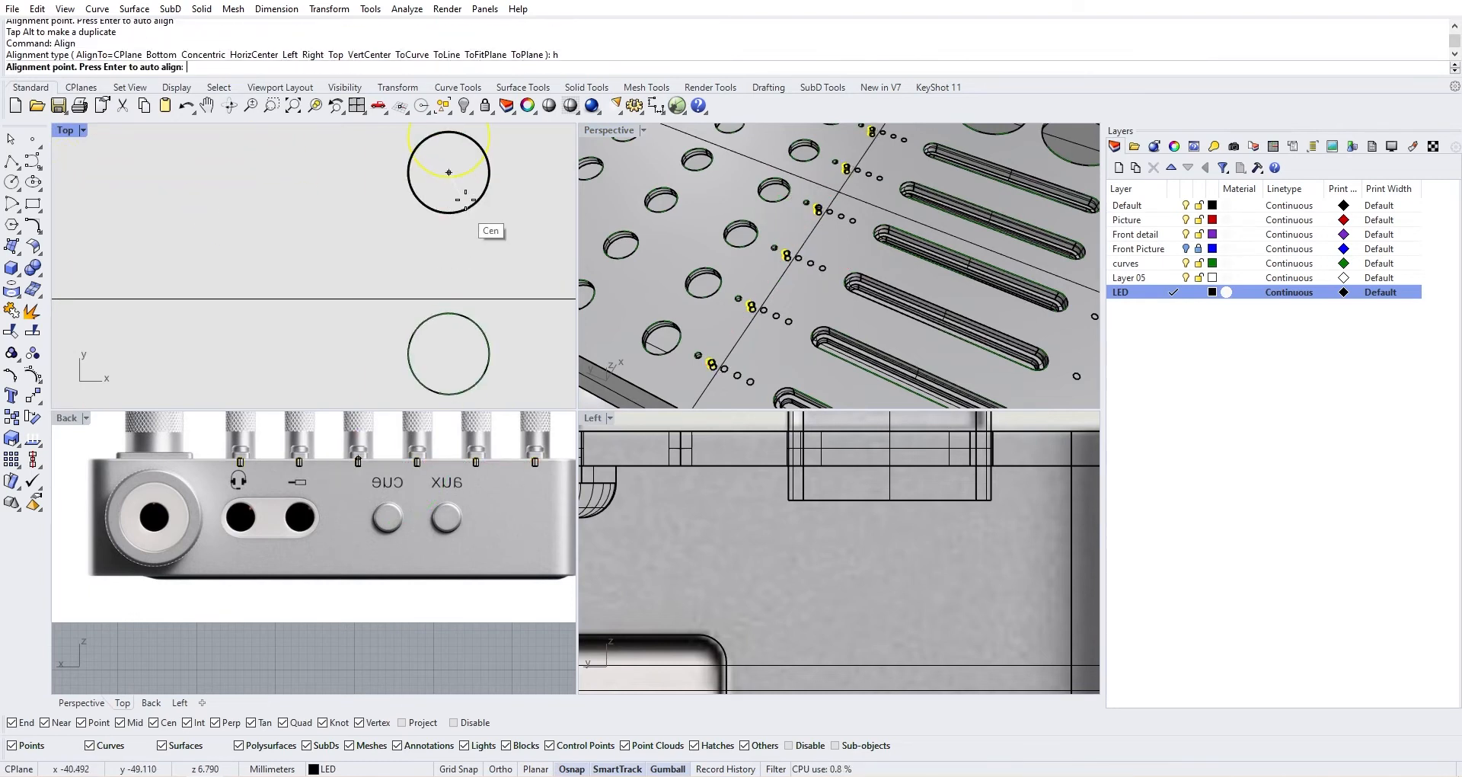
left_click(466, 201)
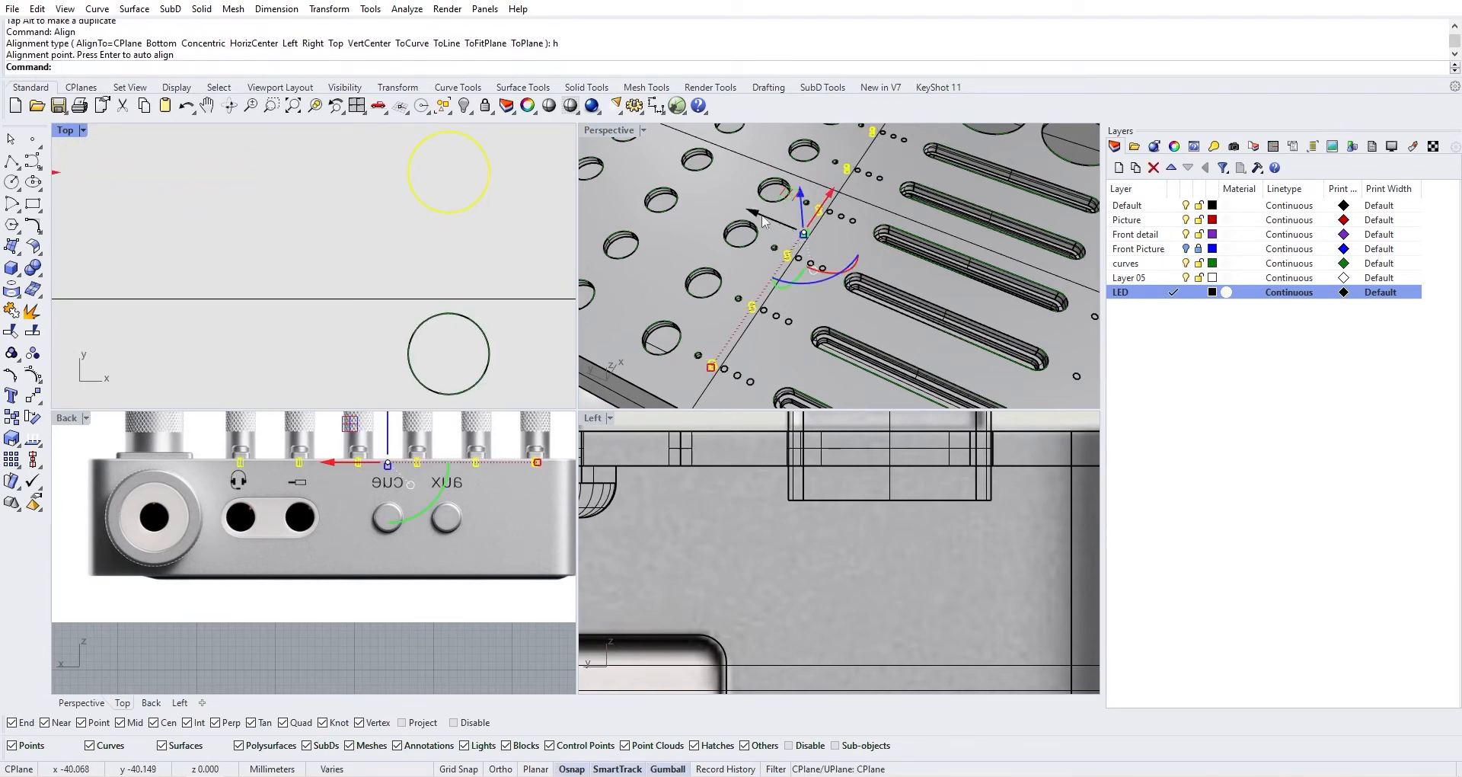
Copy the plug row to the uppermost small-hole row, just below the knob holes, and align it by HorizCenter to a hole's center
left_click_drag(762, 216, 744, 208)
scroll(458, 224, "down", 6)
right_click_drag(486, 147, 475, 306)
scroll(475, 306, "down", 2)
key("Return")
type("h")
key("Return")
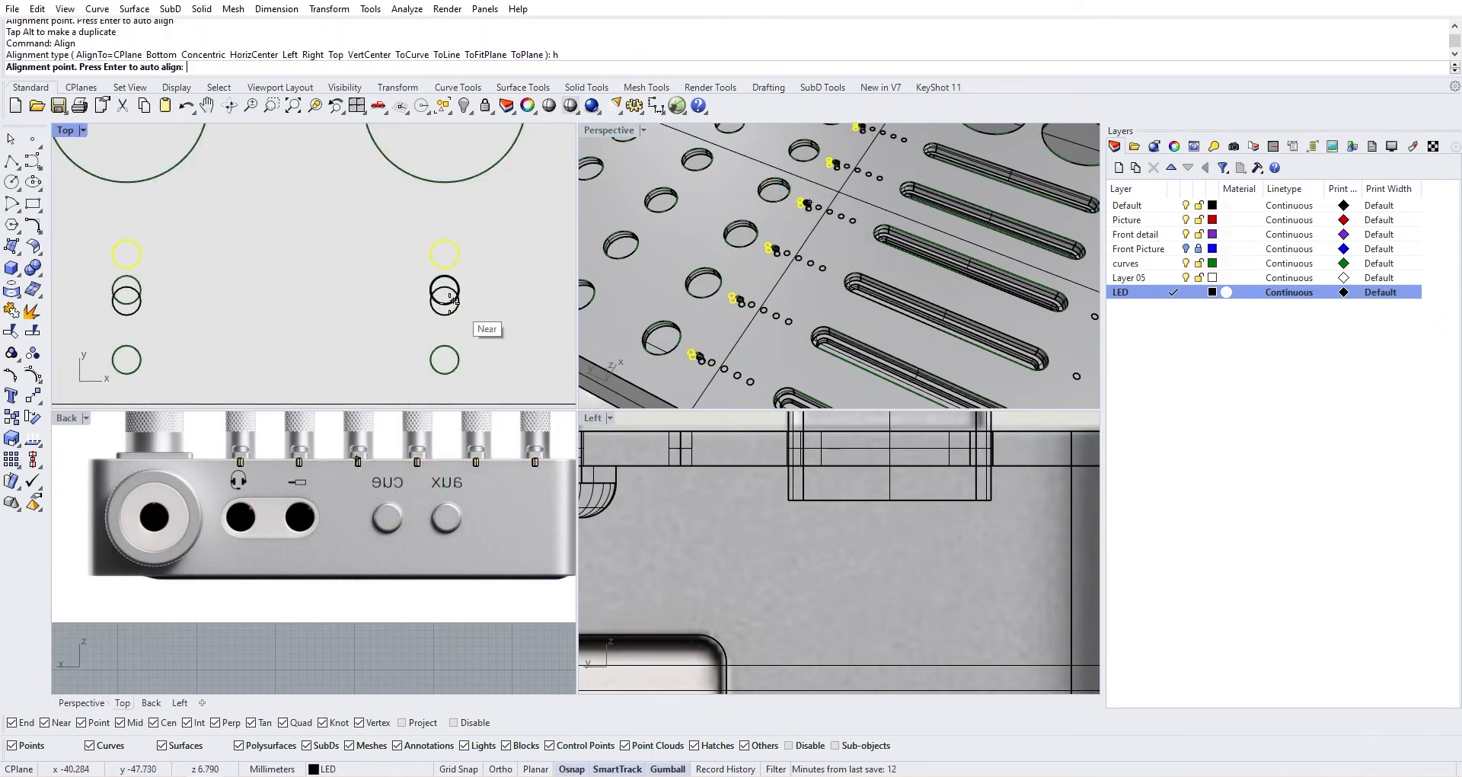
scroll(472, 312, "up", 5)
left_click(458, 283)
scroll(457, 282, "down", 5)
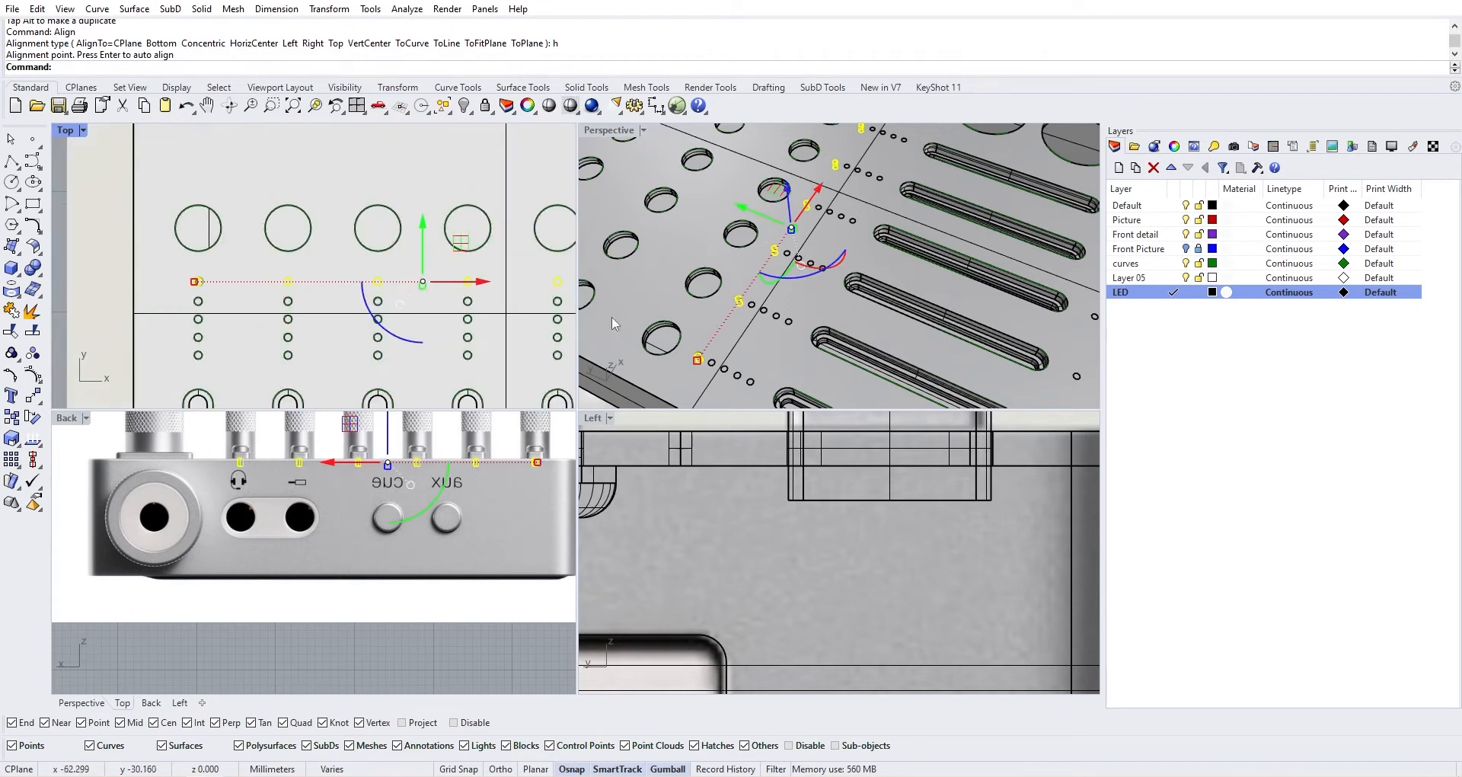
Examine the LED plug rows on the top face and the small round hole beside the rounded recess on the side face
right_click_drag(689, 305, 945, 264)
scroll(944, 318, "up", 5)
right_click_drag(944, 319, 946, 256, "shift")
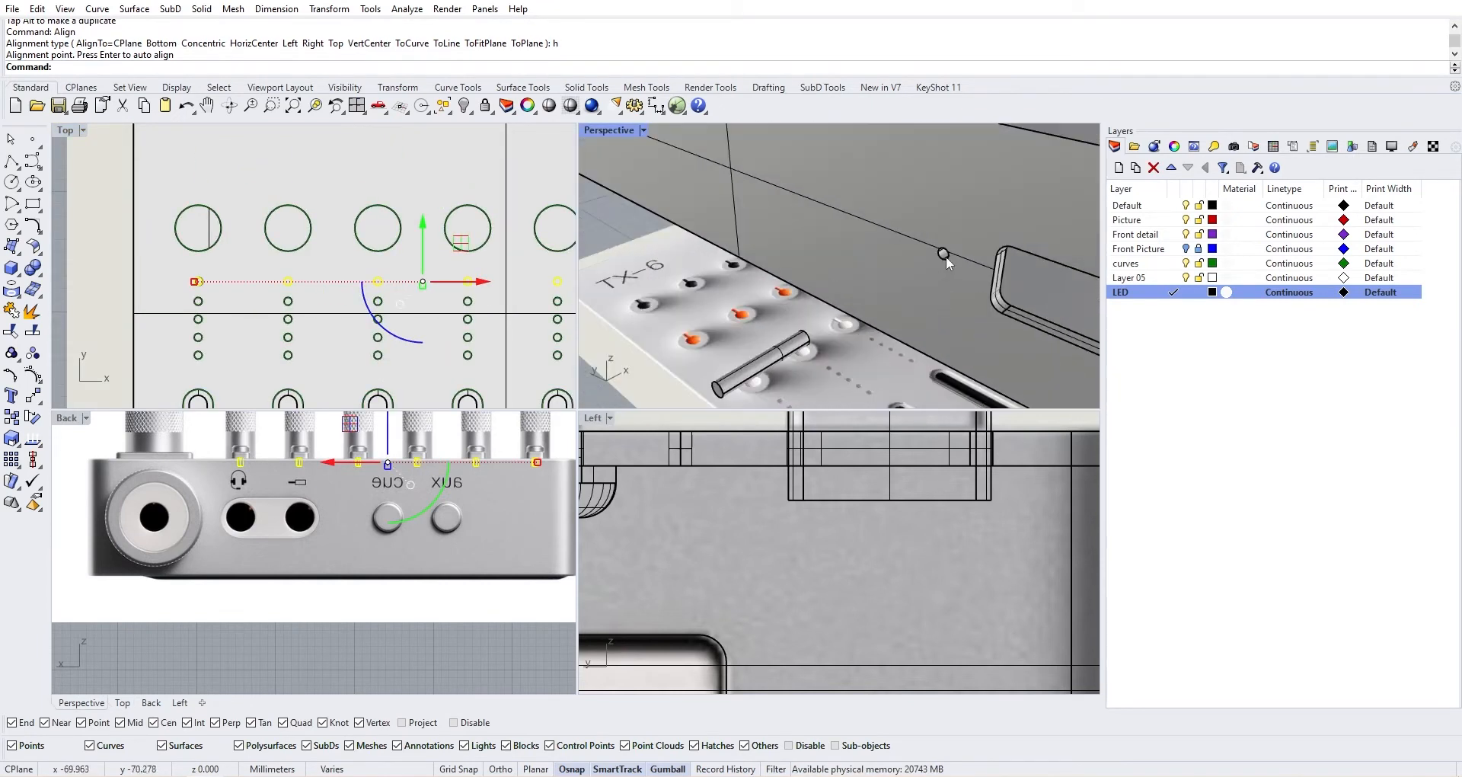
scroll(947, 255, "up", 4)
scroll(947, 254, "down", 6)
scroll(830, 213, "down", 7)
right_click_drag(830, 214, 851, 252)
scroll(852, 251, "up", 2)
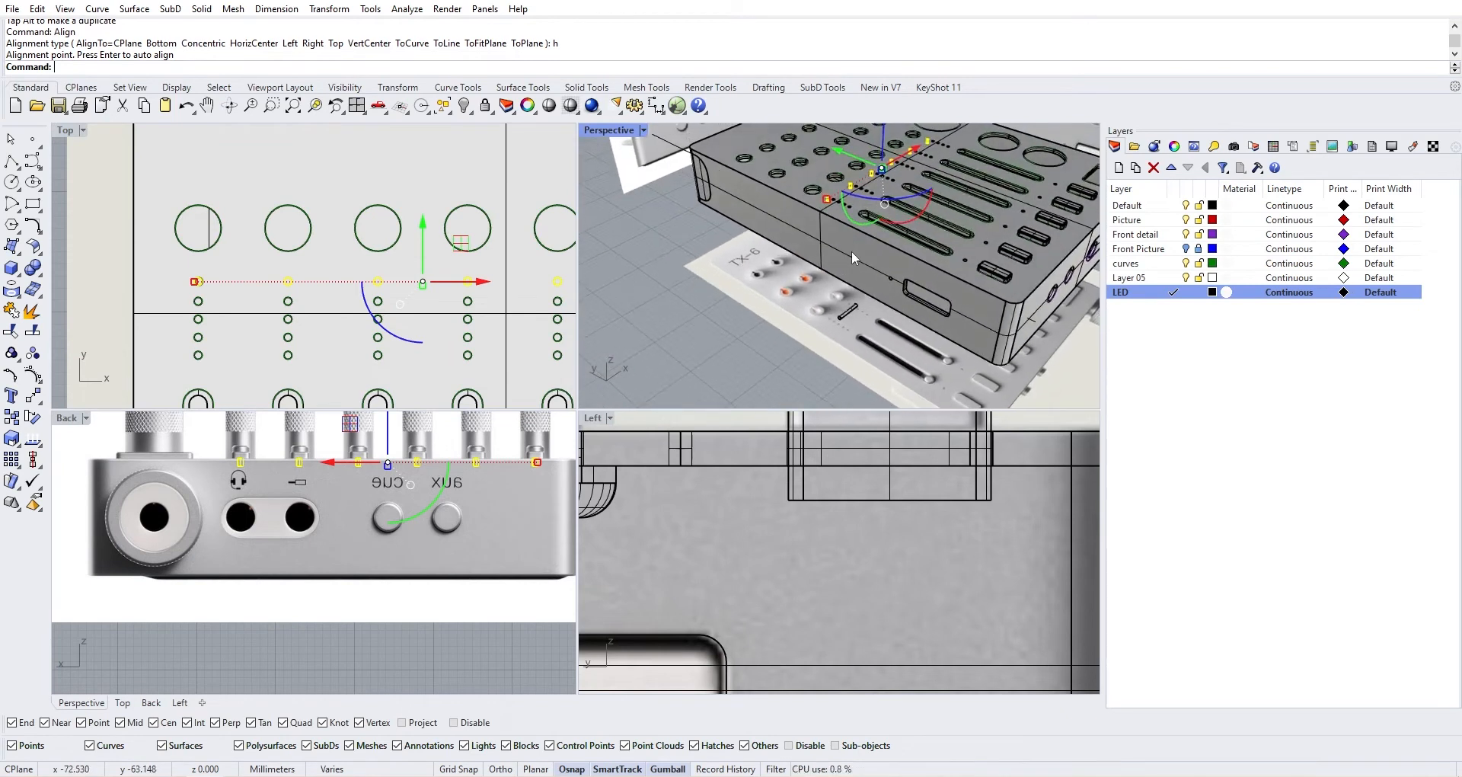
key("Escape")
scroll(817, 290, "up", 6)
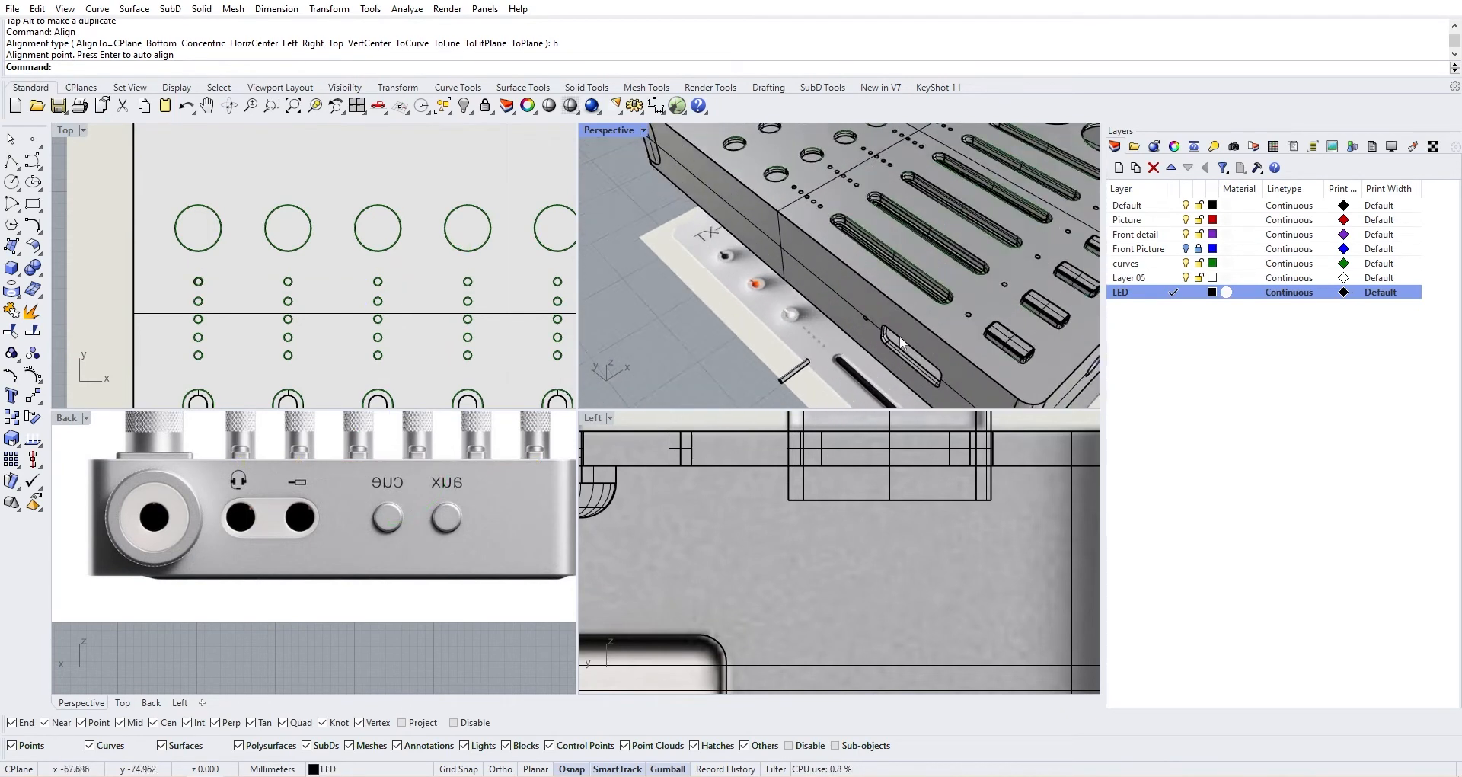
scroll(882, 313, "up", 3)
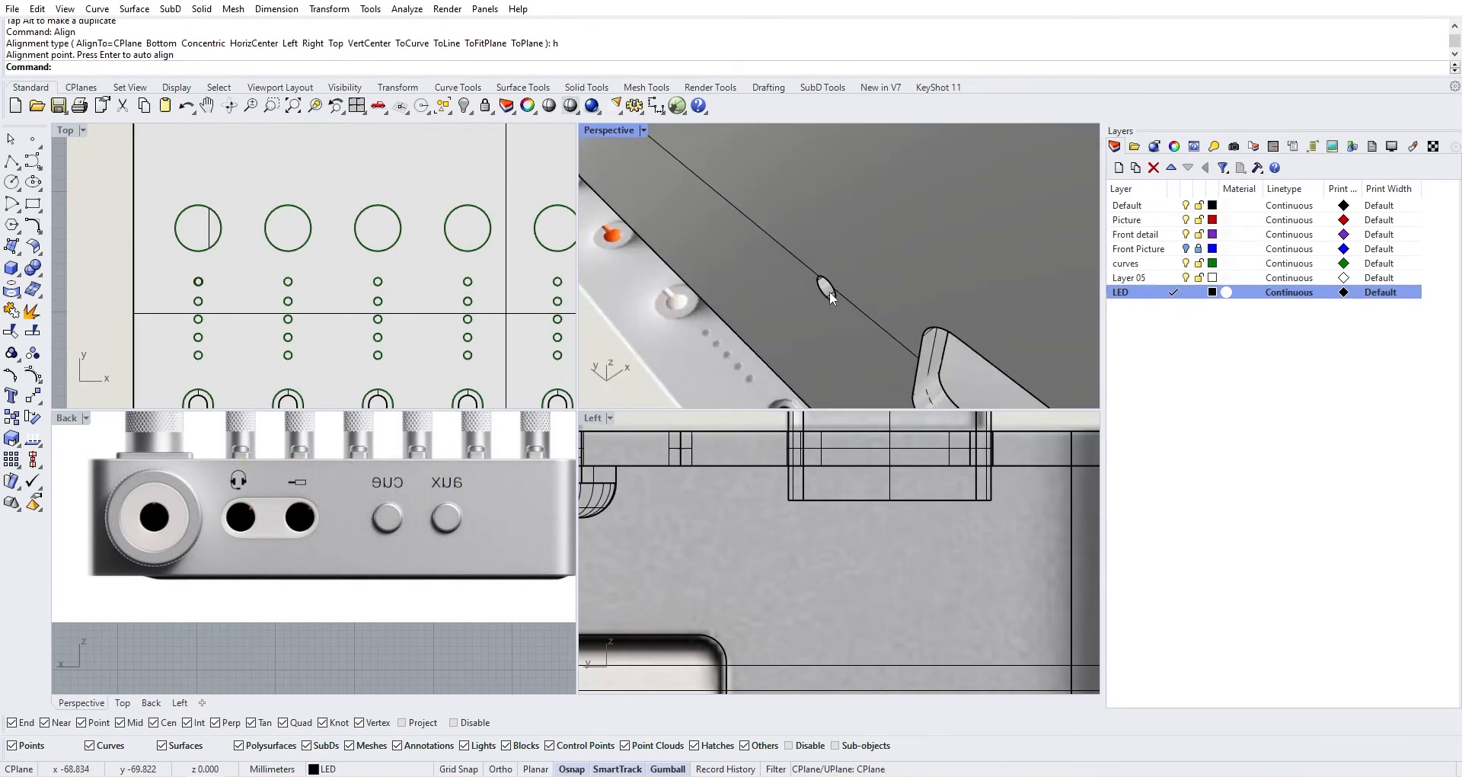
left_click(829, 292)
scroll(787, 337, "down", 5)
right_click_drag(787, 336, 830, 311)
left_click(677, 366)
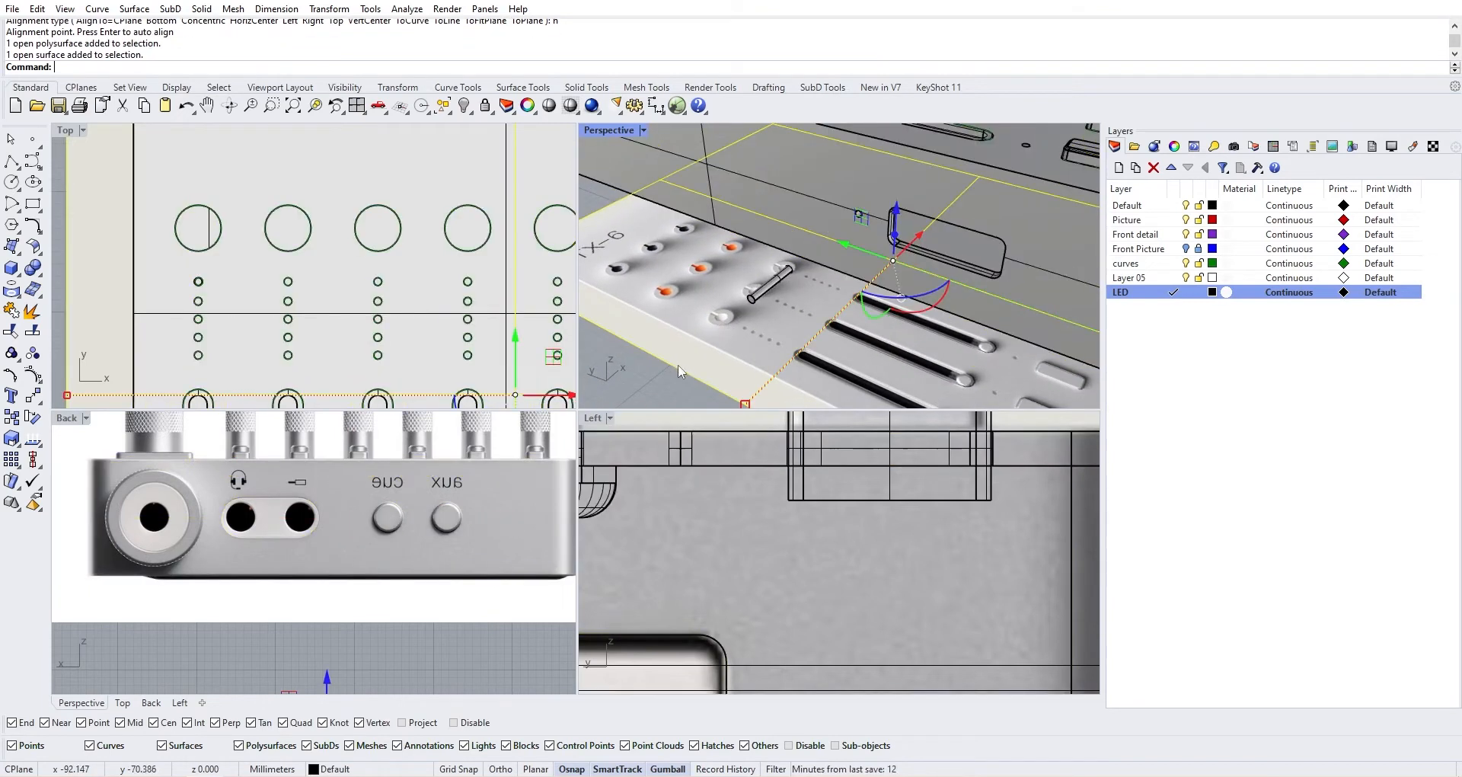
left_click(751, 301)
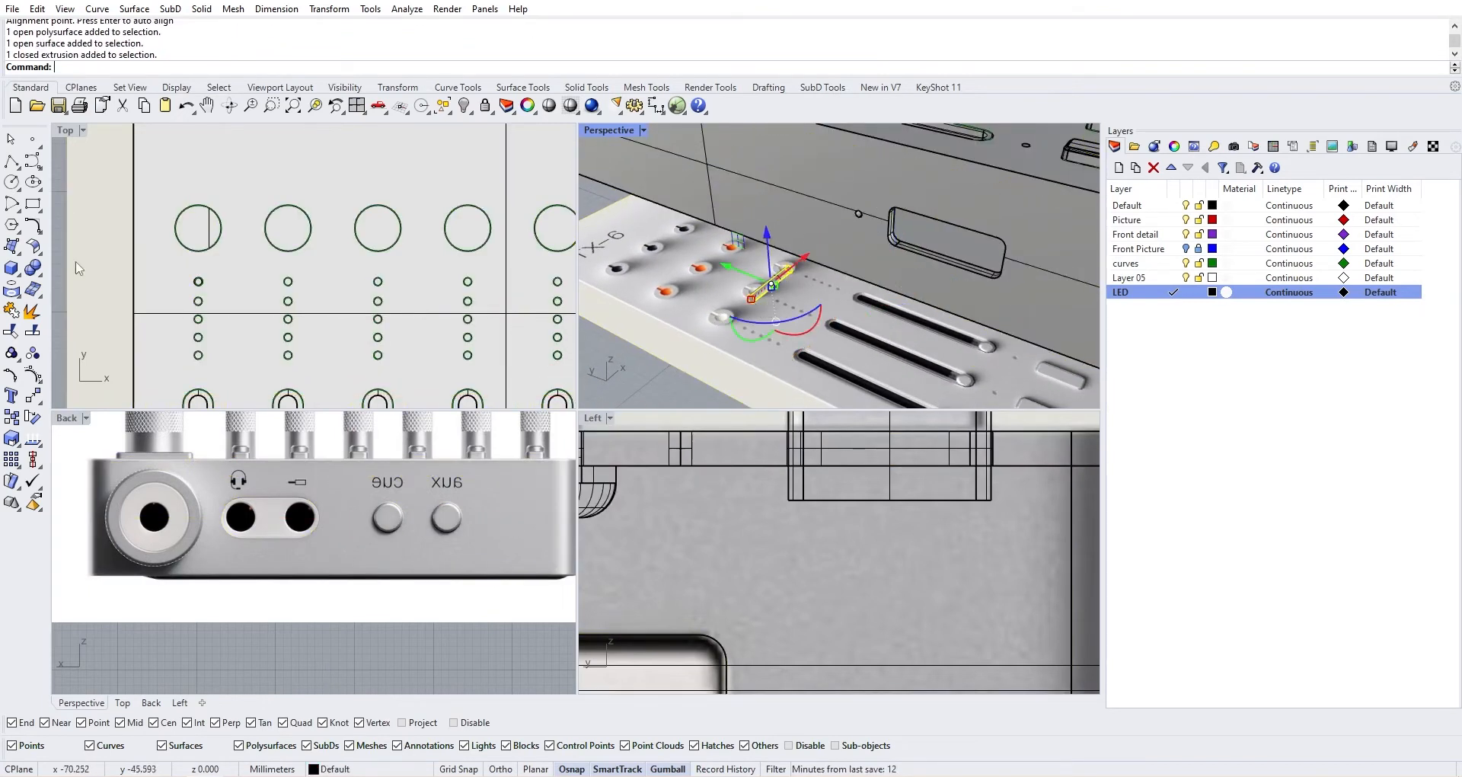
key("Escape")
Duplicate the edge of the small round hole on the side face and extrude it 1 mm as a solid LED plug
scroll(867, 208, "up", 5)
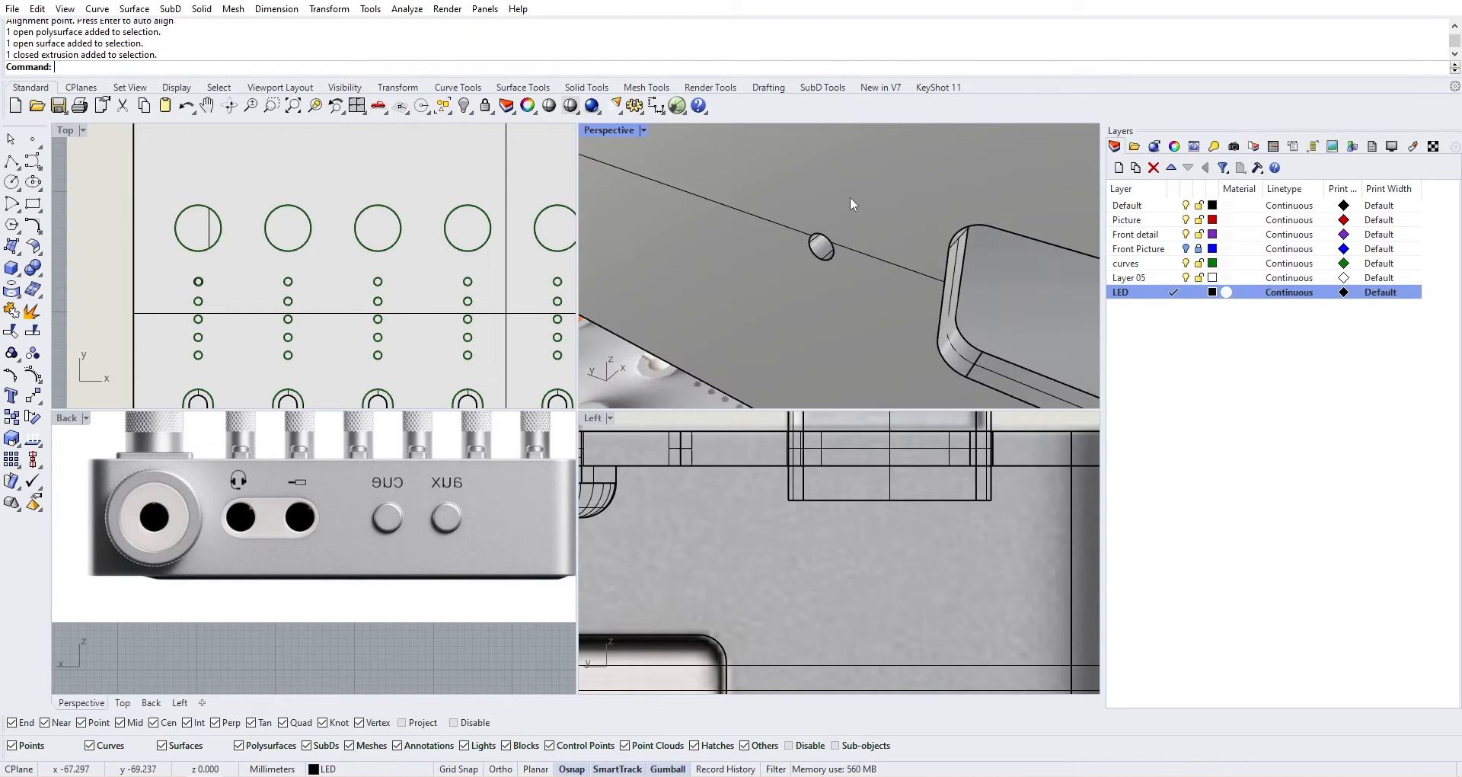
left_click(17, 294)
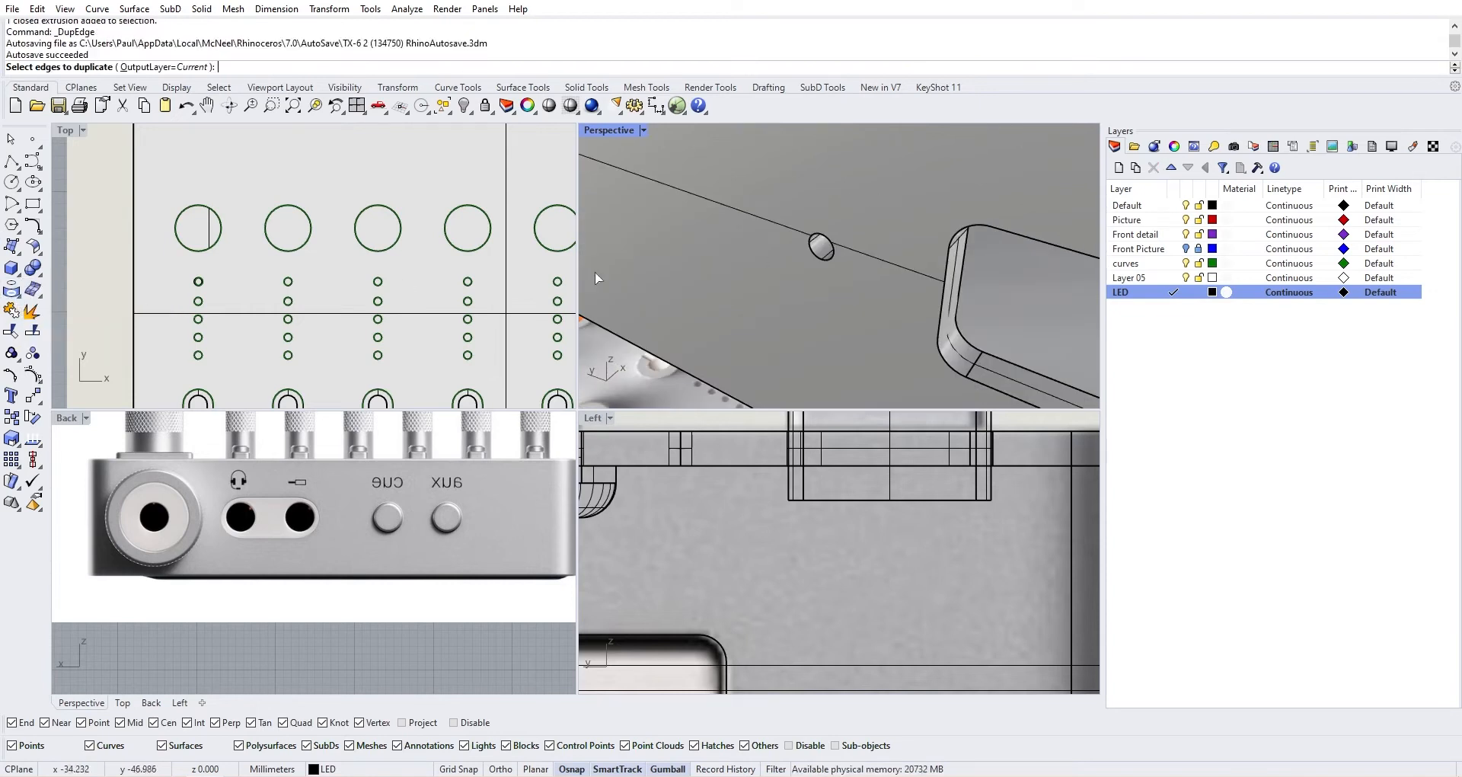
left_click(834, 264)
key("Return")
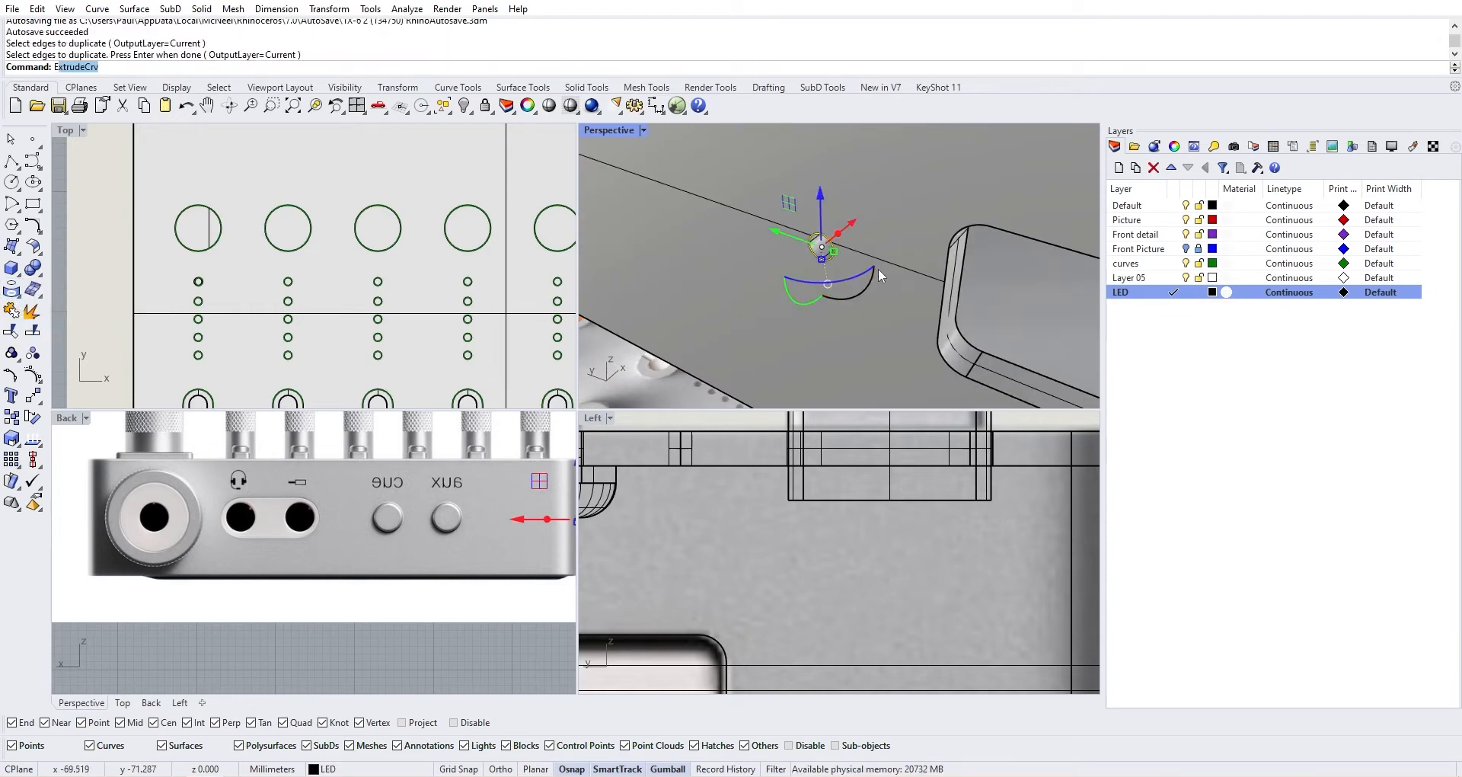
key("Return")
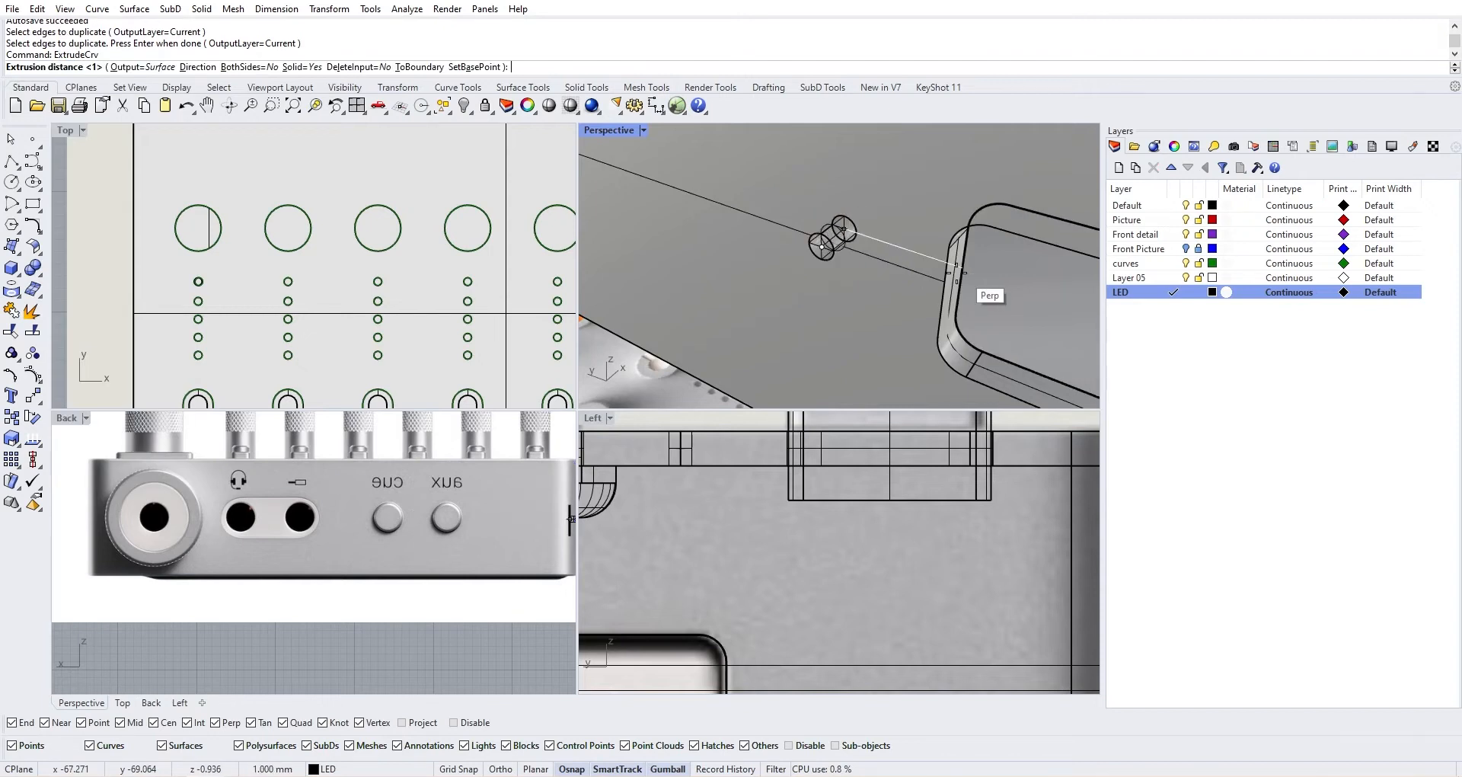
left_click(960, 270)
scroll(725, 304, "down", 3)
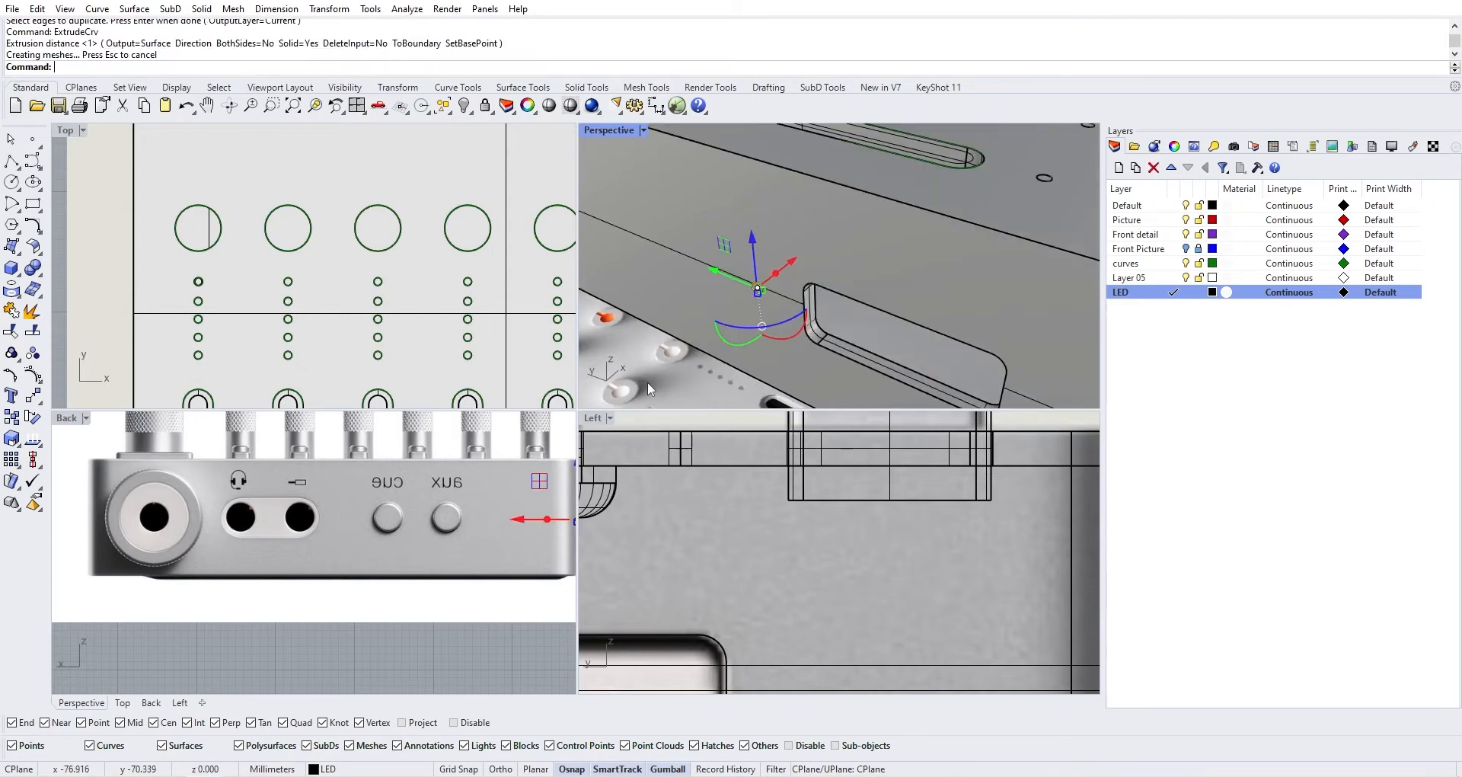
scroll(670, 373, "down", 5)
left_click(1077, 367)
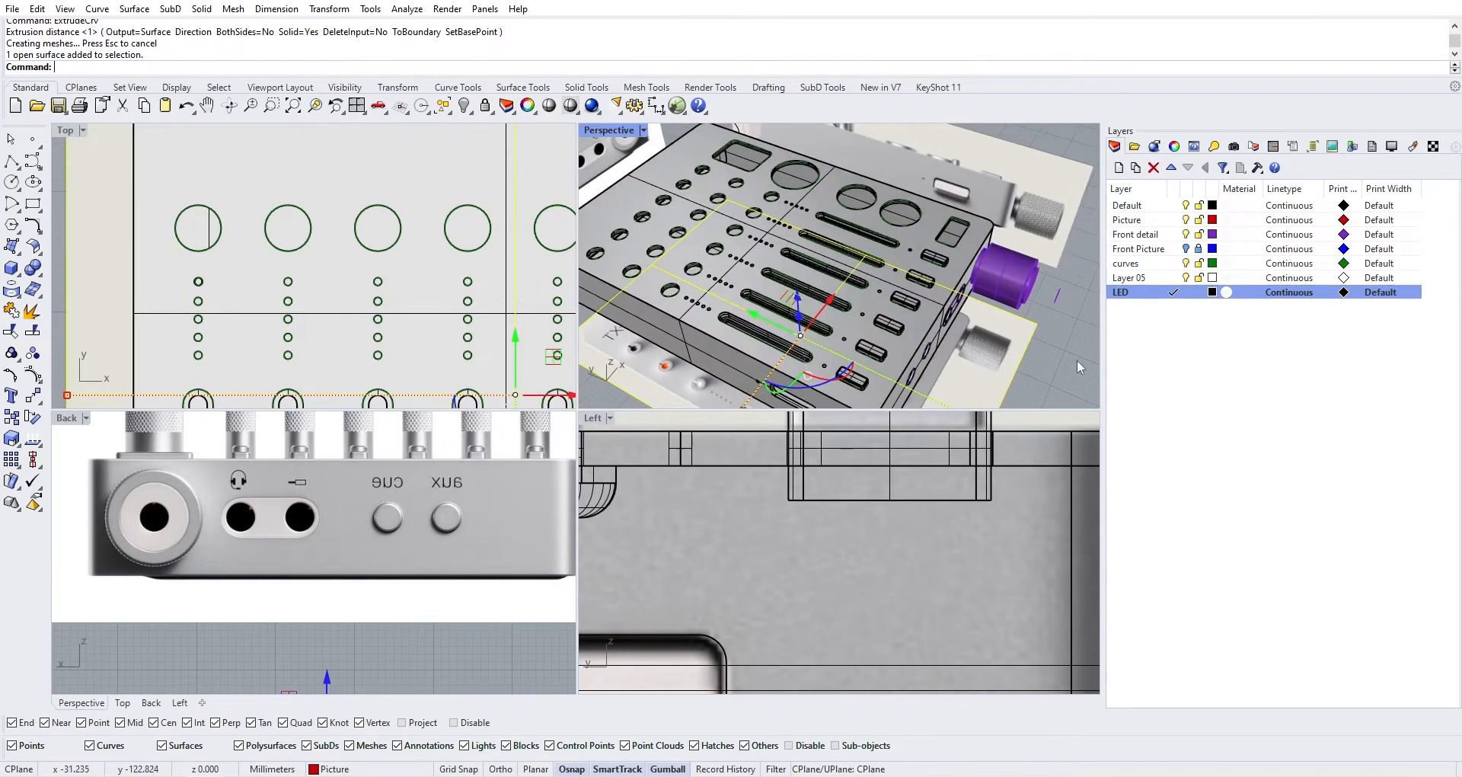
key("Escape")
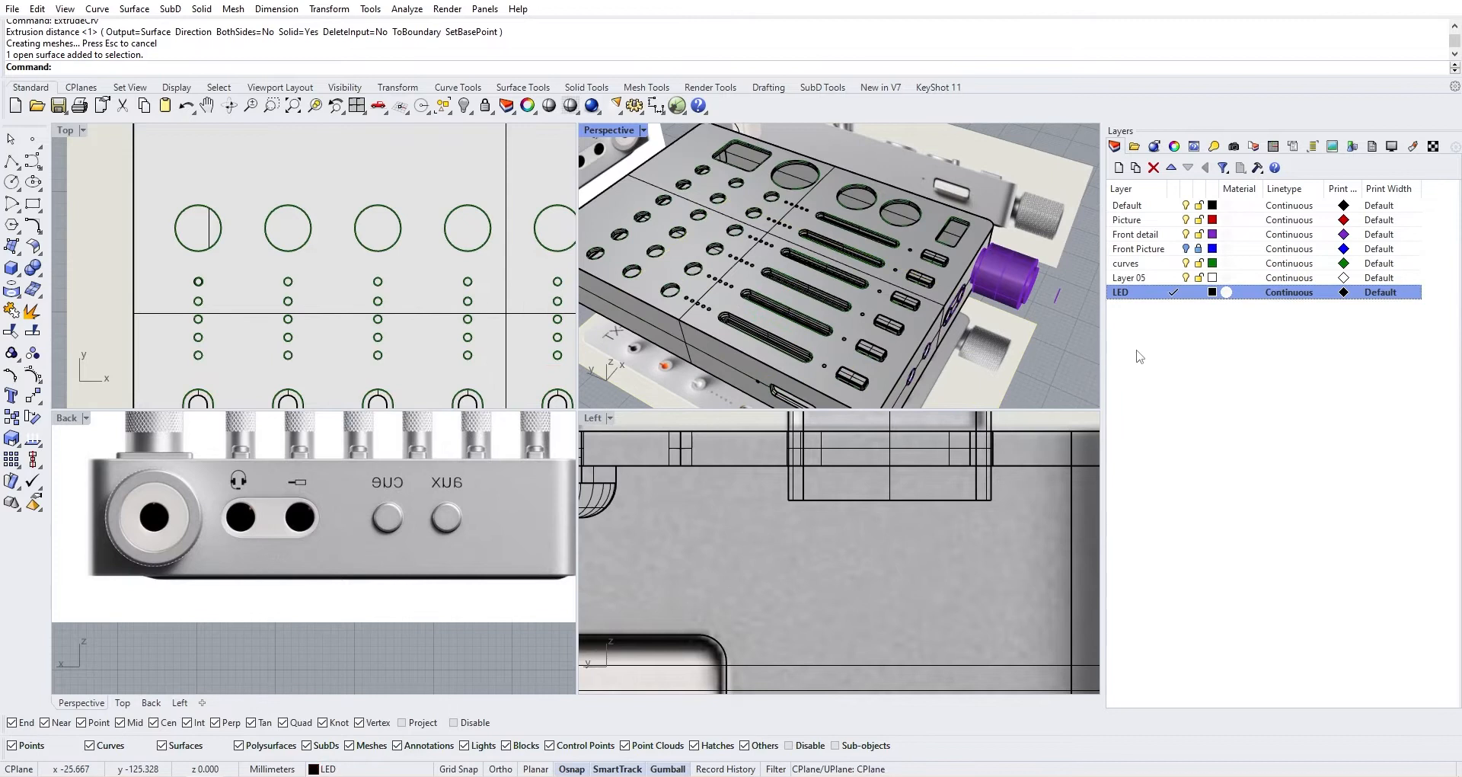
Change the LED layer's display color to red
left_click(1211, 294)
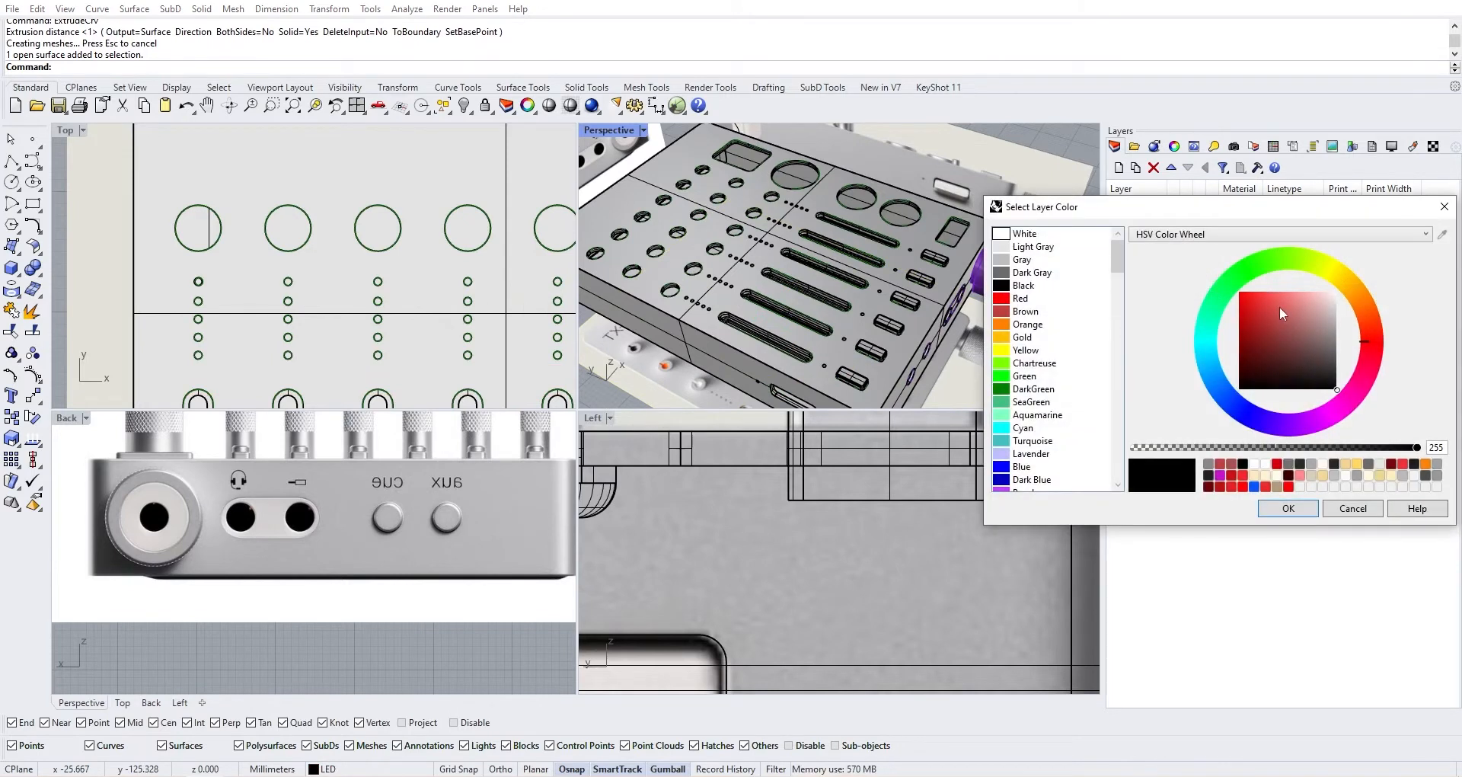
left_click_drag(1282, 310, 1256, 299)
left_click(1287, 507)
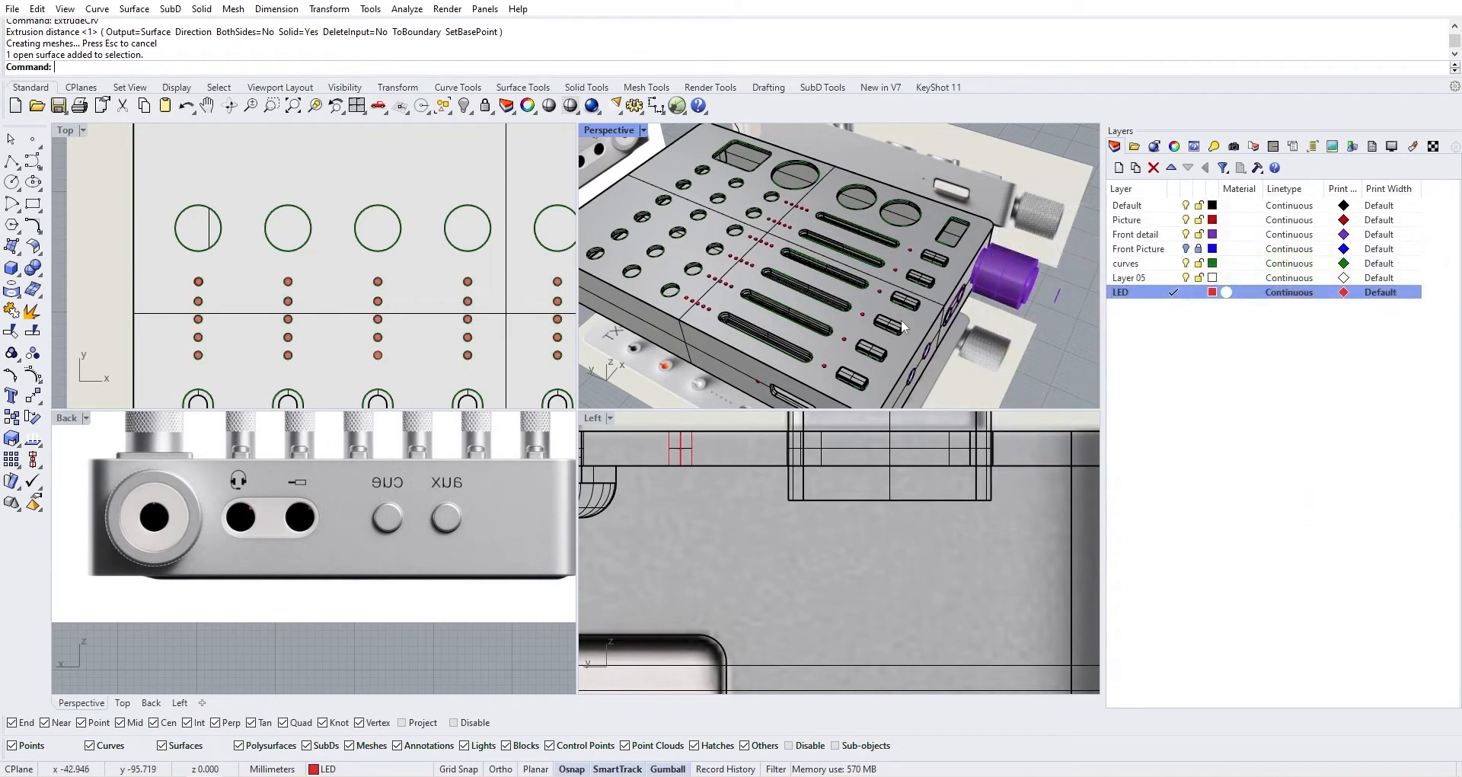
scroll(817, 307, "down", 3)
scroll(816, 306, "up", 8)
right_click_drag(921, 323, 767, 281)
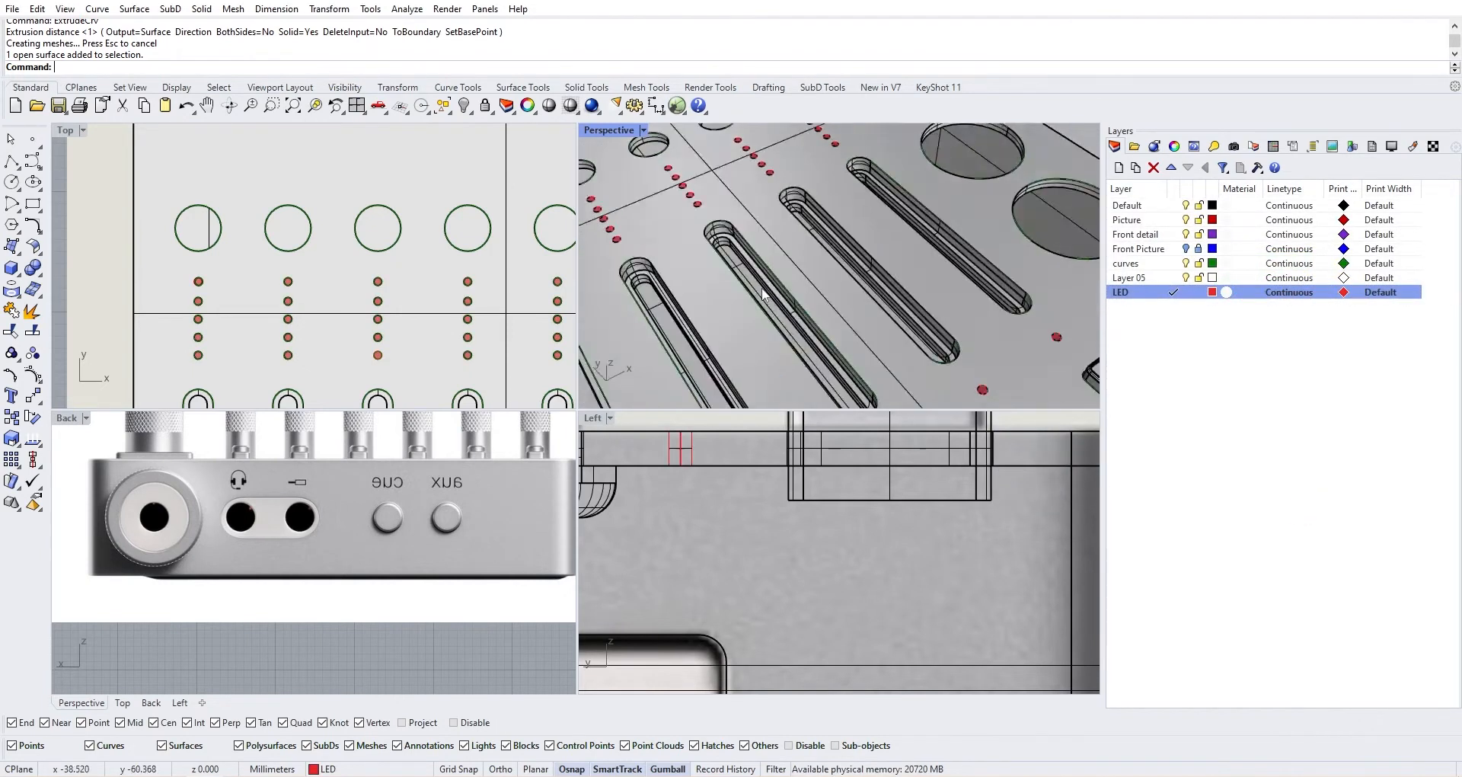
scroll(772, 244, "up", 3)
scroll(773, 241, "down", 7)
Create a layer named Buttons and move the six small rounded buttons below the slots onto it
mouse_move(892, 258)
right_mouse_down()
mouse_move(790, 281)
mouse_move(897, 272)
right_mouse_up()
left_click(741, 295)
scroll(792, 295, "up", 7)
left_click(796, 293, "shift")
left_click(914, 288, "shift")
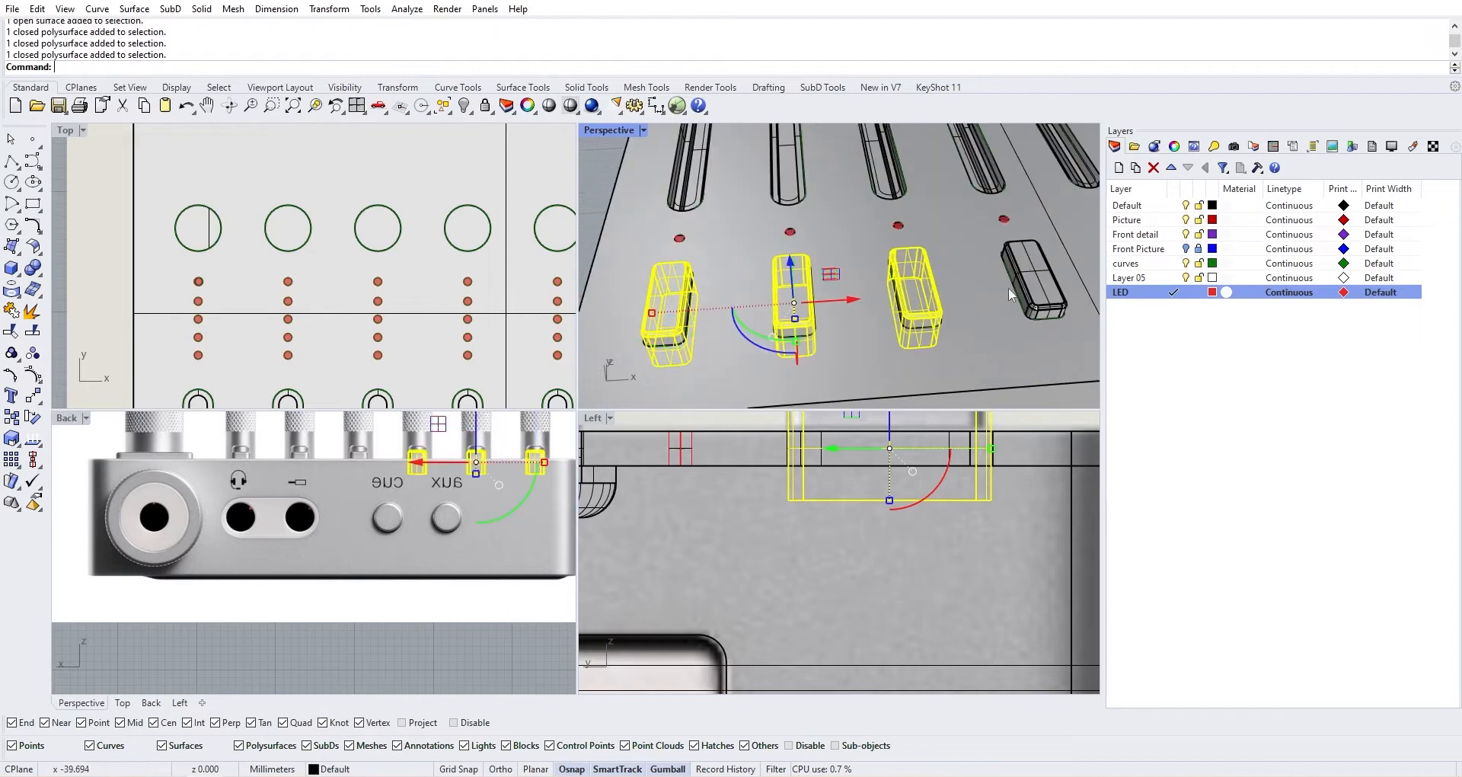
left_click(1034, 280, "shift")
scroll(1020, 289, "down", 3)
left_click(898, 286, "shift")
left_click(969, 285, "shift")
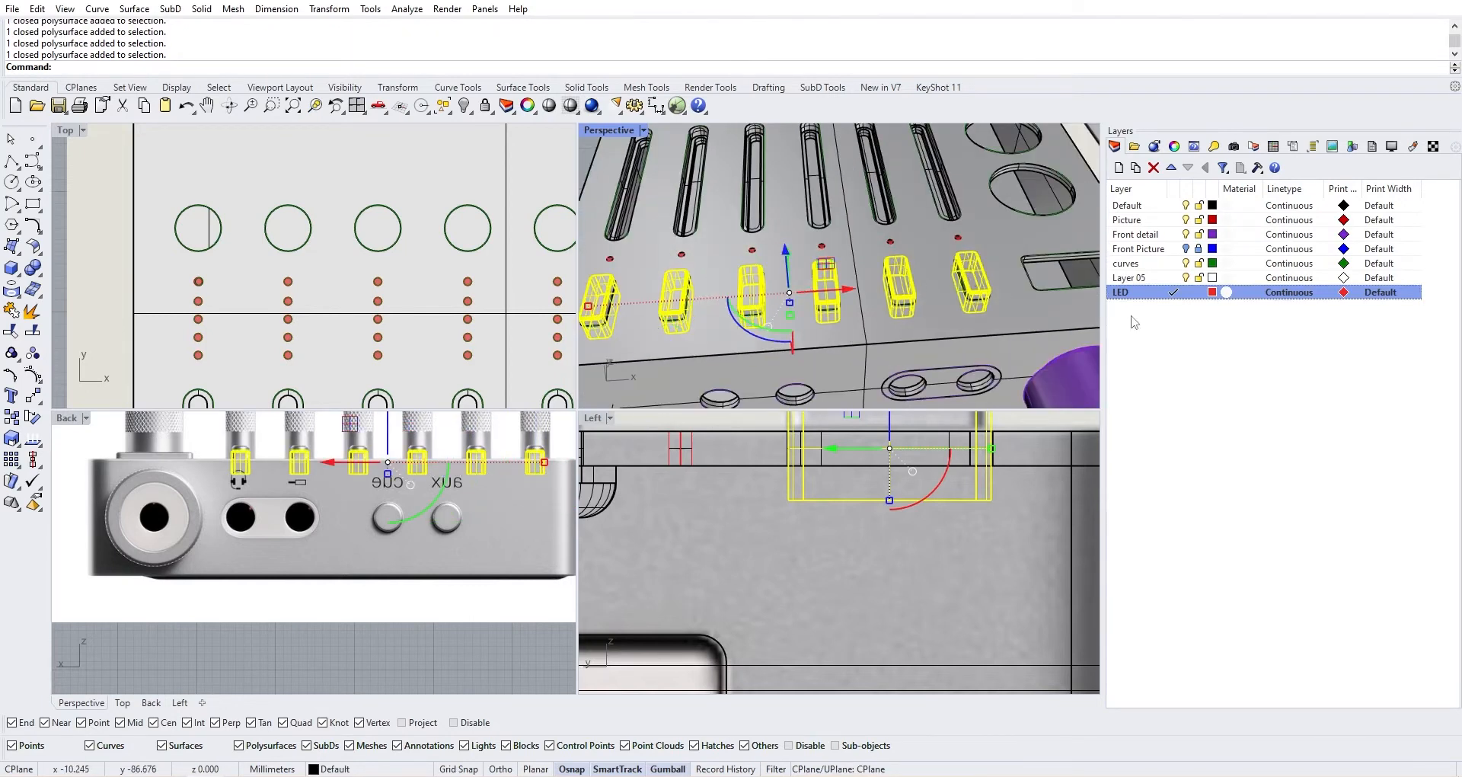
right_click(1136, 320)
left_click(1163, 331)
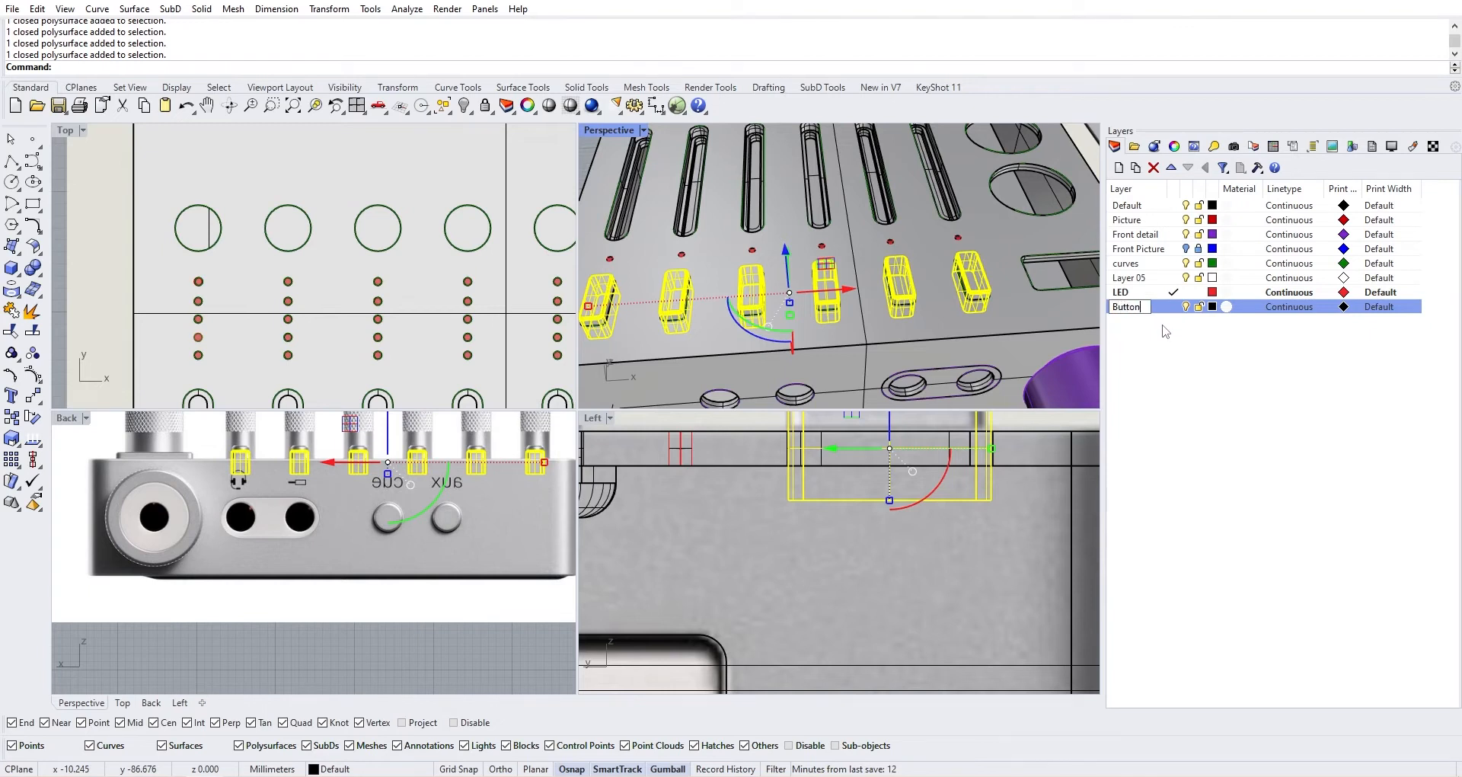
type("Buttons")
right_click(1170, 305)
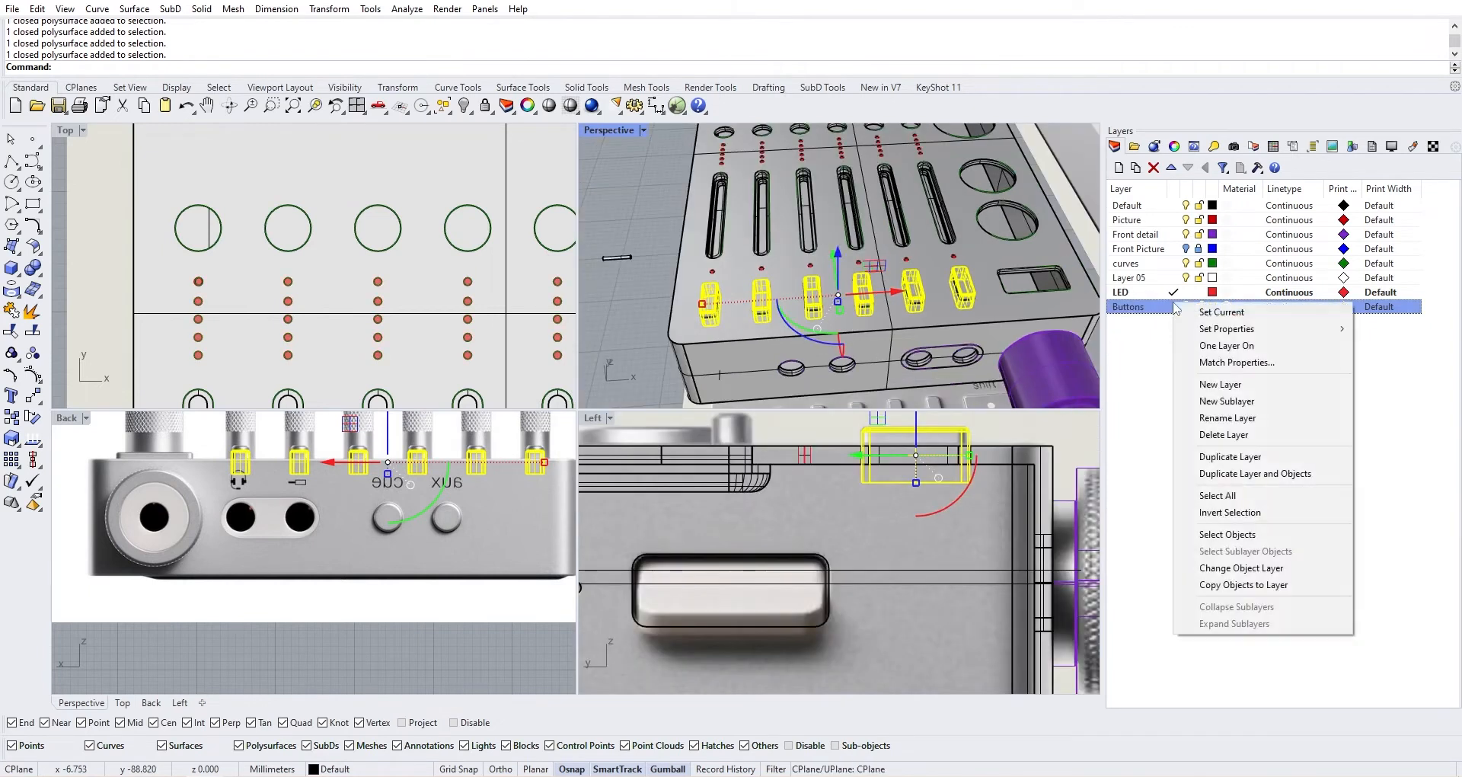
left_click(1242, 568)
Offset the rounded-rectangle curve of the wide opening beside the button row inward by 0.05
scroll(926, 231, "down", 2)
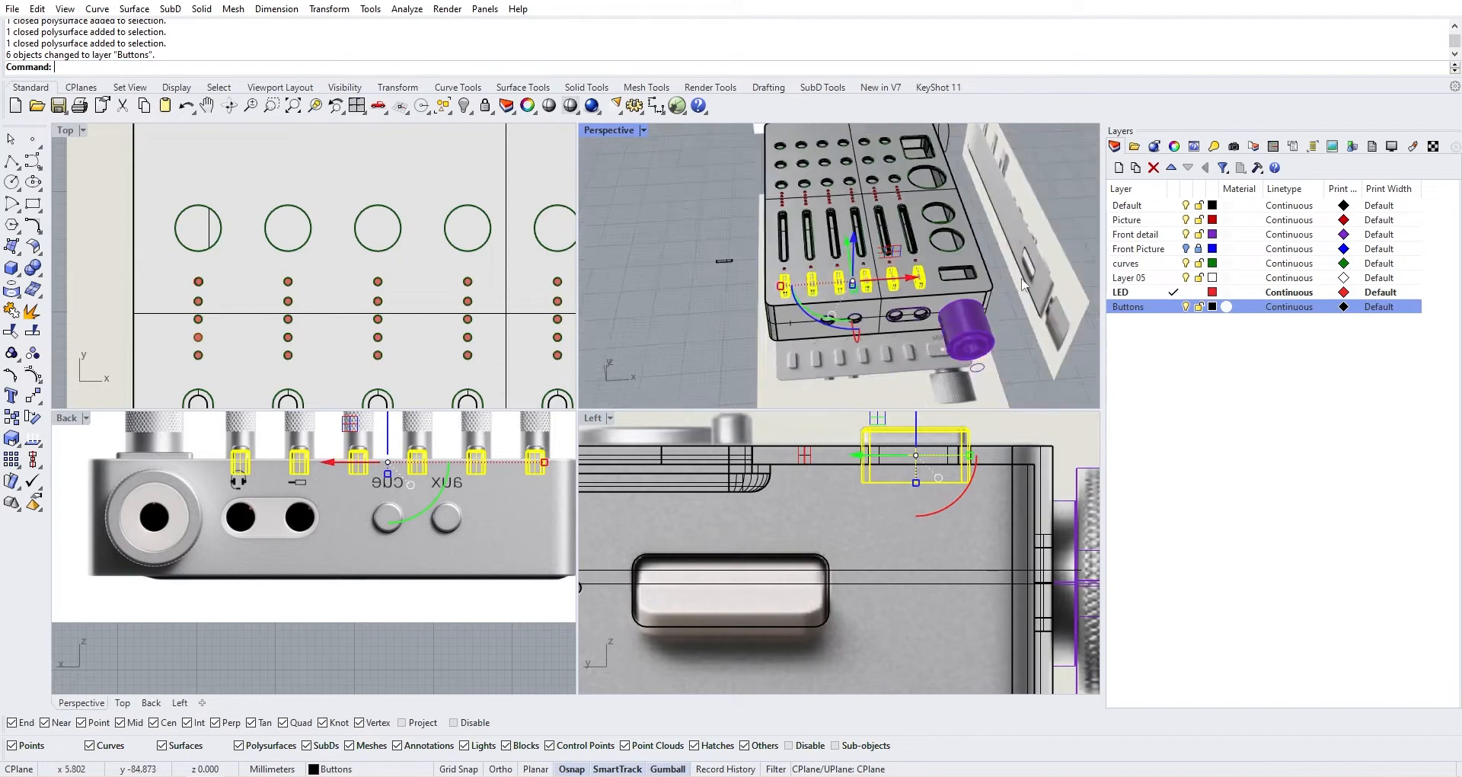
scroll(925, 231, "up", 6)
scroll(926, 231, "down", 5)
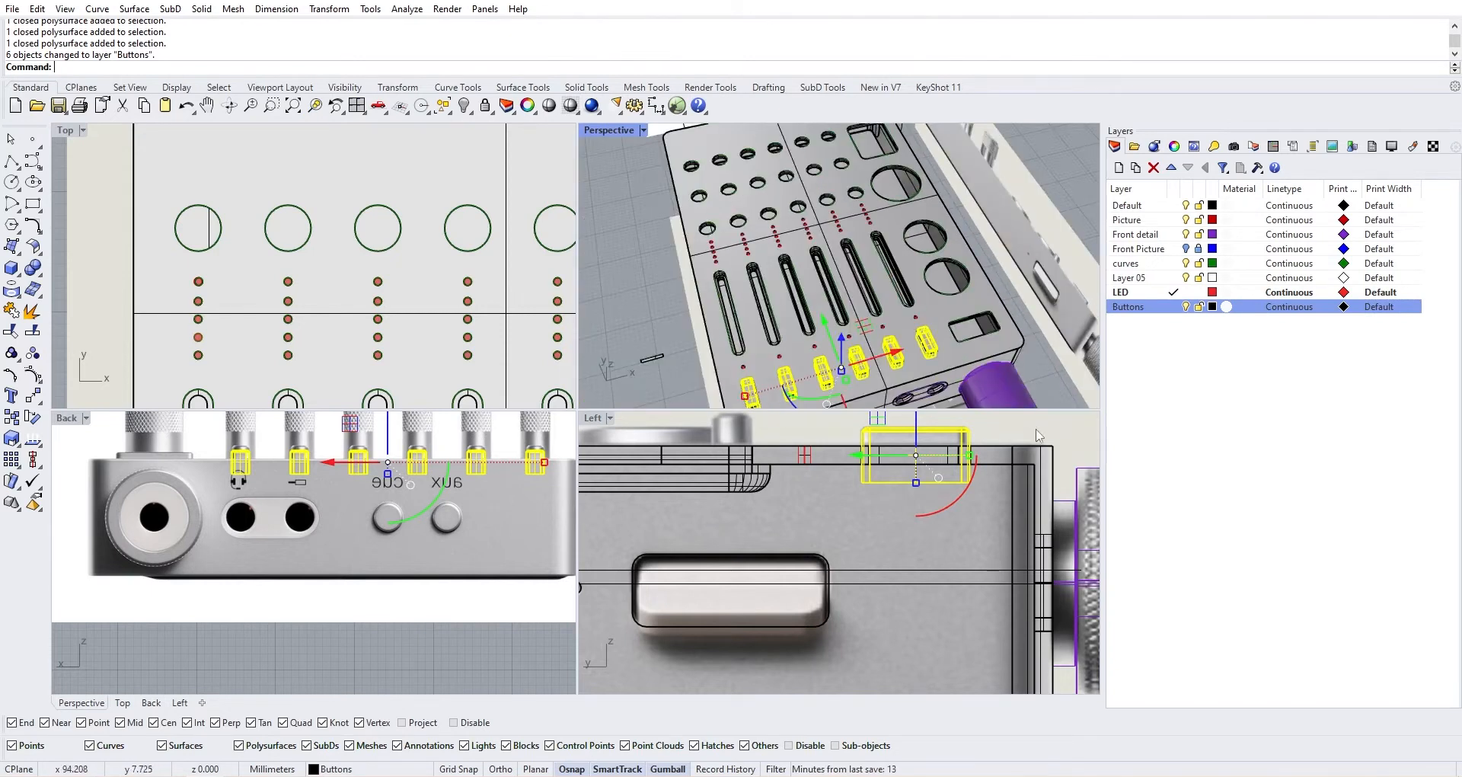
scroll(457, 297, "down", 4)
scroll(469, 297, "down", 4)
right_click_drag(467, 297, 462, 213)
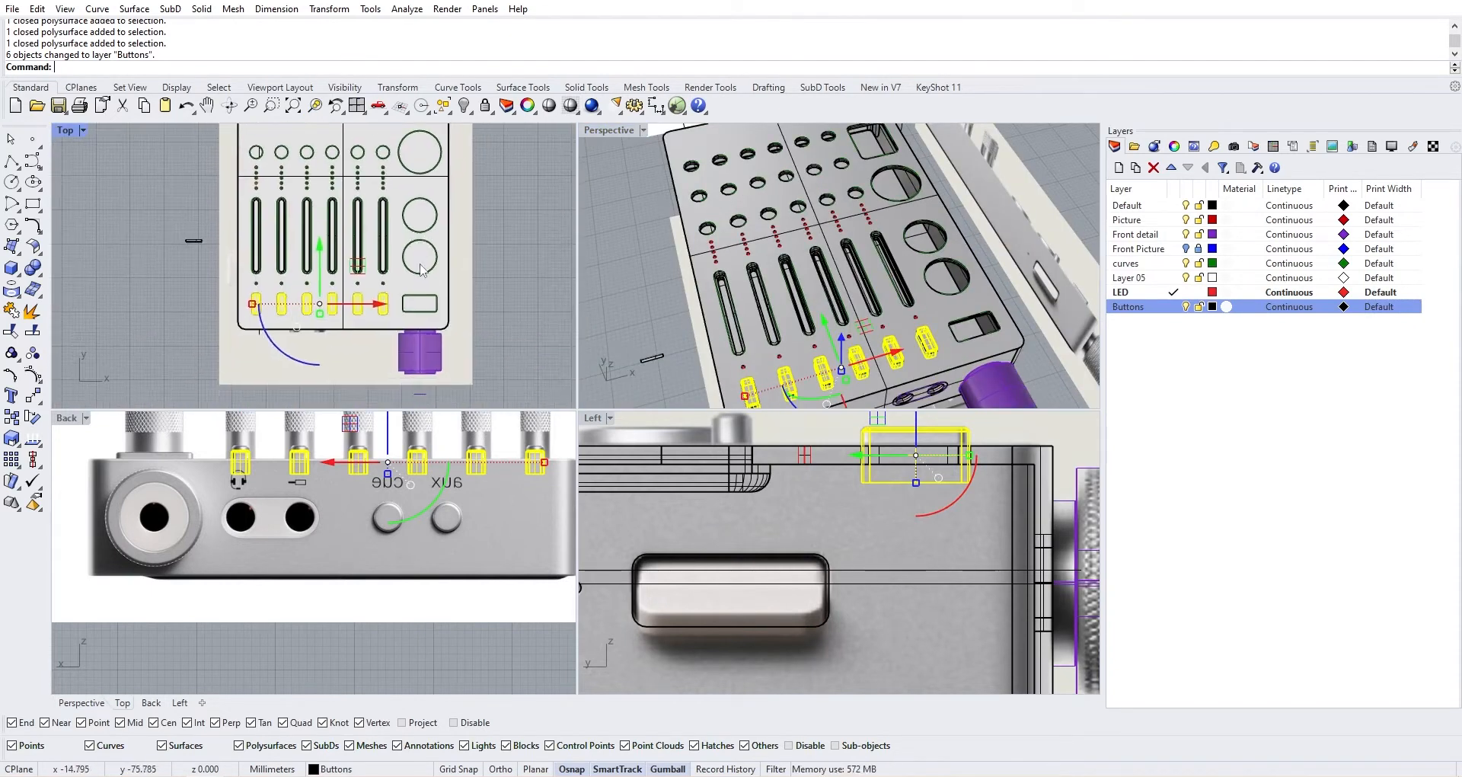
scroll(445, 282, "up", 13)
right_click_drag(418, 335, 387, 272)
scroll(387, 271, "down", 4)
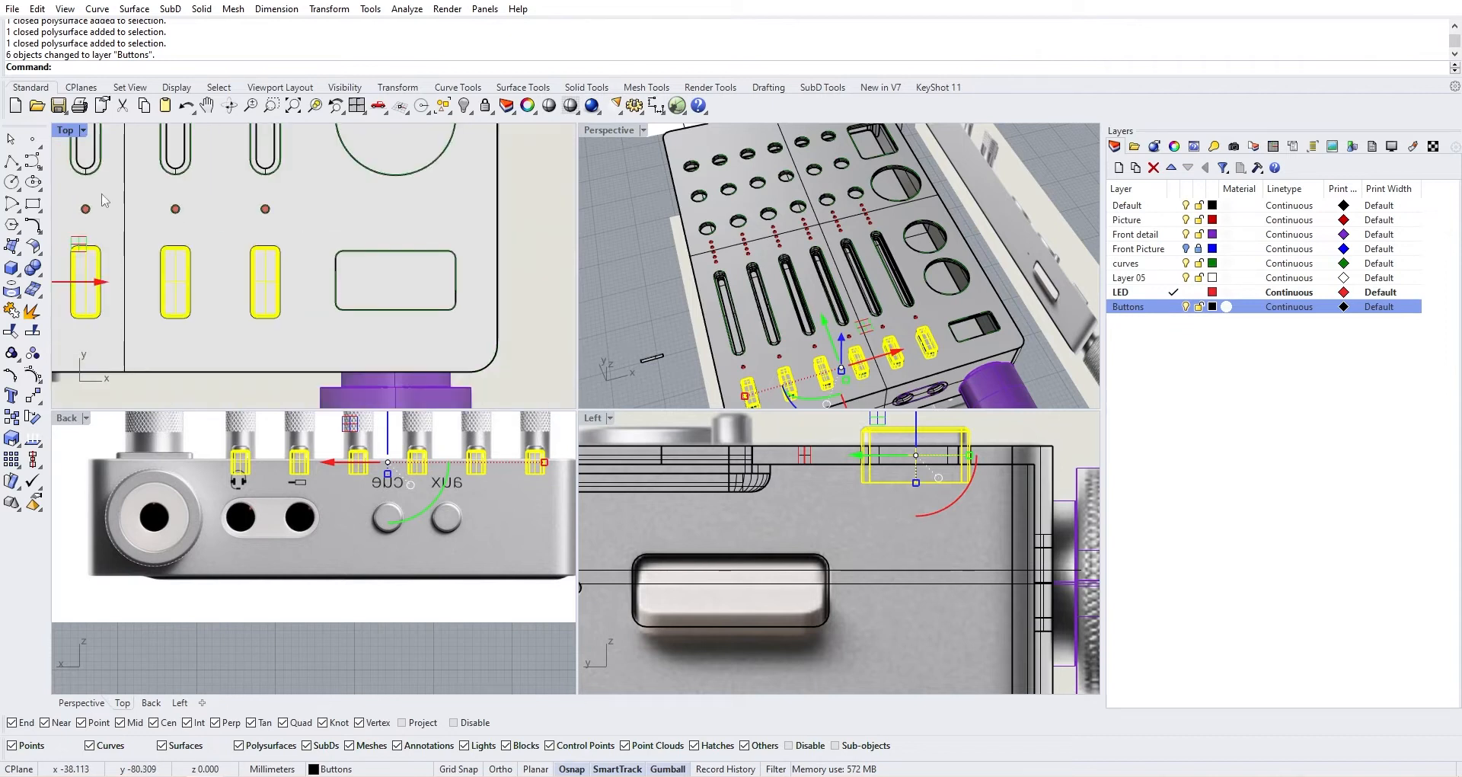
left_click(337, 263)
left_click(377, 278)
scroll(345, 261, "up", 3)
scroll(344, 259, "up", 3)
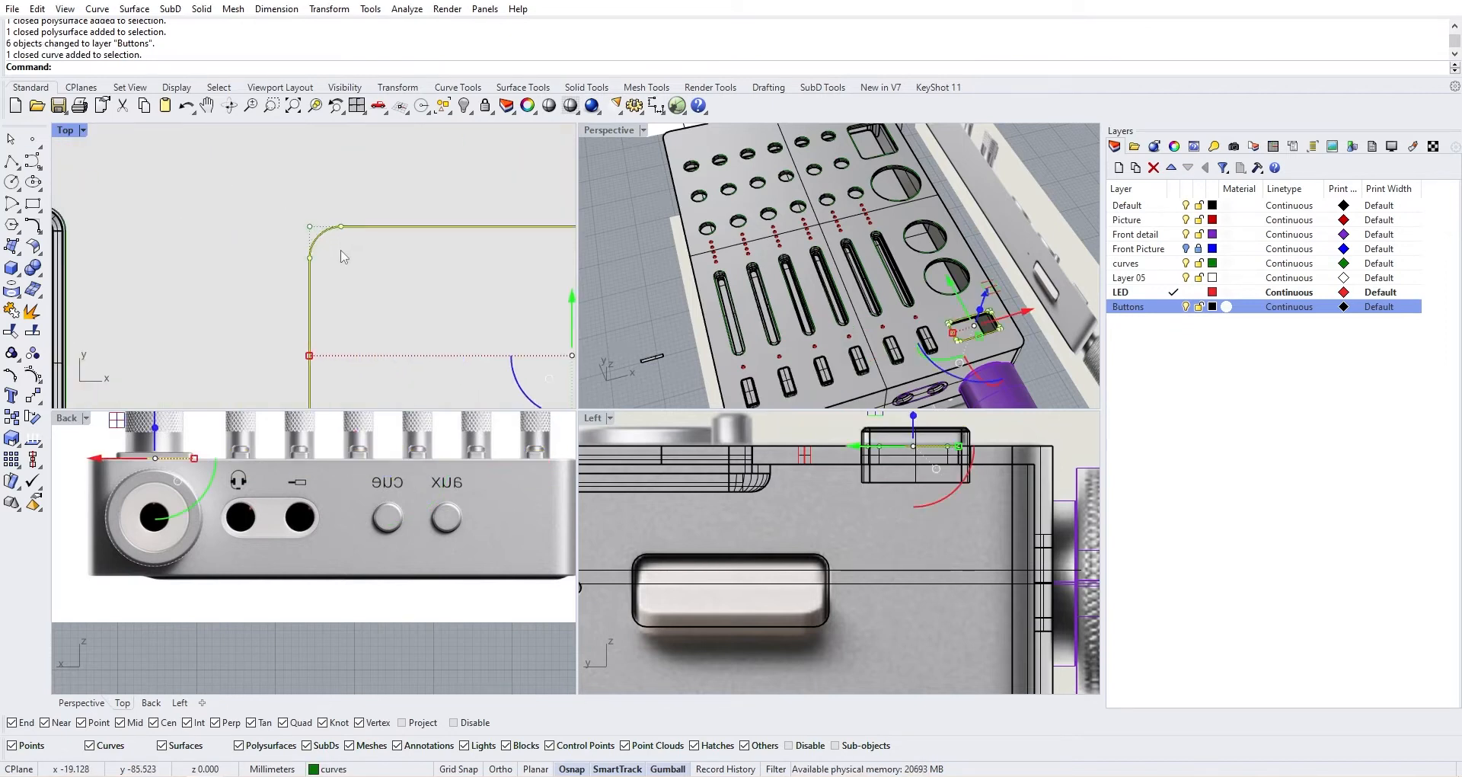
type("Offset")
key("Return")
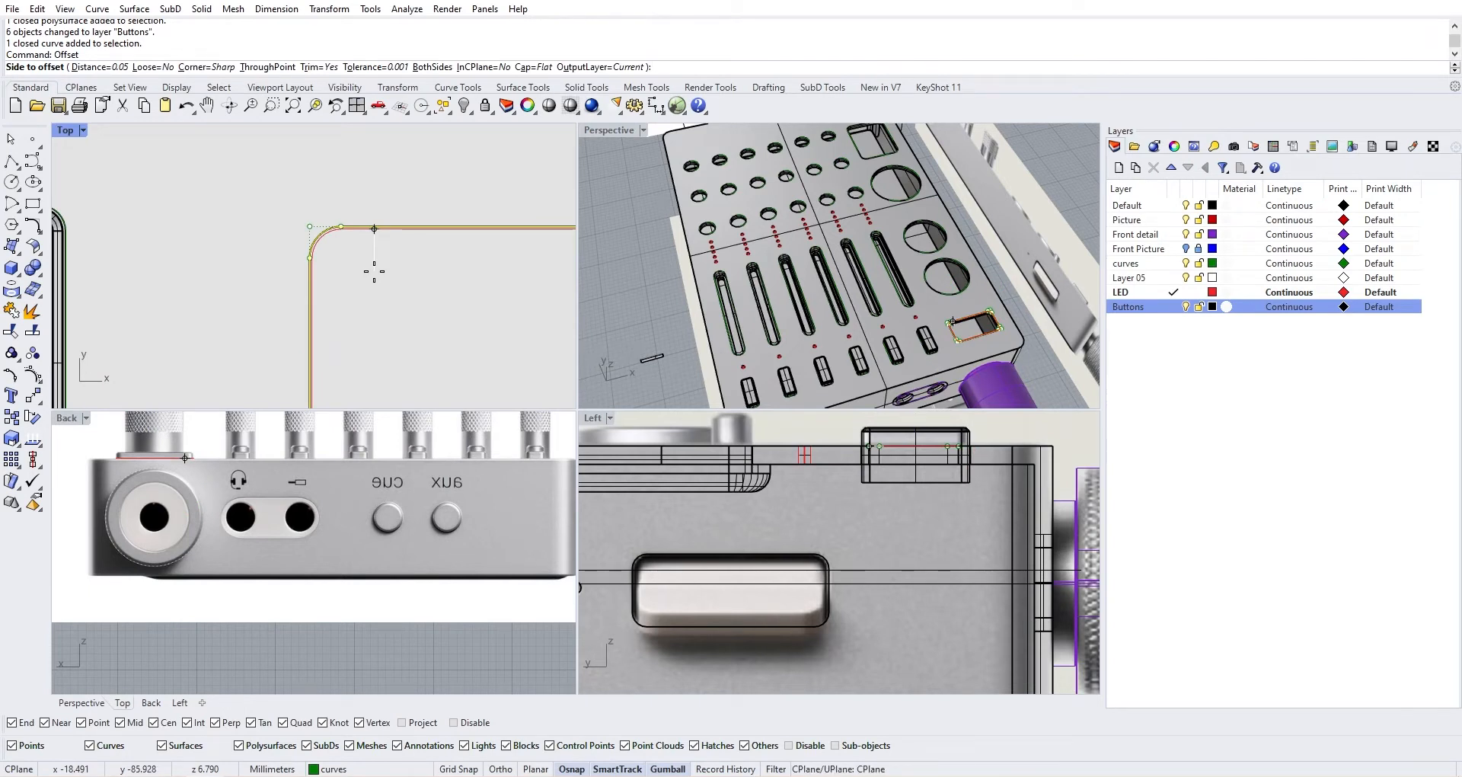
left_click(374, 271)
Make Buttons the current layer and move the inner offset curve of the wide rectangular opening onto it
scroll(332, 246, "up", 3)
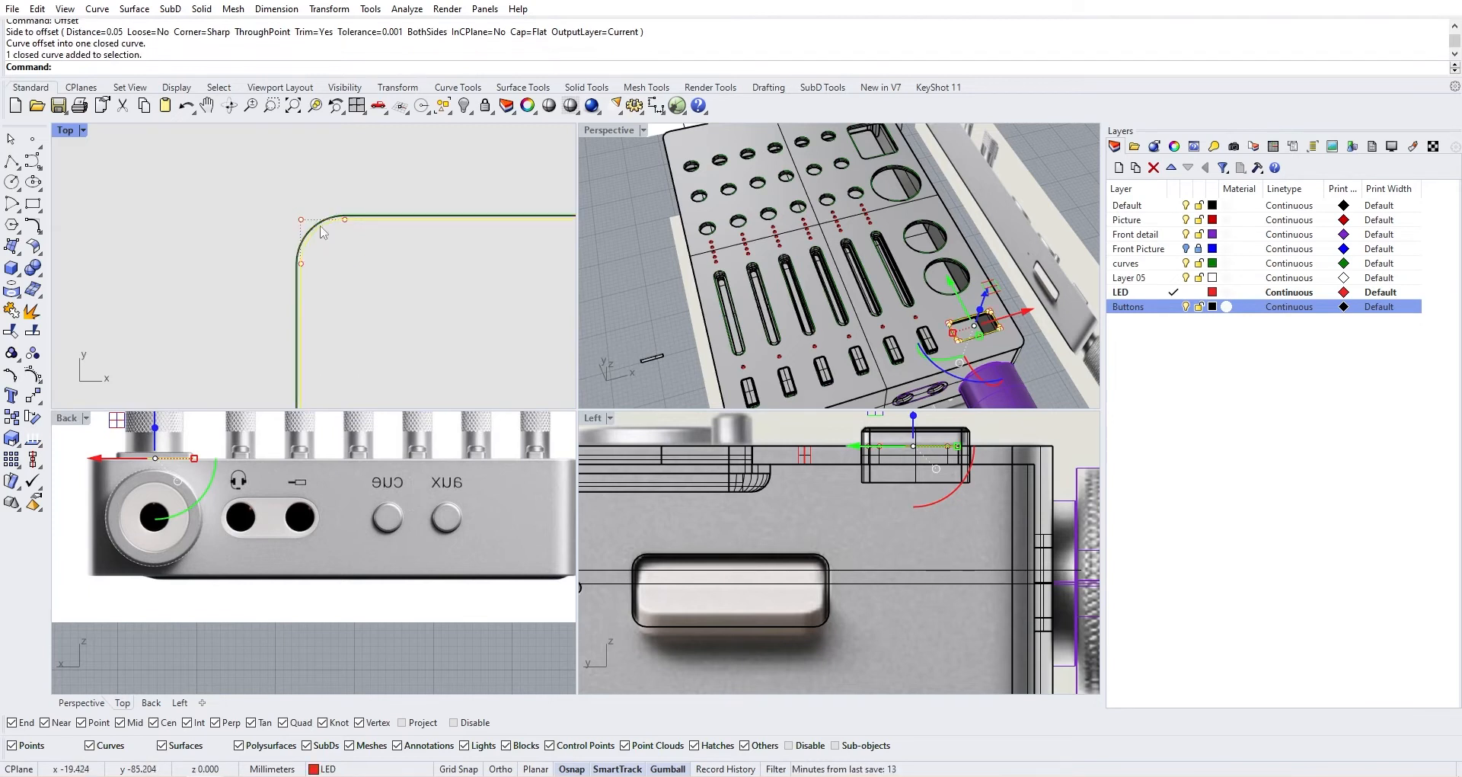
scroll(323, 232, "up", 1)
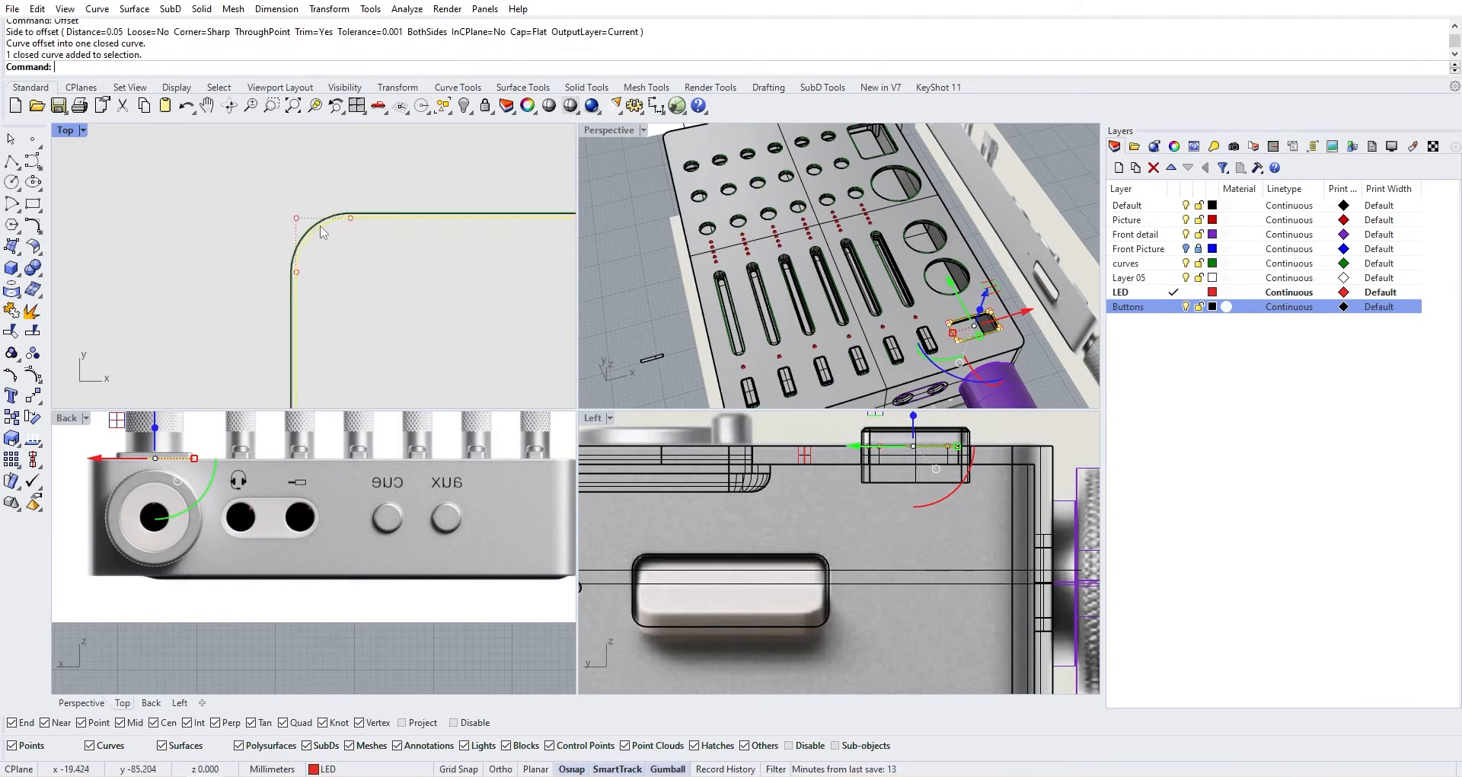
left_click(1125, 308)
left_click(1171, 307)
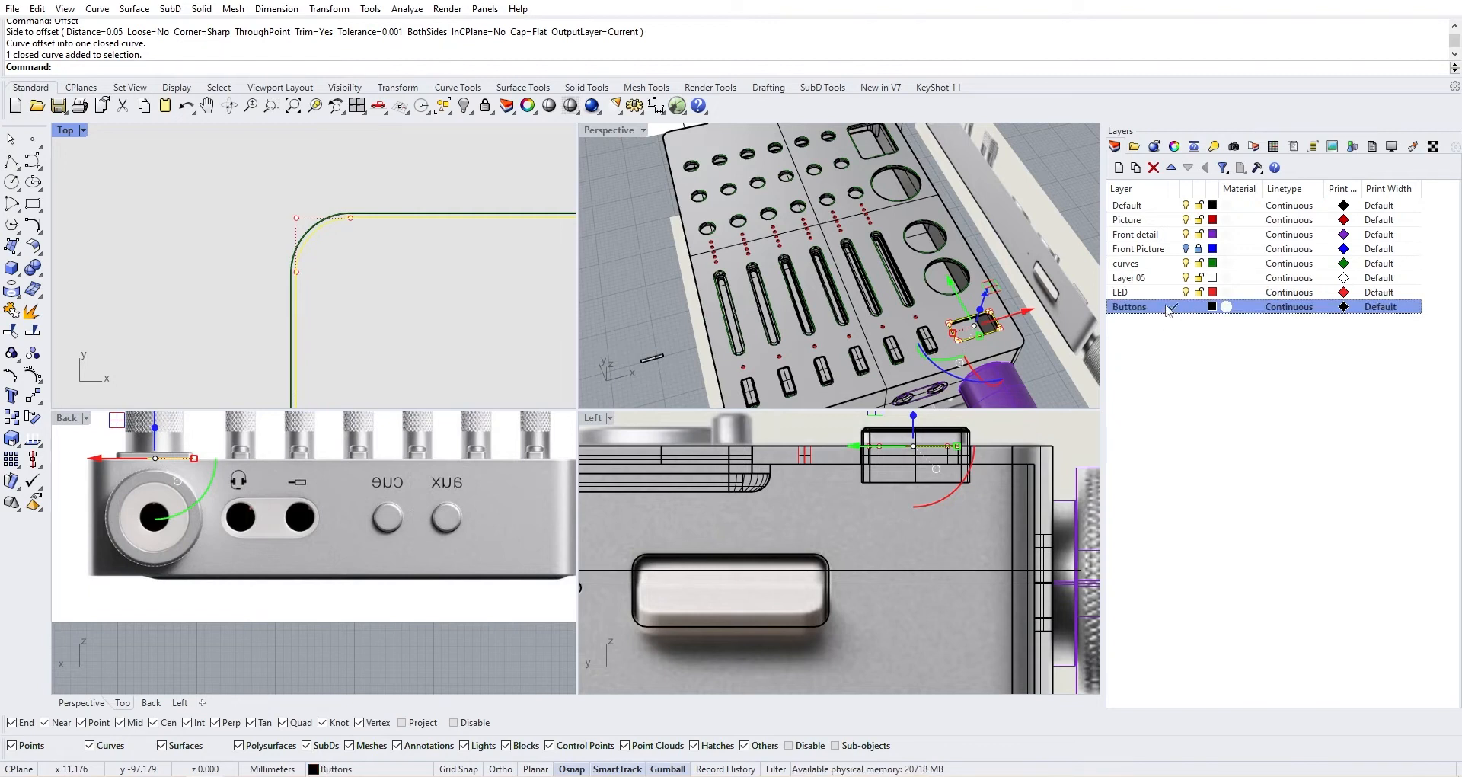
right_click(1150, 309)
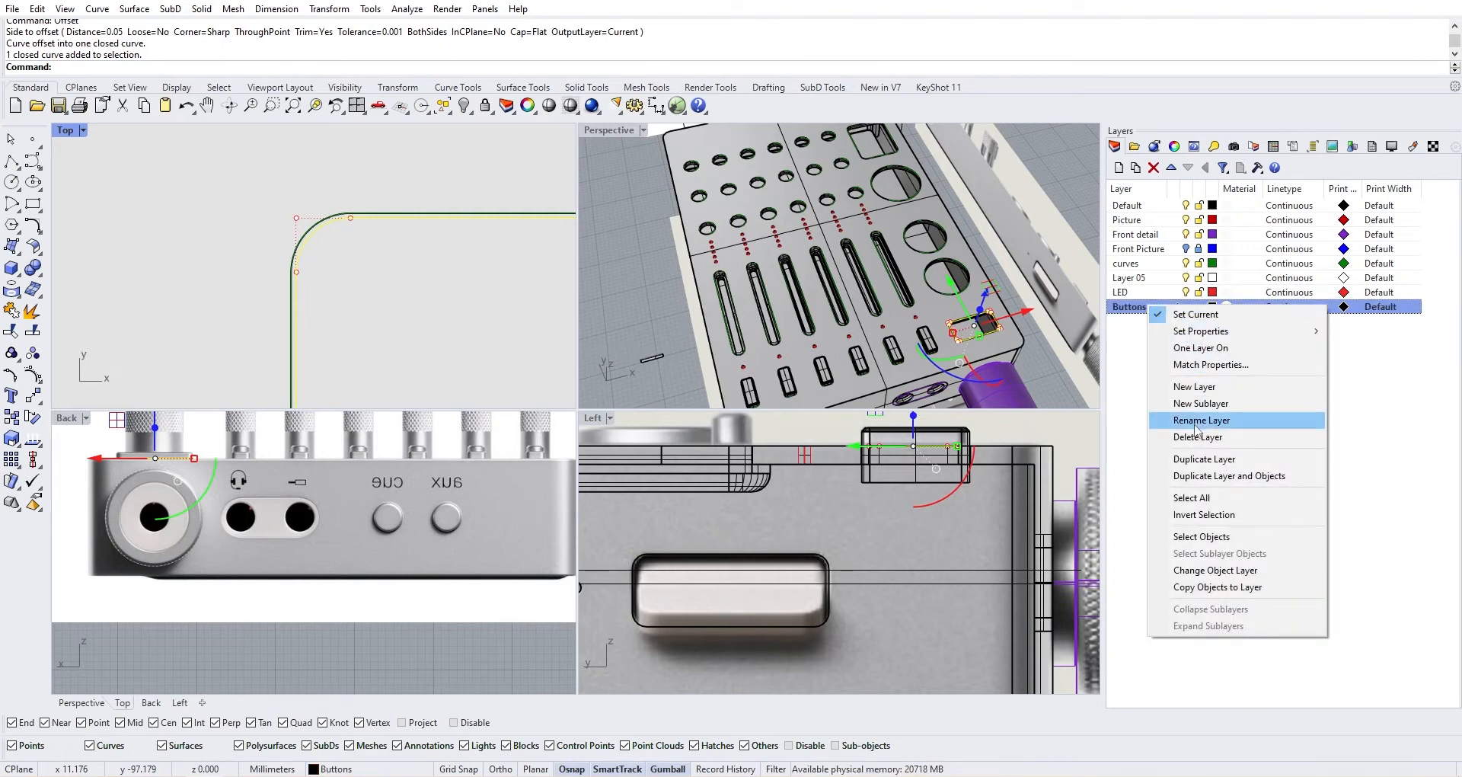
left_click(1215, 570)
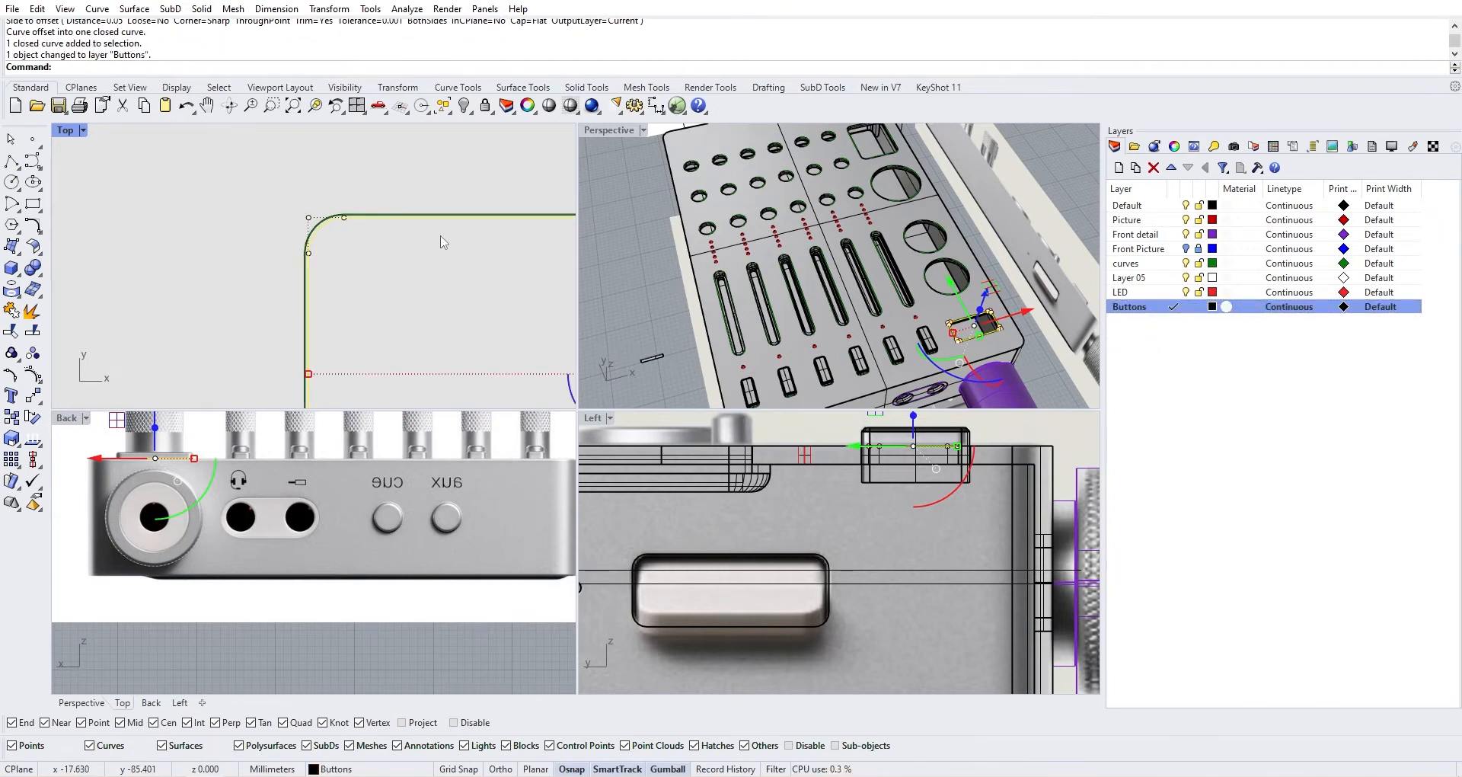
Extrude the inner offset curve of the wide rectangular opening upward 2.8 mm as a closed solid
right_click_drag(423, 242, 372, 241)
scroll(987, 330, "up", 4)
right_click_drag(987, 330, 939, 314)
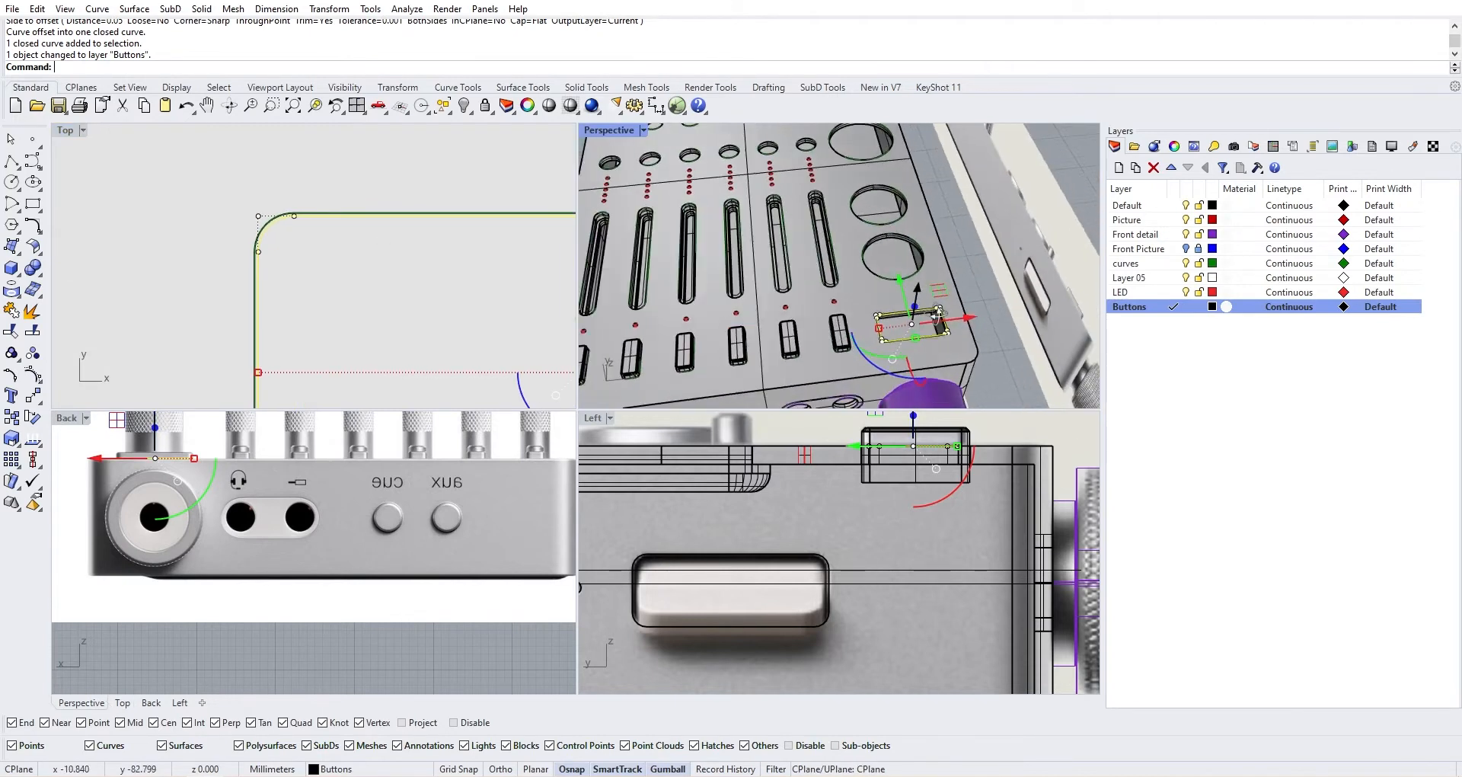
scroll(795, 332, "up", 3)
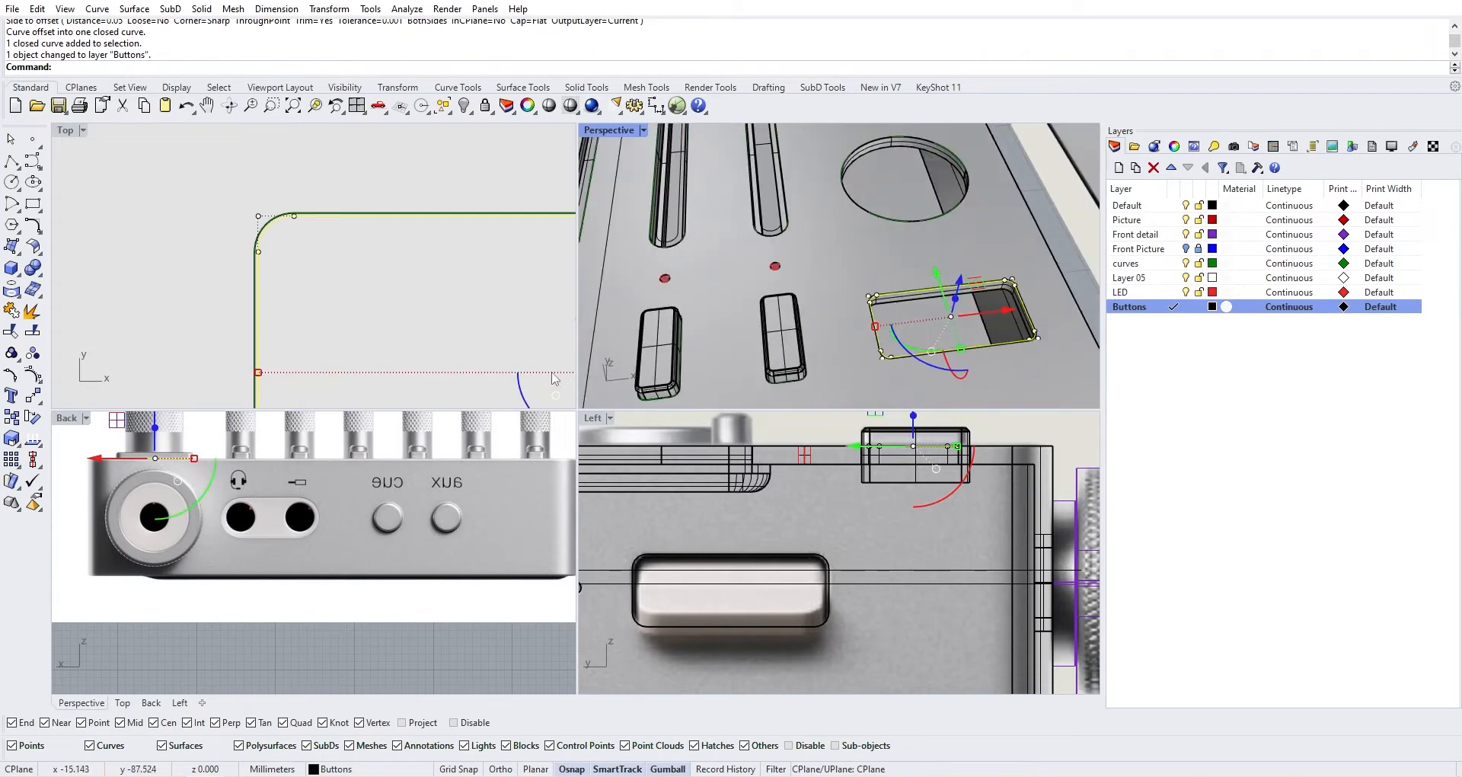
scroll(255, 494, "up", 5)
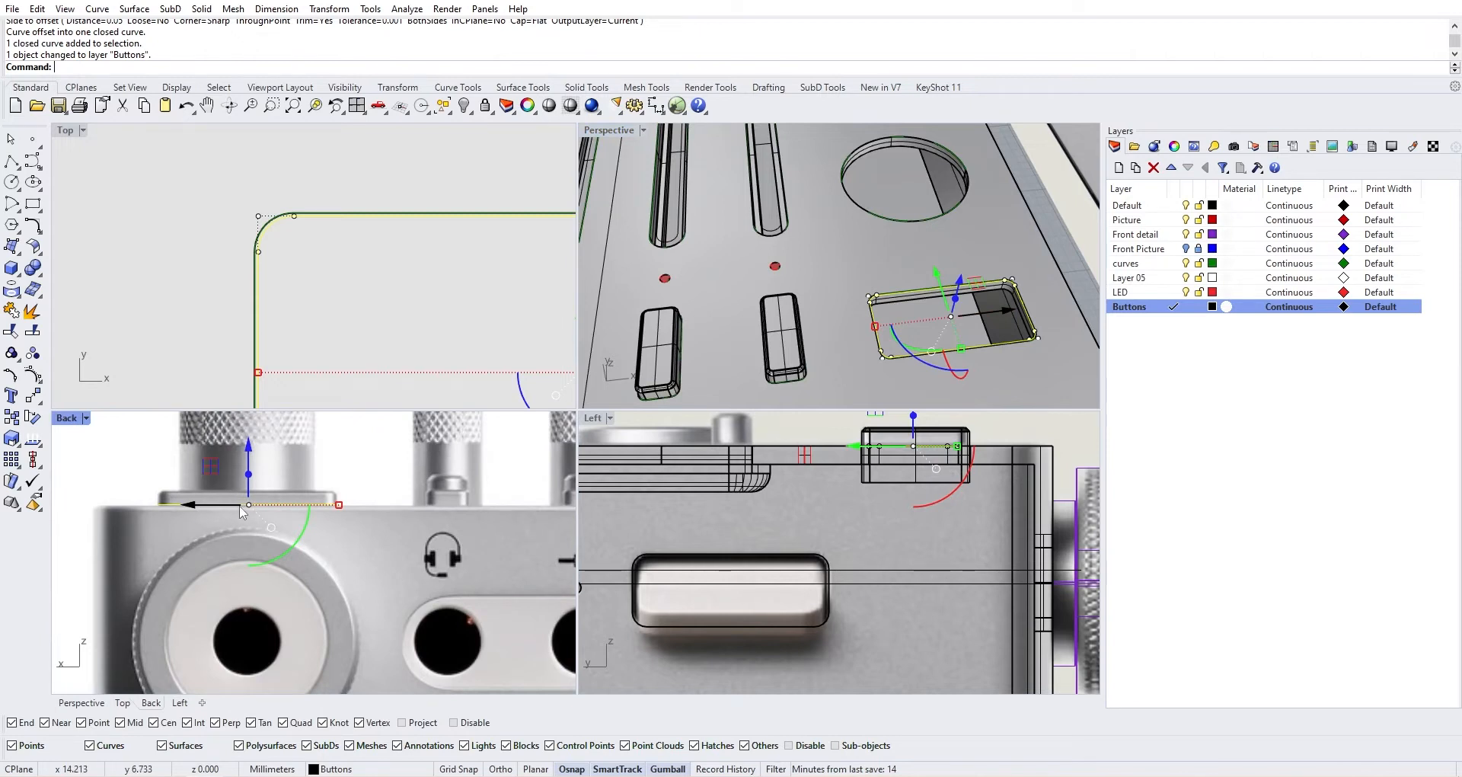
type("ExtrudeCrv")
key("Return")
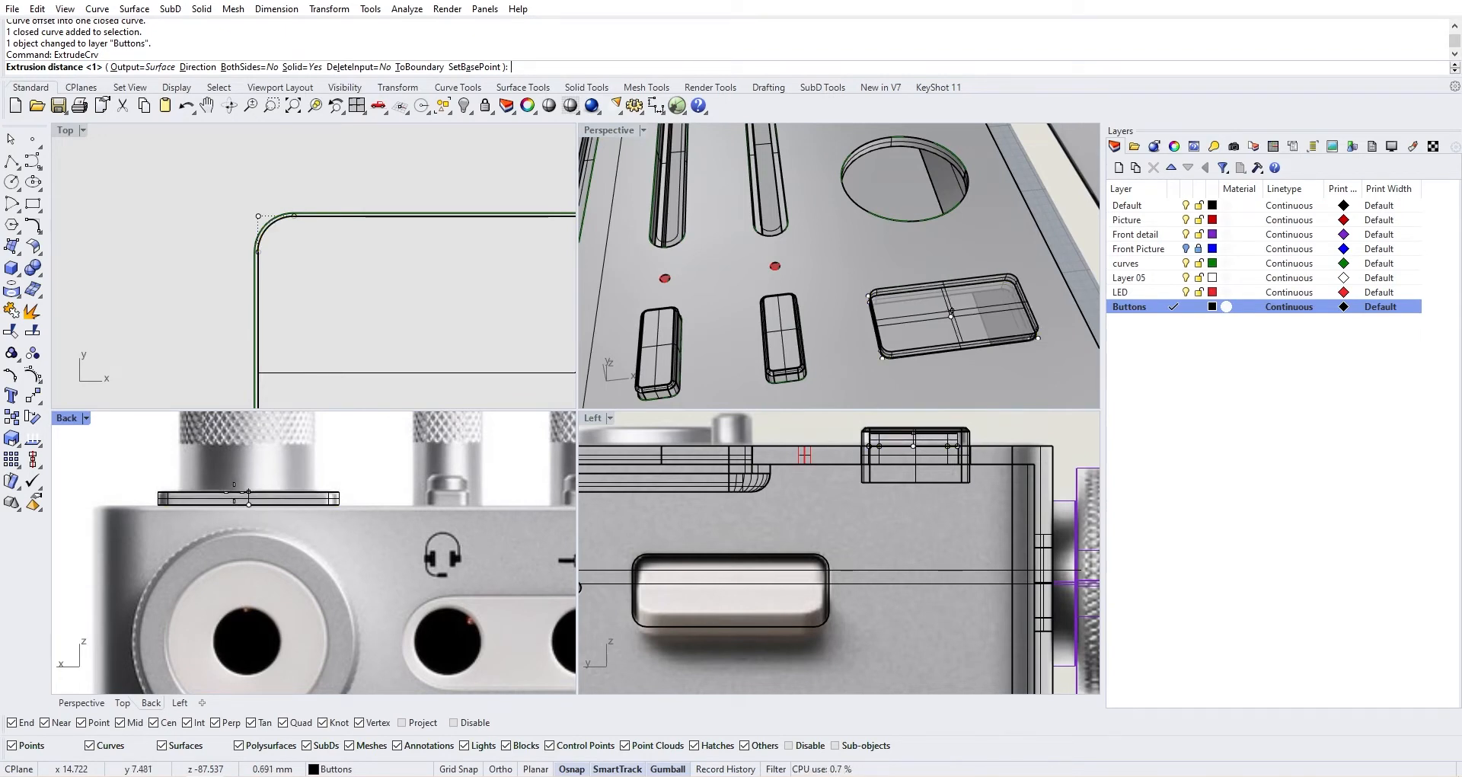
scroll(235, 487, "up", 2)
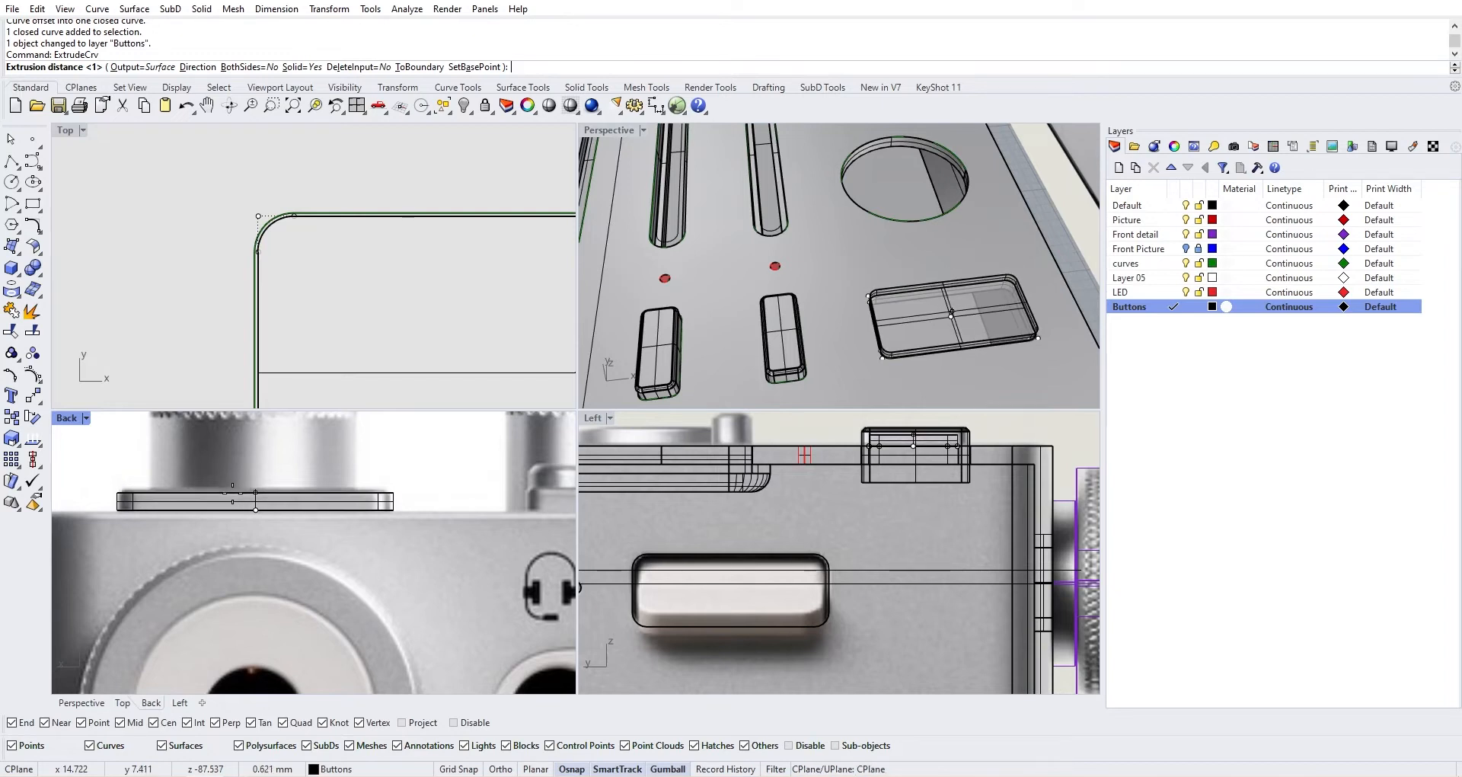
scroll(232, 488, "down", 1)
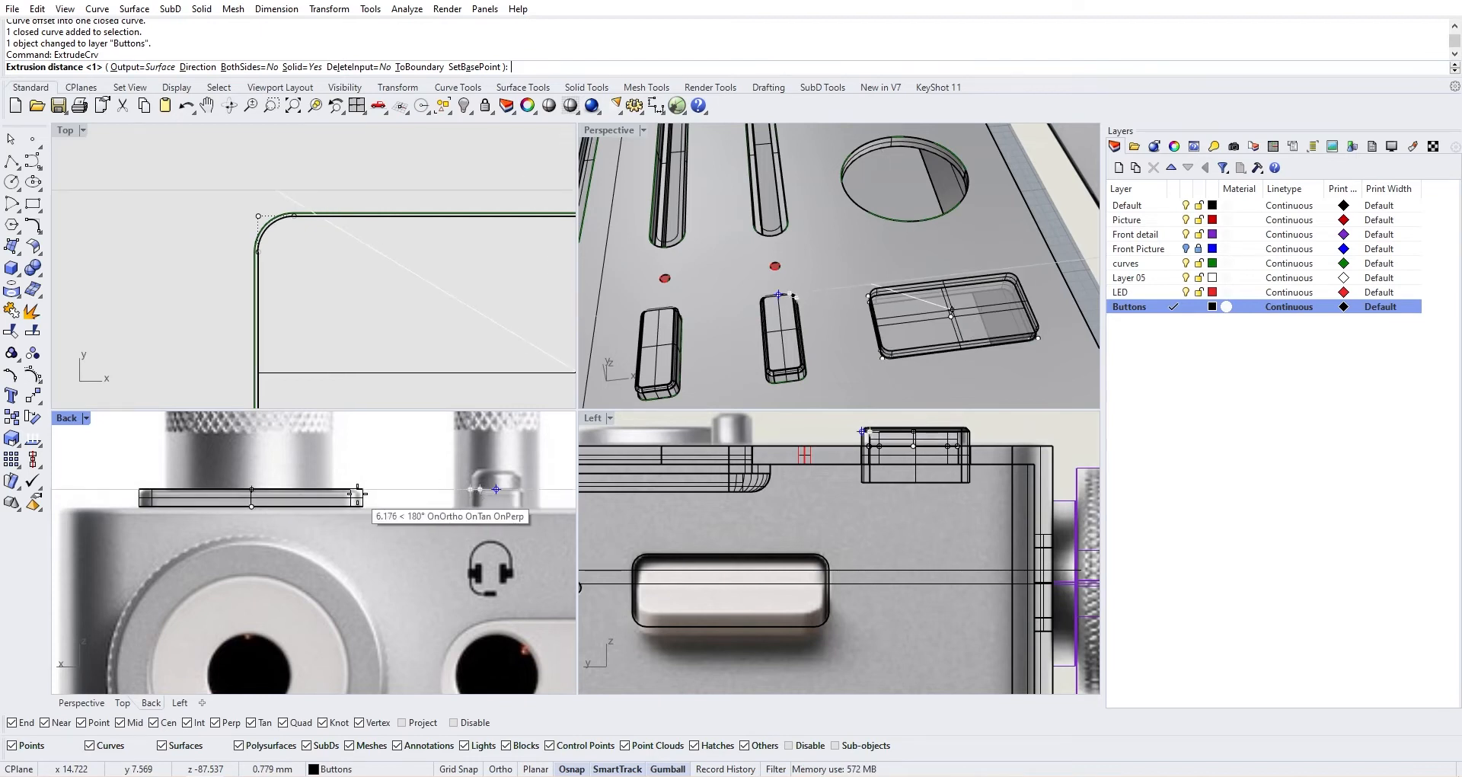
scroll(327, 494, "up", 2)
type("1")
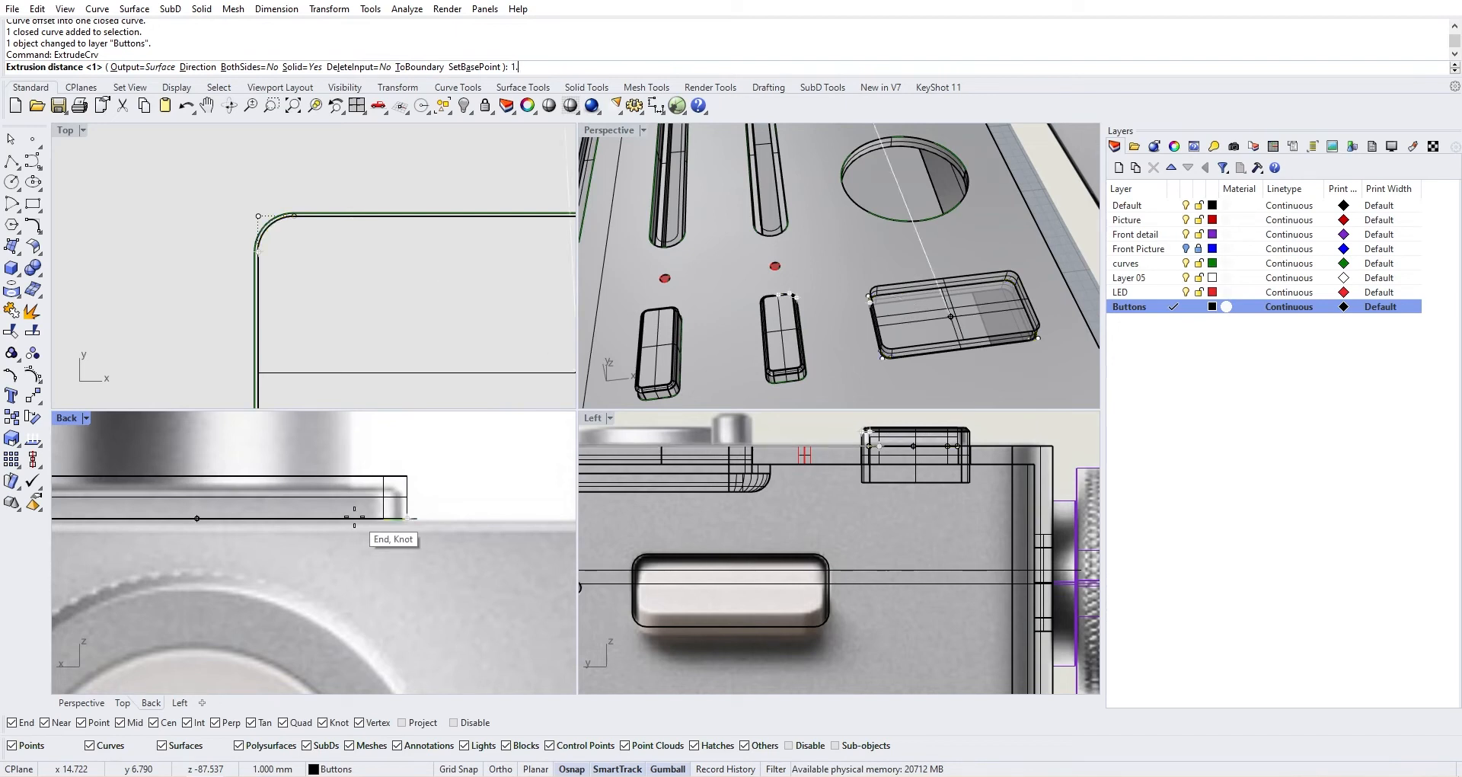
type(".")
key("BackSpace")
key("BackSpace")
type("2")
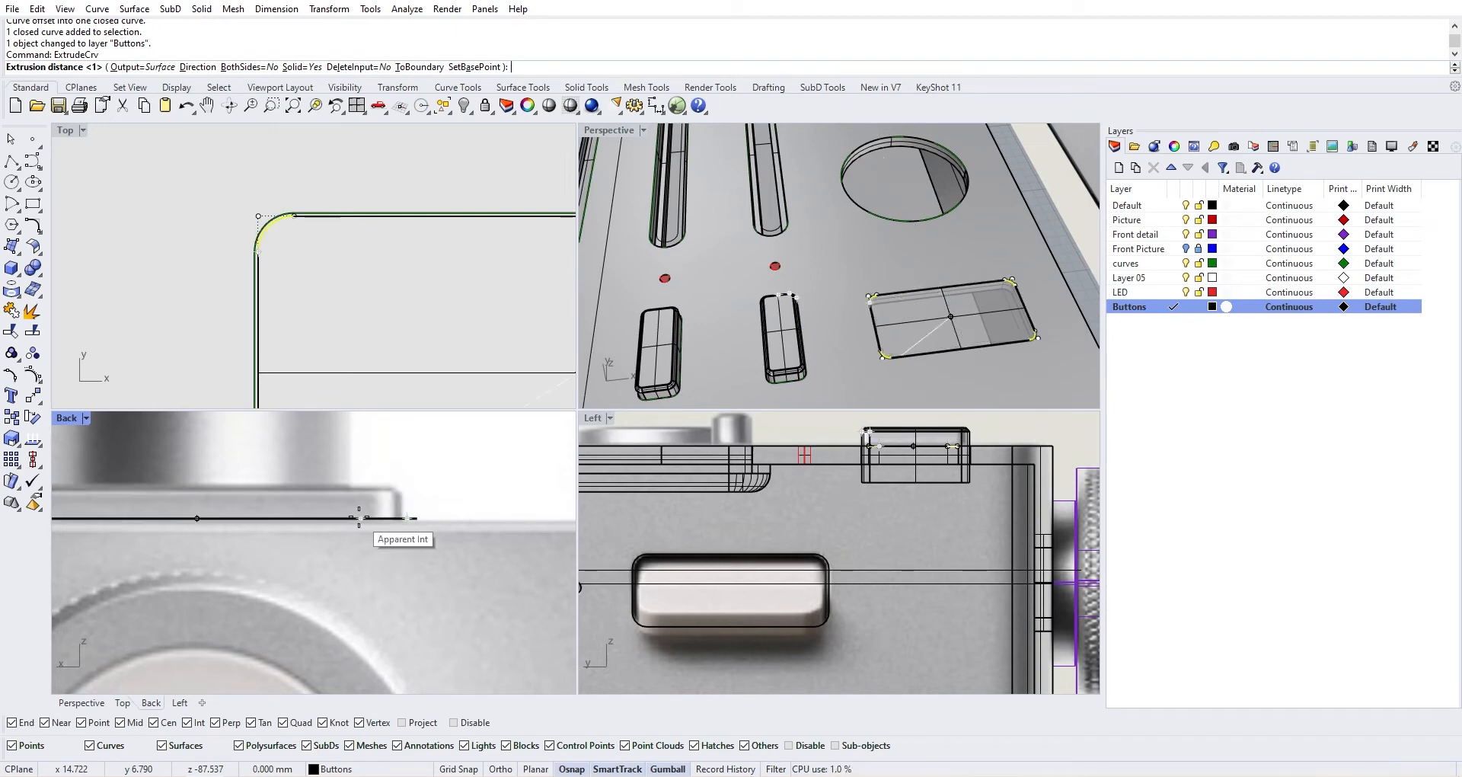
type(".8")
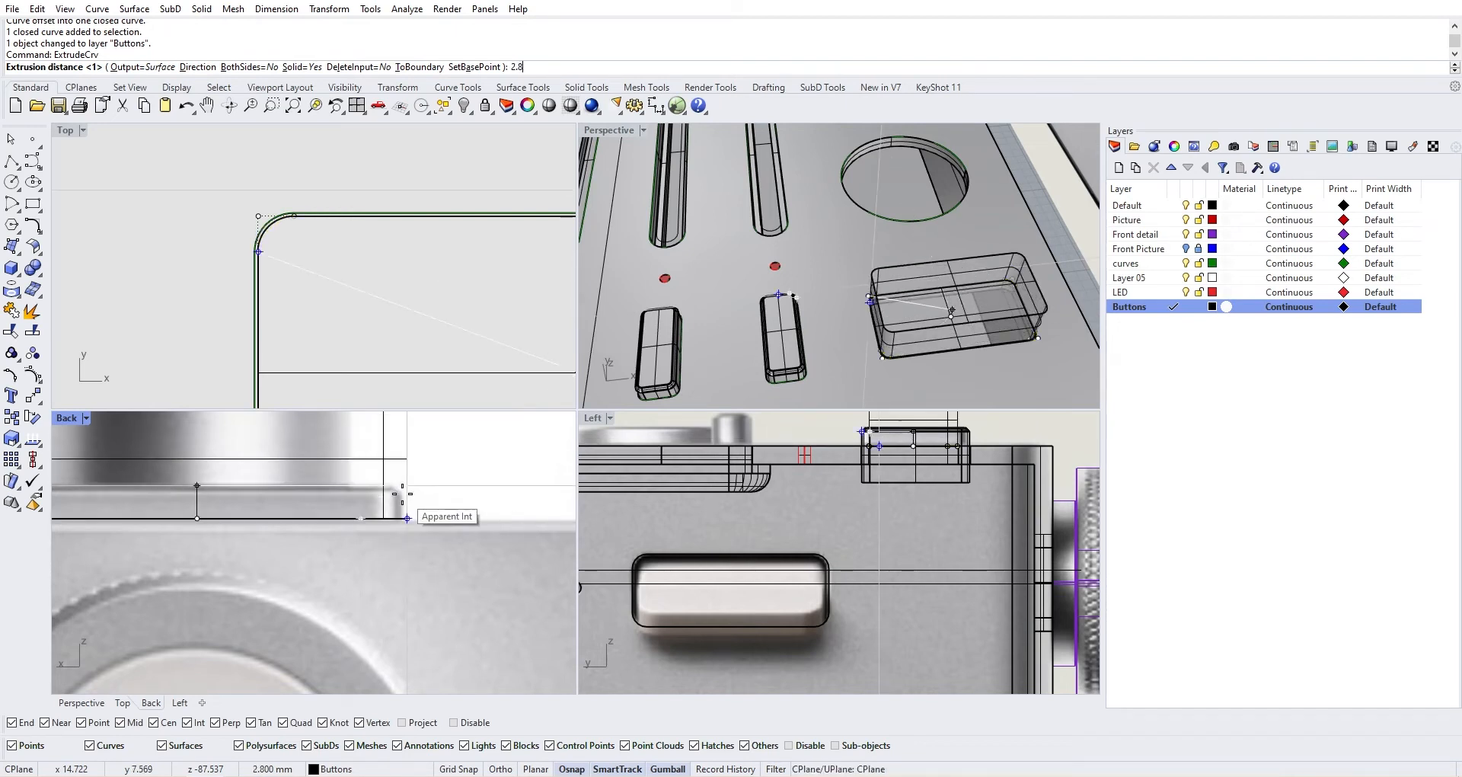
key("Return")
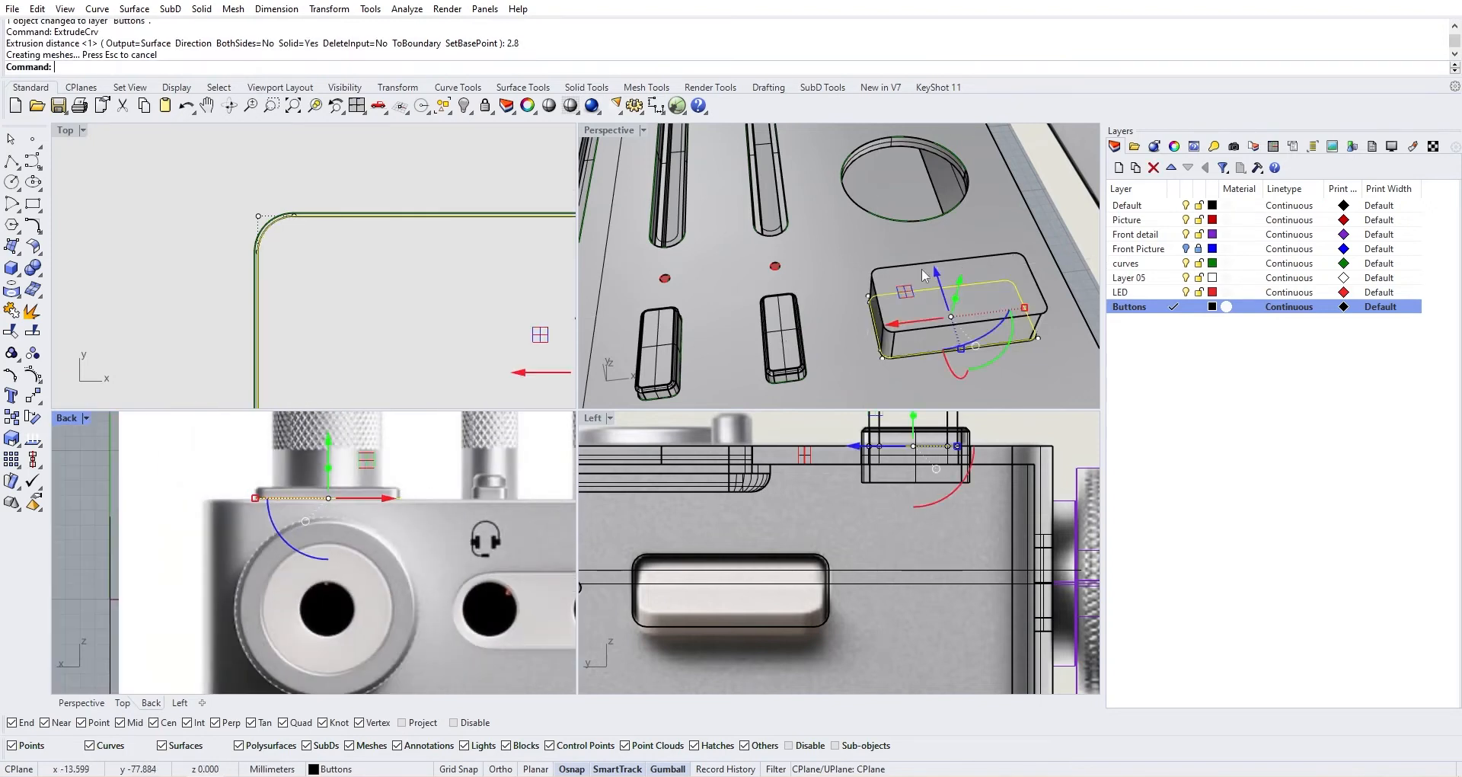
Lower the extruded wide button into its opening until its top matches the button height in the back reference photo
right_click_drag(925, 275, 909, 275)
left_click(739, 282)
right_click_drag(735, 282, 788, 290)
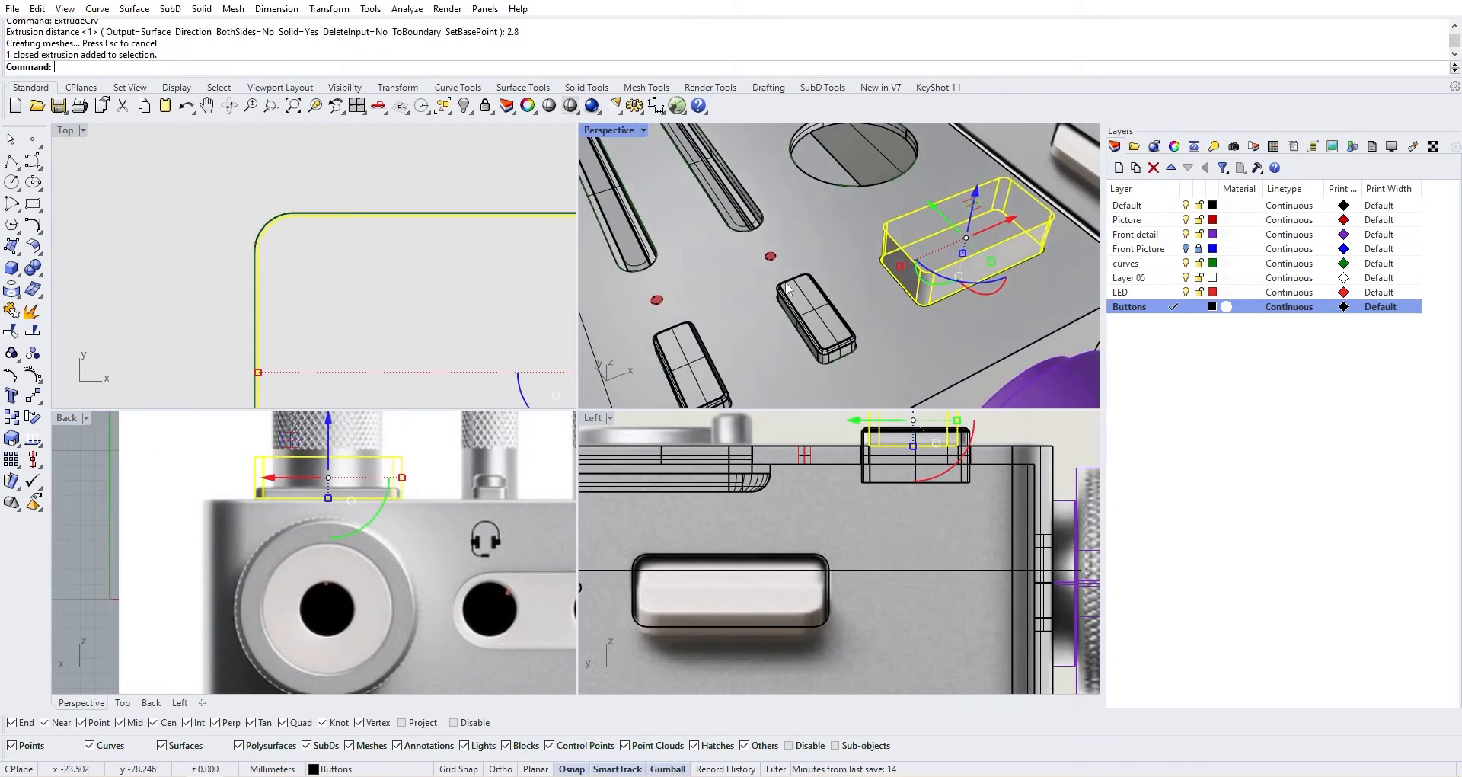
left_click(971, 190)
key("Return")
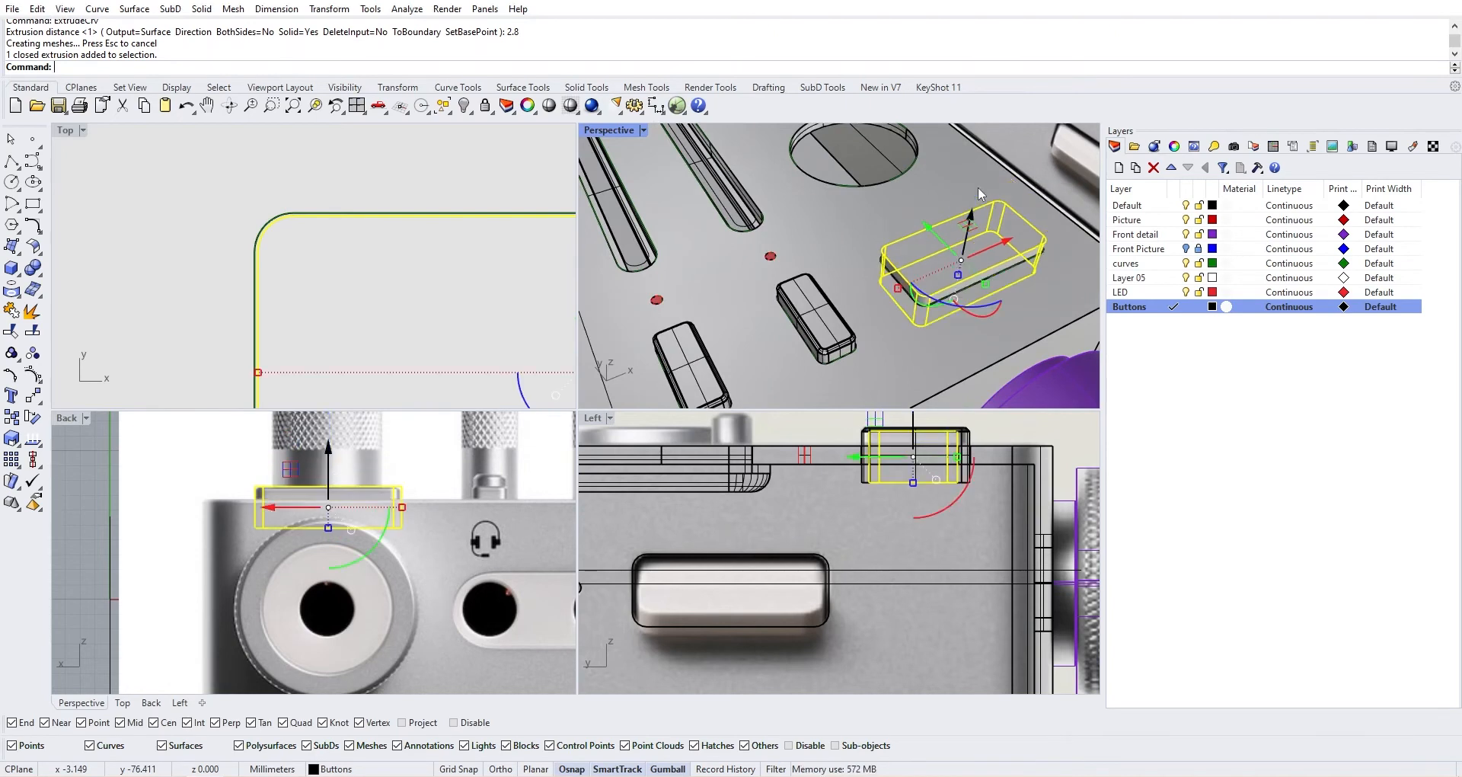
scroll(1024, 217, "down", 7)
right_click_drag(1024, 217, 914, 187)
left_click(912, 272)
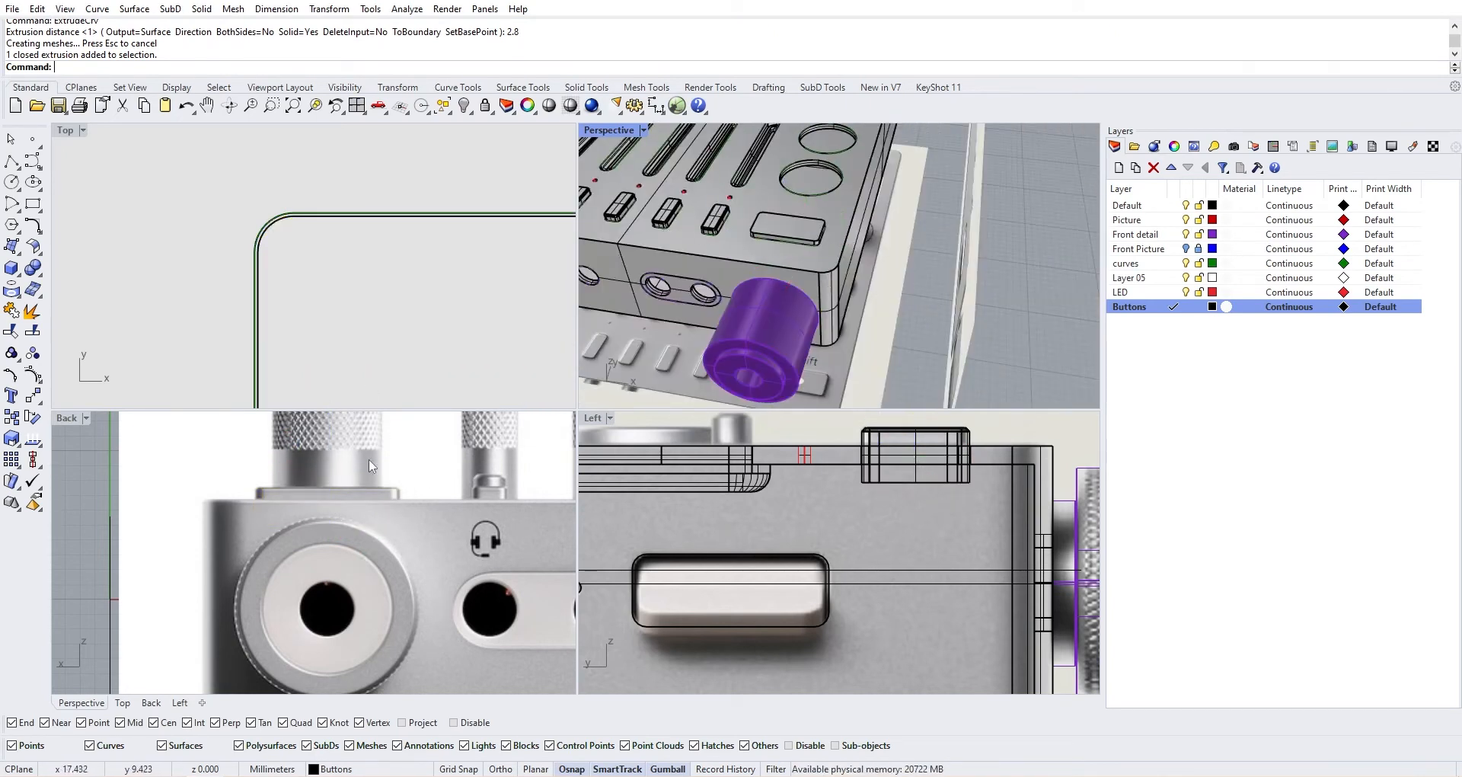
Chamfer the complete top edge loop of the wide rectangular button with a distance of 0.2
scroll(808, 303, "down", 4)
right_click_drag(812, 304, 883, 327)
scroll(903, 255, "up", 8)
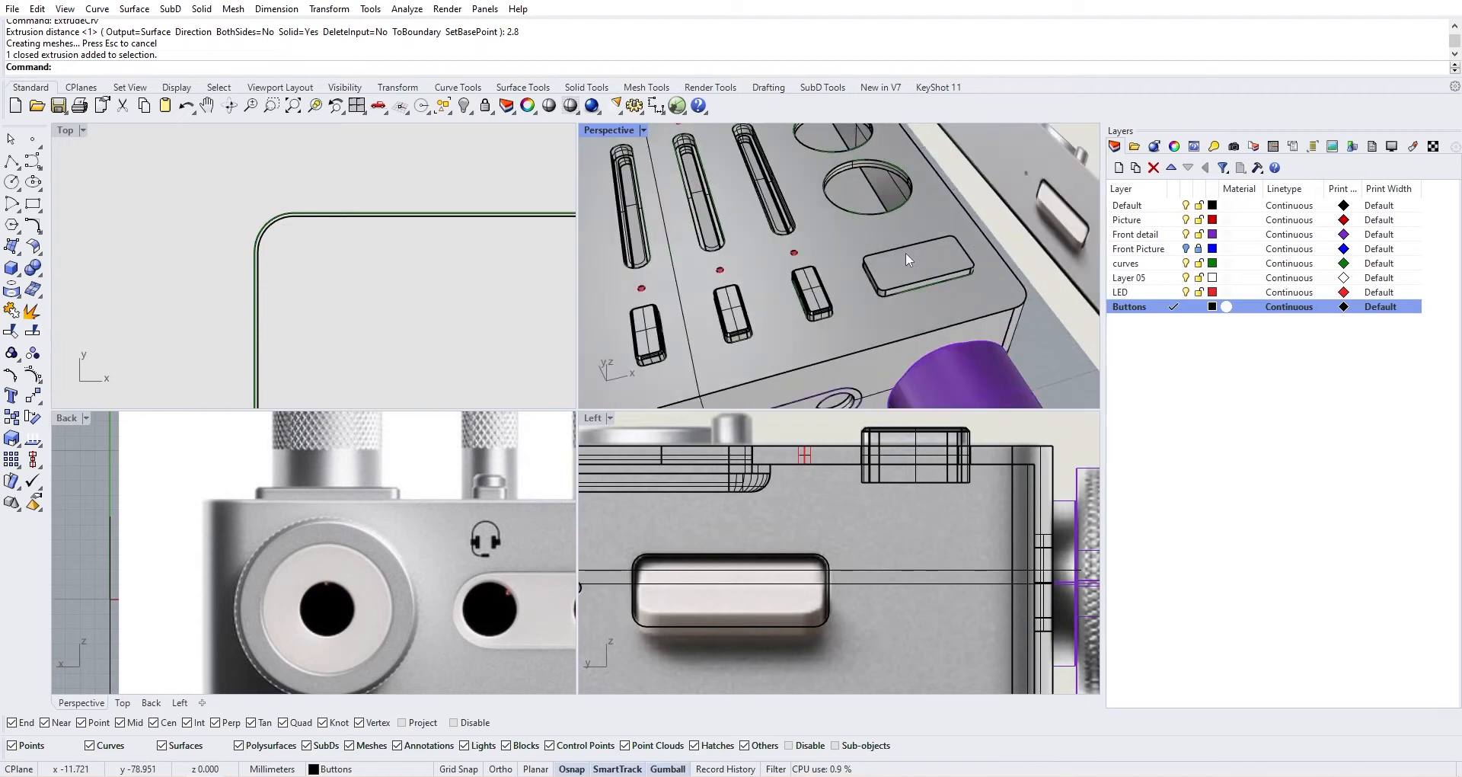
right_click_drag(928, 263, 767, 284, "shift")
scroll(762, 241, "up", 3)
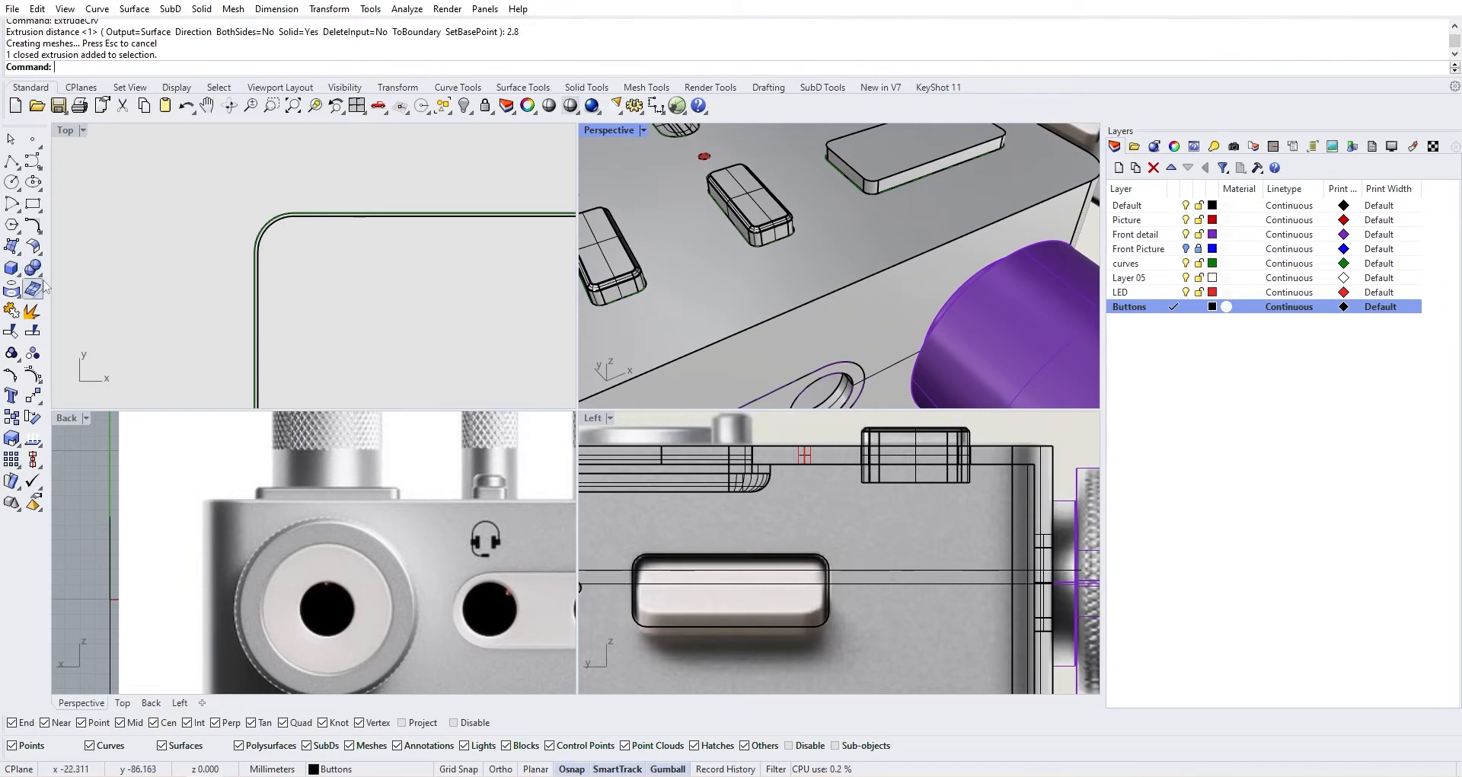
left_click(59, 327)
right_click_drag(834, 164, 809, 215)
left_click(878, 280)
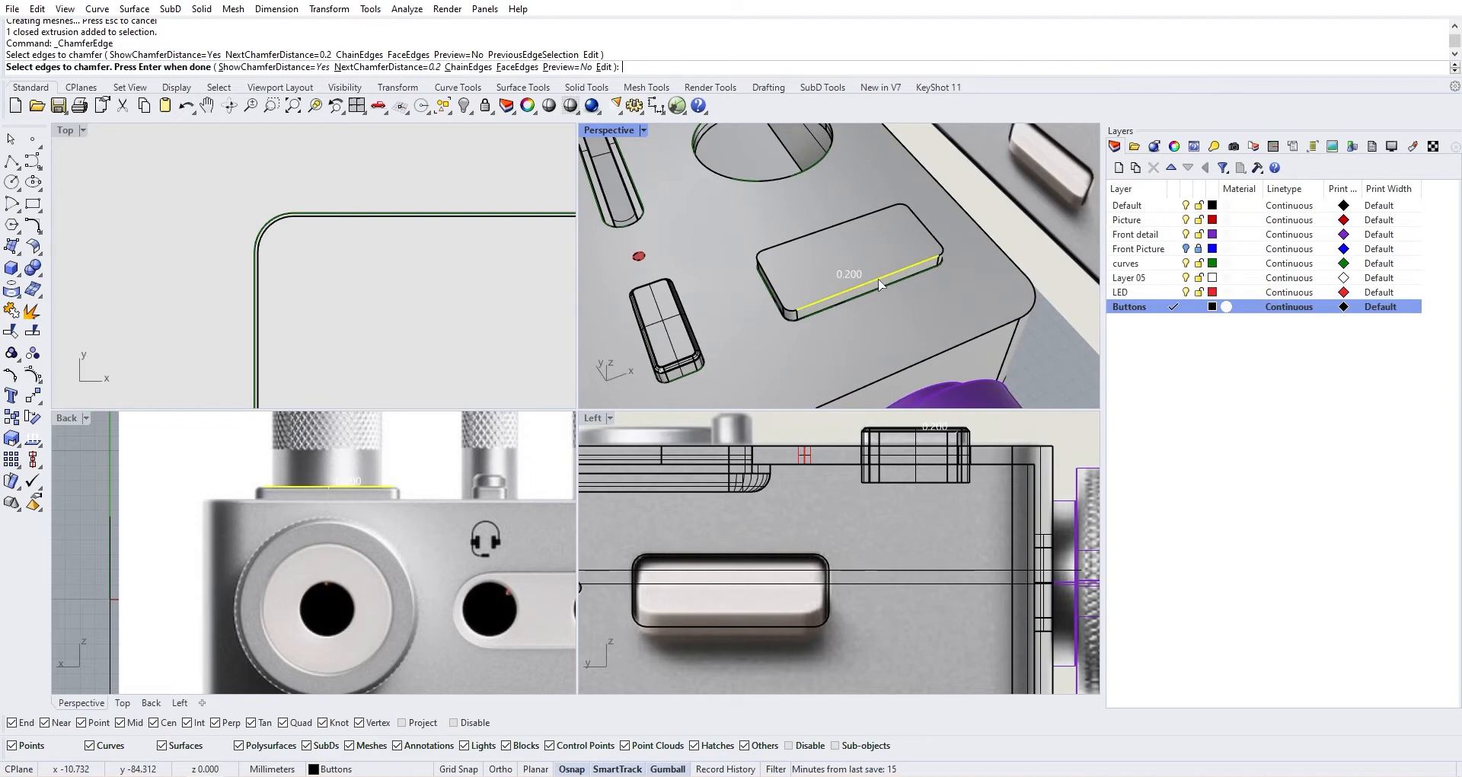
left_click(880, 284)
key("Return")
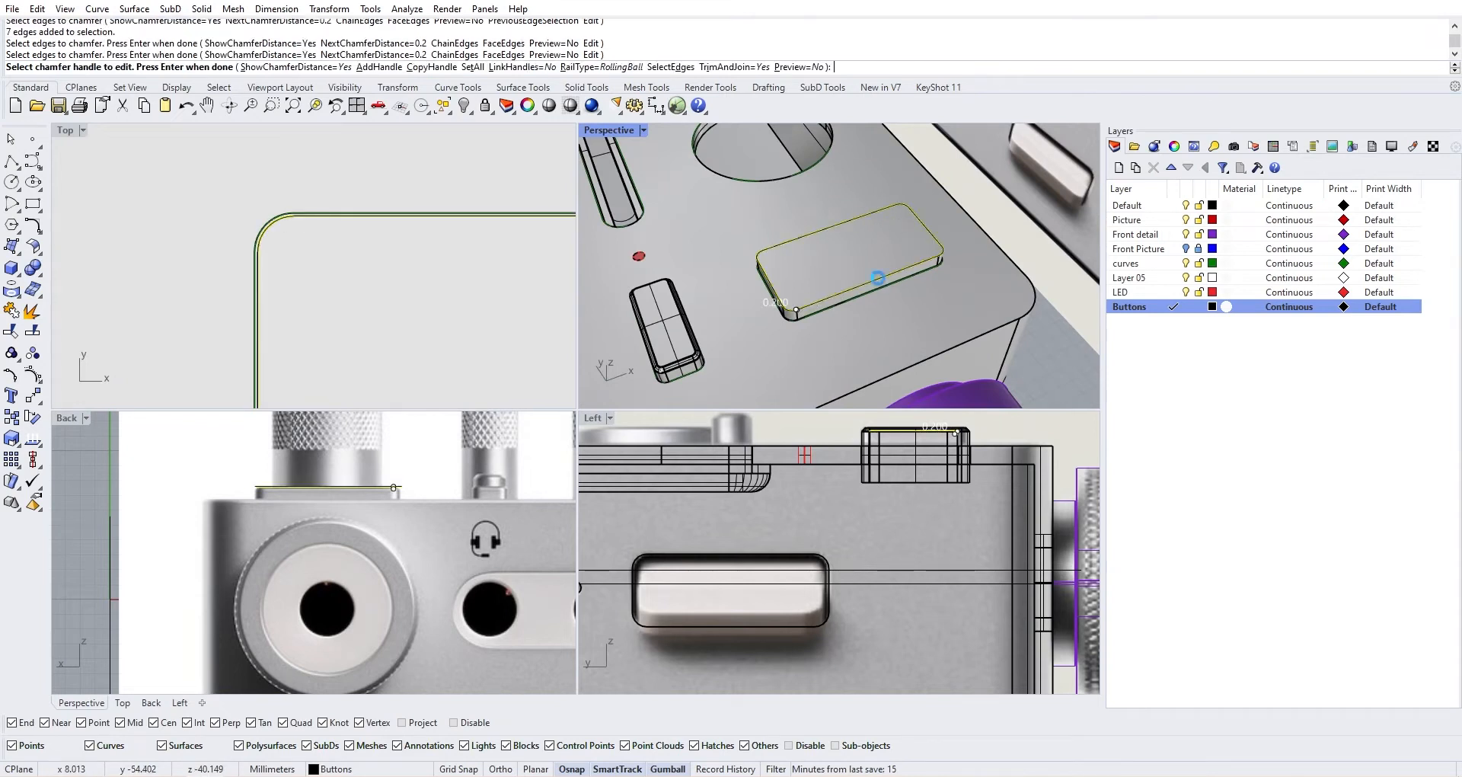
key("Return")
Fillet the inner top edge loop of the wide button's chamfer with a radius of 0.05
scroll(769, 297, "up", 5)
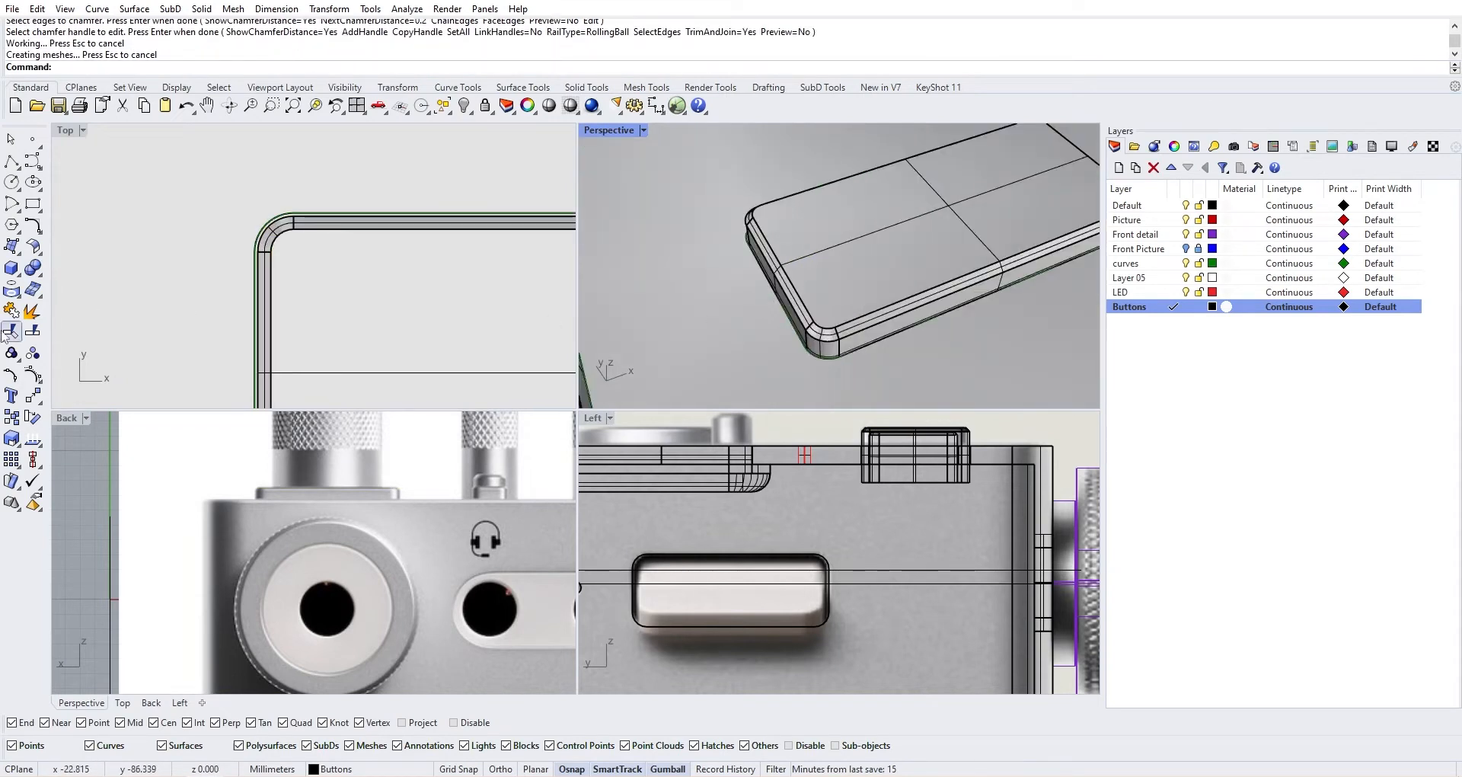
left_click(41, 272)
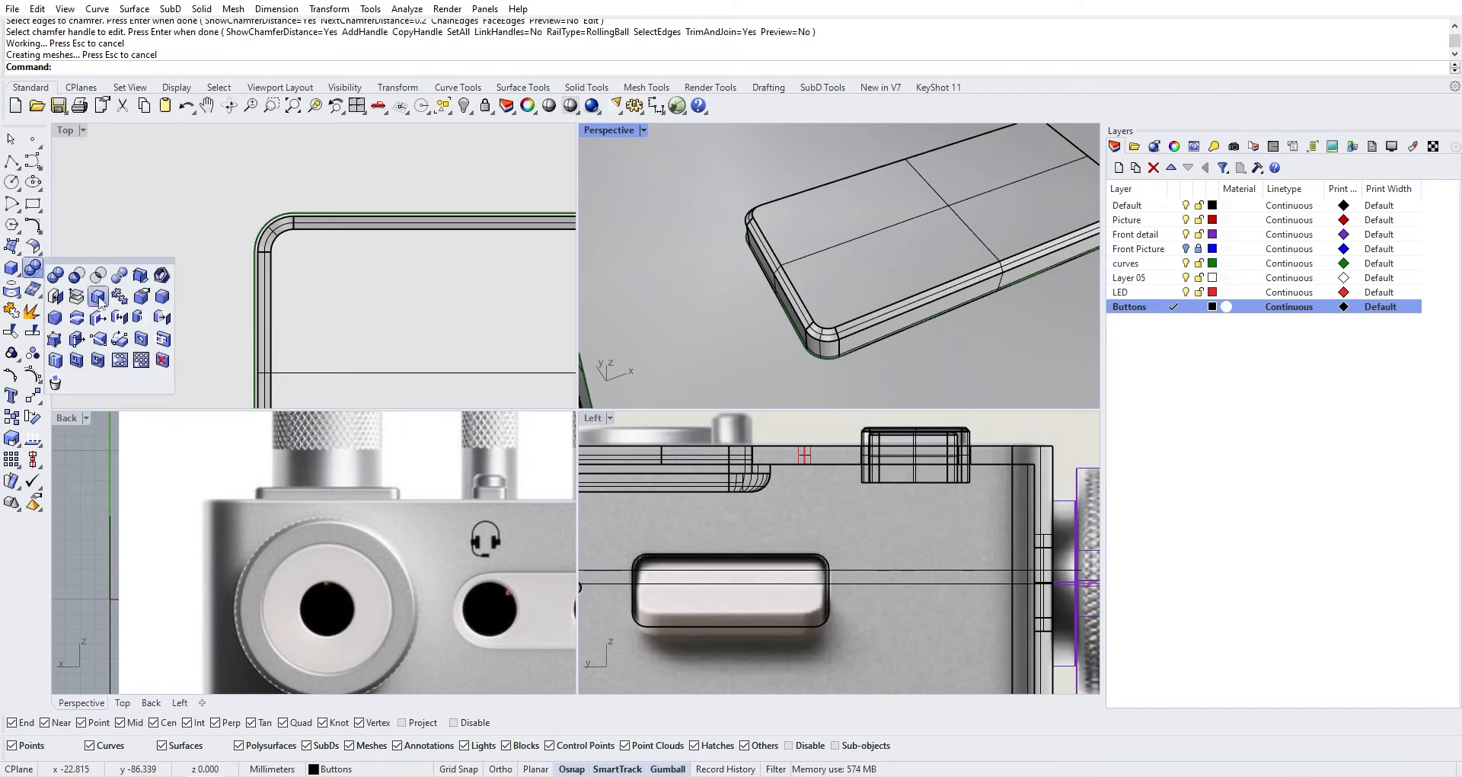
left_click(162, 299)
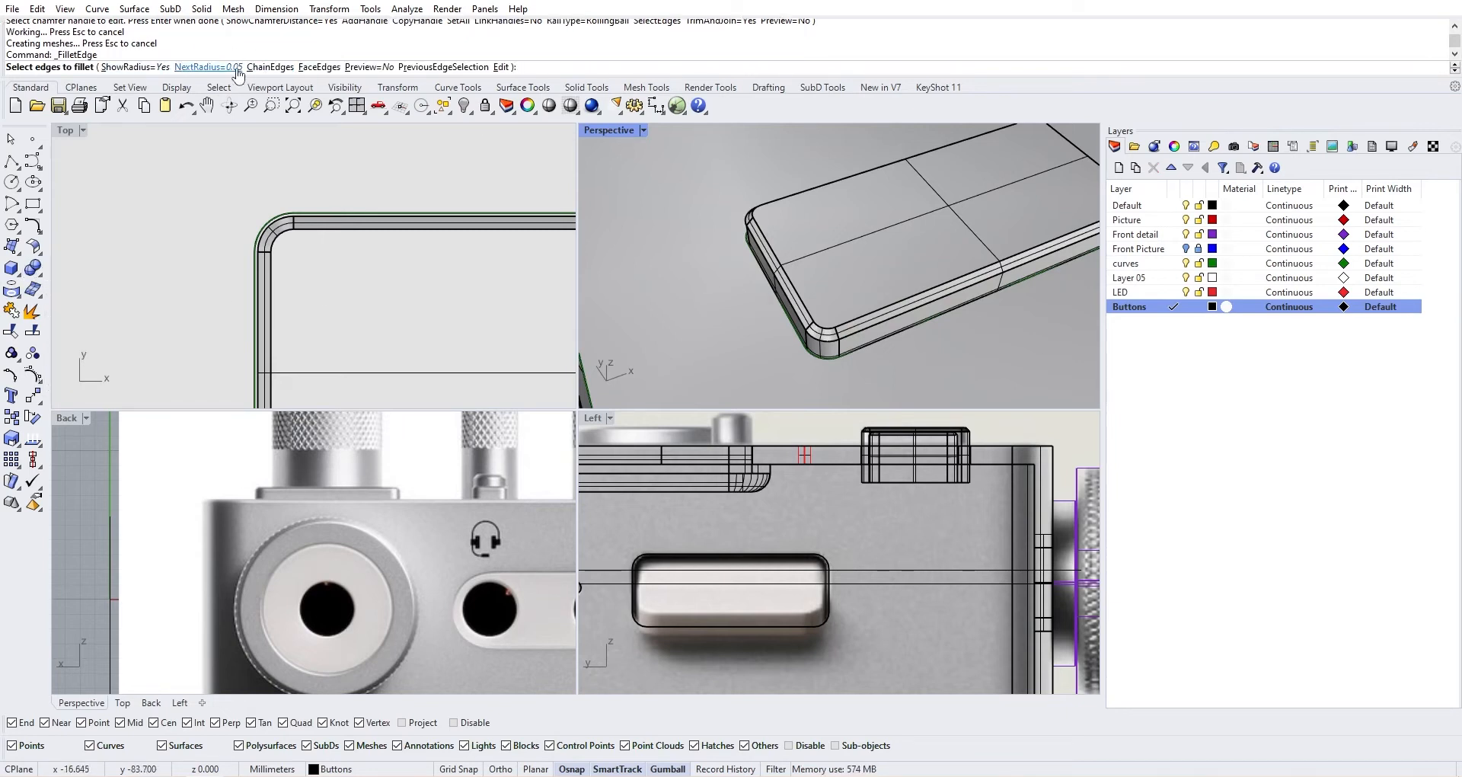
left_click(798, 293)
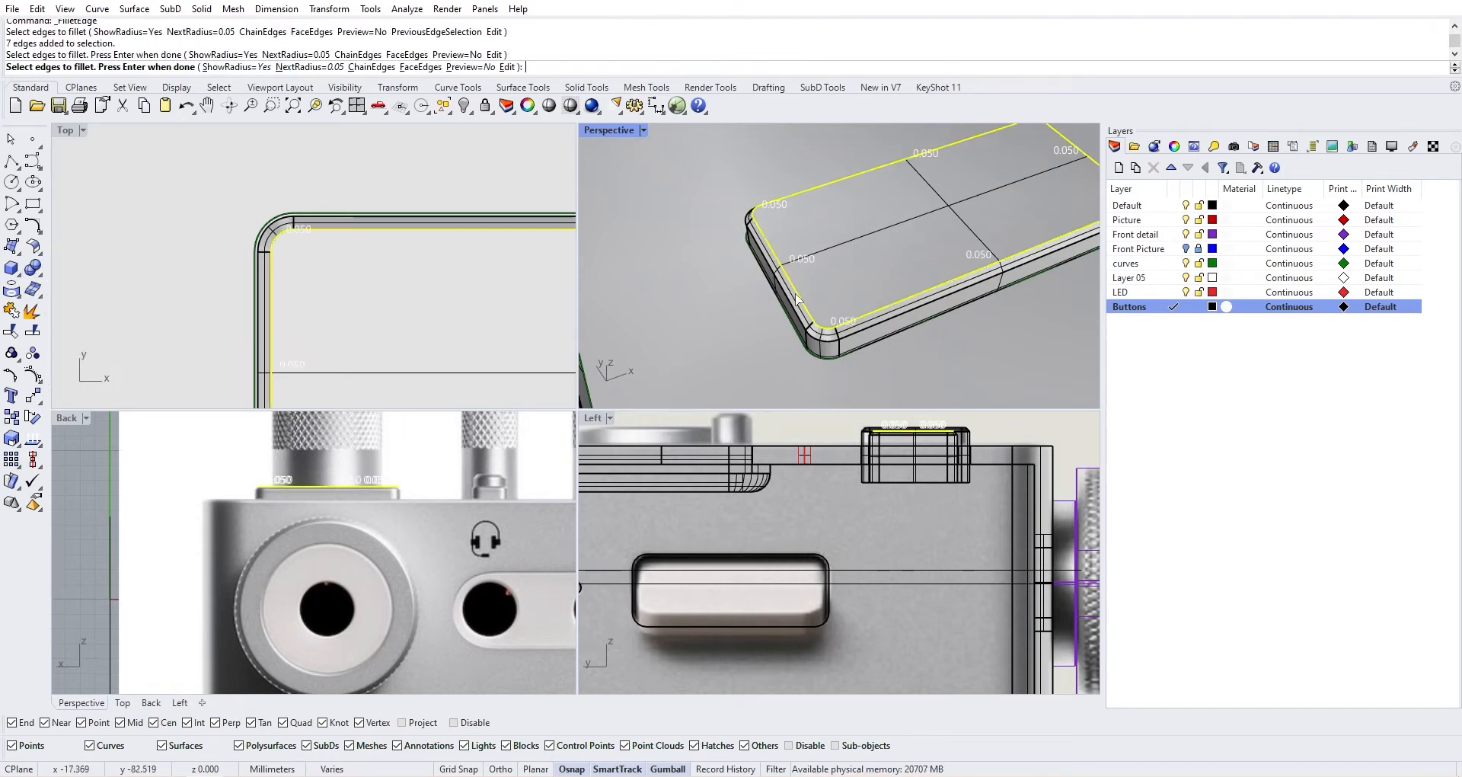
key("Return")
key("Return")
Examine the wide button's rounded edges up close and its fit among the surrounding buttons and openings
scroll(828, 324, "up", 6)
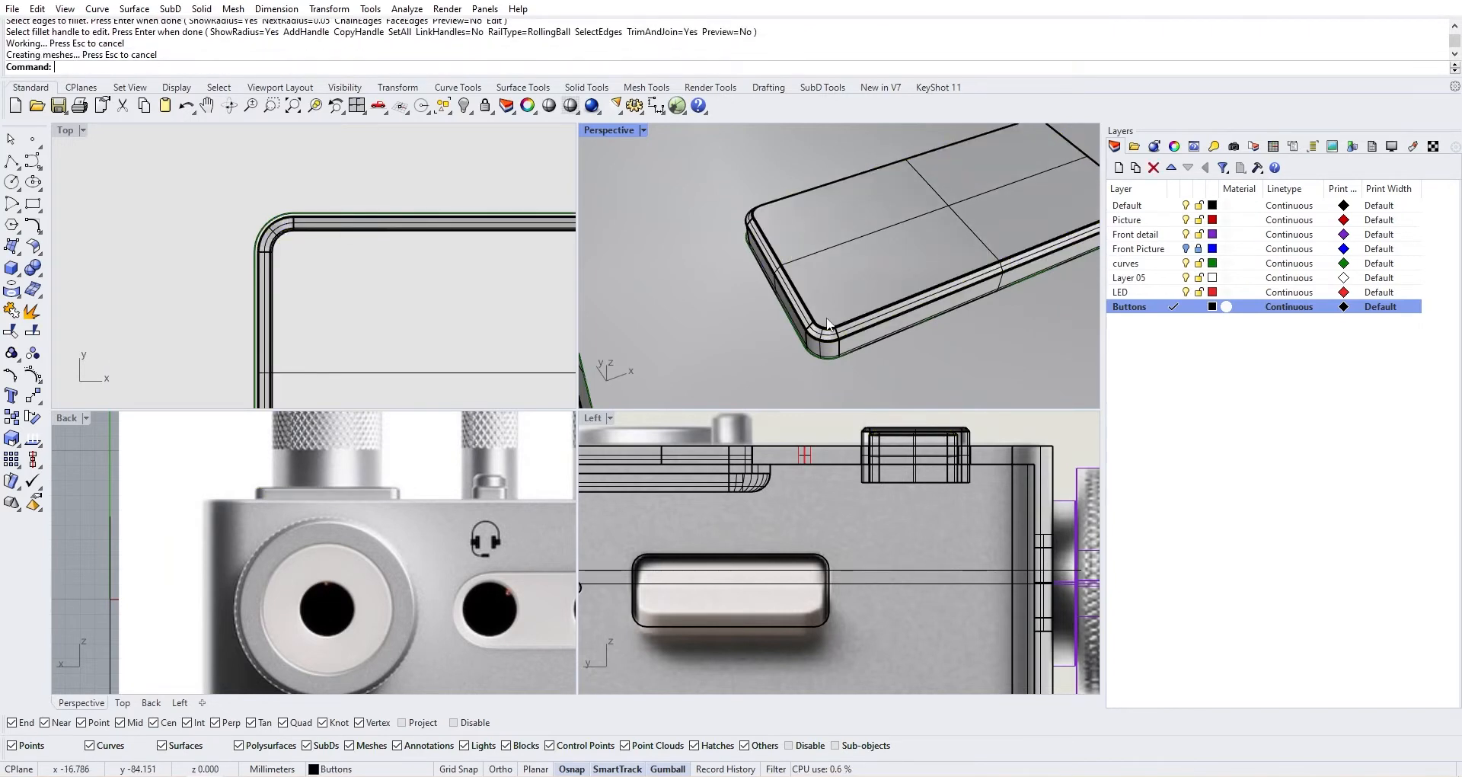
scroll(826, 317, "down", 3)
scroll(818, 322, "up", 3)
scroll(816, 324, "down", 7)
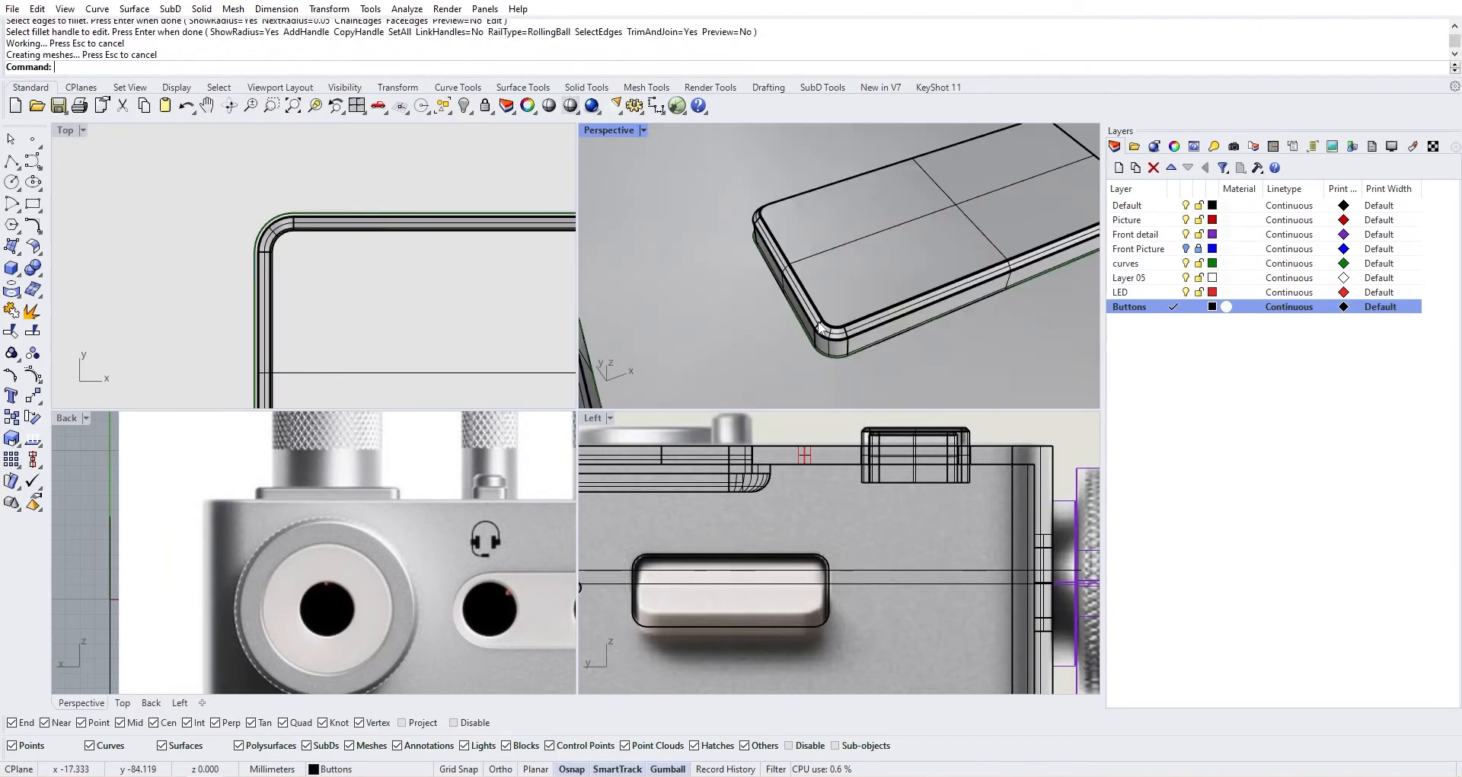
scroll(798, 334, "up", 8)
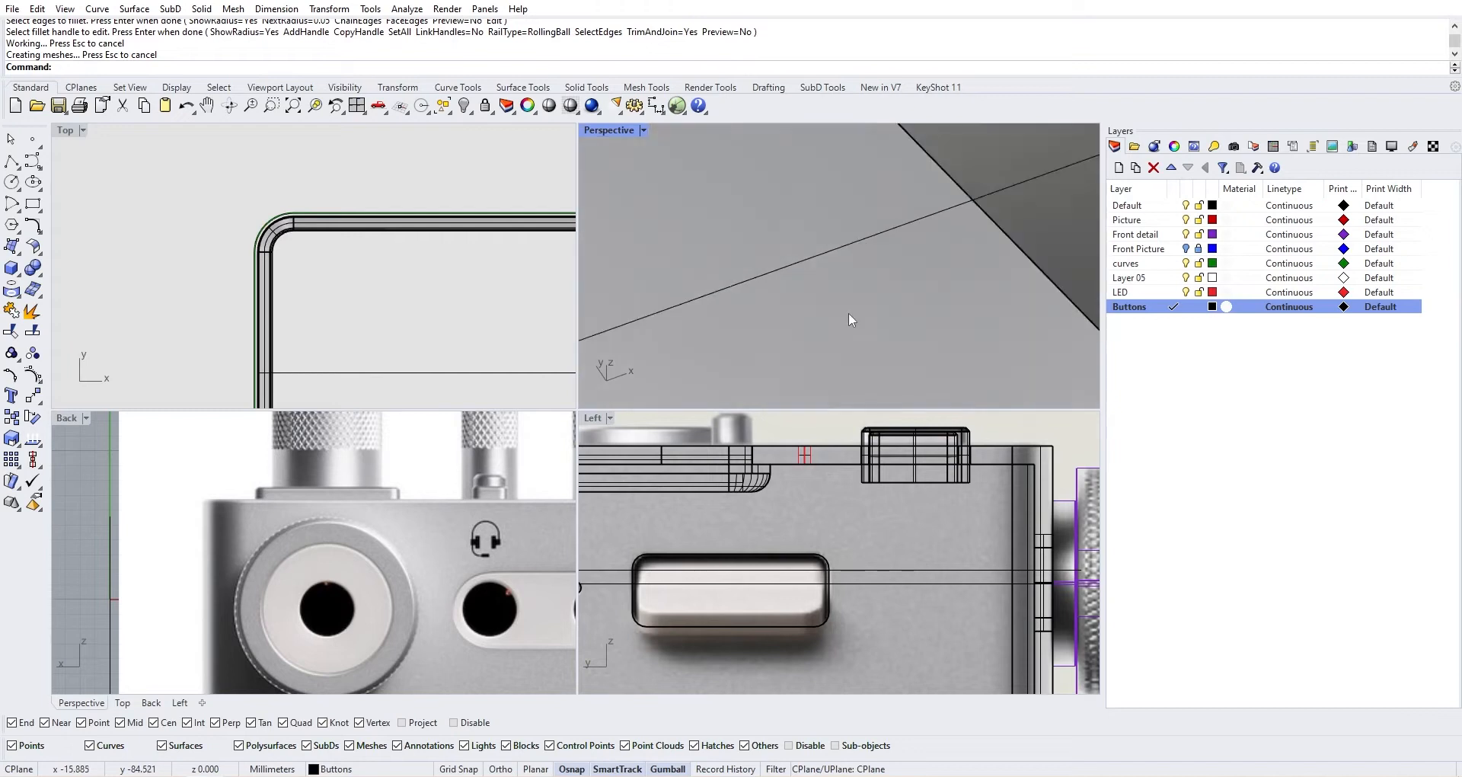
scroll(830, 323, "down", 5)
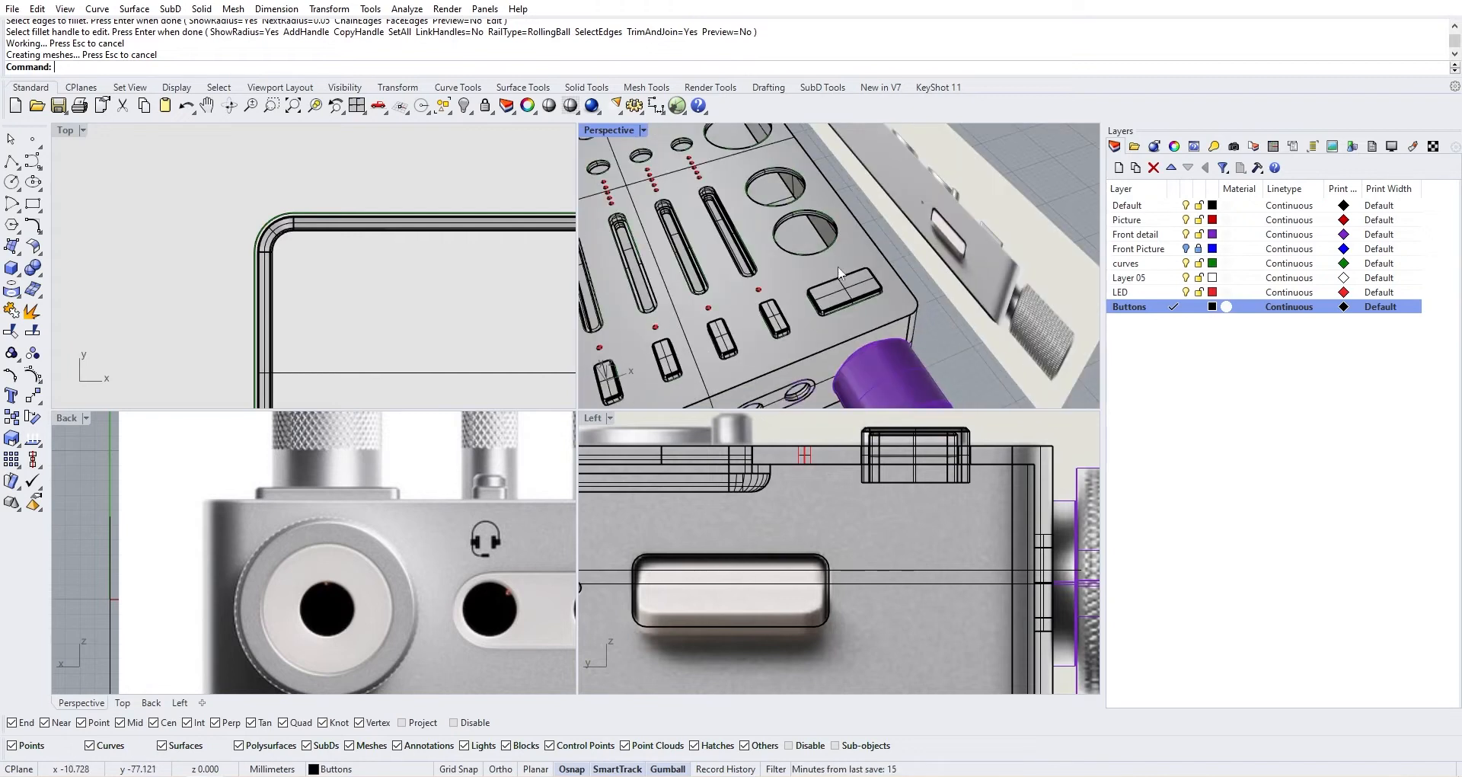
scroll(876, 217, "down", 4)
right_click_drag(866, 245, 792, 334)
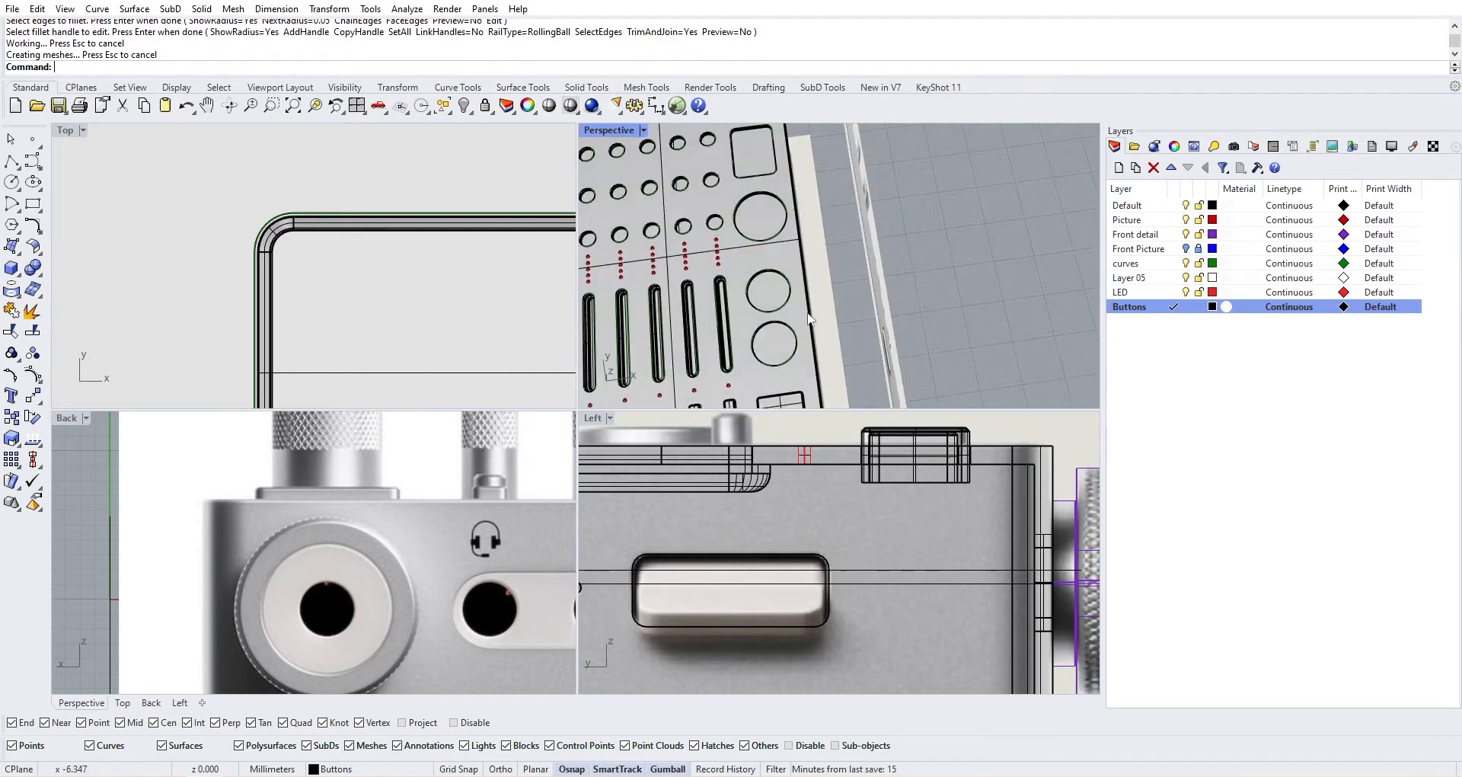
Set the Top view's display mode to Wireframe and examine the round FX and shift buttons in the reference photo
scroll(421, 245, "down", 8)
scroll(429, 268, "down", 10)
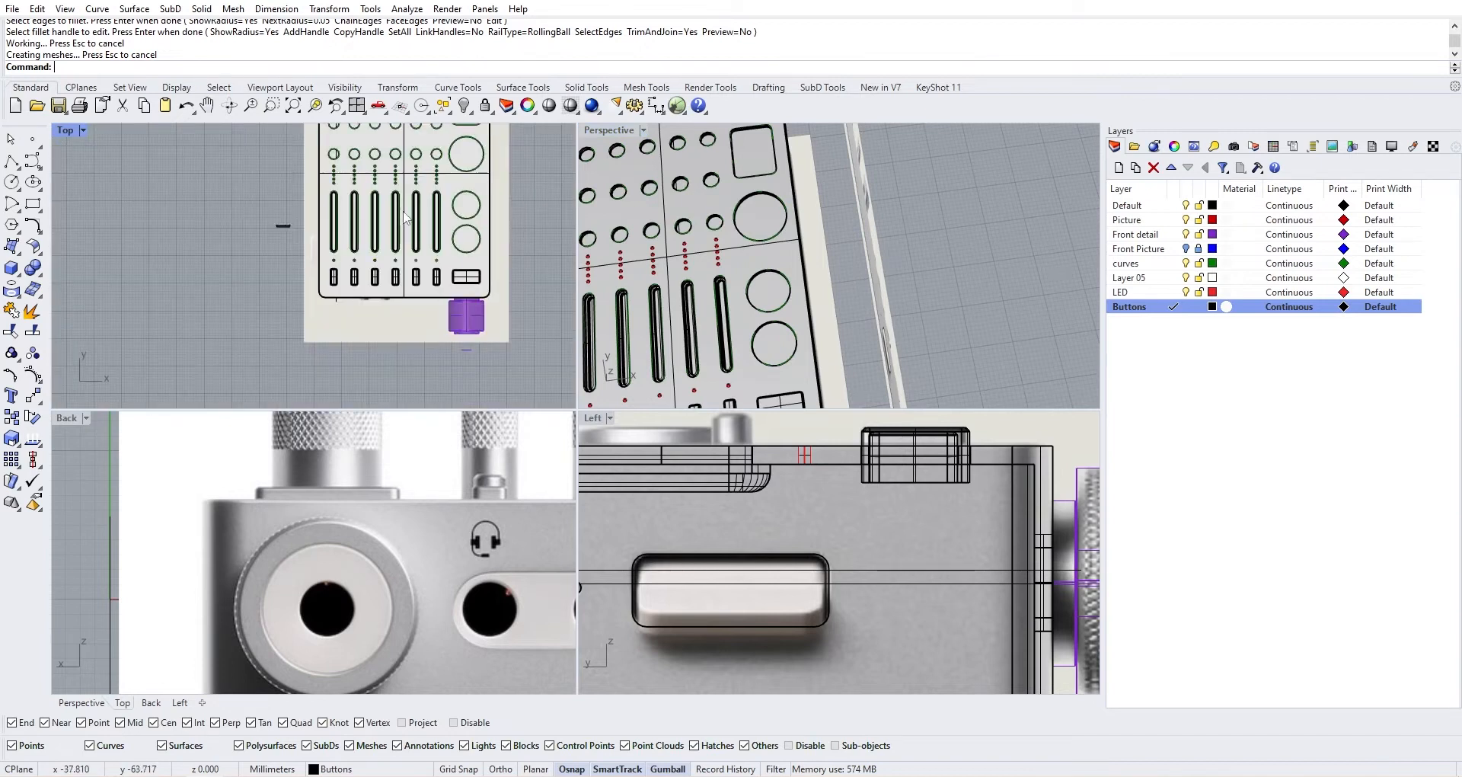
left_click(82, 130)
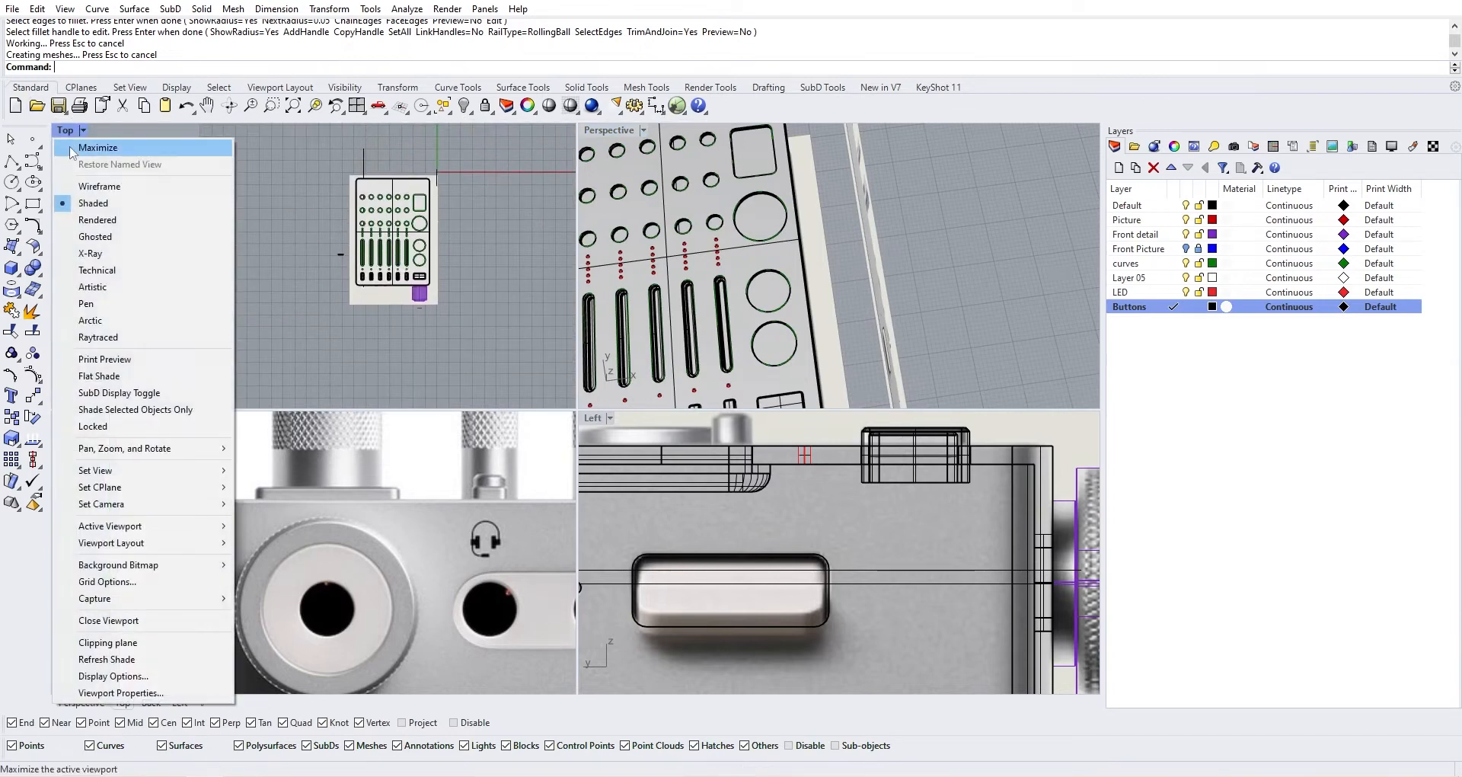
left_click(91, 187)
scroll(466, 238, "up", 5)
scroll(457, 244, "up", 4)
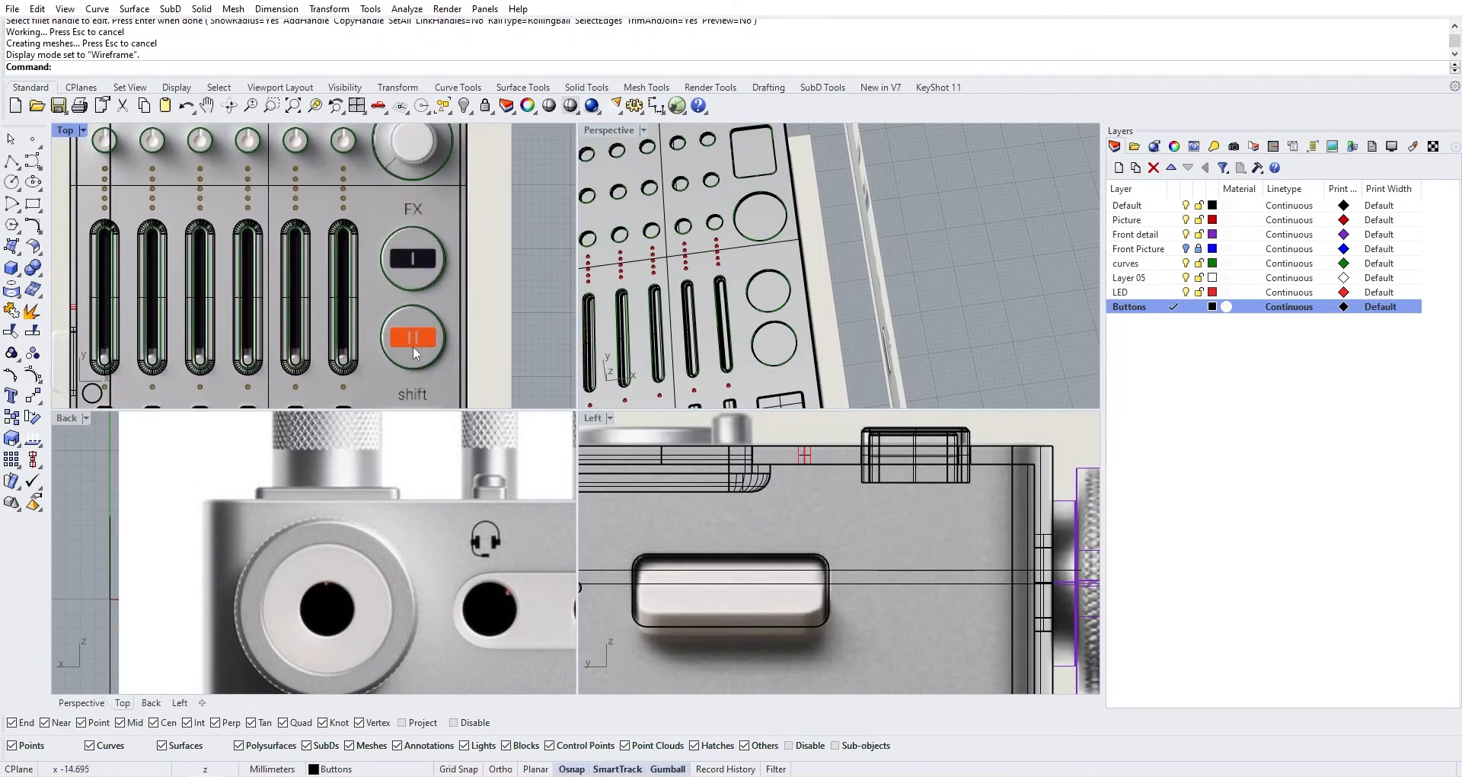
scroll(413, 260, "down", 6)
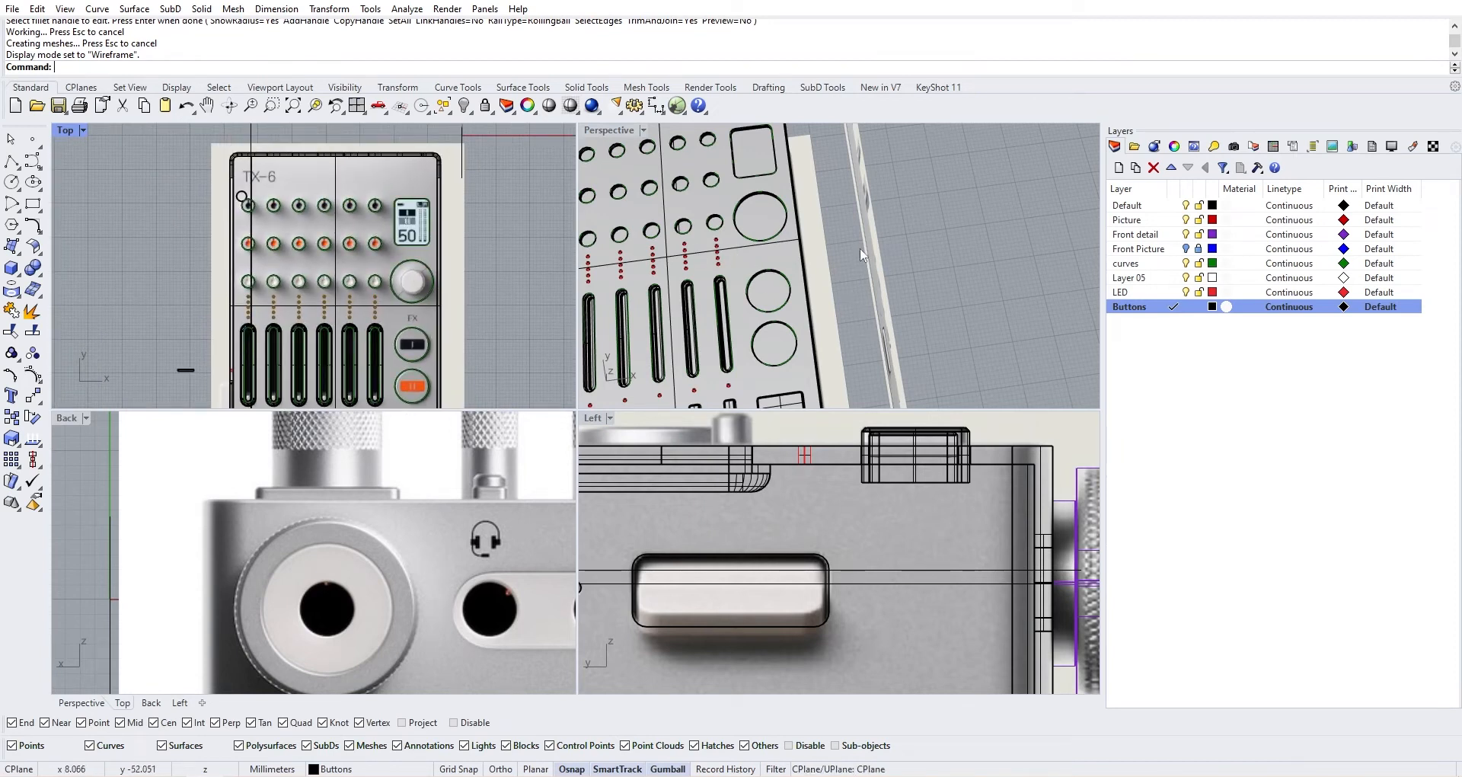
Offset the circular curve of the lower round opening above the wide button inward by 0.05
scroll(754, 327, "up", 5)
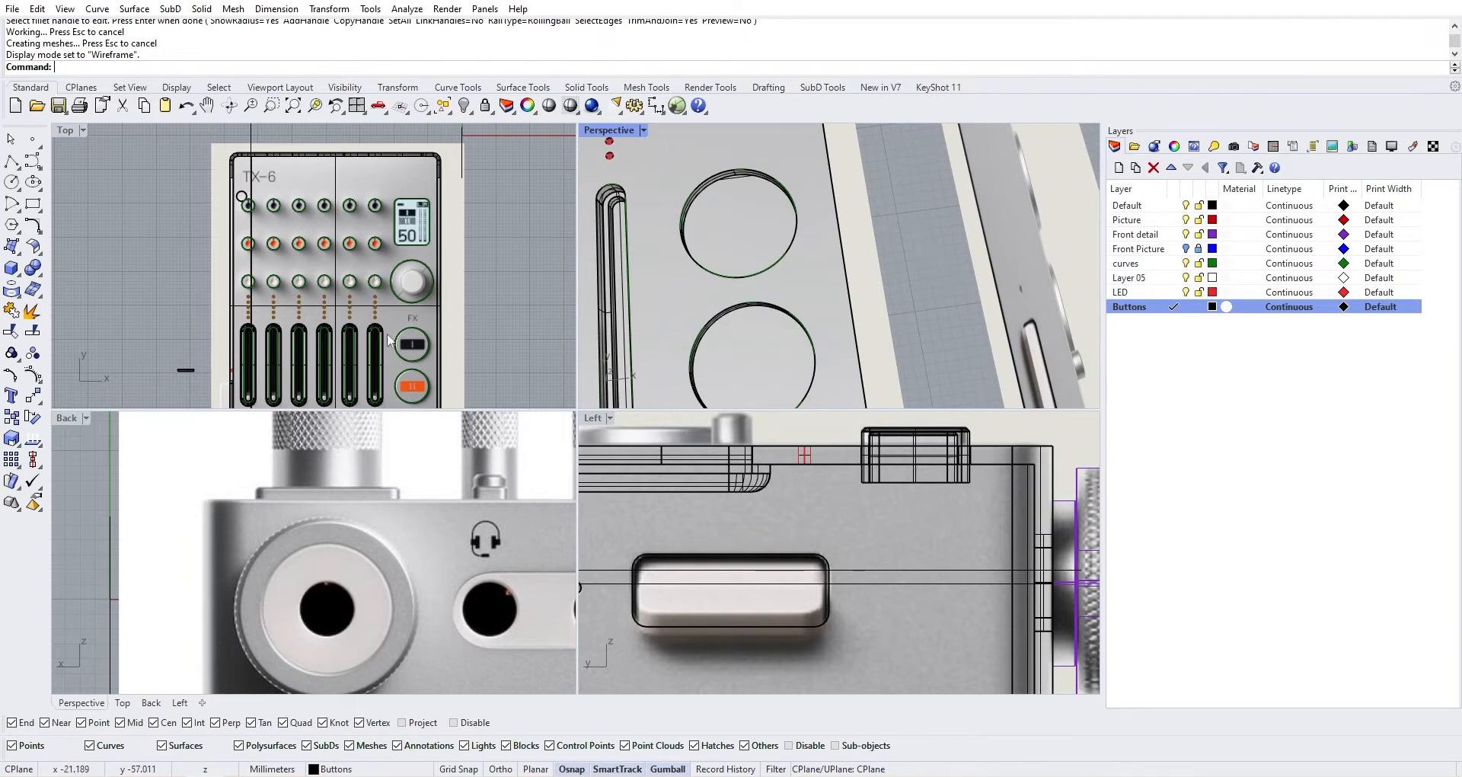
scroll(390, 340, "up", 2)
scroll(777, 316, "up", 3)
left_click(747, 320)
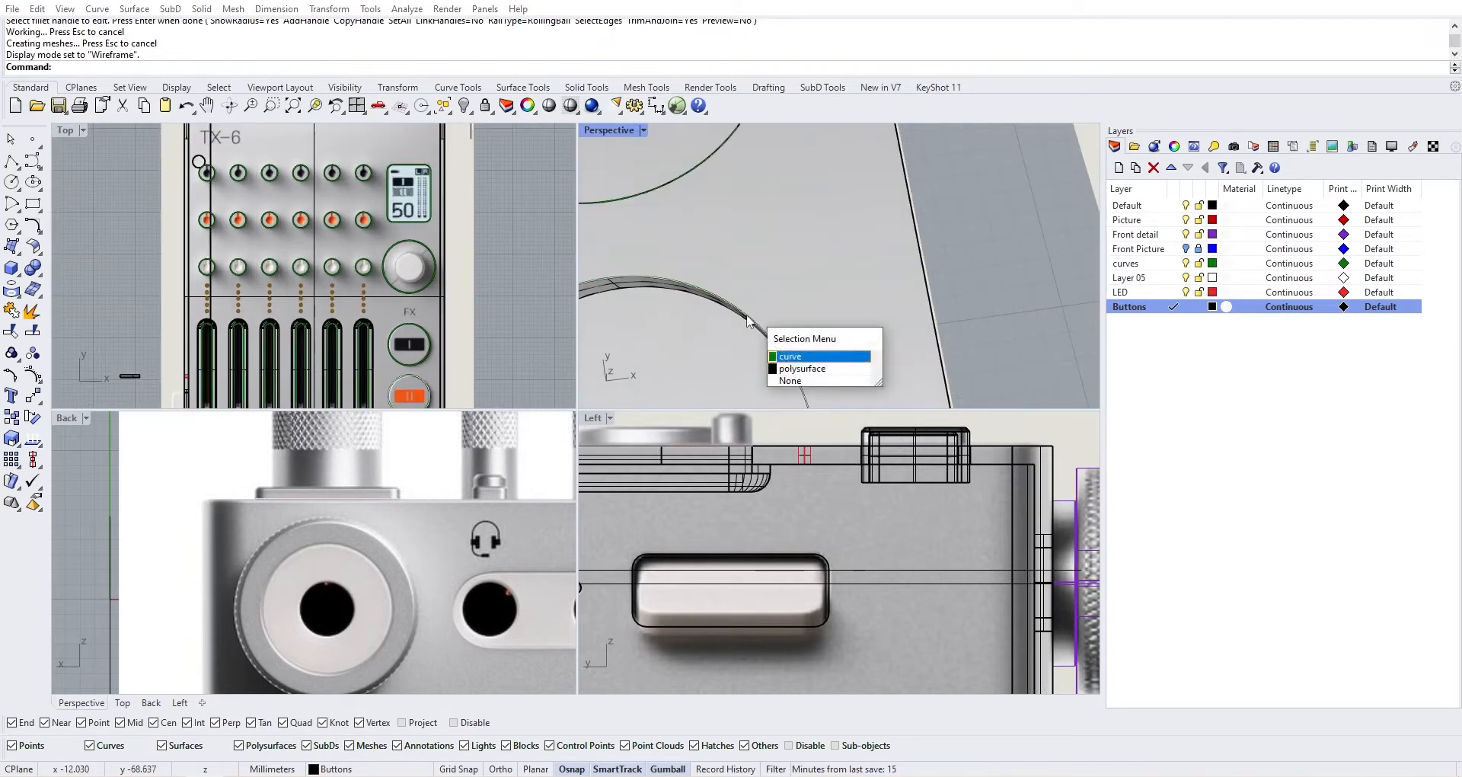
key("Return")
scroll(750, 305, "down", 5)
type("Off")
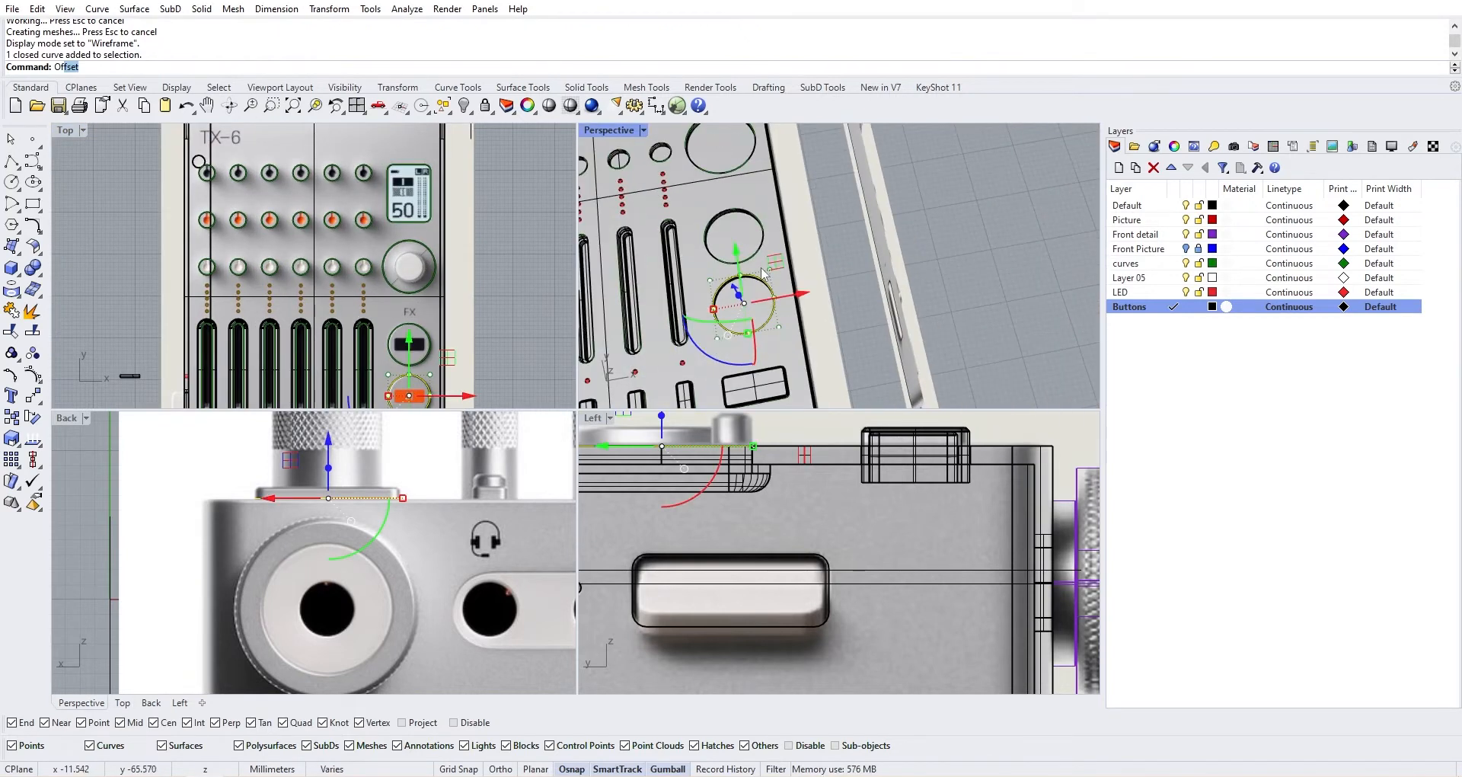
key("Return")
scroll(746, 297, "up", 3)
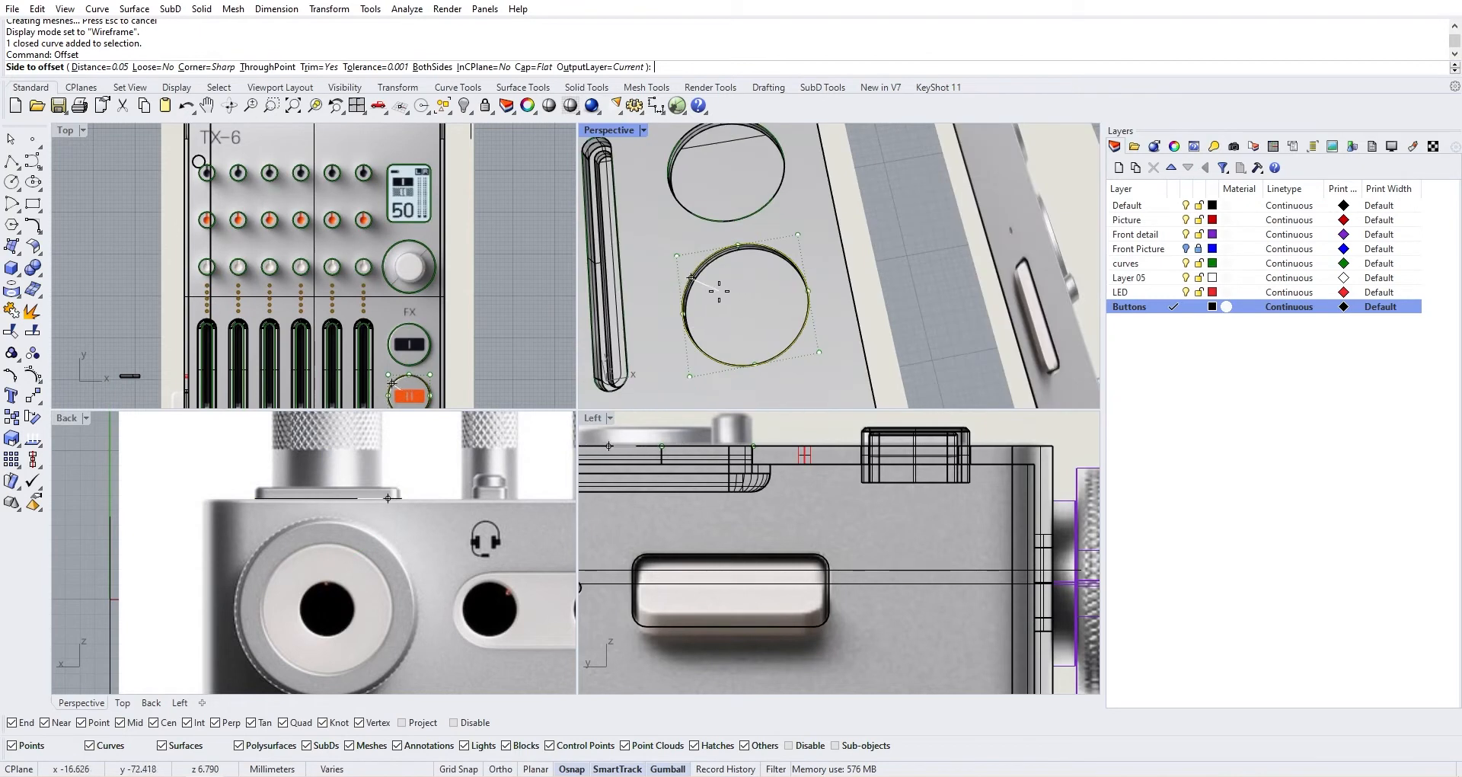
scroll(715, 289, "up", 2)
left_click(712, 285)
scroll(705, 278, "up", 4)
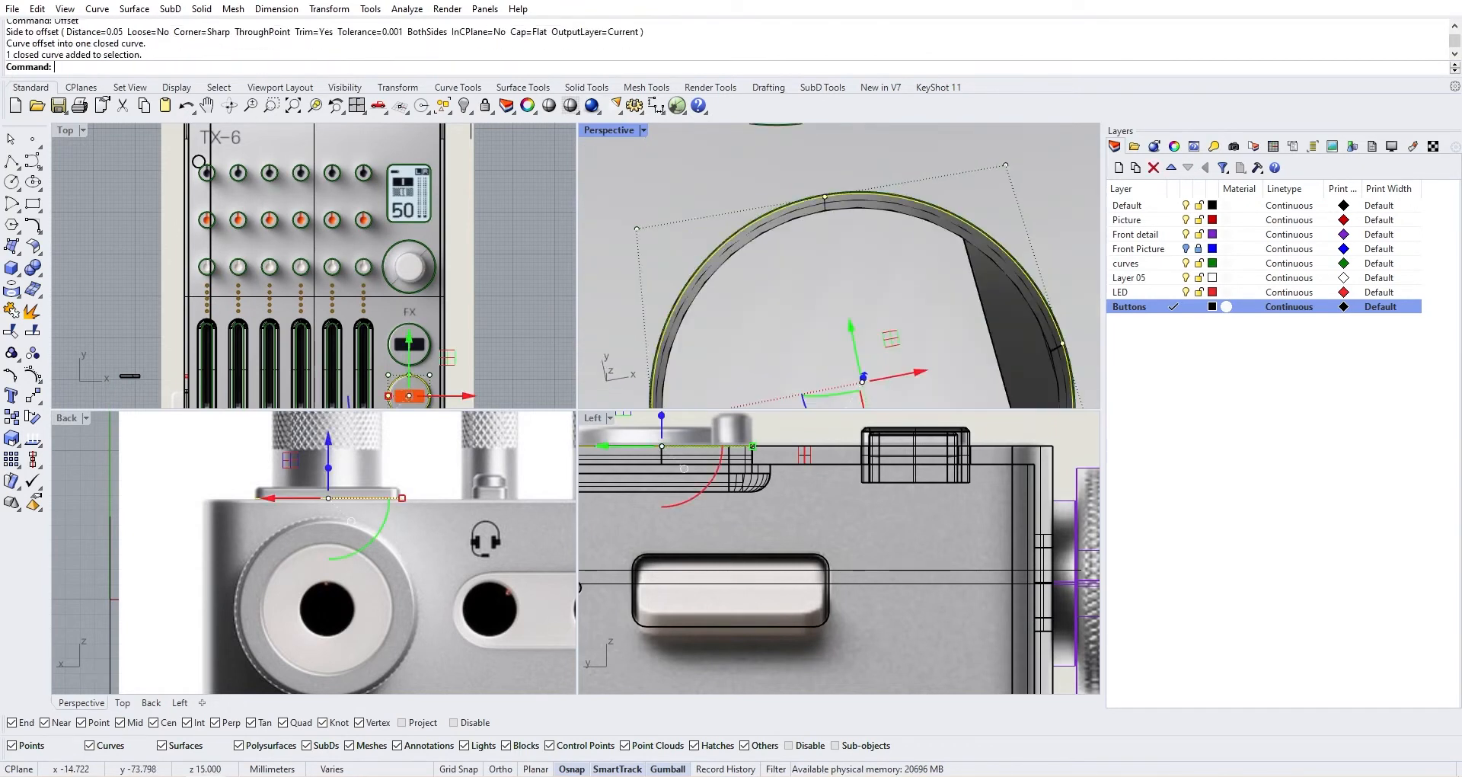
Extrude the offset circle of the lower round opening upward into a solid 3 mm high
type("ExtrudeCrv")
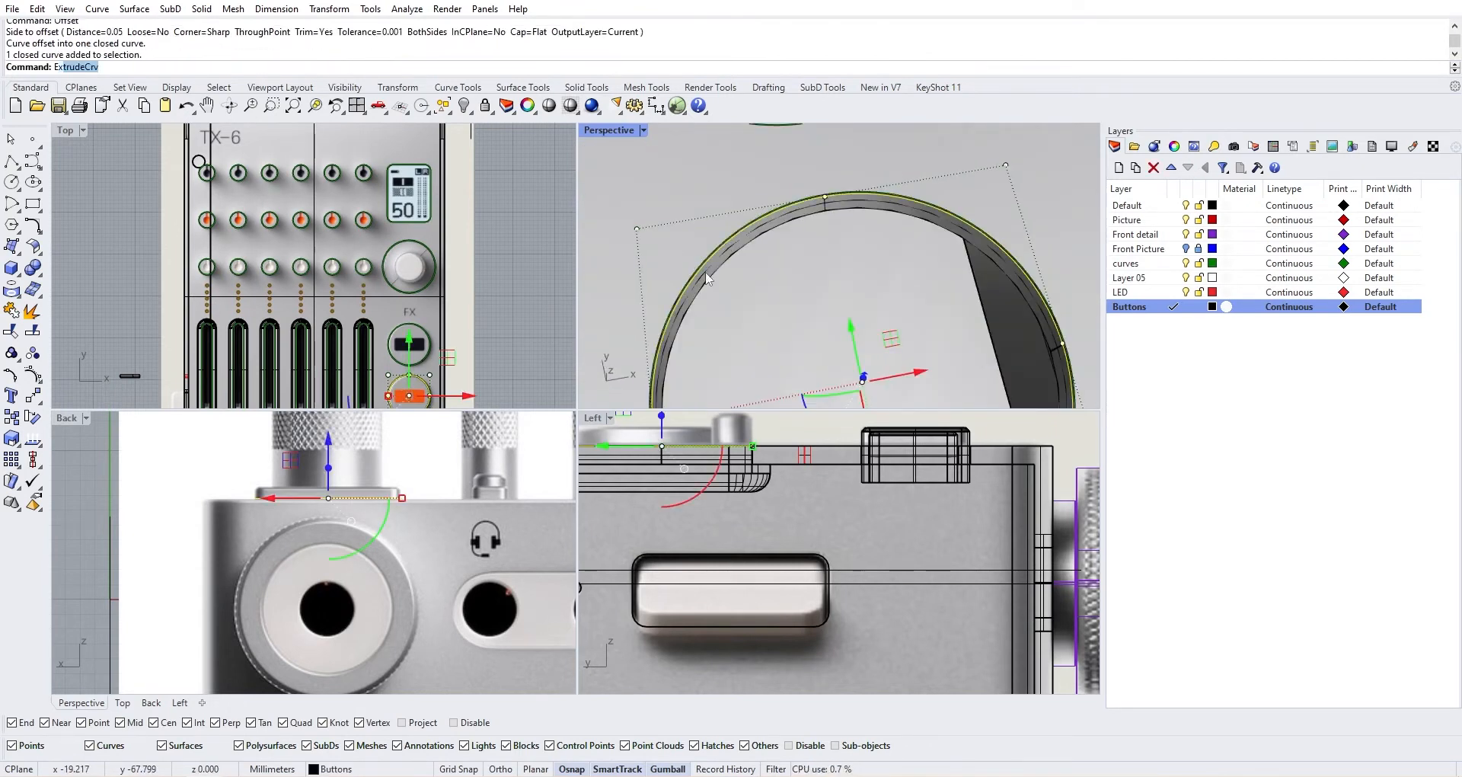
key("Return")
scroll(427, 474, "down", 6)
right_click_drag(440, 495, 263, 560)
scroll(683, 488, "down", 3)
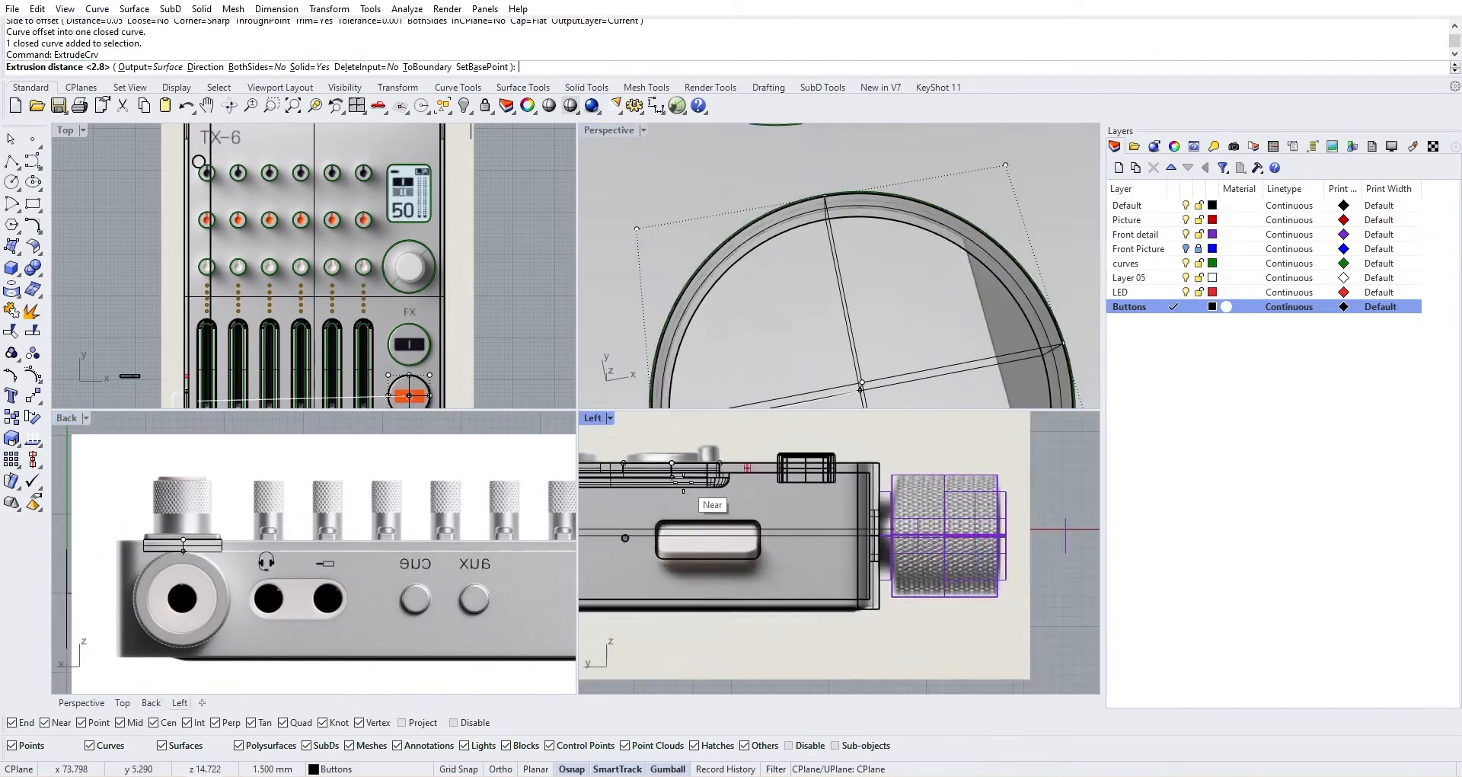
scroll(683, 479, "up", 8)
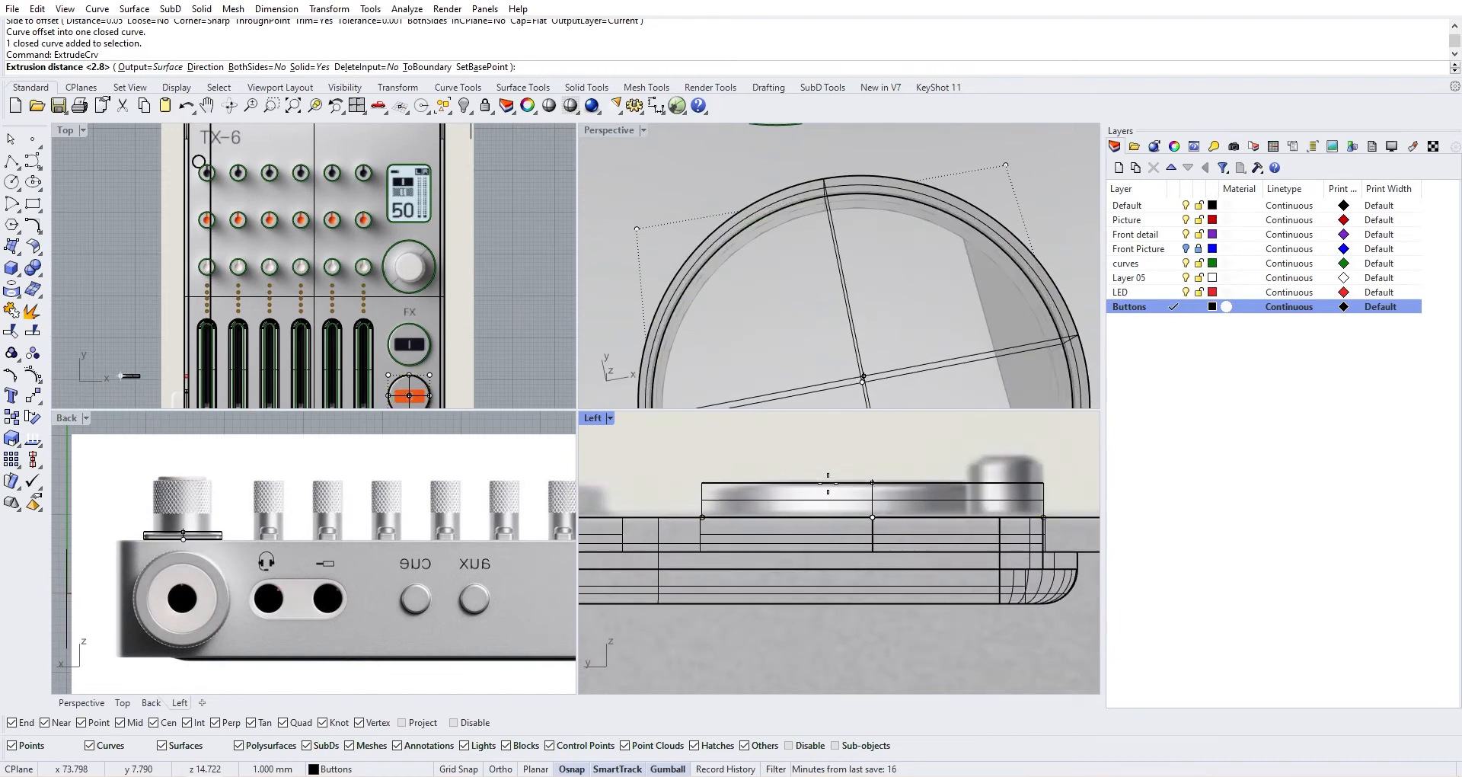
scroll(835, 482, "down", 2)
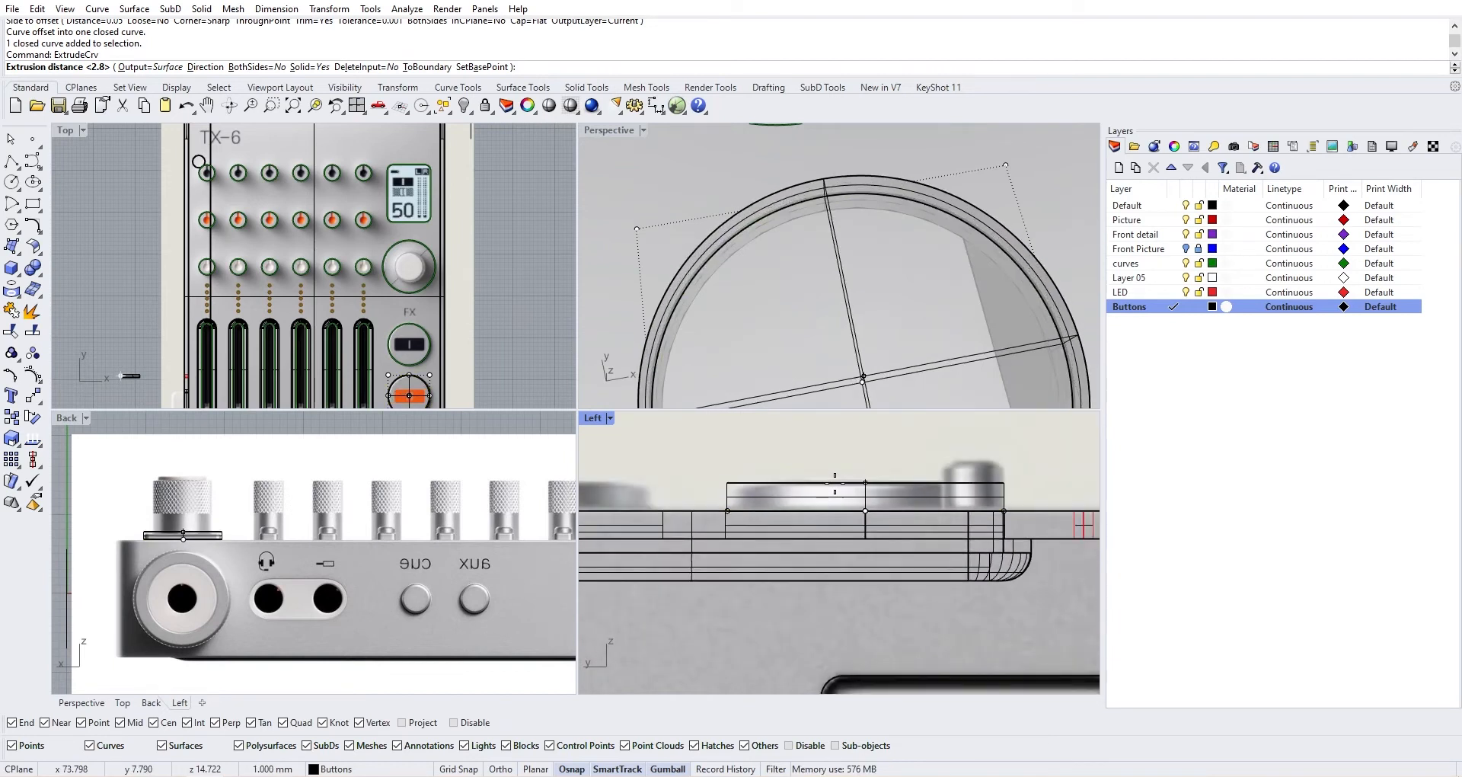
key("BackSpace")
type("3")
scroll(821, 435, "down", 4)
left_click(822, 434)
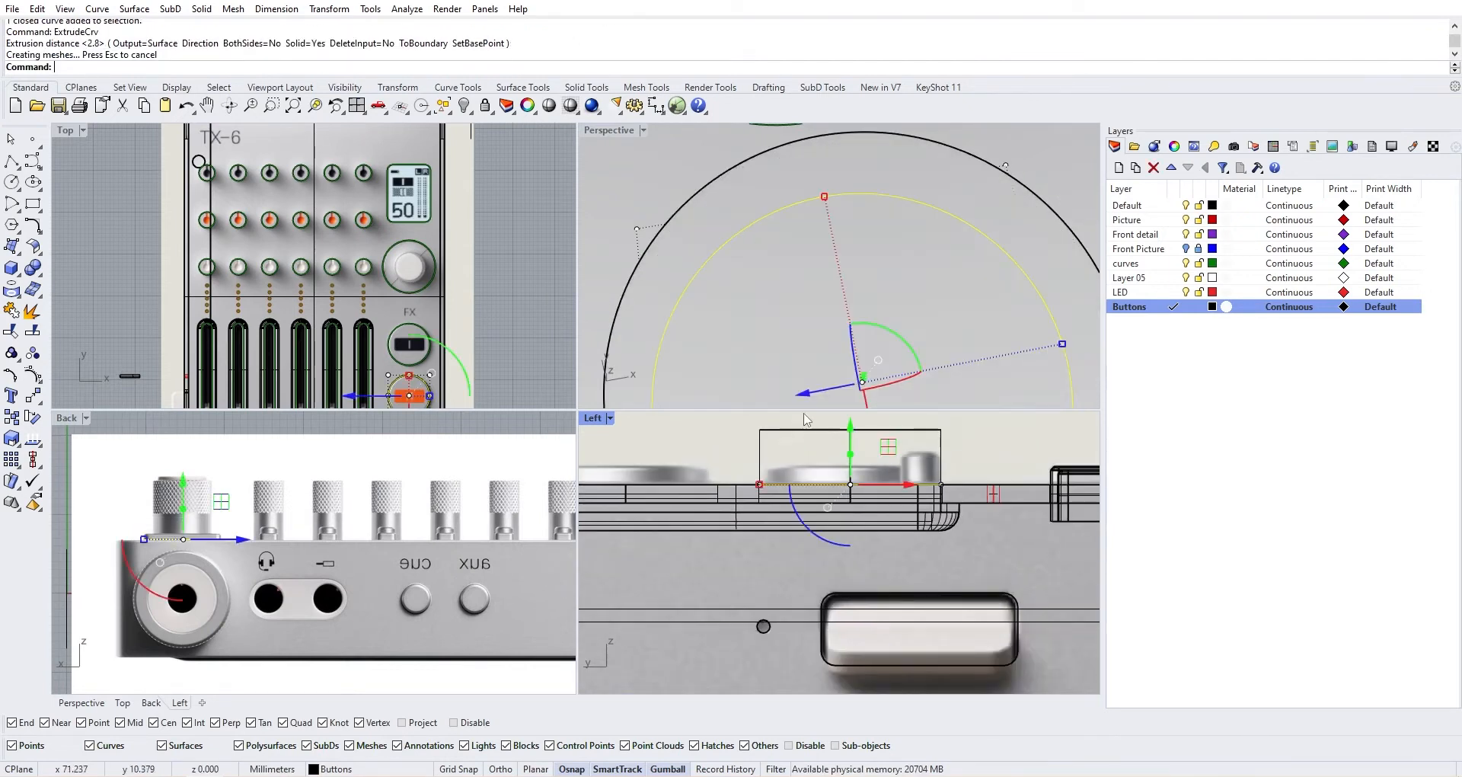
Move the extruded round button 2 mm down along Z into its opening
scroll(828, 351, "down", 15)
left_click(920, 309)
scroll(843, 341, "up", 7)
left_click(828, 317)
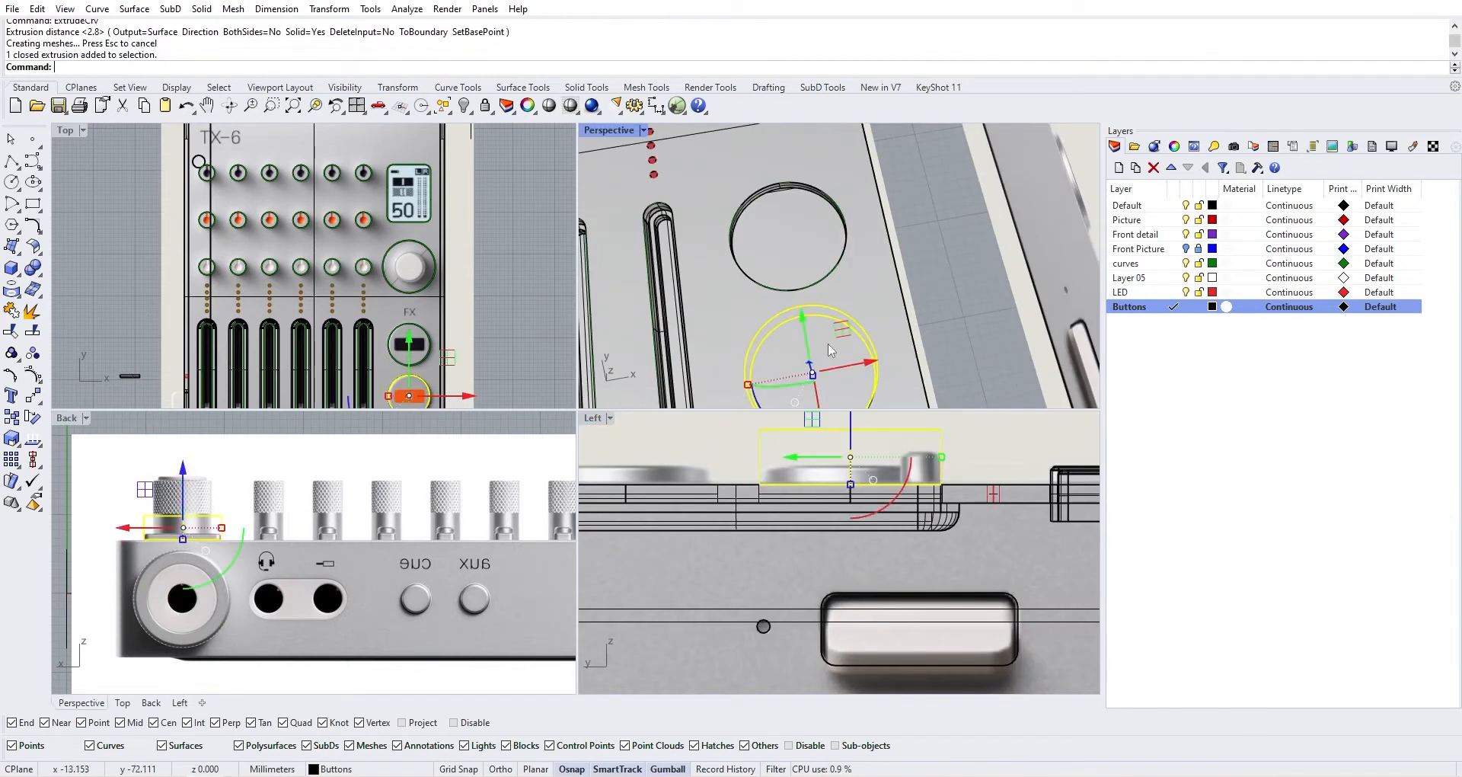
right_click_drag(828, 343, 884, 196)
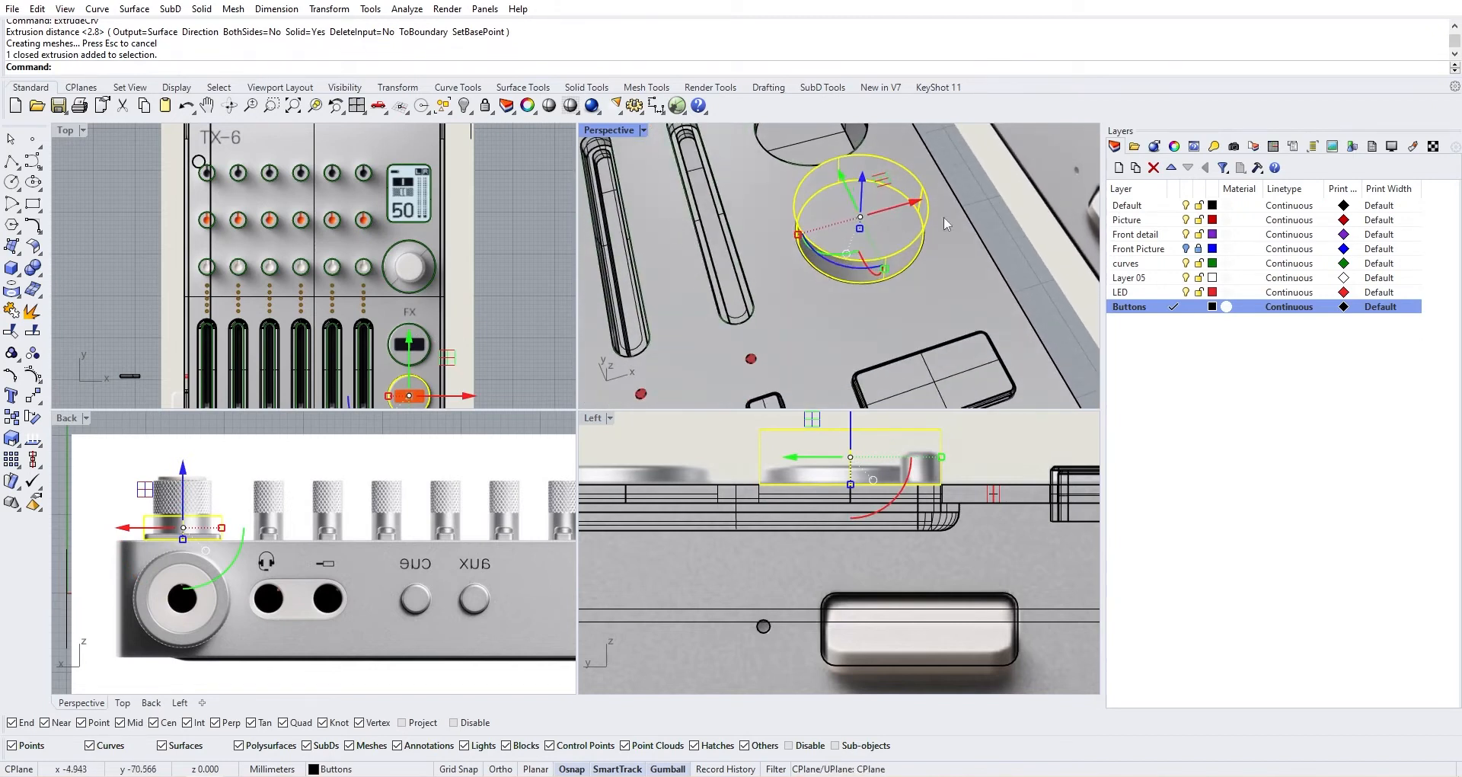
left_click(865, 176)
type("-2")
key("Return")
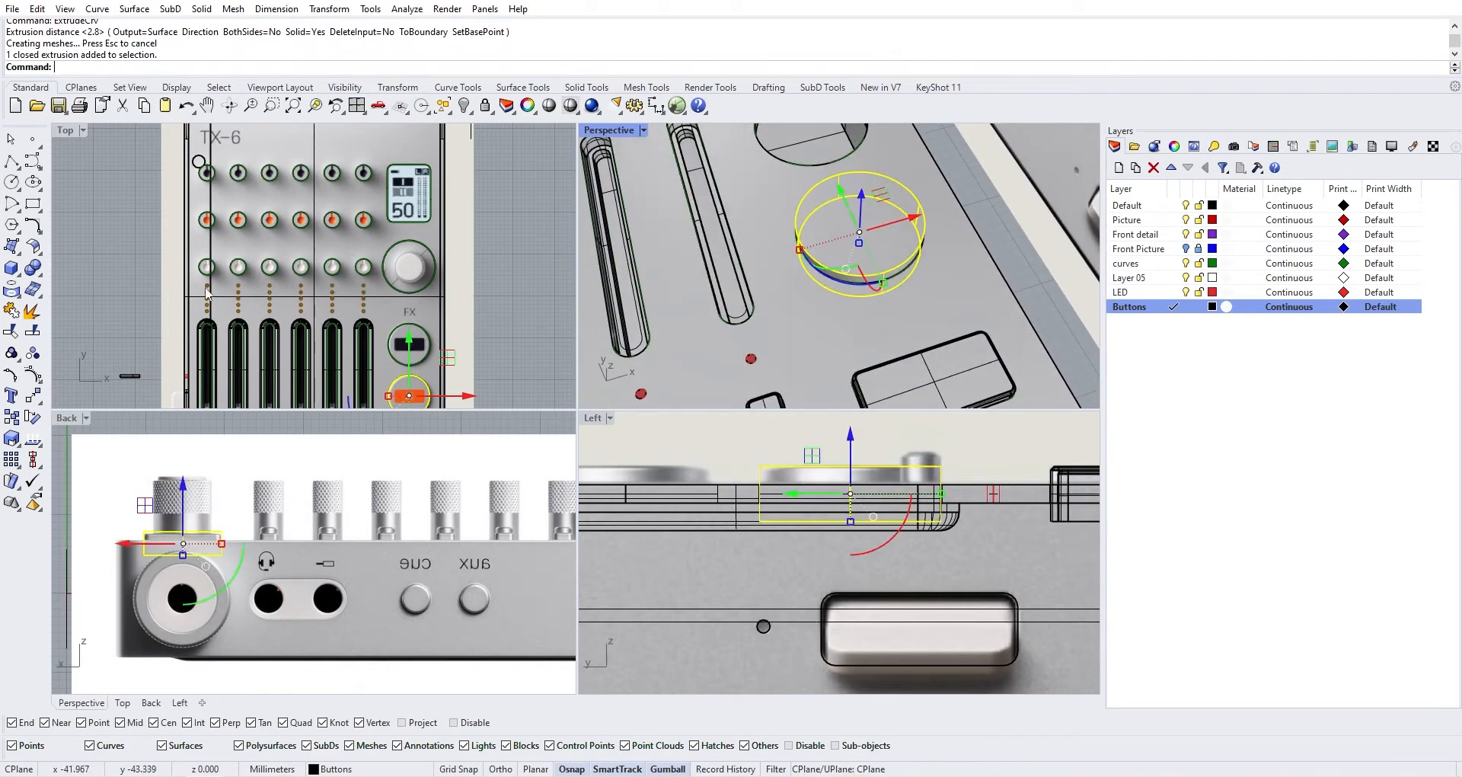
Chamfer the round button's top edge with a distance of 0.2
left_click(33, 267)
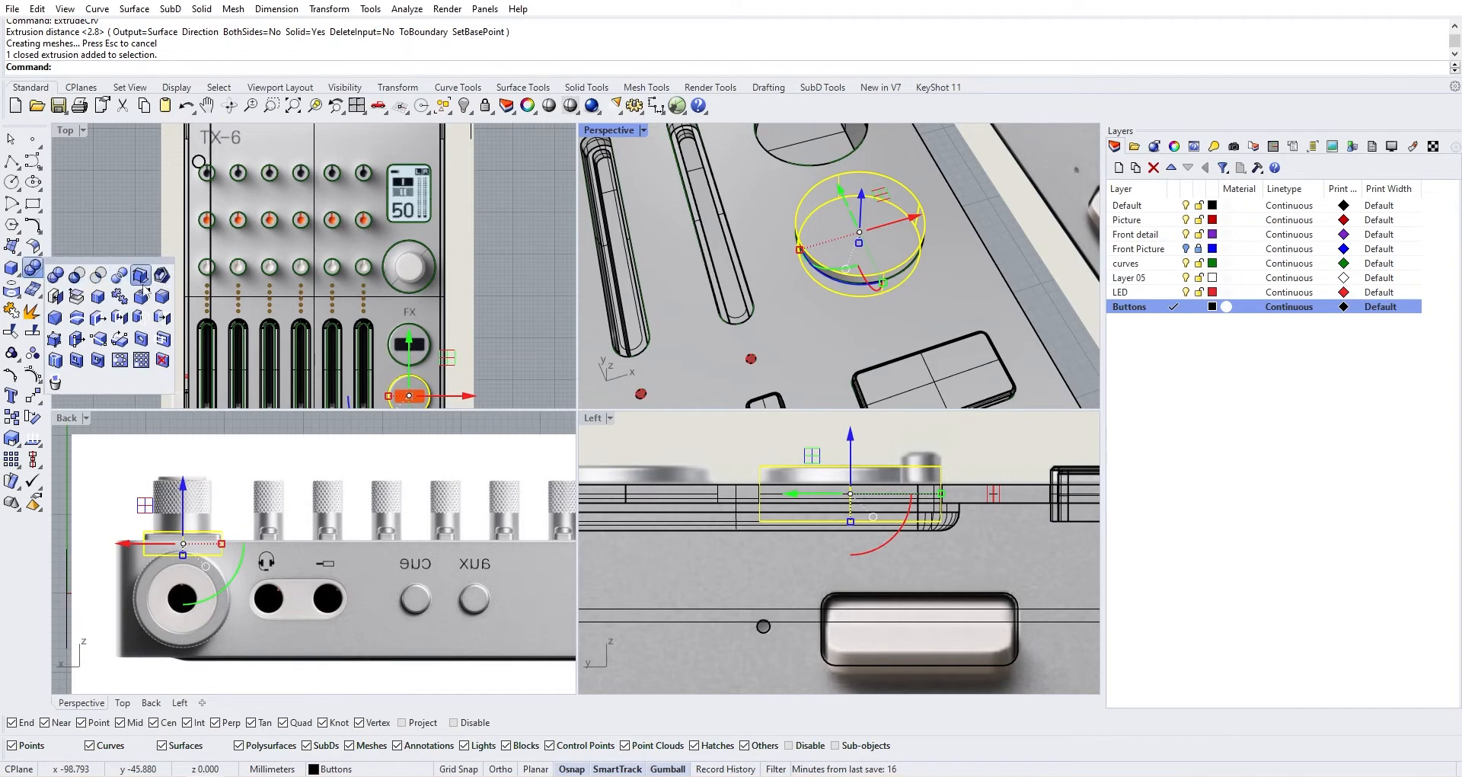
left_click(115, 241)
left_click(33, 268)
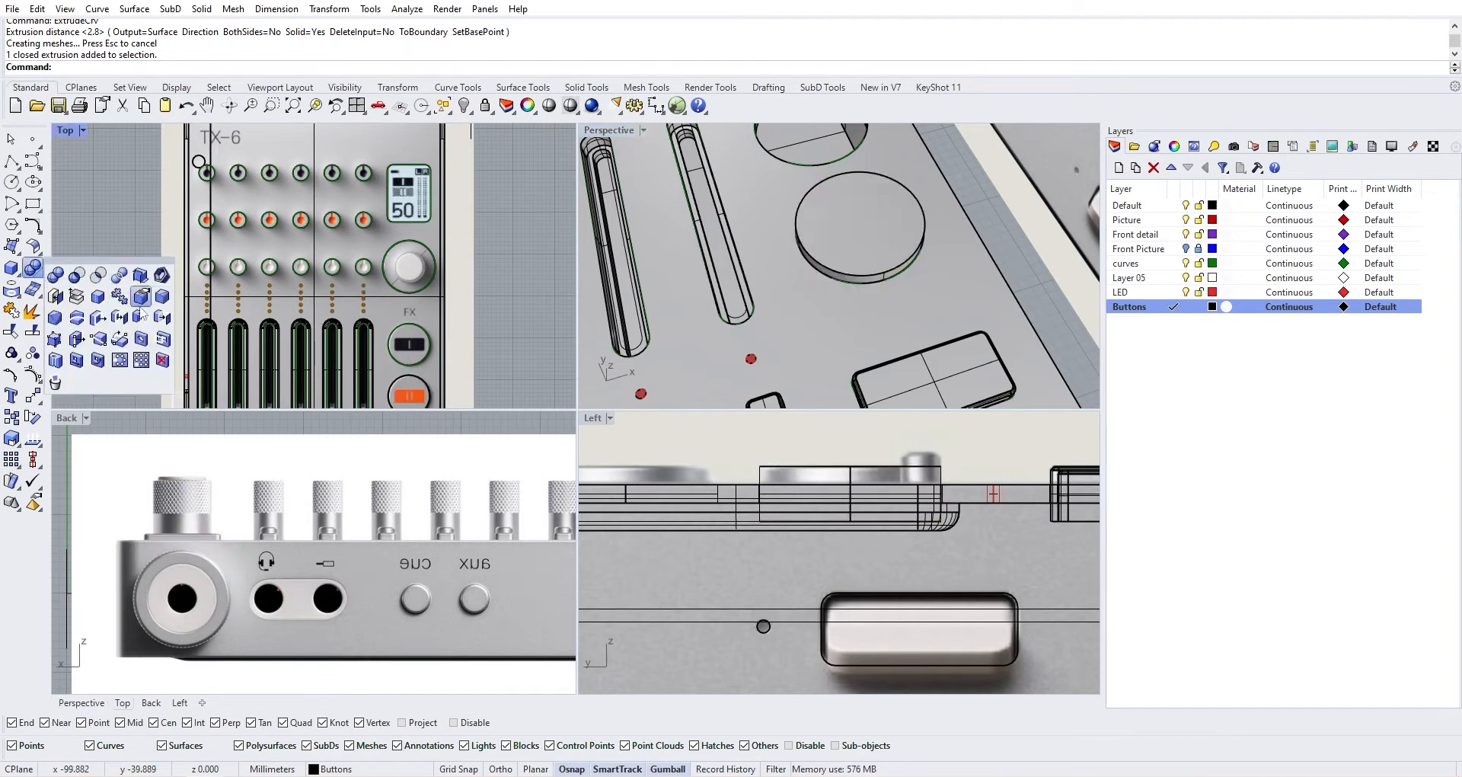
left_click(55, 317)
left_click(903, 263)
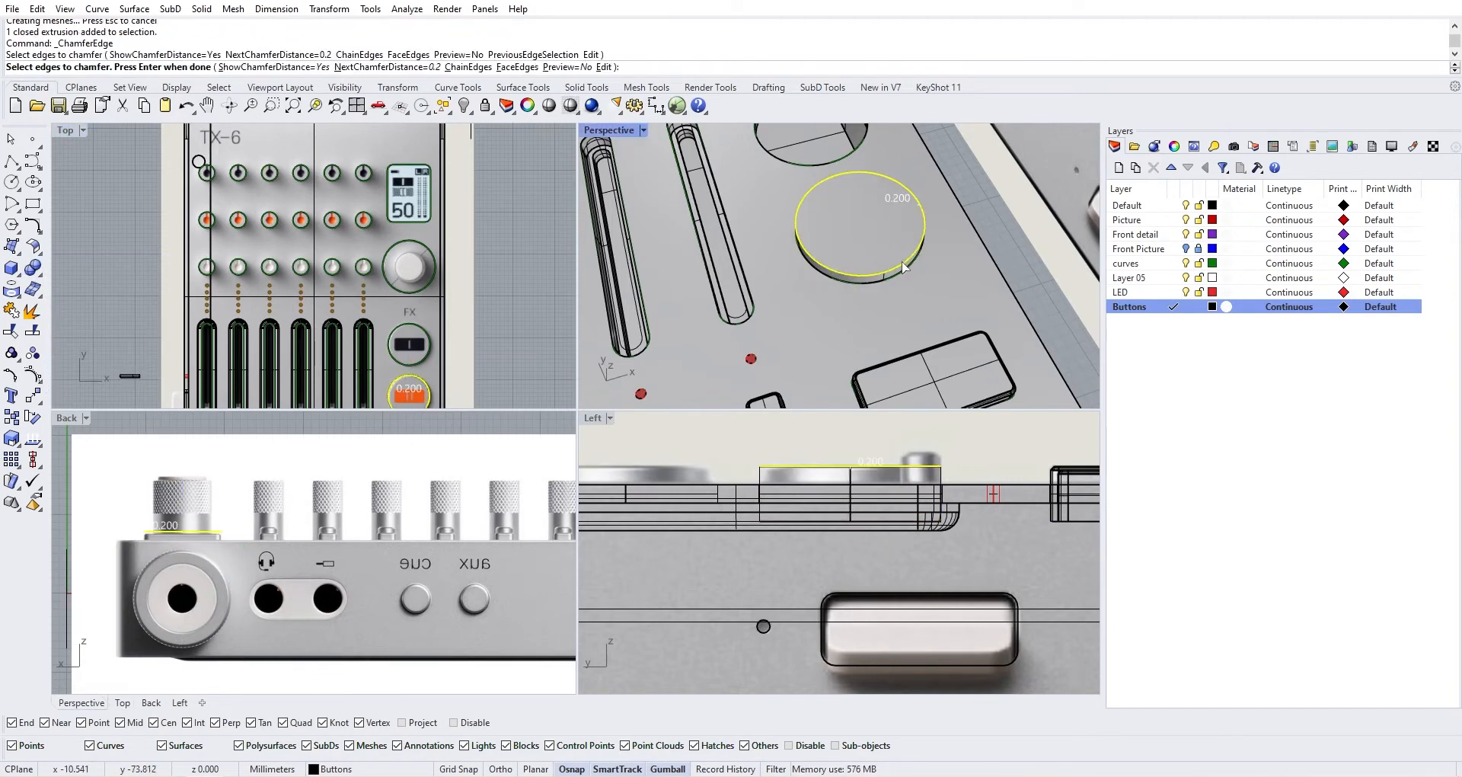
key("Return")
key("Return")
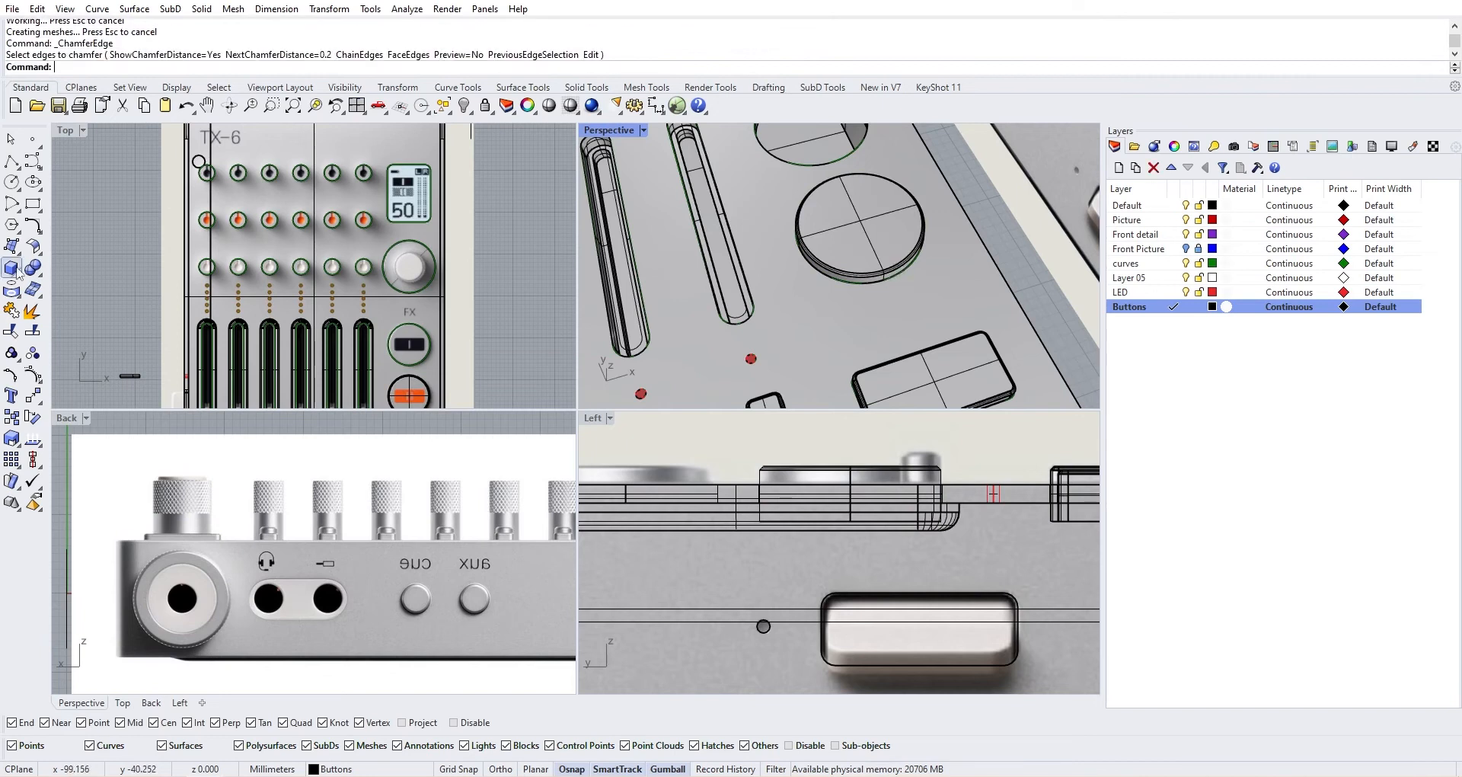
Fillet the two circular edges of the round button's chamfer with a radius of 0.05
left_click(33, 269)
left_click(162, 301)
scroll(854, 258, "up", 5)
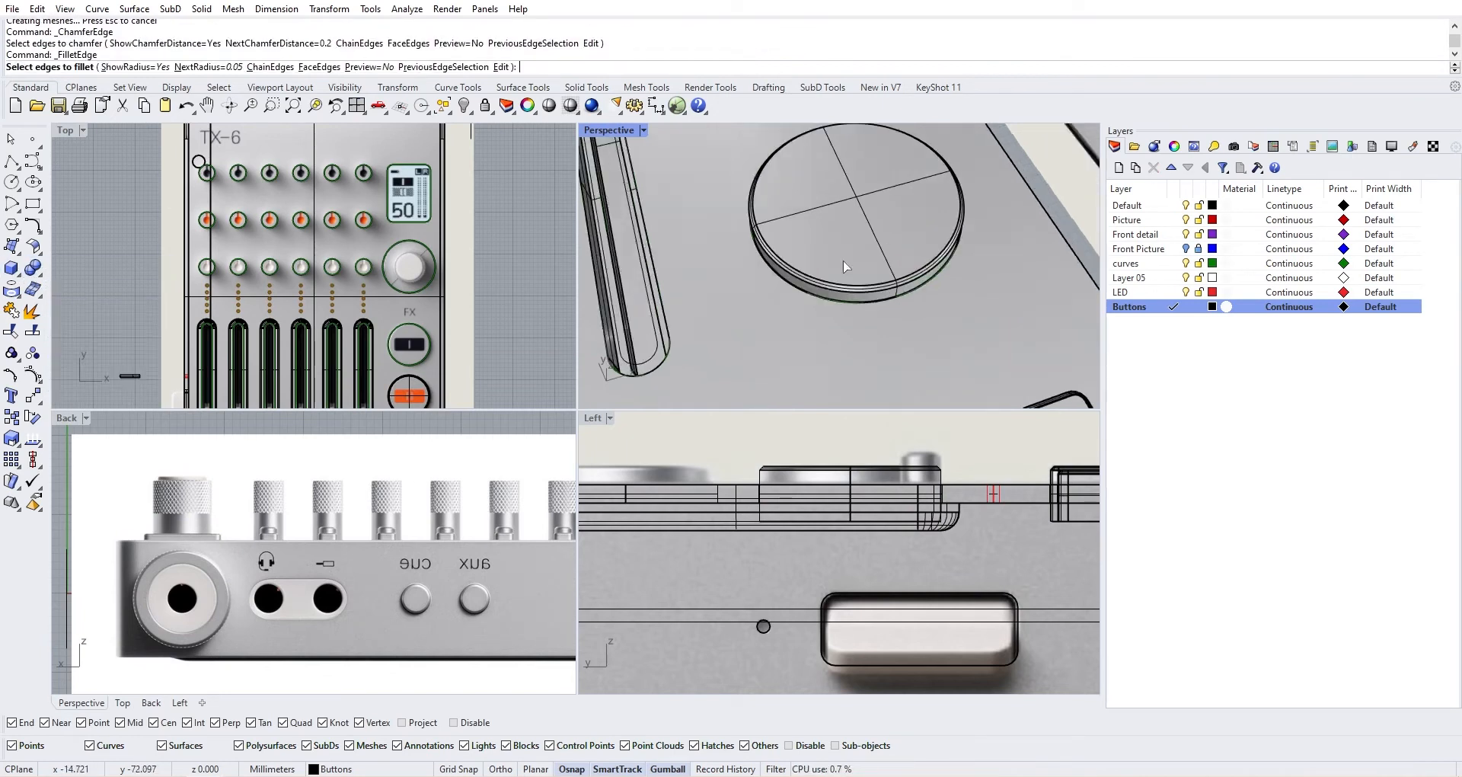
scroll(843, 262, "up", 6)
left_click(858, 313)
left_click(862, 329)
key("Return")
key("Return")
scroll(873, 325, "down", 6)
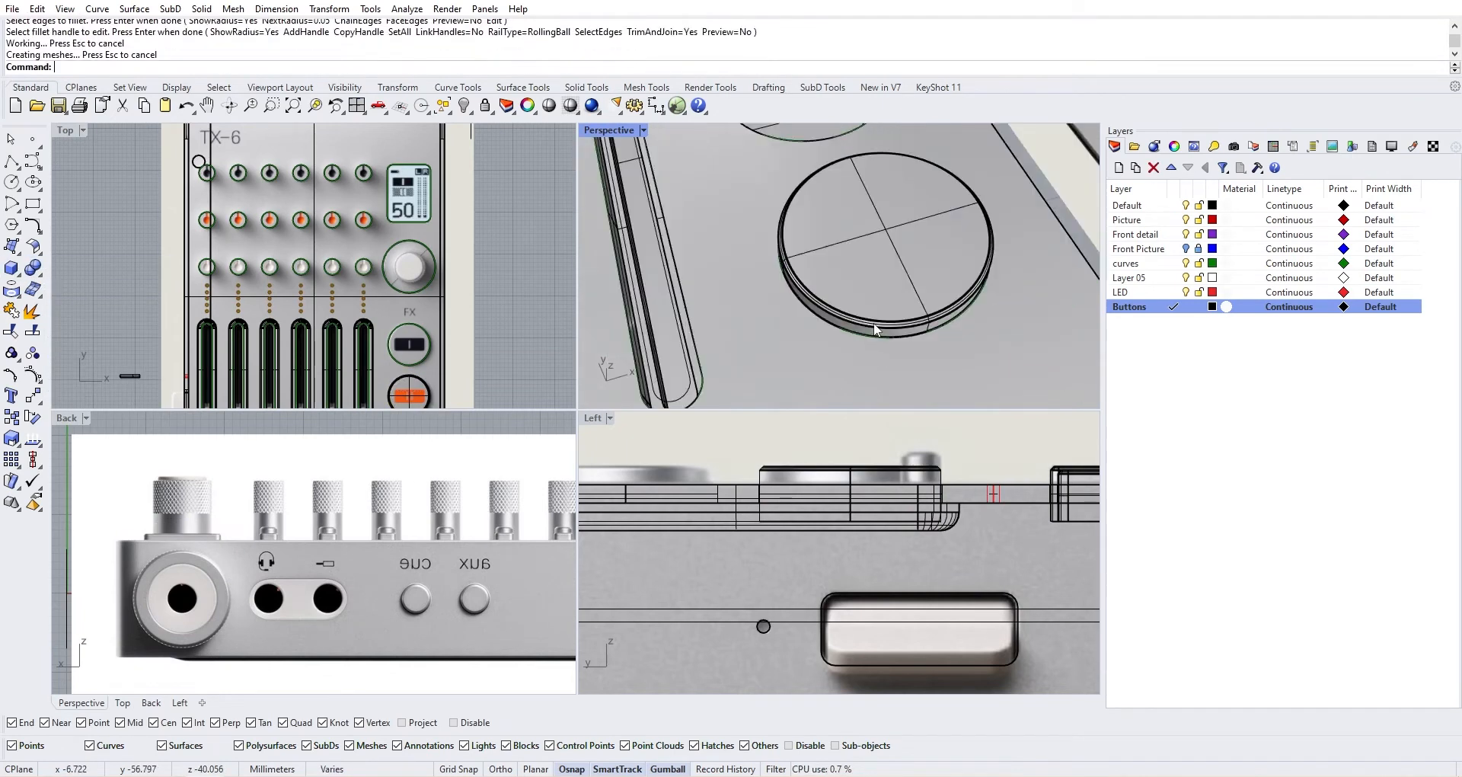
Copy the finished round button up to the FX opening and align it using the HorizCenter alignment type
scroll(874, 325, "down", 5)
right_click_drag(874, 324, 815, 324)
left_click(812, 310)
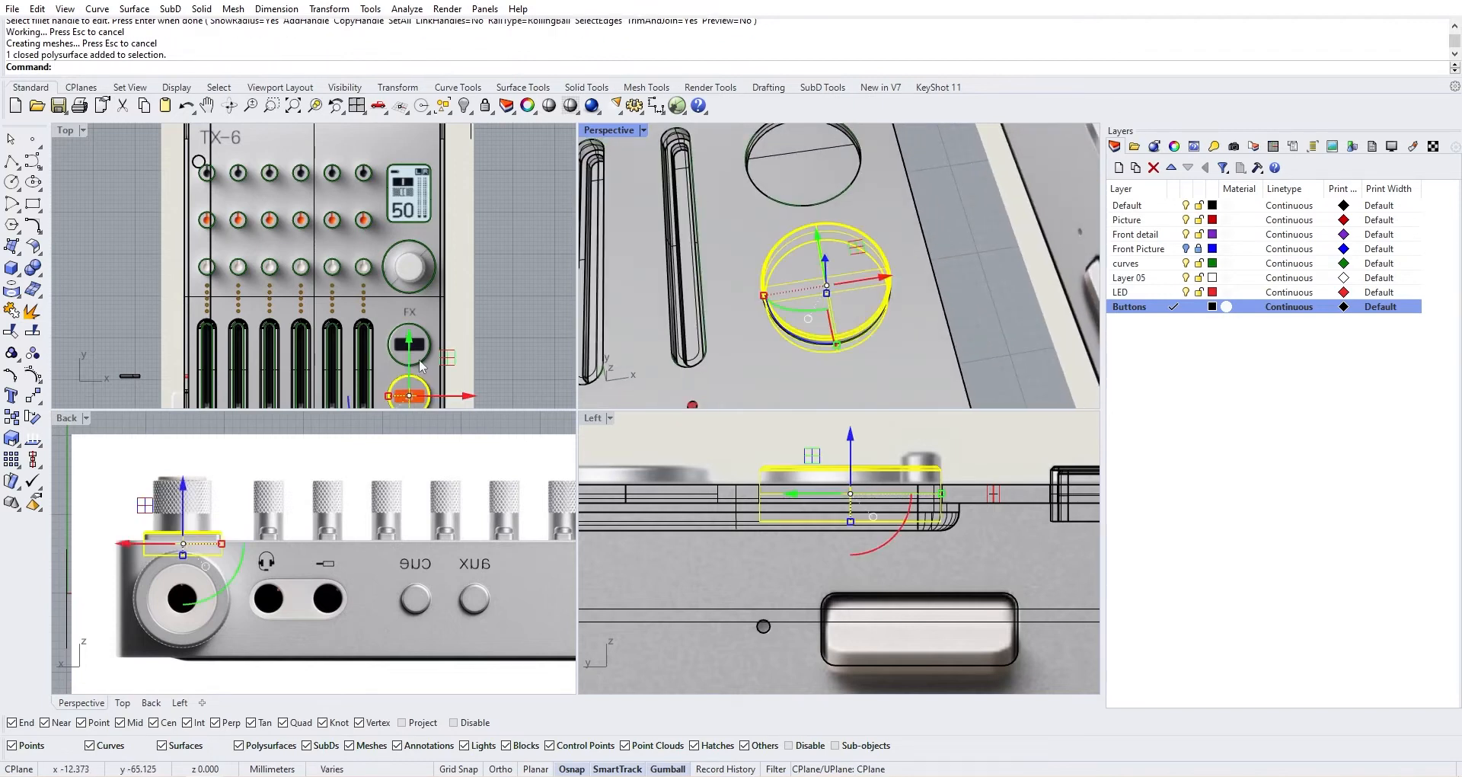
right_click_drag(418, 359, 418, 287)
left_click_drag(407, 282, 406, 235, "alt")
scroll(408, 264, "up", 8)
right_click_drag(408, 271, 393, 295)
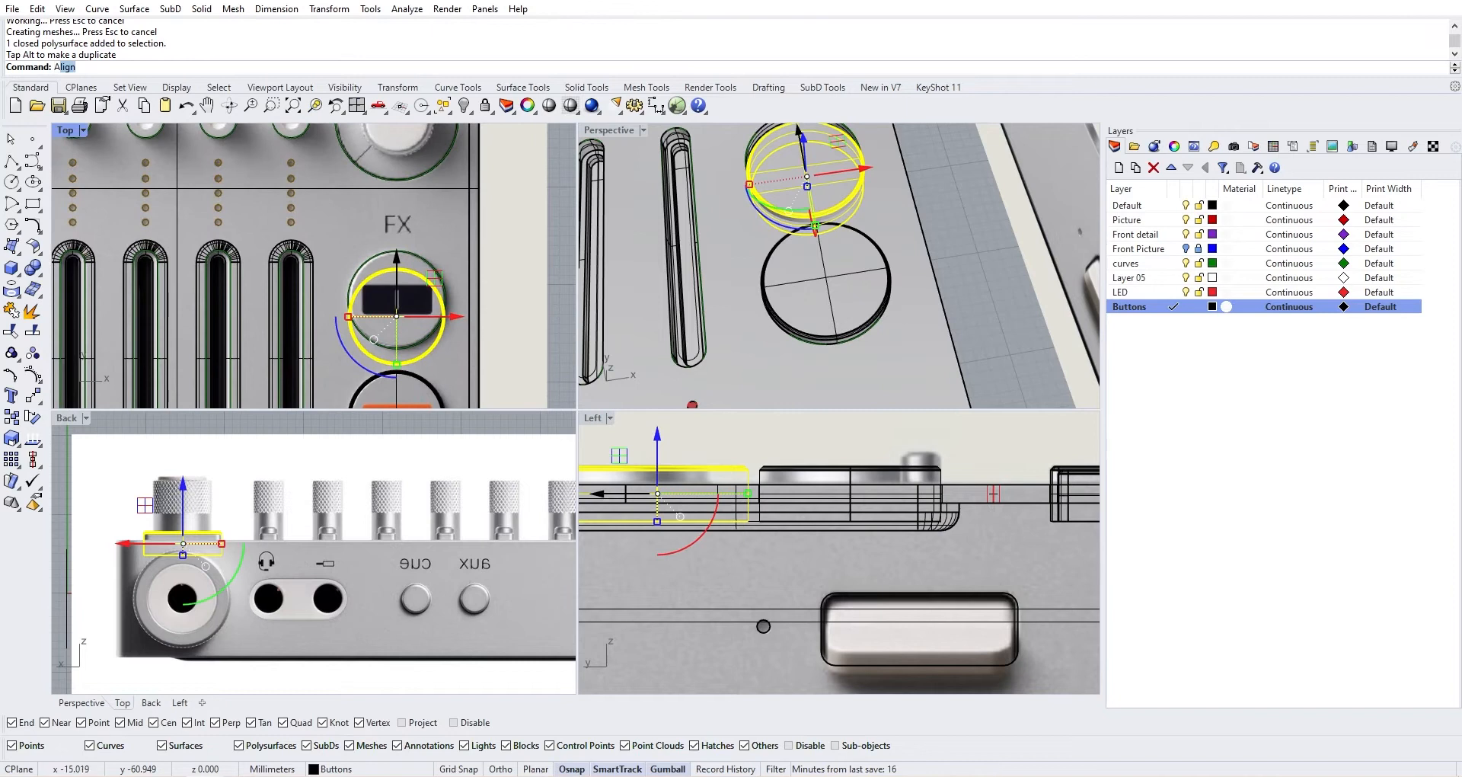
key("Return")
left_click(257, 67)
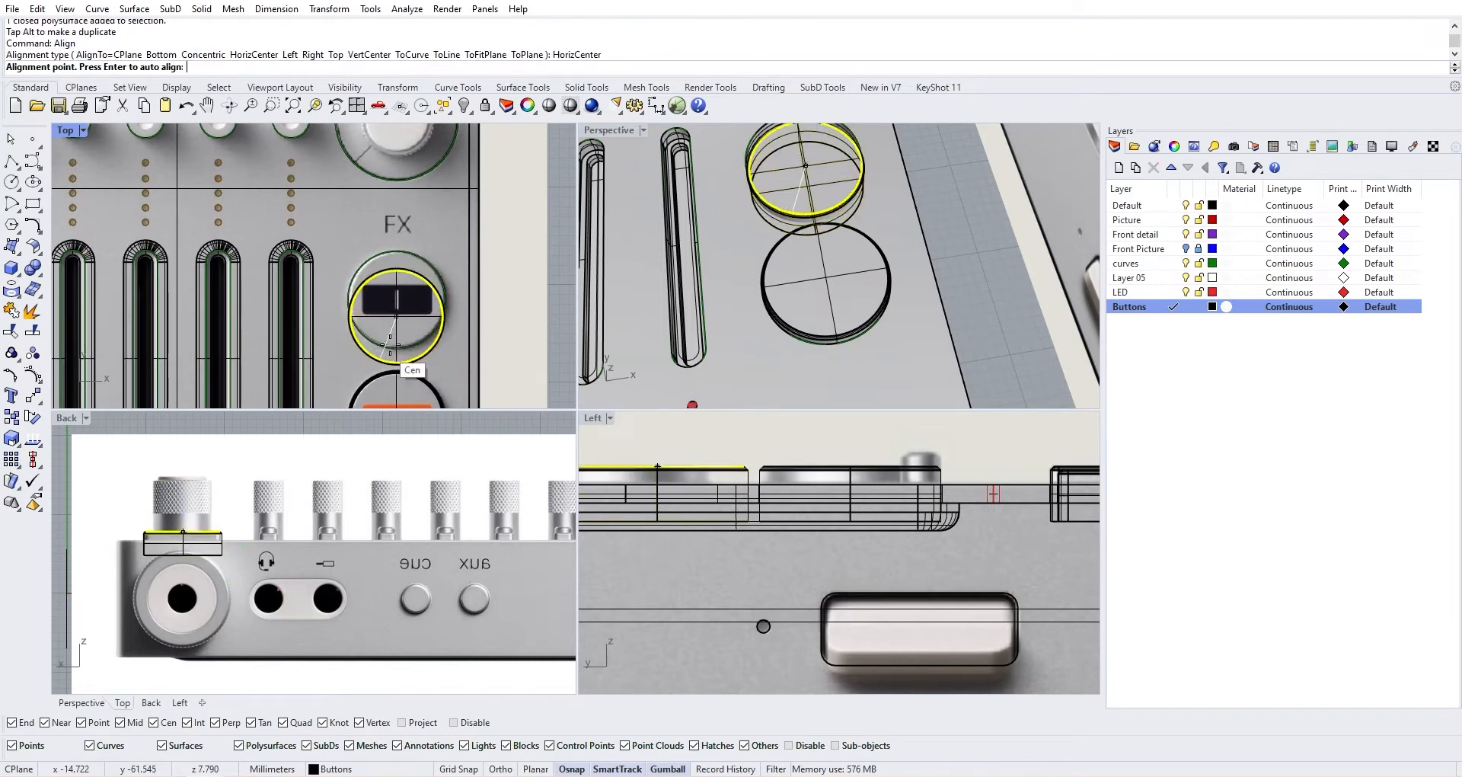
key("Return")
Examine the display in the reference photo and compare it with the screen opening in the model
scroll(442, 241, "down", 3)
right_click_drag(439, 238, 402, 730)
scroll(417, 281, "up", 8)
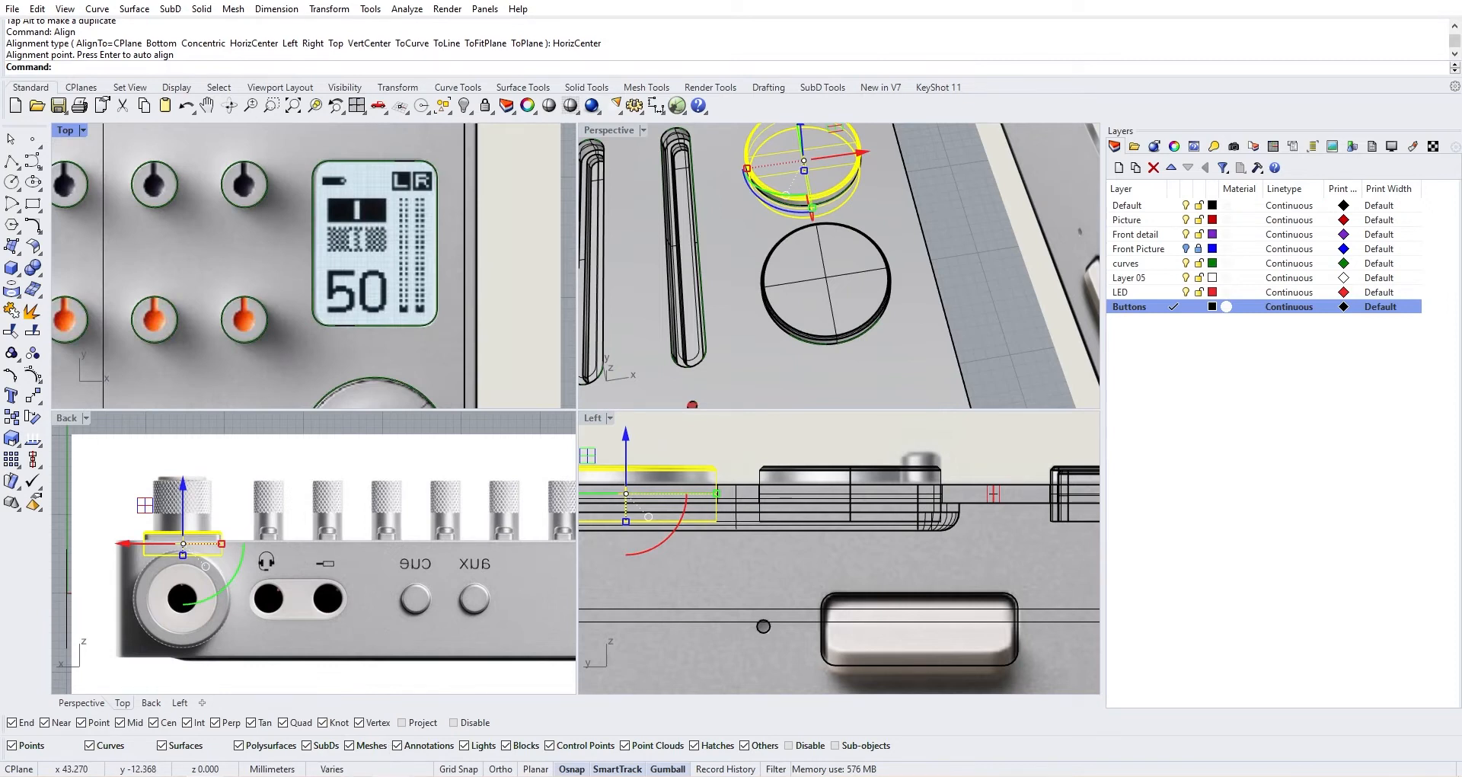
left_click(404, 719)
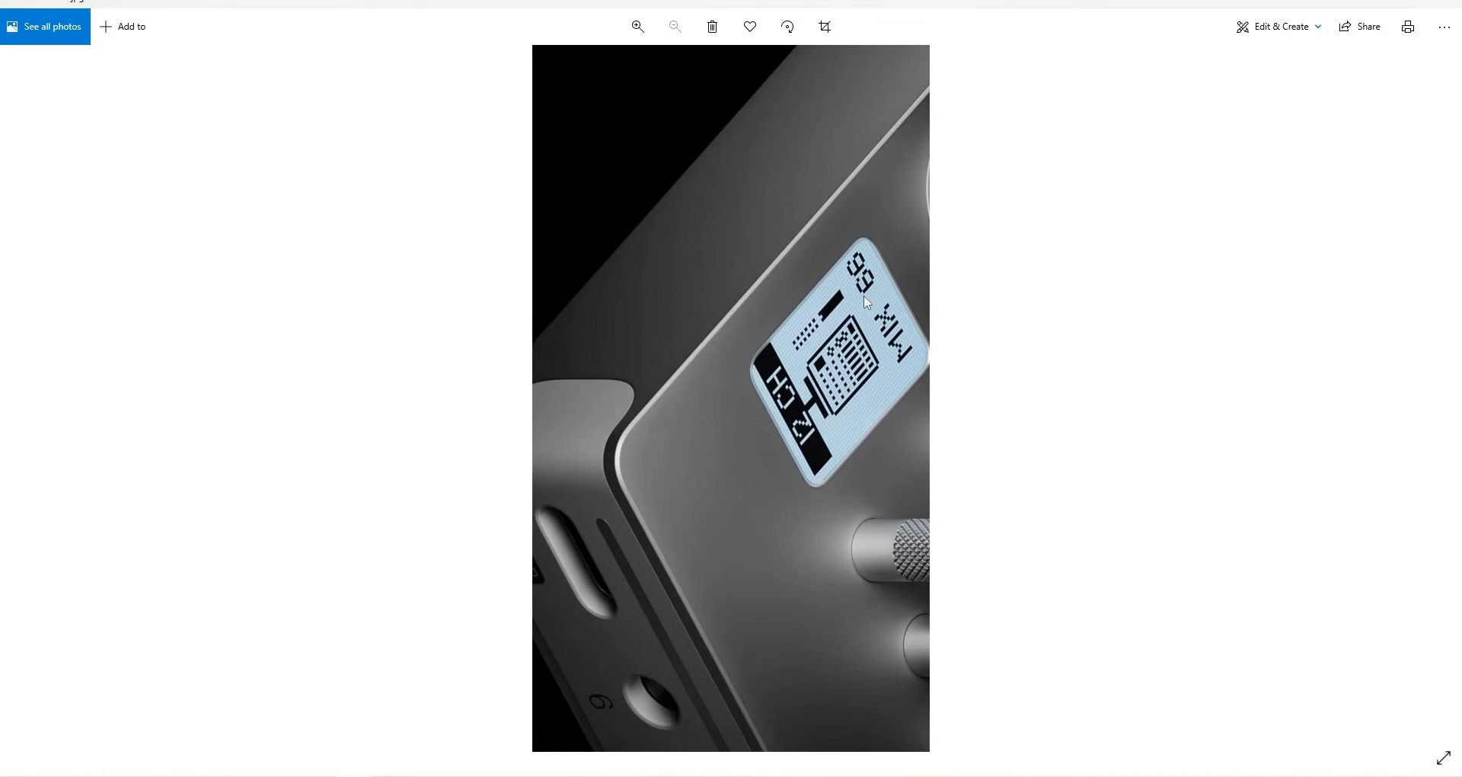
key("alt+Tab")
scroll(803, 230, "down", 5)
right_click_drag(803, 230, 848, 267)
right_click_drag(861, 175, 783, 229)
scroll(847, 216, "up", 8)
scroll(847, 216, "down", 6)
scroll(783, 229, "up", 3)
scroll(782, 229, "up", 3)
Offset the rounded rectangular curve of the display opening inward by 0.05
left_click(809, 230)
left_click(838, 262)
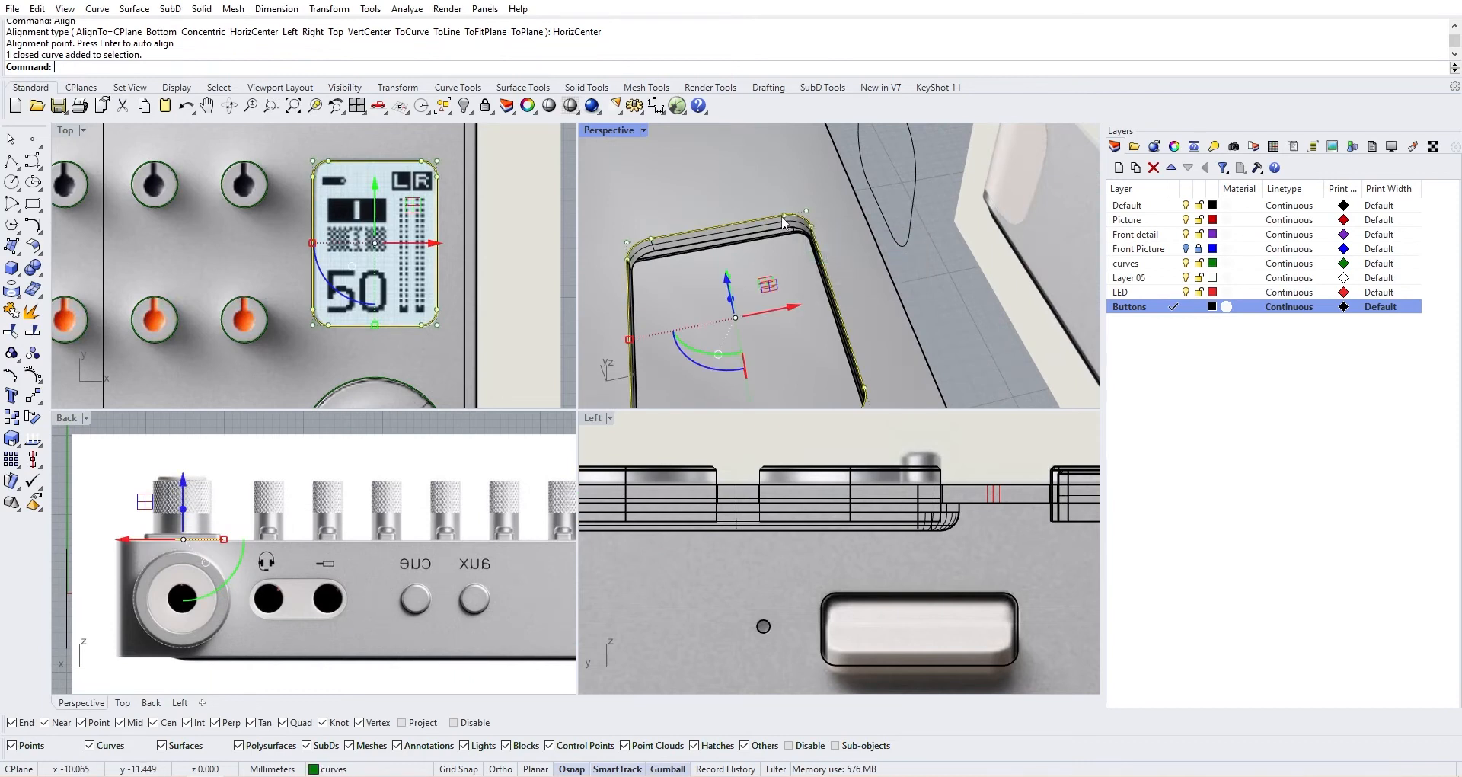
scroll(653, 251, "up", 3)
scroll(857, 216, "down", 5)
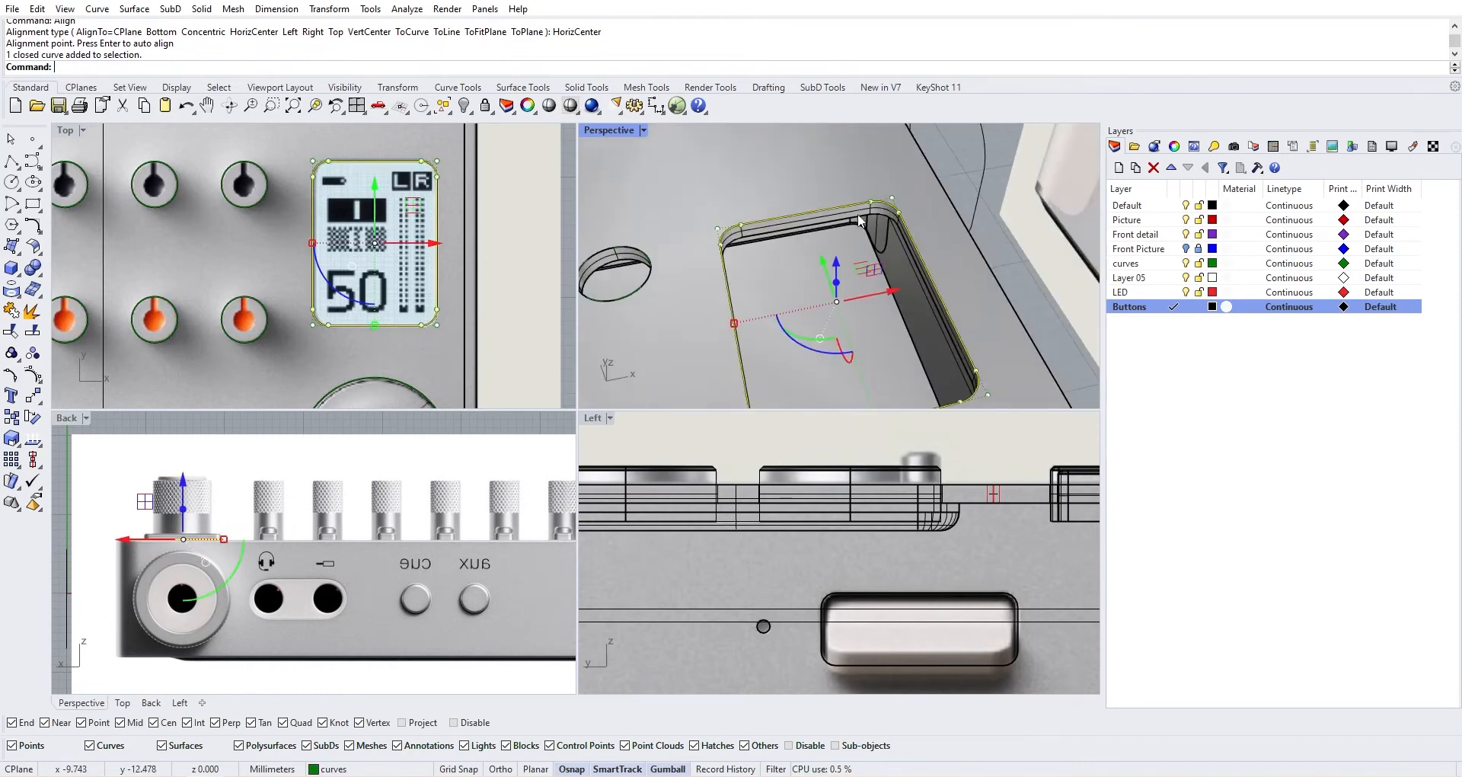
scroll(874, 219, "up", 5)
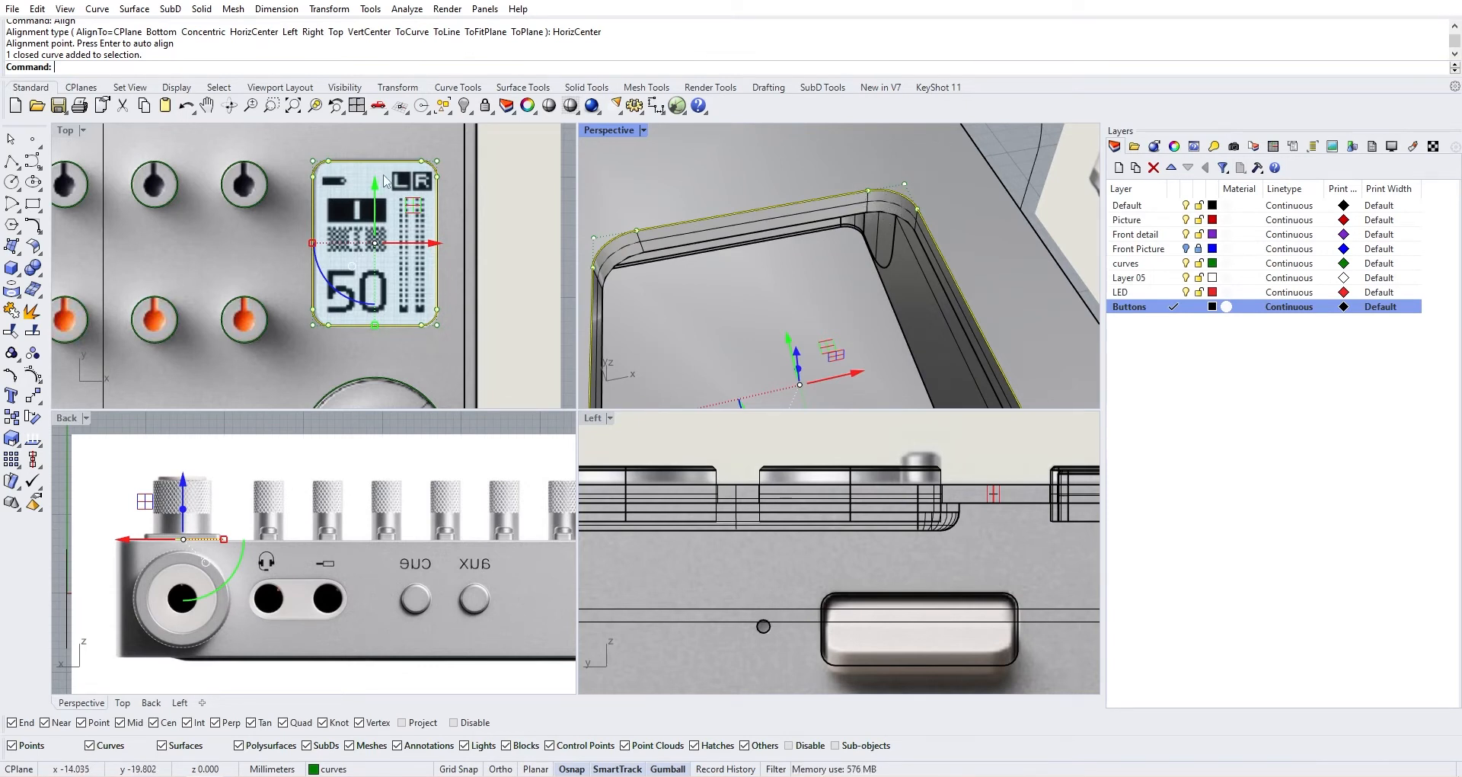
type("Offset")
key("Return")
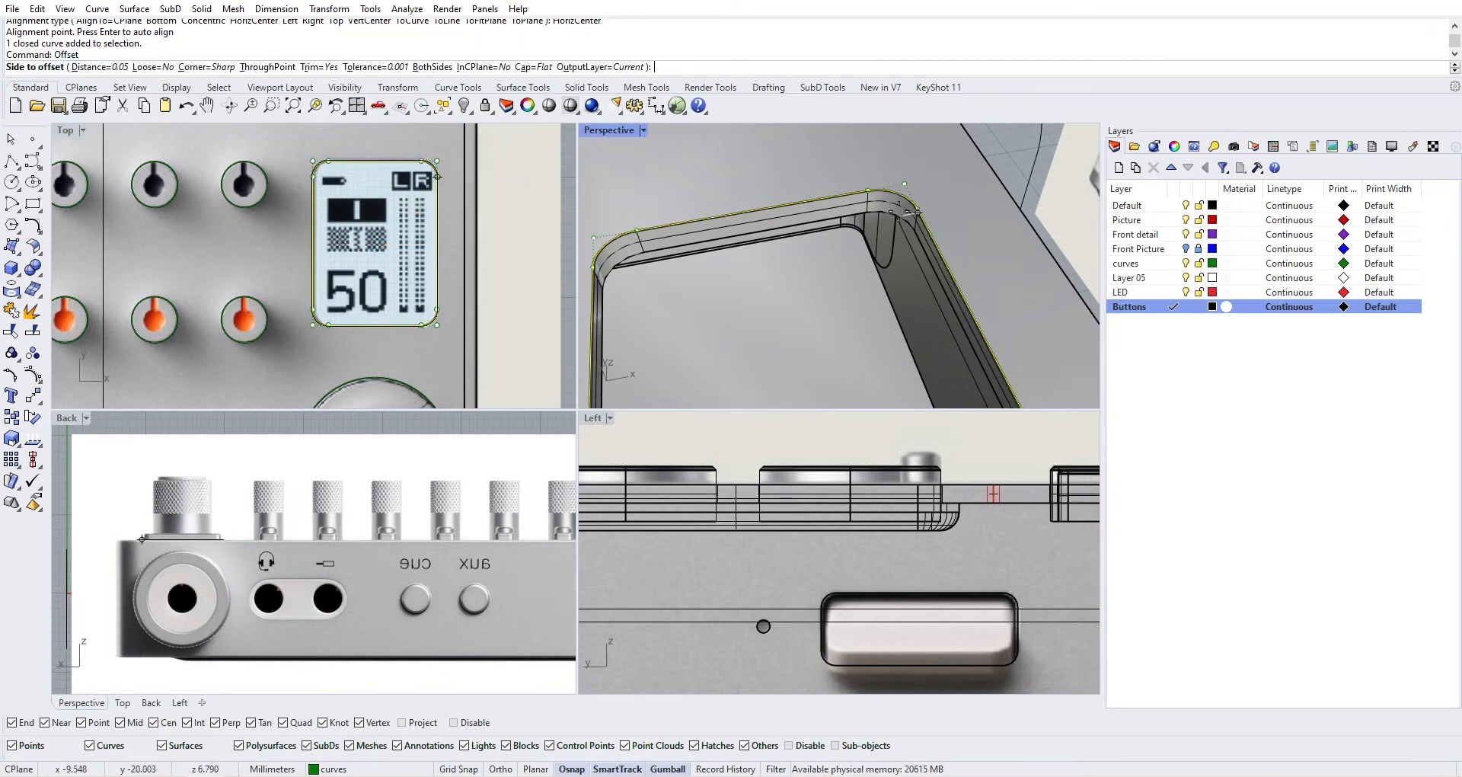
scroll(898, 190, "up", 5)
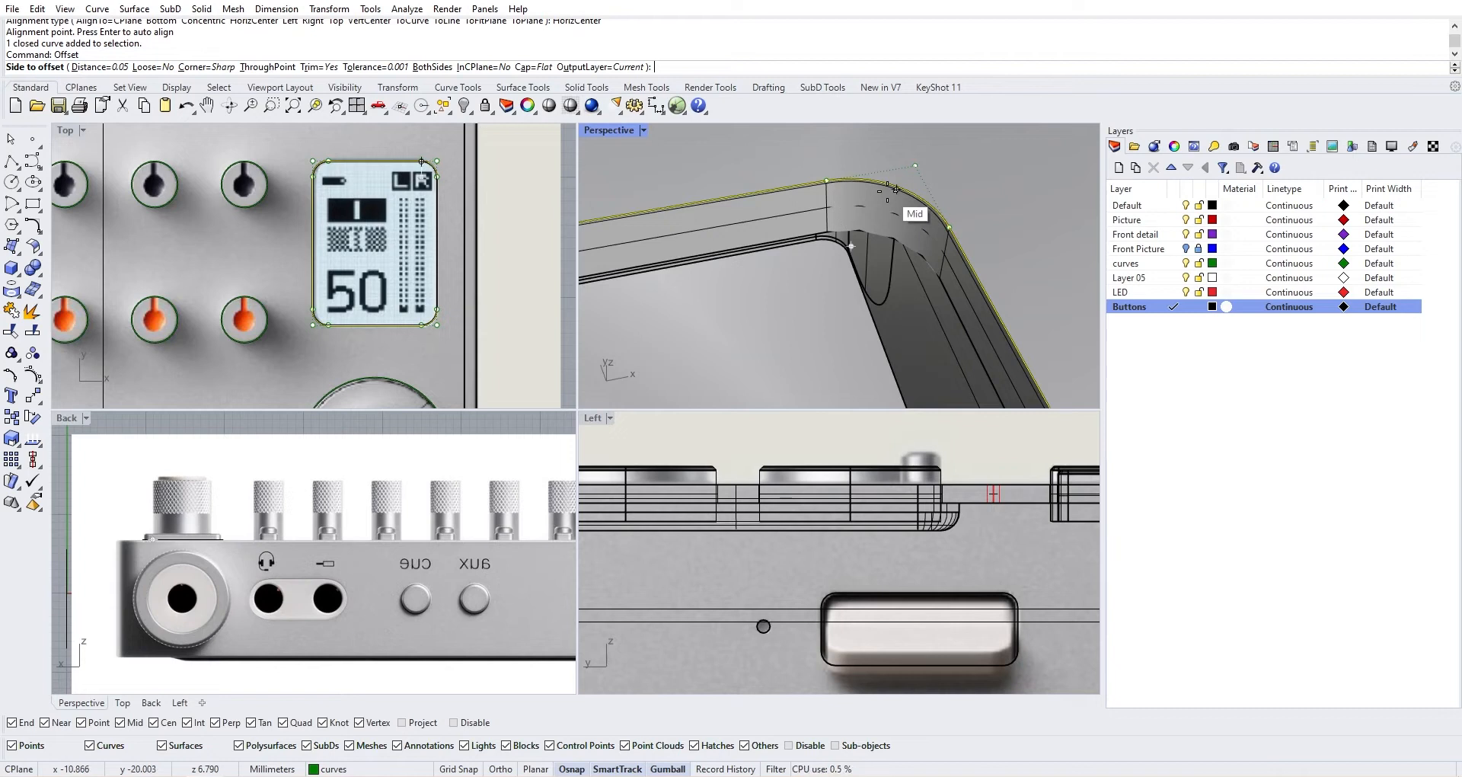
left_click(929, 236)
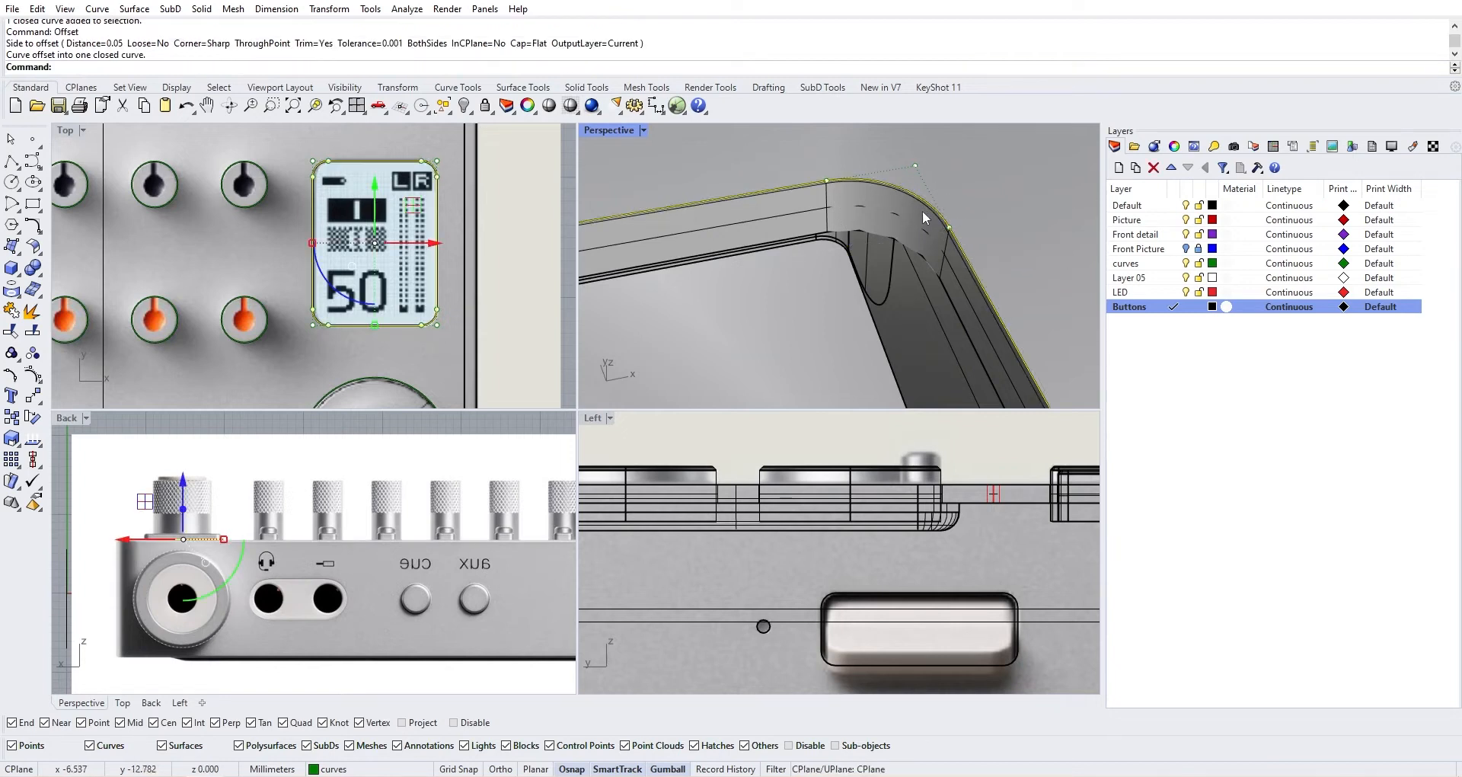
Extrude the offset display curve into a solid that fills the screen opening
left_click(923, 213)
key("Return")
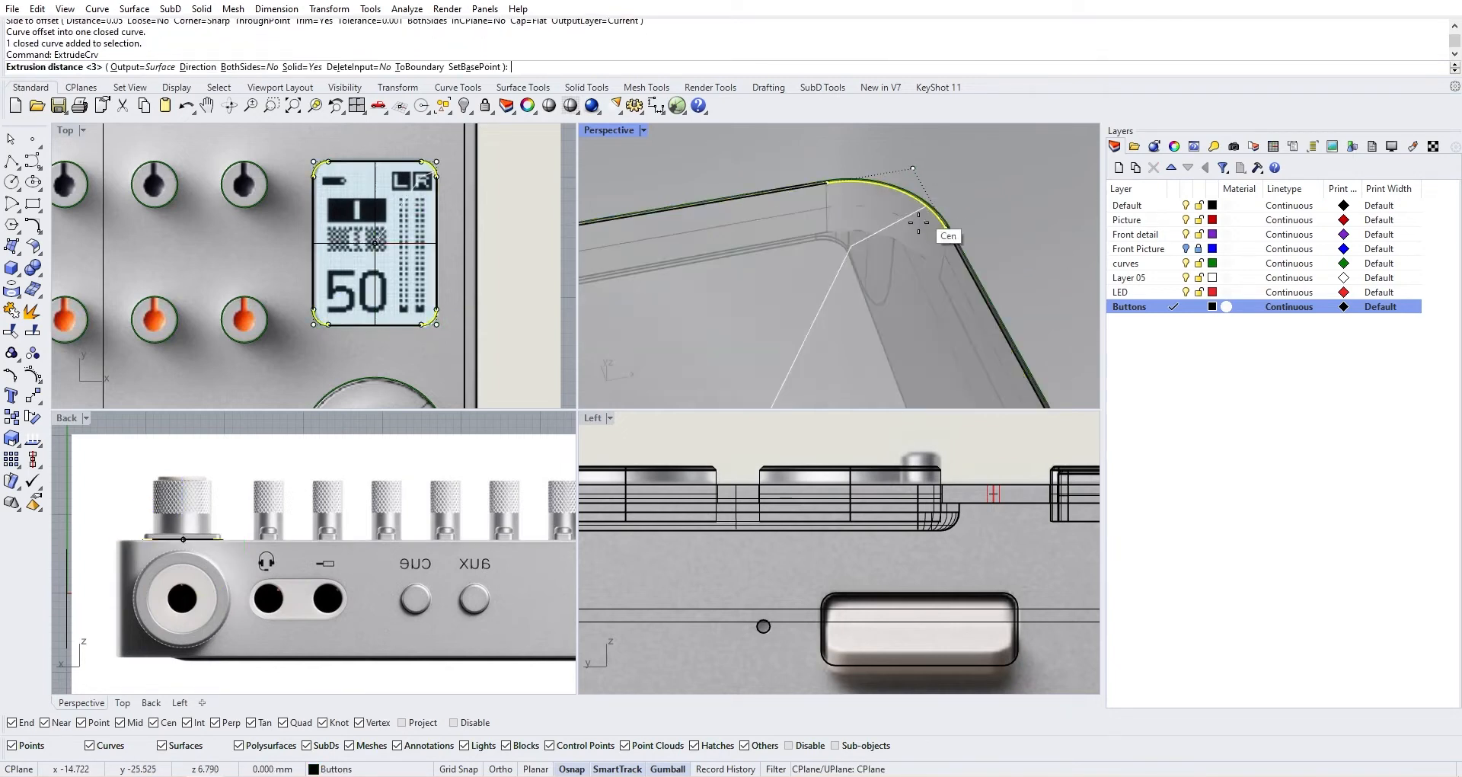
left_click(949, 294)
scroll(949, 292, "down", 10)
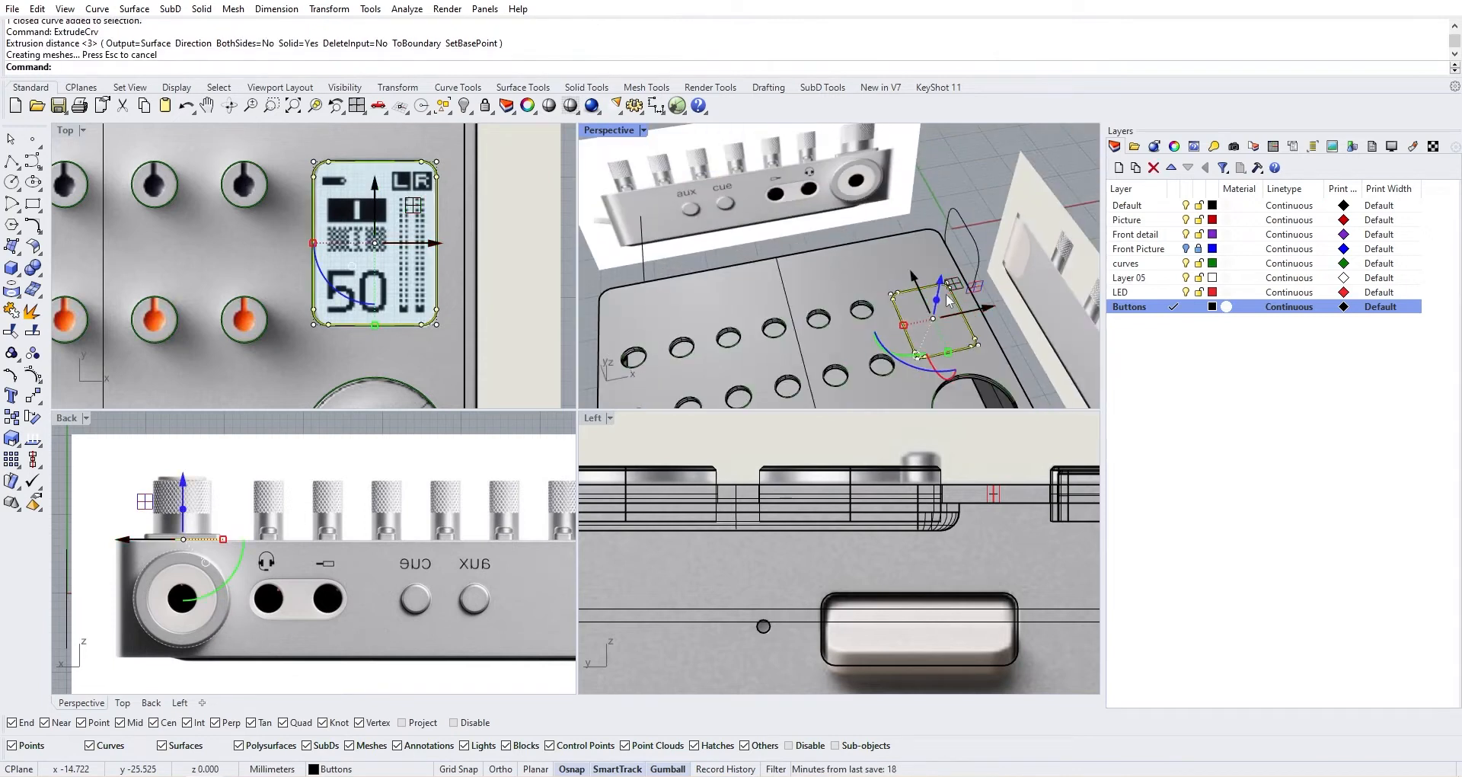
key("Escape")
scroll(922, 291, "up", 6)
right_click_drag(921, 291, 885, 328)
scroll(906, 298, "down", 6)
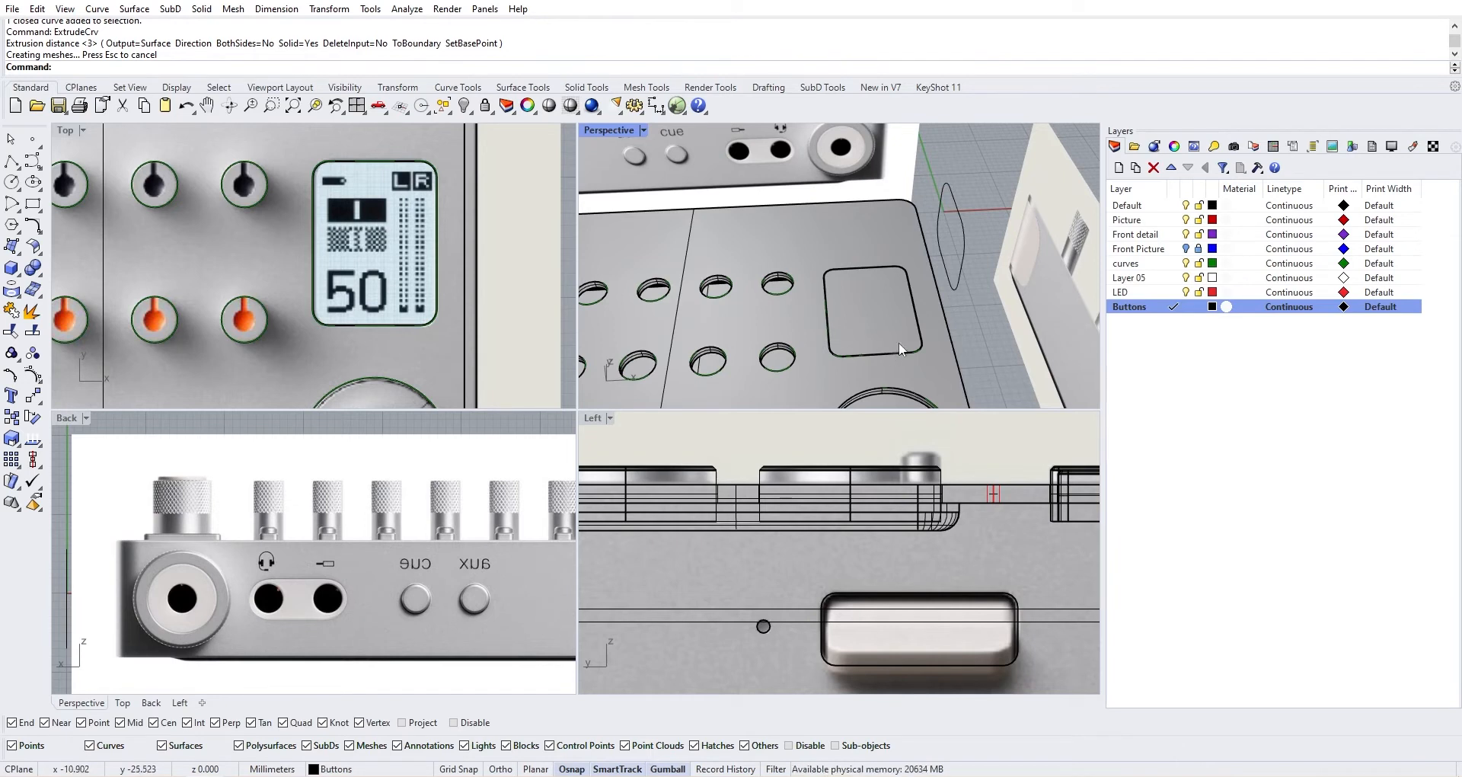
Examine the round buttons, the display and the fader slots across the mixer's top panel
scroll(878, 341, "down", 3)
scroll(878, 341, "down", 4)
mouse_move(878, 341)
right_mouse_down()
mouse_move(883, 324)
mouse_move(871, 347)
right_mouse_up()
scroll(886, 329, "down", 2)
scroll(885, 328, "up", 4)
right_click_drag(1066, 289, 889, 242)
scroll(877, 328, "up", 10)
scroll(858, 316, "down", 10)
left_click(922, 231)
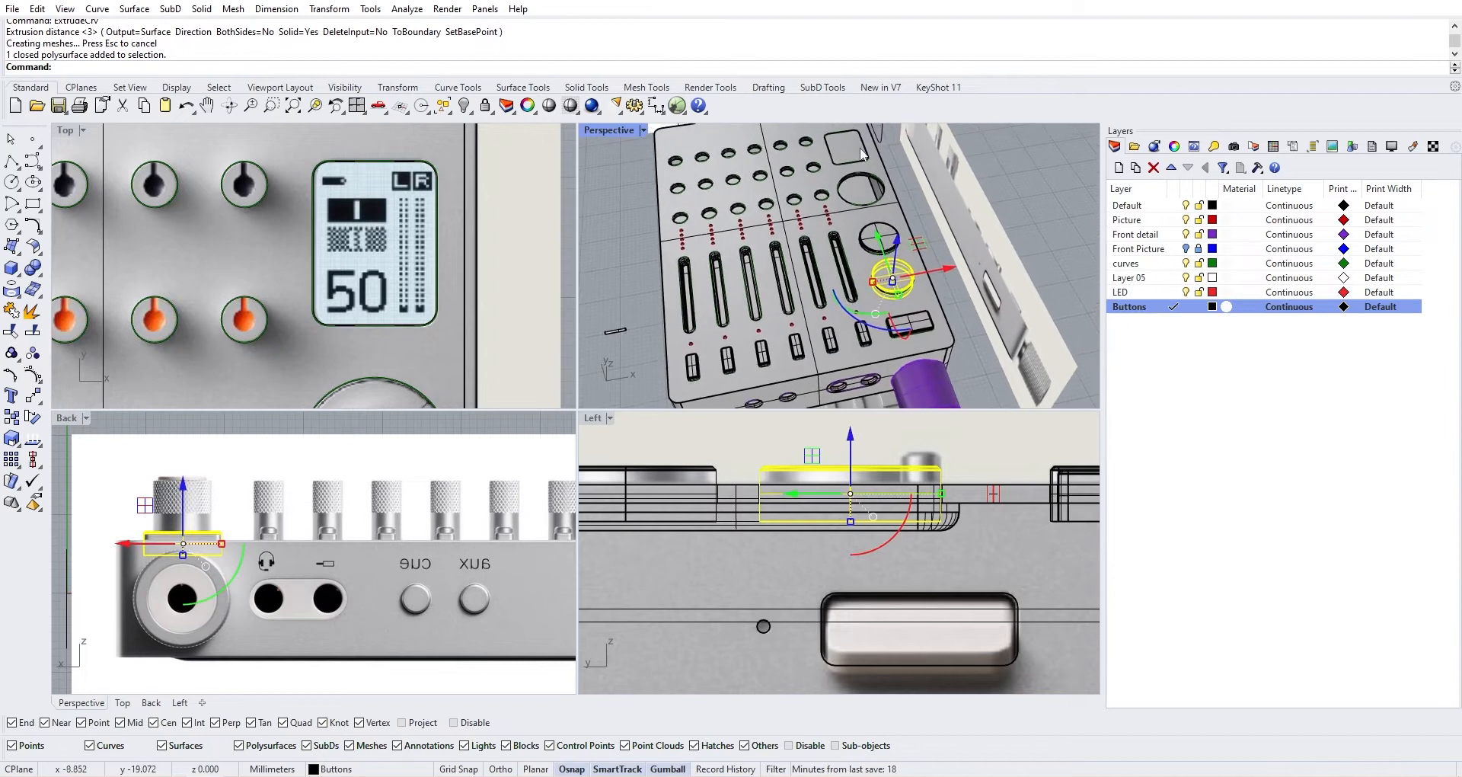
right_click_drag(820, 318, 858, 302)
scroll(857, 302, "up", 5)
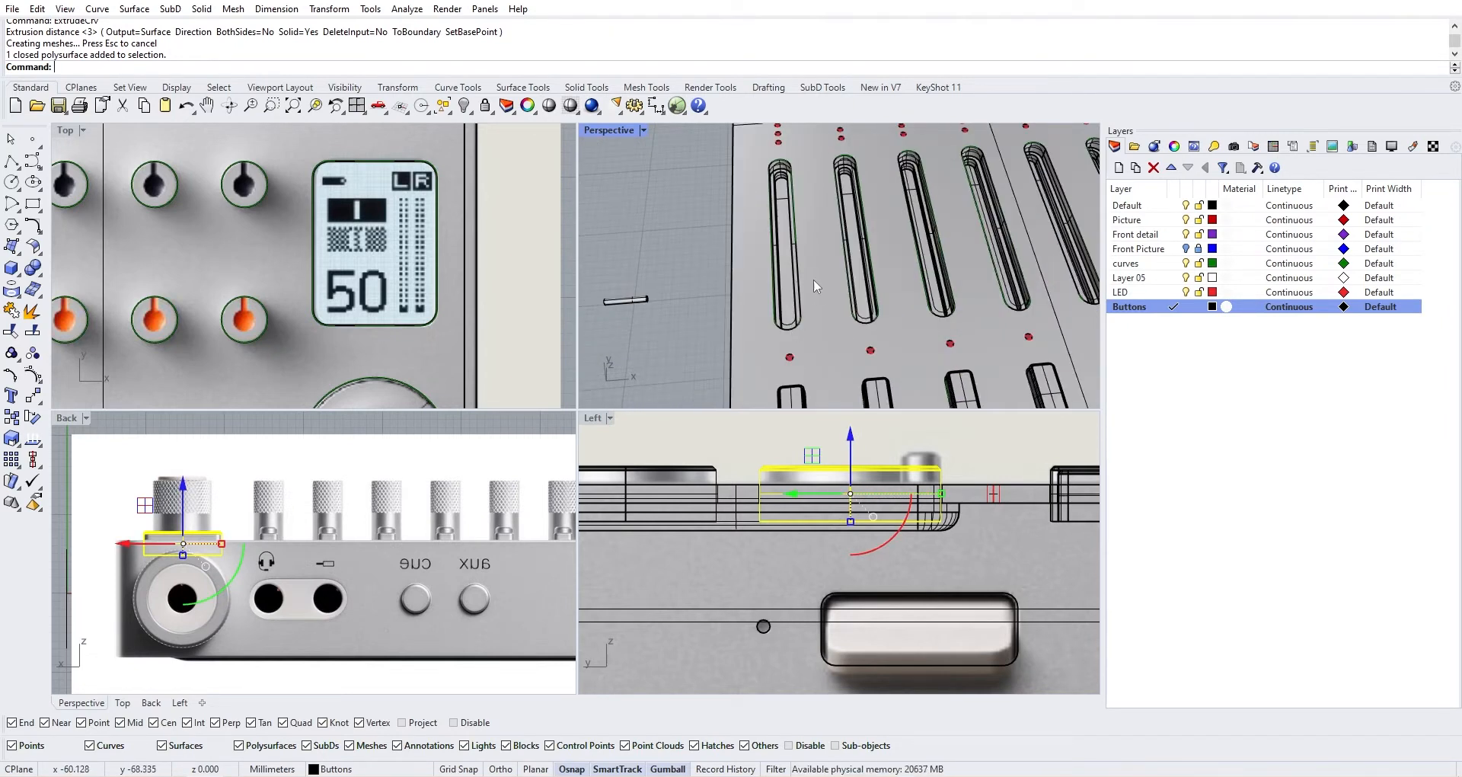
Draw a circle about 2.5 mm in diameter, centred on the first fader slot's rounded lower end and reaching the slot's outer edge
scroll(335, 286, "down", 12)
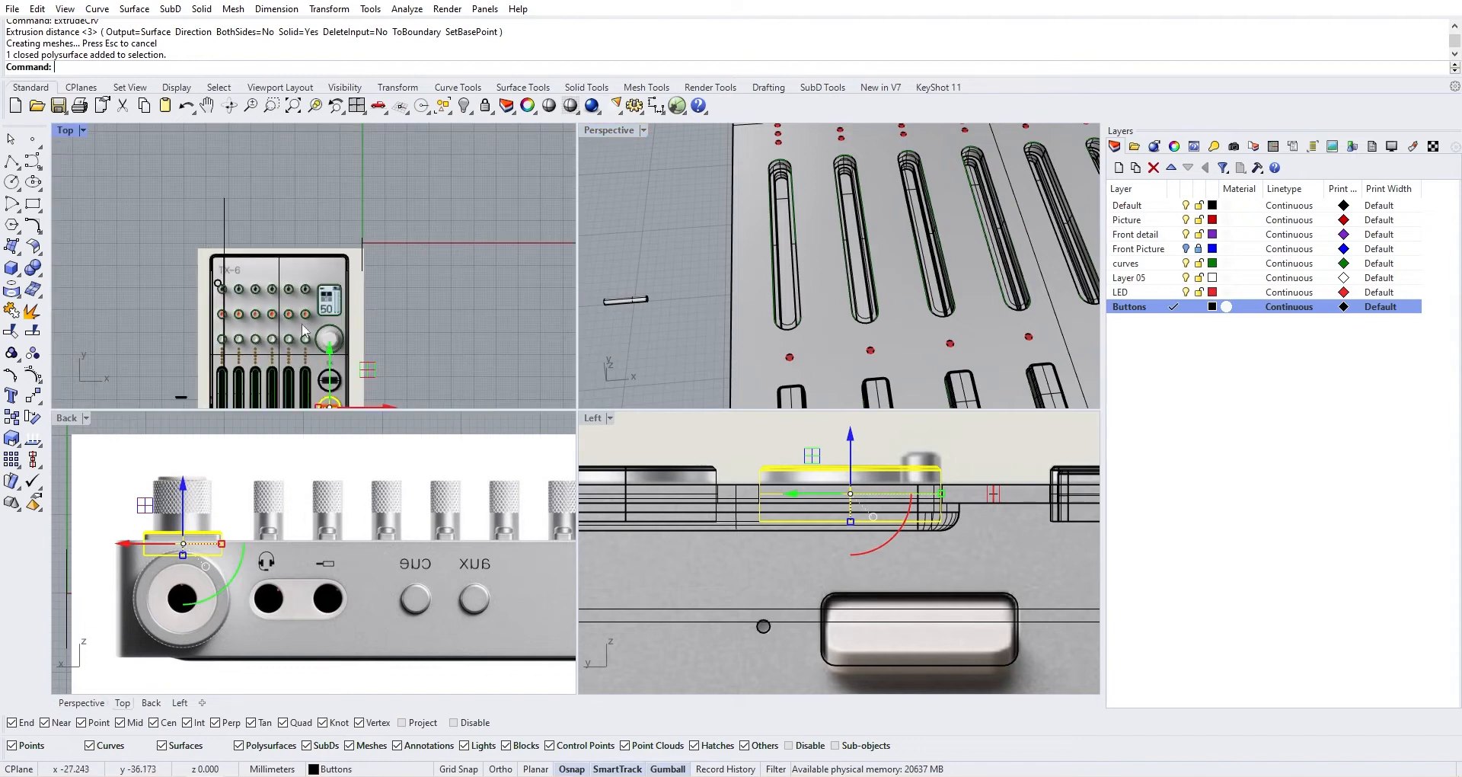
right_click_drag(402, 219, 425, 191)
scroll(239, 392, "up", 8)
right_click_drag(239, 393, 274, 340)
scroll(305, 335, "up", 6)
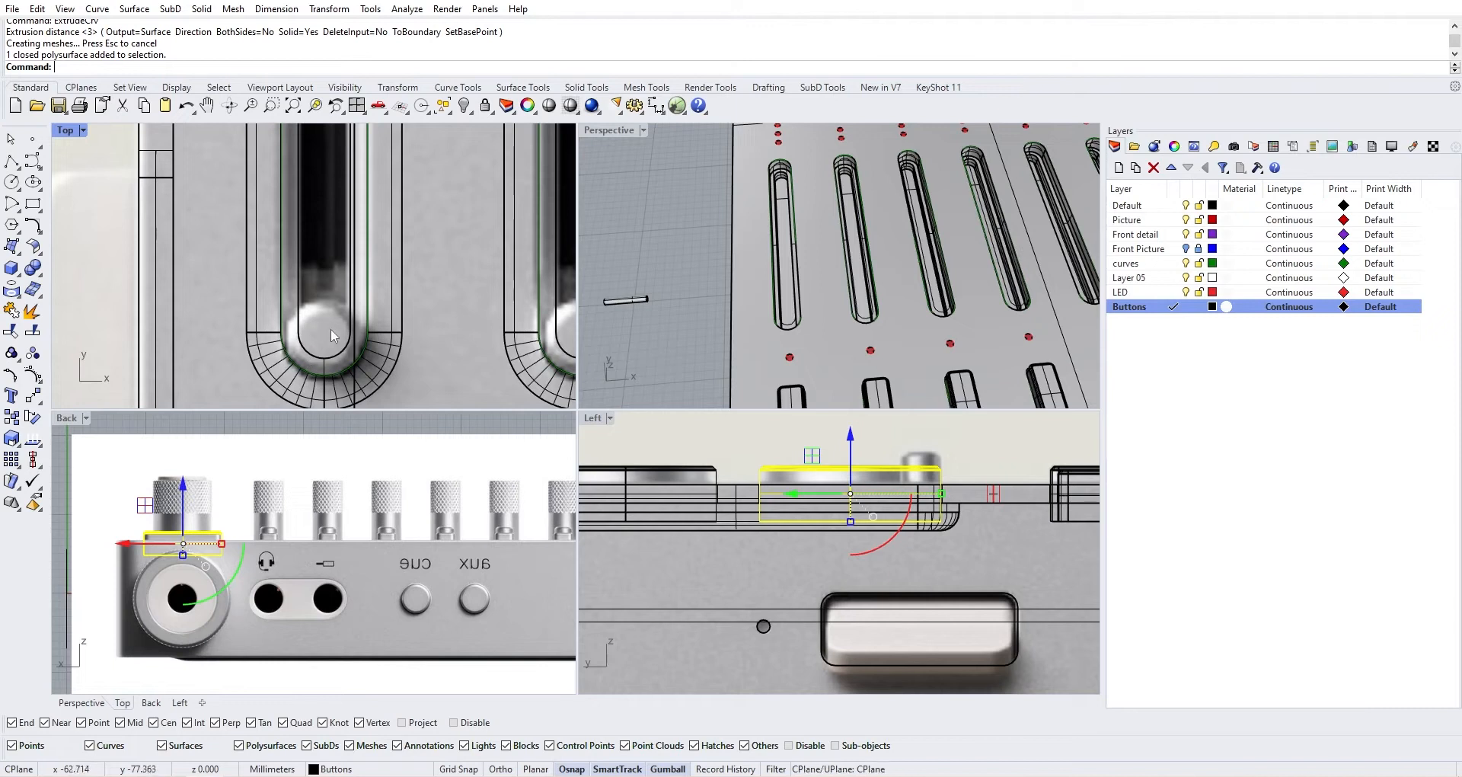
scroll(335, 312, "down", 6)
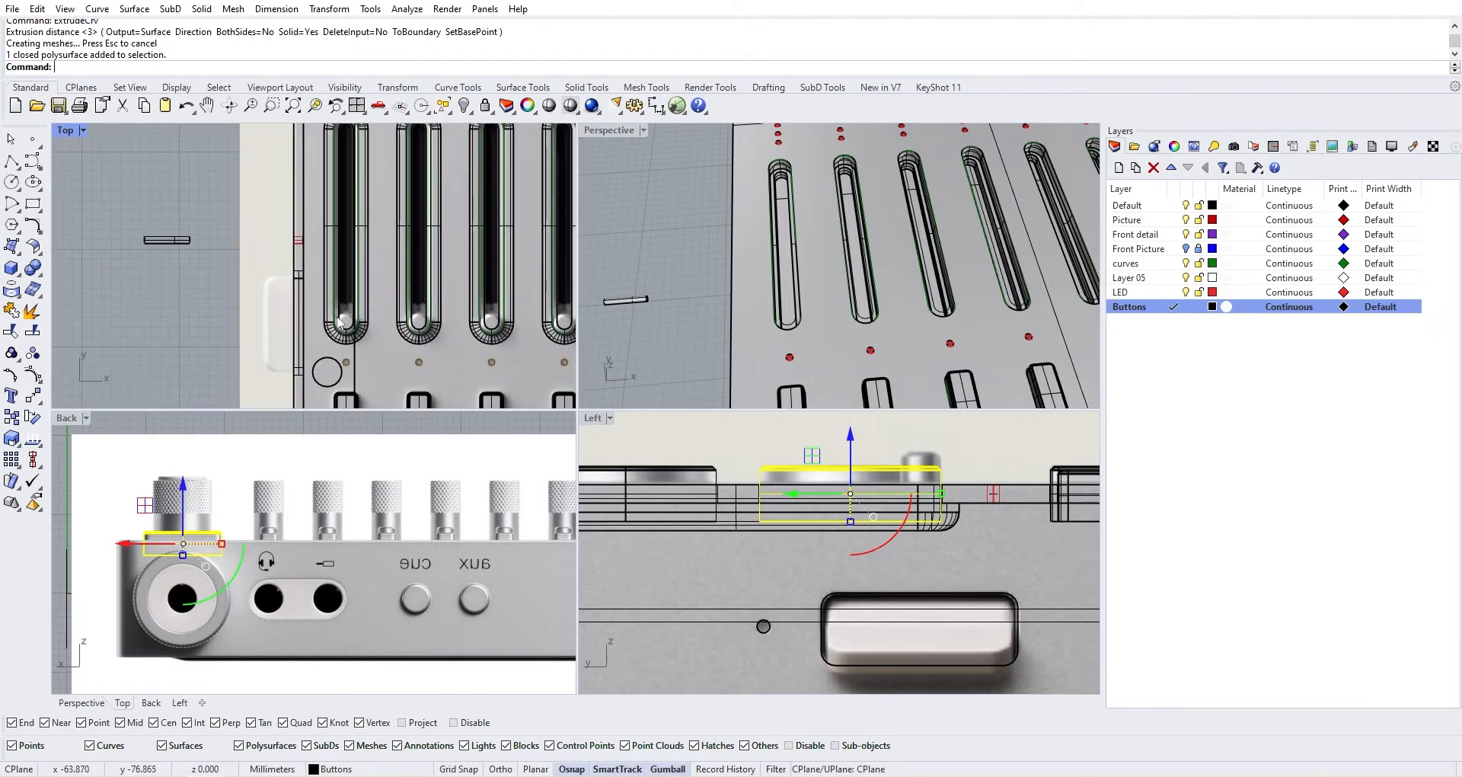
scroll(332, 282, "up", 3)
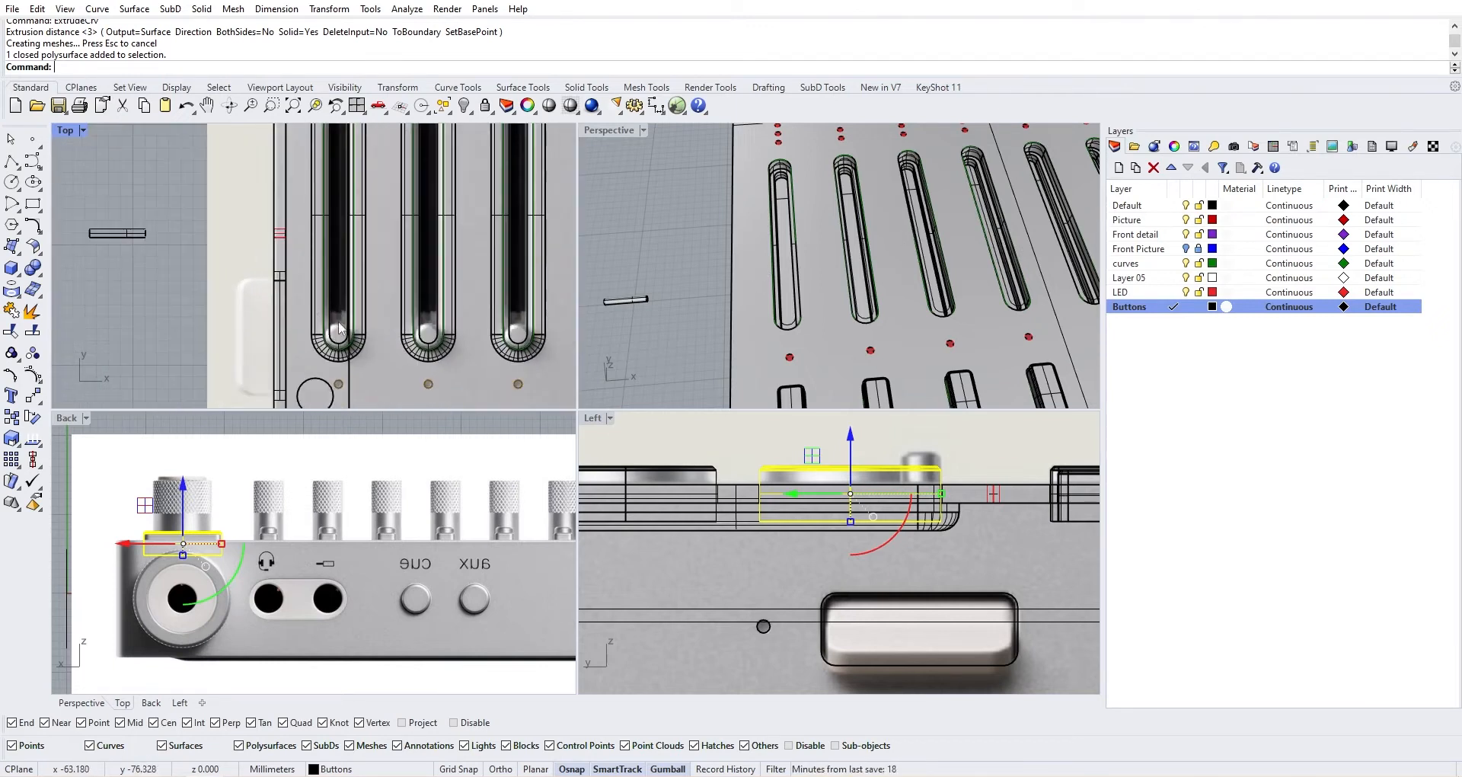
left_click(12, 181)
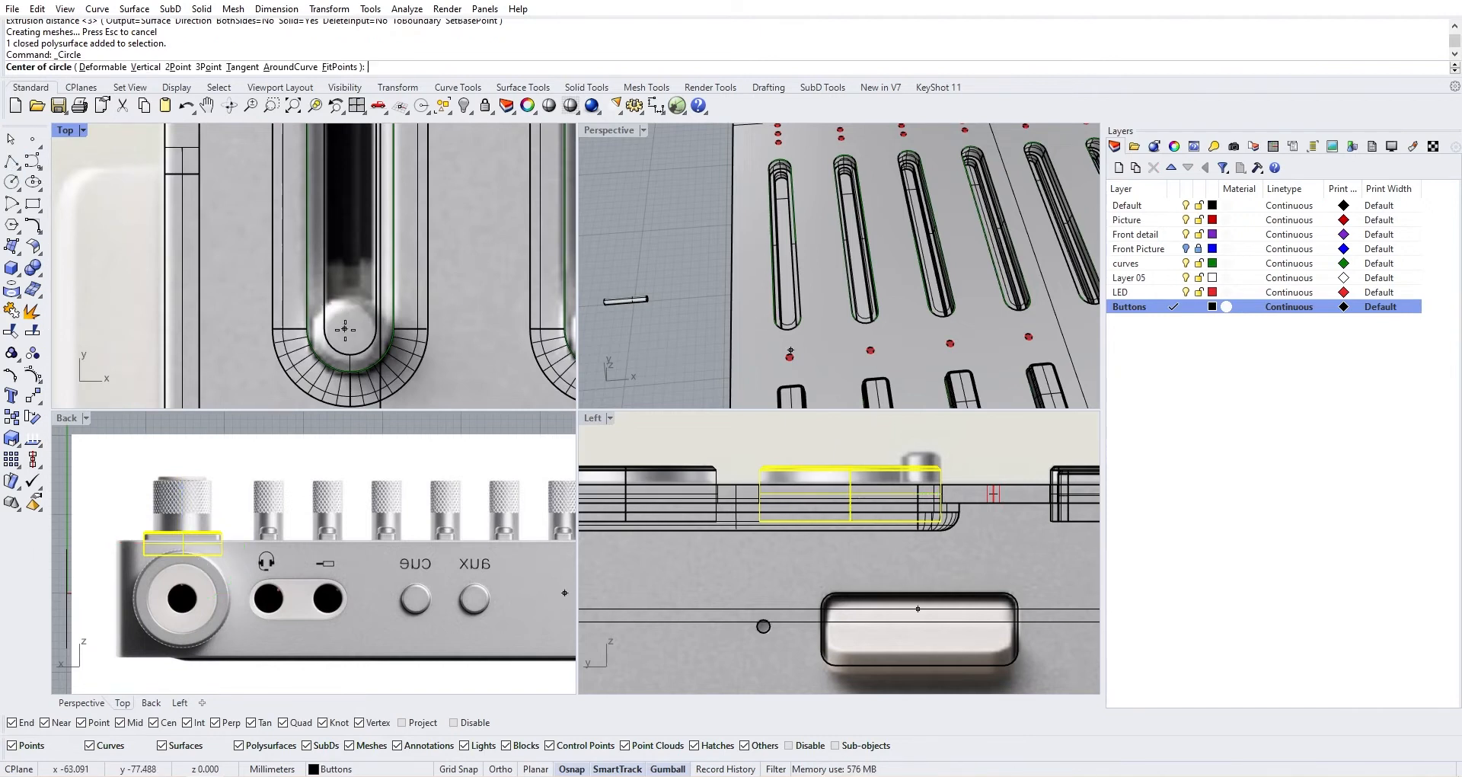
scroll(316, 346, "up", 2)
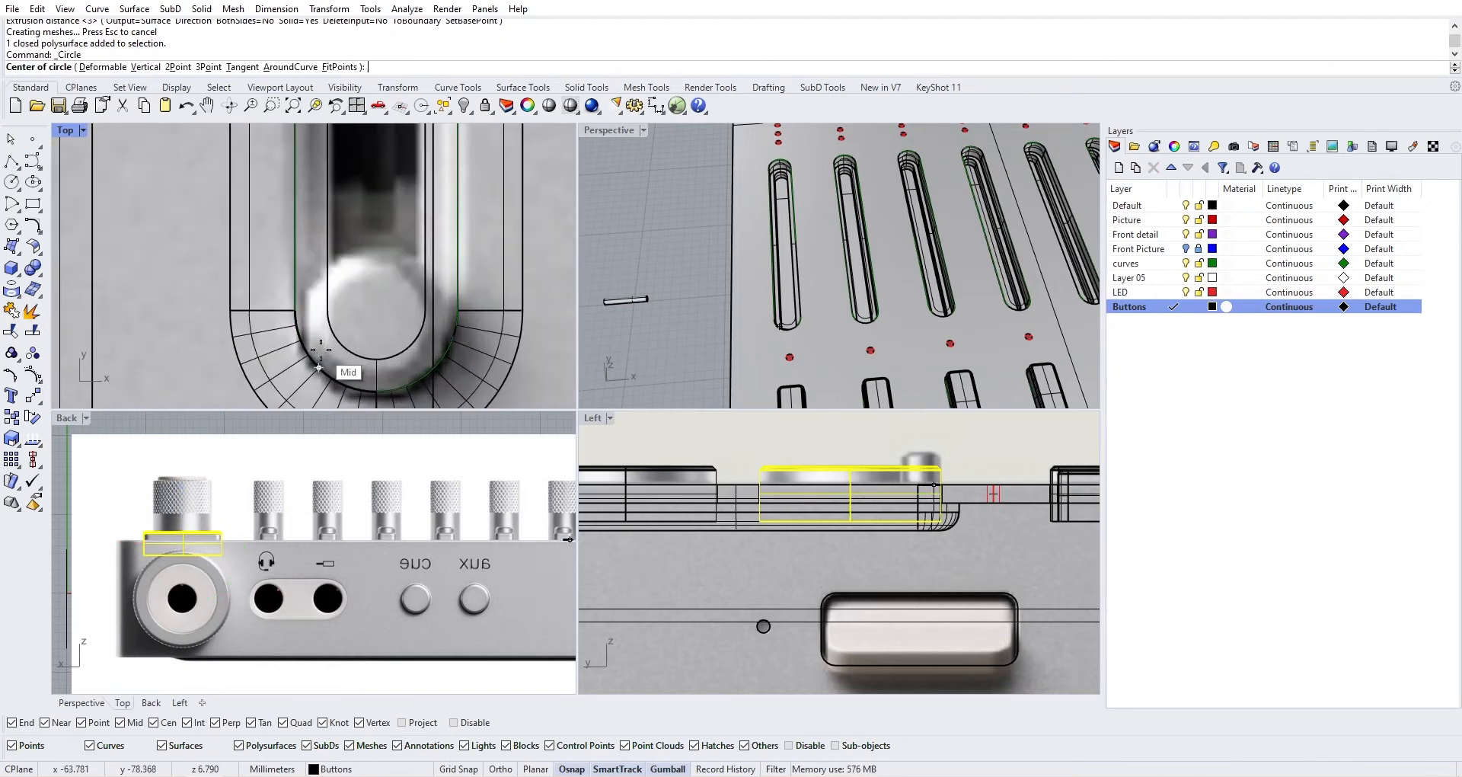
scroll(762, 327, "up", 4)
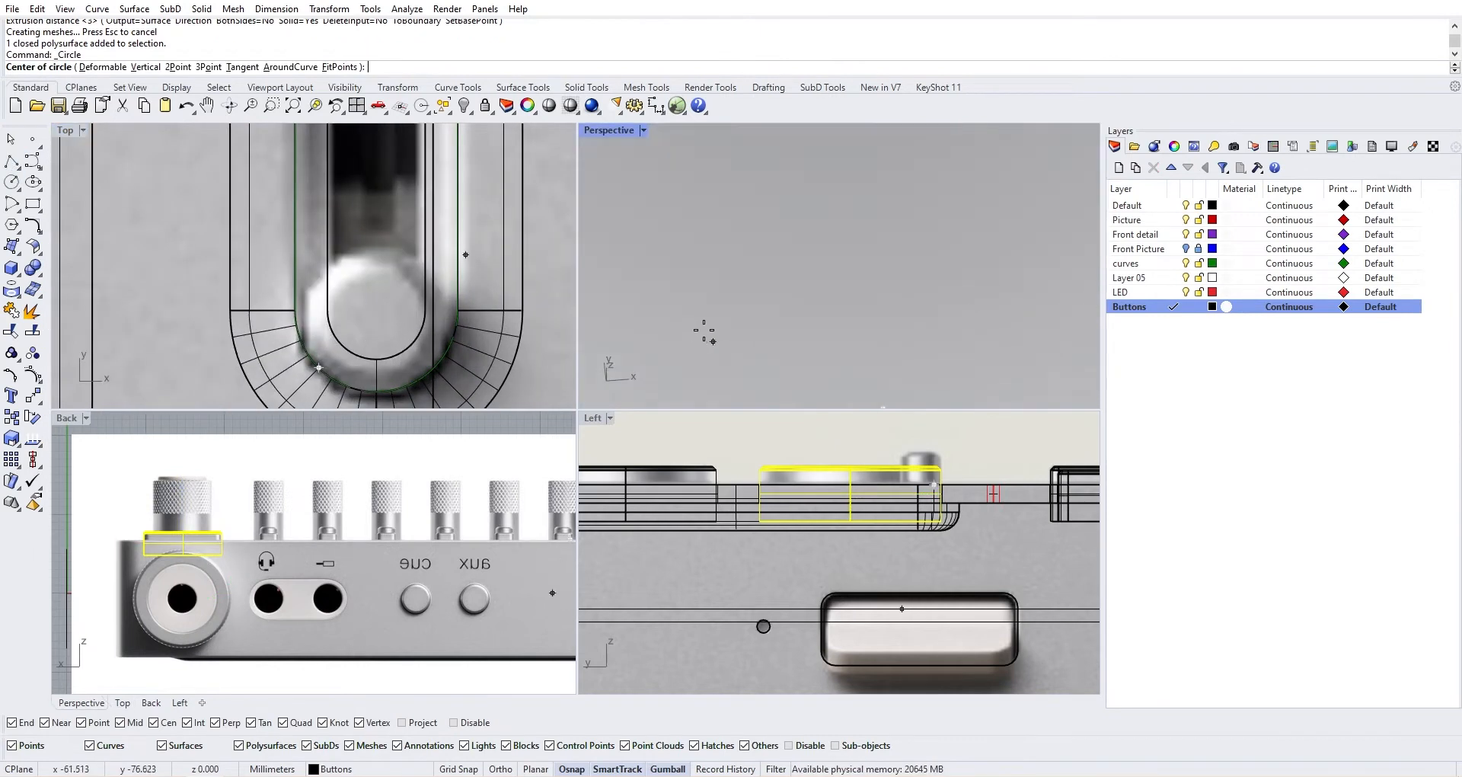
scroll(731, 326, "up", 3)
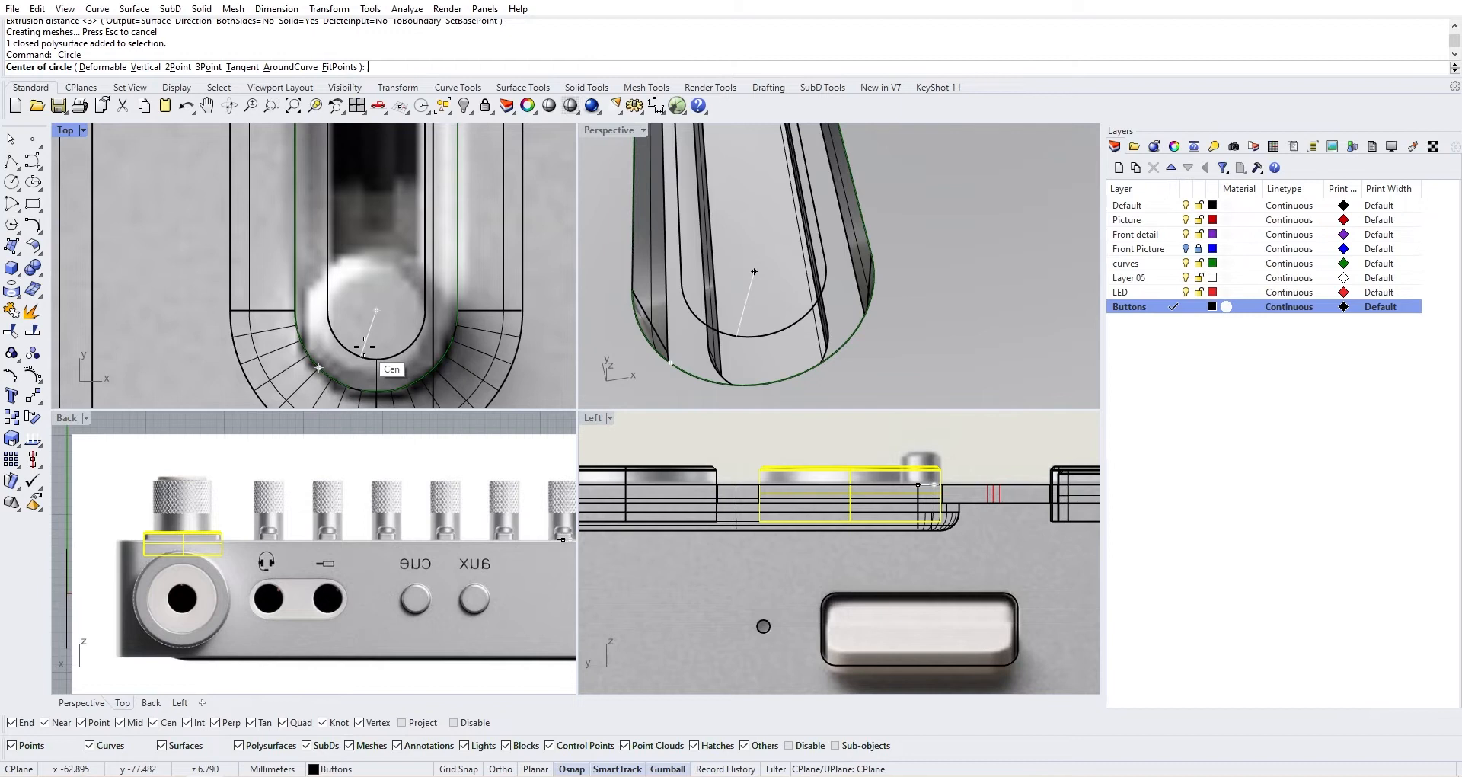
left_click(375, 309)
scroll(427, 305, "down", 2)
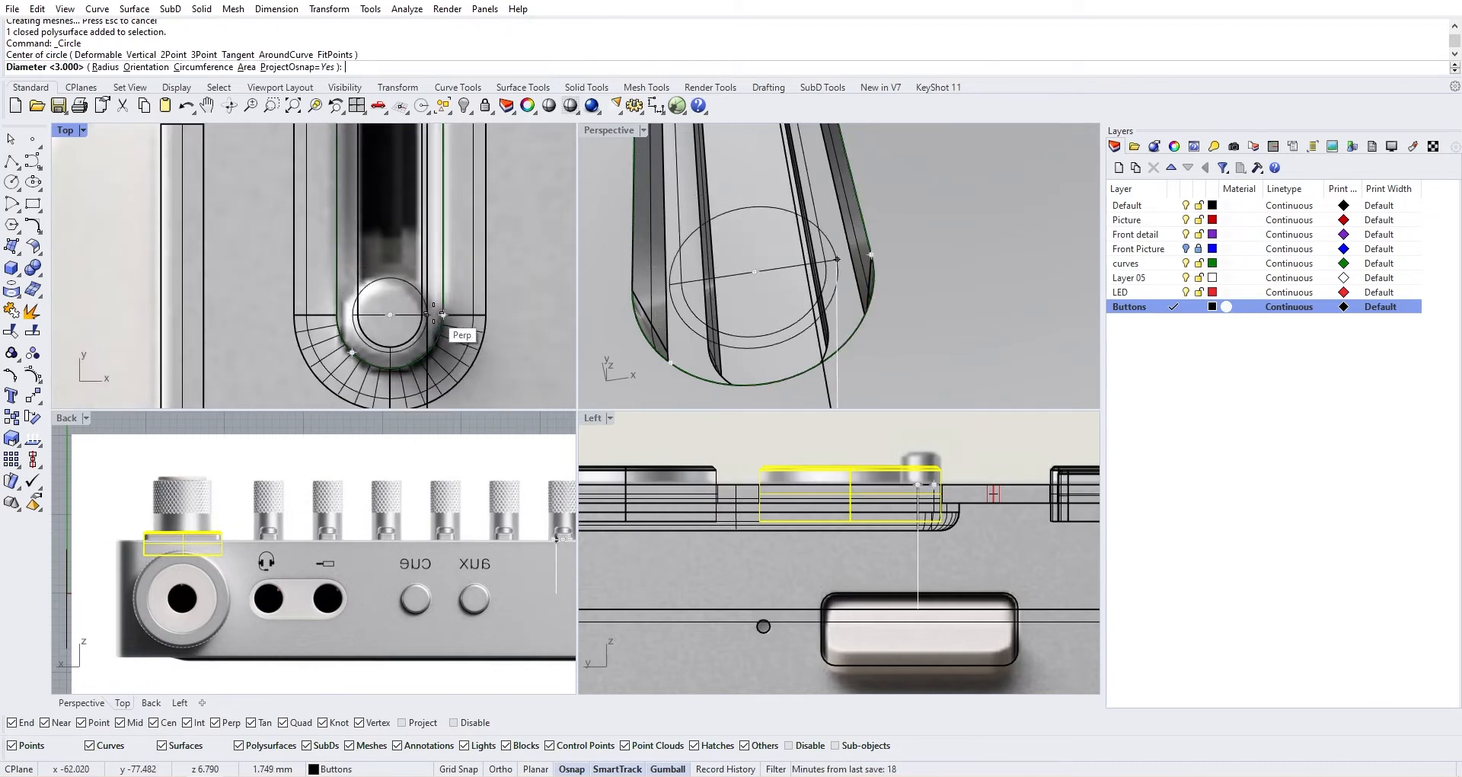
scroll(441, 313, "up", 2)
scroll(441, 314, "up", 2)
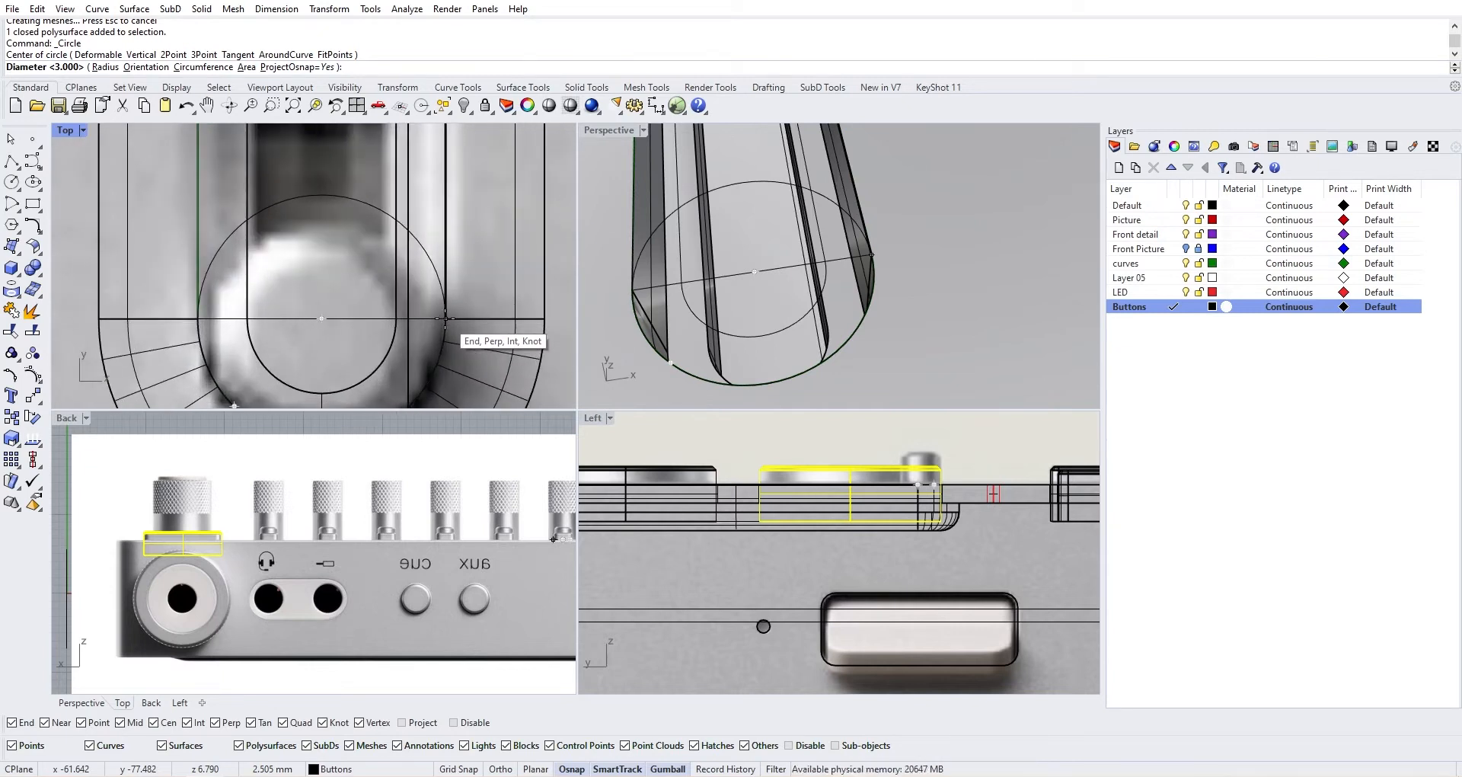
left_click(446, 319)
Offset the fader circle inward by 0.05 and select the offset curve
left_click(444, 282)
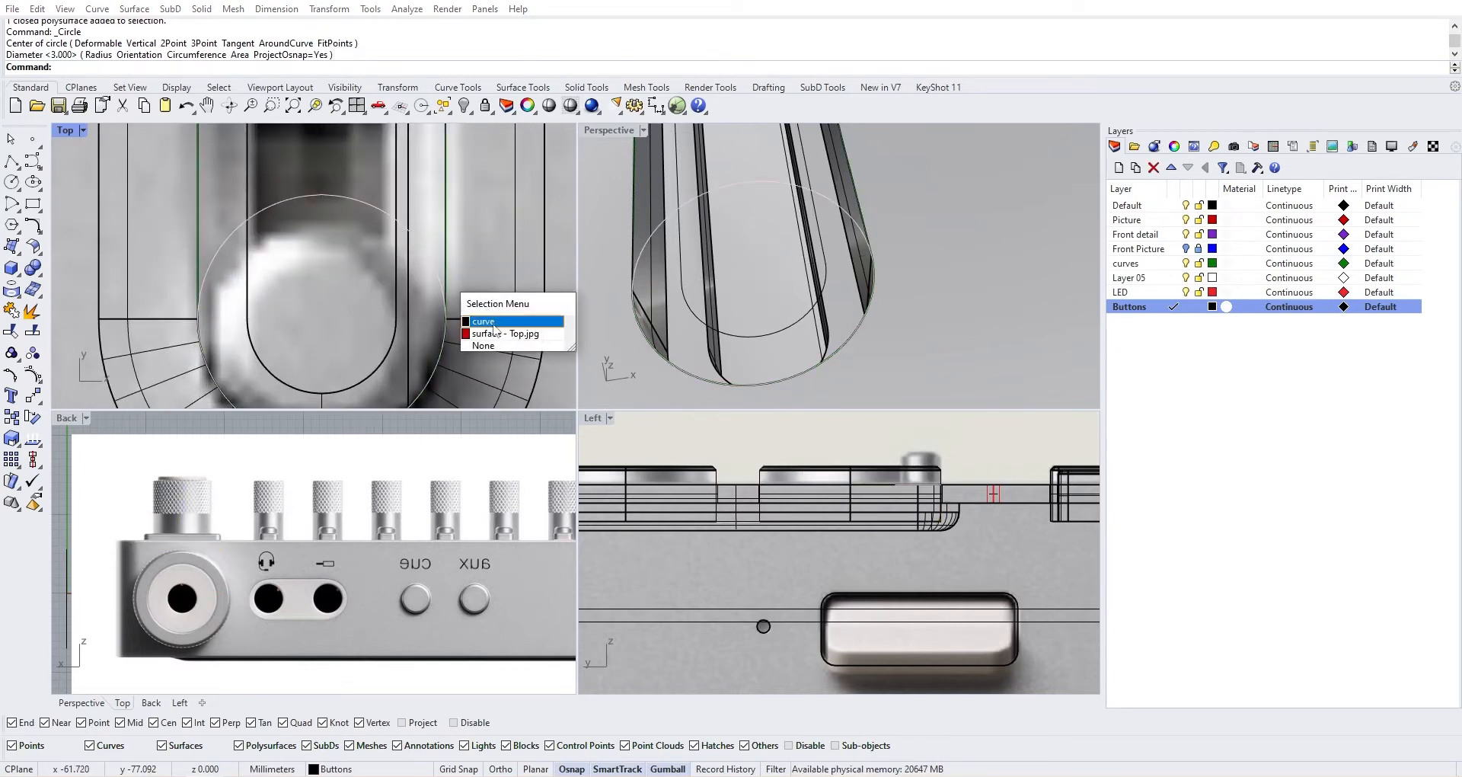
left_click(500, 344)
scroll(457, 339, "down", 4)
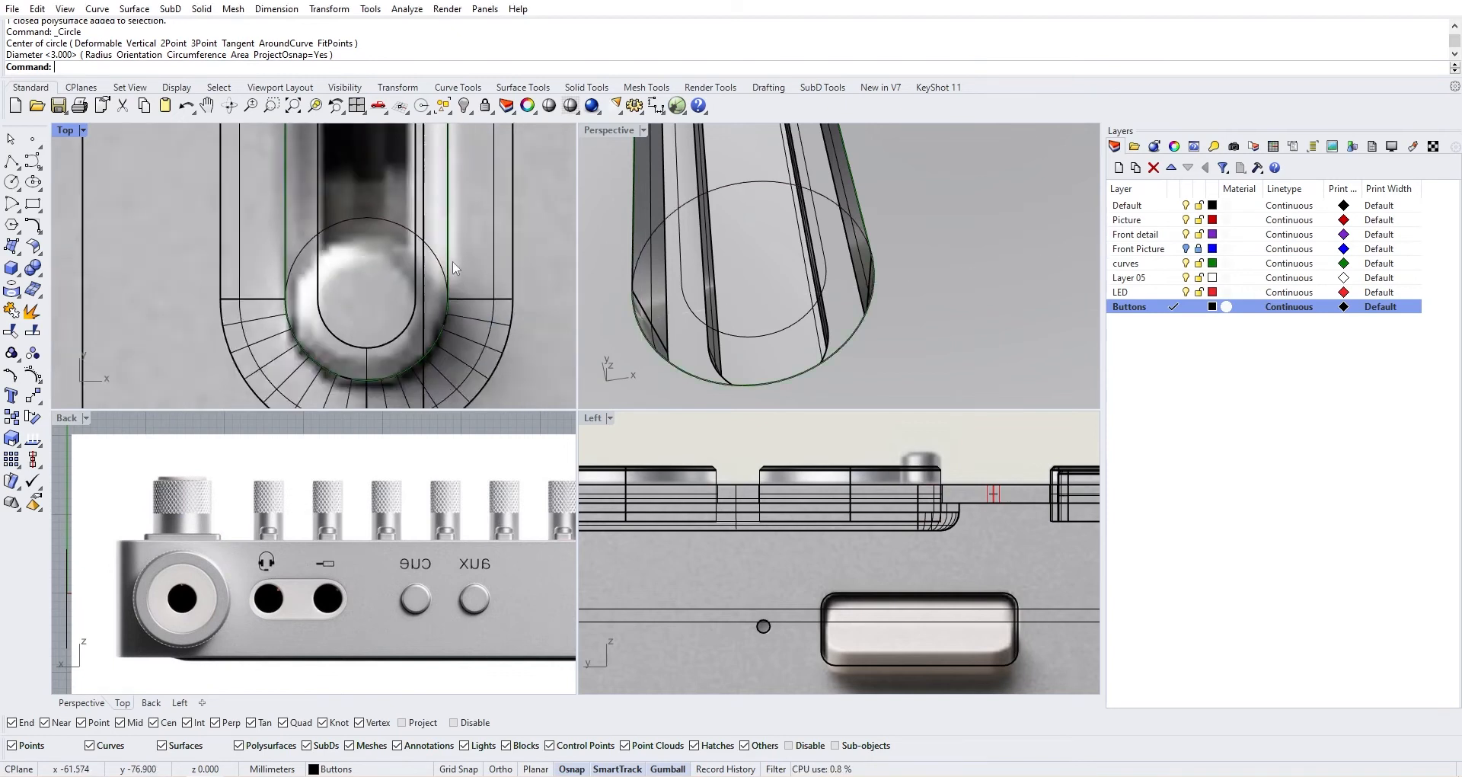
left_click(448, 312)
left_click(449, 310)
key("Return")
type("O")
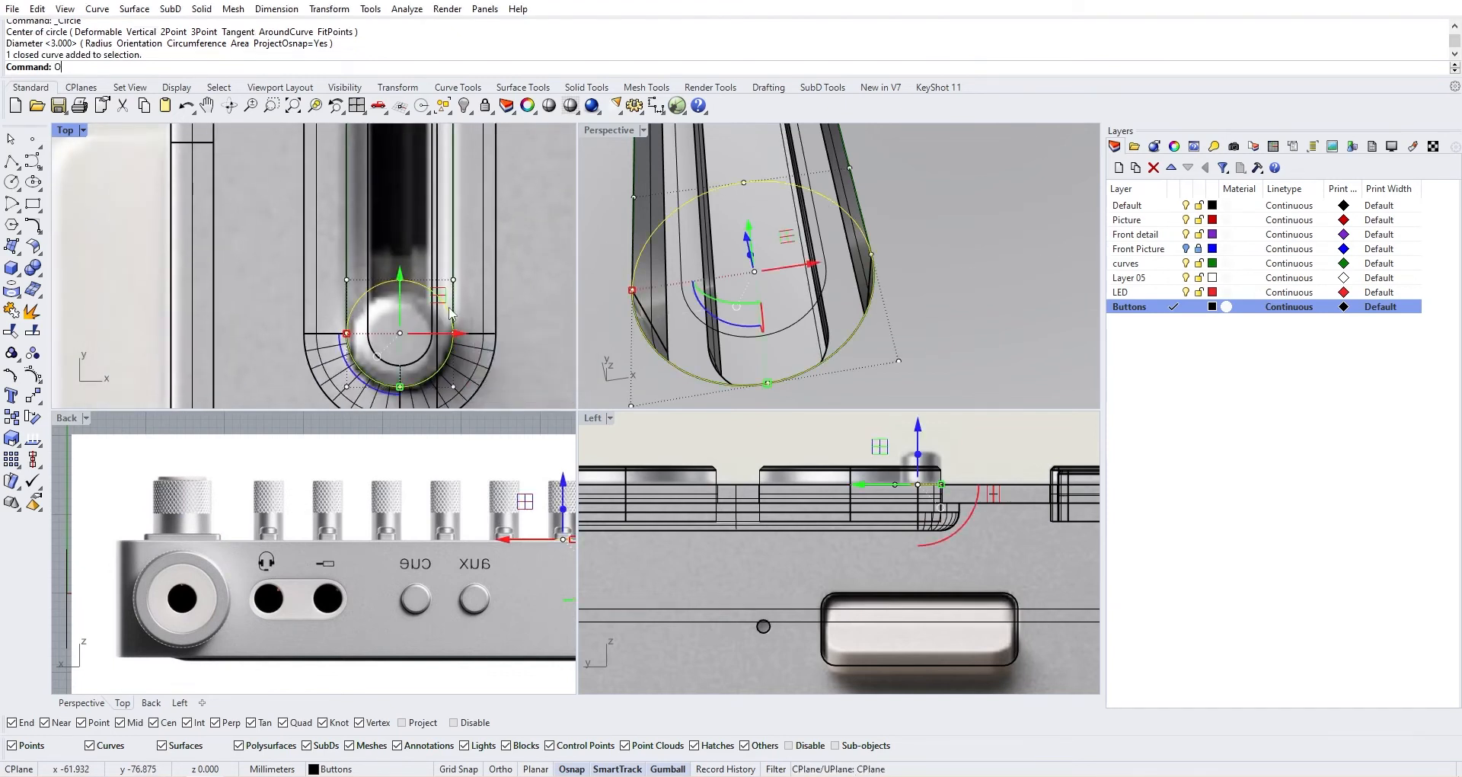
type("f")
key("Return")
scroll(438, 315, "up", 5)
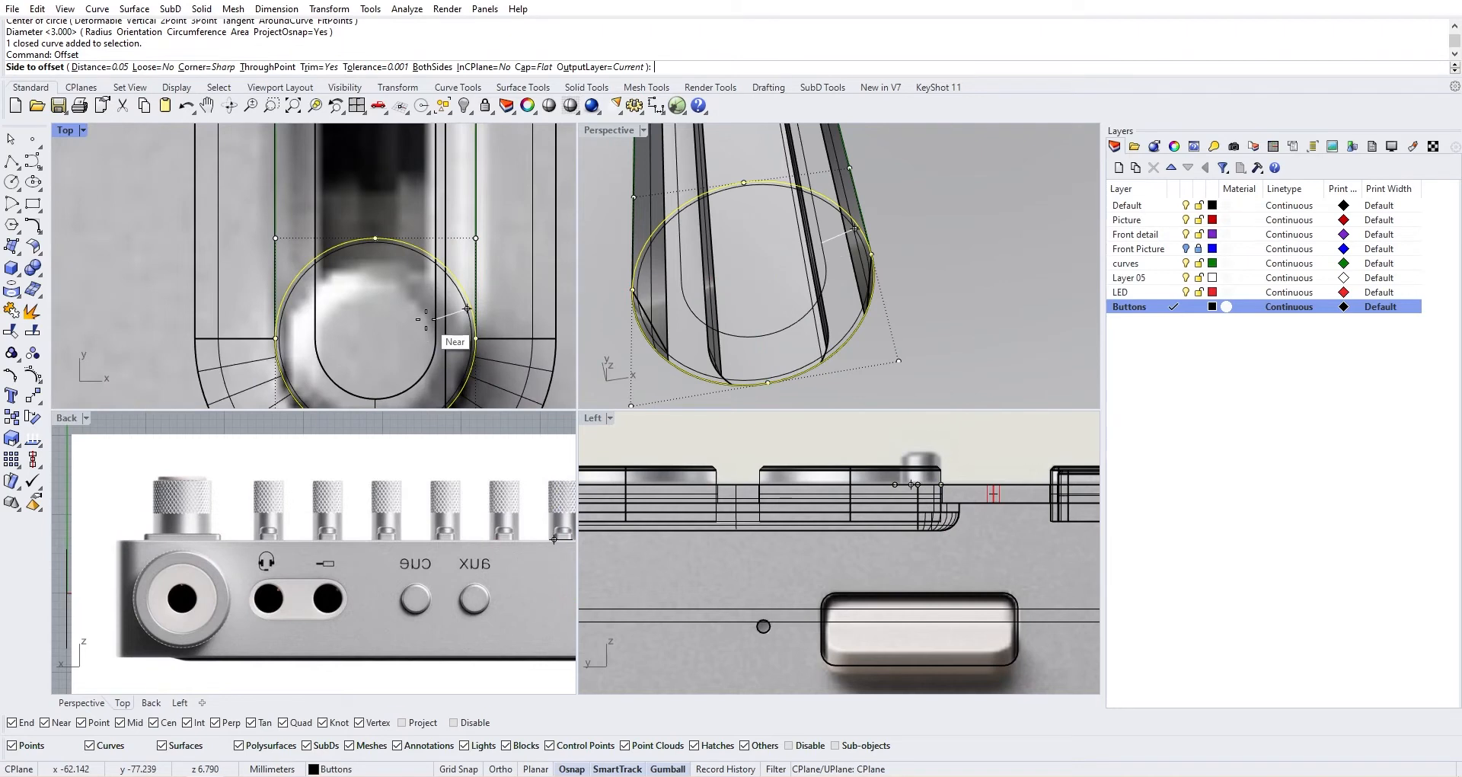
left_click(424, 318)
scroll(426, 319, "down", 3)
scroll(421, 285, "up", 3)
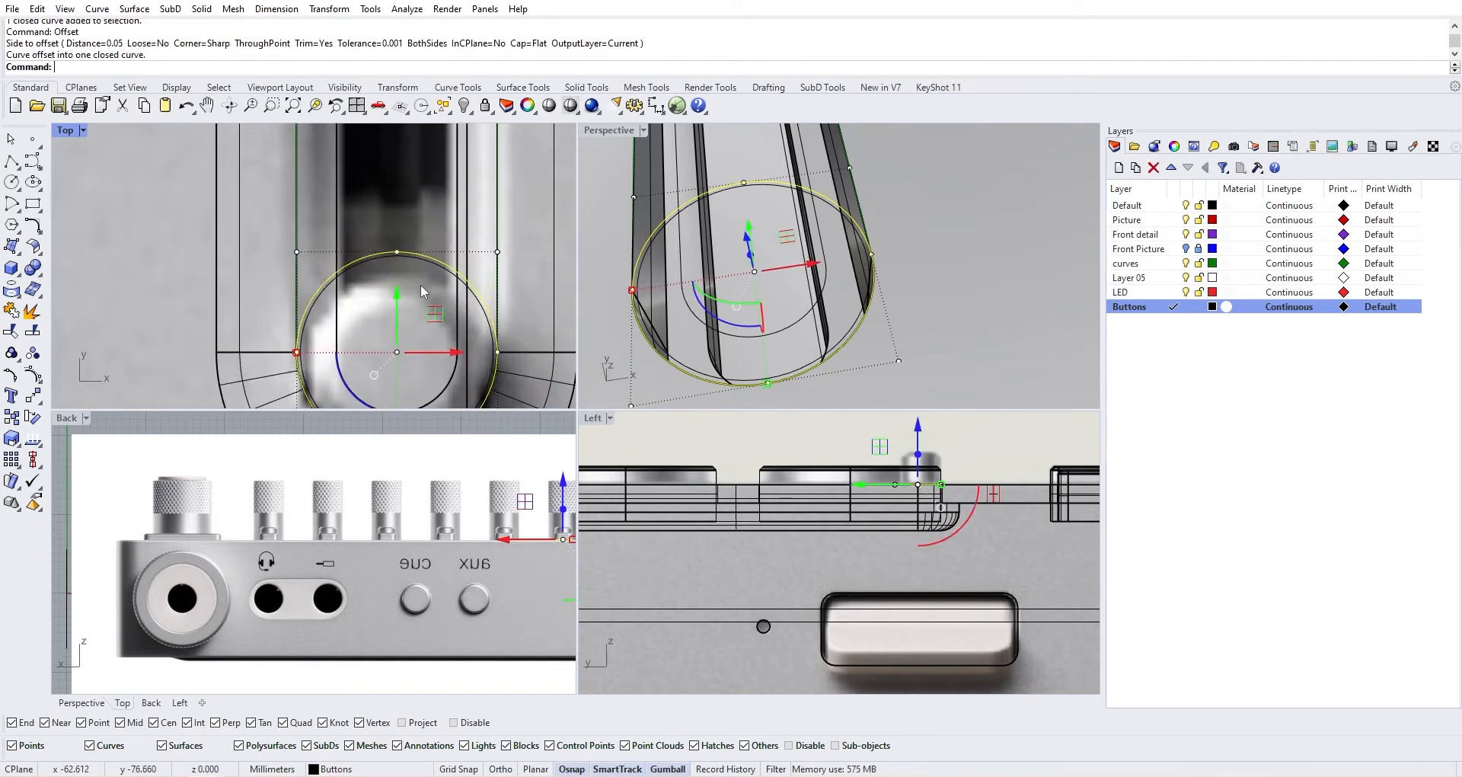
left_click(439, 264)
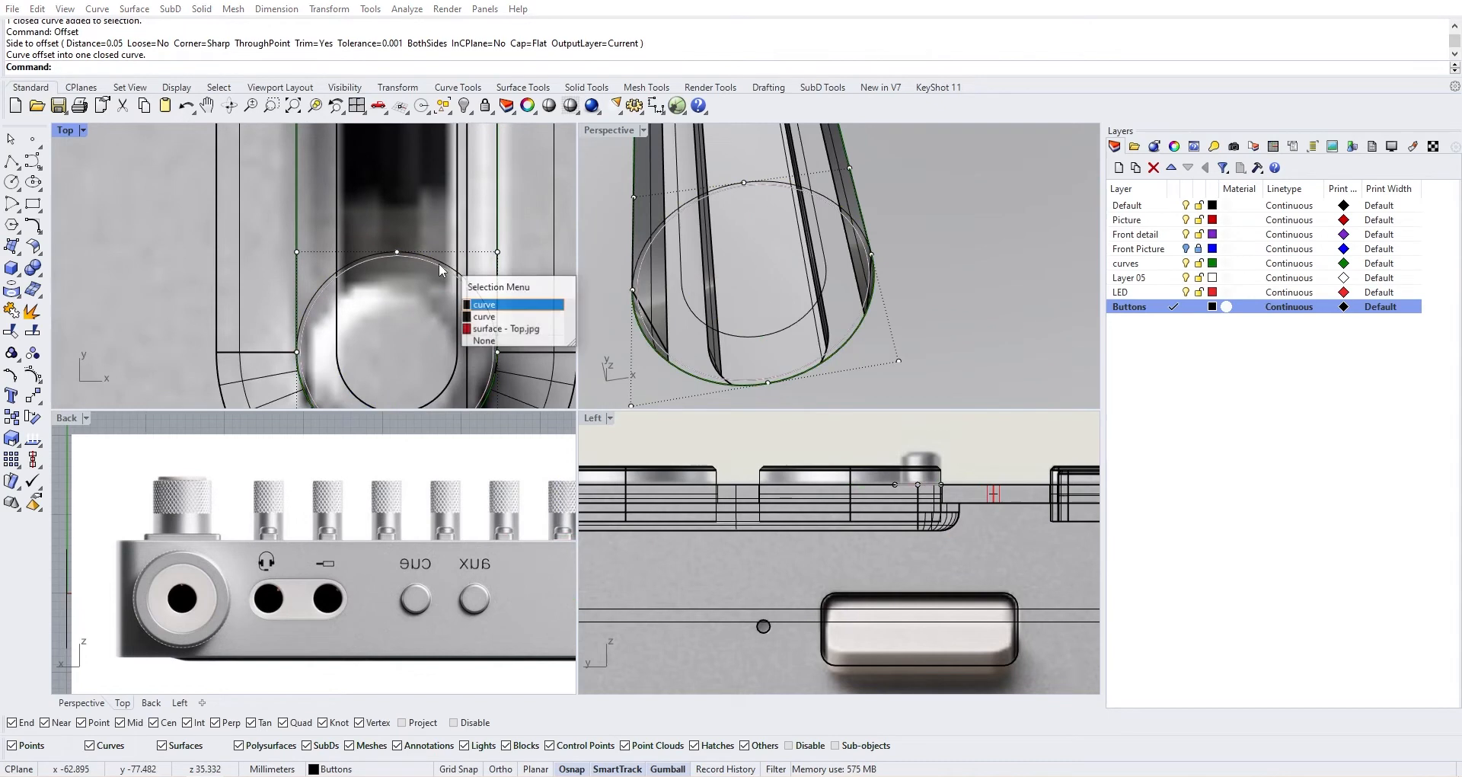
left_click(500, 305)
scroll(647, 263, "down", 12)
scroll(717, 259, "up", 10)
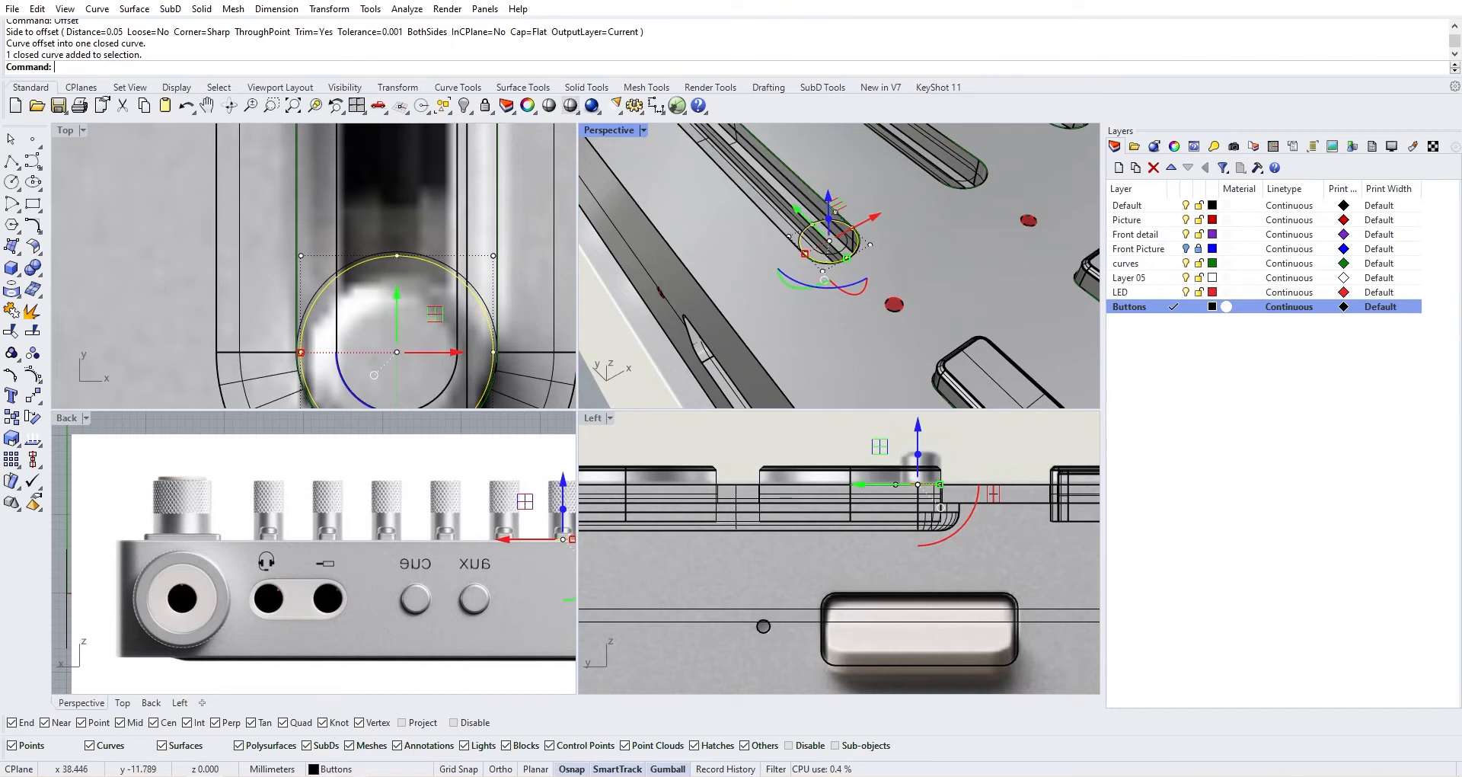
Check the fader caps in the reference photo and undo the 0.05 offset of the circle
left_click(305, 704)
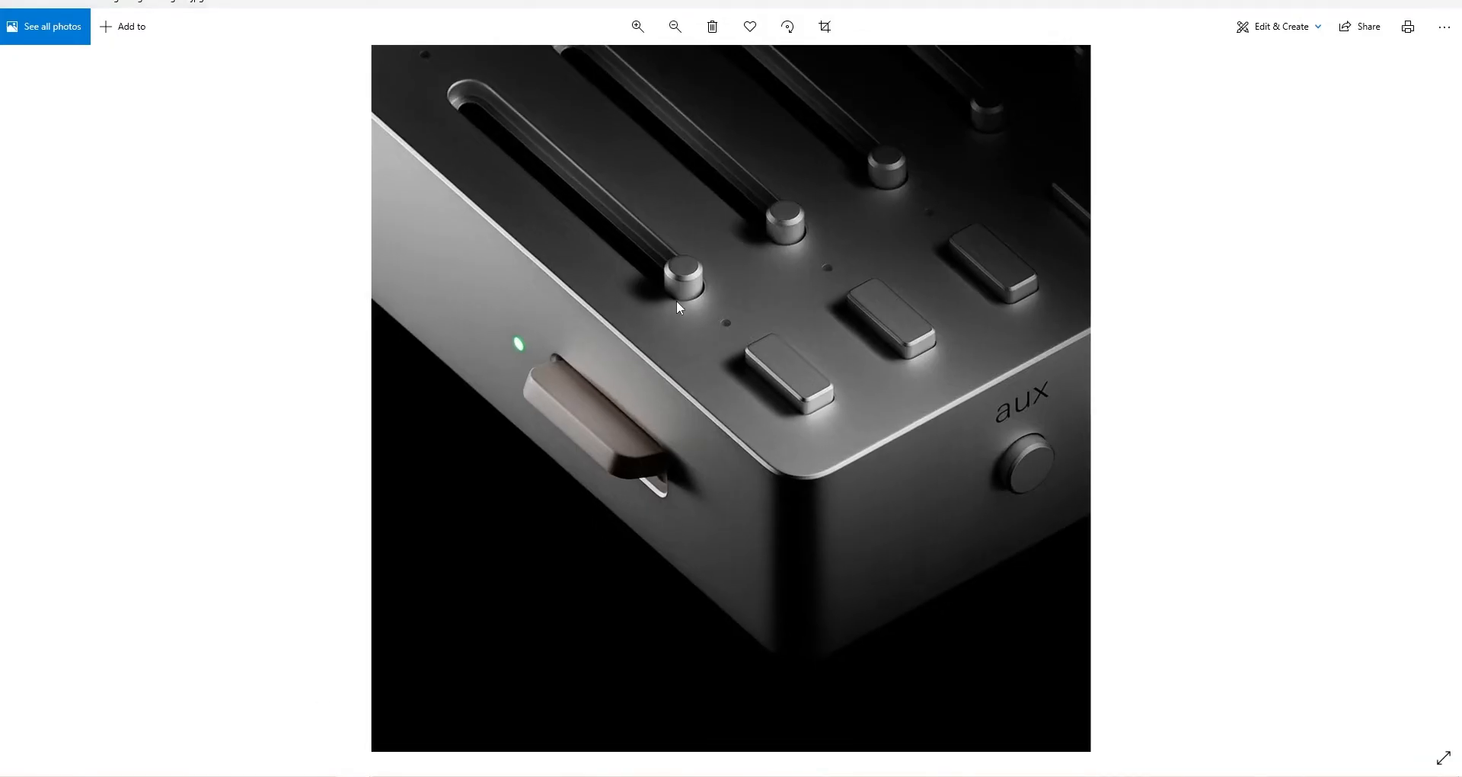
key("alt+Tab")
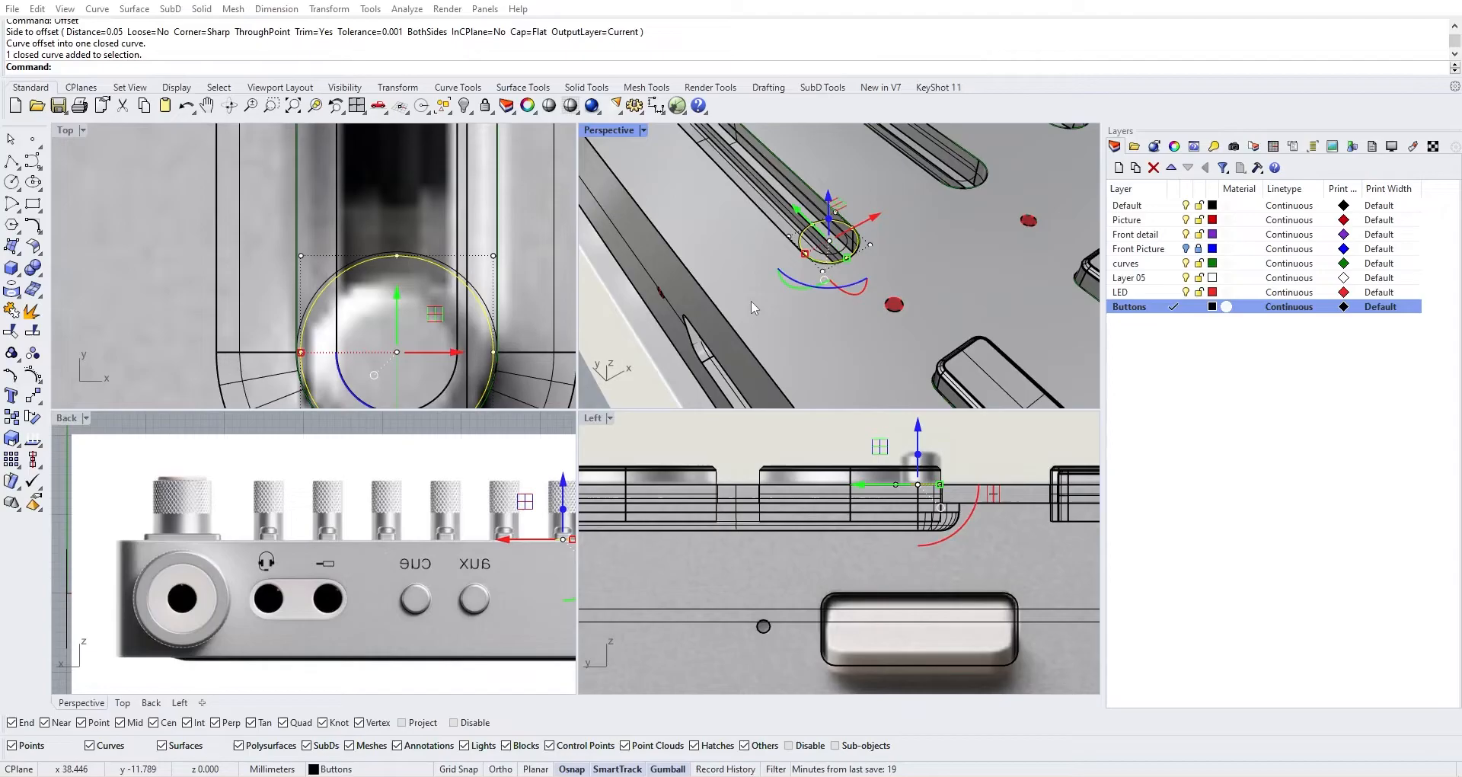
key("ctrl+z")
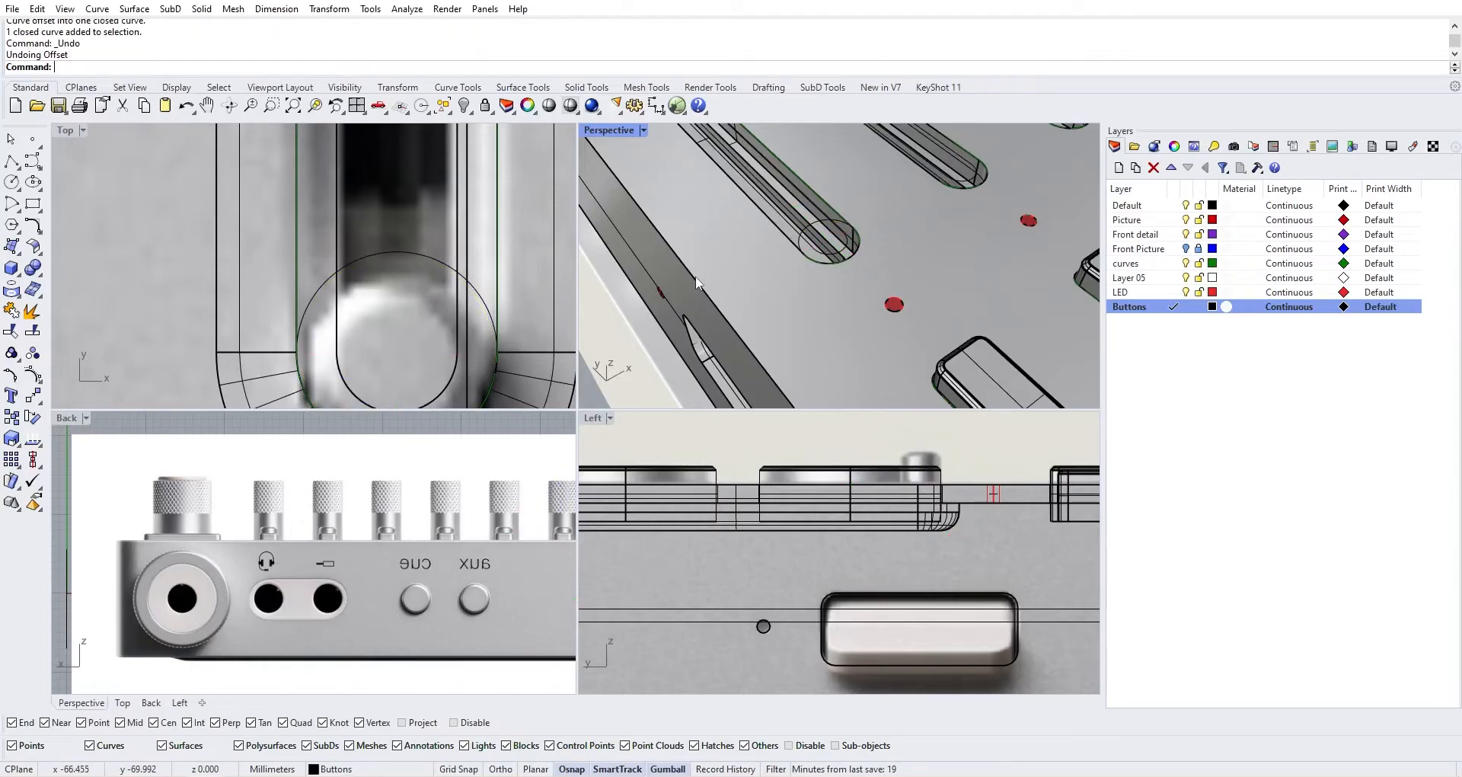
Try to offset the fader circle inward by 0.1 and undo the attempt
left_click(808, 237)
left_click(868, 265)
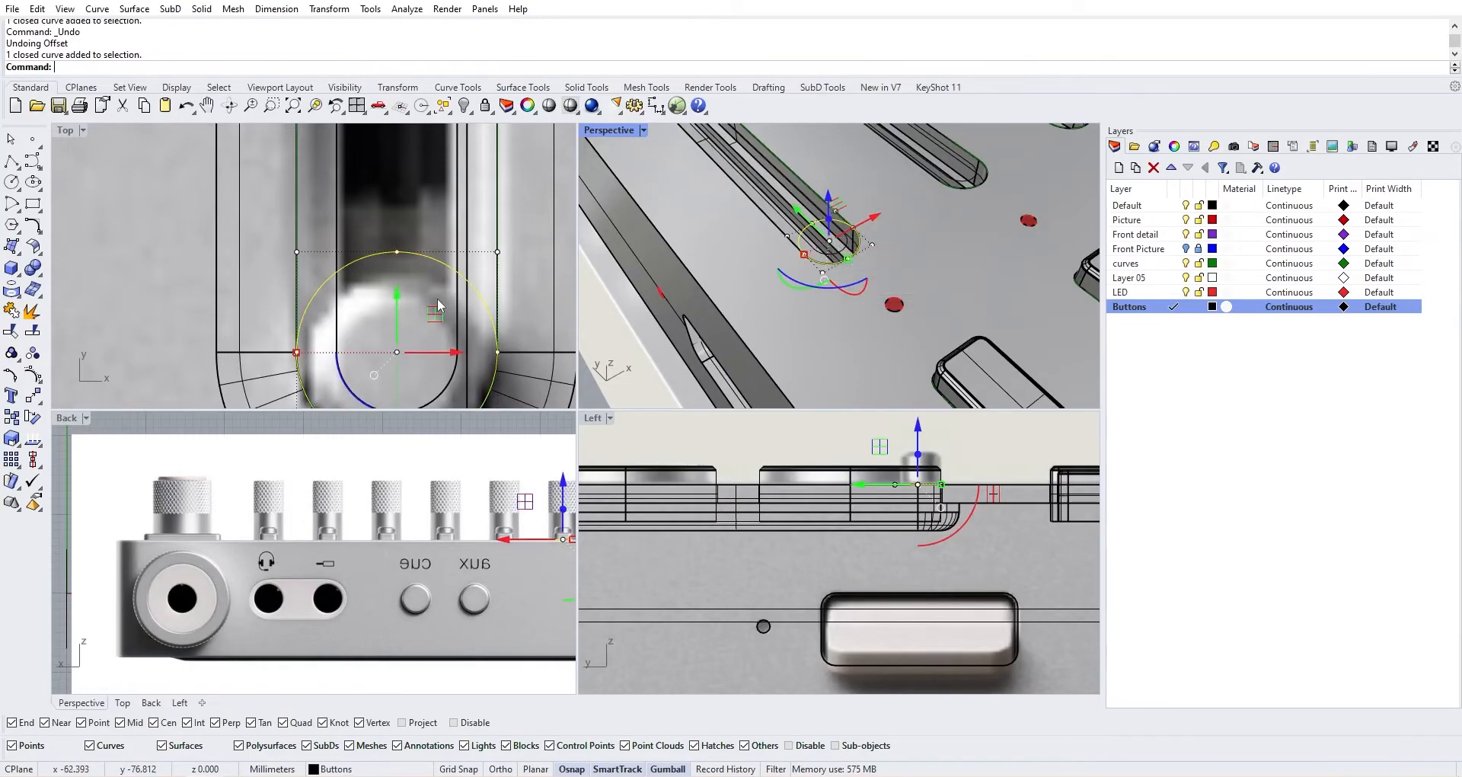
type("Offset")
key("Return")
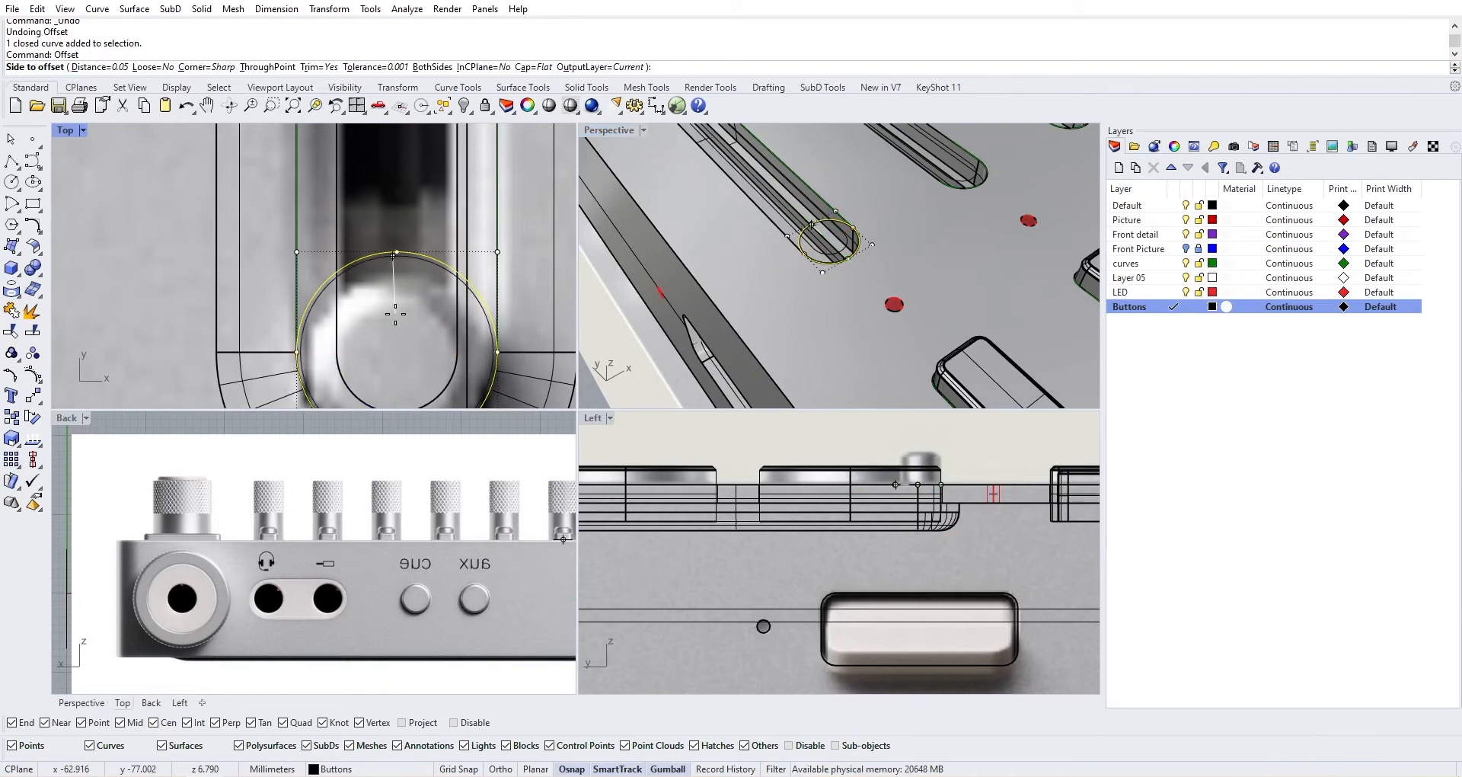
type("0.1")
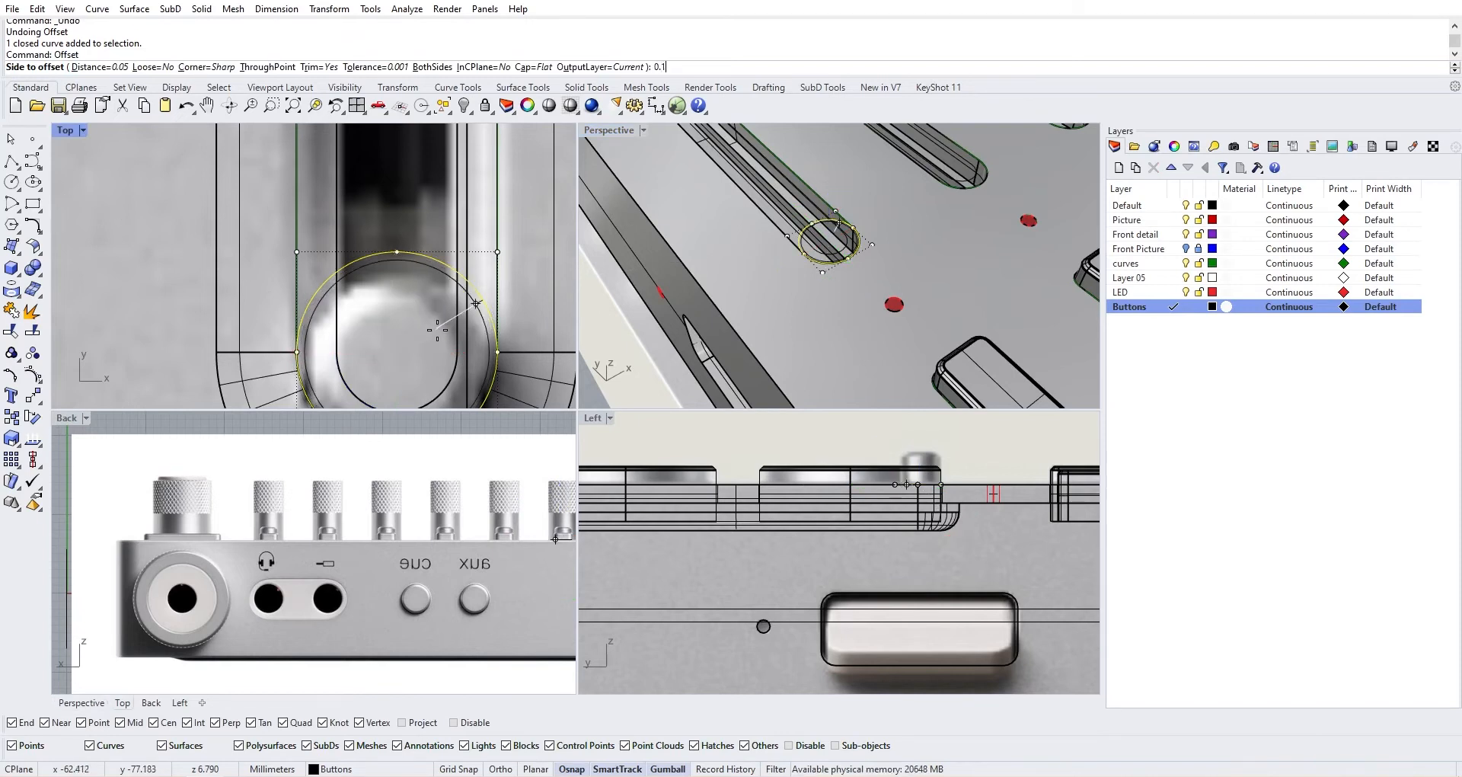
scroll(439, 341, "up", 2)
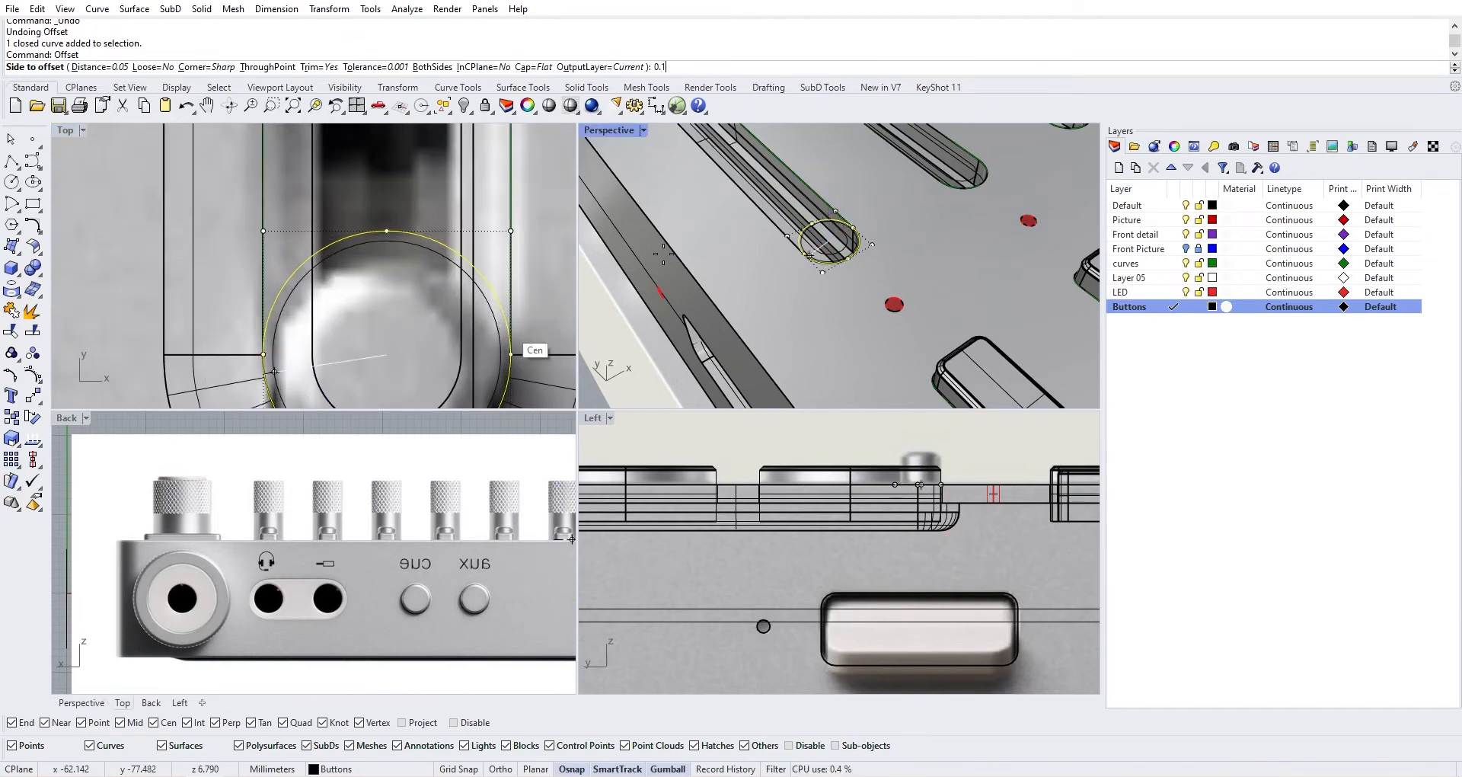
scroll(839, 249, "up", 5)
scroll(846, 253, "down", 10)
right_click_drag(888, 271, 853, 252, "shift")
scroll(890, 266, "up", 5)
middle_click(889, 283)
scroll(883, 288, "down", 2)
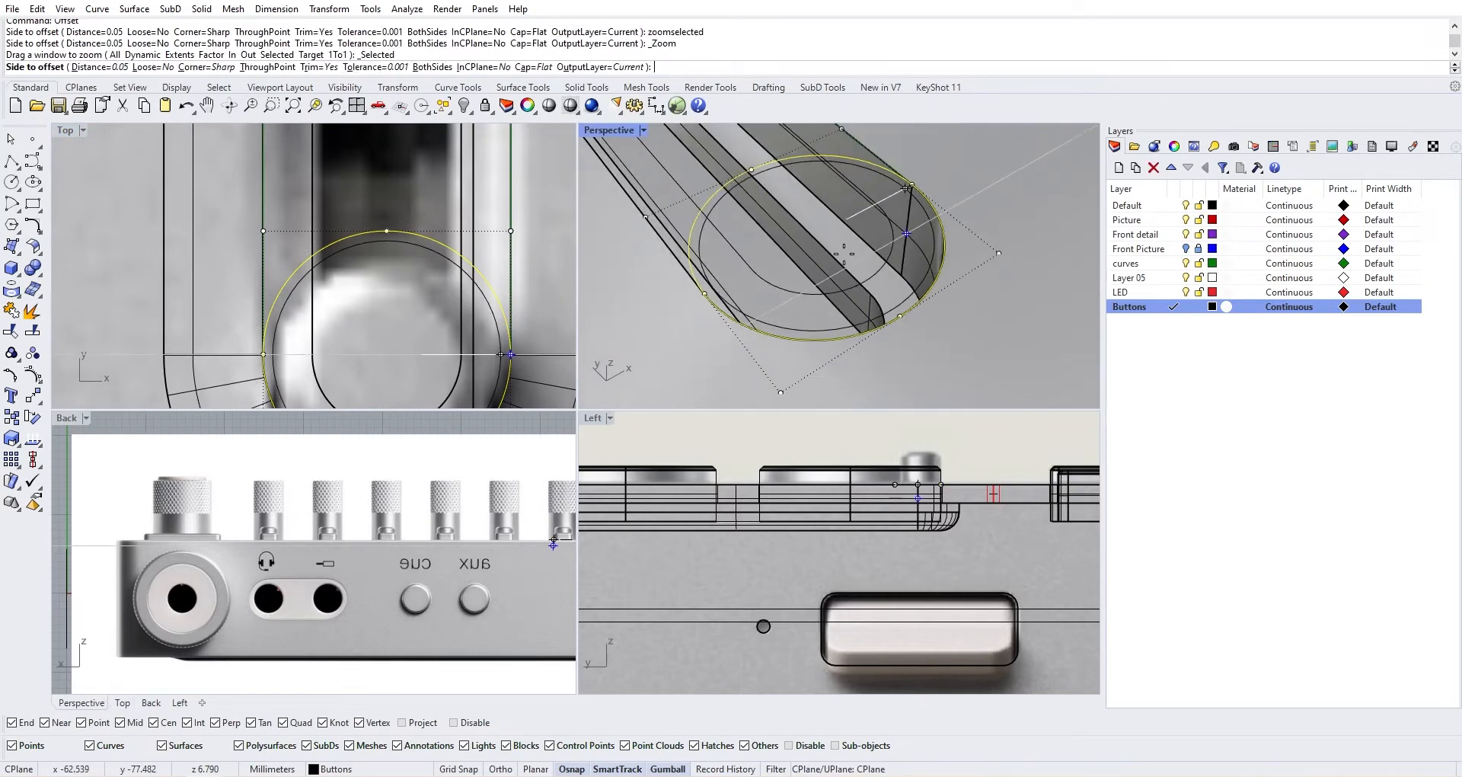
left_click(869, 322)
key("ctrl+z")
Offset the fader circle inward by 0.1
key("Return")
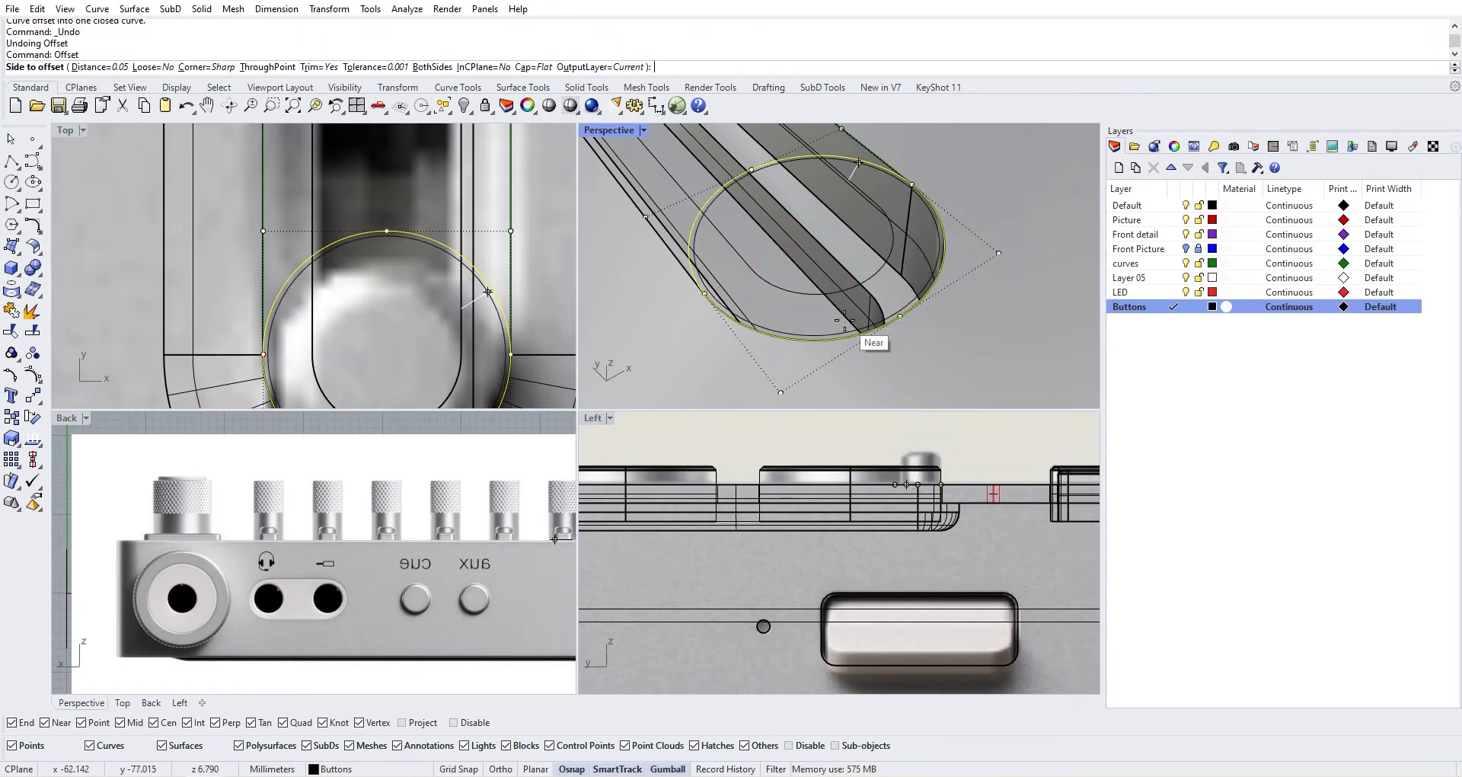
type("0.1")
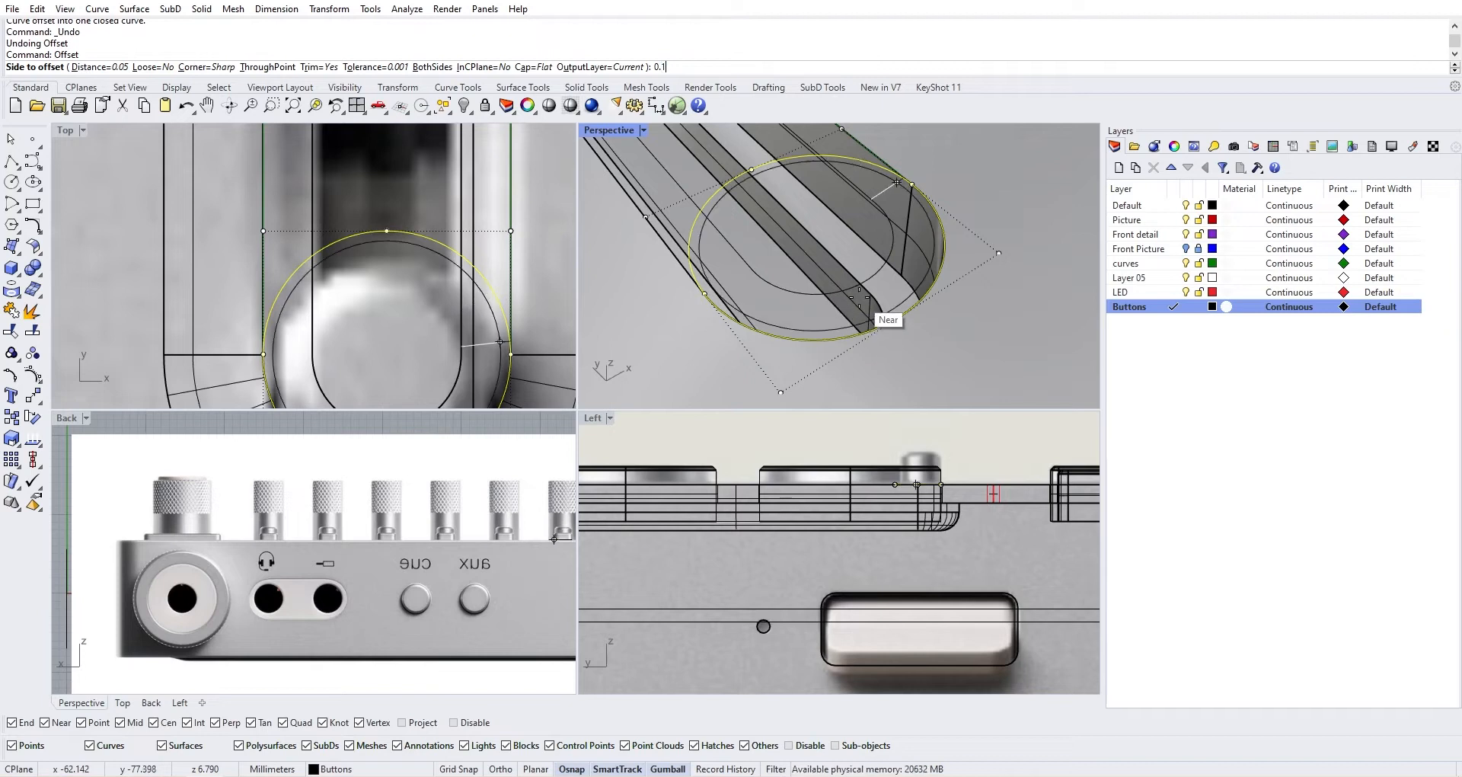
left_click(847, 318)
Extrude the inward-offset fader circle upward into a solid cylinder 3.2 mm tall
left_click(876, 320)
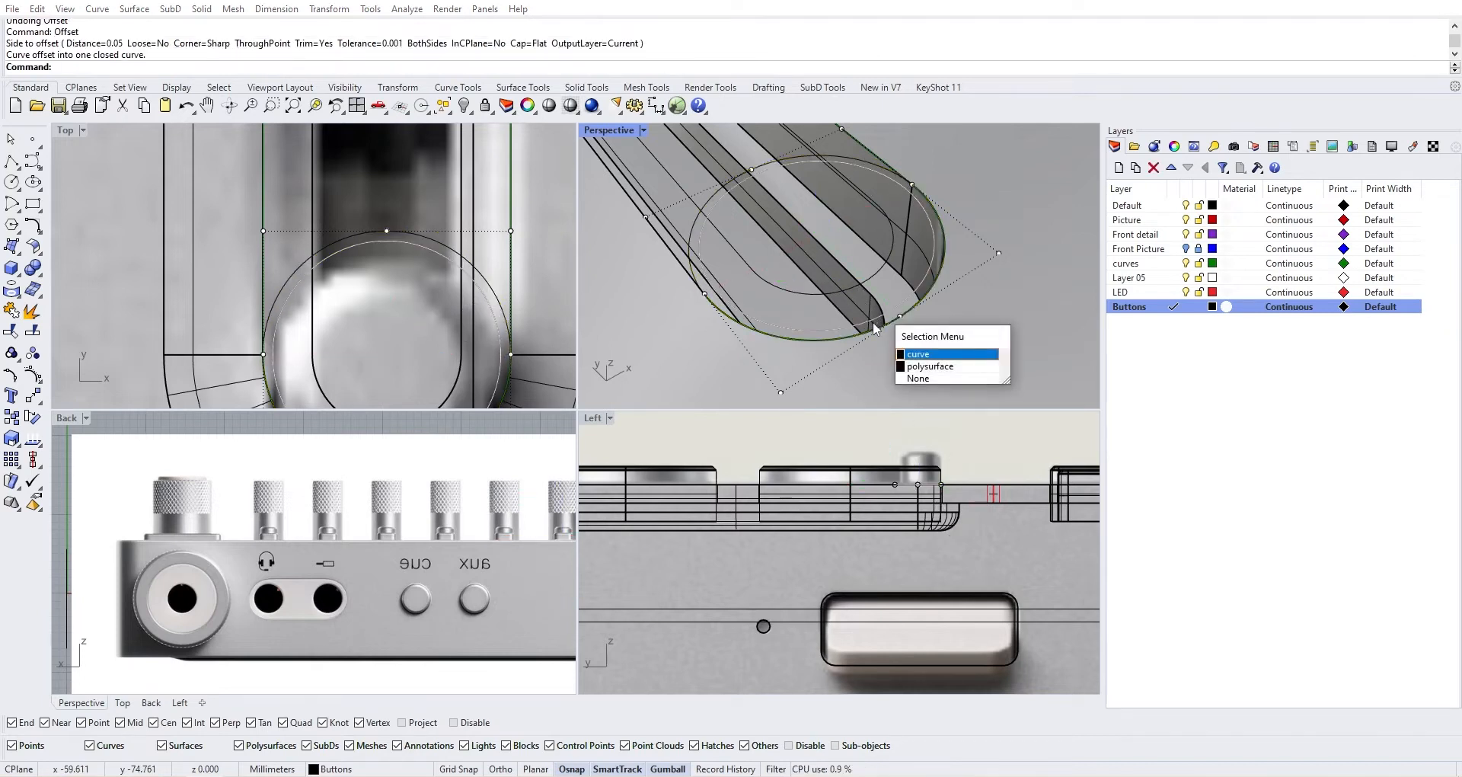
left_click(937, 354)
scroll(811, 278, "down", 2)
scroll(811, 278, "down", 4)
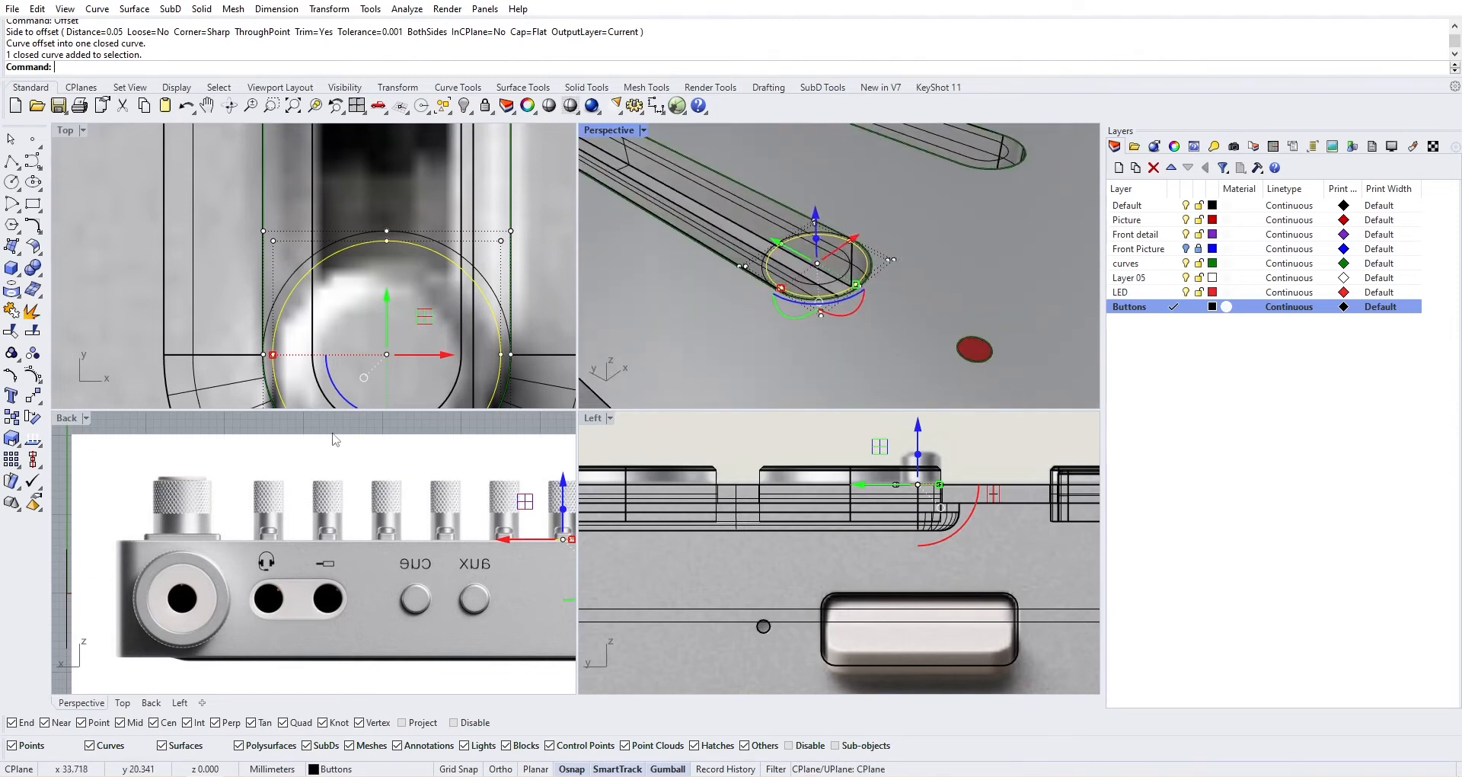
right_click_drag(875, 304, 966, 255)
scroll(807, 290, "up", 5)
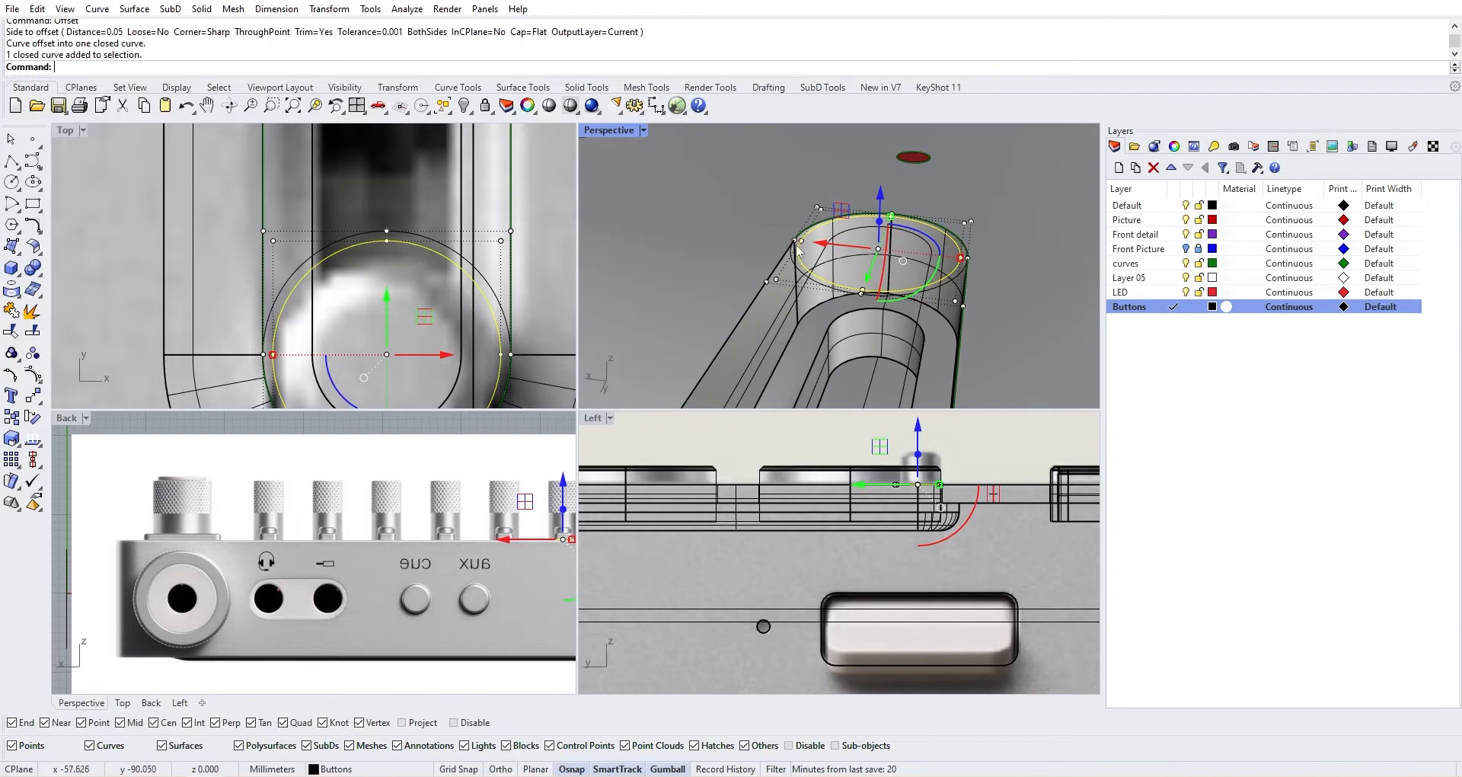
scroll(800, 327, "down", 5)
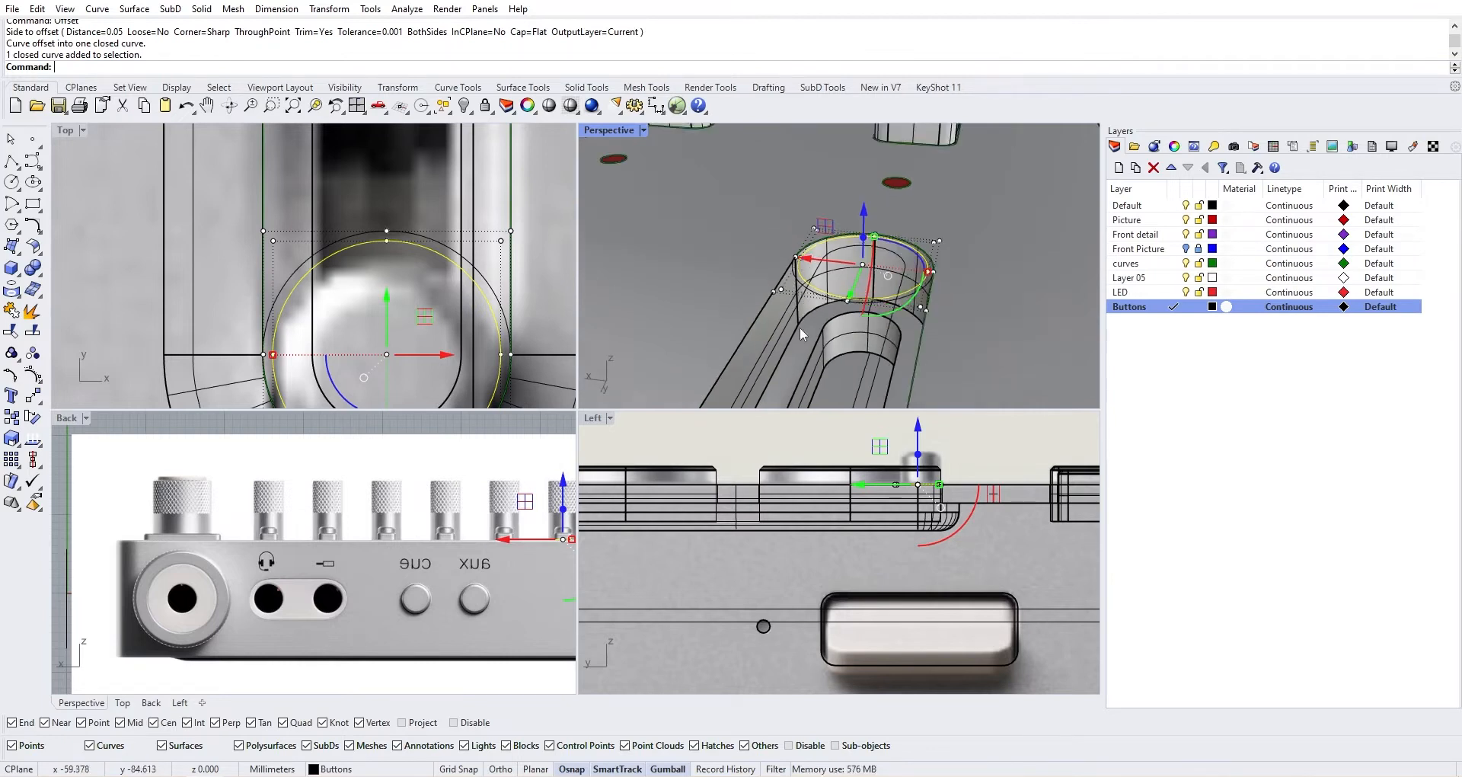
scroll(878, 469, "down", 2)
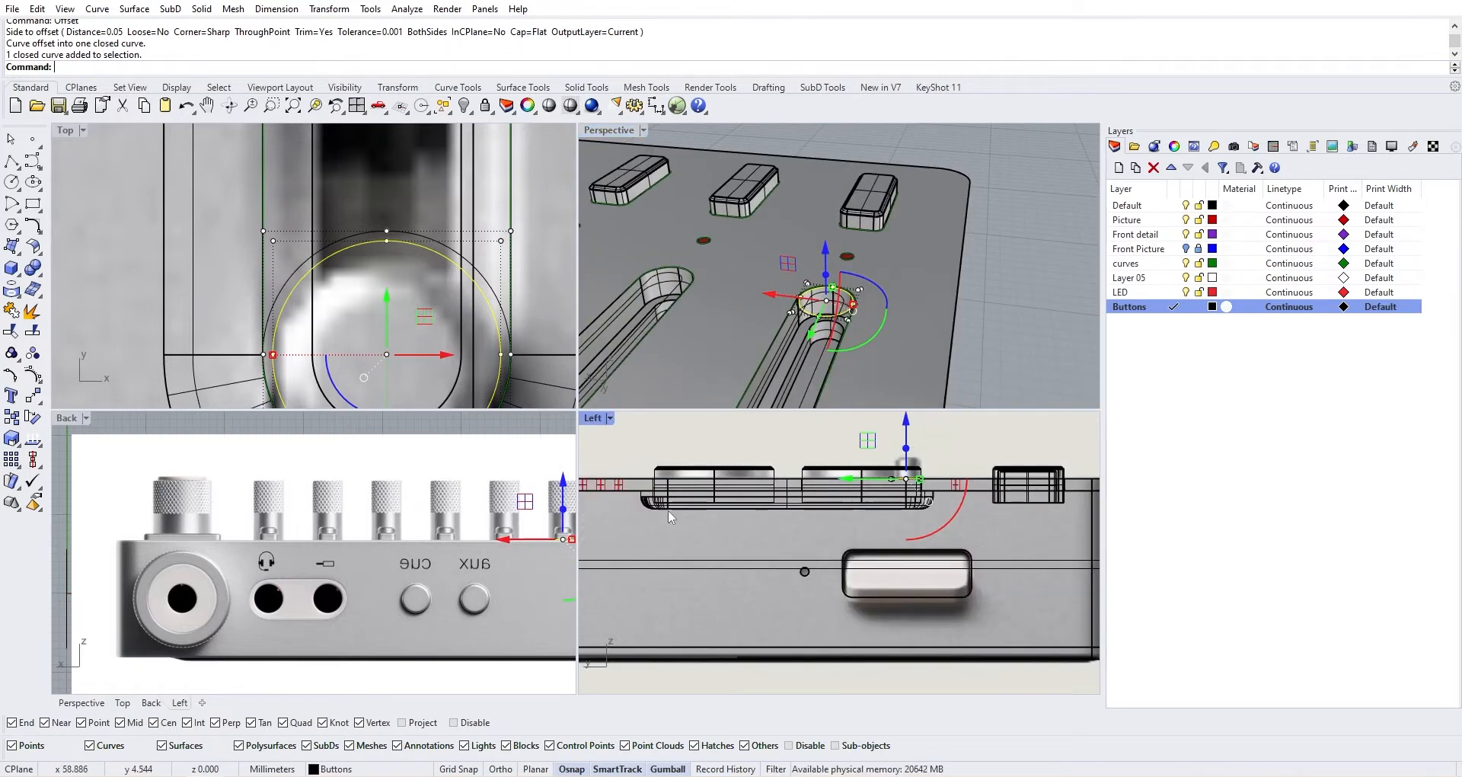
scroll(393, 526, "up", 2)
scroll(404, 533, "down", 3)
scroll(419, 549, "up", 6)
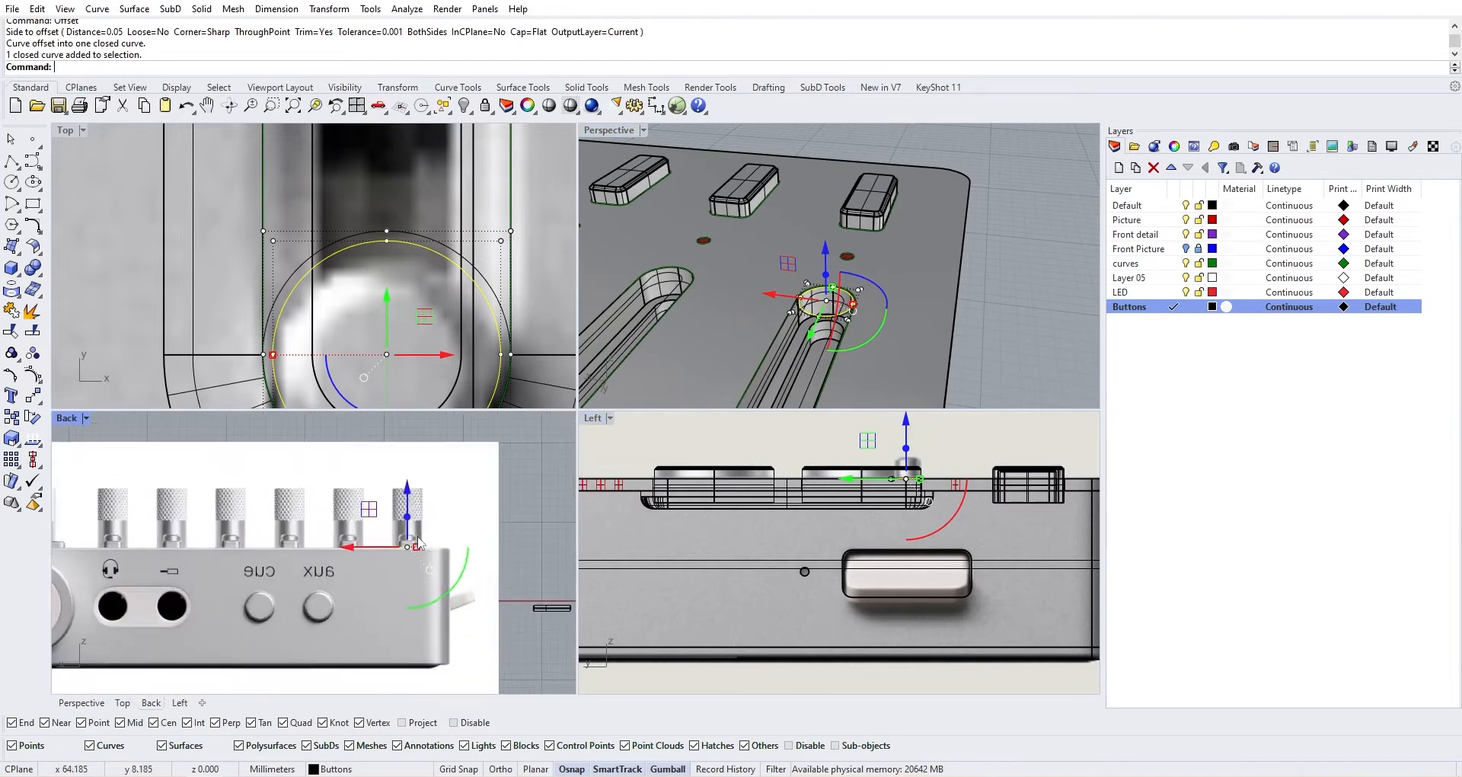
scroll(421, 548, "up", 2)
scroll(420, 588, "down", 4)
right_click_drag(387, 585, 422, 581)
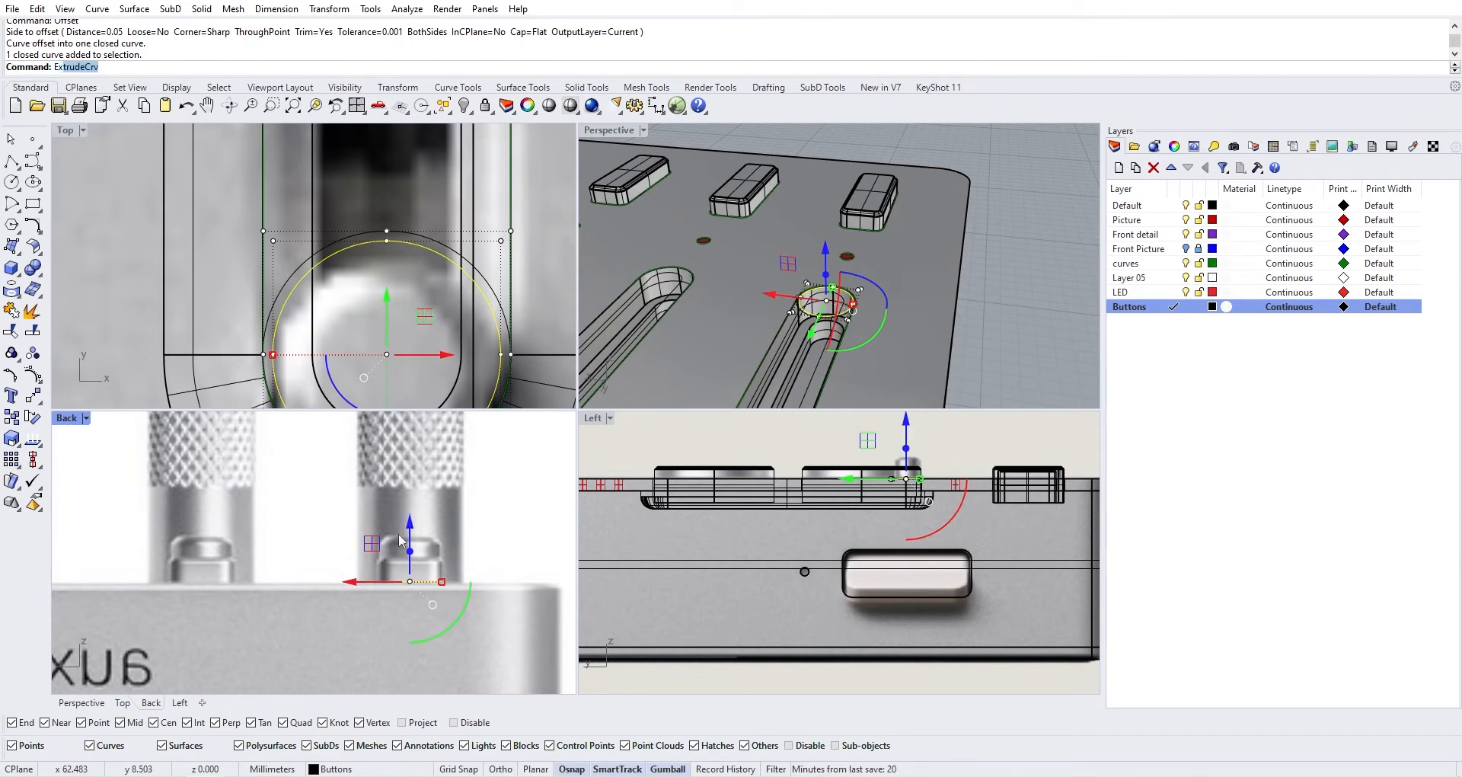
key("Return")
scroll(423, 541, "up", 3)
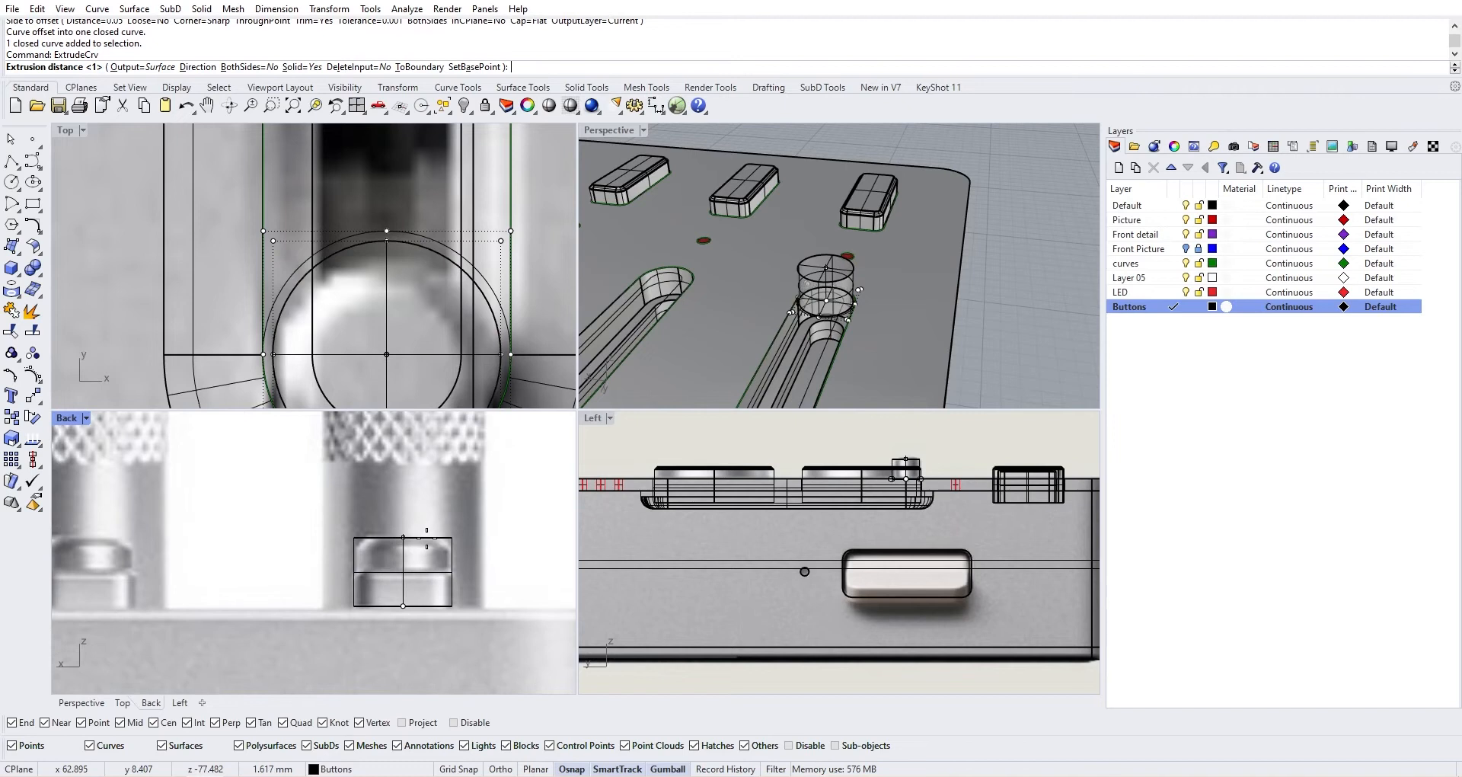
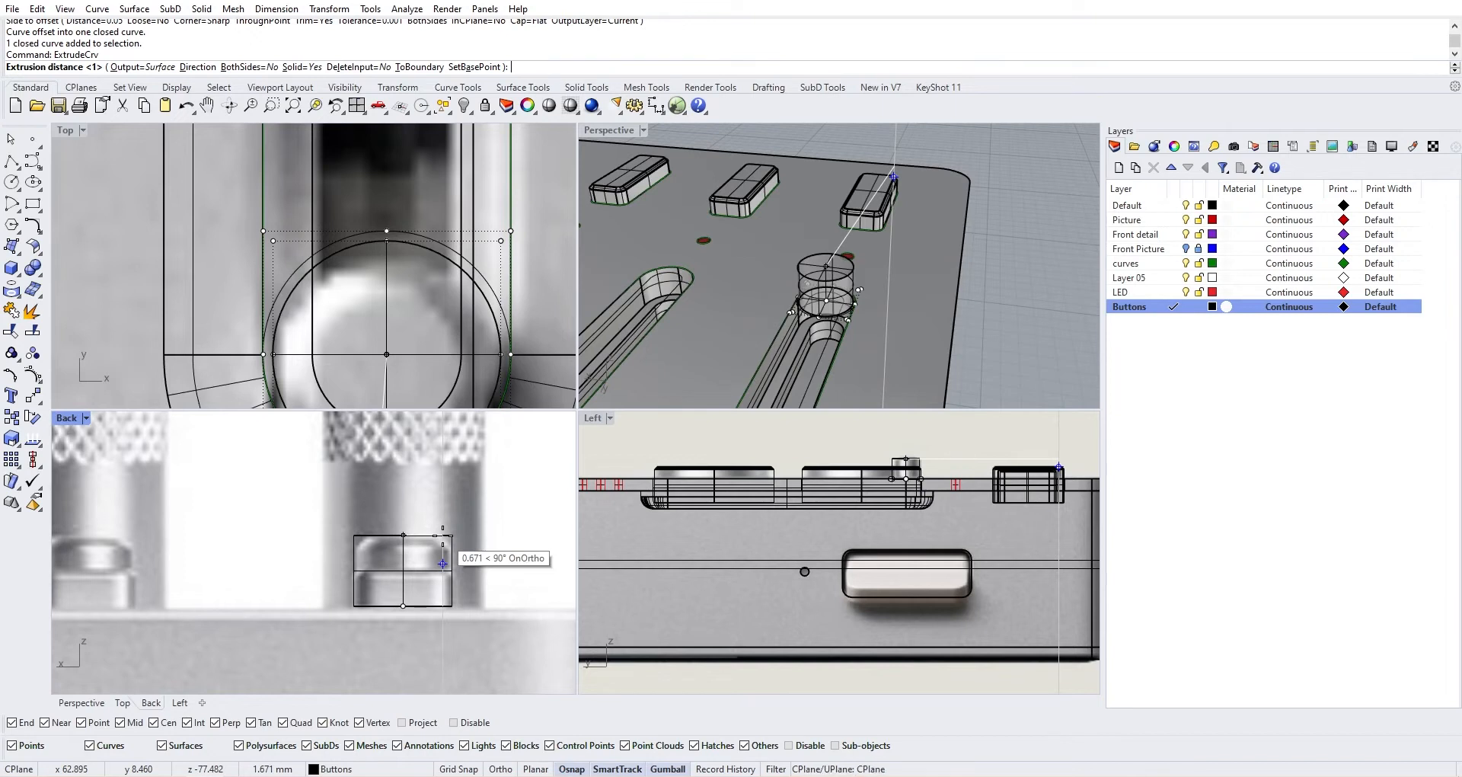
type("3.")
key("Return")
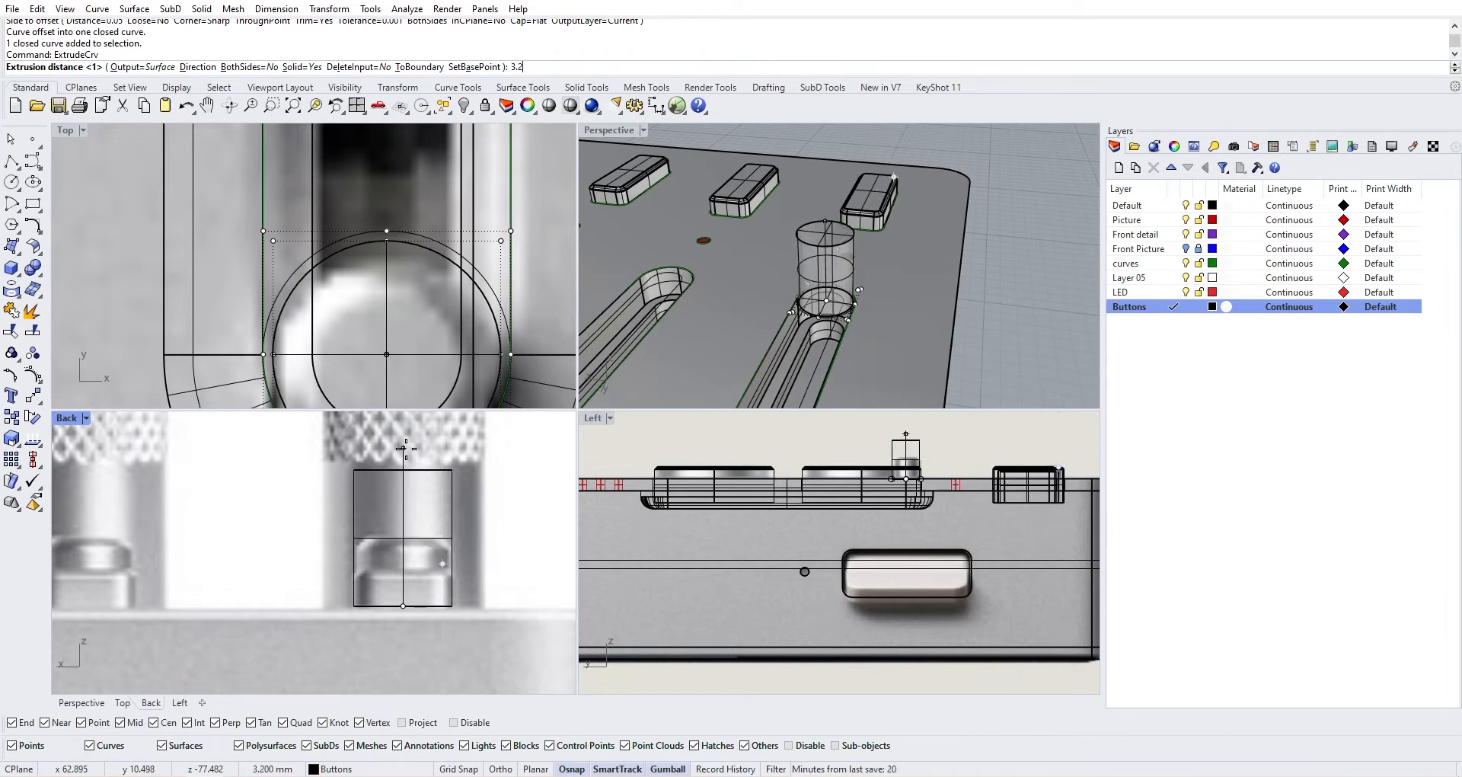
left_click(1014, 331)
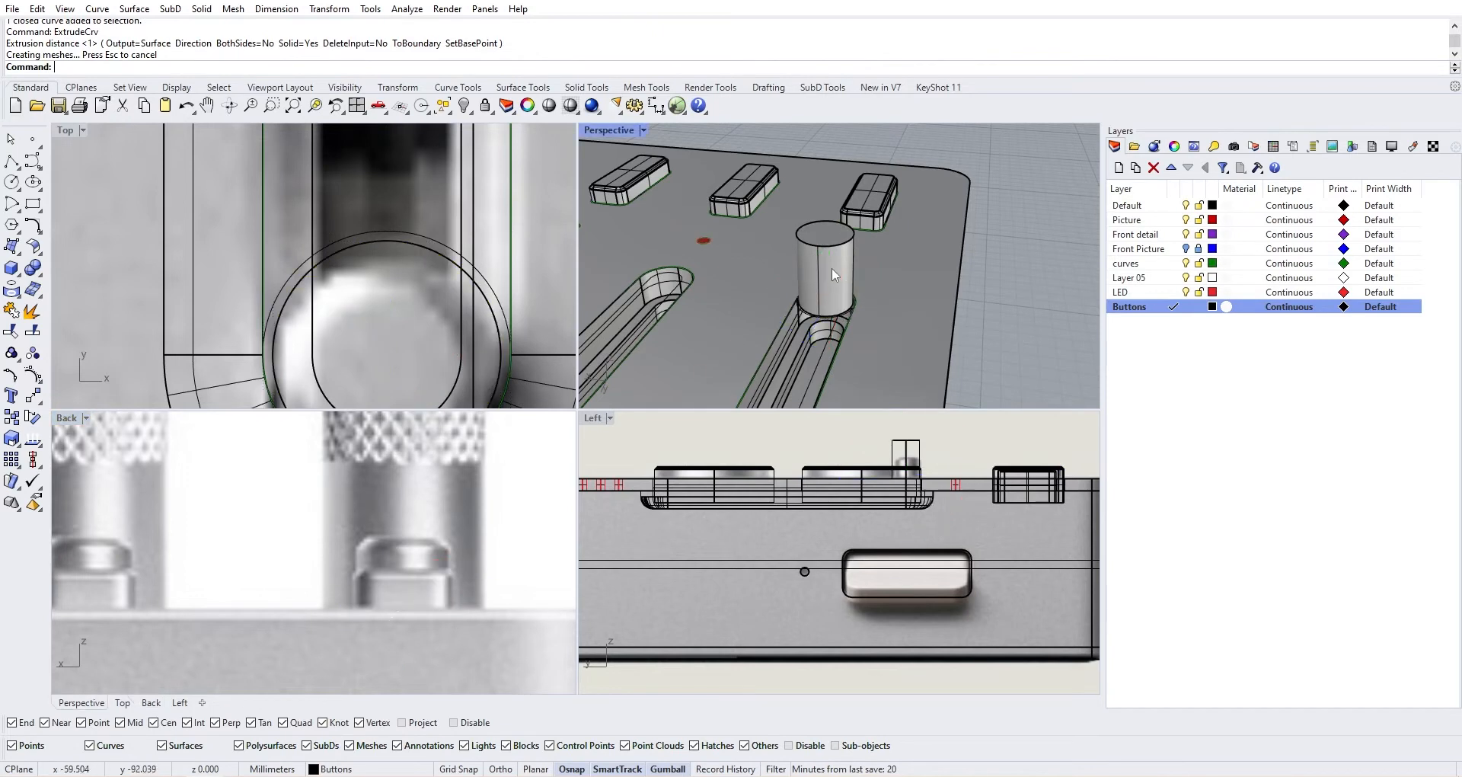
Move the fader cap cylinder down 1.5 mm along the vertical axis
left_click(832, 267)
left_click(824, 211)
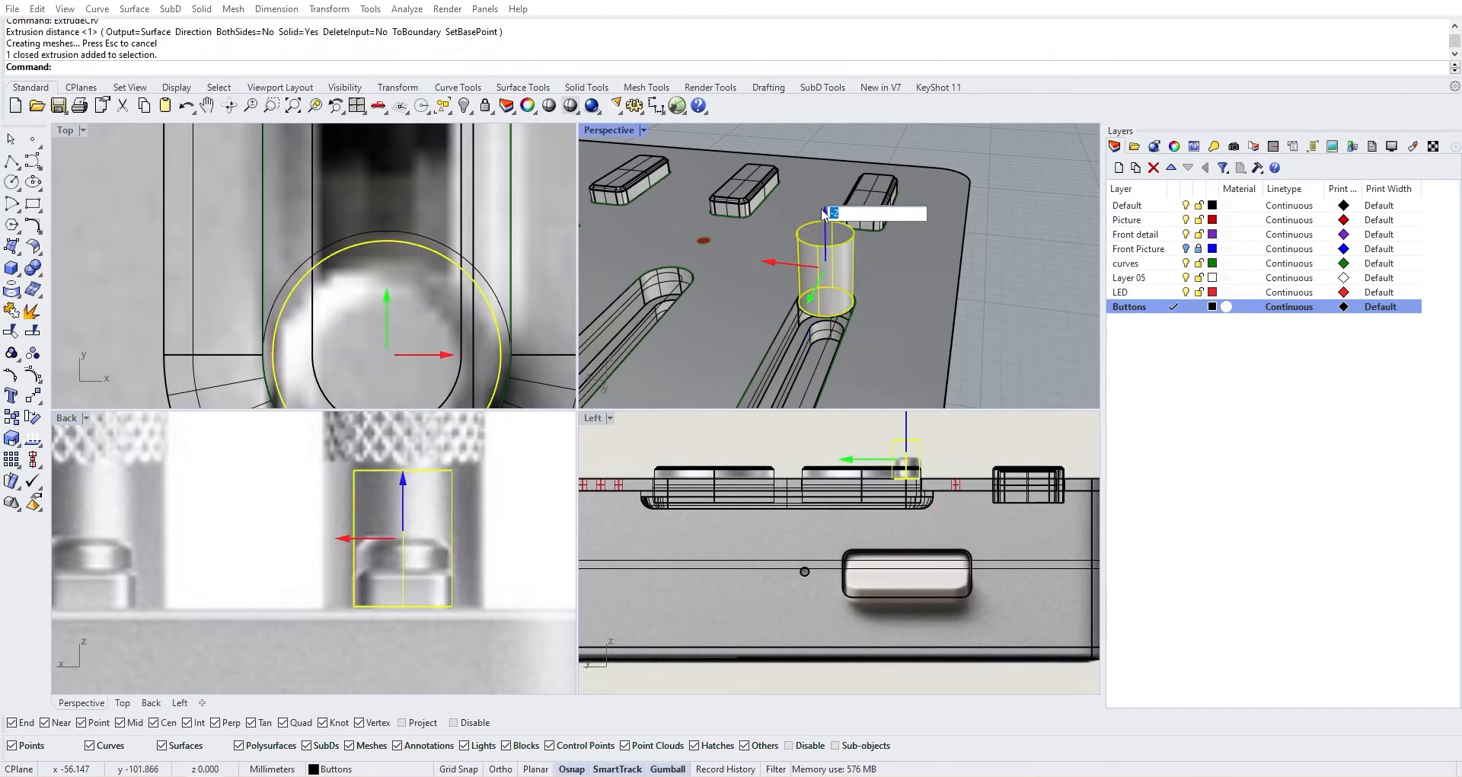
type("-1.5")
key("Return")
left_click(1011, 277)
right_click_drag(1011, 277, 664, 289)
scroll(792, 291, "up", 6)
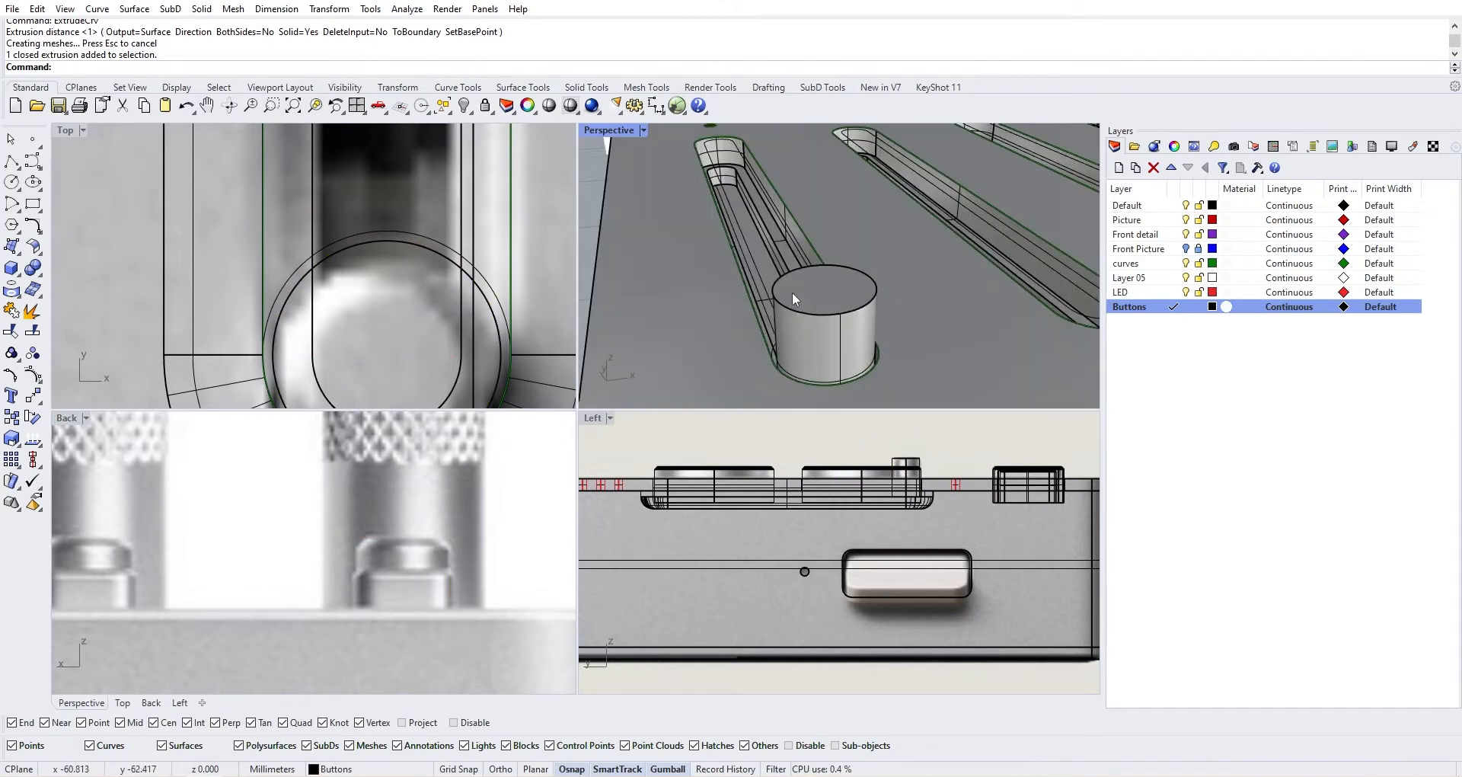
Check the caps in the reference photo, try a 0.2 chamfer on the cylinder's top edge and undo it
scroll(799, 320, "up", 2)
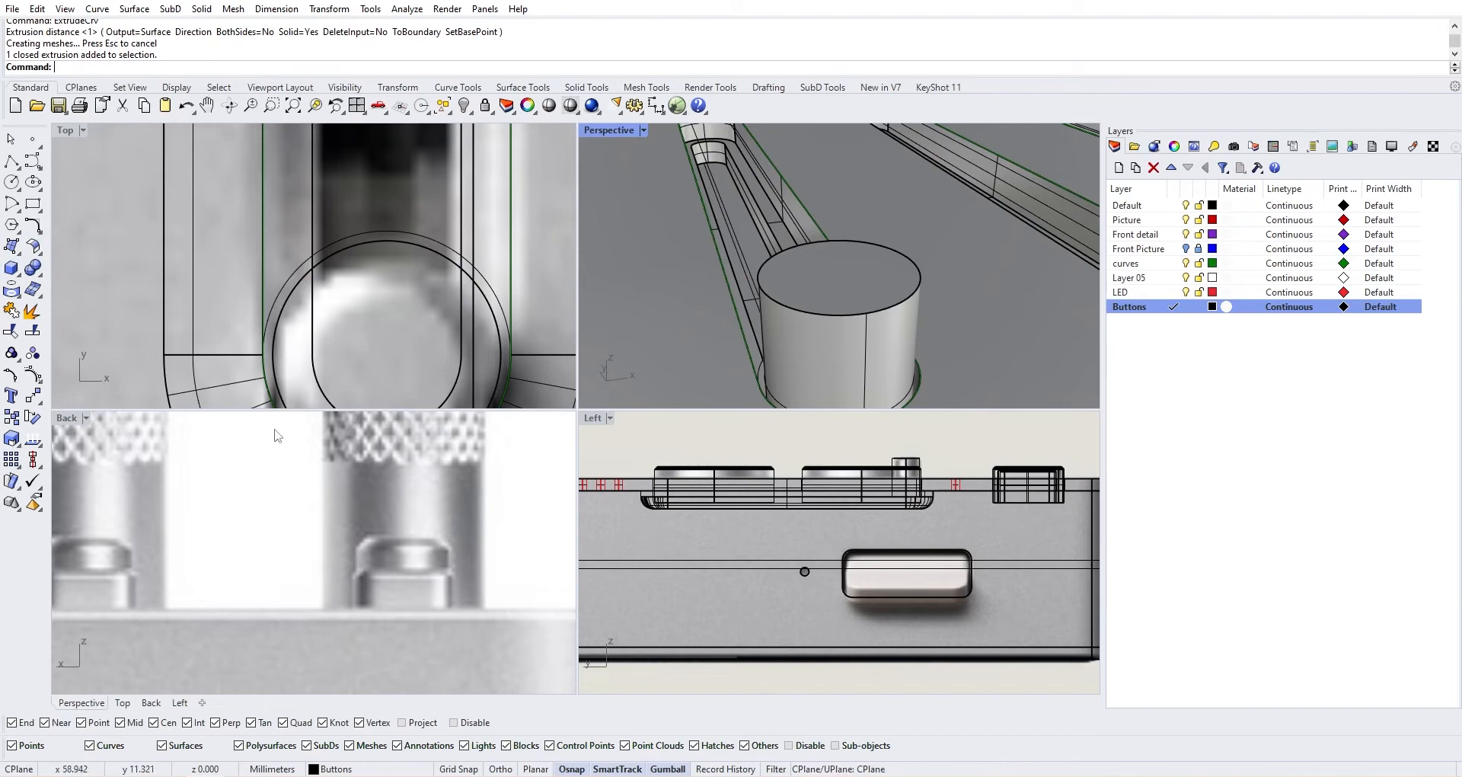
mouse_move(411, 773)
left_click(435, 712)
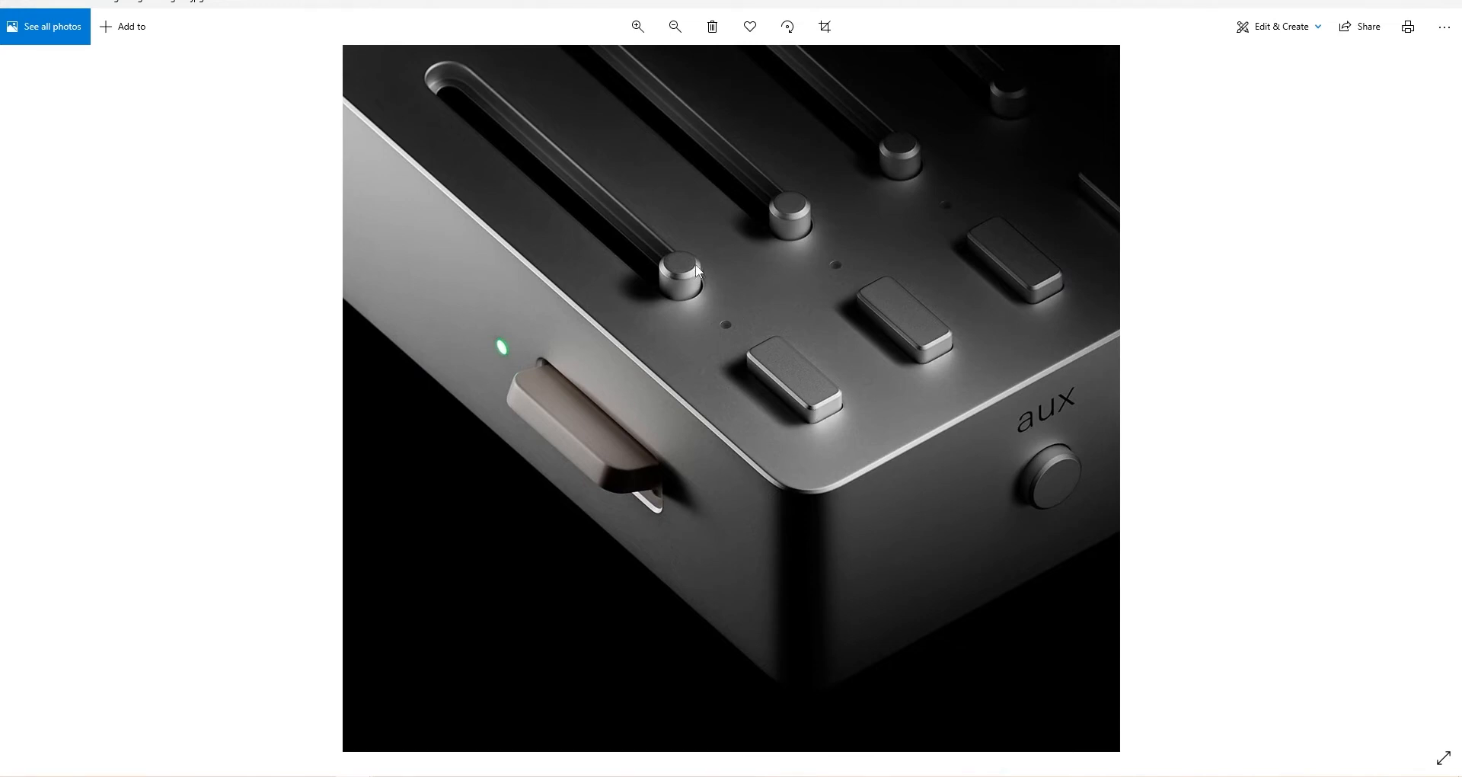
key("alt+Tab")
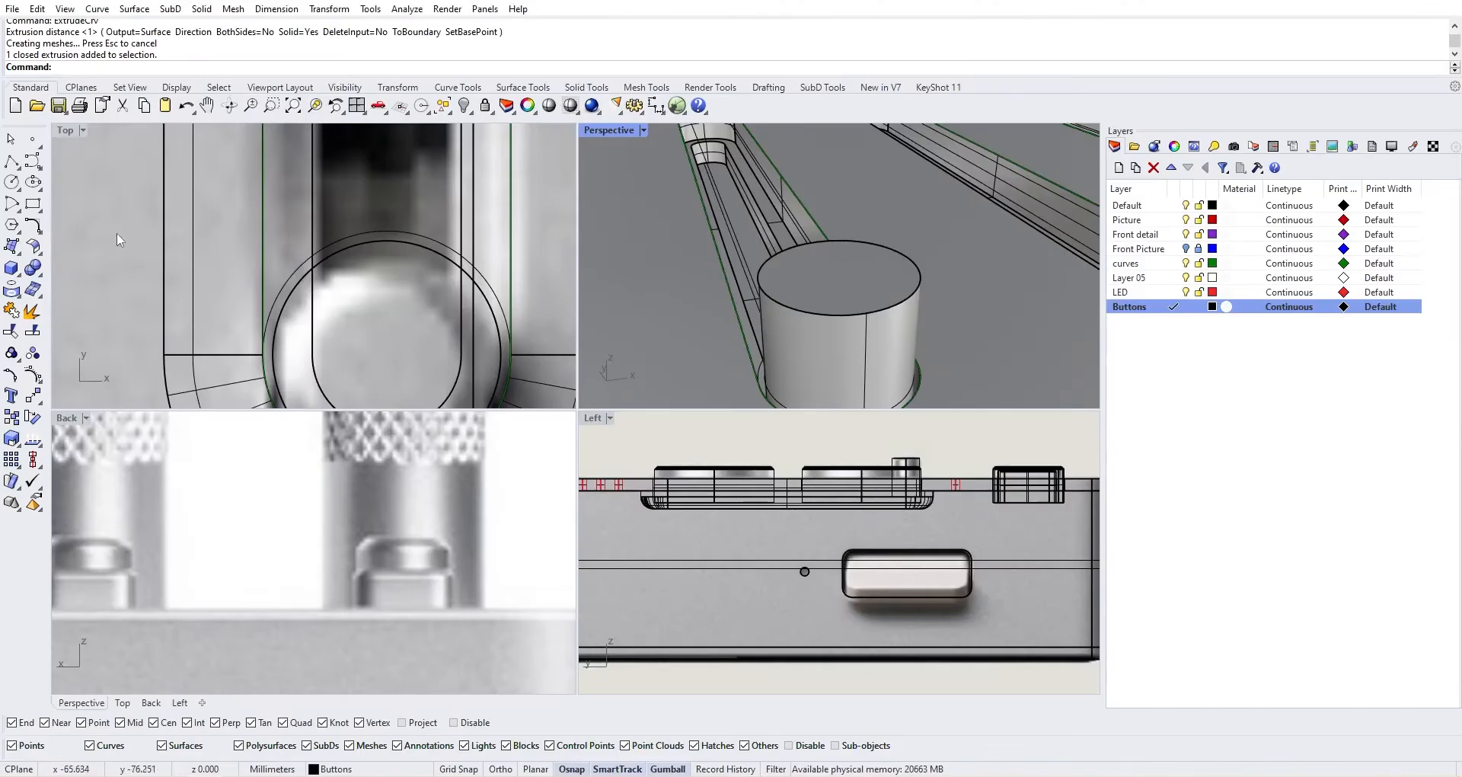
left_click(38, 272)
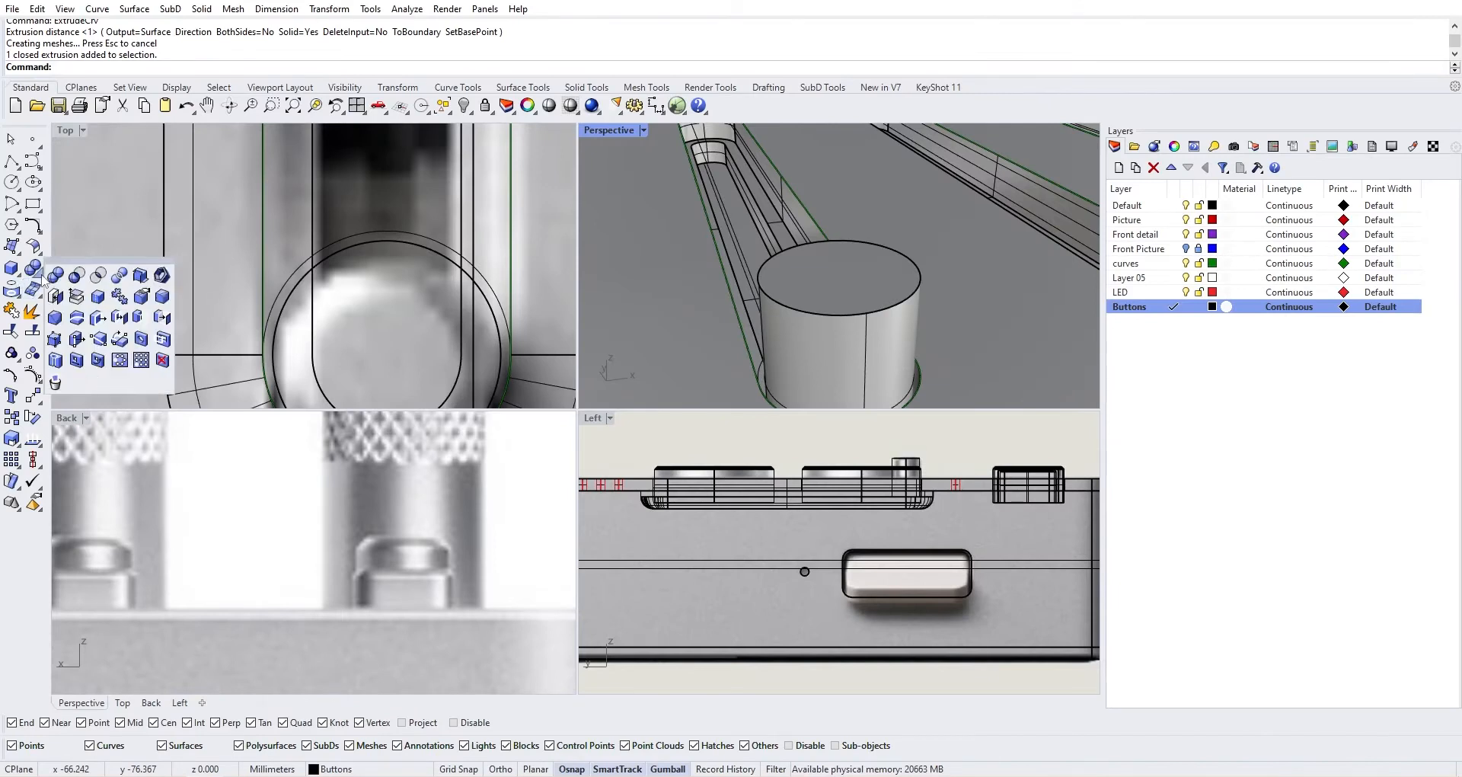
left_click(56, 317)
left_click(769, 300)
key("Return")
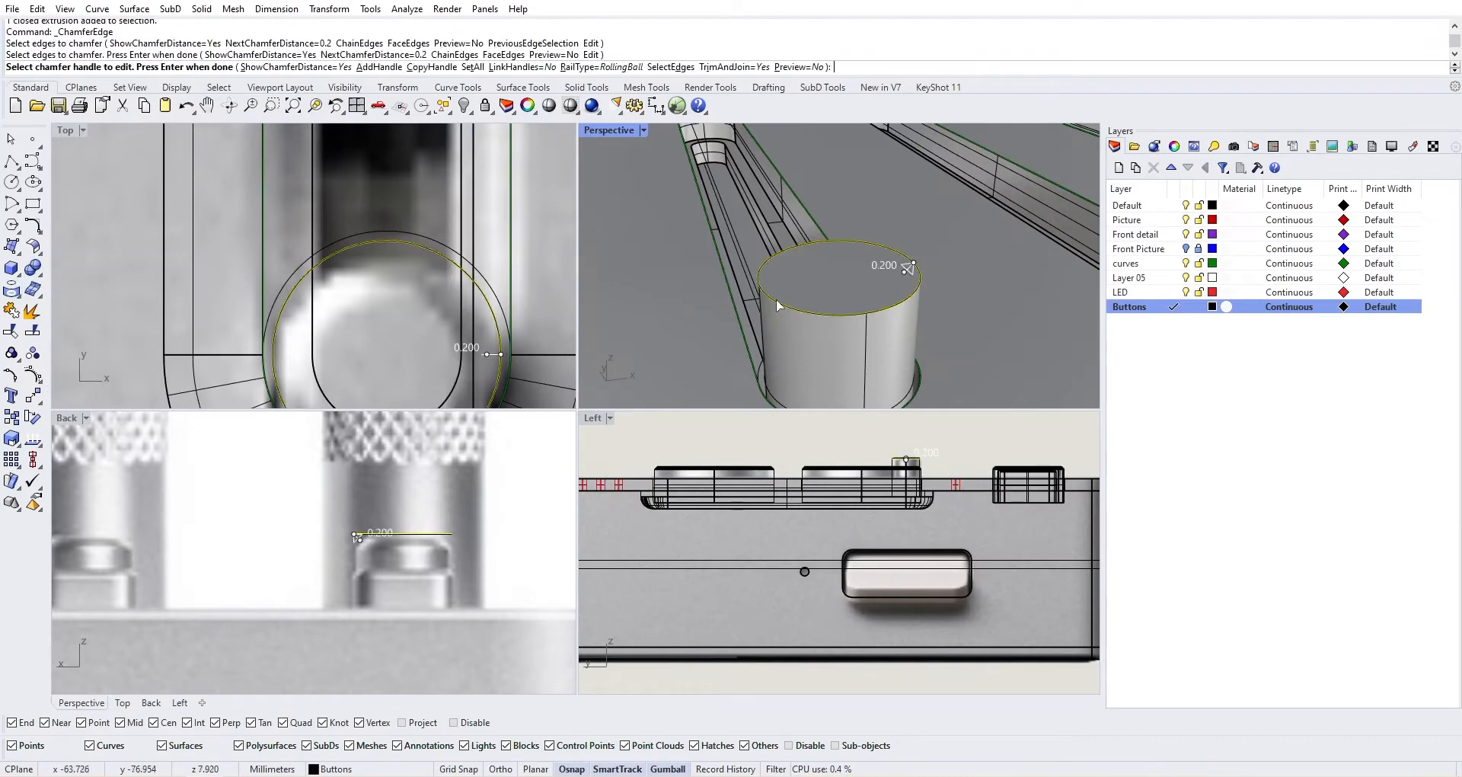
key("Return")
scroll(883, 344, "down", 4)
scroll(876, 332, "down", 7)
scroll(872, 326, "up", 7)
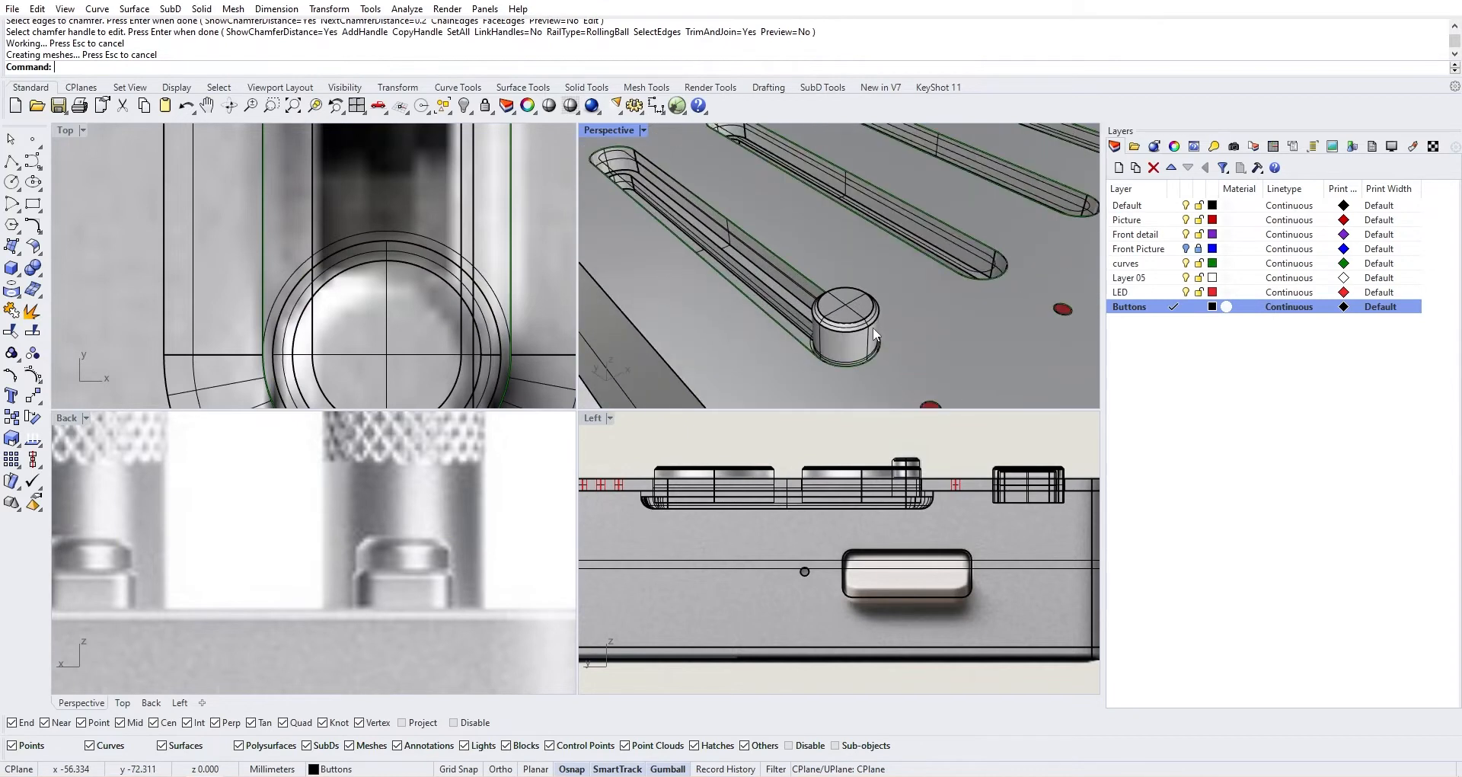
right_click_drag(865, 323, 763, 247, "shift")
key("ctrl+z")
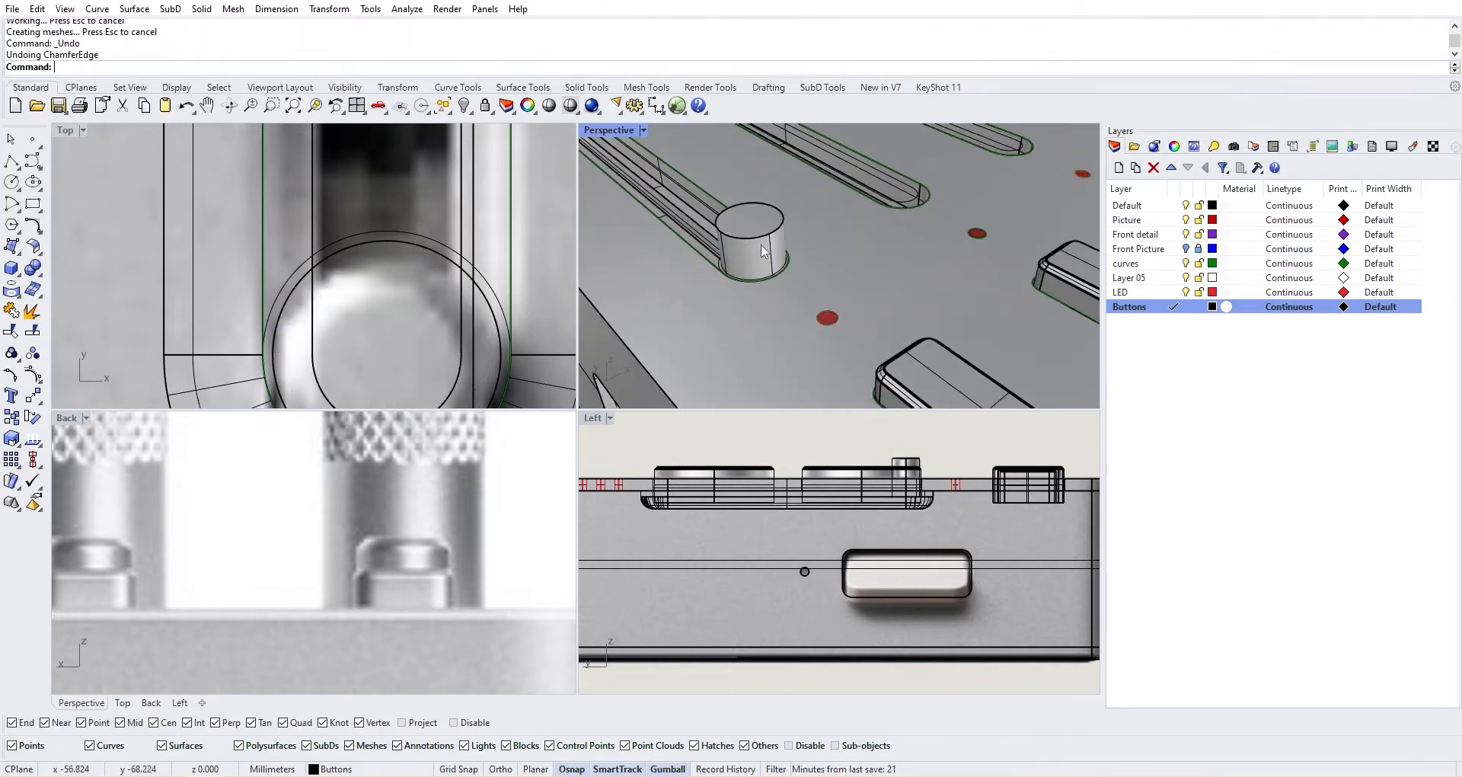
Try a 0.4 chamfer on the cylinder's top edge, compare it with the reference photo and undo it
key("Return")
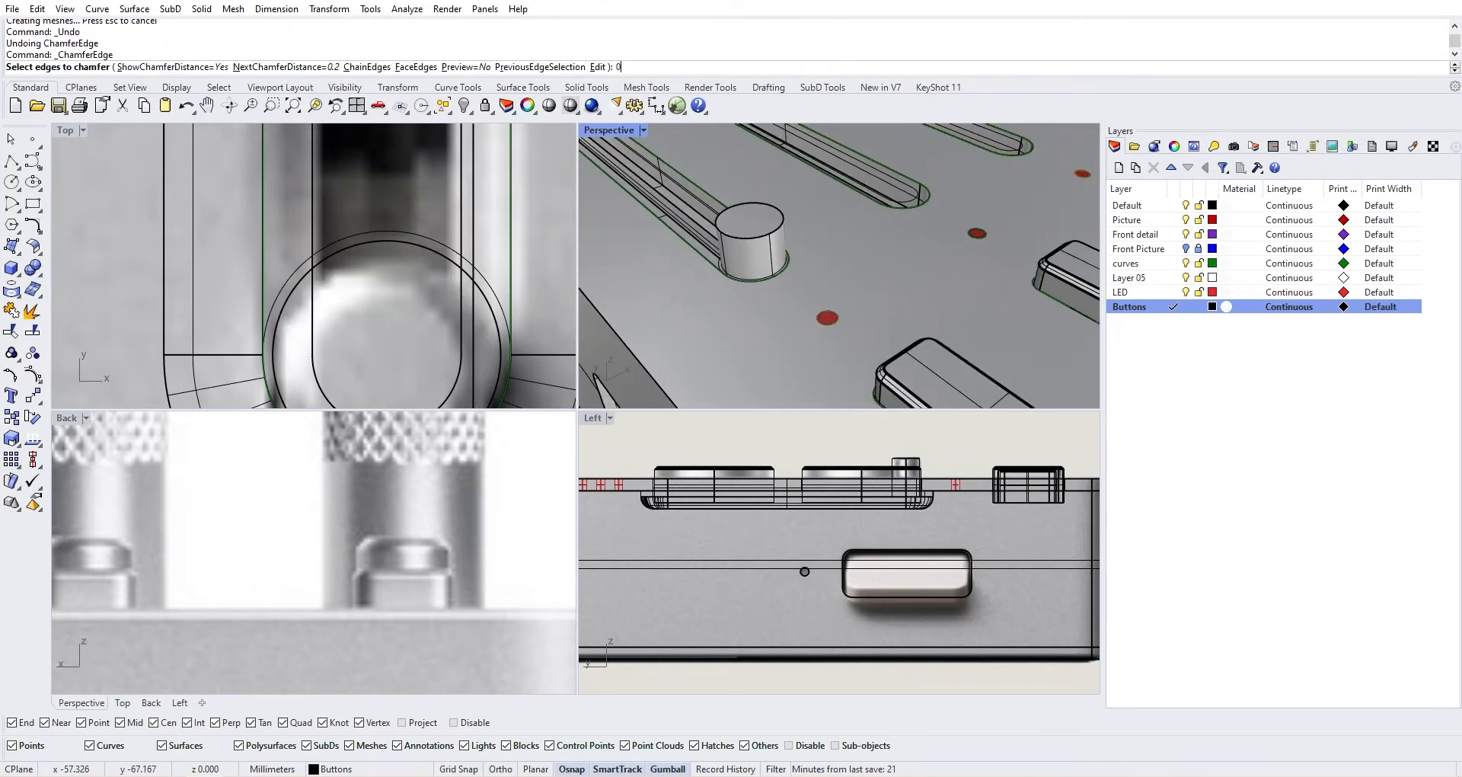
type("0.4")
key("Return")
left_click(746, 240)
key("Return")
key("Return")
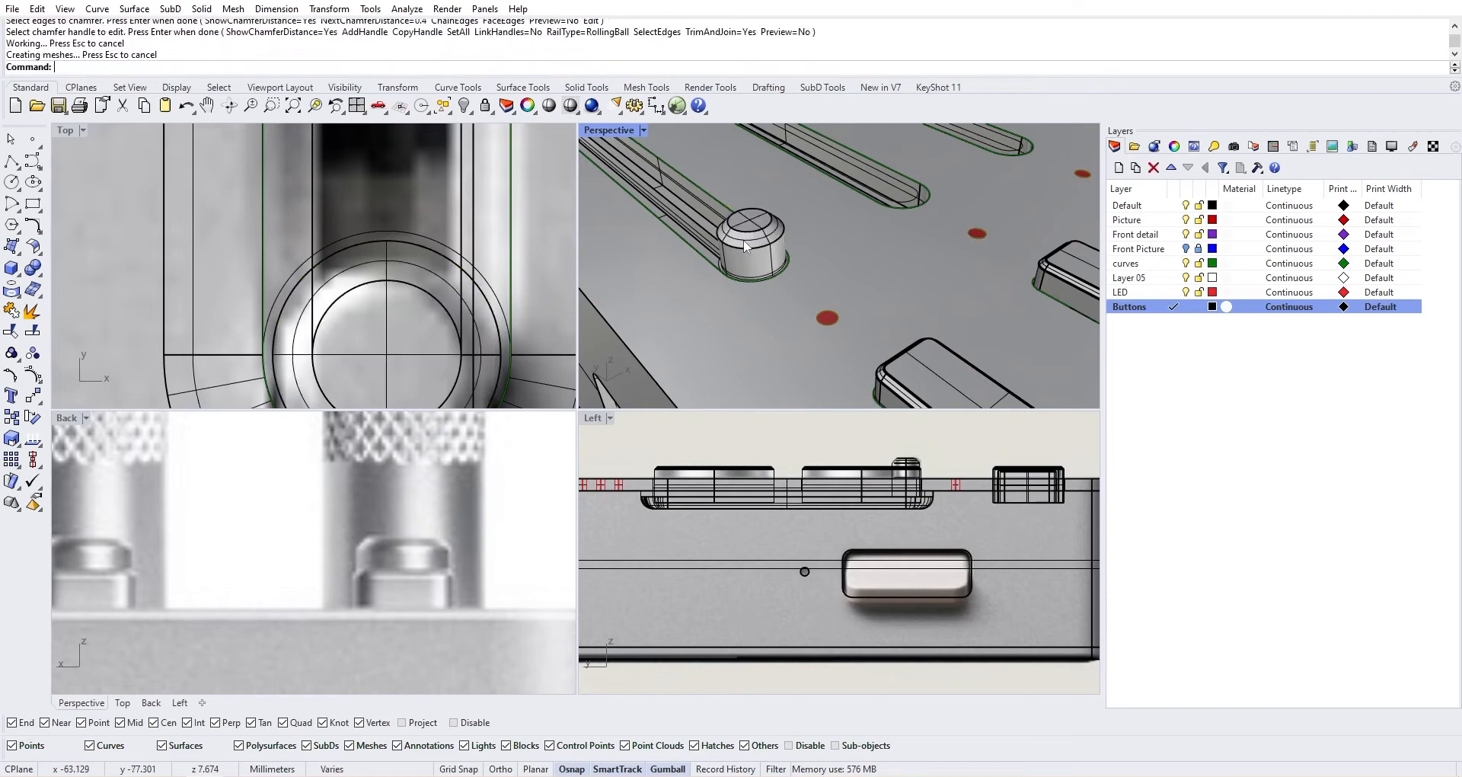
scroll(744, 245, "down", 2)
key("alt+Tab")
key("alt+Tab")
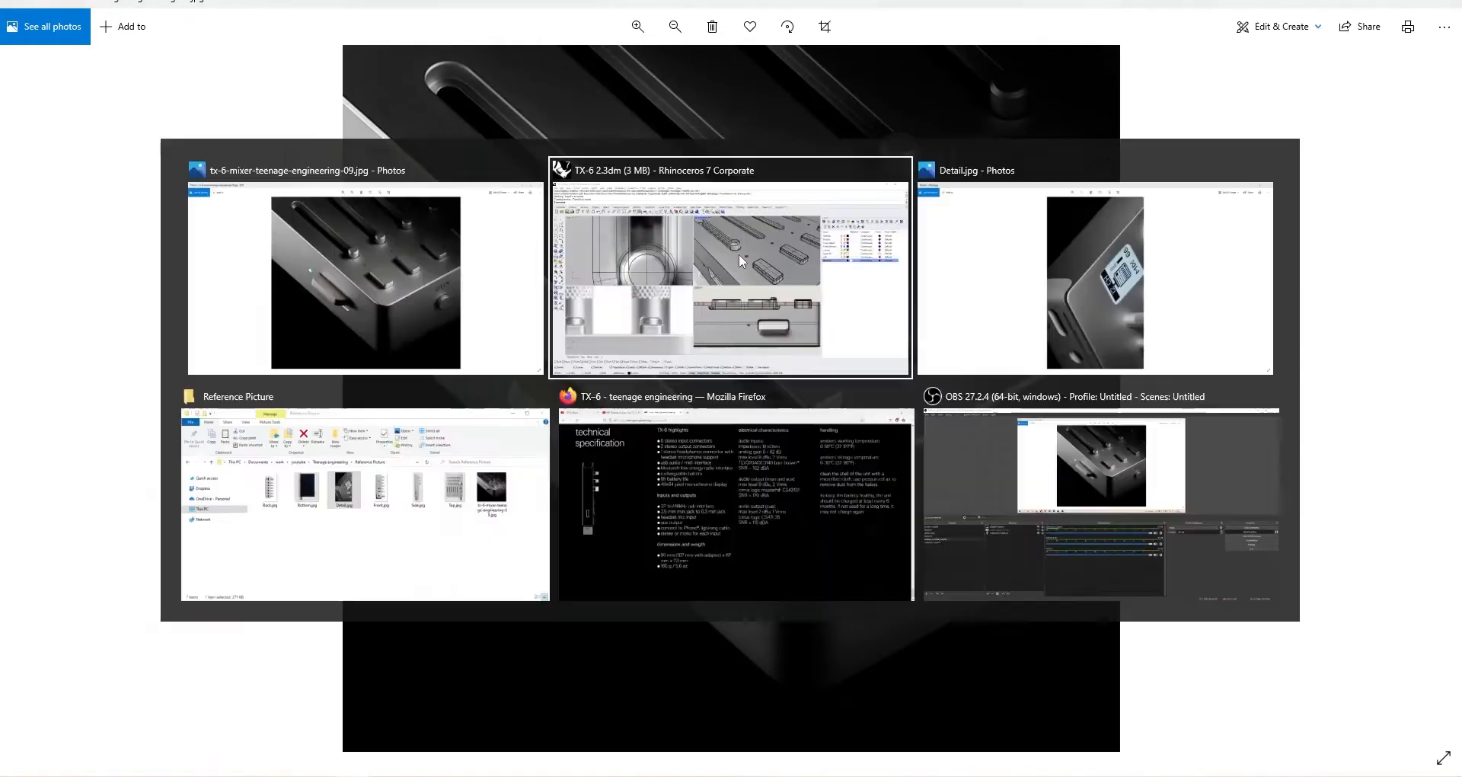
key("Return")
key("ctrl+z")
Chamfer the top edge of the fader cap cylinder with a distance of 0.3
scroll(737, 236, "up", 2)
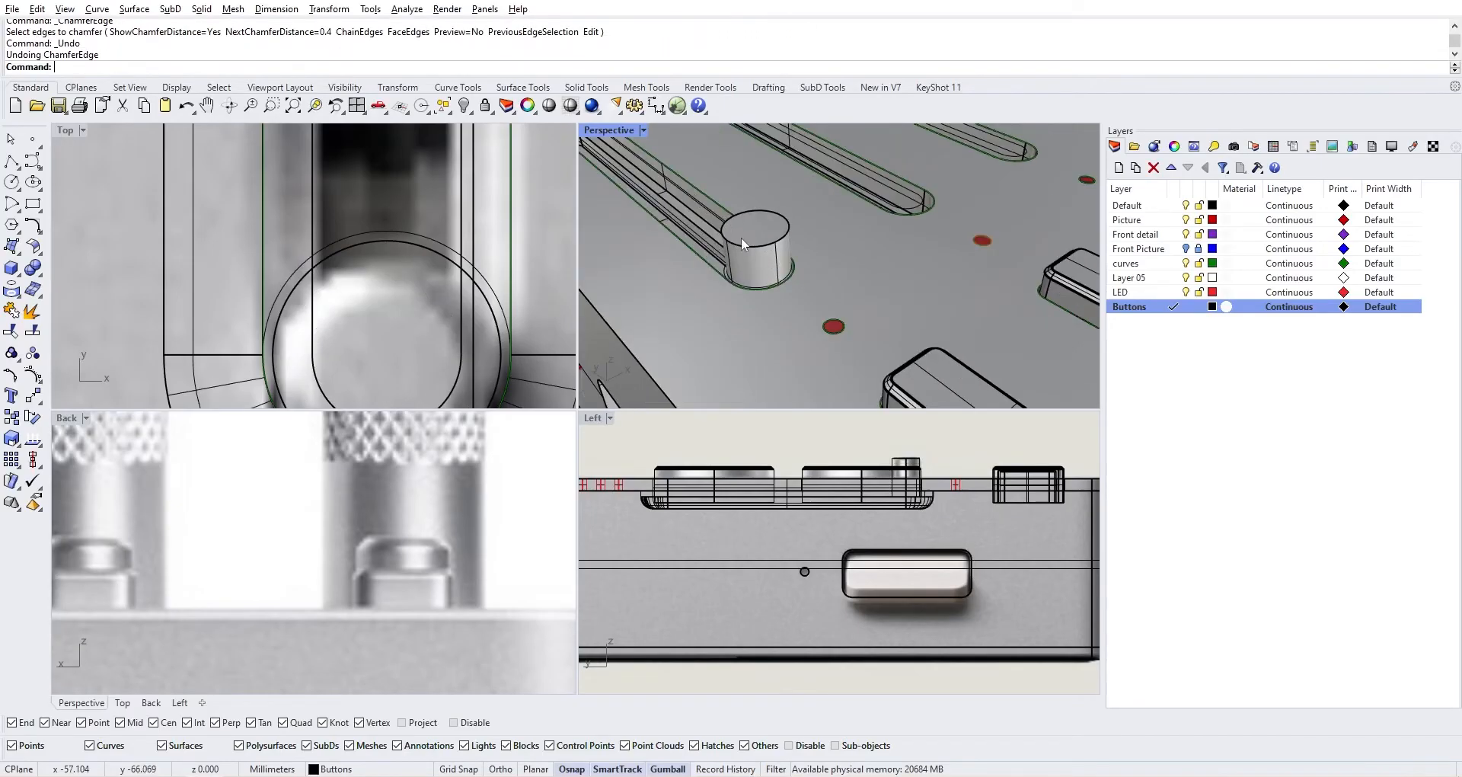
key("Return")
type("0.")
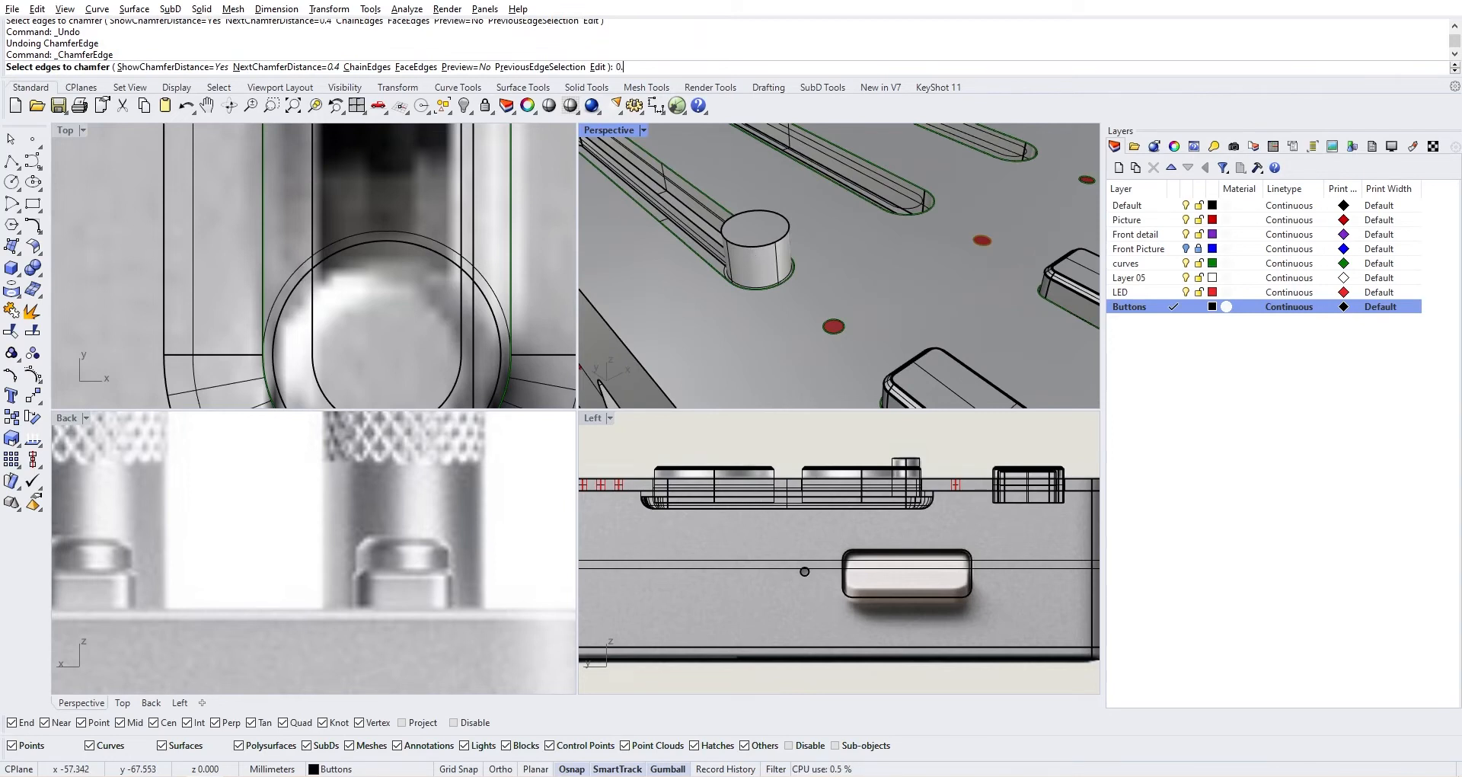
type("3")
key("Return")
scroll(769, 302, "up", 2)
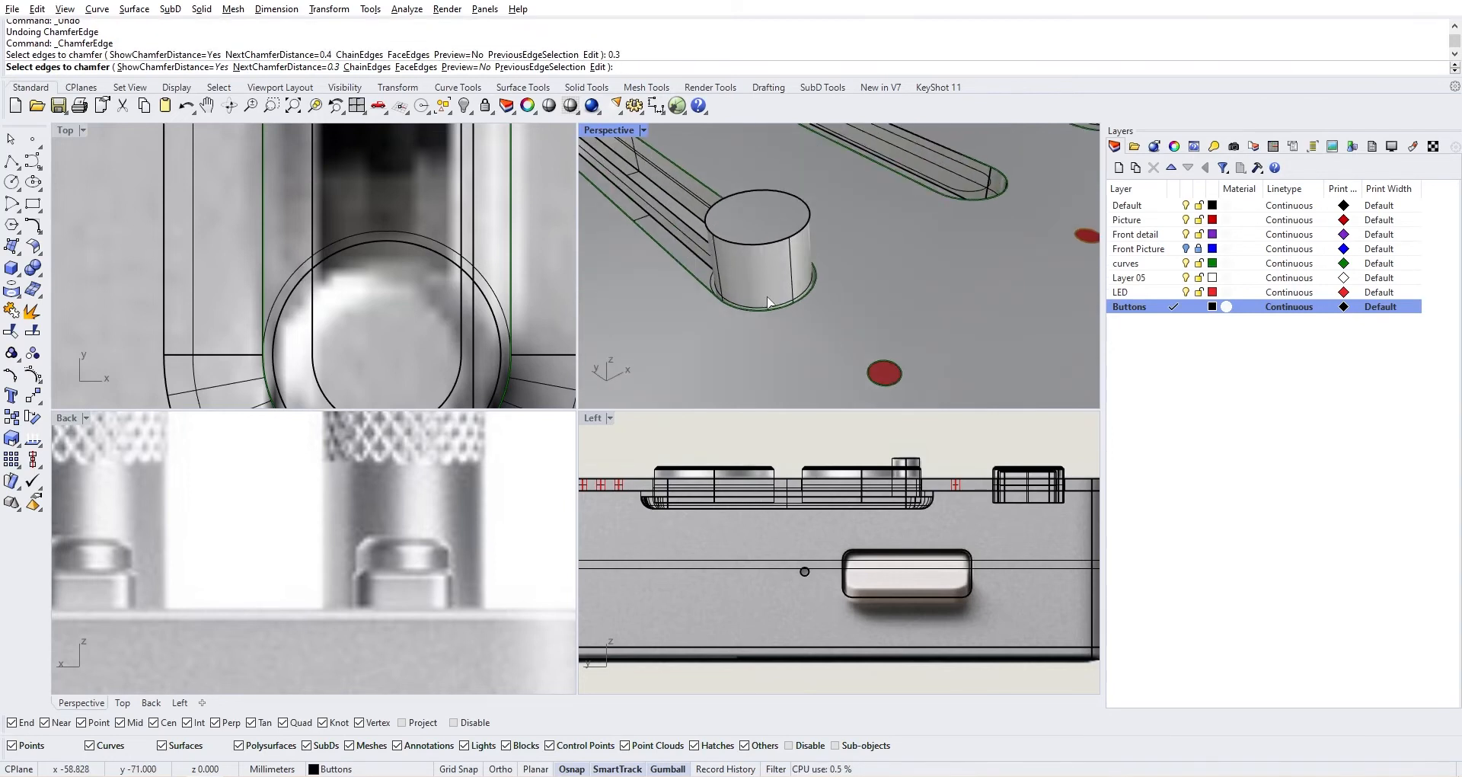
left_click(729, 245)
key("Return")
key("Return")
Fillet the edges of the fader cap's chamfer with a 0.05 radius
right_click_drag(729, 245, 762, 239)
scroll(746, 230, "up", 5)
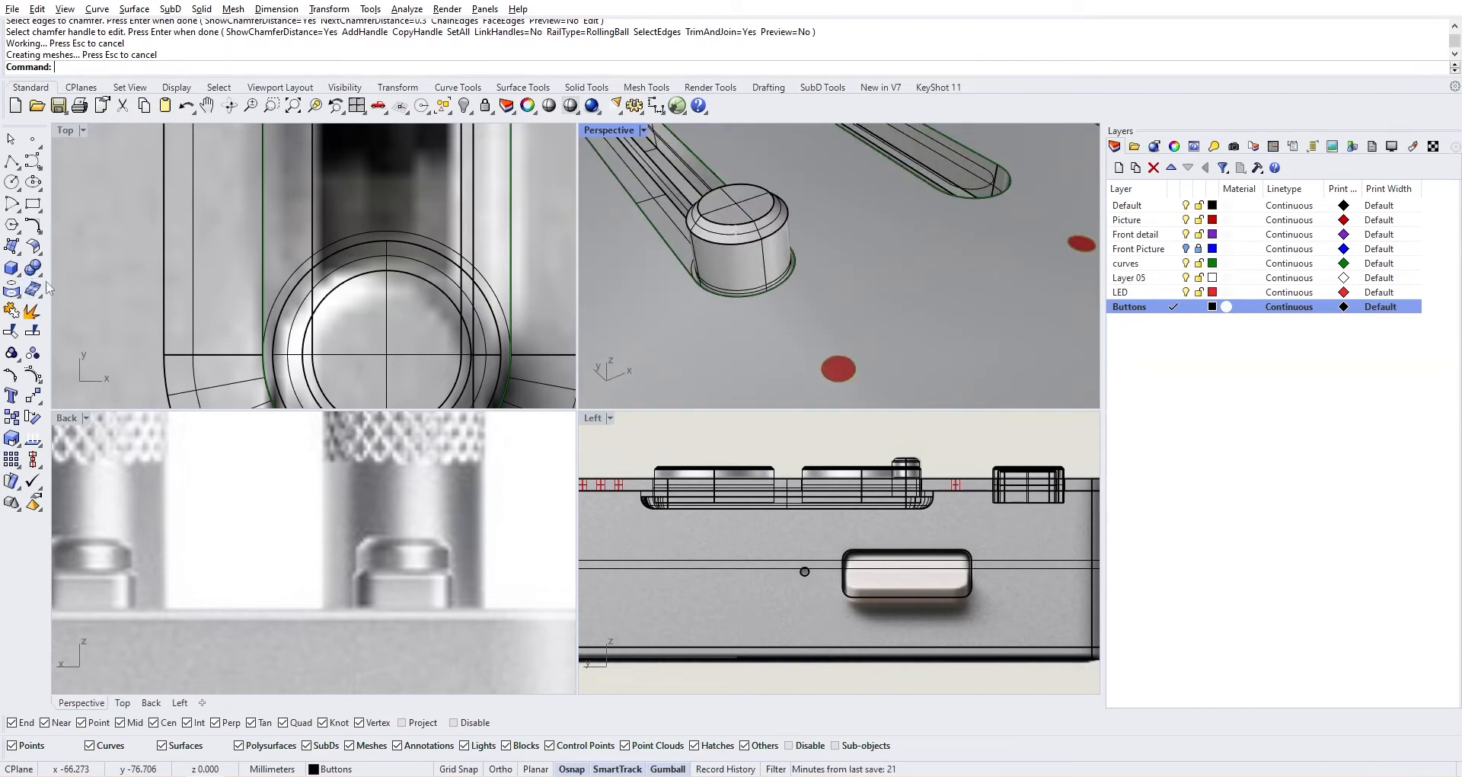
left_click(39, 278)
left_click(142, 297)
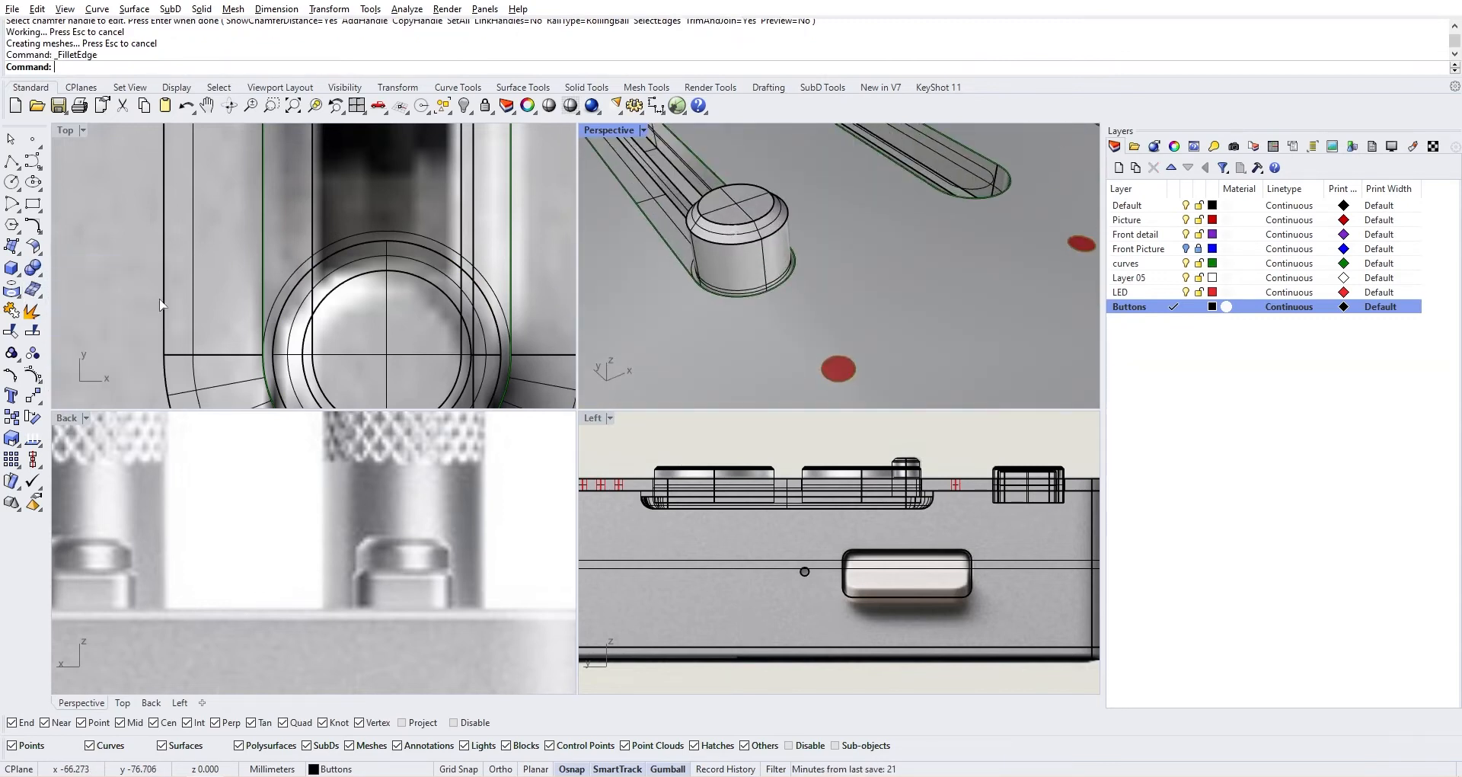
left_click(733, 244)
key("Return")
key("Return")
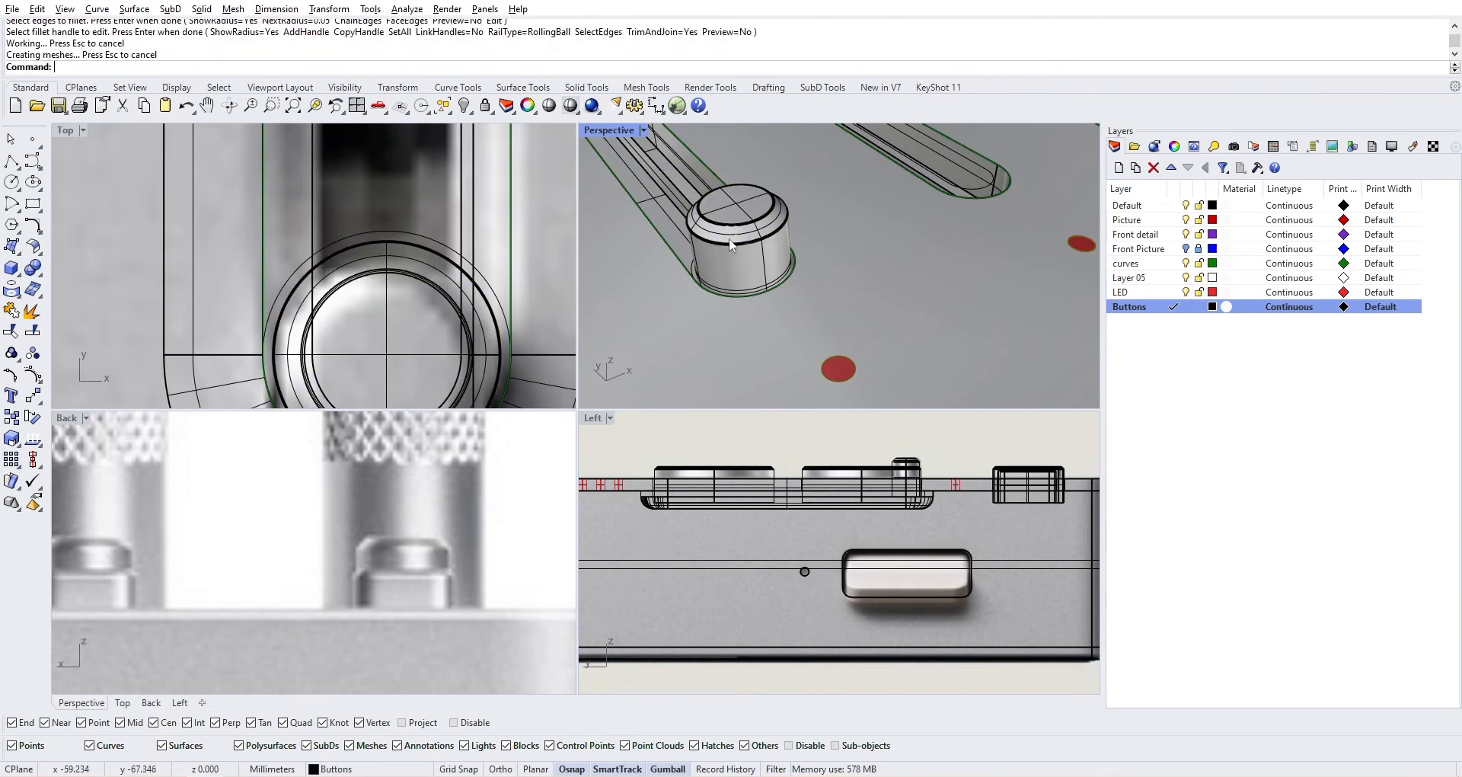
scroll(706, 250, "down", 10)
right_click_drag(707, 250, 332, 361)
scroll(332, 361, "down", 5)
left_click(384, 281)
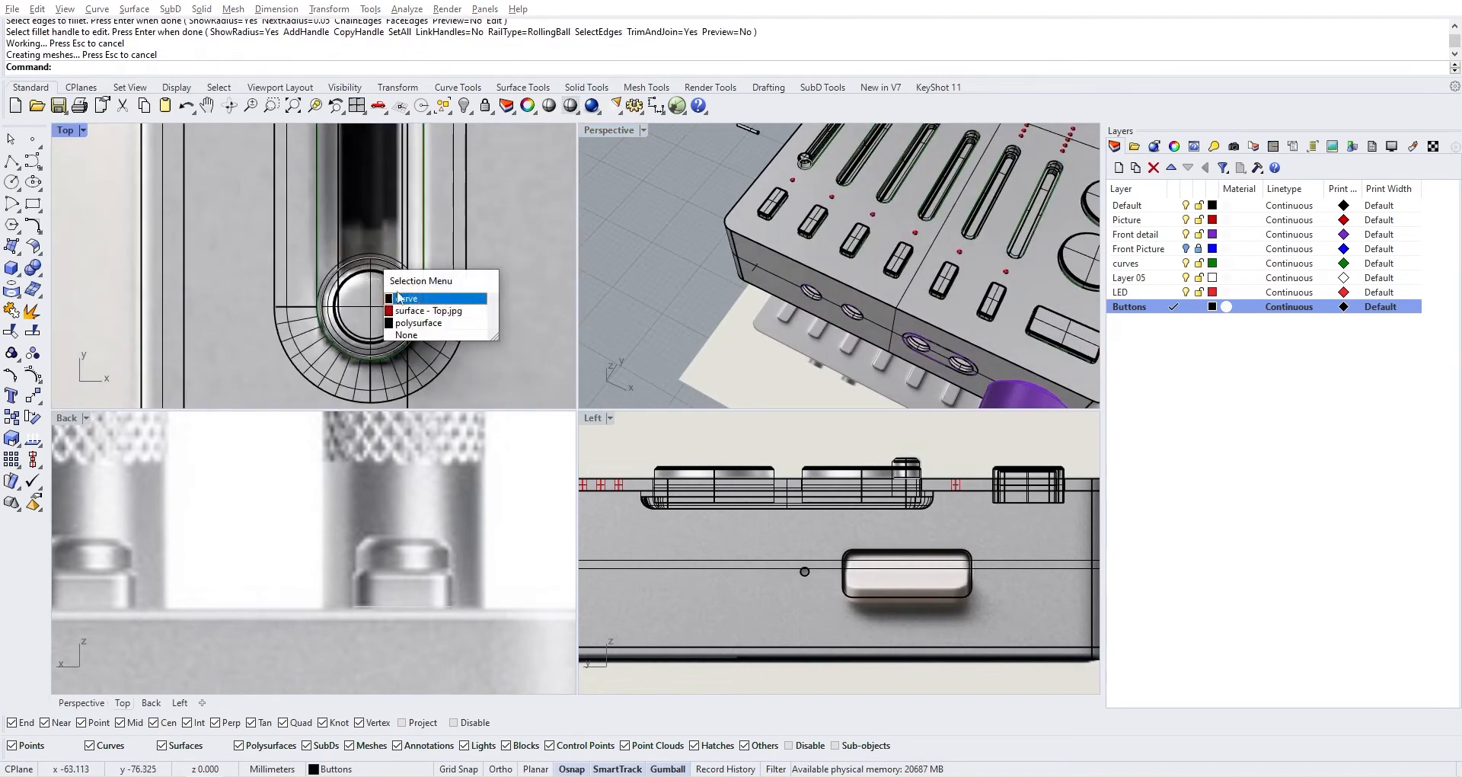
left_click(431, 326)
right_click_drag(431, 326, 226, 305)
scroll(226, 304, "down", 2)
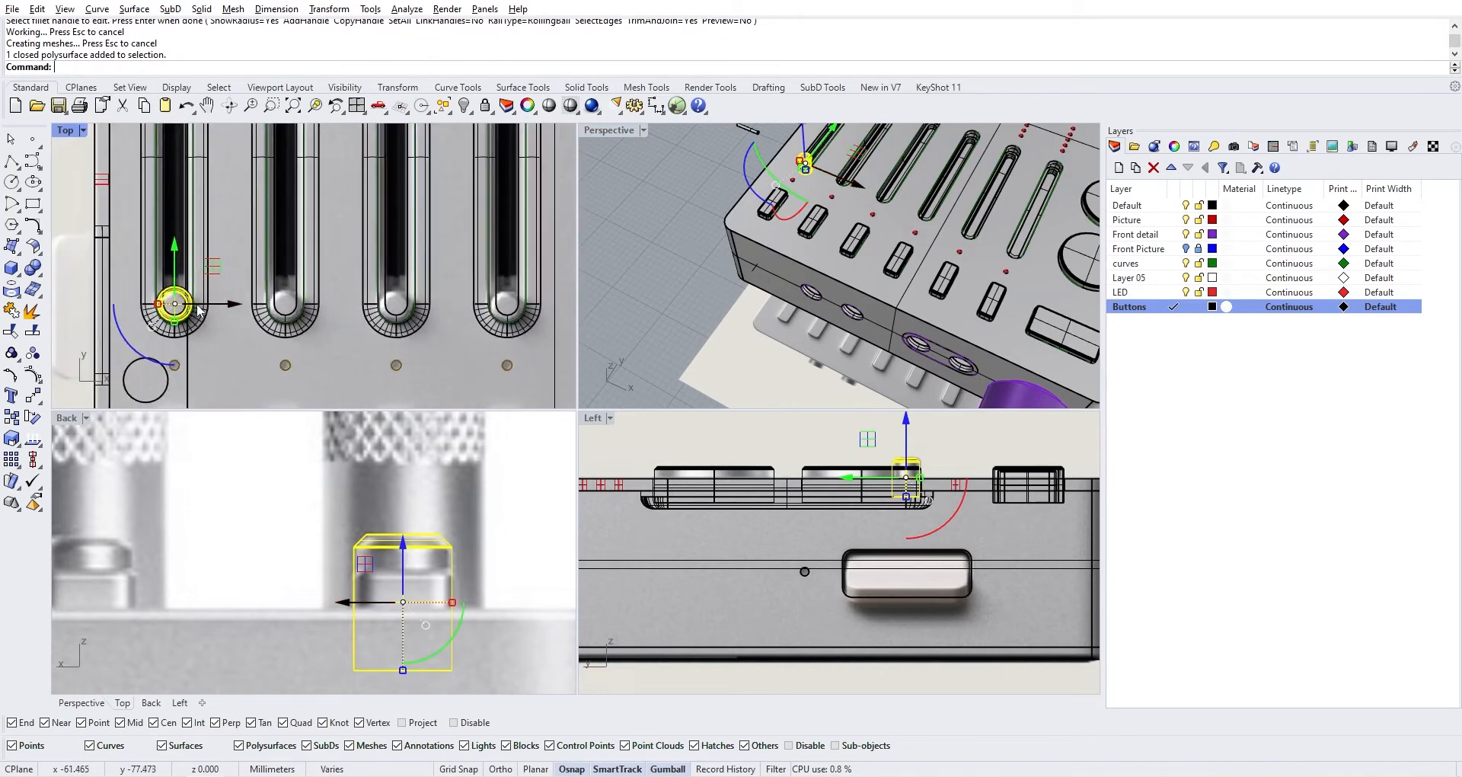
key("Escape")
left_click(210, 308)
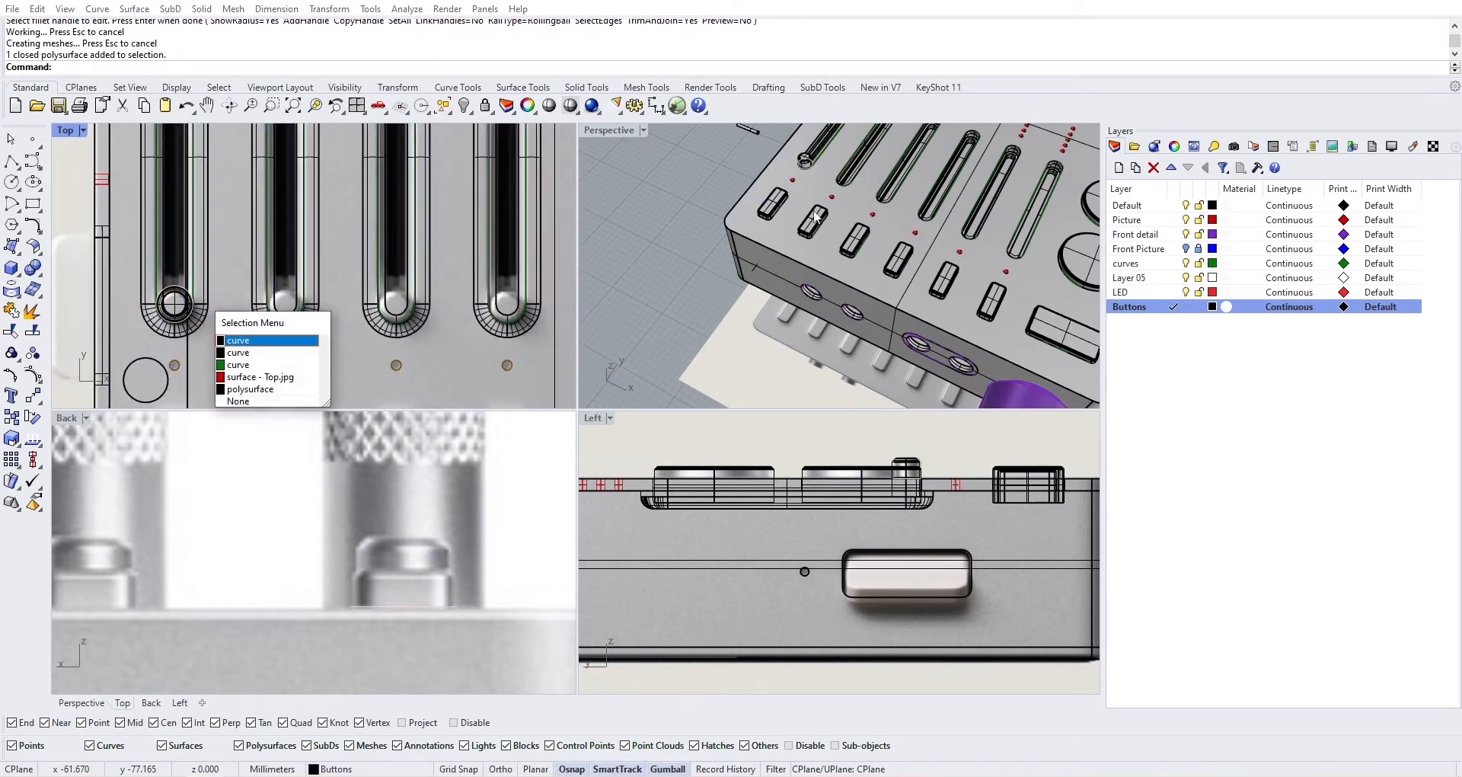
Duplicate the finished fader cap along the X axis to the same end of each of the other five fader slots
right_click_drag(731, 166, 630, 183)
scroll(730, 190, "up", 3)
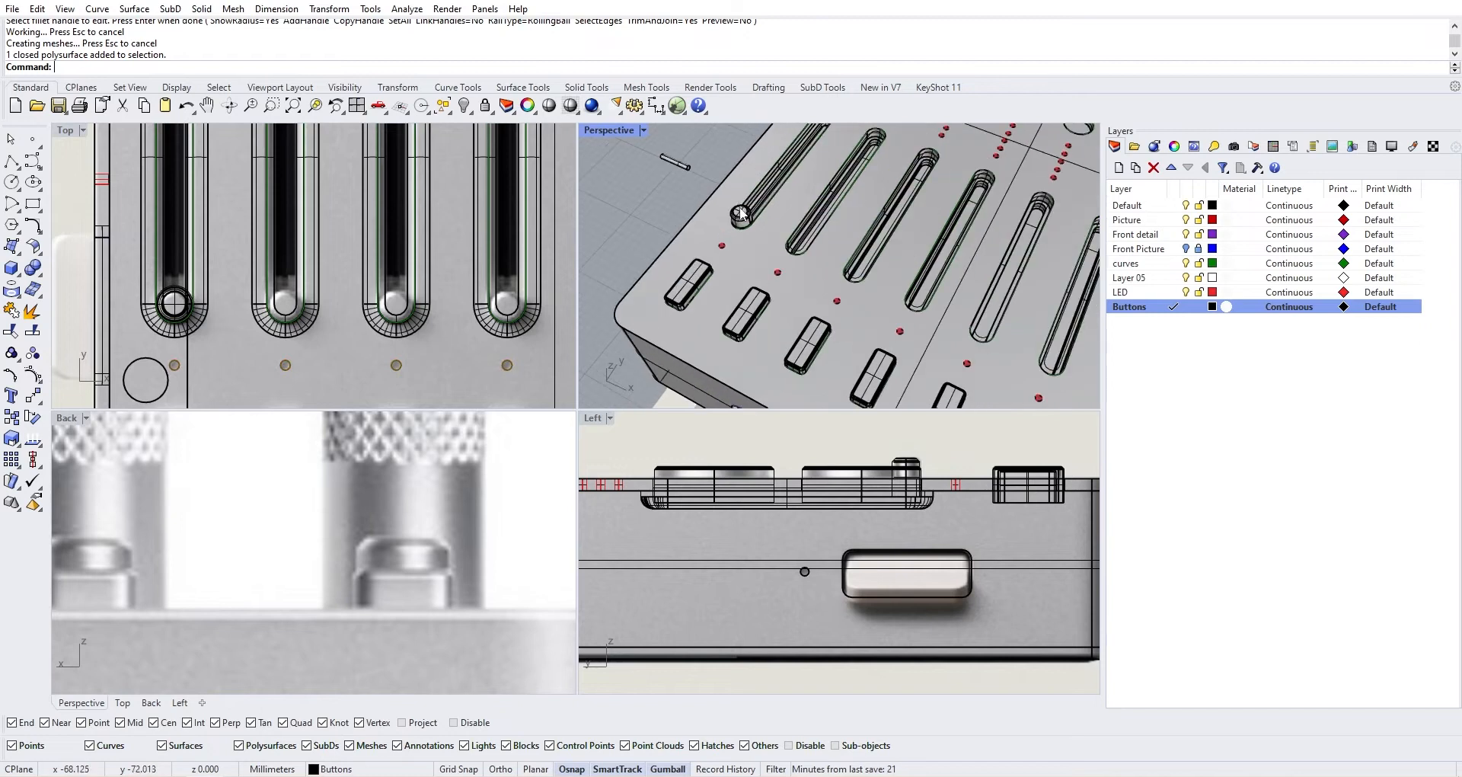
left_click(743, 220)
key("alt")
left_click_drag(790, 246, 1022, 358)
key("alt")
scroll(1022, 358, "up", 2)
scroll(965, 330, "down", 5)
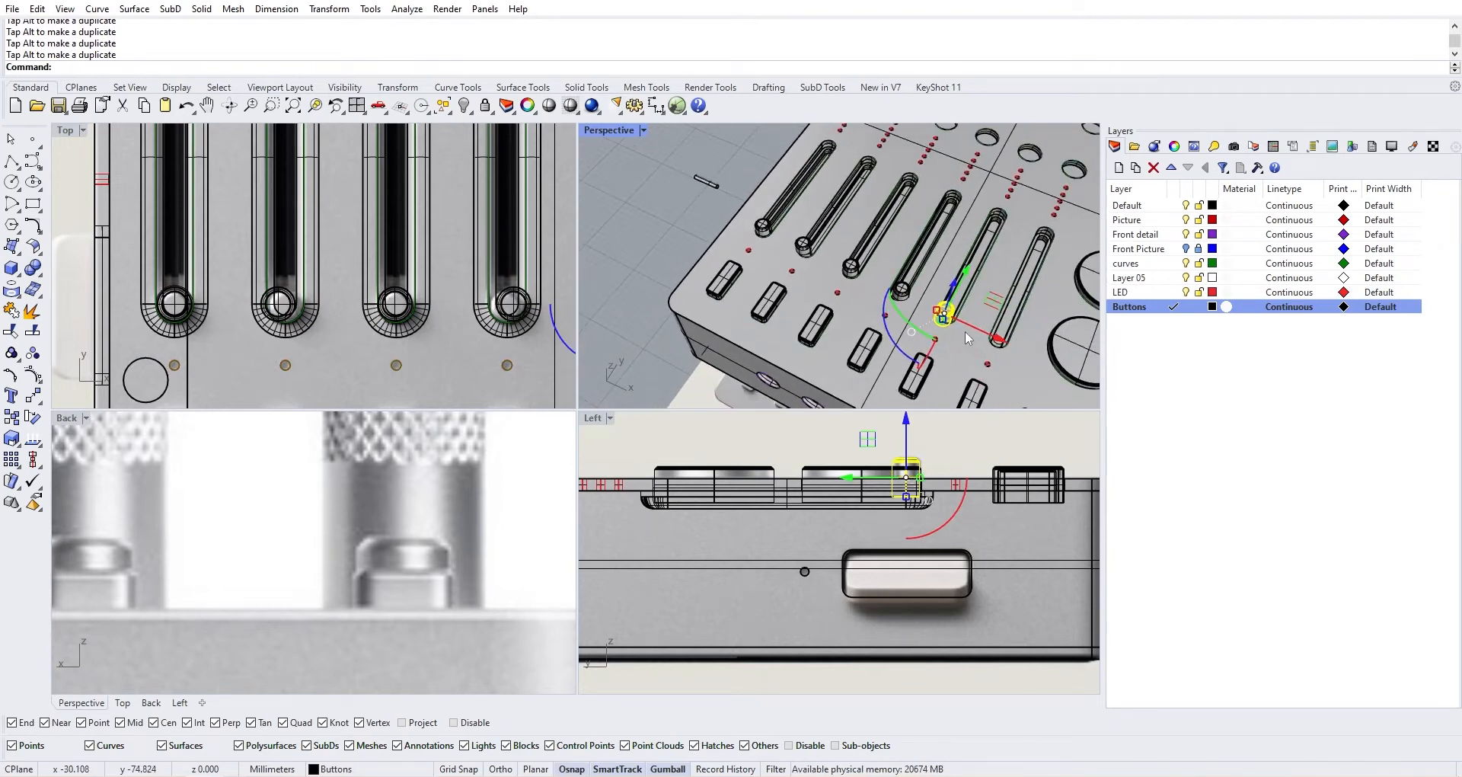
right_click_drag(965, 331, 910, 299, "shift")
key("alt")
left_click_drag(950, 305, 1004, 331)
scroll(298, 290, "down", 8)
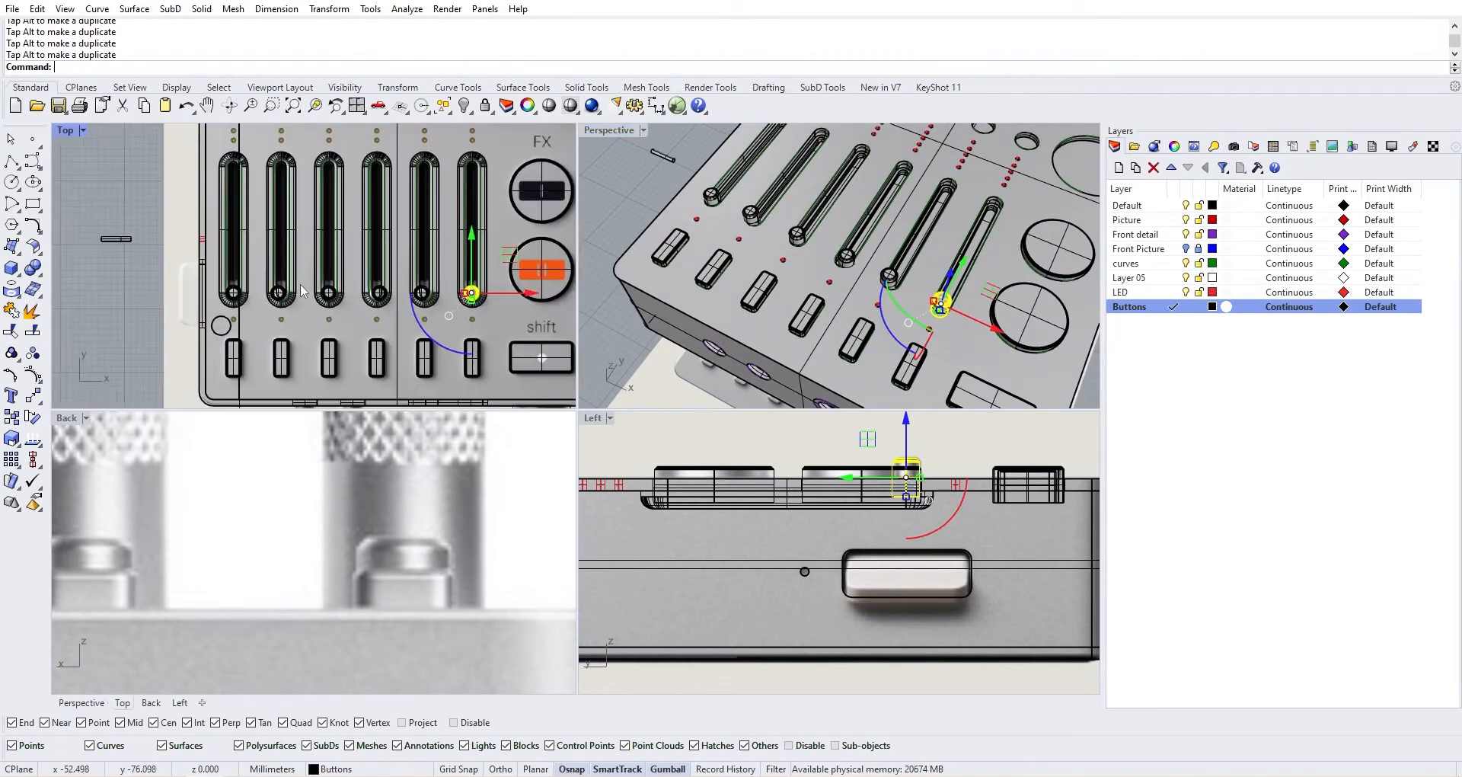
Align the second fader cap from the left by vertical center to the midline of its slot in the Top view
scroll(268, 293, "up", 8)
right_click_drag(298, 289, 281, 345)
left_click(268, 293)
left_click(258, 294)
left_click(329, 343)
scroll(246, 266, "down", 4)
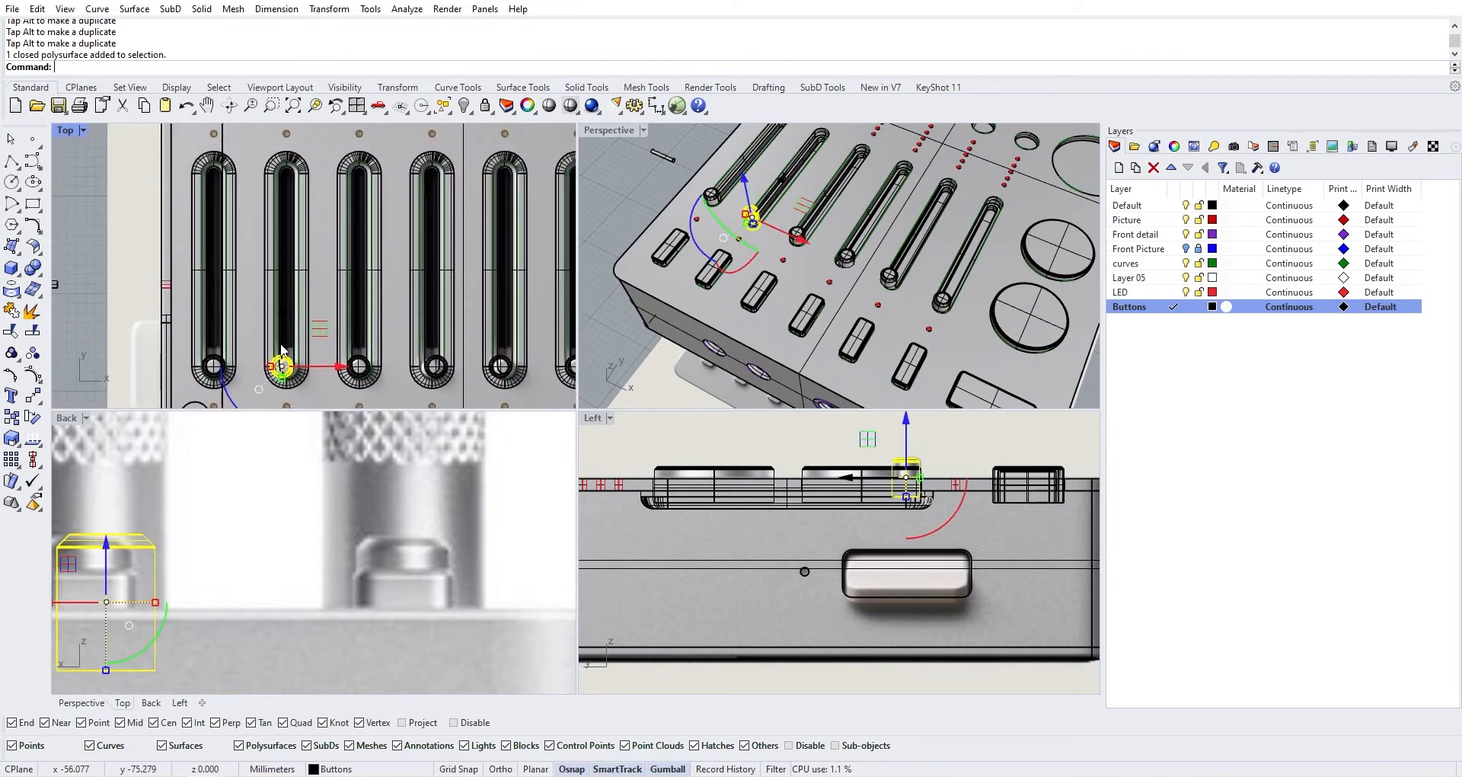
double_click(67, 138)
scroll(267, 233, "down", 8)
right_click_drag(436, 321, 423, 428)
scroll(358, 399, "down", 2)
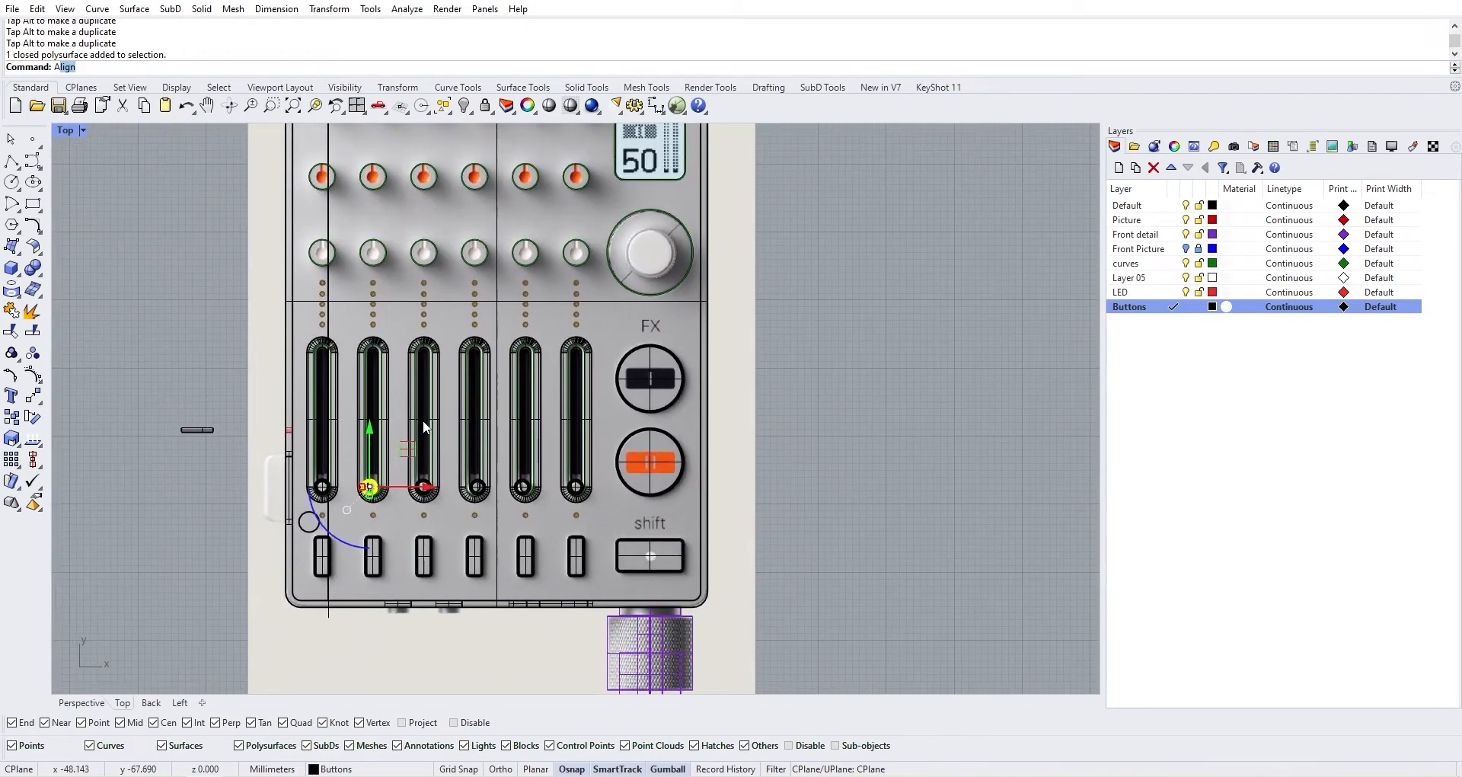
key("Return")
type("v")
key("Return")
scroll(365, 495, "up", 10)
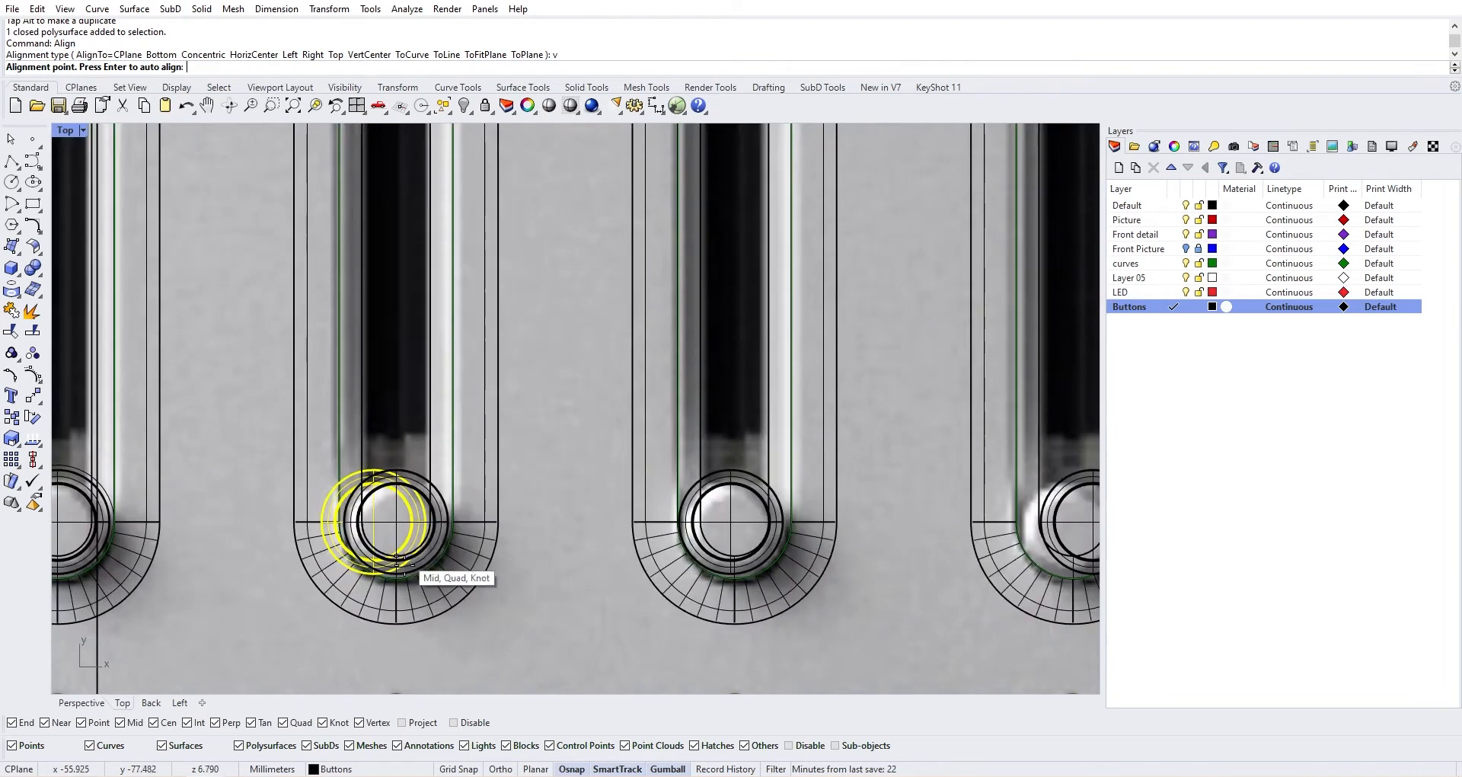
left_click(397, 559)
Align the third fader cap from the left by vertical center to the midline of its slot
scroll(392, 549, "down", 8)
left_click(595, 550)
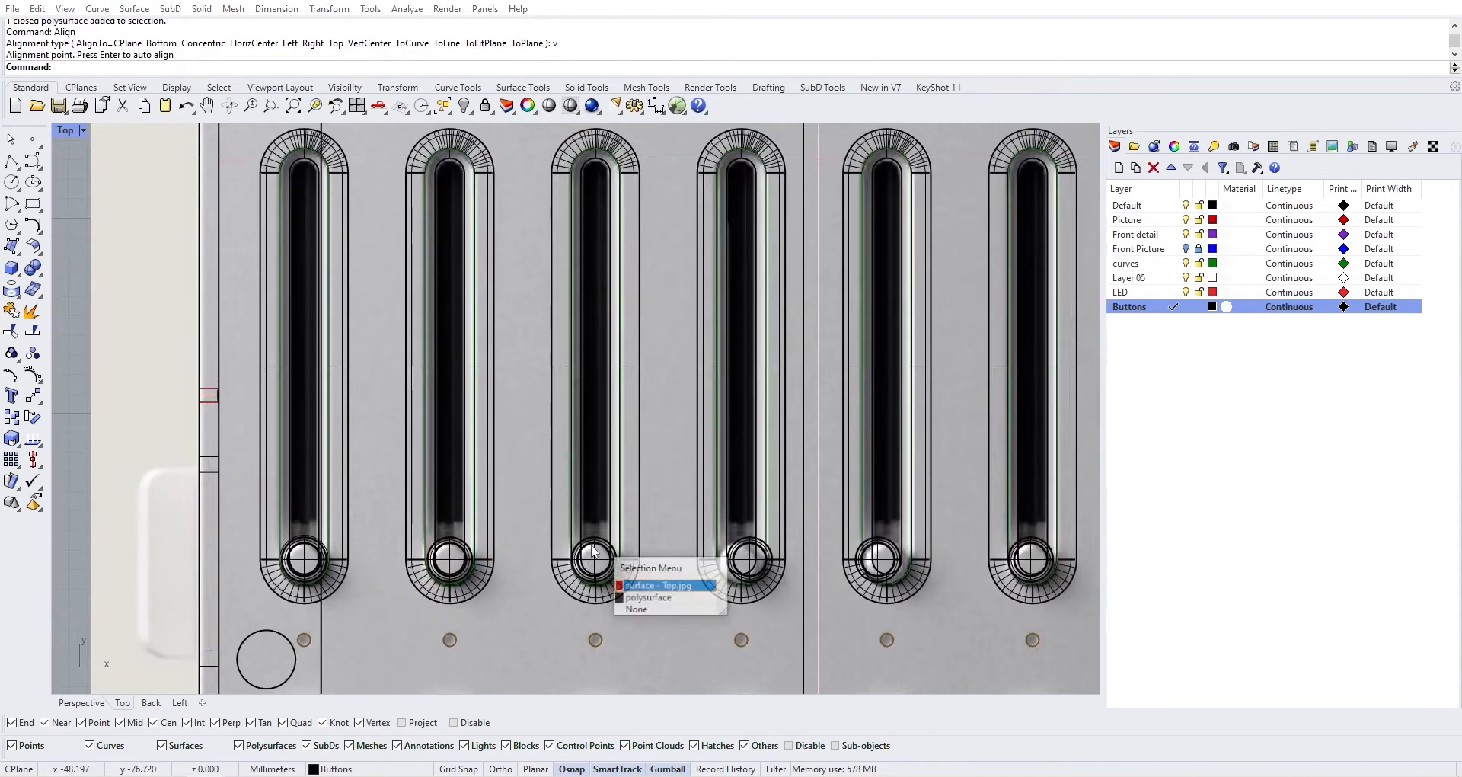
left_click(648, 597)
key("Return")
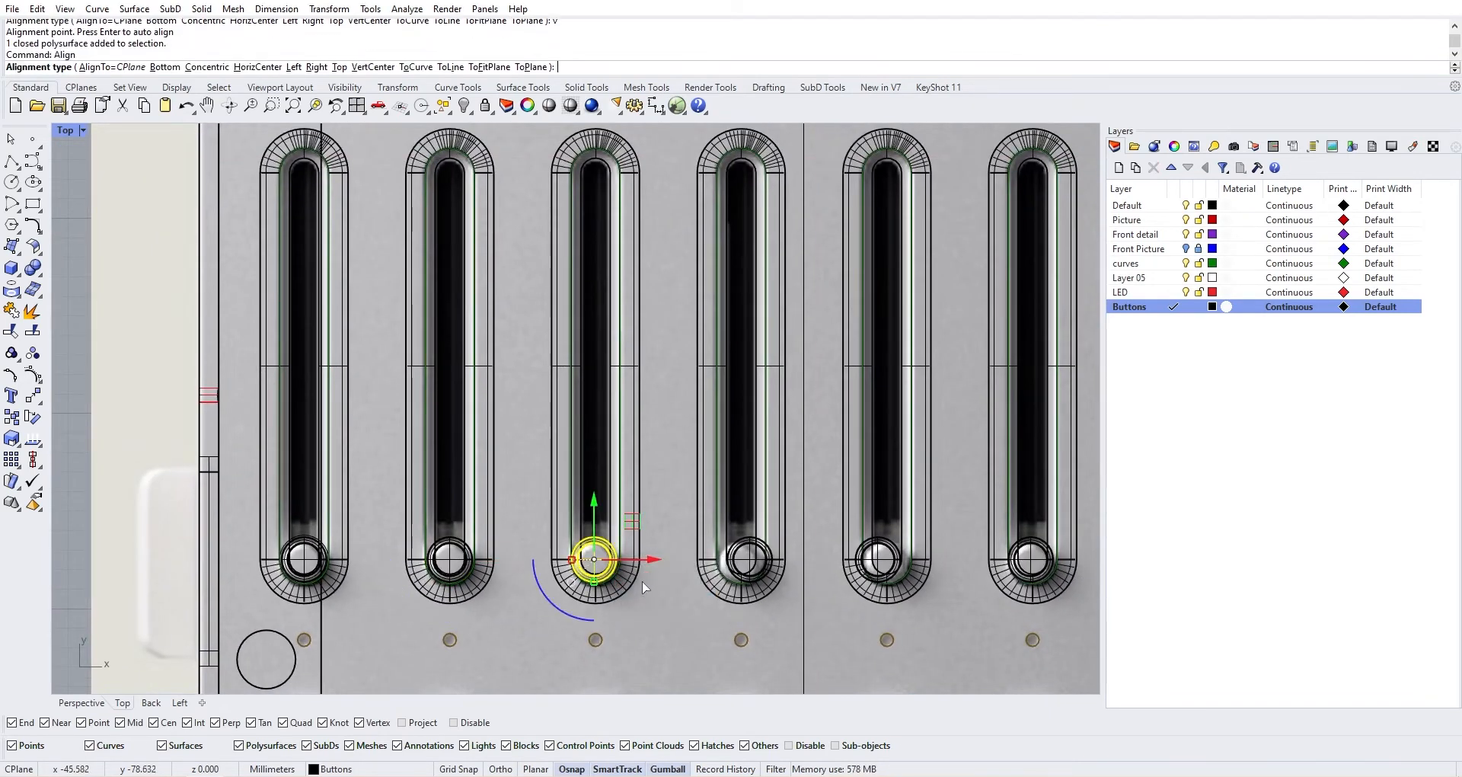
type("v")
key("Return")
scroll(647, 590, "up", 5)
scroll(661, 578, "down", 1)
Align the fourth fader cap from the left by vertical center to the midline of its slot
scroll(660, 577, "down", 5)
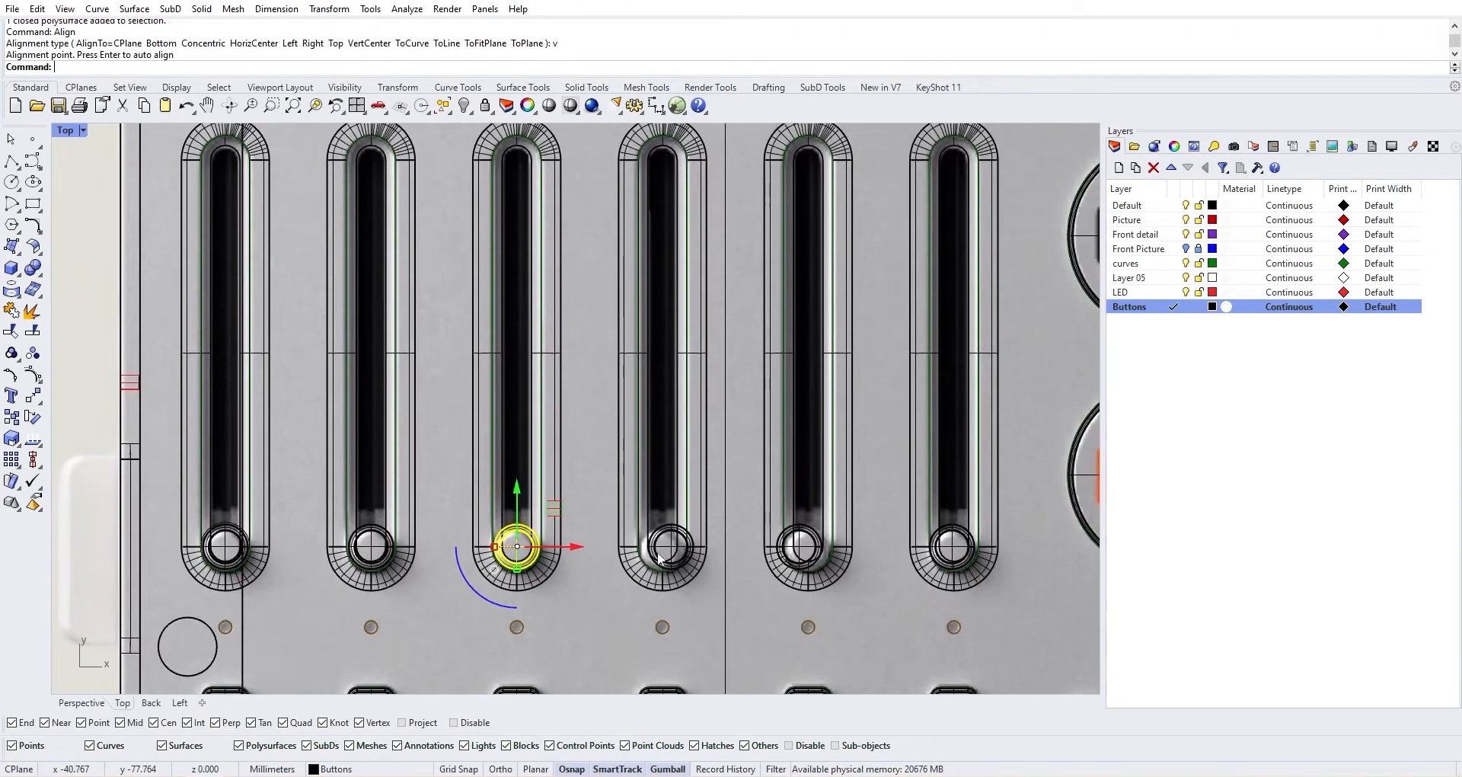
scroll(660, 576, "up", 3)
left_click(674, 550)
left_click(725, 573)
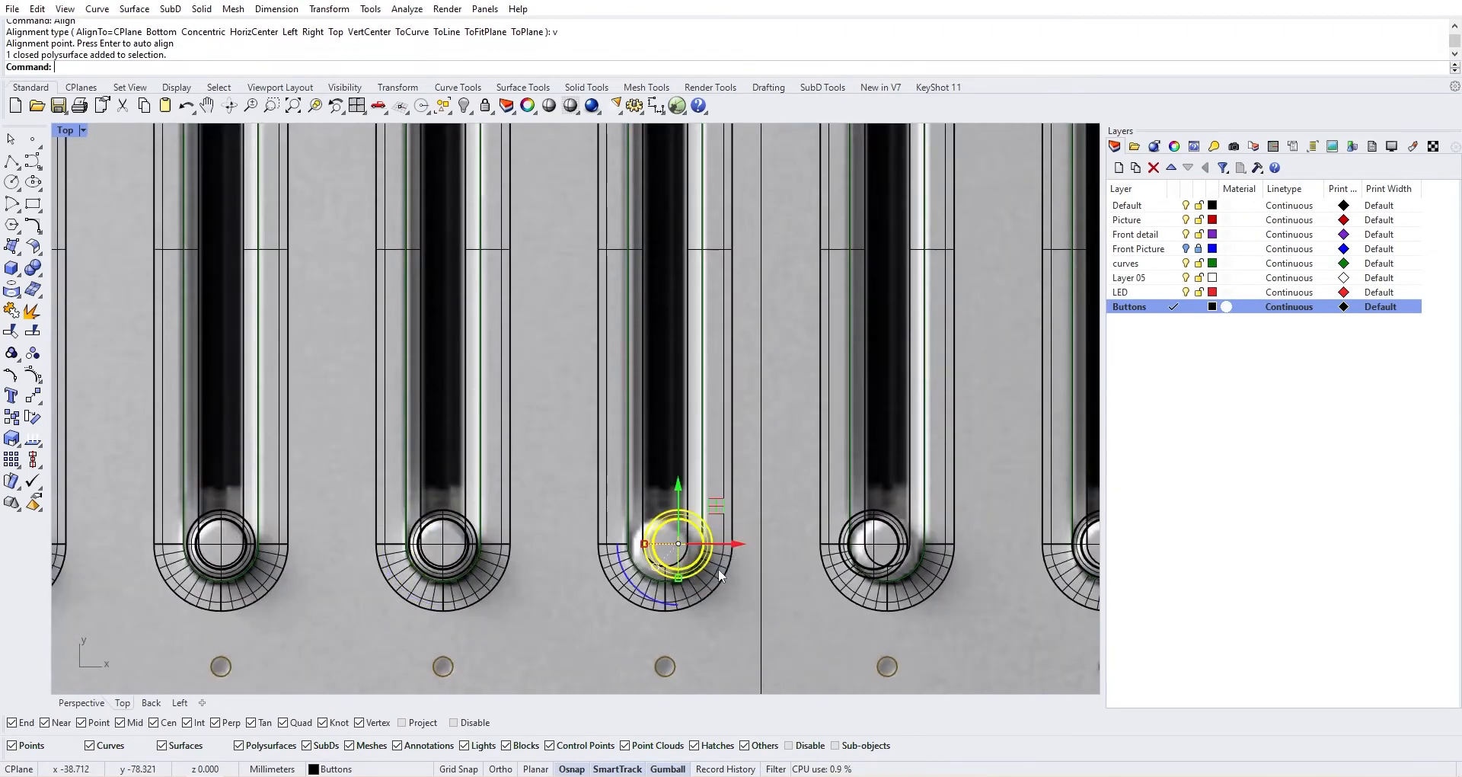
key("Return")
type("v")
key("Return")
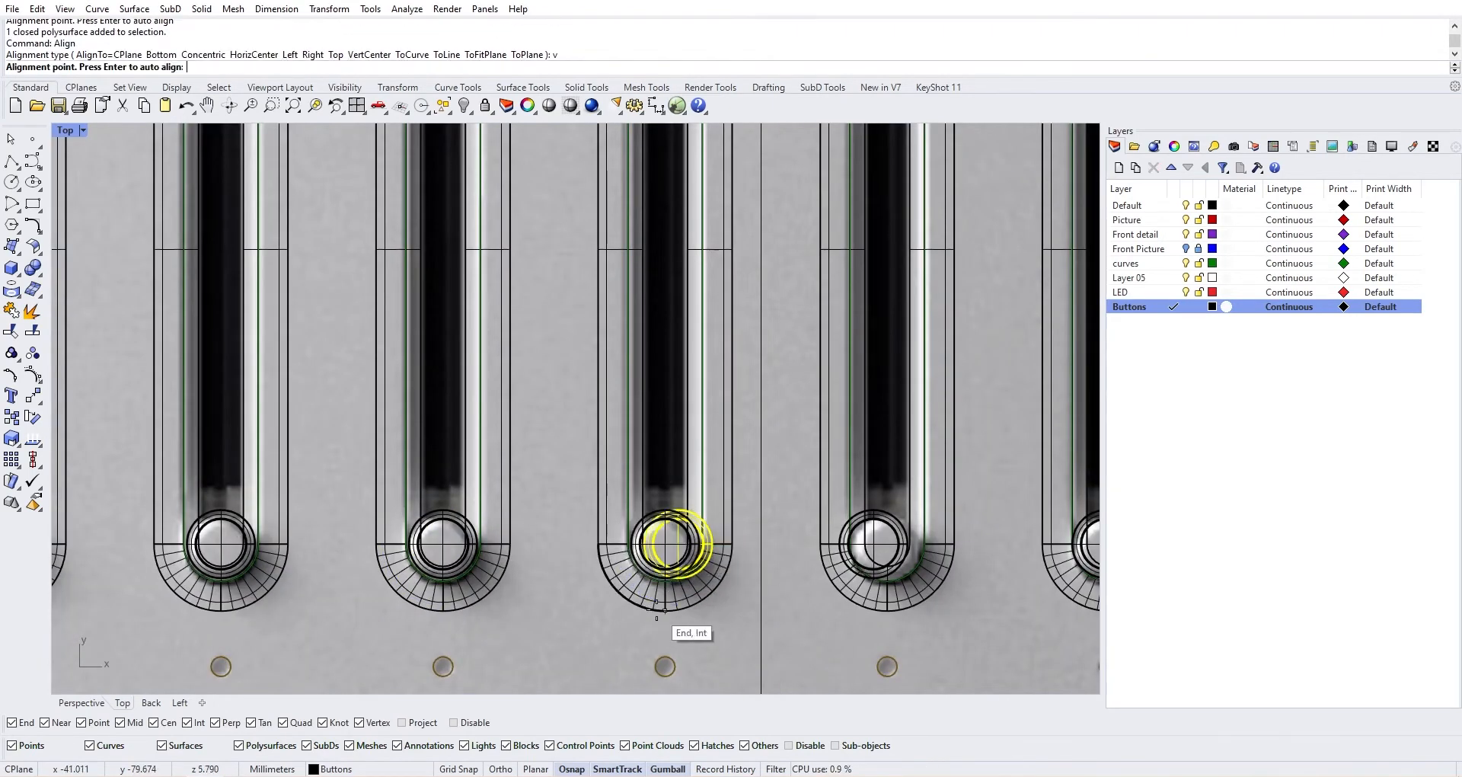
key("Return")
Align the fifth fader cap from the left by vertical center to the midline of its slot
scroll(667, 611, "down", 4)
scroll(662, 602, "up", 3)
left_click(606, 551)
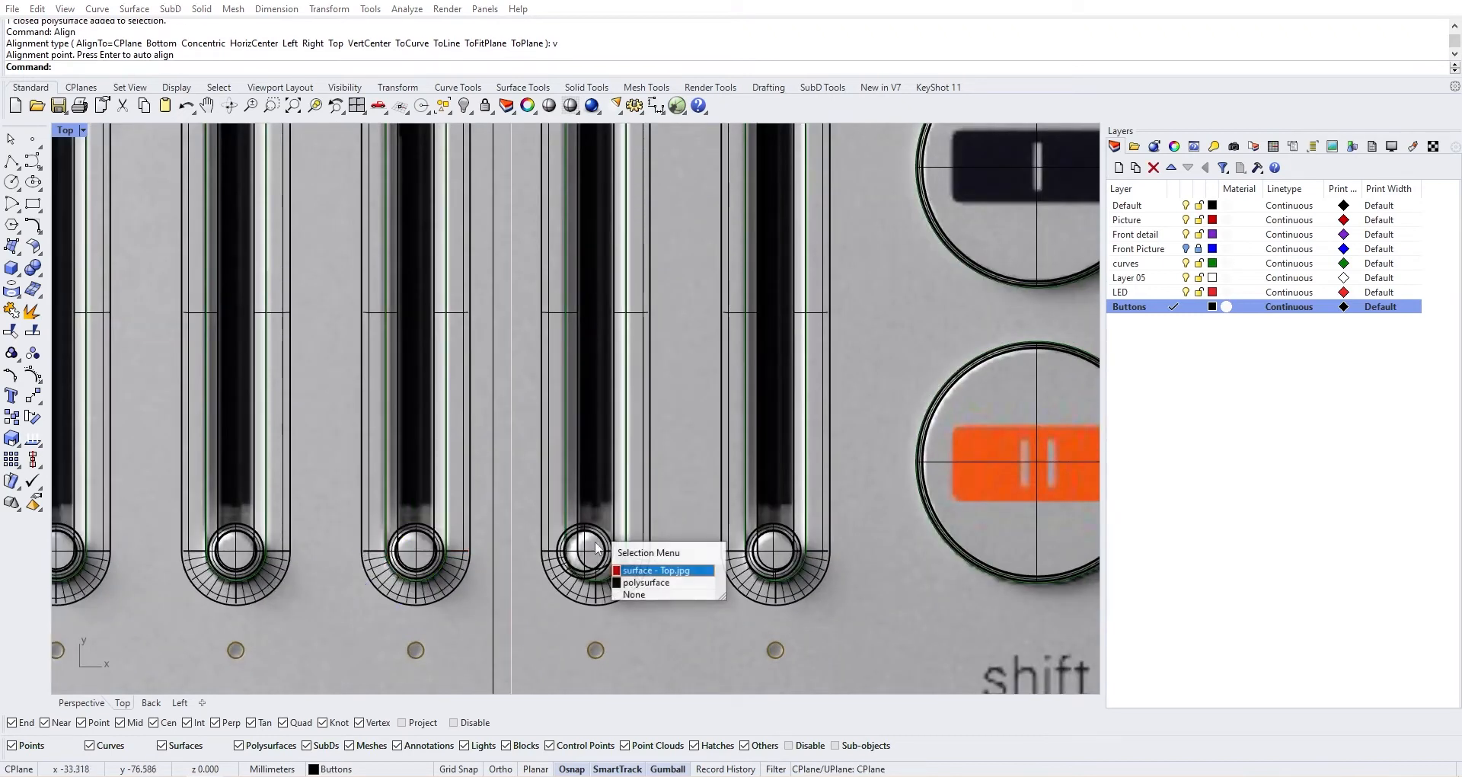
left_click(641, 584)
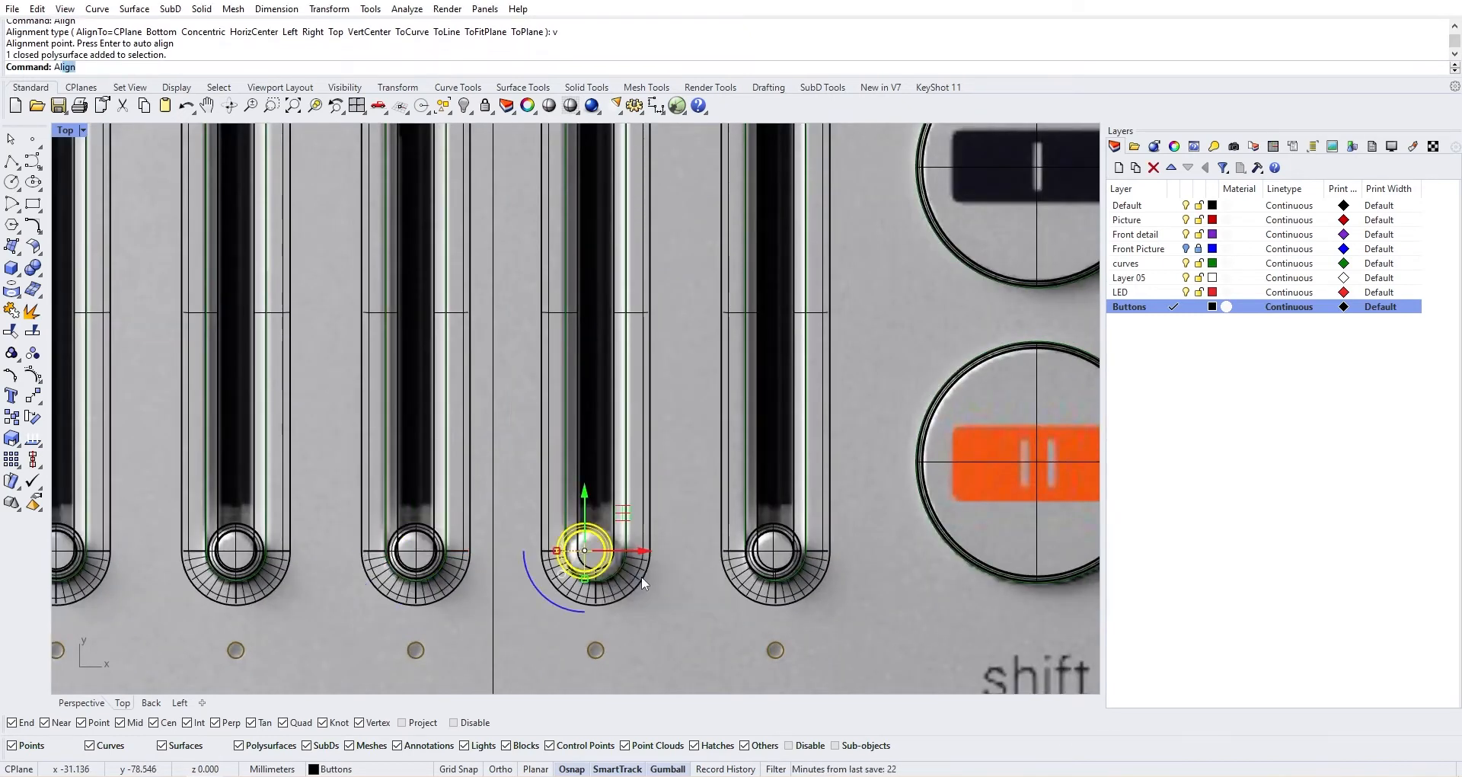
key("Return")
type("v")
key("Return")
scroll(606, 590, "up", 3)
left_click(574, 618)
scroll(609, 606, "down", 2)
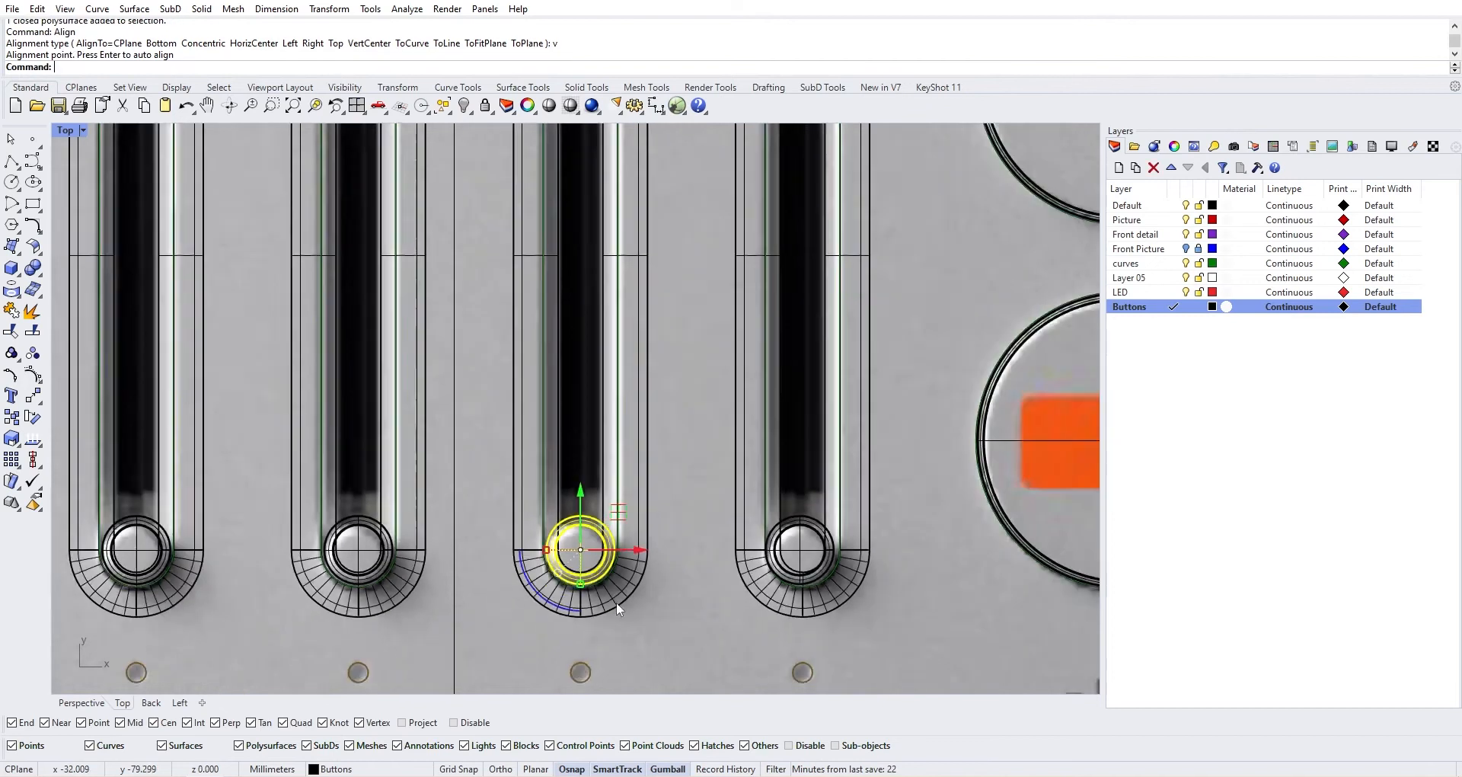
Align the round fader cap in the sixth slot to the slot's centreline using the VertCenter alignment
scroll(601, 572, "up", 2)
left_click(655, 503)
left_click(690, 533)
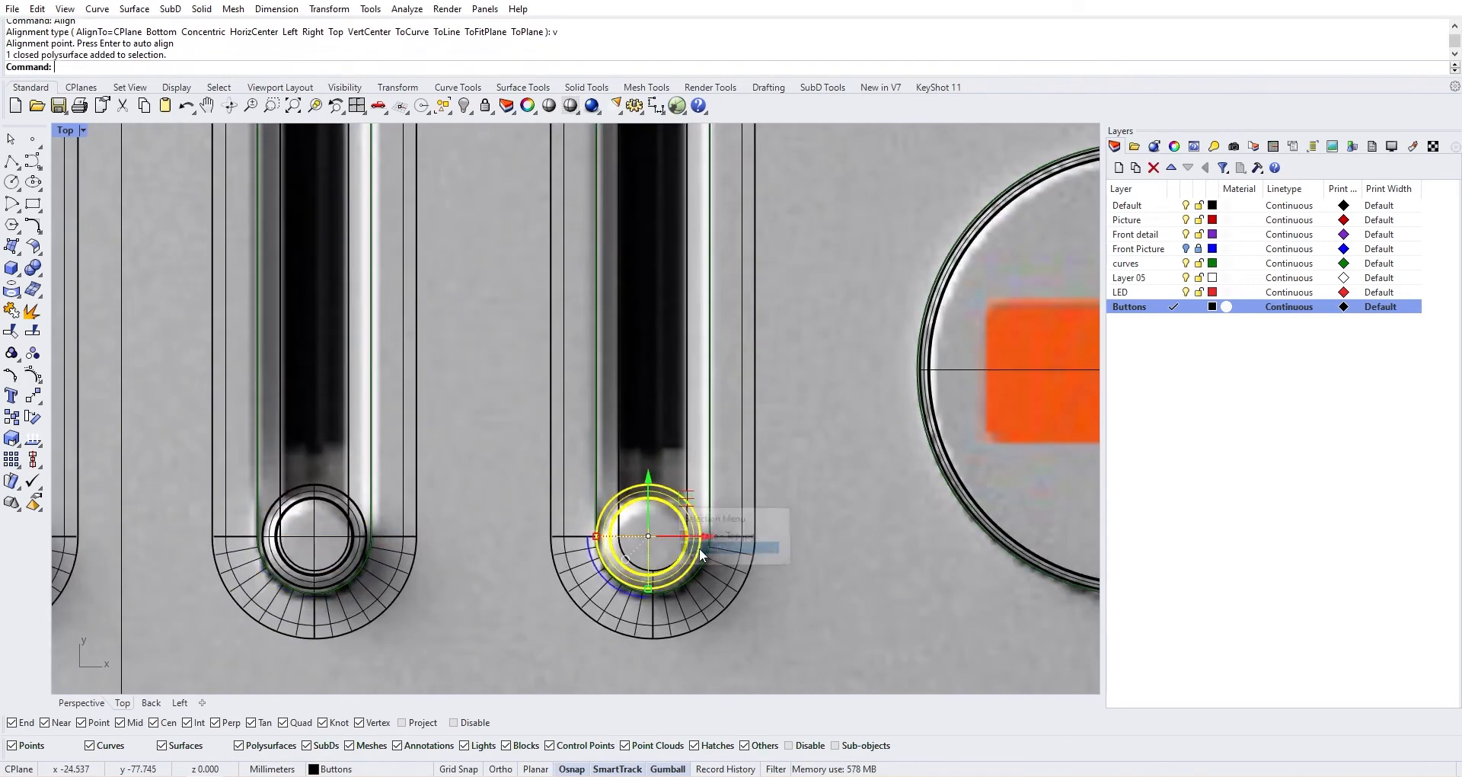
key("Return")
type("v")
key("Return")
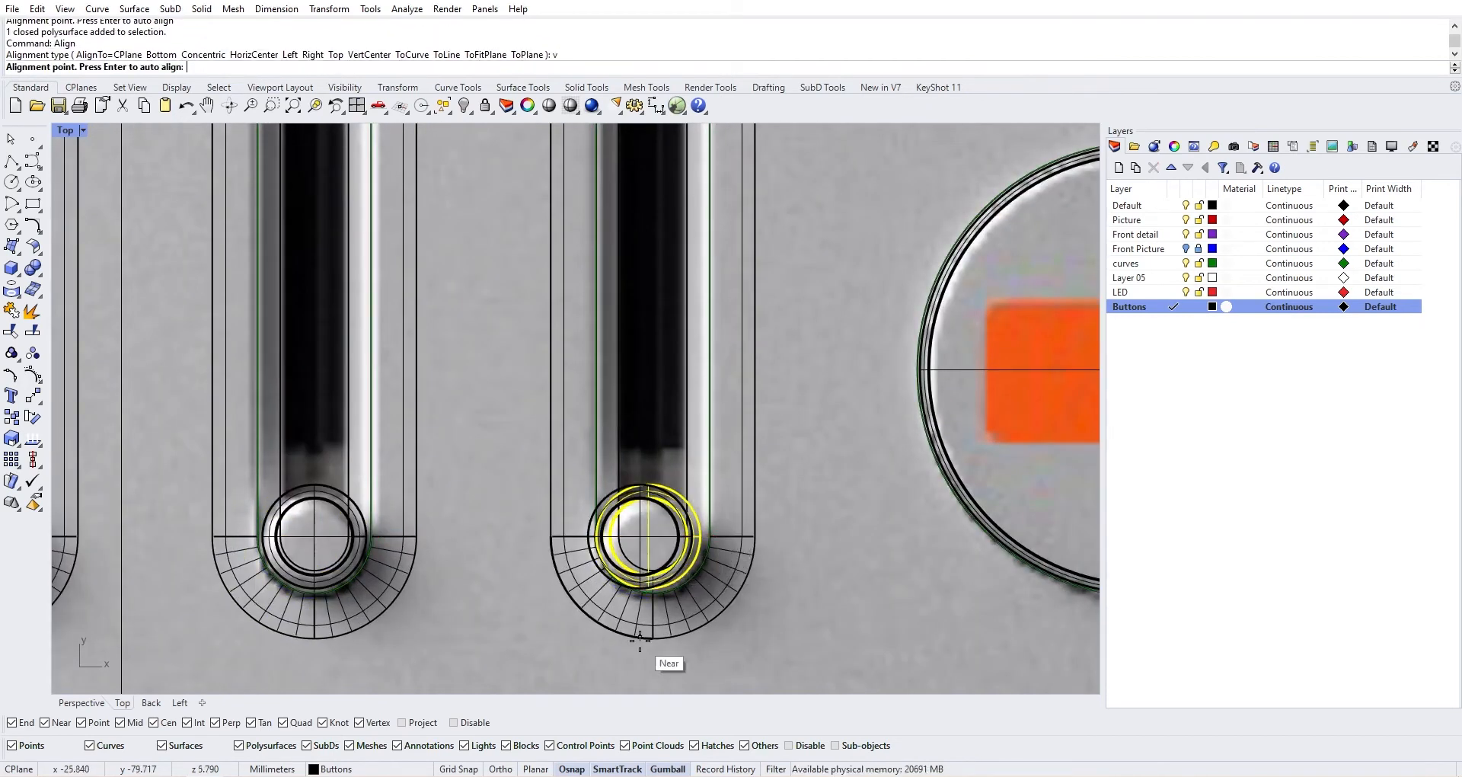
left_click(651, 636)
scroll(650, 637, "down", 3)
scroll(652, 632, "up", 4)
scroll(582, 510, "down", 7)
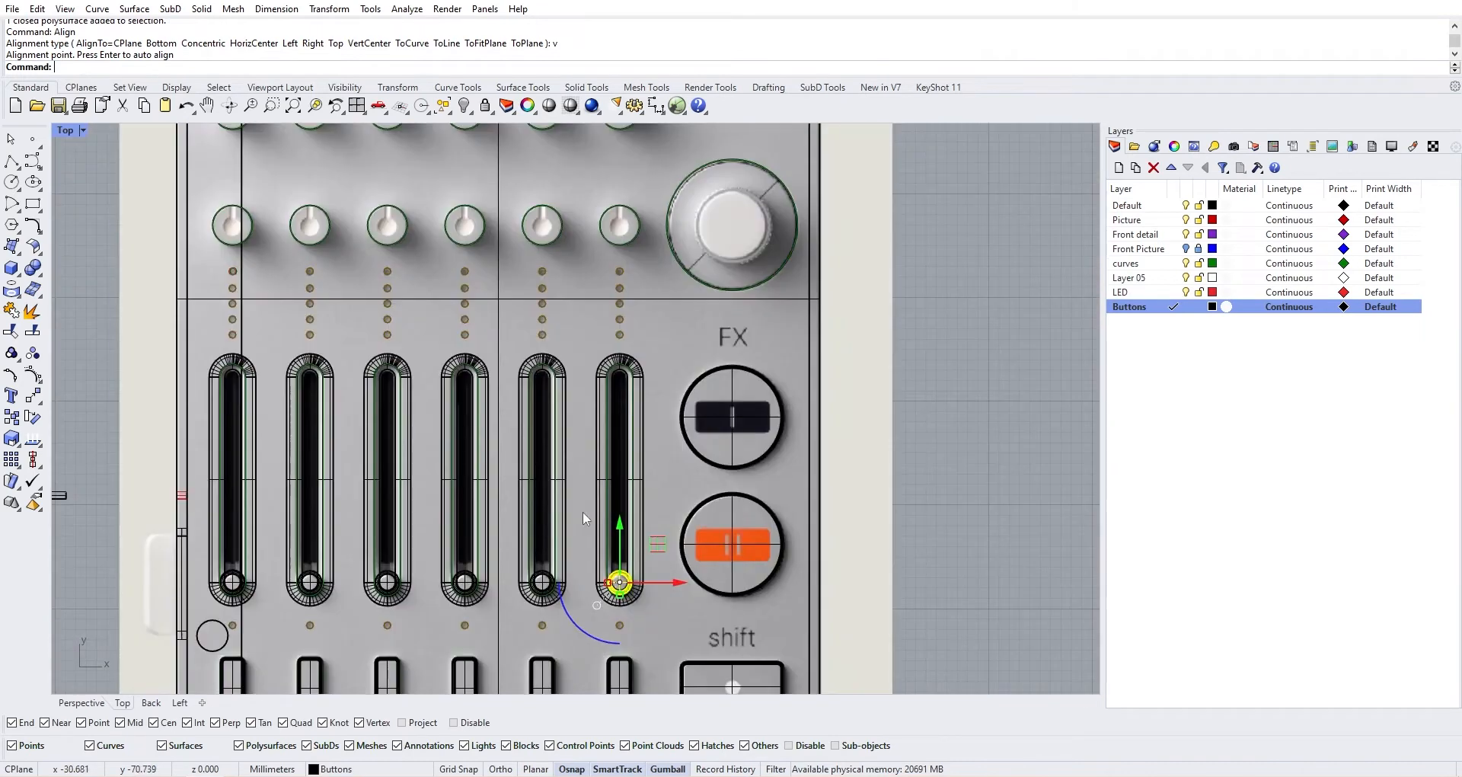
Switch from the maximized Top view to the four-viewport layout, with the cue and aux buttons framed in the Back view
right_click_drag(480, 449, 366, 450)
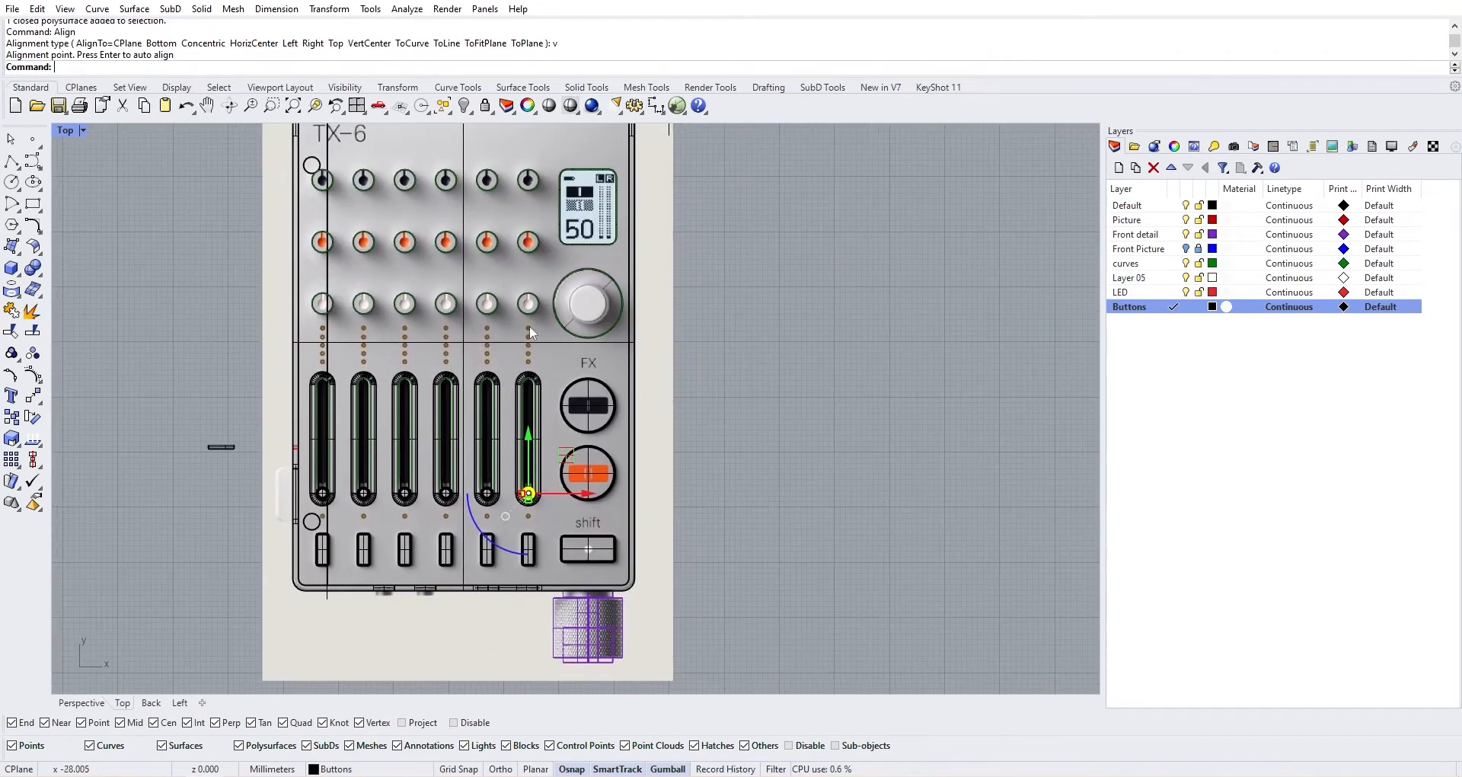
right_click_drag(515, 321, 587, 303)
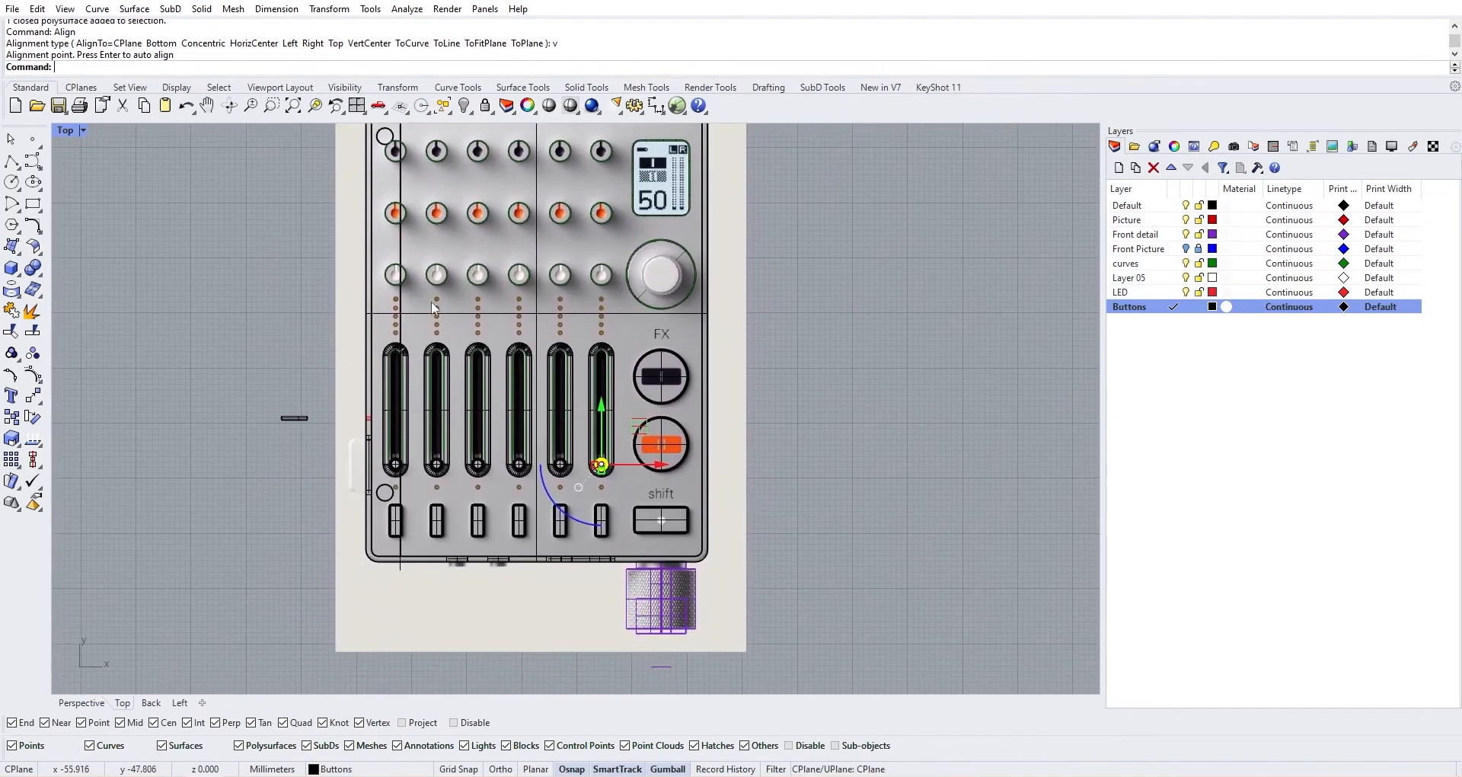
double_click(67, 131)
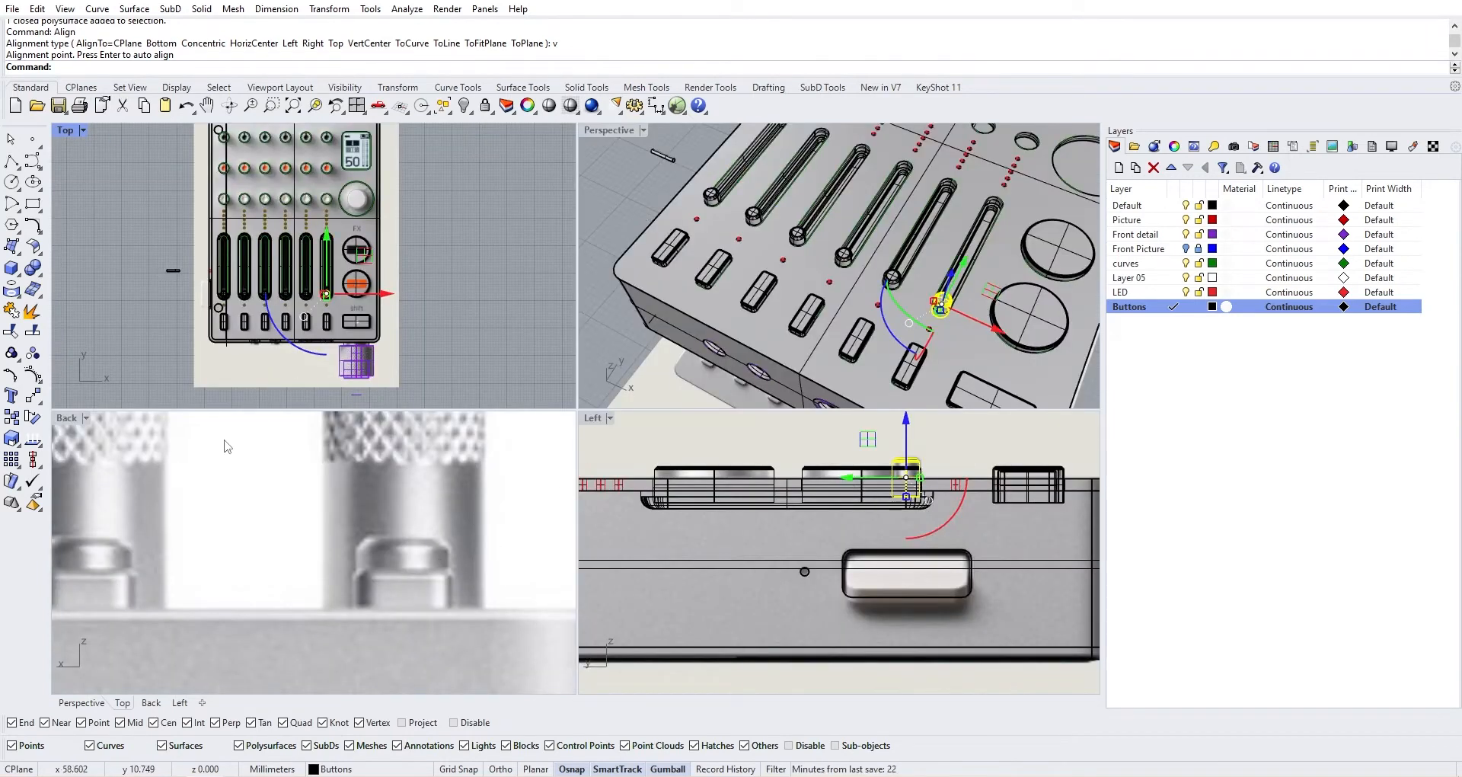
scroll(259, 453, "down", 8)
scroll(242, 512, "down", 14)
right_click_drag(202, 568, 322, 581)
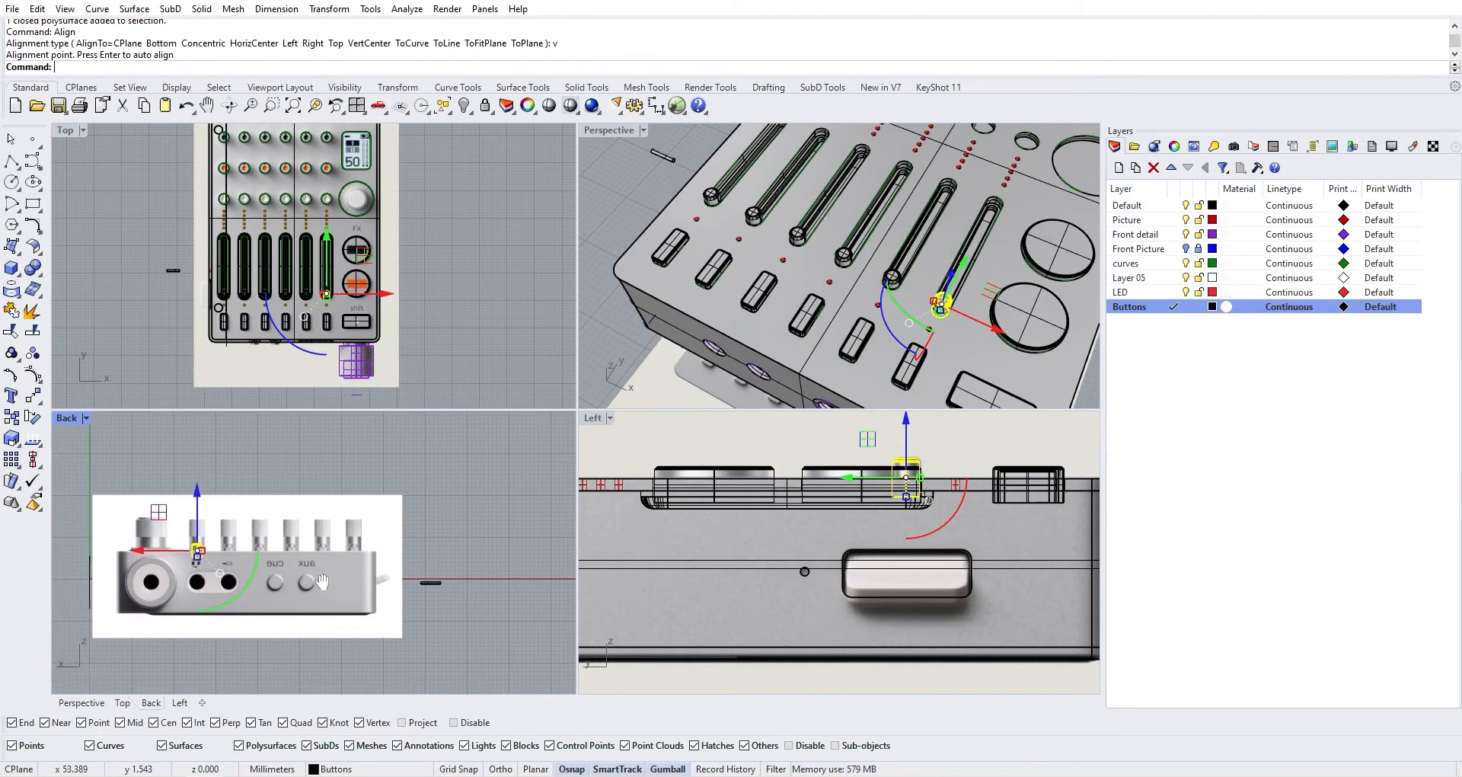
scroll(285, 570, "up", 10)
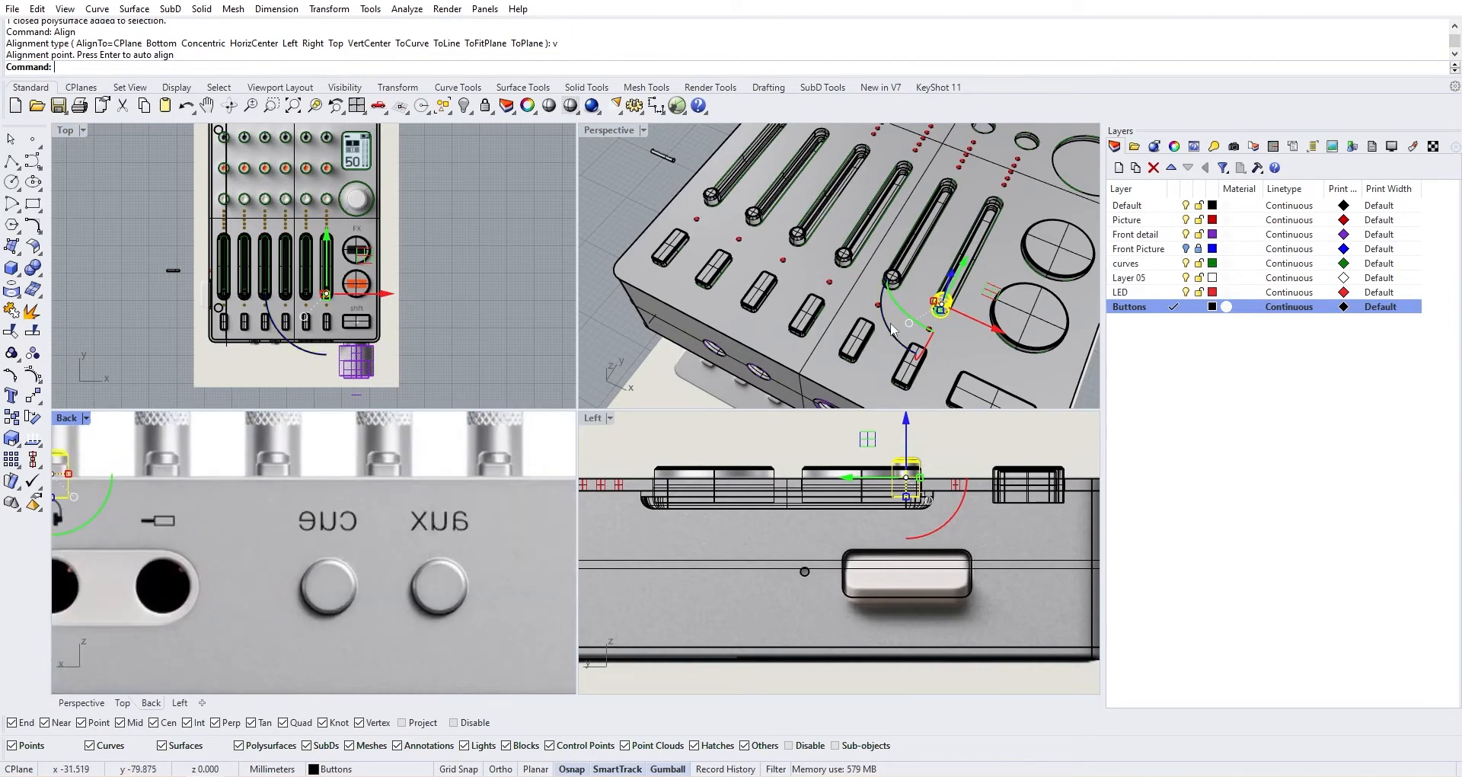
Offset the circular curve around the aux button hole inward by 0.1 mm
right_click_drag(893, 329, 841, 263)
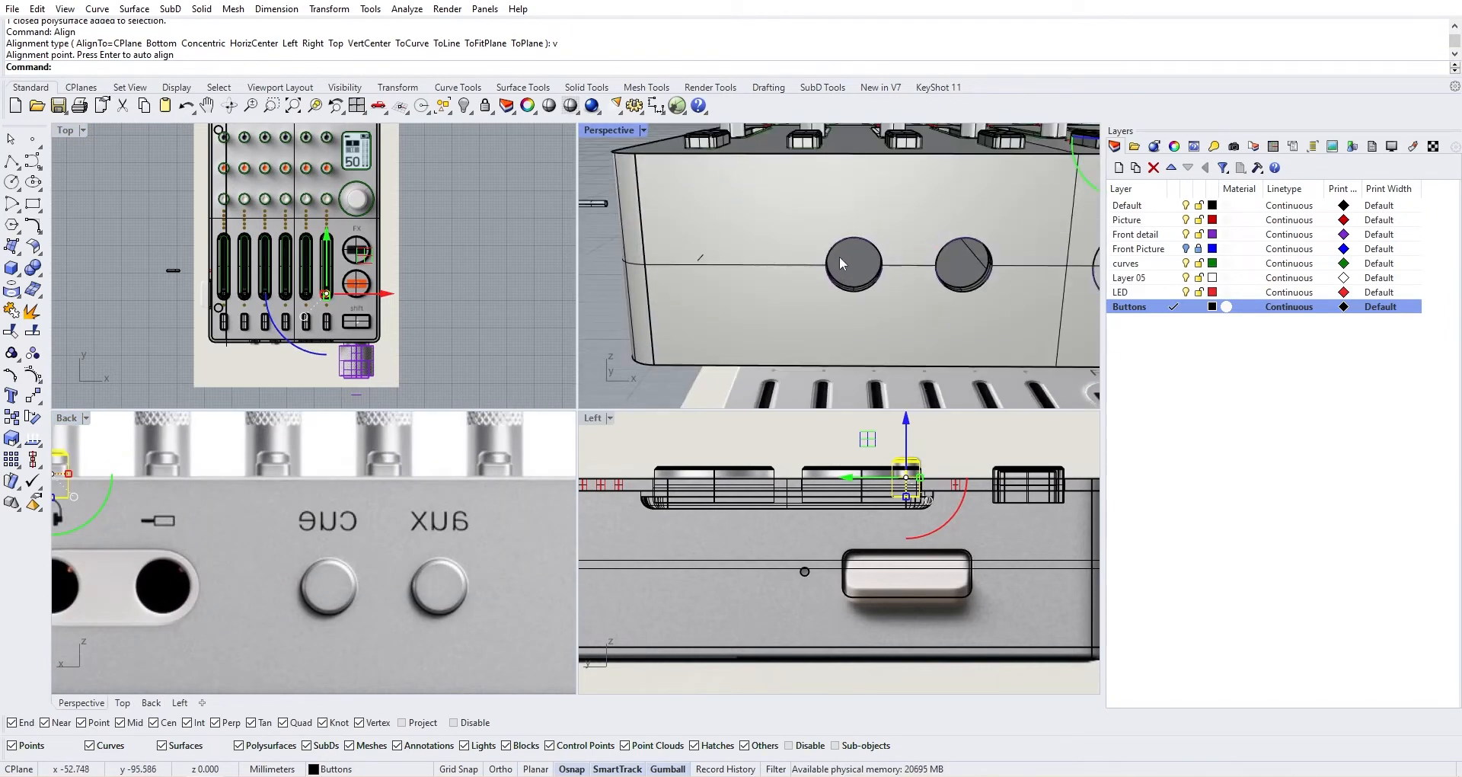
scroll(839, 256, "up", 4)
left_click(848, 222)
left_click(868, 256)
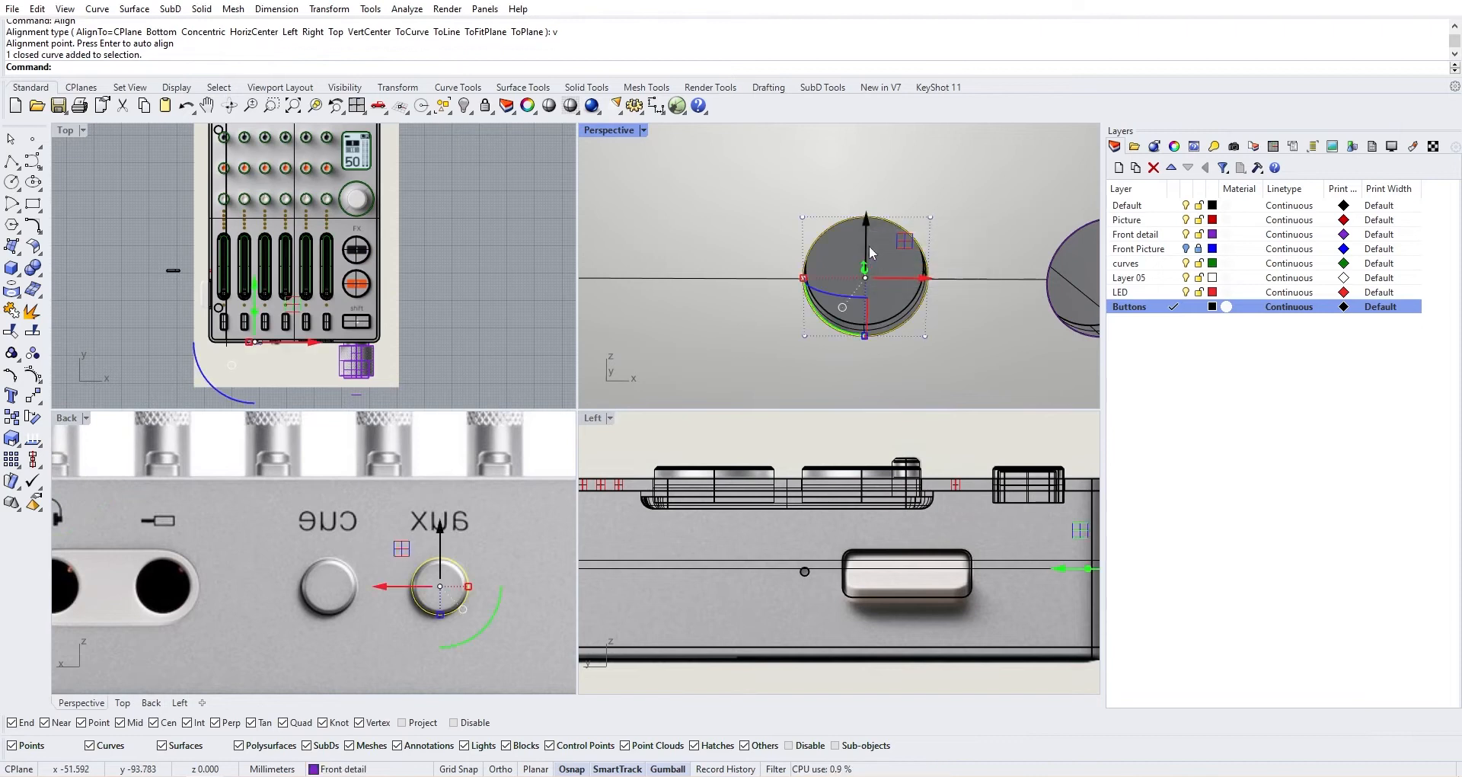
key("Return")
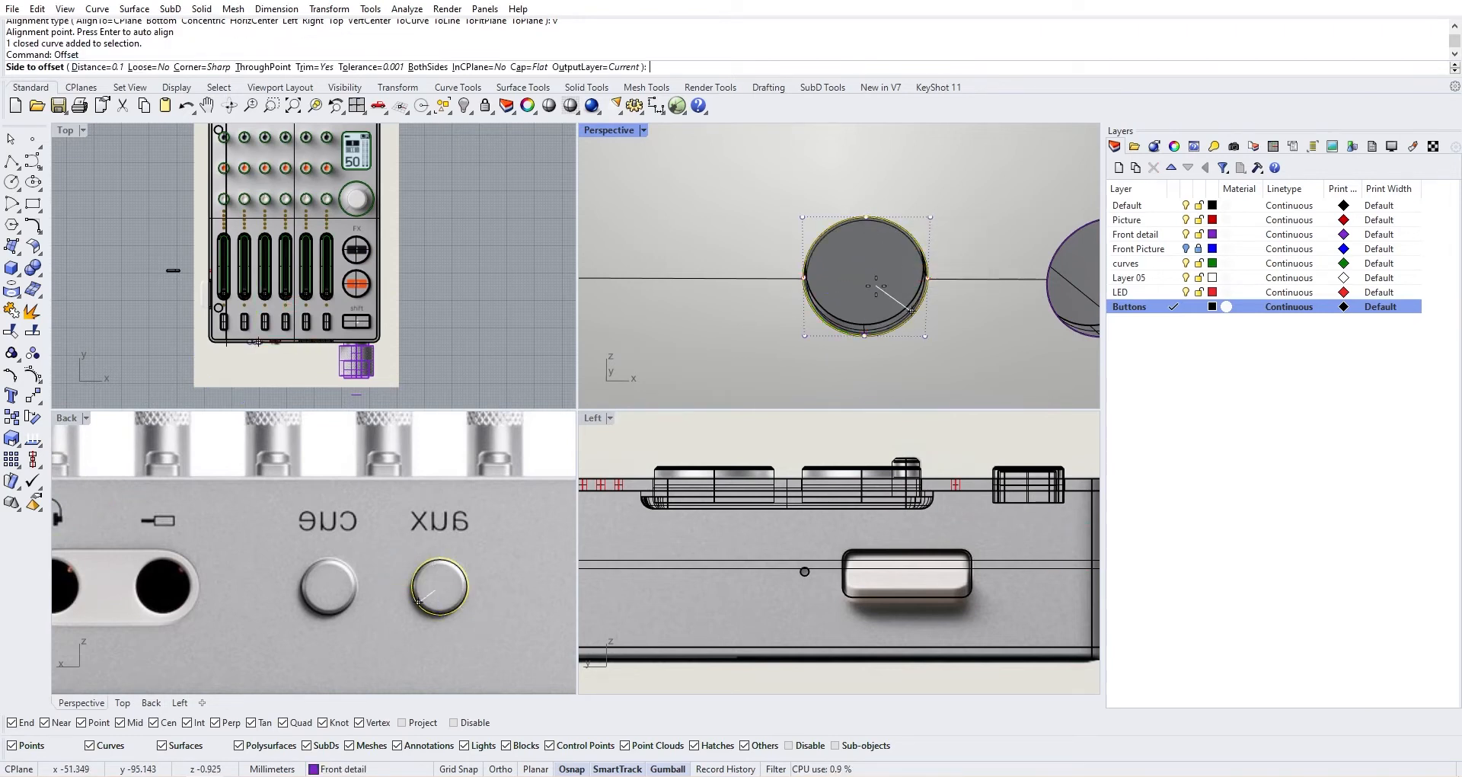
left_click(912, 310)
Extrude the inner offset circle of the aux button outward from the case as a 3 mm solid
right_click_drag(1018, 312, 894, 308, "shift")
scroll(815, 285, "up", 2)
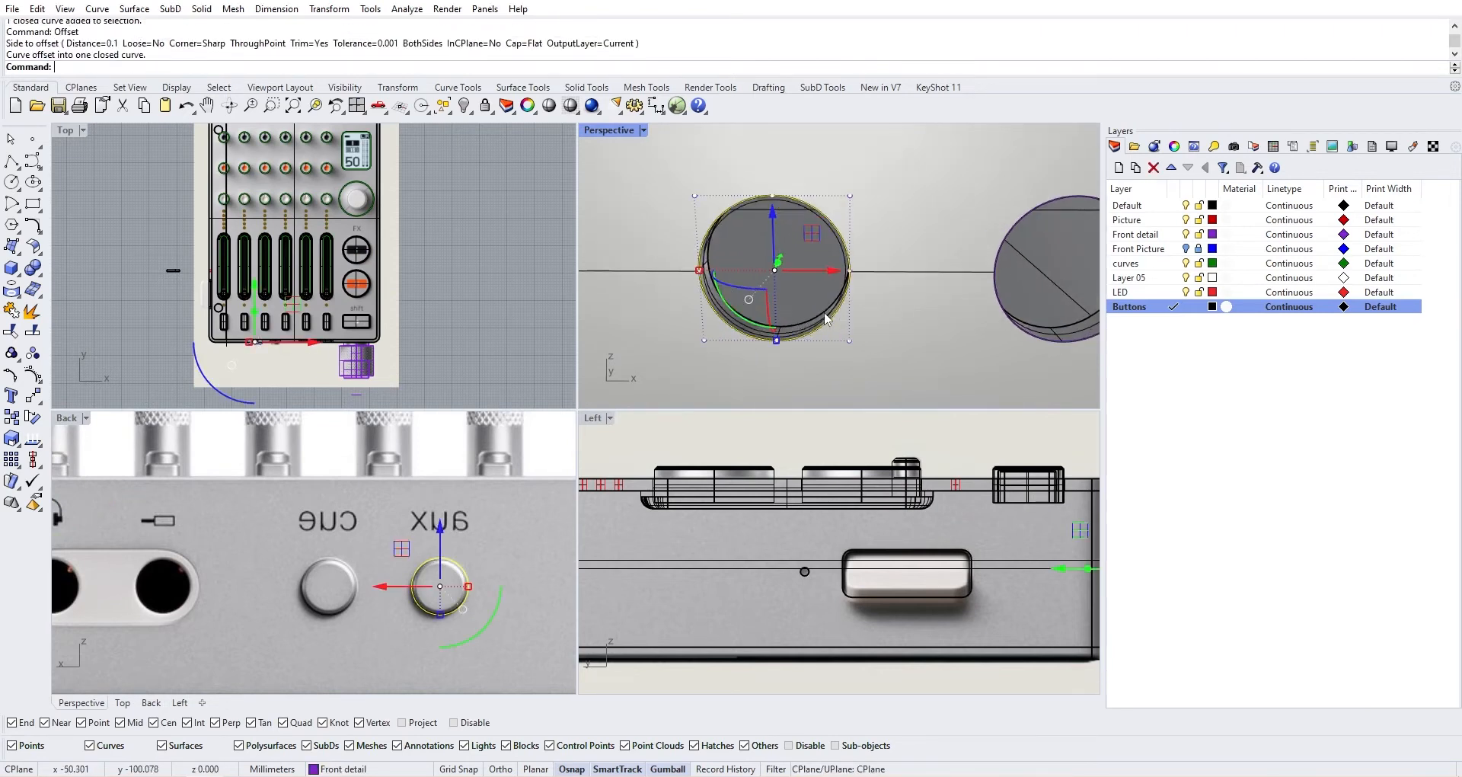
left_click(841, 318)
left_click(876, 352)
scroll(234, 347, "up", 10)
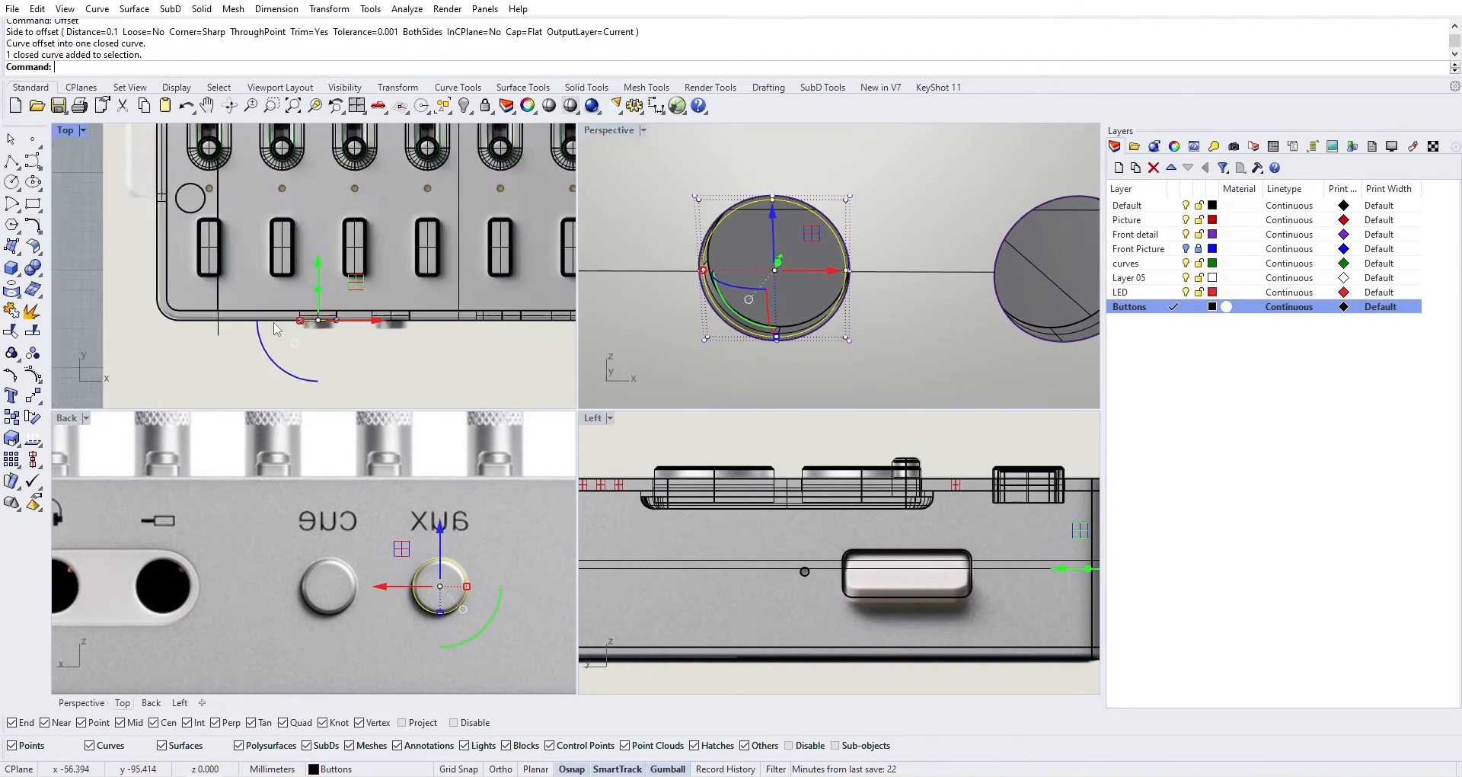
key("Return")
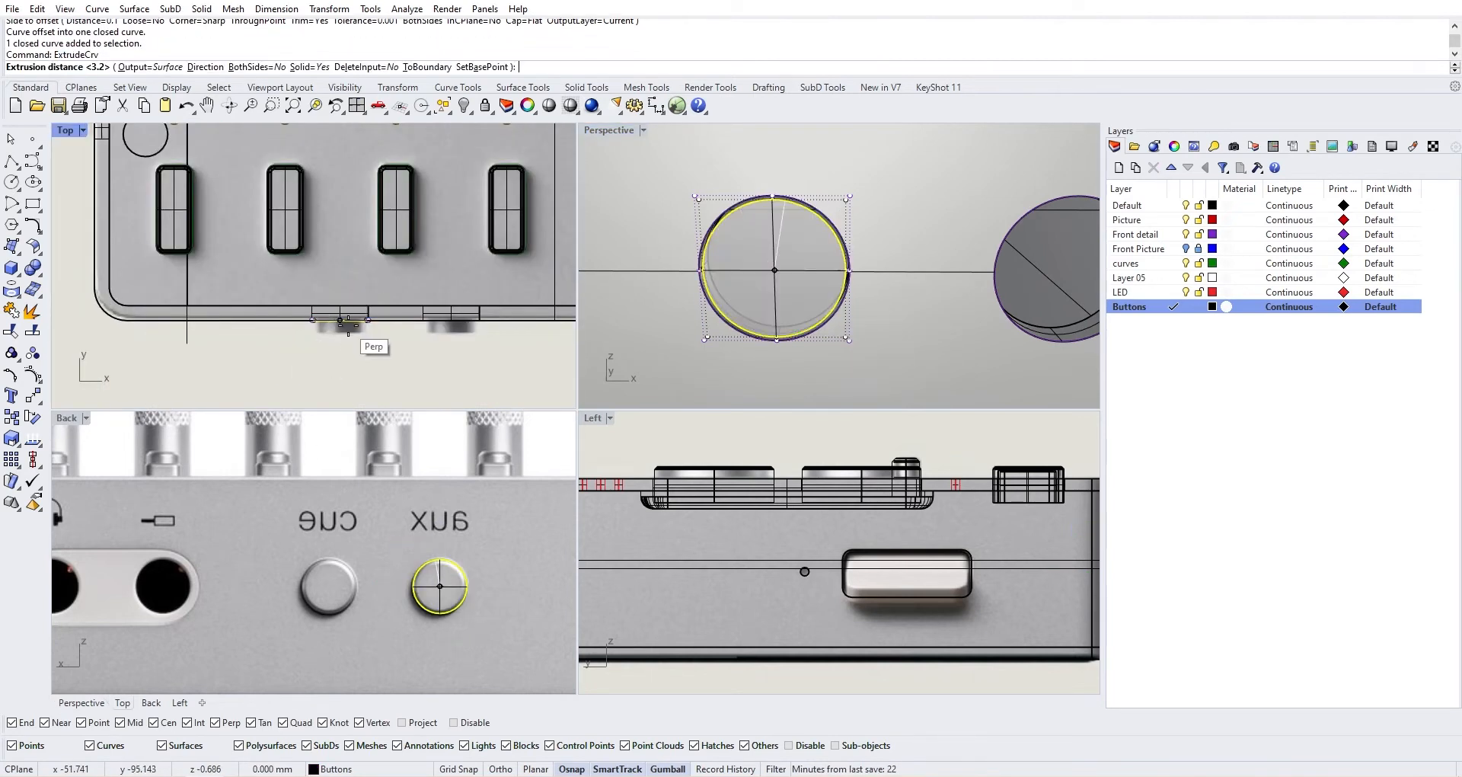
scroll(363, 335, "up", 3)
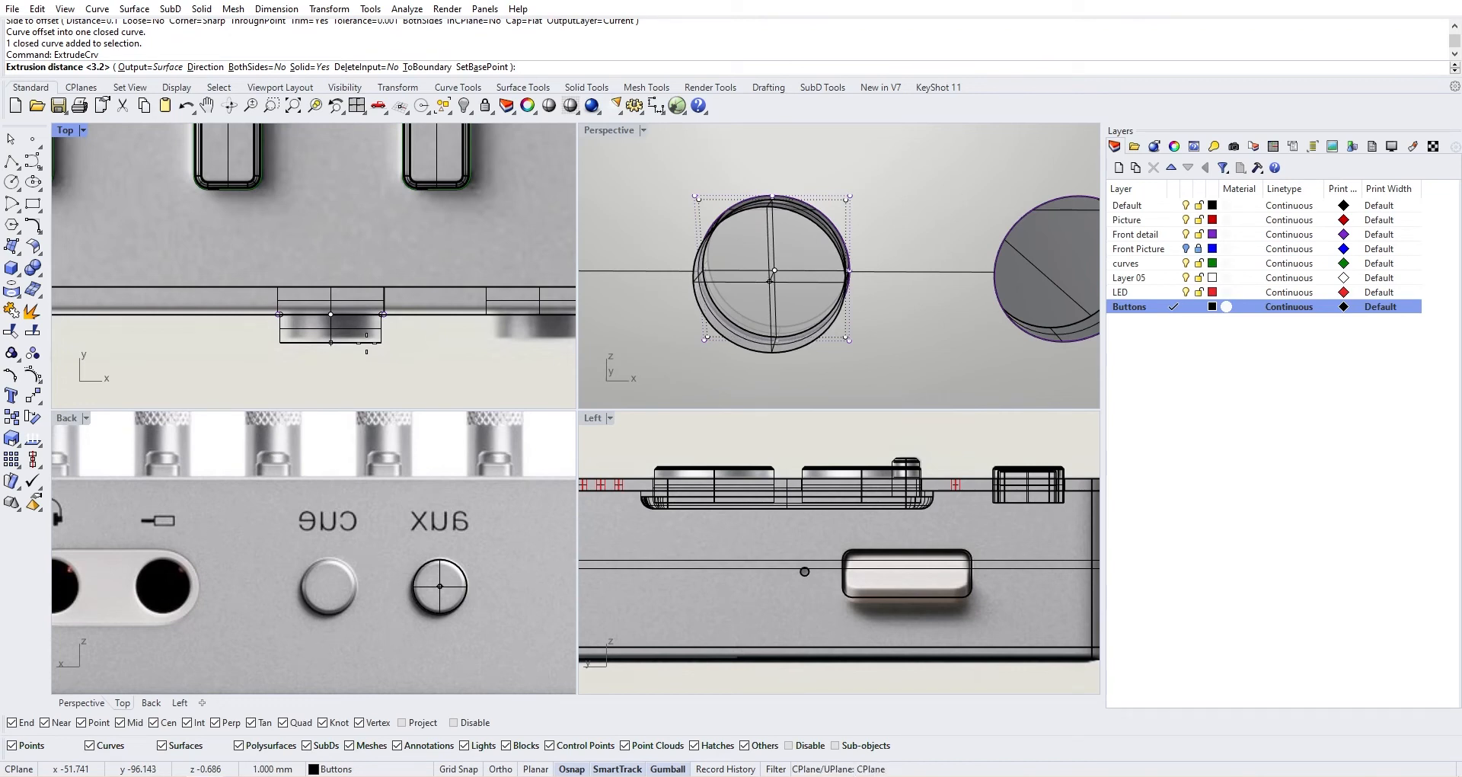
type("3")
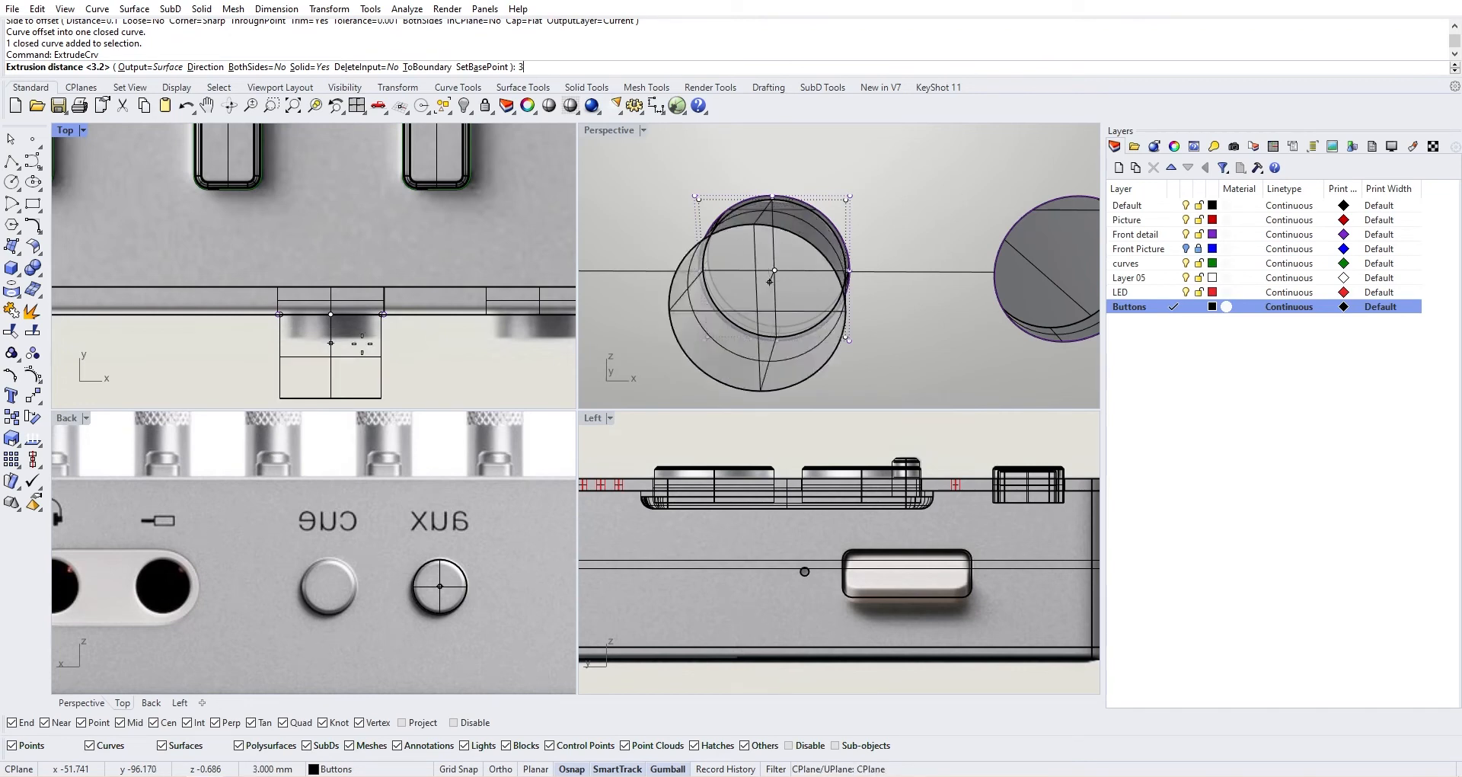
key("Return")
Move the extruded aux button 2 mm along Y into the case and clear the selection
left_click(385, 393)
left_click(427, 440)
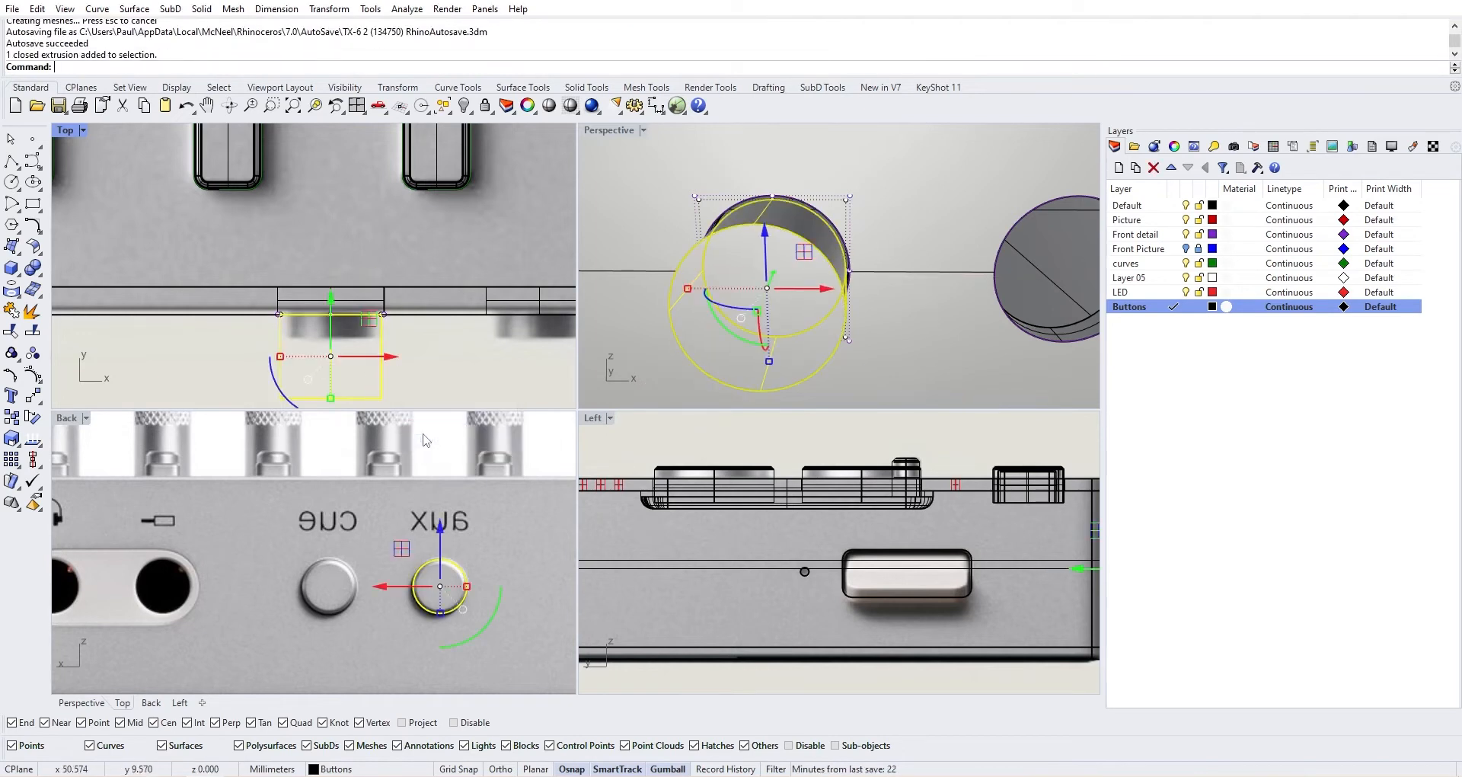
left_click(336, 321)
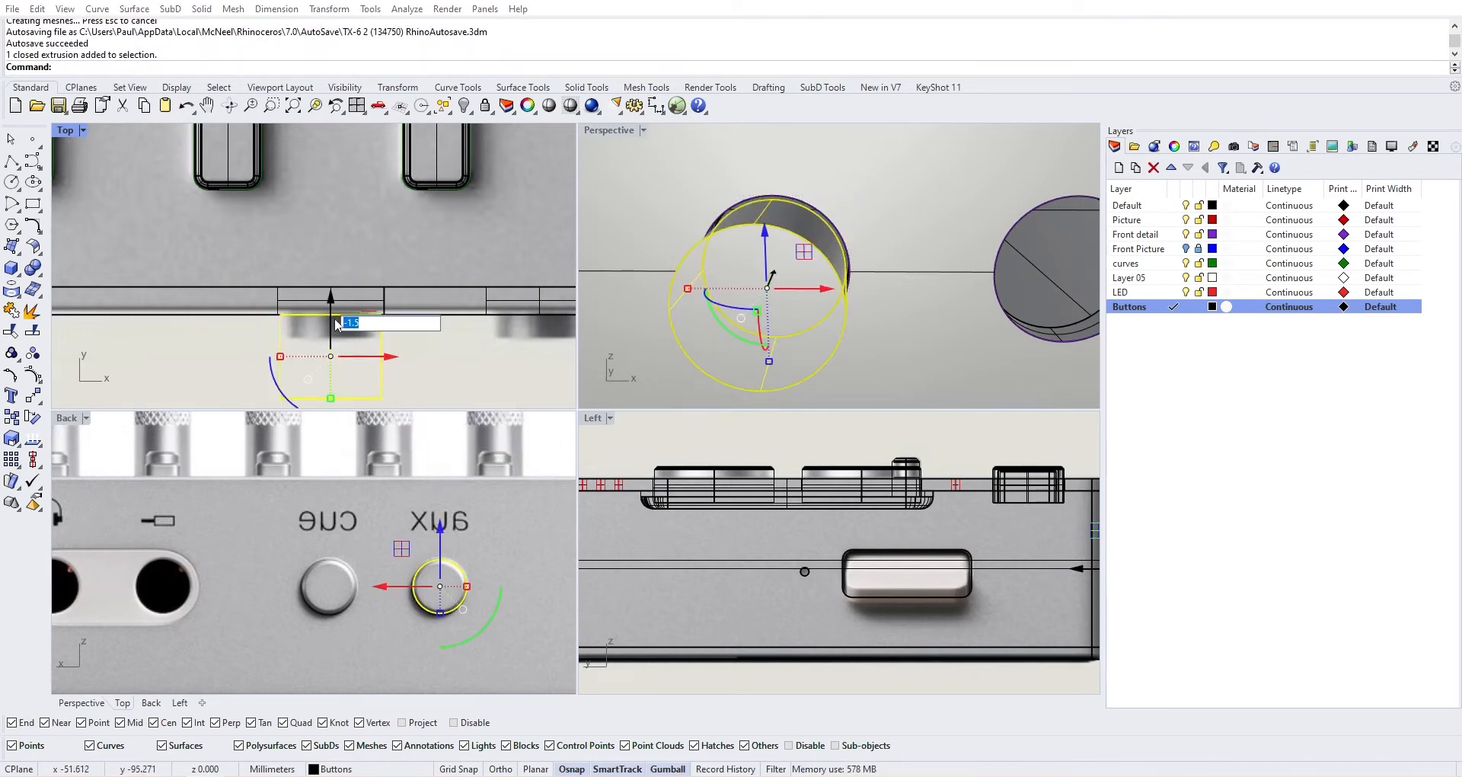
type("2")
key("Return")
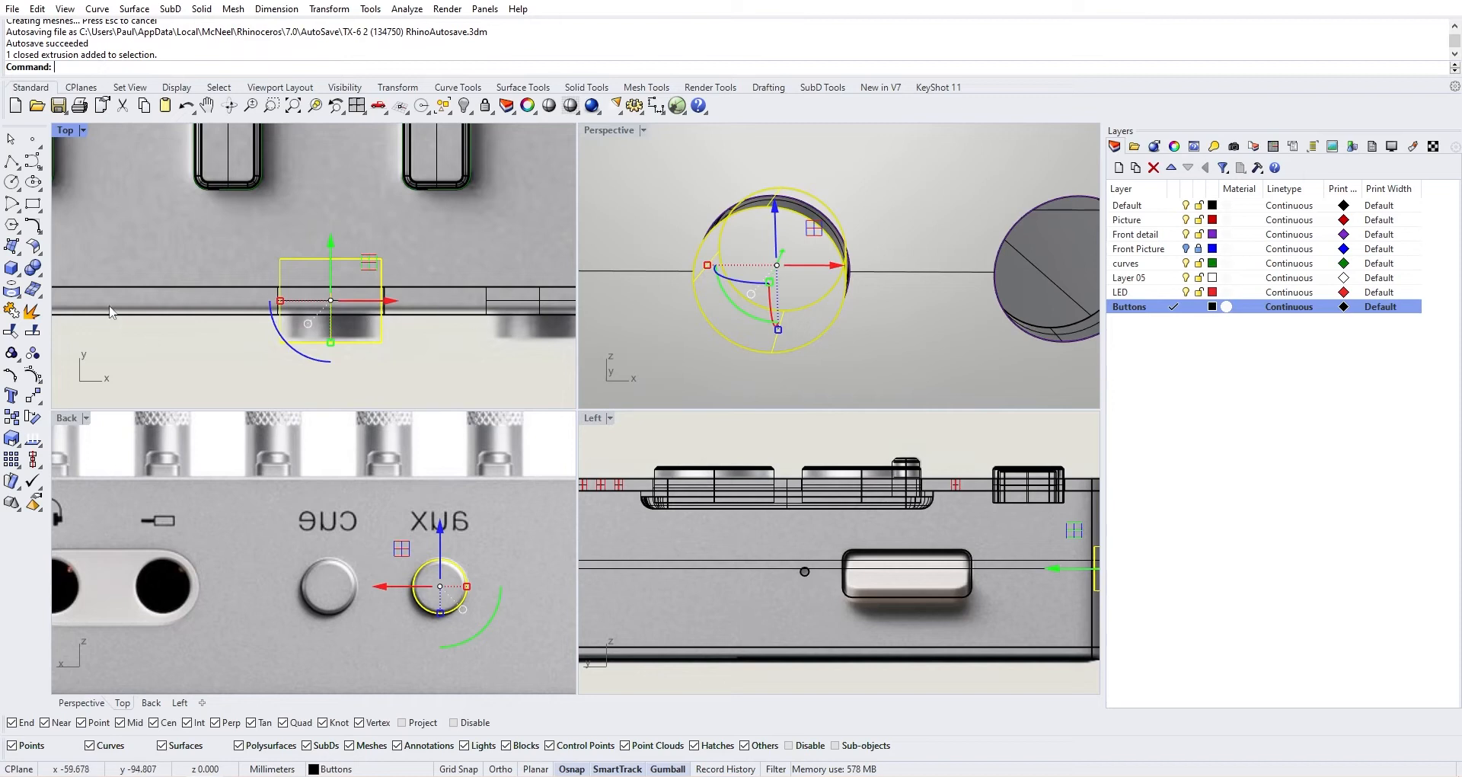
scroll(772, 235, "down", 4)
right_click_drag(773, 232, 819, 263)
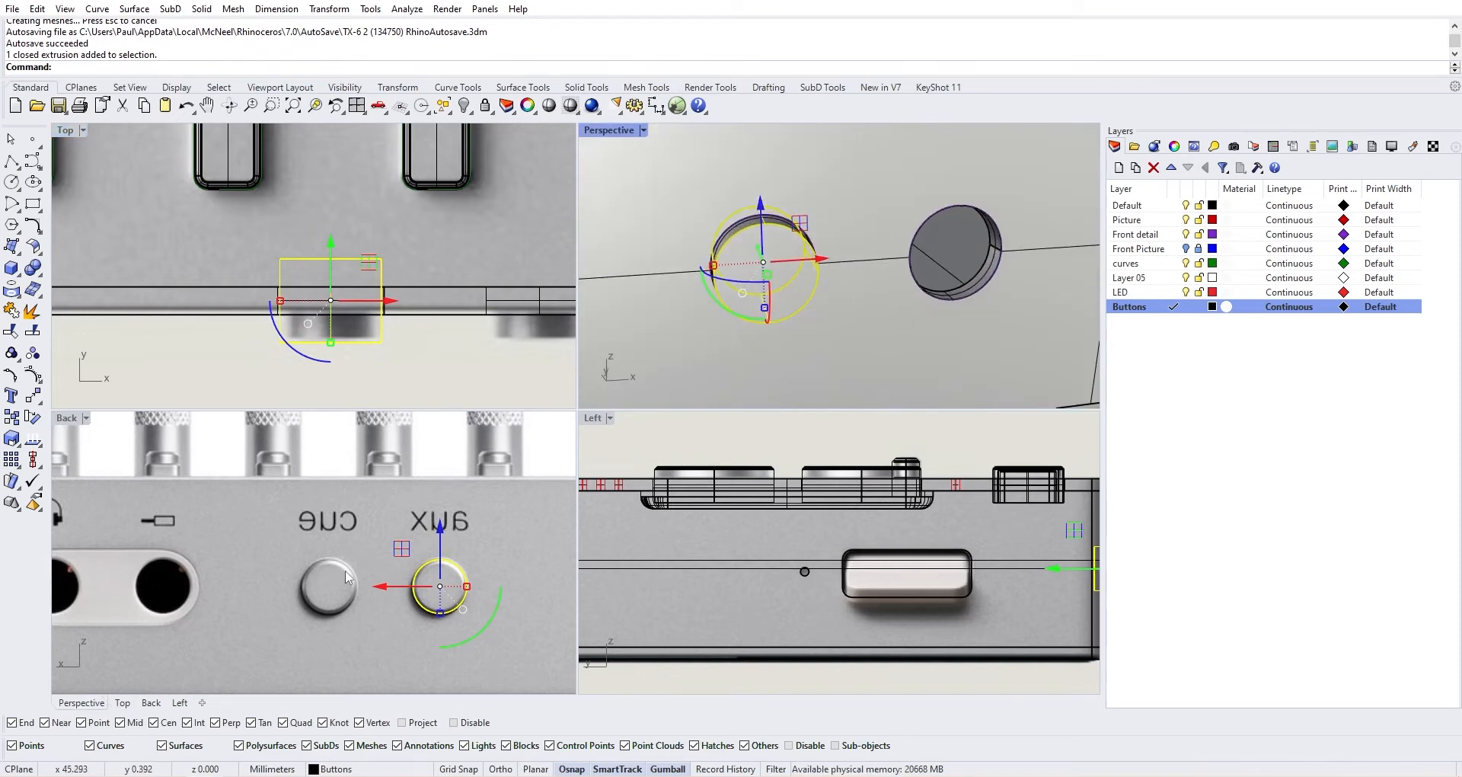
scroll(691, 357, "down", 3)
right_click_drag(705, 351, 804, 366)
key("Escape")
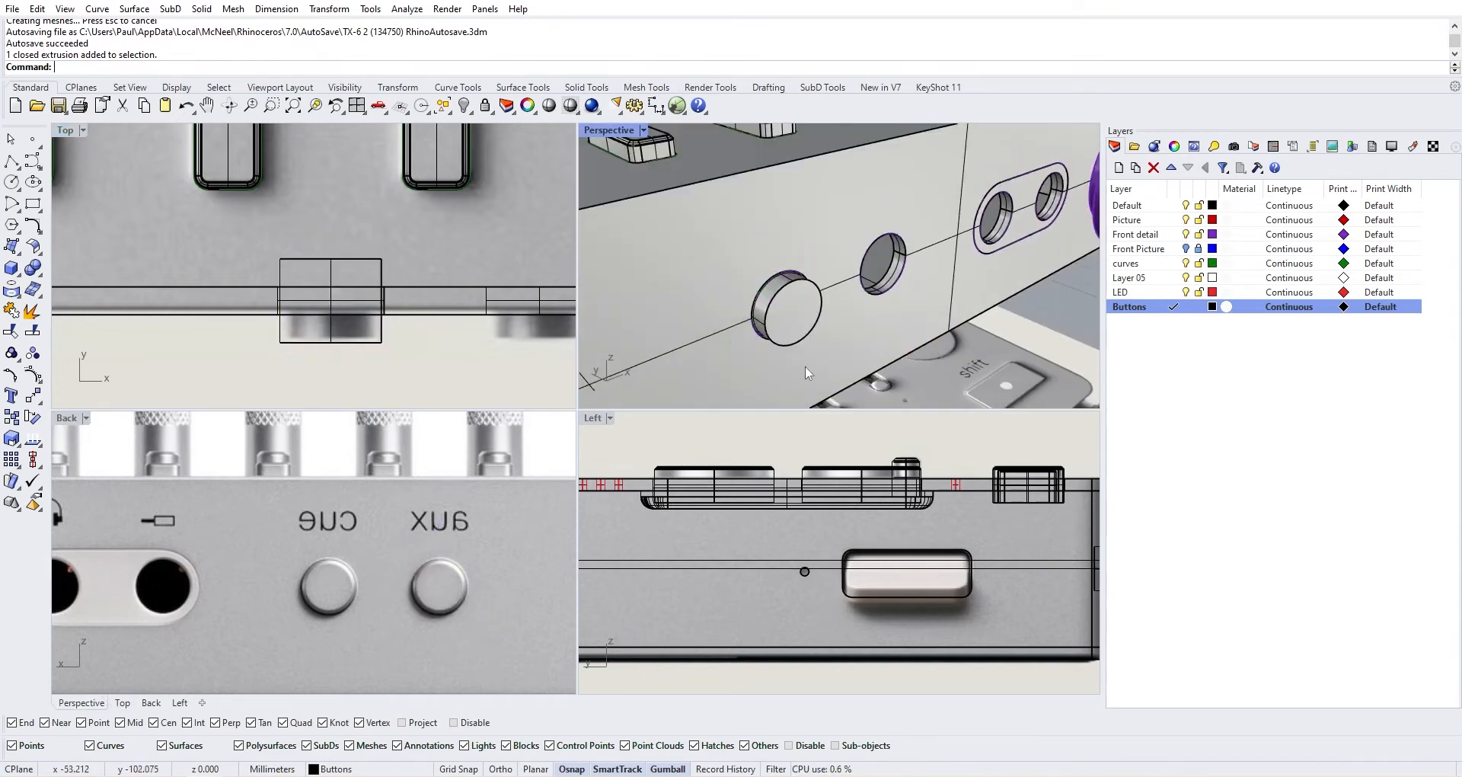
Try to chamfer the outer edge of the aux button at 0.3 mm
left_click(33, 268)
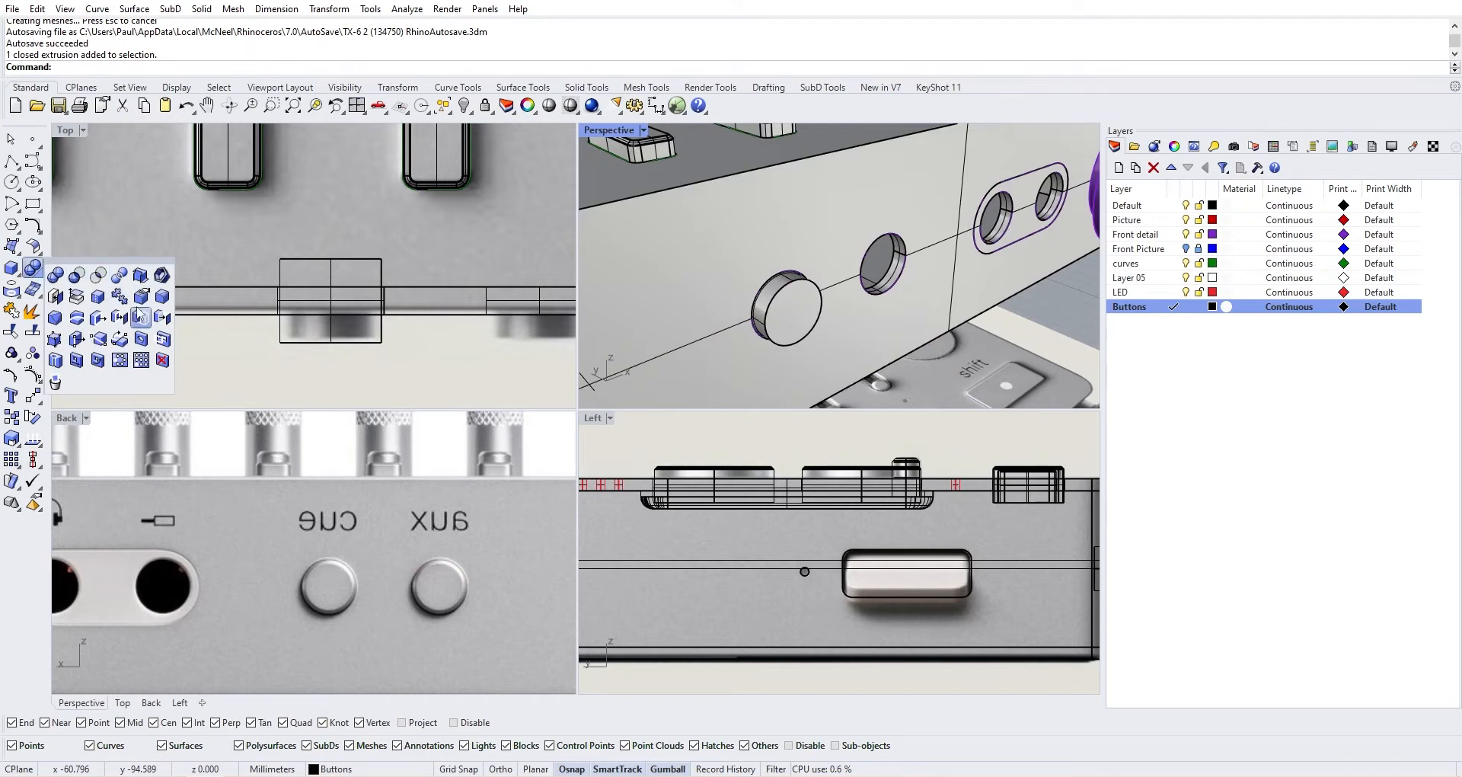
left_click(55, 319)
scroll(798, 280, "up", 2)
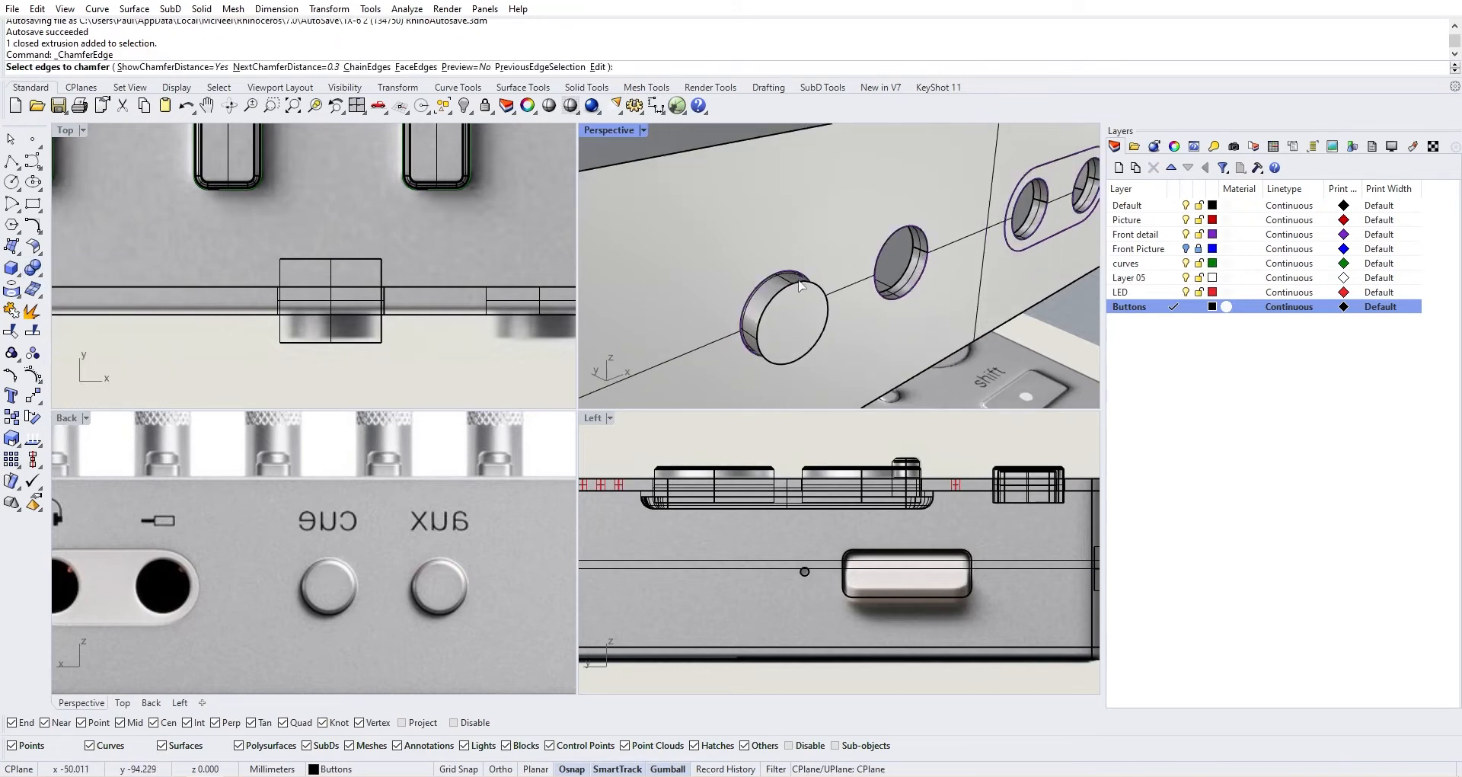
left_click(803, 287)
key("Return")
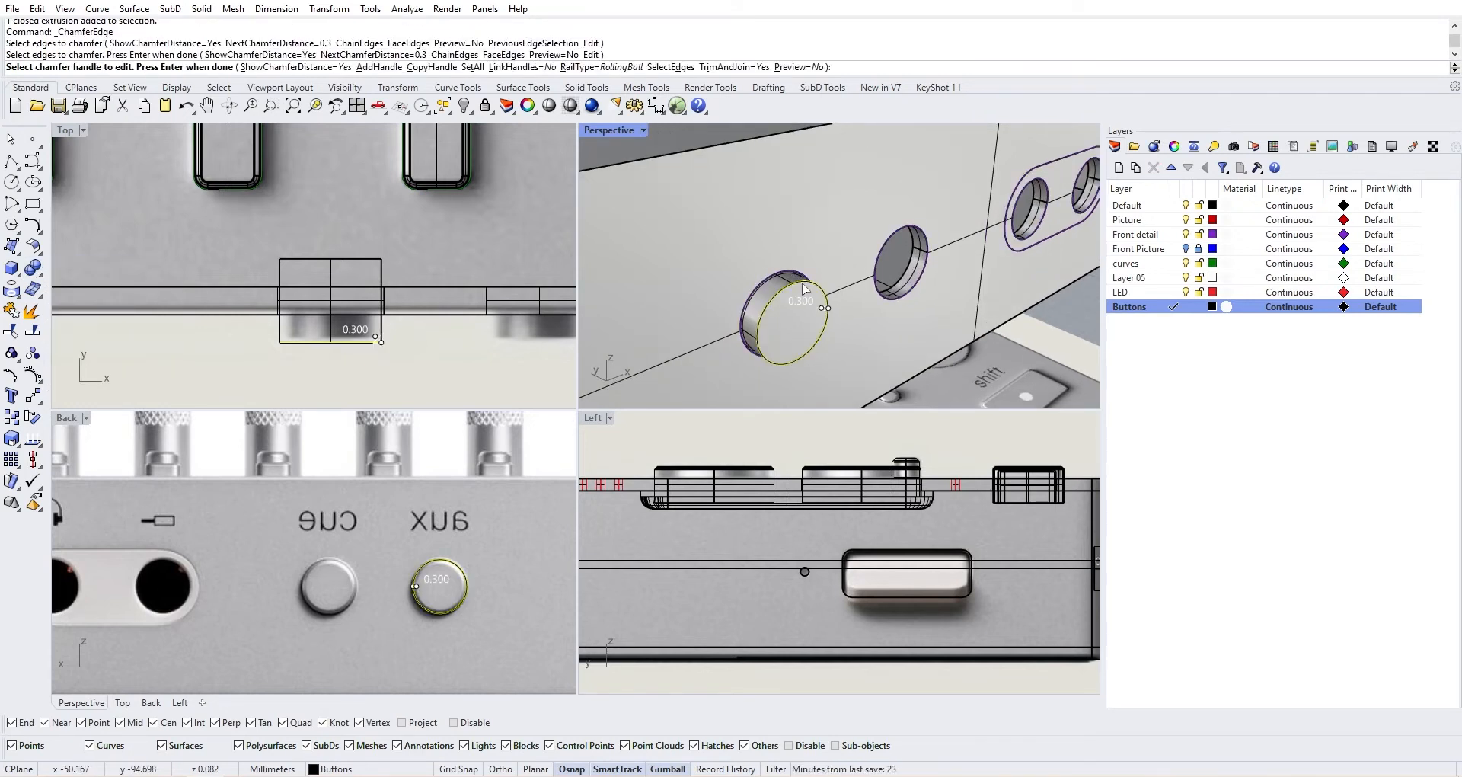
key("Return")
Examine the aux button's edge in the reference photo and return to the Rhino model
key("Return")
scroll(736, 262, "down", 1)
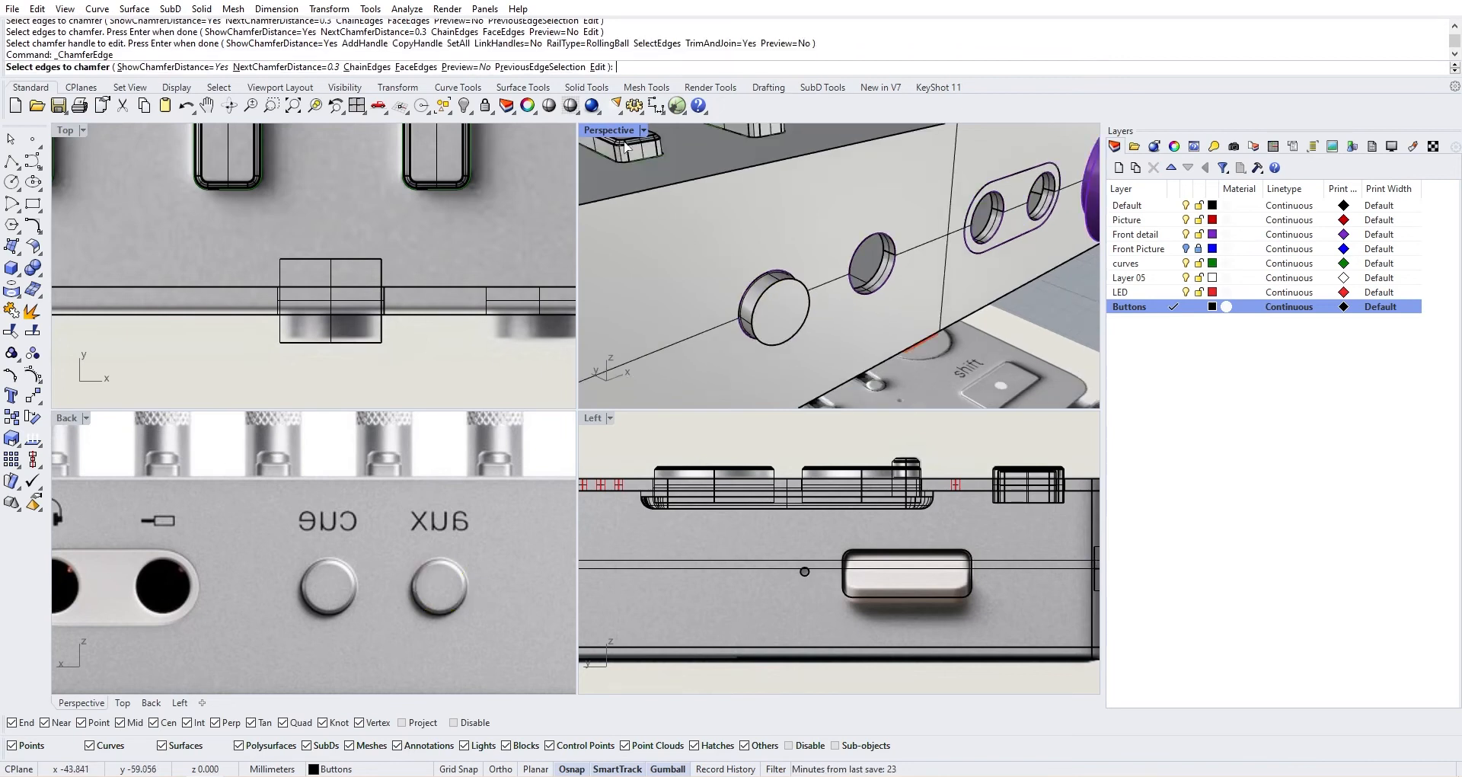
scroll(772, 288, "up", 5)
key("alt+Tab")
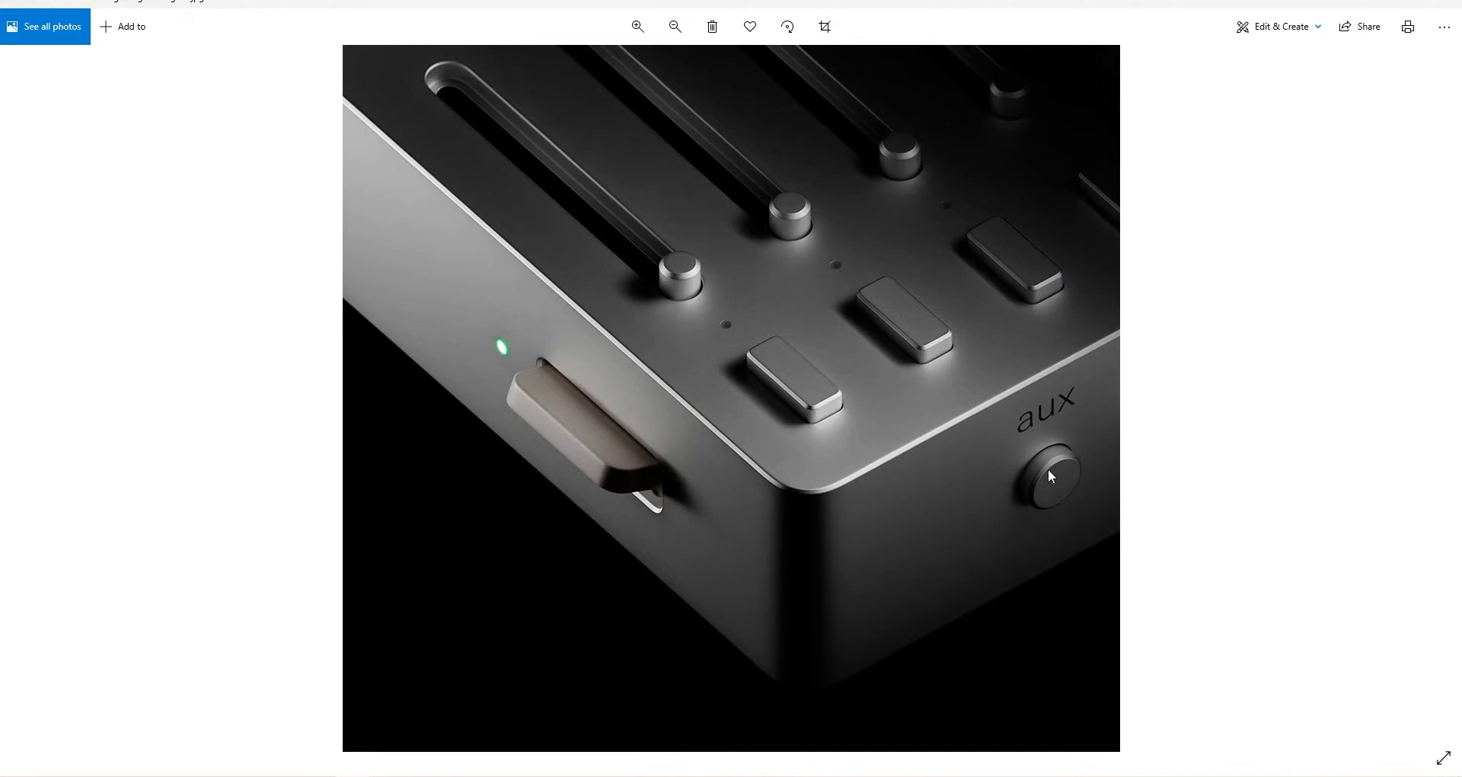
key("alt+Tab")
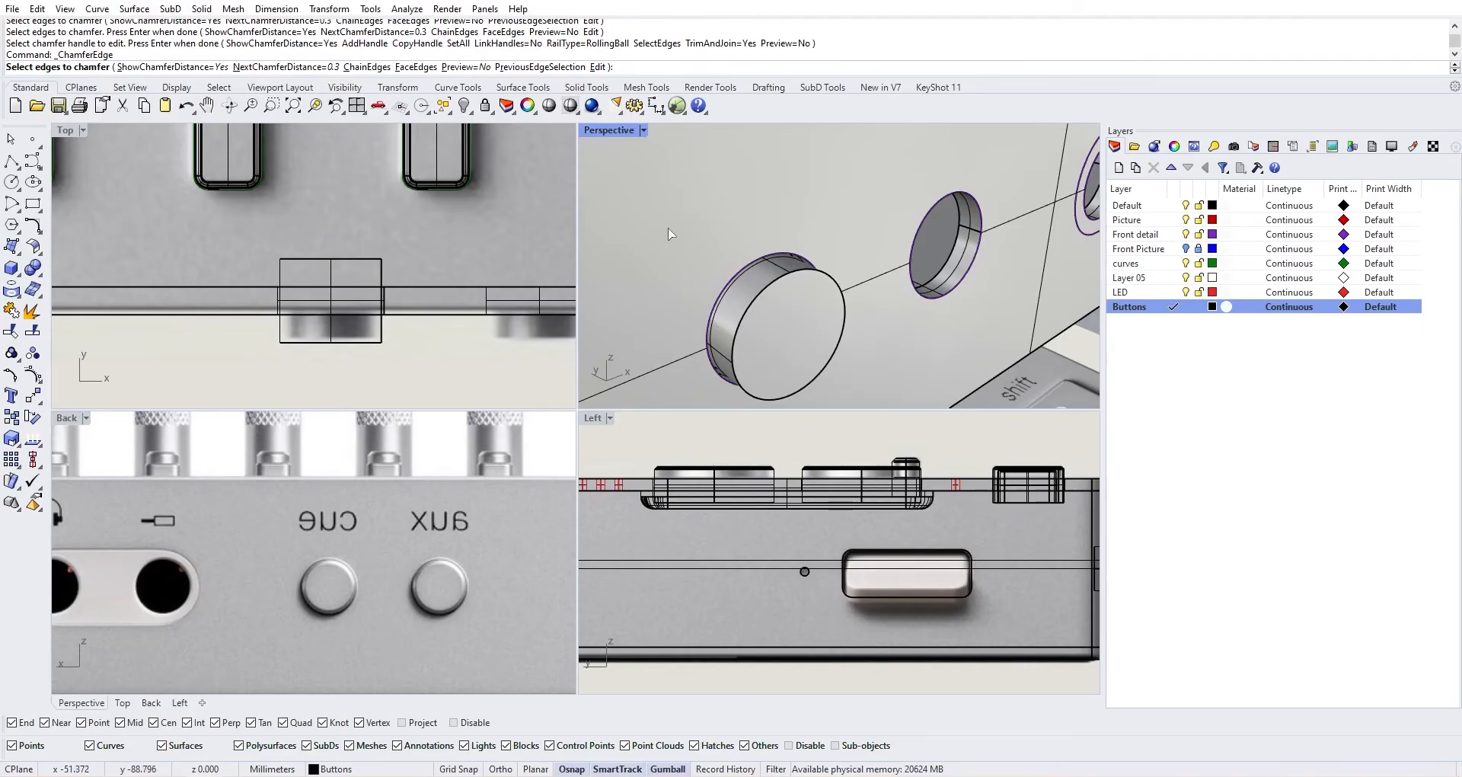
Try the aux button's edge chamfer again with the 0.3 mm distance and undo it
type(").2")
key("Return")
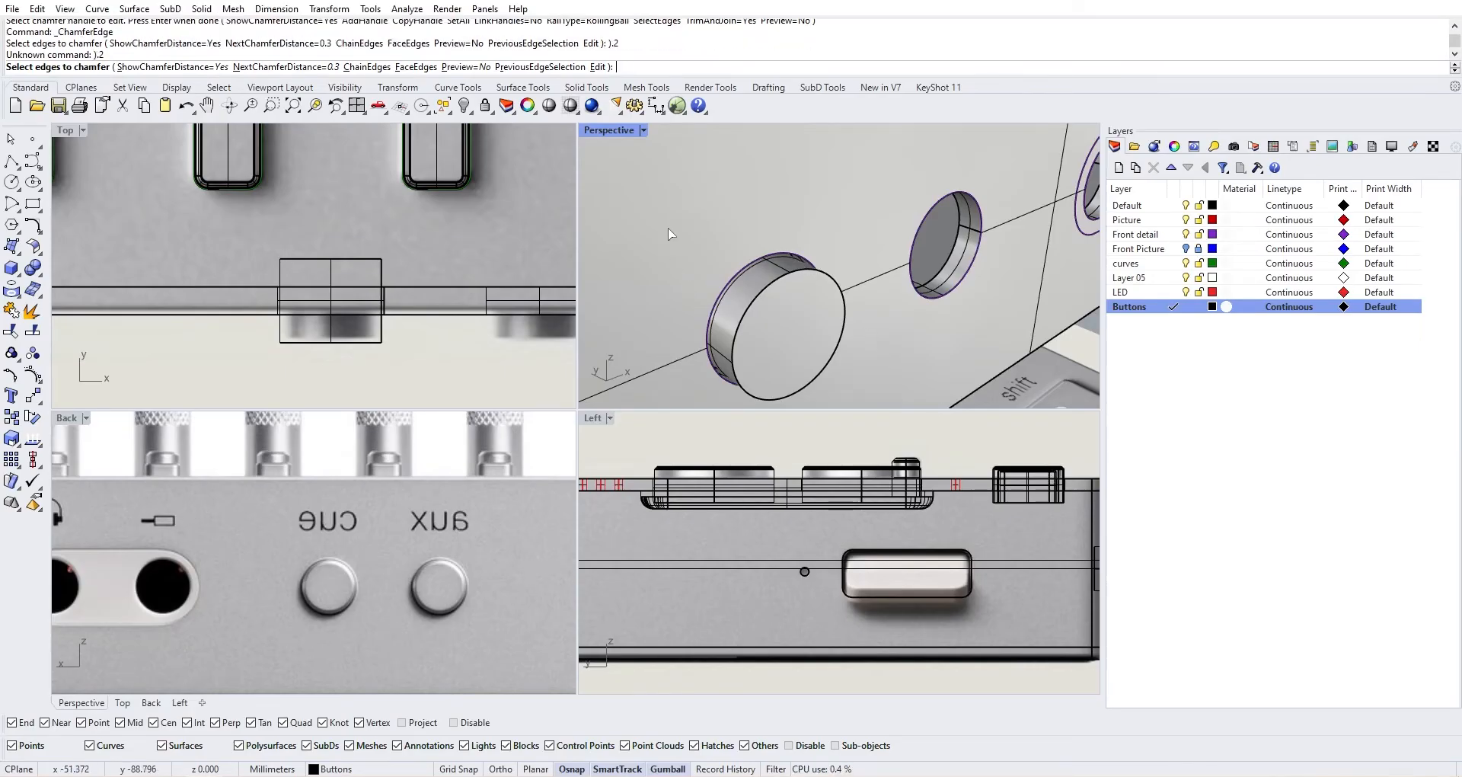
left_click(773, 284)
key("Return")
key("Return")
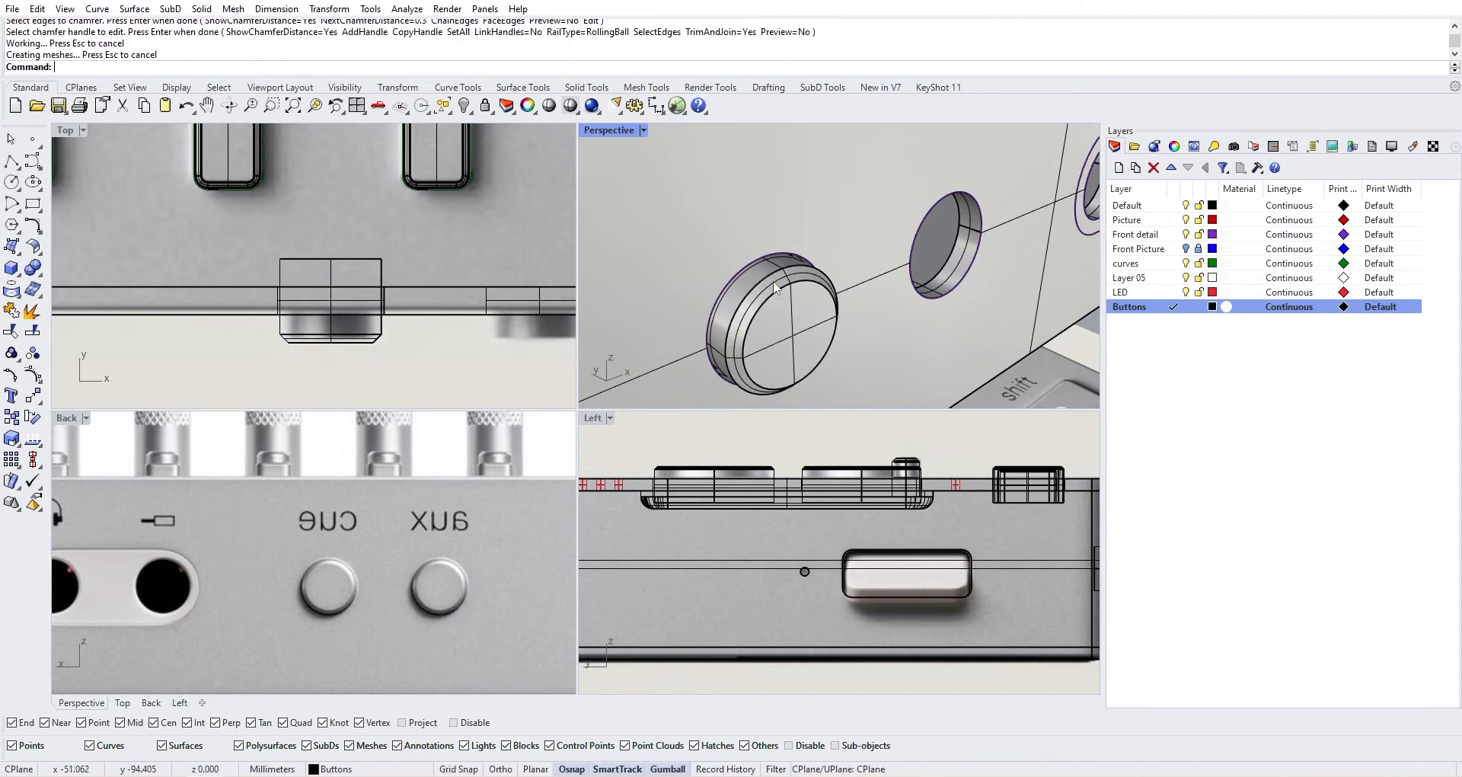
key("ctrl+z")
Chamfer the outer circular edge of the aux button with a distance of 0.2 mm
key("Return")
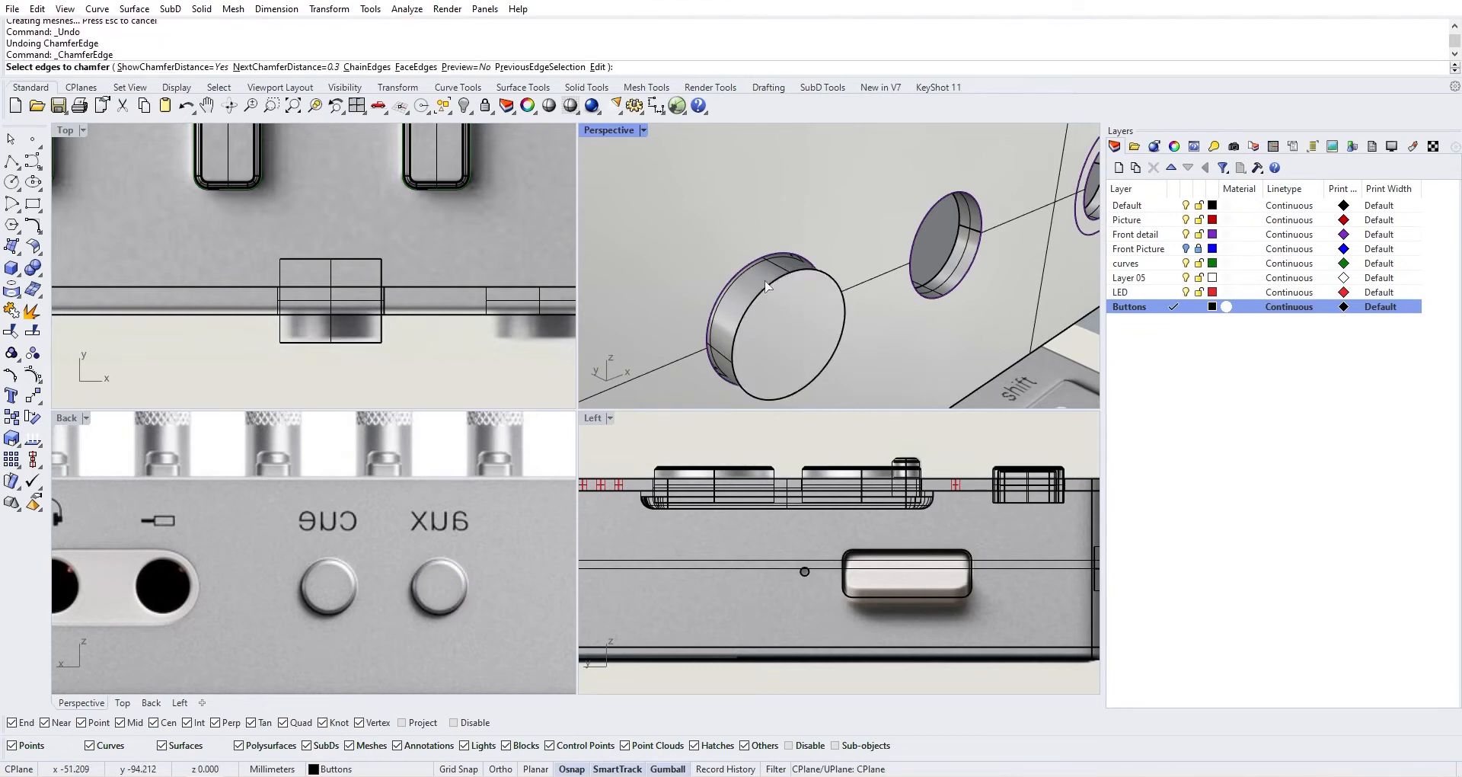
left_click(766, 286)
key("Return")
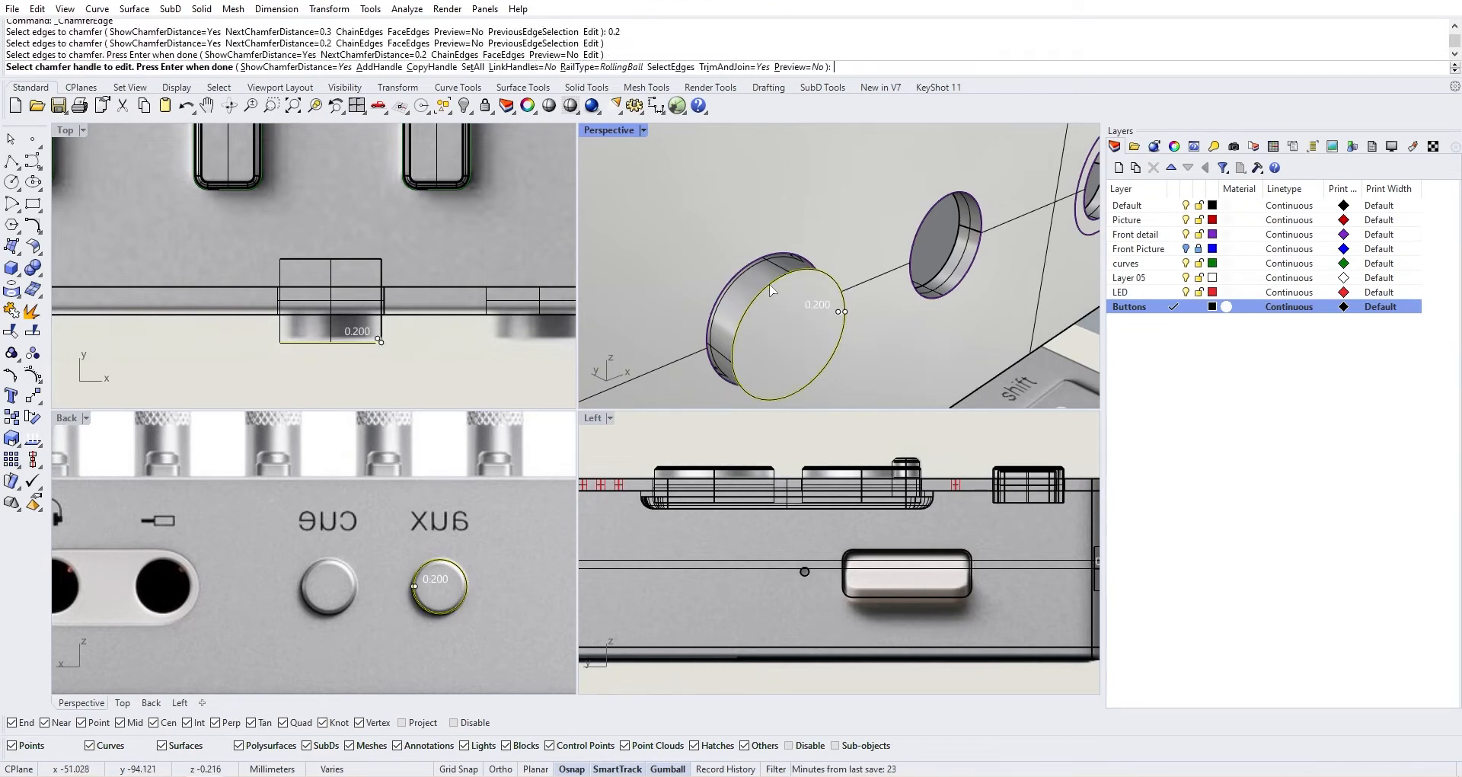
key("Return")
Fillet both circular edges of the aux button's chamfer with a 0.05 mm radius
right_click_drag(916, 313, 750, 328)
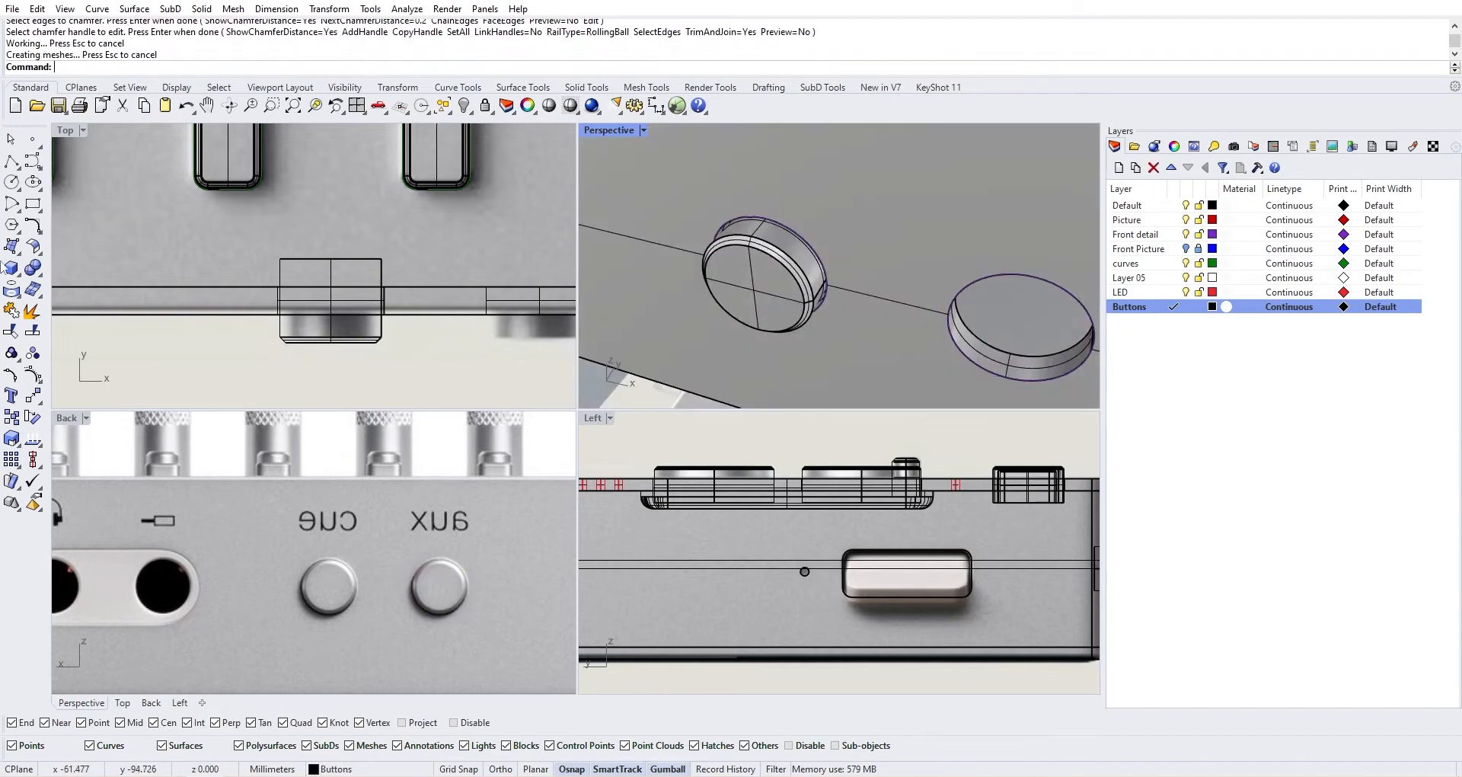
left_click(33, 268)
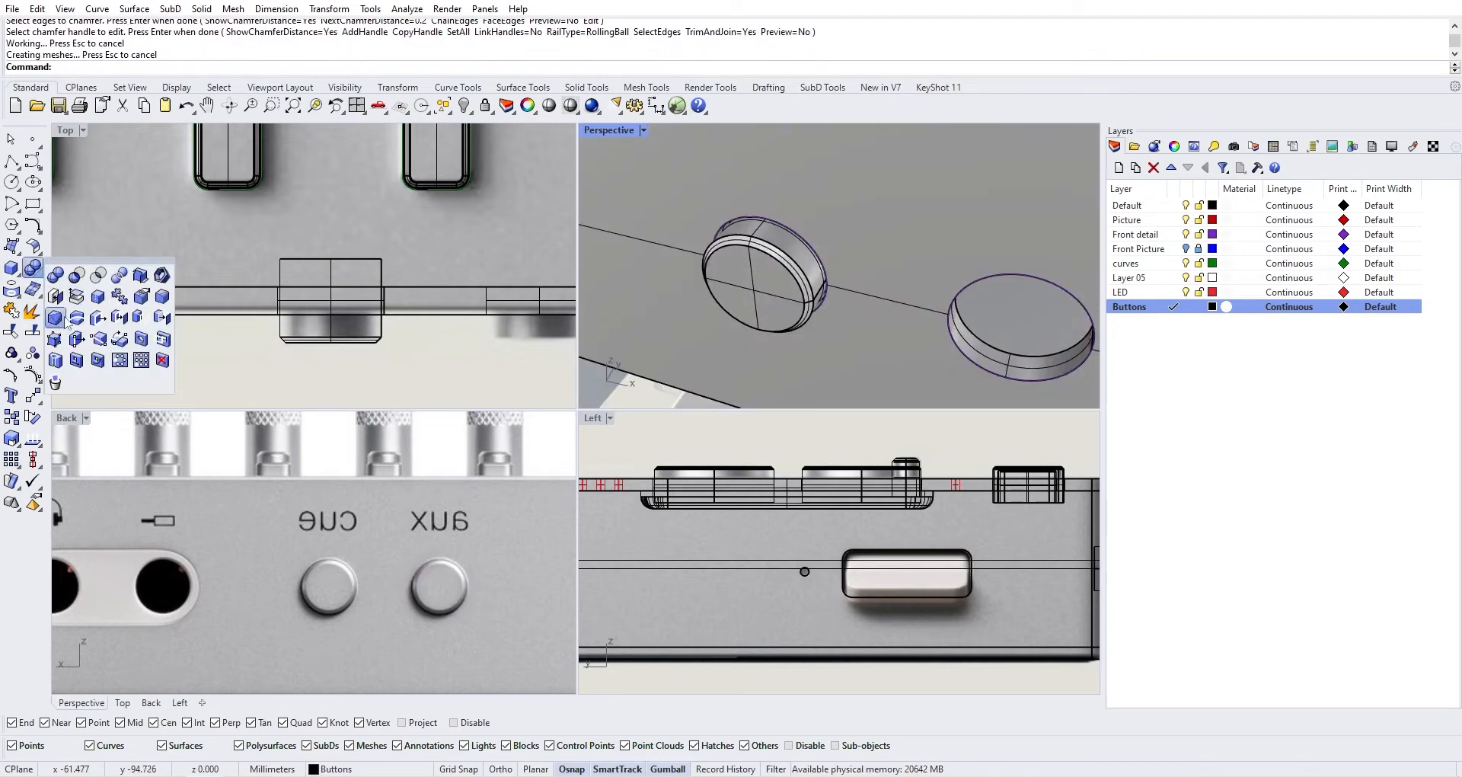
left_click(157, 304)
left_click(730, 248)
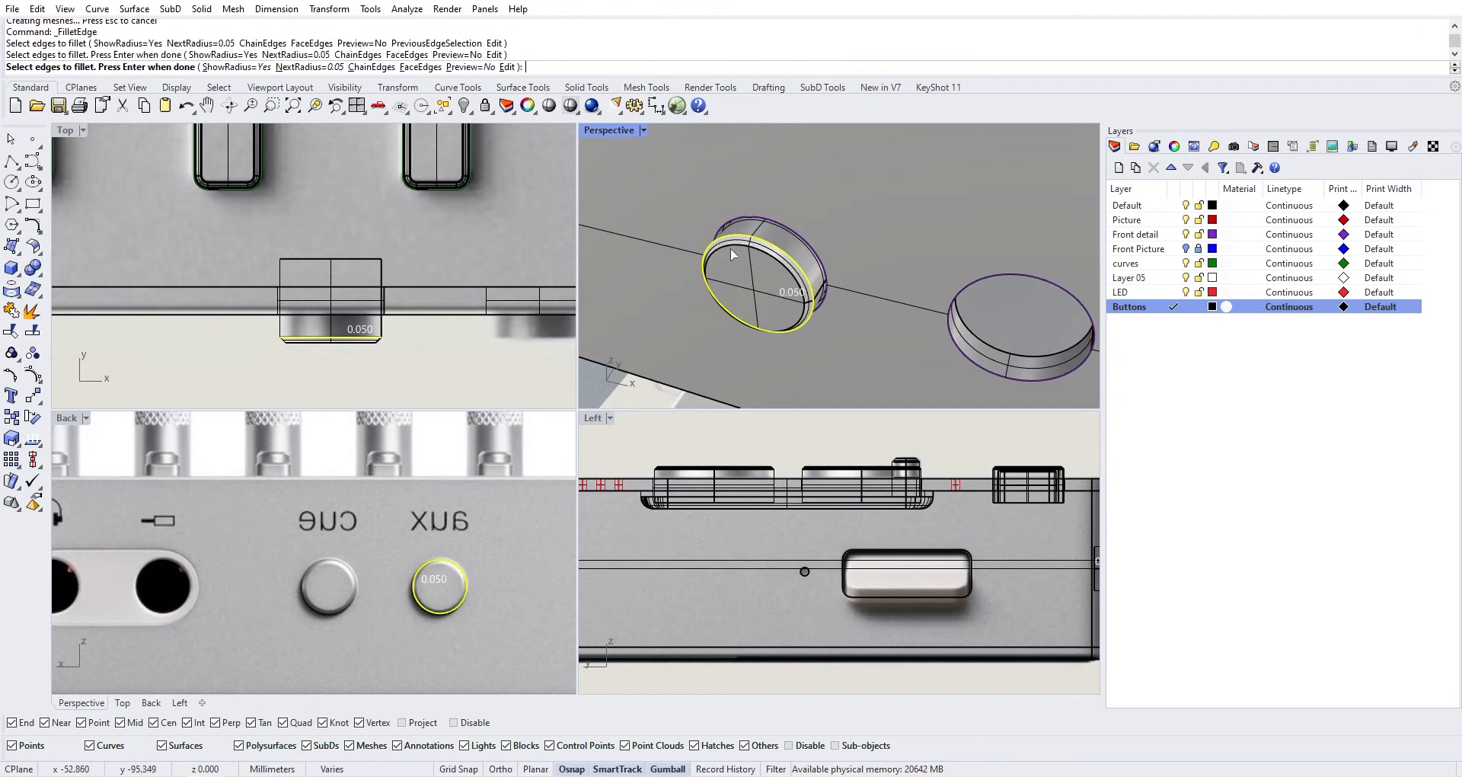
key("Return")
key("Return")
scroll(777, 353, "down", 8)
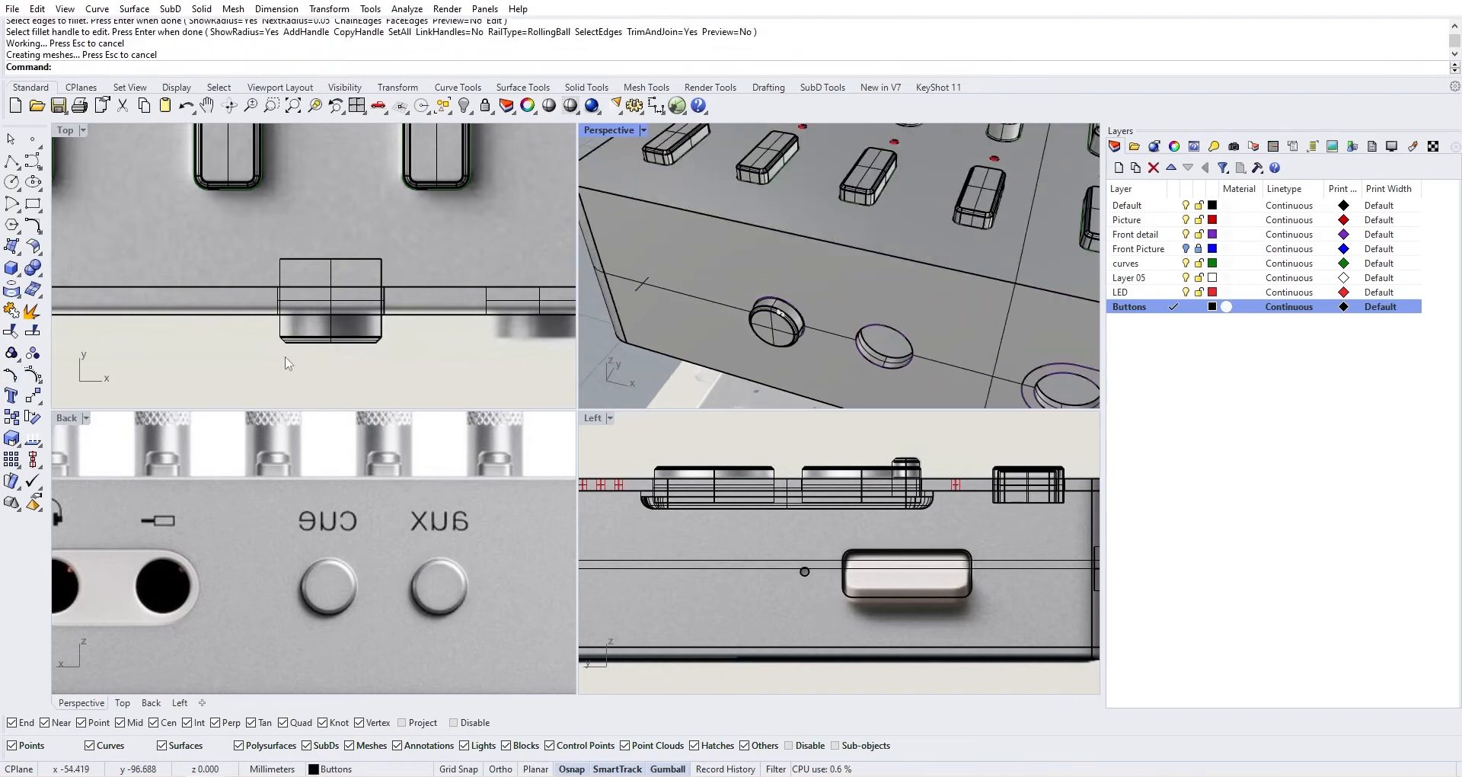
Duplicate the aux button sideways along X onto the cue button's position in the reference picture
left_click(344, 333)
left_click(344, 338)
left_click(358, 370)
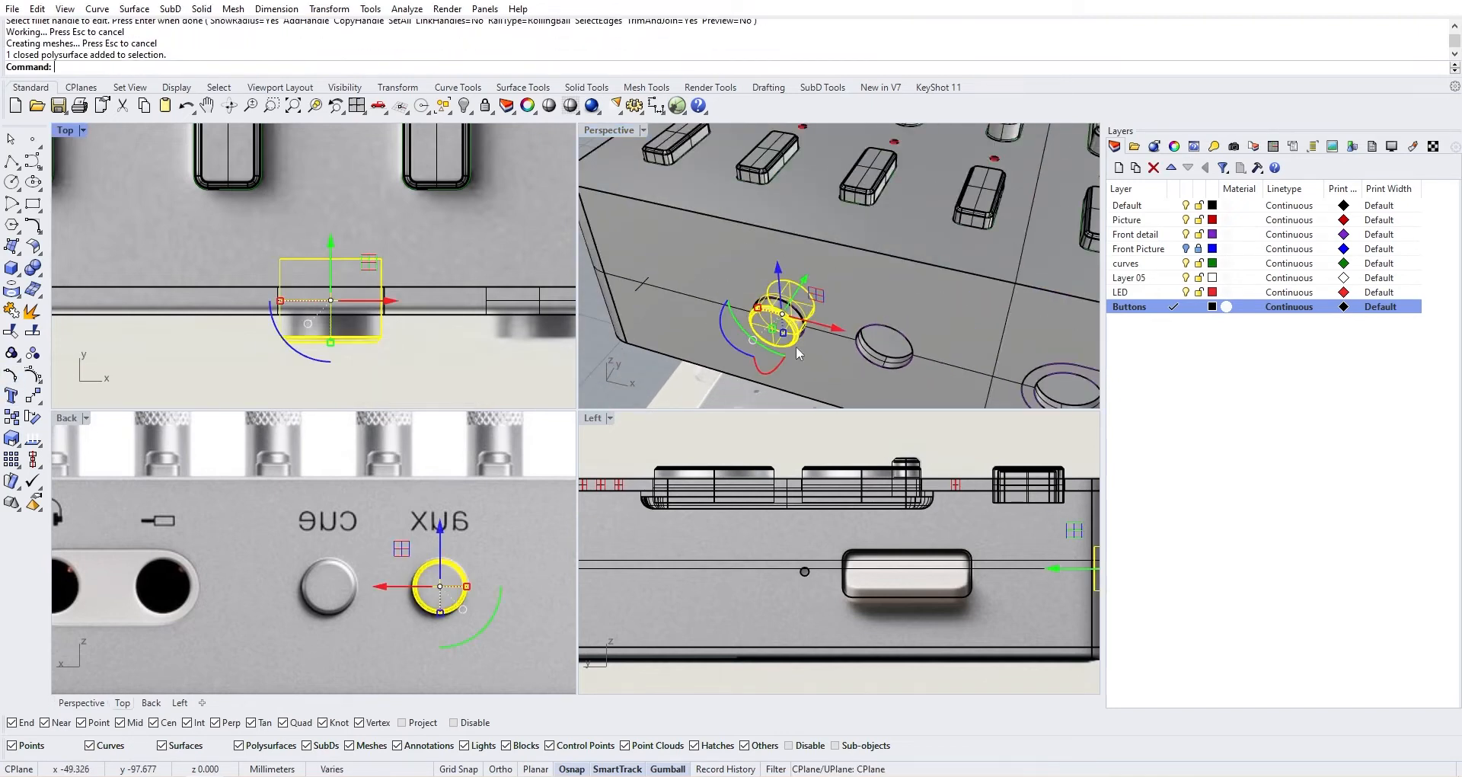
scroll(389, 309, "down", 3)
right_click_drag(399, 315, 339, 317)
left_click_drag(347, 315, 457, 310)
scroll(831, 329, "down", 2)
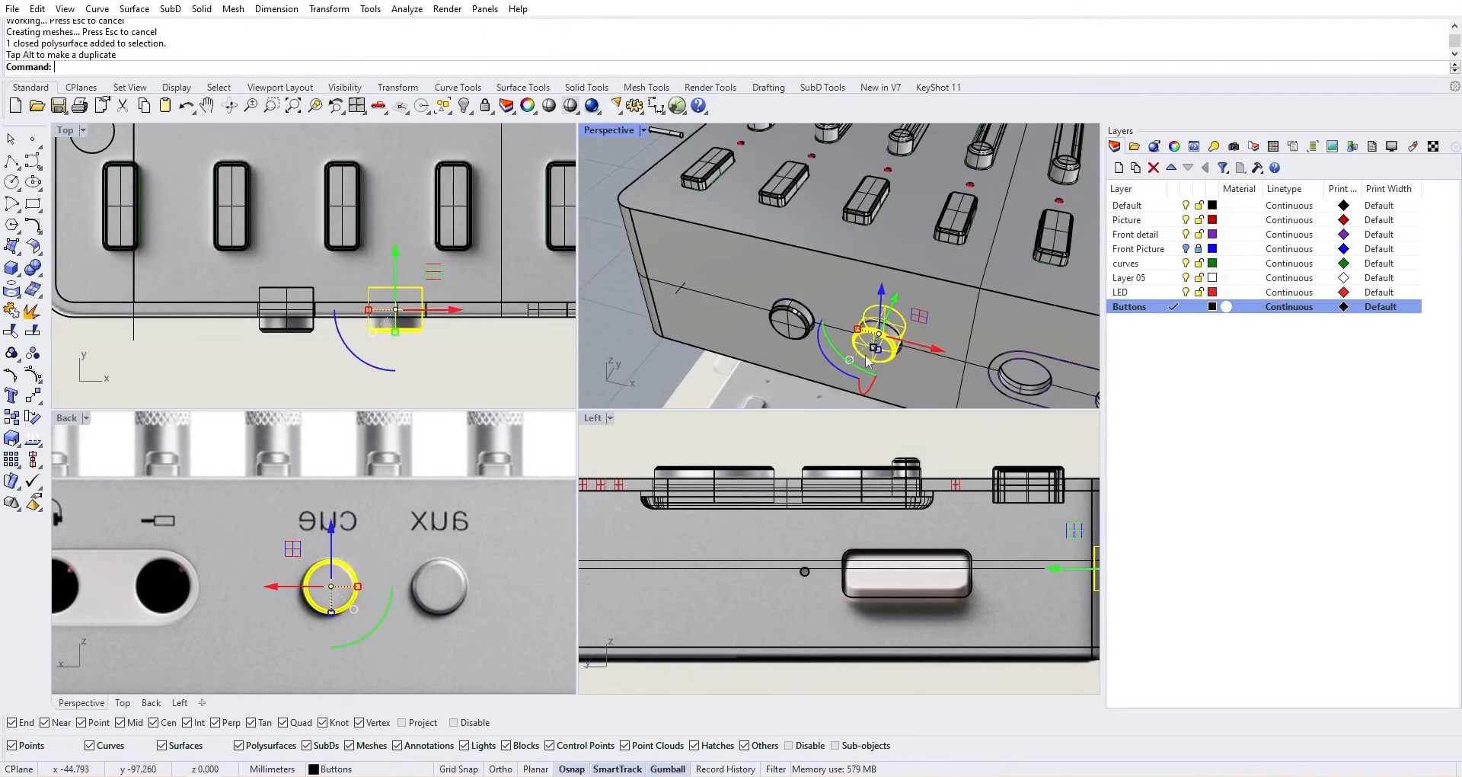
Align the duplicated cue button with its hole in the housing, using the vertical-centre alignment in the top view
right_click_drag(832, 329, 845, 262)
scroll(944, 531, "down", 4)
right_click_drag(949, 531, 826, 531)
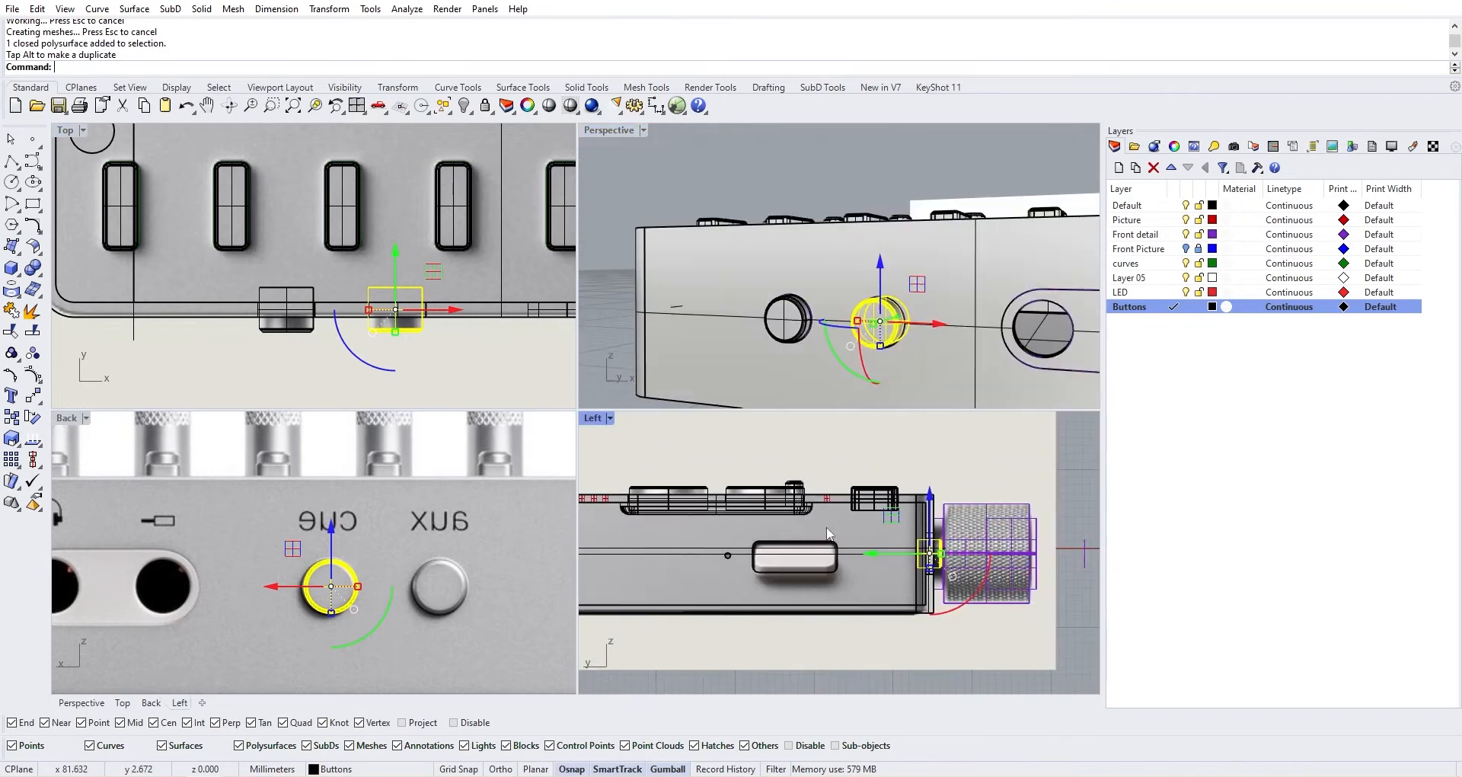
scroll(285, 580, "down", 4)
scroll(406, 330, "up", 3)
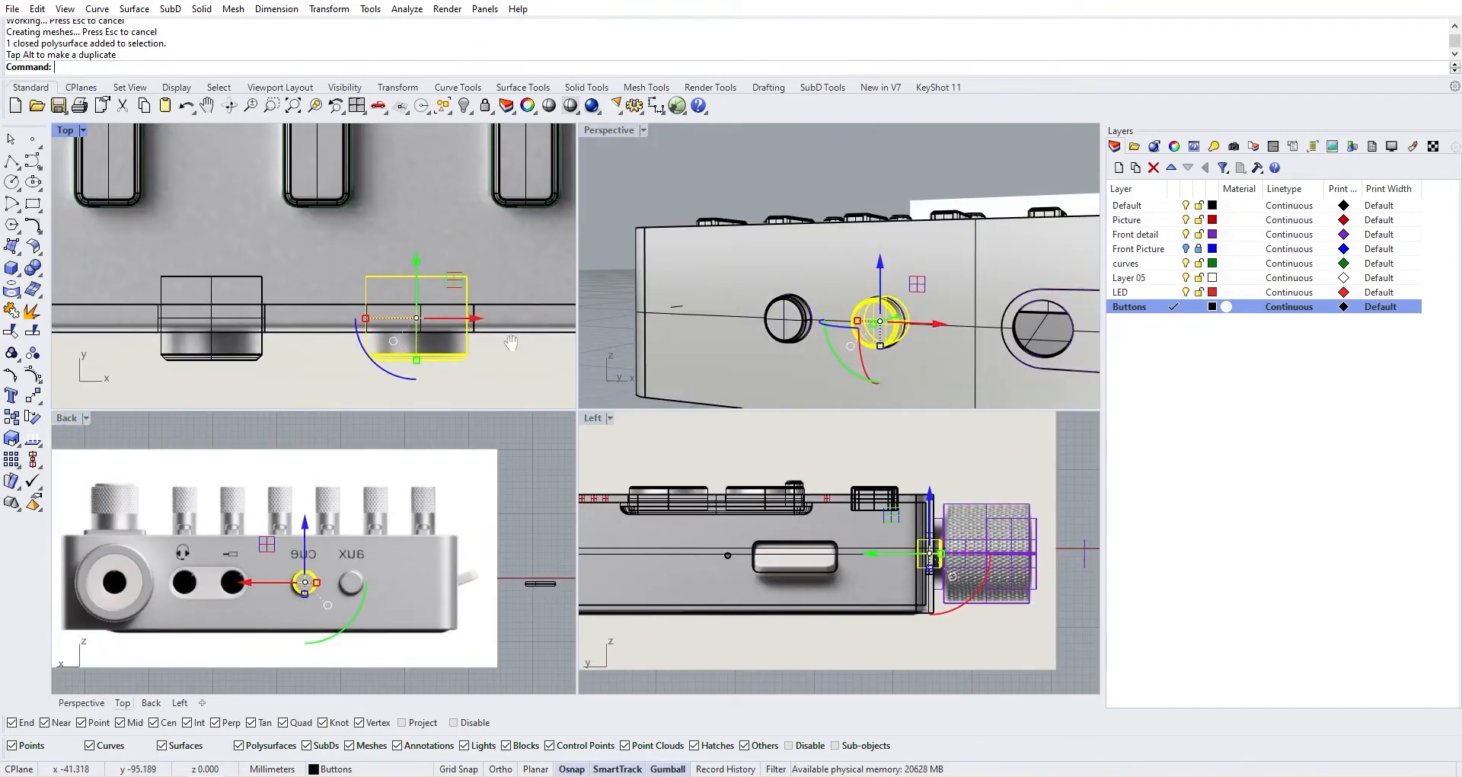
type("Align")
key("Return")
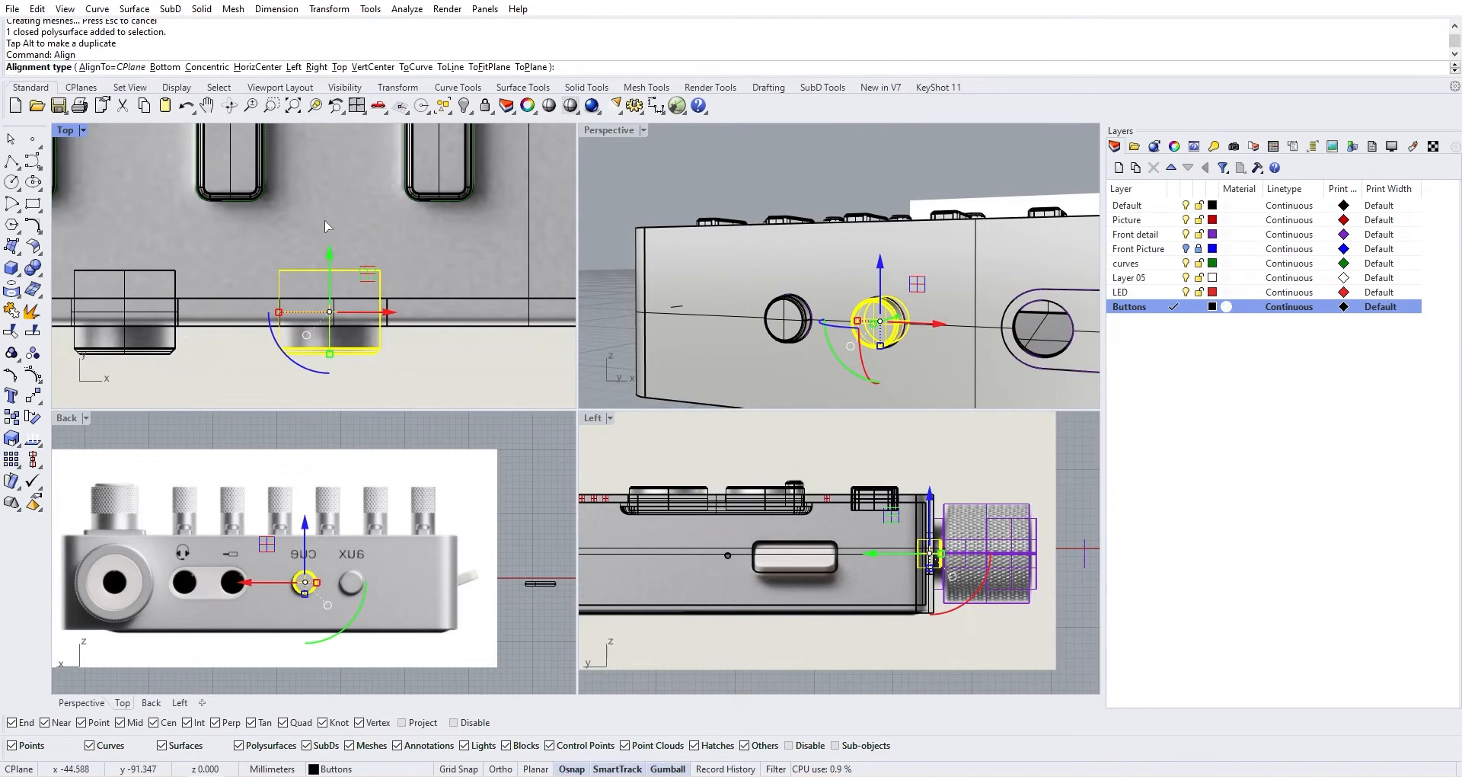
type("v")
key("Return")
scroll(335, 278, "up", 3)
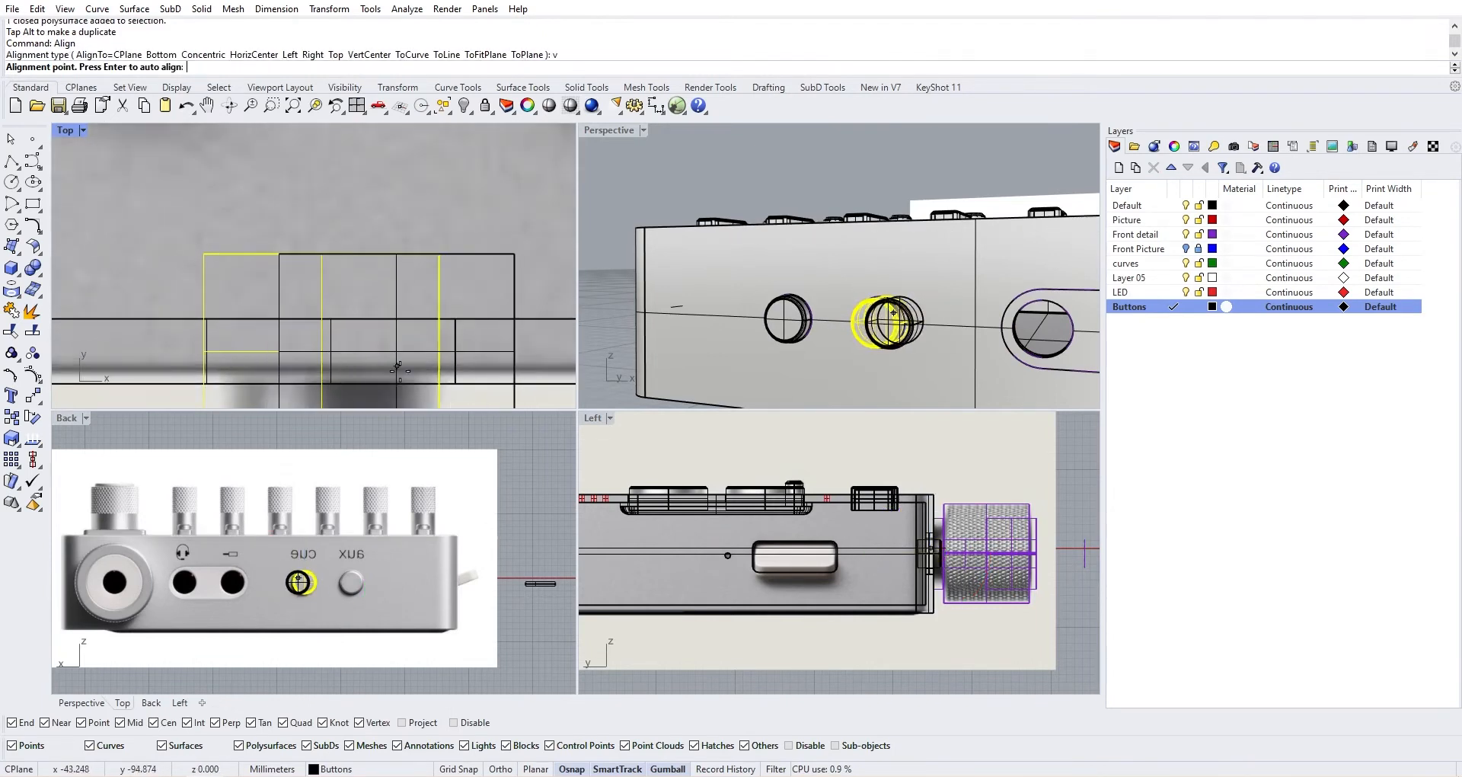
scroll(829, 288, "up", 2)
key("Return")
scroll(829, 287, "up", 6)
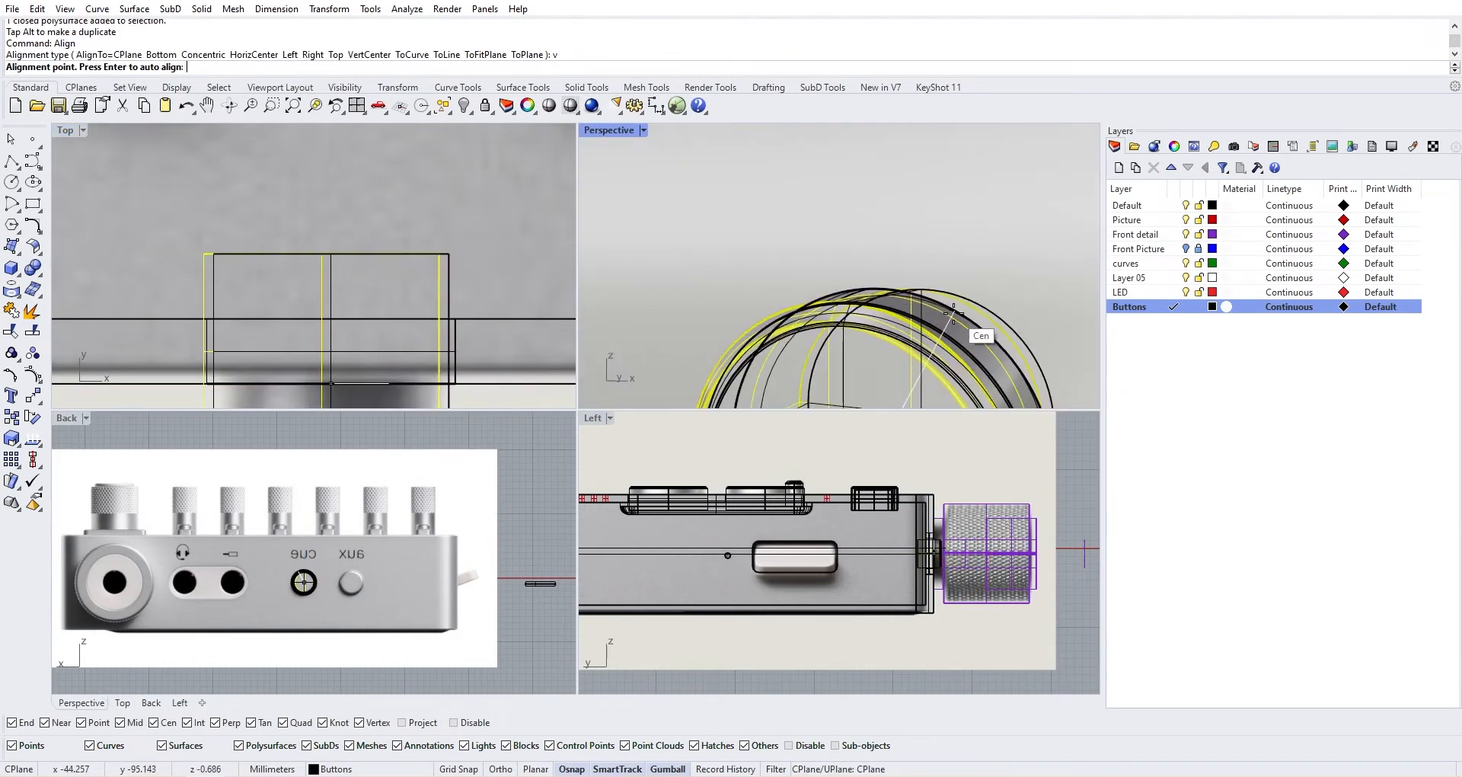
scroll(955, 314, "down", 4)
right_click_drag(955, 314, 892, 328)
scroll(912, 299, "down", 8)
left_click(593, 325)
scroll(646, 281, "down", 5)
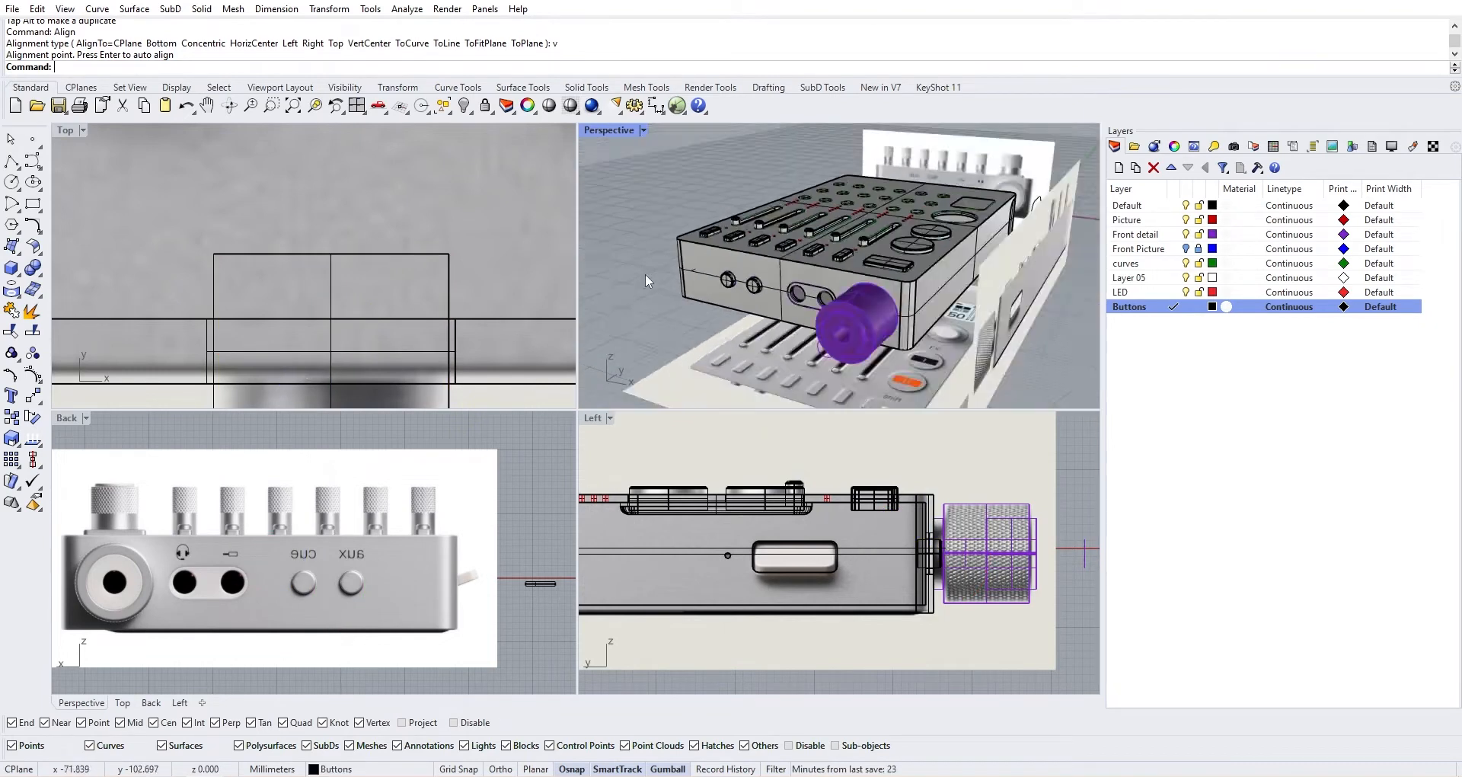
Inspect the knob openings on the mixer's top face and examine the reference photo of the faders and buttons
right_click_drag(647, 281, 862, 173)
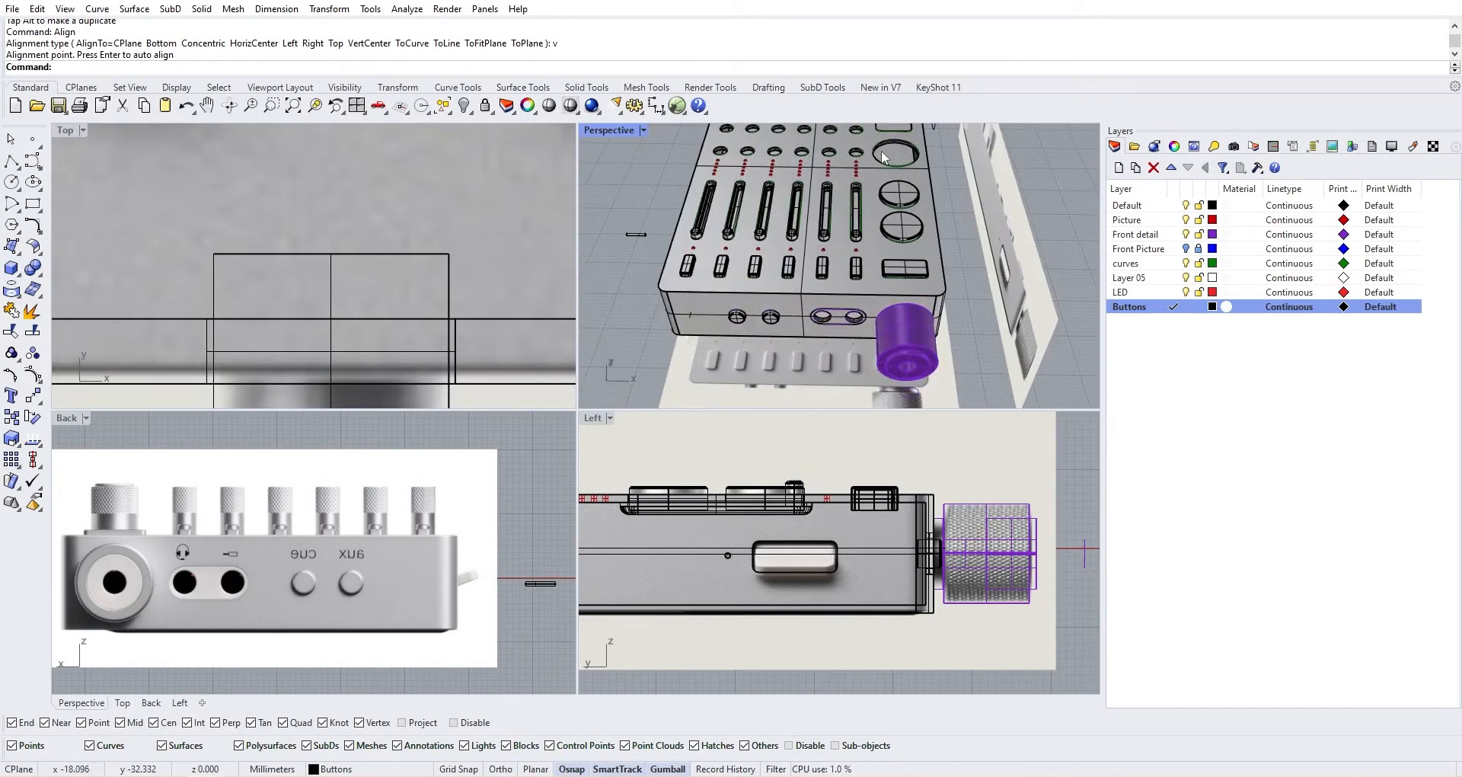
scroll(876, 161, "up", 3)
right_click_drag(876, 163, 865, 363)
right_click_drag(866, 295, 839, 231, "shift")
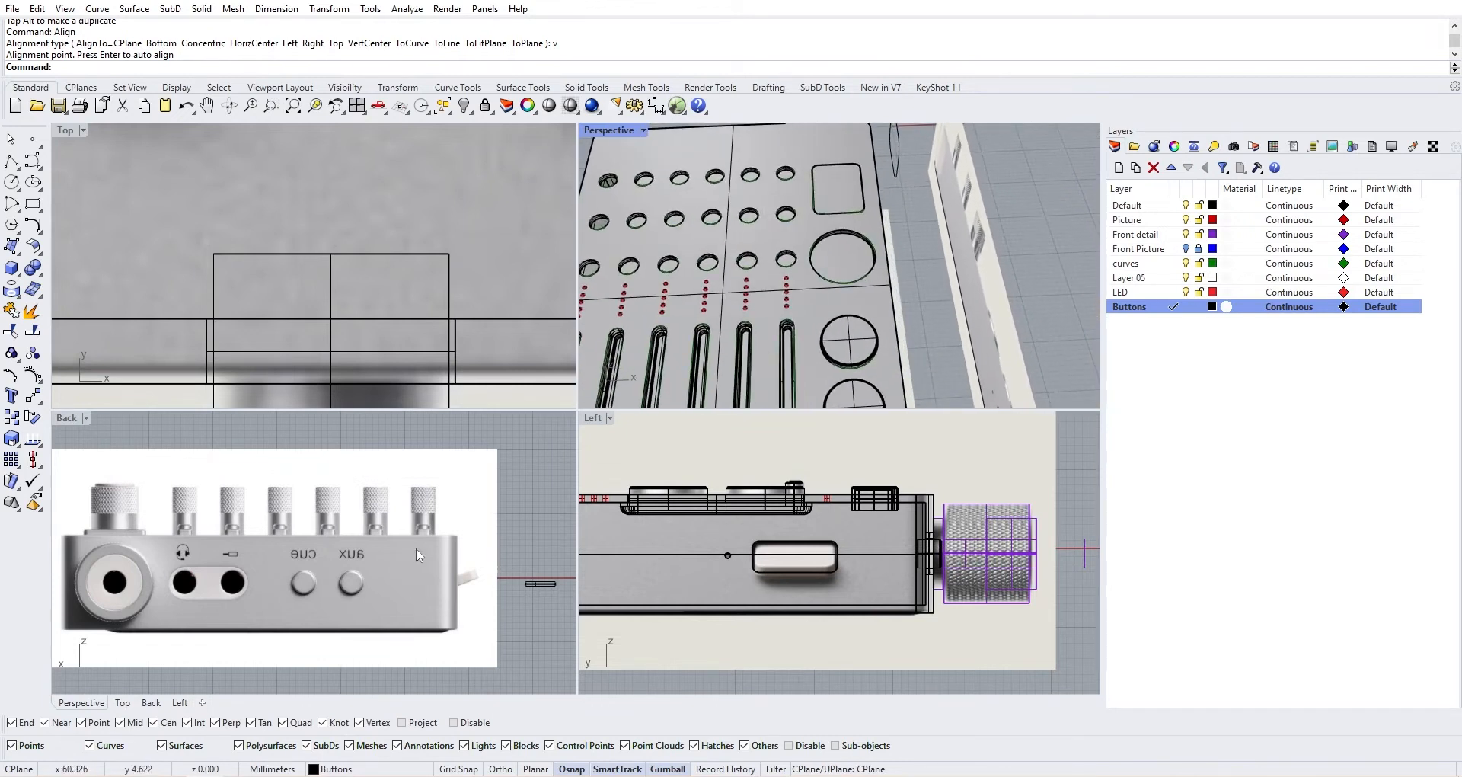
left_click(354, 776)
left_click(271, 700)
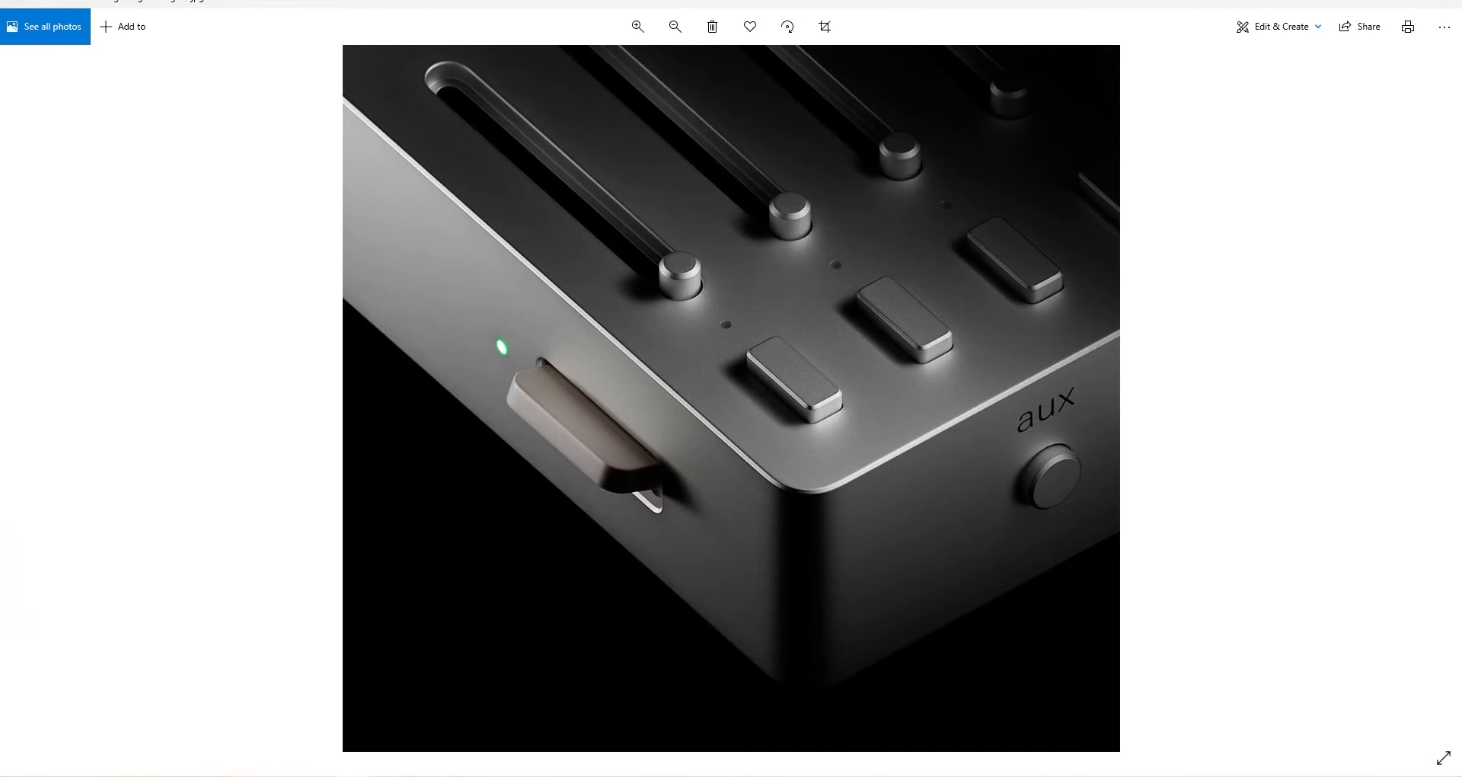
mouse_move(354, 775)
left_click(431, 718)
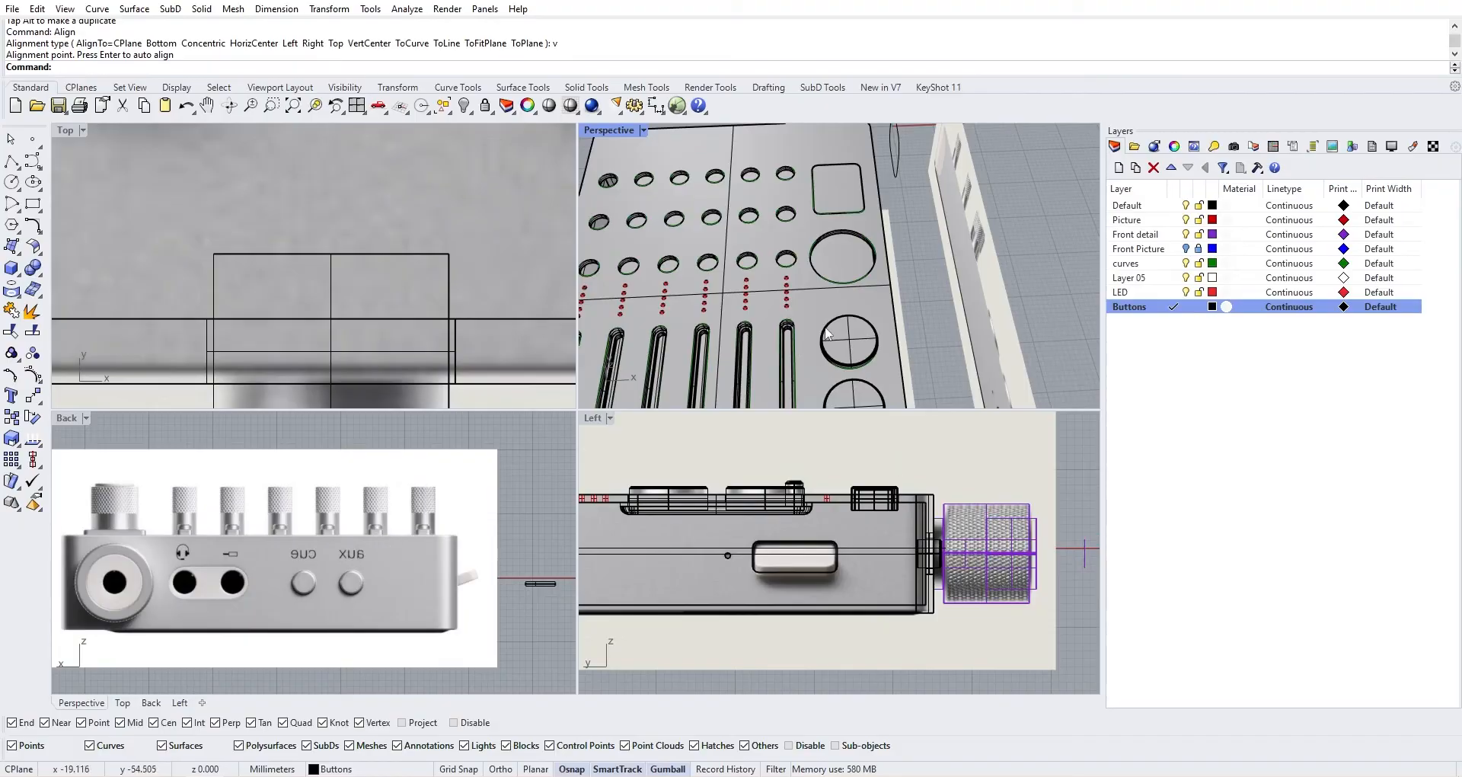
Offset the edge curve of the large round knob opening inward by 0.1 mm
right_click_drag(830, 293, 851, 304)
scroll(851, 305, "up", 5)
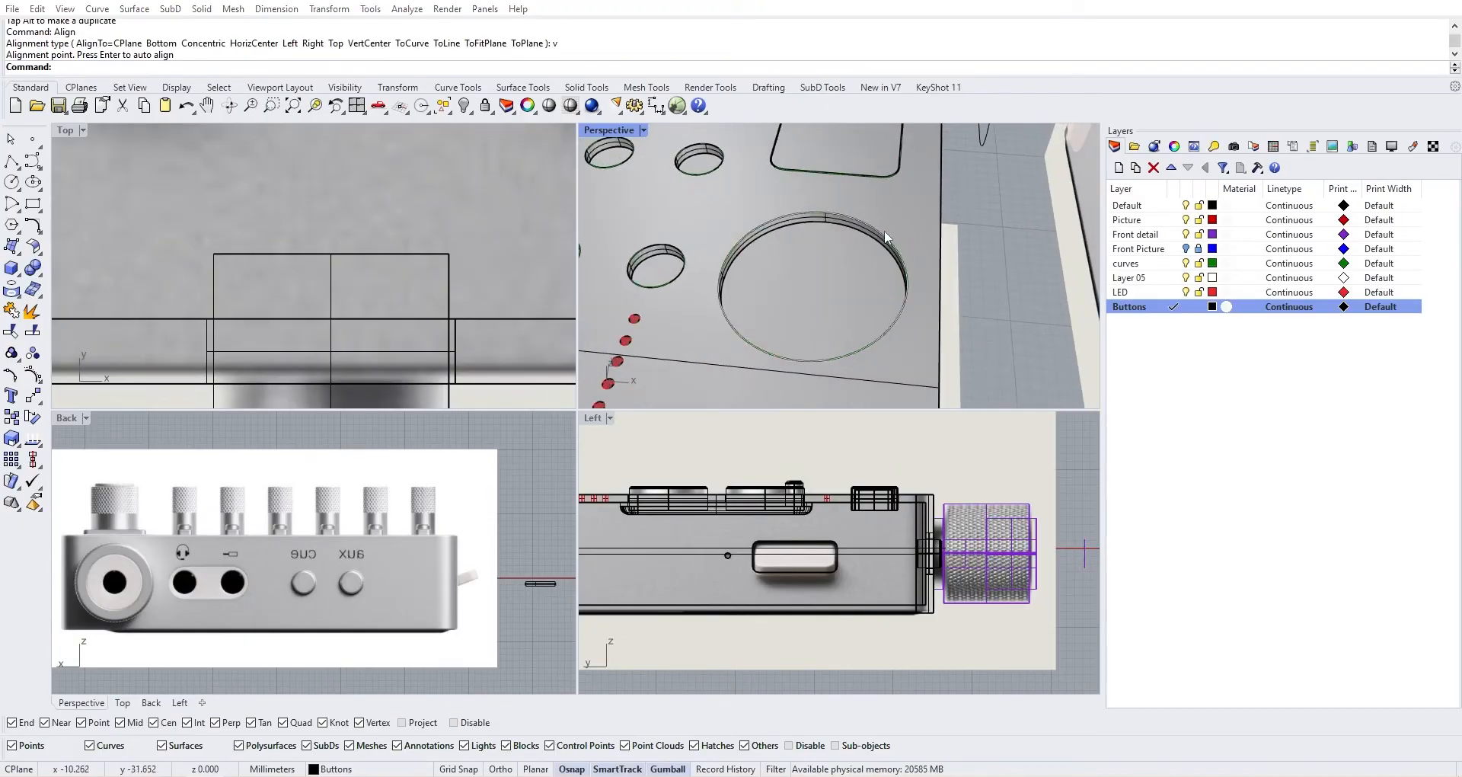
left_click(884, 230)
left_click(951, 274)
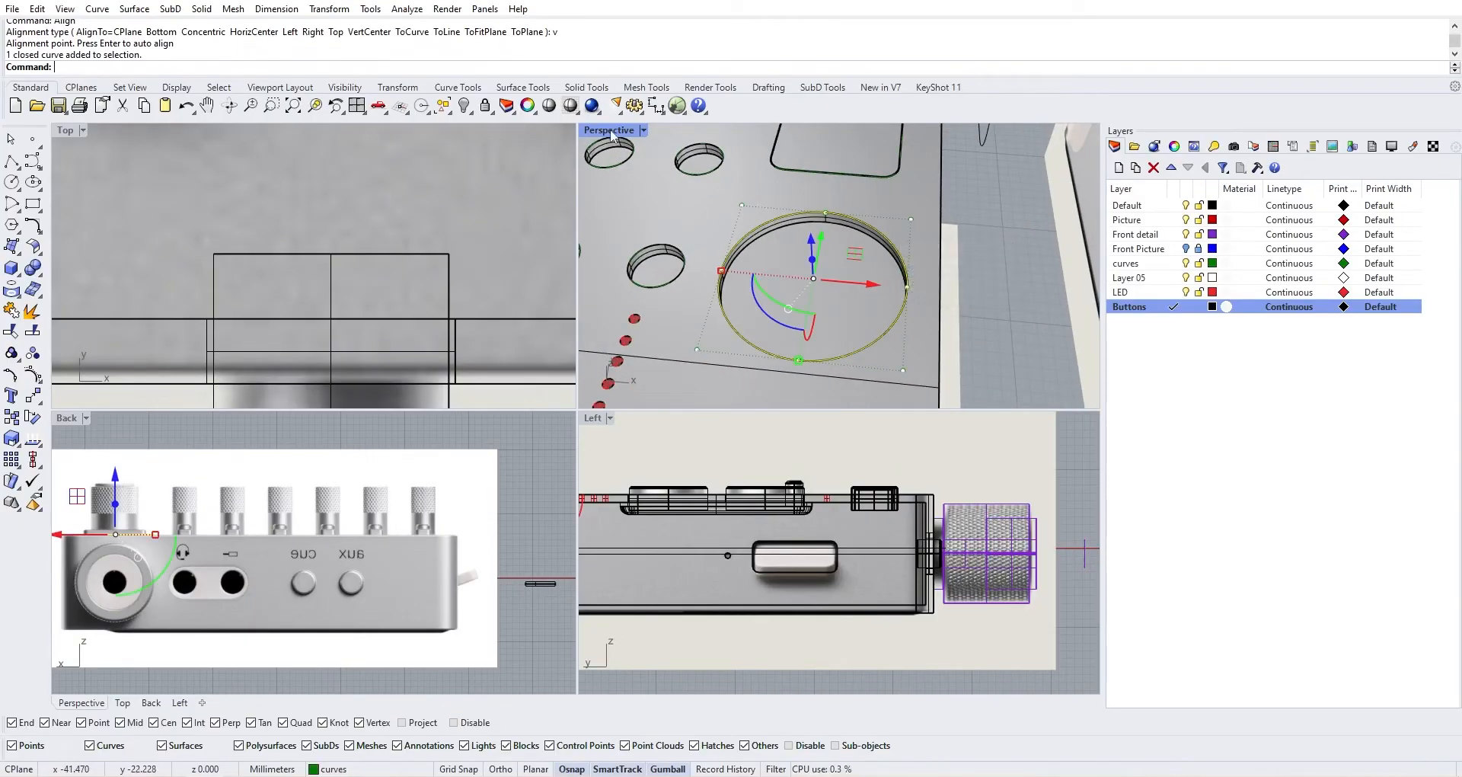
double_click(609, 130)
type("Offset")
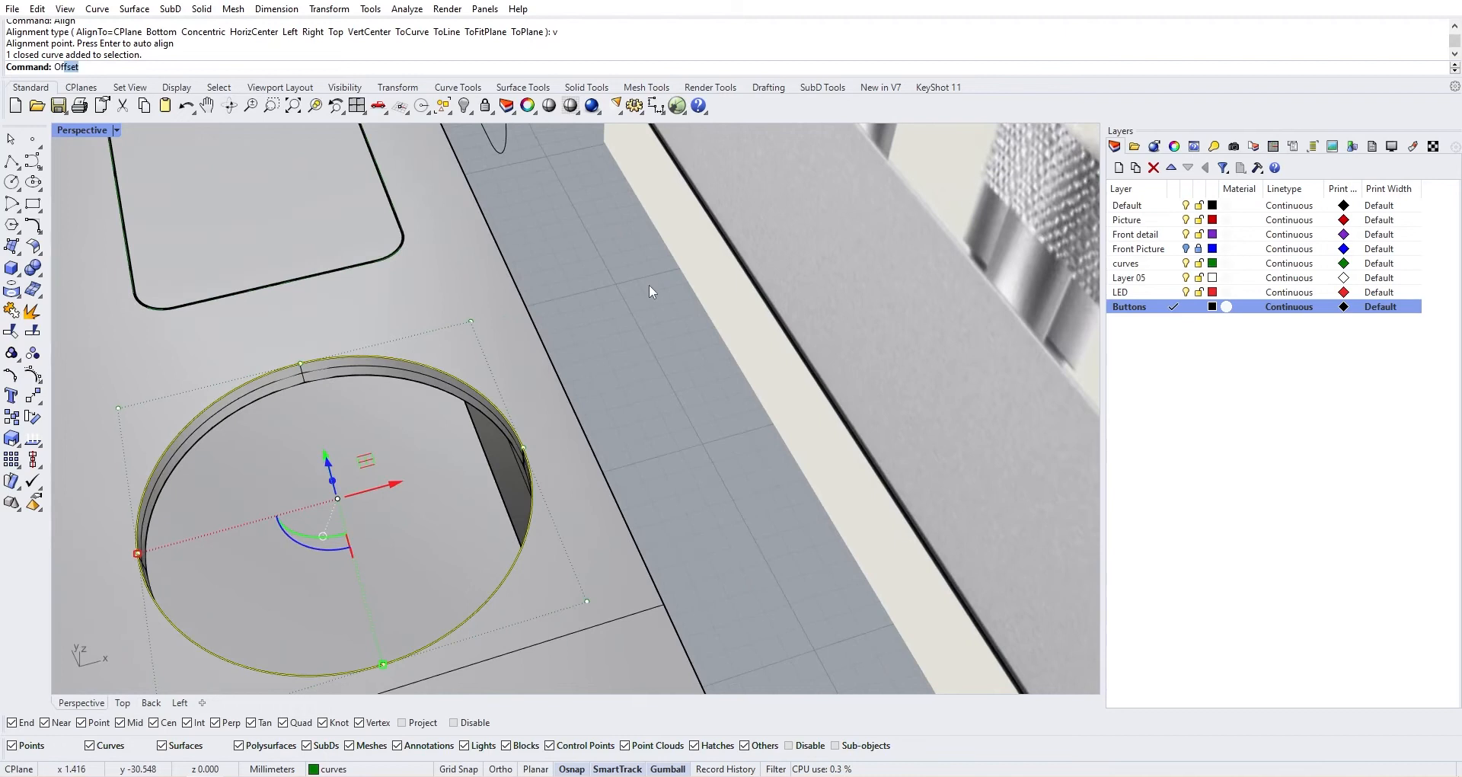
key("Return")
left_click(424, 411)
scroll(424, 400, "up", 2)
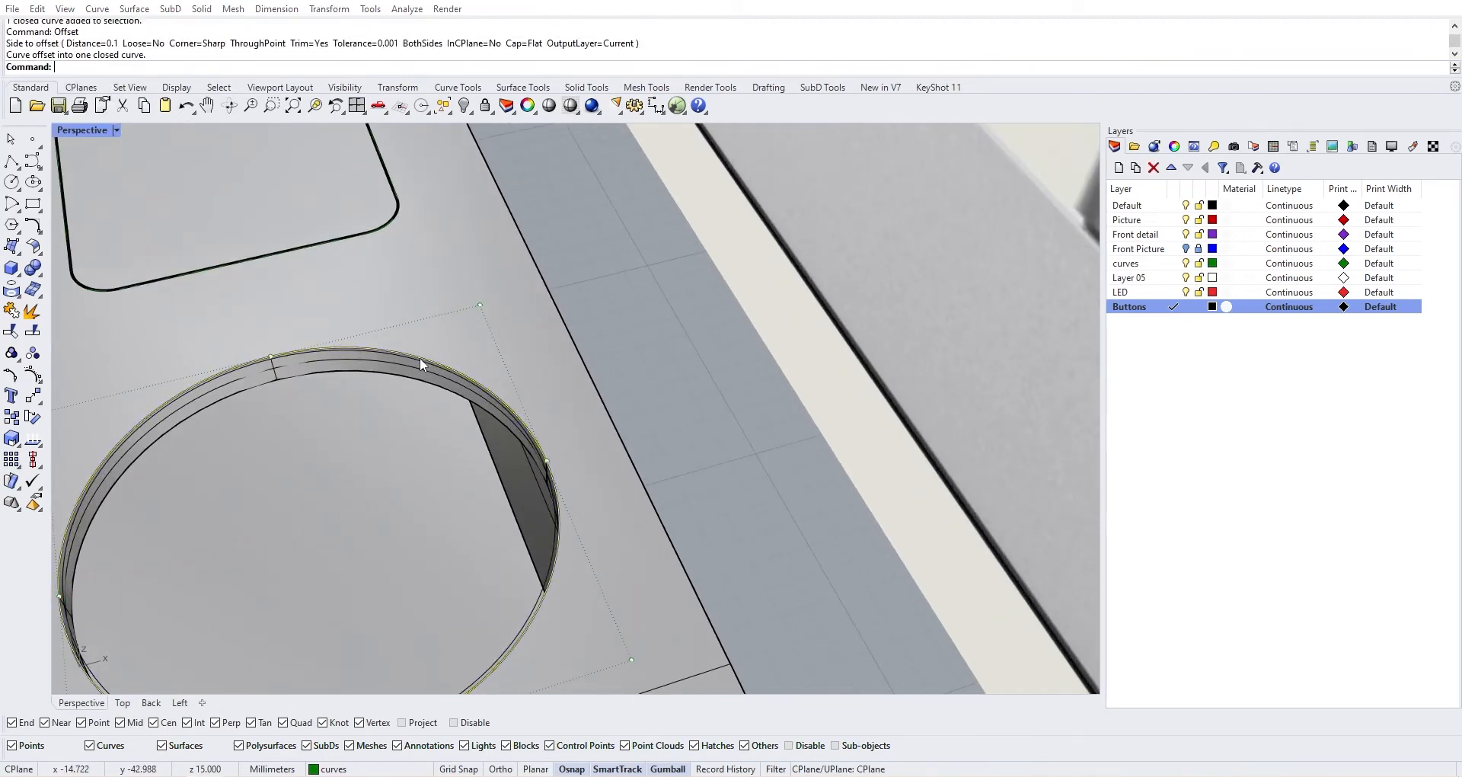
Extrude the offset circle 1 mm down into the large round opening as a solid disc
left_click(425, 364)
type("ExtrudeCrv")
key("Return")
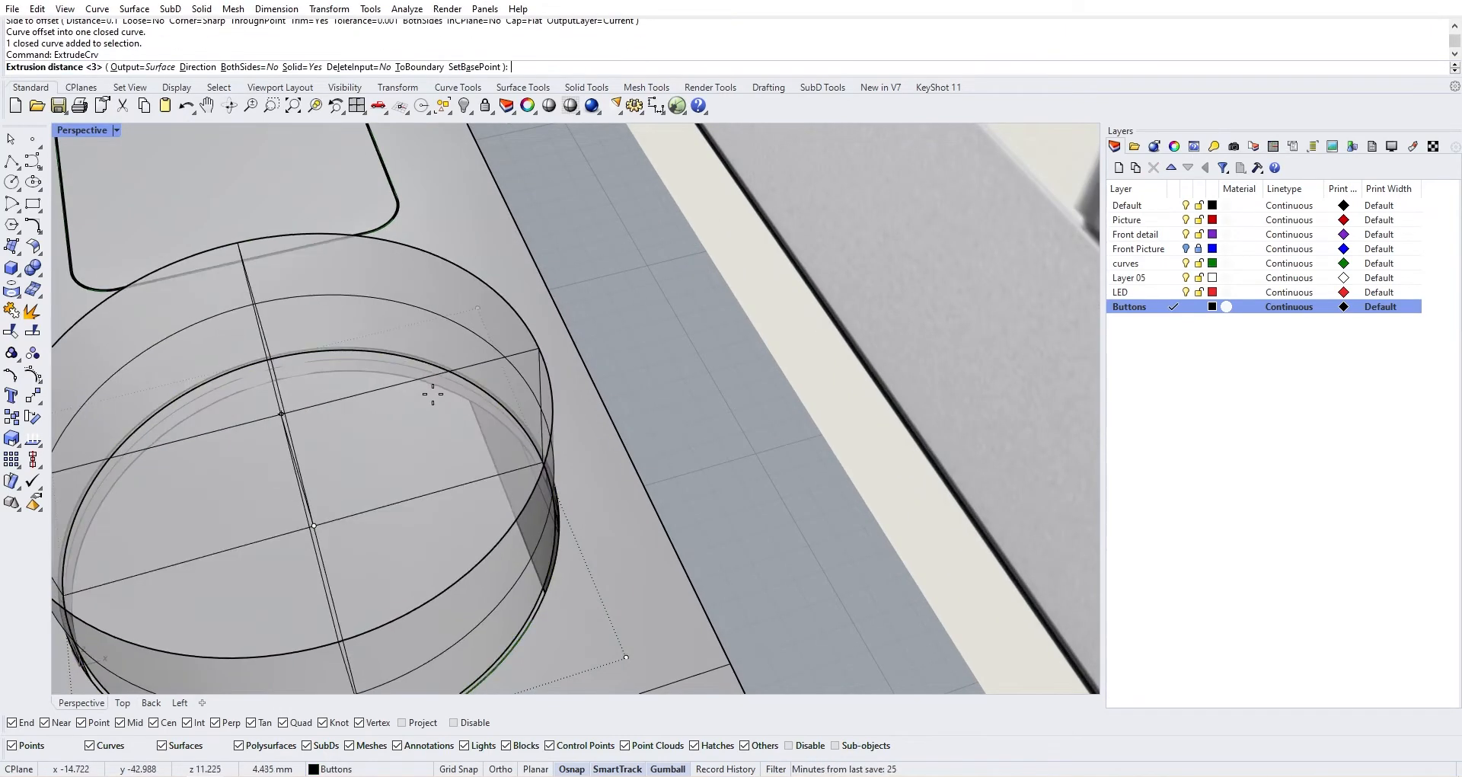
scroll(457, 399, "down", 2)
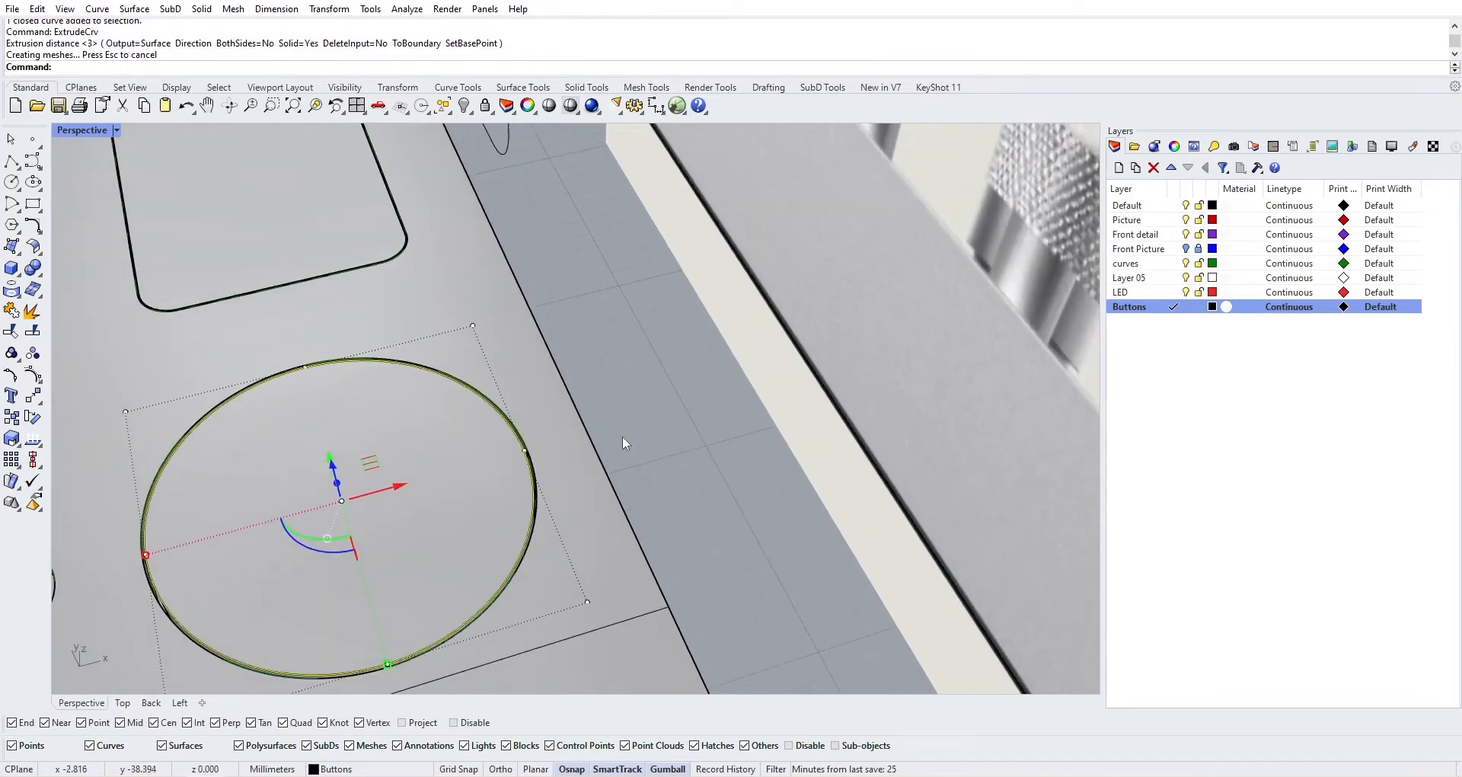
scroll(367, 356, "down", 5)
Draw a circle about 7.28 mm in diameter around the large knob in the top view, centred on the round disc
double_click(97, 128)
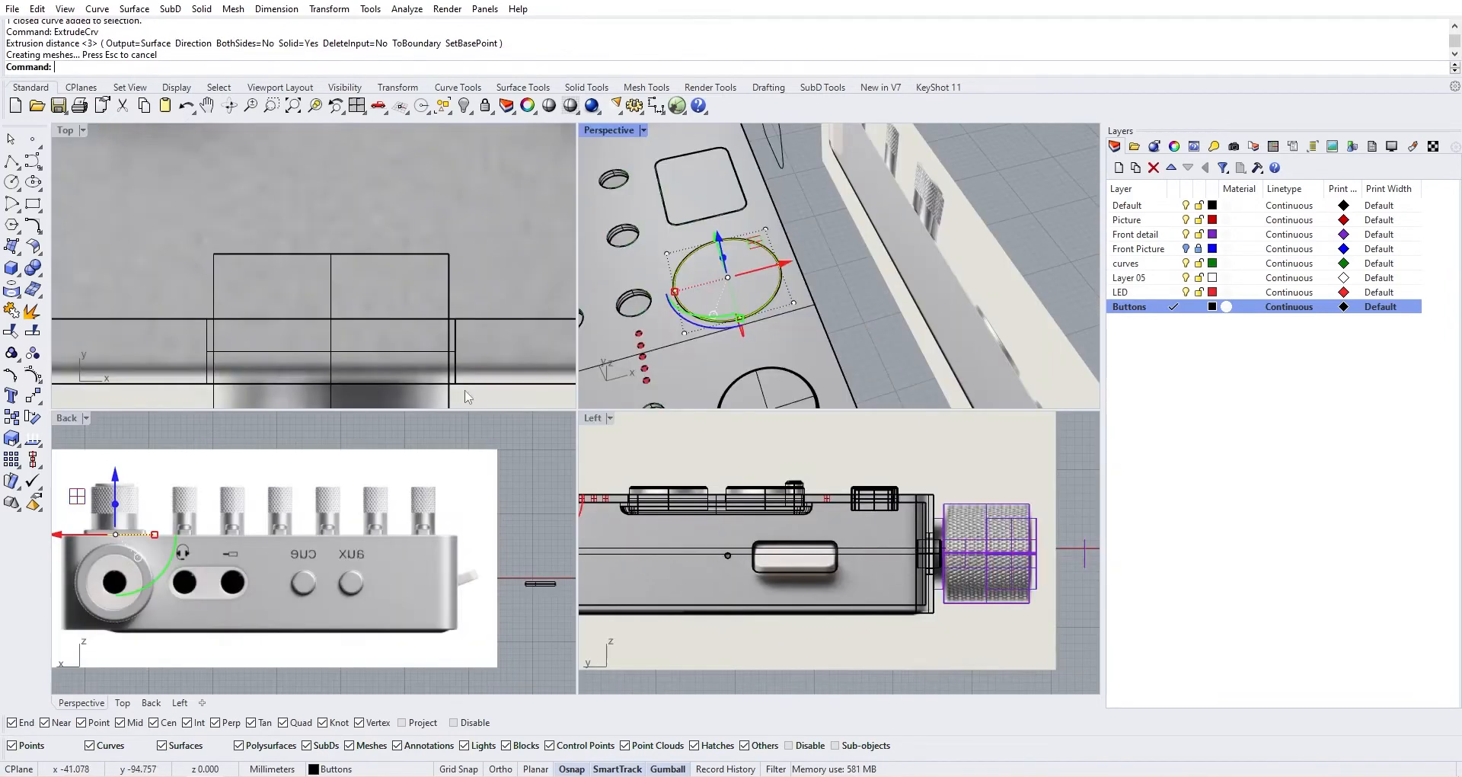
scroll(463, 230, "down", 4)
scroll(494, 169, "up", 10)
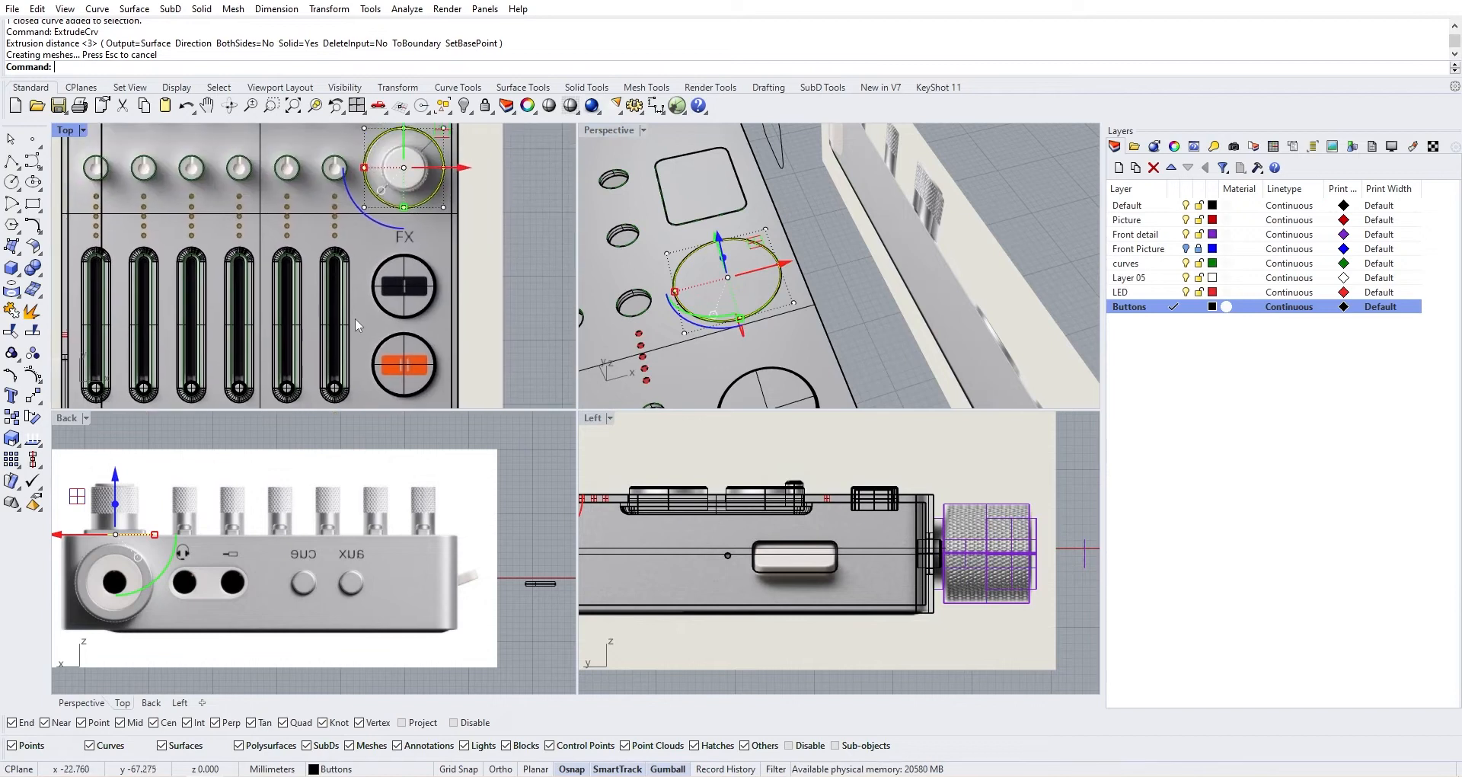
right_click_drag(304, 251, 100, 276)
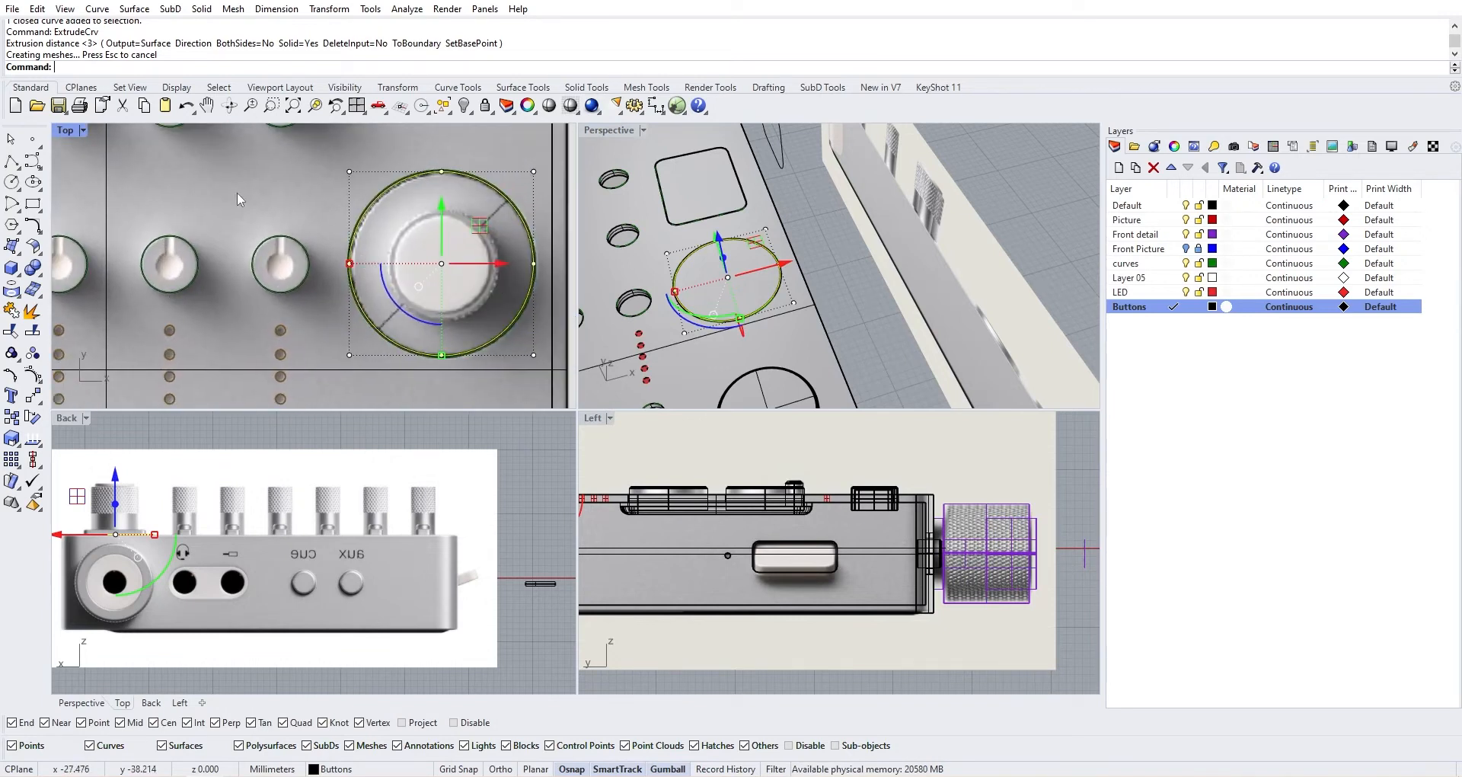
left_click(12, 183)
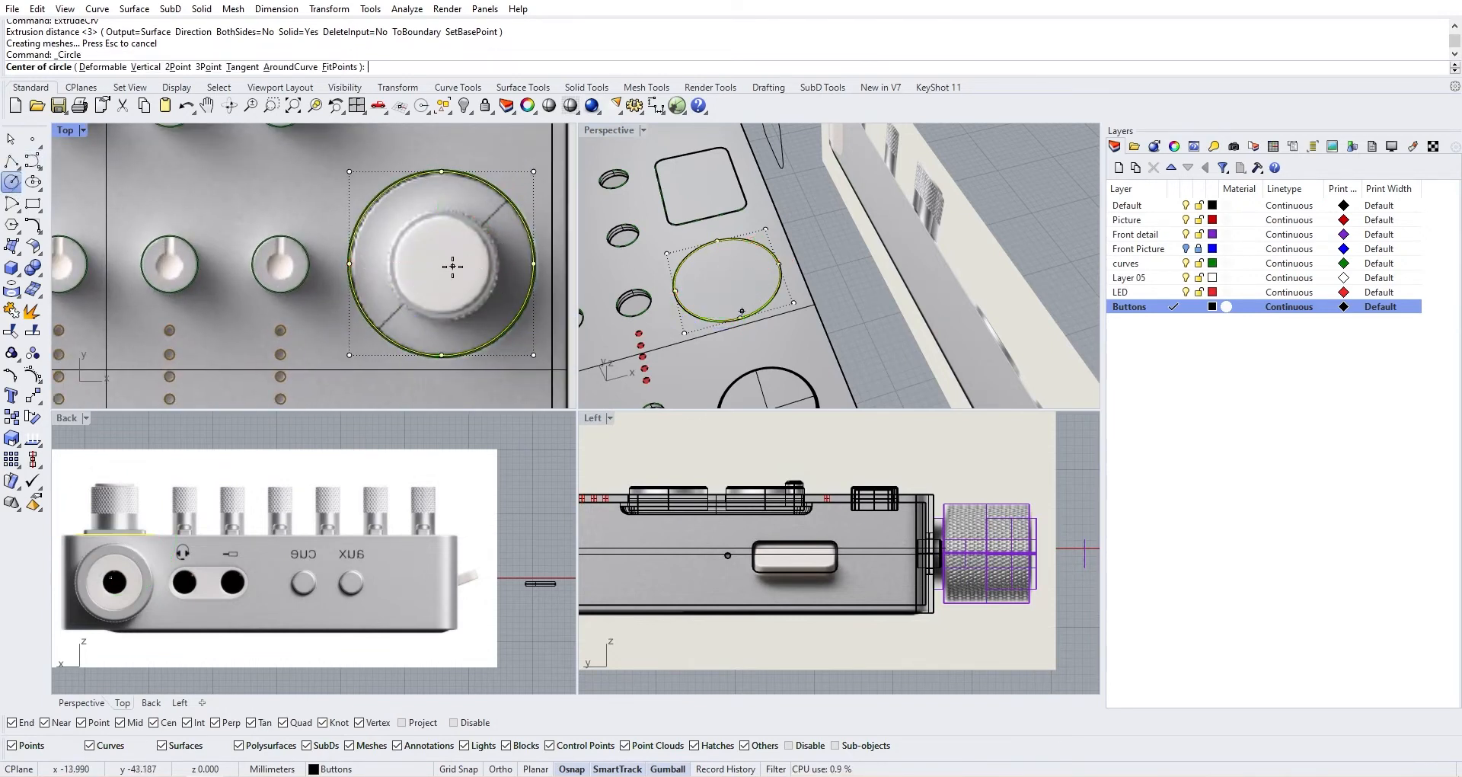
left_click(442, 264)
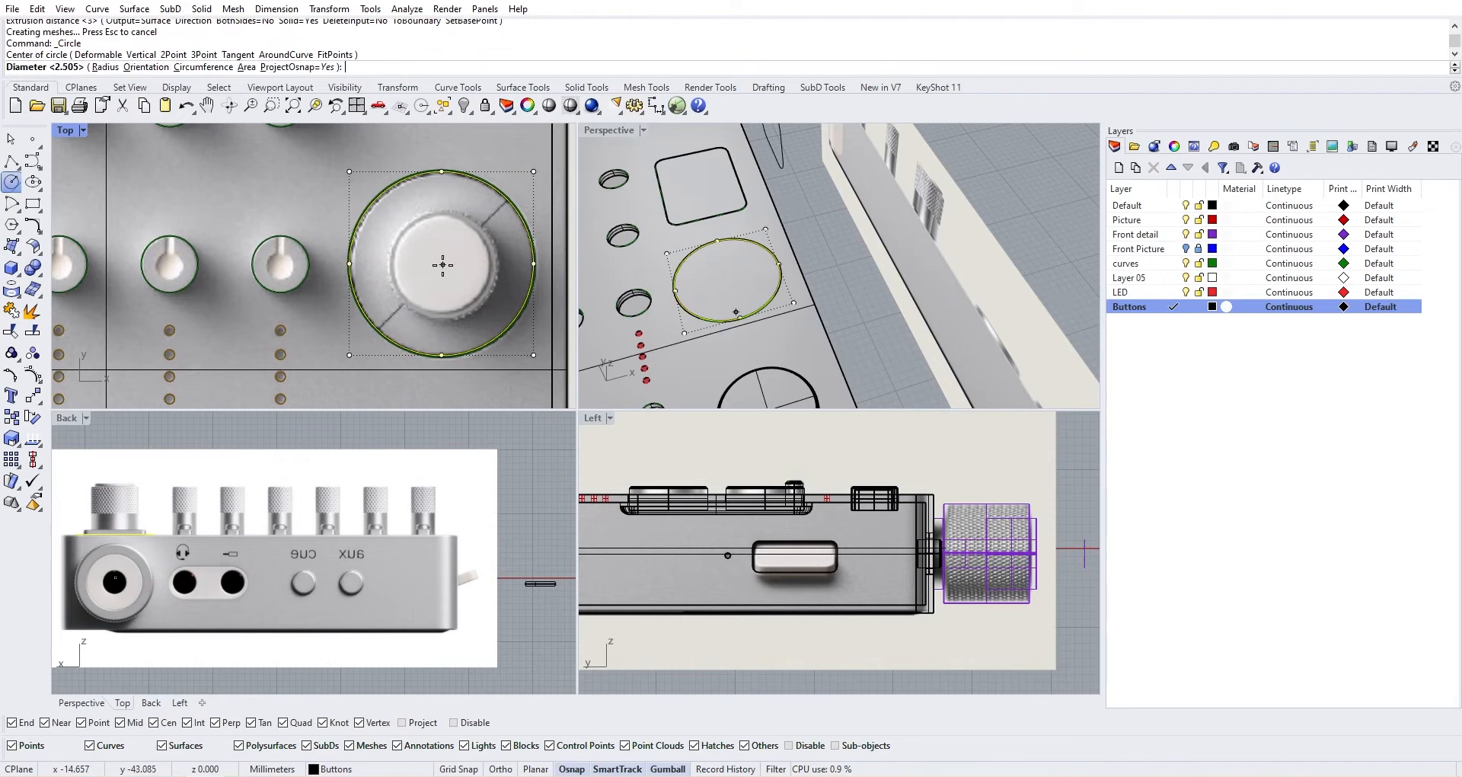
left_click(496, 263)
Select the new knob circle and raise it to about the level of the mixer's top face
left_click(518, 262)
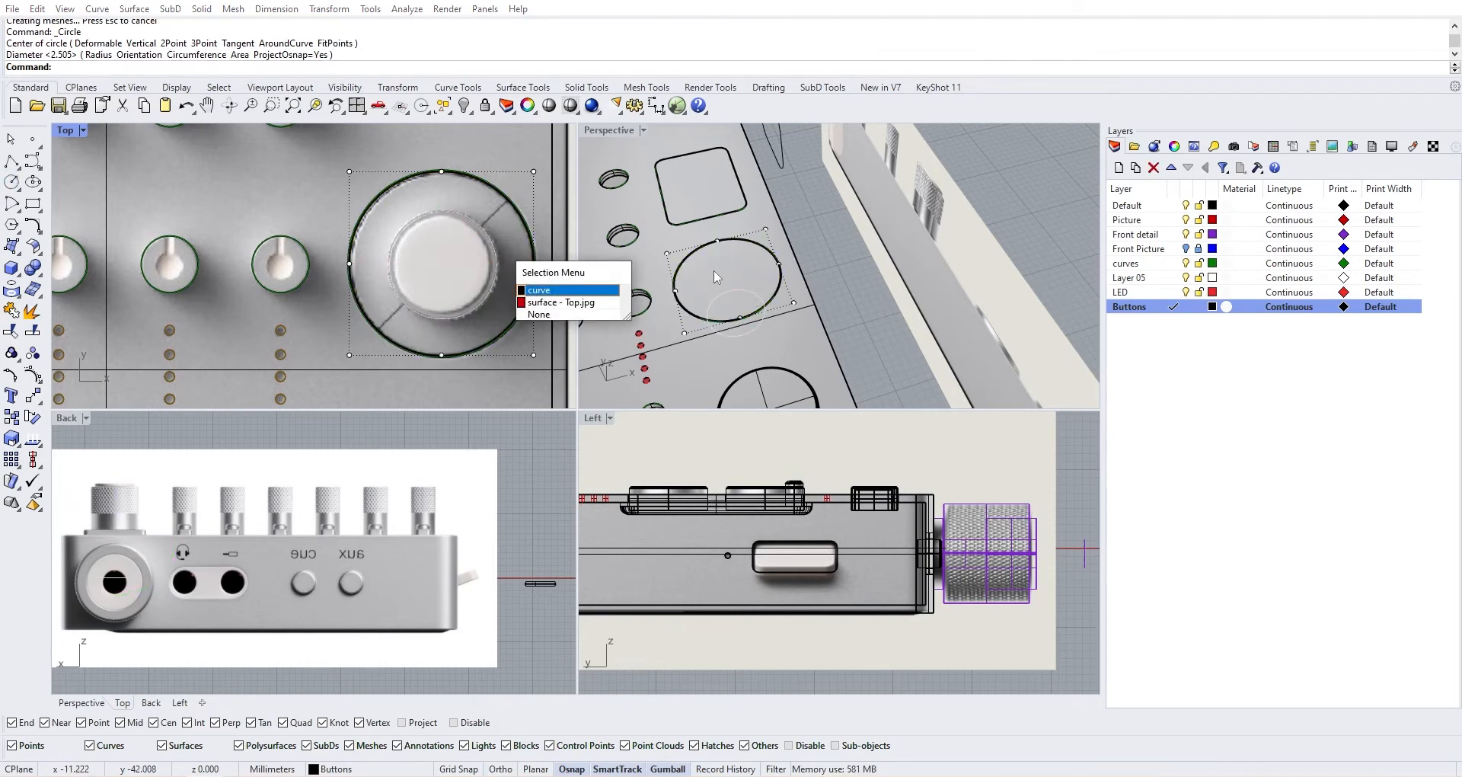
left_click(546, 290)
mouse_move(520, 276)
right_mouse_down()
mouse_move(522, 252)
mouse_move(532, 267)
right_mouse_up()
right_click_drag(827, 312, 819, 288)
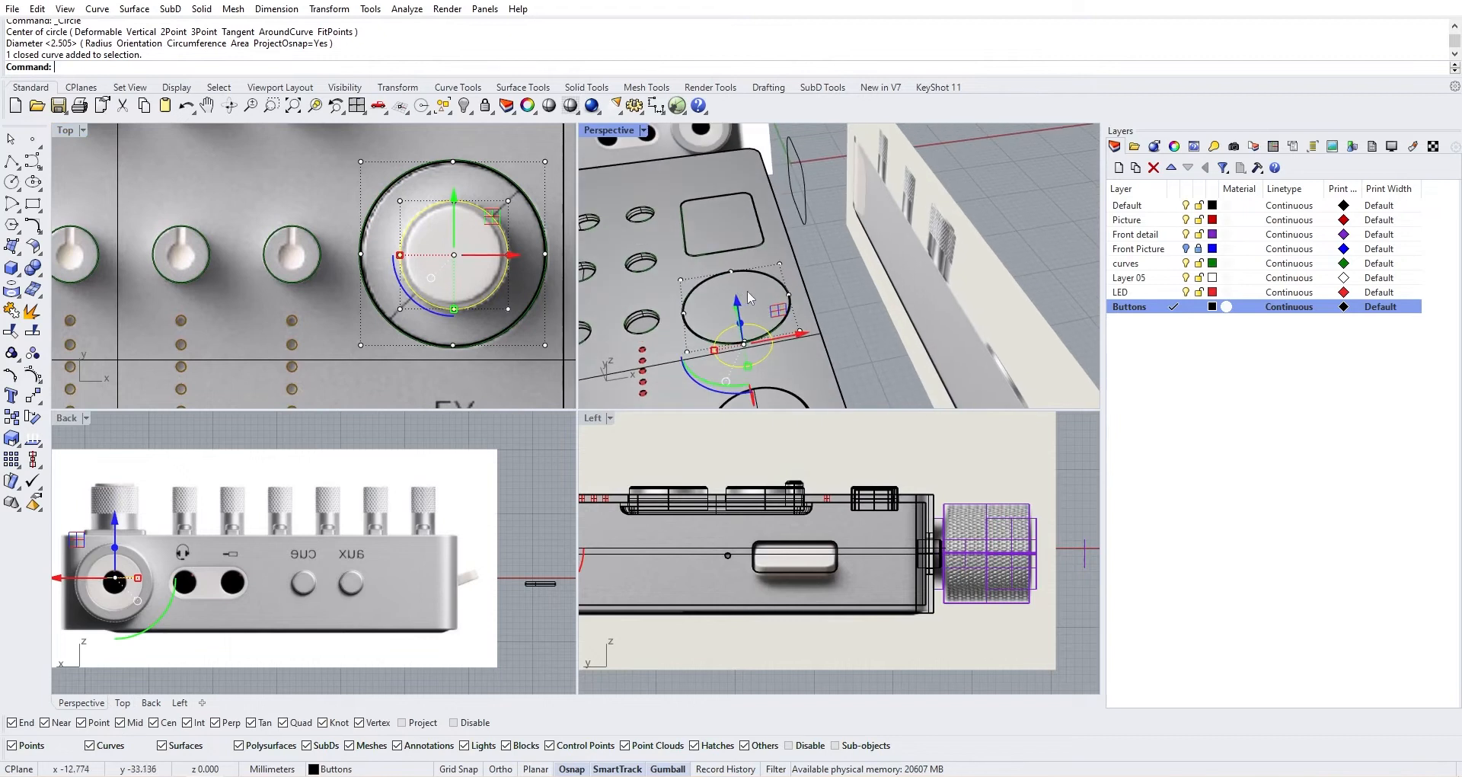
left_click_drag(737, 295, 748, 245)
Align the bottom of the knob circle with the mixer's top surface in the left view
scroll(431, 518, "down", 5)
right_click_drag(302, 512, 389, 525)
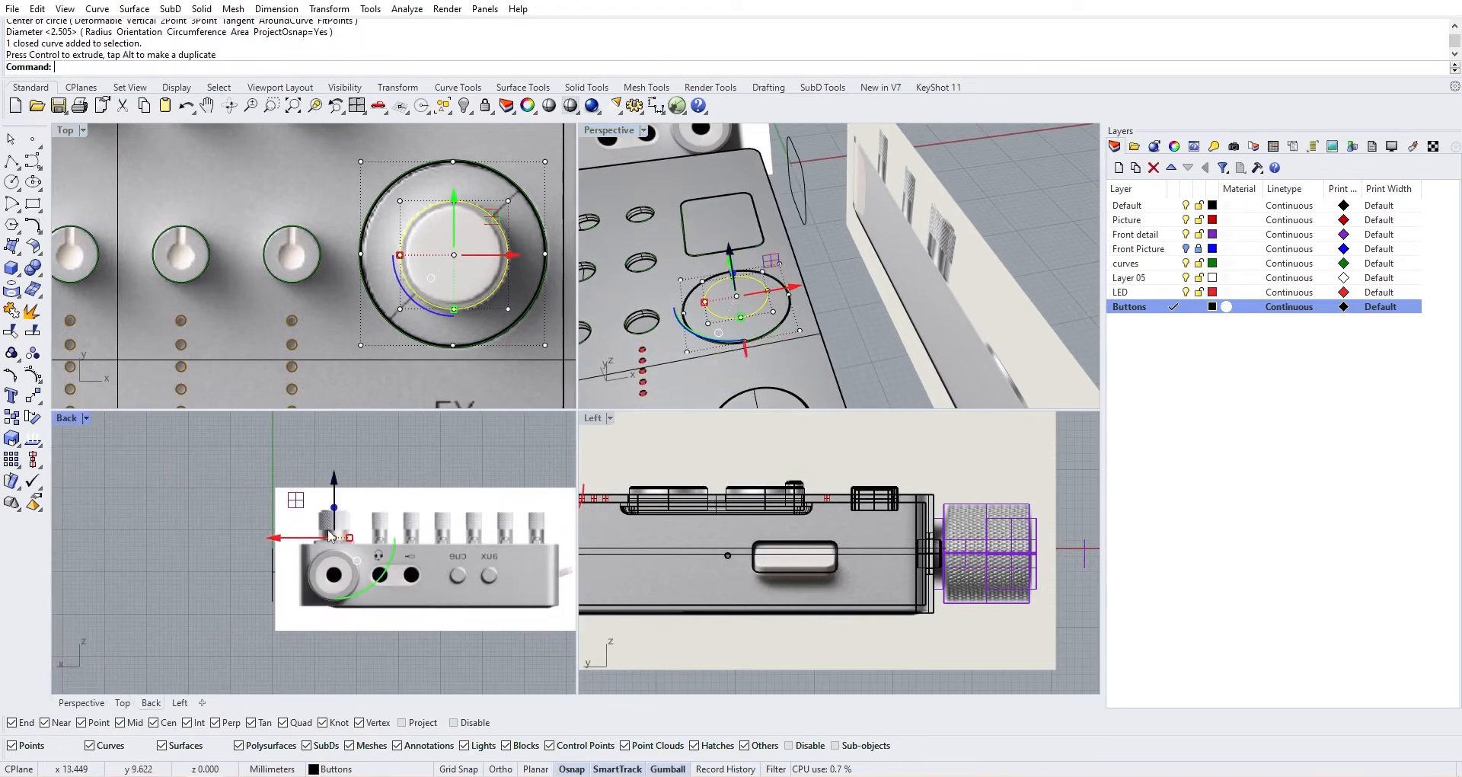
scroll(315, 546, "up", 10)
right_click_drag(879, 508, 922, 520)
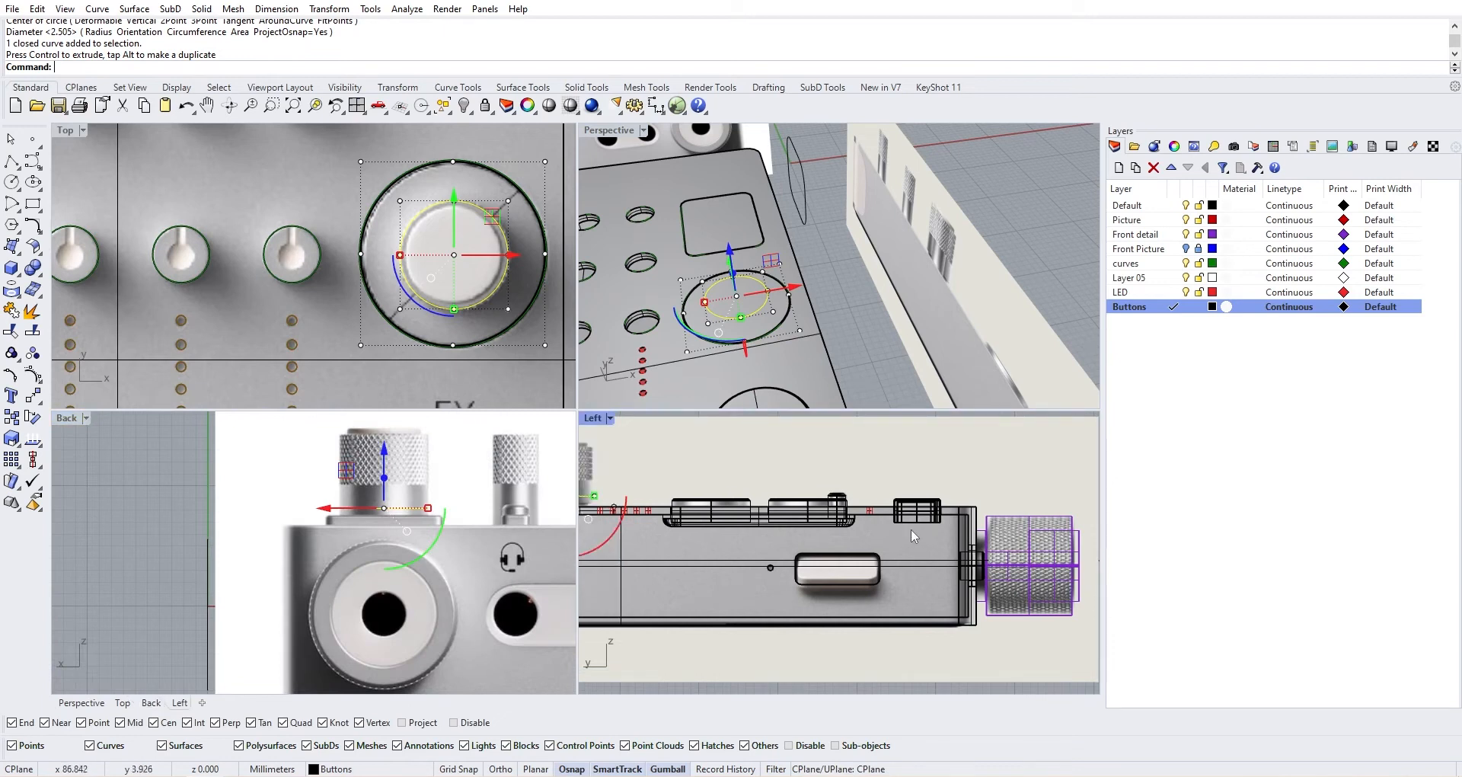
type("Align")
key("Return")
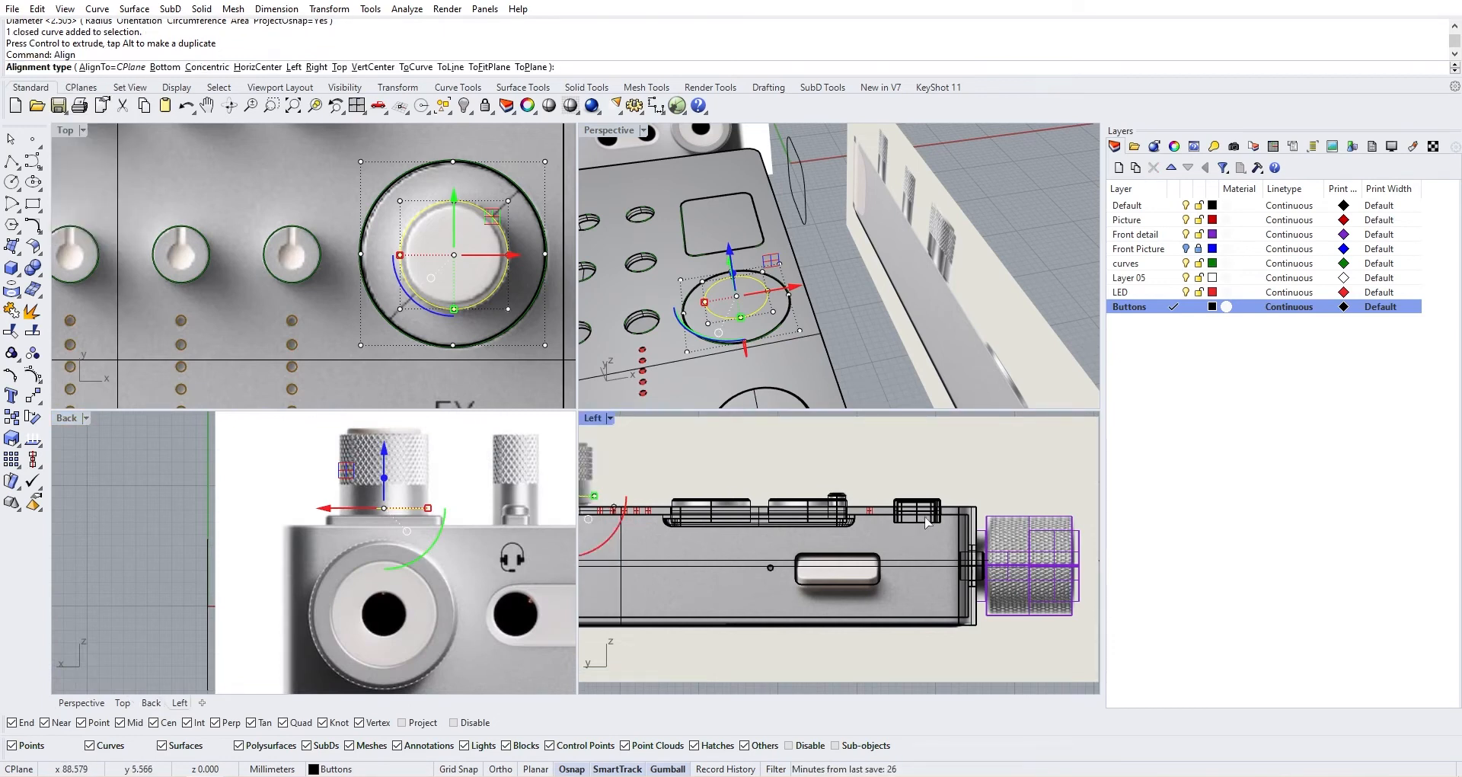
type("b")
key("Return")
scroll(733, 486, "down", 6)
right_click_drag(598, 487, 775, 498)
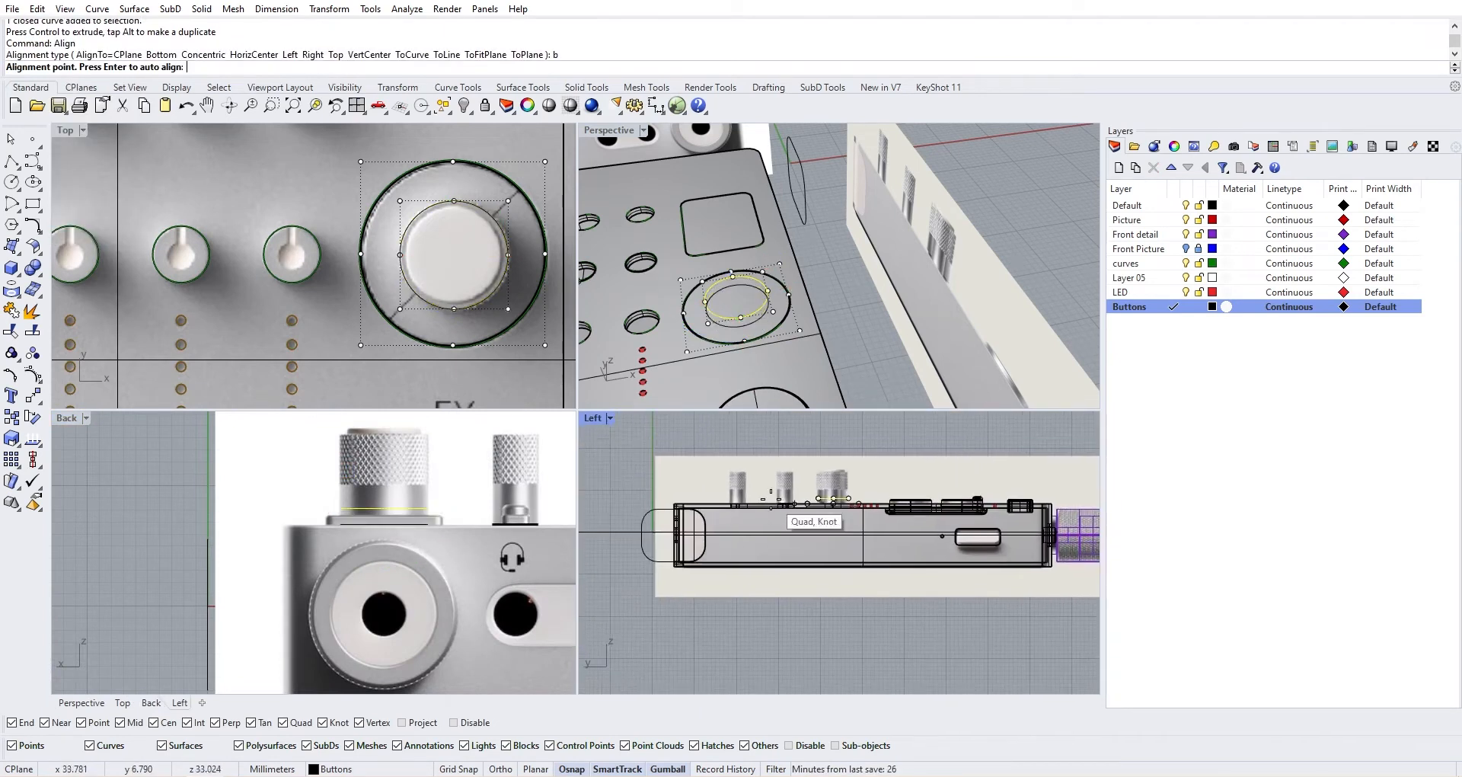
scroll(768, 500, "up", 9)
right_click_drag(597, 504, 759, 515)
left_click(760, 515)
scroll(918, 543, "down", 4)
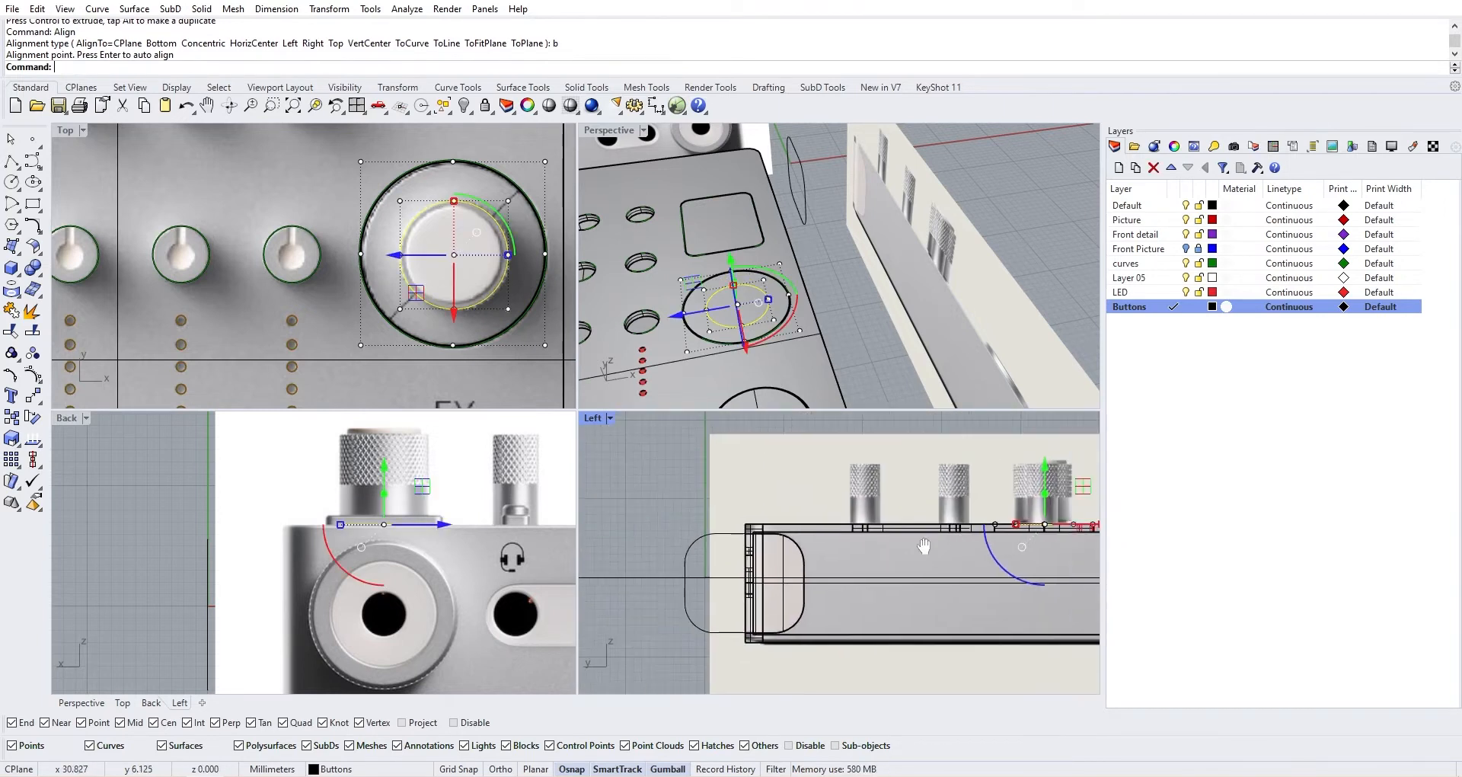
Extrude the knob circle upward about 7.6 mm as a solid, matching the top of the knurled section in the side picture
right_click_drag(923, 545, 859, 561)
type("ExtrudeCrv")
key("Return")
scroll(975, 519, "up", 6)
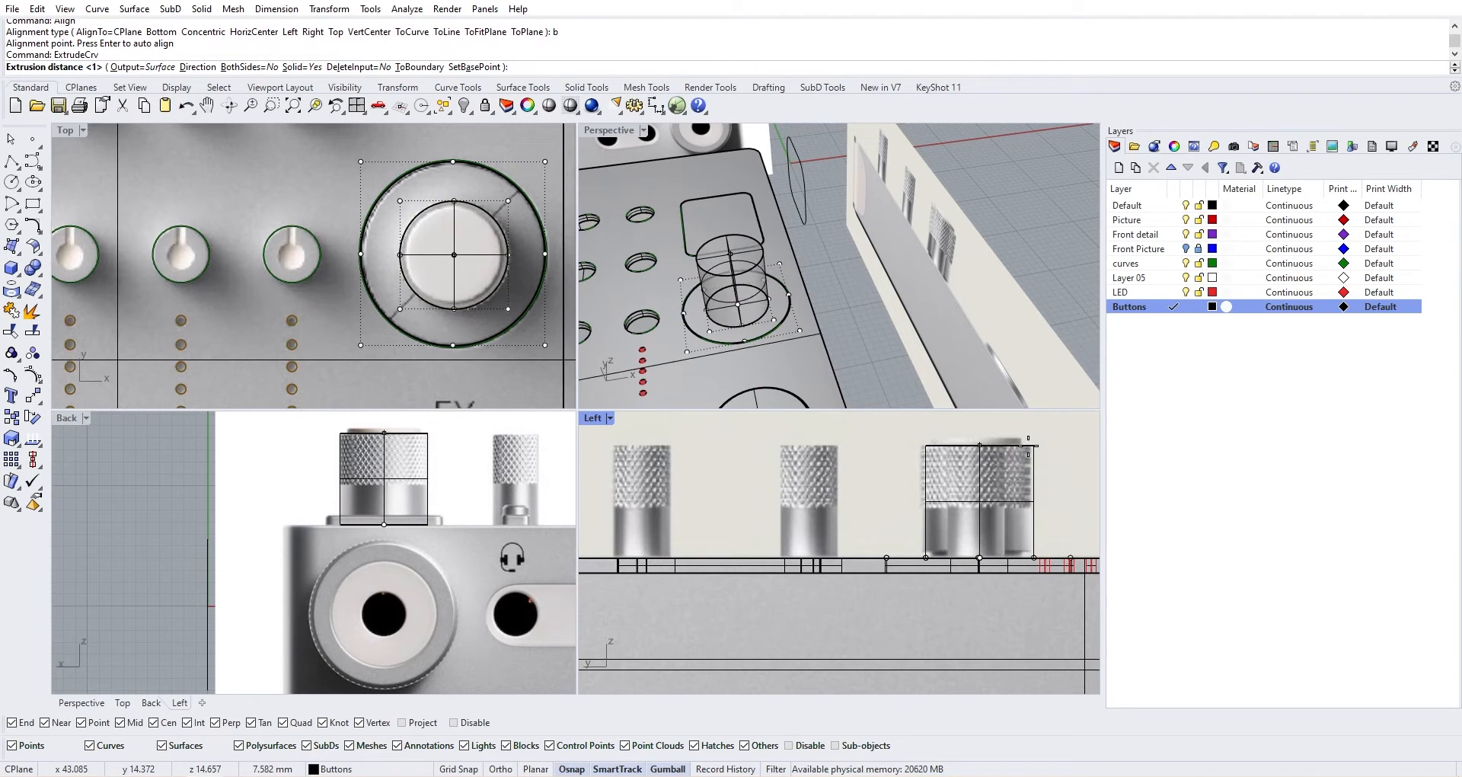
left_click(1001, 442)
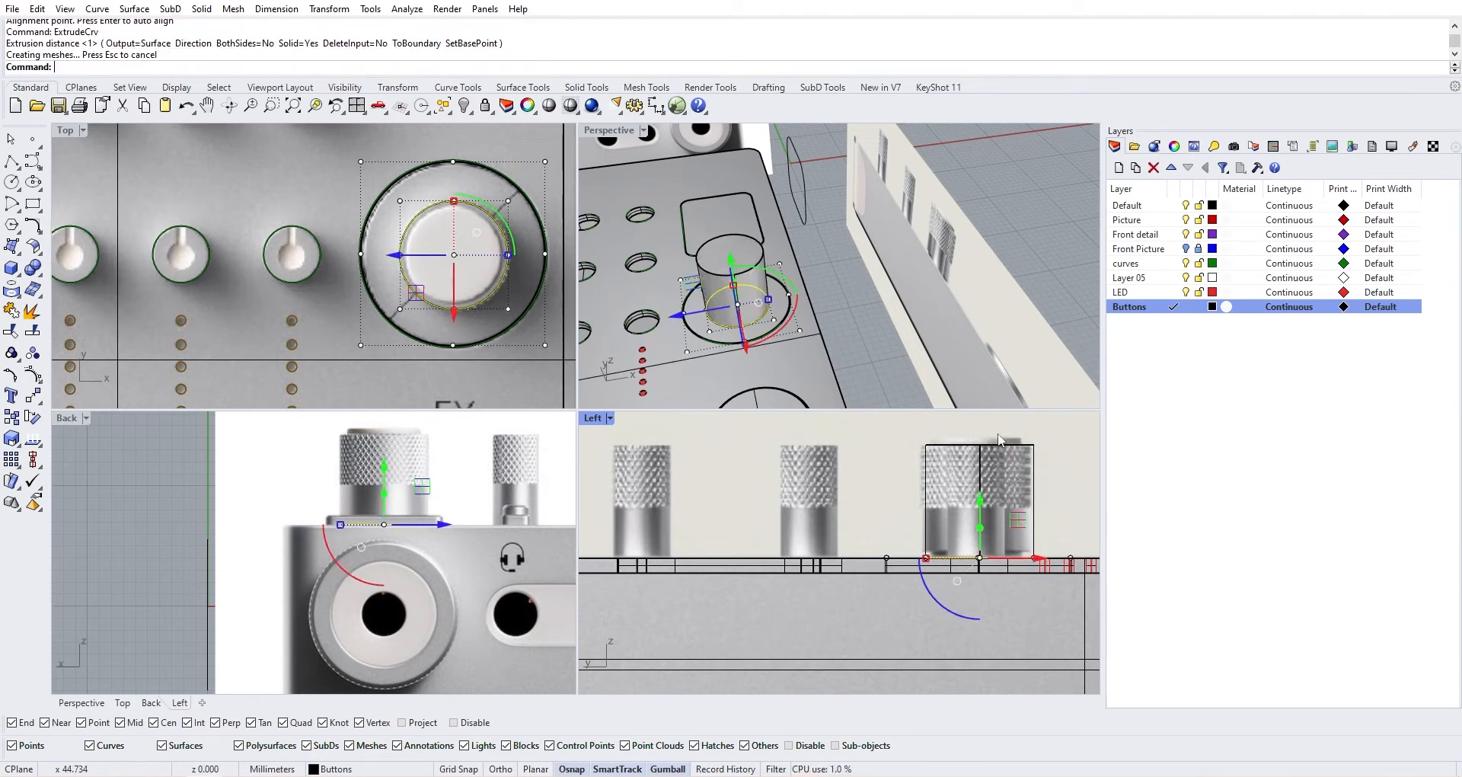
left_click(911, 344)
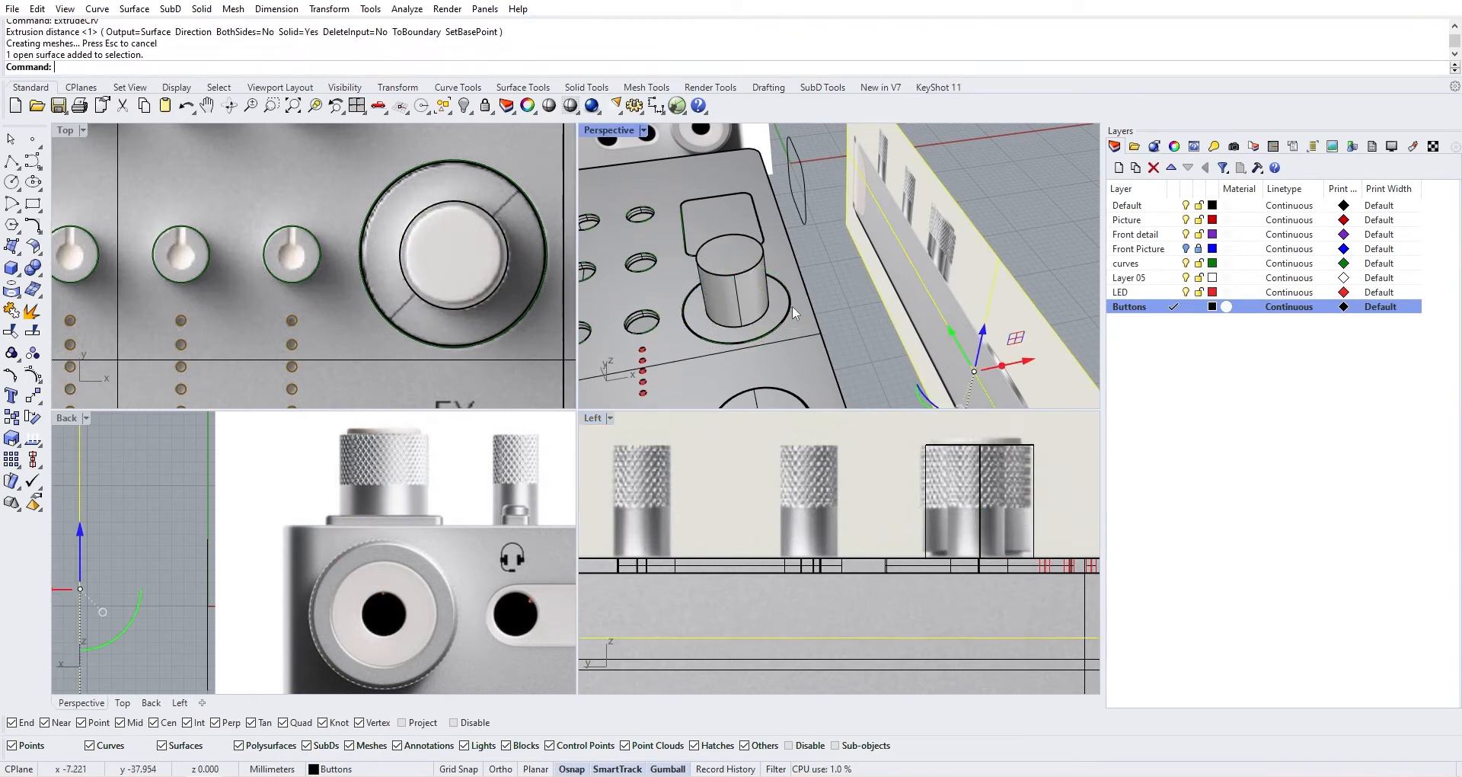
Draw a circle about 6.58 mm in diameter on the large knob's top face, concentric with the knob
left_click(11, 181)
scroll(317, 216, "up", 1)
left_click(428, 245)
scroll(440, 228, "up", 2)
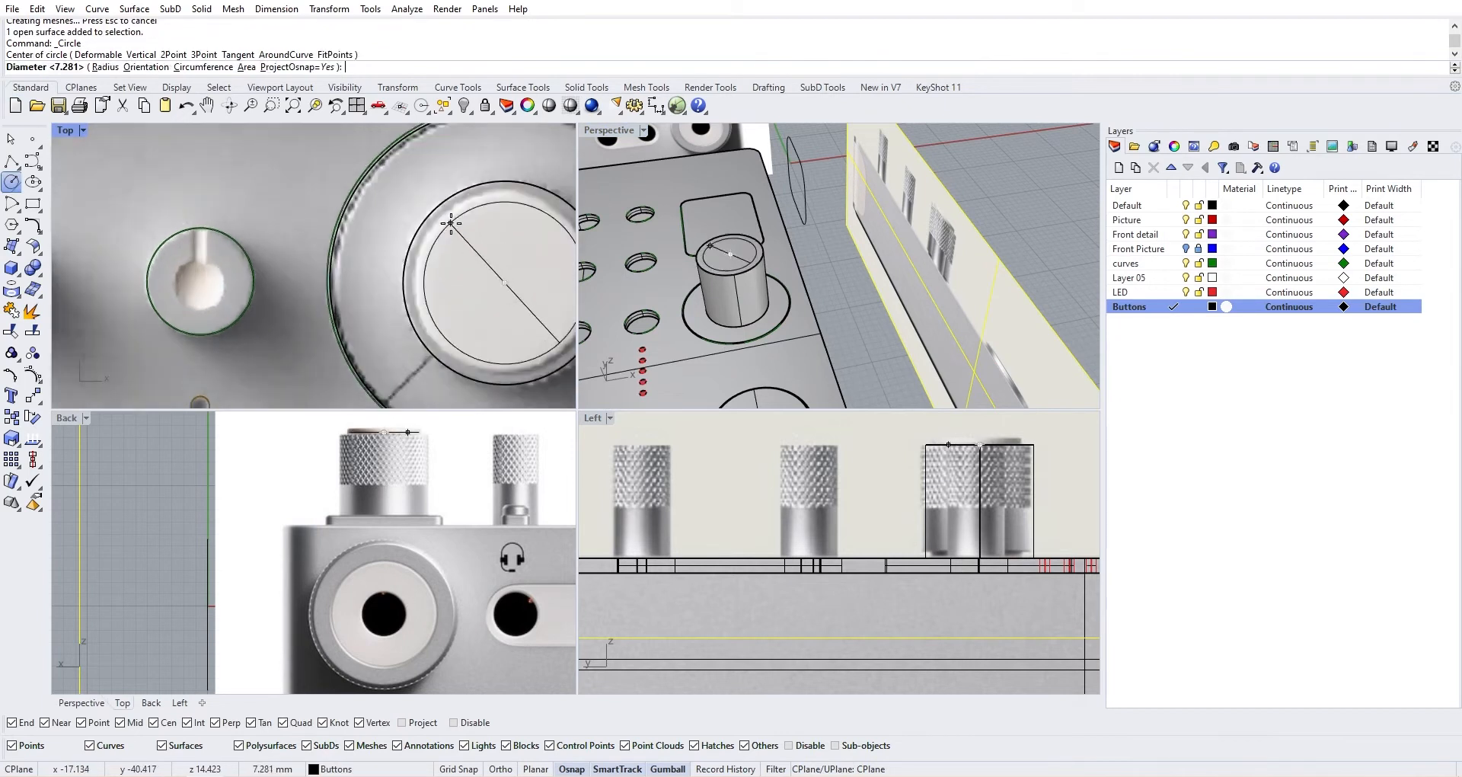
scroll(514, 182, "up", 1)
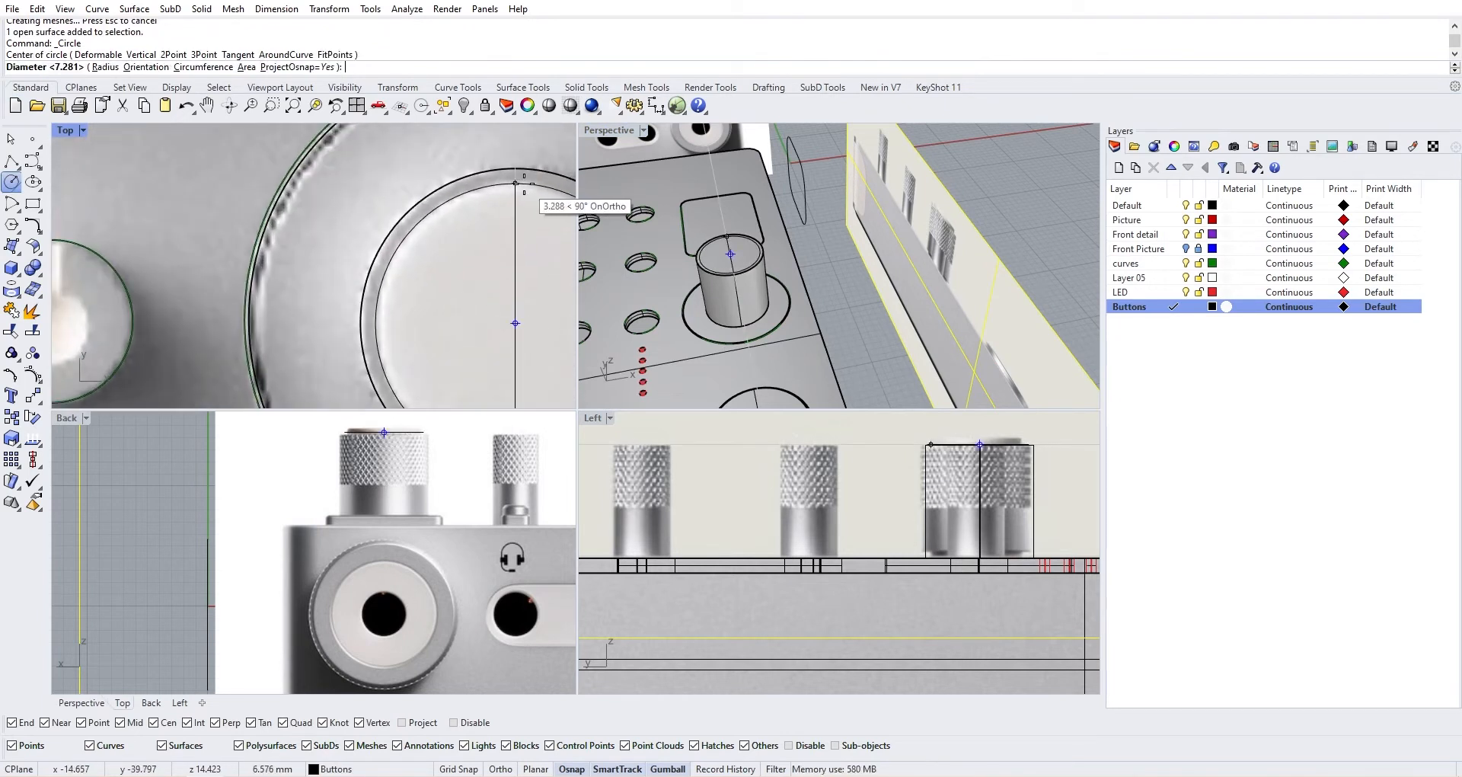
left_click(516, 183)
scroll(423, 213, "down", 5)
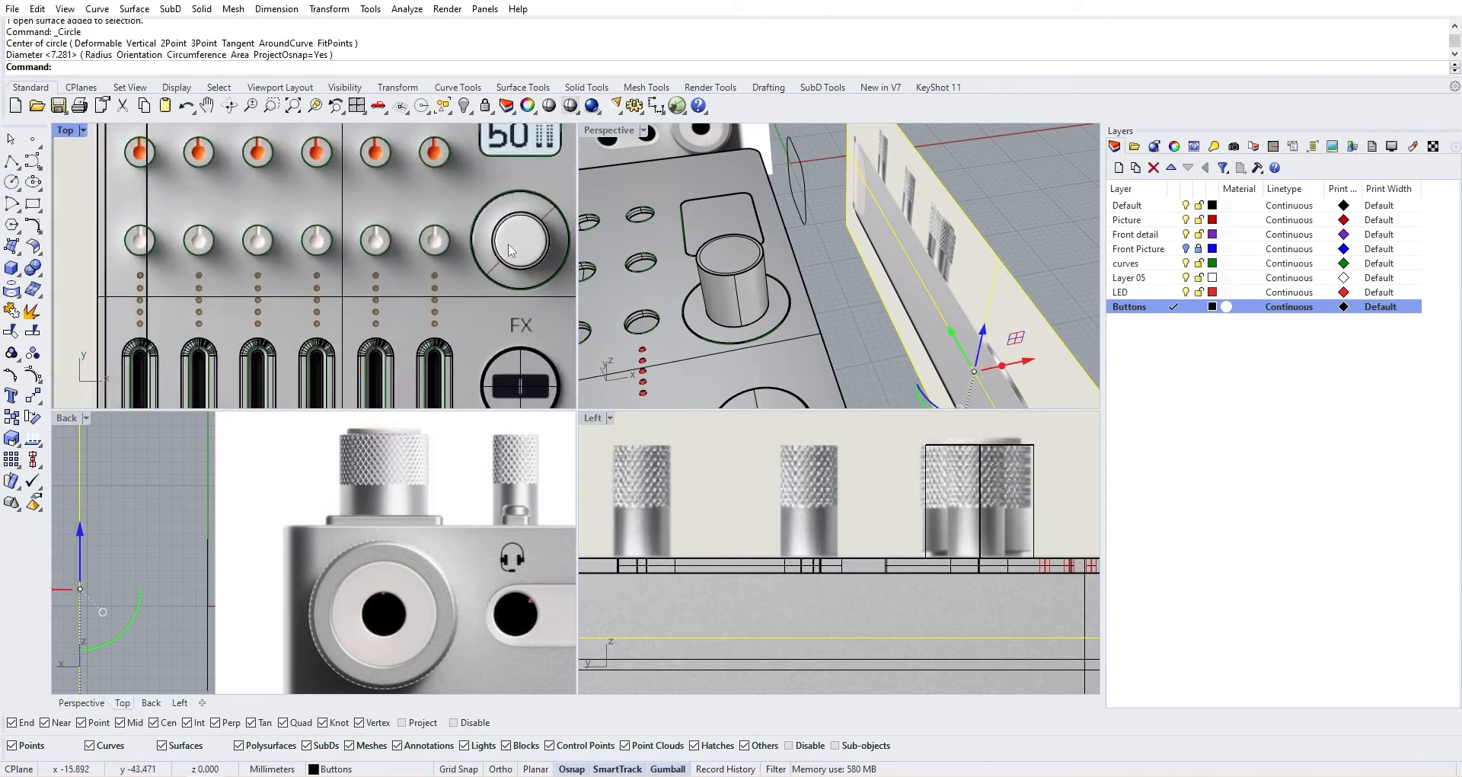
Extrude the new inner circle on top of the large knob 3.25 mm upward as a solid
scroll(762, 251, "up", 4)
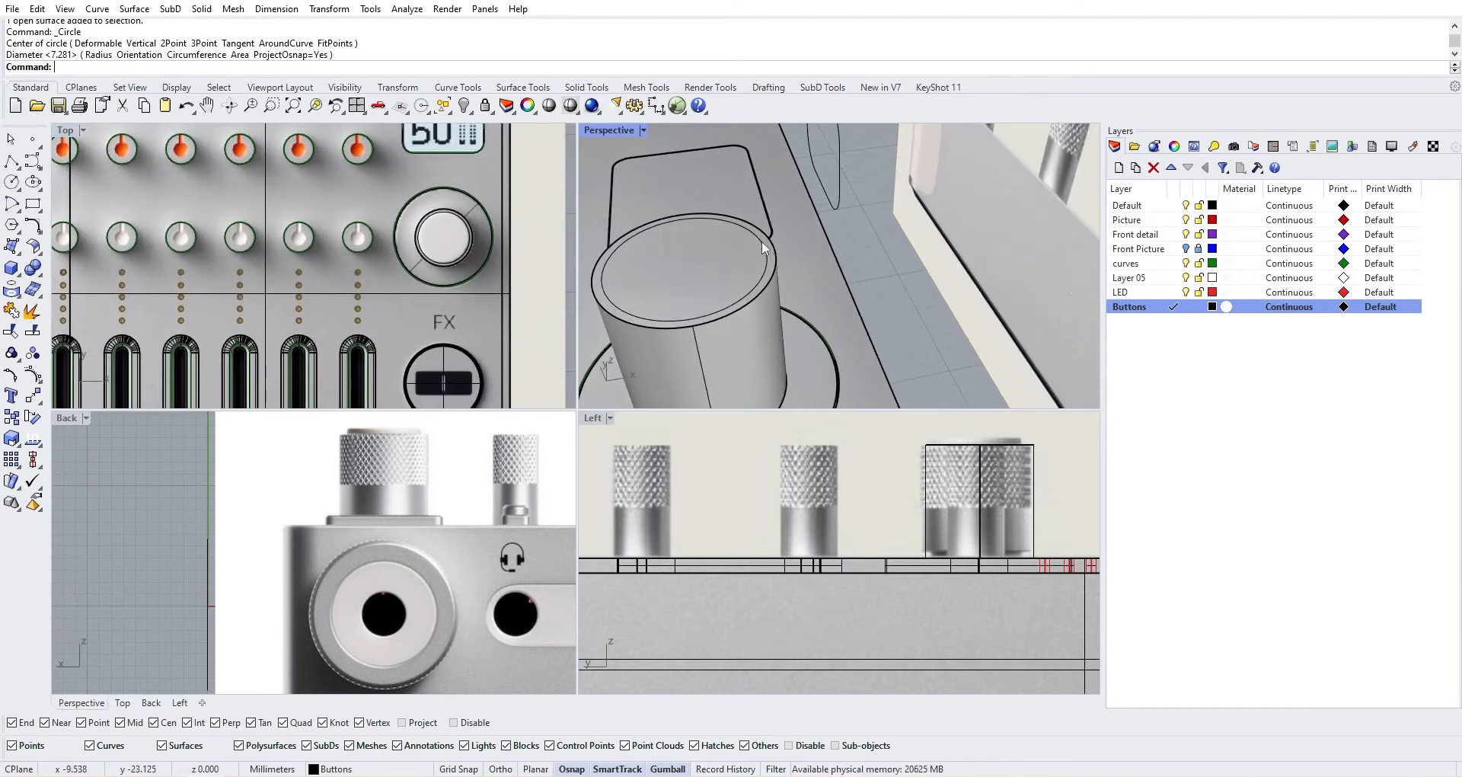
left_click(762, 245)
key("Return")
right_click_drag(777, 232, 866, 390)
scroll(663, 290, "down", 4)
scroll(839, 262, "down", 5)
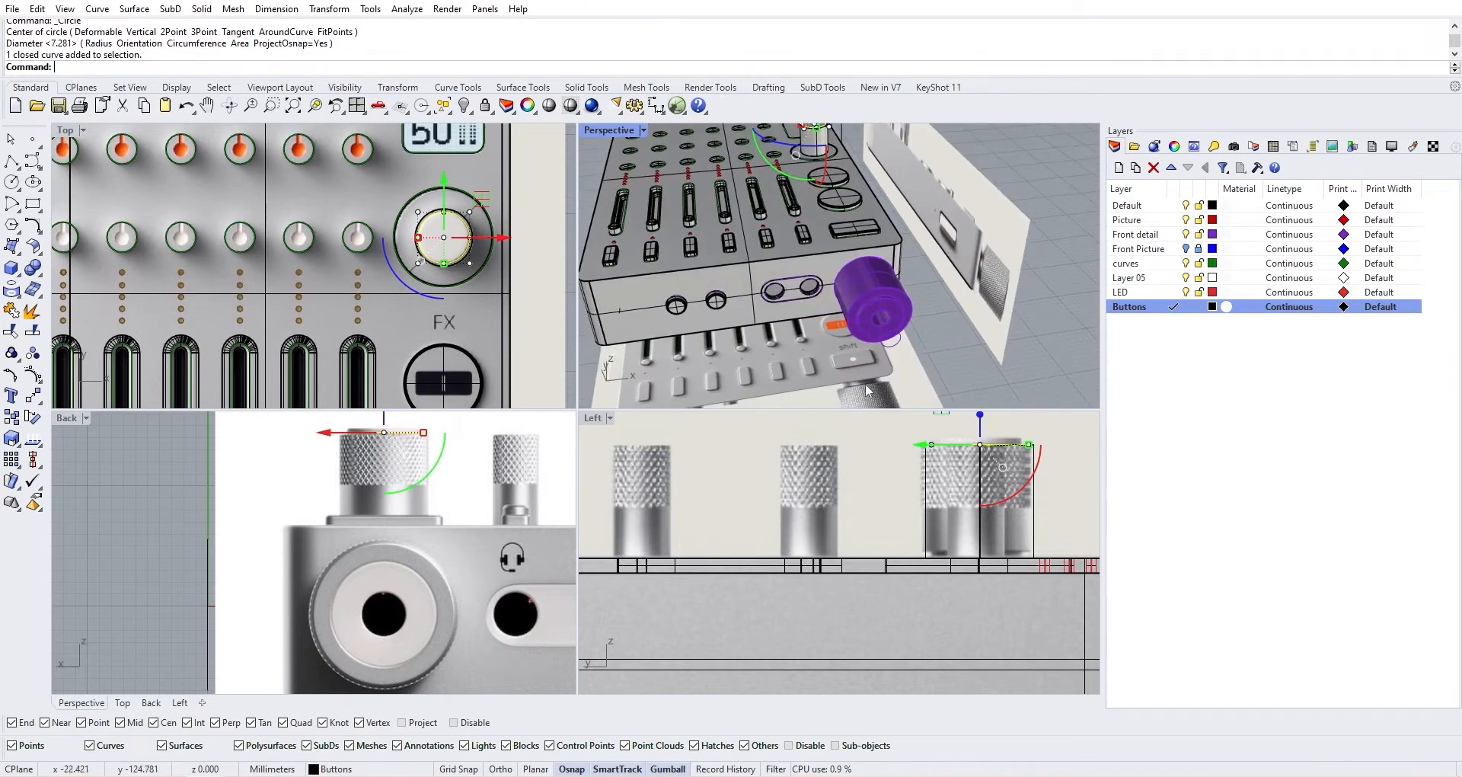
scroll(862, 257, "down", 6)
right_click_drag(862, 257, 859, 314, "shift")
scroll(809, 274, "up", 15)
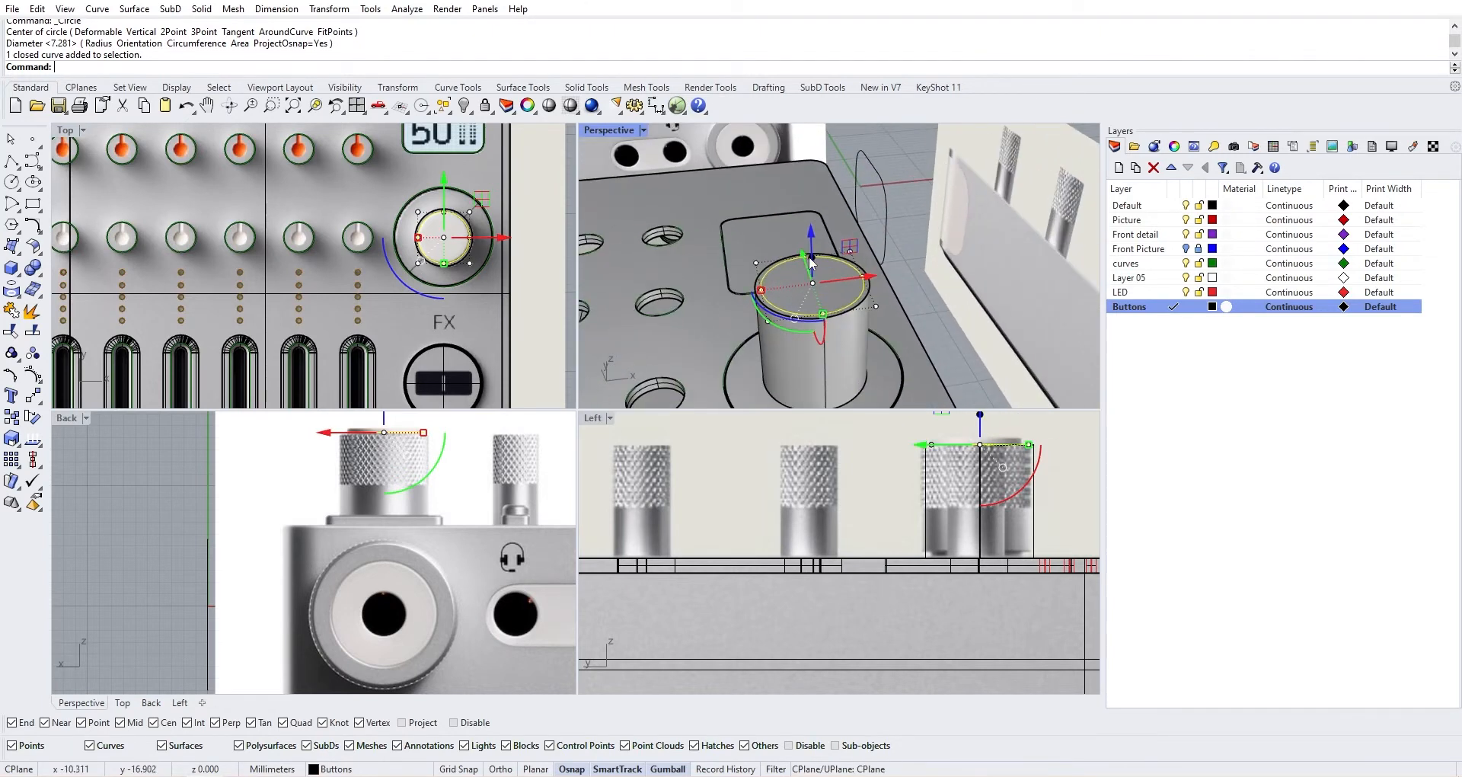
type("ExtrudeCrv")
key("Return")
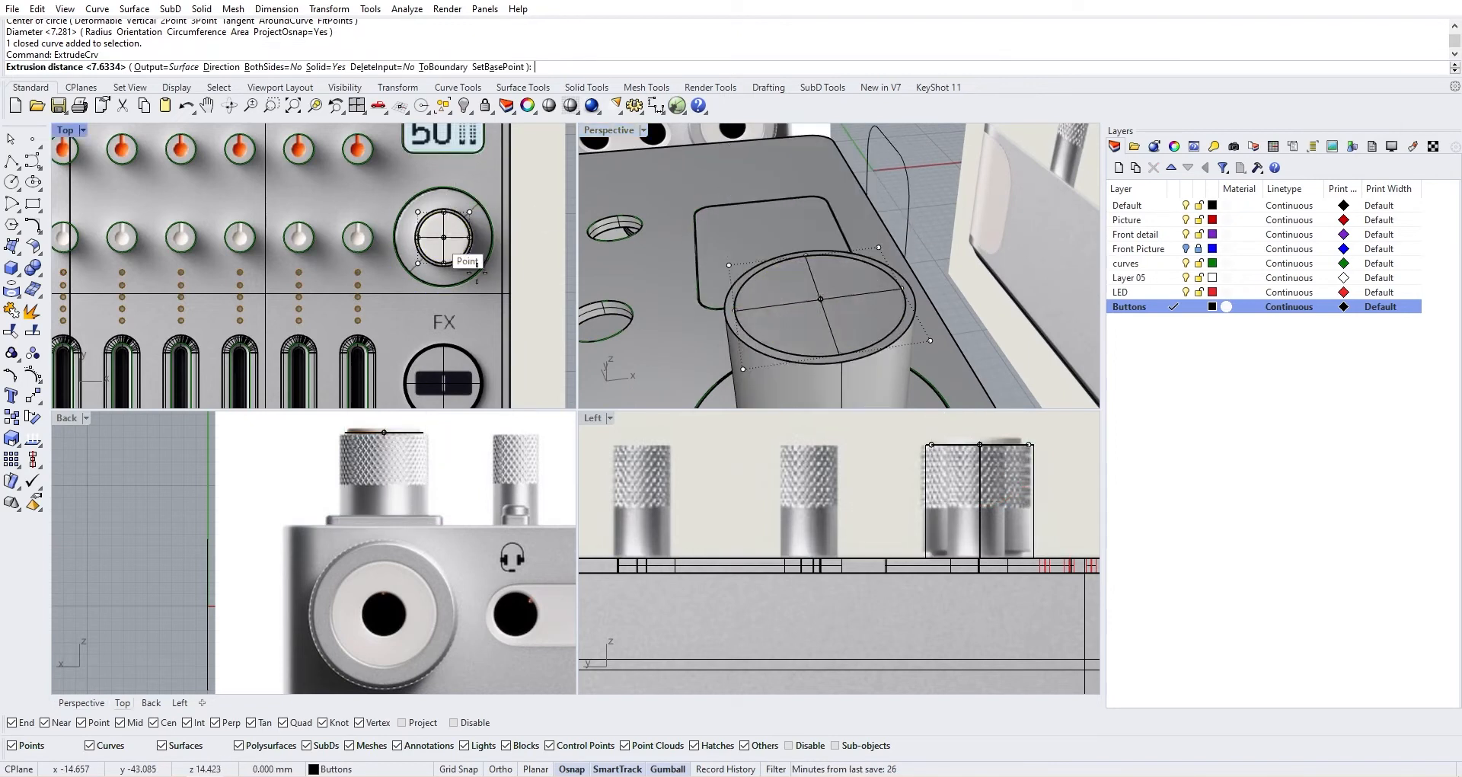
scroll(373, 426, "up", 8)
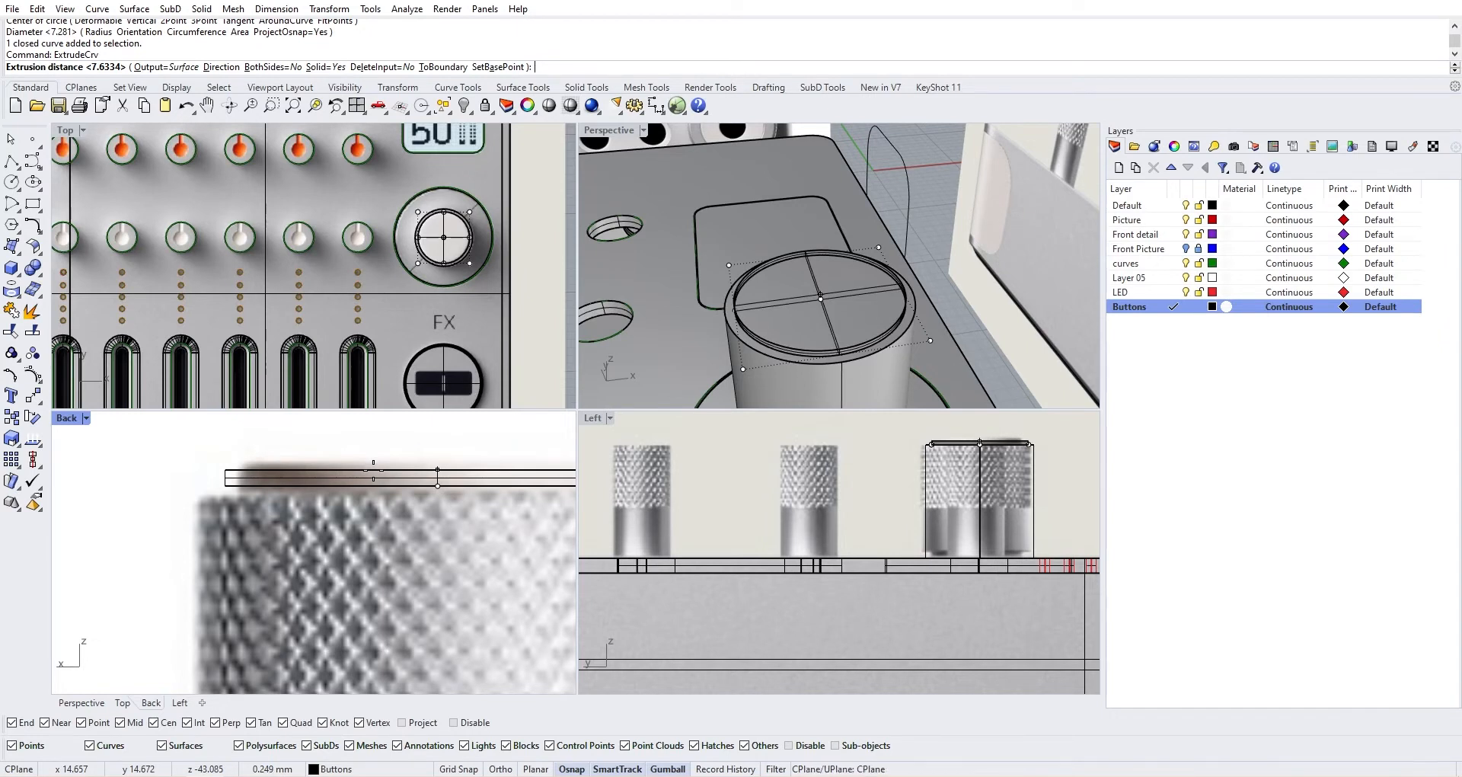
scroll(375, 466, "down", 3)
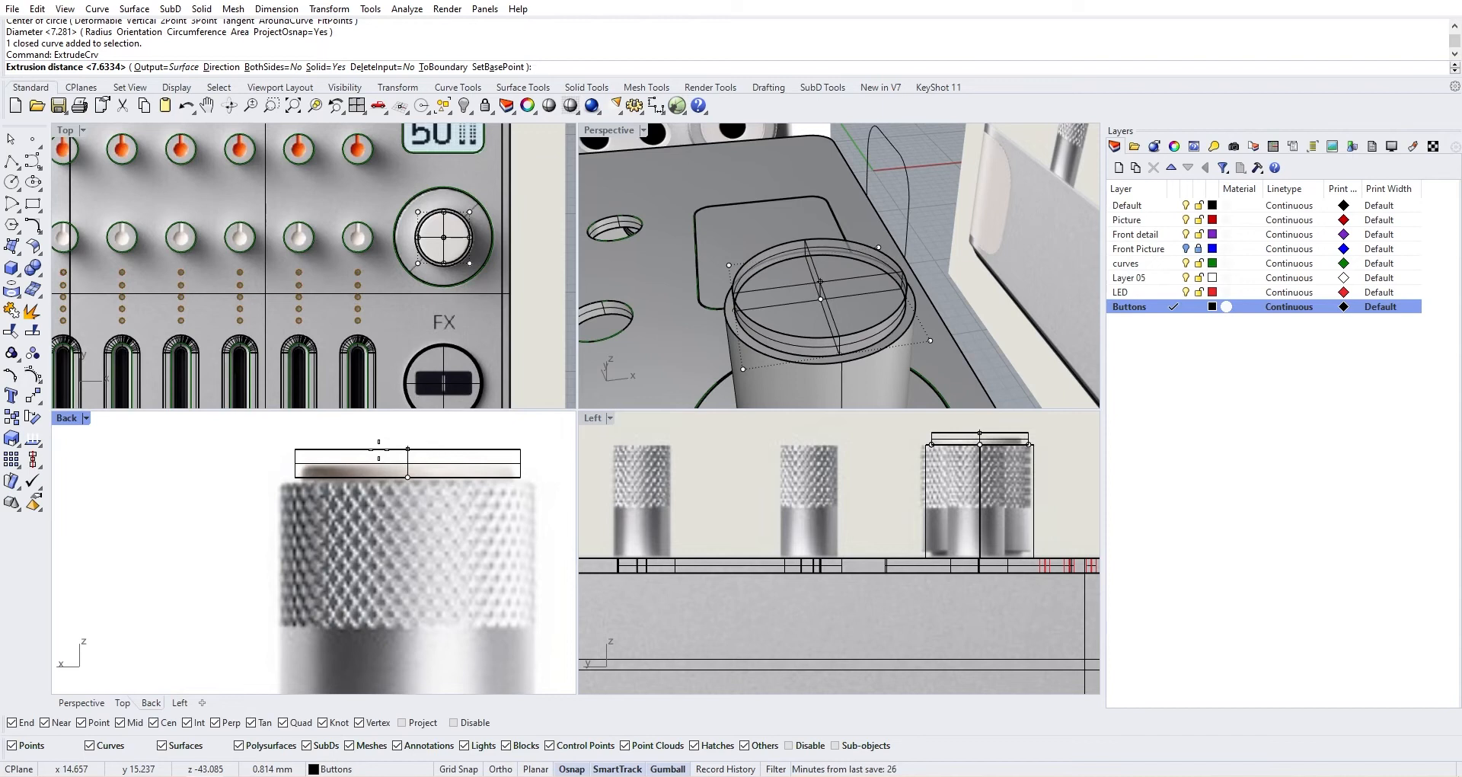
type("0")
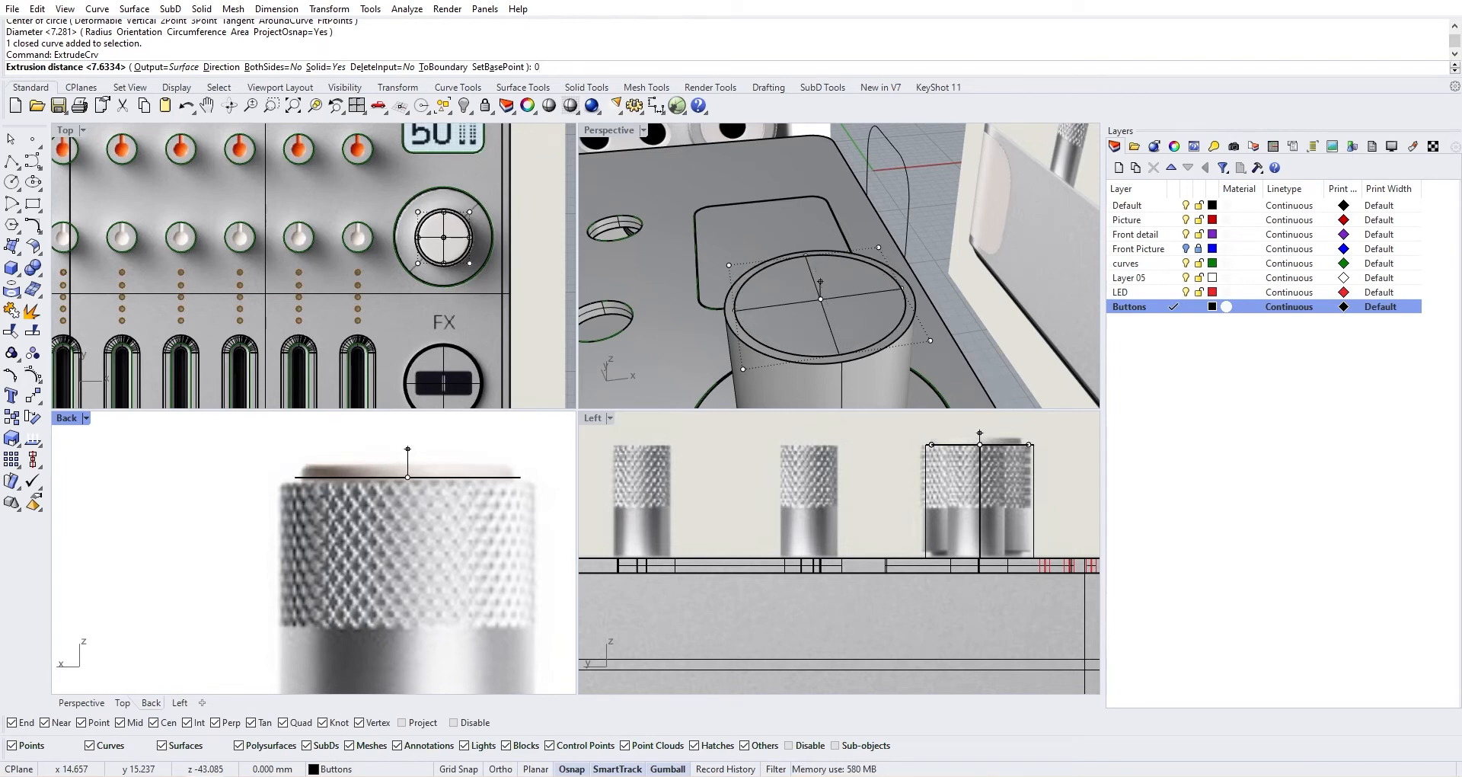
key("BackSpace")
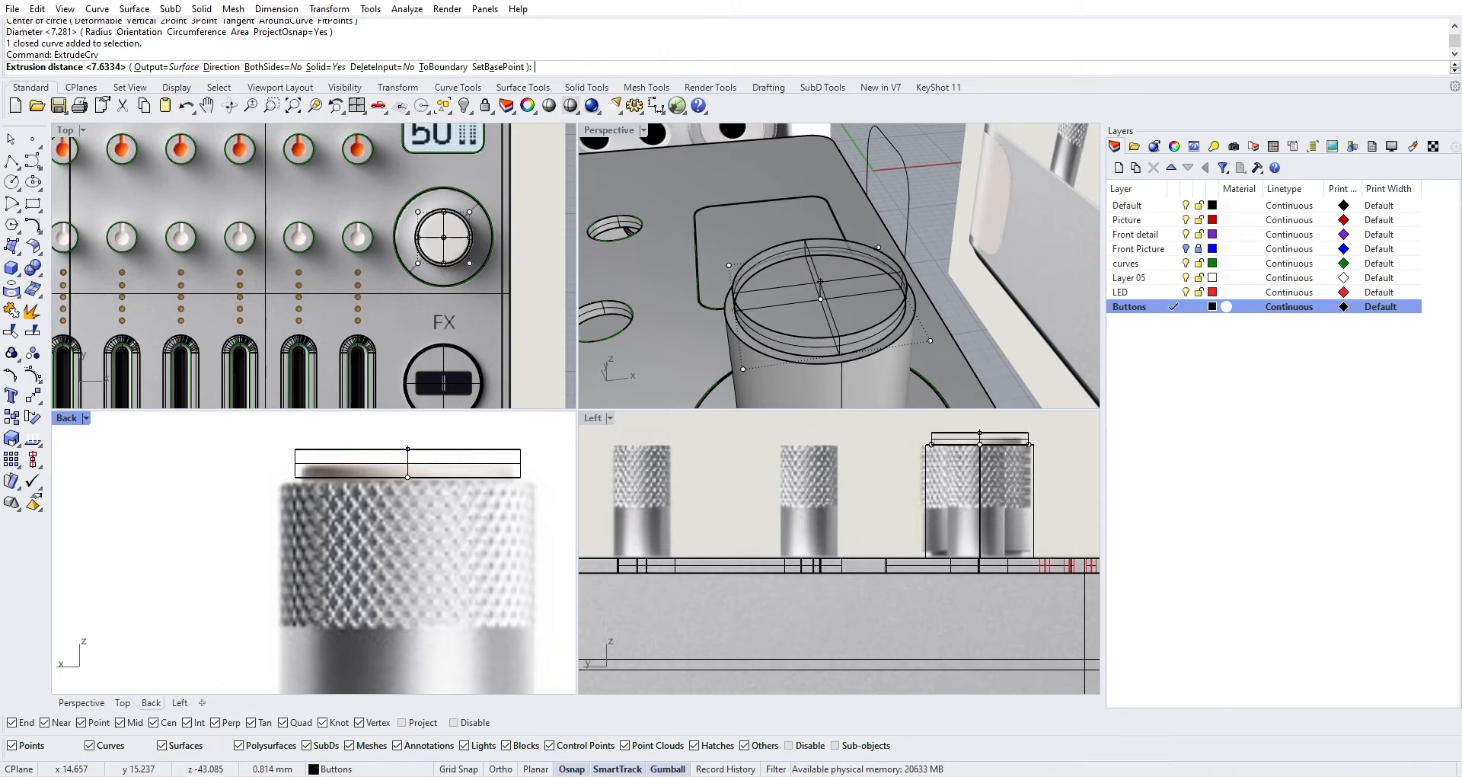
type("3.")
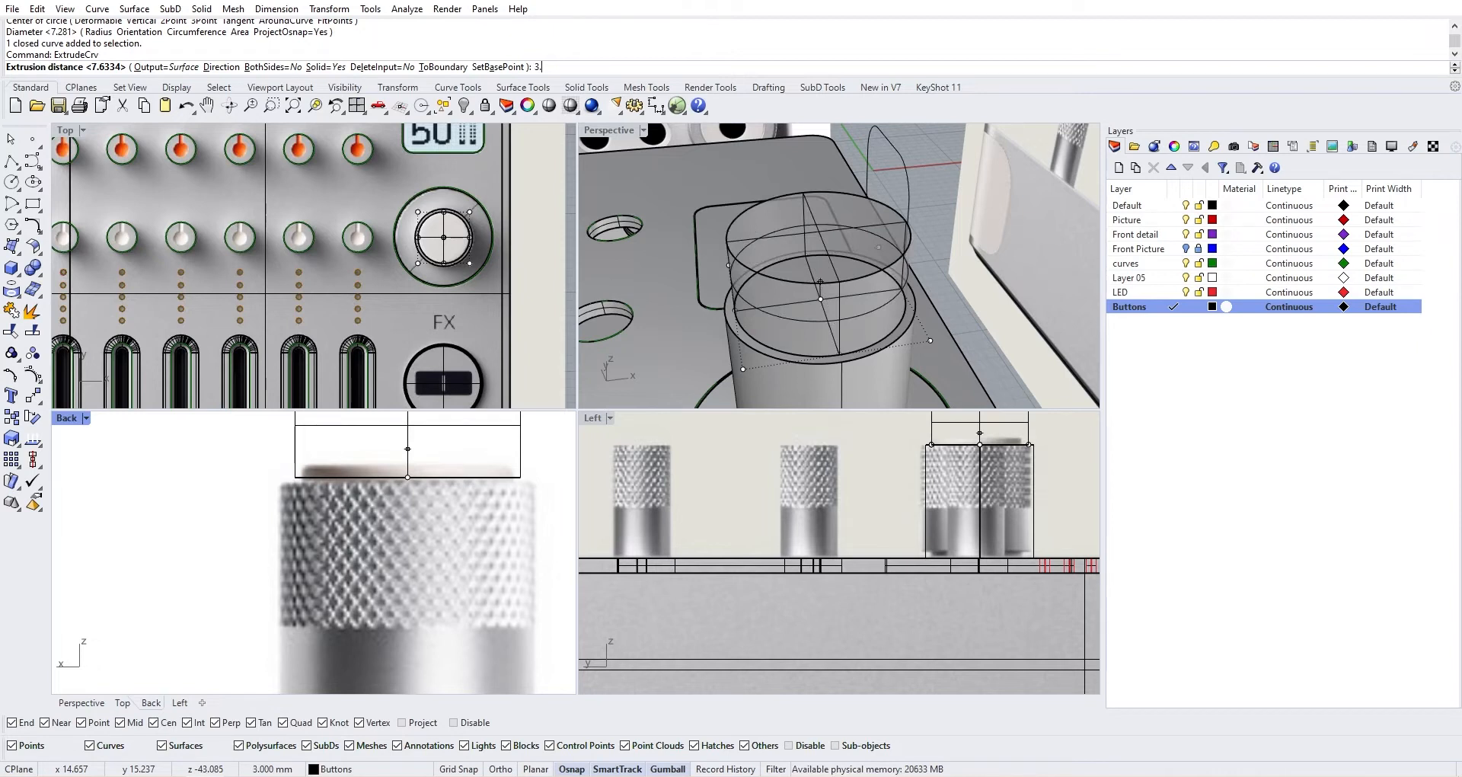
type("25")
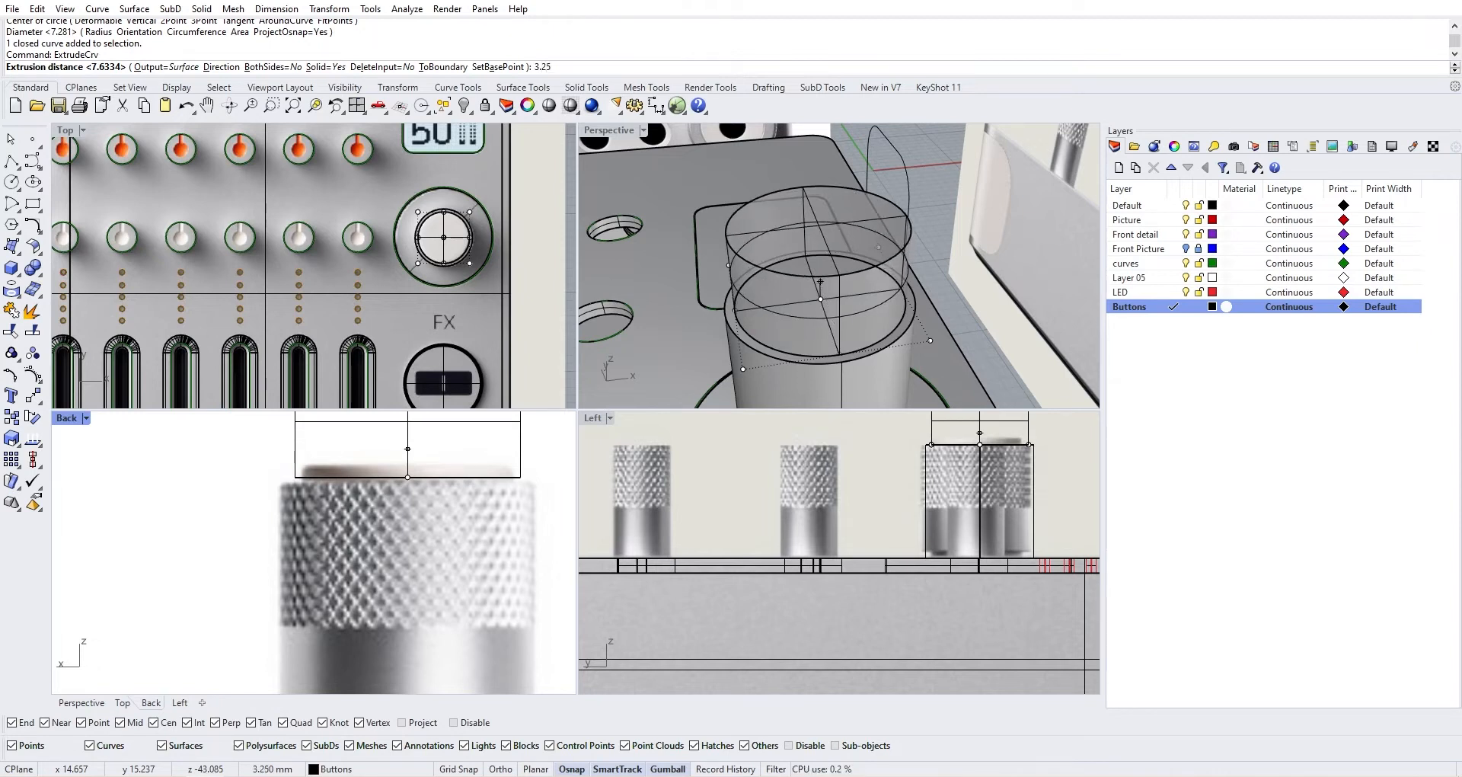
key("Return")
Lower the inner cylinder into the large knob so only a thin cap stands above the rim
left_click(813, 221)
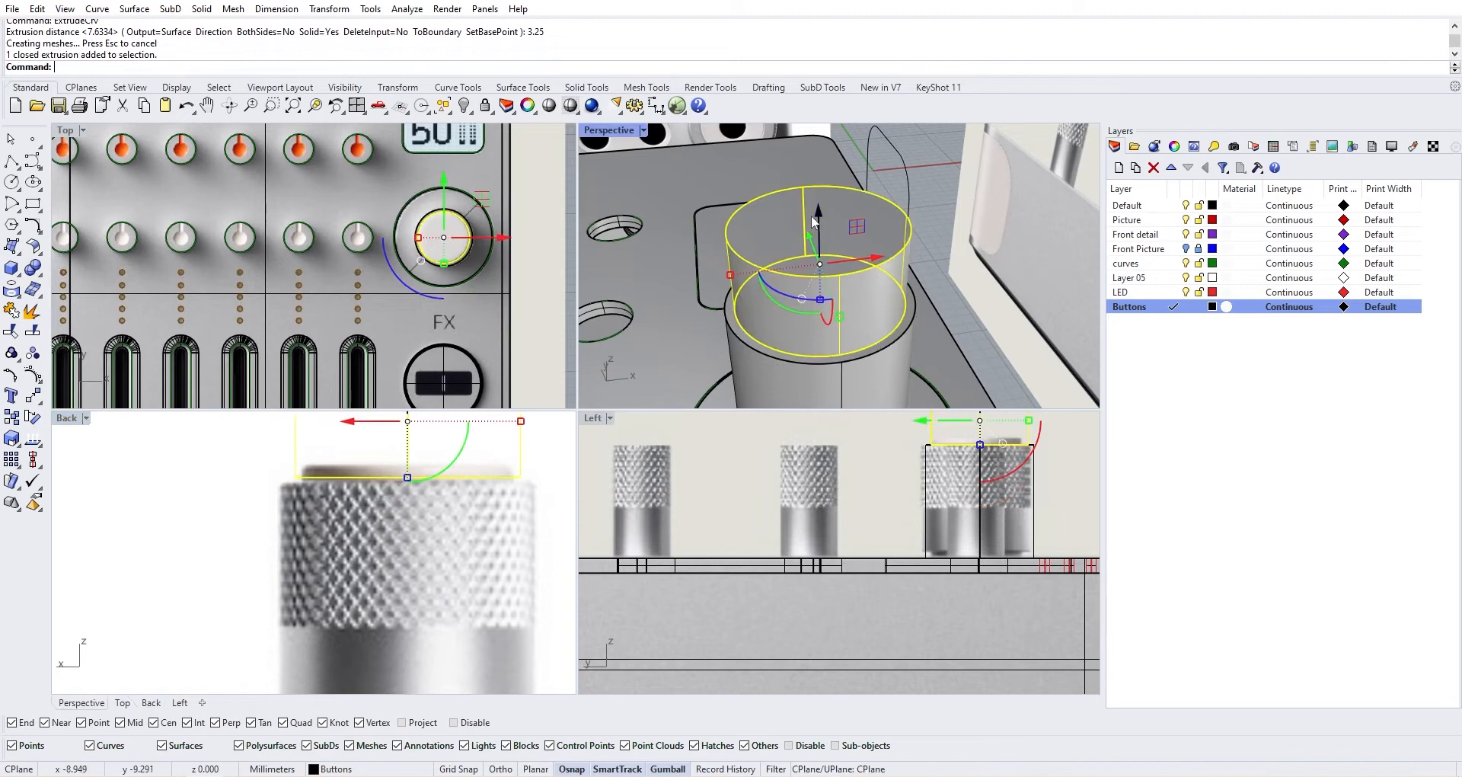
left_click(820, 216)
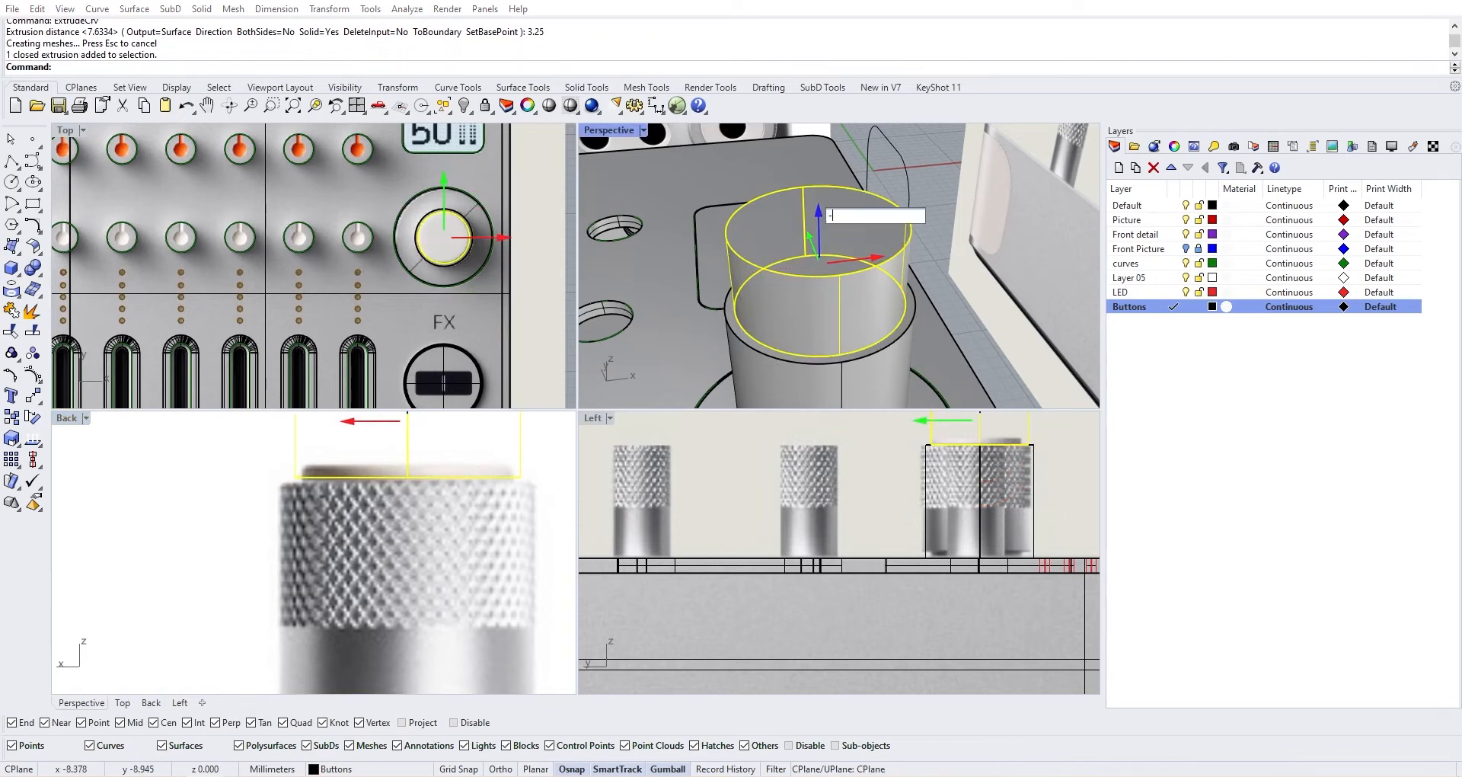
key("Return")
left_click(868, 195)
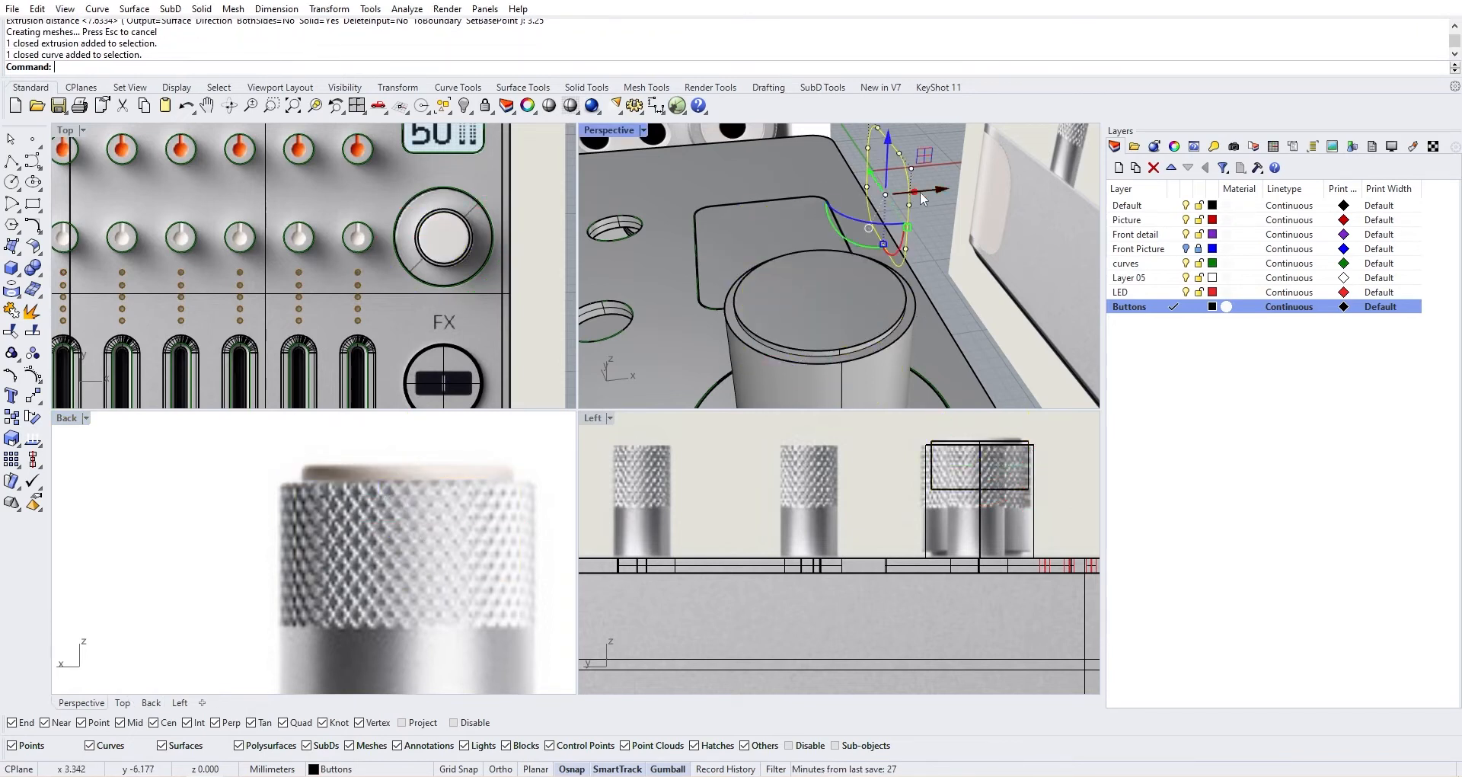
Subtract the inner cap cylinder from the large knob body with Boolean Difference, keeping the cap as a separate solid
left_click(886, 362)
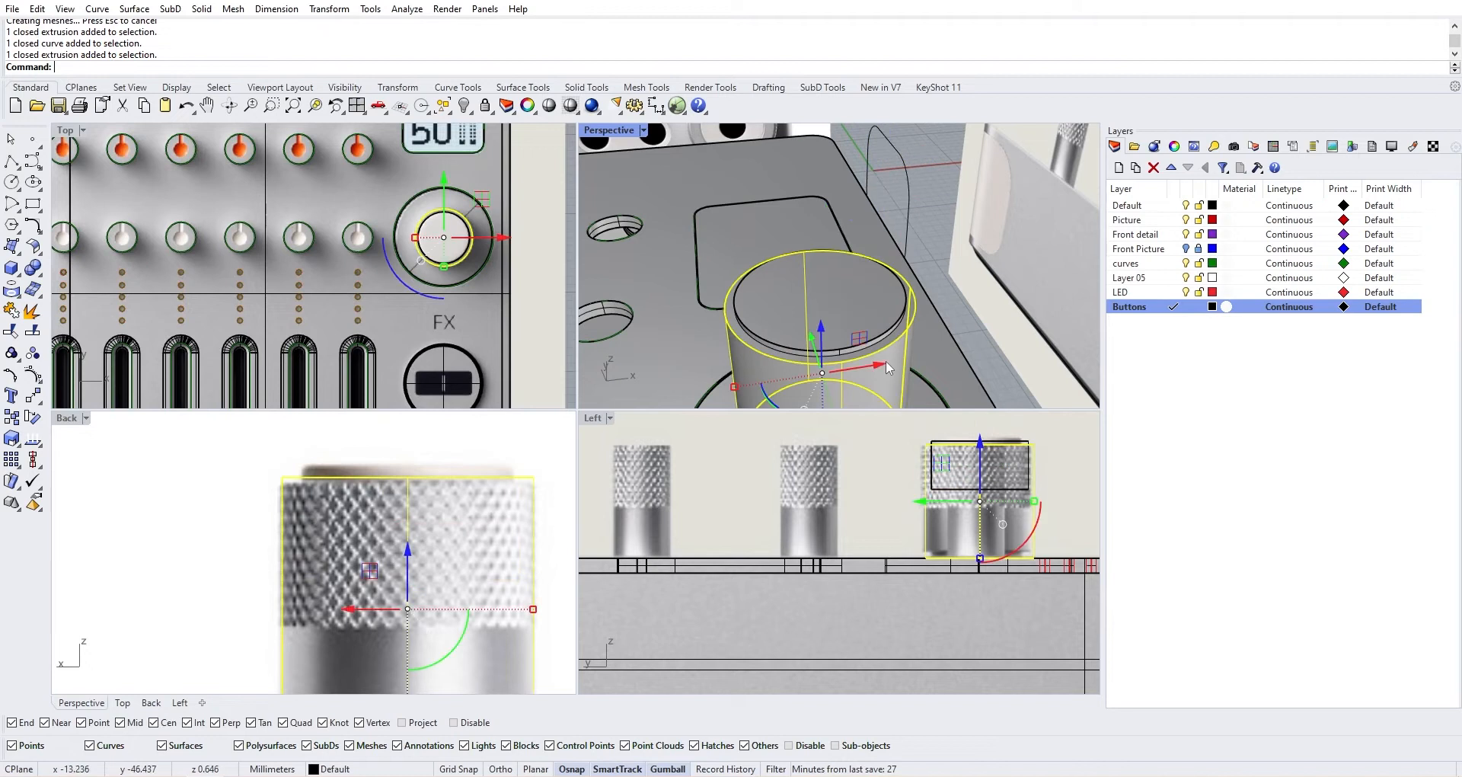
left_click(32, 267)
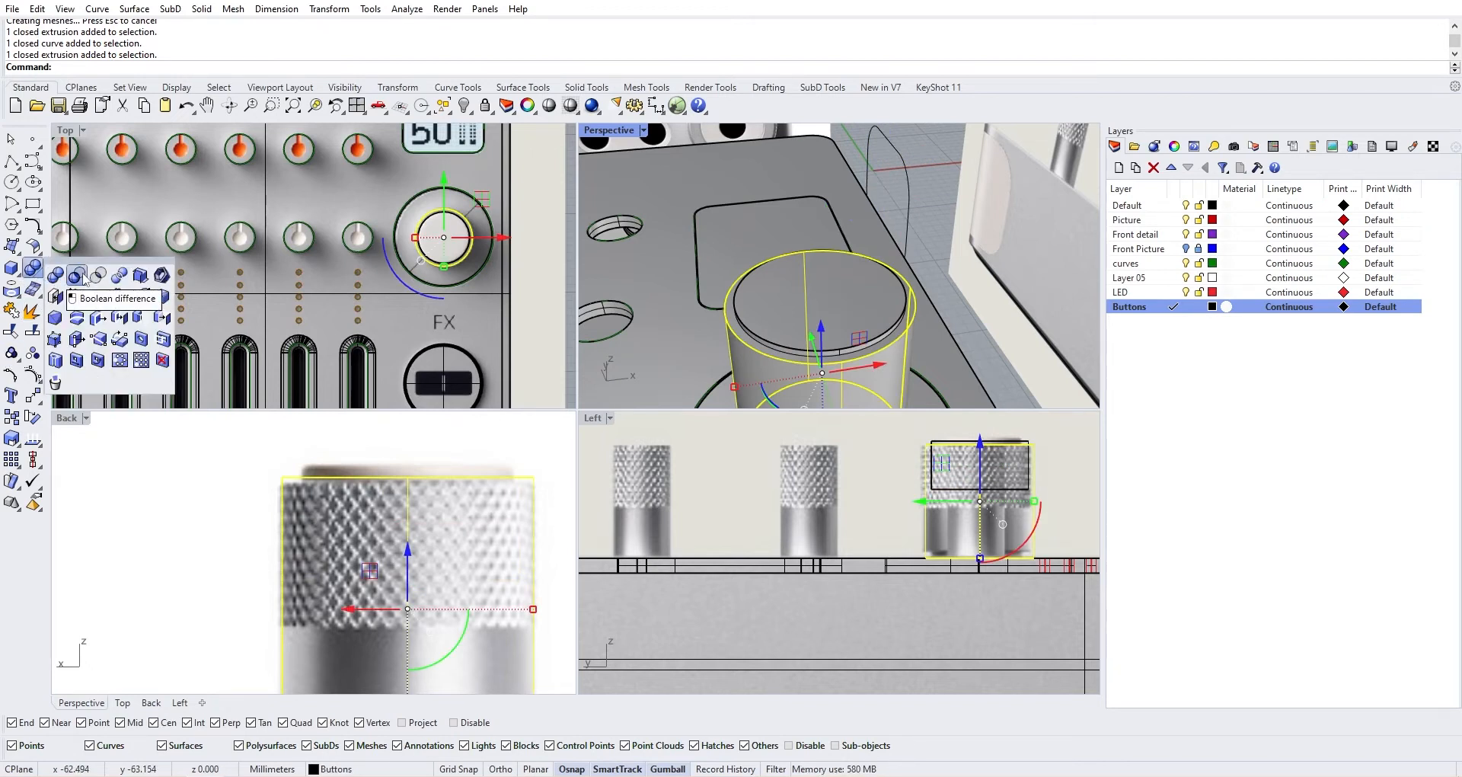
left_click(77, 275)
key("Return")
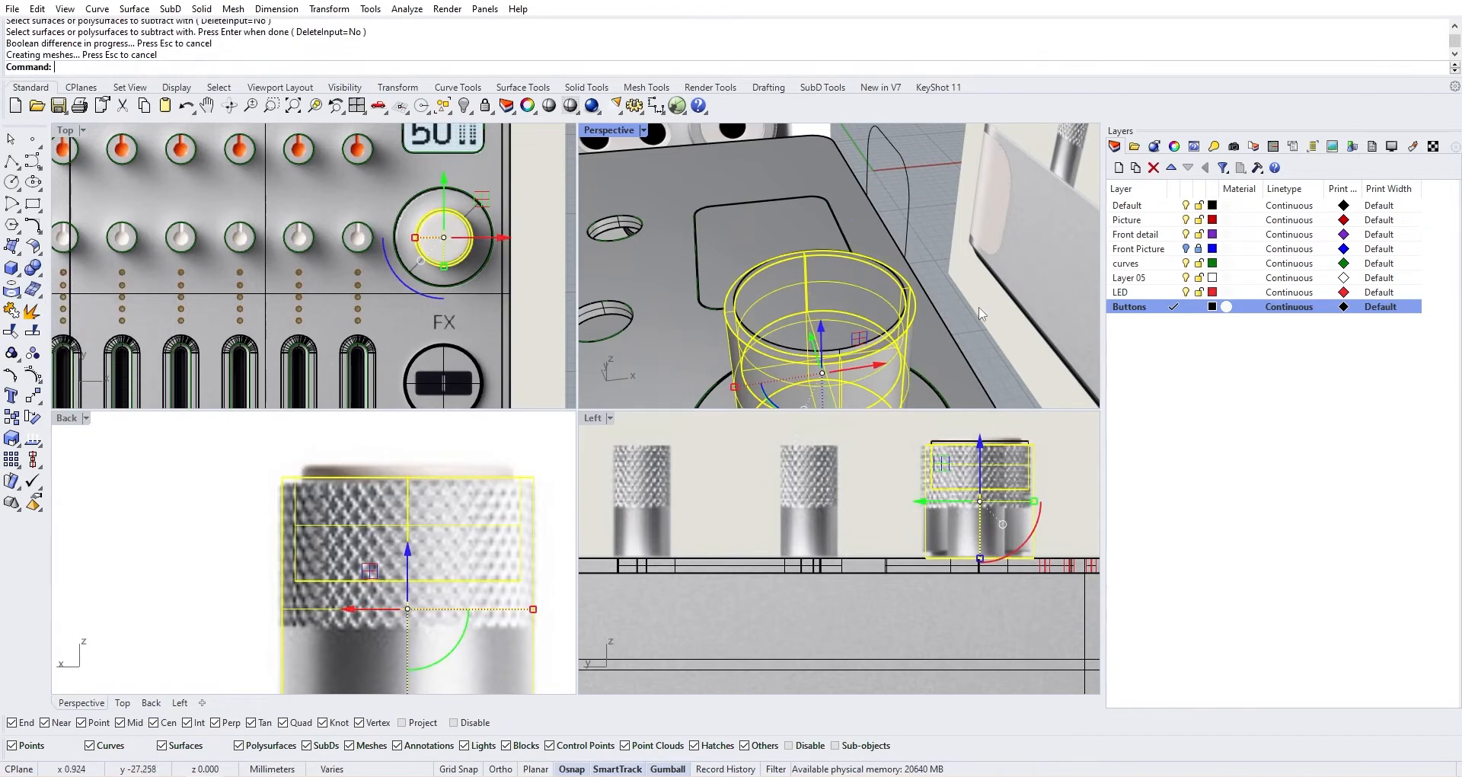
left_click(973, 308)
left_click(853, 314)
left_click(886, 341)
left_click(885, 351)
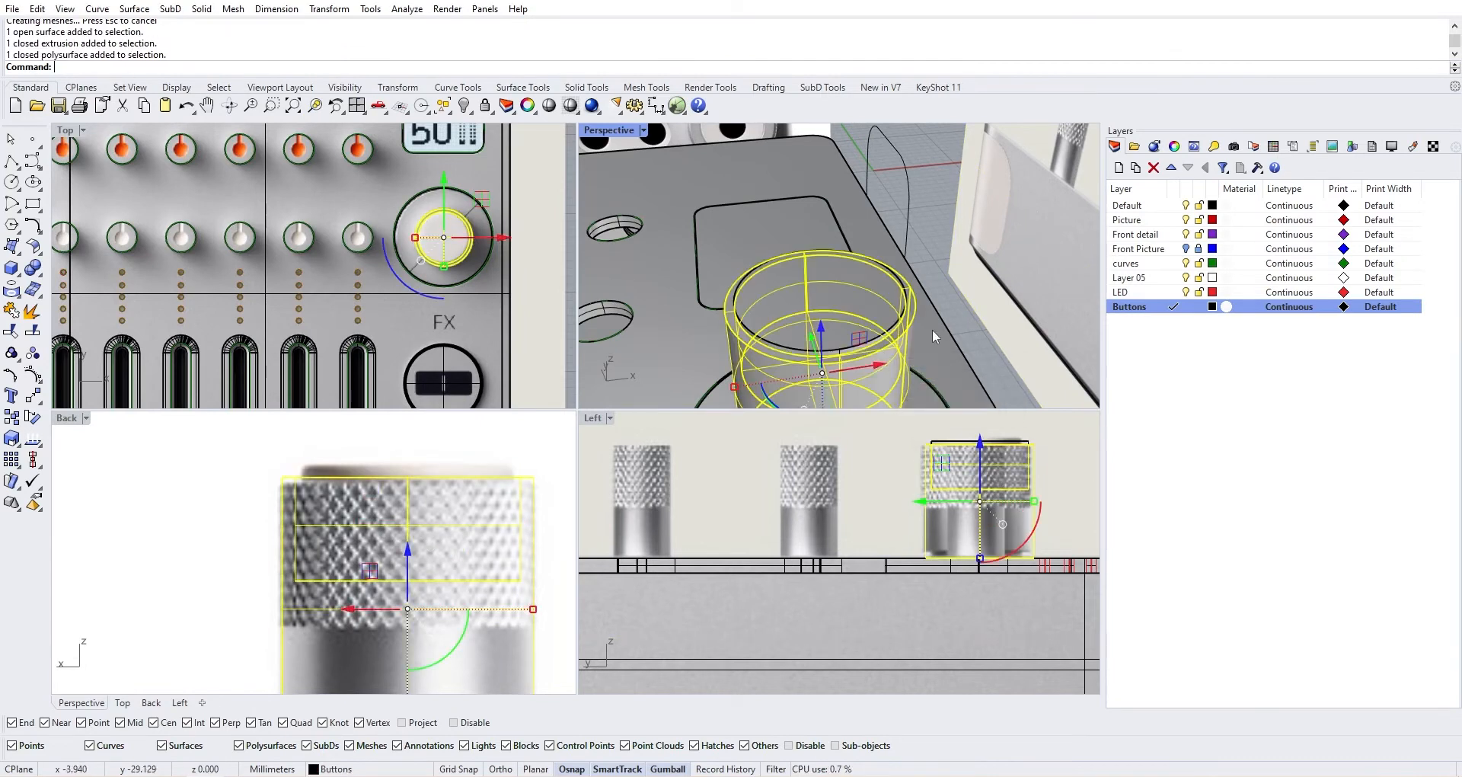
key("Escape")
Try to fillet the top edge of the large knob's cap with a 0.05 mm radius in the enlarged perspective view
right_click_drag(973, 322, 599, 376)
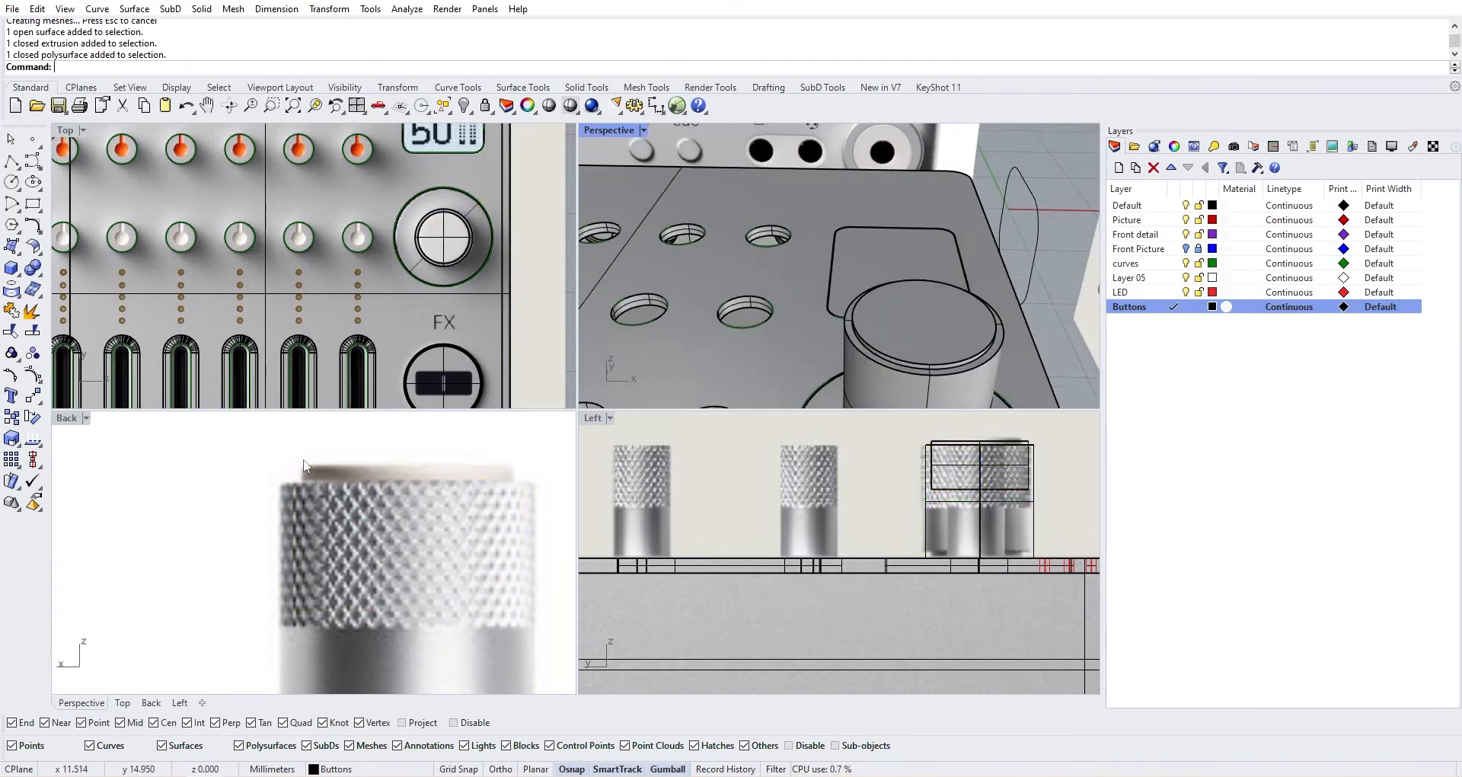
right_click_drag(983, 335, 835, 289)
scroll(852, 333, "up", 3)
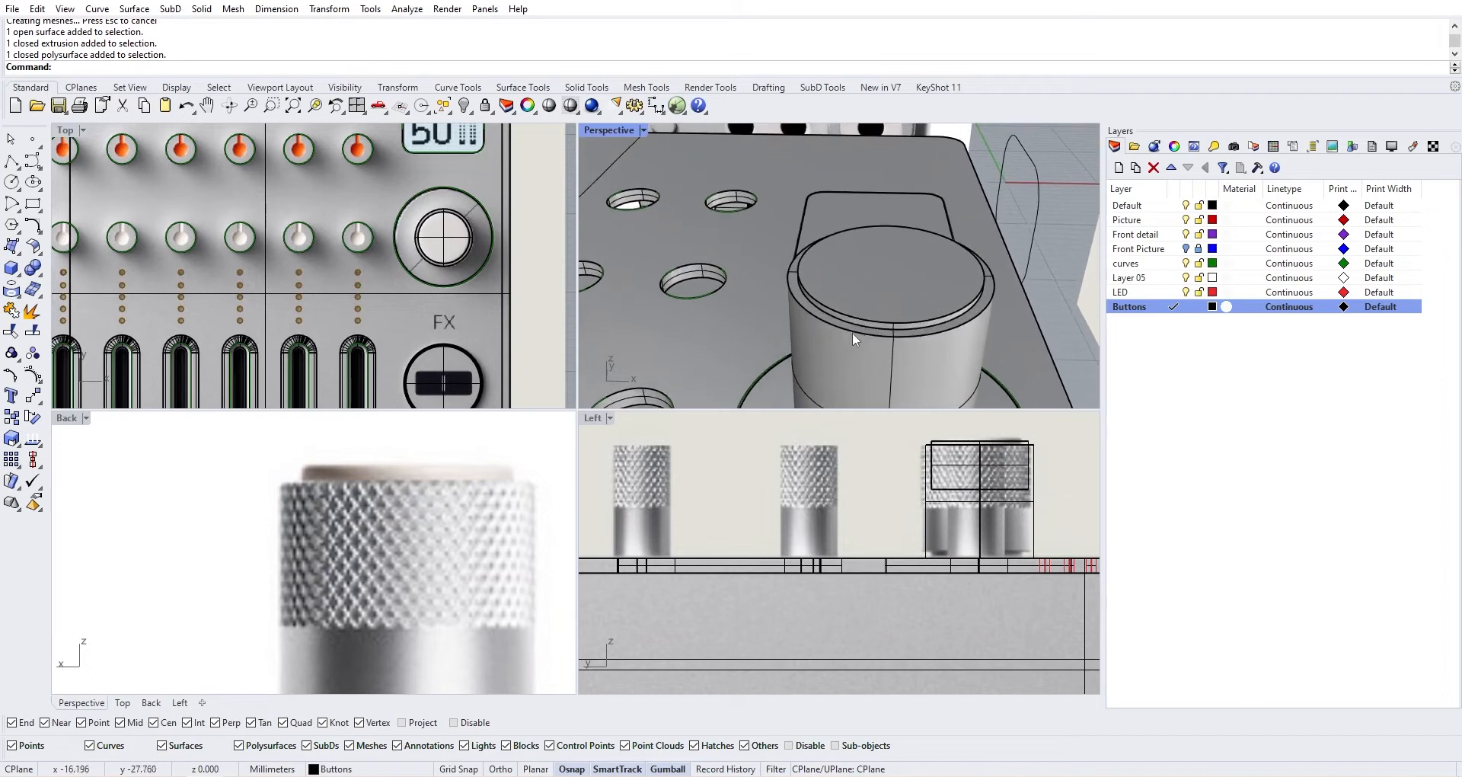
double_click(609, 130)
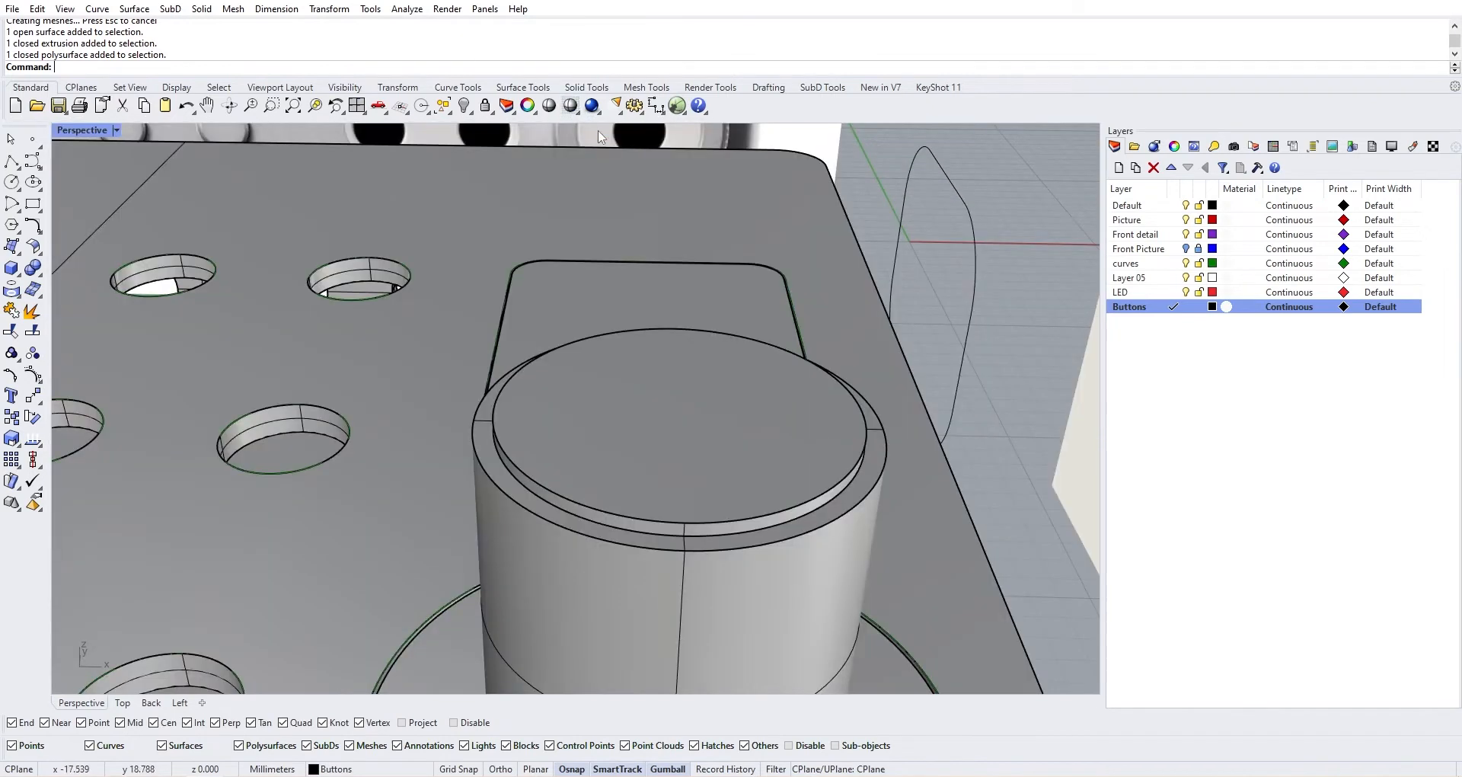
left_click(40, 276)
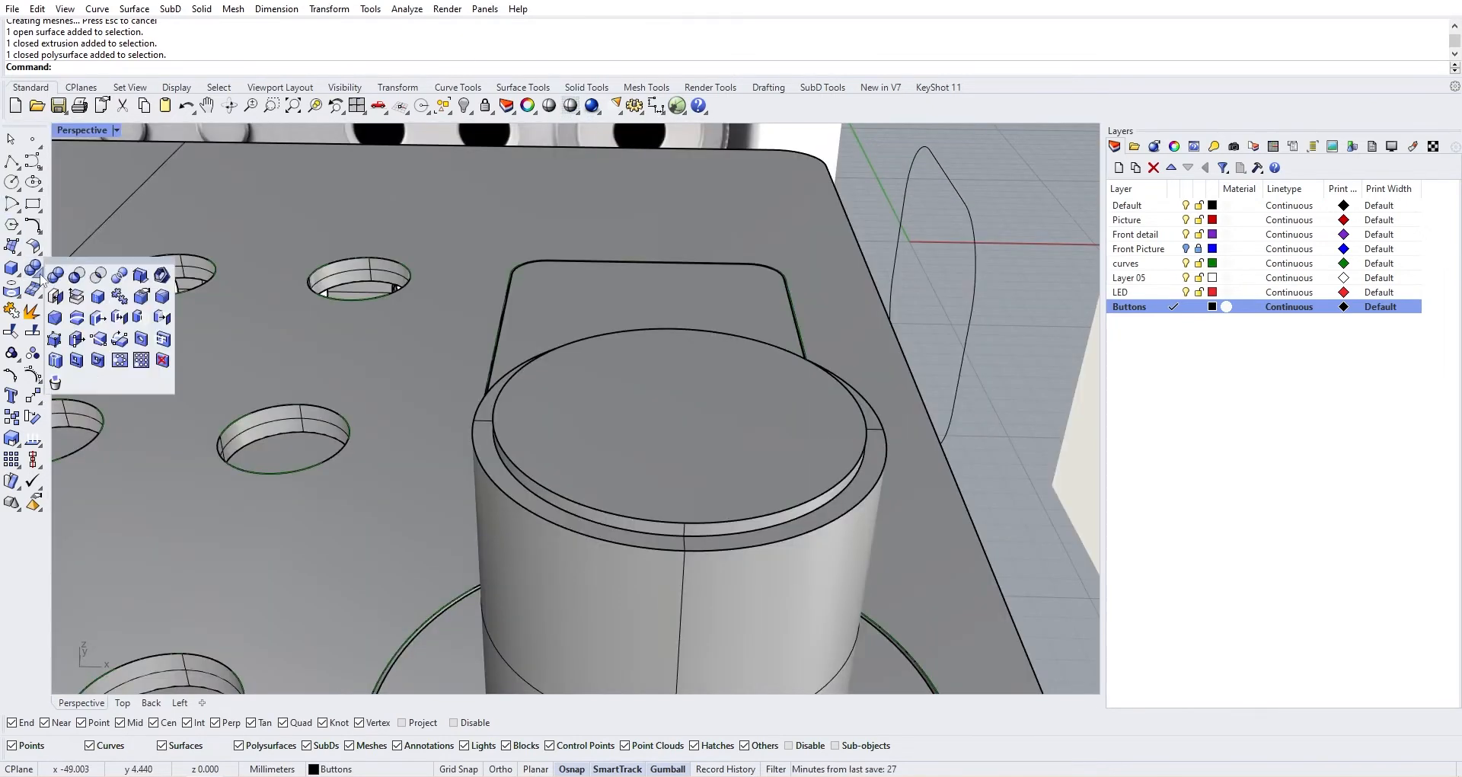
left_click(162, 296)
left_click(647, 521)
key("Return")
key("Return")
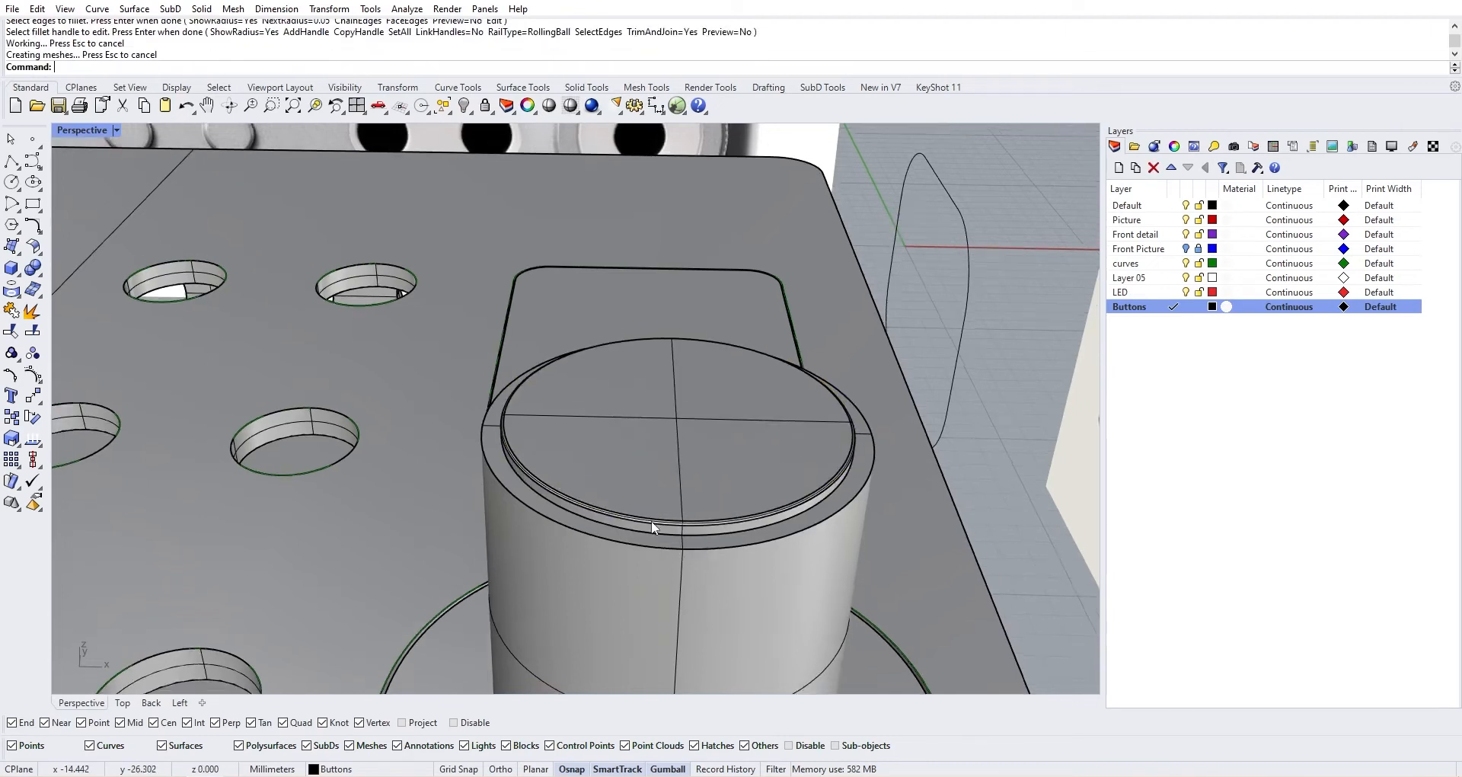
right_click_drag(651, 519, 849, 512)
key("ctrl+z")
Fillet the top edge of the large knob's cap with a 0.2 mm radius
scroll(255, 437, "down", 3)
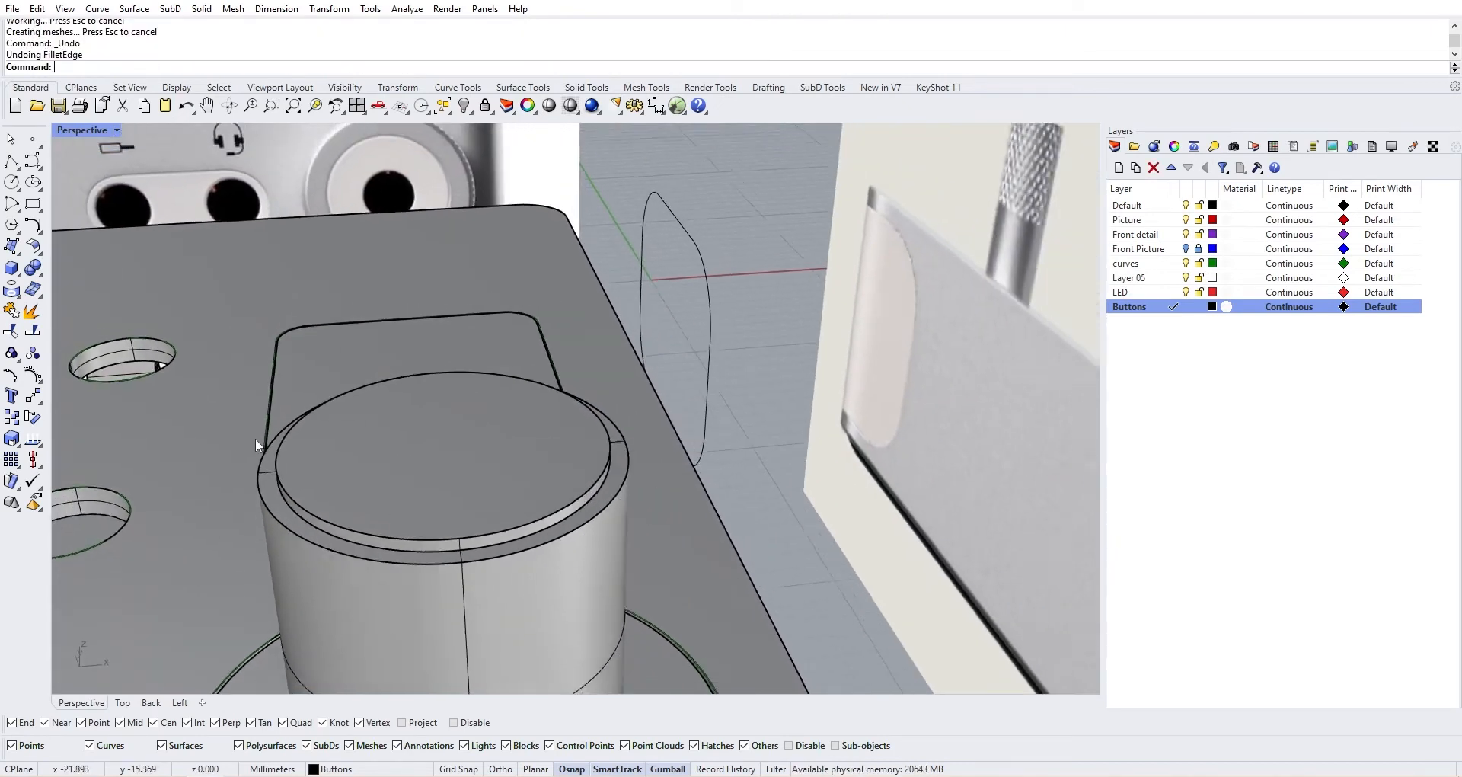
scroll(527, 465, "down", 5)
right_click_drag(523, 459, 886, 427)
scroll(886, 432, "up", 3)
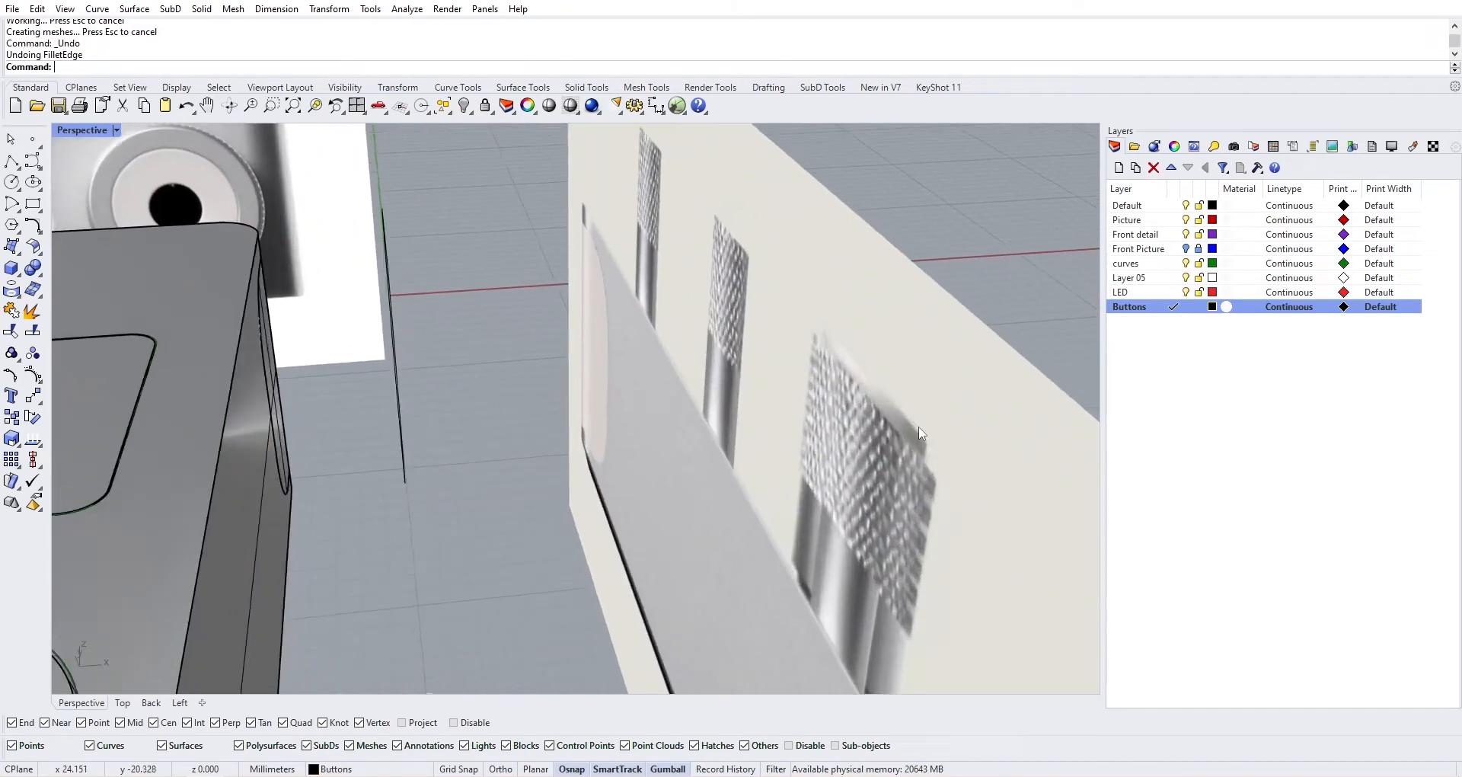
scroll(861, 459, "down", 1)
scroll(861, 458, "down", 4)
right_click_drag(456, 486, 689, 484, "shift")
scroll(379, 499, "up", 6)
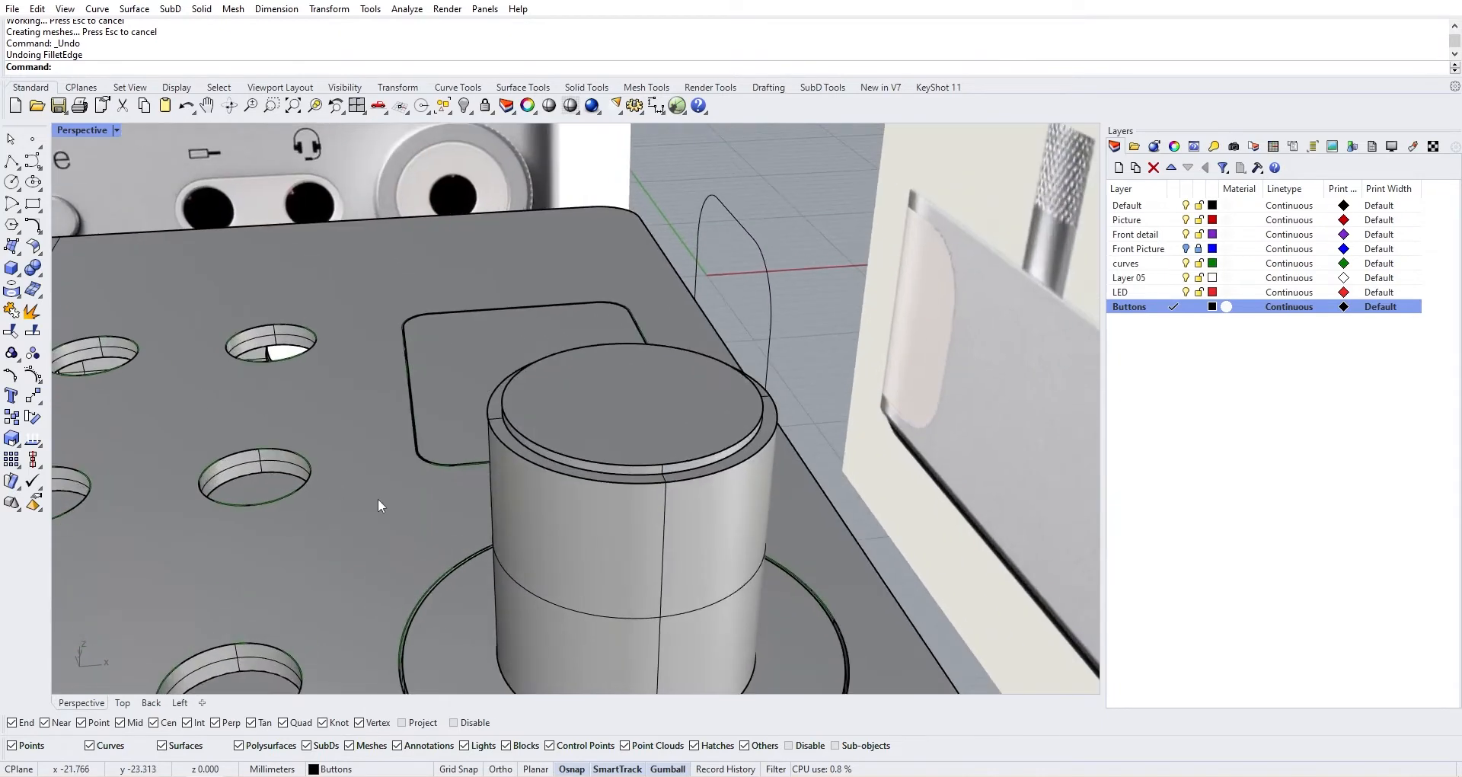
right_click(600, 458)
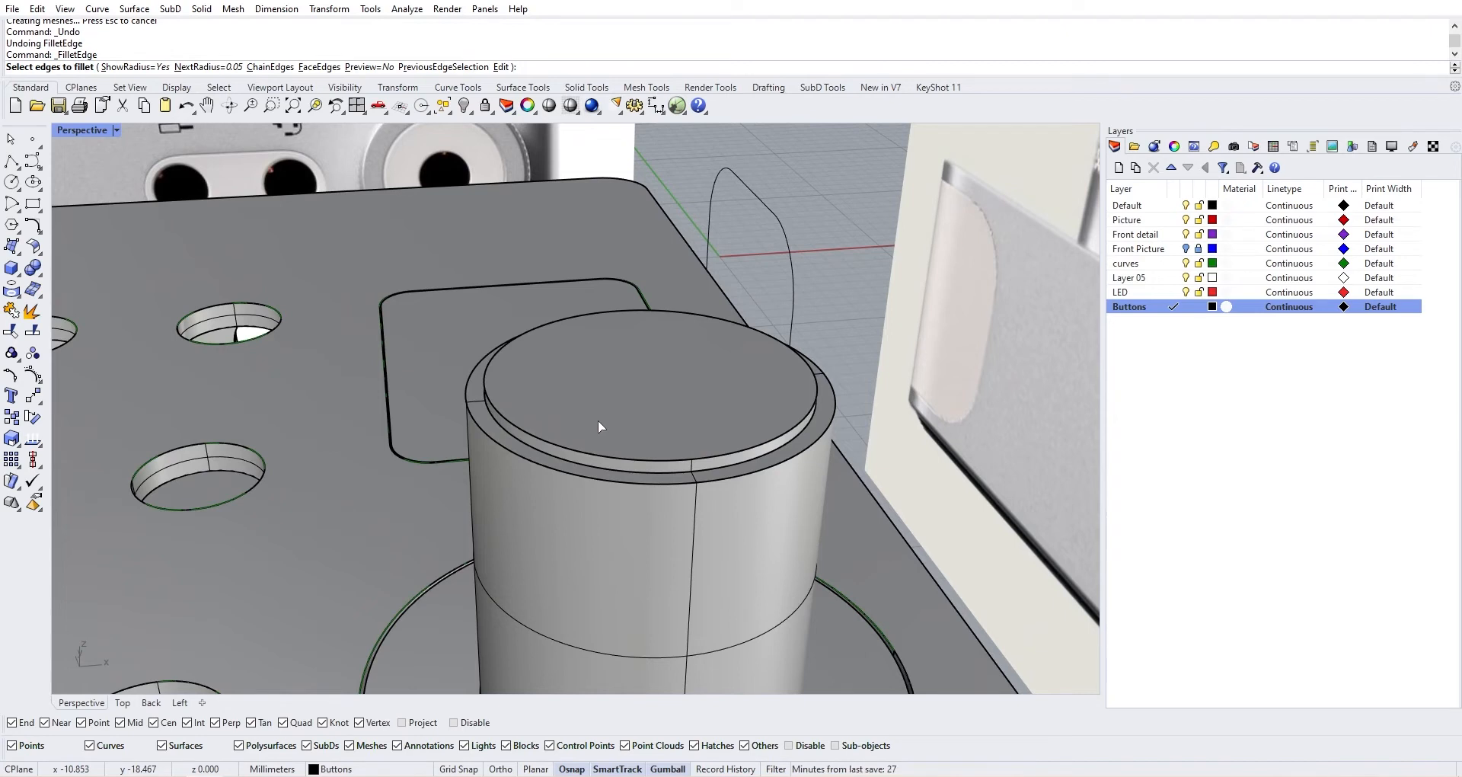
type("0.2")
key("Return")
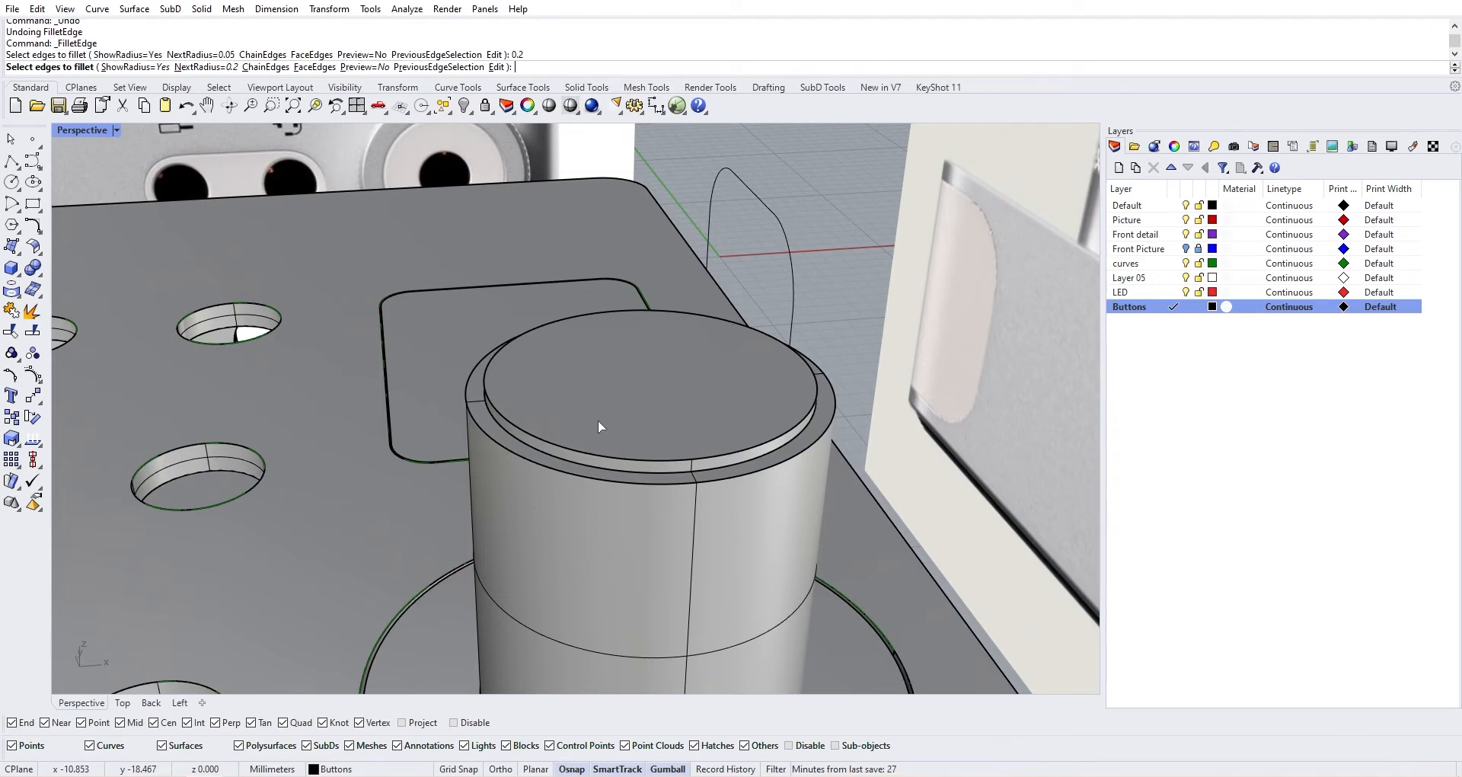
left_click(646, 462)
key("Return")
key("Return")
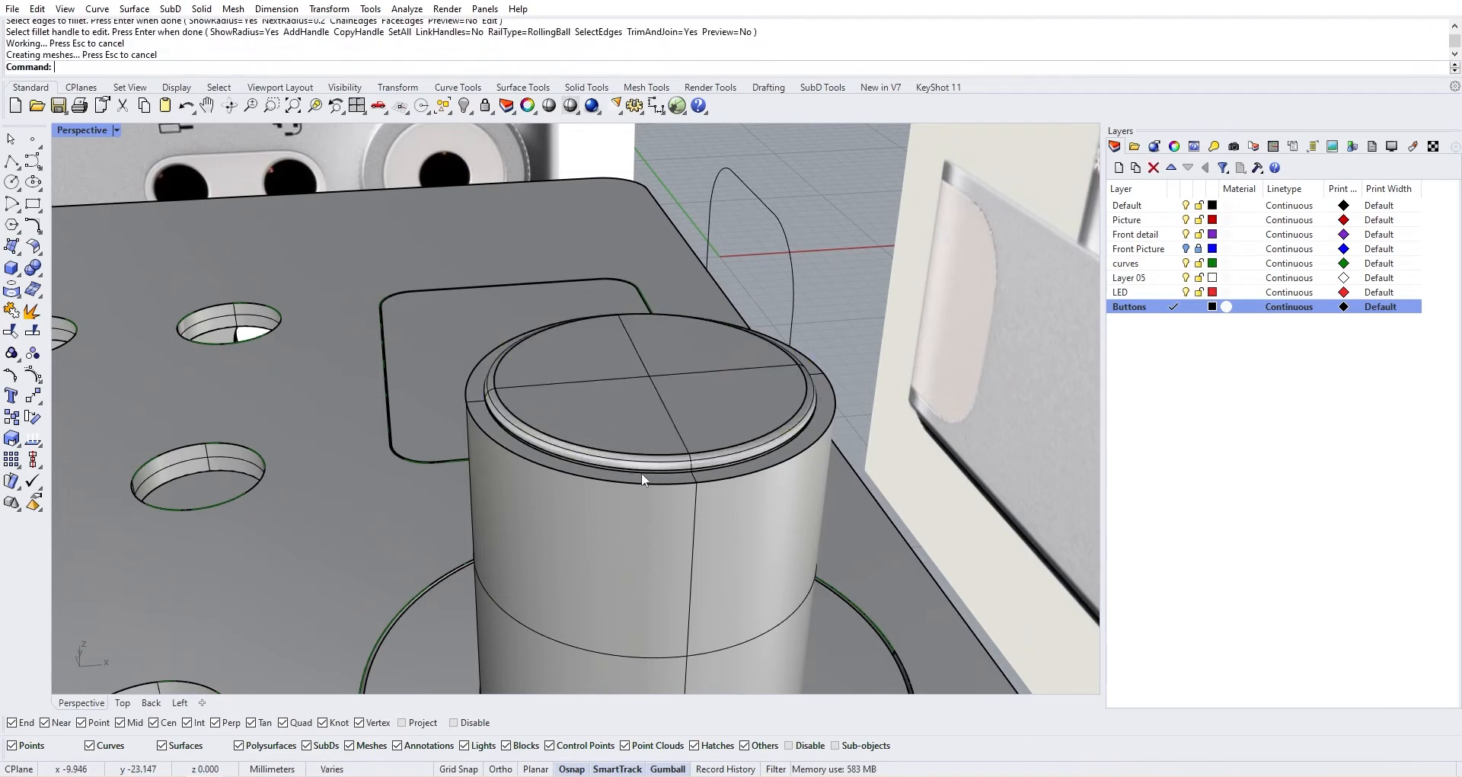
Examine the filleted large knob and its base disc on the mixer's top face from several angles
right_click_drag(789, 503, 769, 442)
right_click_drag(745, 678, 668, 517, "shift")
scroll(674, 466, "down", 6)
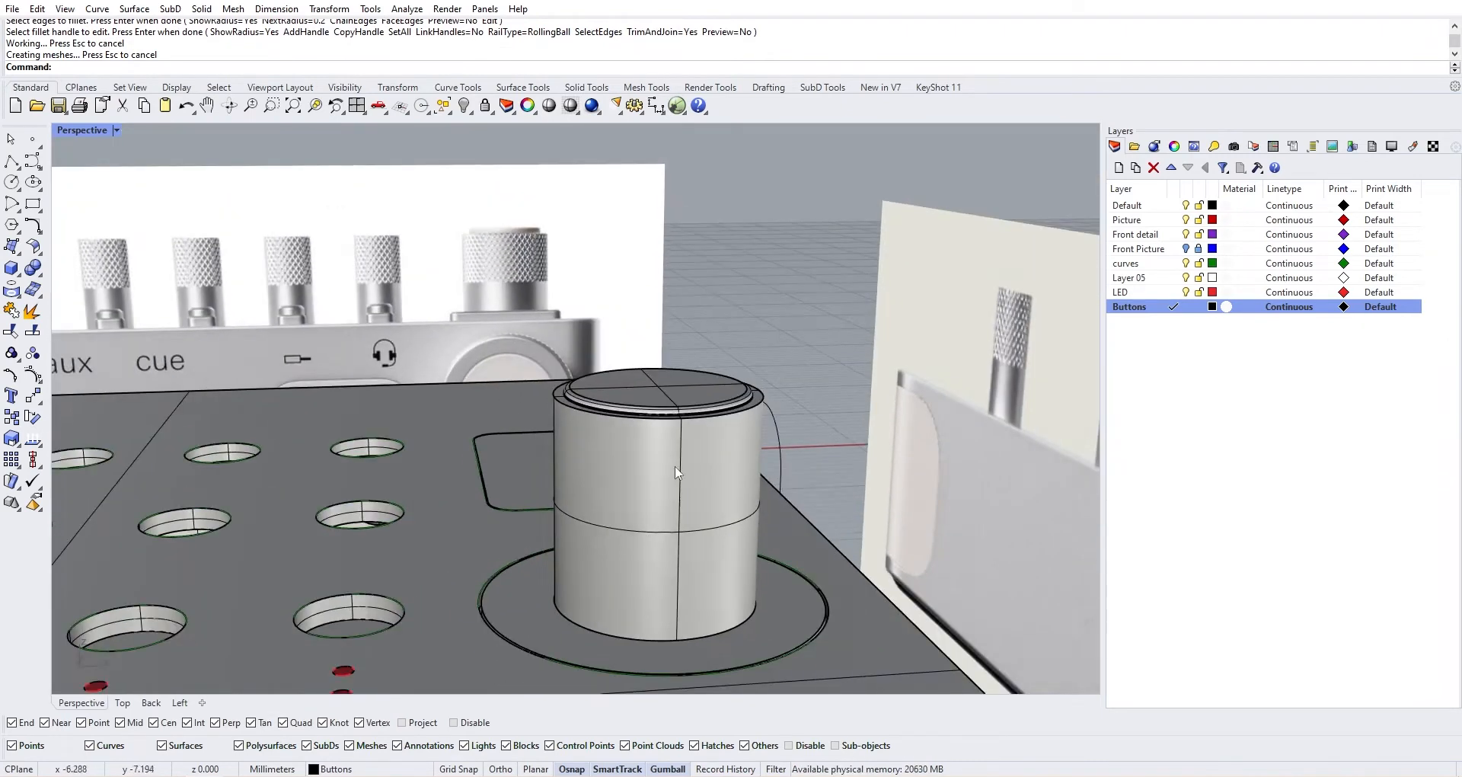
scroll(719, 417, "down", 6)
right_click_drag(779, 297, 728, 417)
scroll(728, 416, "up", 8)
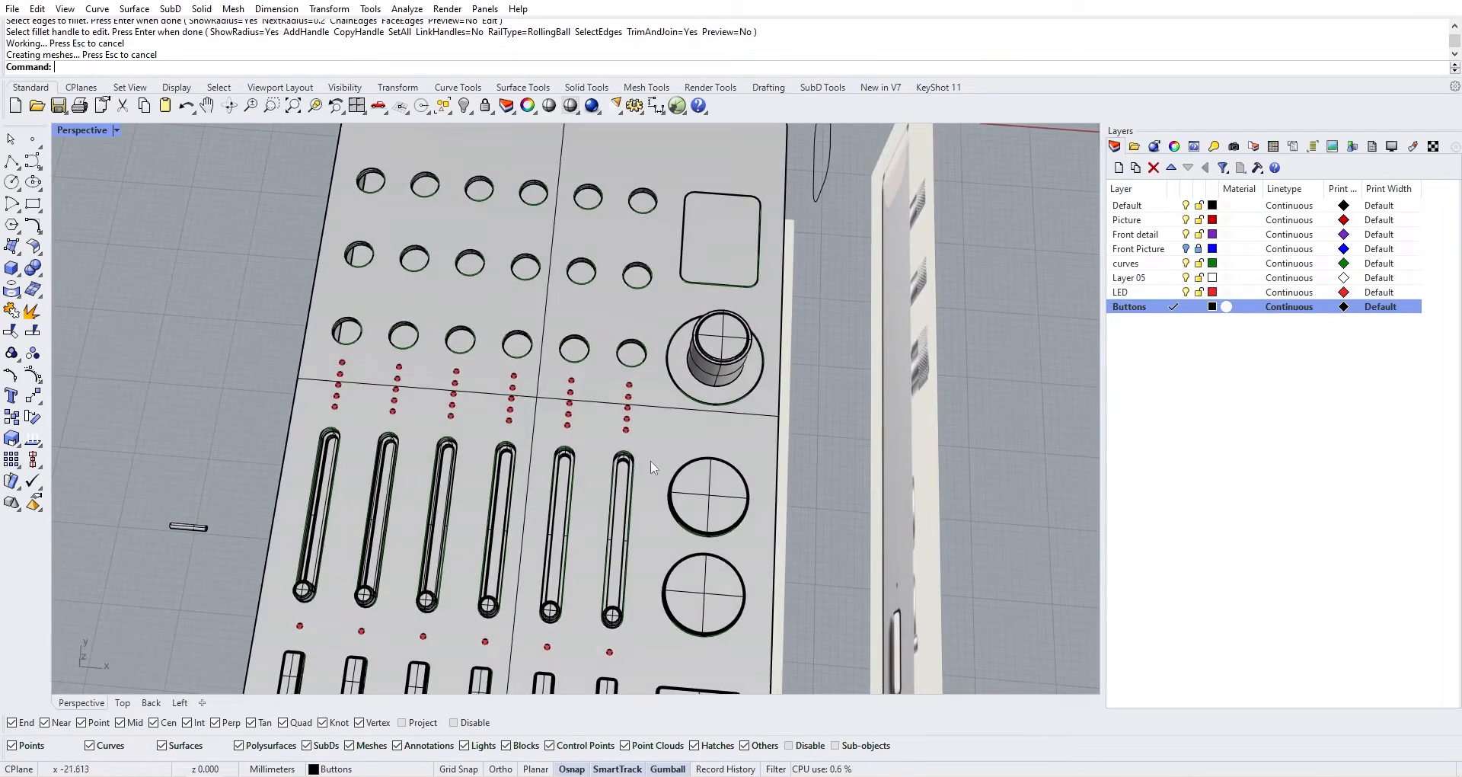
left_click(669, 284)
scroll(882, 301, "down", 3)
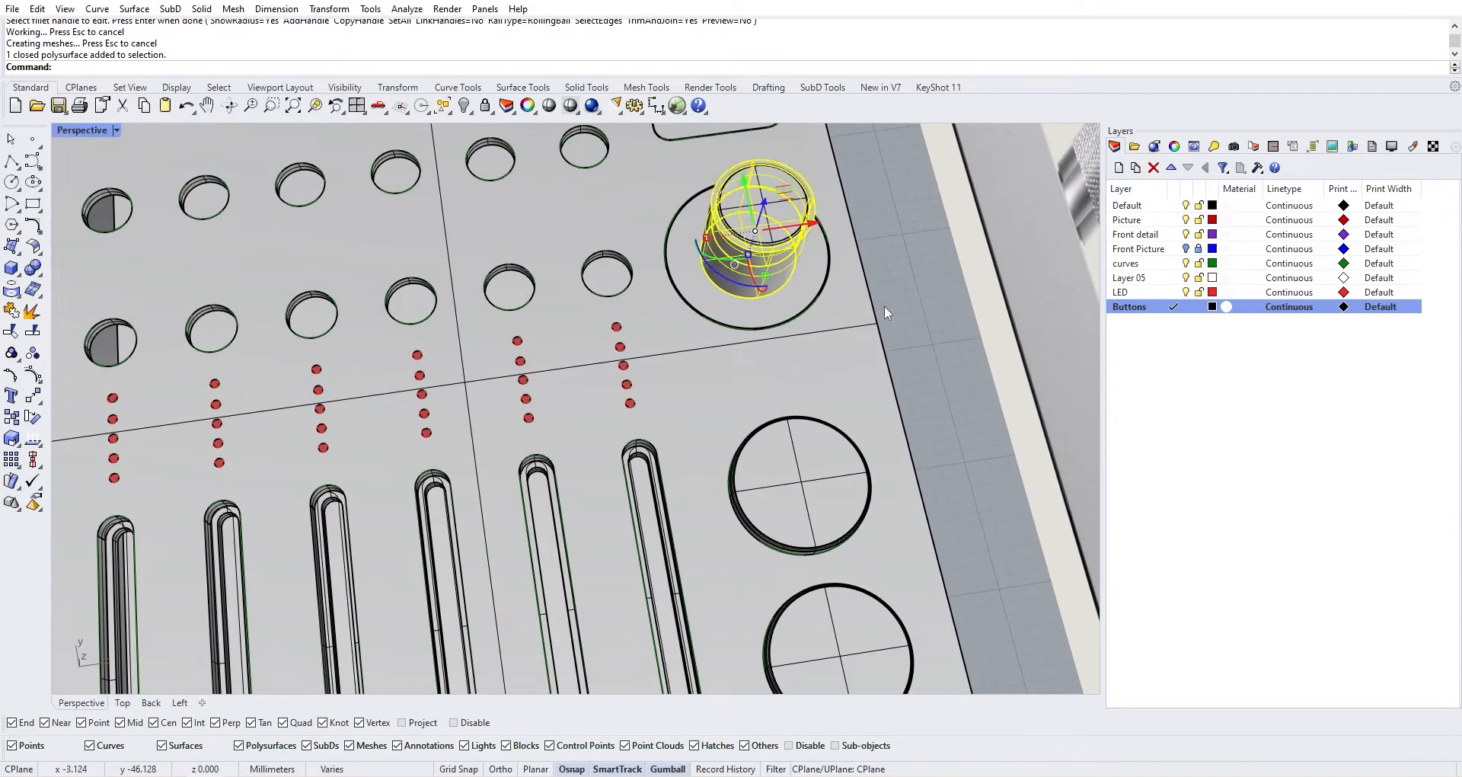
key("Escape")
left_click(766, 327)
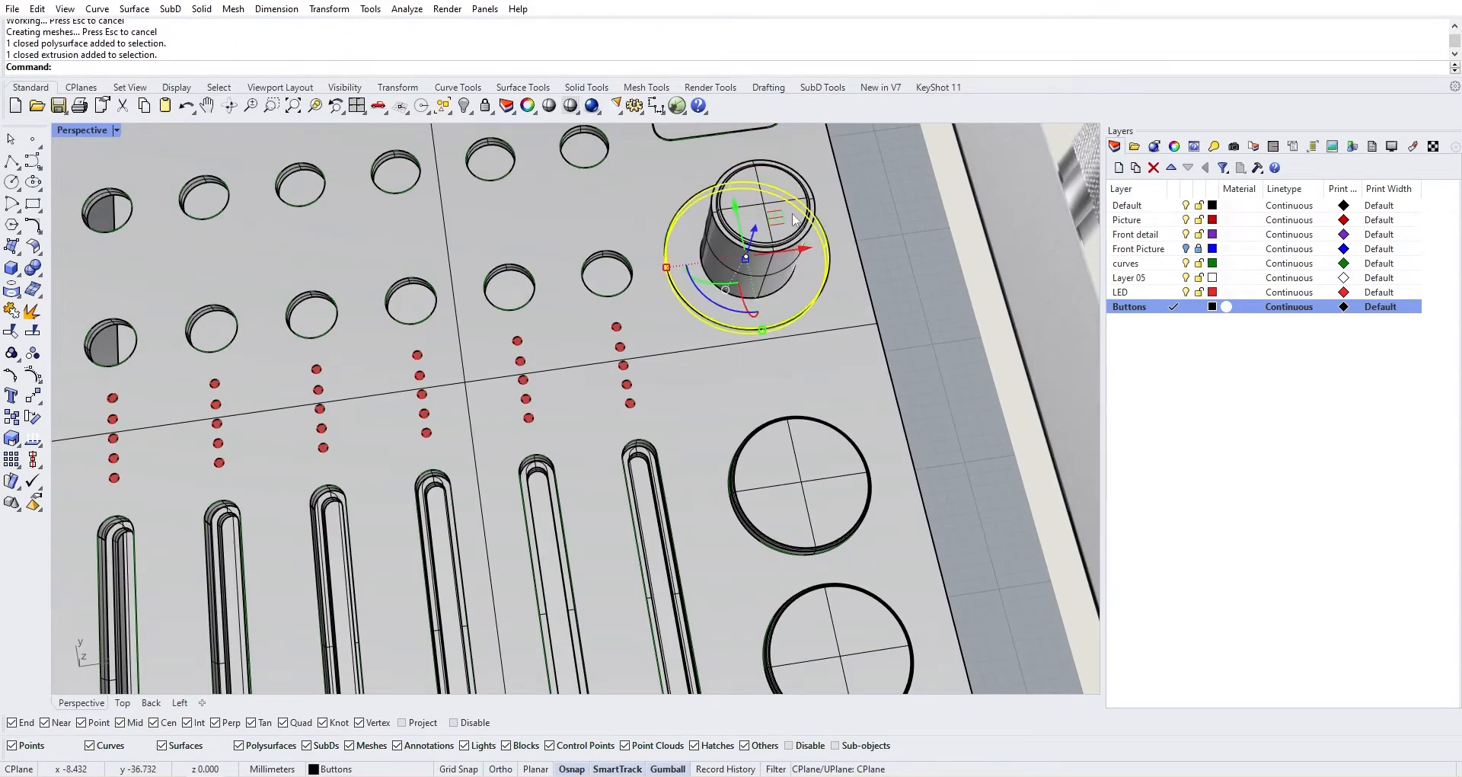
Restore the four-view layout and draw a straight horizontal polyline beside the mixer in Top view, aligned with the large knob's centre
double_click(76, 131)
scroll(472, 273, "up", 6)
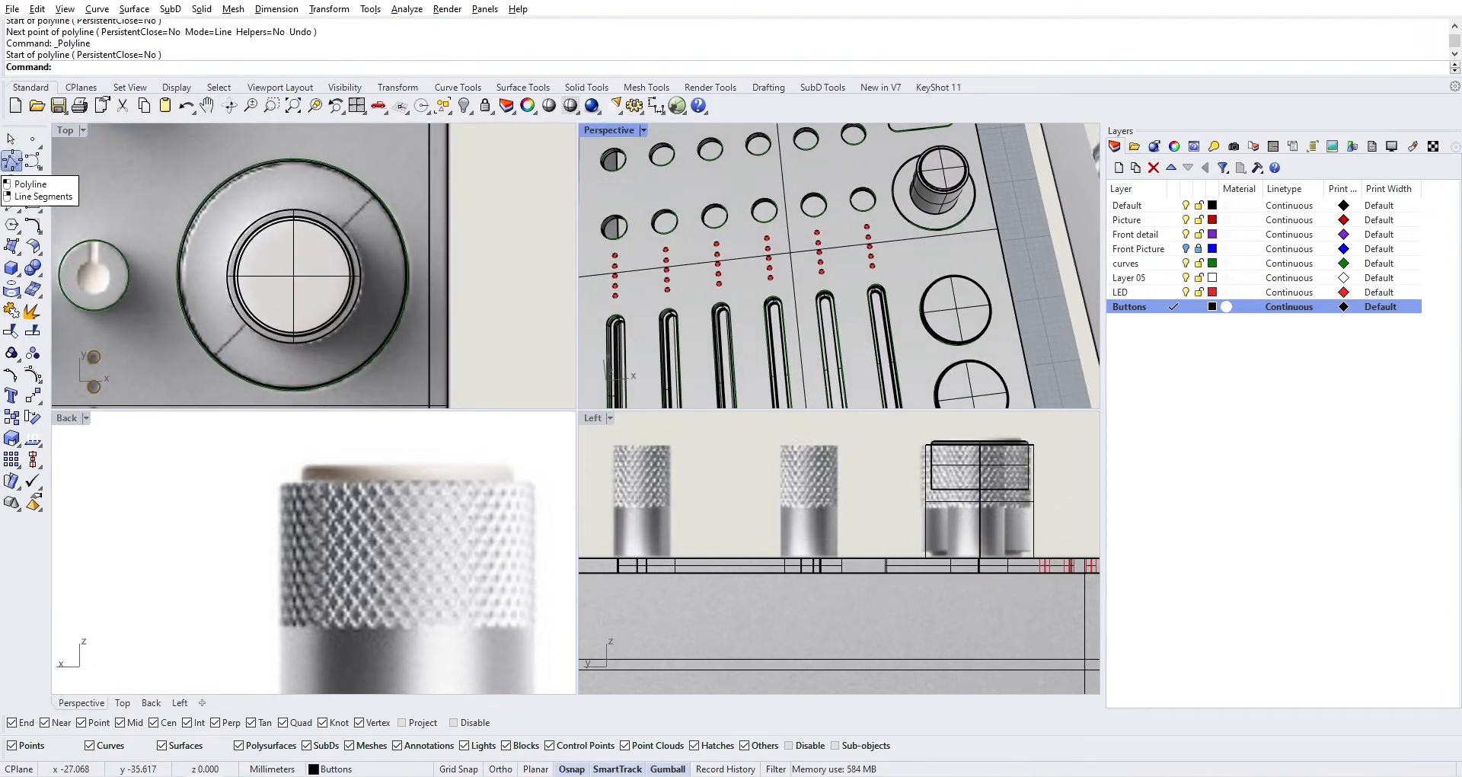
left_click(12, 160)
scroll(217, 362, "up", 3)
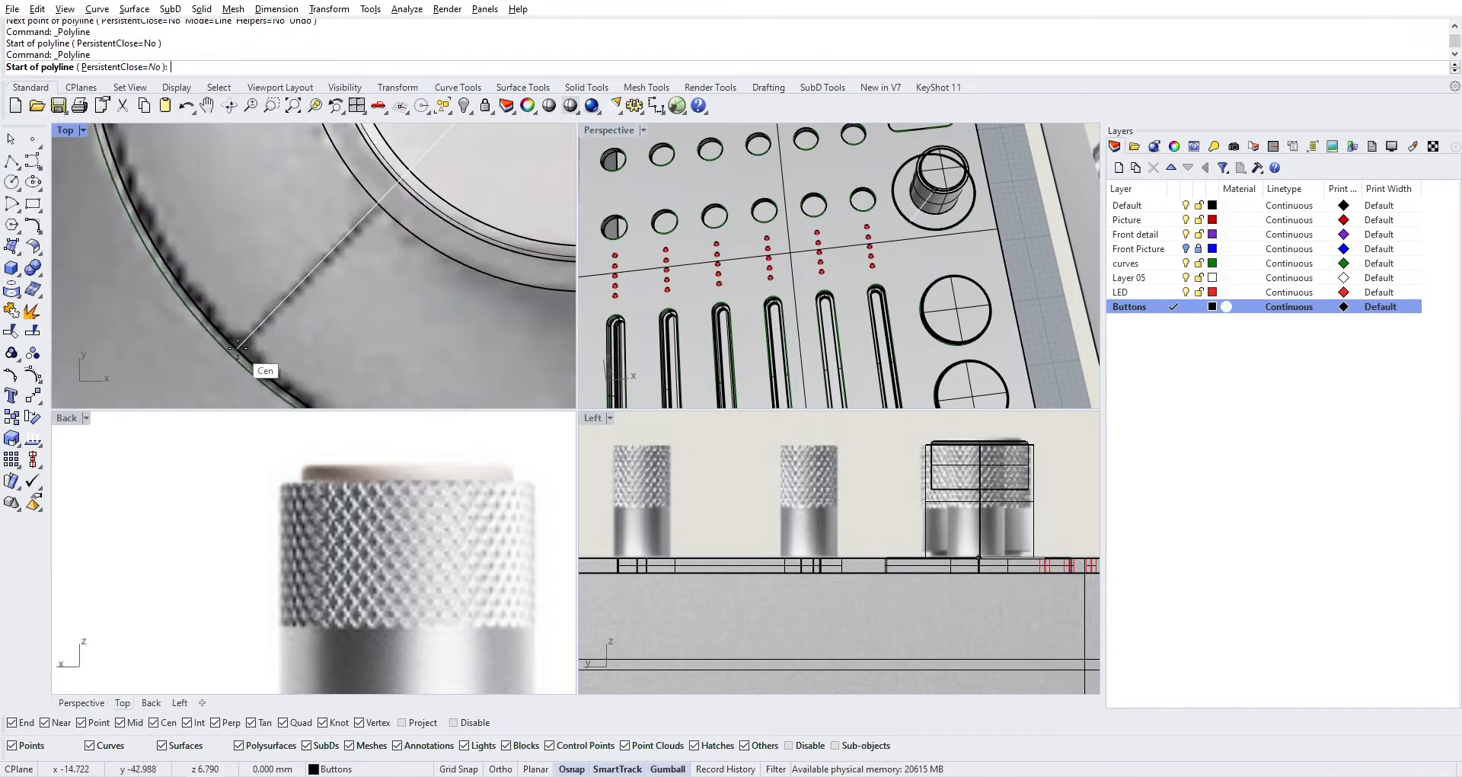
scroll(238, 348, "down", 5)
scroll(418, 261, "down", 2)
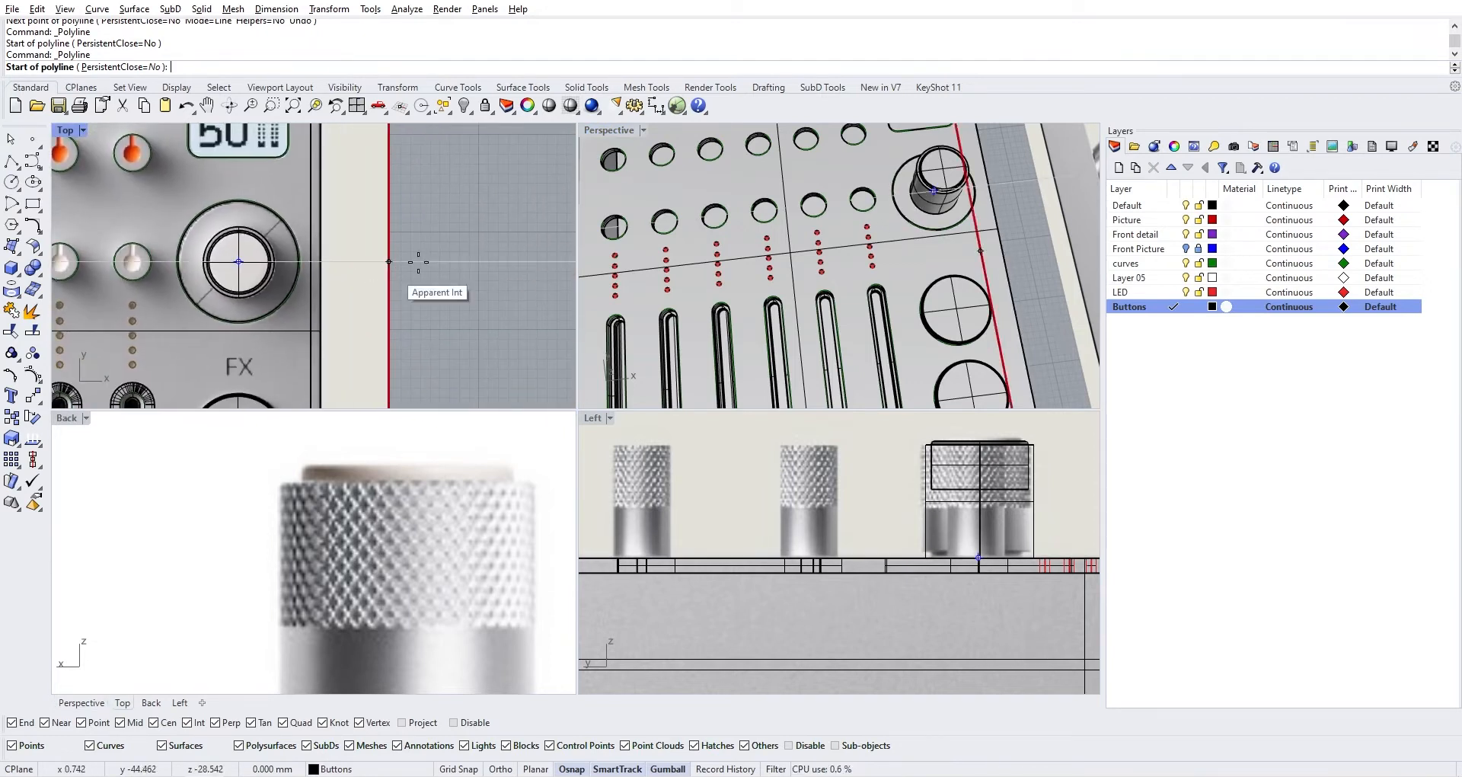
left_click(525, 261)
key("F8")
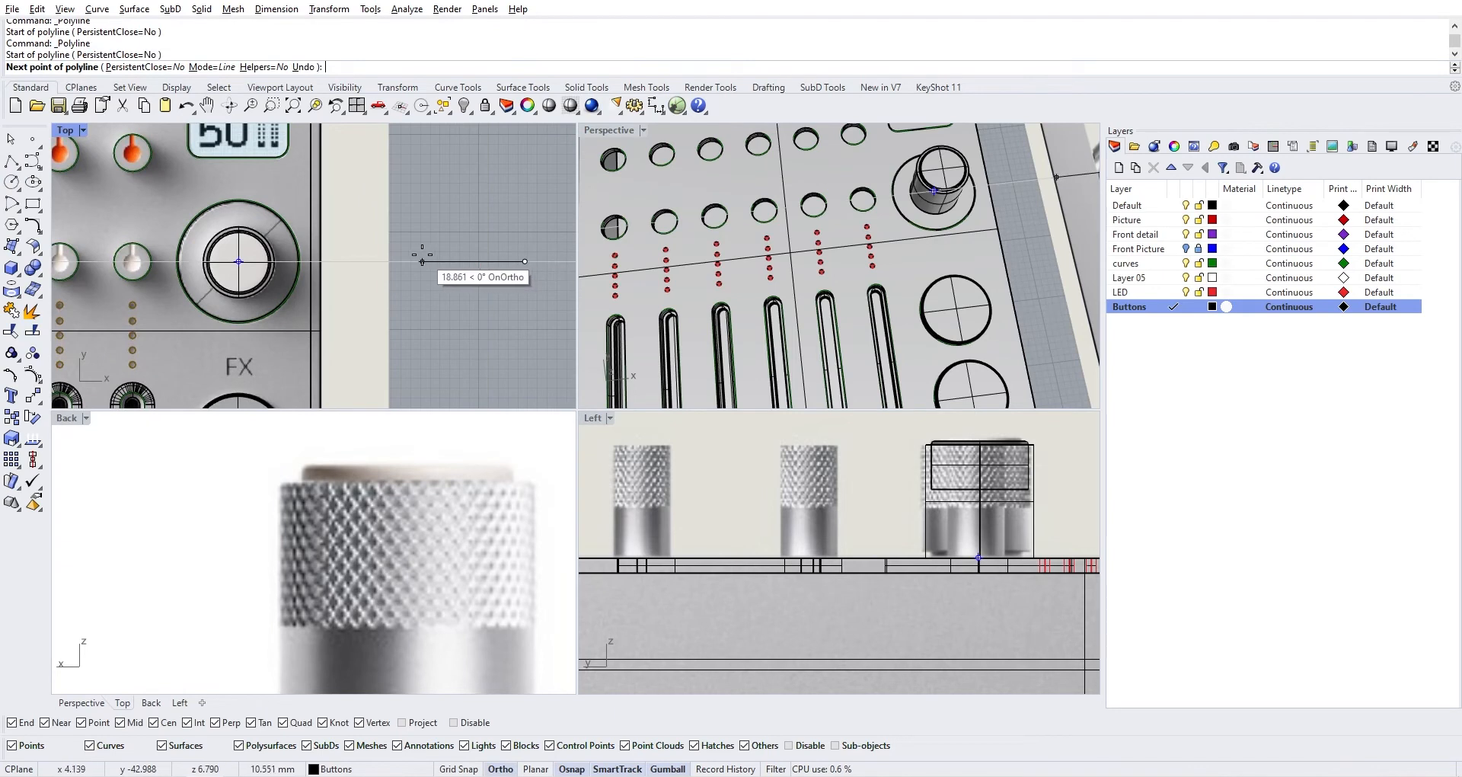
scroll(422, 261, "down", 1)
scroll(472, 261, "down", 1)
left_click(553, 261)
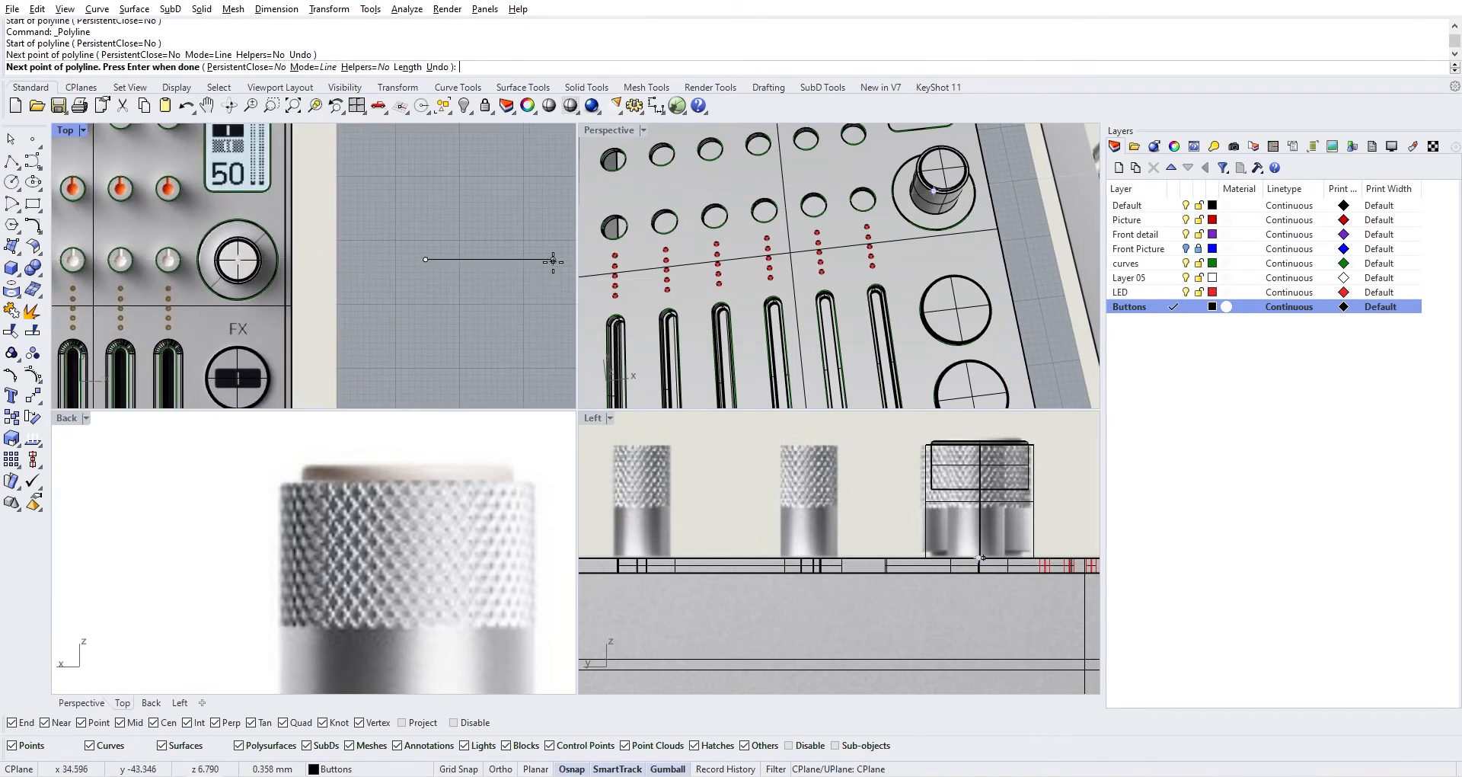
key("Return")
Move the horizontal line across the large knob so that it is roughly centred on the knob and extends past both sides
left_click(550, 258)
left_click_drag(550, 260, 306, 287)
scroll(289, 268, "up", 5)
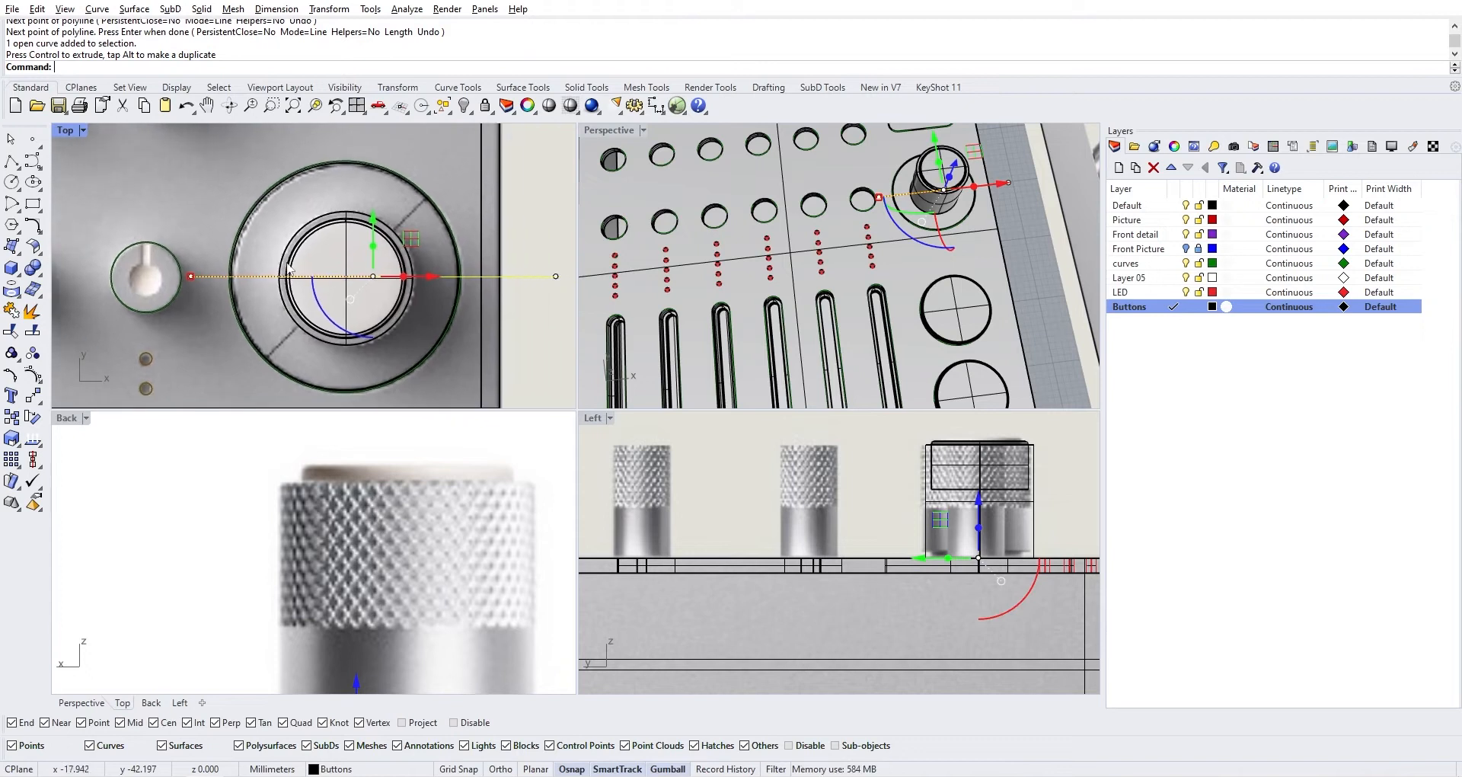
scroll(665, 230, "down", 3)
scroll(707, 260, "up", 3)
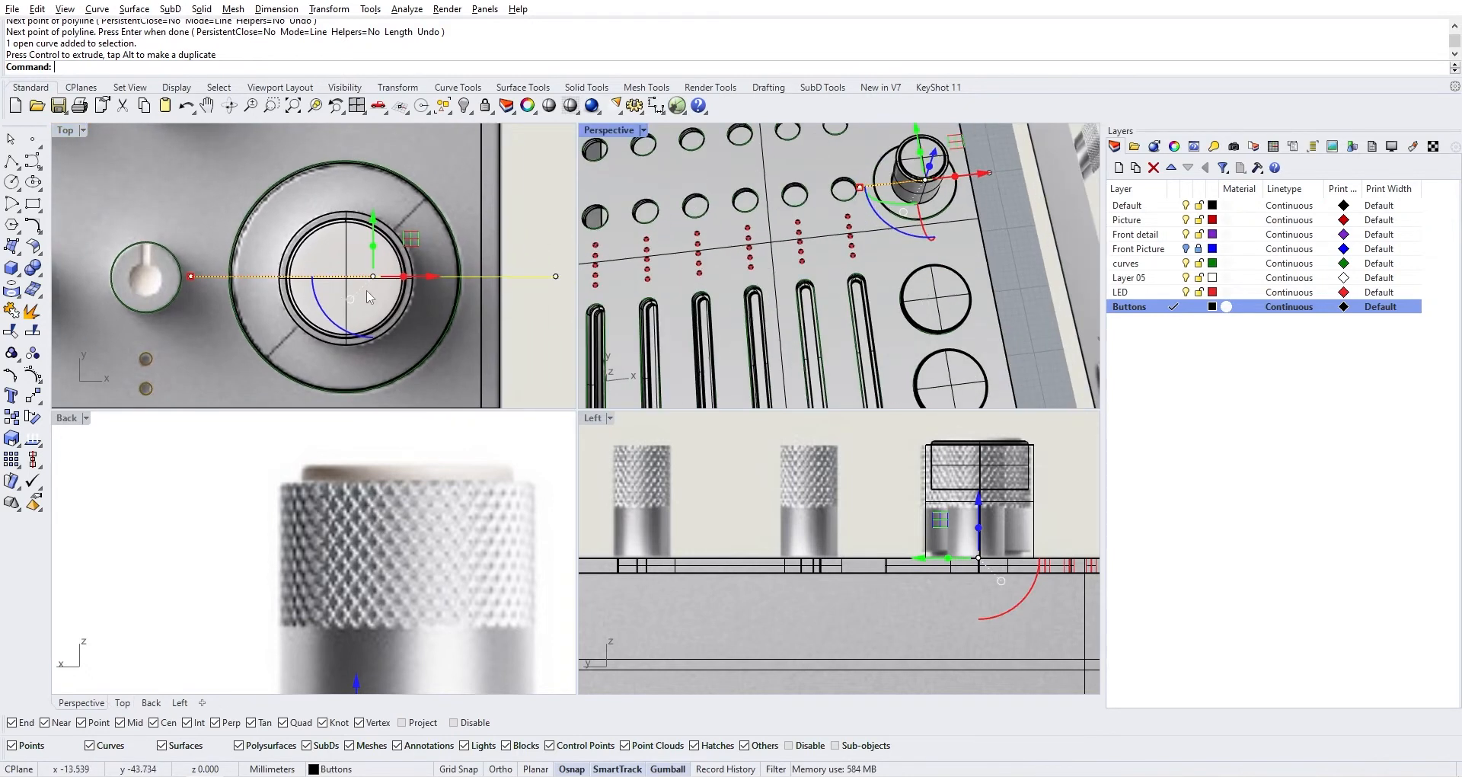
right_click_drag(367, 291, 411, 288)
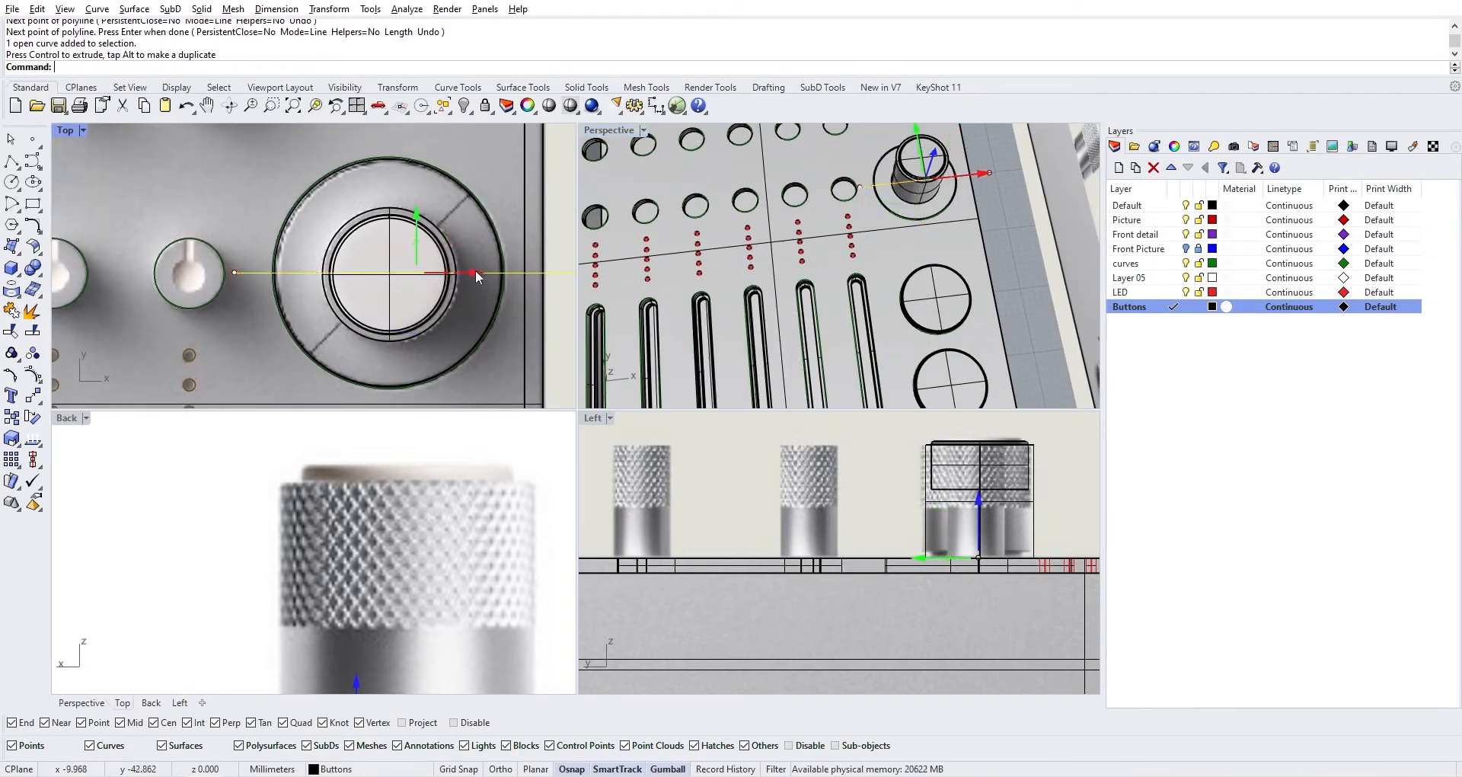
left_click_drag(475, 271, 444, 273)
Split the horizontal line using the large knob's cylindrical body as the cutting object
right_click_drag(881, 221, 825, 332)
scroll(818, 305, "up", 5)
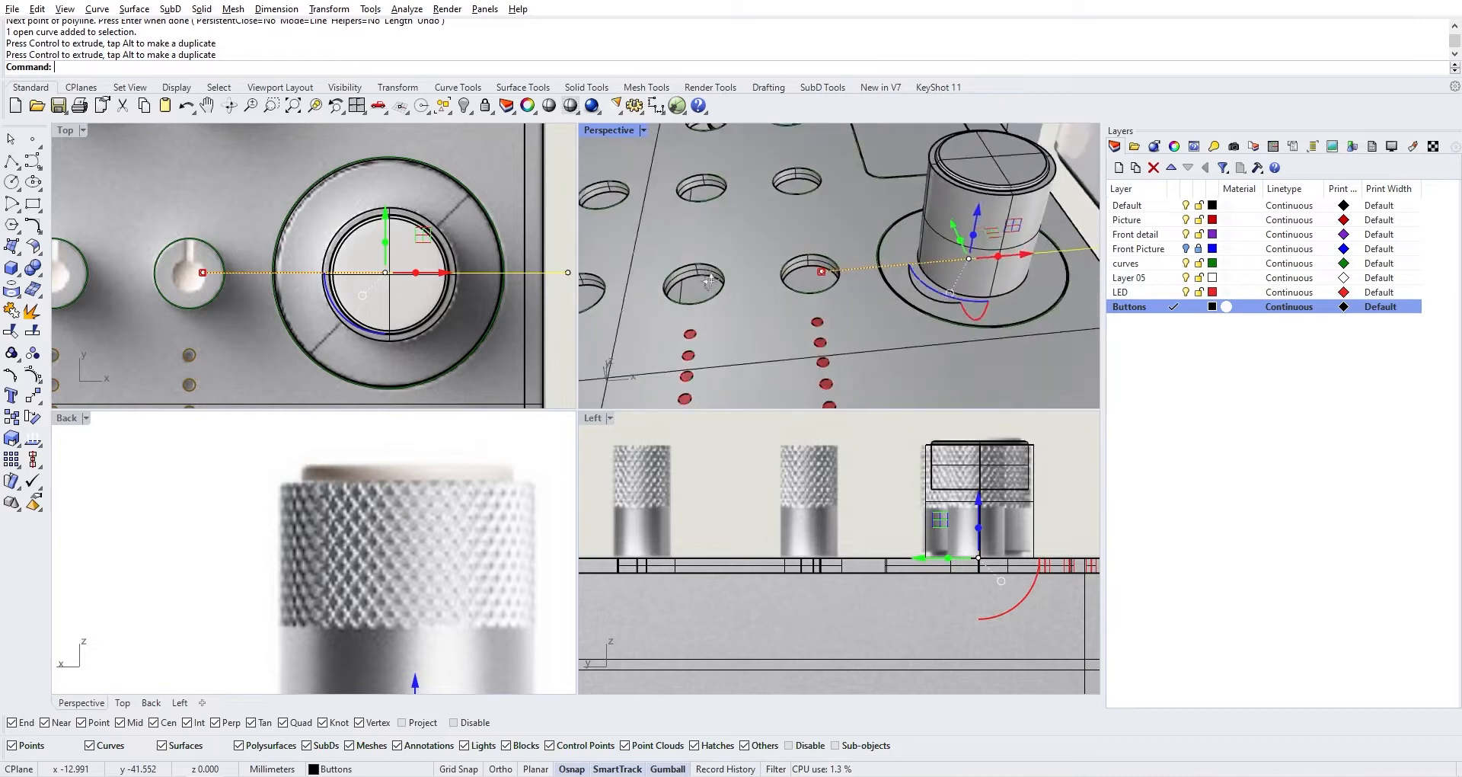
scroll(891, 271, "up", 5)
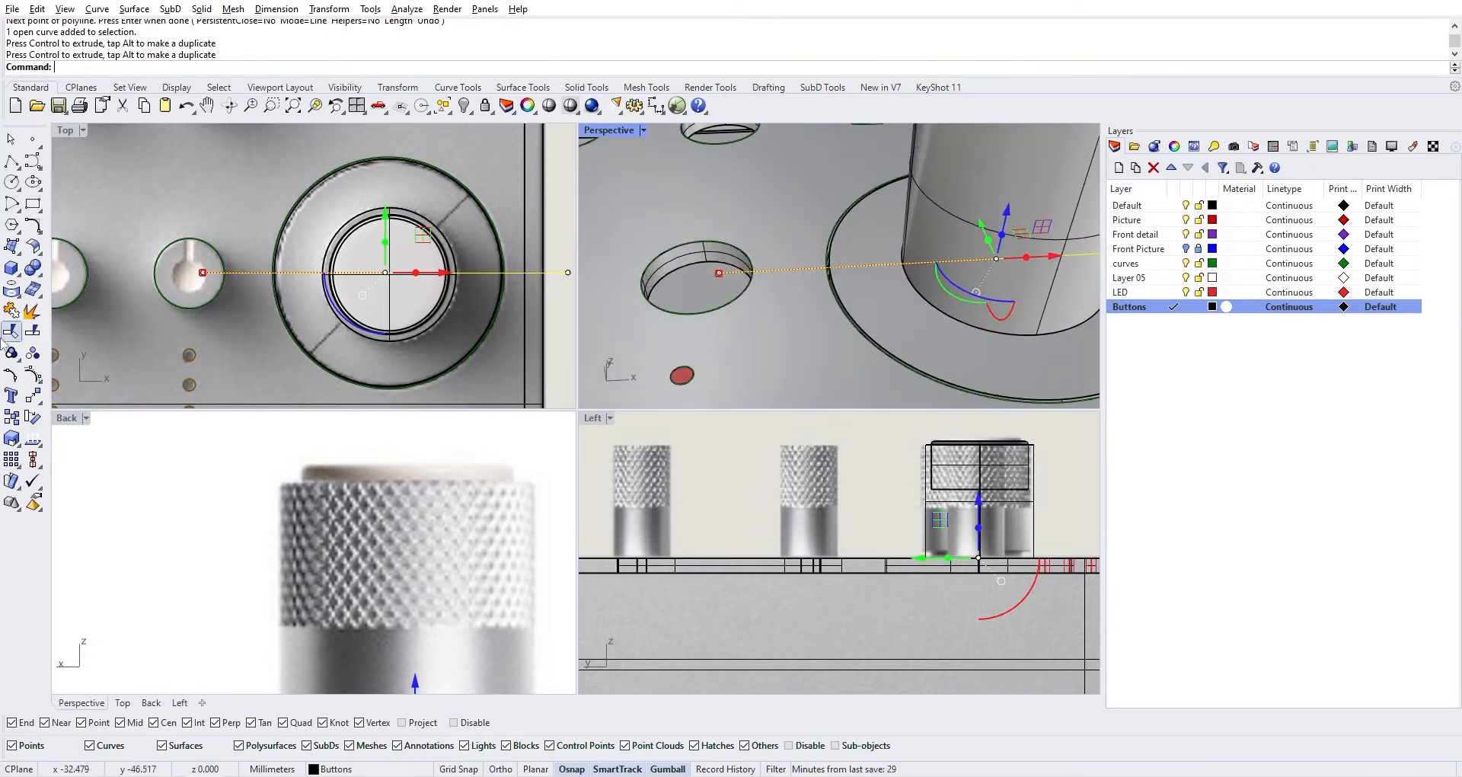
left_click(10, 331)
left_click(938, 289)
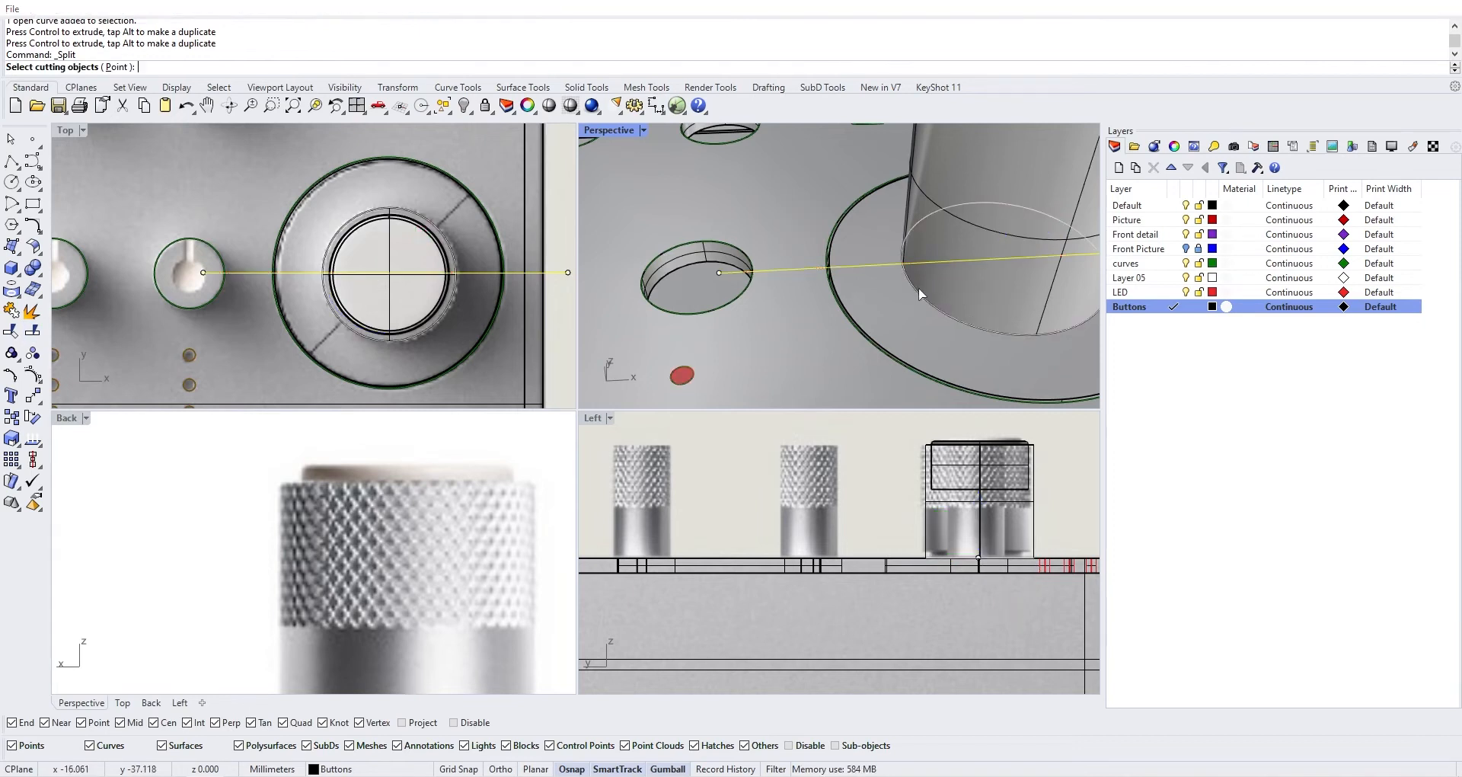
key("Return")
Select the line segments on both sides of the large knob and undo the last gumball move
left_click(884, 263)
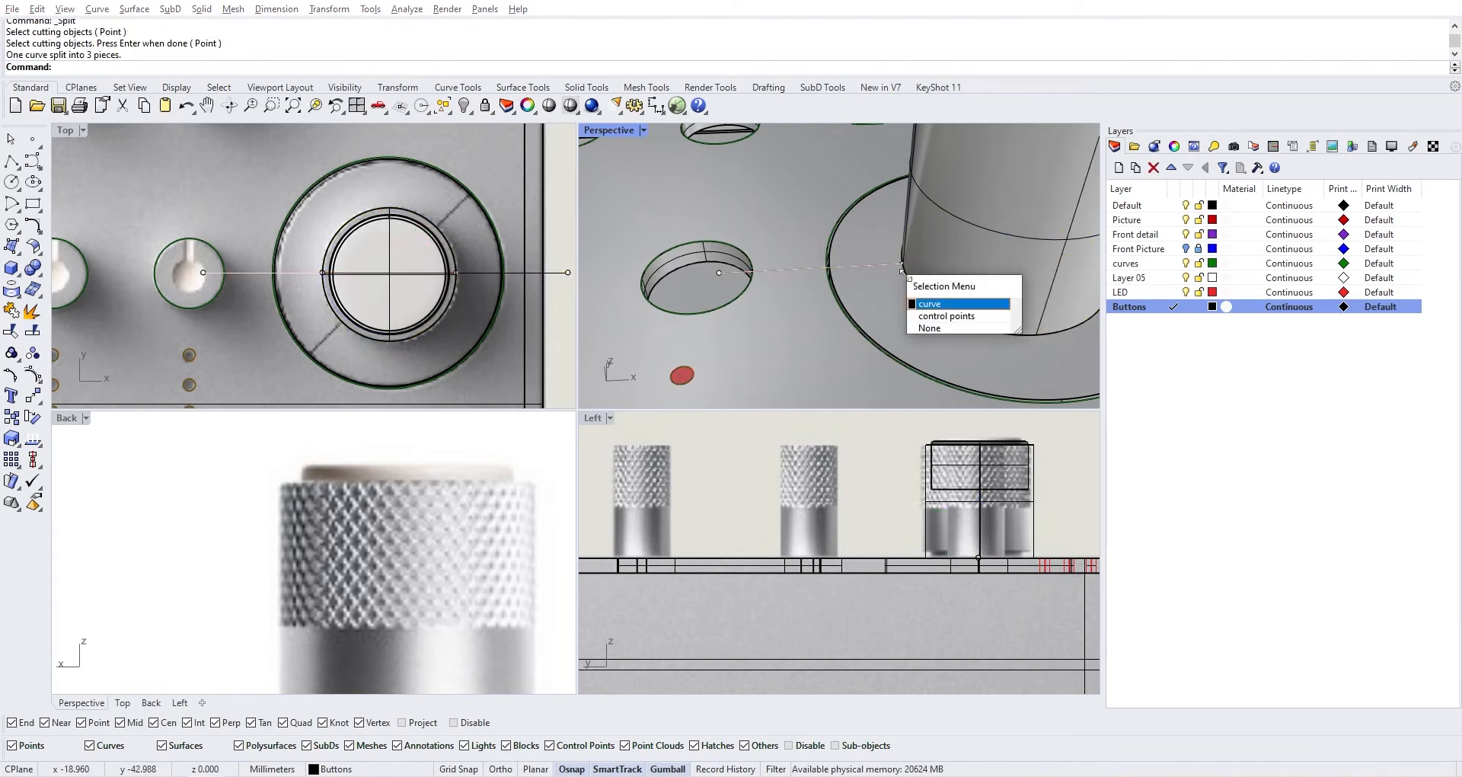
left_click(942, 302)
right_click_drag(943, 297, 855, 289, "shift")
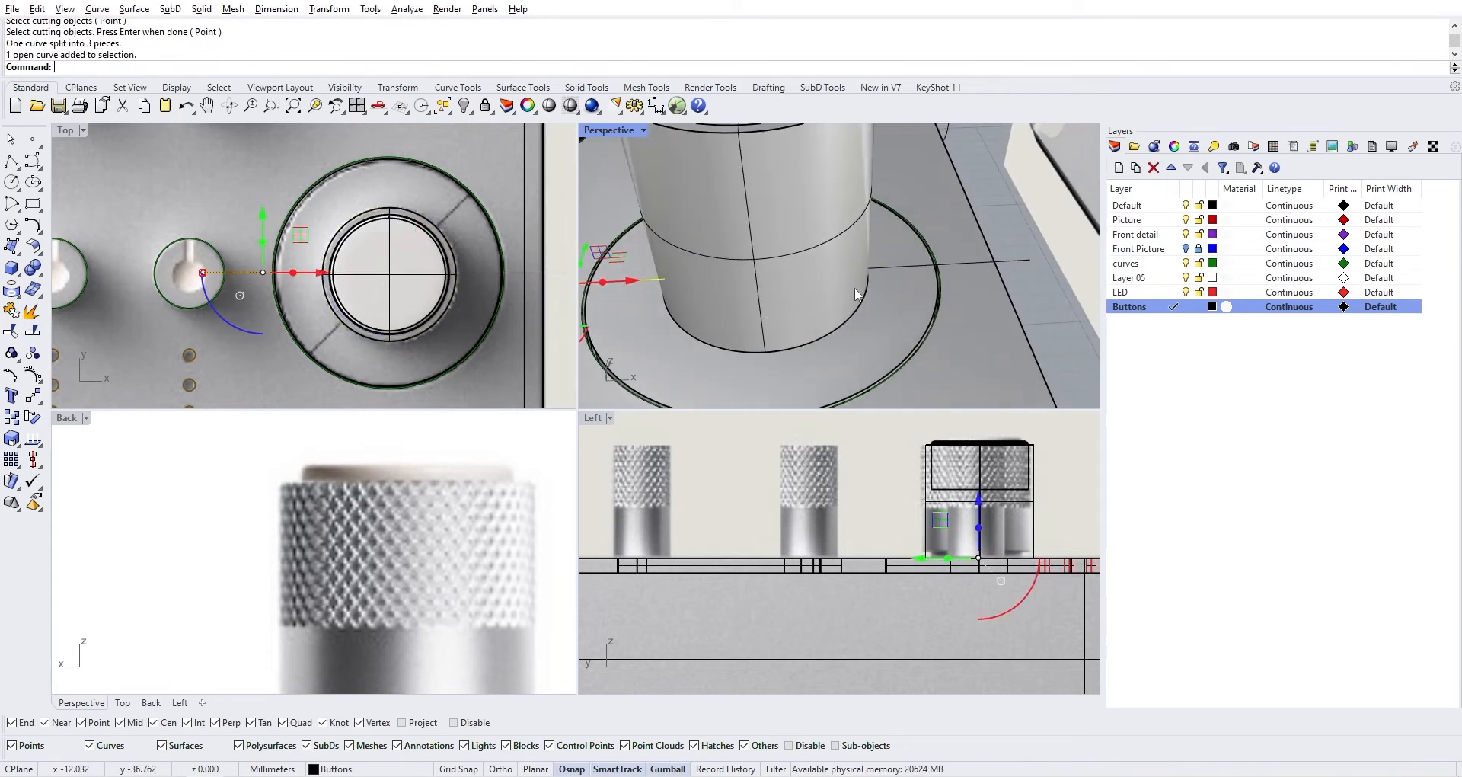
left_click(971, 262, "shift")
scroll(1009, 280, "down", 3)
right_click_drag(772, 326, 899, 303, "shift")
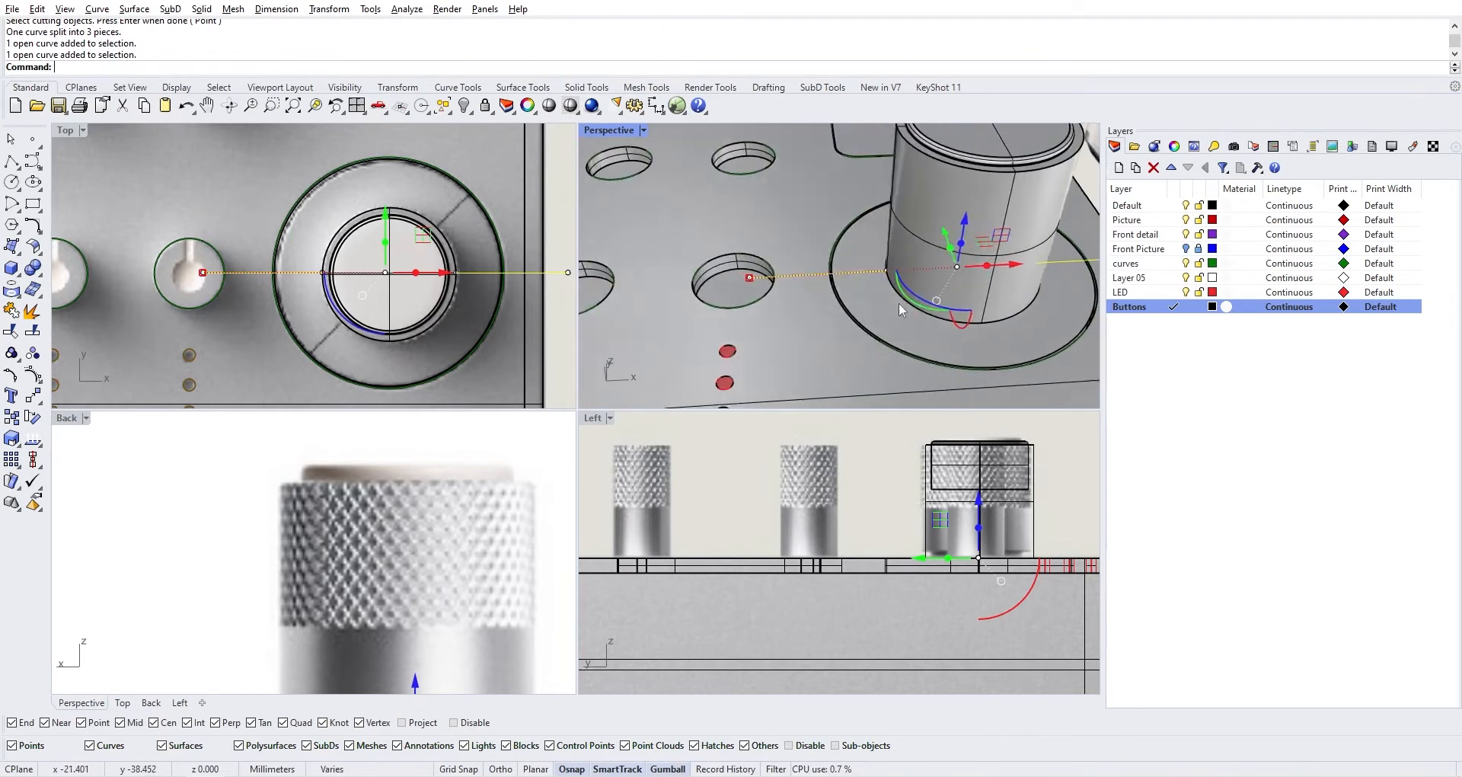
scroll(898, 303, "up", 2)
scroll(811, 259, "up", 3)
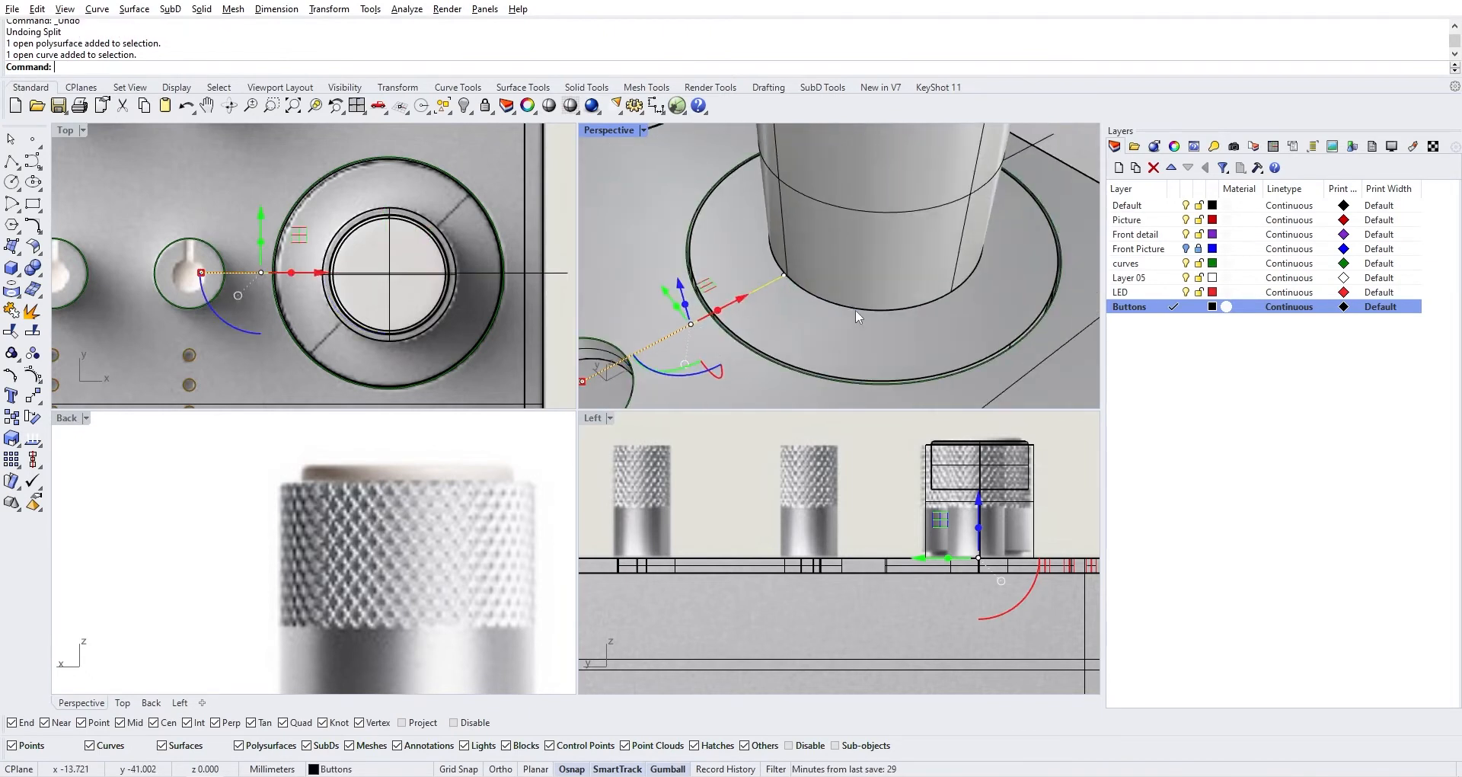
key("ctrl+z")
right_click_drag(912, 300, 774, 302)
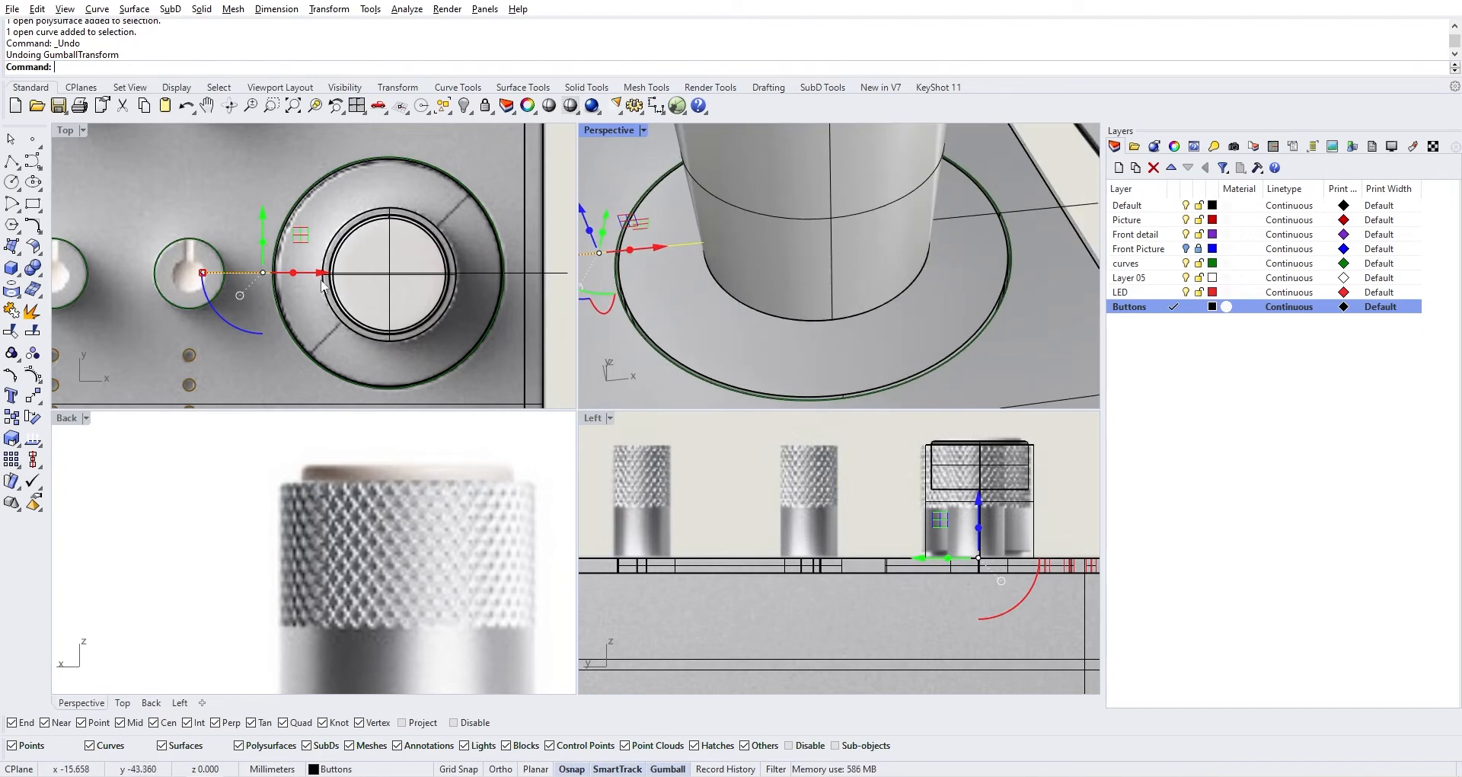
Join the large knob's body and its base disc into one solid with Boolean Union
left_click(763, 232)
scroll(868, 282, "down", 4)
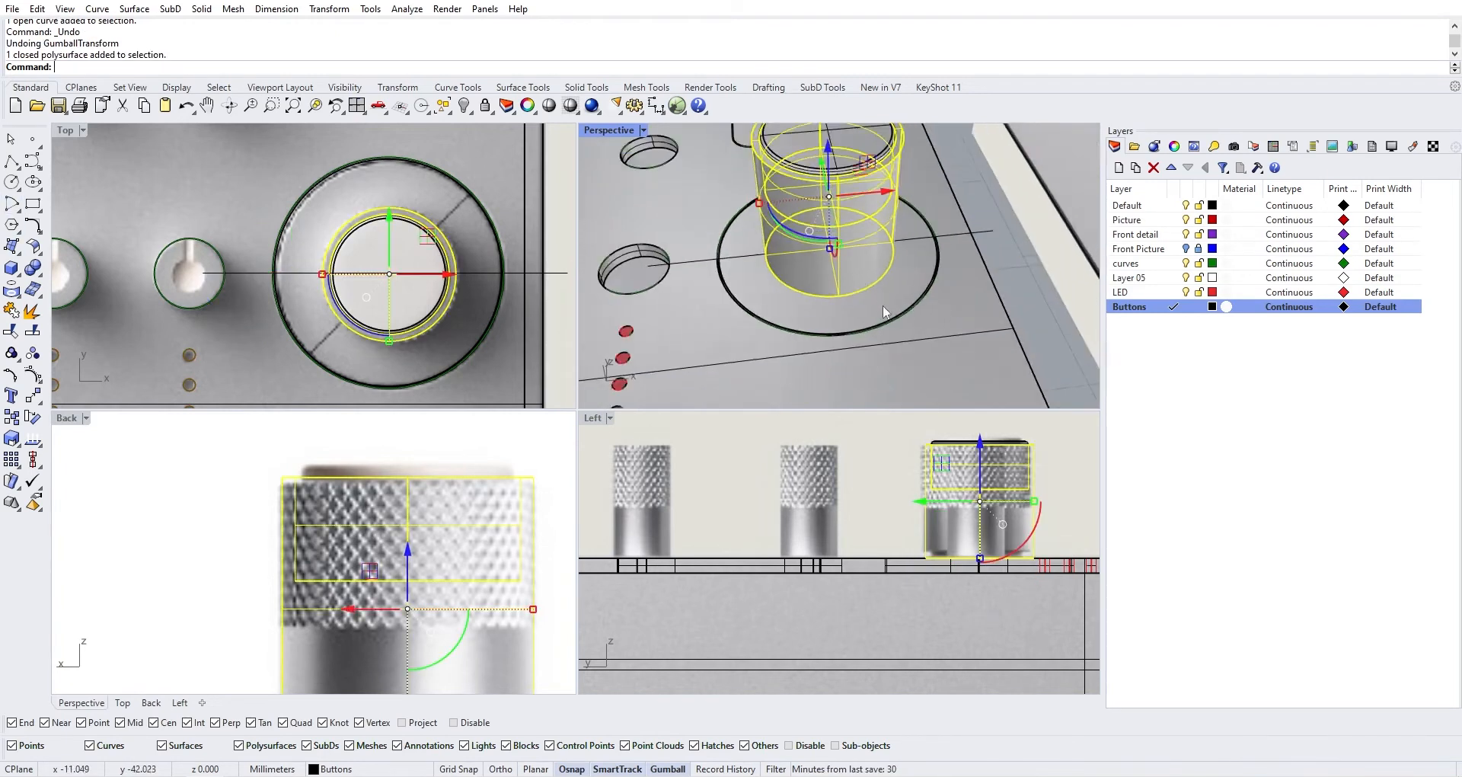
right_click_drag(971, 312, 876, 229)
scroll(978, 363, "up", 4)
left_click(979, 363, "shift")
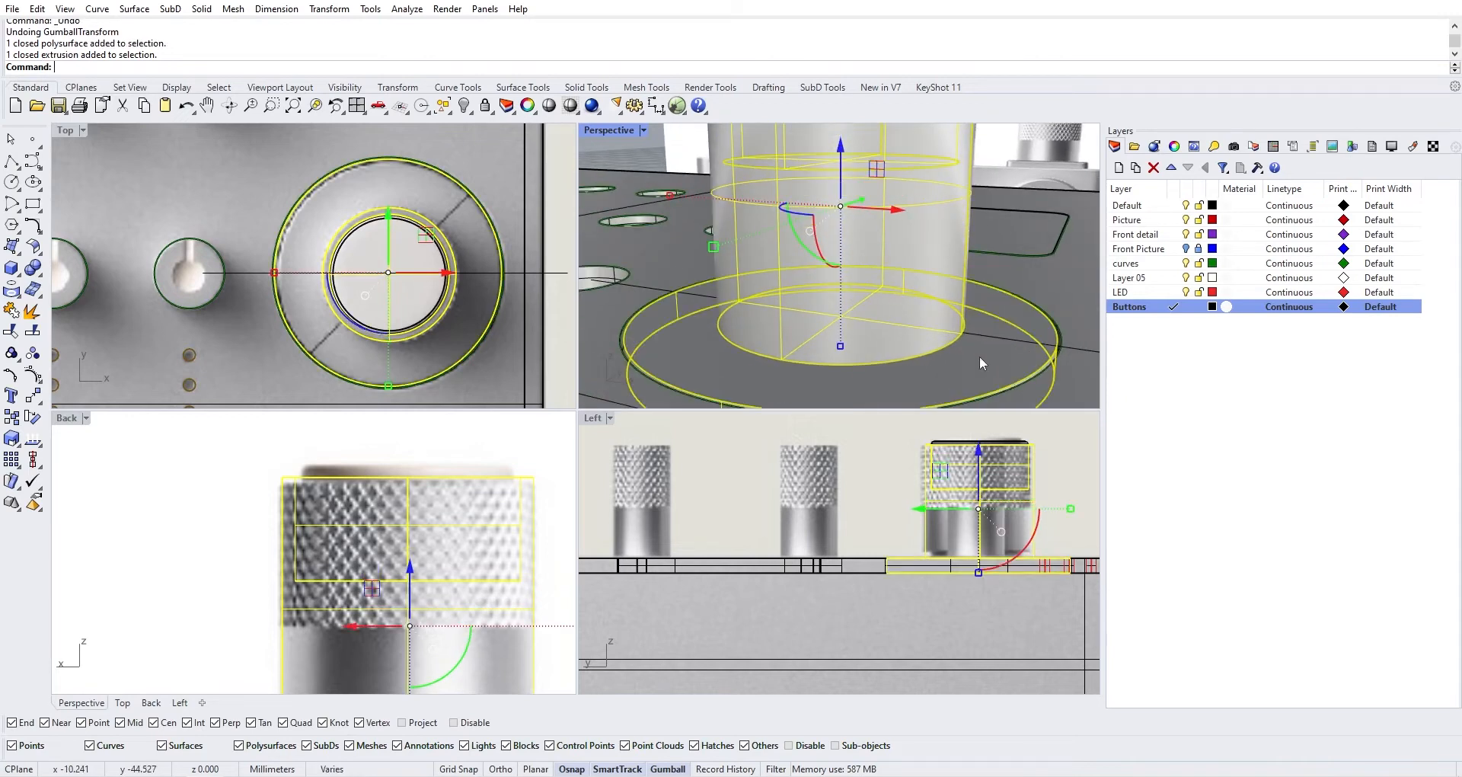
left_click(32, 267)
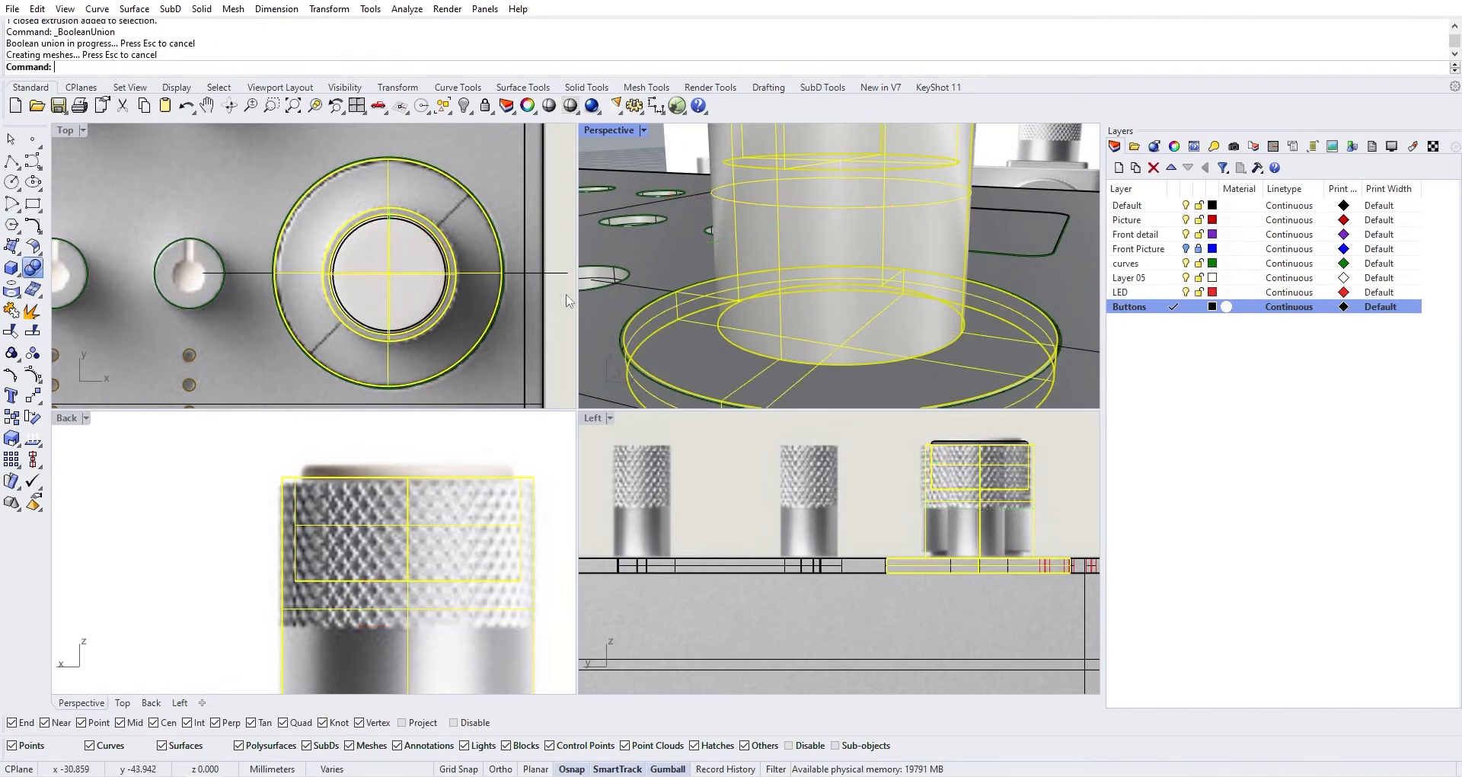
scroll(917, 341, "down", 5)
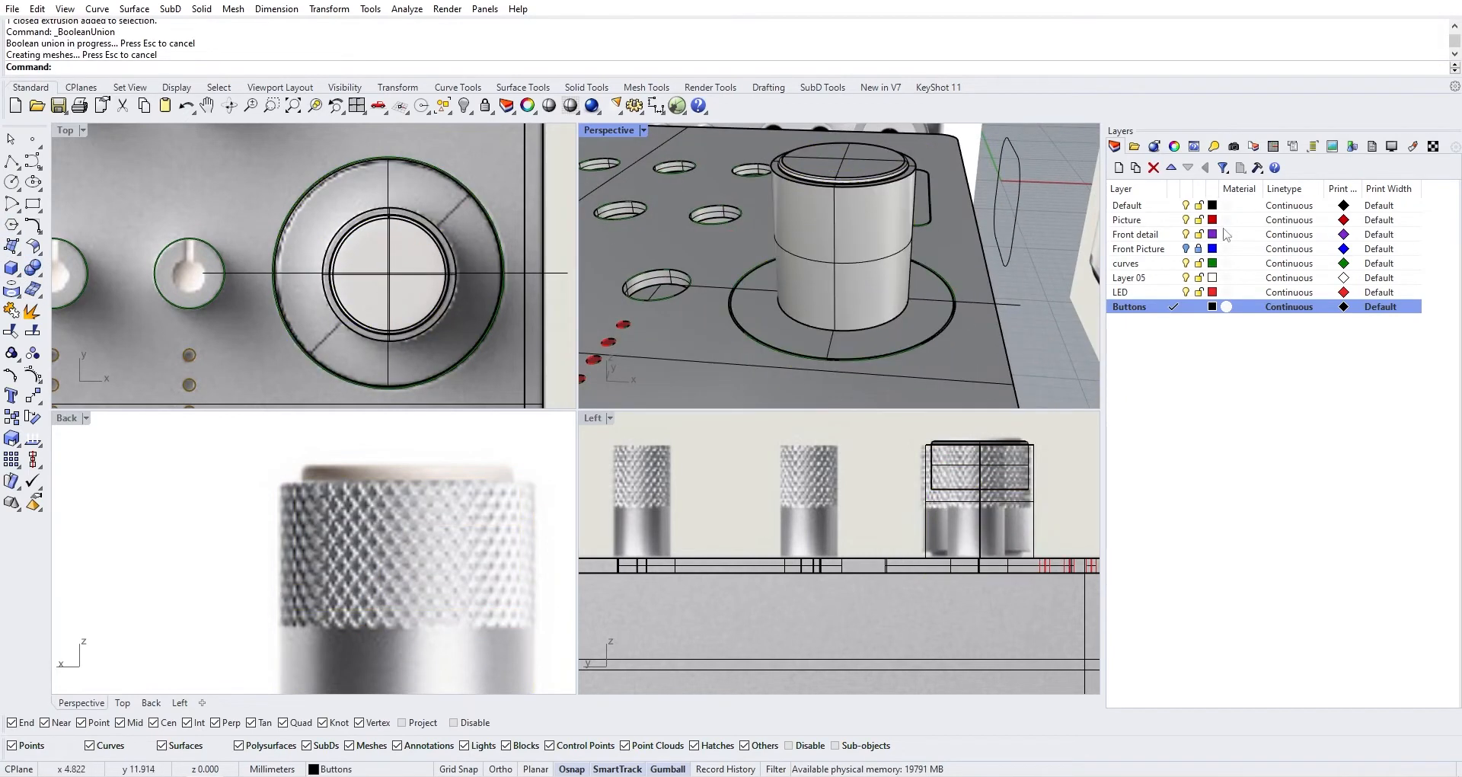
Try a 0.2 mm fillet on the edge where the large knob meets its base disc
left_click(33, 268)
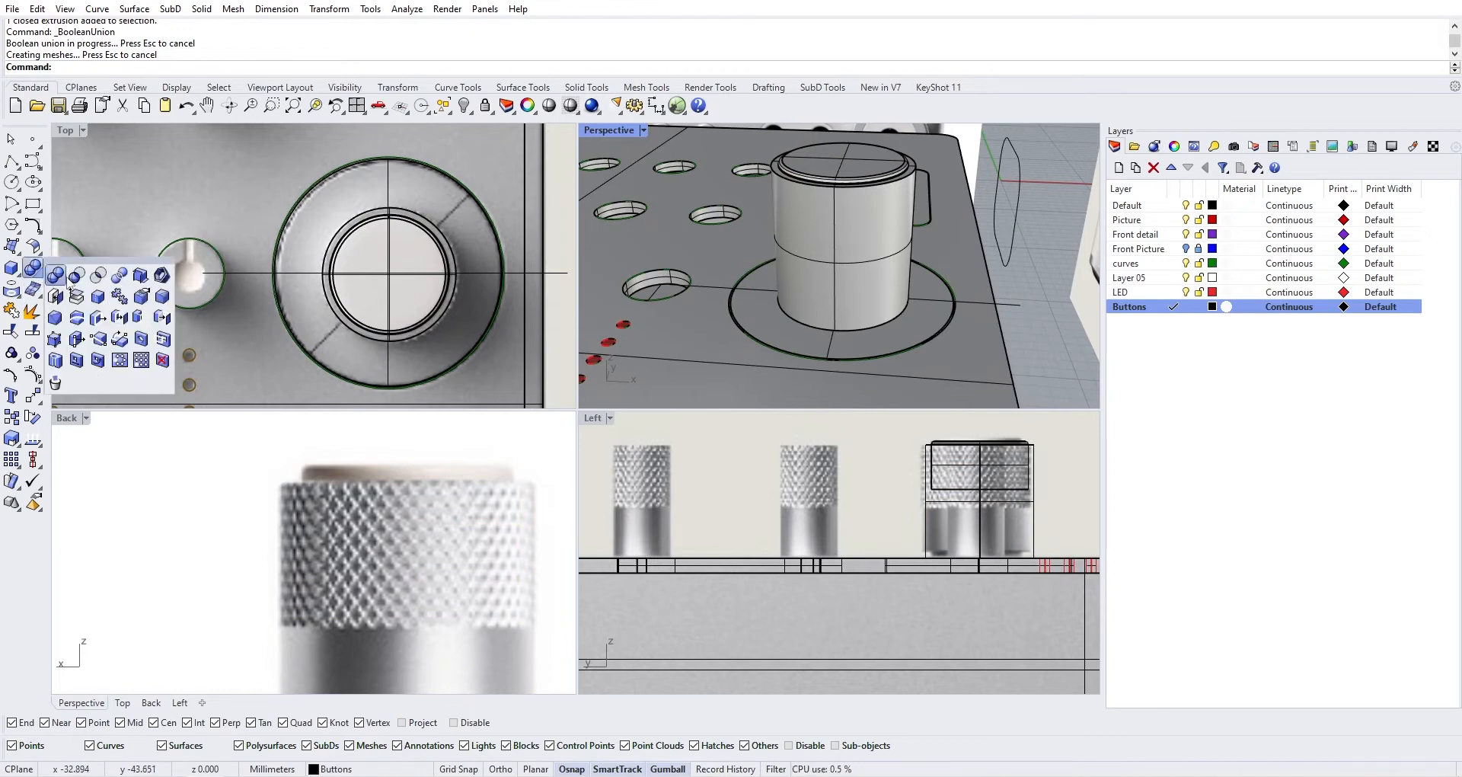
left_click(161, 296)
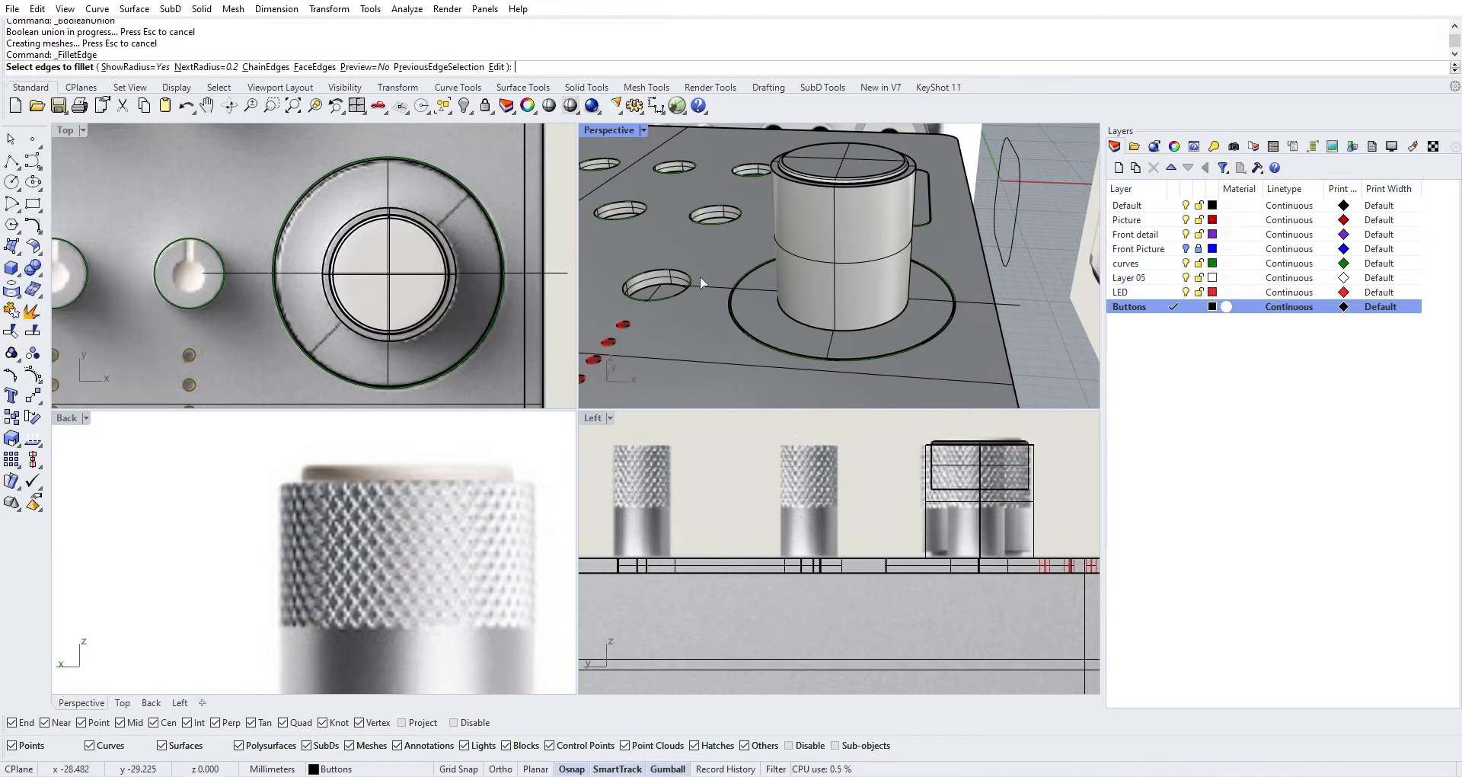
left_click(852, 334)
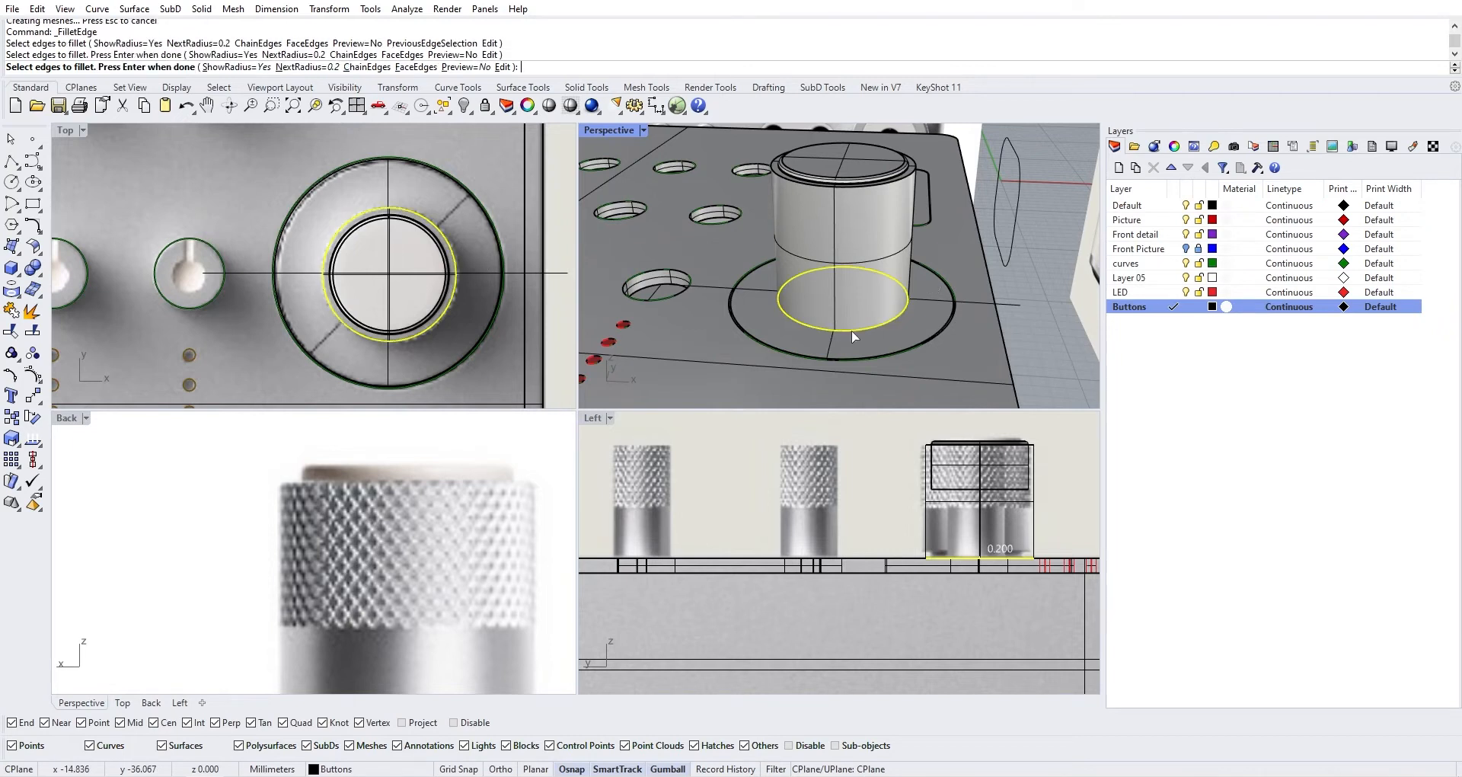
key("Return")
key("Return")
scroll(853, 332, "up", 5)
scroll(901, 332, "down", 6)
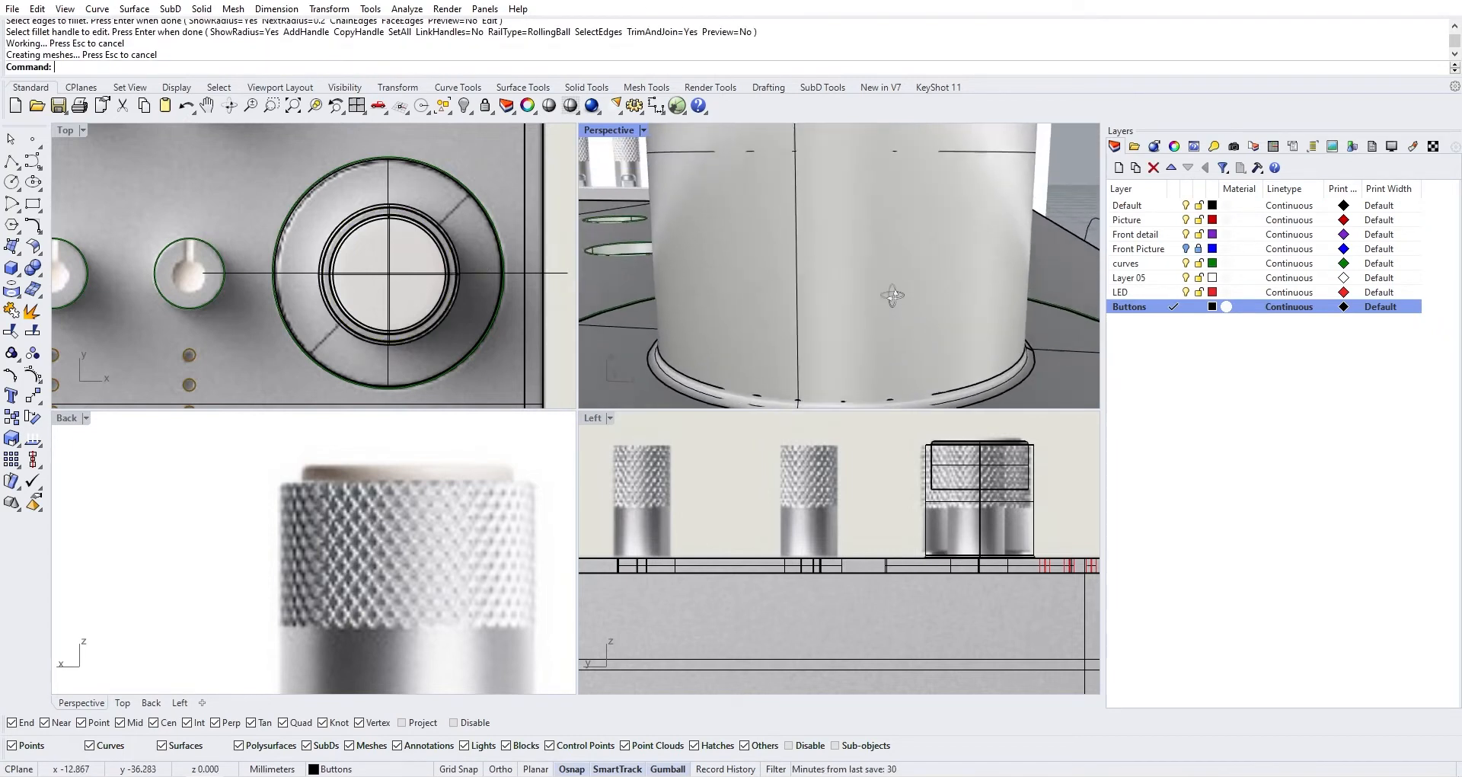
scroll(899, 315, "up", 5)
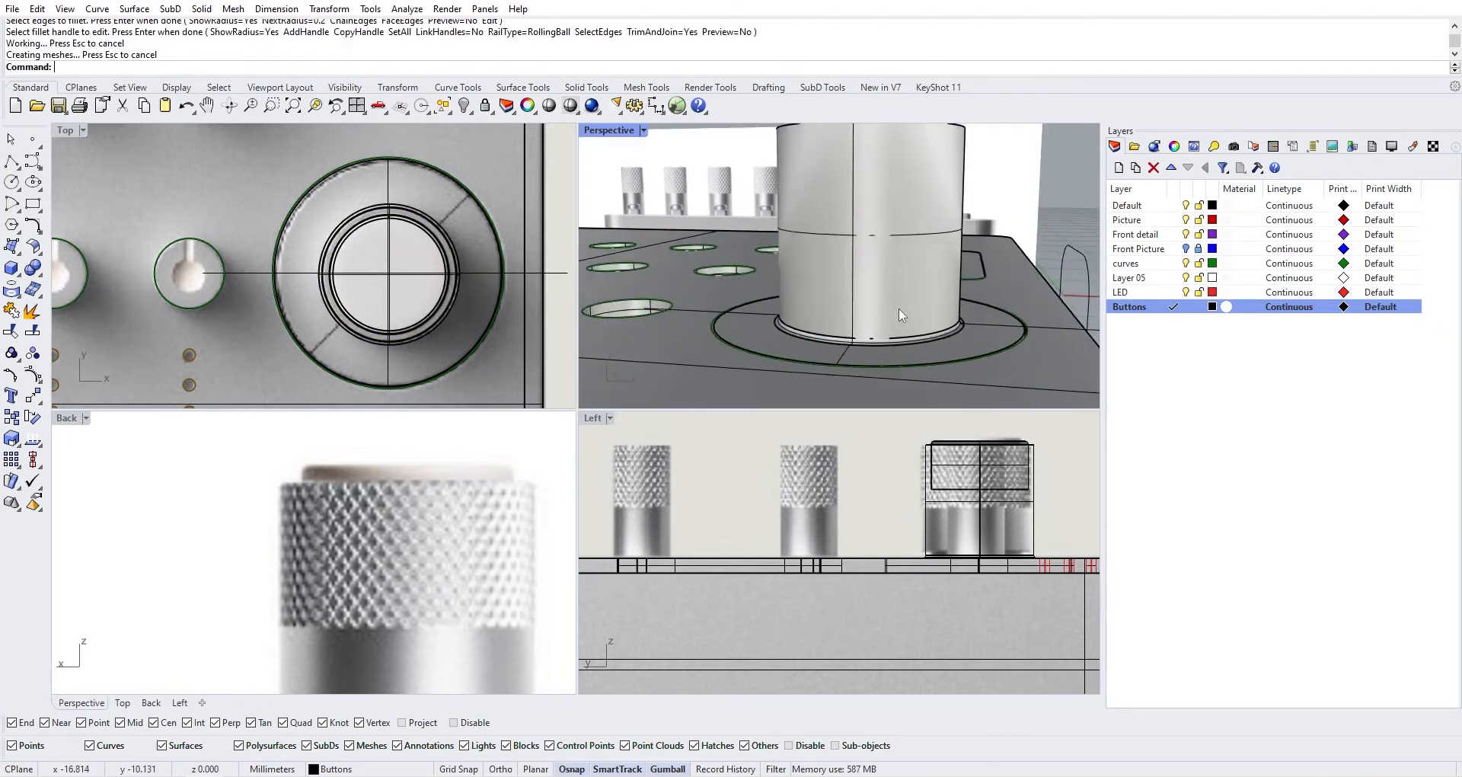
key("ctrl+z")
Fillet the edge between the large knob and its base disc with a 0.5 mm radius
key("Return")
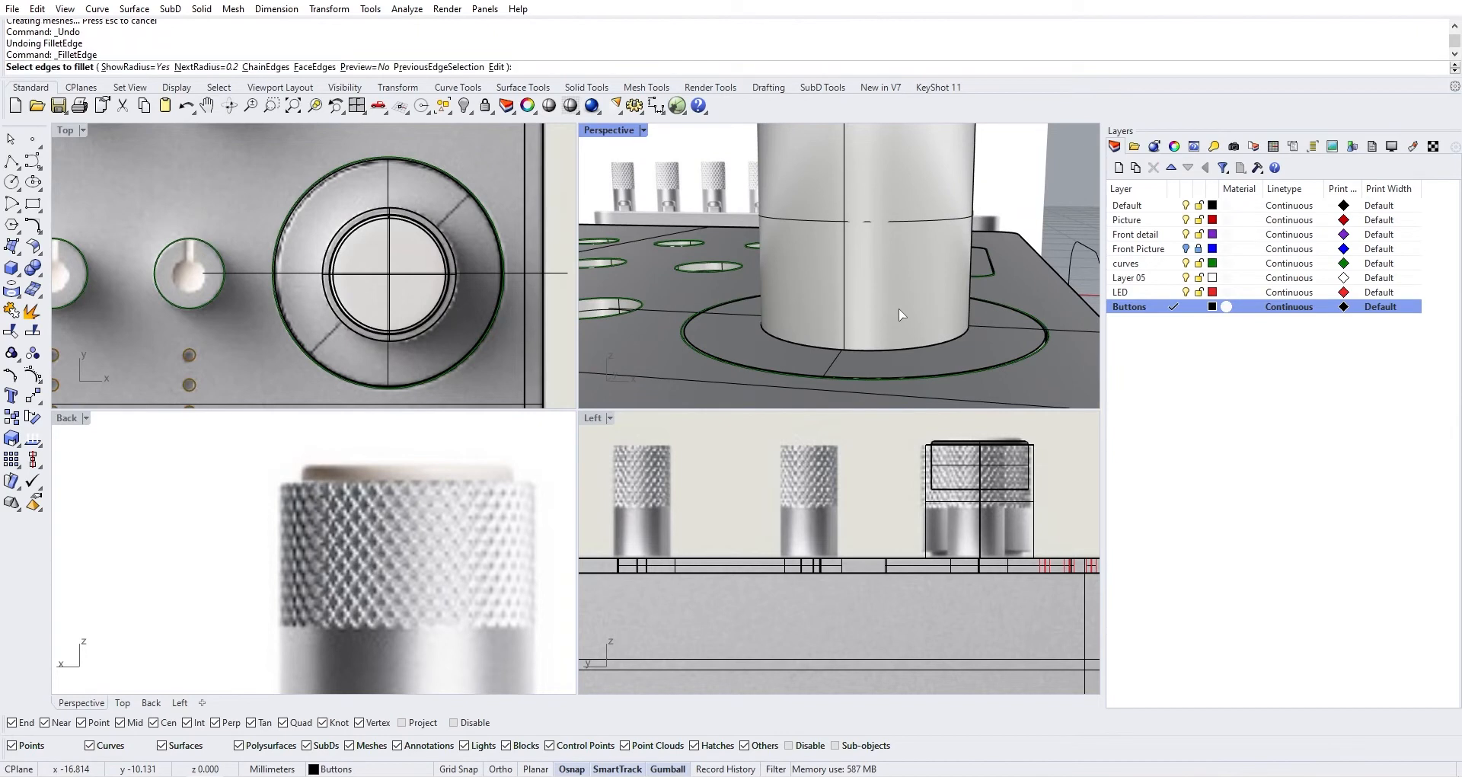
type("0.5")
key("Return")
left_click(881, 350)
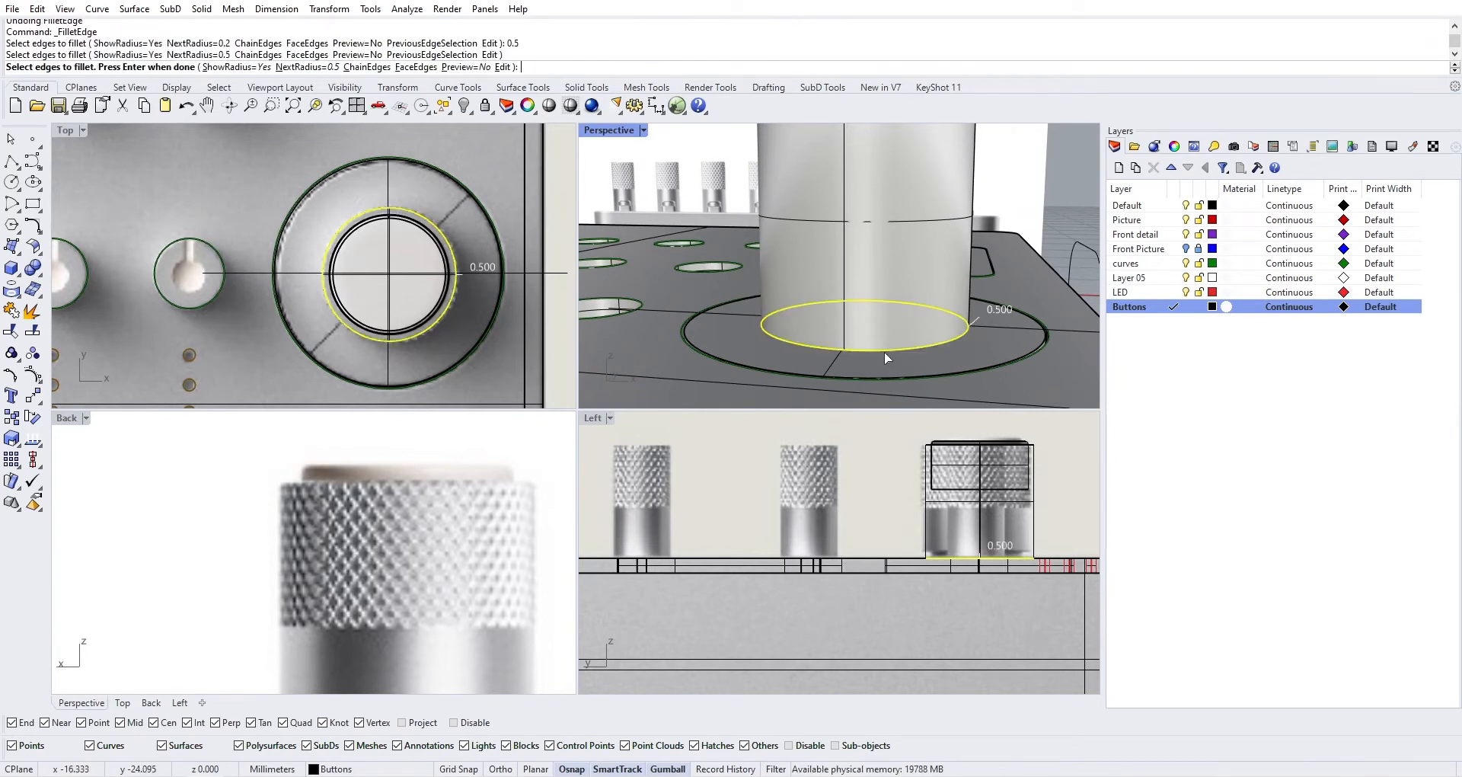
key("Return")
key("Return")
scroll(746, 401, "down", 5)
scroll(746, 401, "up", 10)
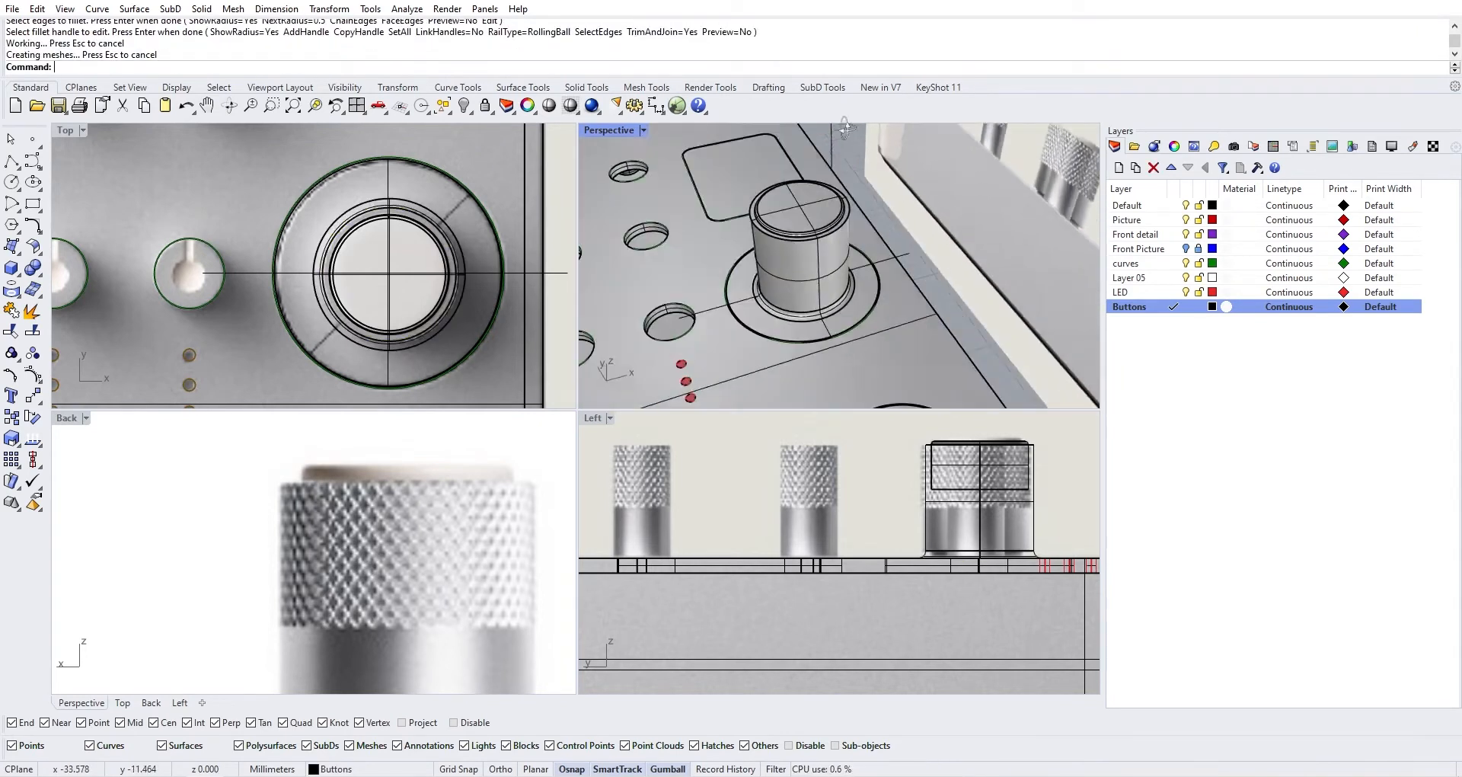
Move the line segment between the small hole and the large knob by -0.5 mm along X
right_click_drag(738, 248, 841, 299)
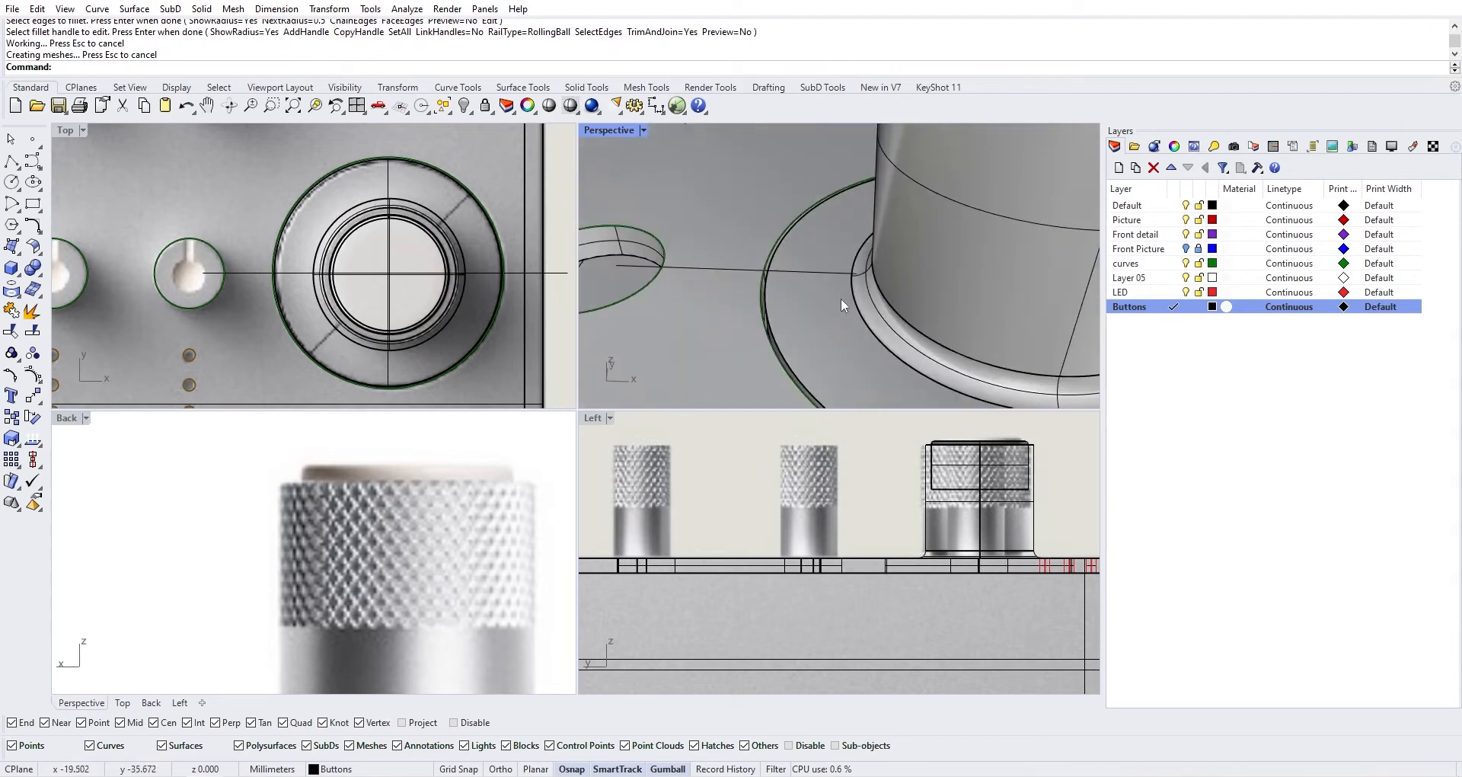
left_click(838, 271)
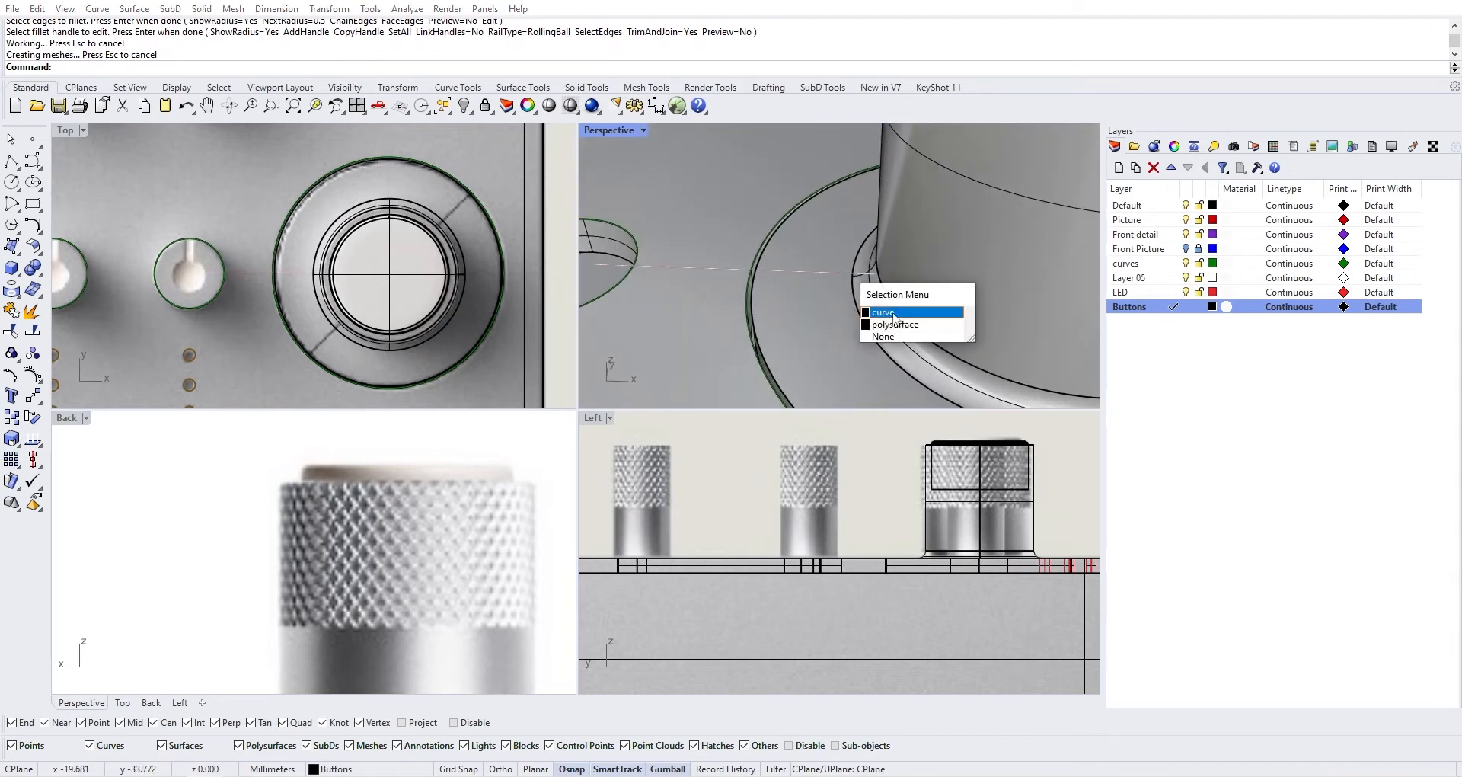
left_click(866, 299)
right_click_drag(864, 298, 821, 282)
left_click(809, 275)
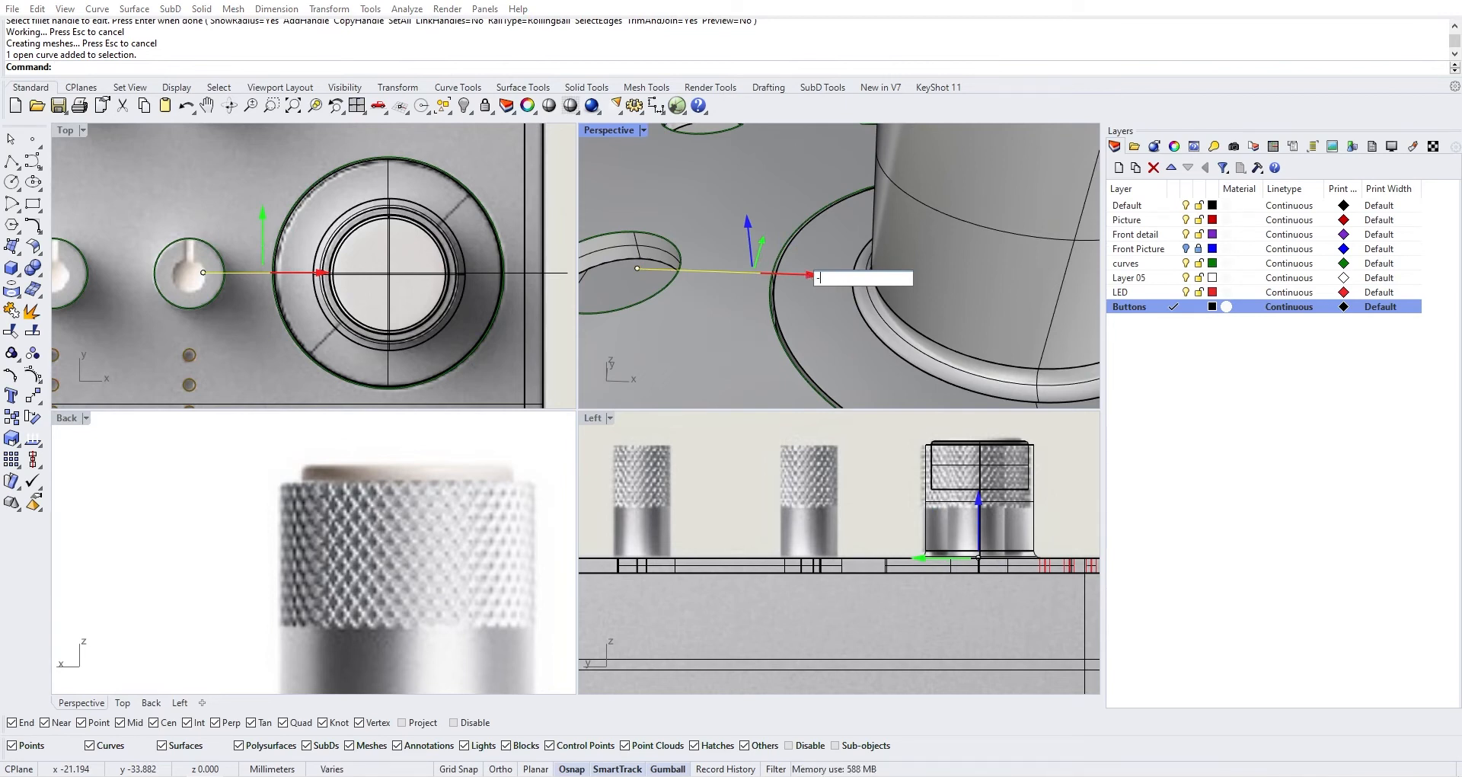
type("-0.5")
key("Return")
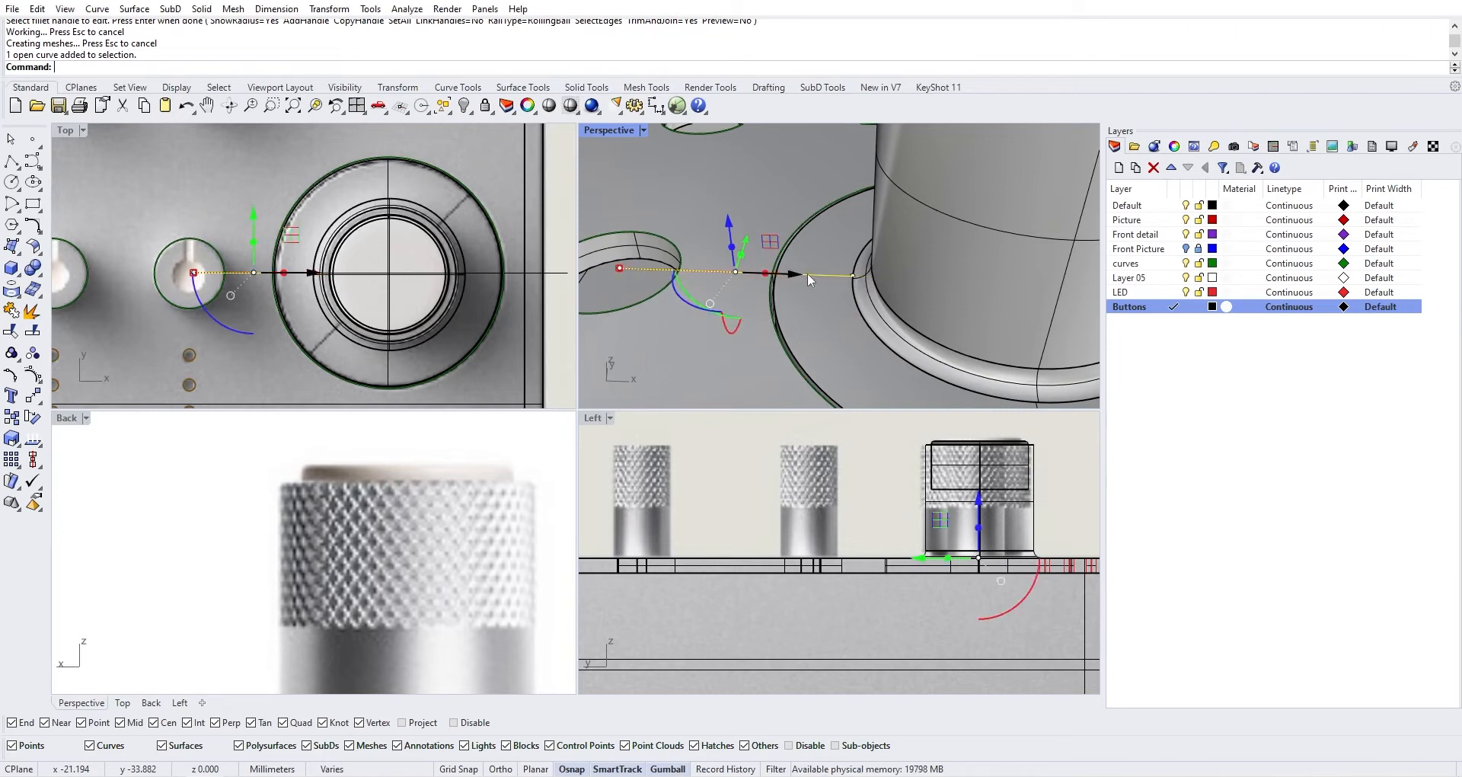
Move the line segment on the large knob's outer side, towards the case edge, by 0.5 mm along X
scroll(807, 272, "down", 6)
right_click_drag(861, 267, 781, 298, "shift")
scroll(782, 298, "up", 2)
left_click(1034, 288)
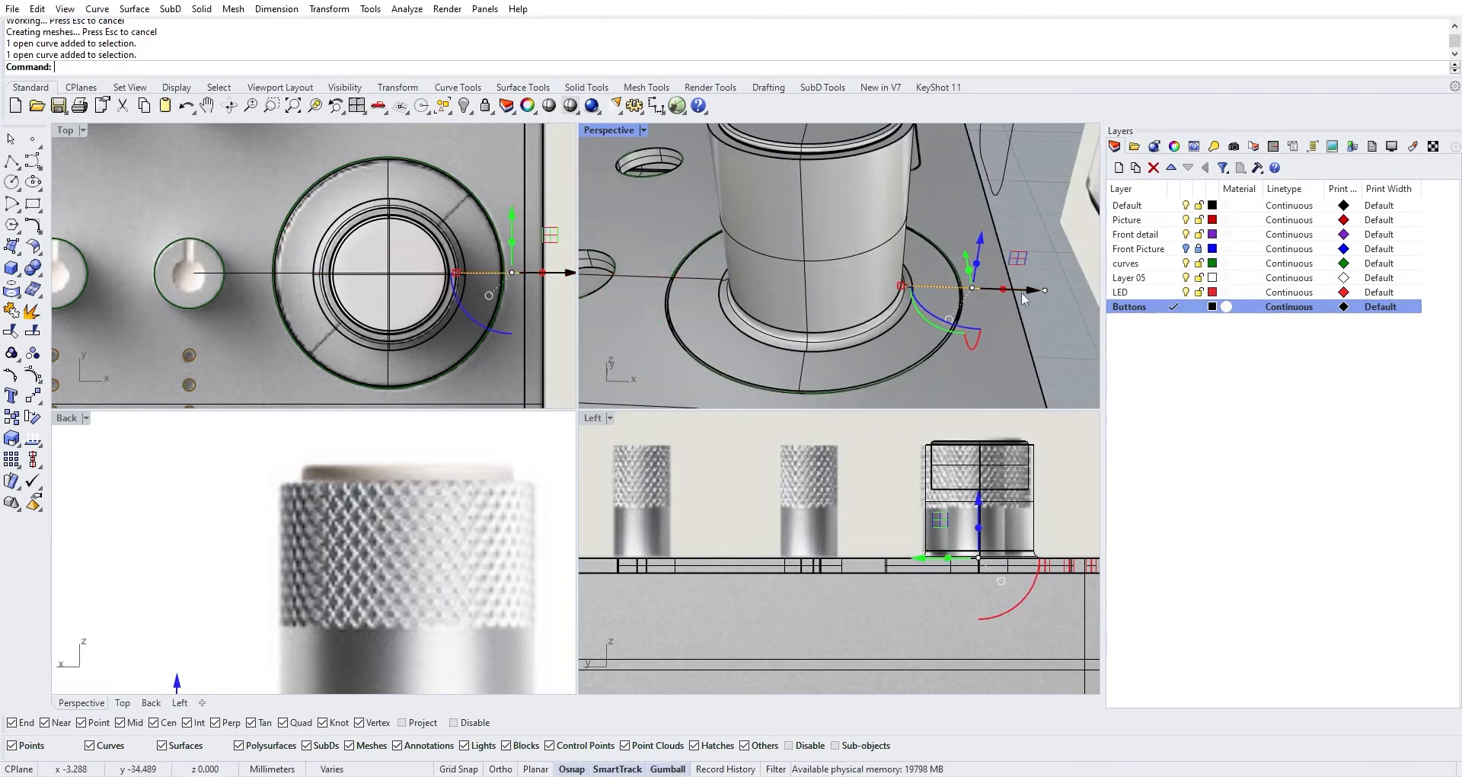
left_click(1024, 291)
type("0.")
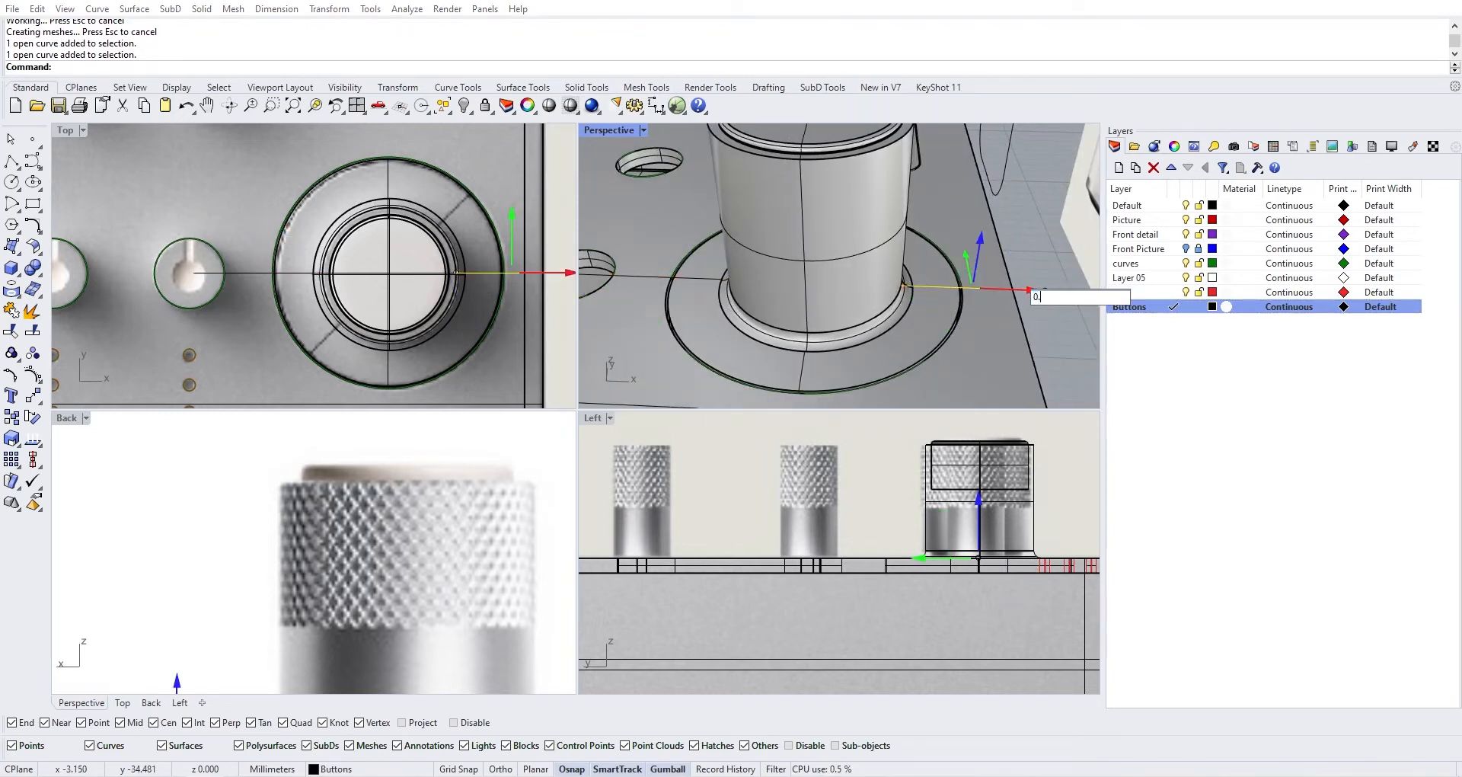
type("5")
key("Return")
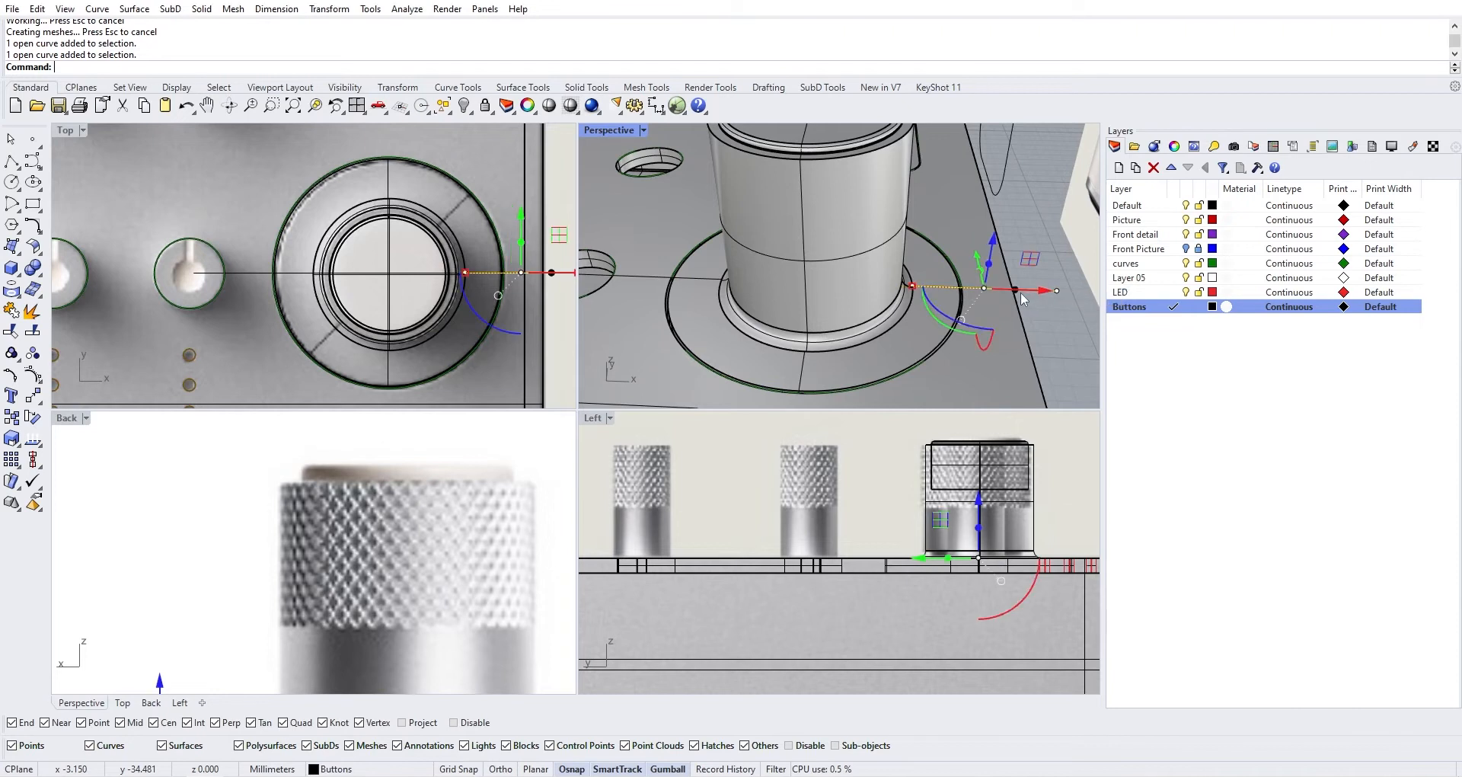
Pipe both line segments beside the large knob with a 0.2 mm radius and flat caps
left_click(644, 274)
scroll(886, 321, "down", 3)
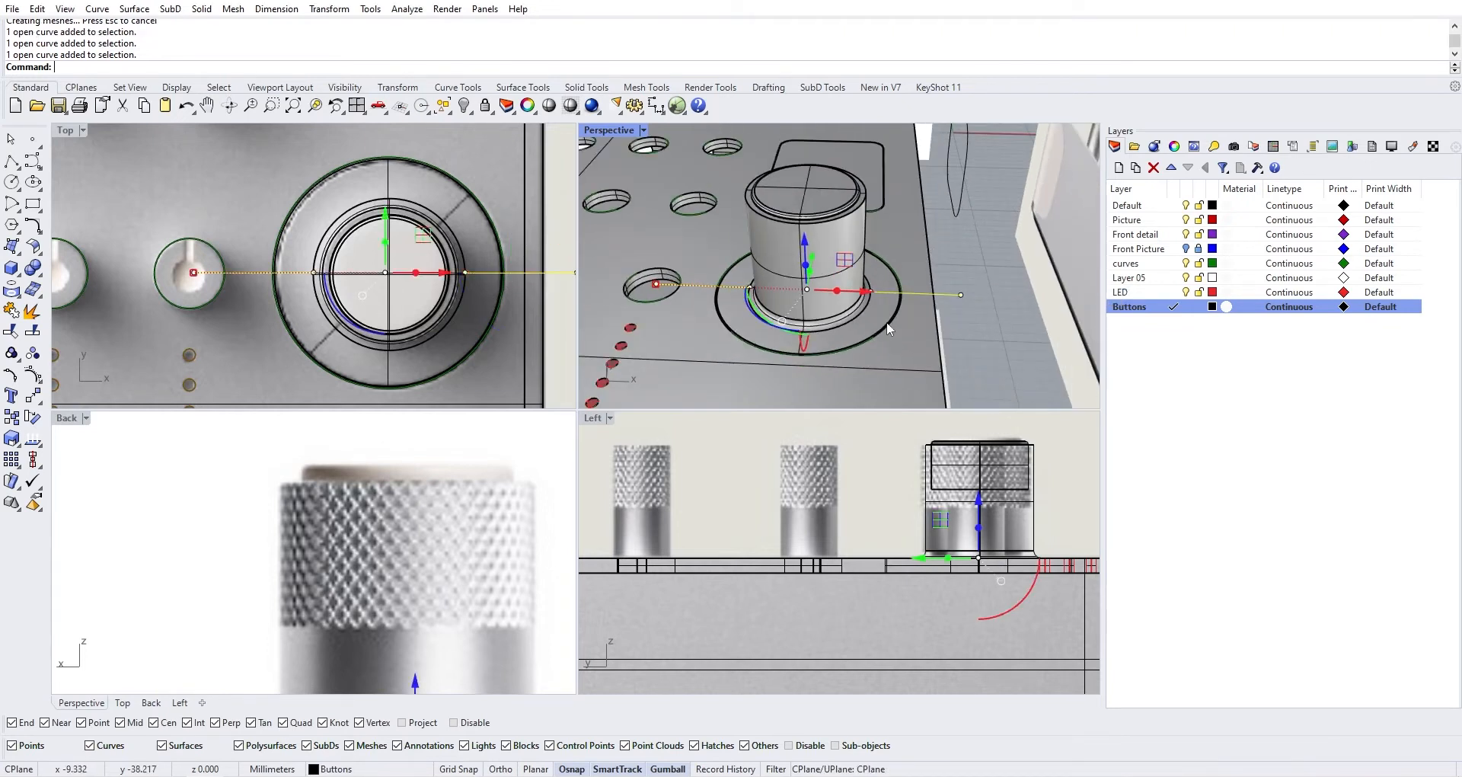
scroll(884, 313, "up", 5)
right_click_drag(865, 285, 829, 314)
scroll(1021, 357, "down", 2)
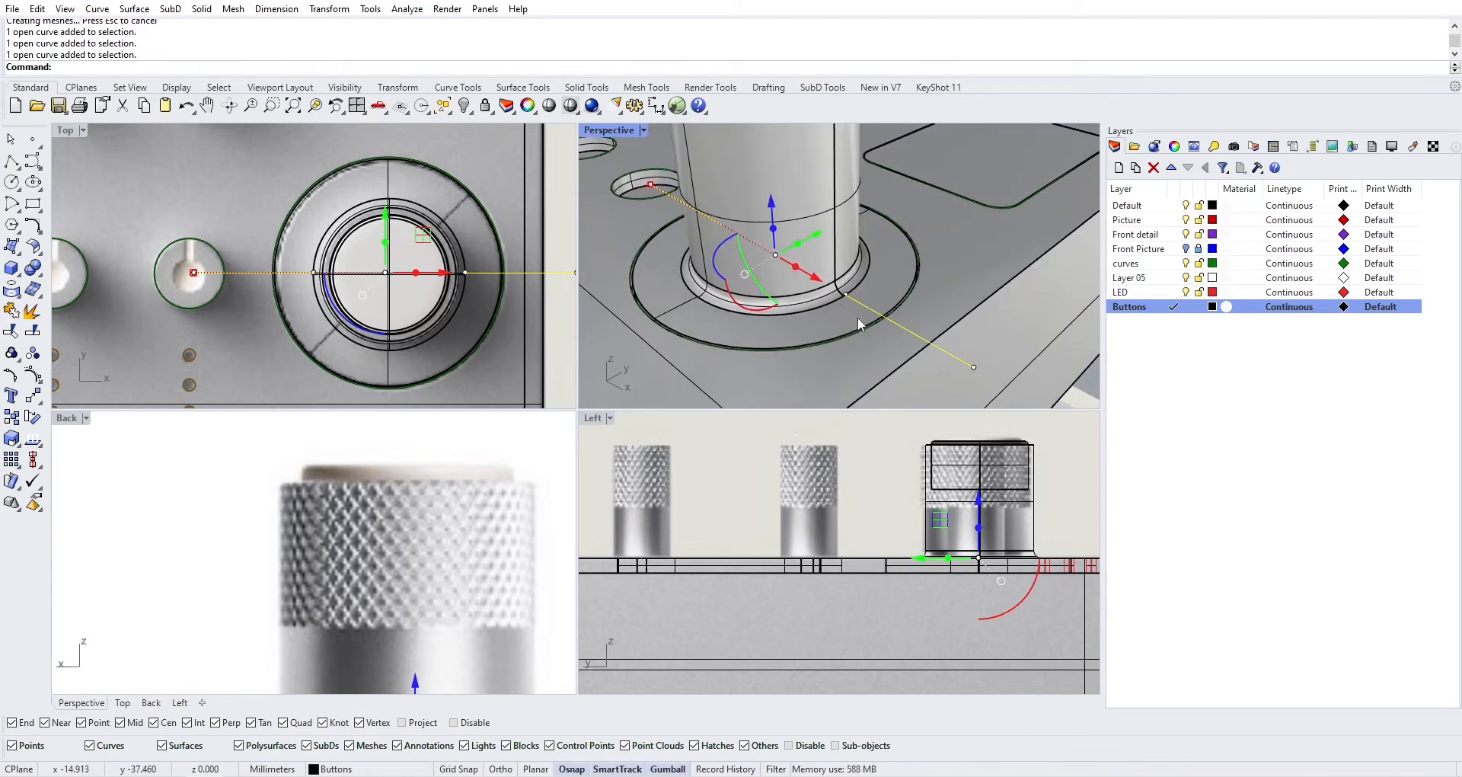
right_click_drag(843, 305, 1041, 320)
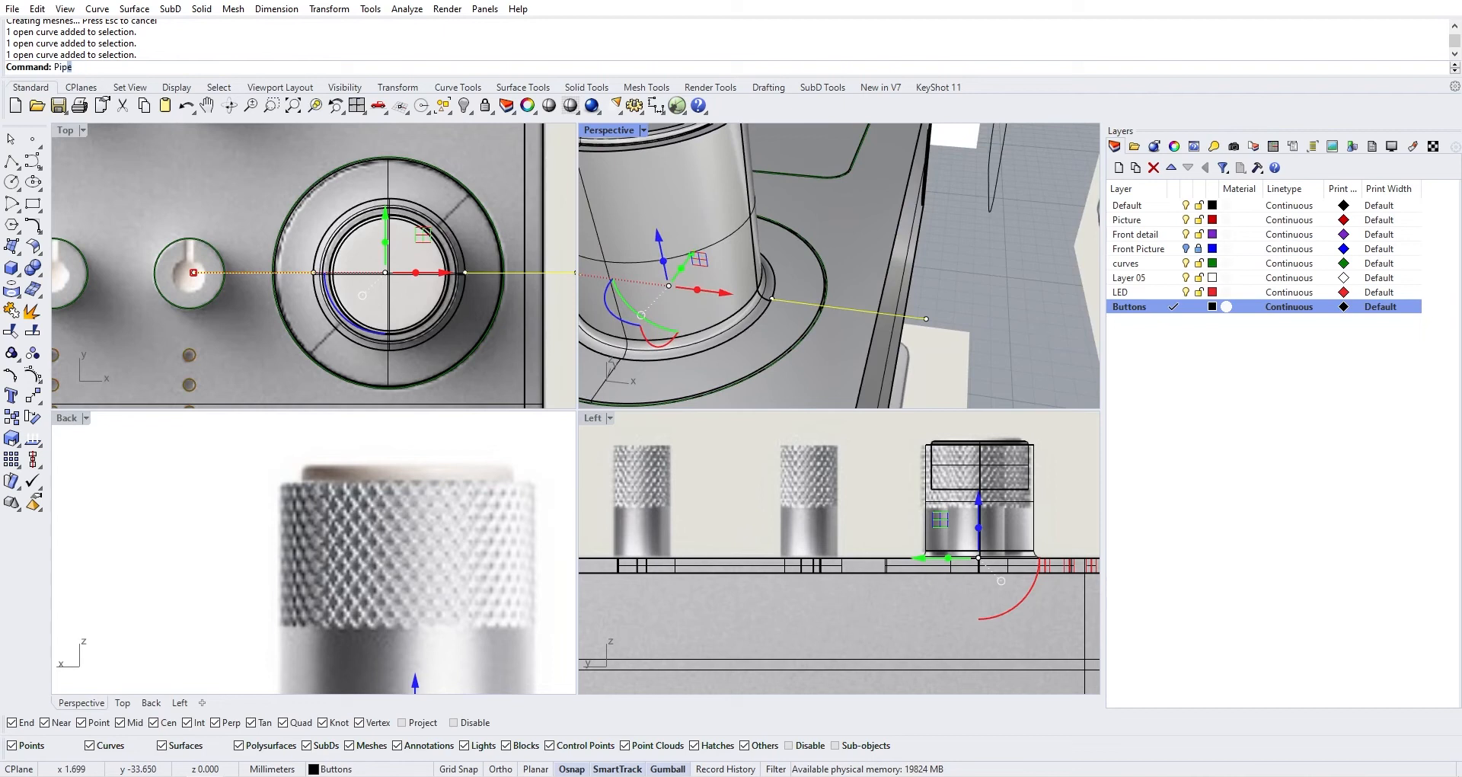
key("Return")
scroll(900, 315, "down", 5)
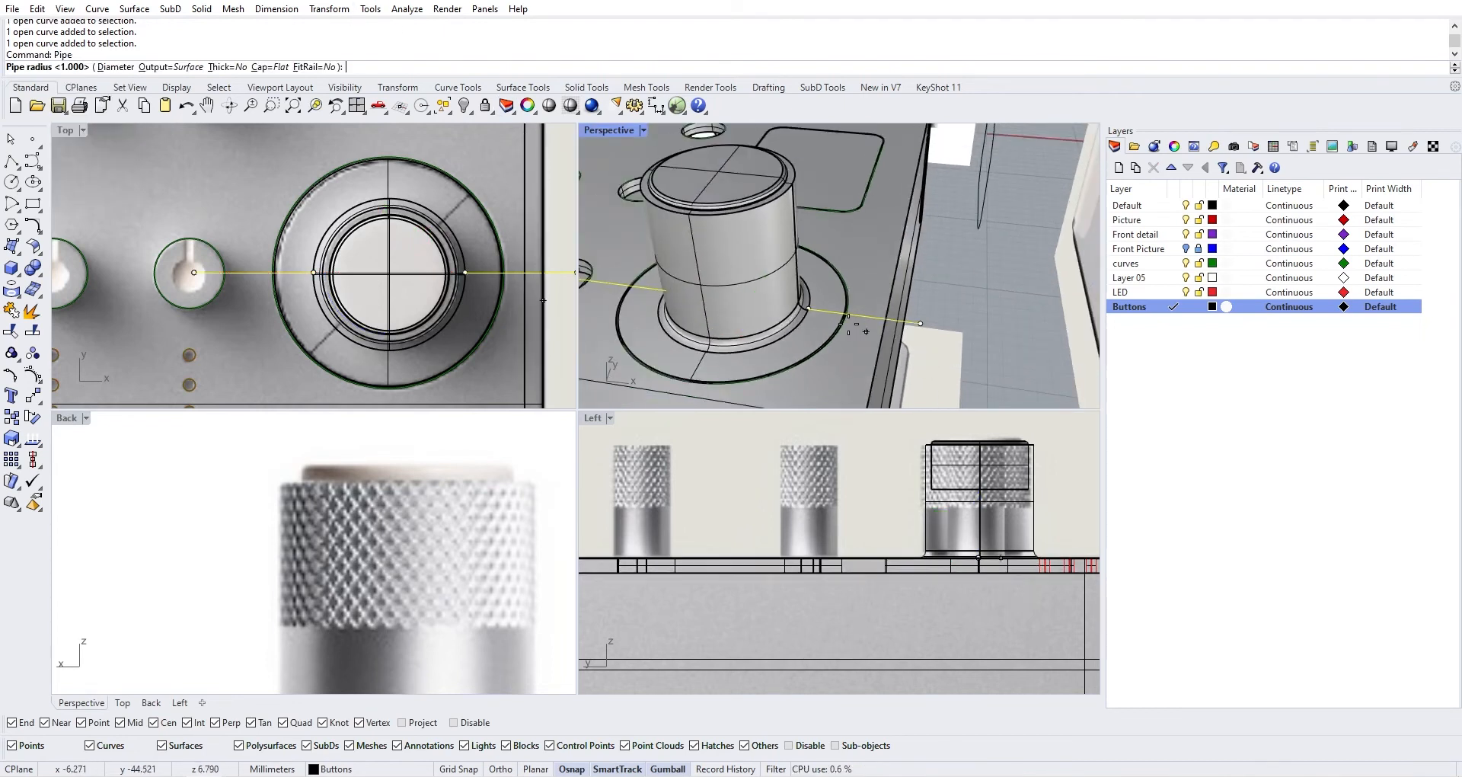
right_click_drag(863, 326, 967, 326, "shift")
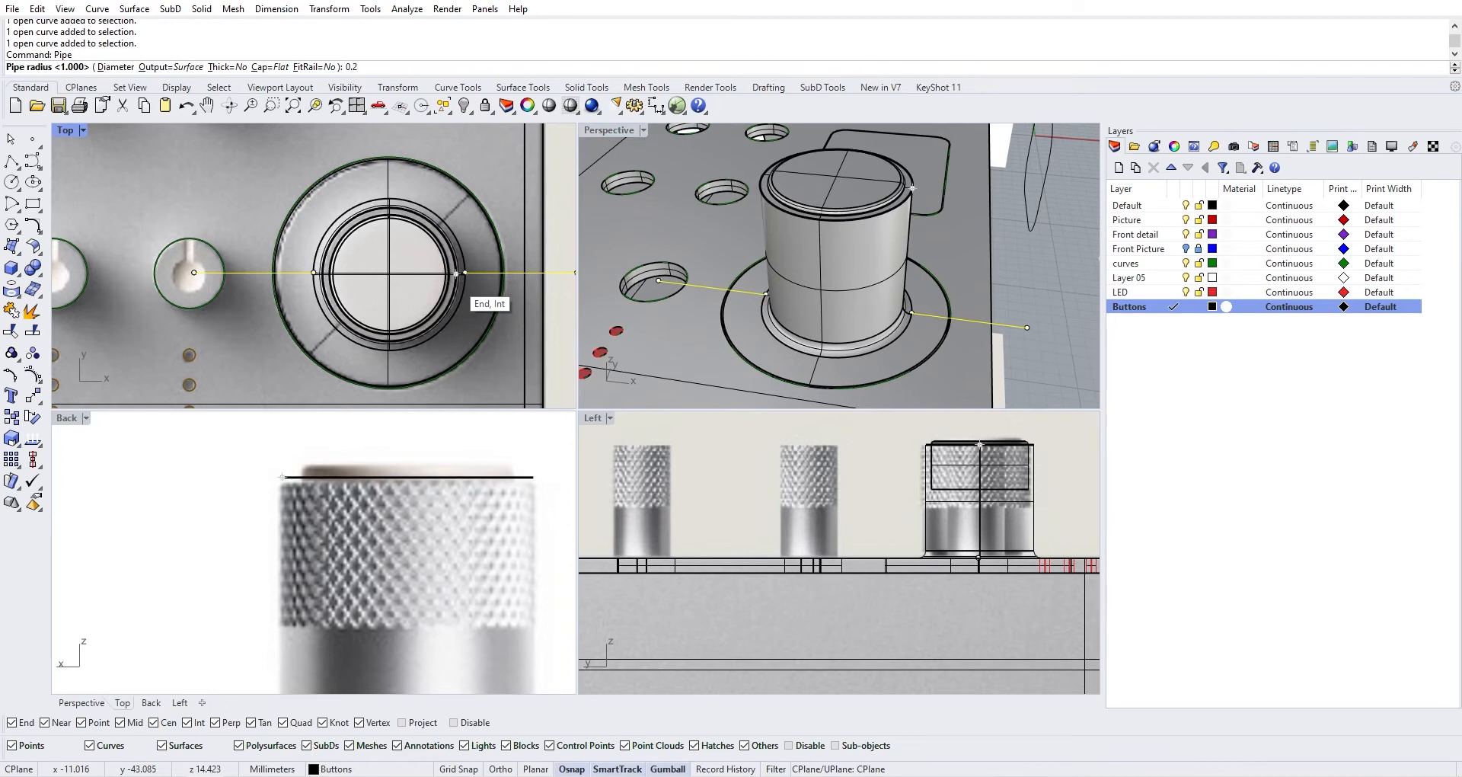
key("Return")
scroll(481, 276, "up", 4)
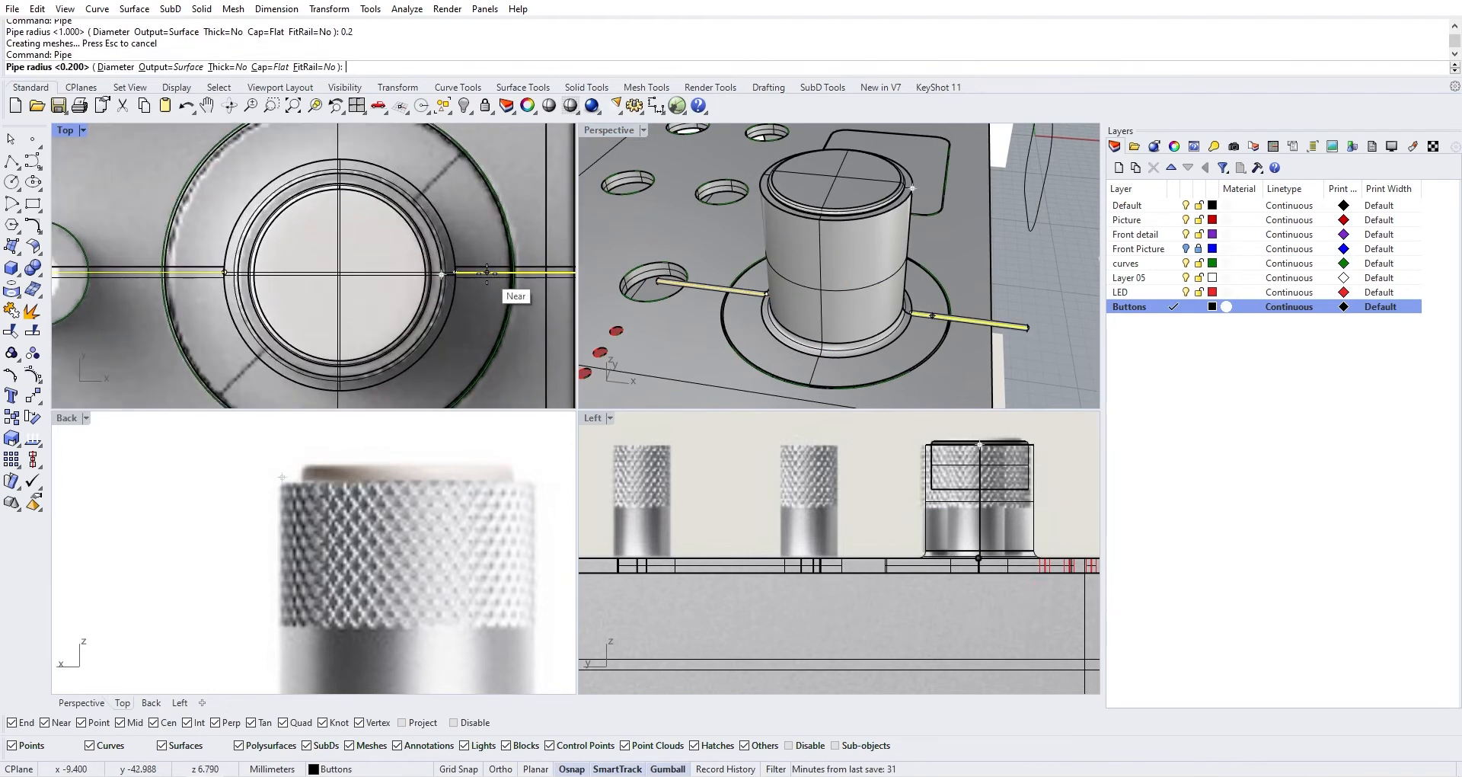
scroll(482, 276, "down", 4)
right_click_drag(470, 289, 432, 289)
key("Return")
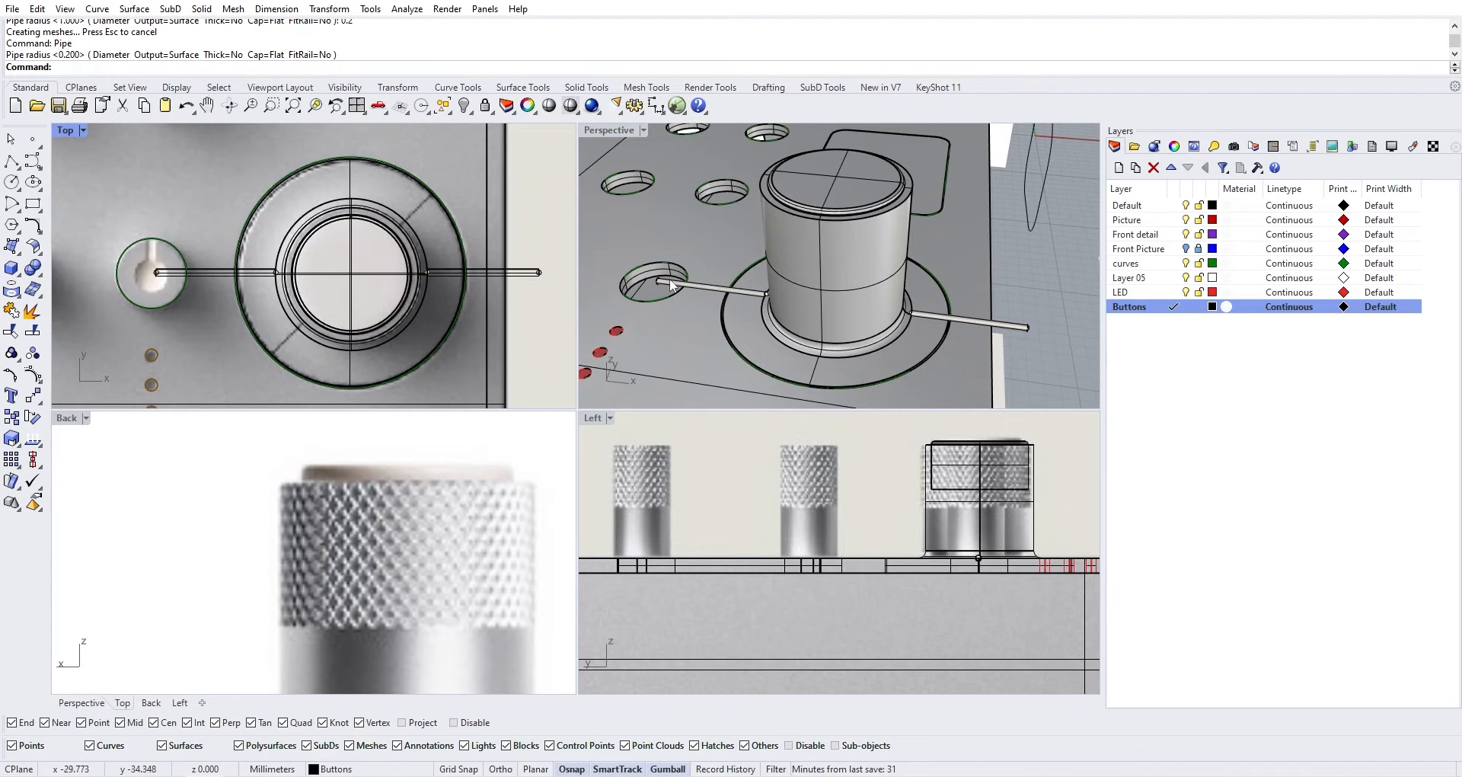
Undo the pipes and try a 0.1 mm pipe radius on the segment beside the small hole
key("ctrl+z")
key("Return")
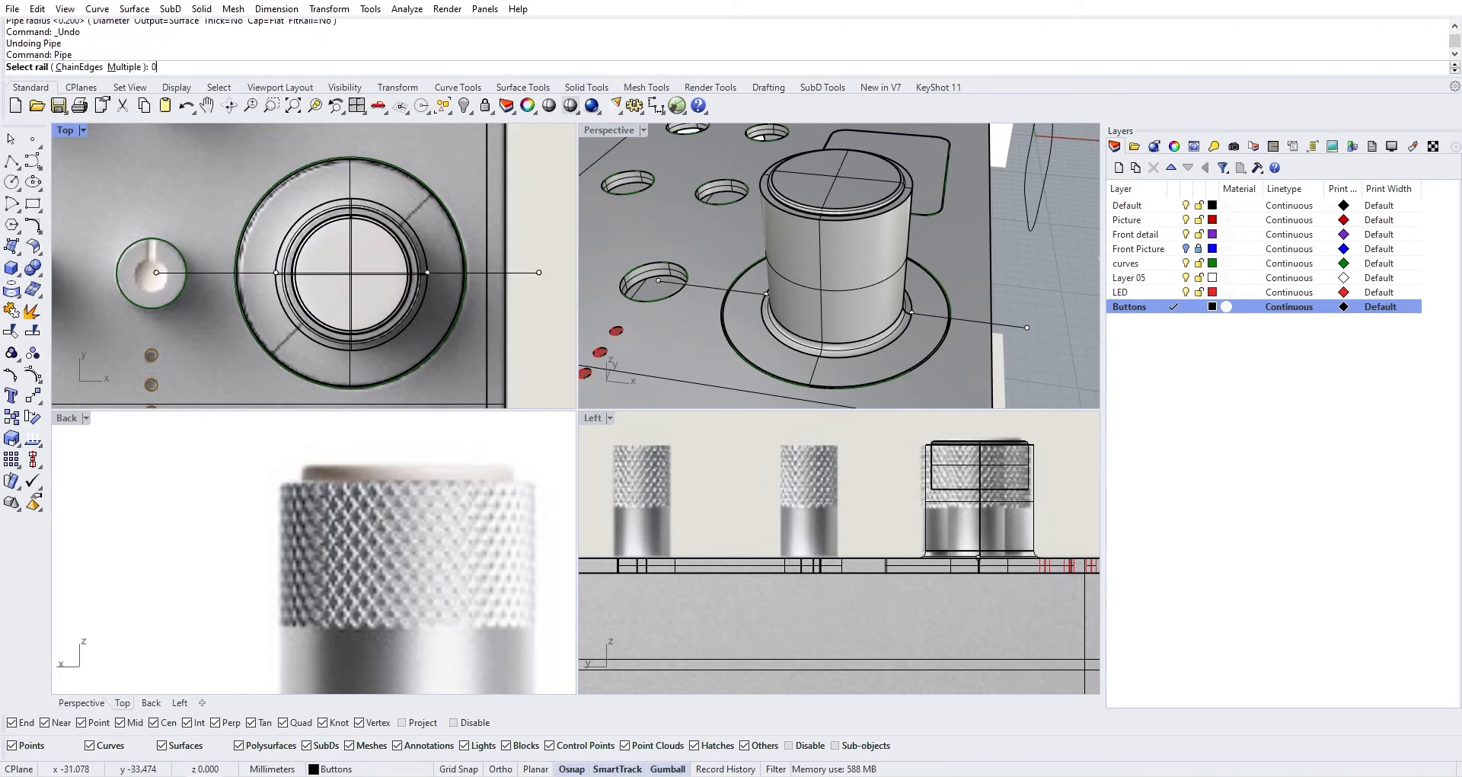
type("0.1")
key("Return")
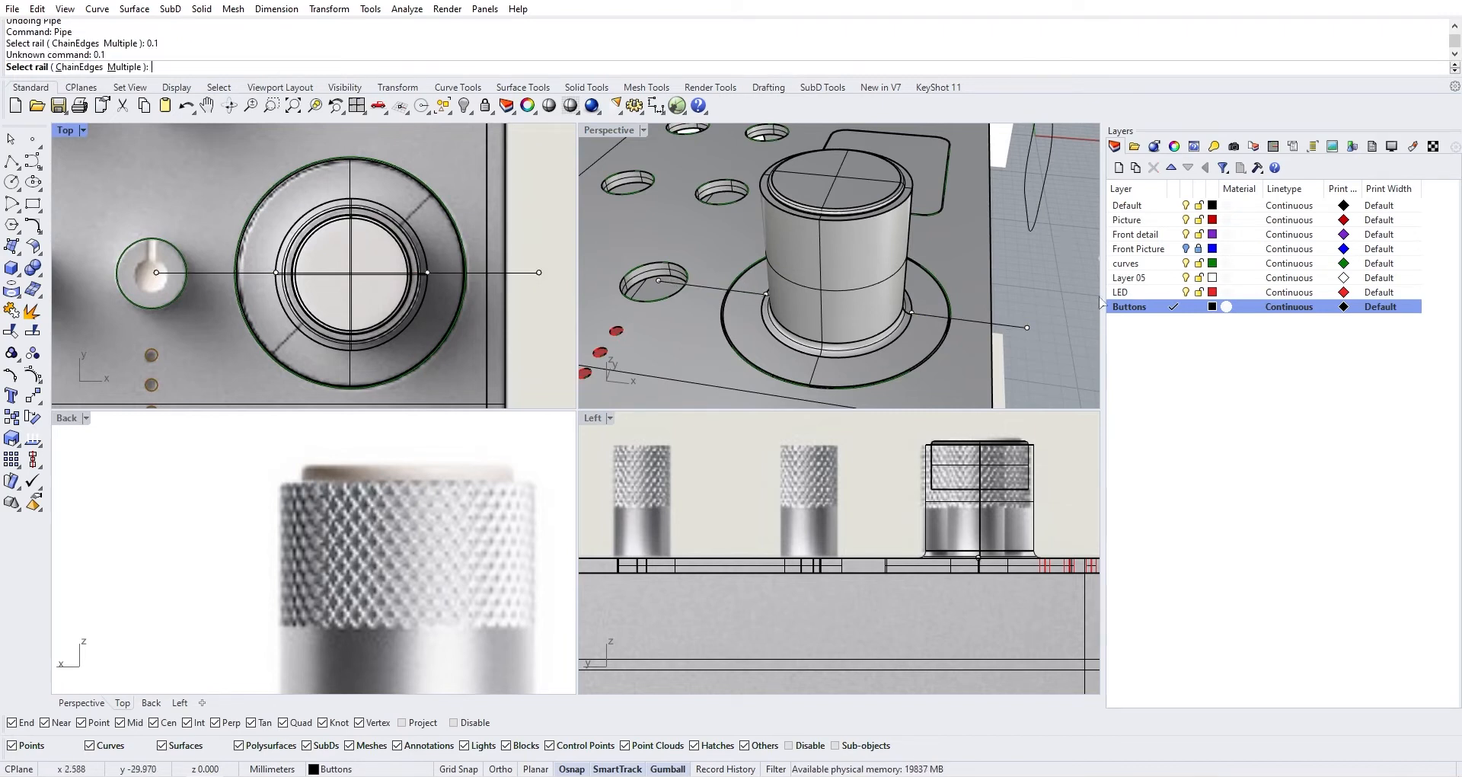
left_click(717, 287)
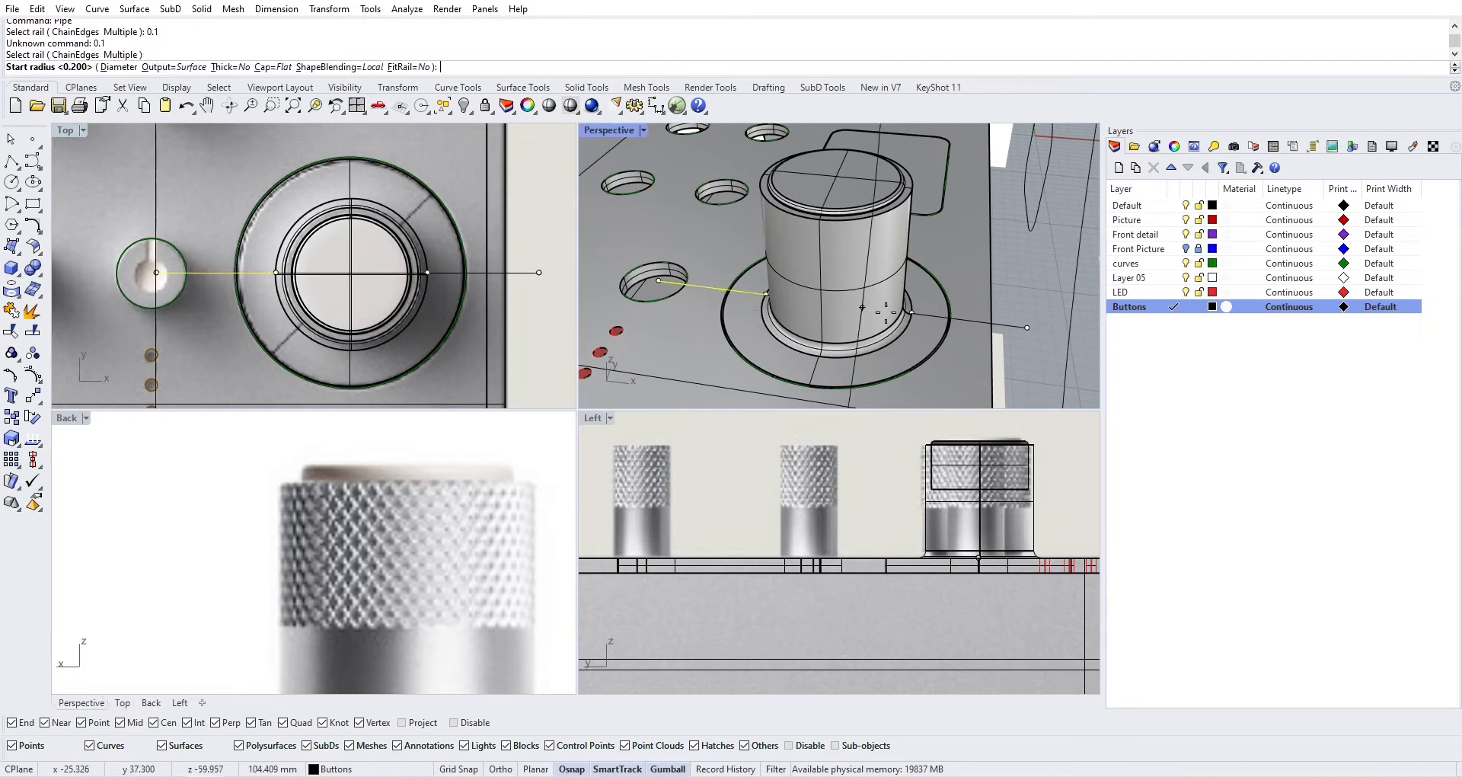
key("Escape")
Reselect only the two line segments and pipe them again with a 0.2 mm radius
left_click(996, 329)
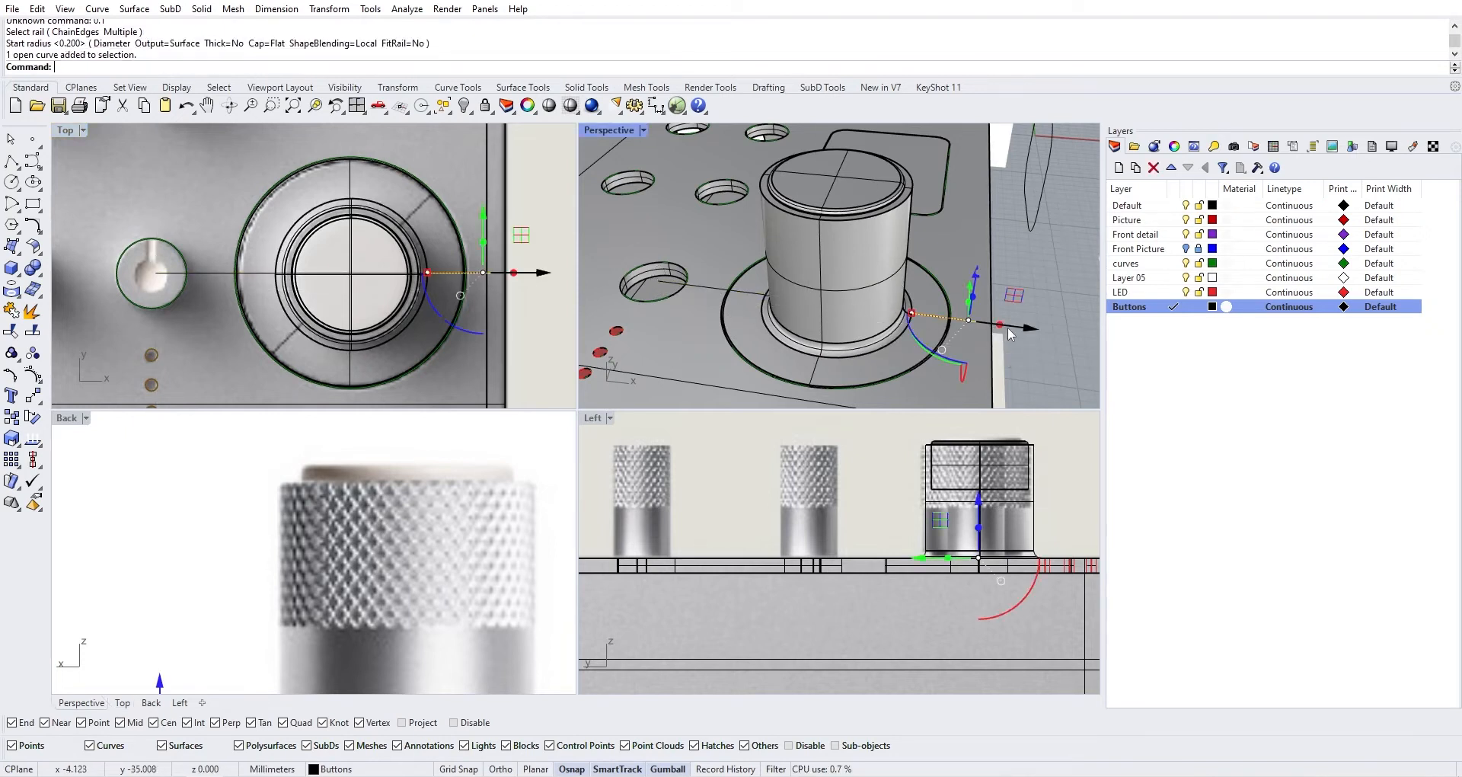
left_click(711, 288, "shift")
left_click(711, 287, "shift")
left_click(687, 323, "ctrl")
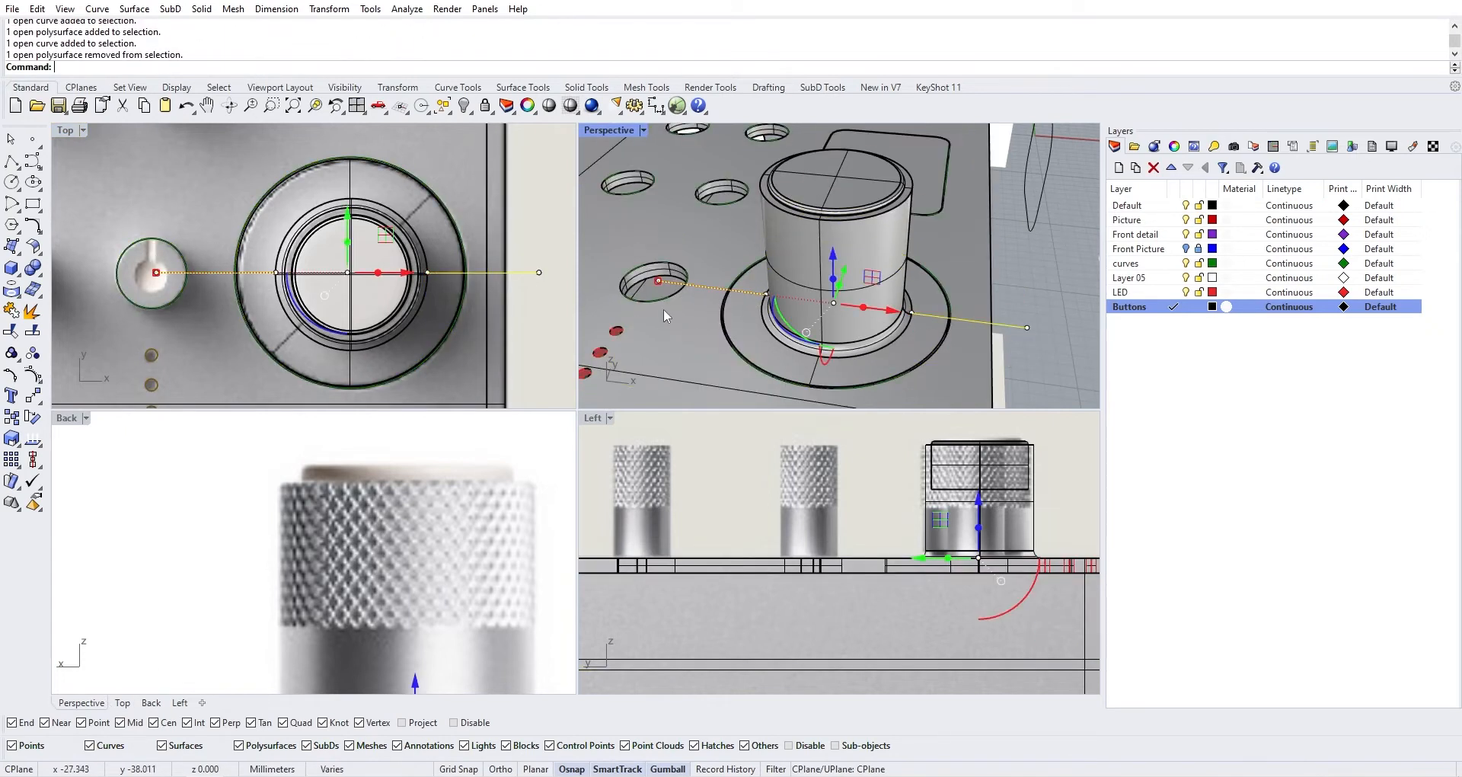
right_click(664, 308)
key("Return")
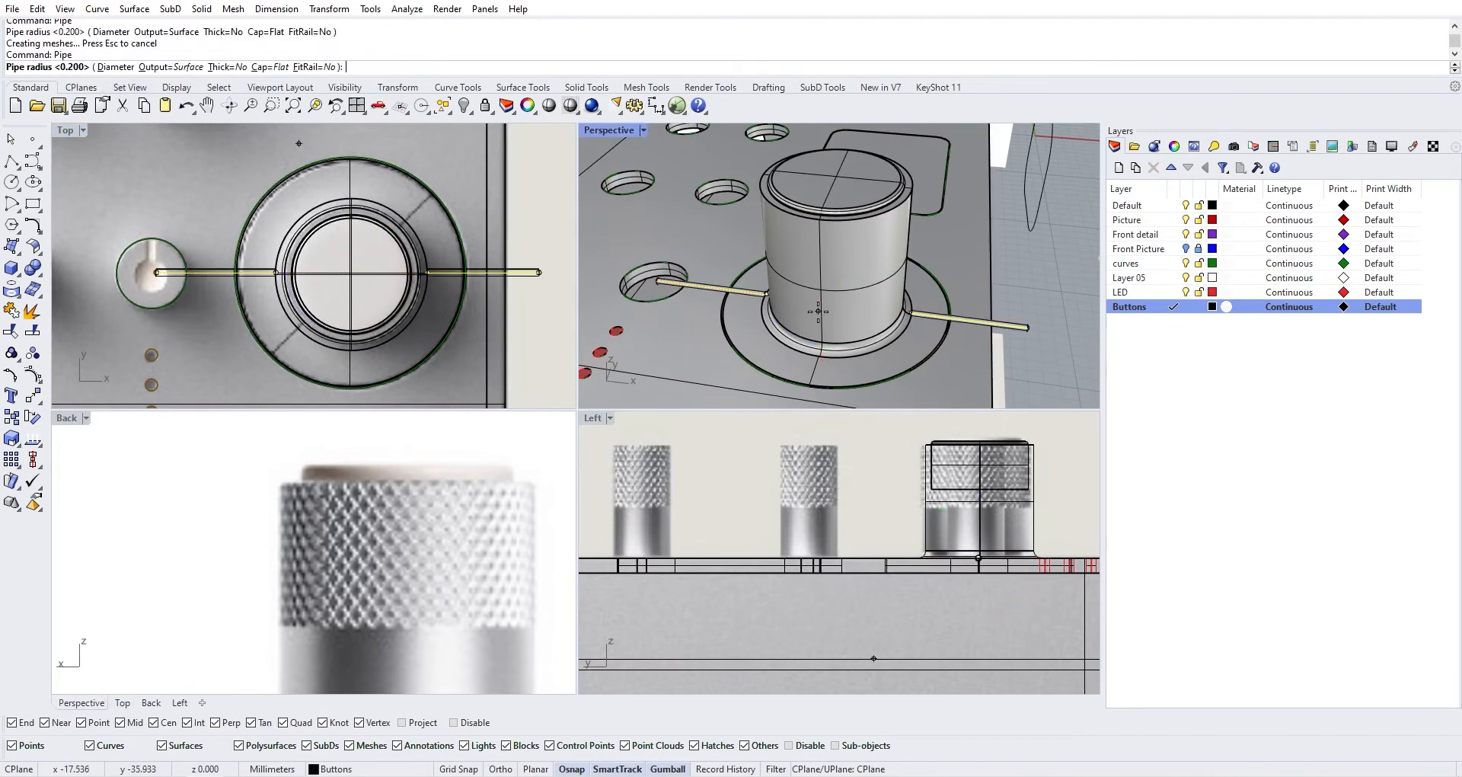
scroll(912, 313, "up", 2)
scroll(911, 312, "up", 5)
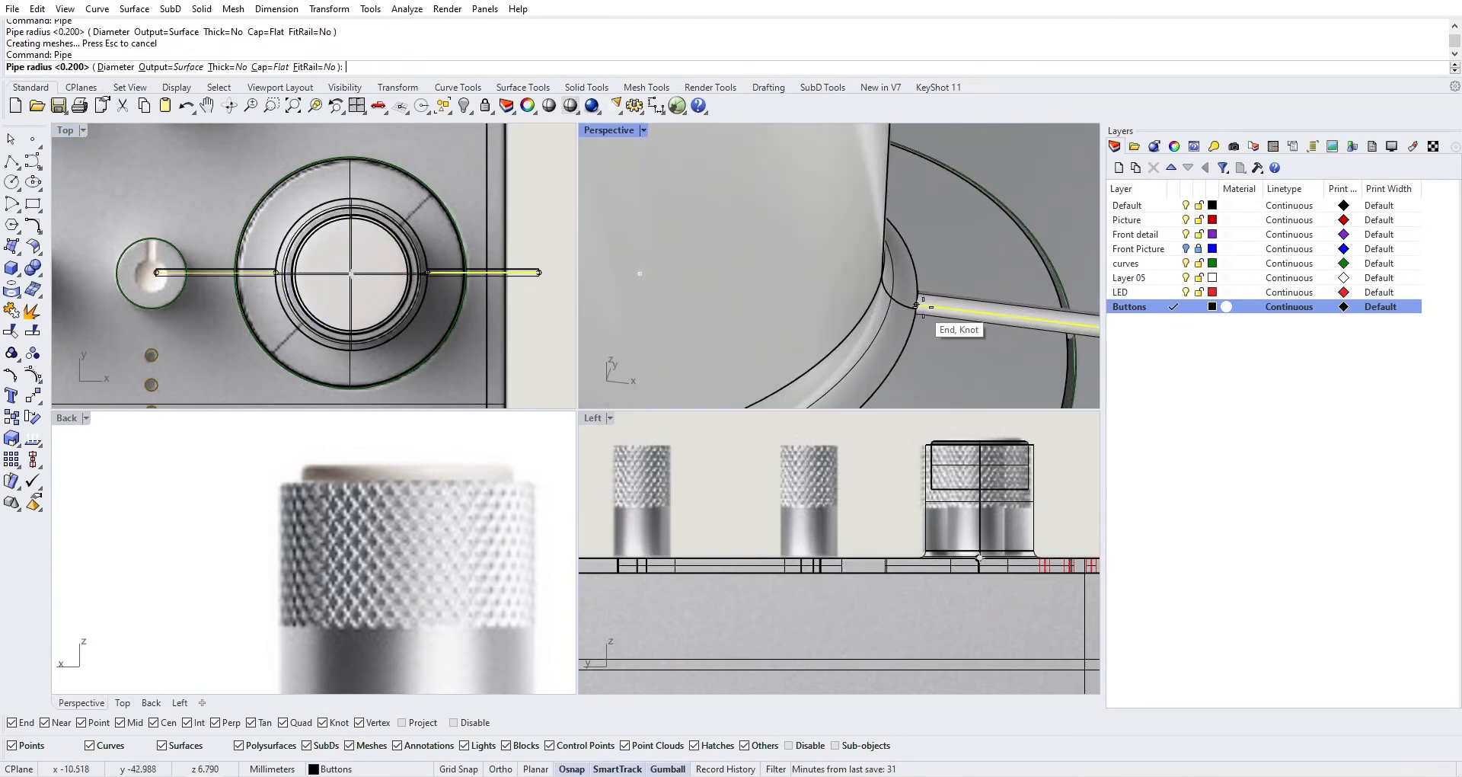
scroll(929, 306, "down", 6)
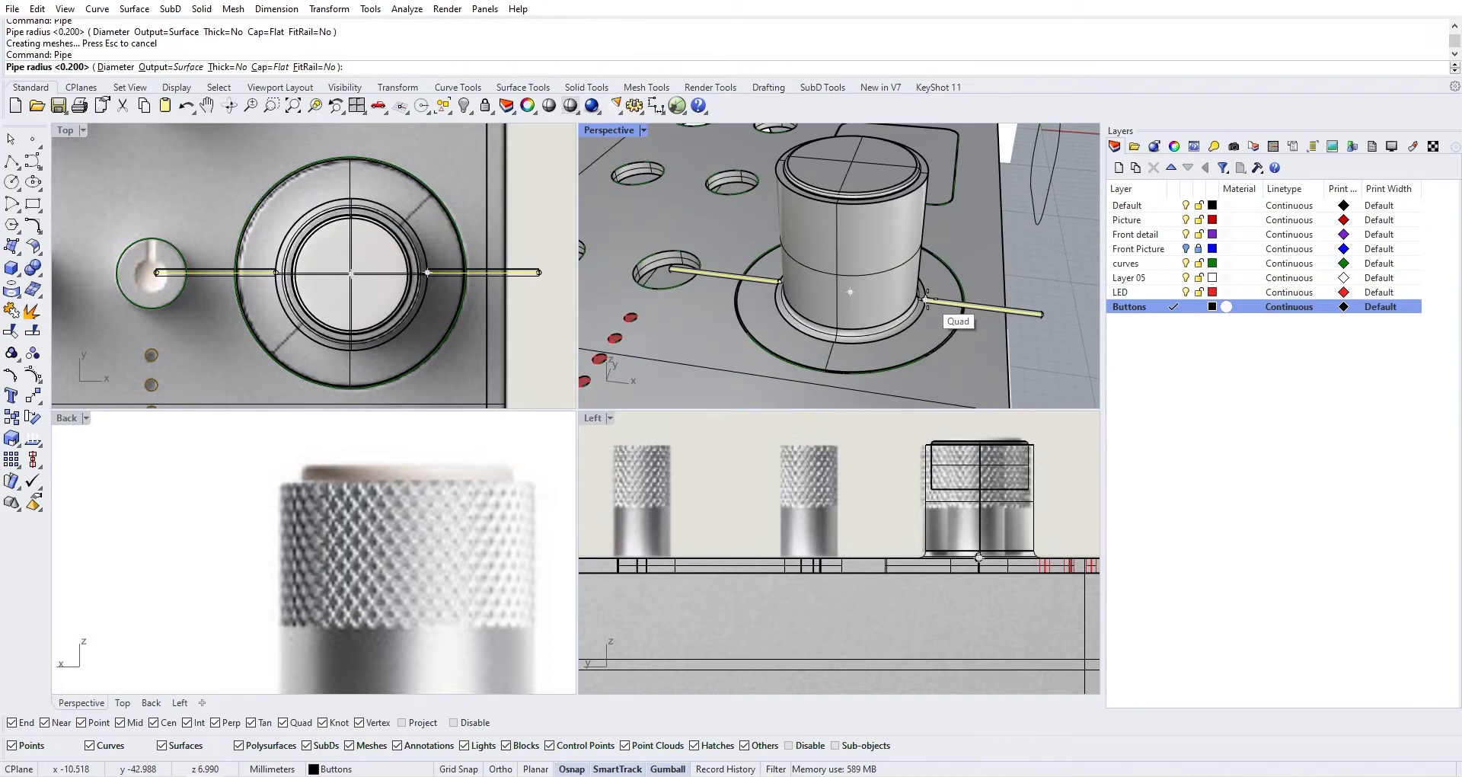
key("ctrl+z")
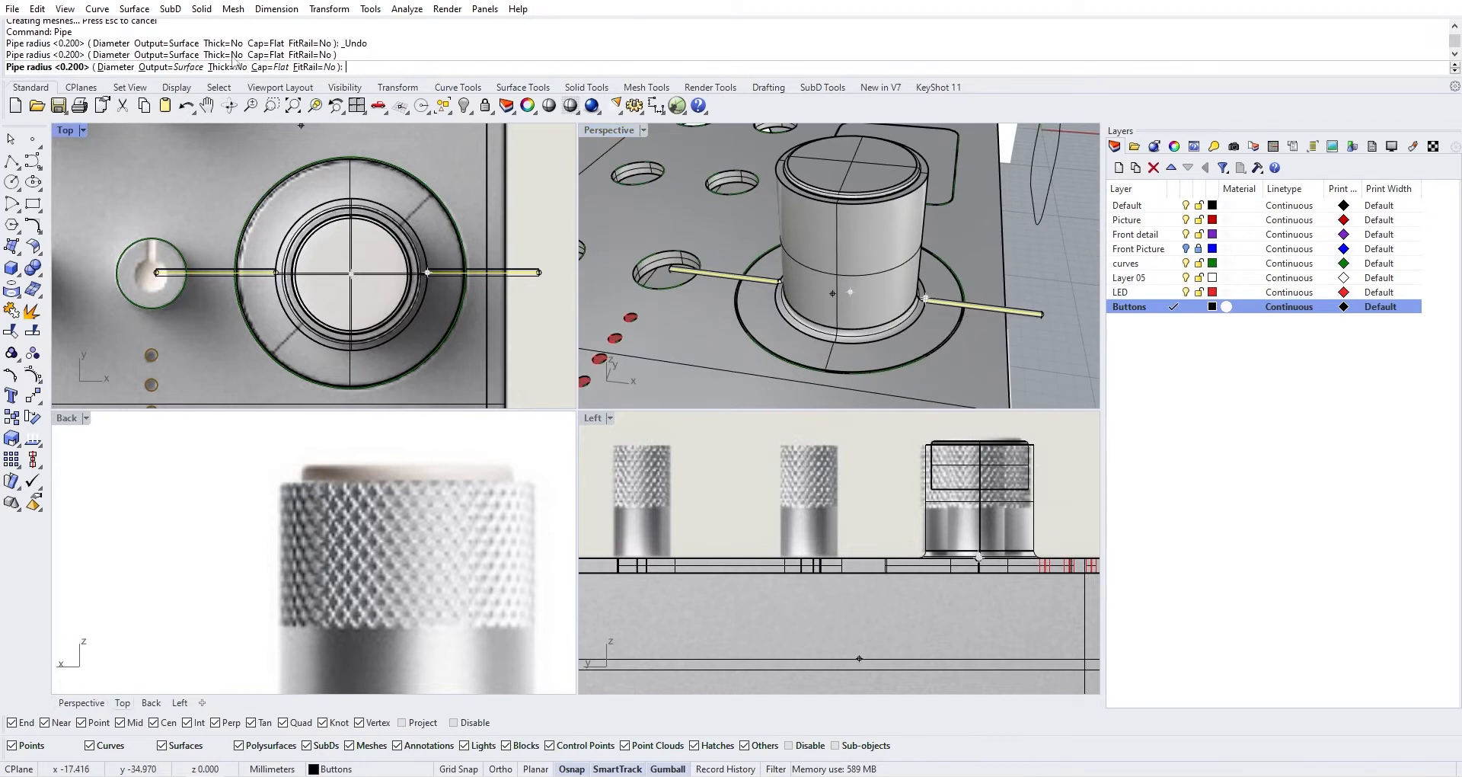
Change the pipe's cap option to Round, finish the pipes and undo them
left_click(271, 67)
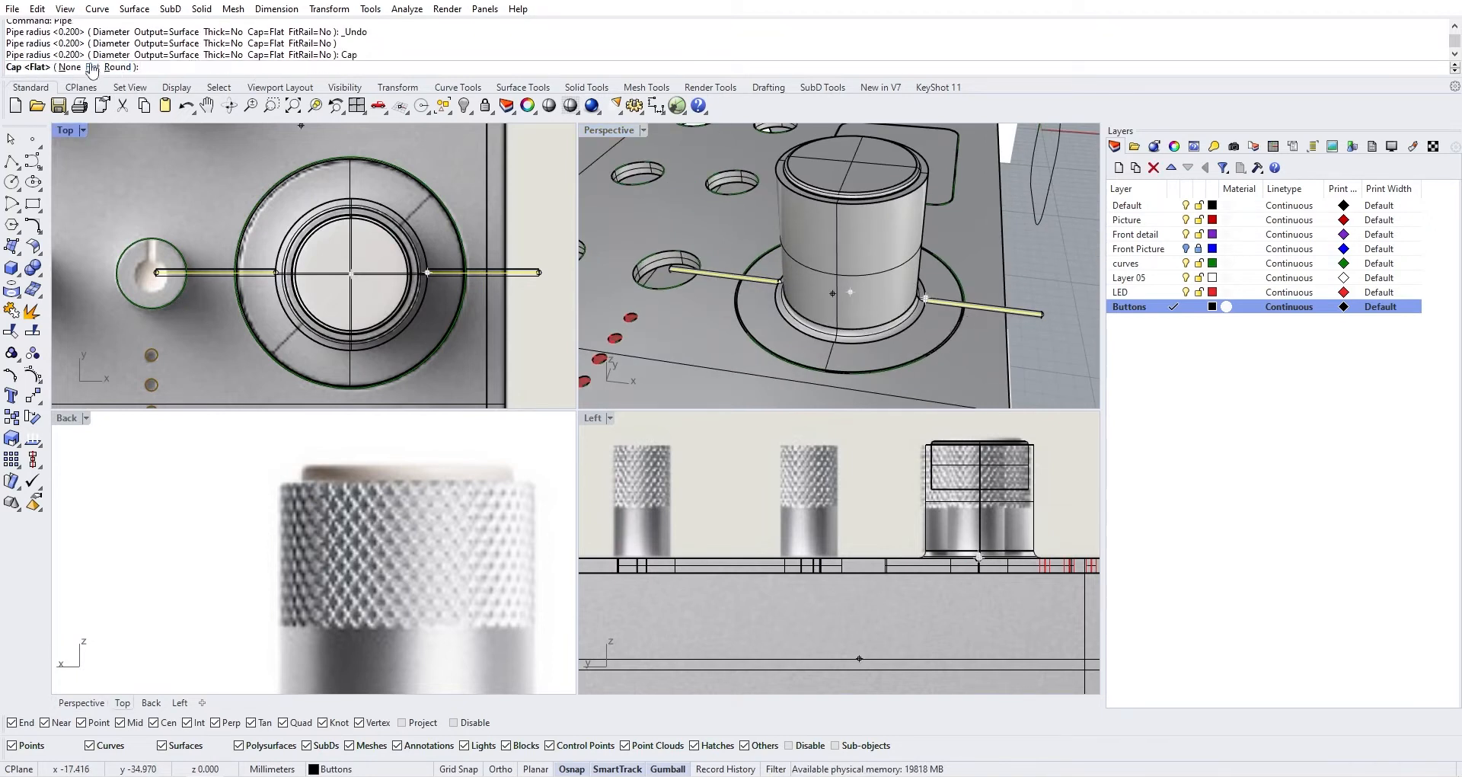
left_click(118, 67)
right_click(966, 336)
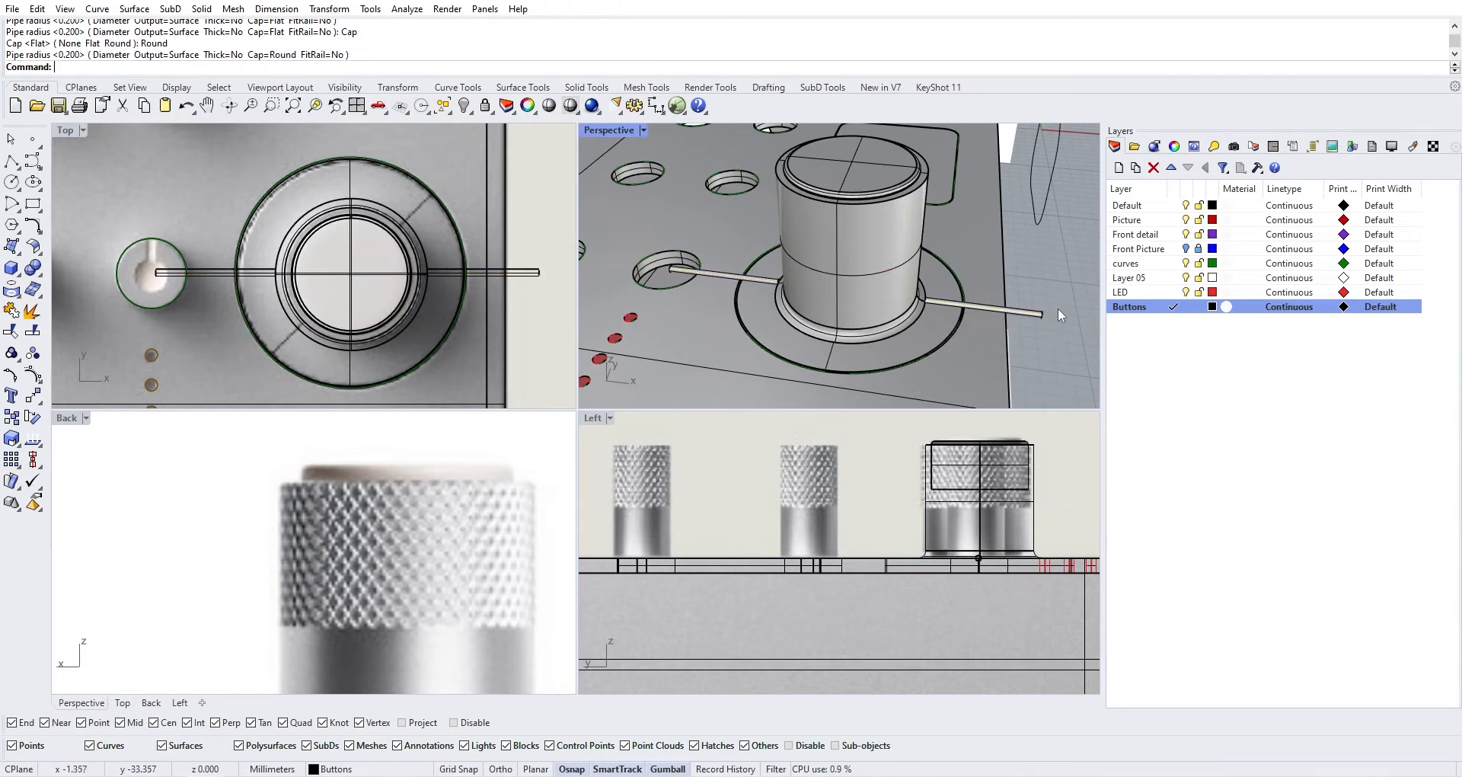
key("ctrl+z")
Pipe both line segments with a 0.2 mm radius and round caps
scroll(1063, 313, "up", 3)
key("space")
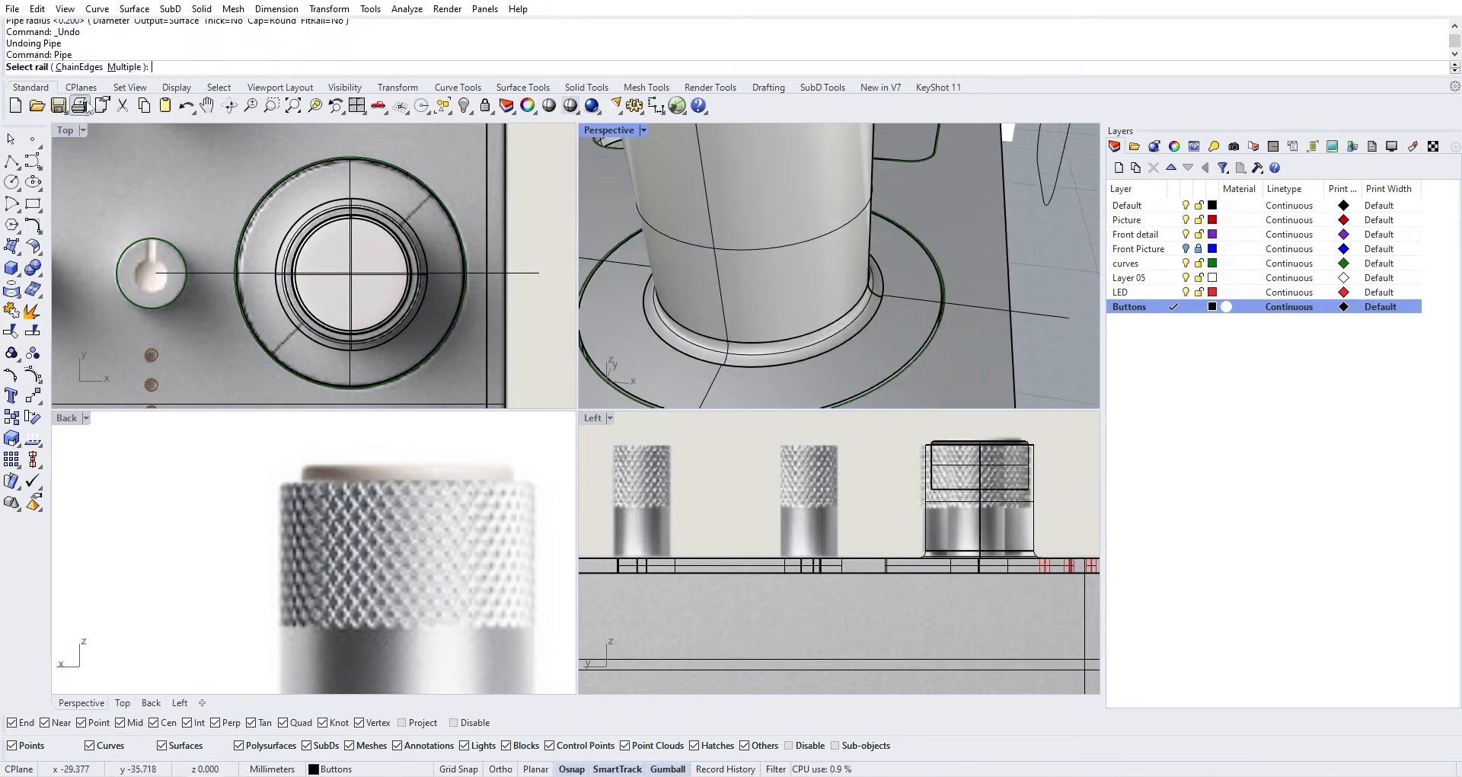
key("Escape")
left_click(1066, 316)
scroll(921, 313, "down", 5)
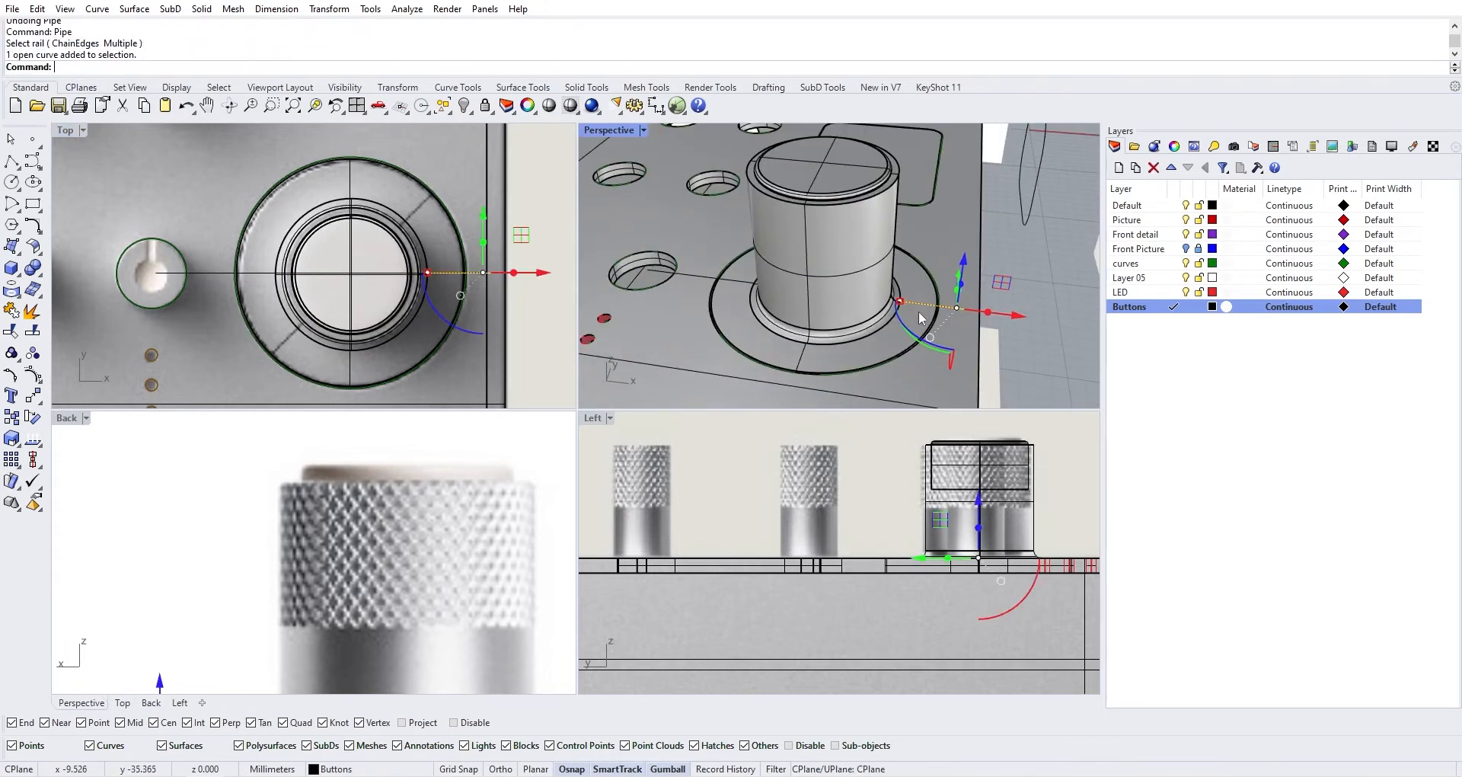
left_click(734, 281, "shift")
key("Return")
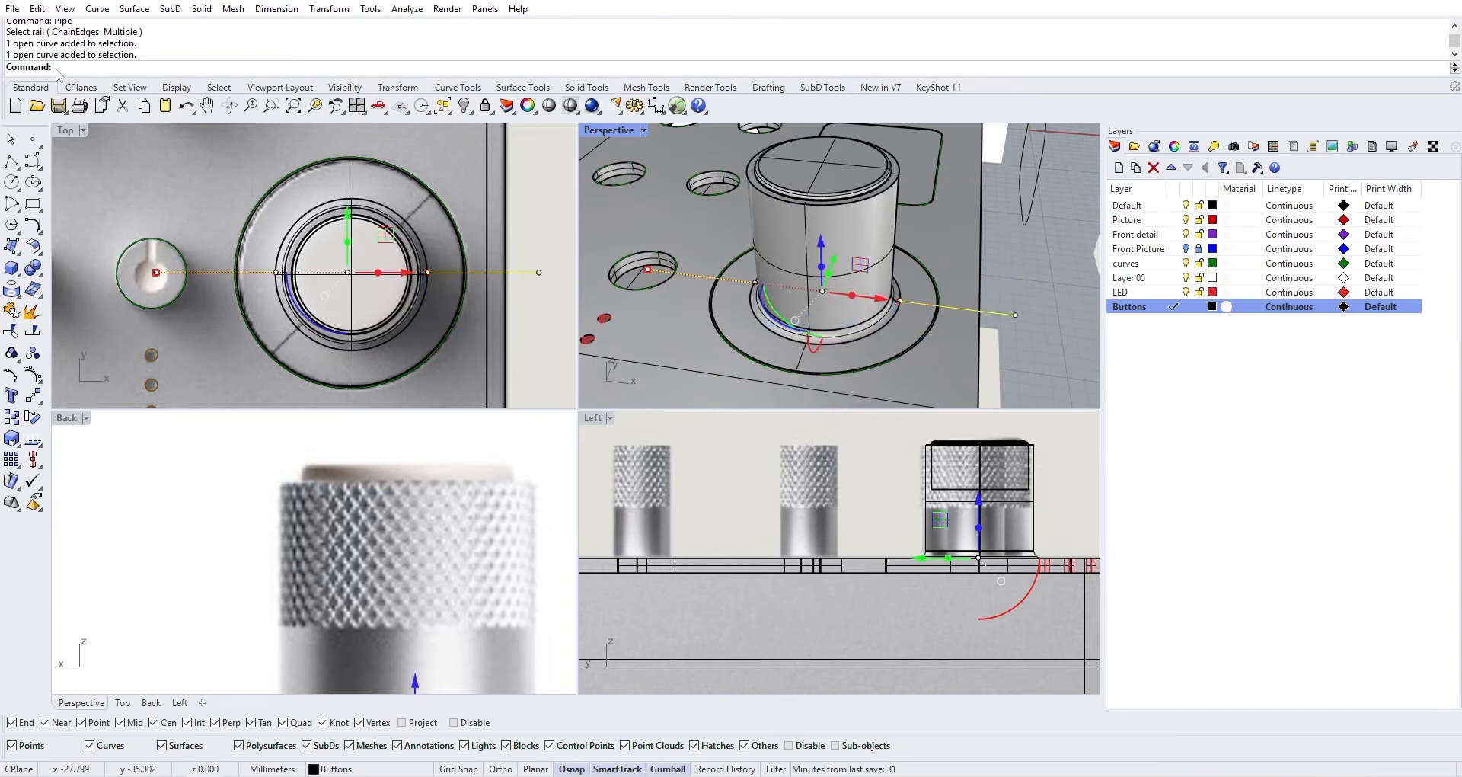
key("space")
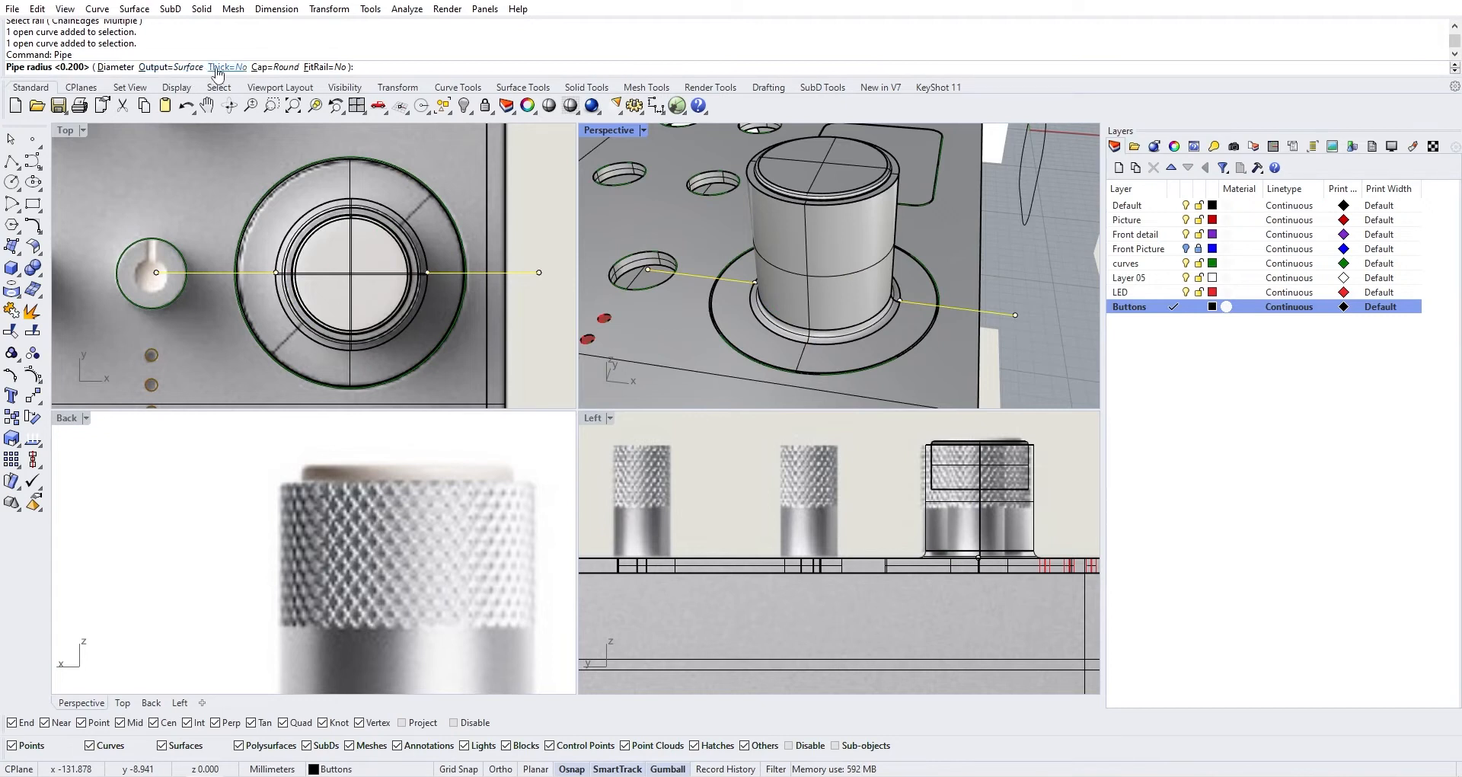
left_click(277, 68)
left_click(137, 68)
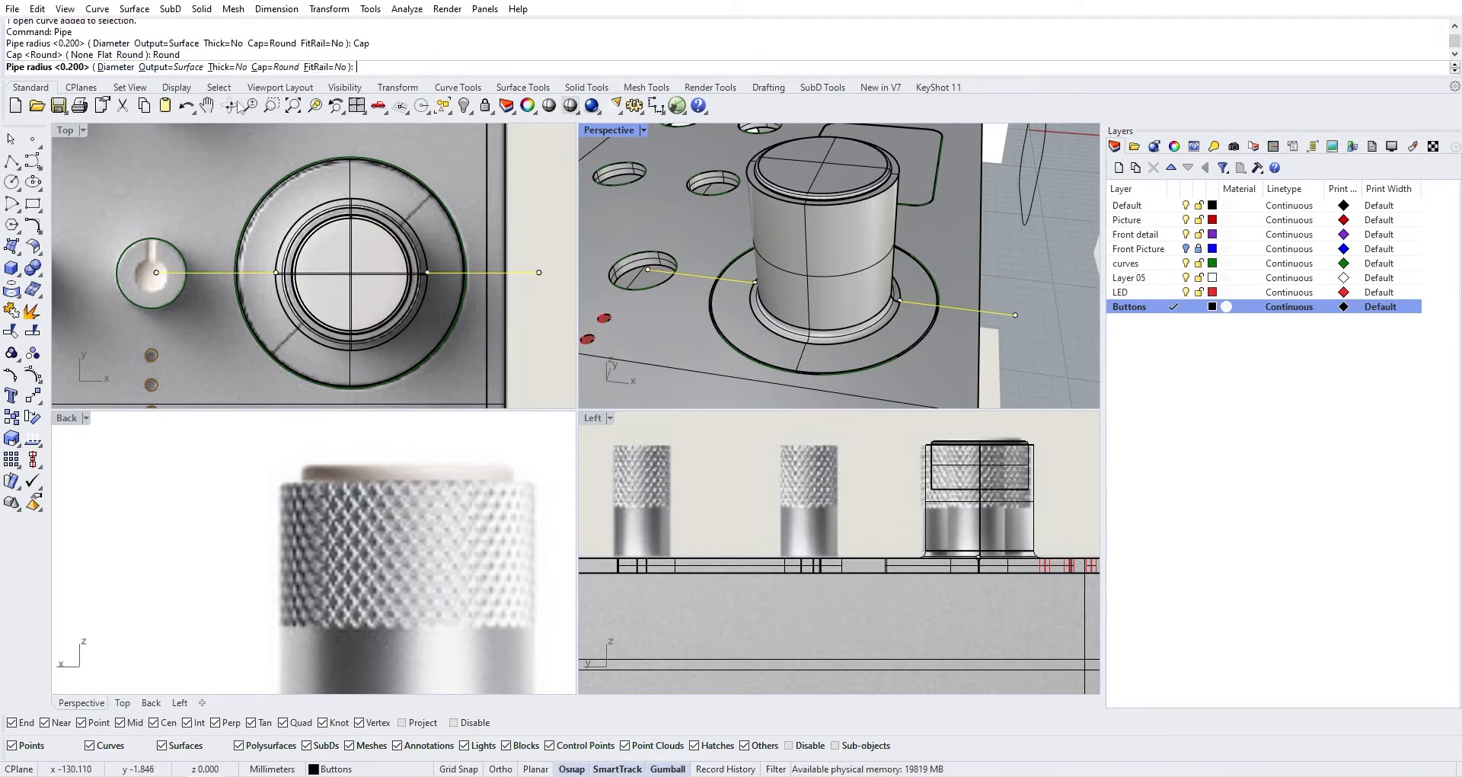
right_click(938, 345)
Examine how the round-capped pipes meet the large knob's filleted base and undo them
scroll(906, 297, "up", 6)
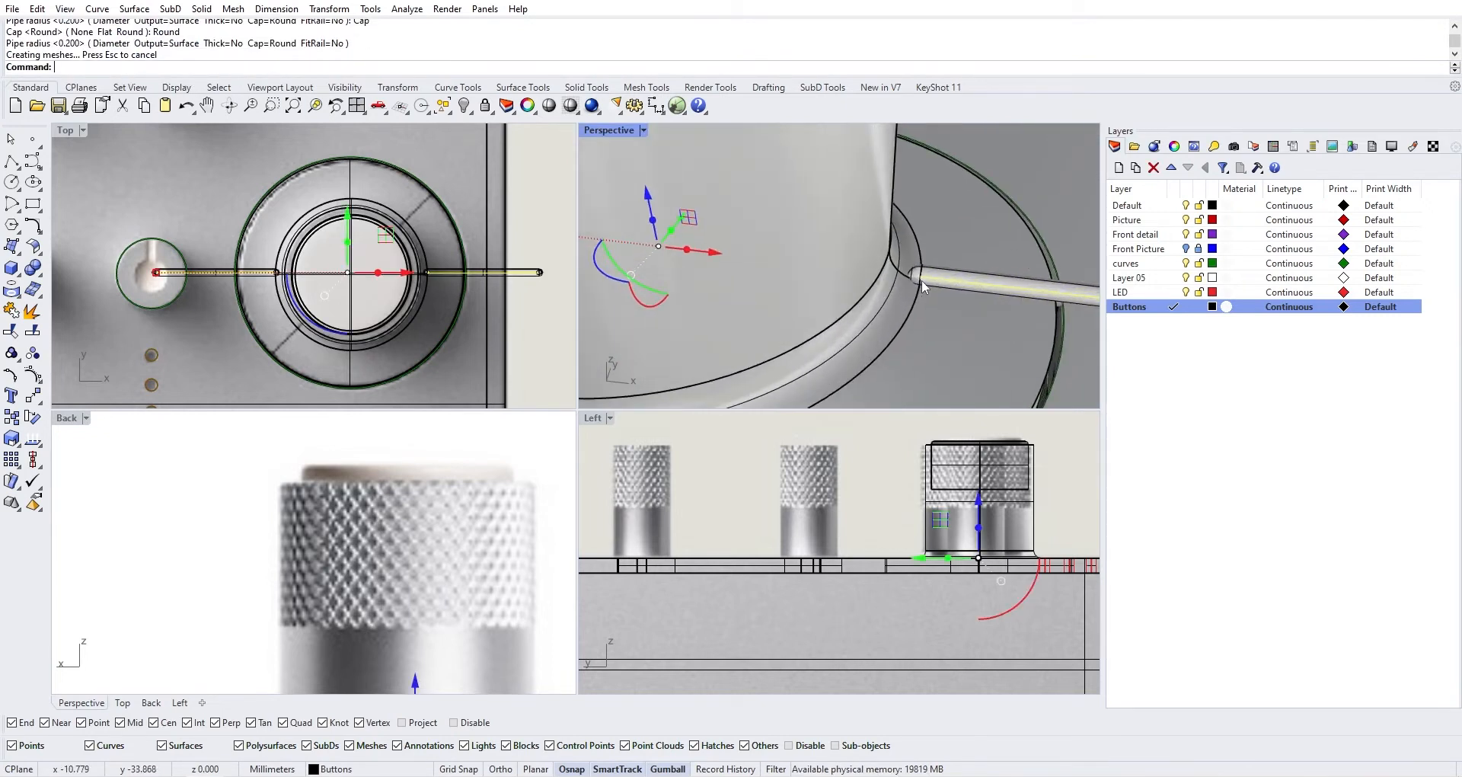
scroll(921, 277, "down", 7)
scroll(956, 294, "up", 5)
right_click_drag(956, 294, 947, 187)
right_click_drag(996, 322, 963, 313, "shift")
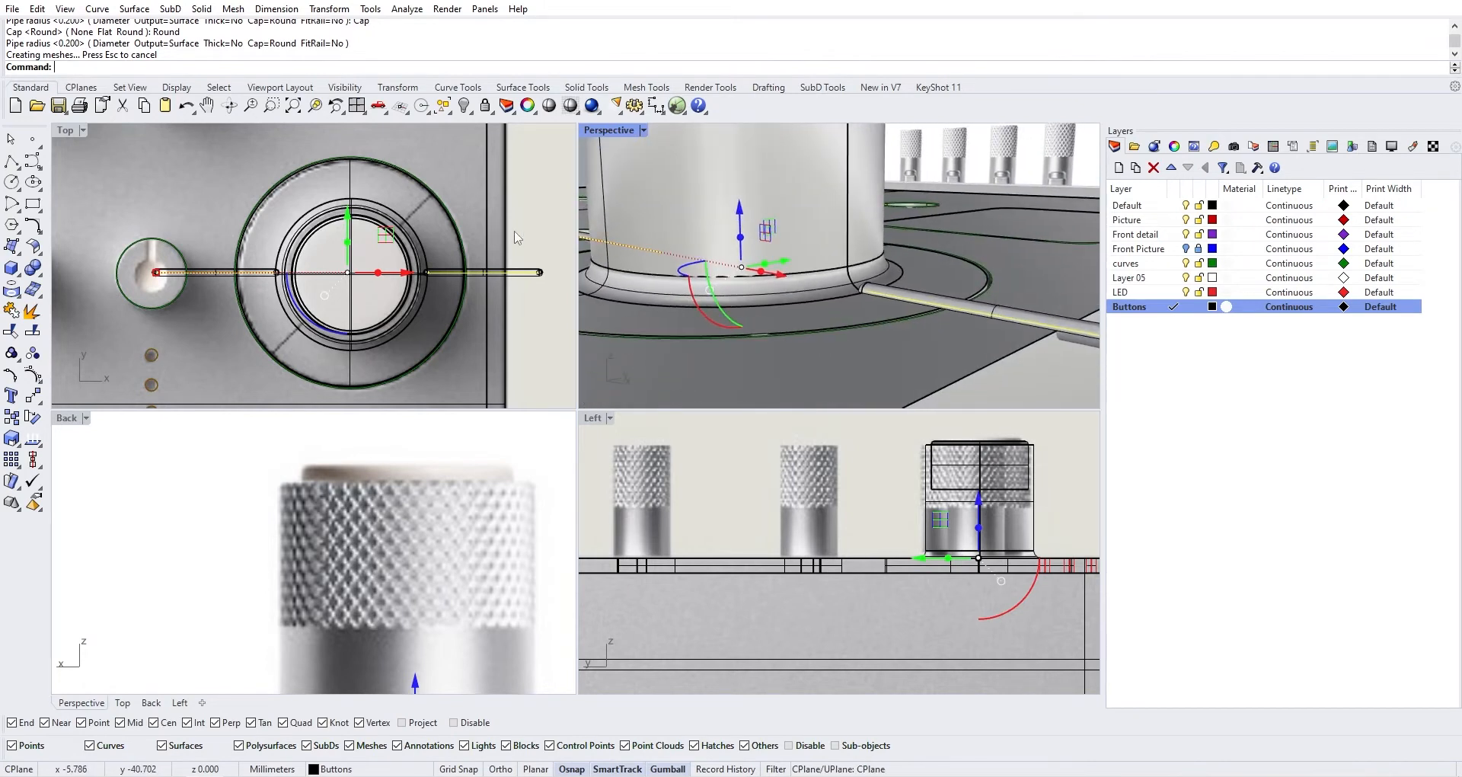
left_click(894, 308)
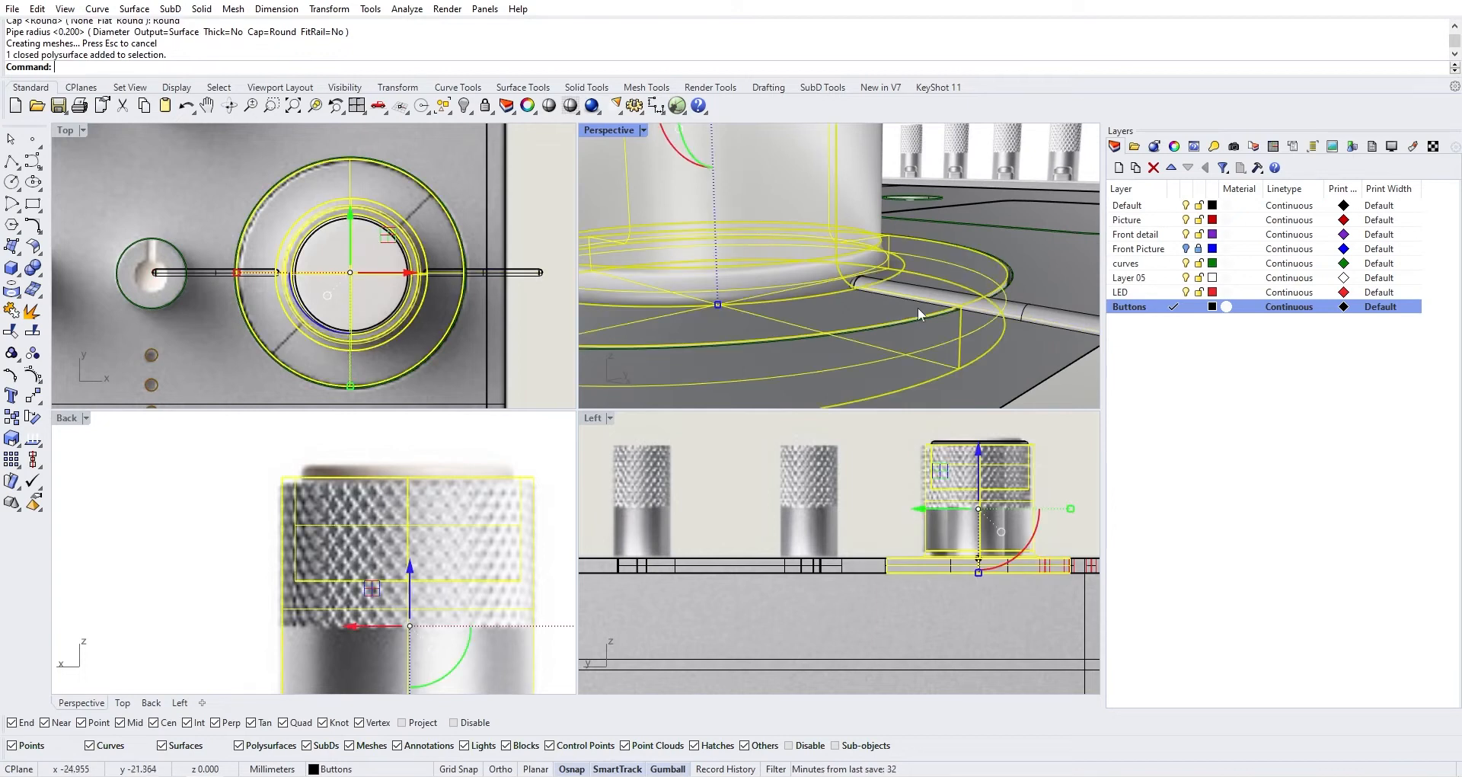
scroll(761, 313, "down", 6)
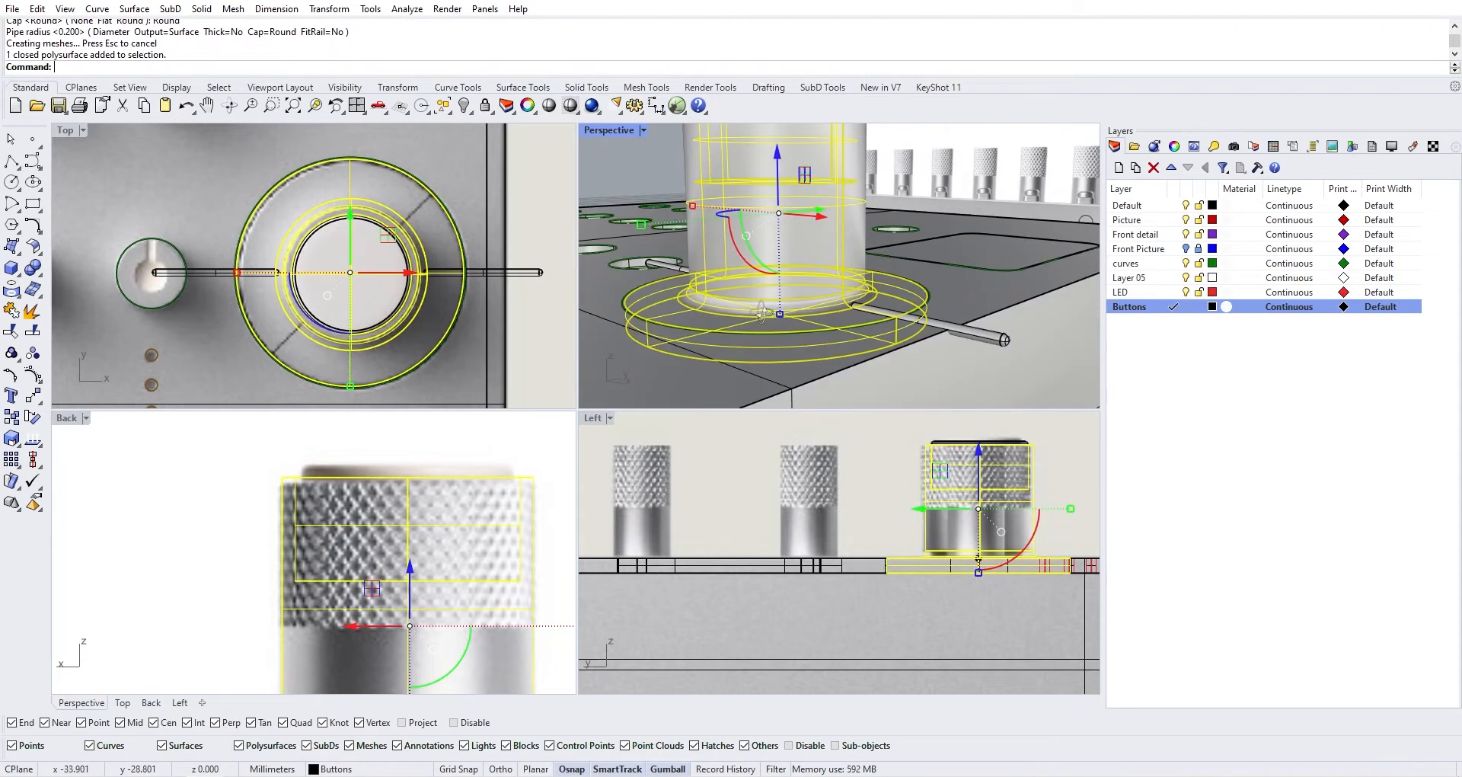
right_click_drag(805, 332, 911, 300)
left_click(1005, 331)
key("ctrl+z")
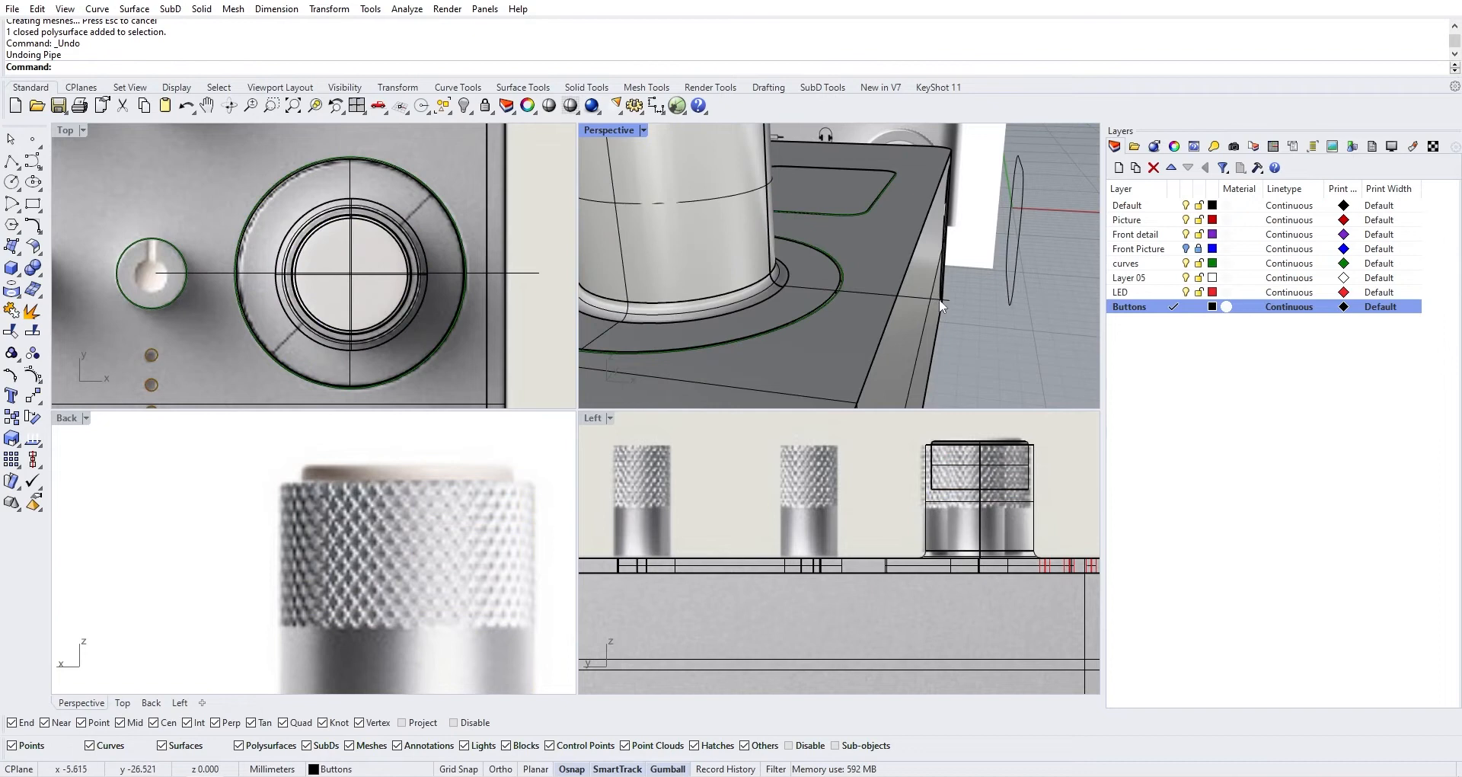
Pipe the two line segments on either side of the large knob with a 0.1 mm radius and round caps
left_click(938, 298)
left_click(986, 340)
right_click_drag(986, 340, 1048, 352)
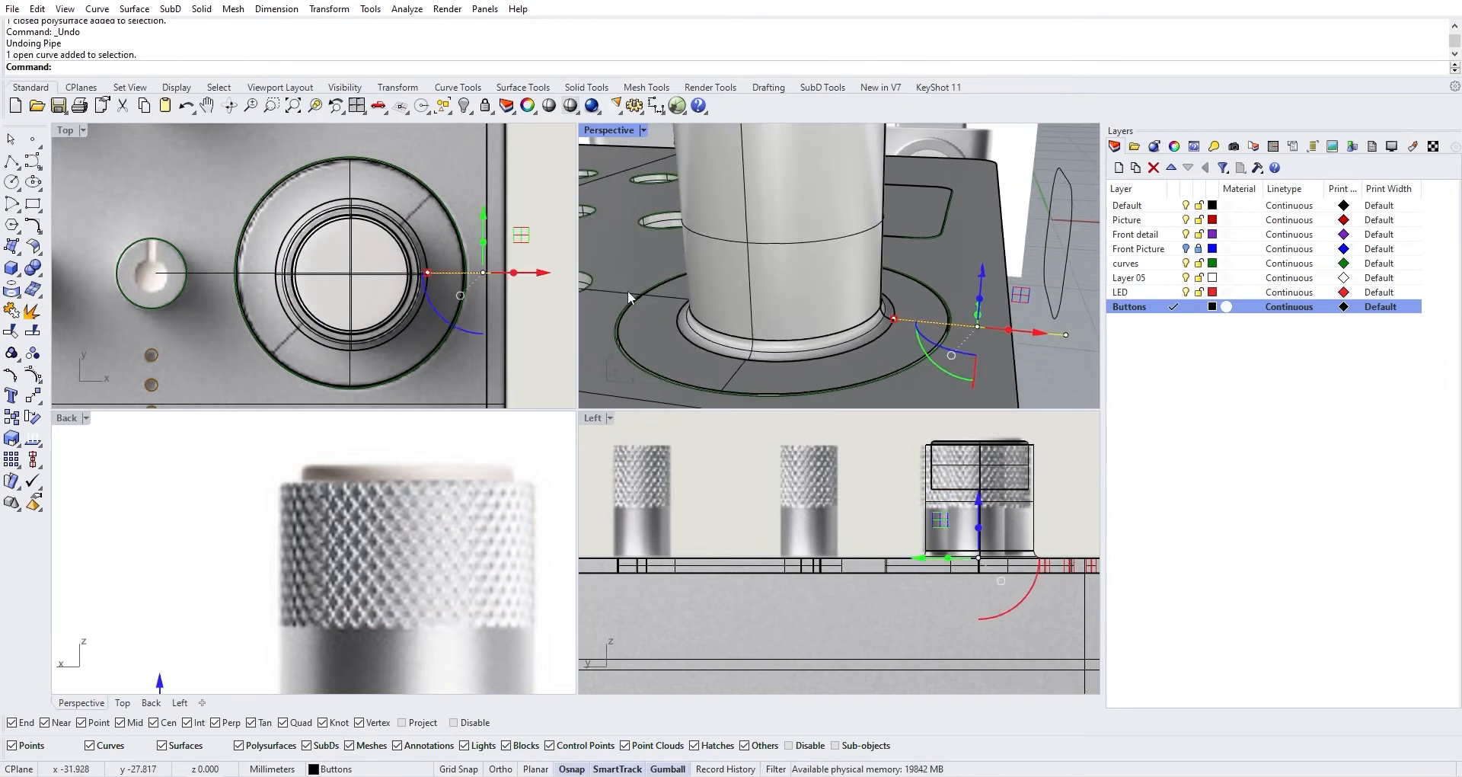
left_click(628, 291, "shift")
right_click(628, 290)
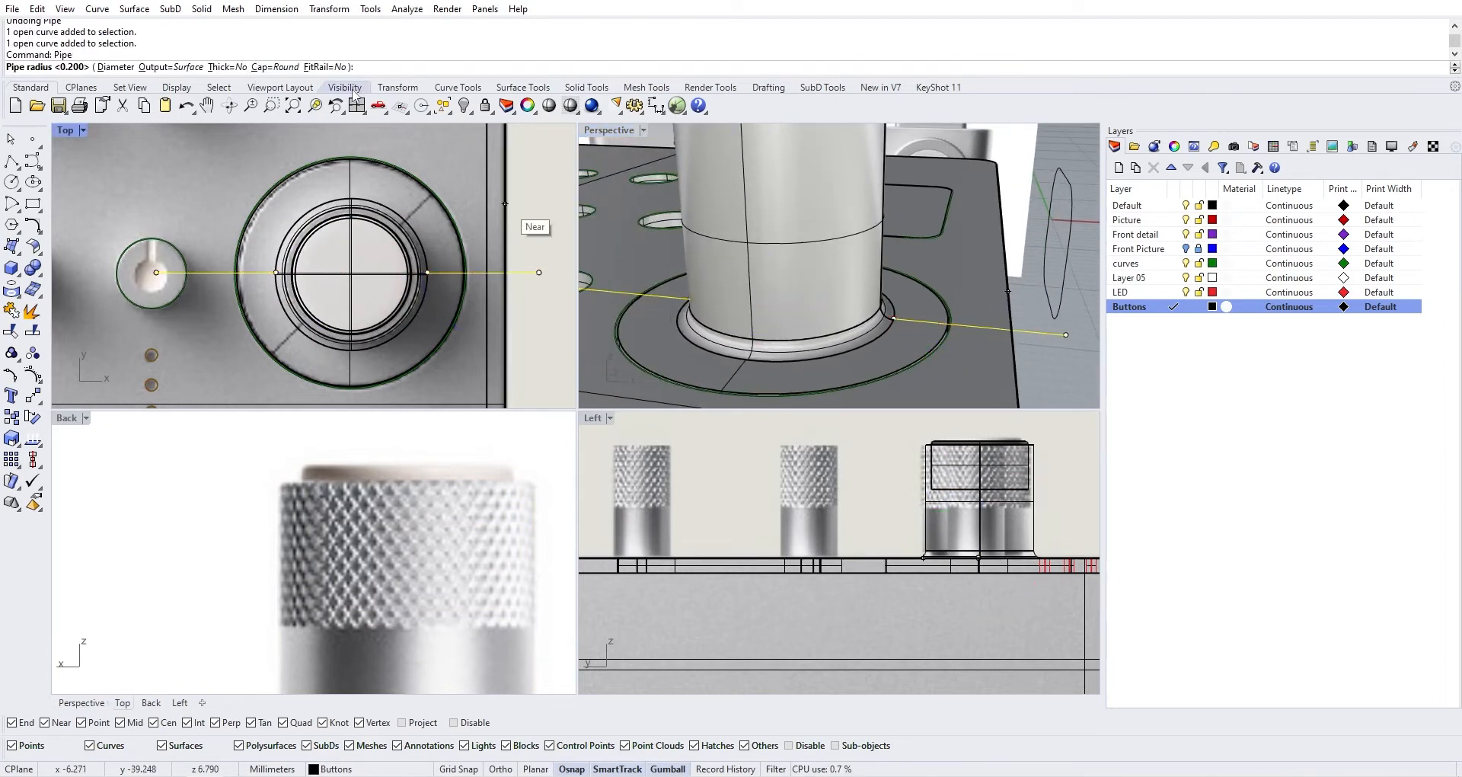
type("0.1")
key("Return")
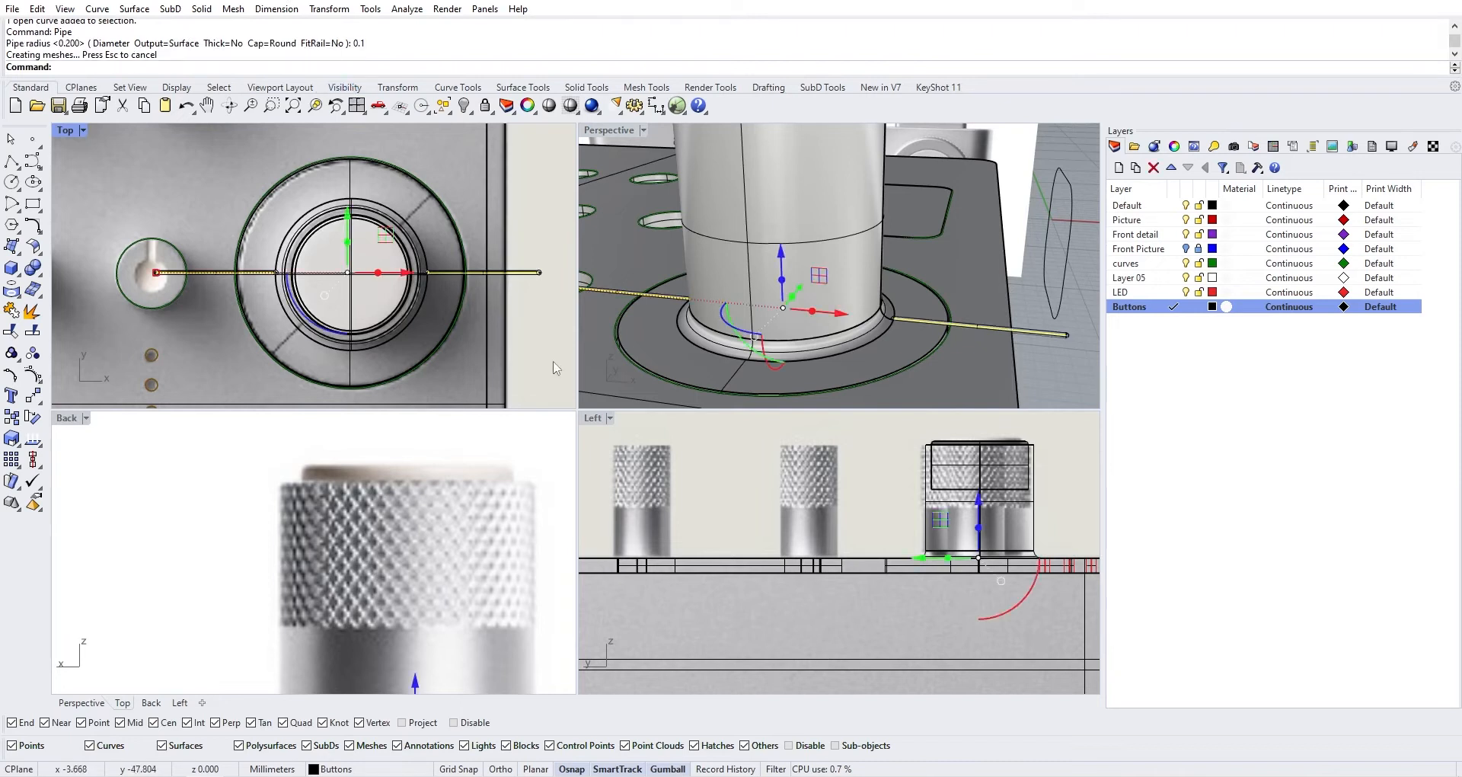
scroll(931, 332, "up", 5)
scroll(936, 331, "down", 8)
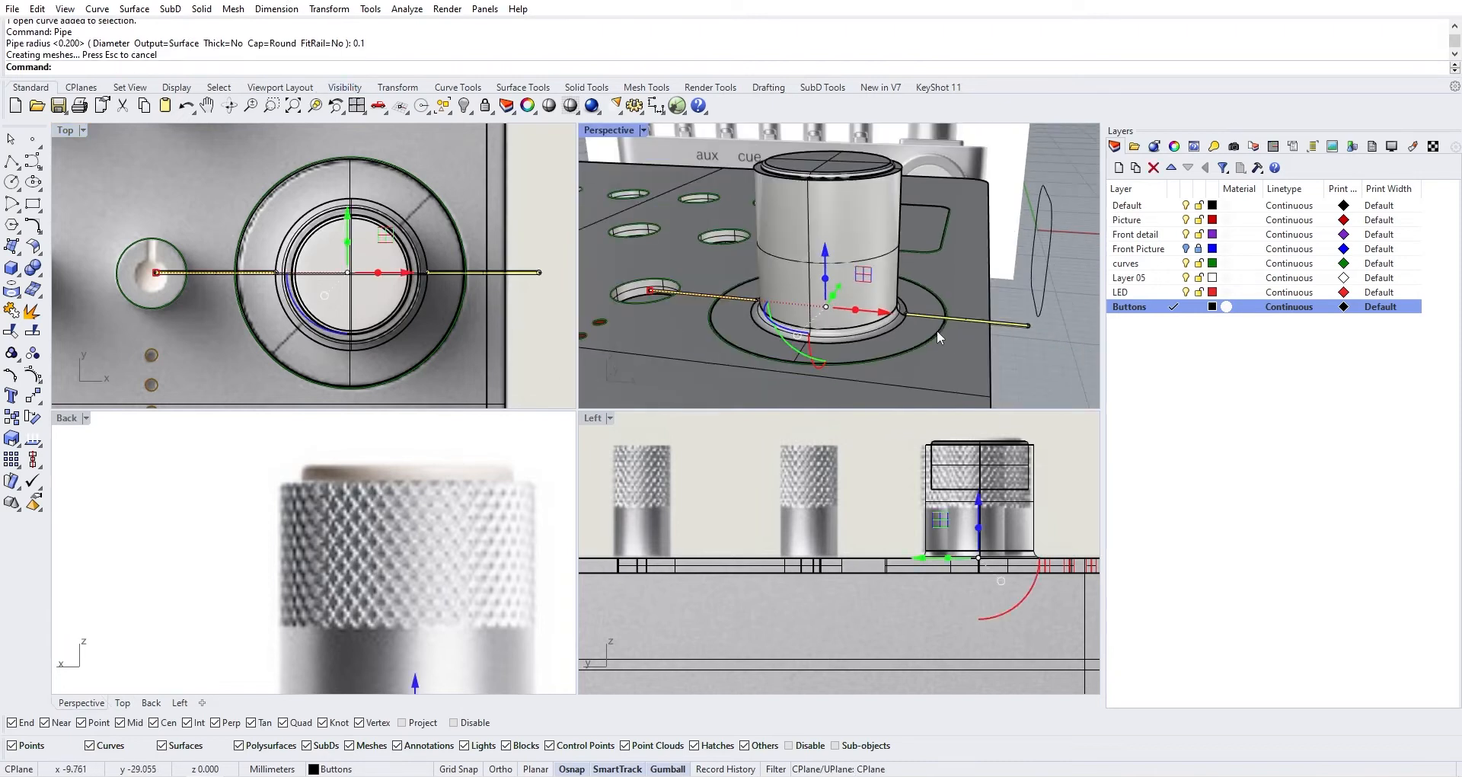
left_click(995, 342)
Subtract both pipes from the large knob's base with a Boolean difference, keeping the pipes
scroll(1000, 340, "up", 2)
scroll(1001, 338, "up", 2)
left_click(702, 335)
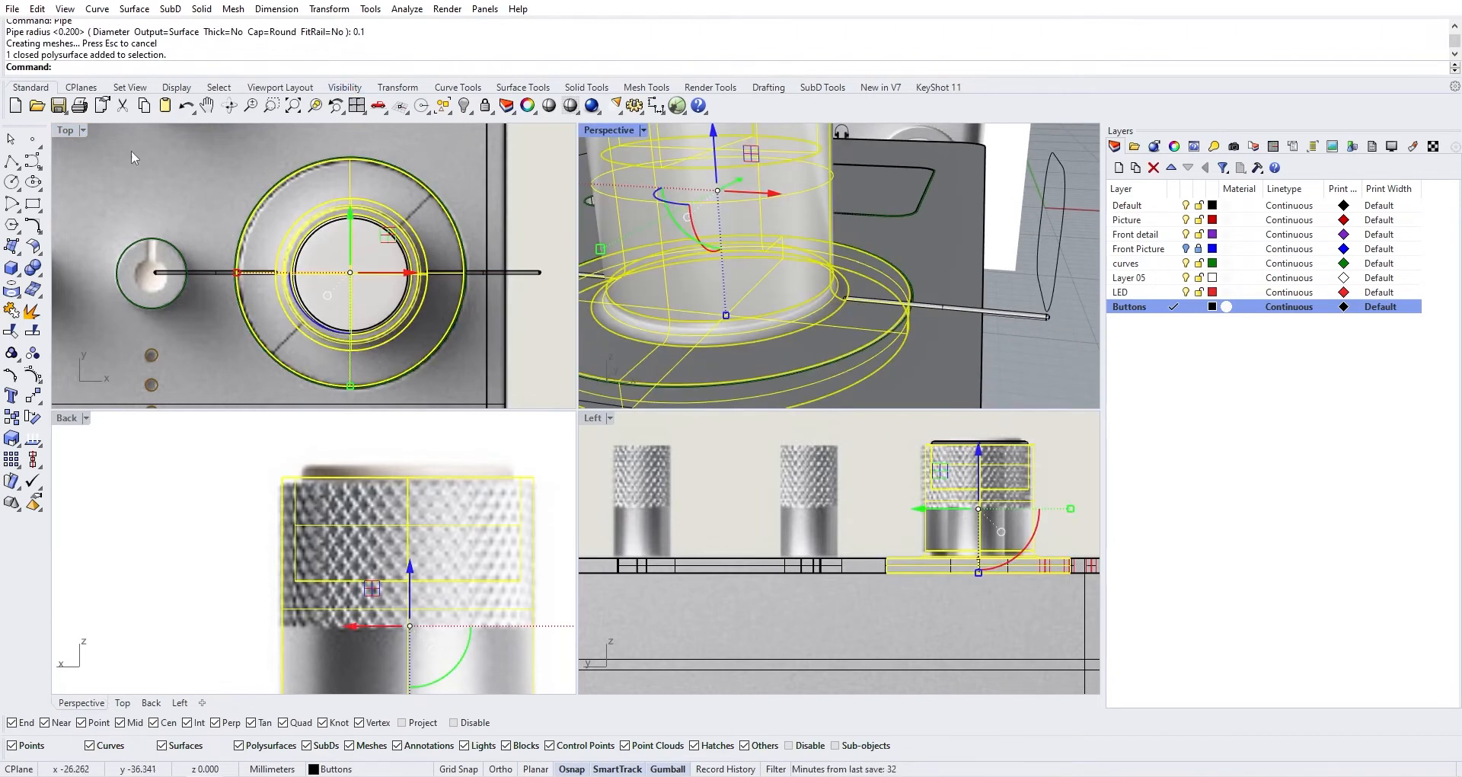
double_click(619, 128)
right_click_drag(526, 251, 434, 266)
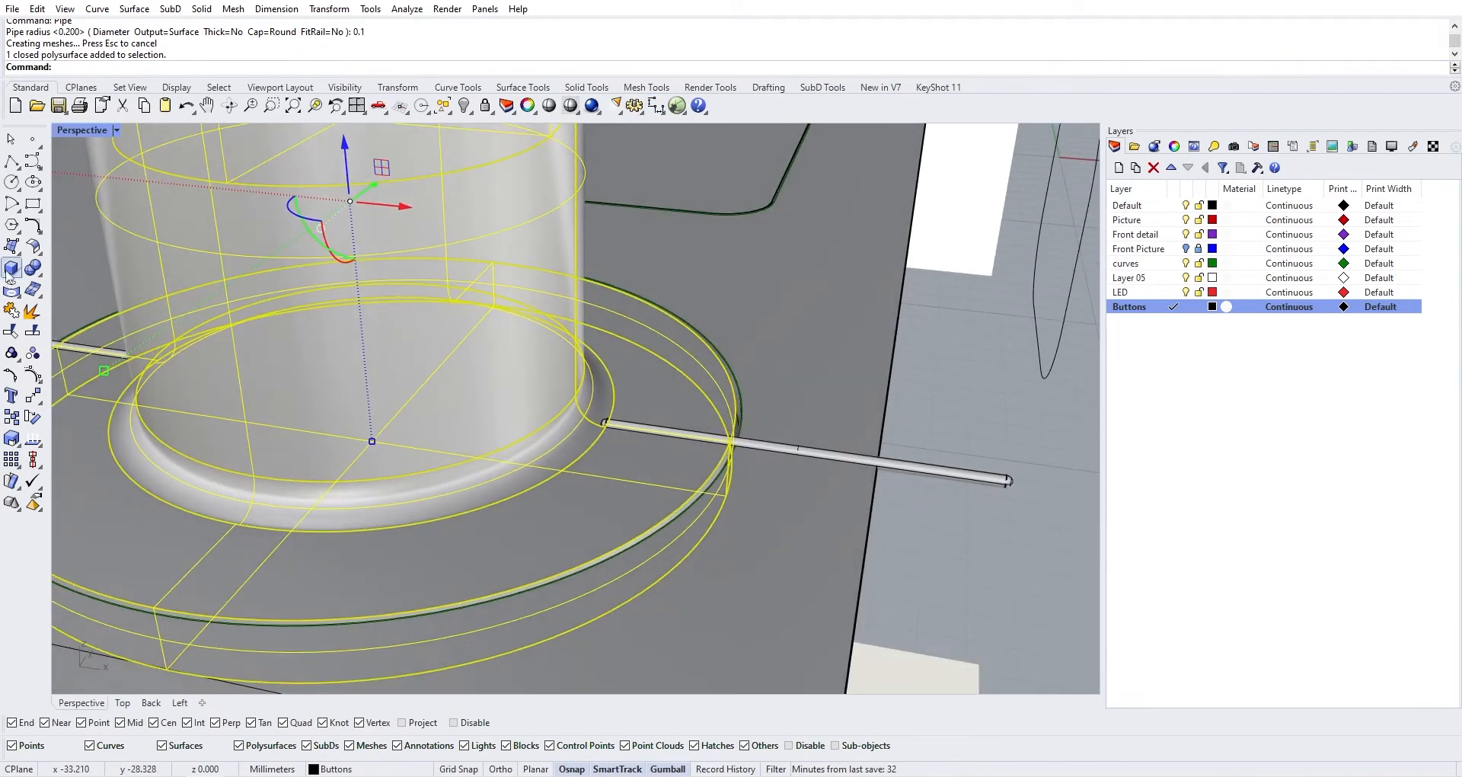
left_click(40, 275)
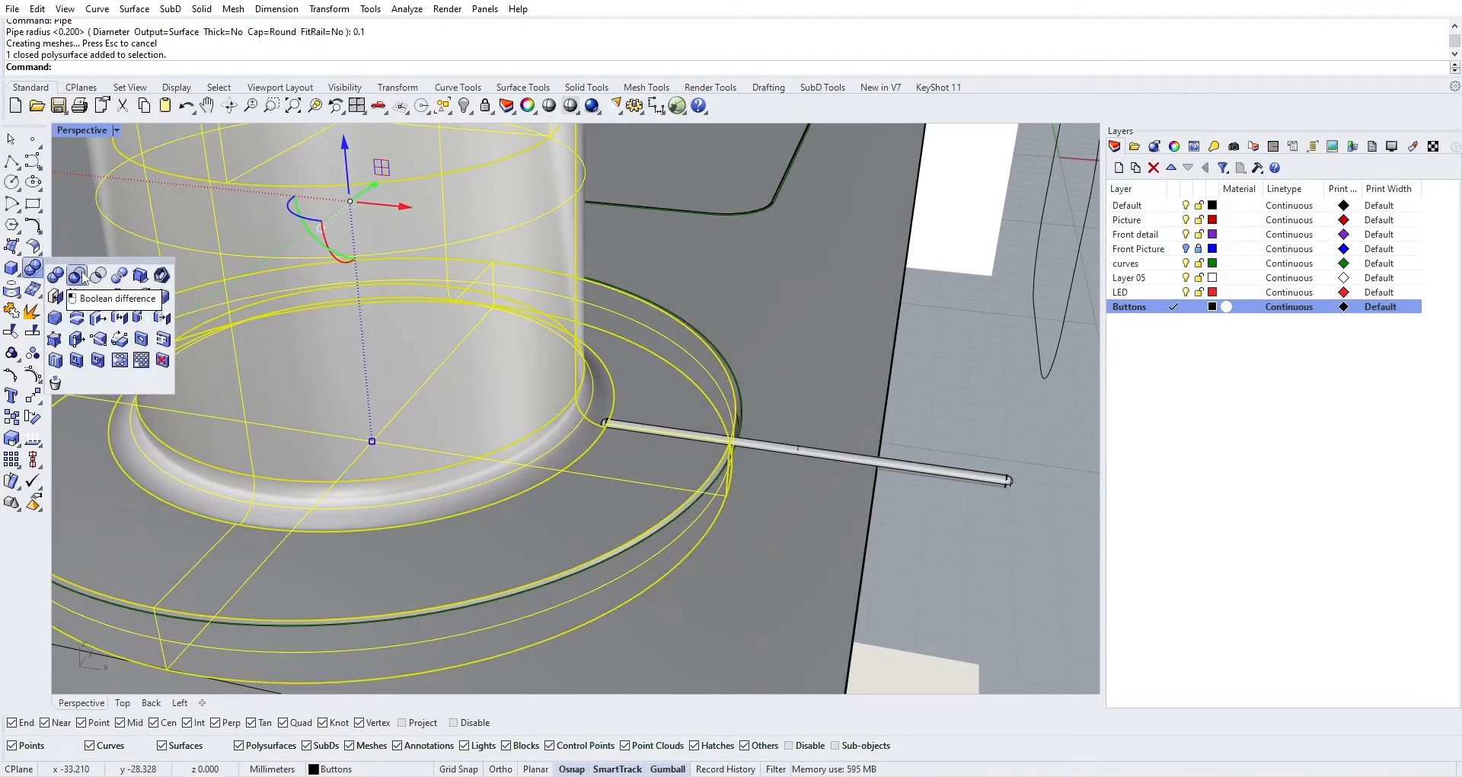
left_click(85, 275)
left_click(861, 466)
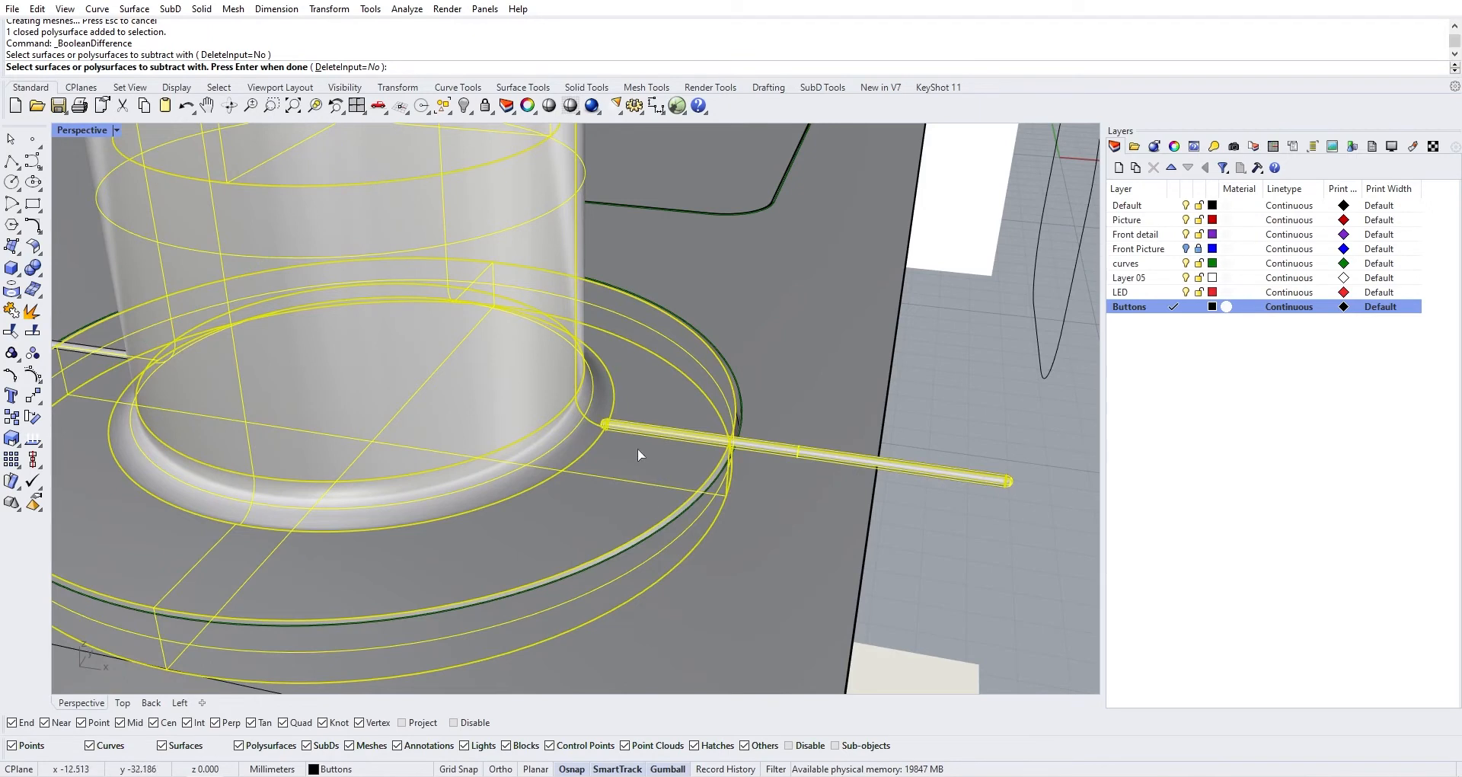
right_click_drag(638, 448, 258, 349)
left_click(257, 350)
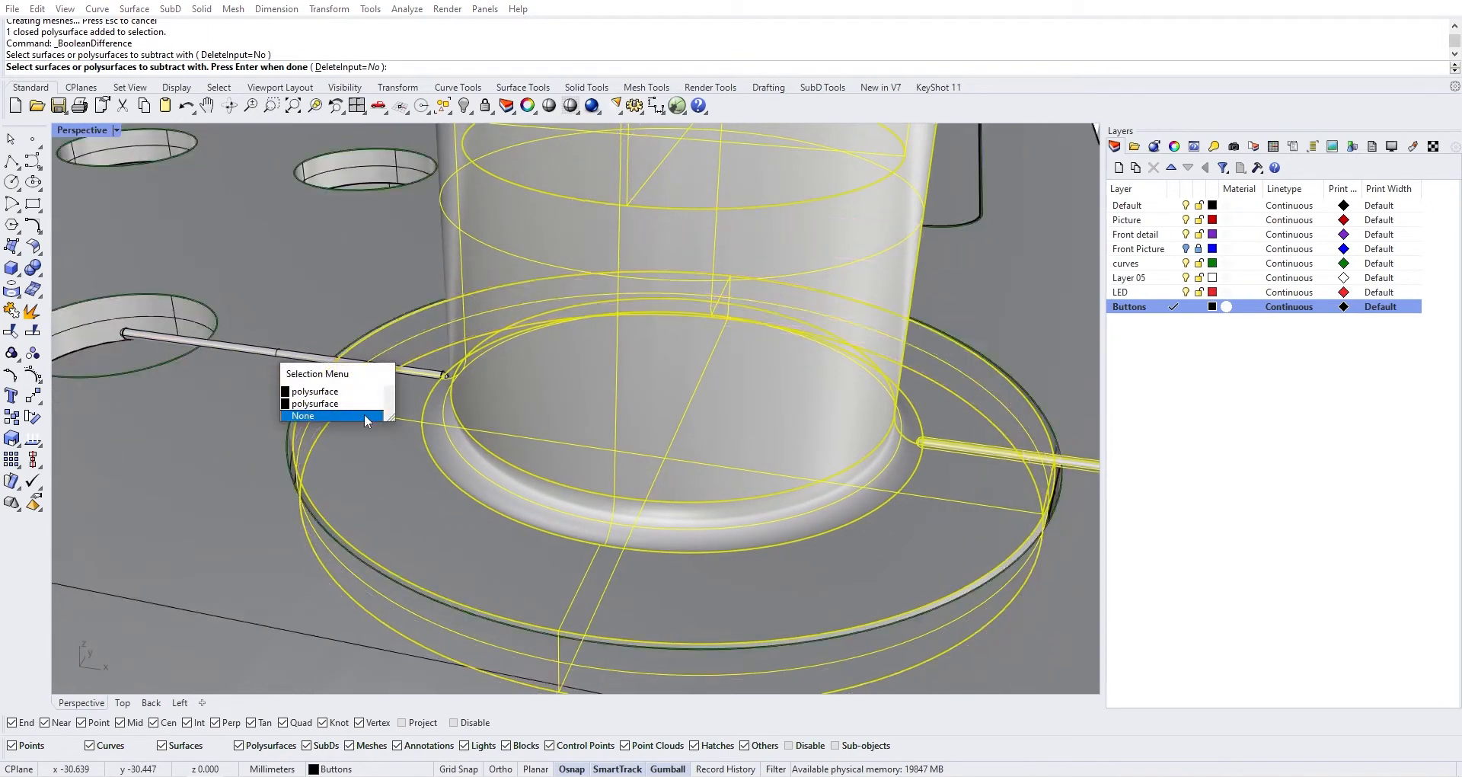
left_click(368, 391)
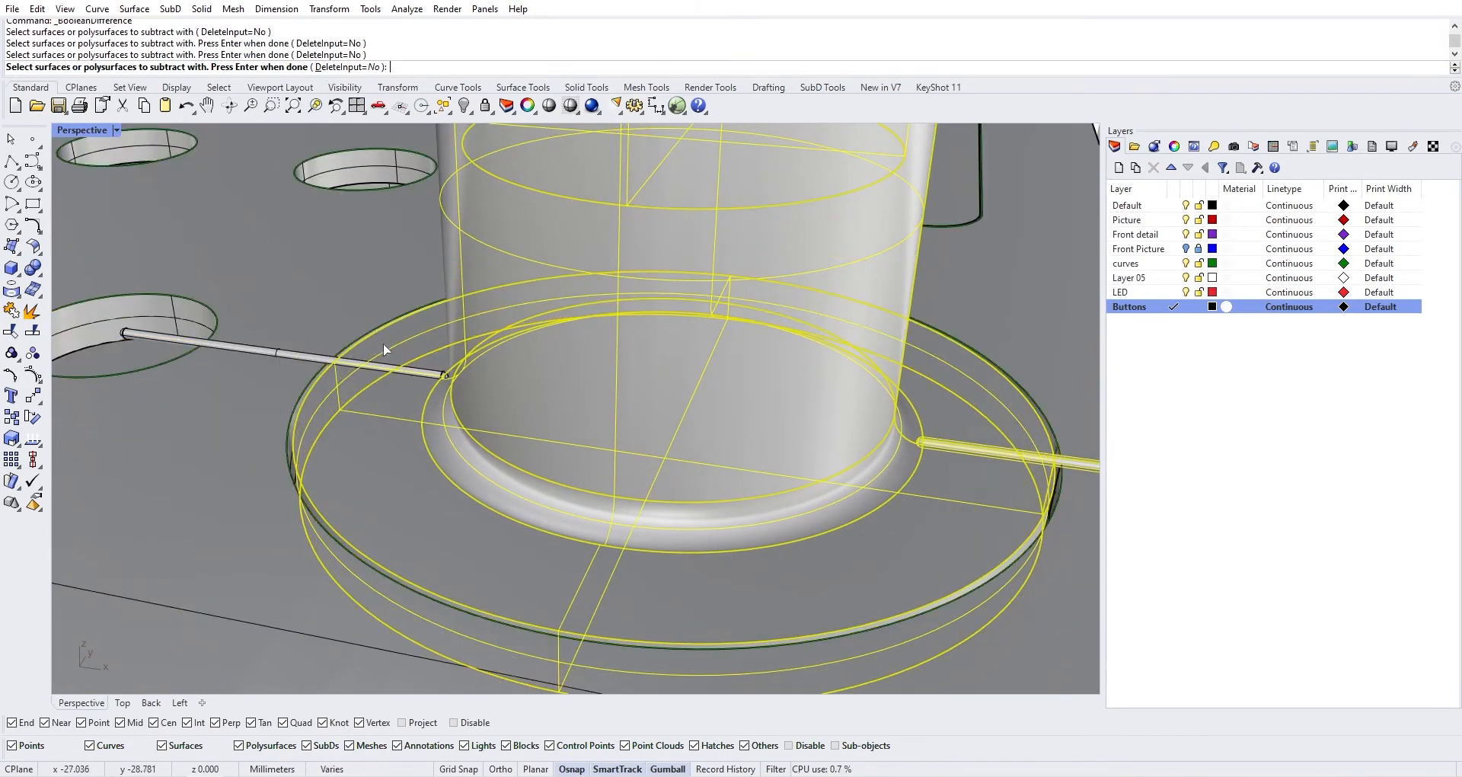
left_click(387, 366)
key("Return")
scroll(483, 441, "down", 2)
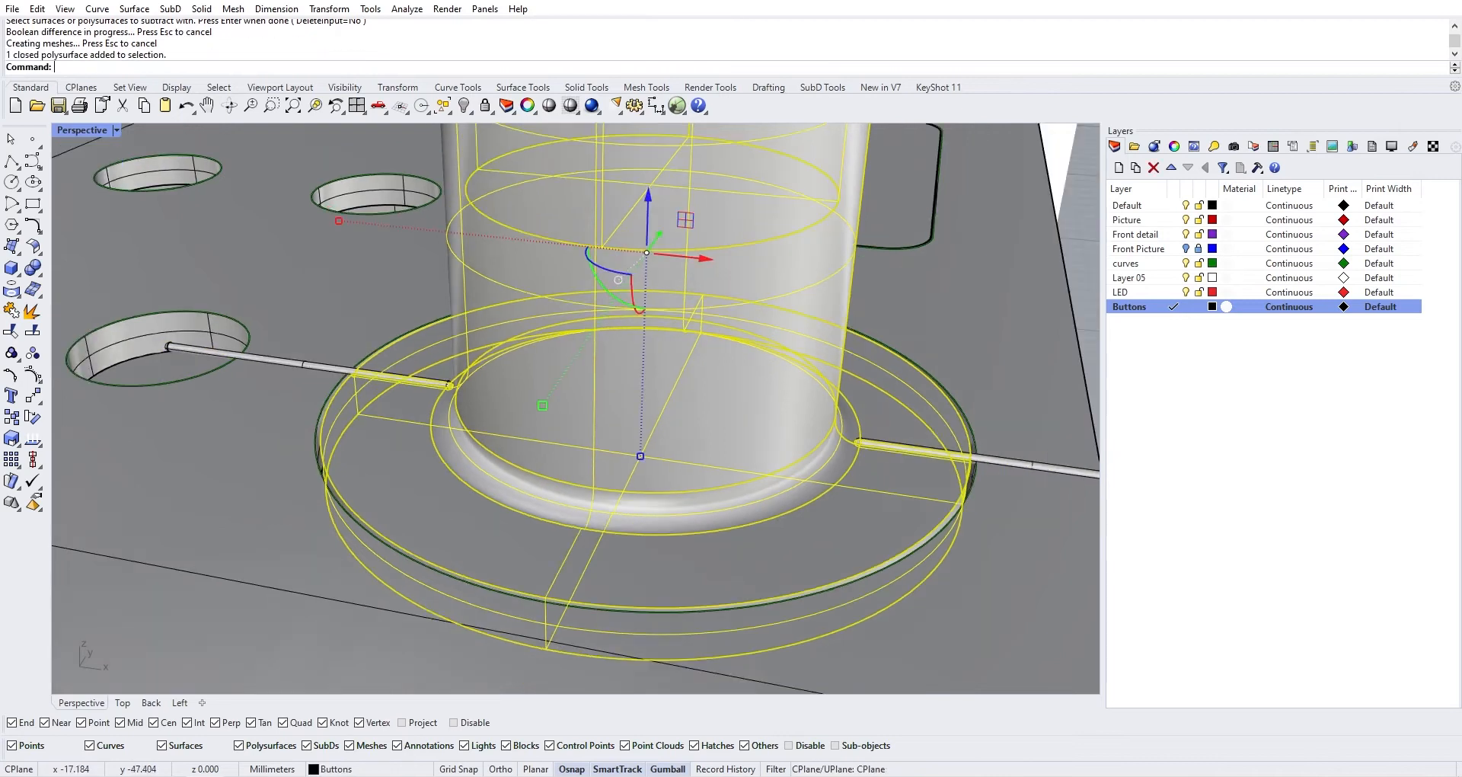
Select only the two pipes beside the large knob and hide them
scroll(998, 465, "down", 4)
right_click_drag(987, 473, 846, 450, "shift")
left_click(894, 453)
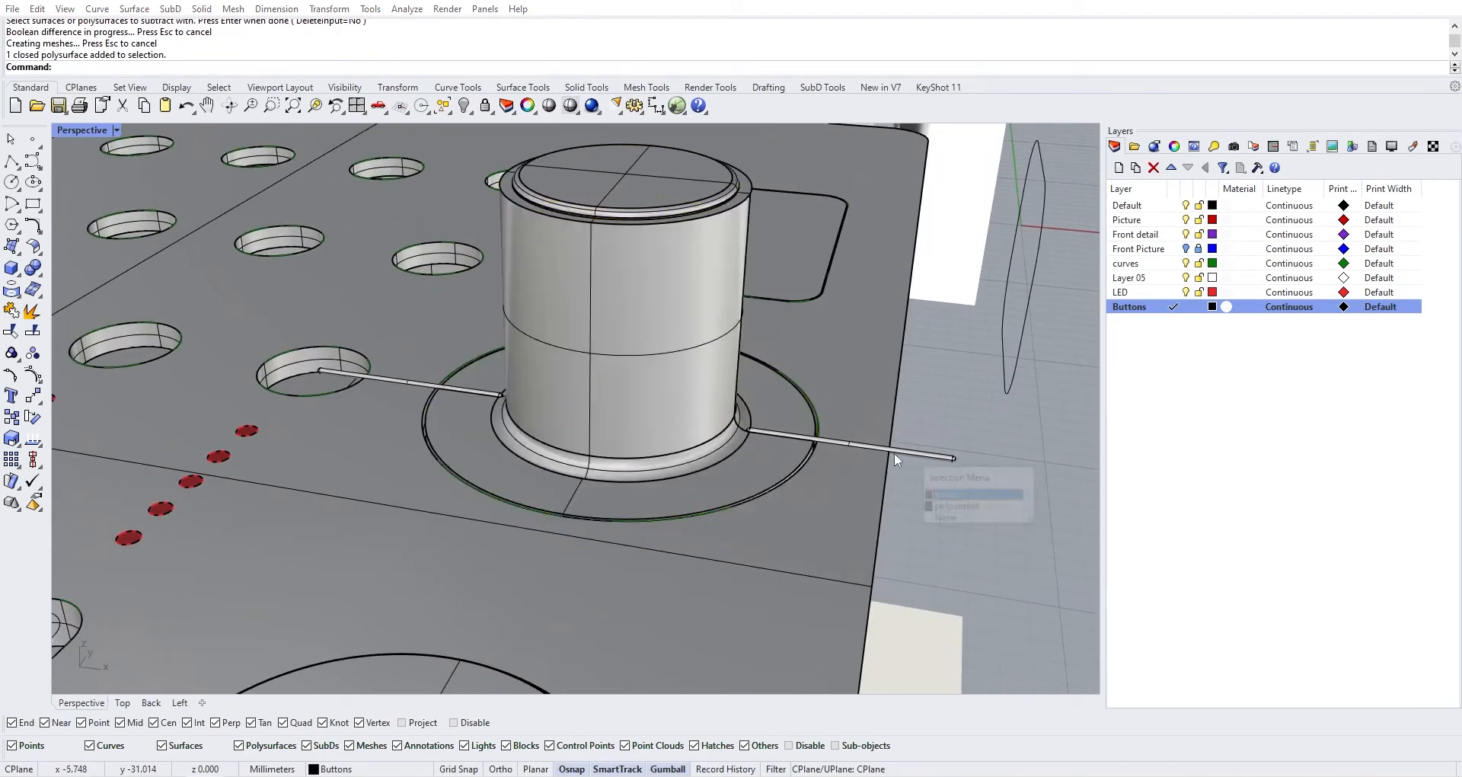
left_click(961, 507)
key("ctrl+a")
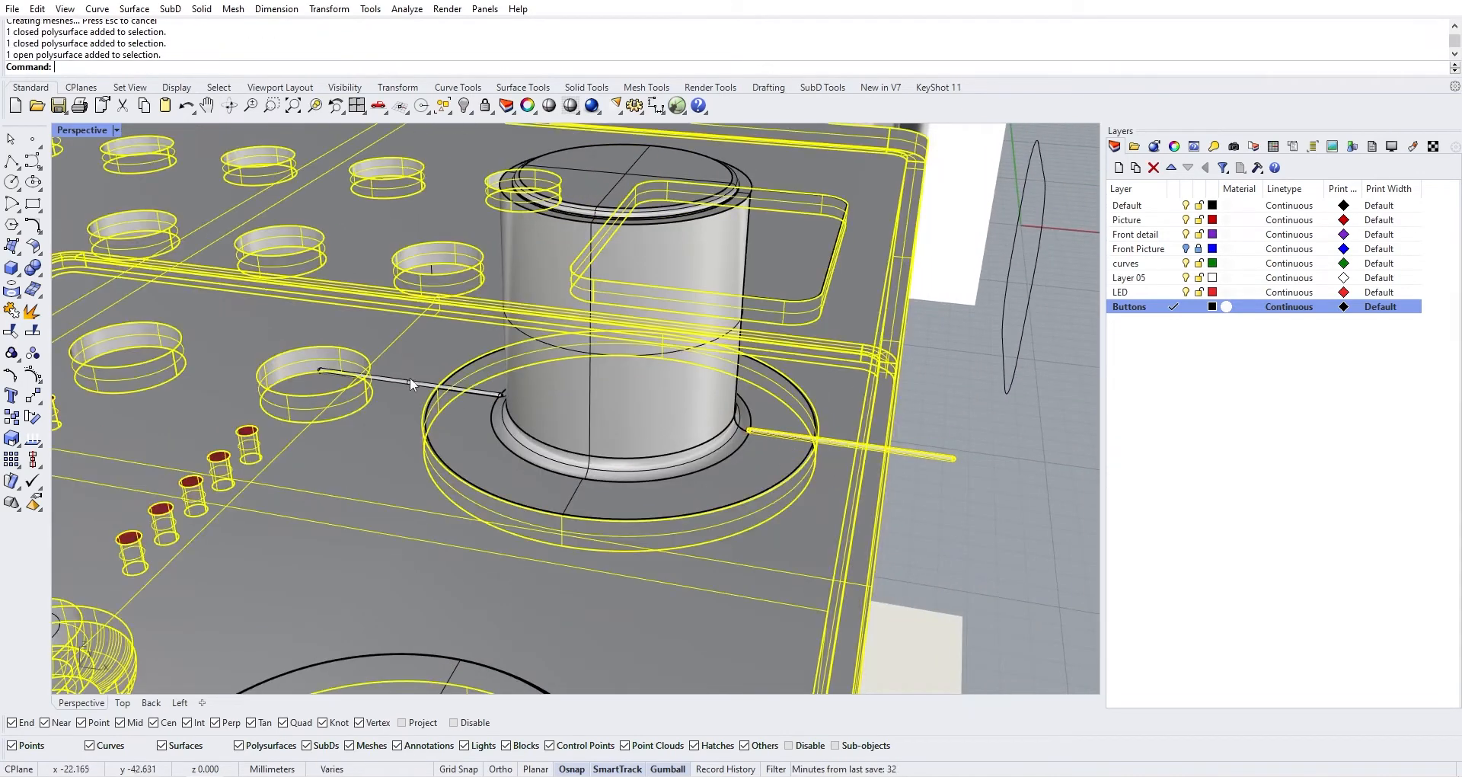
left_click(415, 436, "ctrl")
middle_click(375, 434)
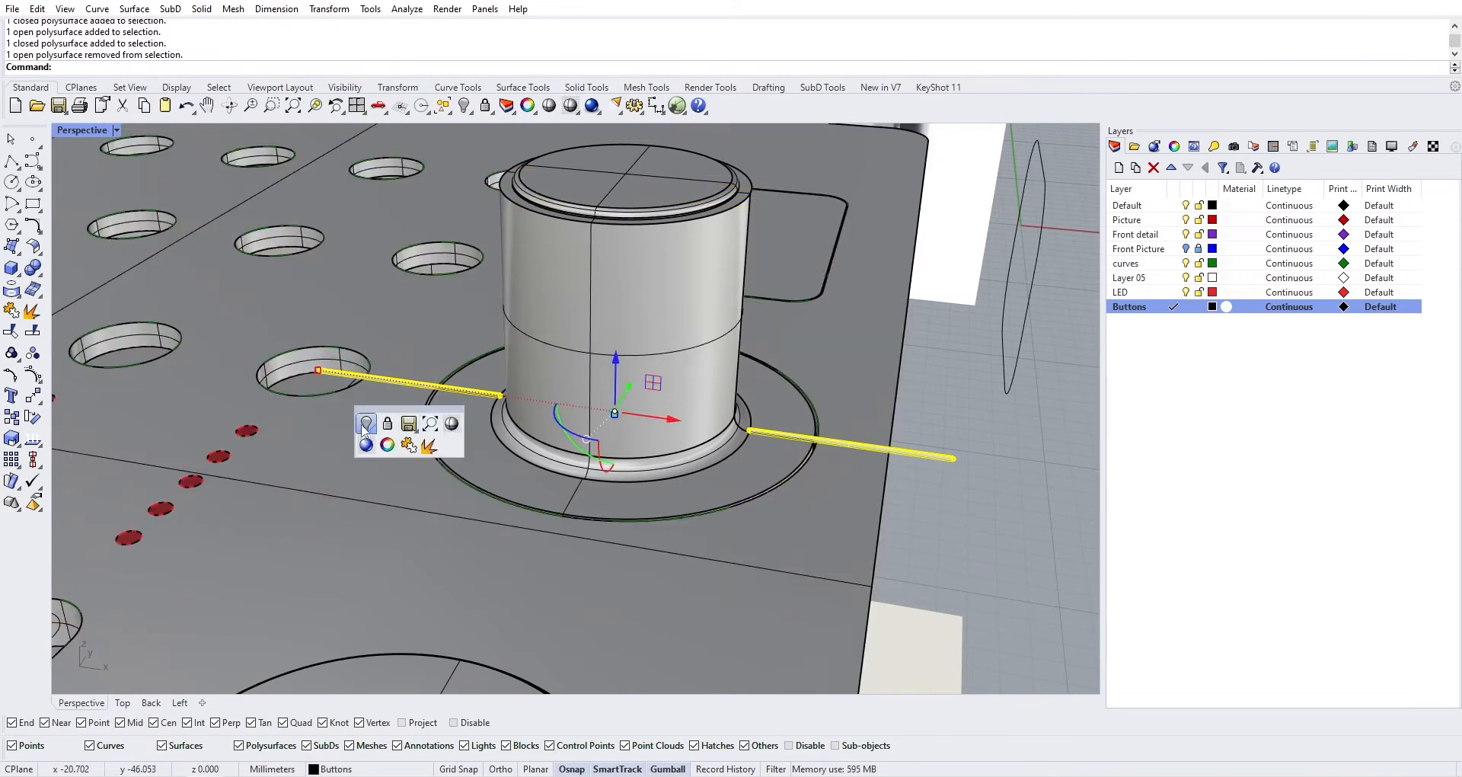
left_click(365, 424)
Examine the thin grooves cut into the large knob's base up close and from several angles
scroll(898, 490, "up", 5)
scroll(630, 391, "up", 5)
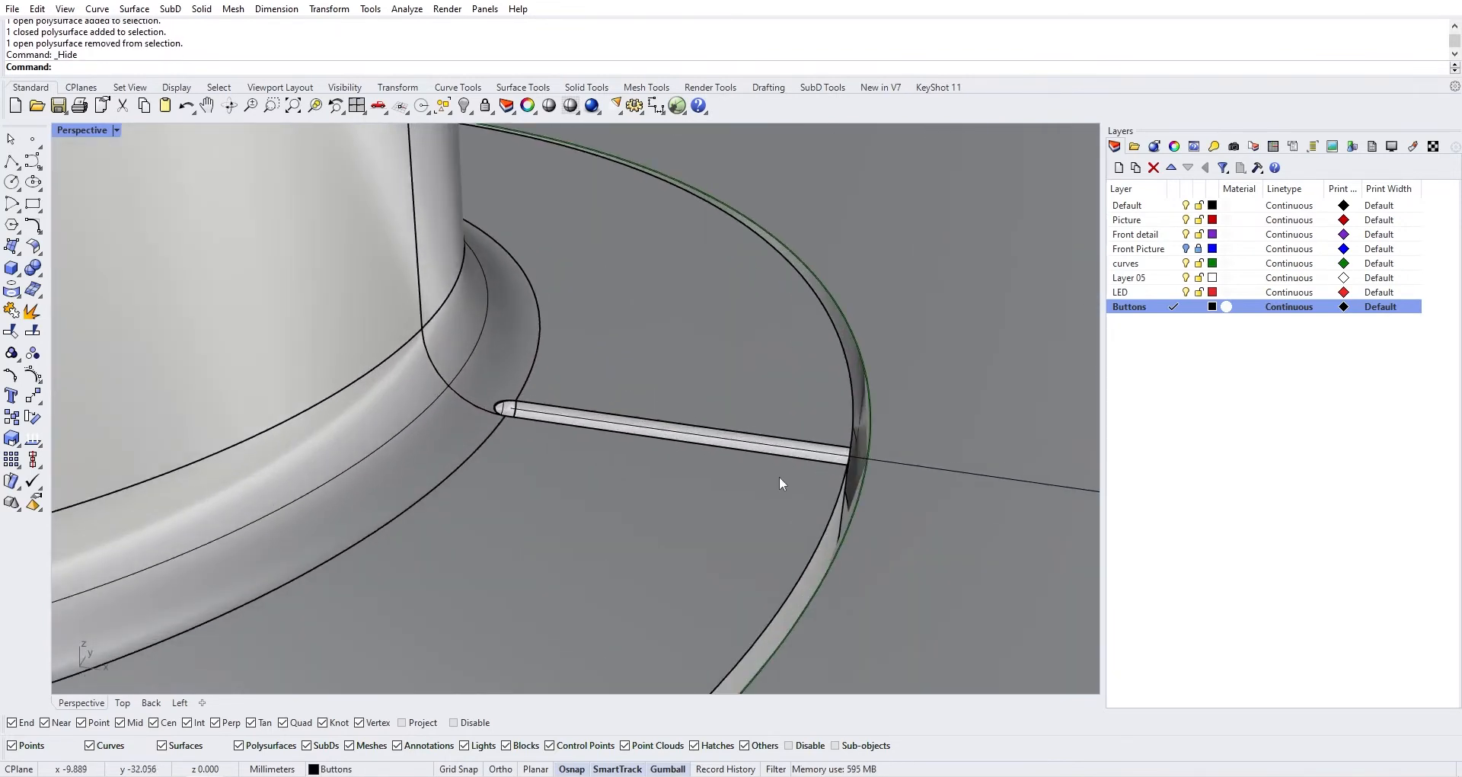
scroll(731, 480, "down", 12)
right_click_drag(666, 466, 597, 434)
scroll(823, 447, "up", 5)
scroll(798, 378, "up", 5)
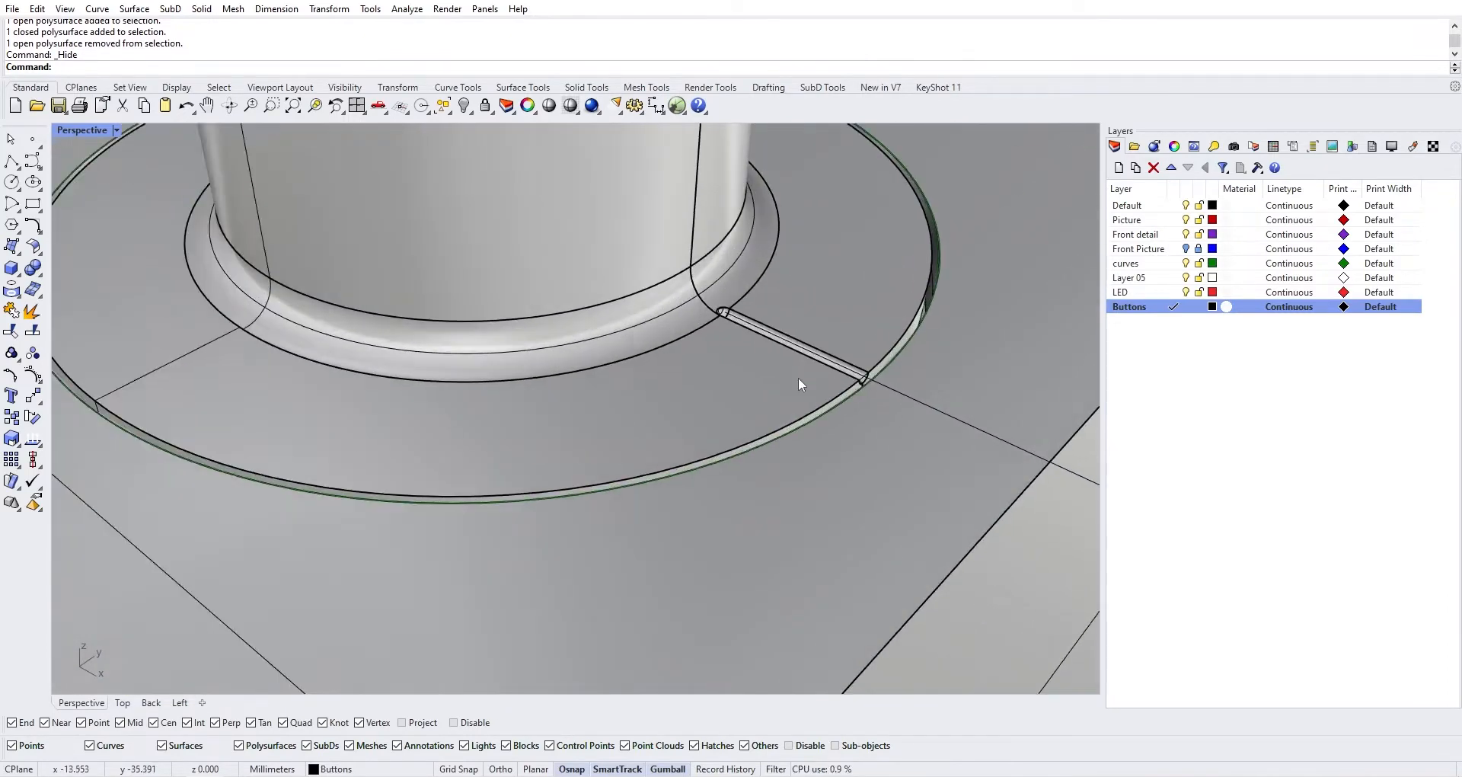
scroll(723, 255, "down", 12)
scroll(727, 305, "up", 10)
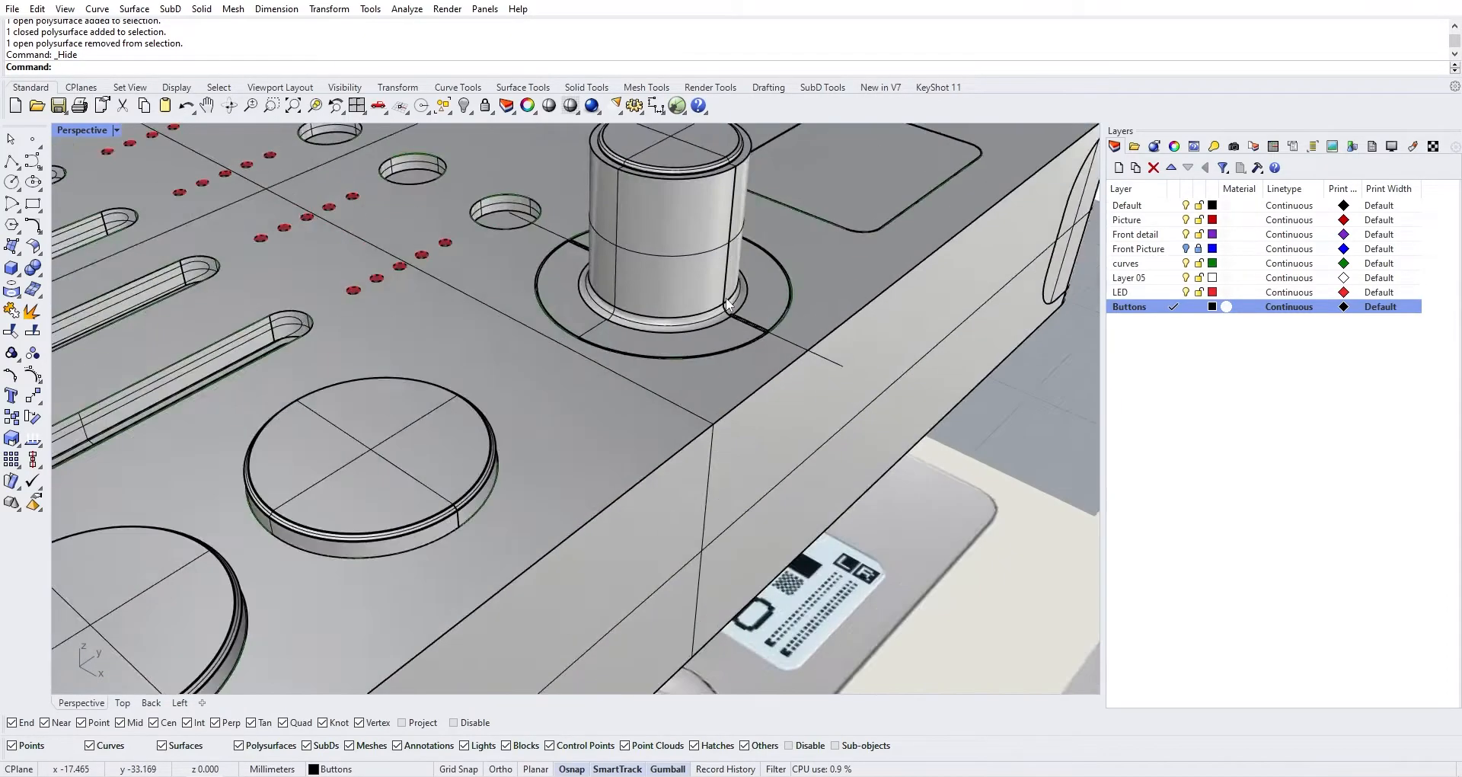
scroll(727, 305, "up", 5)
right_click_drag(784, 348, 293, 228)
Return to the four-viewport layout and undo both the hiding of the pipes and the Boolean difference
double_click(105, 135)
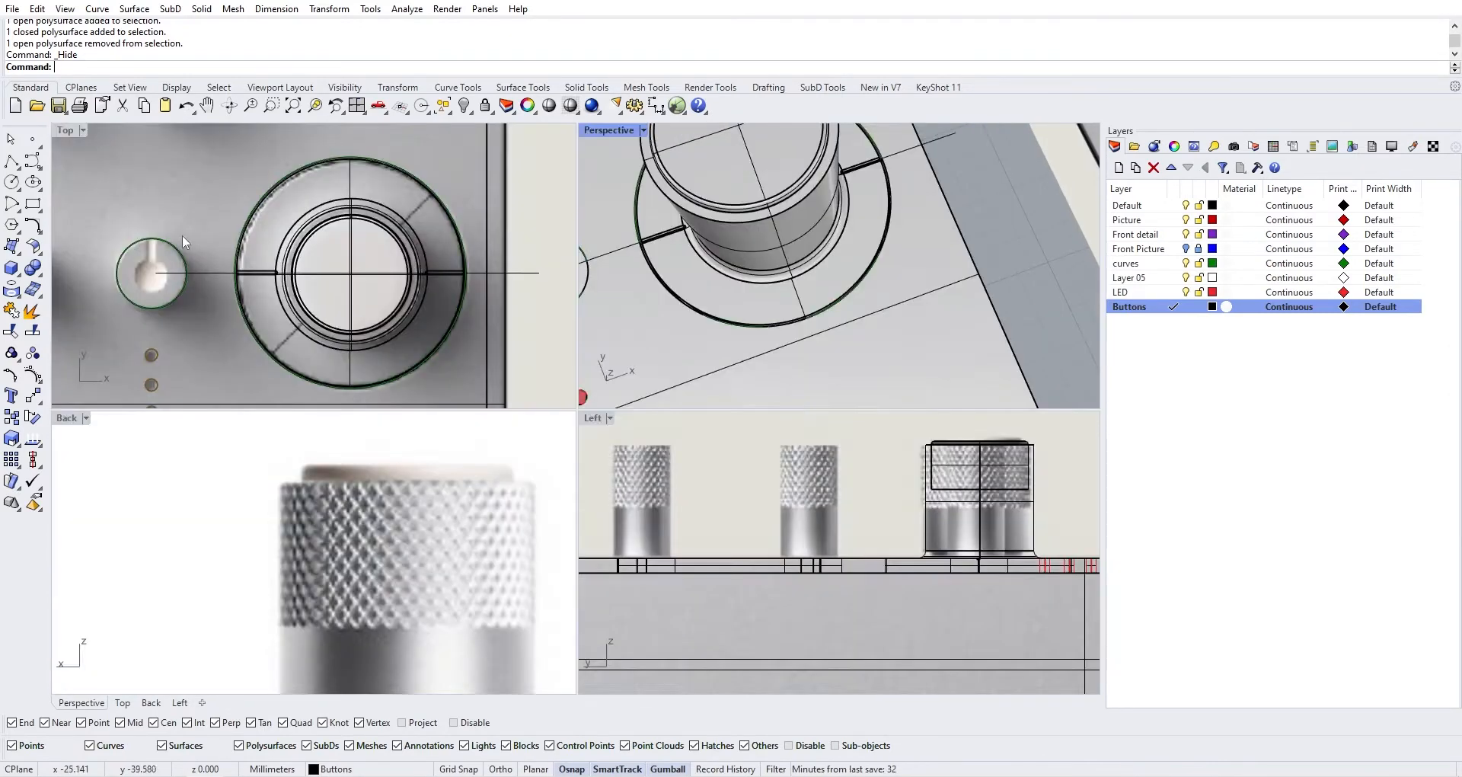
scroll(378, 345, "down", 3)
key("ctrl+z")
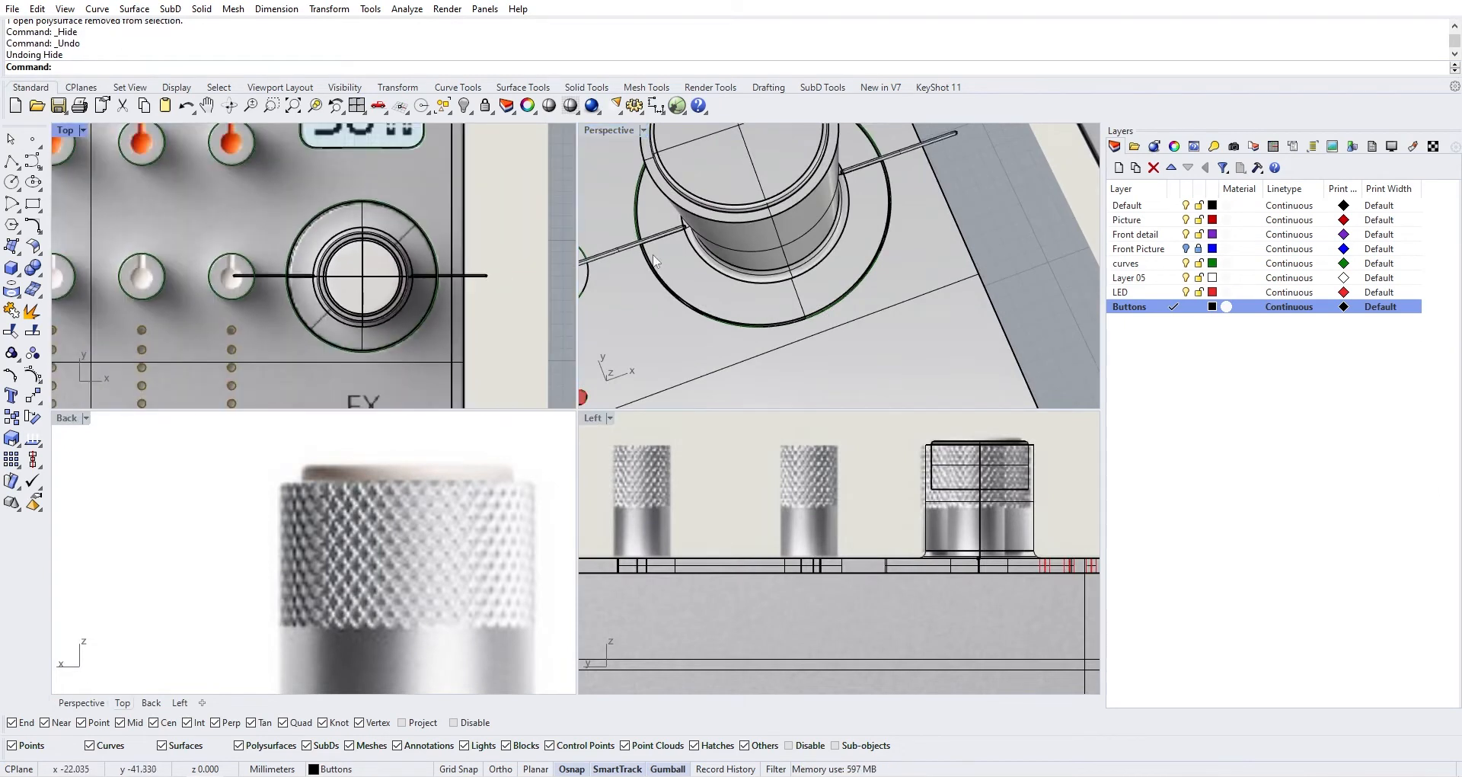
key("ctrl+z")
Select only the two pipes and align them with the HorizCenter option to the large knob's centre in the Top view
left_click(992, 200)
scroll(992, 199, "up", 4)
right_click_drag(925, 155, 1003, 163, "shift")
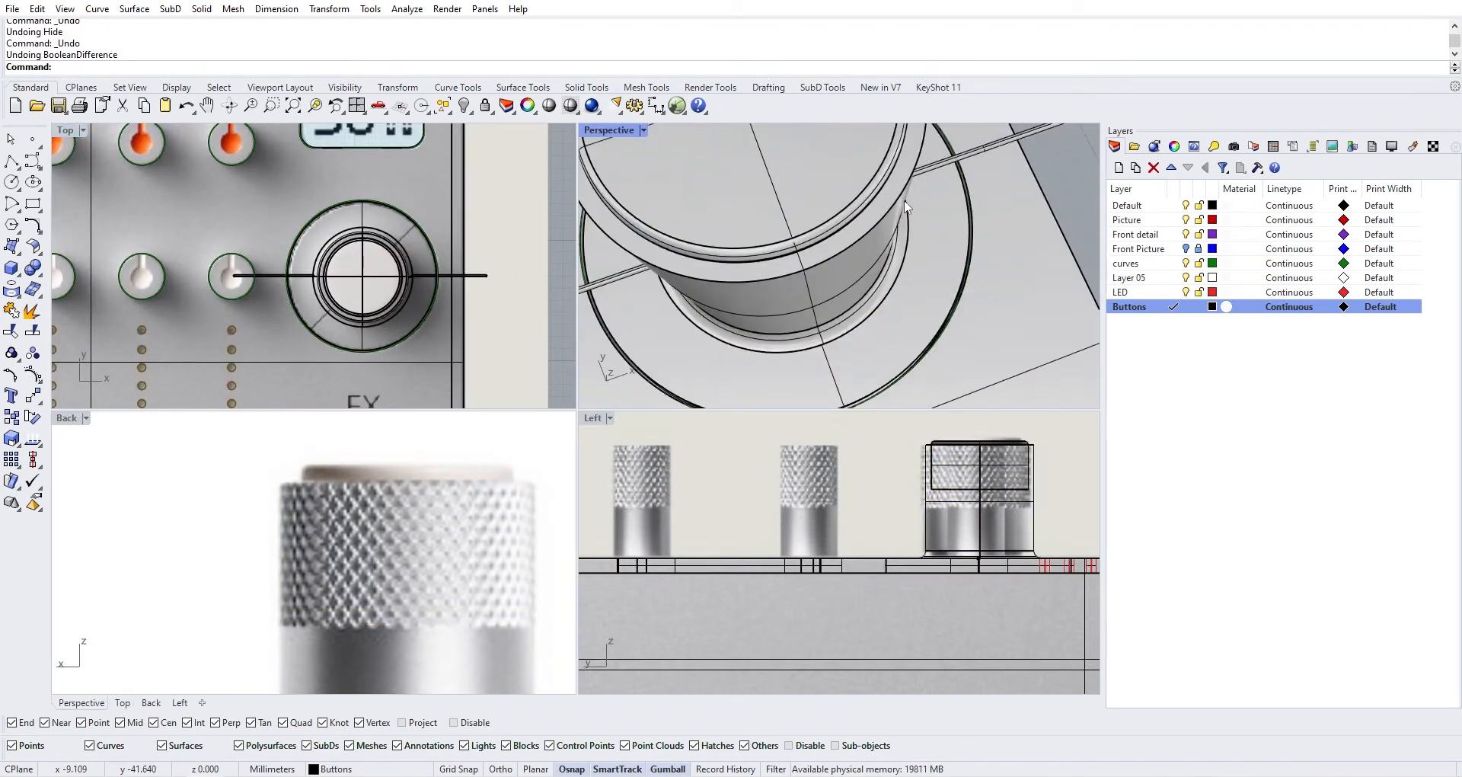
scroll(1003, 162, "down", 2)
left_click(1003, 163)
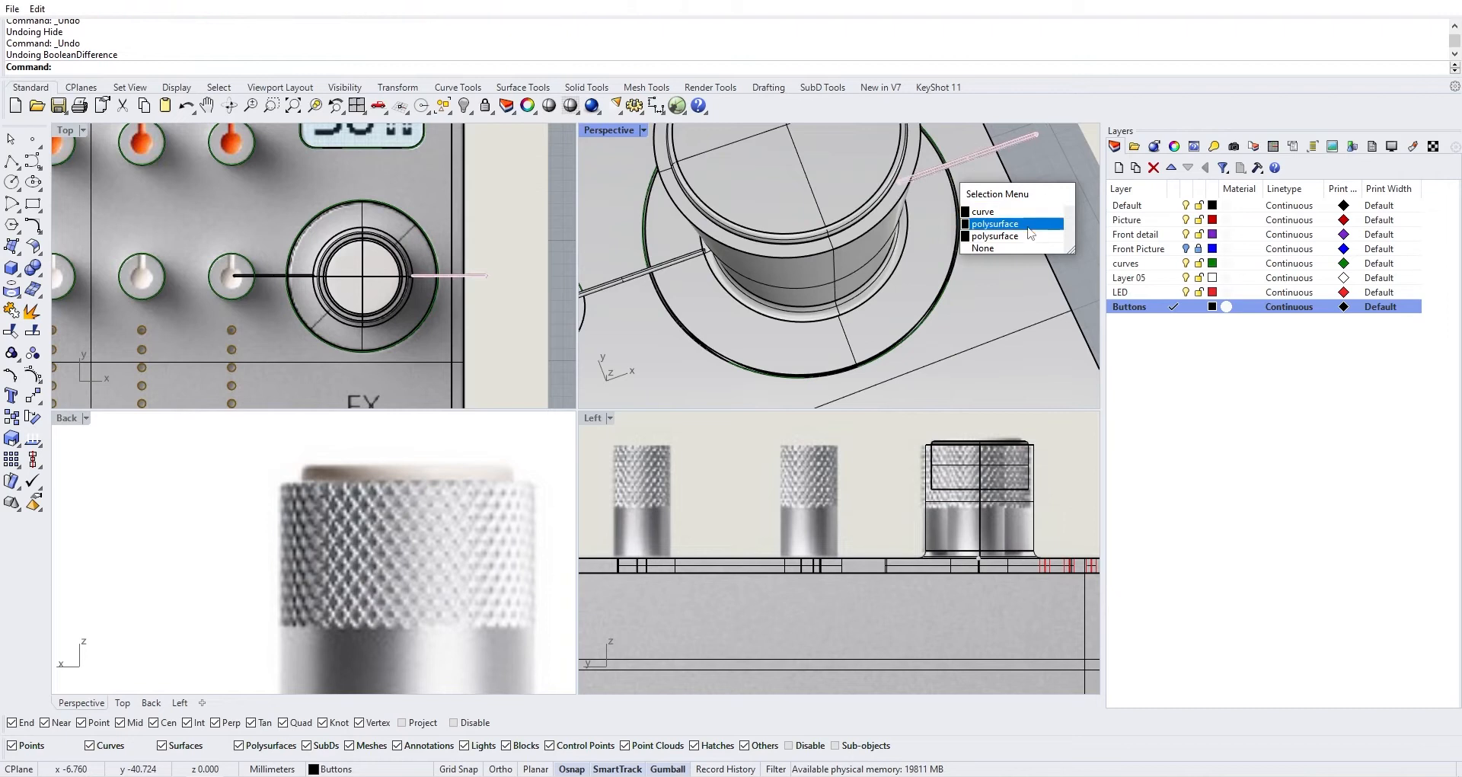
left_click(994, 223)
scroll(270, 272, "up", 3)
left_click(274, 277, "shift")
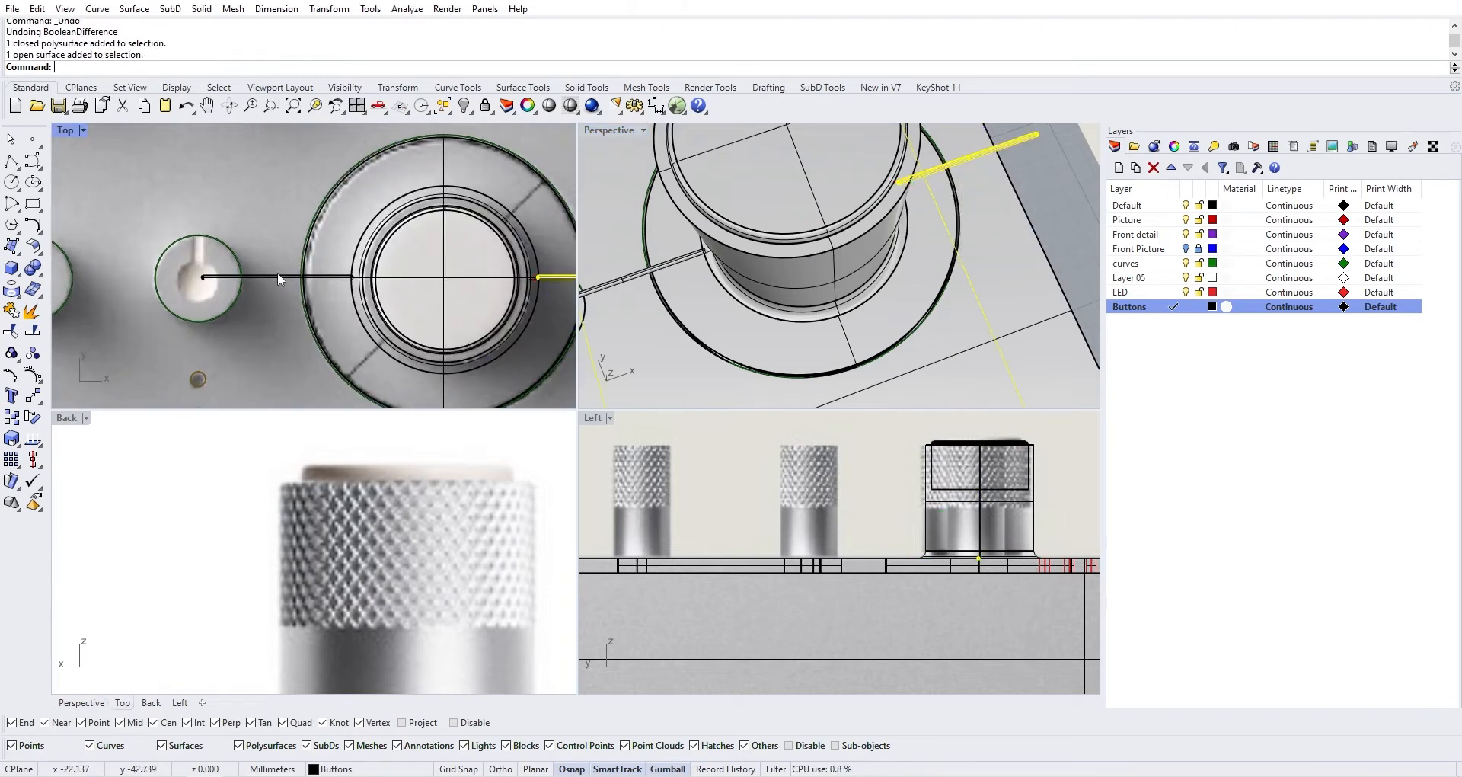
left_click(276, 278, "shift")
left_click(385, 332)
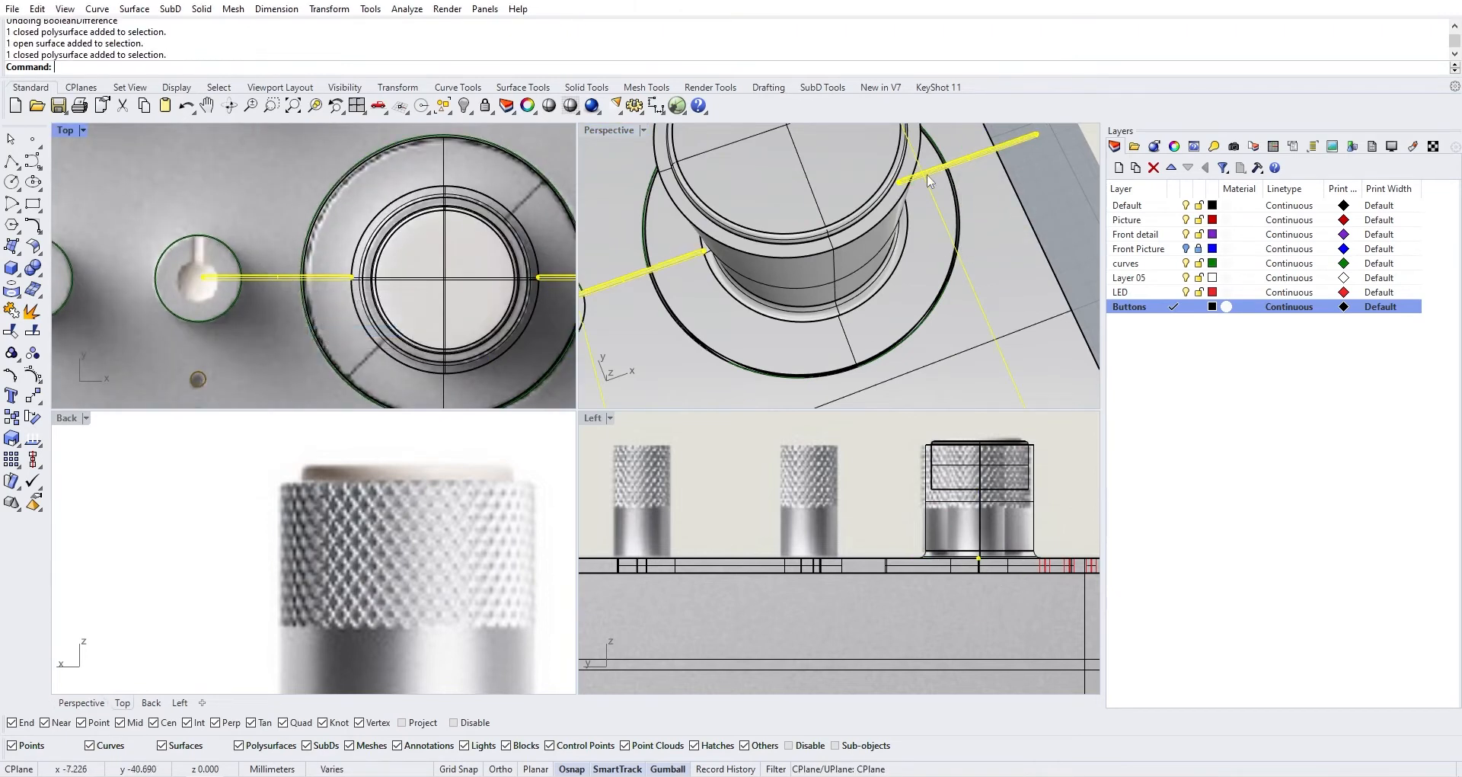
left_click(927, 176, "ctrl")
scroll(364, 335, "down", 3)
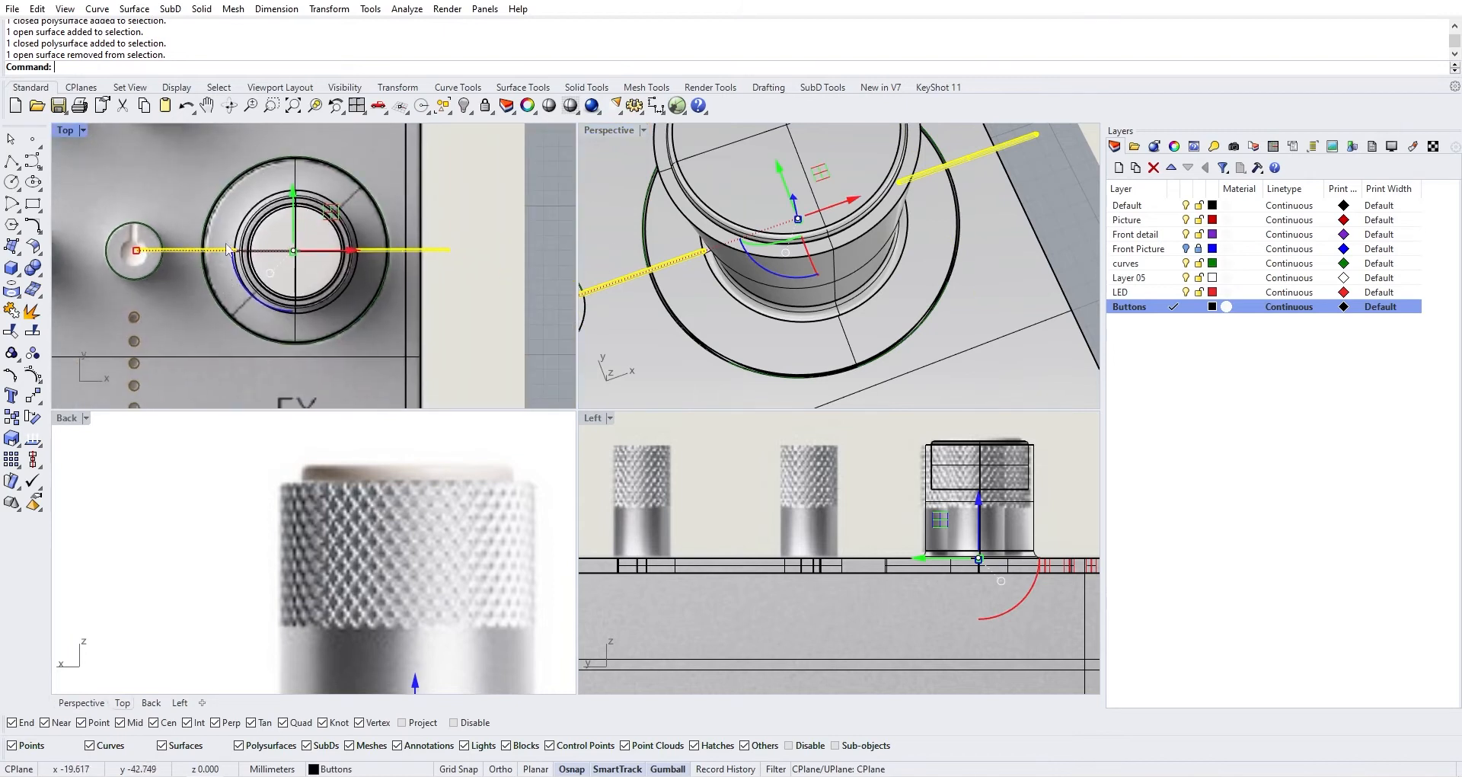
key("Return")
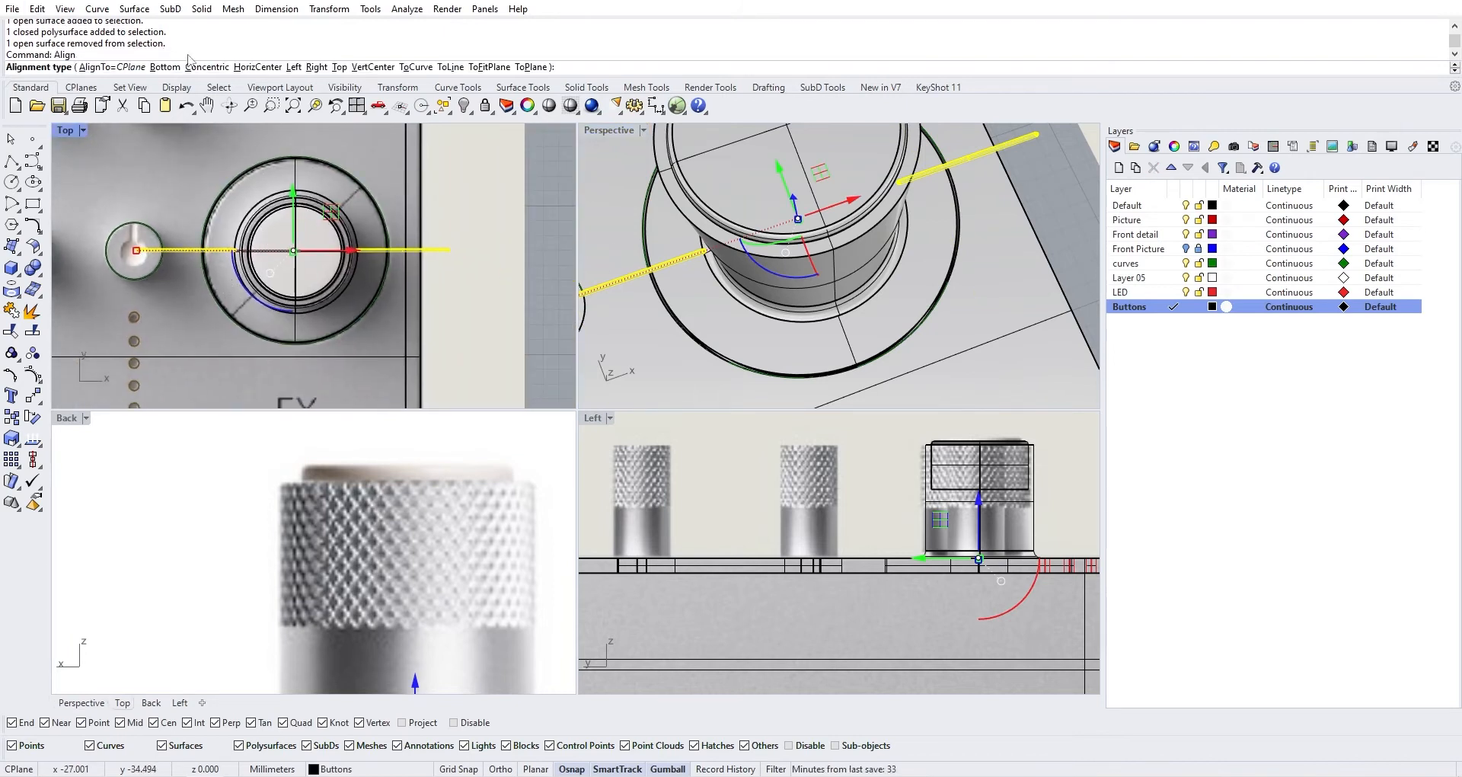
left_click(258, 67)
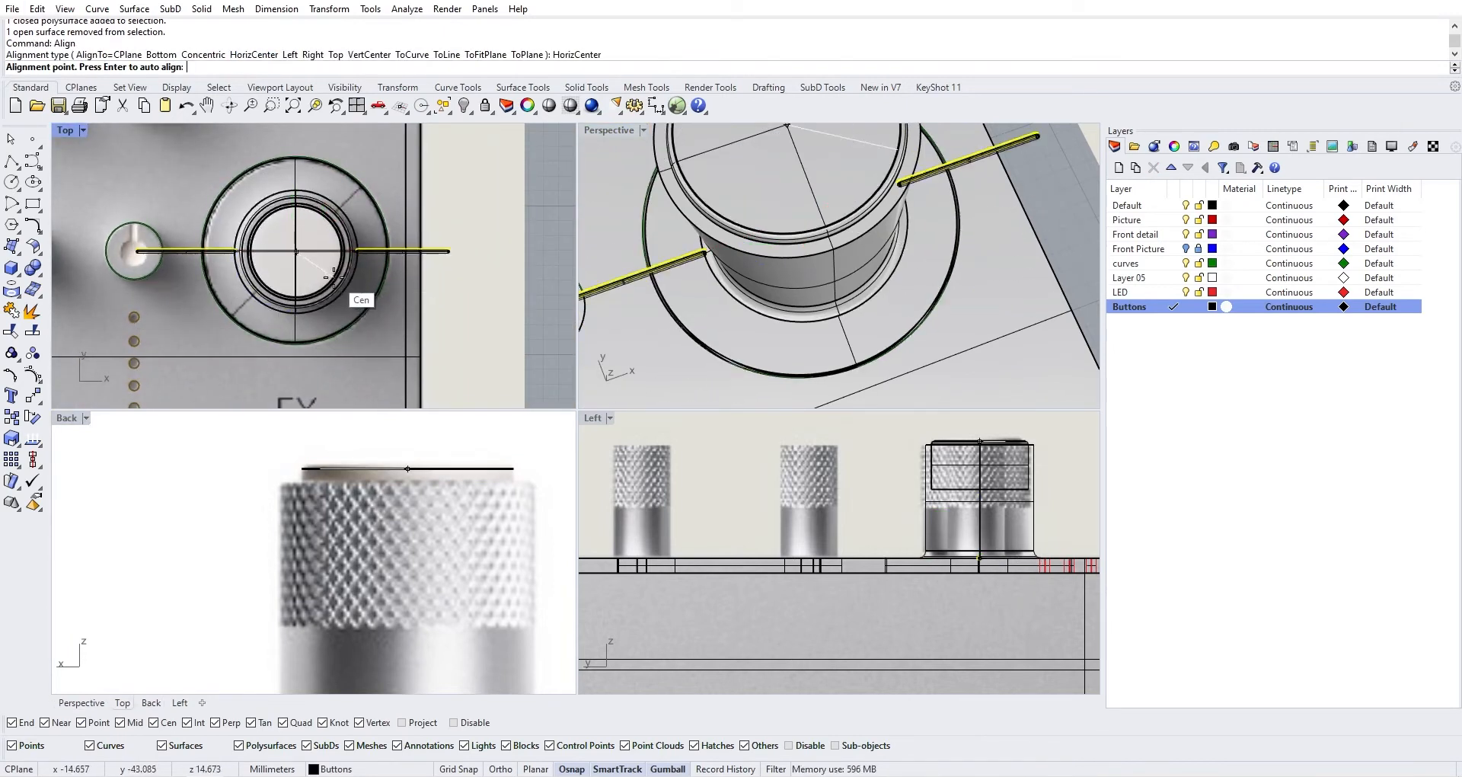
scroll(327, 286, "up", 3)
left_click(317, 288)
Subtract the two aligned pipes from the large knob's base with a Boolean difference, keeping the pipes
right_click_drag(670, 335, 670, 282)
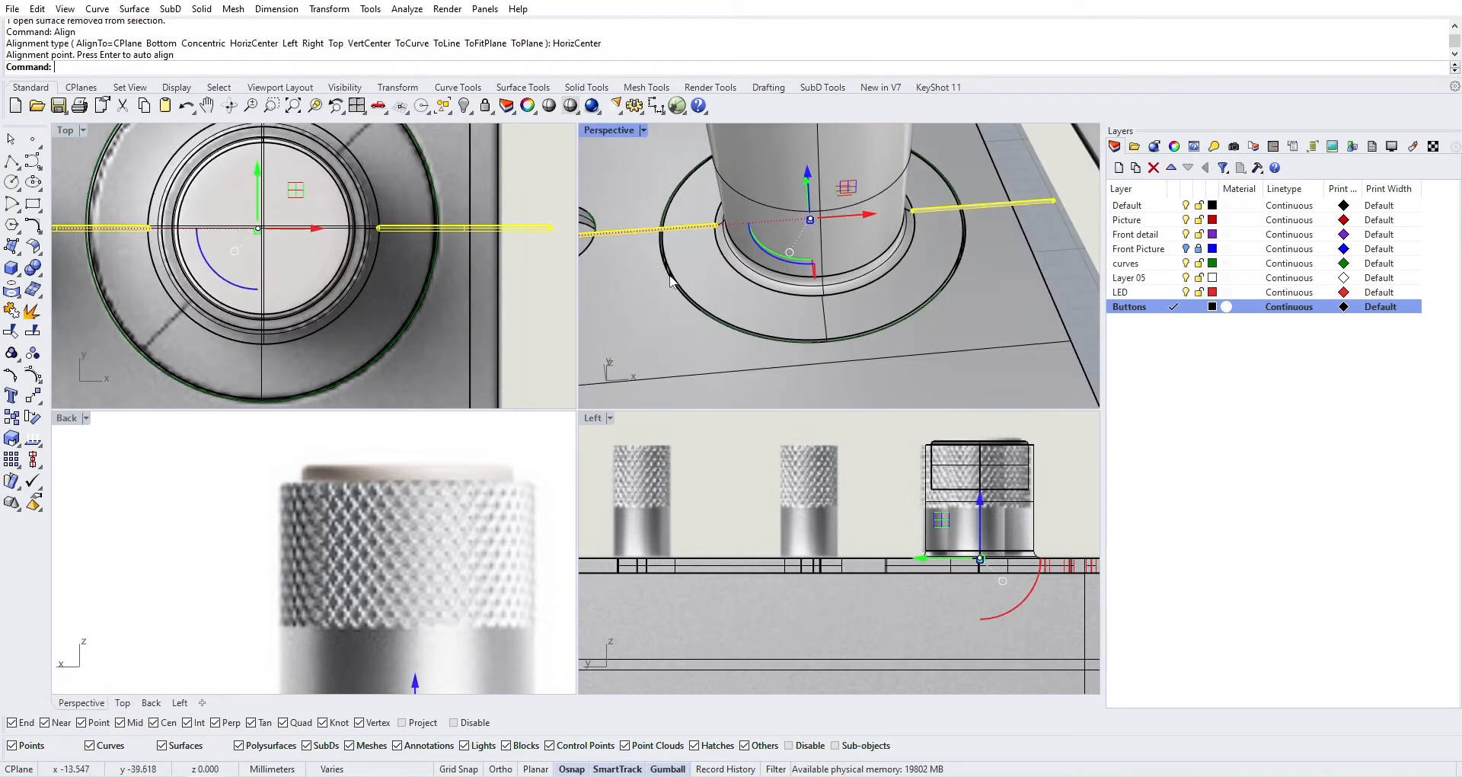
left_click(934, 258)
left_click(41, 272)
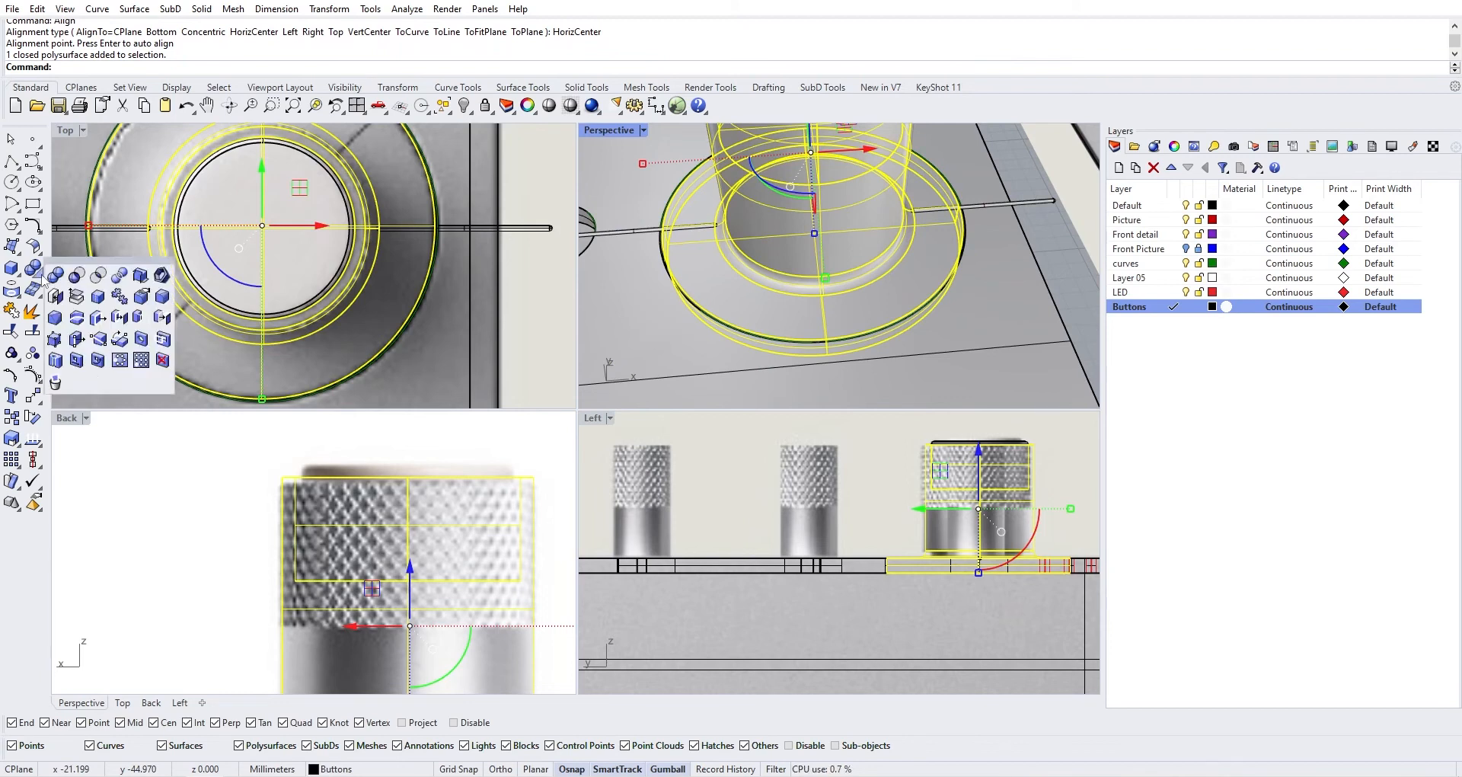
left_click(84, 279)
left_click(617, 231)
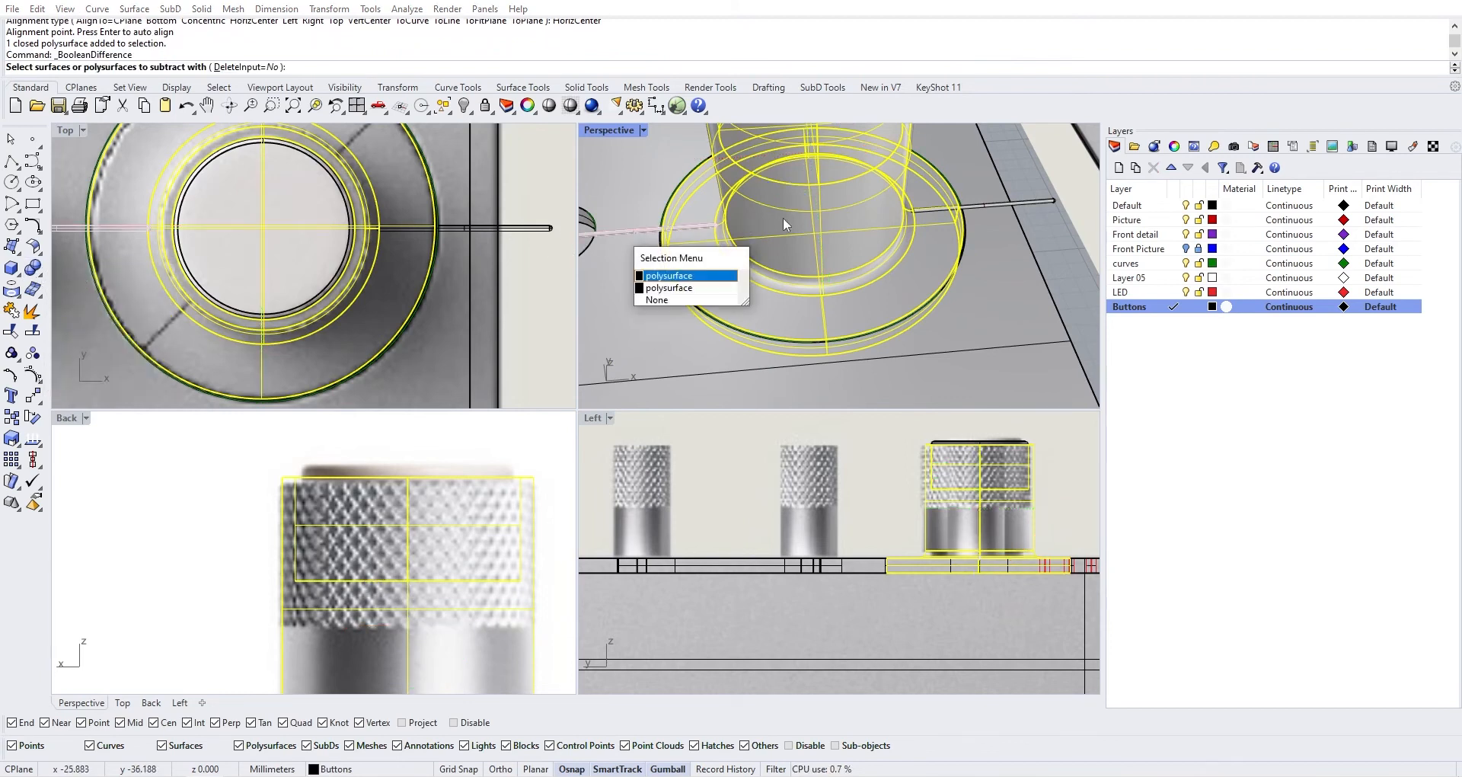
left_click(722, 276)
key("Return")
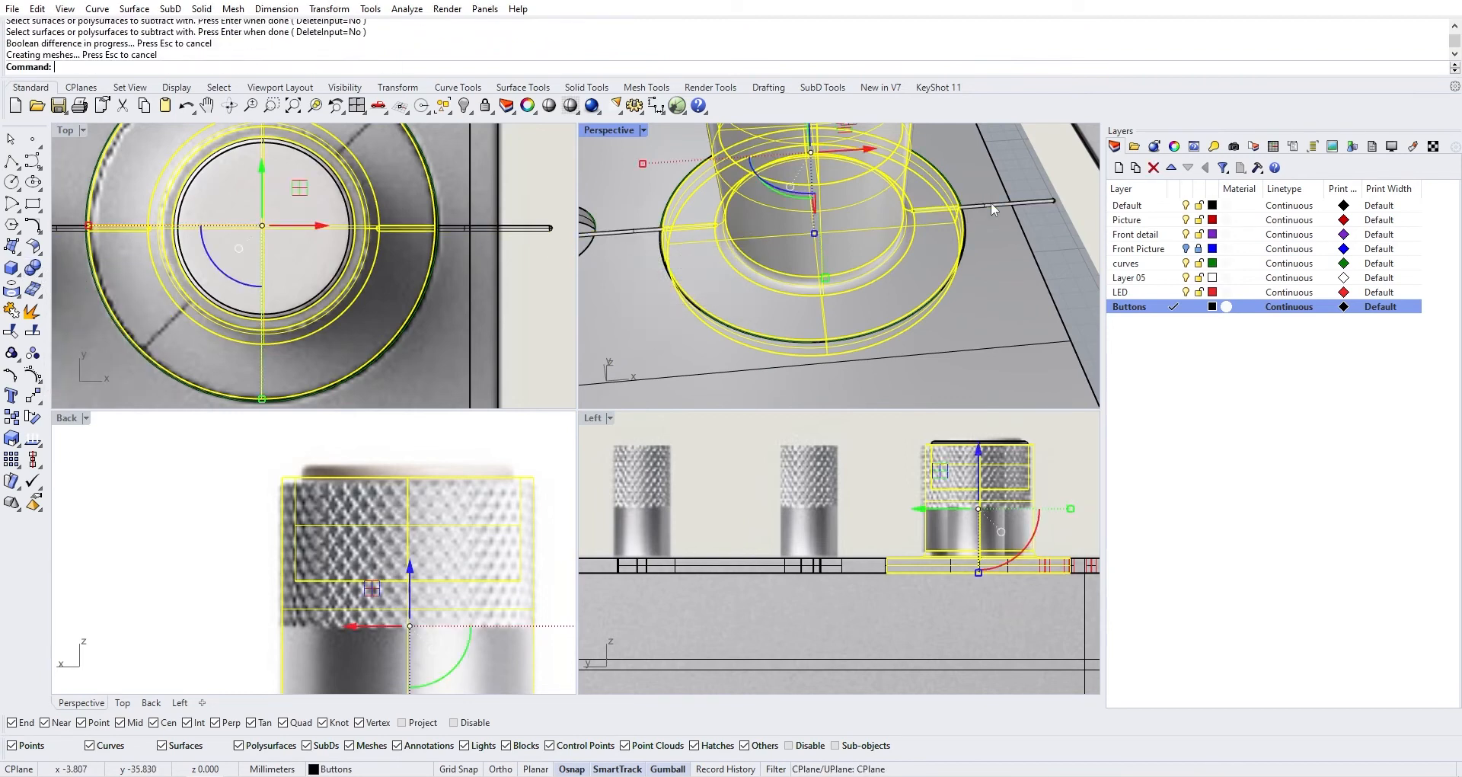
scroll(948, 220, "up", 5)
scroll(879, 242, "down", 5)
key("Escape")
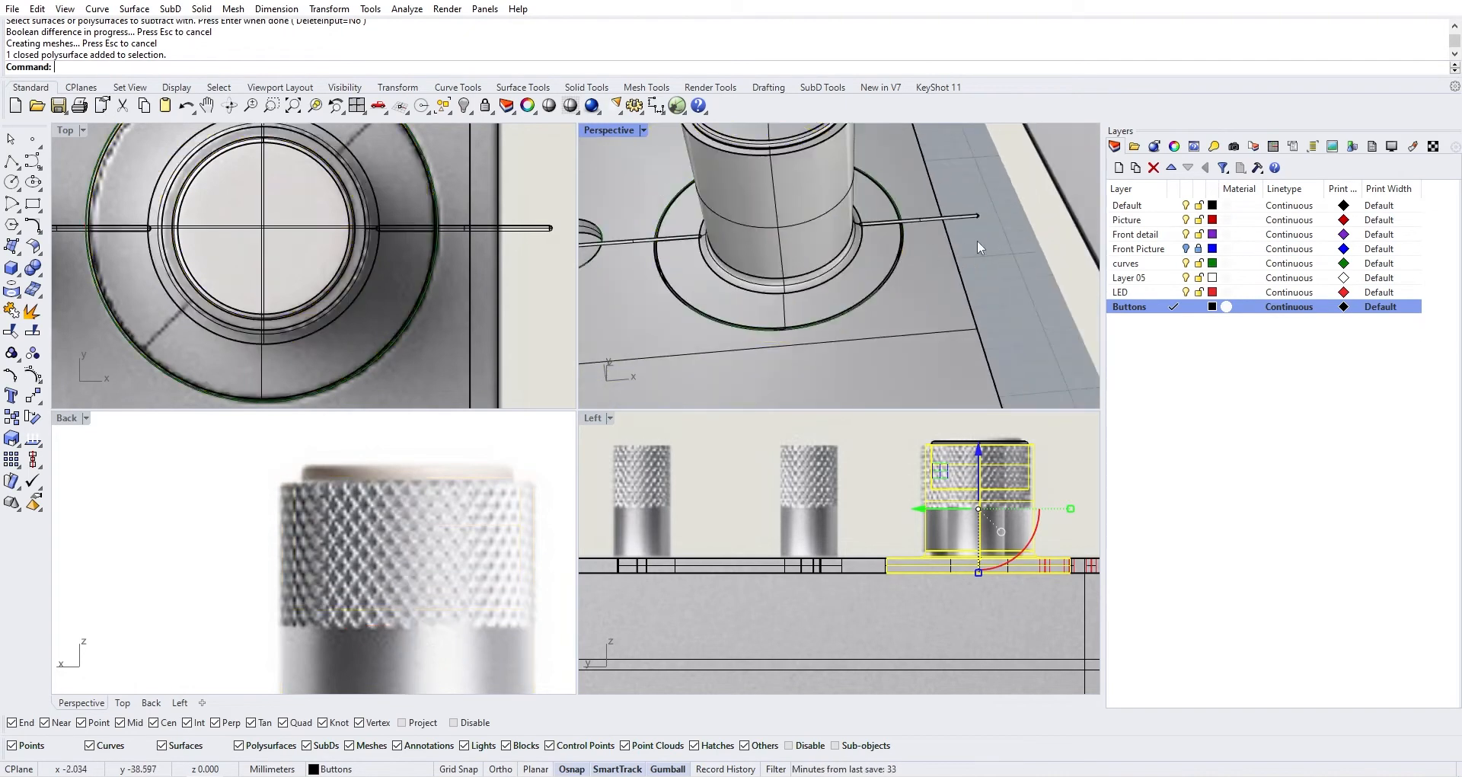
Hide both groove pipes together with the guide line of the pipe on the large knob's outer side
left_click(973, 224)
left_click(1018, 259)
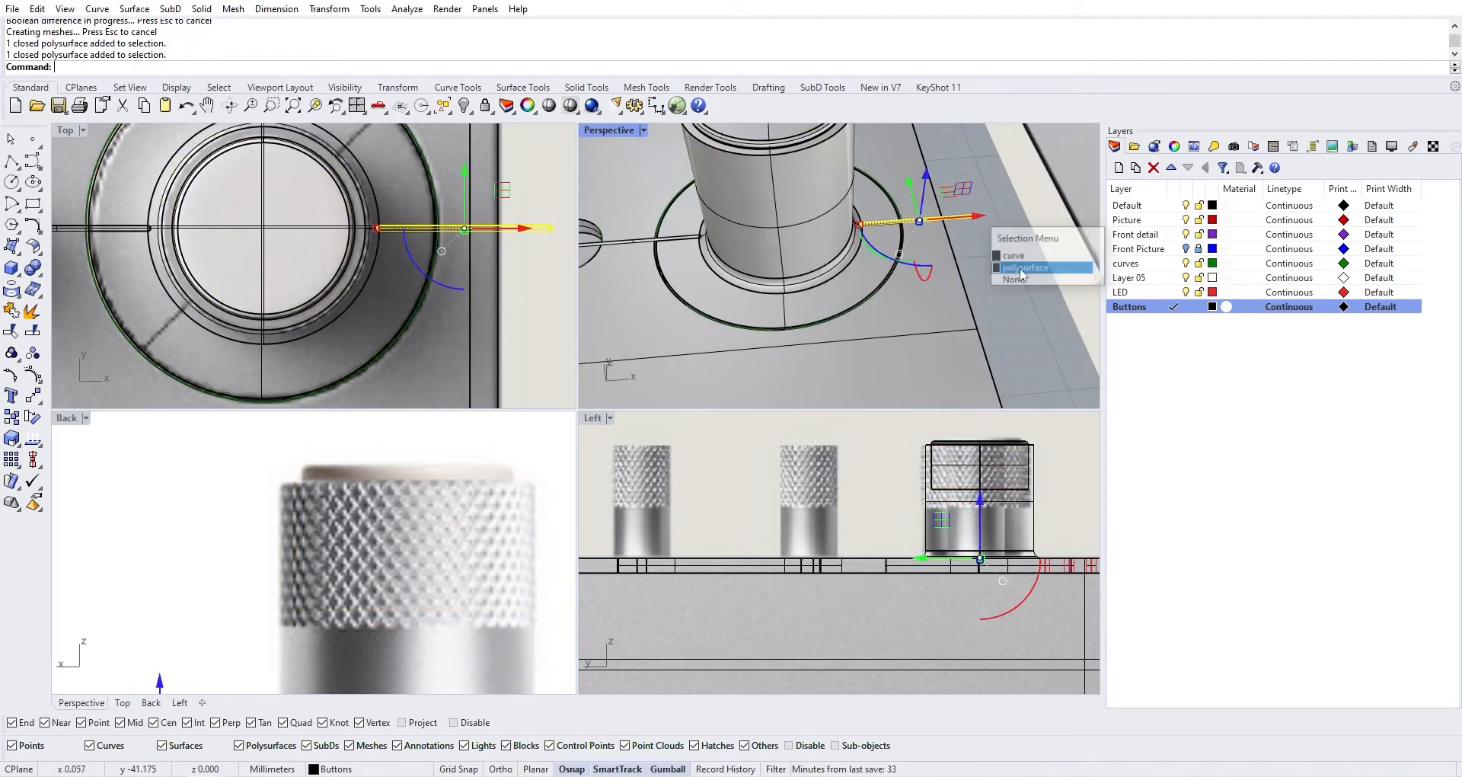
right_click_drag(1016, 272, 1001, 277)
left_click_drag(1004, 251, 963, 207)
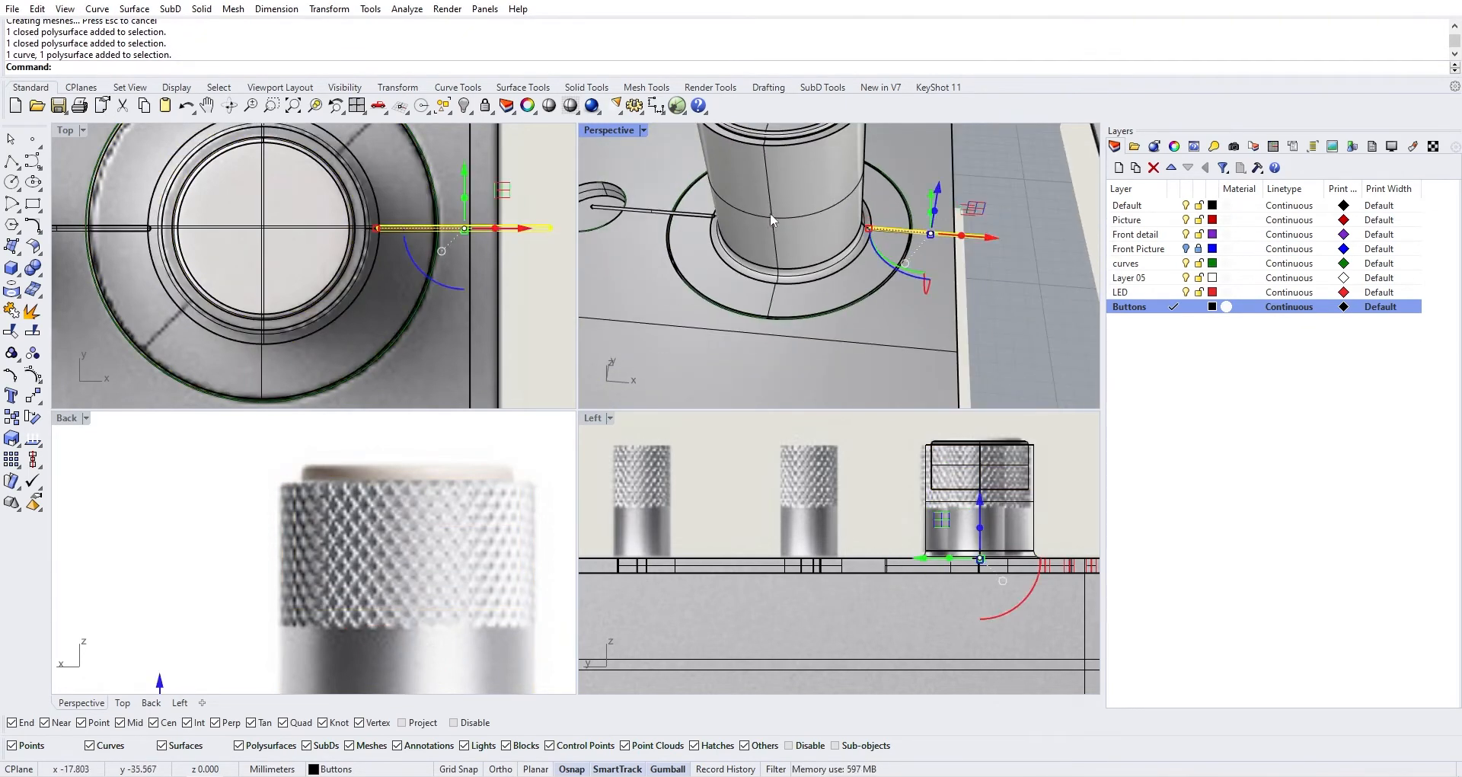
right_click_drag(769, 212, 766, 281)
scroll(780, 258, "up", 5)
left_click(794, 253)
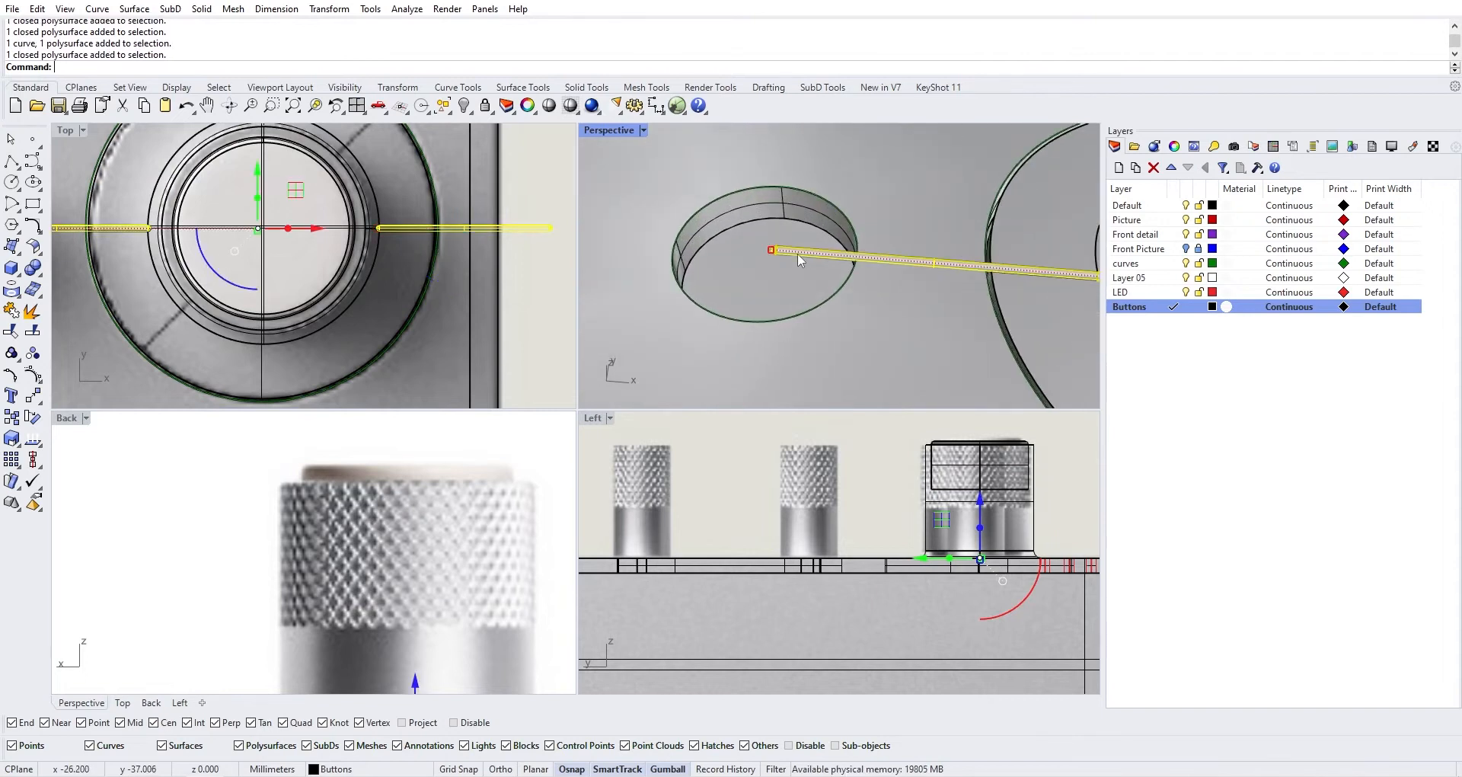
left_click(798, 257, "shift")
left_click(847, 313, "ctrl")
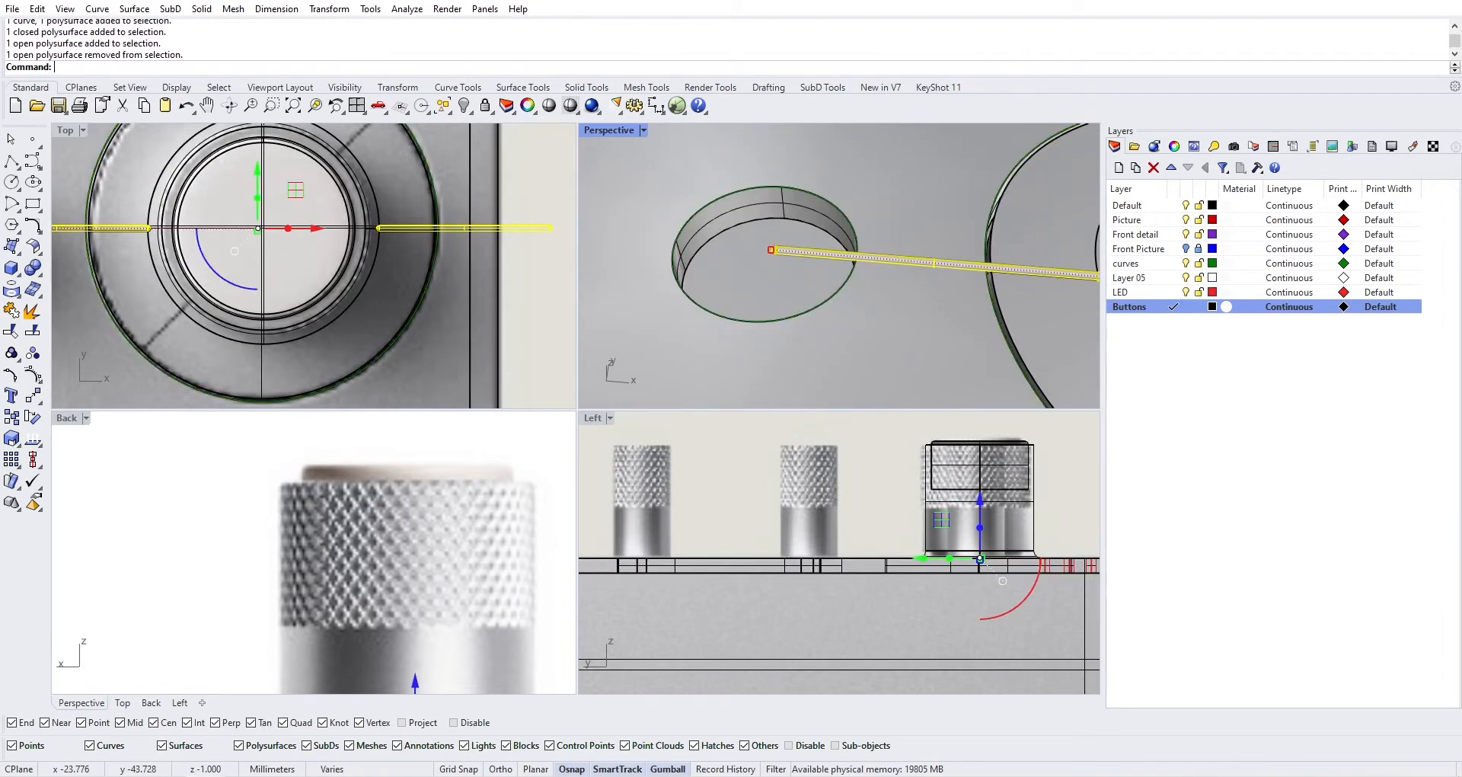
middle_click(819, 302)
left_click(797, 302)
Hide the remaining guide line that runs from the nearby hole to the large knob's base
left_click(819, 250)
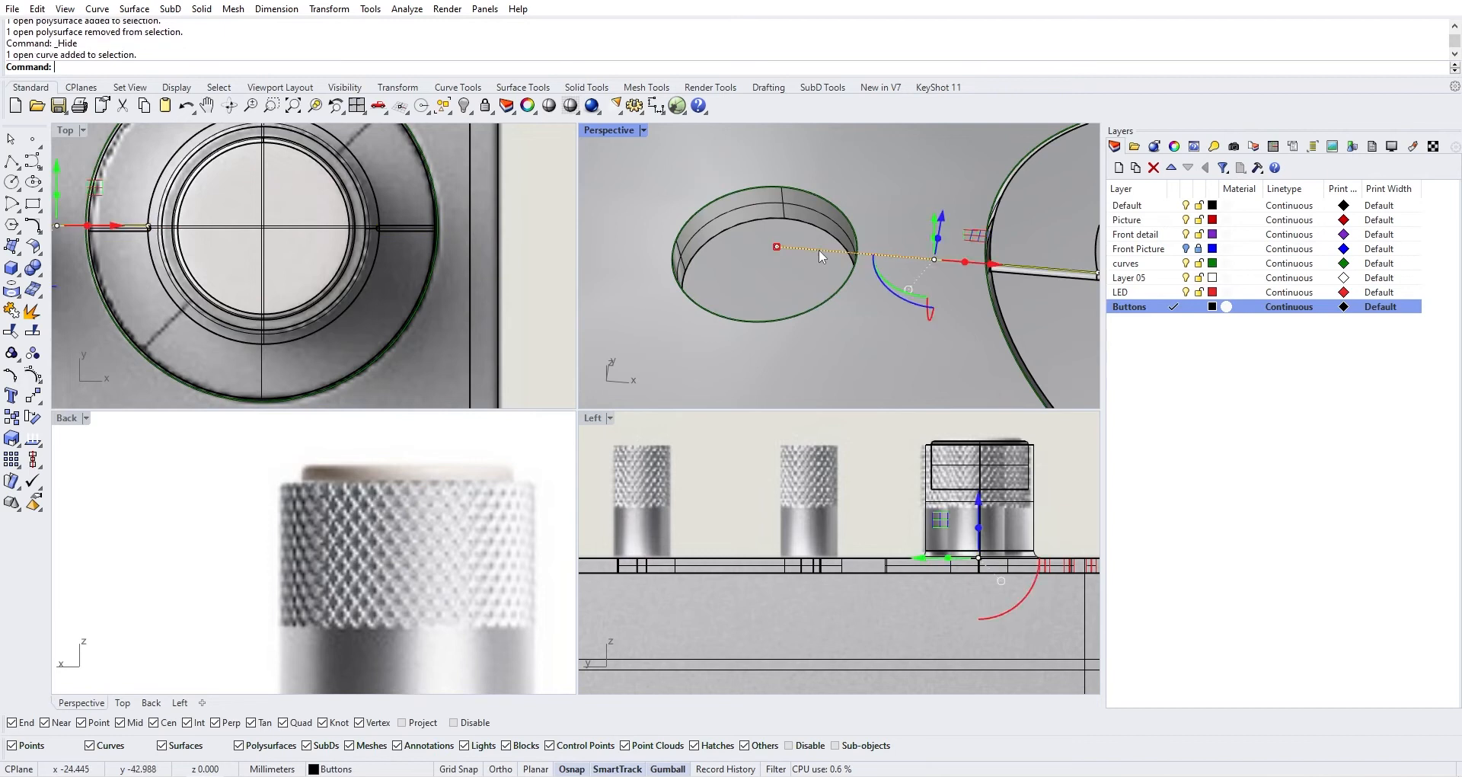
middle_click(820, 249)
left_click(778, 252)
scroll(939, 367, "down", 5)
scroll(939, 367, "down", 7)
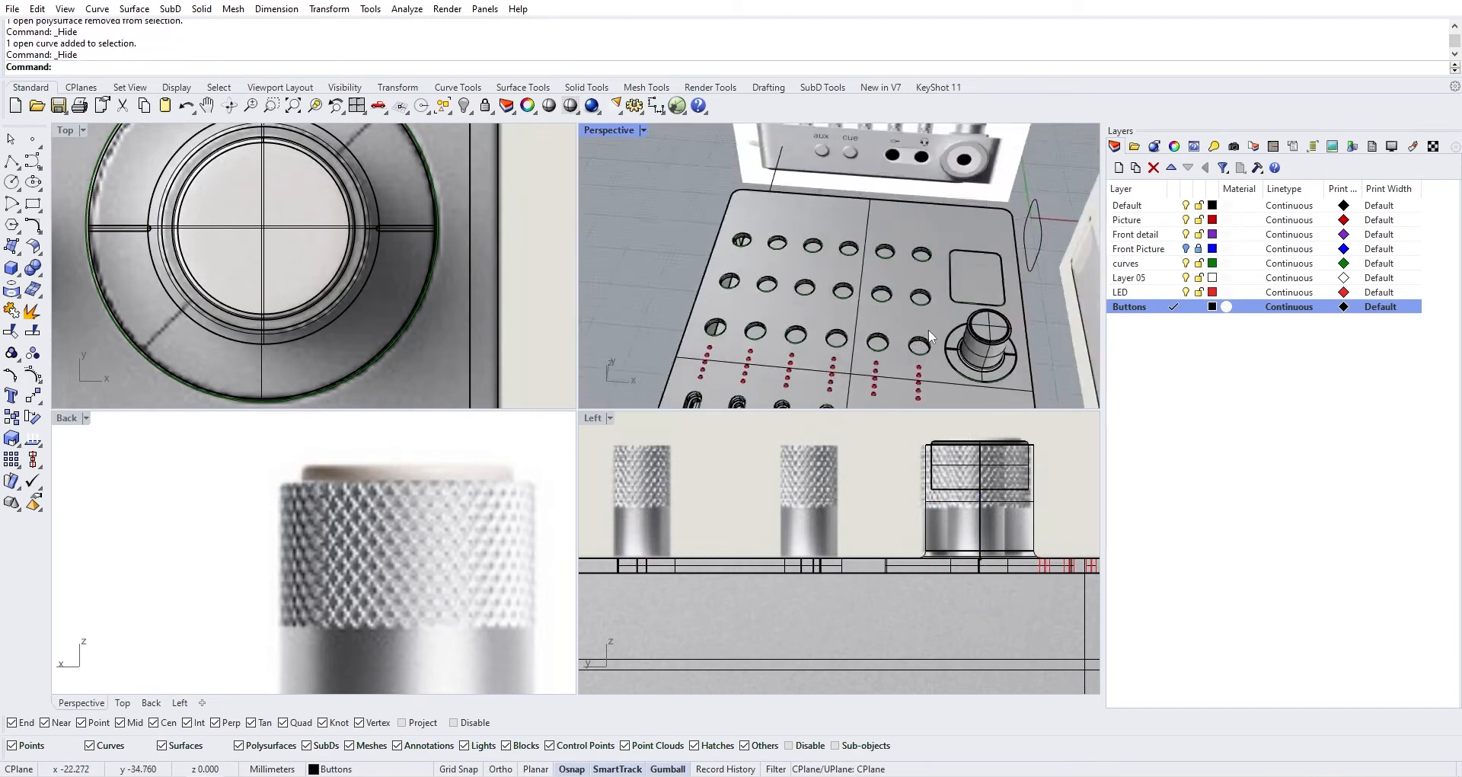
right_click_drag(929, 329, 835, 216, "shift")
right_click_drag(943, 239, 842, 254)
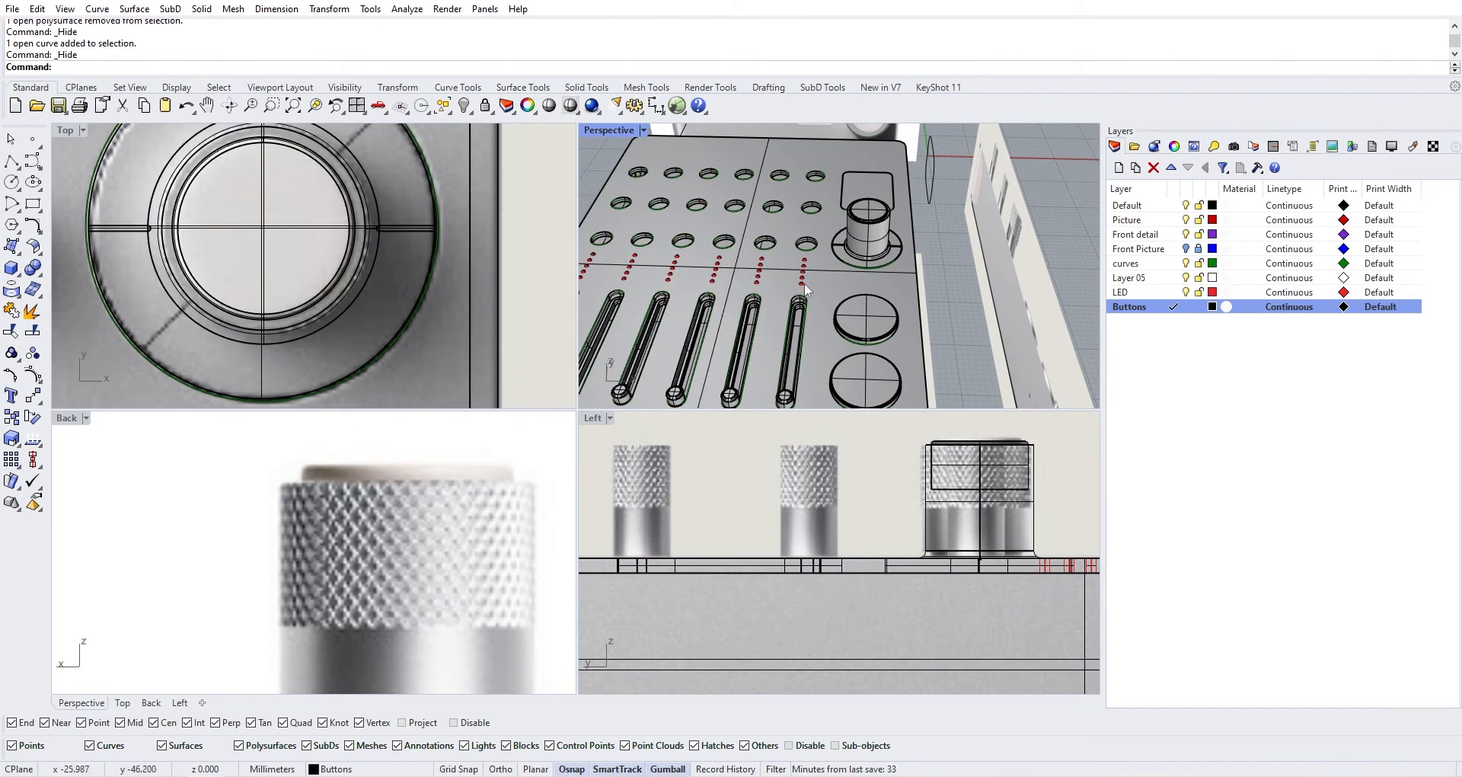
scroll(778, 244, "up", 10)
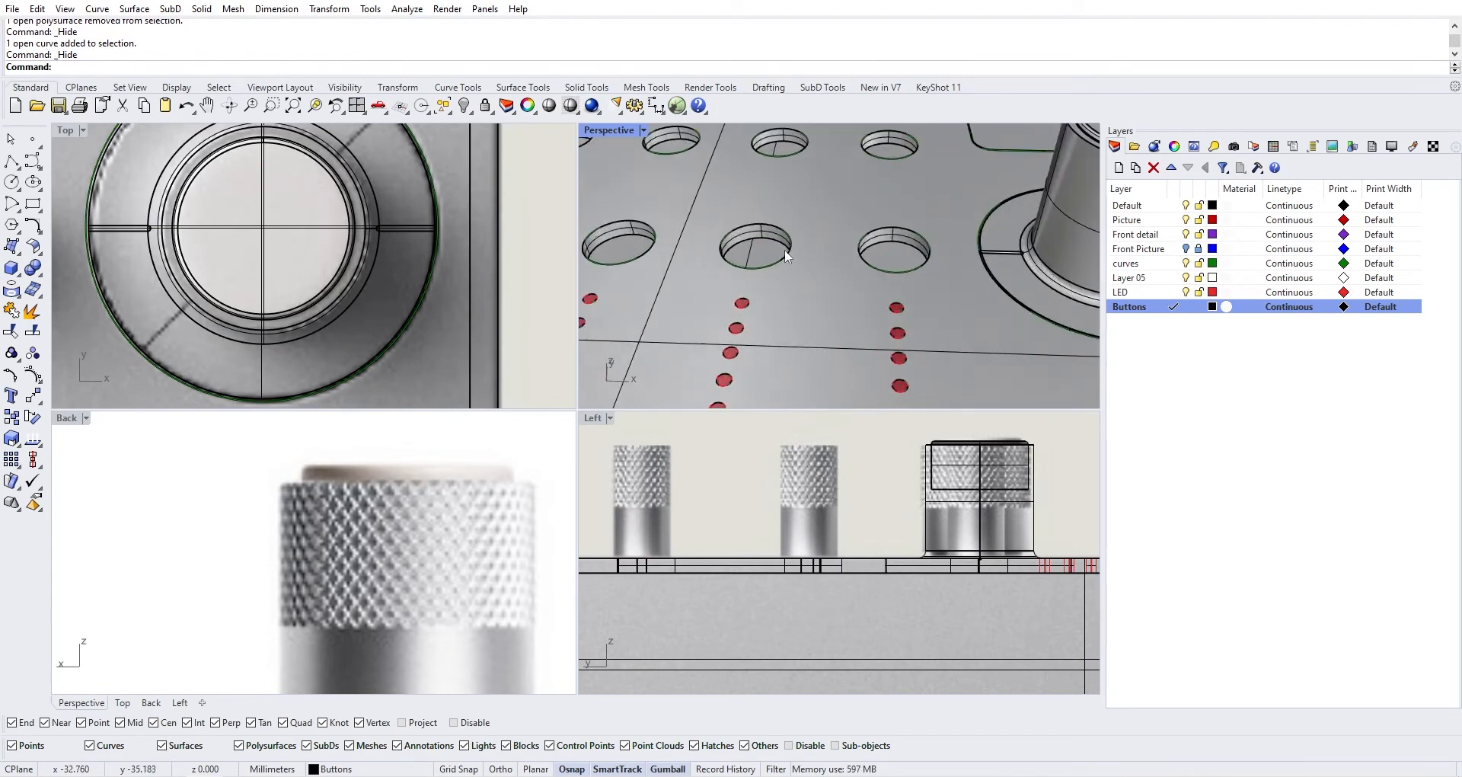
scroll(787, 251, "up", 3)
left_click(792, 253)
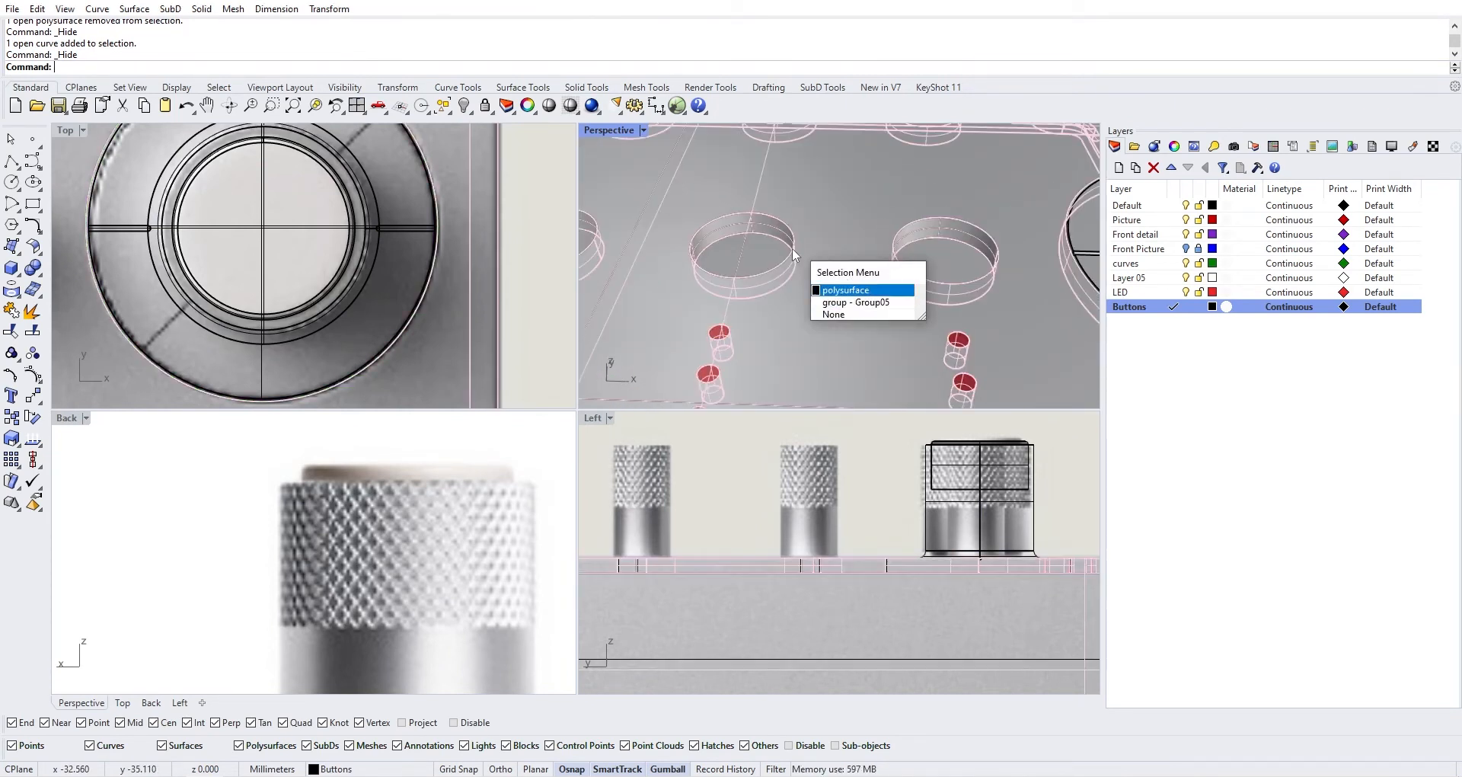
key("Escape")
scroll(777, 245, "down", 10)
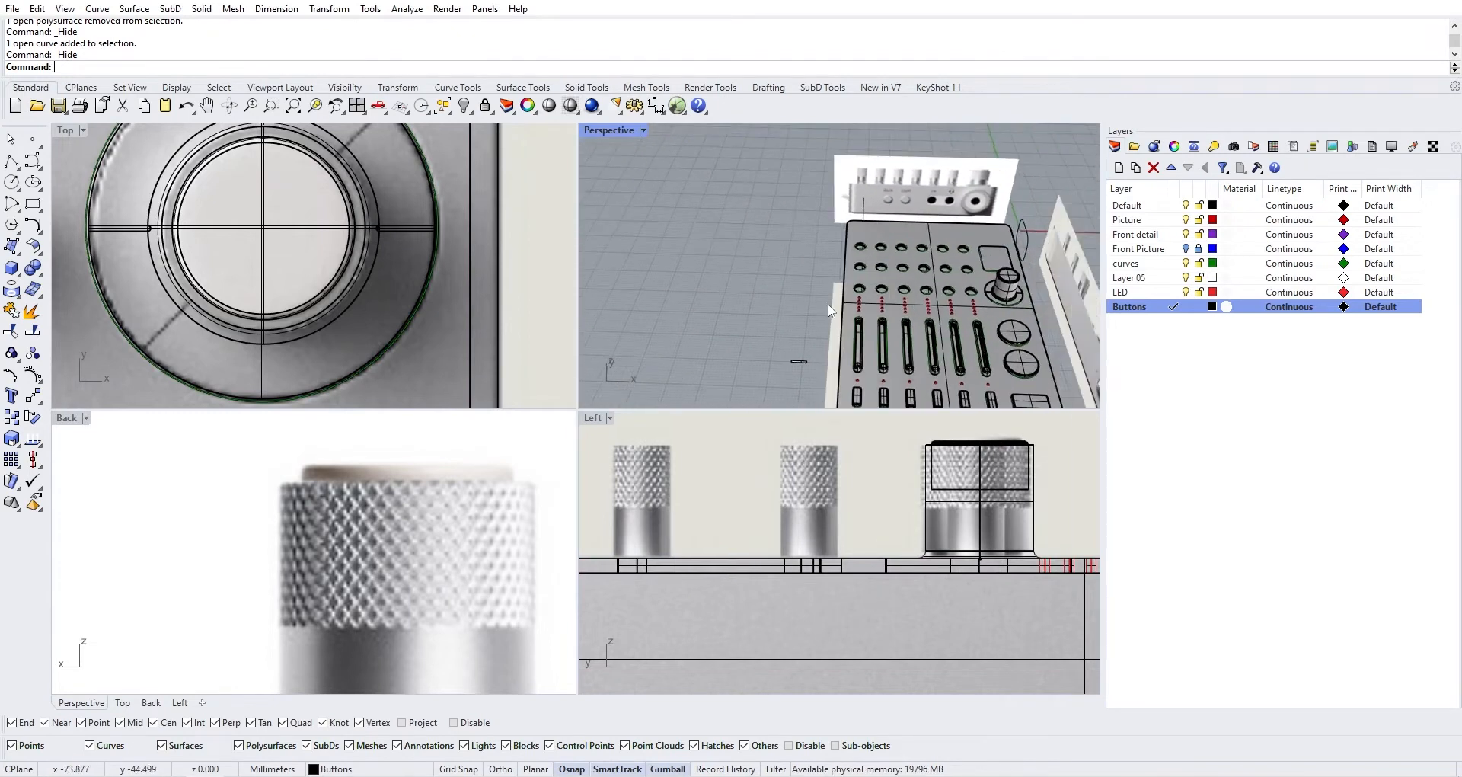
Offset the edge curve of the first knob hole above the LEDs inward by 0.05 mm
scroll(986, 235, "up", 10)
left_click(868, 239)
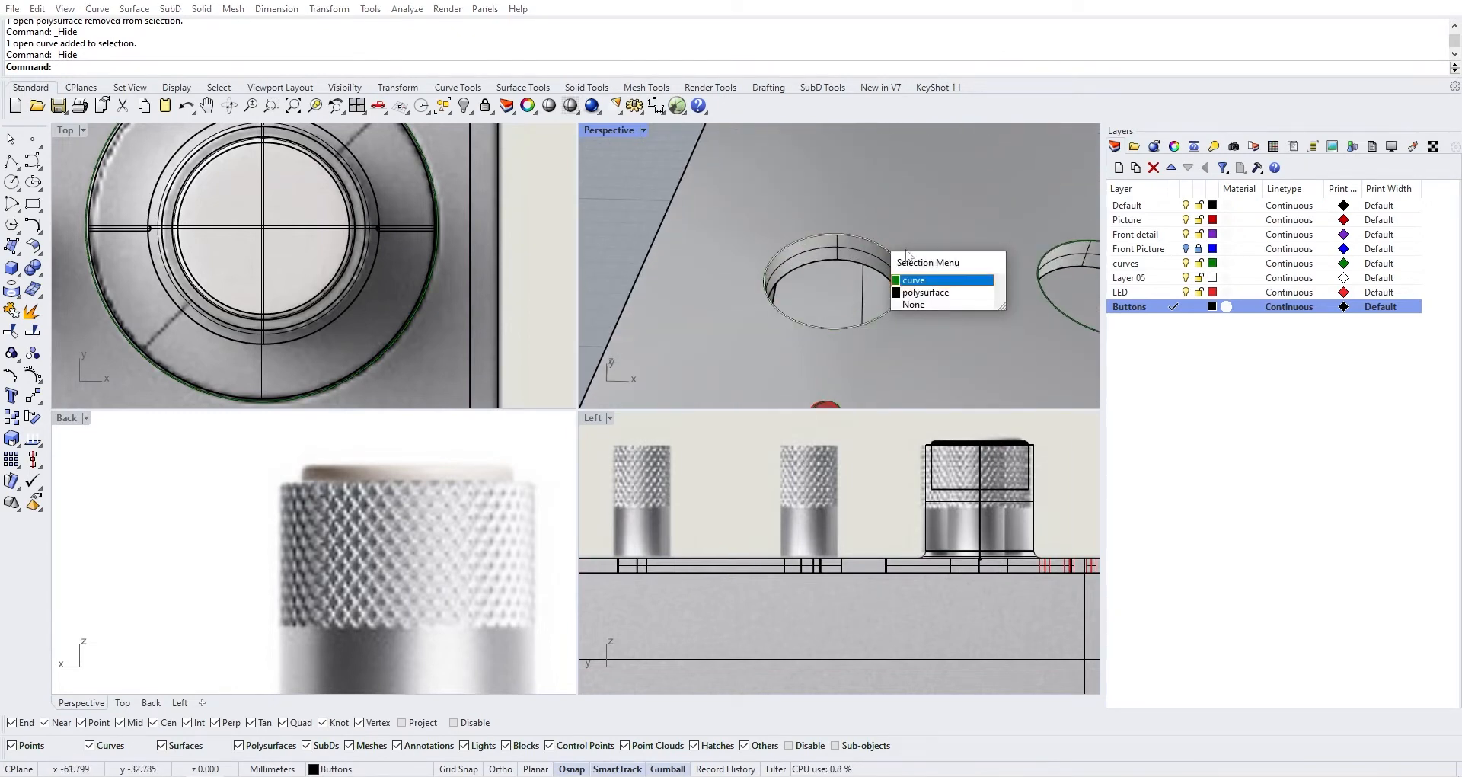
left_click(954, 281)
right_click_drag(806, 242, 853, 282)
type("Of")
key("Return")
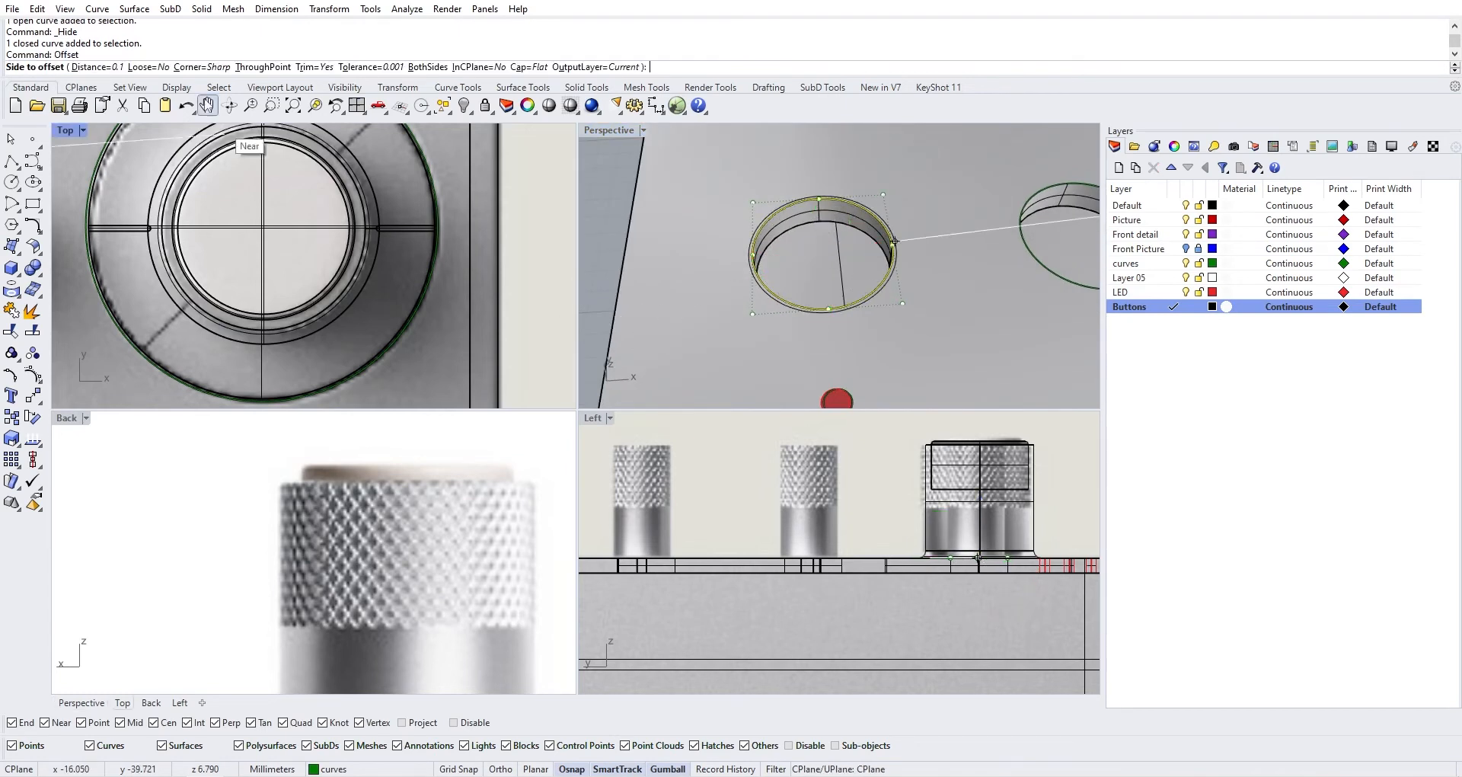
type("0")
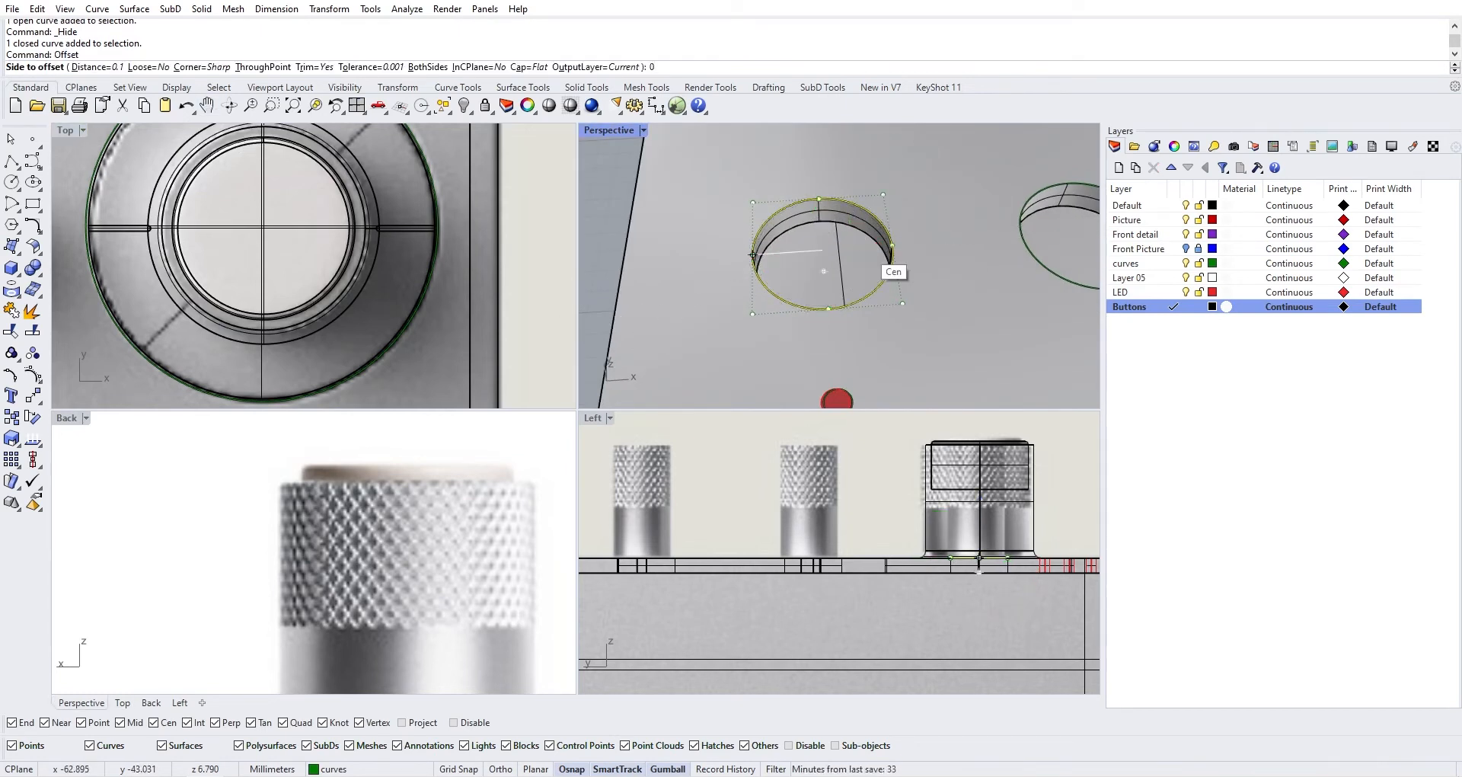
type(".05")
key("Return")
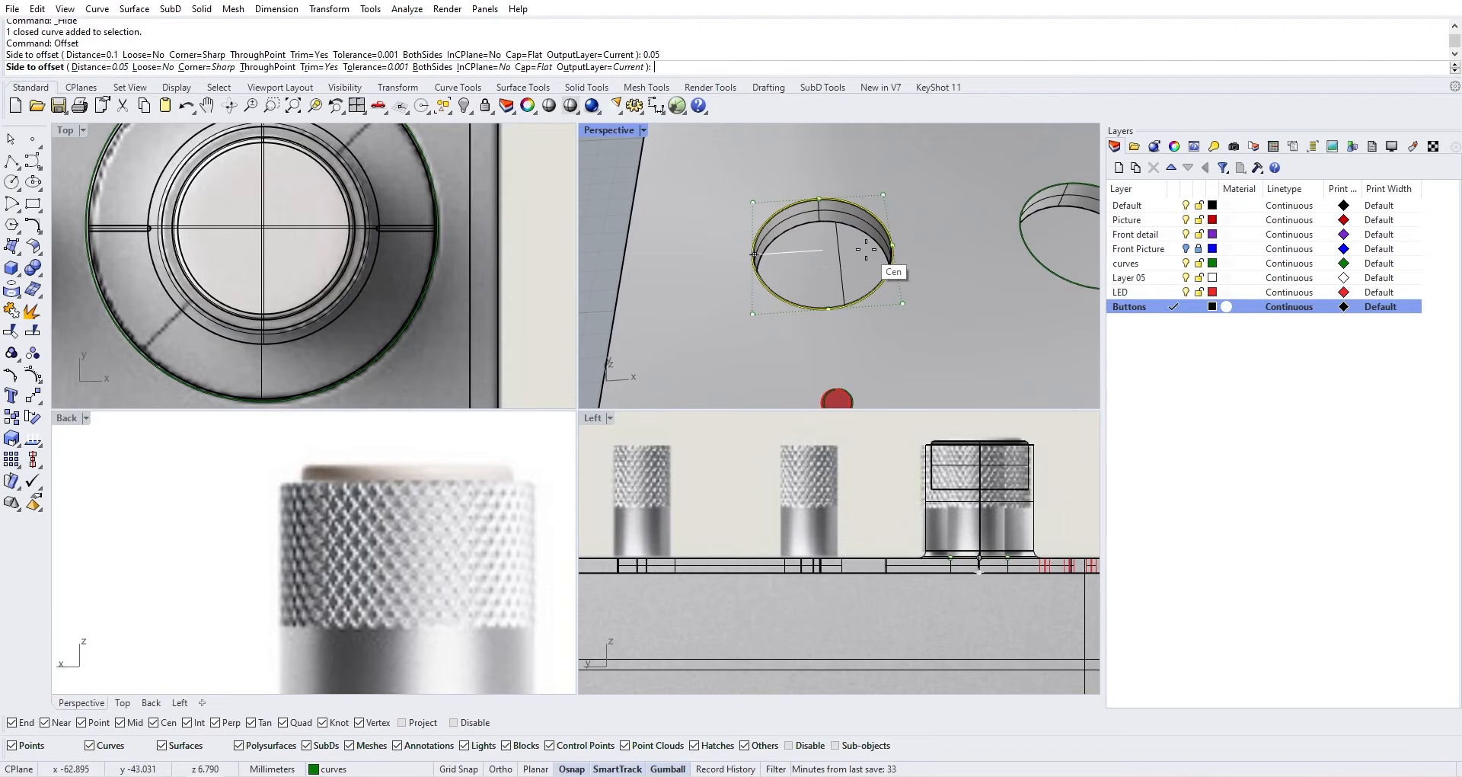
left_click(865, 248)
scroll(866, 248, "up", 2)
Extrude the offset circle upward as a solid by 9.5 mm
left_click(889, 221)
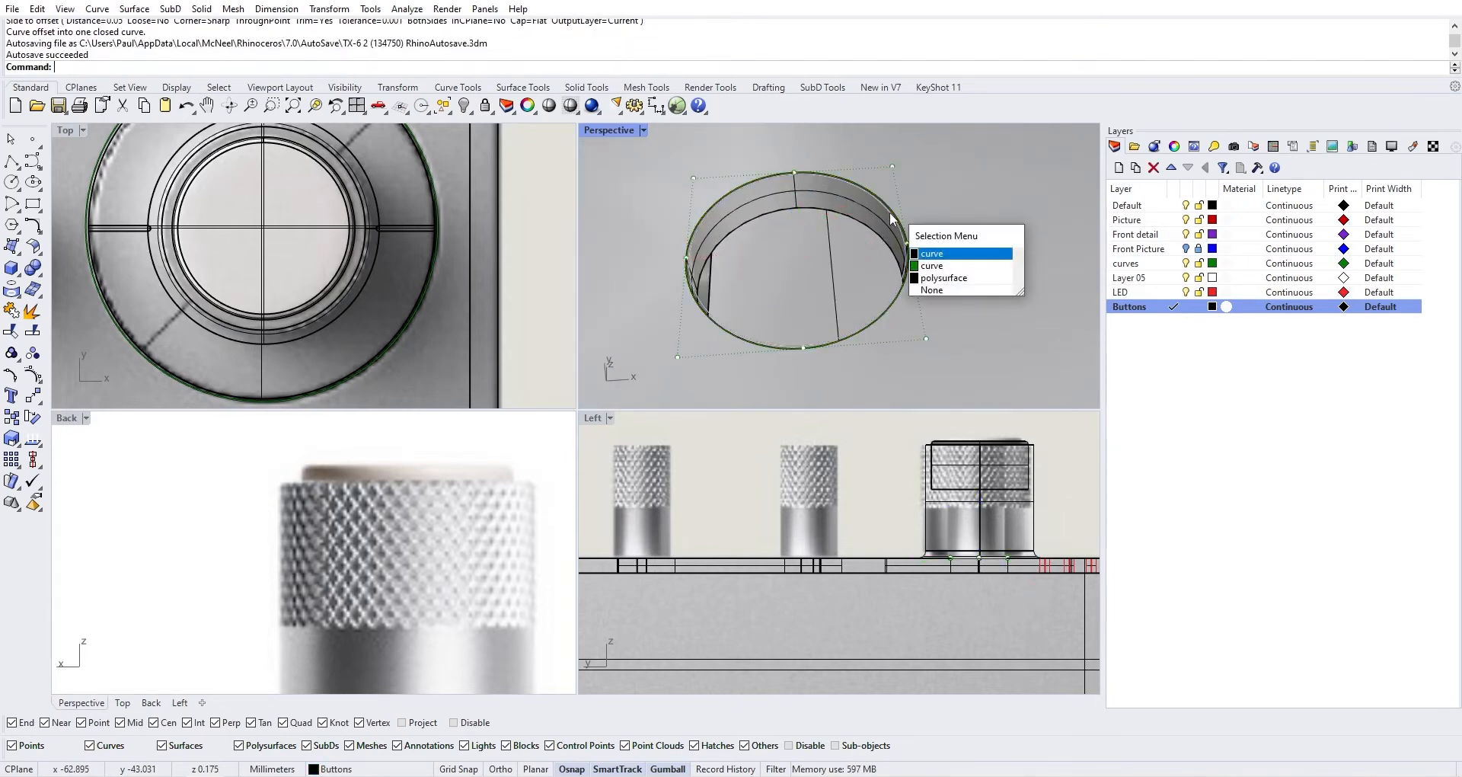
key("Return")
right_click_drag(905, 486, 824, 508)
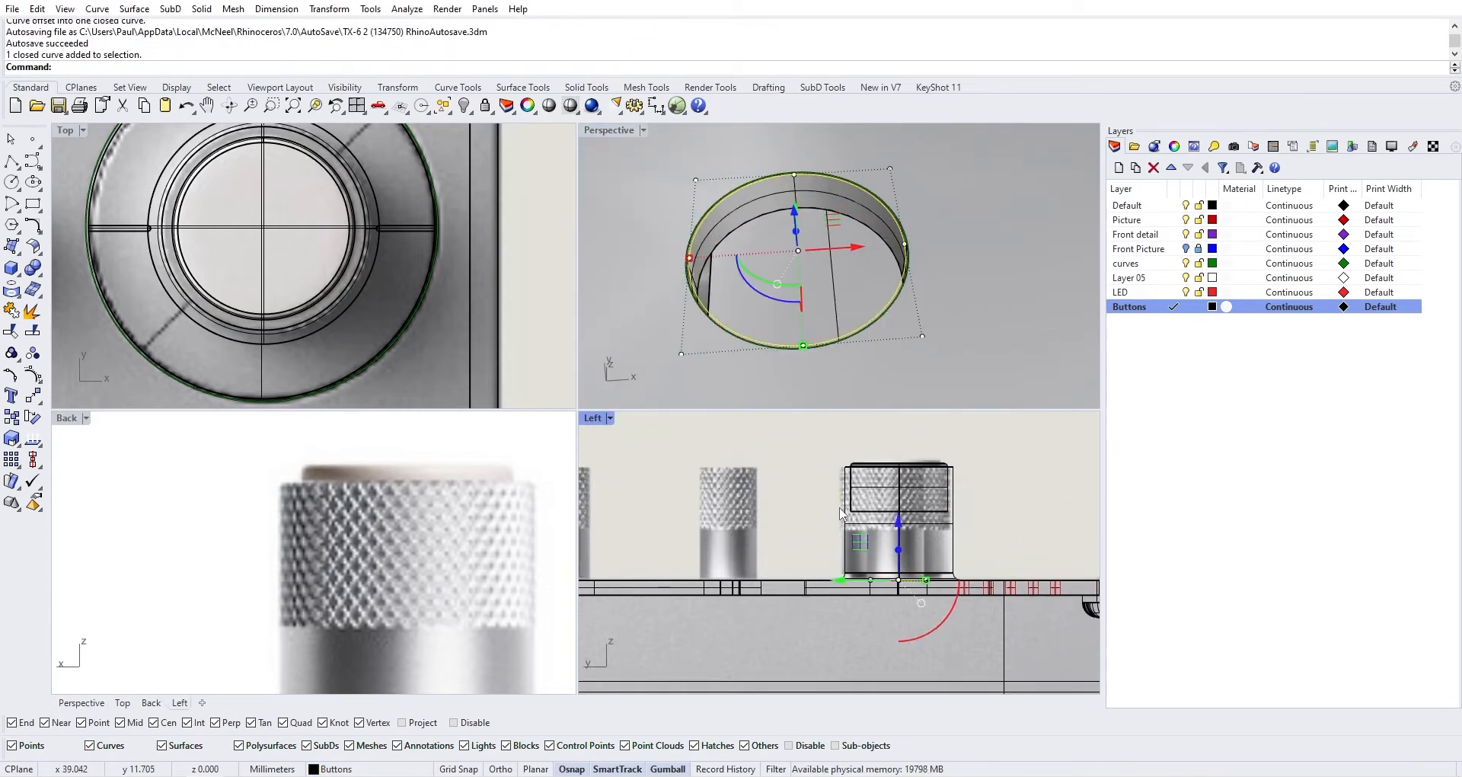
key("Return")
scroll(854, 472, "up", 3)
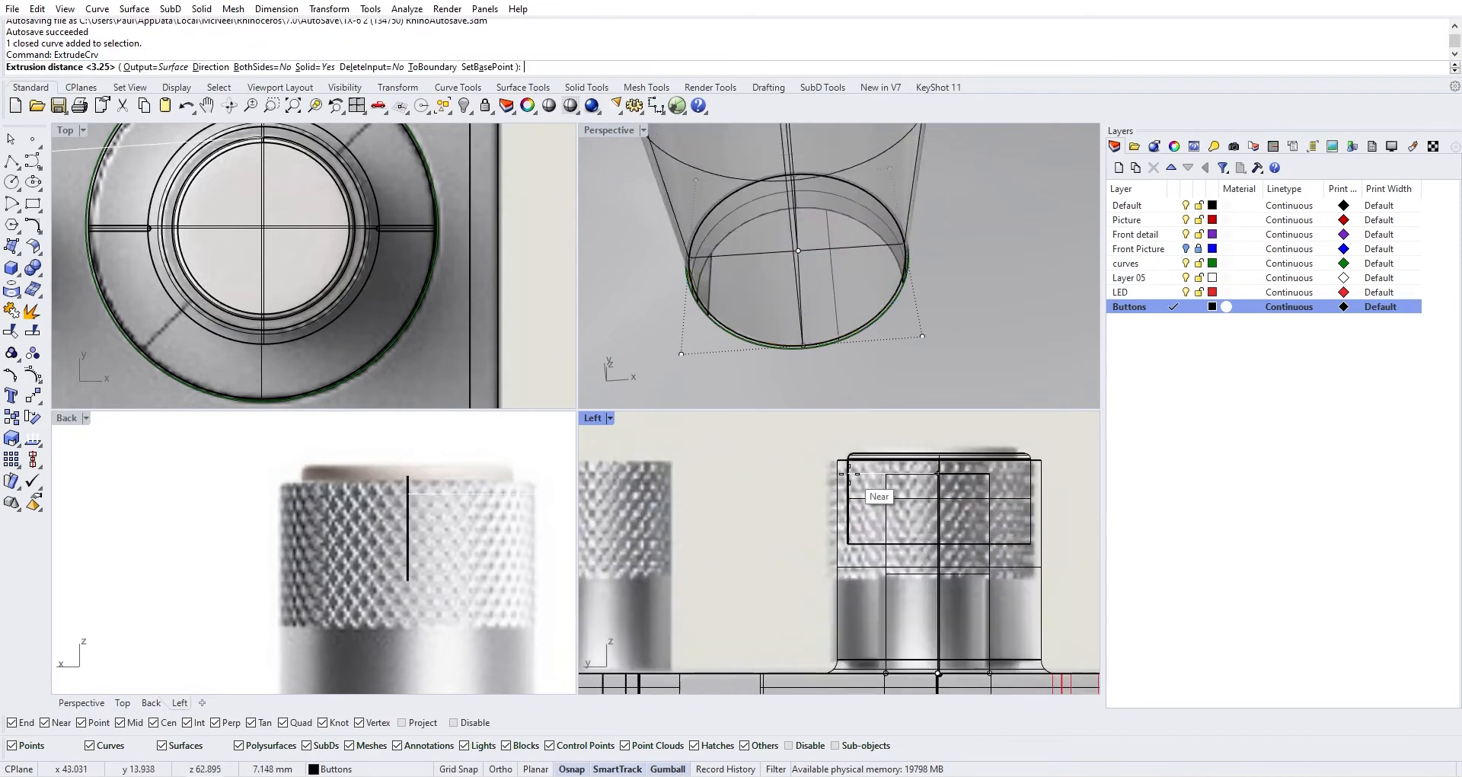
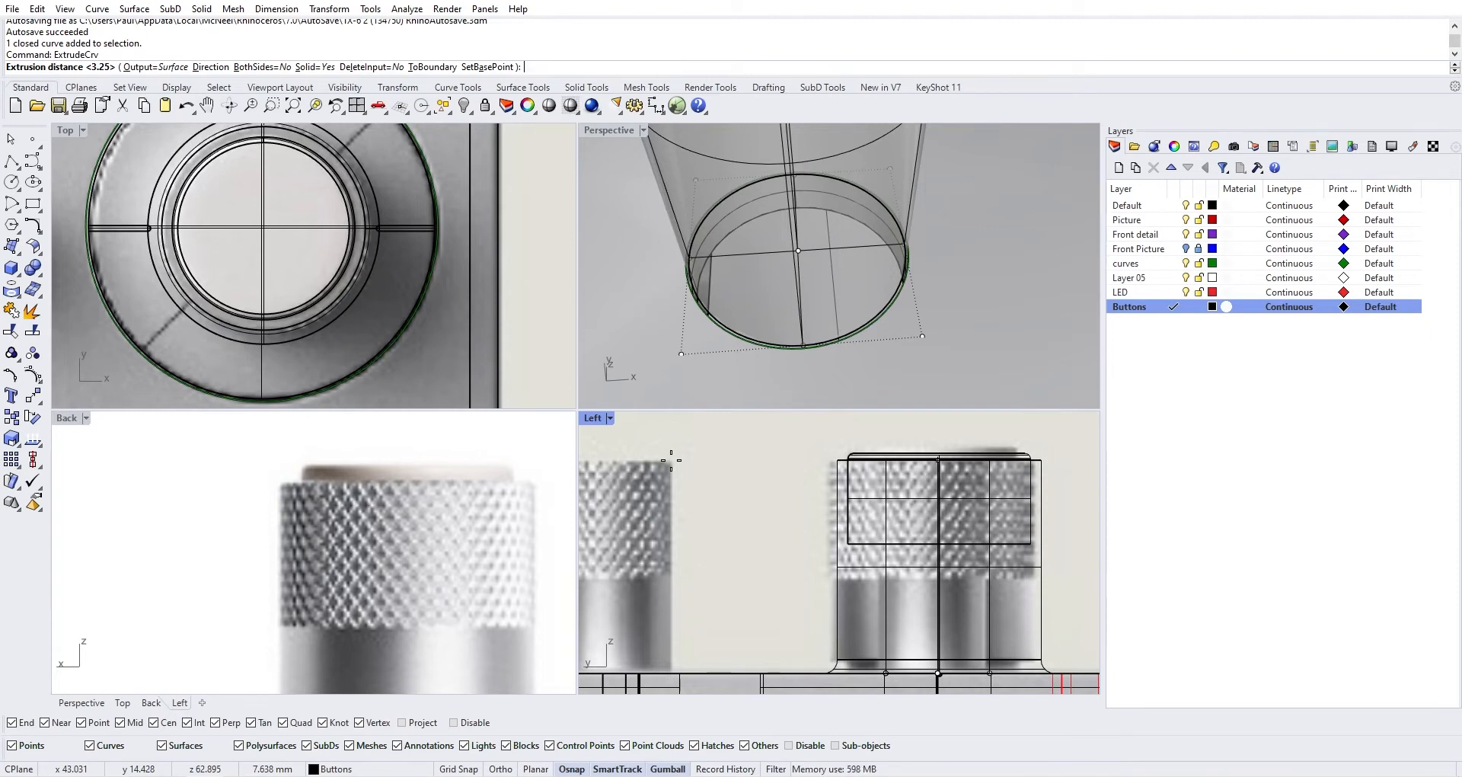
type("9")
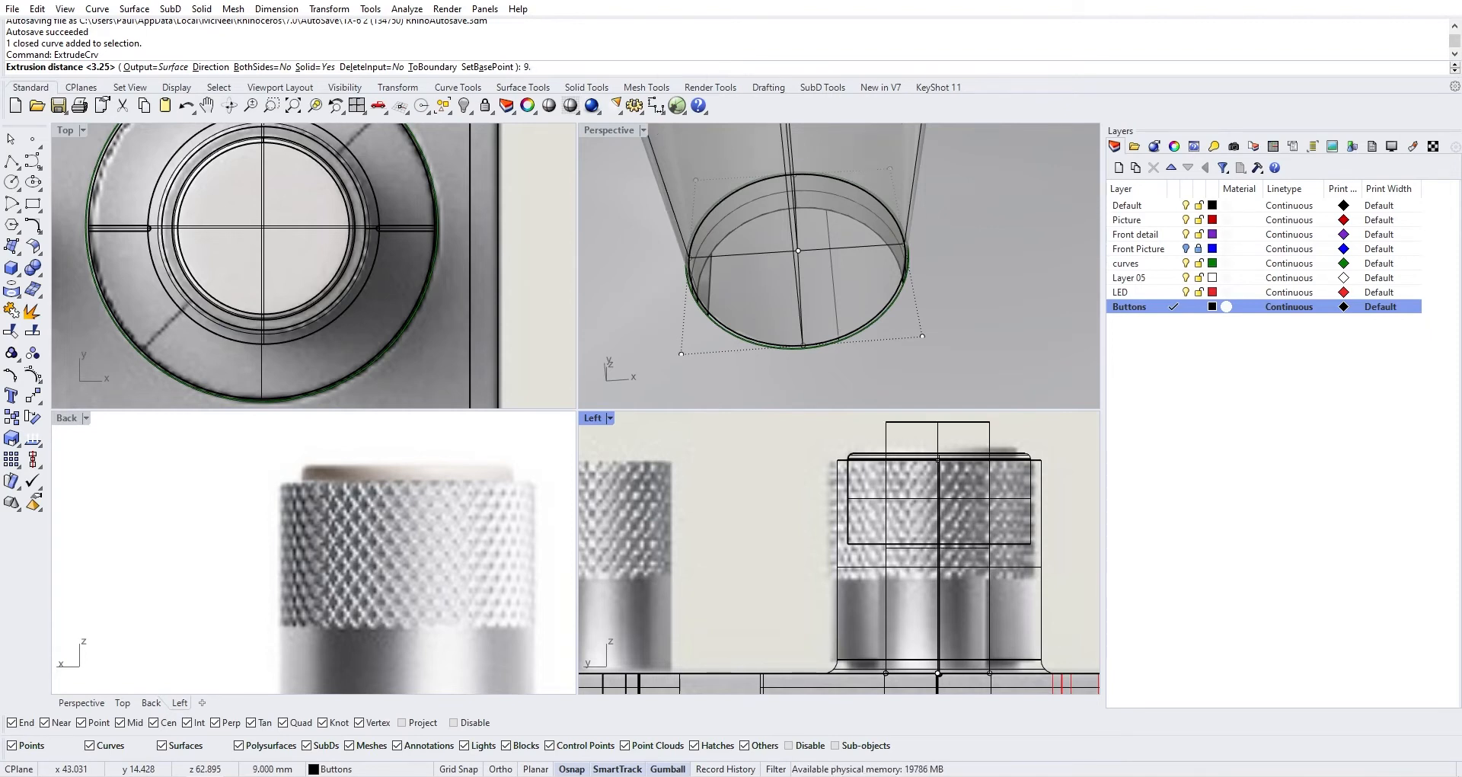
type(".5")
key("Return")
Move the extruded knob cylinder 2 mm down into the hole and deselect it
scroll(908, 526, "down", 5)
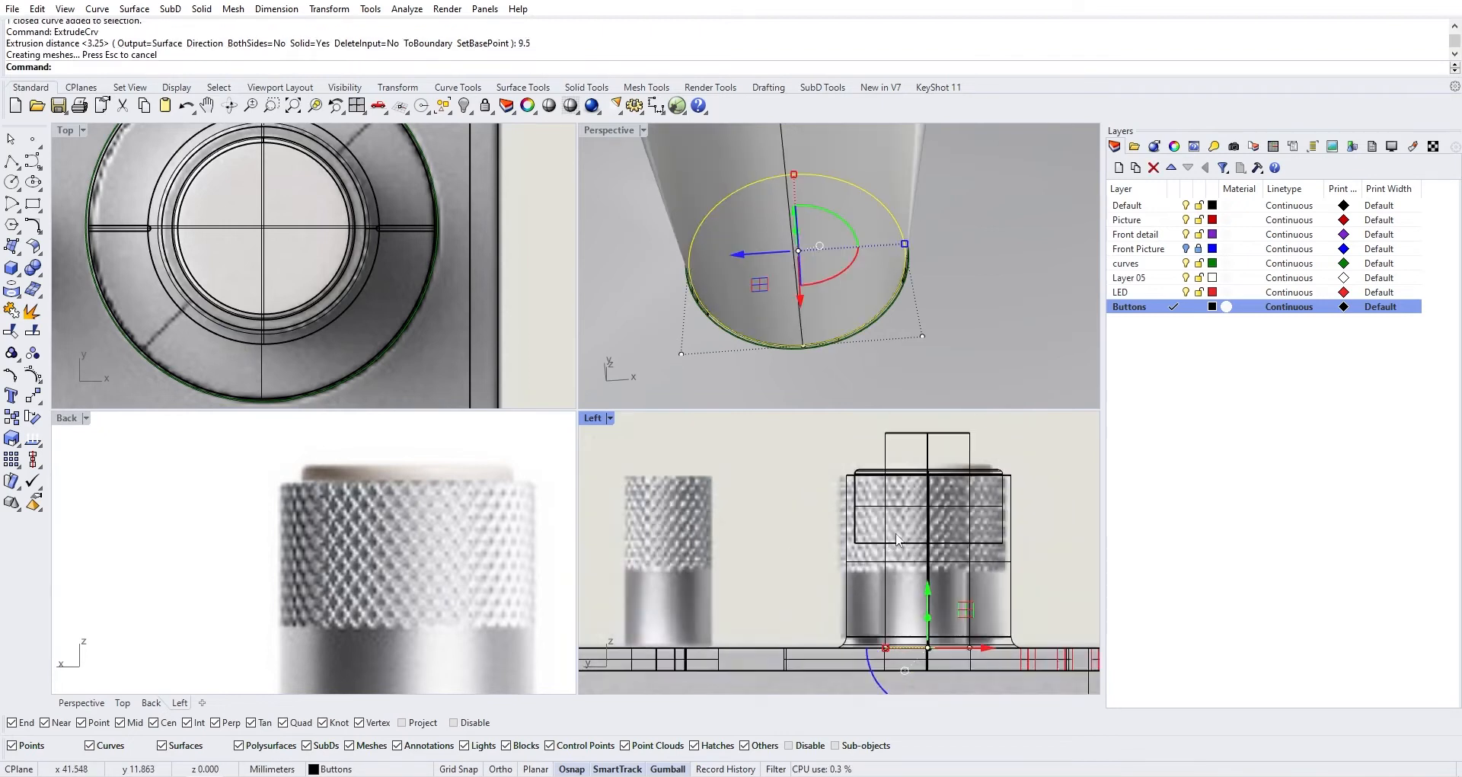
left_click(901, 480)
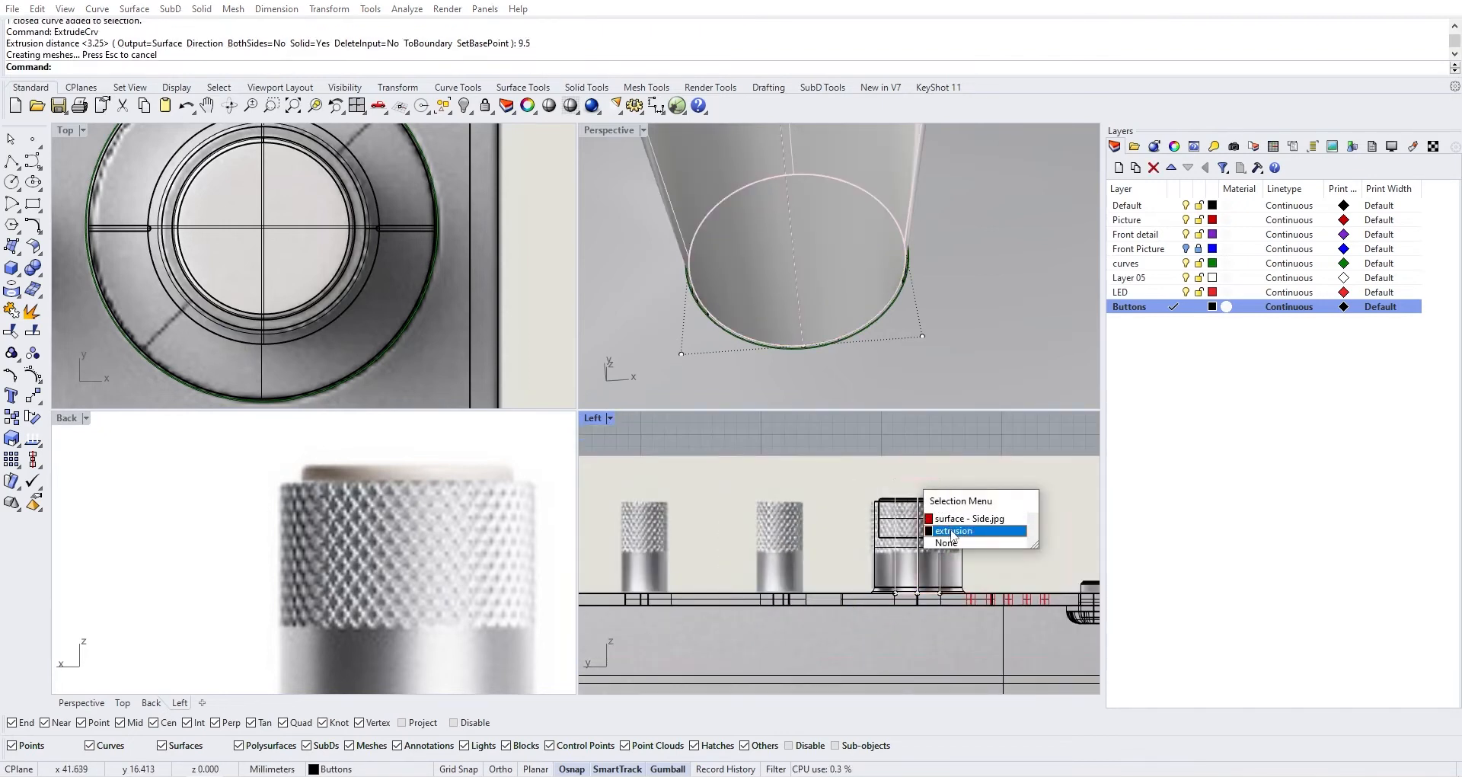
left_click(947, 529)
left_click_drag(918, 480, 917, 481)
left_click(919, 484)
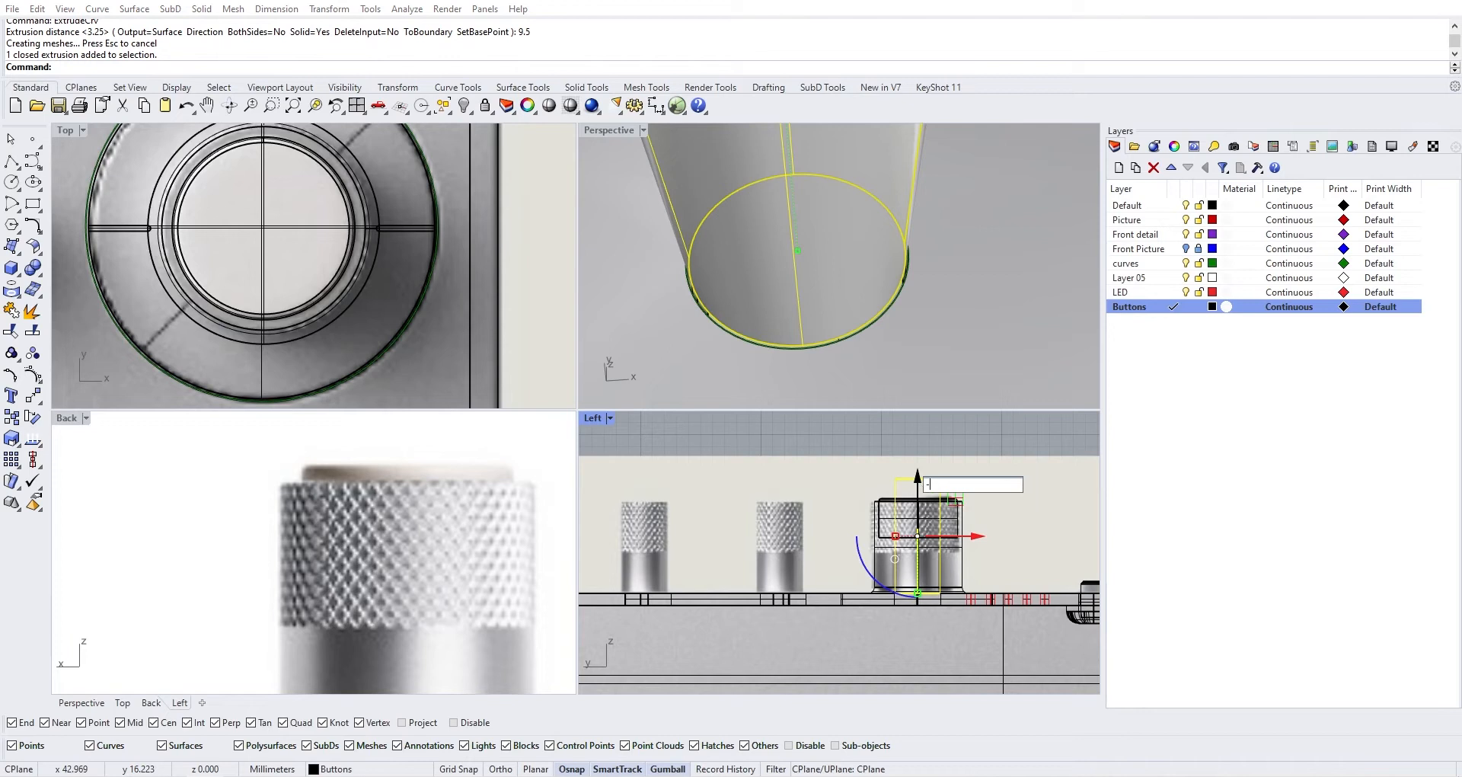
type("-2")
key("Return")
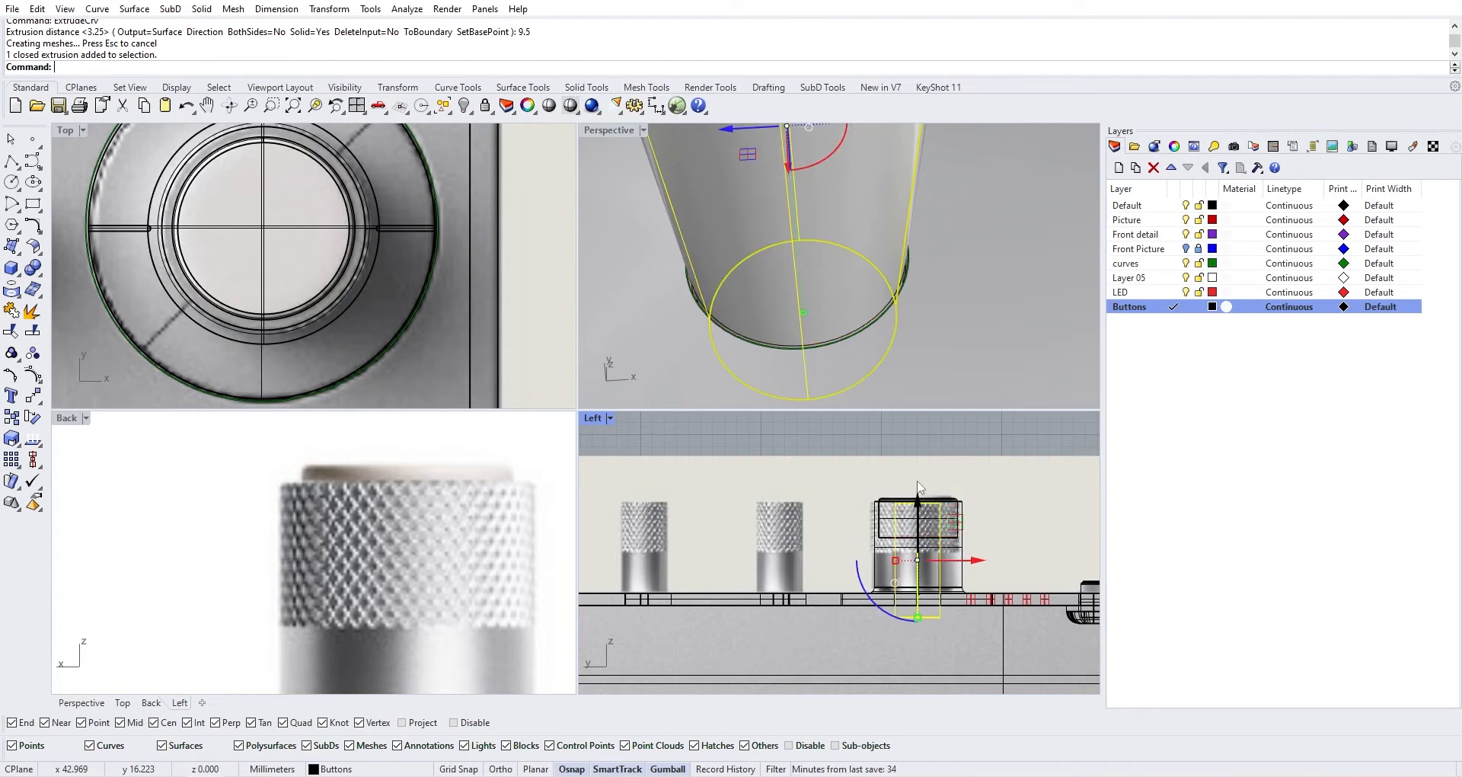
scroll(984, 285, "down", 8)
right_click_drag(931, 299, 848, 254)
left_click(764, 341)
scroll(849, 254, "down", 5)
scroll(904, 240, "down", 4)
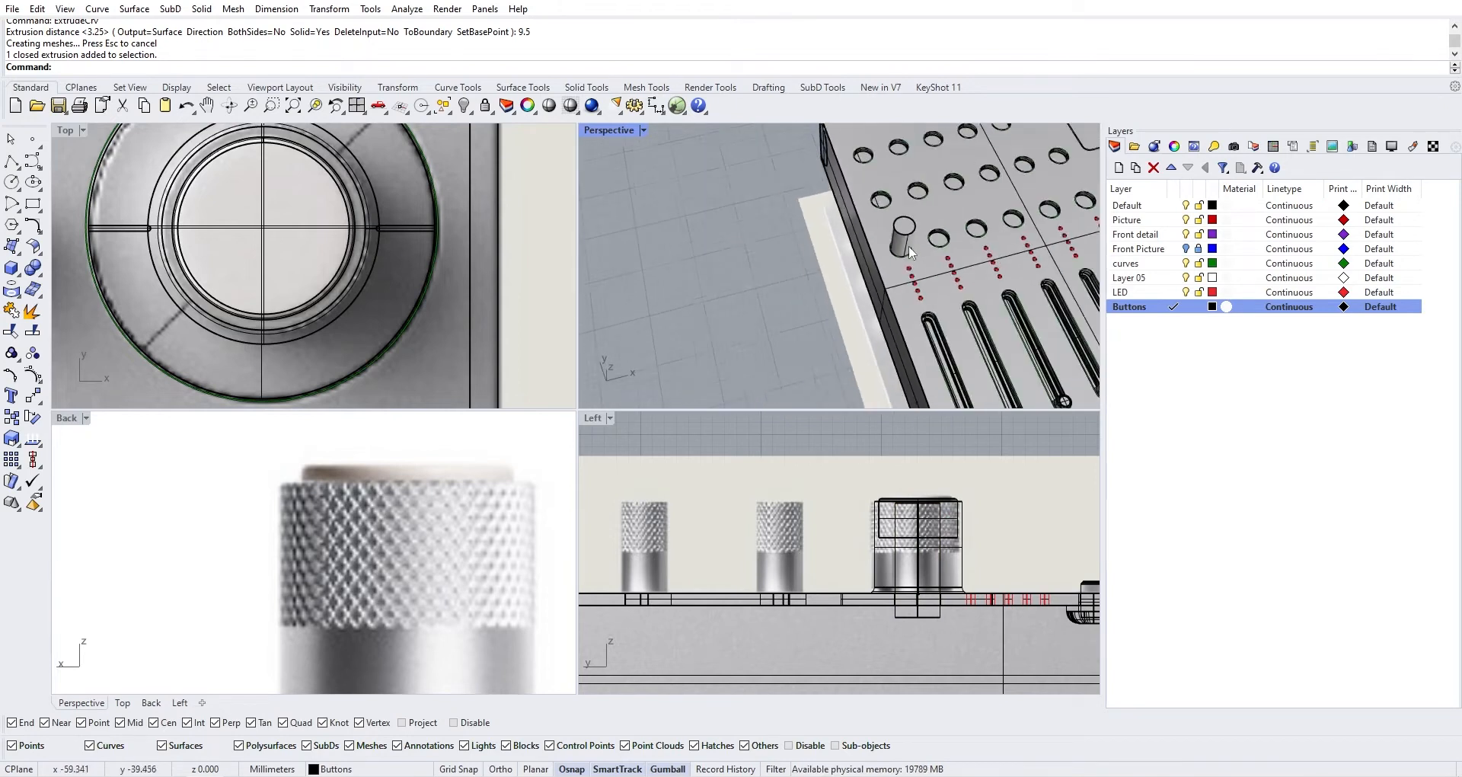
Try to draw a circle about 1.8 mm in diameter at the small knob cylinder's centre in the Top view
scroll(267, 246, "down", 12)
right_click_drag(227, 257, 431, 283)
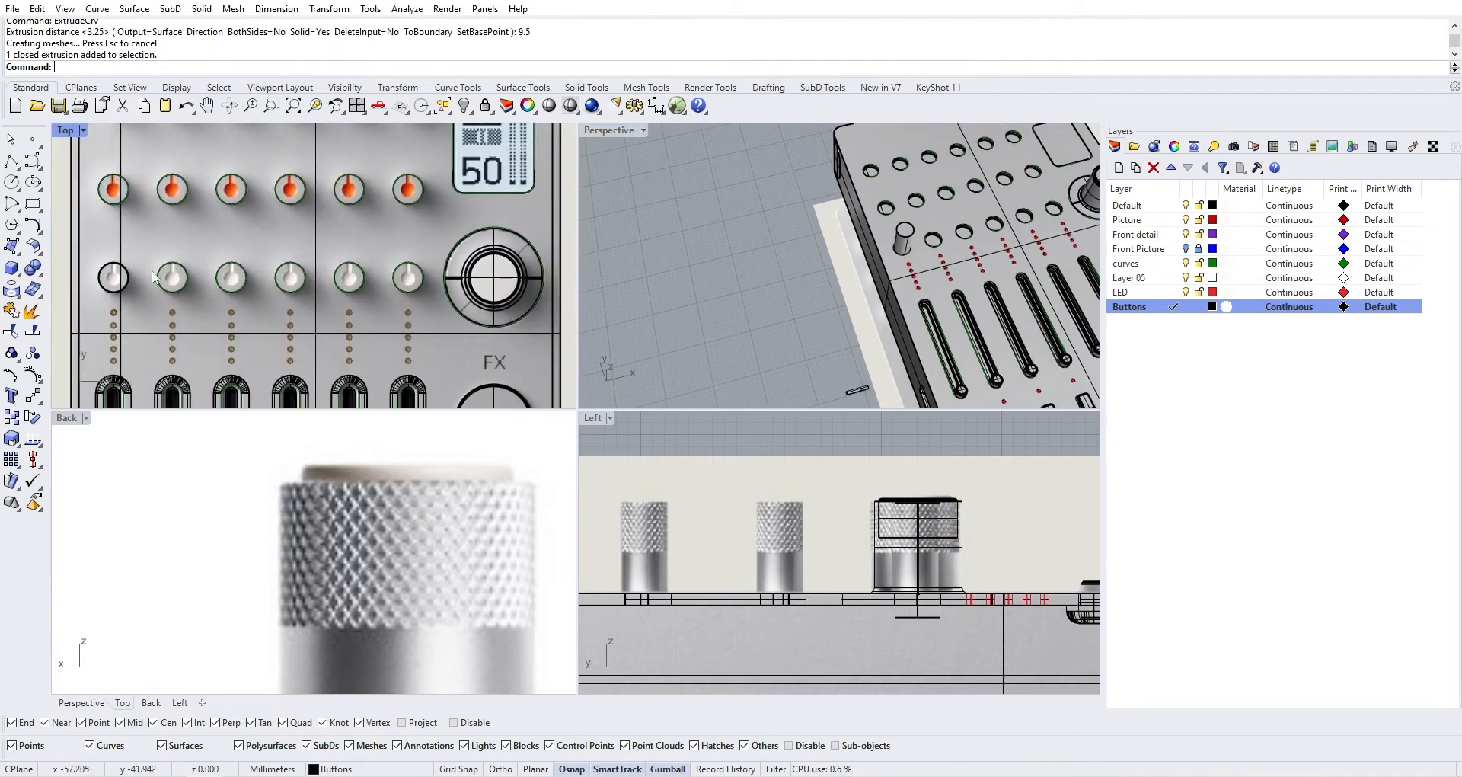
right_click_drag(76, 284, 192, 291)
scroll(193, 295, "up", 8)
scroll(326, 297, "up", 4)
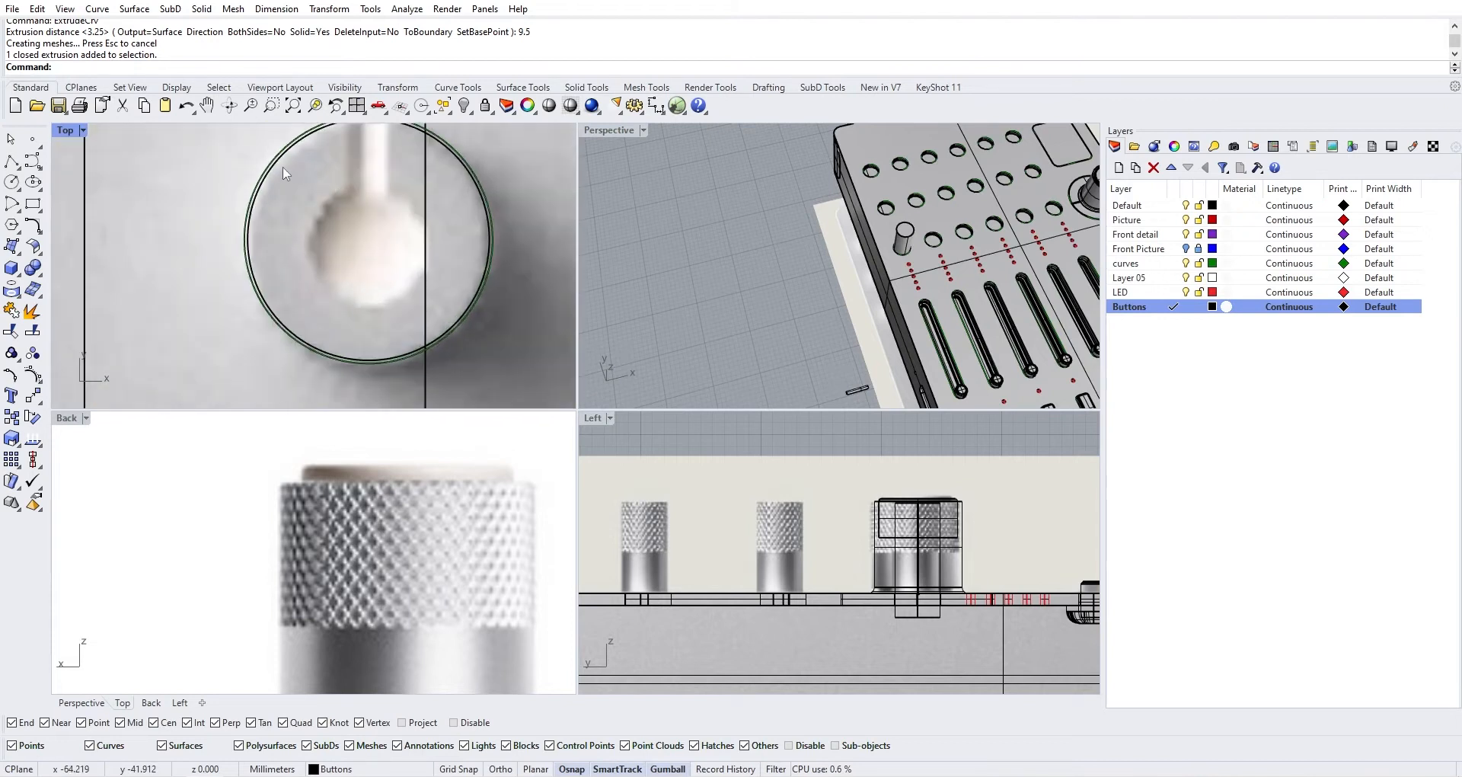
left_click(283, 171)
left_click(326, 220)
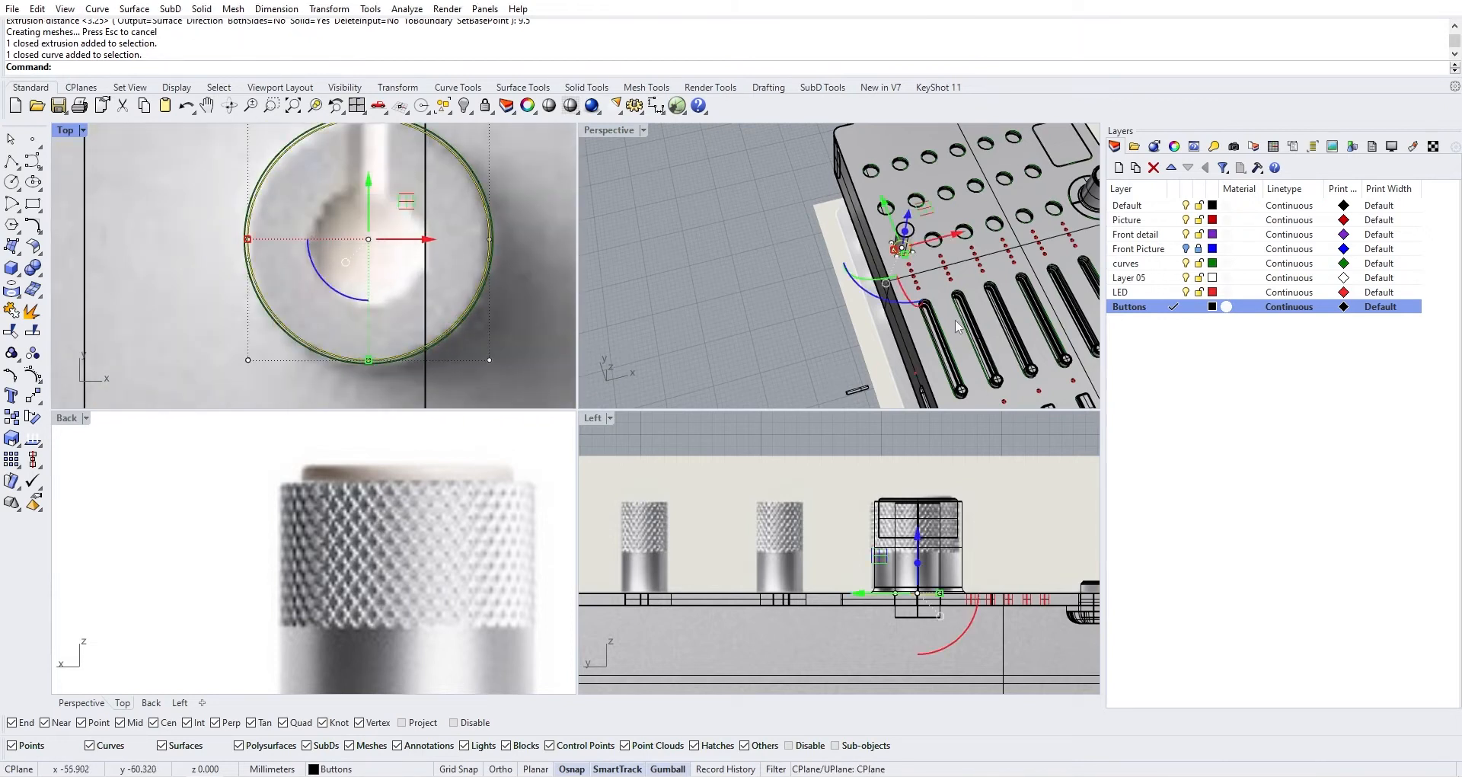
left_click(12, 184)
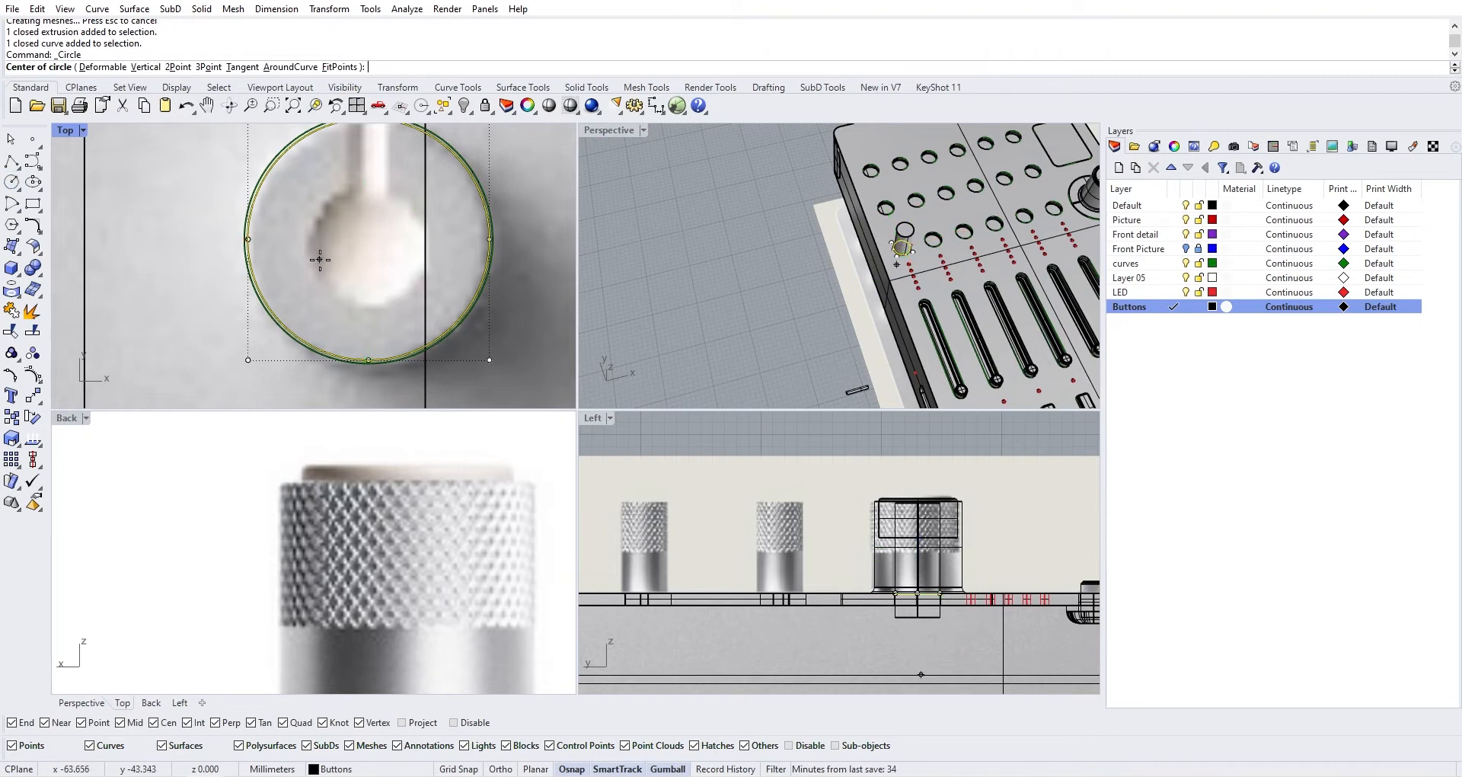
scroll(333, 240, "up", 1)
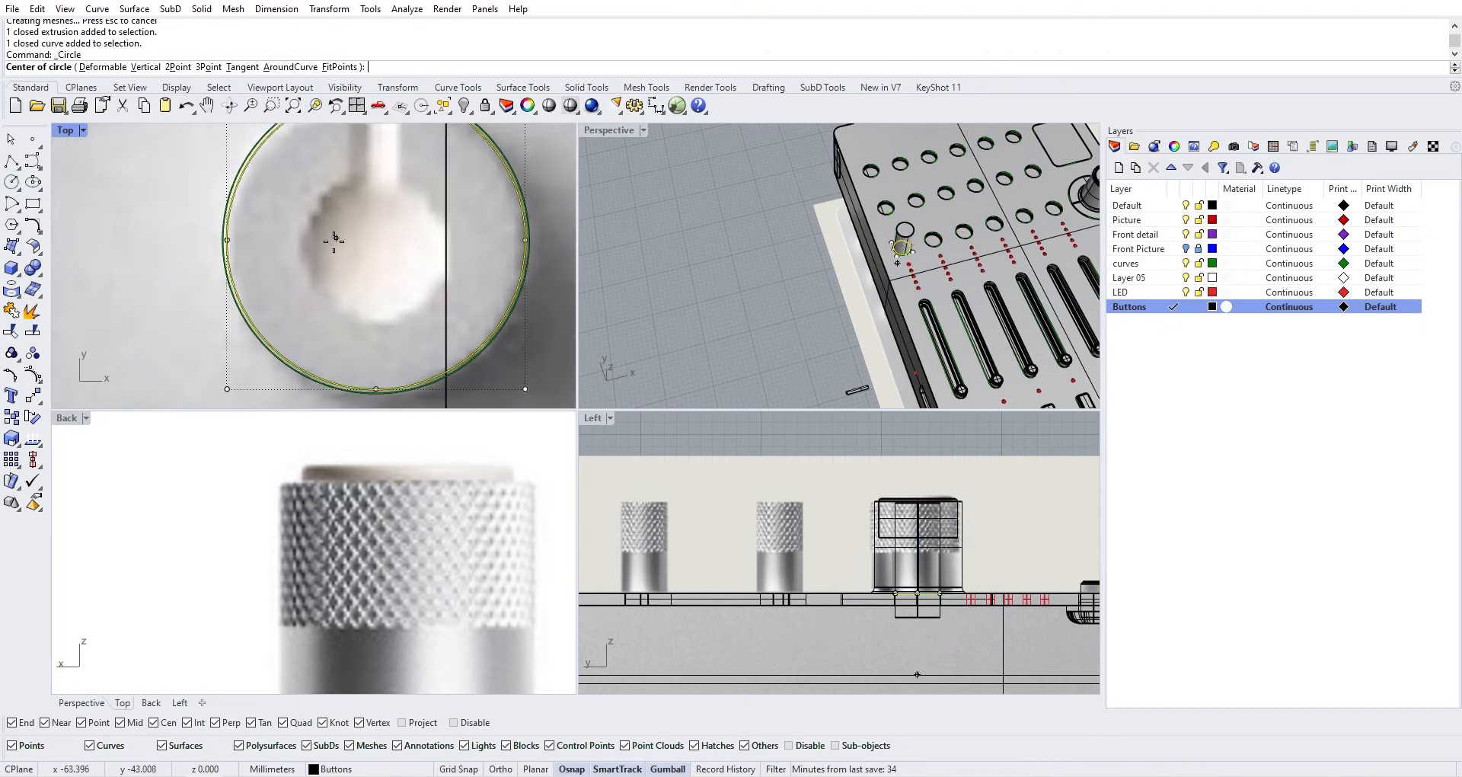
left_click(376, 240)
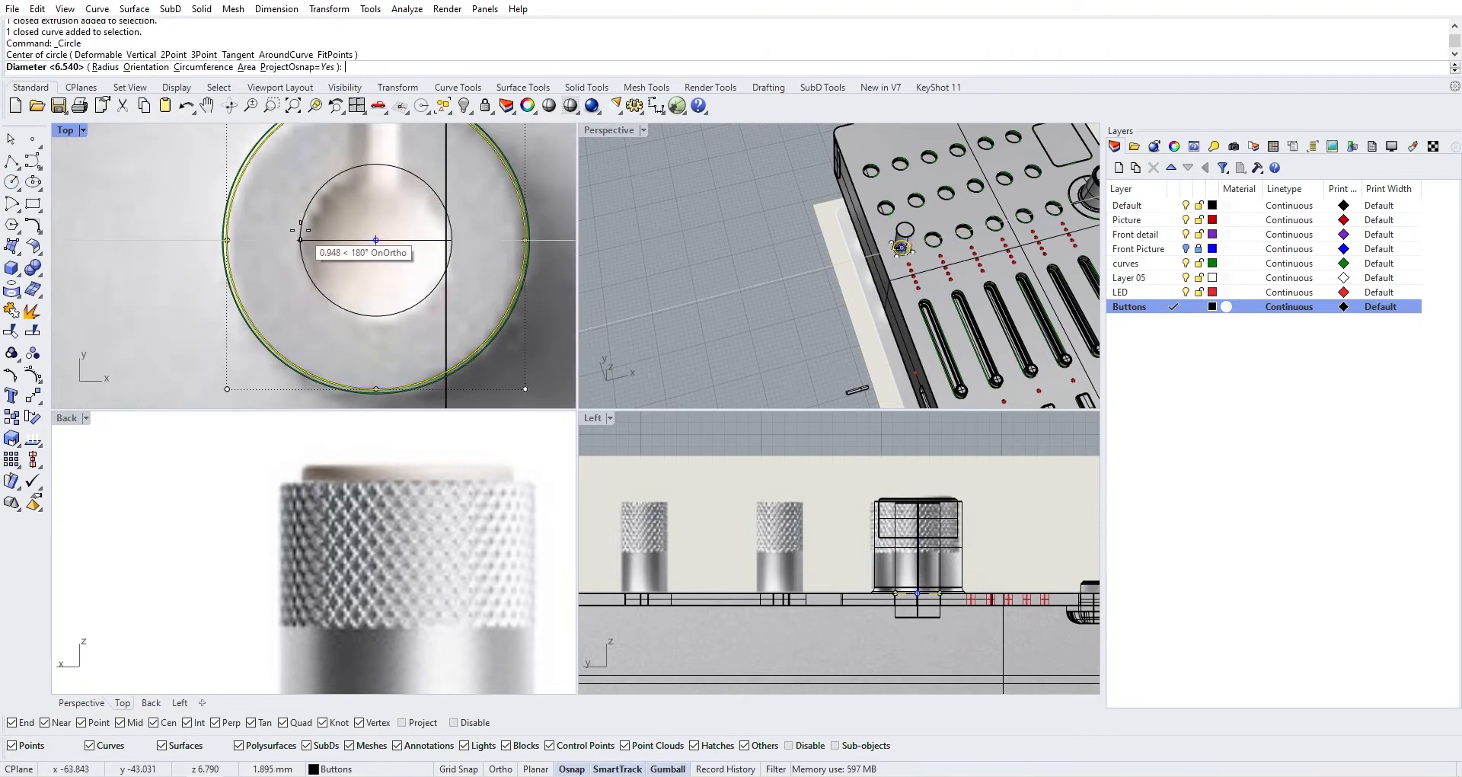
scroll(304, 229, "down", 1)
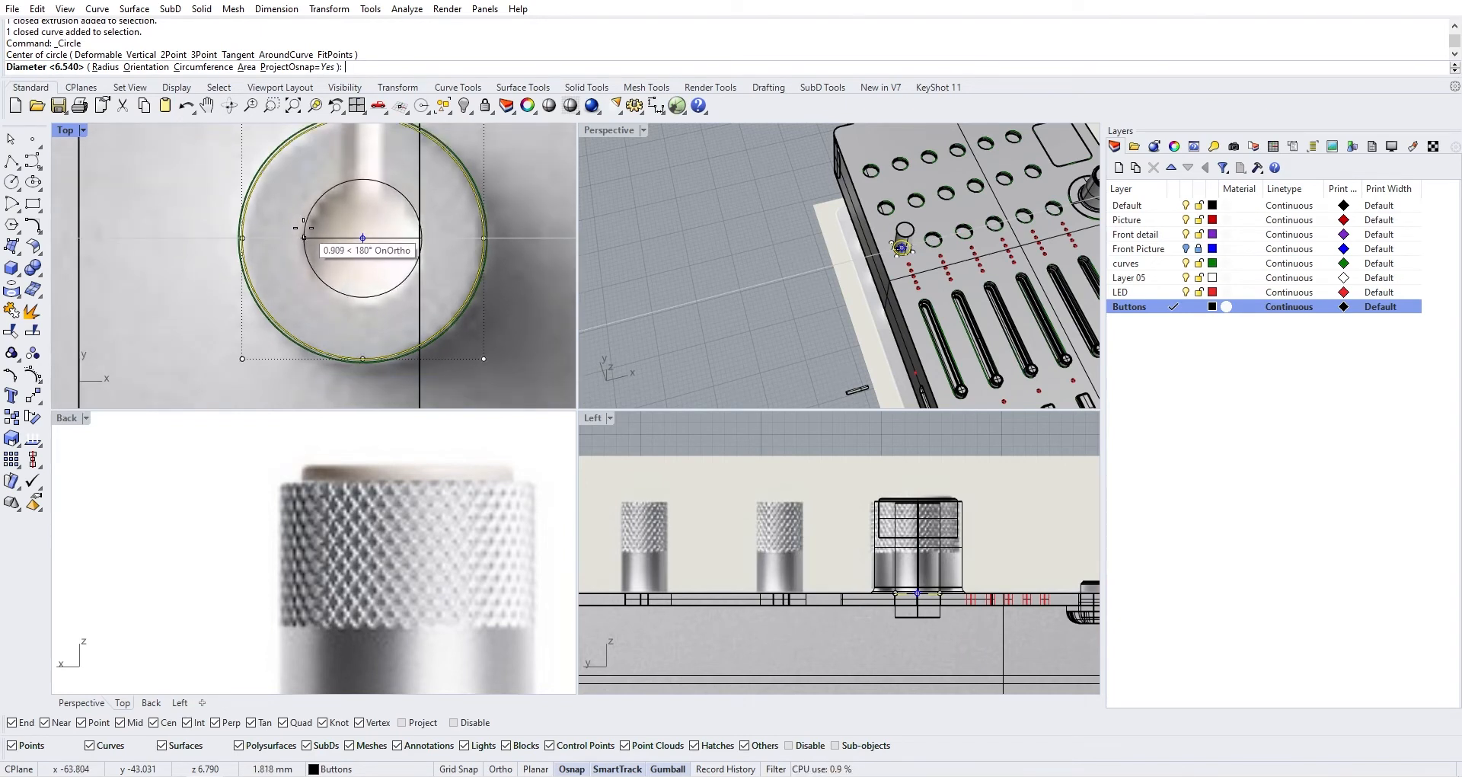
left_click(304, 227)
Duplicate the top edge of the small knob cylinder as a curve
scroll(906, 234, "up", 10)
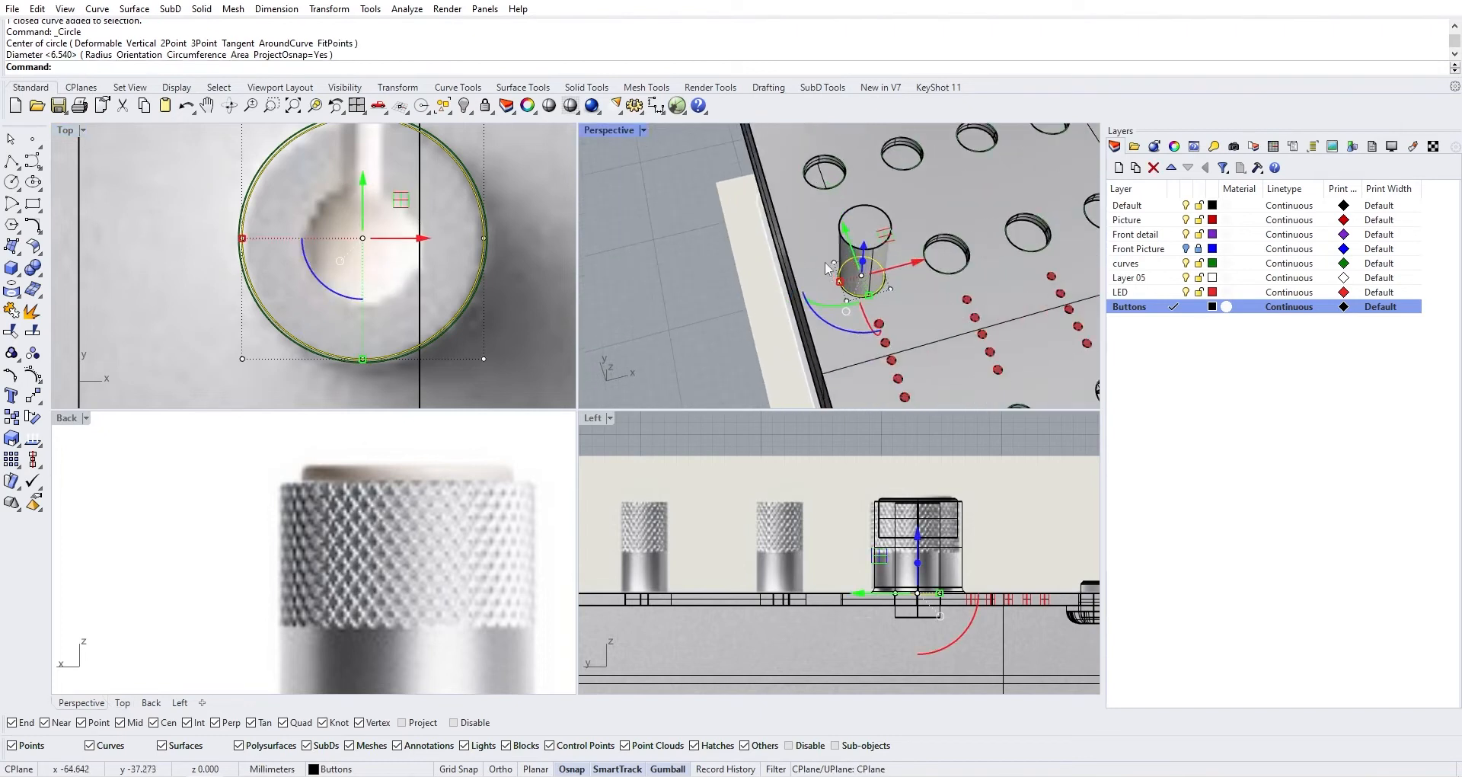
scroll(868, 240, "up", 1)
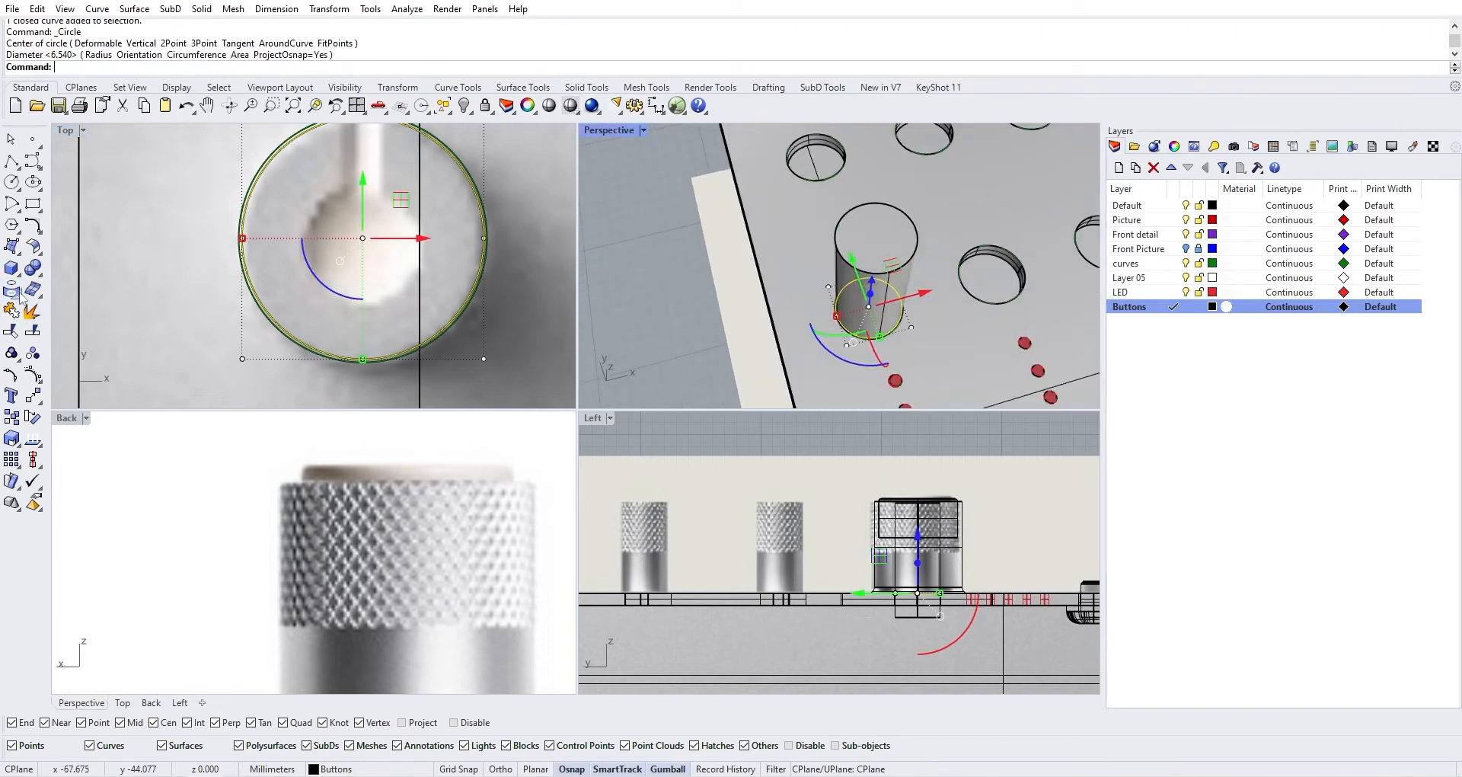
left_click(18, 295)
left_click(81, 298)
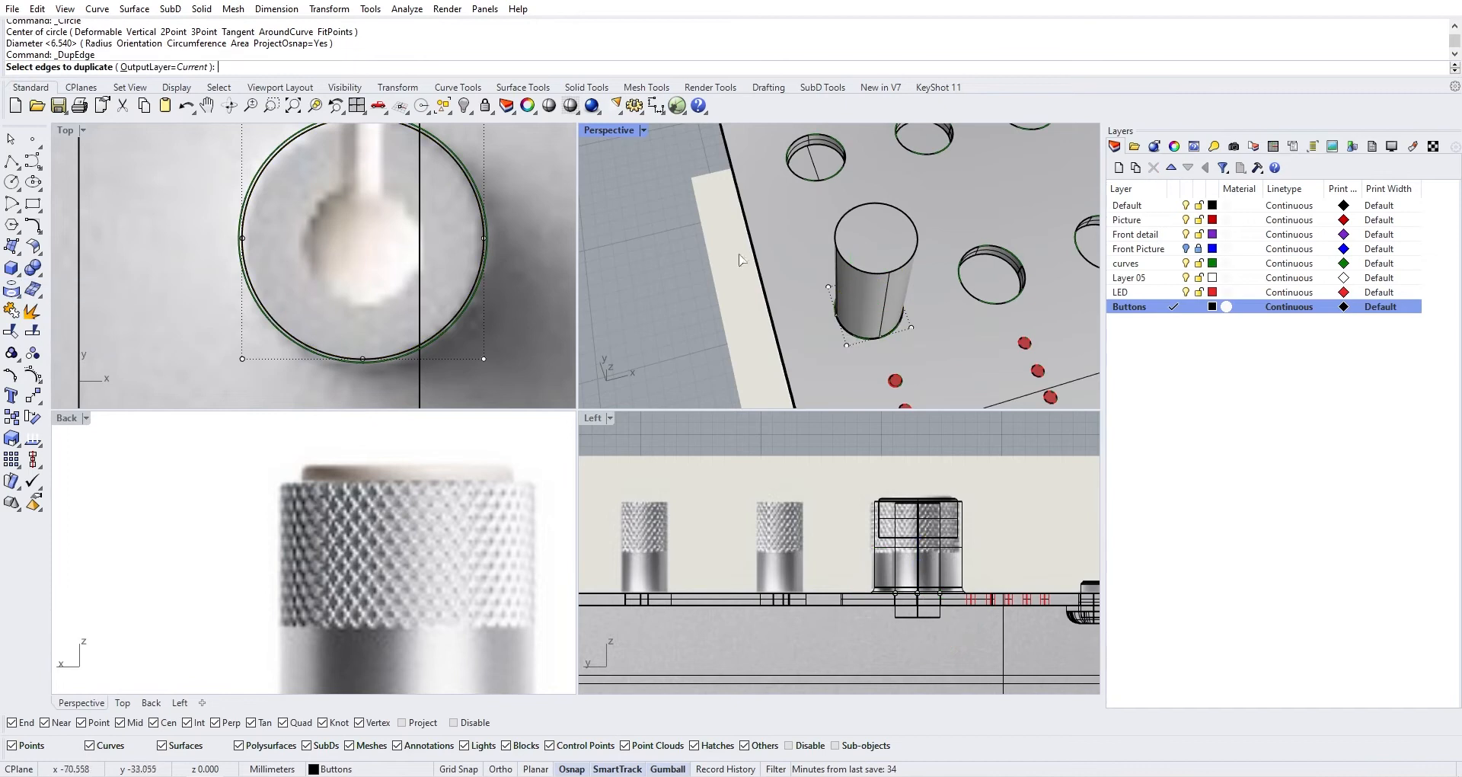
left_click(858, 272)
key("Return")
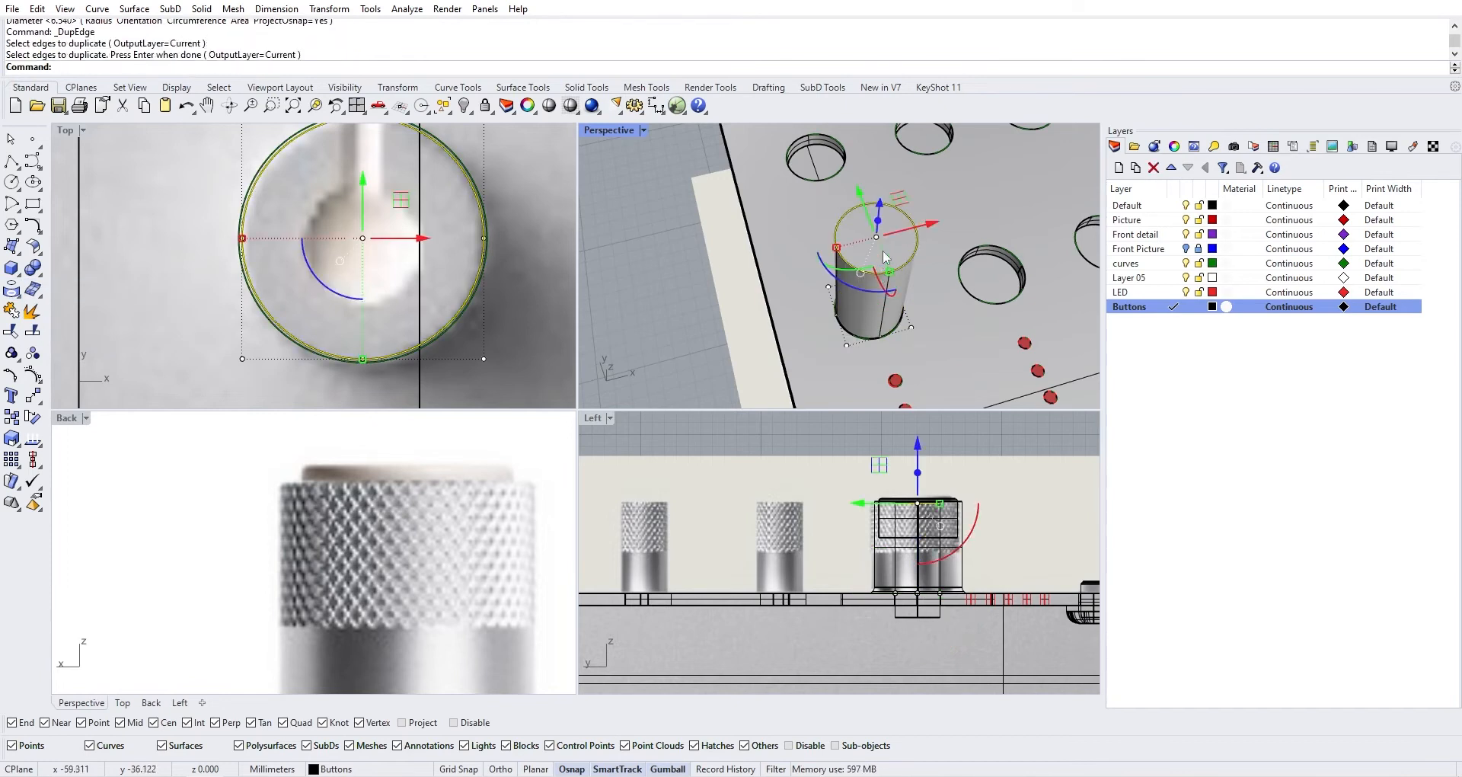
Offset the knob's duplicated top-edge curve inward through a point on the rim of the pictured centre recess
type("Offset")
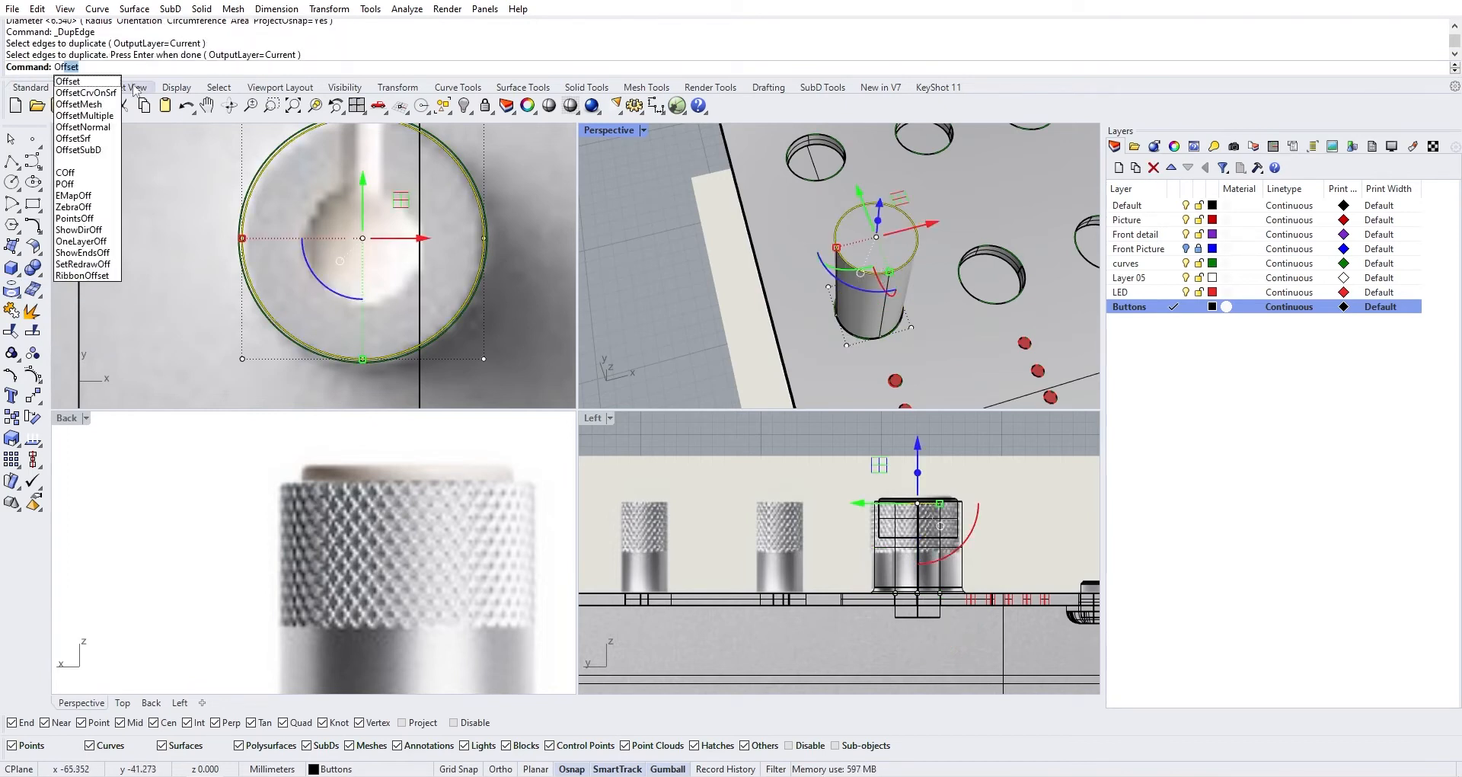
left_click(115, 82)
left_click(263, 67)
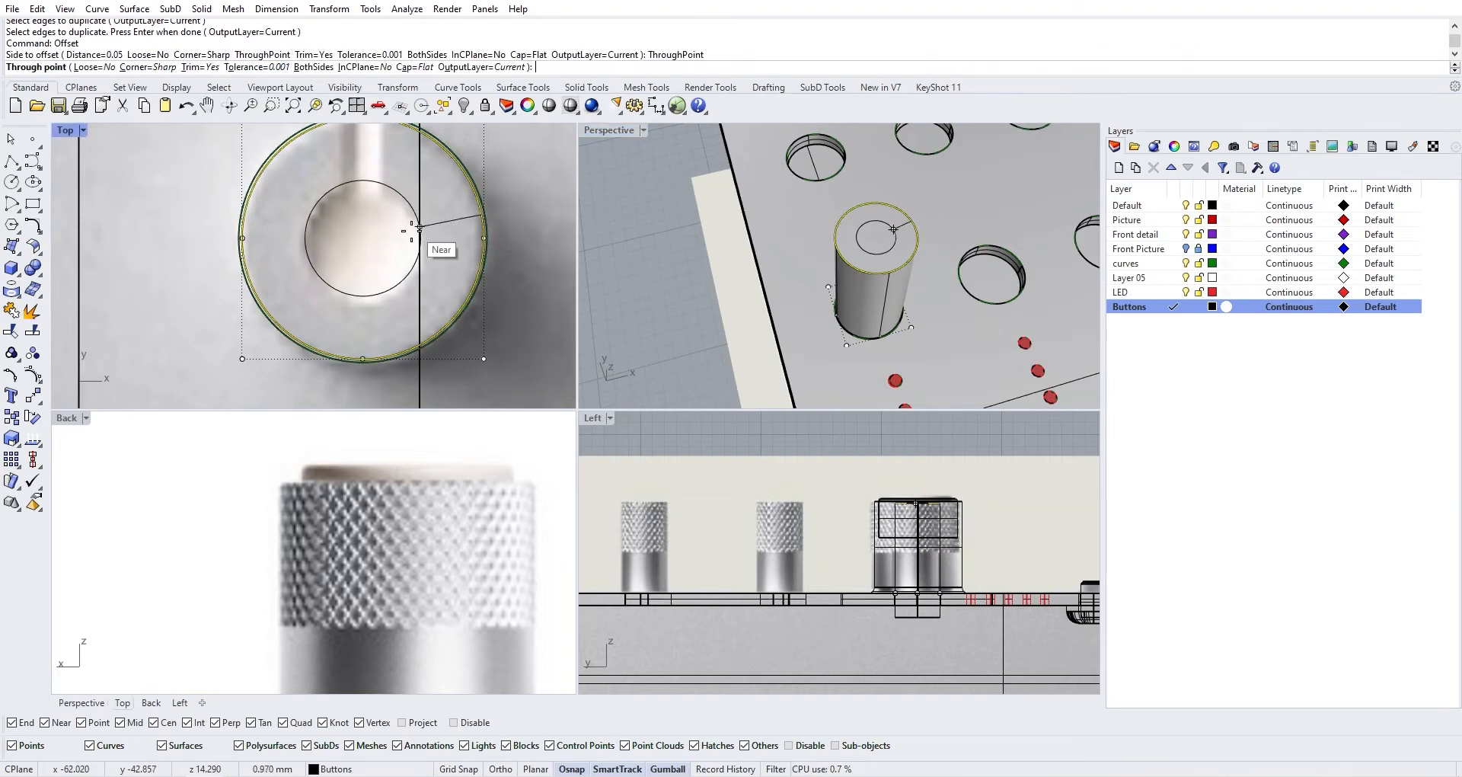
scroll(369, 202, "up", 3)
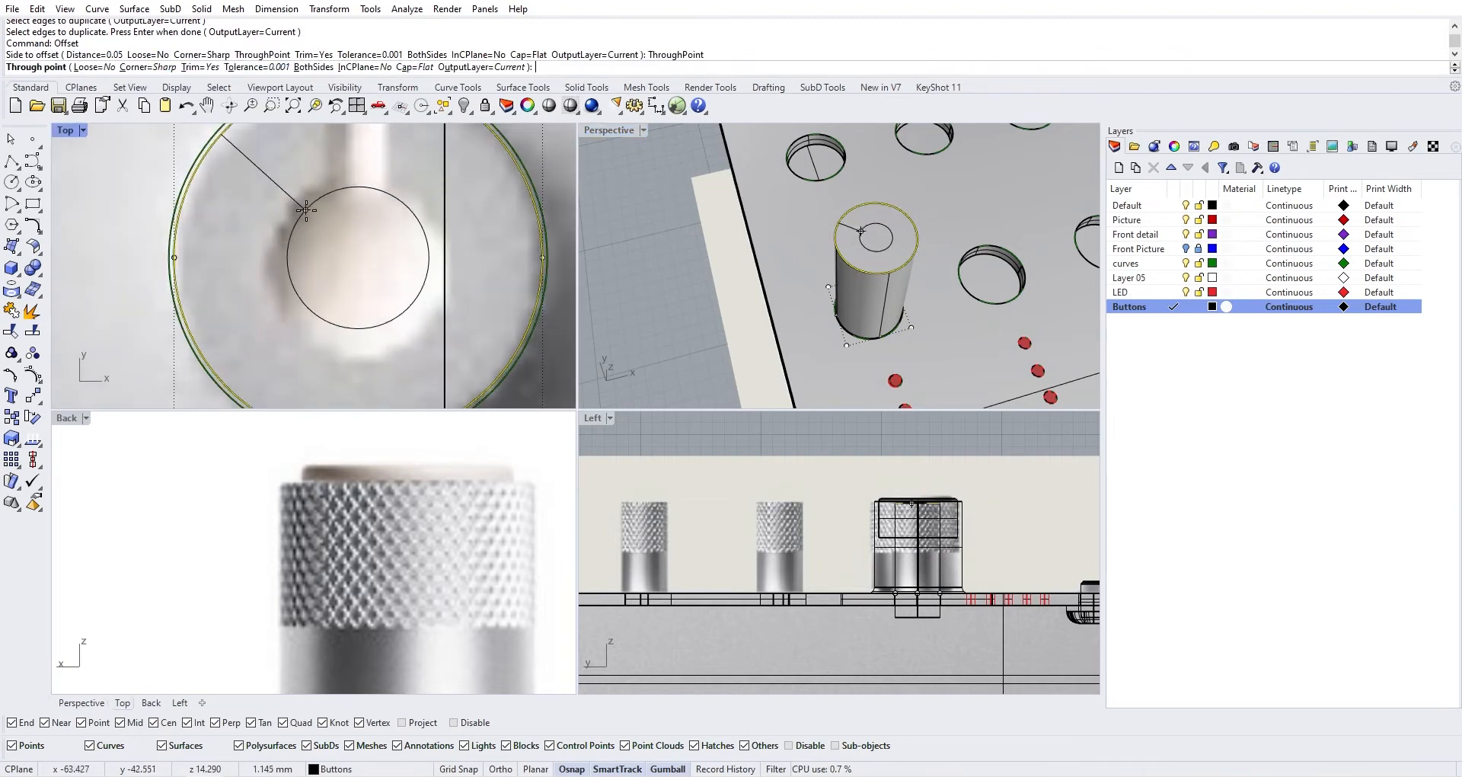
scroll(274, 242, "down", 3)
left_click(275, 246)
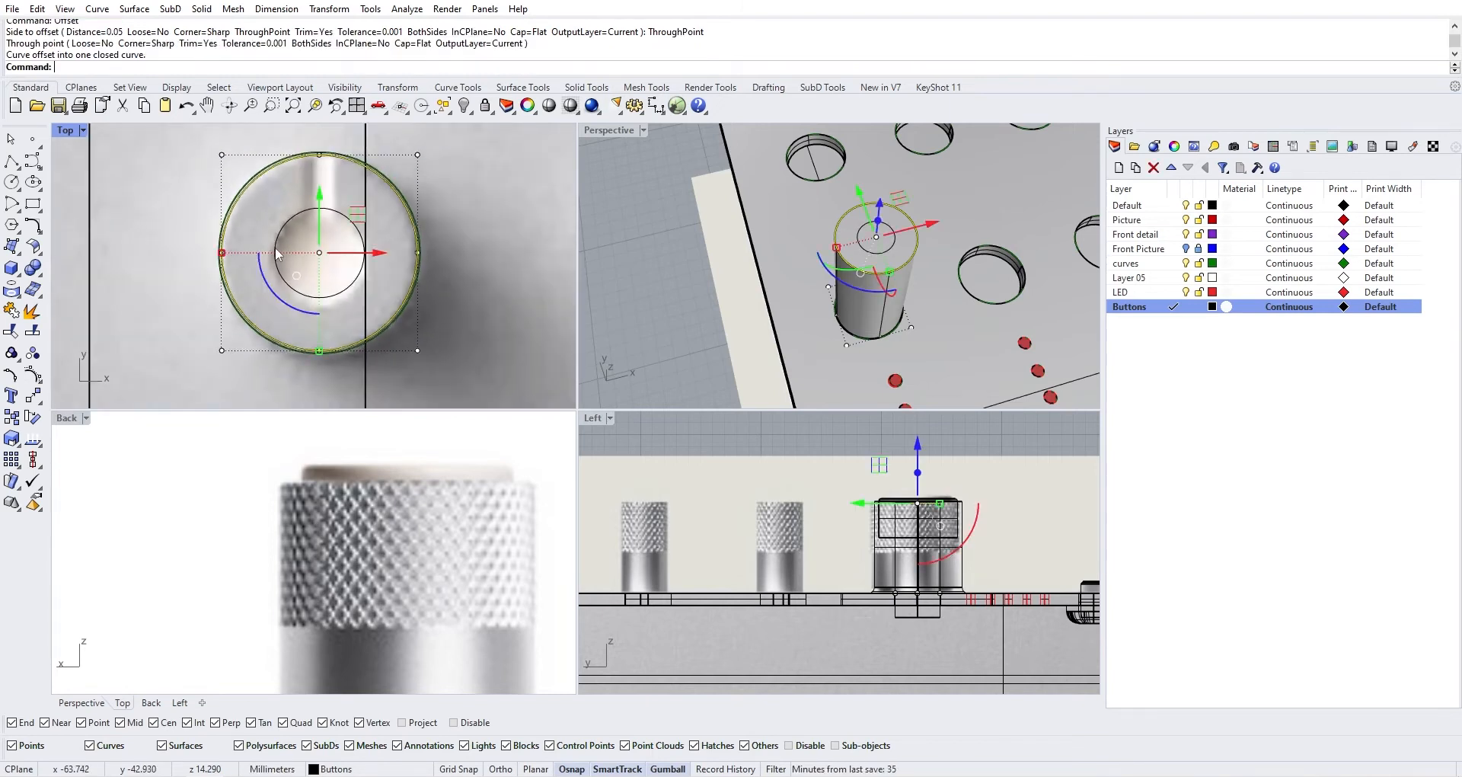
Draw a narrow corner-to-corner rectangle over the pictured slot in the Top view, from beyond the knob's rim into the inner circle
right_click_drag(303, 200, 220, 204)
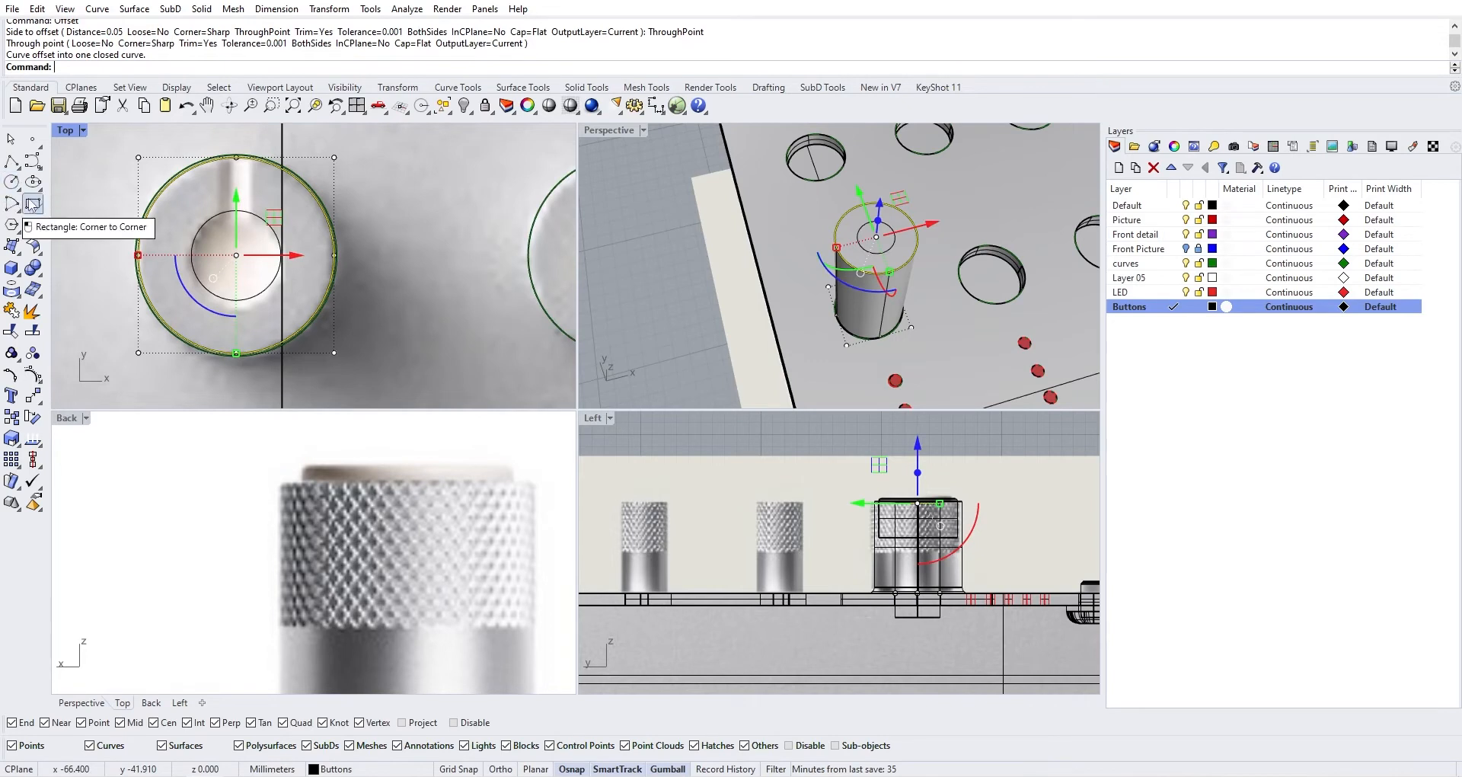
left_click(33, 204)
left_click(220, 135)
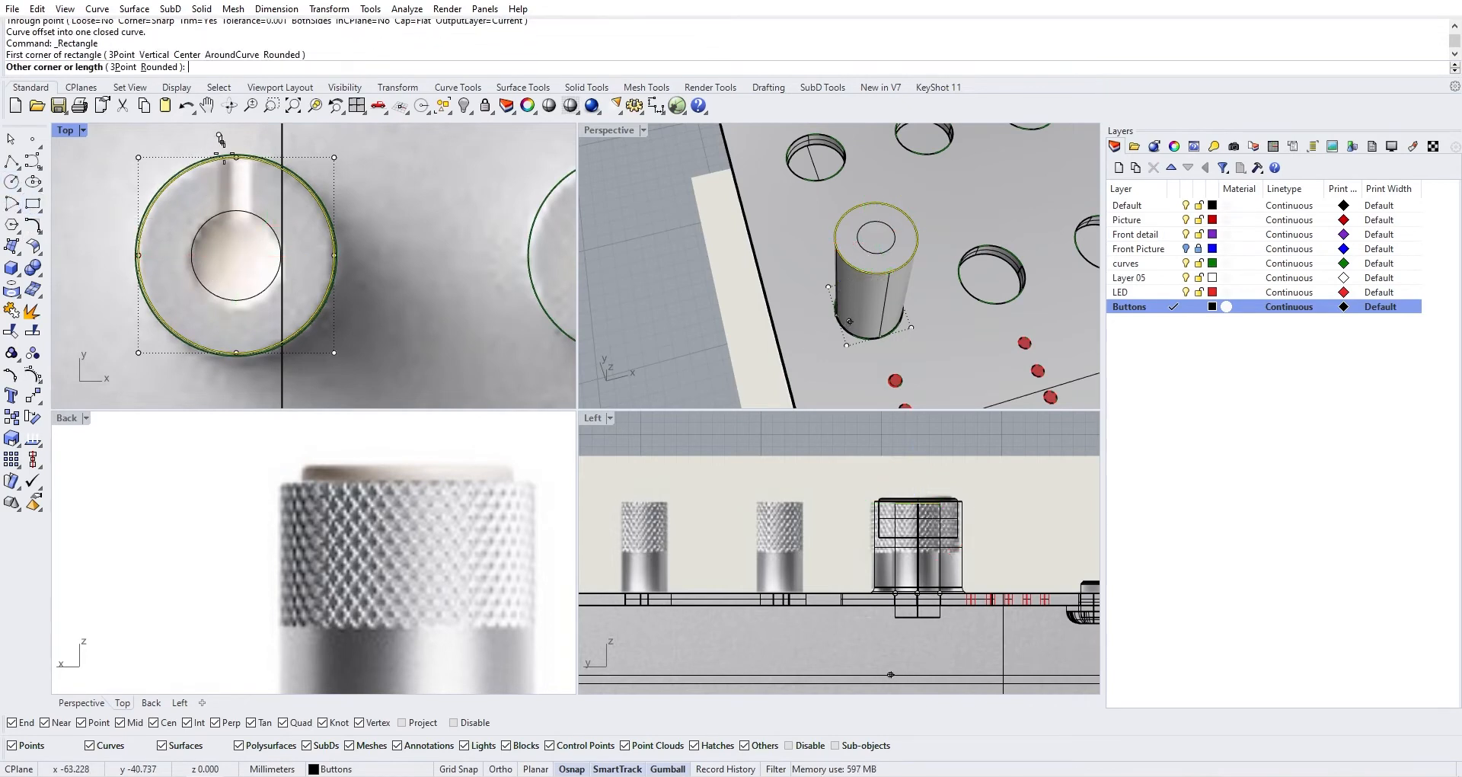
left_click(253, 250)
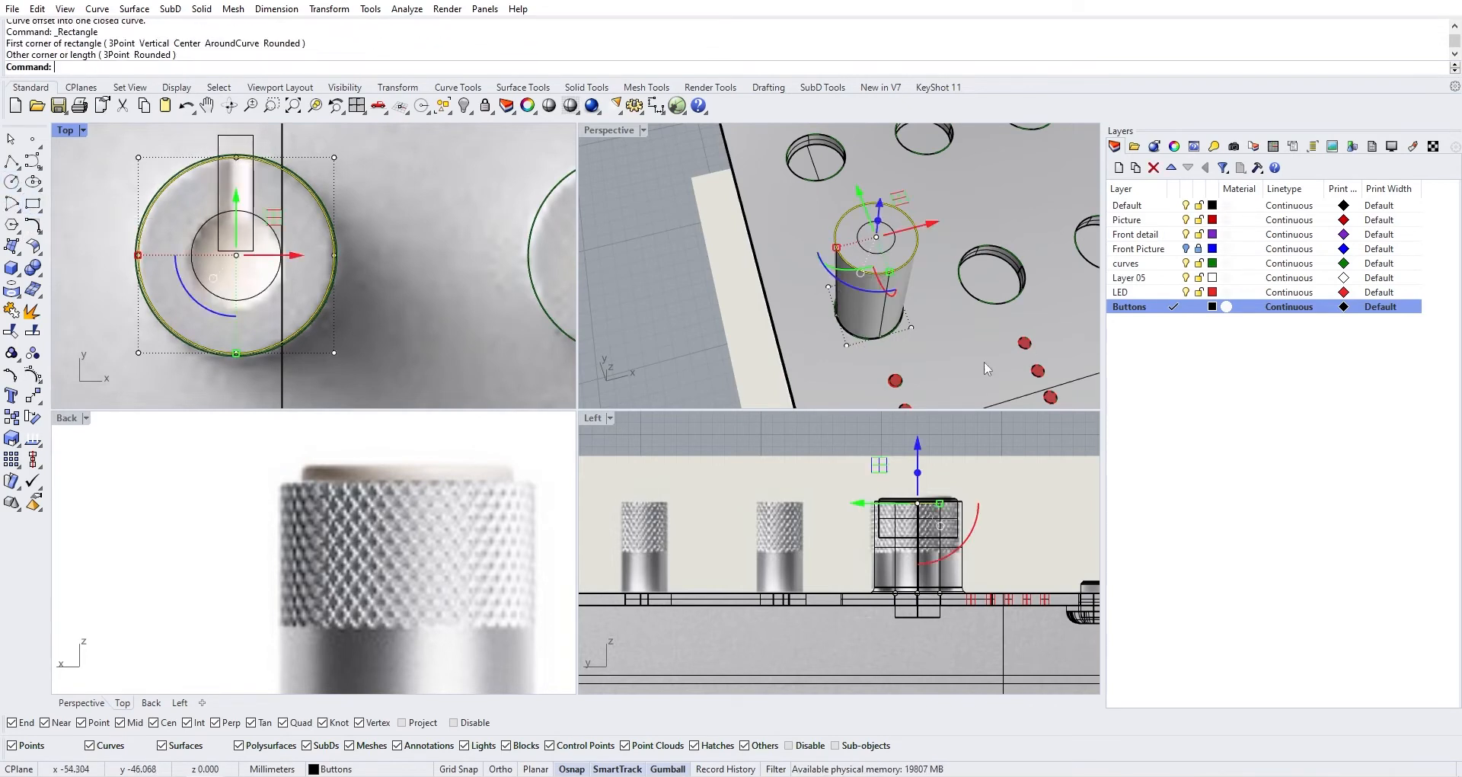
Raise the slot rectangle vertically from the construction plane to about the height of the knob's top face
right_click_drag(523, 351, 567, 317)
left_click(296, 204)
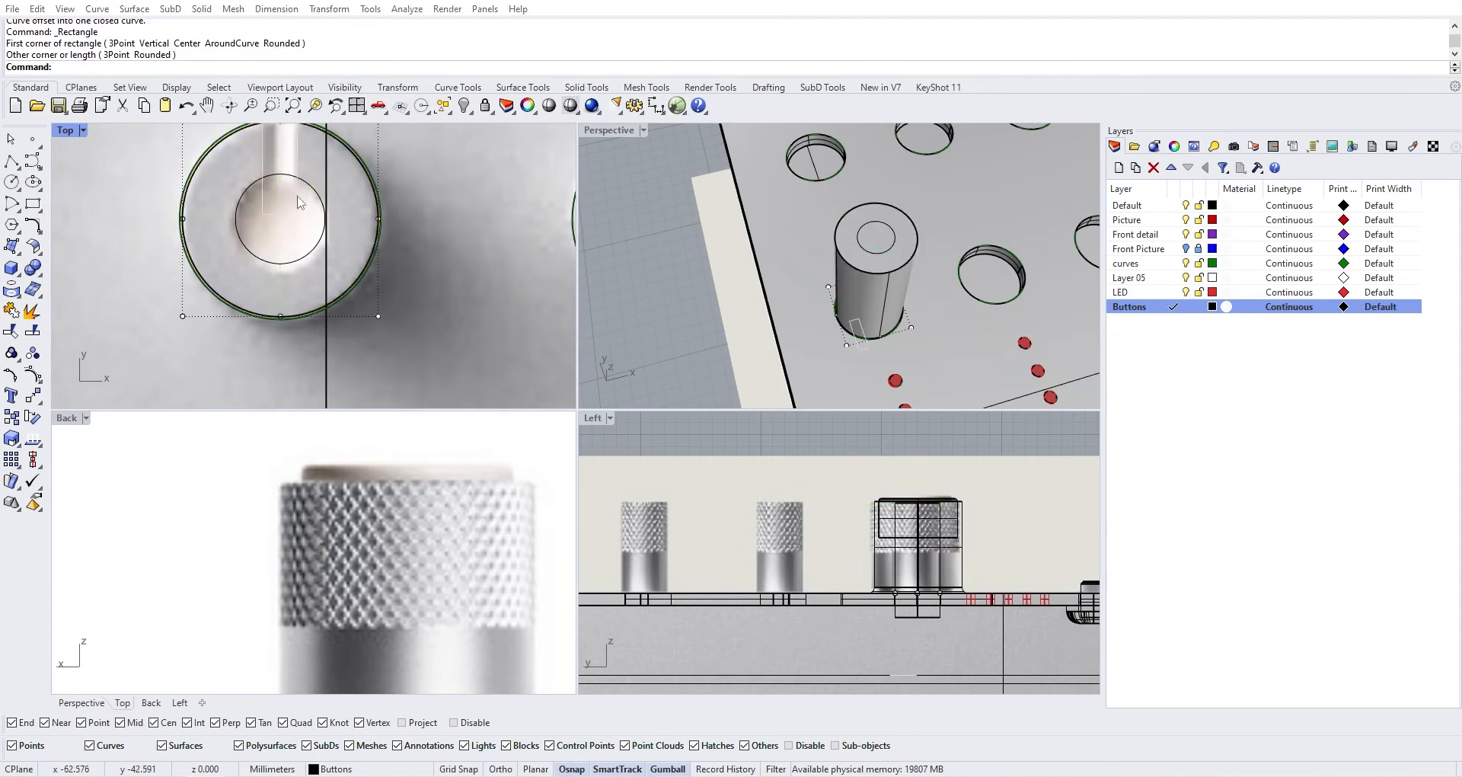
left_click(393, 235)
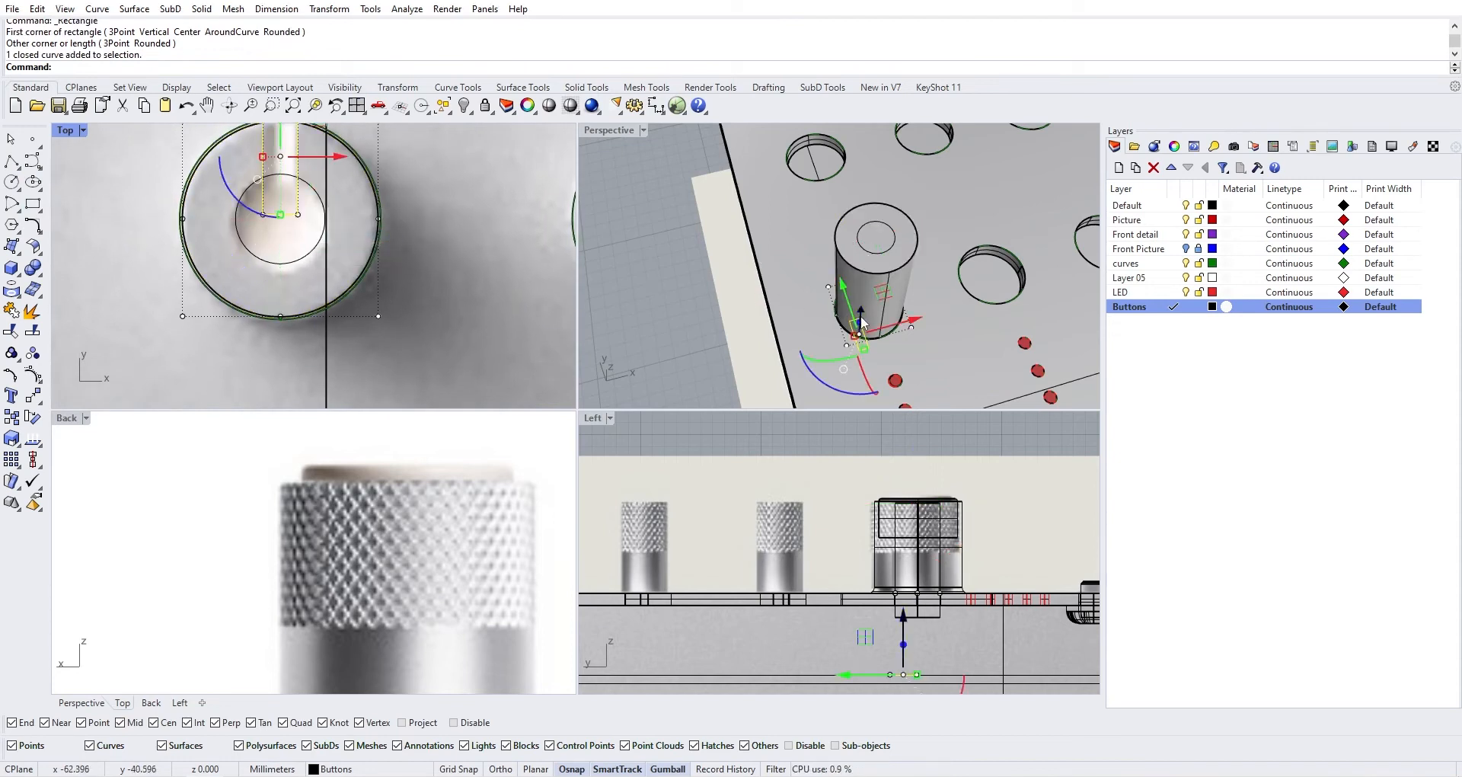
left_click_drag(863, 324, 870, 209)
scroll(901, 505, "up", 2)
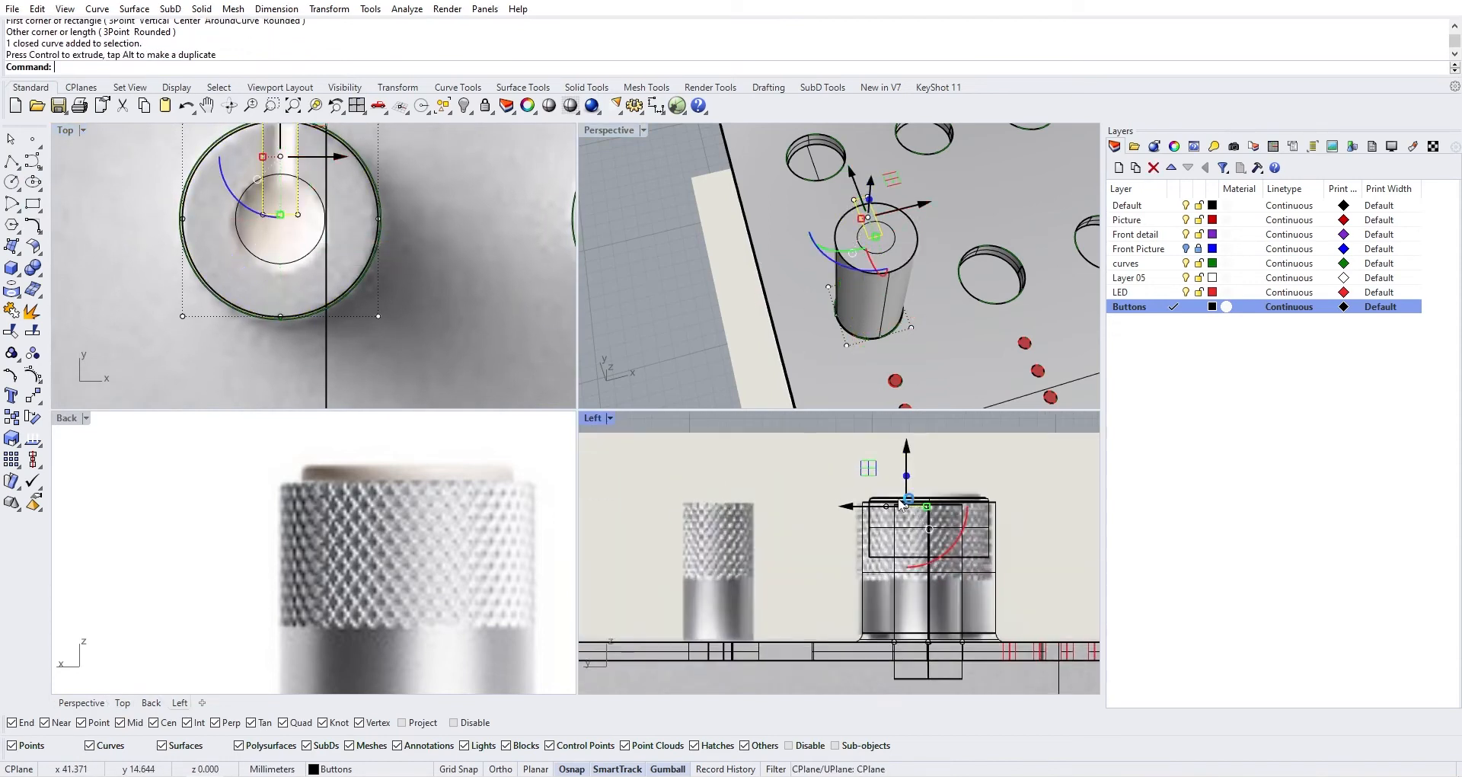
Align the slot rectangle to the knob's top level in the Back view using the Top alignment
right_click_drag(901, 504, 733, 478)
right_click_drag(478, 527, 598, 534)
key("Return")
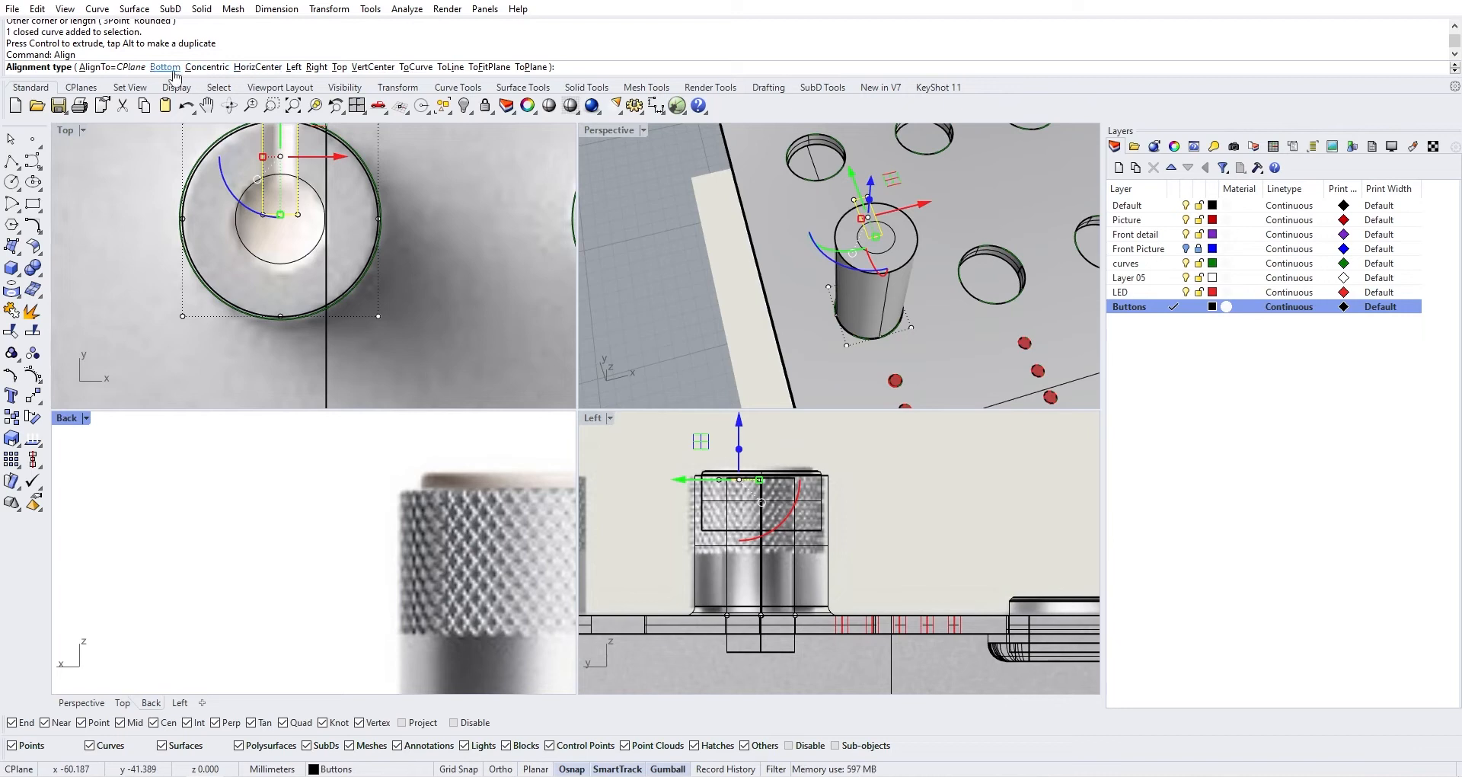
left_click(339, 67)
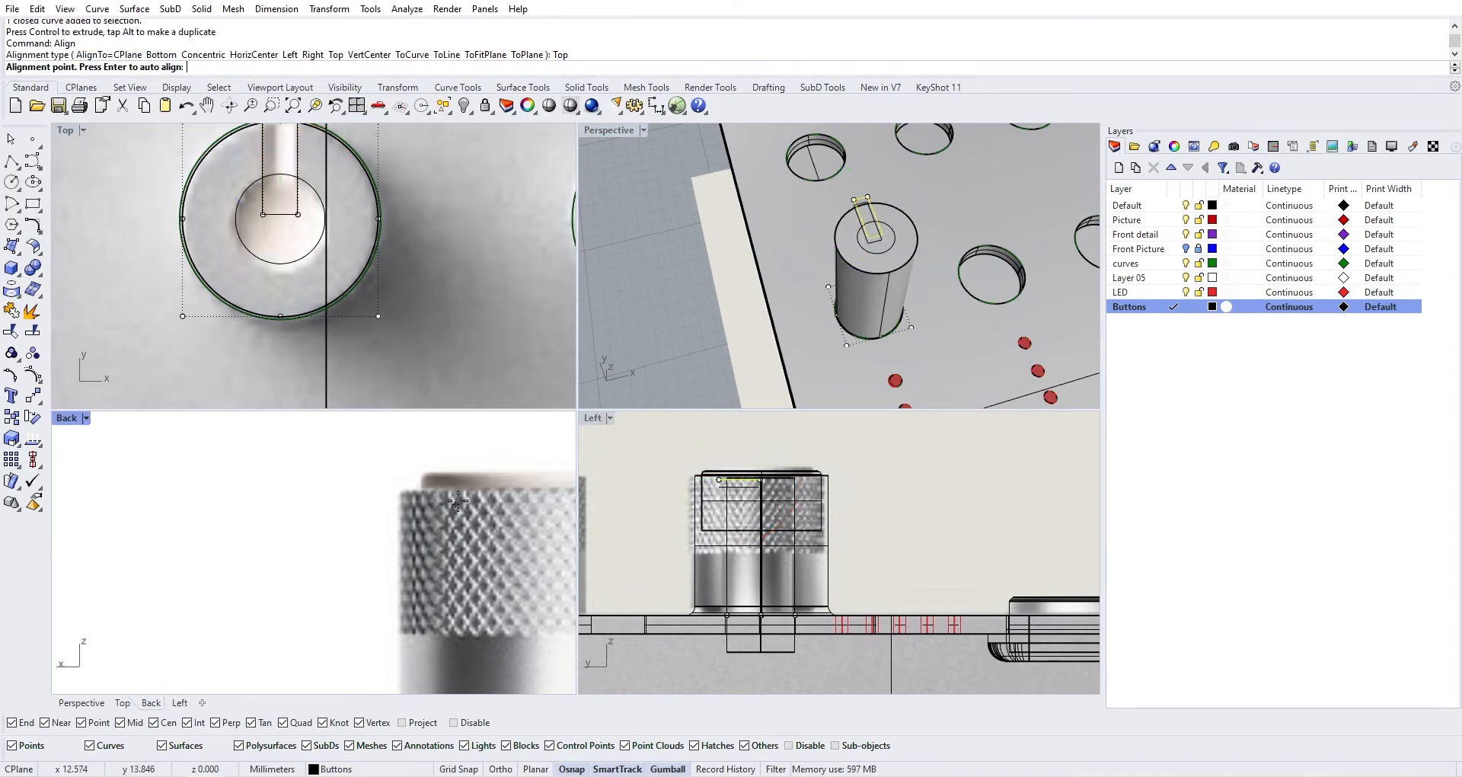
scroll(467, 499, "down", 3)
scroll(466, 498, "down", 5)
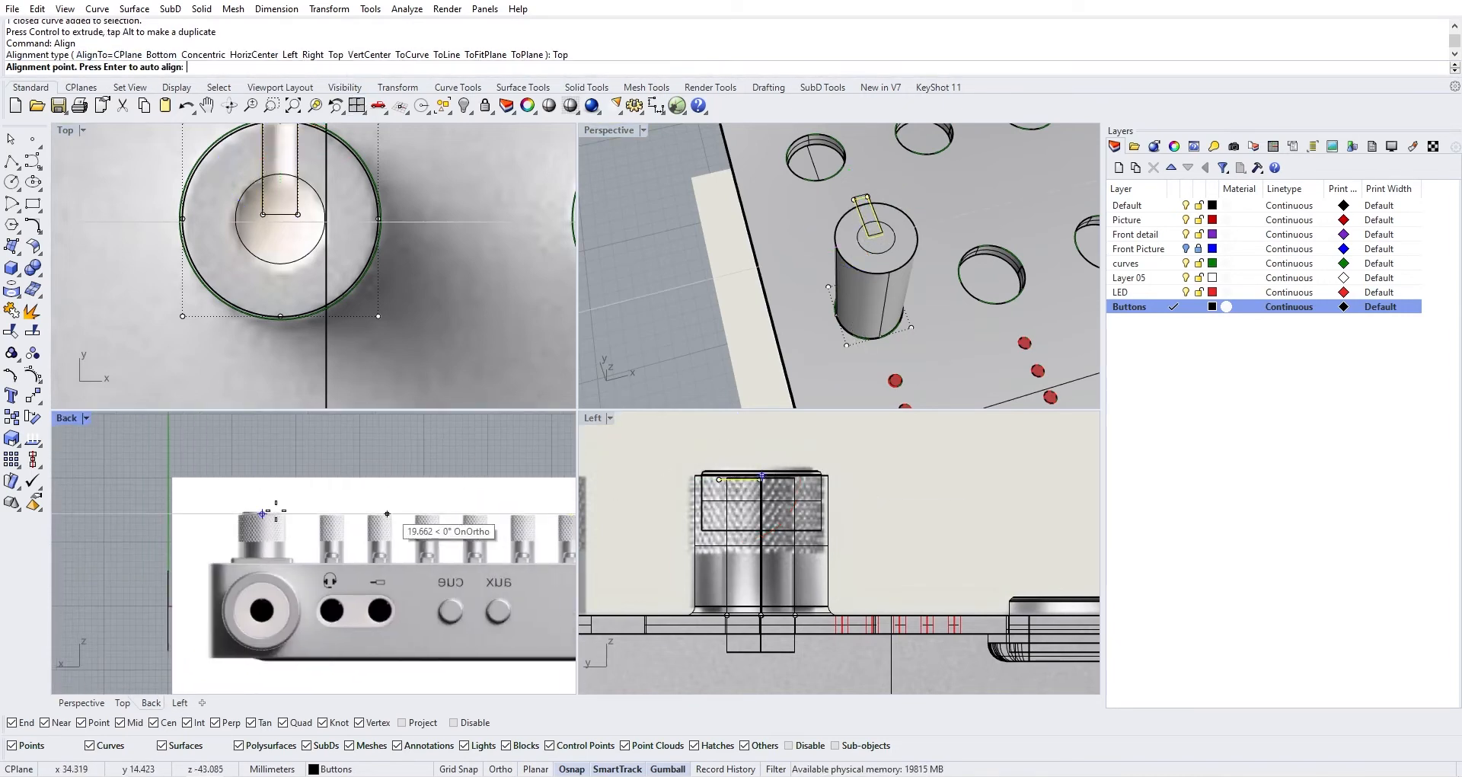
scroll(373, 507, "up", 10)
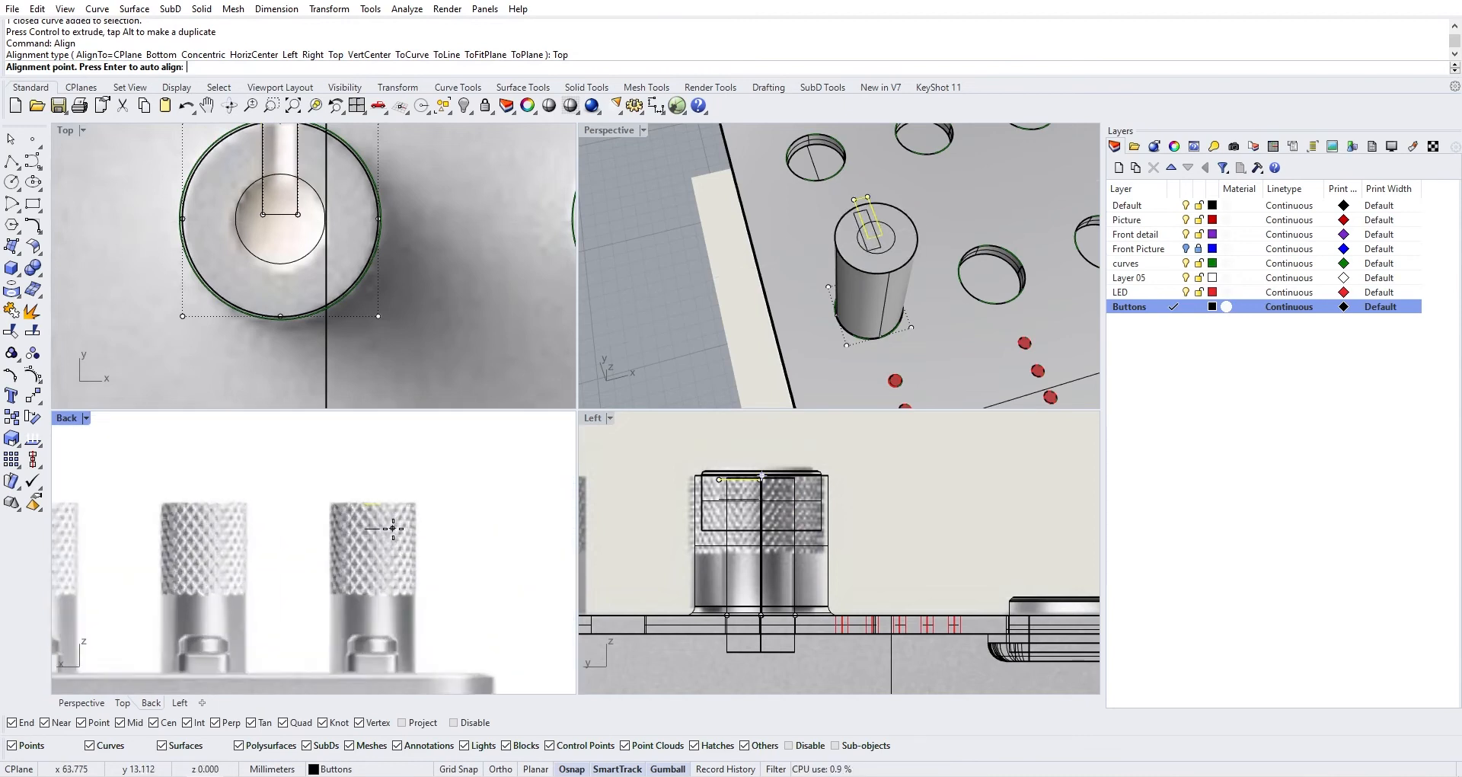
left_click(395, 452)
Align the slot rectangle to the knob's centre with VertCenter in the Top view and narrow it slightly to fit the pictured slot
right_click_drag(837, 225, 891, 278)
scroll(329, 230, "up", 3)
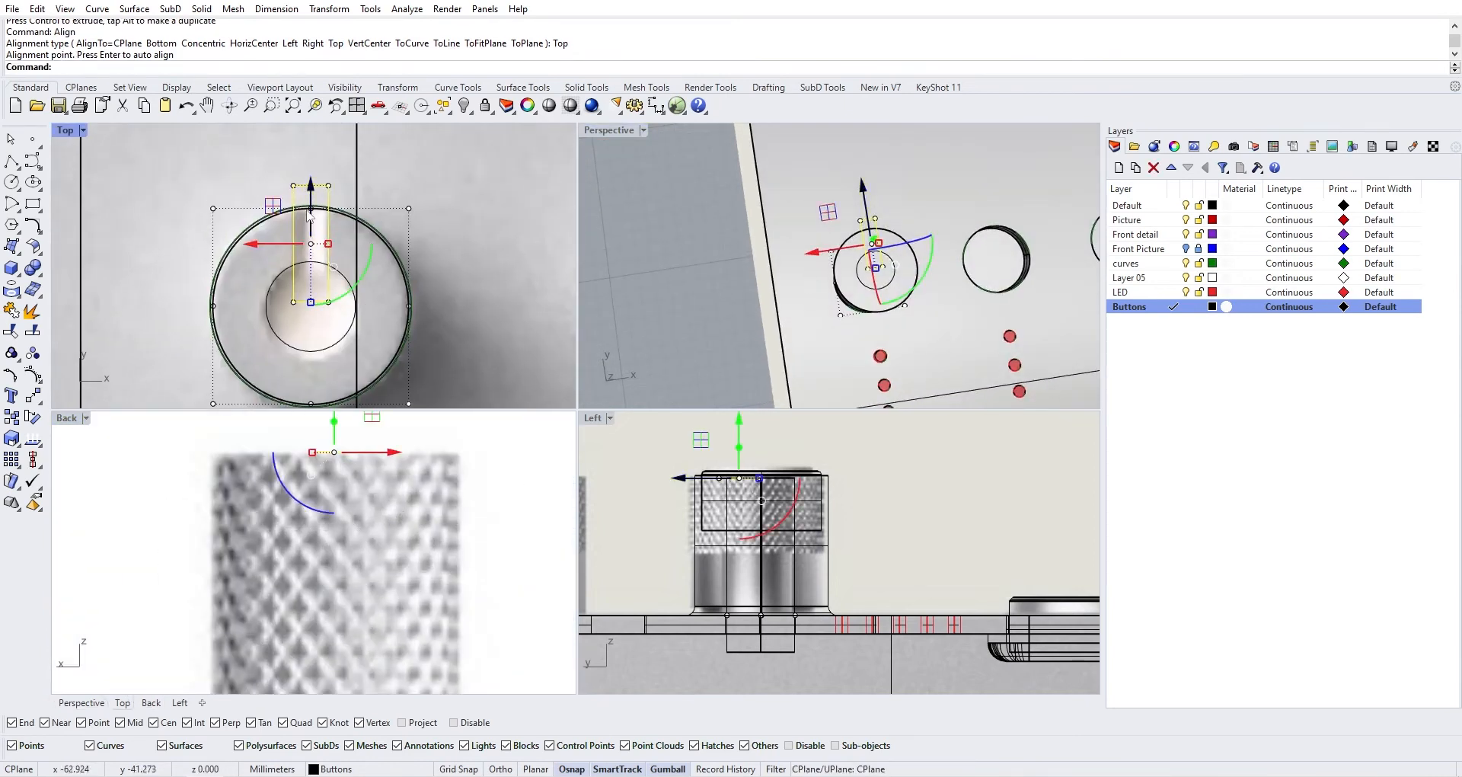
scroll(312, 328, "up", 3)
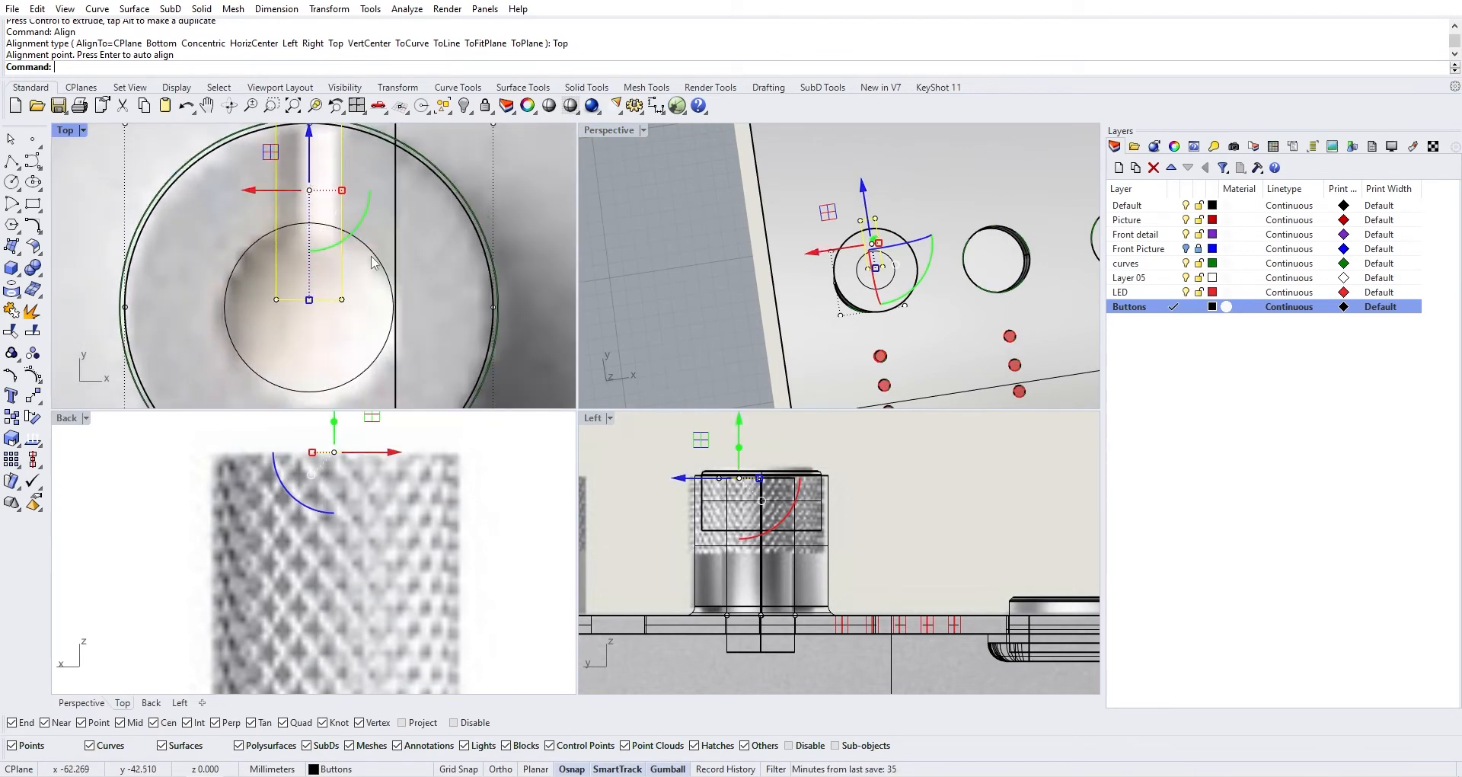
key("Return")
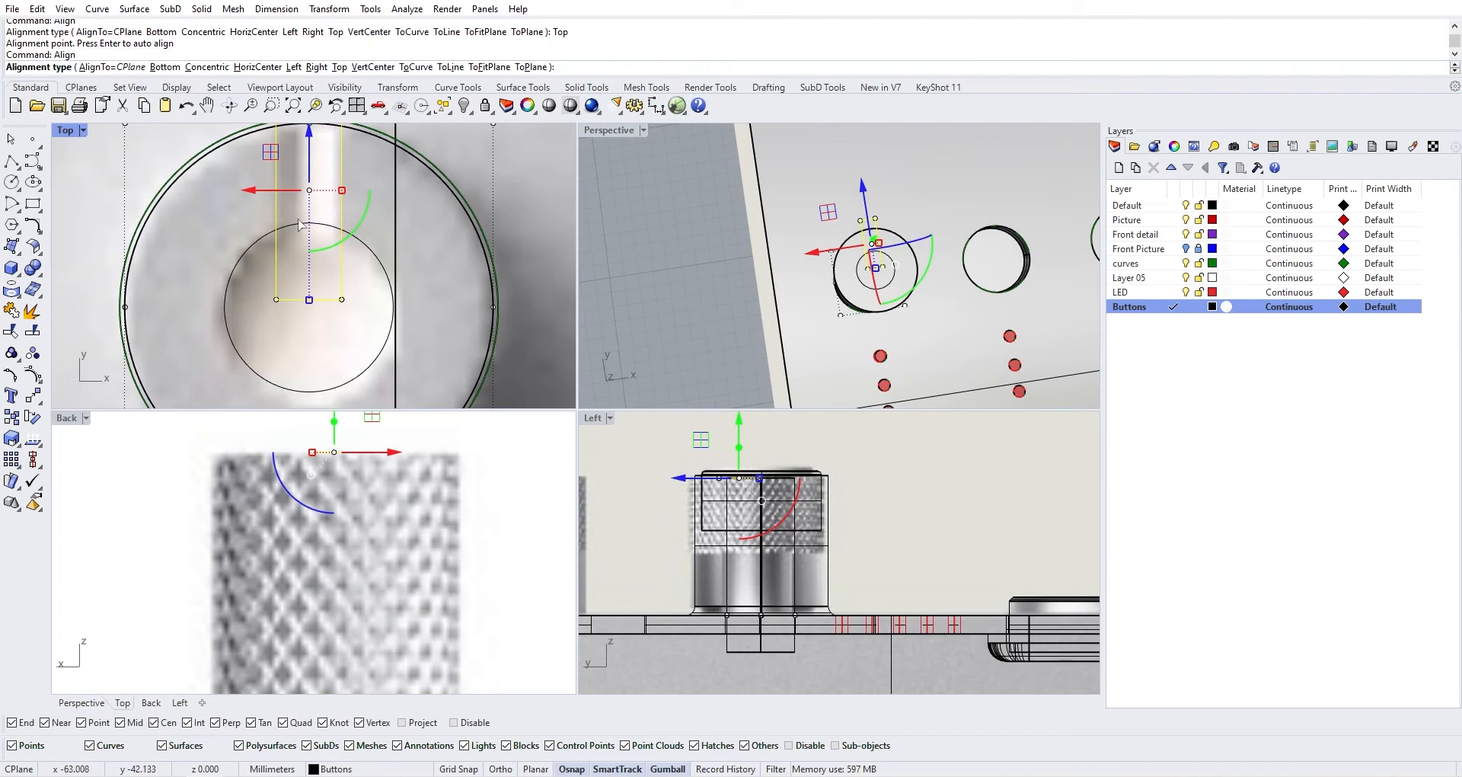
left_click(373, 68)
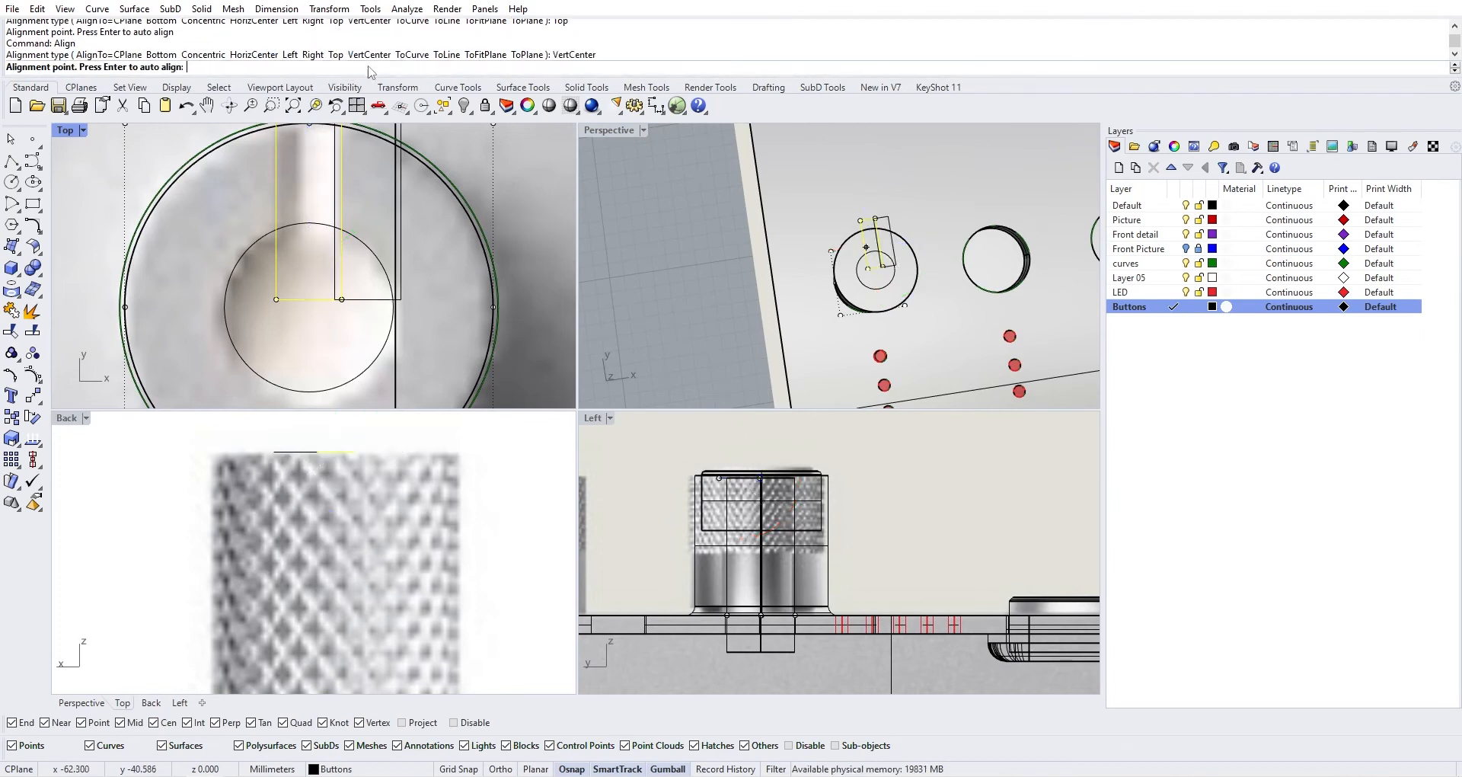
left_click(411, 305)
scroll(395, 328, "down", 2)
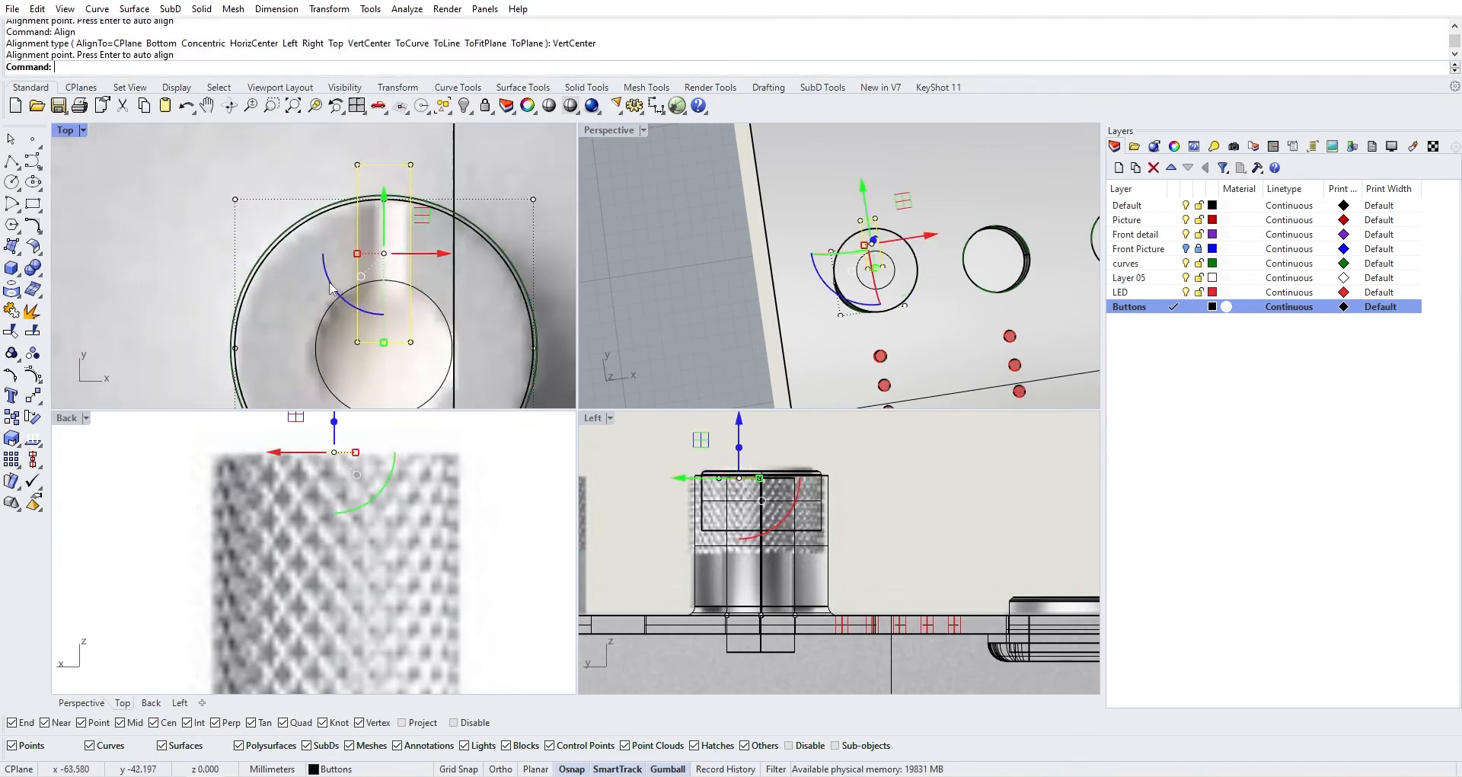
left_click_drag(358, 255, 364, 261)
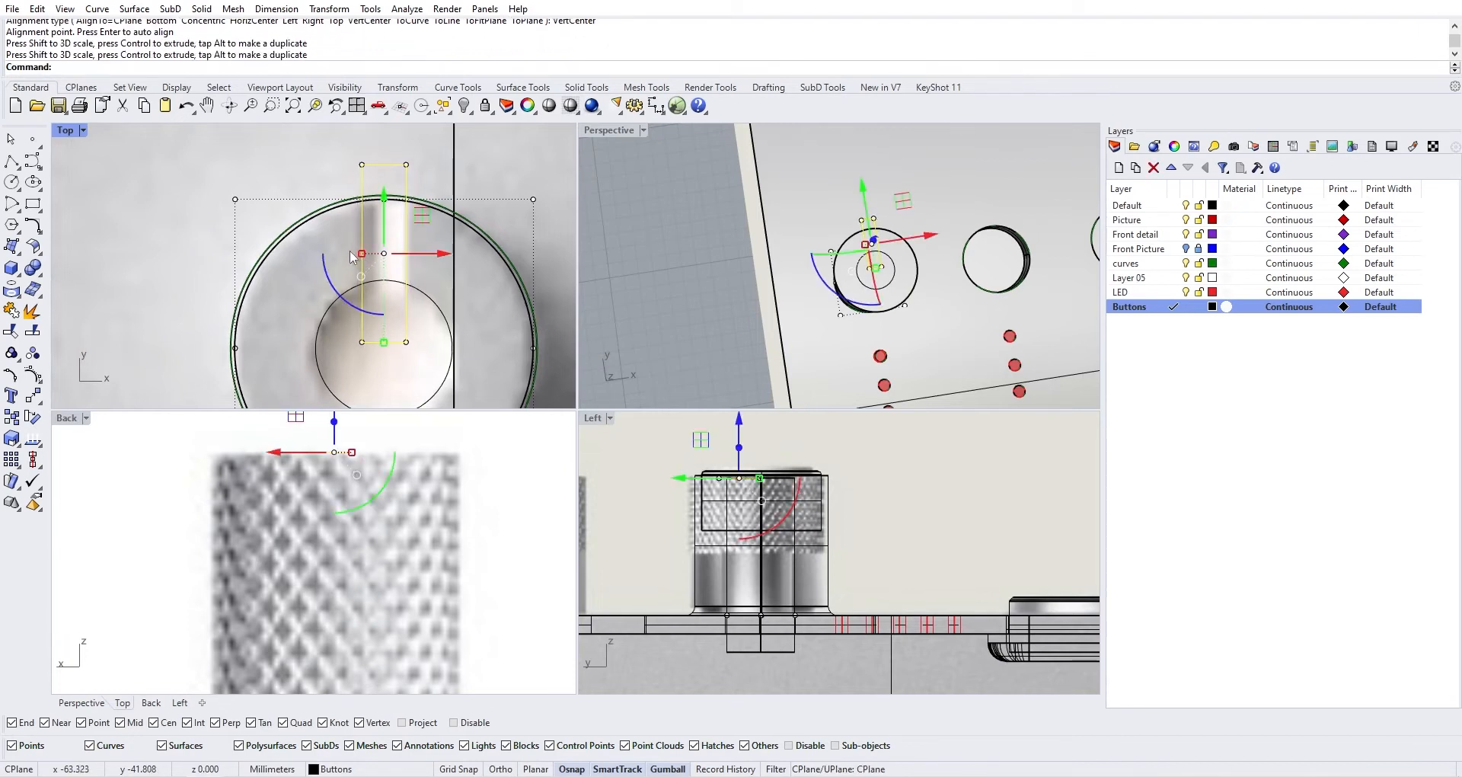
Trim the overlapping parts of the slot rectangle and inner circle and join them into one closed keyhole outline
scroll(352, 257, "down", 3)
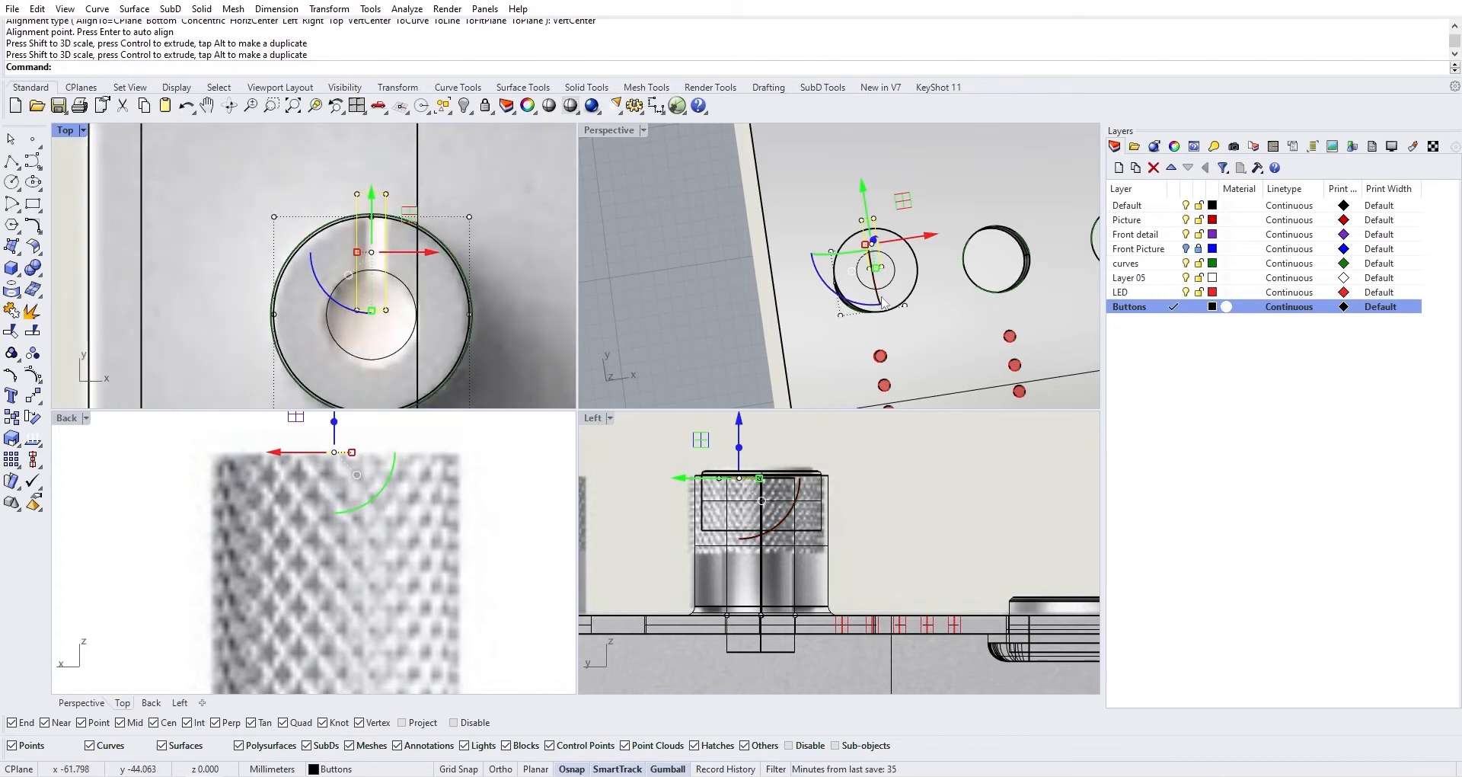
right_click_drag(883, 303, 848, 245)
scroll(348, 280, "up", 3)
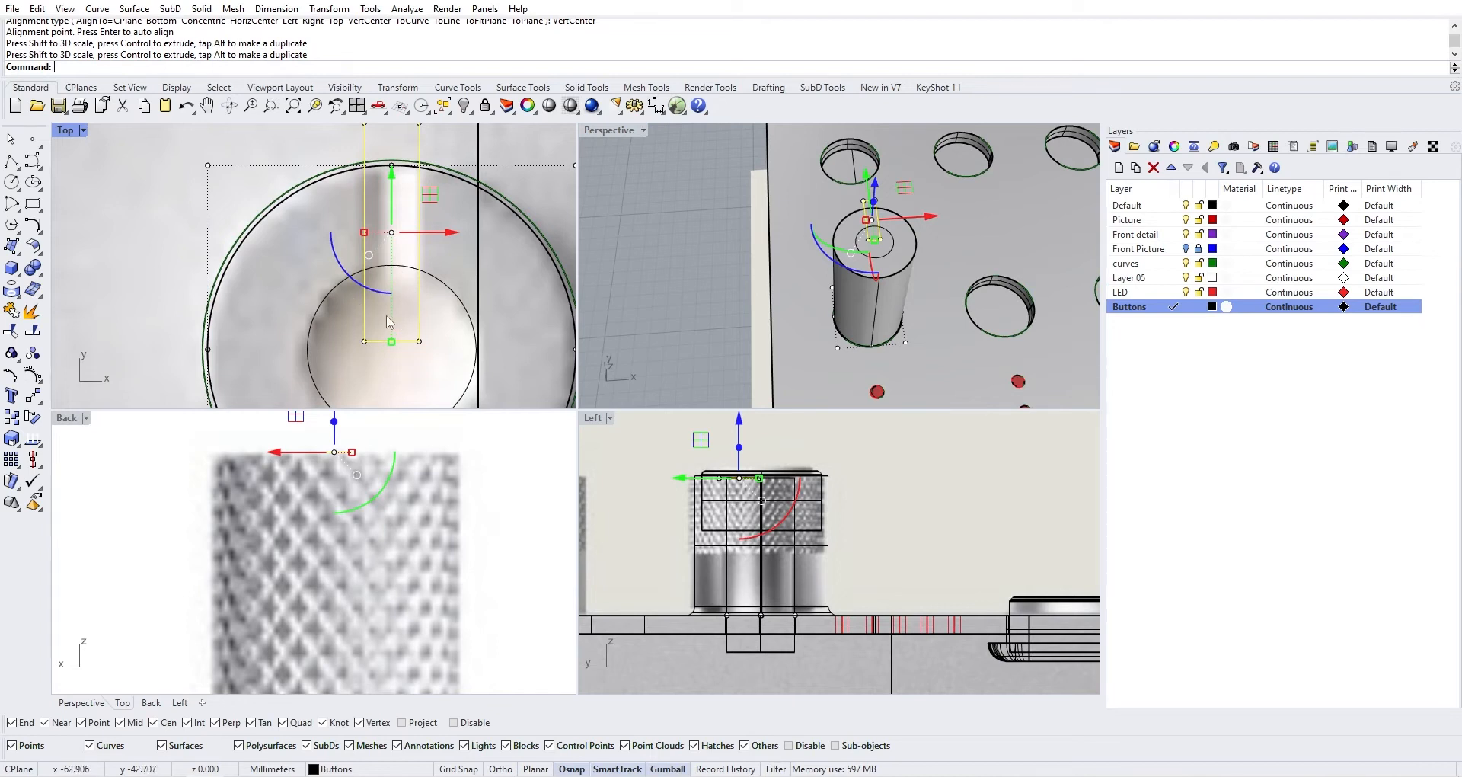
left_click(418, 276)
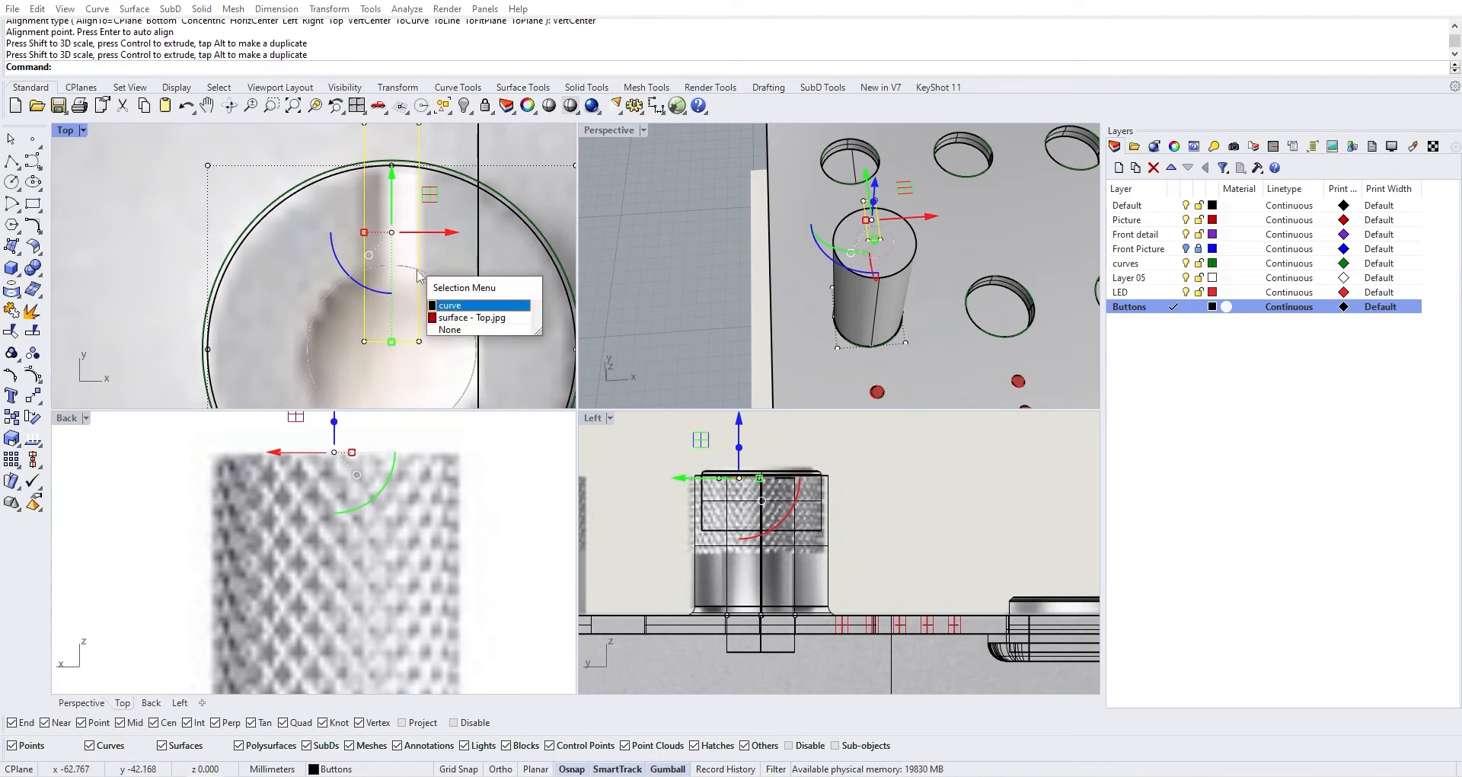
left_click(452, 309)
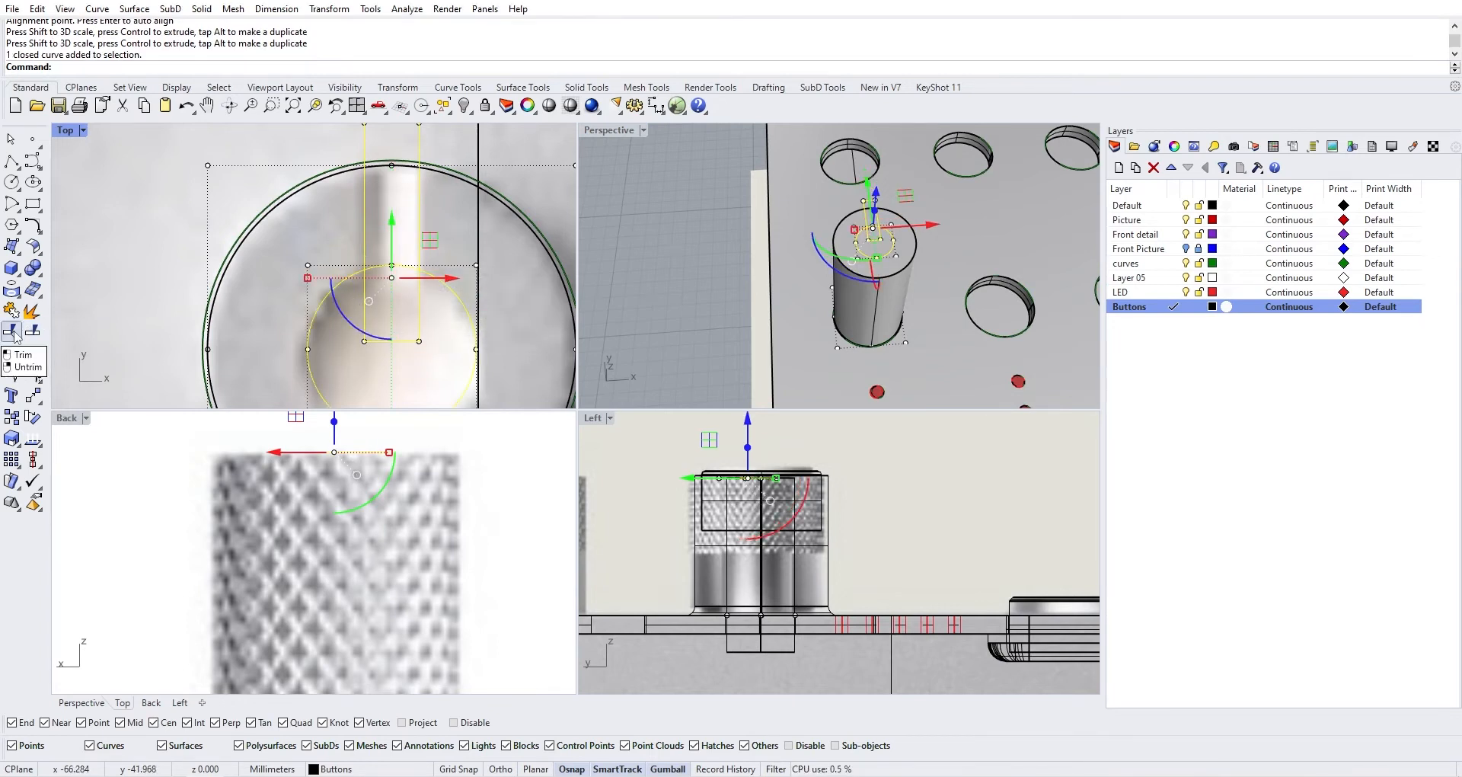
left_click(12, 331)
left_click(393, 342)
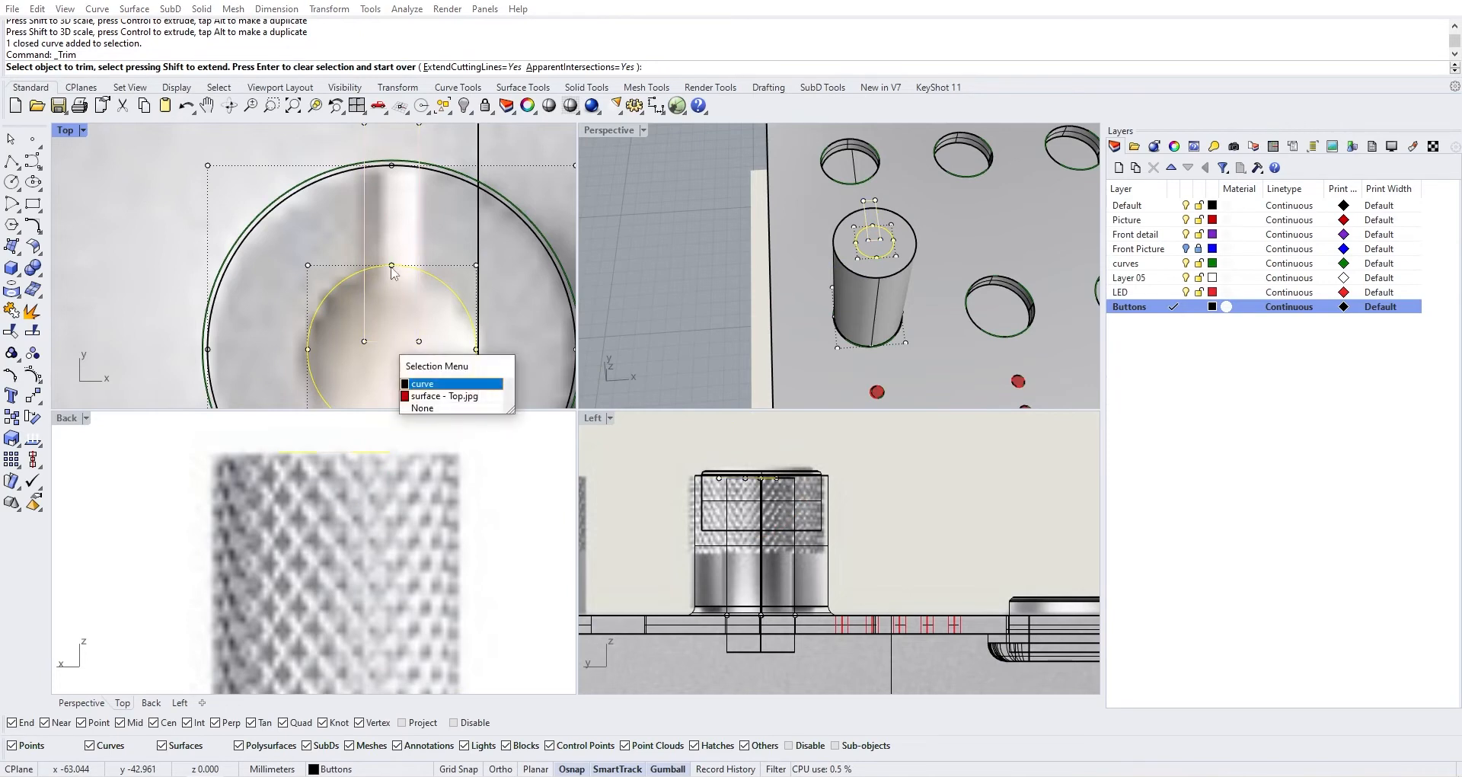
left_click(437, 383)
left_click(379, 273)
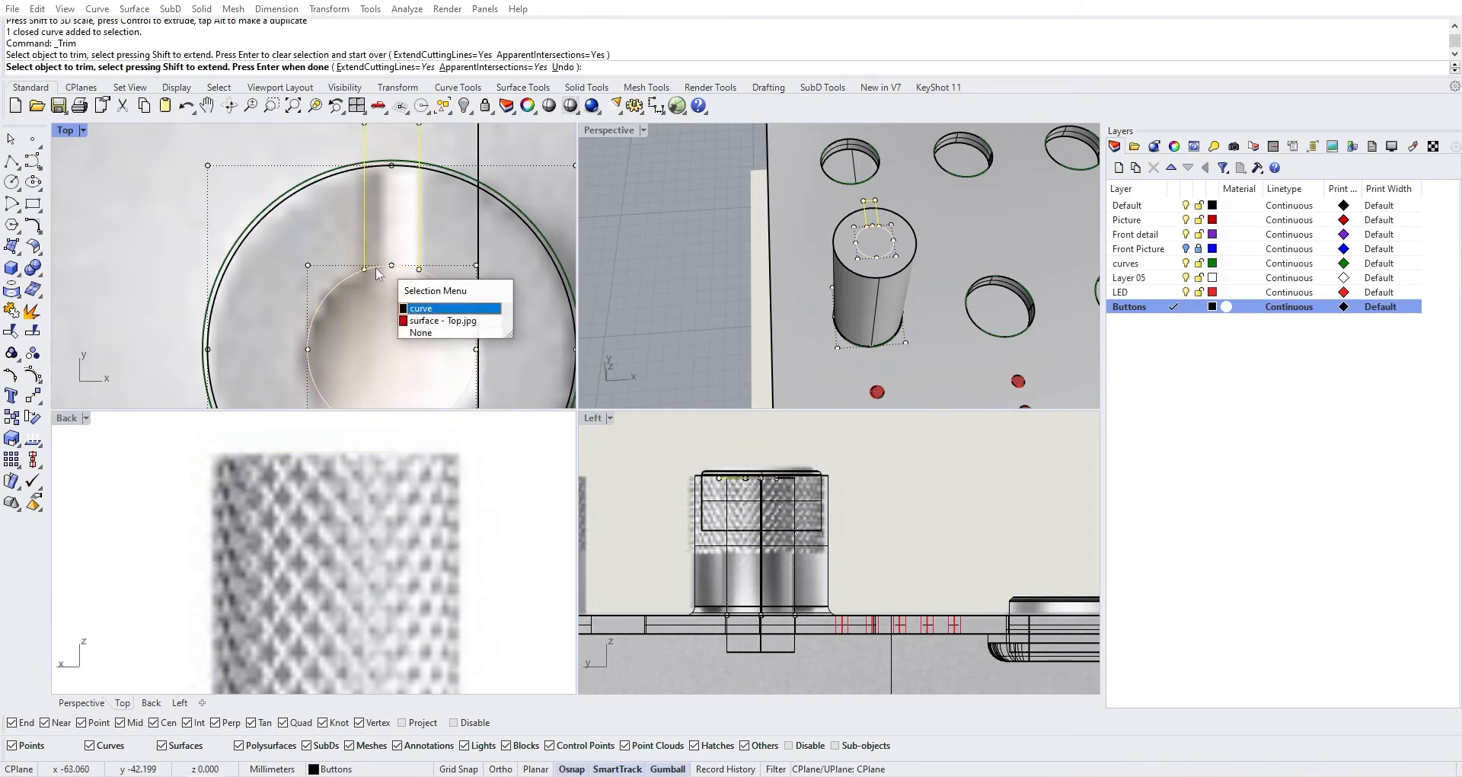
left_click(434, 314)
scroll(415, 292, "down", 5)
key("Return")
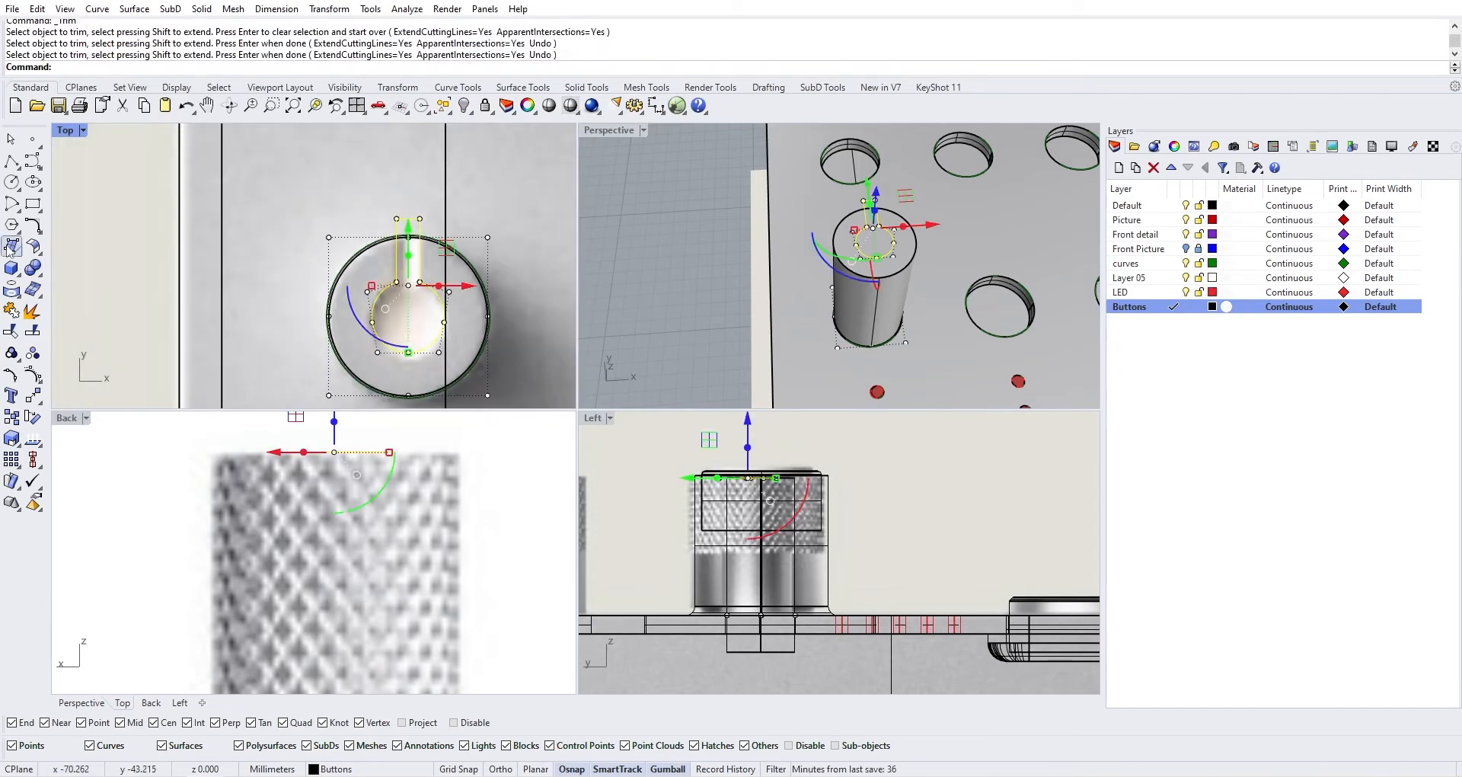
left_click(11, 310)
Trim off the slot end of the keyhole outline that extends beyond the knob's outer top-edge curve
scroll(950, 214, "up", 4)
scroll(1008, 207, "up", 2)
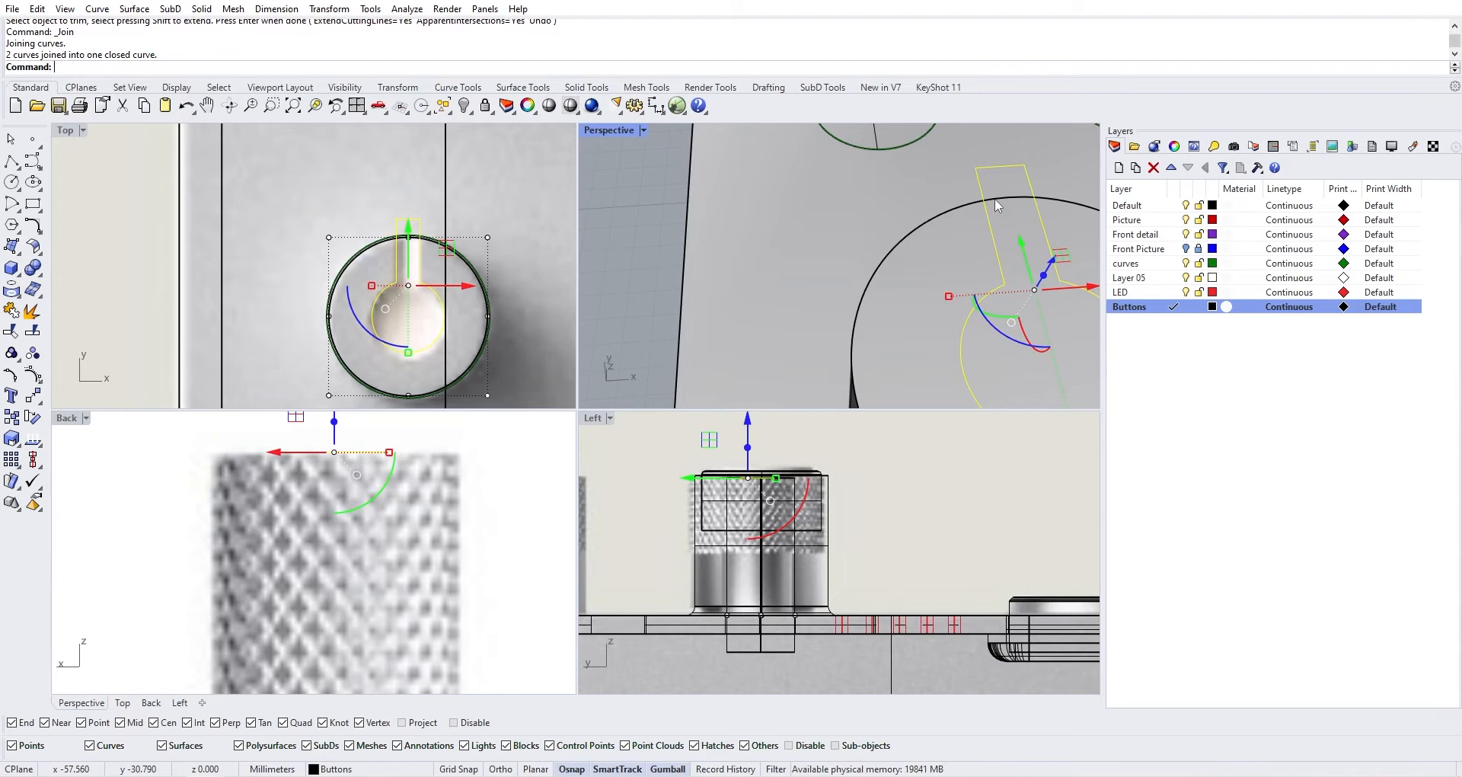
left_click(996, 201)
left_click(1036, 240)
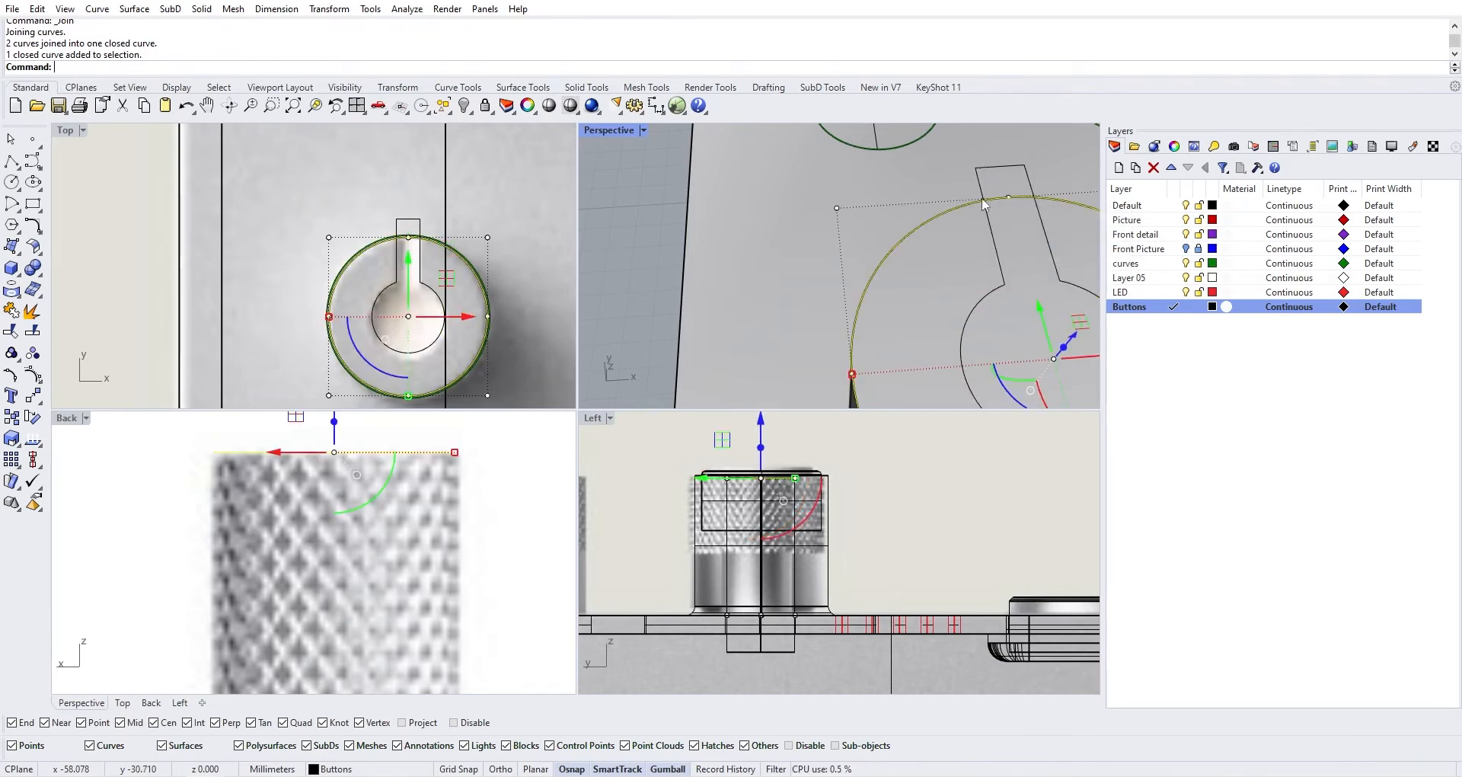
left_click(12, 330)
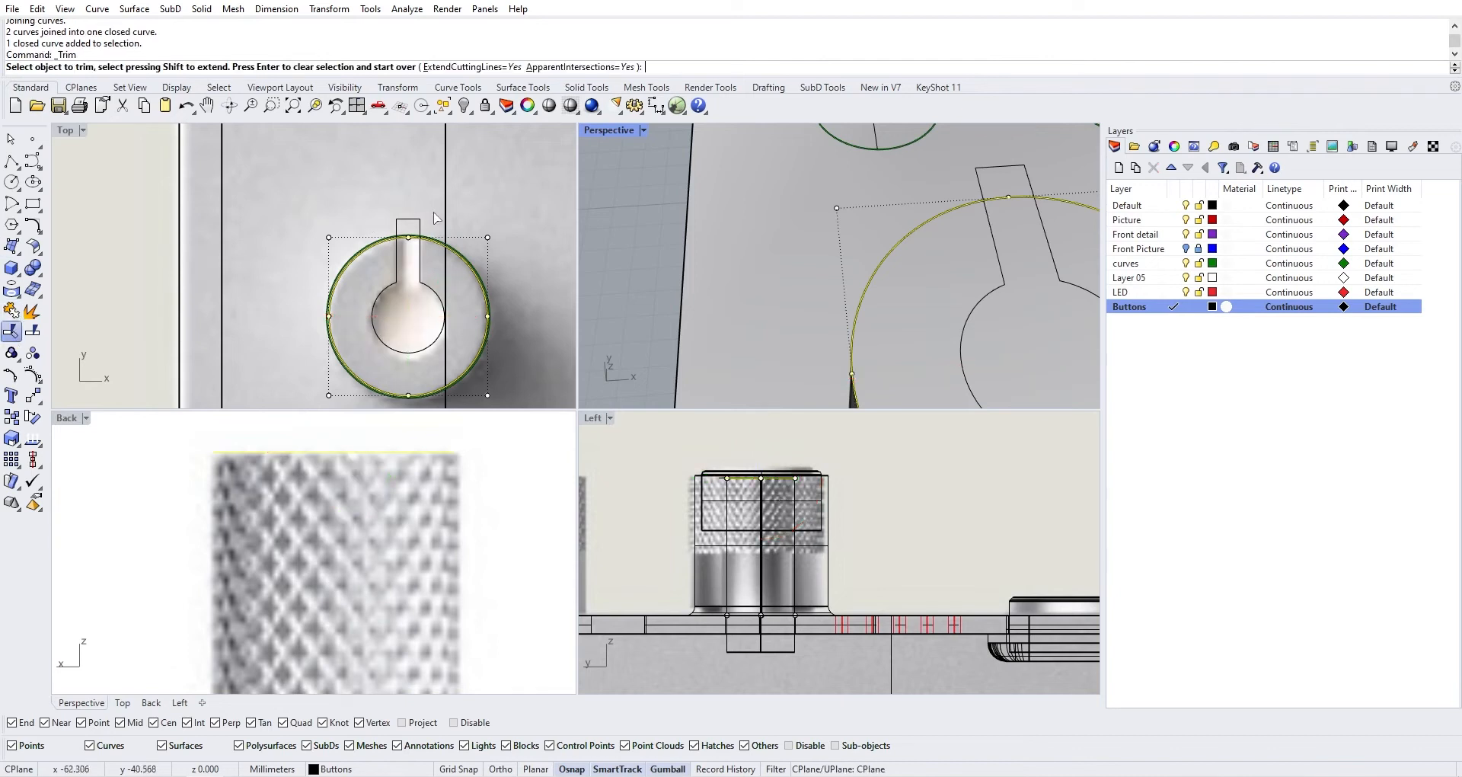
left_click(421, 226)
left_click(463, 259)
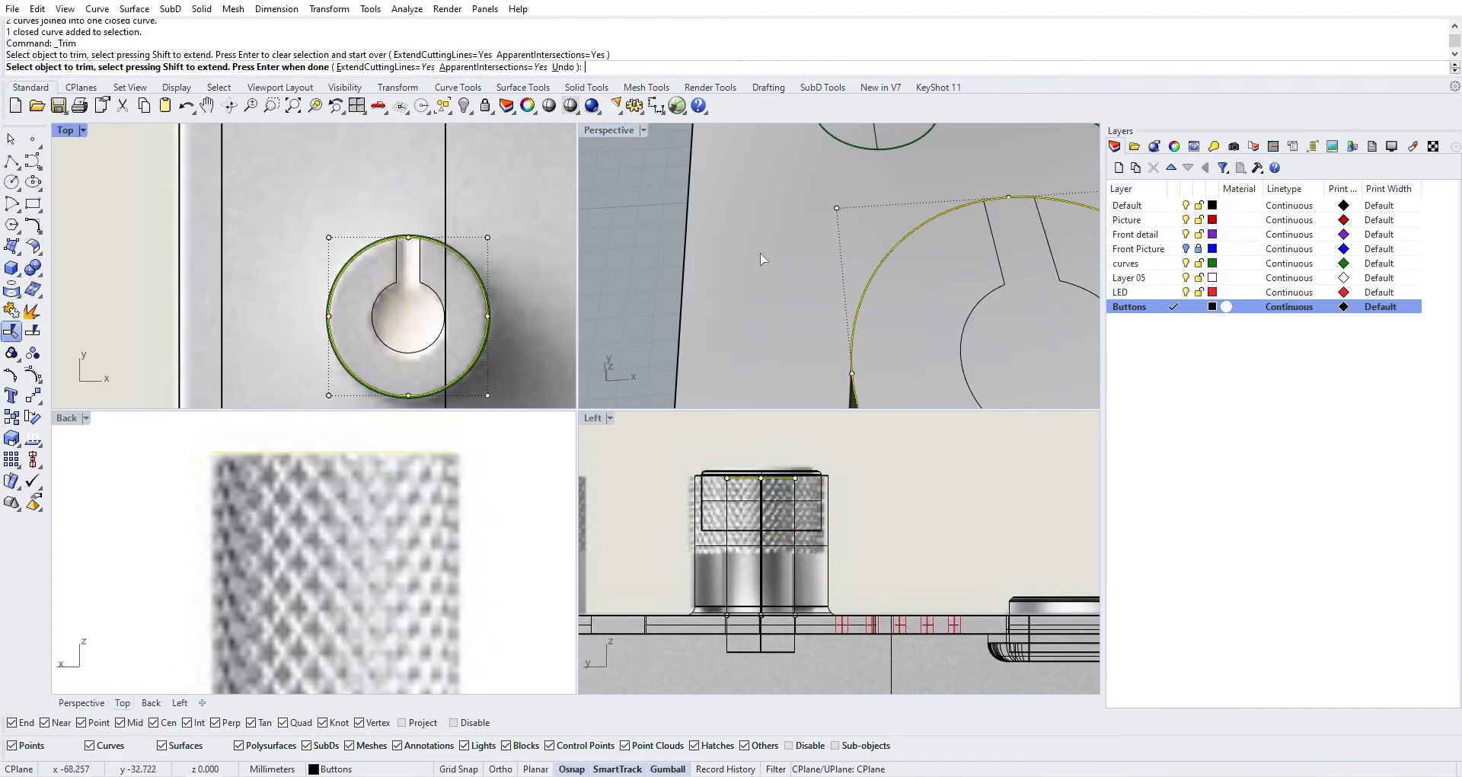
key("Return")
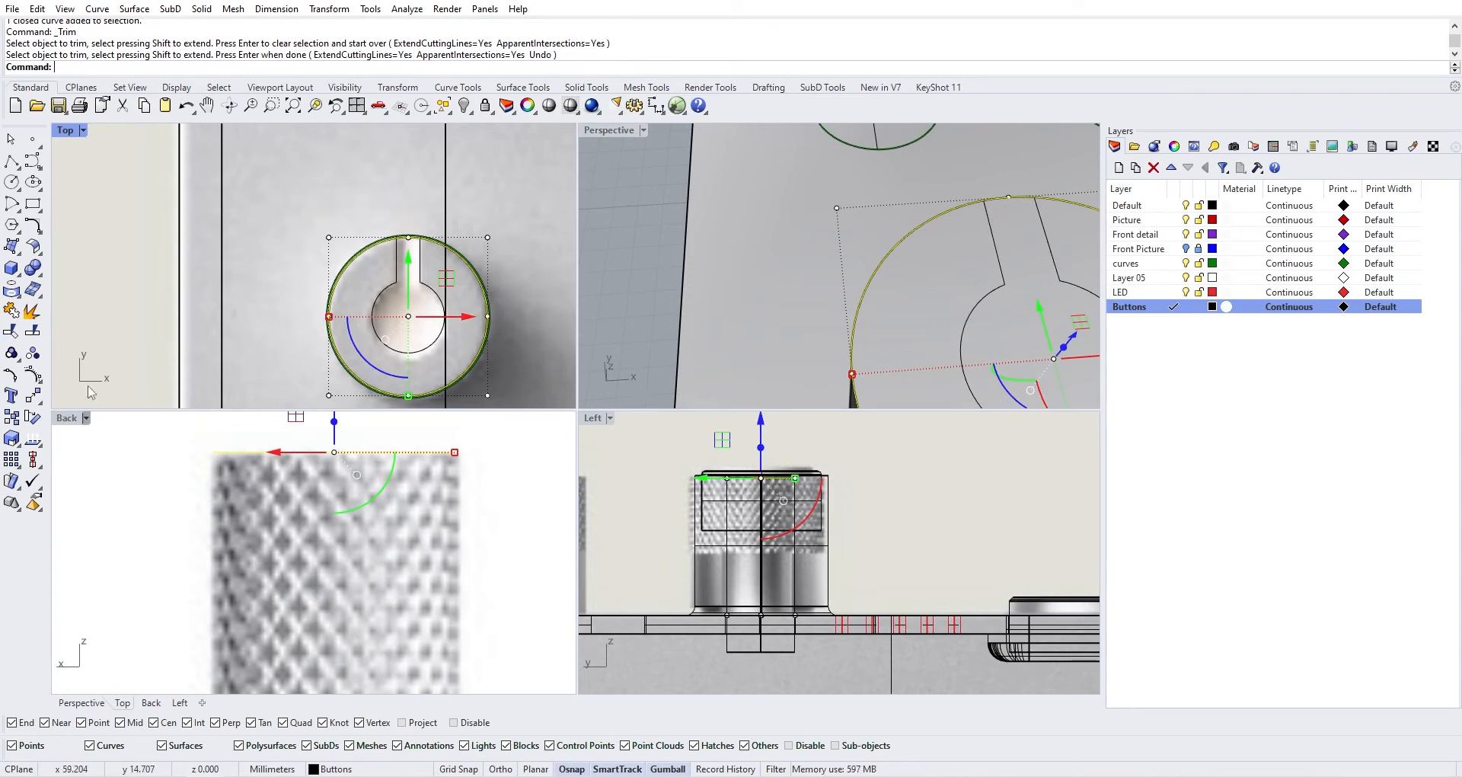
Split the knob's outer top-edge curve using the trimmed keyhole outline as the cutting object
left_click(27, 333)
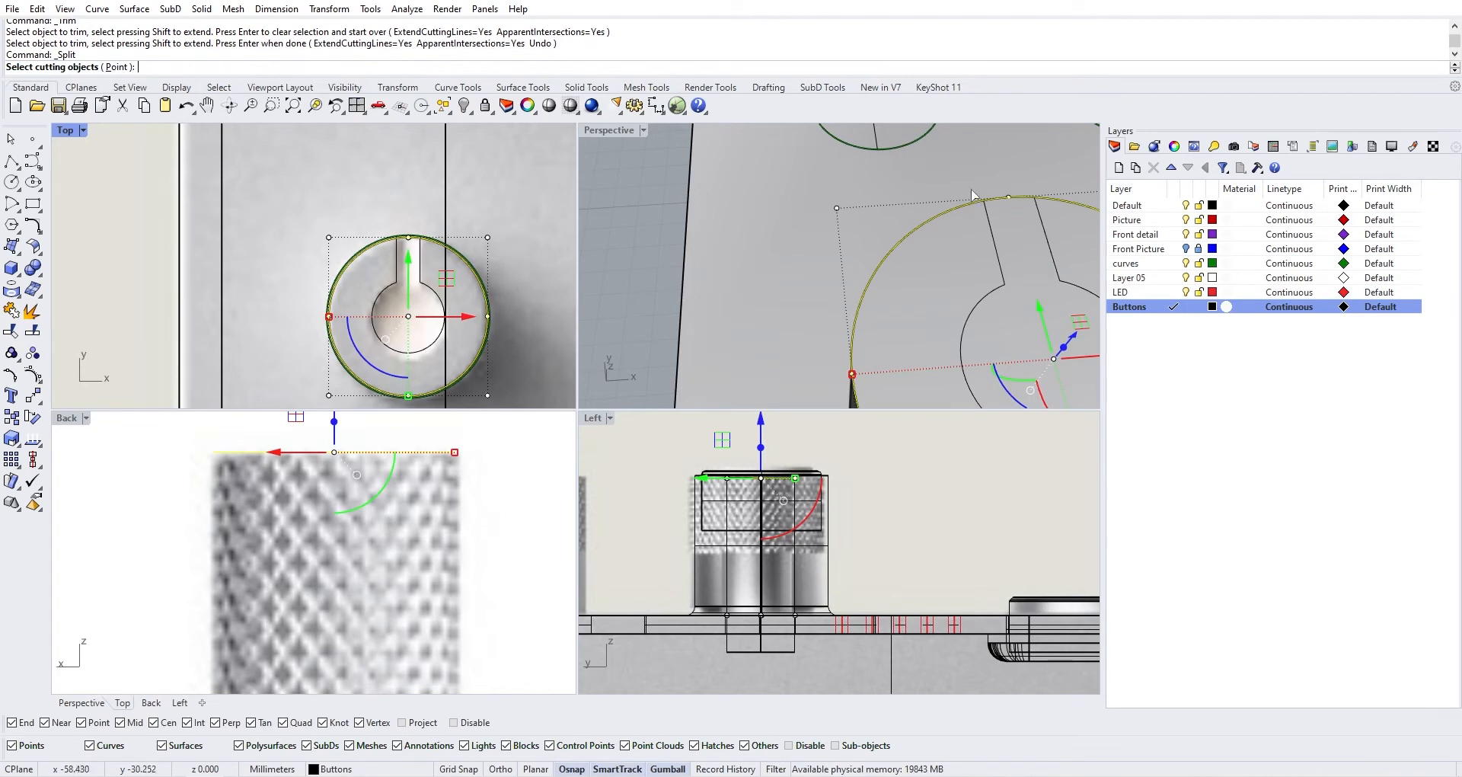
left_click(995, 240)
key("Return")
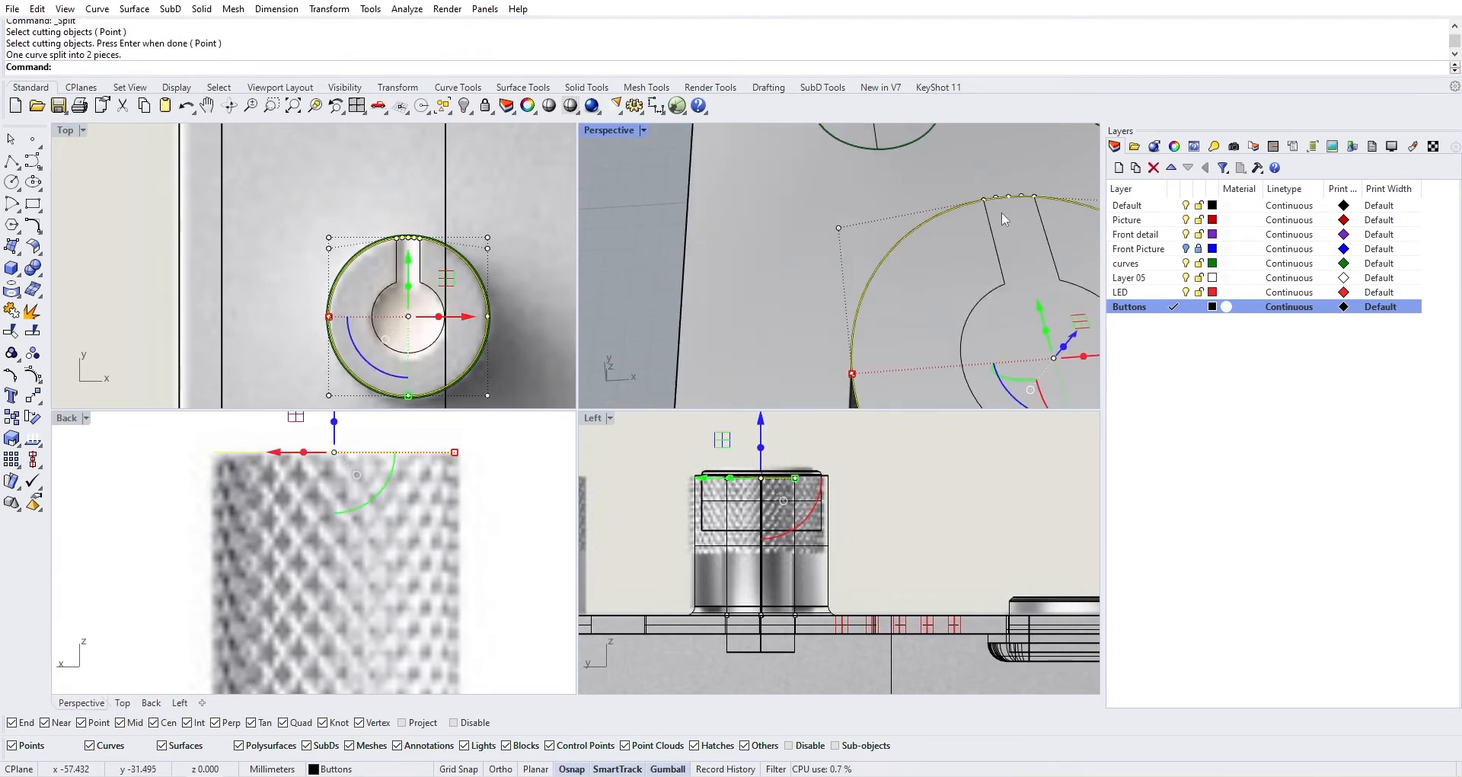
Delete the long part of the split top-edge curve, keeping only the short arc across the slot opening
left_click(1001, 213)
left_click(1004, 198)
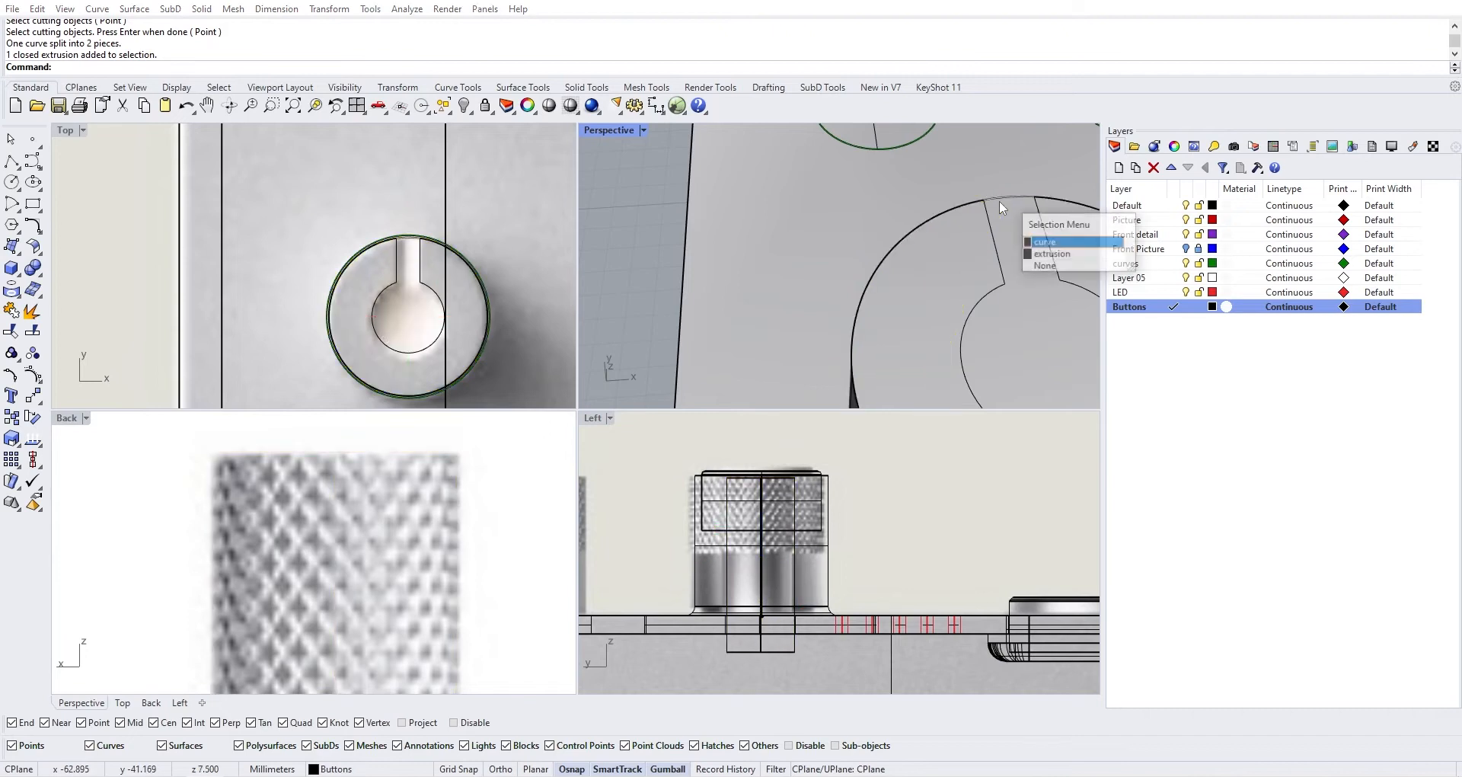
left_click(1054, 242)
left_click(929, 224)
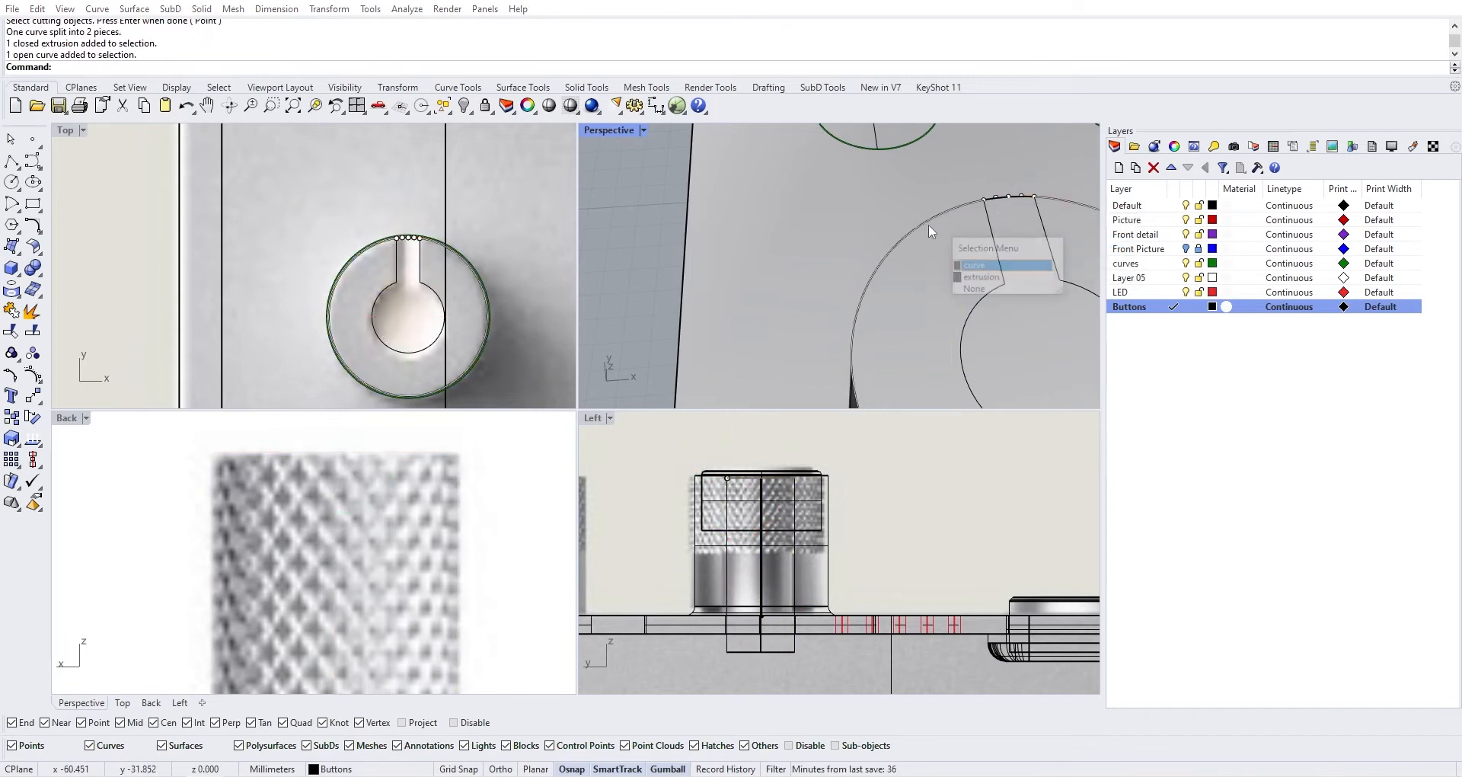
left_click(977, 262)
key("Delete")
scroll(1023, 248, "up", 5)
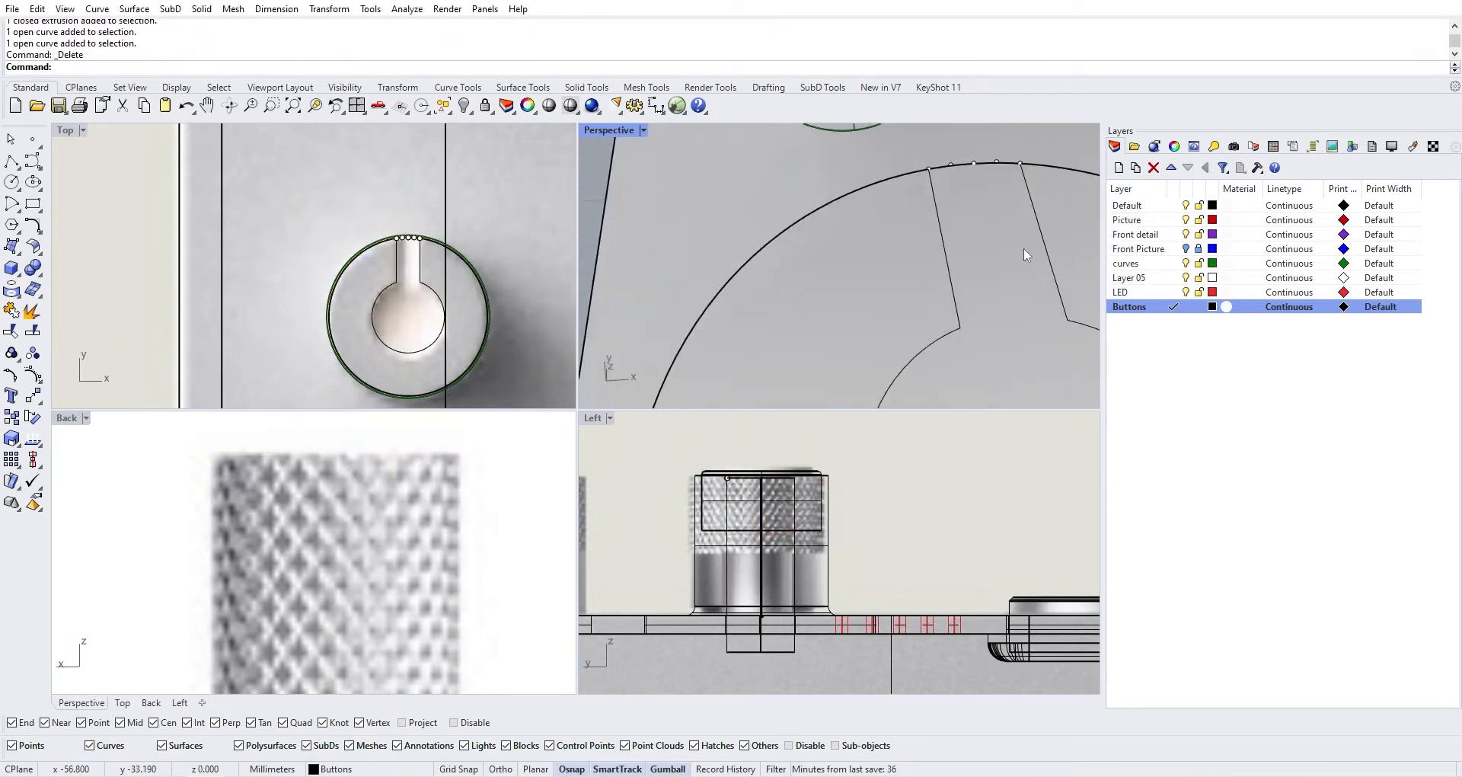
Join the short arc at the slot's outer end with the keyhole outline into one closed curve
scroll(1006, 252, "down", 7)
right_click_drag(998, 255, 873, 265, "shift")
scroll(853, 229, "up", 2)
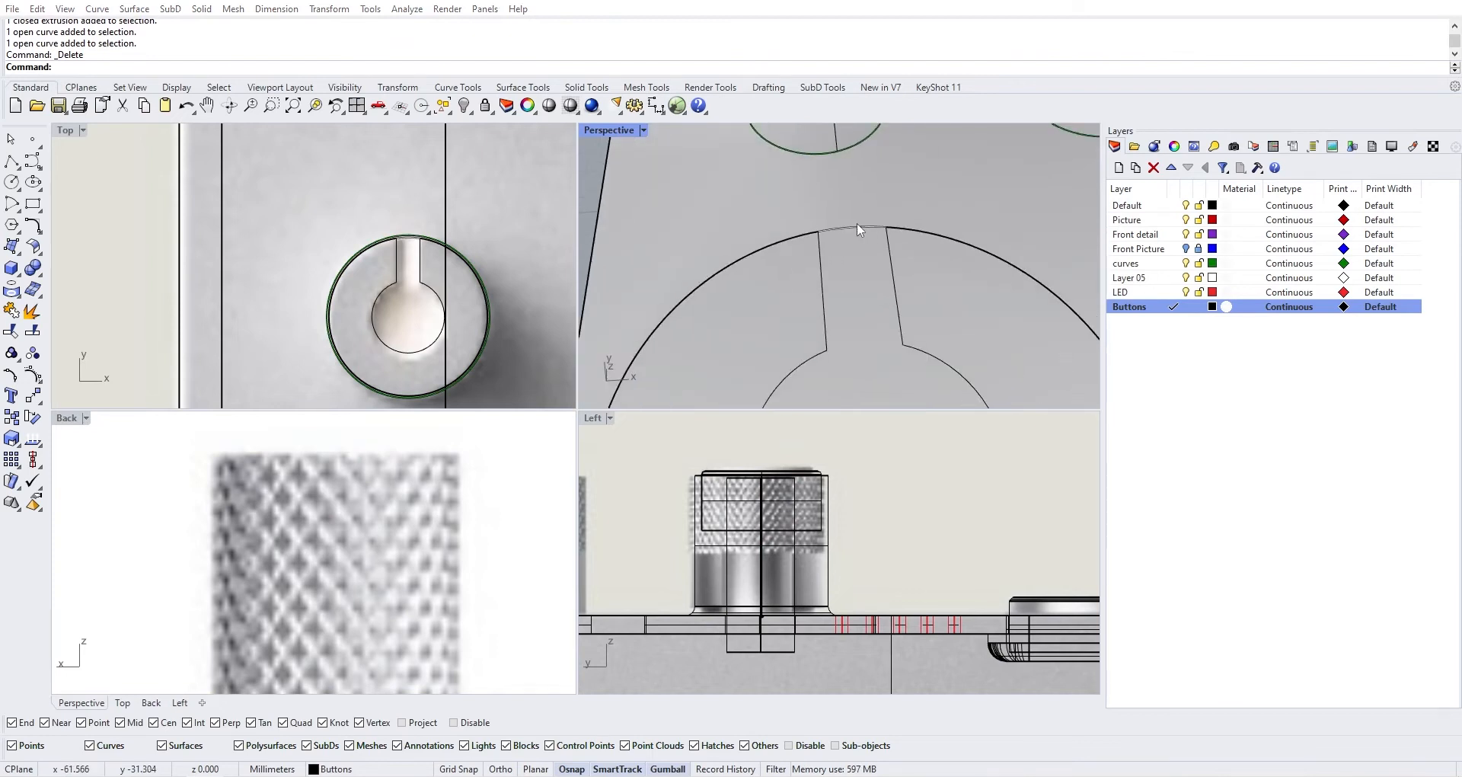
left_click(856, 224)
left_click(902, 277)
scroll(896, 280, "down", 2)
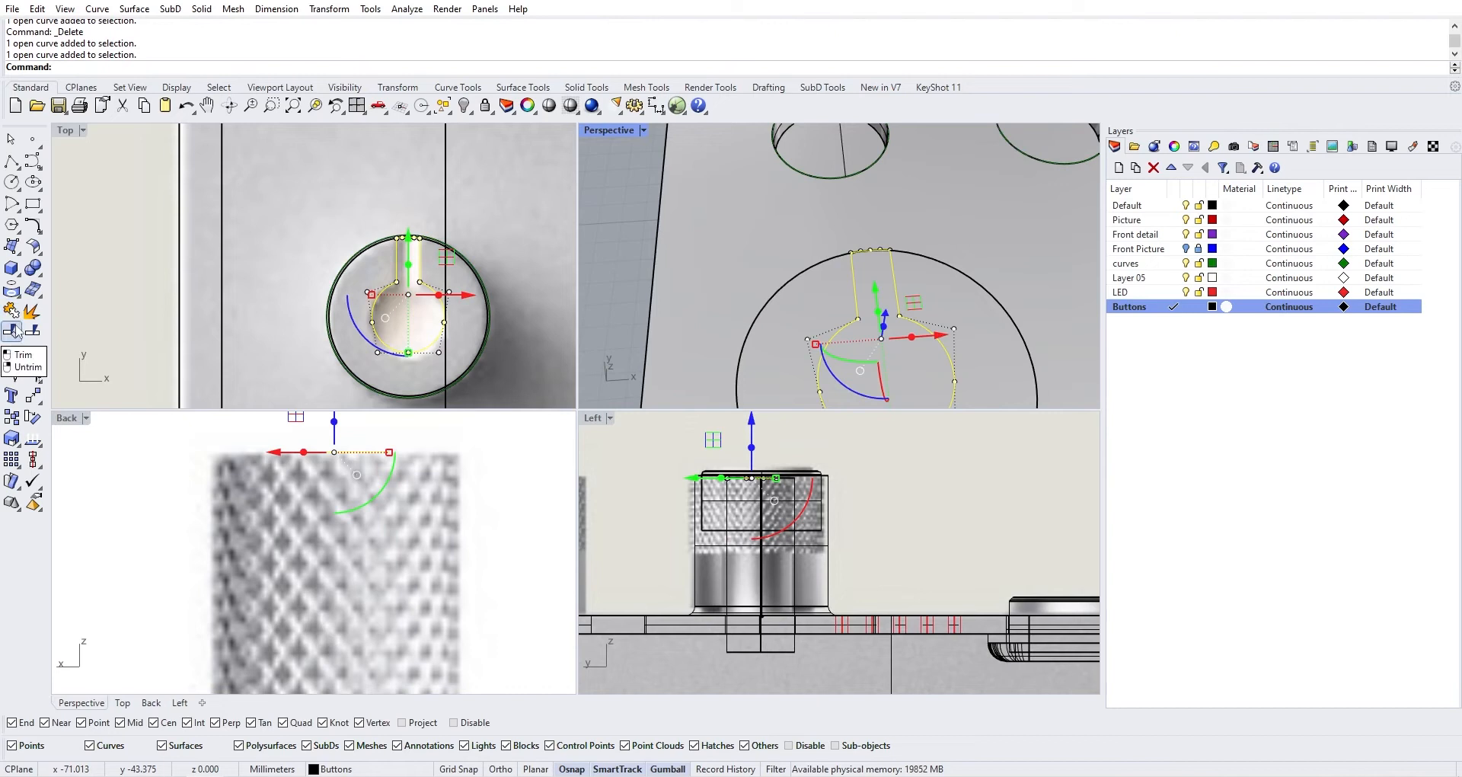
left_click(11, 311)
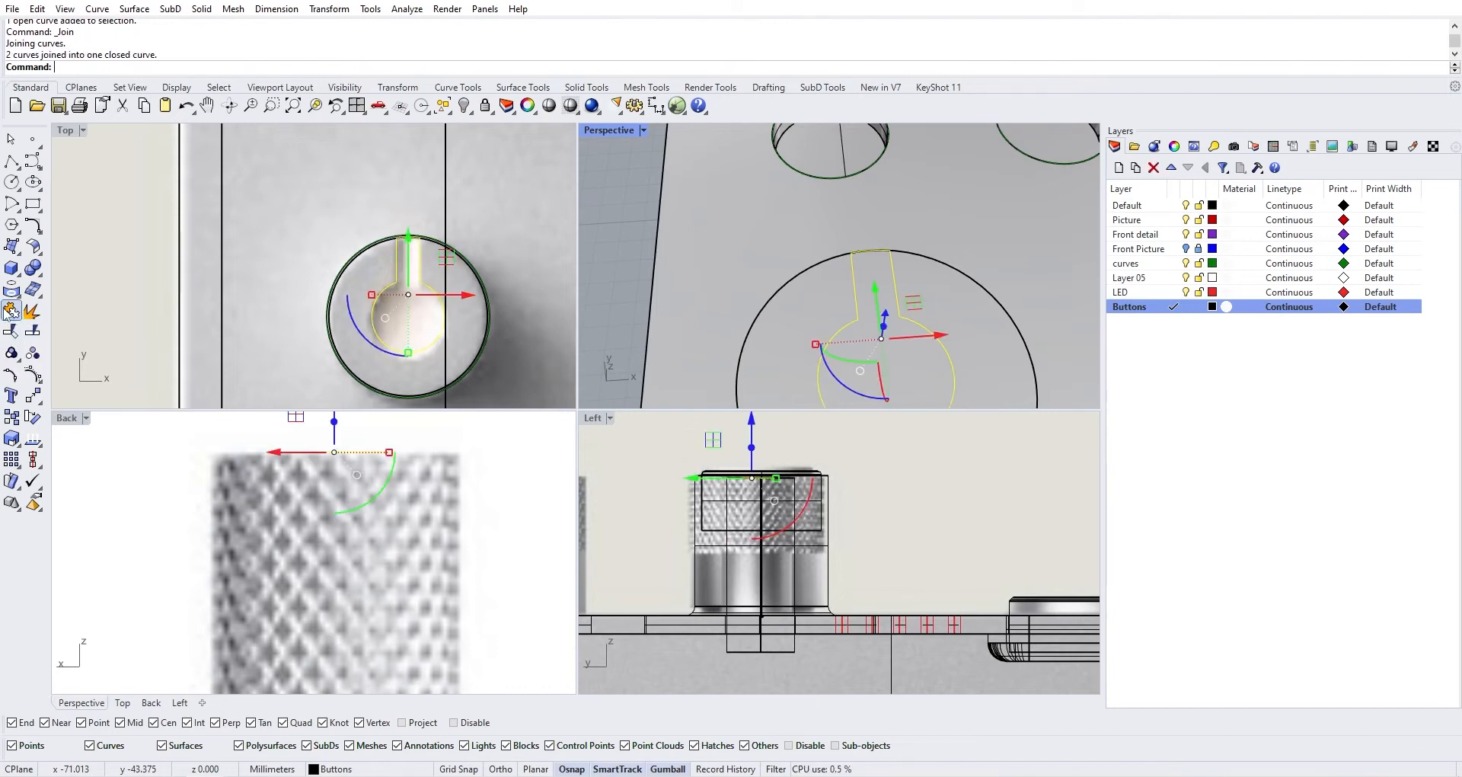
scroll(847, 262, "down", 6)
right_click_drag(847, 263, 796, 214)
type("ExtrudeCrv")
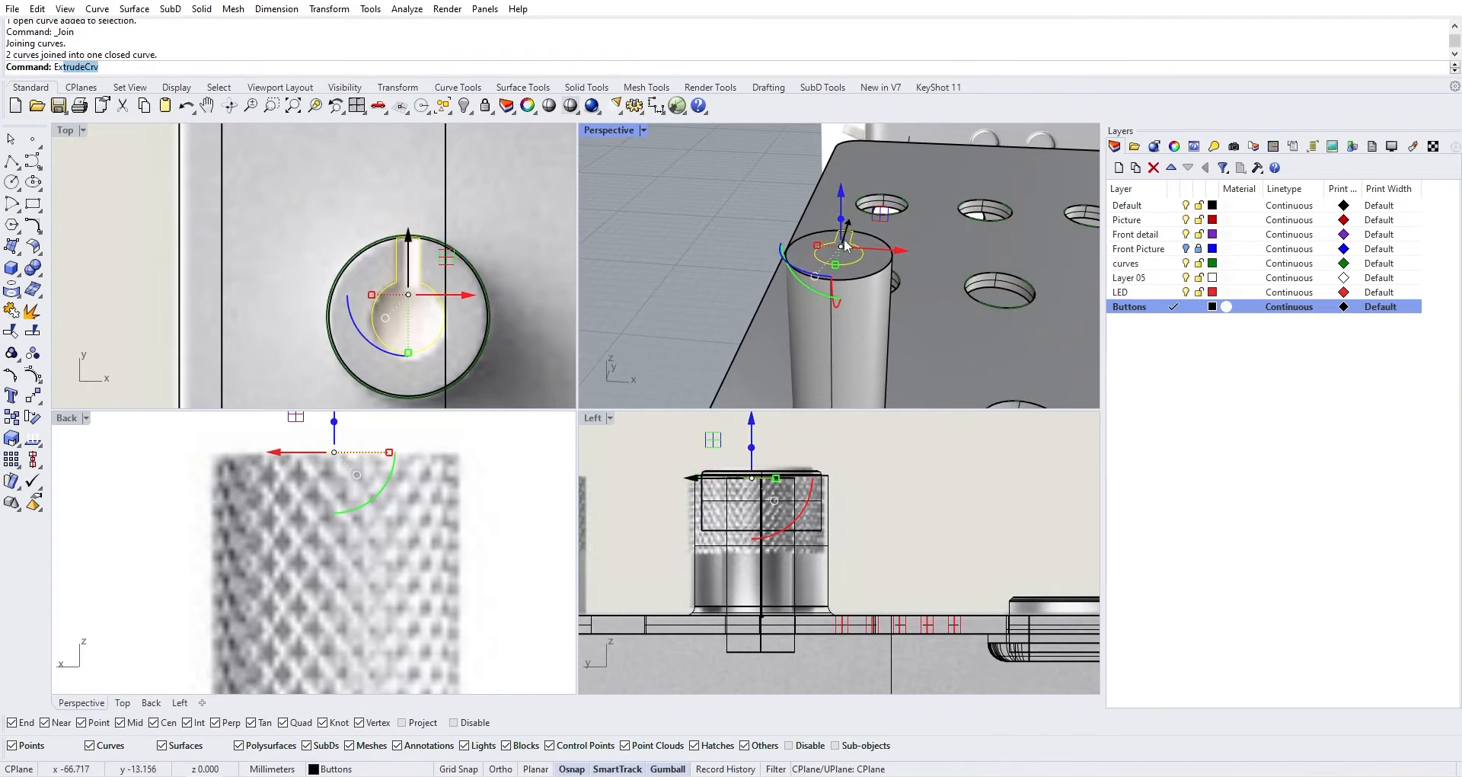
key("Return")
scroll(826, 276, "up", 10)
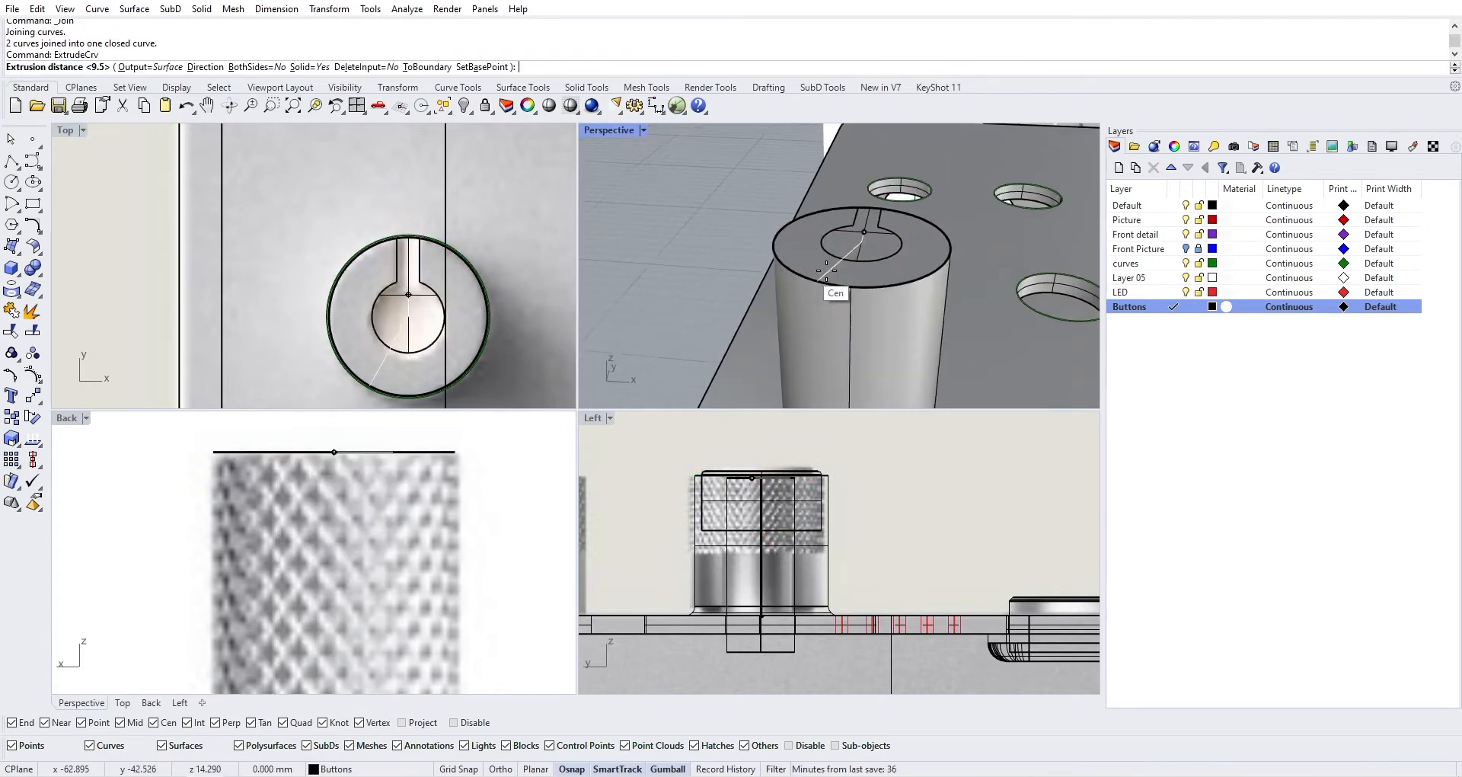
right_click_drag(917, 255, 918, 315)
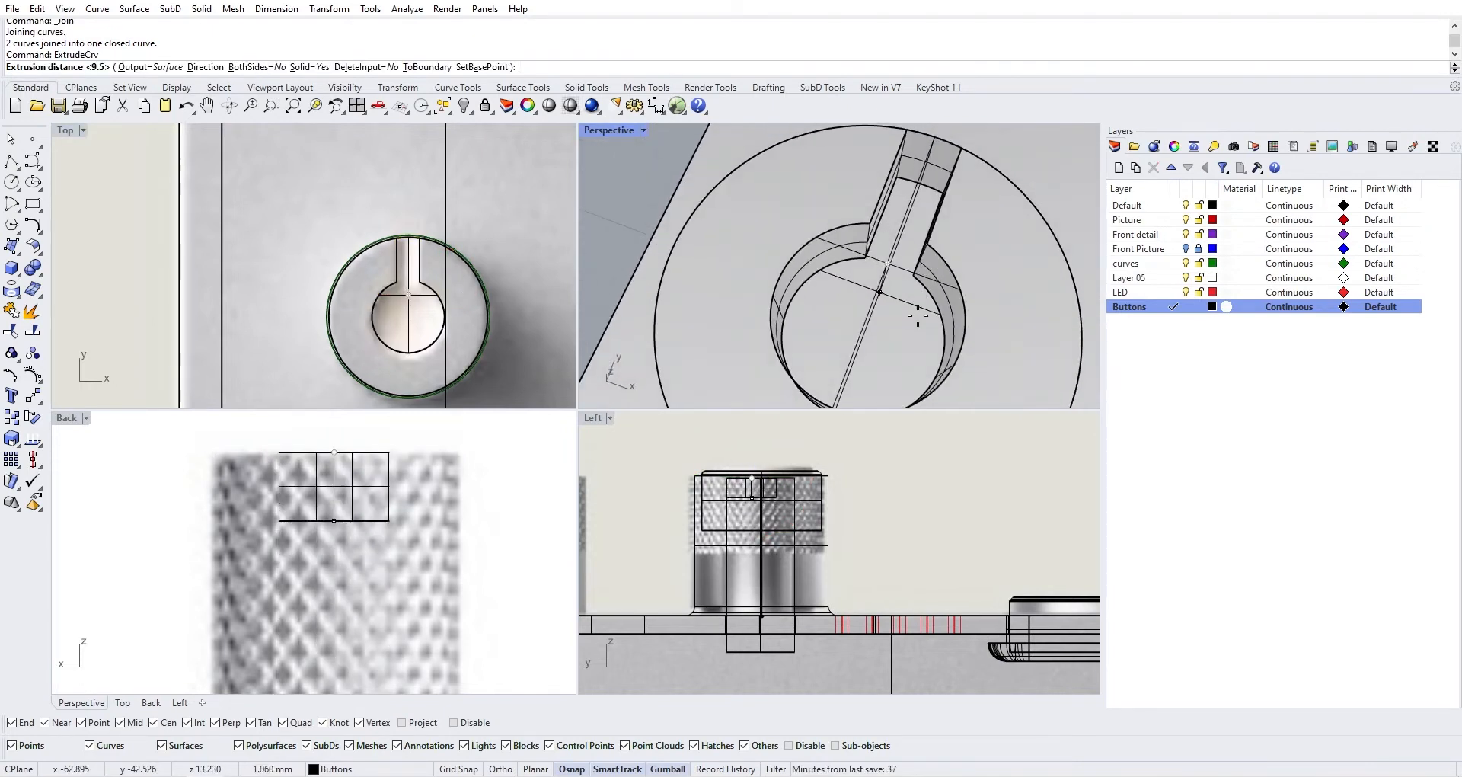
key("Escape")
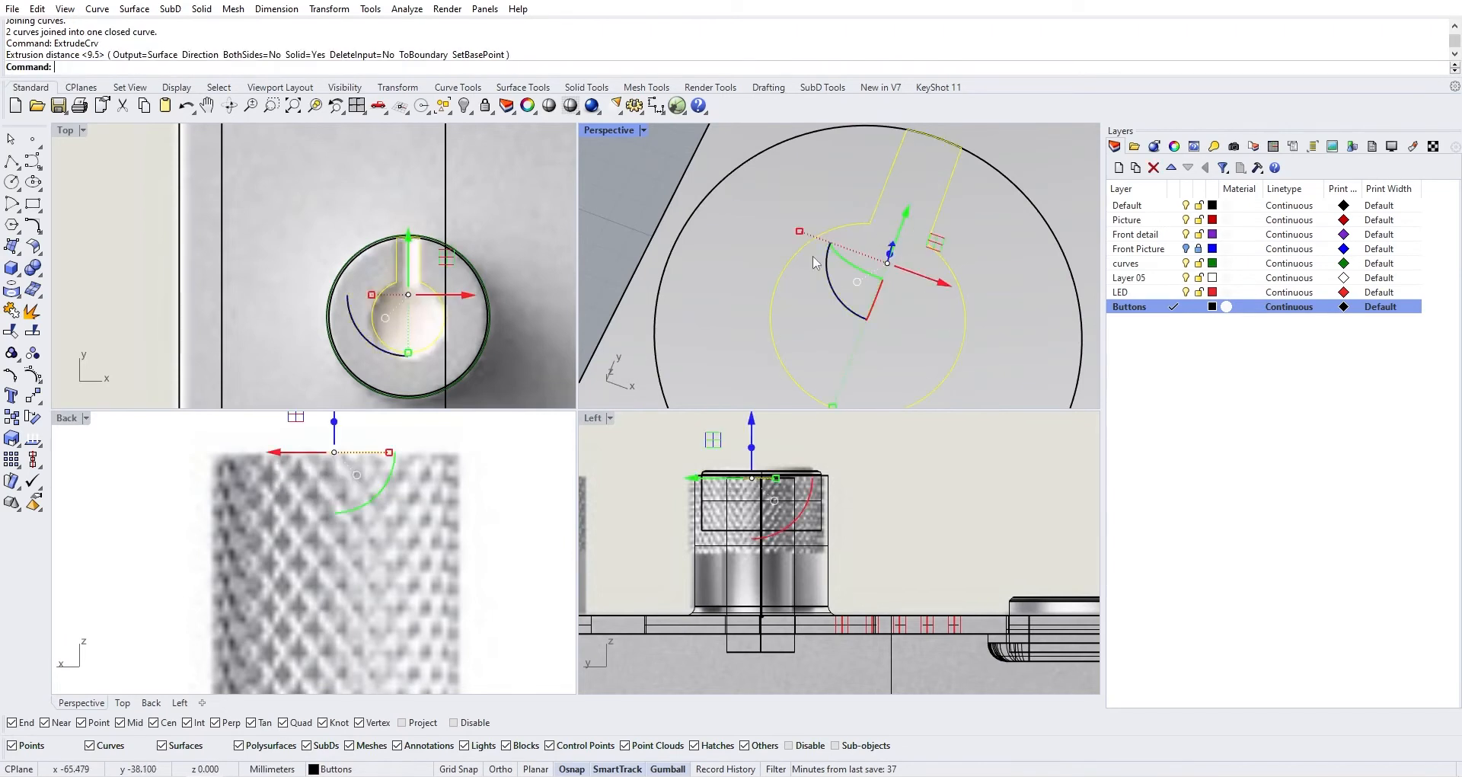
Try to fillet a corner between the slot and the inner circle with radius 1 and undo it
left_click(33, 226)
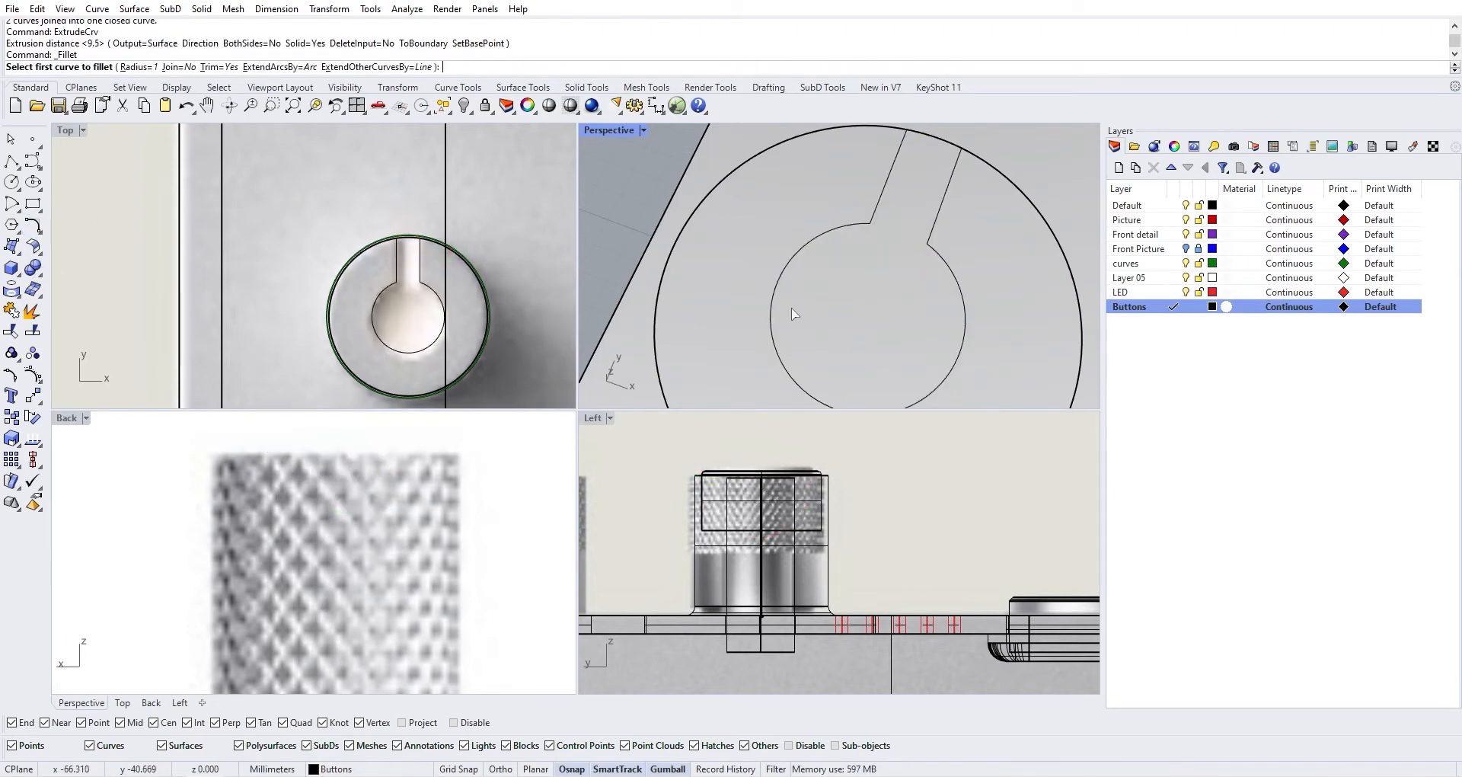
scroll(881, 216, "up", 3)
left_click(885, 160)
scroll(886, 161, "down", 5)
left_click(908, 152)
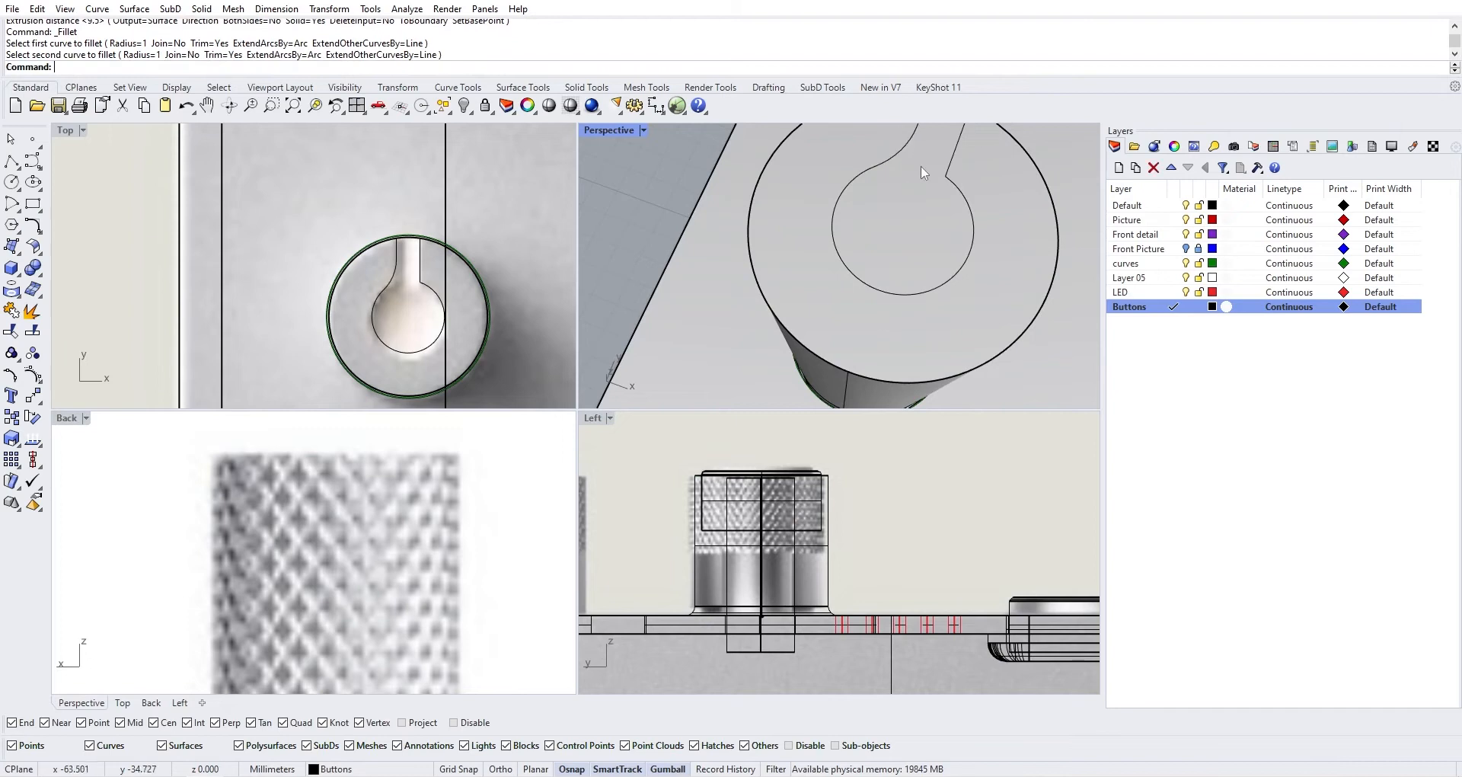
right_click_drag(922, 168, 900, 246, "shift")
key("ctrl+z")
Fillet both corners where the slot meets the inner circle with a radius of 0.1 mm
key("Return")
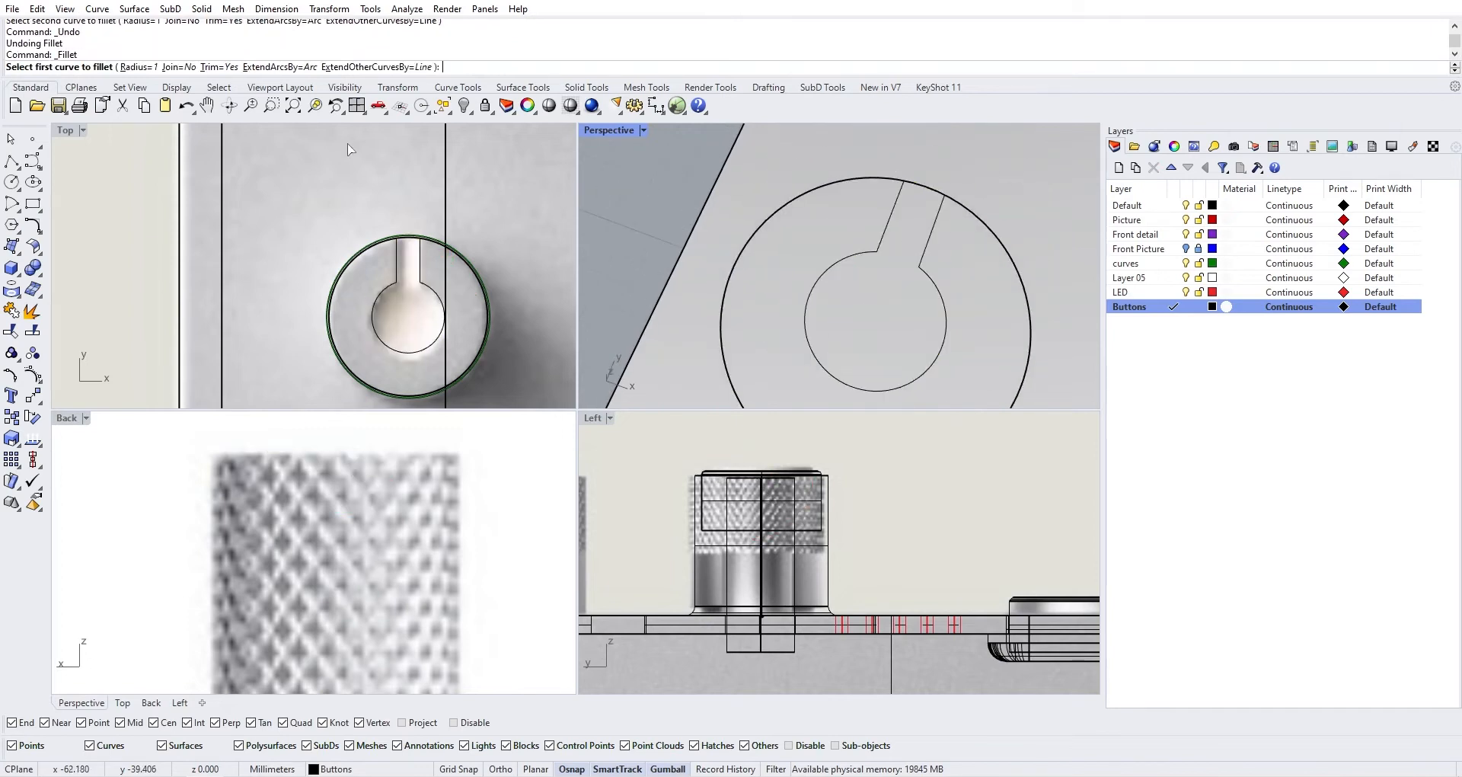
left_click(138, 67)
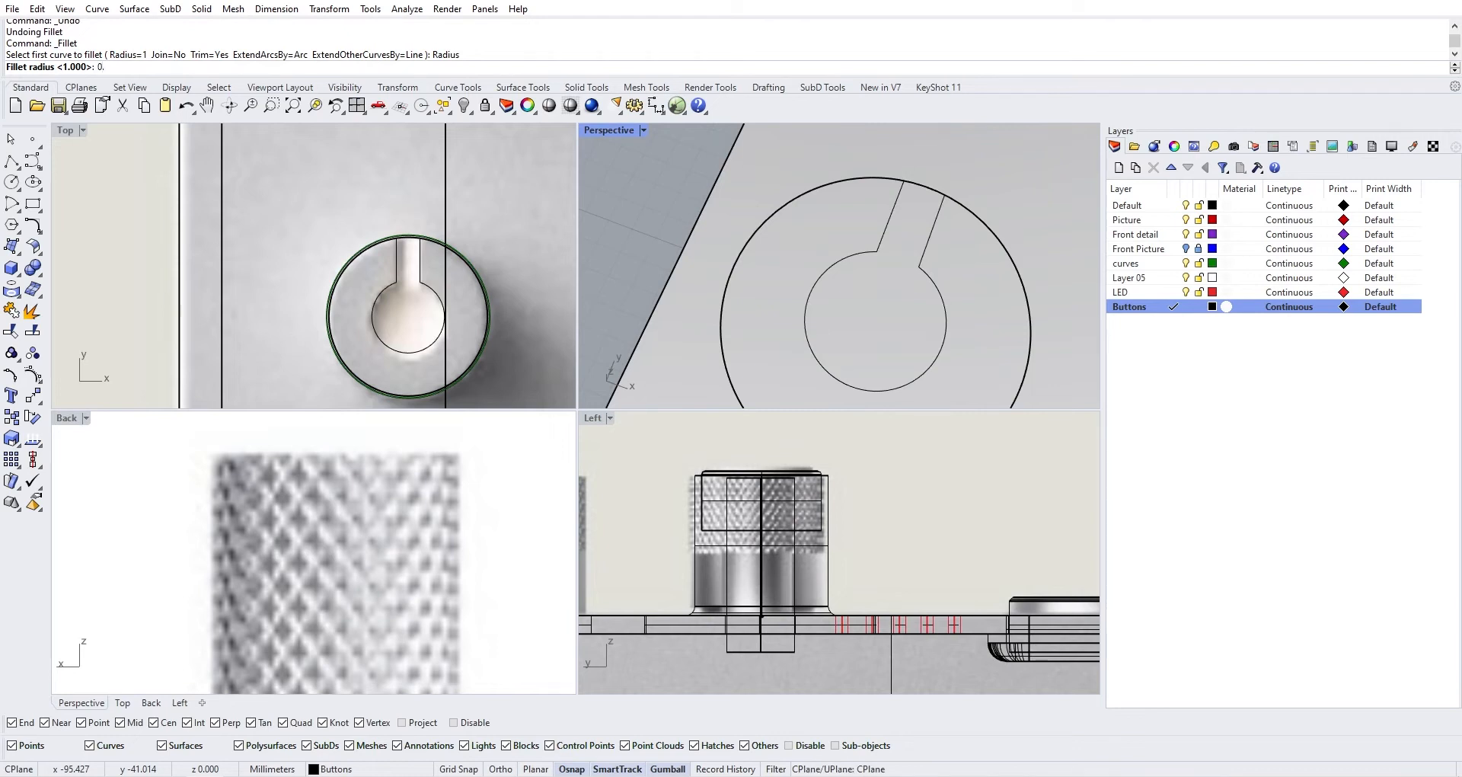
type("0.1")
key("Return")
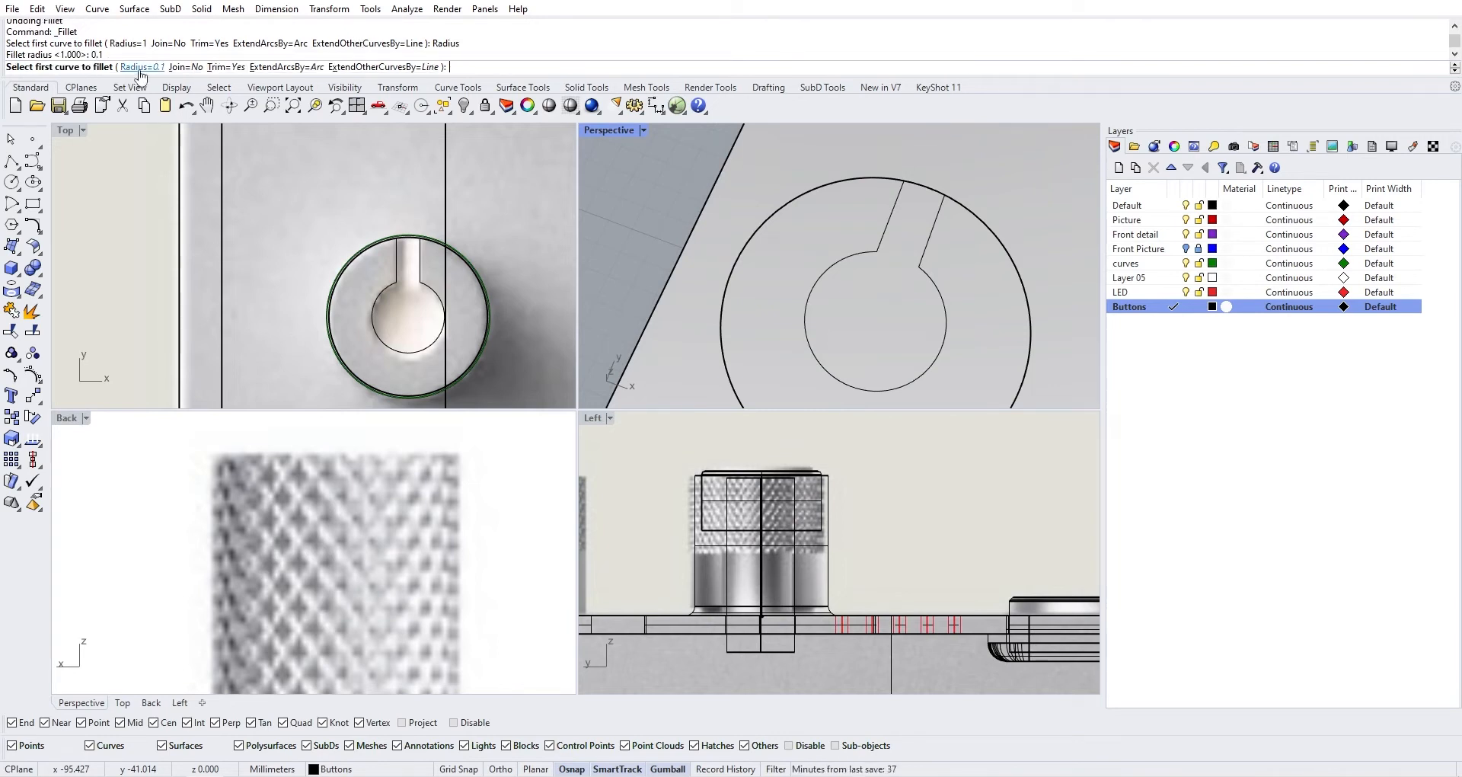
left_click(913, 244)
left_click(919, 277)
key("Return")
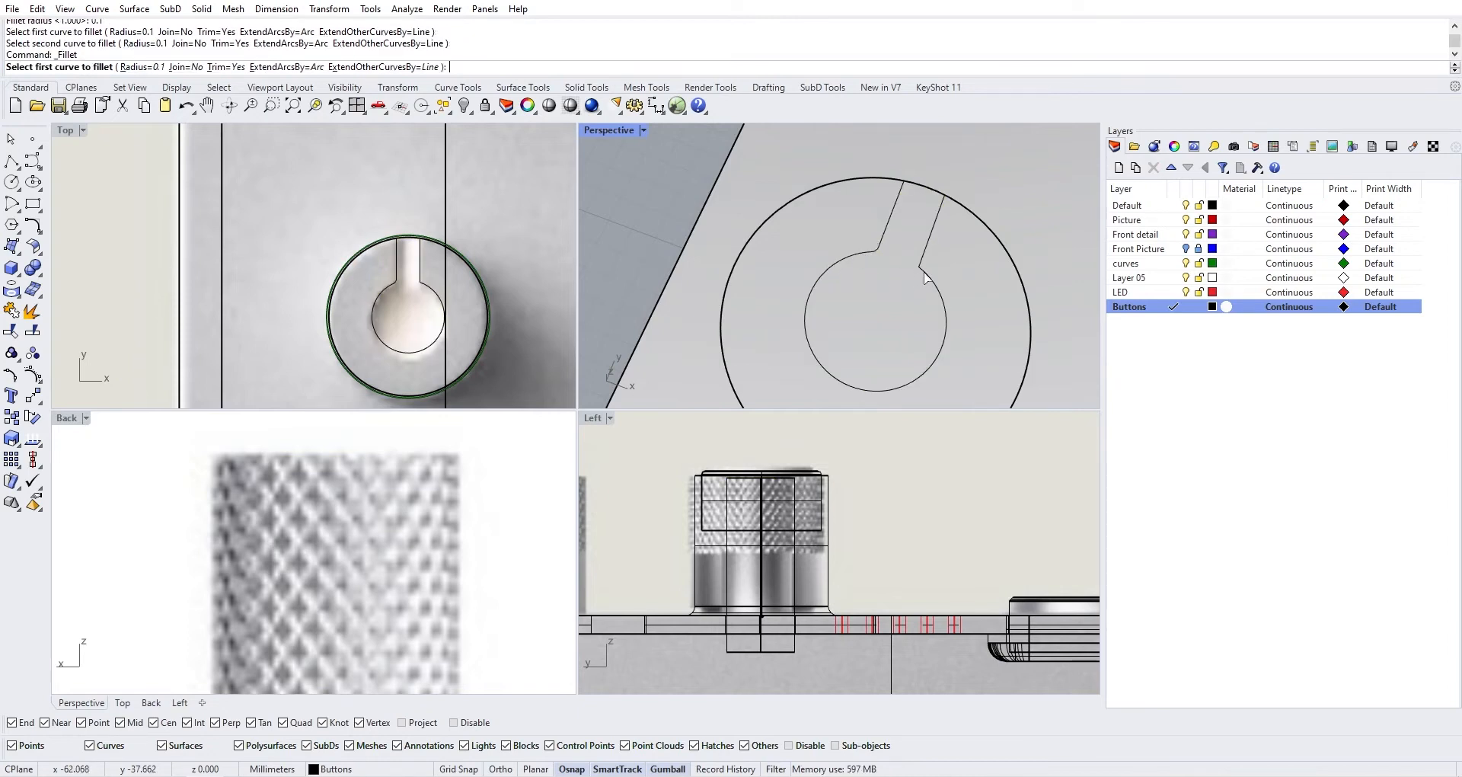
left_click(927, 264)
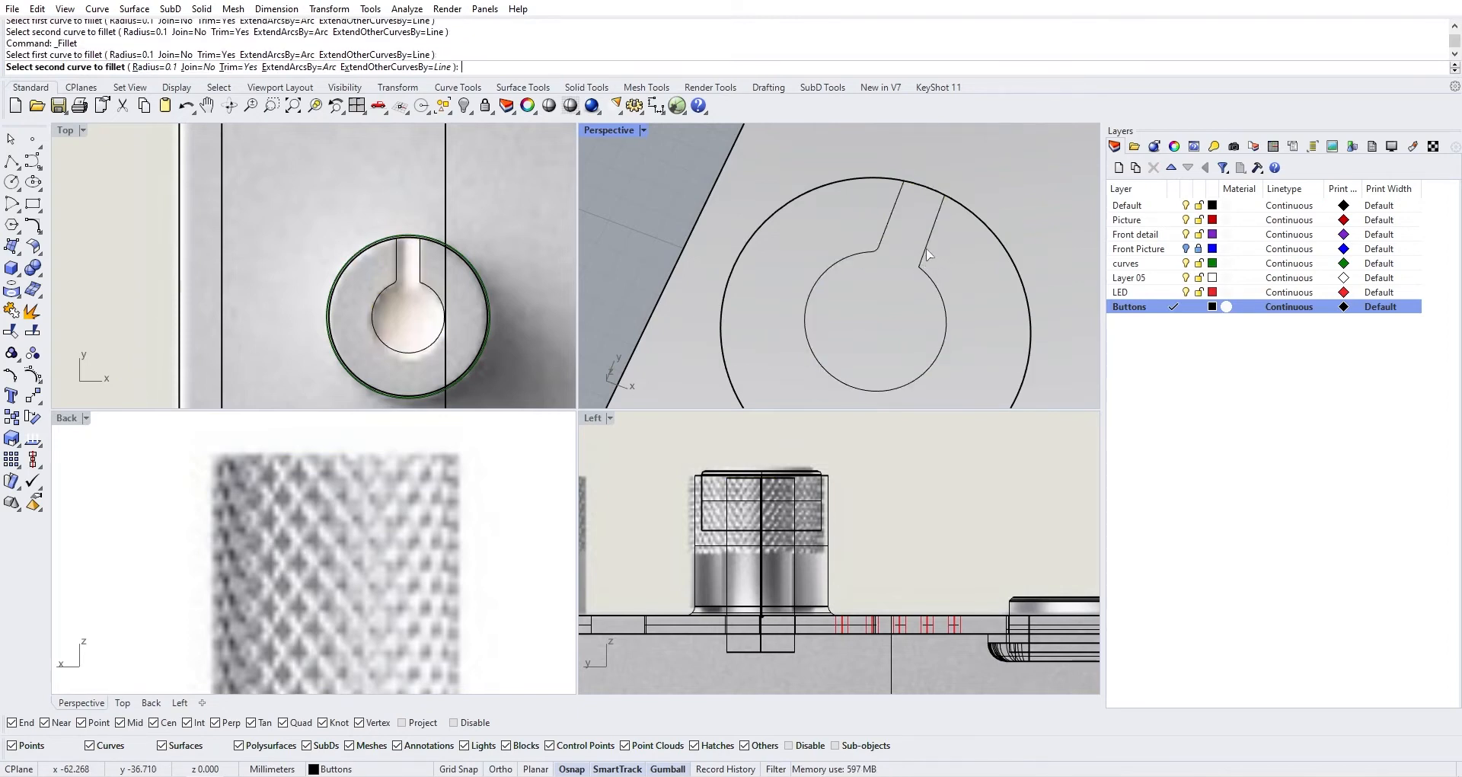
left_click(927, 254)
Extrude the closed keyhole curve 0.5 mm down into the knob as a solid
scroll(975, 320, "down", 3)
left_click(958, 316)
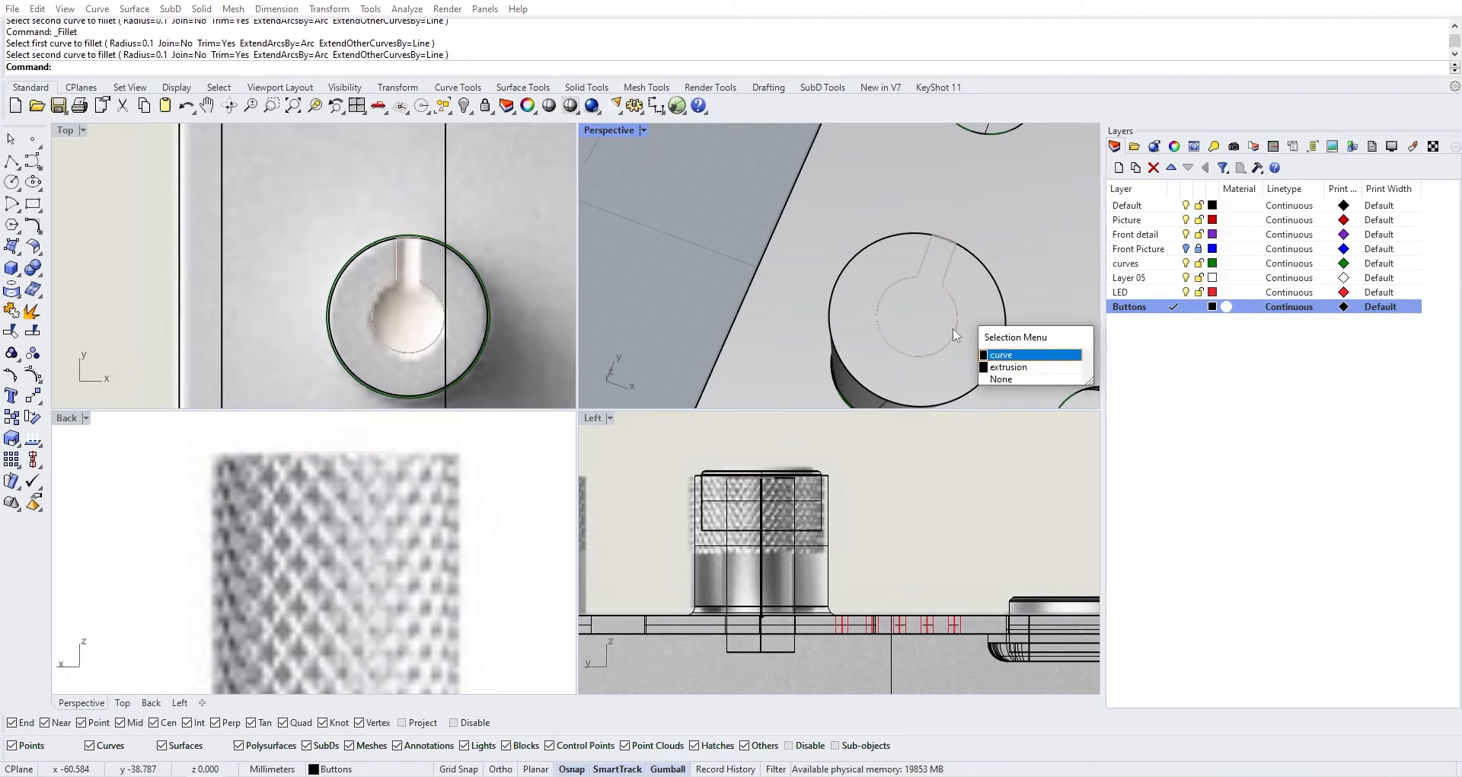
left_click(996, 353)
right_click_drag(971, 340, 856, 283)
type("ExtrudeCrv")
key("Return")
type("0")
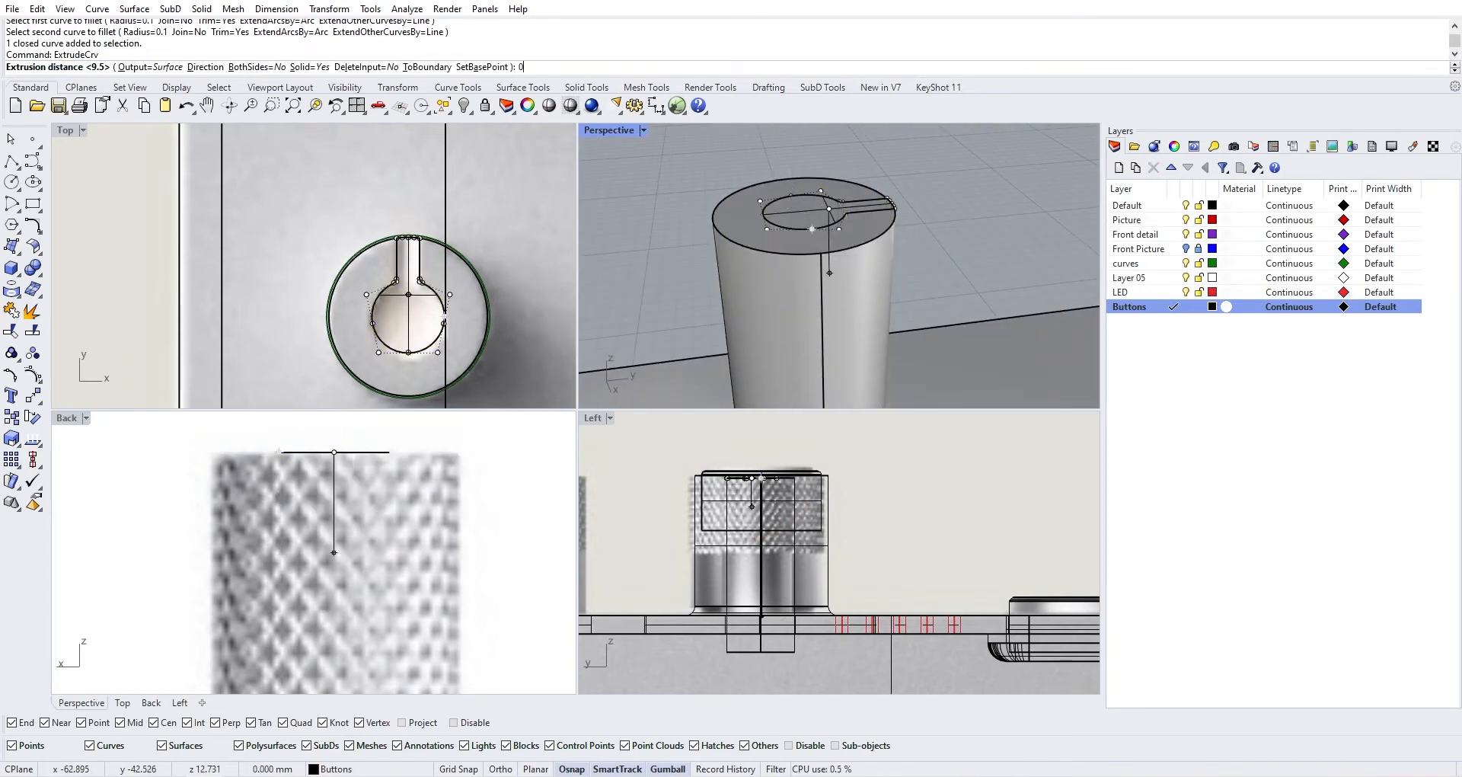
type(".5")
key("Return")
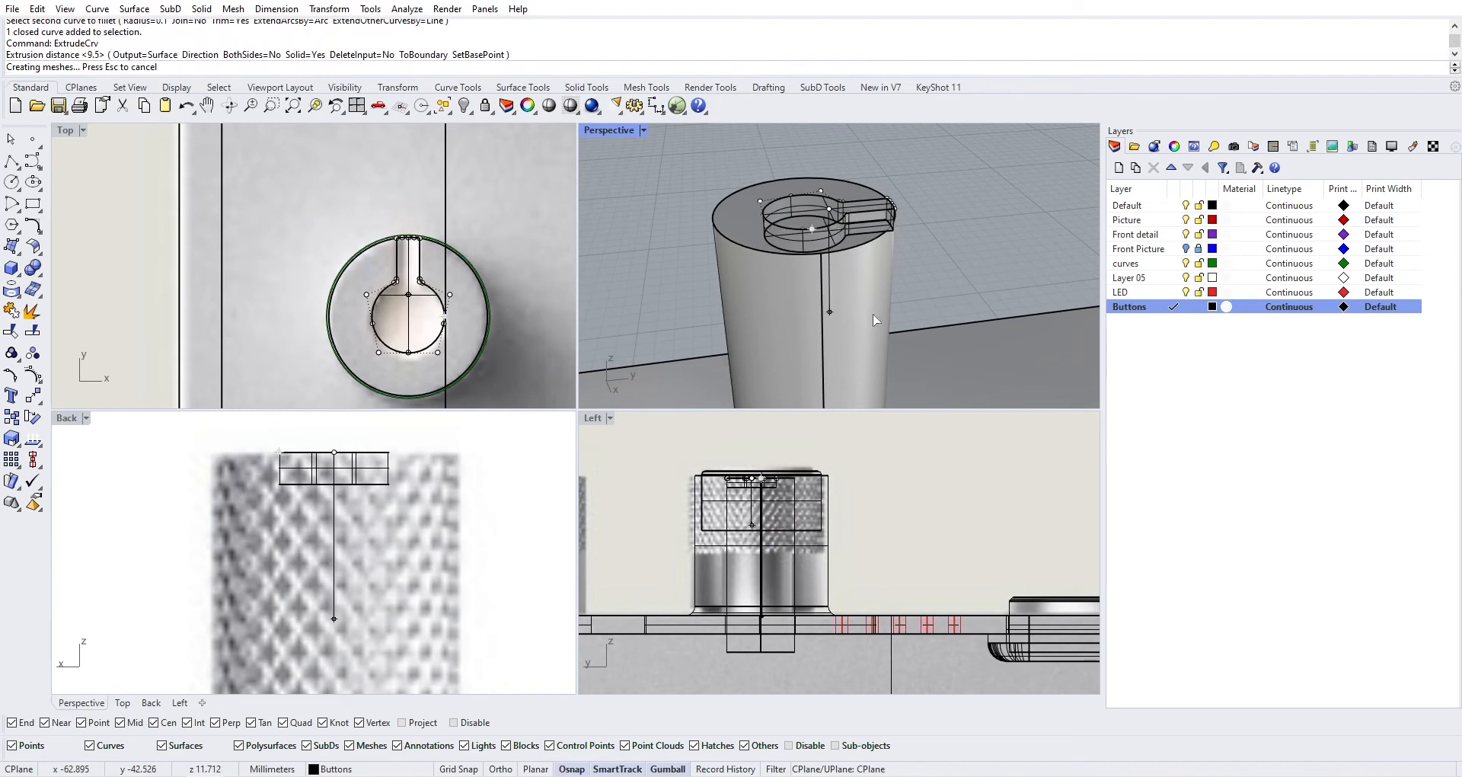
Subtract the keyhole extrusion from the knob cylinder with BooleanDifference and delete the leftover cutting solid
right_click_drag(853, 304, 899, 328)
key("Escape")
left_click(839, 201)
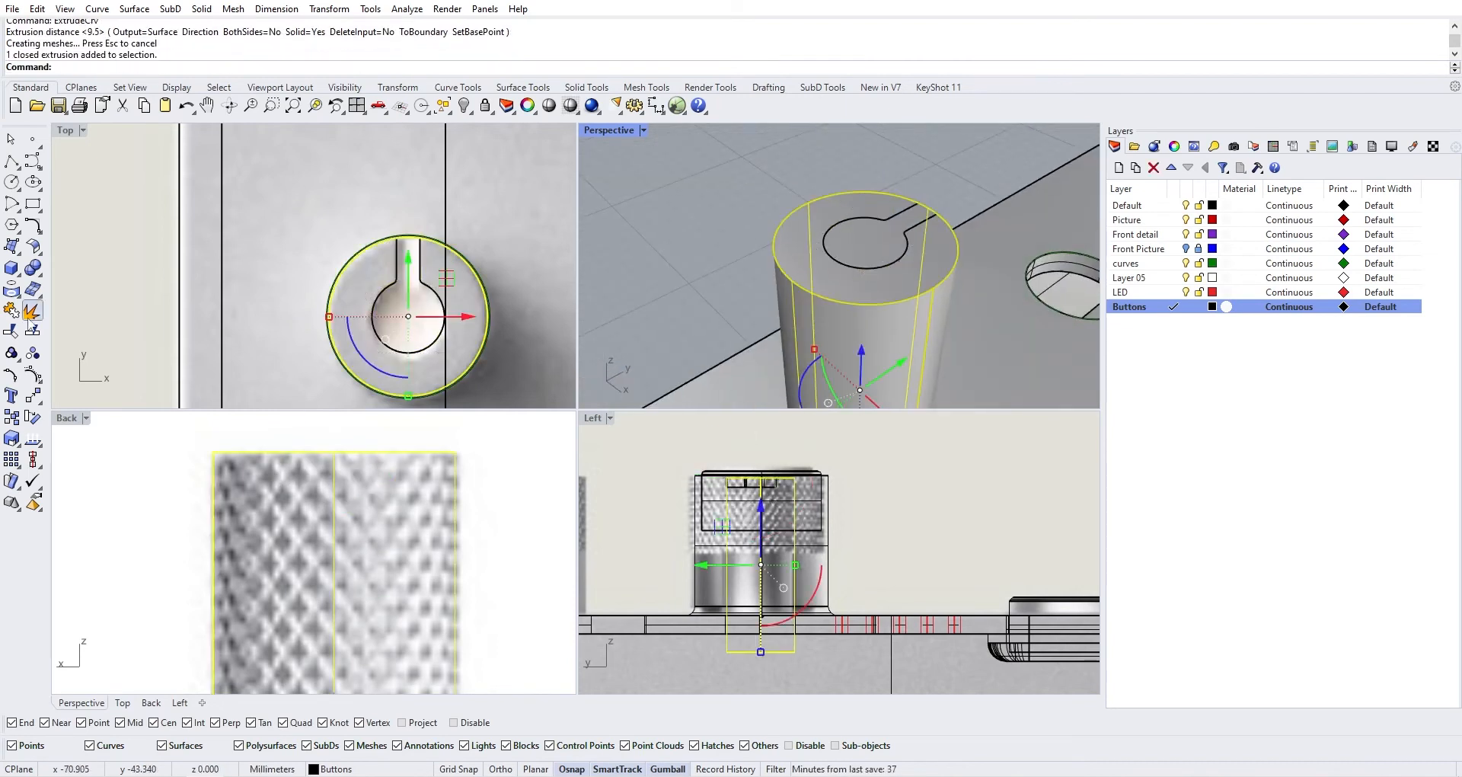
left_click(33, 268)
left_click(77, 276)
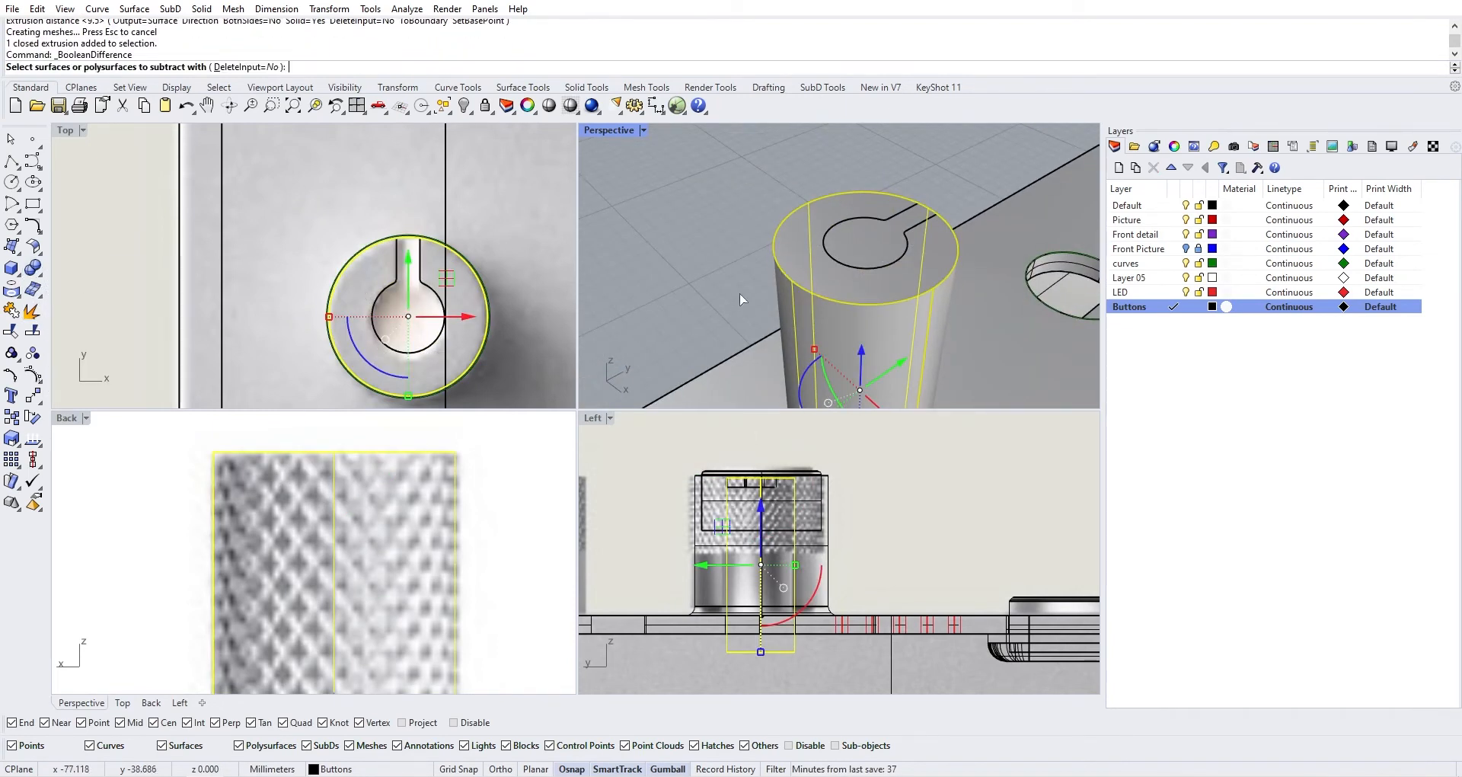
left_click(866, 230)
key("Return")
left_click(852, 249)
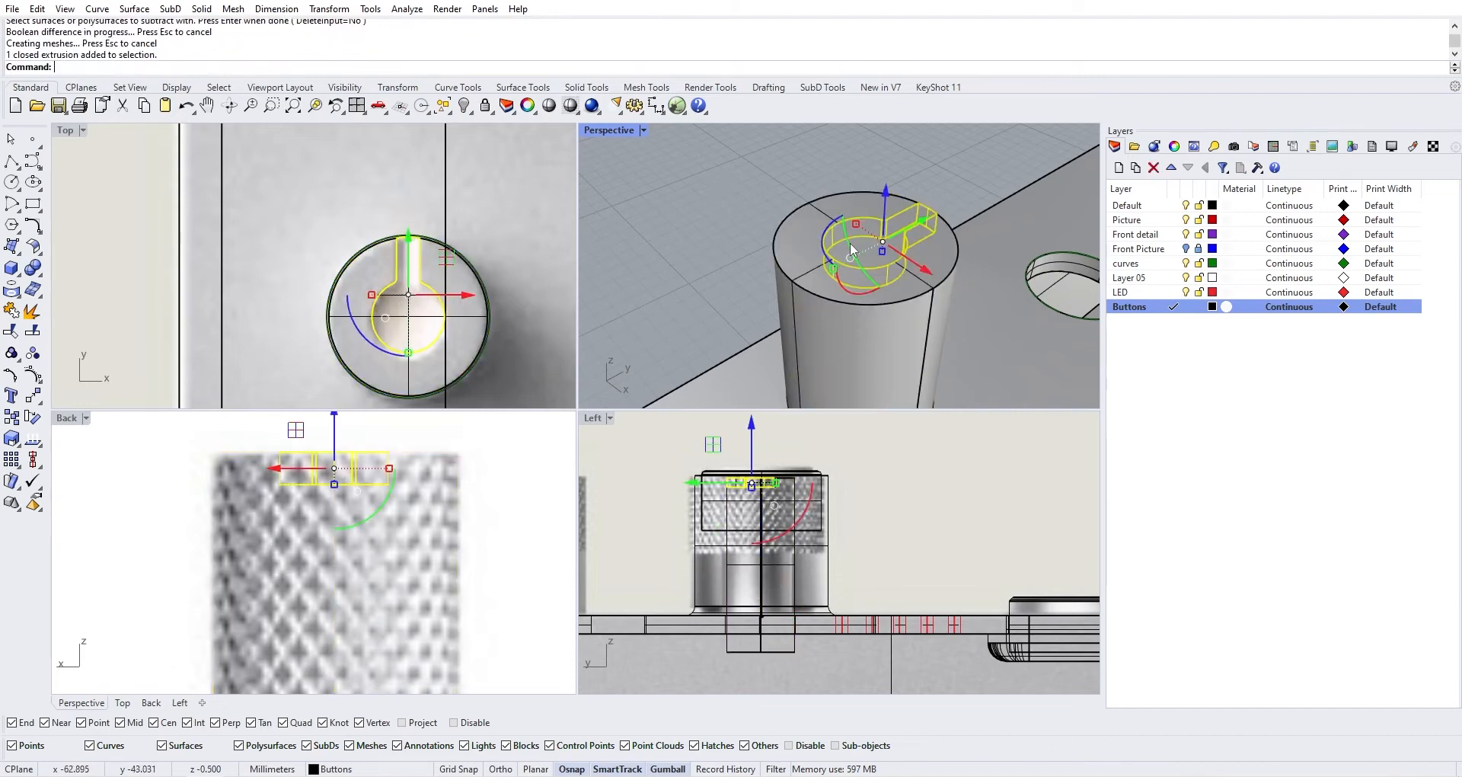
key("Delete")
Maximize the Perspective viewport and examine the knob's recess and slot, checking the reference photos for edge details
right_click_drag(853, 250, 879, 208)
double_click(606, 132)
scroll(764, 259, "down", 5)
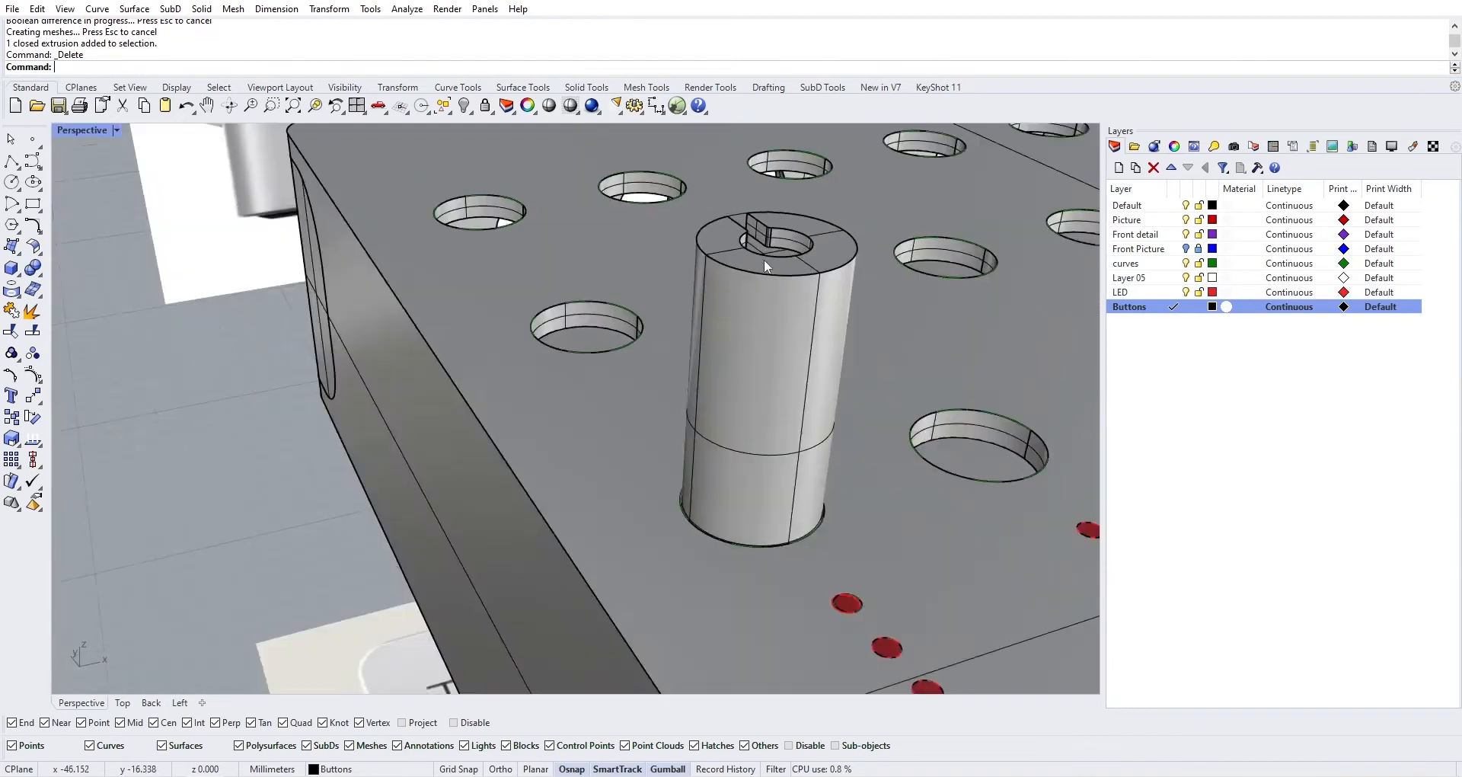
right_click_drag(764, 259, 757, 339)
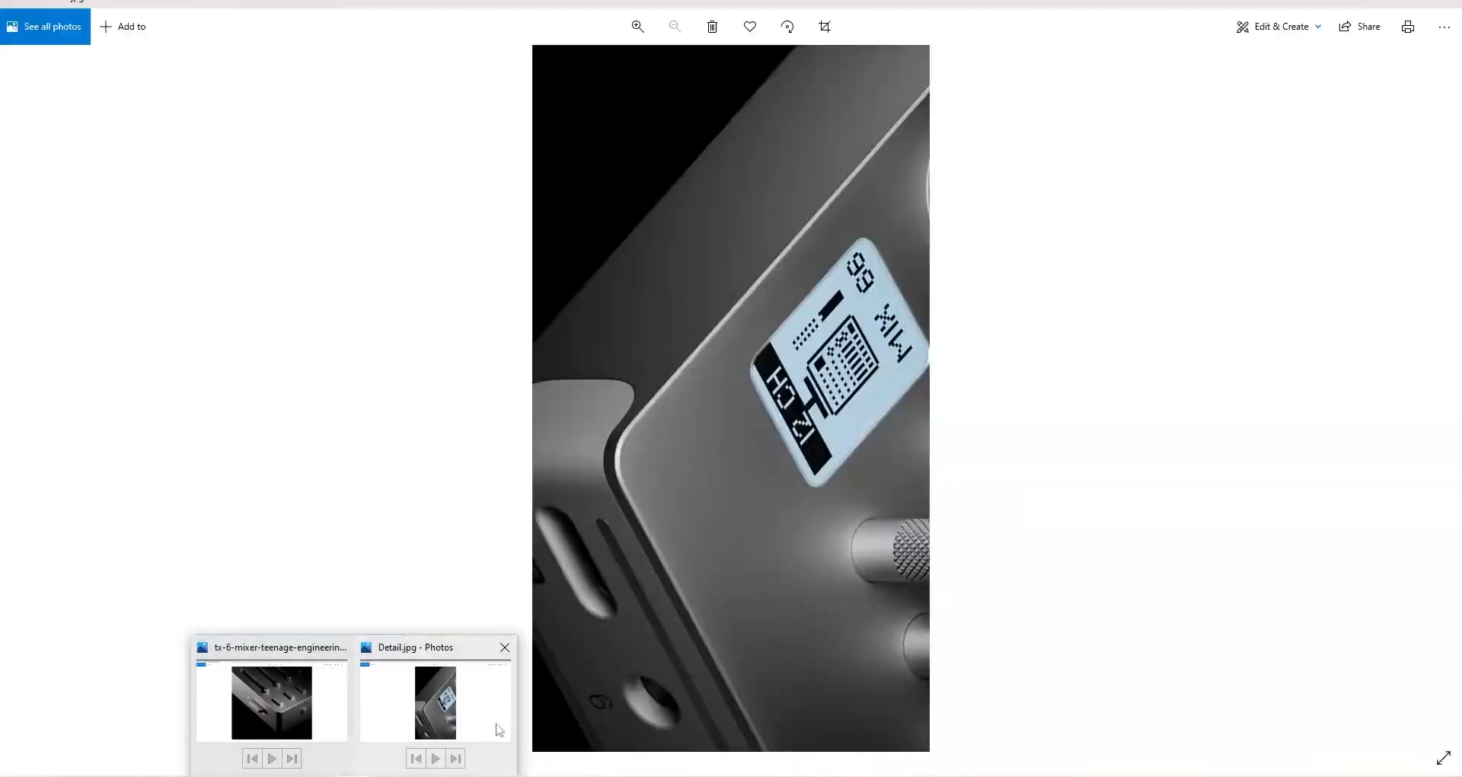
right_click_drag(834, 259, 767, 282)
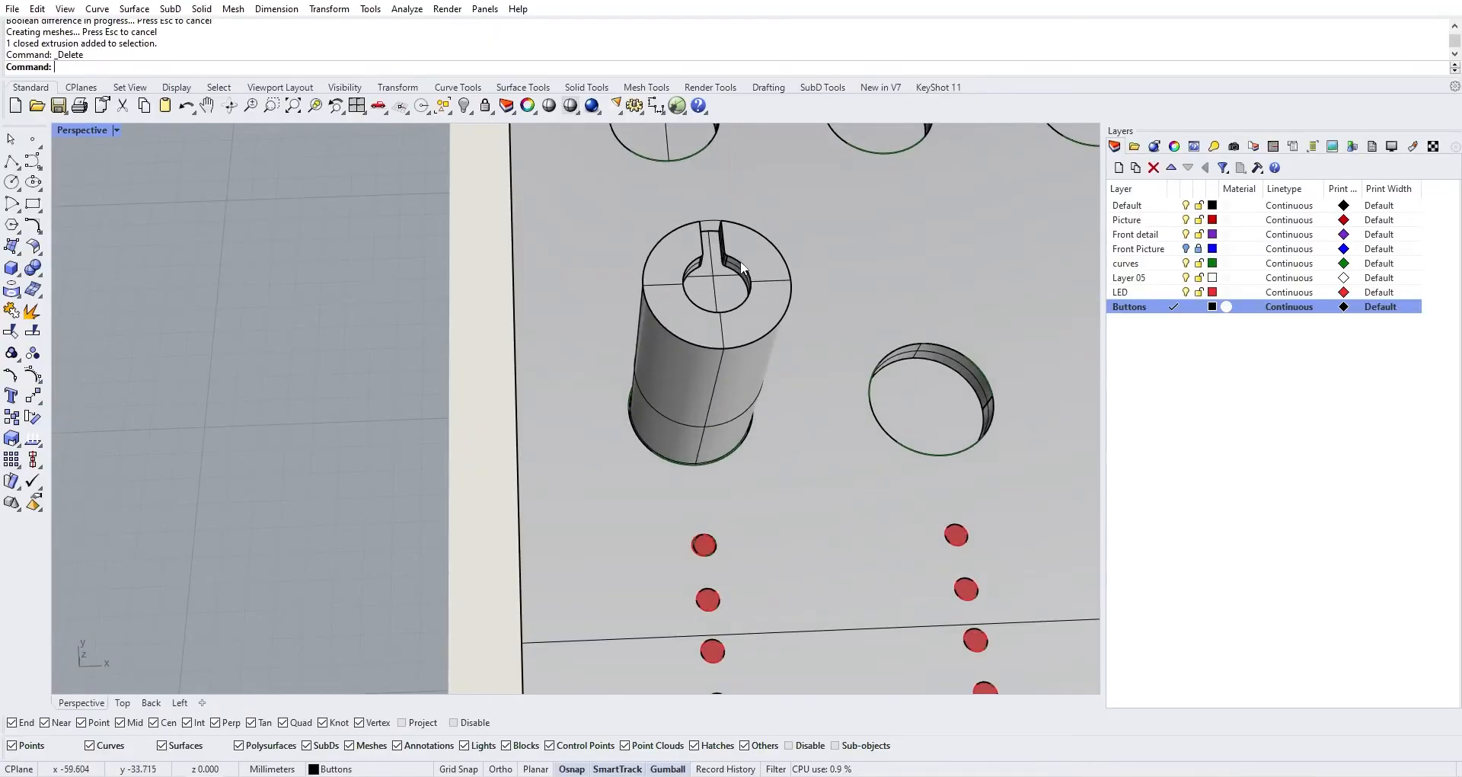
scroll(733, 277, "up", 6)
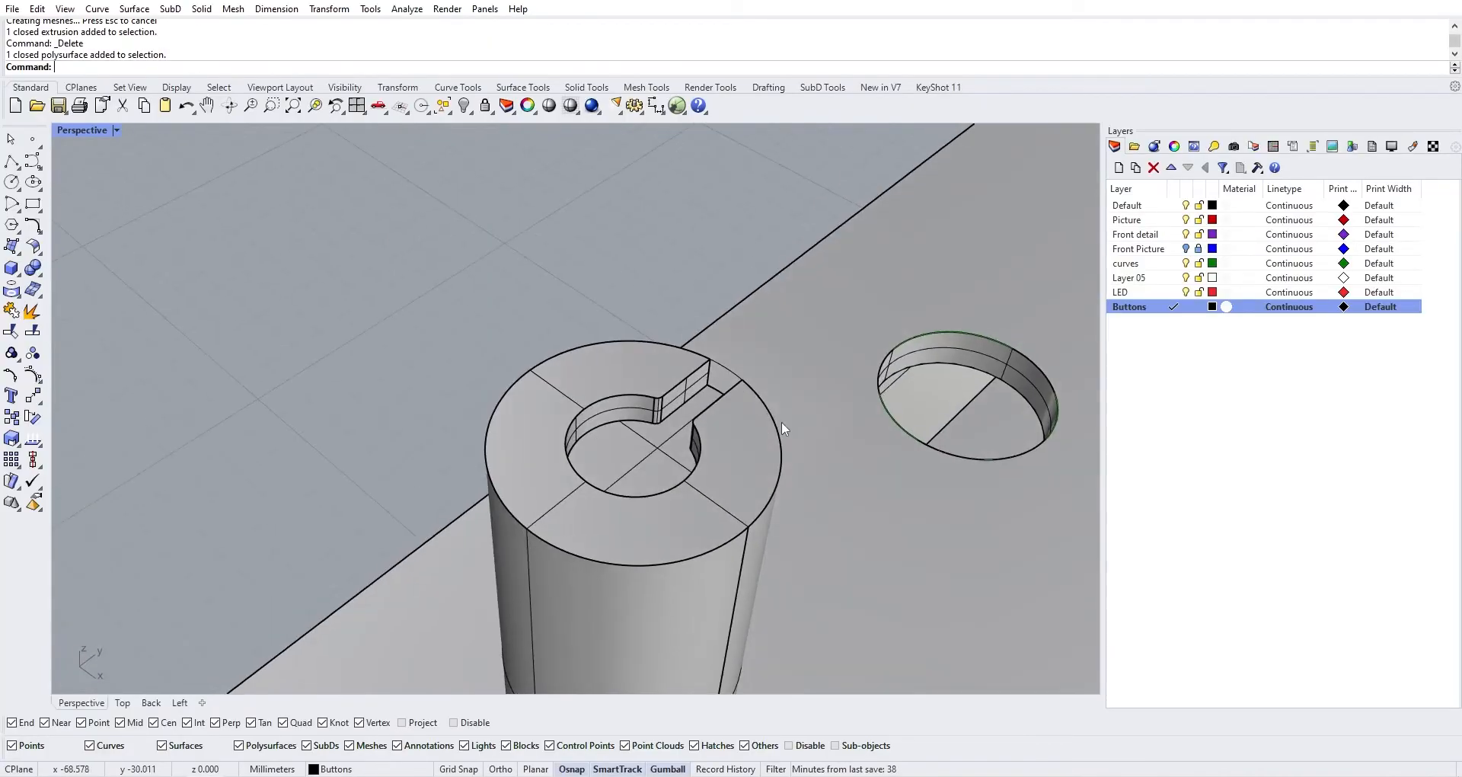
right_click_drag(672, 476, 473, 384)
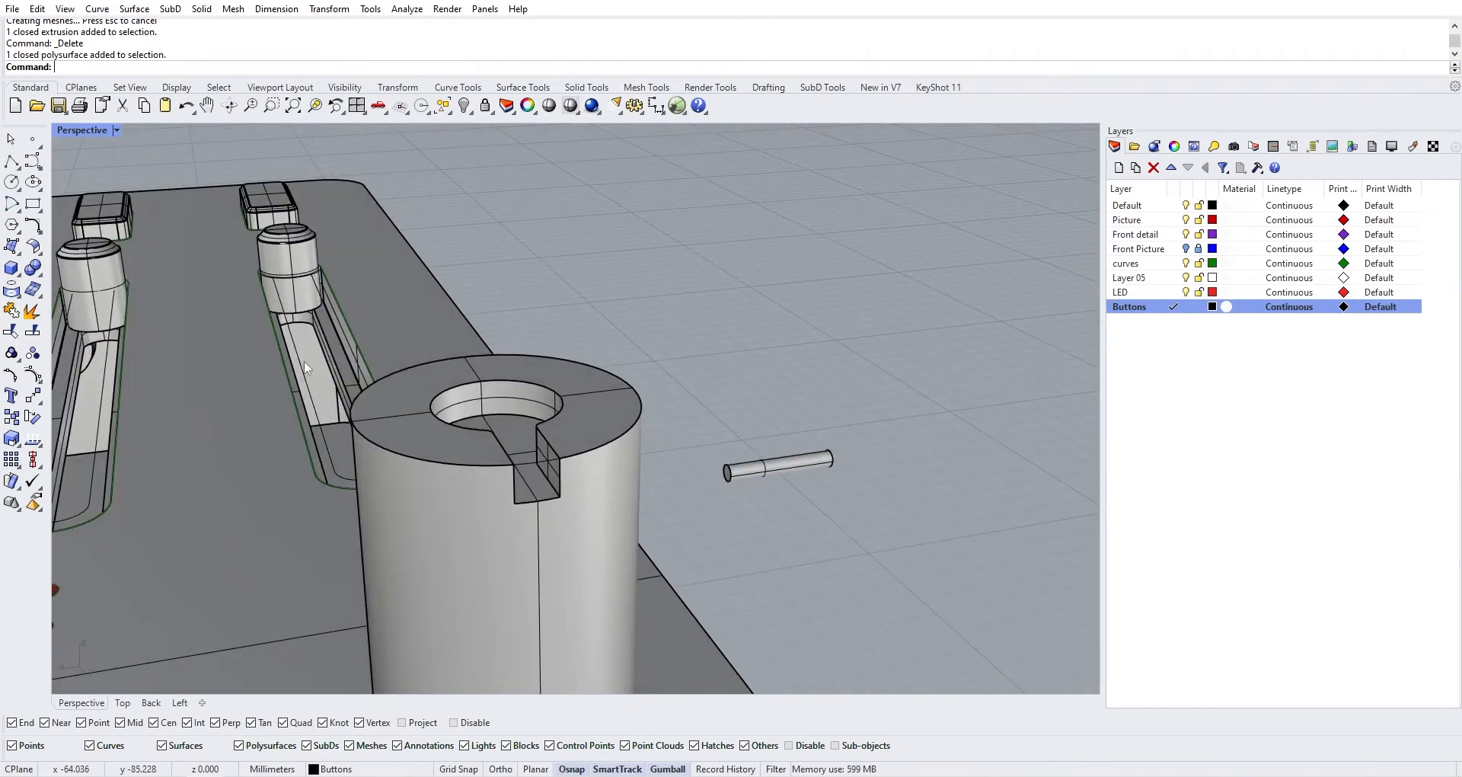
Try to fillet the bottom edge of the knob's slot with FilletEdge at radius 1 and undo it
left_click(38, 272)
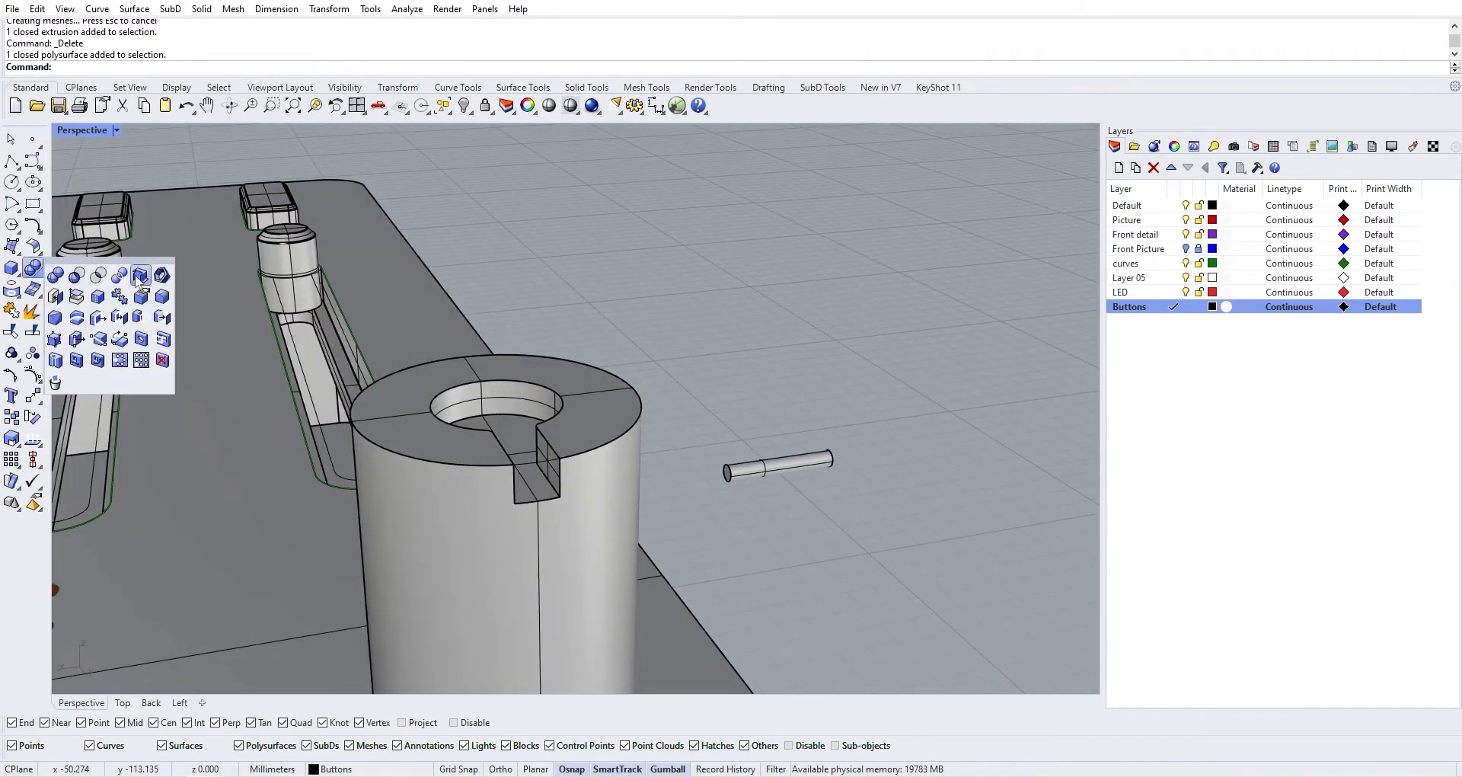
left_click(164, 297)
scroll(548, 491, "up", 1)
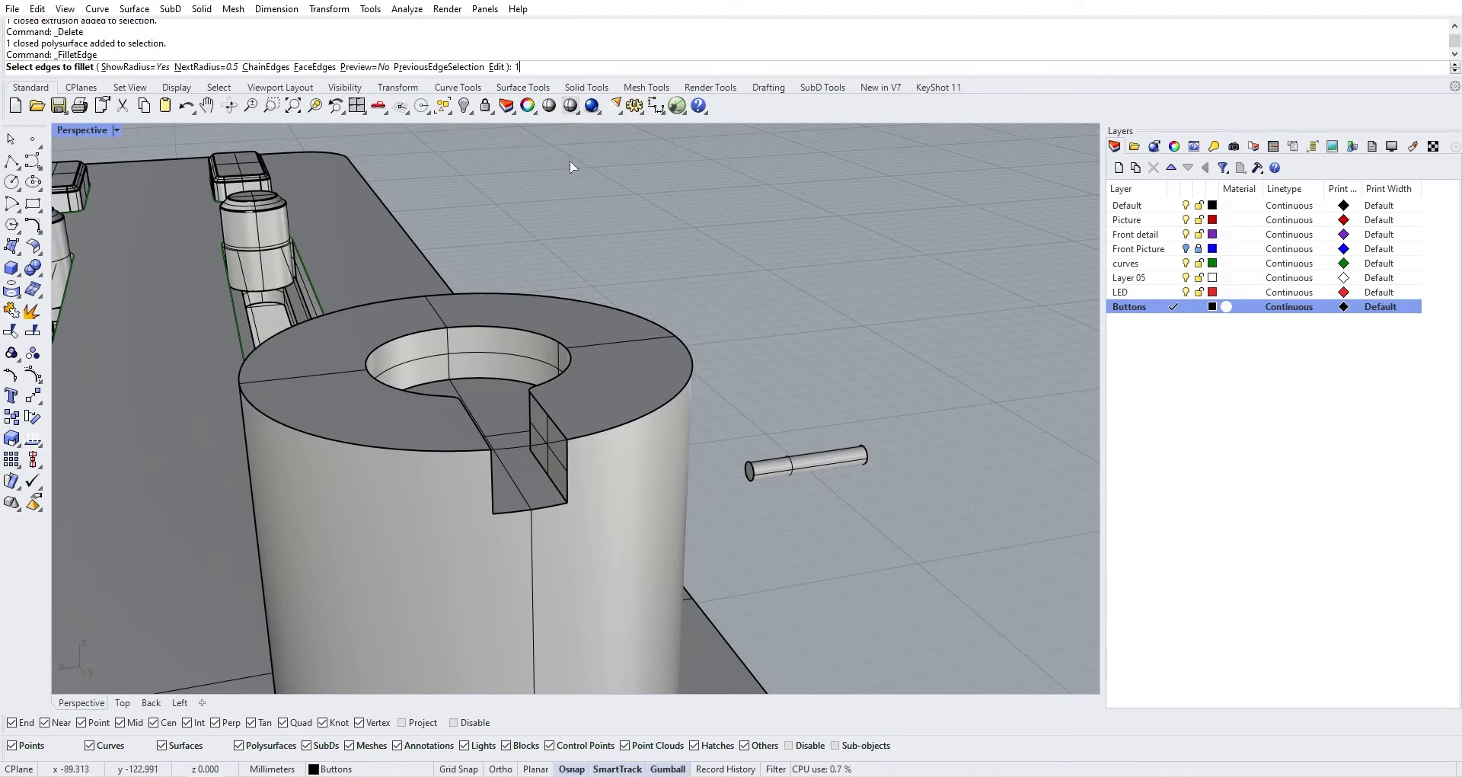
key("Return")
left_click(557, 488)
right_click_drag(557, 489, 526, 464)
key("Return")
key("Return")
key("ctrl+z")
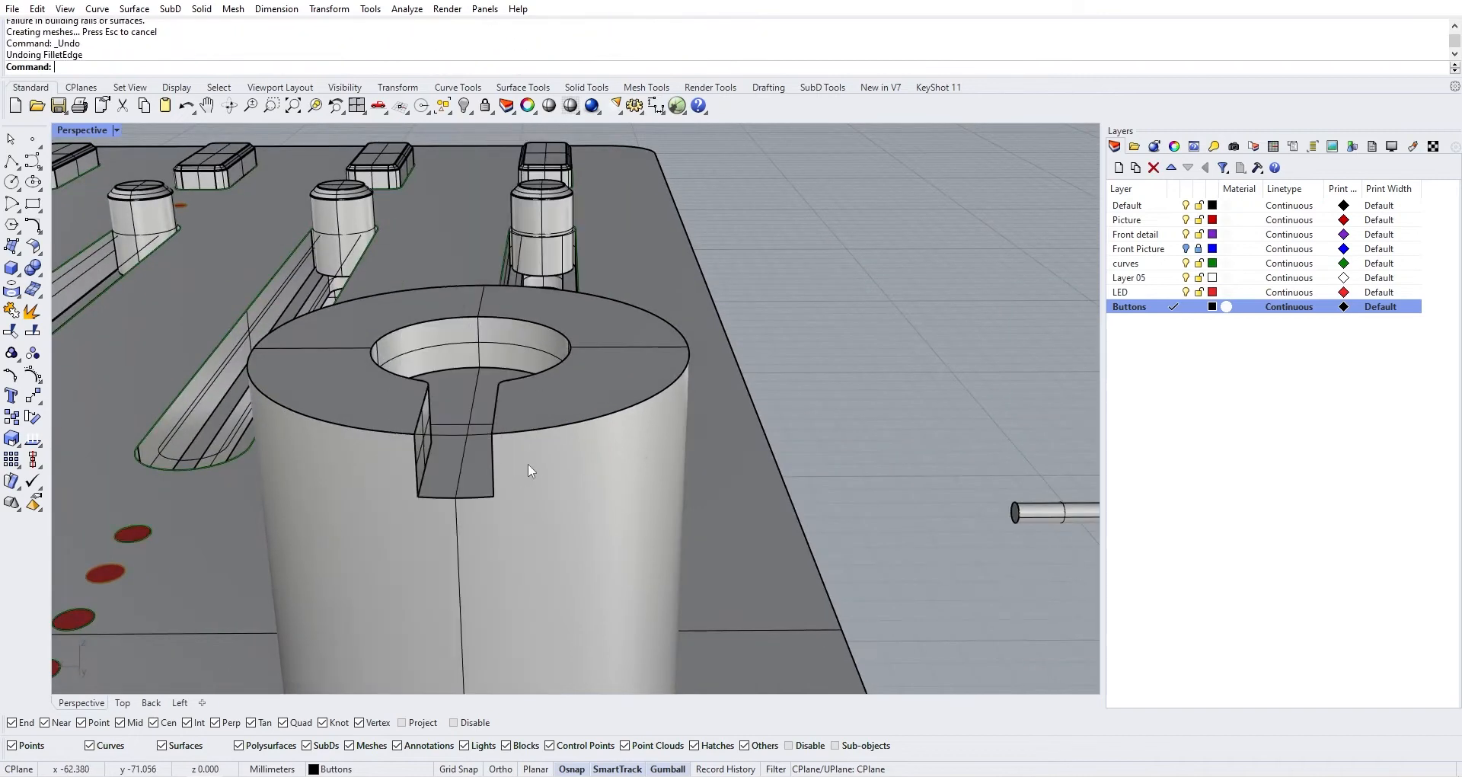
Fillet the bottom edge of the knob's keyhole recess and slot with a radius of 0.3 mm
key("Return")
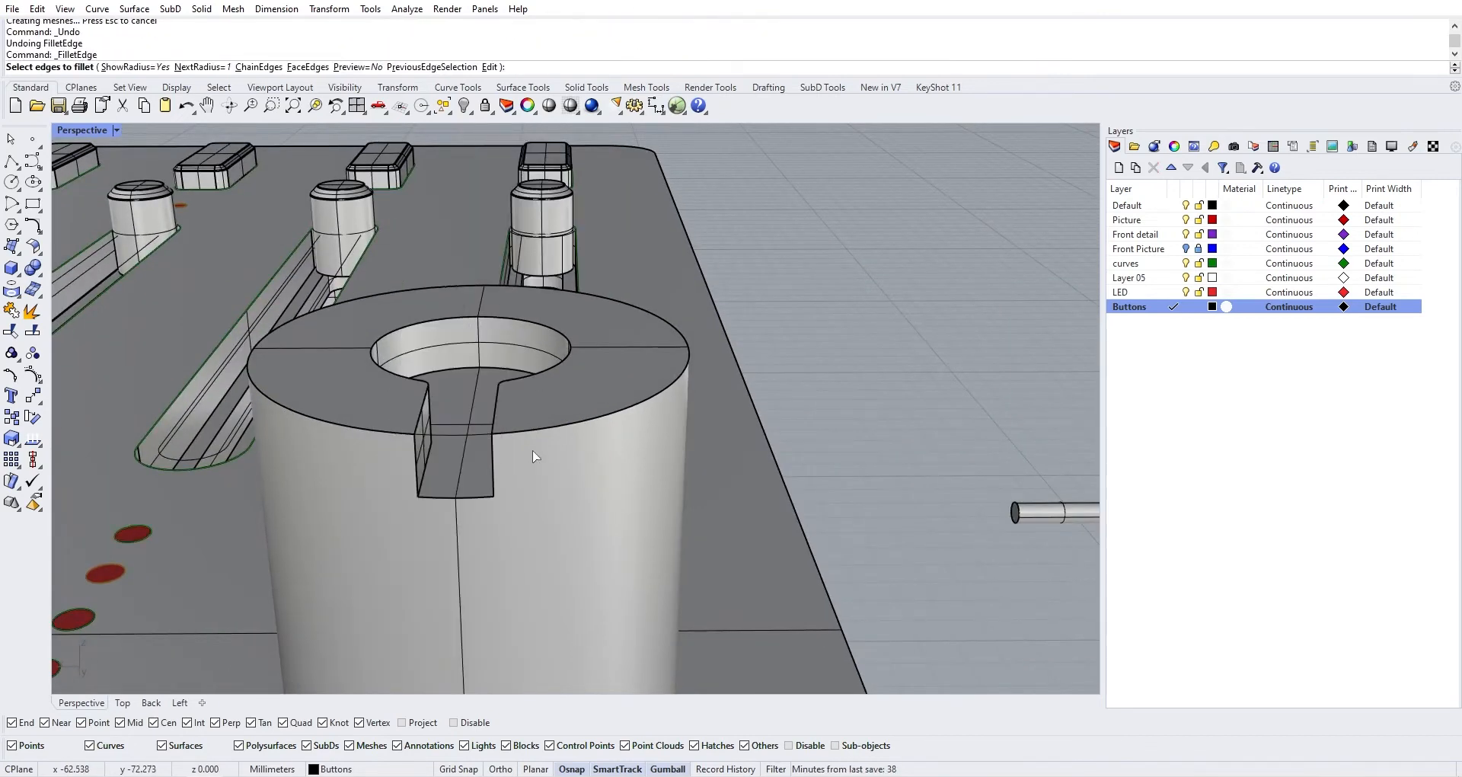
key("Return")
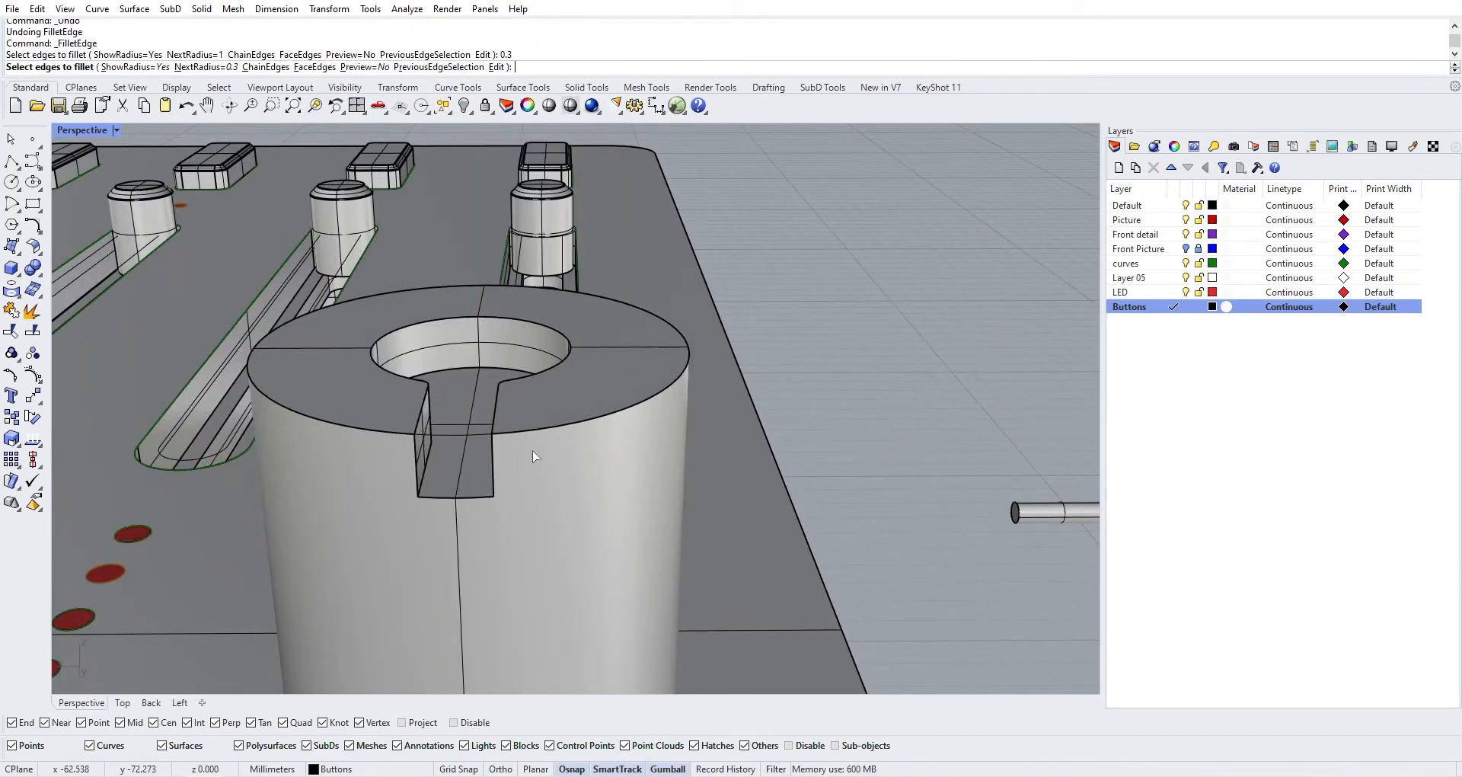
double_click(423, 474)
key("Escape")
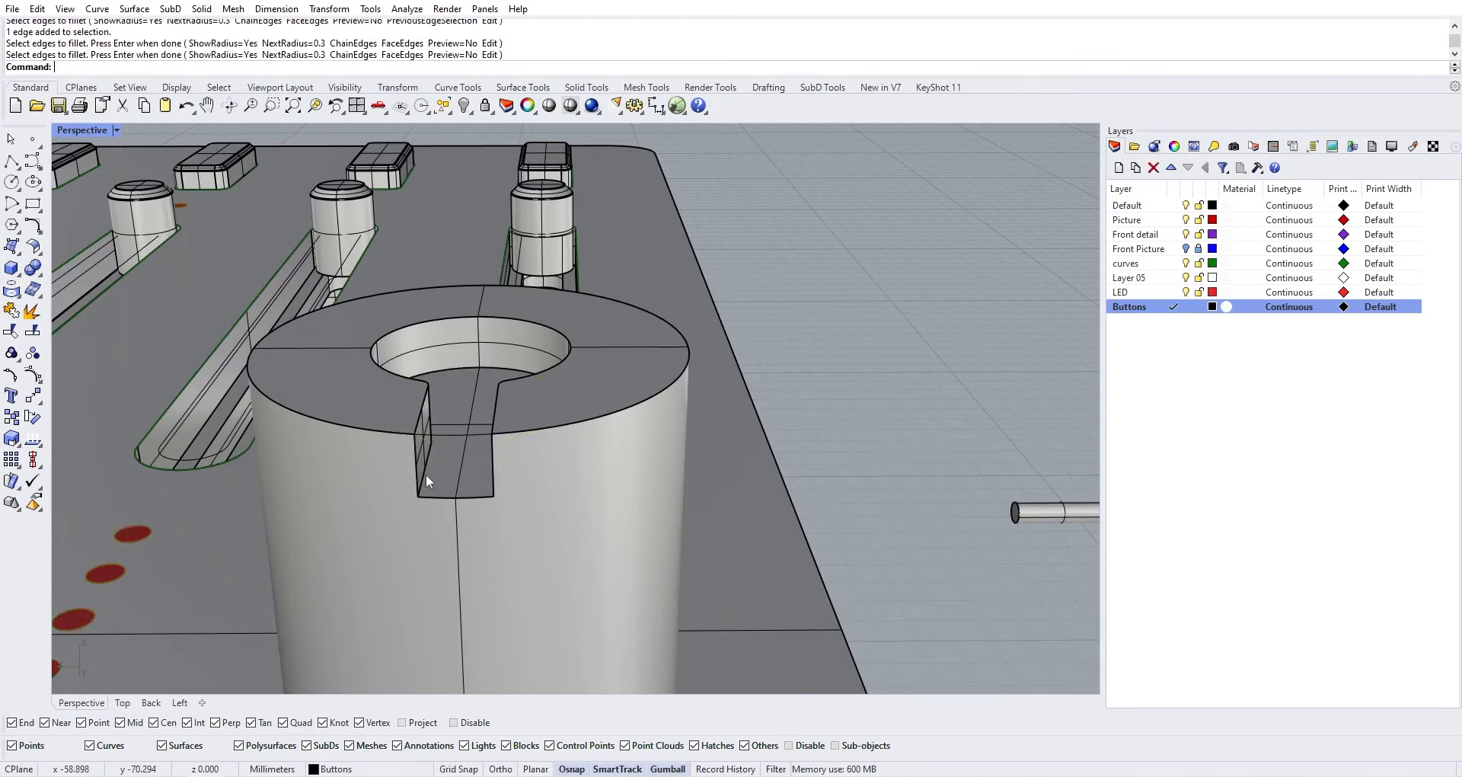
right_click_drag(427, 474, 415, 466)
key("Return")
double_click(414, 465)
key("Return")
key("Return")
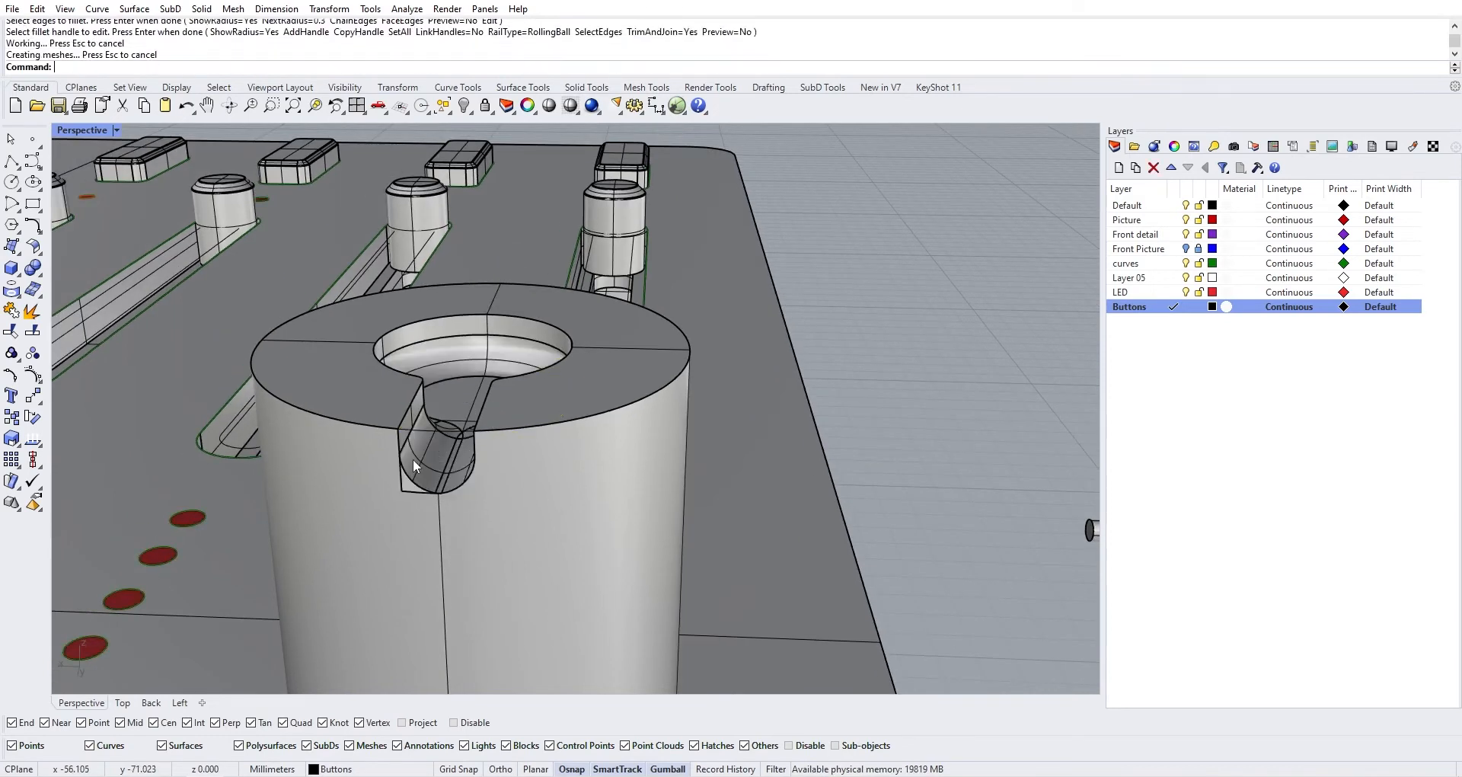
Undo the 0.3 mm fillet on the bottom edge of the knob's recess and slot
scroll(416, 459, "up", 1)
scroll(416, 458, "down", 2)
key("ctrl+z")
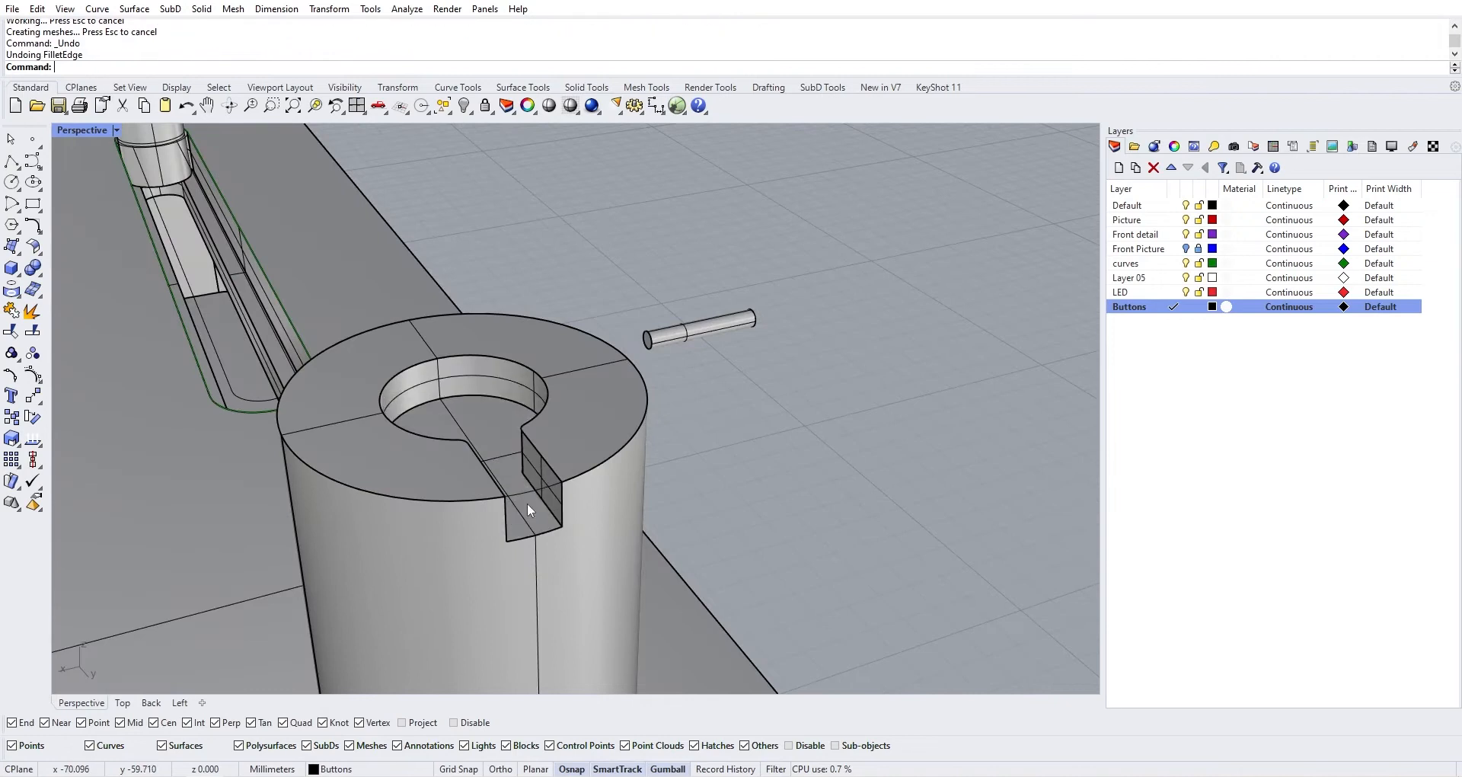
Measure the slot's floor width between its two outer corners with a temporary polyline, and cancel it
key("Return")
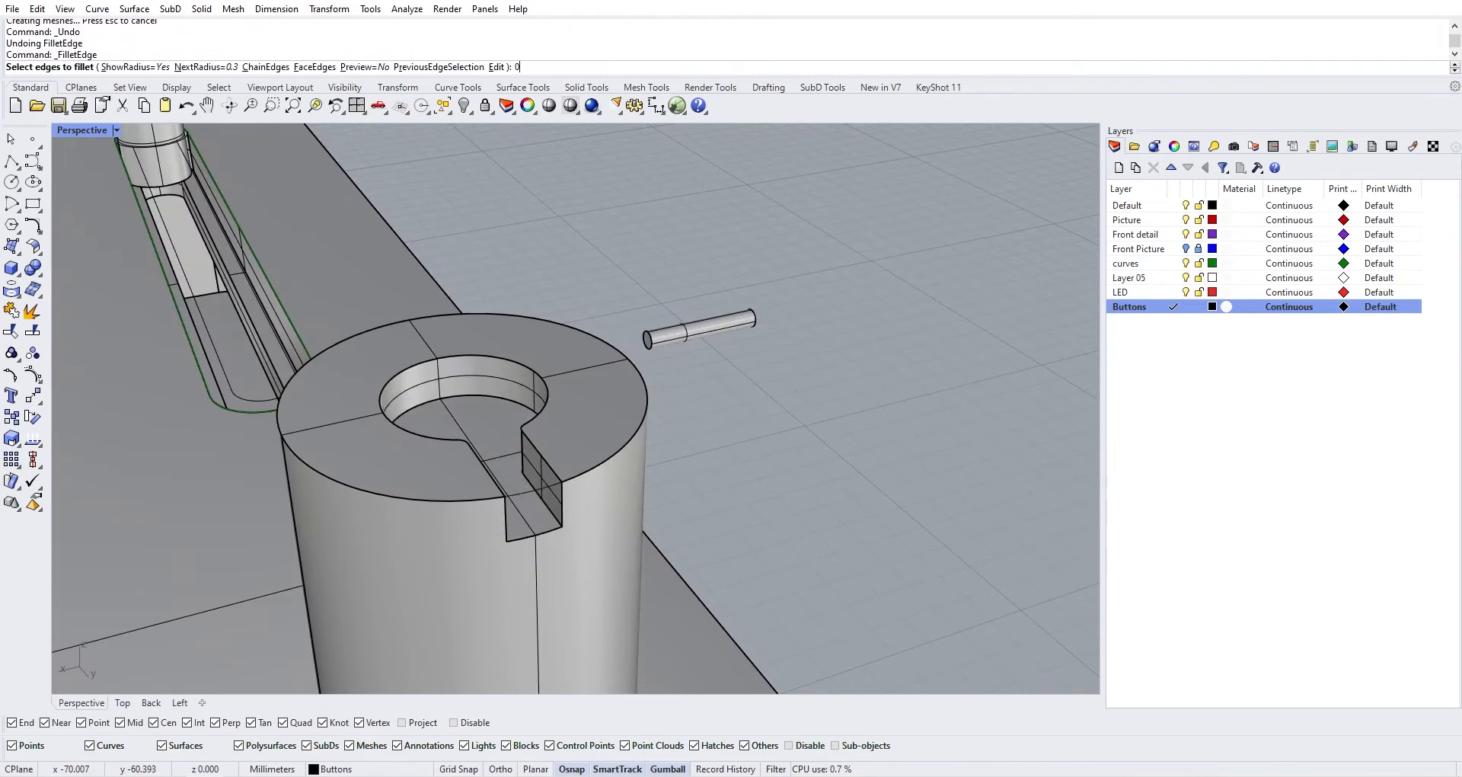
key("BackSpace")
scroll(496, 564, "up", 2)
right_click_drag(525, 560, 493, 519)
scroll(491, 519, "up", 3)
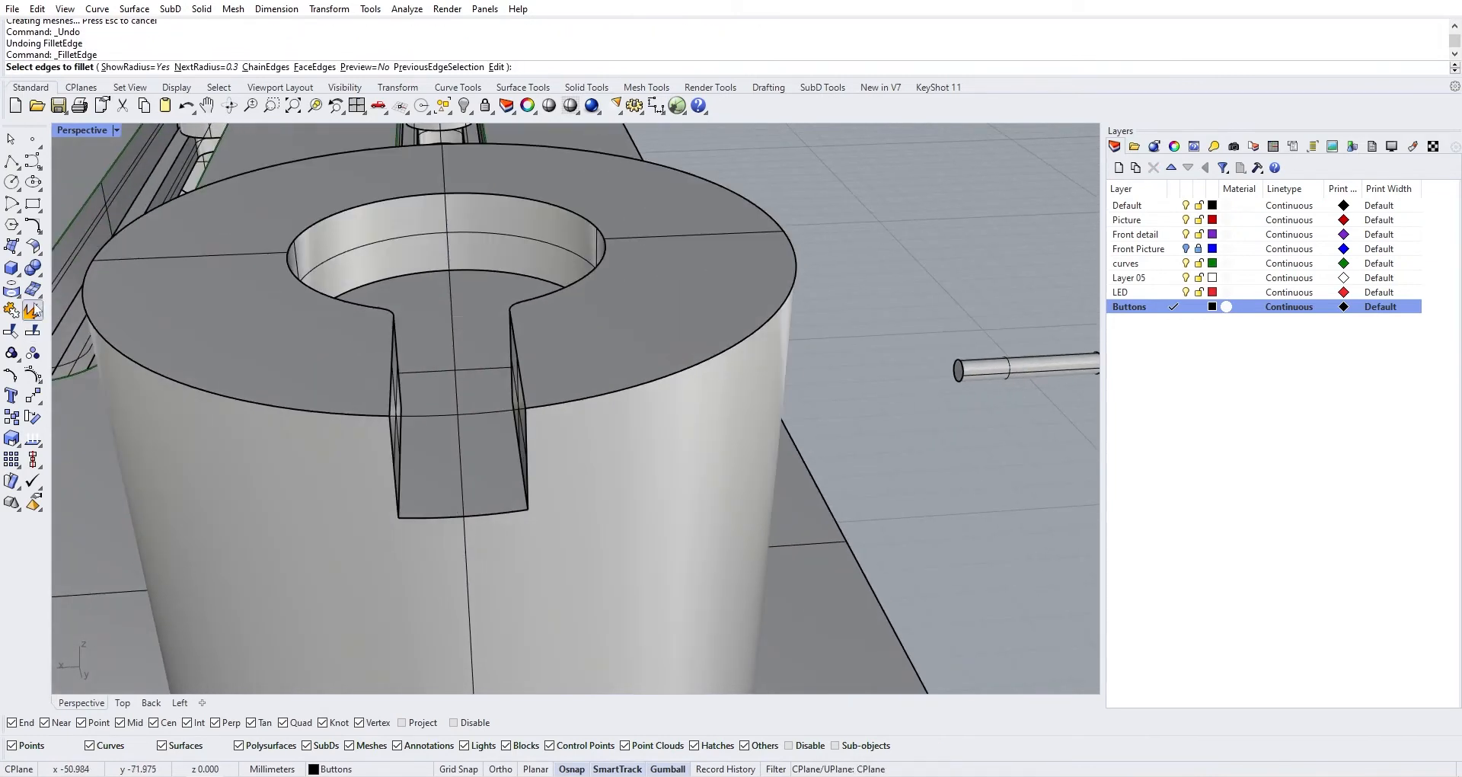
left_click(11, 162)
scroll(343, 415, "up", 3)
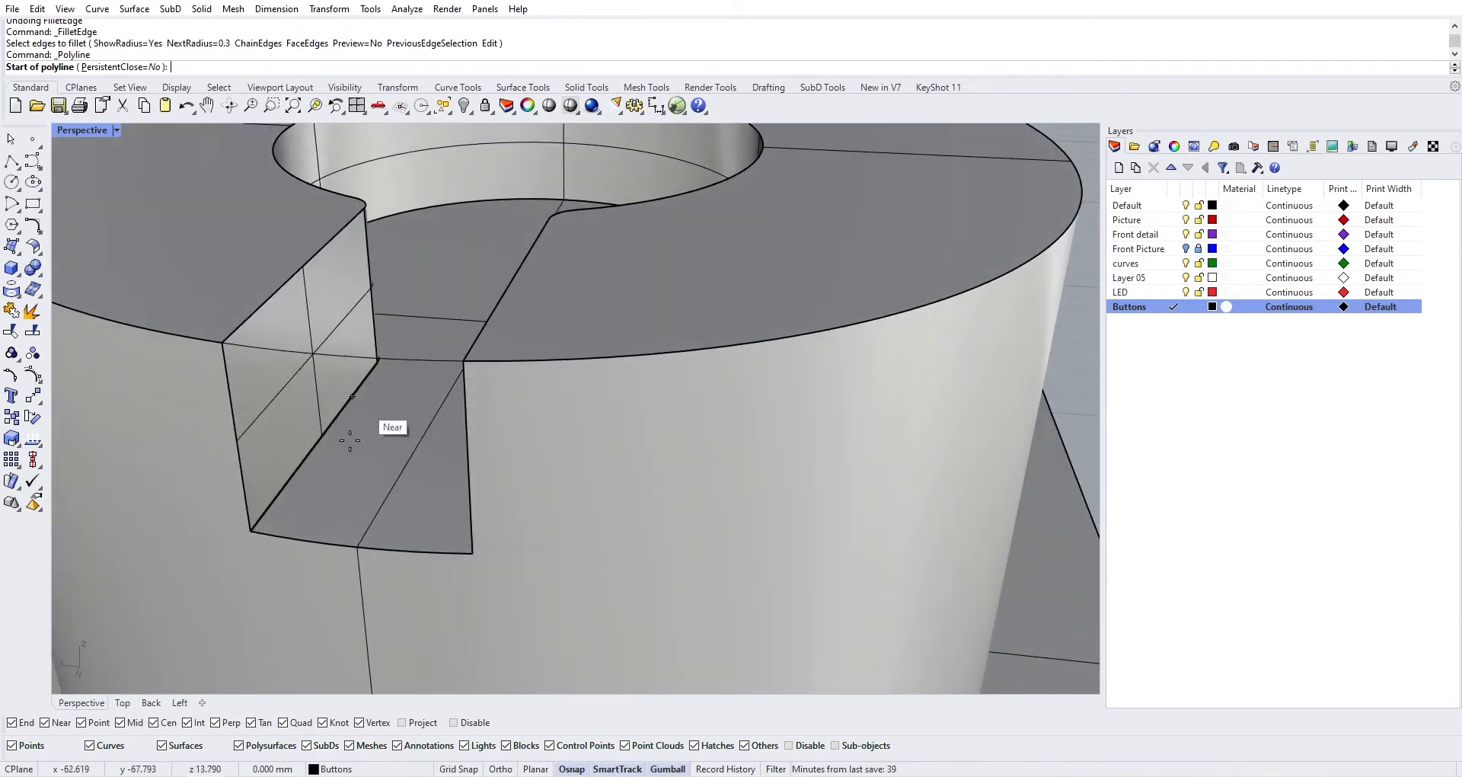
left_click(252, 528)
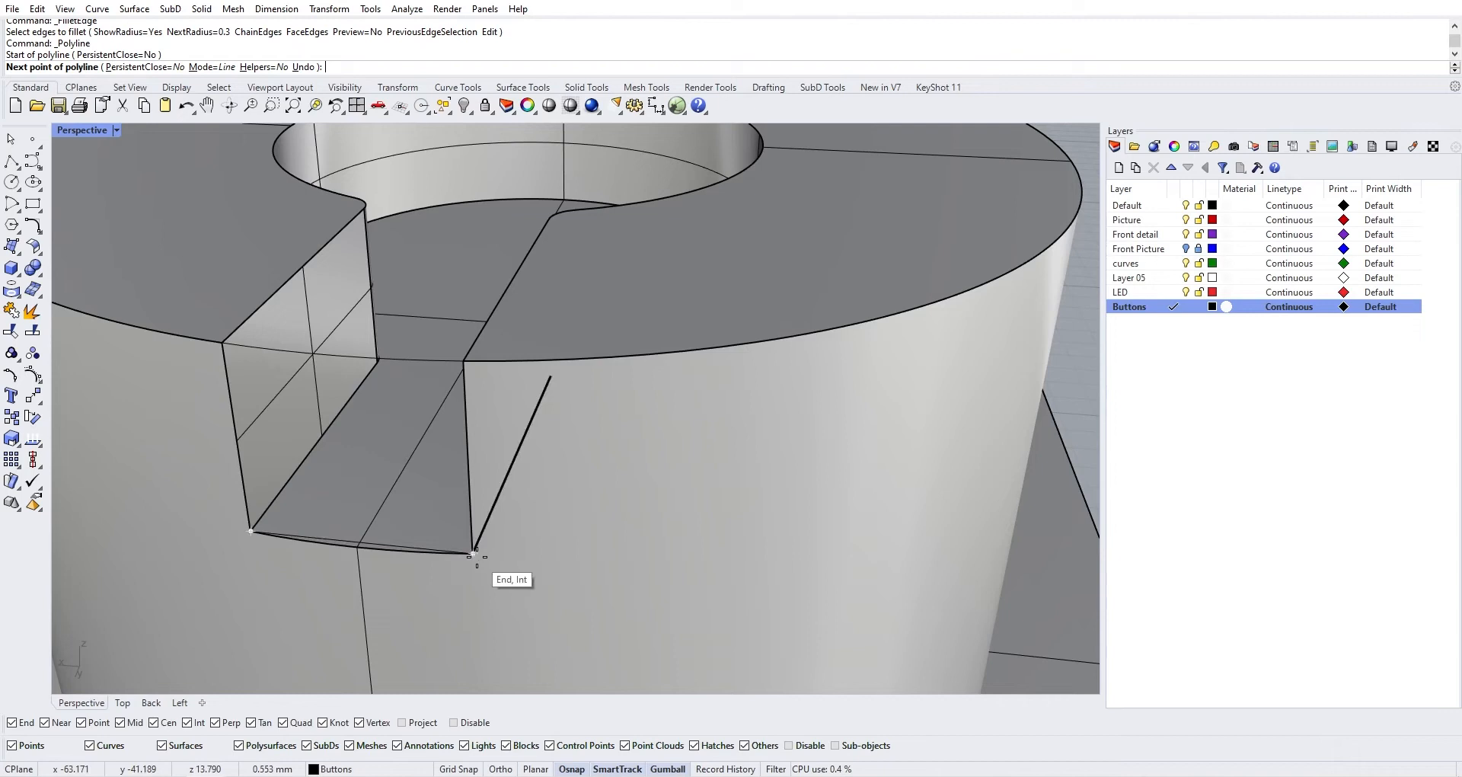
key("Escape")
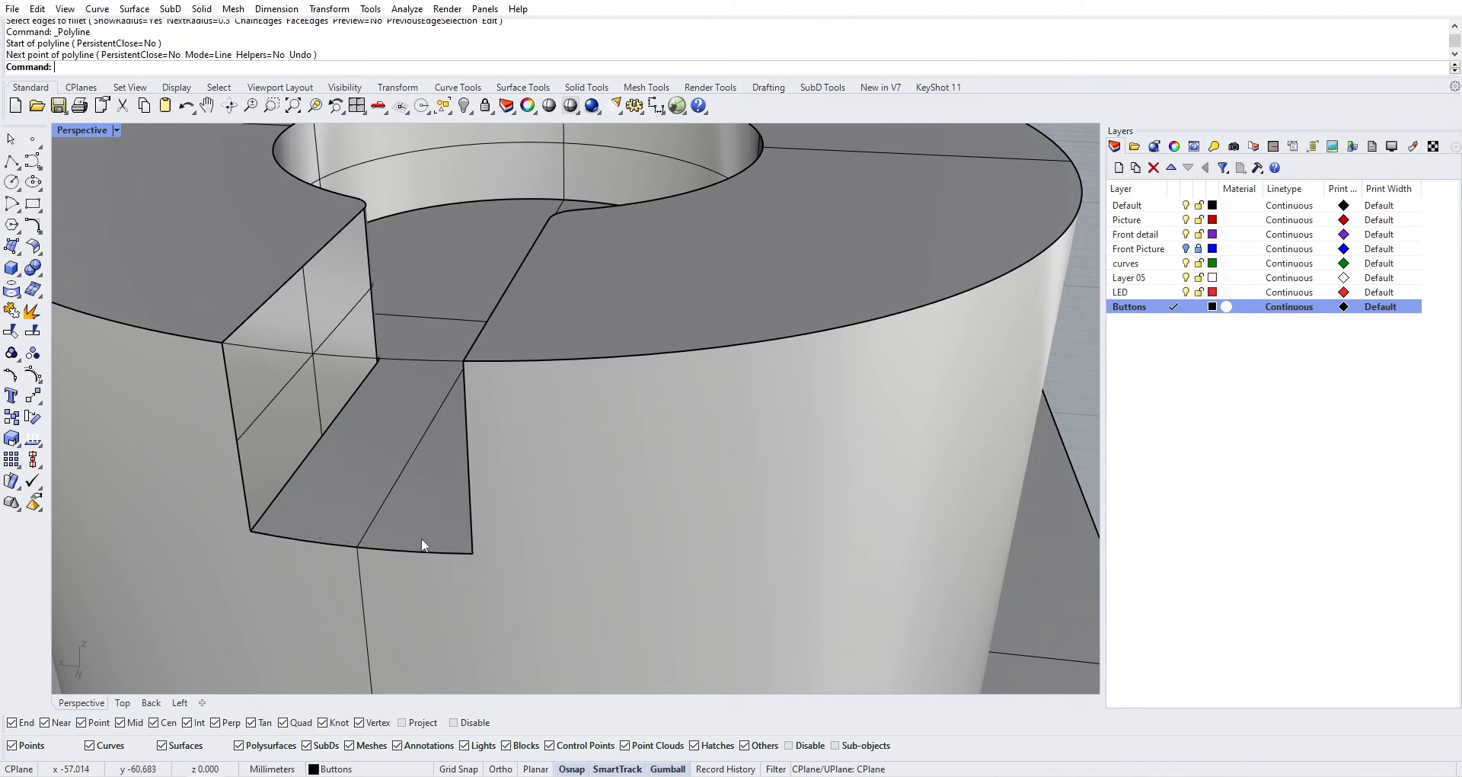
left_click(41, 275)
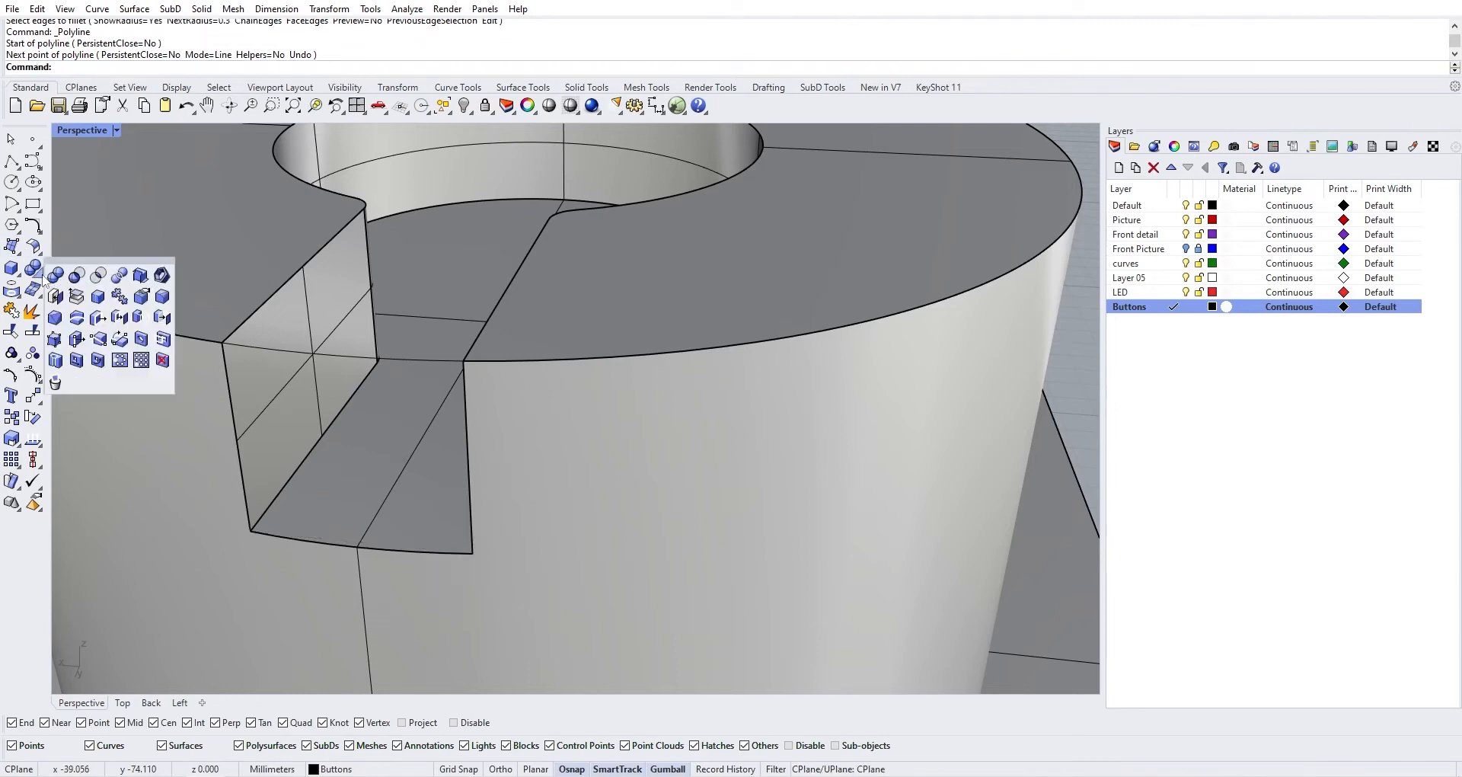
left_click(162, 300)
left_click(300, 471)
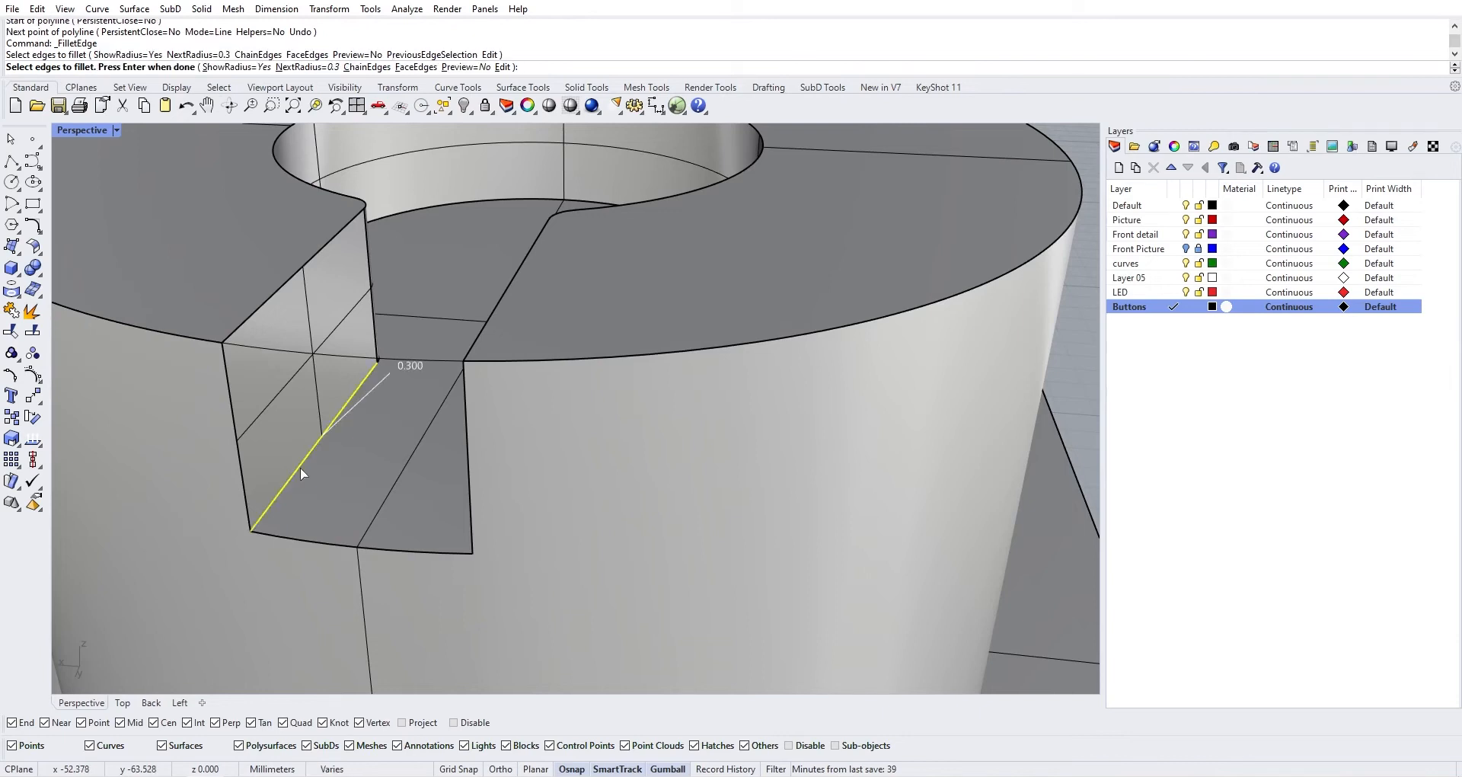
key("Escape")
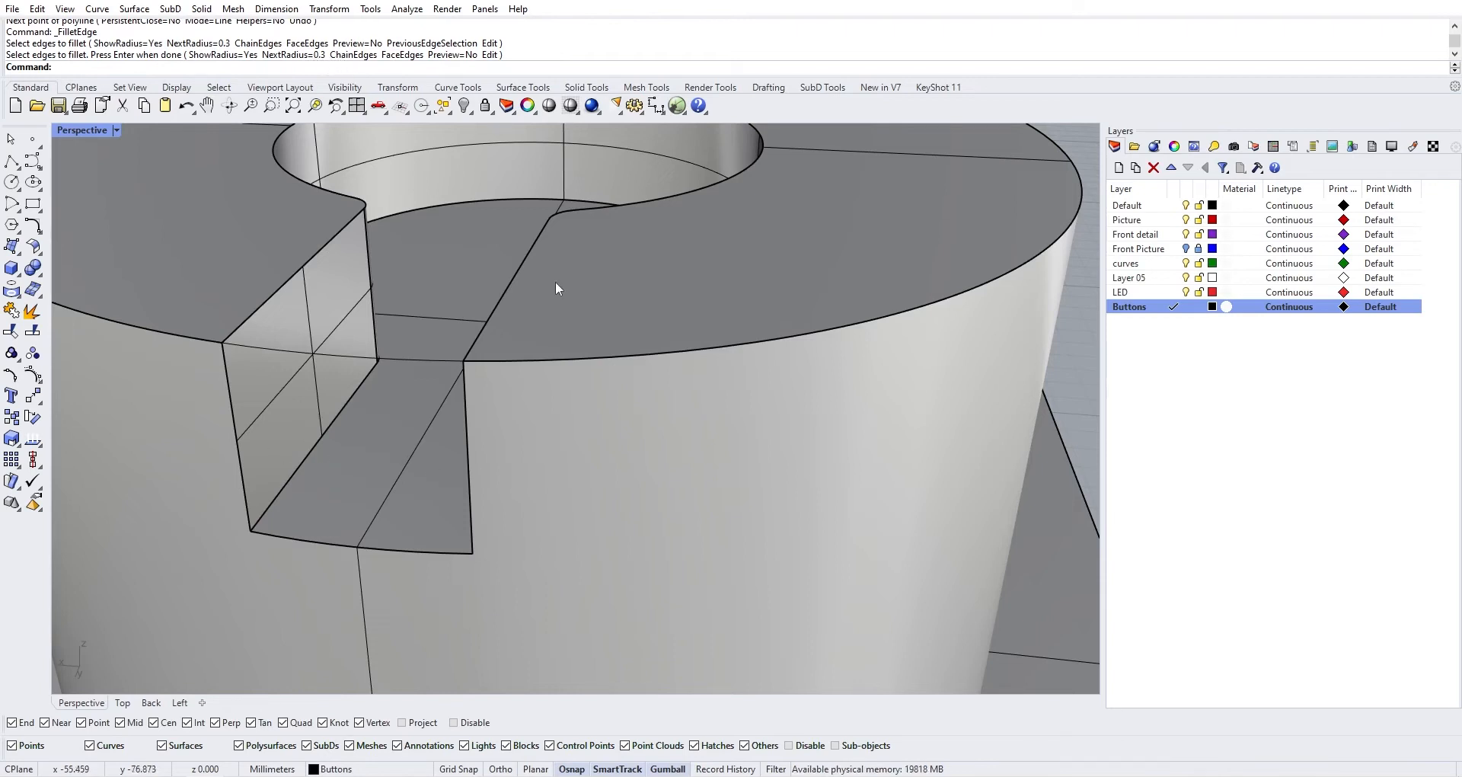
Fillet the bottom edges of the knob's keyhole recess and slot with a radius of 0.2 mm
right_click_drag(555, 288, 628, 257)
key("Return")
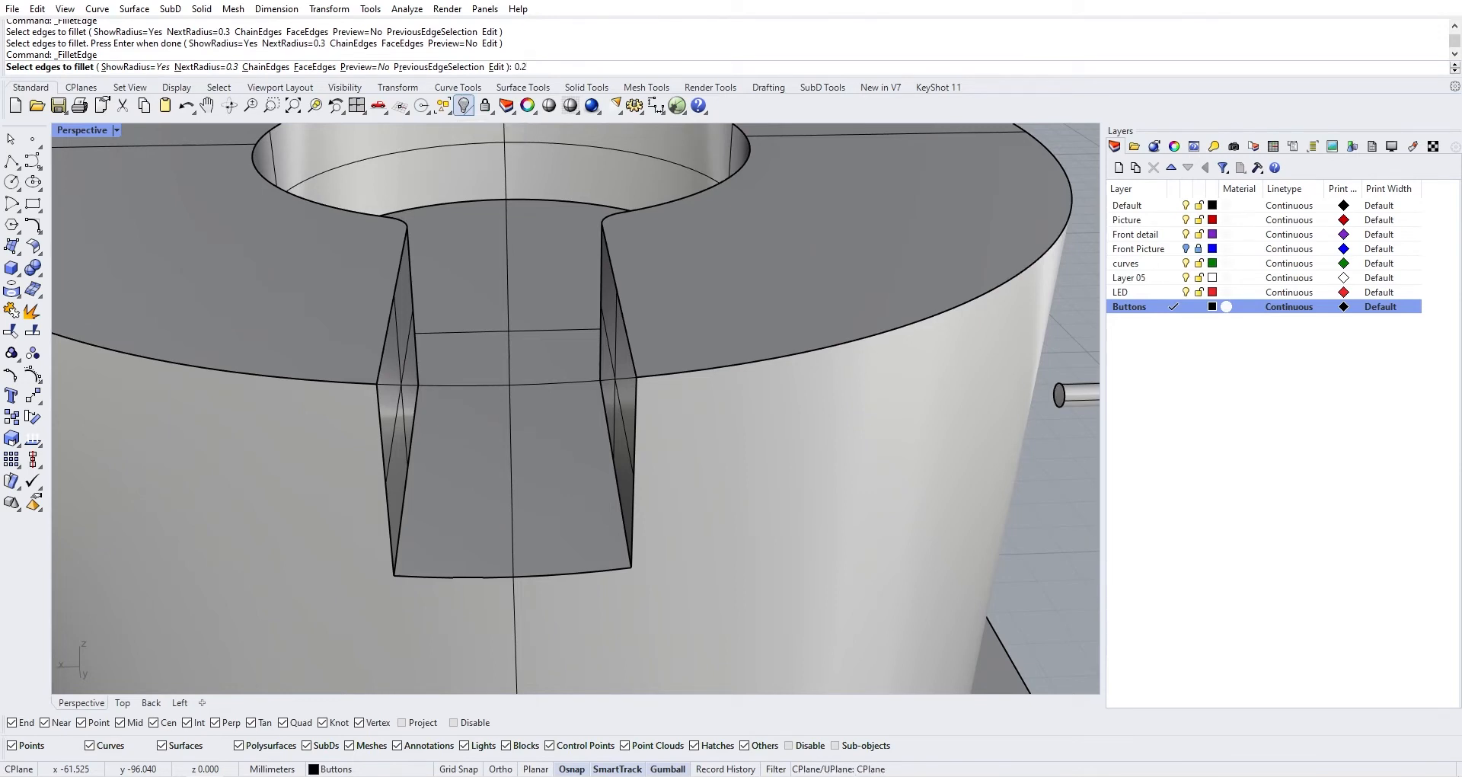
key("Return")
left_click(414, 459)
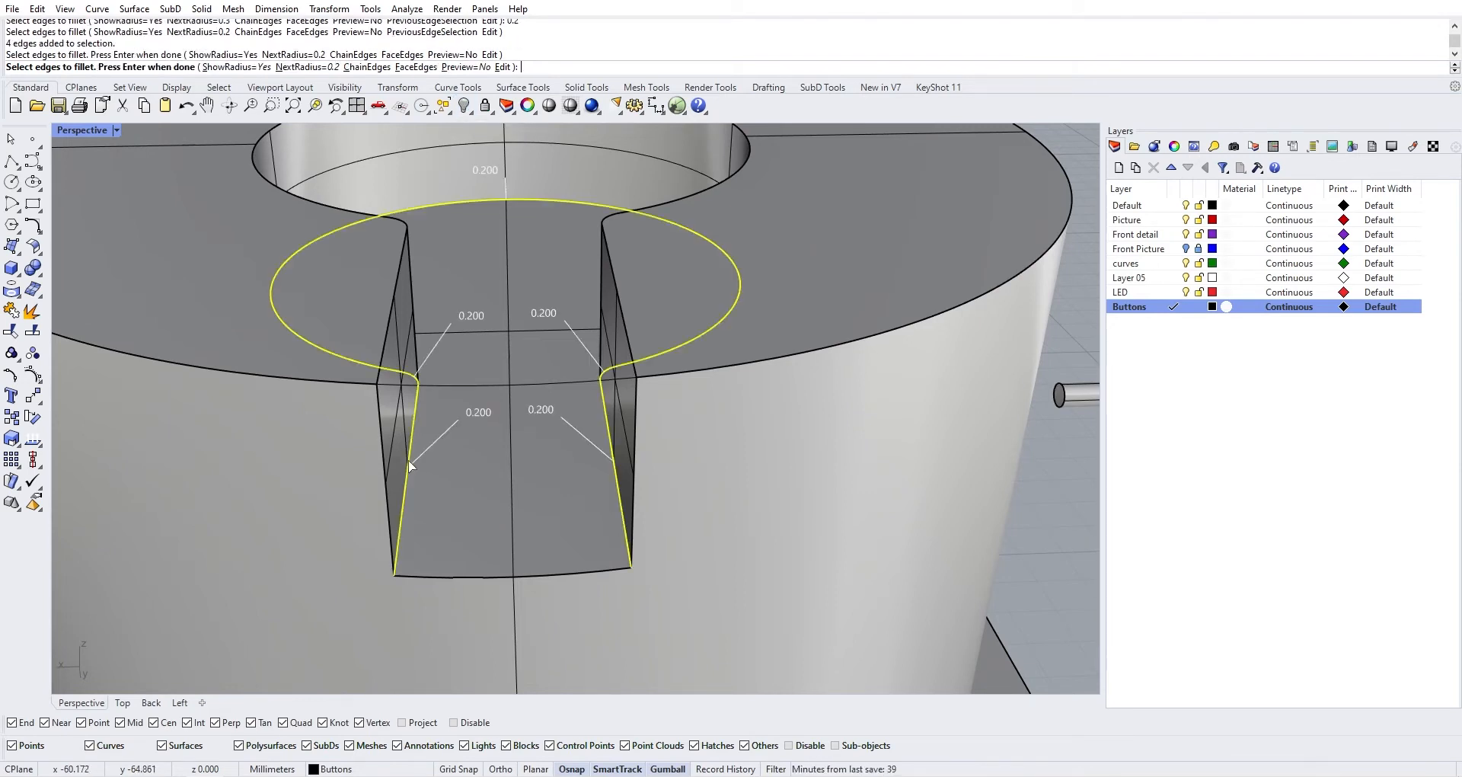
key("Return")
key("Return")
Try to fillet the upper rim of the keyhole recess and slot at radius 0.2 mm, and undo it
right_click_drag(490, 403, 497, 433)
scroll(656, 399, "down", 6)
key("Return")
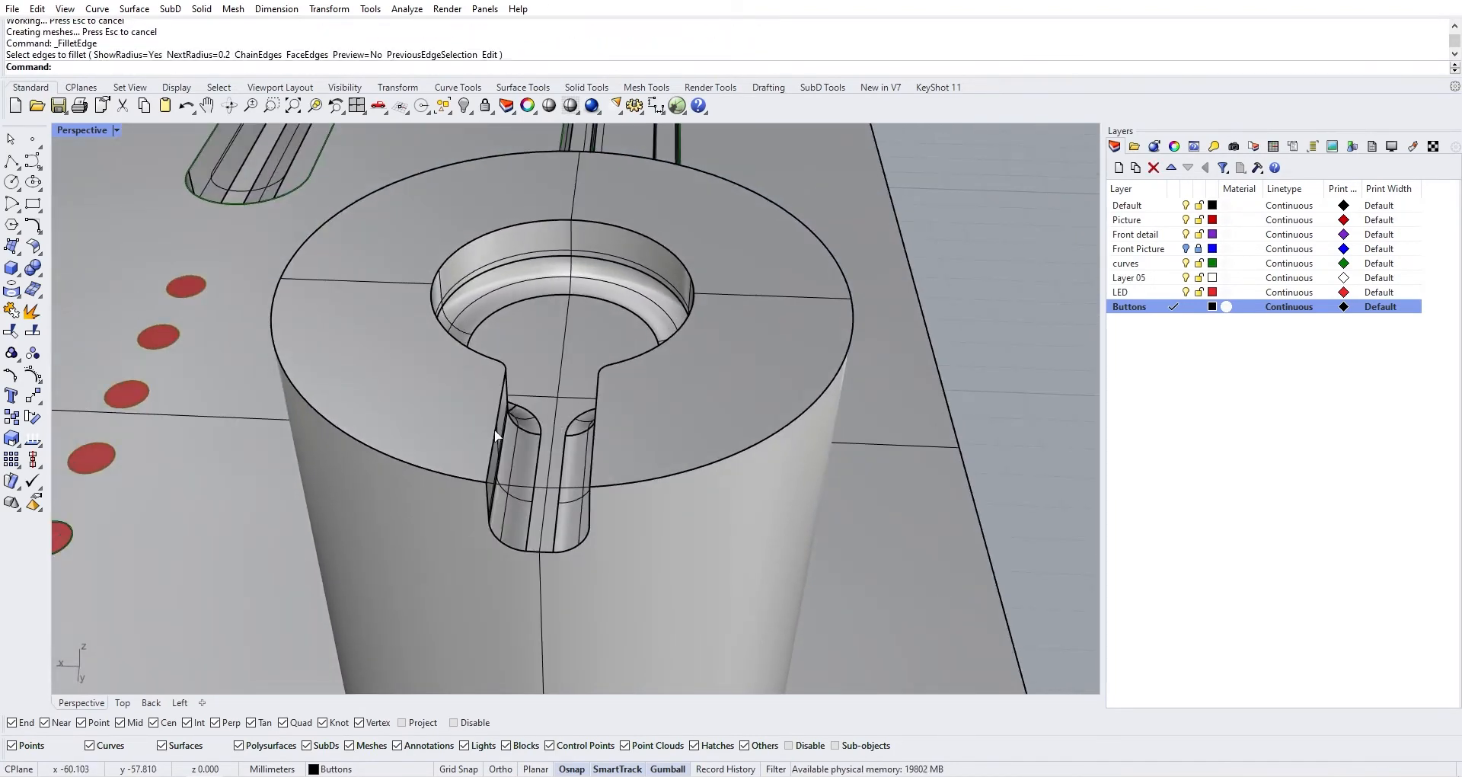
left_click(495, 431)
key("Return")
key("Return")
right_click_drag(495, 437, 597, 319)
key("ctrl+z")
Try the upper rim fillet of the recess and slot with a radius of 0.1 mm, and undo it
key("Return")
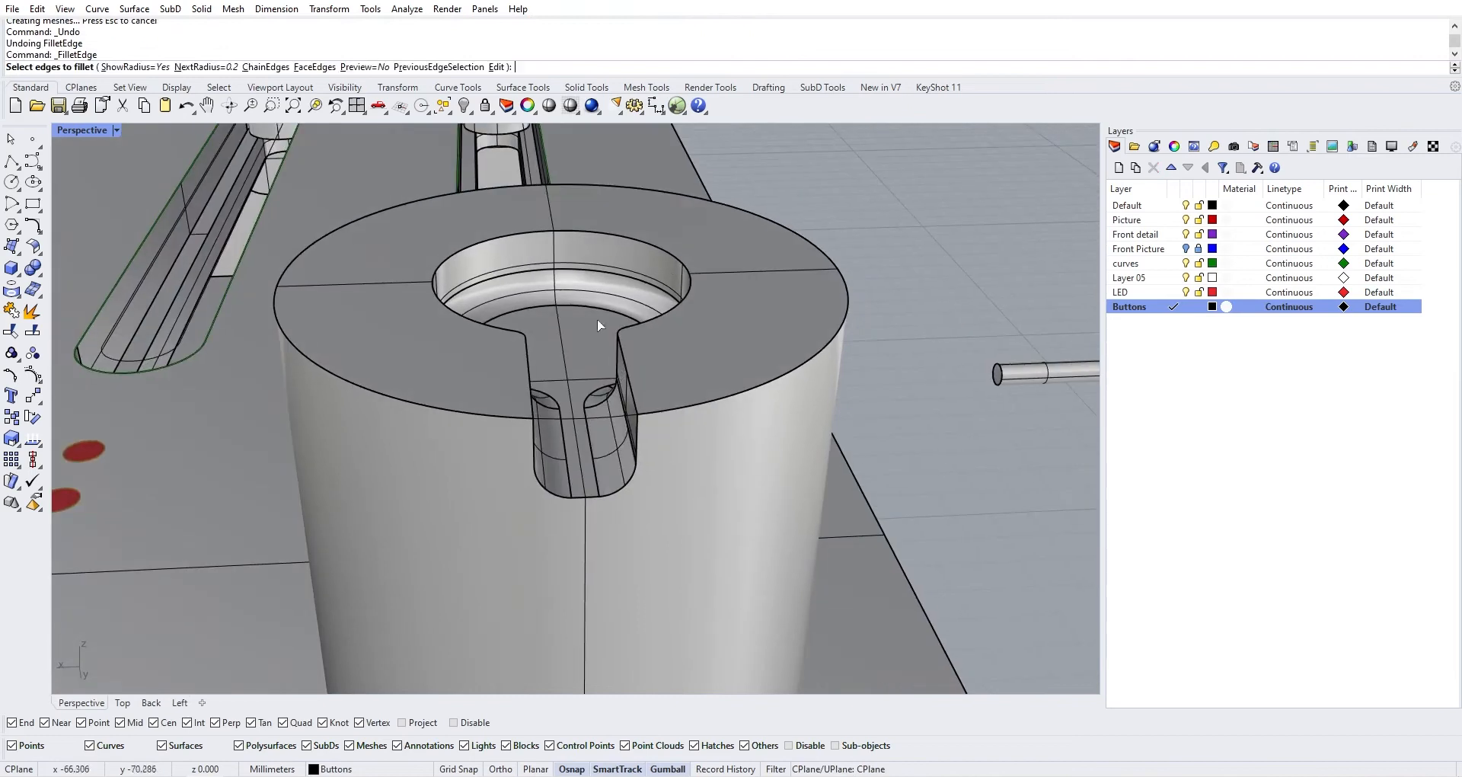
type("0.1")
key("Return")
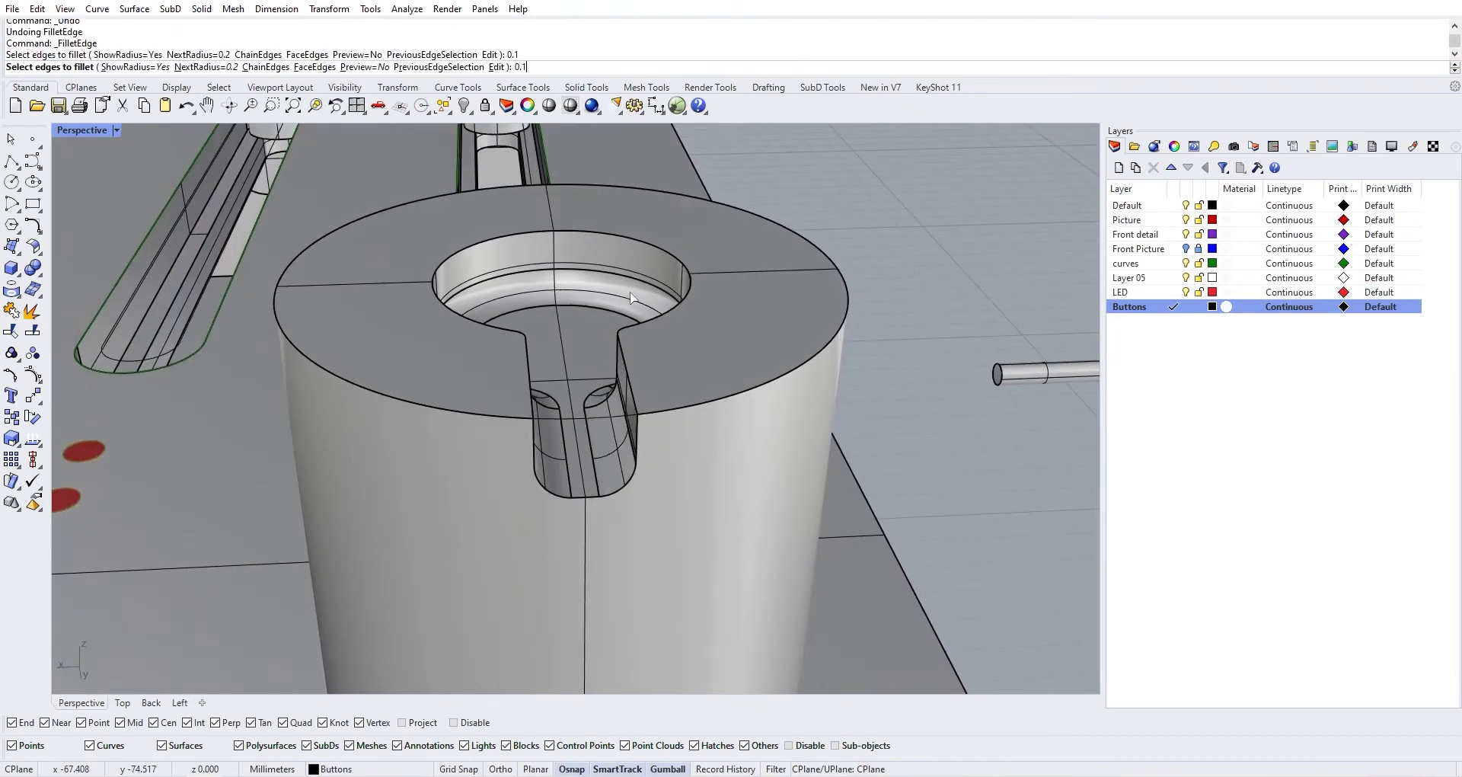
double_click(621, 351)
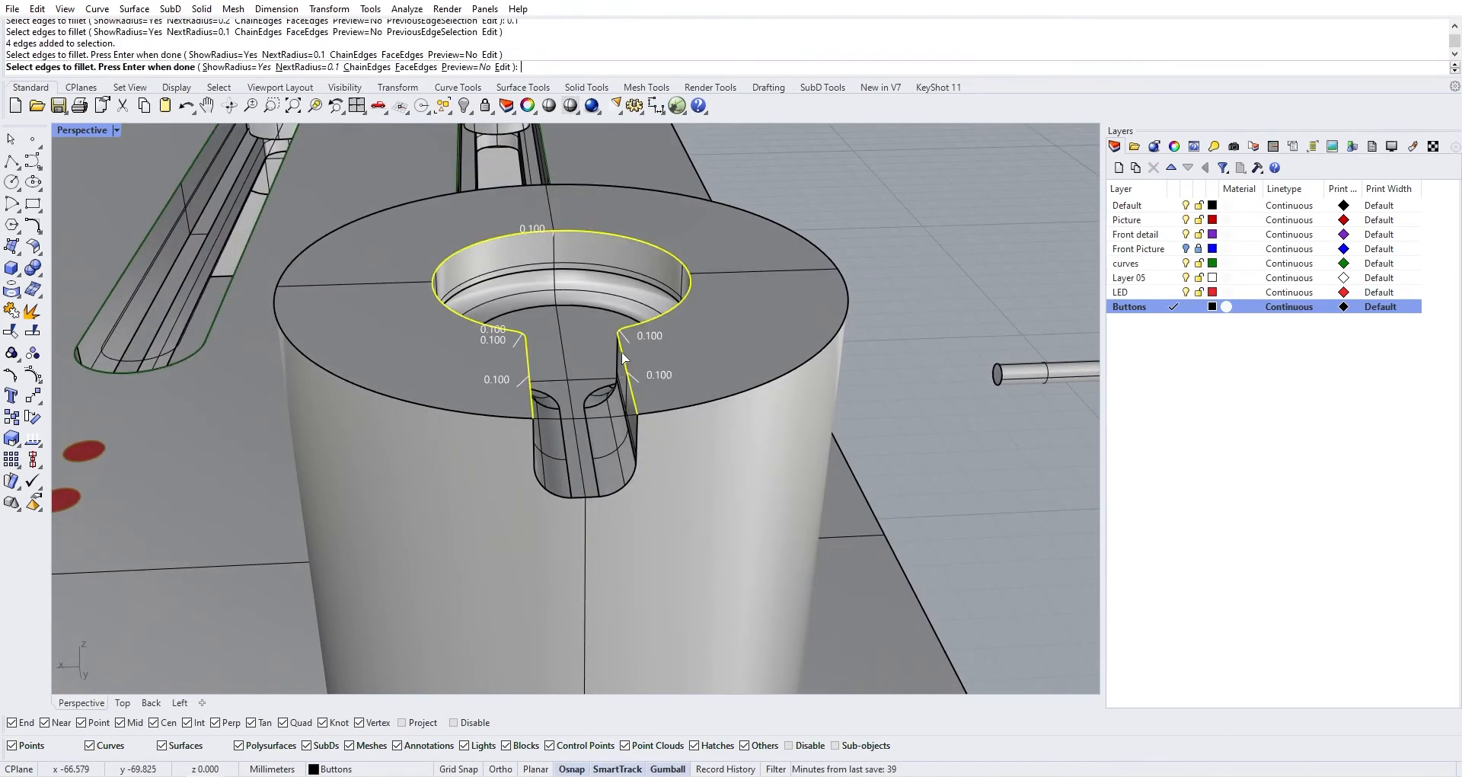
key("Return")
key("Return")
right_click_drag(620, 350, 577, 415)
key("ctrl+z")
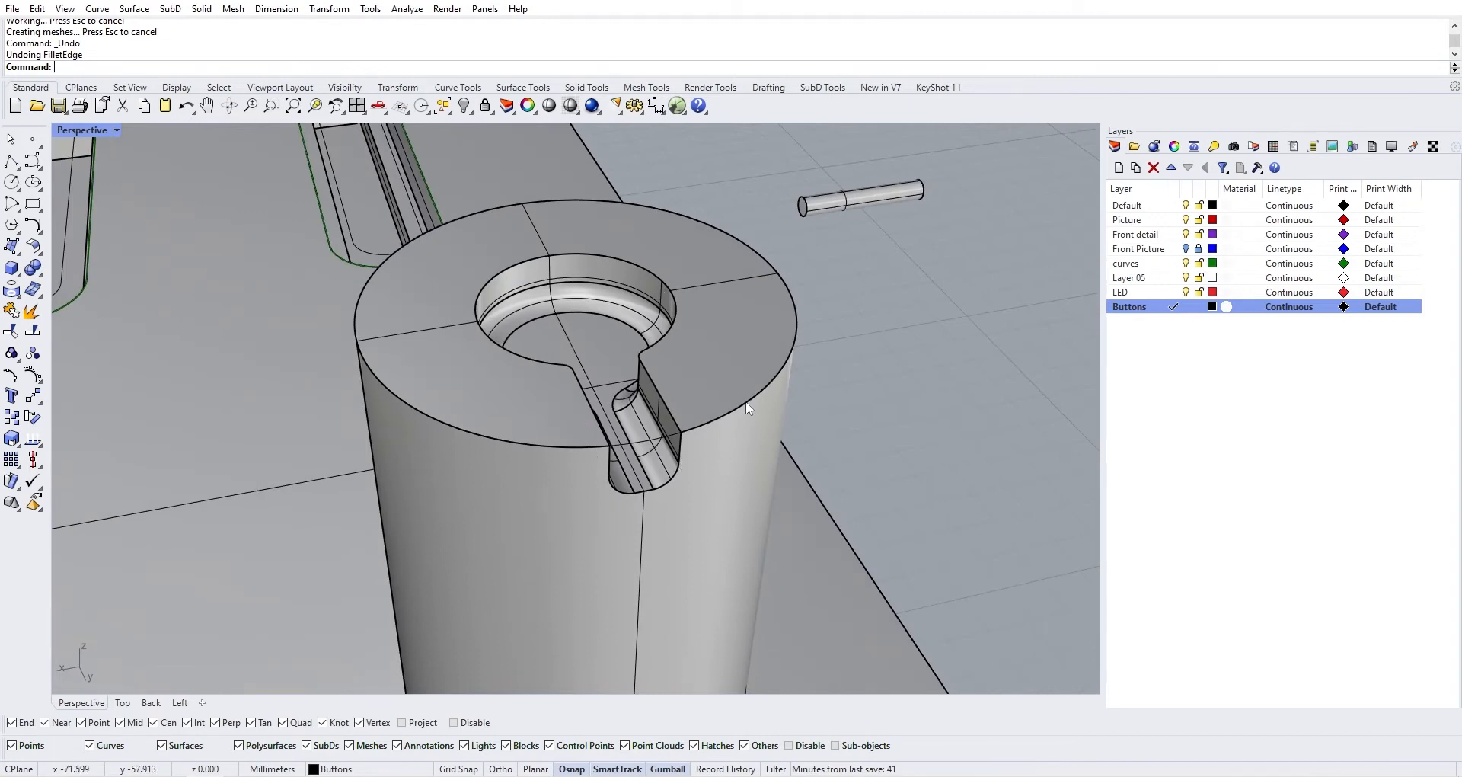
Fillet the slot's outer opening, the knob's outer top edge and the keyhole's upper rim with a radius of 0.05 mm
left_click(37, 272)
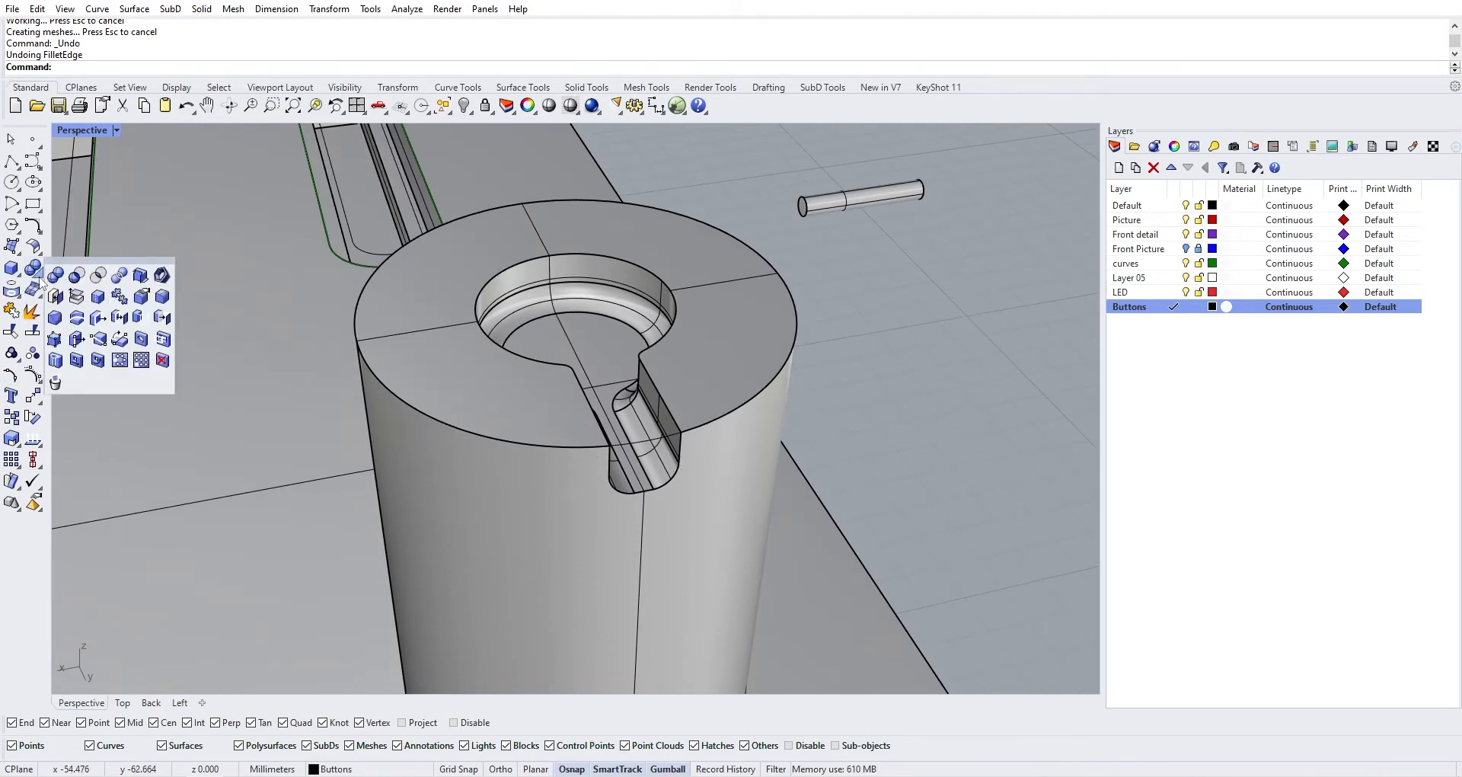
left_click(161, 298)
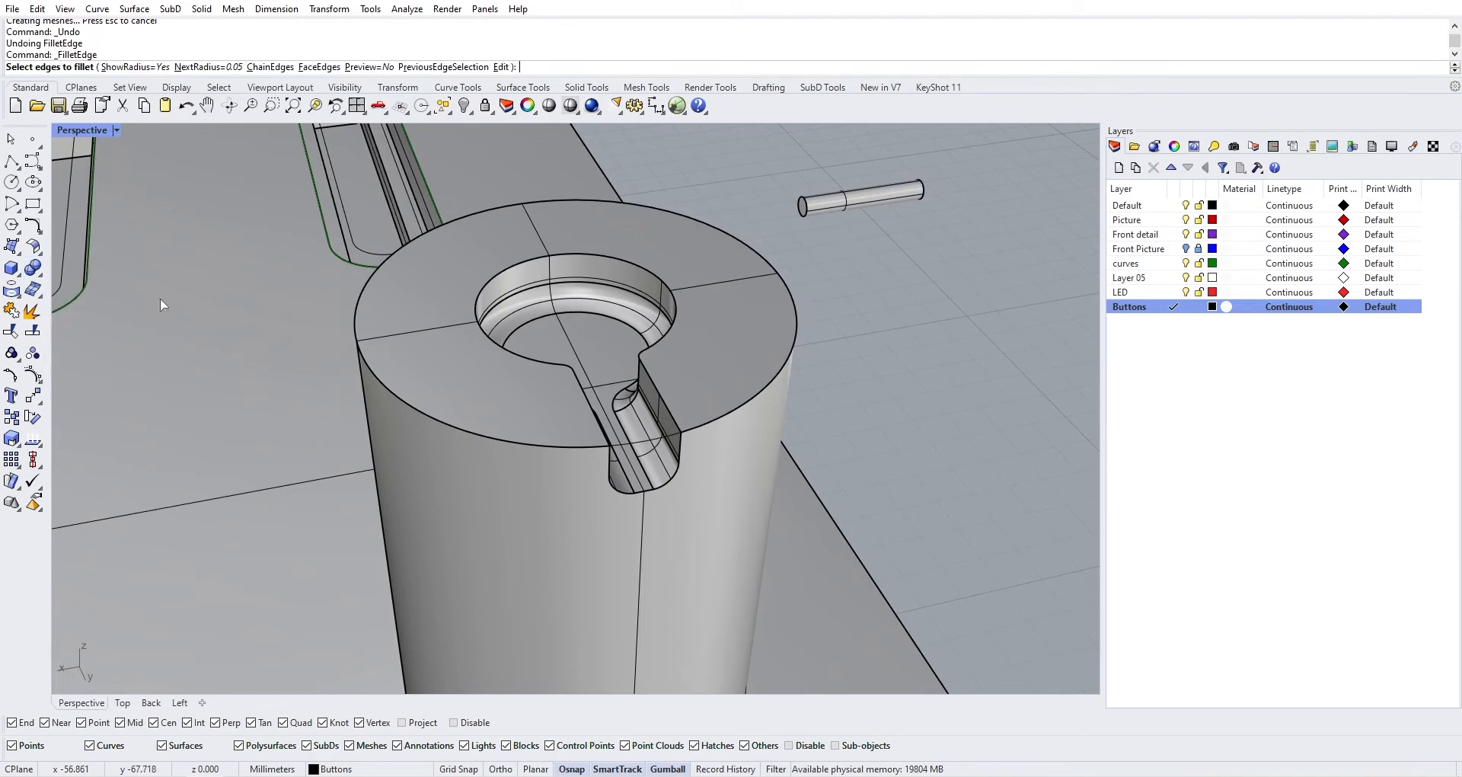
left_click(681, 452)
left_click(728, 414)
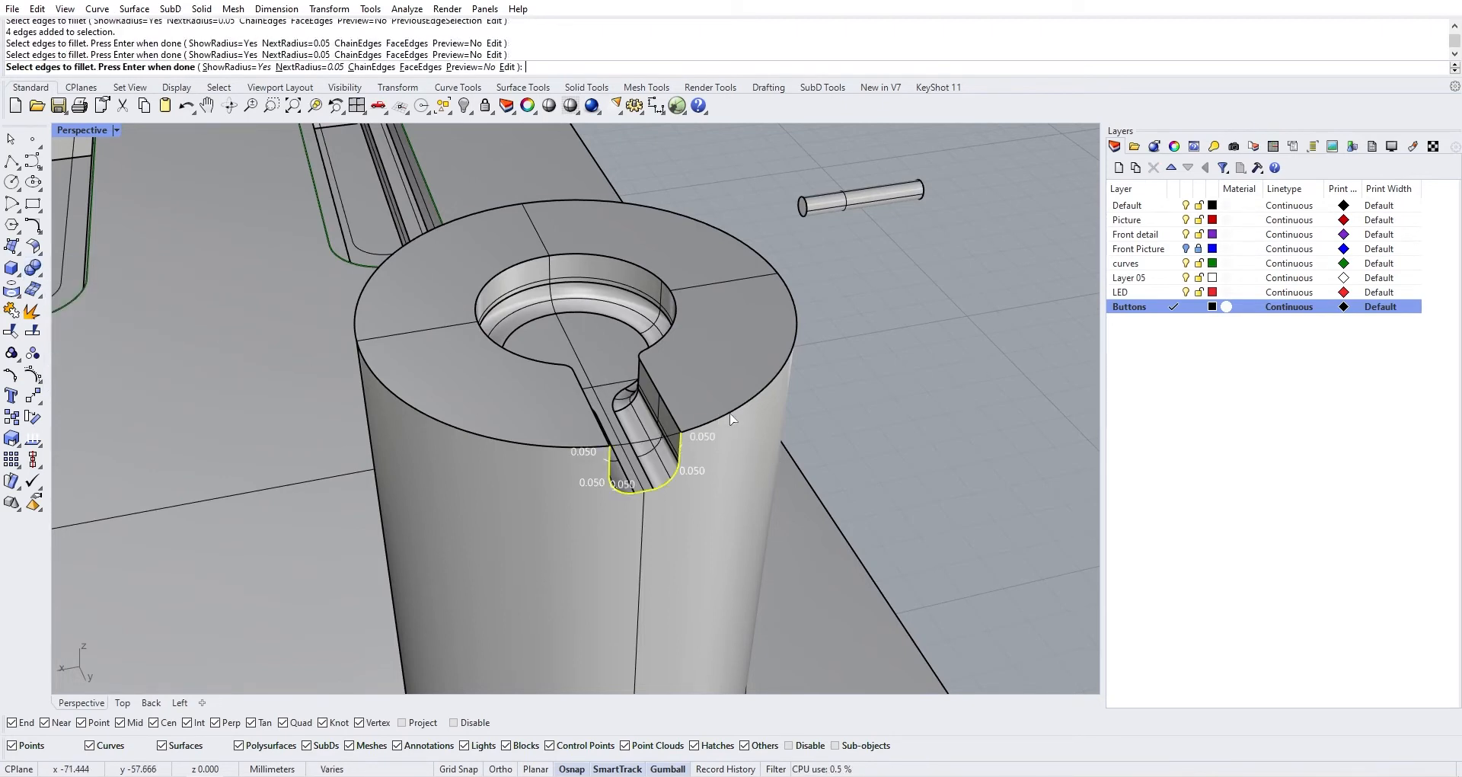
left_click(661, 394)
right_click_drag(661, 395, 485, 373)
key("Return")
key("Return")
Examine the fillets on the finished small knob from several angles and distances
scroll(687, 387, "up", 5)
right_click_drag(301, 280, 546, 463)
scroll(546, 463, "down", 5)
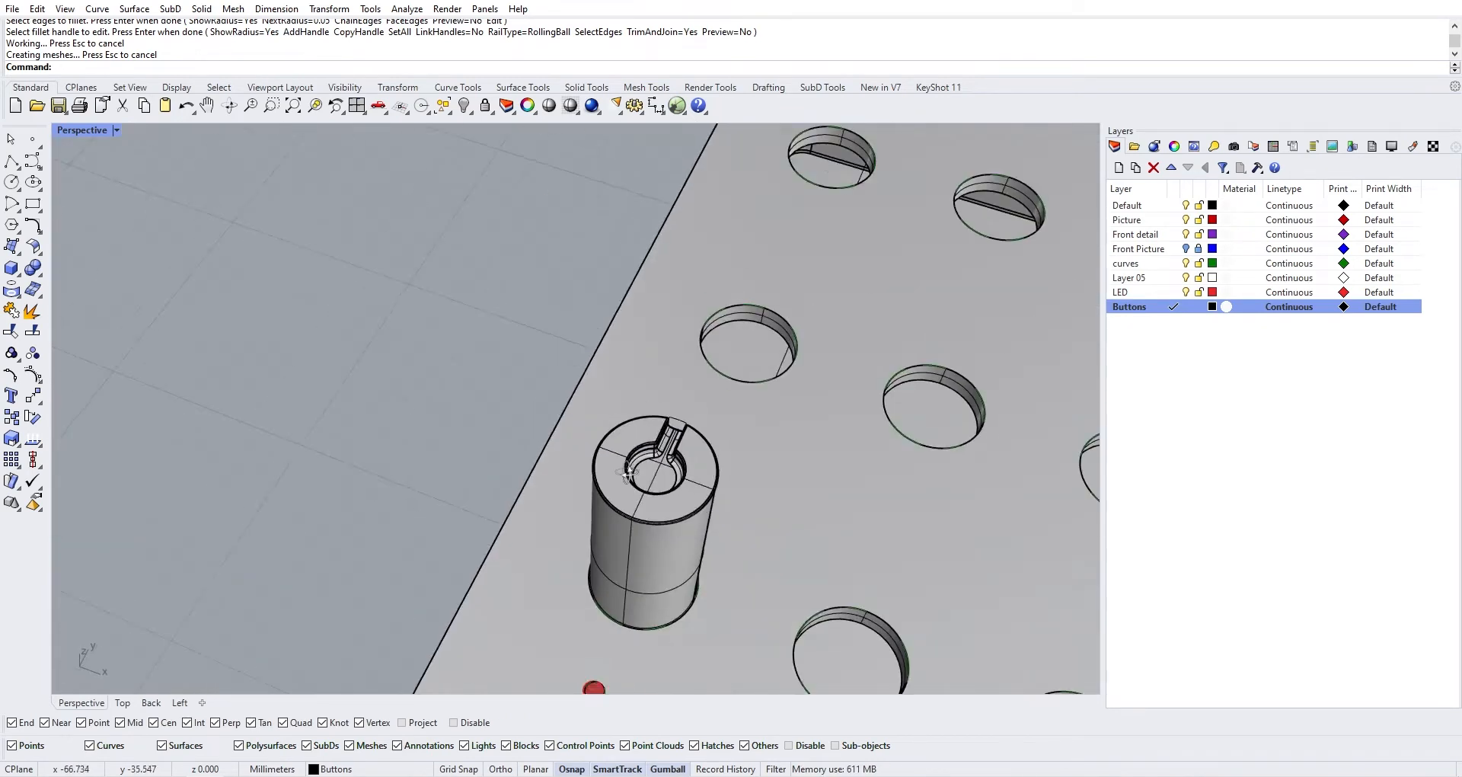
right_click_drag(778, 347, 450, 297, "shift")
scroll(600, 353, "up", 5)
scroll(598, 352, "down", 5)
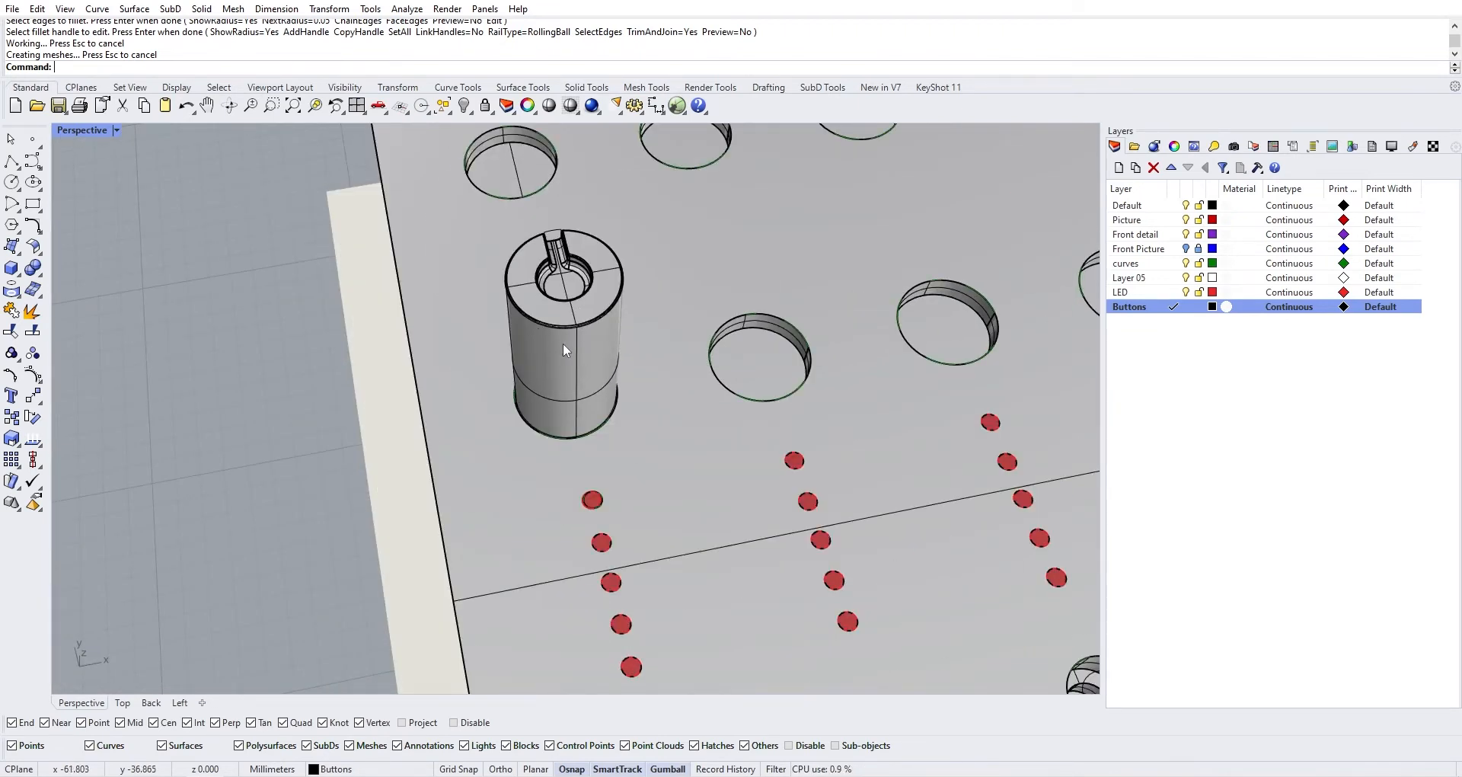
scroll(674, 431, "down", 3)
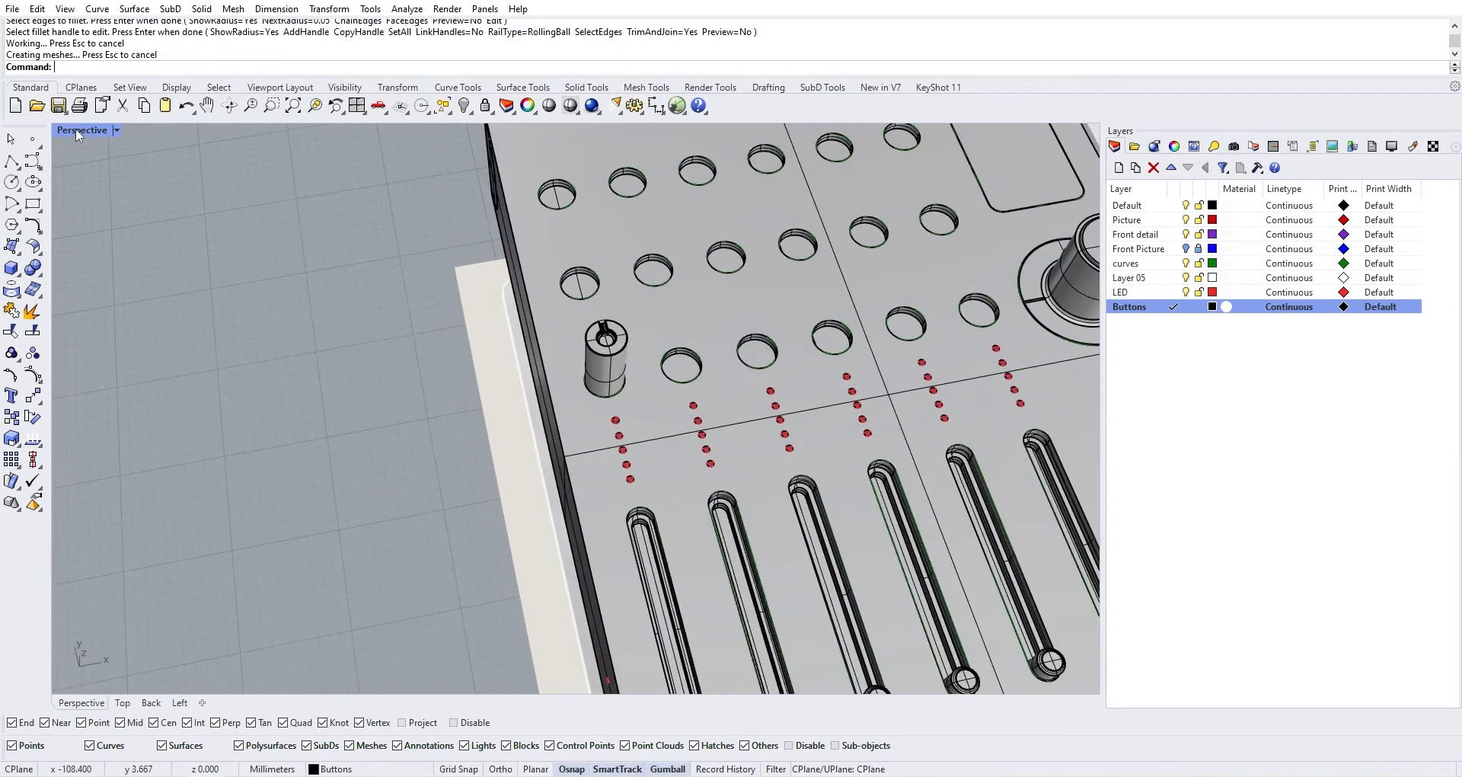
Maximize the Top viewport and select the first small knob's polysurface in the white knob row
double_click(76, 131)
scroll(633, 299, "down", 7)
scroll(525, 292, "down", 10)
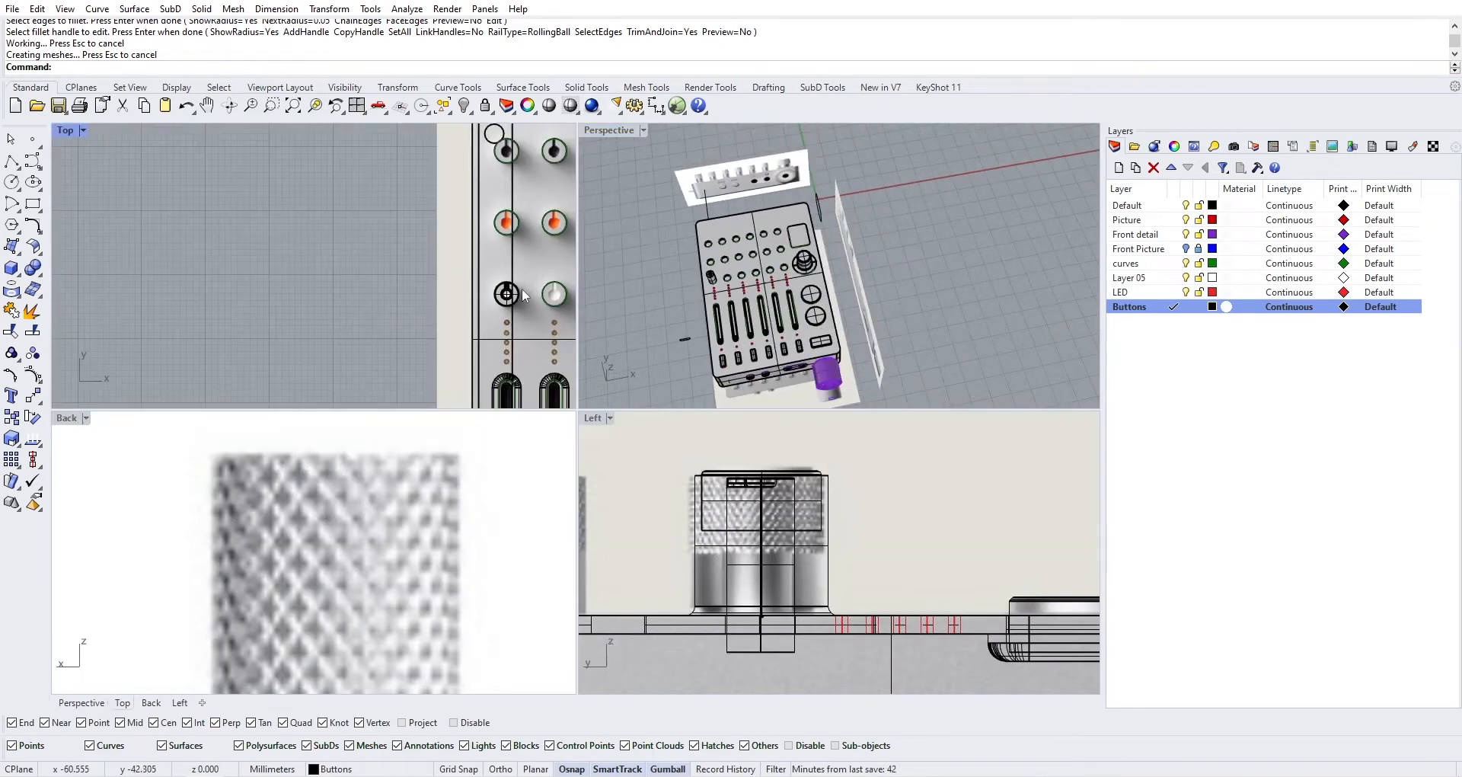
right_click_drag(524, 296, 362, 286)
double_click(69, 131)
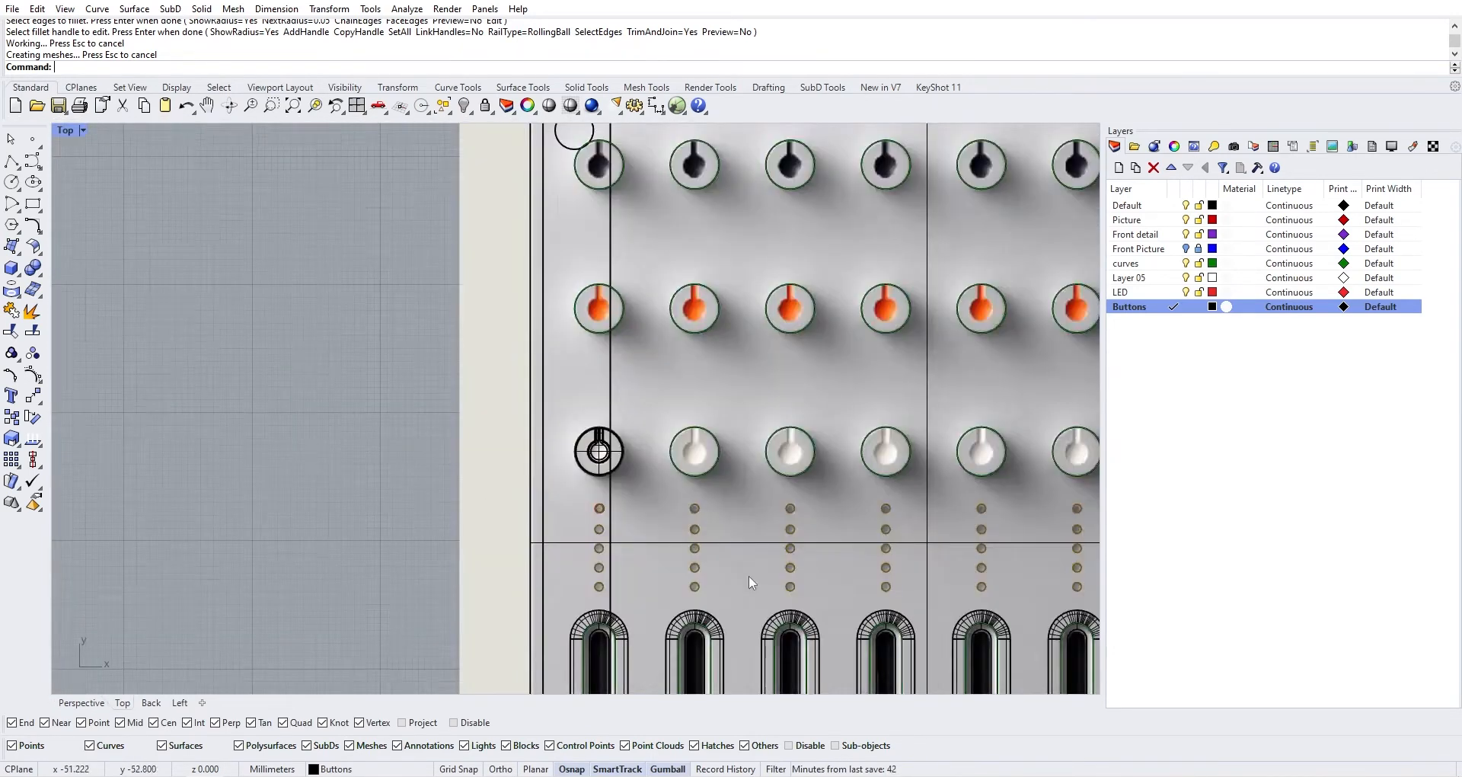
scroll(748, 574, "down", 3)
right_click_drag(656, 611, 617, 513)
left_click(602, 515)
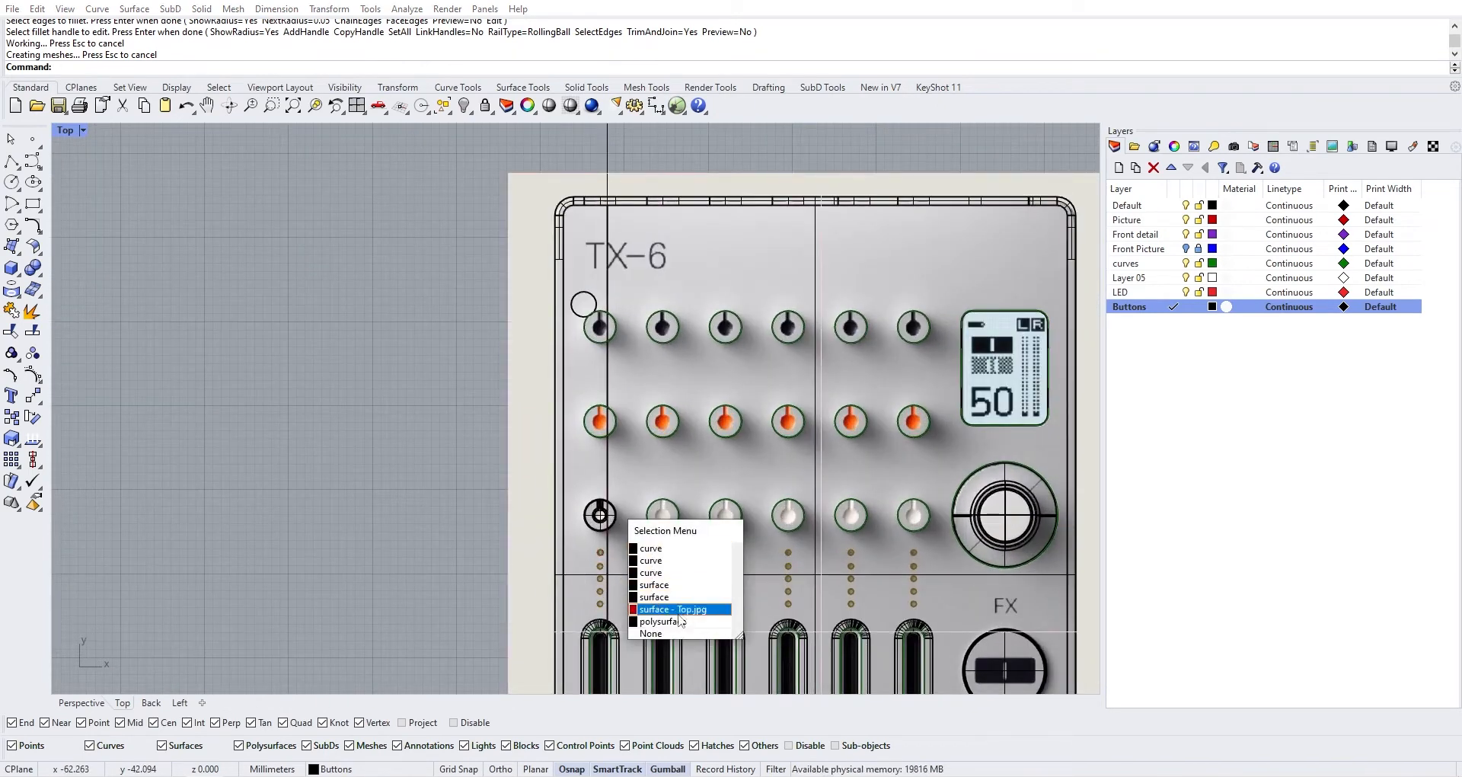
left_click(670, 622)
Copy the knob onto the first orange knob above and align the copy to the knob's circle with Align VertCenter
scroll(572, 510, "up", 4)
scroll(573, 511, "up", 3)
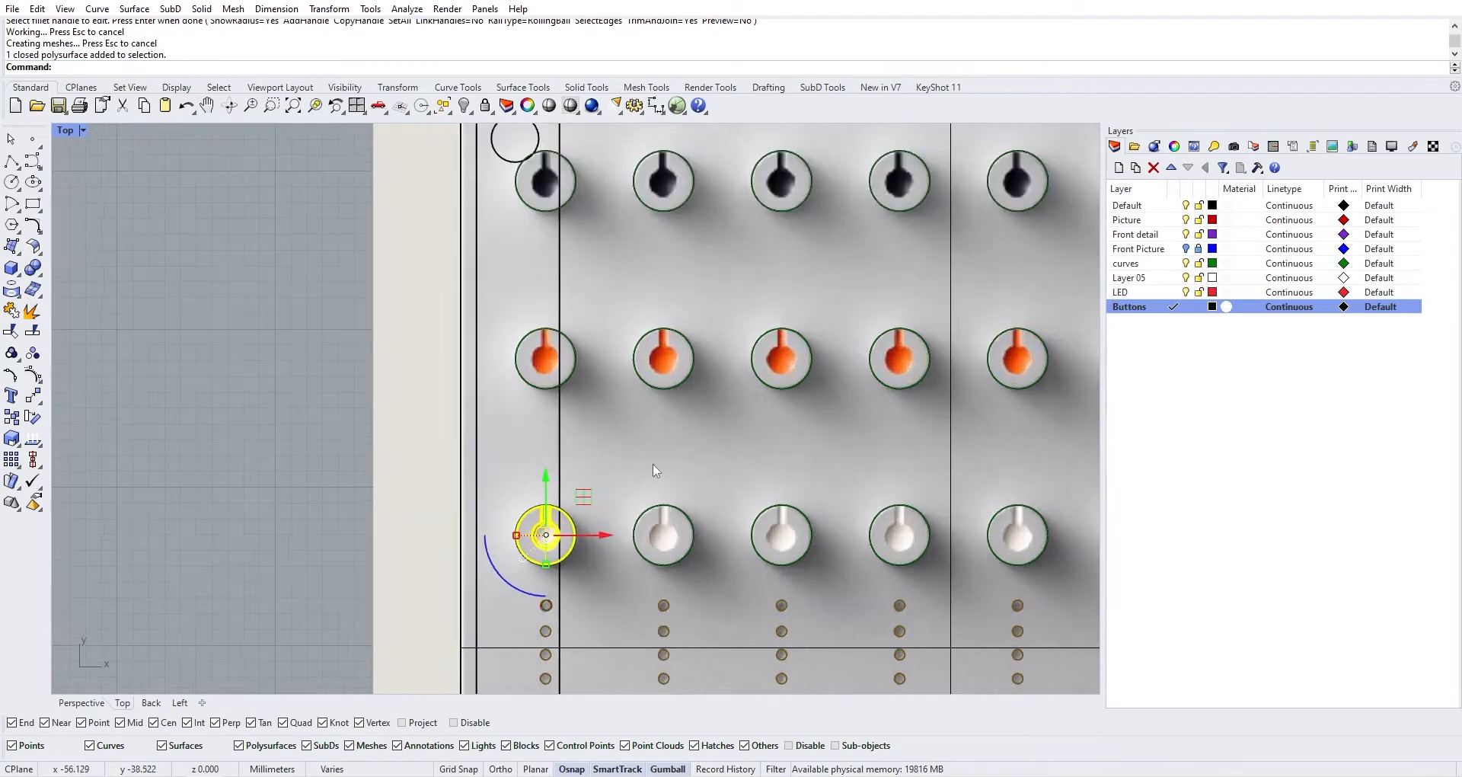
left_click_drag(524, 504, 544, 287)
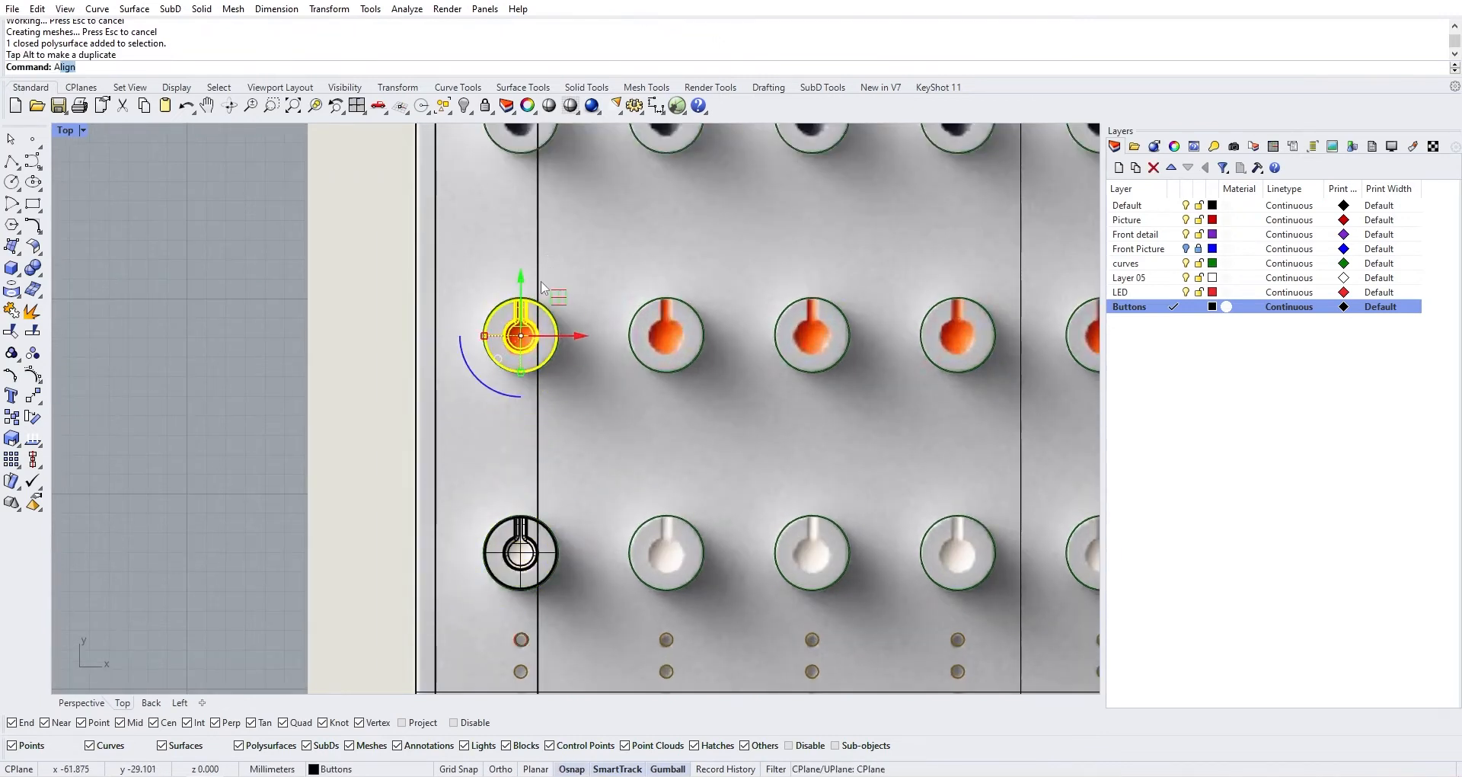
key("Return")
type("v")
key("Return")
scroll(525, 367, "up", 3)
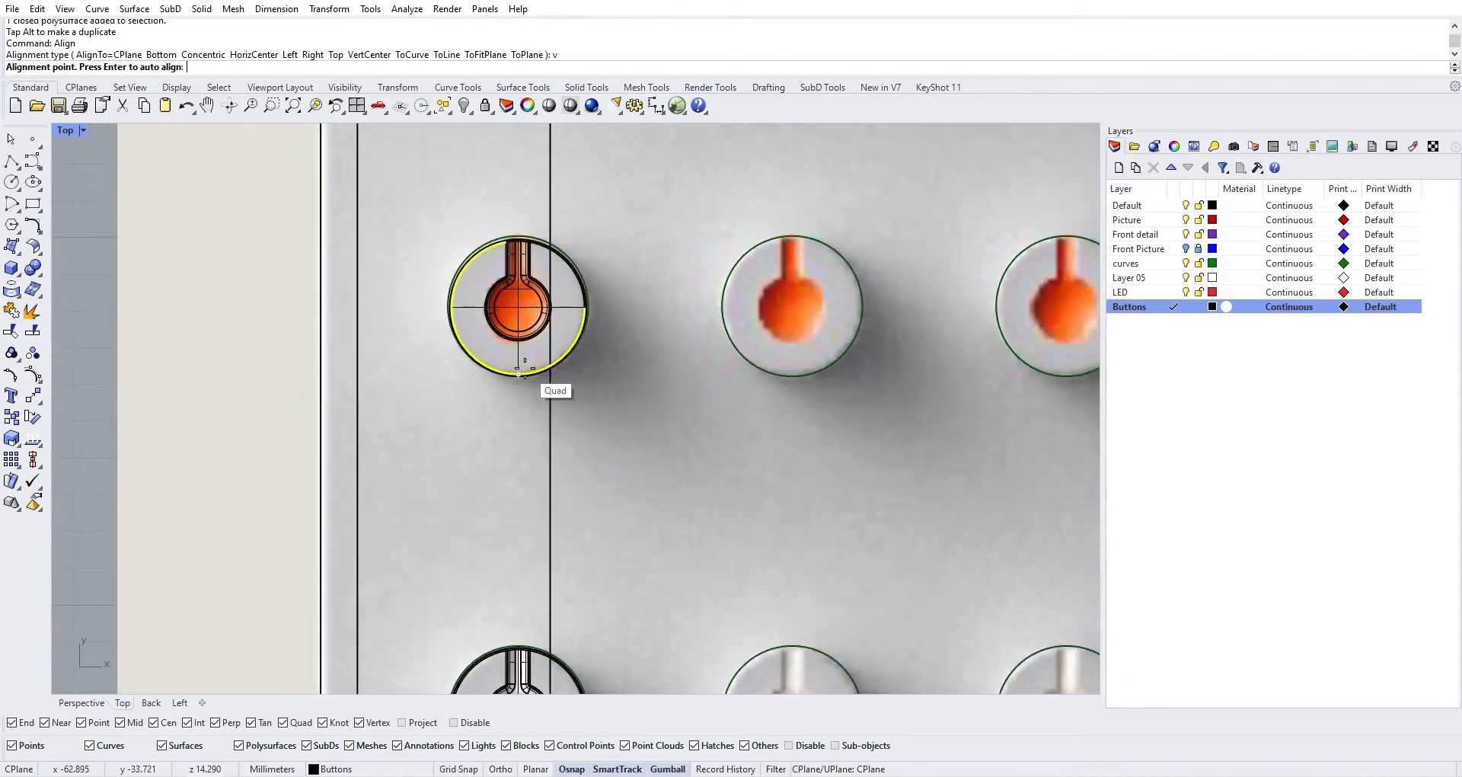
left_click(524, 367)
scroll(529, 373, "down", 8)
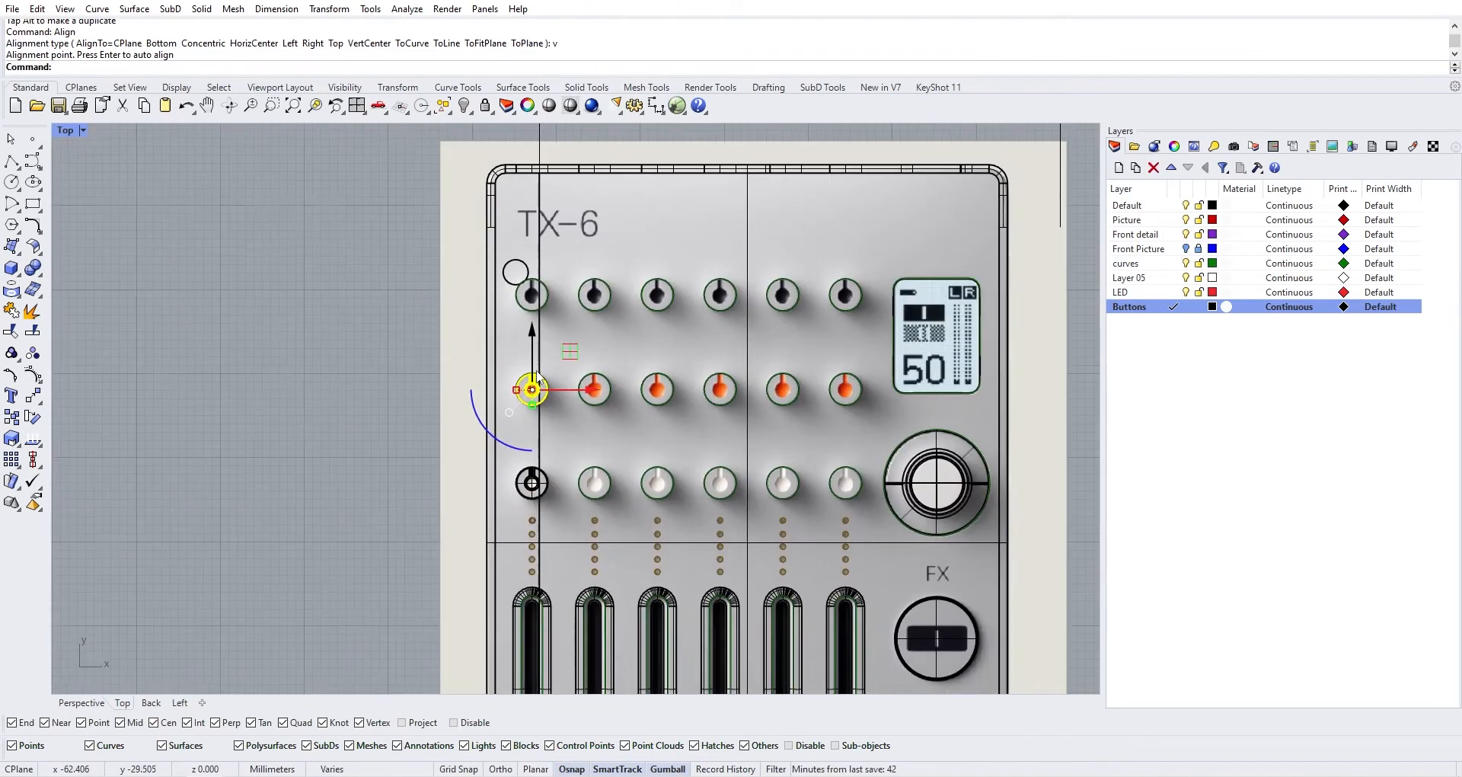
Copy the knob onto the first dark knob of the upper row and align the copy with Align HorizCenter
right_click_drag(537, 379, 524, 457)
left_click_drag(524, 456, 539, 335)
key("Return")
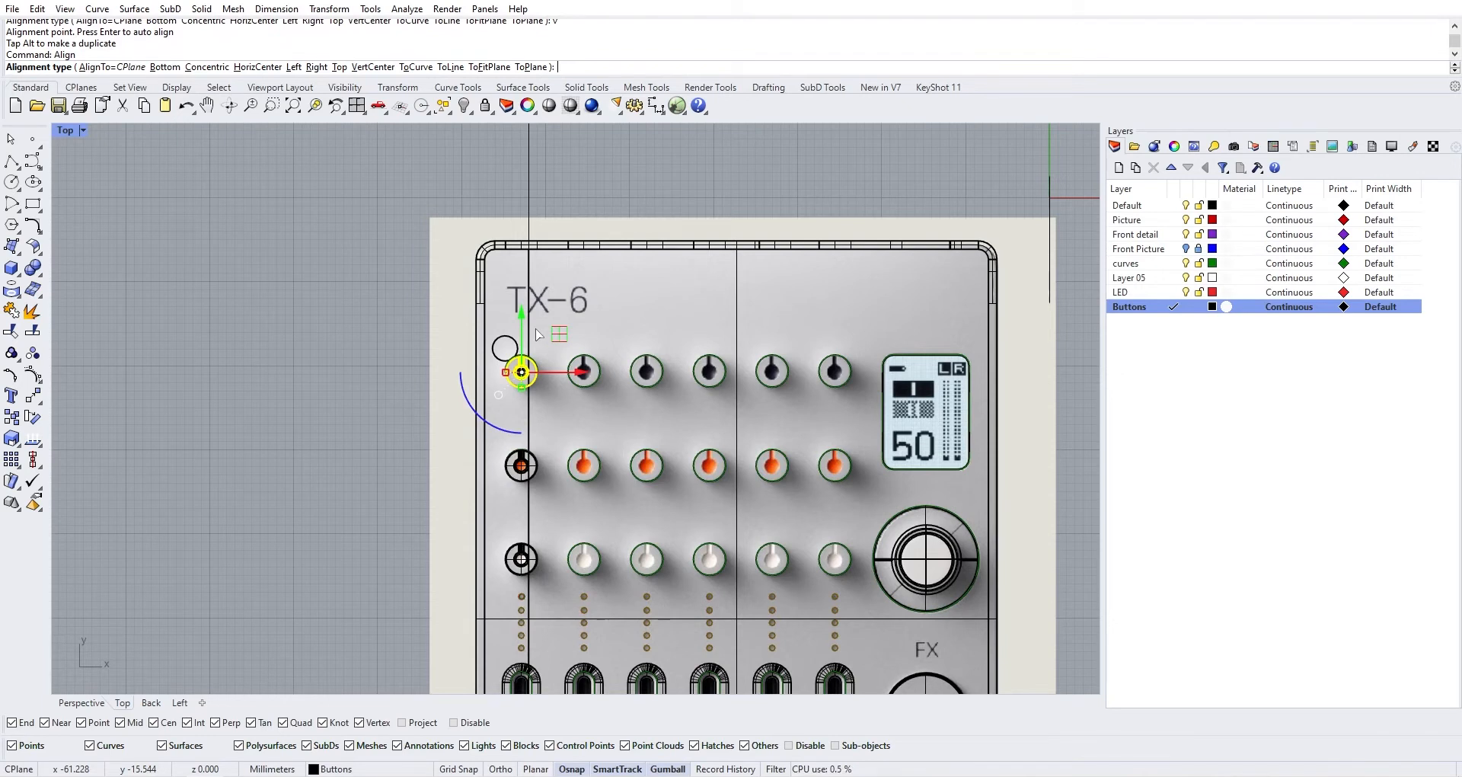
type("h")
key("Return")
scroll(526, 371, "up", 5)
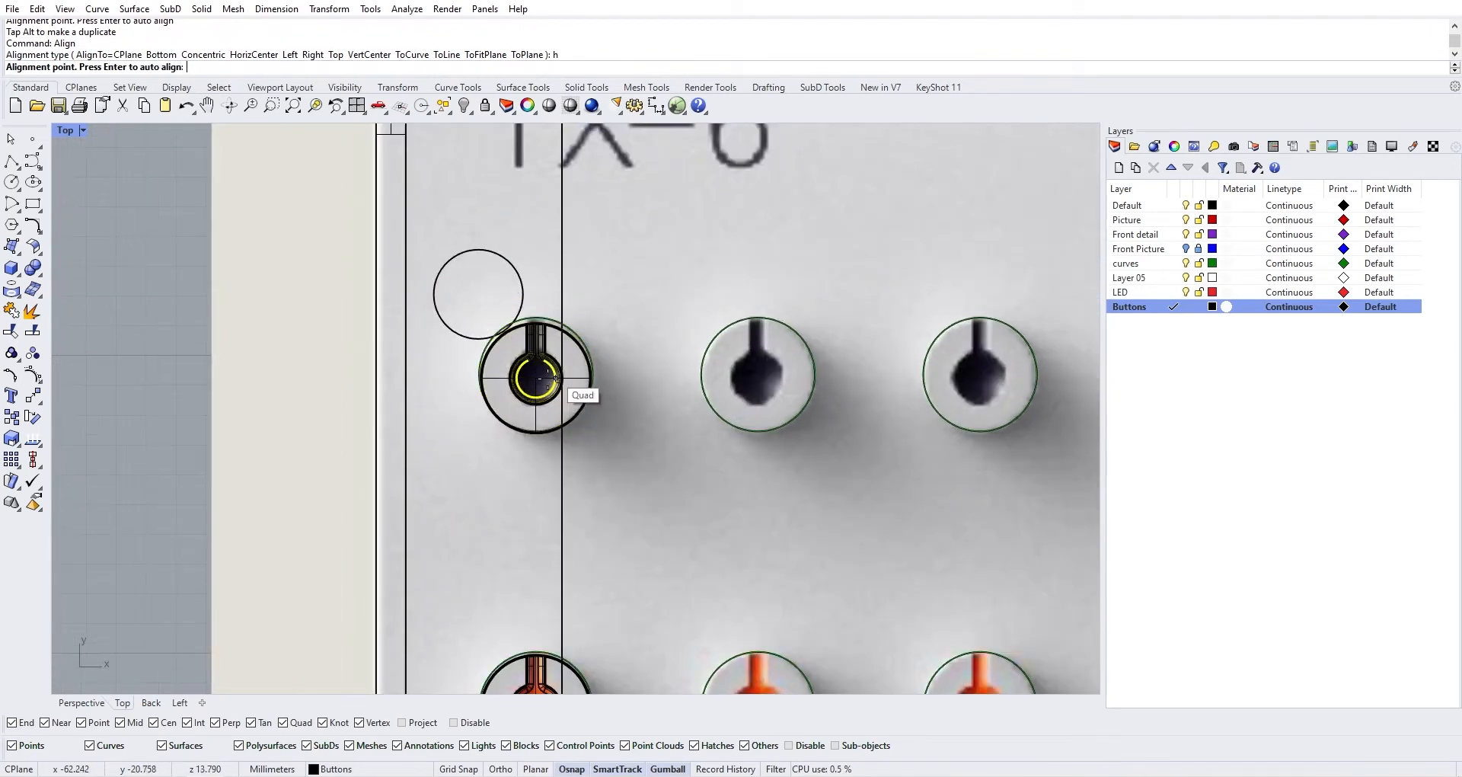
left_click(557, 378)
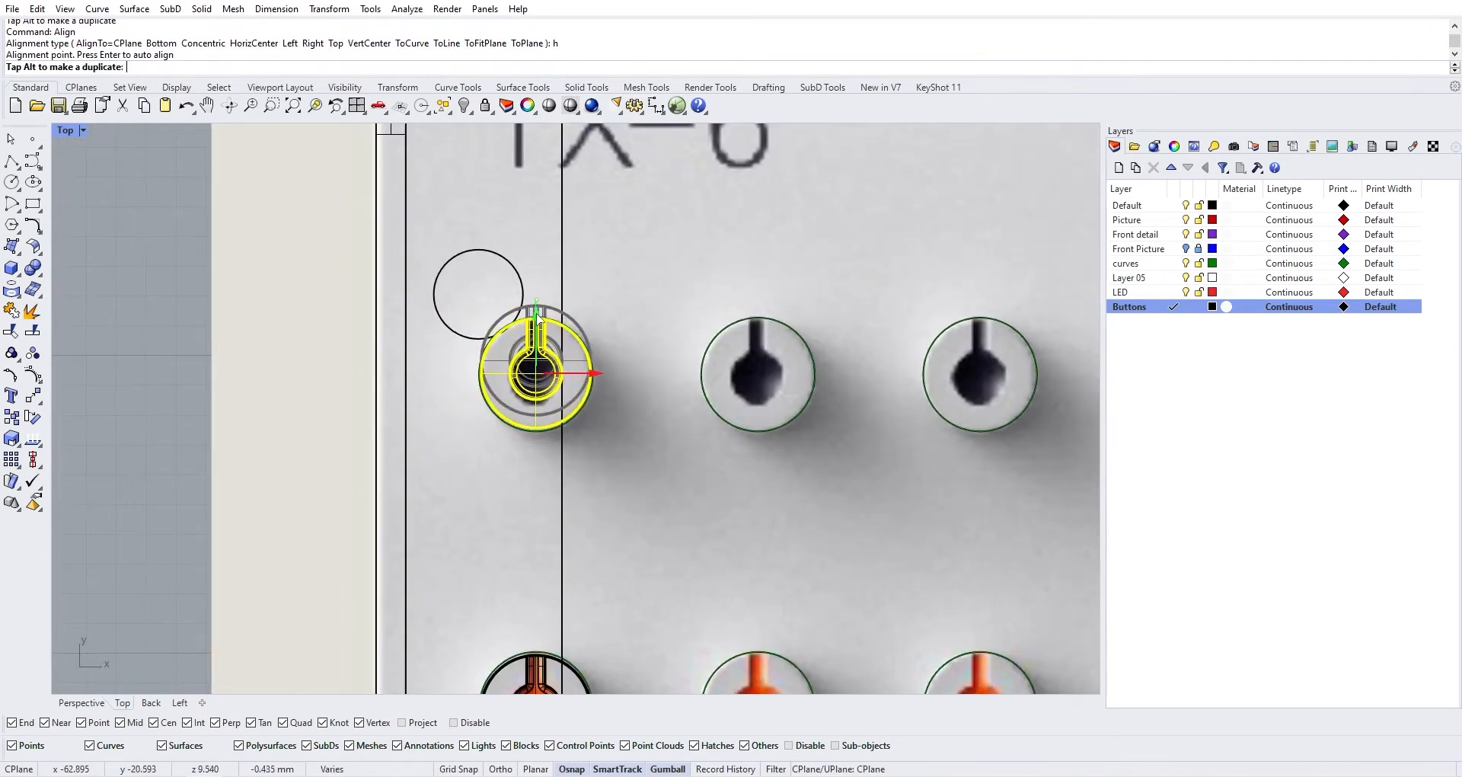
Move the top-left knob vertically so it sits on its circle in the reference picture
left_click(537, 320)
left_click_drag(537, 315, 542, 319)
scroll(507, 457, "down", 4)
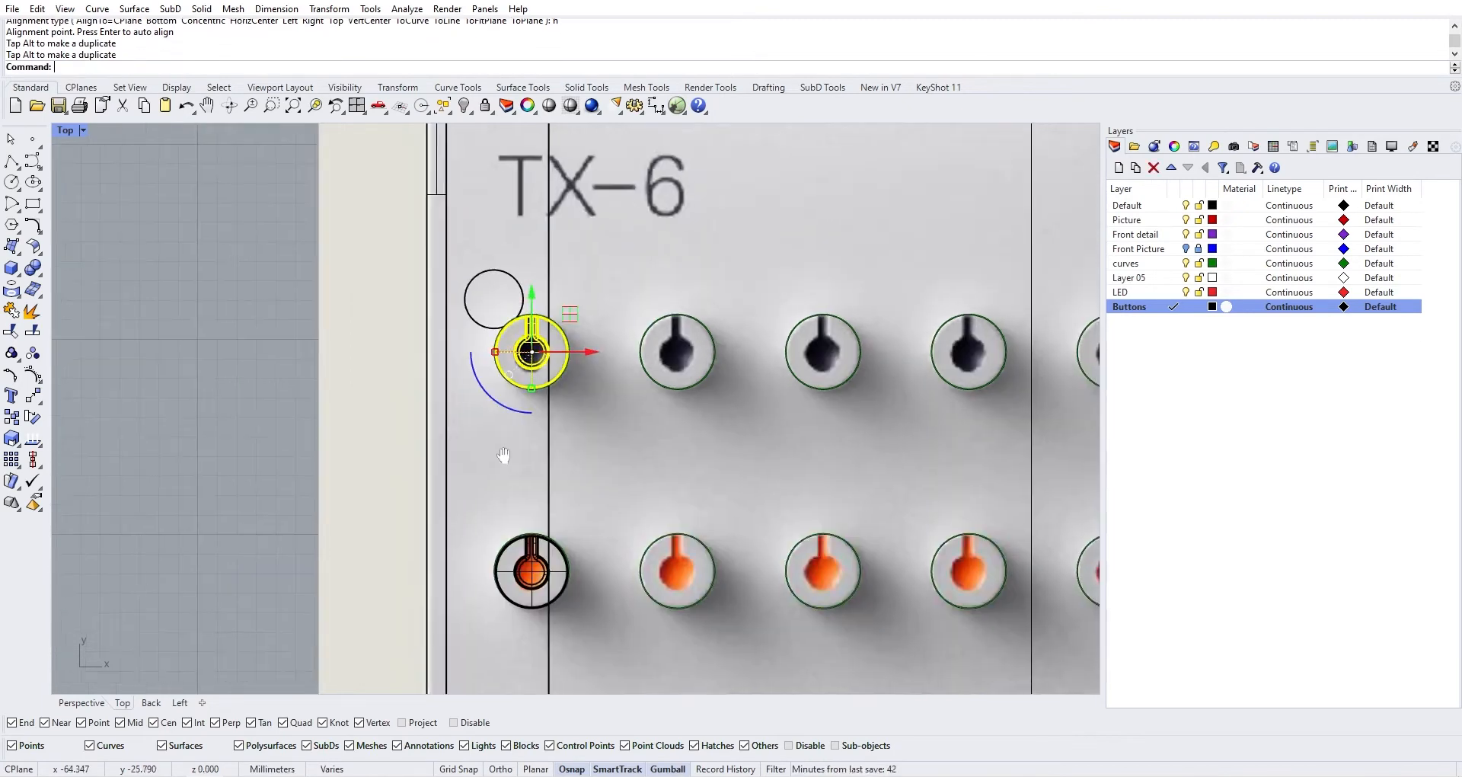
Select the three knobs of the first column, leaving out the reference picture surface, and group them
left_click(469, 487)
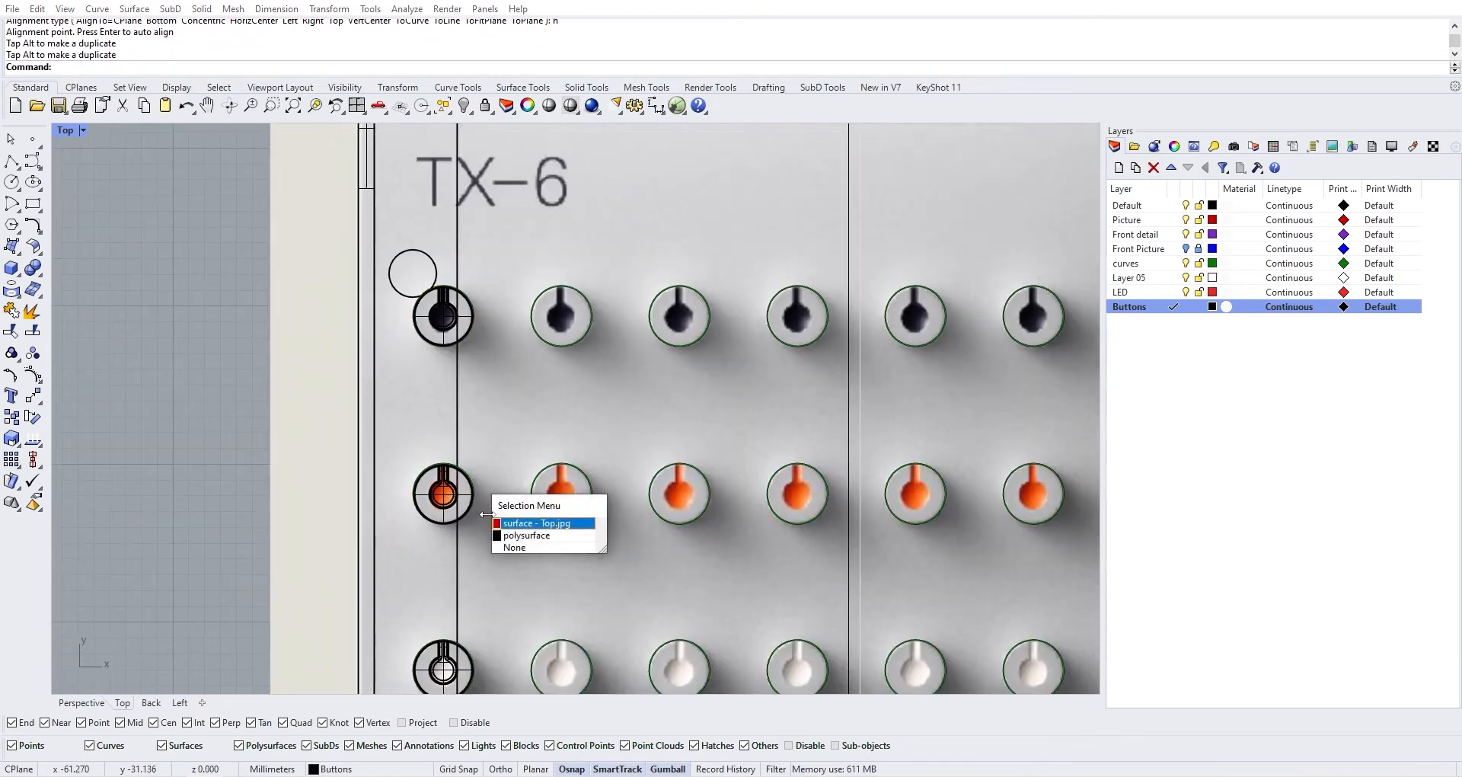
left_click(535, 523)
scroll(533, 537, "down", 2)
left_click(495, 613, "shift")
left_click(487, 623, "shift")
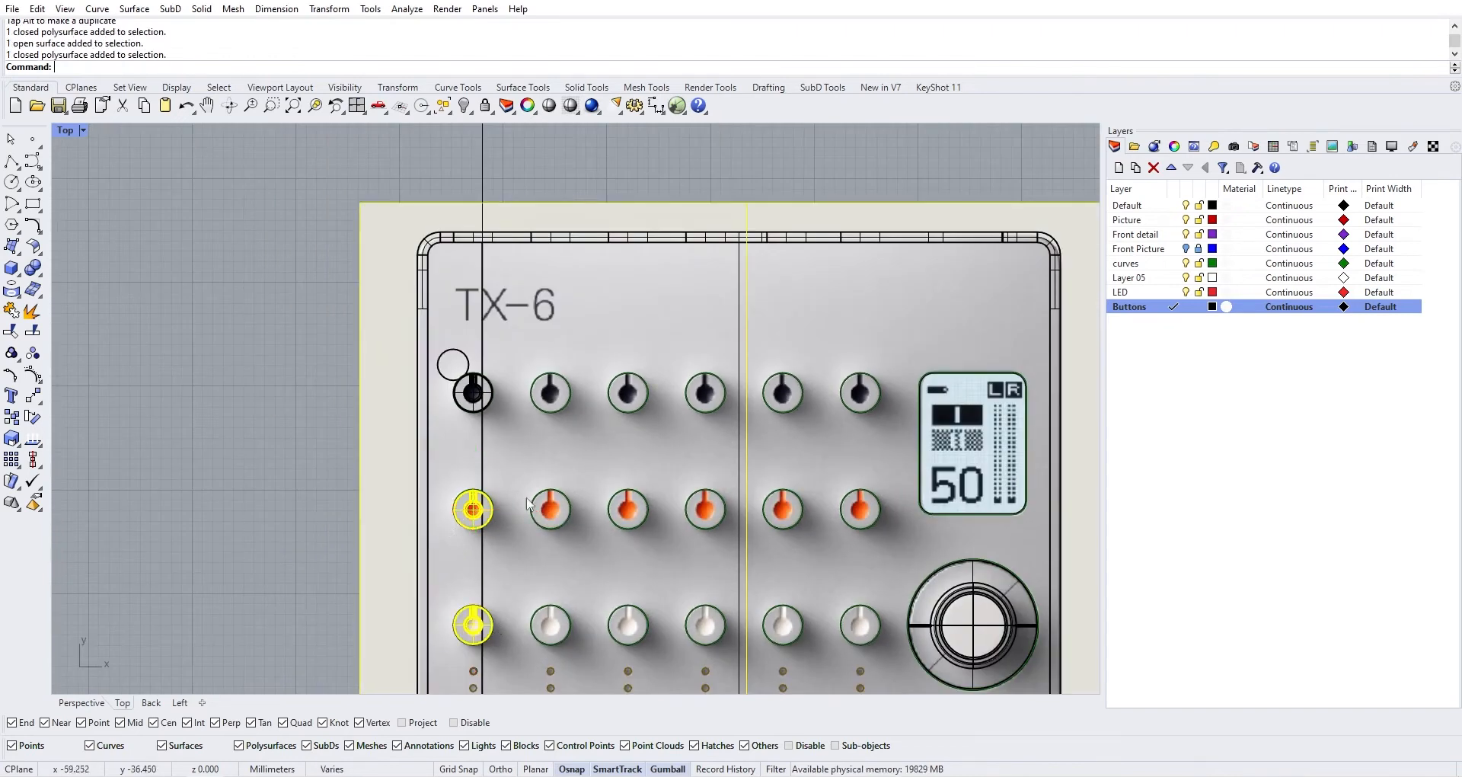
left_click(479, 396, "shift")
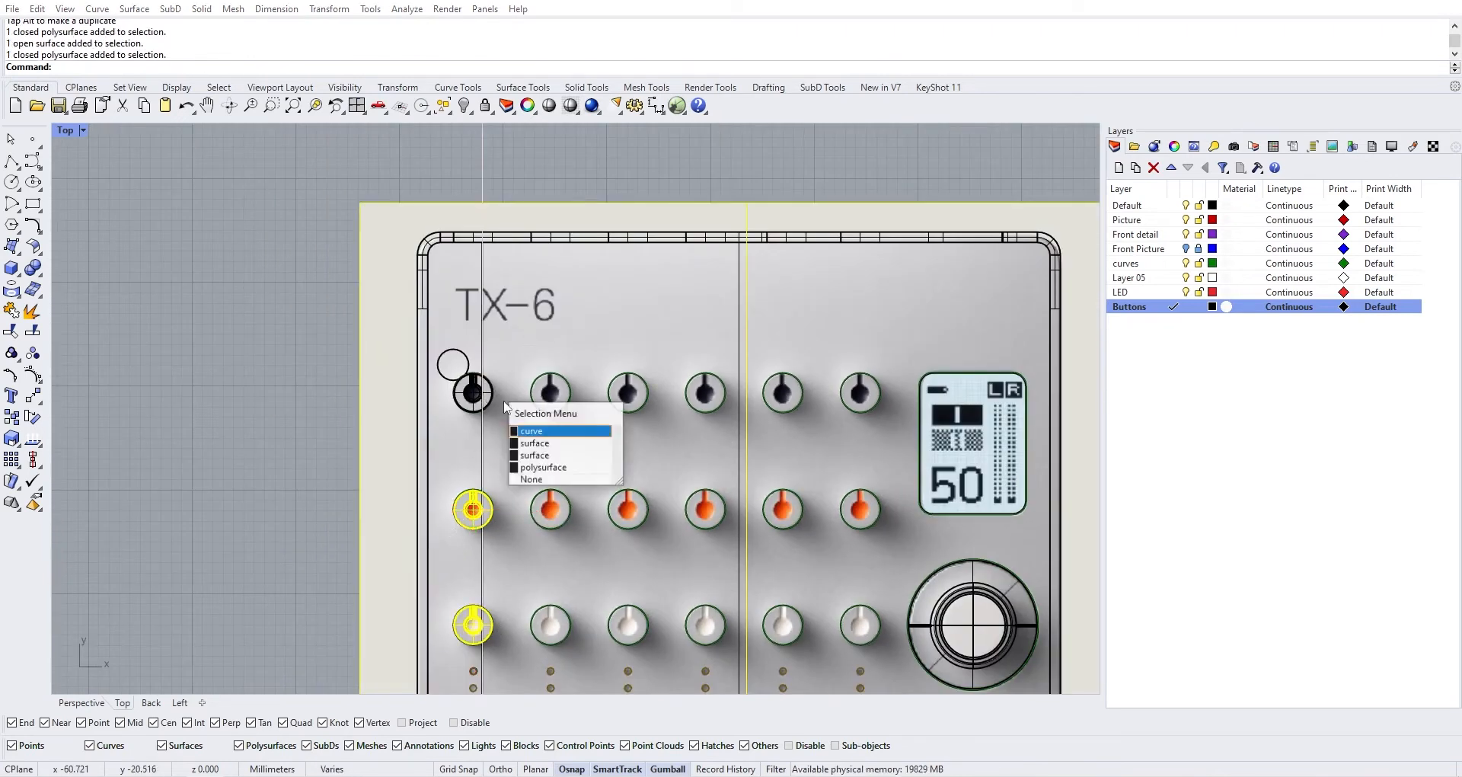
left_click(546, 469)
left_click(745, 356, "ctrl")
scroll(694, 344, "down", 4)
right_click_drag(694, 344, 649, 323)
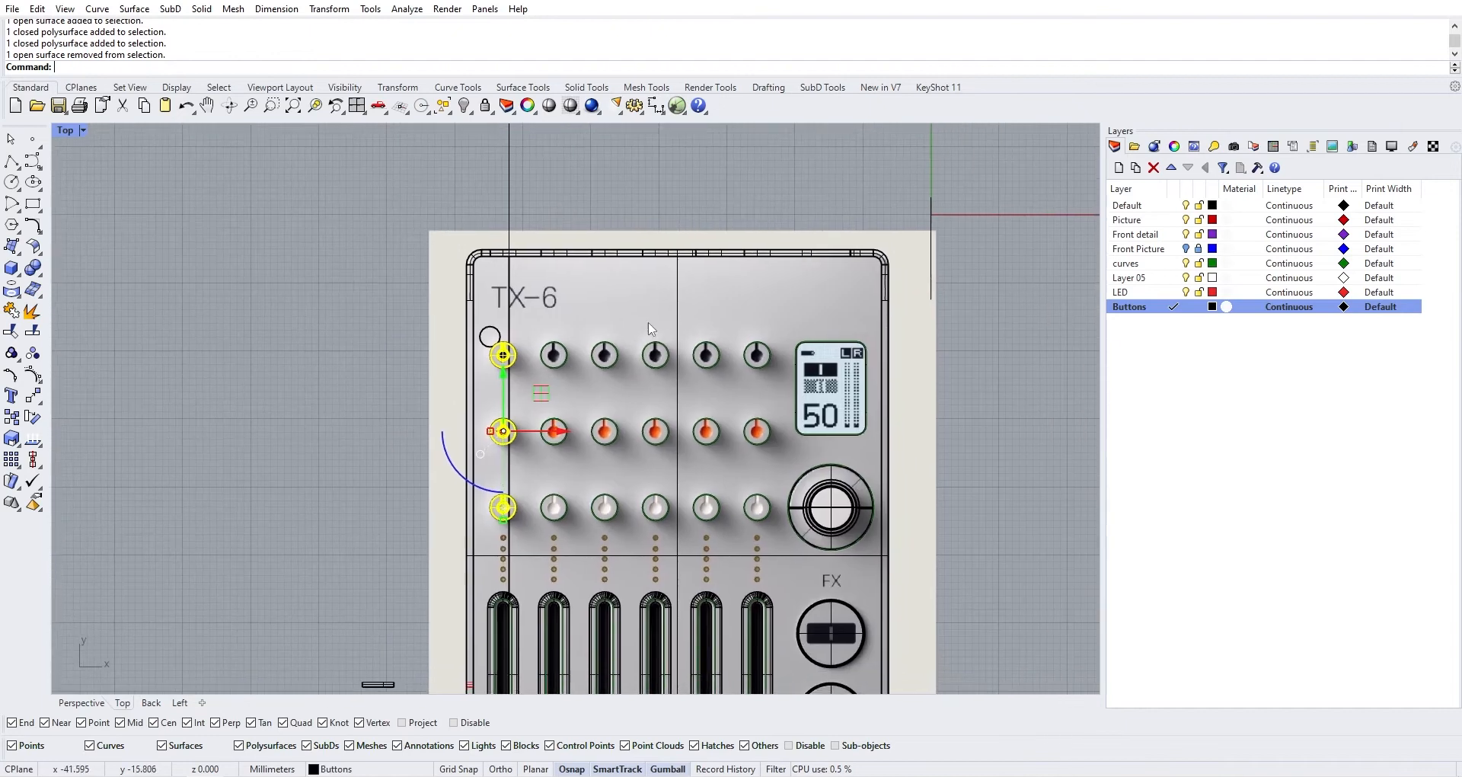
key("ctrl+g")
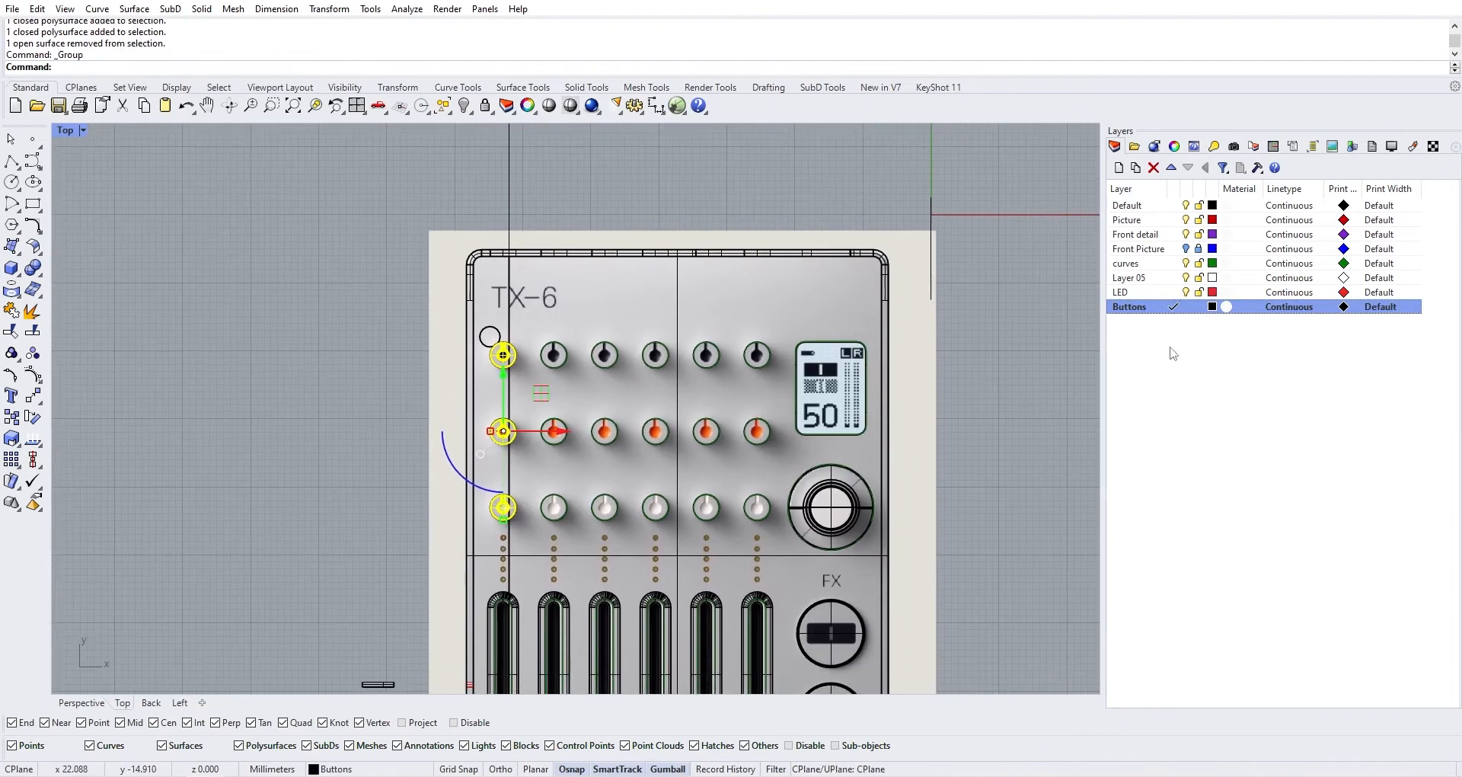
Copy the grouped knob column horizontally onto the other five knob columns of the reference picture
left_click_drag(560, 432, 663, 427)
left_click_drag(661, 427, 812, 431, "alt")
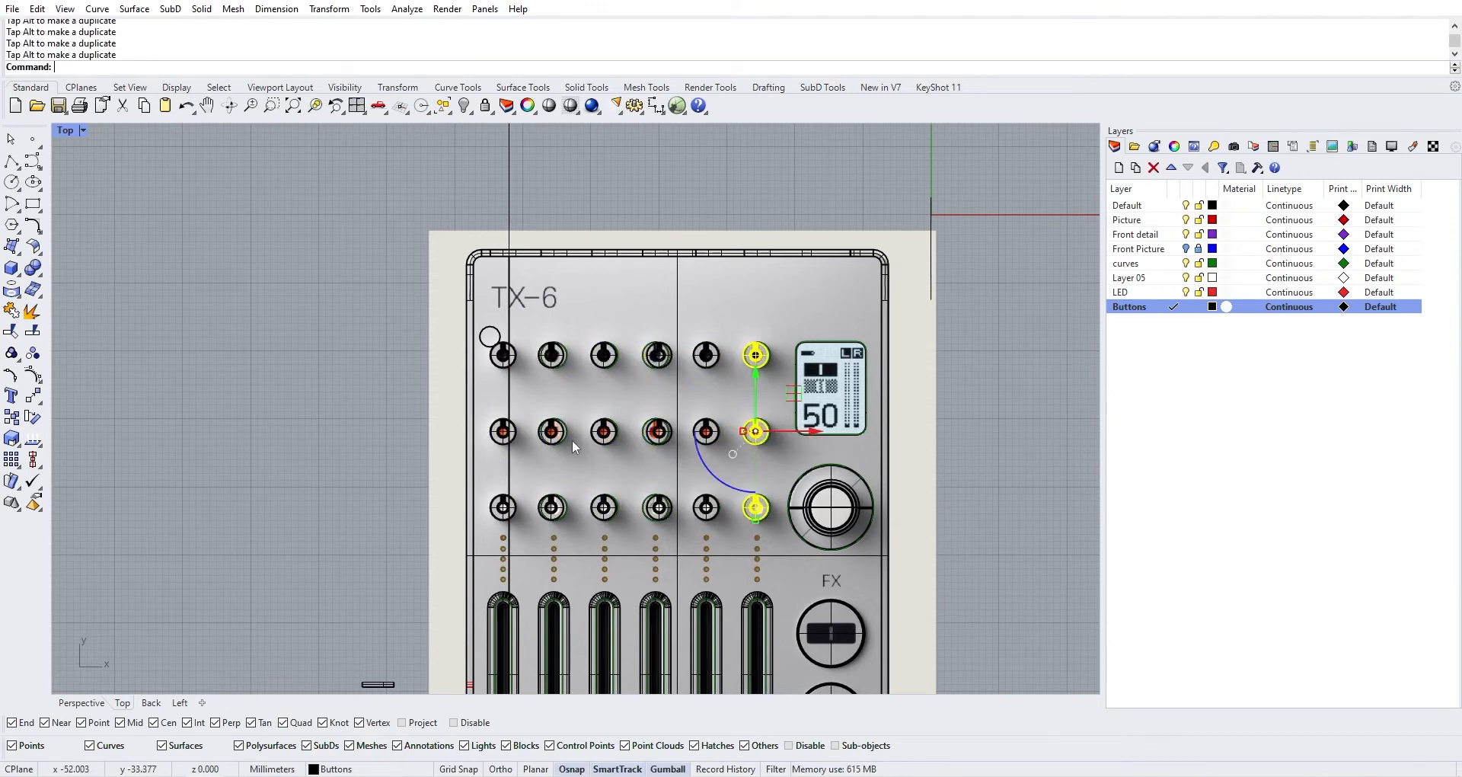
Align the second knob column by VertCenter to the centre of the second slider slot
left_click(559, 433)
left_click(598, 490)
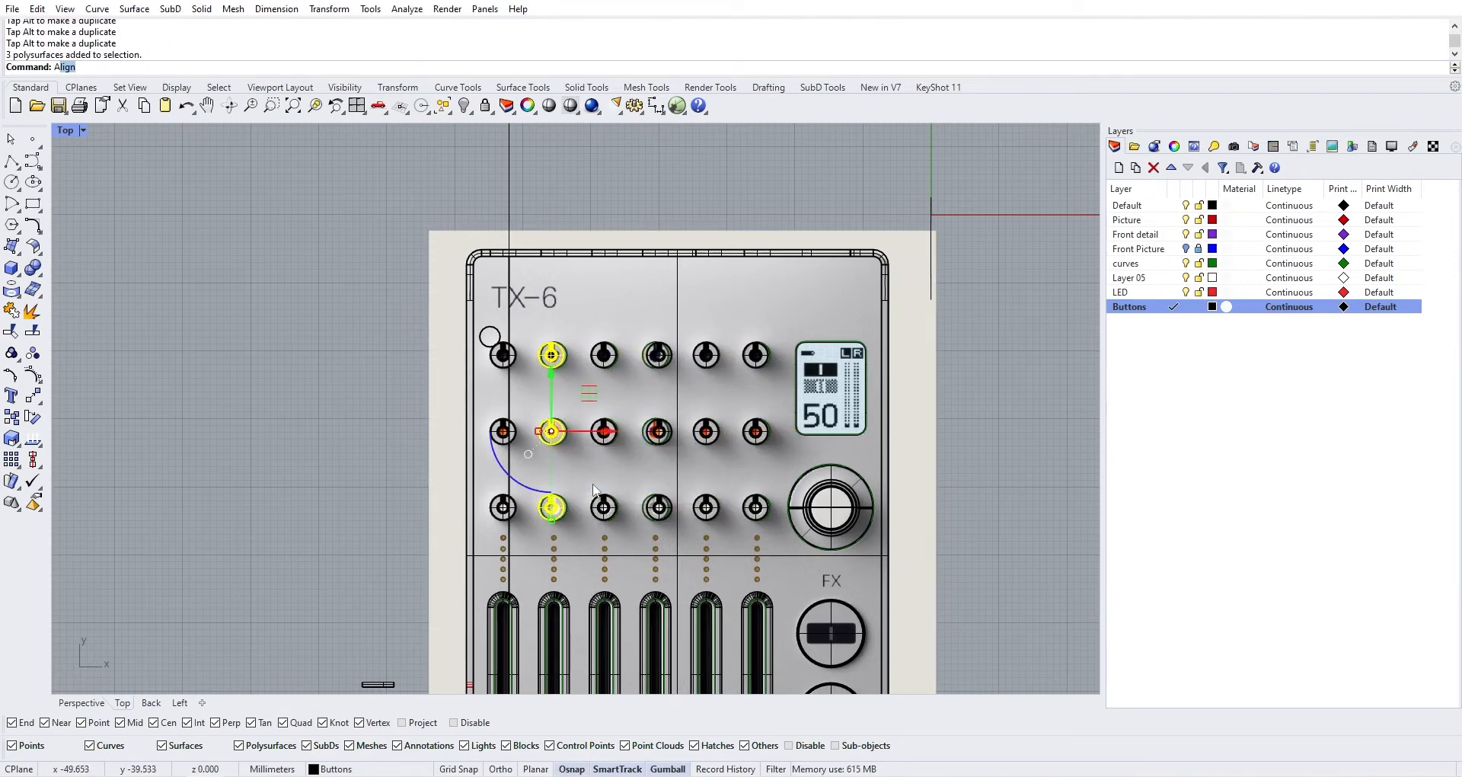
key("Return")
type("v")
key("Return")
scroll(597, 495, "up", 10)
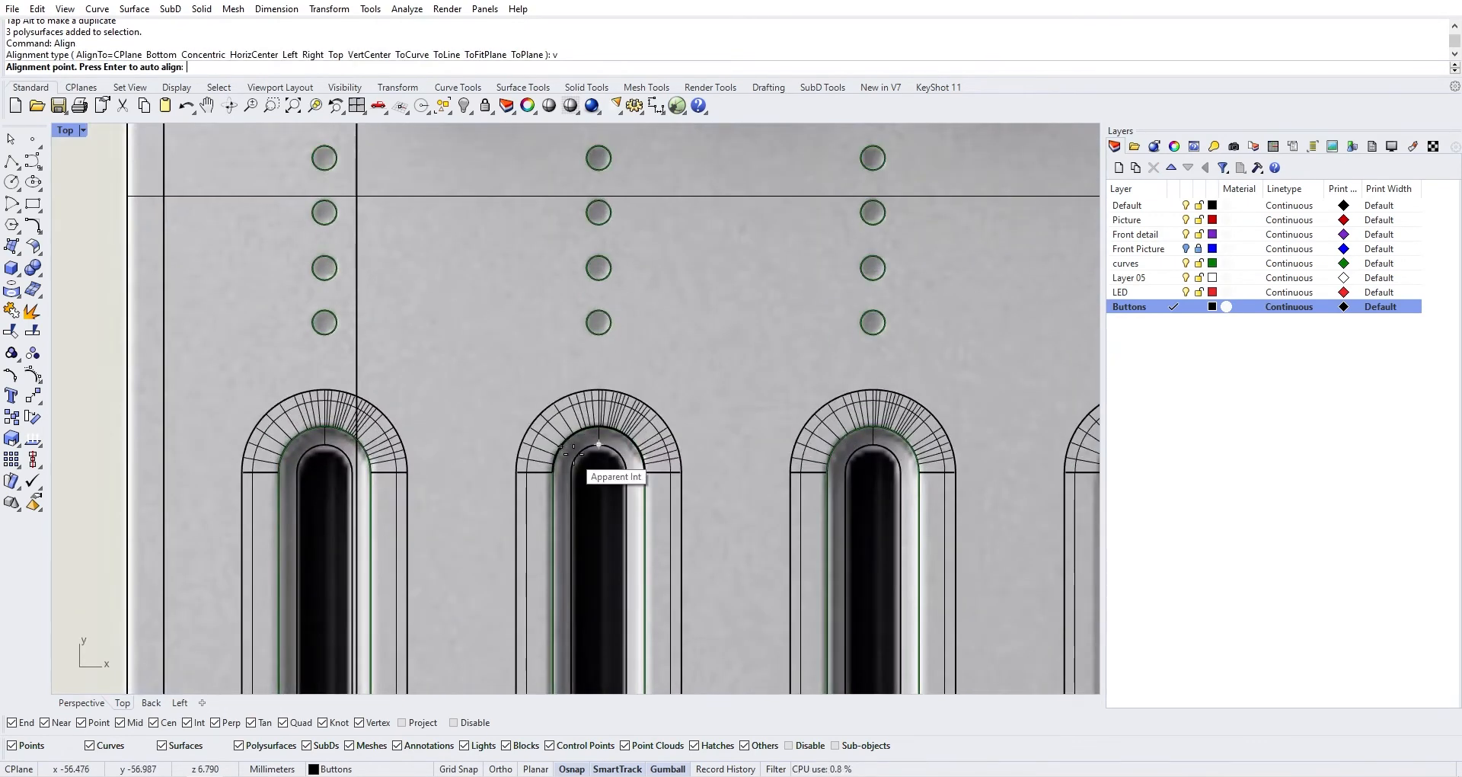
left_click(597, 449)
scroll(587, 459, "down", 10)
right_click_drag(648, 459, 645, 465)
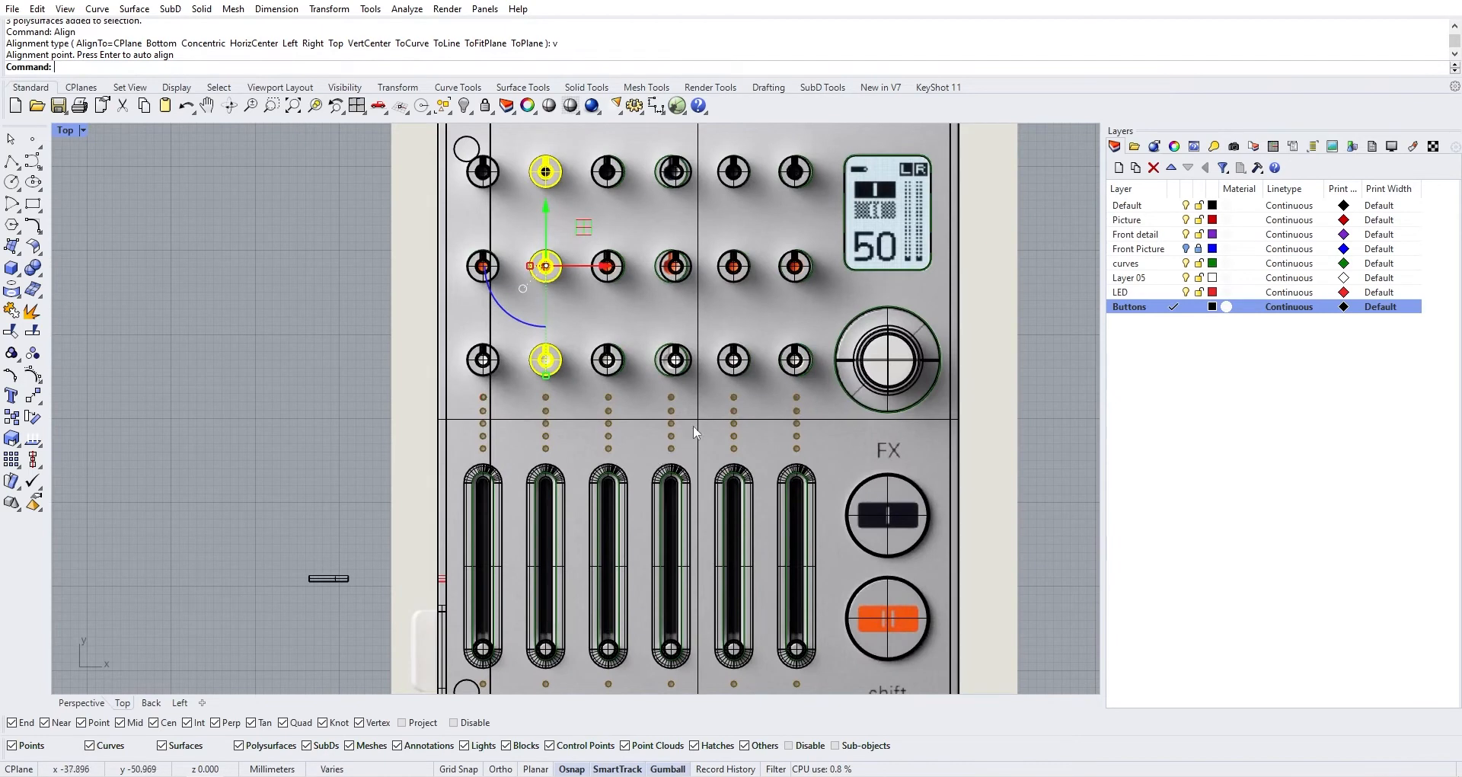
Align the third knob column by VertCenter to the centre of the third slider slot
left_click(621, 355)
left_click(661, 399)
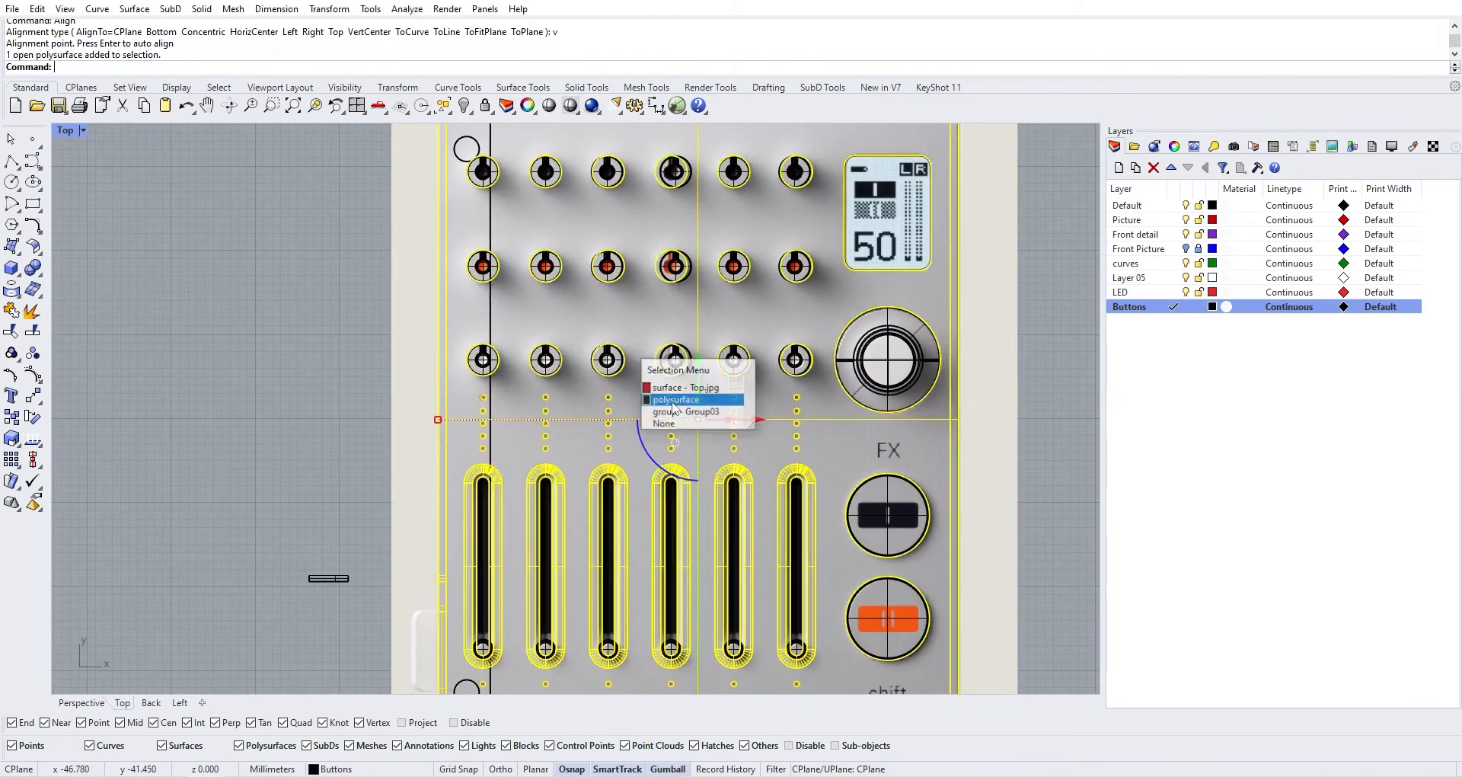
left_click(623, 360)
left_click(666, 407)
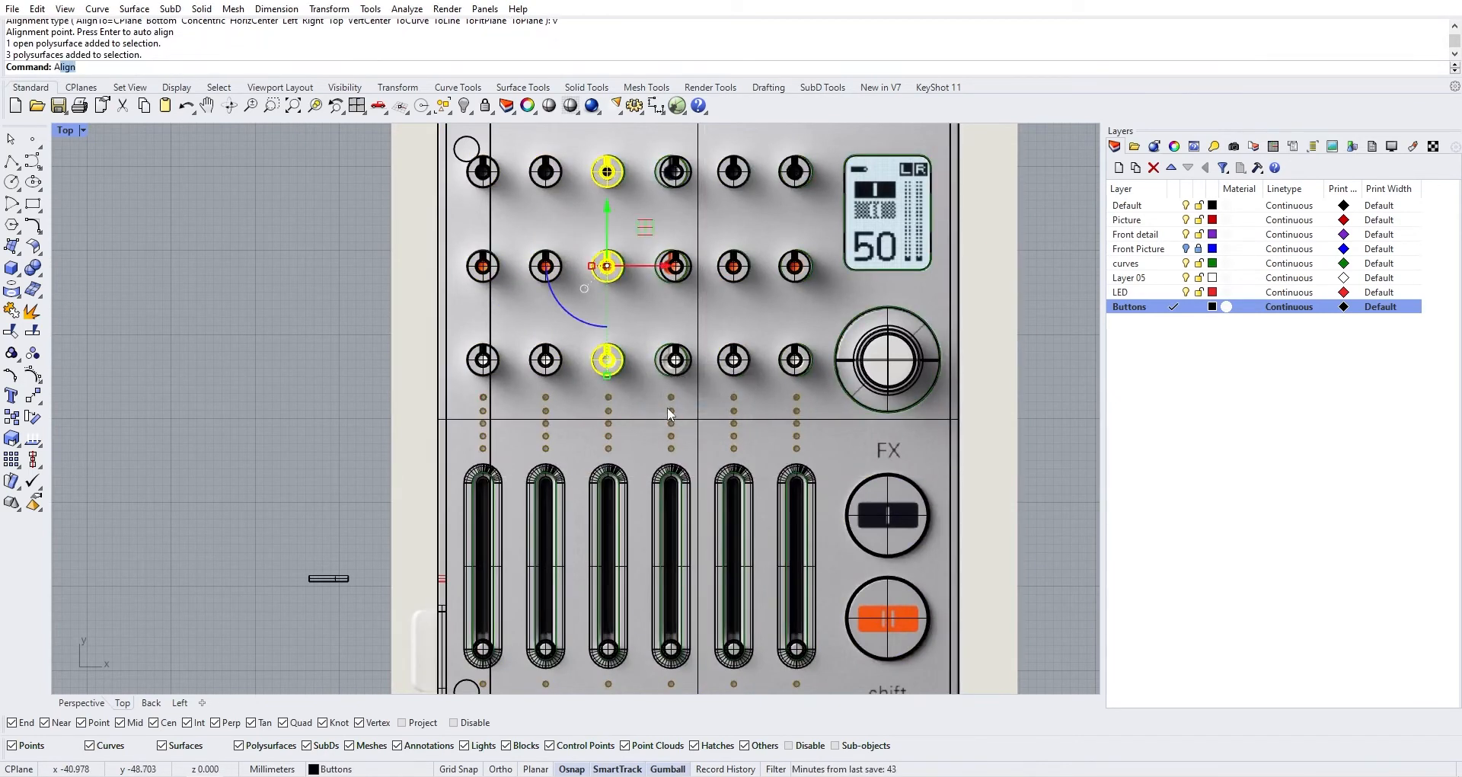
key("Return")
type("v")
key("Return")
scroll(655, 381, "up", 5)
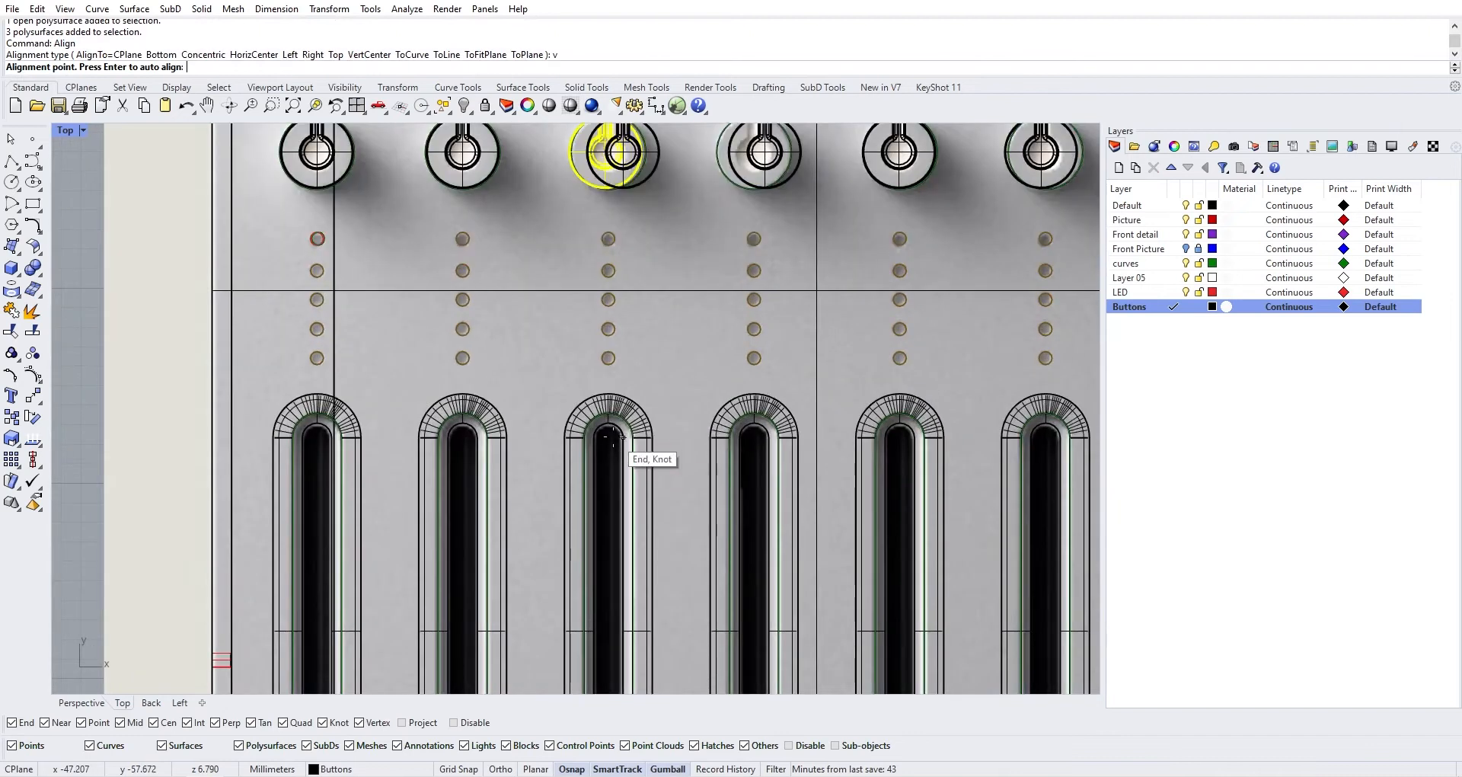
scroll(624, 438, "up", 2)
scroll(620, 423, "up", 8)
left_click(611, 427)
scroll(611, 427, "down", 16)
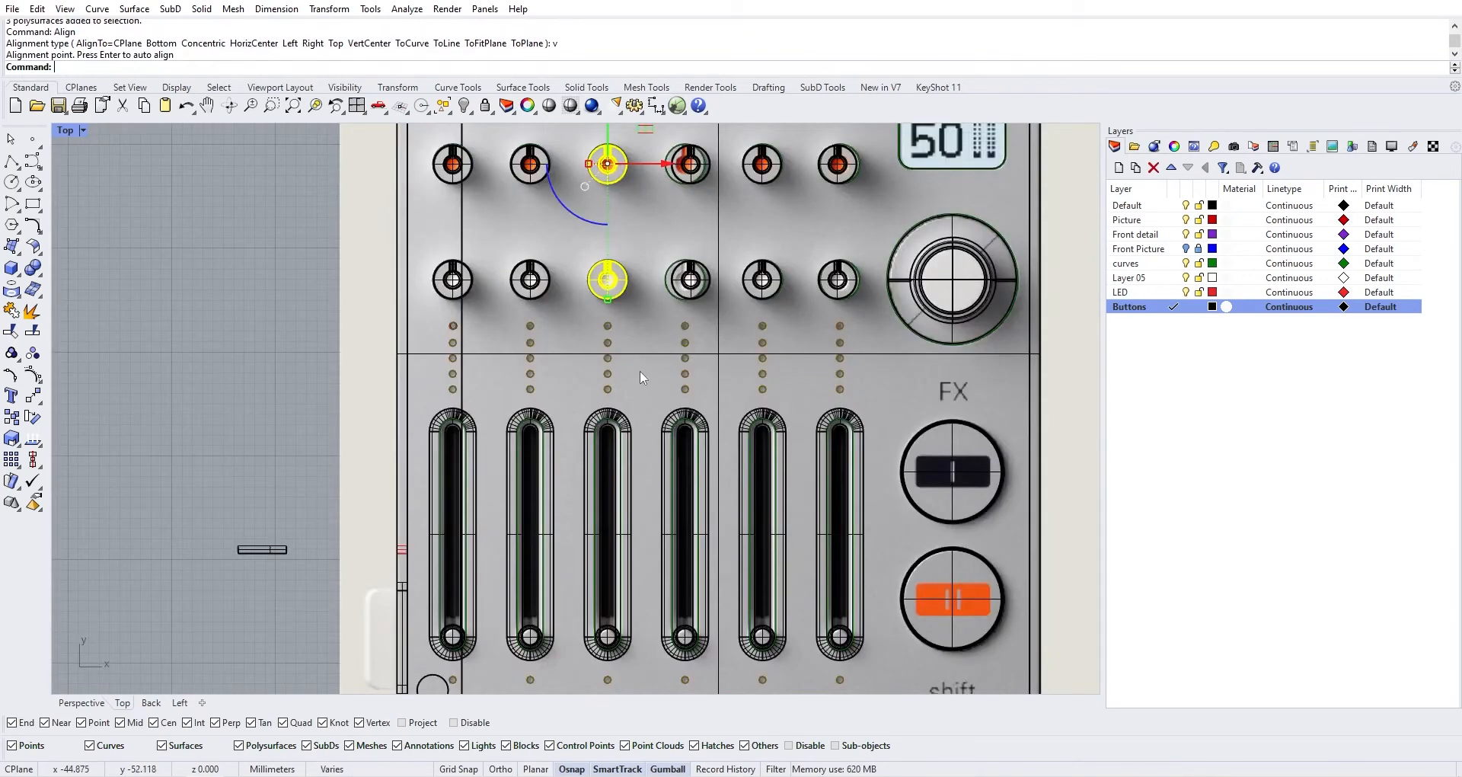
Align the fourth knob column by VertCenter to the centre of the fourth slider slot
right_click_drag(640, 370, 626, 386)
left_click(660, 308)
left_click(696, 364)
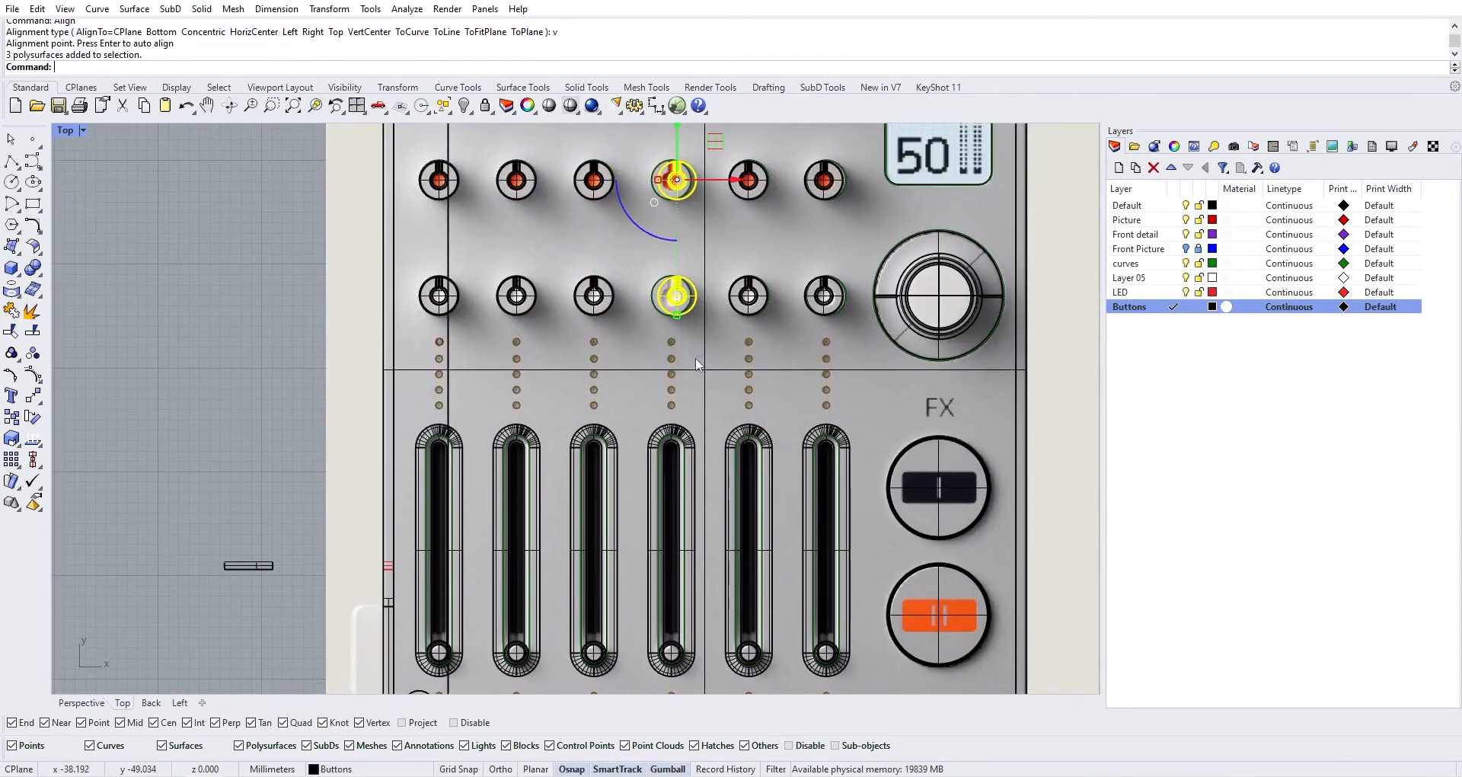
key("Return")
type("v")
key("Return")
scroll(670, 438, "up", 6)
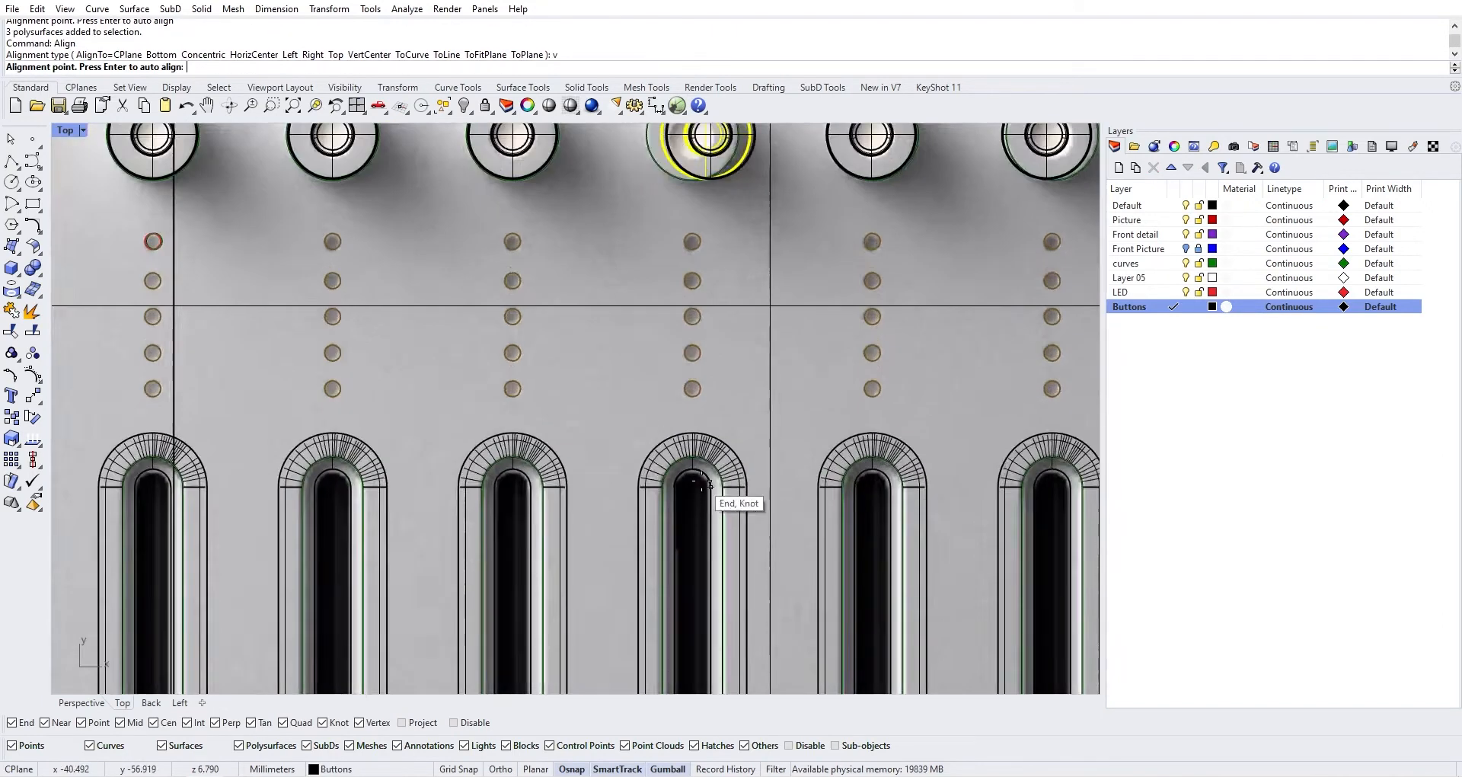
left_click(702, 478)
scroll(702, 477, "down", 10)
Align the fifth knob column by VertCenter to the centre of the fifth slider slot
left_click(702, 385)
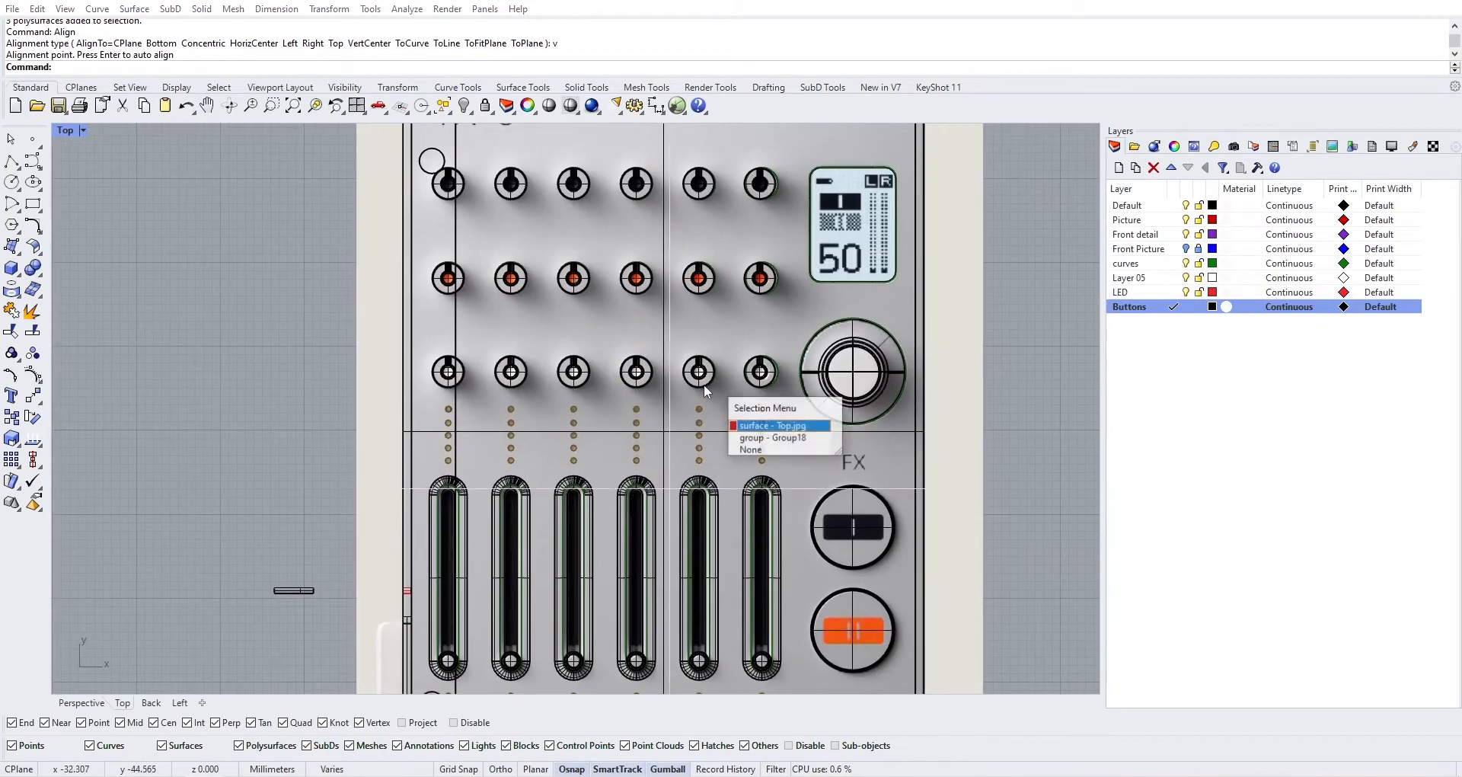
left_click(761, 438)
key("Return")
type("v")
key("Return")
scroll(689, 484, "up", 6)
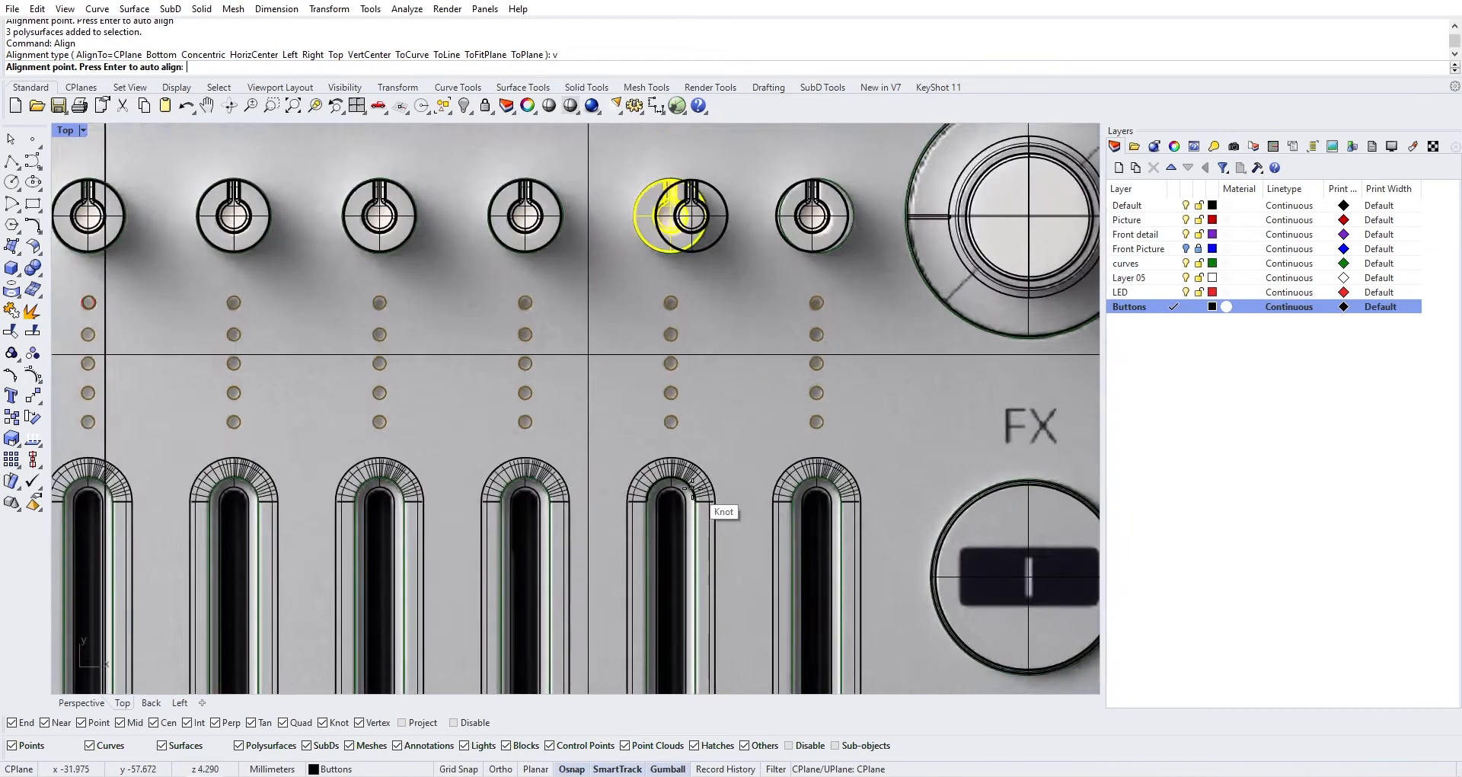
scroll(681, 487, "up", 3)
left_click(663, 490)
scroll(662, 490, "down", 10)
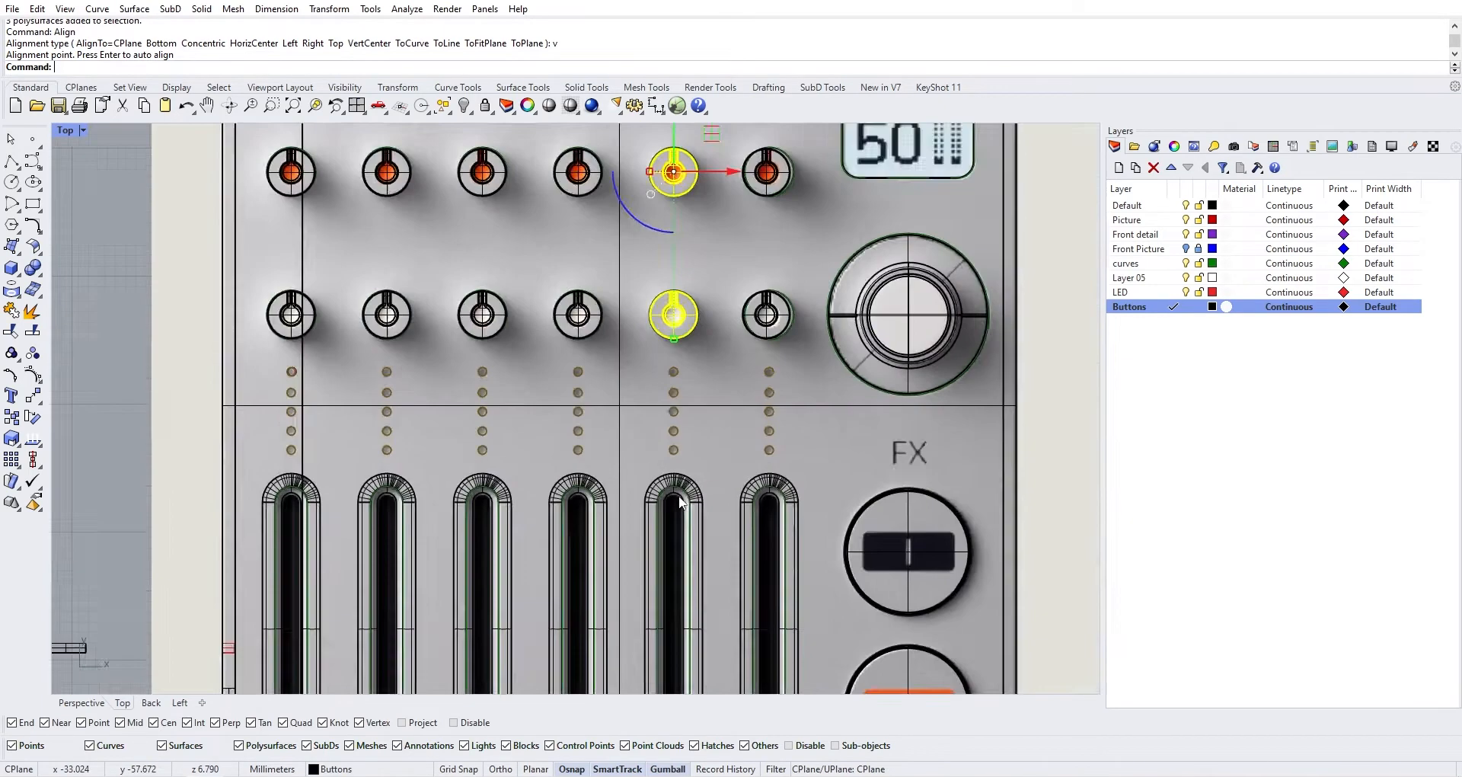
Align the sixth knob column by VertCenter to the centre of the sixth slider slot
left_click(683, 387)
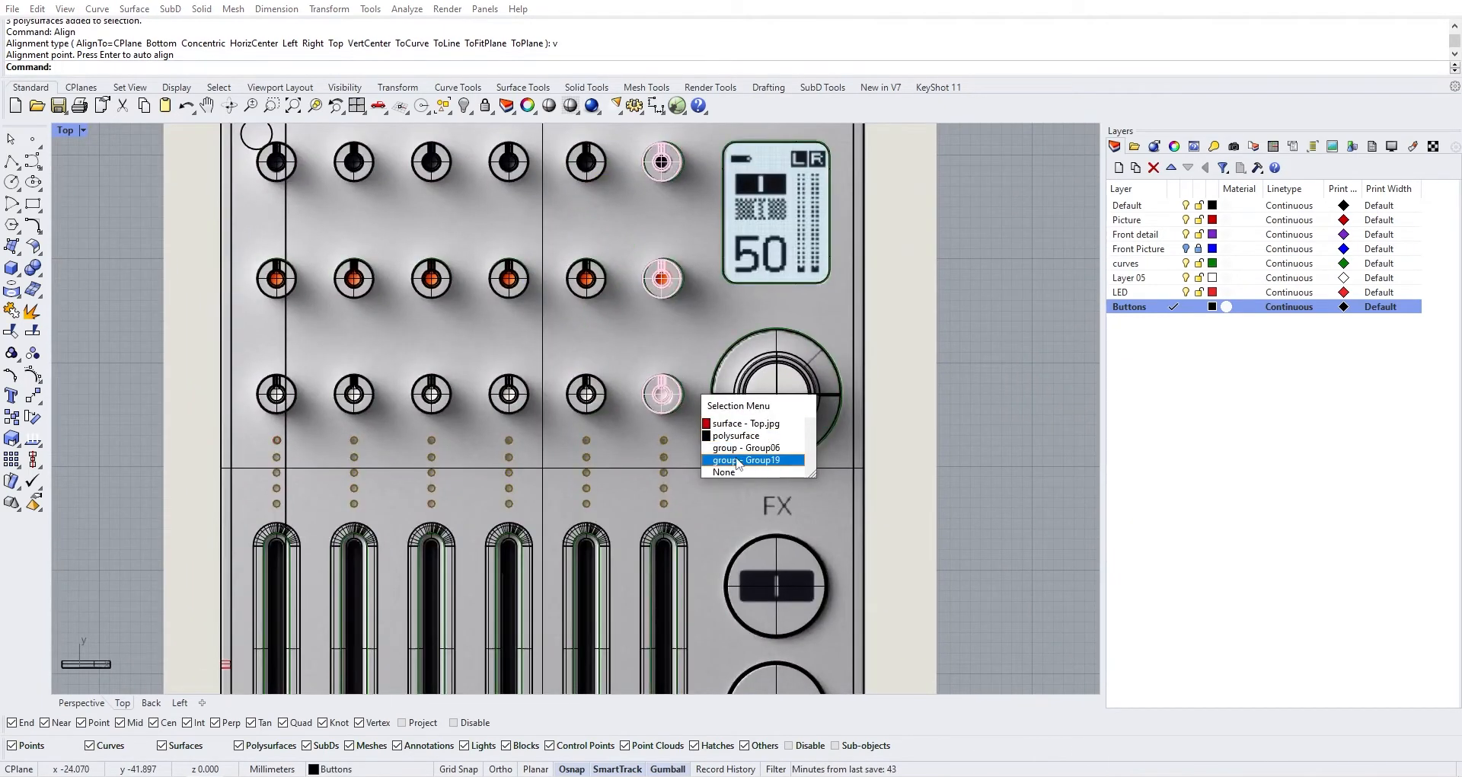
left_click(736, 463)
key("Return")
type("v")
key("Return")
scroll(689, 525, "up", 5)
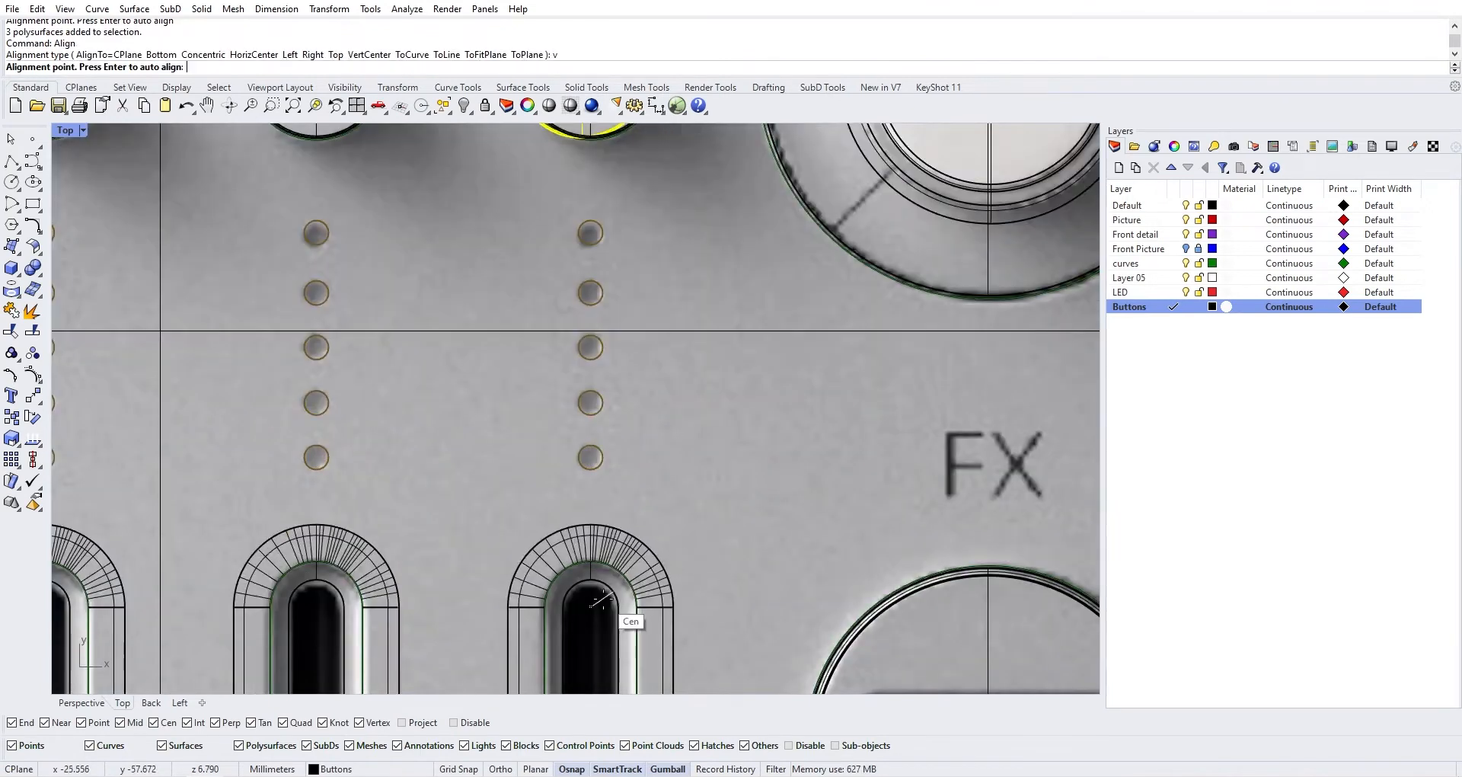
scroll(605, 597, "down", 5)
scroll(102, 403, "down", 3)
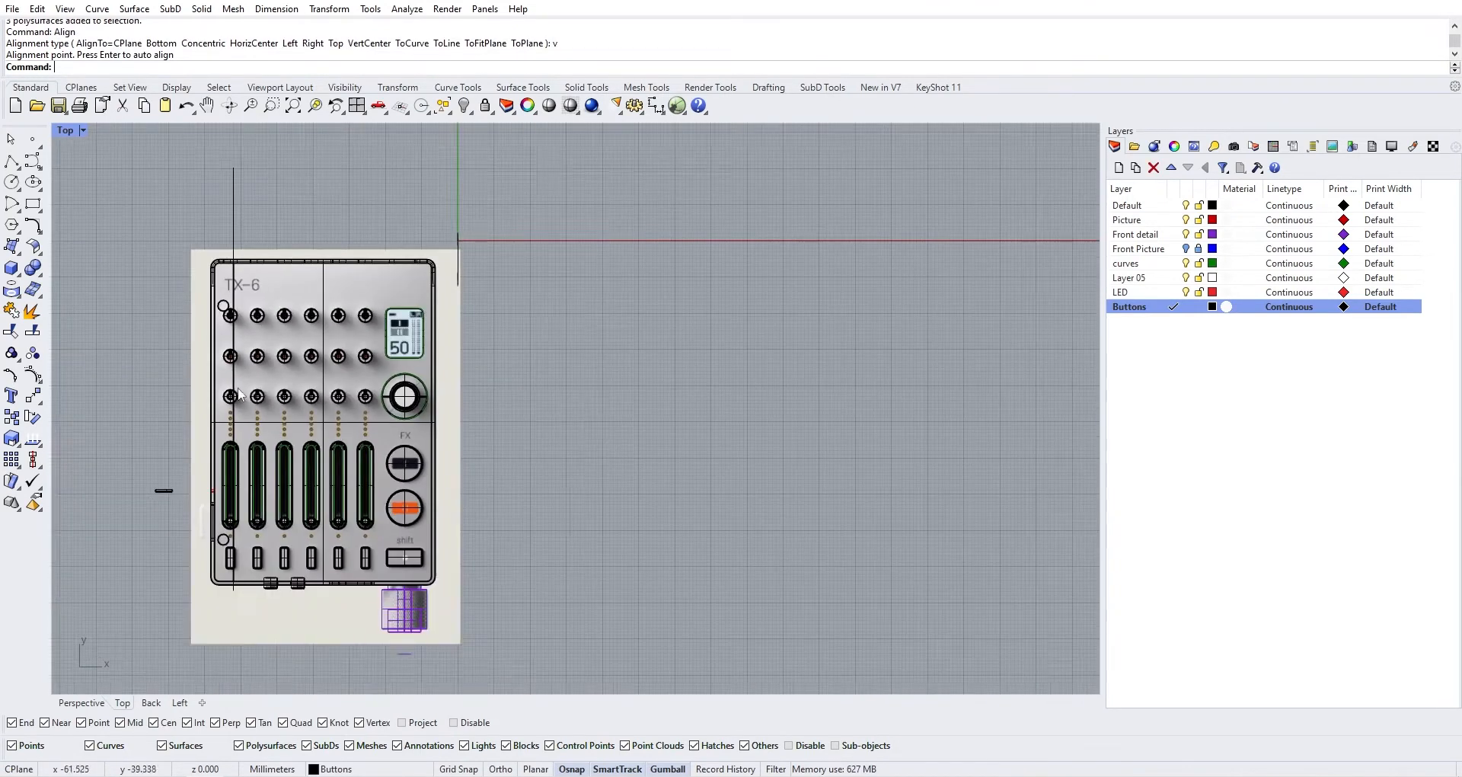
Examine the knob layout in the Top view and in the maximised Perspective view
scroll(547, 415, "up", 4)
scroll(605, 382, "down", 4)
scroll(593, 420, "up", 1)
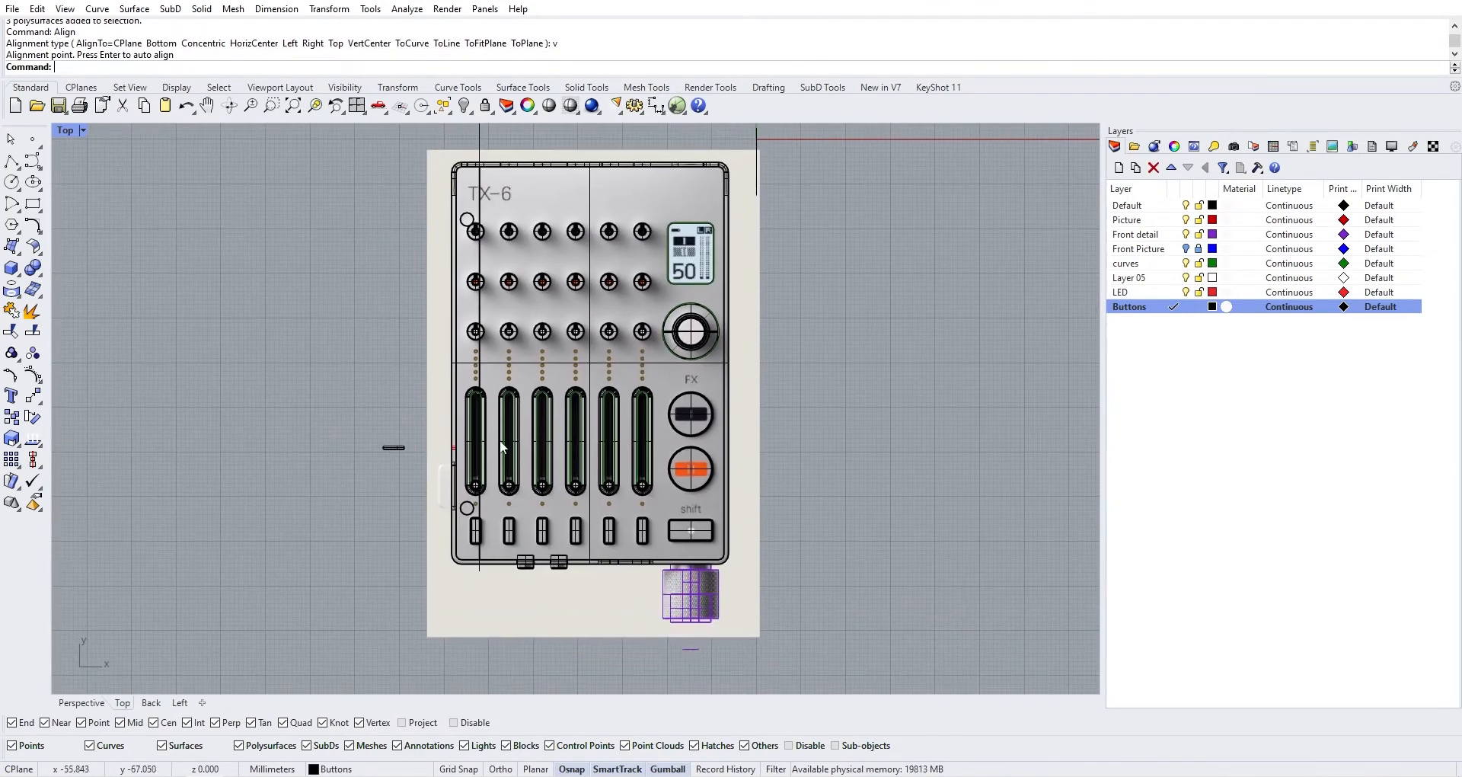
scroll(499, 440, "up", 2)
right_click_drag(736, 331, 756, 405)
right_click_drag(660, 472, 620, 481)
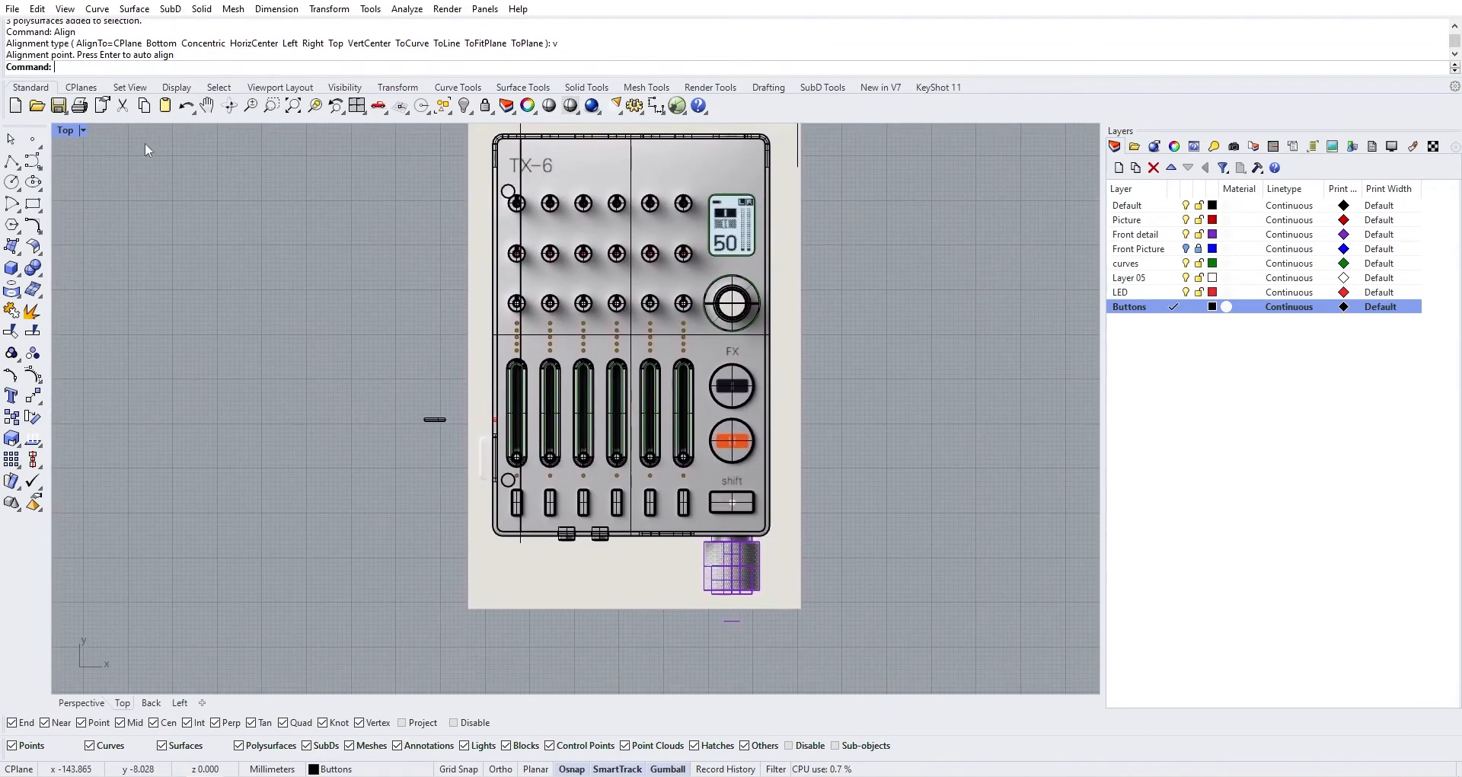
double_click(66, 131)
right_click_drag(759, 309, 748, 315)
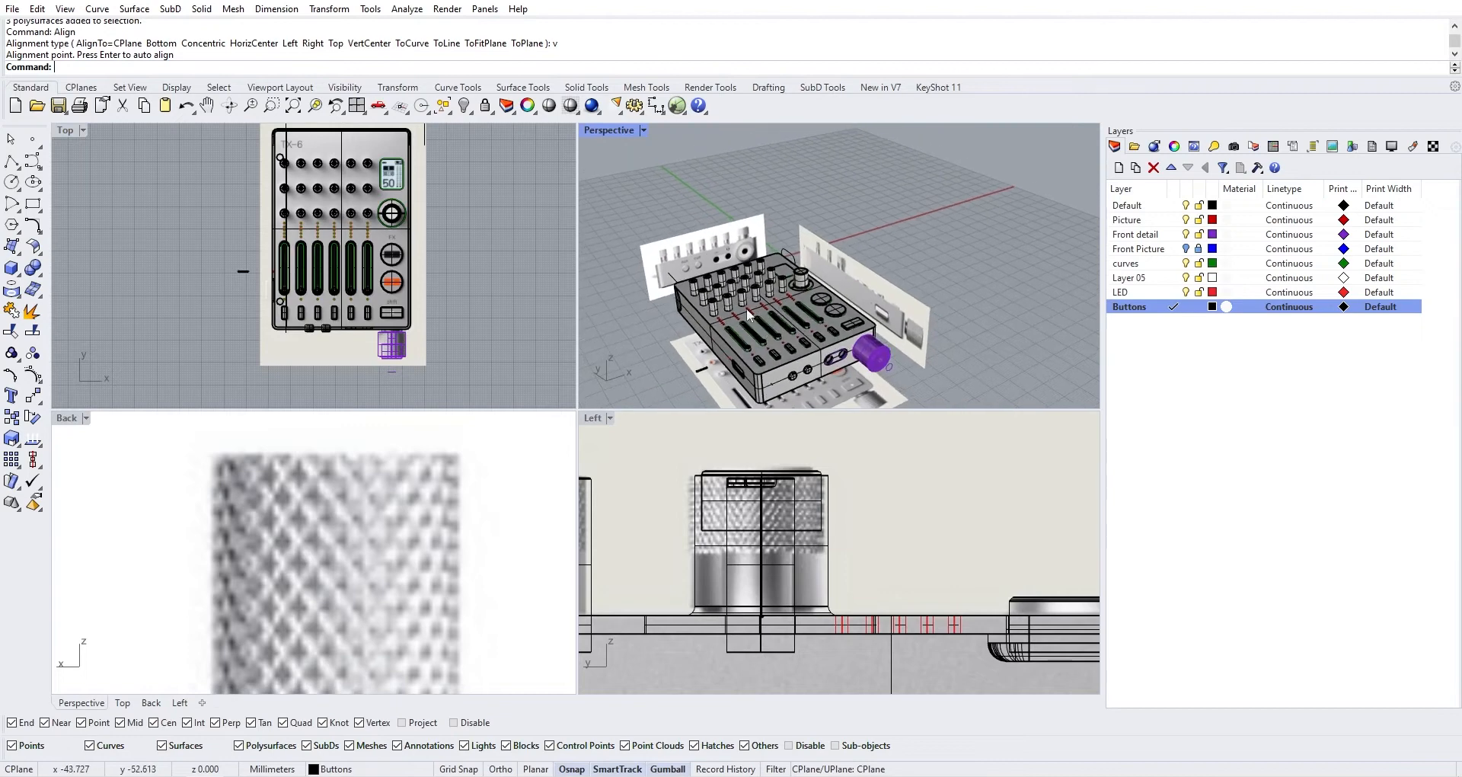
double_click(617, 135)
right_click_drag(655, 457, 686, 491)
scroll(788, 434, "up", 6)
scroll(759, 474, "down", 6)
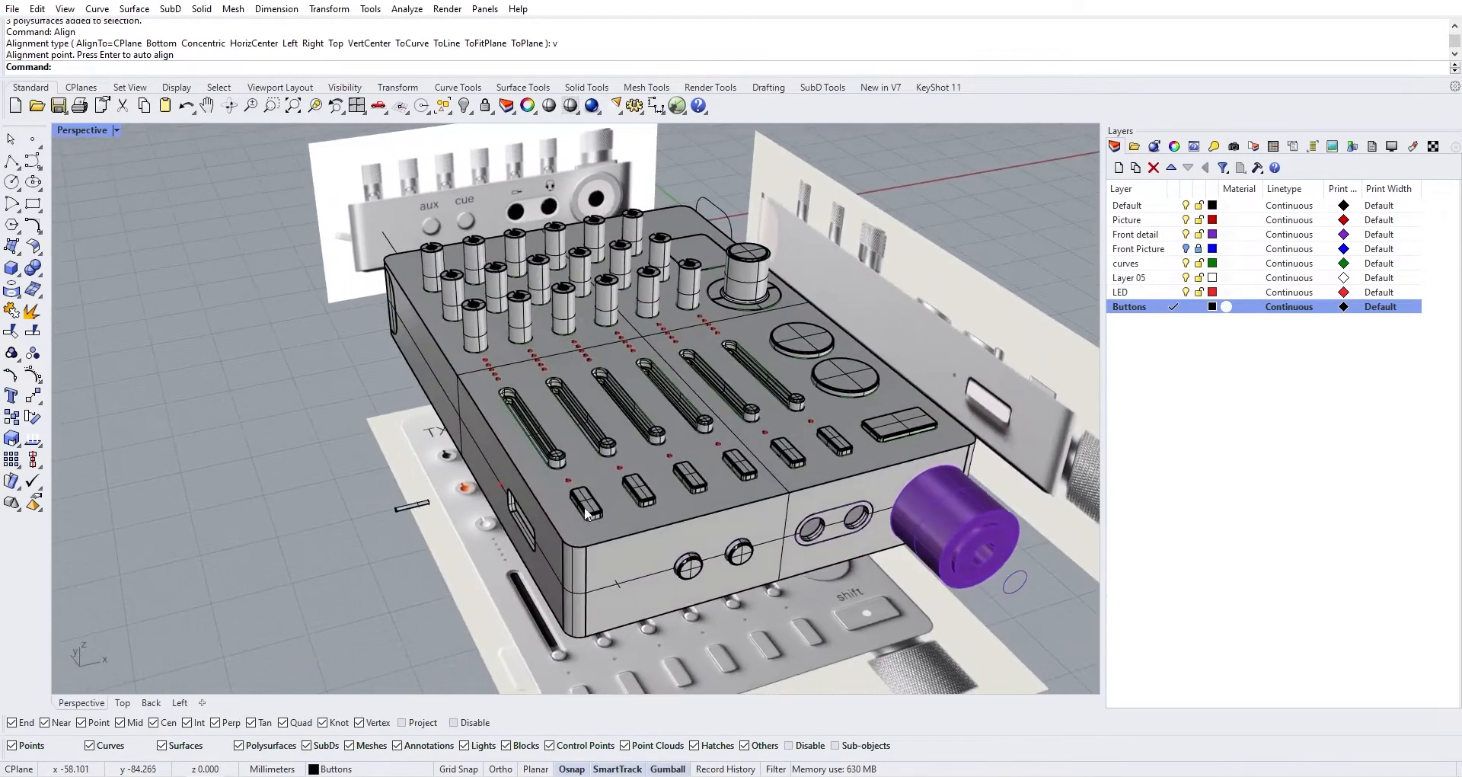
Set the Buttons layer colour to a light yellow-green
left_click(1212, 306)
left_click_drag(1311, 335, 1328, 303)
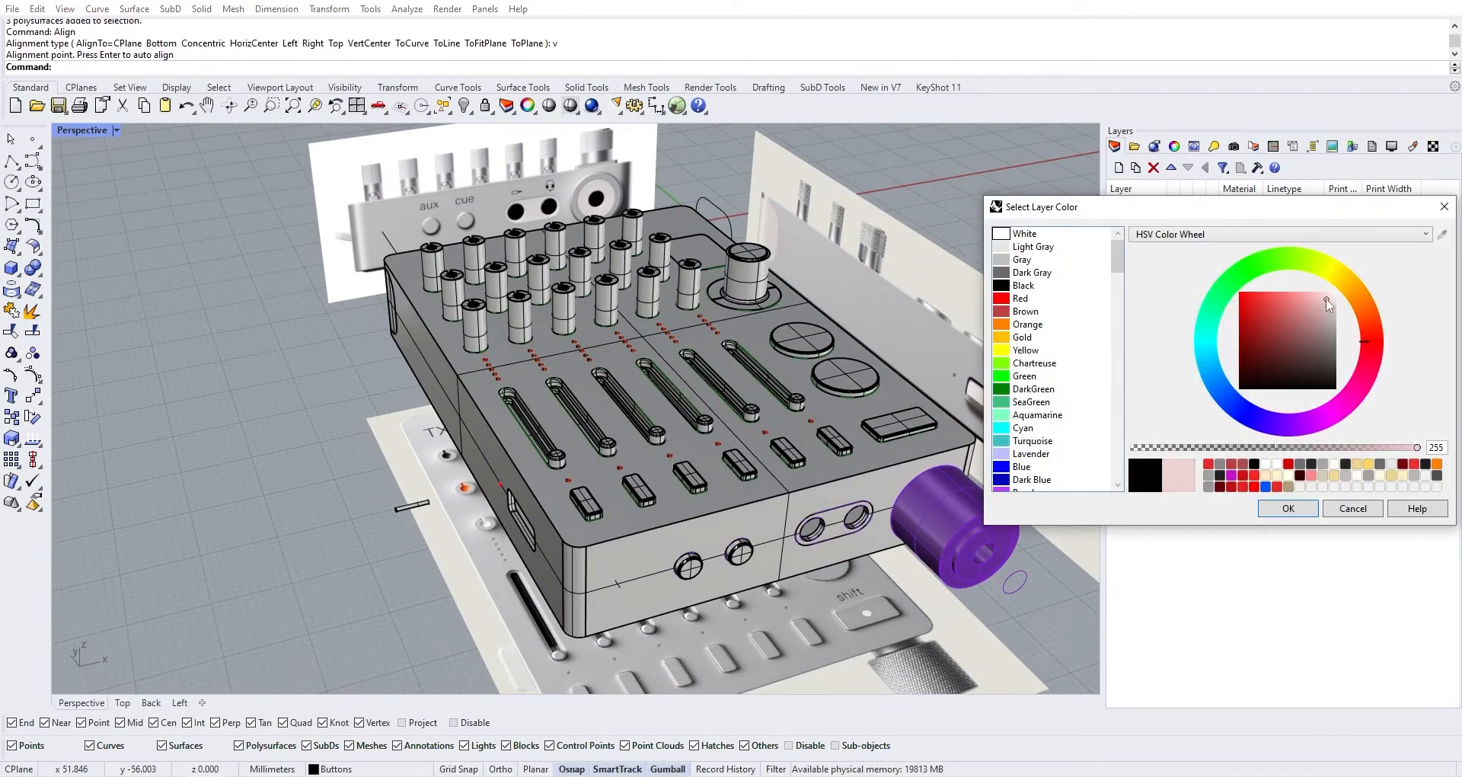
left_click(1326, 263)
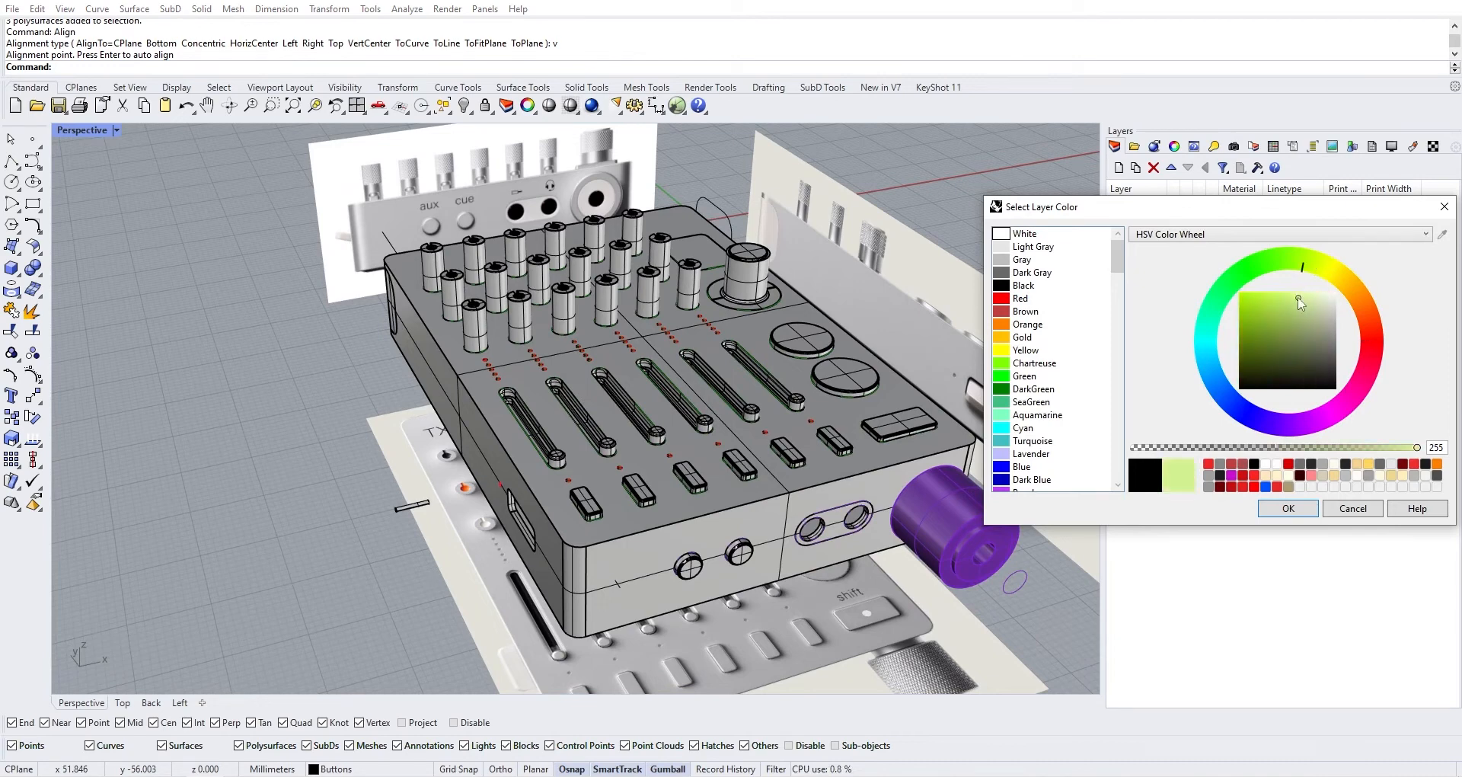
left_click(1270, 510)
Examine the mixer from several sides and compare its side opening with the close-up product photo
mouse_move(651, 460)
right_mouse_down()
mouse_move(512, 455)
mouse_move(677, 483)
mouse_move(782, 455)
mouse_move(880, 395)
mouse_move(585, 473)
mouse_move(626, 466)
right_mouse_up()
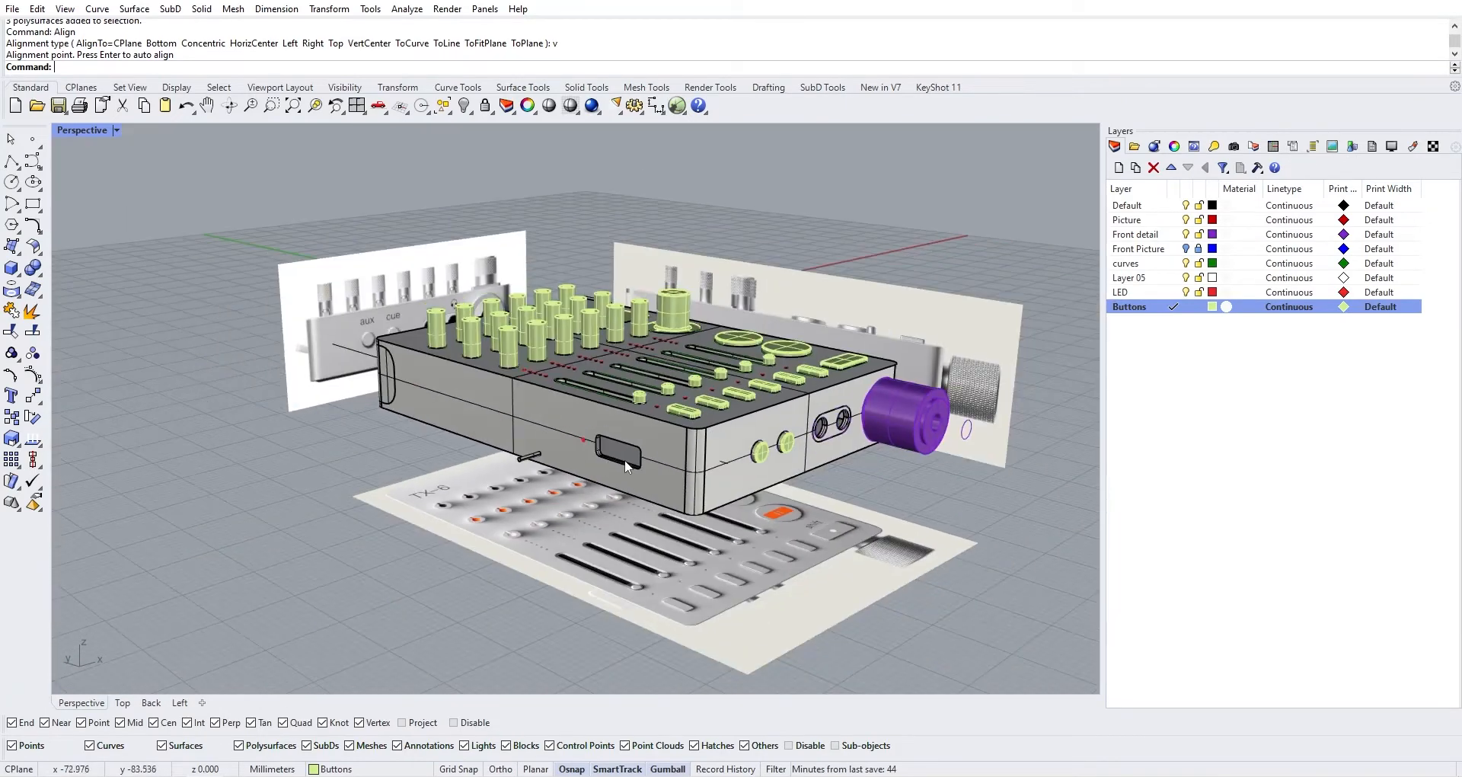
right_click_drag(889, 426, 693, 474)
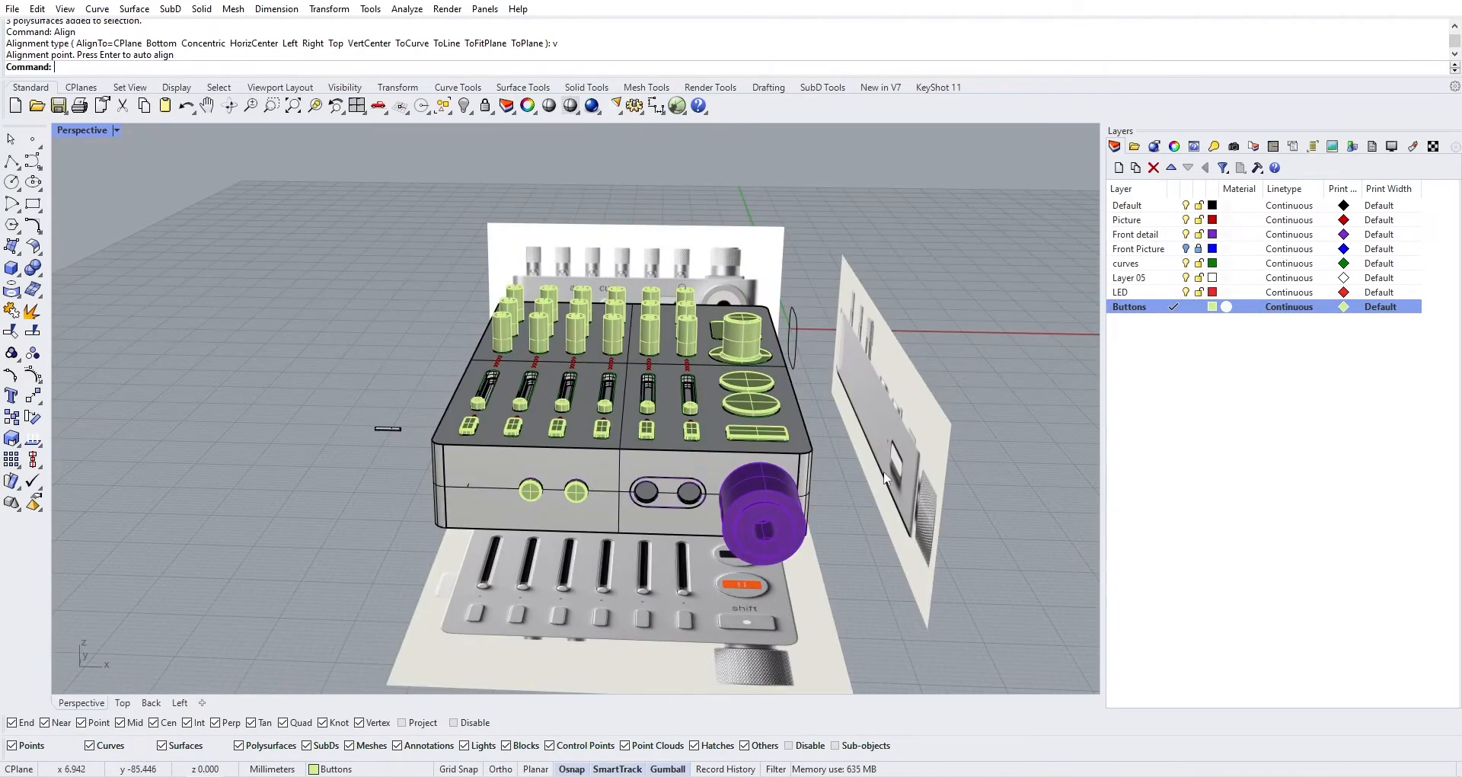
scroll(906, 478, "up", 8)
scroll(841, 463, "down", 9)
right_click_drag(511, 495, 629, 505)
key("alt+Tab")
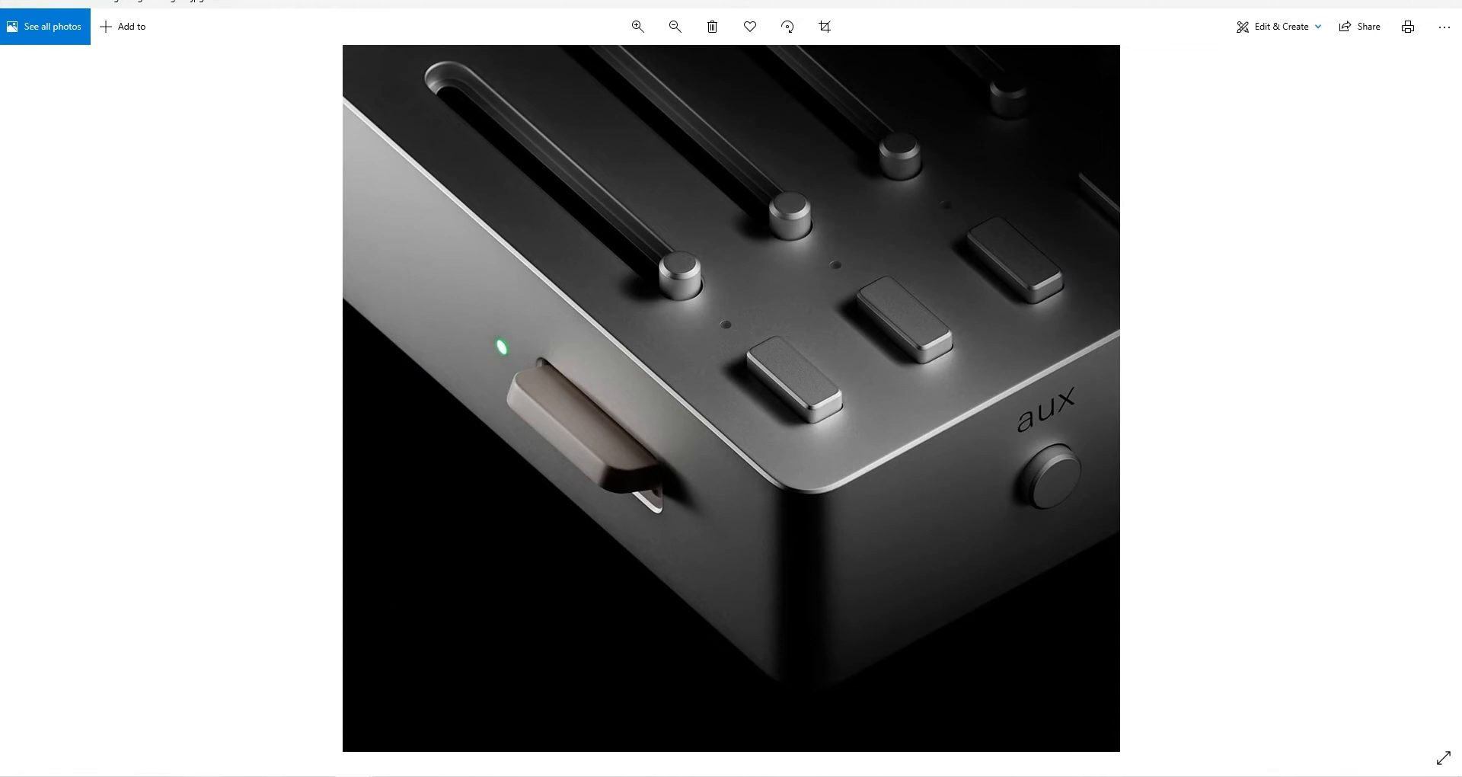
left_click(373, 776)
right_click_drag(716, 584, 609, 601)
Draw a rounded rectangle over the side switch in the Top view picture, extending past the mixer's side wall into the body
double_click(97, 130)
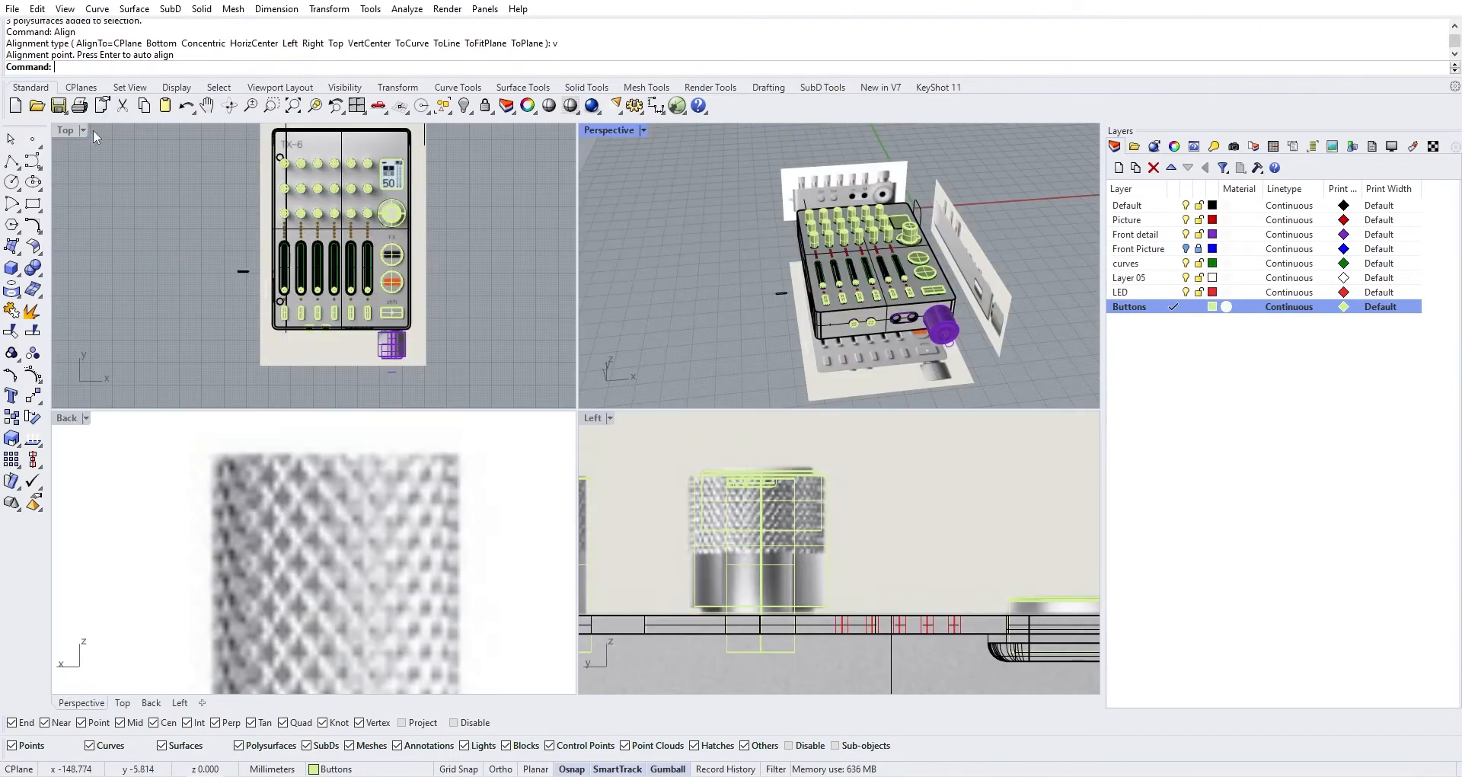
double_click(70, 130)
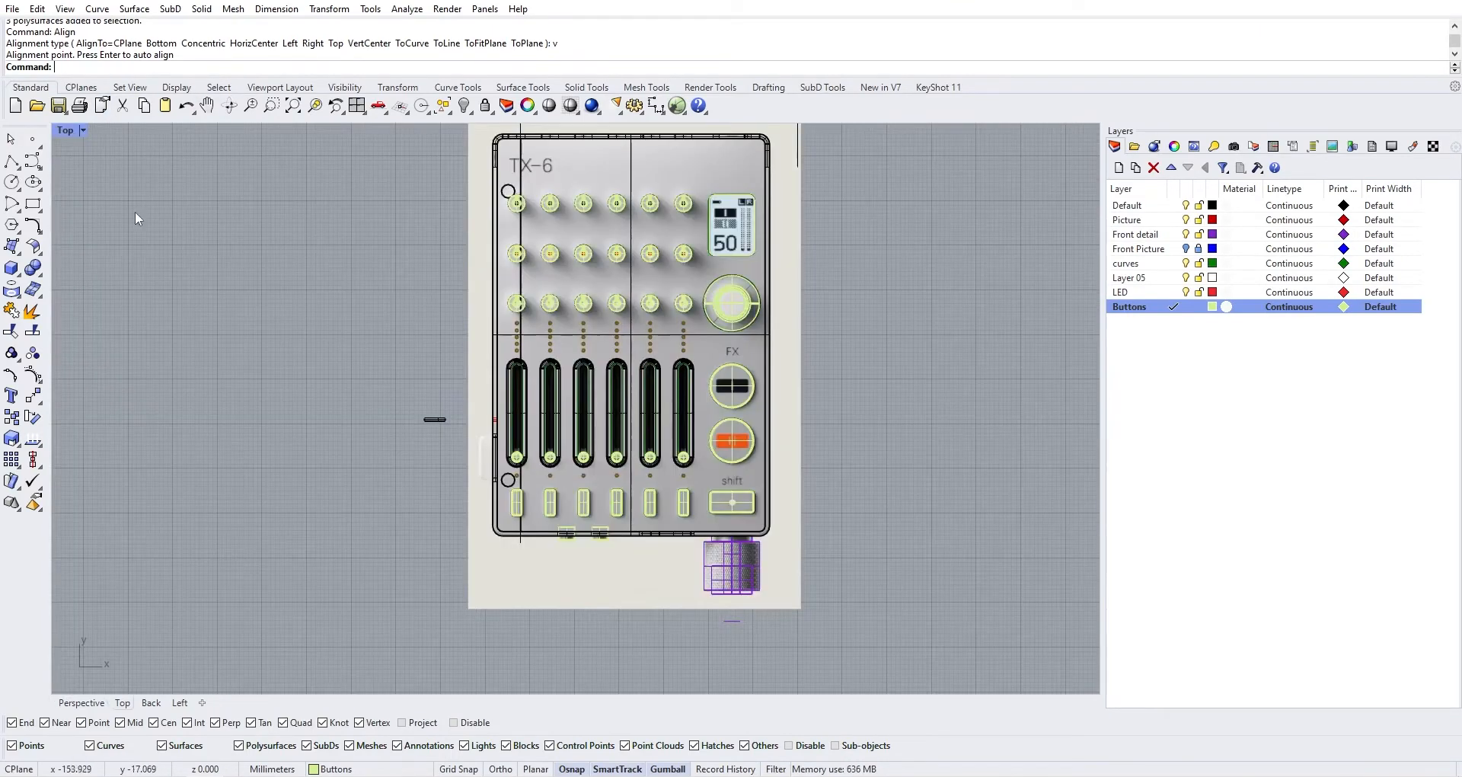
scroll(440, 496, "up", 5)
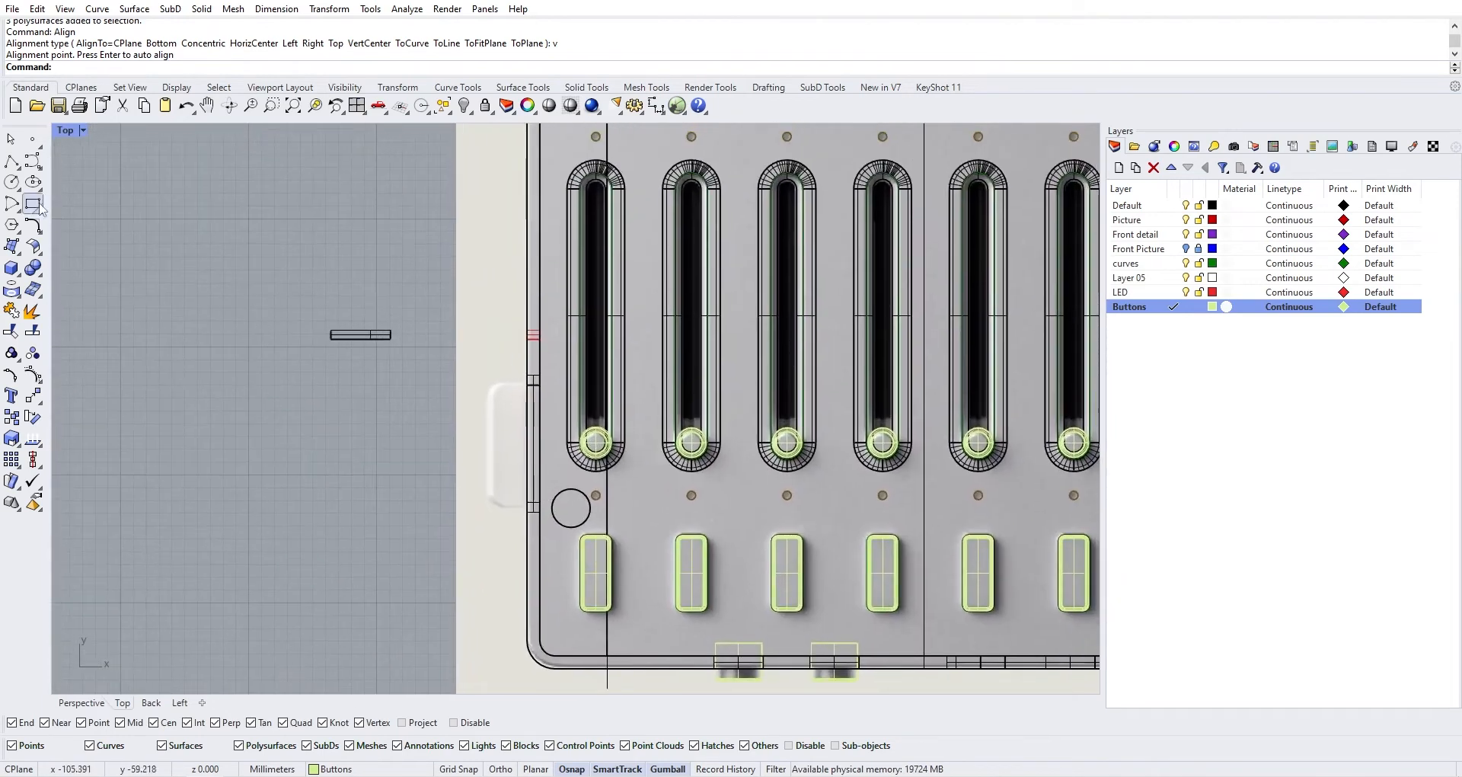
left_click(34, 206)
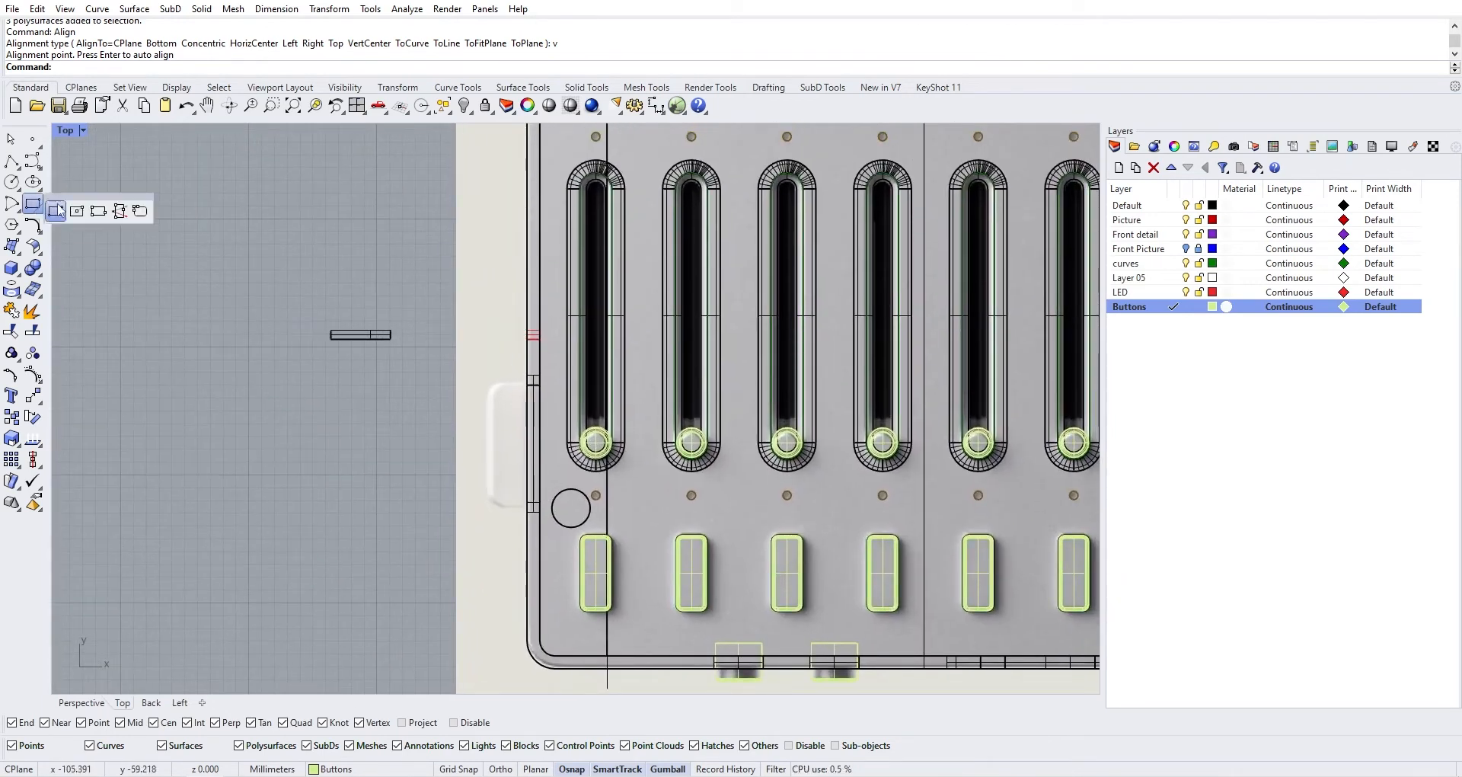
left_click(140, 211)
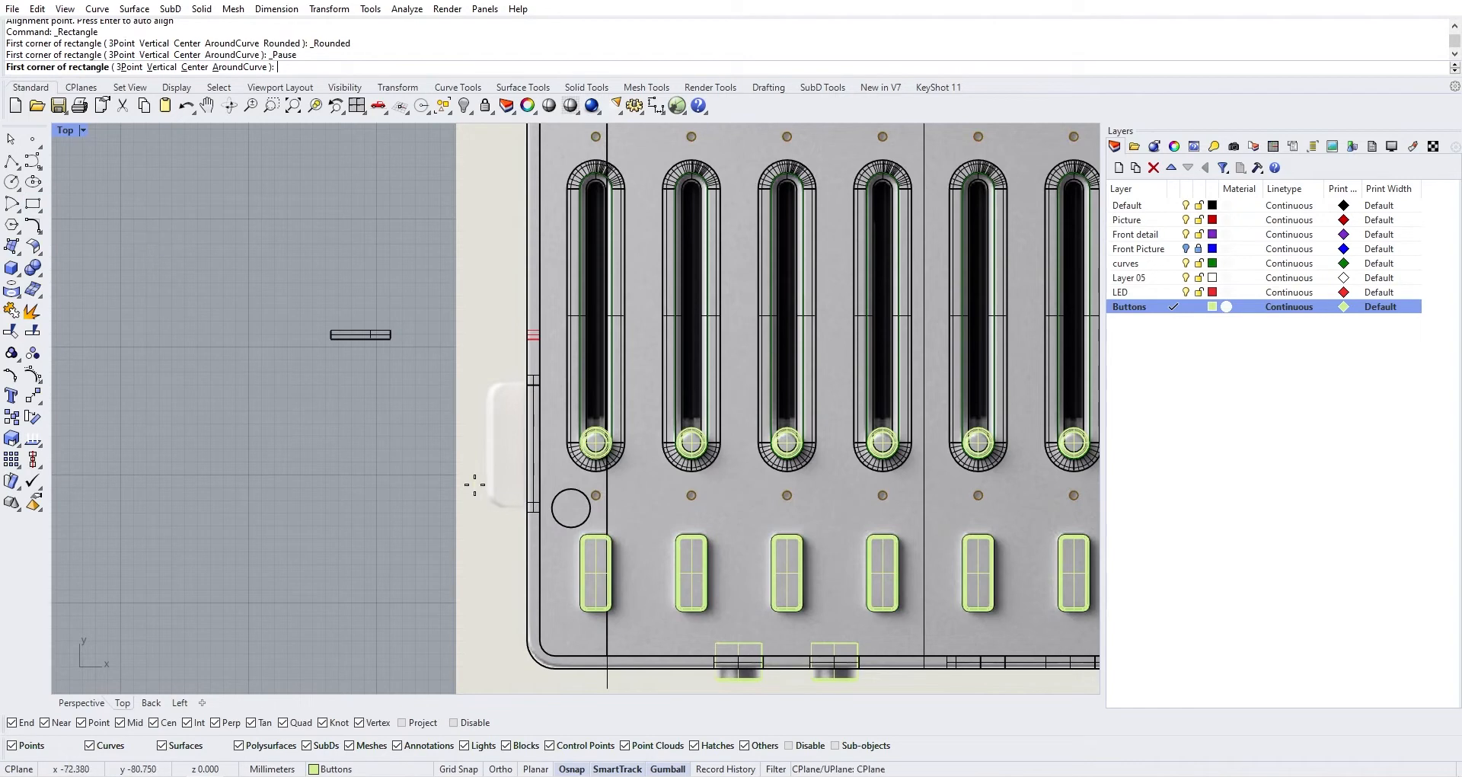
scroll(495, 396, "up", 2)
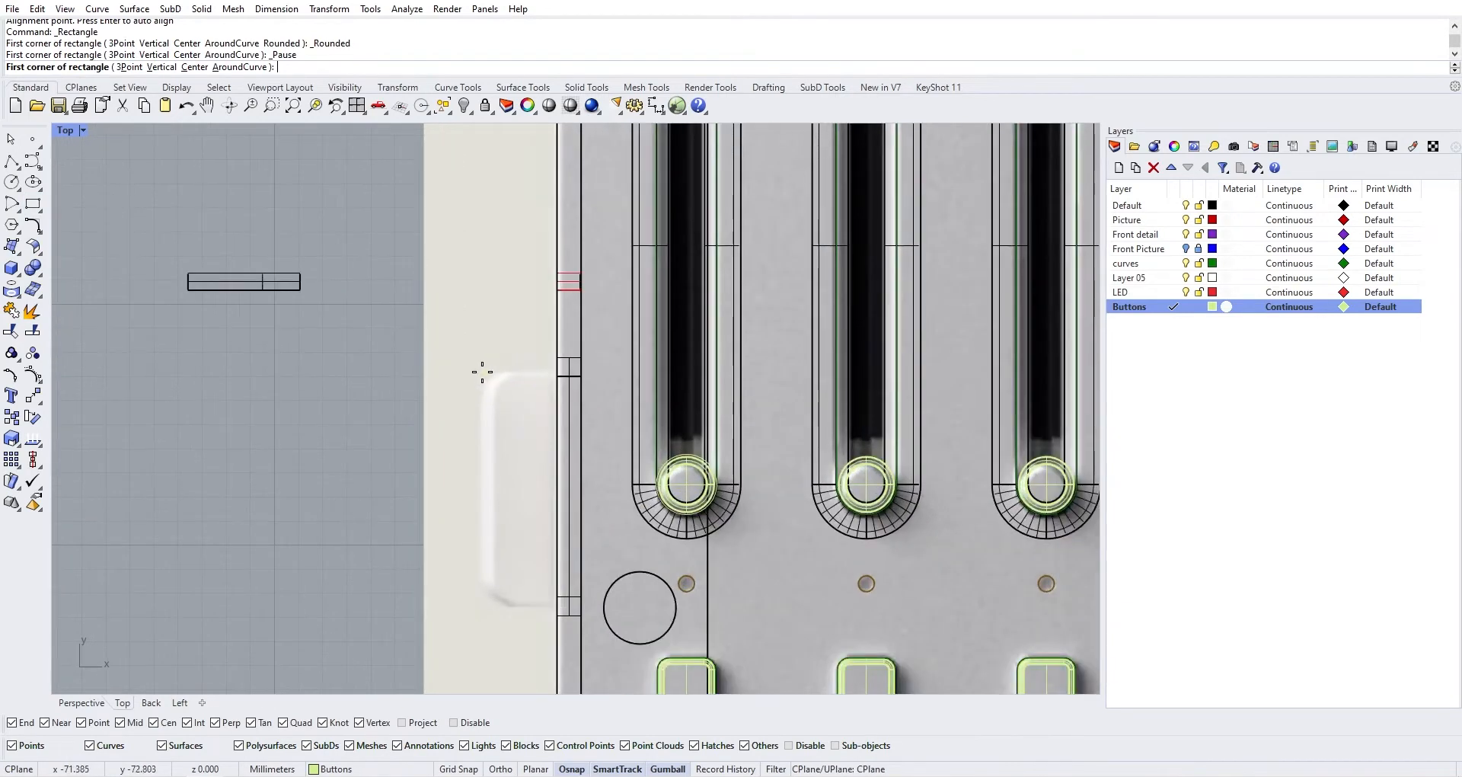
scroll(563, 381, "up", 2)
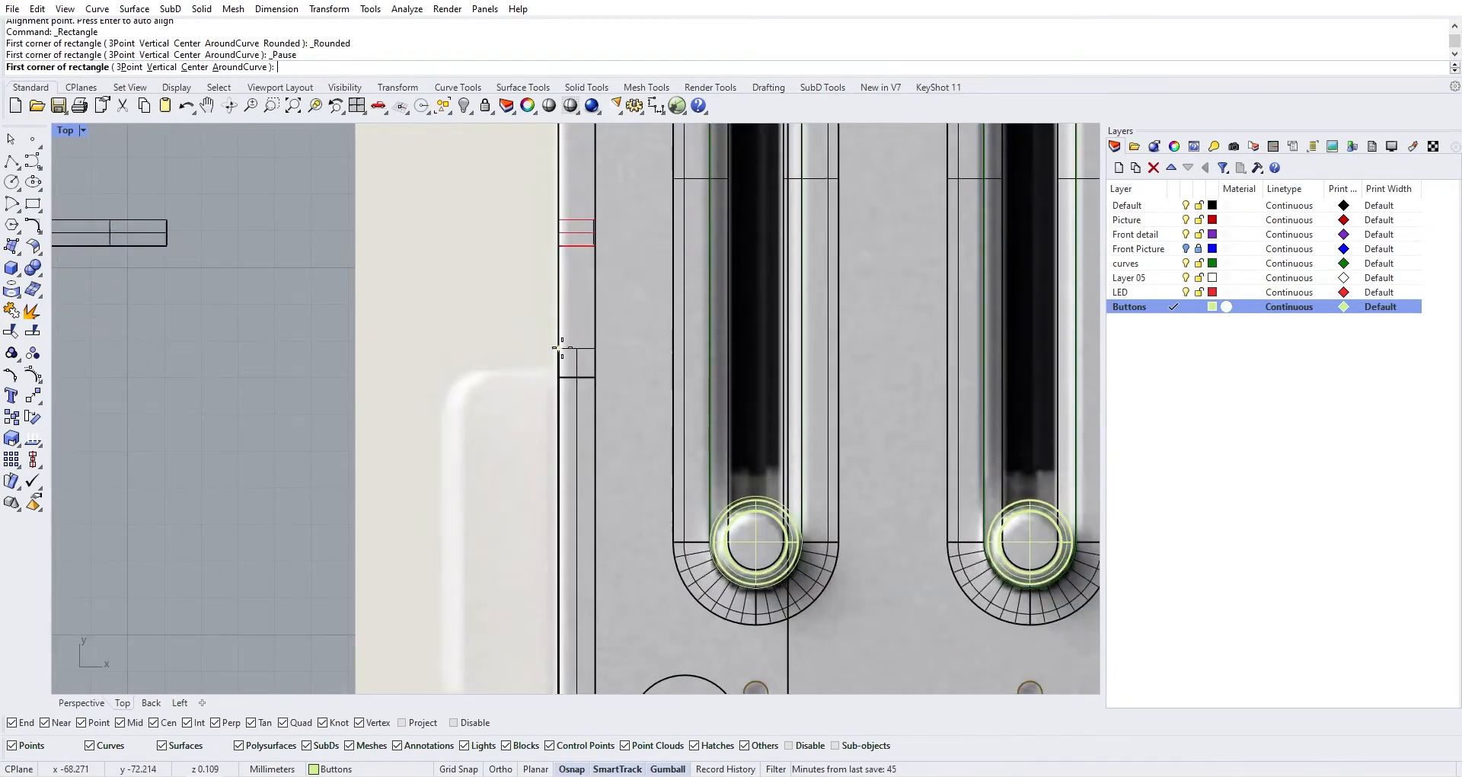
scroll(586, 351, "down", 3)
scroll(593, 350, "down", 1)
scroll(552, 356, "up", 3)
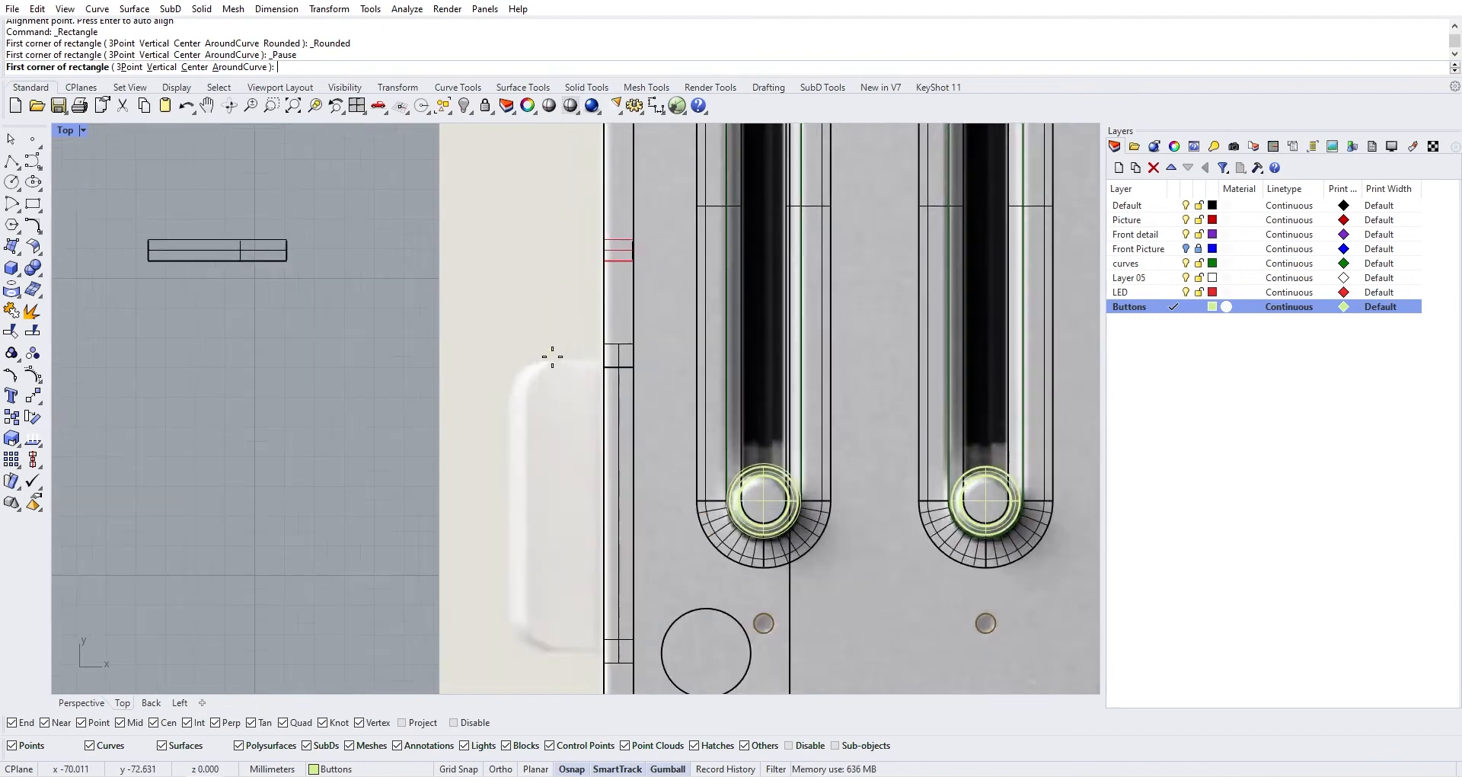
left_click(510, 361)
scroll(670, 533, "down", 3)
scroll(650, 518, "up", 3)
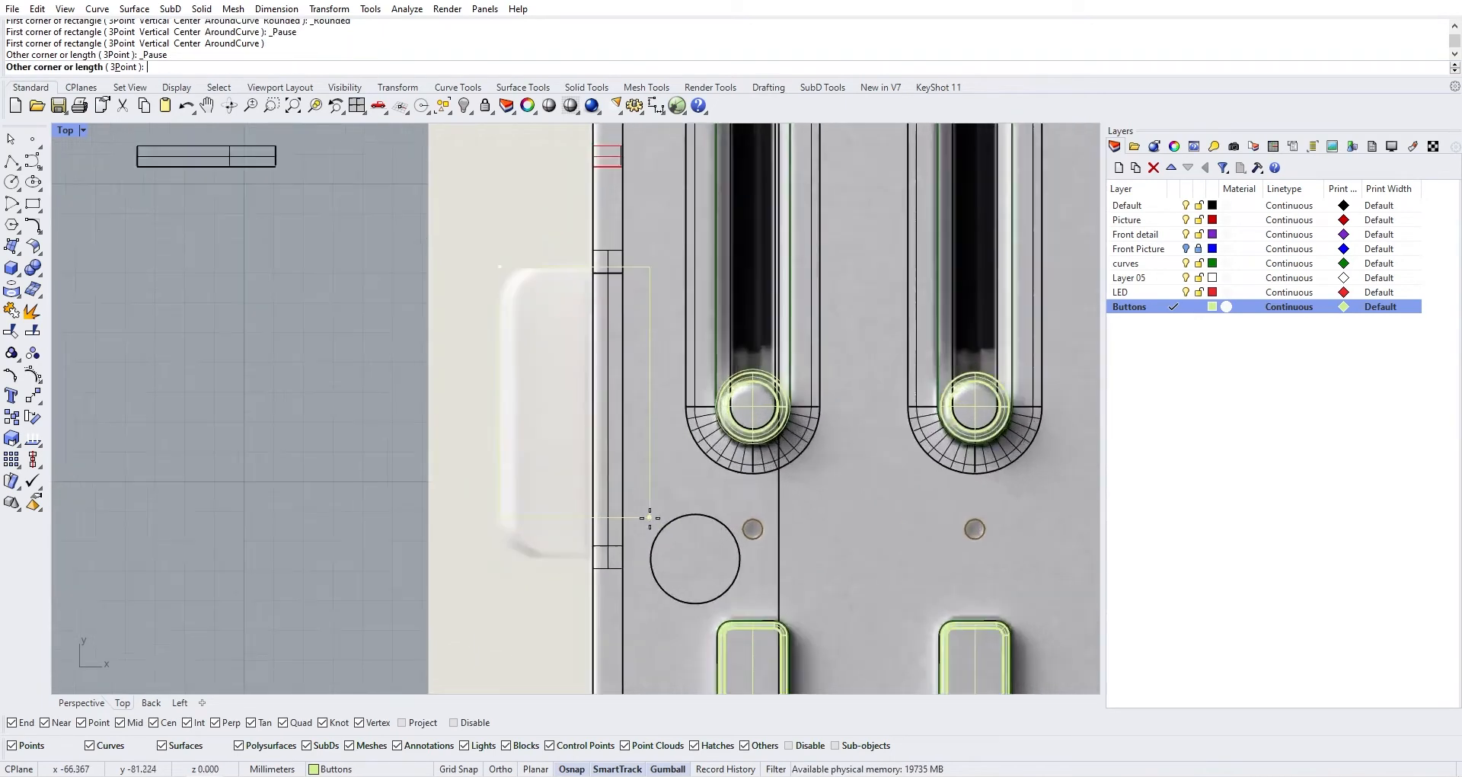
scroll(649, 518, "up", 1)
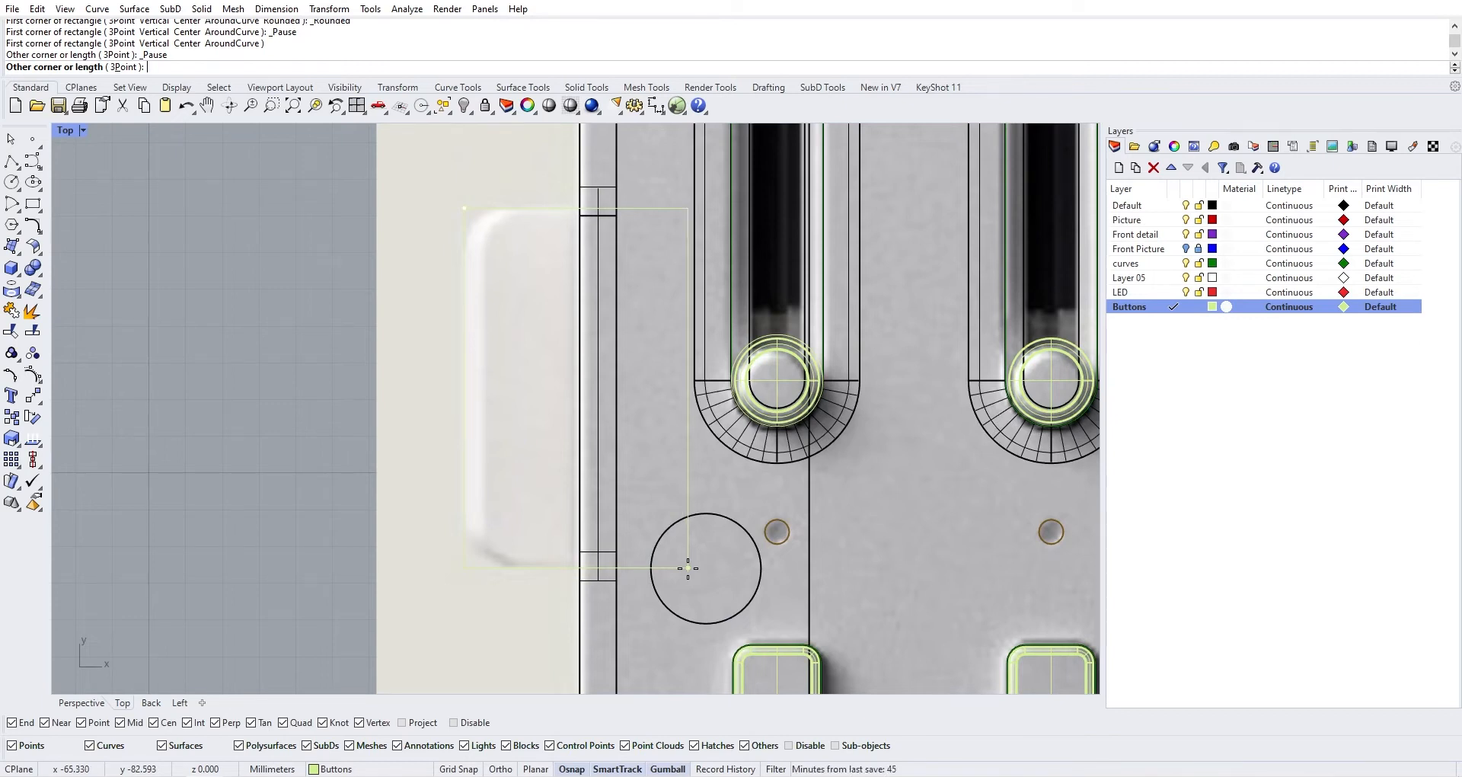
left_click(688, 568)
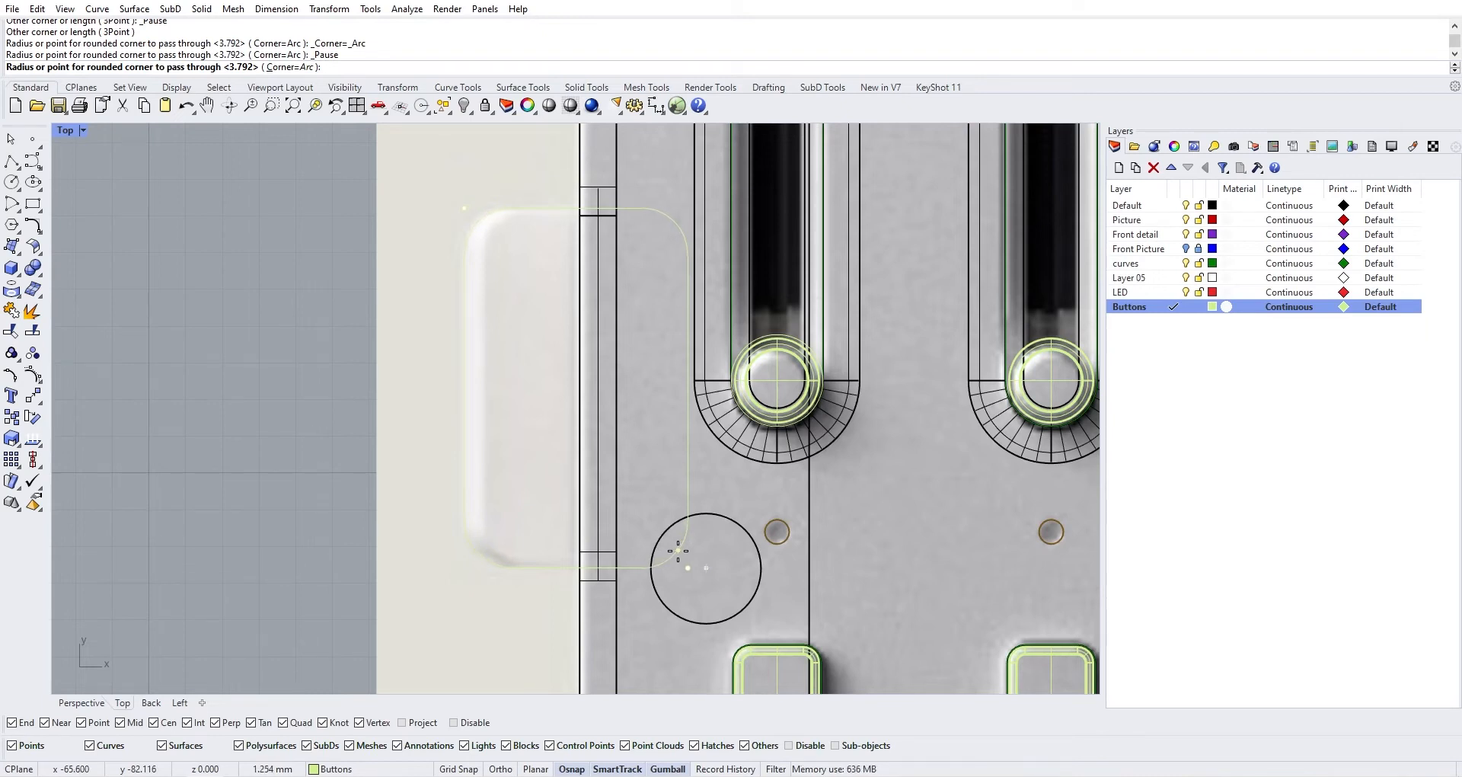
left_click(678, 550)
Select the new rounded rectangle curve and compare its position with the tilted side switch in the Back view picture
left_click(690, 515)
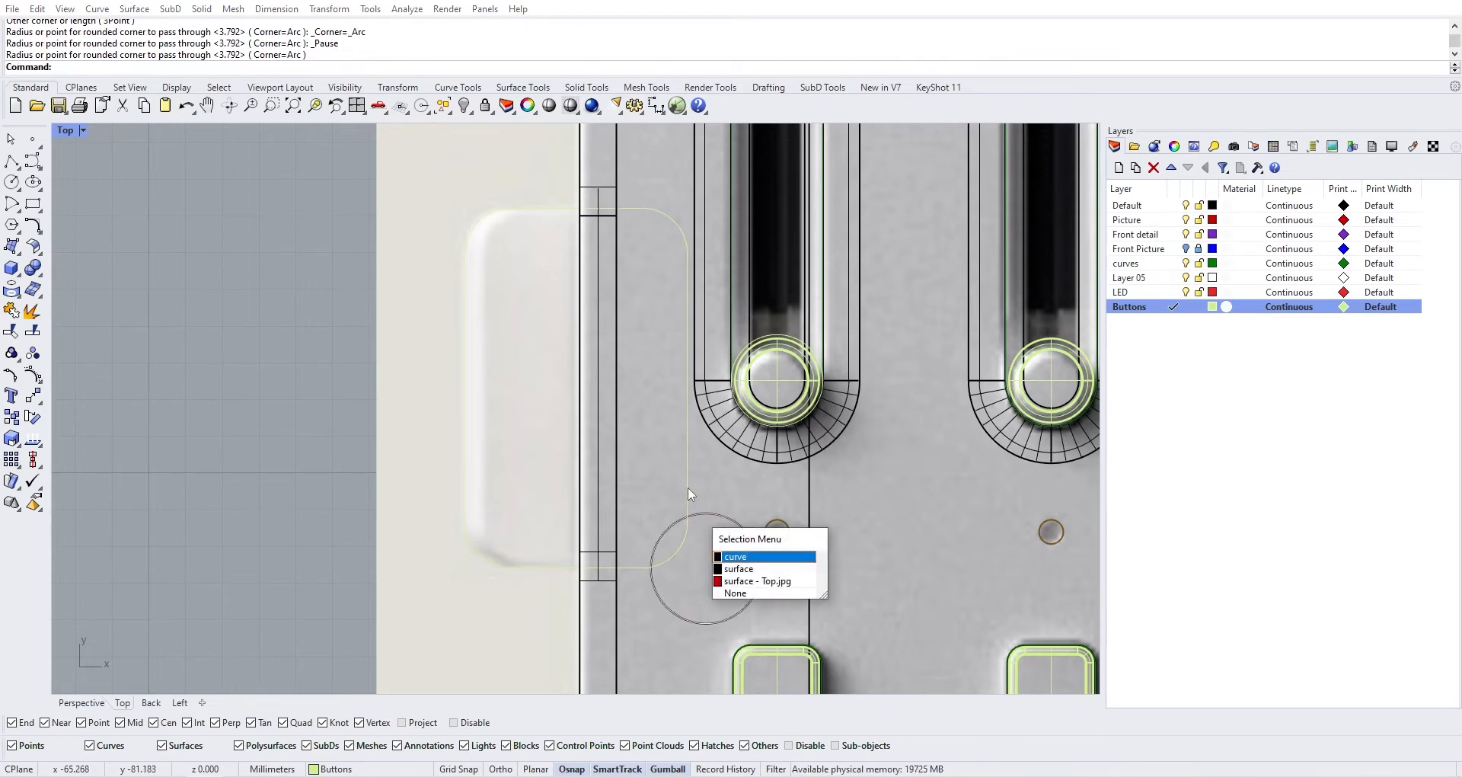
key("Return")
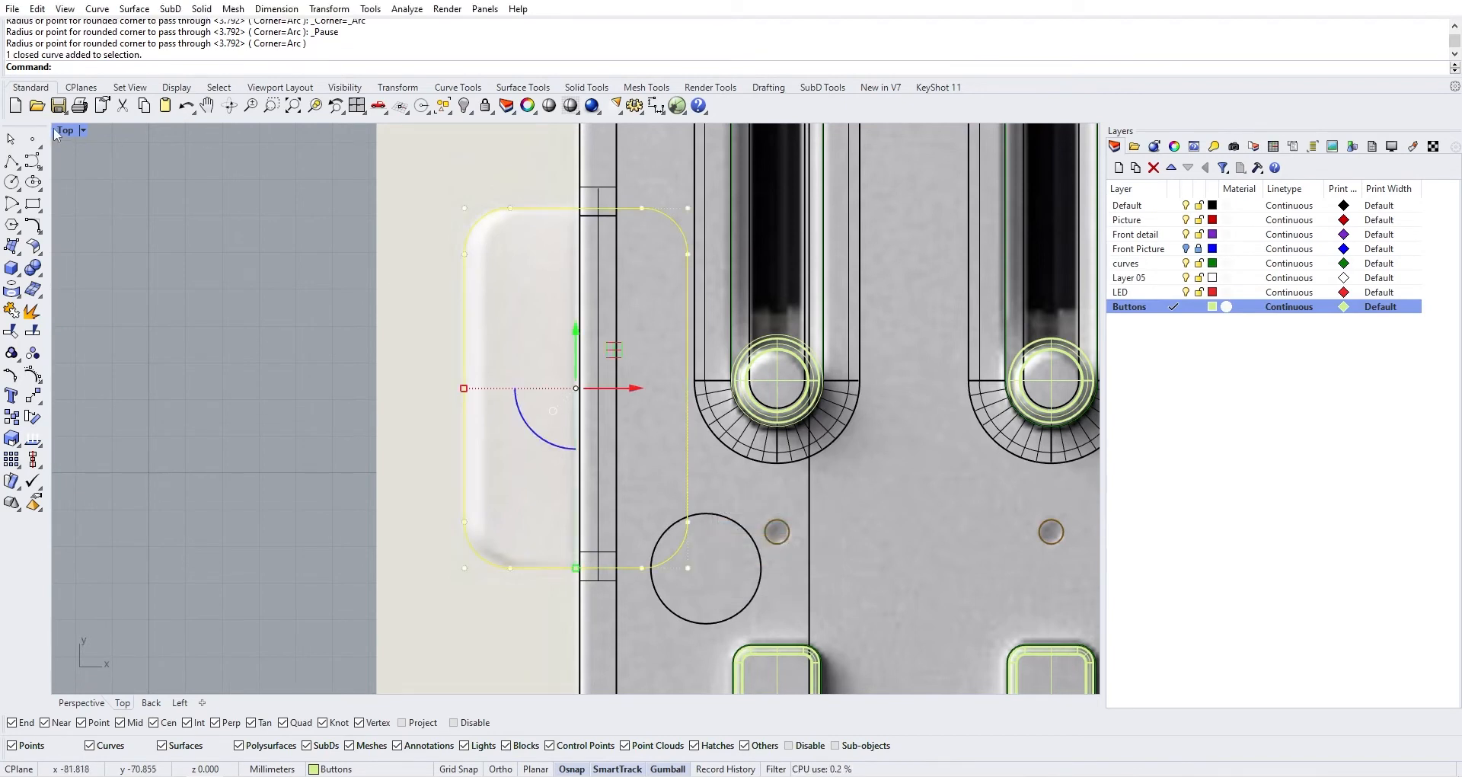
double_click(67, 131)
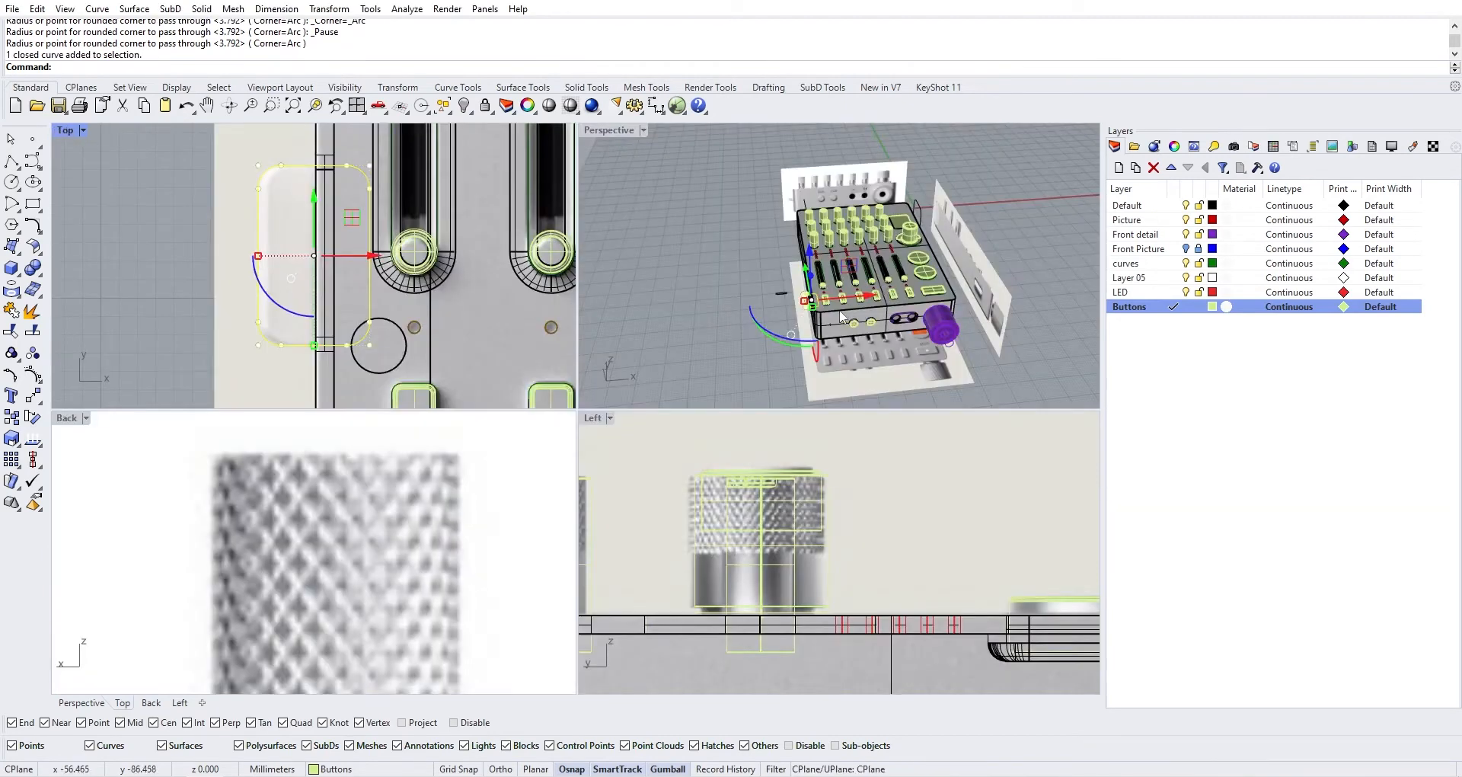
scroll(822, 301, "up", 5)
scroll(823, 301, "down", 4)
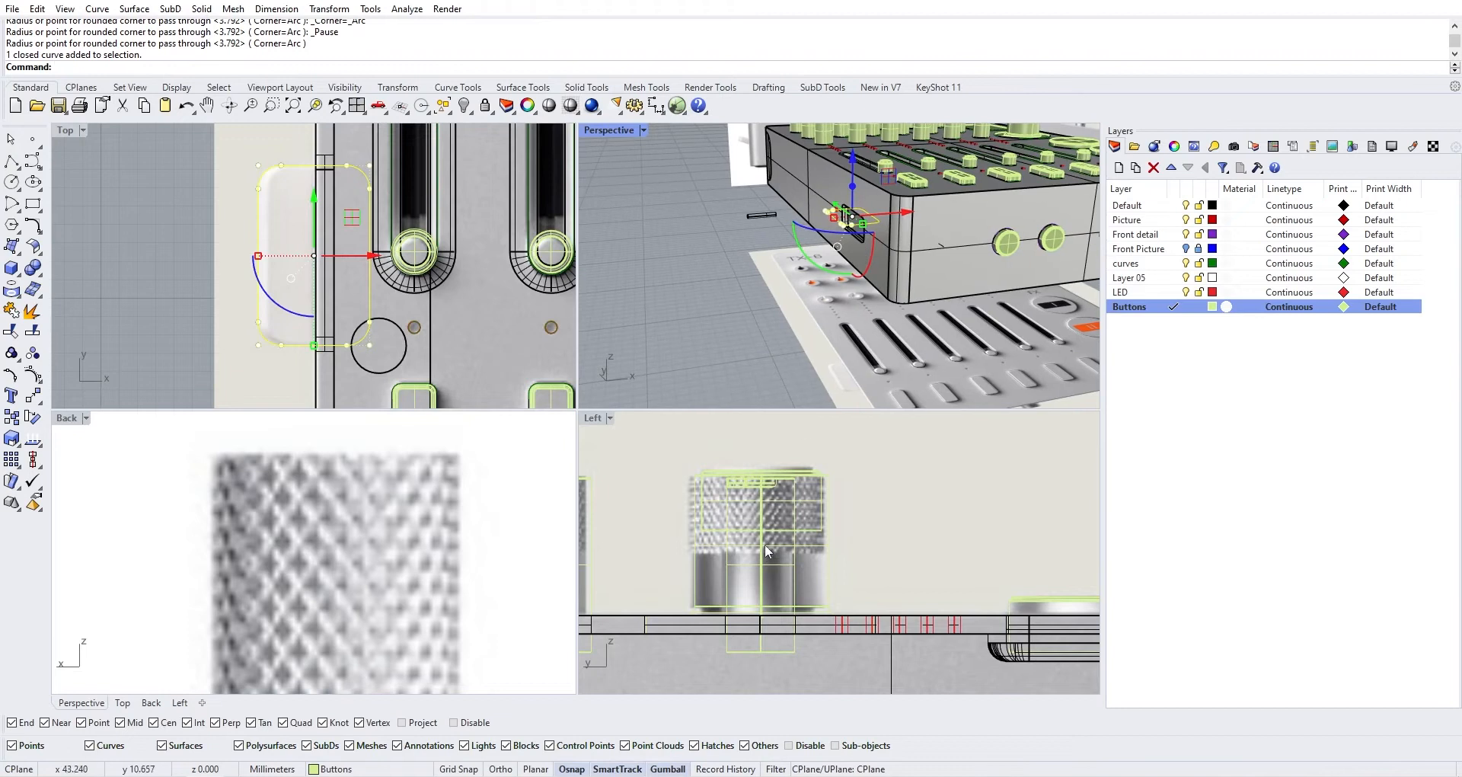
scroll(764, 544, "down", 5)
scroll(667, 585, "down", 4)
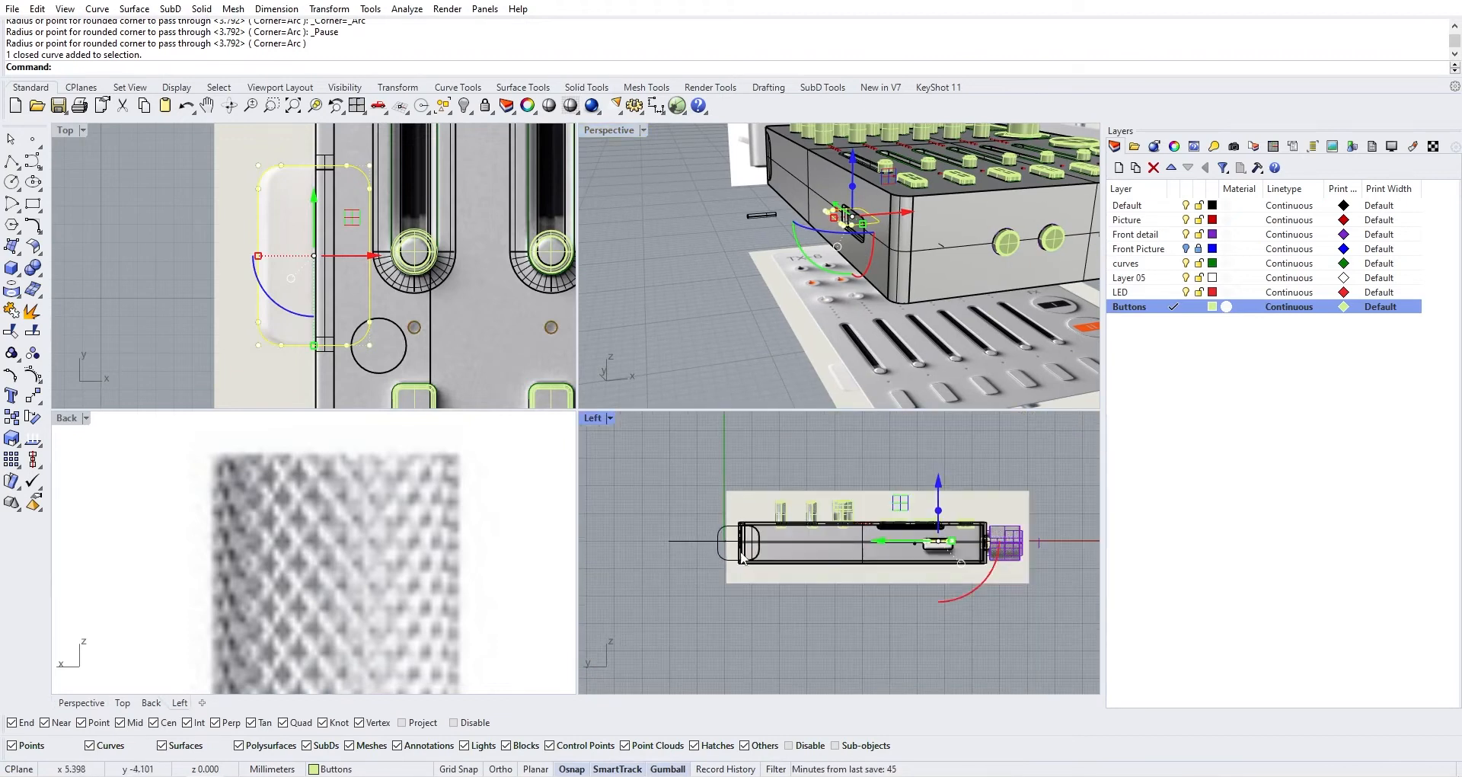
scroll(782, 272, "down", 3)
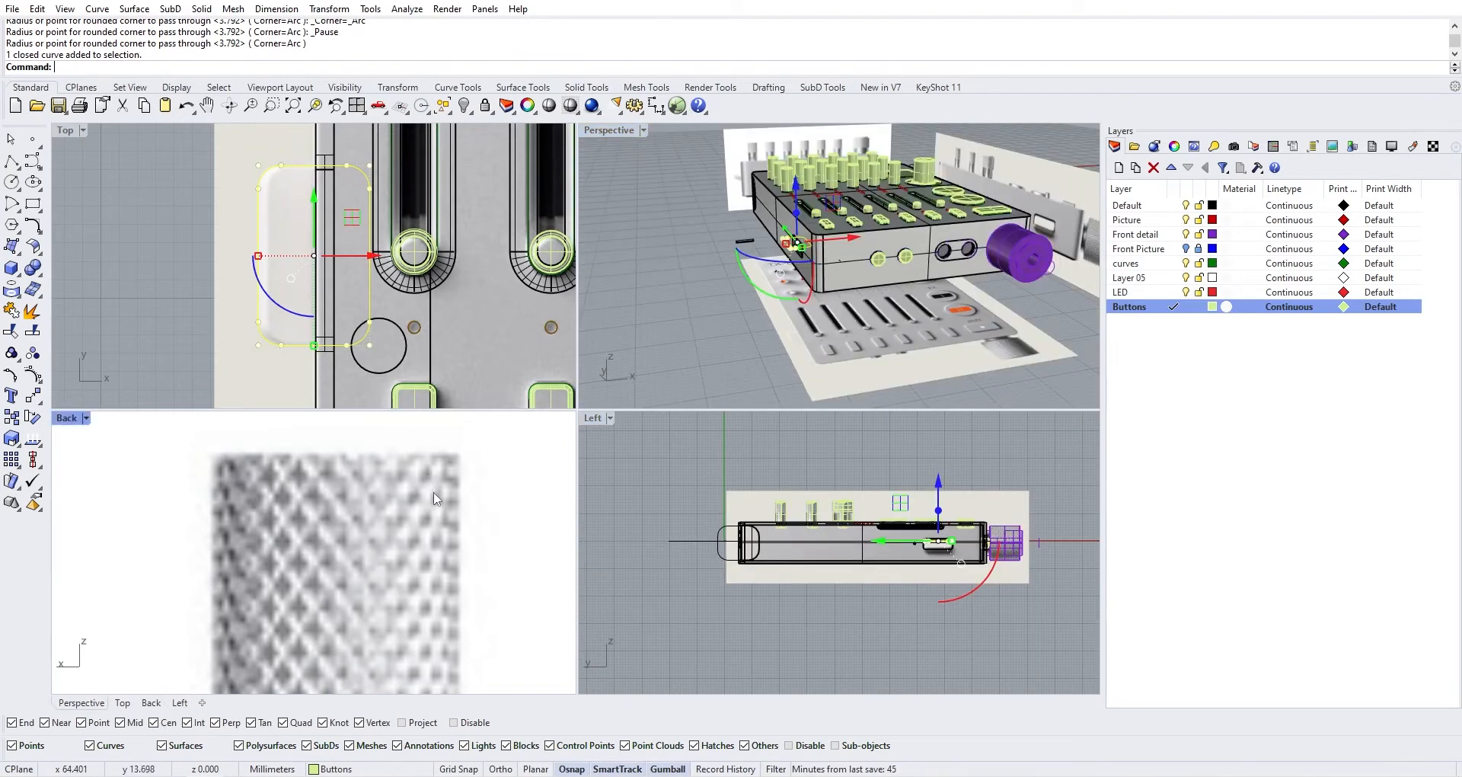
scroll(409, 570, "down", 5)
scroll(404, 638, "up", 10)
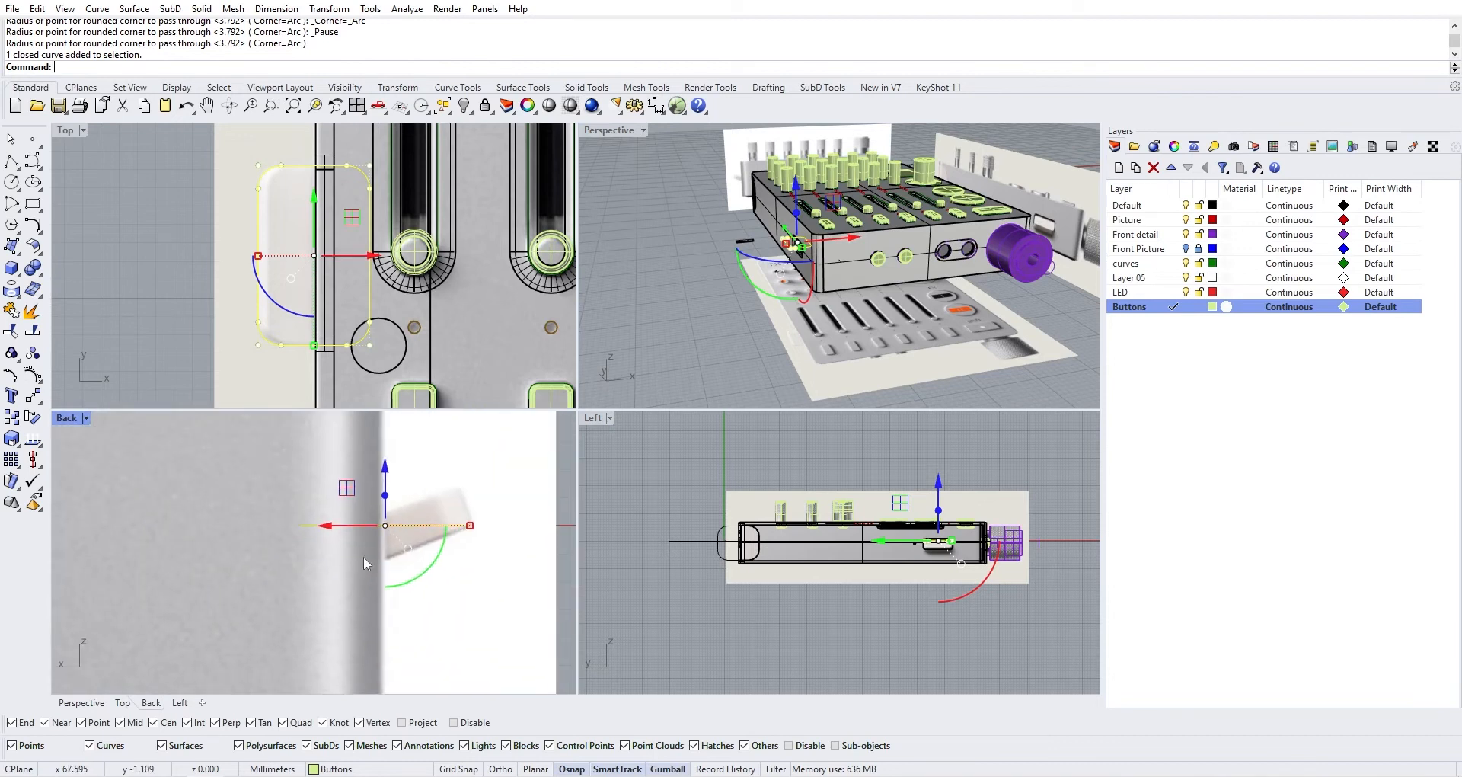
left_click(386, 465)
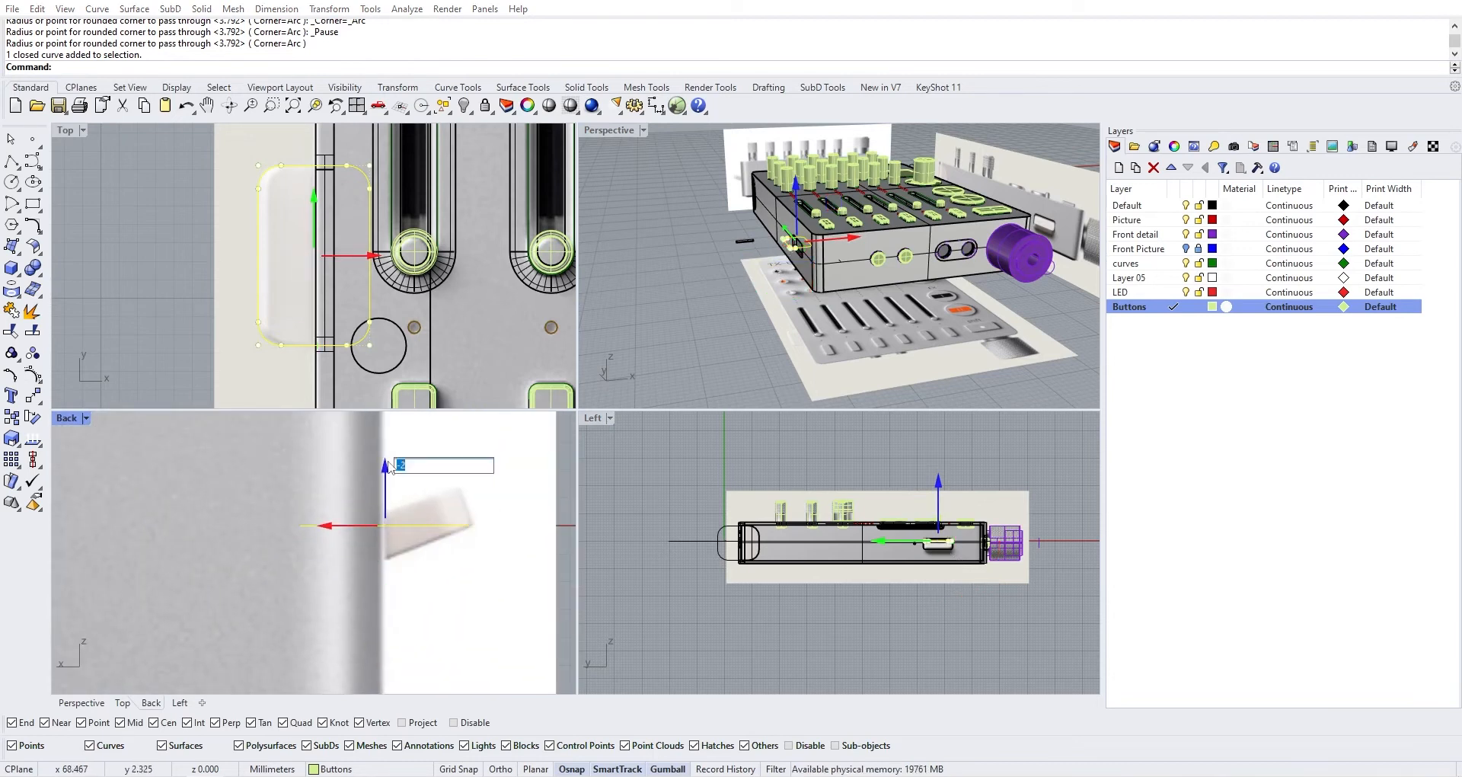
key("Escape")
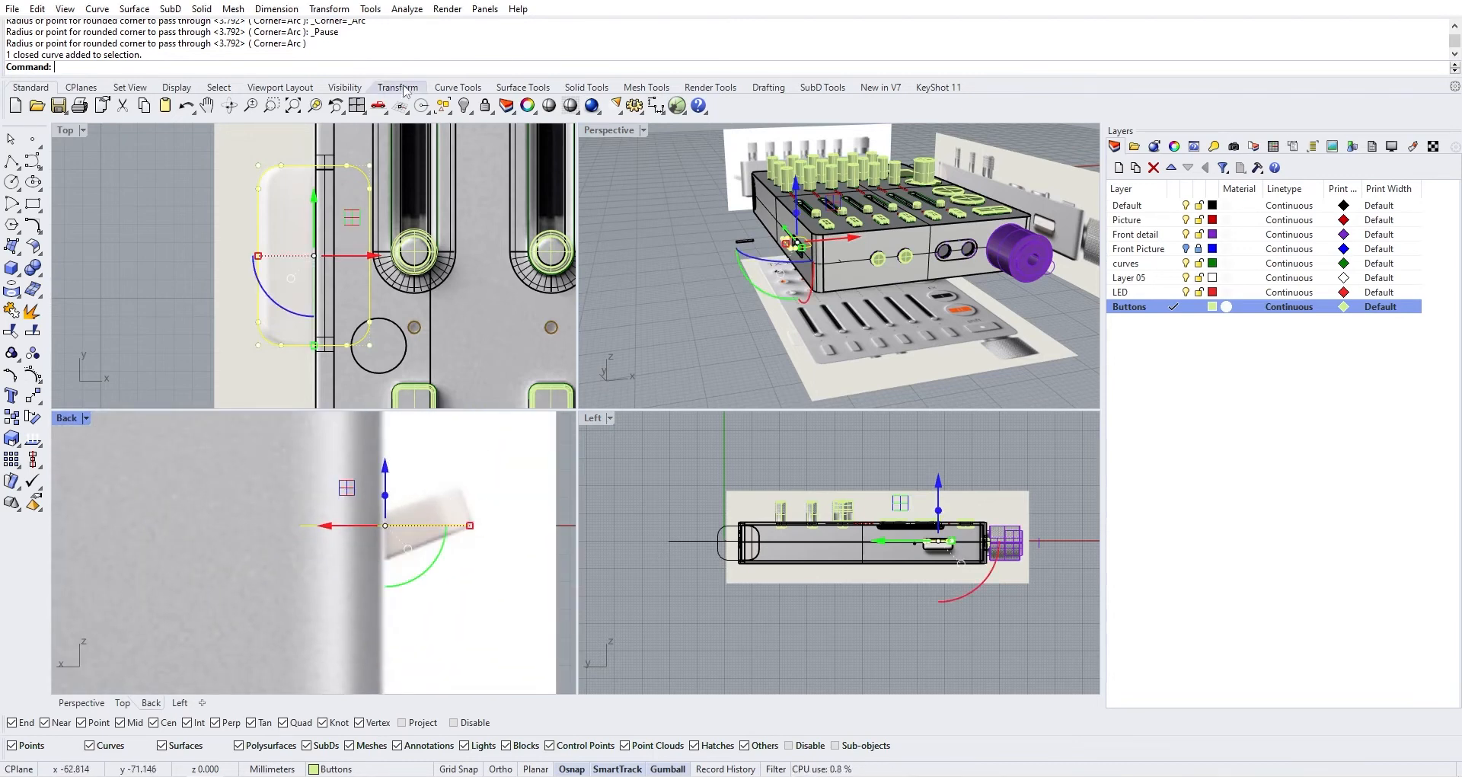
Disable object snaps and measure the thickness of the side switch along its outer end in the Back view picture
left_click(407, 9)
left_click(430, 154)
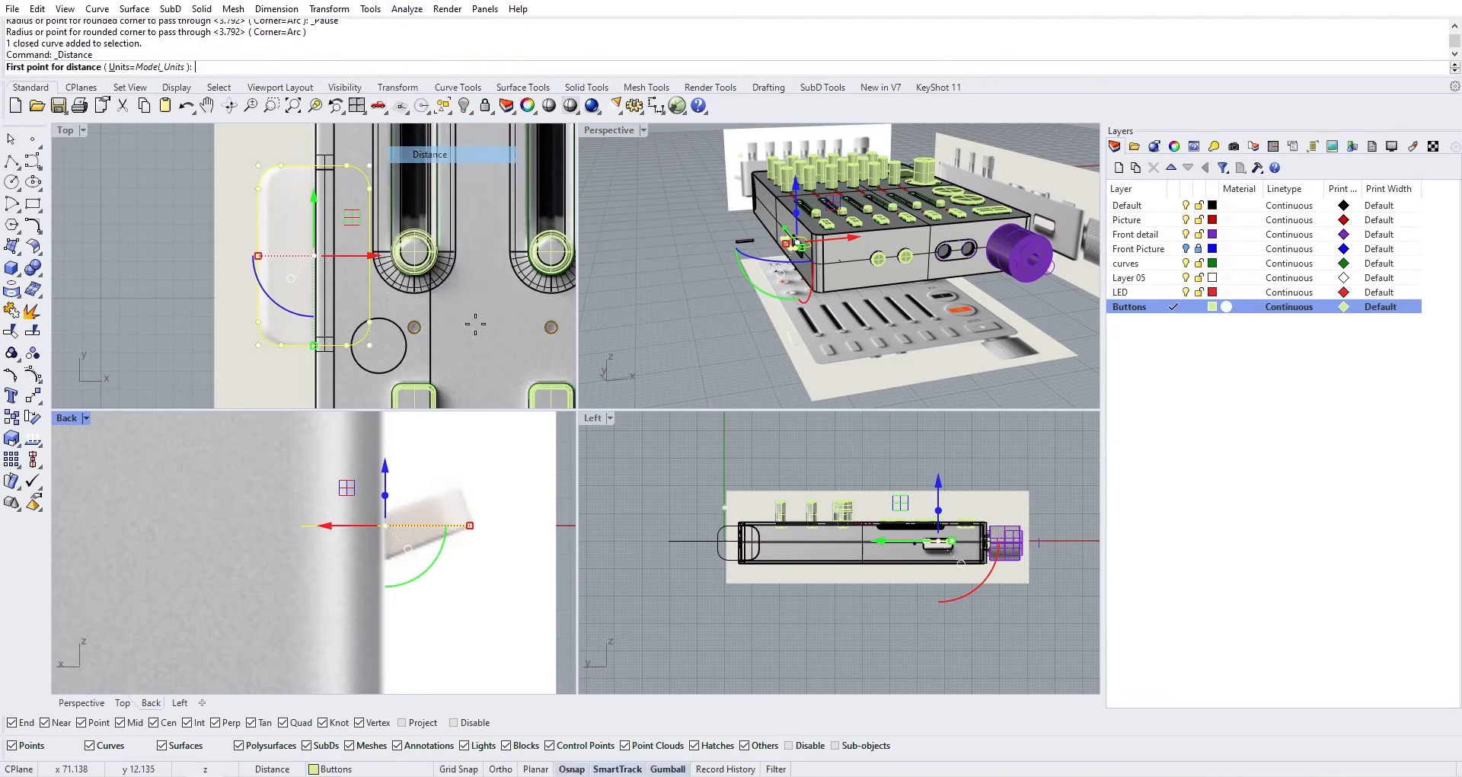
left_click(478, 540)
scroll(487, 540, "up", 5)
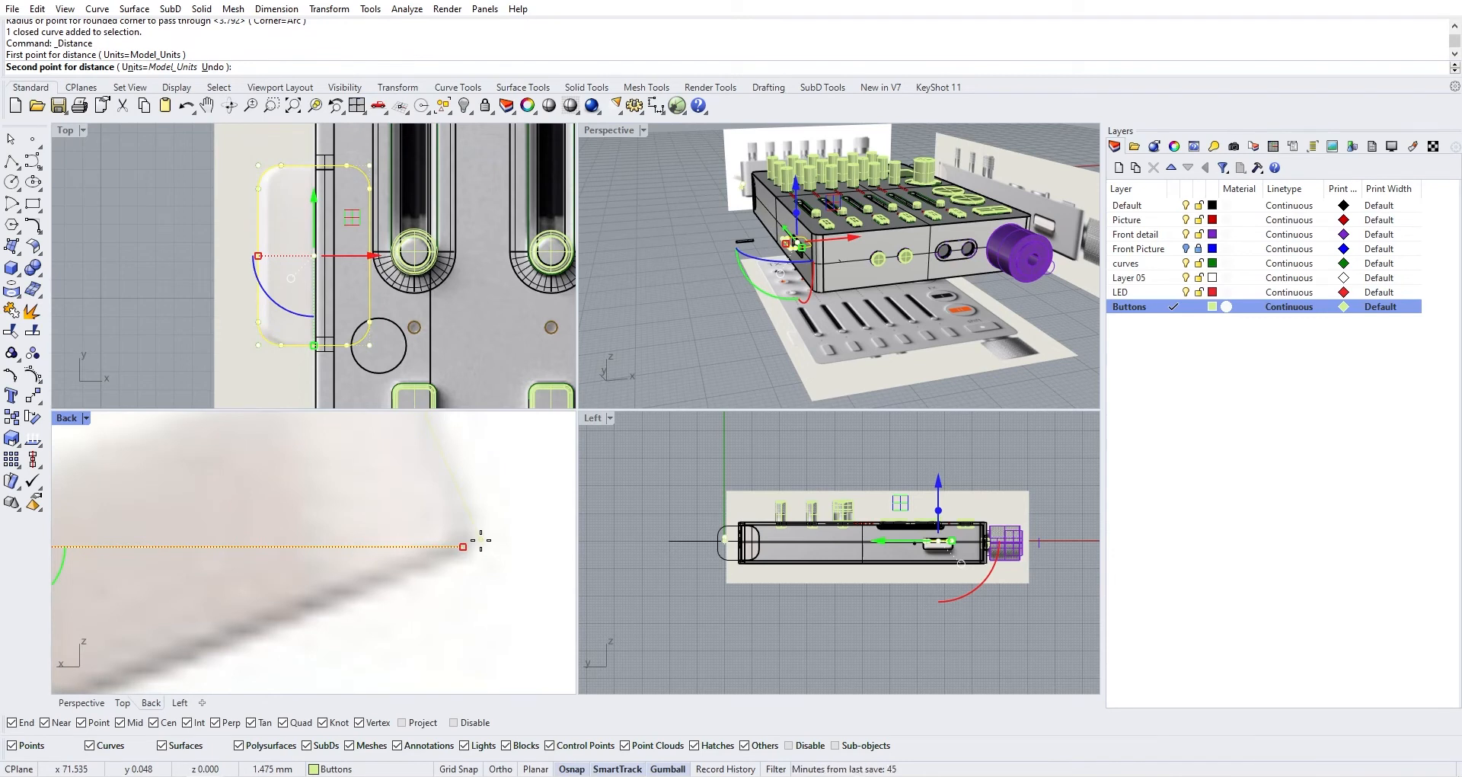
scroll(480, 540, "down", 3)
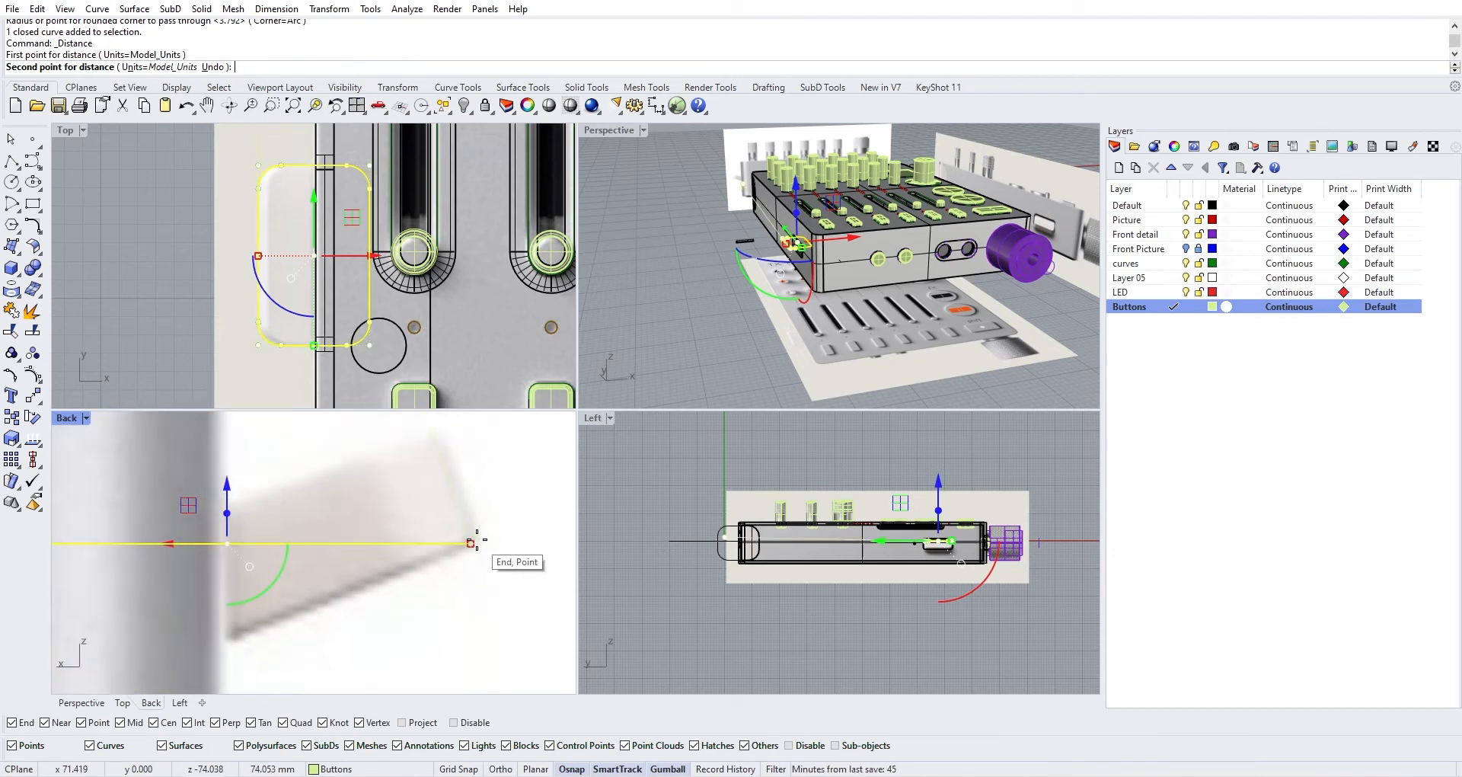
scroll(478, 537, "up", 4)
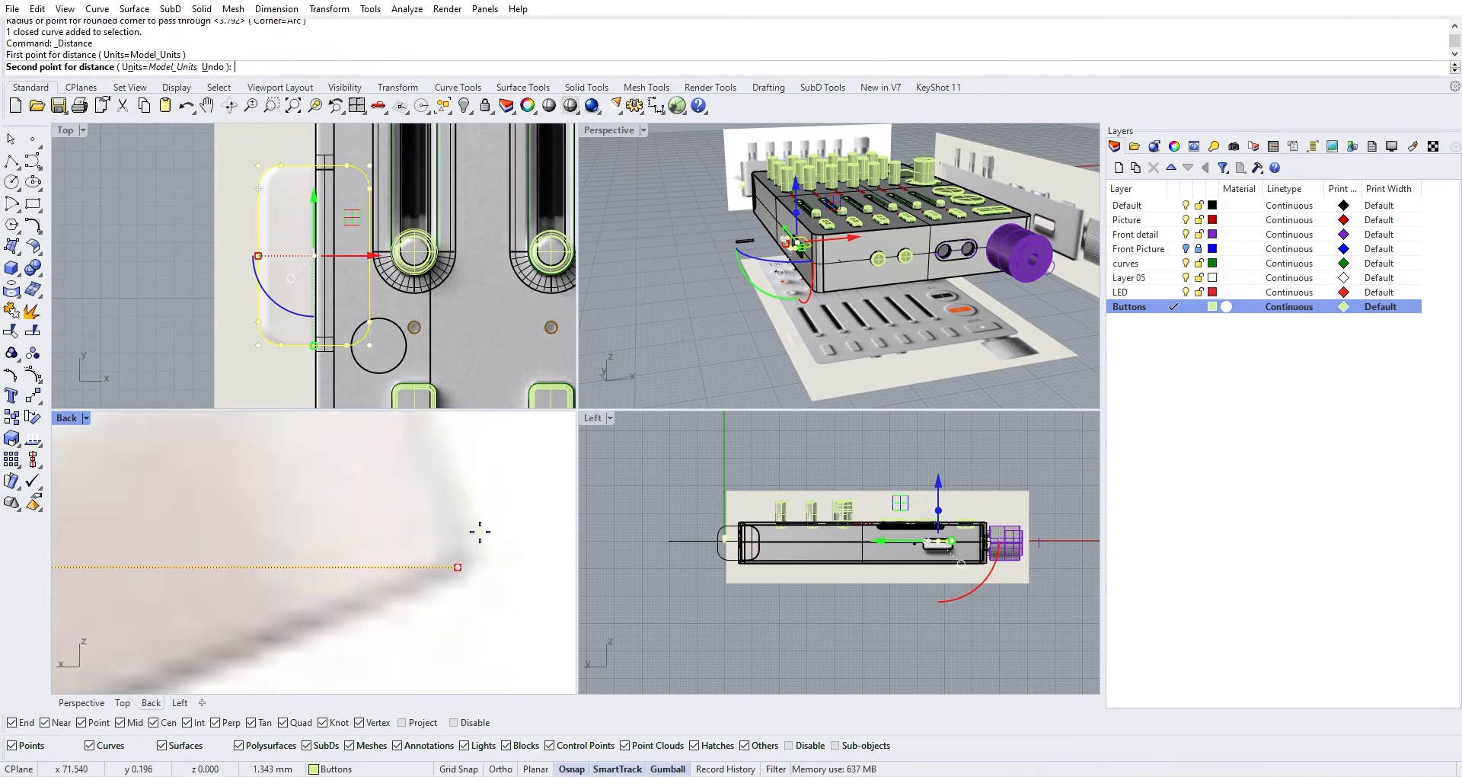
left_click(473, 722)
scroll(467, 545, "down", 3)
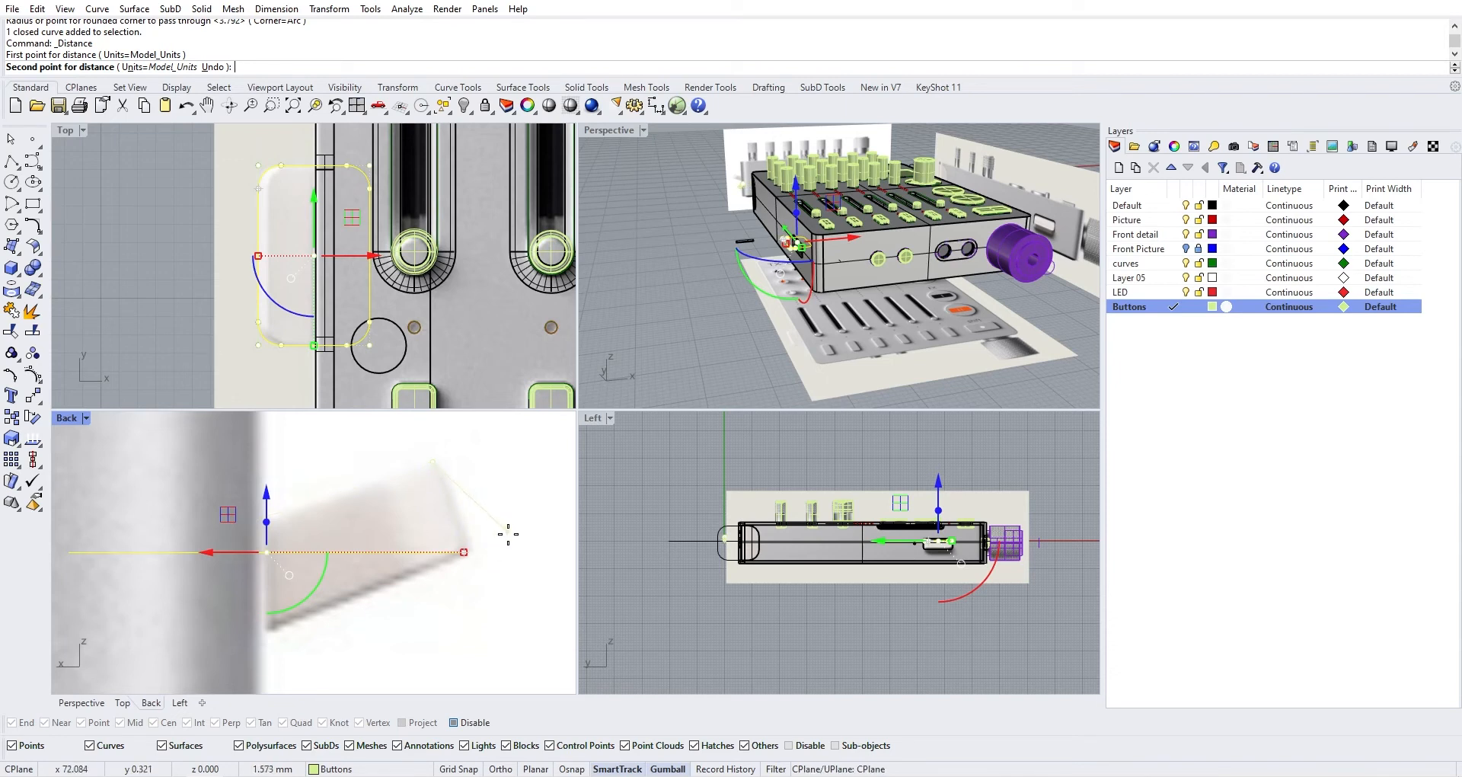
scroll(491, 538, "up", 3)
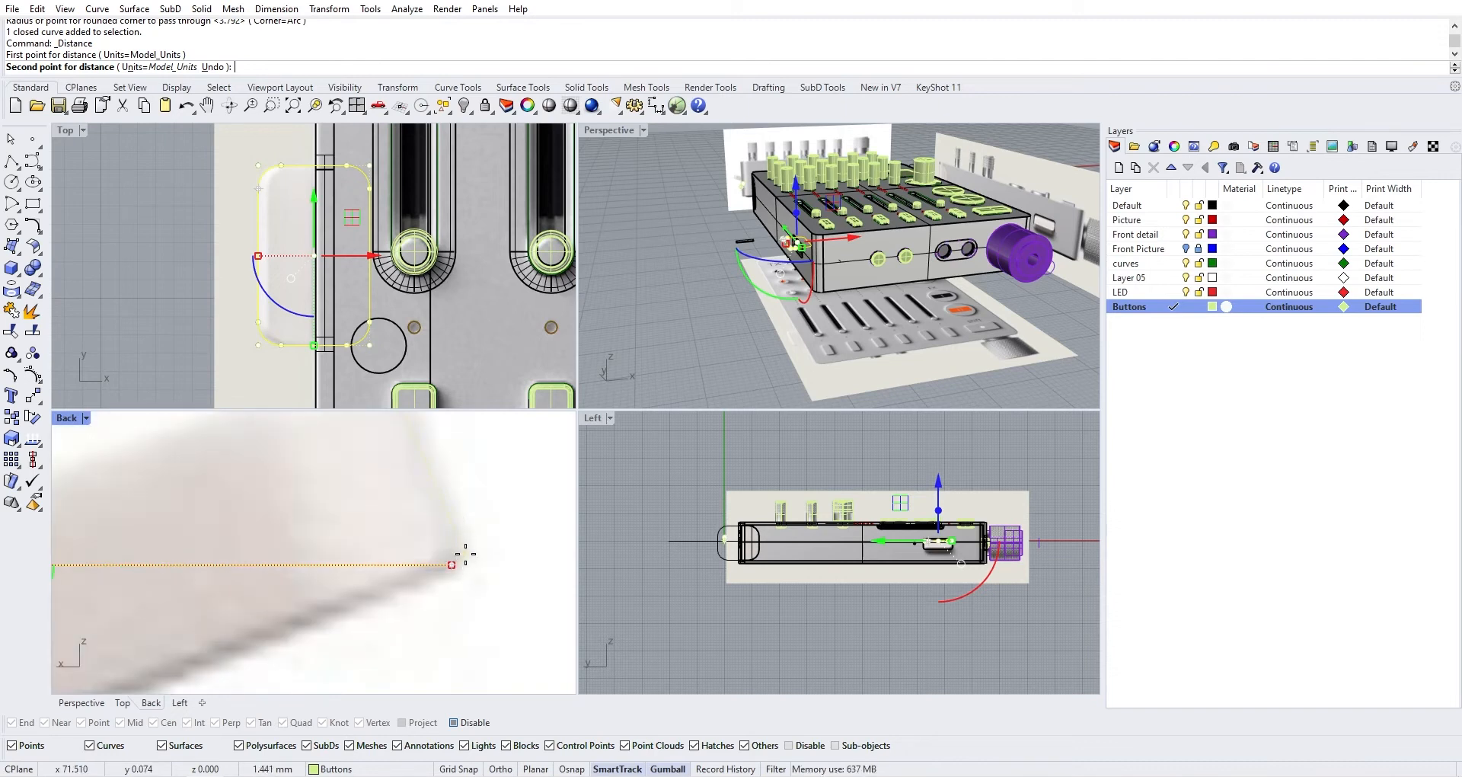
scroll(461, 550, "down", 2)
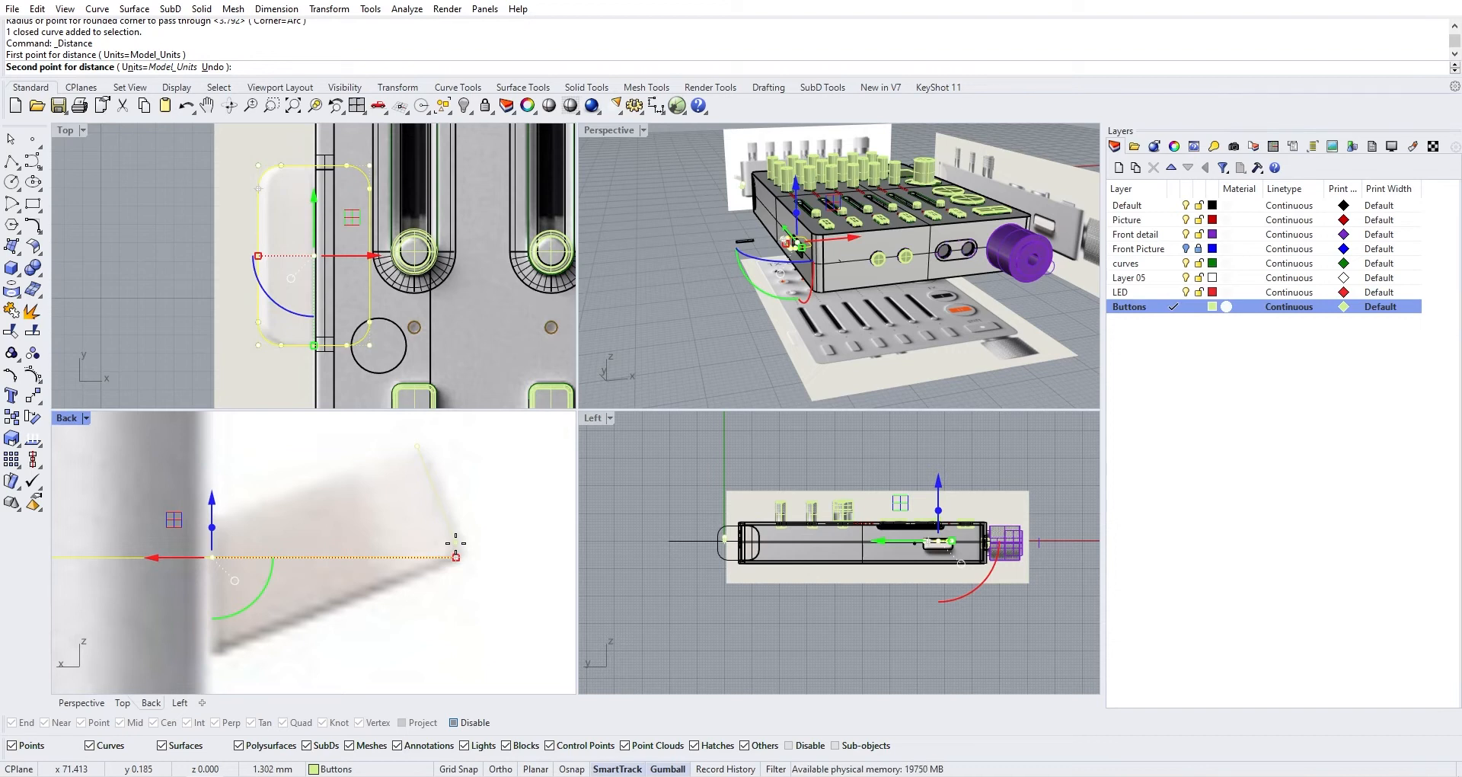
key("Escape")
Extrude the selected rounded rectangle 1.3 mm into a solid with ExtrudeCrv
scroll(817, 239, "up", 3)
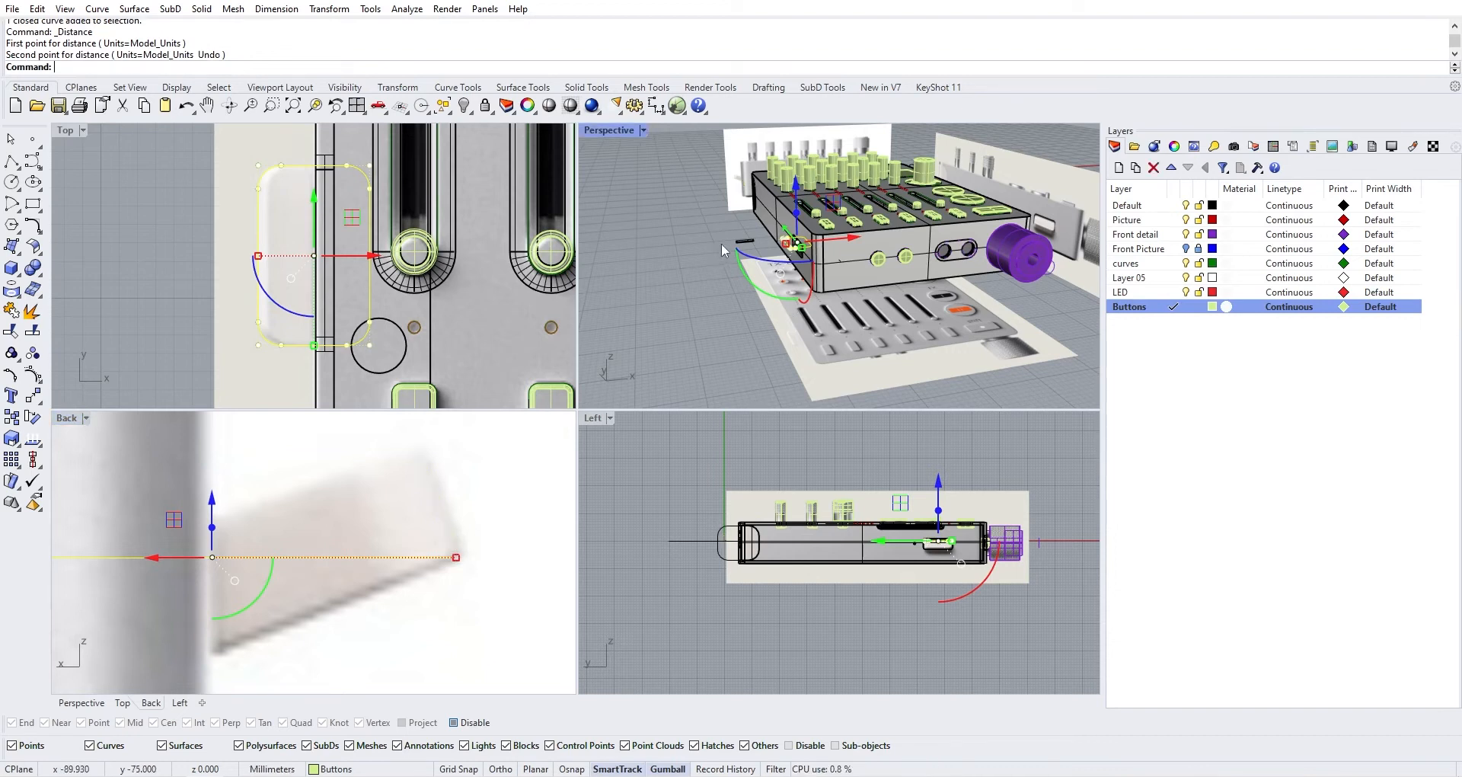
scroll(385, 495, "down", 2)
type("ExtrudeCrv")
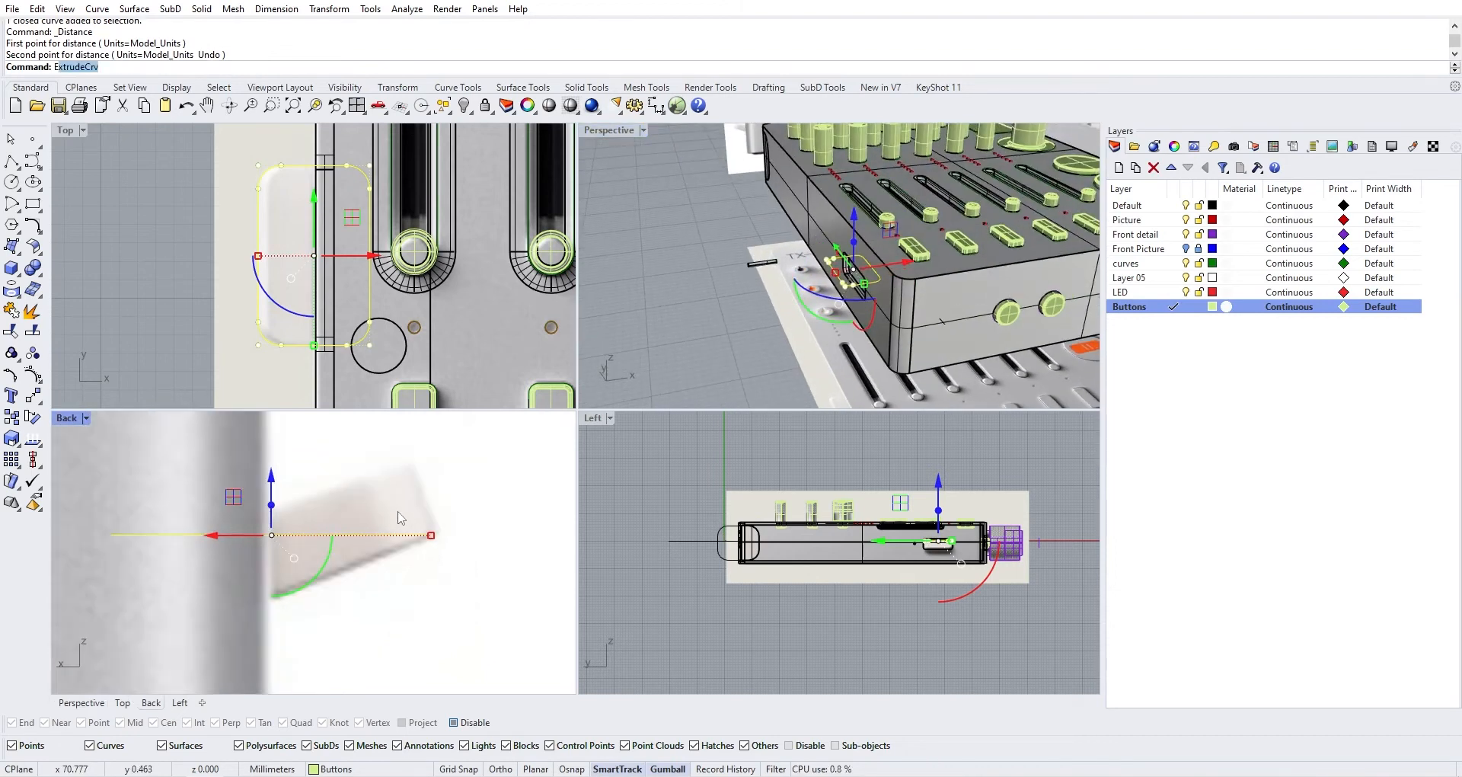
key("Return")
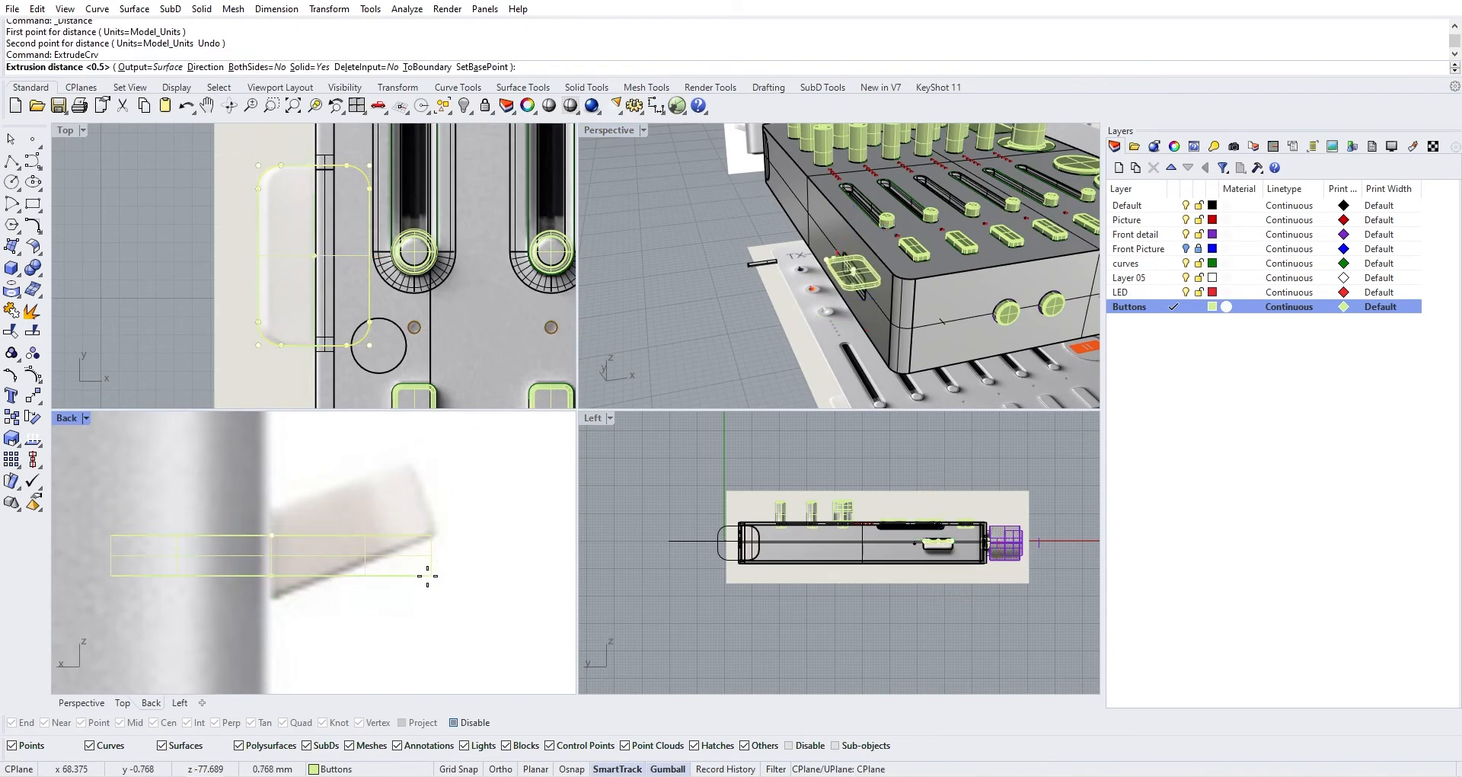
type("1.3")
key("Return")
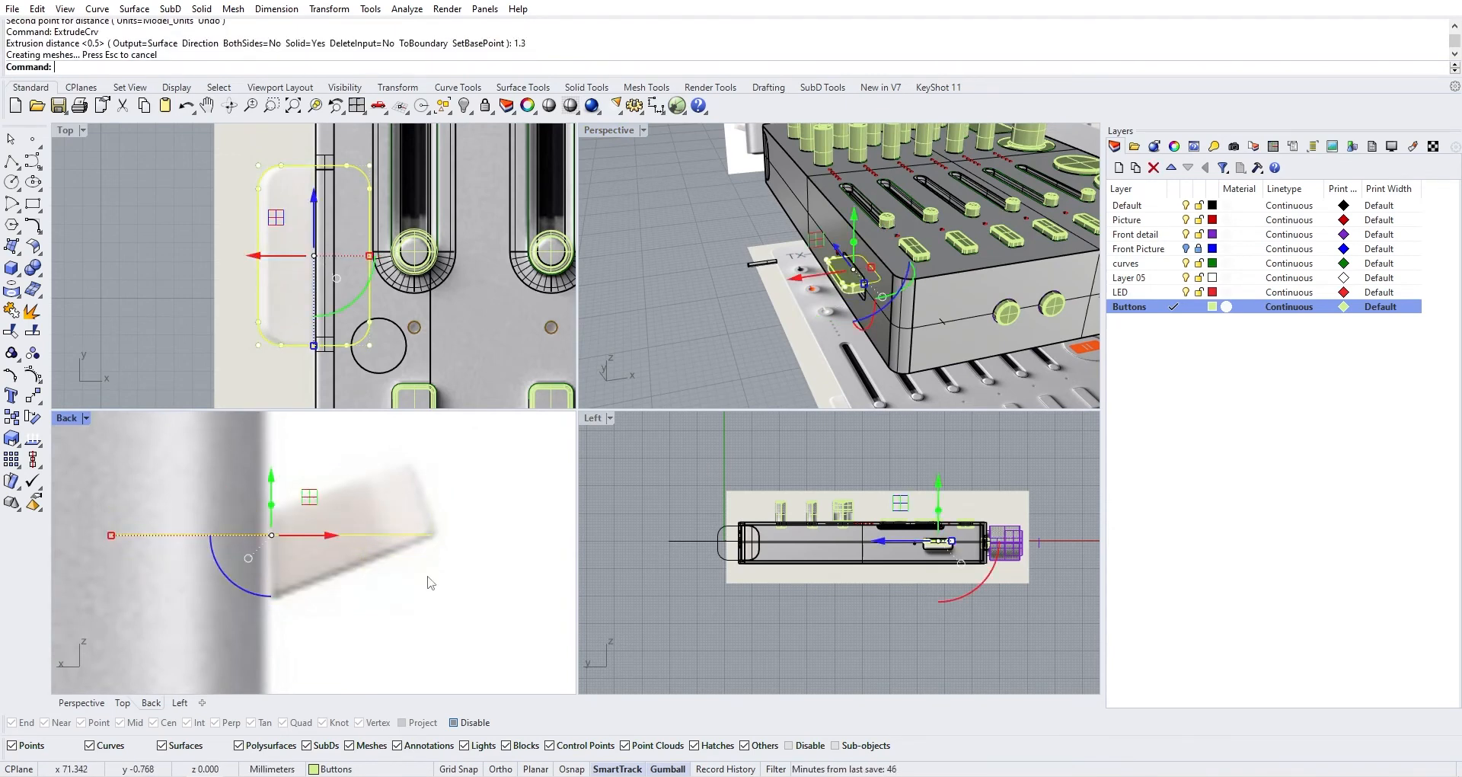
Select the extruded side switch solid and hide the Picture layer
left_click(771, 320)
scroll(848, 280, "up", 5)
left_click(855, 261)
right_click_drag(854, 261, 876, 216)
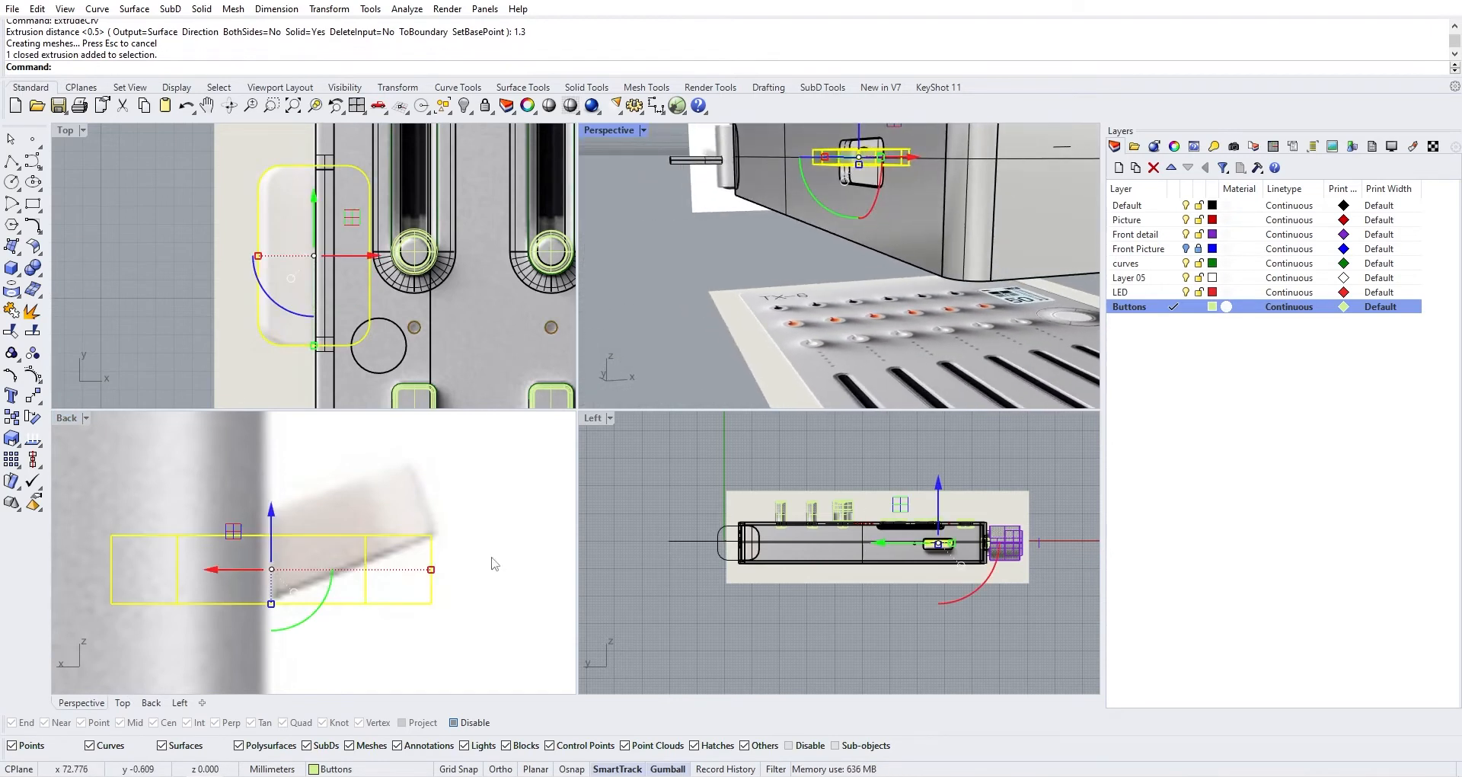
left_click(443, 553)
scroll(444, 554, "down", 15)
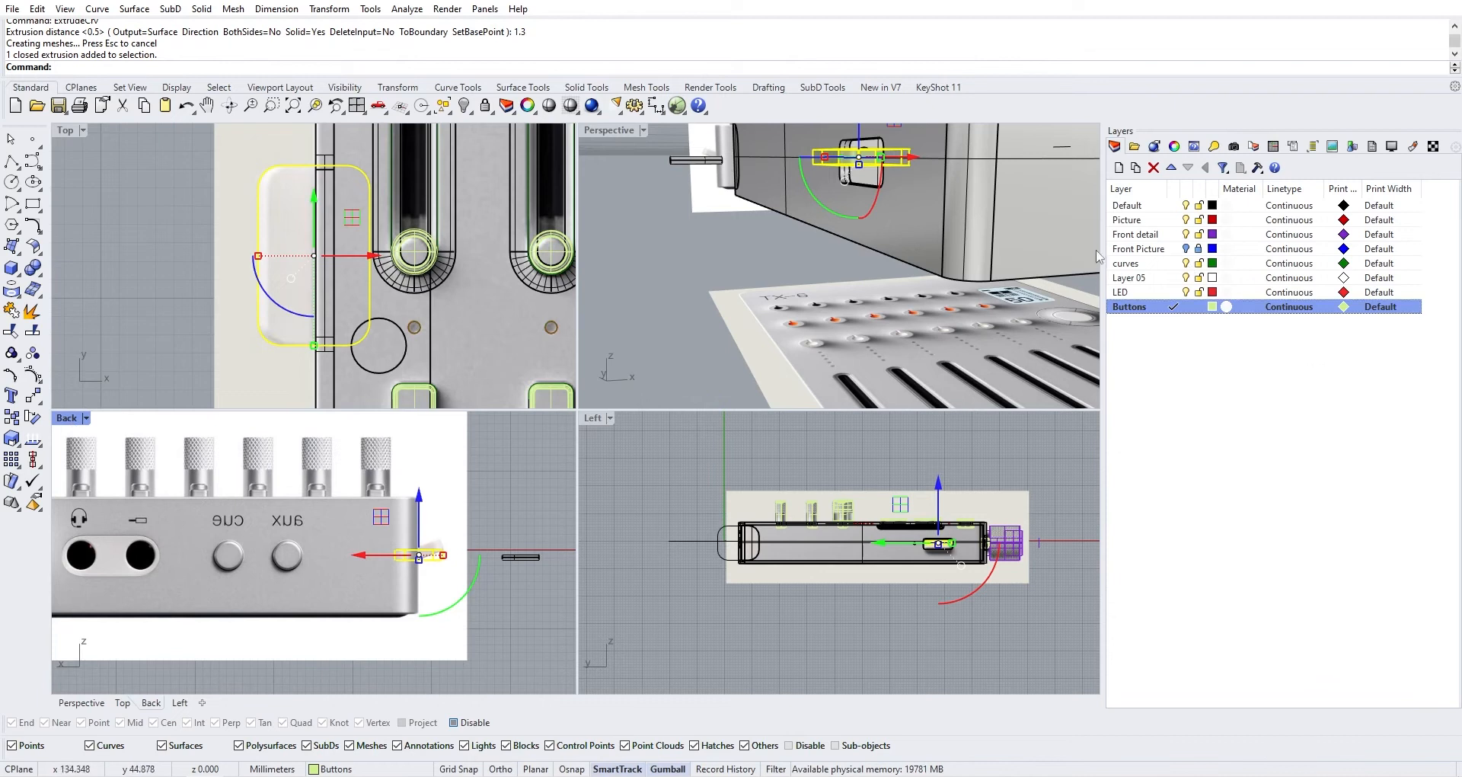
scroll(332, 494, "down", 6)
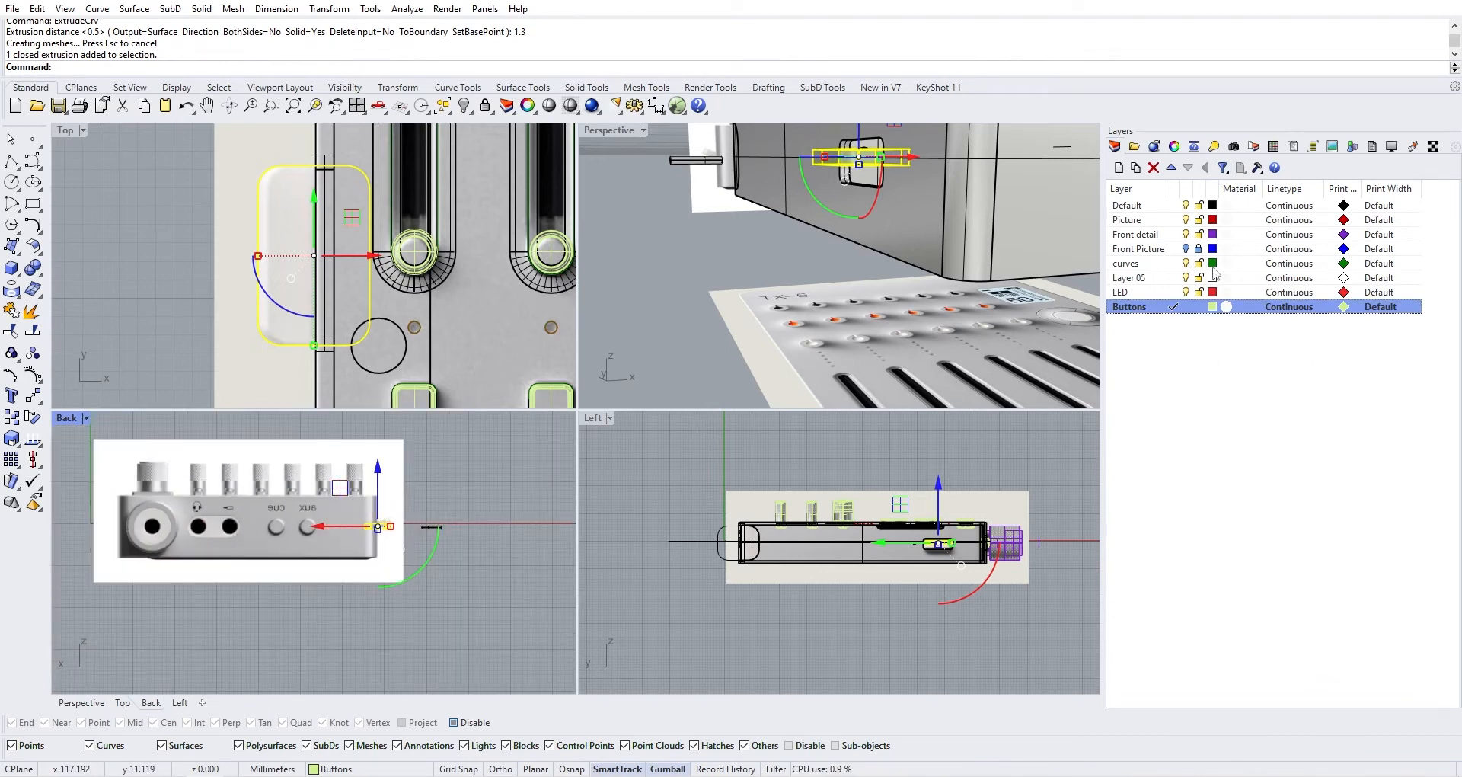
left_click(1186, 220)
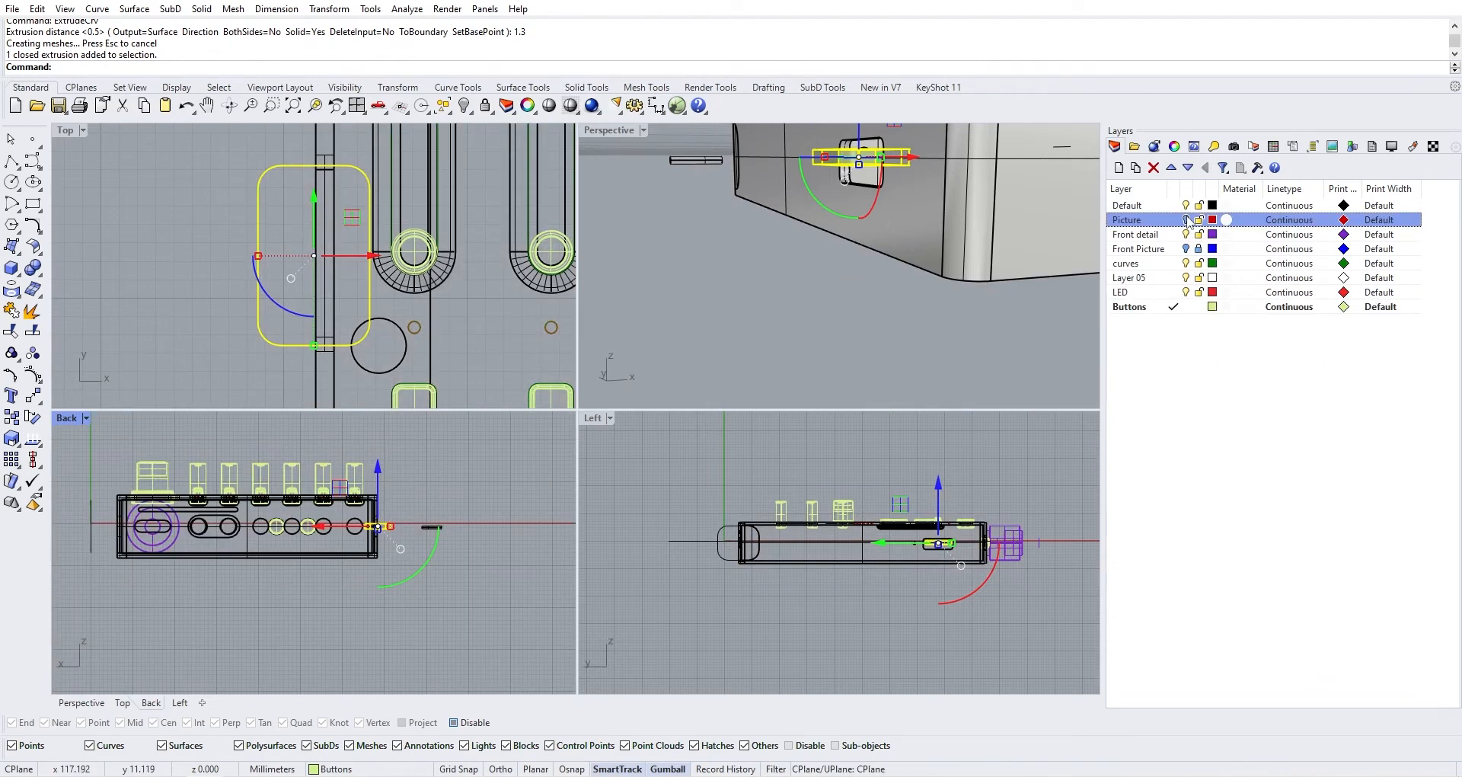
Hide the Picture layer and show the Front Picture layer as the reference behind the model
left_click(1186, 220)
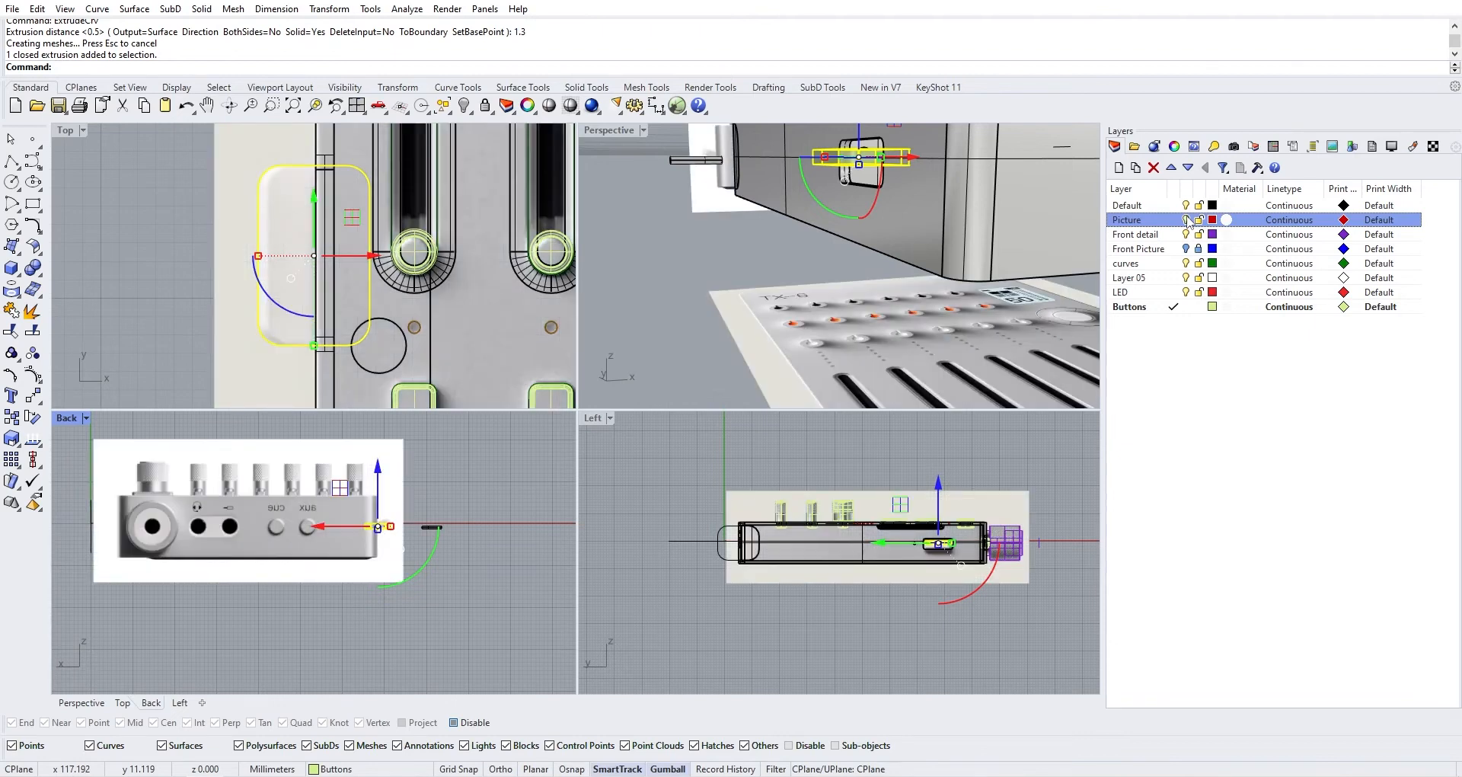
left_click(694, 202)
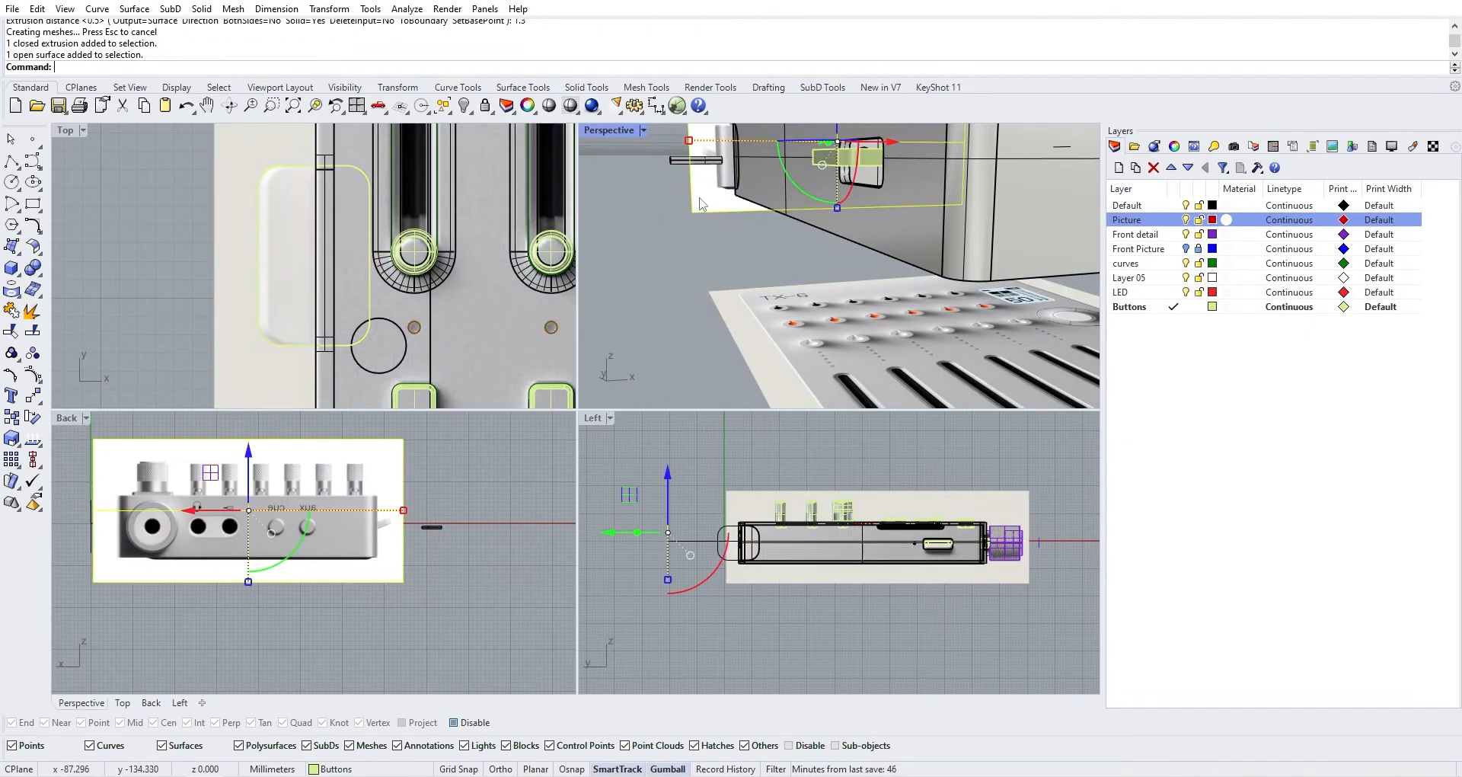
scroll(645, 263, "down", 5)
right_click_drag(646, 263, 807, 252)
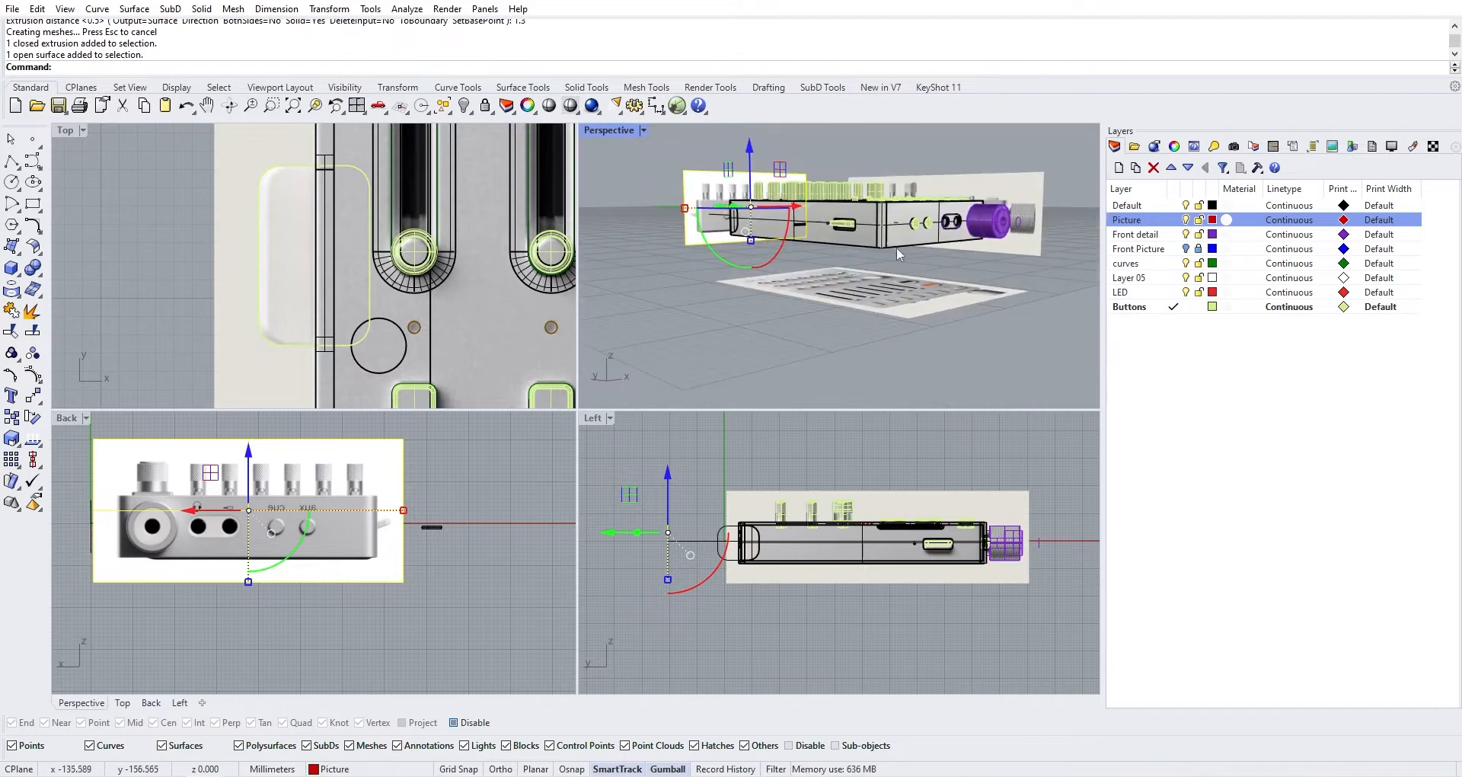
left_click(1185, 249)
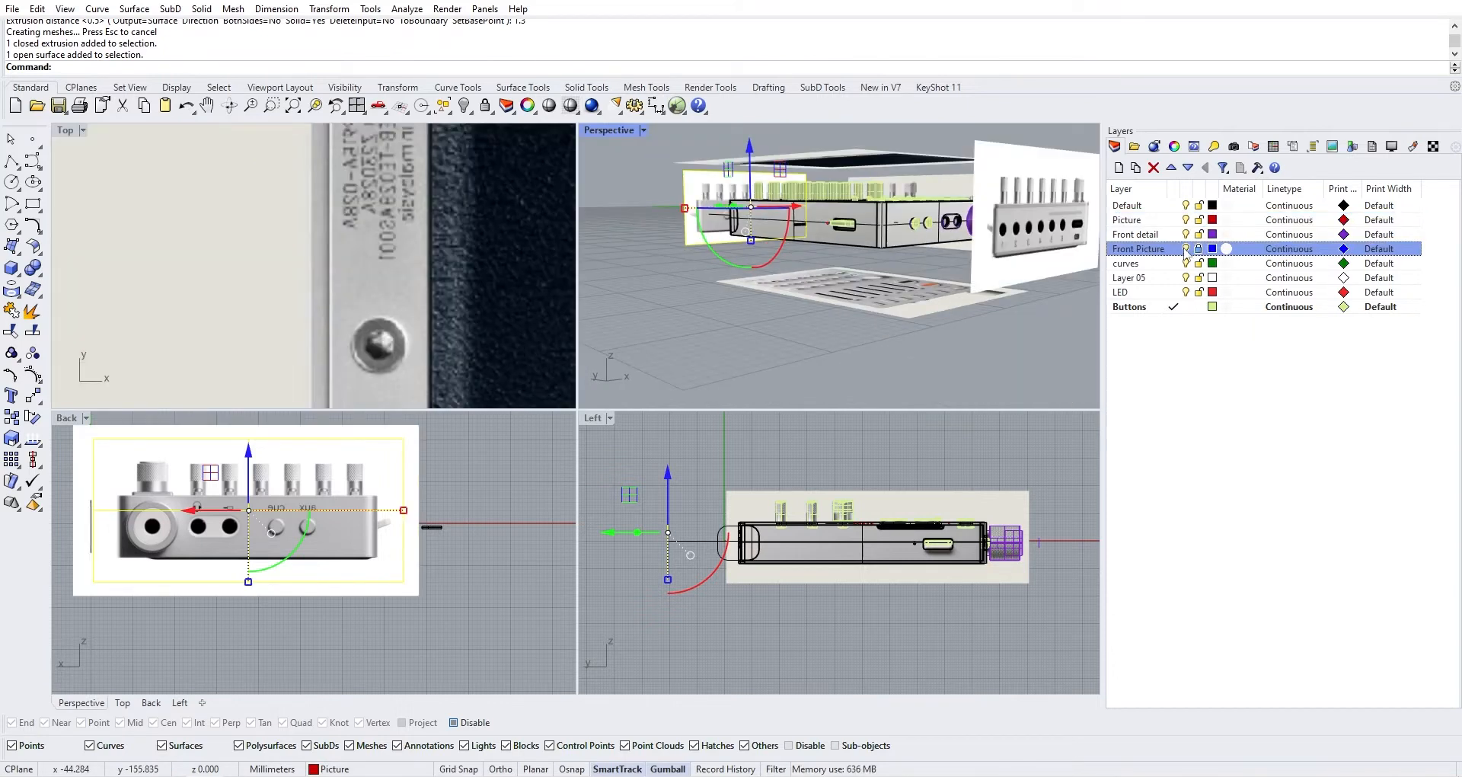
left_click(1185, 249)
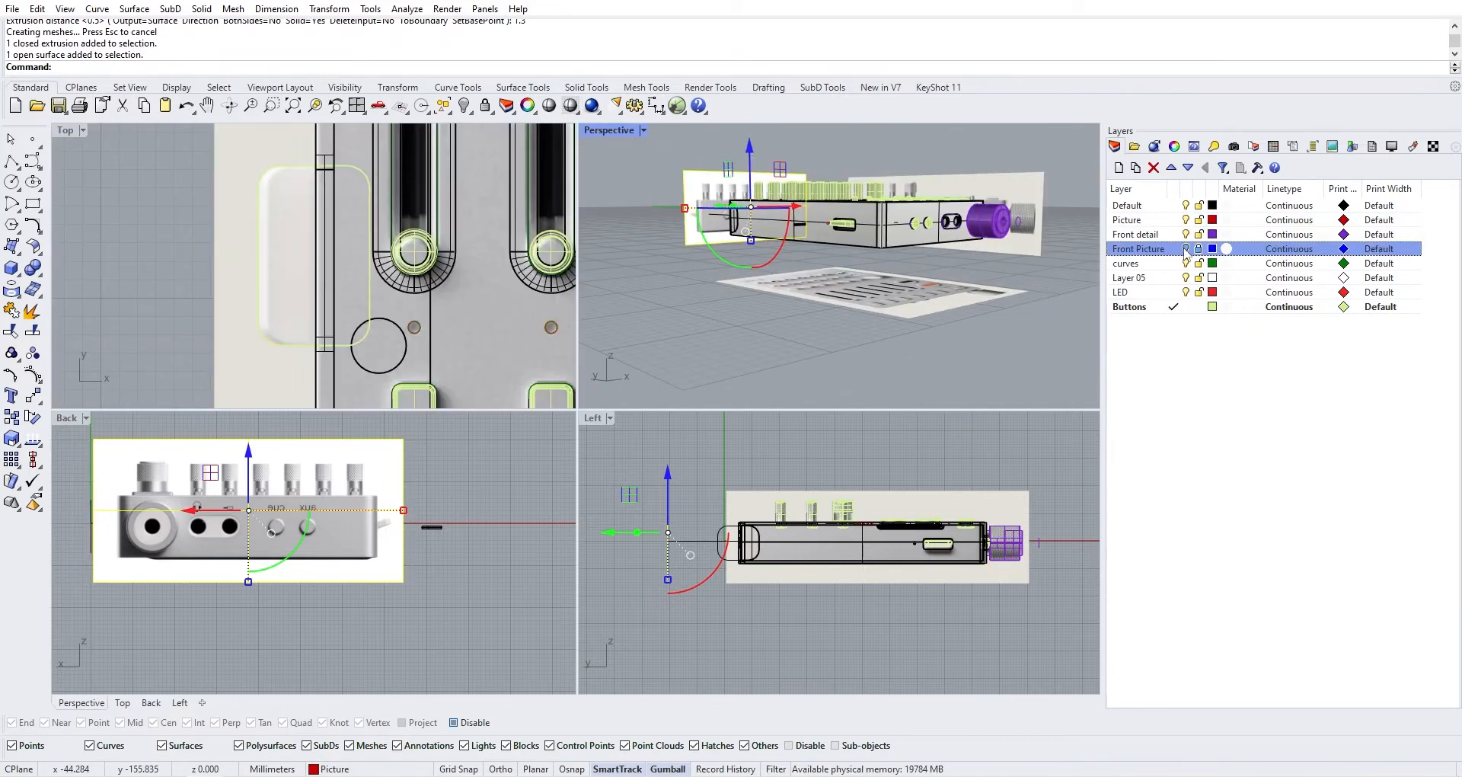
left_click(1186, 249)
left_click(1186, 249)
left_click(1187, 250)
left_click(1185, 220)
scroll(731, 279, "up", 3)
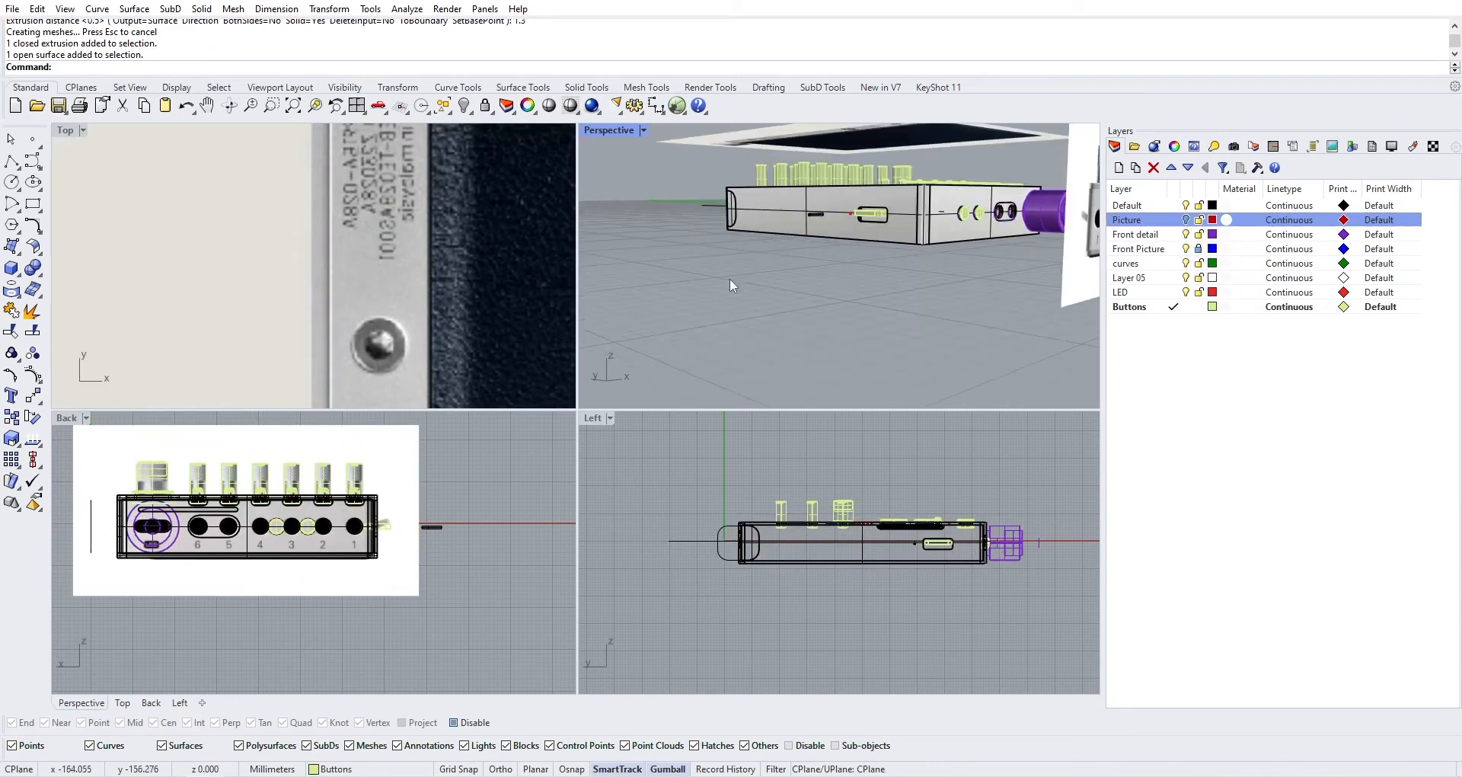
Select the extruded side switch solid and apply Align with the VertCenter option, using auto alignment
scroll(383, 538, "up", 6)
left_click(383, 538)
scroll(383, 539, "up", 2)
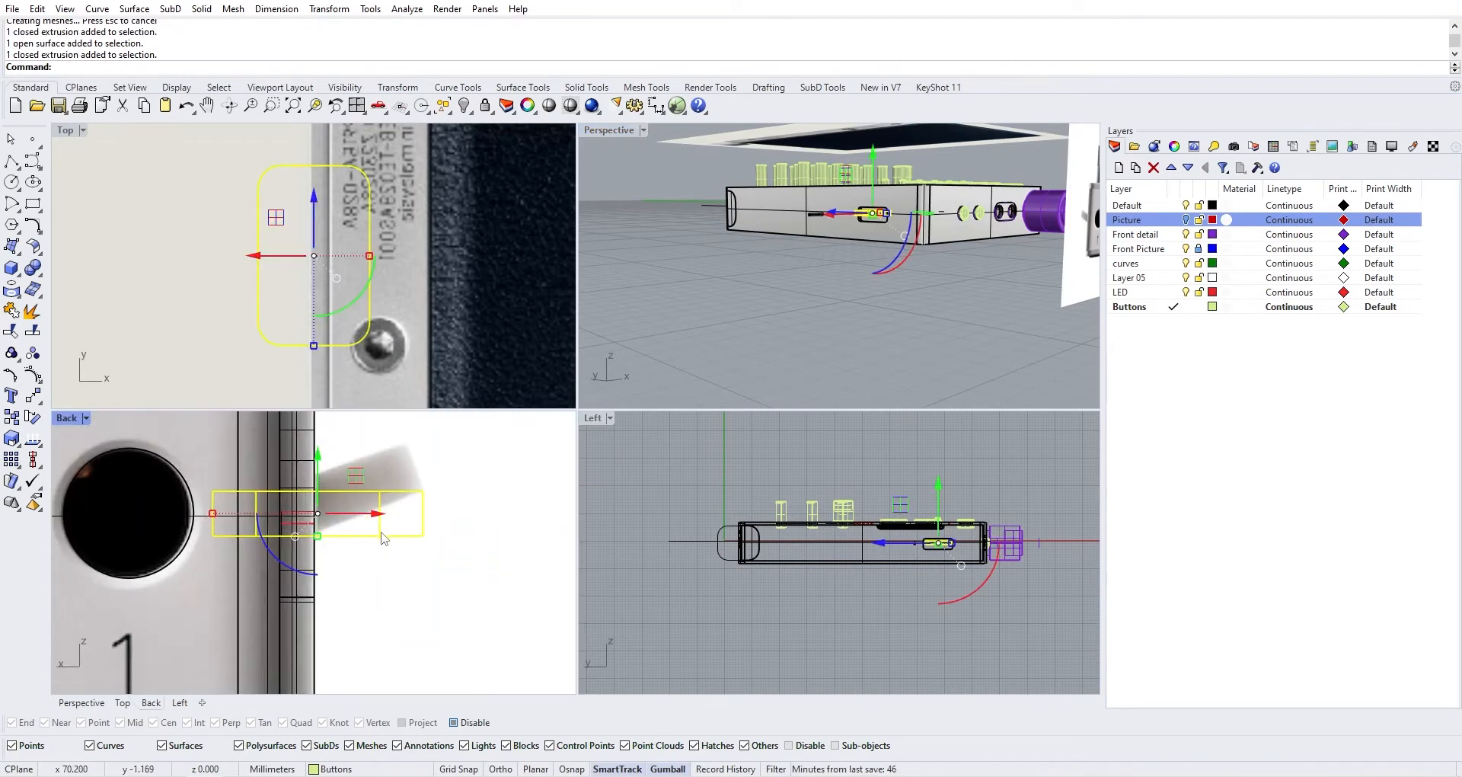
right_click_drag(864, 277, 897, 244)
scroll(374, 568, "down", 5)
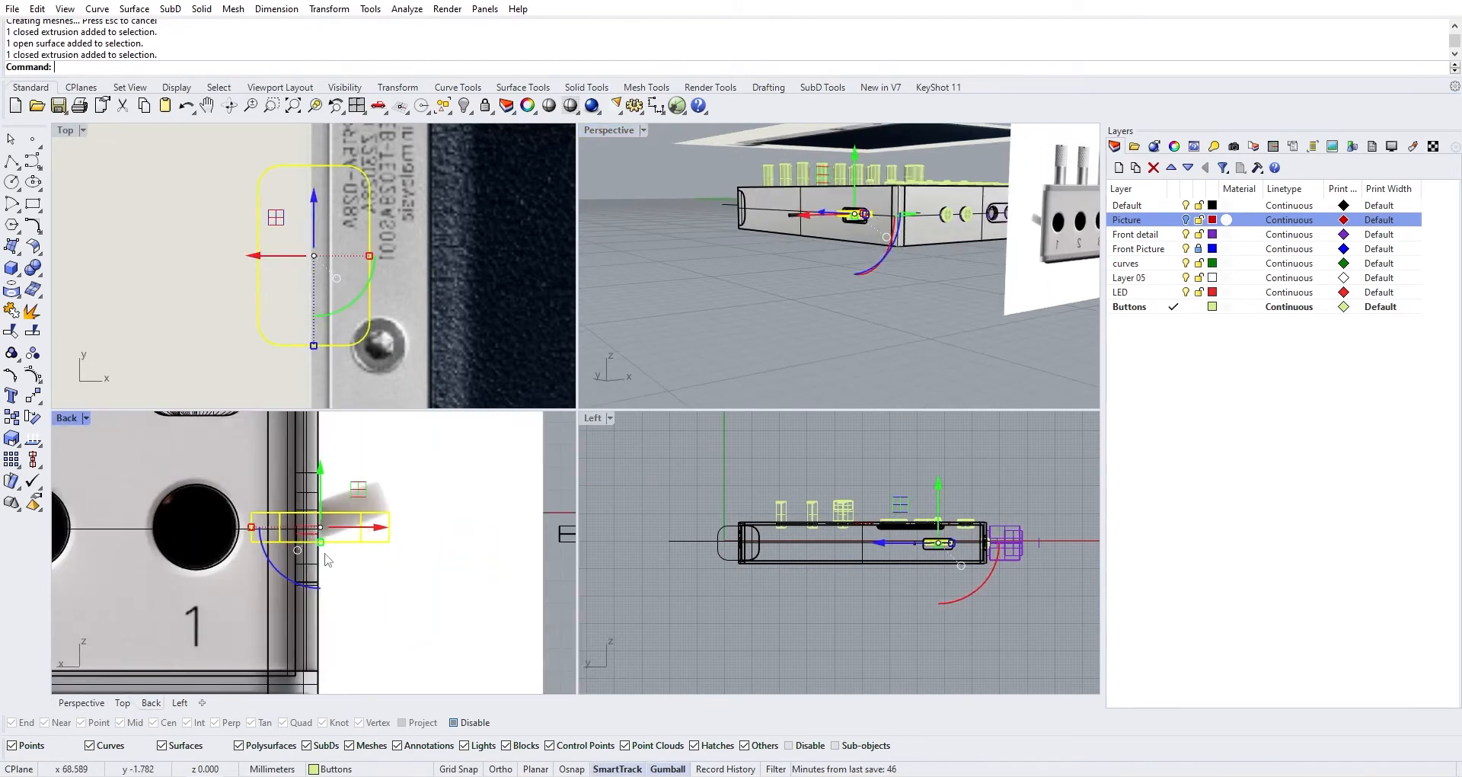
key("Return")
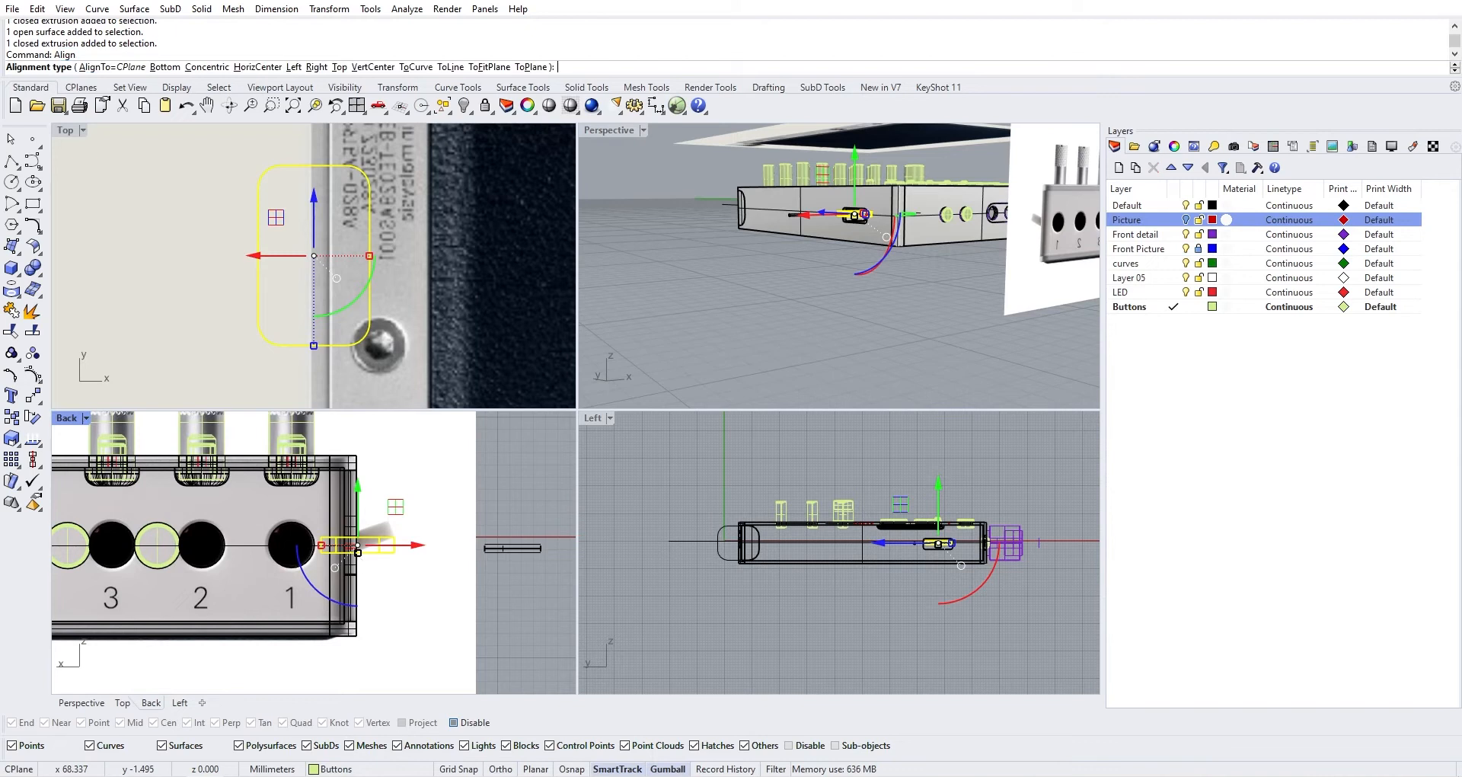
type("v")
key("Return")
key("Return")
Enable object snaps and align the switch solid with HorizCenter to the midpoint of the side slot's edge
key("Return")
type("h")
key("Return")
scroll(361, 608, "up", 6)
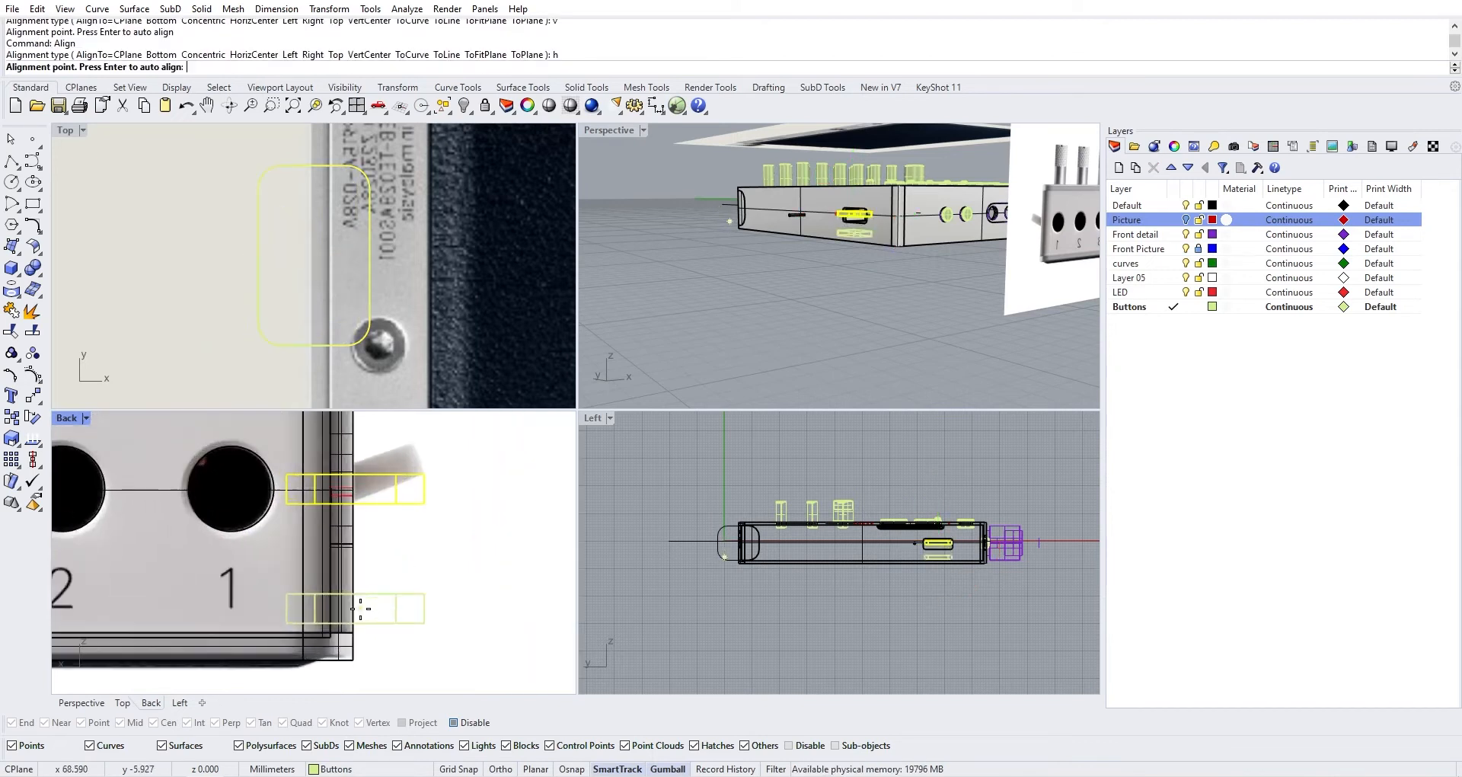
scroll(383, 536, "down", 4)
right_click_drag(380, 539, 399, 582)
scroll(859, 223, "up", 10)
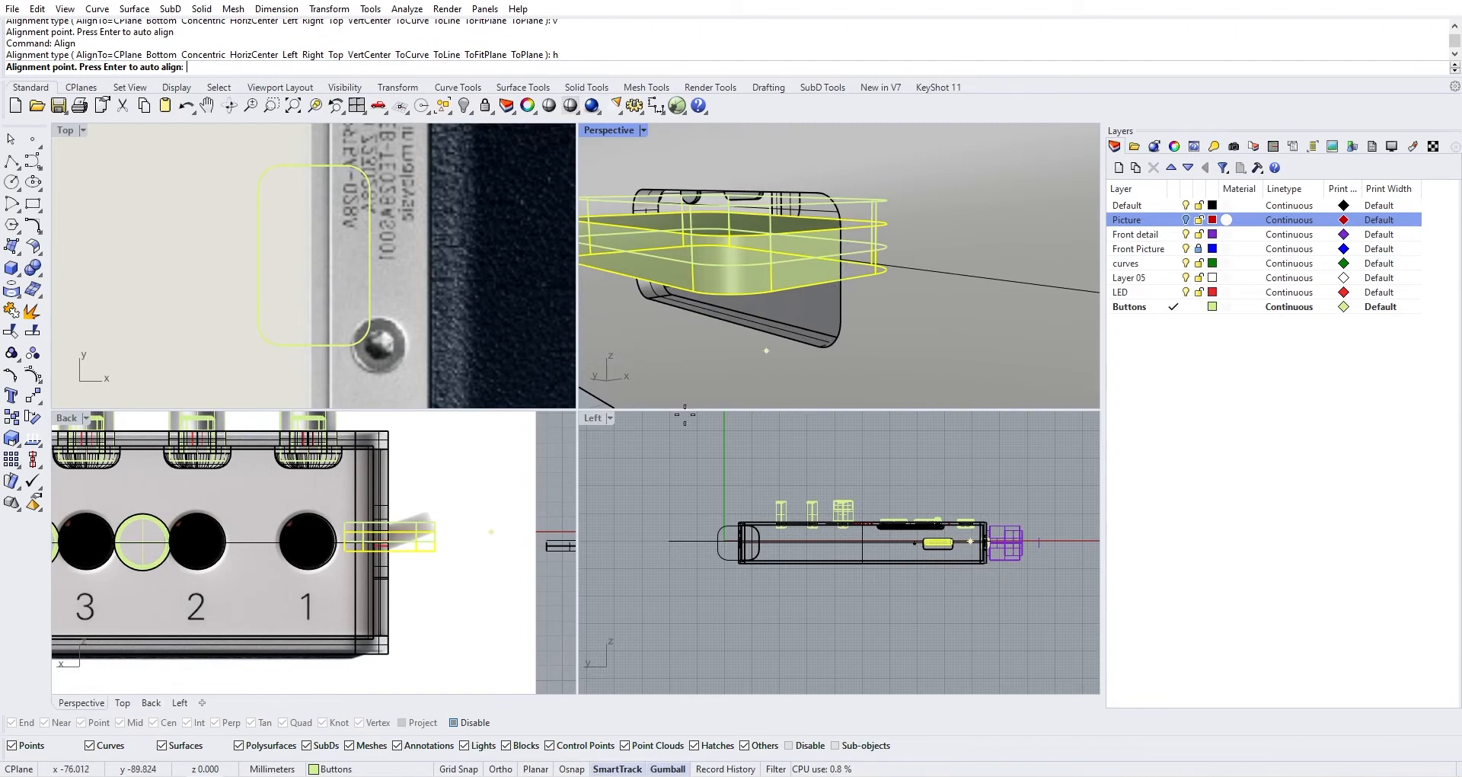
left_click(477, 722)
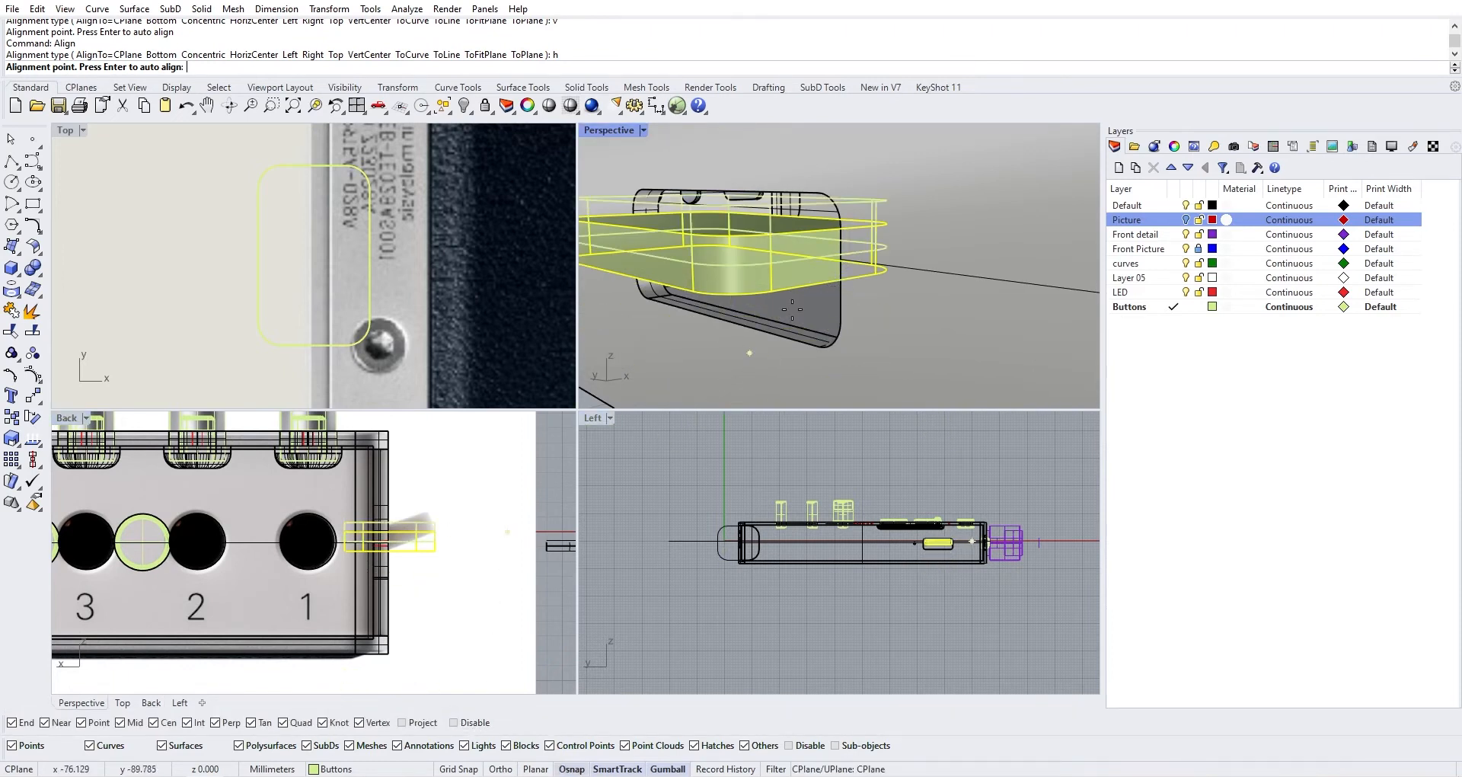
right_click_drag(854, 279, 954, 290)
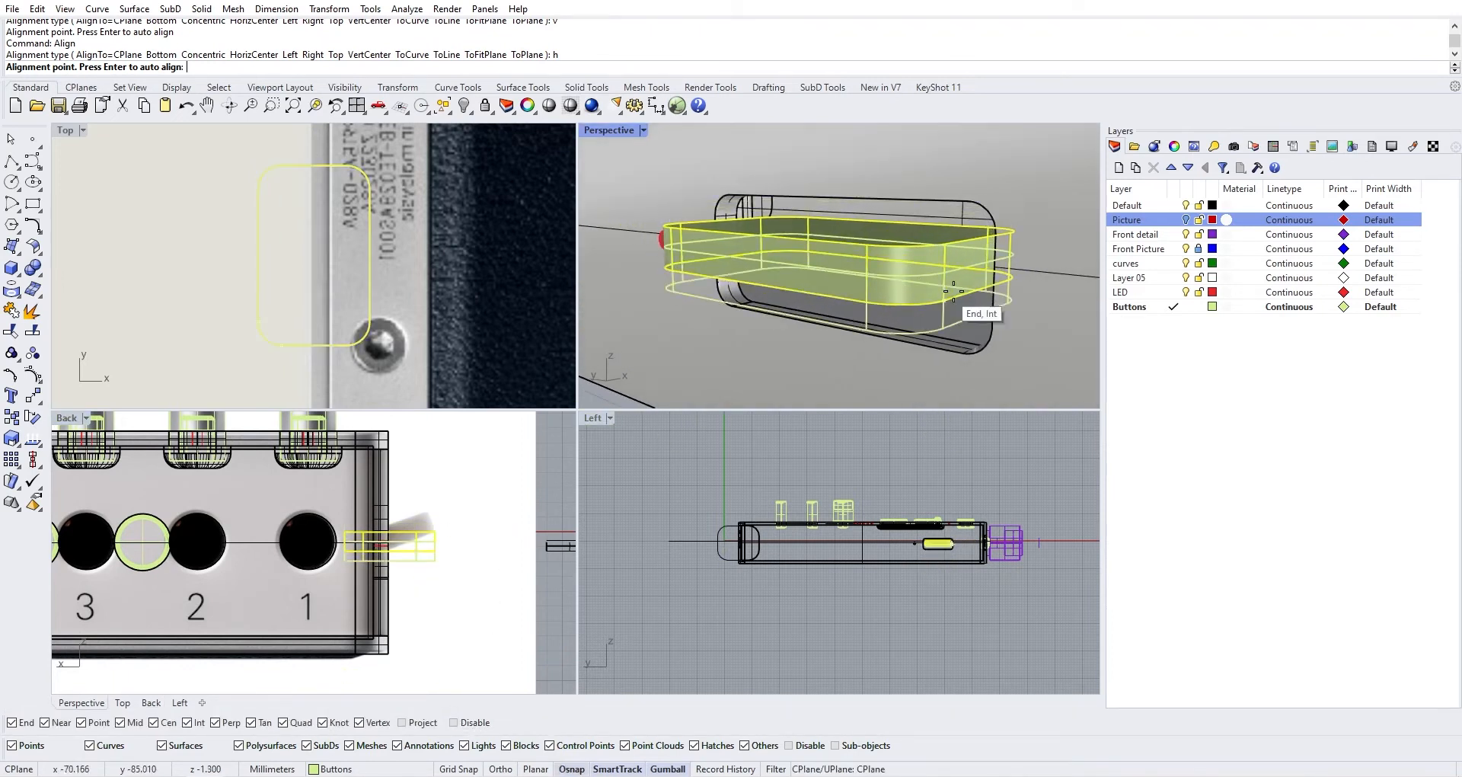
scroll(954, 290, "up", 5)
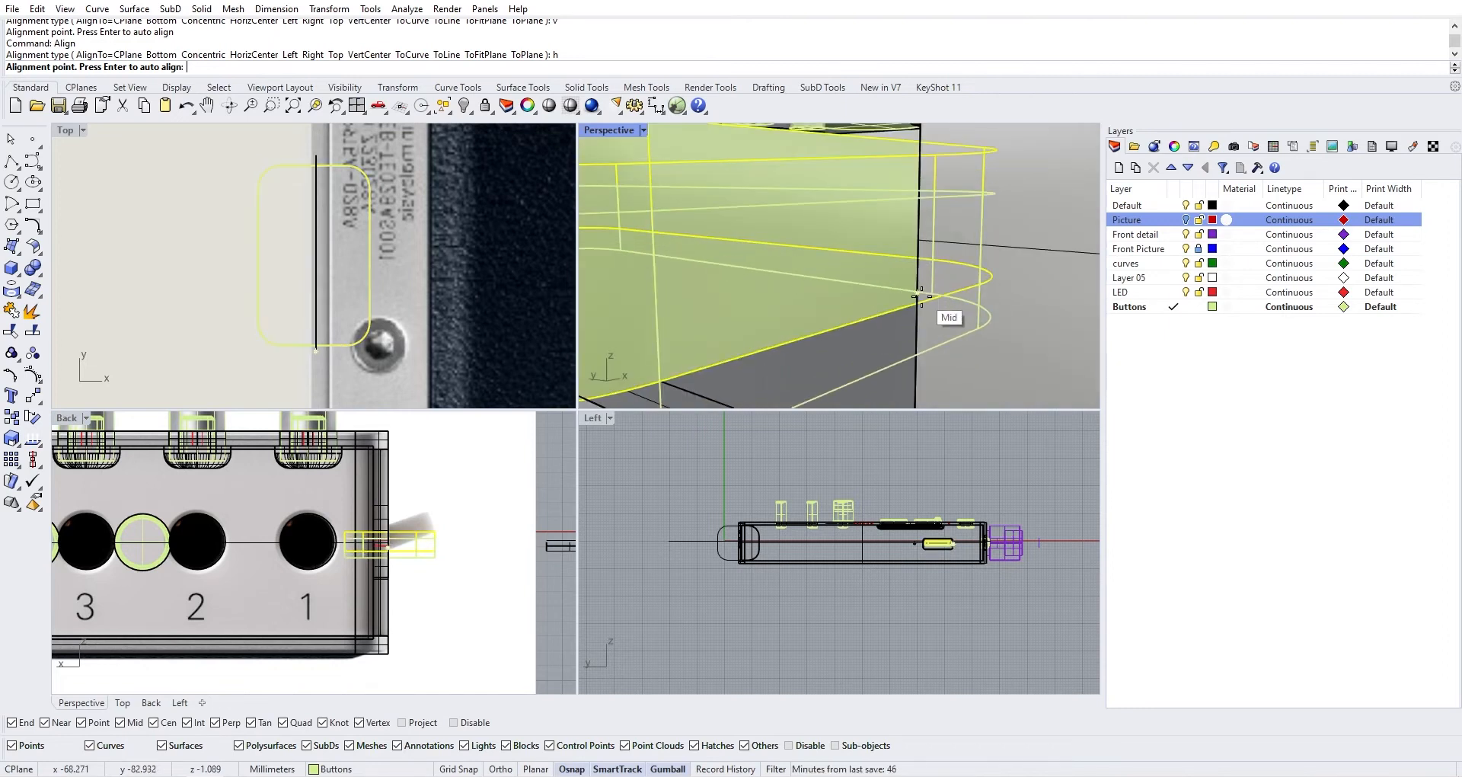
left_click(921, 297)
scroll(874, 330, "down", 5)
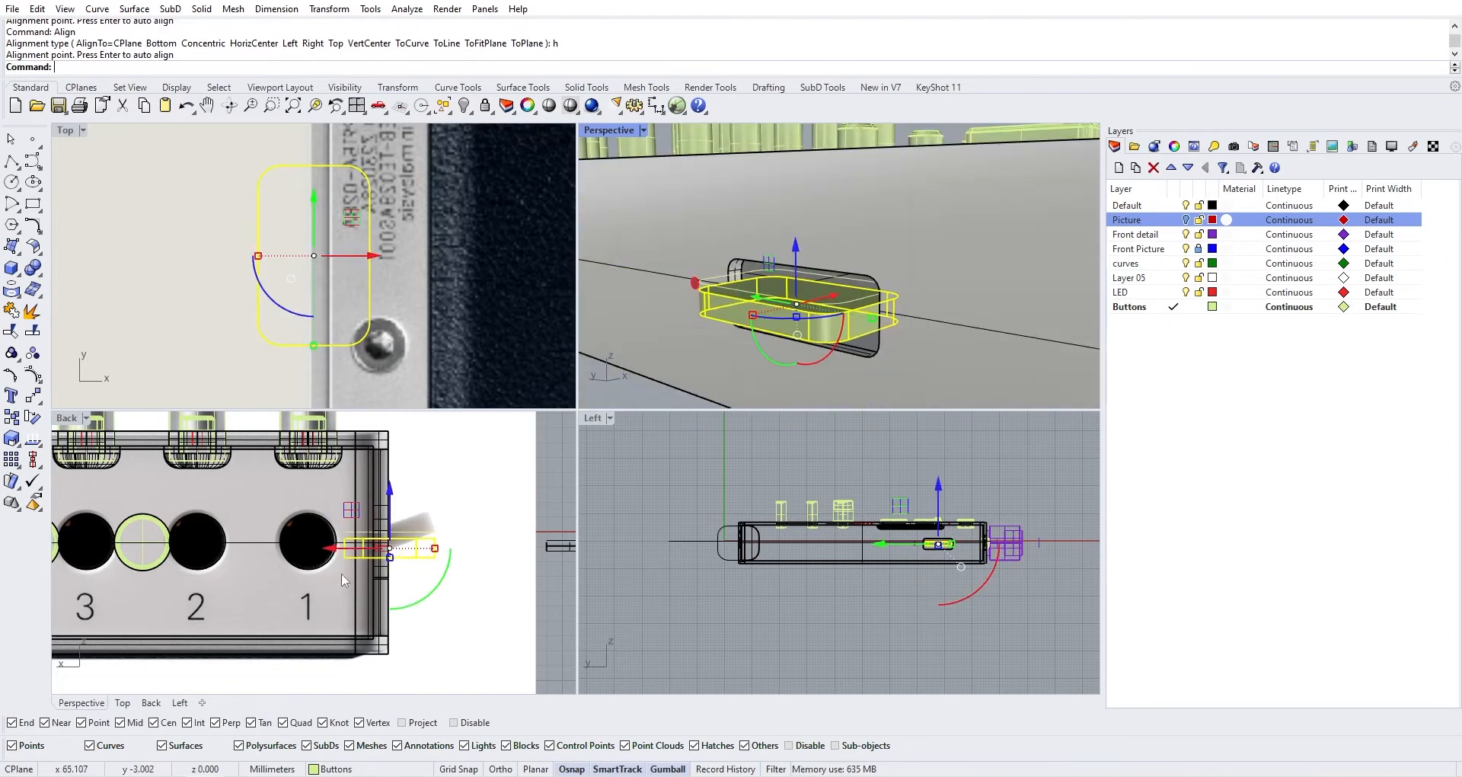
scroll(371, 560, "up", 2)
scroll(370, 560, "down", 4)
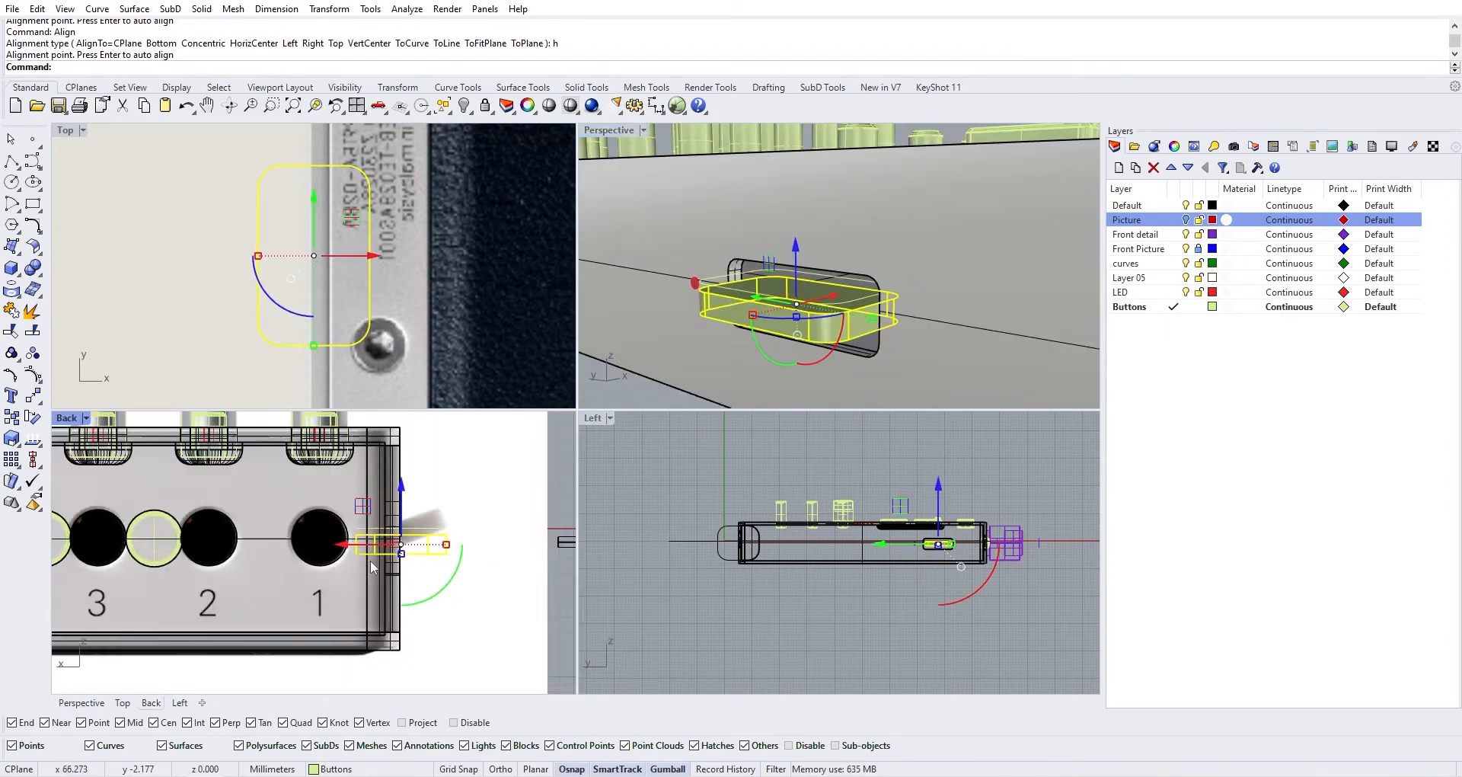
double_click(64, 418)
right_click_drag(664, 431, 576, 451)
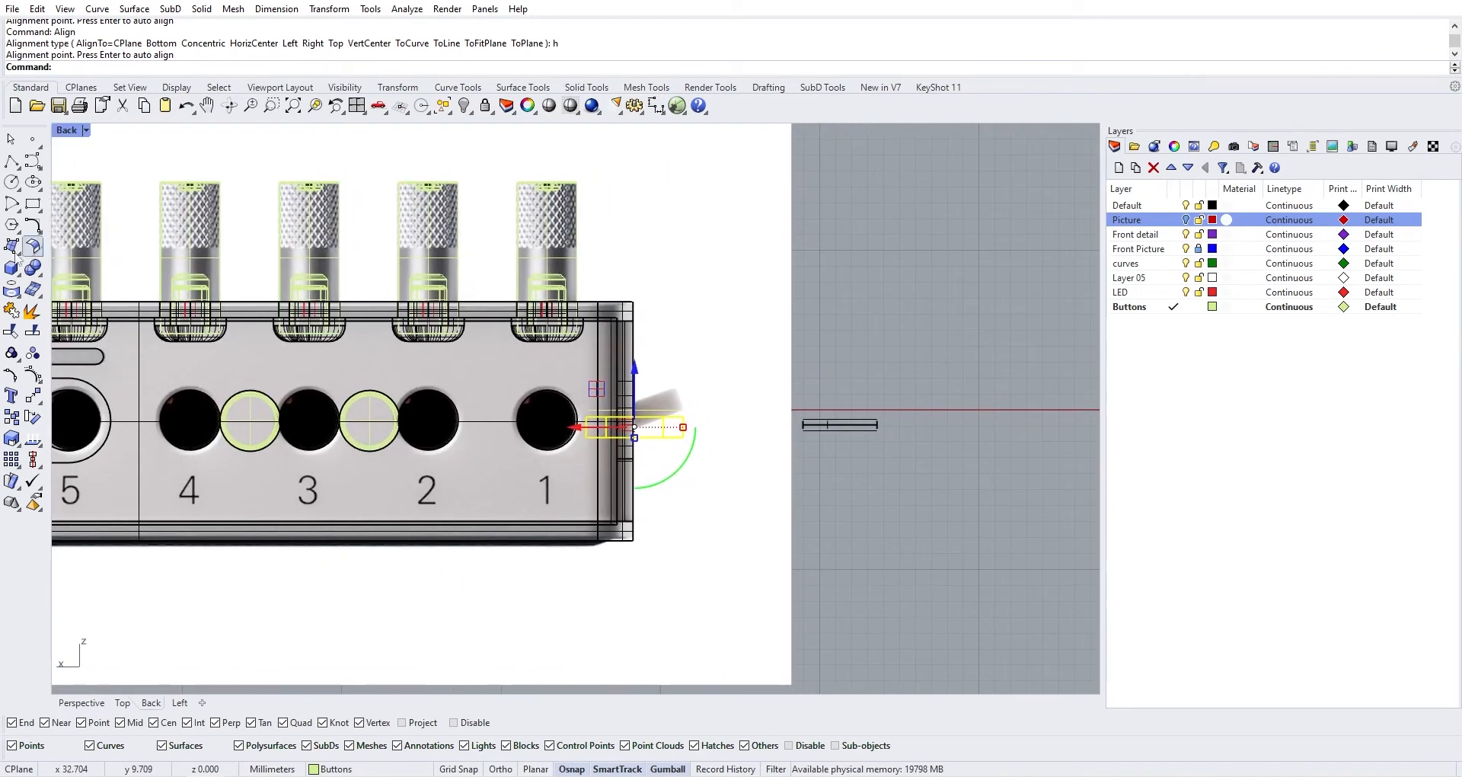
left_click(12, 182)
scroll(594, 431, "up", 4)
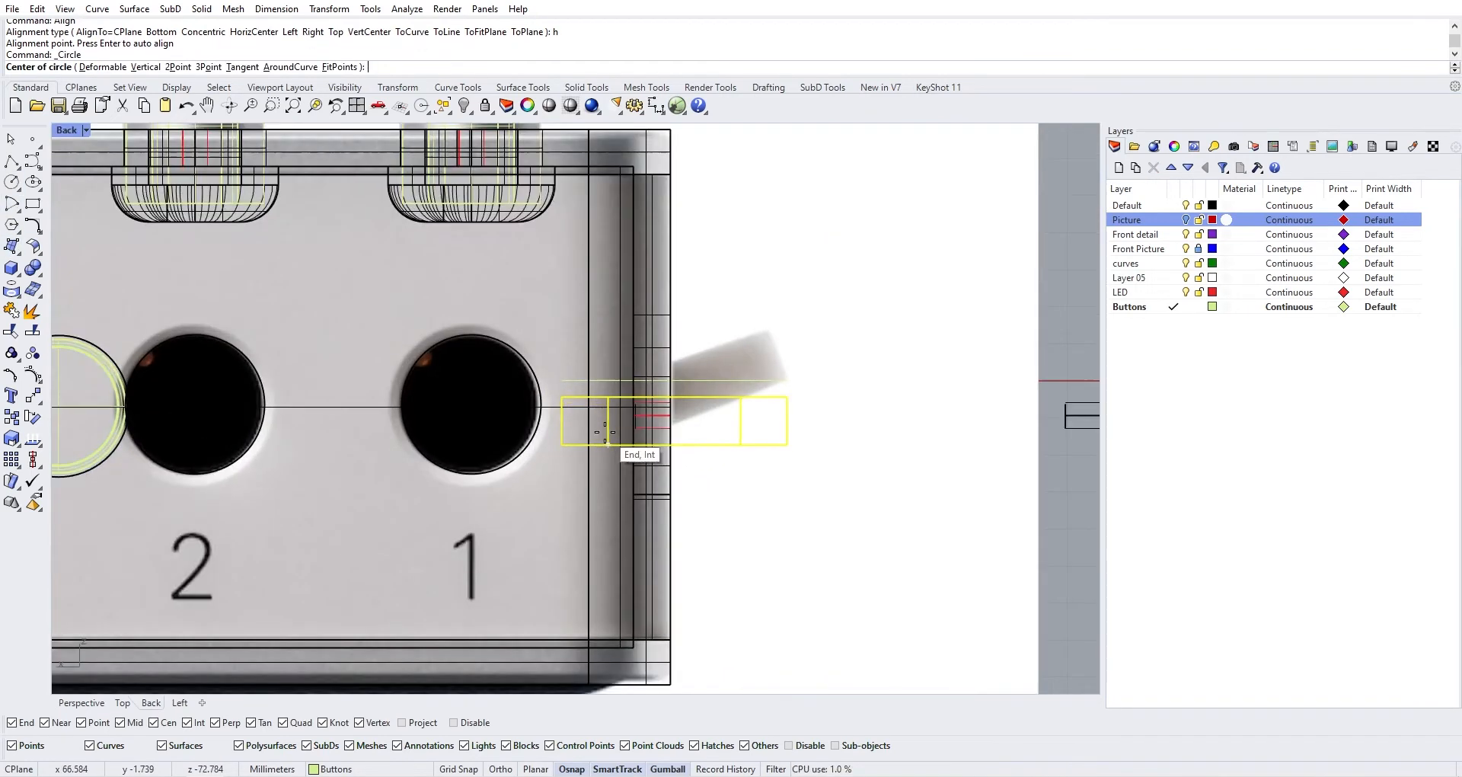
scroll(563, 415, "up", 1)
scroll(593, 430, "down", 4)
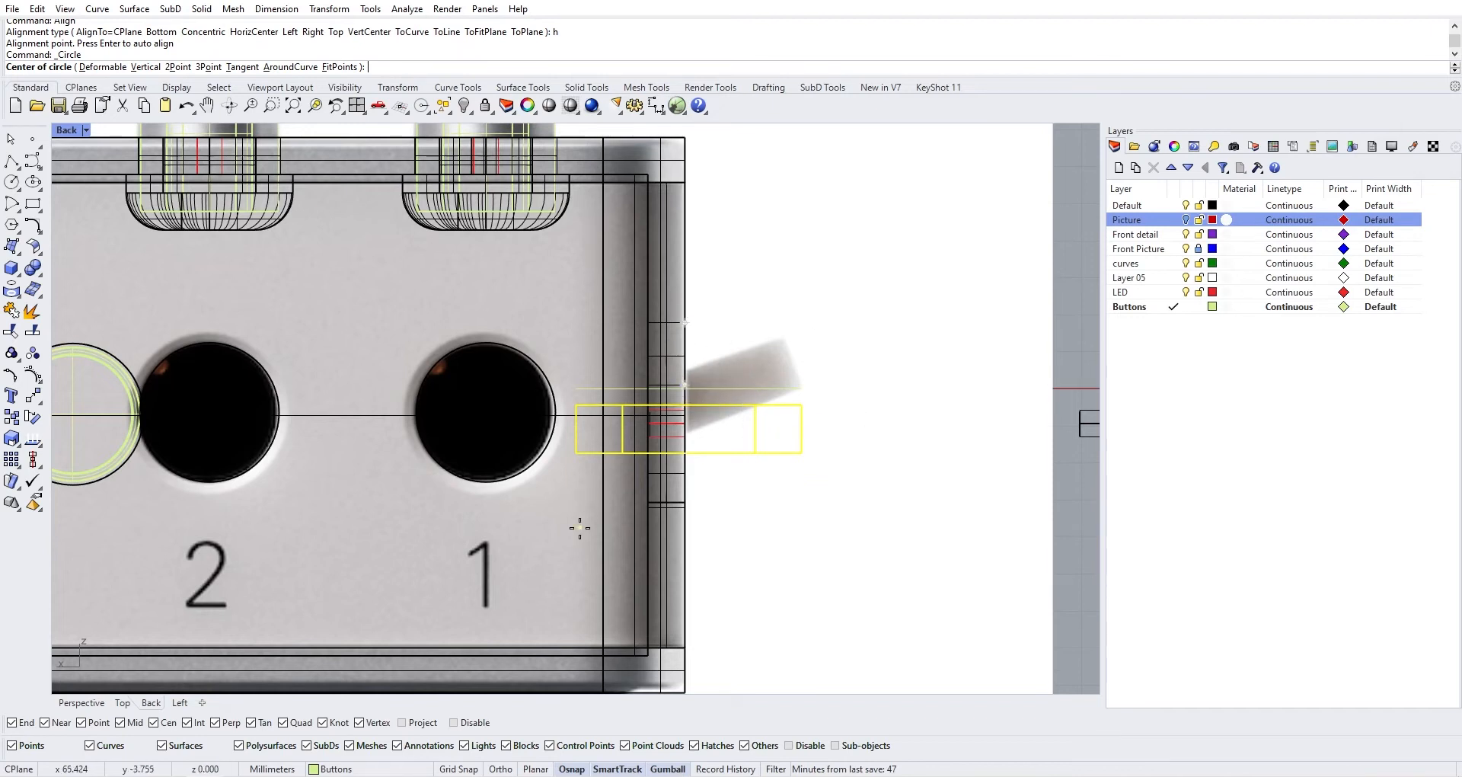
scroll(587, 432, "up", 3)
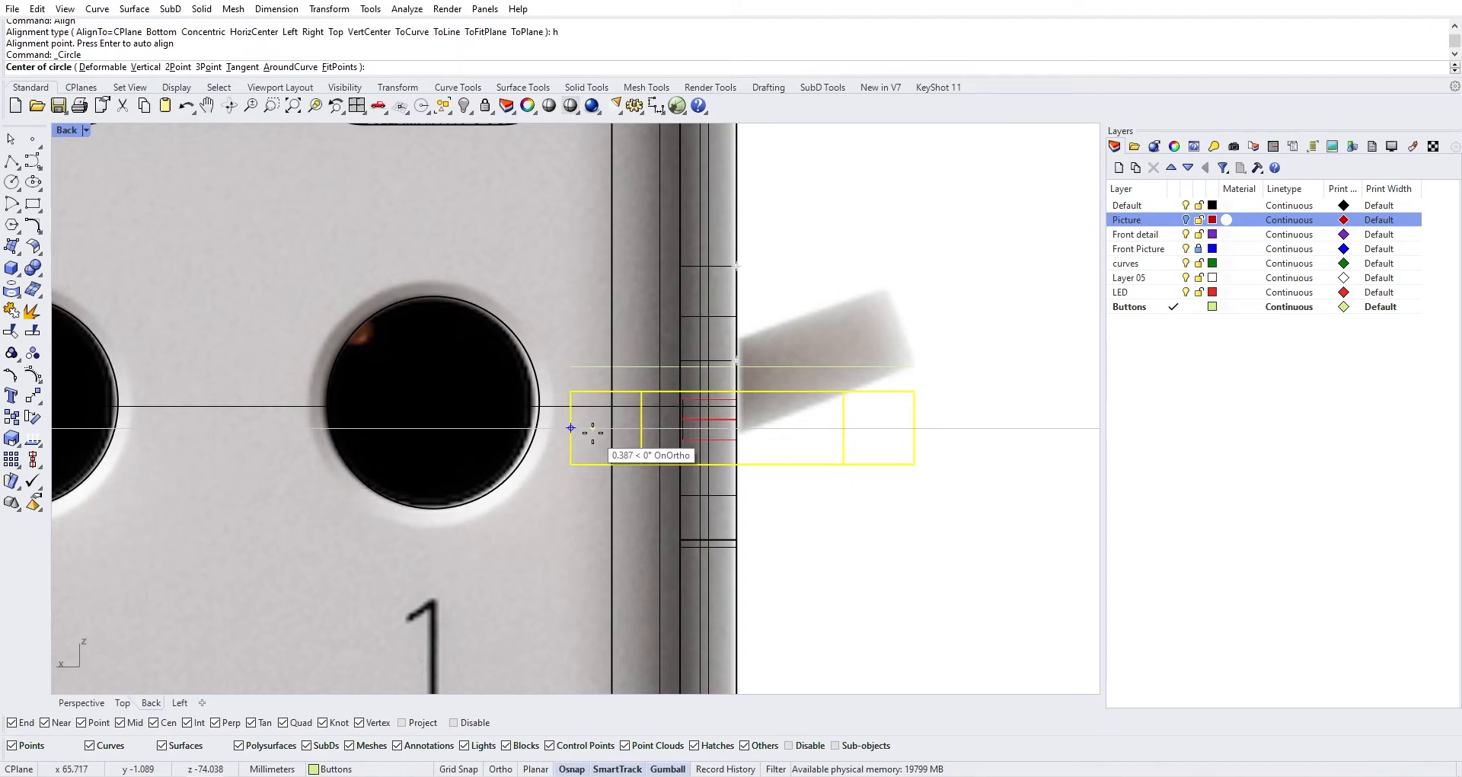
left_click(592, 429)
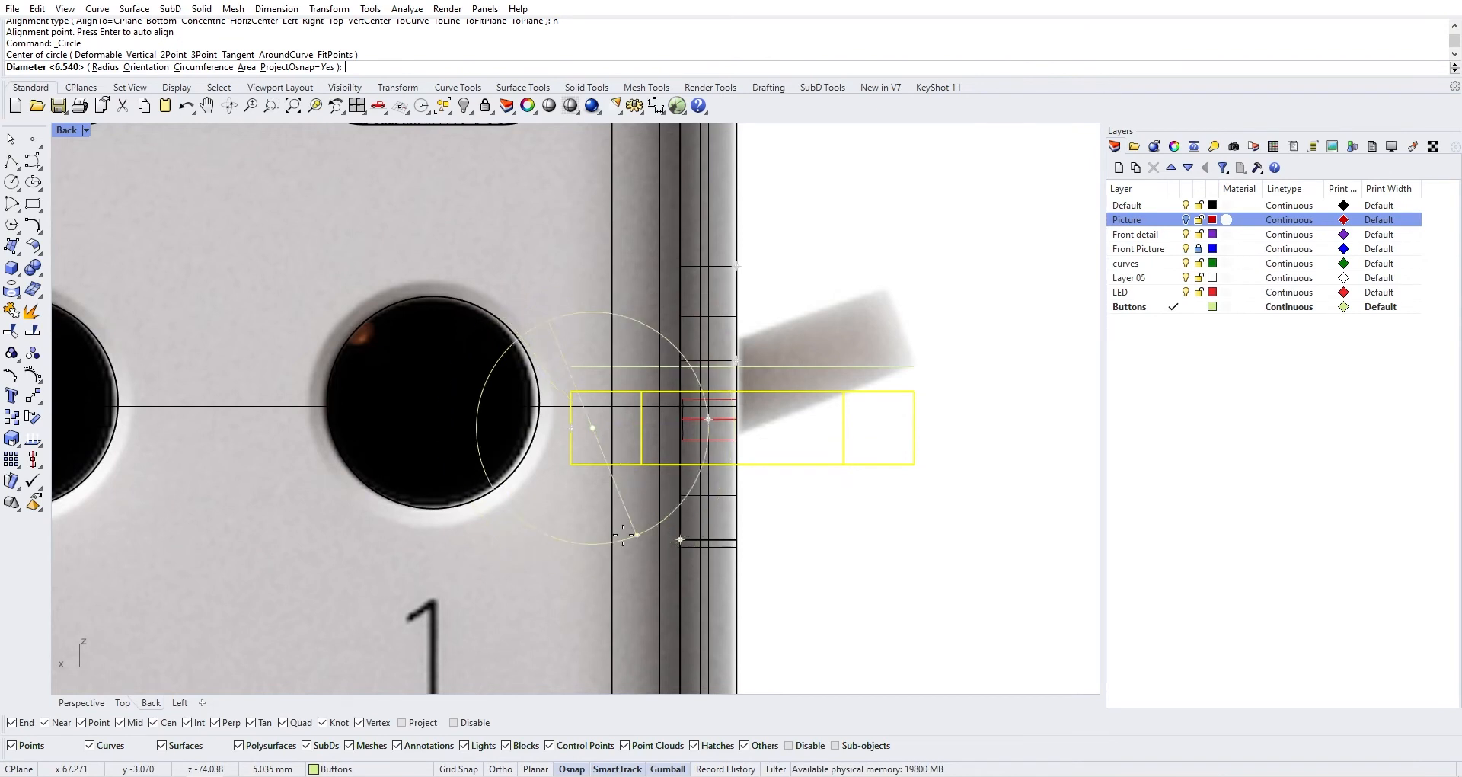
scroll(708, 309, "down", 4)
key("Escape")
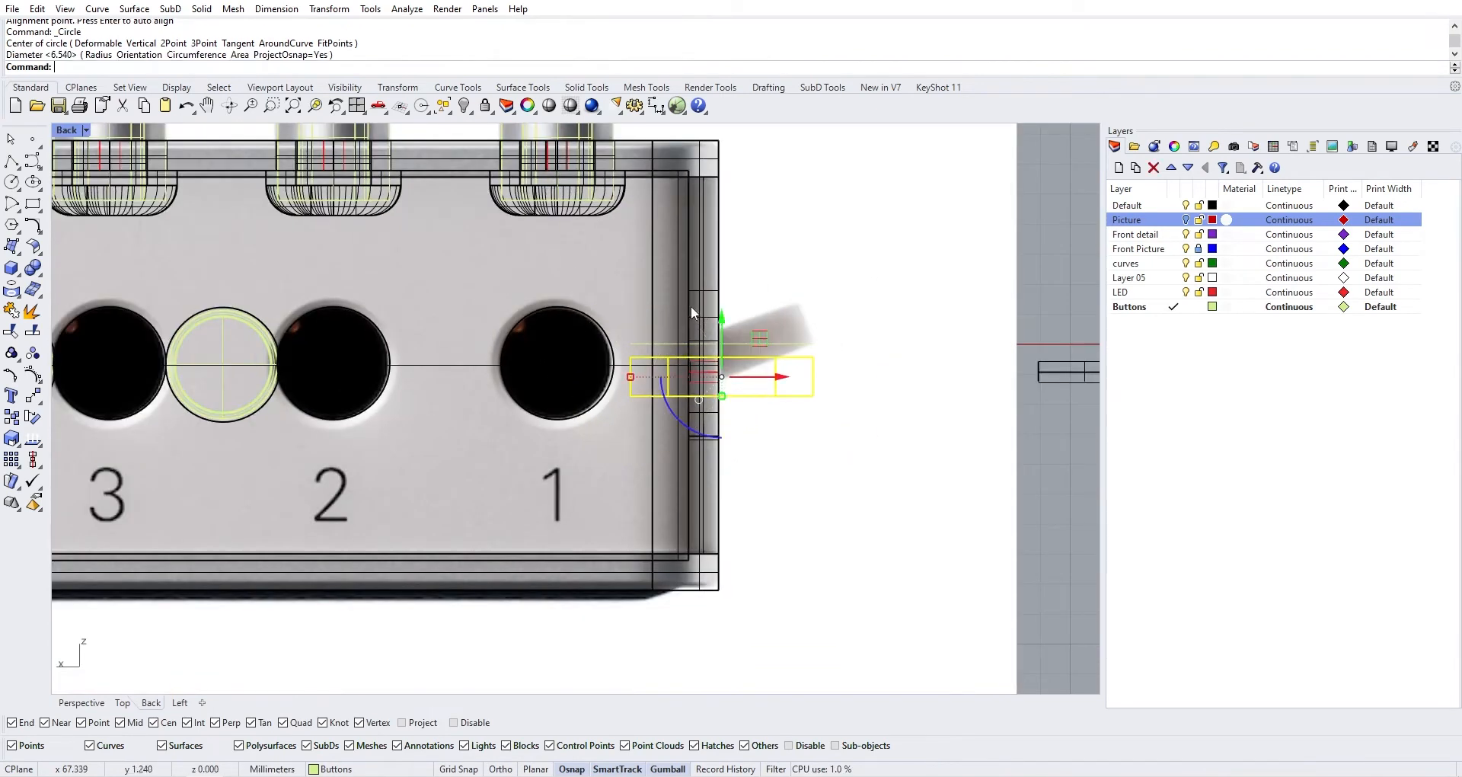
Select the body polysurface to identify it, clear the selection and examine how the switch sits in its side slot
left_click(703, 327)
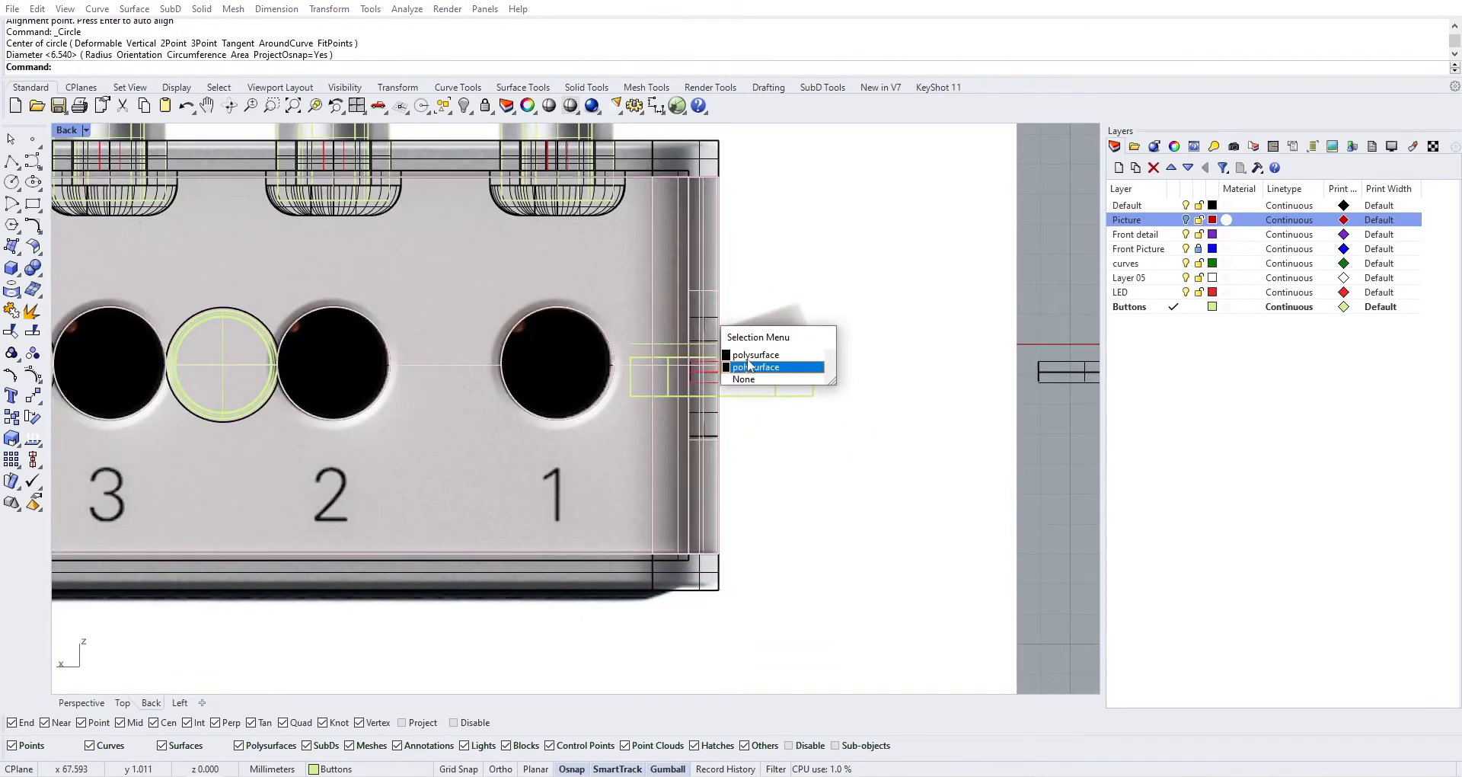
left_click(750, 364)
double_click(75, 132)
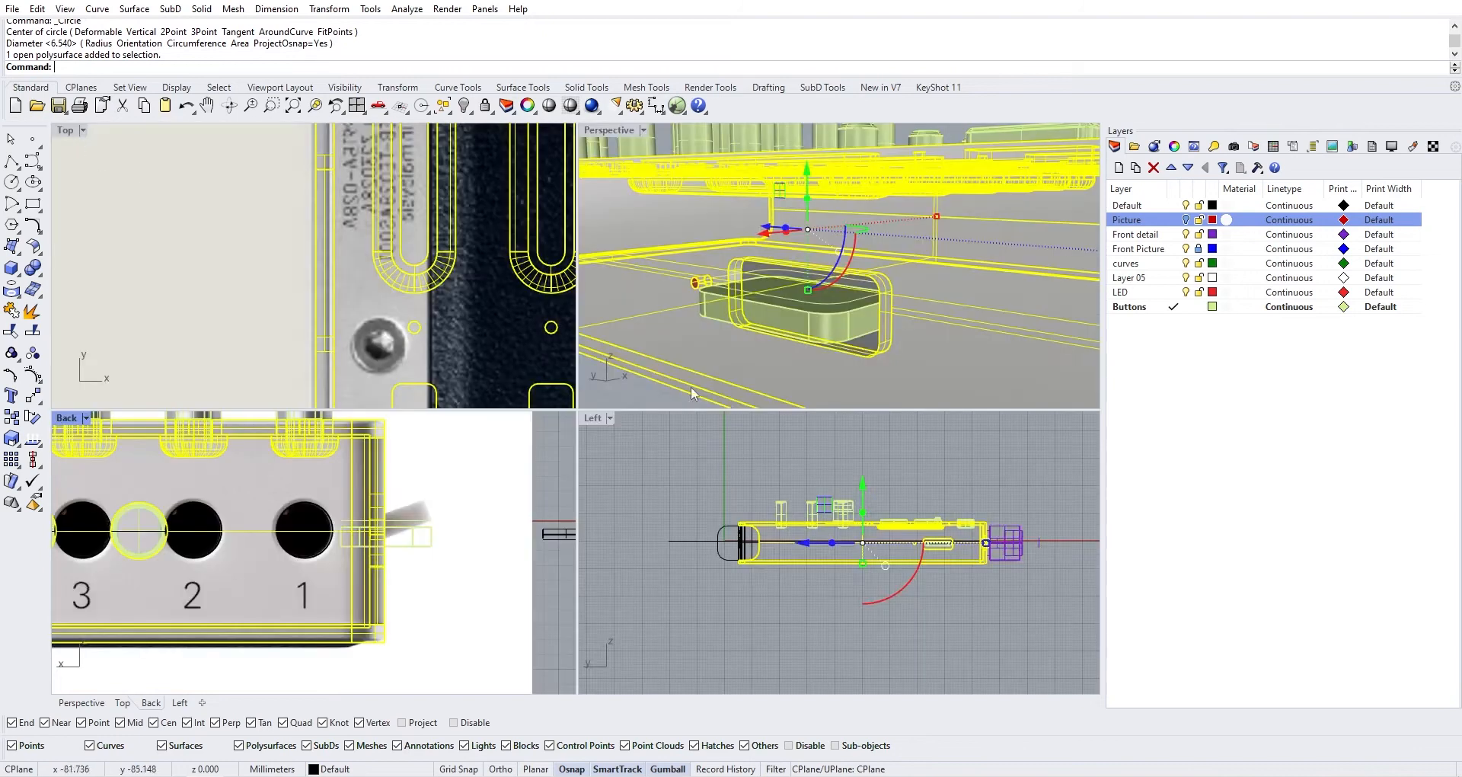
right_click_drag(766, 332, 770, 367)
scroll(760, 328, "down", 2)
left_click(813, 359)
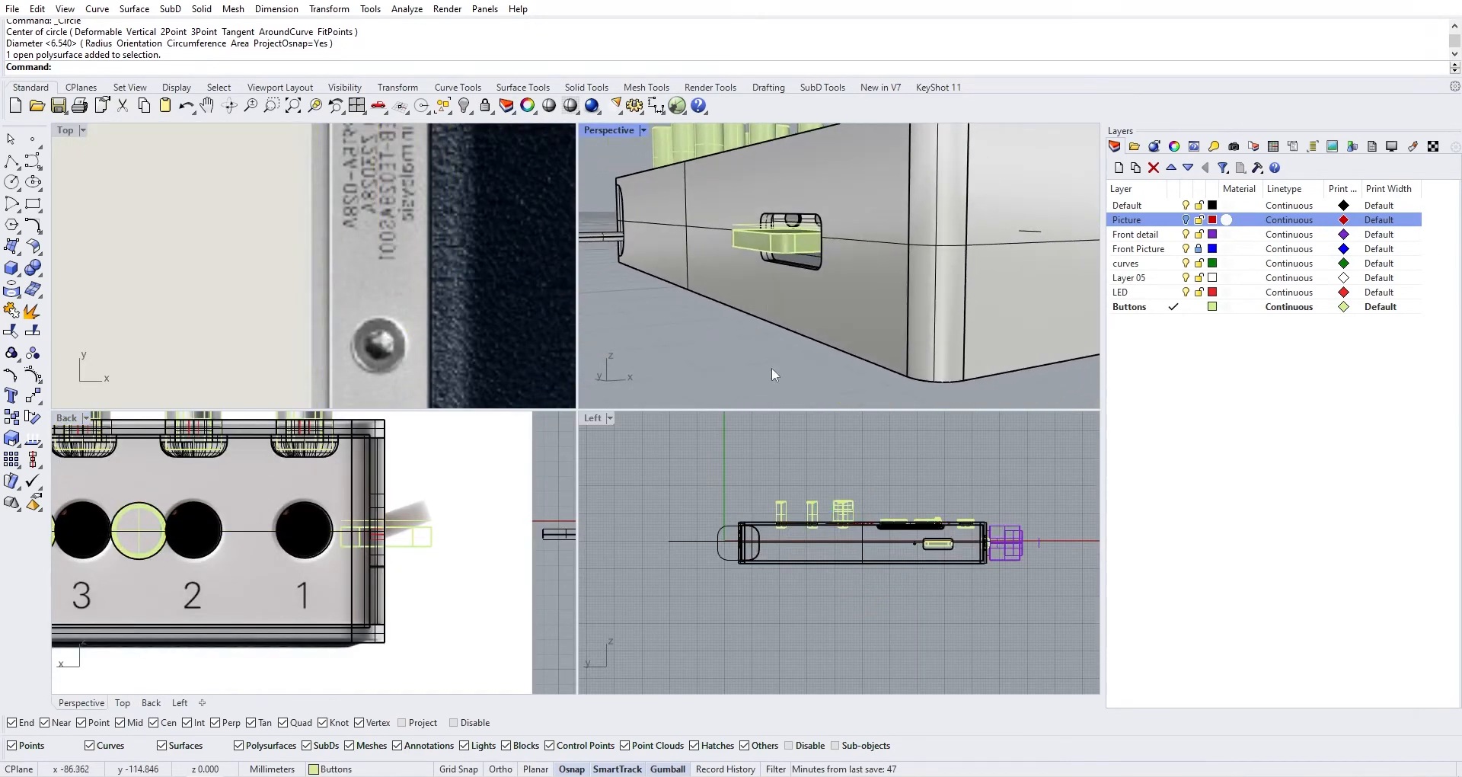
scroll(323, 544, "down", 2)
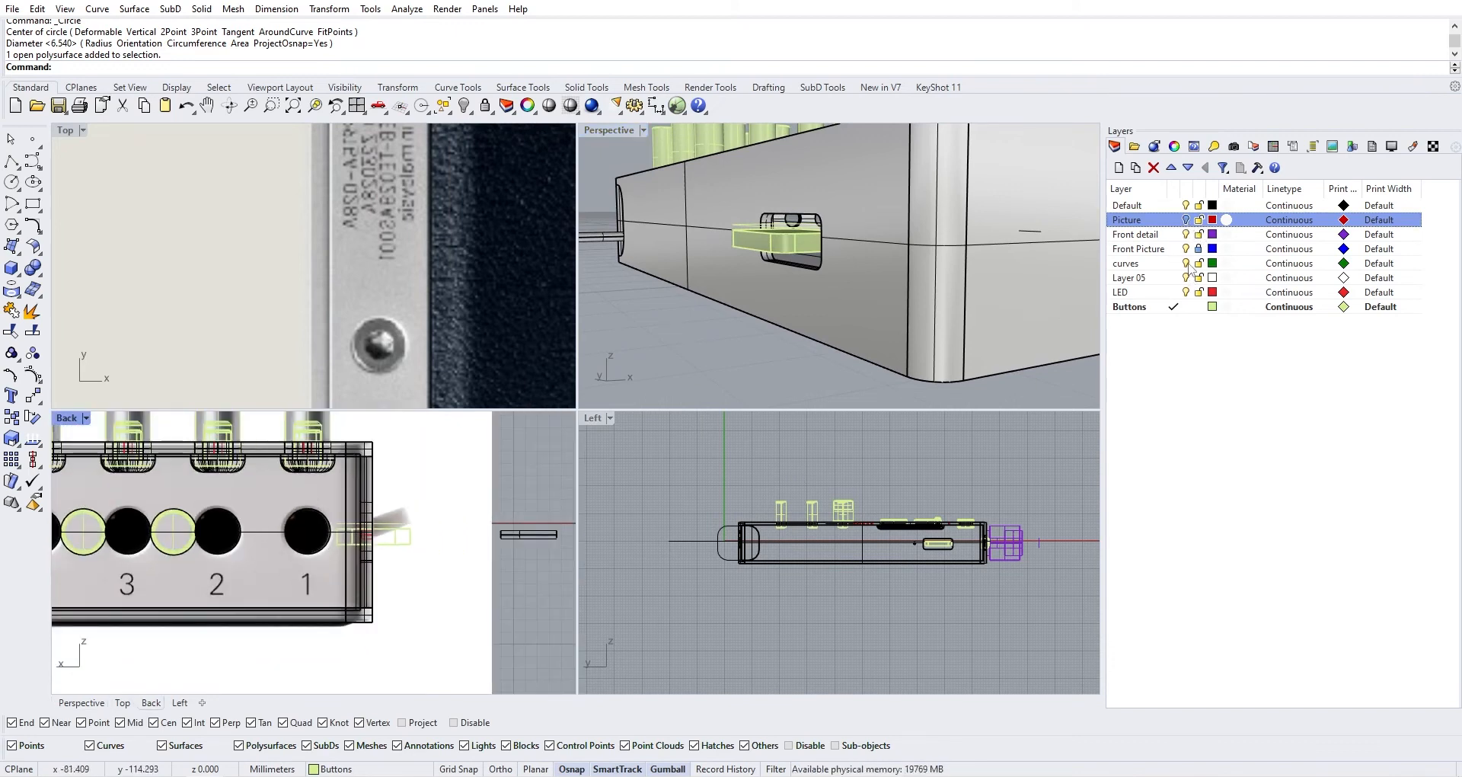
Hide the Front Picture layer and clear the object selection around the side switch
left_click(1185, 249)
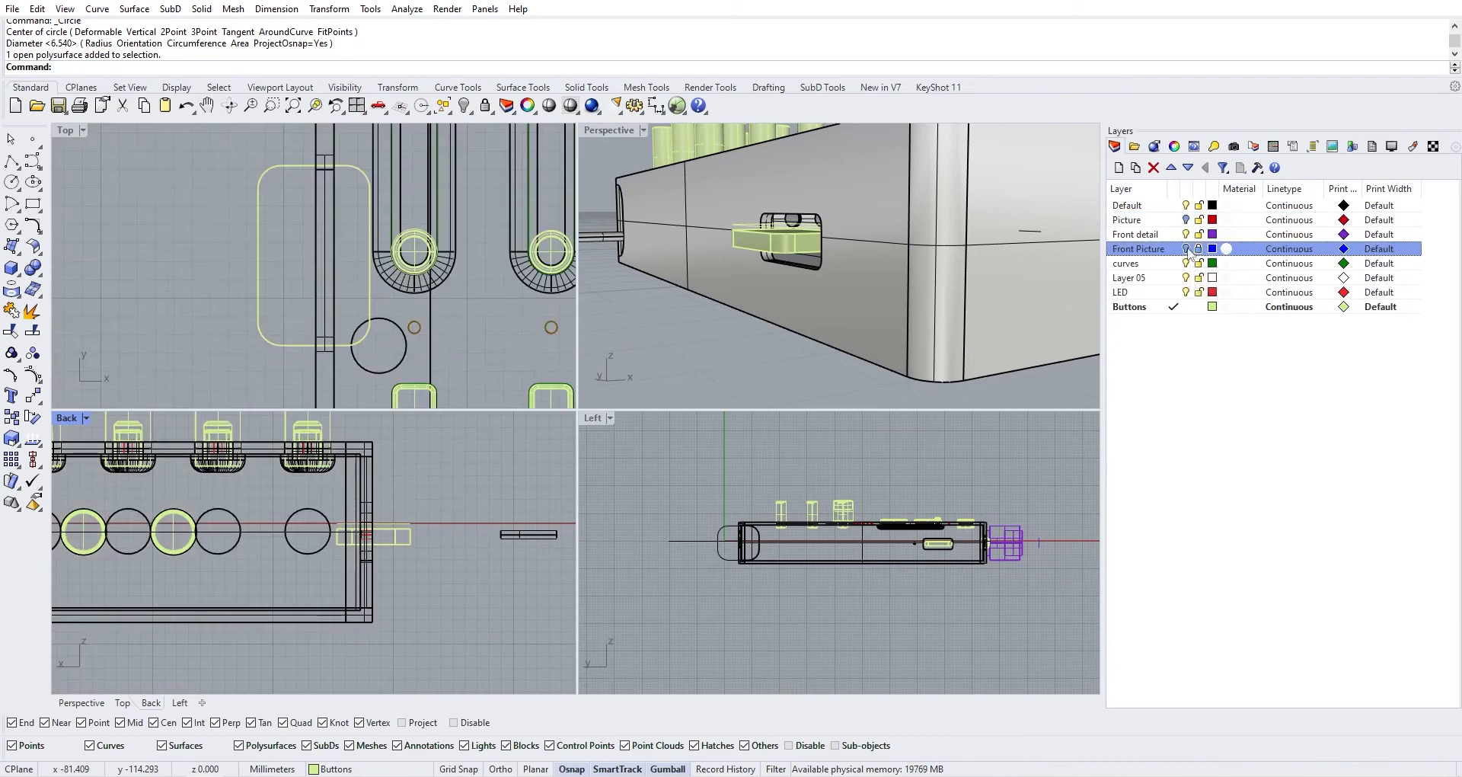
scroll(332, 522, "up", 4)
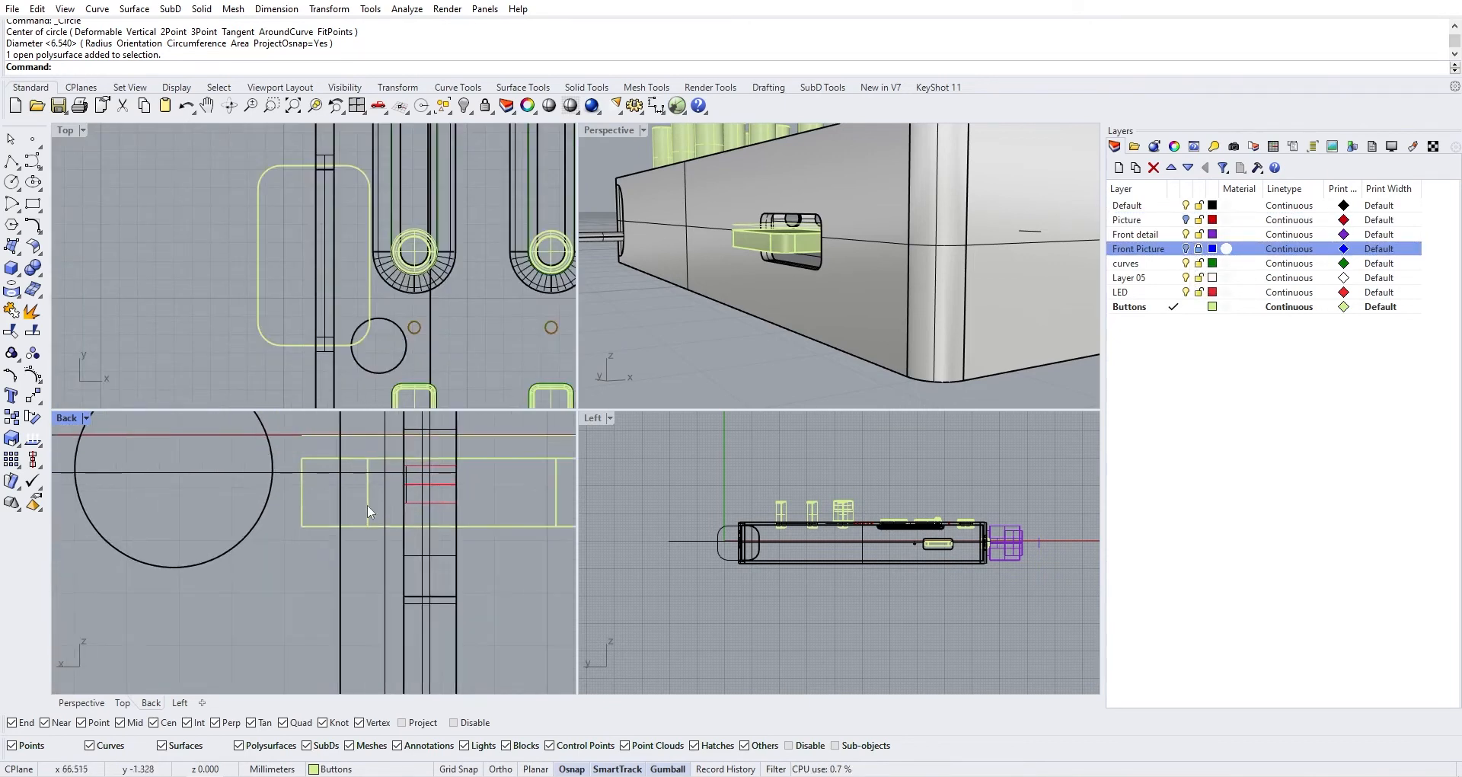
left_click(405, 501)
left_click(487, 556)
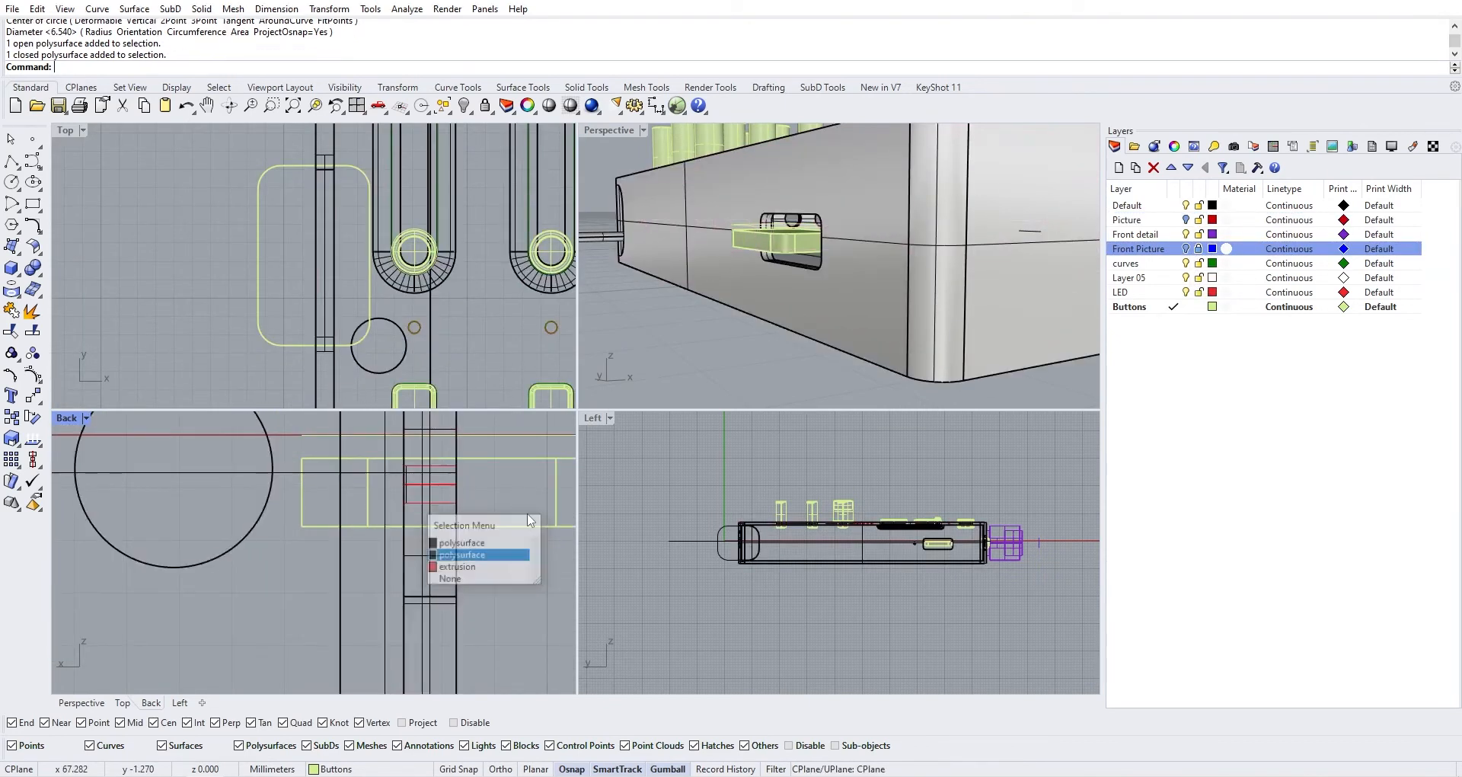
key("Escape")
Delete the leftover rounded rectangle curve above the side switch solid
scroll(772, 288, "up", 6)
right_click_drag(742, 226, 718, 237)
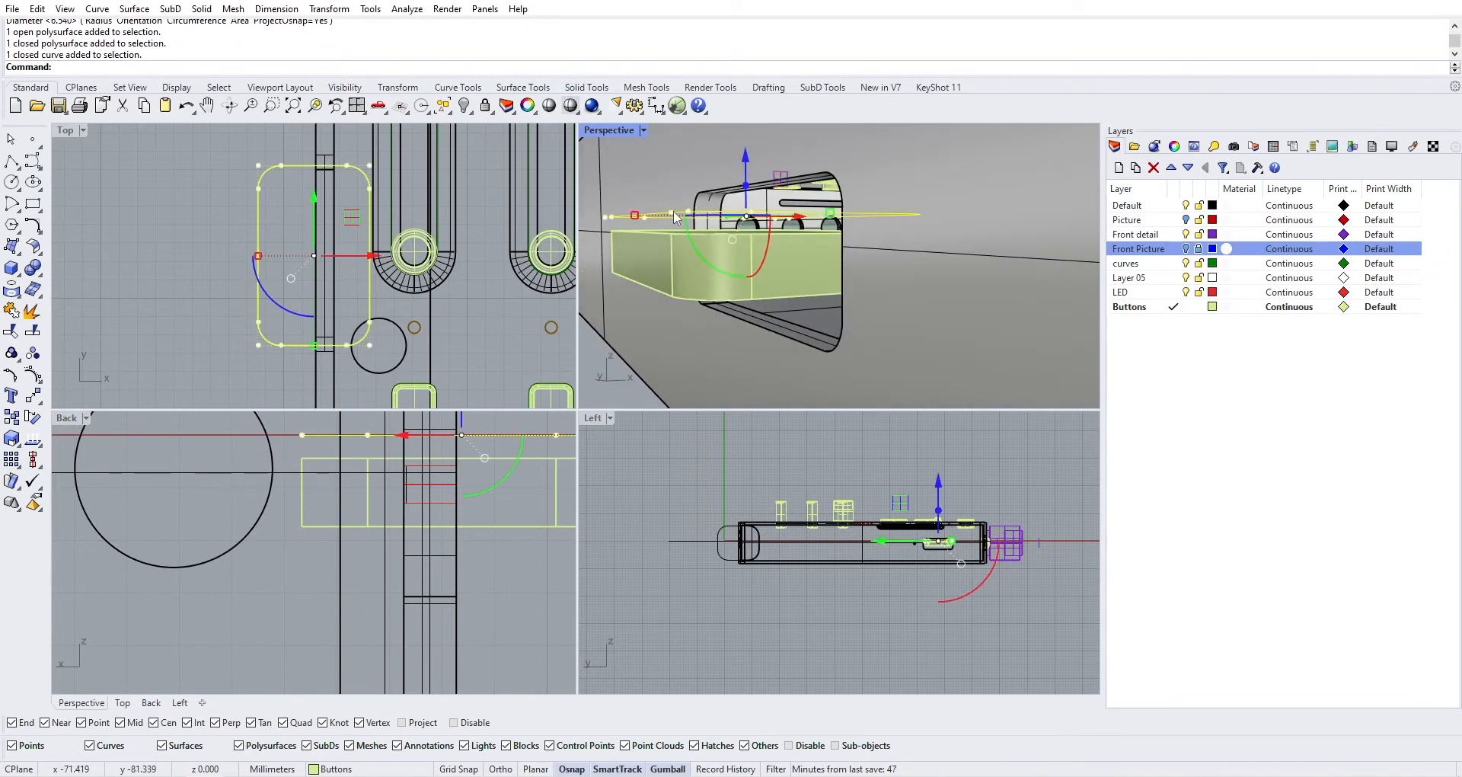
key("Delete")
Select the wall surface of the side slot as a sub-object of the body polysurface
scroll(481, 511, "down", 5)
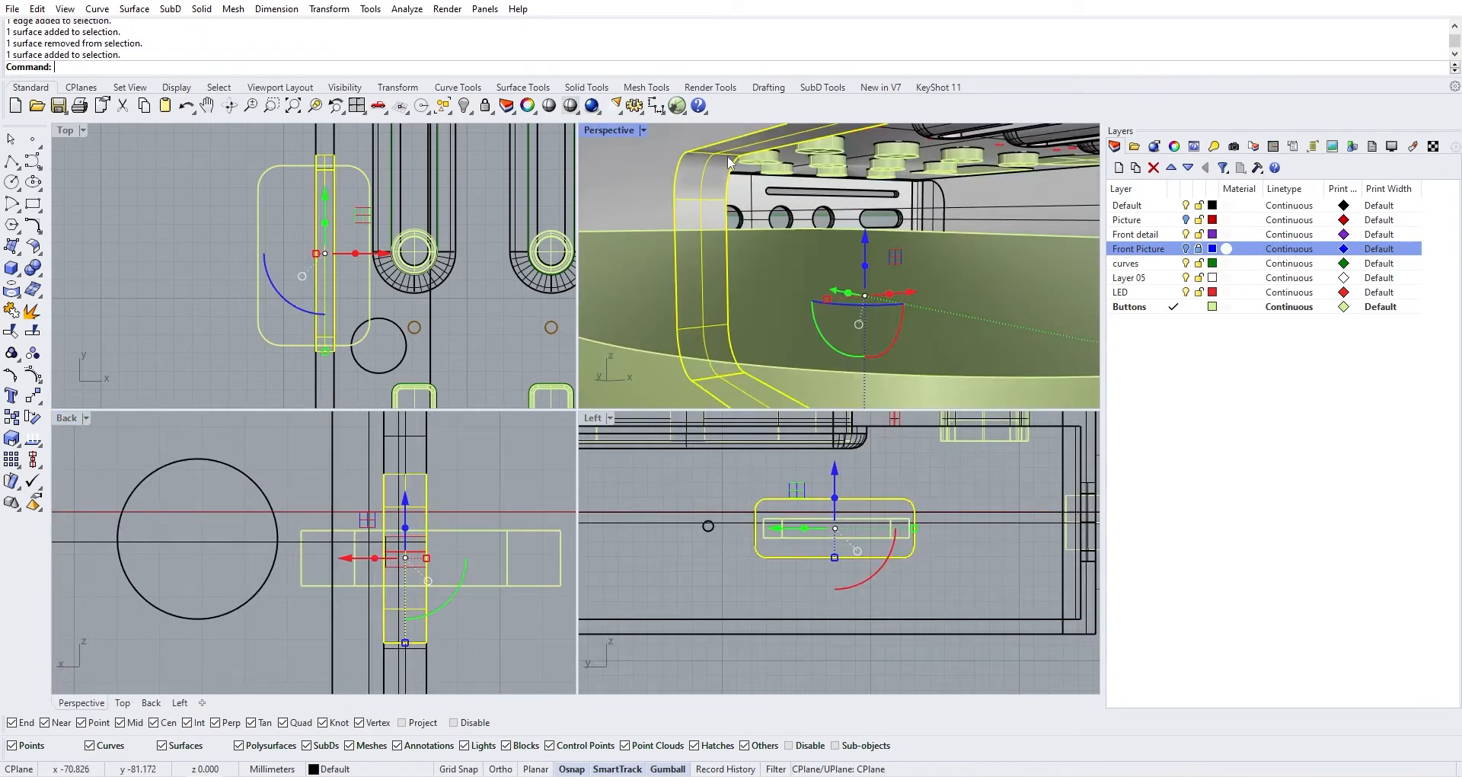
left_click(732, 159, "ctrl+shift")
left_click(799, 222)
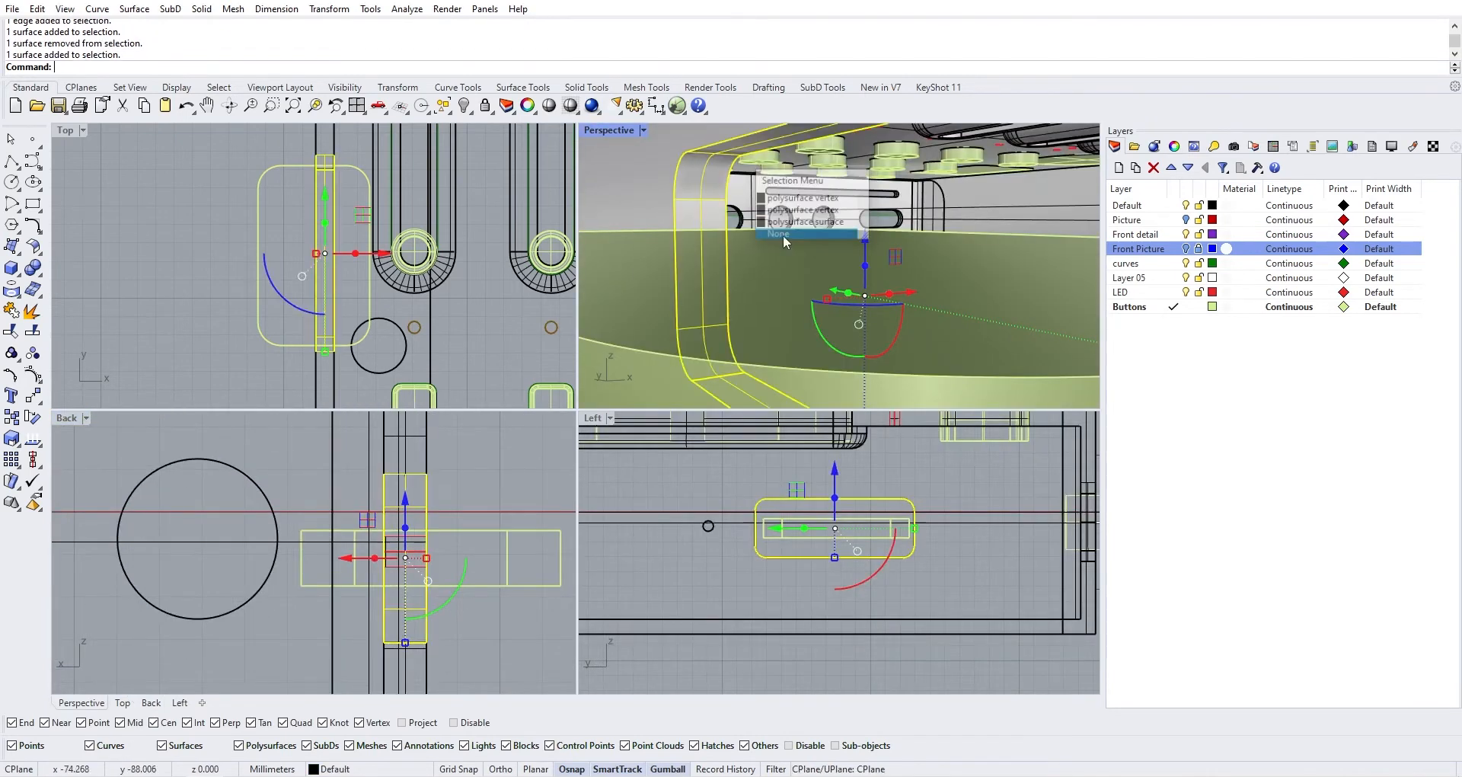
key("Escape")
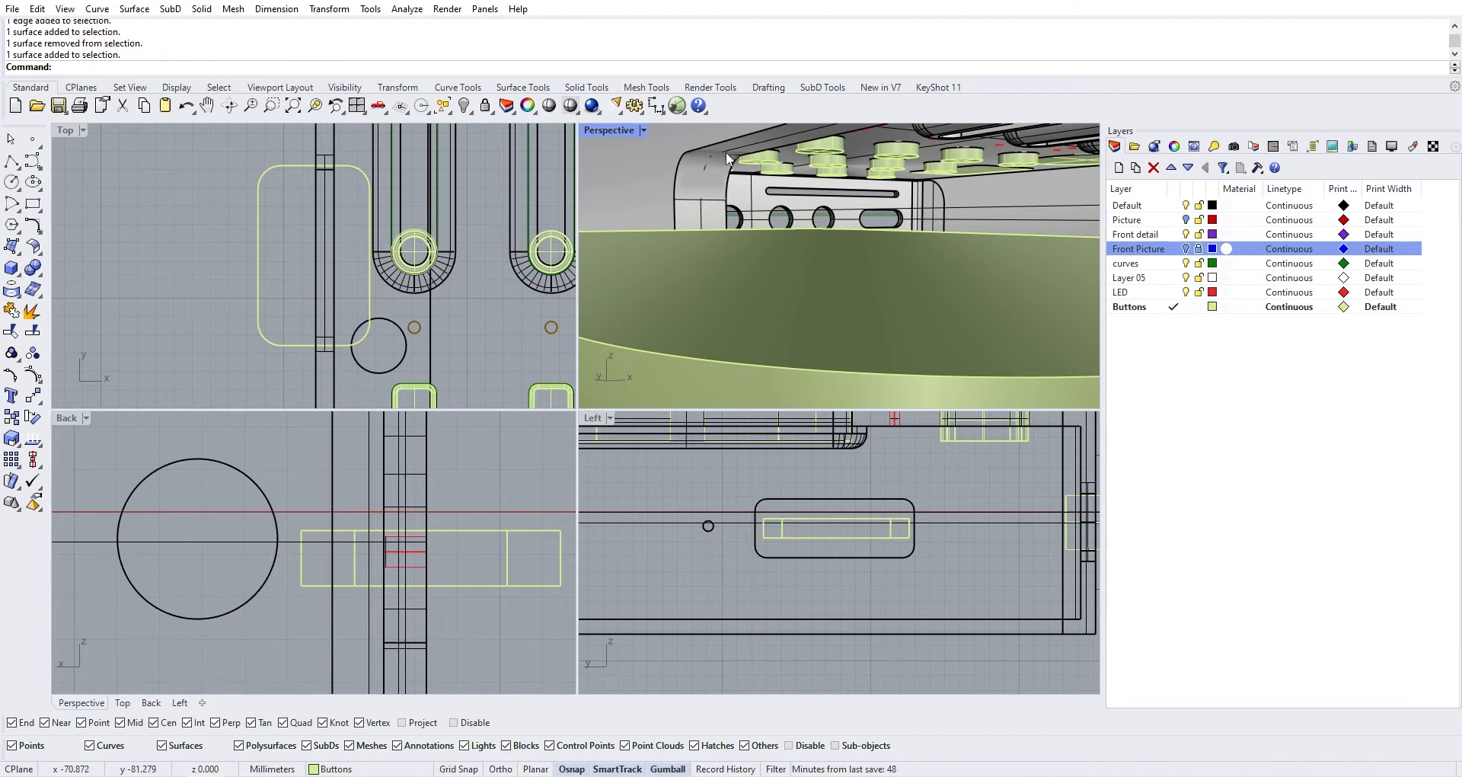
left_click(726, 154, "ctrl+shift")
key("Escape")
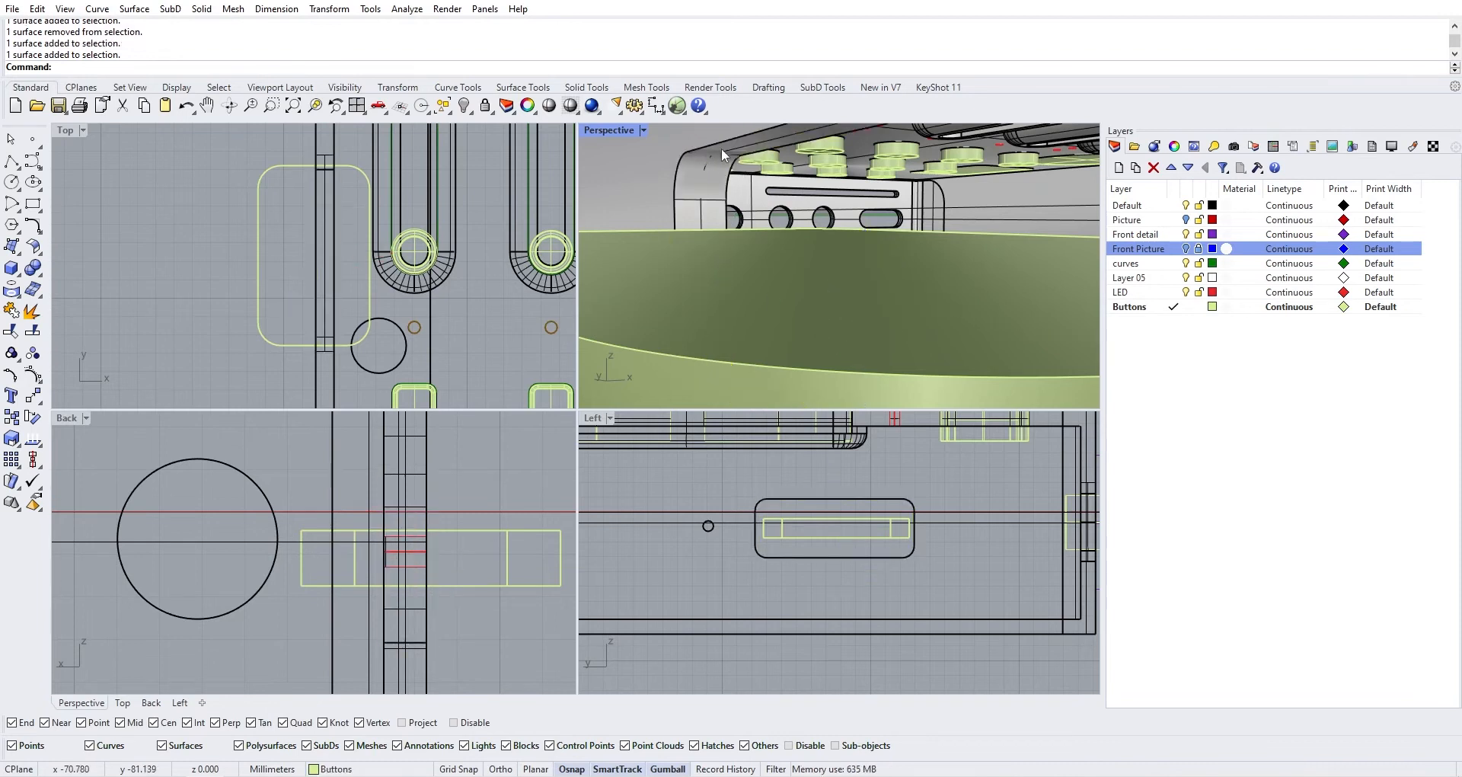
left_click(727, 152, "ctrl+shift")
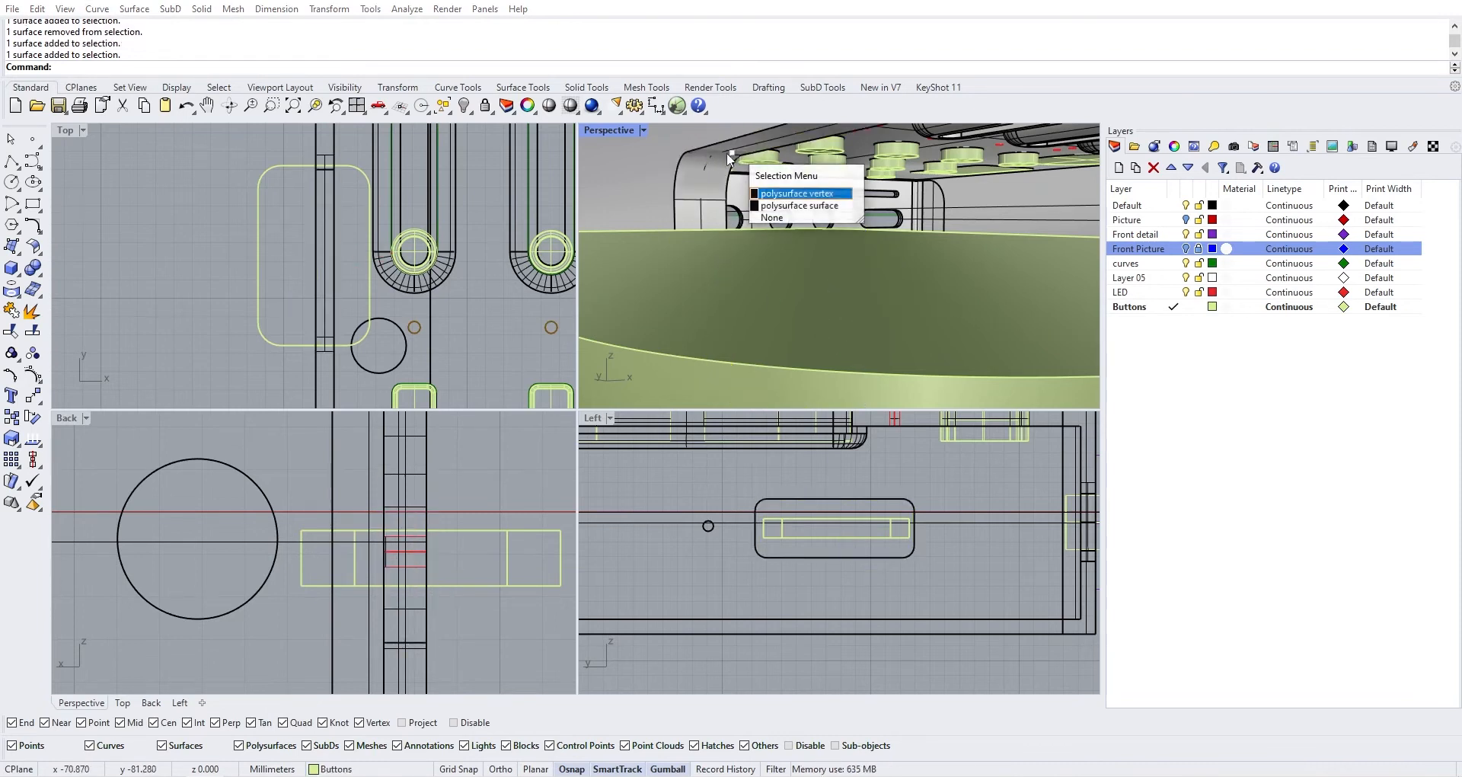
left_click(778, 210)
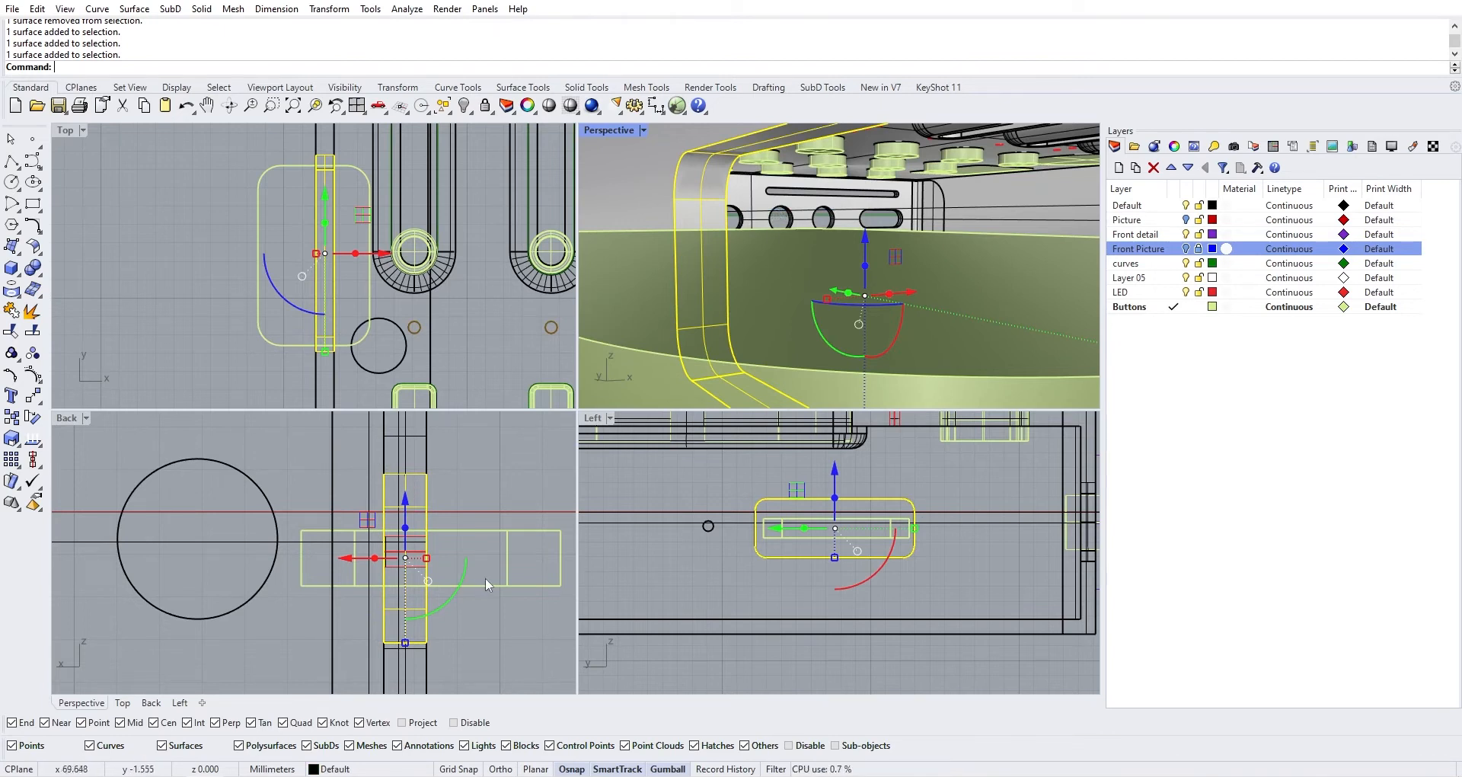
Draw a circle about 4.7 mm in diameter centred on the midpoint of the side switch's edge in the back view, and shift it inwards into the body
right_click_drag(397, 563, 419, 552)
left_click(12, 182)
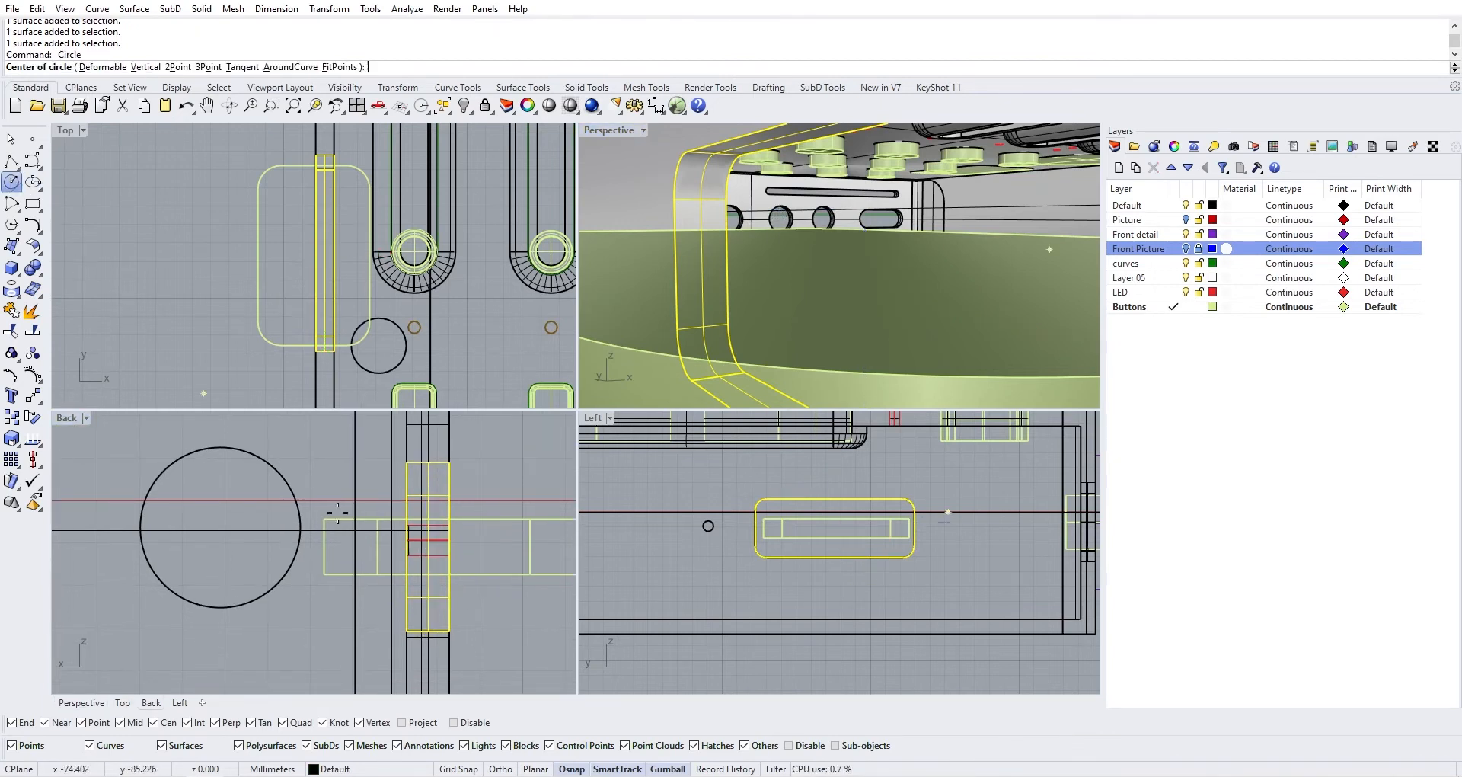
scroll(366, 548, "up", 1)
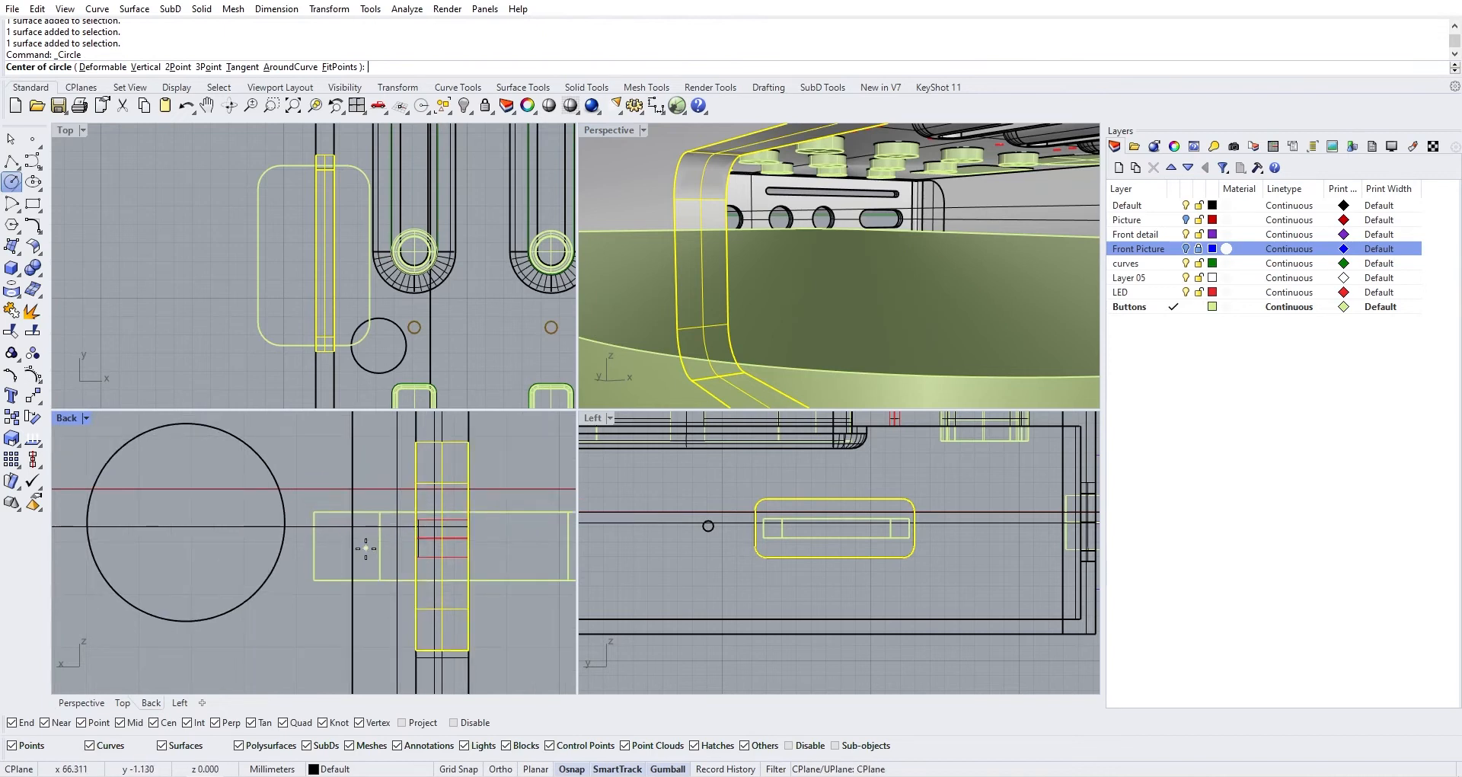
left_click(380, 546)
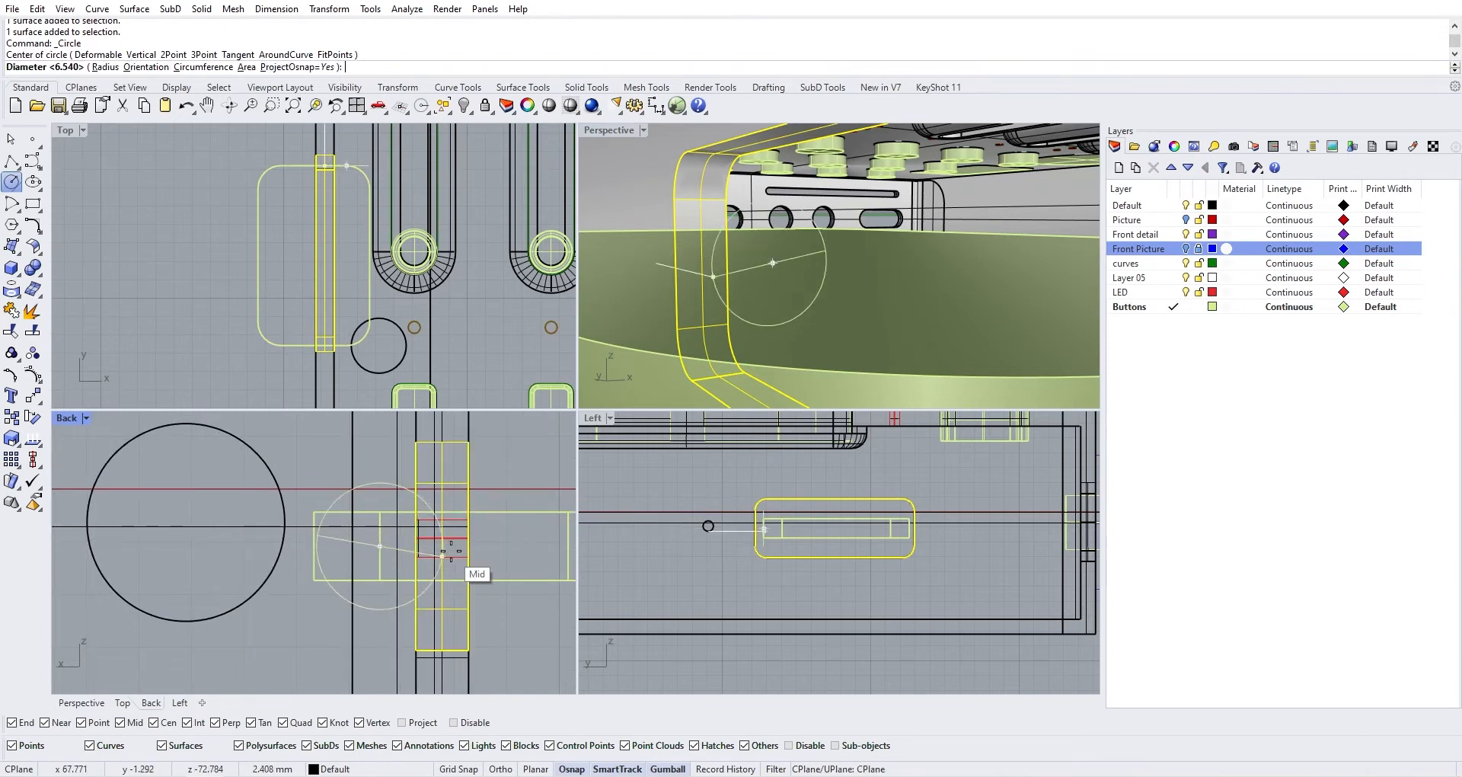
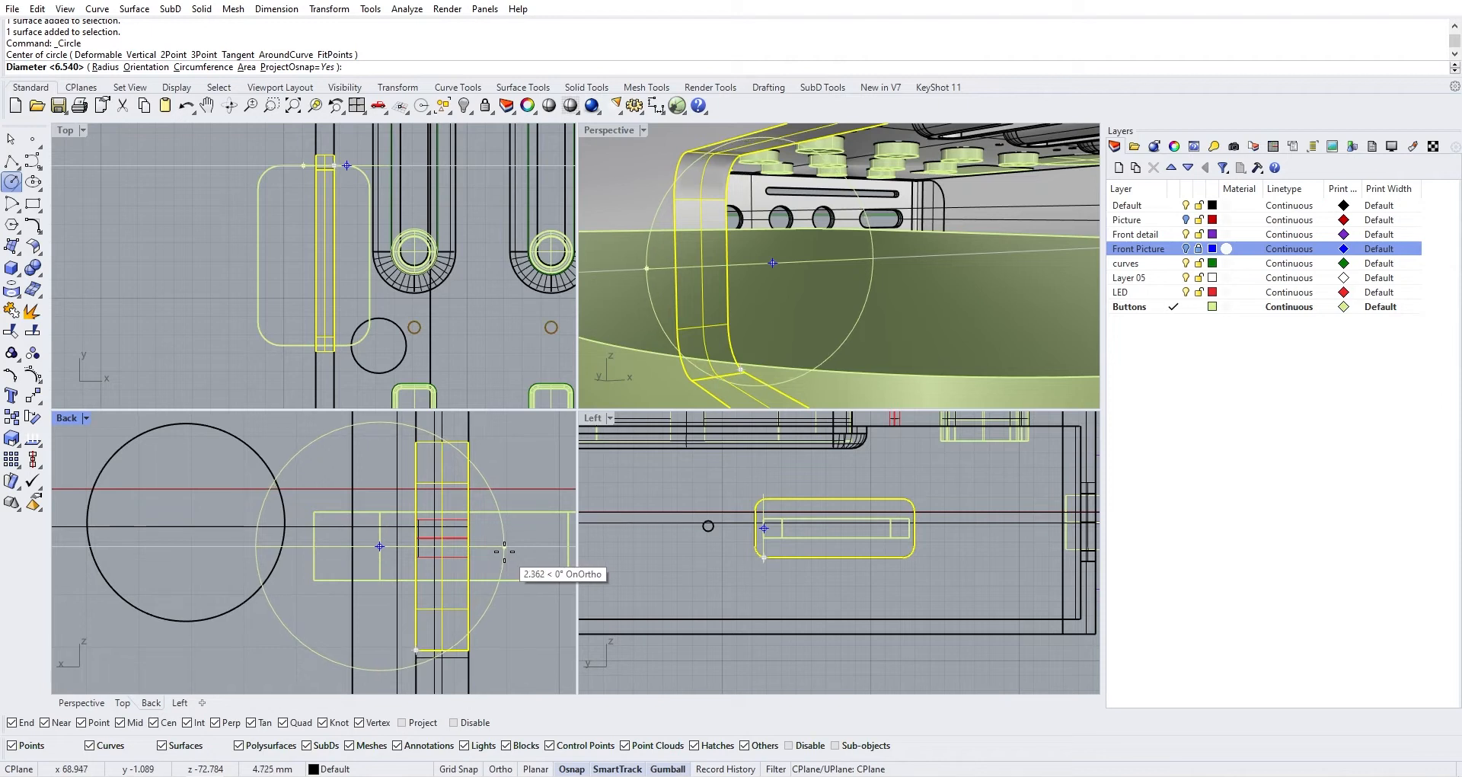
left_click(504, 551)
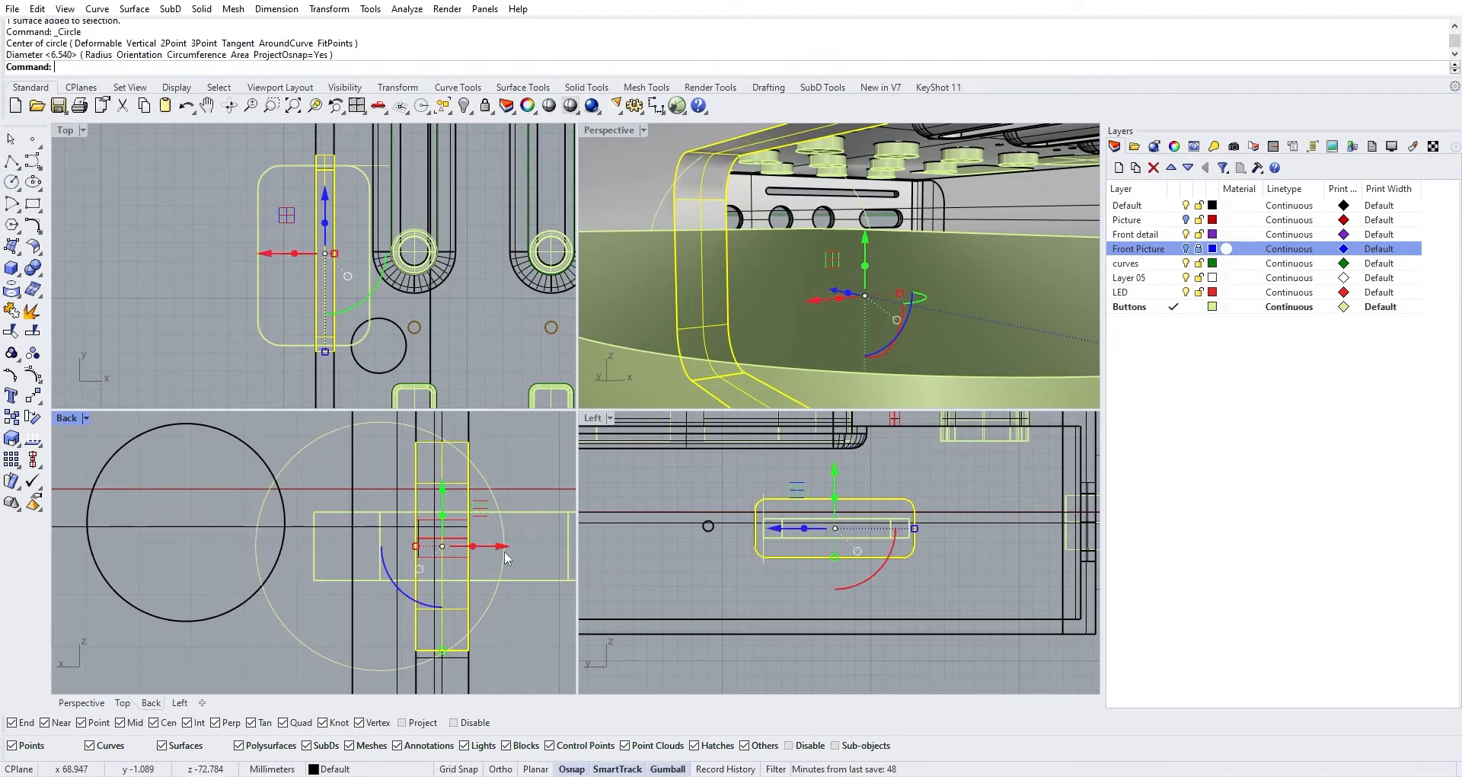
left_click(502, 523)
left_click_drag(436, 546, 399, 542)
Extrude the circle as a solid cylinder along the full length of the side switch
scroll(512, 415, "down", 2)
scroll(777, 200, "down", 5)
right_click_drag(780, 196, 731, 305)
scroll(777, 327, "down", 4)
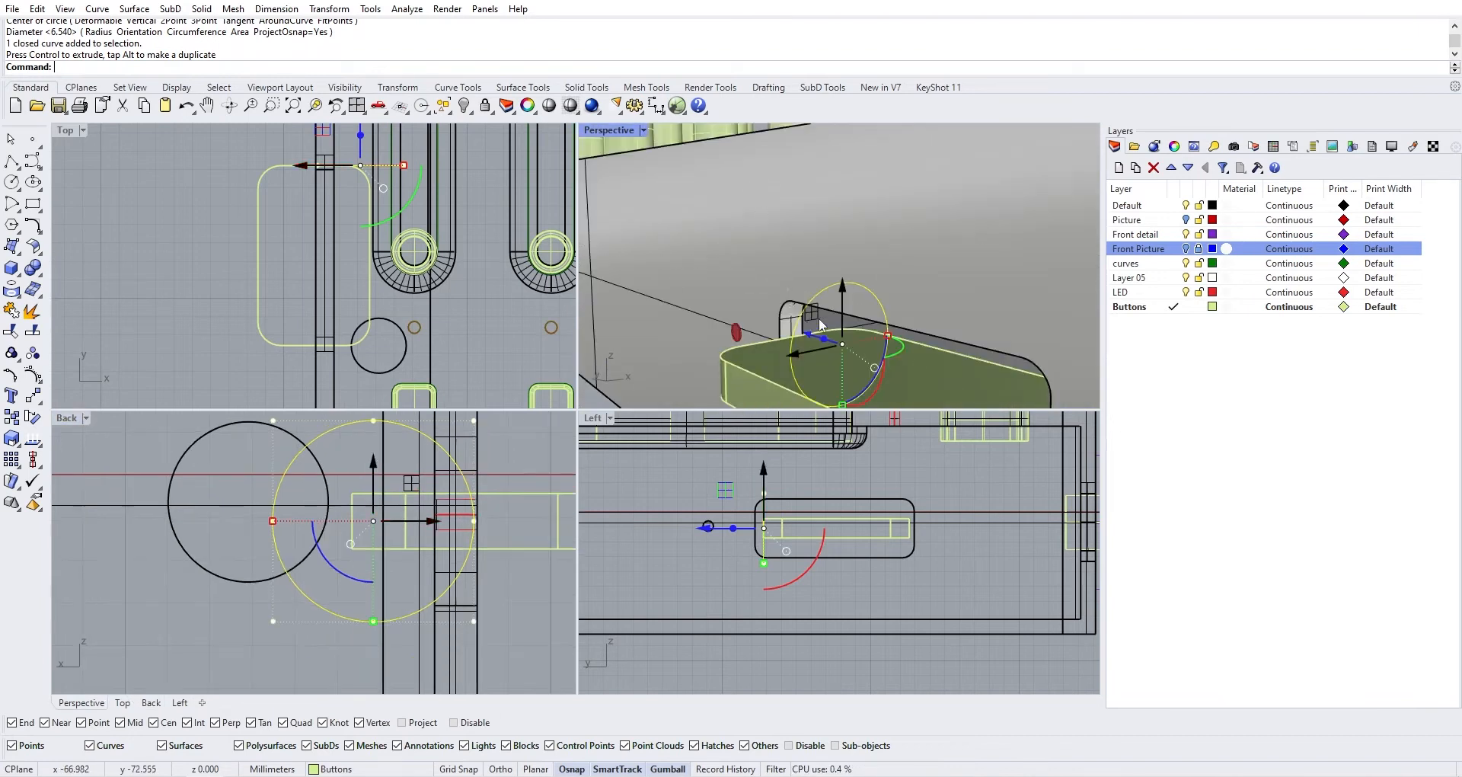
scroll(819, 325, "down", 7)
right_click_drag(821, 324, 906, 298)
scroll(1001, 333, "up", 7)
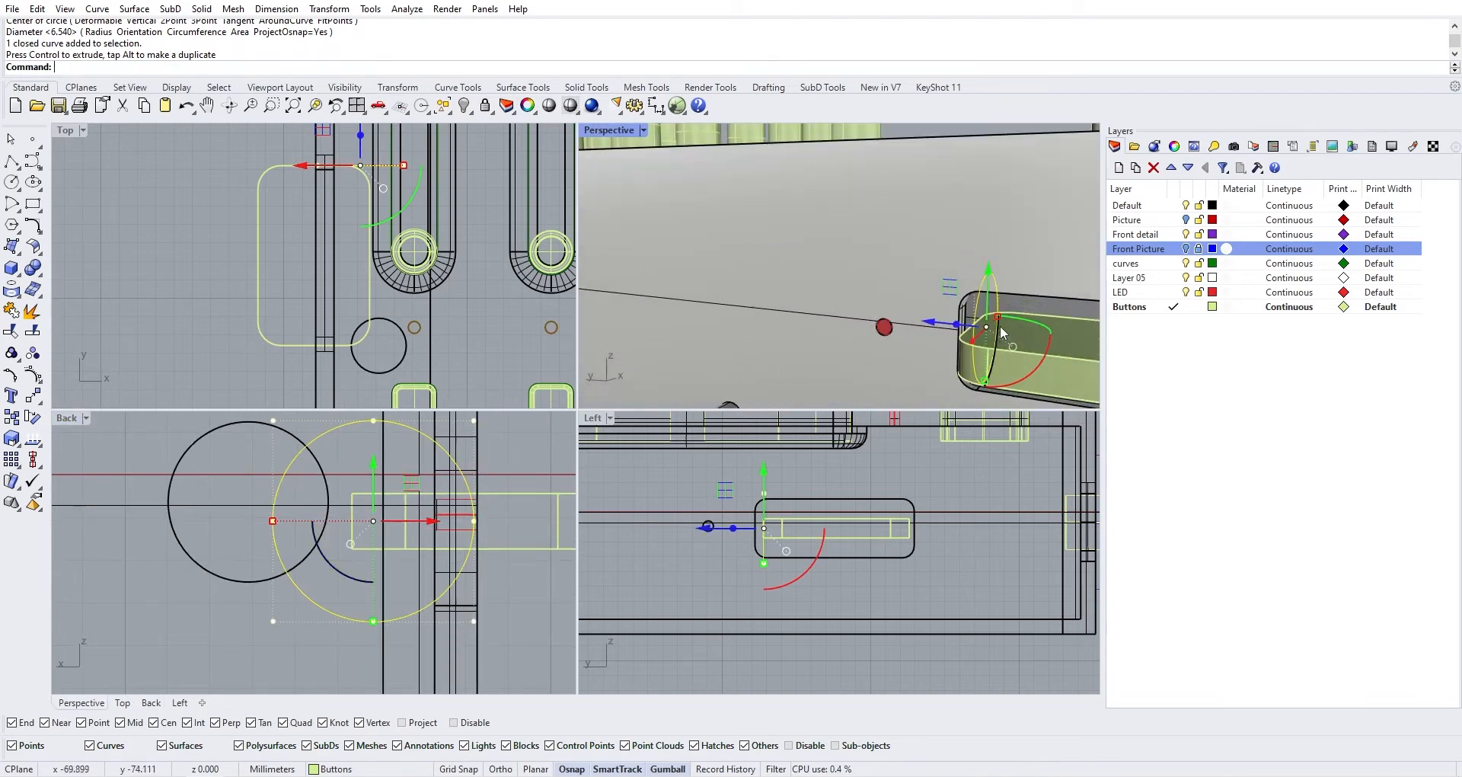
right_click_drag(992, 320, 777, 244)
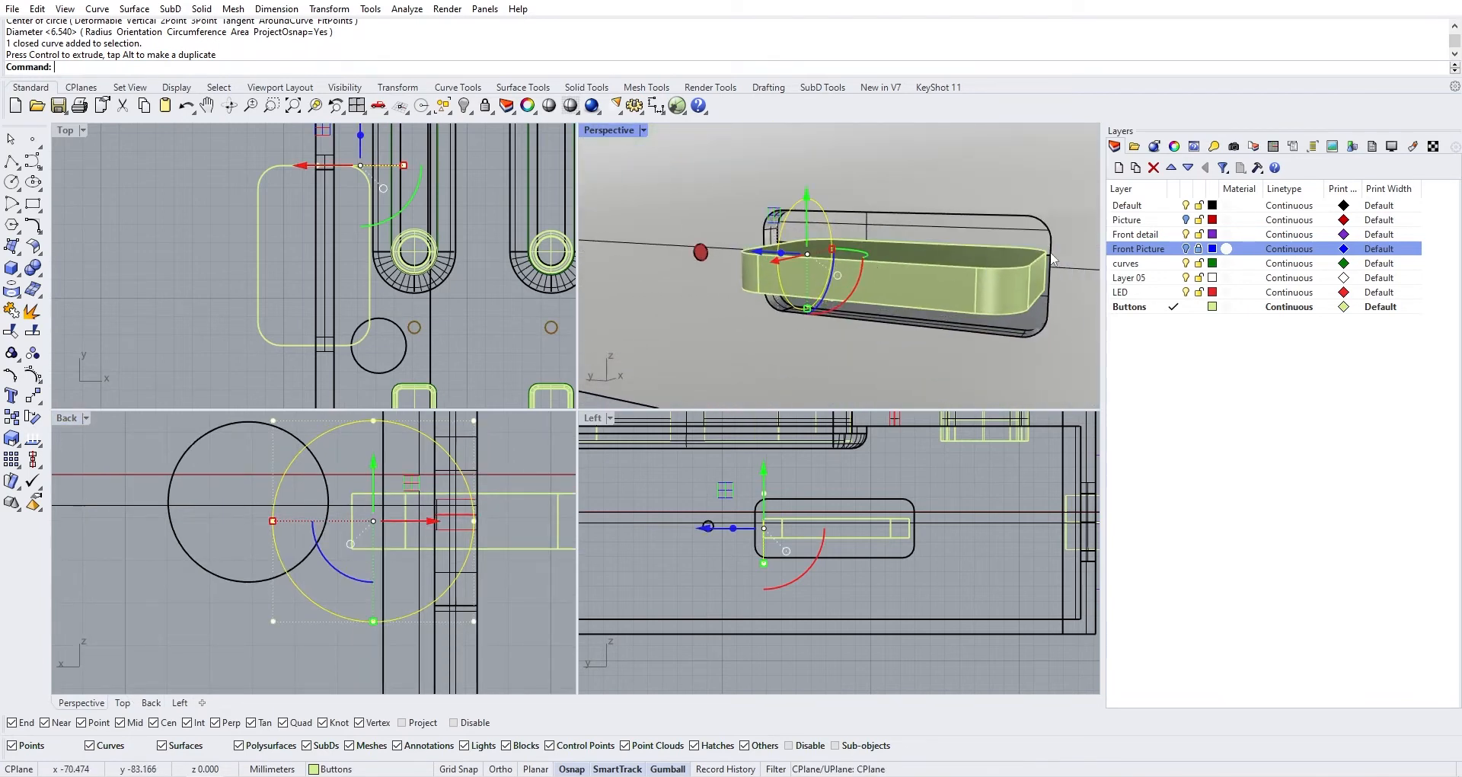
scroll(339, 183, "up", 4)
right_click_drag(339, 184, 304, 198)
scroll(350, 230, "down", 2)
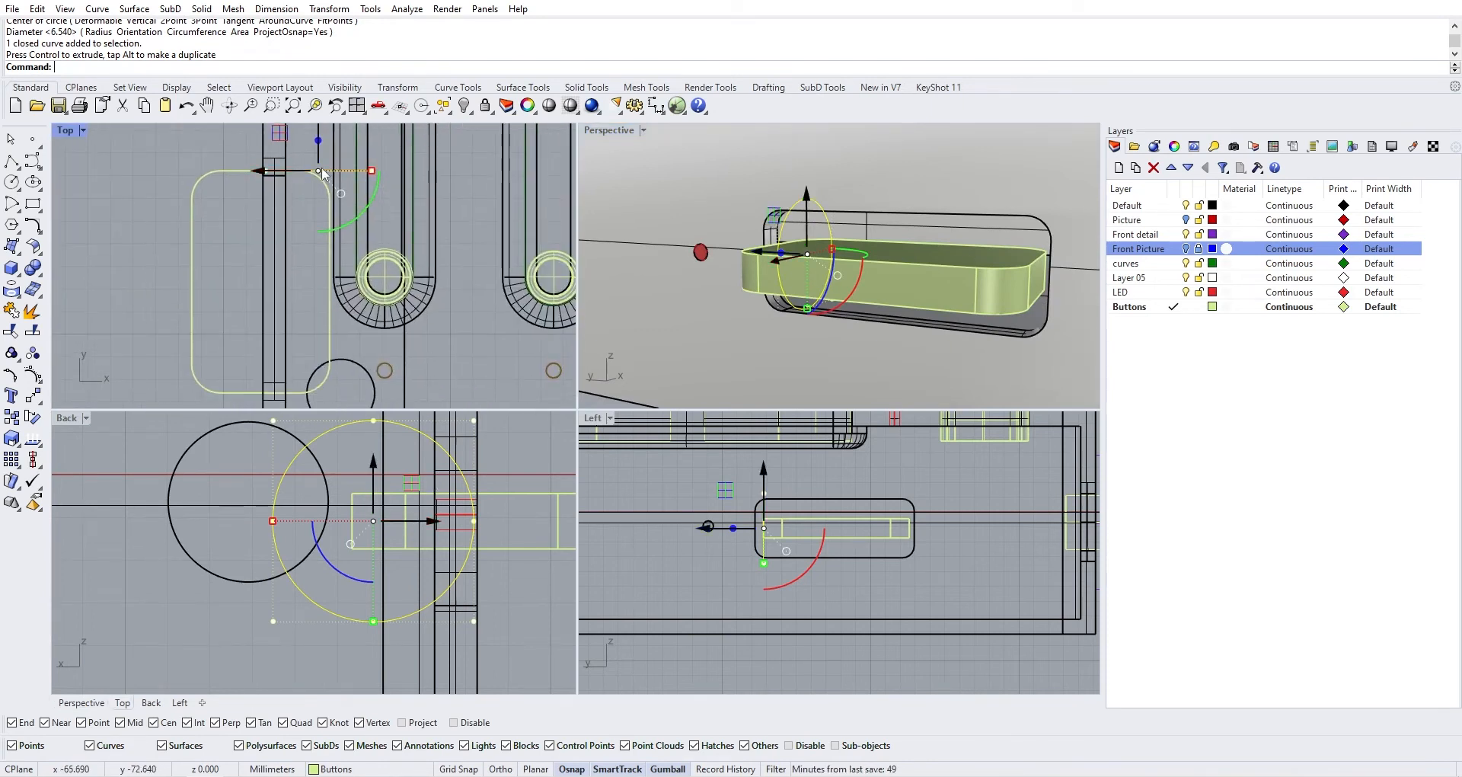
key("Return")
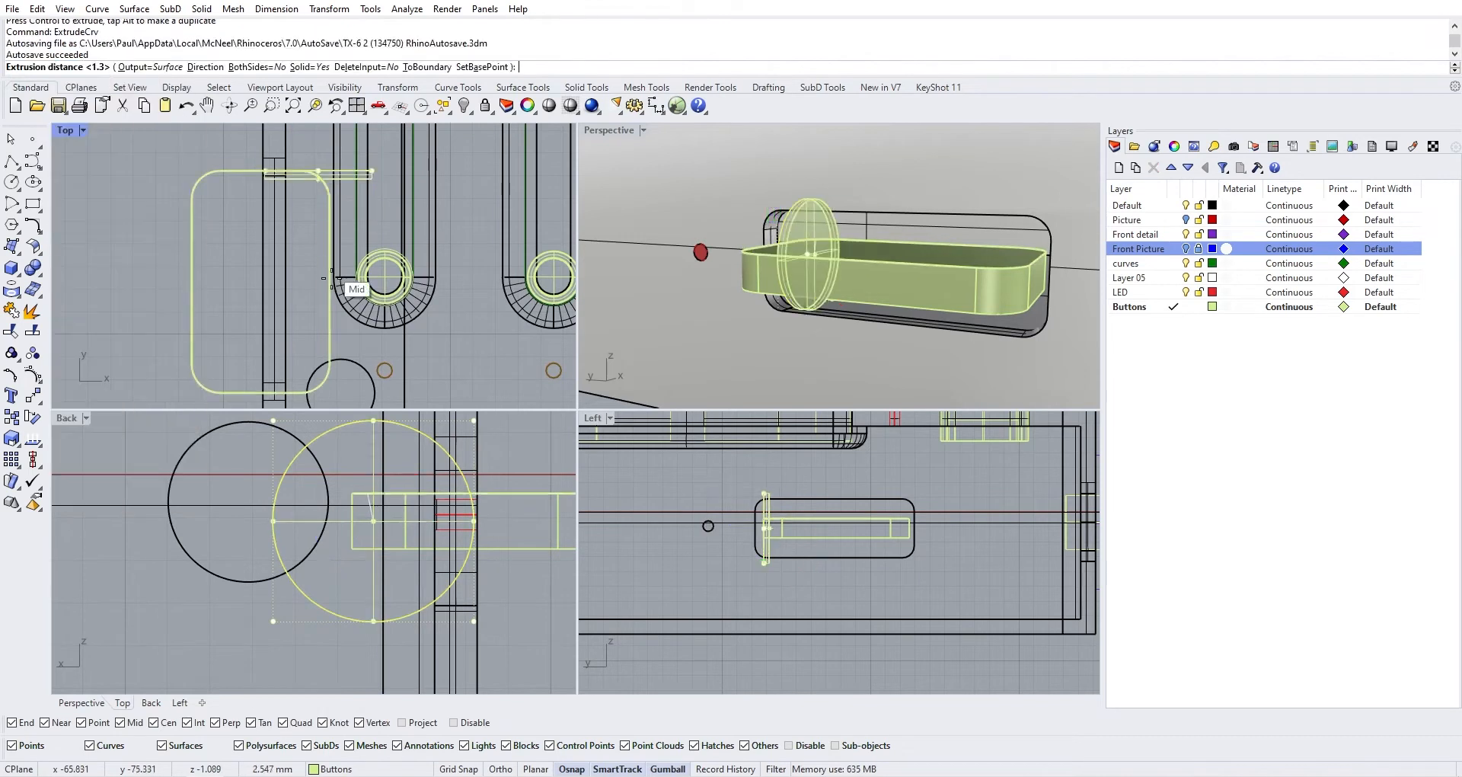
left_click(247, 390)
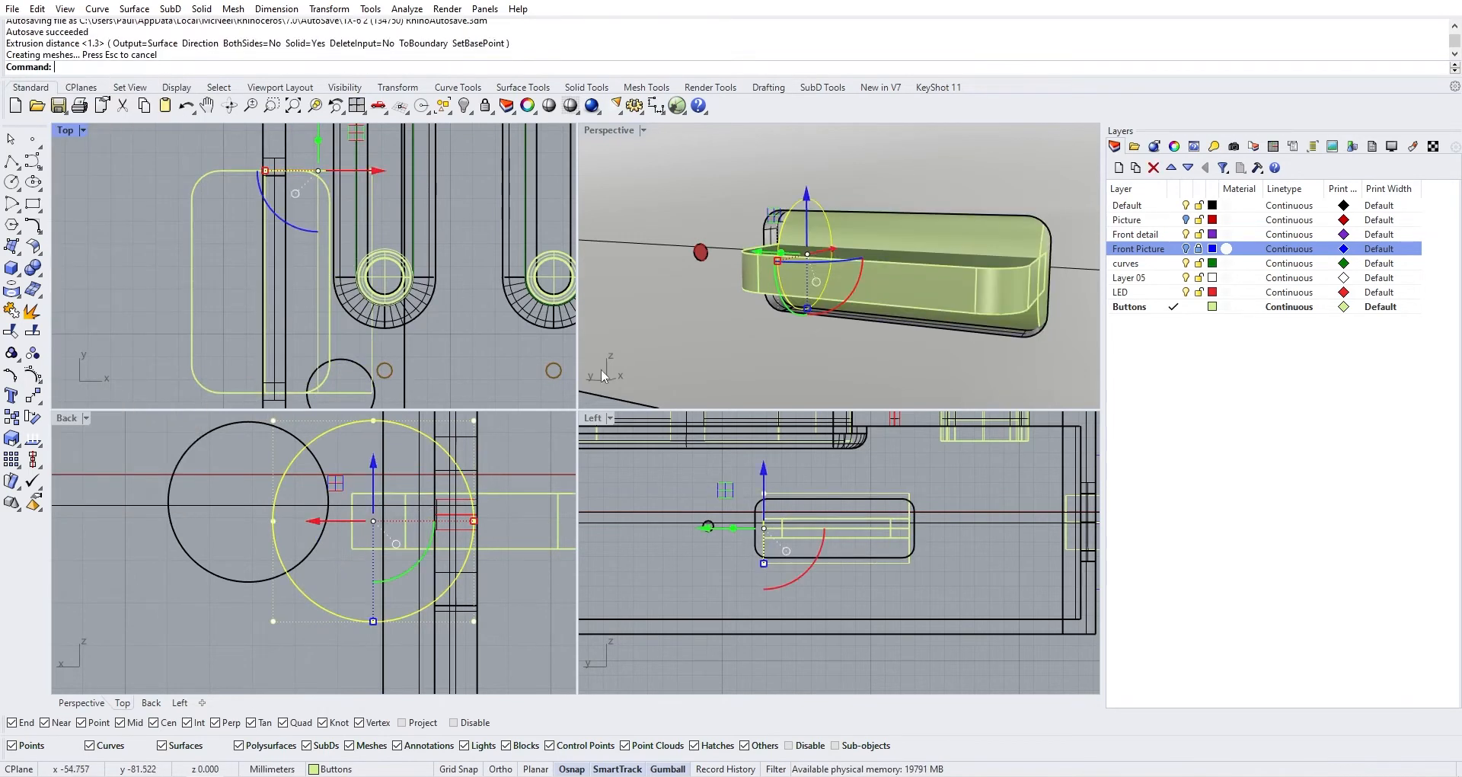
Boolean union the cylinder with the side switch solid
right_click_drag(601, 368, 821, 262)
left_click(799, 309, "shift")
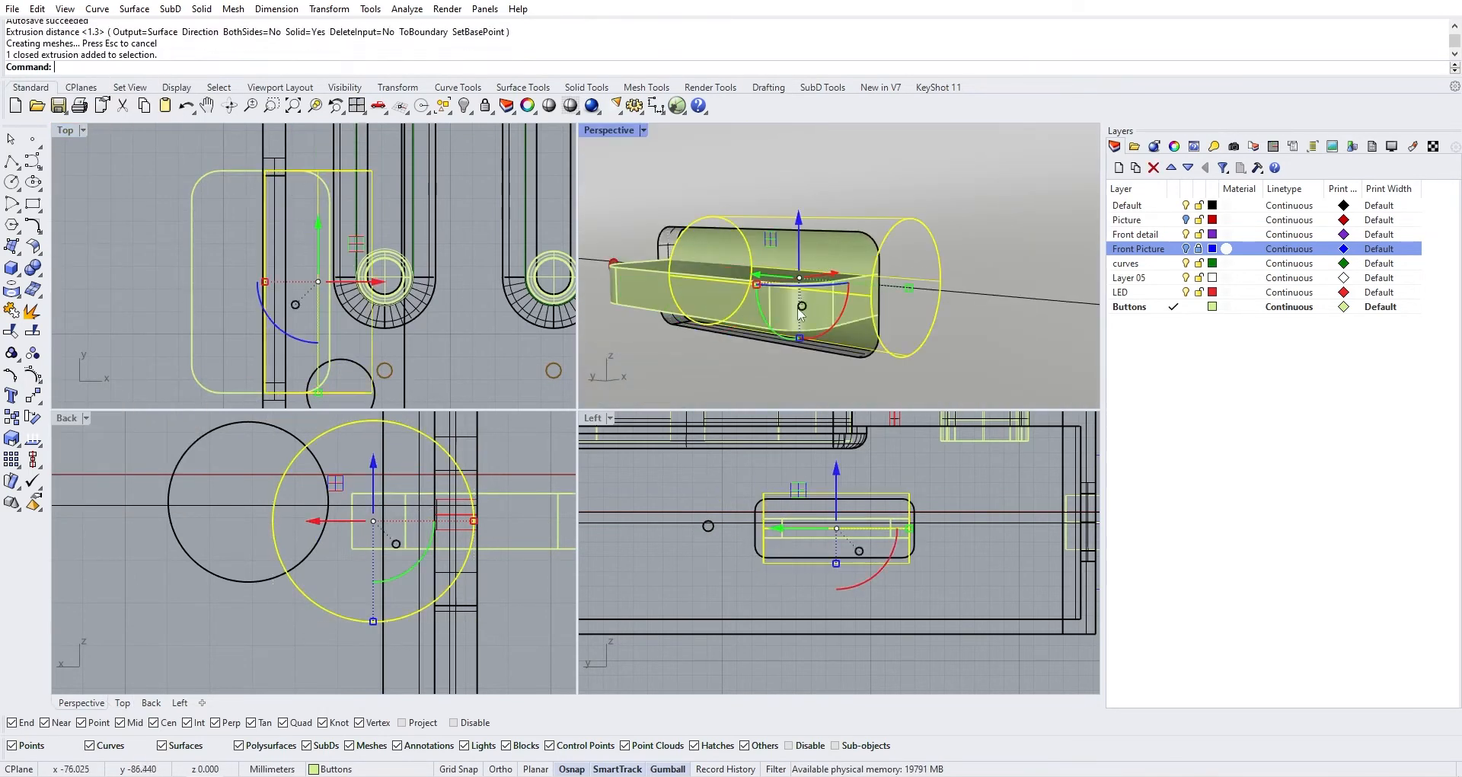
left_click(666, 296, "shift")
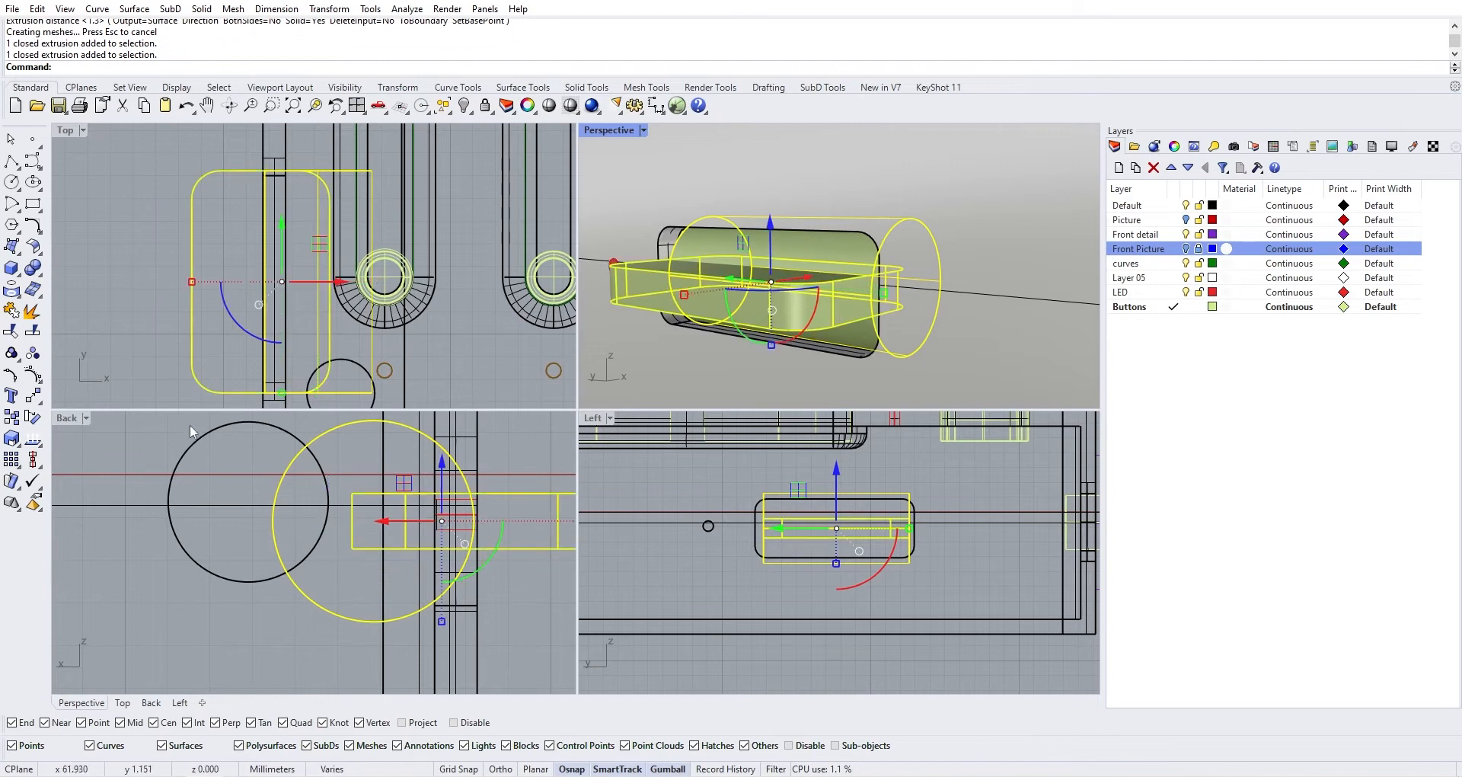
left_click(33, 266)
Show the Front Picture layer and rotate the merged side switch about 19° around the cylinder's centre to match the tilted switch in the picture
scroll(892, 370, "down", 5)
left_click(833, 303)
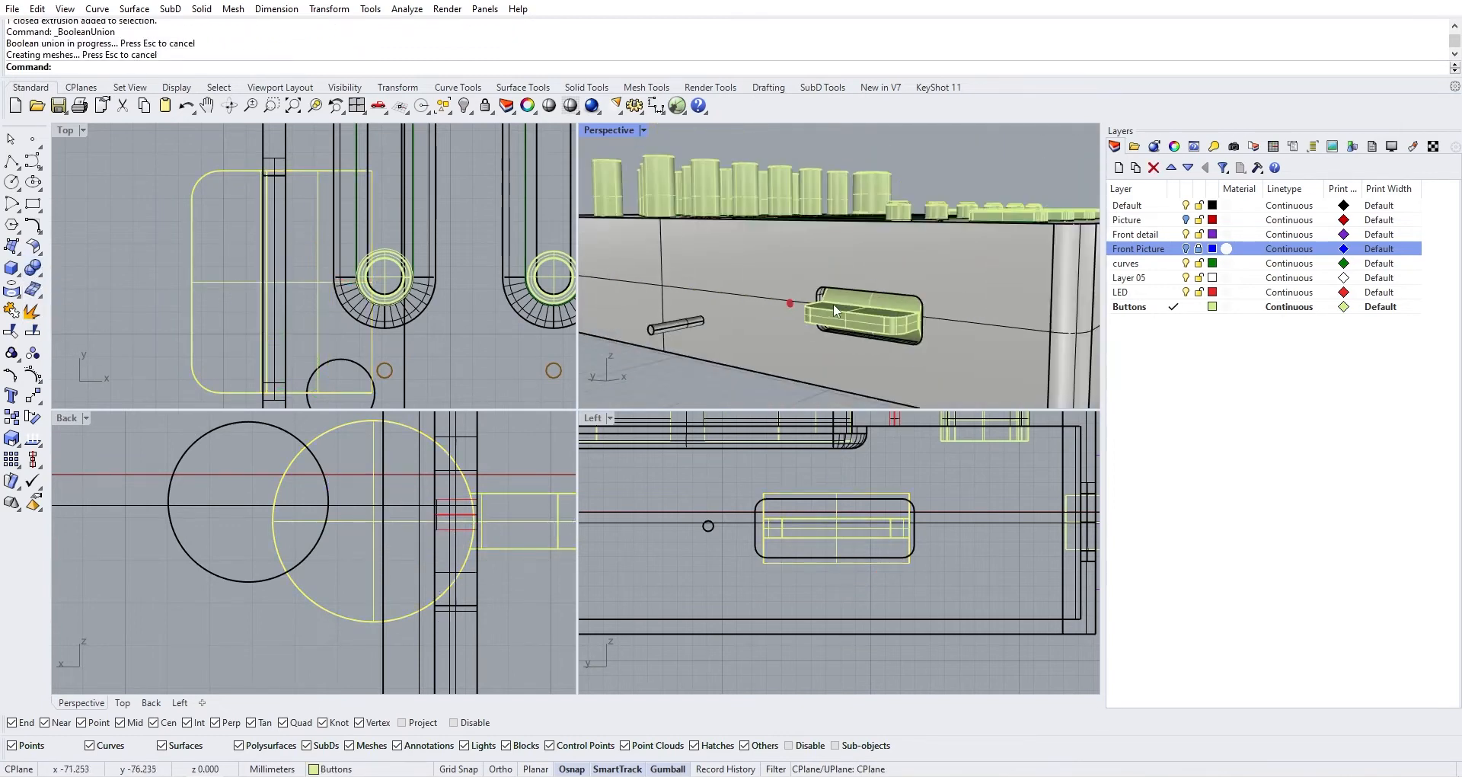
right_click_drag(833, 305, 695, 297)
left_click(700, 290)
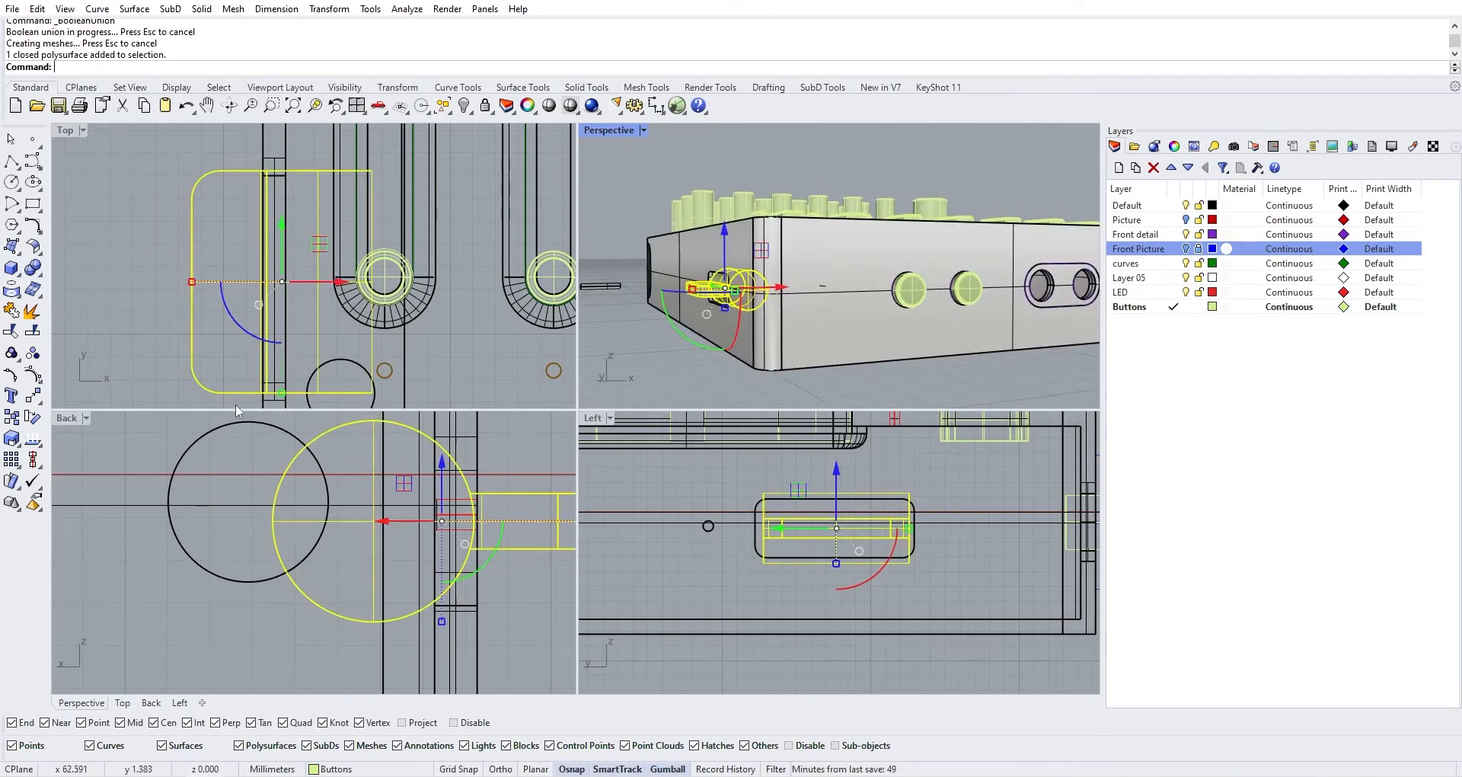
scroll(374, 553, "down", 1)
scroll(426, 472, "down", 2)
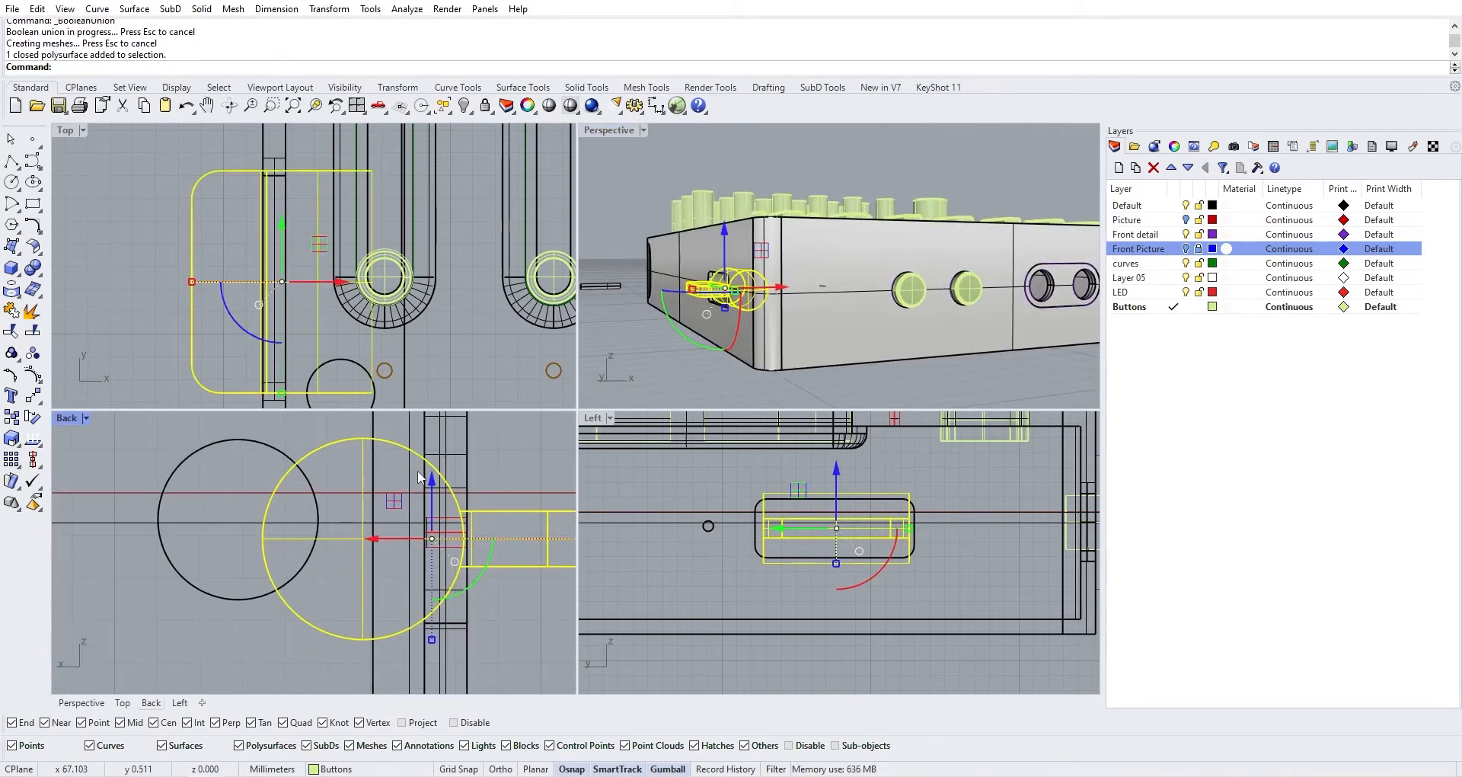
scroll(432, 524, "up", 2)
scroll(402, 518, "down", 2)
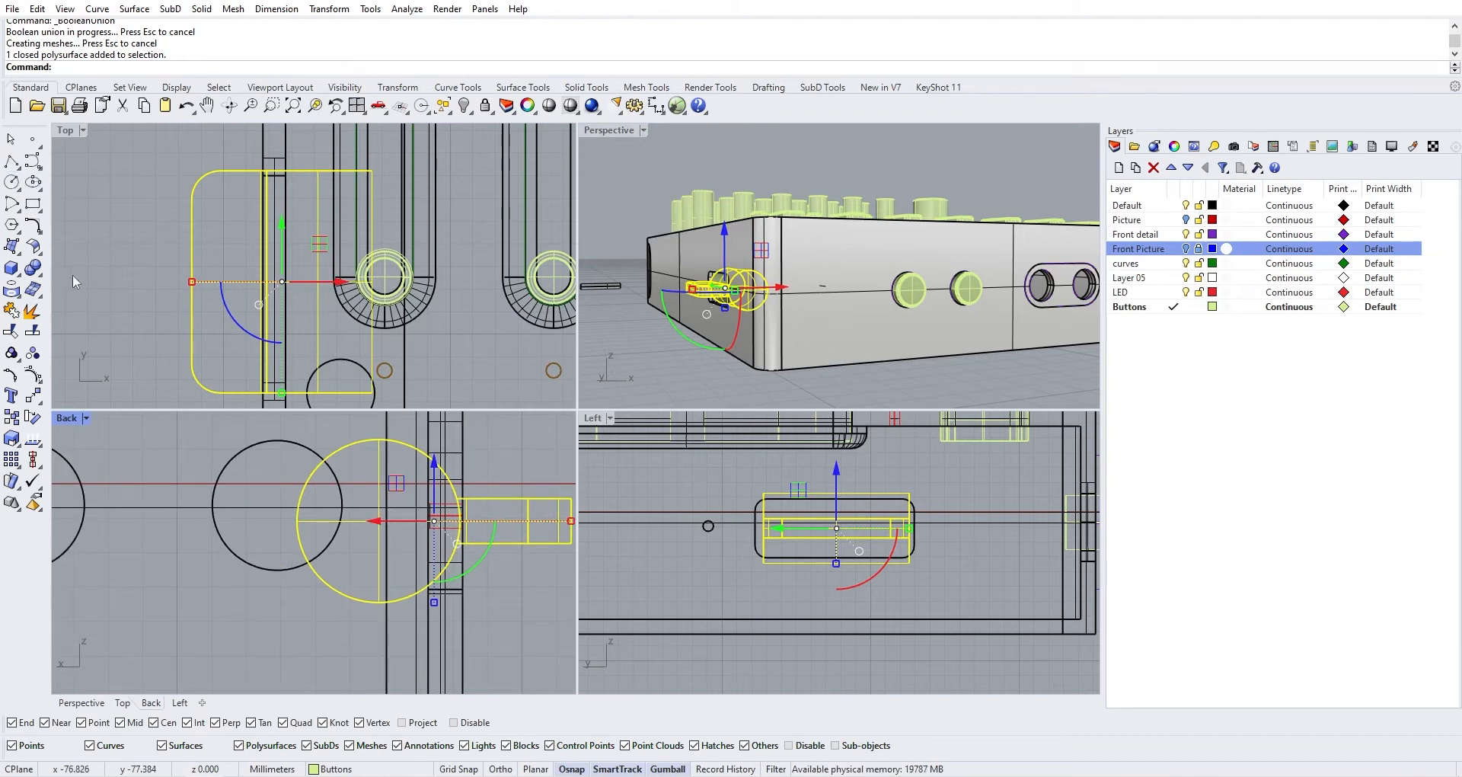
type("R")
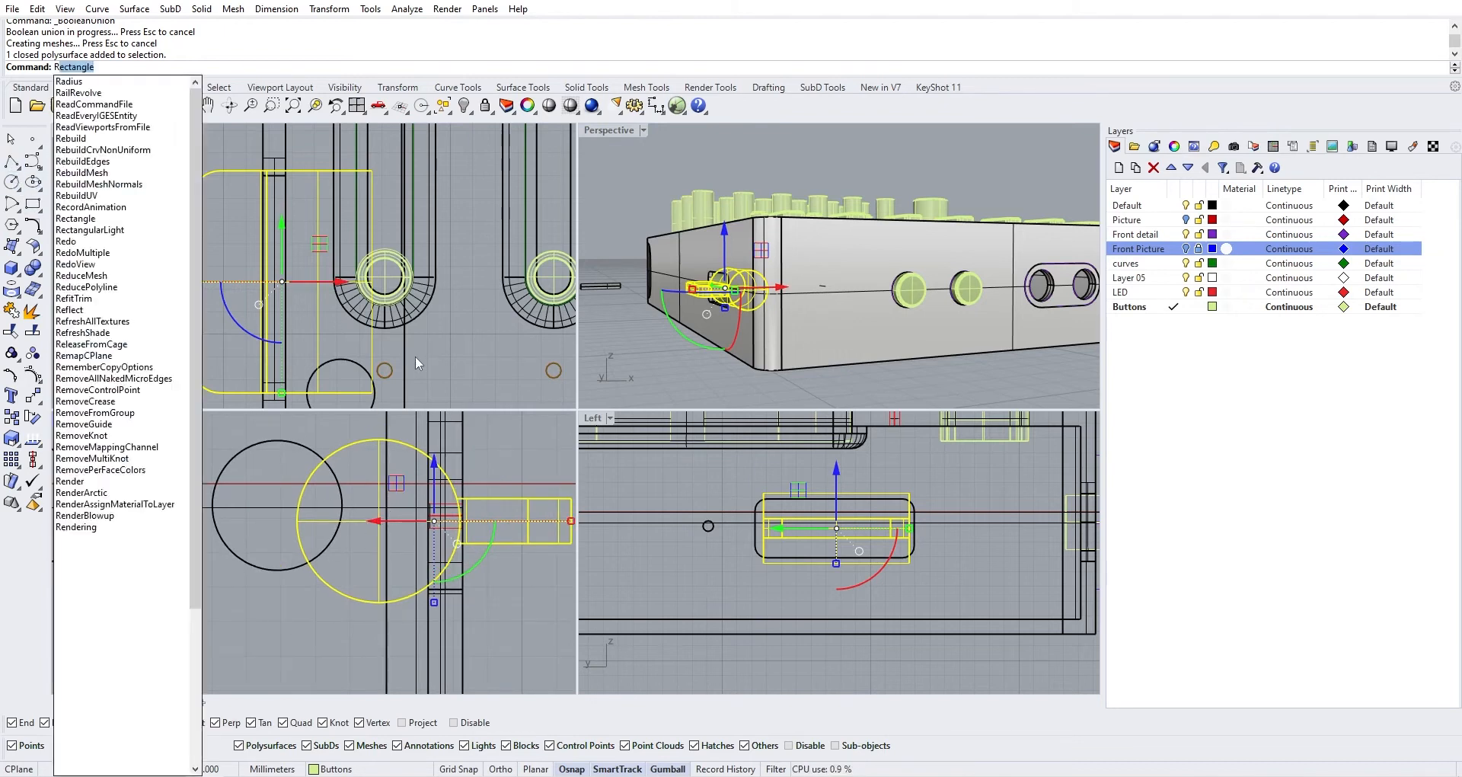
type("otate")
key("Return")
scroll(396, 345, "up", 4)
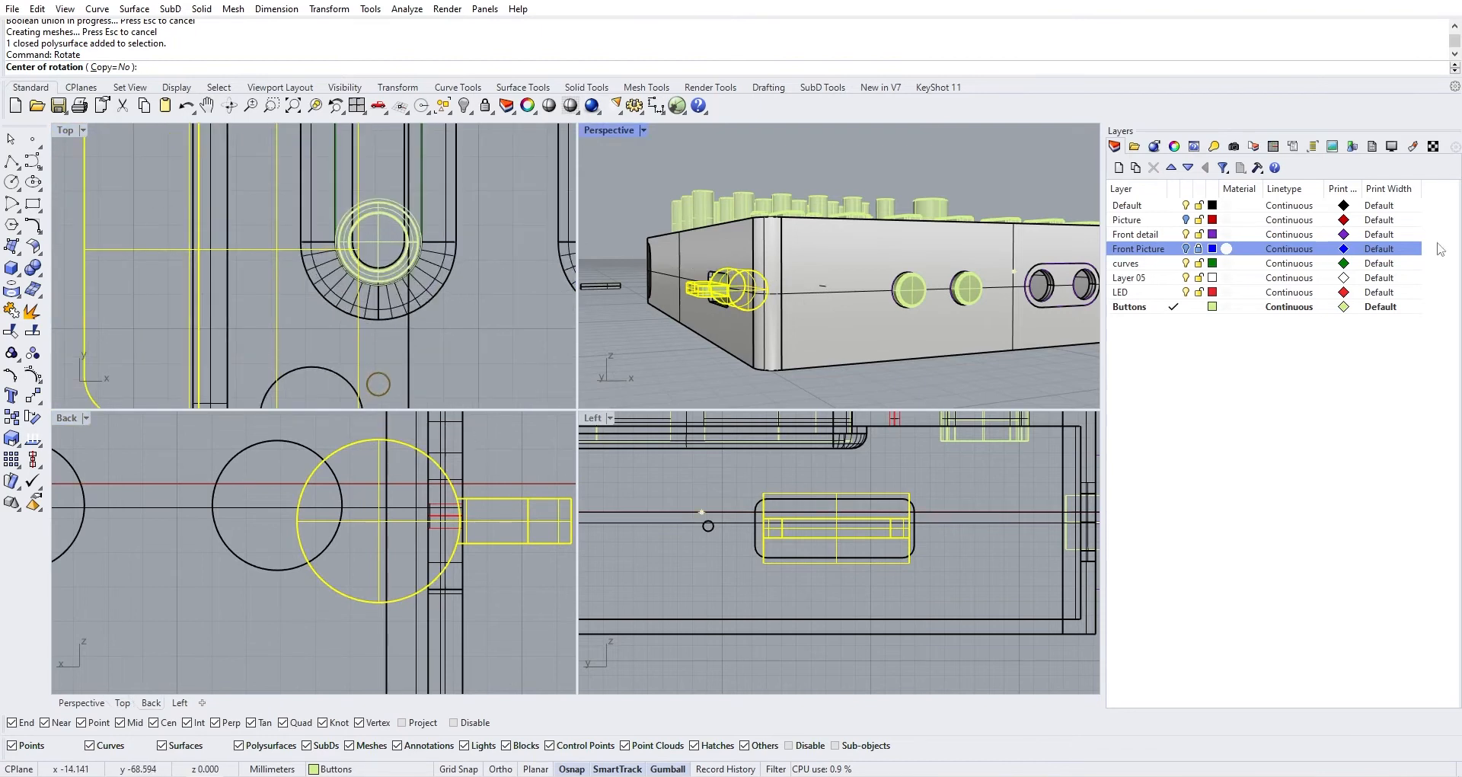
left_click(1186, 248)
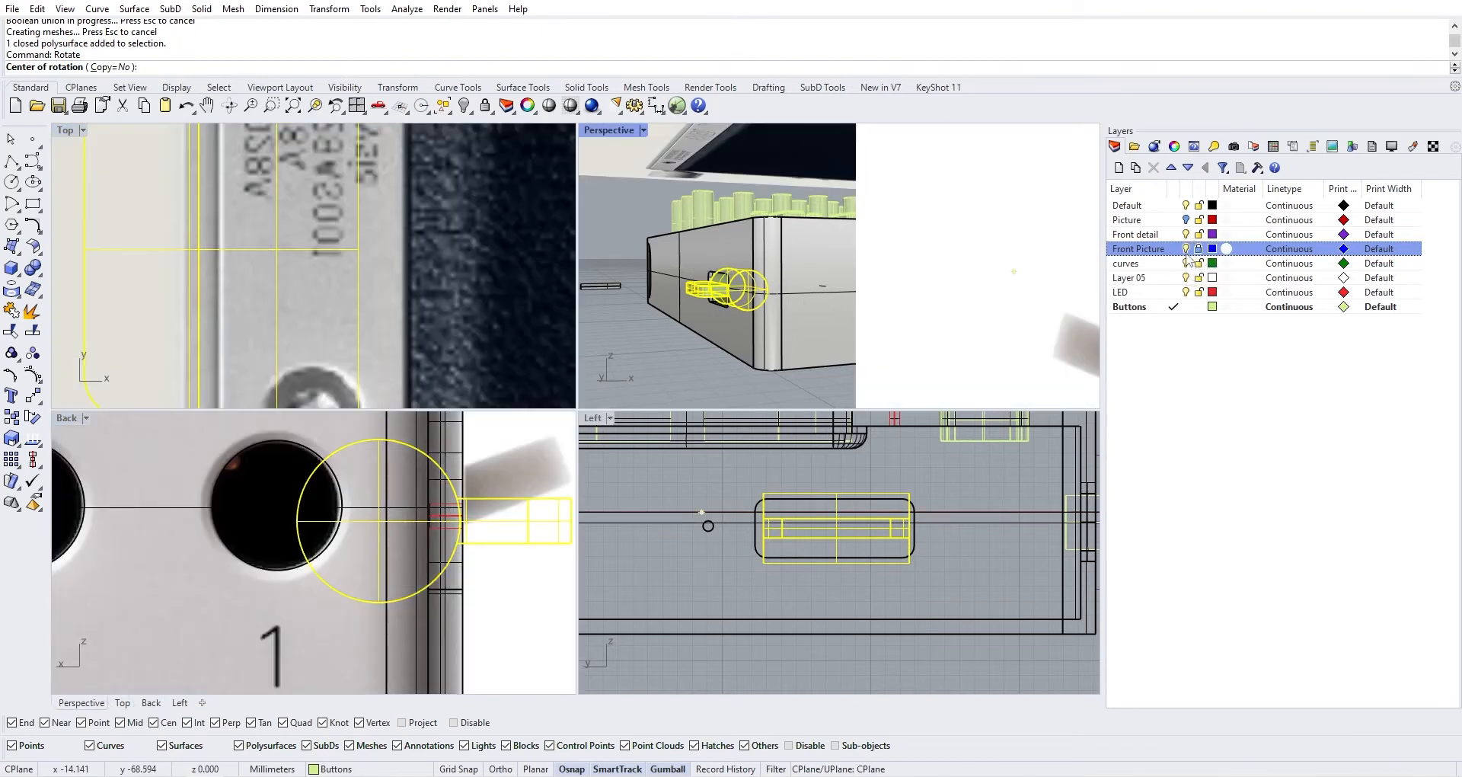
left_click(373, 495)
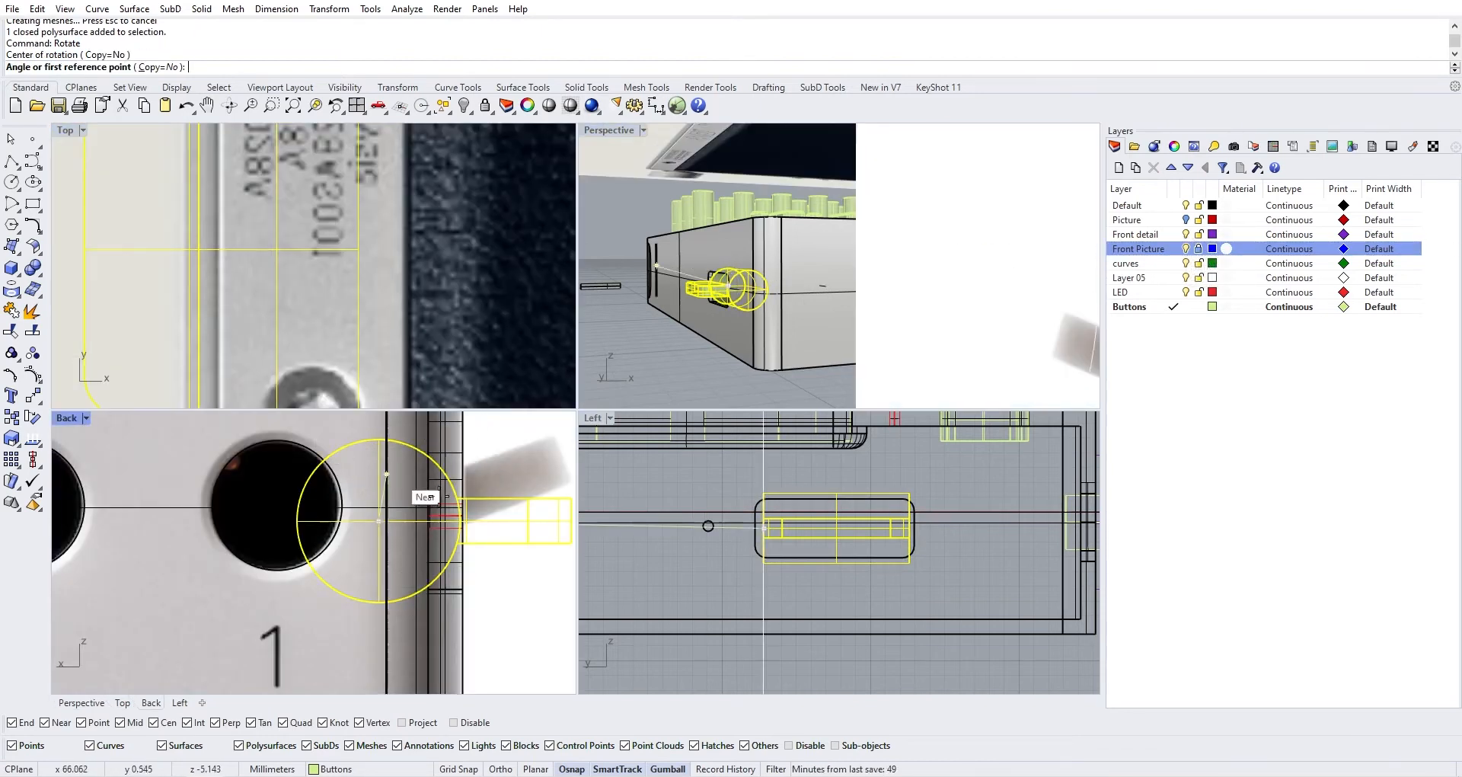
scroll(472, 548, "down", 2)
left_click(509, 533, "shift")
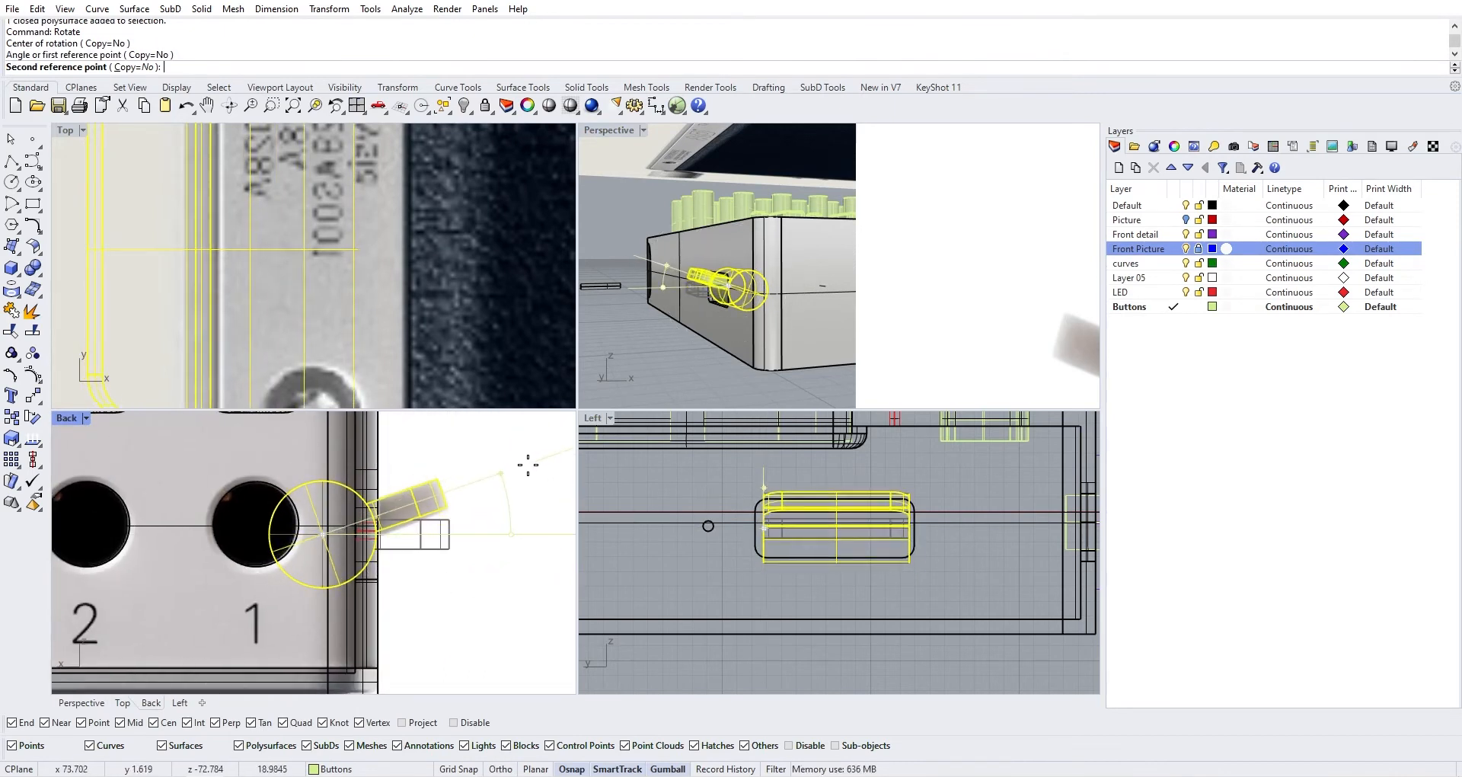
left_click(523, 467)
left_click(675, 354)
scroll(676, 354, "down", 4)
right_click_drag(676, 354, 976, 359)
scroll(792, 259, "up", 10)
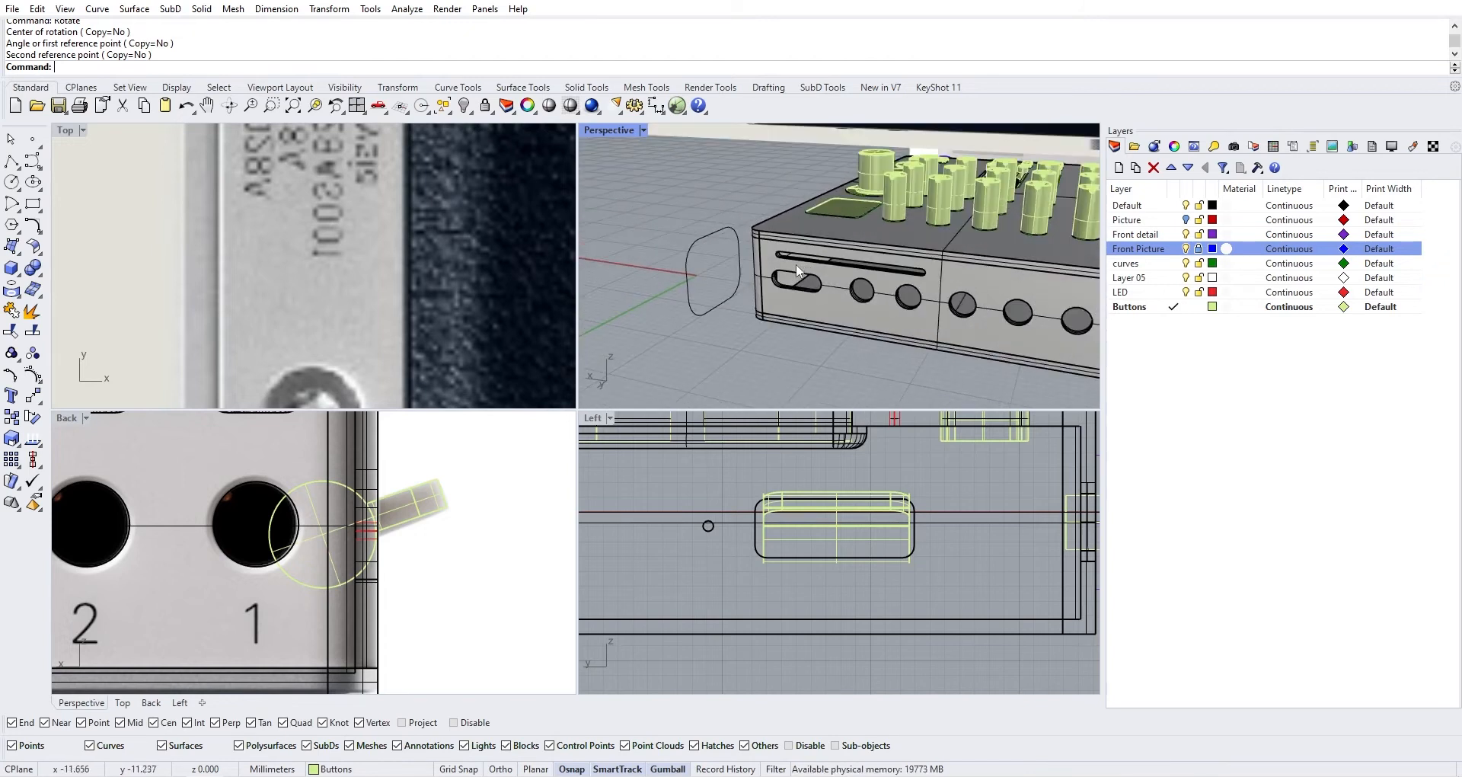
scroll(792, 257, "up", 3)
left_click(767, 211)
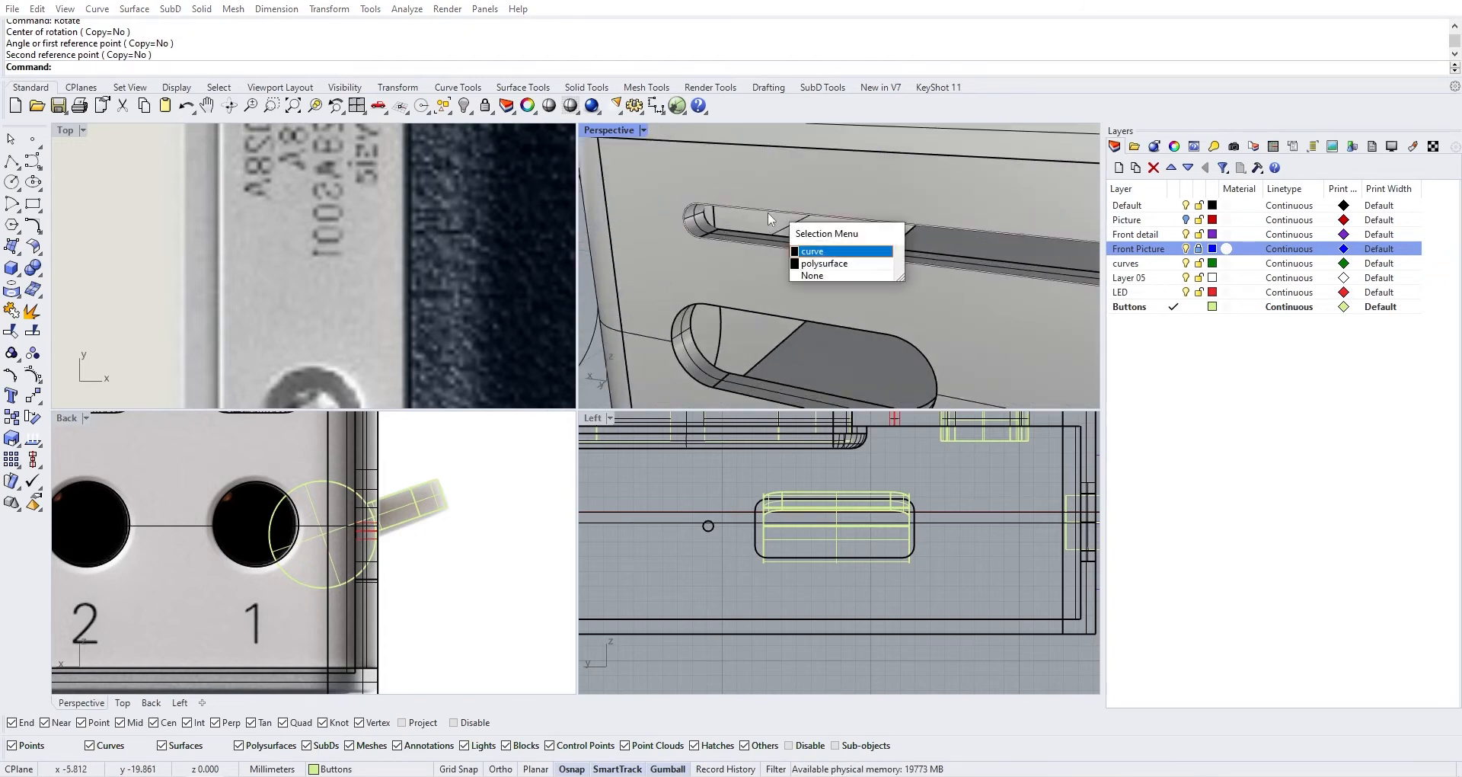
right_click(767, 212)
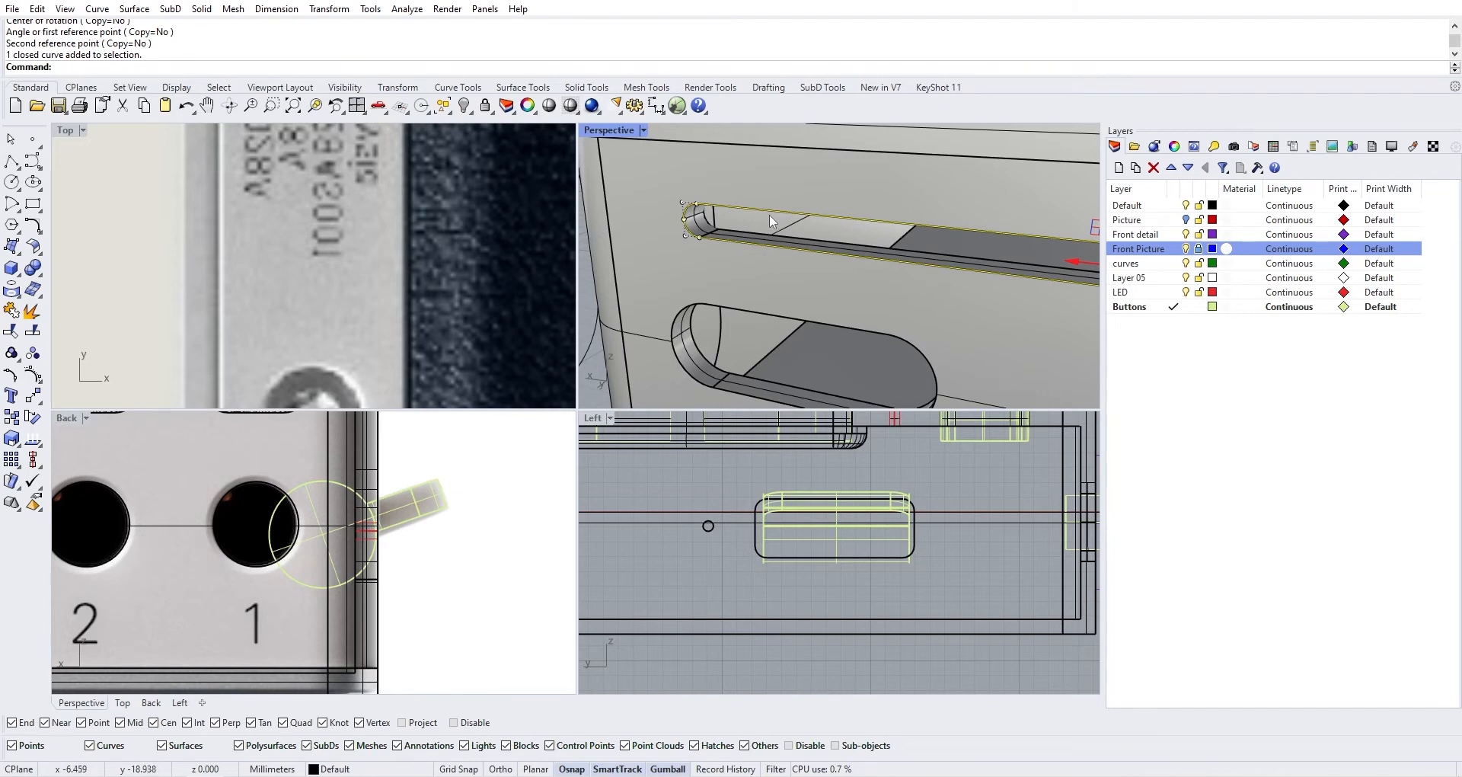
scroll(769, 213, "down", 8)
right_click_drag(747, 265, 778, 244)
left_click(836, 214, "shift")
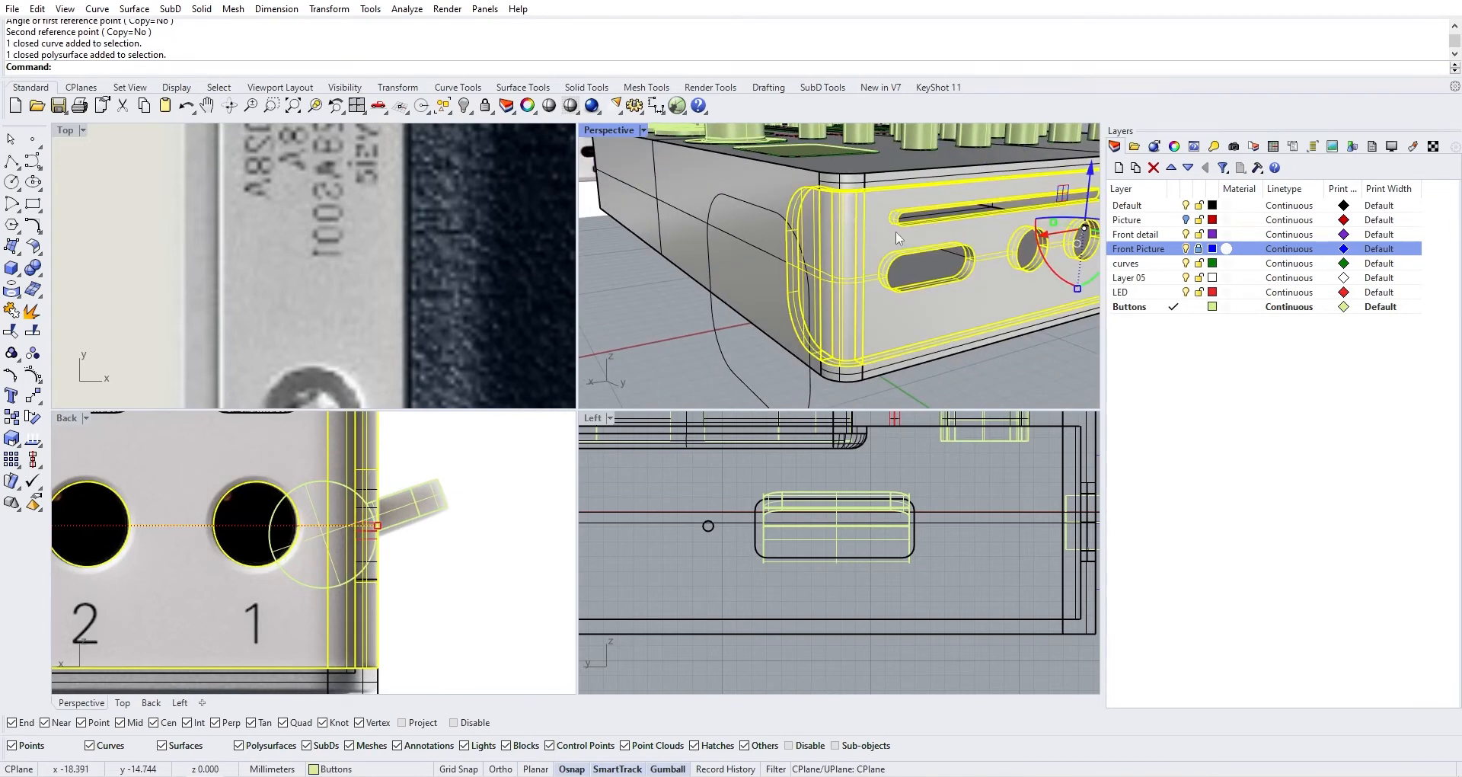
right_click_drag(898, 238, 704, 251)
scroll(309, 517, "down", 6)
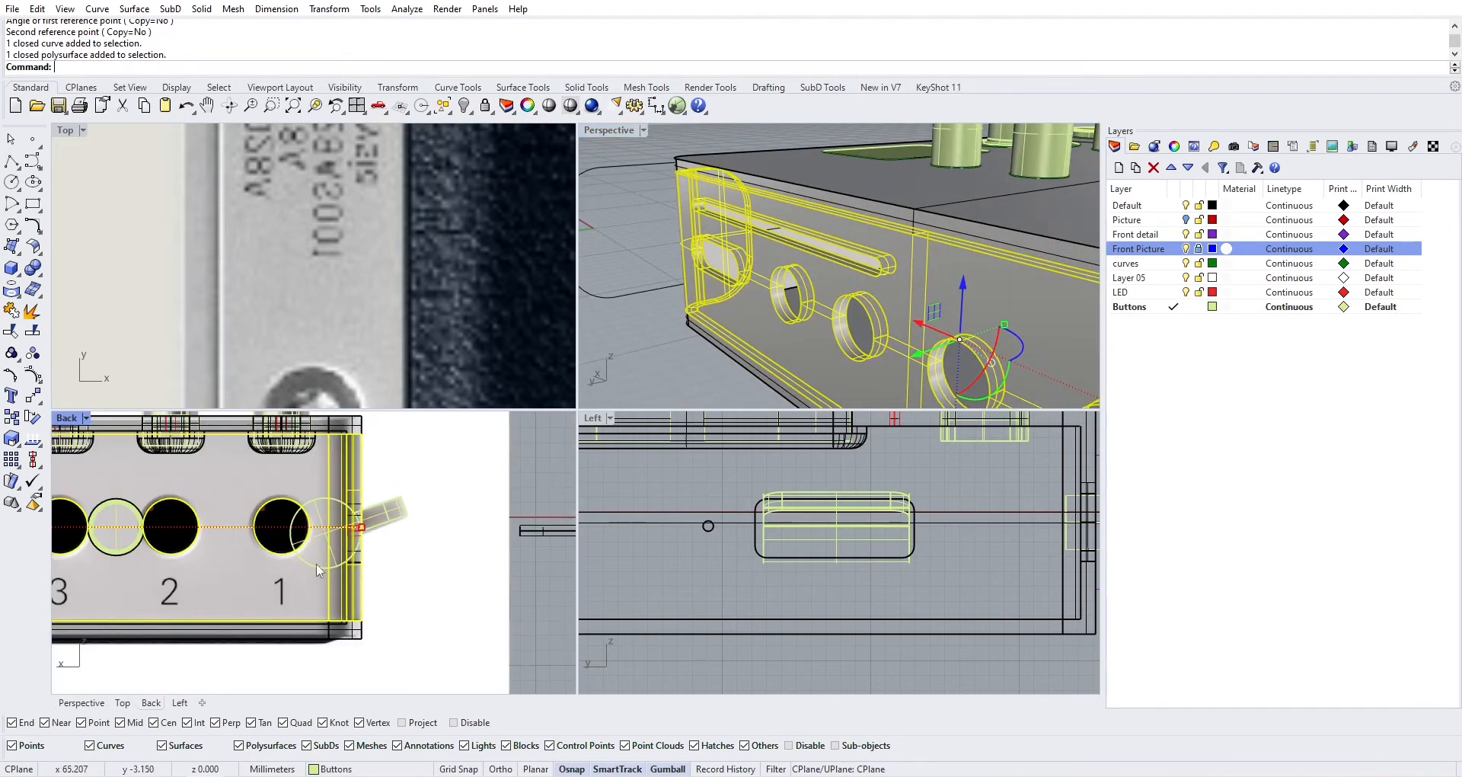
scroll(765, 233, "up", 6)
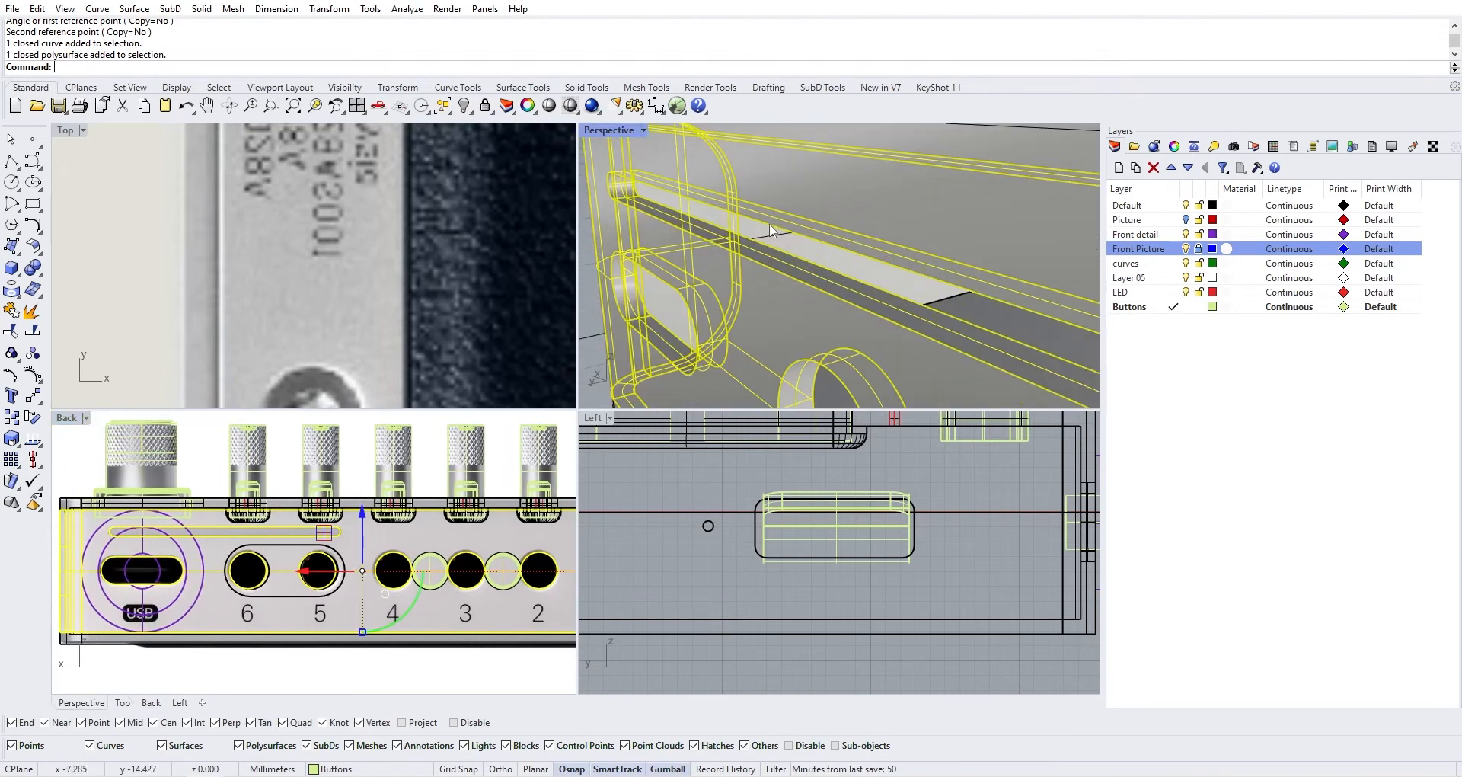
Extrude the outline of the long thin slot on the connector face into a solid that fills the slot
left_click(803, 227)
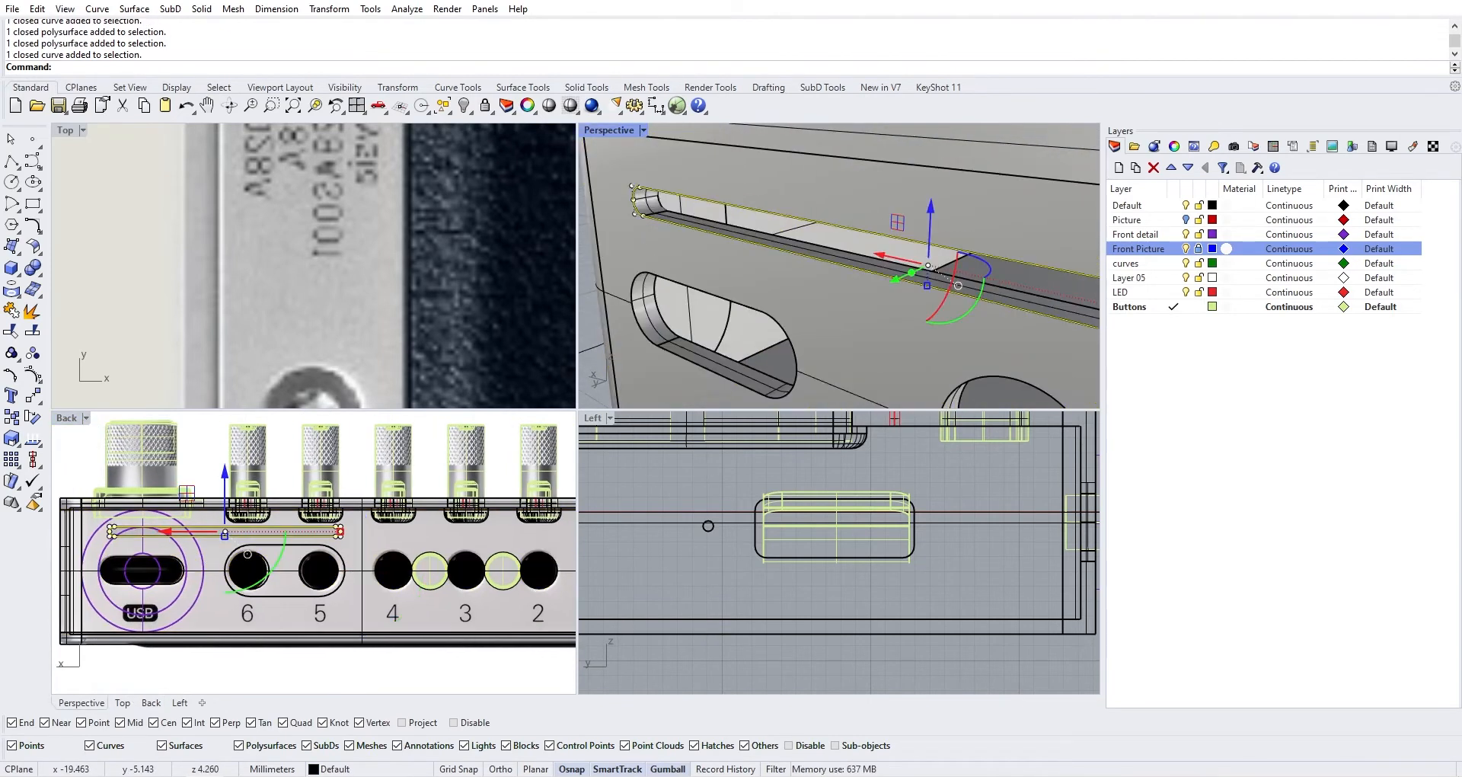
type("Ex")
key("Return")
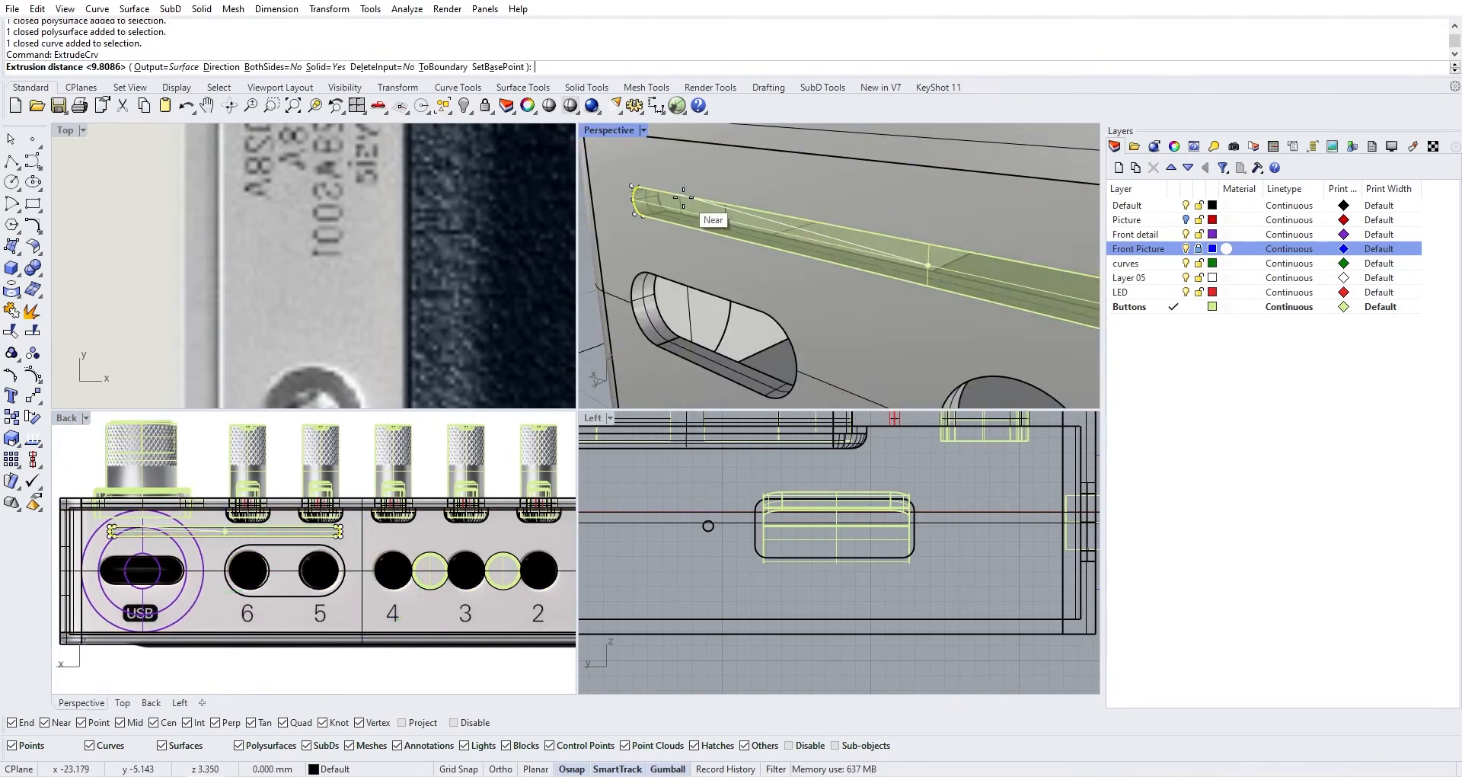
left_click(670, 209)
scroll(668, 207, "down", 5)
key("Escape")
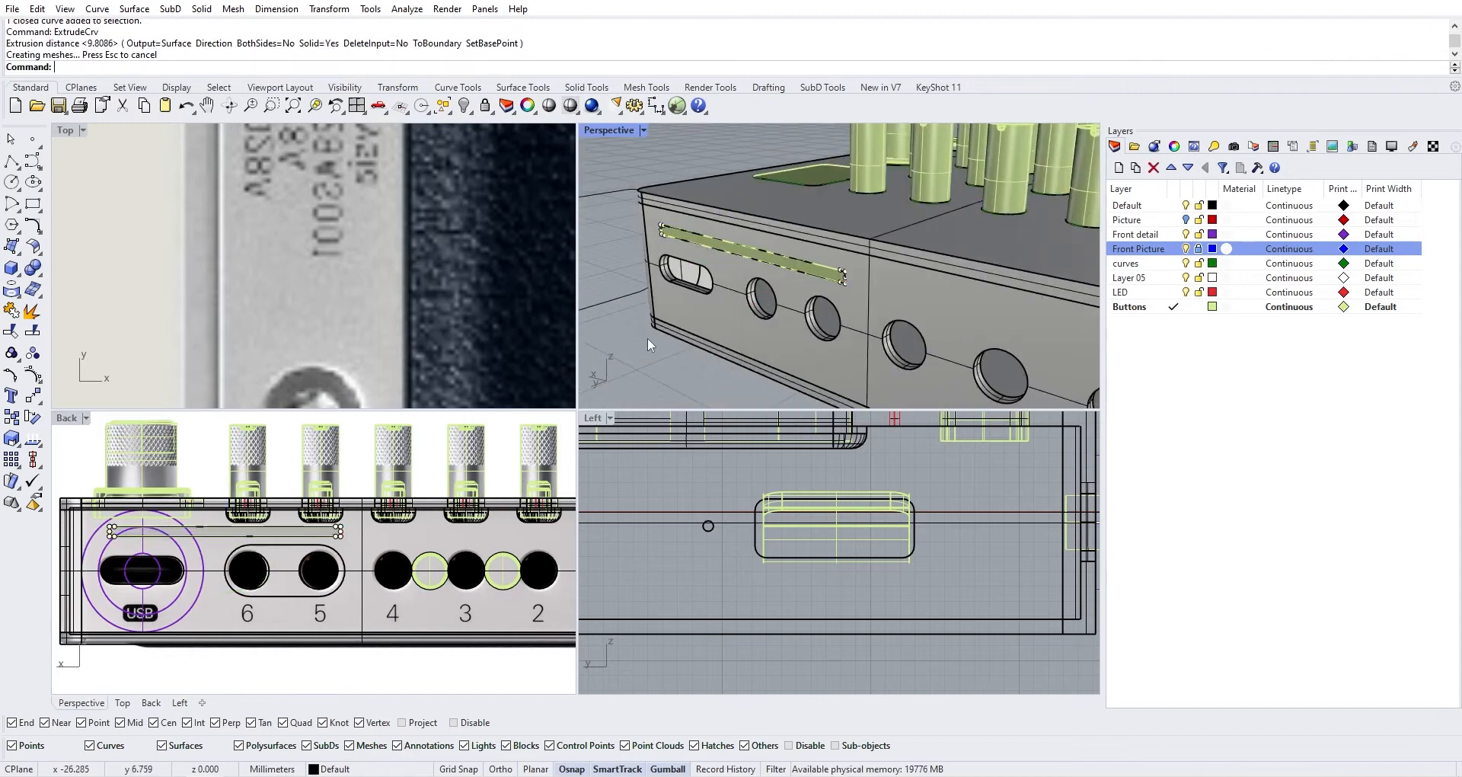
Set the Top viewport to the Bottom view and frame the screw hole near the side switch
scroll(355, 529, "up", 8)
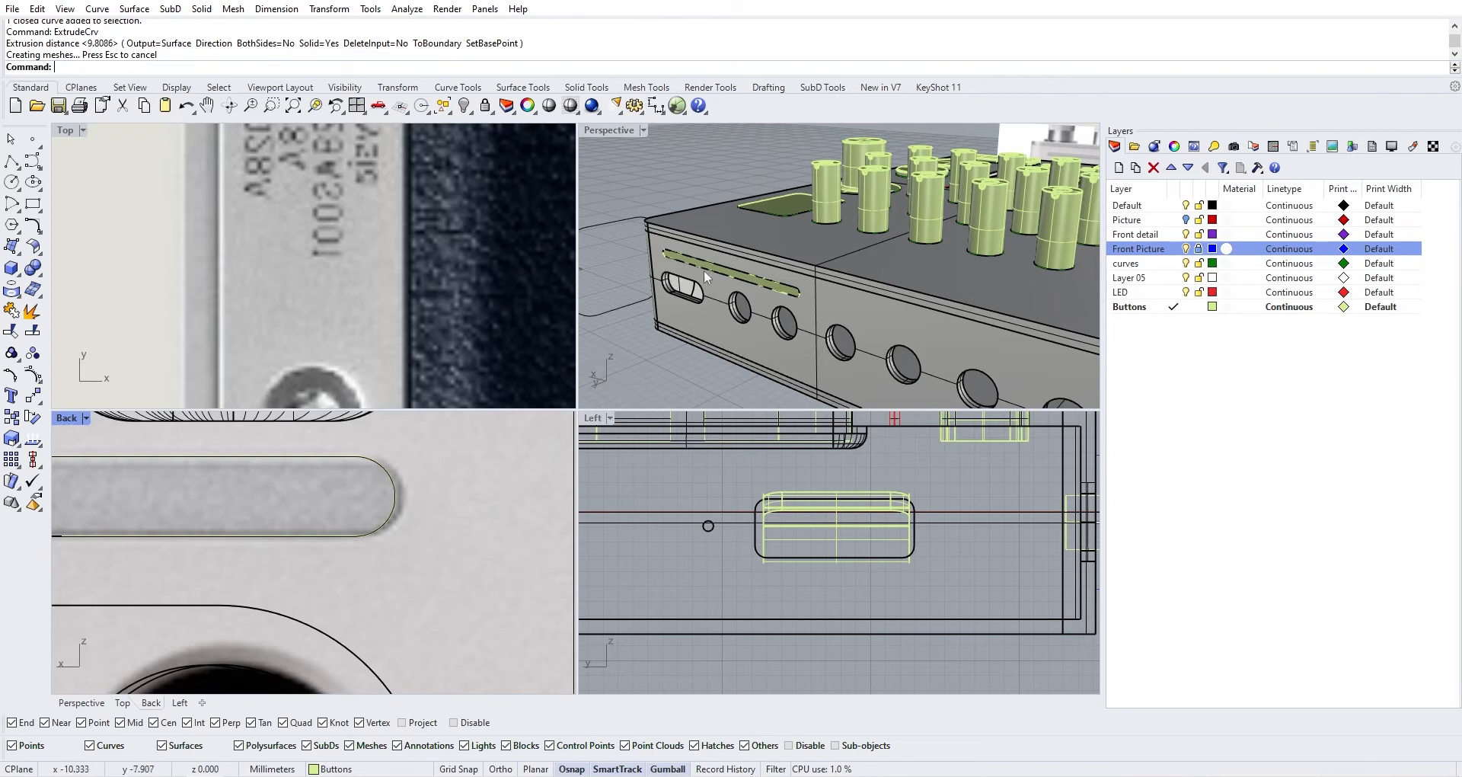
right_click_drag(703, 270, 752, 279)
right_click_drag(805, 342, 932, 404)
scroll(825, 206, "up", 8)
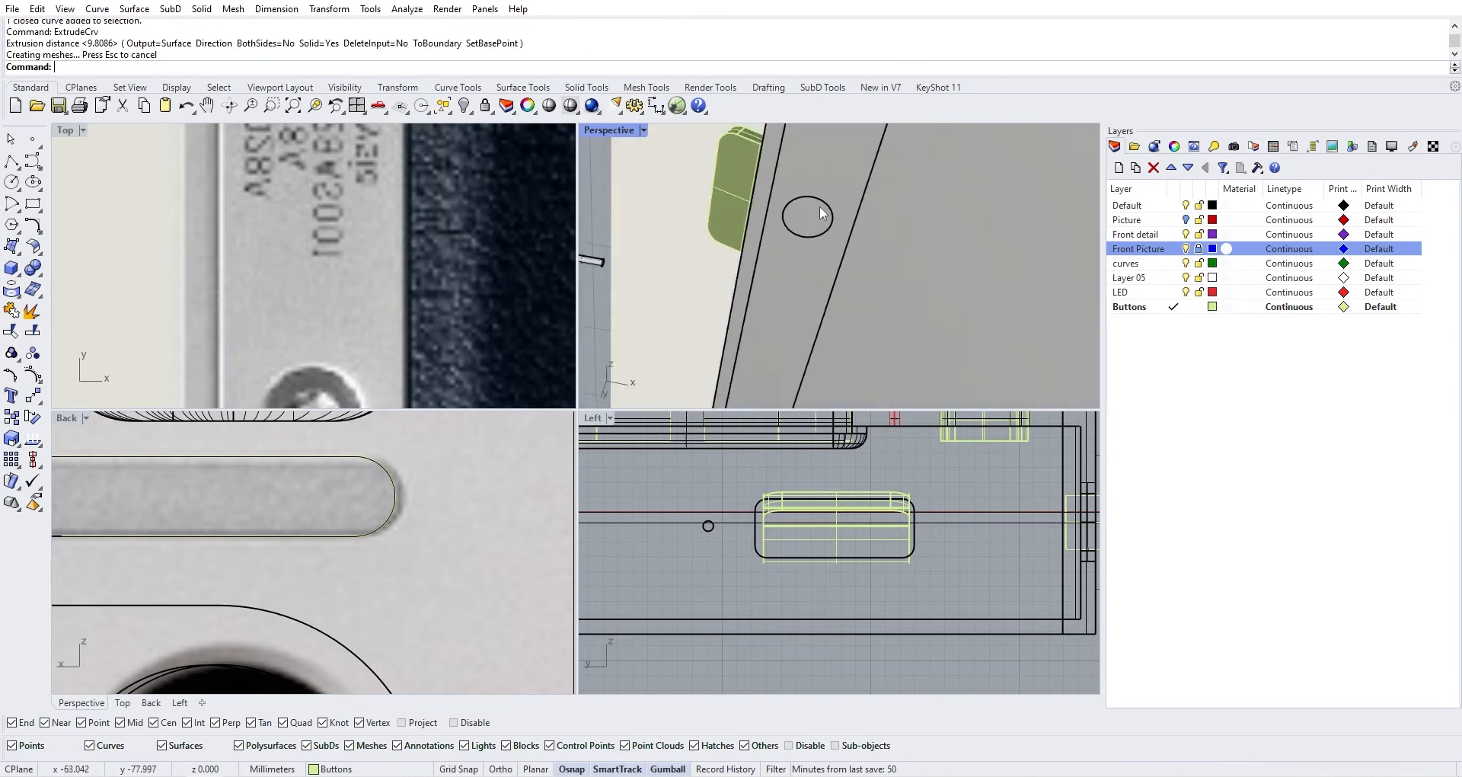
scroll(249, 213, "down", 5)
left_click(66, 130)
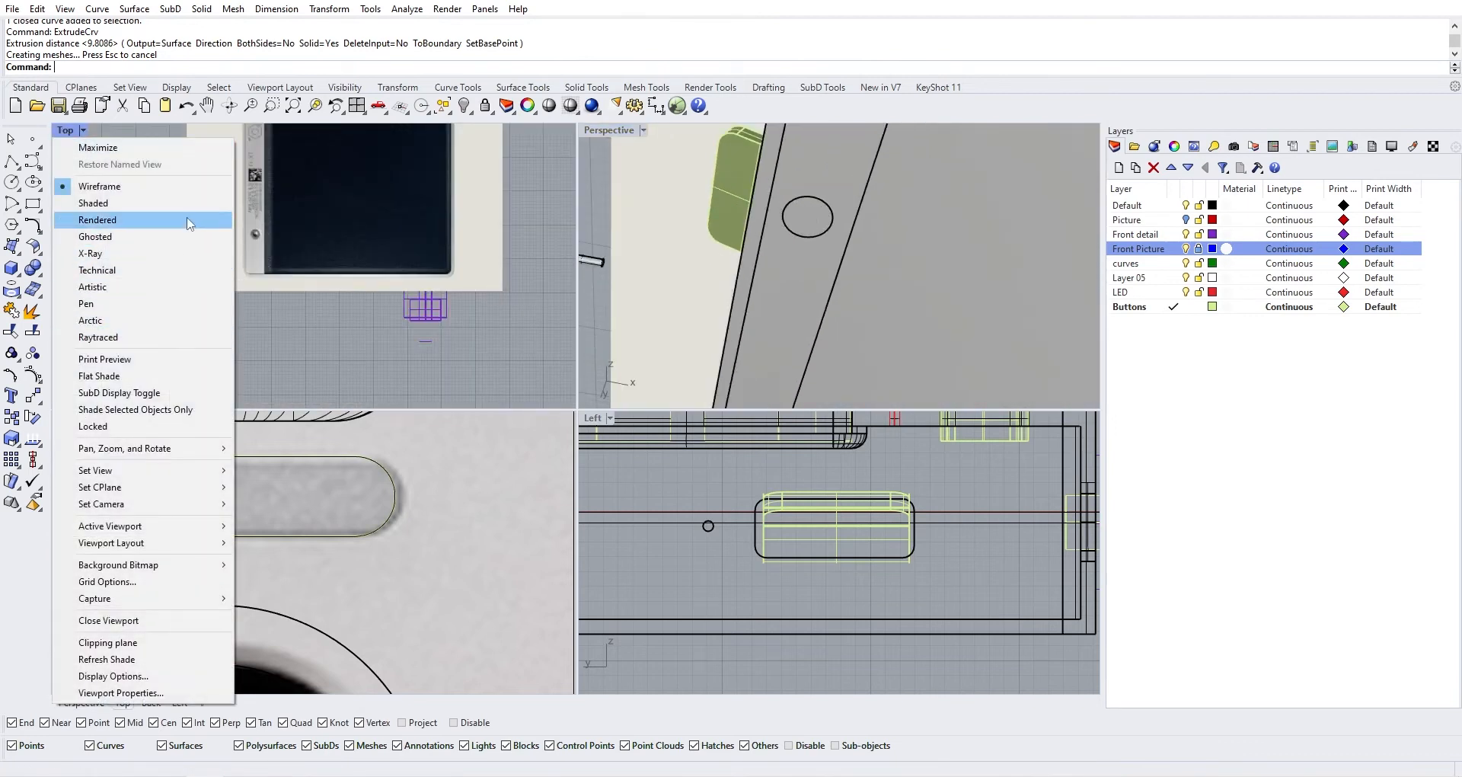
mouse_move(183, 471)
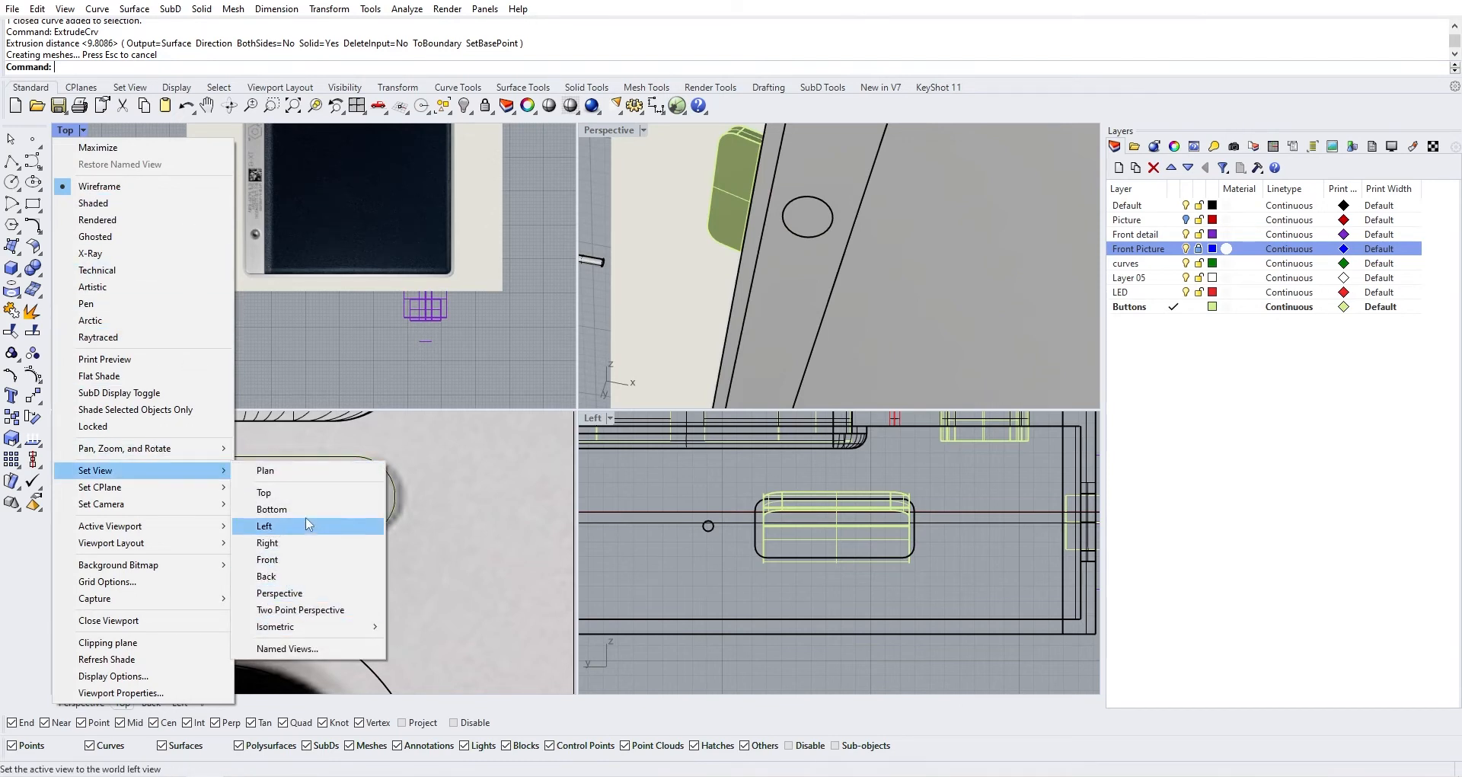
left_click(271, 508)
scroll(367, 228, "down", 2)
scroll(321, 319, "down", 4)
right_click_drag(325, 332, 345, 198)
scroll(348, 200, "up", 2)
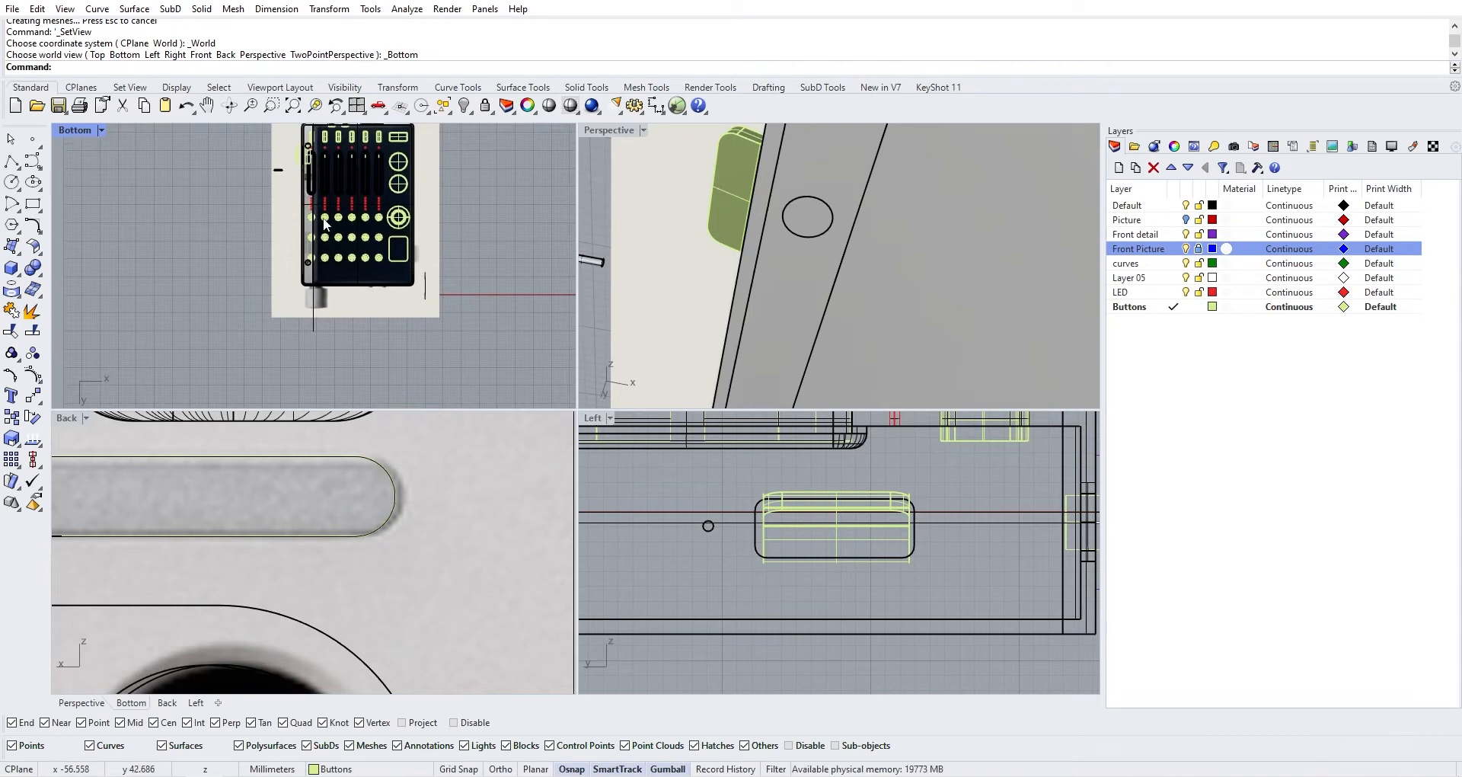
scroll(351, 262, "up", 6)
right_click_drag(352, 263, 368, 295)
scroll(373, 291, "up", 6)
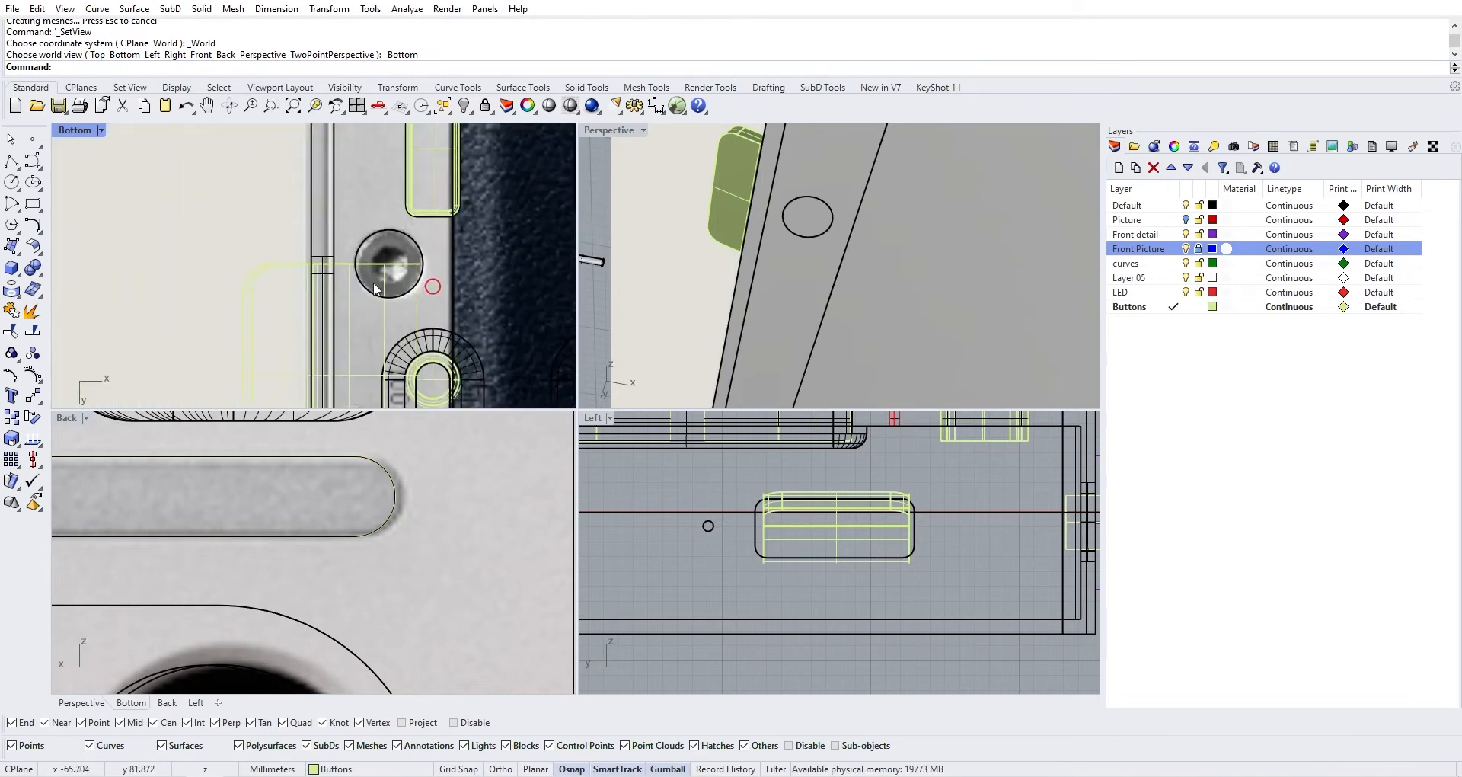
Offset the screw hole circle 0.1 mm inwards in the bottom view and select the new curve
left_click(390, 233)
left_click(435, 267)
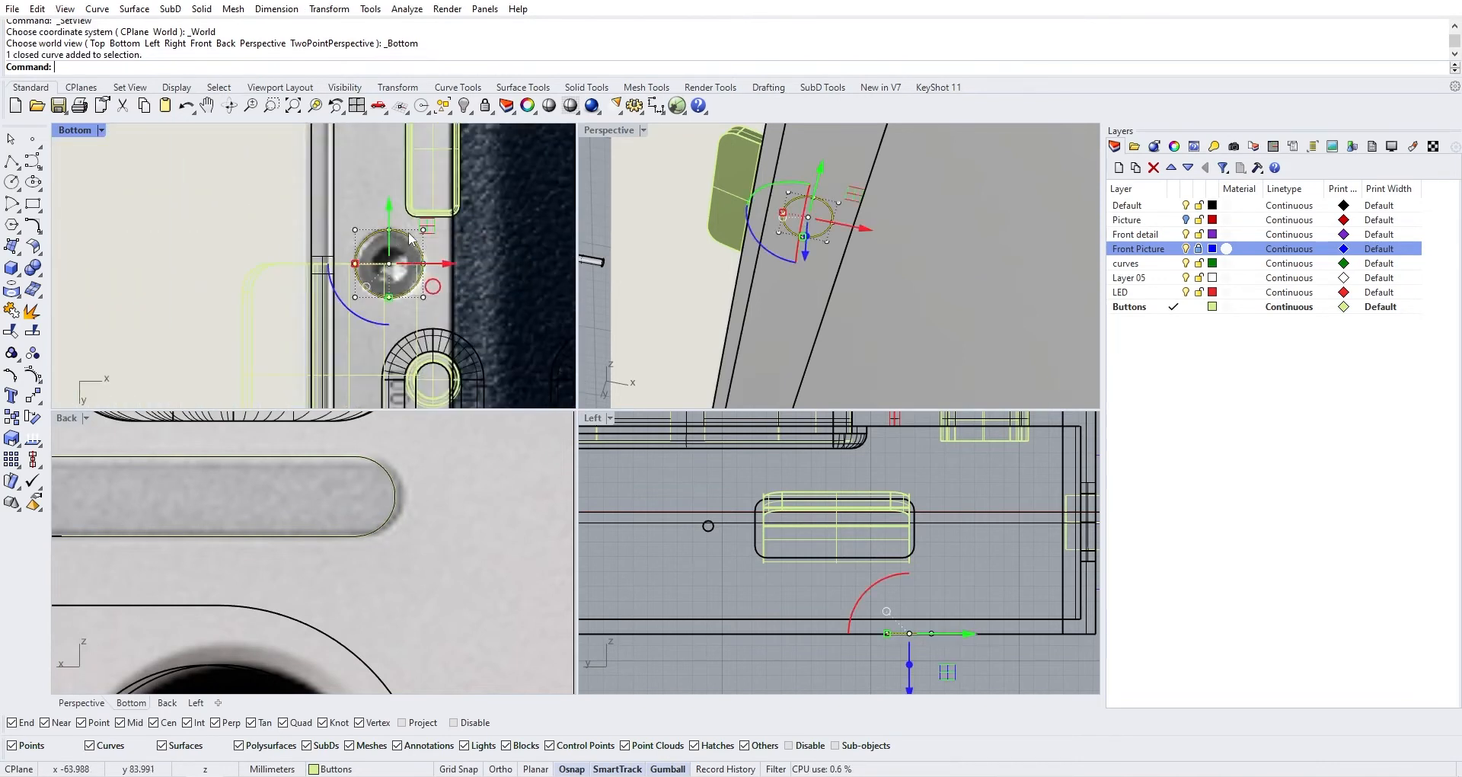
scroll(436, 265, "up", 3)
right_click_drag(436, 265, 437, 266)
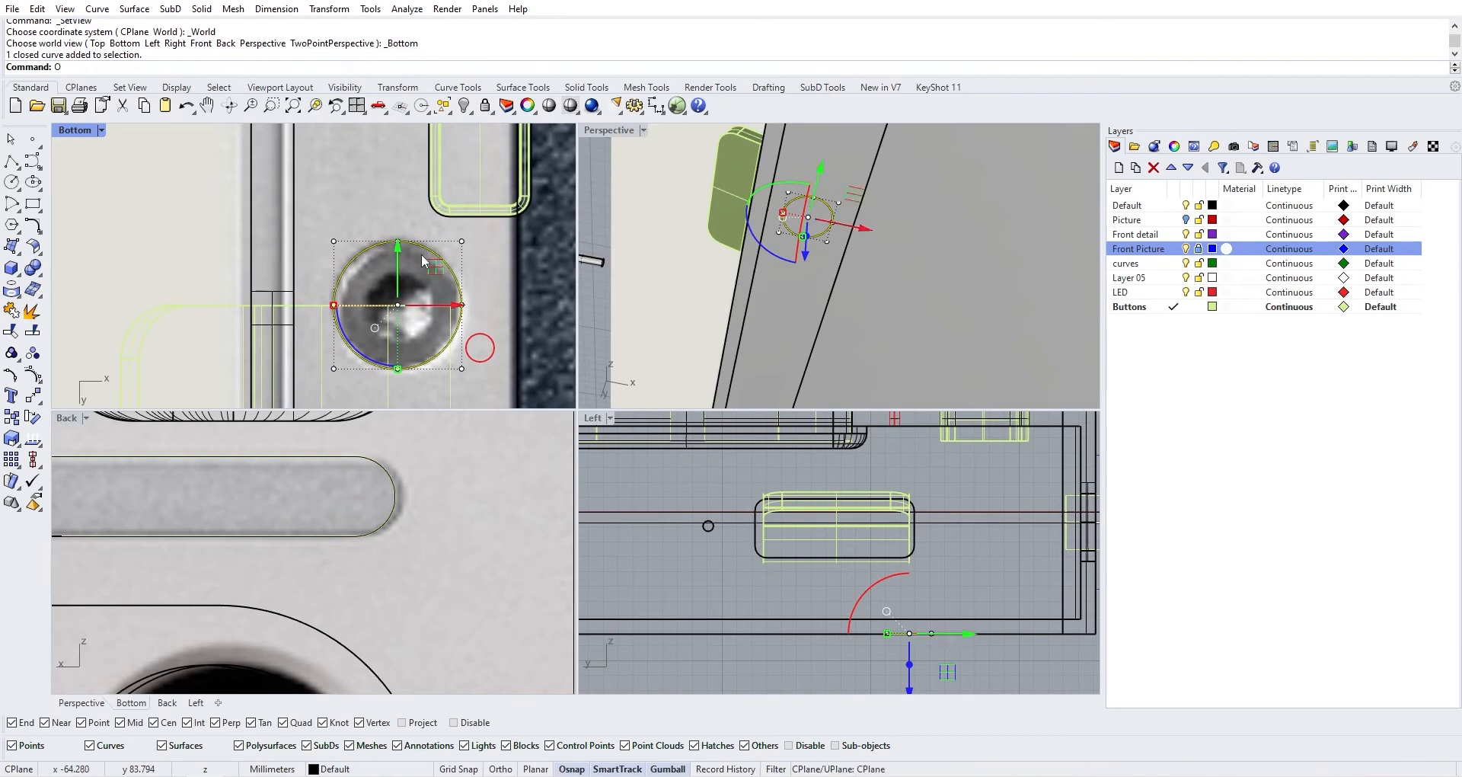
type("ffset")
key("Return")
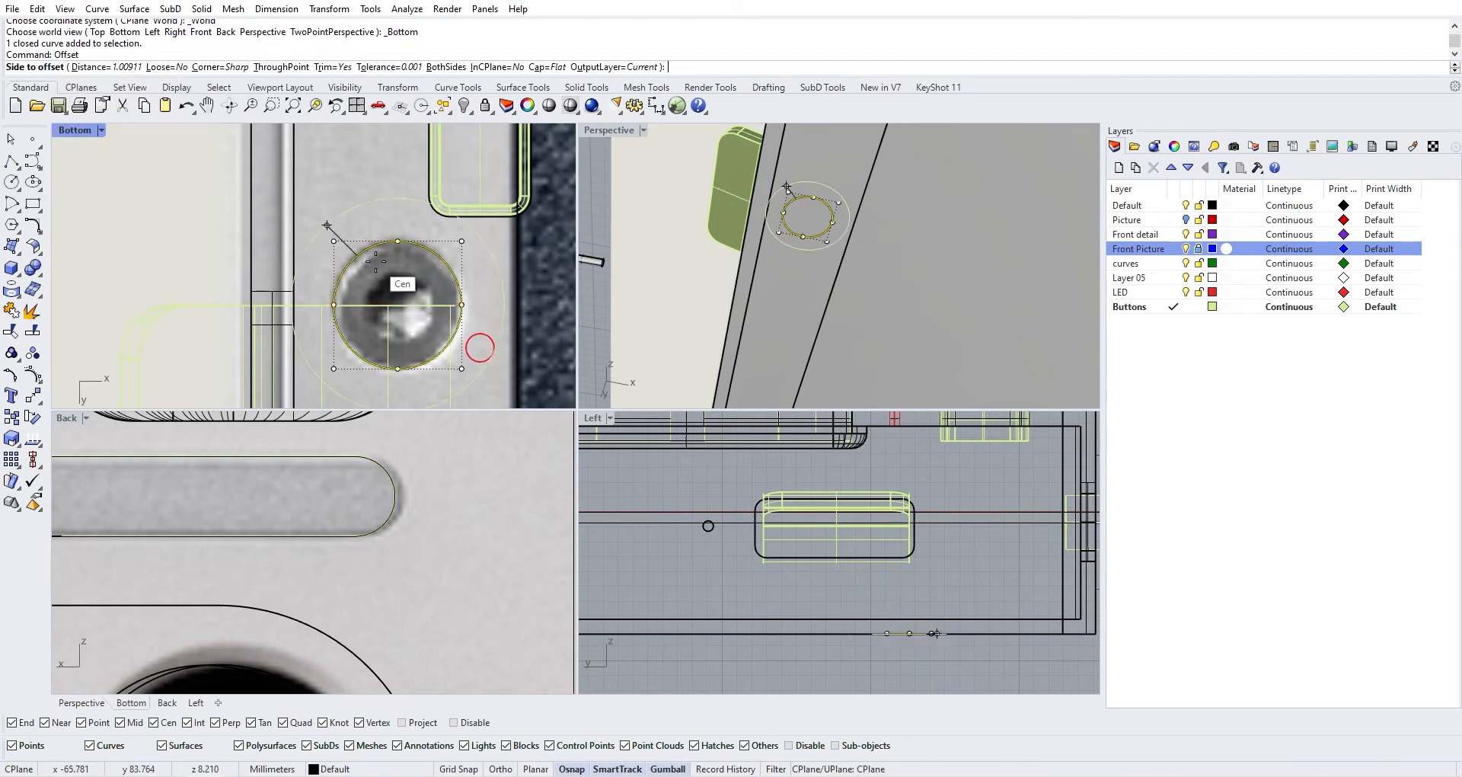
scroll(394, 311, "down", 2)
scroll(410, 255, "up", 2)
type("0")
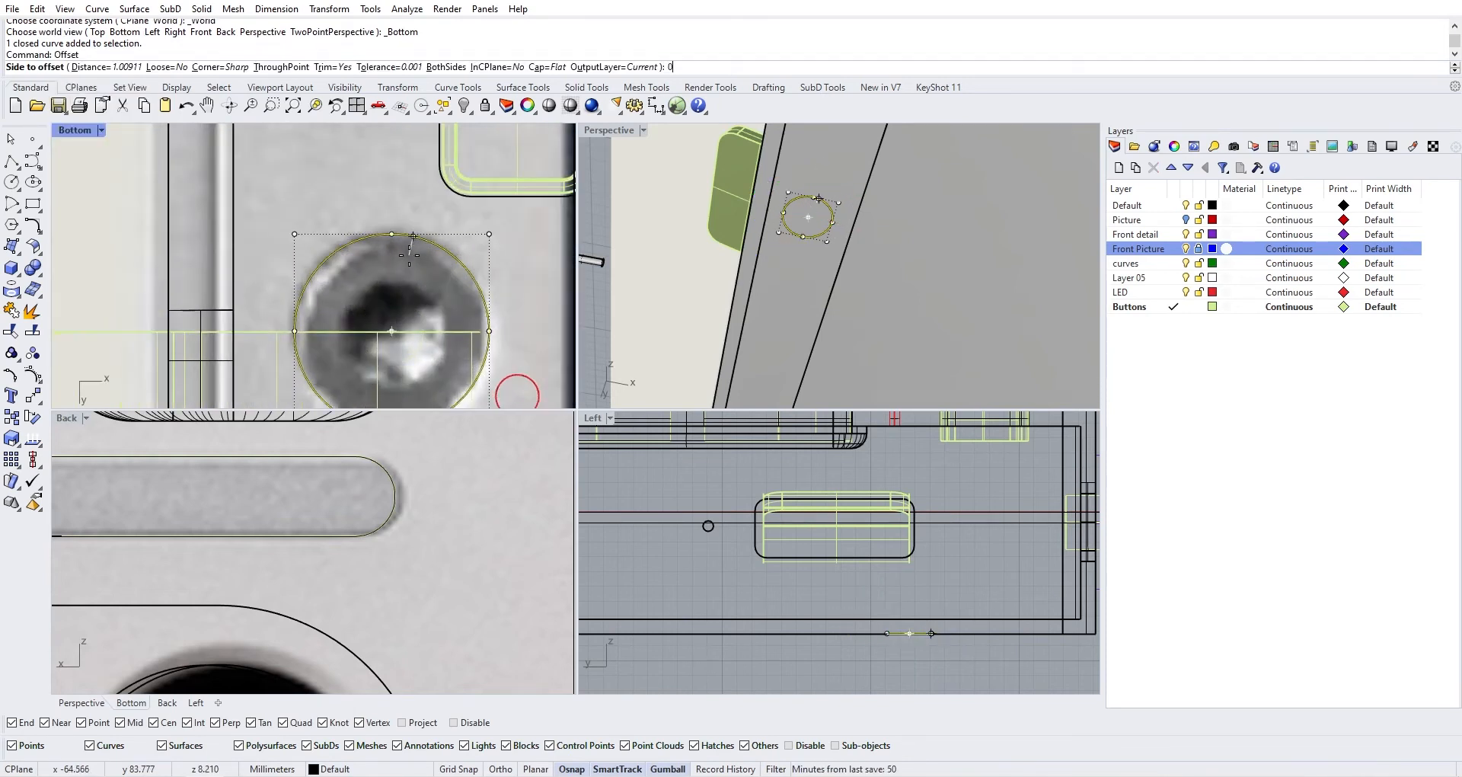
type(".2")
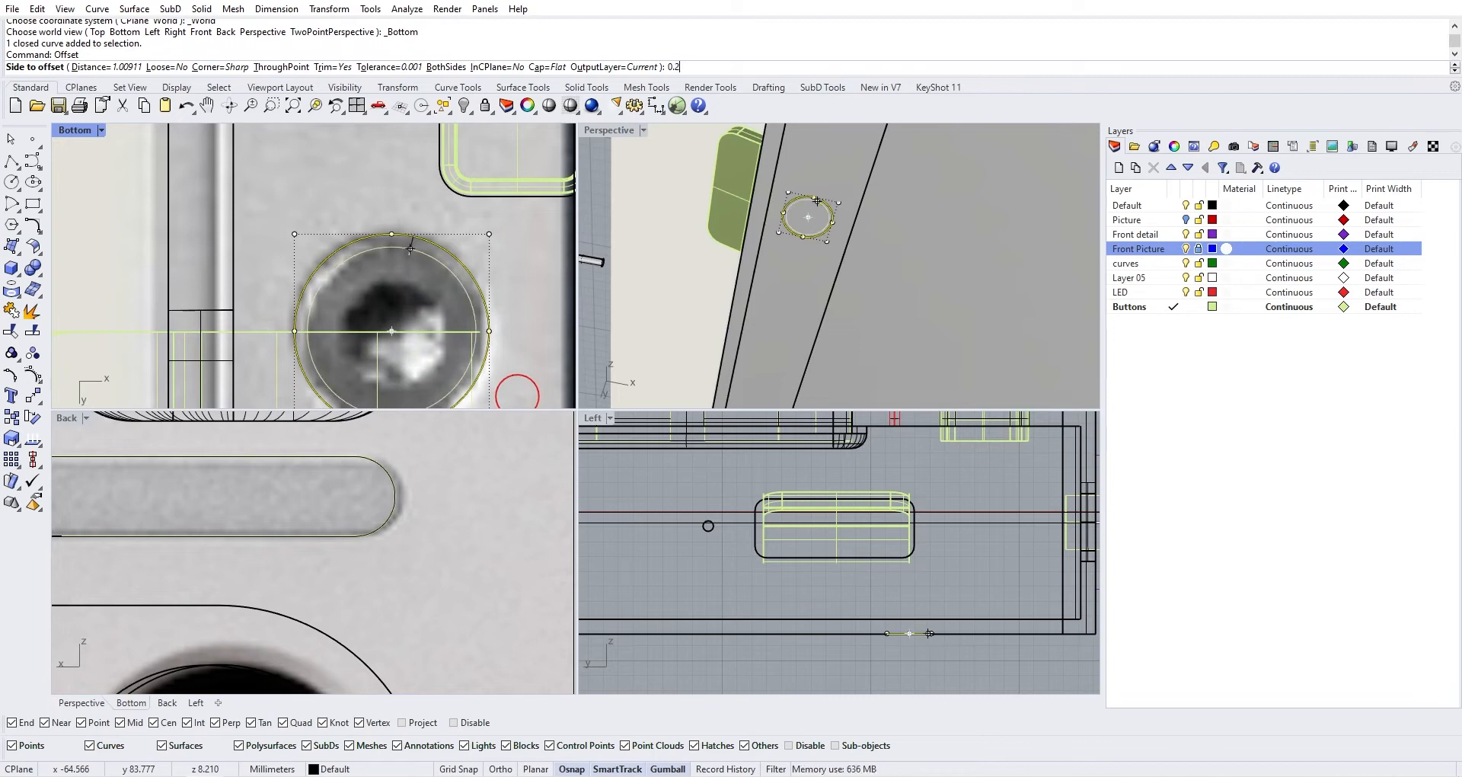
key("BackSpace")
type("1")
key("Return")
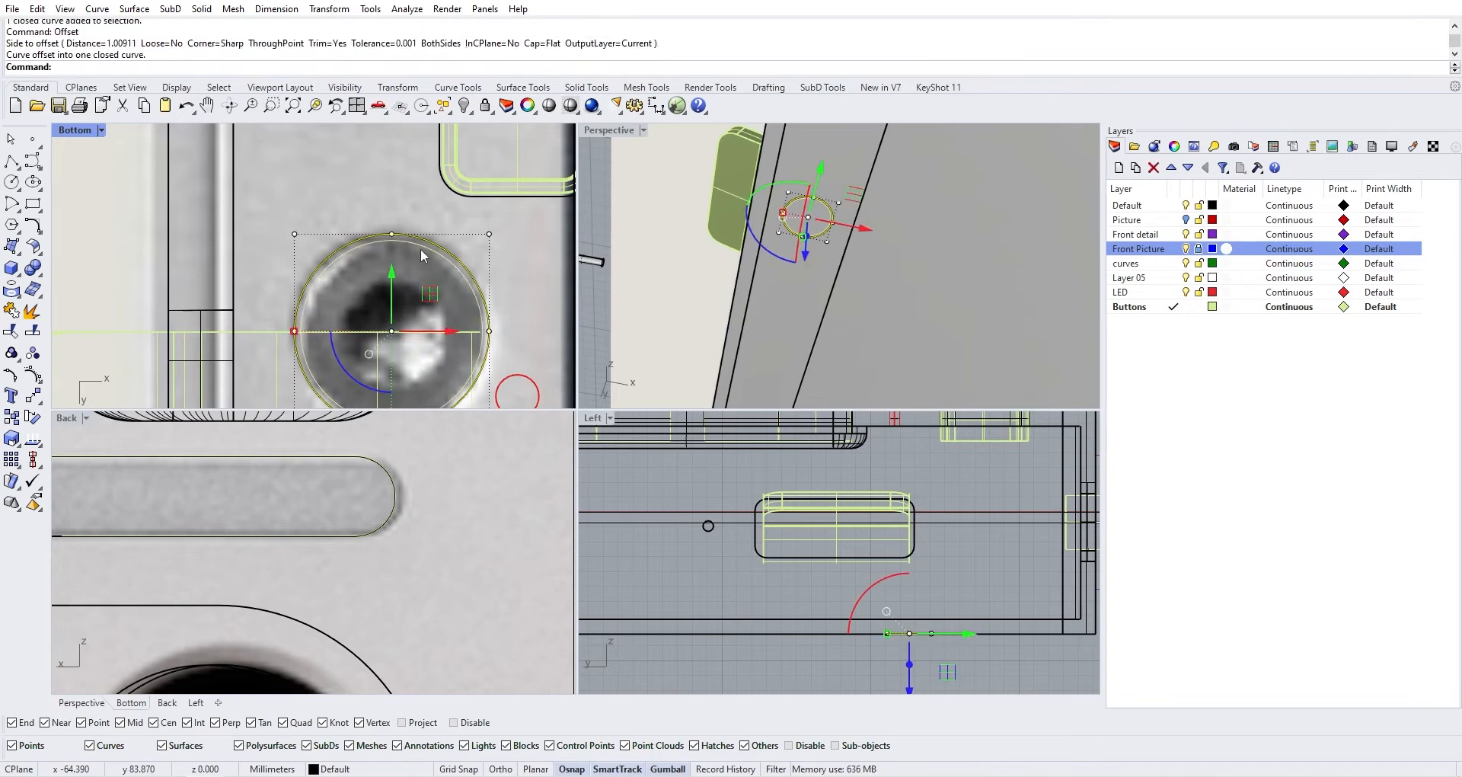
scroll(421, 248, "down", 2)
scroll(413, 251, "up", 4)
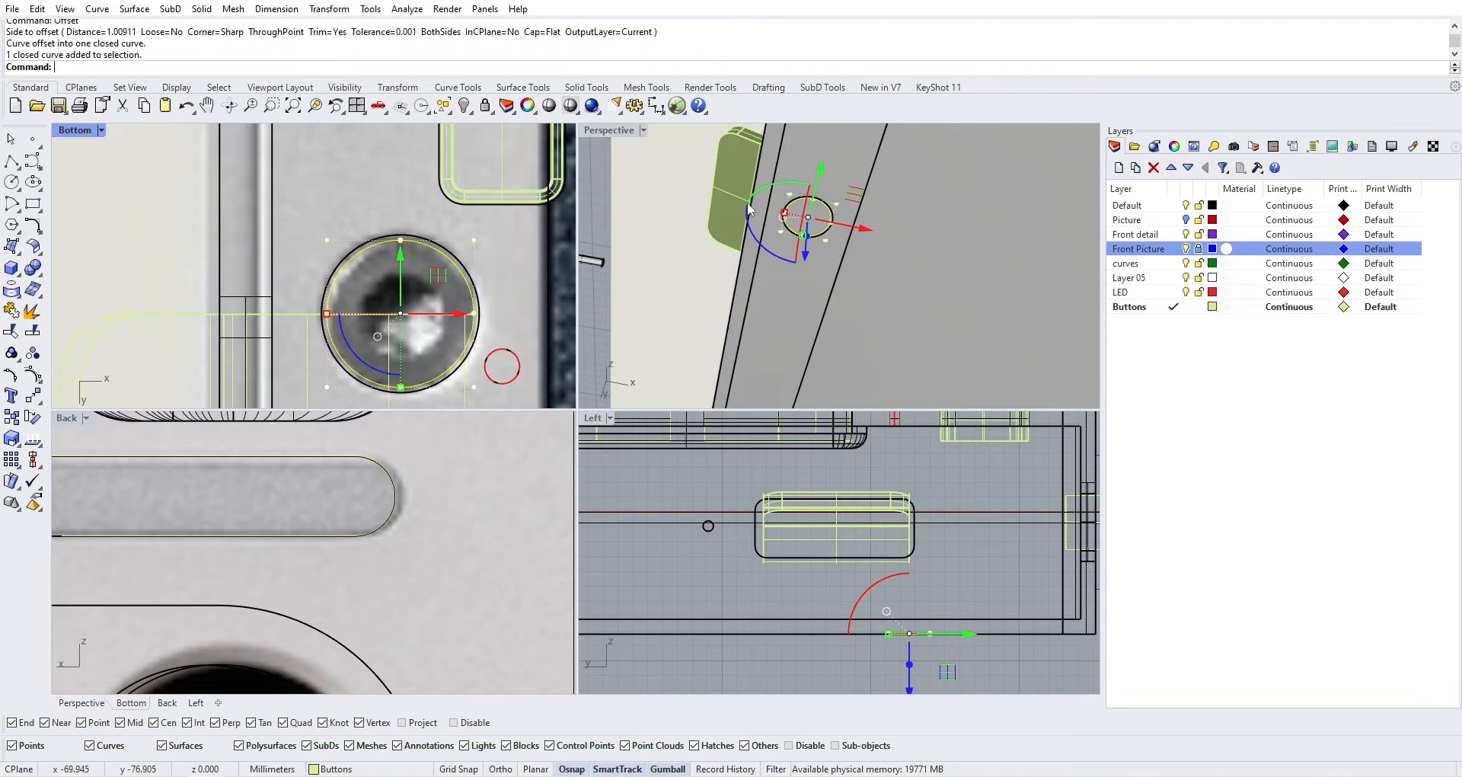
Examine the surfaces around the screw hole on the underside and select the narrow strip containing the hole
right_click_drag(843, 221, 862, 221)
scroll(948, 286, "up", 2)
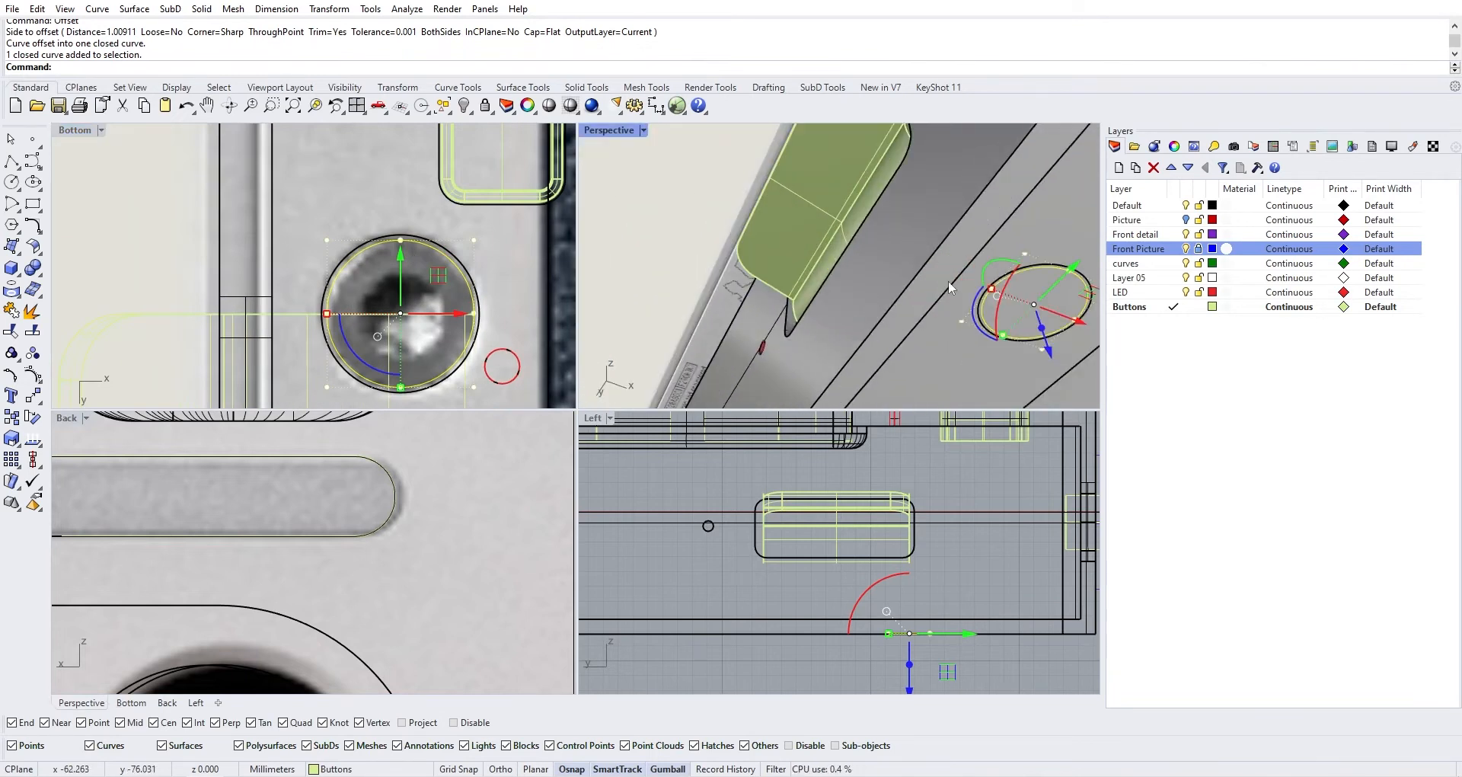
right_click_drag(932, 302, 854, 265)
left_click(919, 321)
left_click(963, 296)
scroll(942, 279, "down", 4)
scroll(720, 227, "up", 7)
left_click(748, 223)
left_click(752, 186)
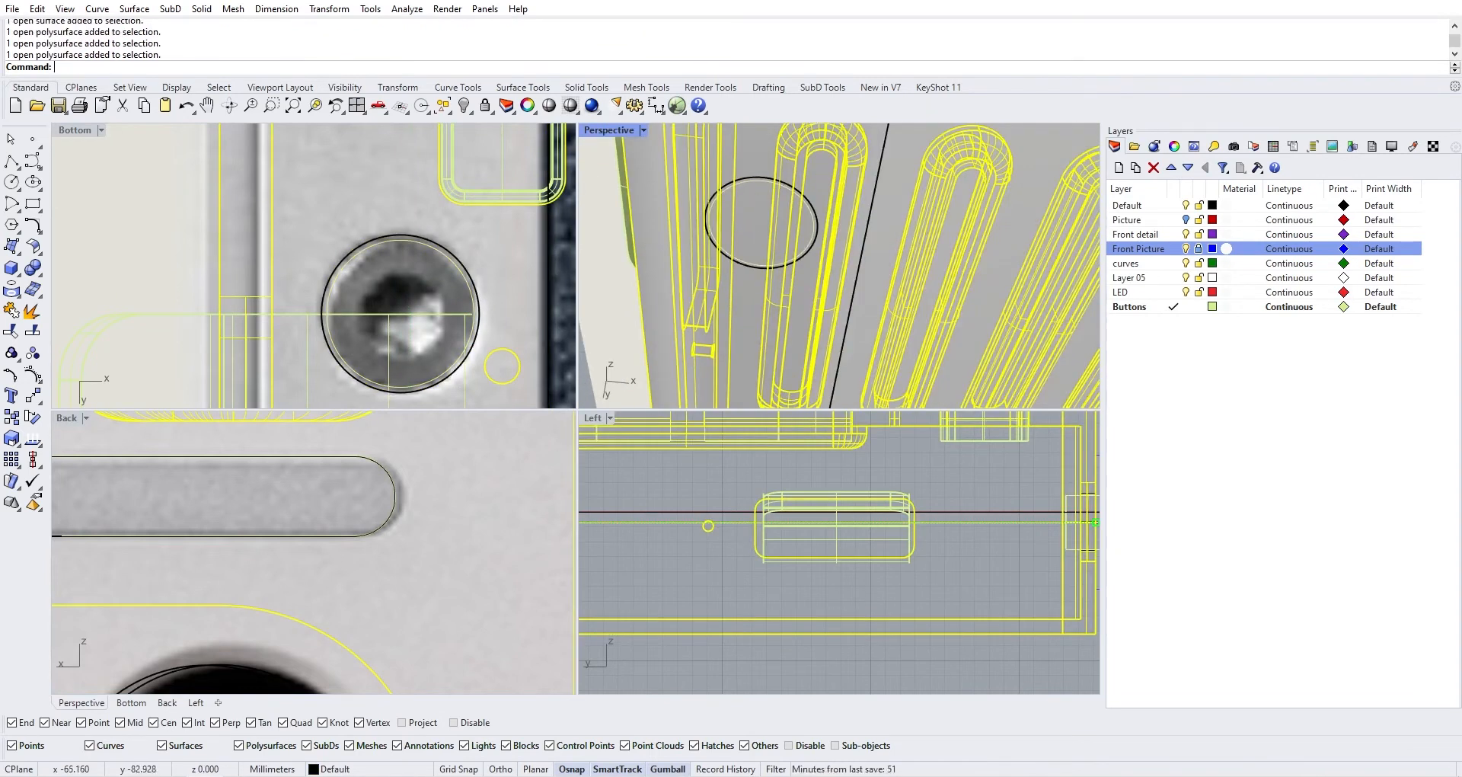
left_click(755, 174)
left_click(791, 221)
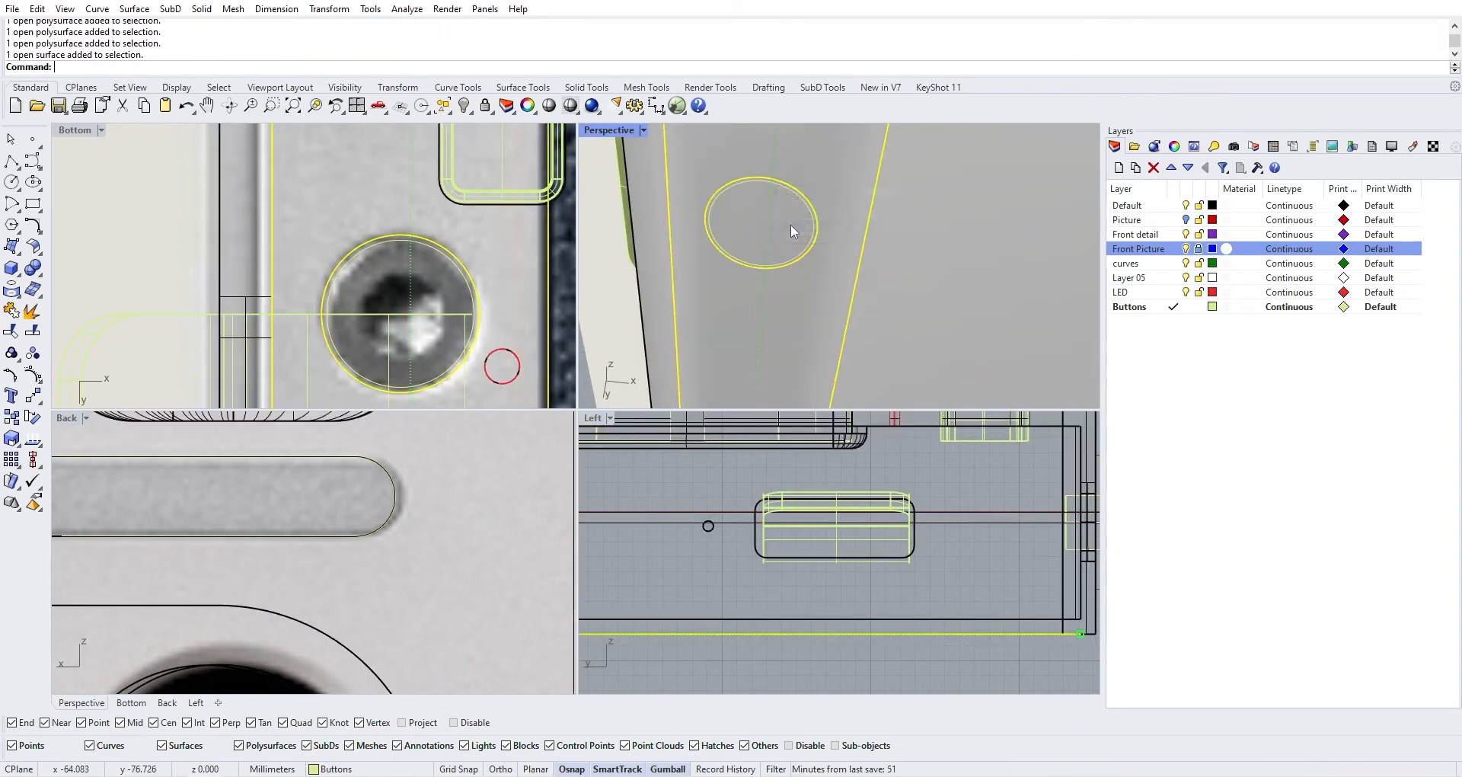
Try moving the narrow underside strip with the screw hole downwards, away from the body
scroll(832, 246, "down", 5)
right_click_drag(831, 248, 860, 233)
right_click_drag(883, 358, 853, 220, "shift")
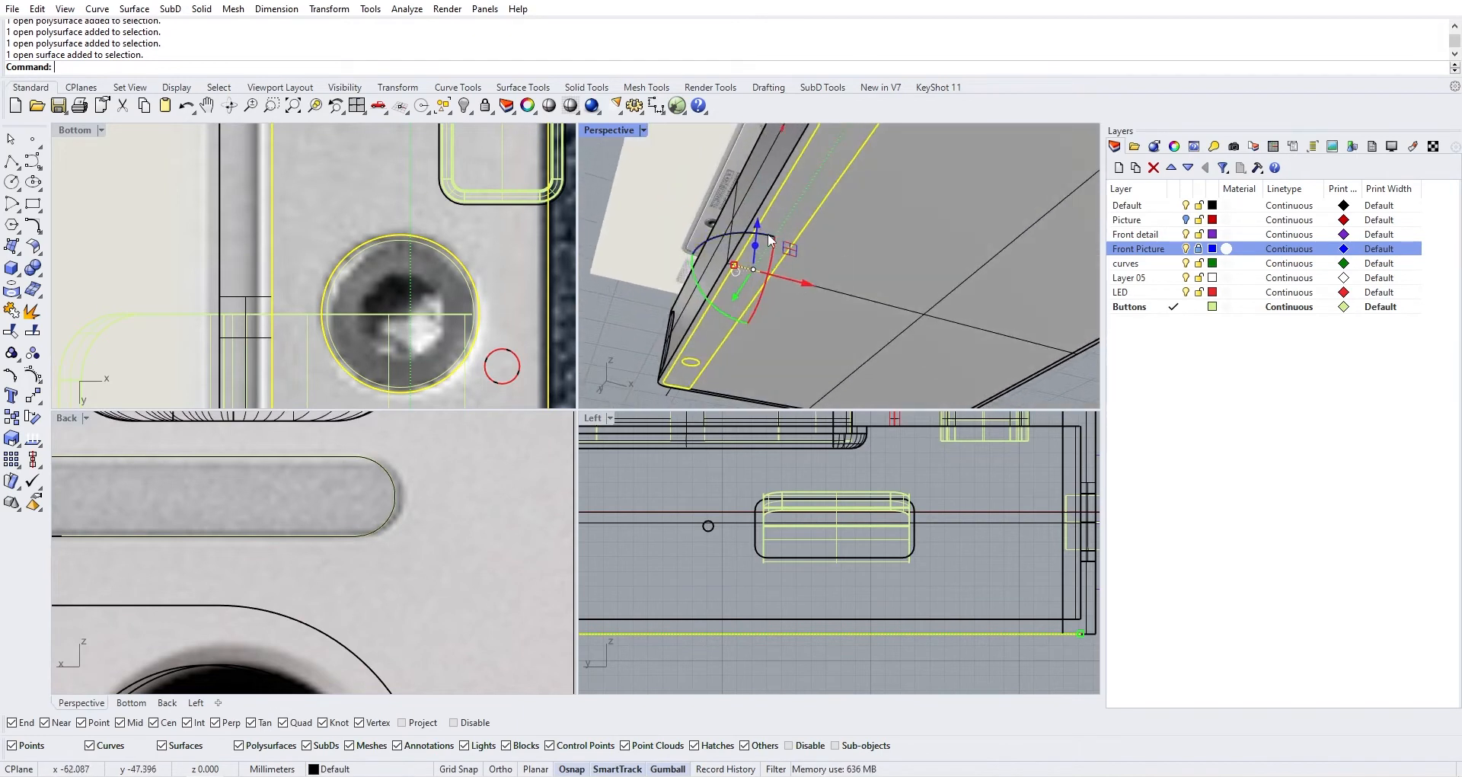
left_click_drag(757, 222, 752, 276)
right_click_drag(777, 280, 821, 233)
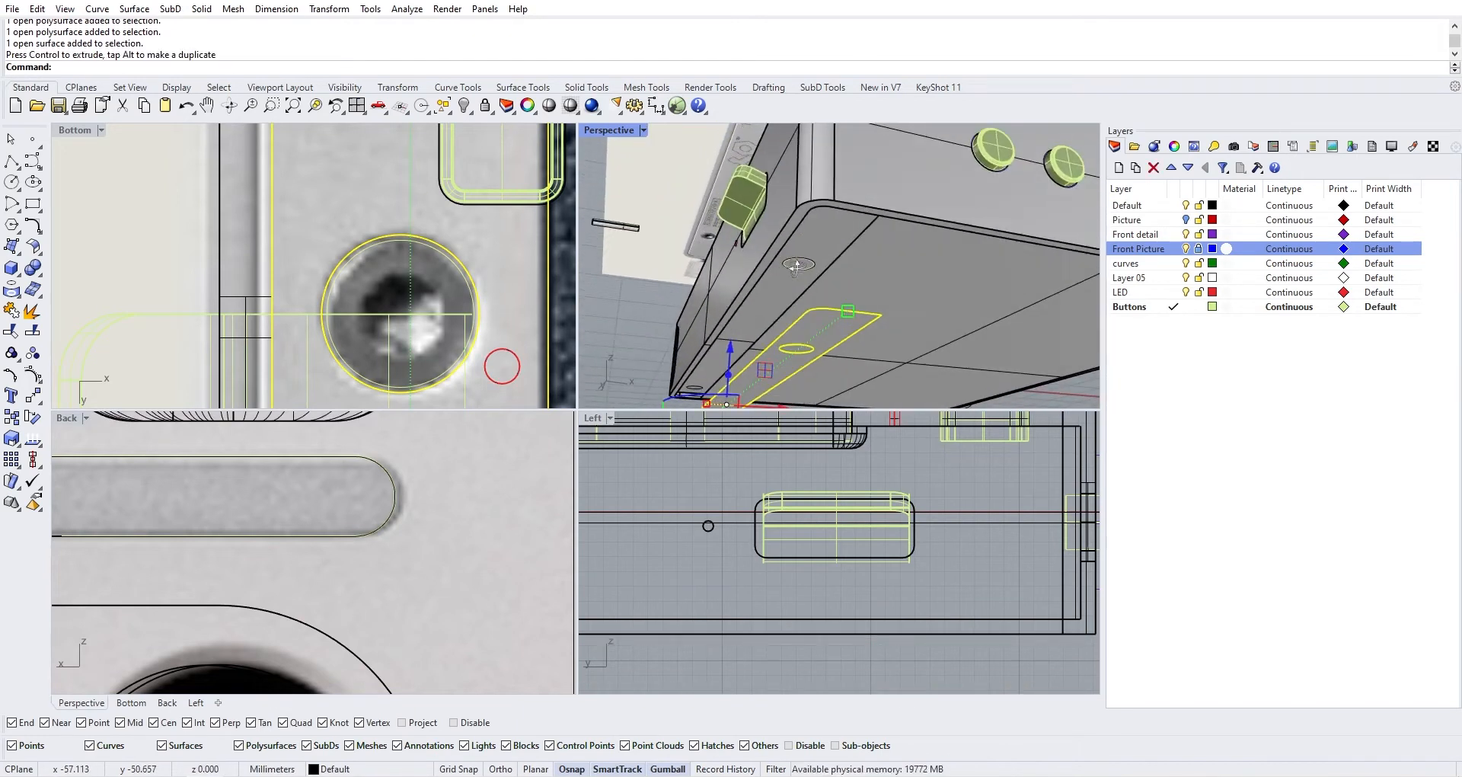
left_click(819, 230)
left_click(647, 300)
Inspect the surface behind the displaced underside strip and undo the strip's move
scroll(864, 220, "up", 5)
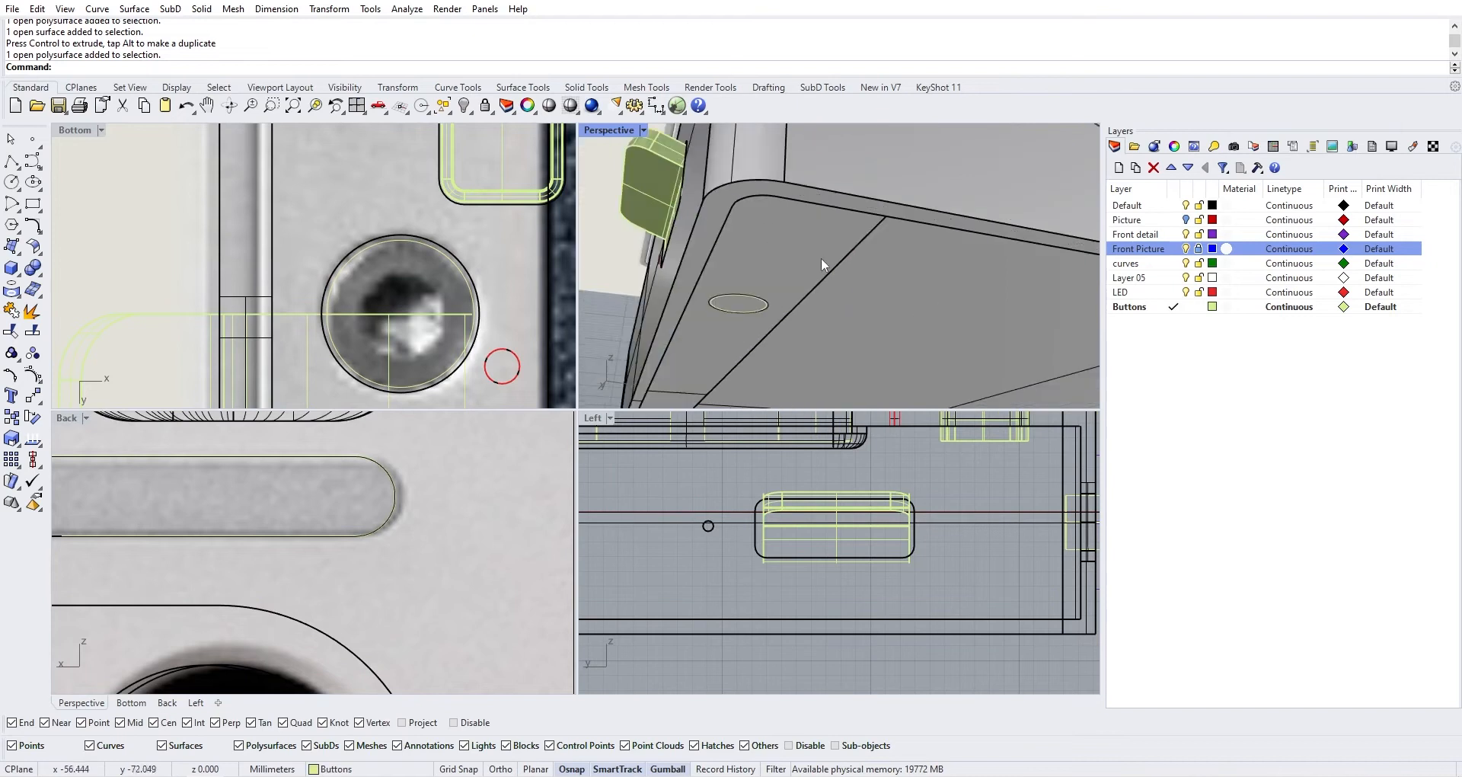
scroll(769, 272, "down", 5)
right_click_drag(744, 275, 730, 263)
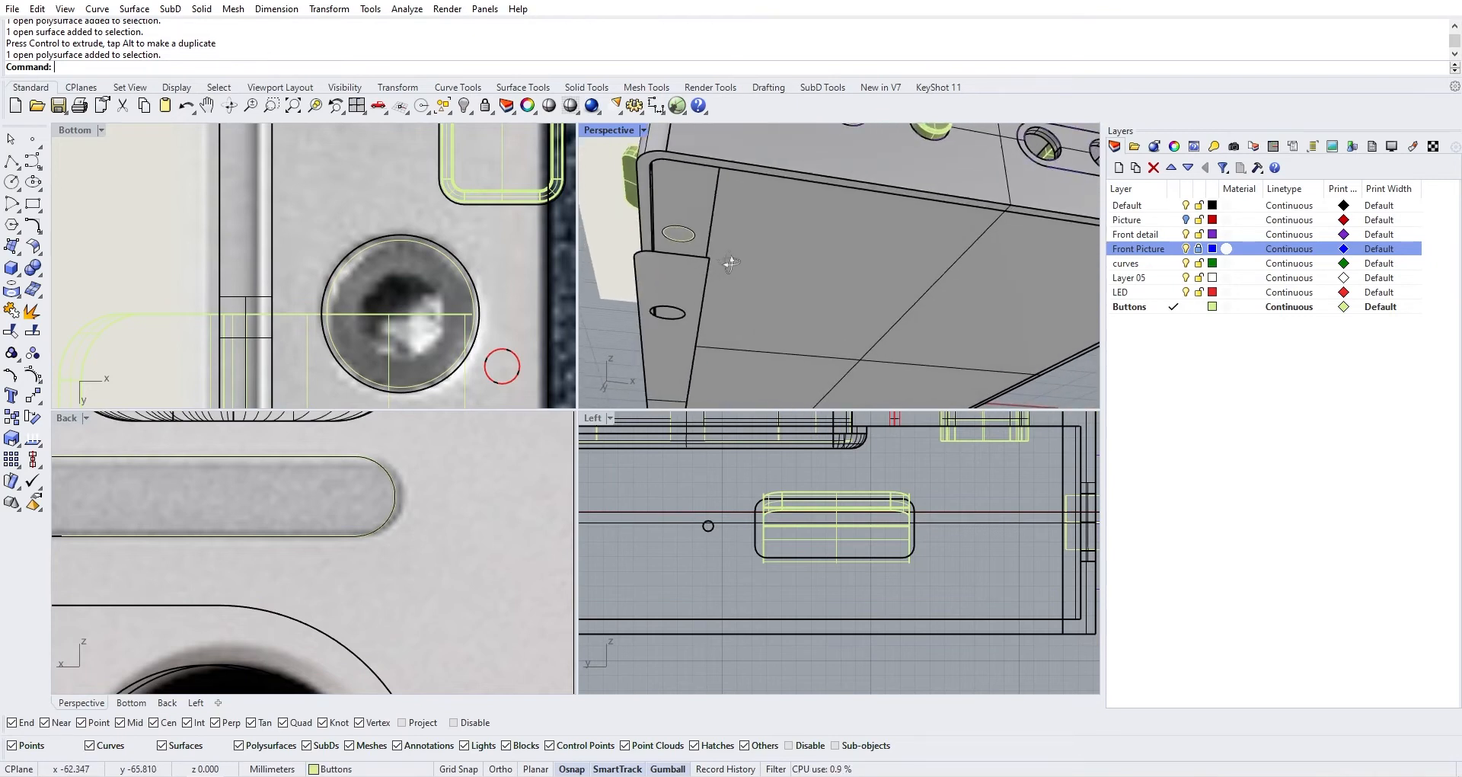
left_click(681, 217)
left_click(605, 322)
scroll(711, 185, "up", 3)
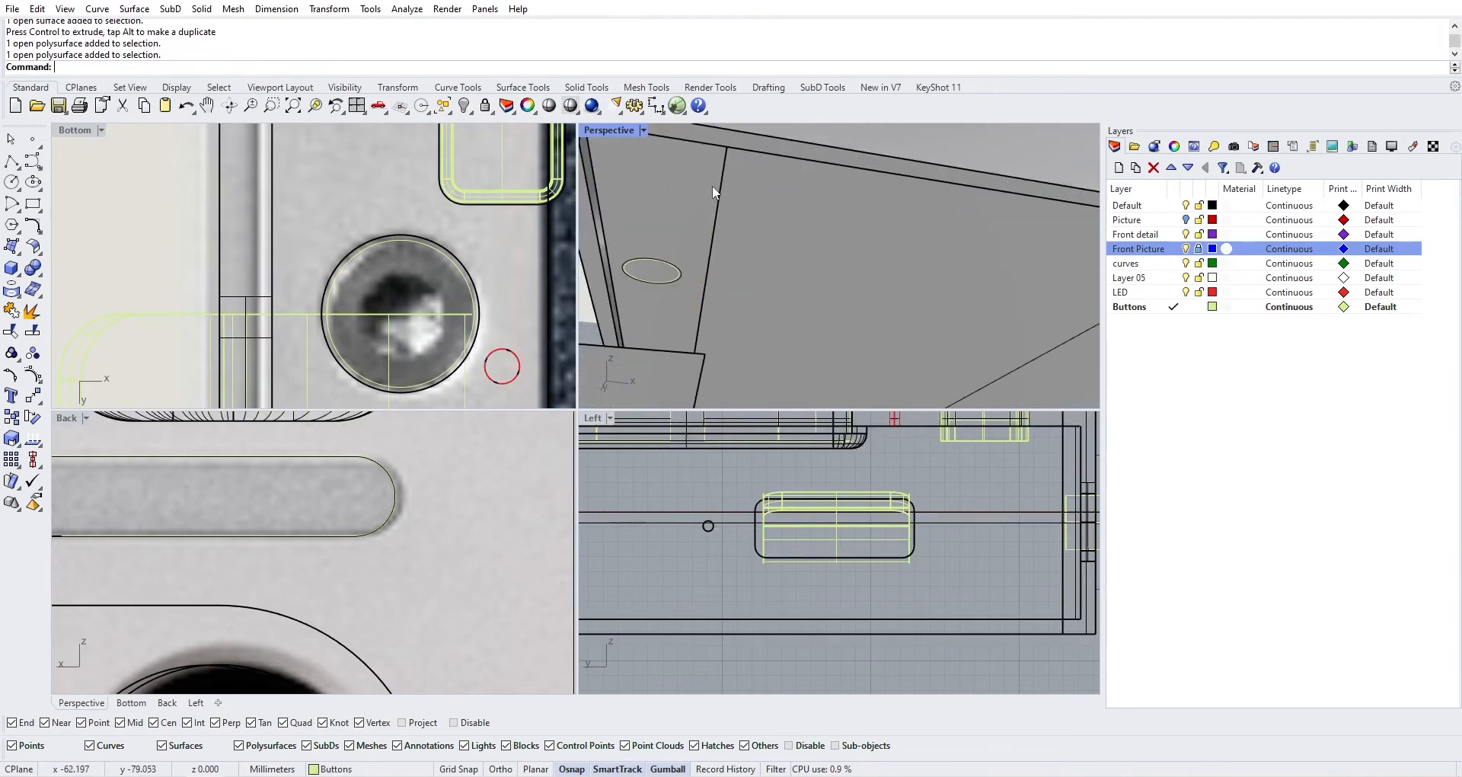
left_click(661, 276)
scroll(665, 277, "down", 6)
right_click_drag(666, 280, 724, 279)
key("ctrl+z")
left_click(636, 351)
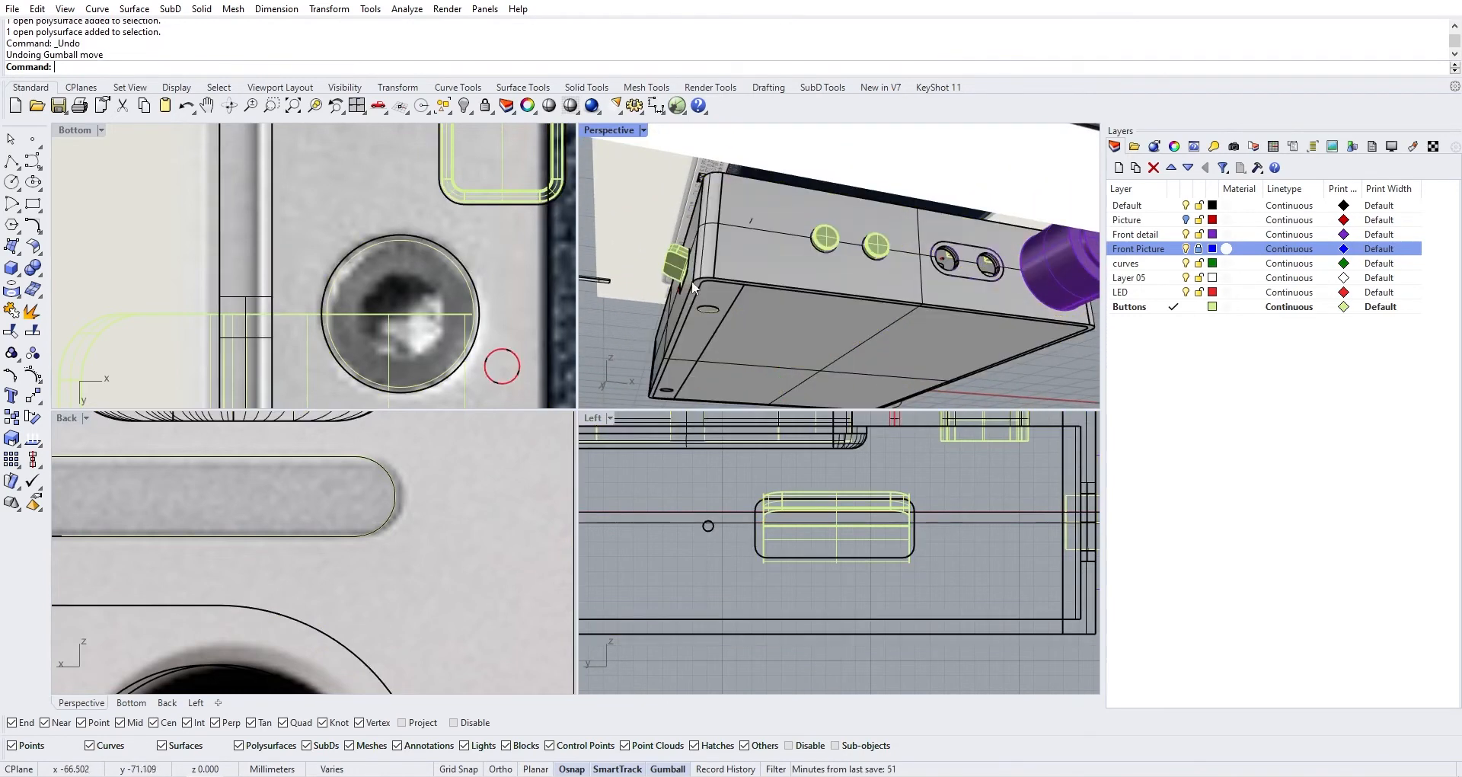
With the main body selected, hide the Front detail, Front Picture and curves layers and make Default the current layer
scroll(693, 280, "up", 5)
left_click(702, 290)
scroll(735, 267, "down", 10)
right_click_drag(741, 261, 827, 343)
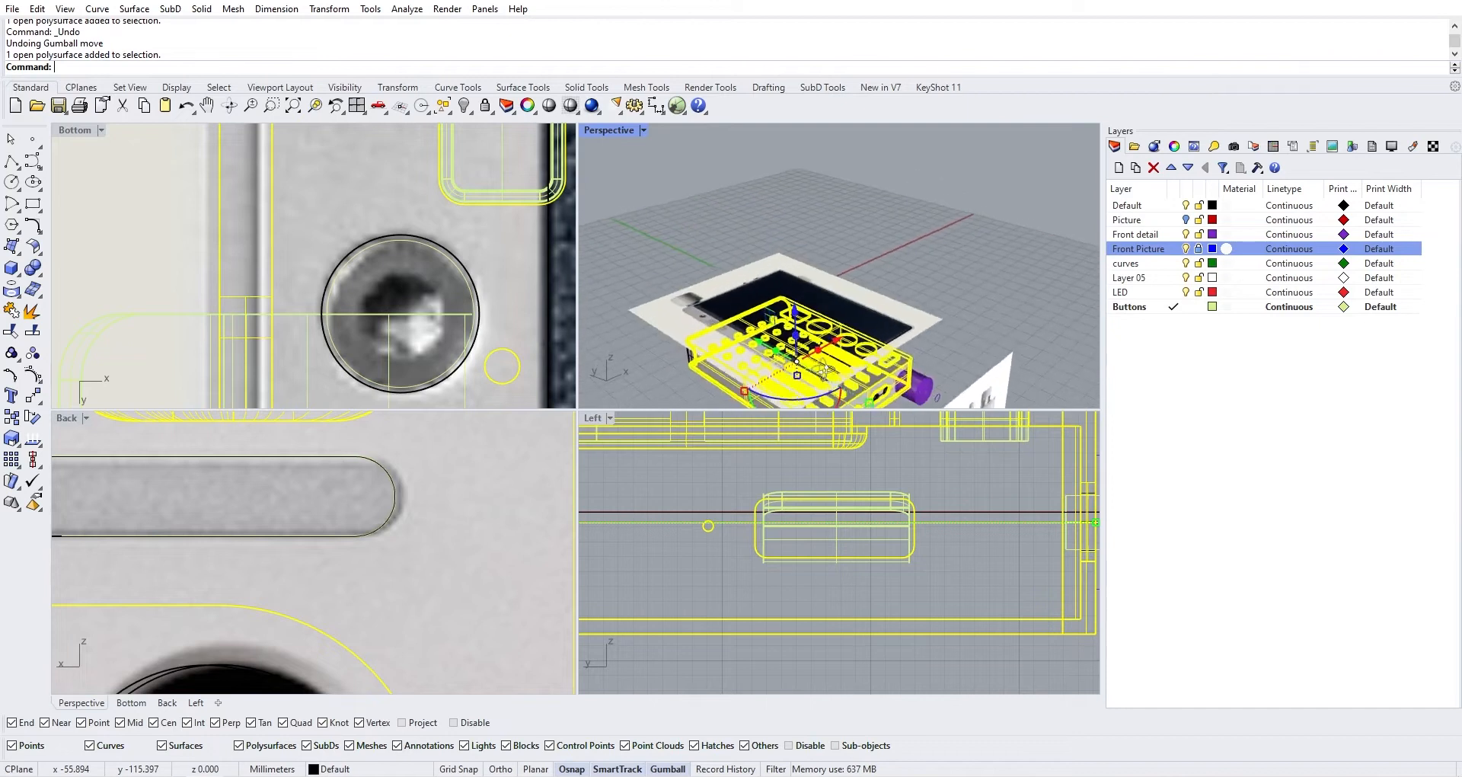
left_click(1185, 235)
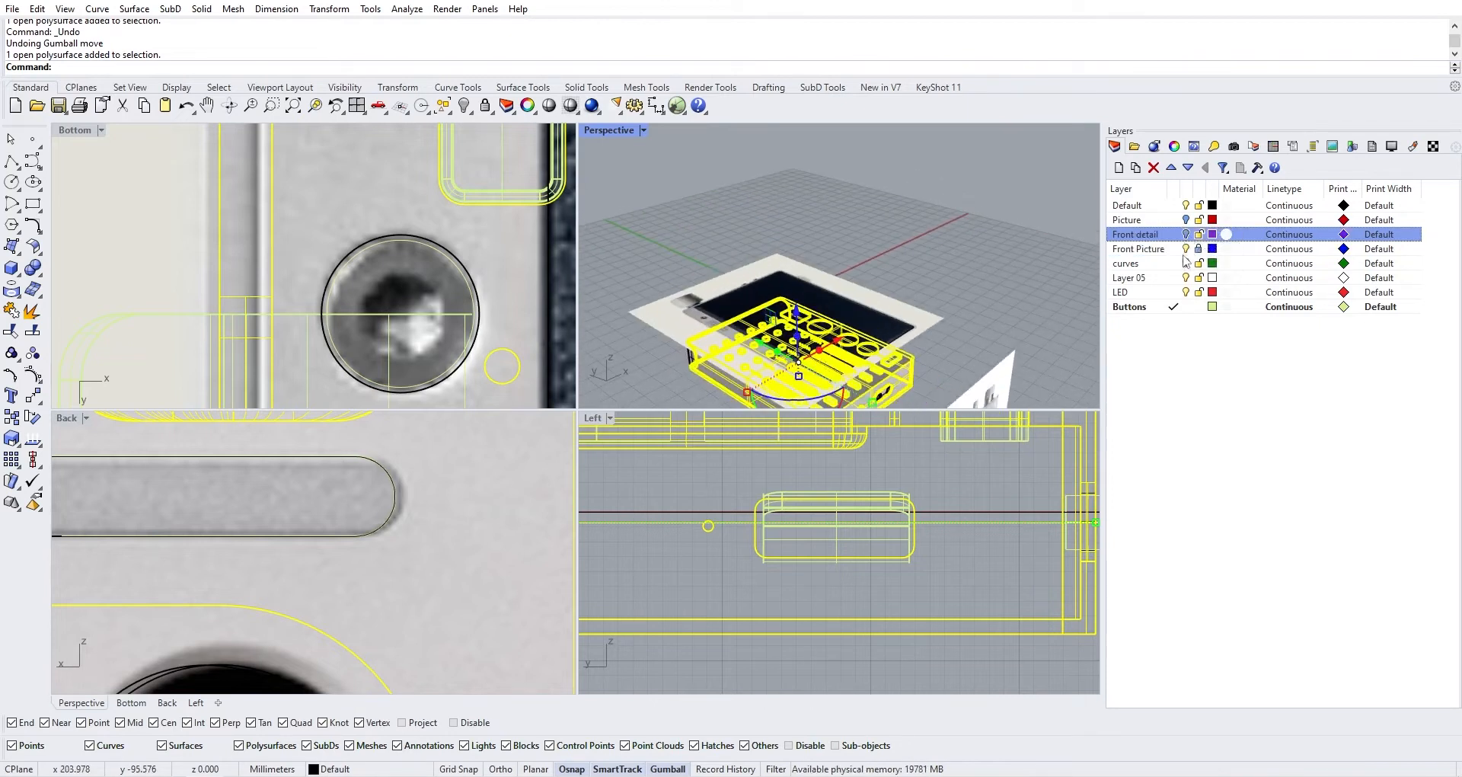
left_click(1185, 248)
left_click(1185, 263)
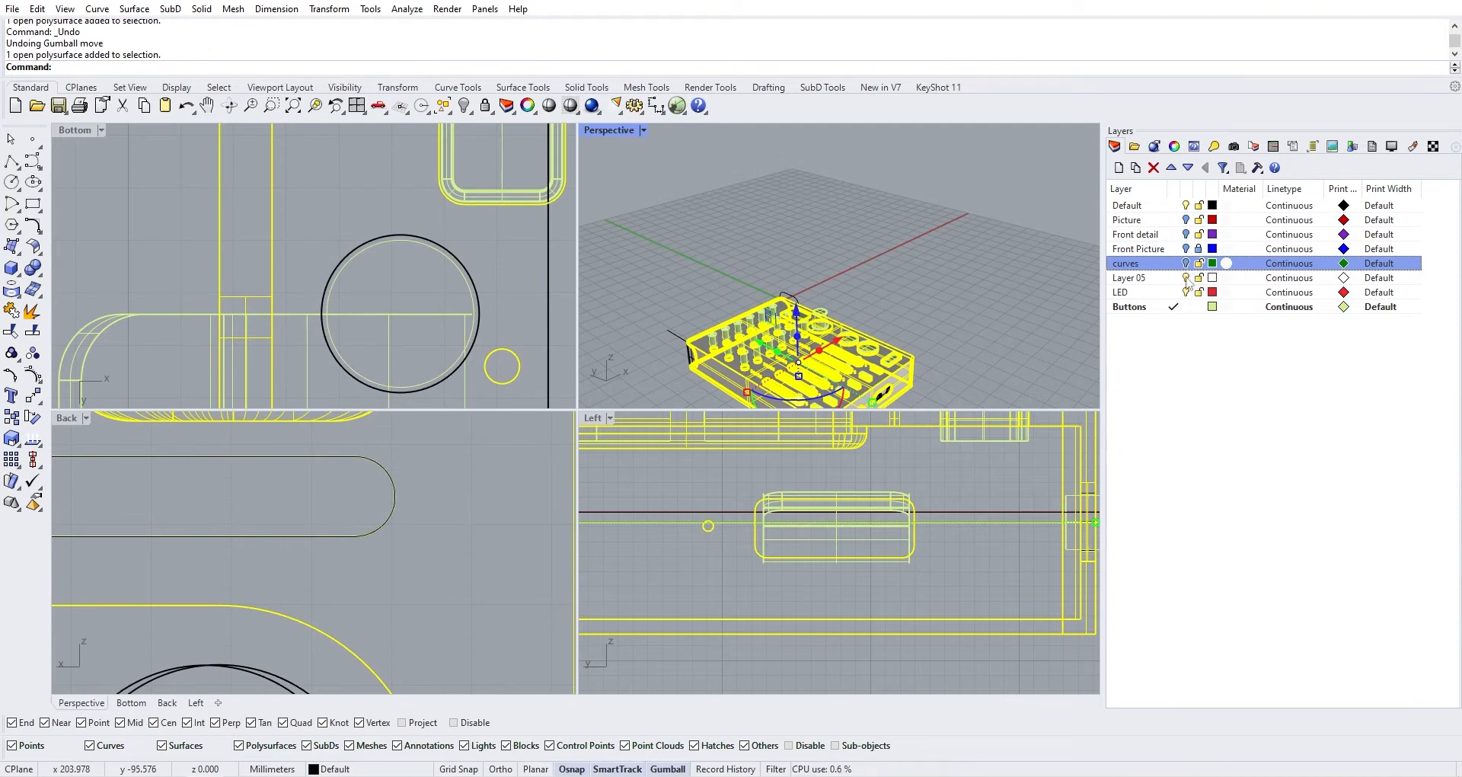
left_click(1186, 293)
double_click(1152, 211)
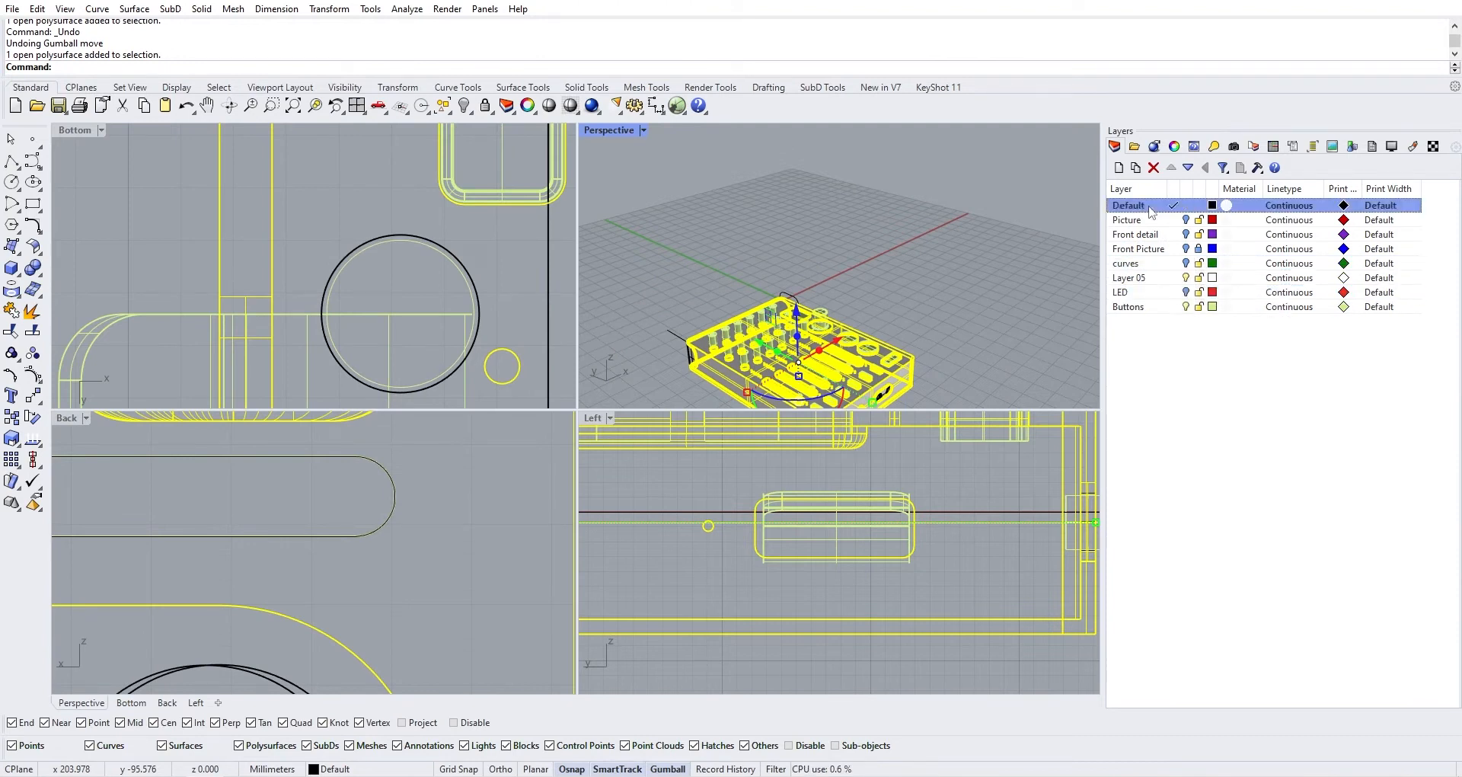
Hide the Buttons layer and deselect everything so the main body can be inspected on its own
left_click(1186, 307)
left_click(956, 330)
right_click_drag(956, 329, 925, 266)
scroll(807, 335, "up", 5)
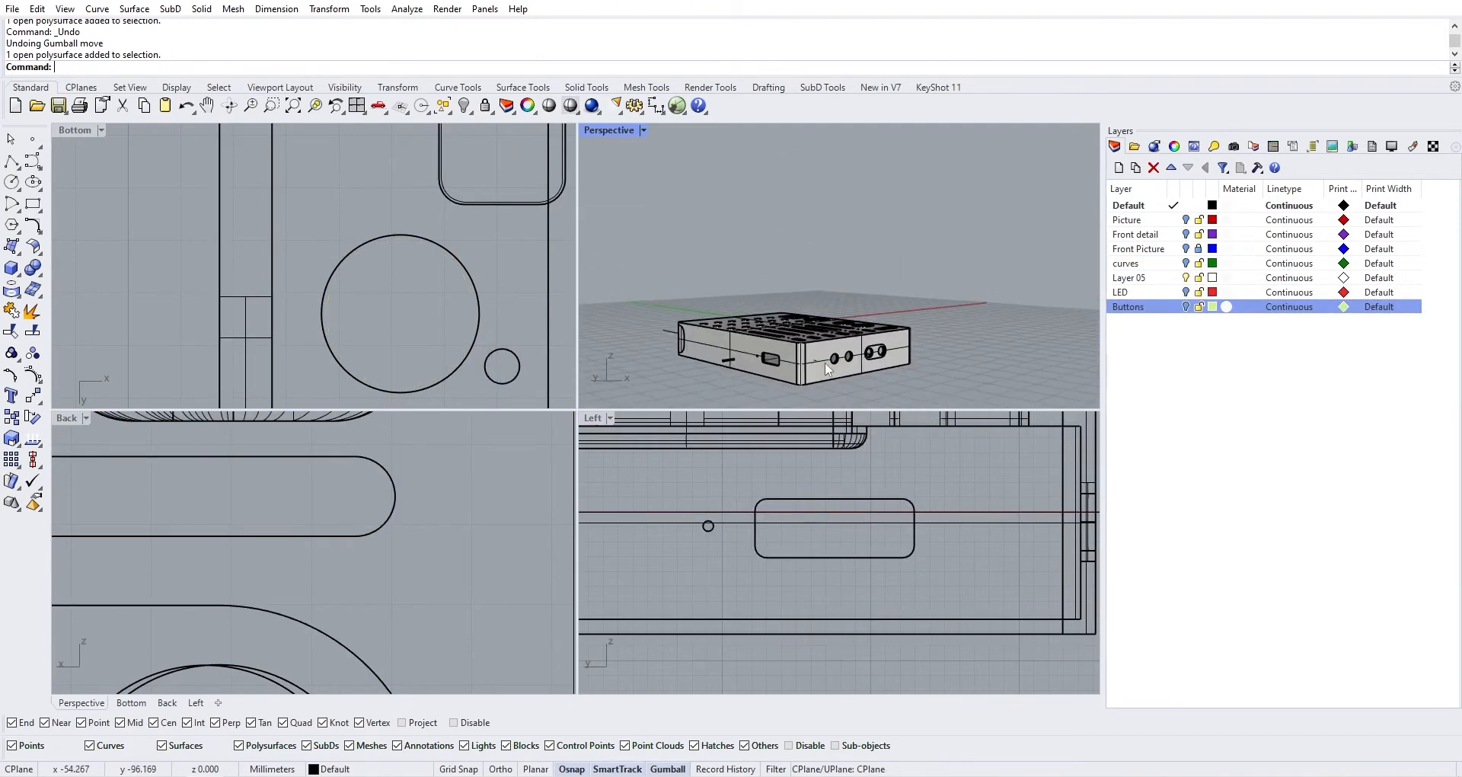
Move the outer underside surface and the narrow strip with the screw holes straight down, well away from the body
right_click_drag(750, 347, 809, 261)
left_click(809, 256)
left_click(766, 261, "shift")
scroll(882, 238, "down", 4)
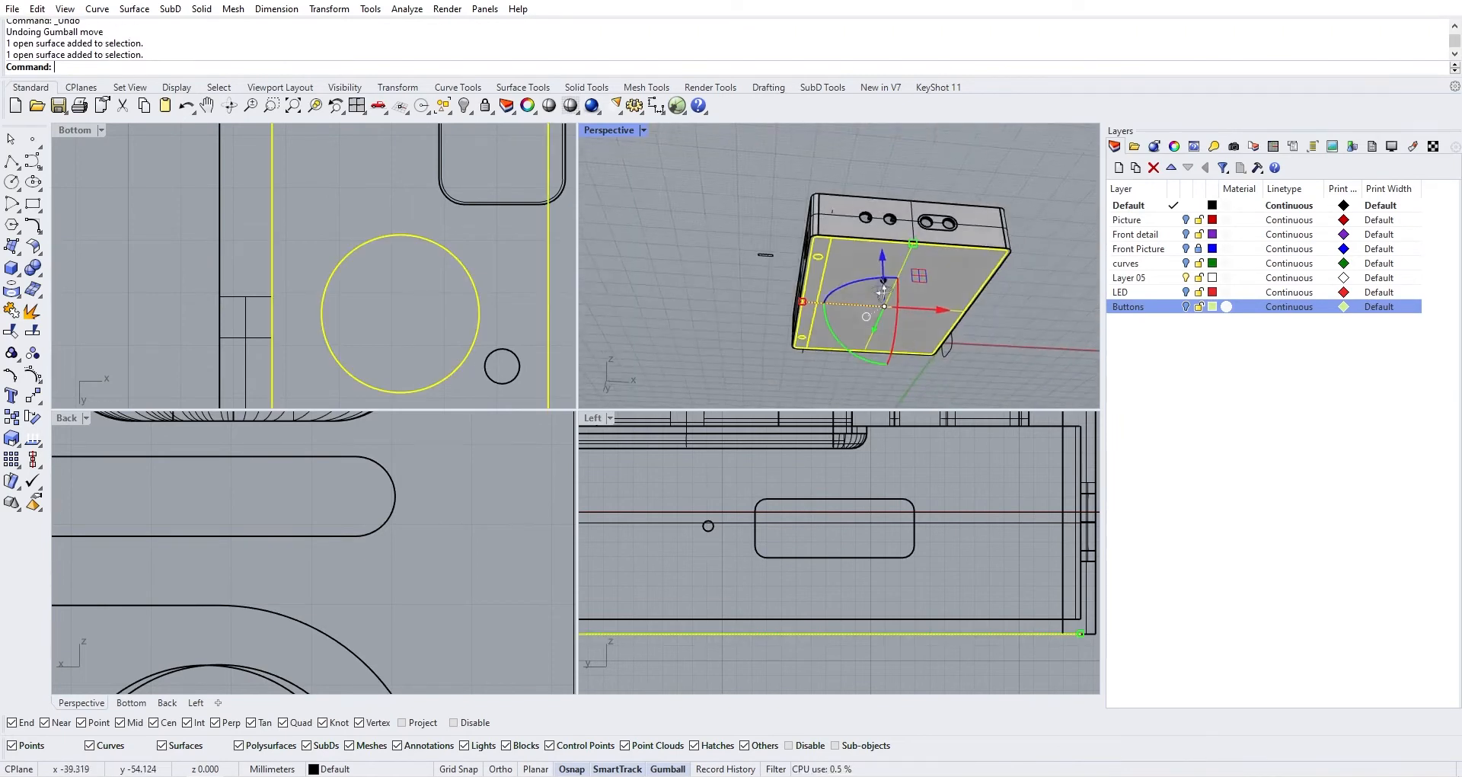
right_click_drag(882, 235, 890, 275)
left_click(890, 278)
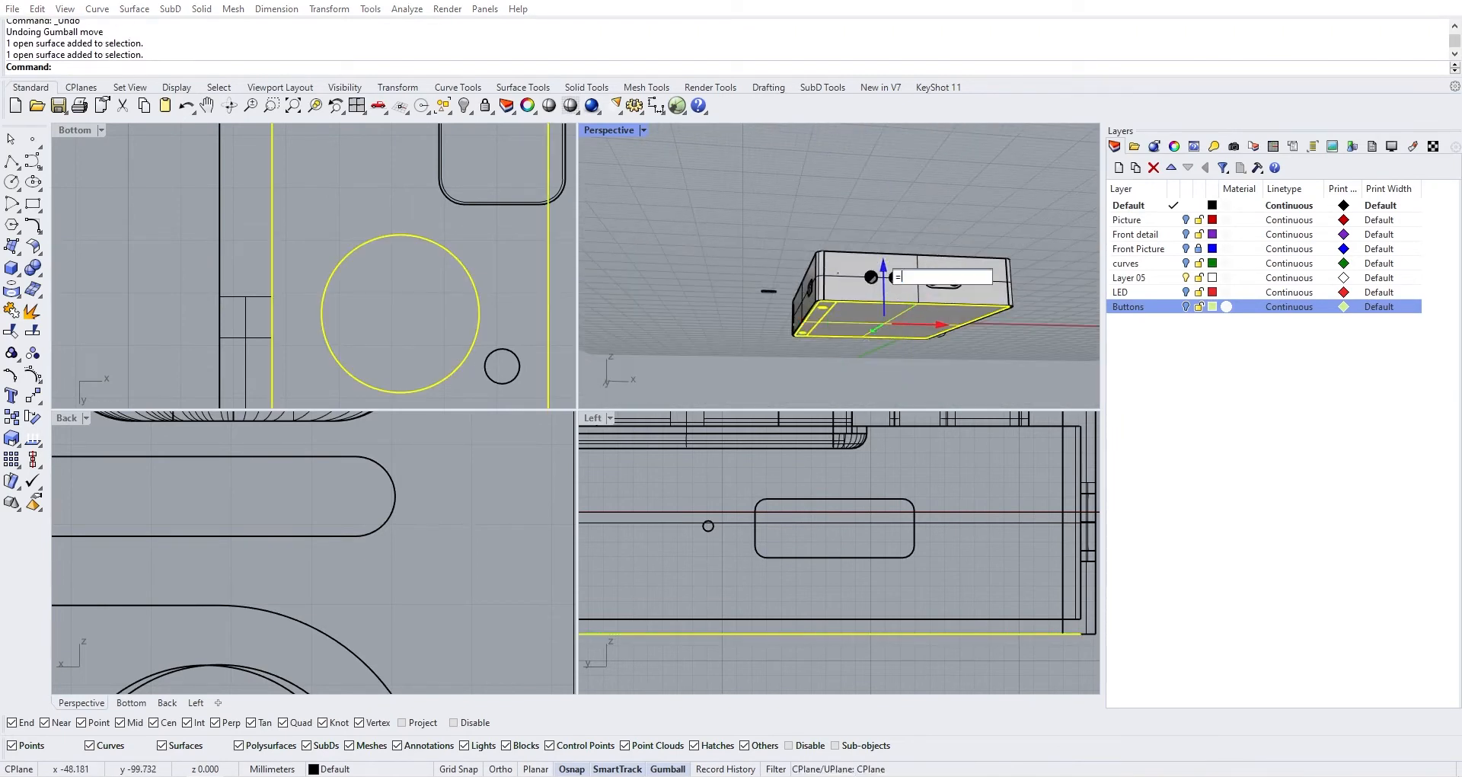
key("Escape")
key("Escape")
scroll(875, 298, "down", 8)
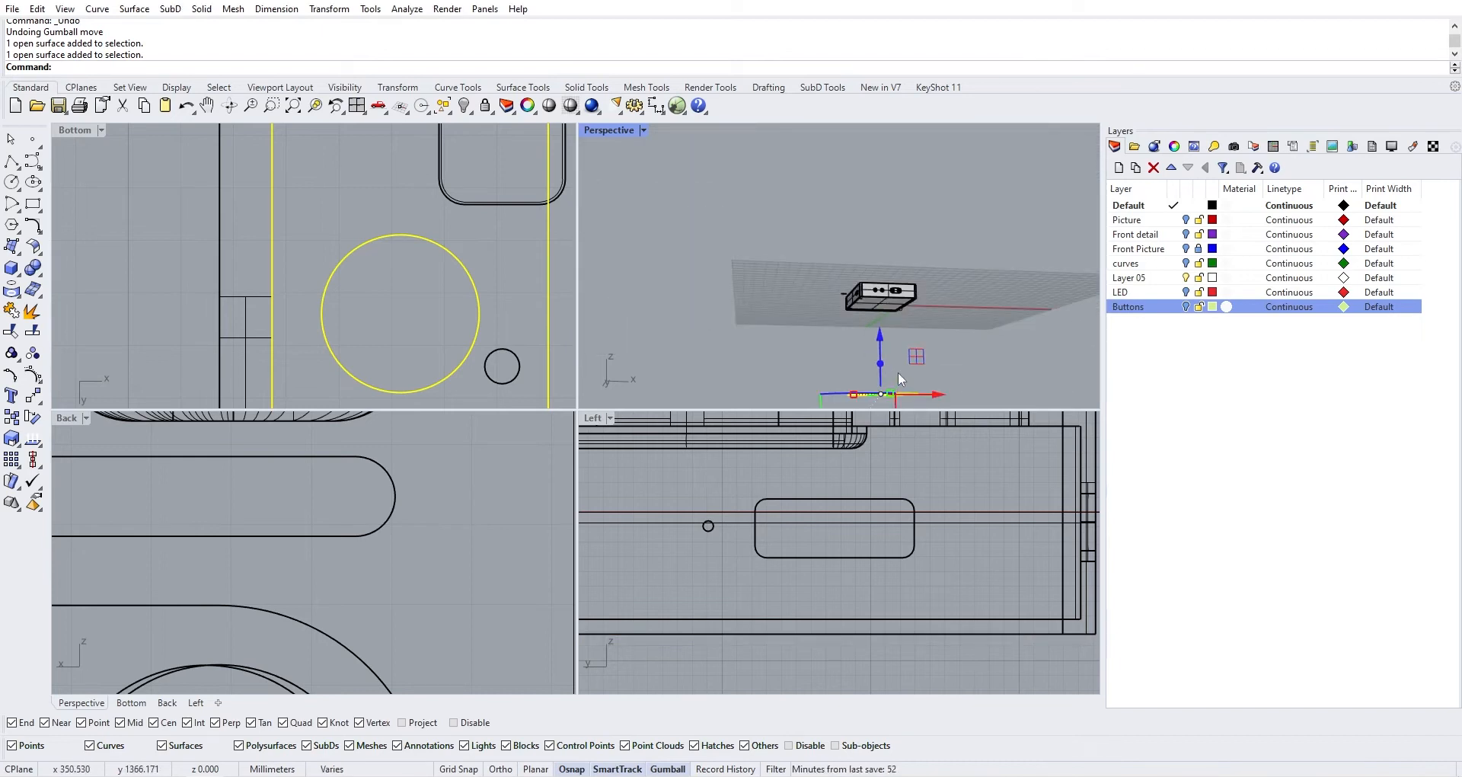
Delete the inner floor surface that closes off the body's underside
scroll(901, 379, "up", 6)
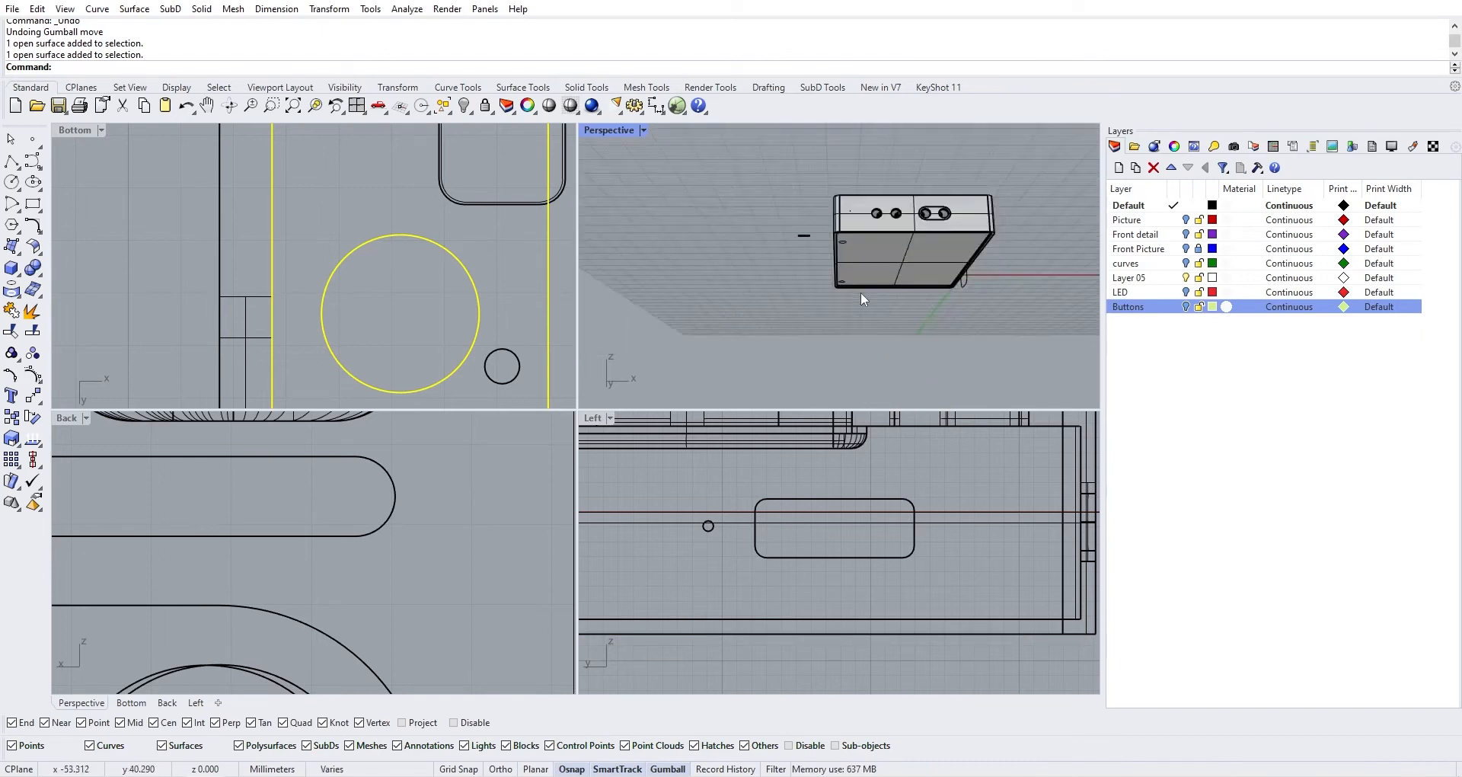
scroll(860, 298, "up", 5)
left_click(921, 256)
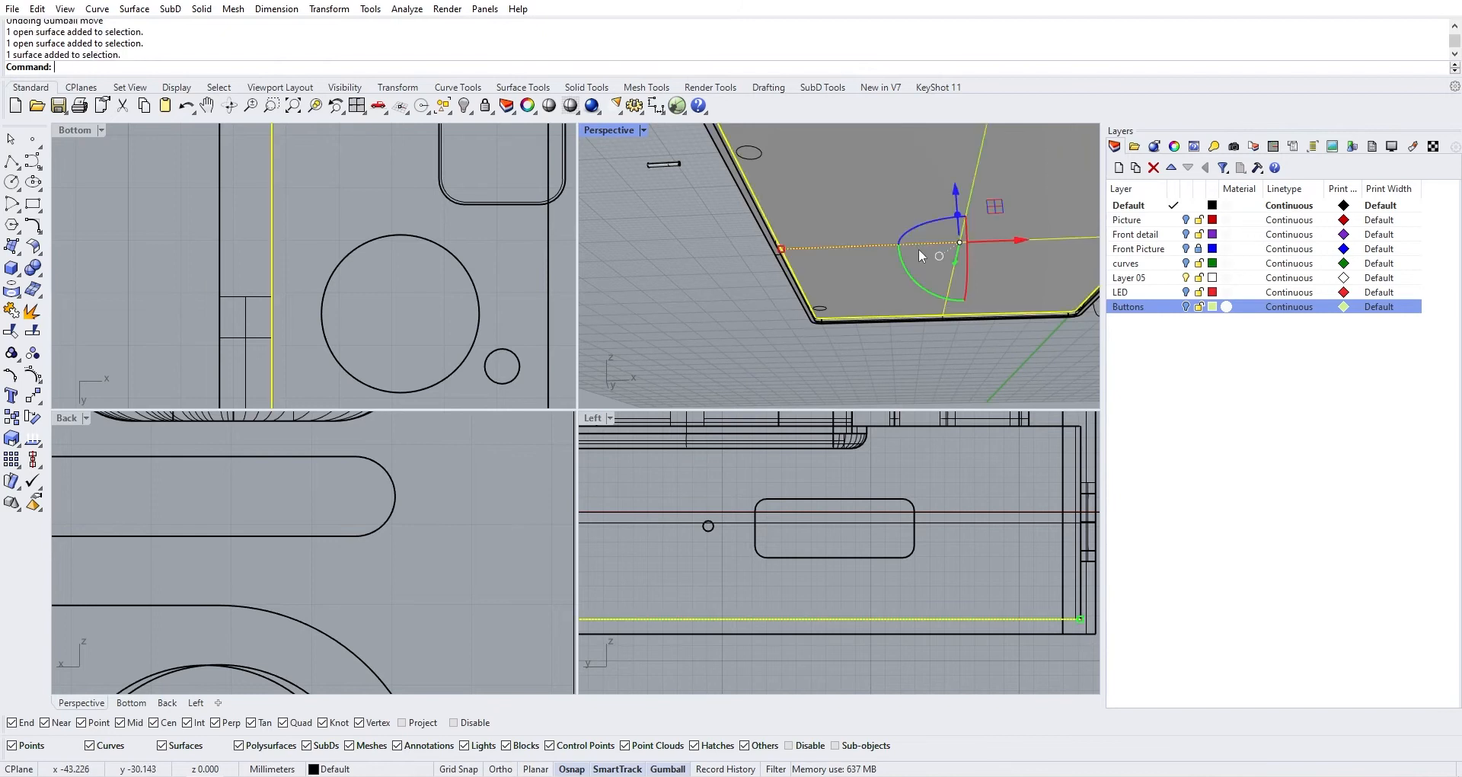
key("Delete")
right_click_drag(929, 264, 908, 285)
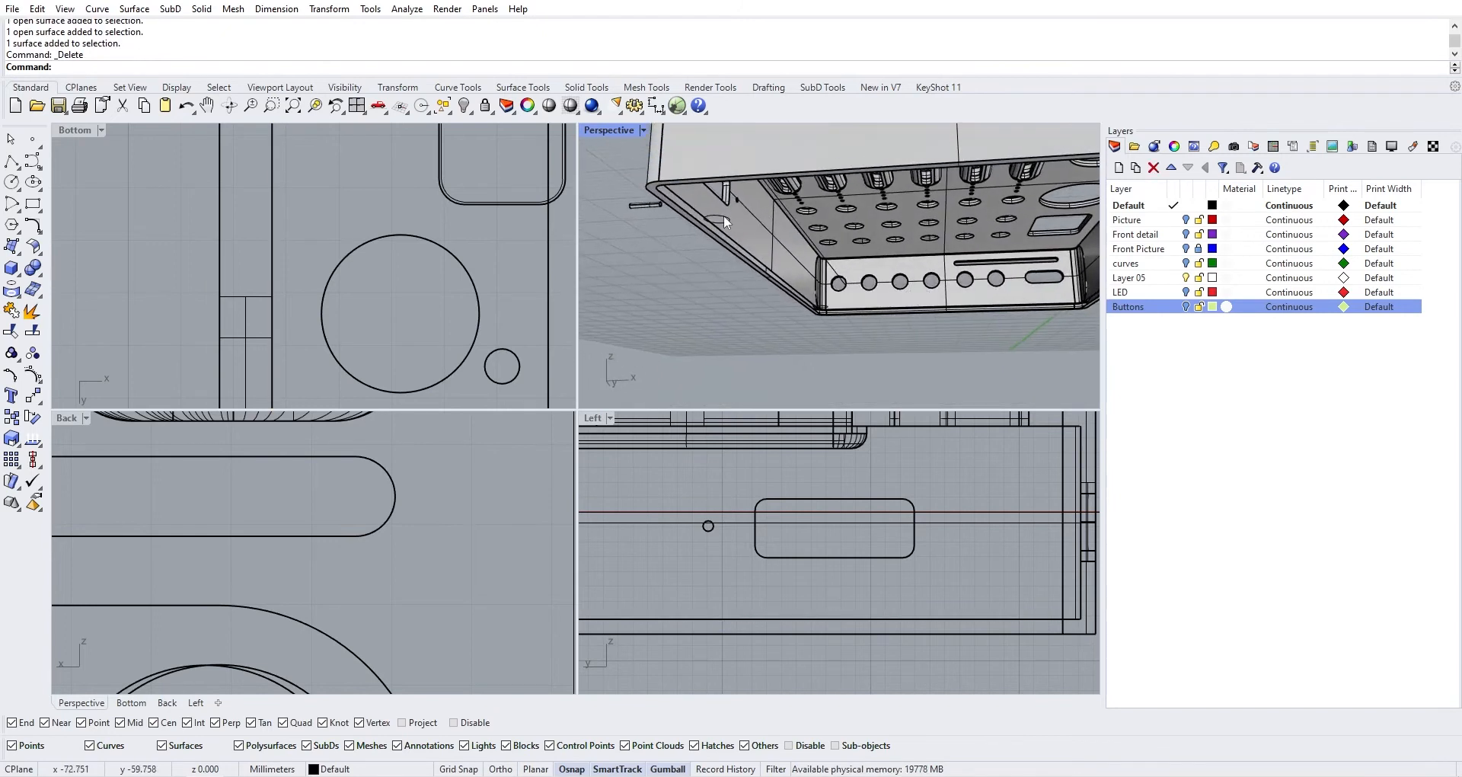
Select the complete loop of edges along the bottom of the body's inner walls
scroll(738, 243, "up", 3)
right_click_drag(737, 243, 720, 275)
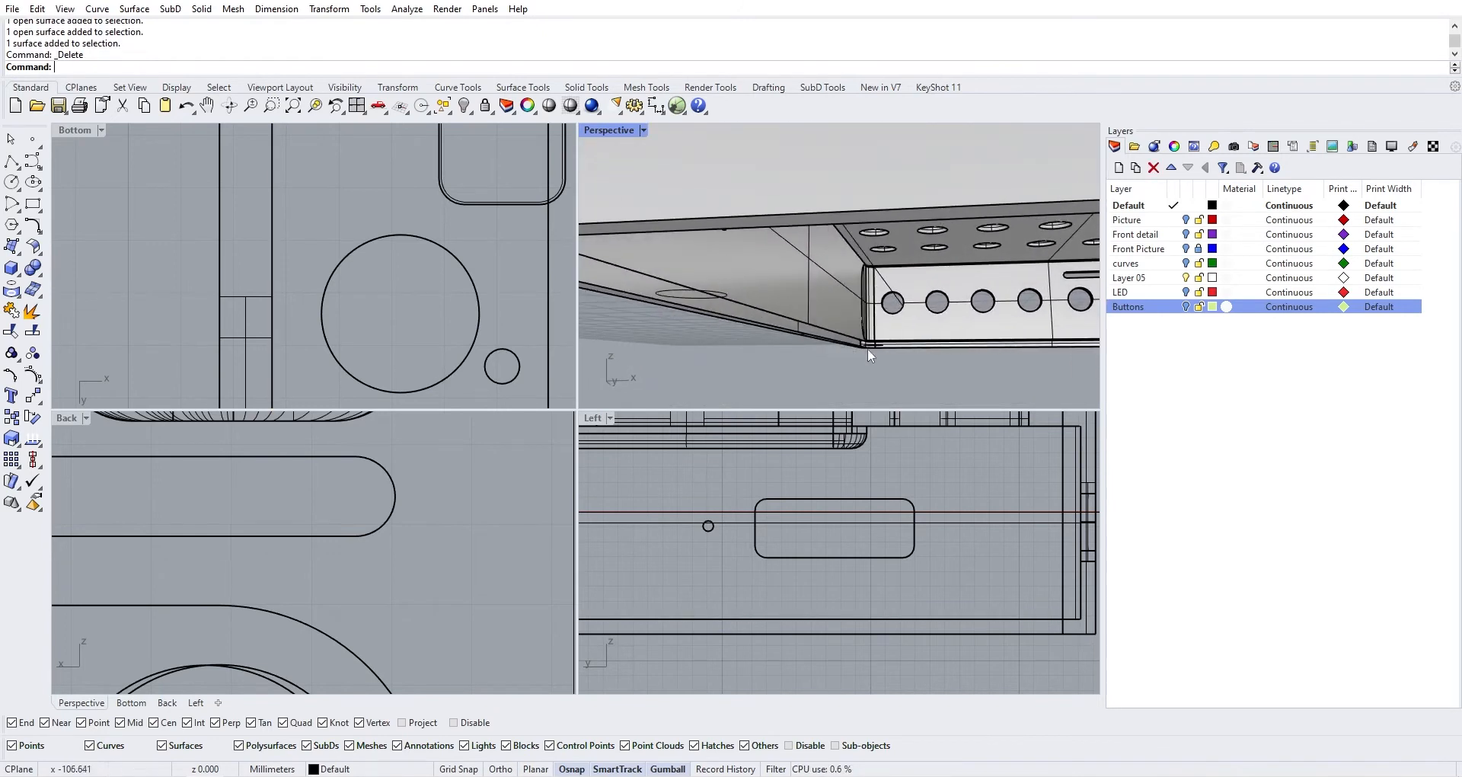
scroll(869, 341, "up", 4)
scroll(870, 341, "up", 3)
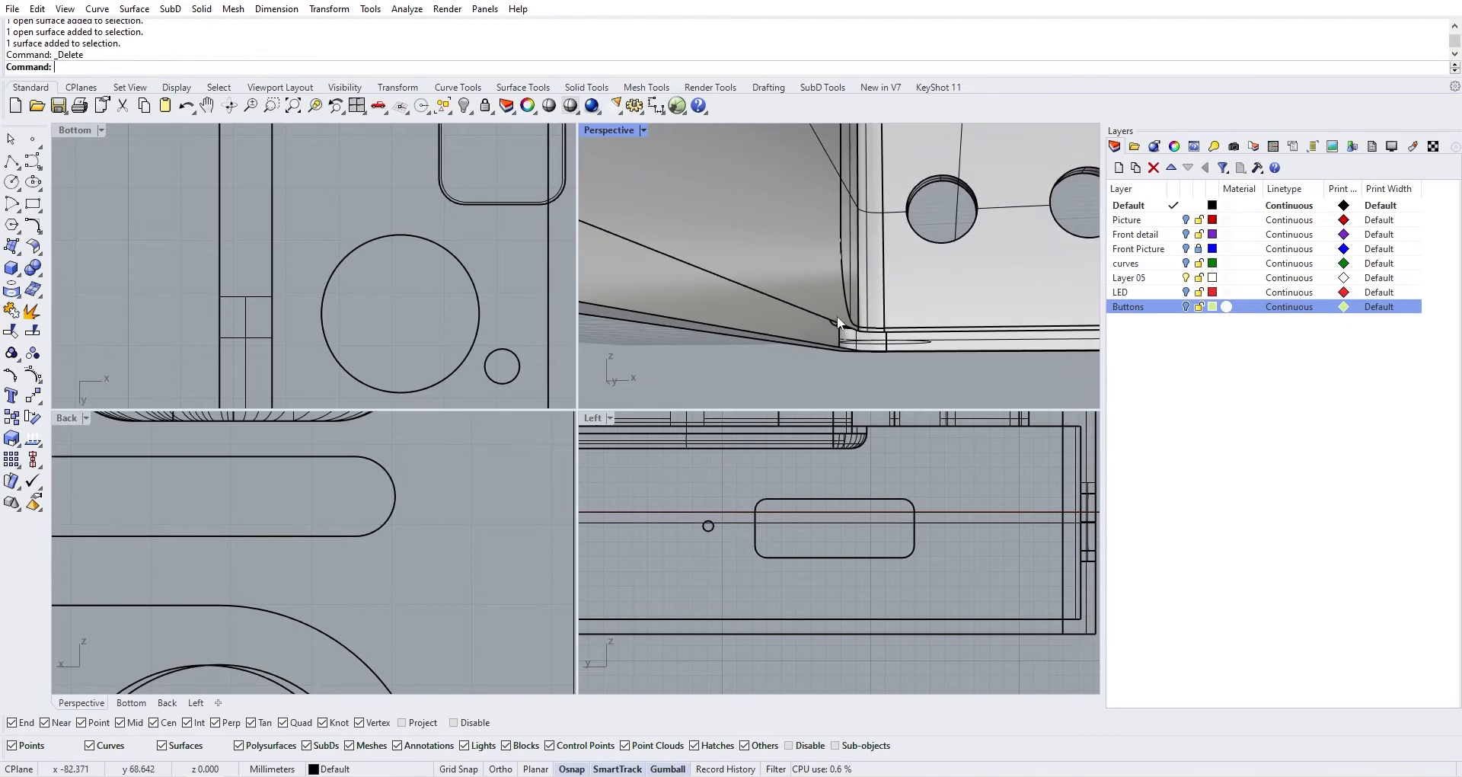
scroll(792, 323, "down", 5)
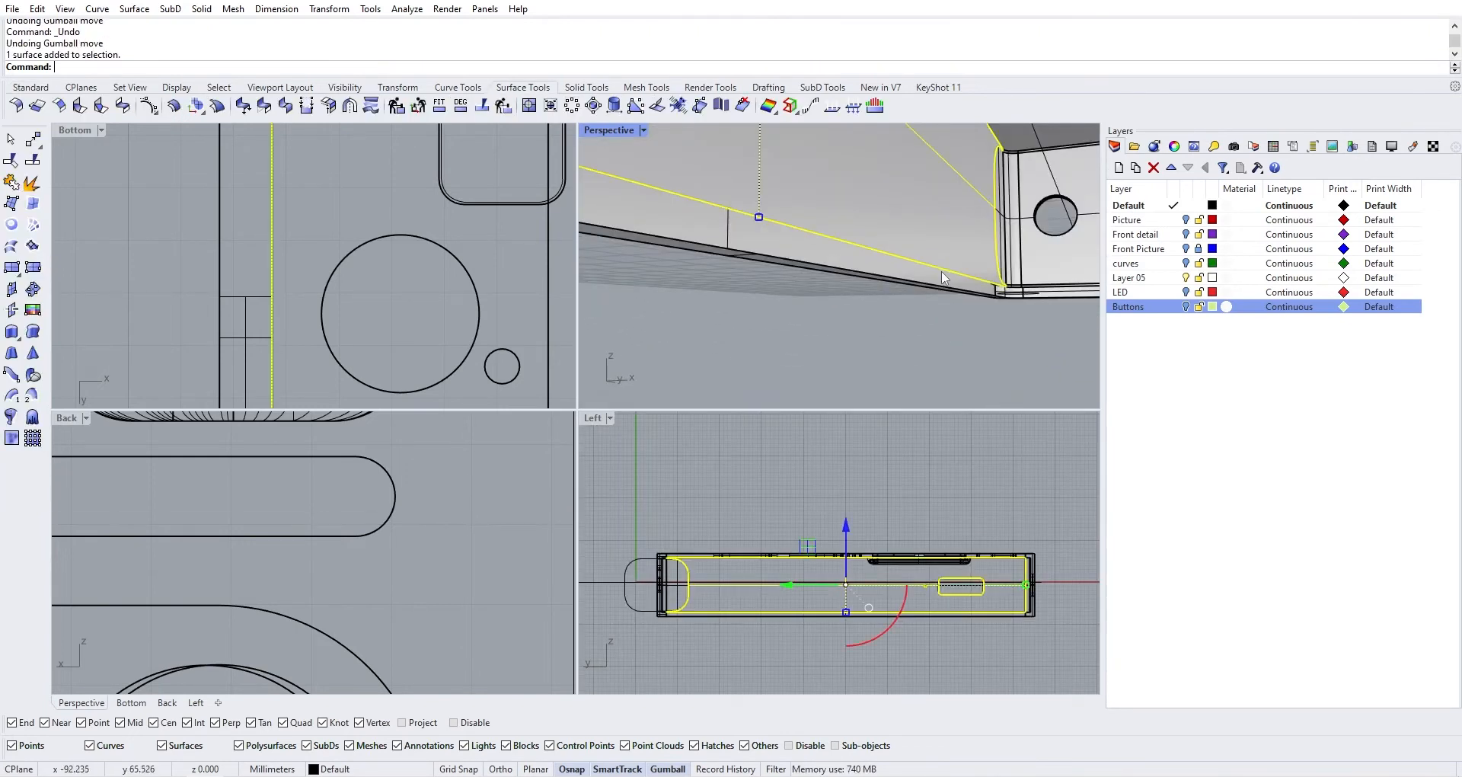
key("Escape")
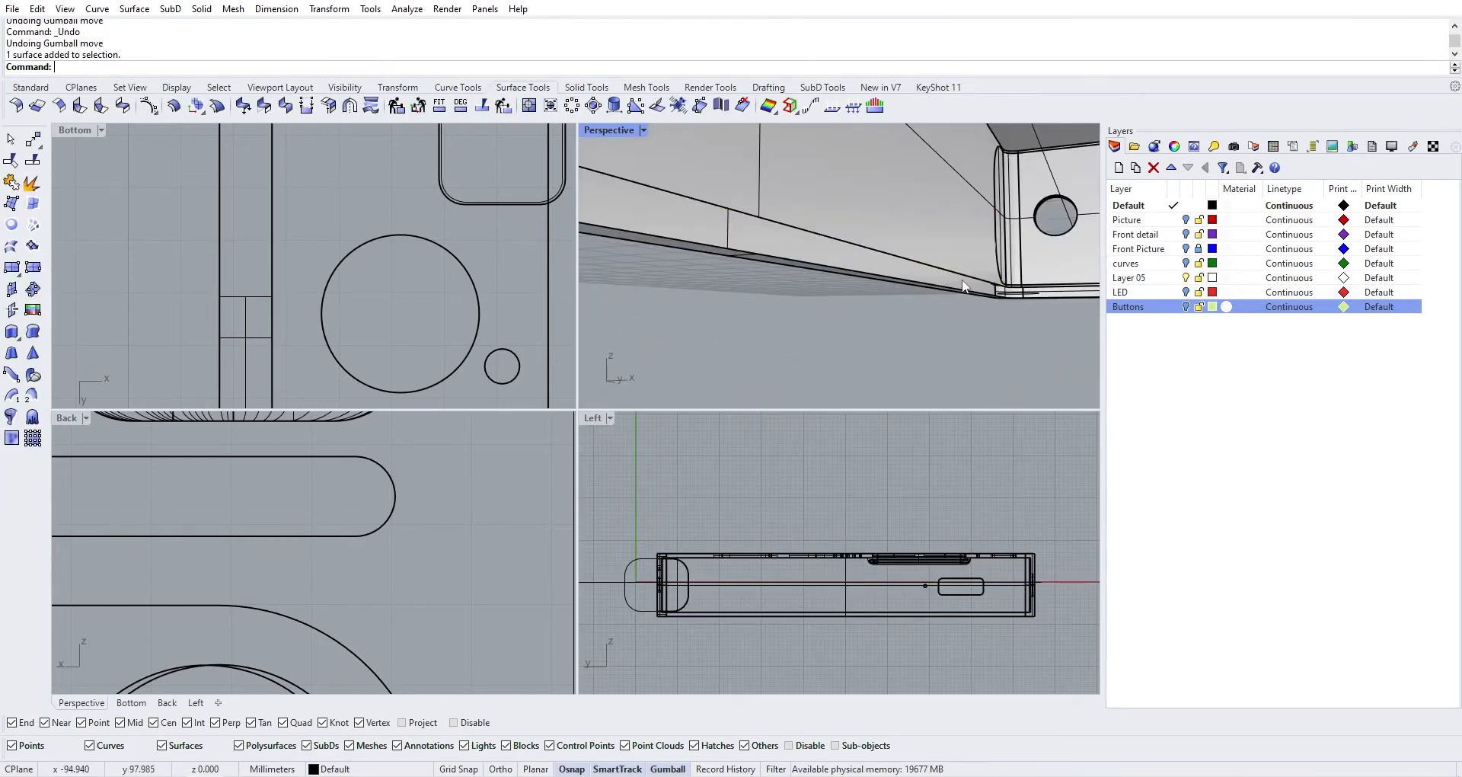
double_click(959, 272, "ctrl+shift")
right_click_drag(973, 299, 897, 293)
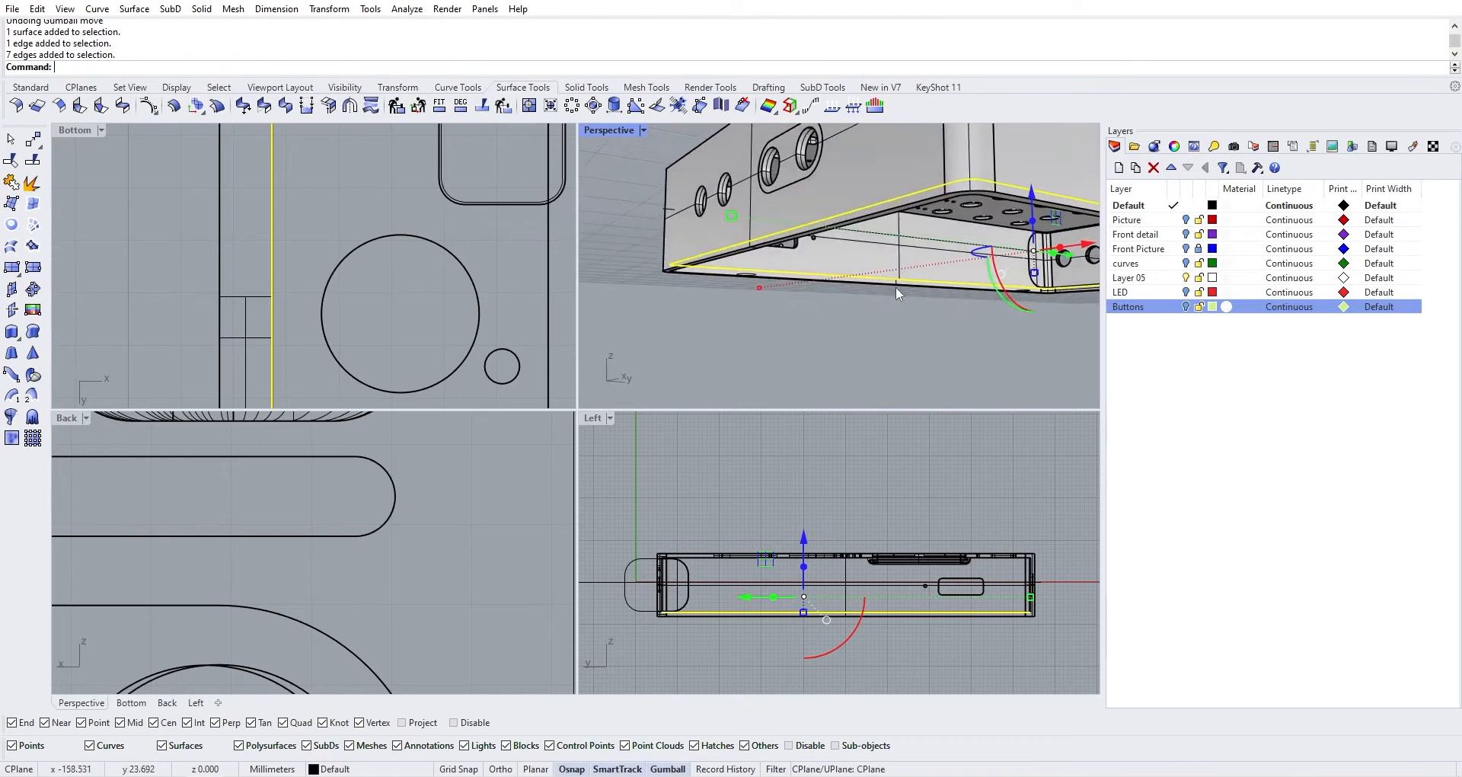
Examine how the selected inner edge loop sits relative to the body's bottom rim at the corners
scroll(693, 278, "up", 5)
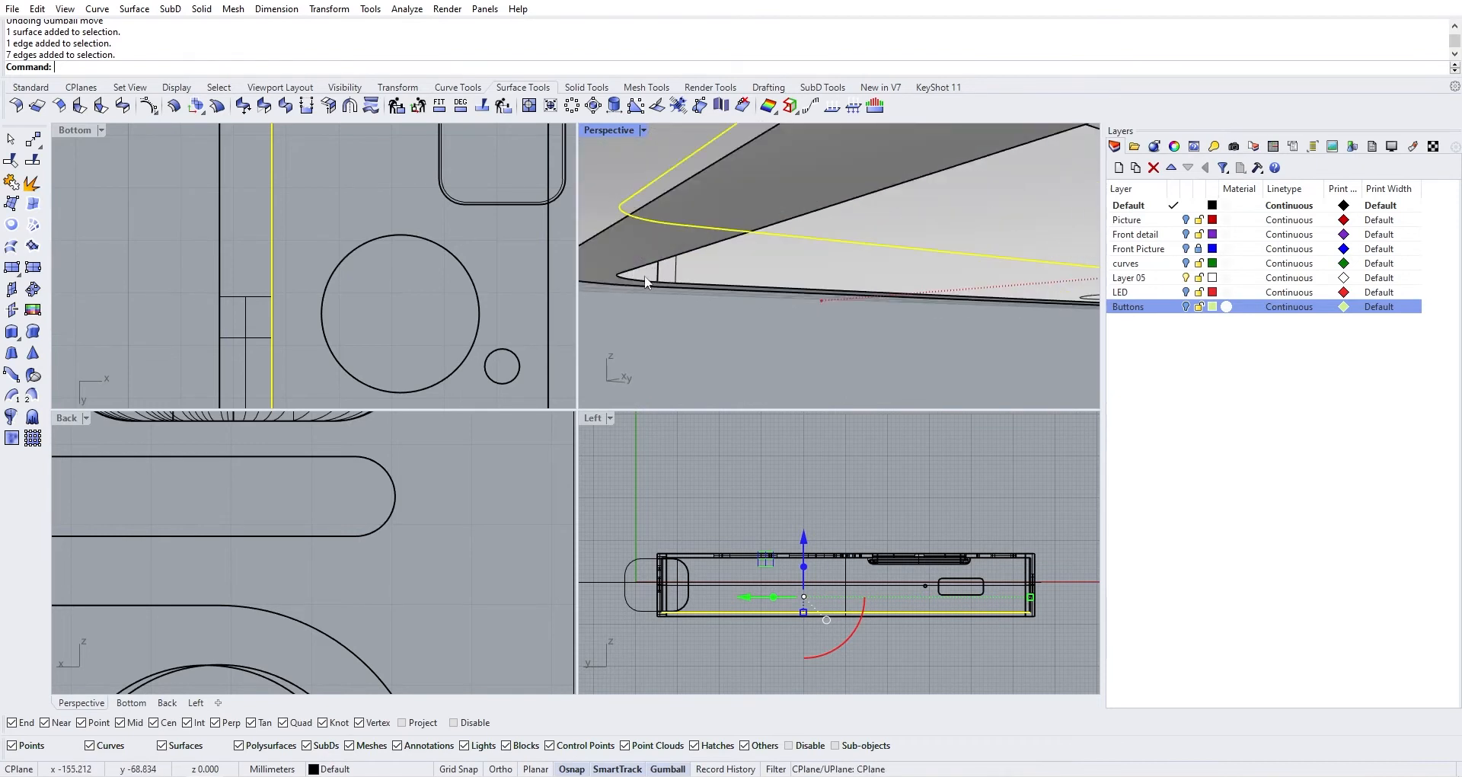
scroll(771, 281, "down", 5)
scroll(761, 280, "up", 7)
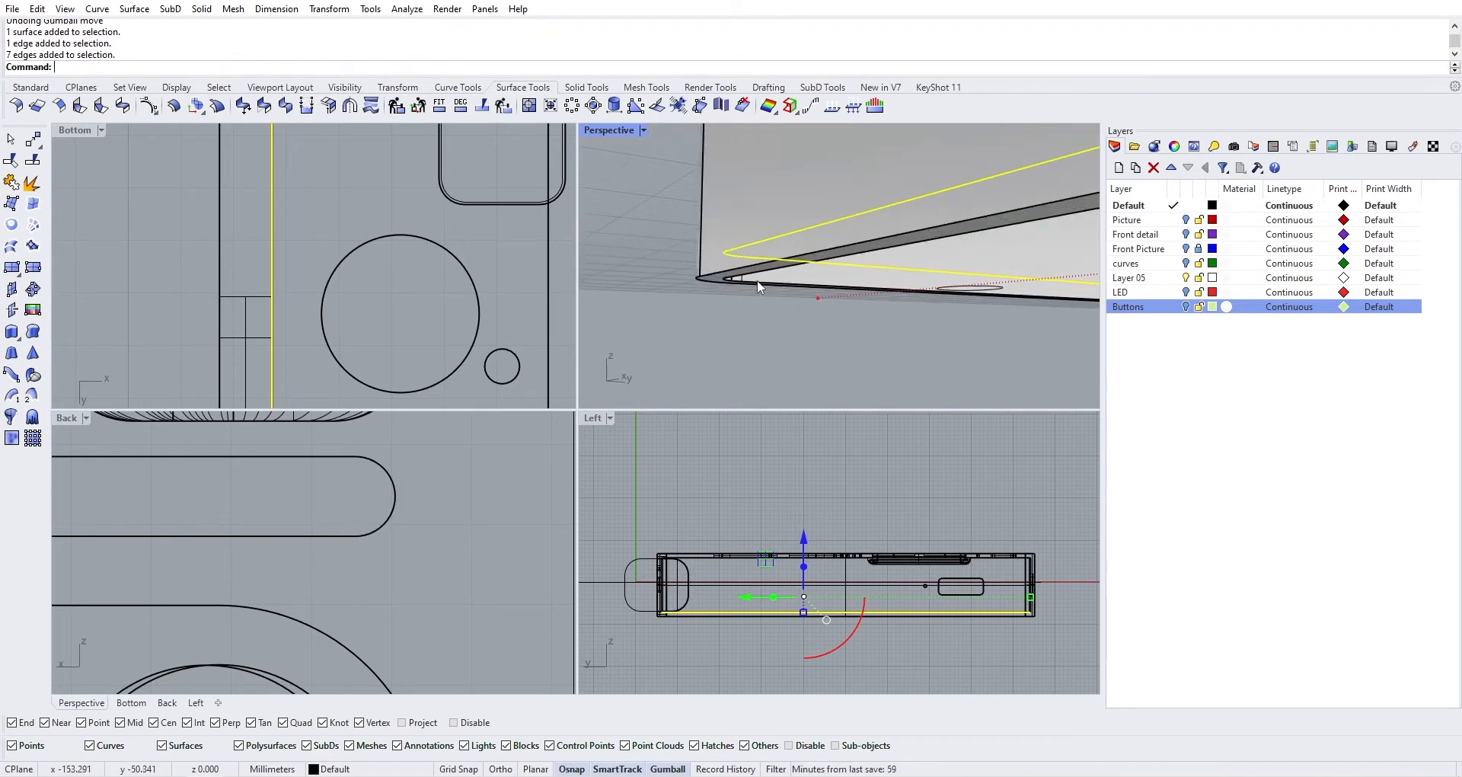
scroll(750, 286, "down", 4)
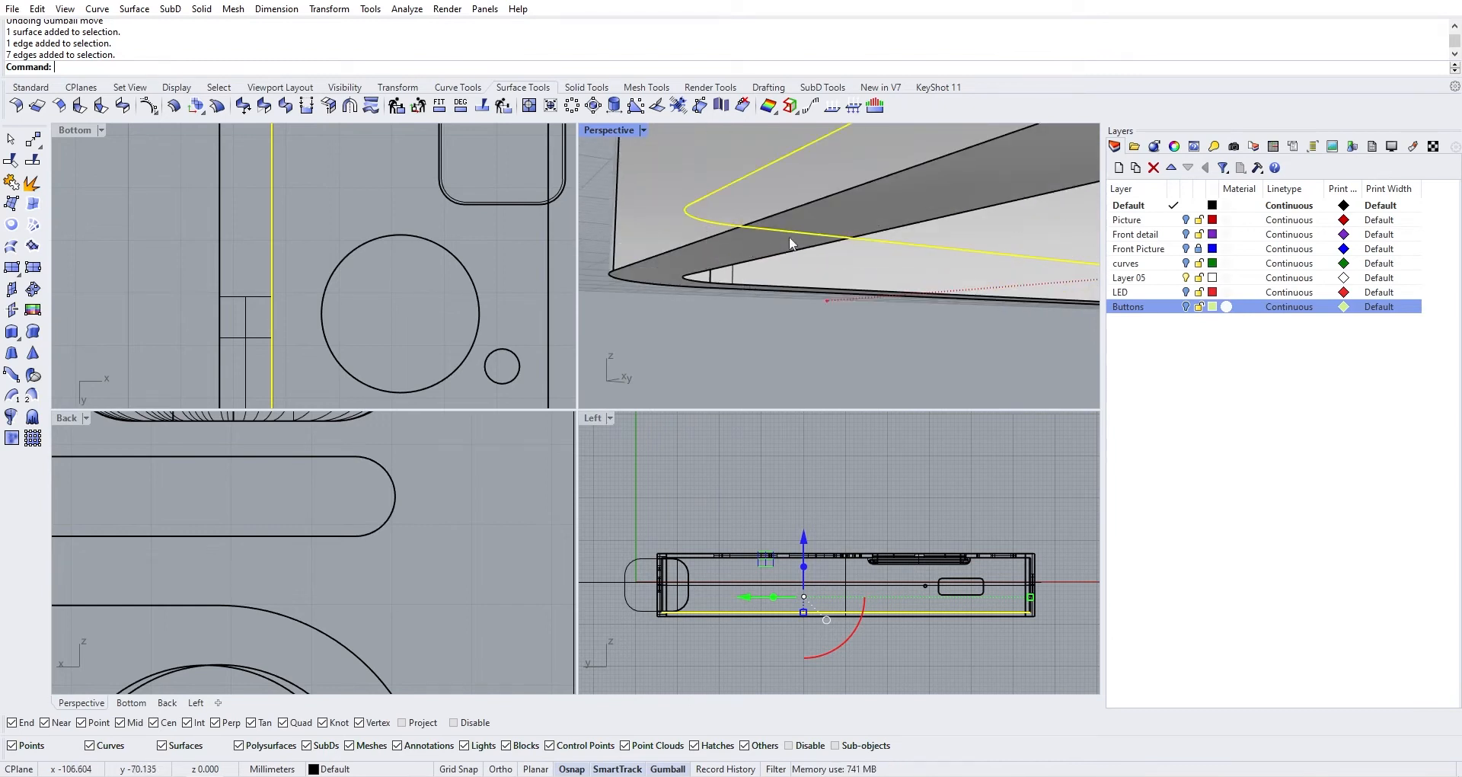
scroll(858, 270, "down", 6)
right_click_drag(872, 302, 866, 221)
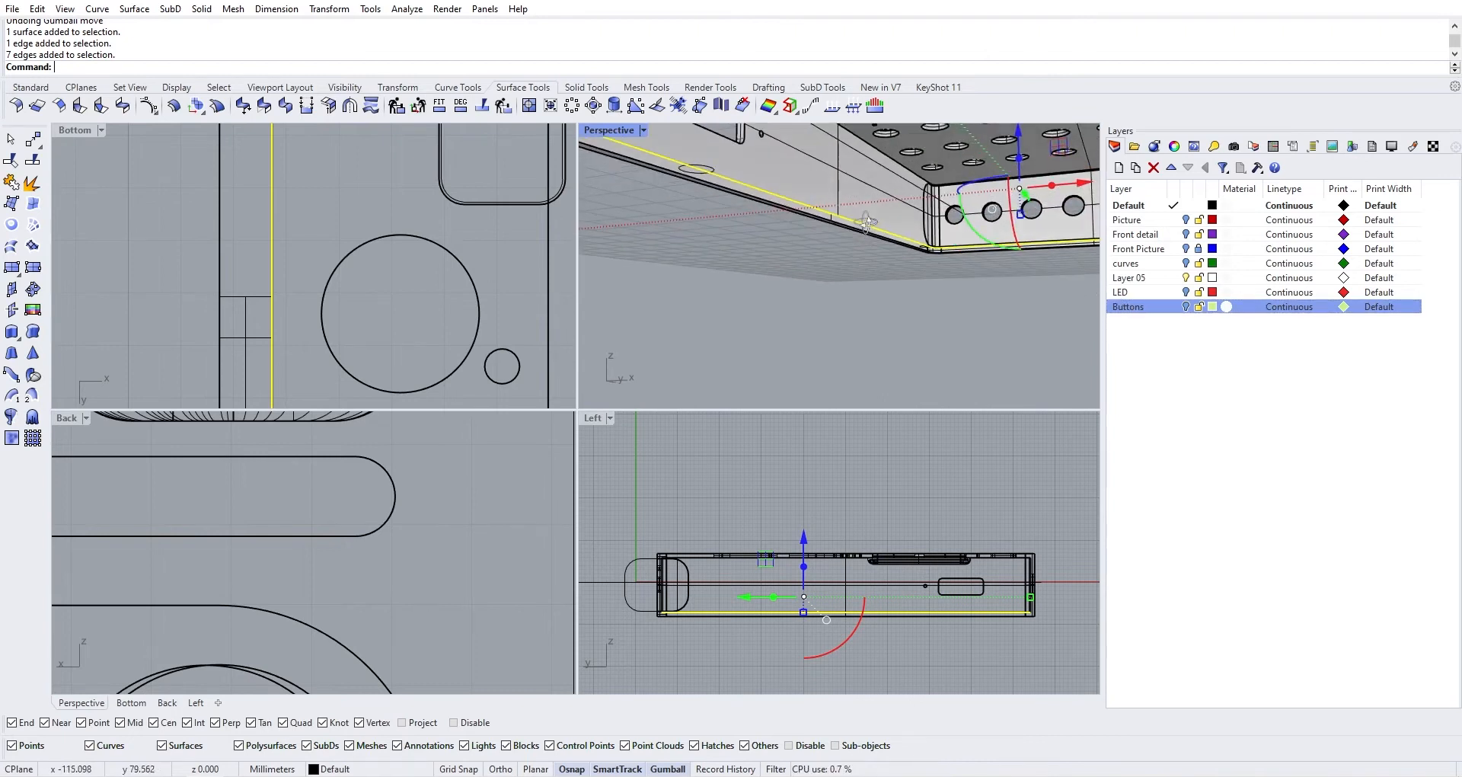
right_click_drag(992, 361, 868, 292)
scroll(929, 287, "down", 5)
scroll(788, 267, "up", 5)
scroll(788, 268, "down", 4)
scroll(792, 290, "up", 5)
Align the inner edge loop to the height of the bottom rim with SetPt, setting only Z and aligning to World
type("etPt")
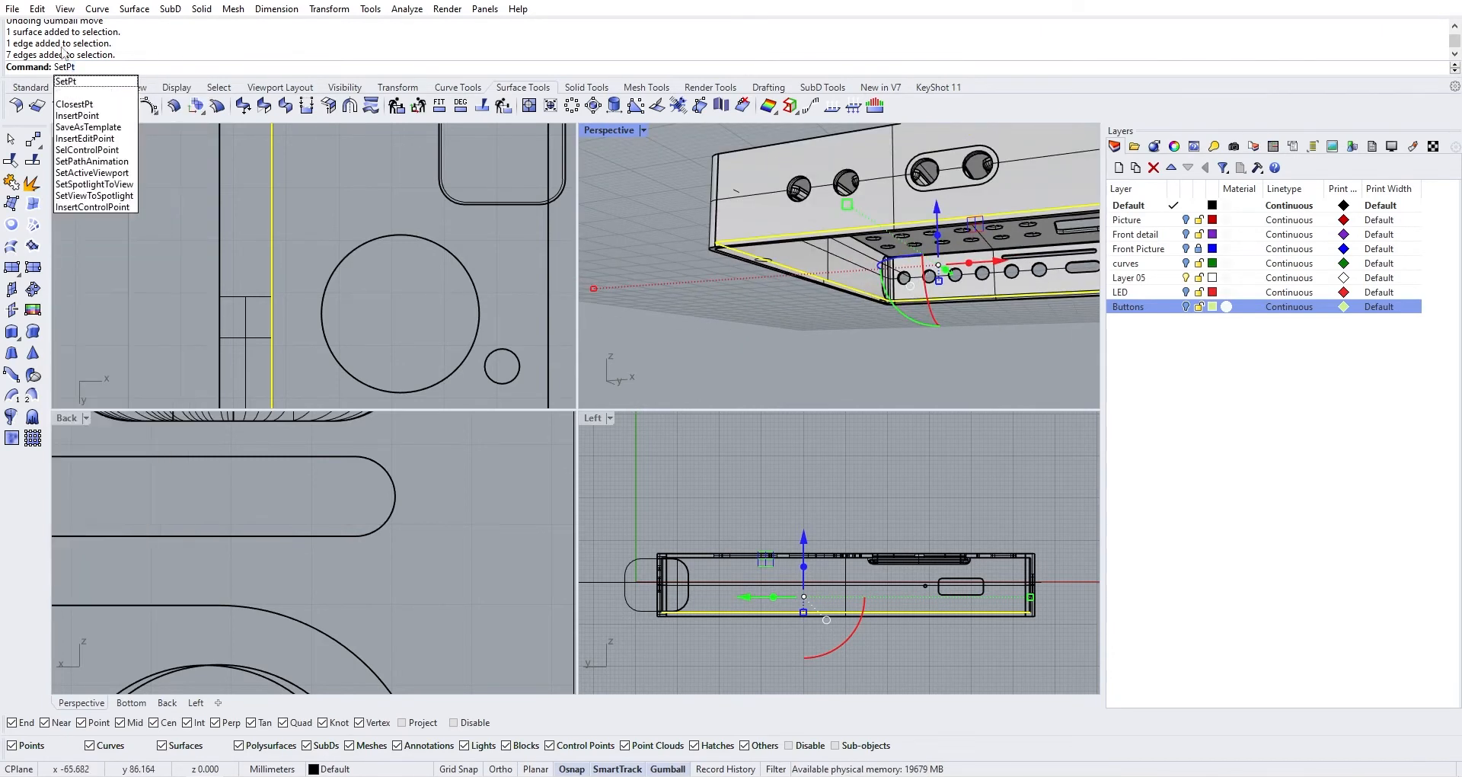
key("Return")
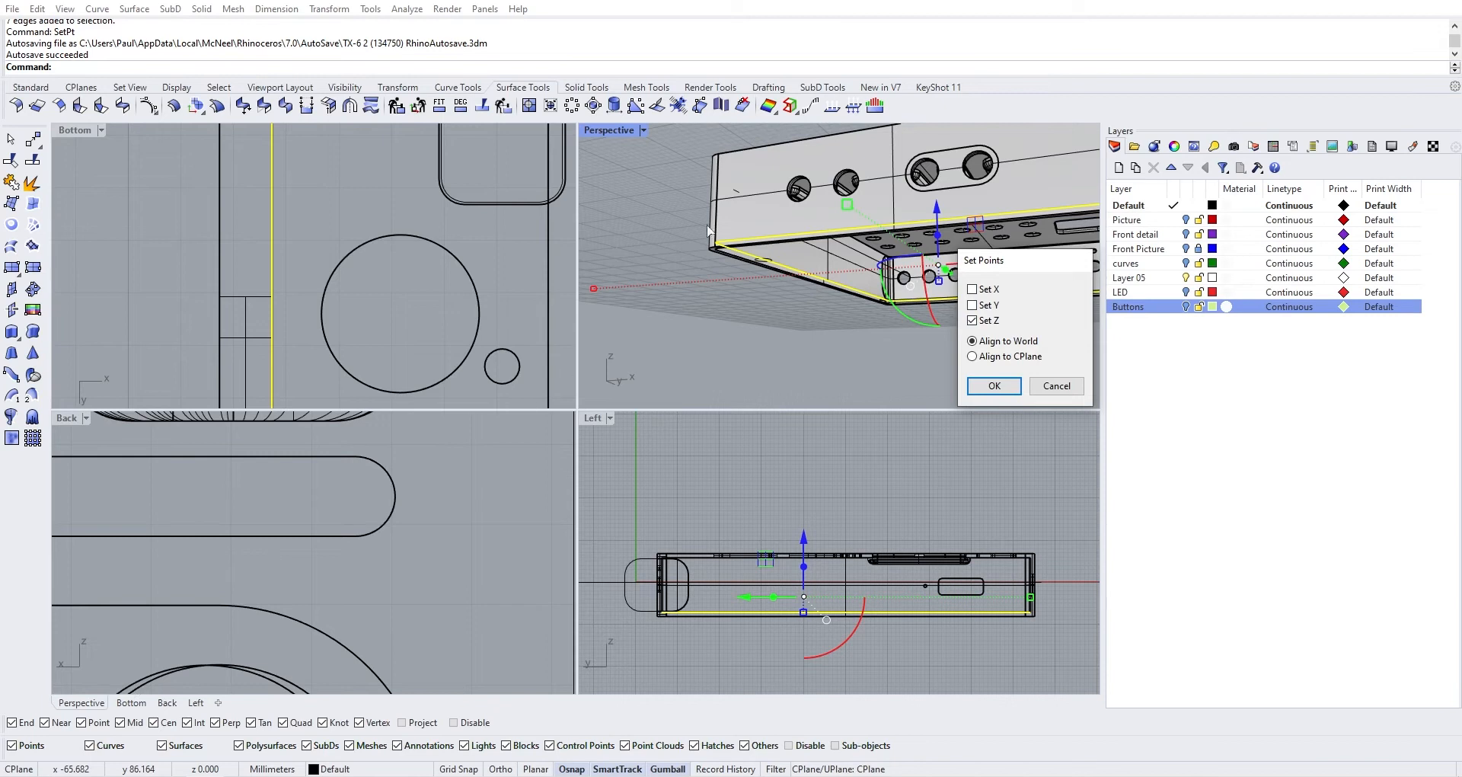
scroll(883, 262, "down", 3)
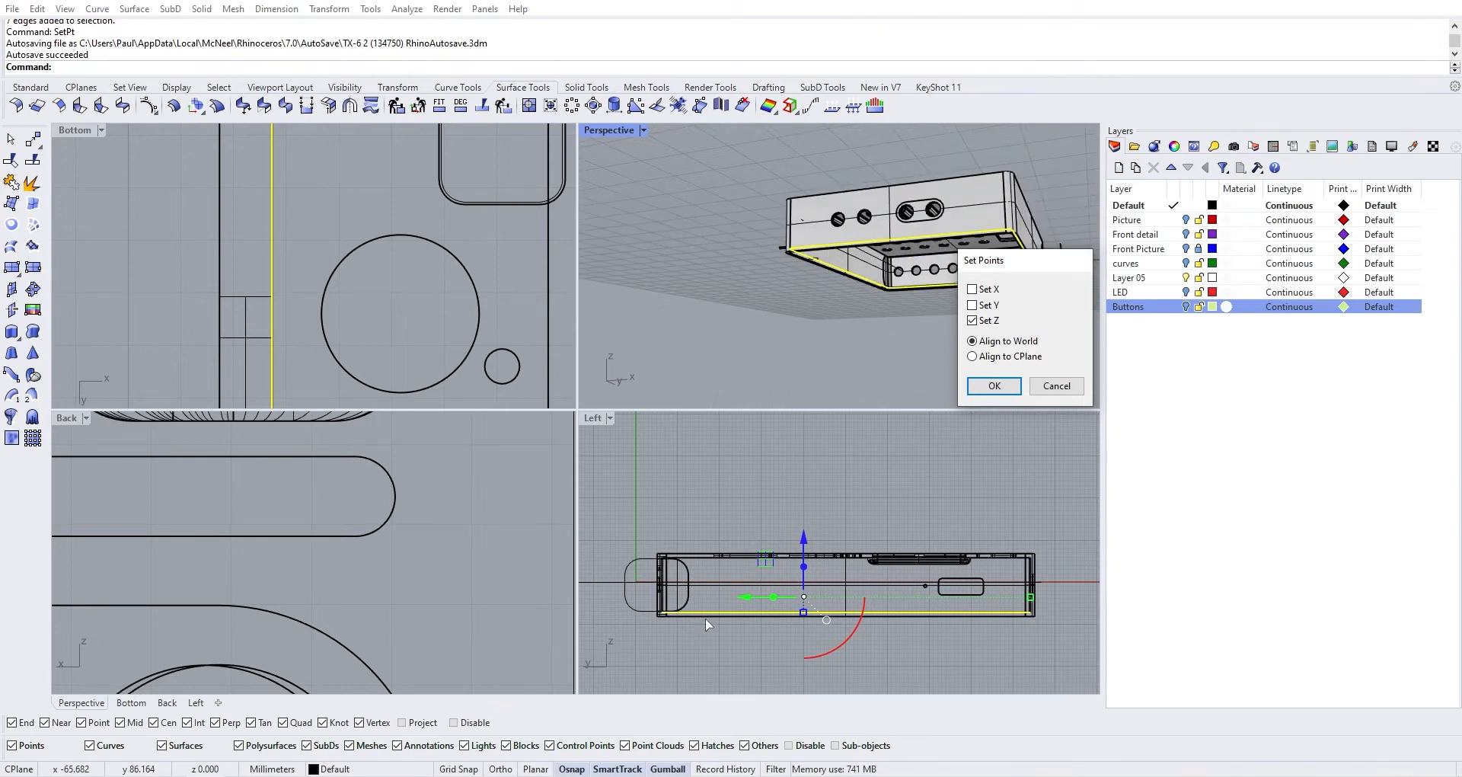
right_click_drag(881, 267, 765, 261)
left_click(979, 383)
scroll(814, 279, "up", 5)
scroll(753, 235, "up", 4)
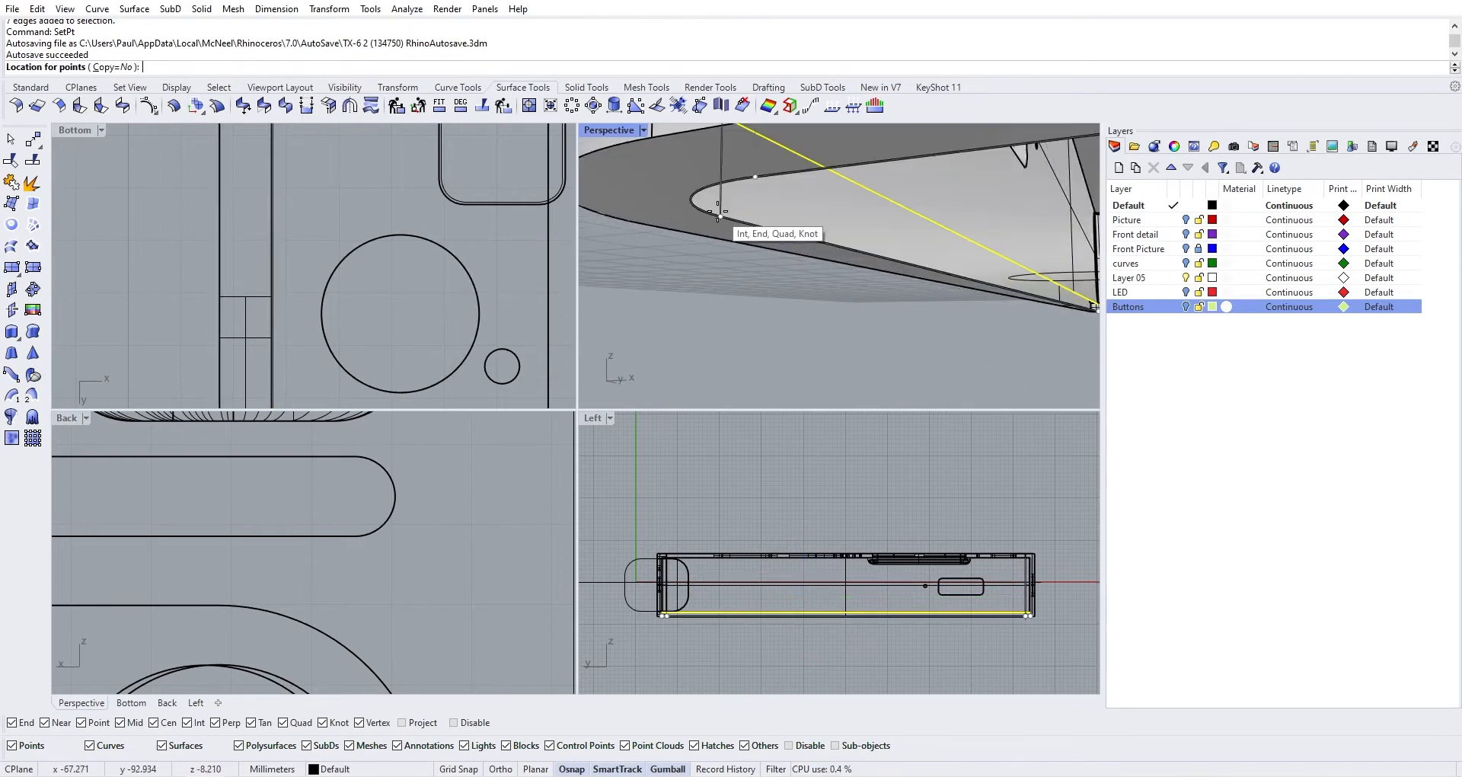
left_click(721, 216)
right_click_drag(722, 212, 911, 366)
Explode the open main body and rejoin all its surfaces into one polysurface
left_click(893, 288)
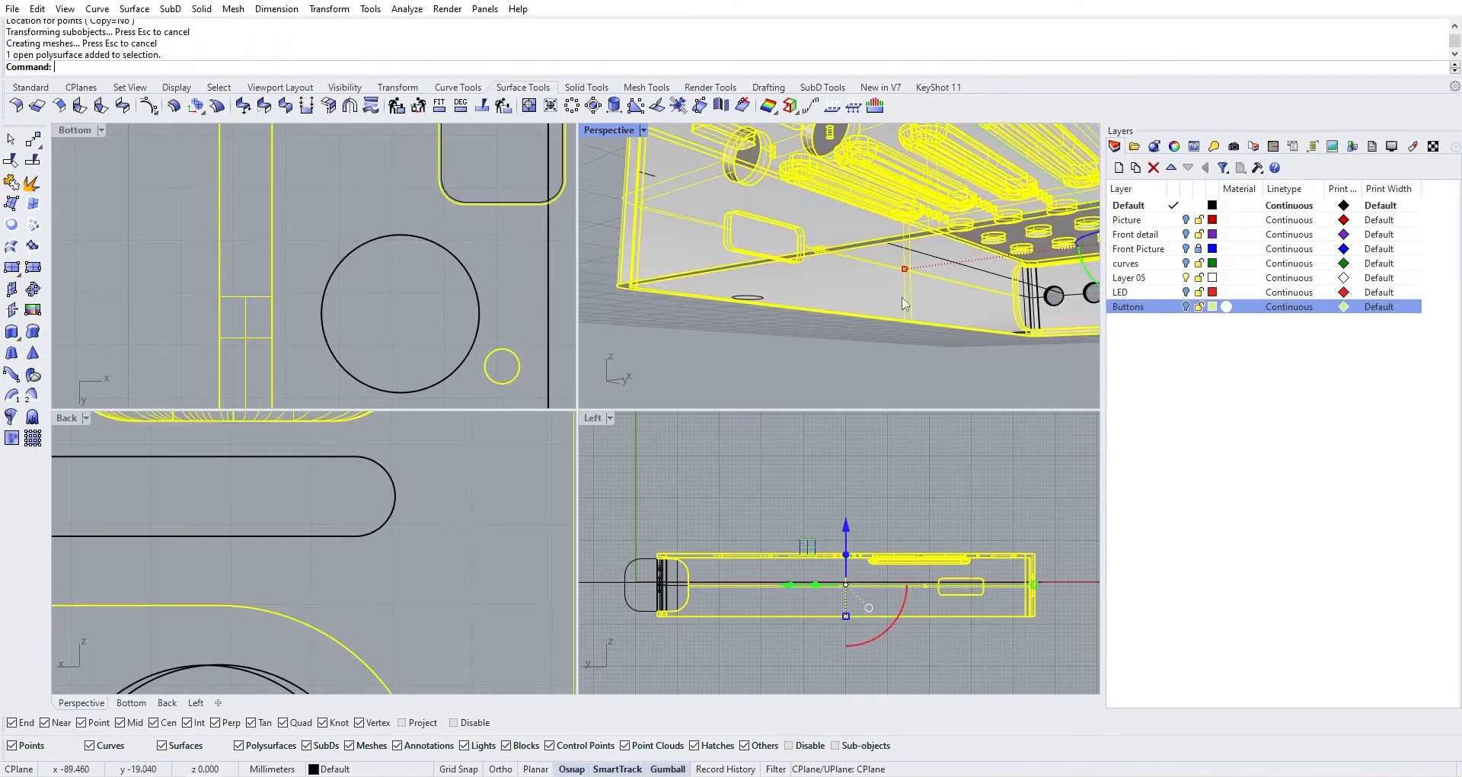
scroll(856, 368, "down", 3)
left_click(856, 369)
right_click_drag(856, 368, 821, 350)
left_click(807, 286)
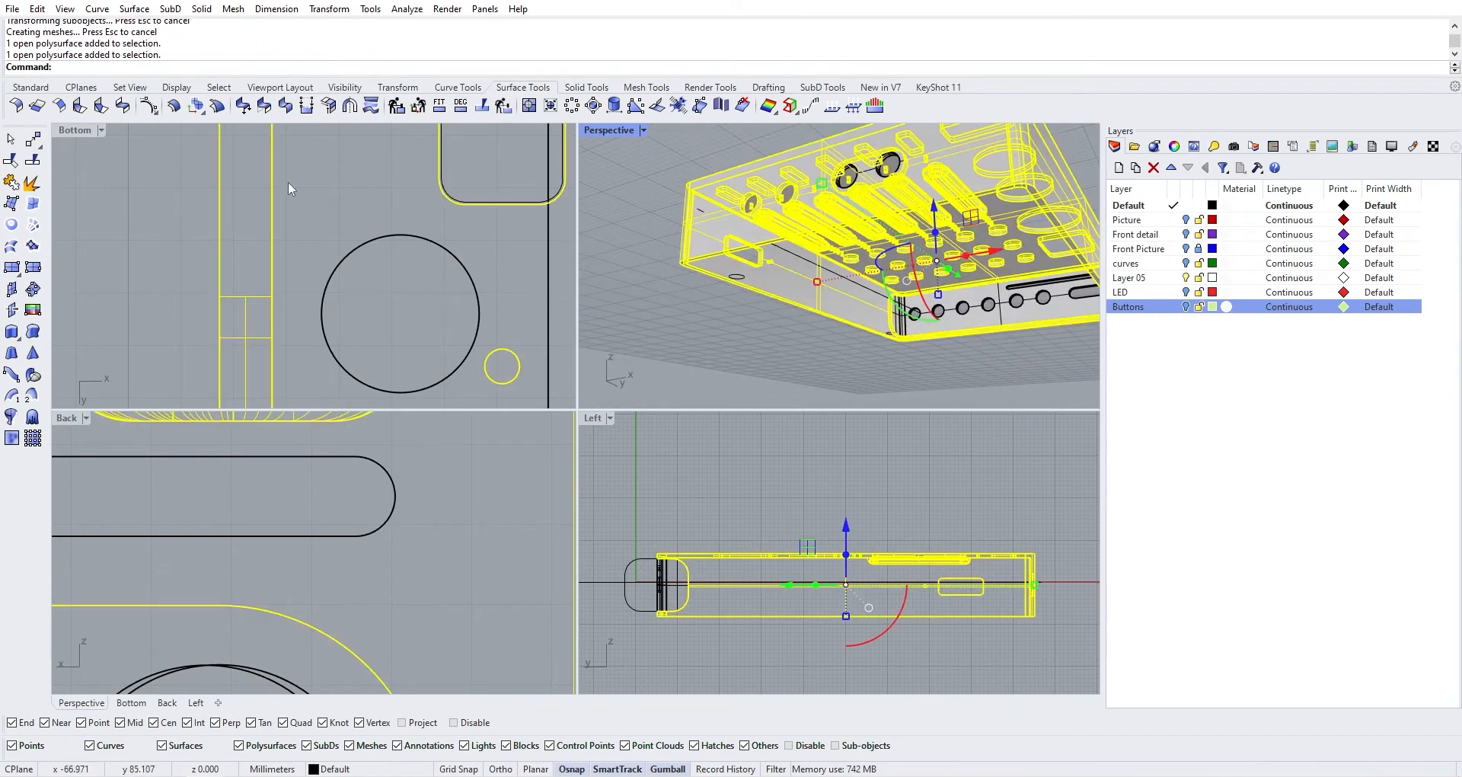
left_click(33, 184)
left_click(12, 182)
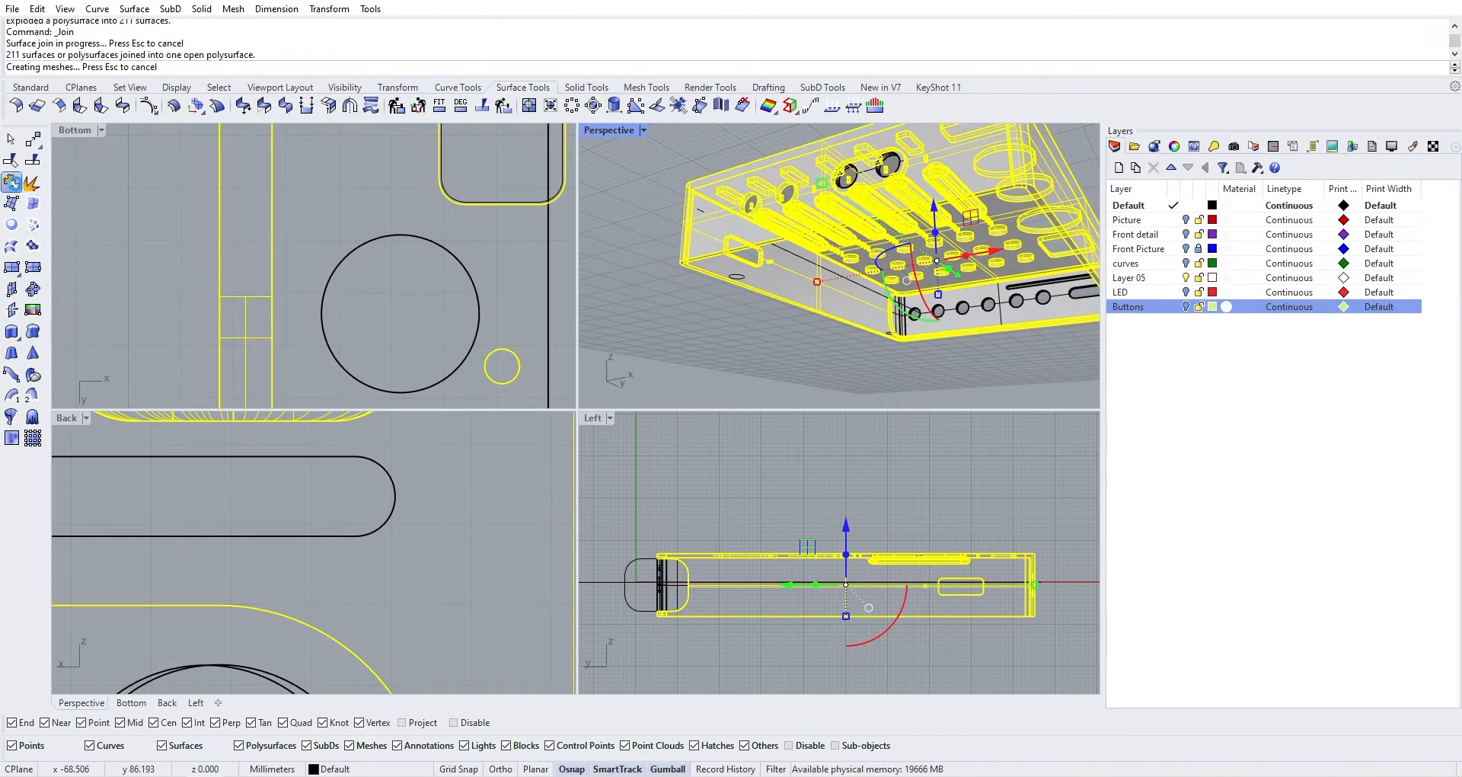
left_click(751, 308)
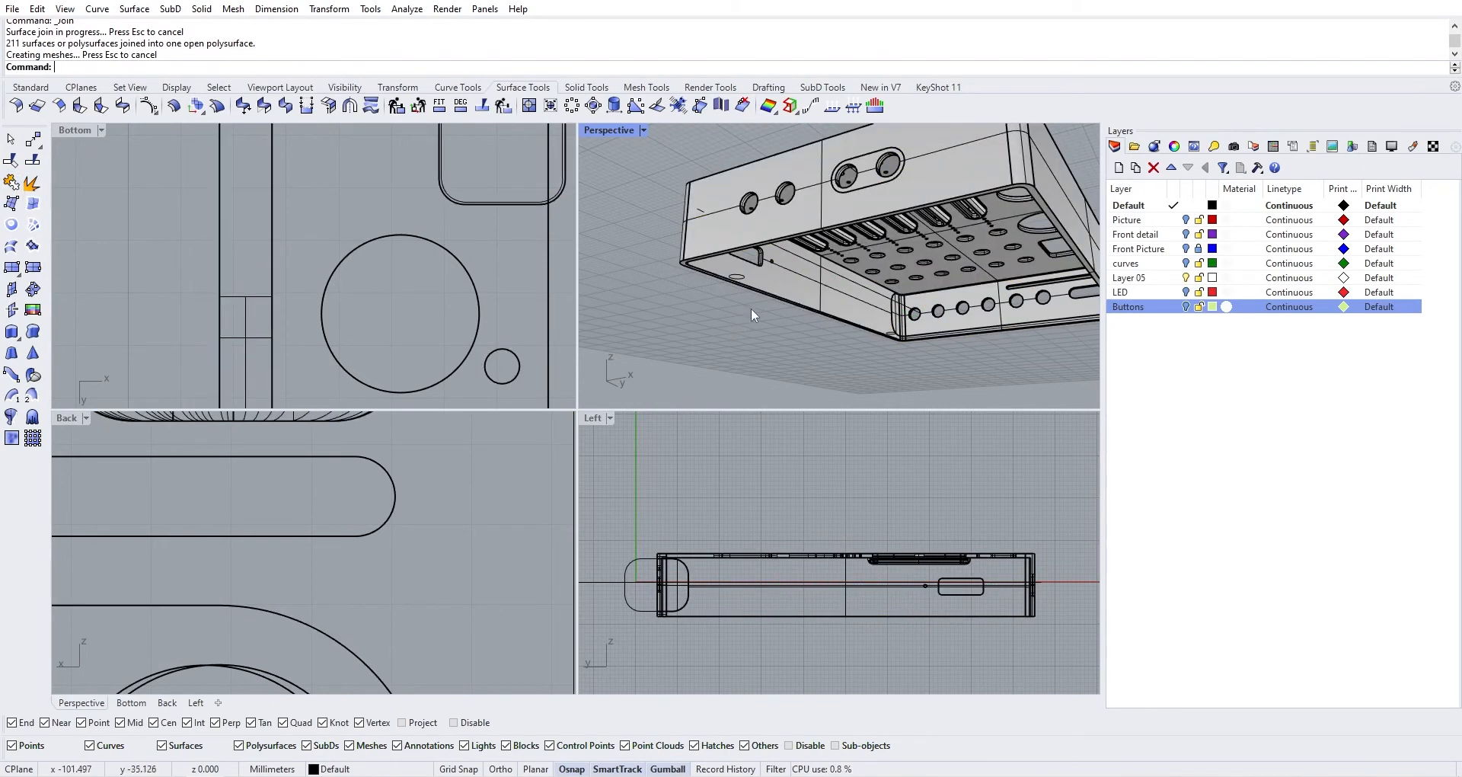
Check the rejoined body and display its naked edges with ShowEdges
left_click(783, 283)
right_click_drag(794, 308, 830, 335)
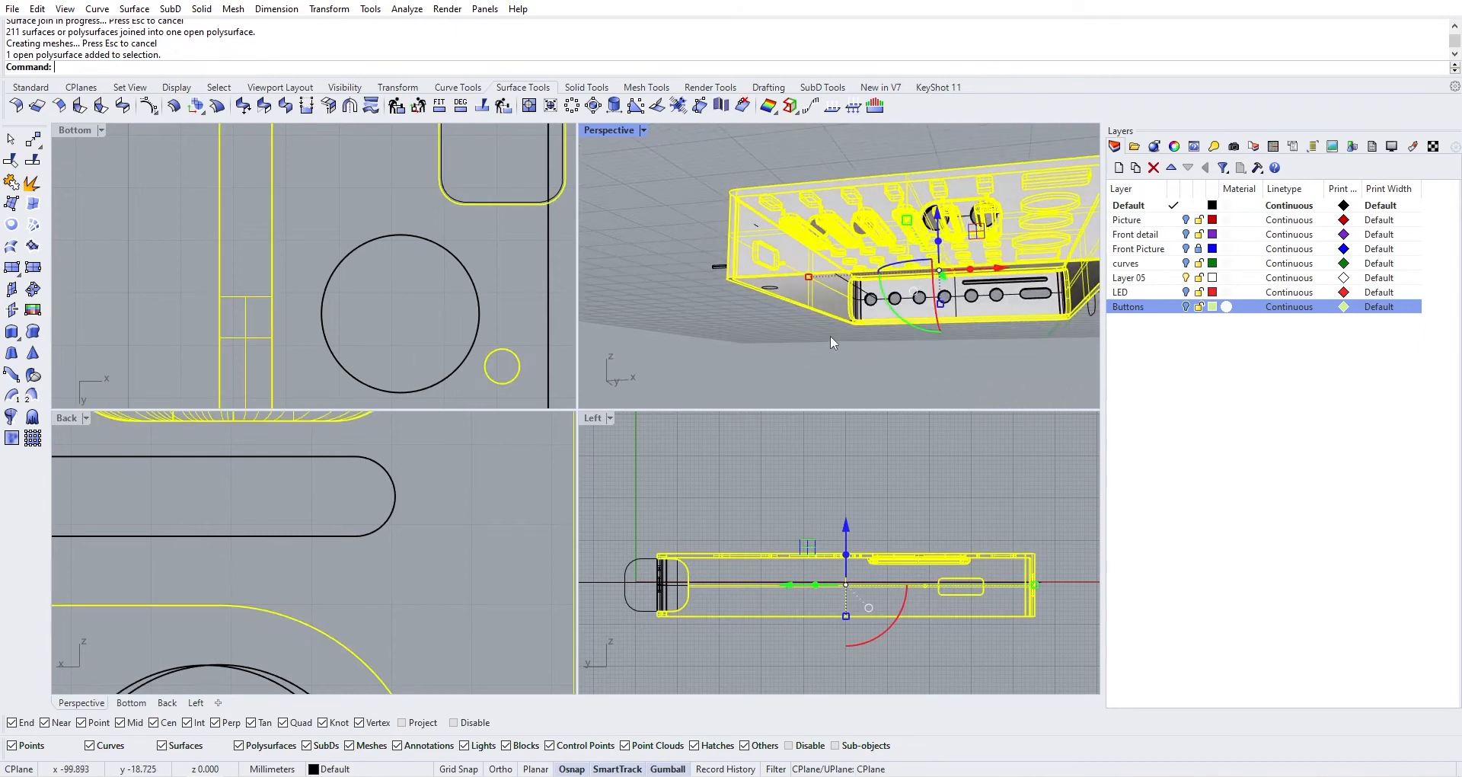
left_click(935, 363)
right_click_drag(935, 362, 966, 306)
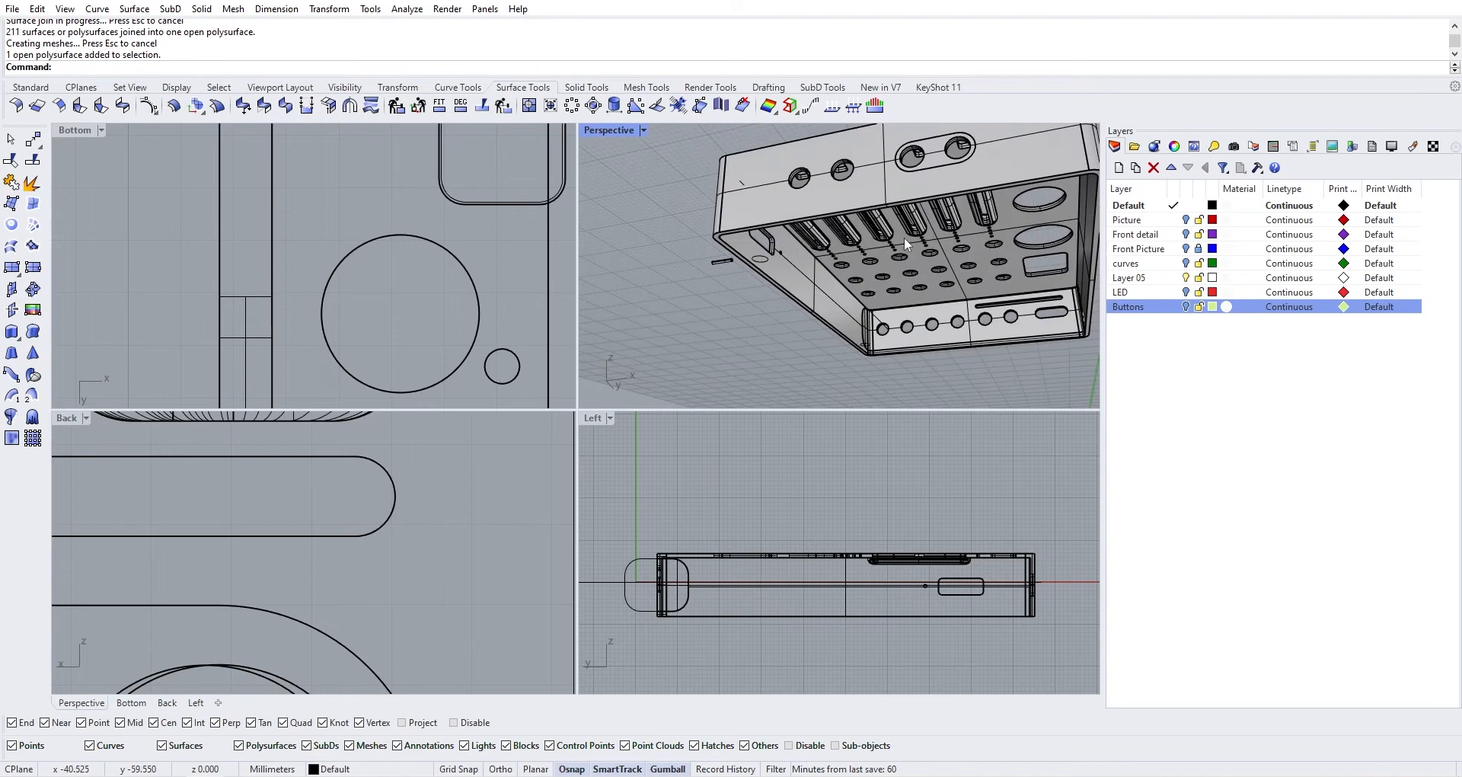
left_click(792, 107)
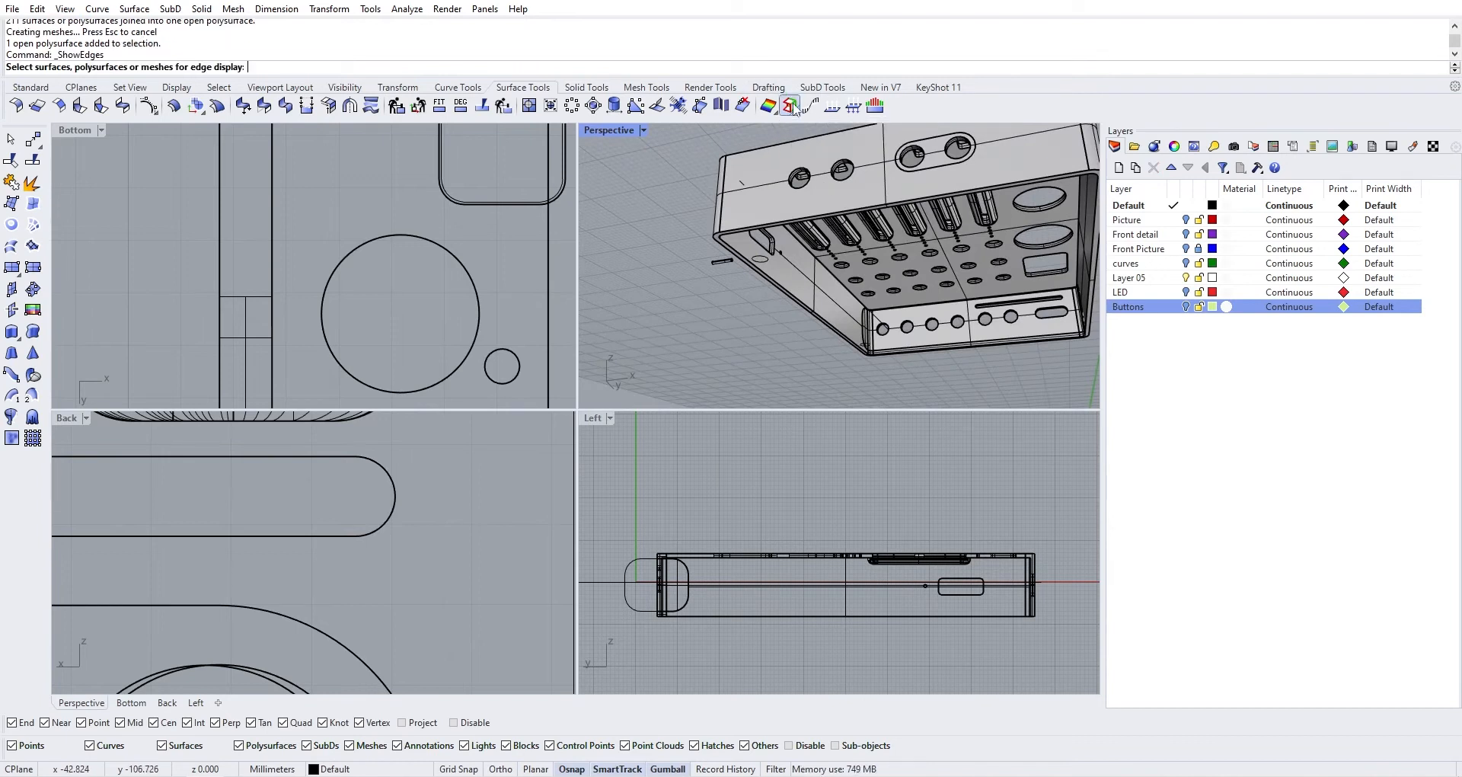
left_click(805, 294)
key("Return")
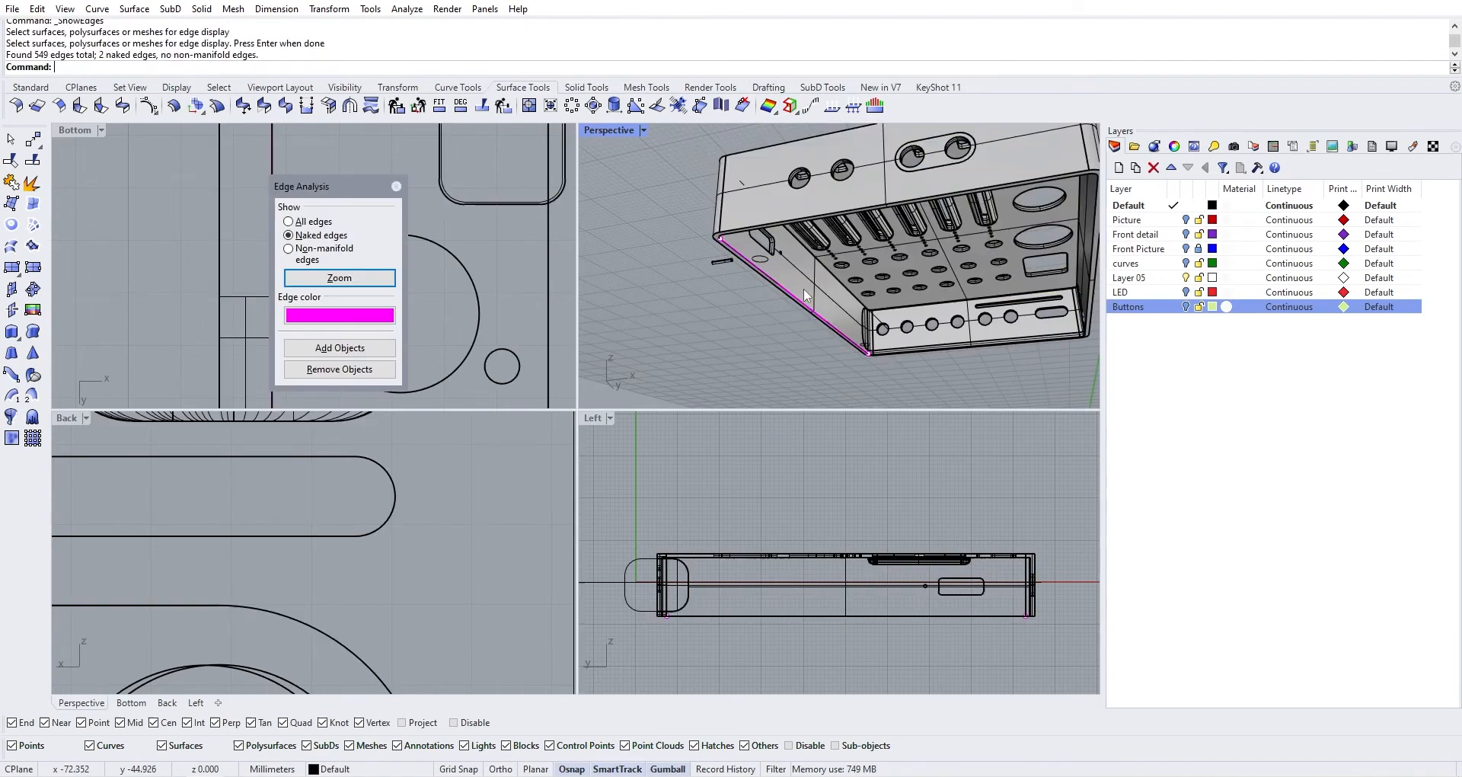
Examine the naked edges along the underside rim up close and close the edge analysis
scroll(805, 303, "up", 5)
right_click_drag(881, 339, 724, 303)
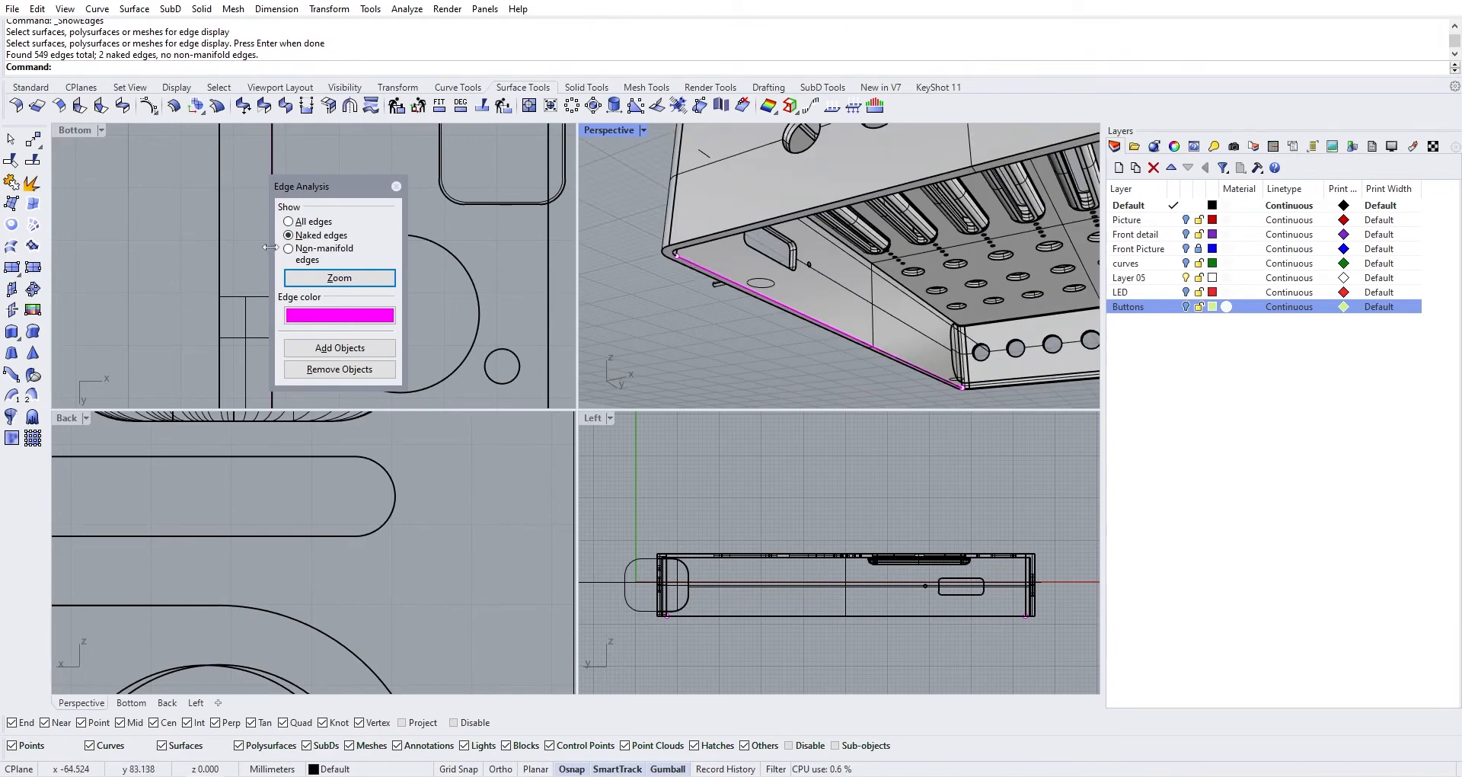
scroll(929, 388, "up", 2)
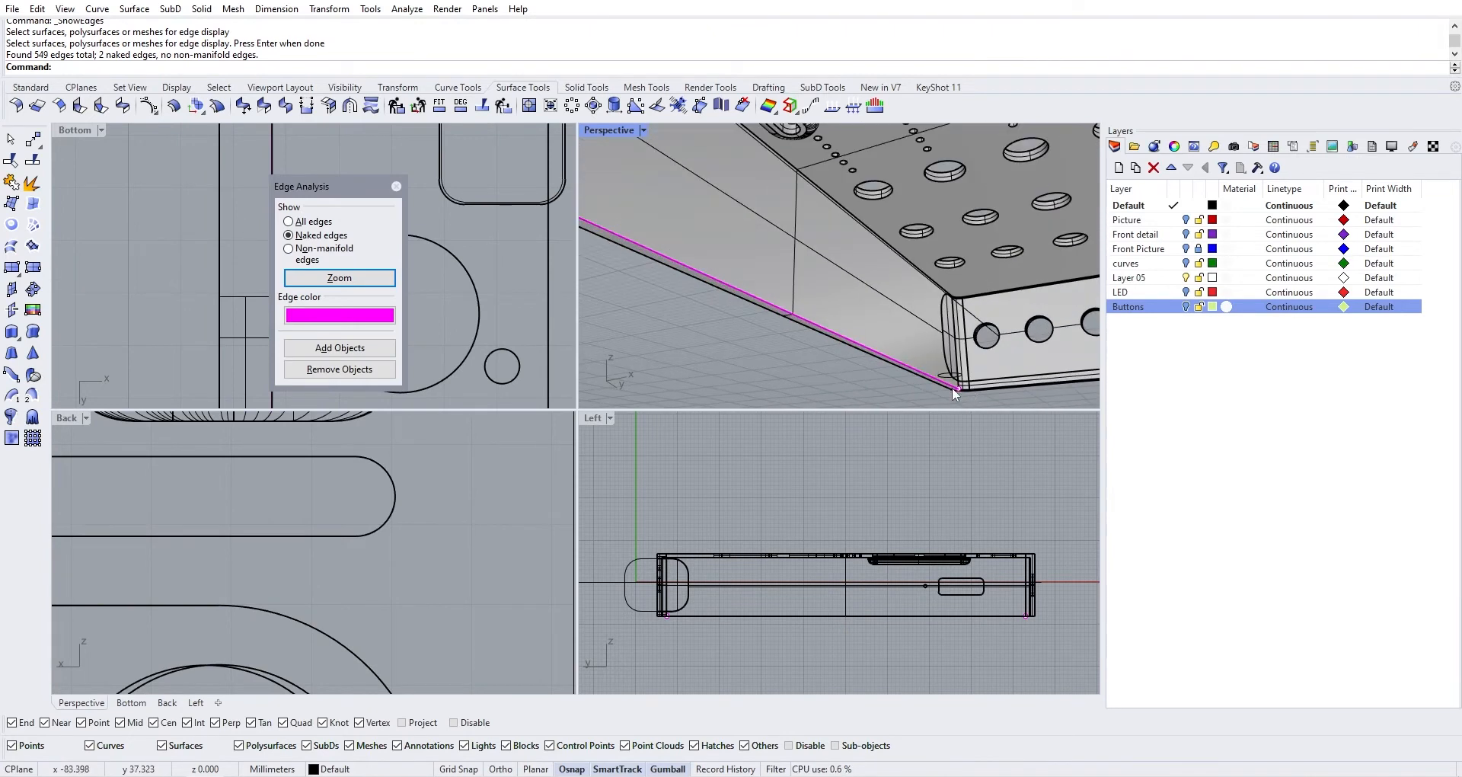
scroll(952, 387, "up", 2)
scroll(664, 263, "down", 1)
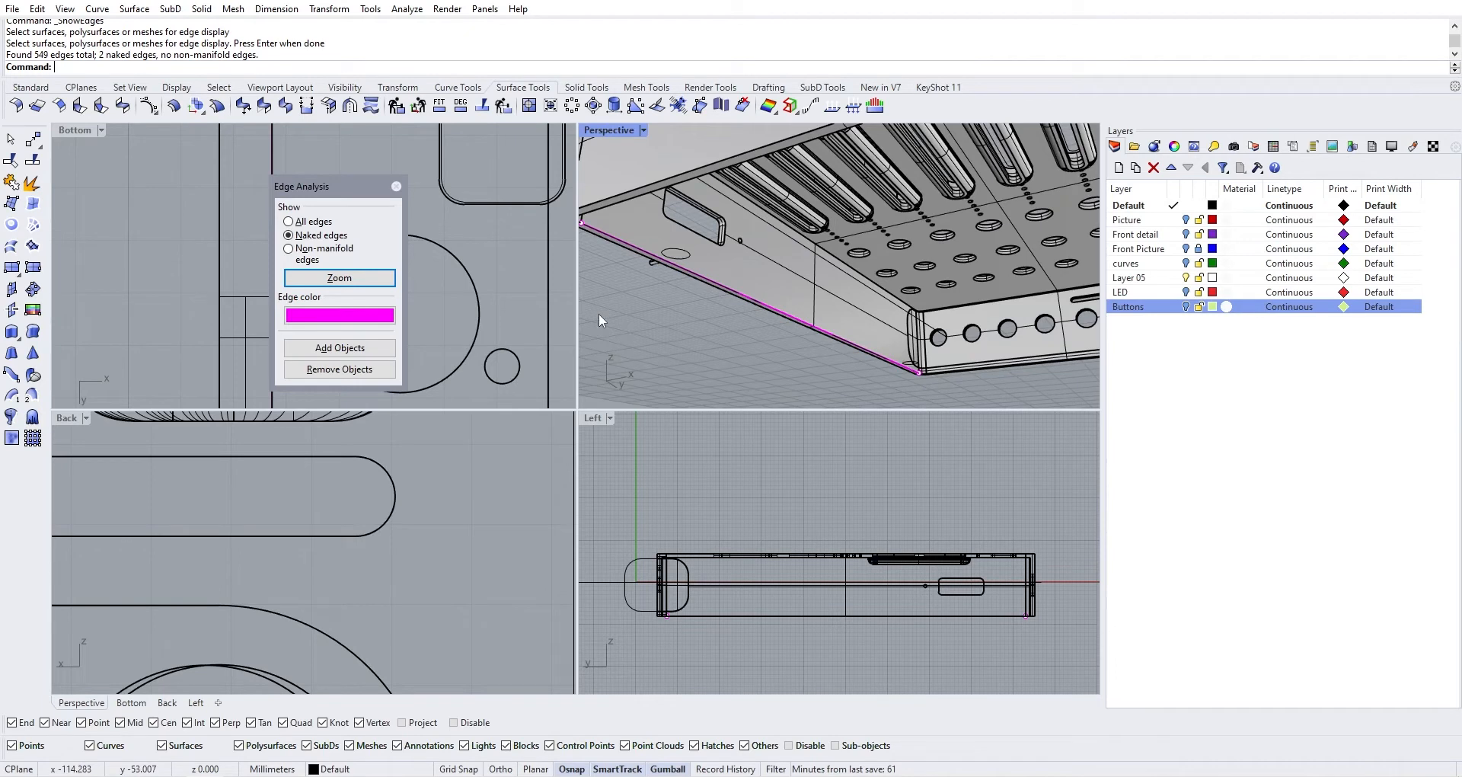
left_click(396, 185)
Delete the separate flat rim surface on the body's underside
right_click_drag(670, 267, 737, 285)
scroll(720, 240, "up", 2)
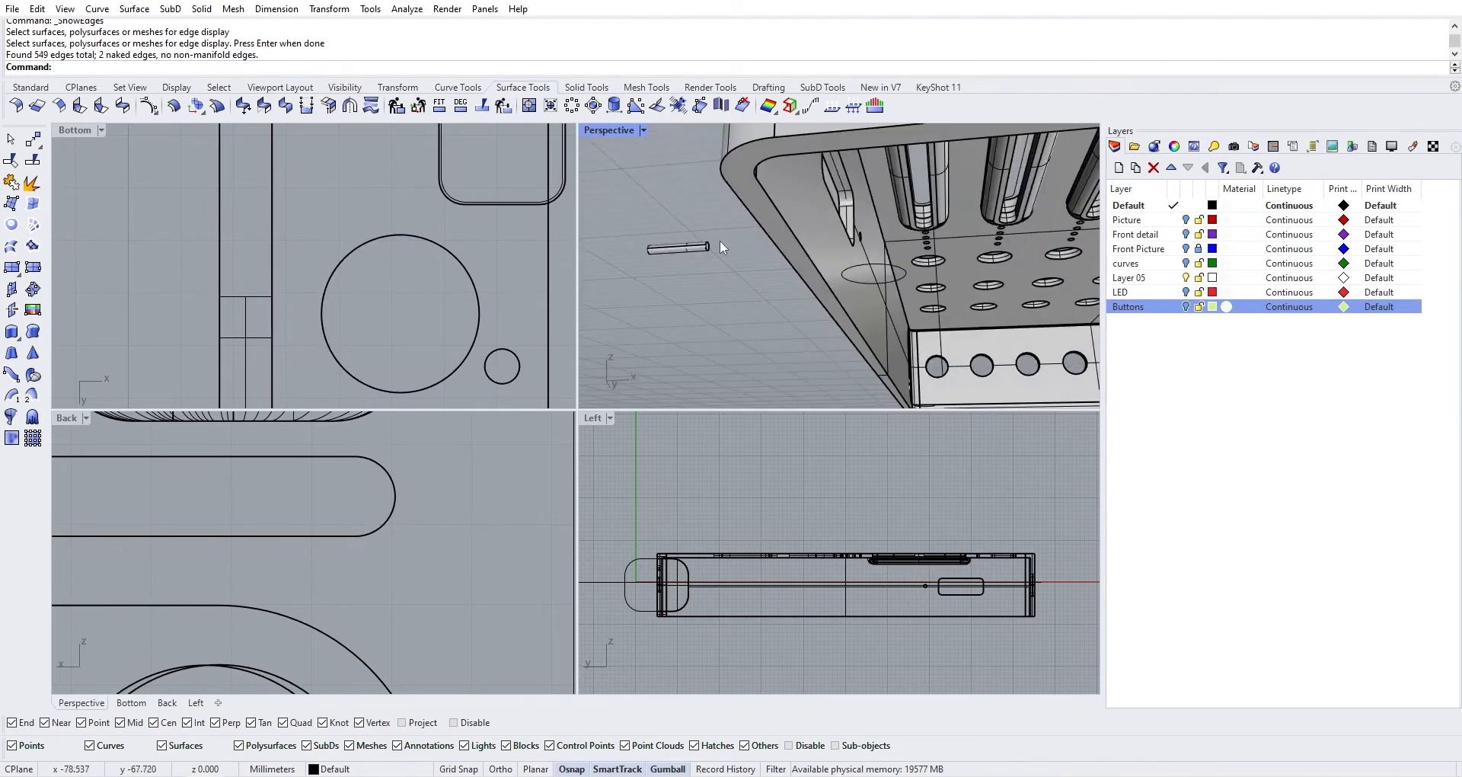
scroll(757, 184, "up", 1)
left_click(756, 184)
scroll(756, 185, "down", 2)
right_click_drag(808, 256, 862, 332)
key("Delete")
Cap the main body to close the open rim between its inner and outer walls
left_click(868, 301)
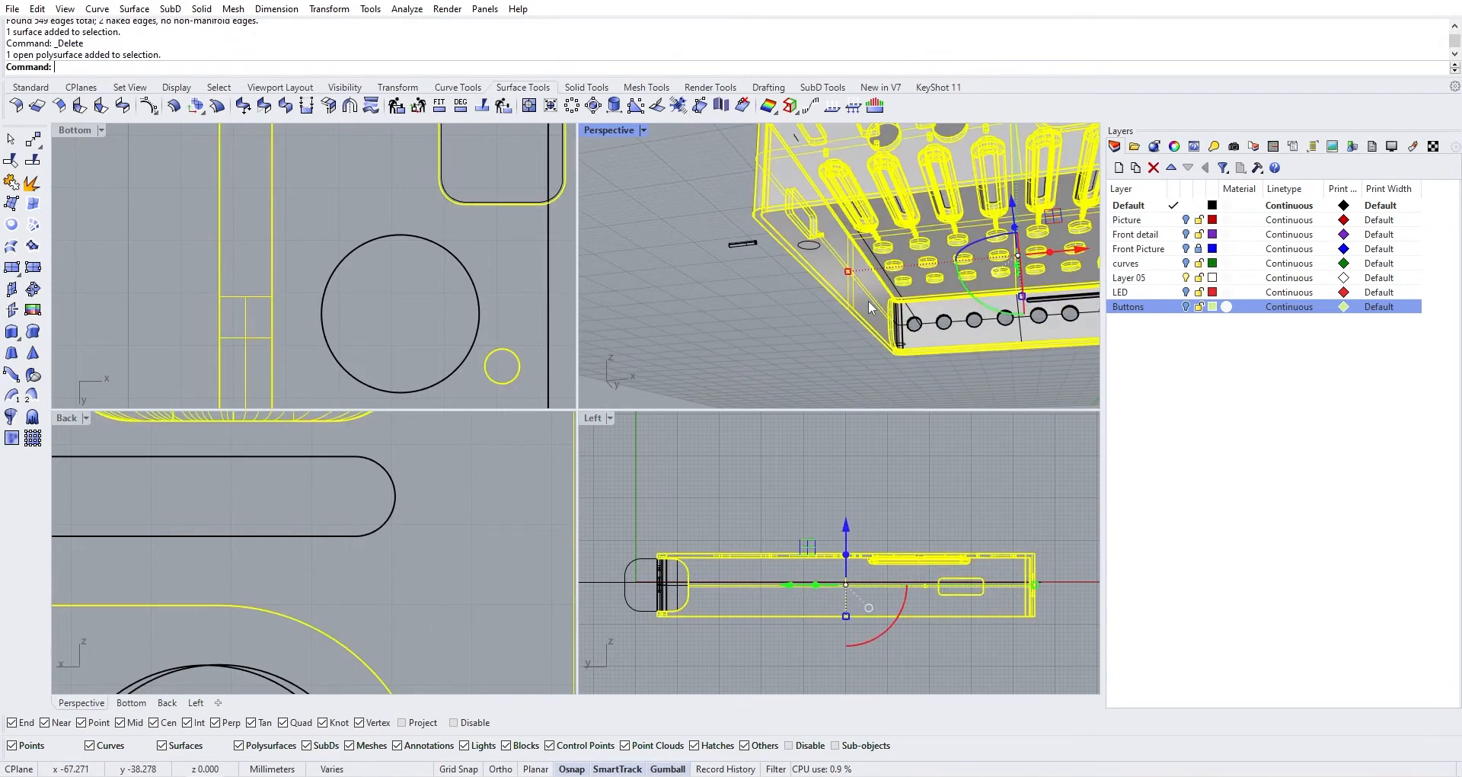
type("Cap")
right_click_drag(842, 335, 831, 313)
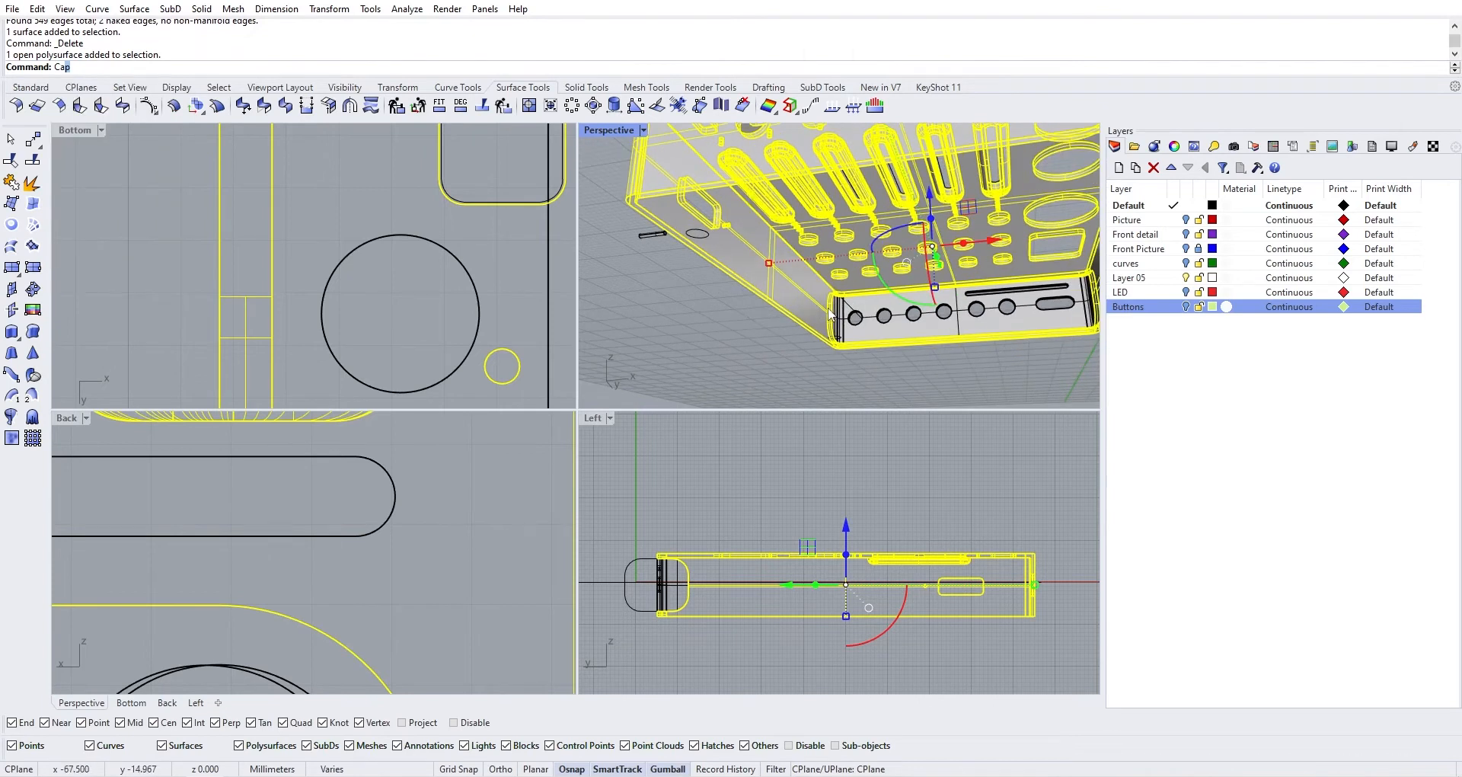
key("Return")
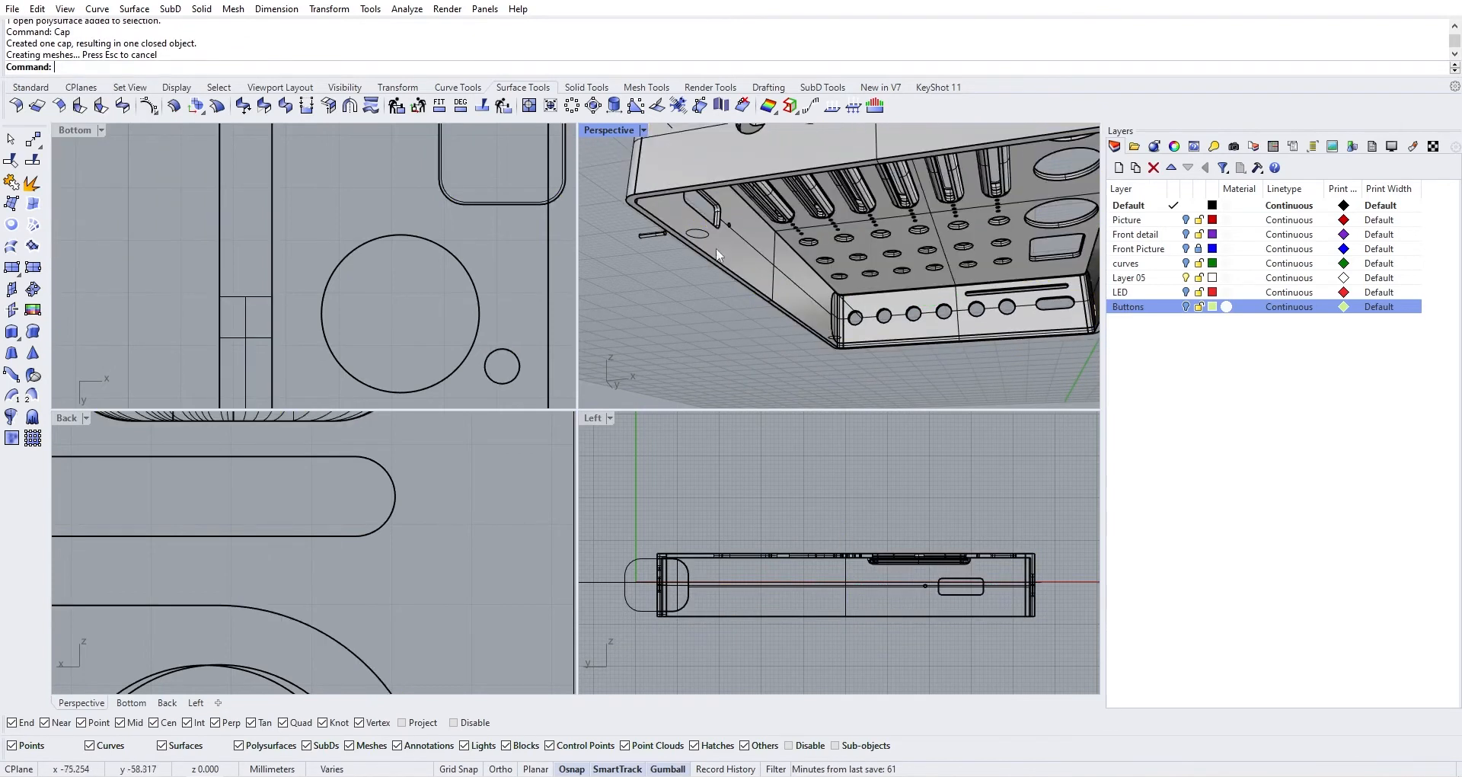
Inspect the capped main body from below, checking the closed rim along the underside
right_click_drag(717, 254, 870, 239)
left_click(879, 249)
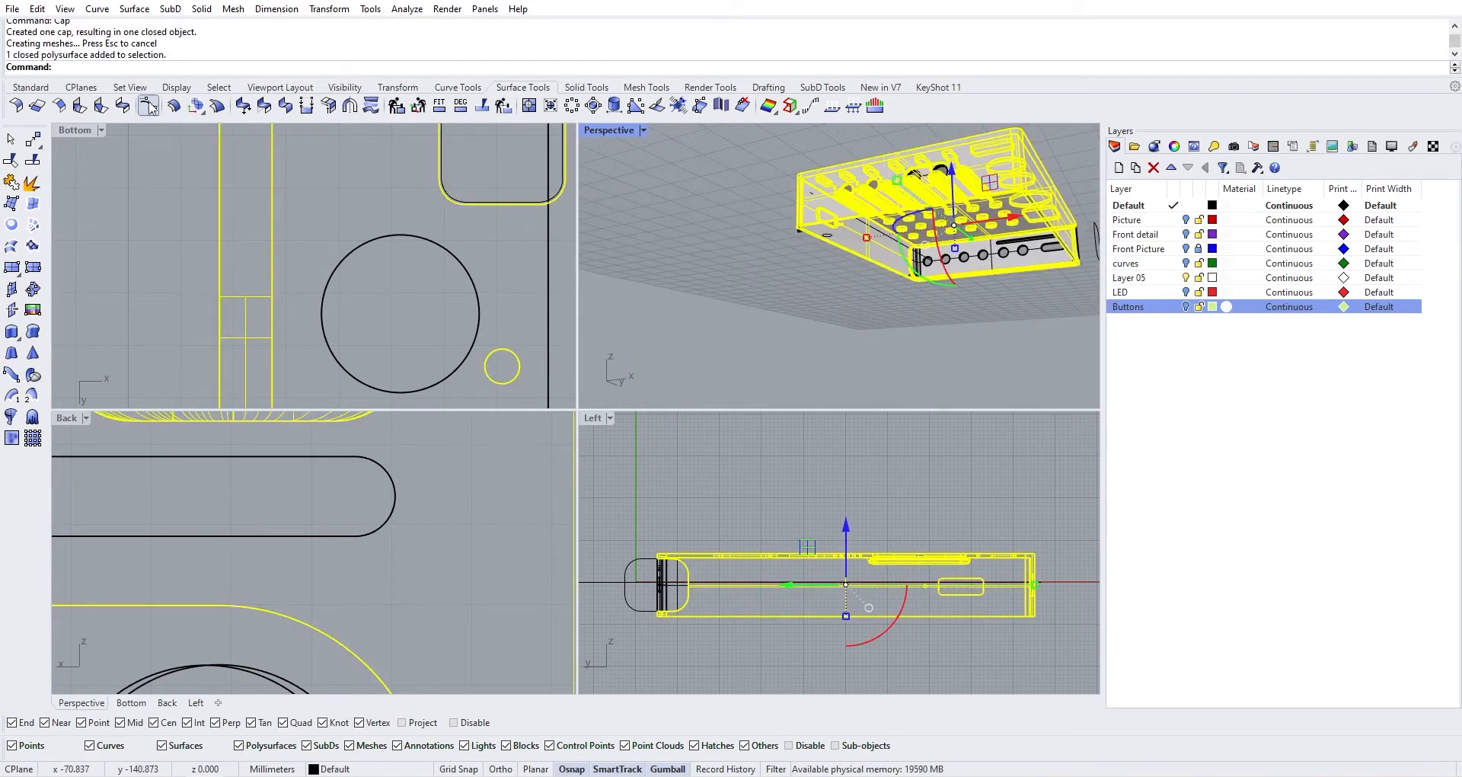
scroll(860, 255, "up", 5)
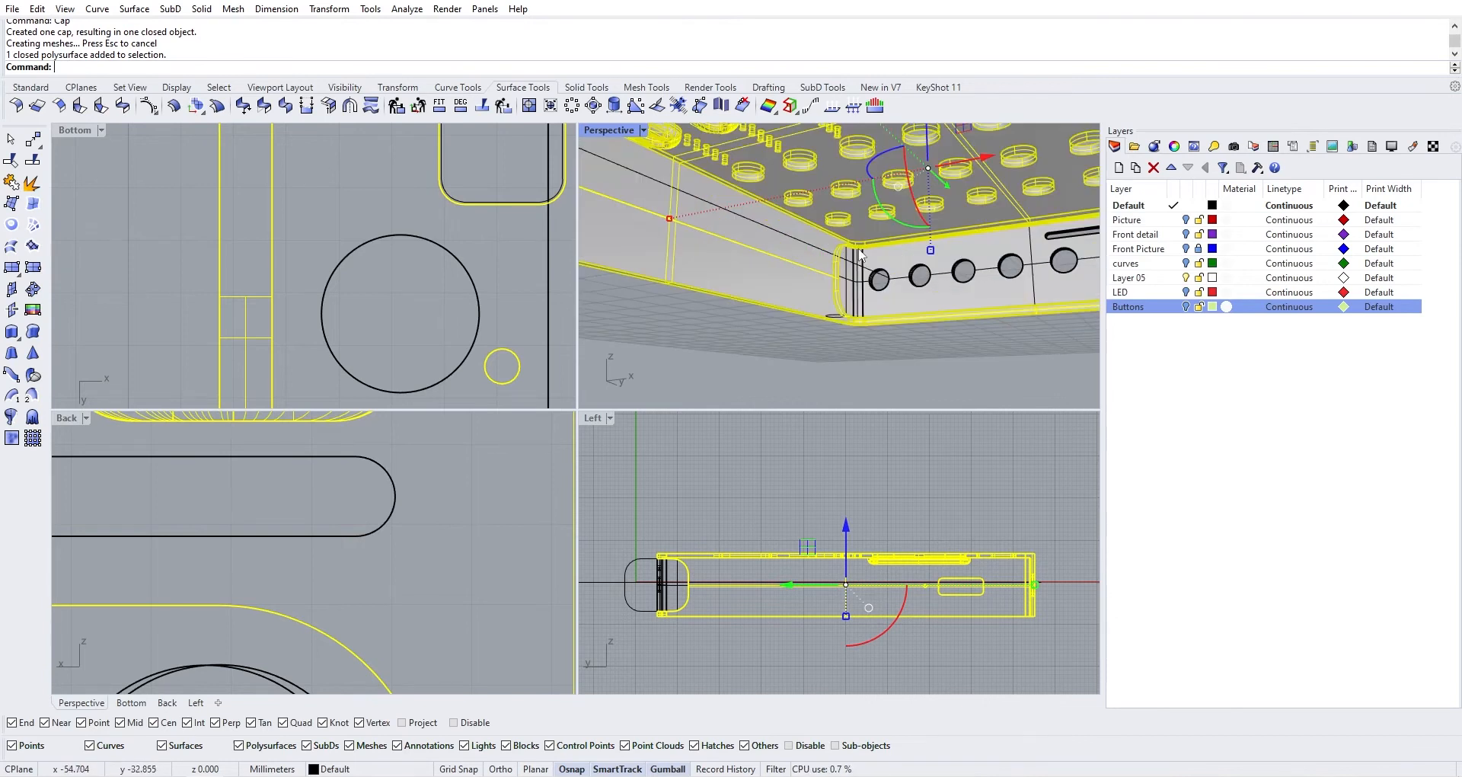
left_click(874, 305)
left_click(911, 368)
scroll(911, 368, "down", 6)
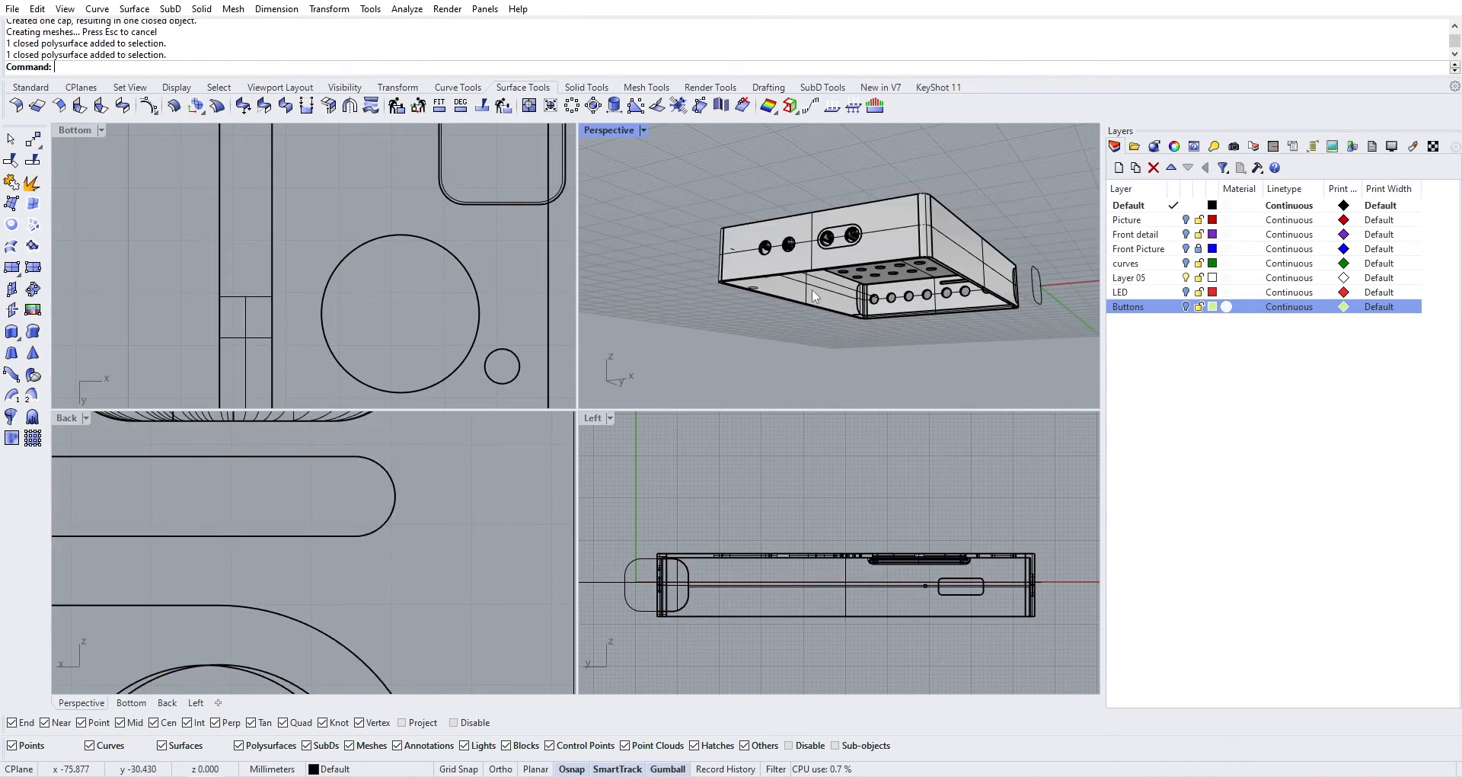
Move the two separate underside surfaces parked below the mixer up by 100 mm to the body's underside
right_click_drag(907, 340, 839, 203)
scroll(882, 297, "down", 6)
right_click_drag(882, 297, 893, 320)
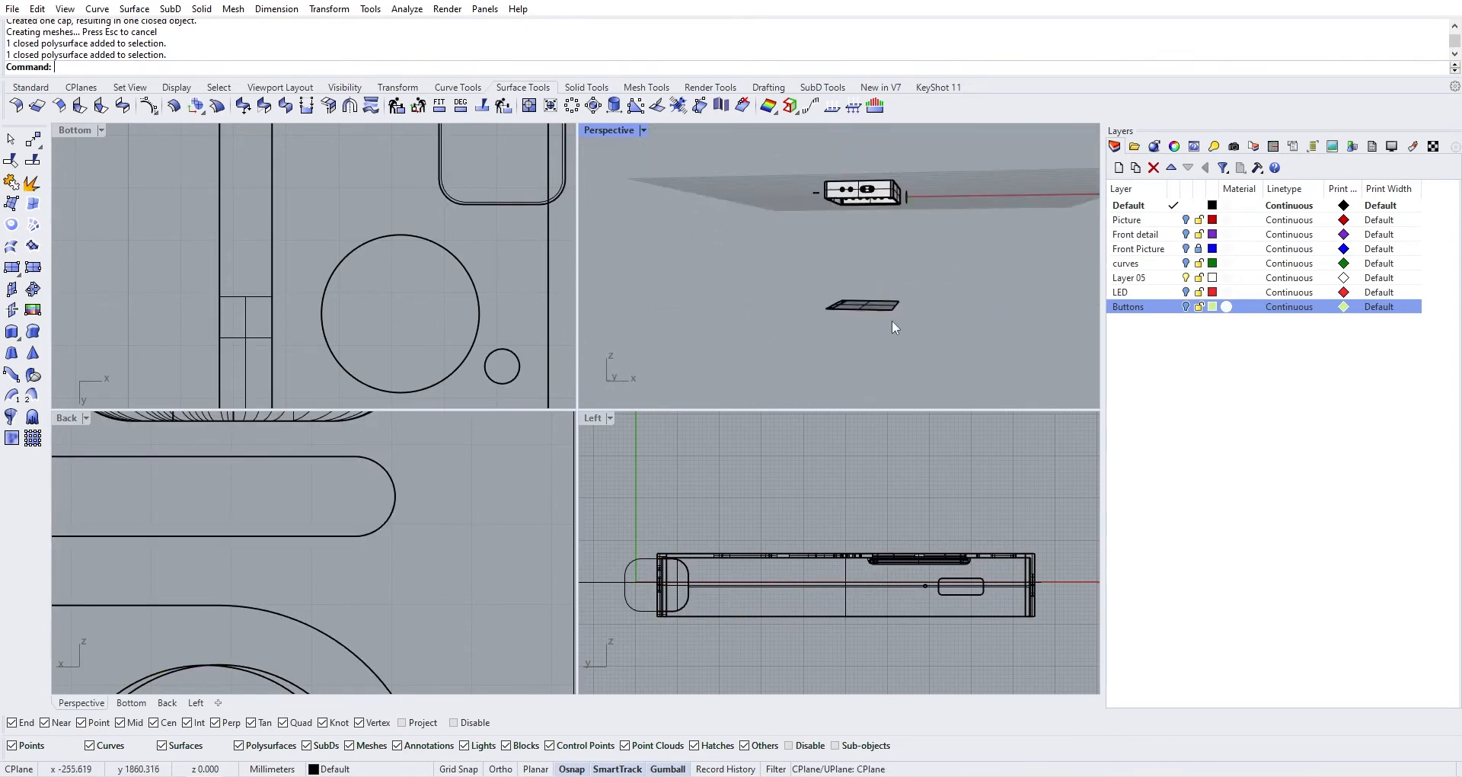
scroll(893, 319, "up", 6)
left_click_drag(917, 326, 651, 233)
right_click_drag(723, 251, 811, 299)
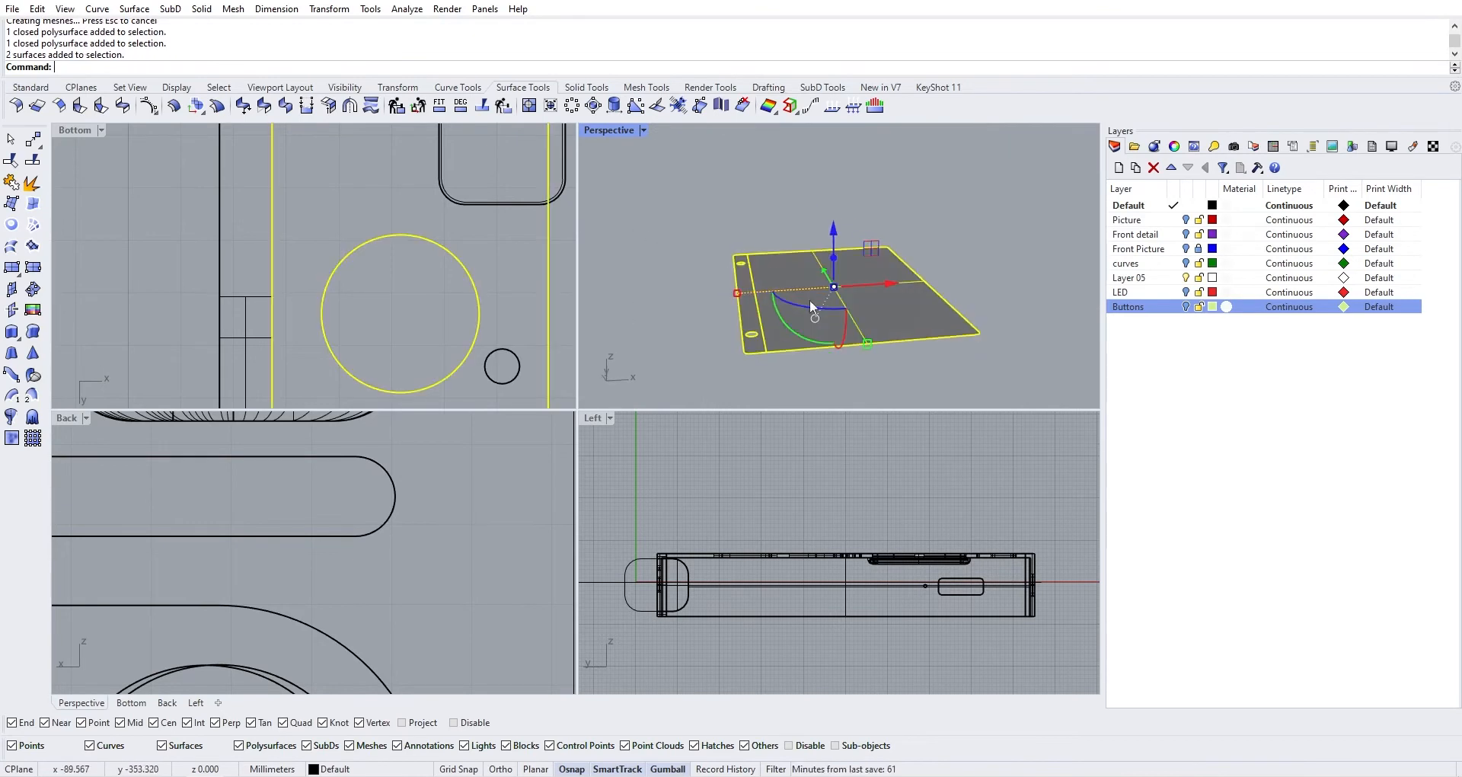
left_click(836, 230)
type("100")
key("Return")
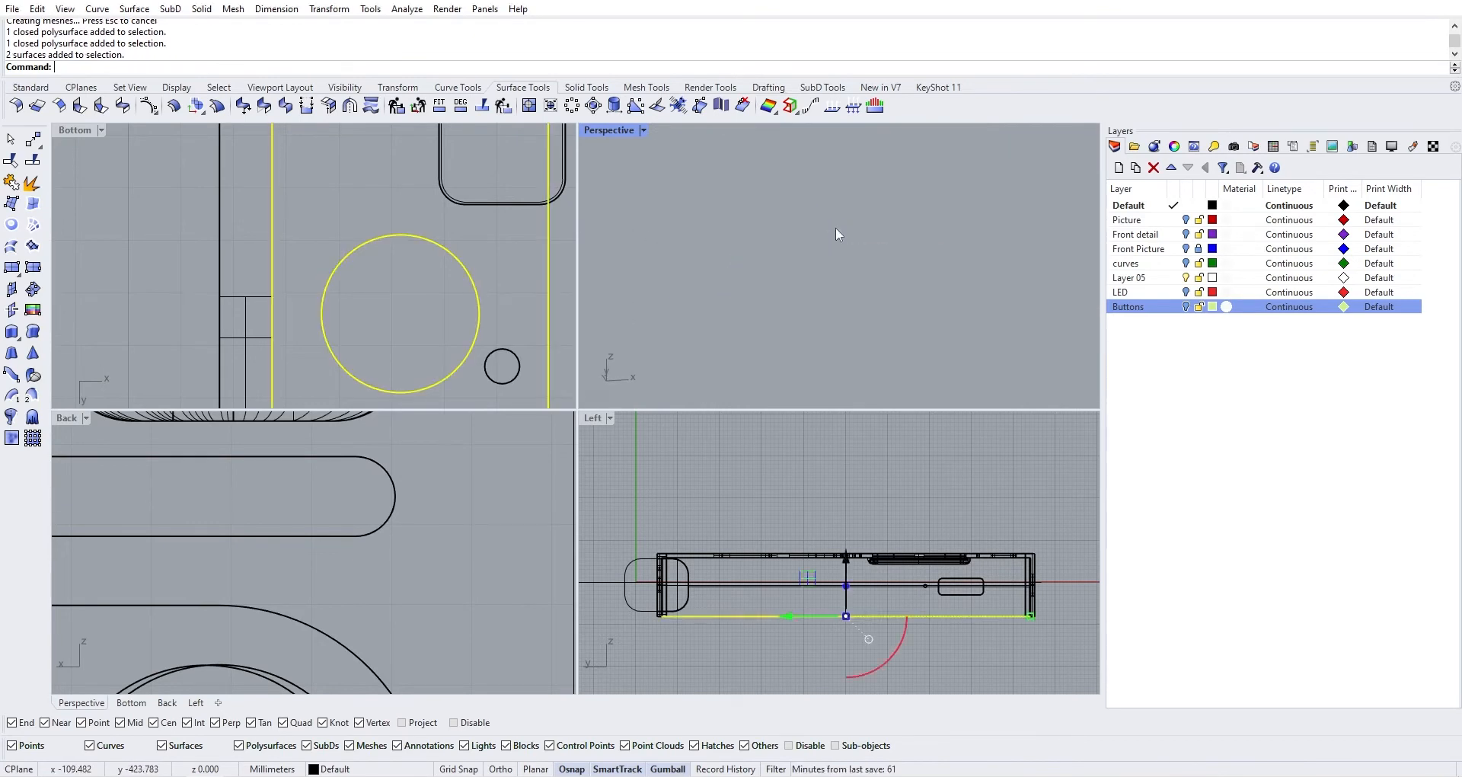
scroll(918, 195, "down", 6)
right_click_drag(919, 195, 887, 253, "shift")
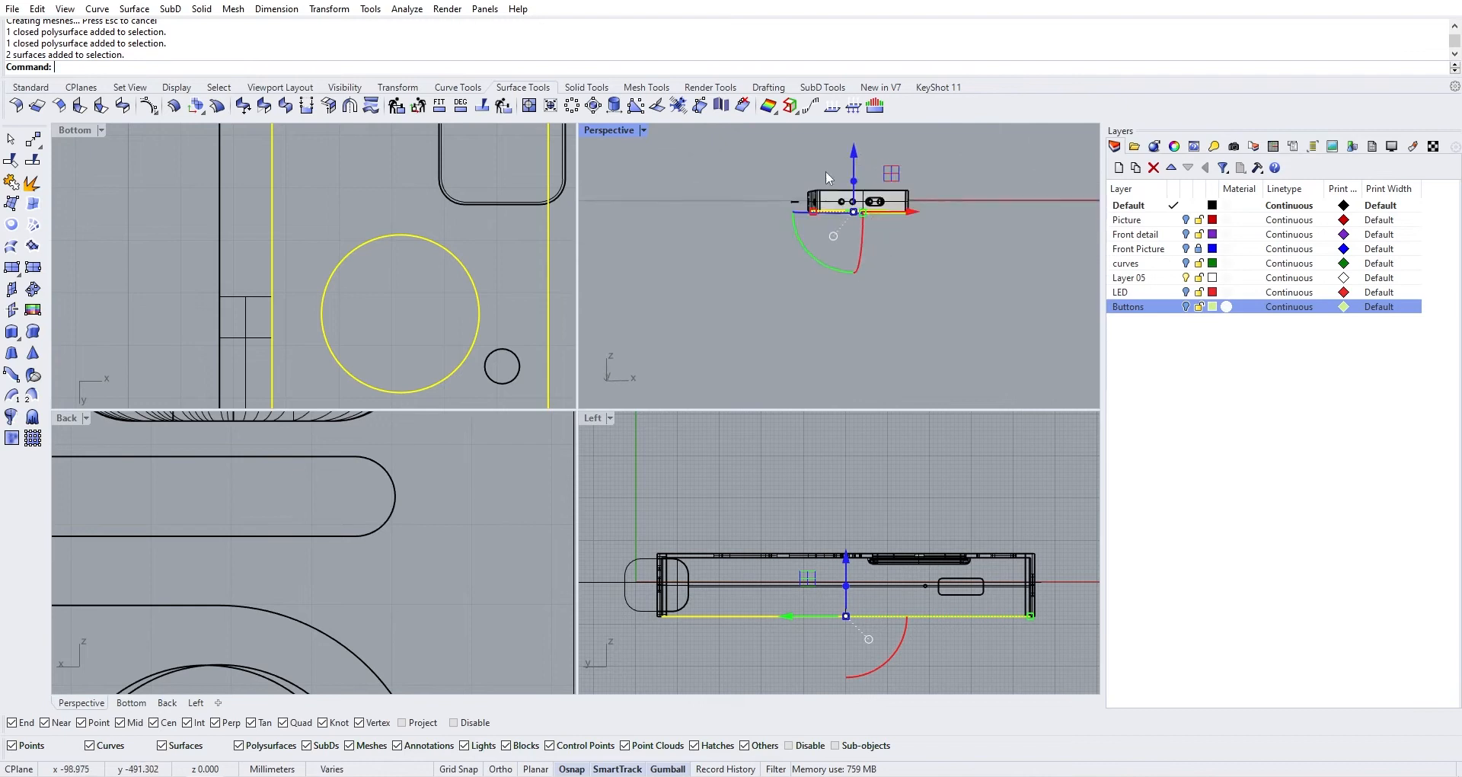
scroll(825, 173, "up", 10)
right_click_drag(815, 221, 797, 231)
key("Escape")
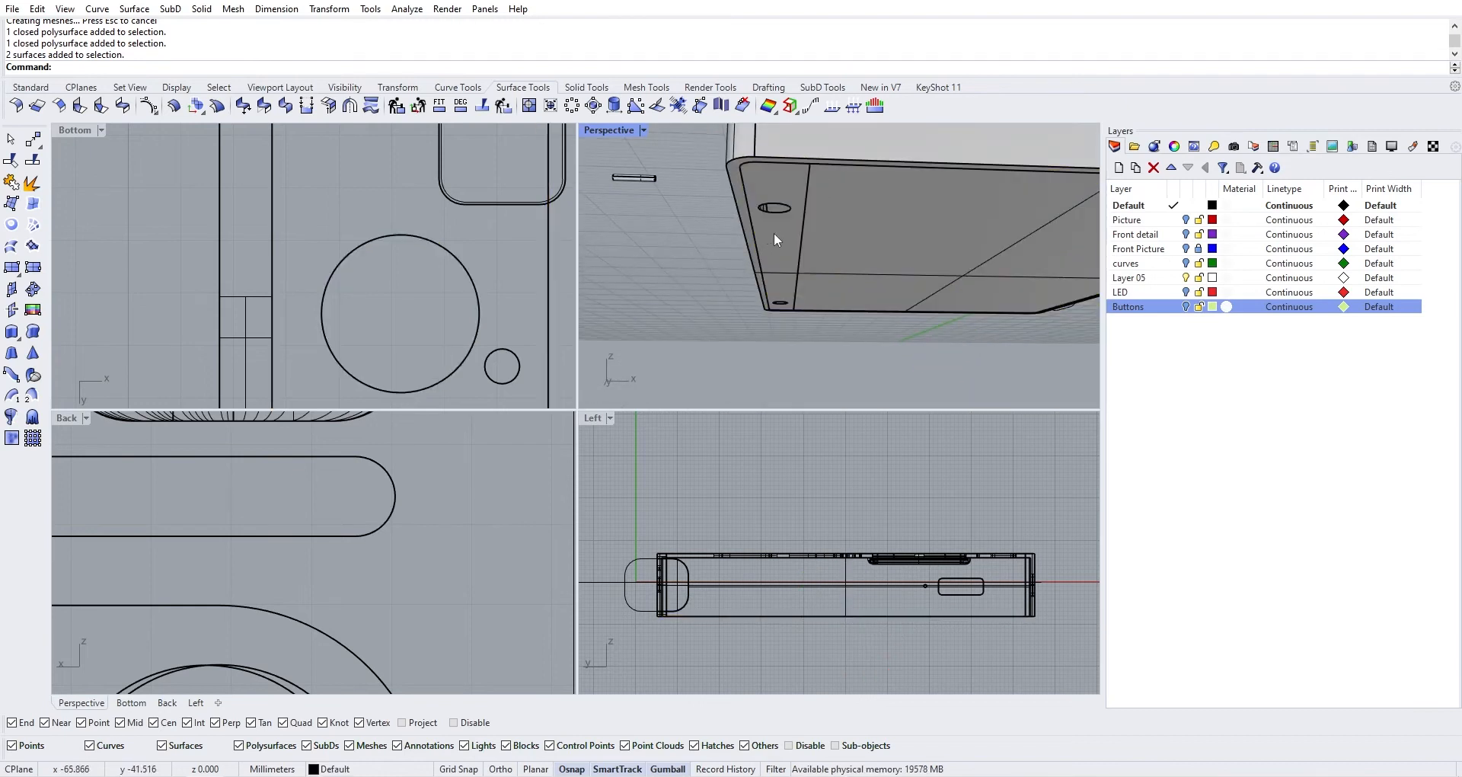
Offset the narrow underside strip with the two screw holes 1 mm into the body as a solid with OffsetSrf
scroll(775, 239, "up", 2)
left_click(775, 239)
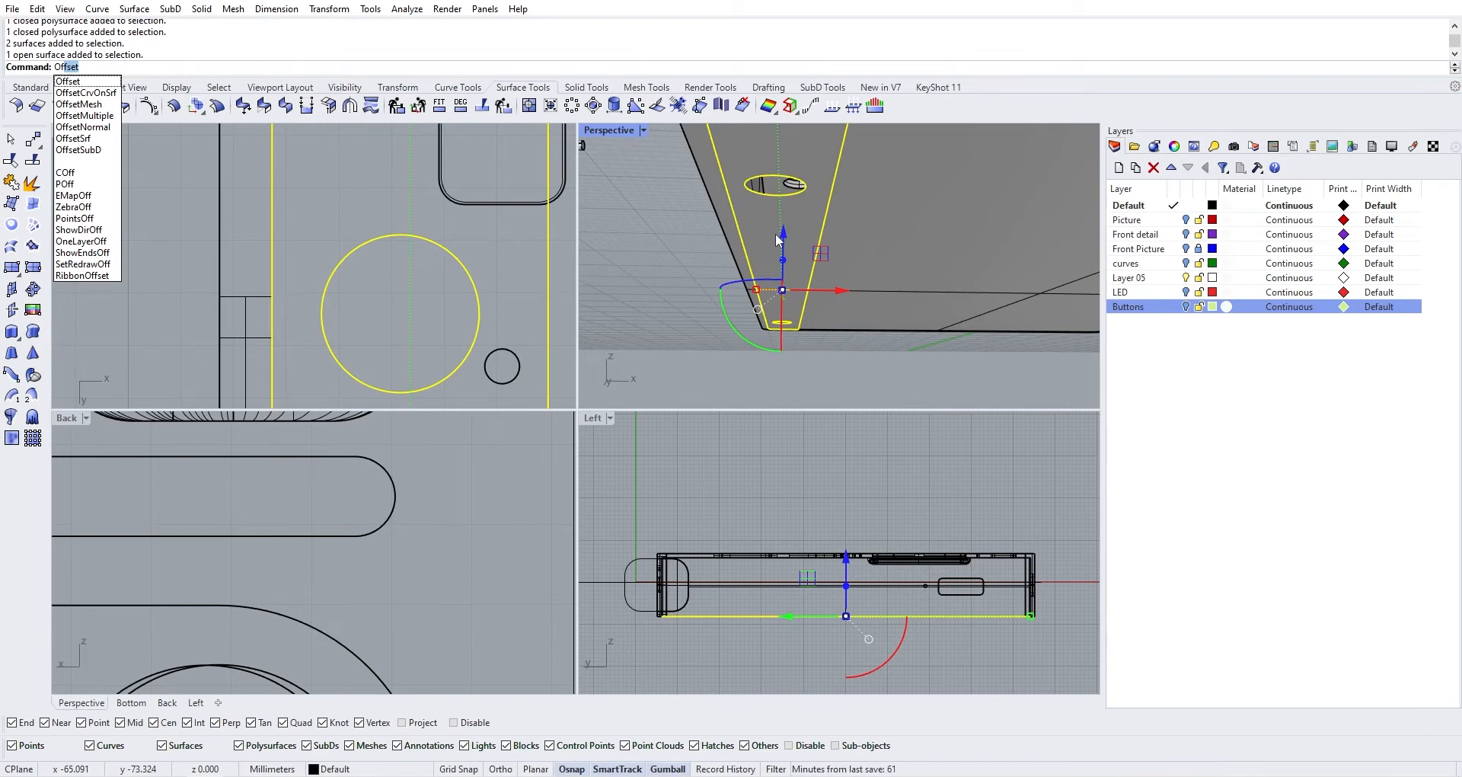
left_click(85, 139)
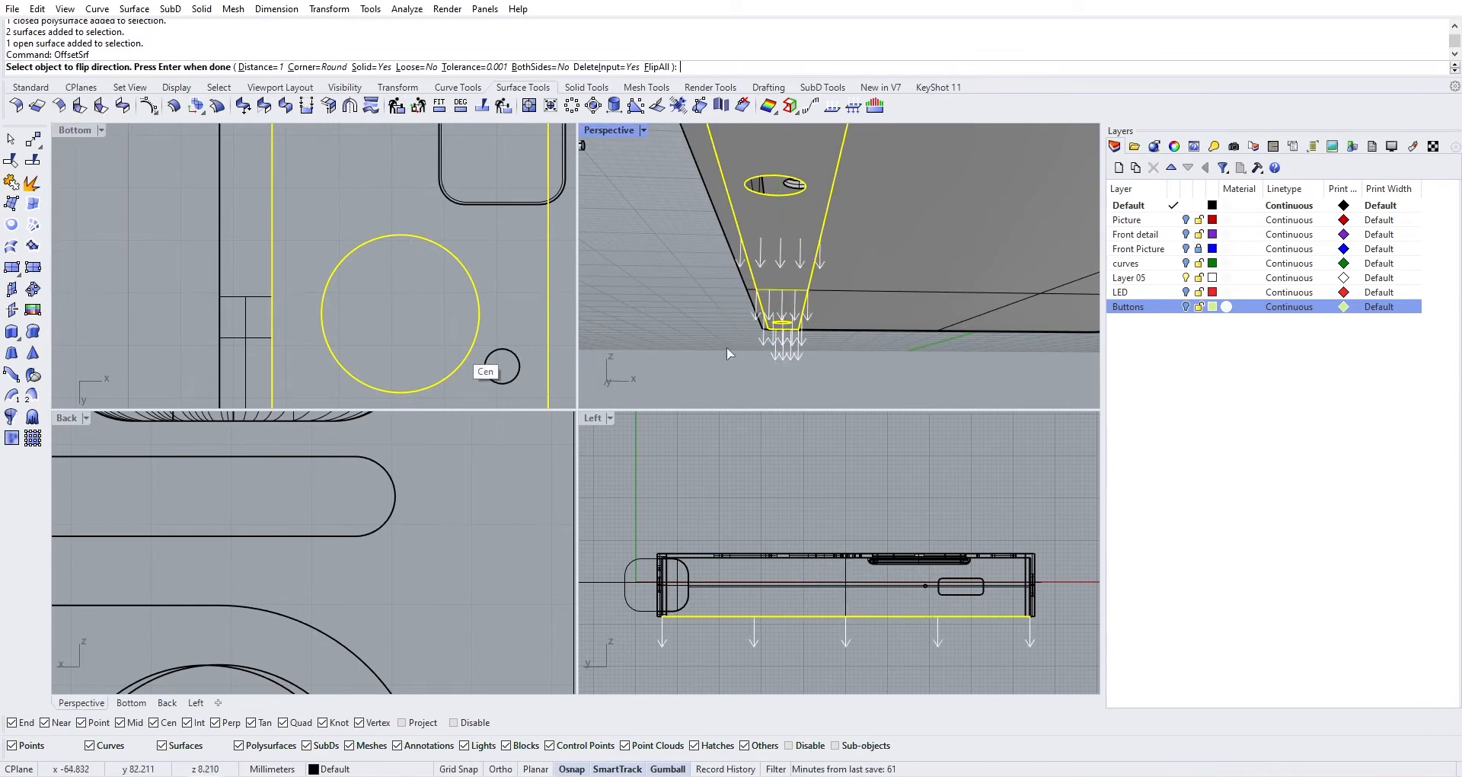
left_click(657, 67)
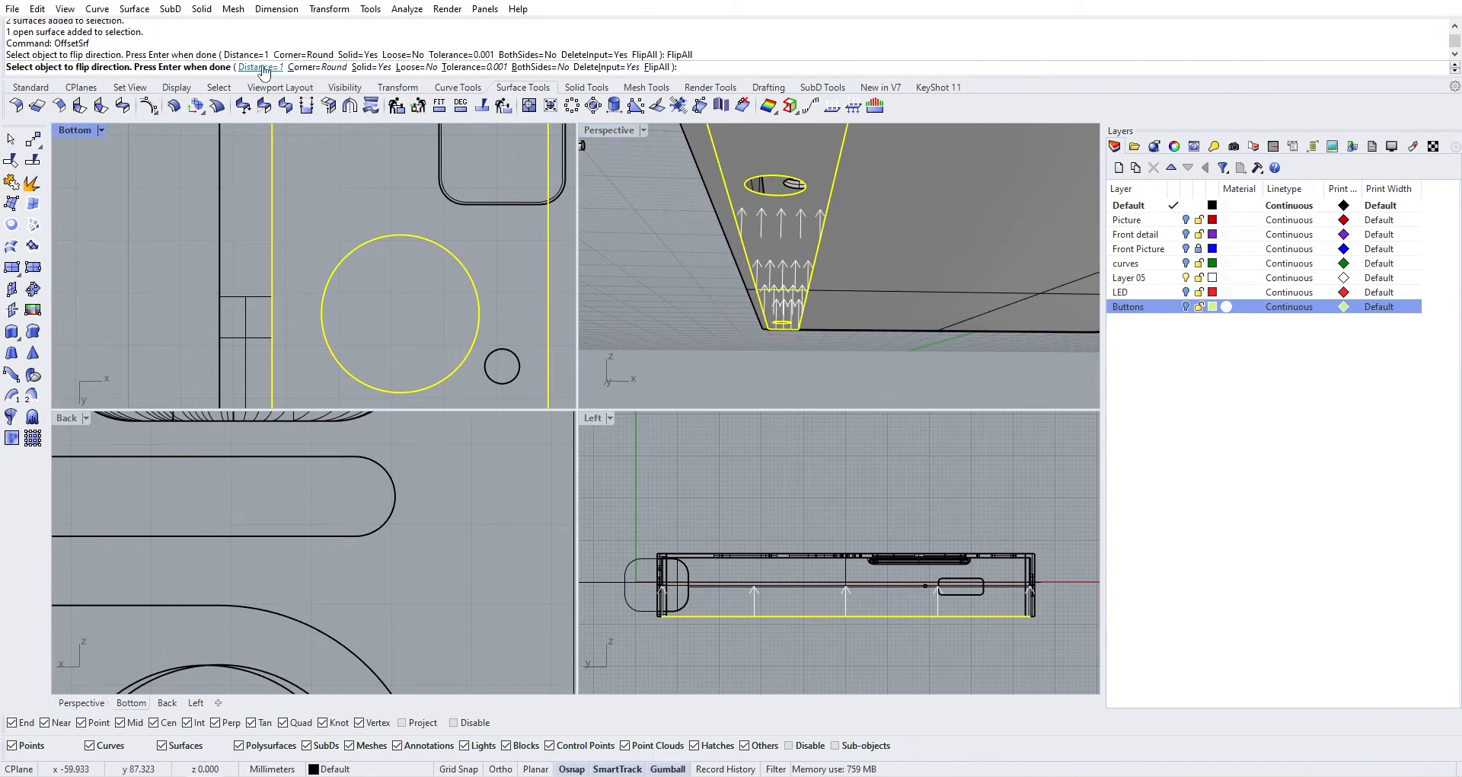
key("Return")
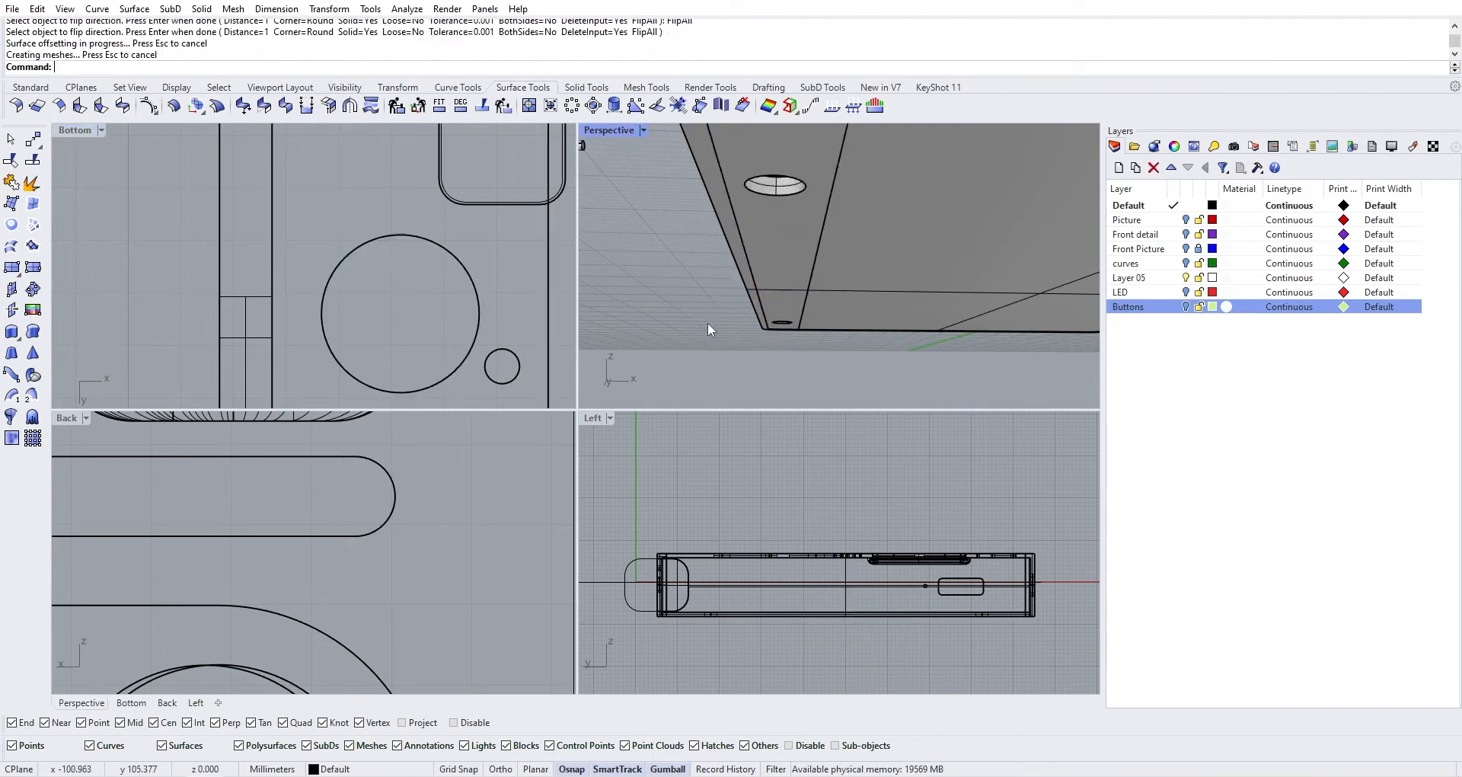
Taper one screw hole in the solid strip by uniformly scaling its inner edge by 0.7
scroll(824, 279, "down", 4)
right_click_drag(827, 283, 818, 244)
scroll(774, 185, "up", 9)
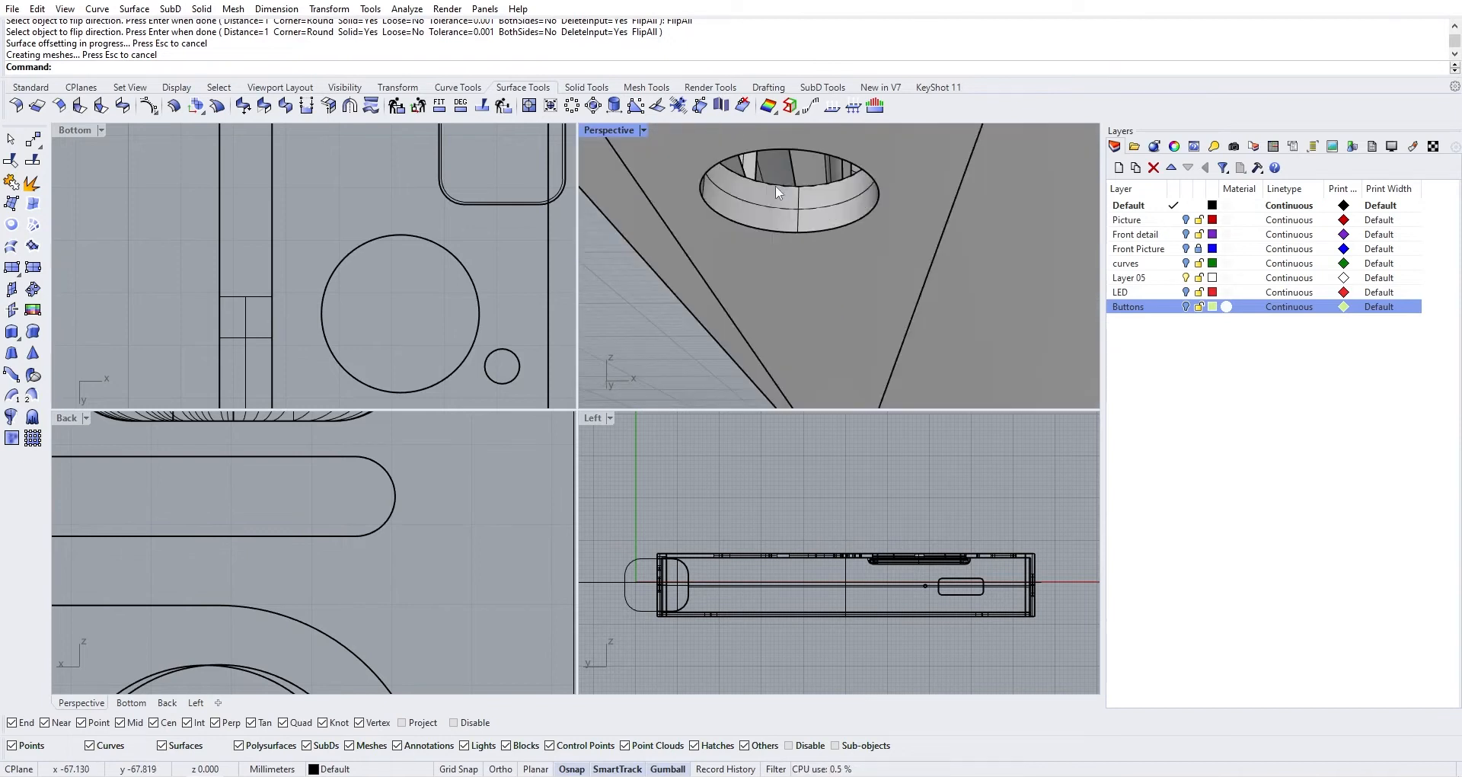
left_click(775, 185)
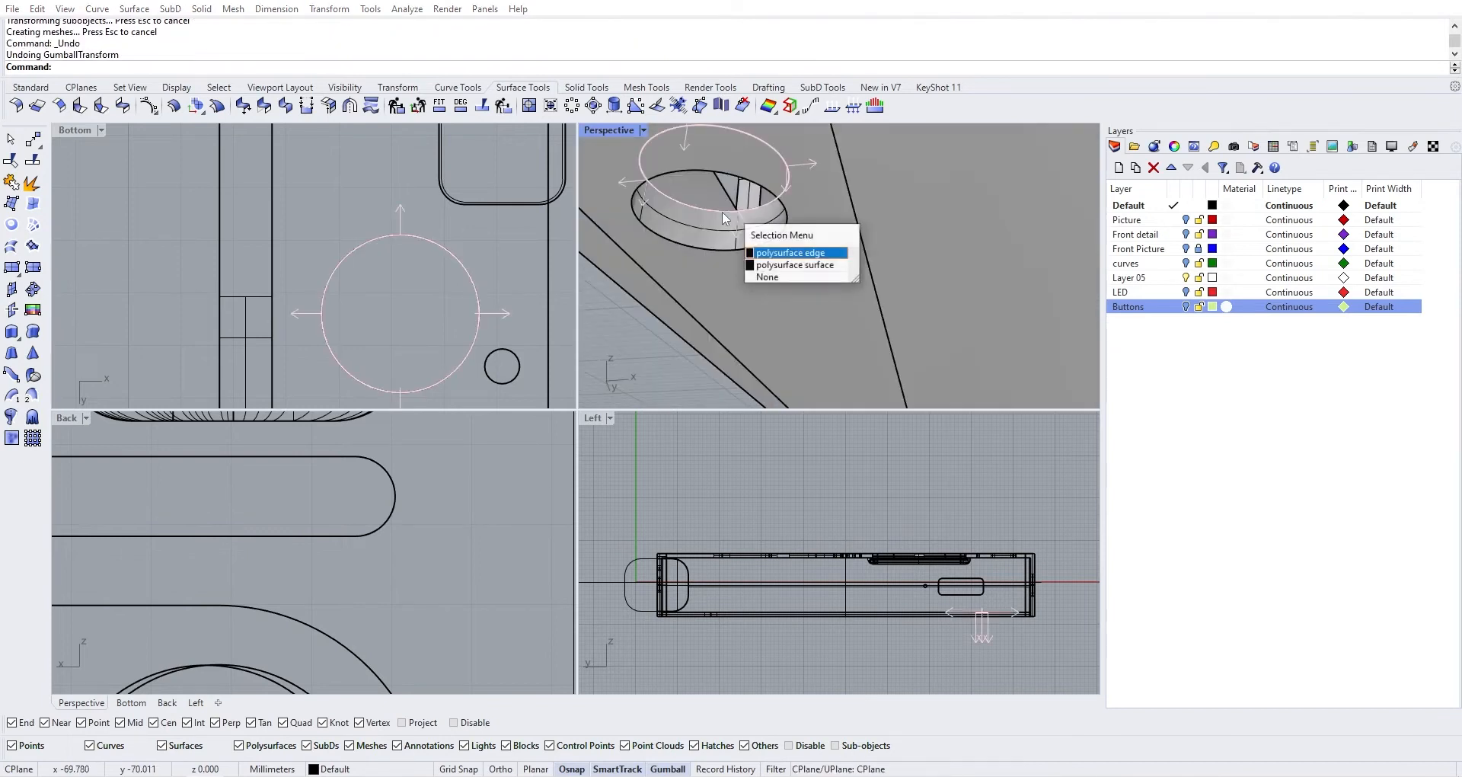
key("Return")
scroll(724, 219, "down", 4)
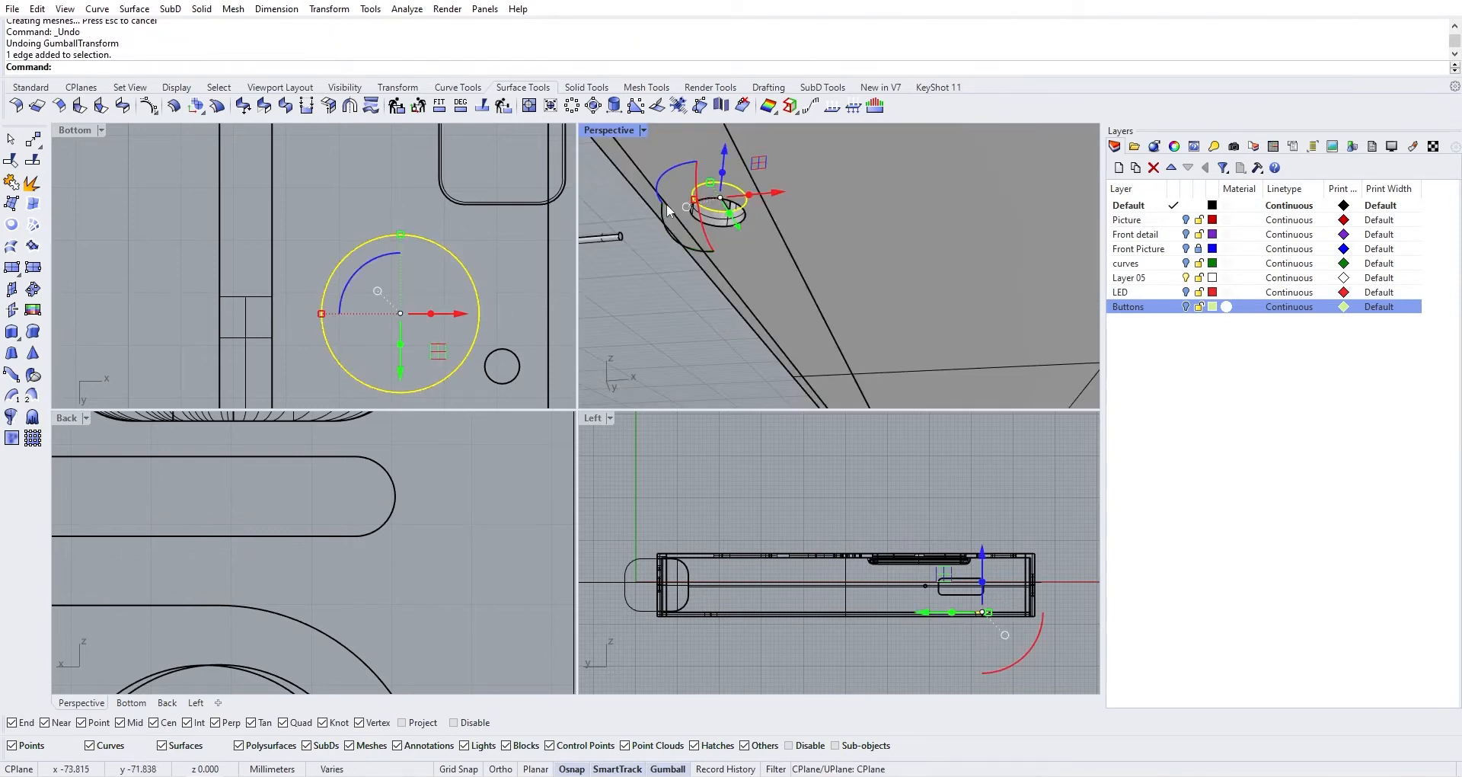
left_click(711, 183)
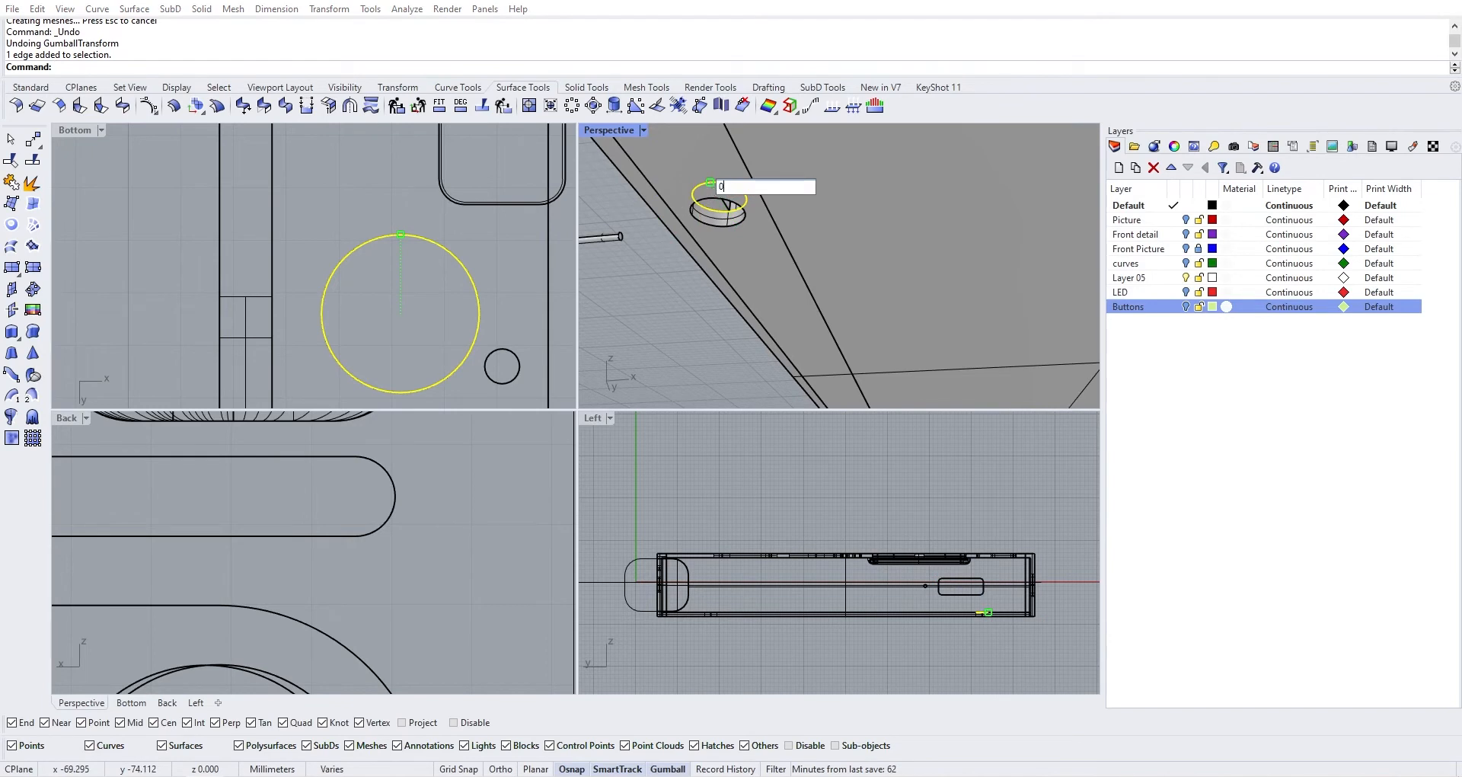
type("0.7")
key("Return")
scroll(774, 280, "down", 4)
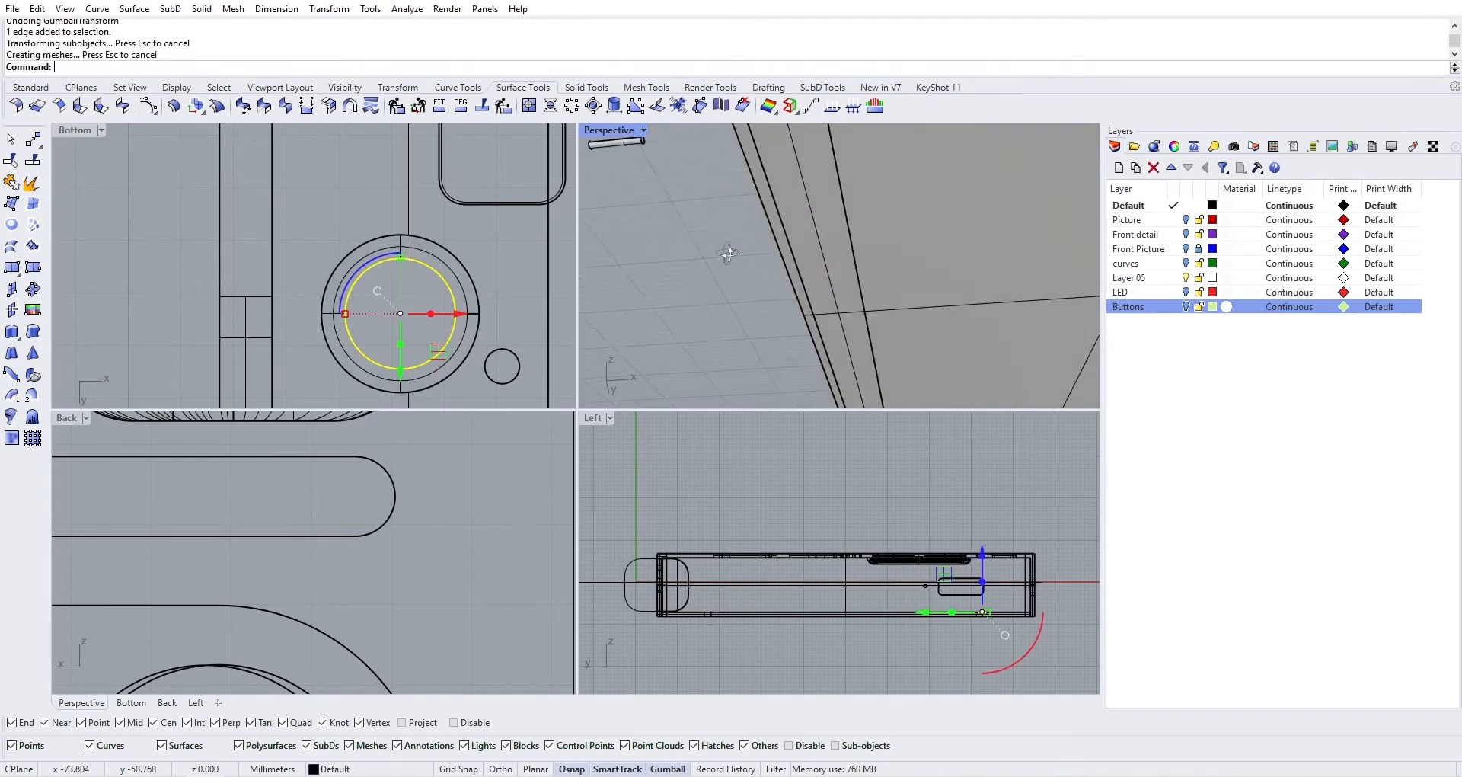
Scale the inner edge of the strip's other screw hole by 0.7 to give it the same taper
scroll(810, 322, "up", 10)
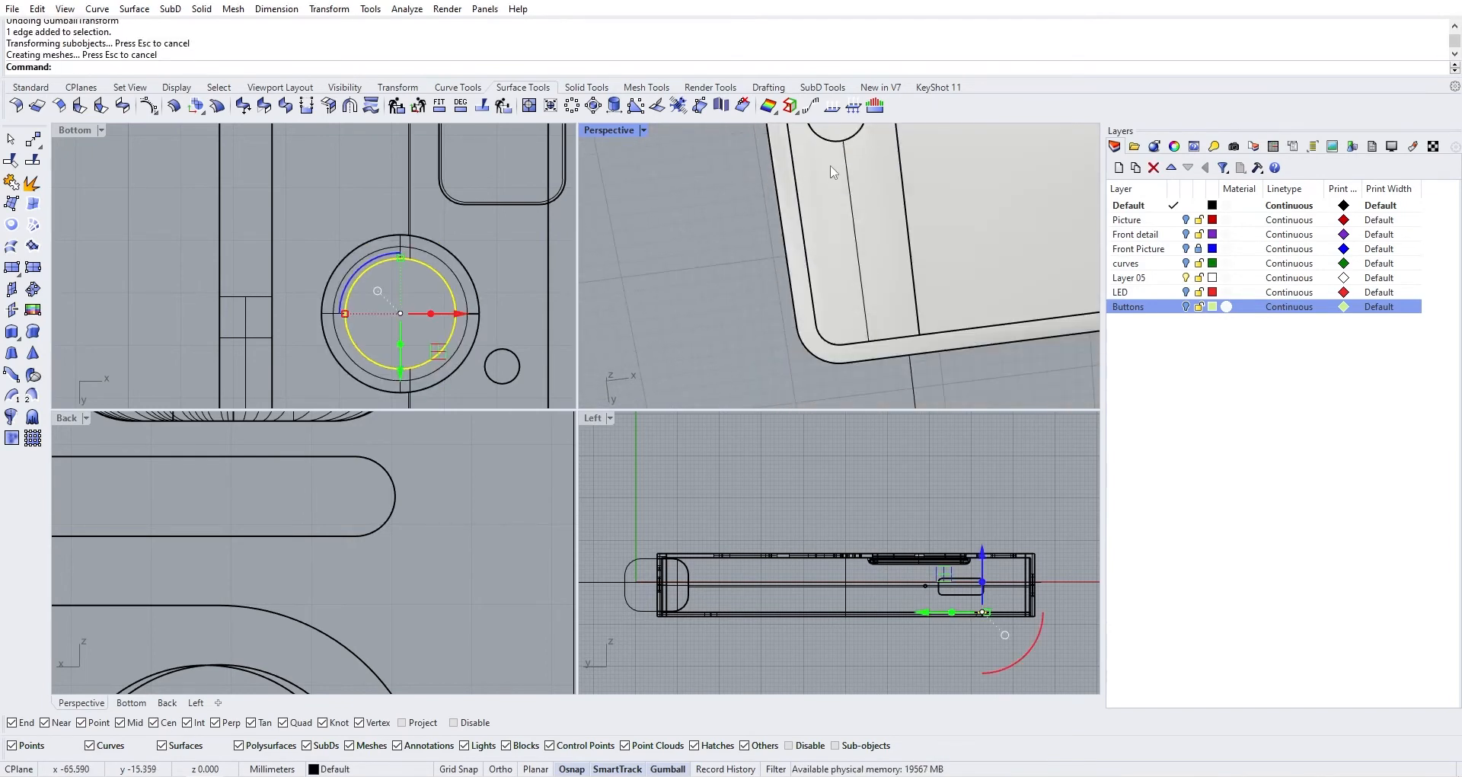
key("Escape")
scroll(767, 295, "up", 3)
left_click(874, 297, "ctrl+shift")
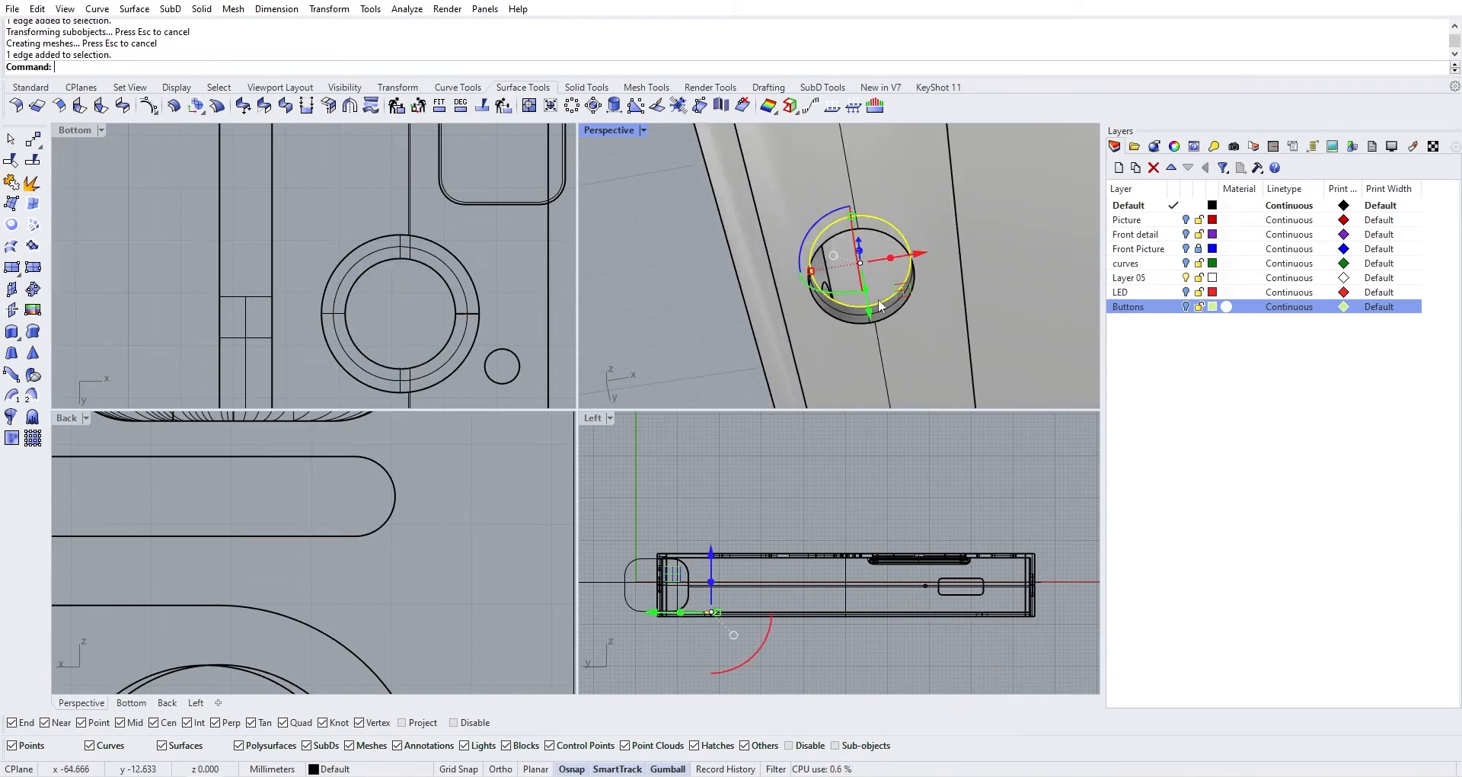
left_click(810, 272)
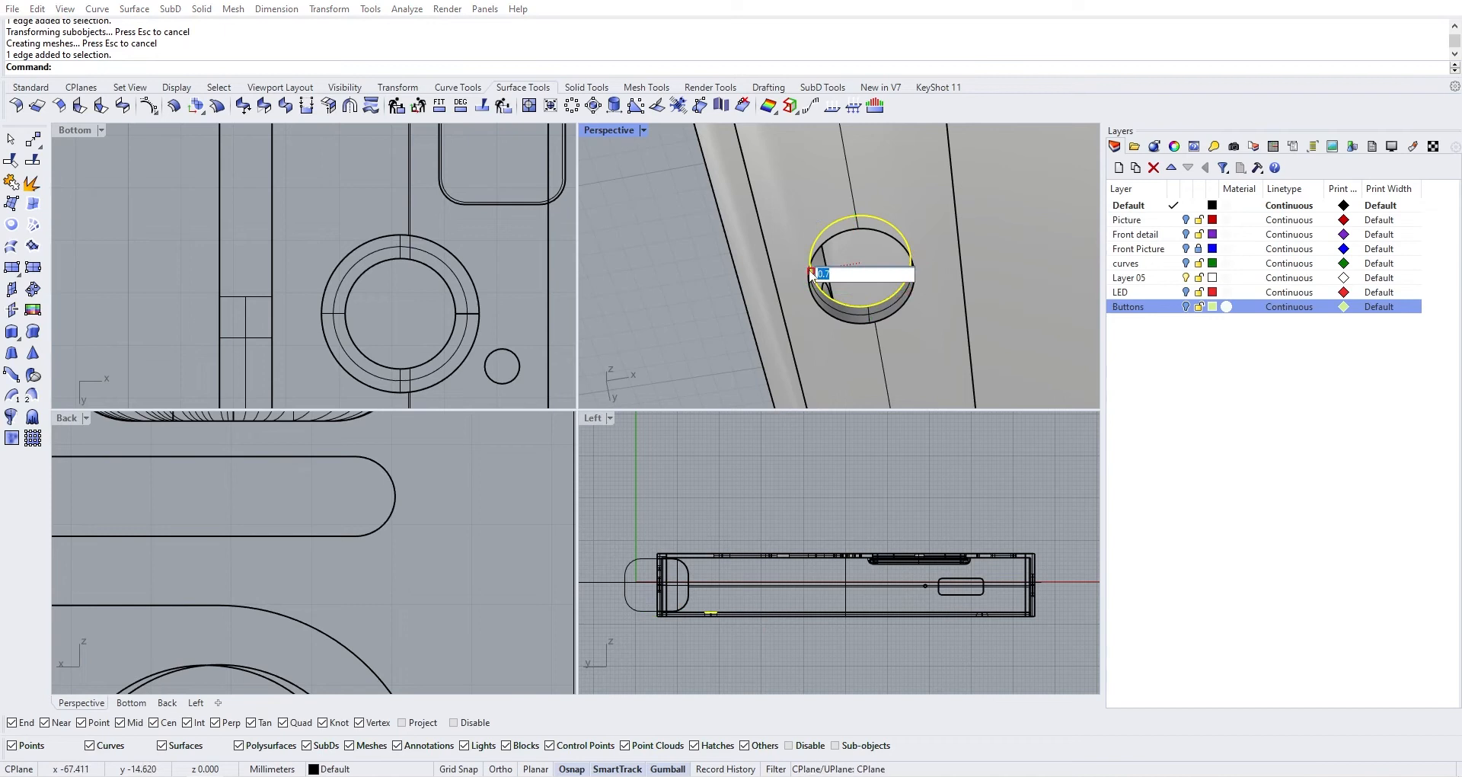
key("Return")
right_click_drag(765, 271, 868, 297)
scroll(834, 290, "up", 4)
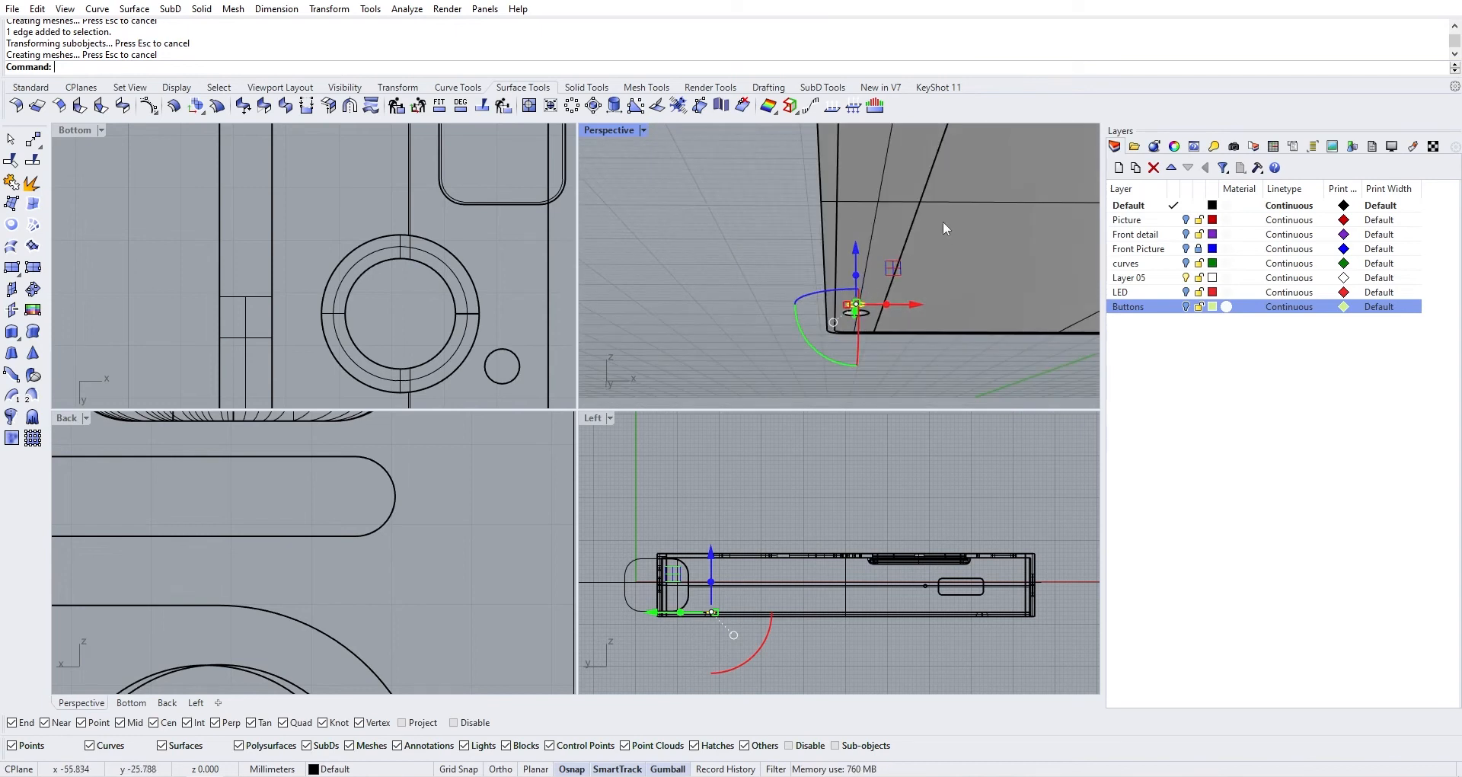
Delete the large flat surface that covers the rest of the underside beside the screw strip
right_click_drag(943, 221, 939, 231)
scroll(942, 235, "down", 5)
left_click(971, 327)
scroll(955, 284, "down", 5)
right_click_drag(953, 282, 911, 222)
left_click(911, 224)
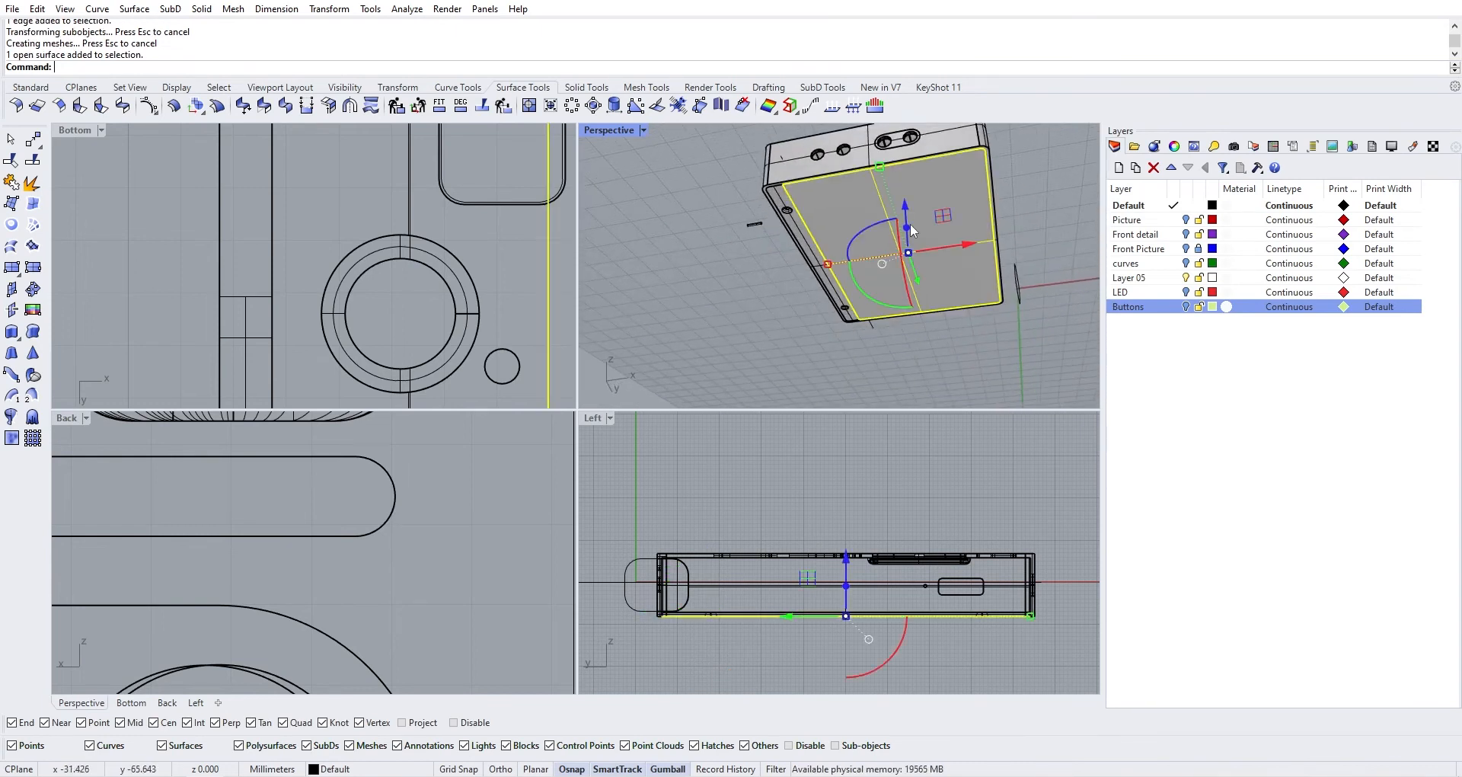
scroll(886, 199, "up", 4)
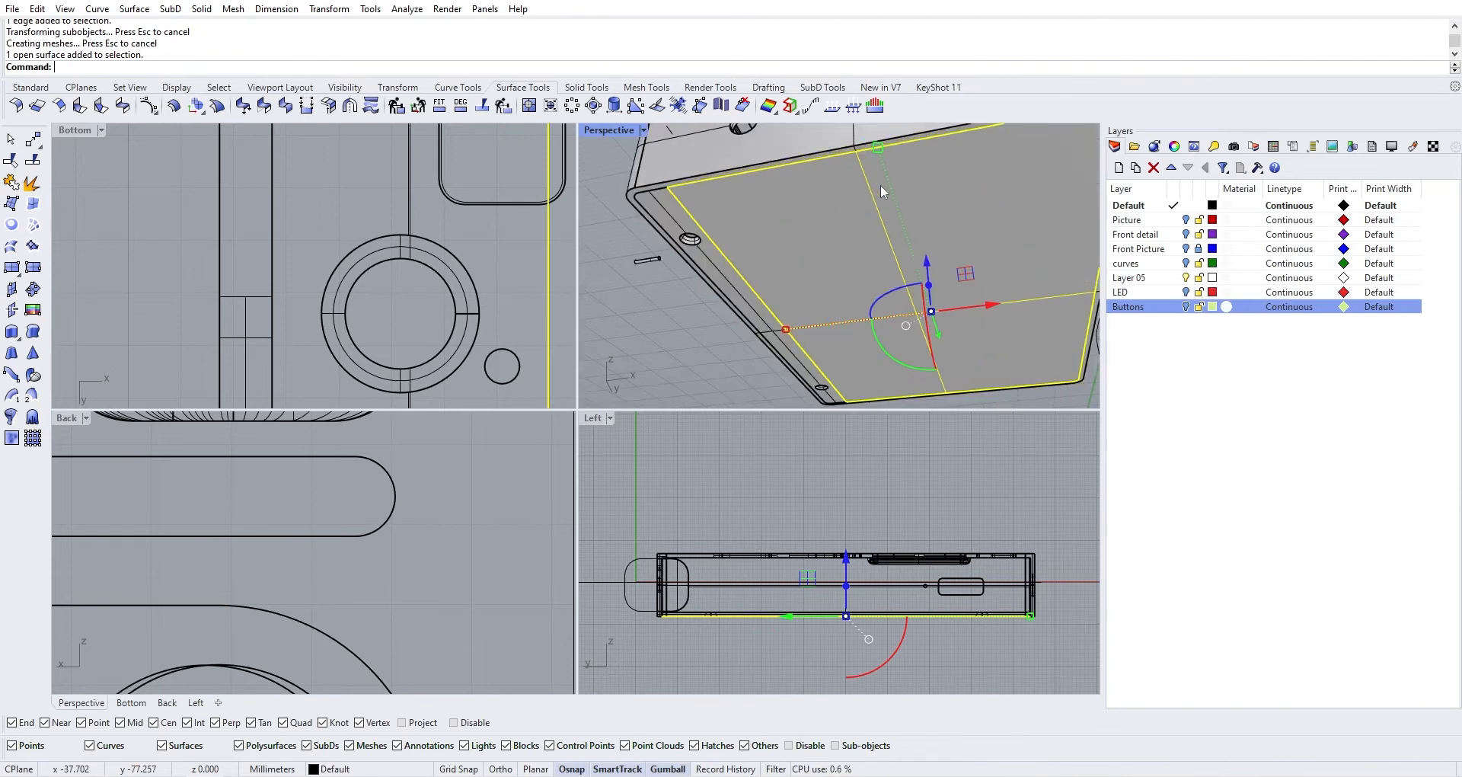
key("Delete")
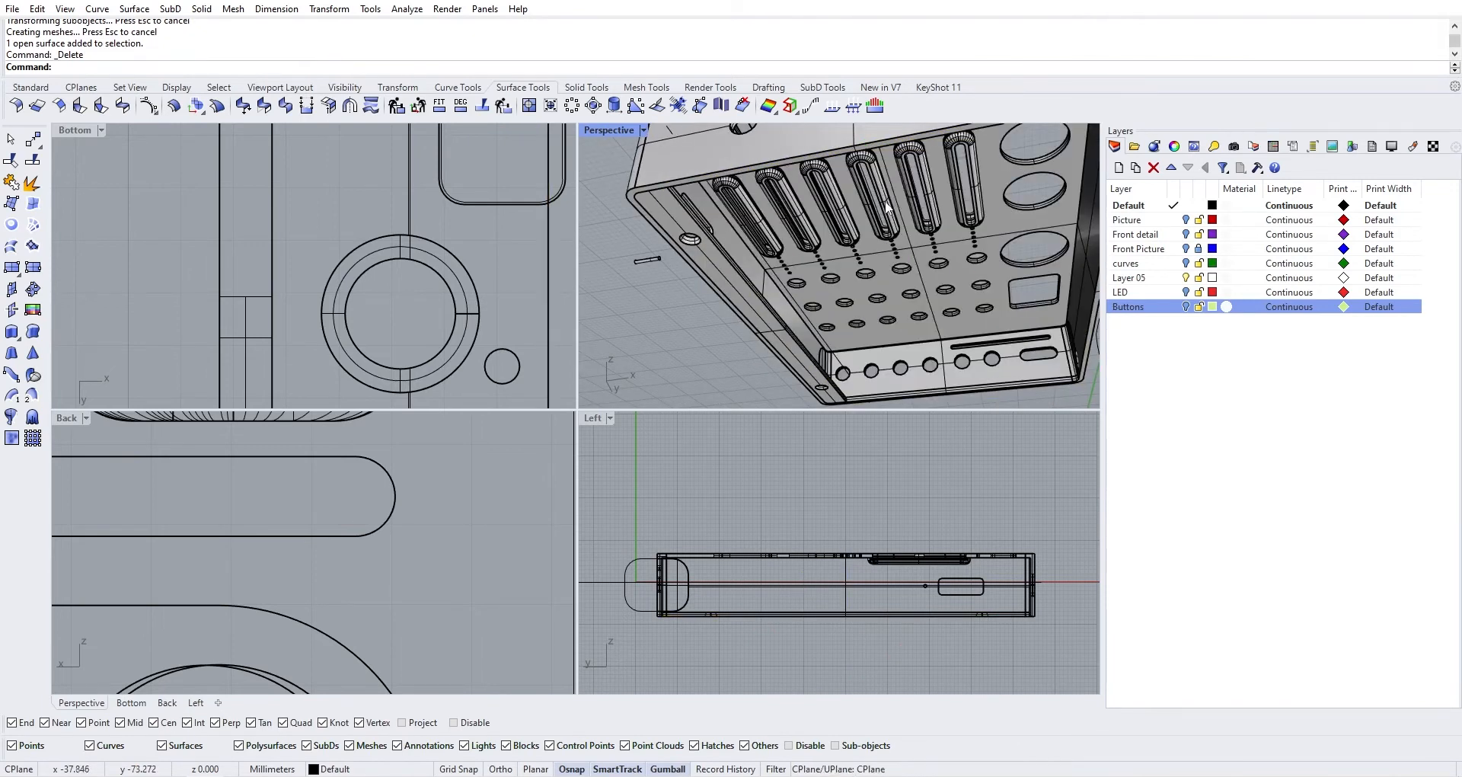
Examine the solid strip and its tapered screw holes up close from below
scroll(710, 243, "up", 2)
scroll(710, 244, "down", 2)
right_click_drag(710, 244, 836, 197)
scroll(771, 230, "up", 6)
scroll(770, 230, "down", 6)
right_click_drag(888, 370, 871, 322)
scroll(868, 311, "up", 10)
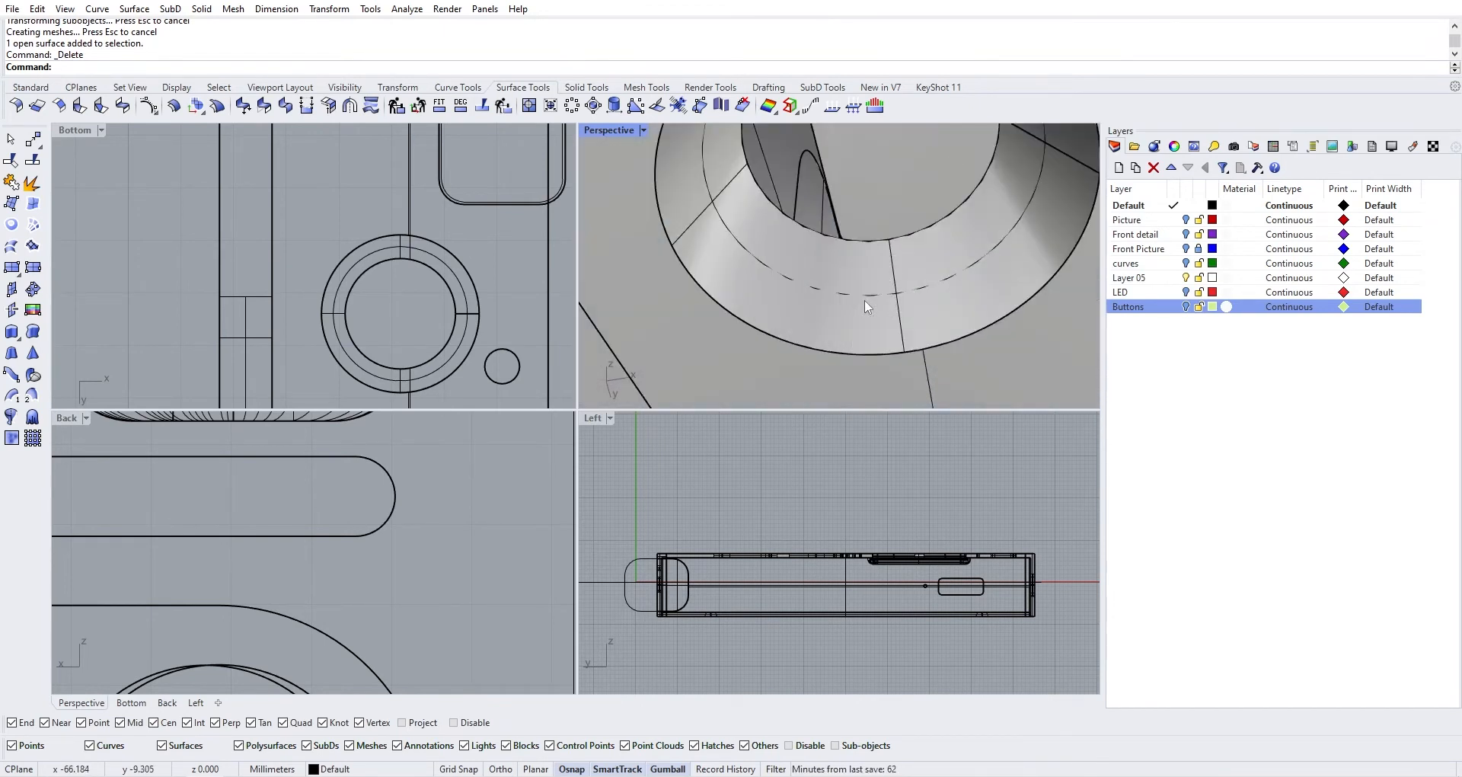
left_click(865, 299)
scroll(859, 244, "down", 10)
right_click_drag(861, 248, 891, 278, "shift")
left_click(775, 290)
scroll(905, 263, "up", 6)
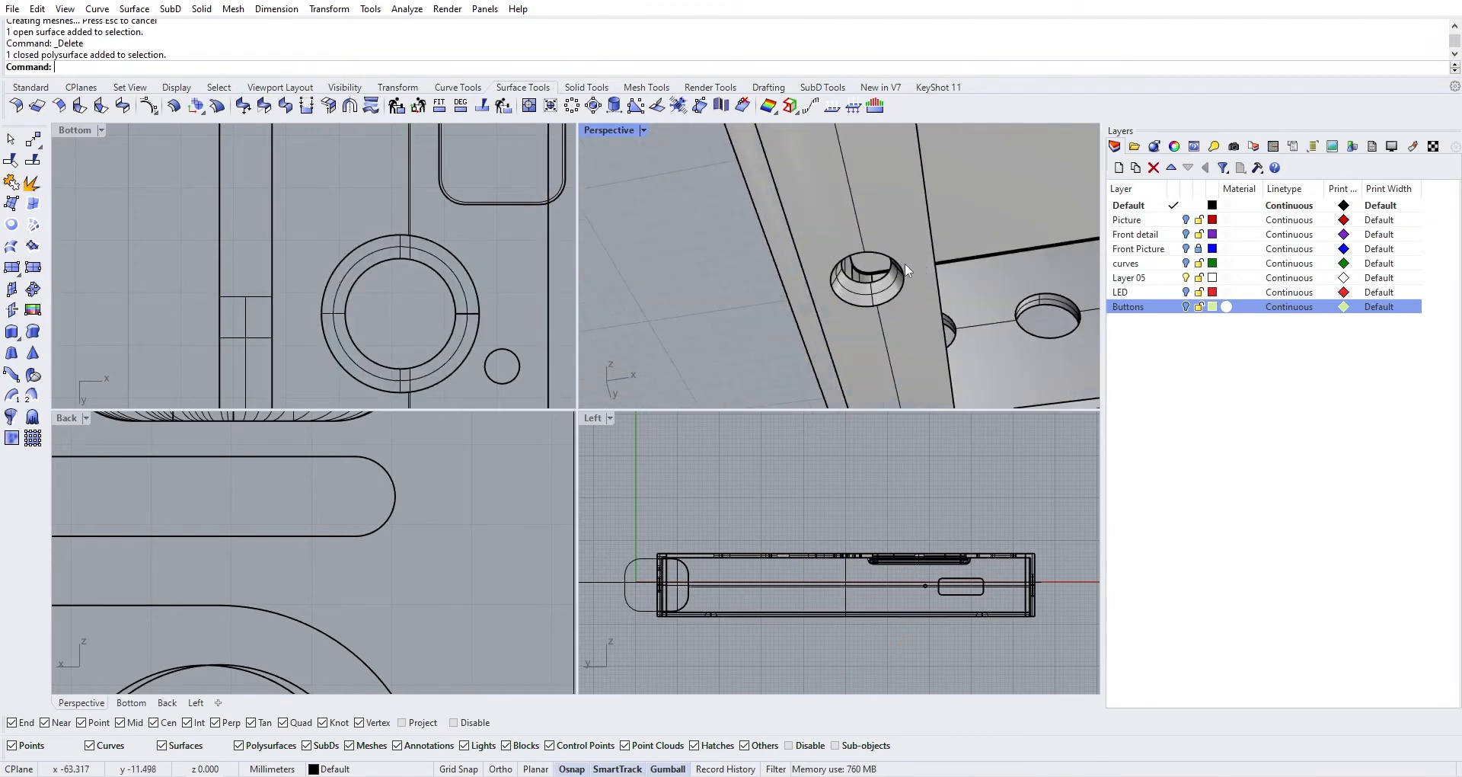
Duplicate the outer and inner circular edges of the tapered screw hole as curves with DupEdge
left_click(30, 87)
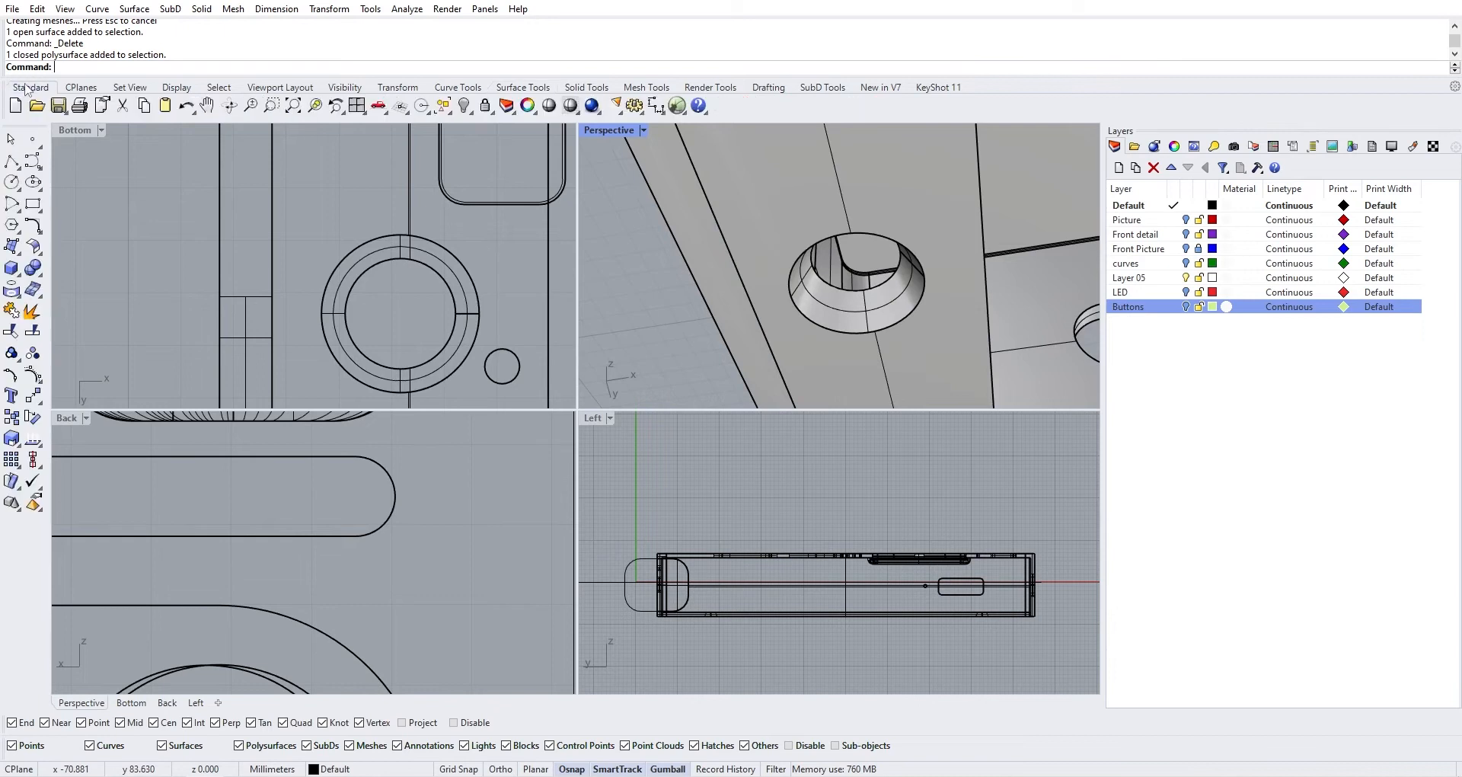
left_click(17, 293)
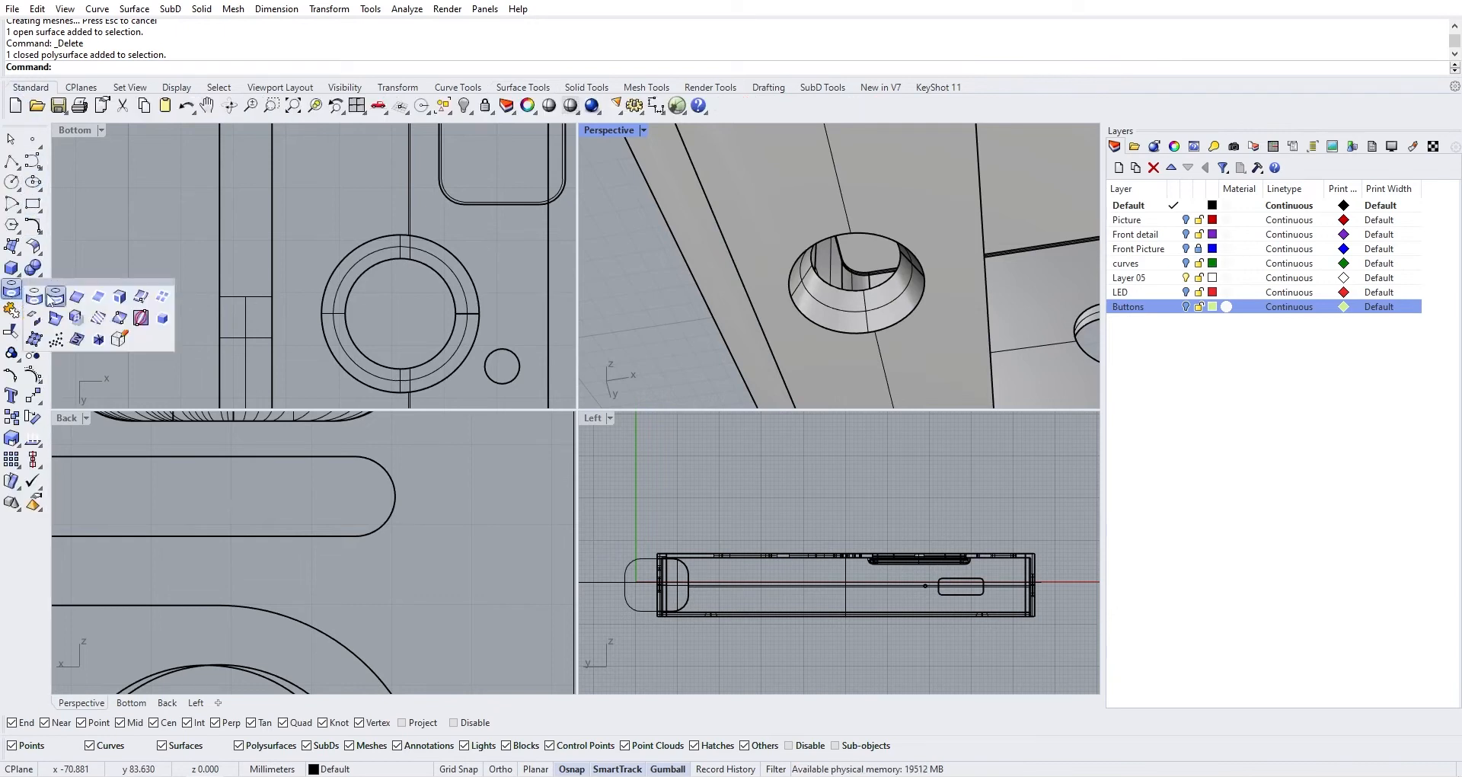
left_click(74, 298)
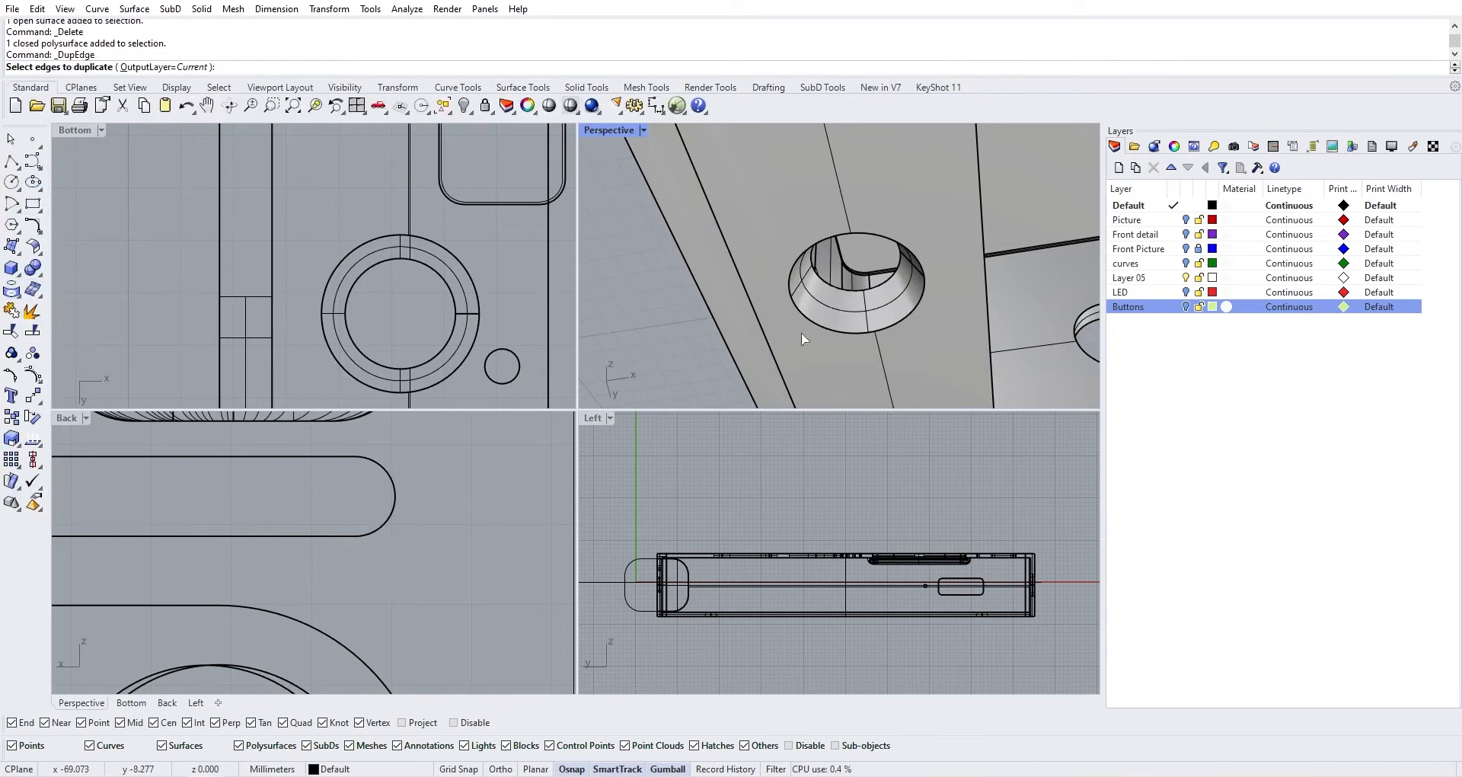
left_click(847, 299)
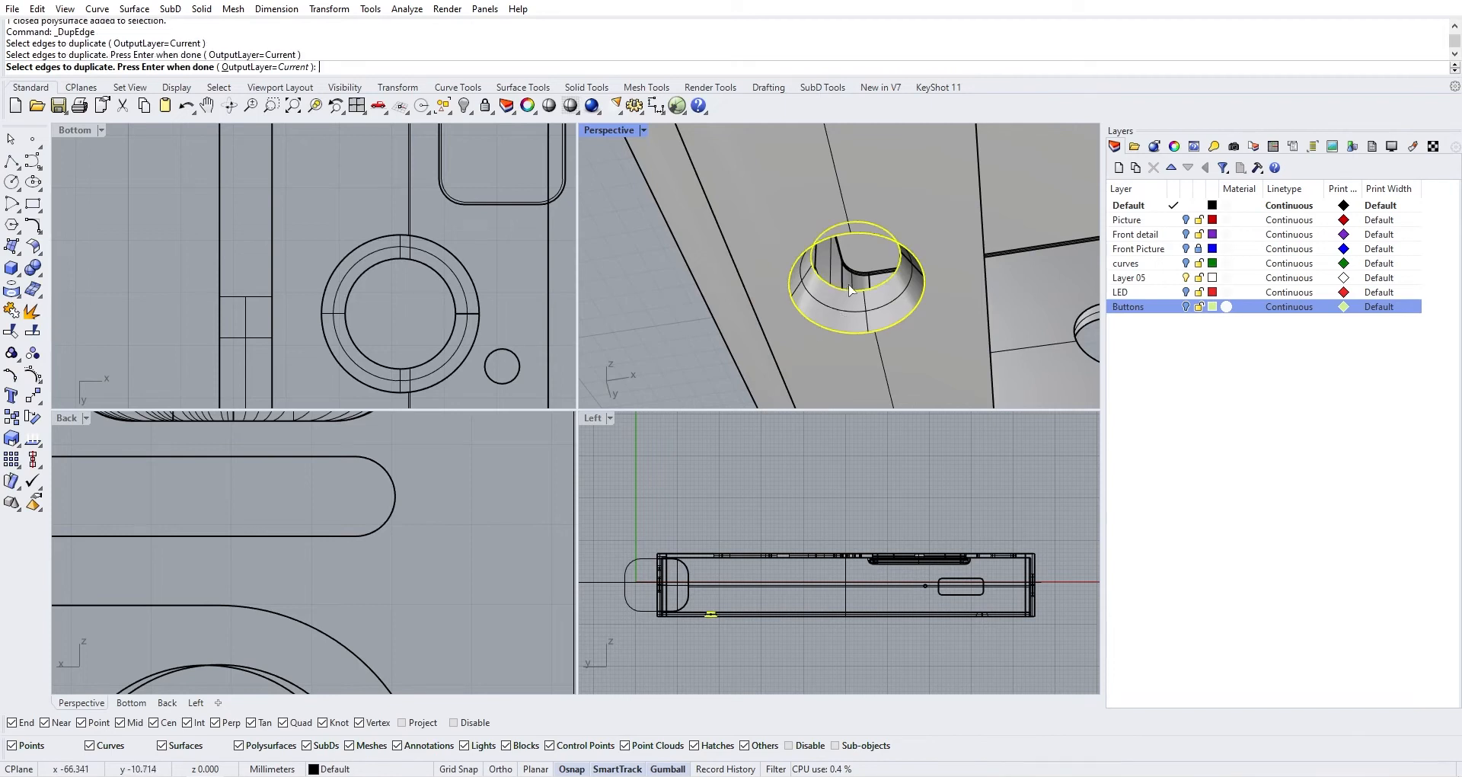
key("Return")
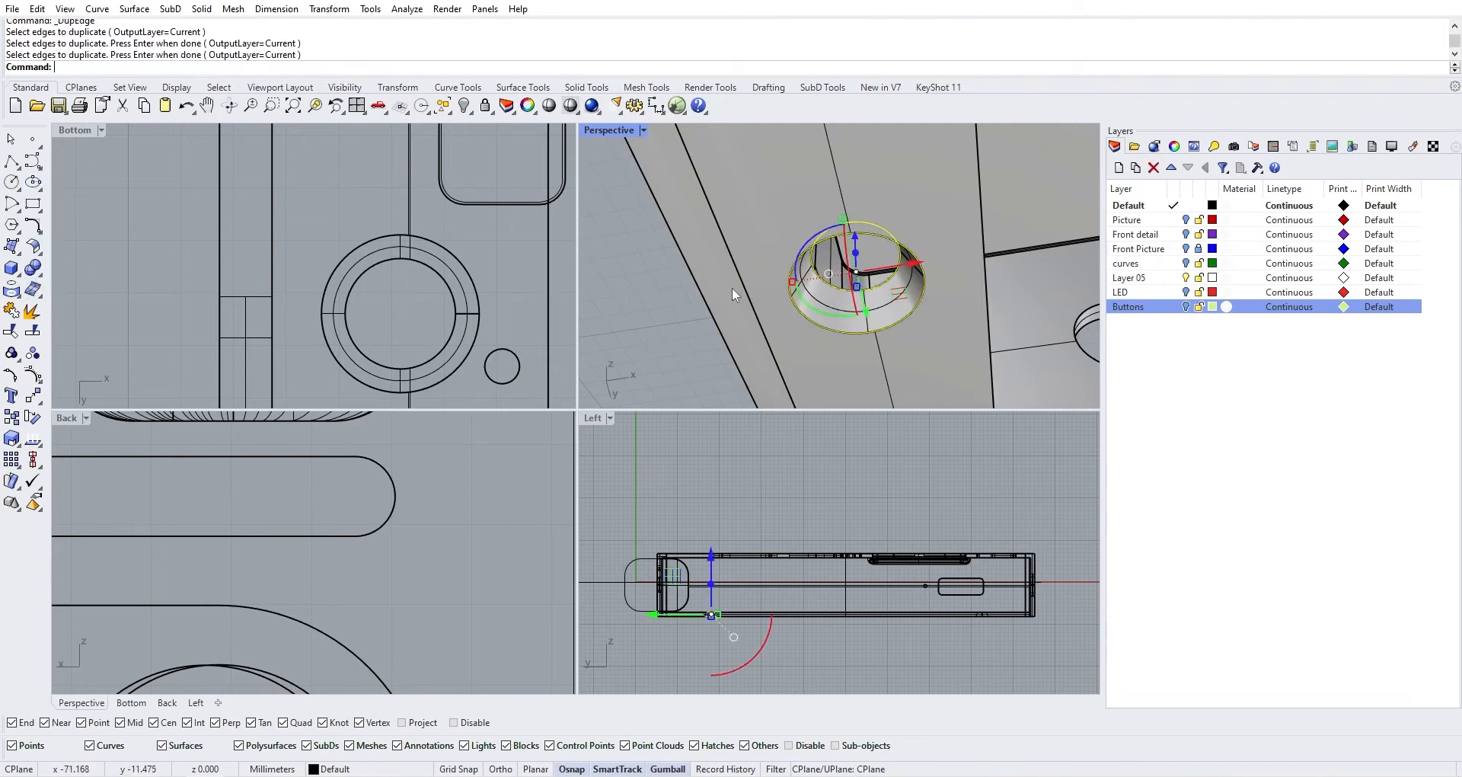
Offset both duplicated circles of the screw hole 0.1 mm inward
type("Offset")
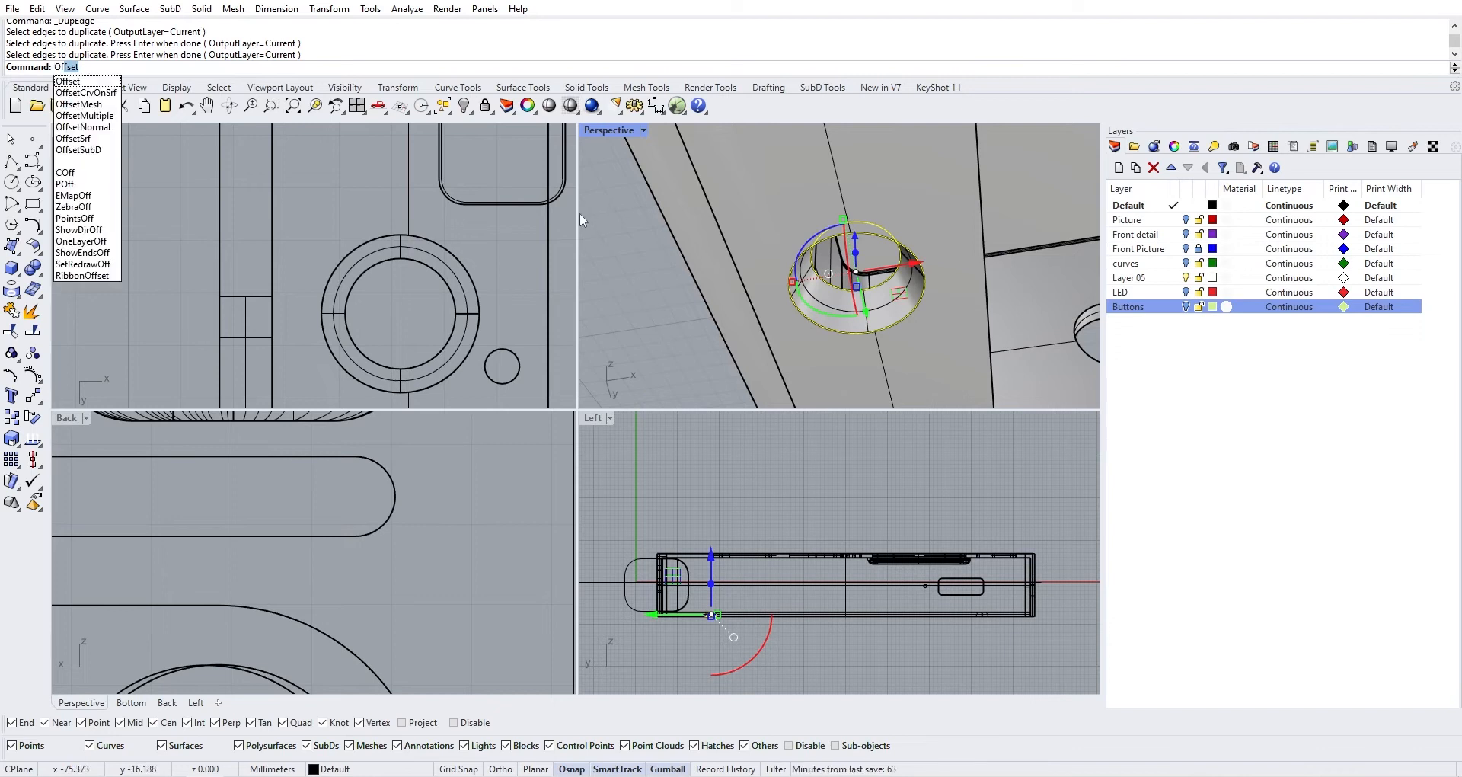
key("Return")
left_click(839, 326)
left_click(867, 363)
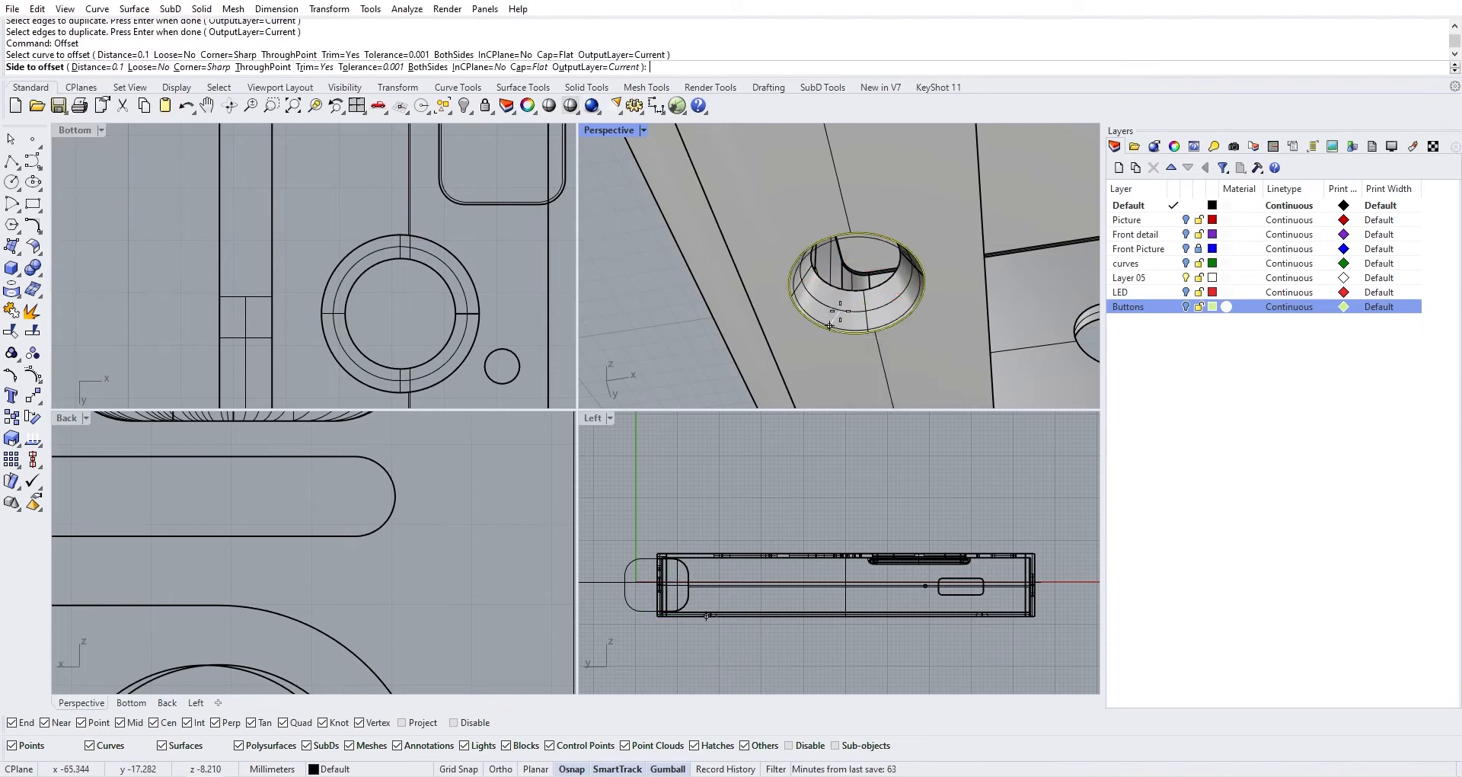
left_click(845, 295)
left_click(848, 290)
left_click(874, 323)
key("Return")
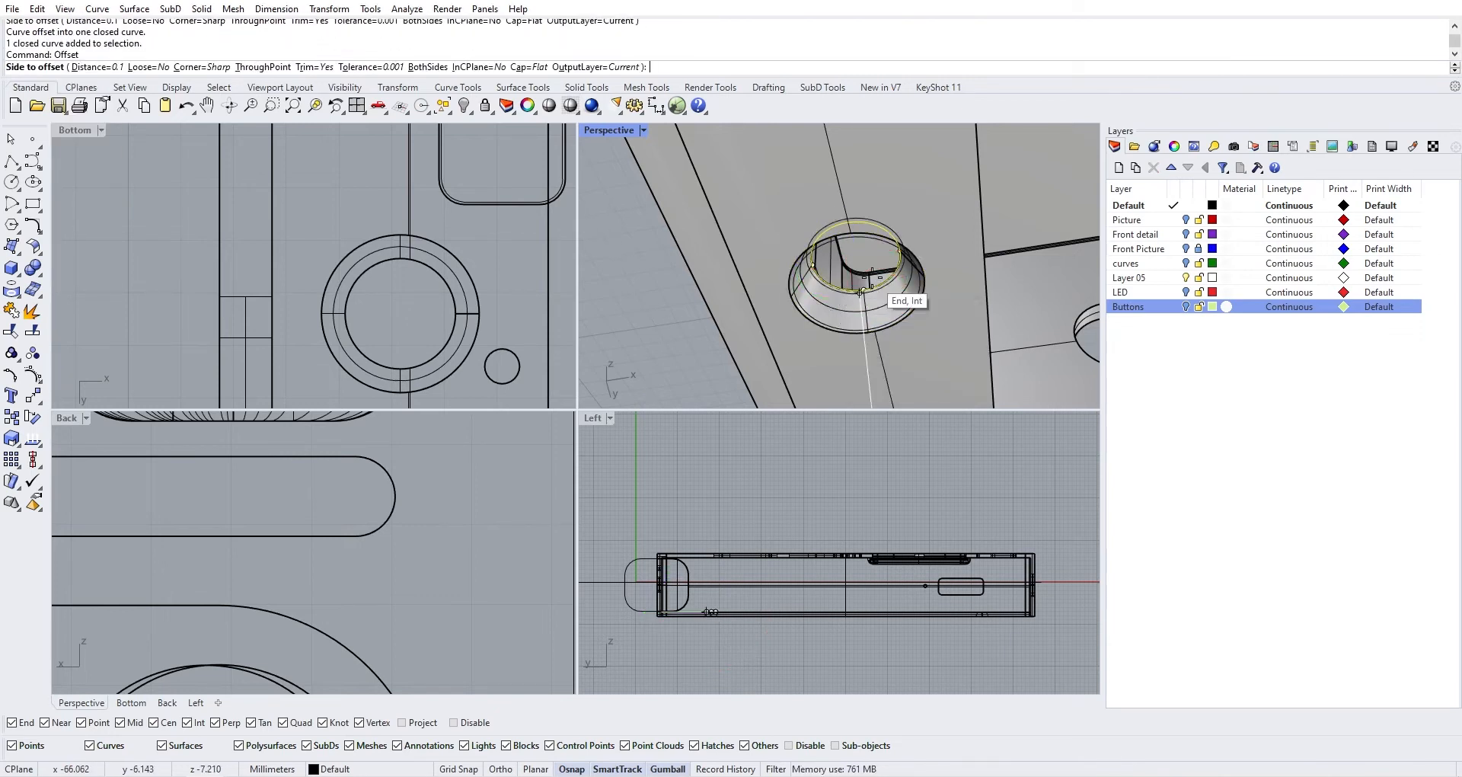
scroll(876, 255, "up", 5)
scroll(877, 250, "down", 5)
left_click(875, 253)
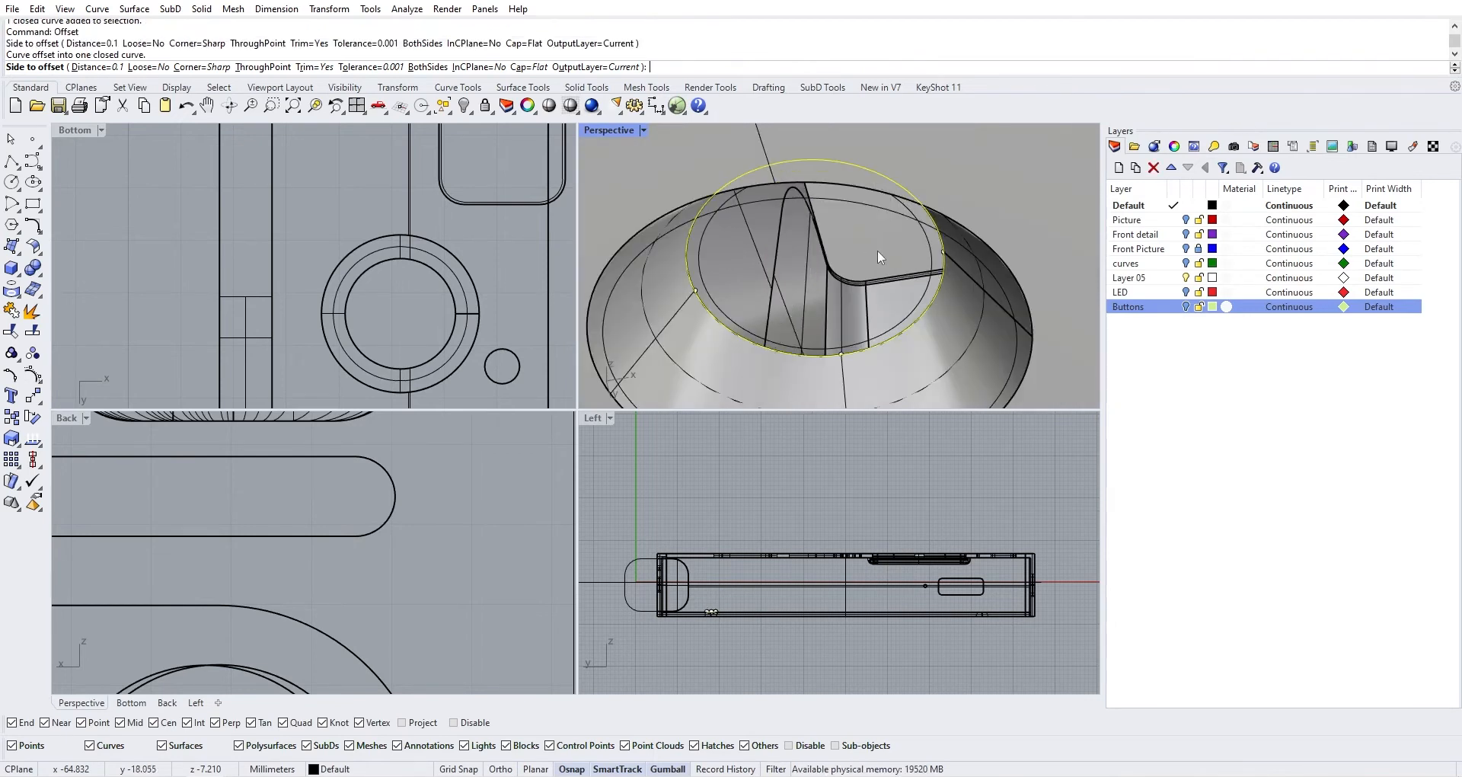
Loft a surface between the two offset circles of the screw hole with the Normal style
left_click(982, 313)
left_click(997, 323)
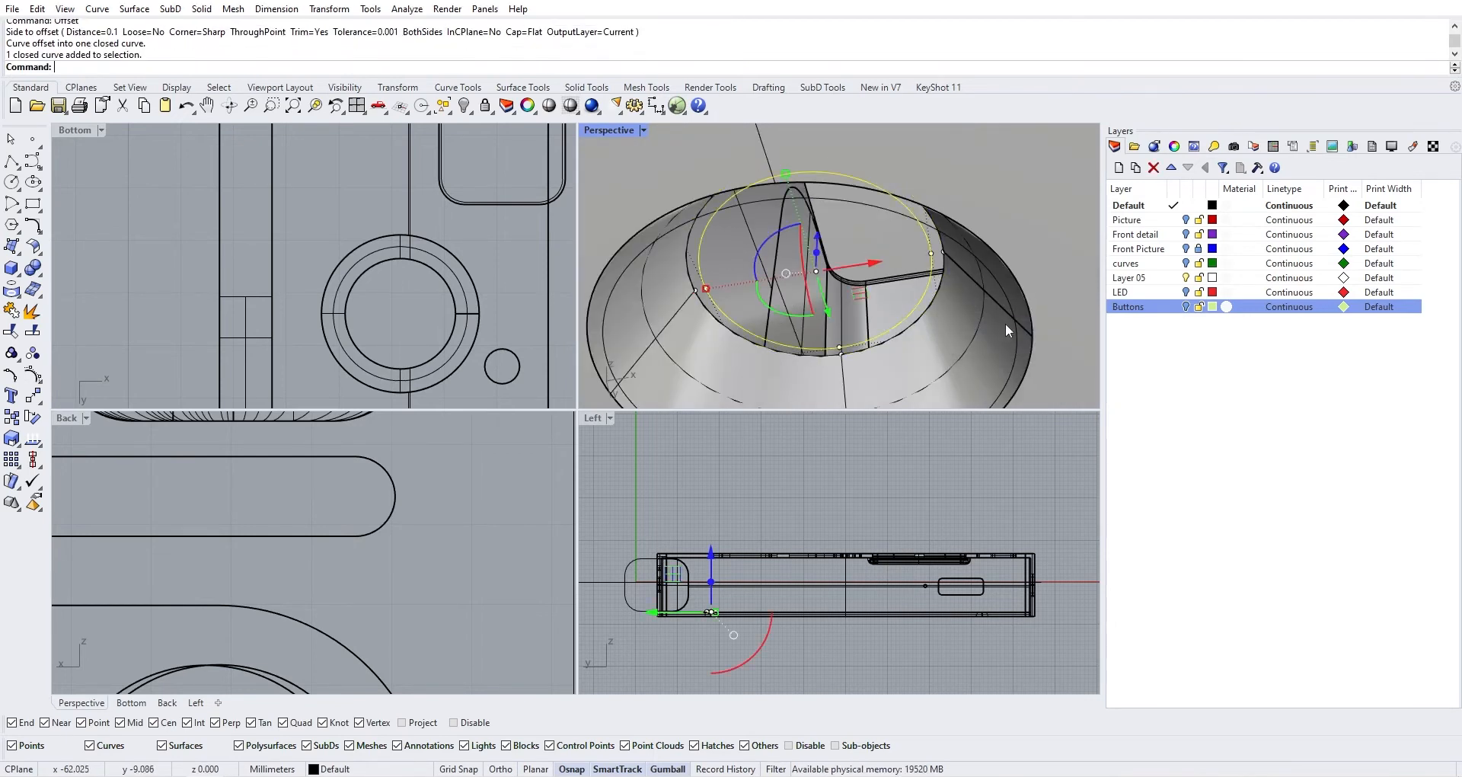
left_click(1013, 328, "shift")
right_click(1012, 327)
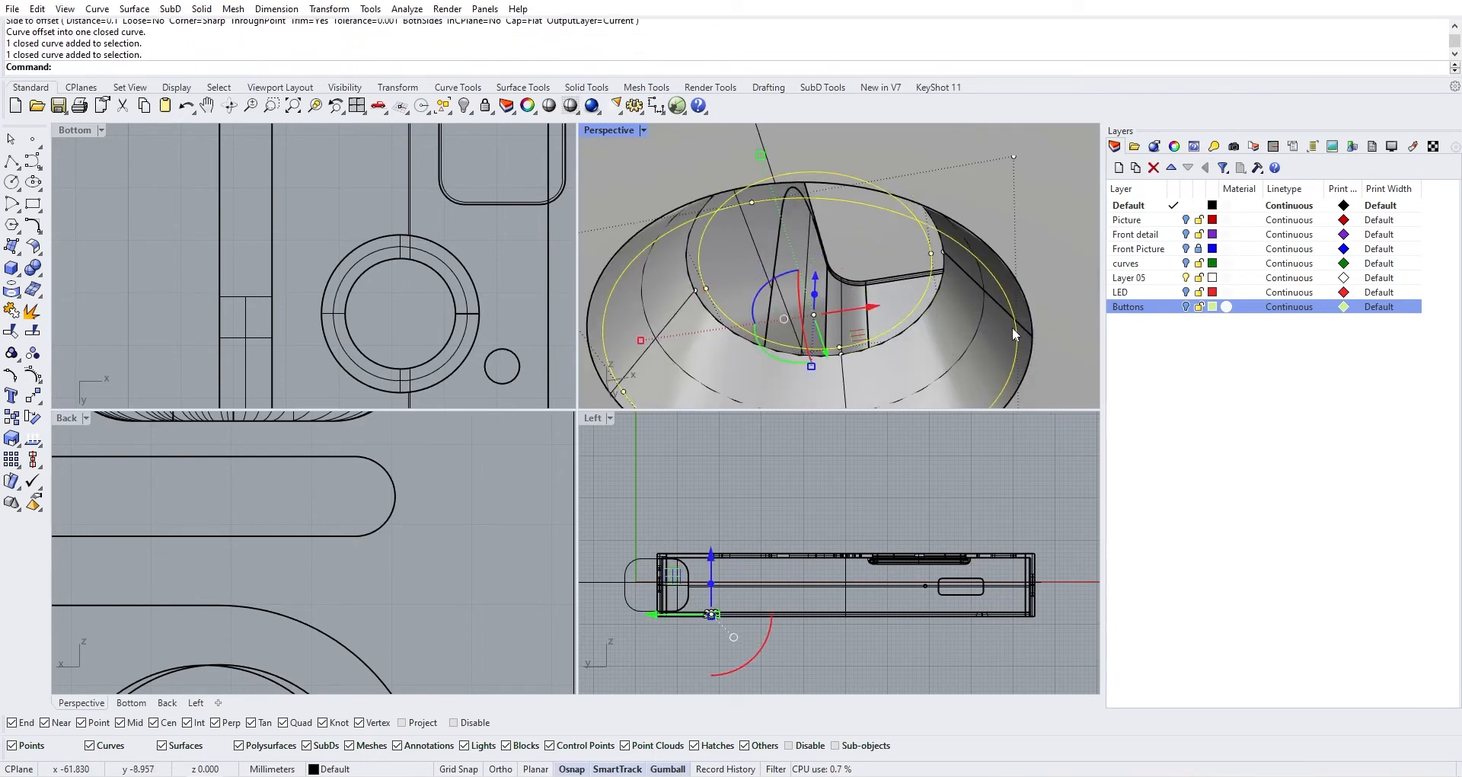
key("Return")
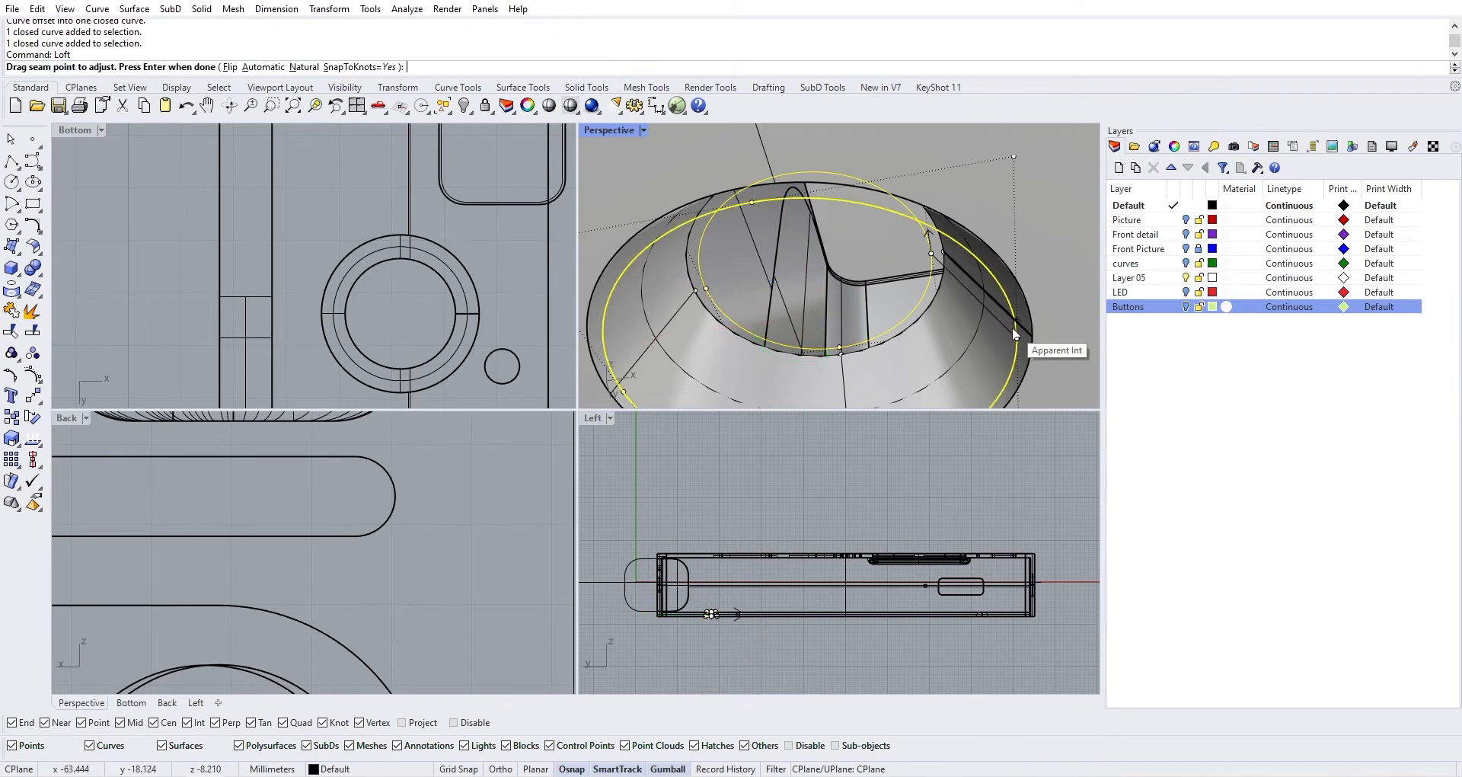
key("Return")
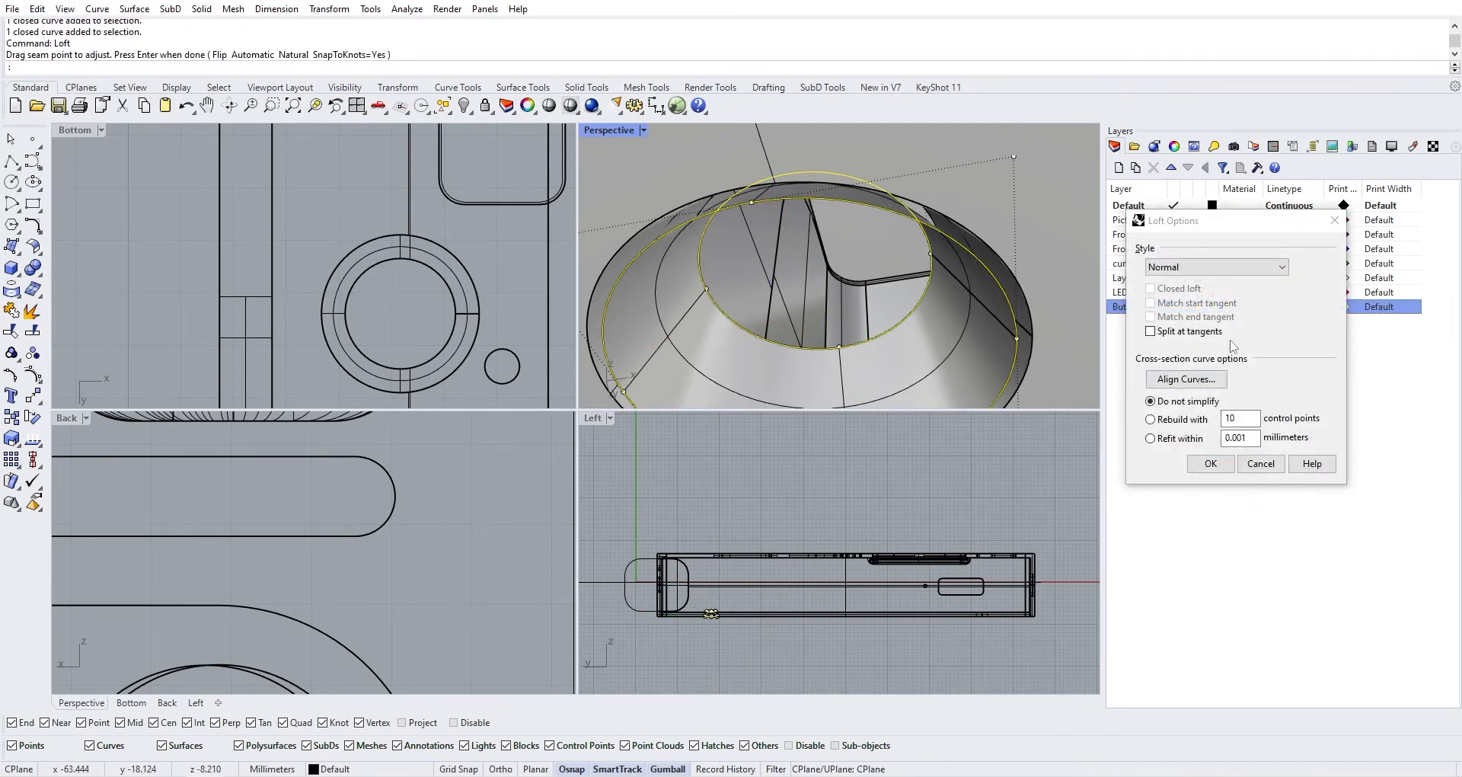
left_click(1211, 463)
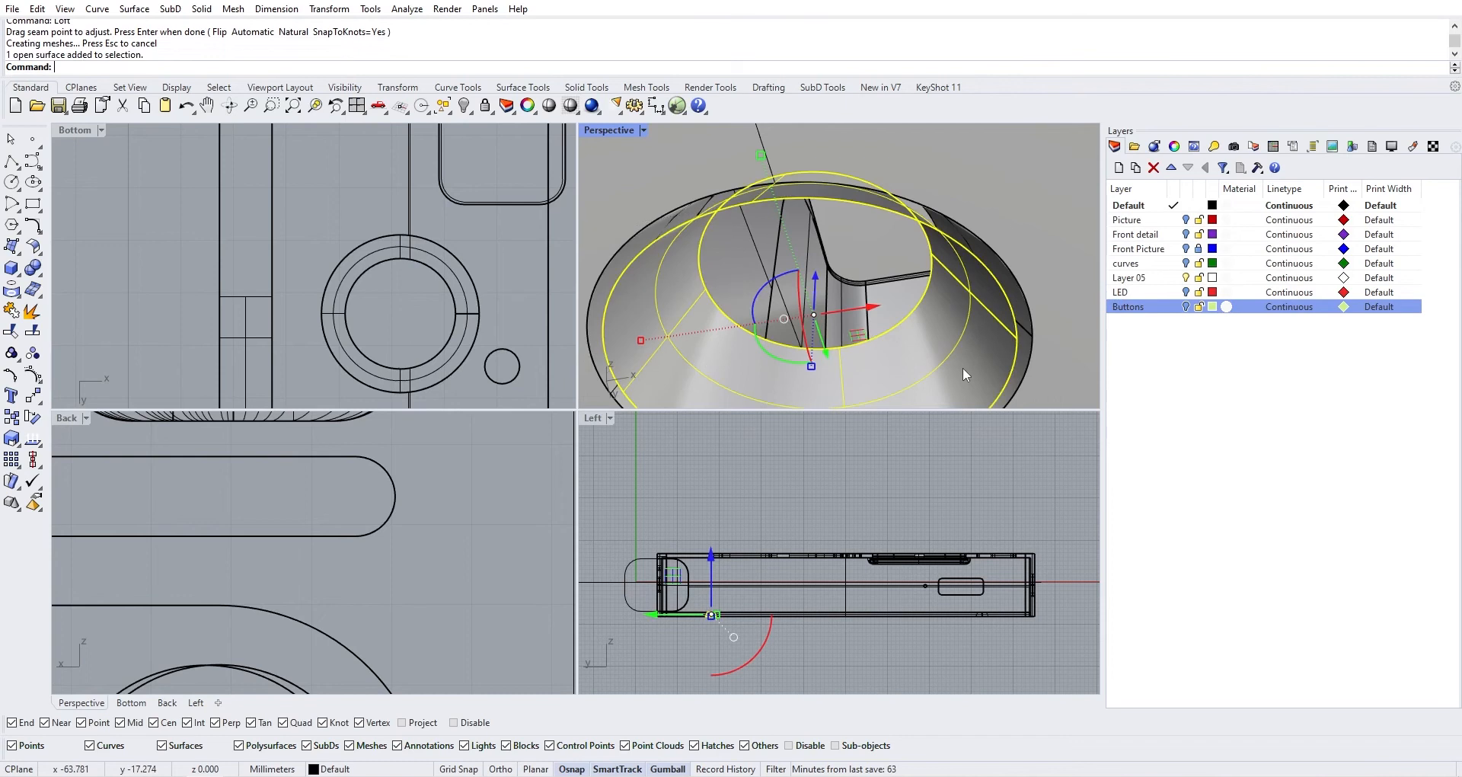
Cap the lofted screw surface into a closed solid
type("Cap")
key("Return")
scroll(941, 352, "down", 12)
left_click(776, 331)
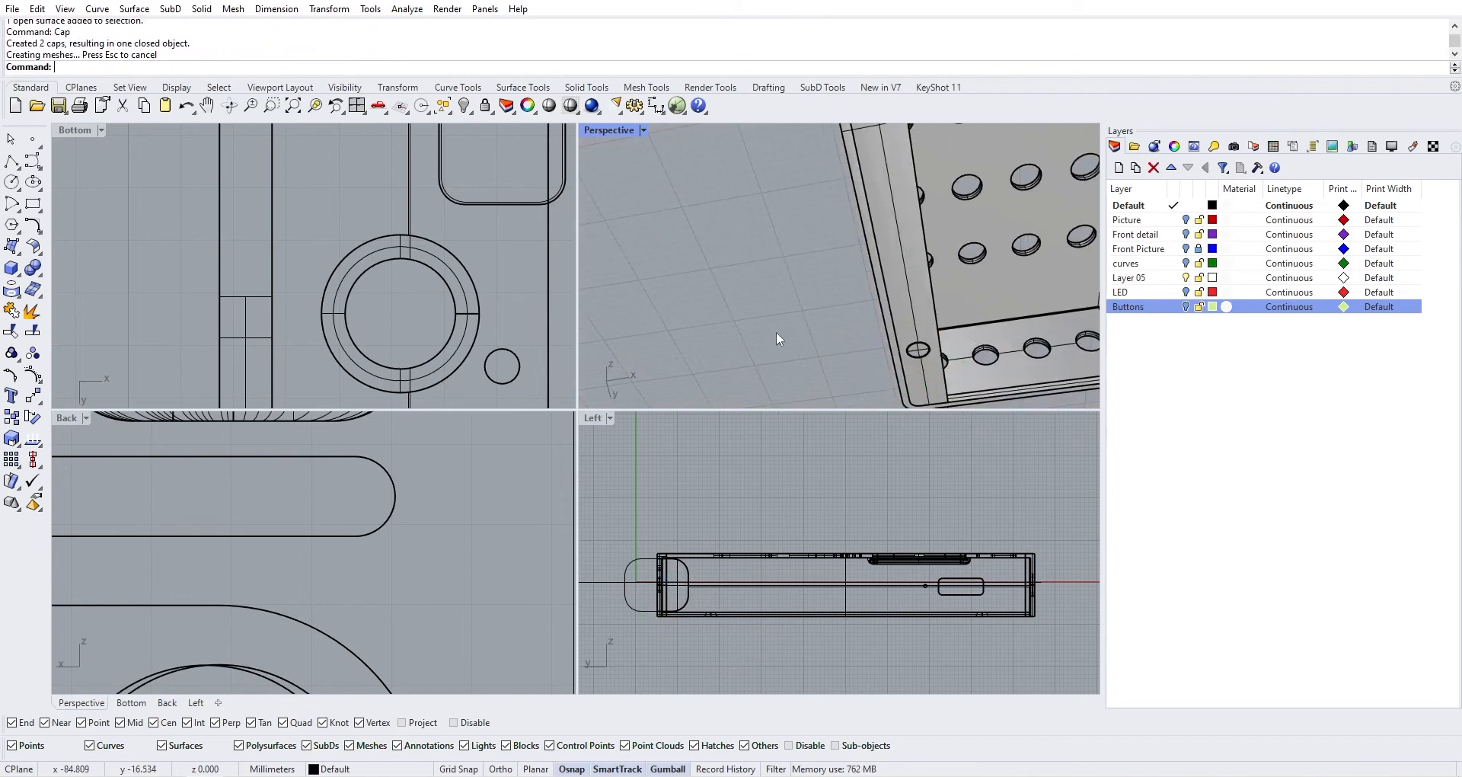
Show the Front Picture layer so the reference image appears behind the screw holes
scroll(902, 335, "up", 5)
scroll(902, 335, "down", 6)
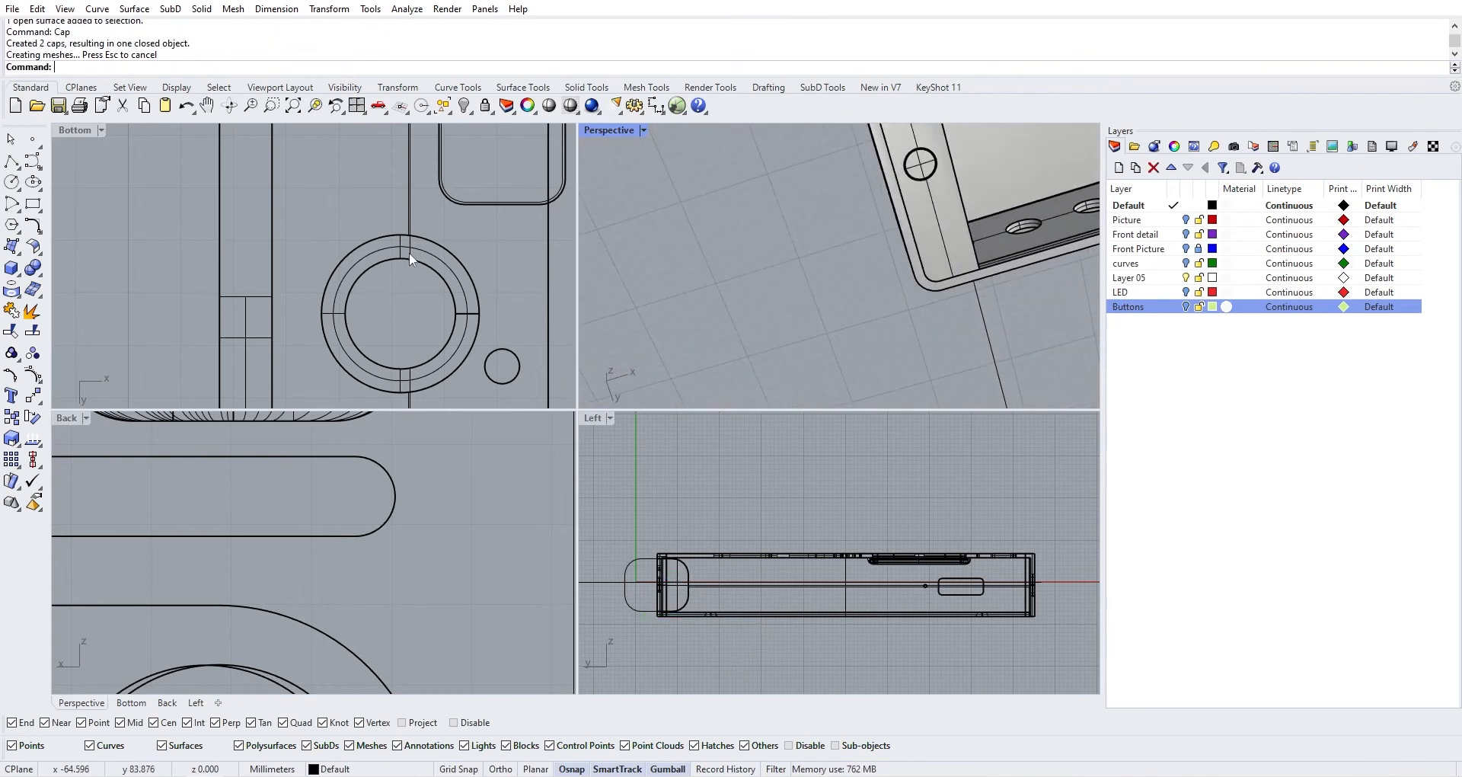
scroll(400, 316, "down", 4)
scroll(399, 315, "down", 5)
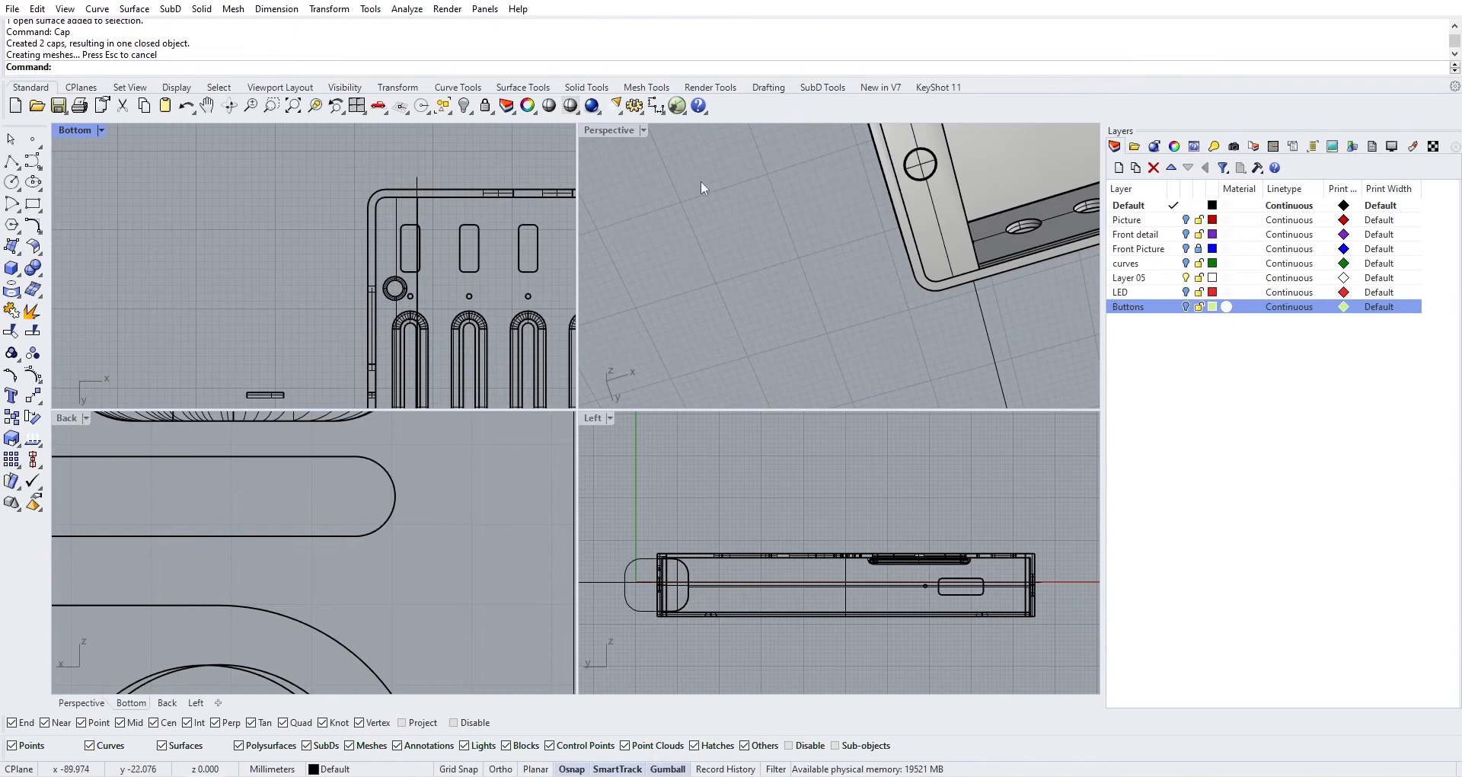
left_click(1185, 249)
scroll(358, 290, "up", 7)
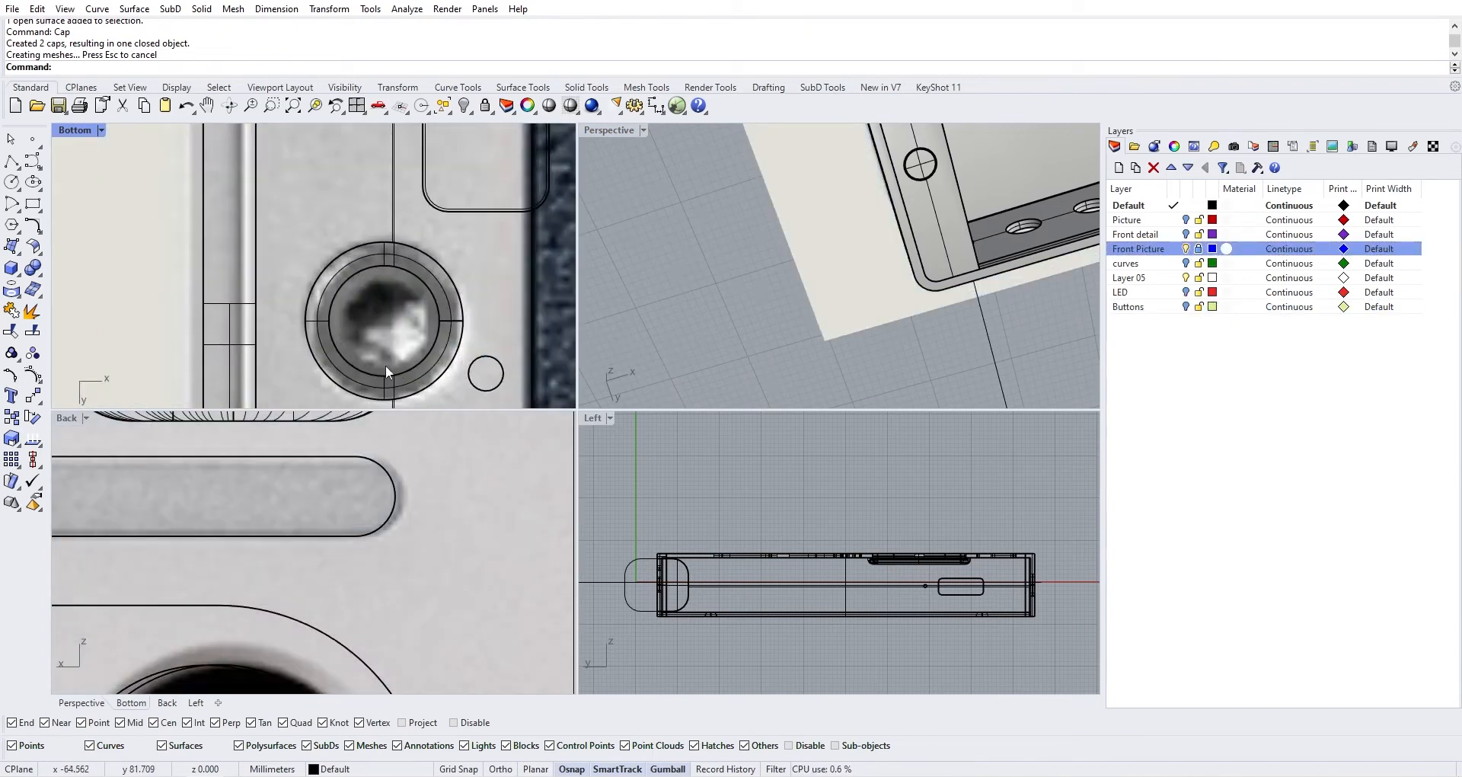
left_click(17, 229)
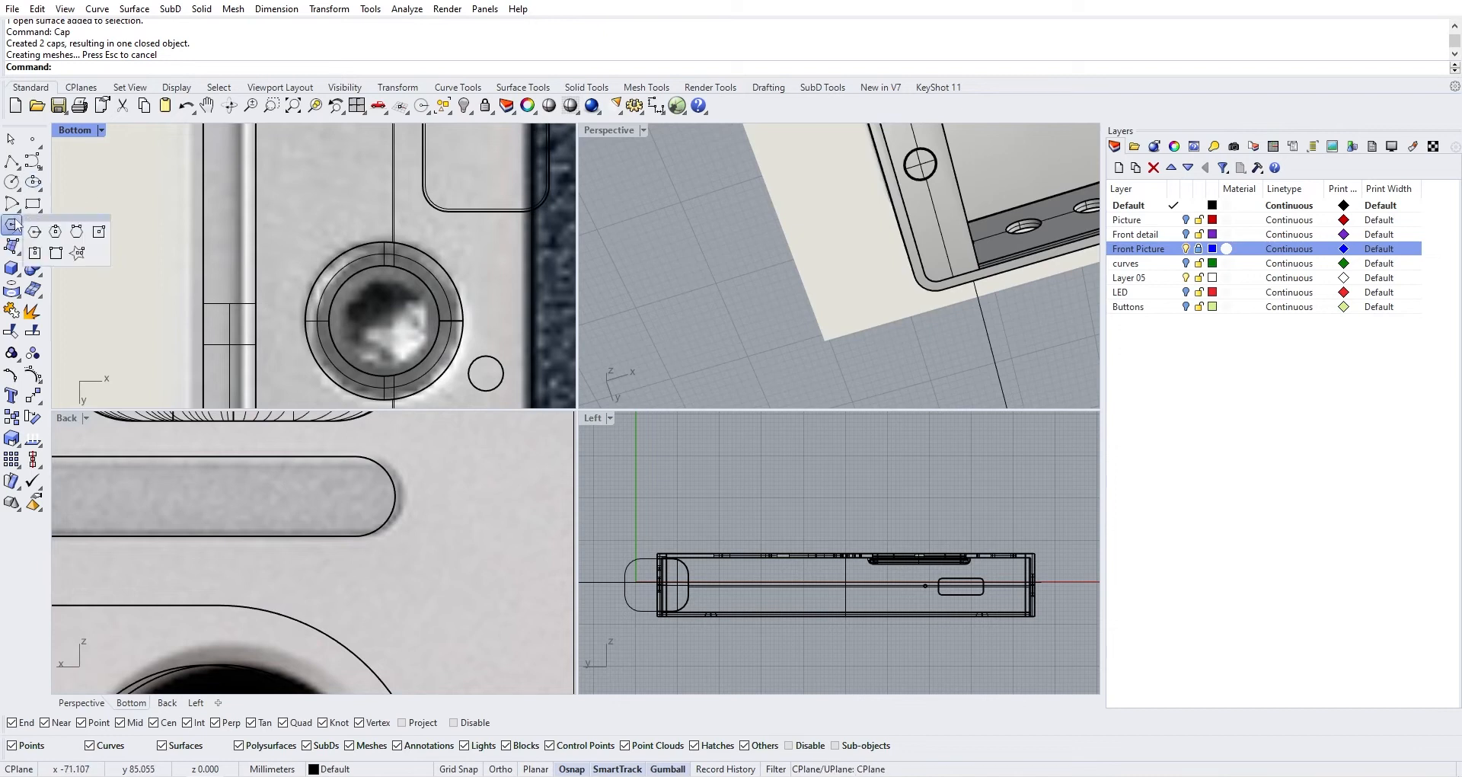
left_click(53, 233)
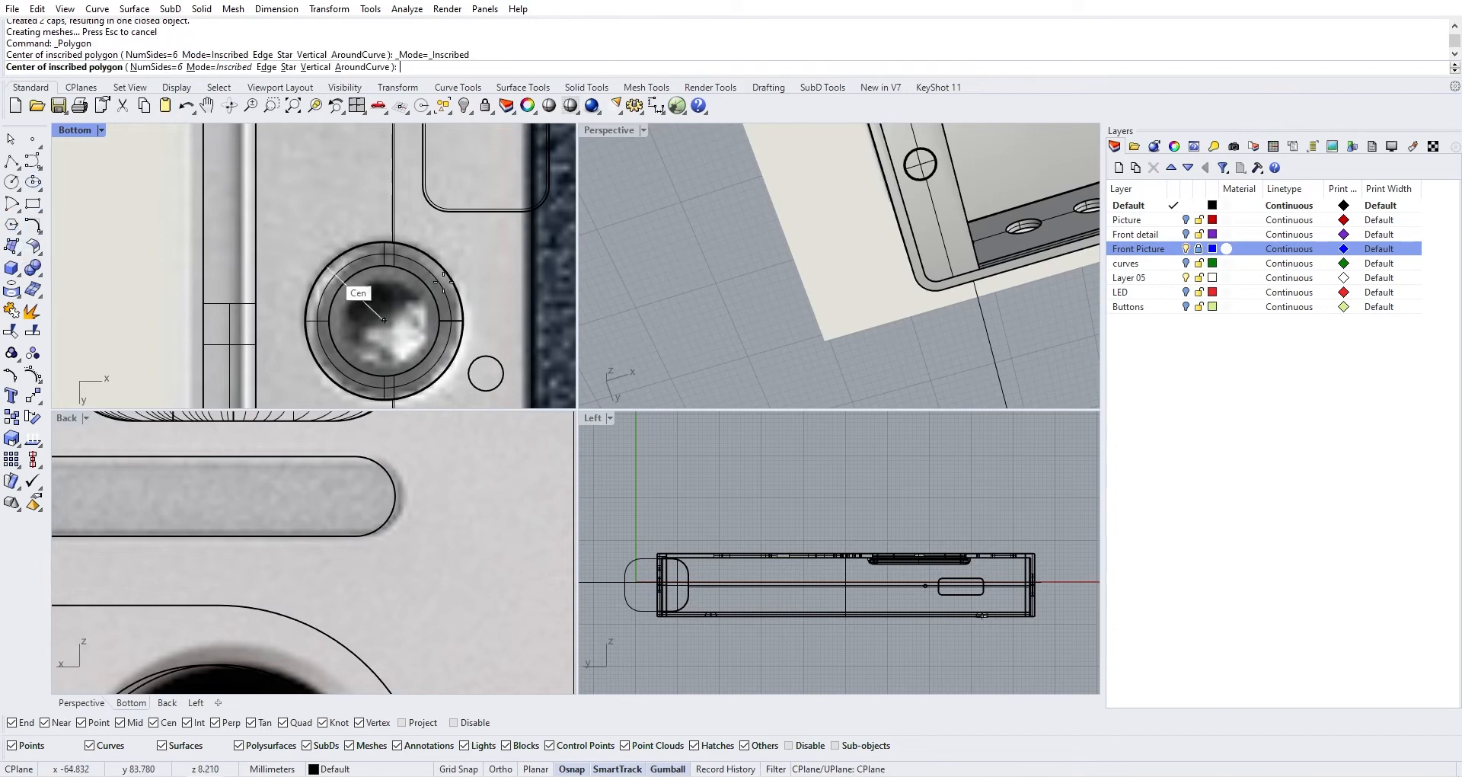
scroll(415, 295, "up", 2)
left_click(415, 297)
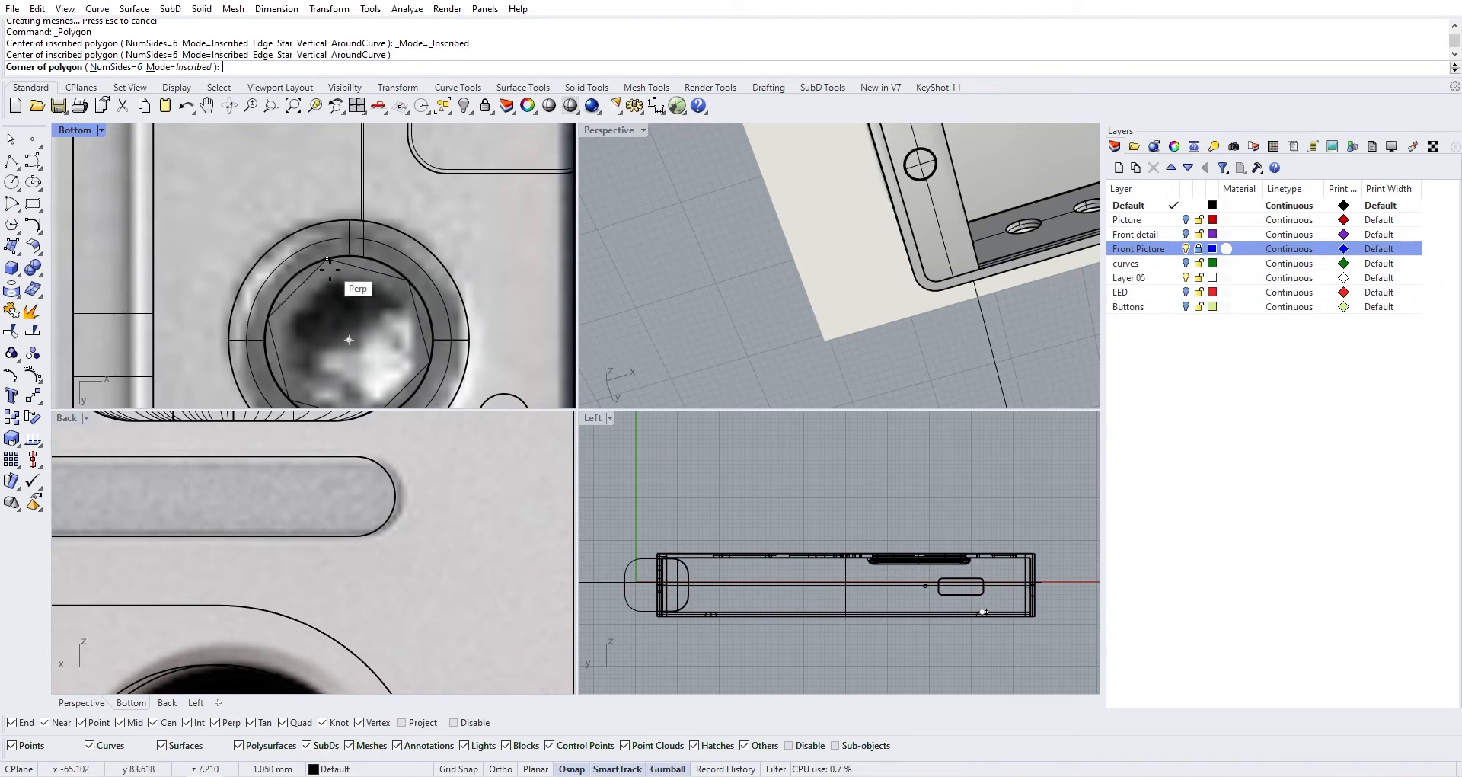
left_click(415, 338, "shift")
left_click(402, 333)
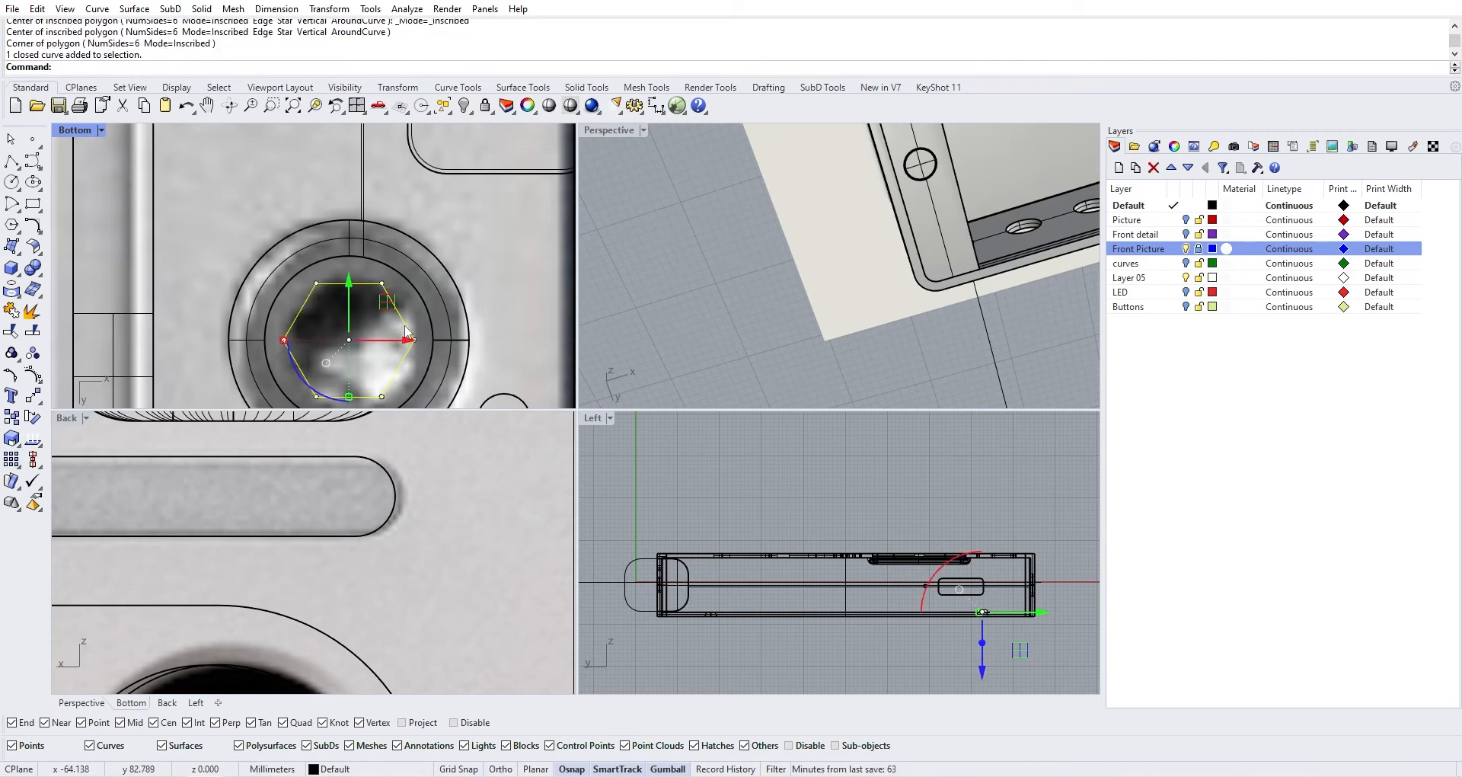
scroll(836, 198, "down", 10)
right_click_drag(842, 207, 864, 283)
scroll(798, 180, "up", 8)
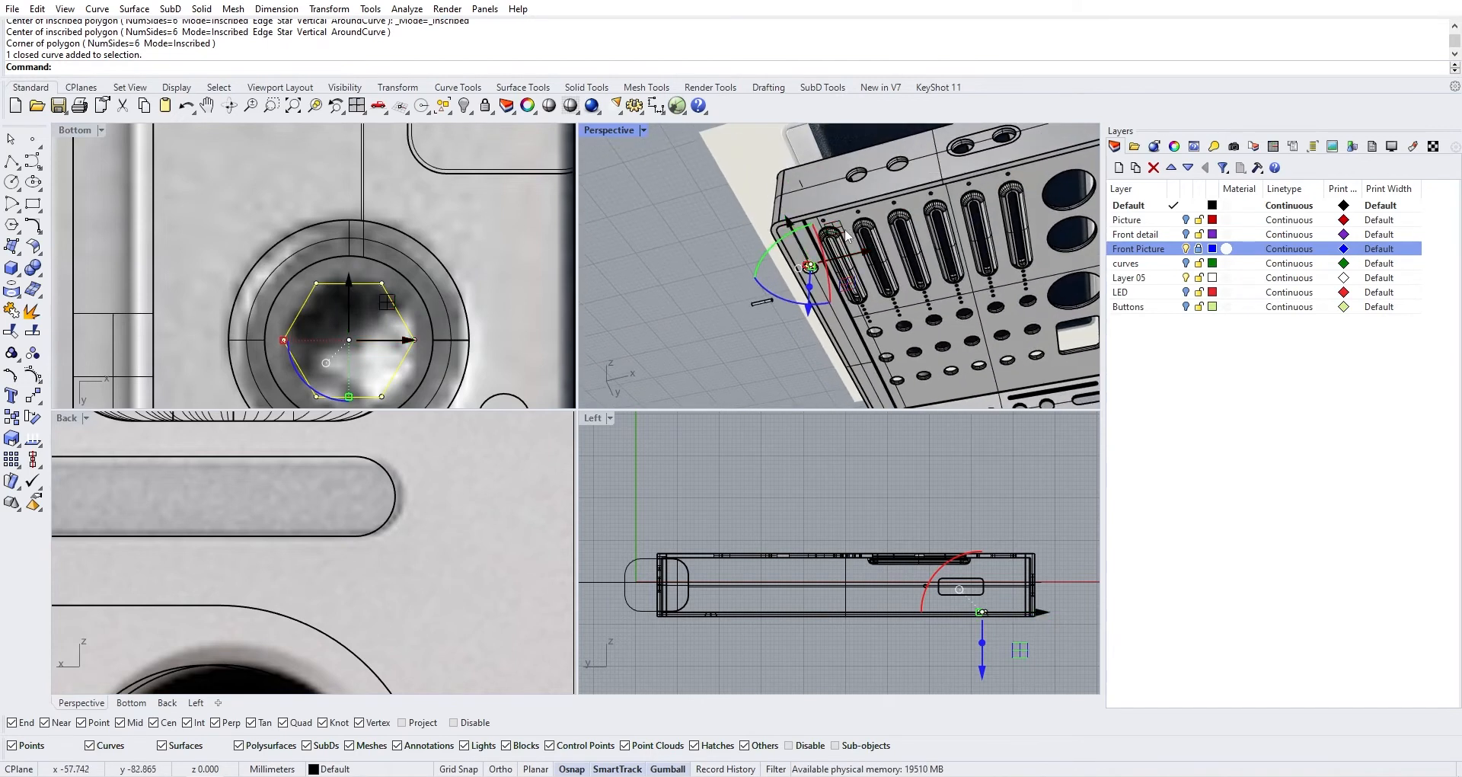
key("Delete")
Draw an inscribed six-sided polygon, radius about 0.78 mm, centred on the new screw body with one corner on the horizontal axis
scroll(463, 239, "down", 4)
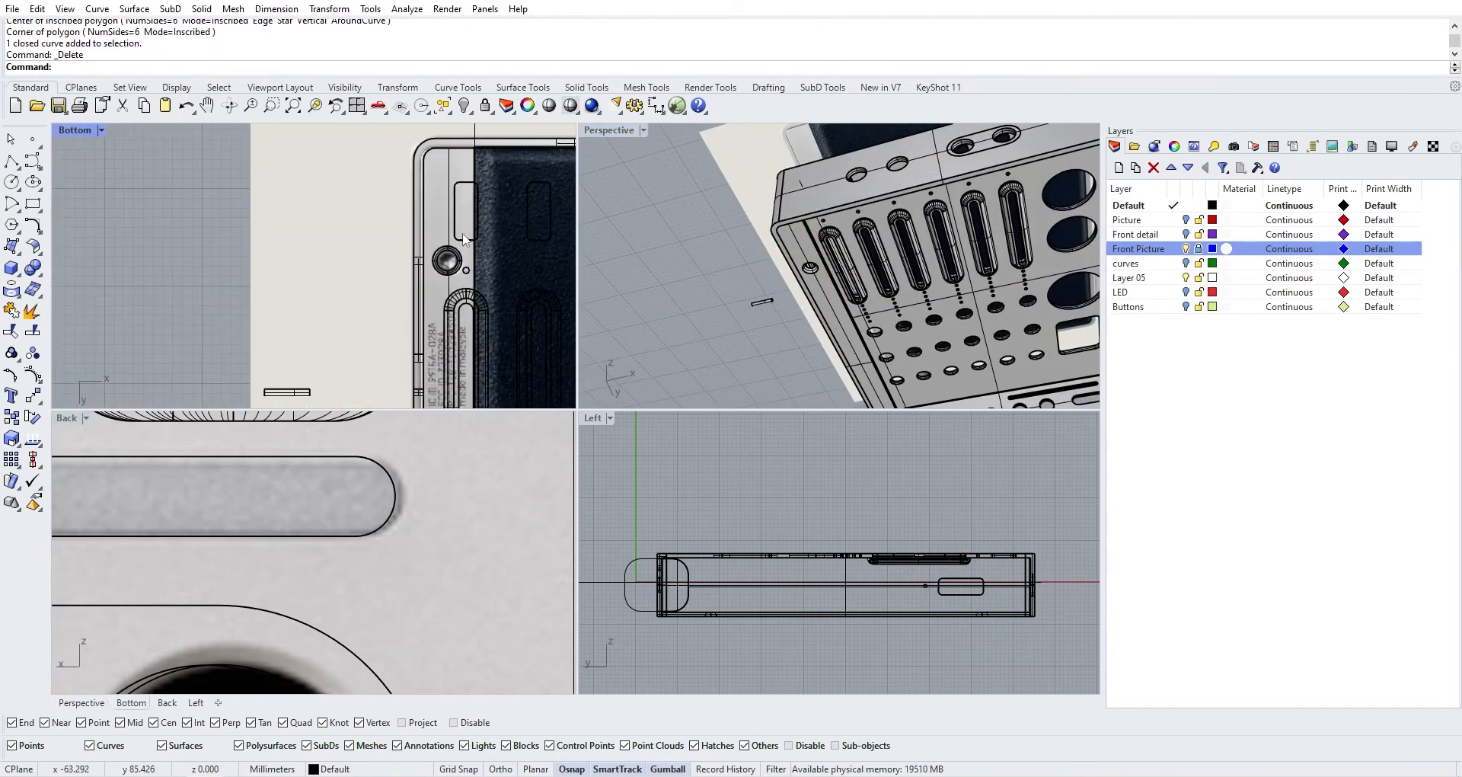
right_click_drag(463, 238, 444, 87)
scroll(434, 293, "up", 13)
right_click_drag(438, 258, 383, 259)
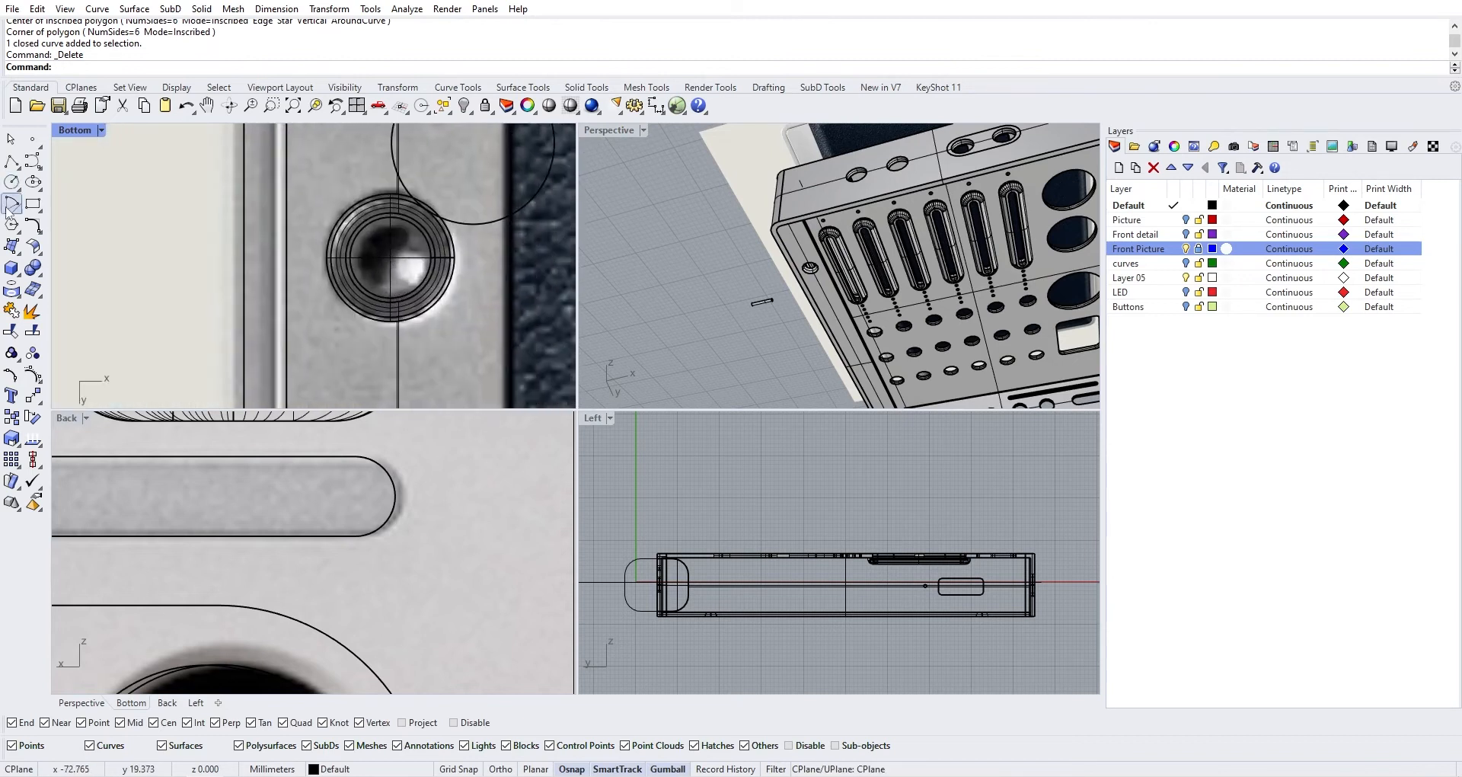
left_click(11, 226)
scroll(350, 260, "up", 3)
left_click(424, 258)
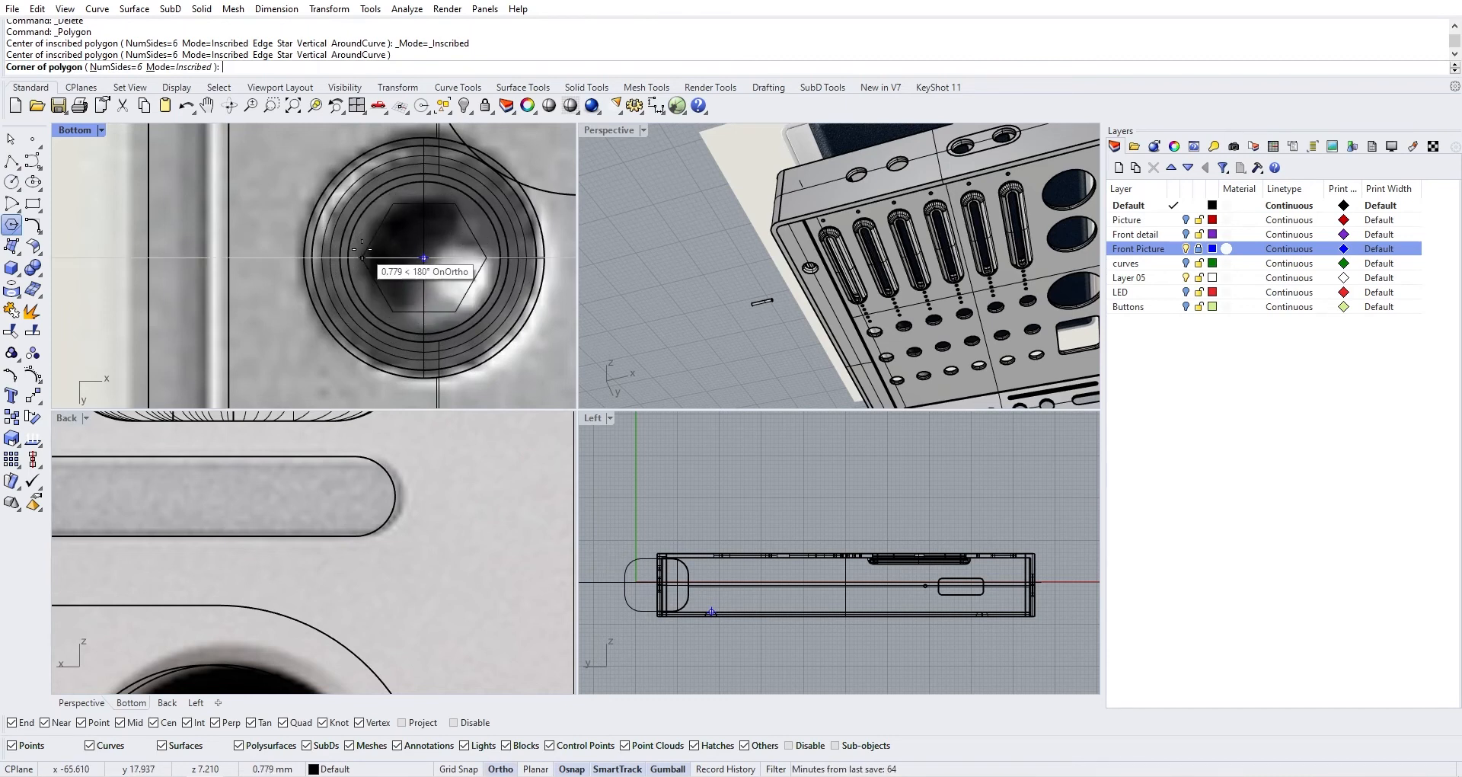
left_click(363, 259)
Extrude the hexagon 0.5 mm into a solid prism with ExtrudeCrv
left_click(463, 246)
type("e")
scroll(870, 309, "up", 5)
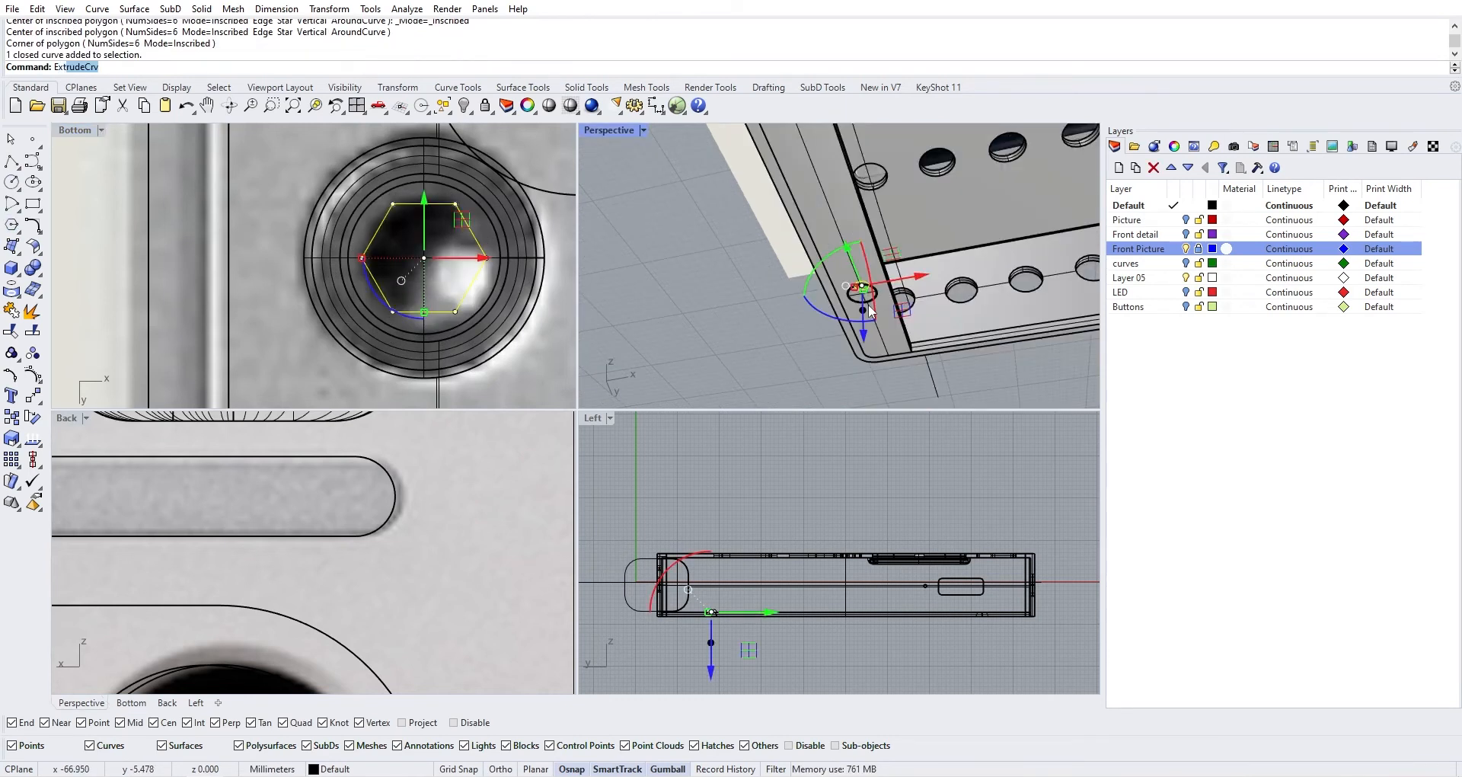
key("Return")
scroll(883, 313, "up", 5)
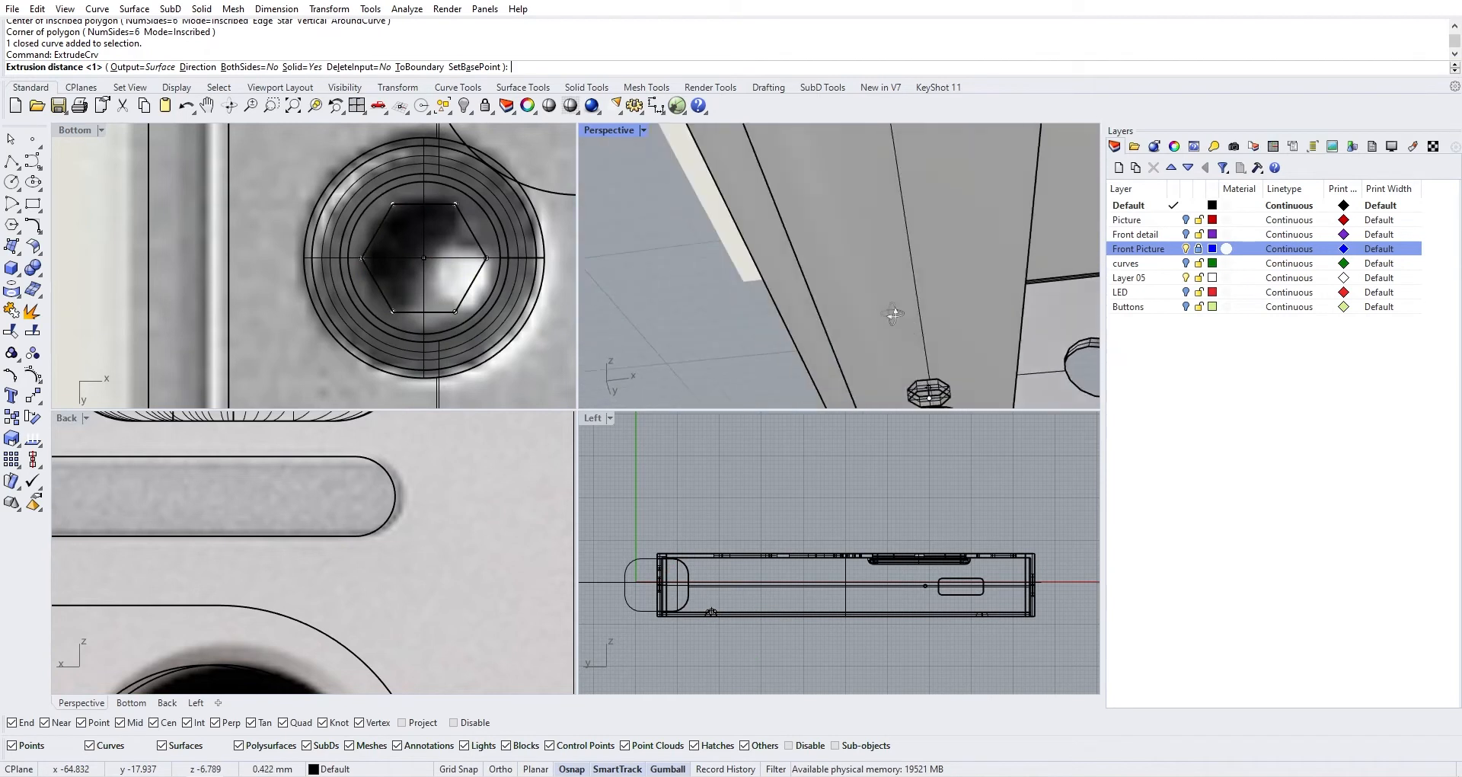
type("0.5")
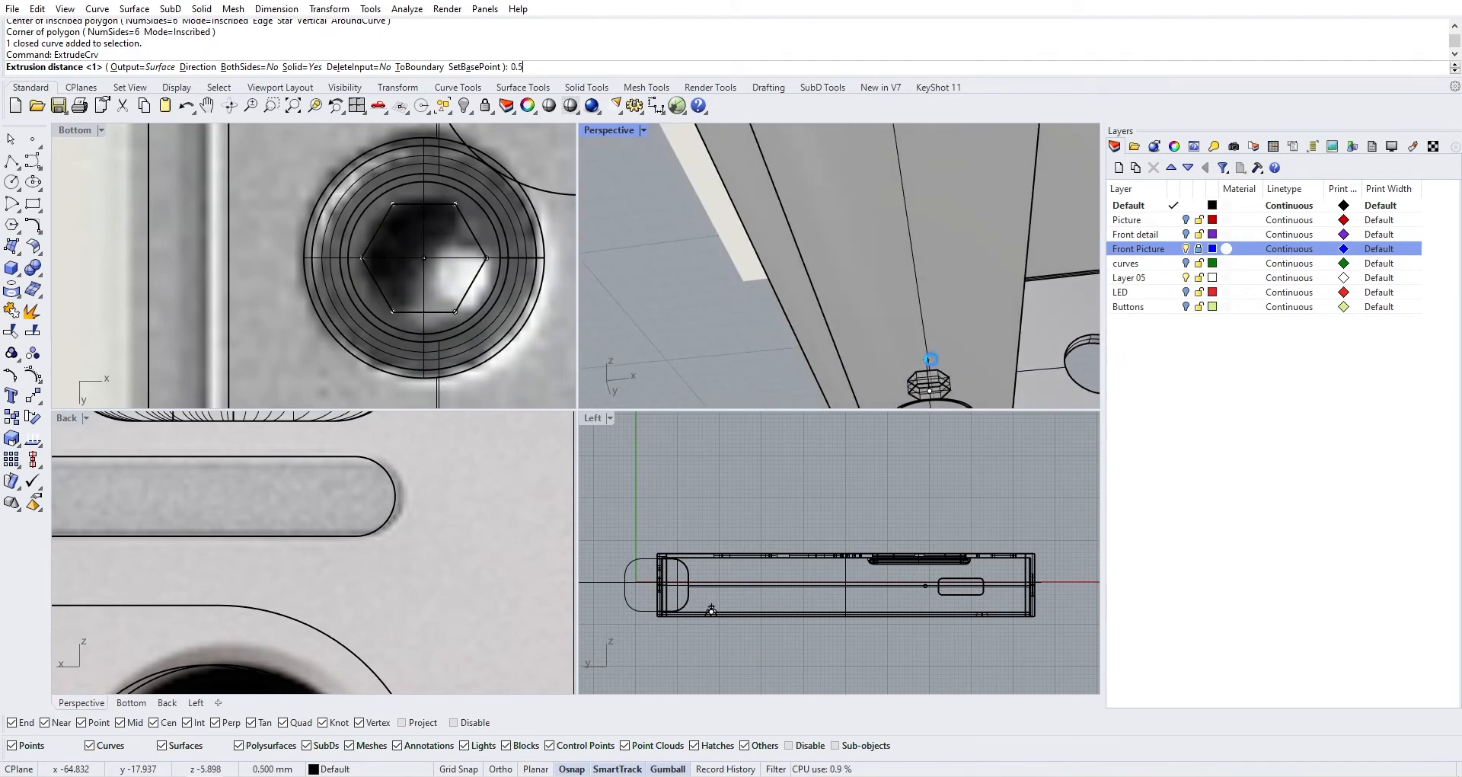
key("Return")
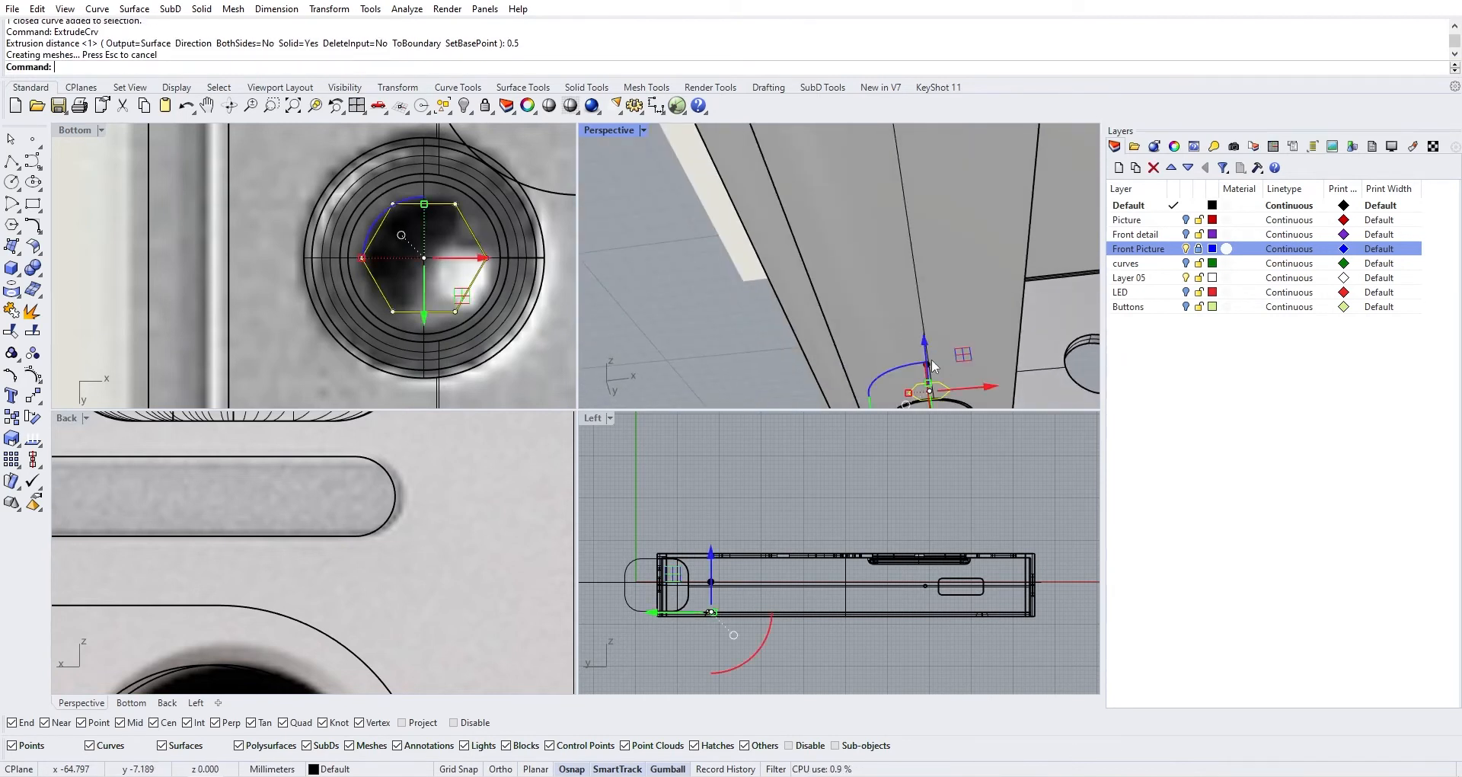
right_click_drag(949, 332, 955, 290, "shift")
left_click(697, 286)
left_click(806, 201)
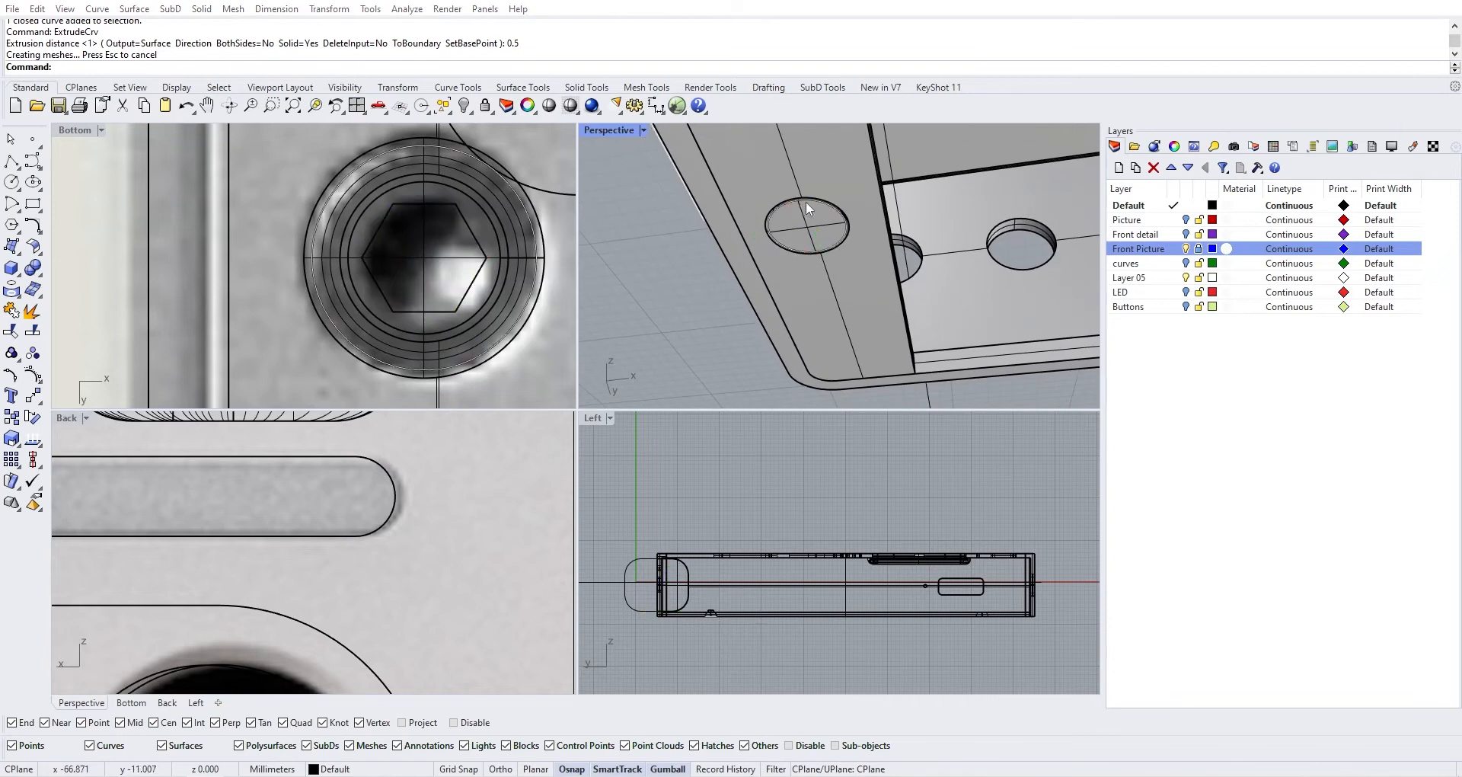
Move the hexagonal prism vertically down out of the screw body to just below its wide face
left_click(838, 256)
left_click(782, 205, "shift")
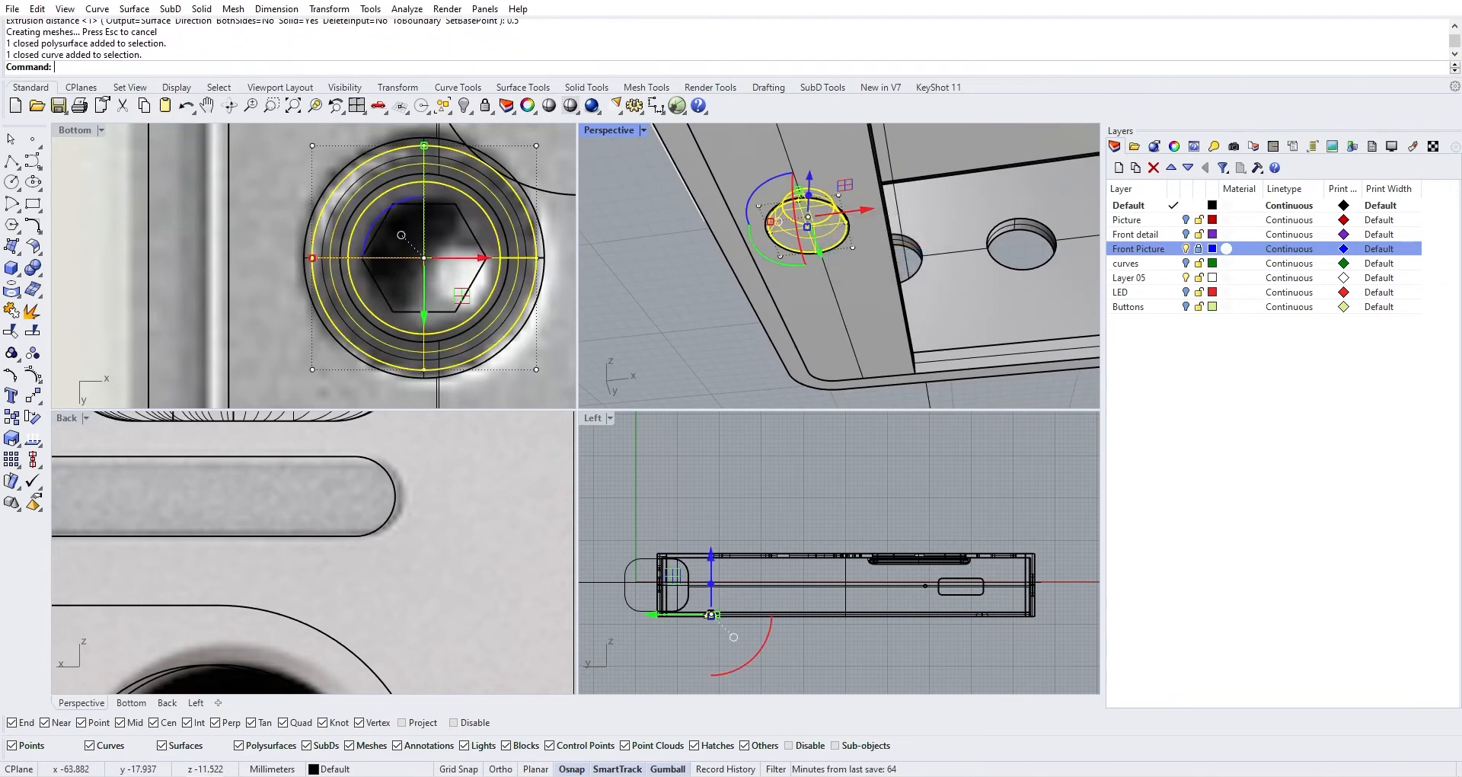
key("Escape")
scroll(793, 224, "up", 7)
left_click(844, 194)
left_click(845, 195, "shift")
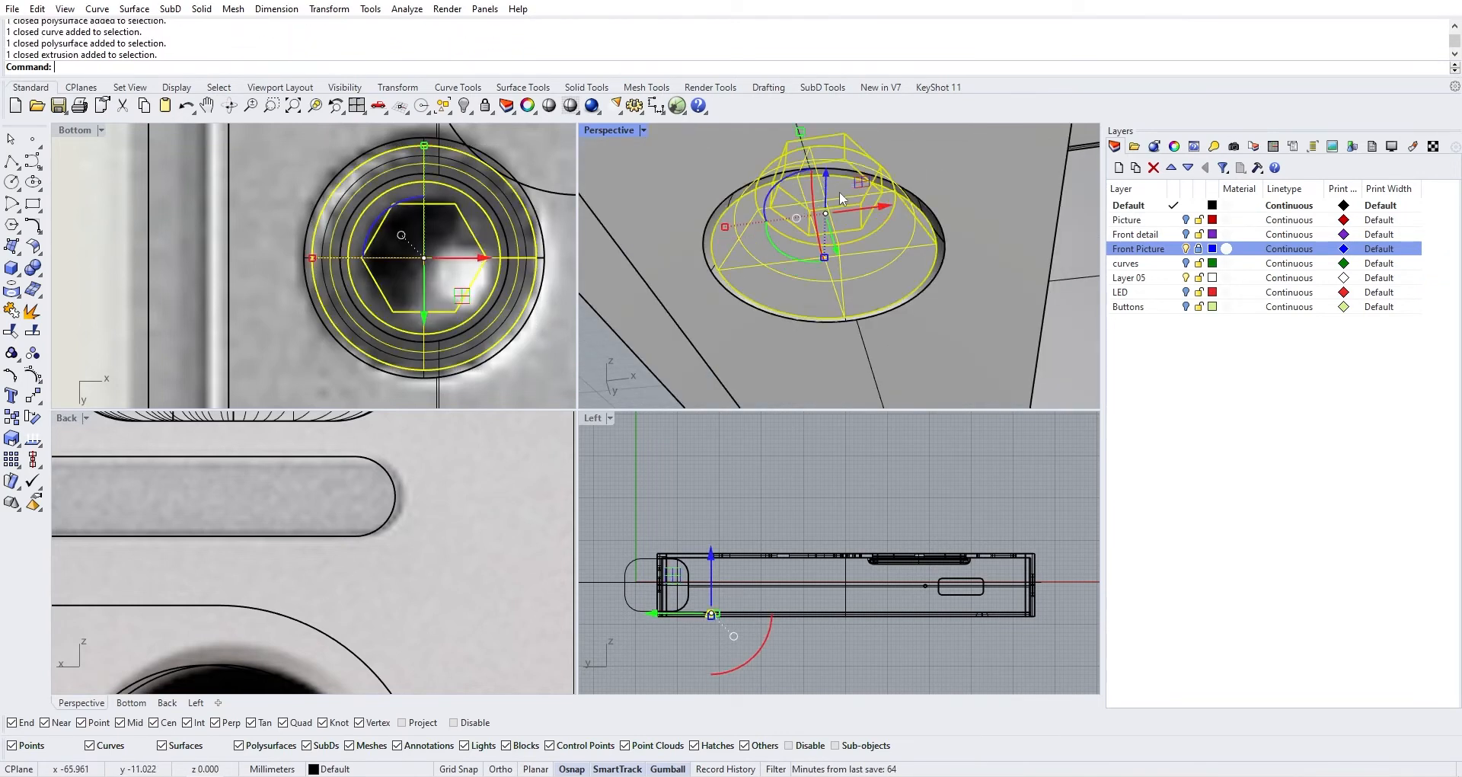
left_click(890, 253, "ctrl")
left_click_drag(838, 158, 792, 346)
scroll(657, 614, "up", 5)
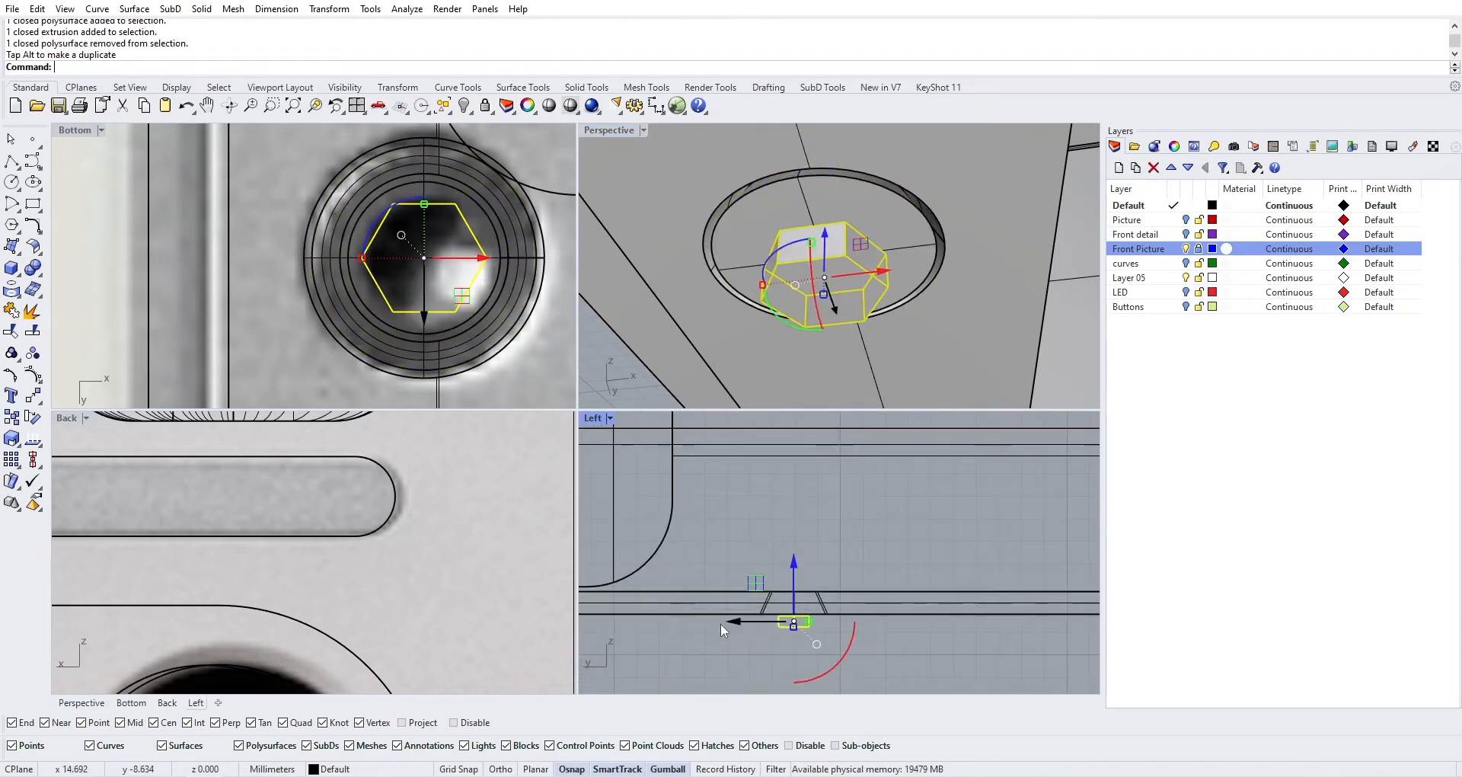
Align the bottom of the hexagonal prism flush with the screw's wide lower face using Align Bottom
key("Return")
type("b")
key("Return")
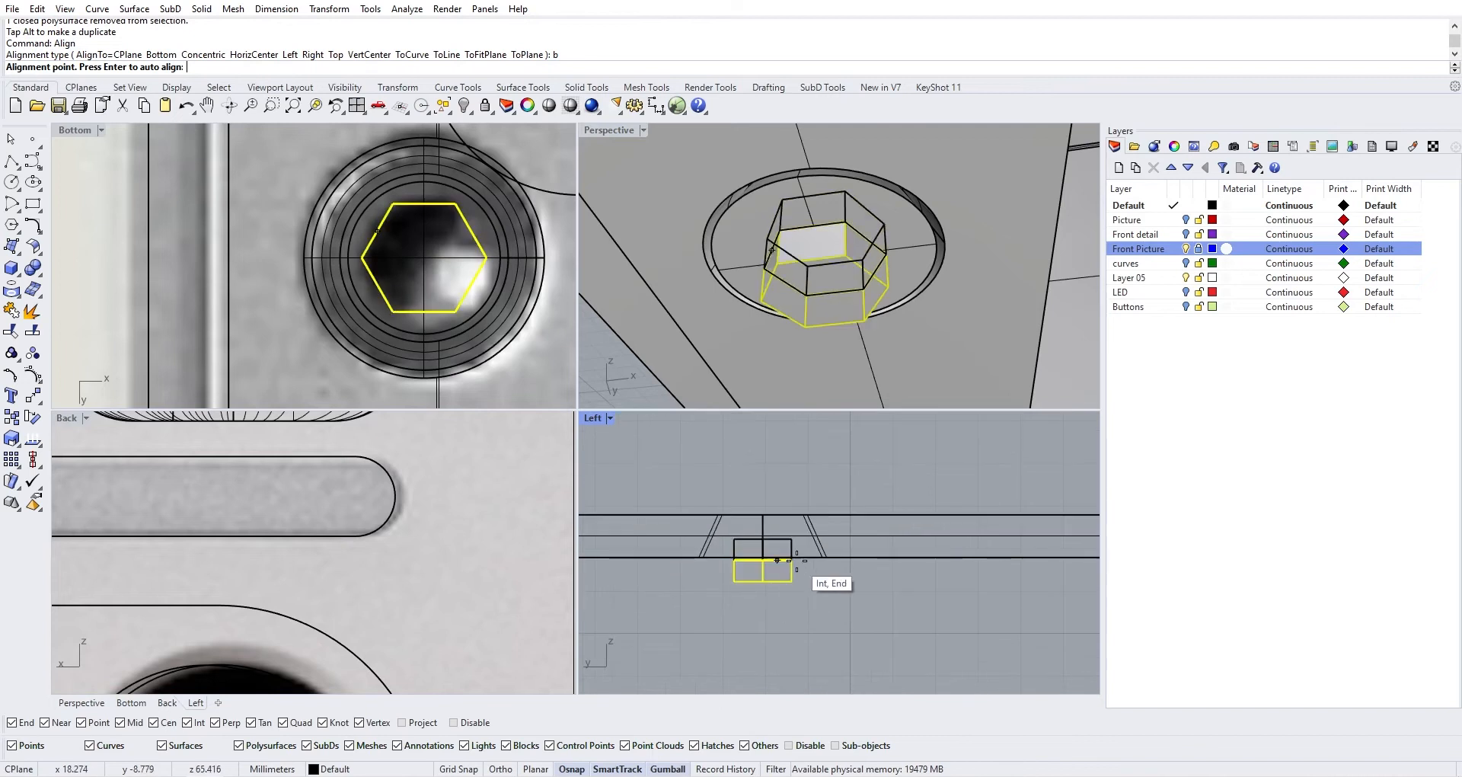
key("Return")
key("Return")
type("b")
key("Return")
key("Return")
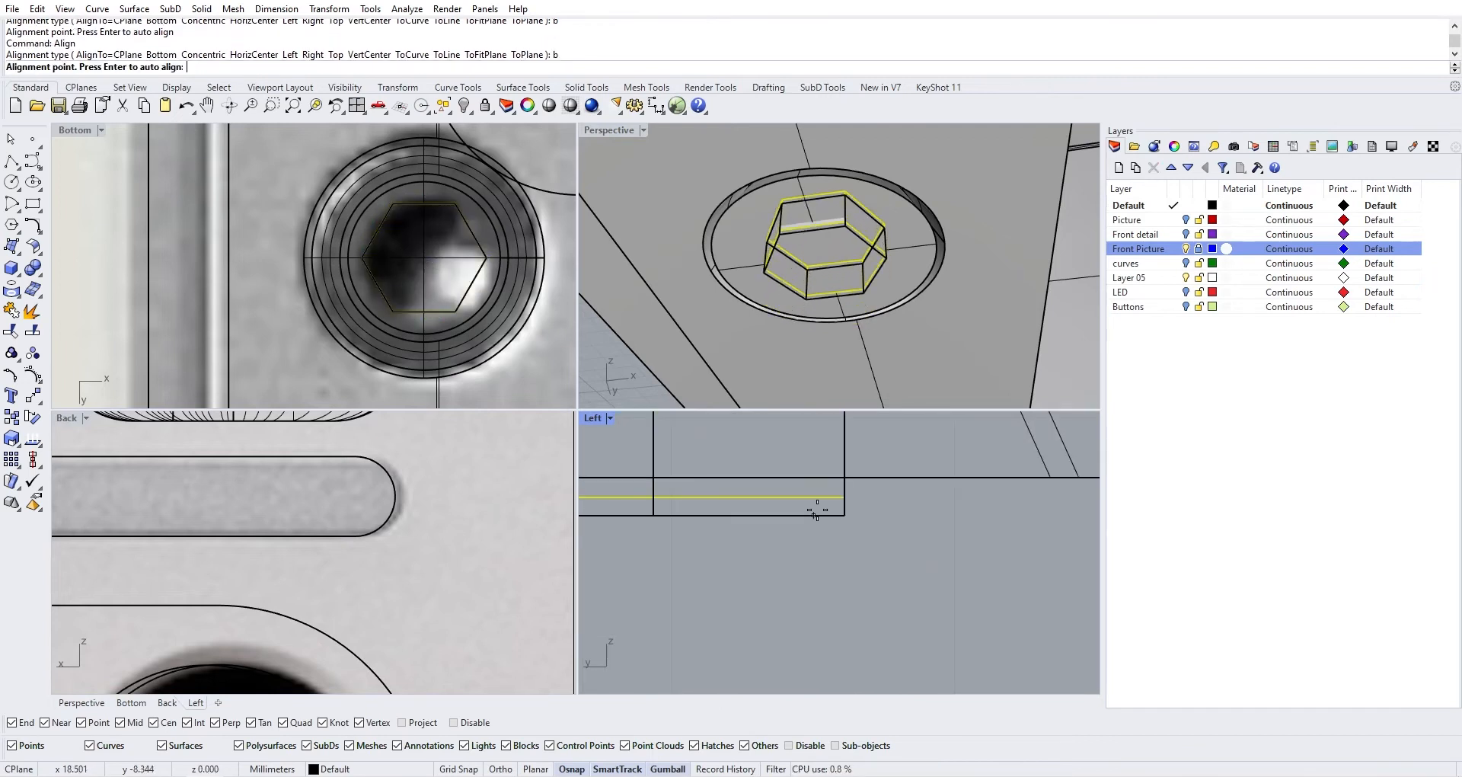
scroll(852, 422, "down", 3)
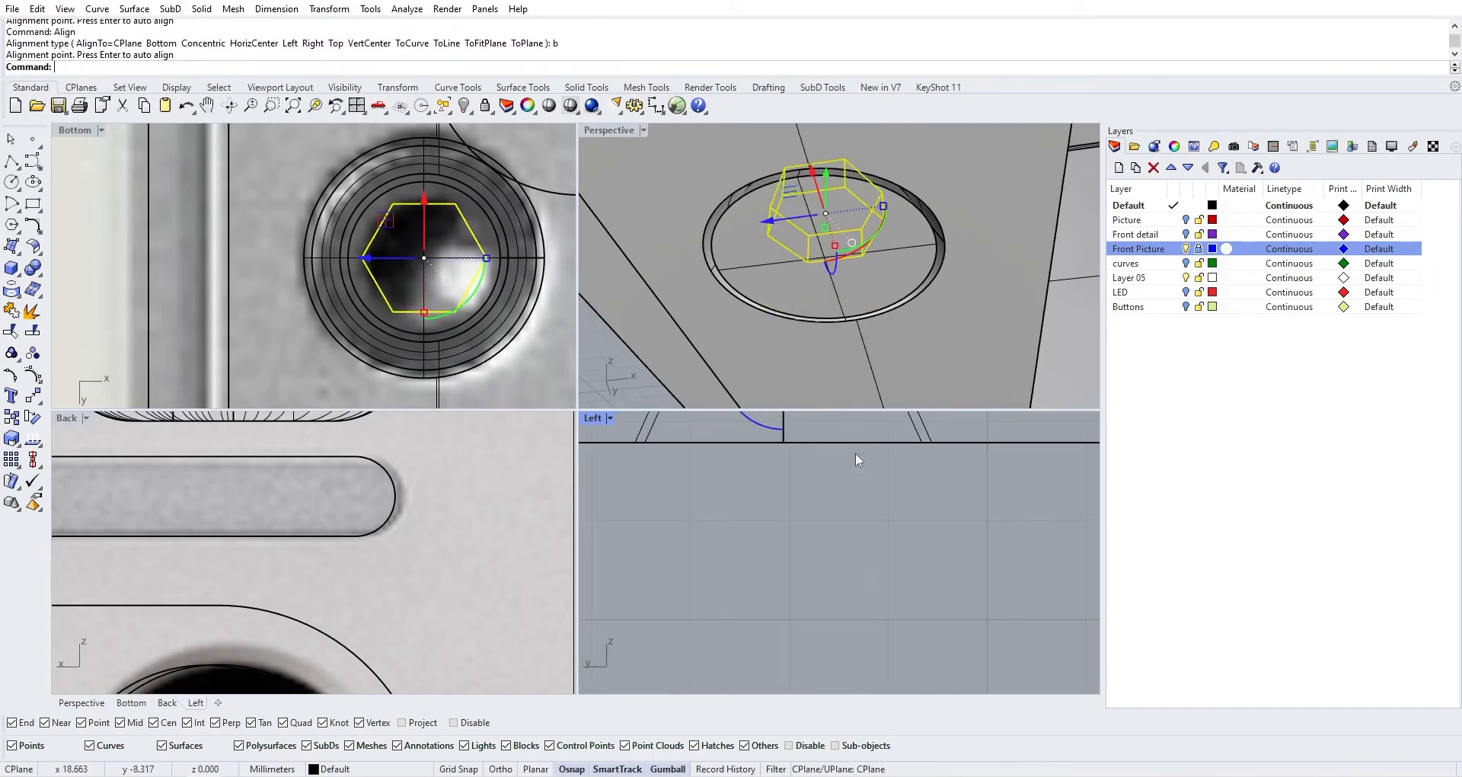
key("Return")
type("b")
key("Return")
key("Return")
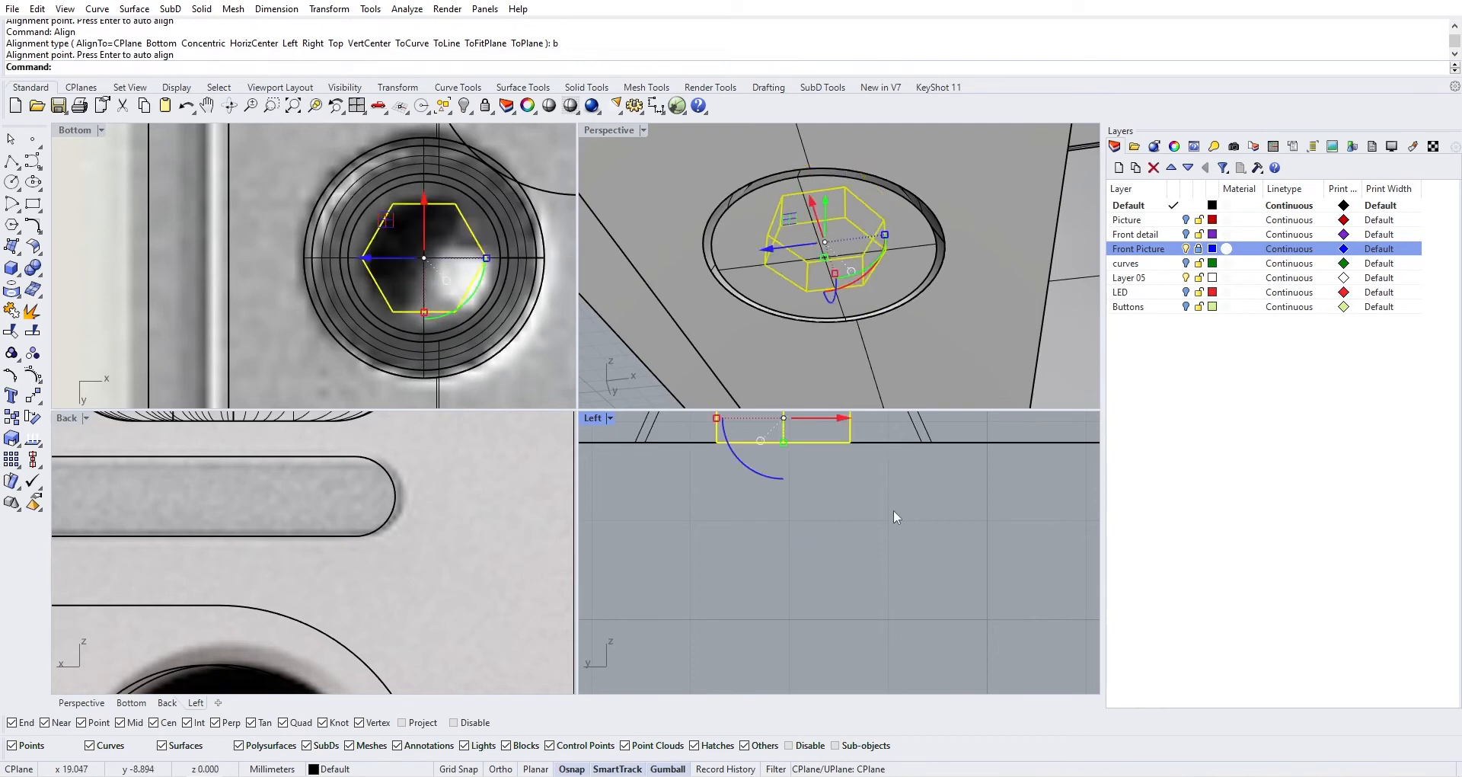
Subtract the hexagonal prism from the screw body with a Boolean difference and delete the leftover prism
left_click(886, 270)
left_click(40, 274)
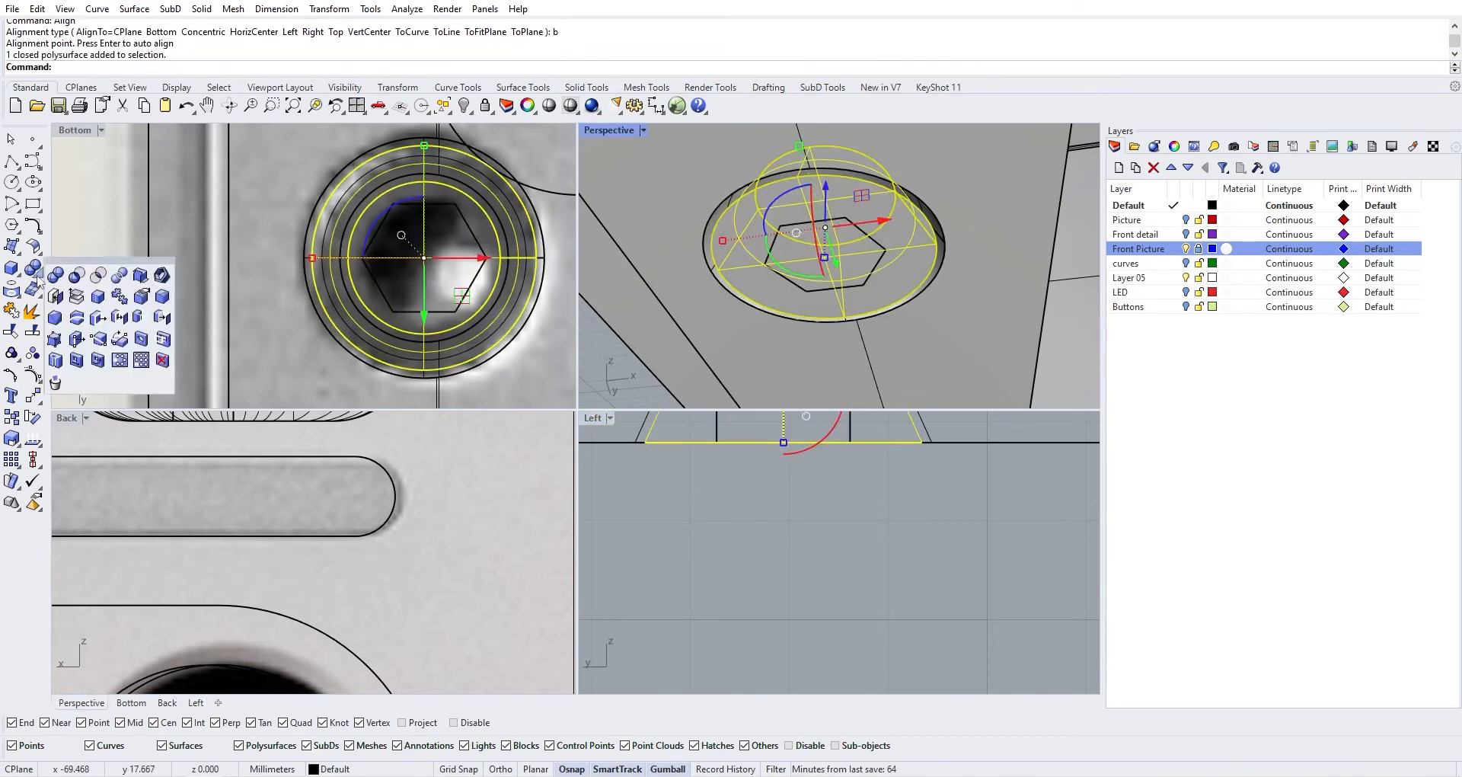
left_click(77, 275)
key("Return")
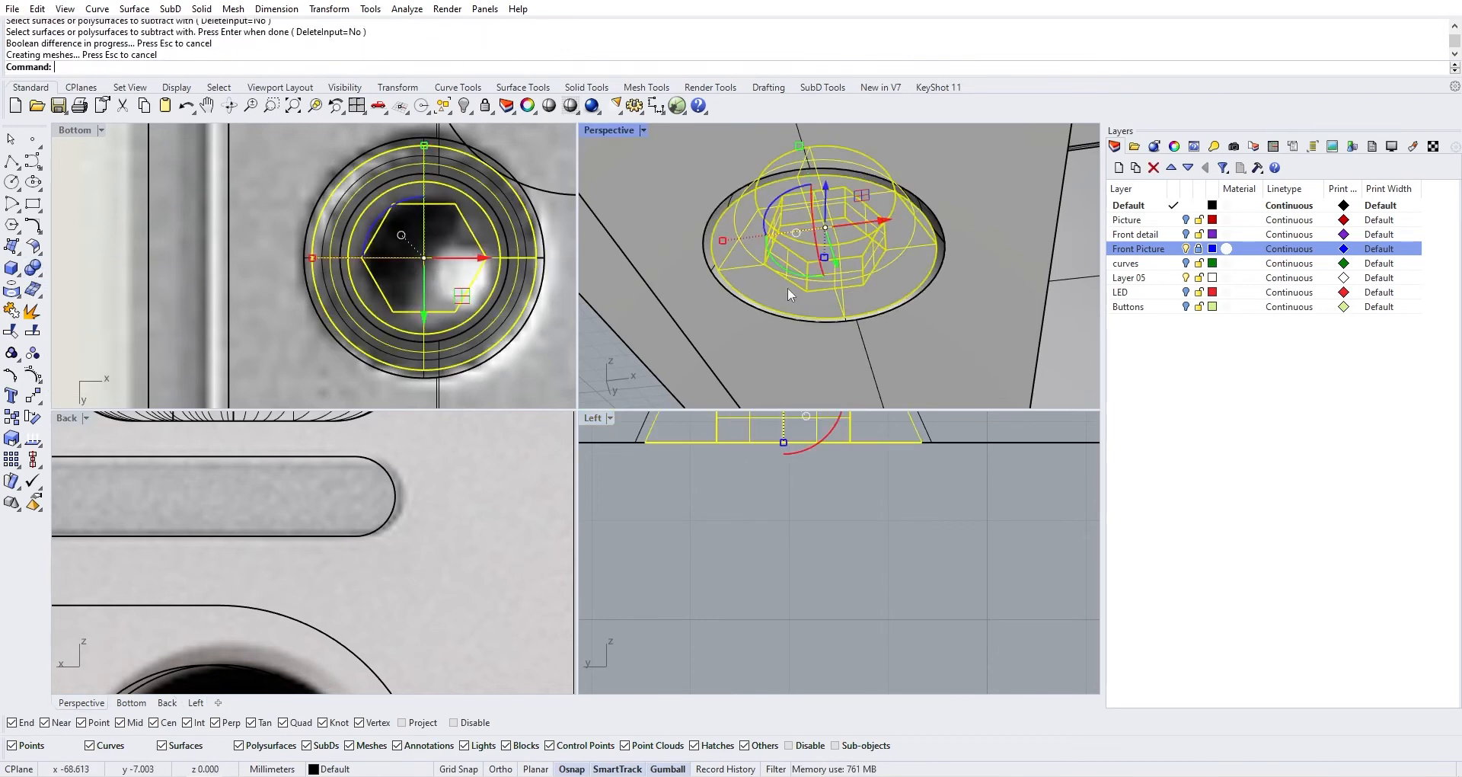
left_click(658, 393)
left_click(851, 256)
key("Delete")
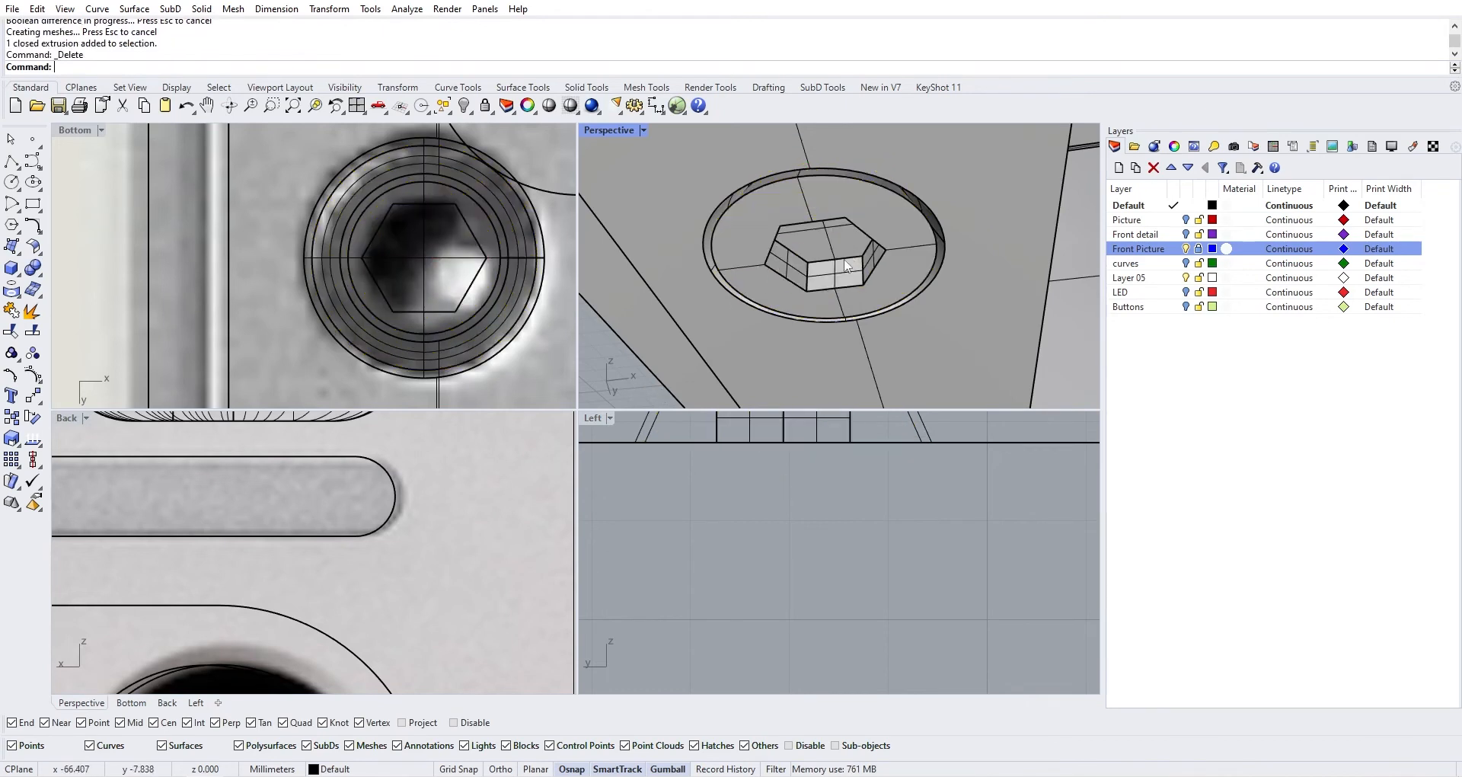
Fillet the outer circular edge of the screw's wide face with a 0.05 mm radius using FilletEdge
scroll(836, 248, "down", 15)
right_click_drag(838, 253, 848, 253)
left_click(854, 237)
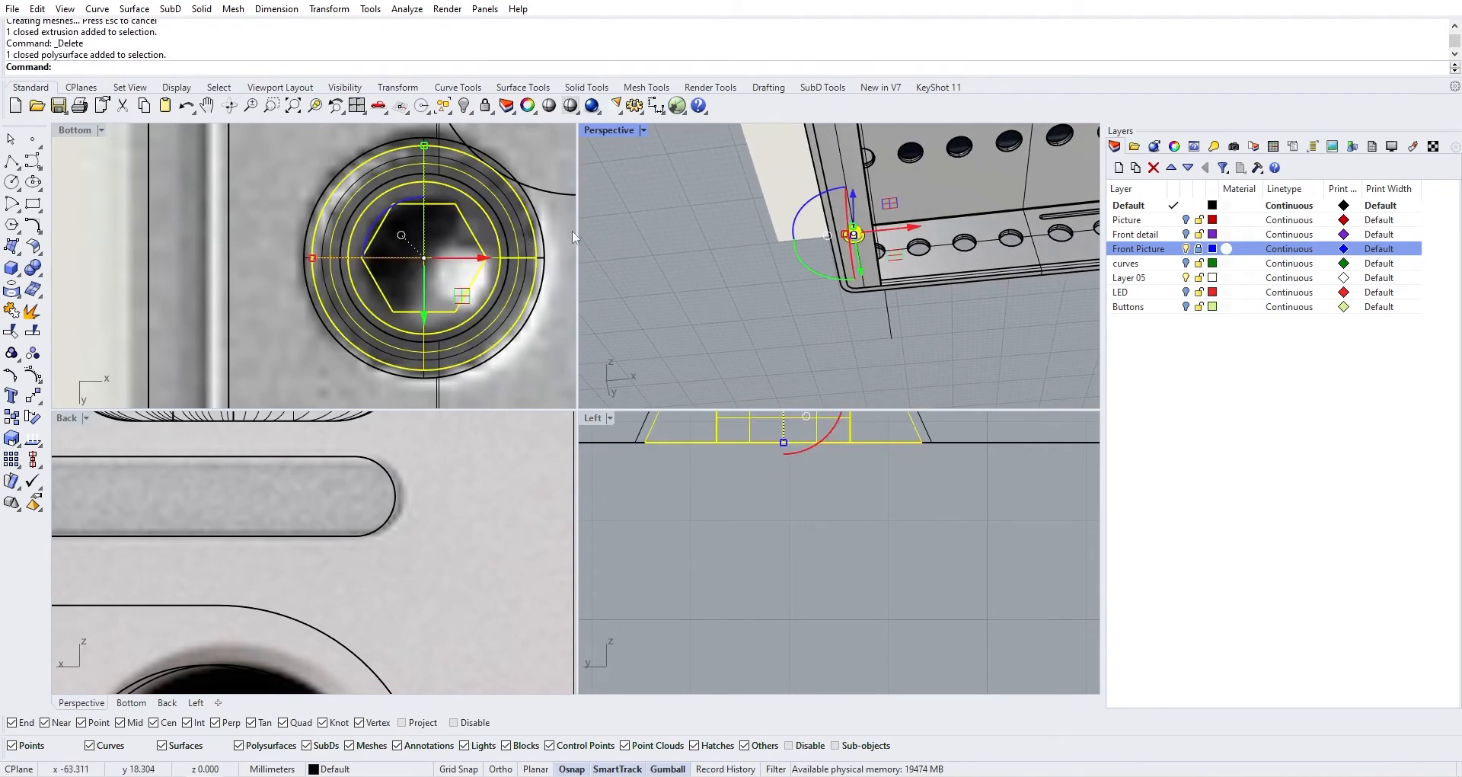
scroll(858, 236, "up", 18)
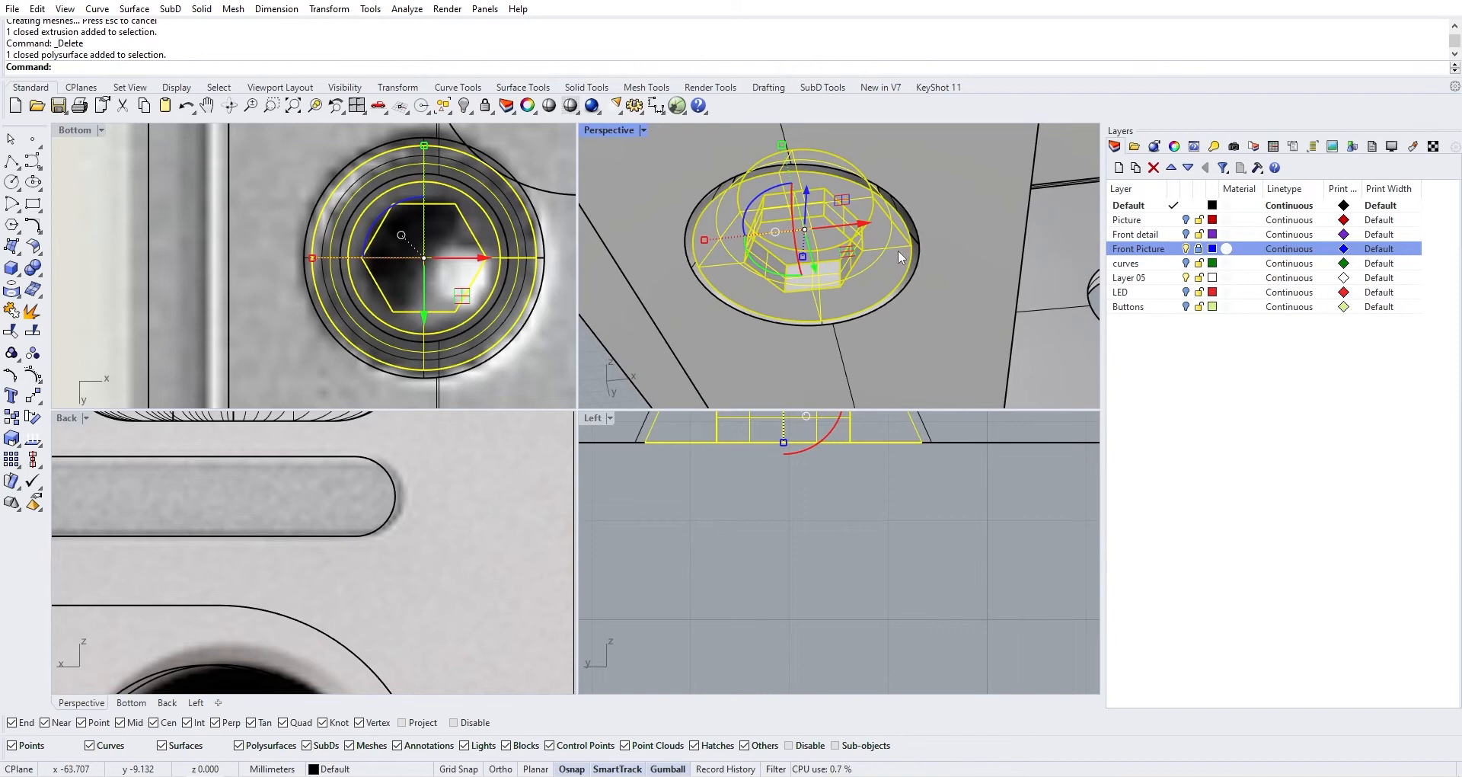
scroll(895, 251, "down", 15)
scroll(888, 243, "up", 6)
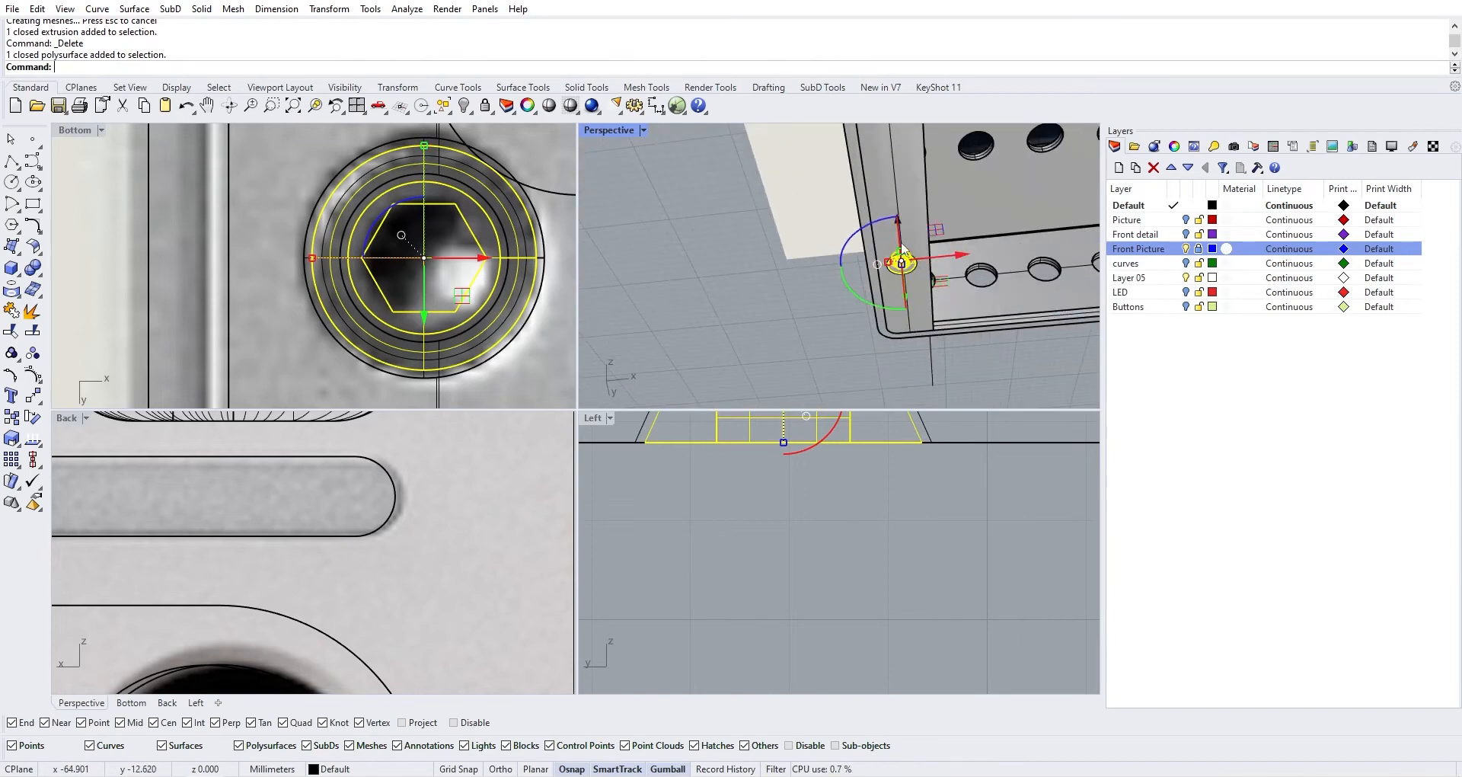
scroll(916, 276, "up", 12)
scroll(898, 180, "up", 8)
right_click_drag(893, 172, 897, 183)
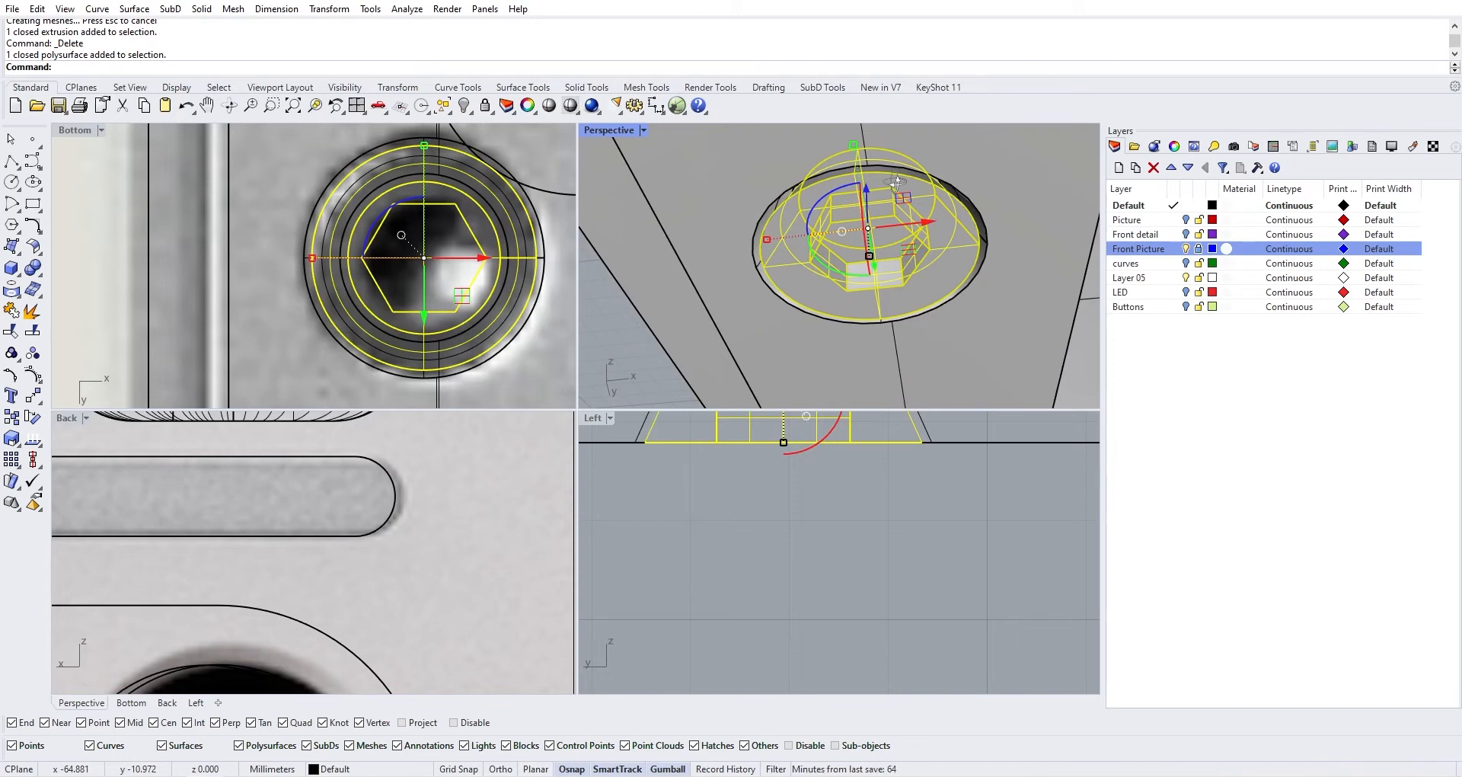
left_click(39, 252)
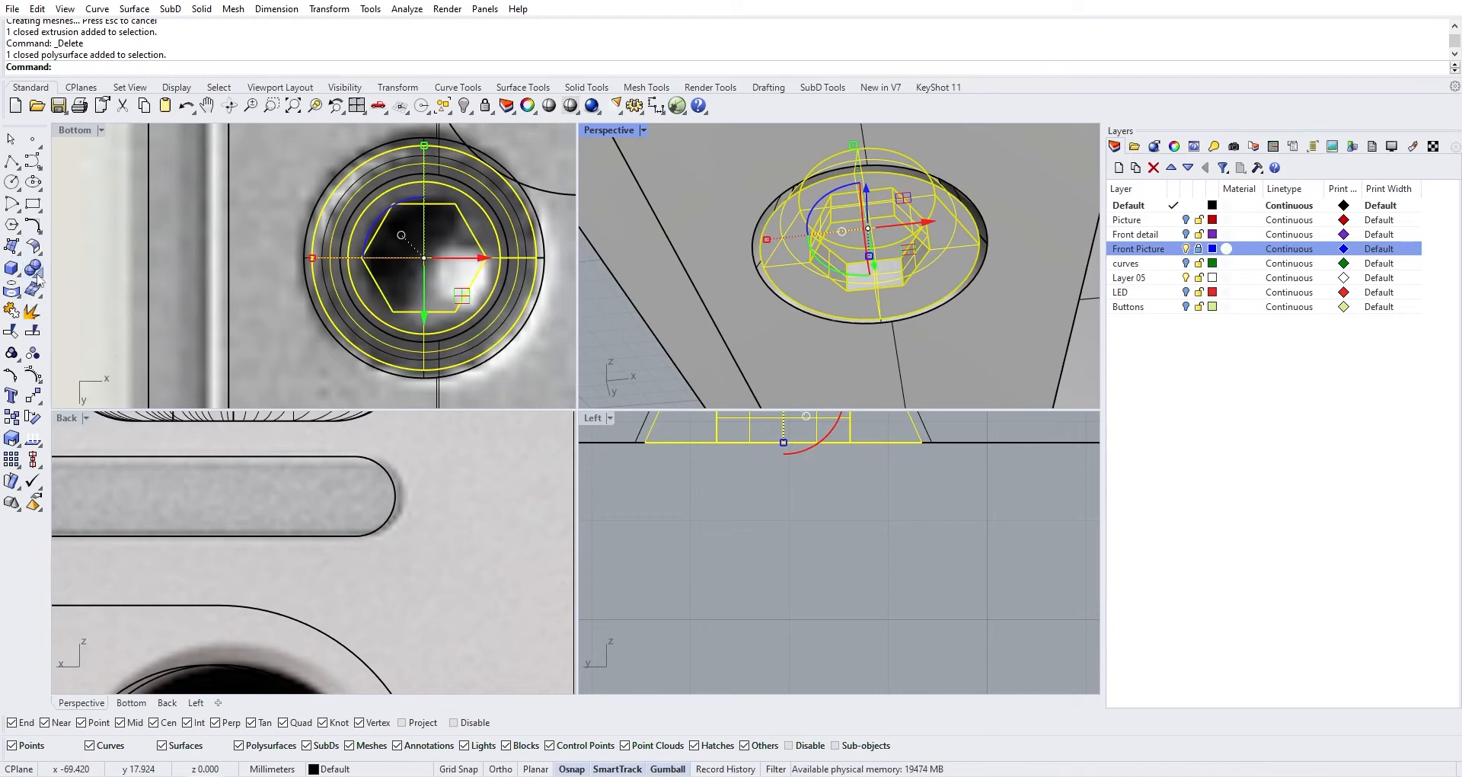
left_click(35, 271)
left_click(162, 302)
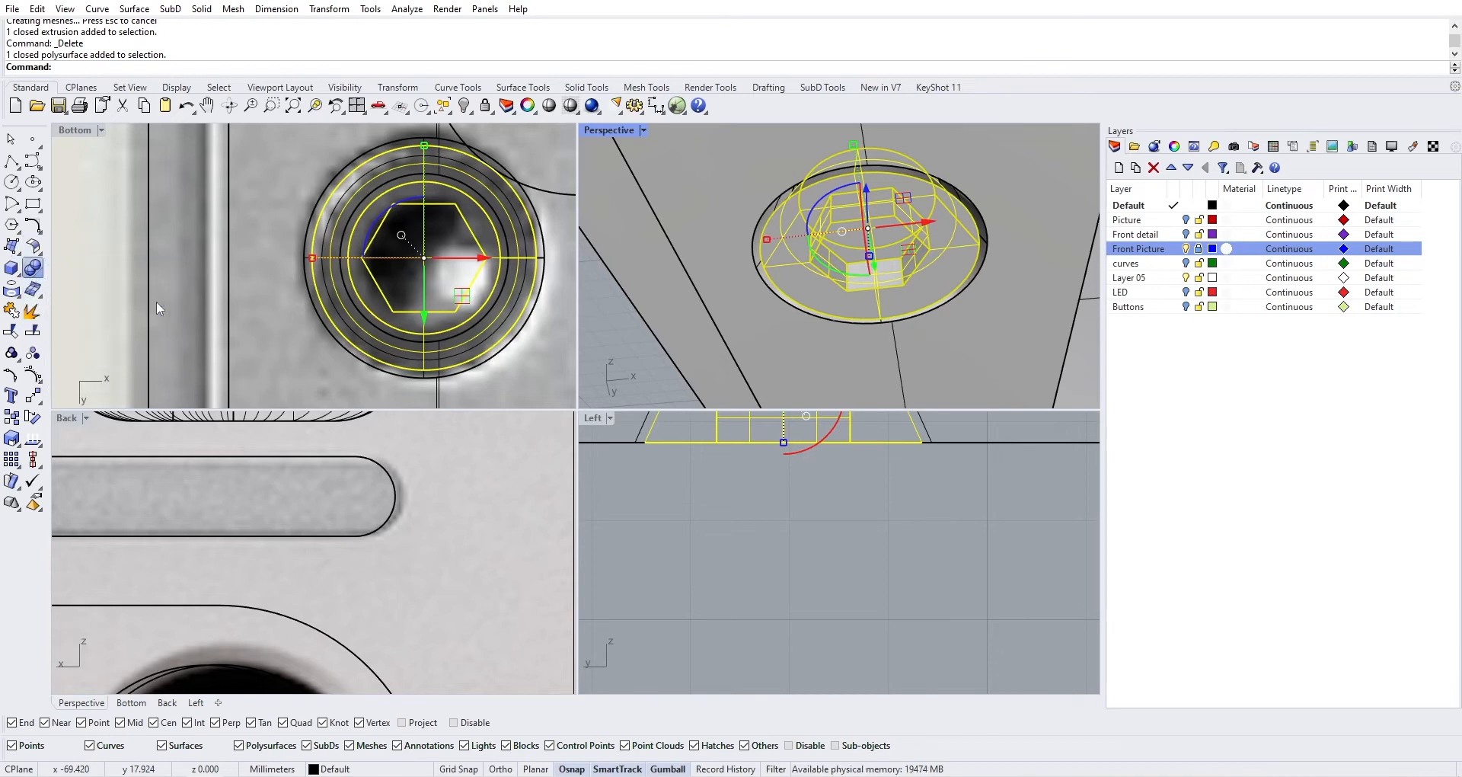
left_click(784, 206)
key("Return")
key("Return")
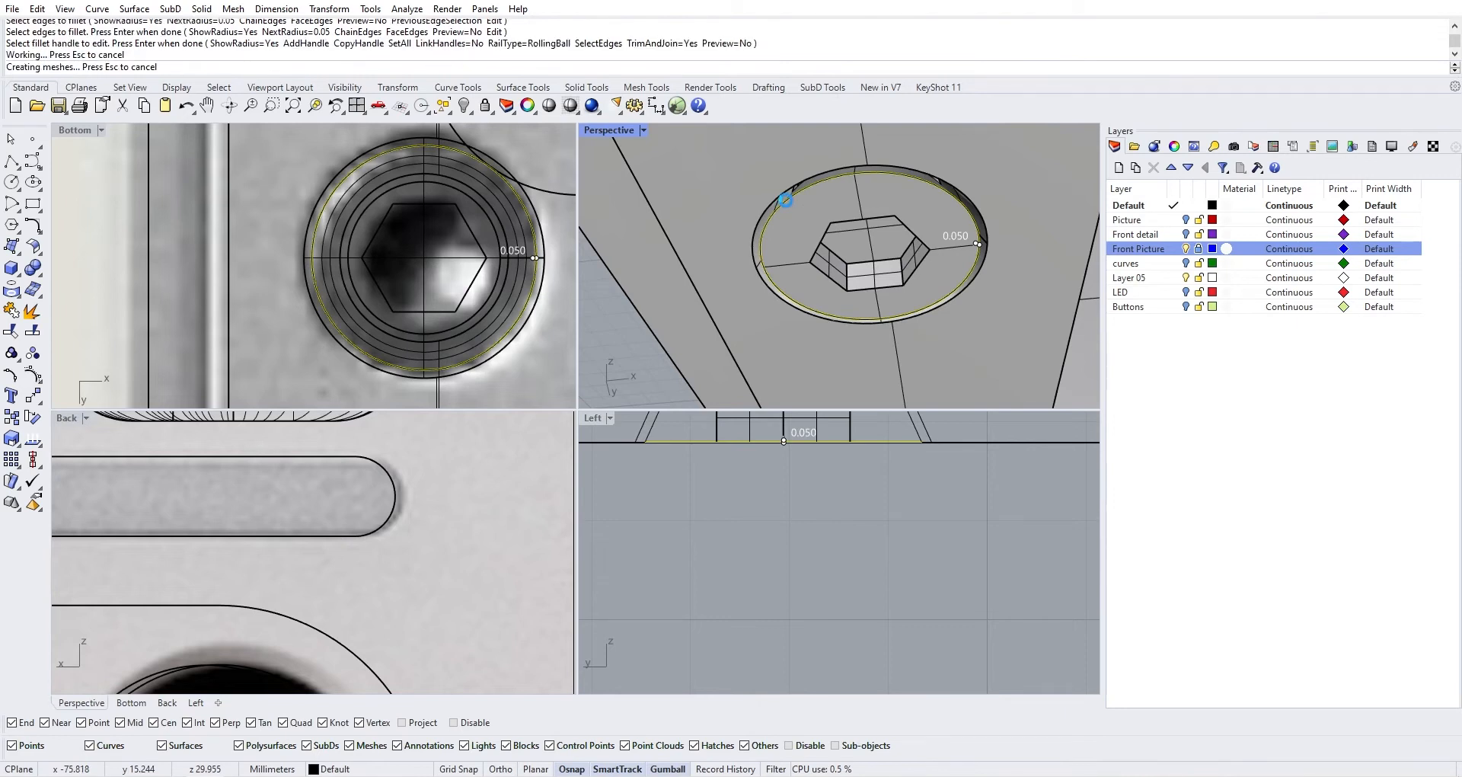
left_click(828, 199)
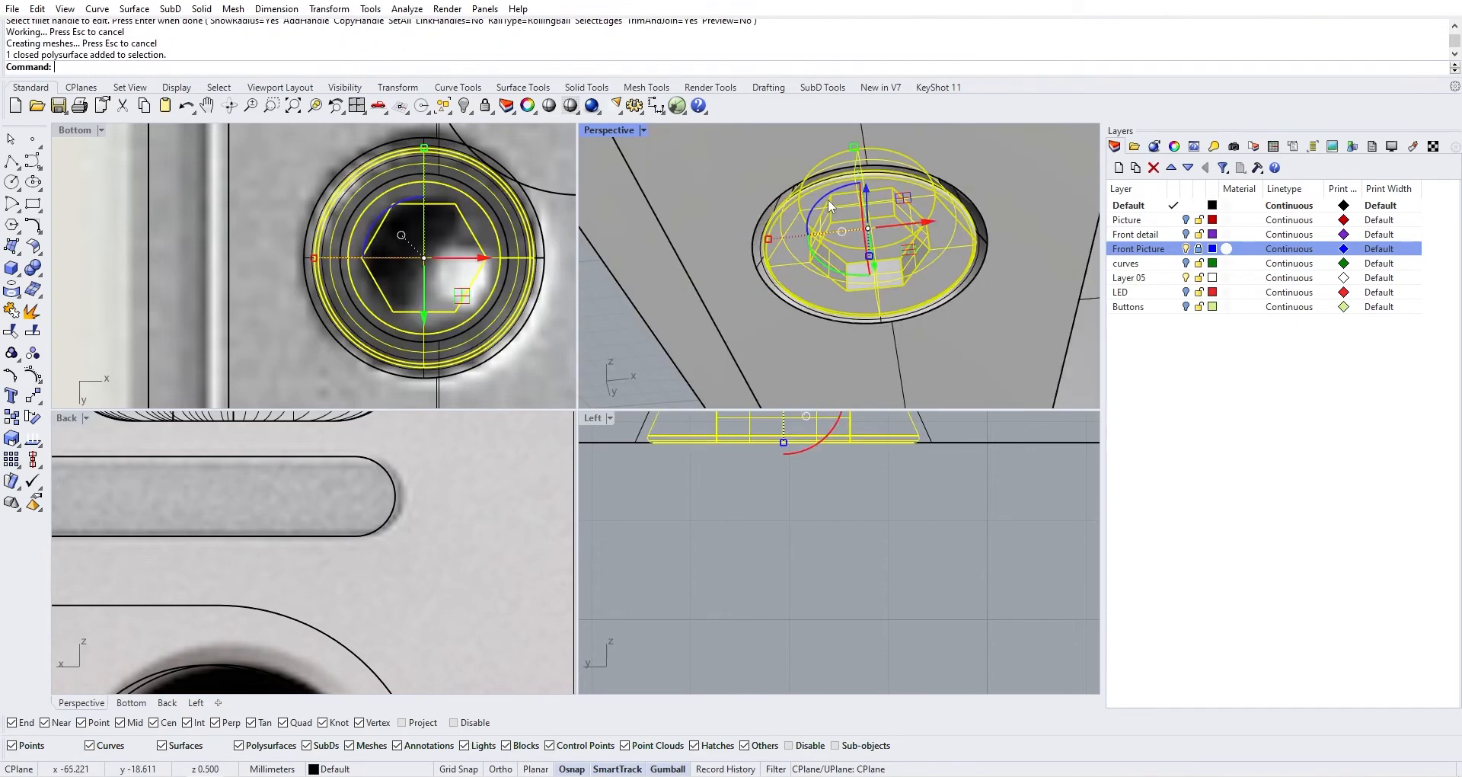
key("Escape")
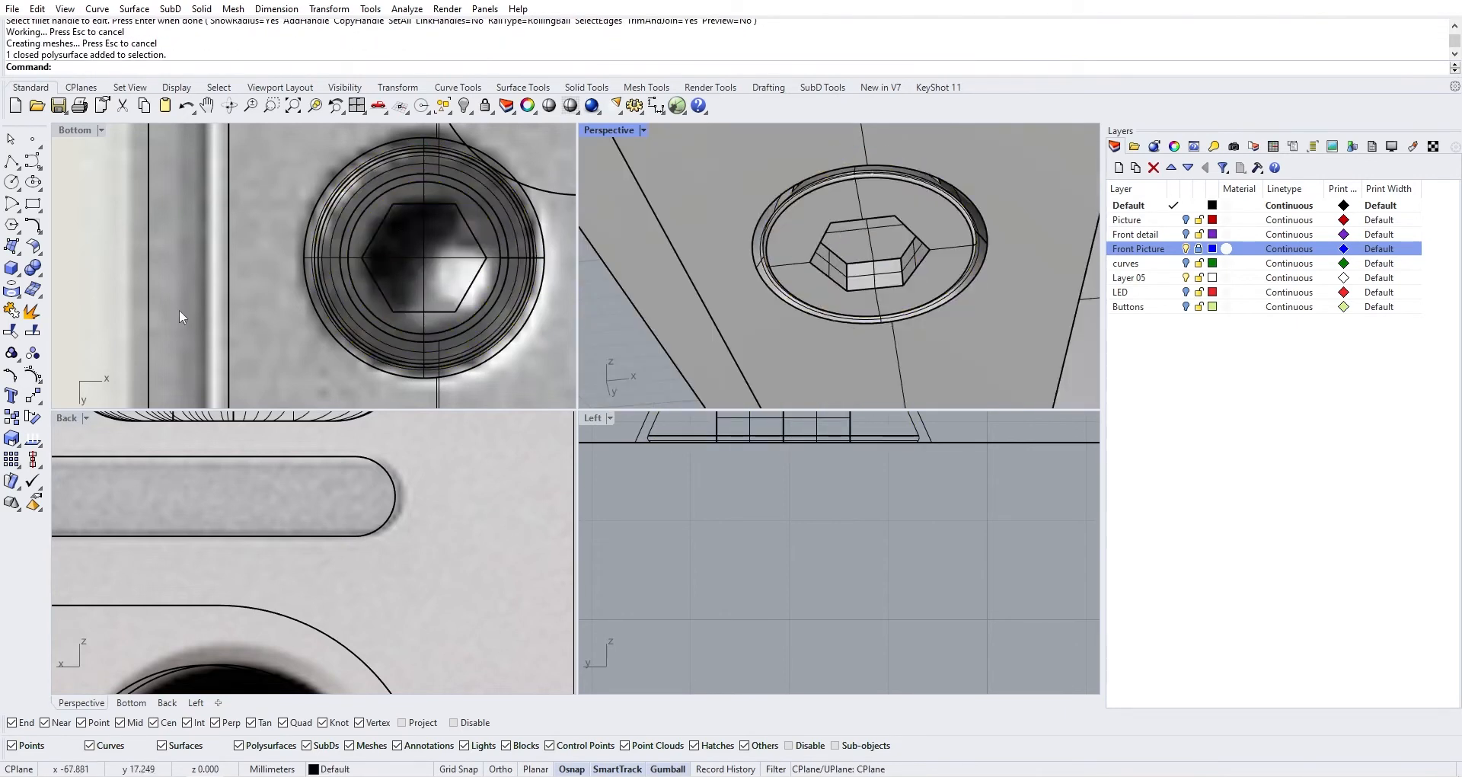
Fillet the hexagonal socket's rim, floor and vertical corner edges with a 0.05 mm radius
key("Return")
left_click(825, 248)
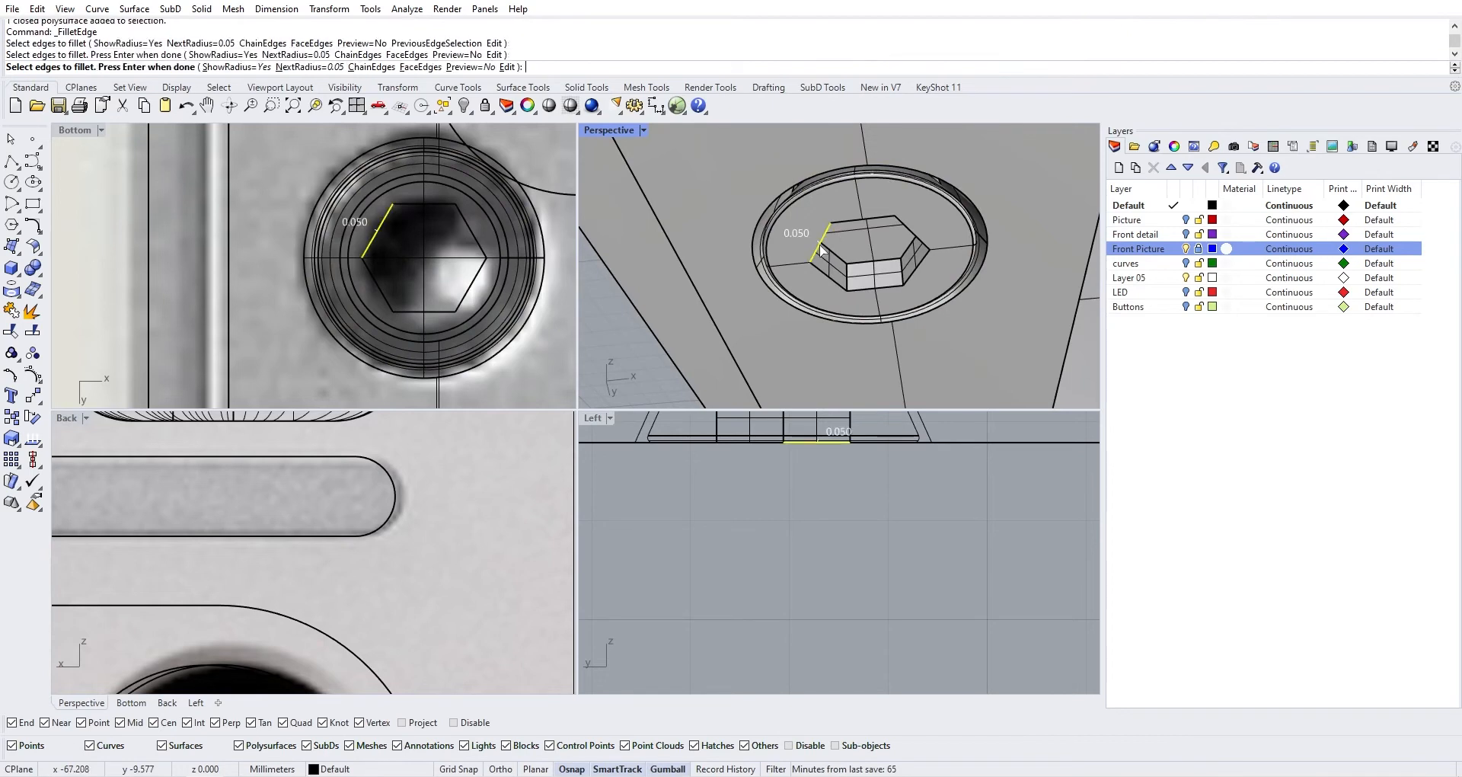
left_click(853, 221)
left_click(914, 232)
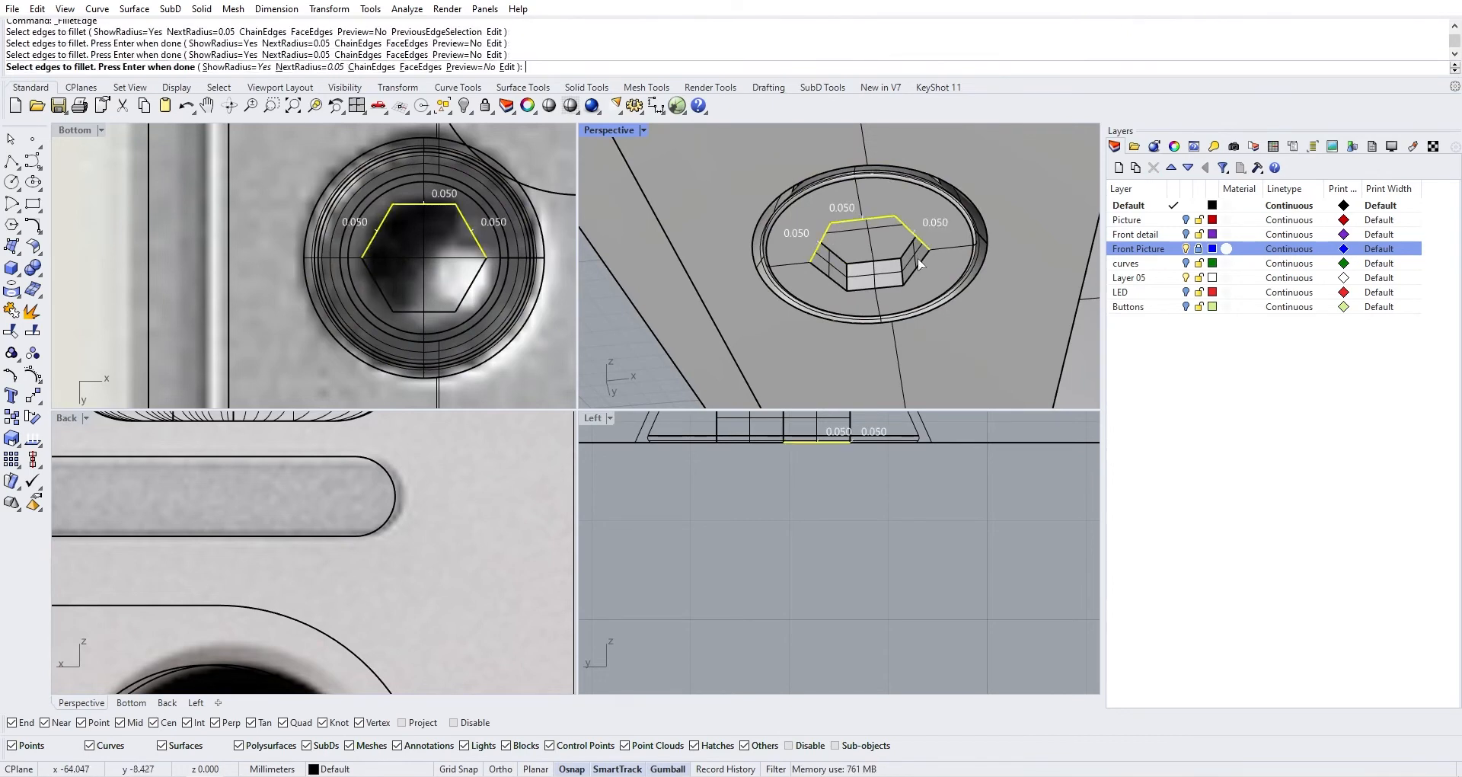
left_click(918, 265)
left_click(889, 285)
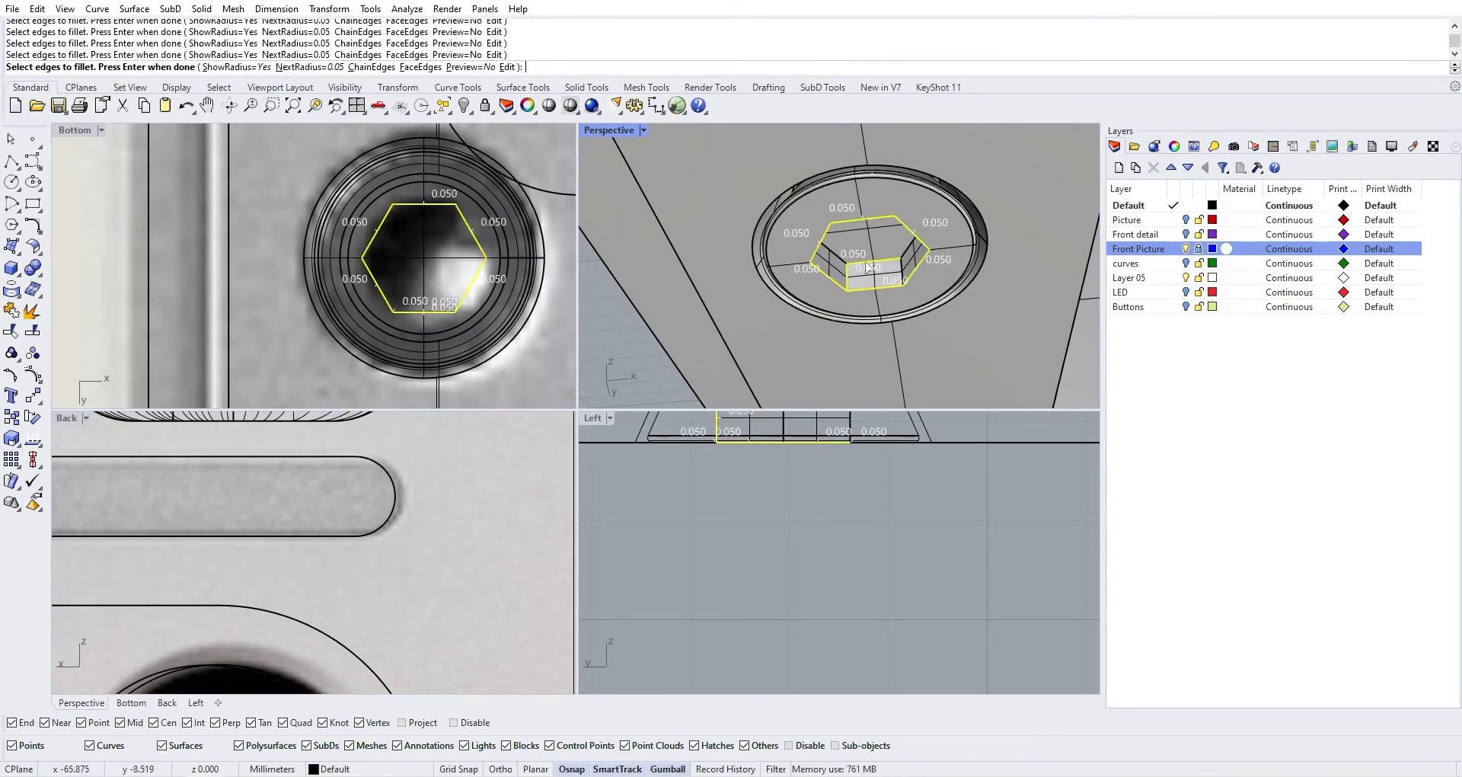
left_click(909, 260)
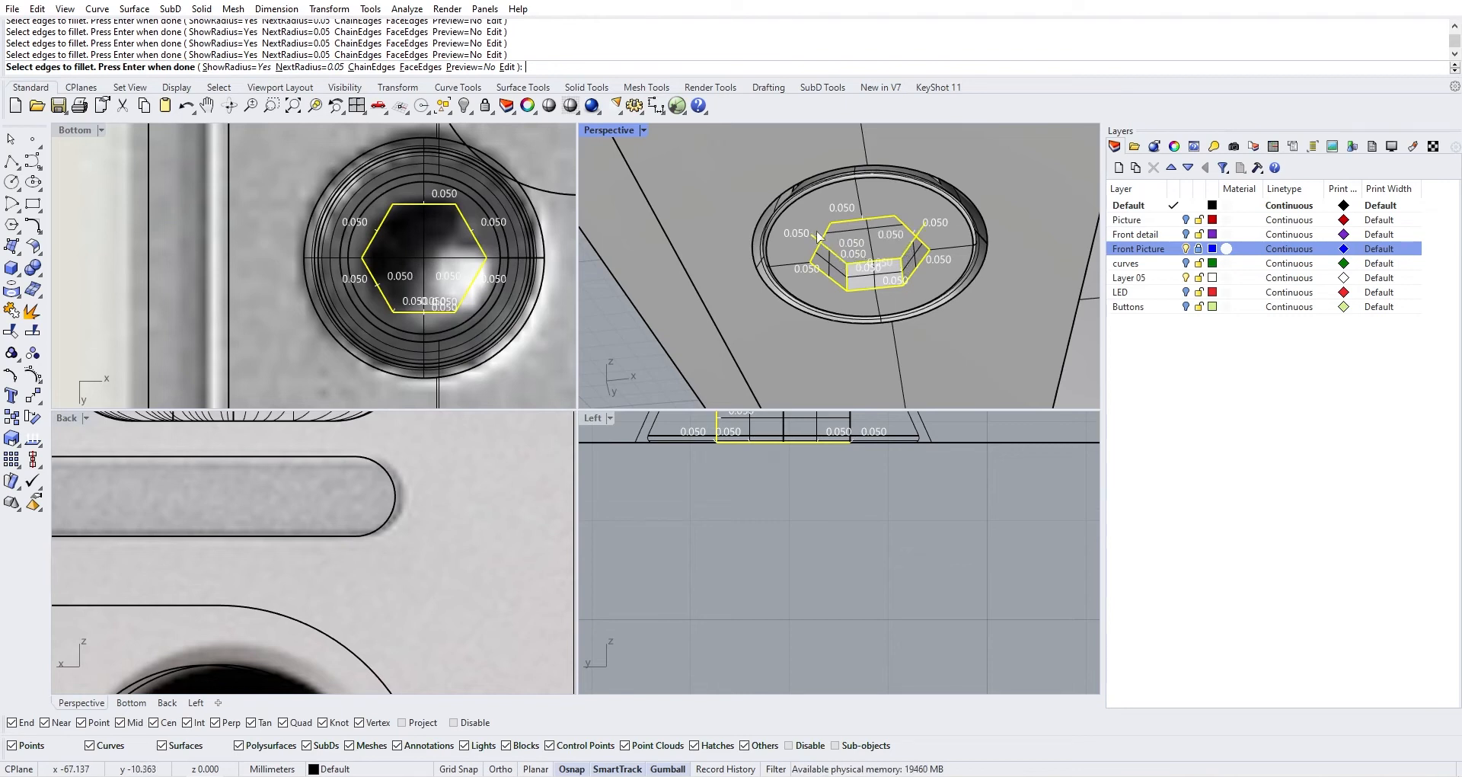
left_click(909, 236)
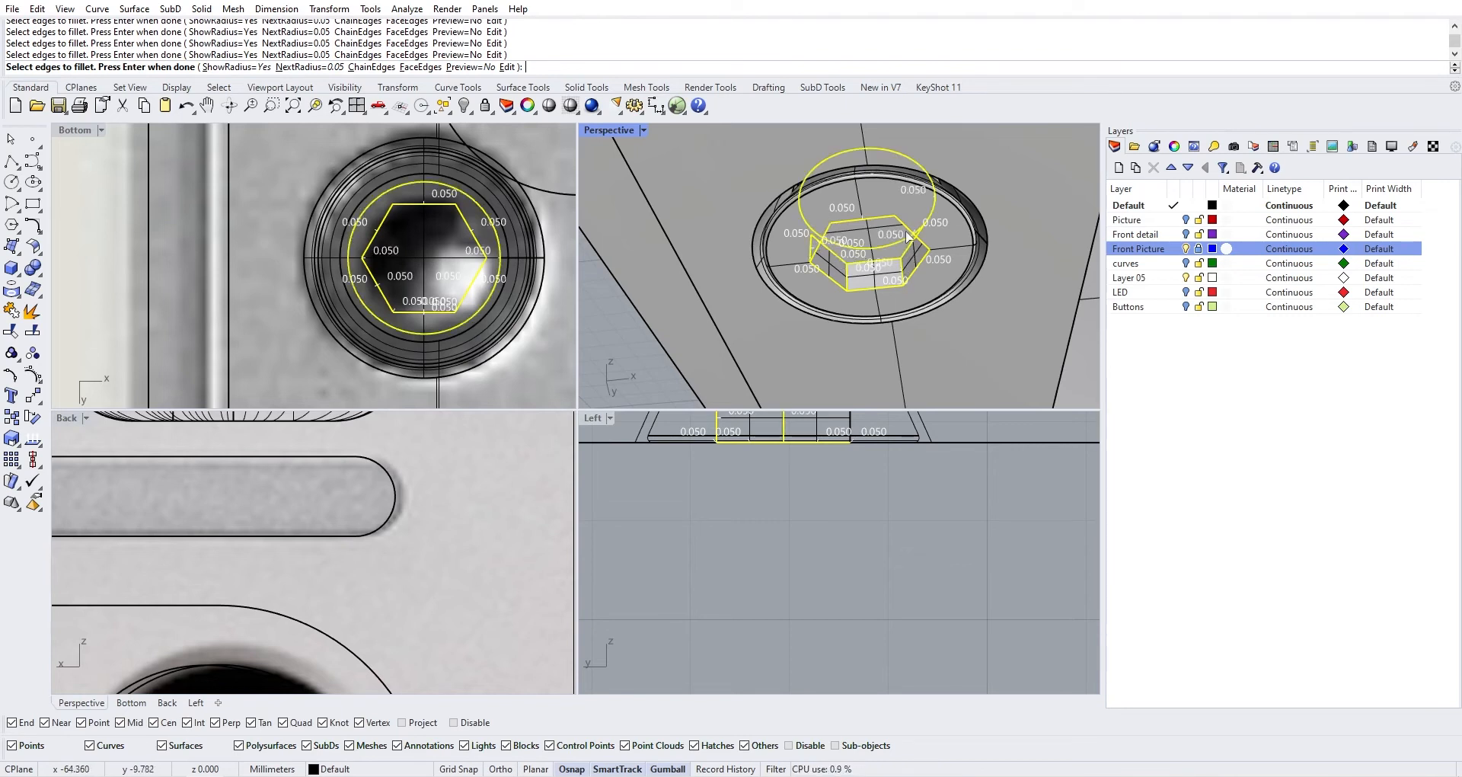
left_click(932, 203, "ctrl")
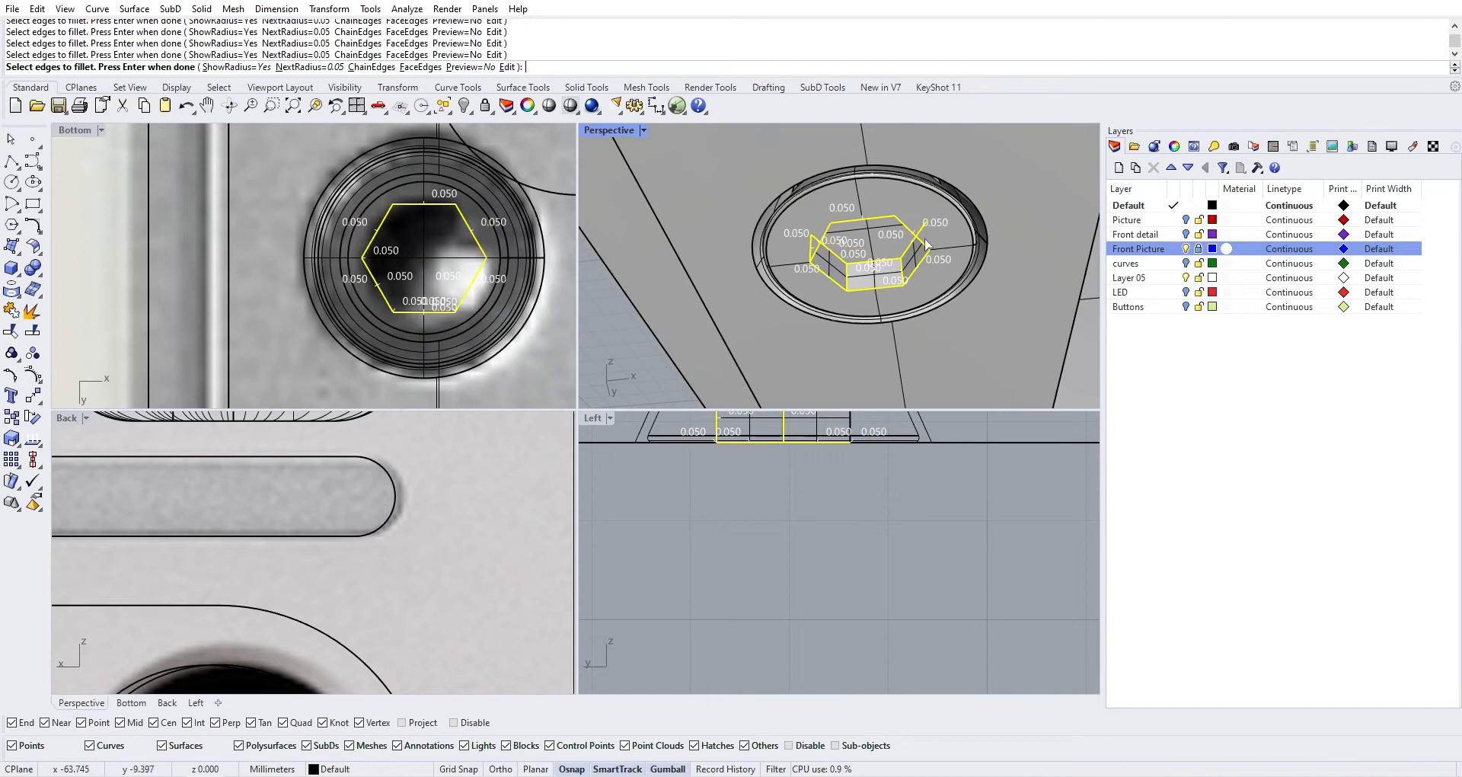
right_click_drag(924, 240, 889, 236)
scroll(888, 236, "down", 5)
scroll(890, 267, "up", 5)
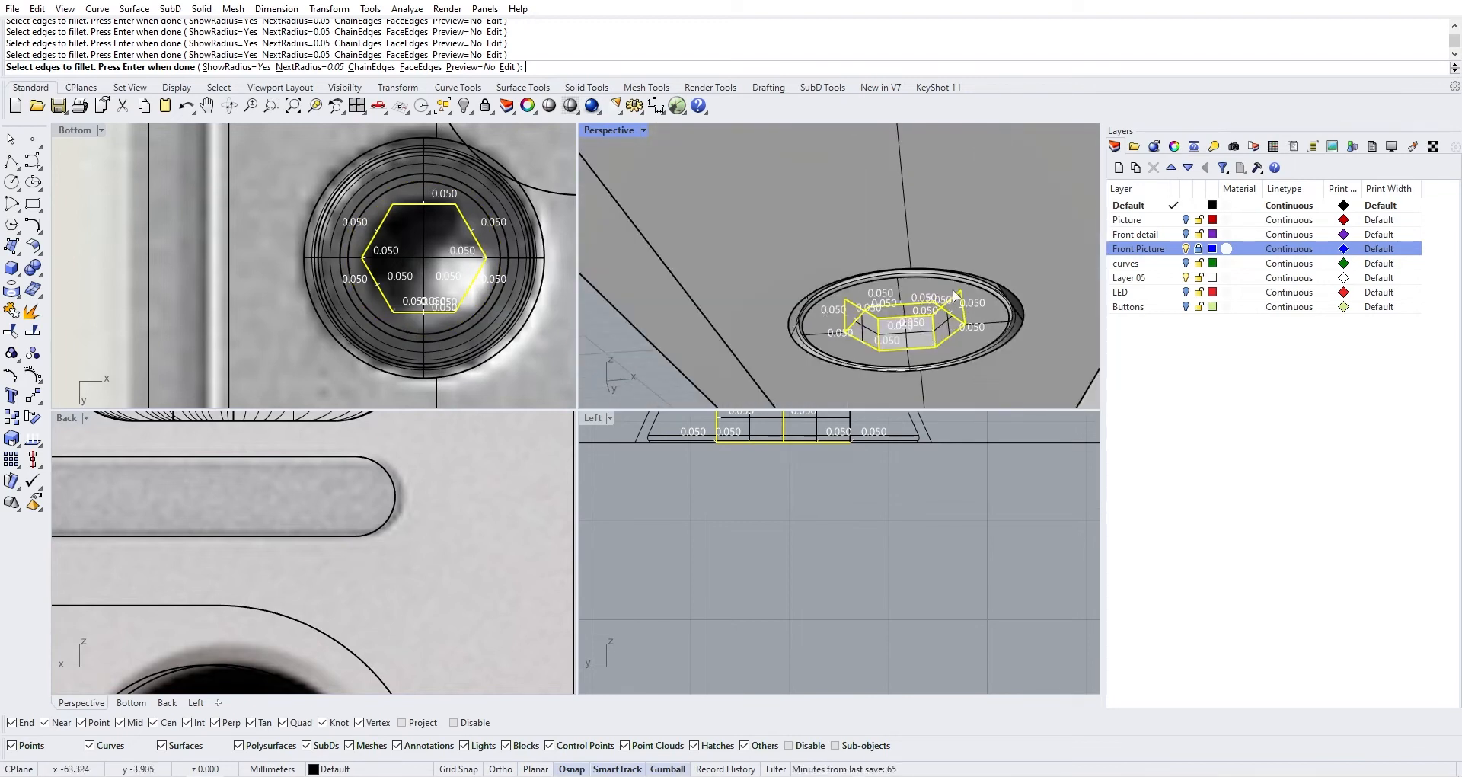
scroll(885, 318, "down", 8)
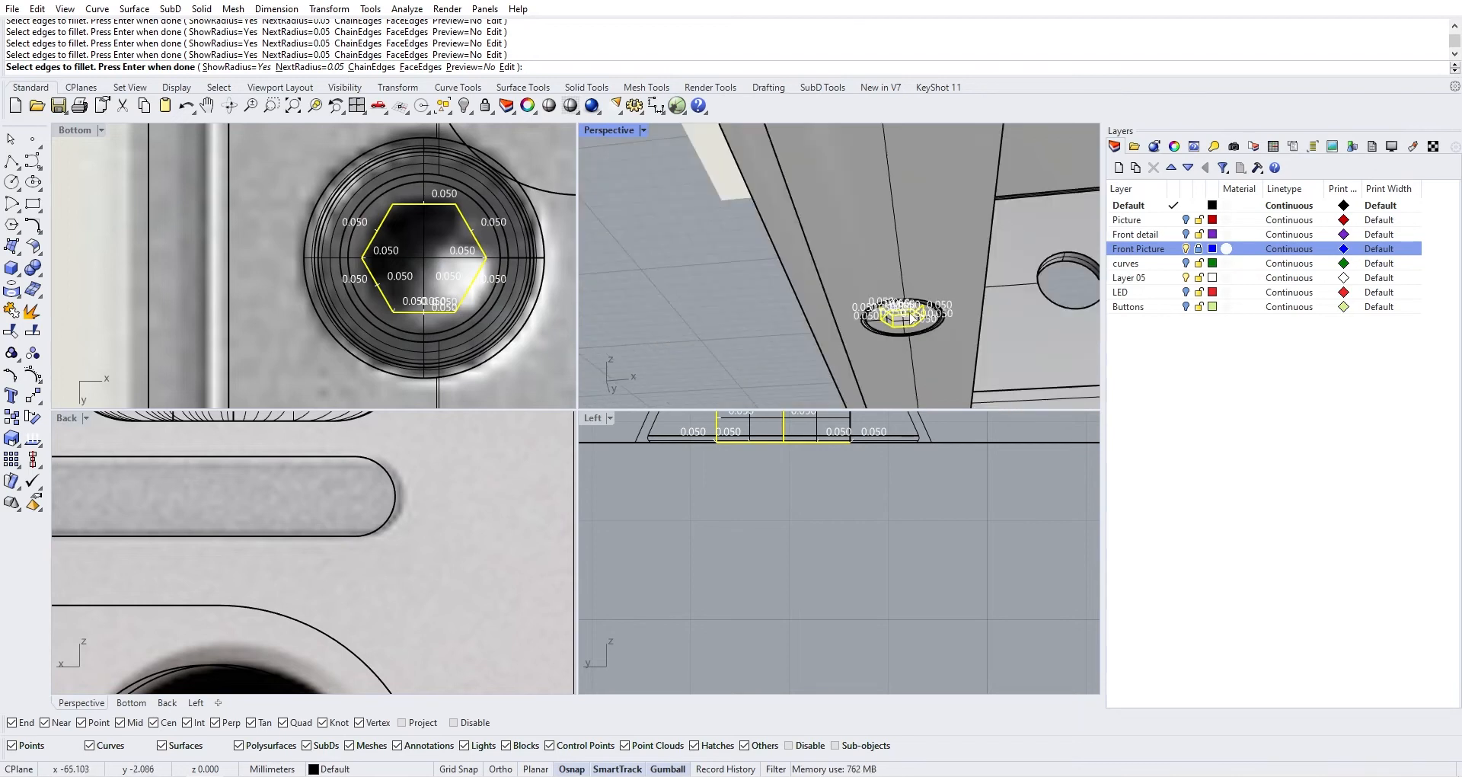
right_click_drag(885, 318, 703, 180)
scroll(764, 184, "up", 6)
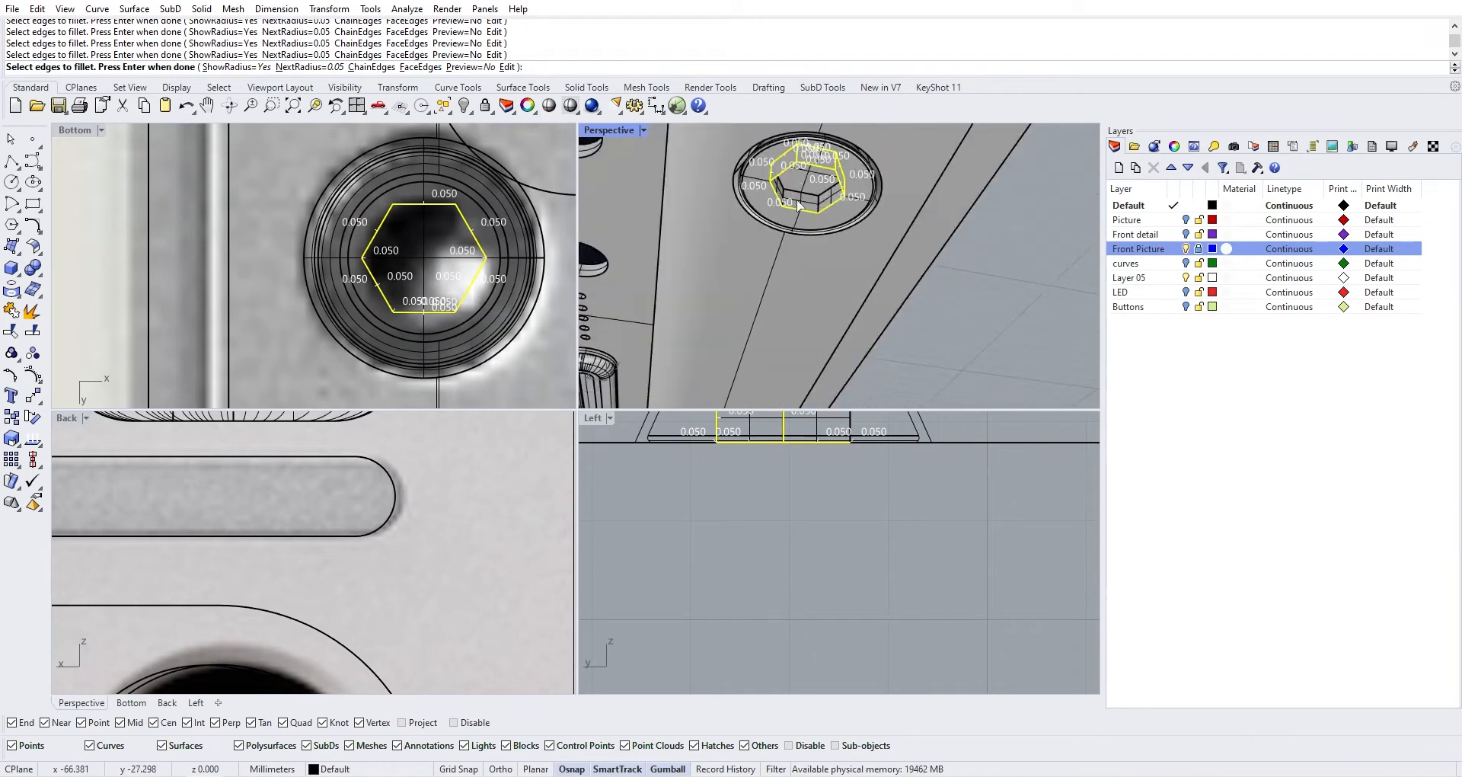
left_click(887, 177)
left_click(871, 207)
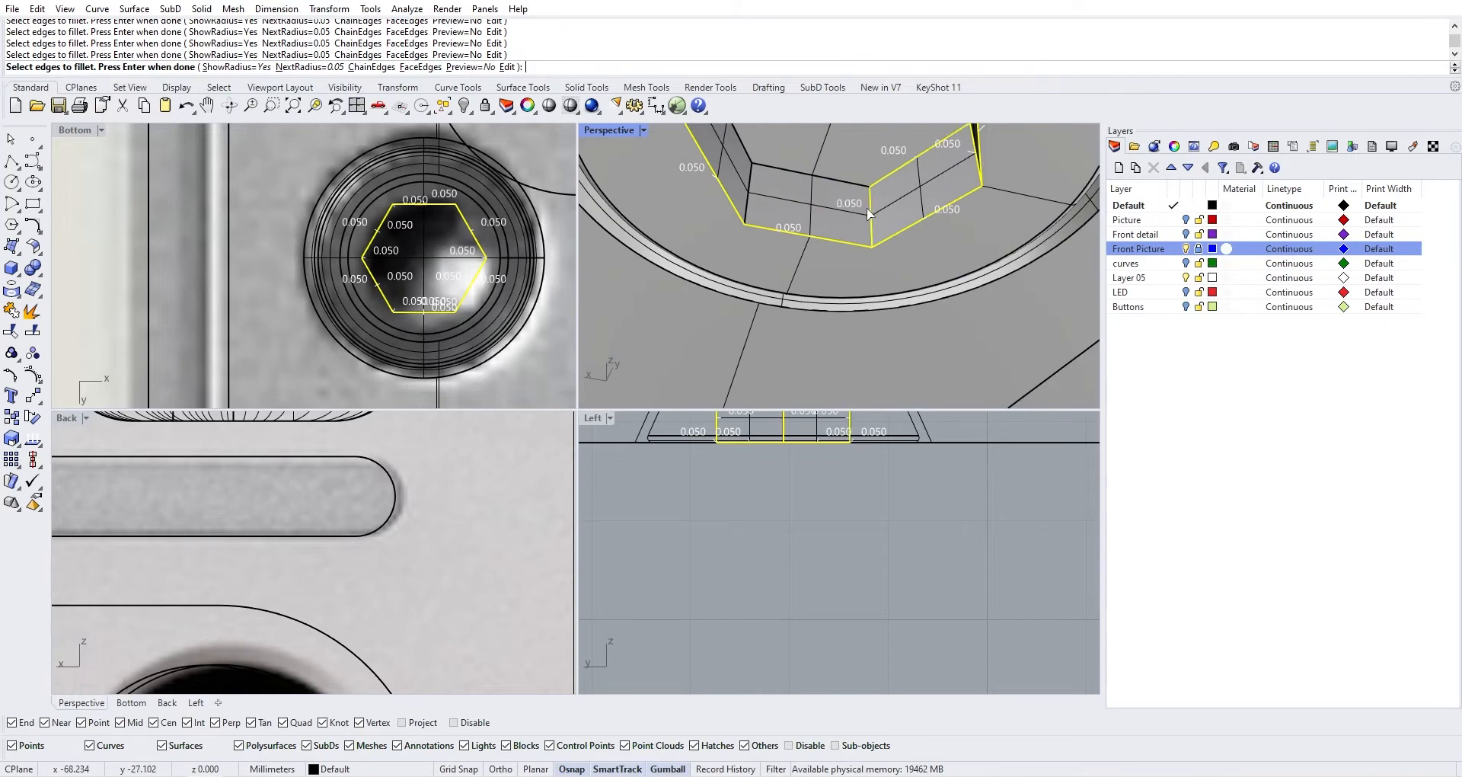
left_click(838, 180)
scroll(838, 183, "down", 7)
right_click_drag(838, 182, 950, 405)
scroll(809, 308, "up", 9)
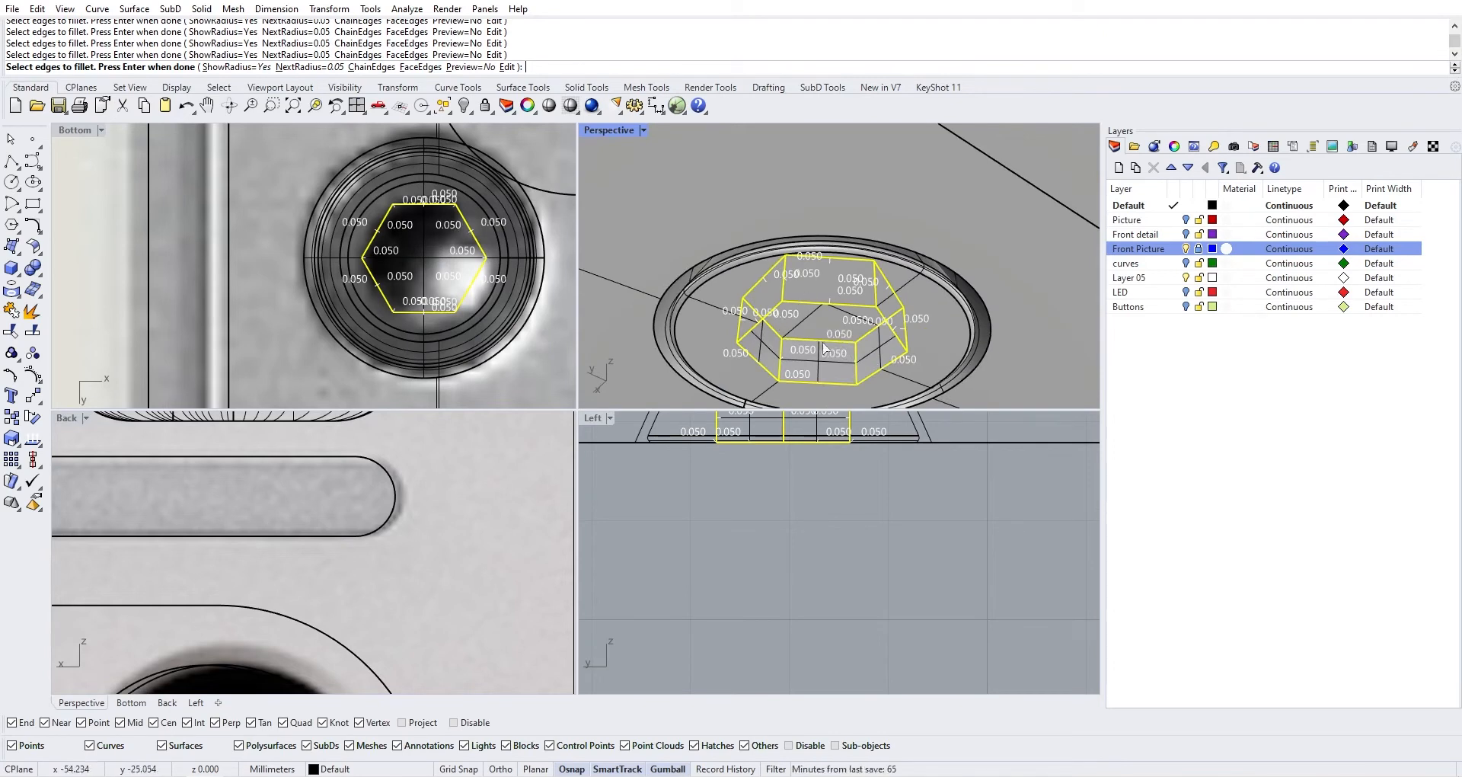
key("Return")
key("Return")
scroll(811, 345, "up", 5)
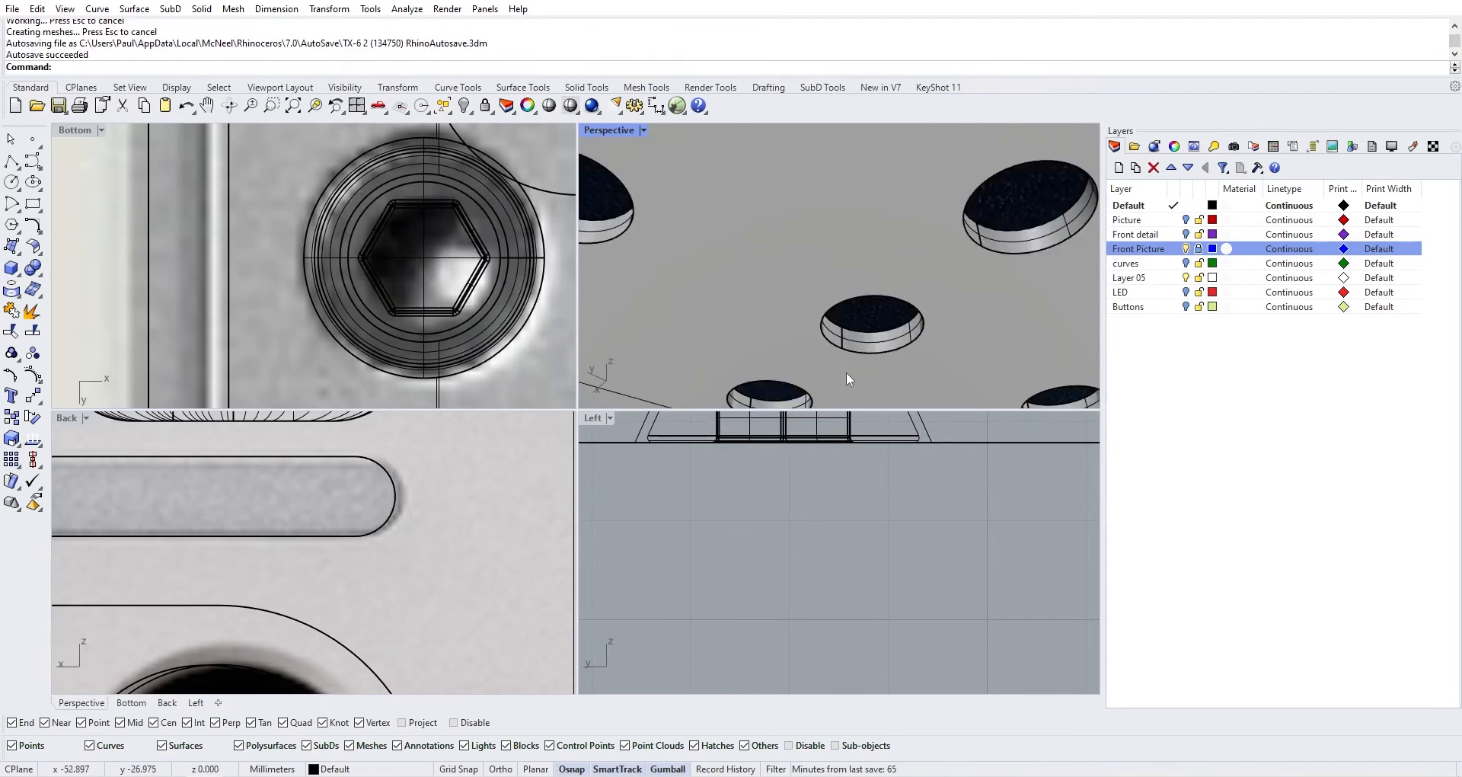
scroll(868, 378, "down", 5)
scroll(853, 326, "down", 5)
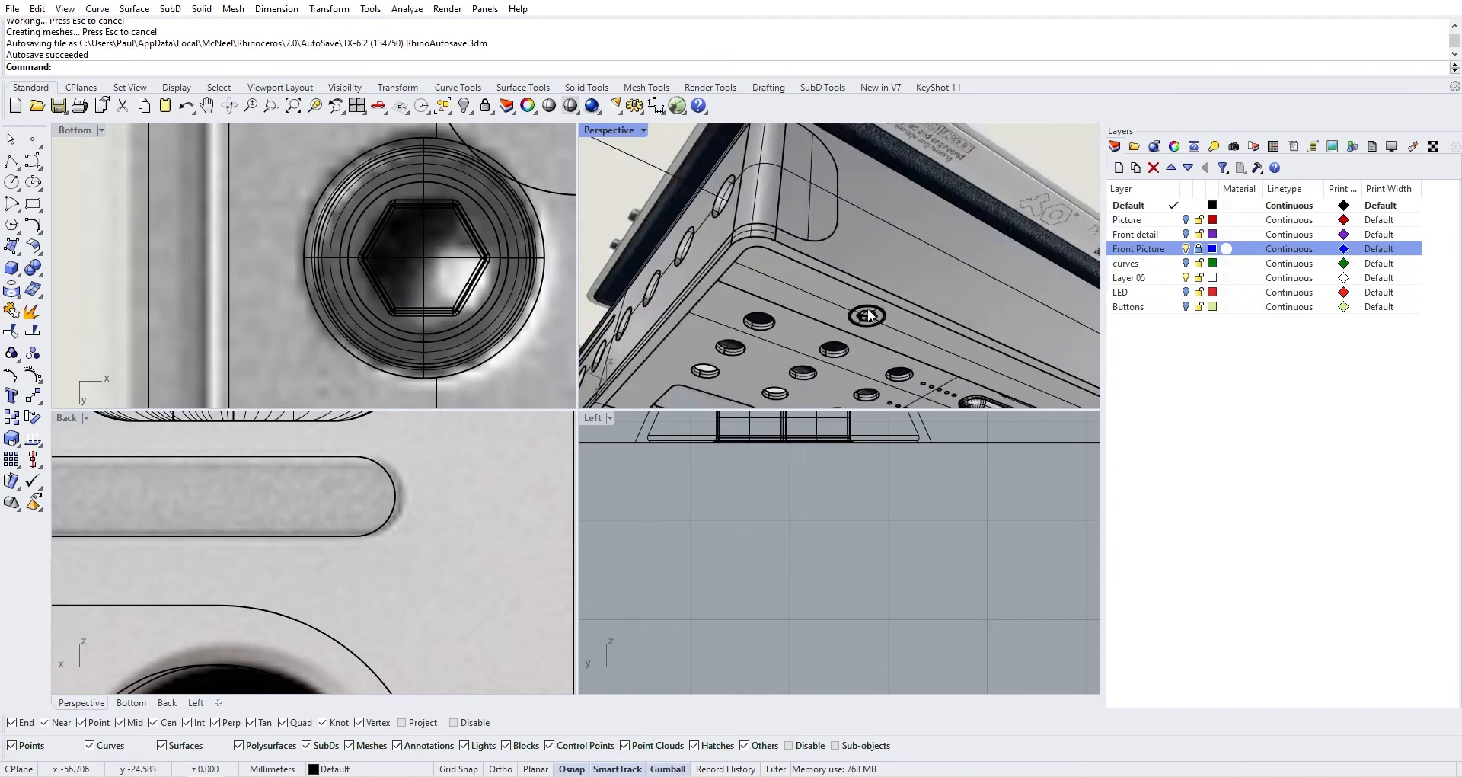
Copy the finished hex-socket screw along the underside strip to the screw hole at its opposite end
left_click(362, 262)
scroll(363, 263, "down", 8)
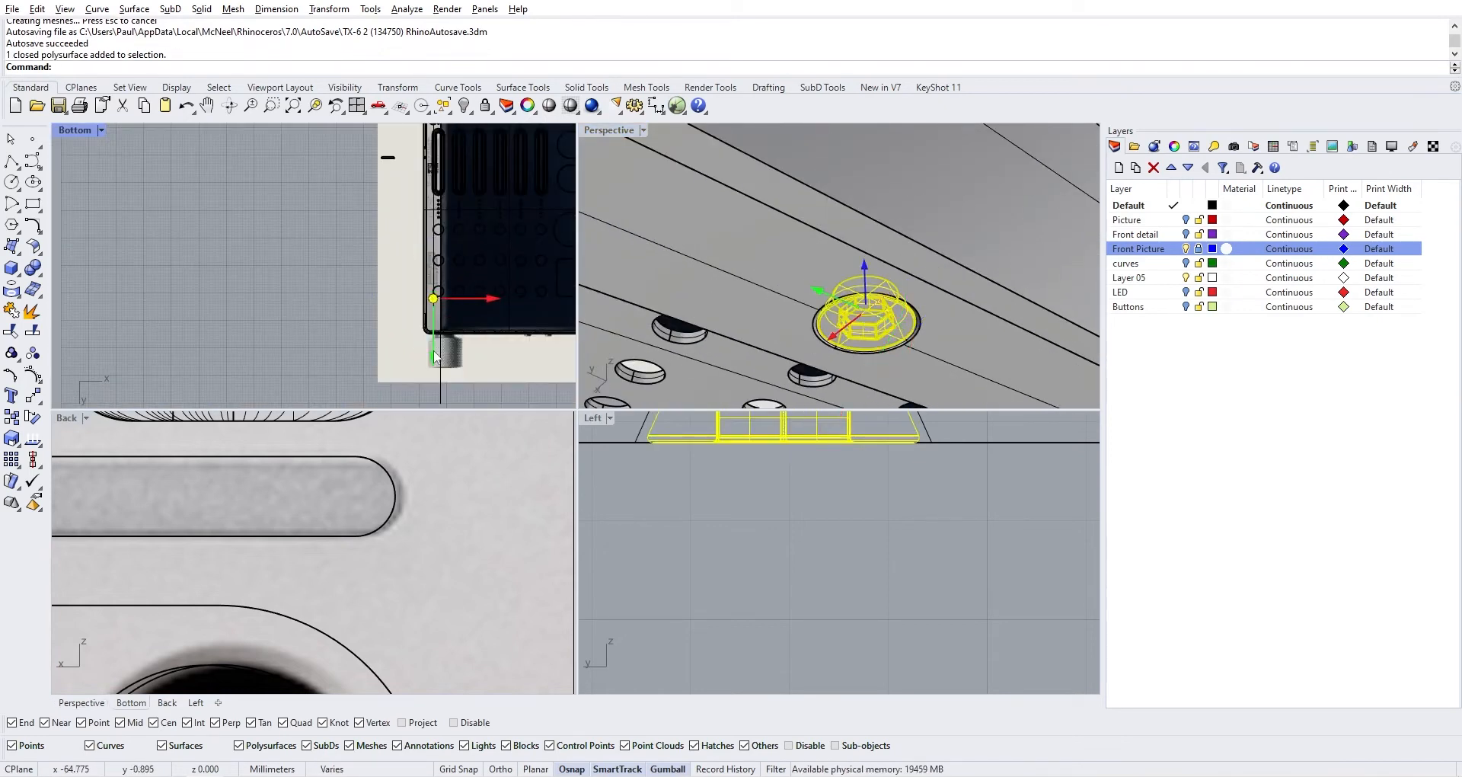
left_click_drag(434, 352, 432, 229, "alt")
right_click_drag(432, 228, 465, 327)
left_click_drag(469, 328, 469, 293)
scroll(502, 238, "up", 3)
Align the copied screw with the centre of its hole using Align HorizCenter
type("align")
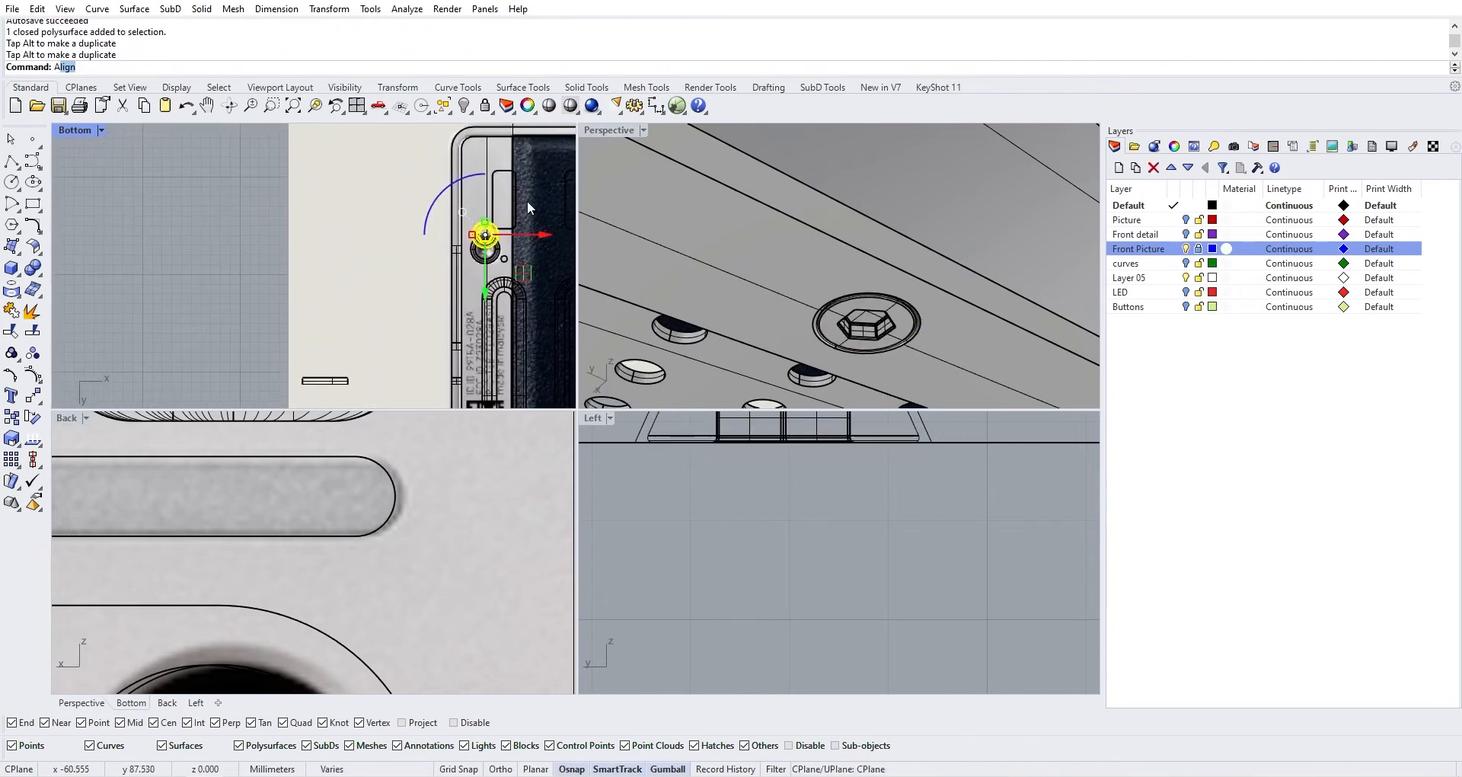
key("Return")
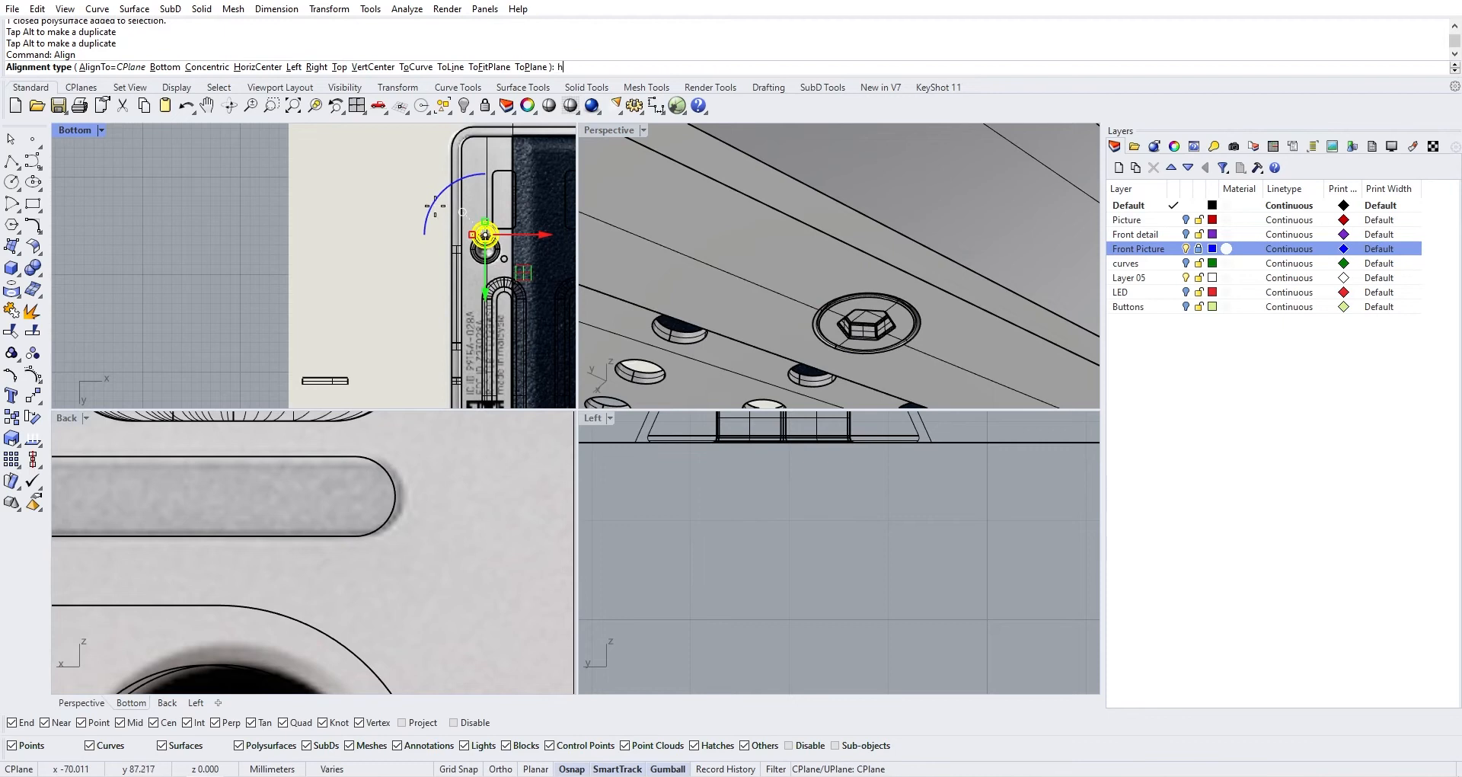
type("h")
key("Return")
scroll(488, 236, "up", 10)
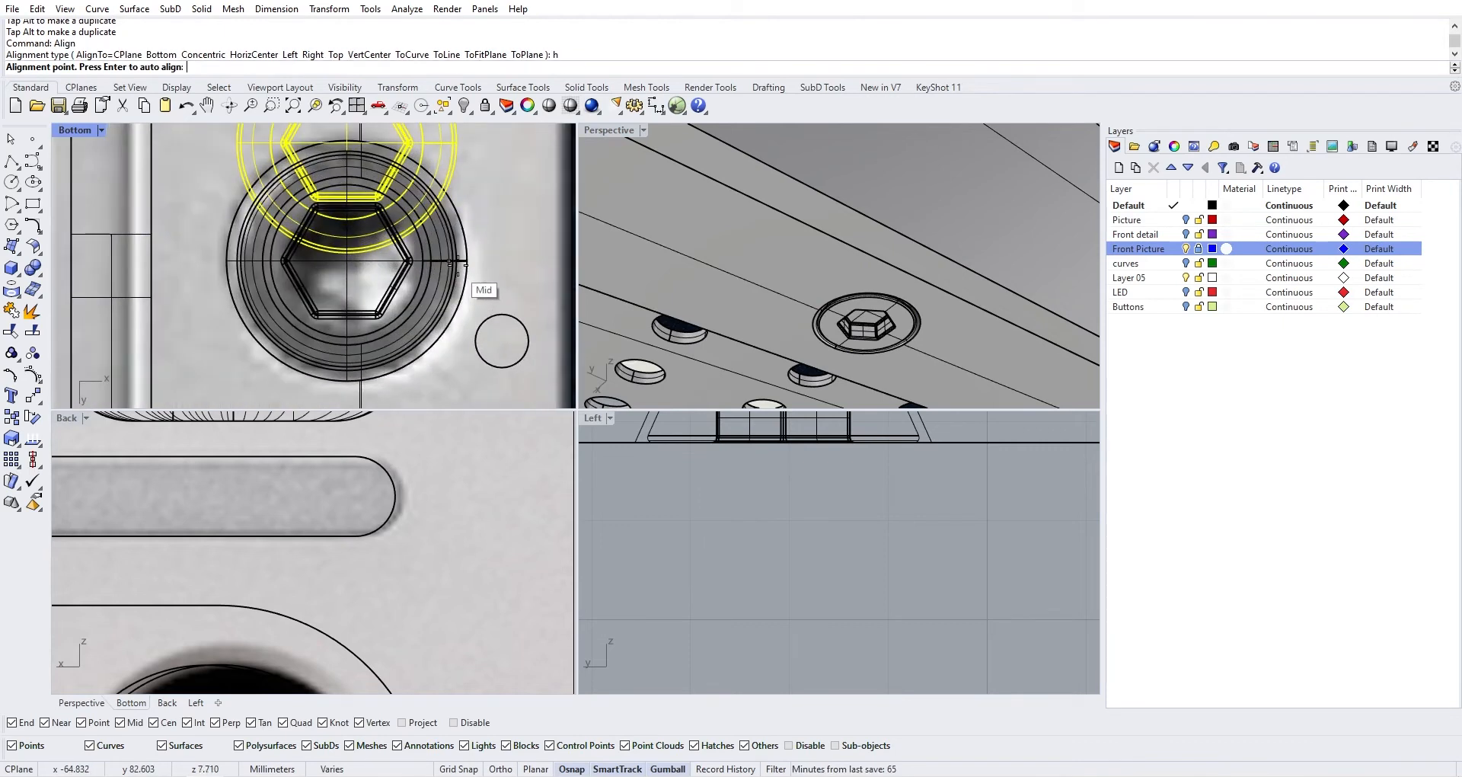
left_click(467, 285)
scroll(516, 274, "down", 4)
scroll(761, 289, "down", 12)
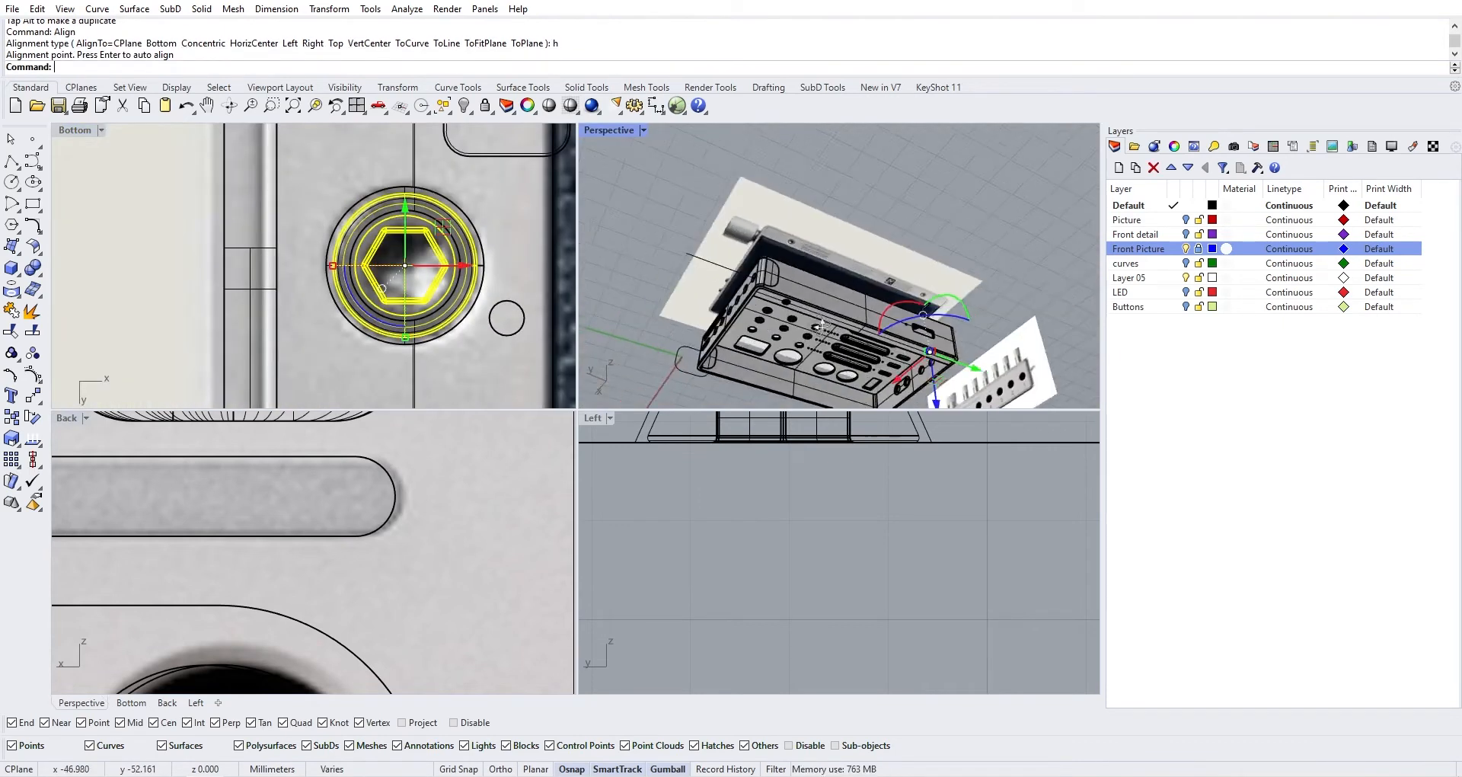
right_click_drag(821, 325, 827, 321)
left_click(964, 238)
Examine the underside and back reference pictures for the shape of the dark textured panel beside the screw strip
scroll(938, 339, "up", 8)
right_click_drag(950, 339, 931, 234)
scroll(887, 242, "down", 8)
scroll(883, 213, "up", 8)
scroll(424, 277, "down", 10)
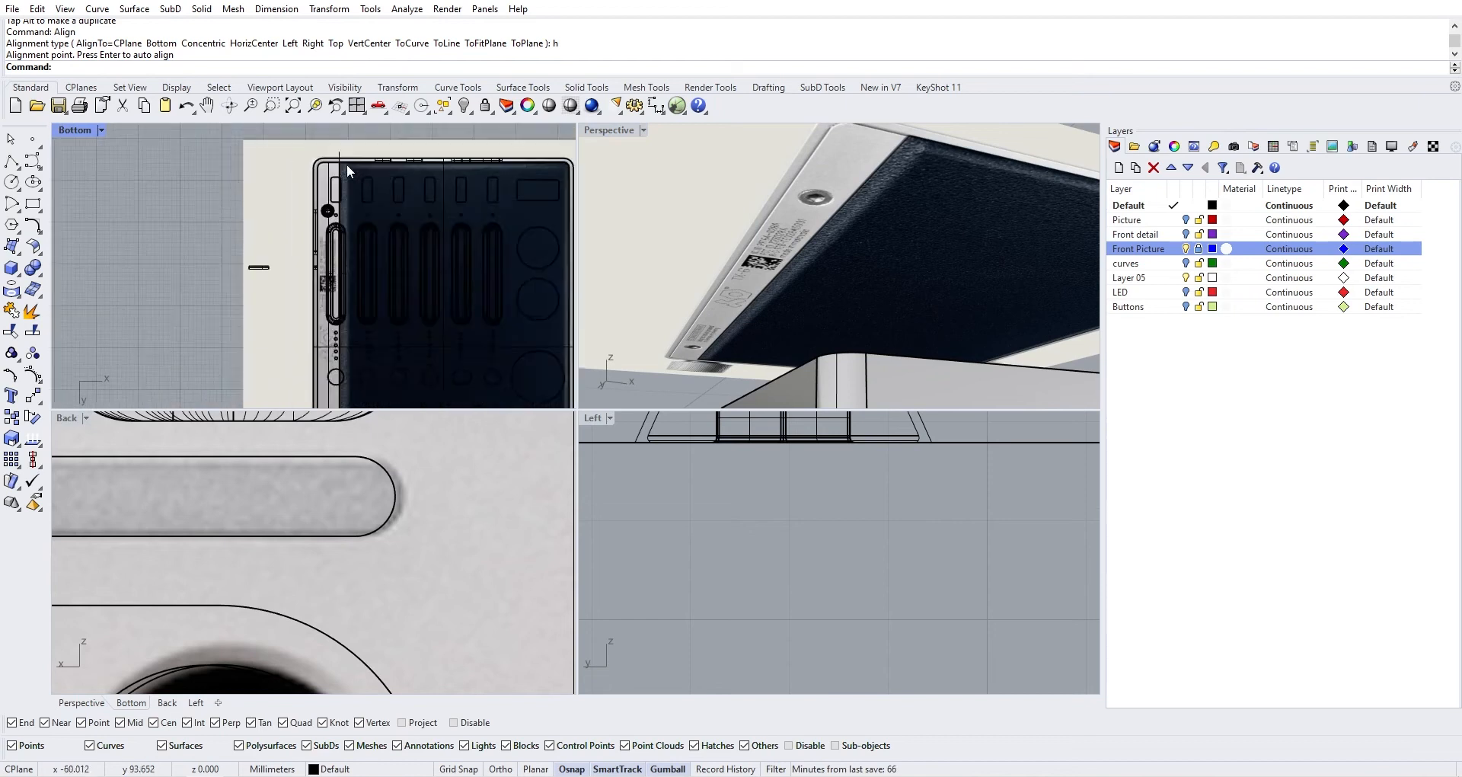
right_click_drag(524, 371, 527, 262)
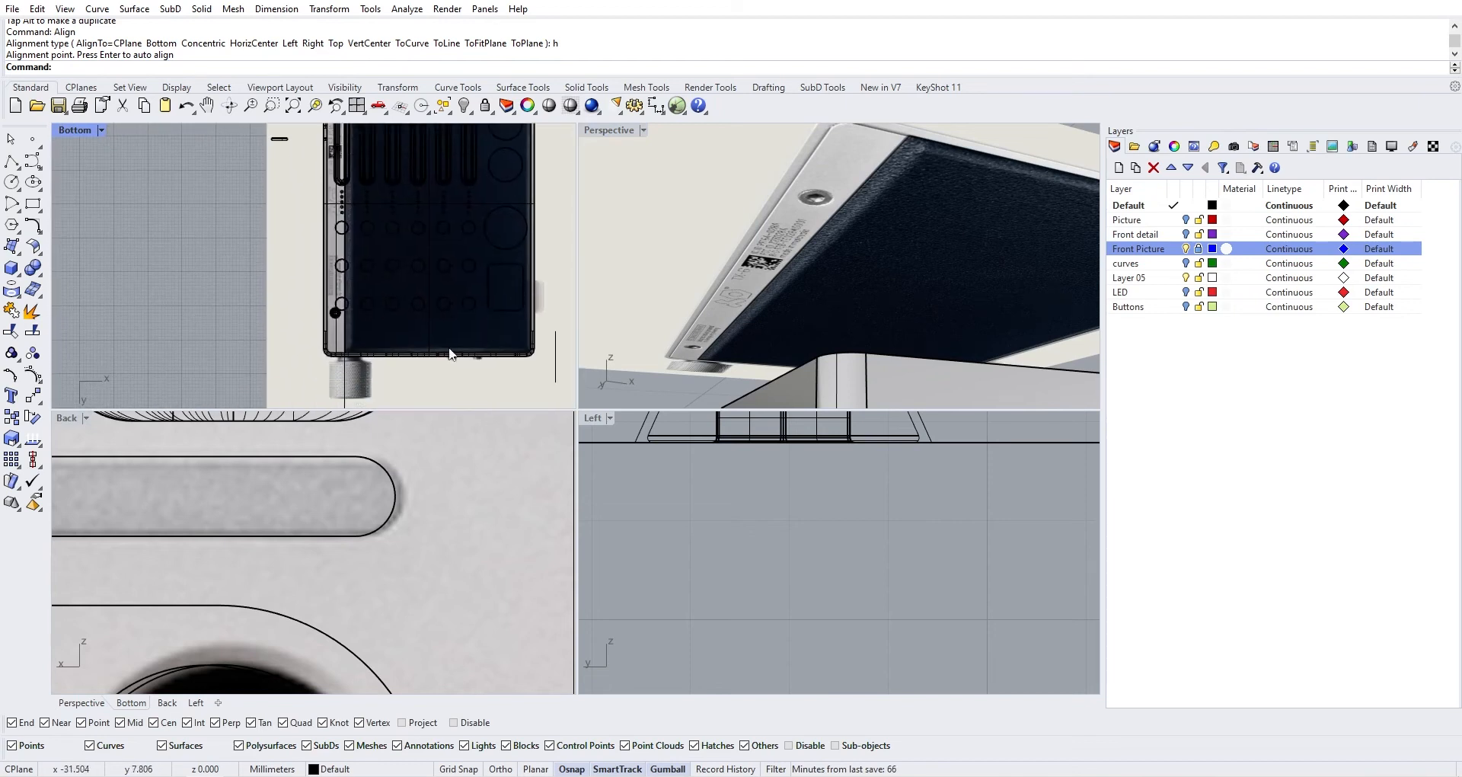
scroll(445, 329, "up", 6)
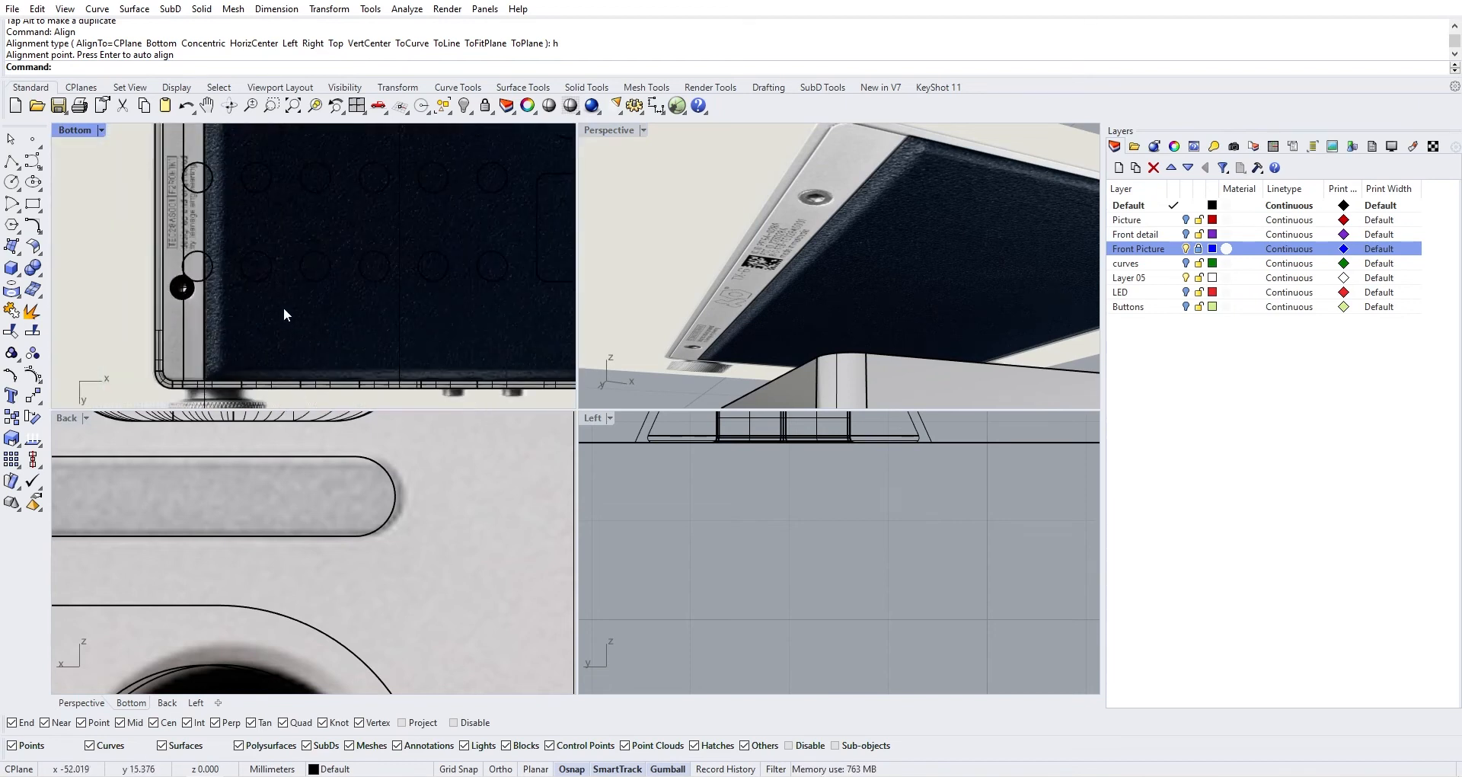
right_click_drag(752, 280, 857, 202)
scroll(438, 288, "down", 5)
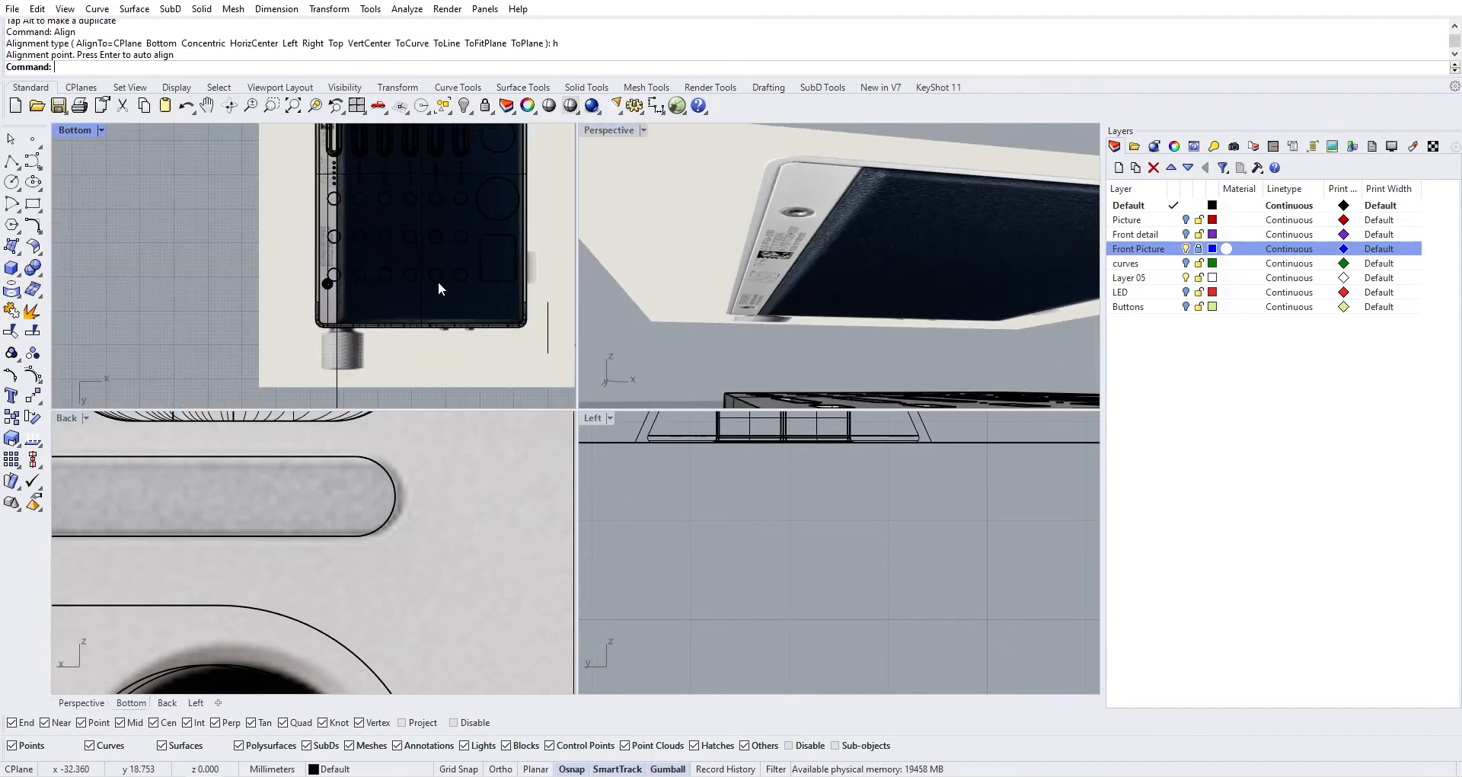
scroll(373, 542, "down", 8)
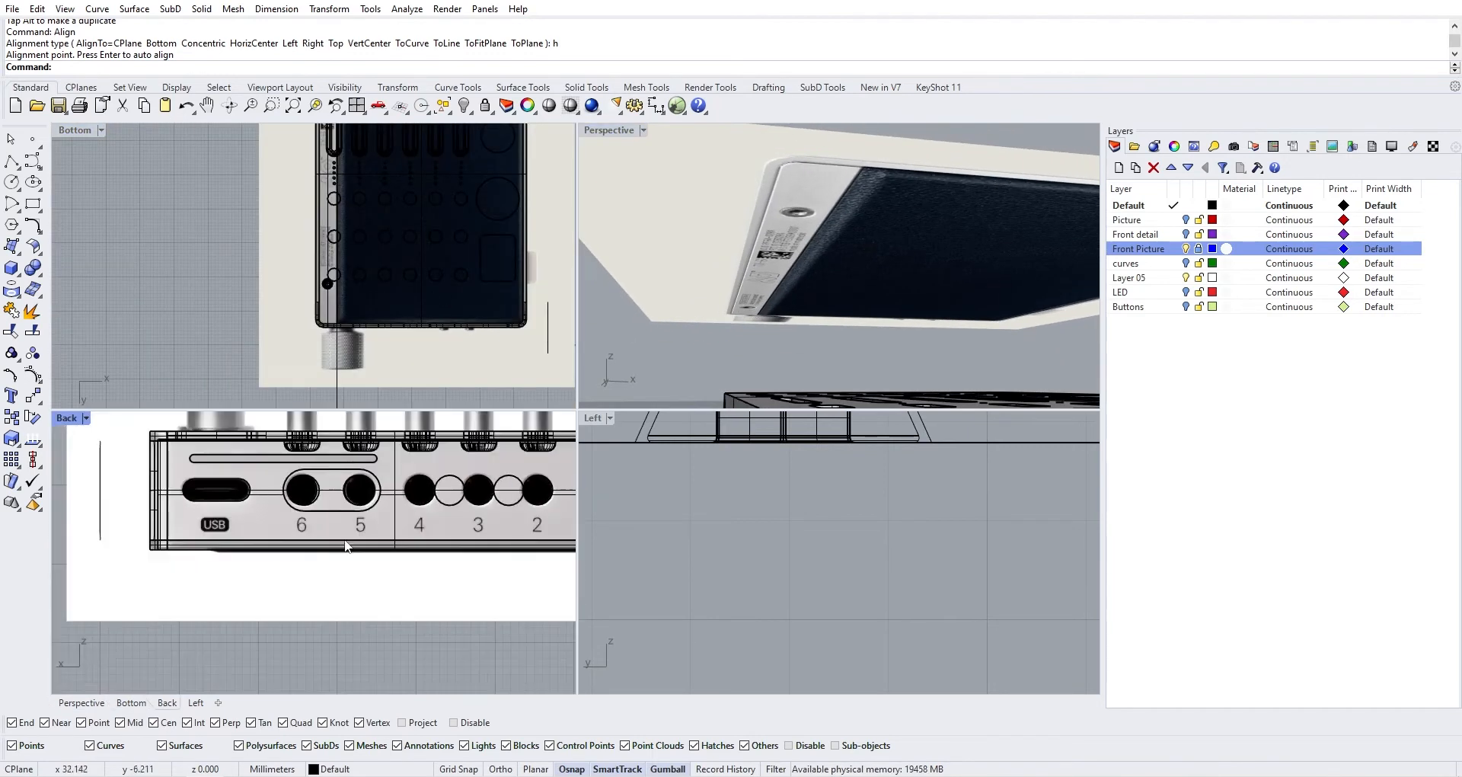
right_click_drag(858, 214, 829, 231)
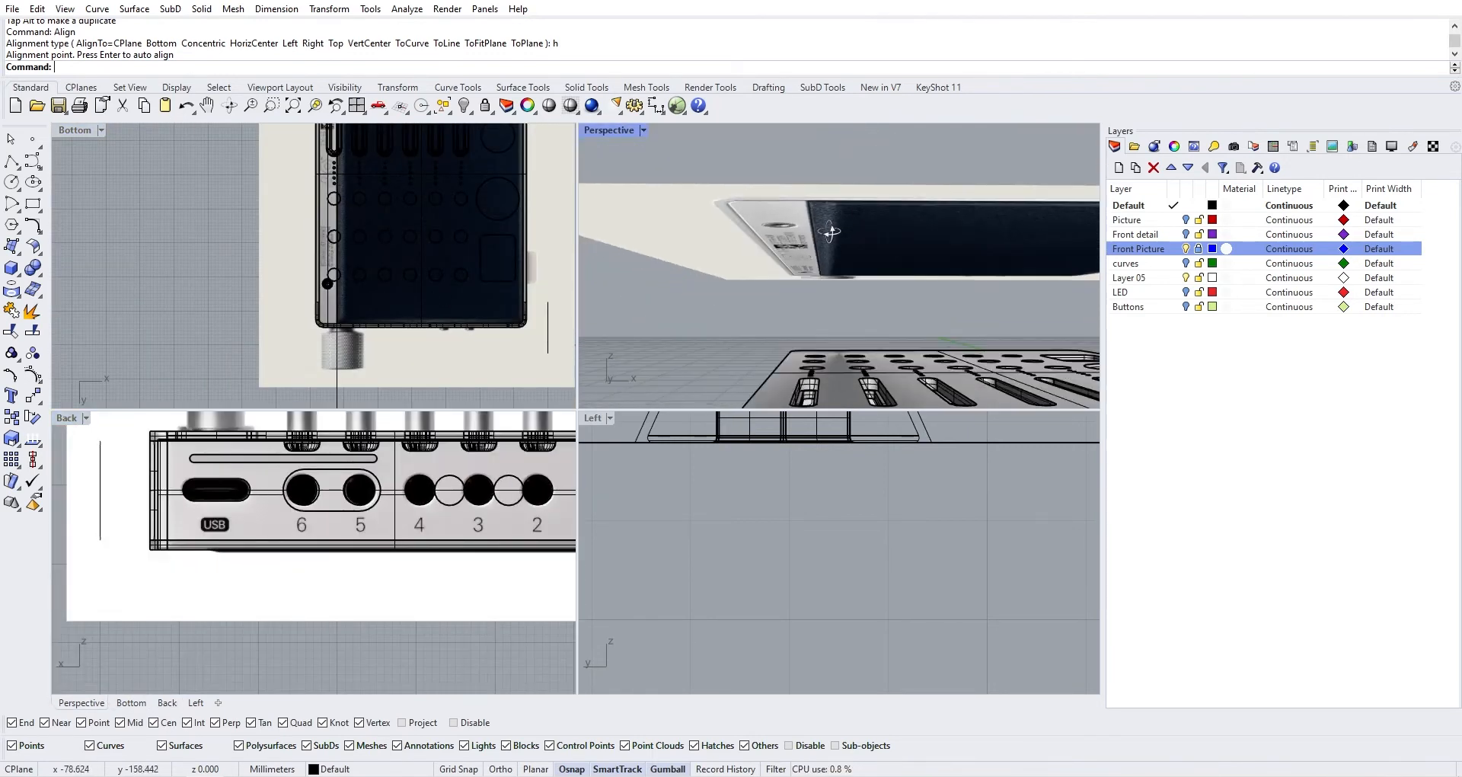
scroll(468, 303, "up", 1)
scroll(874, 235, "up", 6)
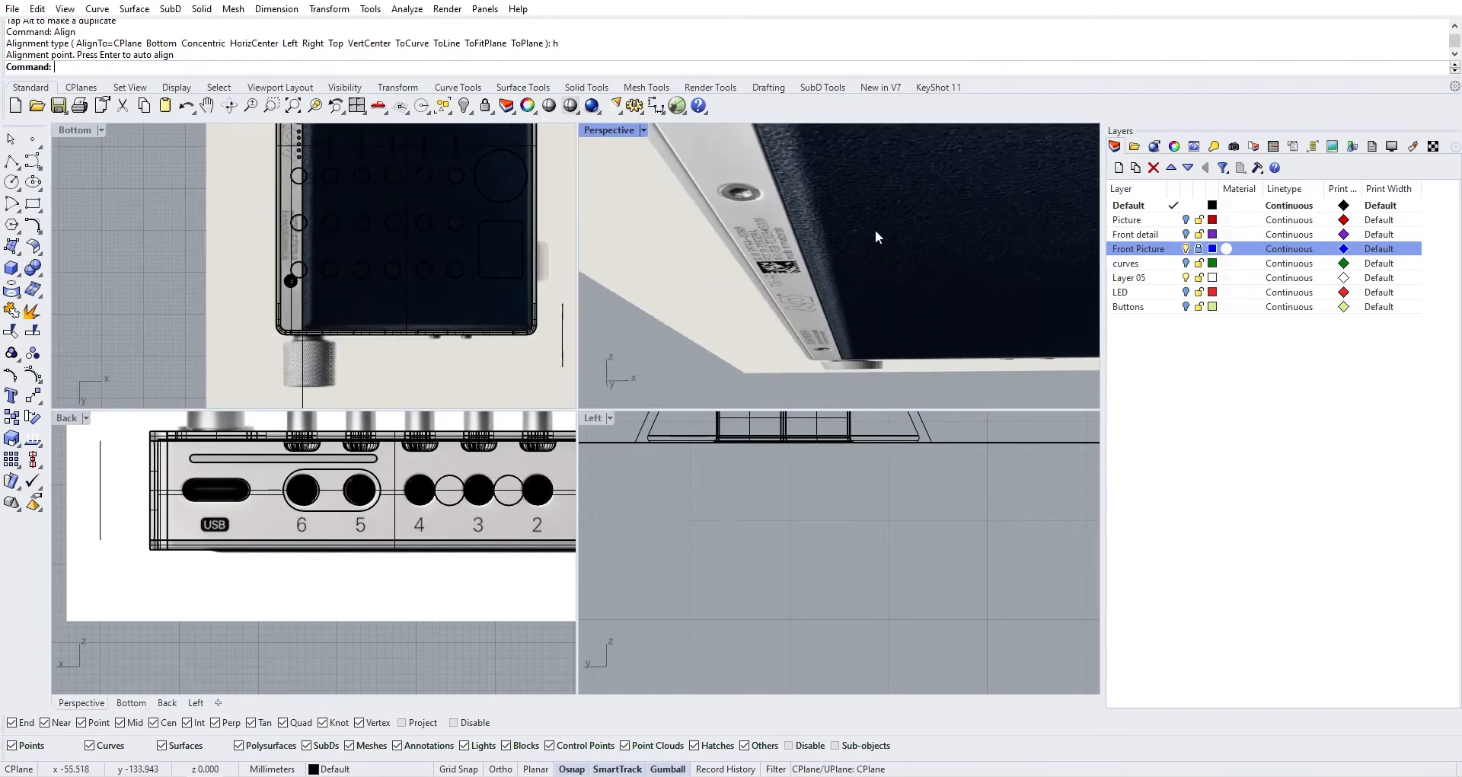
scroll(510, 265, "up", 2)
scroll(811, 284, "down", 10)
right_click_drag(812, 284, 827, 247)
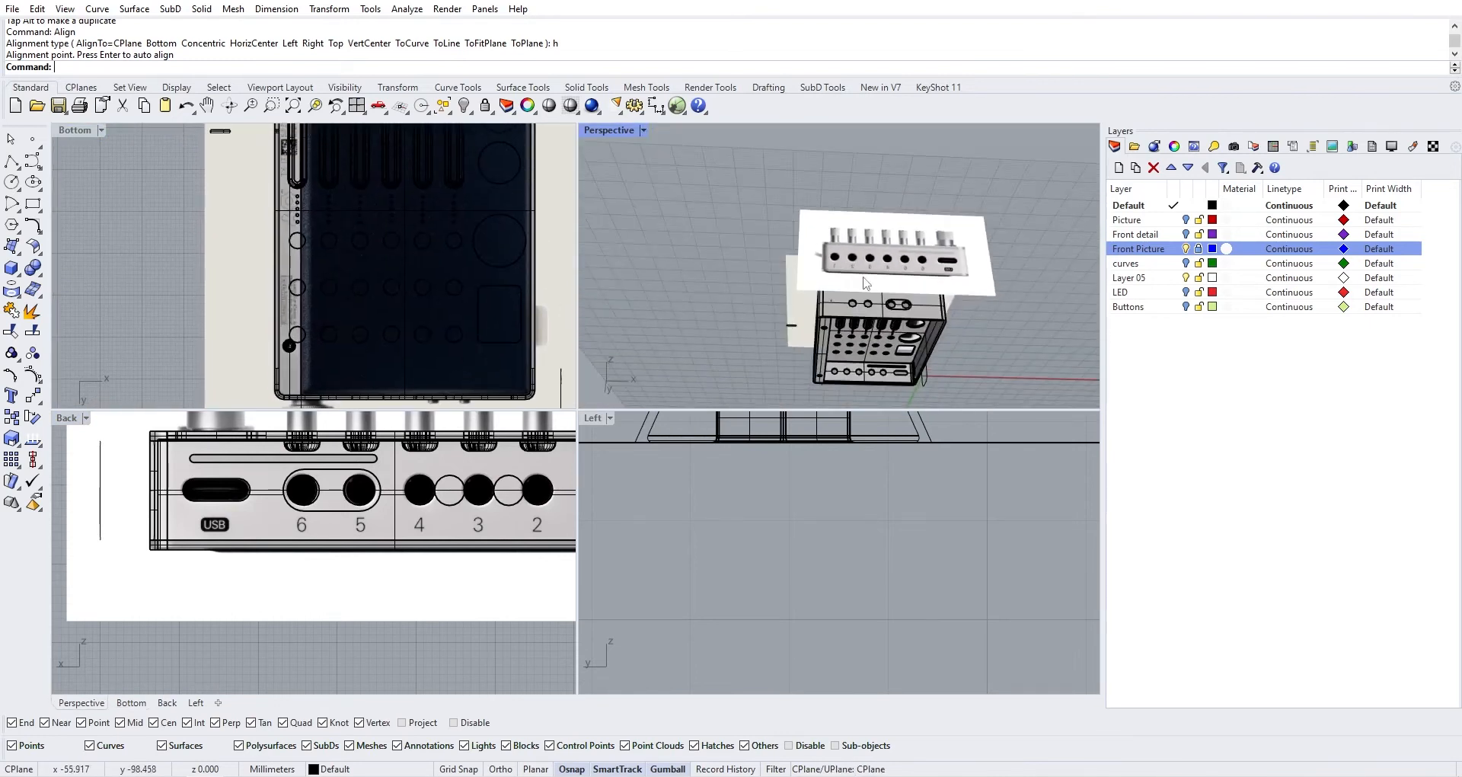
Examine the underside opening and screw strip from several angles to find the edges bounding the panel area
scroll(826, 270, "up", 5)
right_click_drag(803, 305, 695, 220)
left_click(694, 219)
left_click(610, 295)
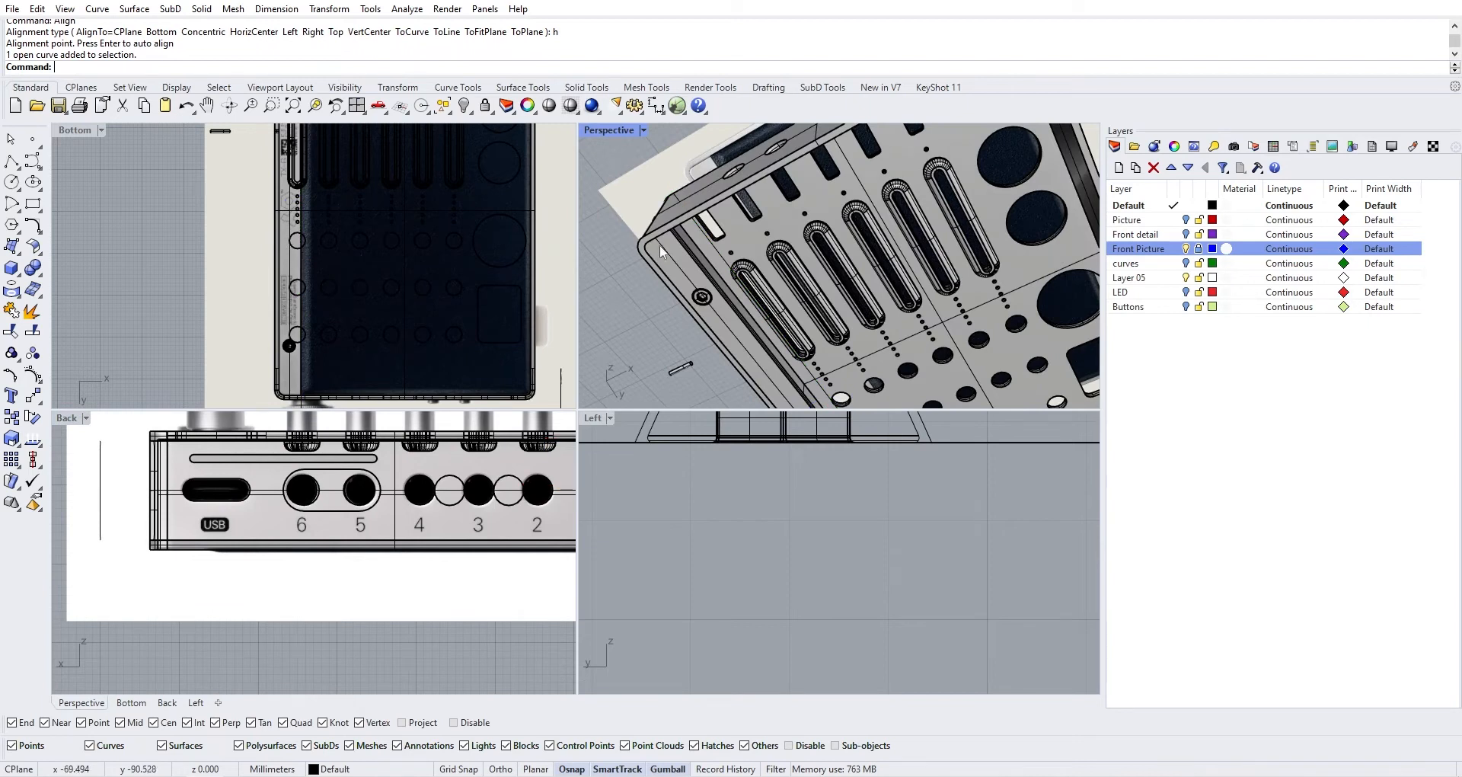
scroll(674, 233, "up", 6)
scroll(673, 230, "down", 6)
scroll(713, 221, "down", 6)
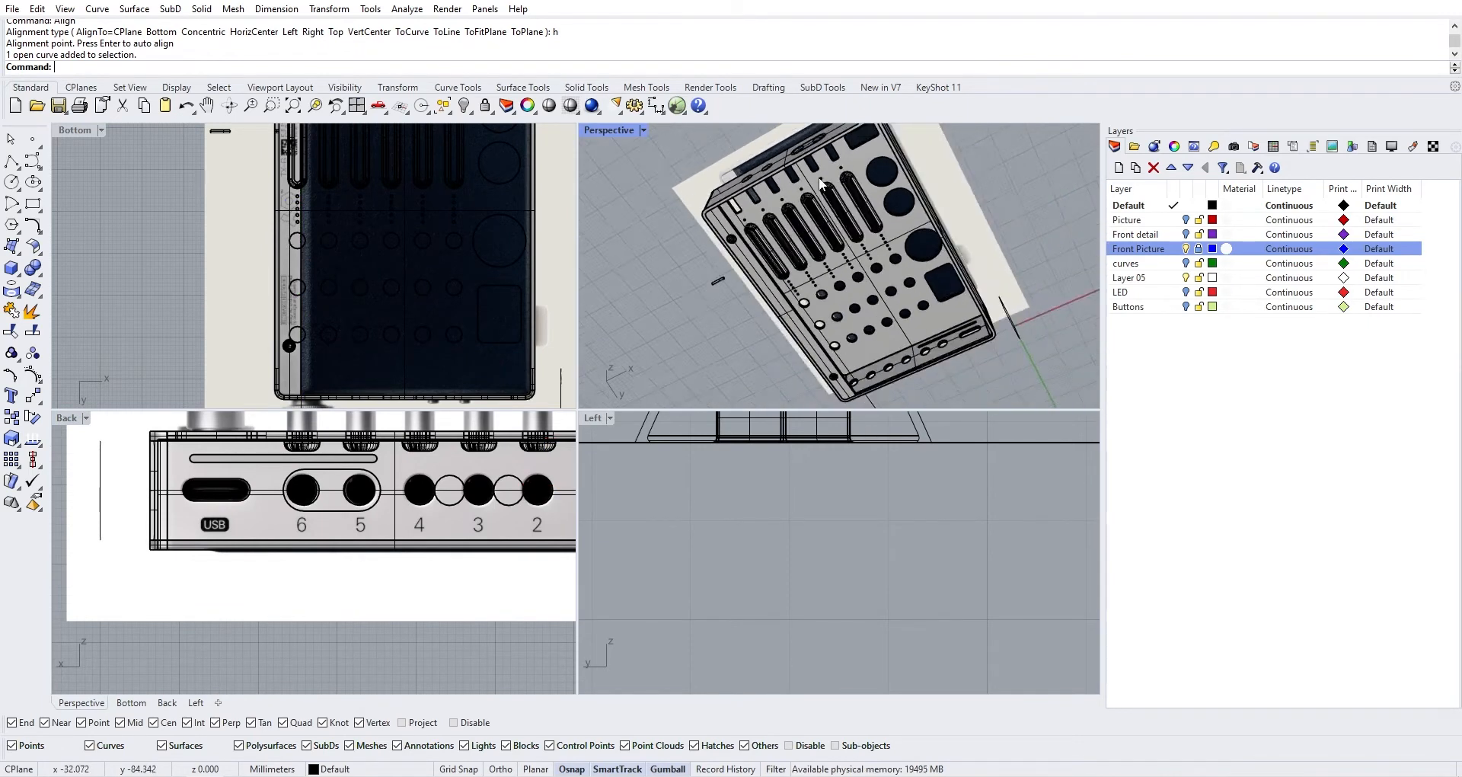
right_click_drag(754, 194, 797, 198)
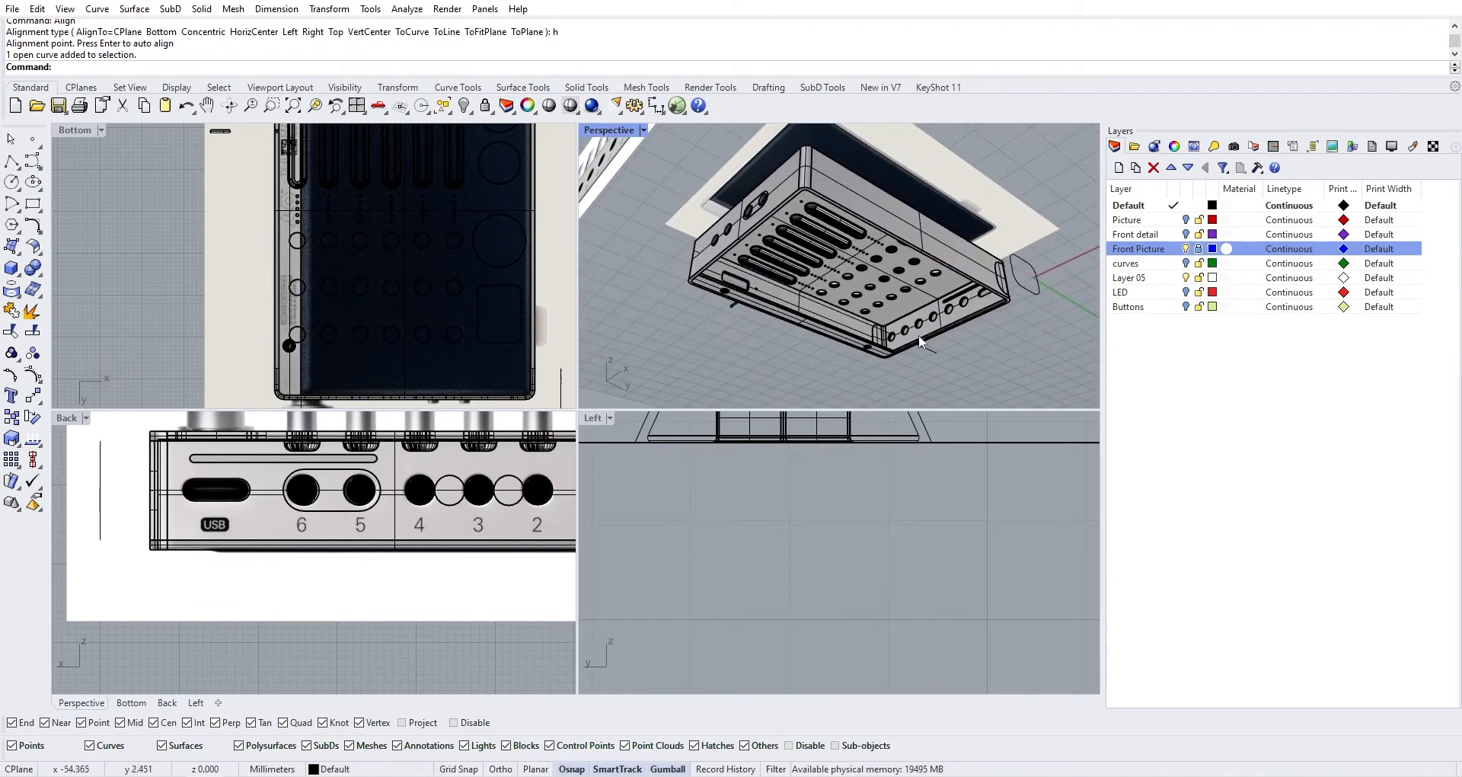
scroll(755, 298, "up", 5)
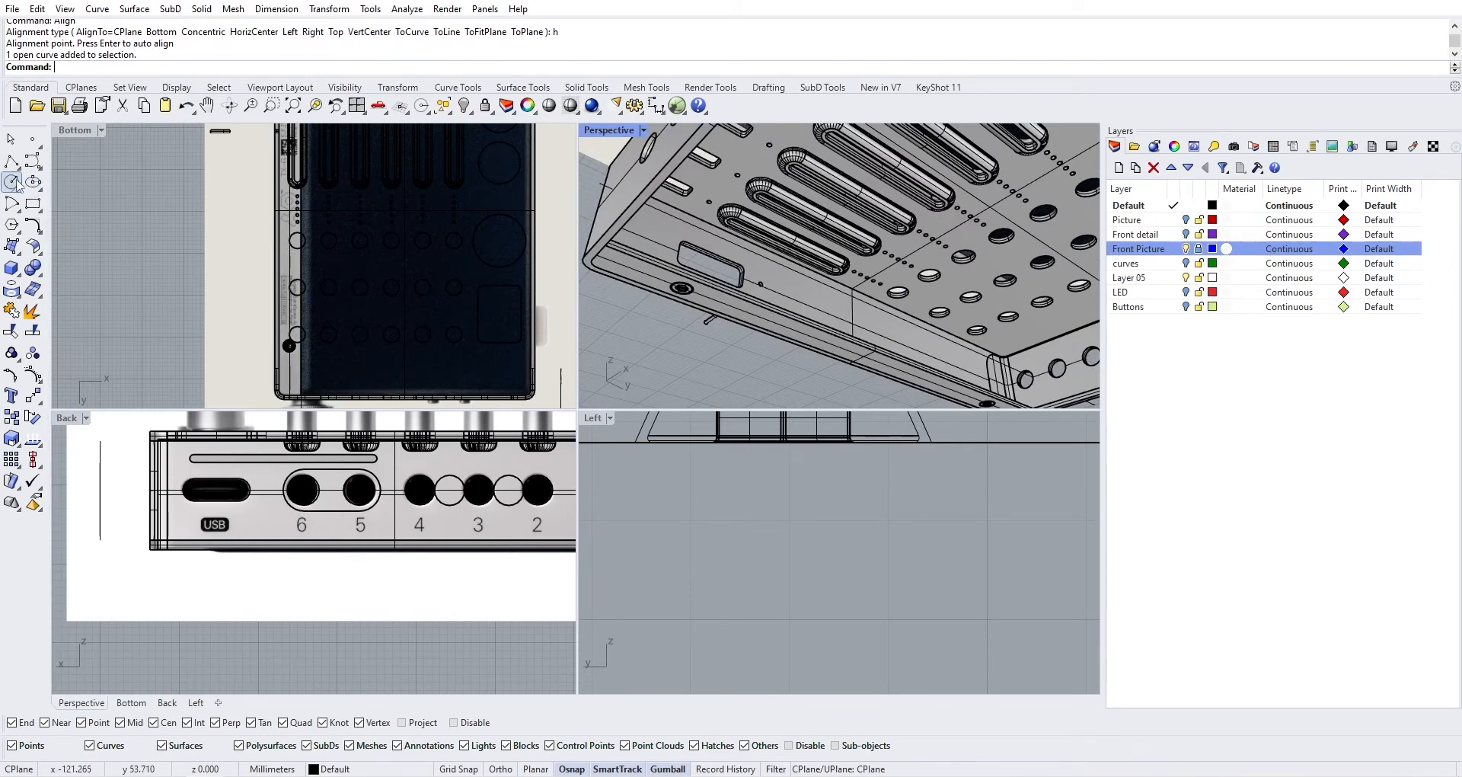
Duplicate the underside edges around the panel opening, including the long edge beside the screw strip
left_click(19, 299)
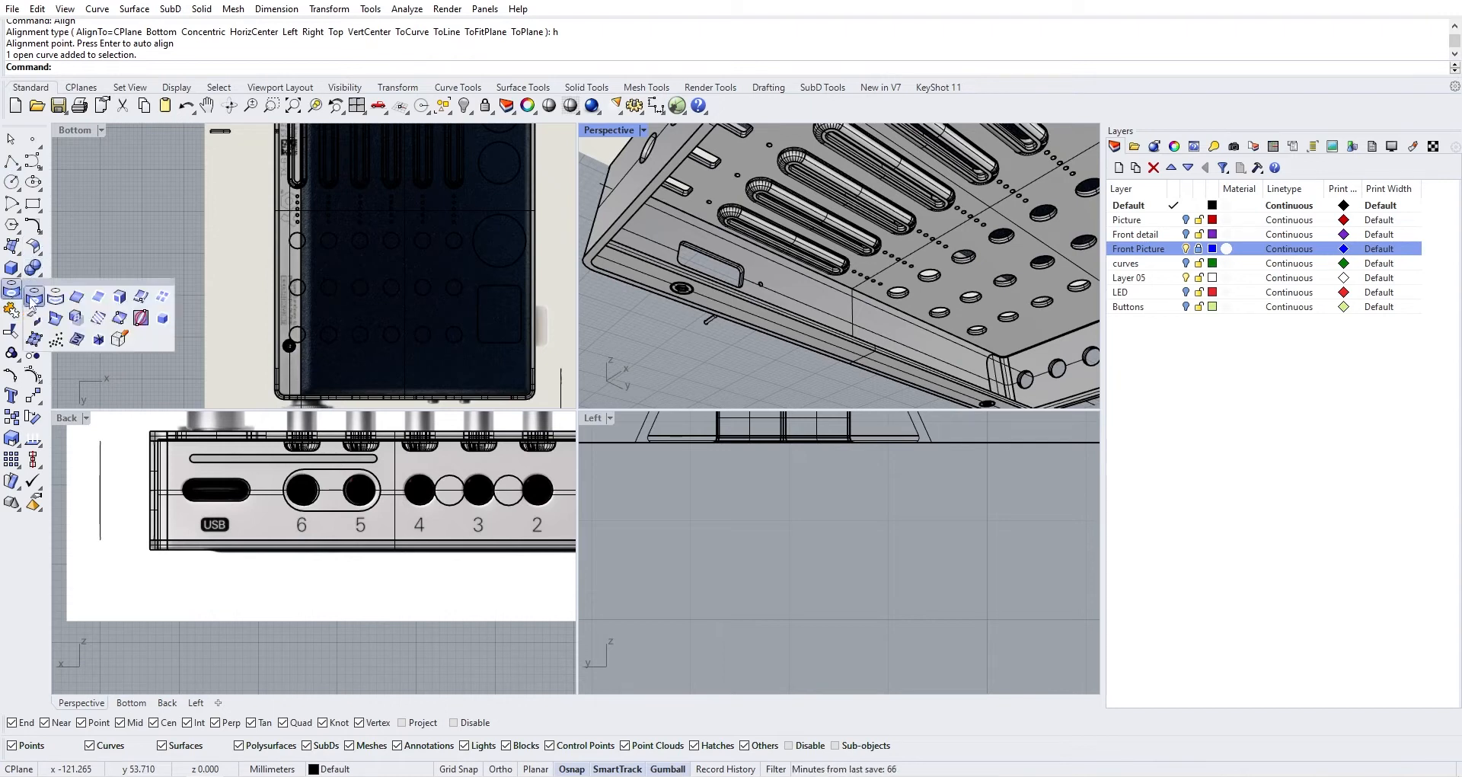
left_click(80, 299)
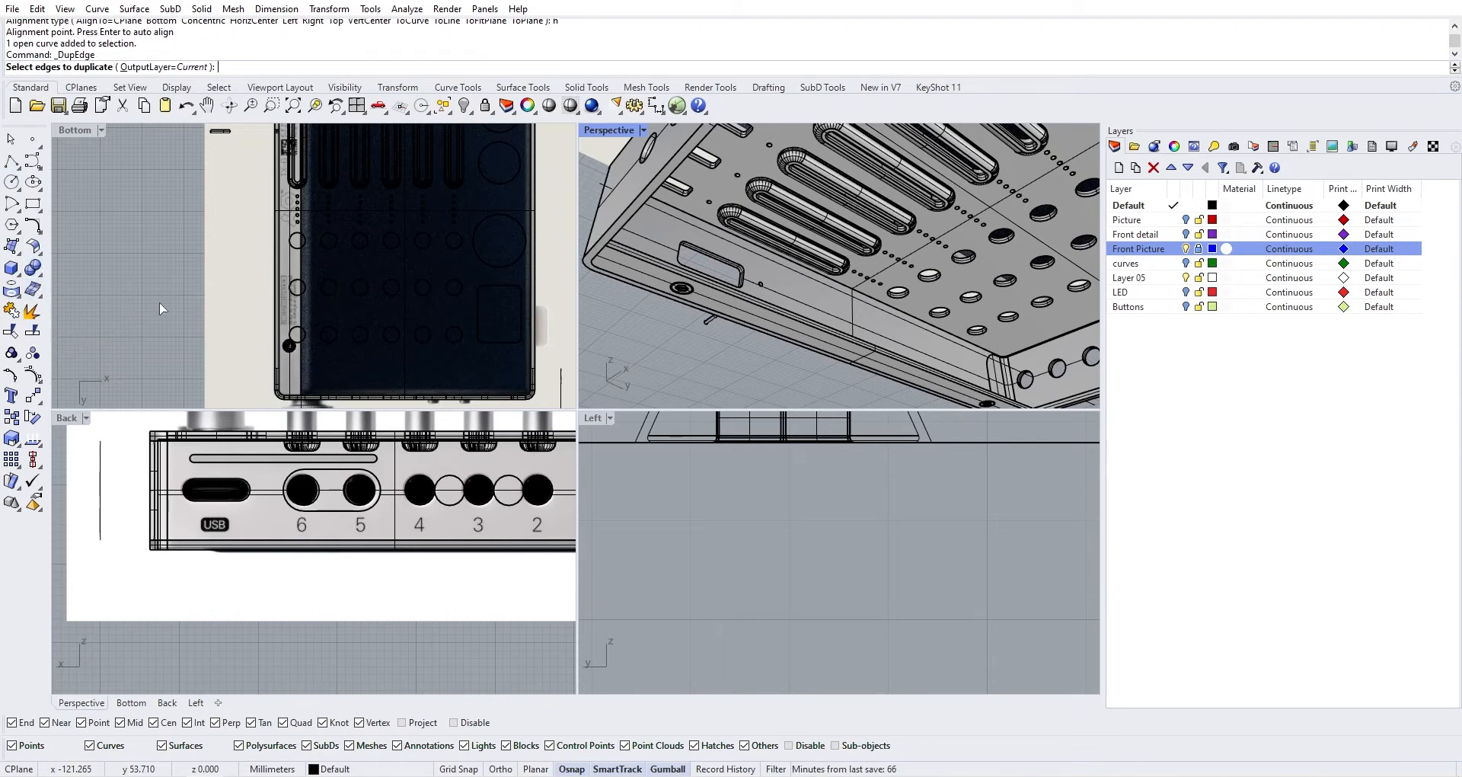
left_click(629, 265)
left_click(621, 232)
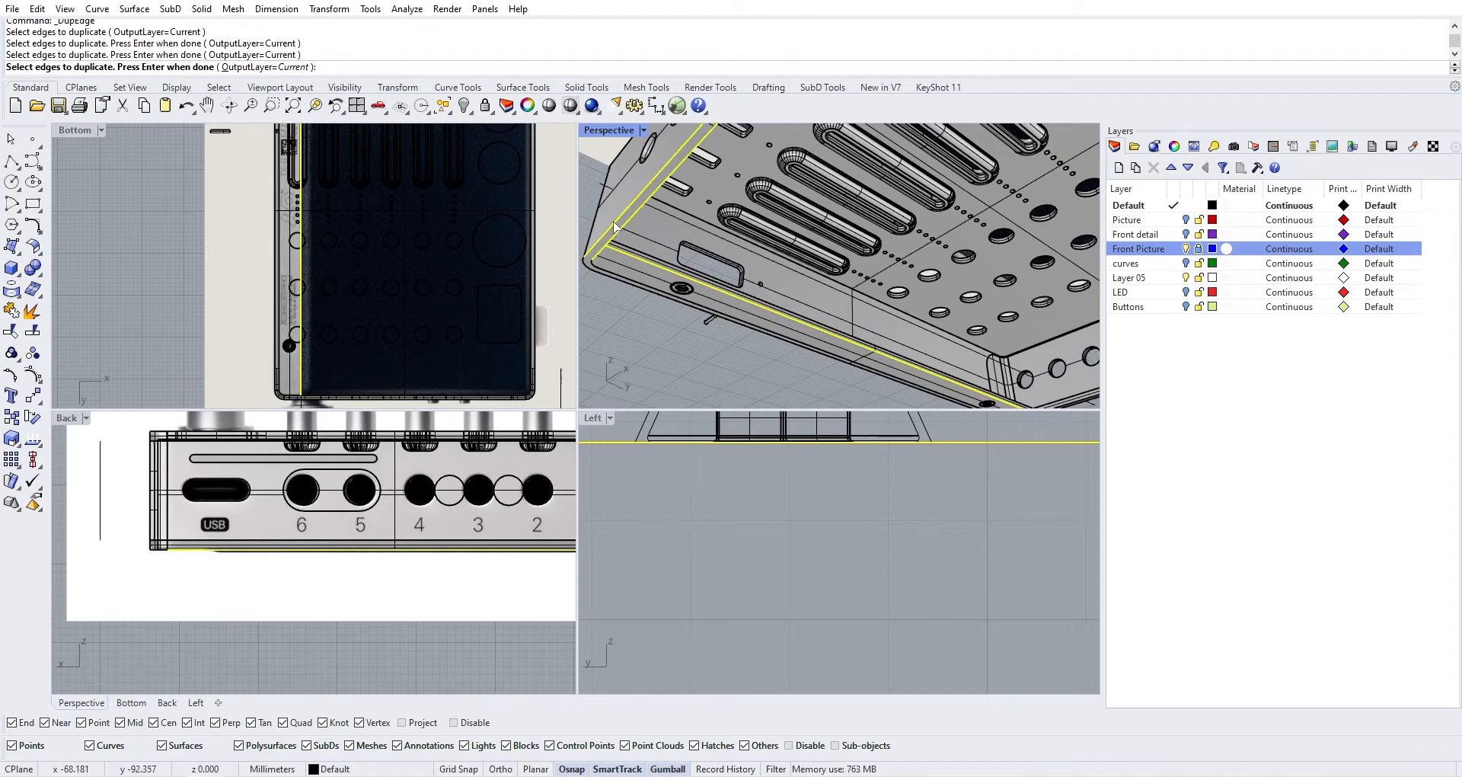
right_click_drag(615, 226, 828, 294)
left_click(847, 151)
left_click(1008, 308)
scroll(808, 324, "down", 5)
key("Return")
Trim the two duplicated end curves where they extend past the long strip edge over the screw area
right_click_drag(728, 199, 748, 244)
right_click_drag(748, 244, 769, 200)
scroll(827, 215, "up", 5)
right_click_drag(582, 241, 694, 242)
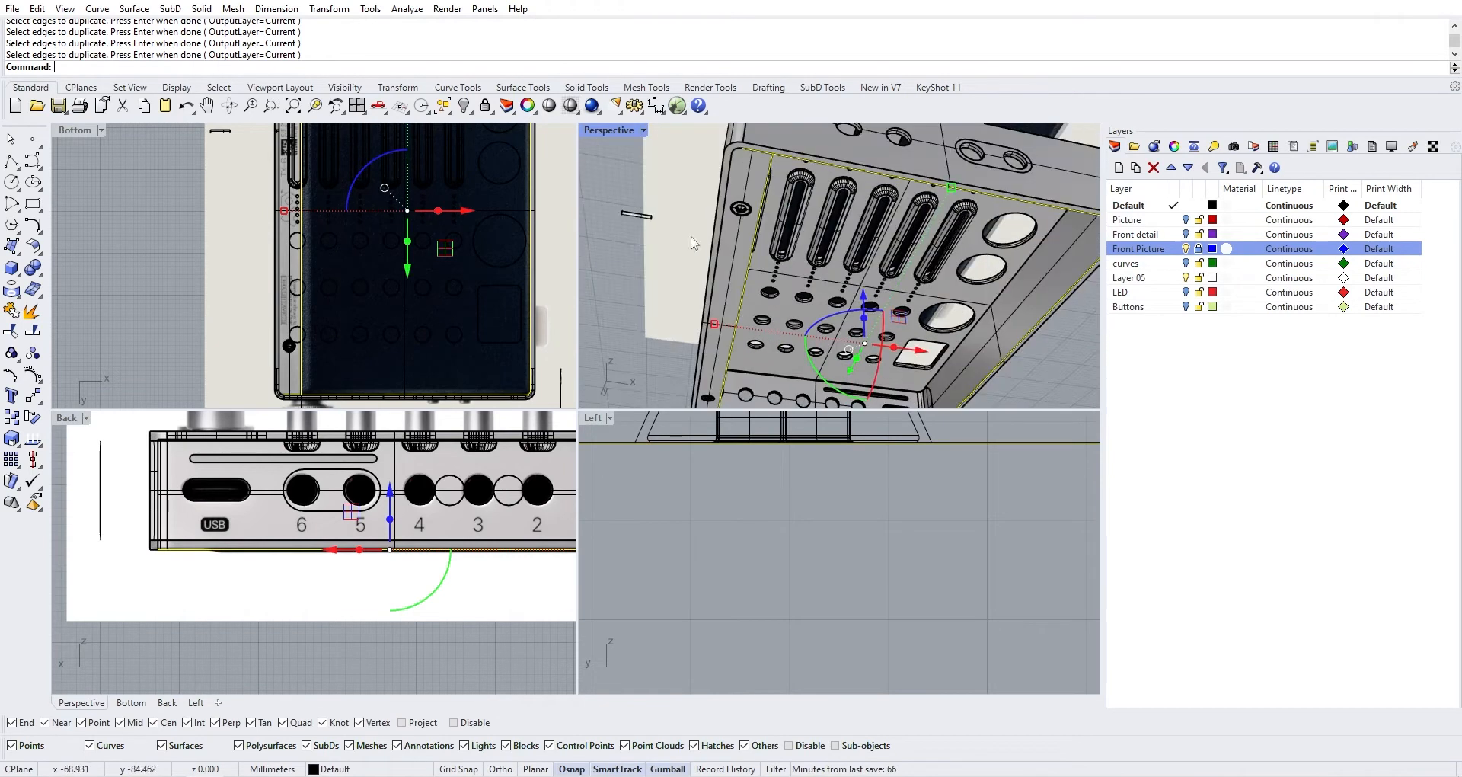
left_click(13, 332)
scroll(782, 206, "up", 5)
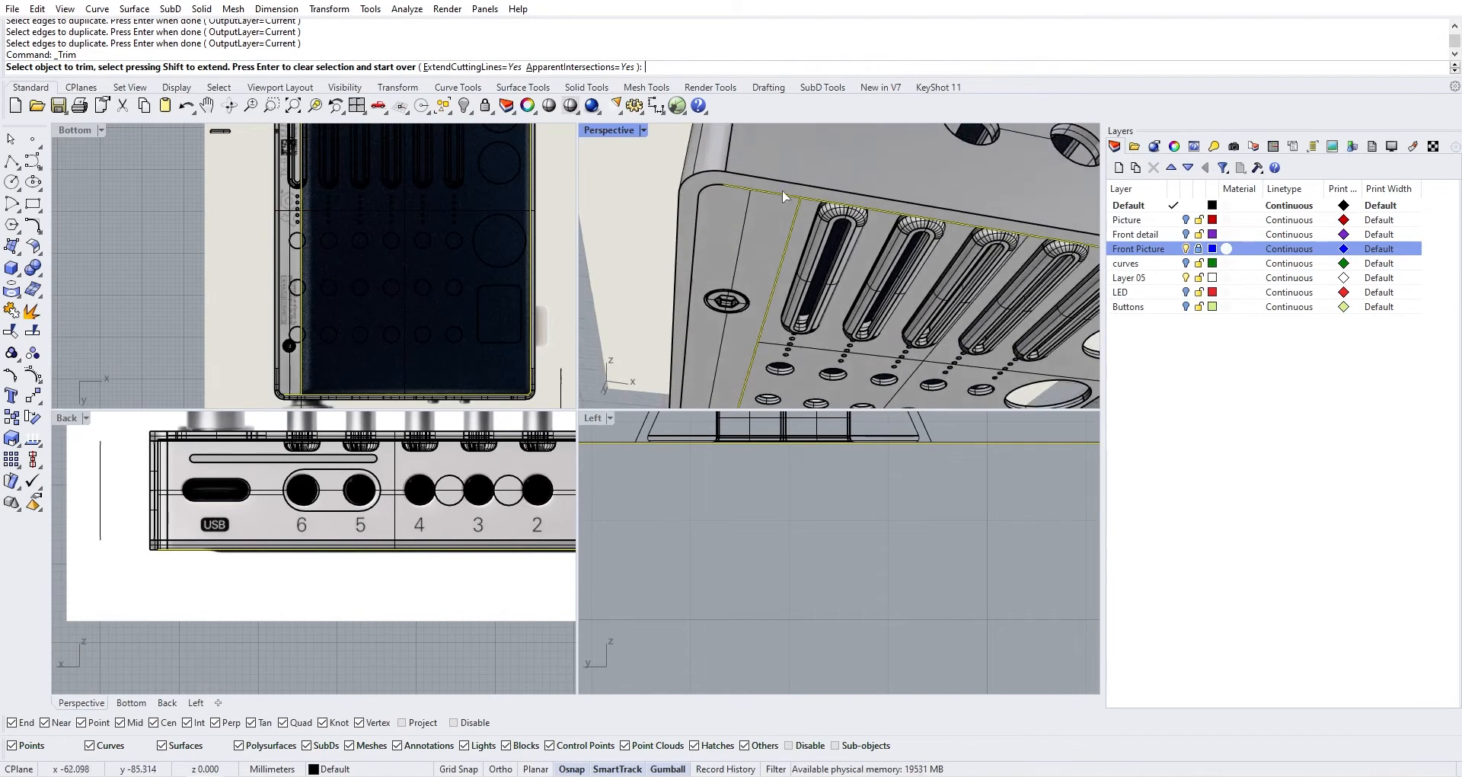
left_click(787, 205)
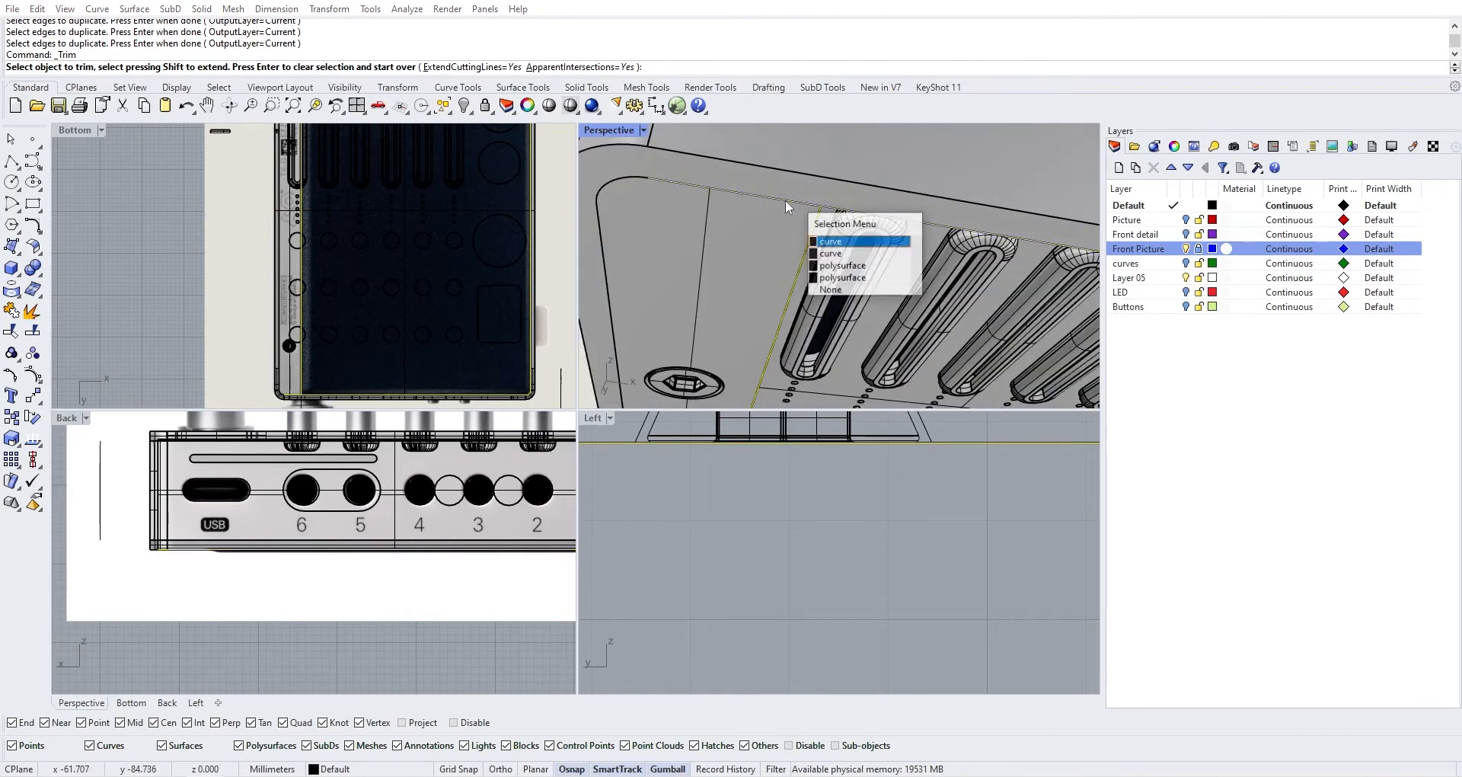
left_click(835, 242)
scroll(833, 288, "down", 5)
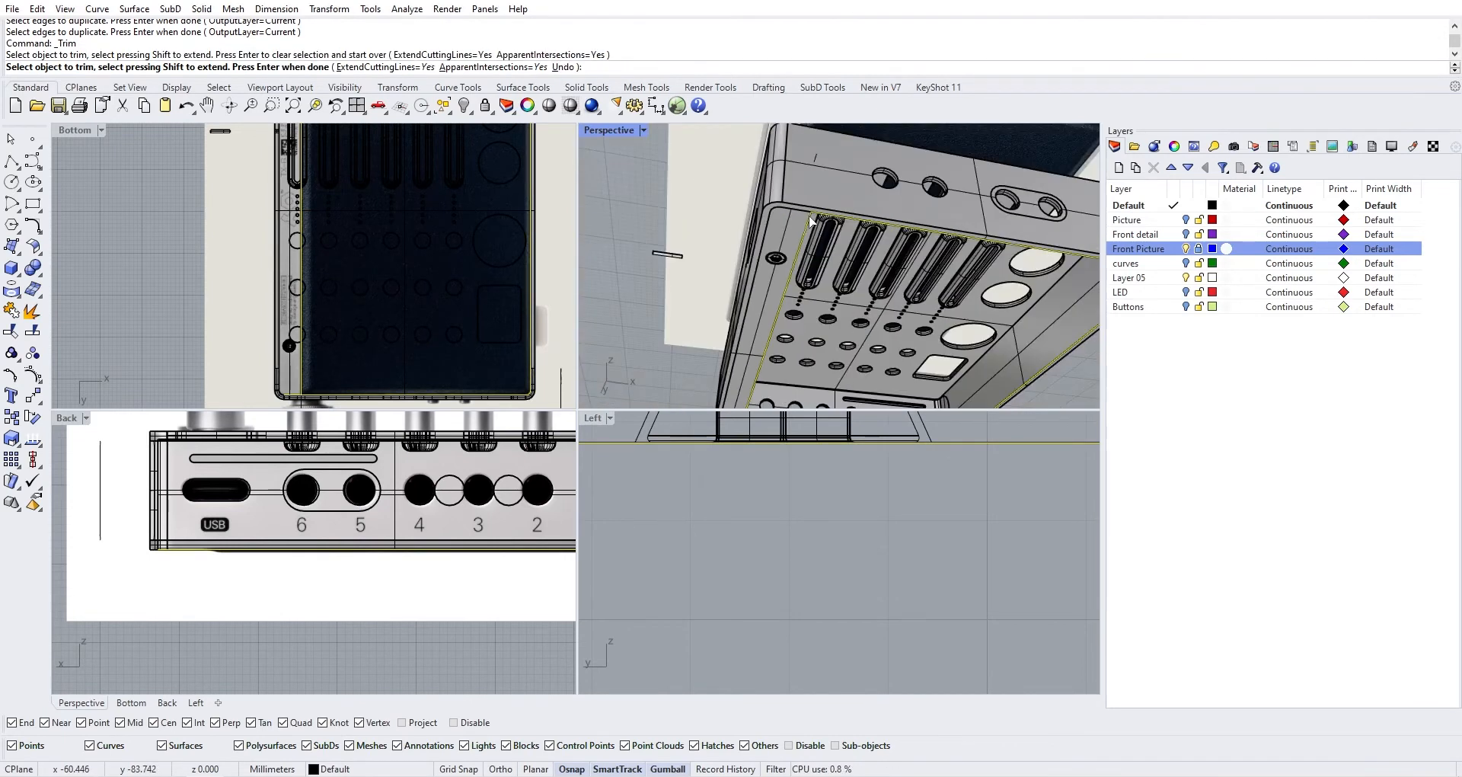
scroll(674, 251, "up", 5)
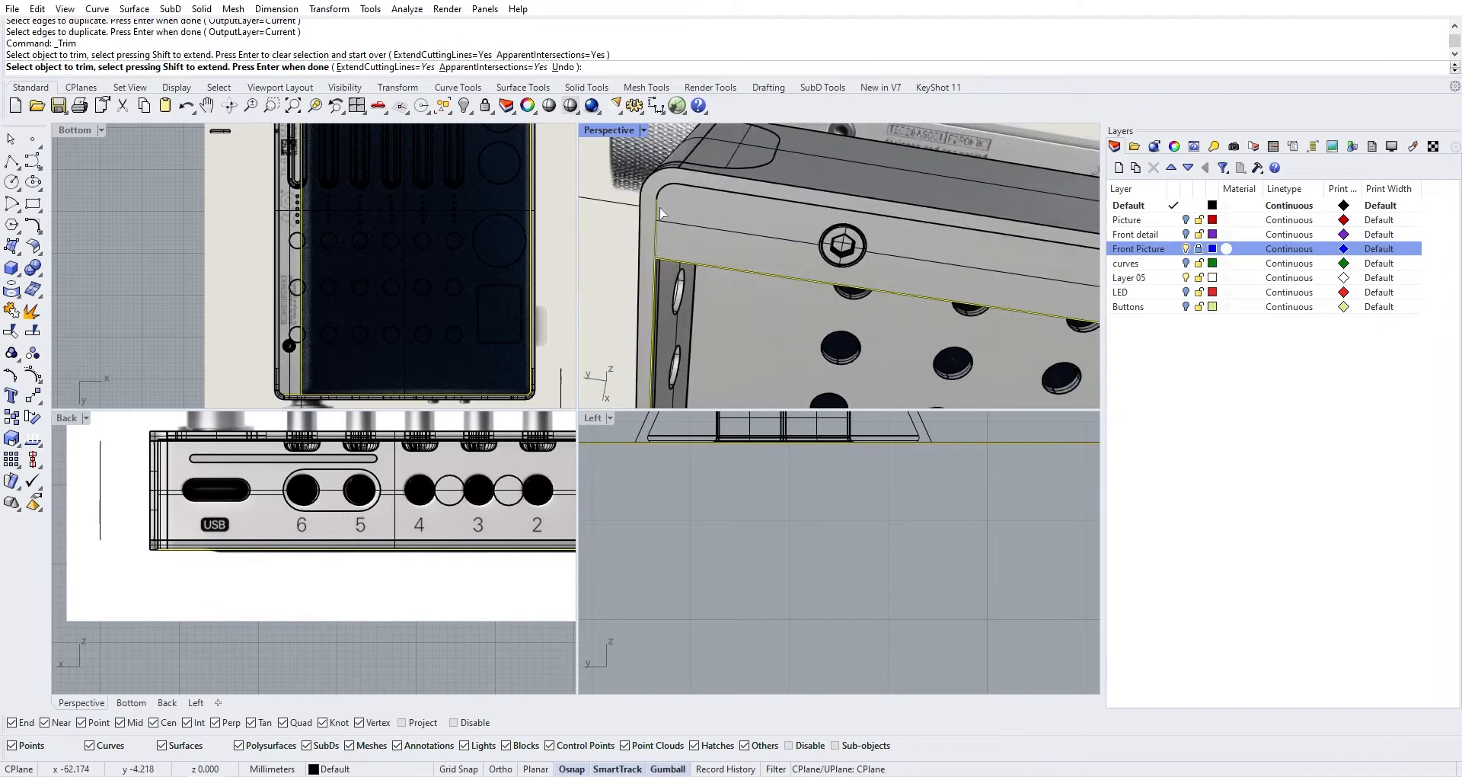
left_click(652, 221)
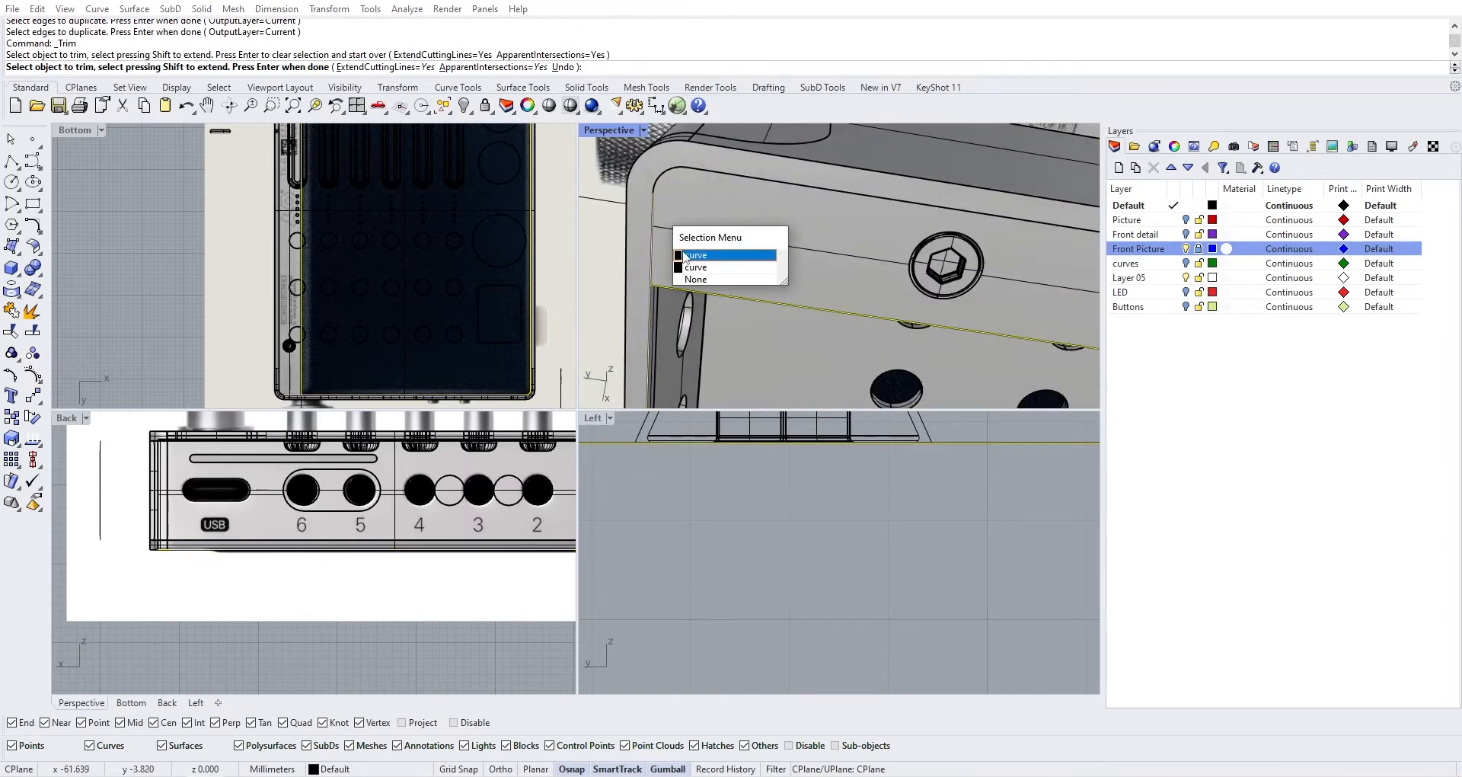
left_click(683, 256)
scroll(683, 257, "down", 5)
right_click_drag(811, 305, 718, 305)
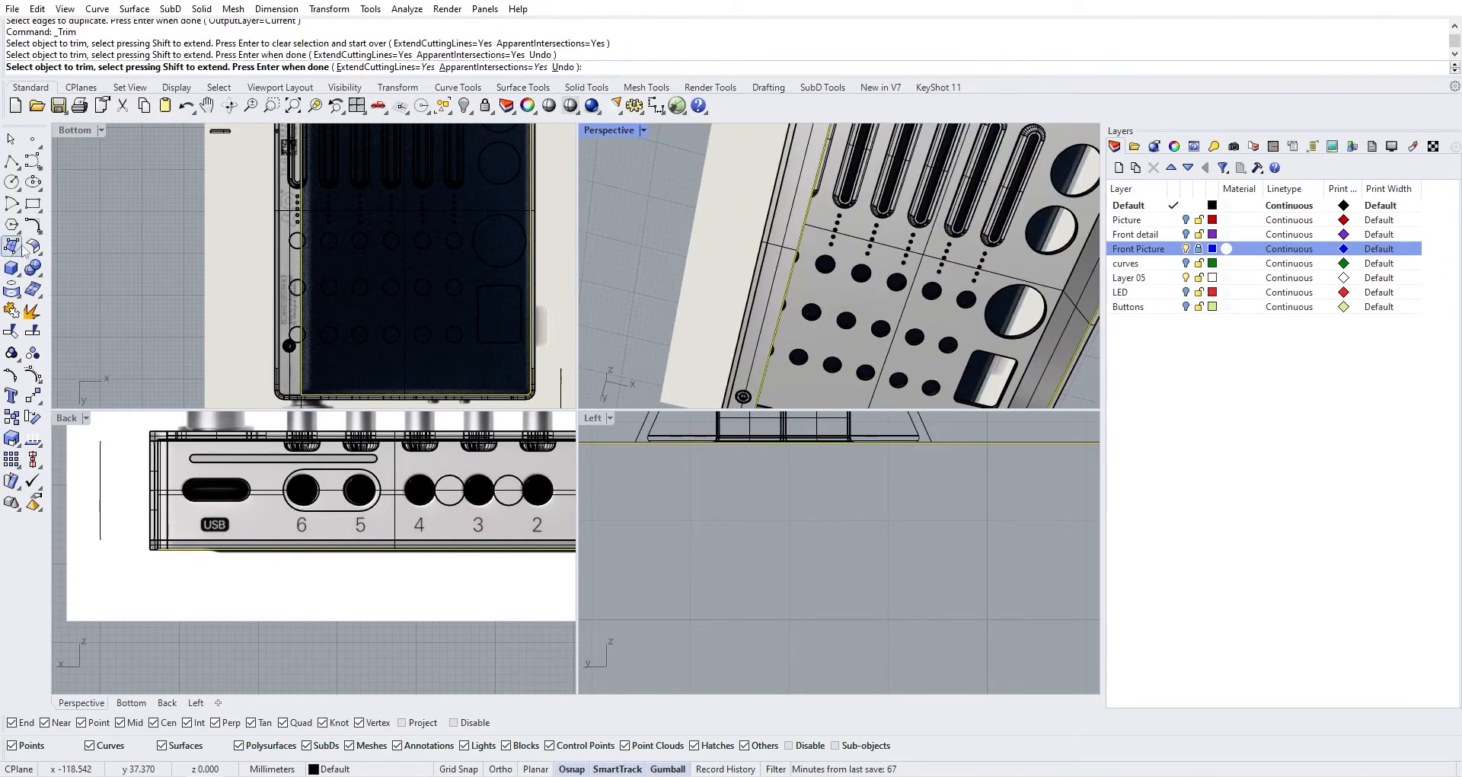
Join the trimmed edge curves and offset the closed outline inward about 1.4 mm through a point on the reference panel's inner border
left_click(12, 310)
scroll(358, 314, "up", 6)
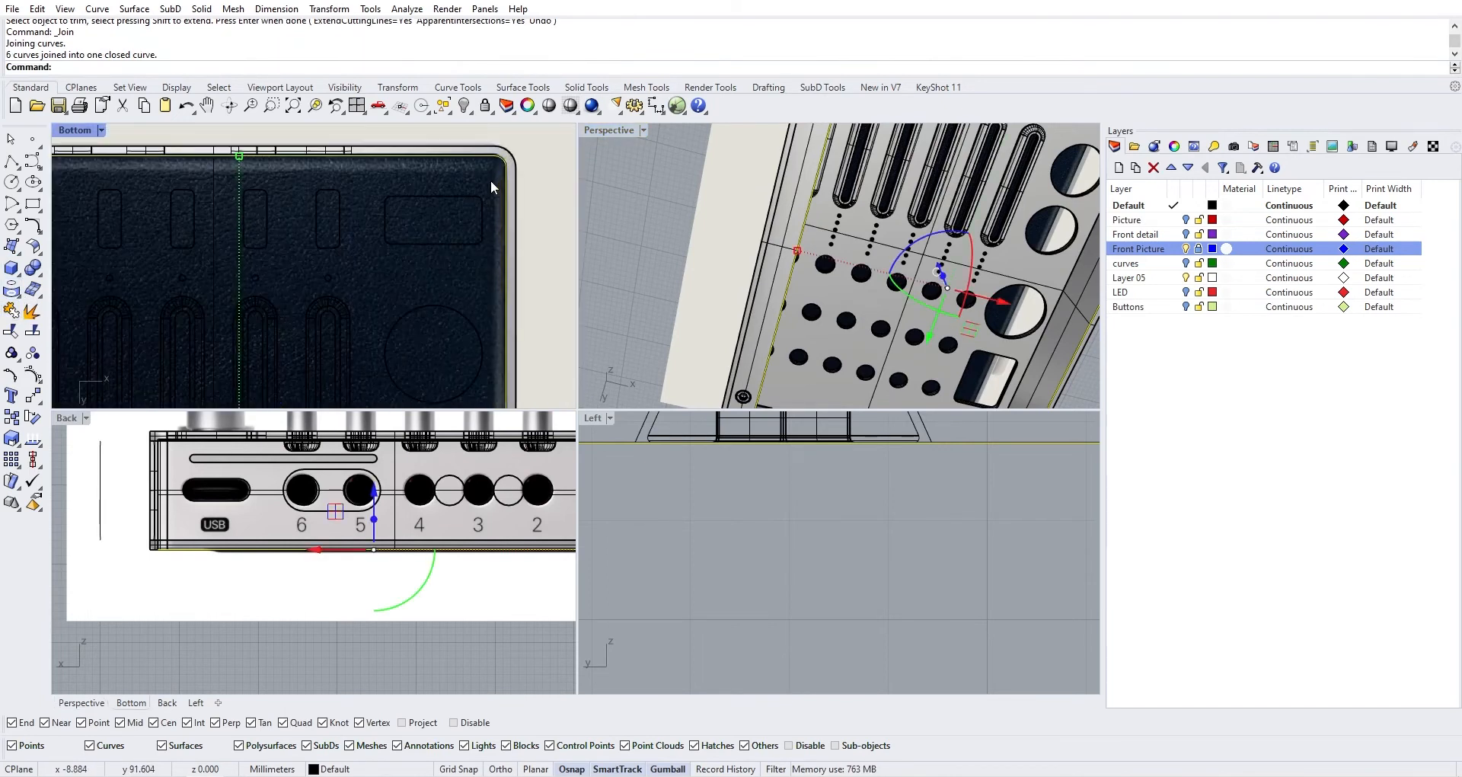
right_click_drag(490, 181, 479, 213)
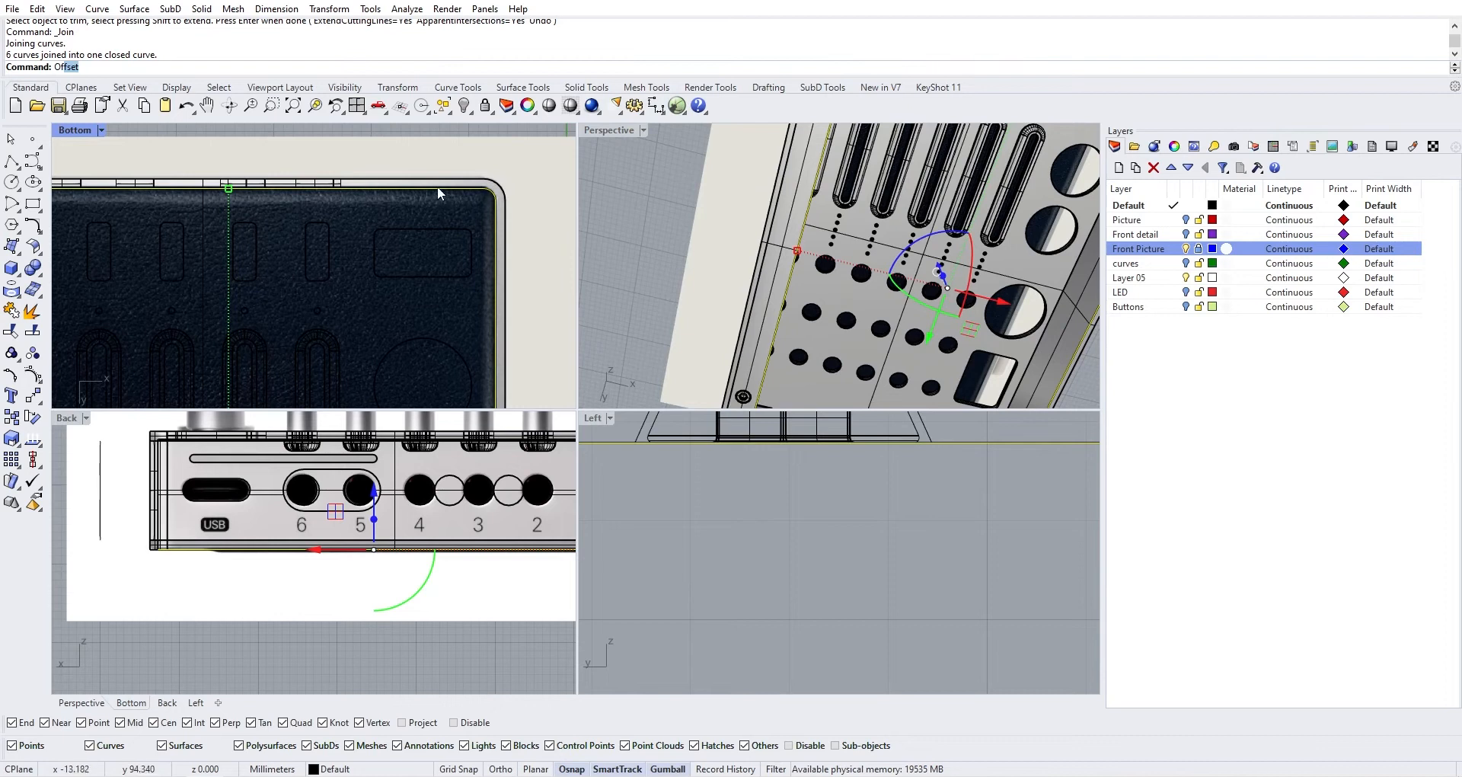
key("Return")
left_click(254, 67)
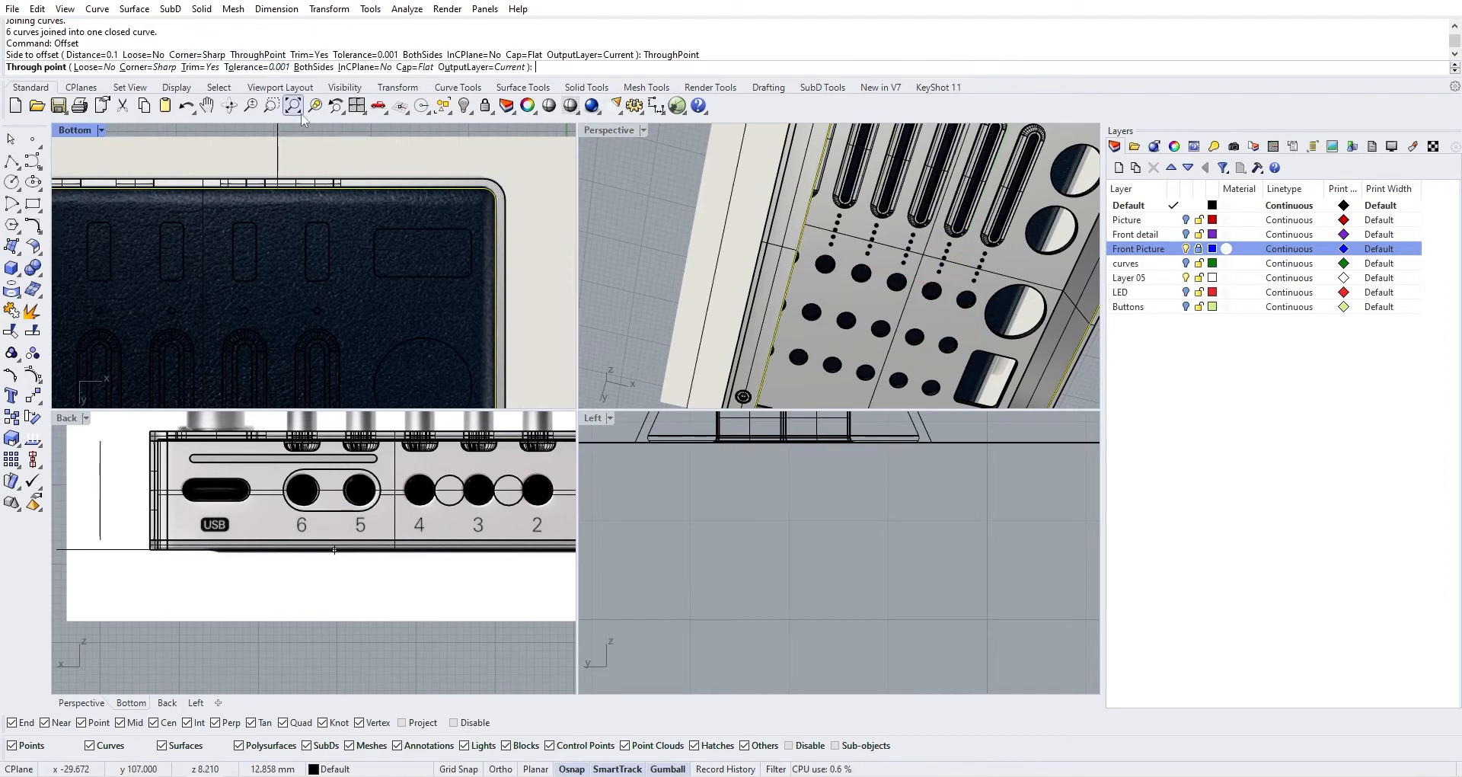
scroll(477, 198, "up", 5)
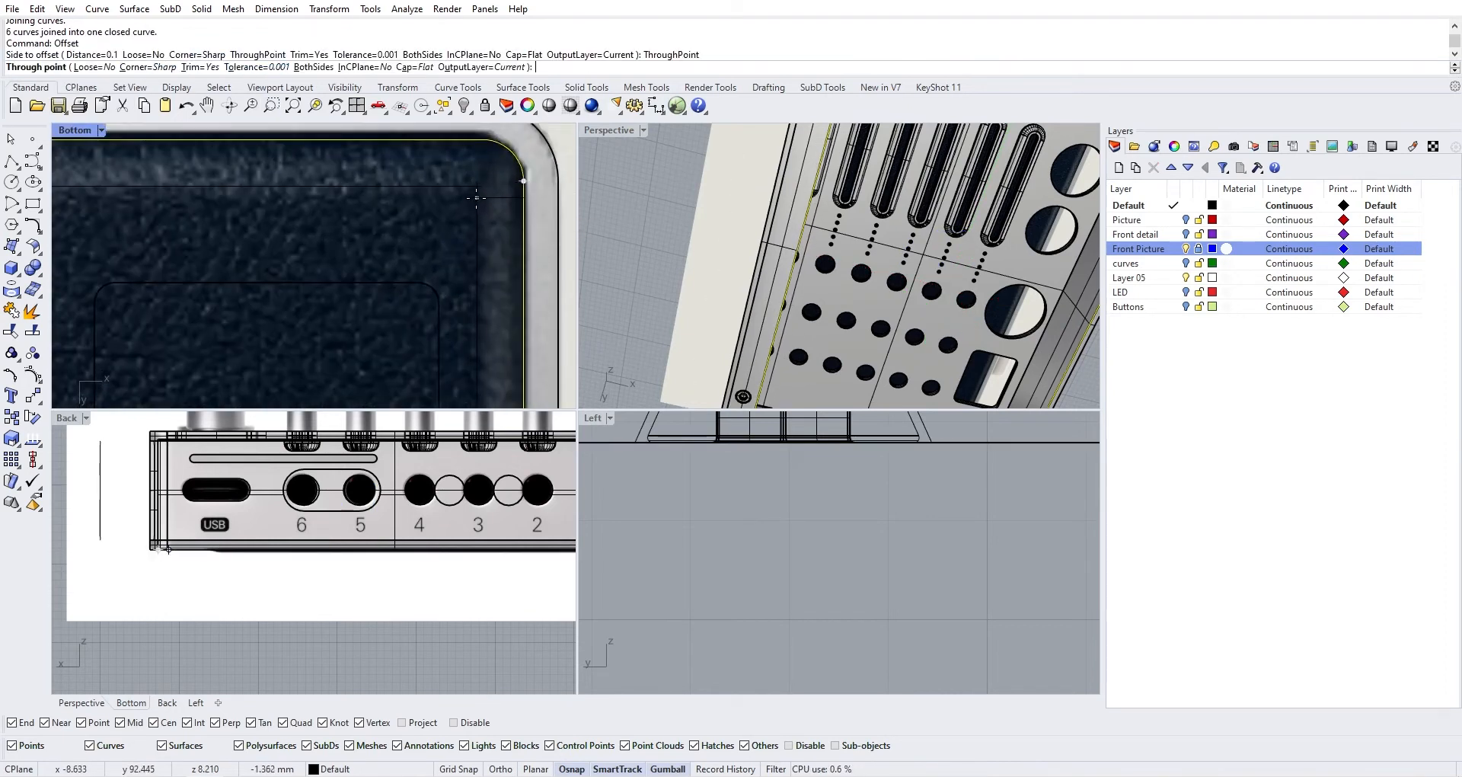
left_click(477, 198)
scroll(474, 200, "down", 3)
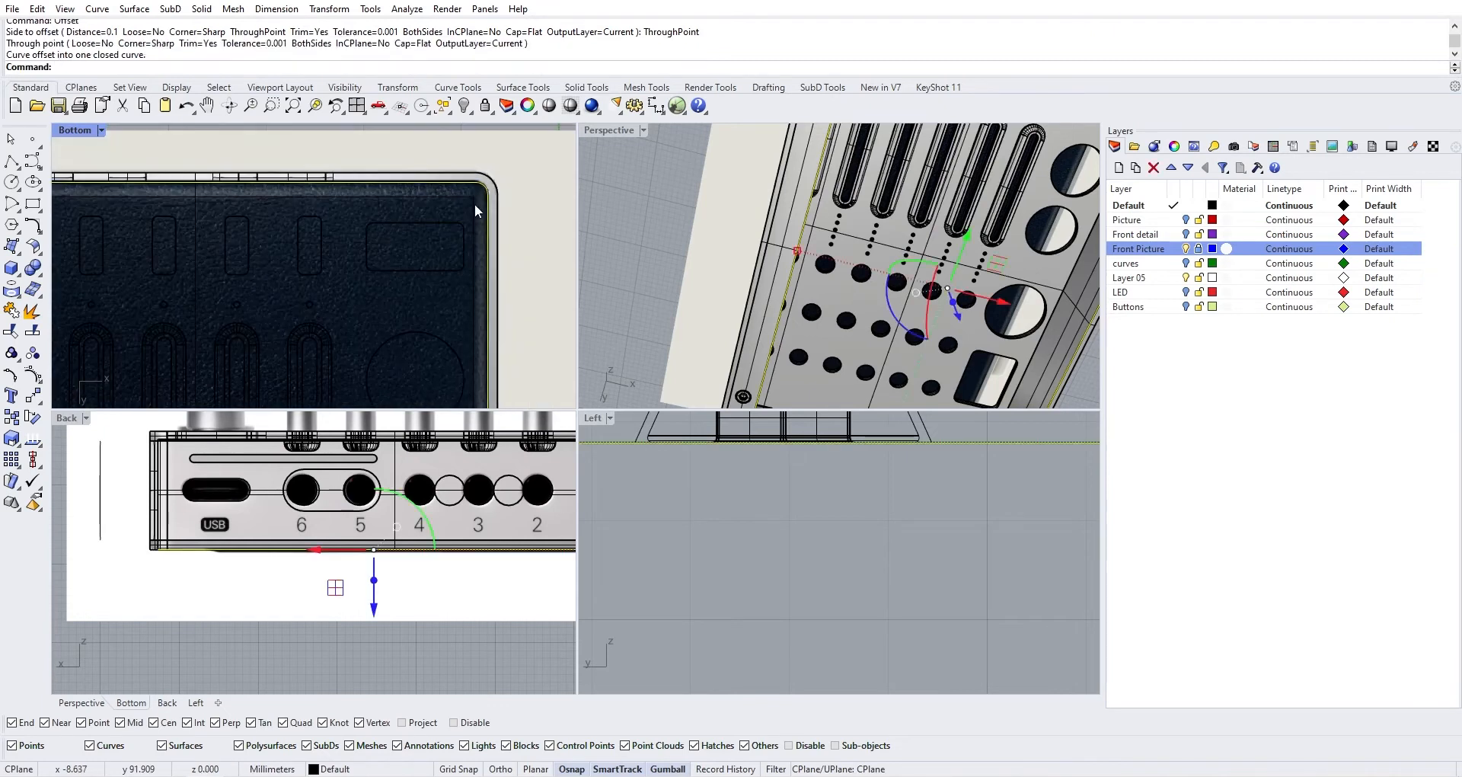
Try a 0.1 mm radius fillet on one corner of the inner offset outline, and undo it
left_click(473, 203)
scroll(887, 209, "down", 4)
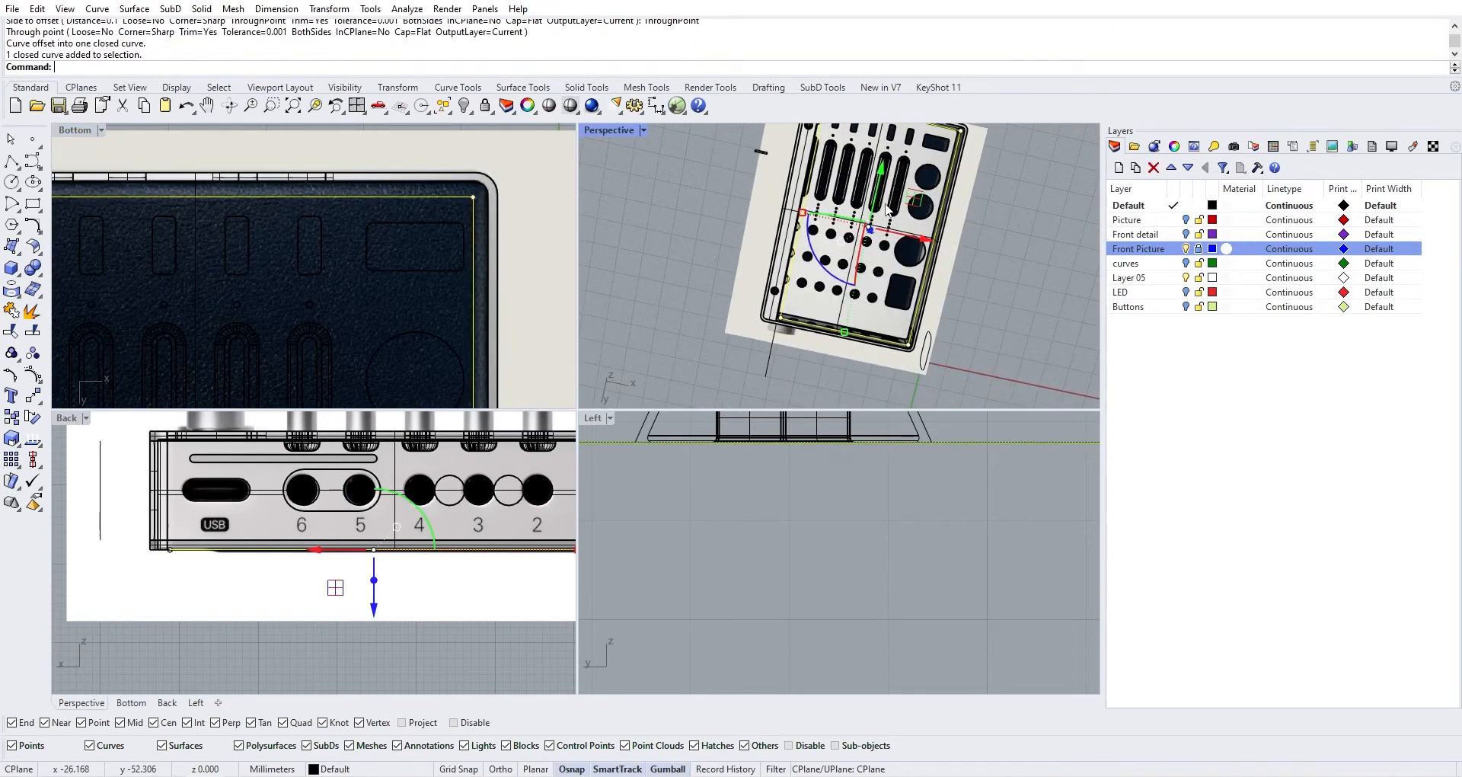
scroll(780, 326, "up", 5)
scroll(975, 295, "down", 3)
scroll(820, 262, "up", 5)
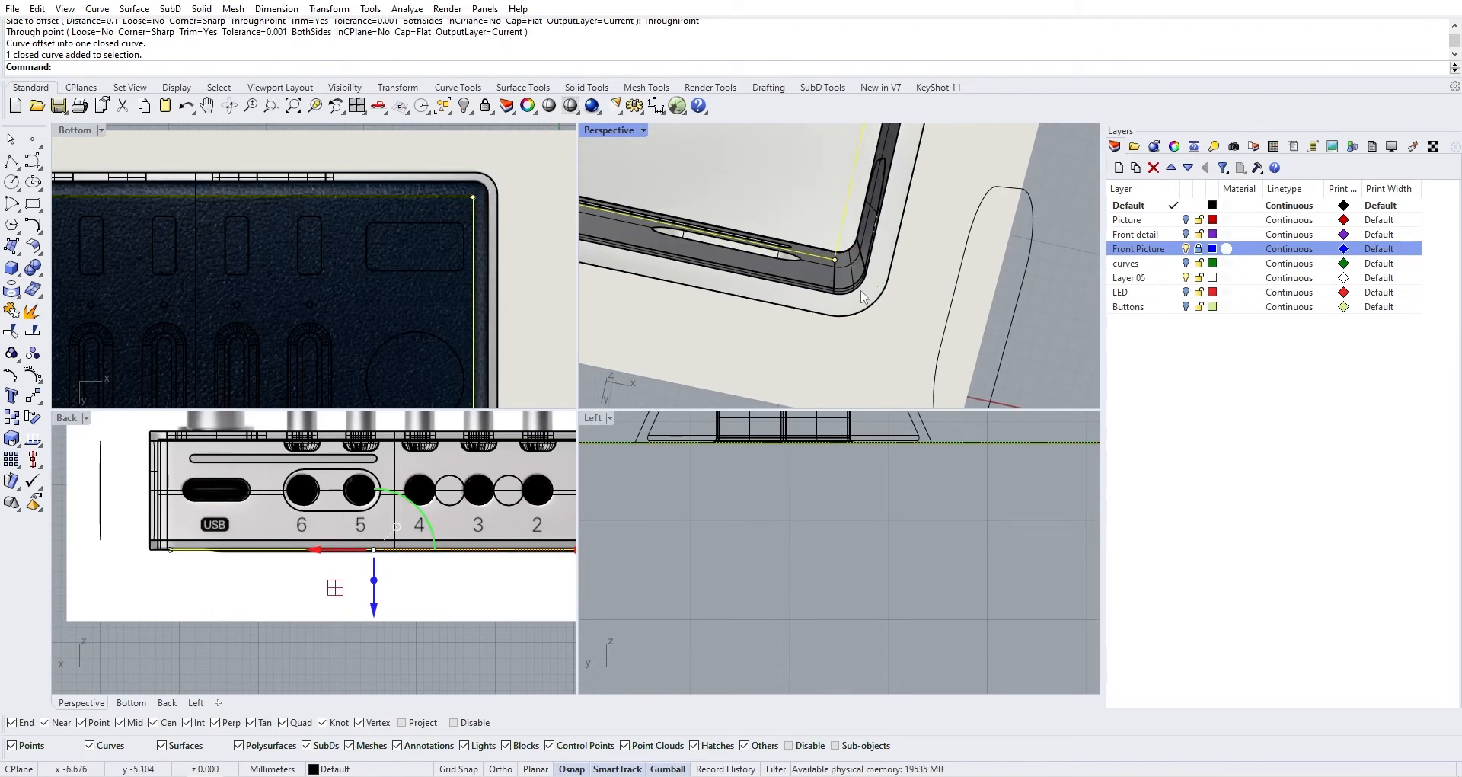
left_click(32, 226)
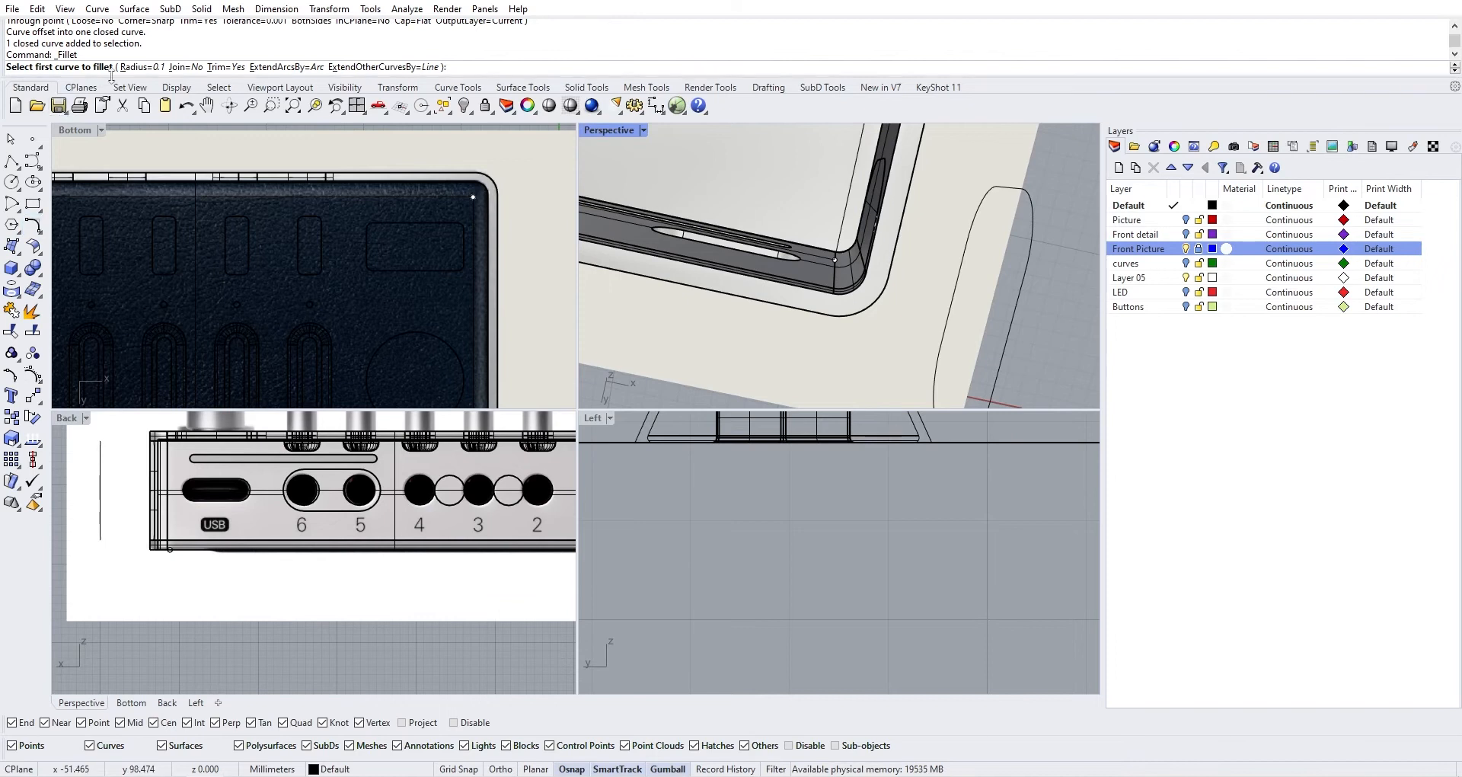
right_click_drag(796, 233, 807, 288)
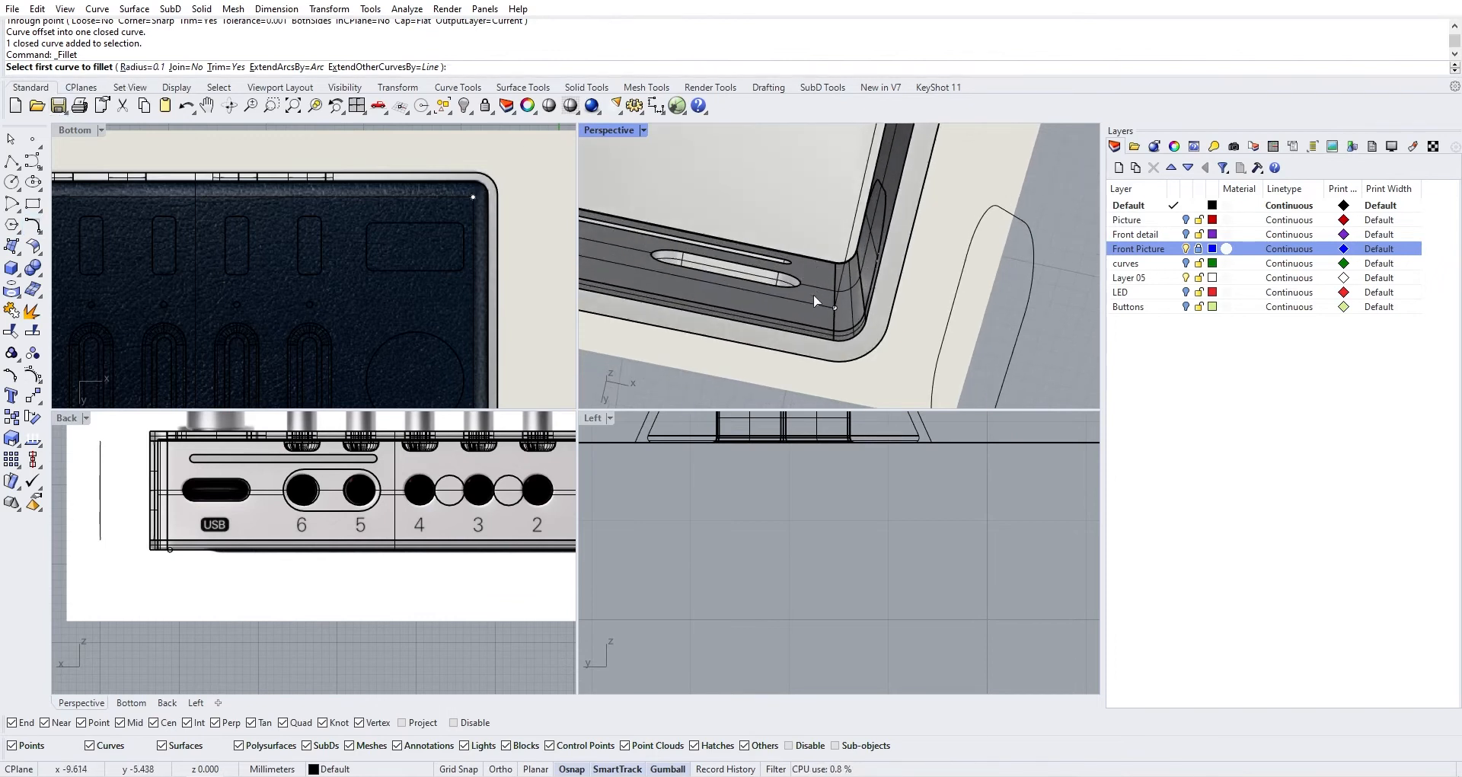
left_click(817, 301)
left_click(844, 274)
scroll(846, 280, "up", 5)
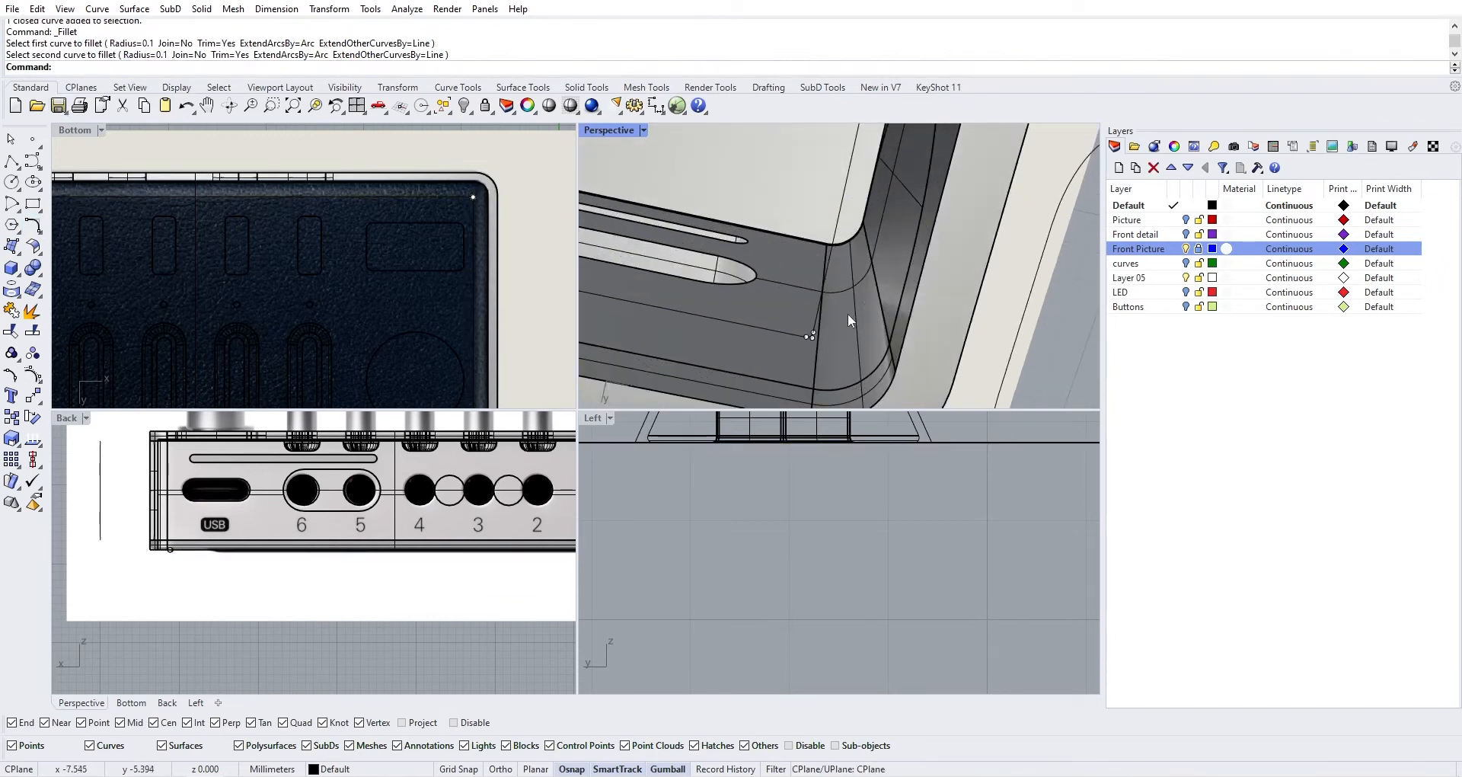
key("ctrl+z")
Try a 1 mm radius fillet on the same corner of the inner outline, and undo it
scroll(810, 327, "down", 3)
key("Return")
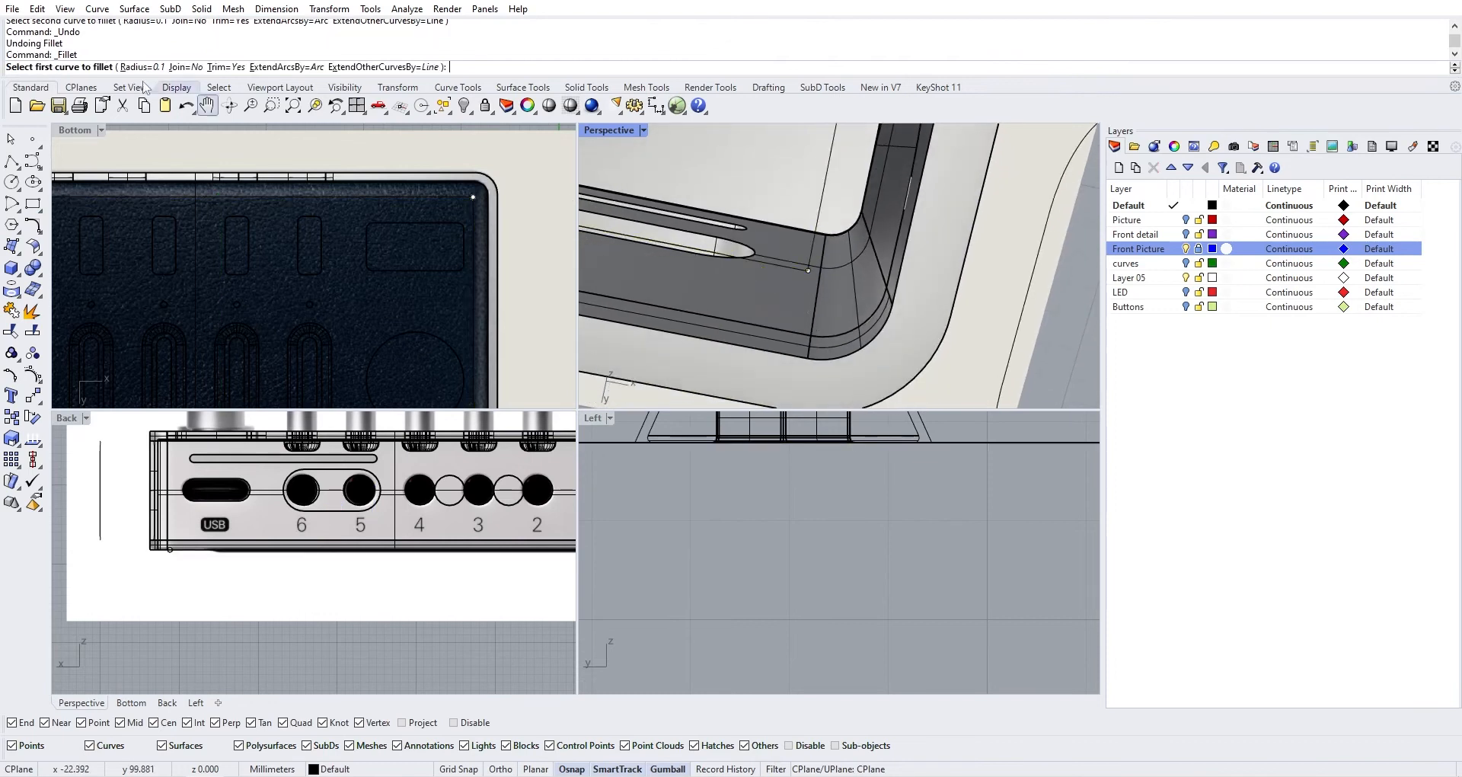
left_click(138, 67)
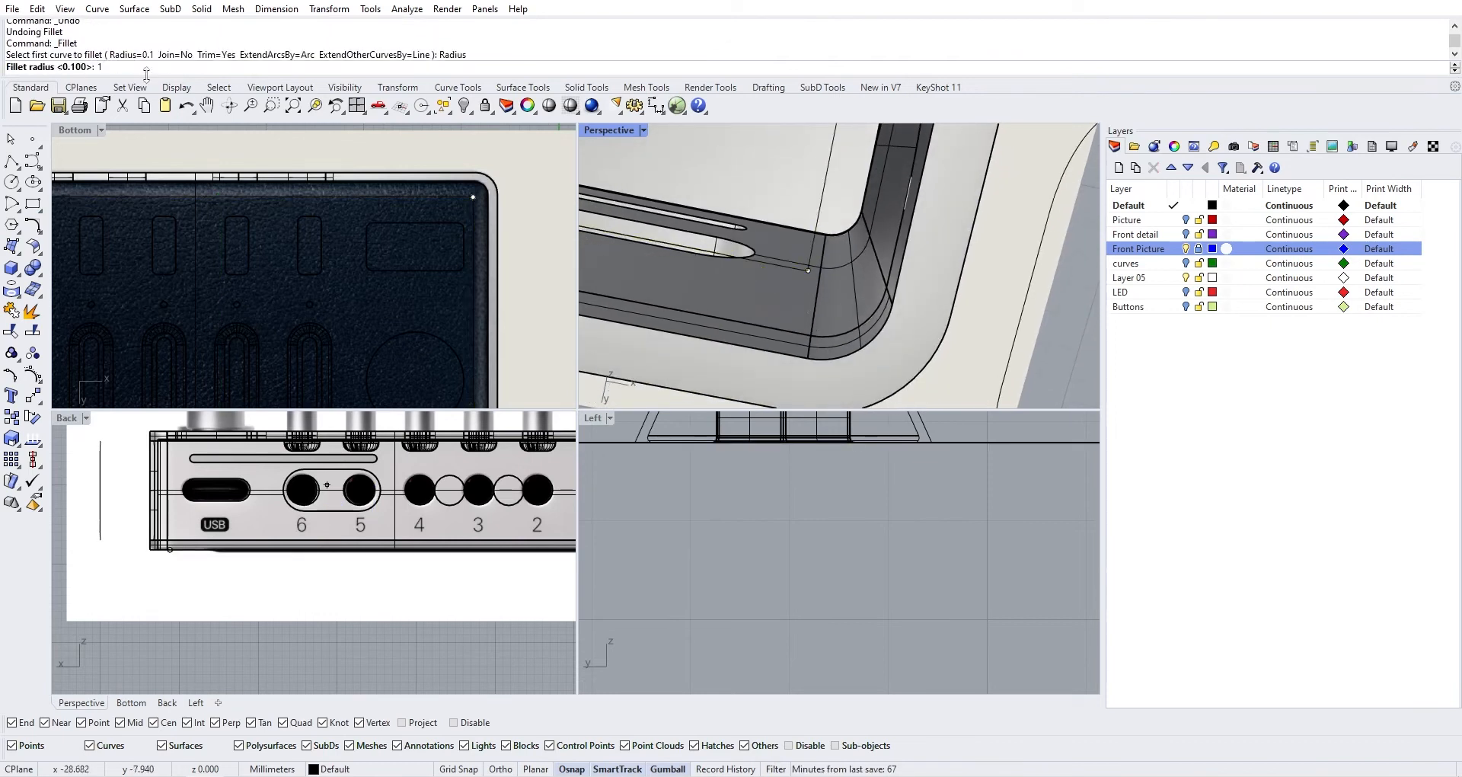
type("1")
key("Return")
left_click(788, 267)
left_click(811, 242)
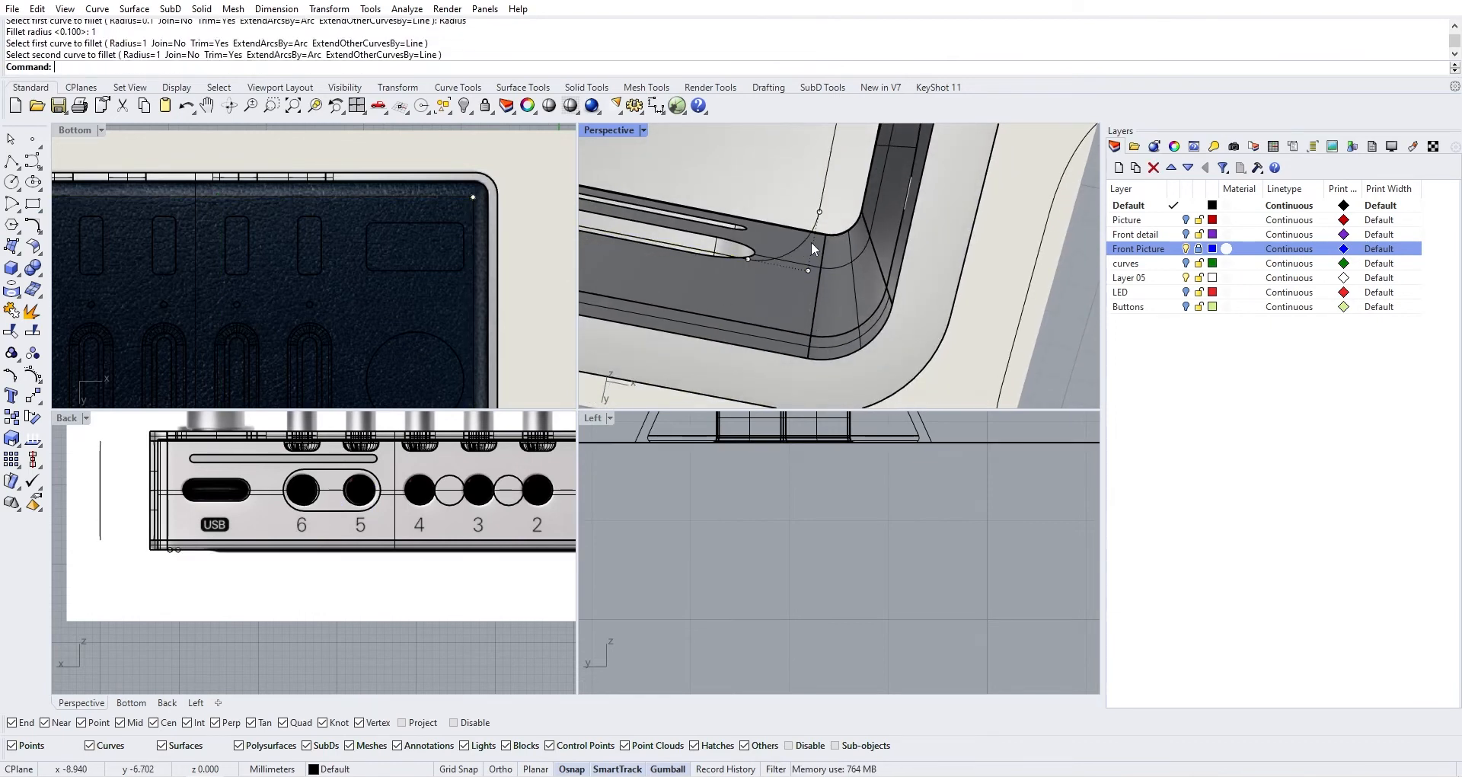
scroll(811, 240, "down", 4)
key("ctrl+z")
Fillet the inner outline's sharp corner with a 0.5 mm radius
key("Return")
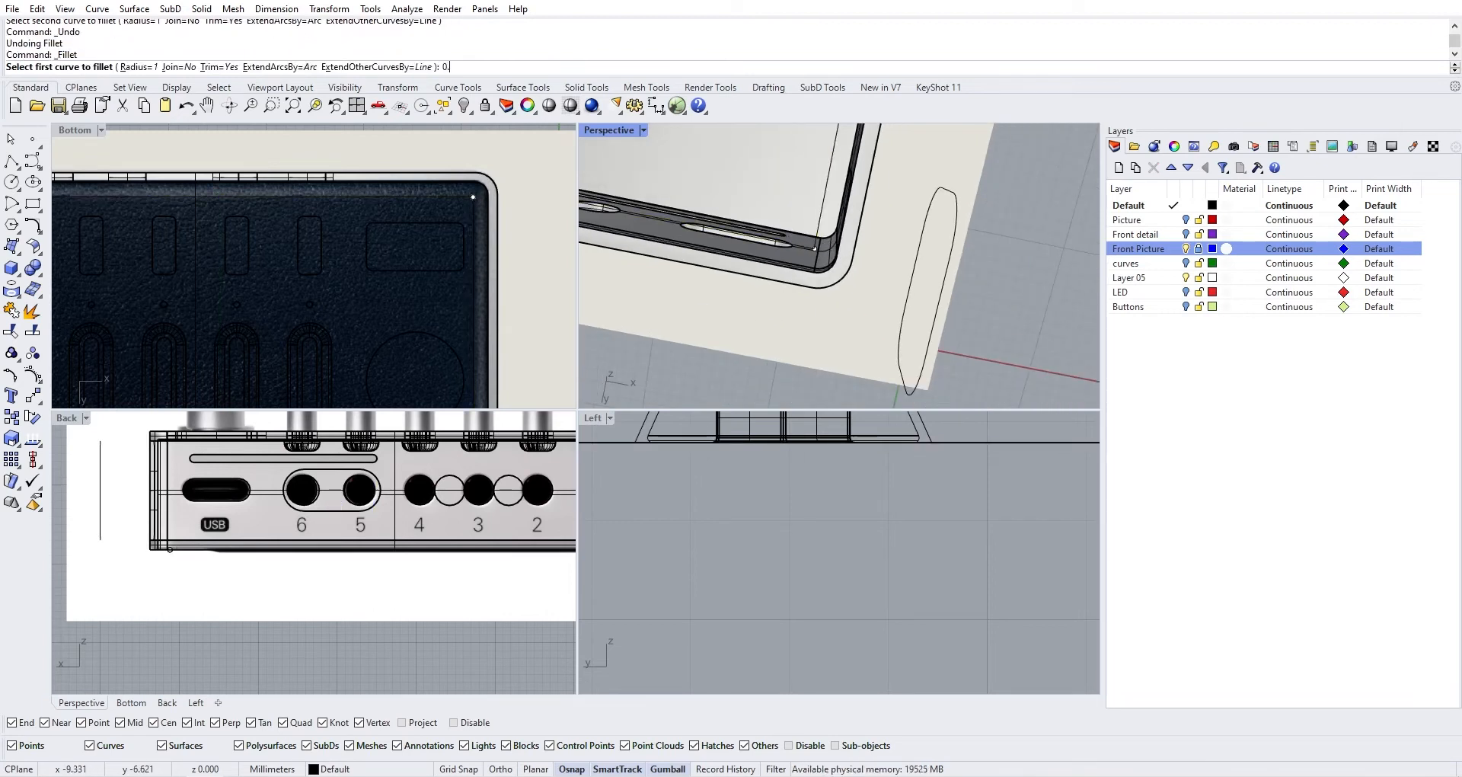
type("0.5")
key("Return")
scroll(806, 246, "up", 5)
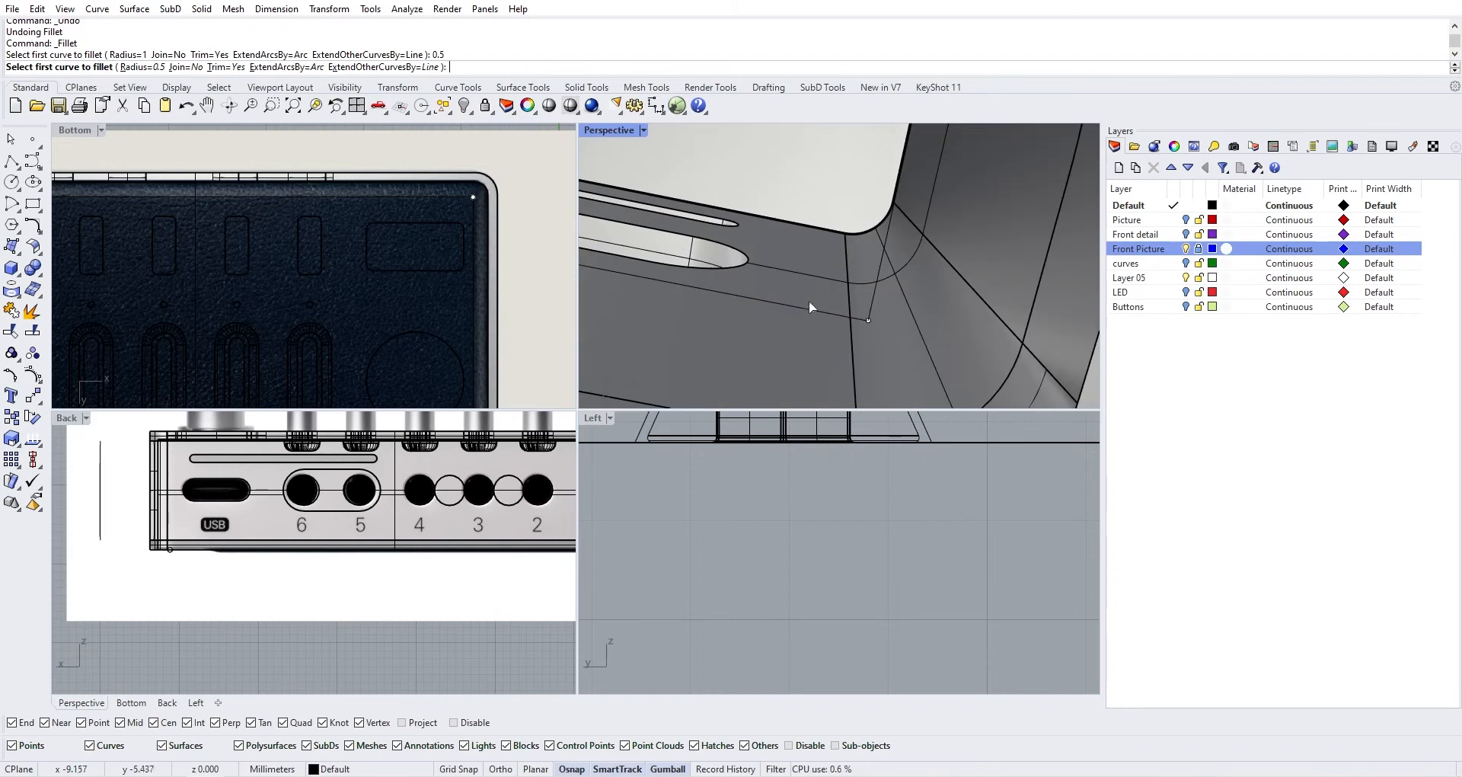
left_click(833, 310)
left_click(871, 301)
scroll(875, 301, "down", 4)
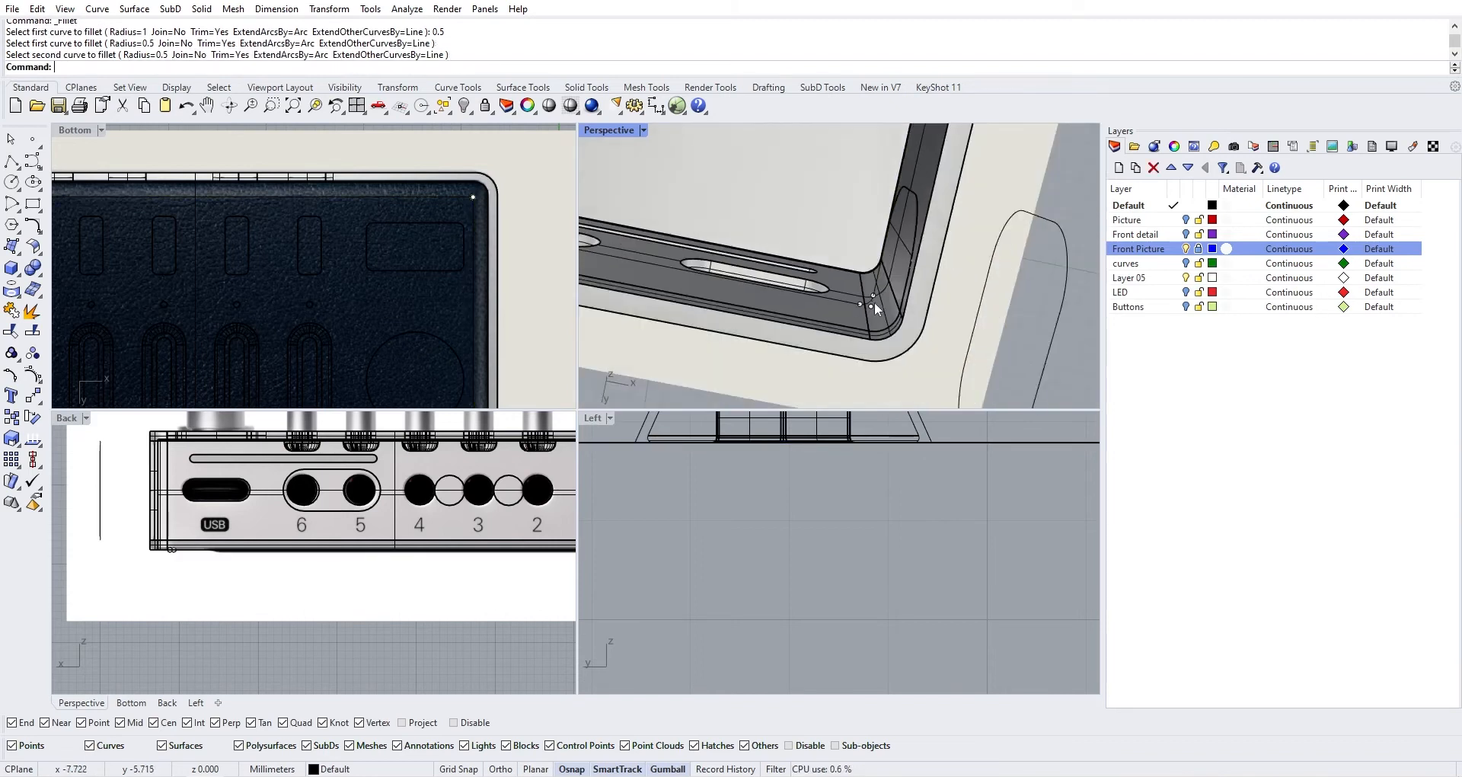
Fillet the inner outline's other sharp corner, at the opposite end of the long outer side, with the same 0.5 mm radius
right_click_drag(879, 259, 883, 245)
scroll(883, 245, "down", 5)
right_click_drag(924, 183, 894, 353, "shift")
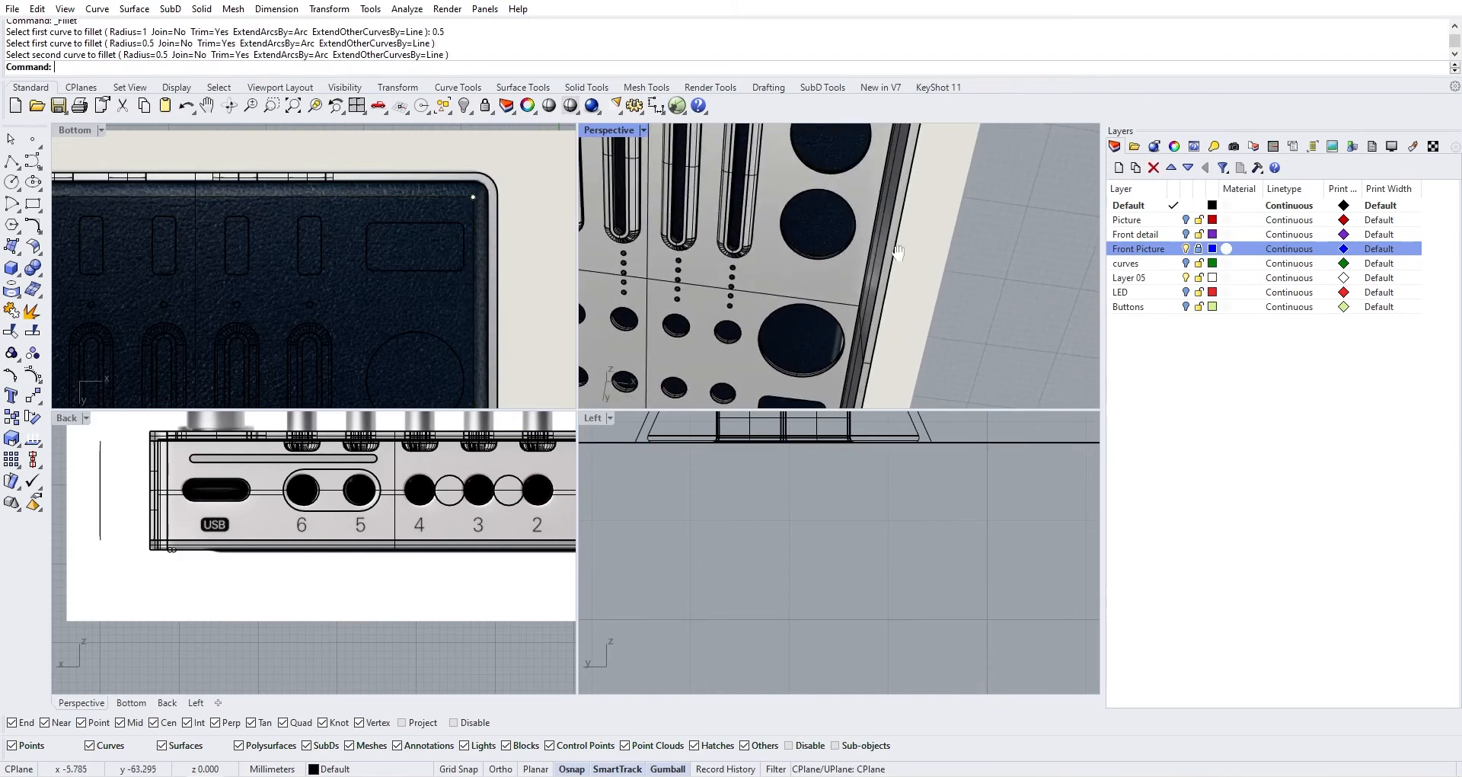
right_click_drag(897, 252, 864, 314, "shift")
scroll(850, 262, "up", 5)
left_click(838, 245)
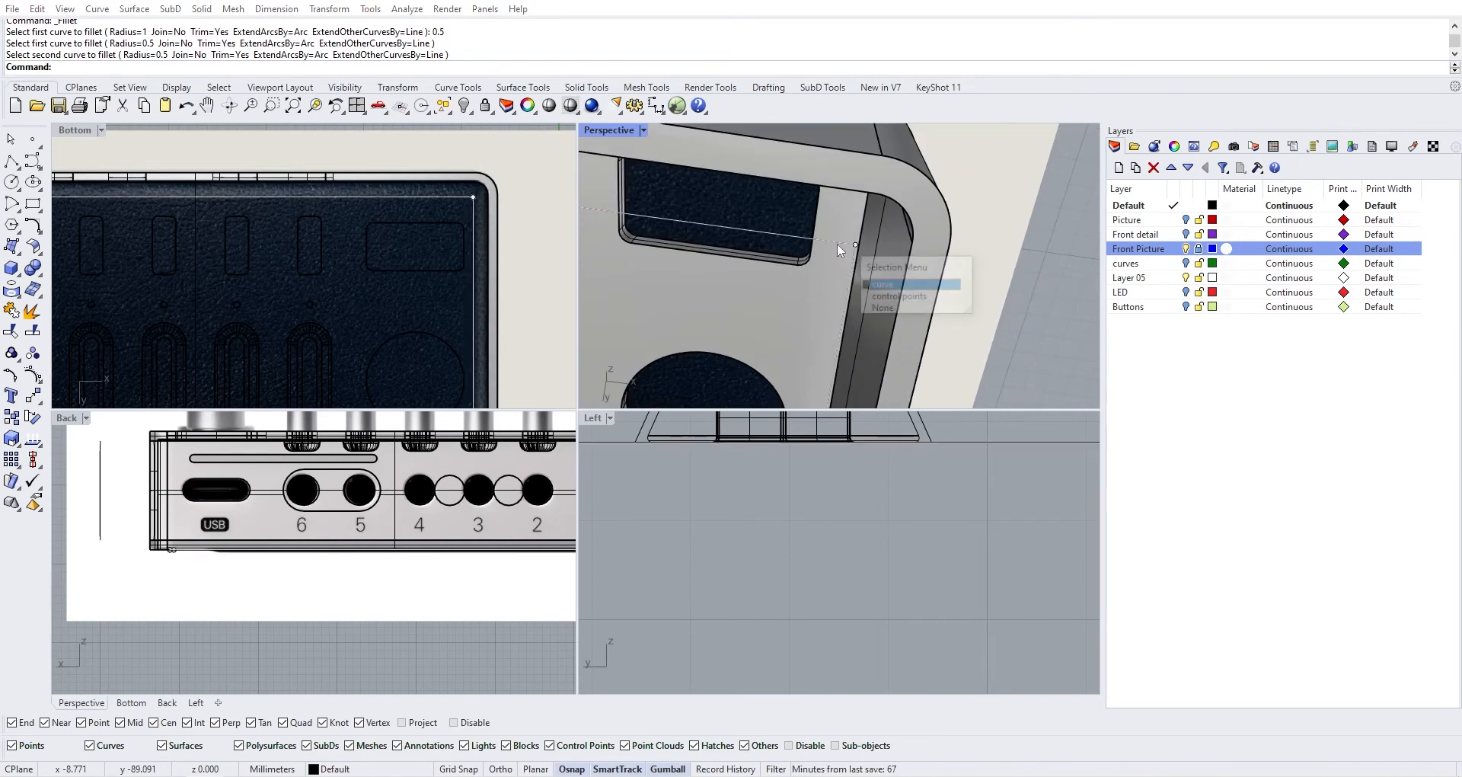
right_click(838, 245)
left_click(837, 243)
left_click(852, 255)
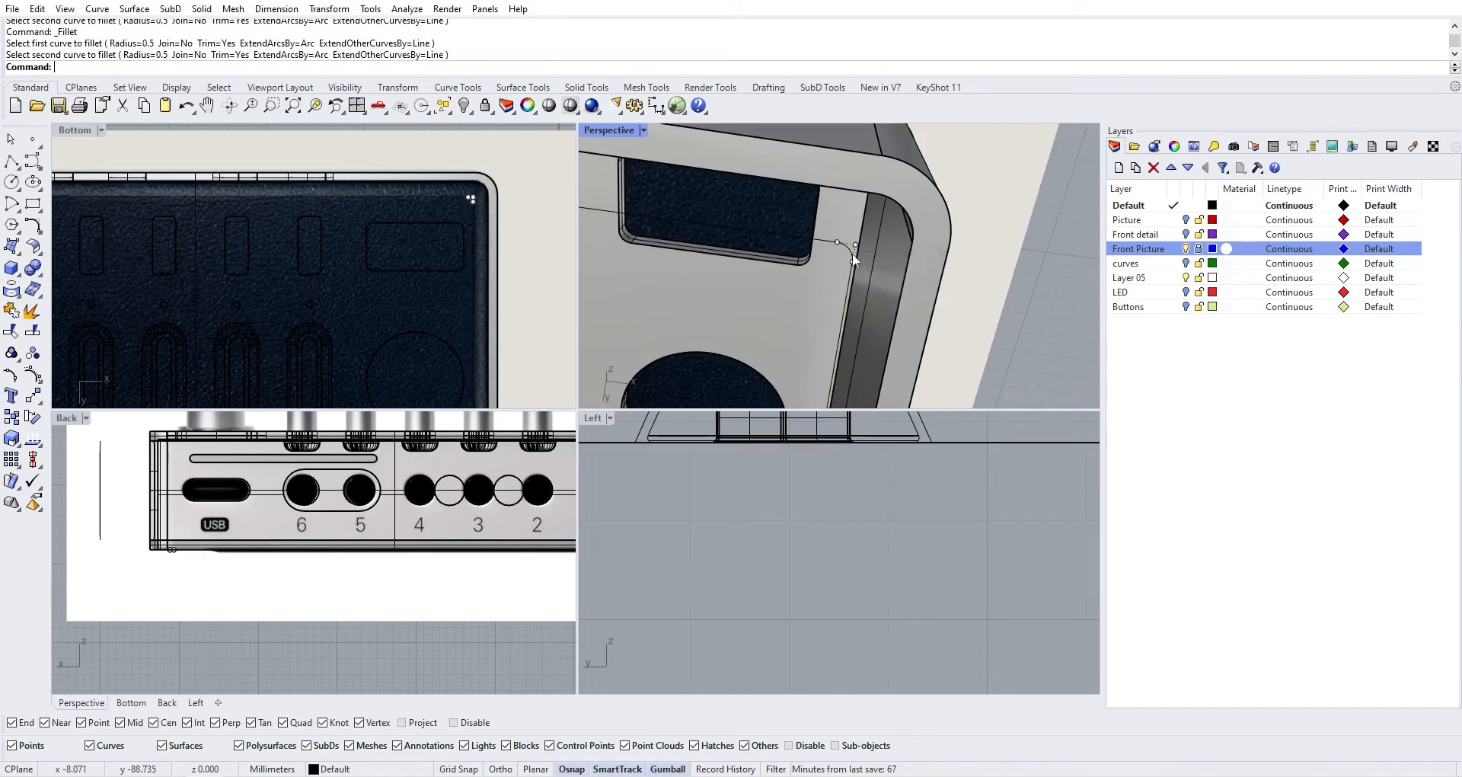
Select the filleted inner outline and bring its height on the underside into close view from the back
left_click(907, 192)
left_click(963, 202)
scroll(963, 211, "down", 4)
left_click(923, 211)
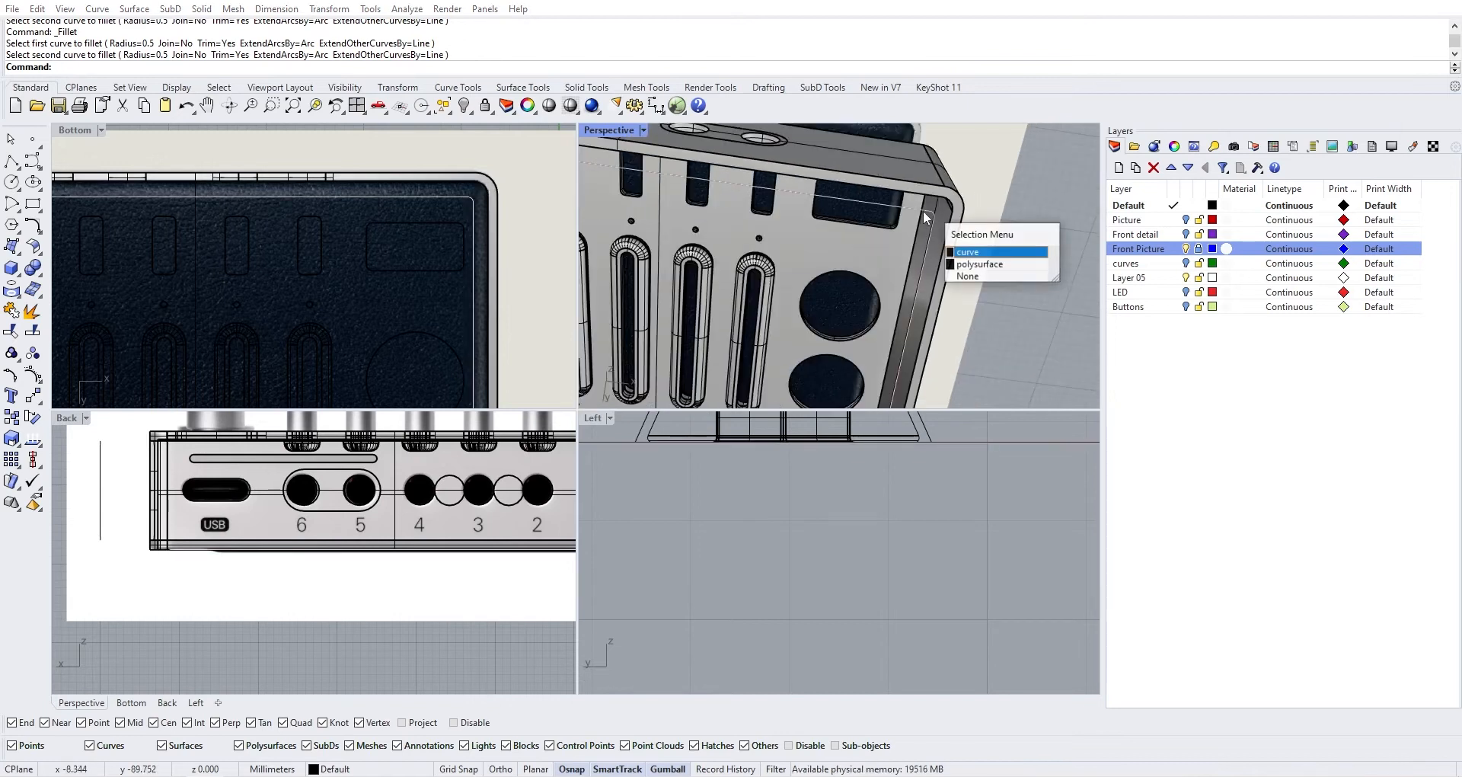
left_click(982, 261)
scroll(695, 251, "down", 4)
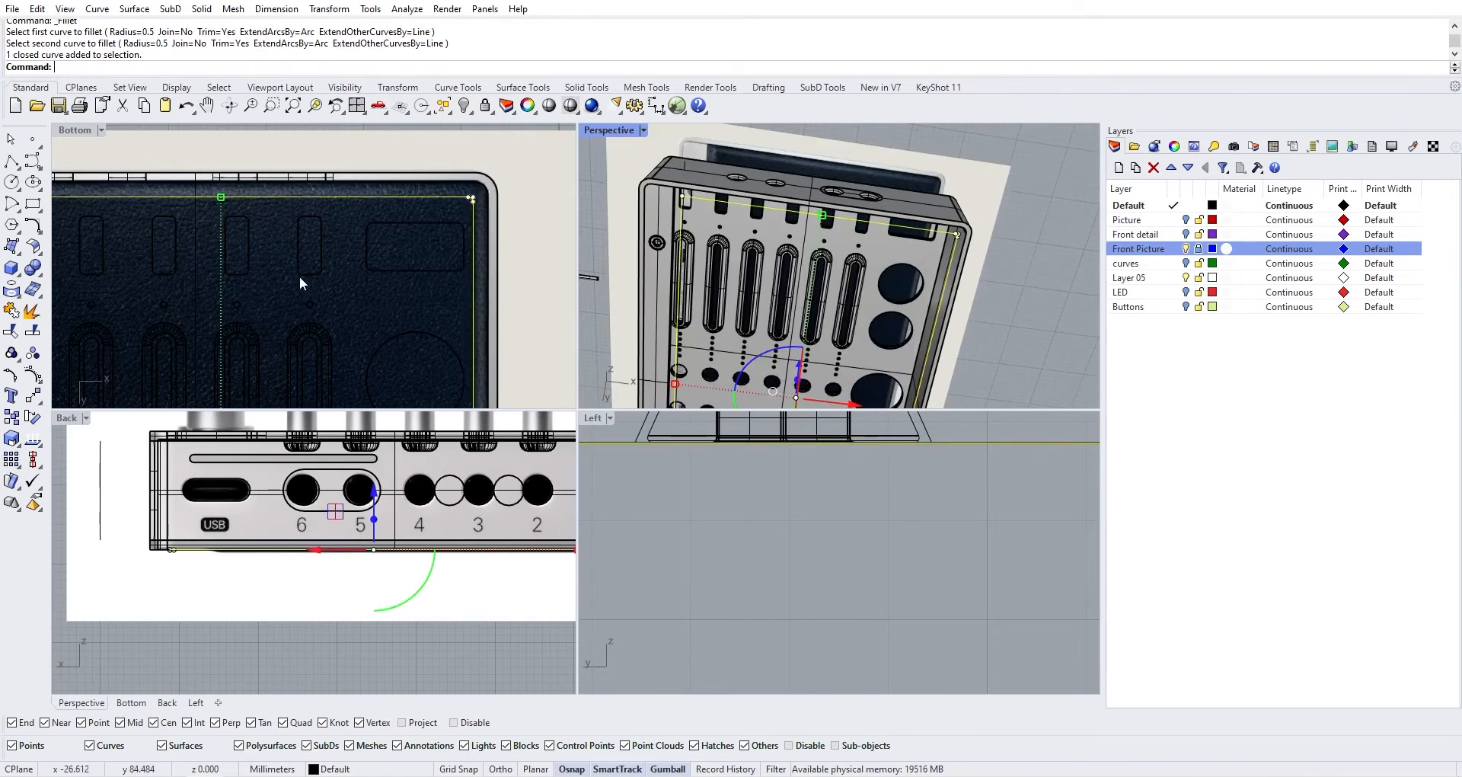
scroll(379, 552, "up", 3)
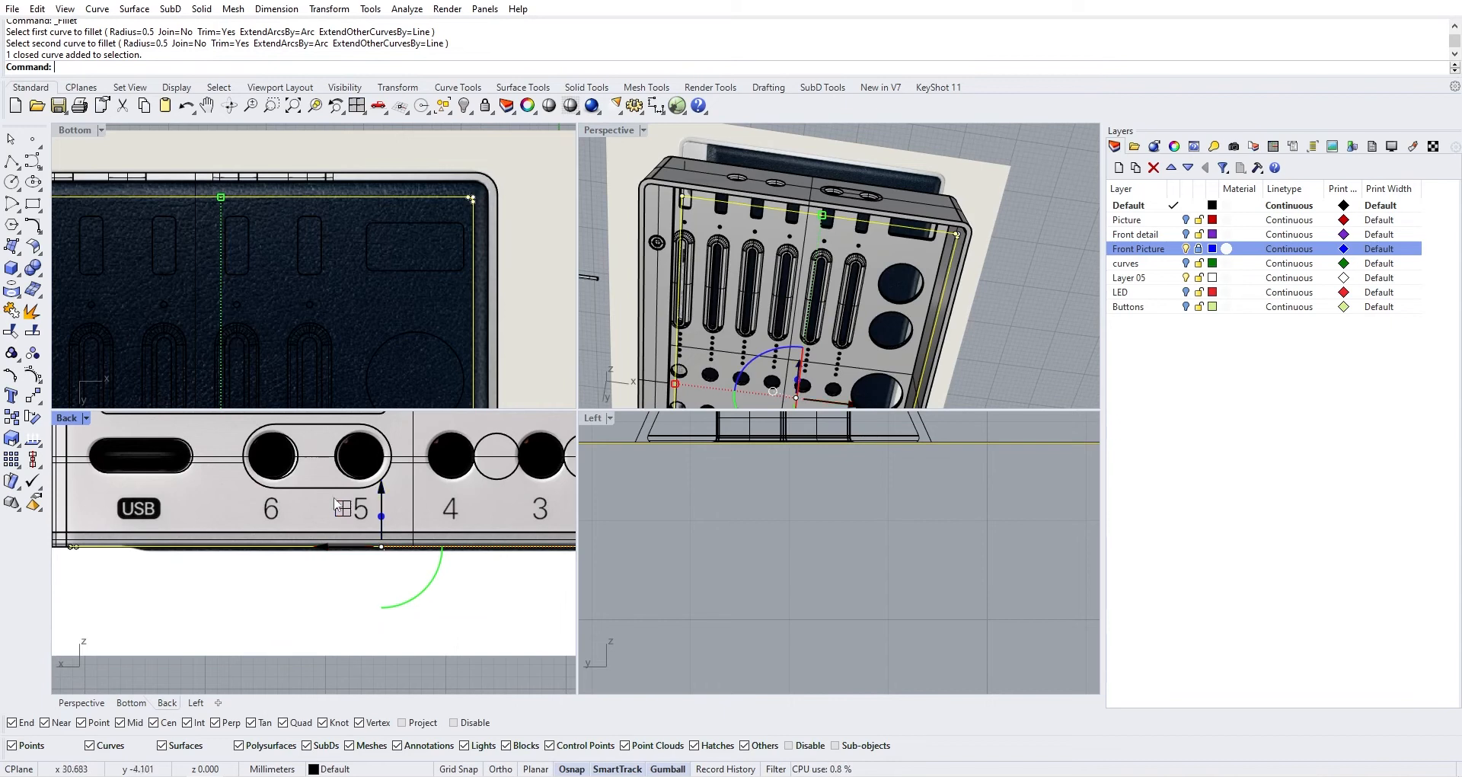
Move the selected closed curve 1 mm downward, below the enclosure's underside
left_click(382, 491)
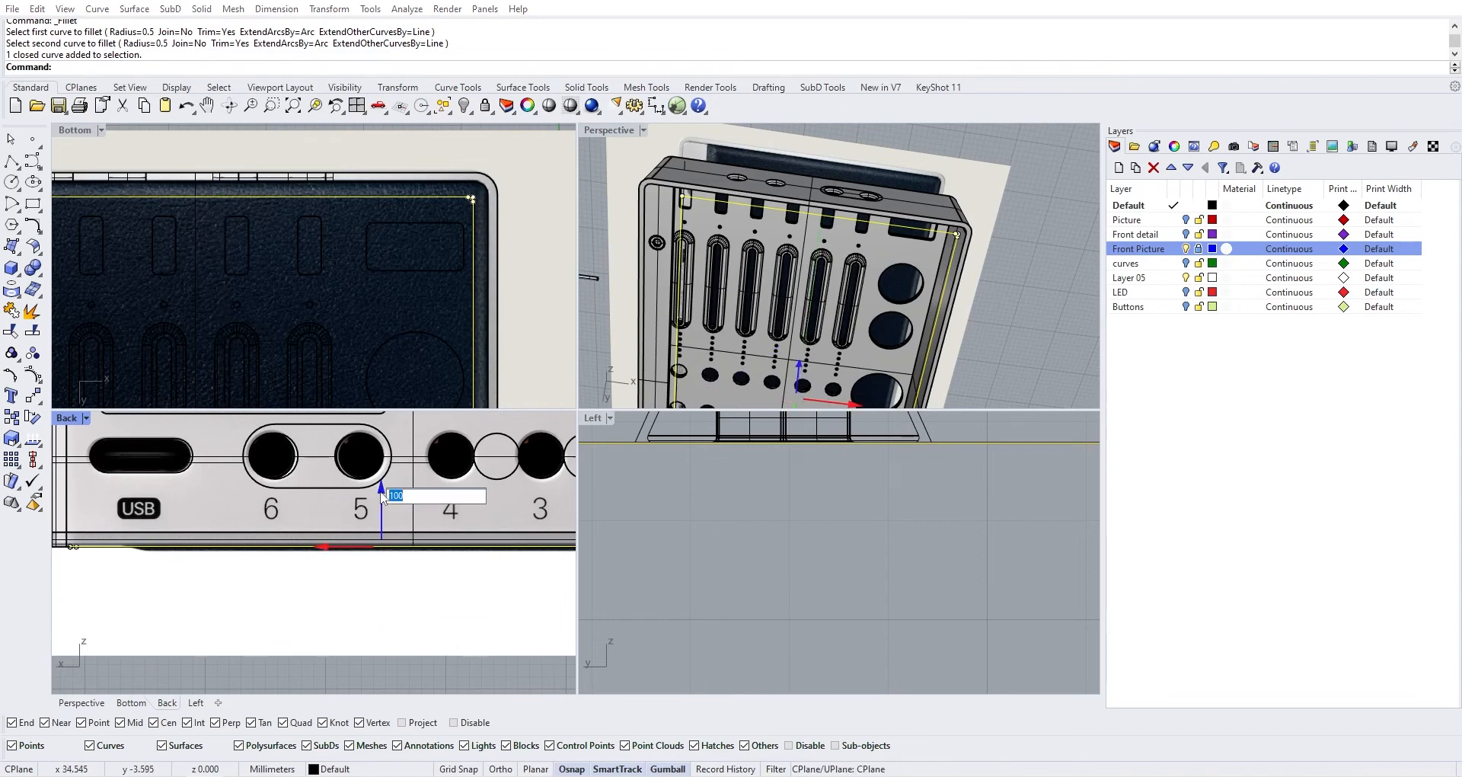
type("-1")
key("Return")
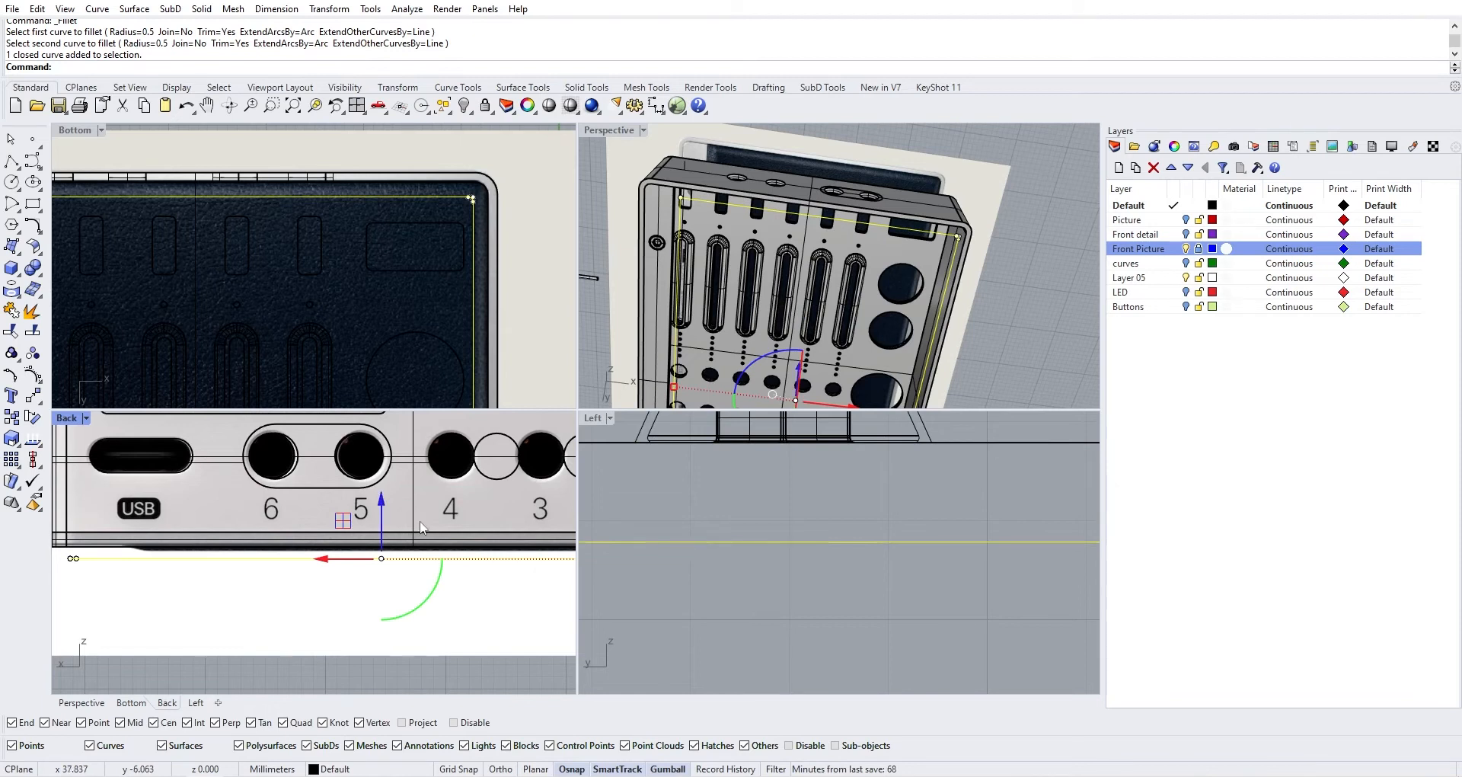
scroll(397, 531, "down", 1)
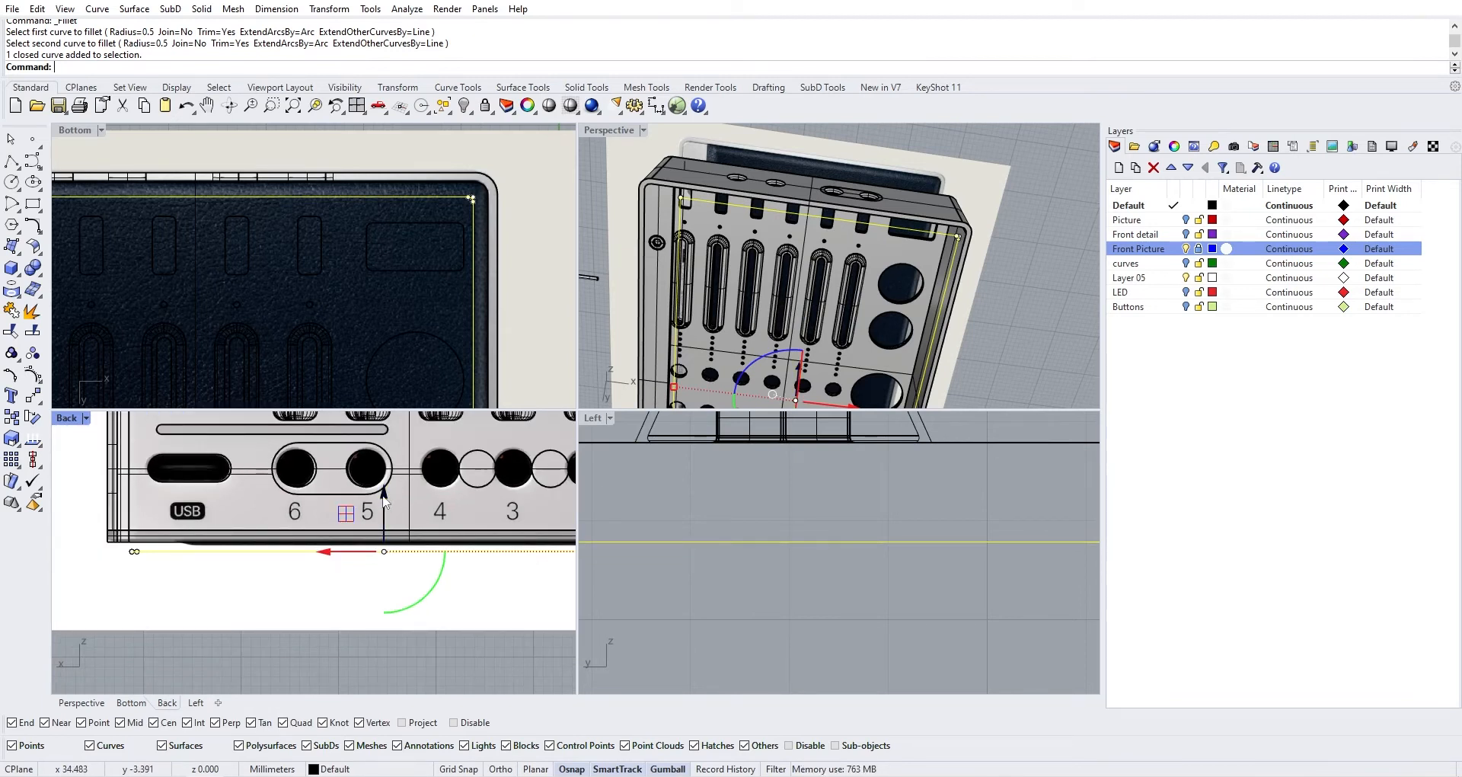
scroll(898, 245, "down", 4)
Loft the outline curve of the enclosure's bottom opening to the smaller curve below it, using Normal style without simplification
right_click_drag(899, 245, 915, 300)
scroll(906, 248, "up", 6)
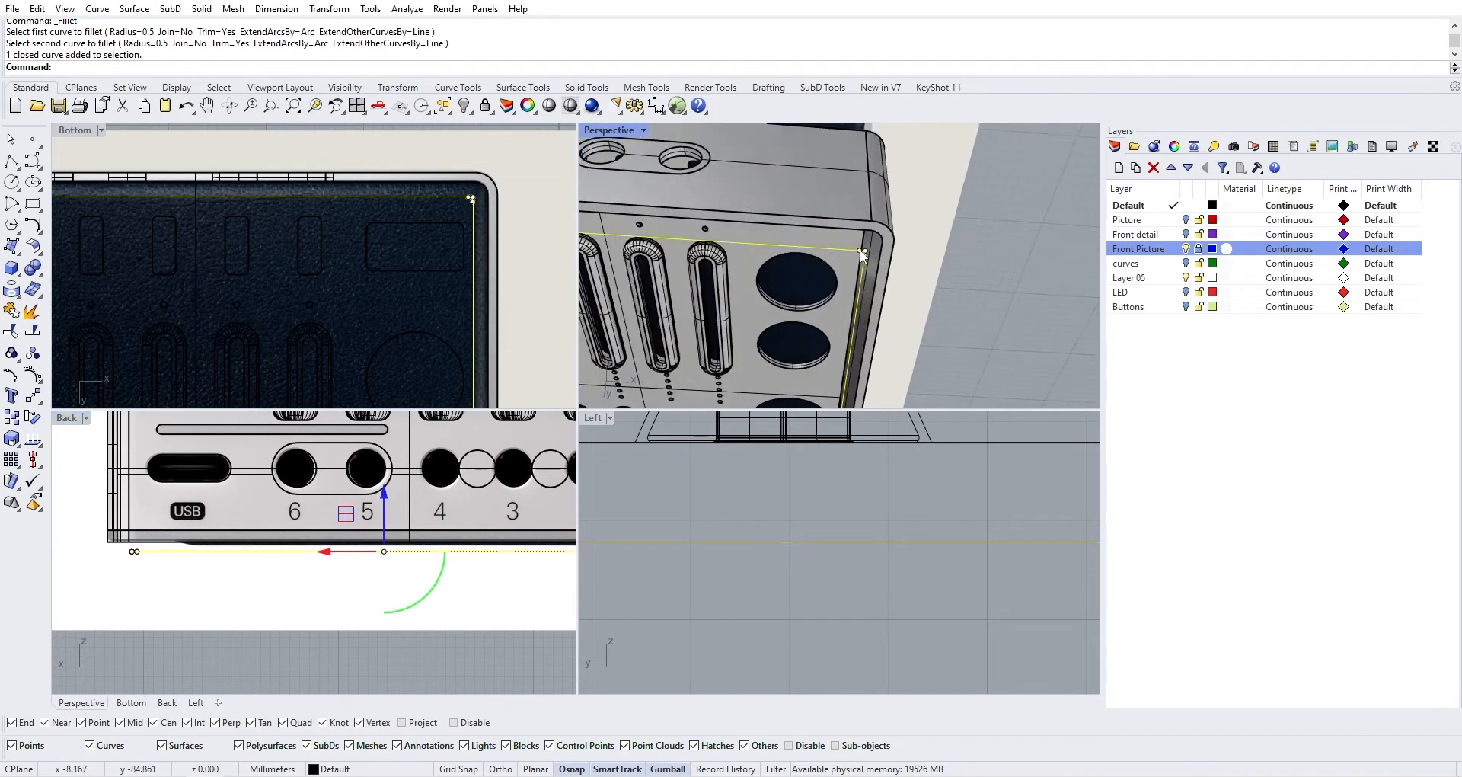
scroll(861, 249, "up", 3)
key("Caps_Lock")
left_click(911, 174)
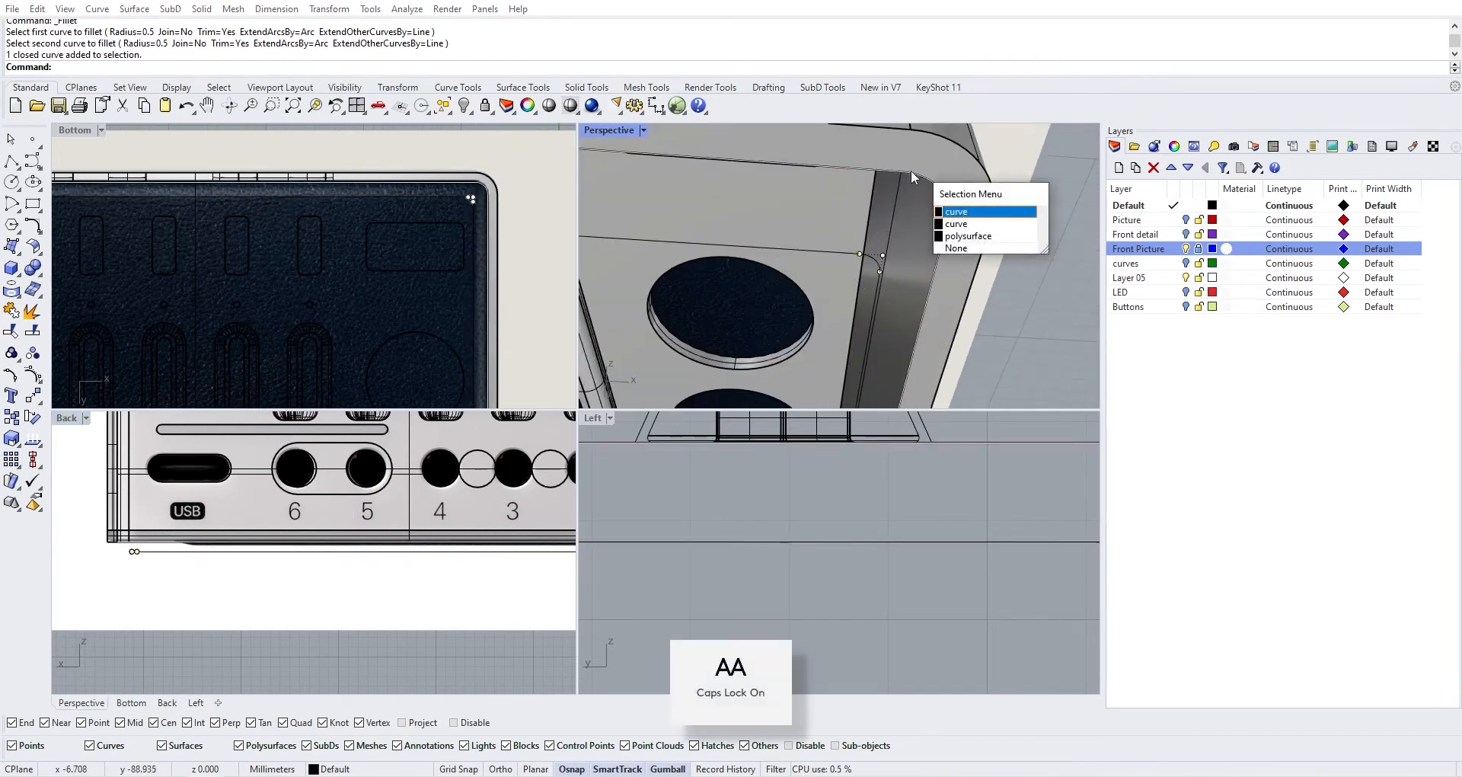
left_click(955, 213)
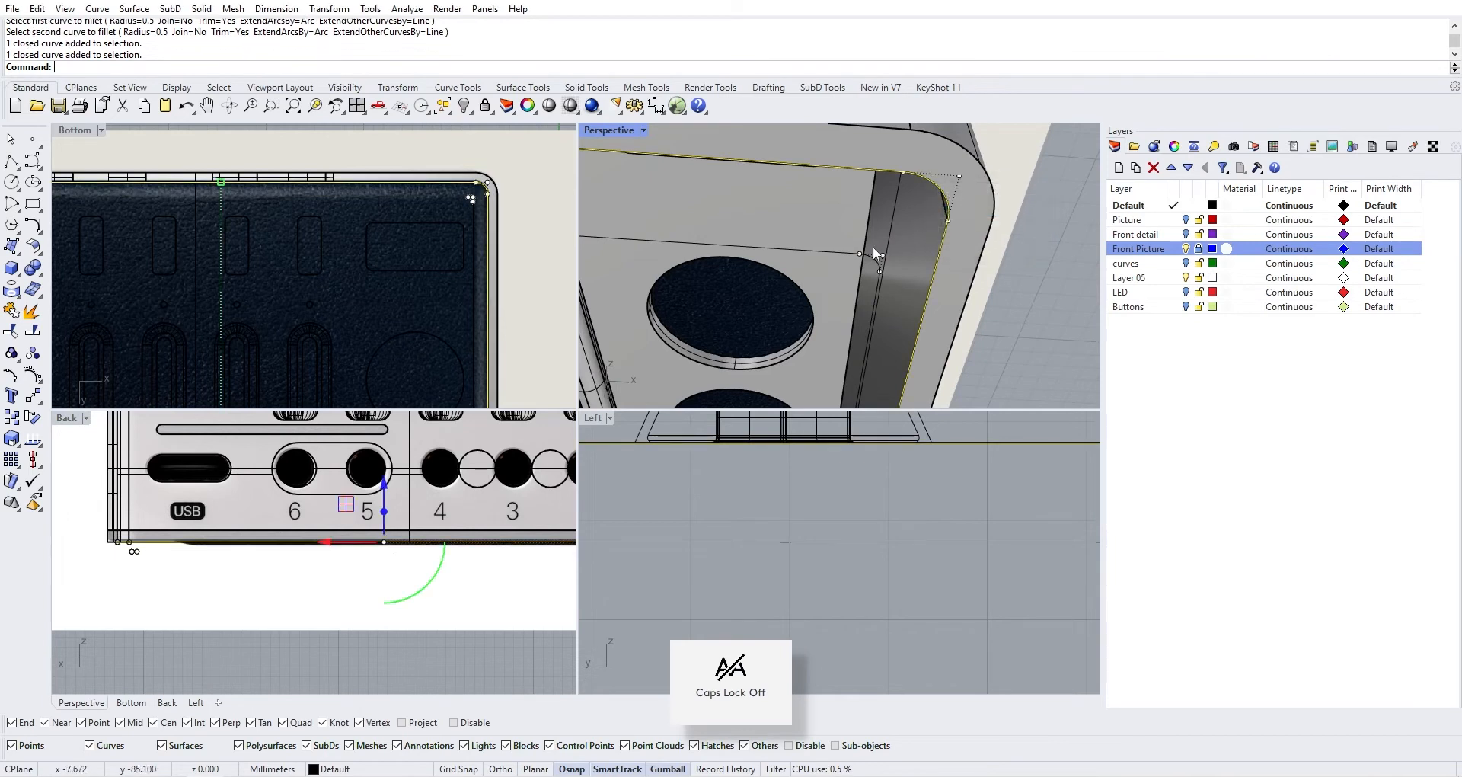
left_click(839, 254, "shift")
left_click(882, 295)
scroll(875, 274, "down", 10)
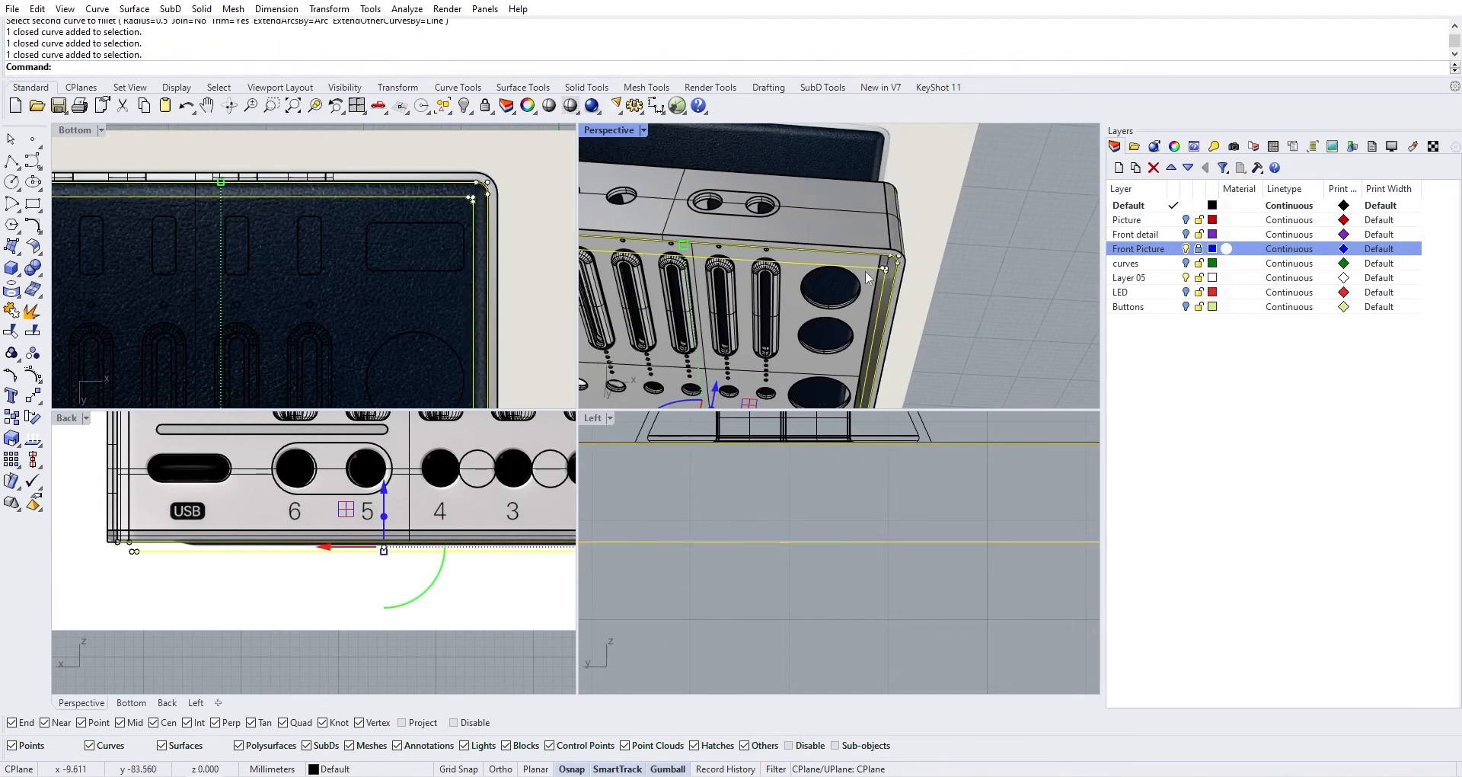
right_click_drag(865, 271, 945, 297, "shift")
type("Lo")
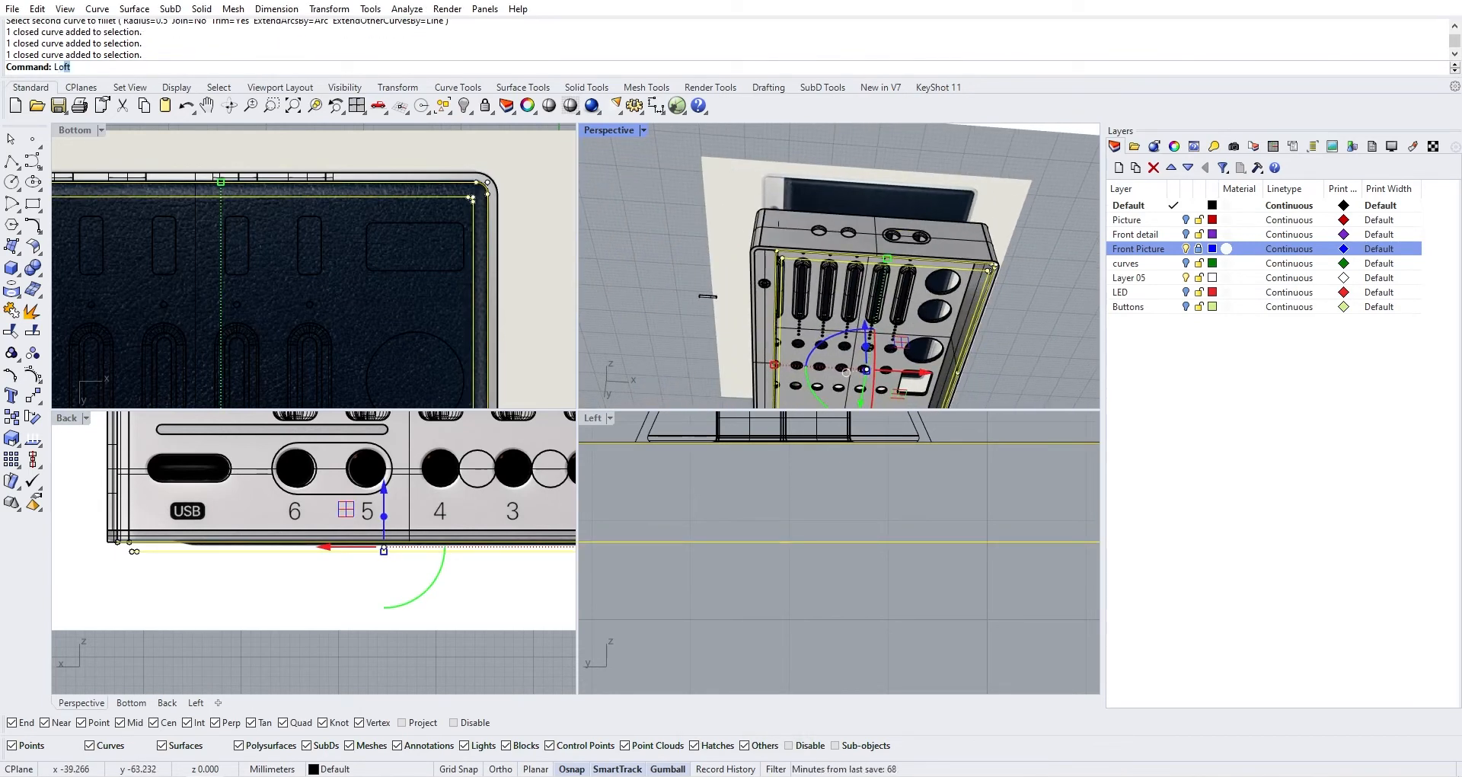
type("ft")
key("Return")
scroll(925, 291, "up", 5)
right_click_drag(927, 289, 785, 303)
scroll(749, 306, "up", 5)
key("Return")
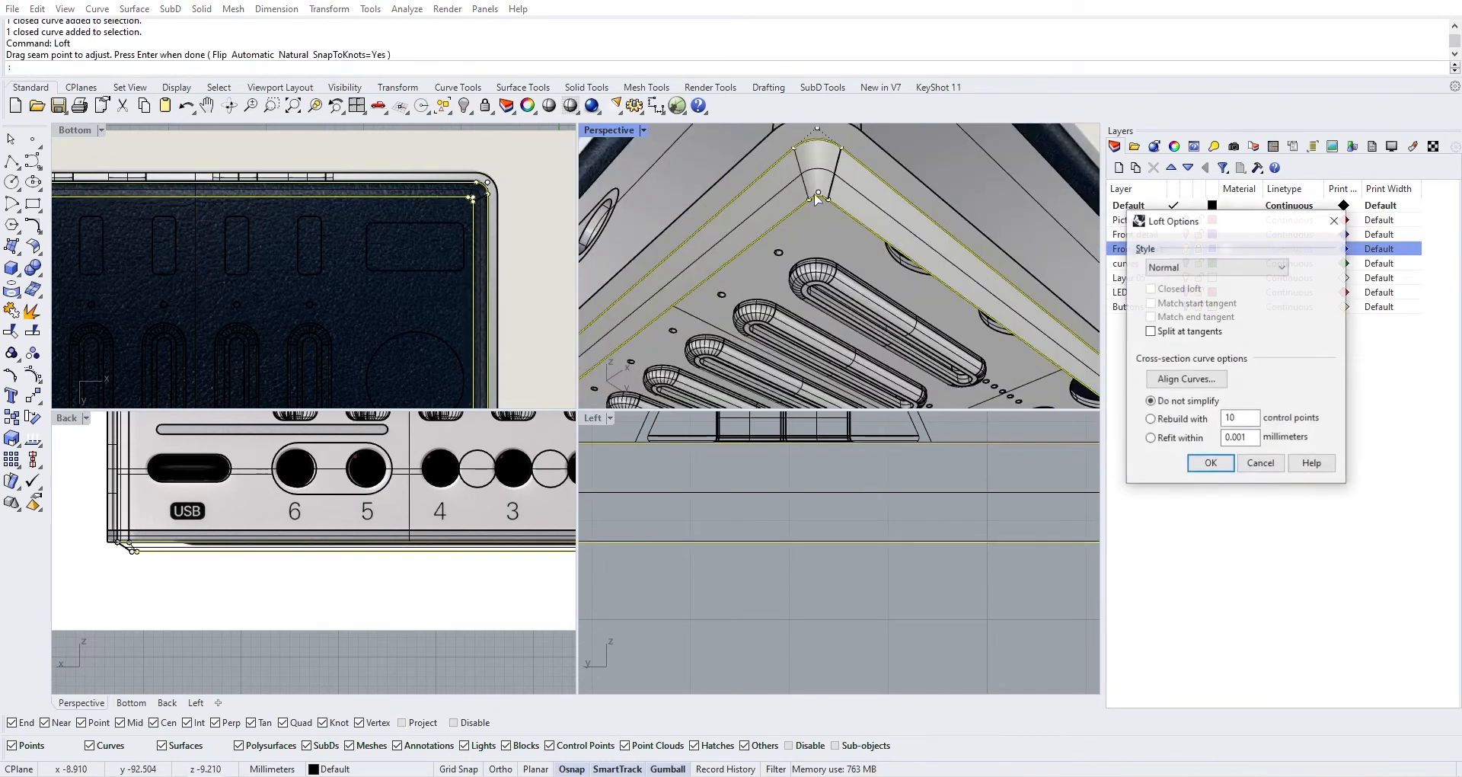
scroll(815, 199, "down", 5)
right_click_drag(816, 201, 942, 177)
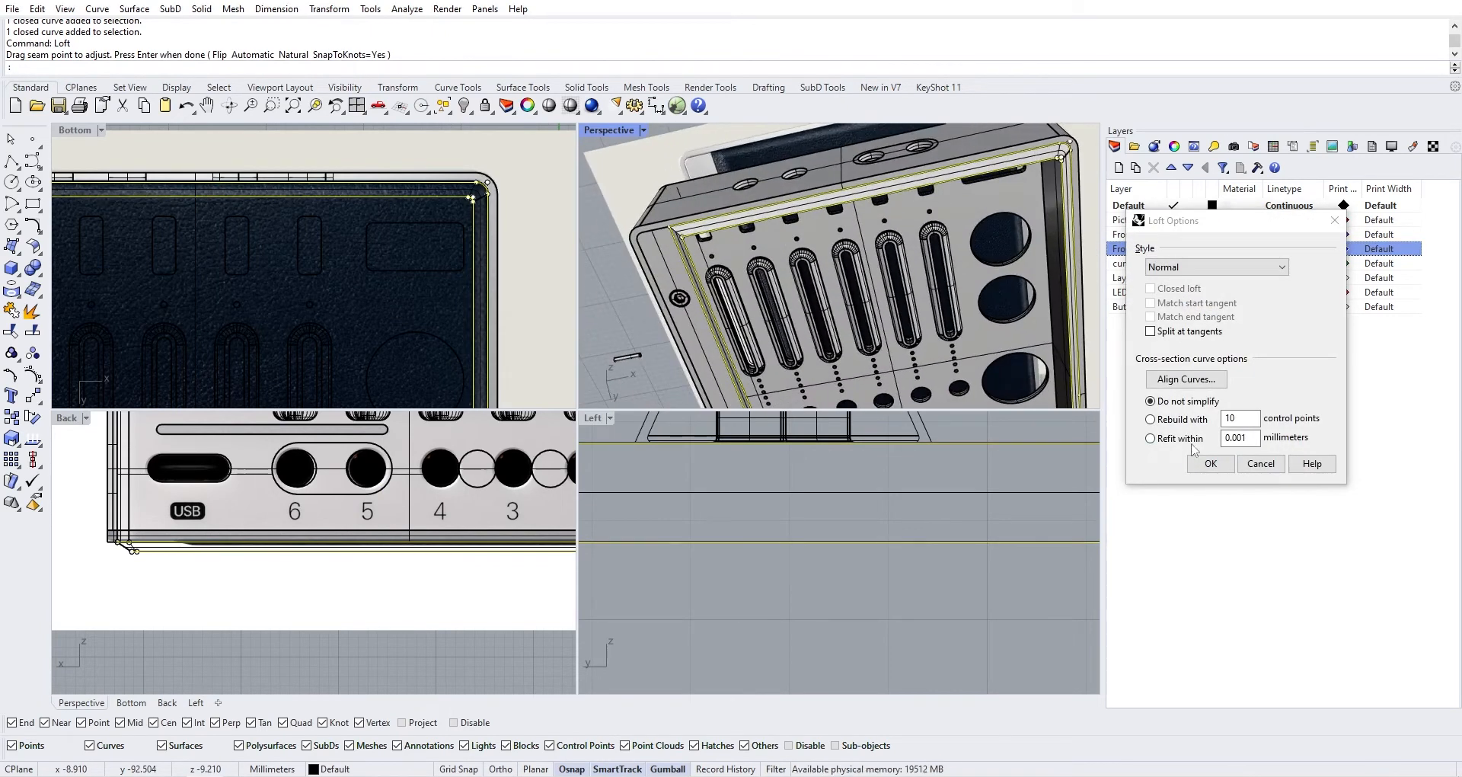
left_click(1213, 463)
Cap the lofted surface's open ends to make it a closed solid
right_click_drag(914, 305, 761, 194)
scroll(720, 175, "up", 4)
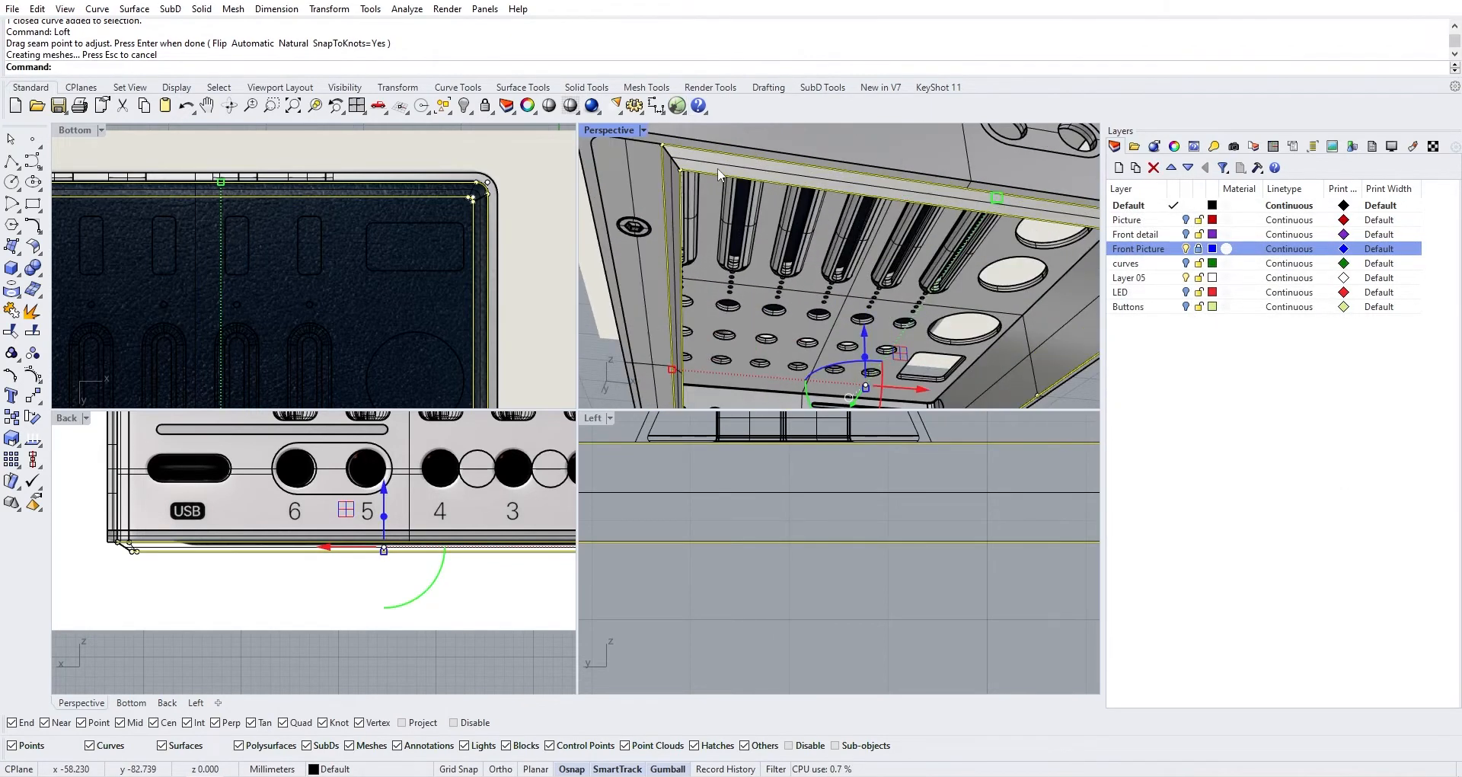
left_click(712, 169)
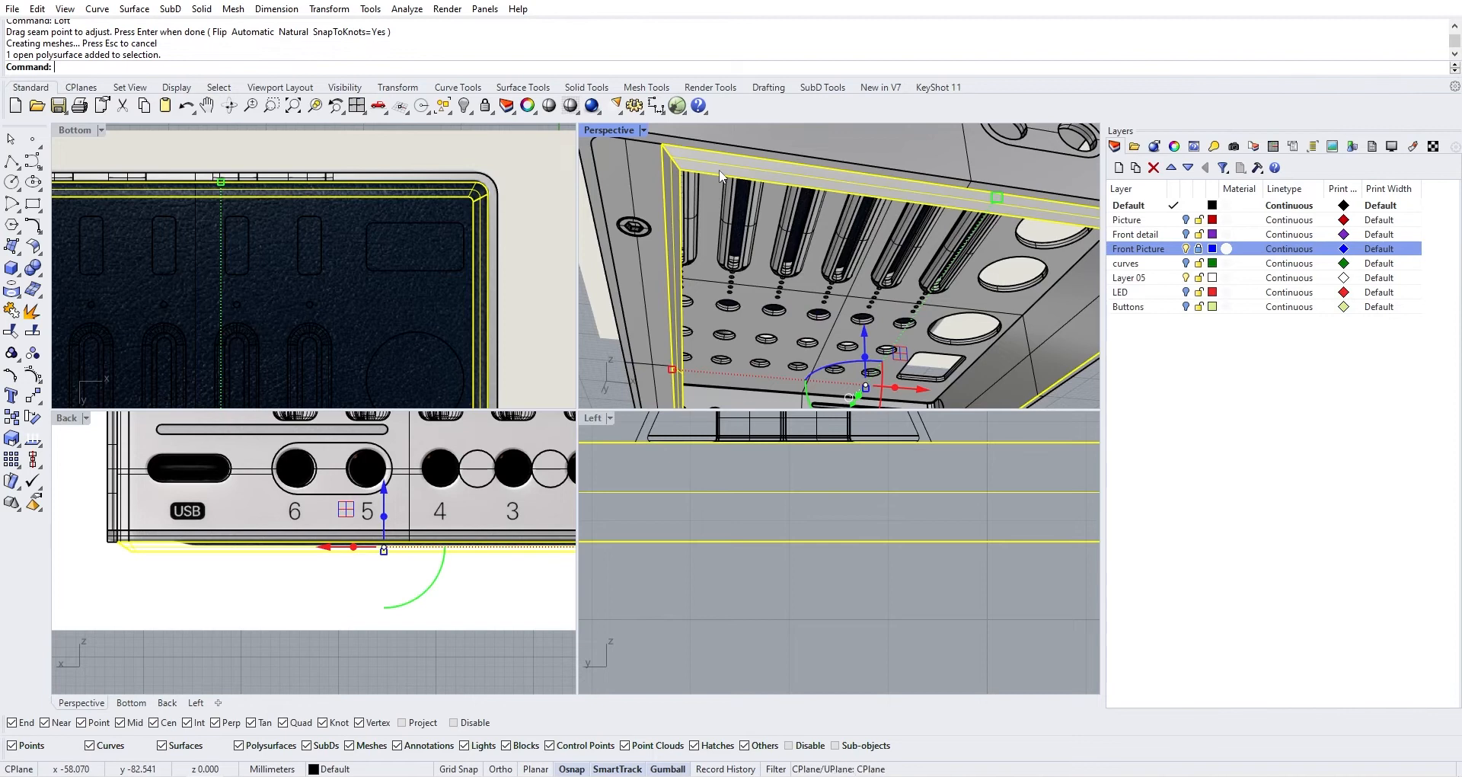
type("Cap")
key("Return")
Move the capped base solid straight down, clear of the enclosure
scroll(719, 171, "down", 3)
right_click_drag(719, 170, 813, 318)
left_click(808, 269)
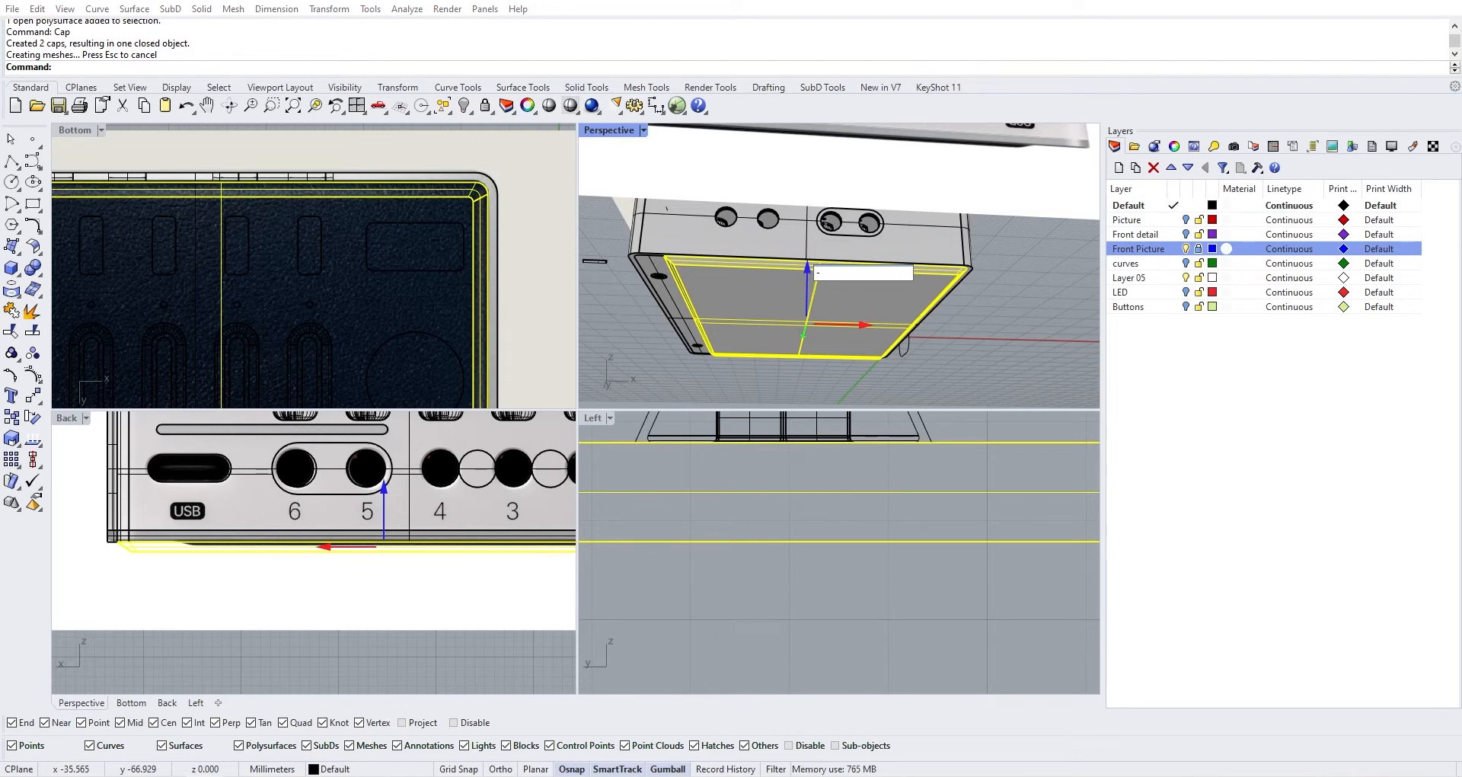
key("Return")
scroll(816, 273, "down", 5)
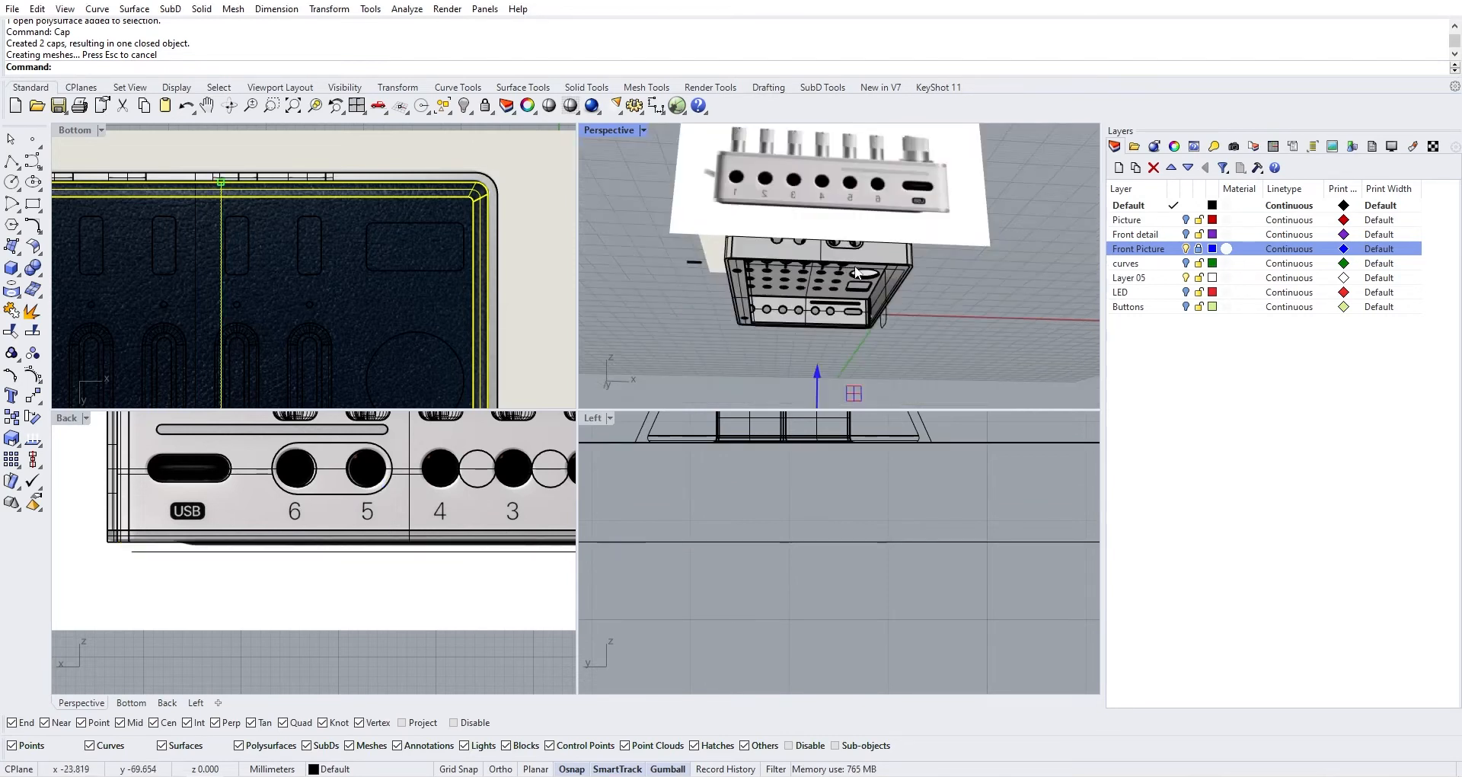
Delete the upper face of the separated base solid to leave an open tray
right_click_drag(876, 228, 716, 339)
scroll(897, 292, "up", 5)
left_click(918, 268)
scroll(771, 332, "up", 3)
left_click(796, 298)
key("Delete")
left_click(646, 253, "ctrl+shift")
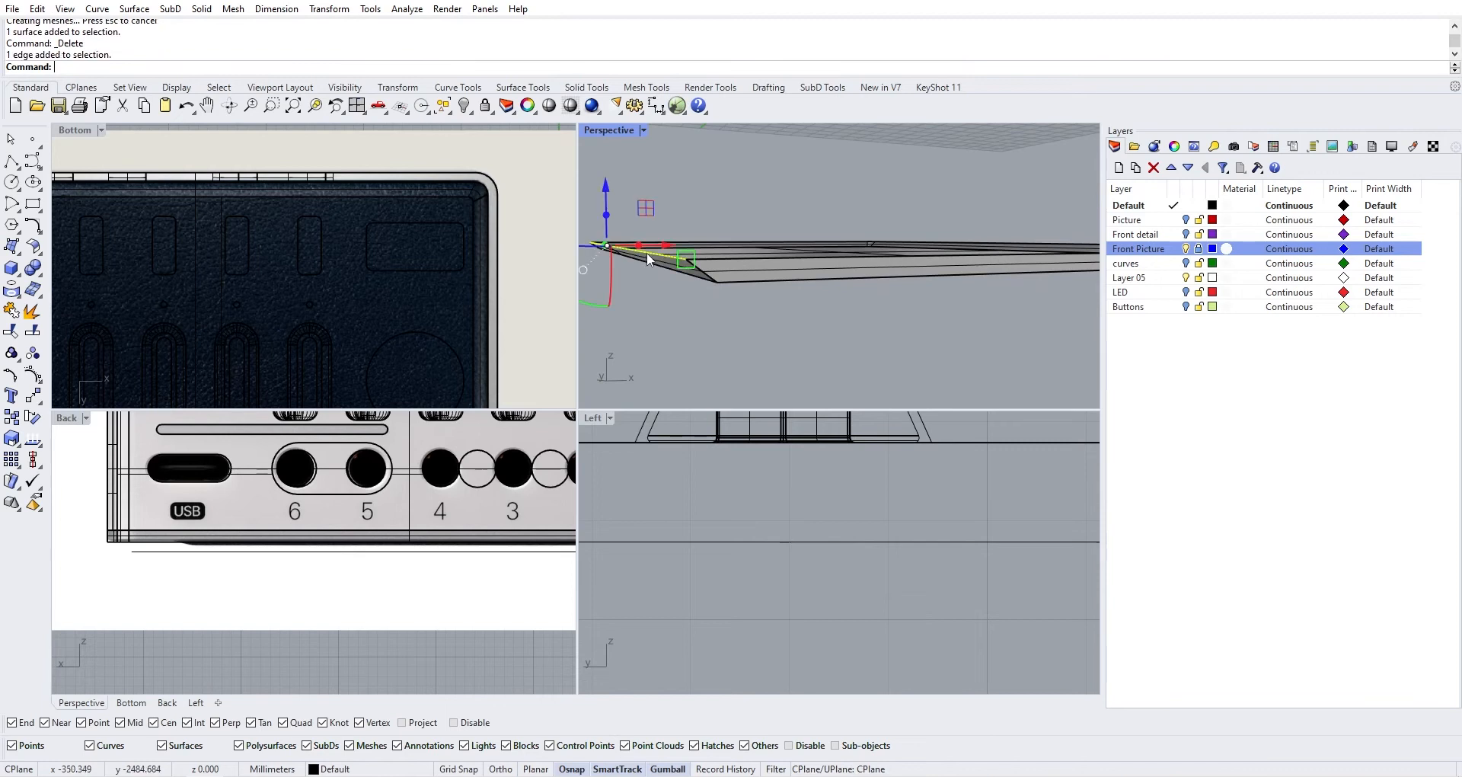
left_click(714, 259, "ctrl+shift")
right_click_drag(877, 271, 857, 324)
left_click(852, 304, "ctrl+shift")
key("Escape")
scroll(920, 312, "up", 4)
left_click(930, 307, "ctrl+shift")
left_click(941, 285)
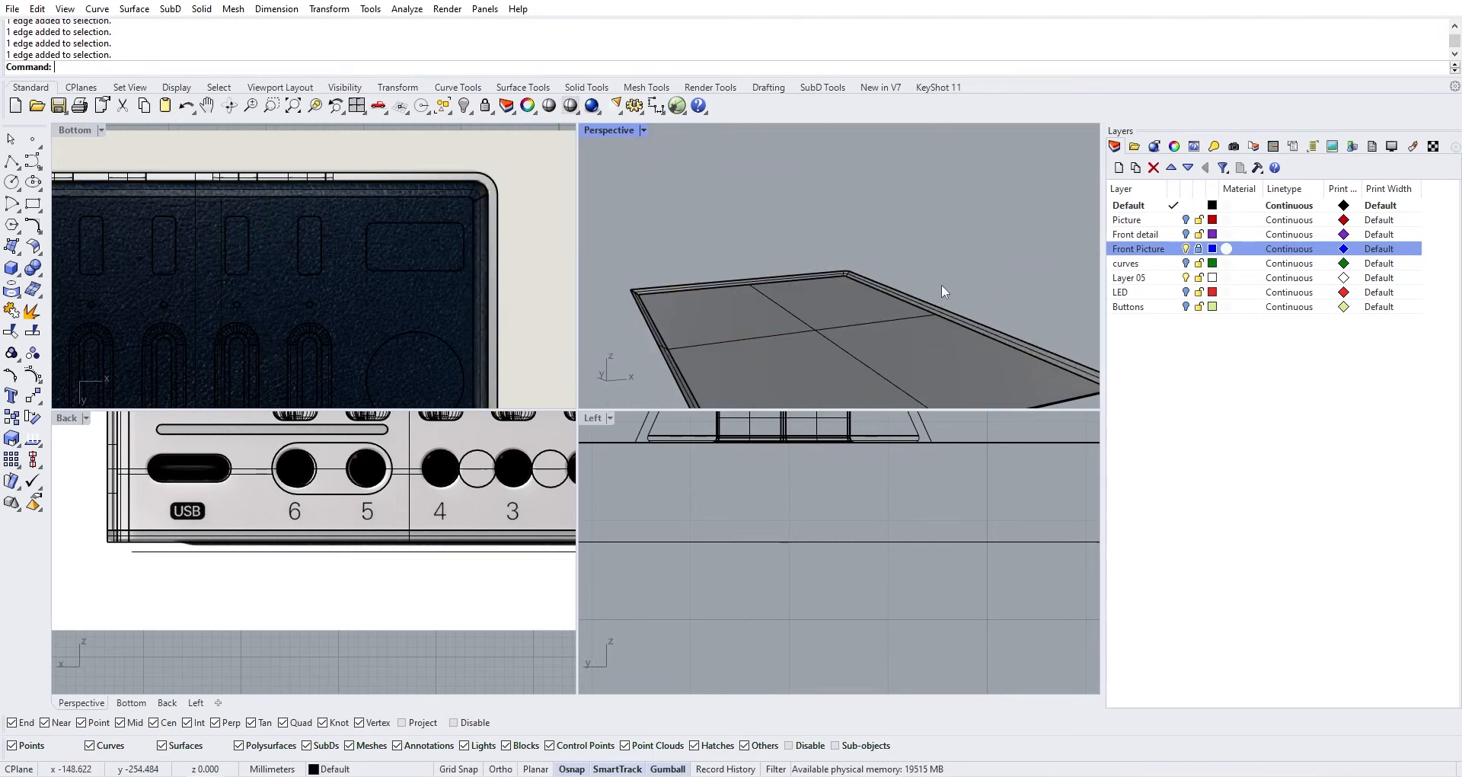
Extrude the tray's outer upper rim edges 1 mm upward as a solid
left_click(940, 309, "ctrl+shift")
left_click(1009, 359)
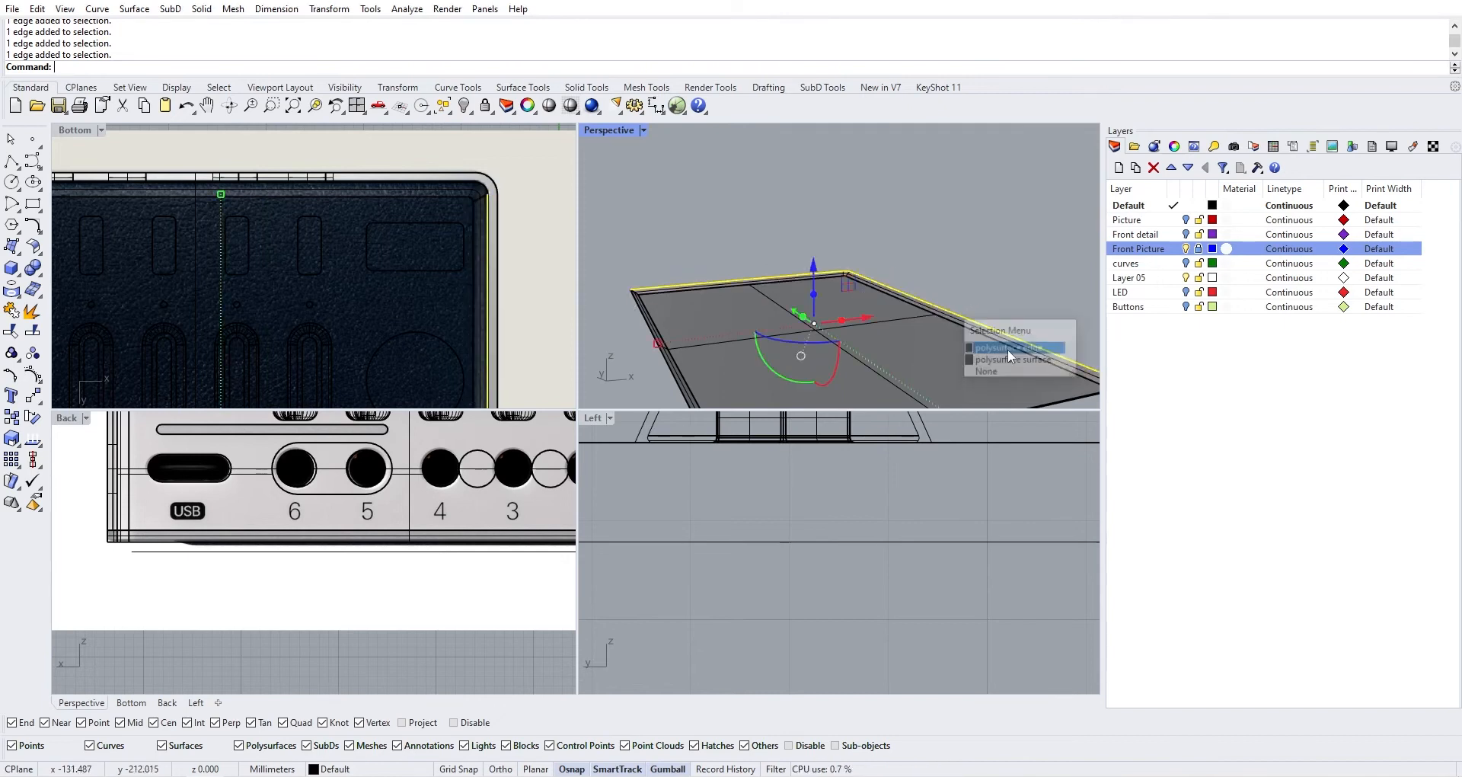
scroll(929, 343, "down", 5)
scroll(890, 350, "up", 3)
scroll(856, 357, "down", 3)
scroll(816, 336, "up", 5)
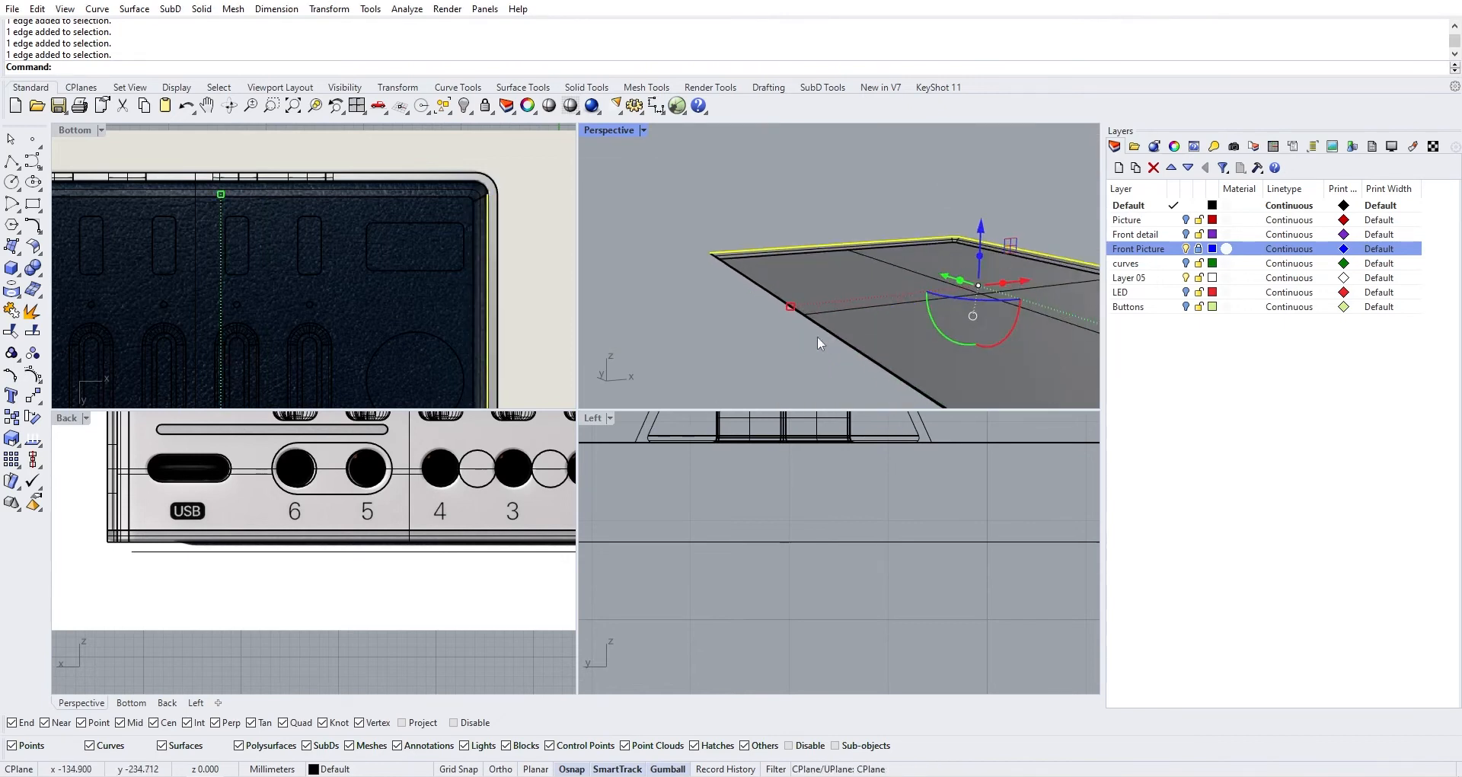
right_click_drag(821, 336, 762, 317)
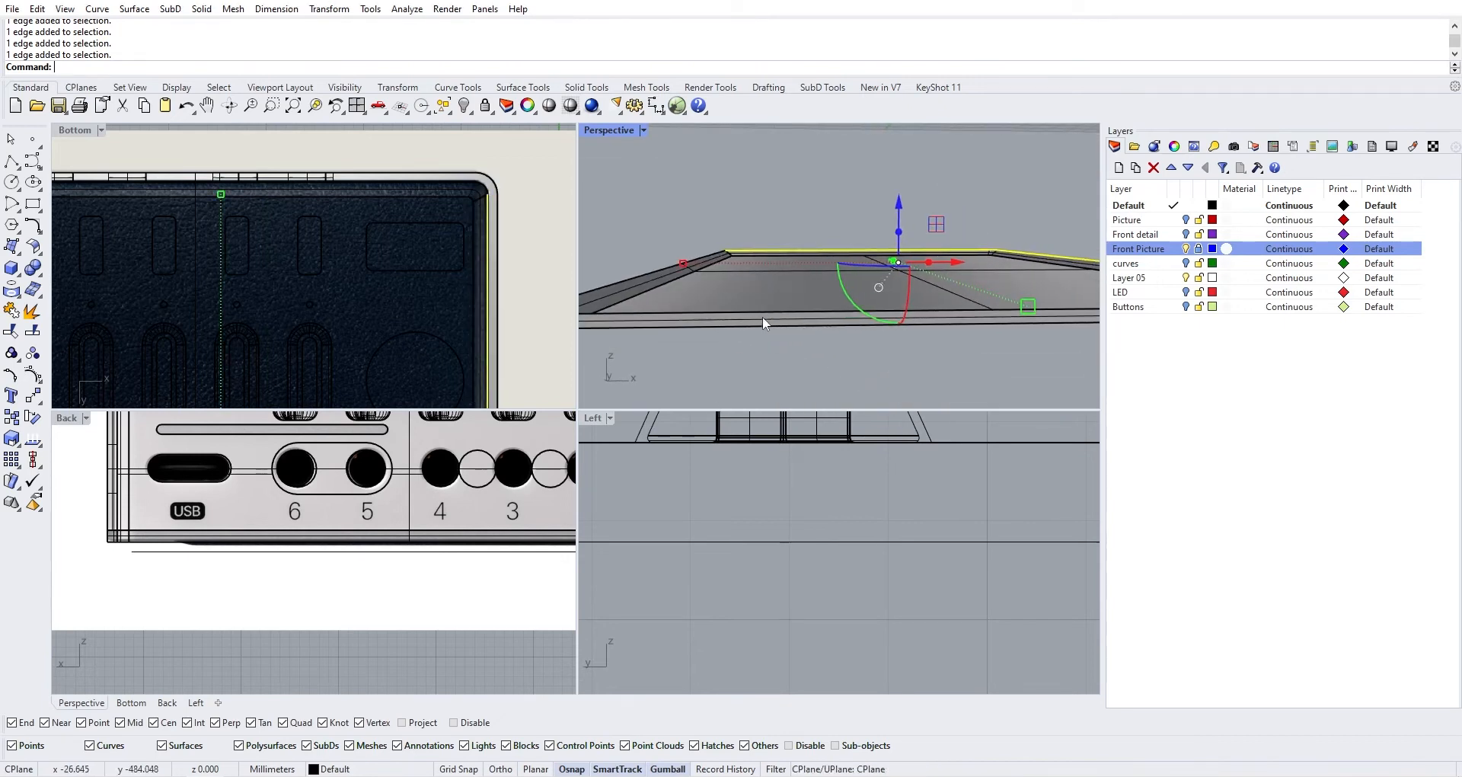
left_click(652, 278, "ctrl+shift")
left_click(653, 278, "ctrl+shift")
left_click(656, 269, "ctrl+shift")
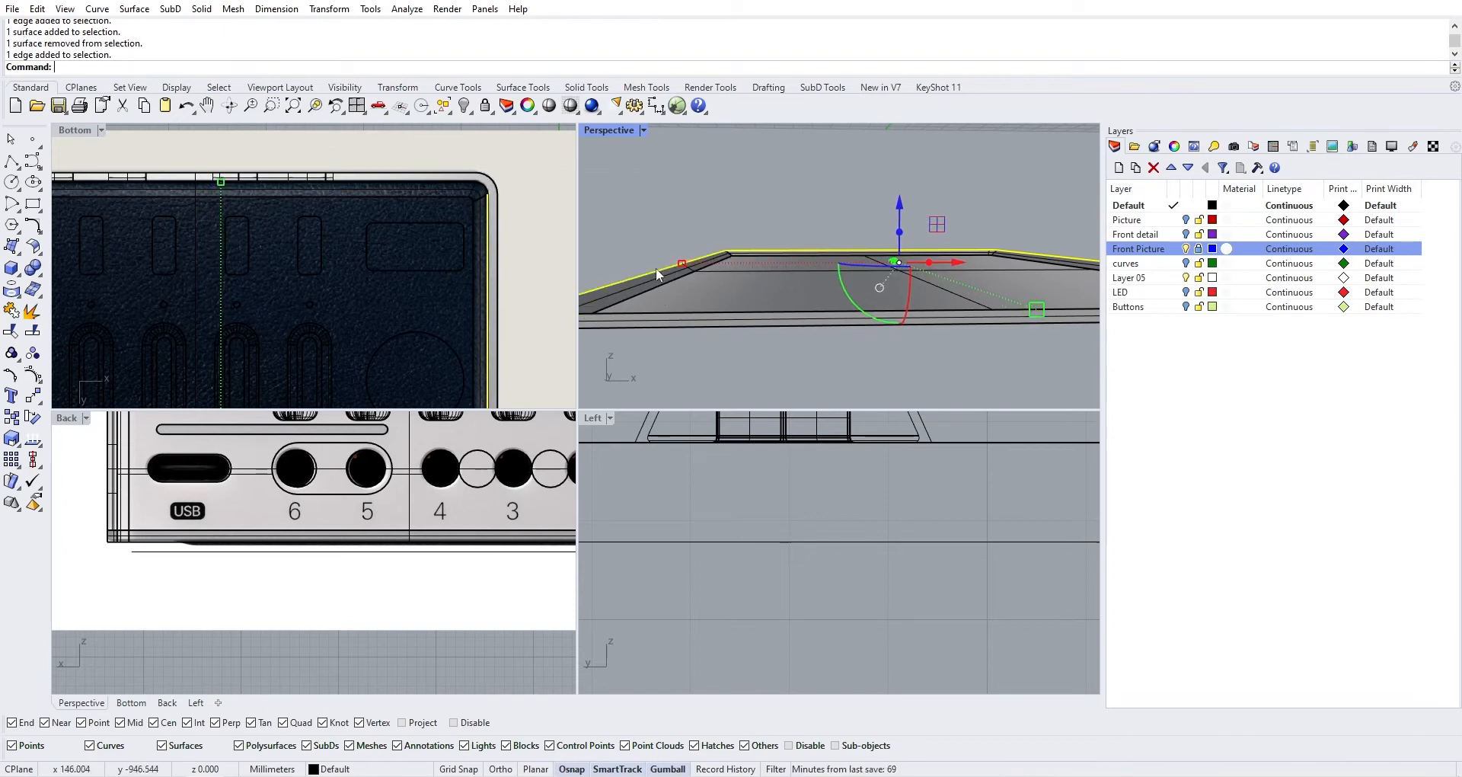
left_click(693, 311, "ctrl+shift")
right_click_drag(696, 318, 1006, 314)
scroll(989, 305, "up", 3)
scroll(989, 304, "down", 7)
type("ExtrudeCrv")
key("Return")
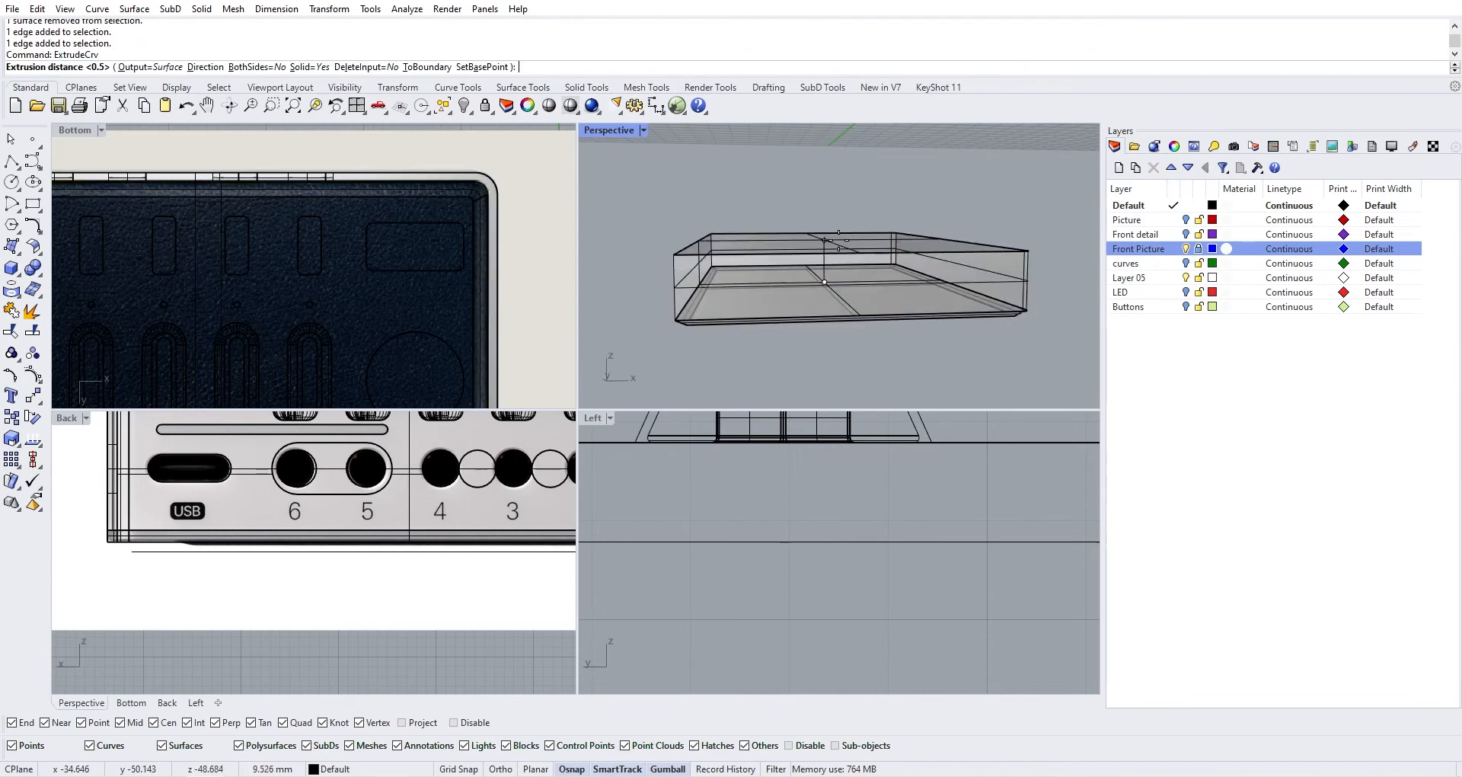
type("1")
key("Return")
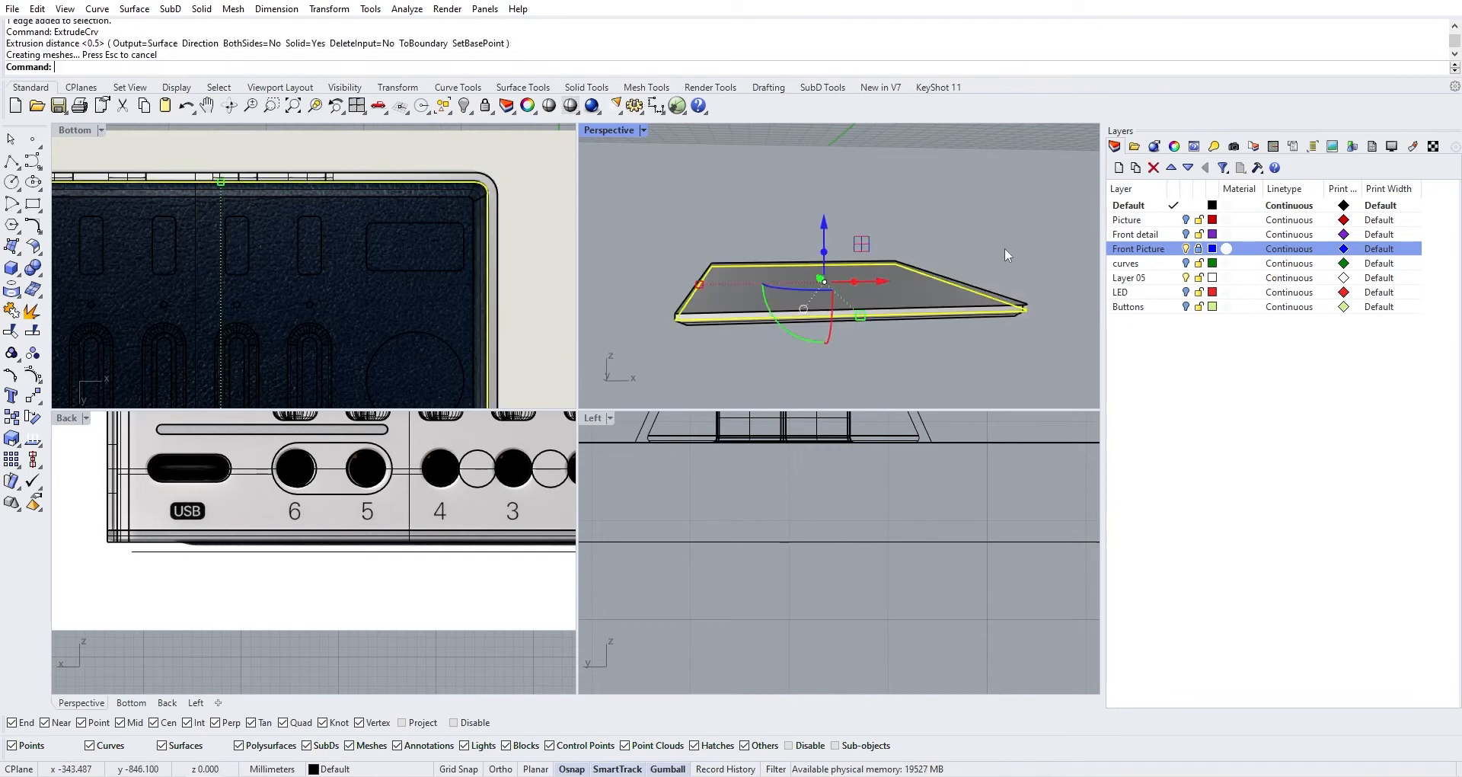
Delete the top and bottom faces of the extruded rim solid, keeping only its side walls
mouse_move(901, 289)
right_mouse_down()
mouse_move(911, 248)
mouse_move(906, 313)
right_mouse_up()
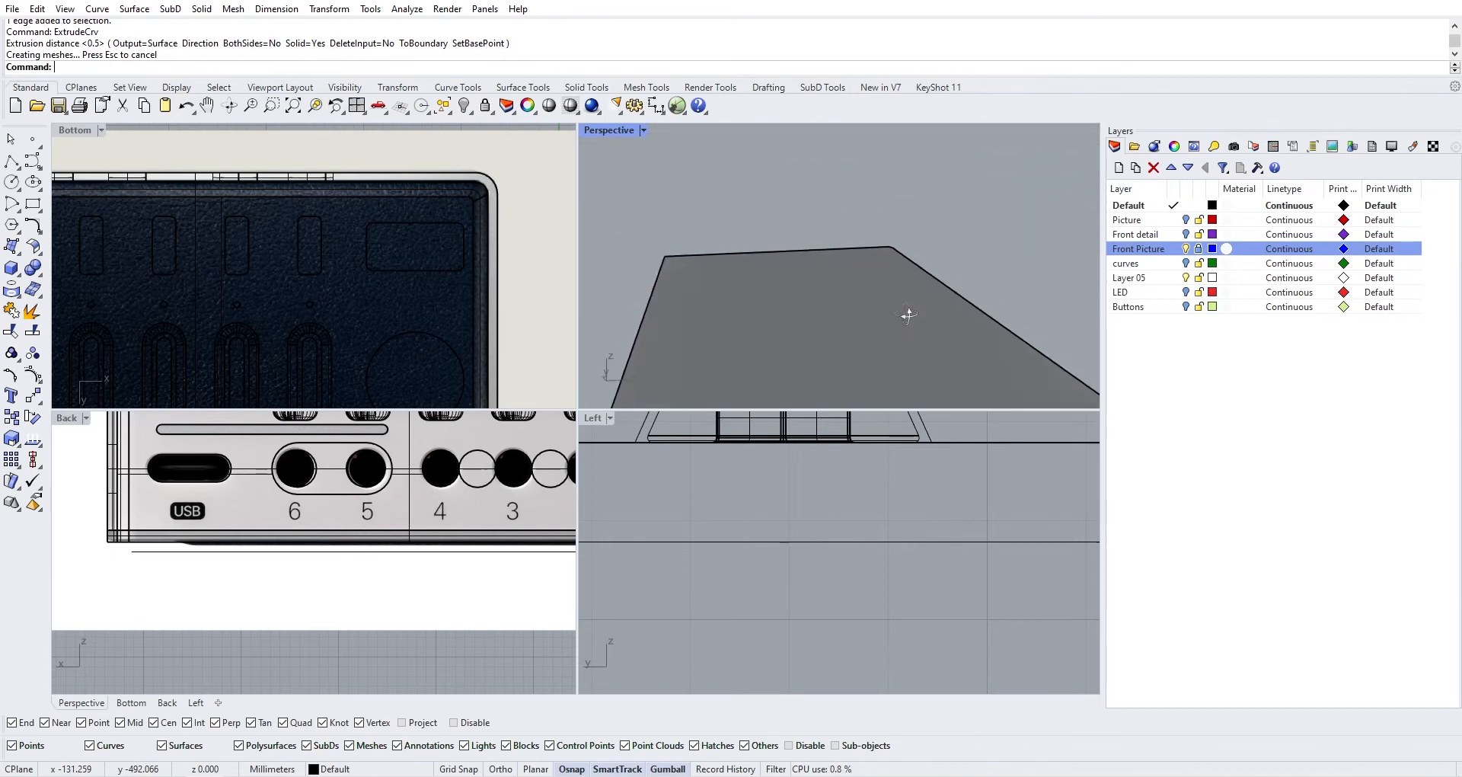
left_click(907, 313)
key("Delete")
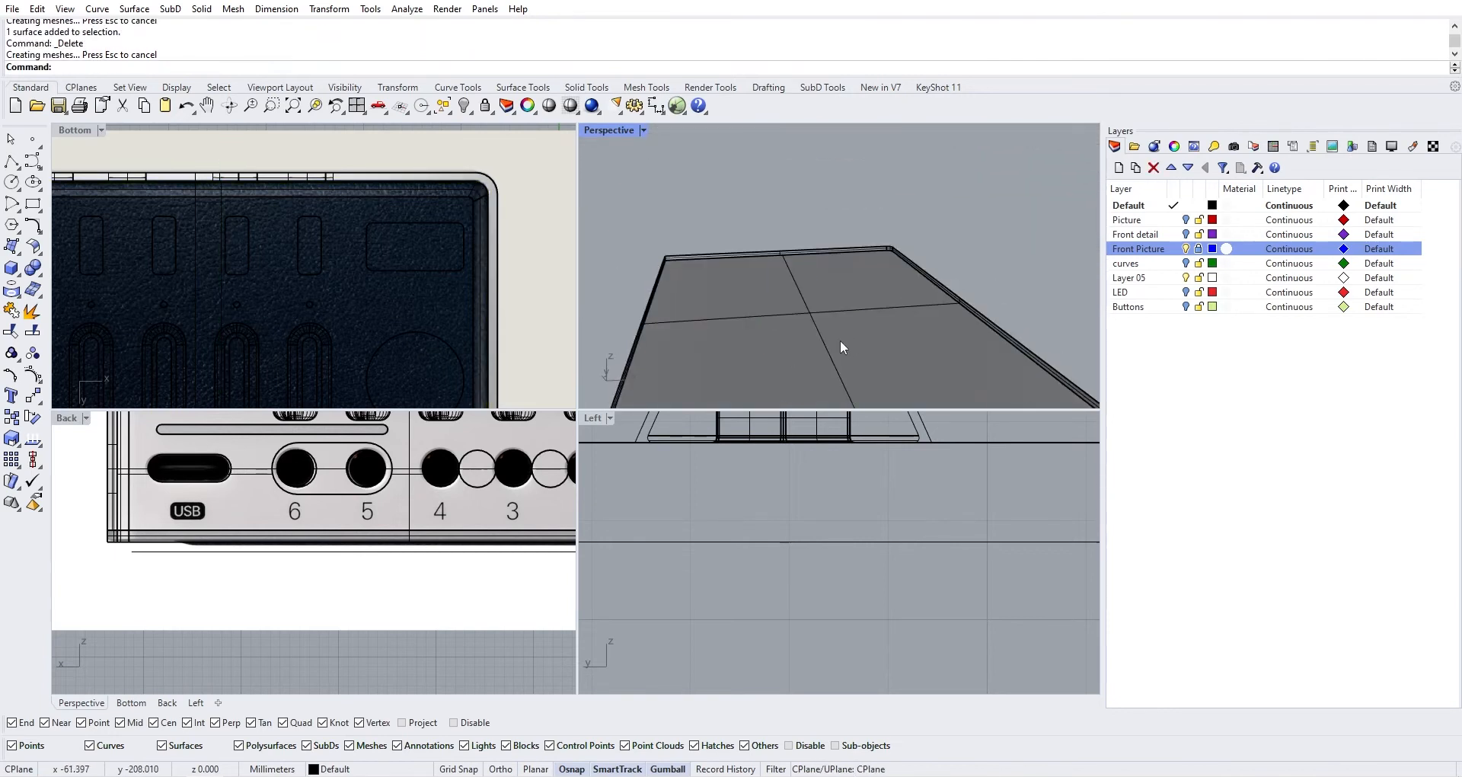
key("ctrl+z")
key("Delete")
scroll(835, 335, "down", 3)
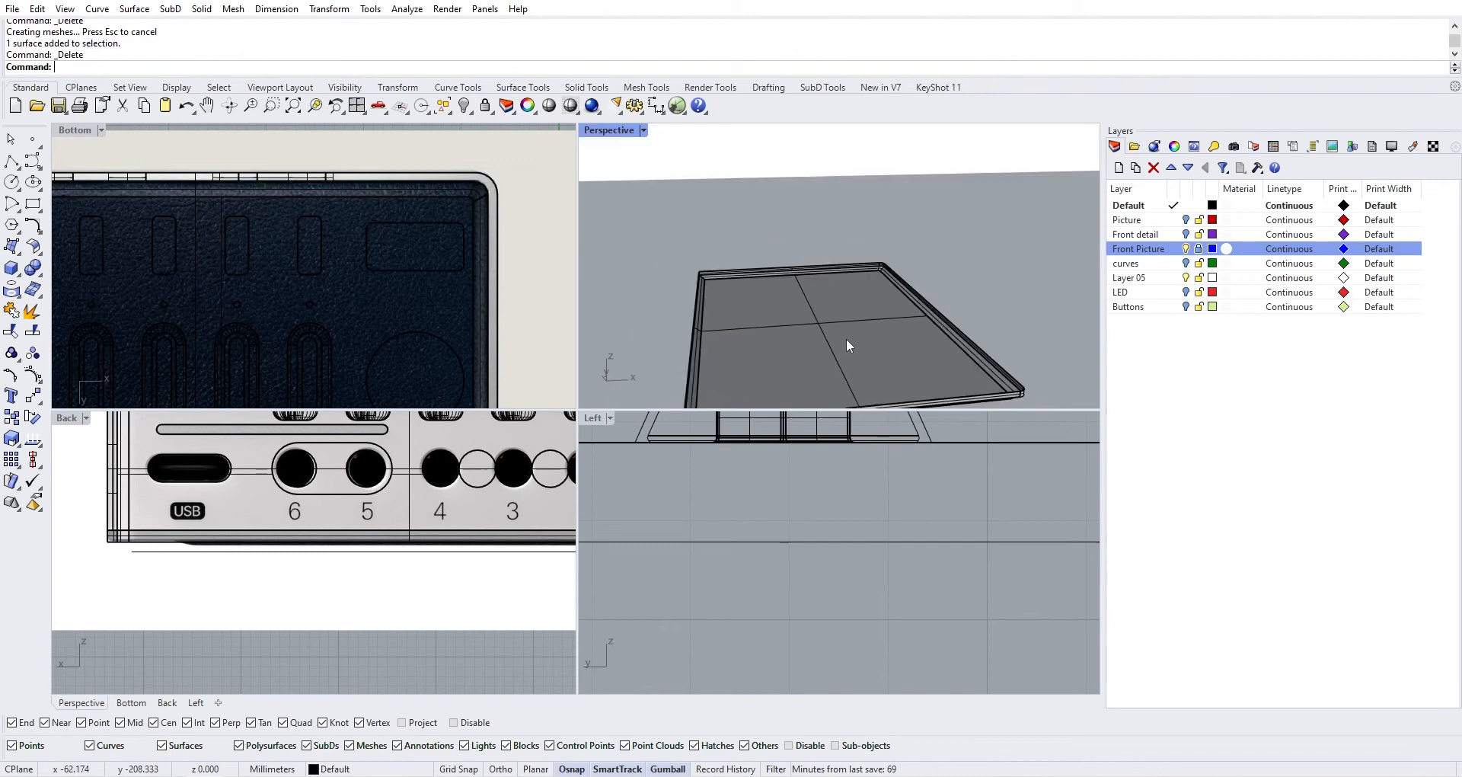
Join the rim walls and the tray into one open polysurface
right_click_drag(847, 338, 818, 309)
left_click_drag(940, 364, 672, 257)
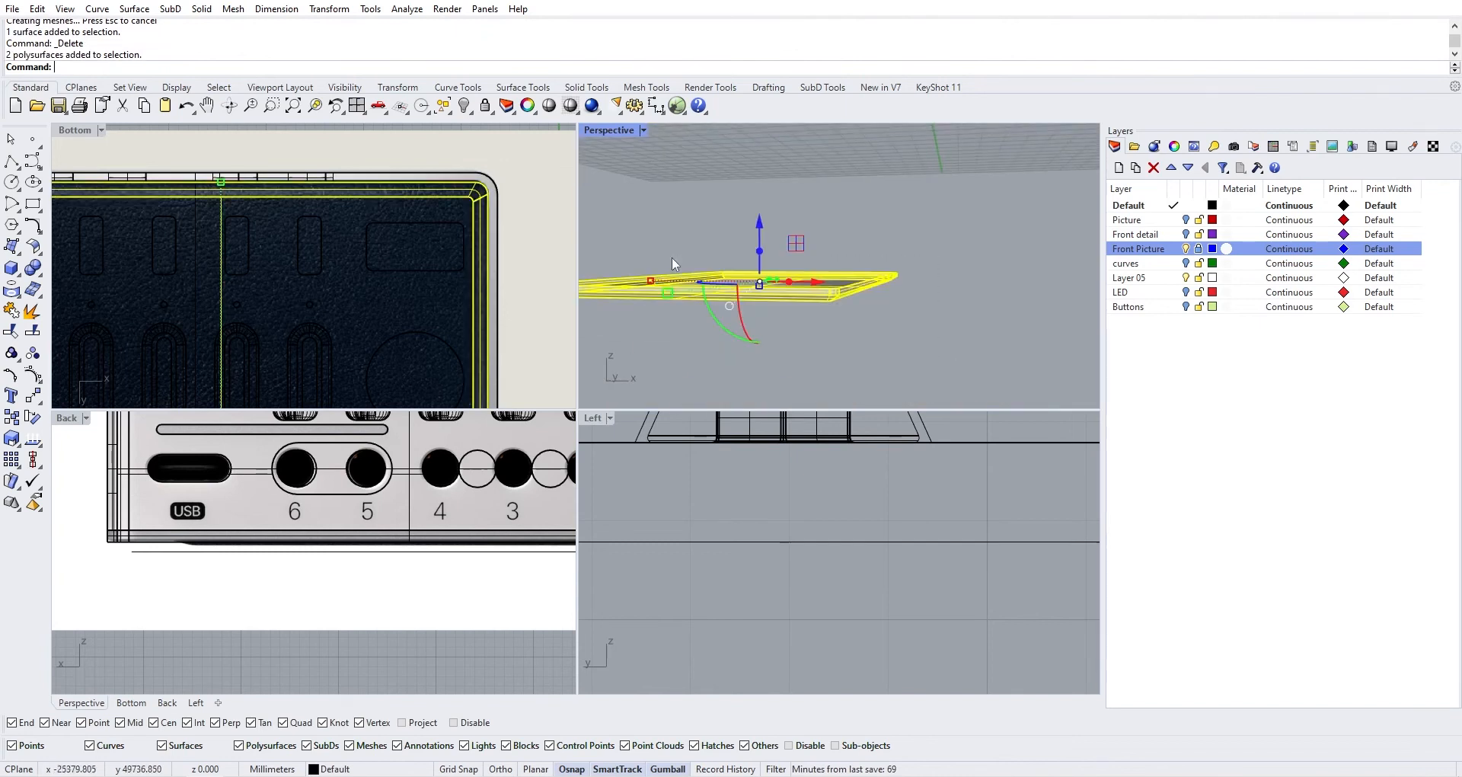
left_click(11, 311)
right_click_drag(696, 325, 788, 379)
left_click(788, 379)
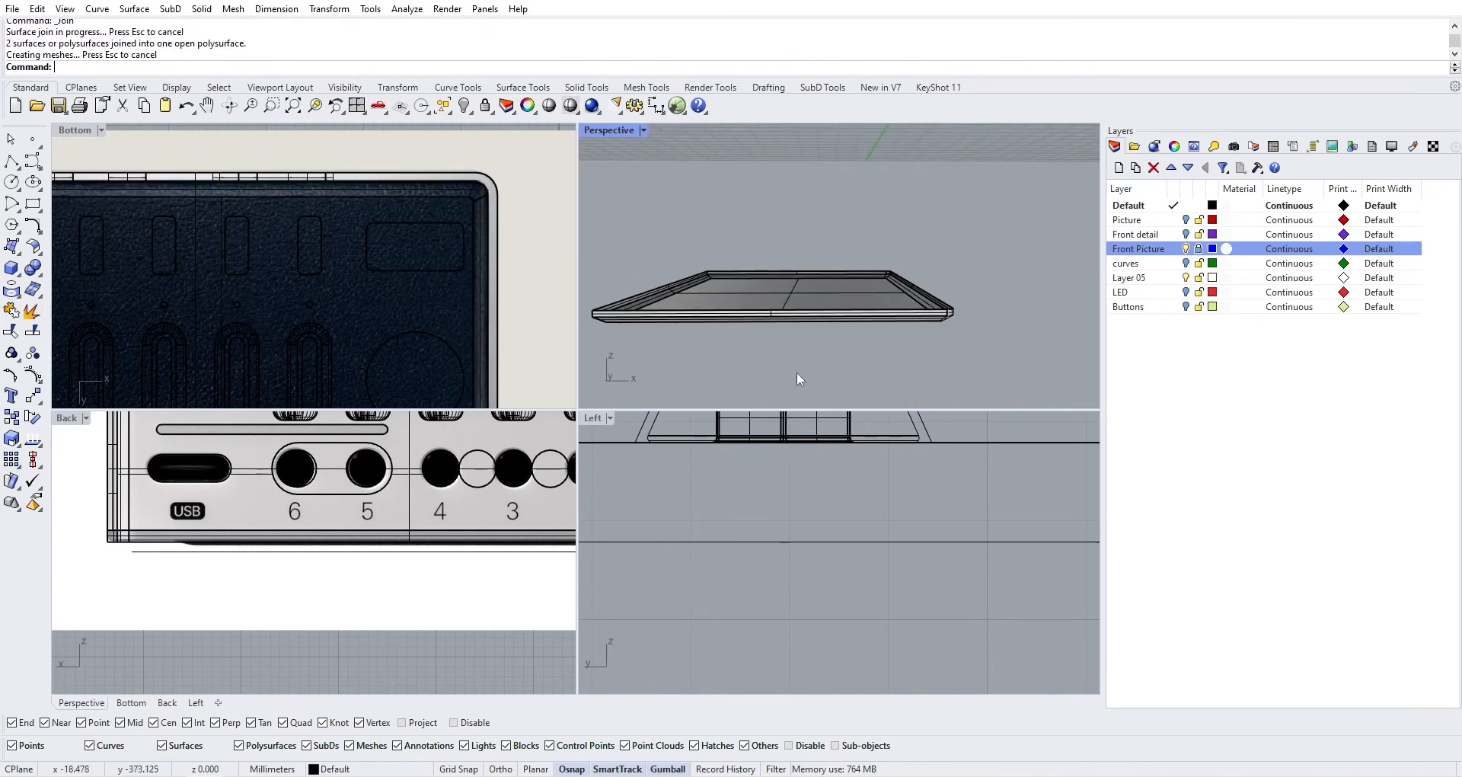
Cap the joined tray to form a closed base plate
left_click(830, 314)
type("Cap")
key("Return")
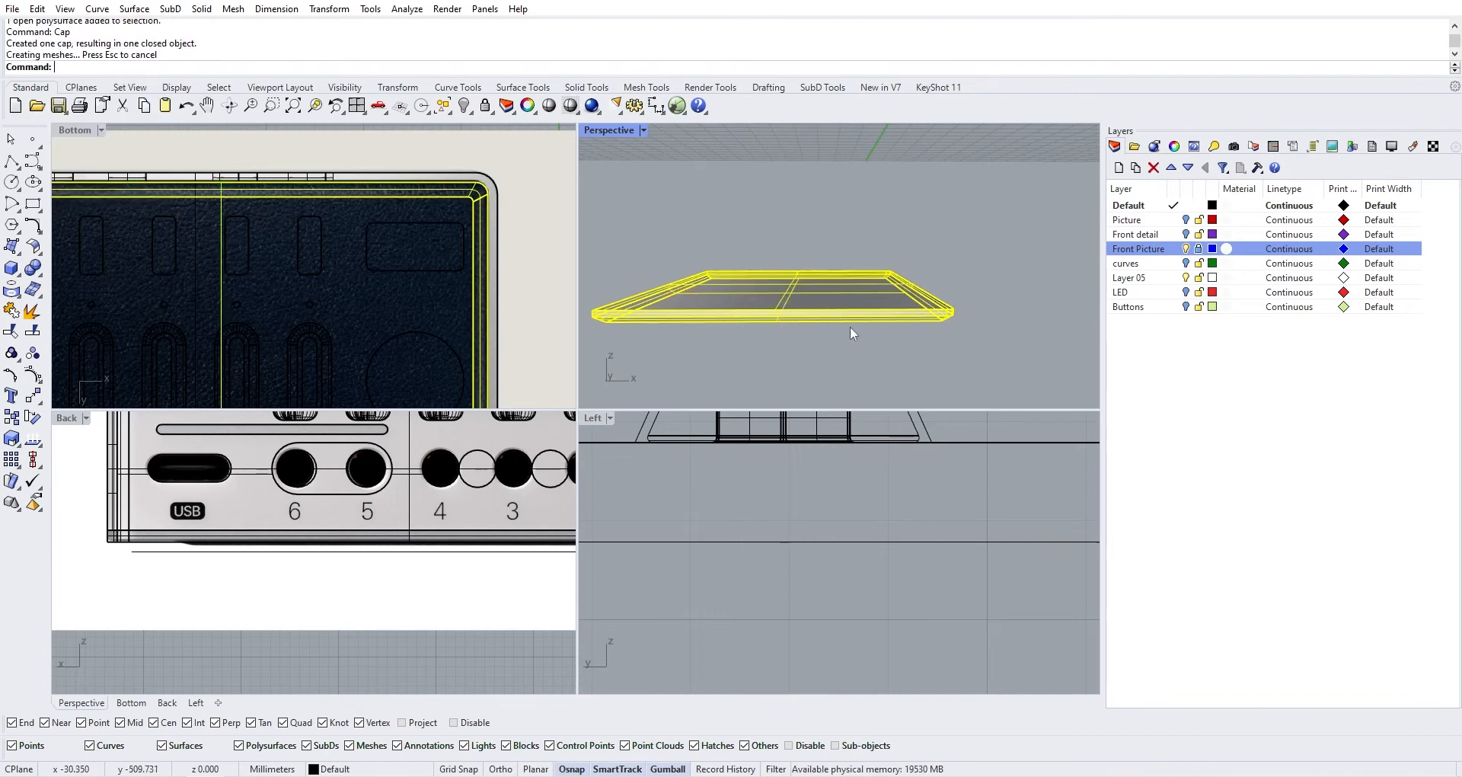
scroll(418, 248, "up", 2)
right_click_drag(729, 326, 670, 299)
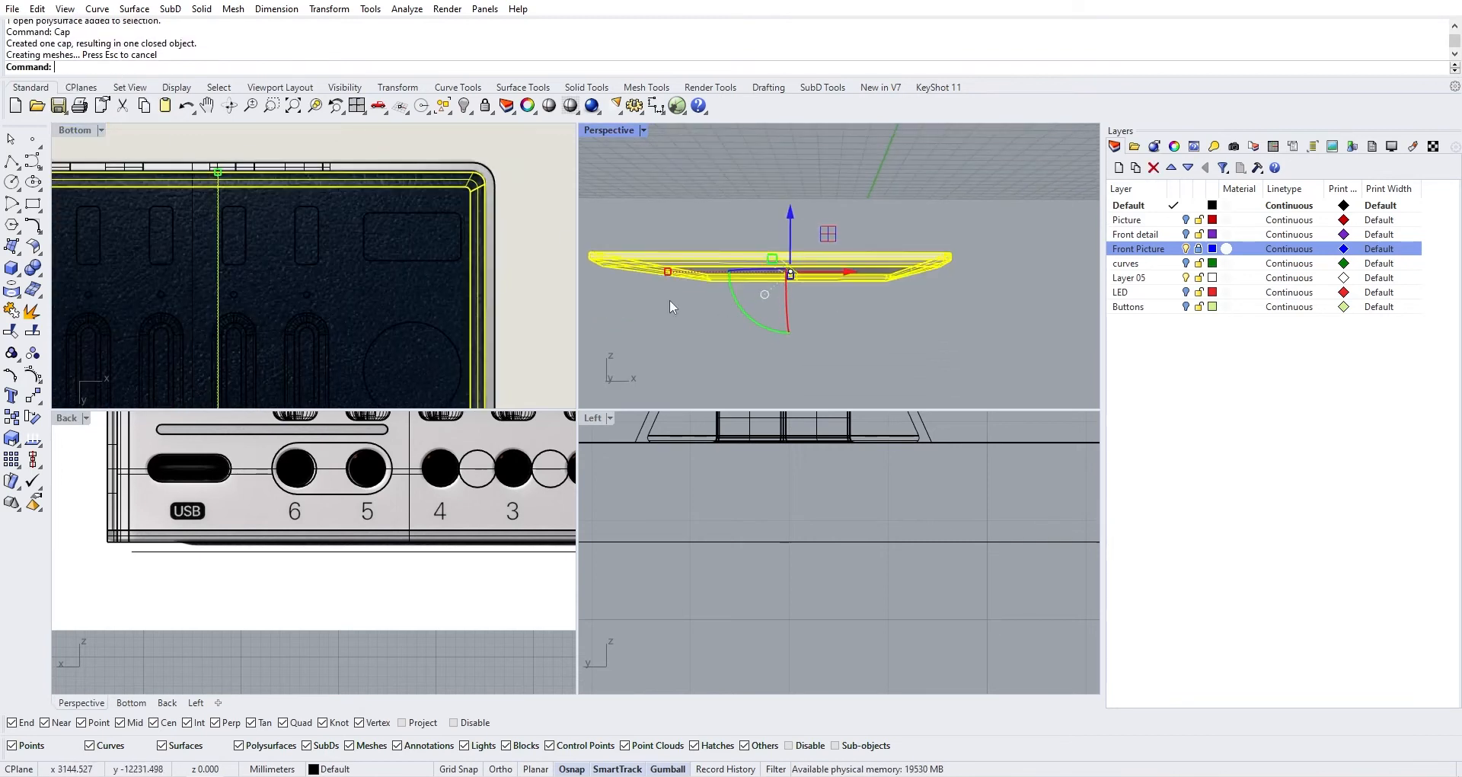
left_click(664, 296)
Fillet all edges of the base plate with a 0.1 mm radius using FilletEdge
scroll(695, 228, "up", 3)
right_click_drag(694, 229, 760, 231)
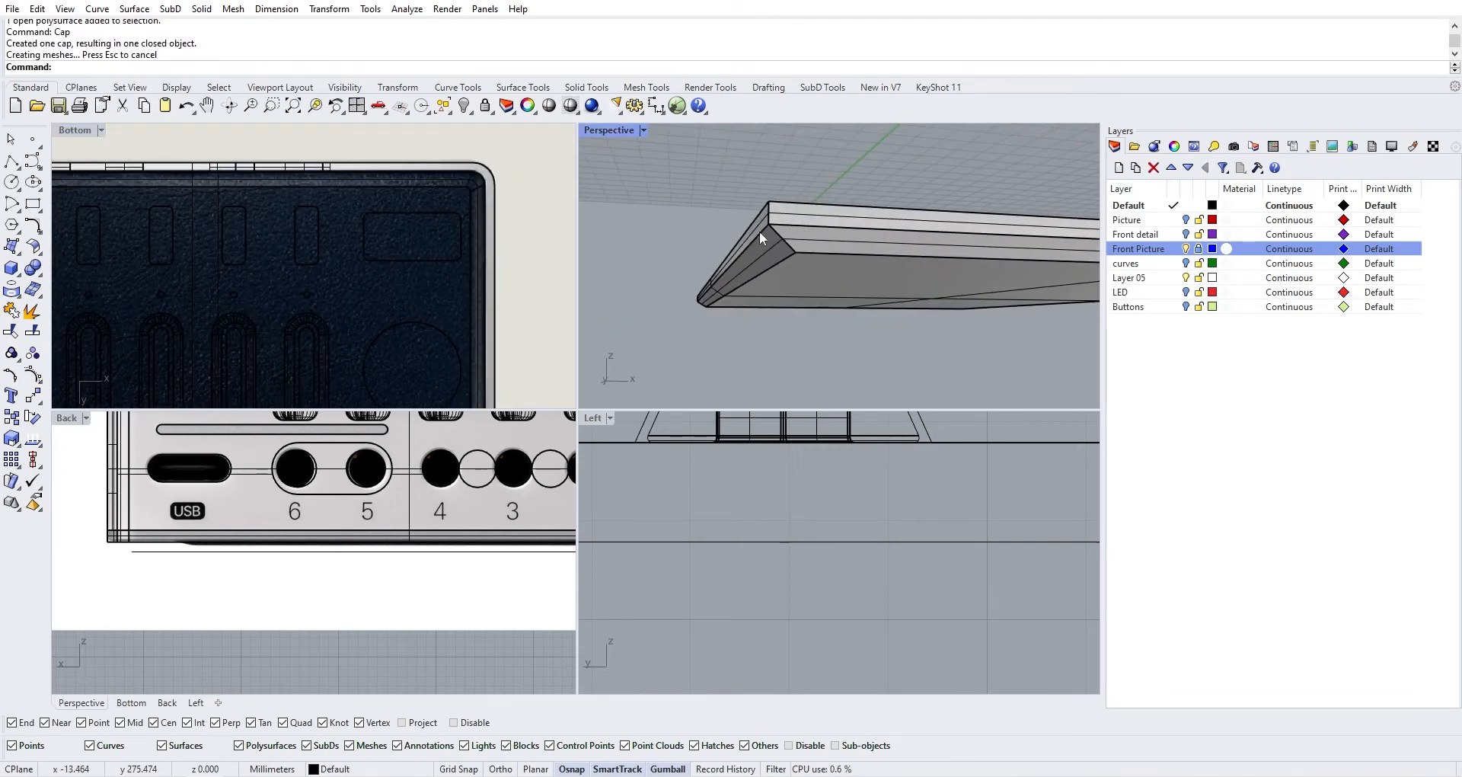
scroll(766, 230, "up", 3)
scroll(875, 241, "down", 10)
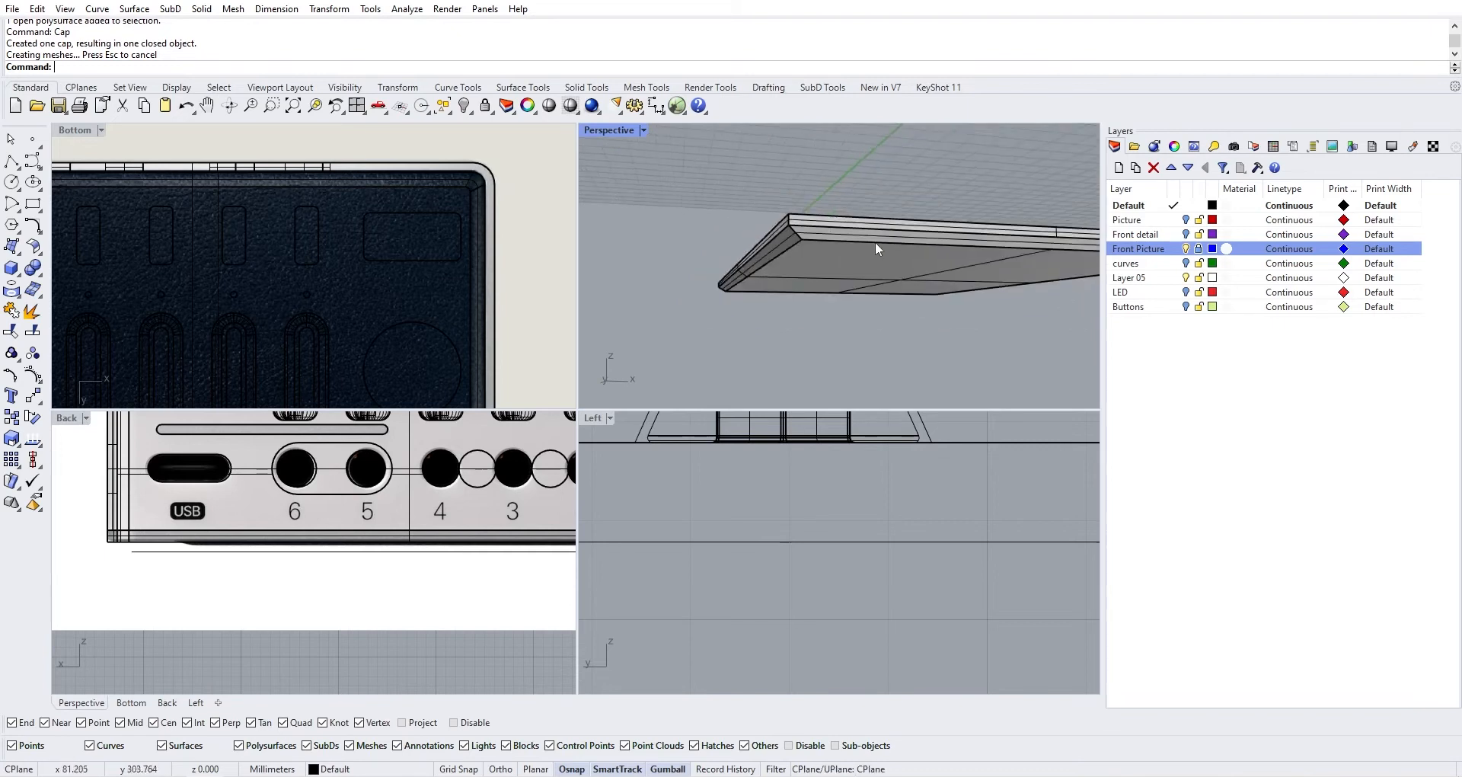
left_click(43, 281)
left_click(174, 310)
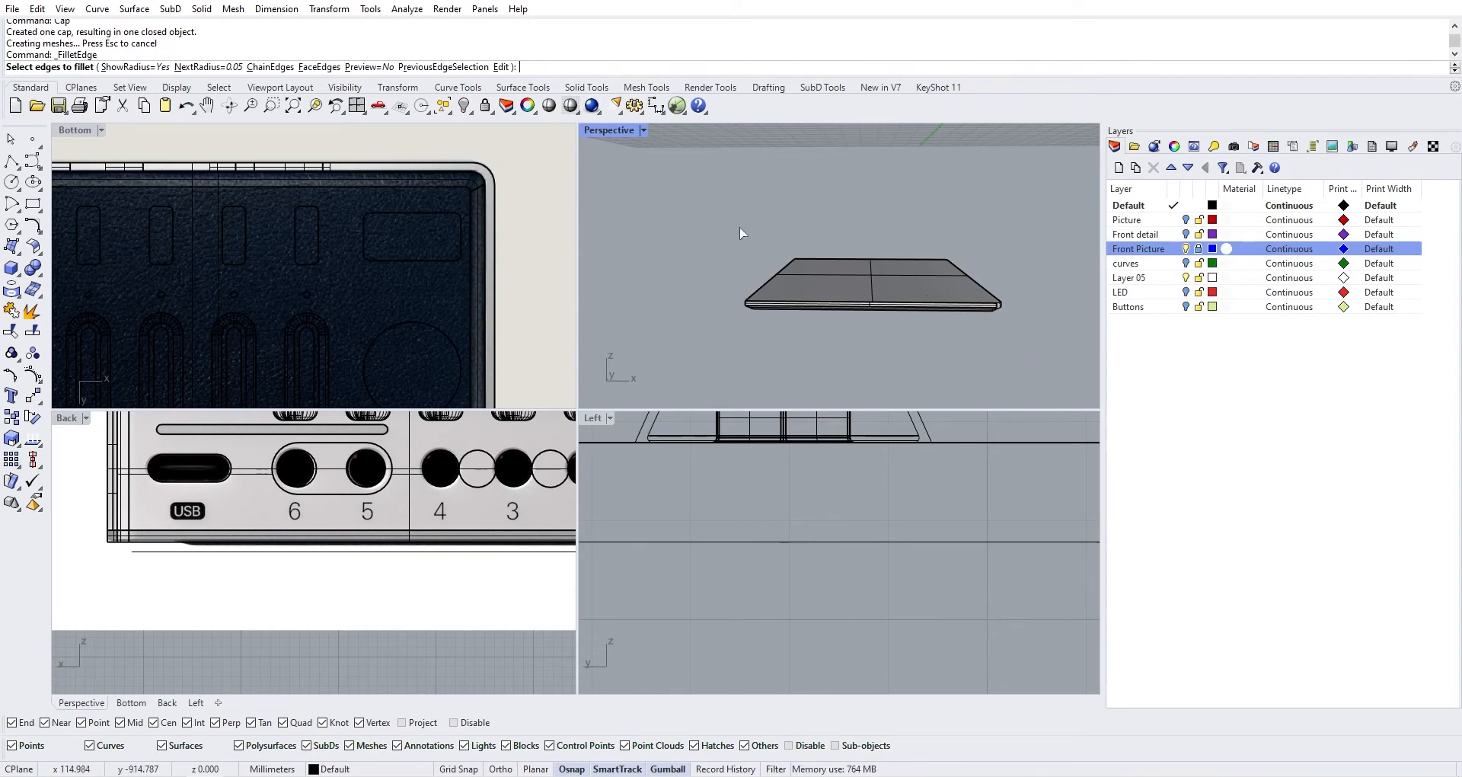
type("0.1")
key("Return")
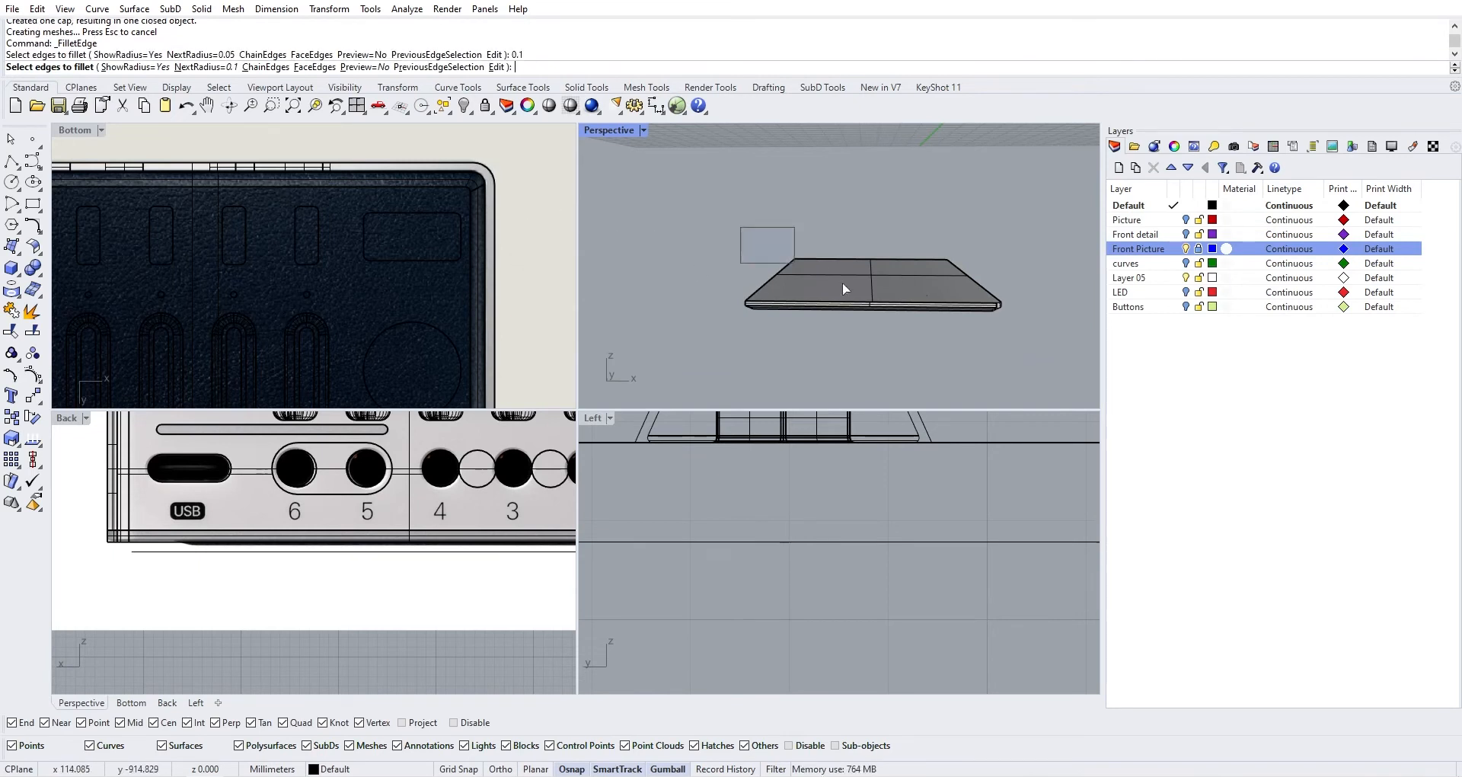
left_click_drag(843, 283, 1028, 349)
key("Return")
key("Return")
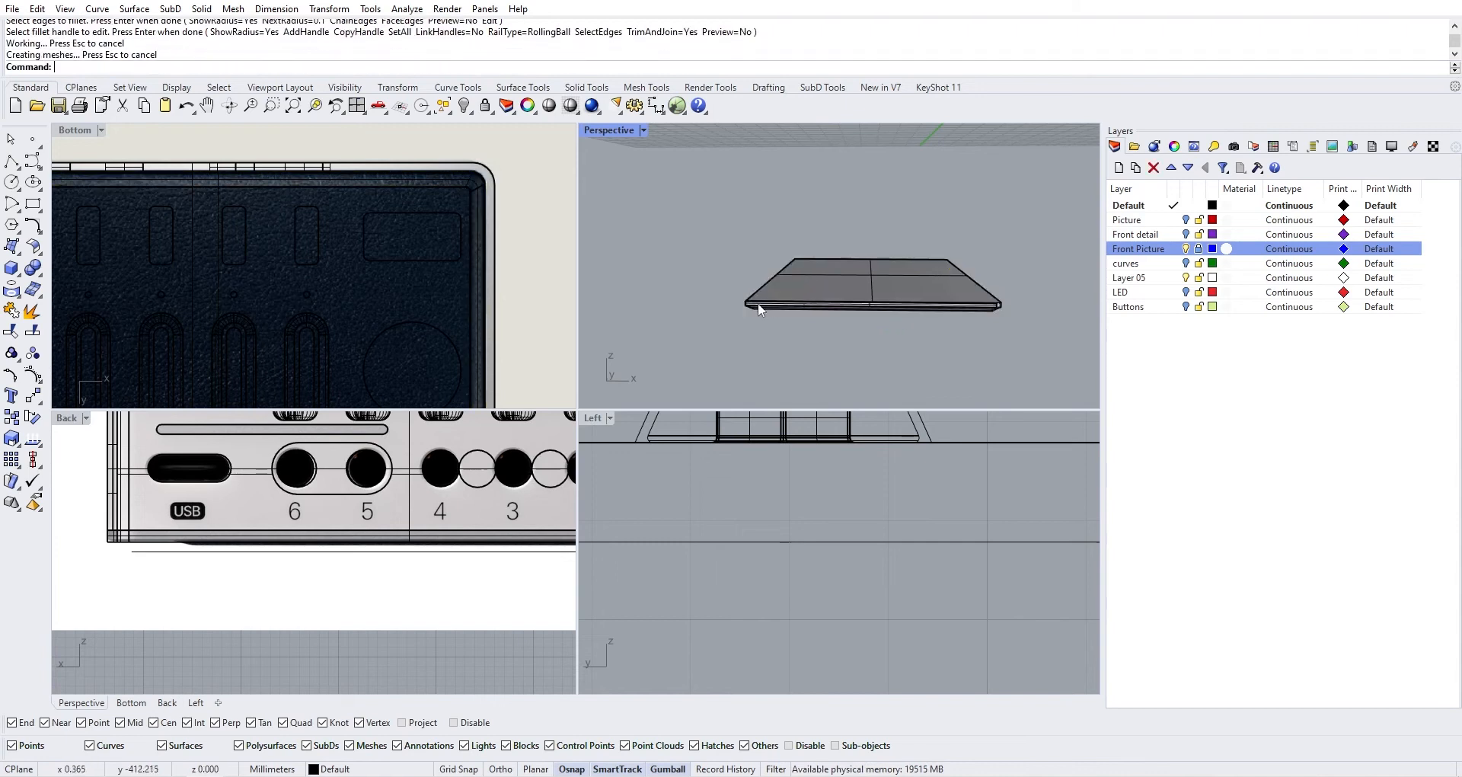
Zoom to the selected base plate and examine its filleted edges up close
scroll(758, 307, "up", 10)
right_click_drag(736, 295, 743, 275)
left_click(979, 214)
type("zoomselected")
key("Return")
right_click_drag(940, 196, 926, 238)
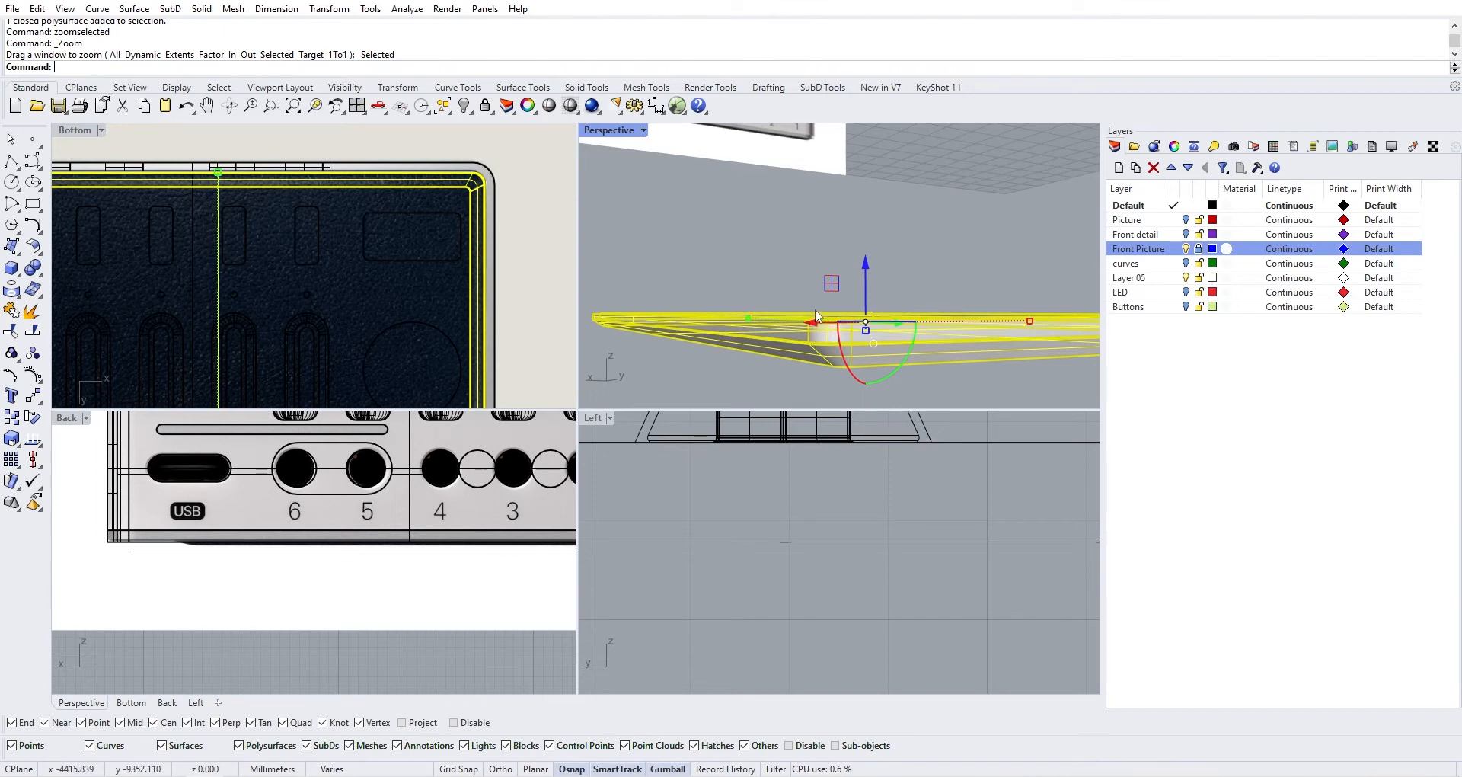
Undo the last edge fillet and fillet all edges of the base plate with a 0.5 mm radius using FilletEdge
key("ctrl+z")
right_click_drag(898, 298, 724, 293)
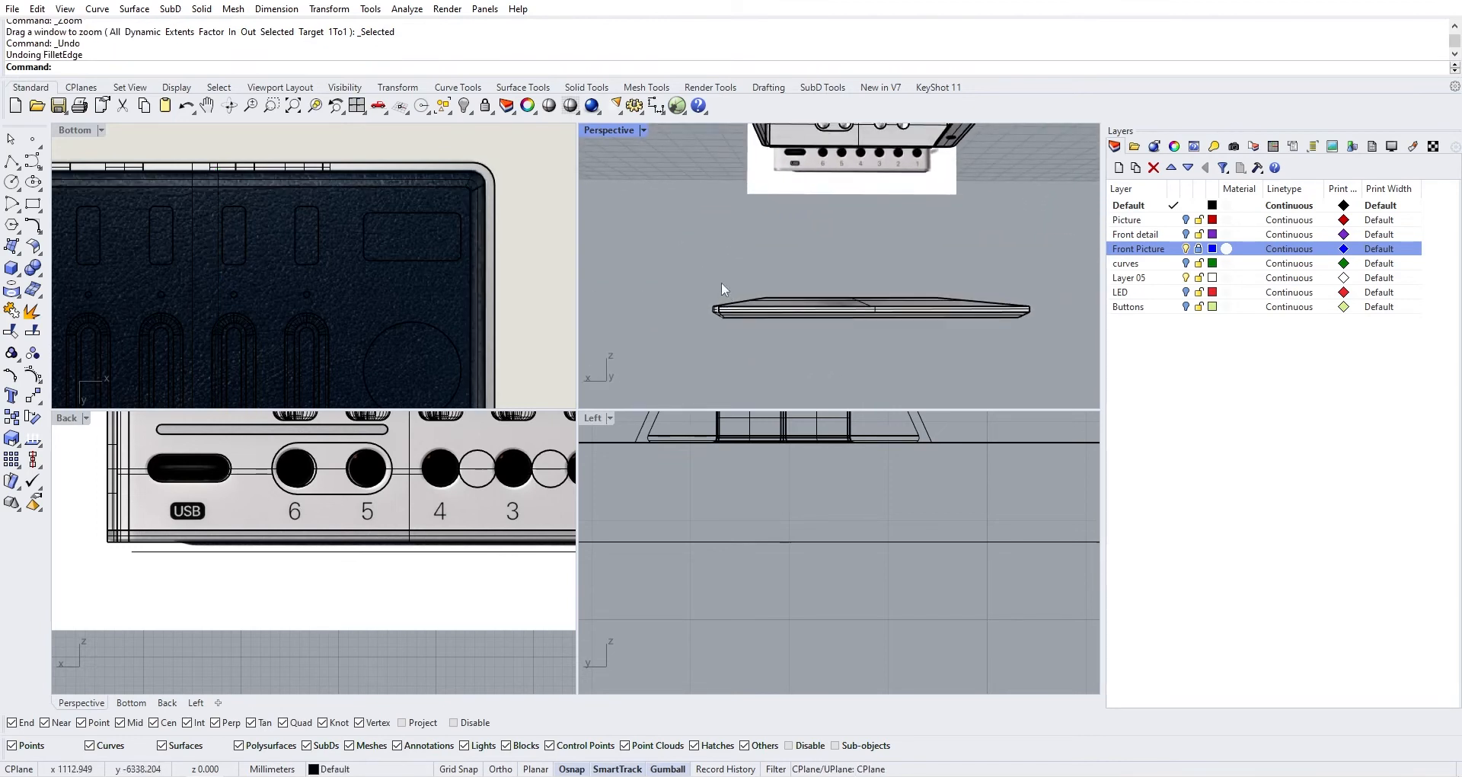
left_click(40, 274)
left_click(159, 308)
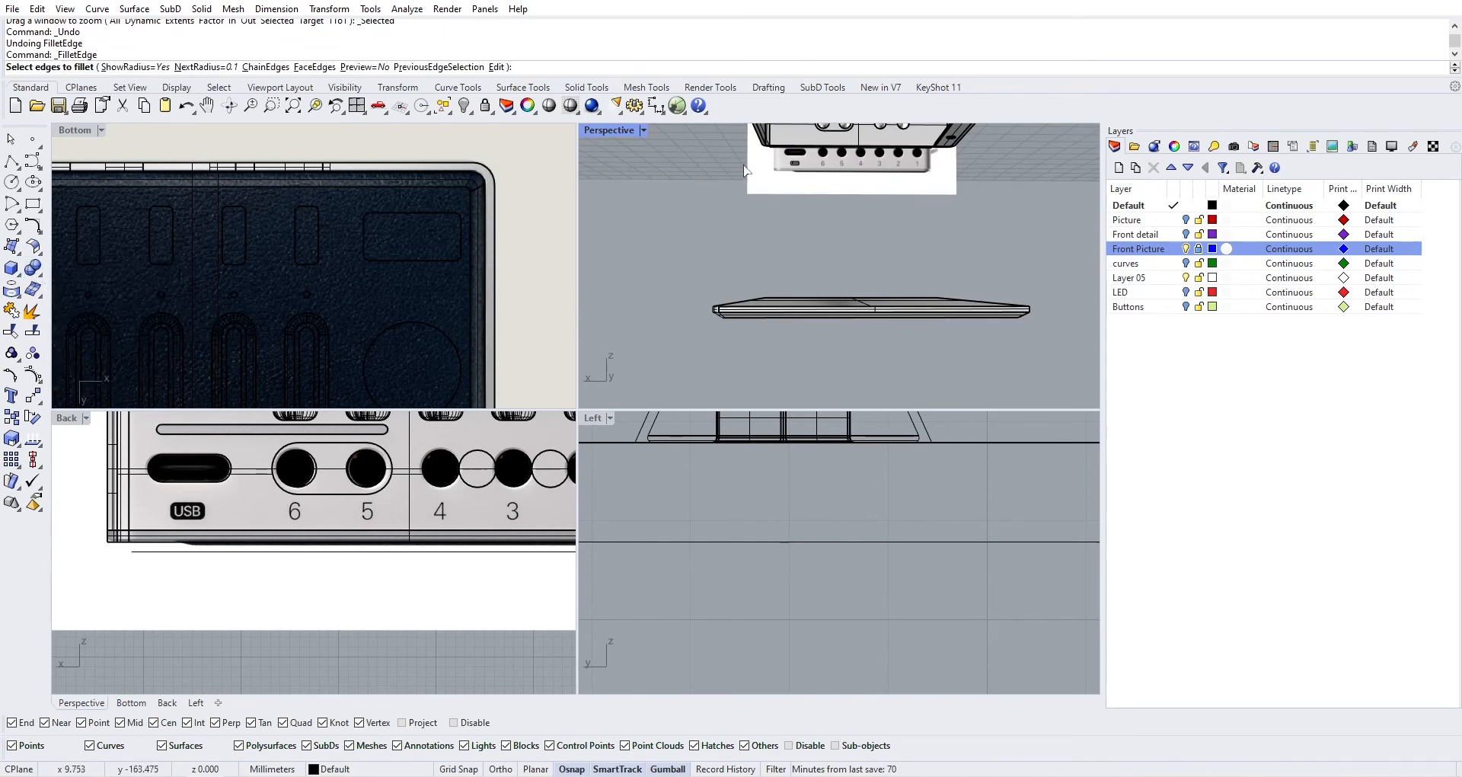
type("0.5")
key("Return")
left_click_drag(676, 259, 1055, 373)
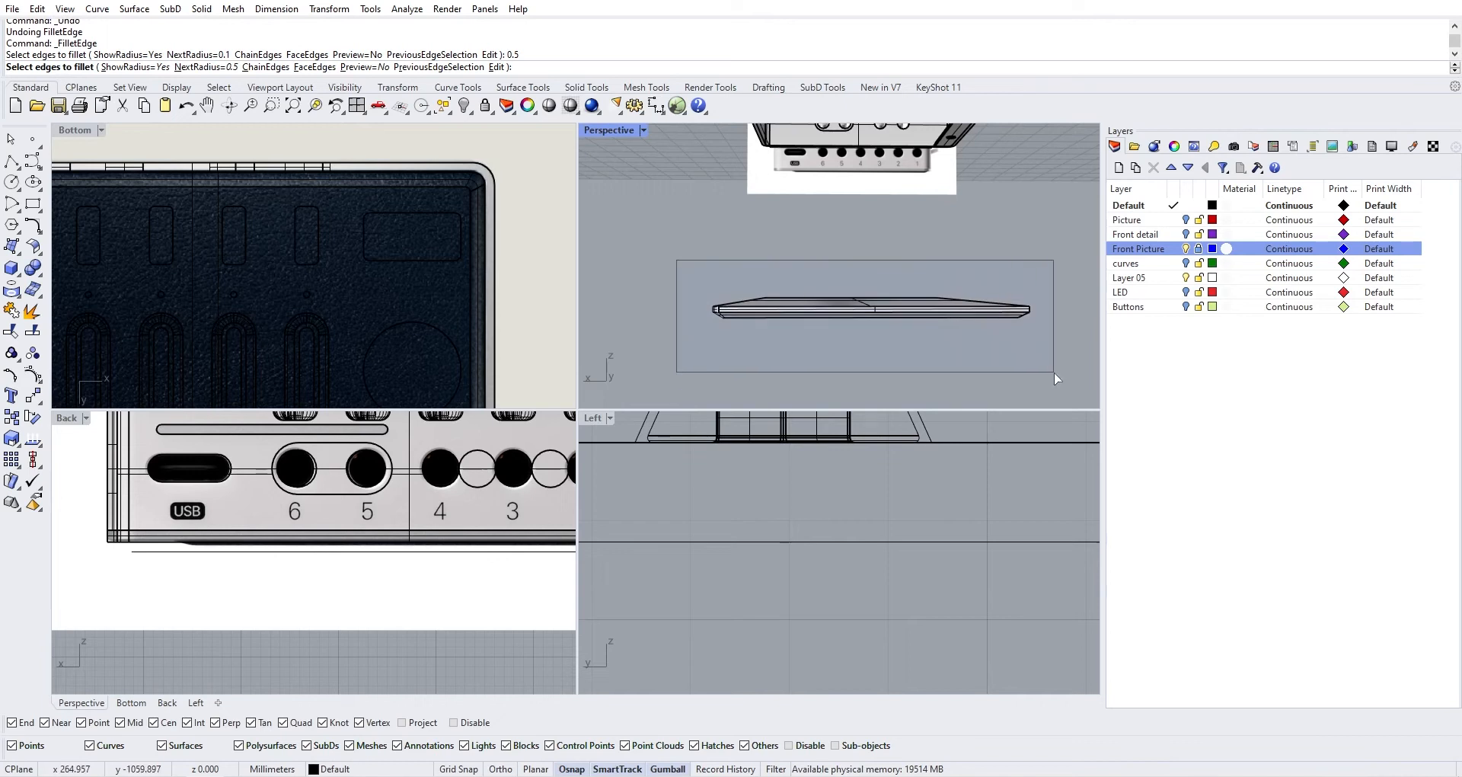
key("Return")
key("Return")
Examine the base plate's filleted edges and corners up close in the perspective and bottom views
scroll(956, 332, "up", 2)
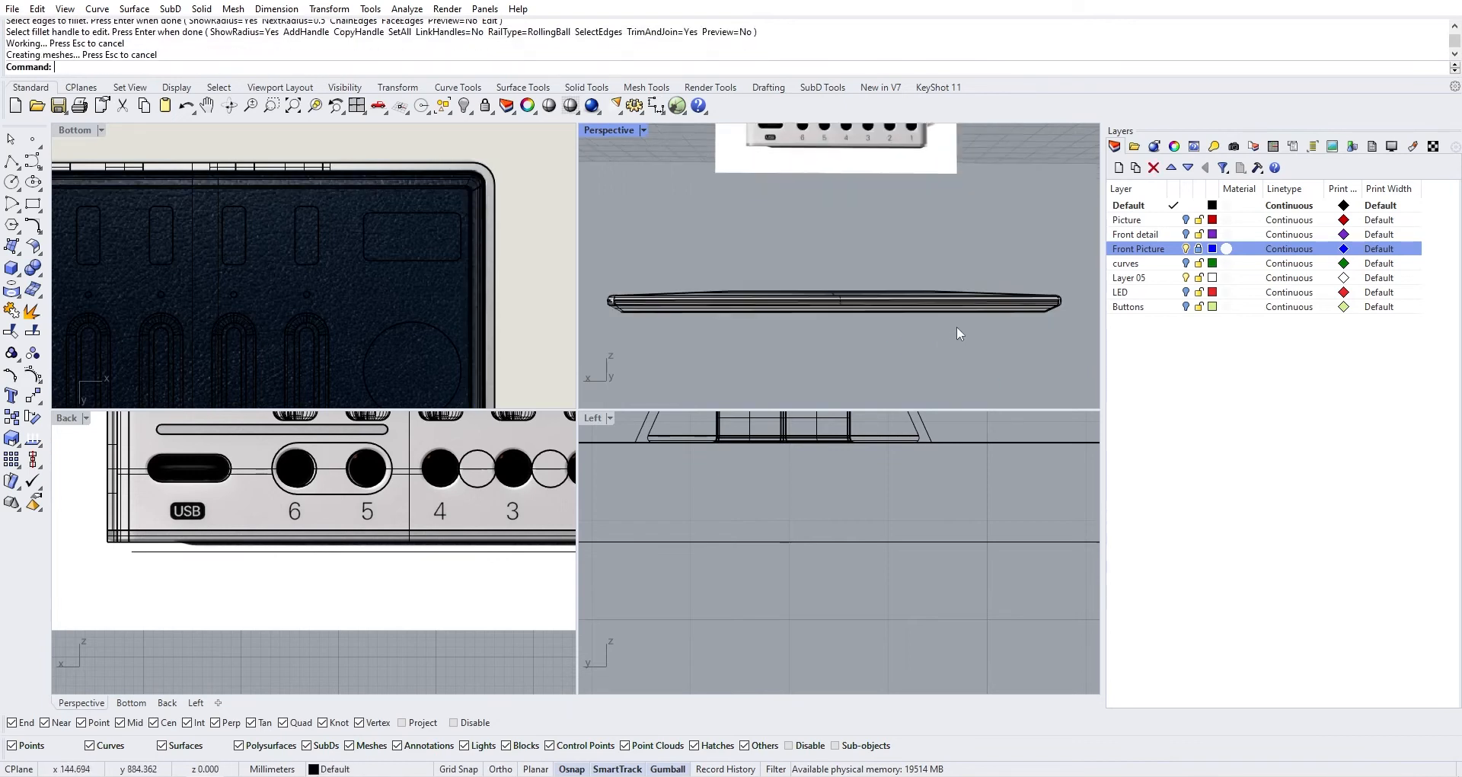
scroll(956, 332, "up", 2)
right_click_drag(956, 333, 936, 251)
scroll(915, 180, "up", 3)
scroll(199, 217, "down", 8)
right_click_drag(199, 216, 381, 217)
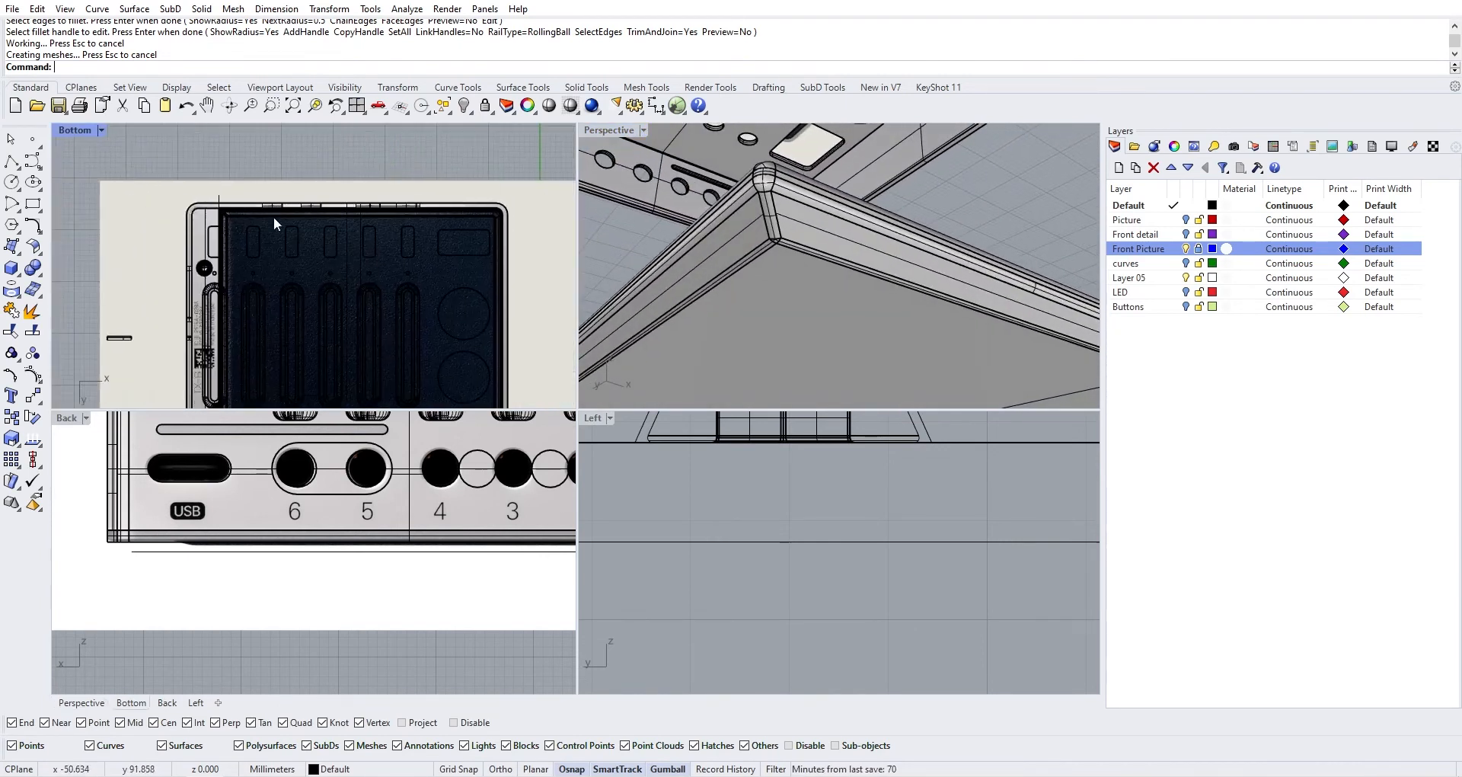
scroll(229, 213, "up", 8)
scroll(163, 218, "up", 6)
scroll(162, 217, "up", 4)
scroll(143, 190, "down", 2)
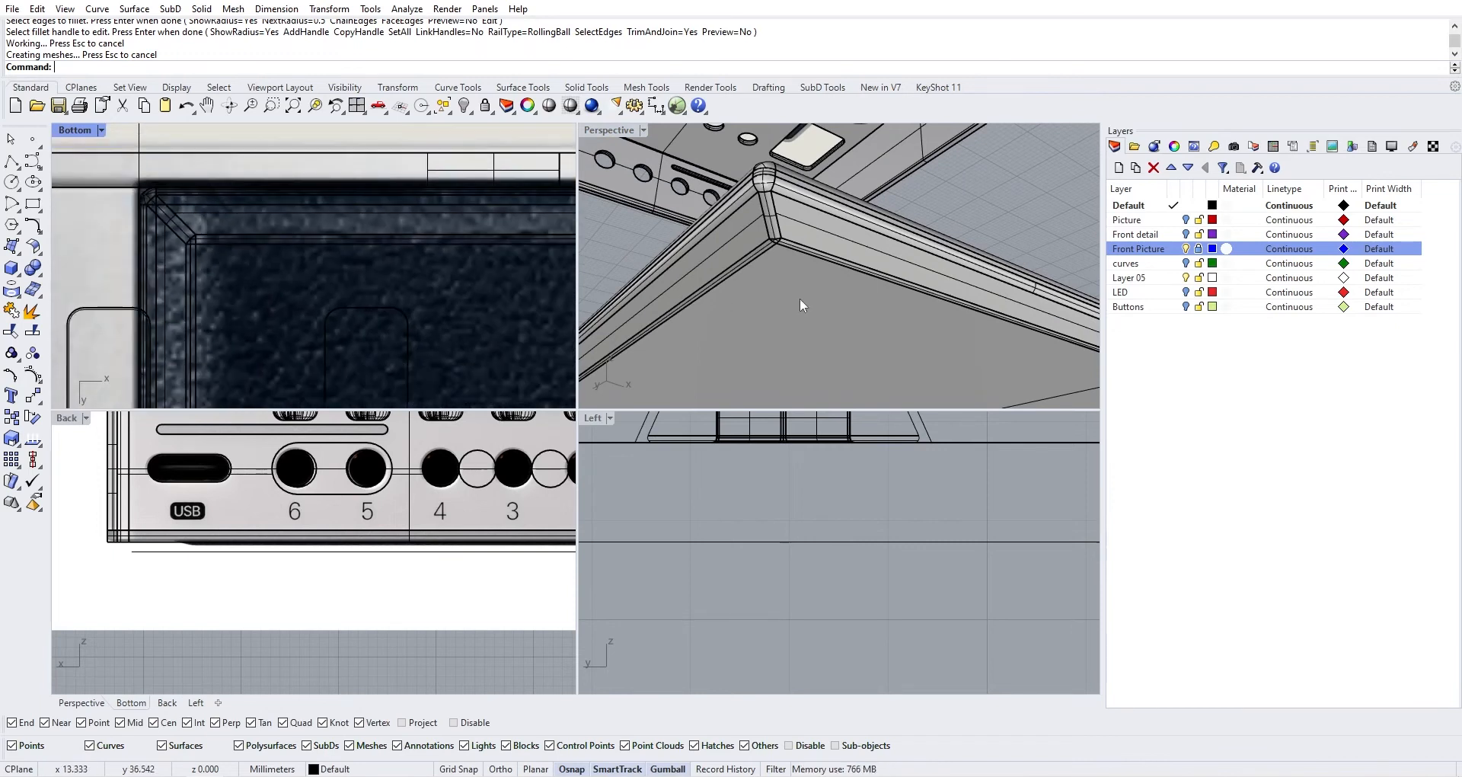
scroll(799, 298, "down", 5)
right_click_drag(797, 290, 1080, 339)
Undo the last edge fillet and fillet all edges of the base plate with a 0.2 mm radius using FilletEdge
key("ctrl+z")
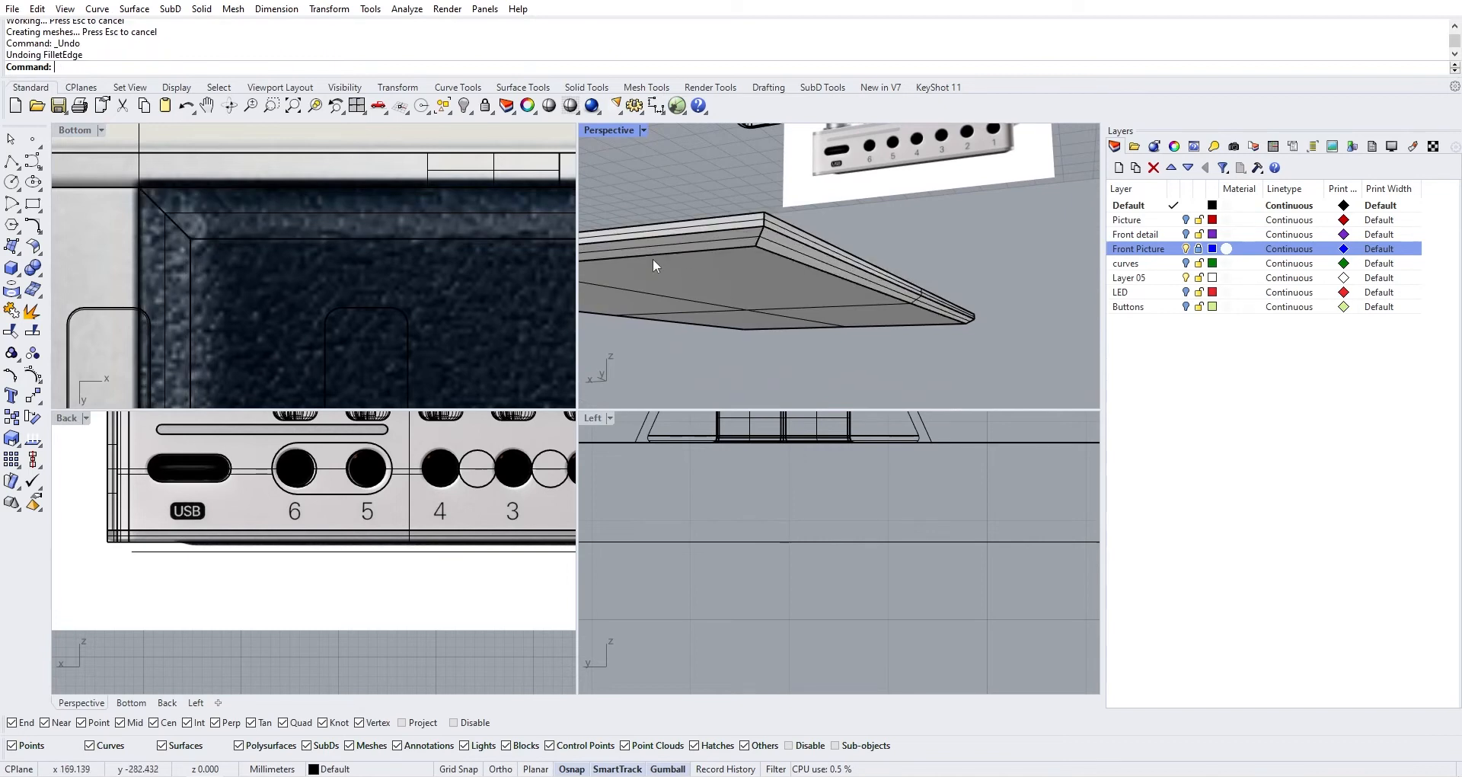
key("Return")
type("0.")
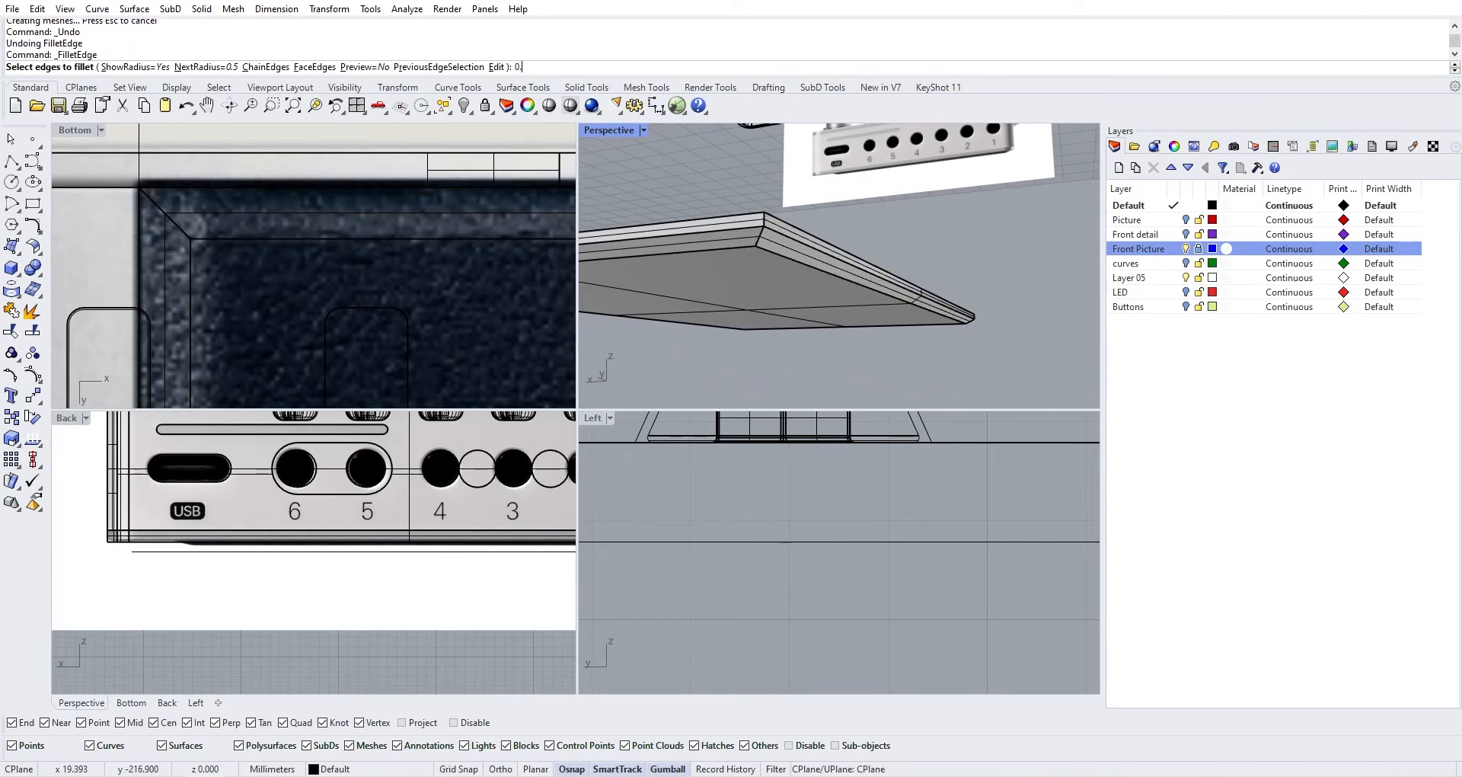
type("2")
key("Return")
scroll(836, 223, "down", 4)
right_click_drag(836, 222, 650, 227)
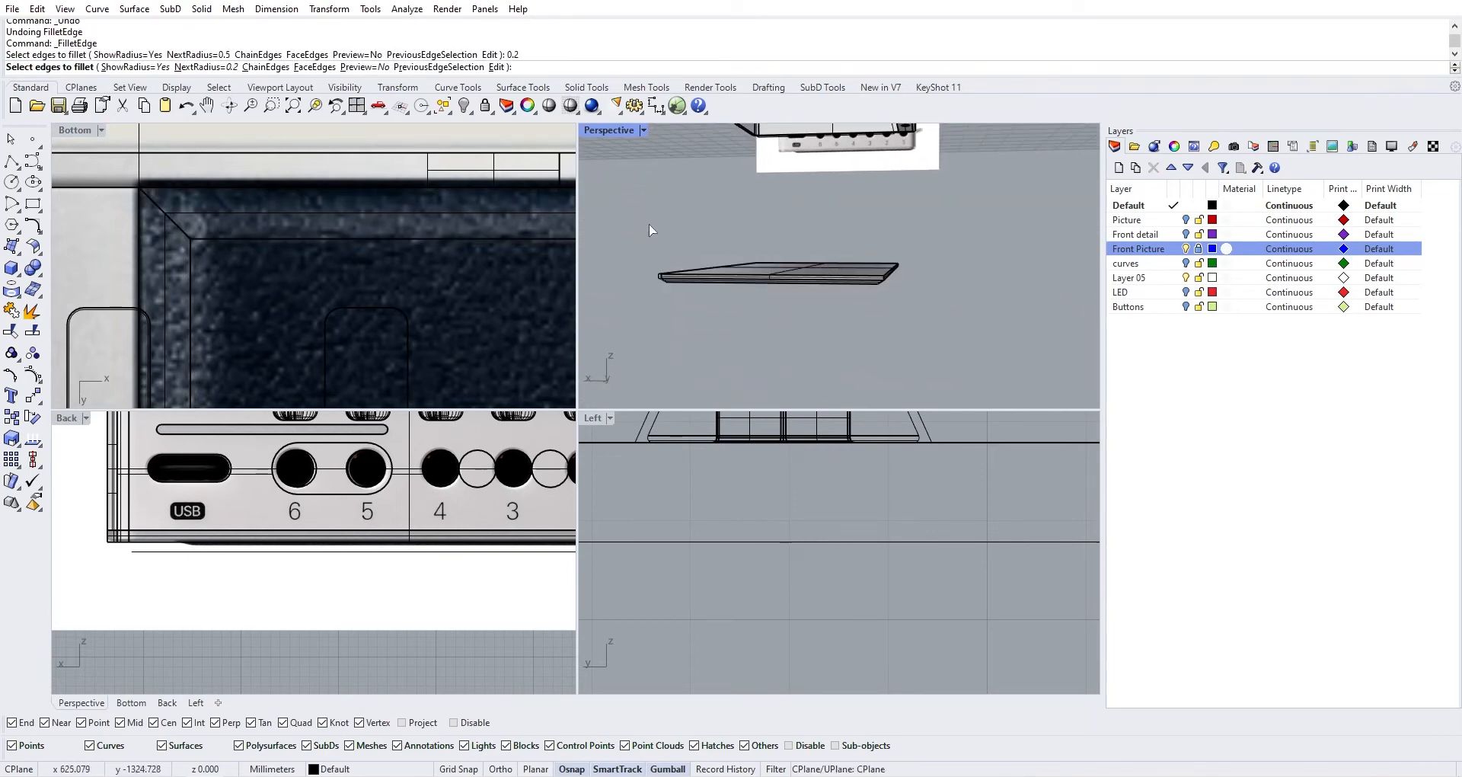
left_click_drag(650, 229, 967, 336)
key("Return")
key("Return")
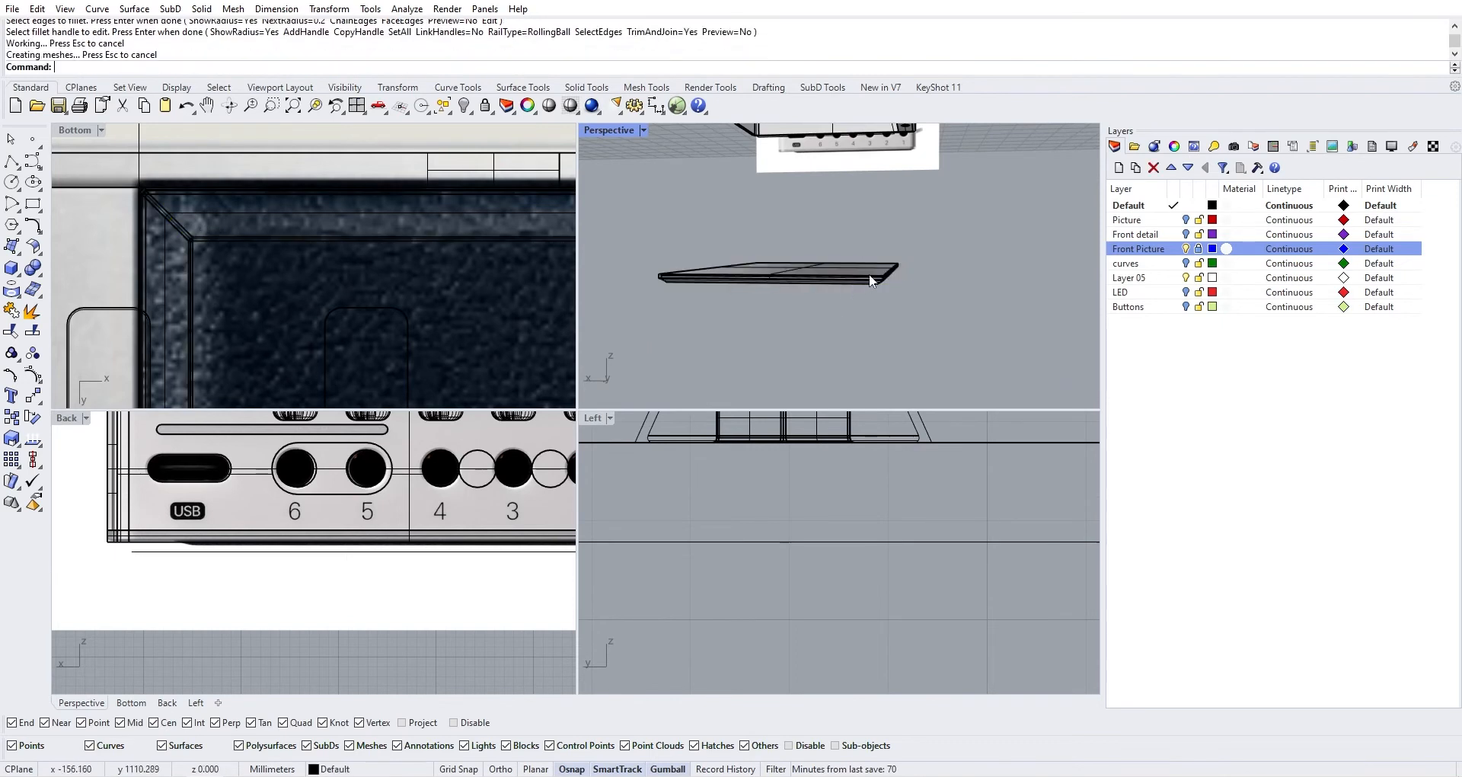
Move the filleted base plate 50 mm up along Z into the bottom of the mixer enclosure
scroll(871, 275, "up", 6)
right_click_drag(871, 276, 865, 261)
left_click(851, 200)
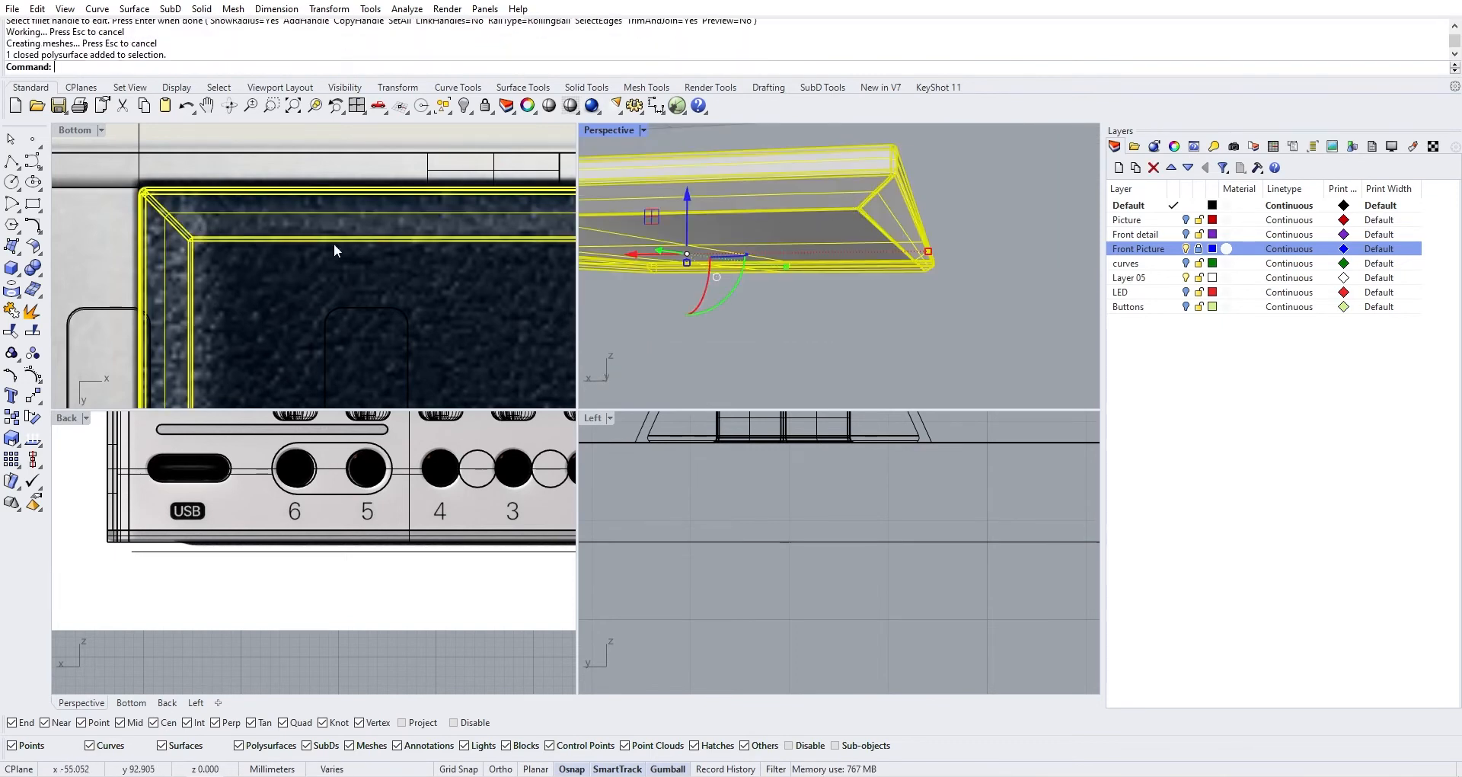
scroll(737, 290, "down", 6)
right_click_drag(739, 293, 754, 288)
left_click(735, 223)
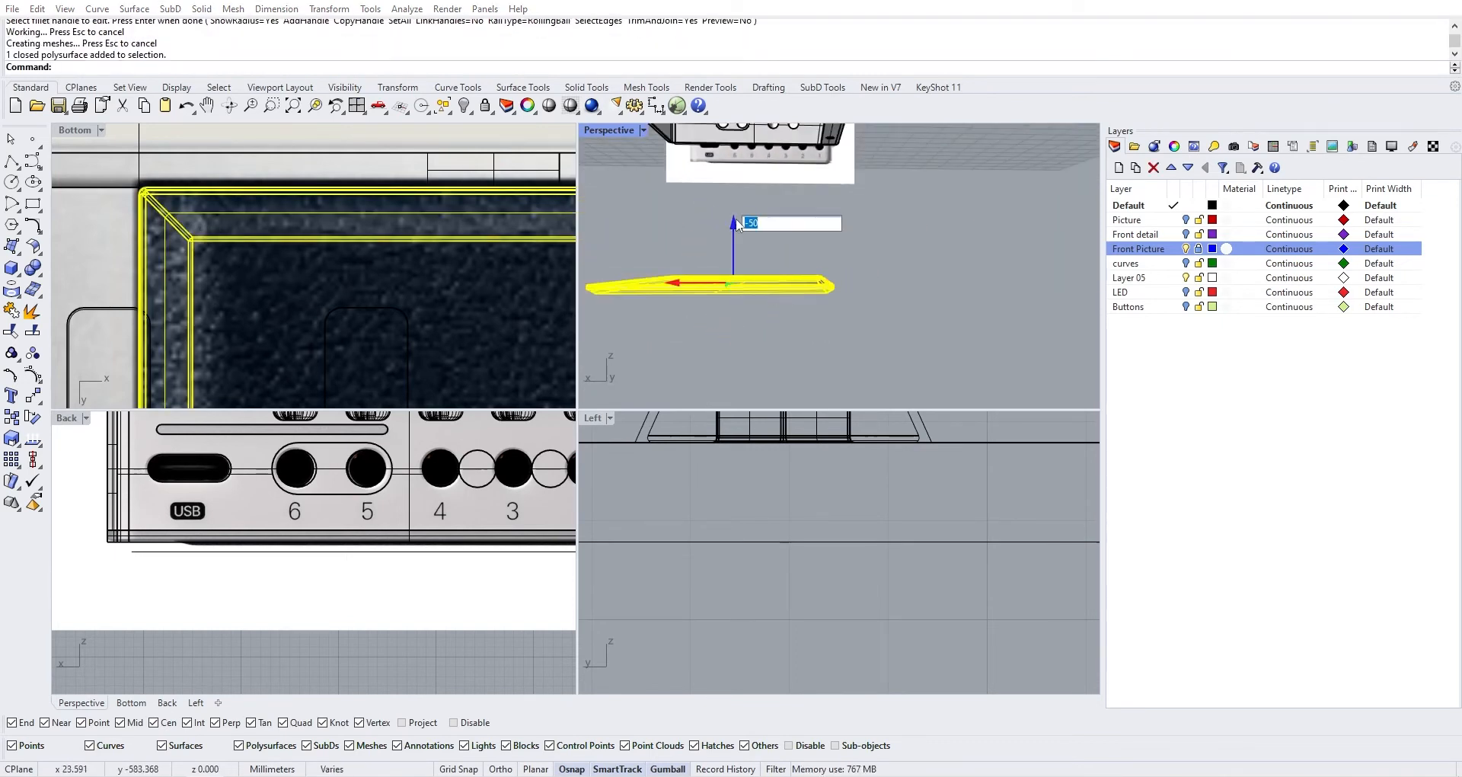
key("Return")
right_click_drag(736, 218, 1092, 262)
left_click(765, 318)
scroll(702, 237, "up", 7)
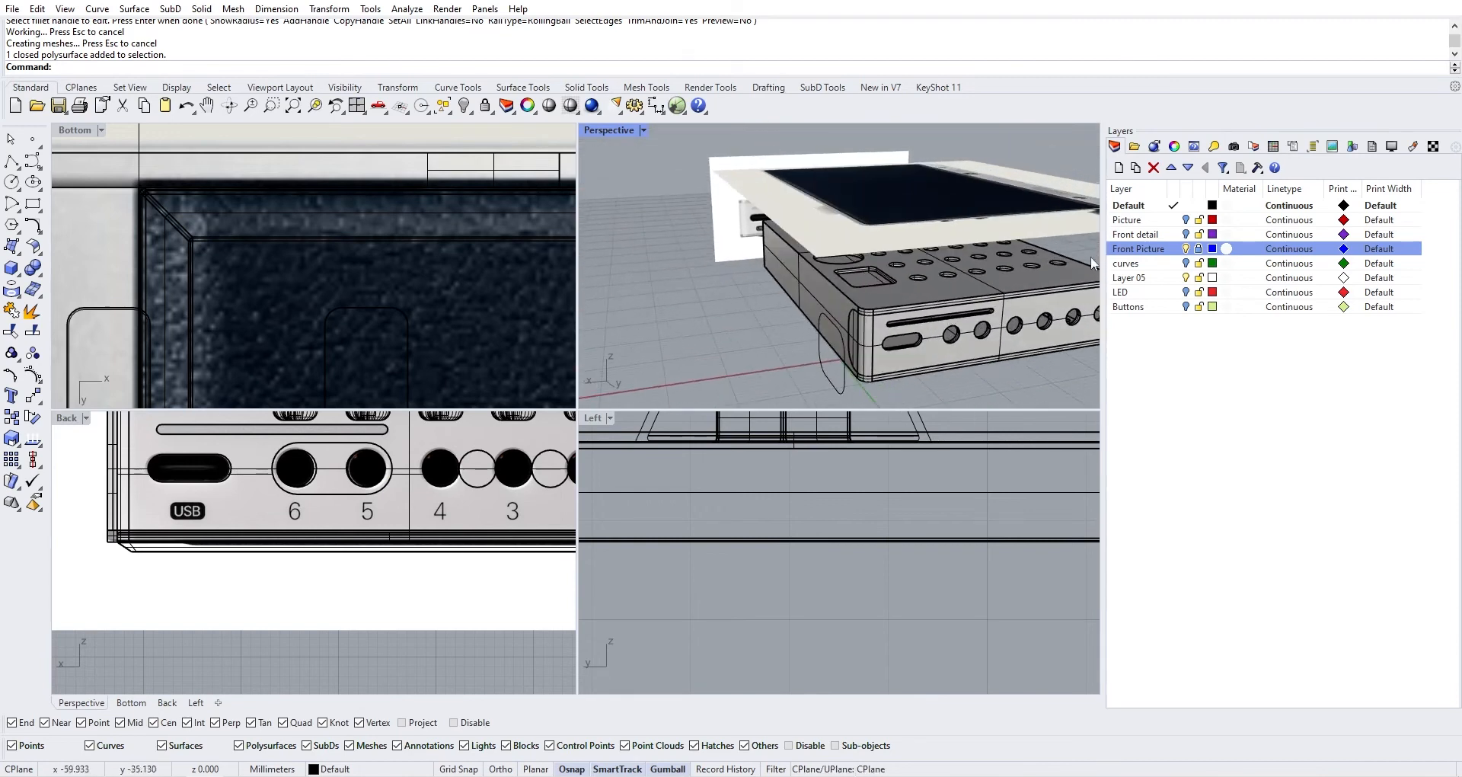
Hide the Front Picture layer, and turn on the Front detail layer with its color set to black
left_click(1186, 248)
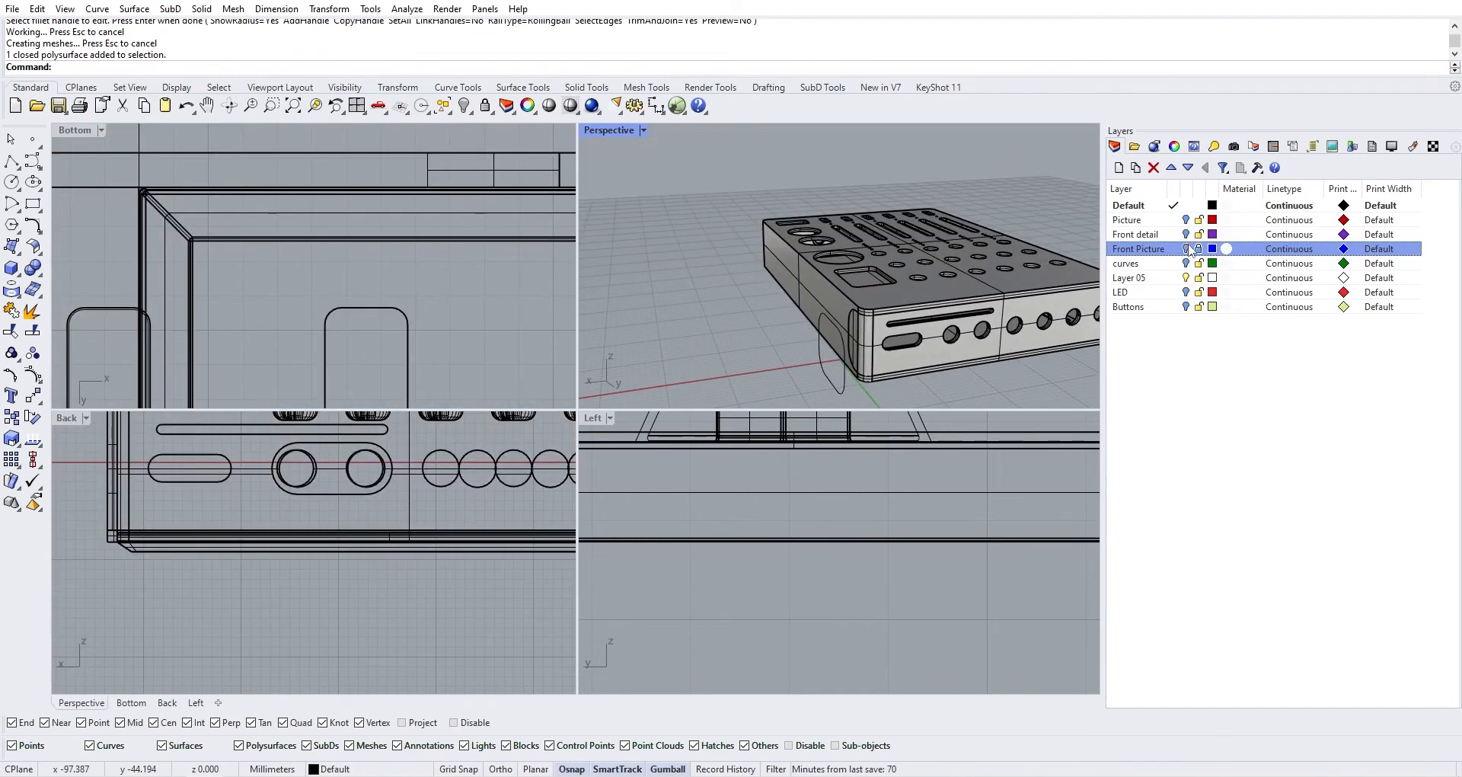
left_click(1186, 234)
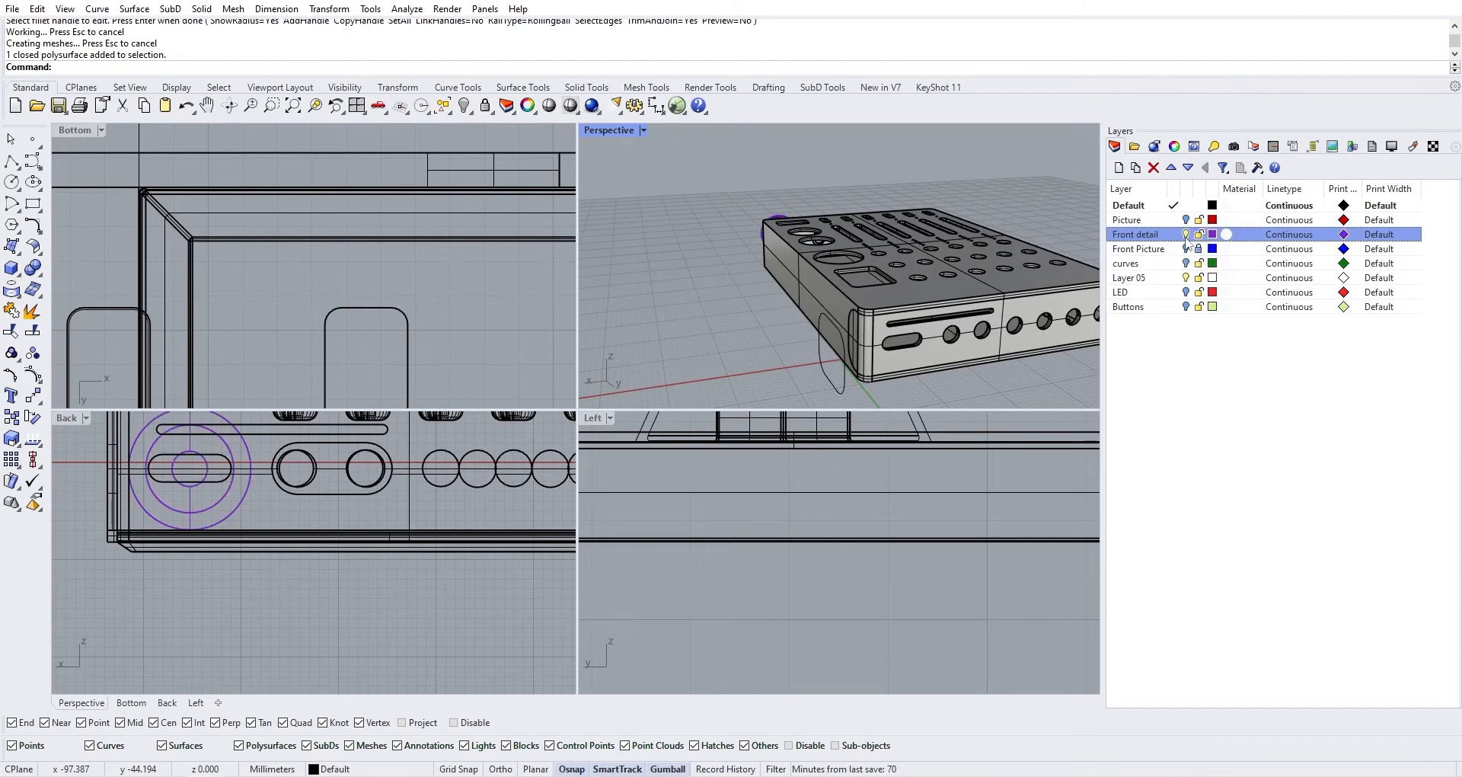
left_click(1213, 234)
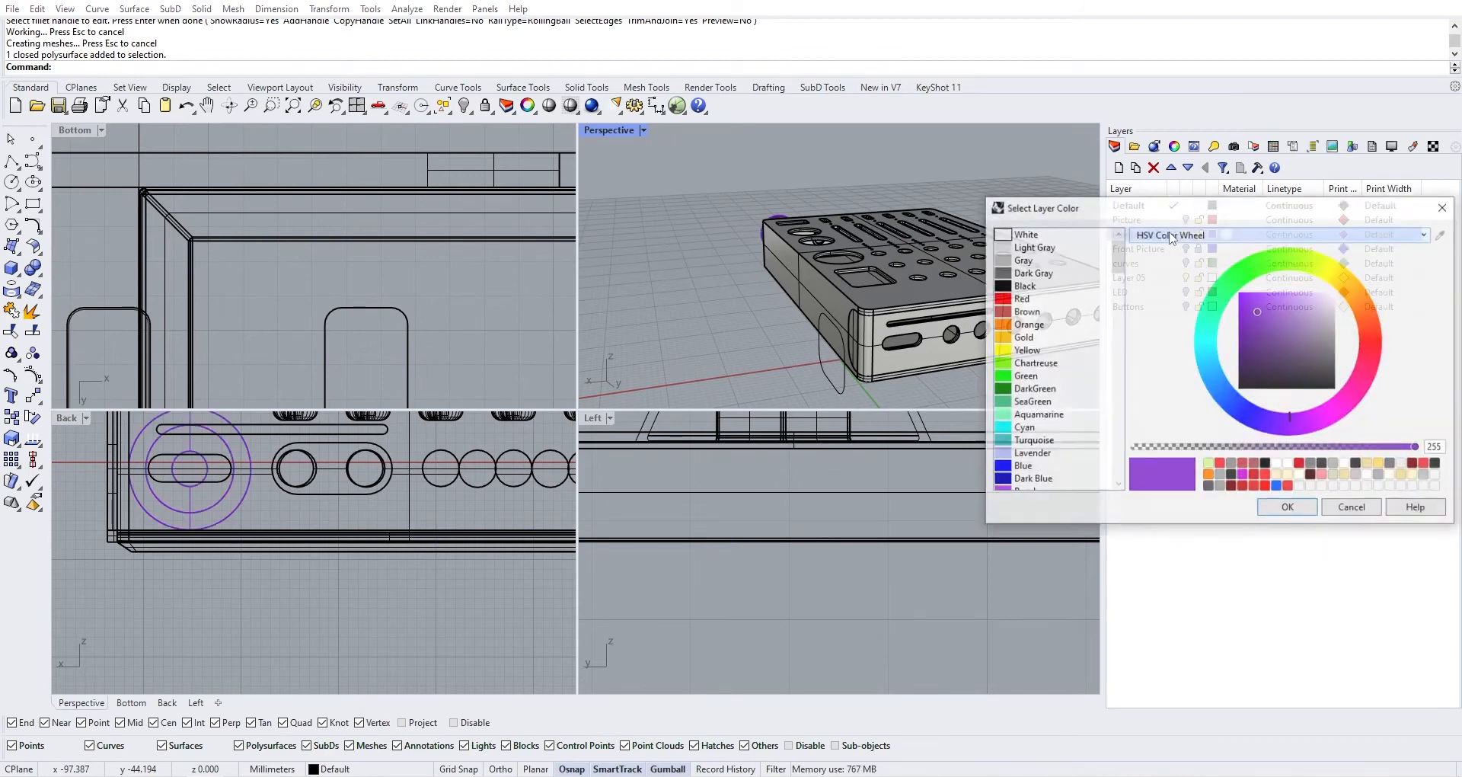
left_click(1304, 317)
left_click(1299, 508)
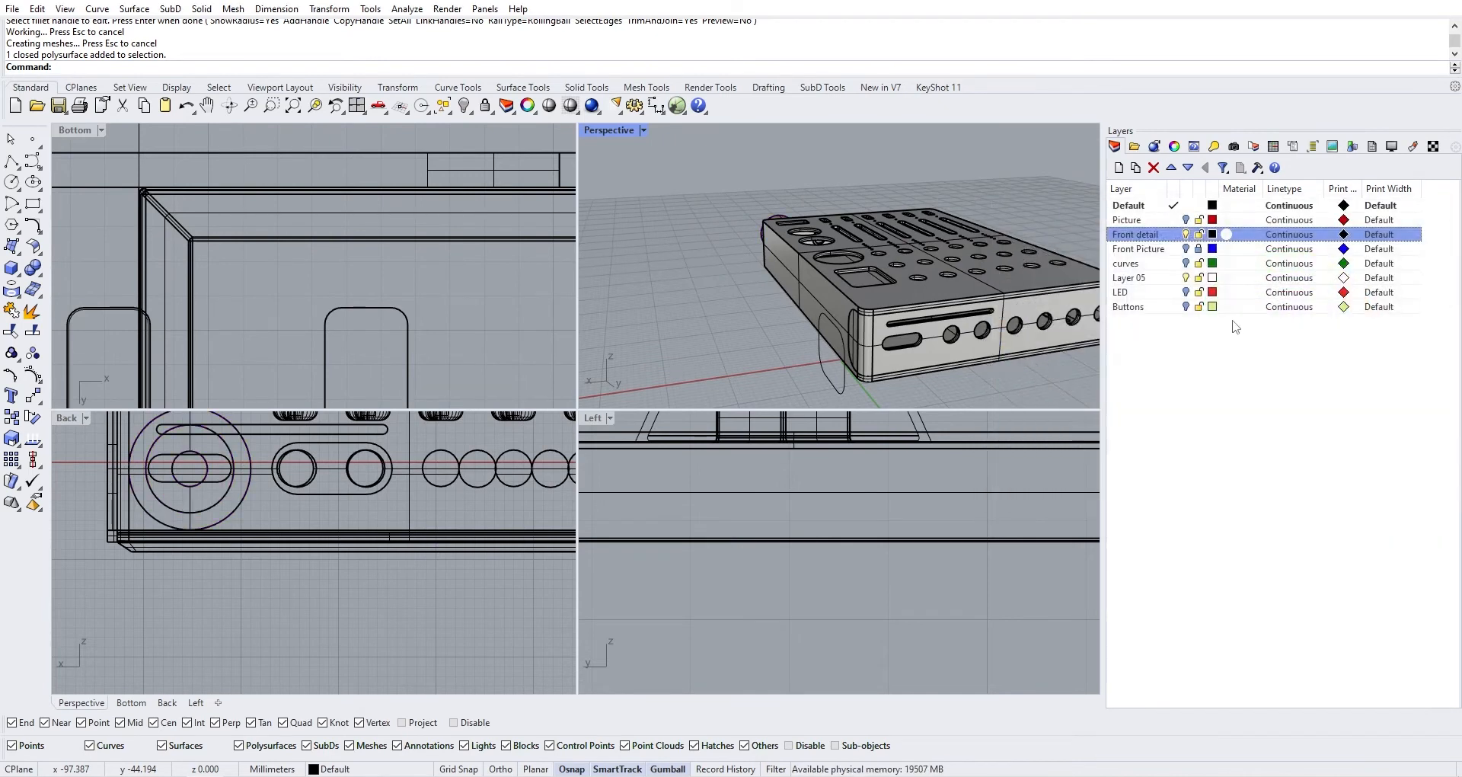
Turn on the LED and Buttons layers
left_click(1185, 291)
left_click(1186, 307)
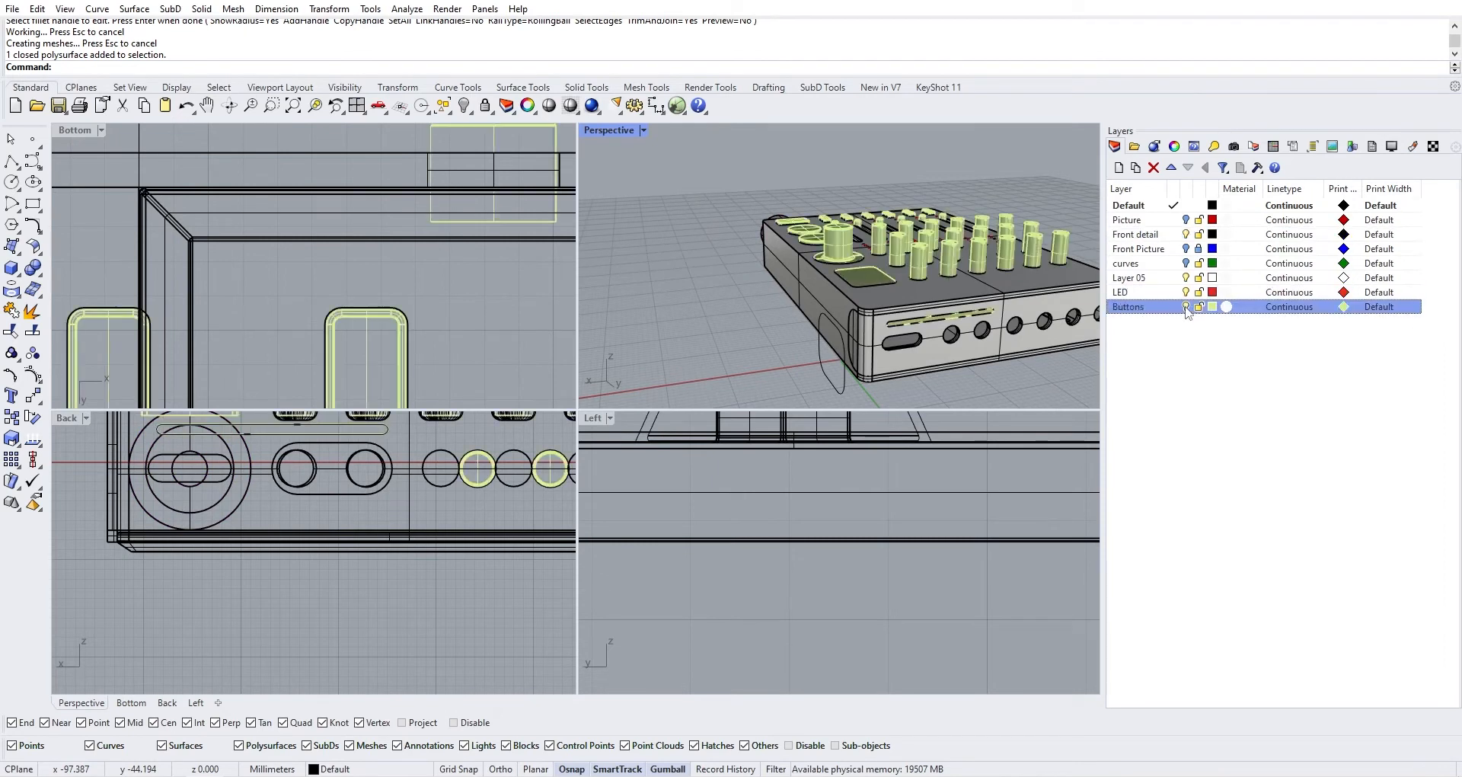
Examine the assembled mixer's knobs, sliders, buttons and side connectors, and compare them with the reference product photo
right_click_drag(982, 335, 955, 293)
right_click_drag(845, 281, 945, 322)
scroll(938, 294, "up", 8)
scroll(938, 299, "down", 8)
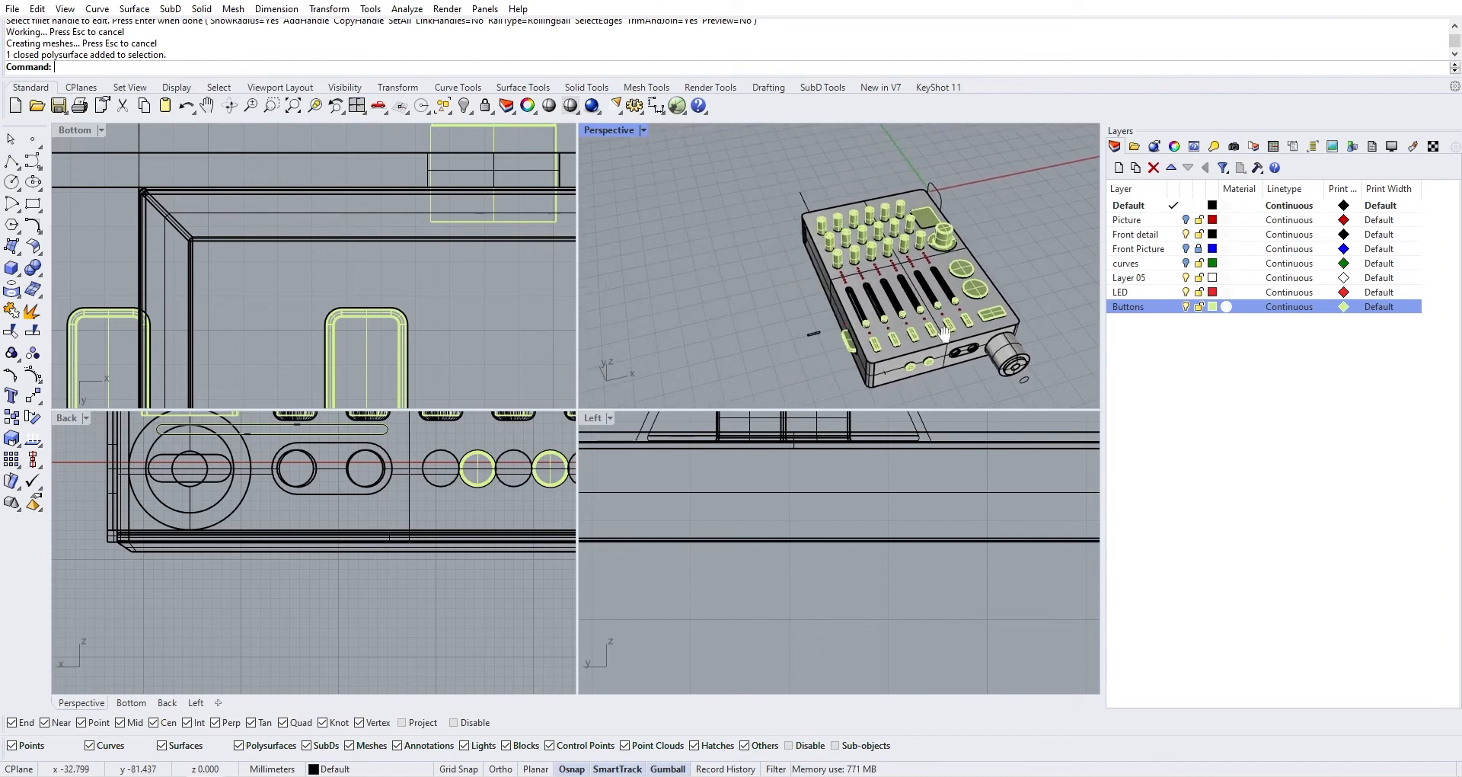
scroll(840, 290, "up", 6)
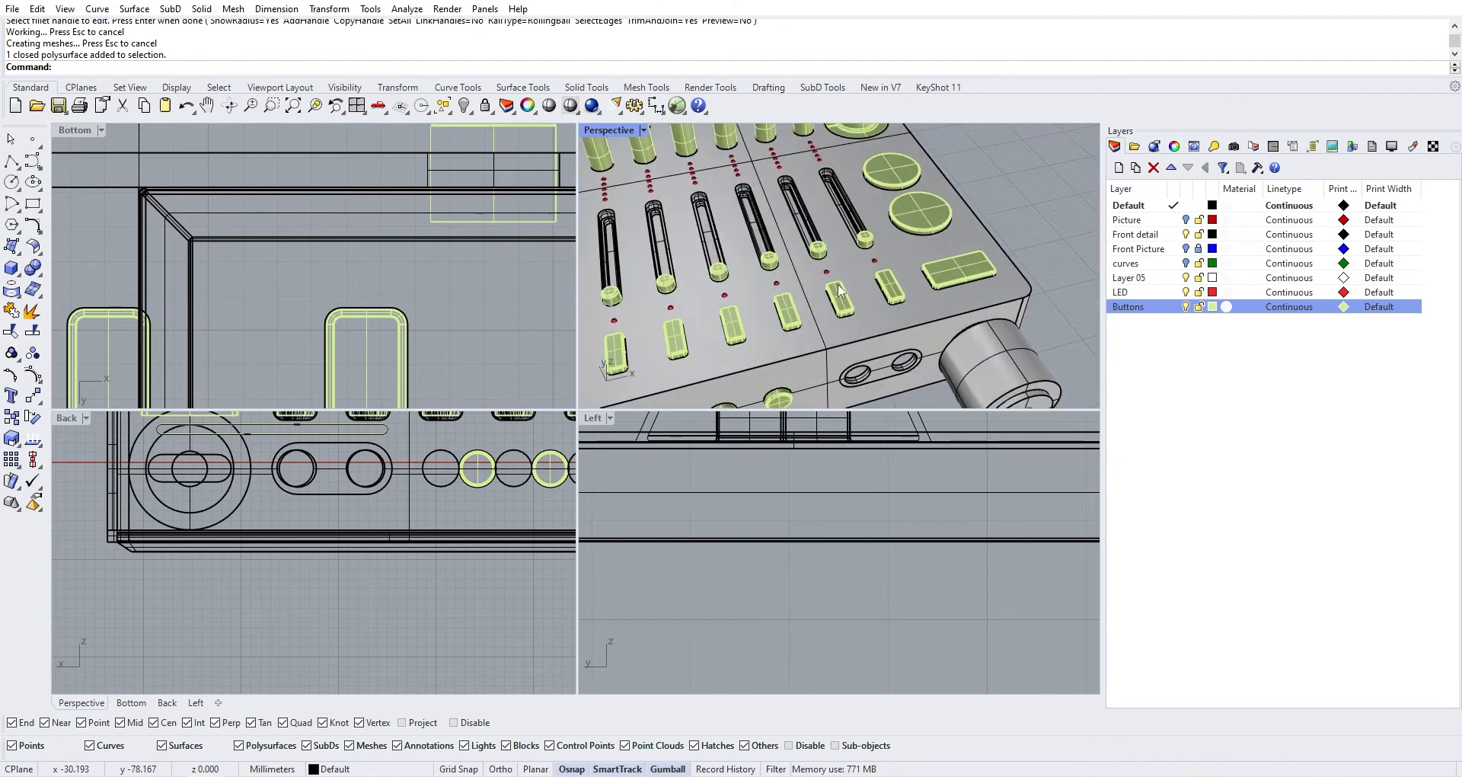
scroll(840, 290, "down", 6)
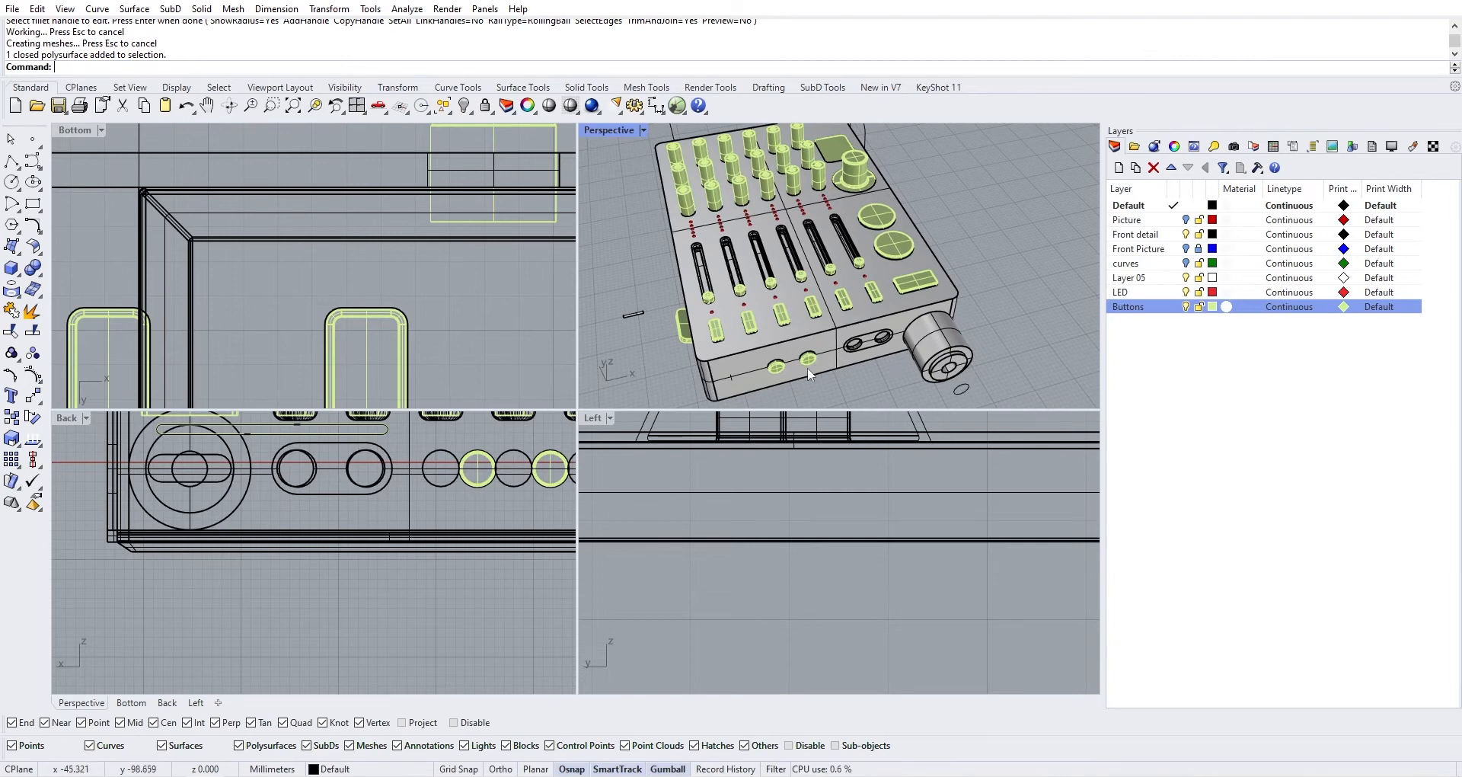
scroll(807, 367, "up", 3)
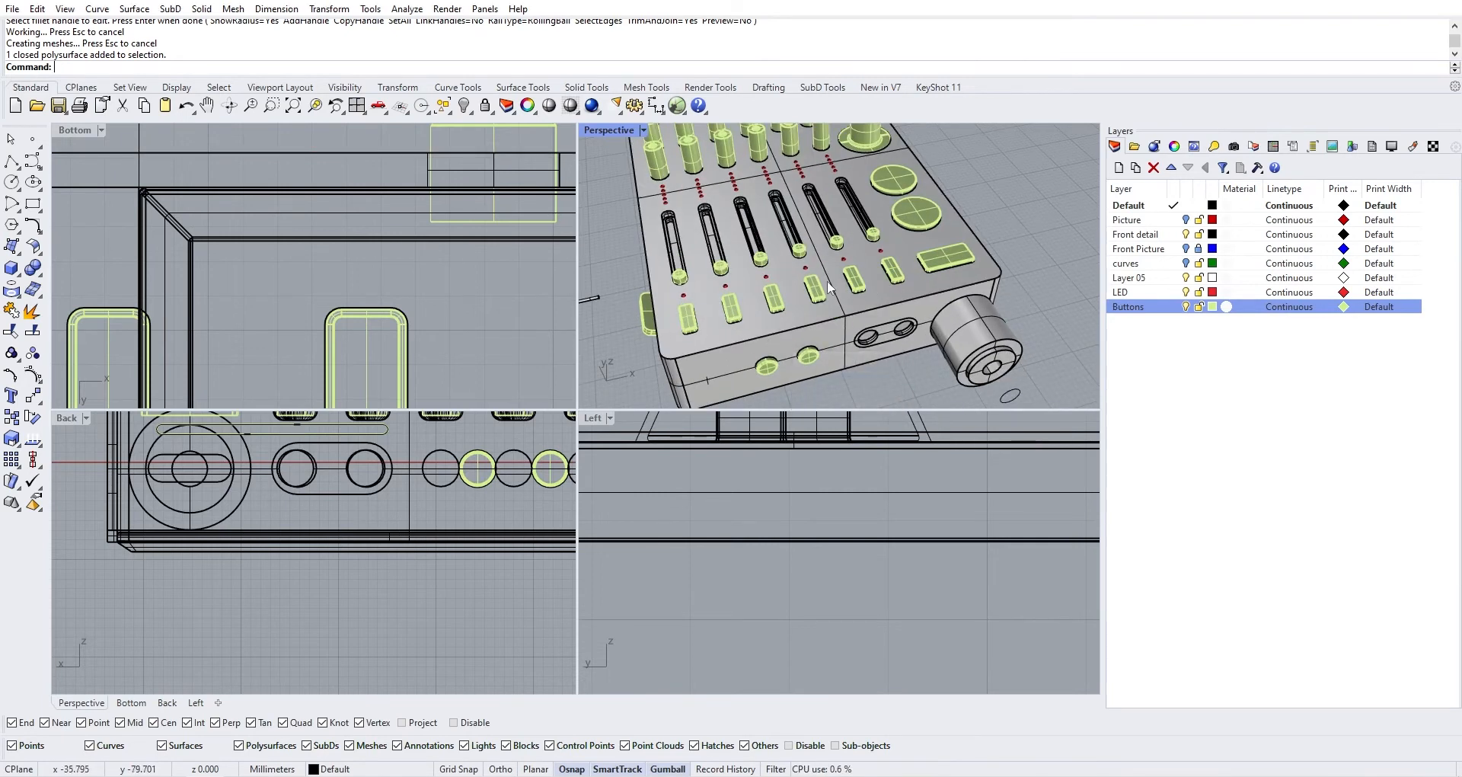
right_click_drag(829, 287, 869, 270, "shift")
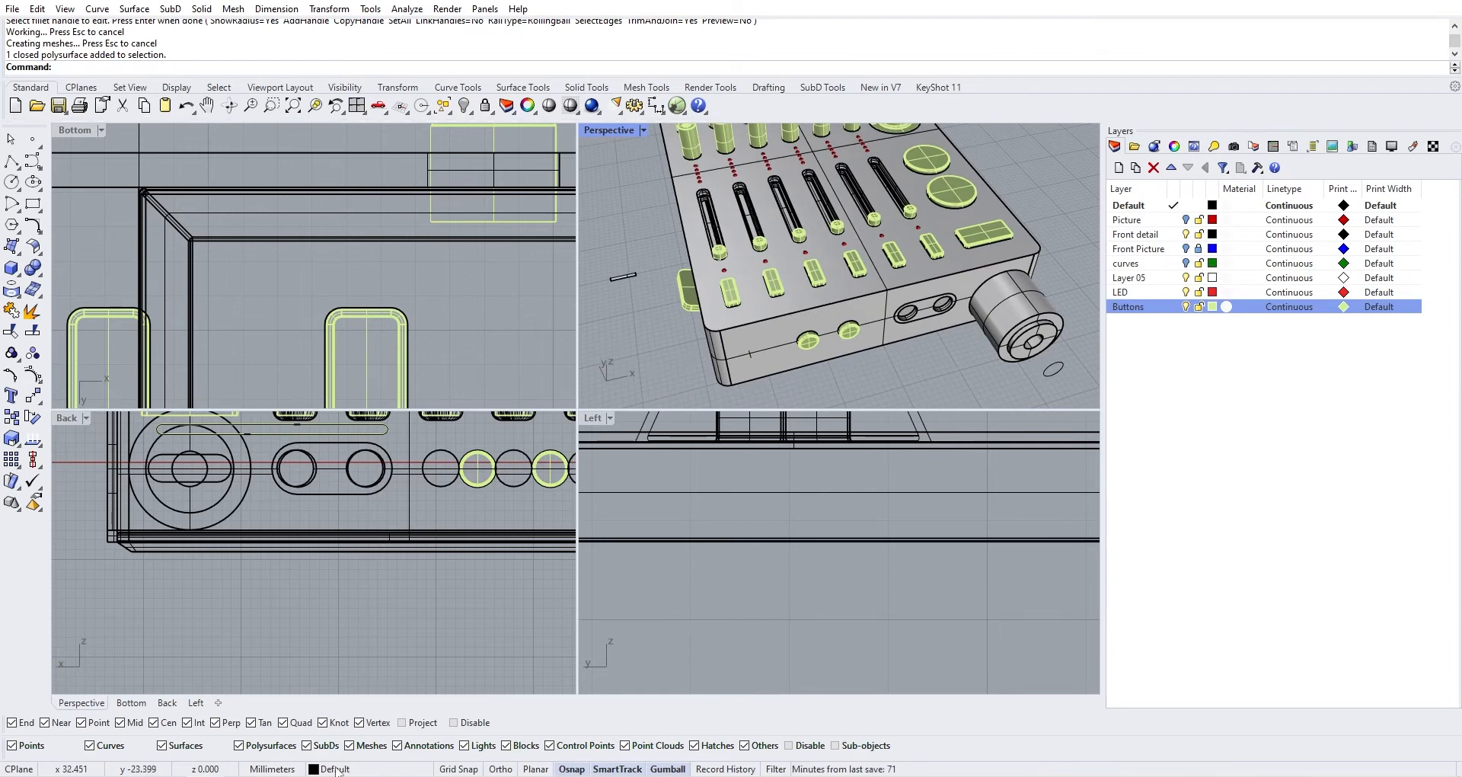
mouse_move(336, 770)
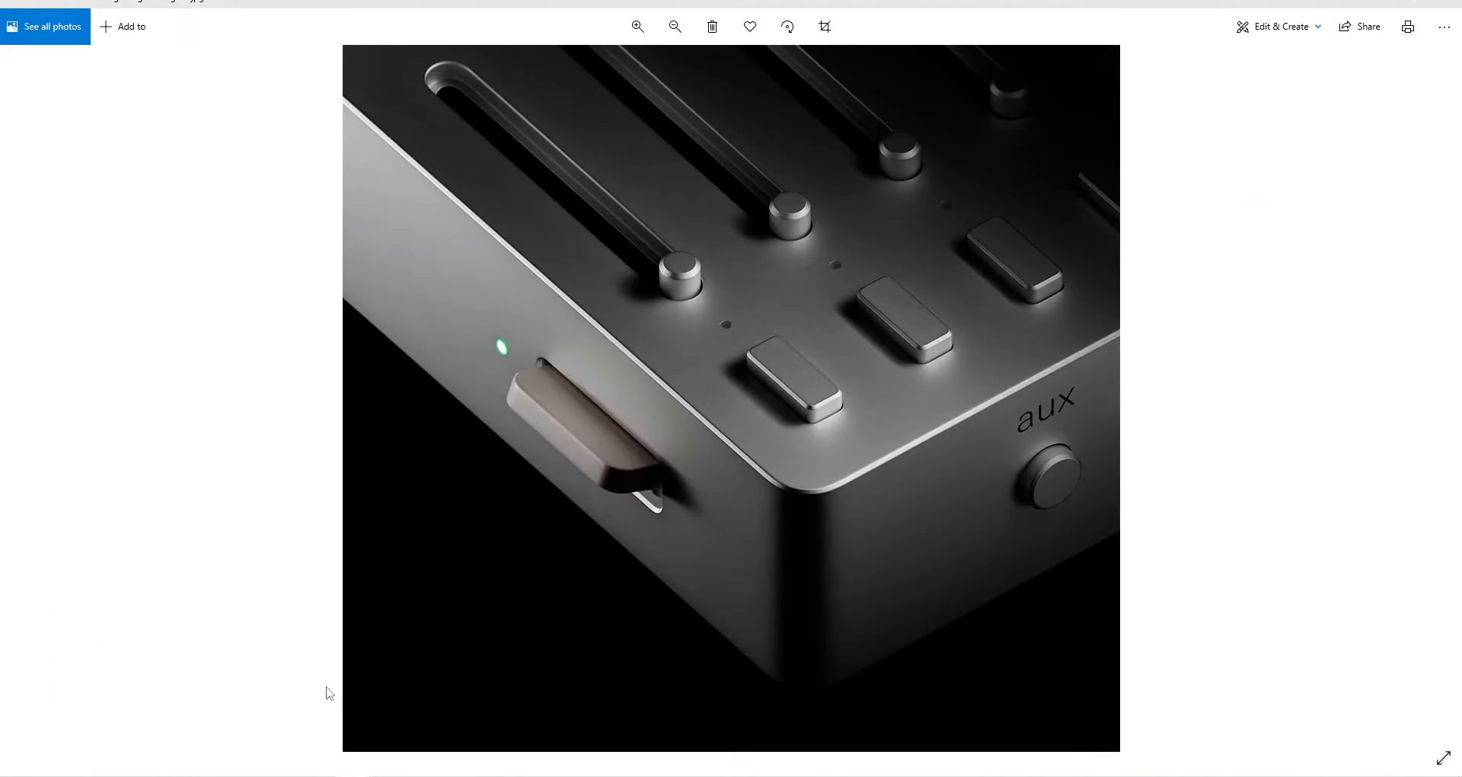
left_click(326, 697)
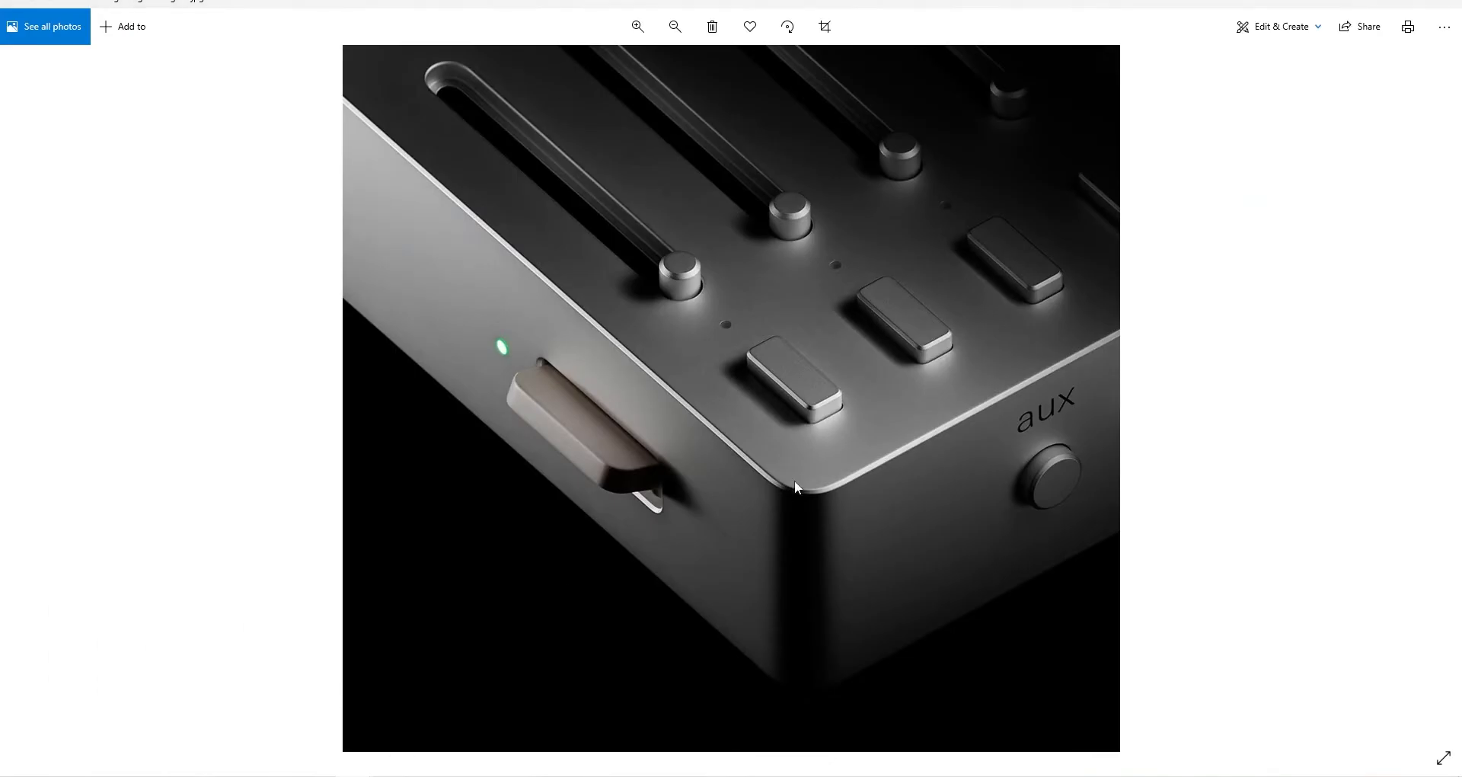
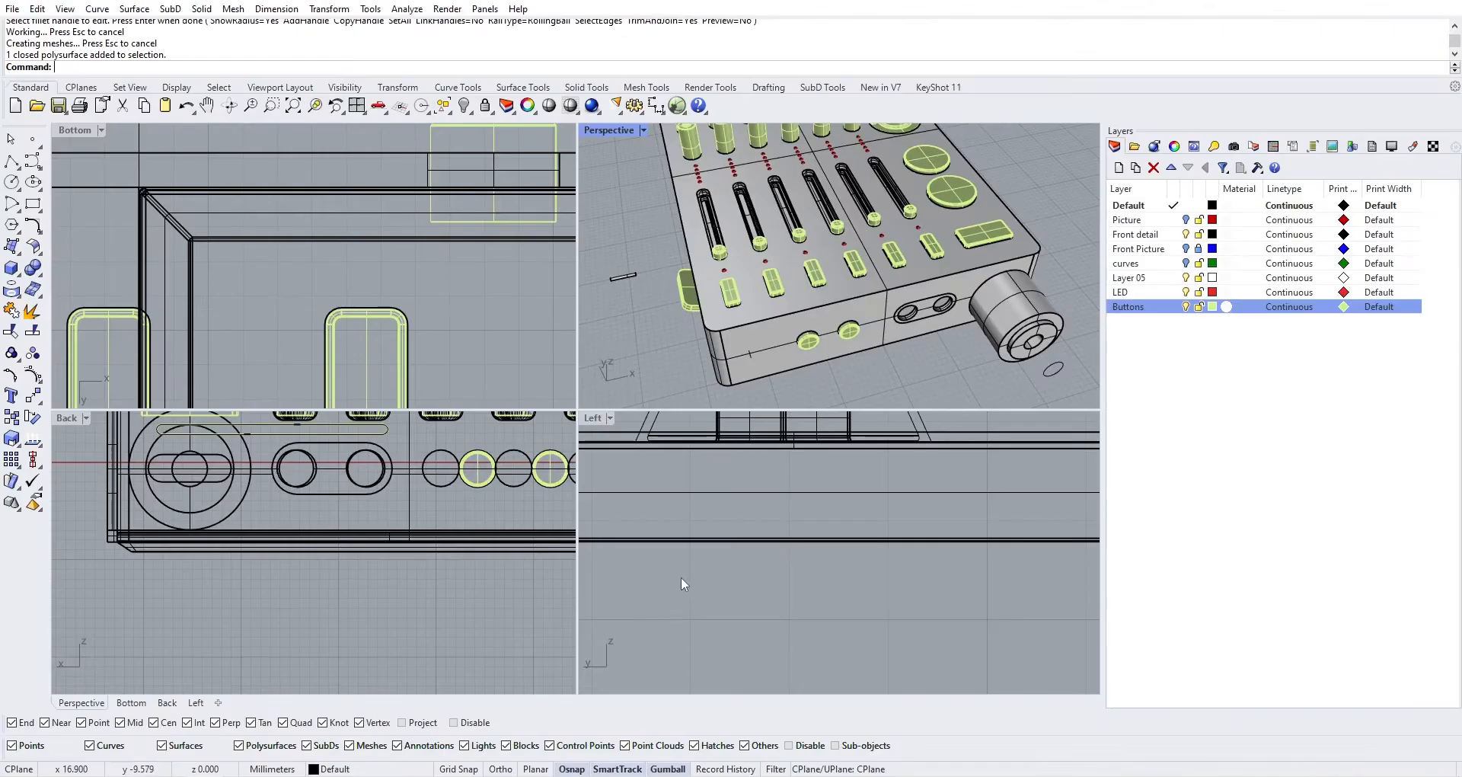
Save the mixer model file
scroll(762, 290, "down", 5)
right_click_drag(761, 289, 846, 297)
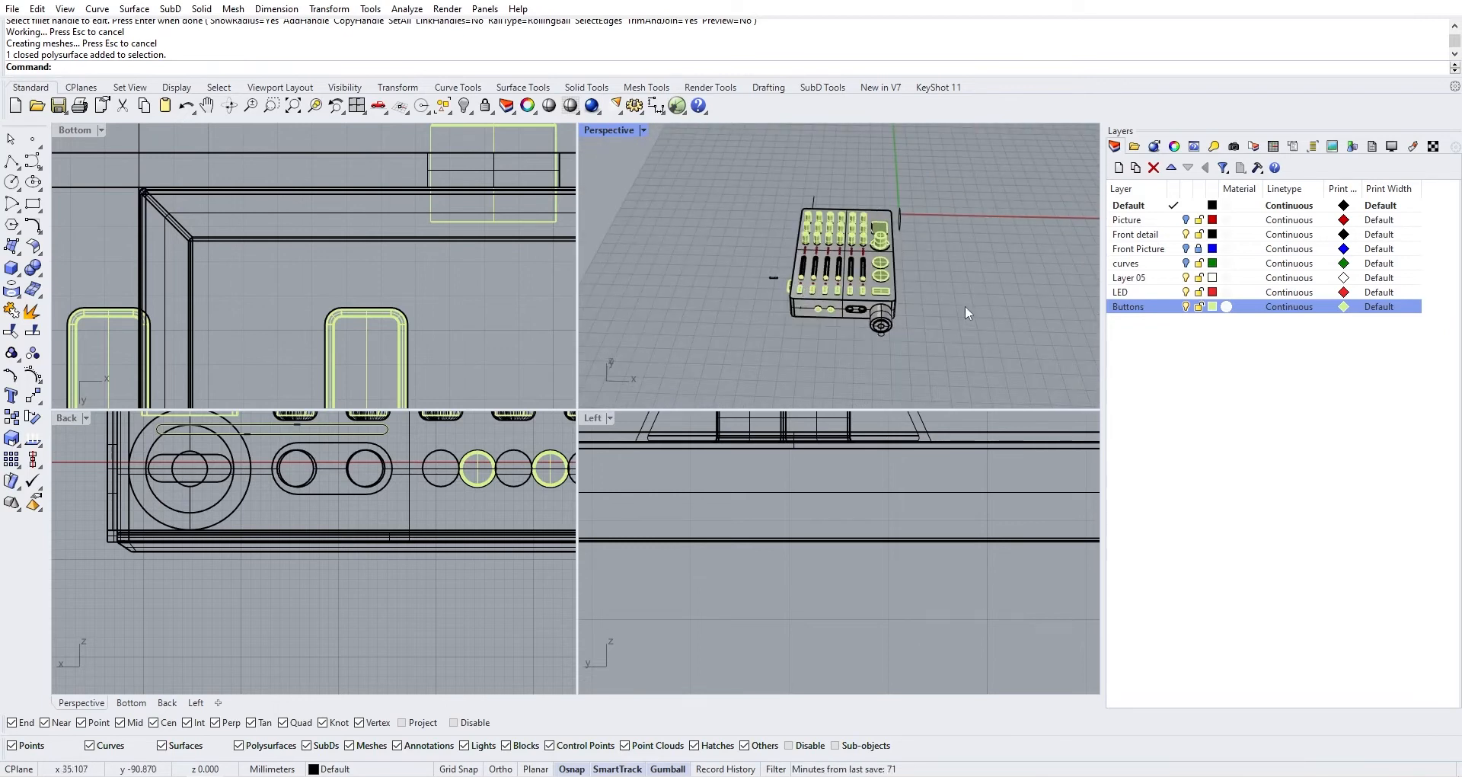
key("ctrl+s")
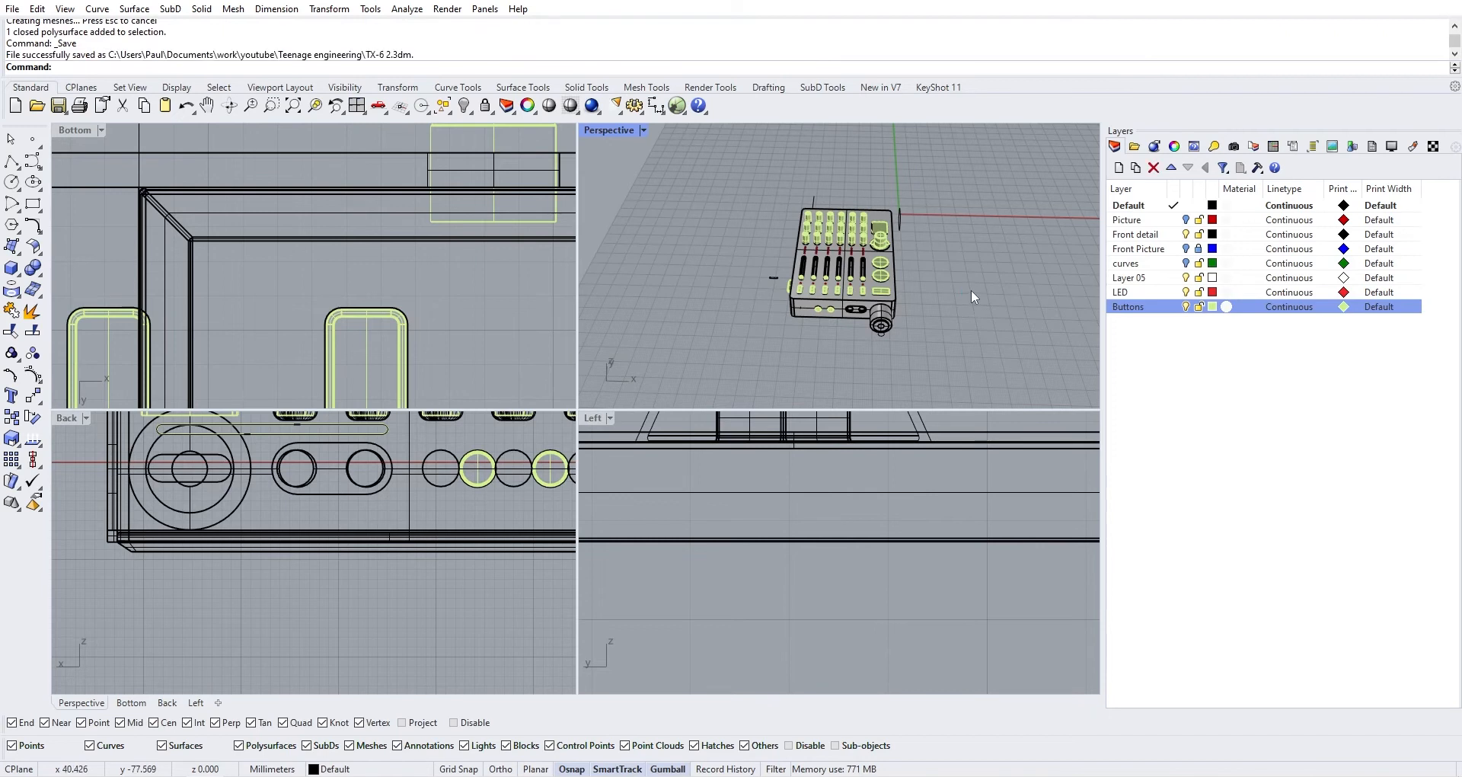
right_click_drag(971, 289, 945, 255)
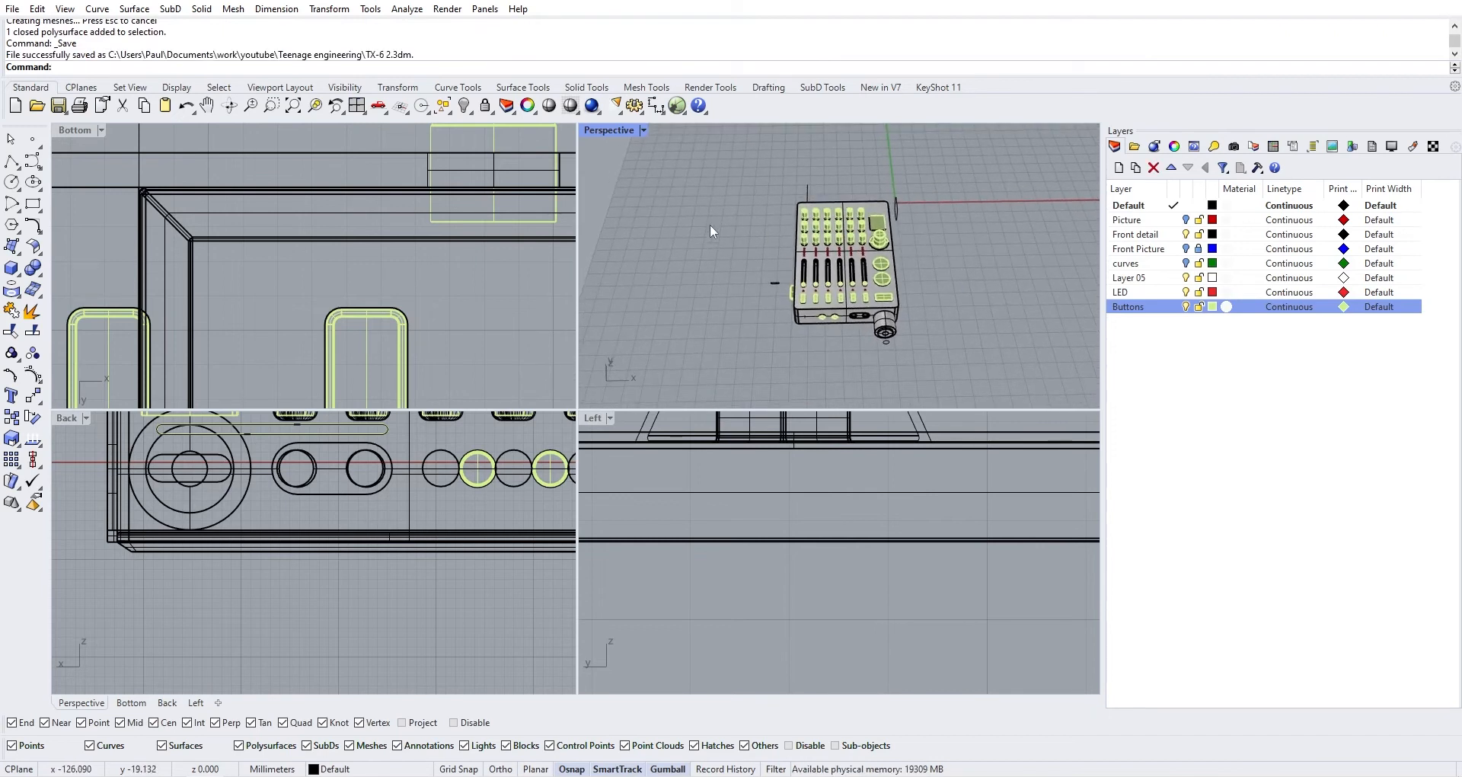
Duplicate the entire visible mixer assembly along the X axis, placing the copy beside the original in the negative X direction
left_click_drag(722, 157, 953, 375)
scroll(948, 329, "down", 2)
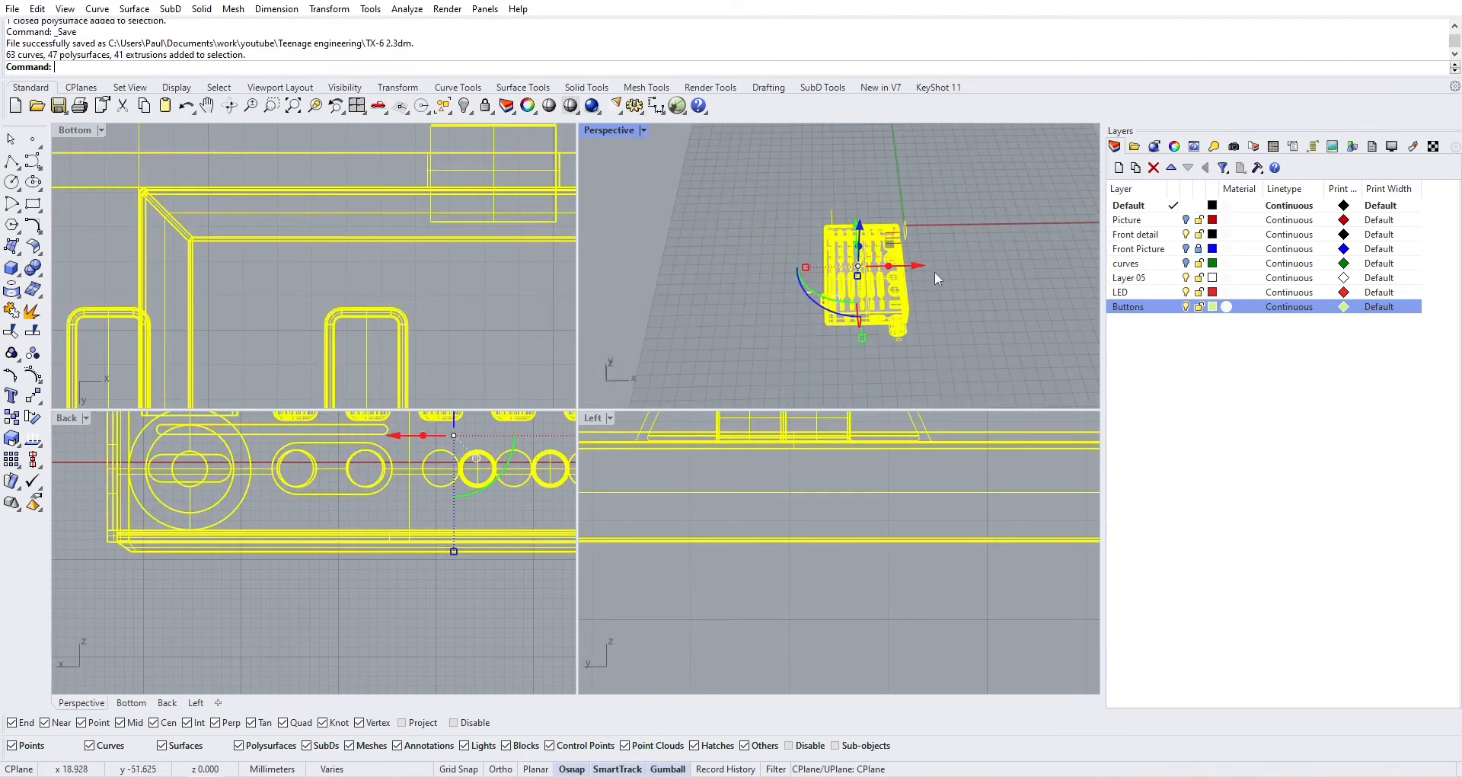
scroll(934, 274, "down", 2)
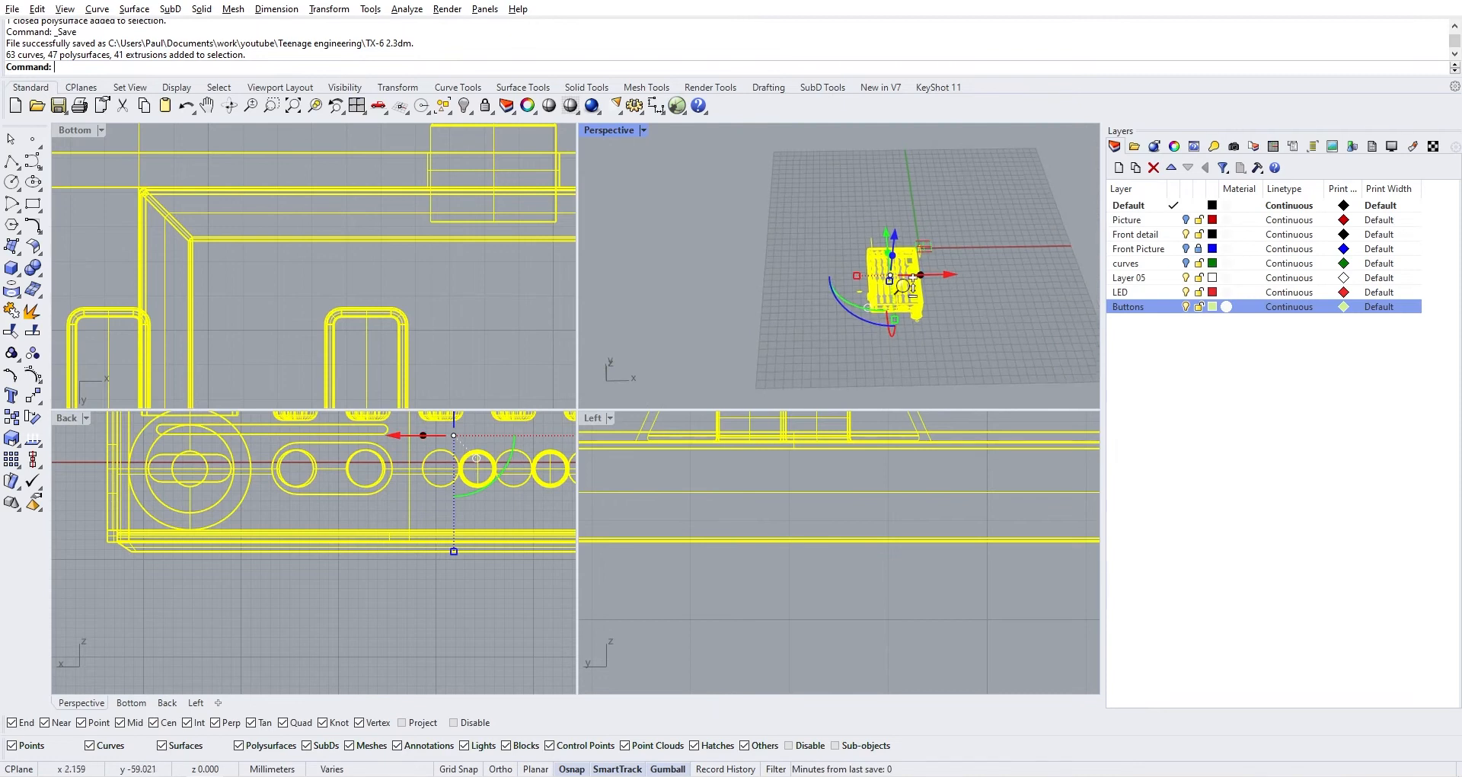
left_click_drag(920, 273, 759, 277)
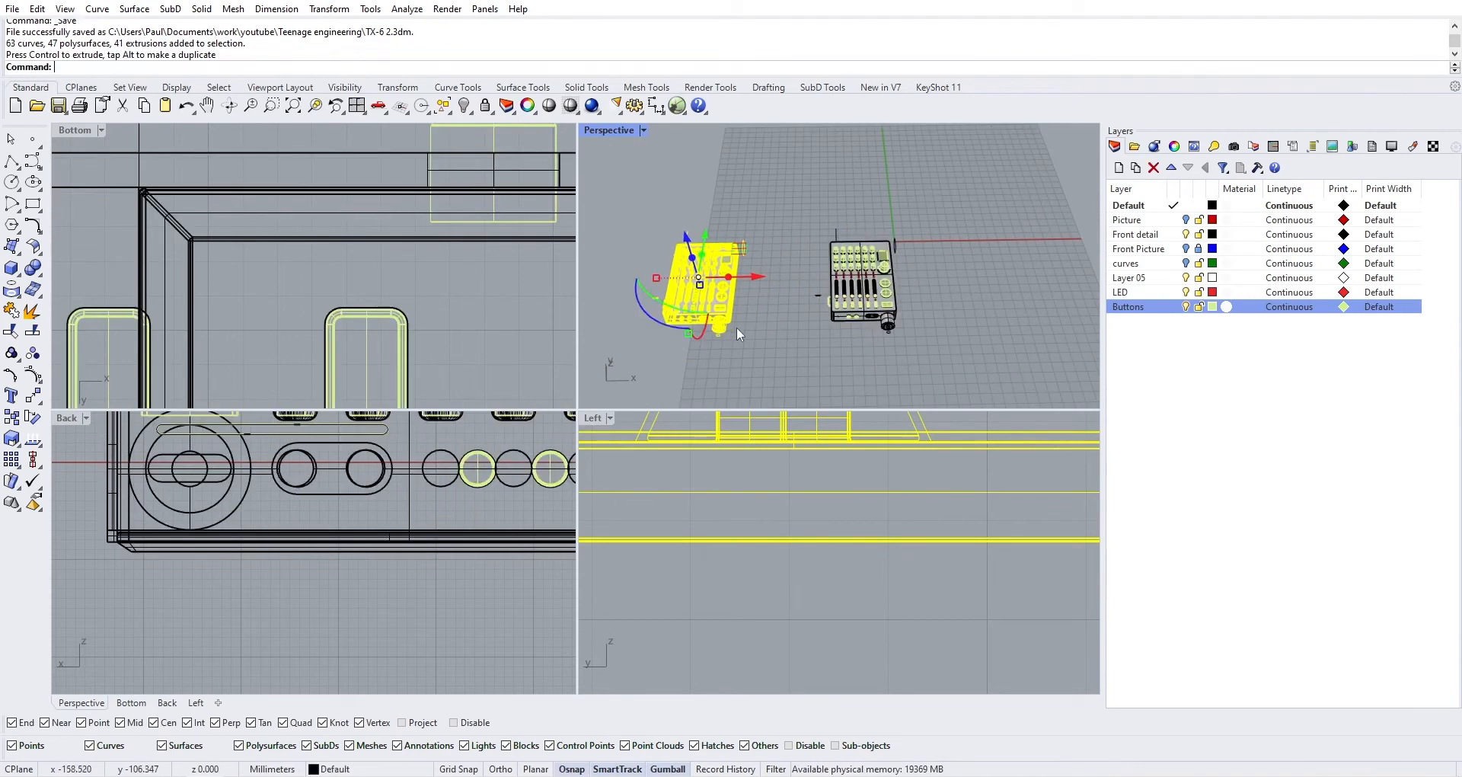
right_click_drag(752, 328, 791, 271, "shift")
left_click(865, 327)
scroll(802, 301, "up", 4)
scroll(801, 302, "down", 3)
scroll(812, 328, "up", 4)
scroll(812, 329, "down", 2)
scroll(793, 271, "up", 5)
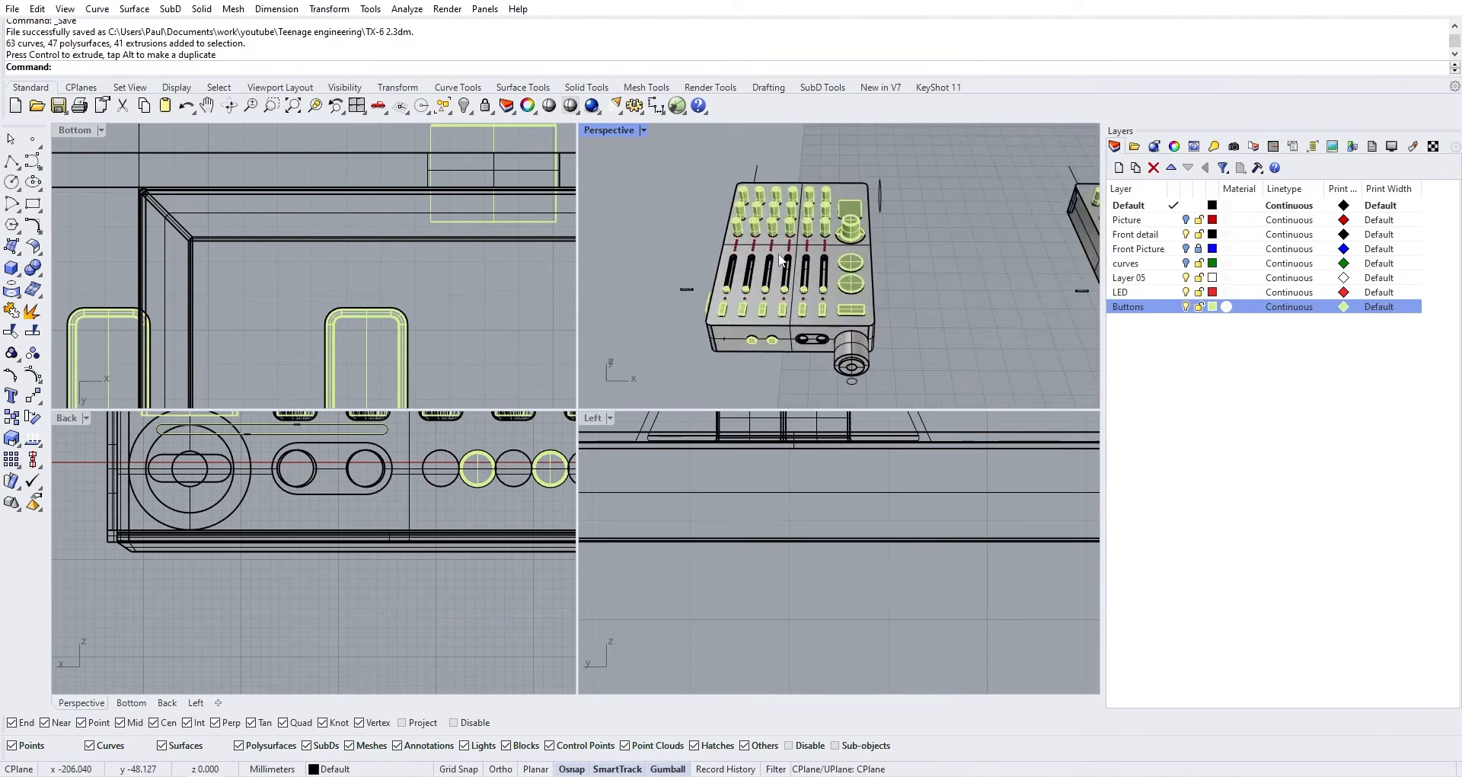
scroll(793, 272, "down", 3)
right_click_drag(884, 335, 838, 364)
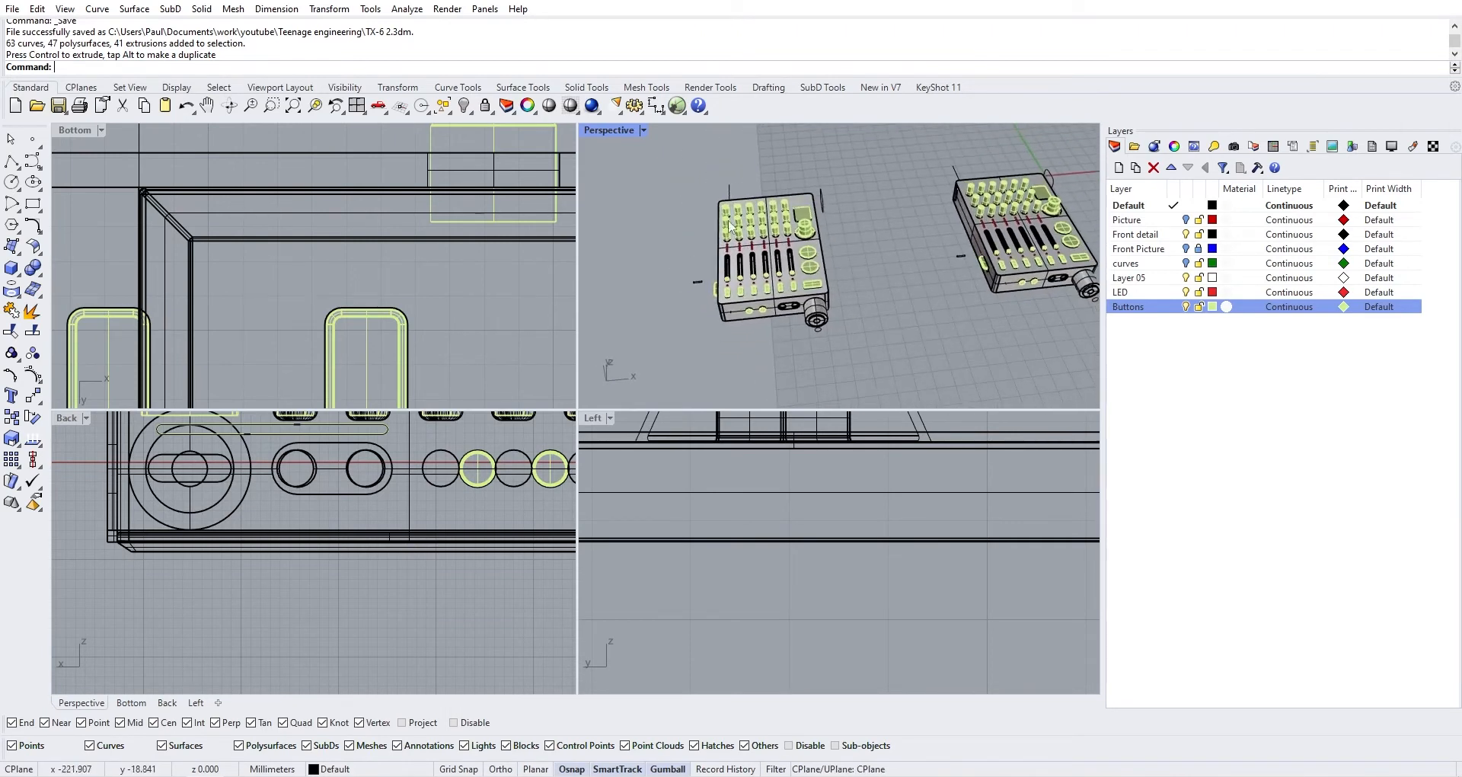
left_click_drag(652, 168, 880, 382)
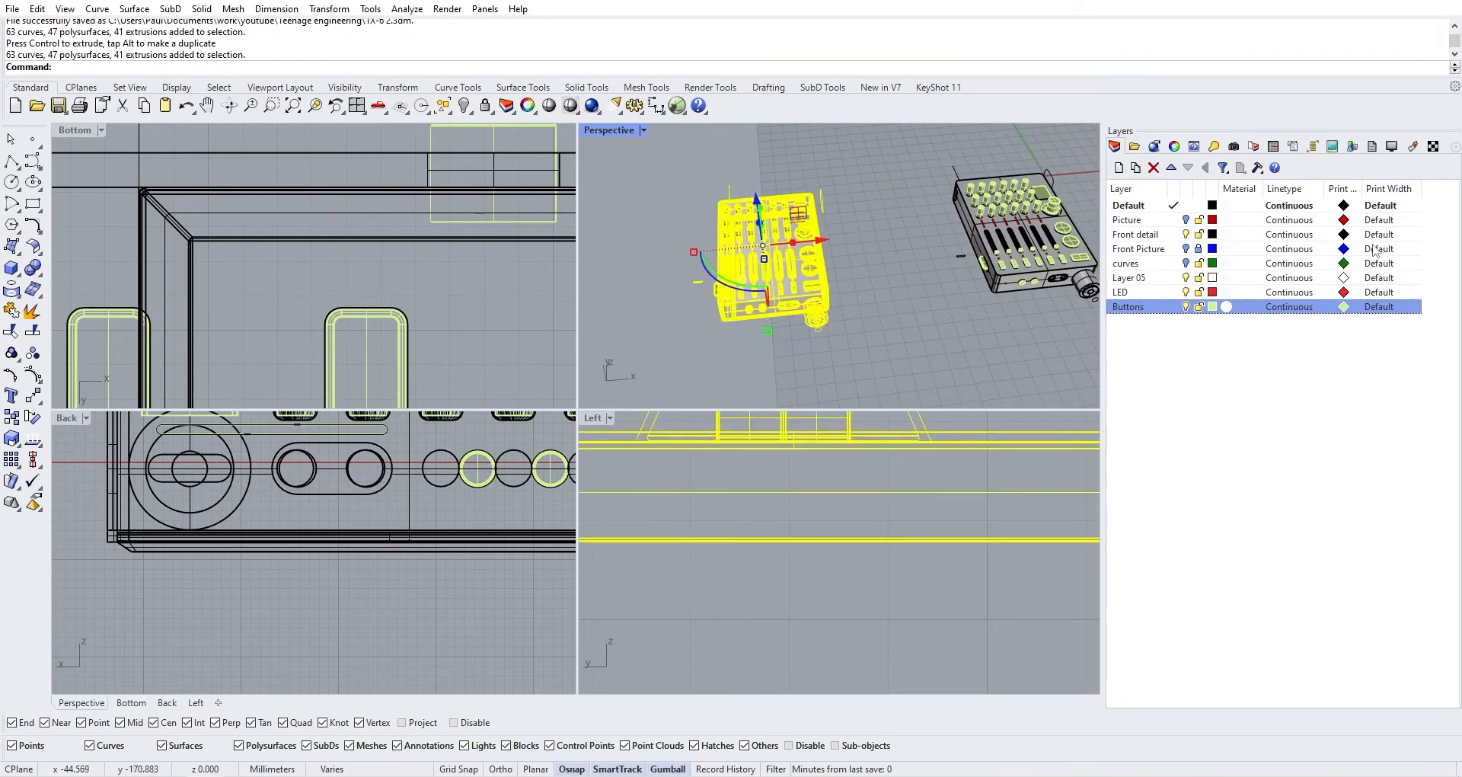
right_click(855, 370)
key("Escape")
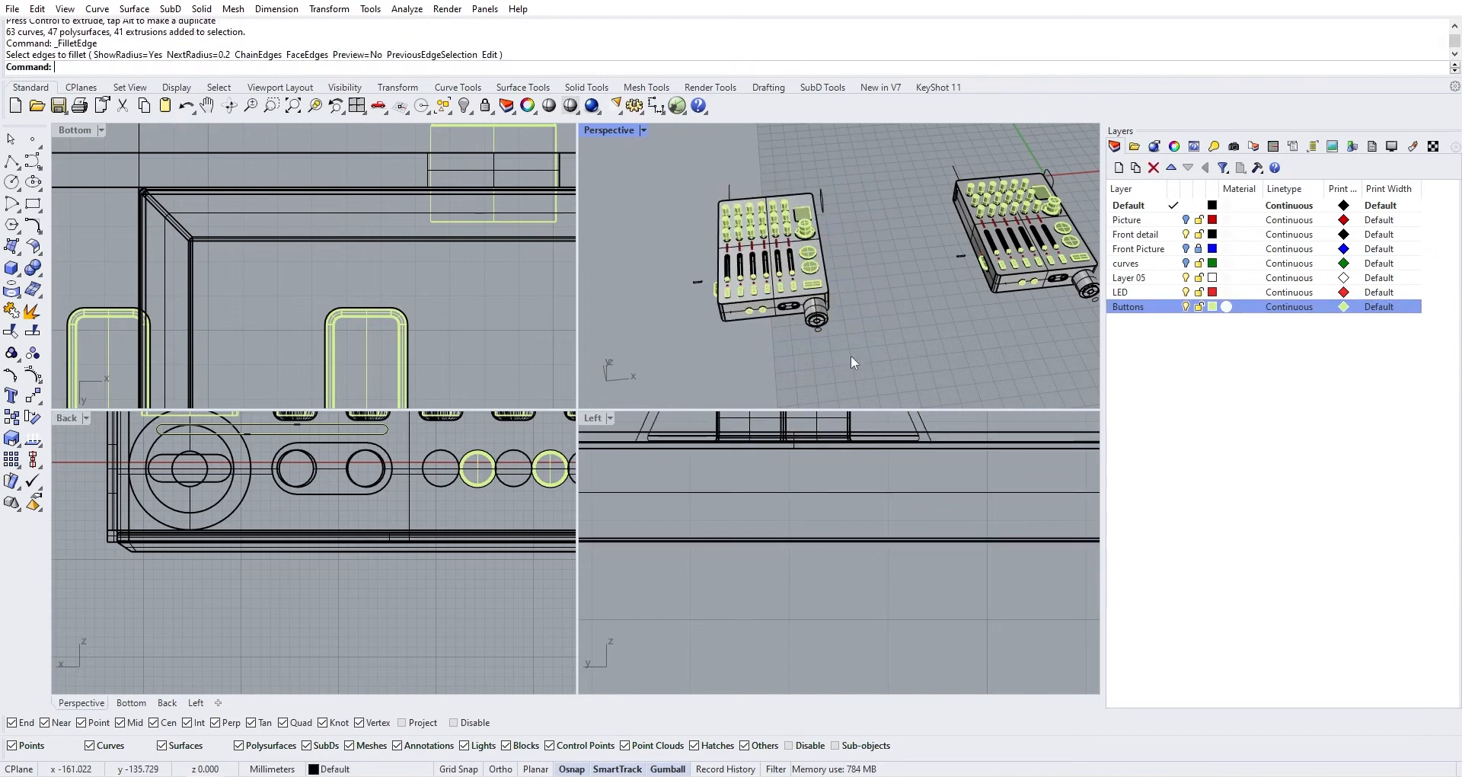
Restrict selection to surfaces and polysurfaces, and move the duplicate mixer's solids along negative X away from its curves
scroll(852, 356, "down", 3)
right_click_drag(851, 356, 914, 369)
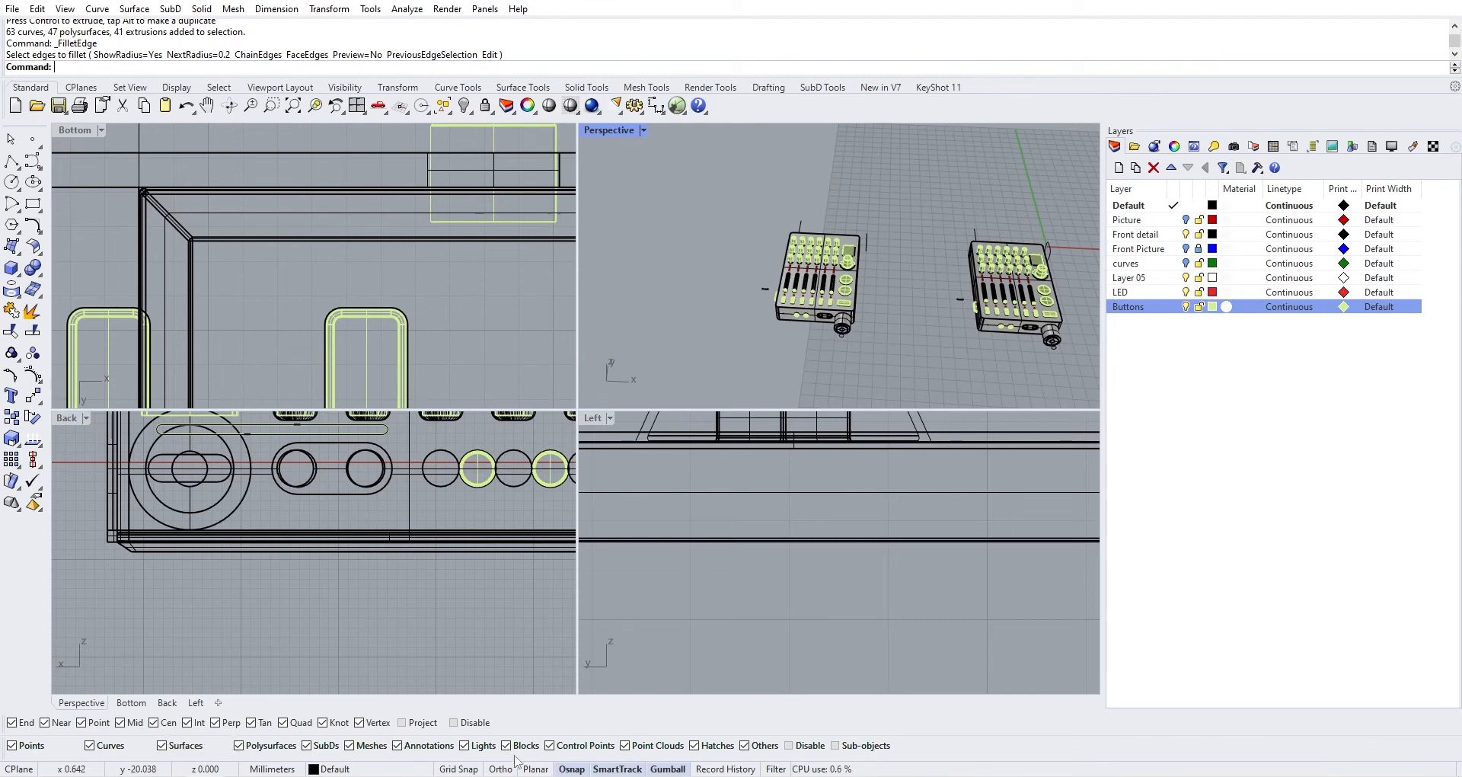
right_click(271, 747)
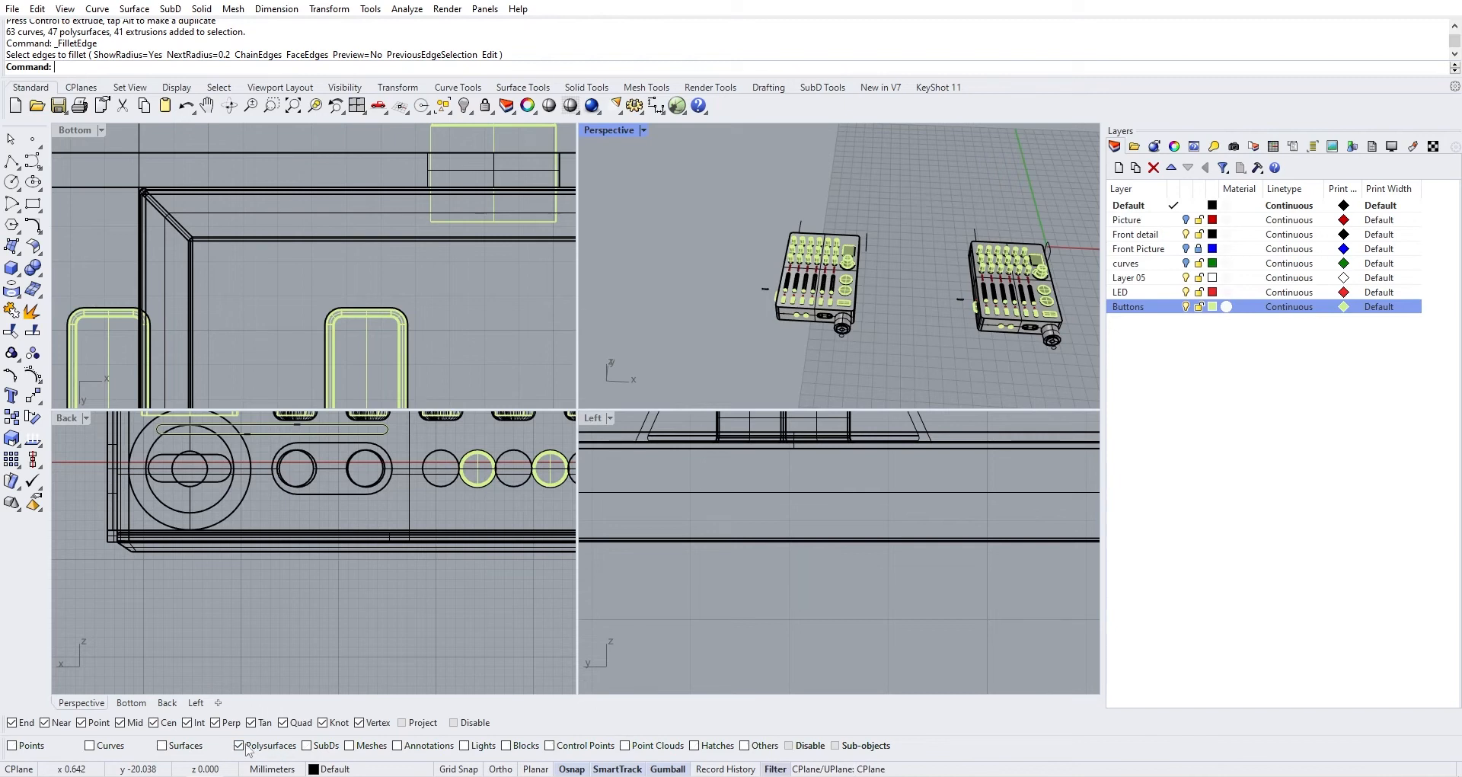
left_click(190, 746)
left_click_drag(675, 157, 938, 394)
right_click_drag(887, 339, 887, 275)
scroll(857, 363, "up", 10)
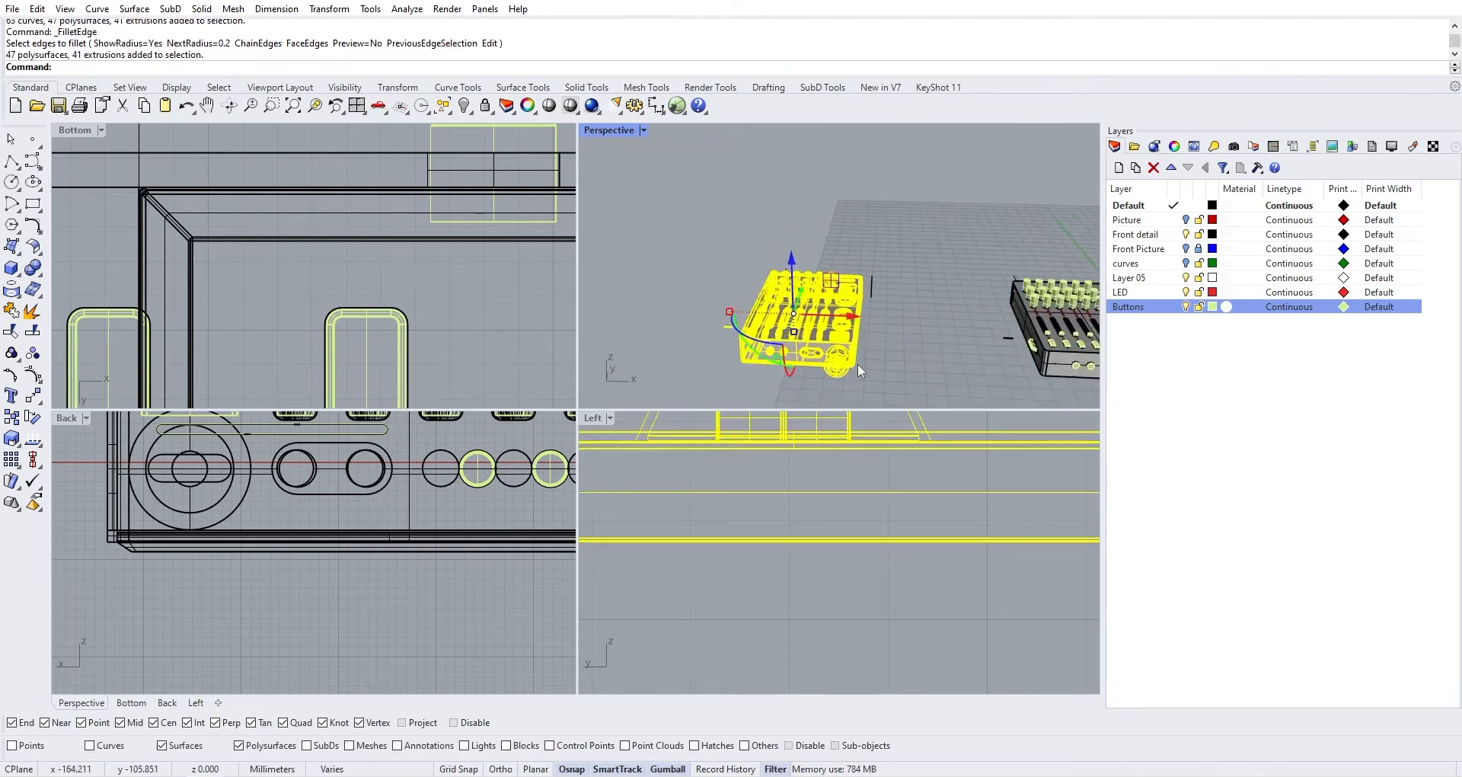
scroll(788, 297, "down", 4)
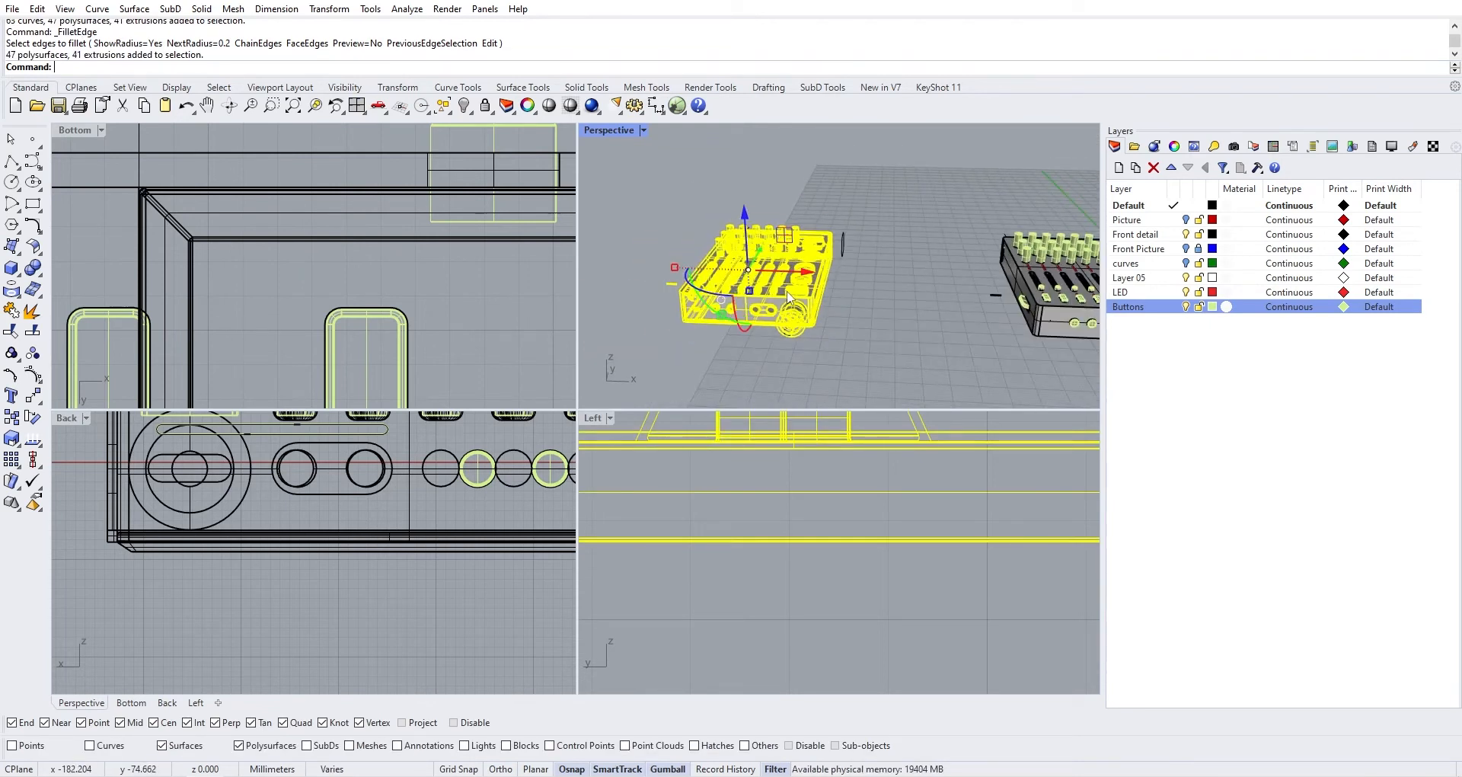
scroll(791, 305, "down", 3)
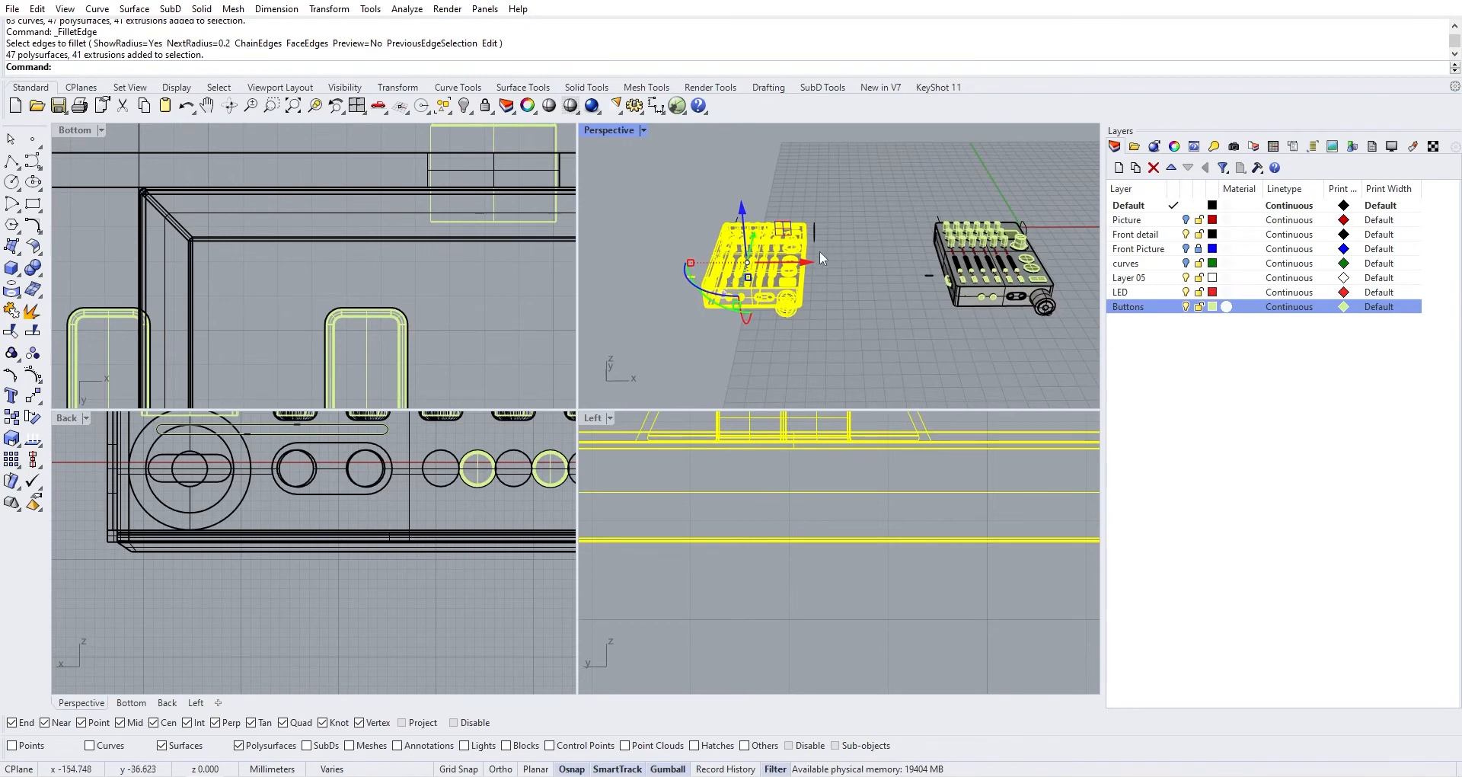
left_click_drag(808, 263, 676, 268)
right_click_drag(777, 297, 779, 328)
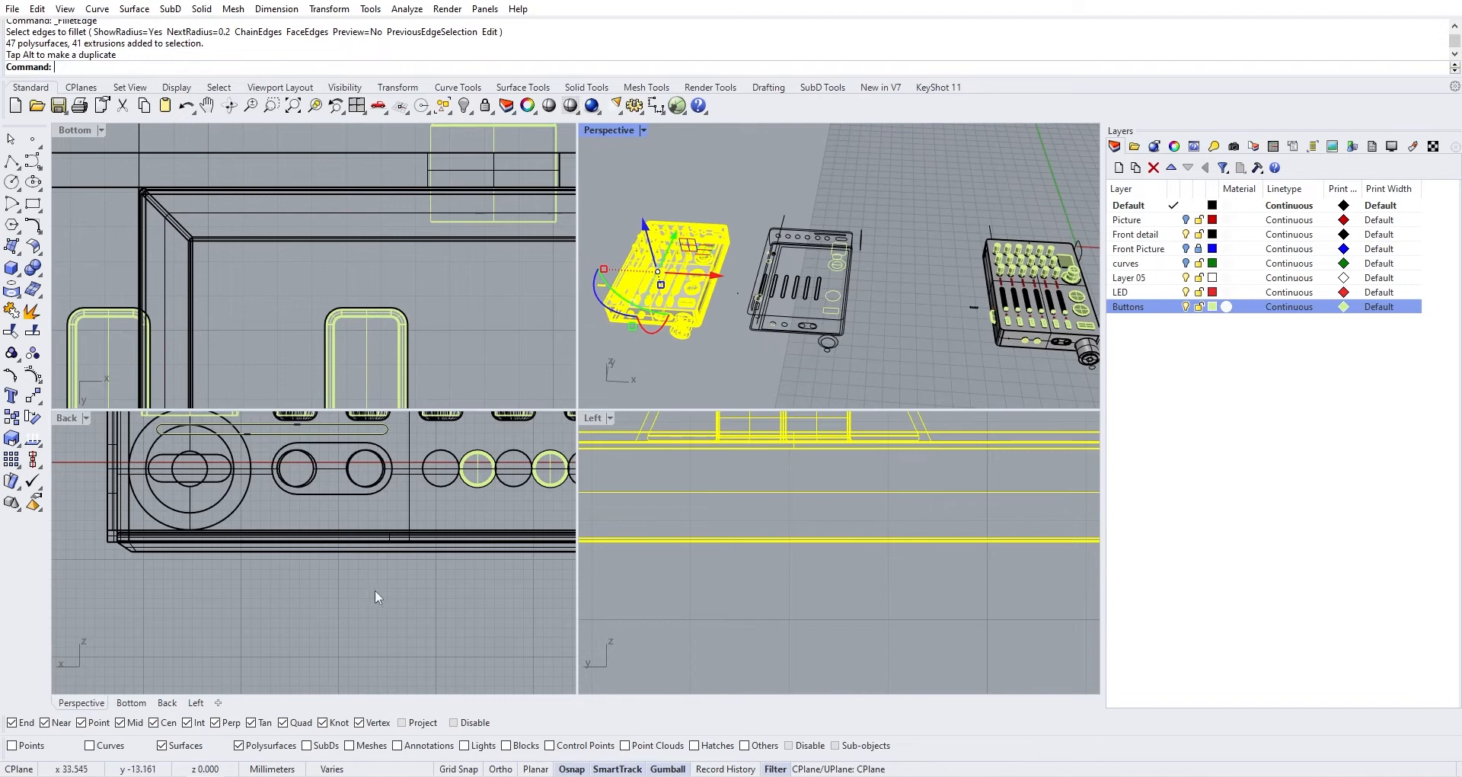
Re-enable all selection types, select the curves left behind by the duplicate's solids, and undo the last move
left_click(176, 746)
right_click(197, 752)
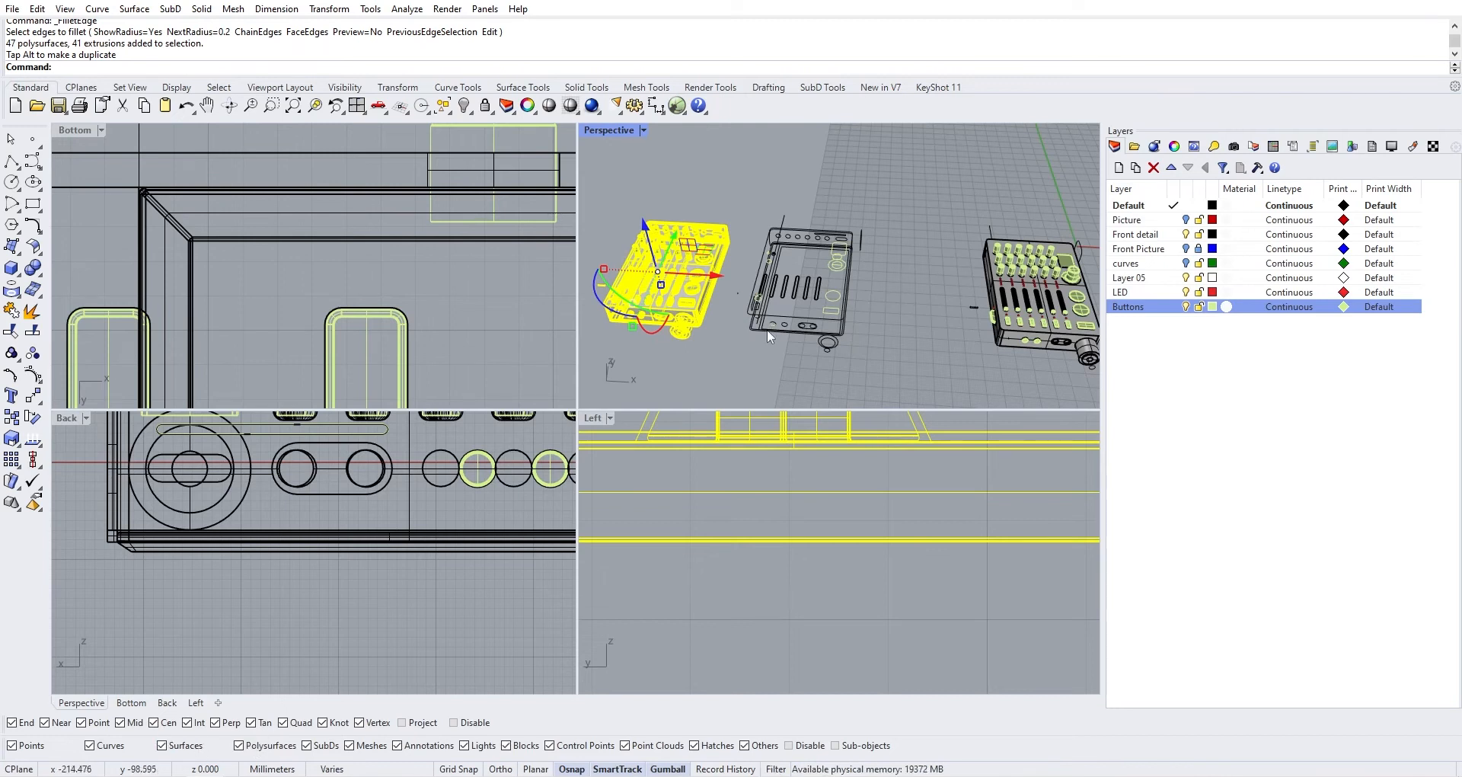
left_click_drag(743, 197, 892, 368)
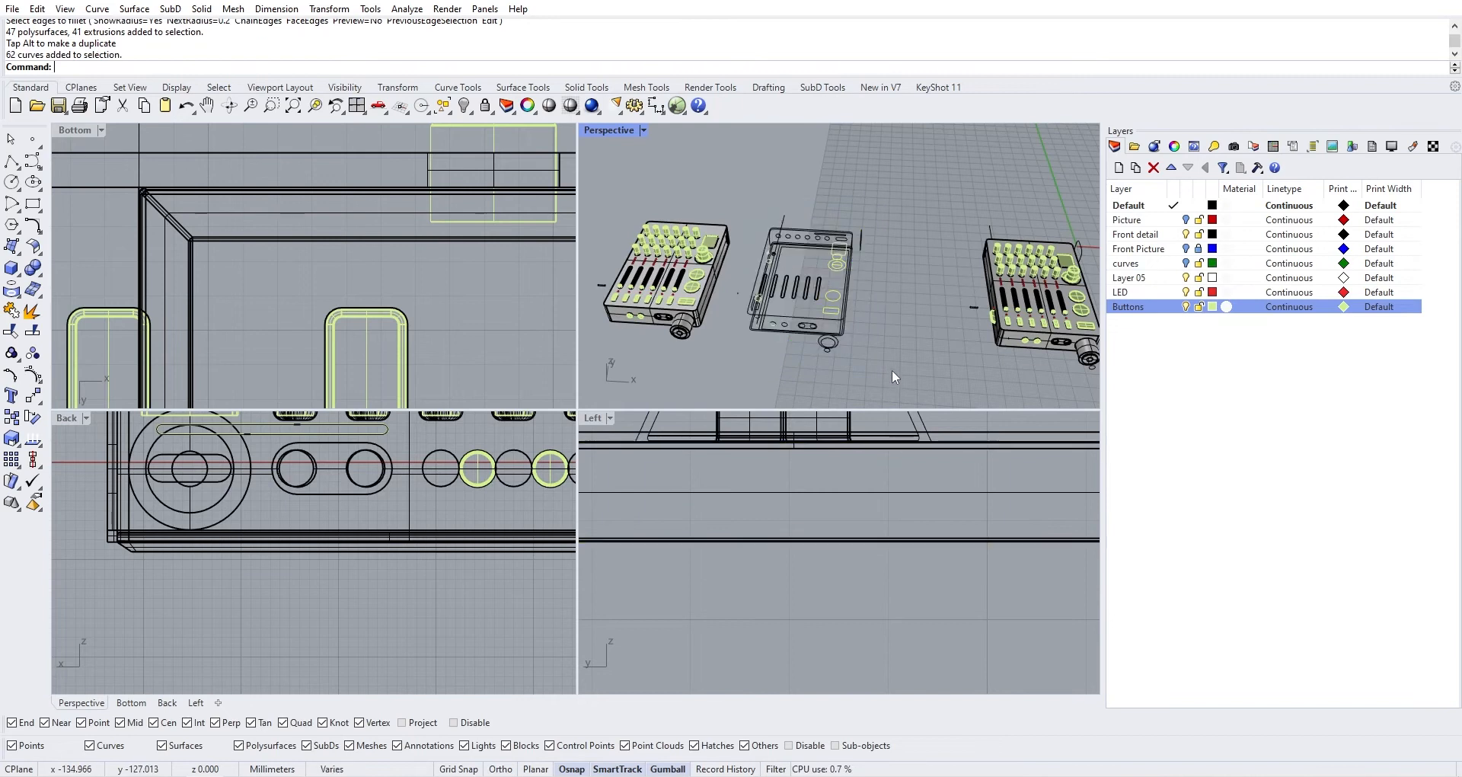
key("ctrl+z")
Restrict selection to curves only and delete all curves of the duplicate mixer
right_click_drag(892, 364, 901, 325, "shift")
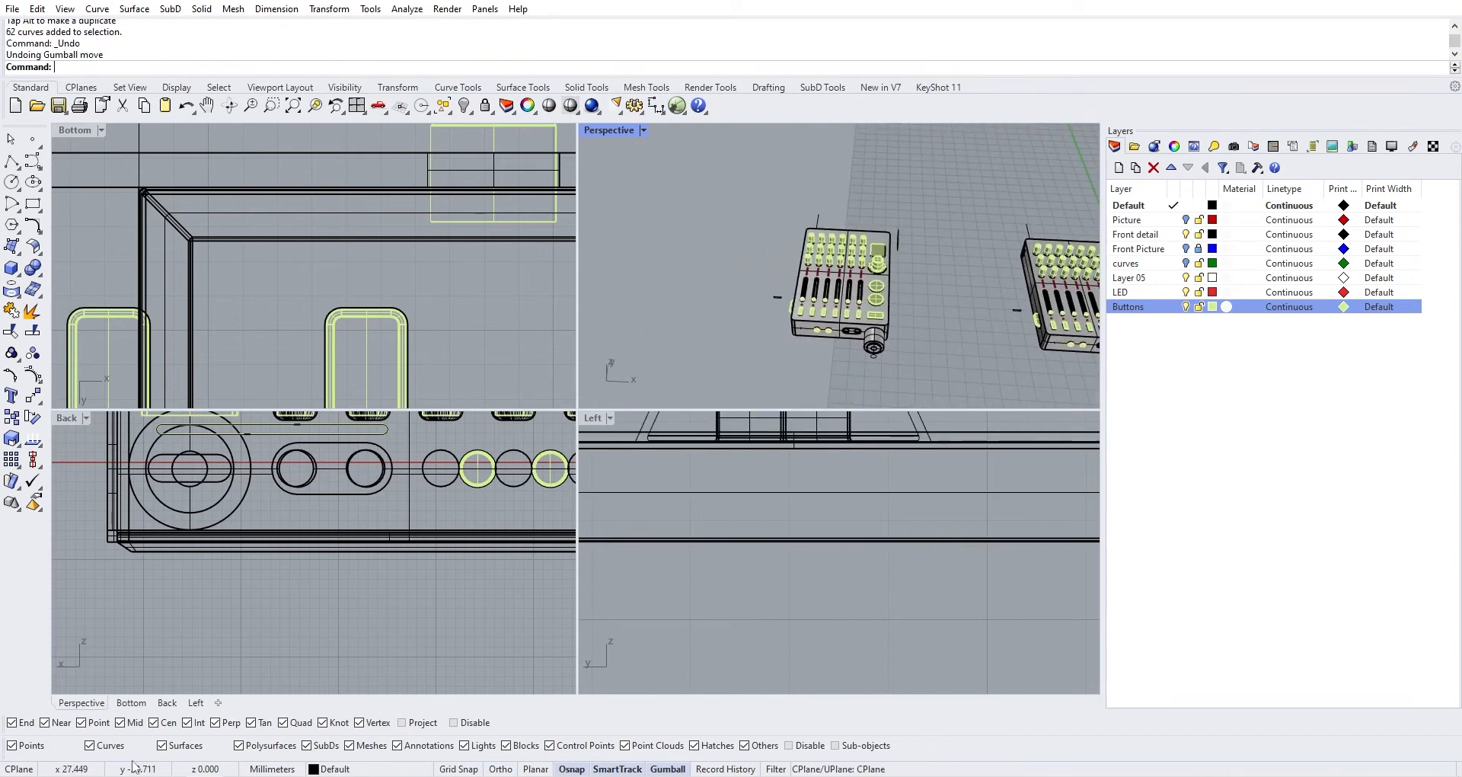
right_click(103, 750)
left_click_drag(738, 160, 953, 392)
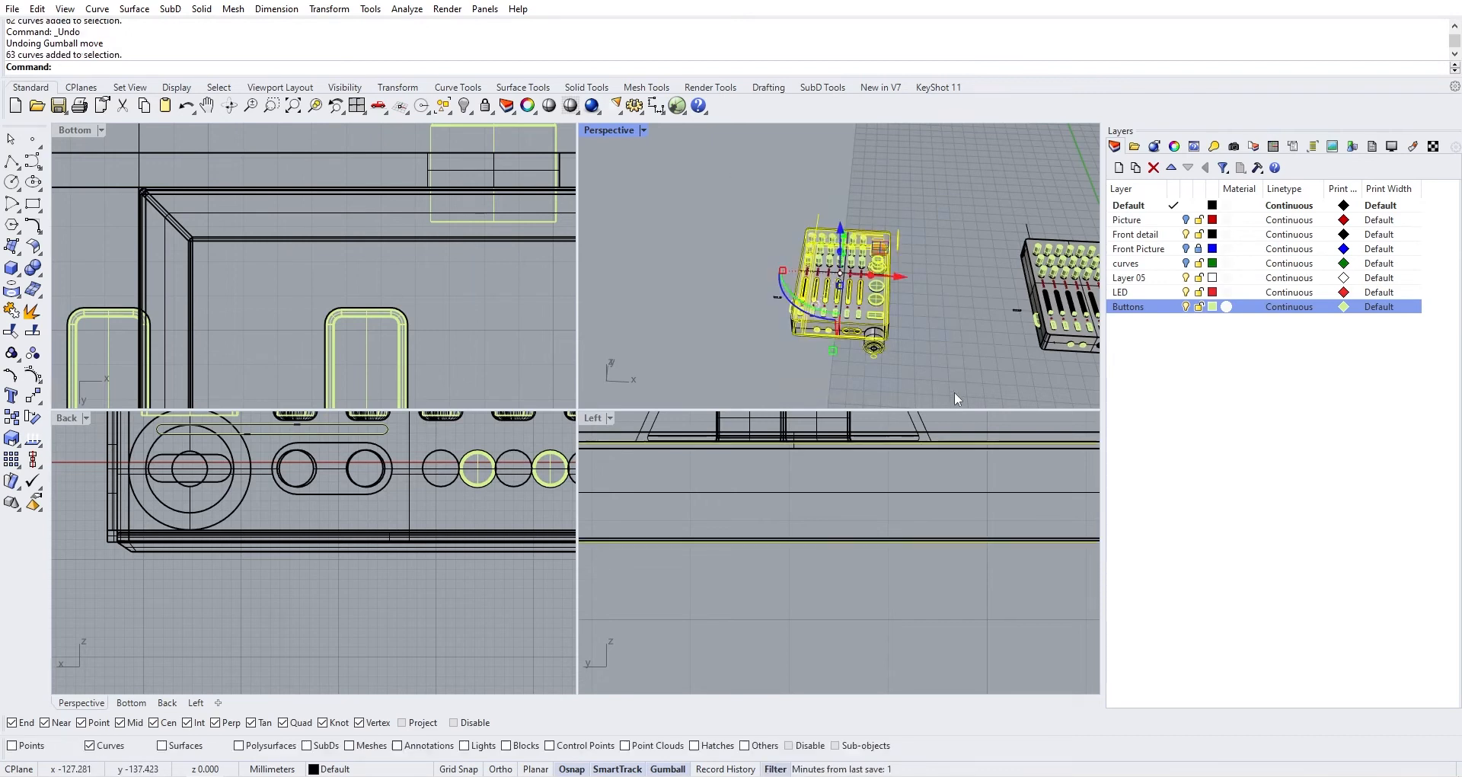
right_click_drag(903, 281, 978, 395)
key("Delete")
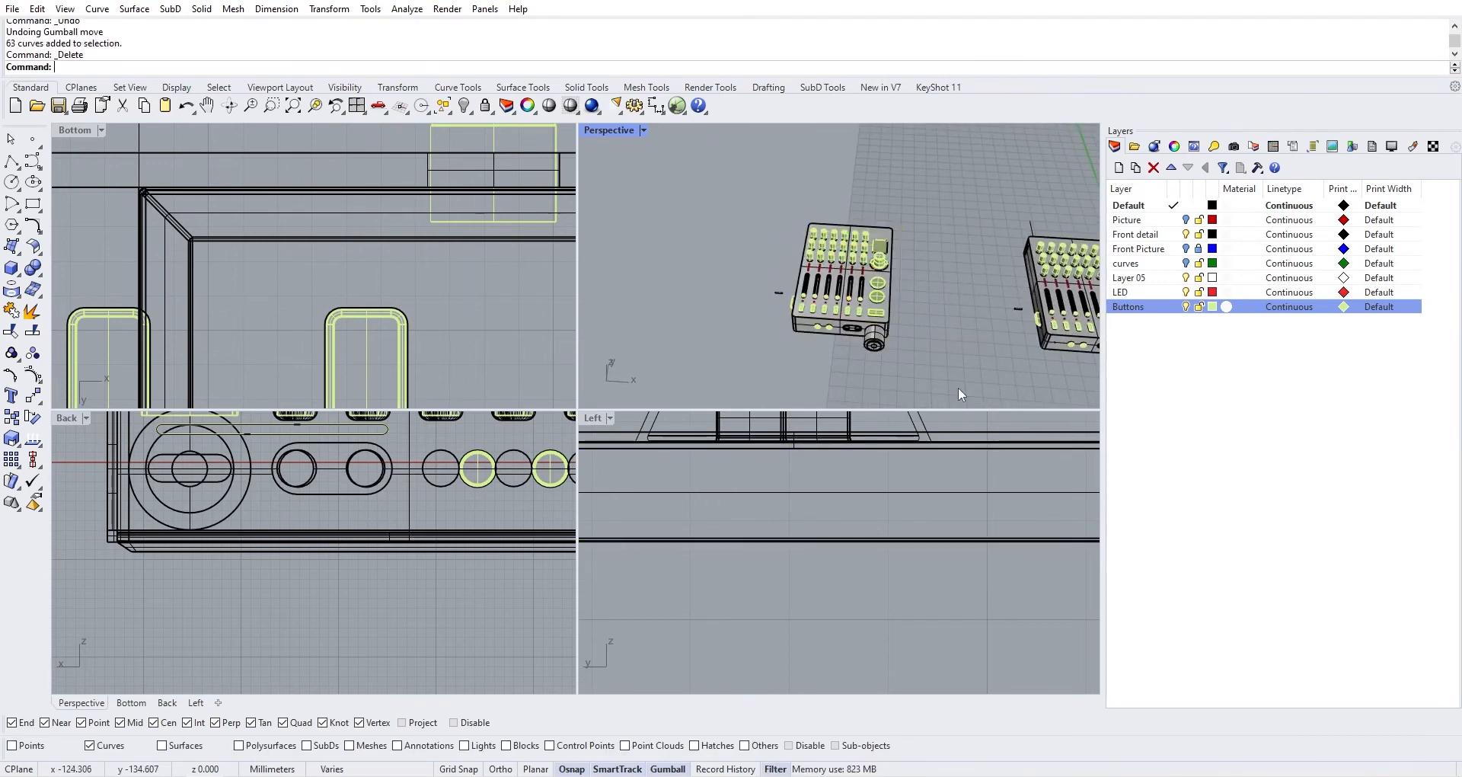
Examine the duplicate mixer's top face, sliders, buttons and front connectors for leftover curves
scroll(870, 276, "up", 4)
right_click_drag(823, 286, 735, 329)
scroll(734, 329, "up", 7)
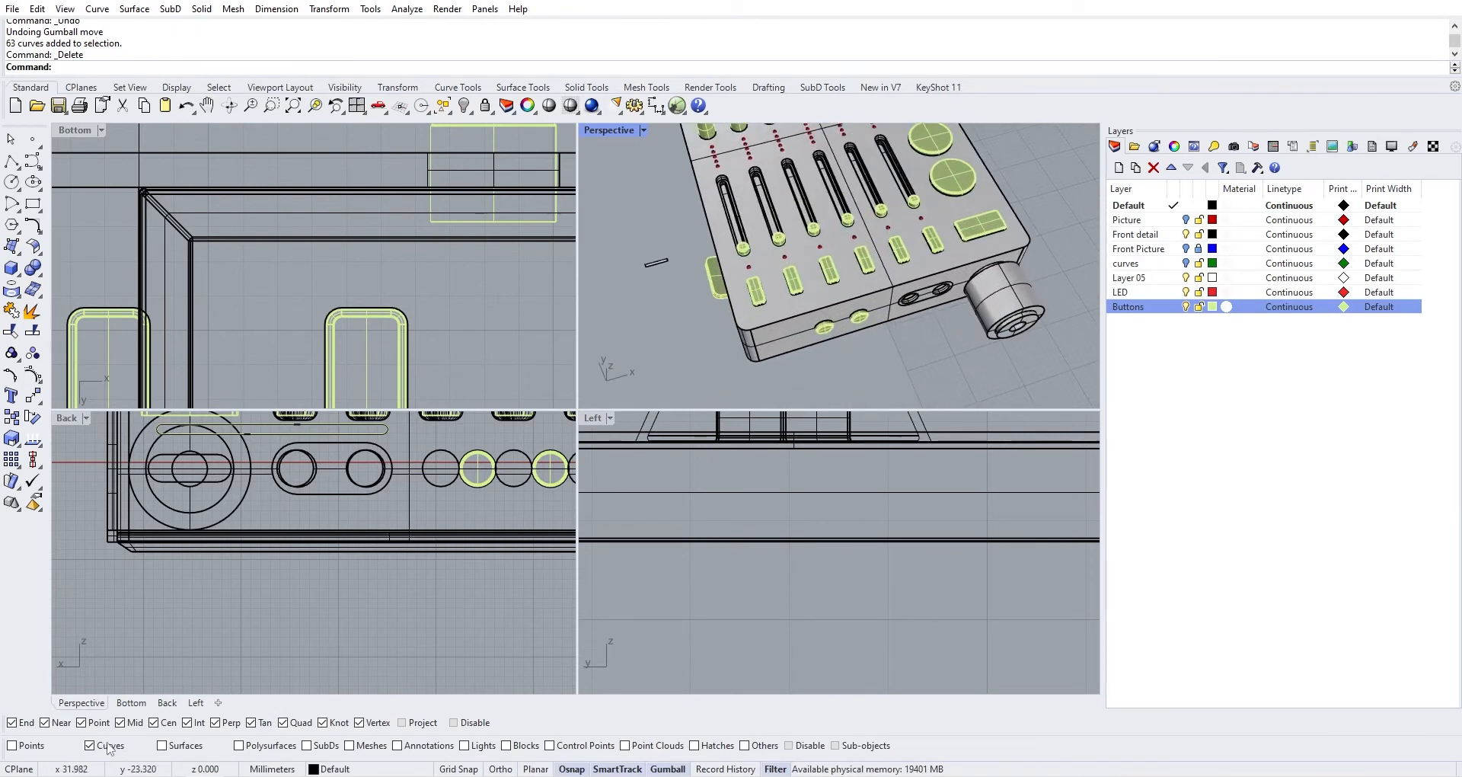
scroll(897, 326, "down", 3)
right_click_drag(897, 327, 866, 304)
scroll(720, 319, "up", 2)
scroll(723, 324, "down", 5)
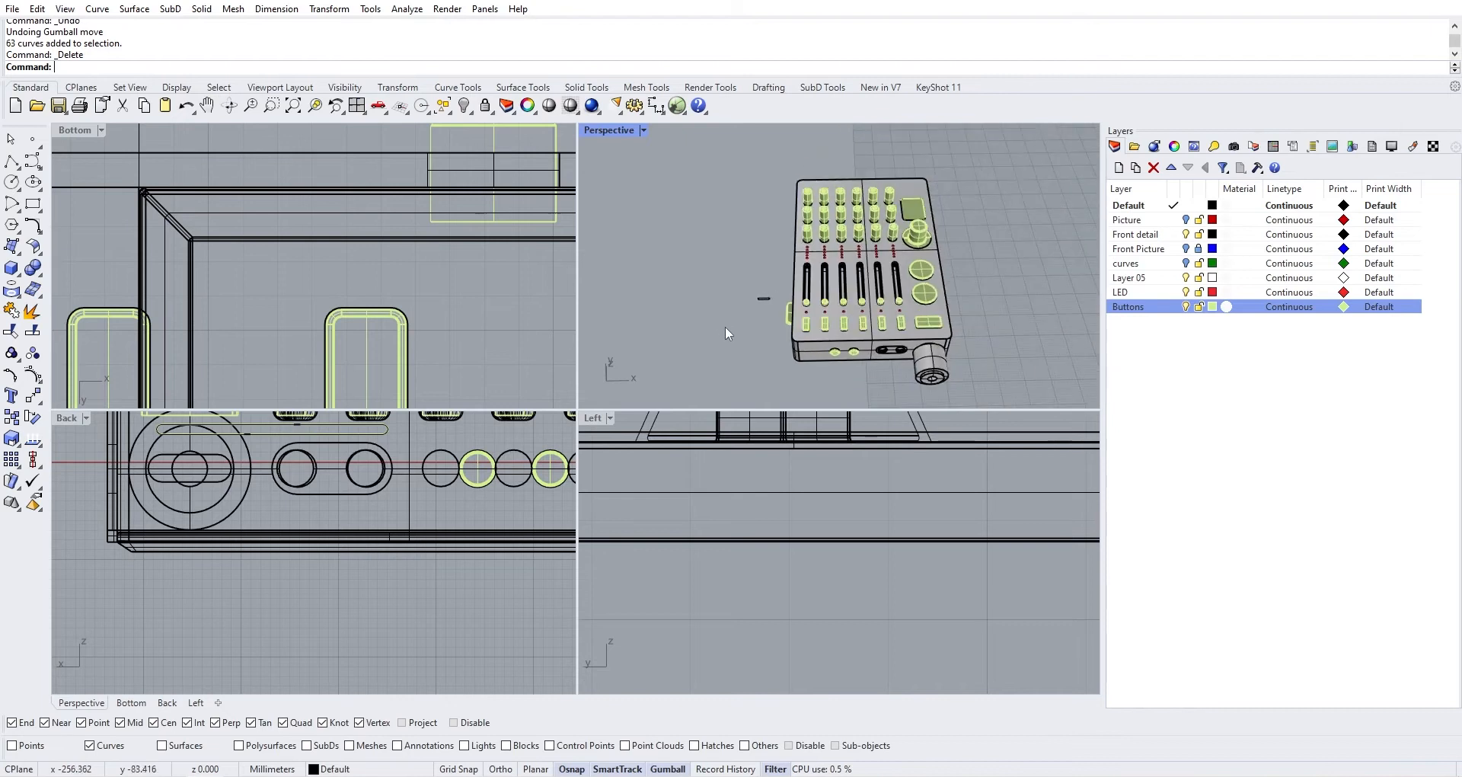
scroll(857, 294, "up", 4)
scroll(845, 299, "down", 4)
scroll(907, 358, "up", 3)
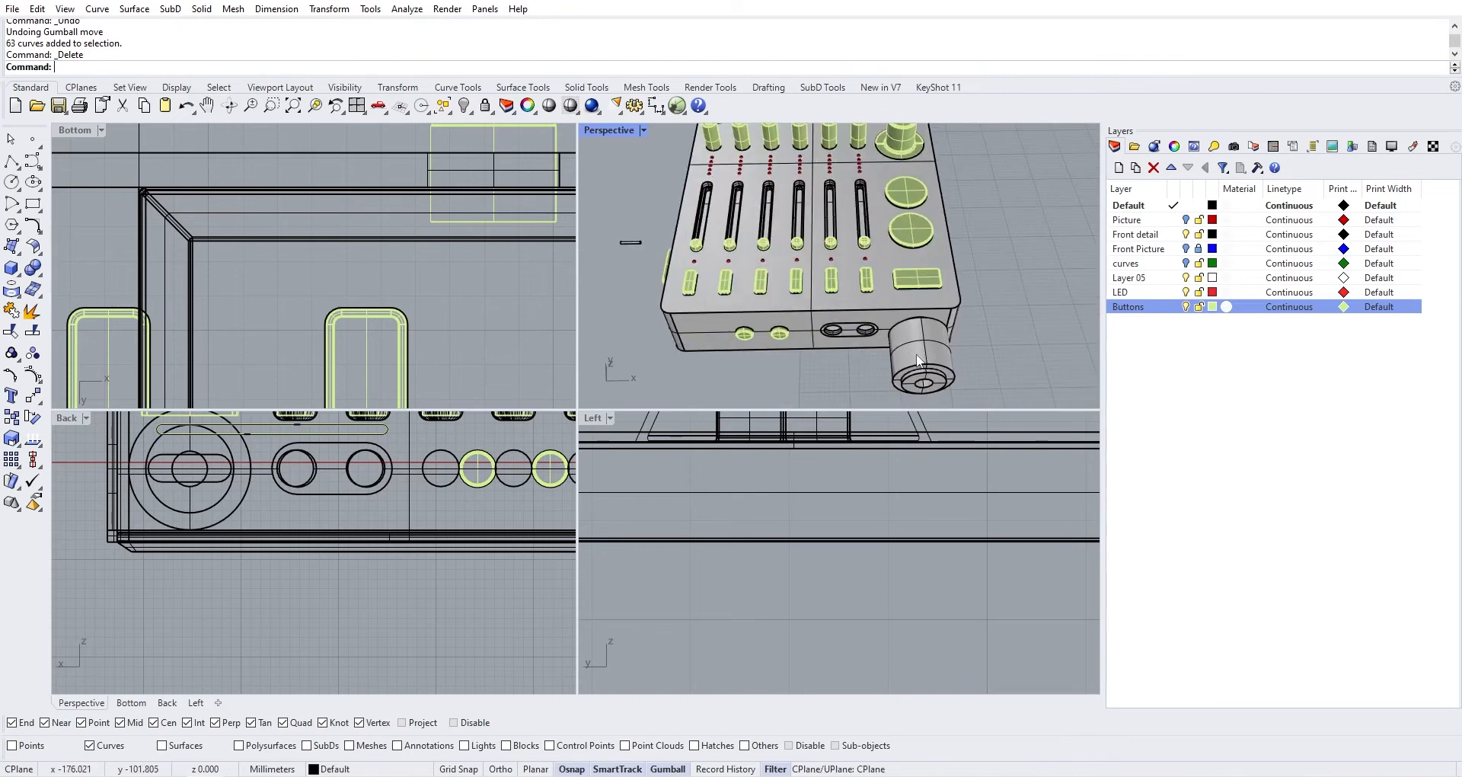
scroll(922, 365, "down", 5)
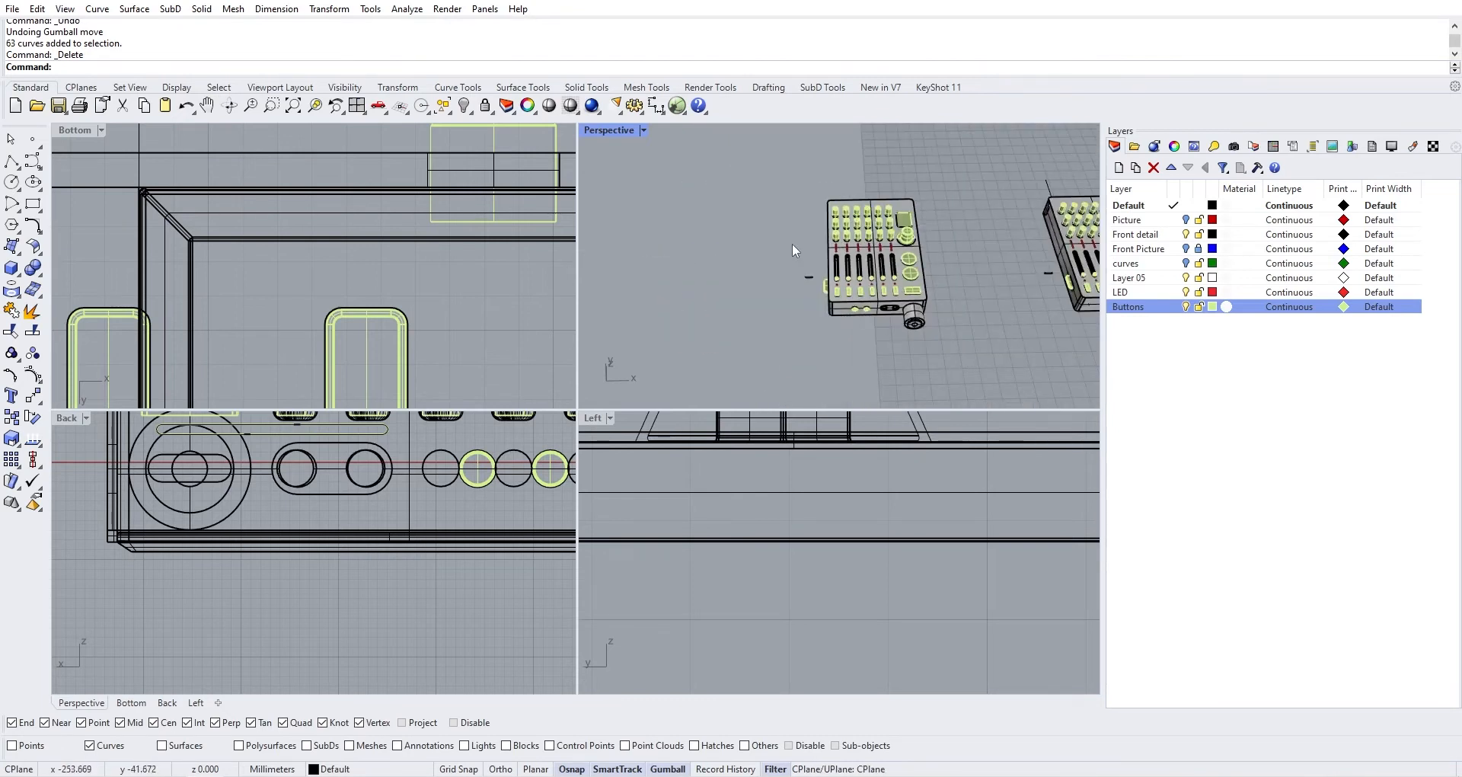
Create a new layer named Save
right_click(1186, 362)
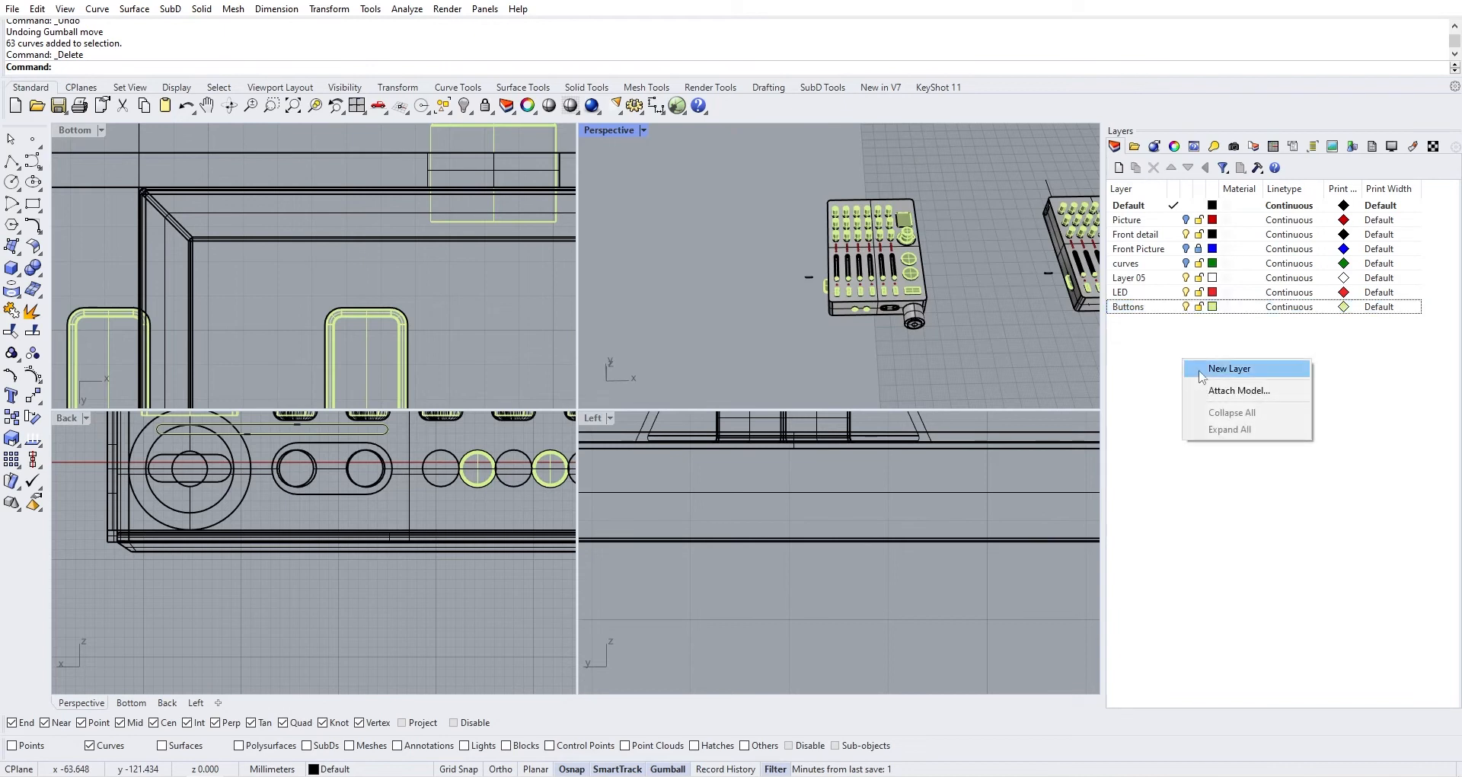
left_click(1211, 366)
type("Save")
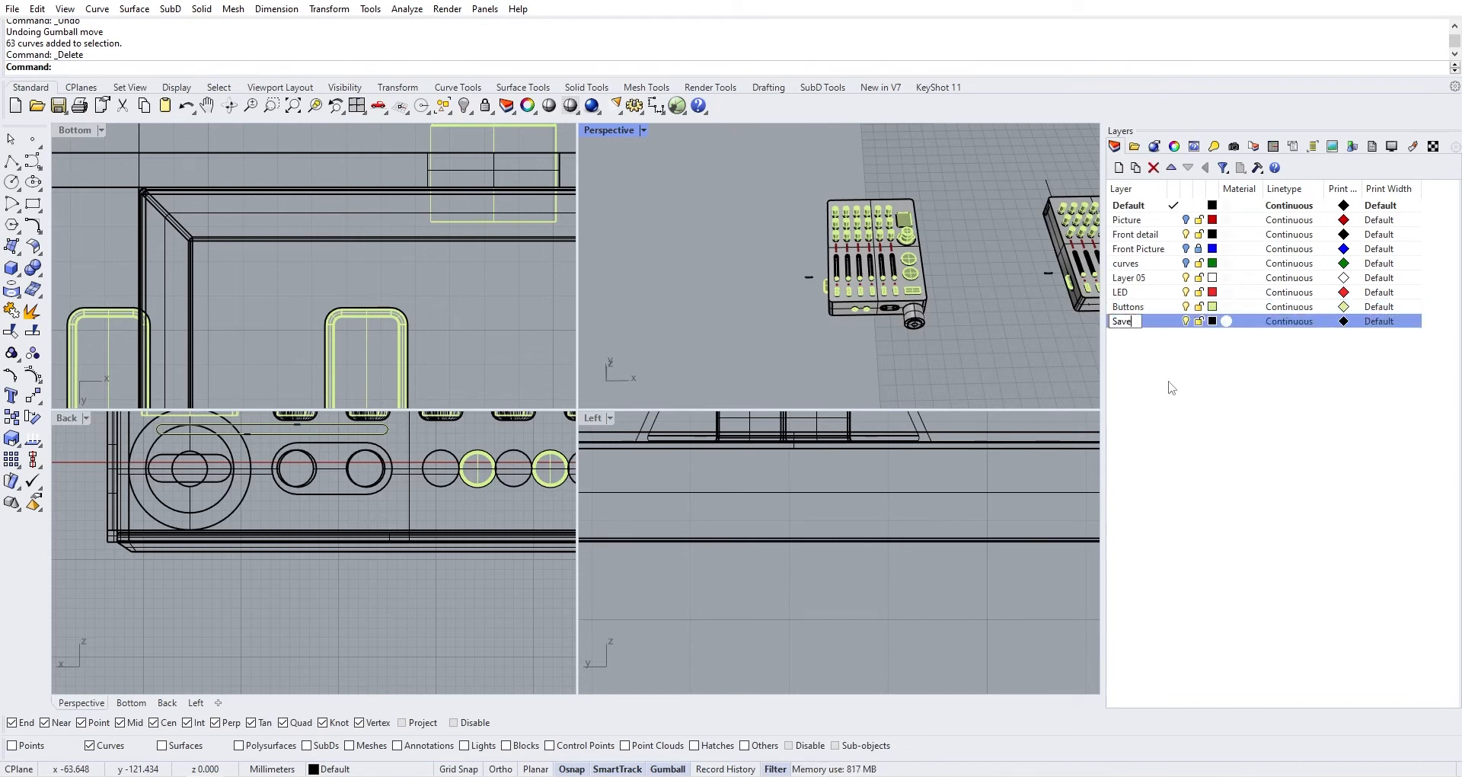
key("Return")
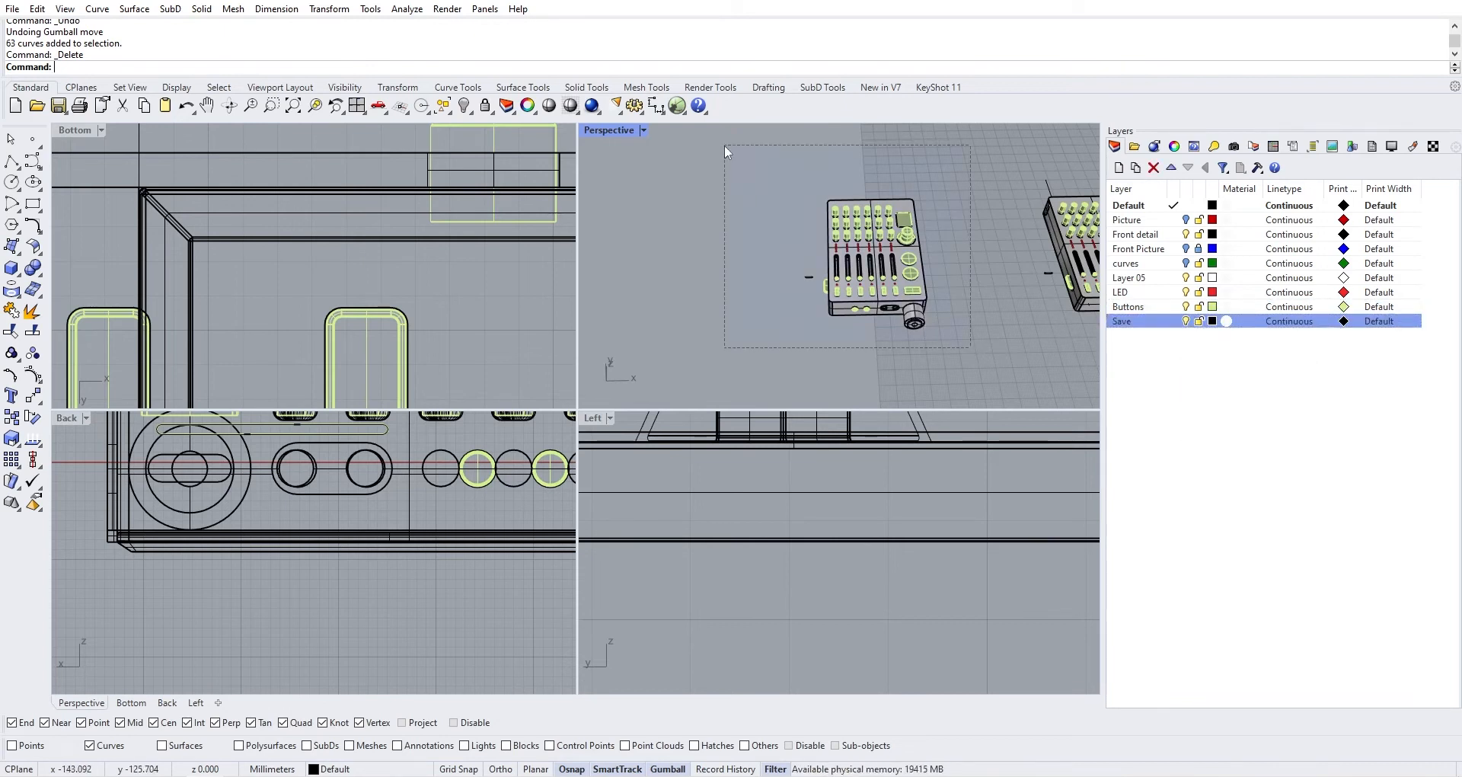
left_click_drag(724, 145, 724, 145)
right_click(1121, 321)
left_click(956, 346)
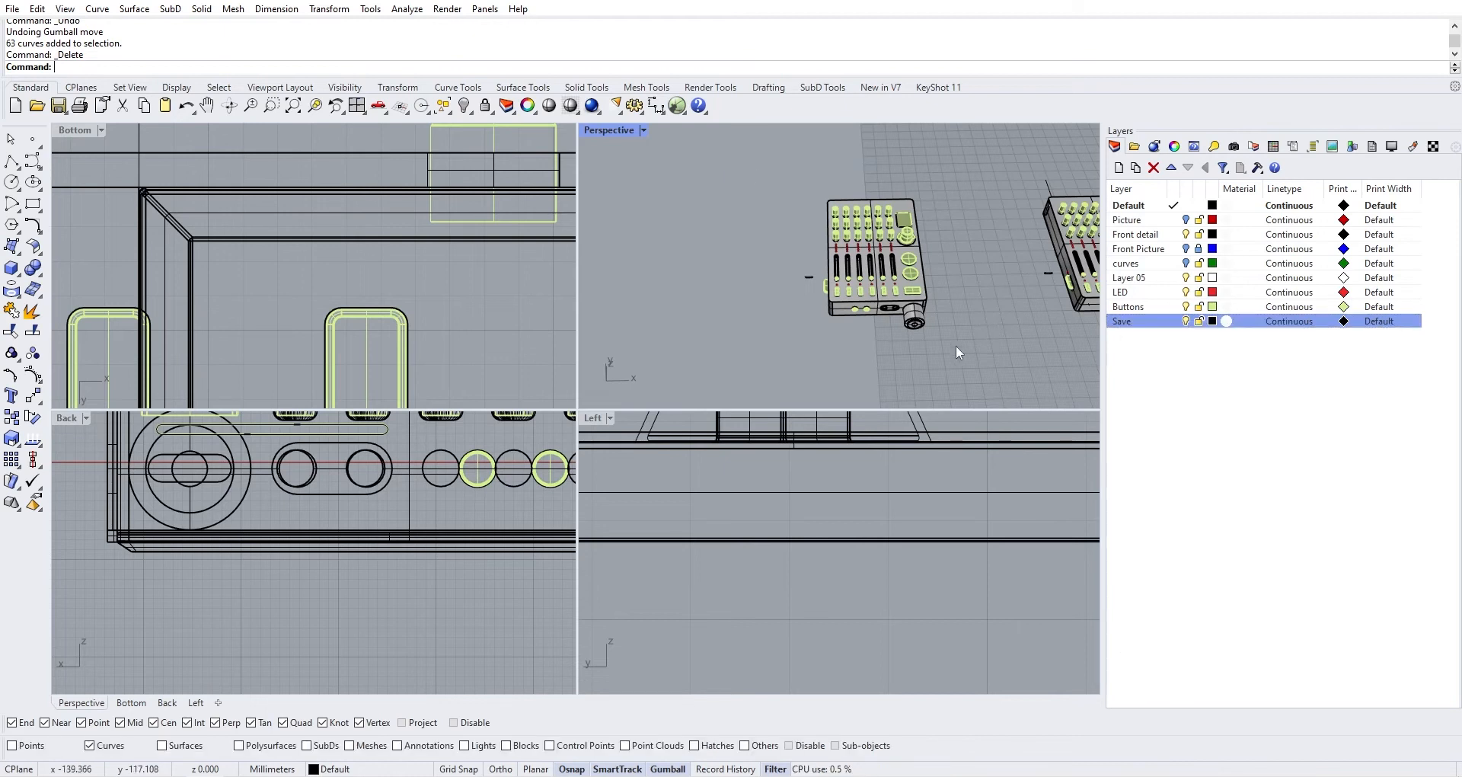
Re-enable all selection types and assign the duplicate mixer's polysurfaces and extrusions to the Save layer
right_click(94, 748)
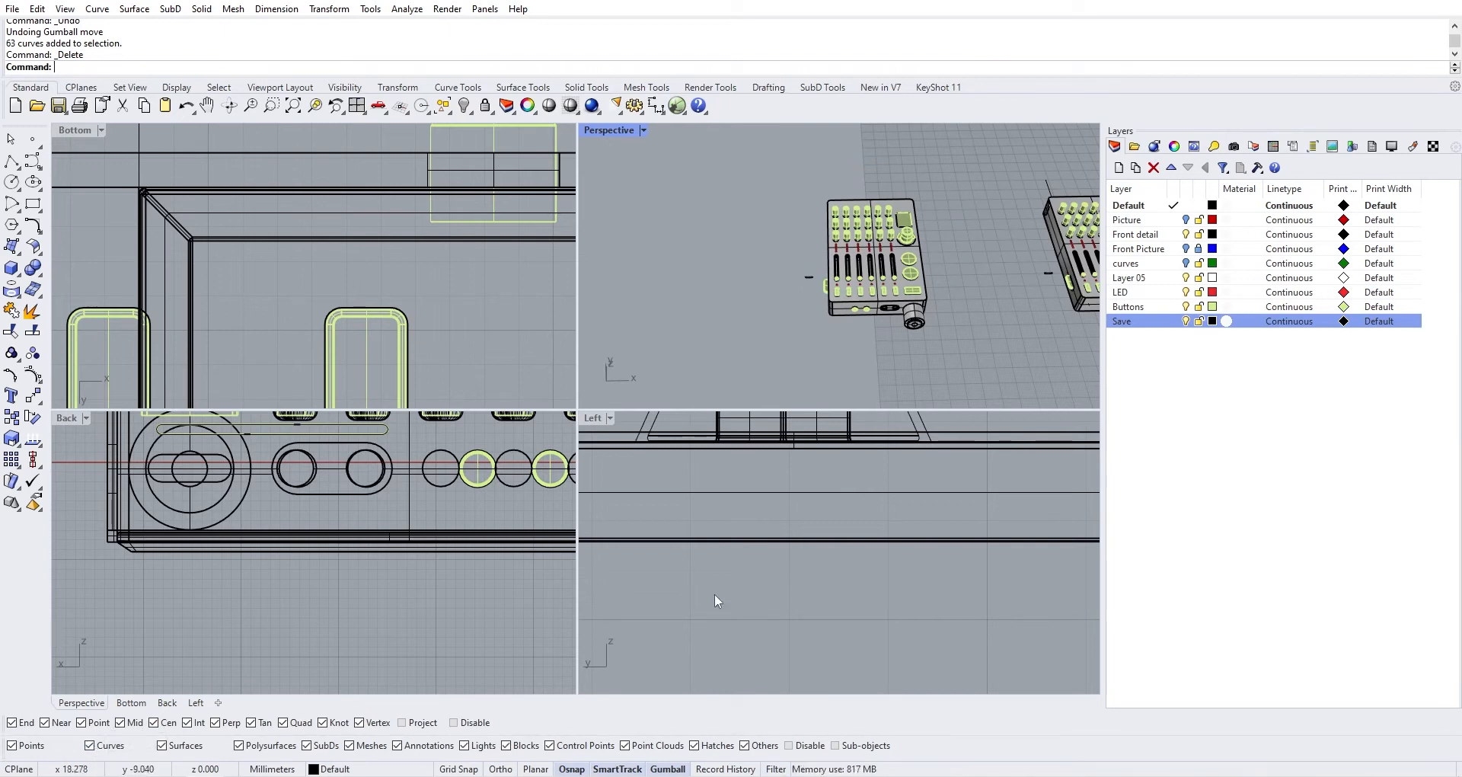
left_click_drag(754, 164, 990, 363)
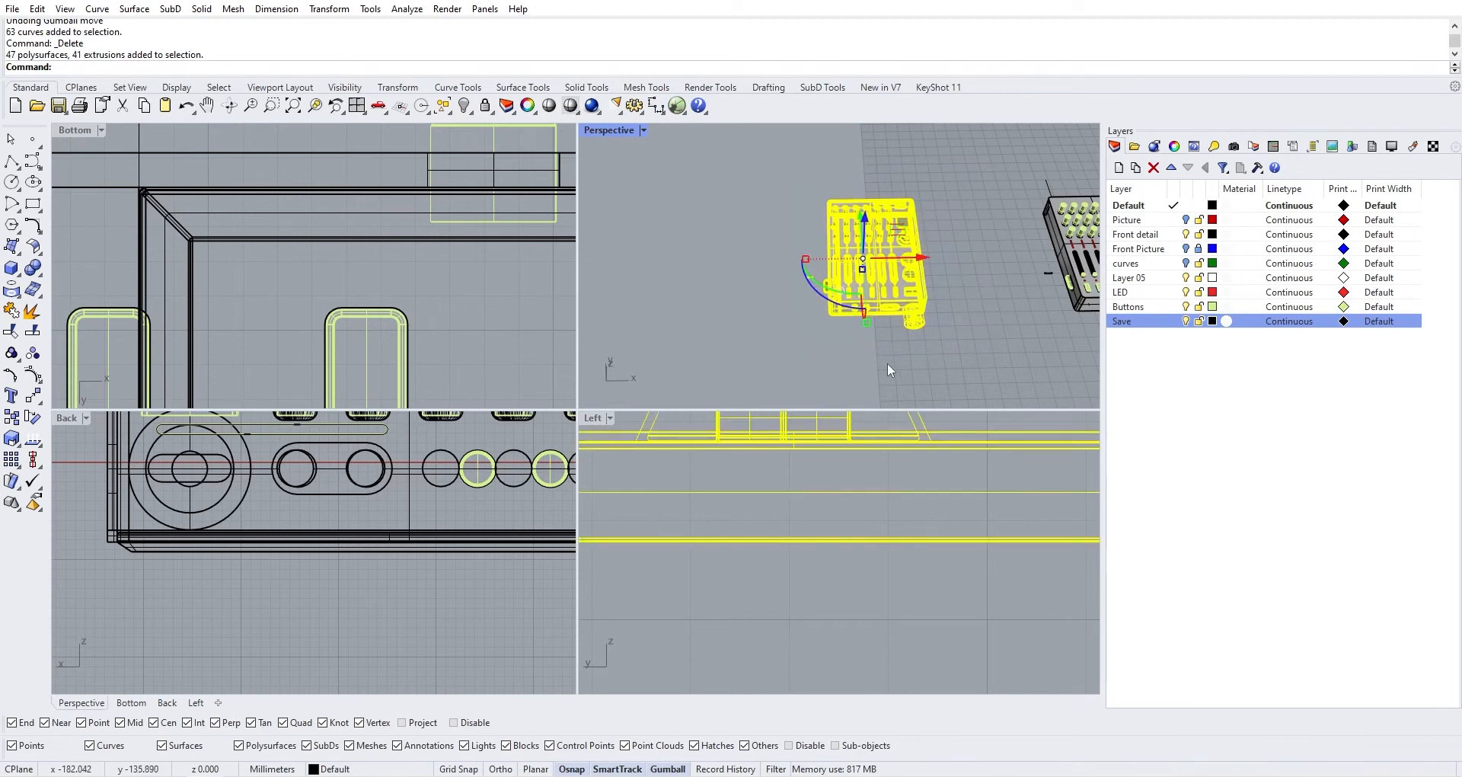
right_click(1124, 322)
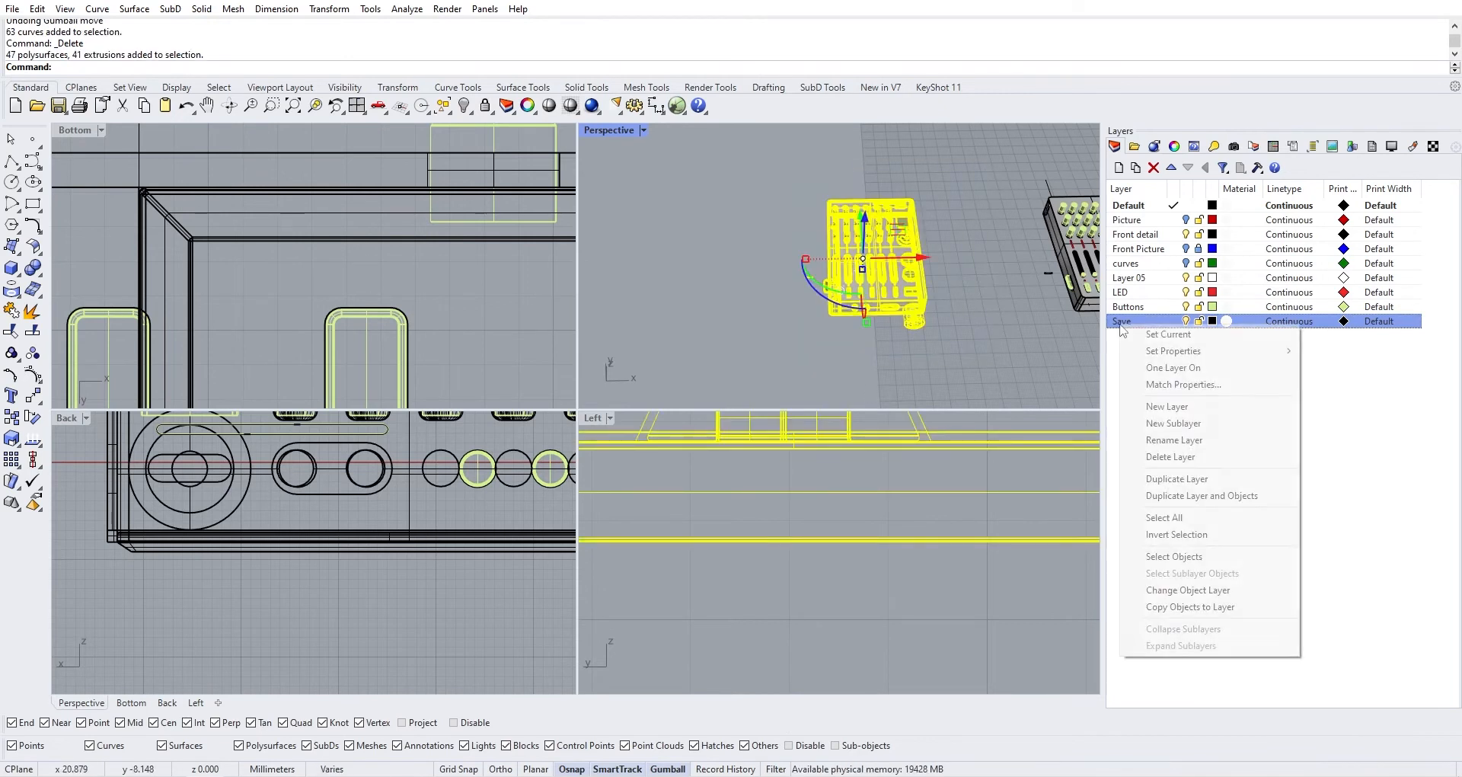
left_click(1188, 589)
left_click(1003, 340)
scroll(1007, 316, "up", 2)
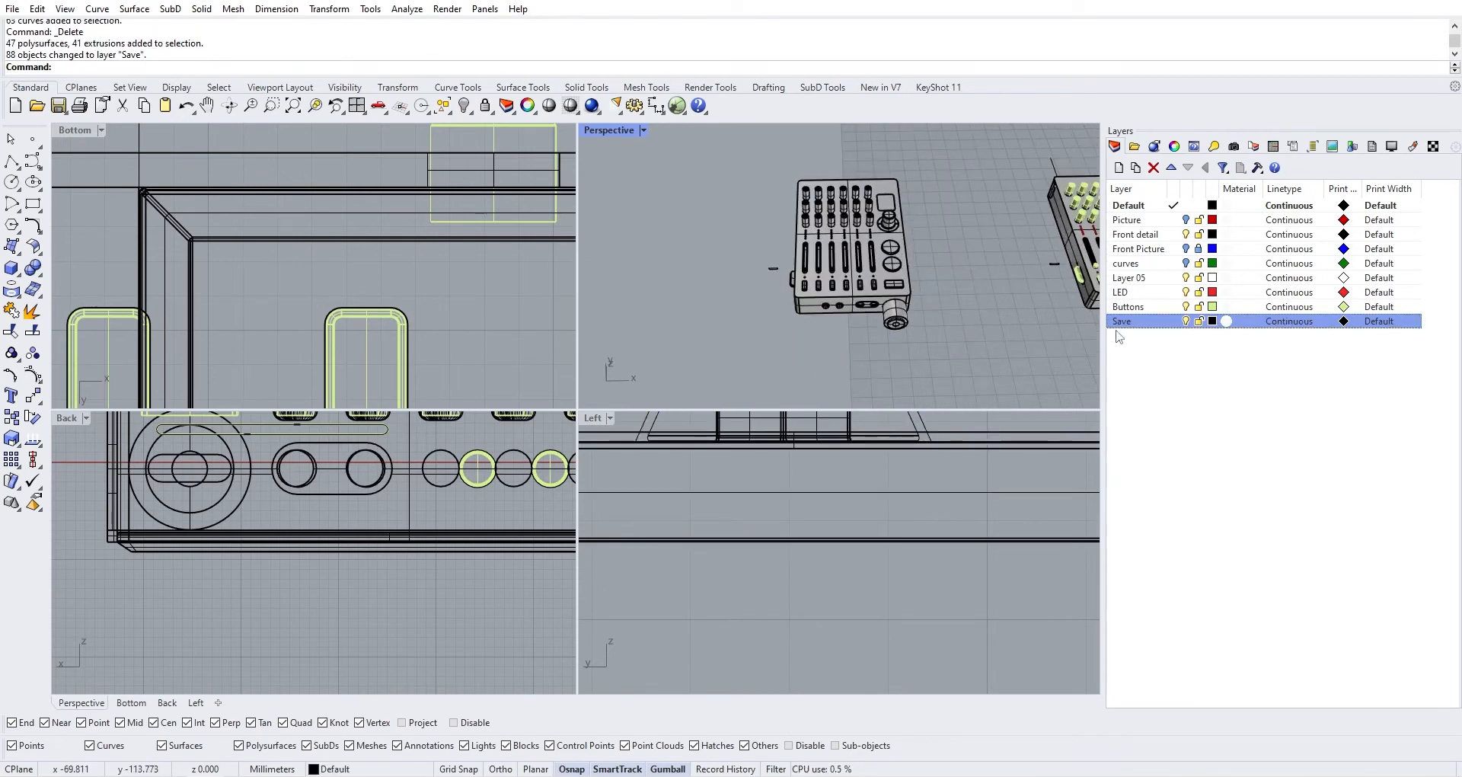
Turn off the Save layer to hide the duplicate mixer
left_click(1186, 321)
left_click(1187, 321)
scroll(1031, 315, "down", 2)
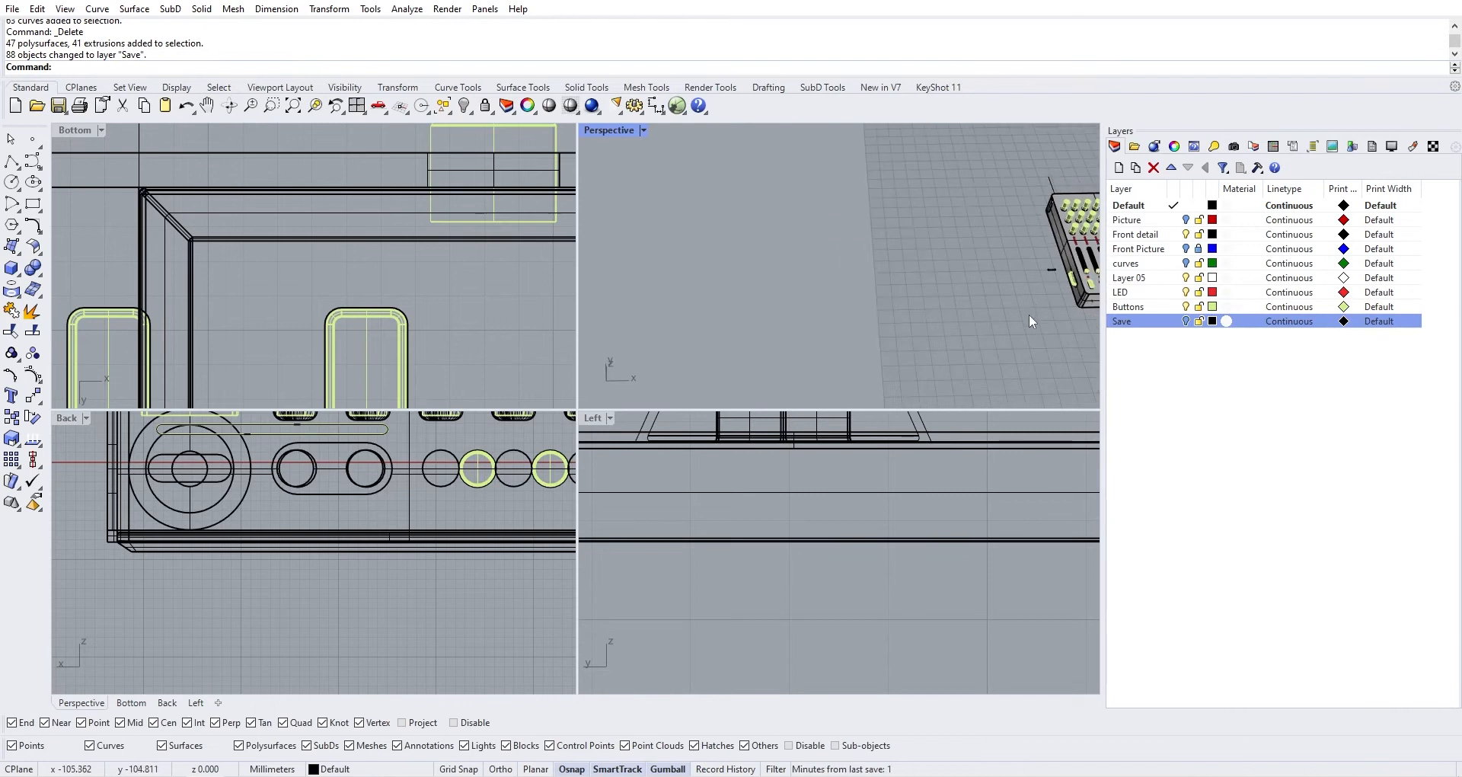
Pick the closed outline curve around the original mixer's case and examine the curves remaining on the model
right_click_drag(1030, 314, 838, 278, "shift")
right_click_drag(977, 276, 909, 295, "shift")
scroll(909, 289, "up", 10)
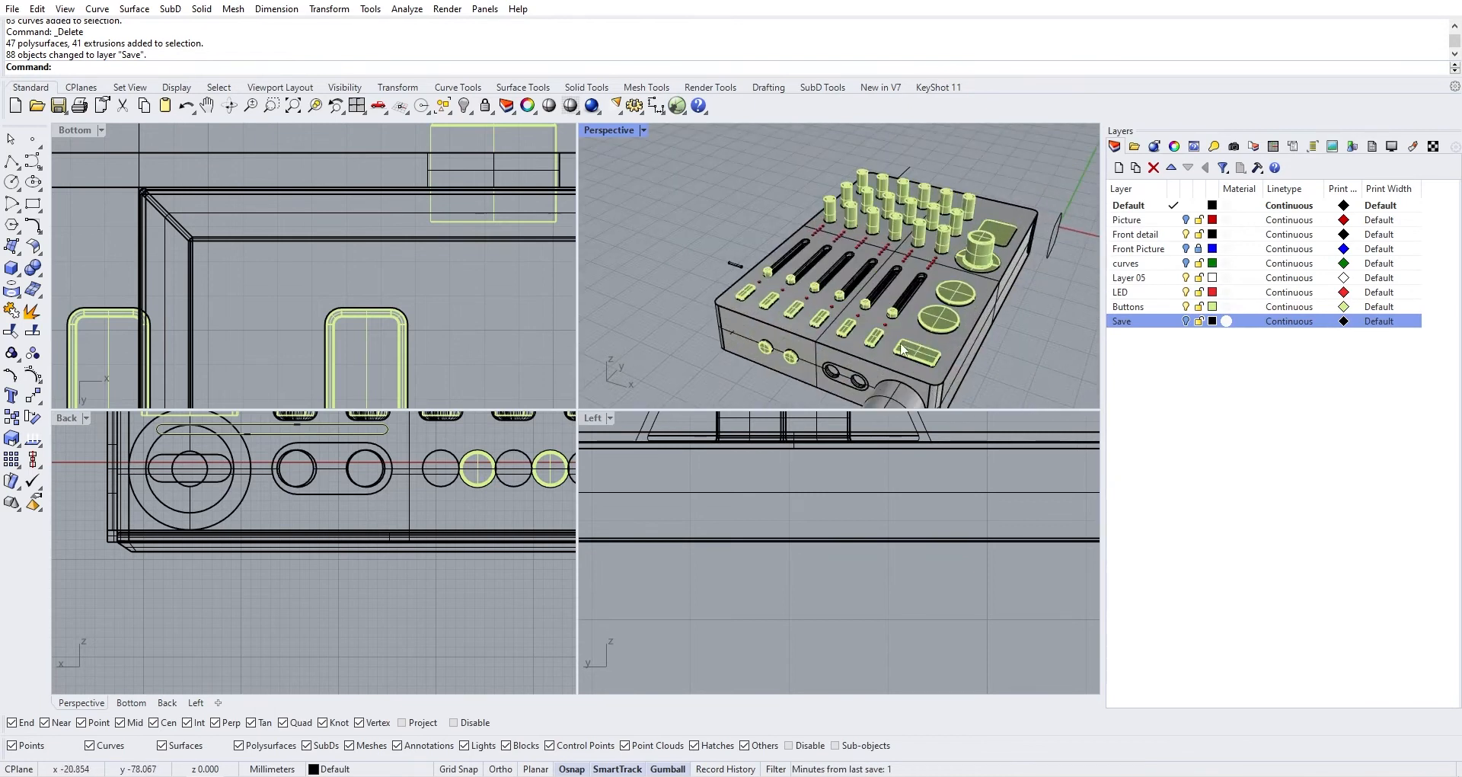
left_click(828, 343)
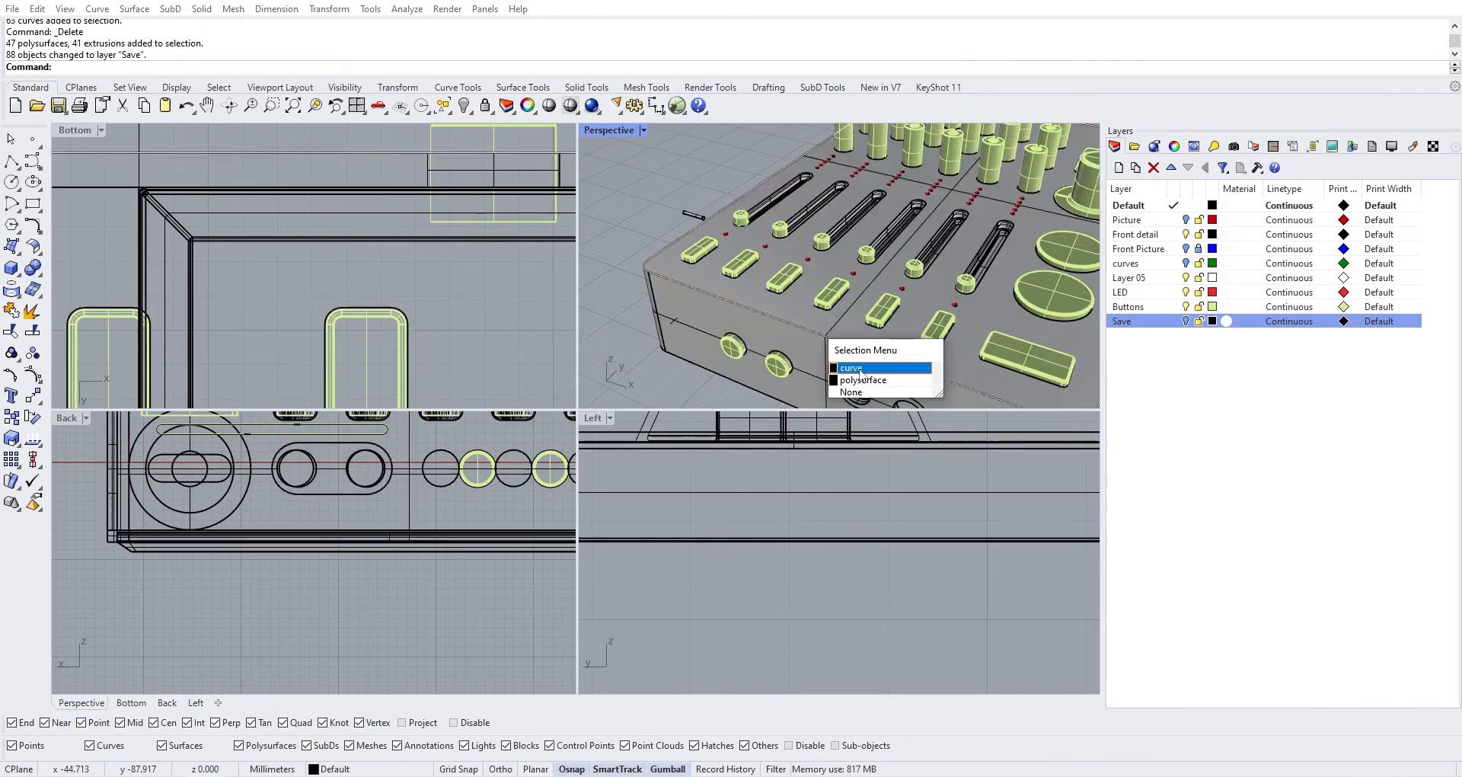
left_click(849, 368)
scroll(843, 335, "down", 8)
right_click_drag(786, 272, 817, 276)
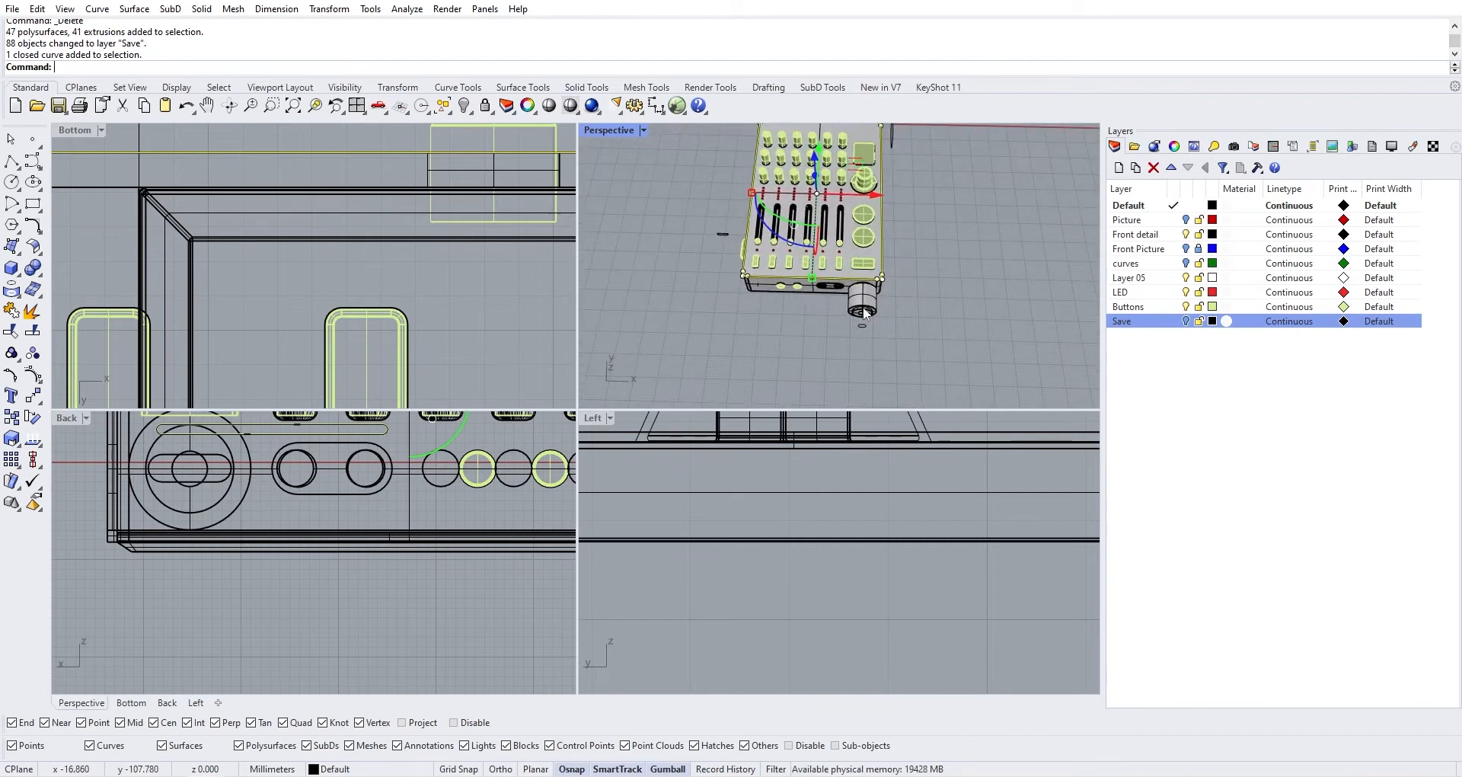
scroll(844, 282, "up", 4)
scroll(843, 325, "down", 3)
right_click_drag(854, 341, 872, 365, "shift")
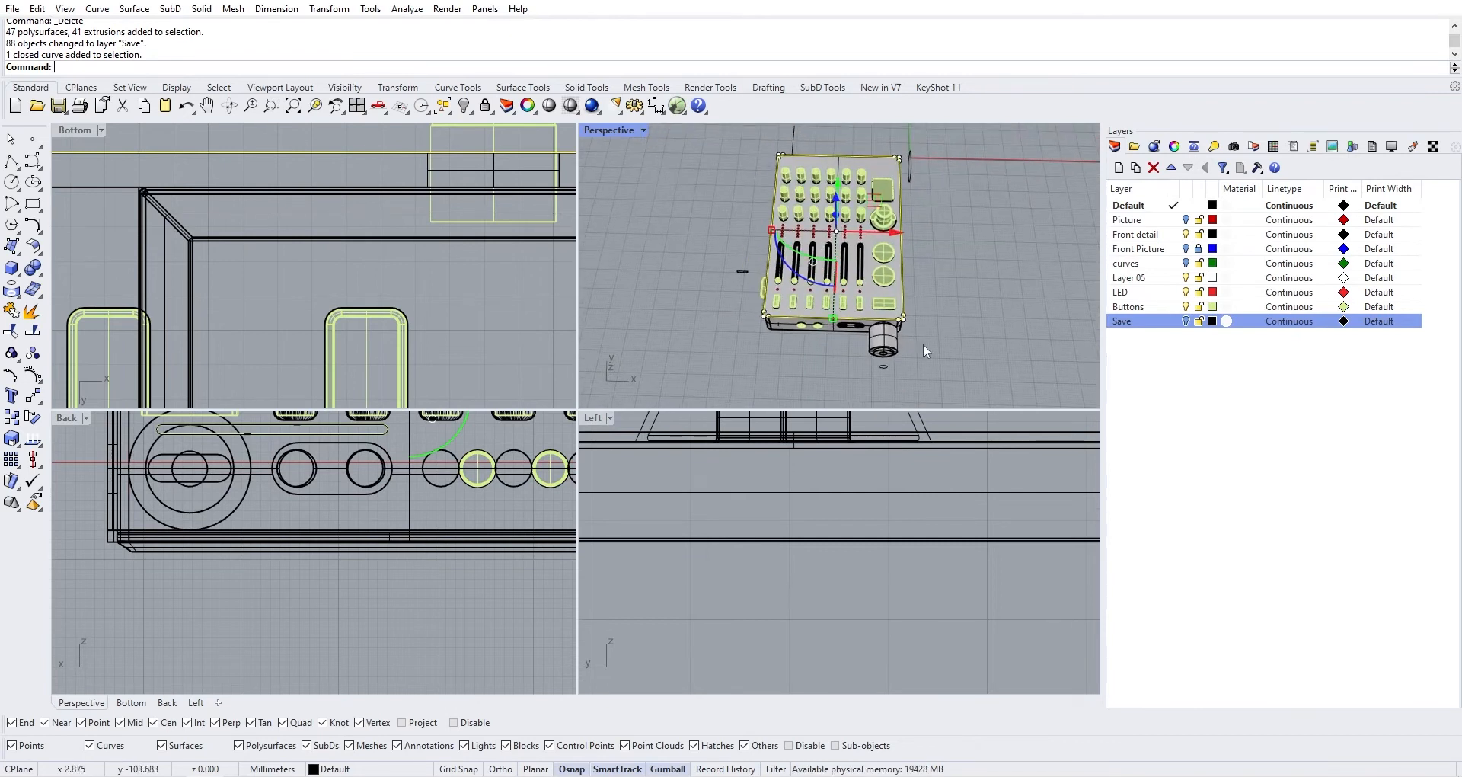
scroll(923, 344, "down", 4)
right_click_drag(957, 344, 957, 354, "shift")
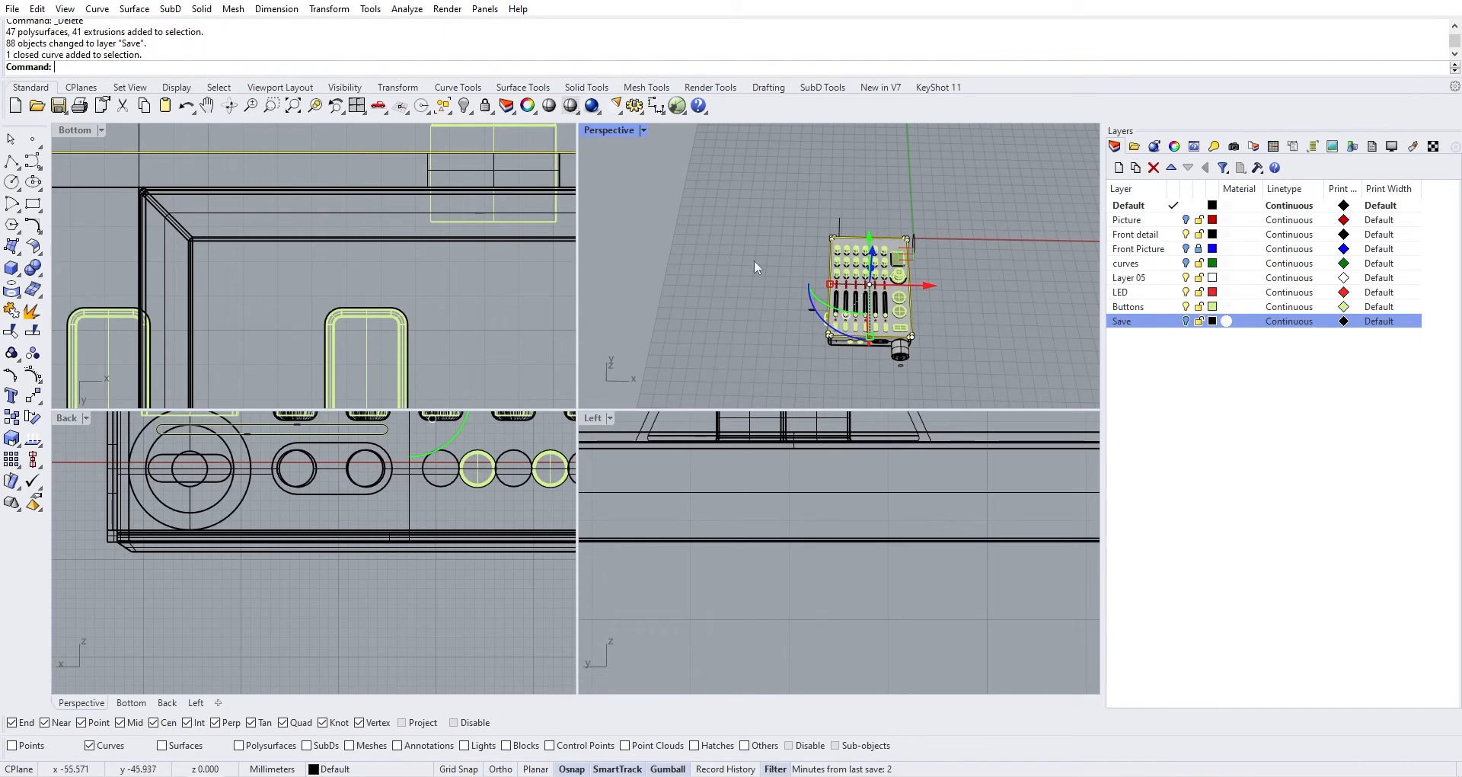
Select all remaining curves on the original mixer and create a new layer named Curves save
left_click_drag(770, 173, 998, 377)
right_click(1188, 378)
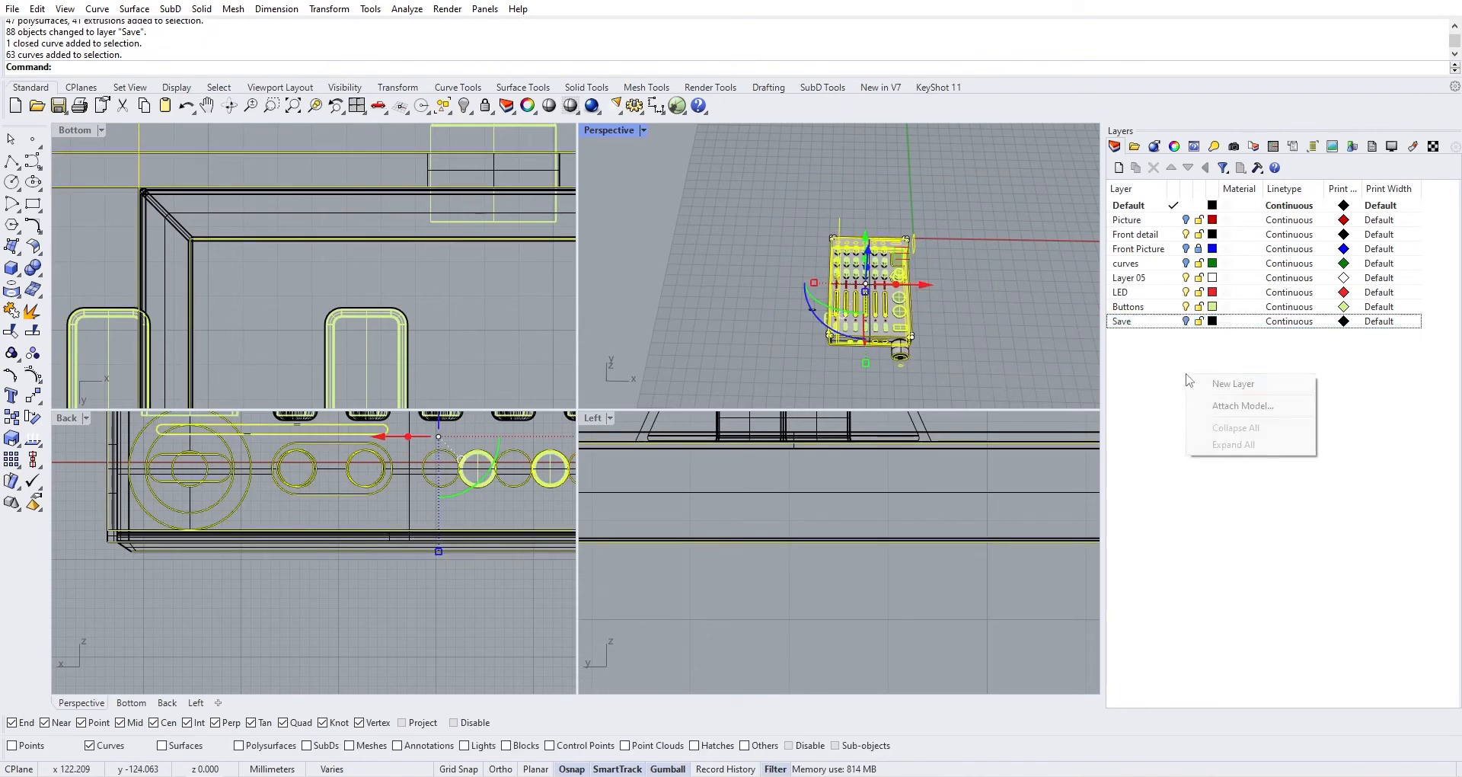
left_click(1222, 384)
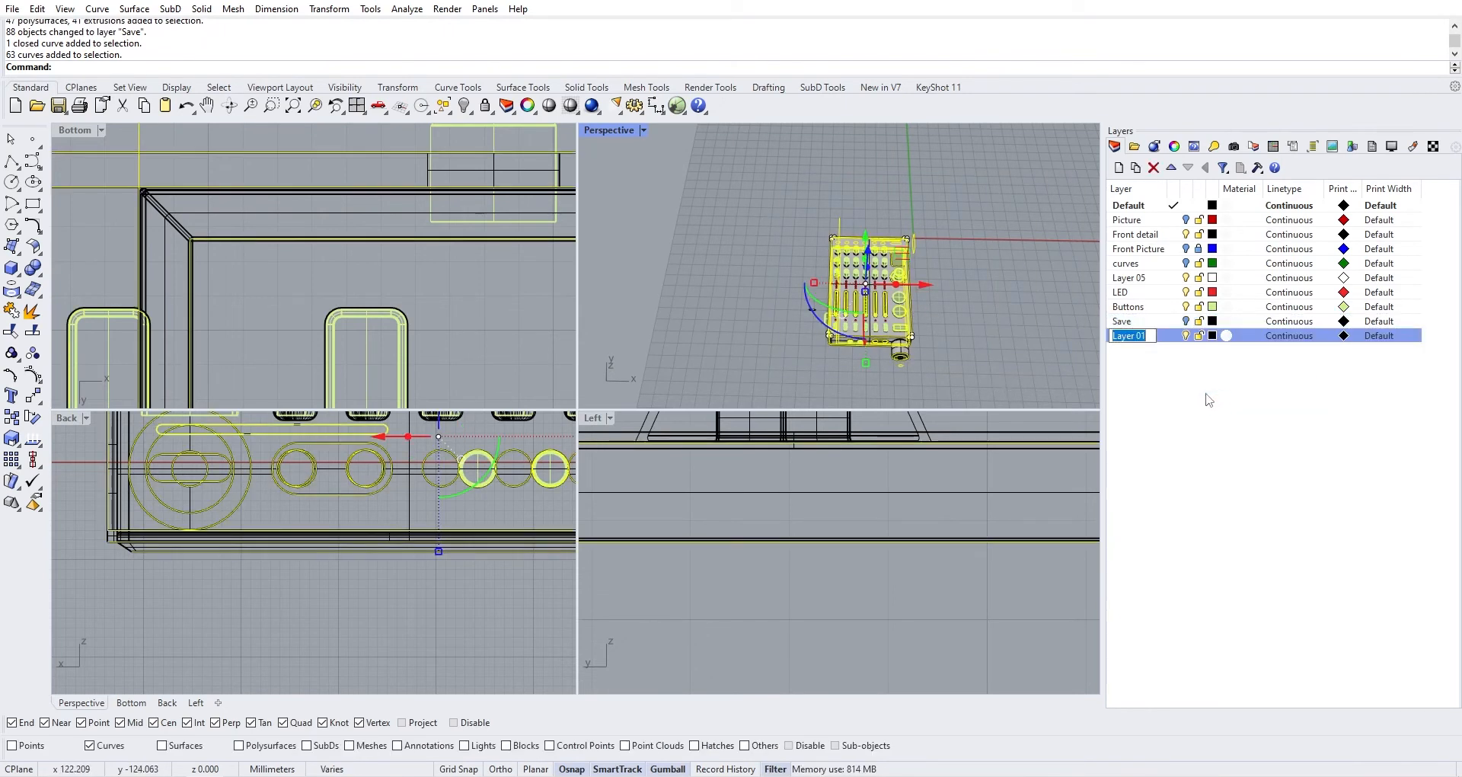
type("Curves save")
key("Return")
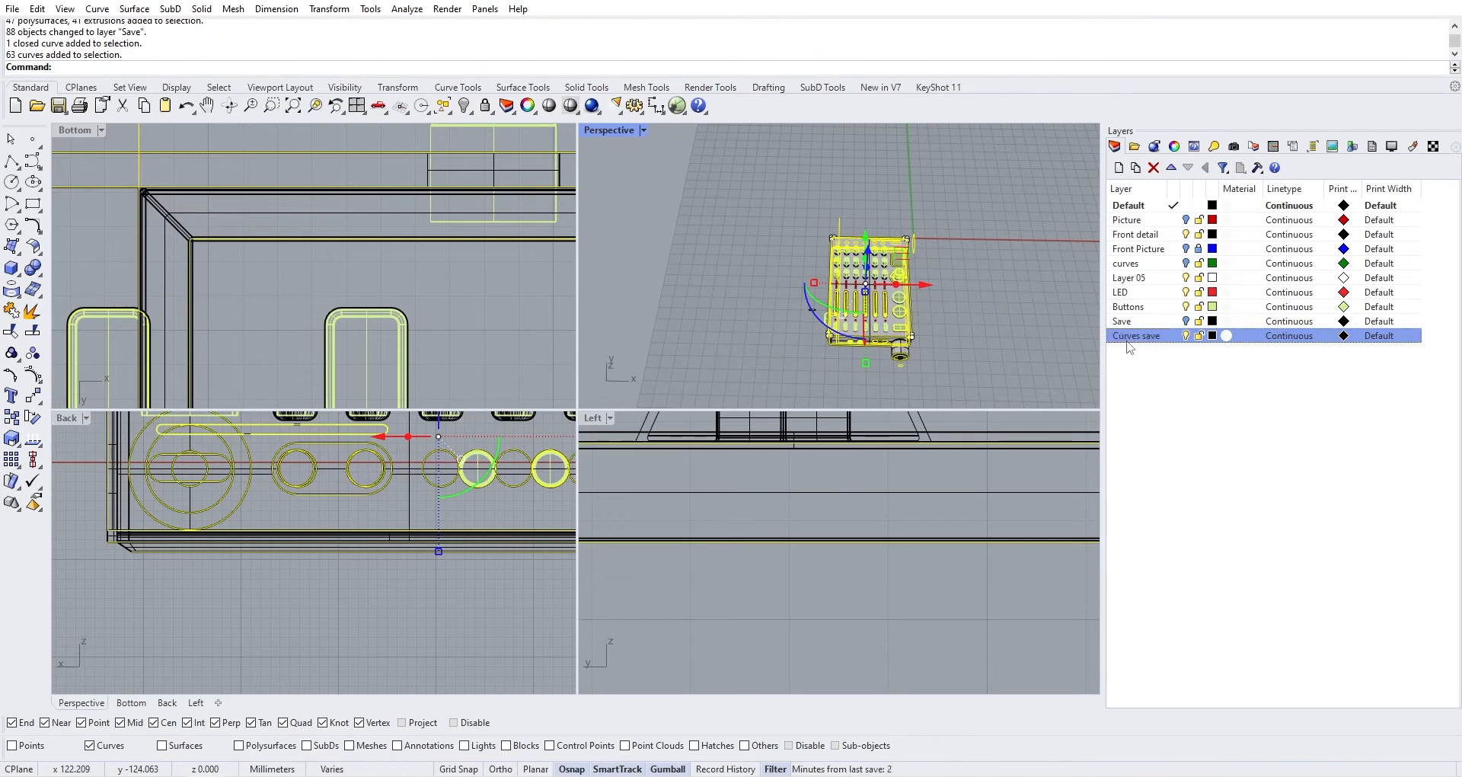
Assign the selected curves to the Curves save layer and turn that layer off
right_click(1125, 341)
left_click(1181, 607)
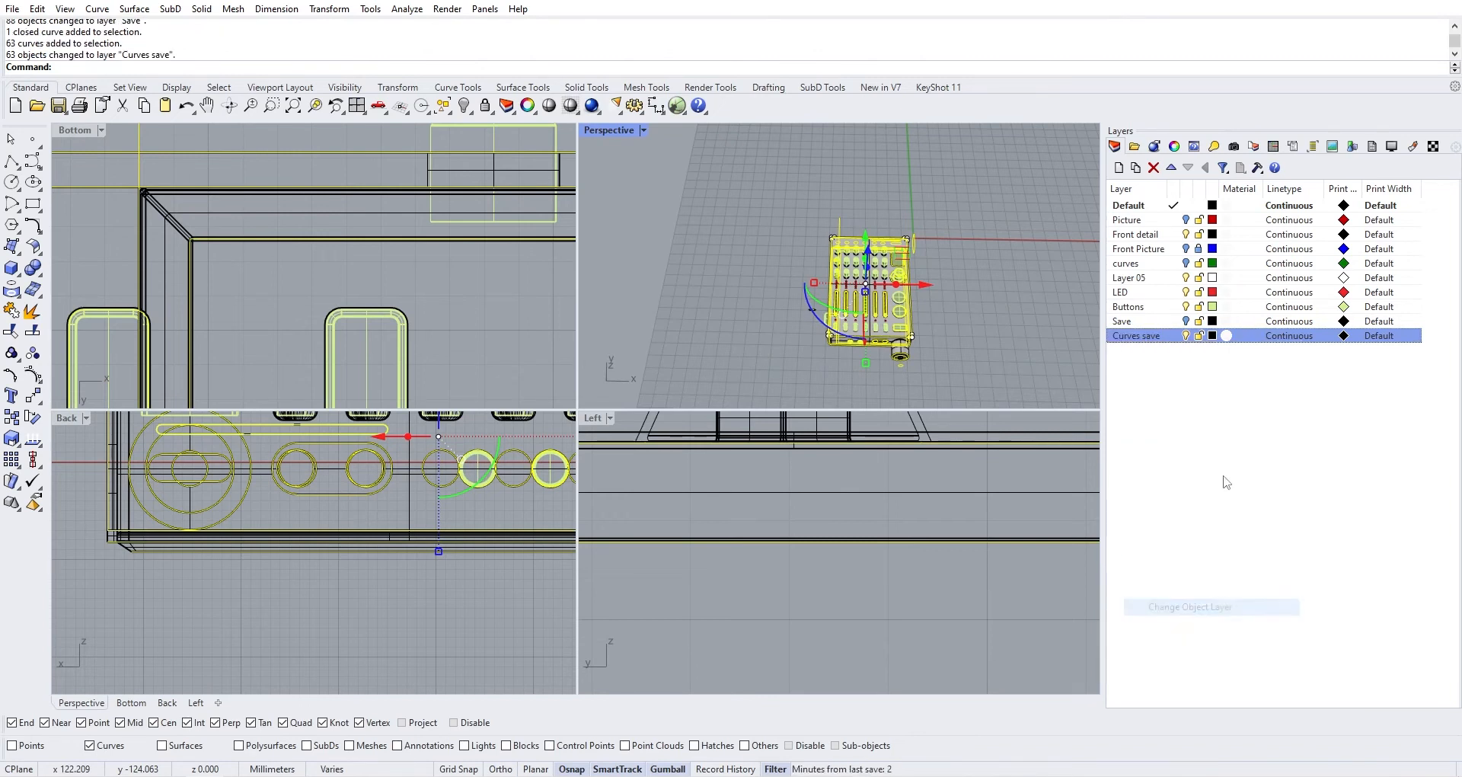
left_click(1186, 335)
right_click_drag(1009, 323, 1001, 287)
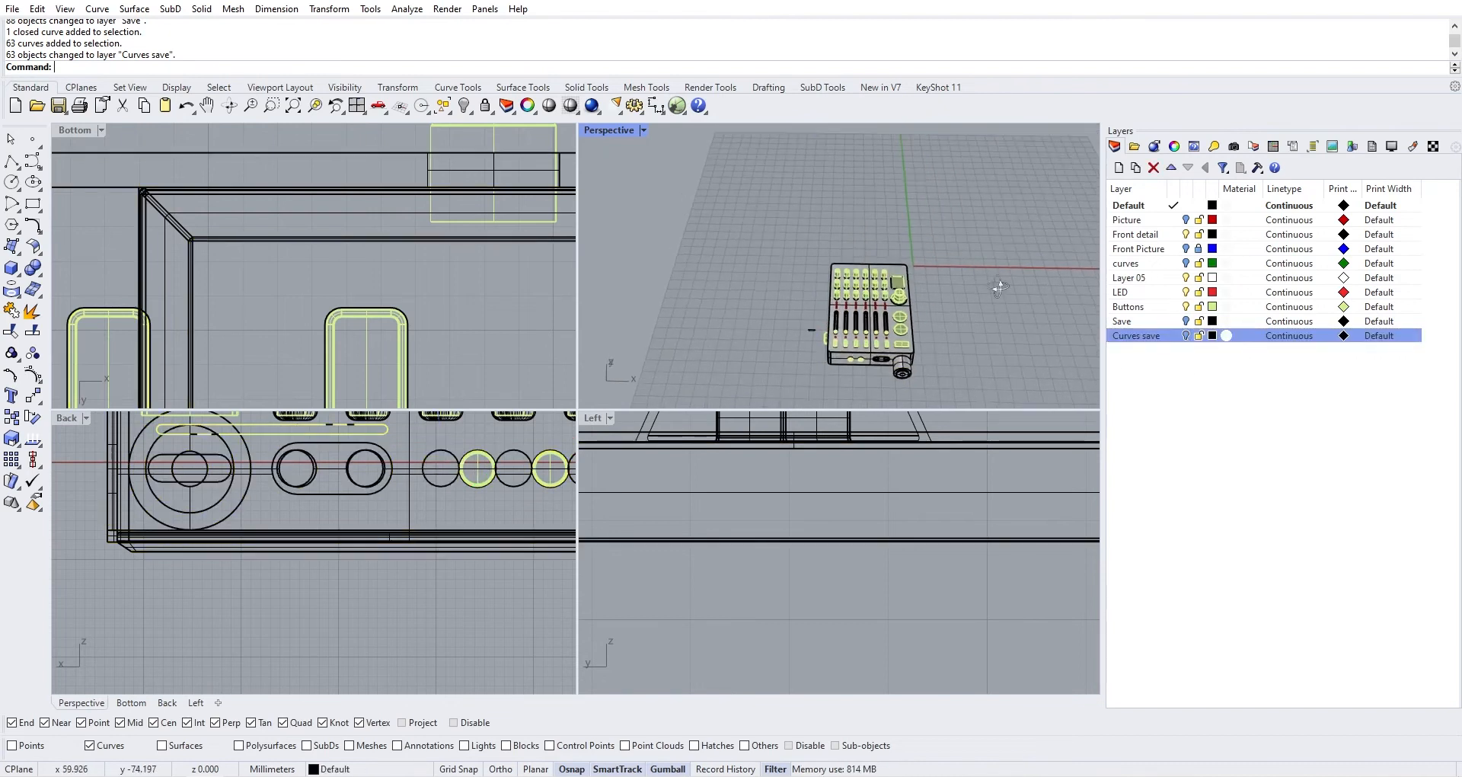
scroll(906, 354, "up", 8)
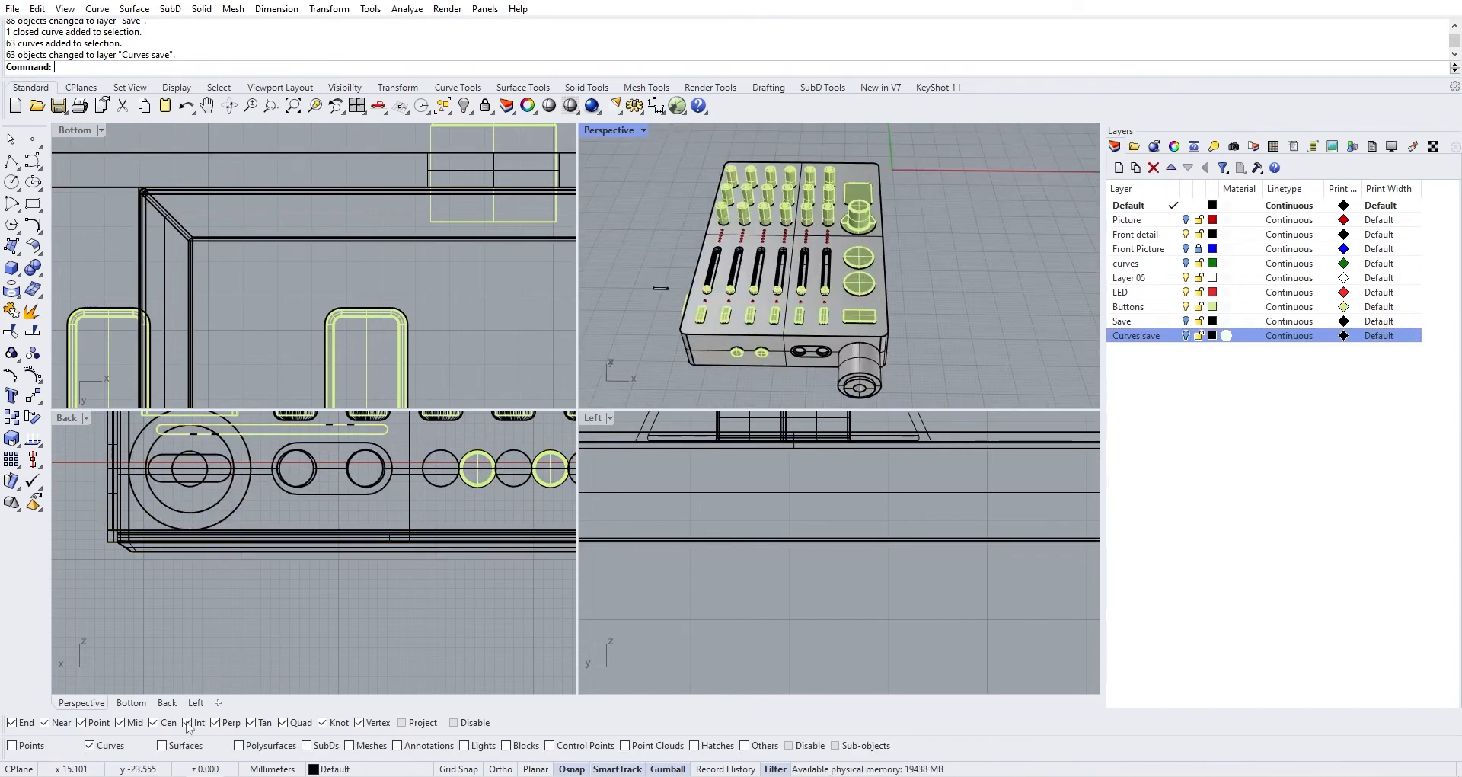
scroll(883, 259, "down", 5)
right_click_drag(884, 263, 891, 319)
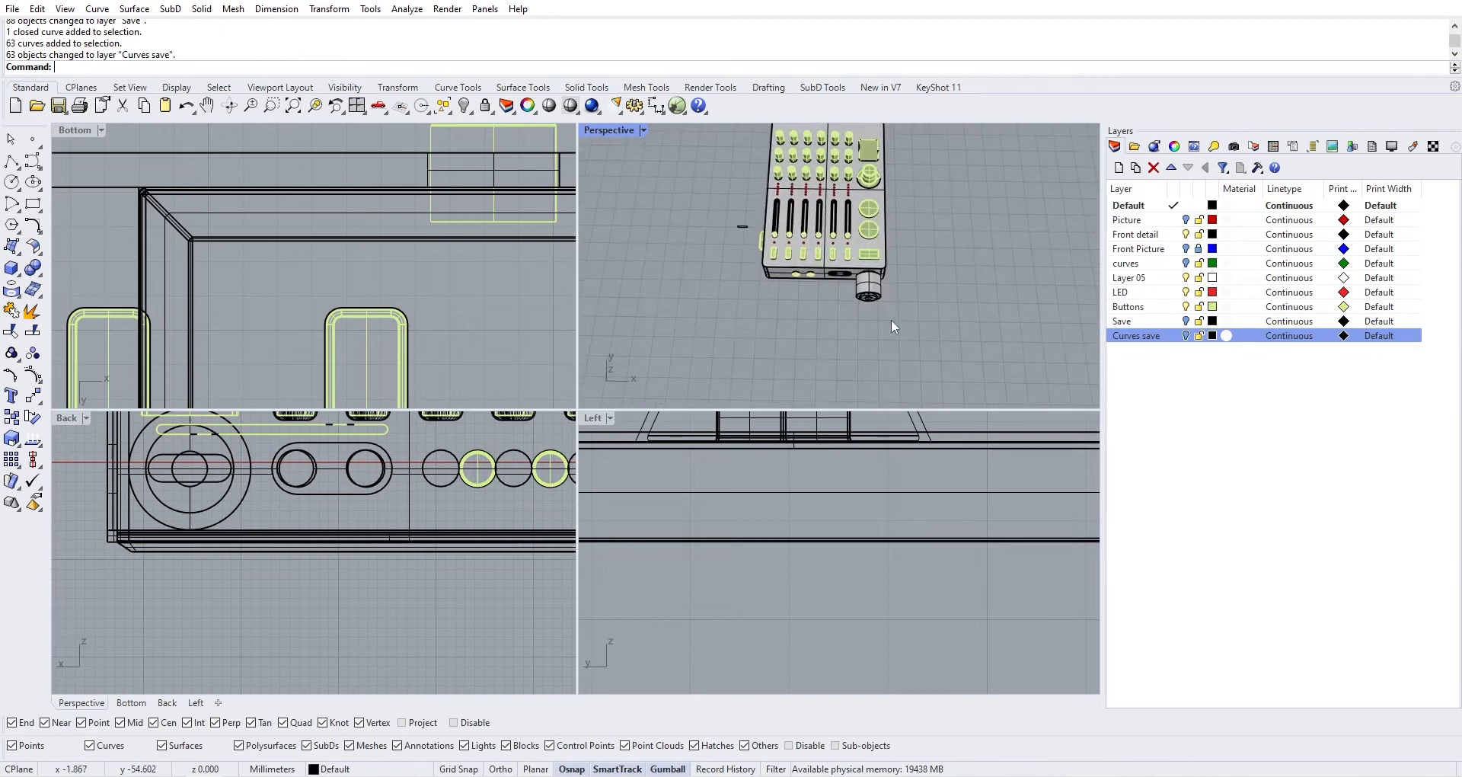
Examine the mixer's case edges, faders, buttons and front connectors from several angles
scroll(876, 307, "up", 6)
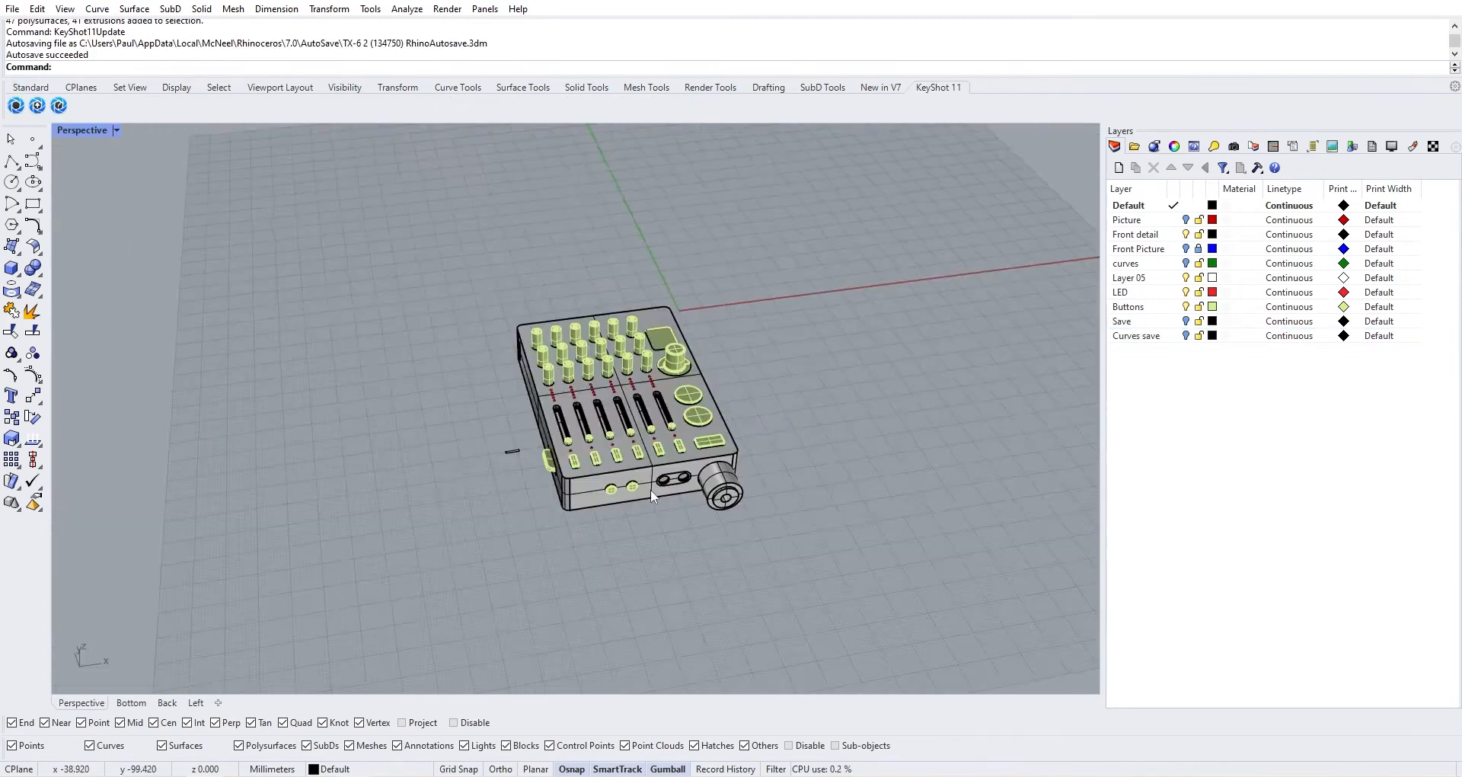
scroll(639, 454, "up", 8)
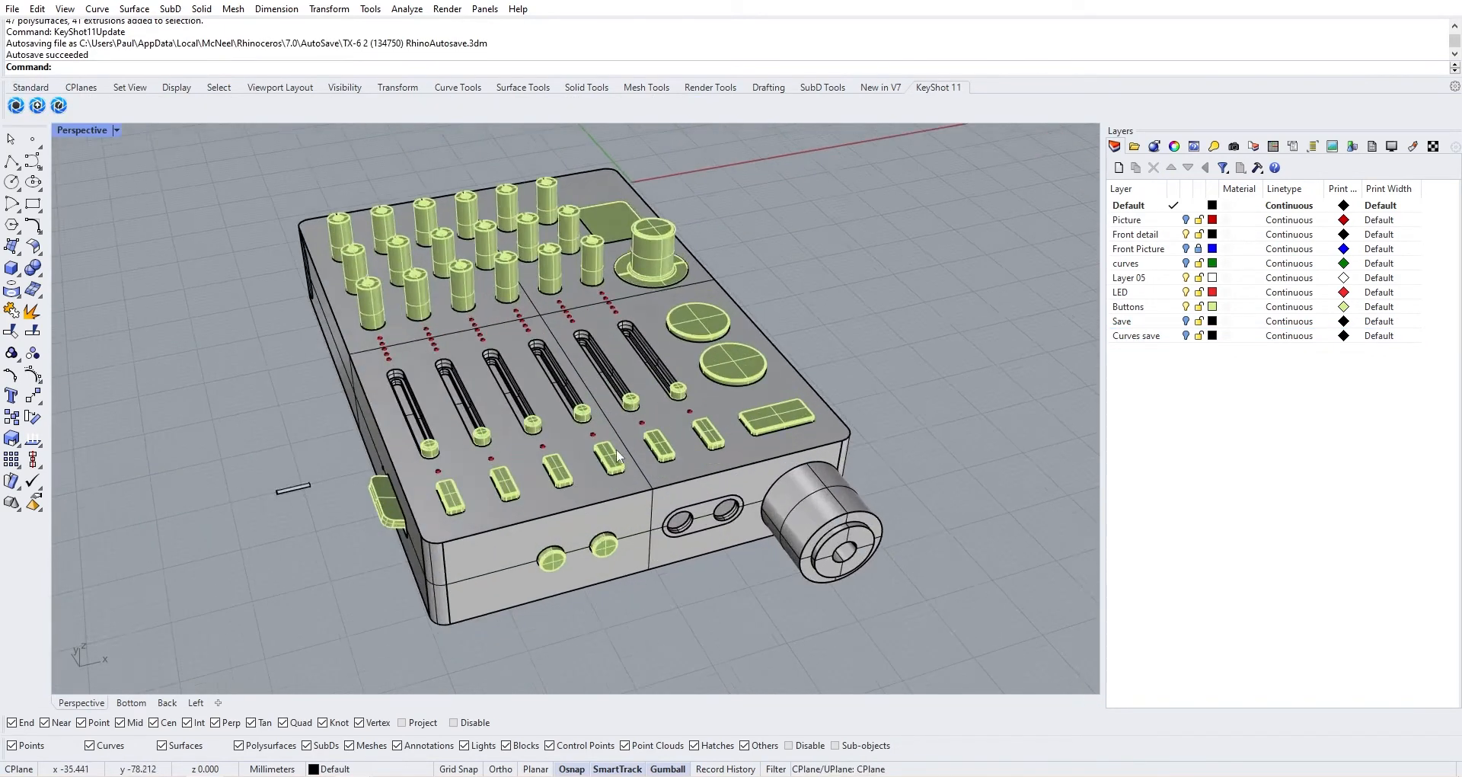
scroll(615, 449, "down", 6)
right_click_drag(802, 495, 604, 481)
scroll(564, 445, "up", 5)
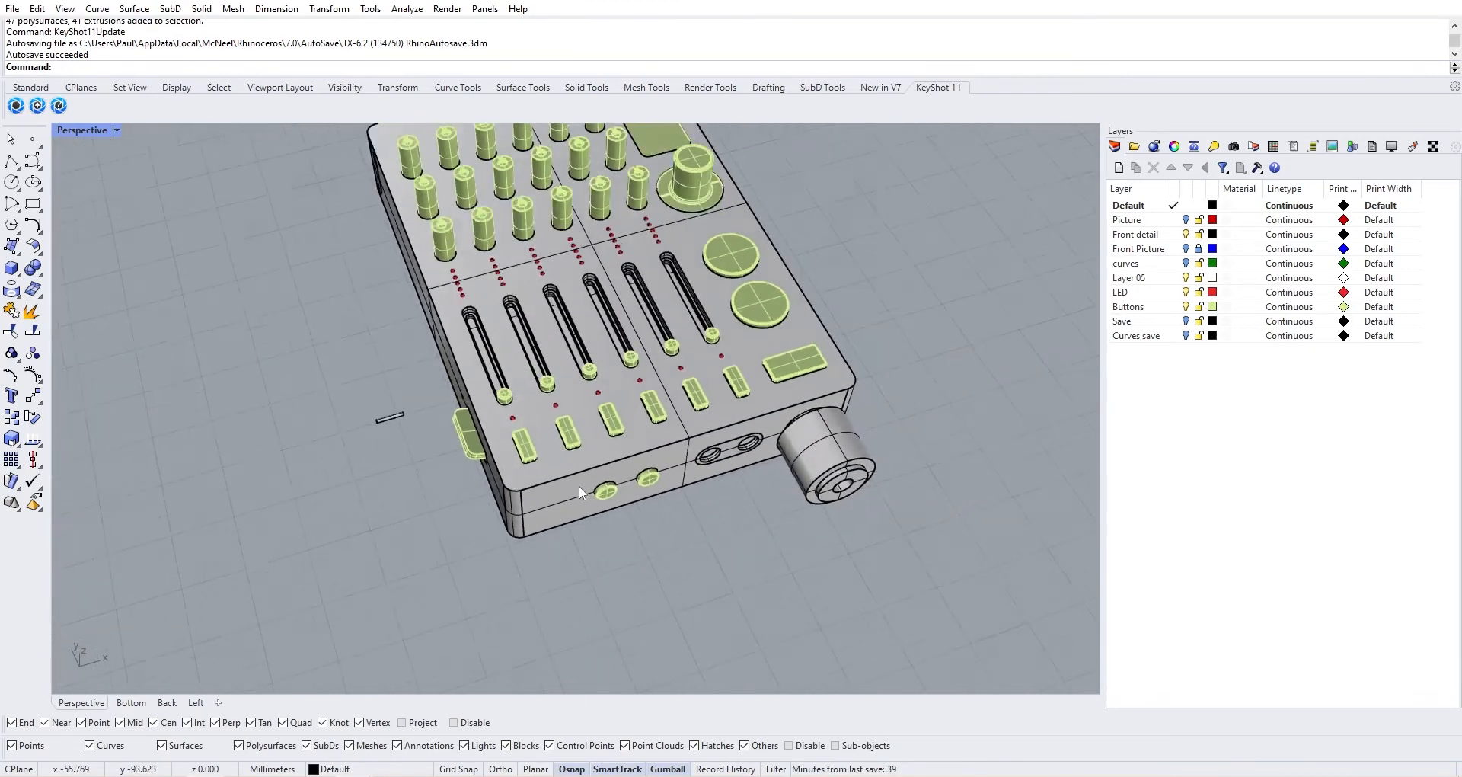
scroll(579, 486, "down", 4)
right_click_drag(685, 506, 642, 455)
scroll(547, 547, "up", 8)
scroll(573, 506, "down", 5)
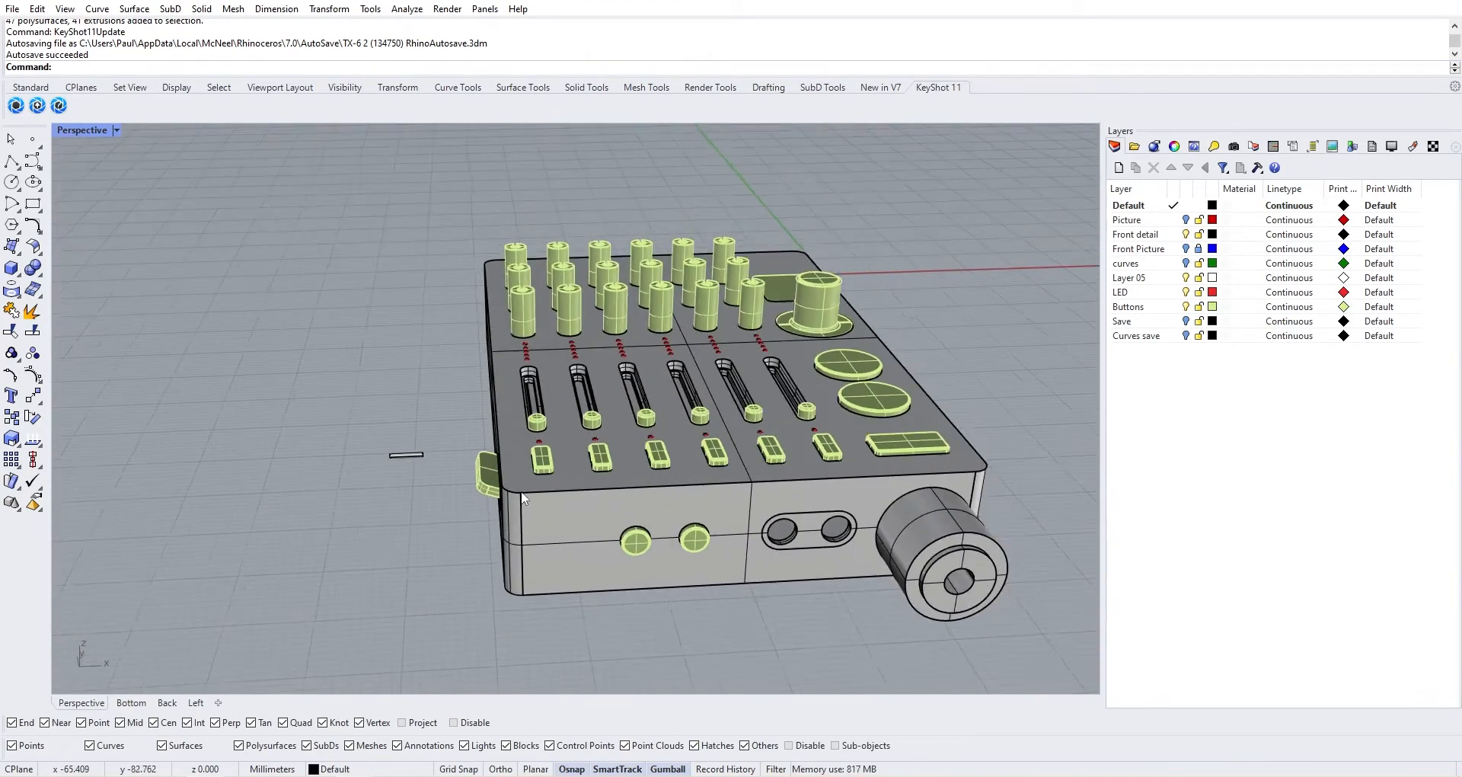
right_click_drag(506, 457, 598, 499)
scroll(519, 511, "up", 2)
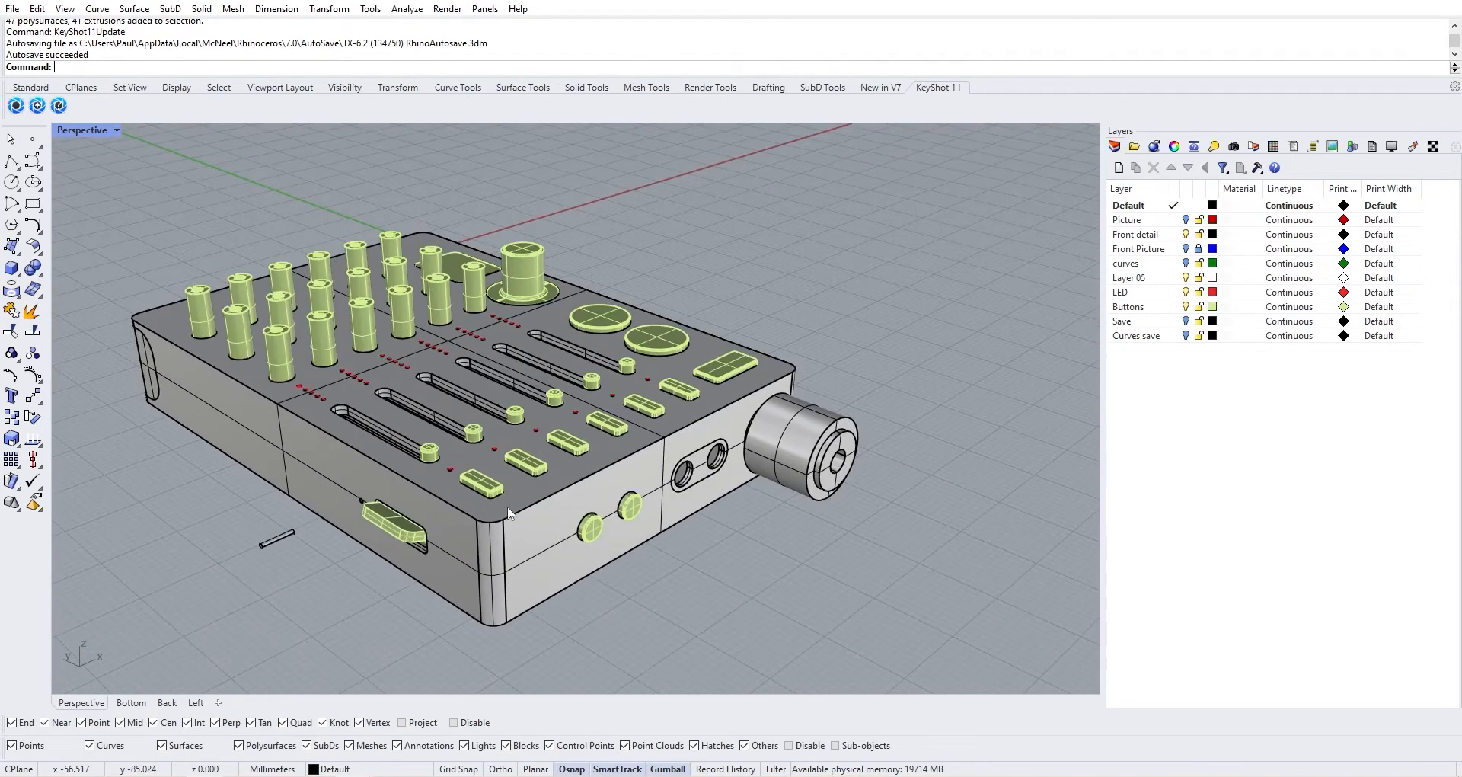
scroll(509, 513, "up", 5)
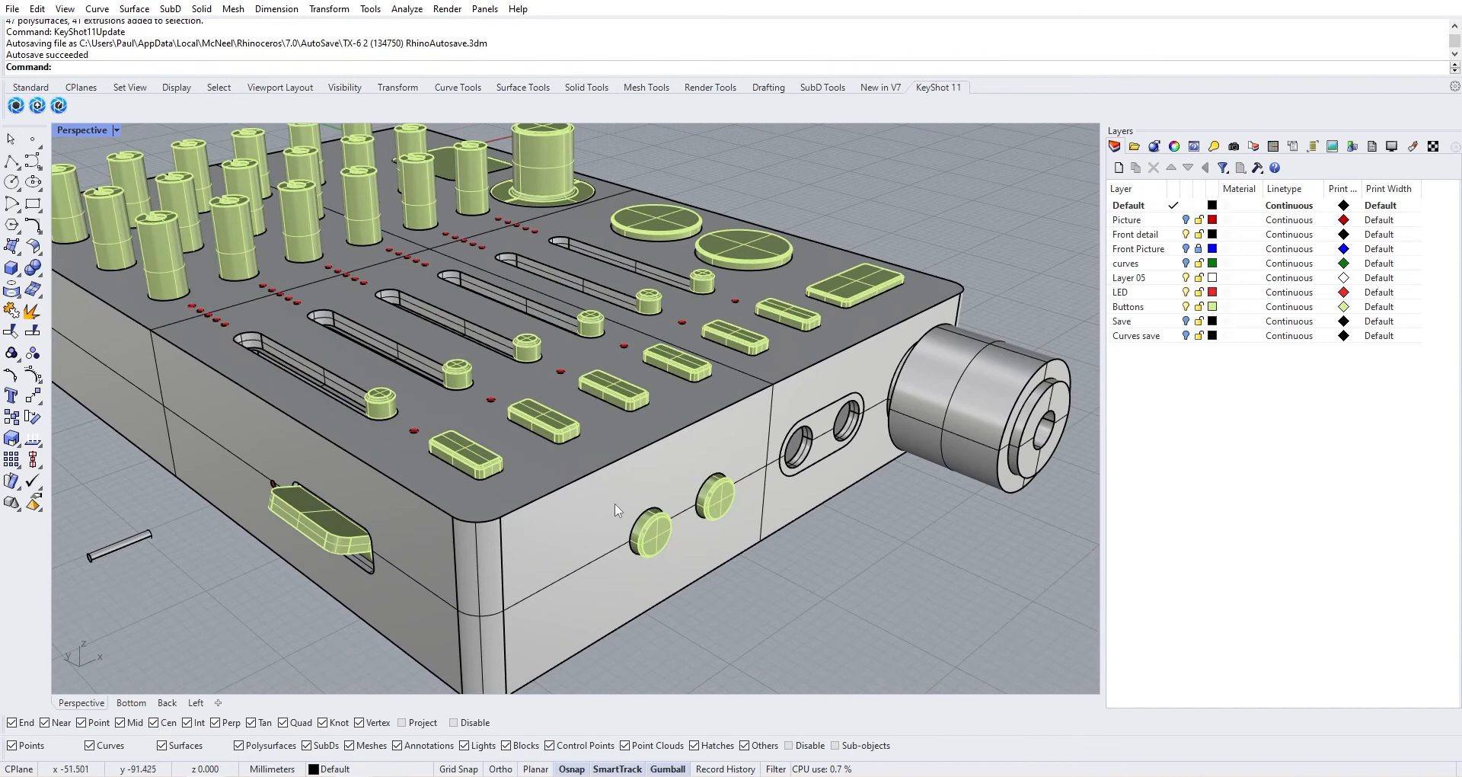
scroll(327, 318, "down", 3)
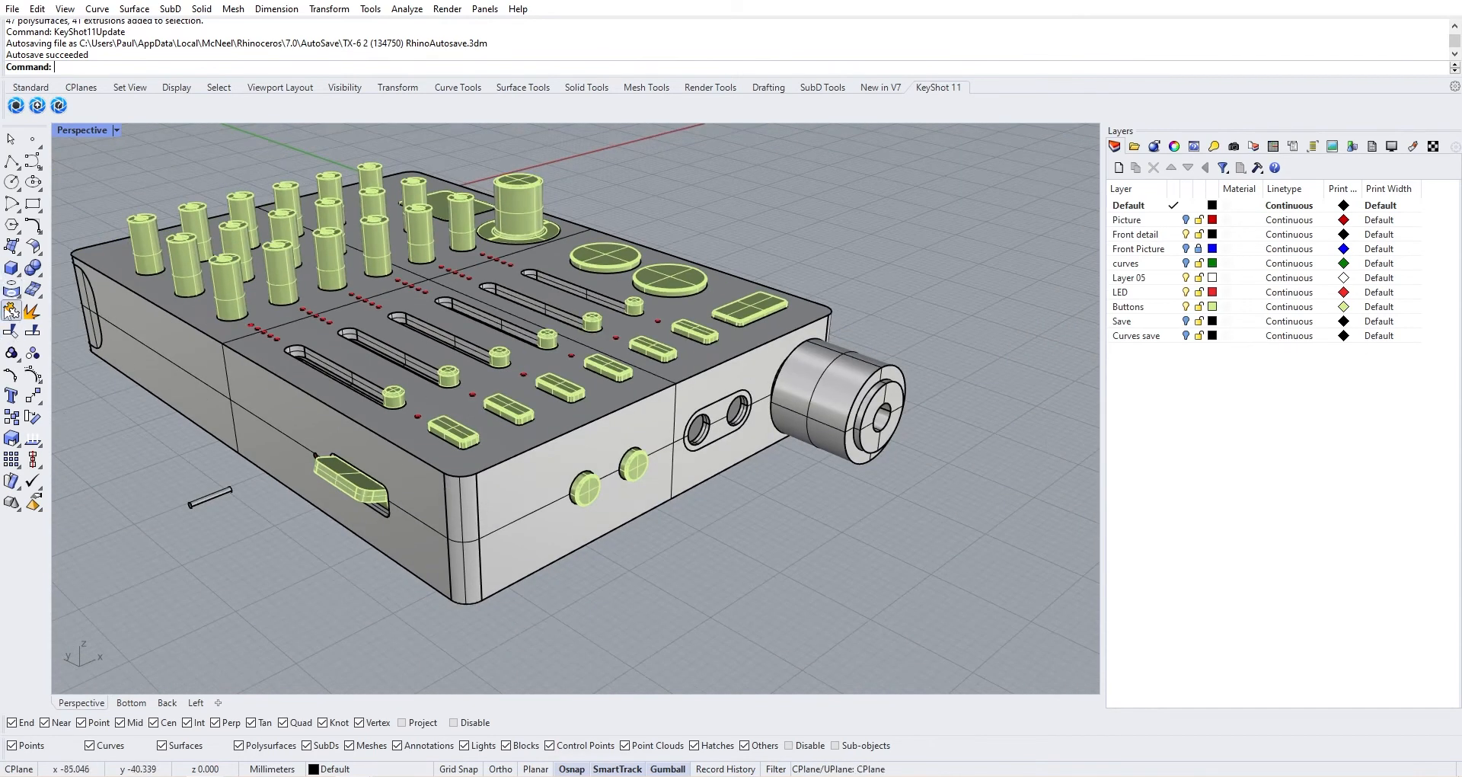
Start an edge chamfer and examine the case's edge finish in the Detail.jpg reference picture in Photos
left_click(42, 276)
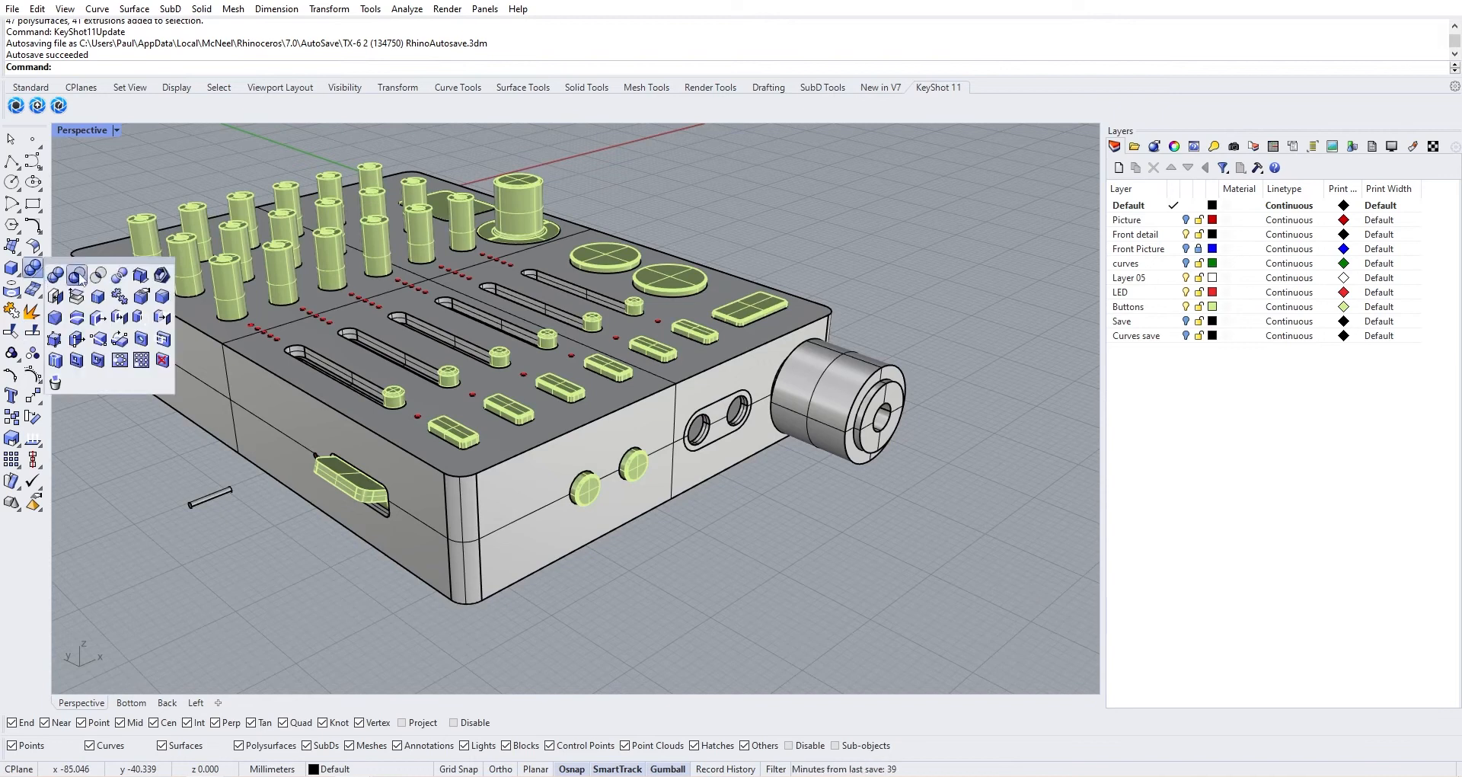
left_click(77, 318)
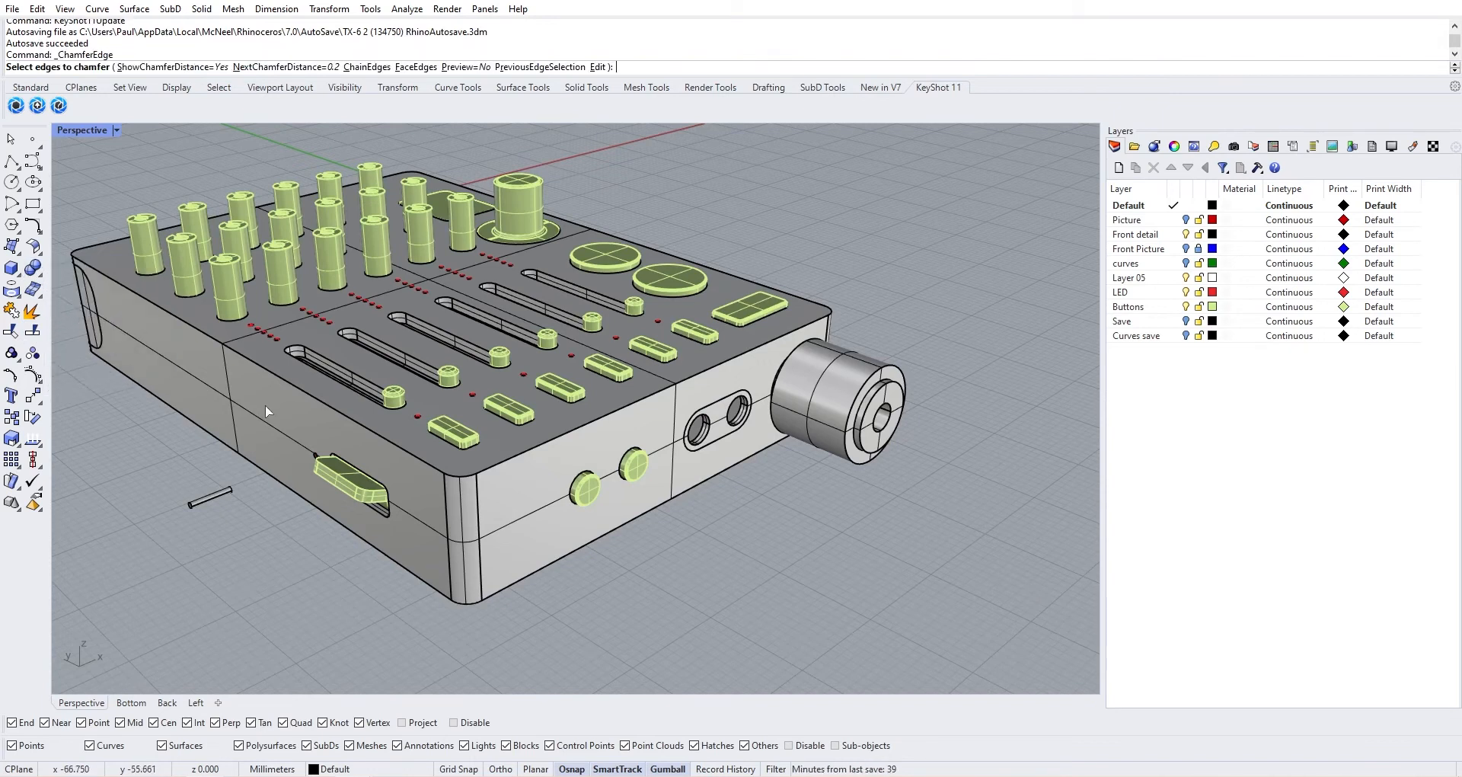
scroll(515, 499, "up", 4)
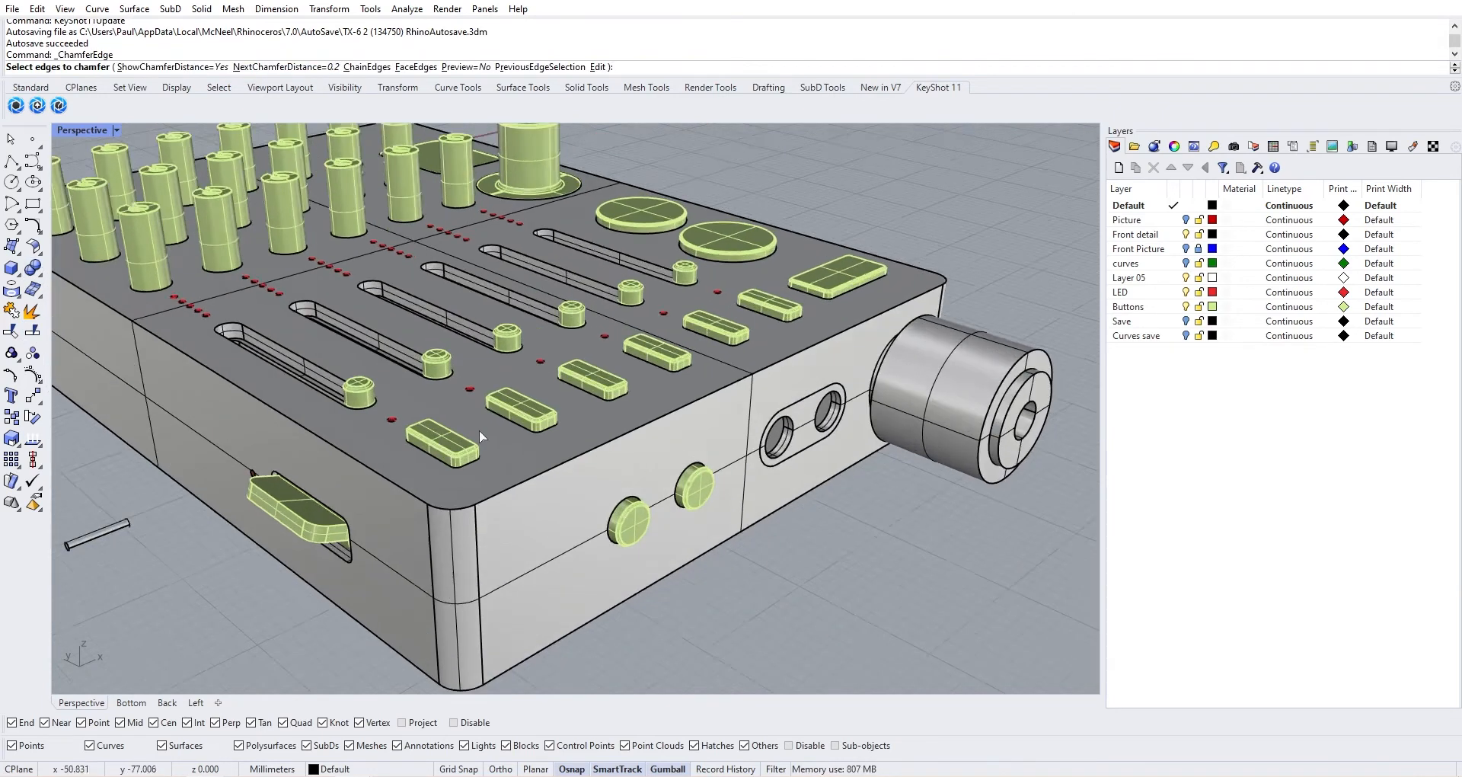
mouse_move(355, 773)
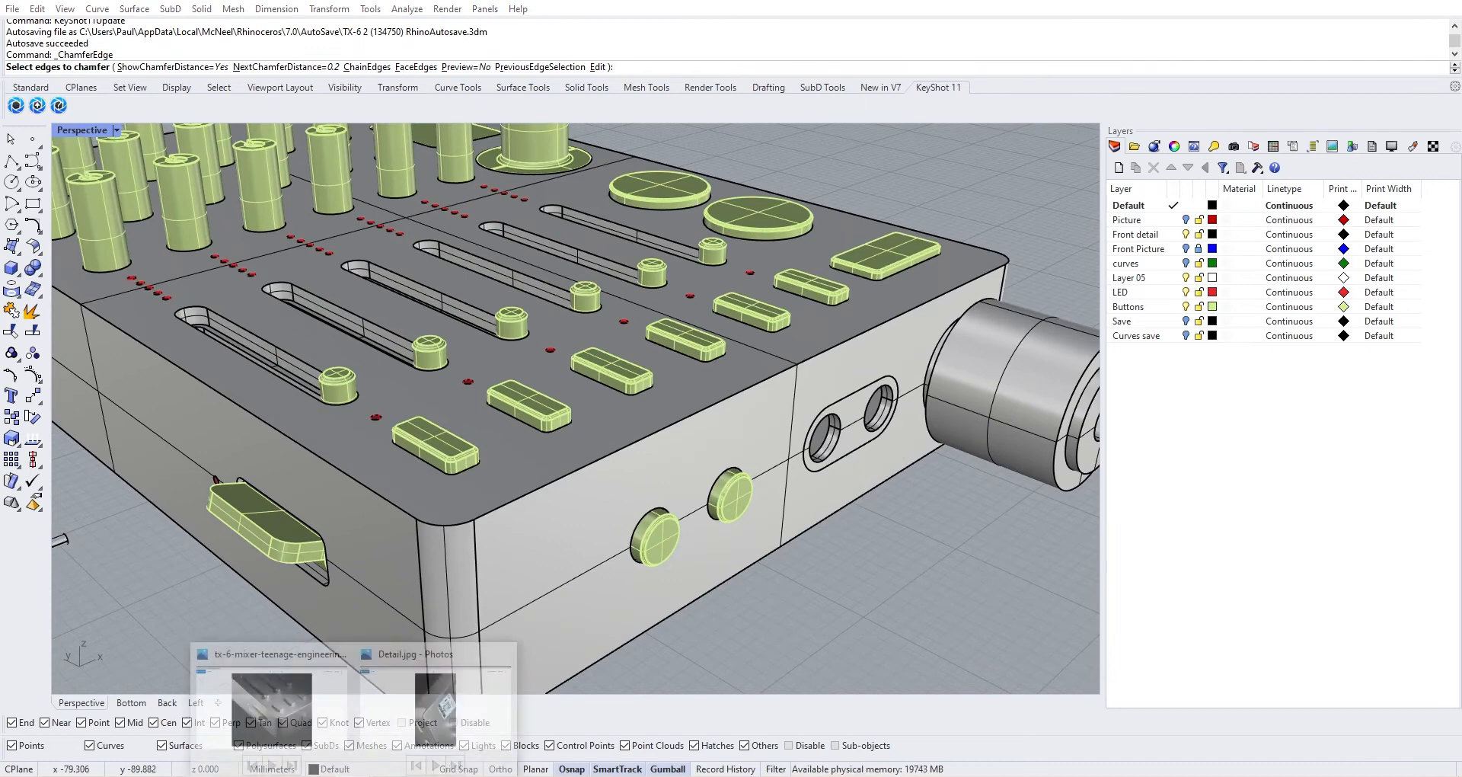
left_click(404, 727)
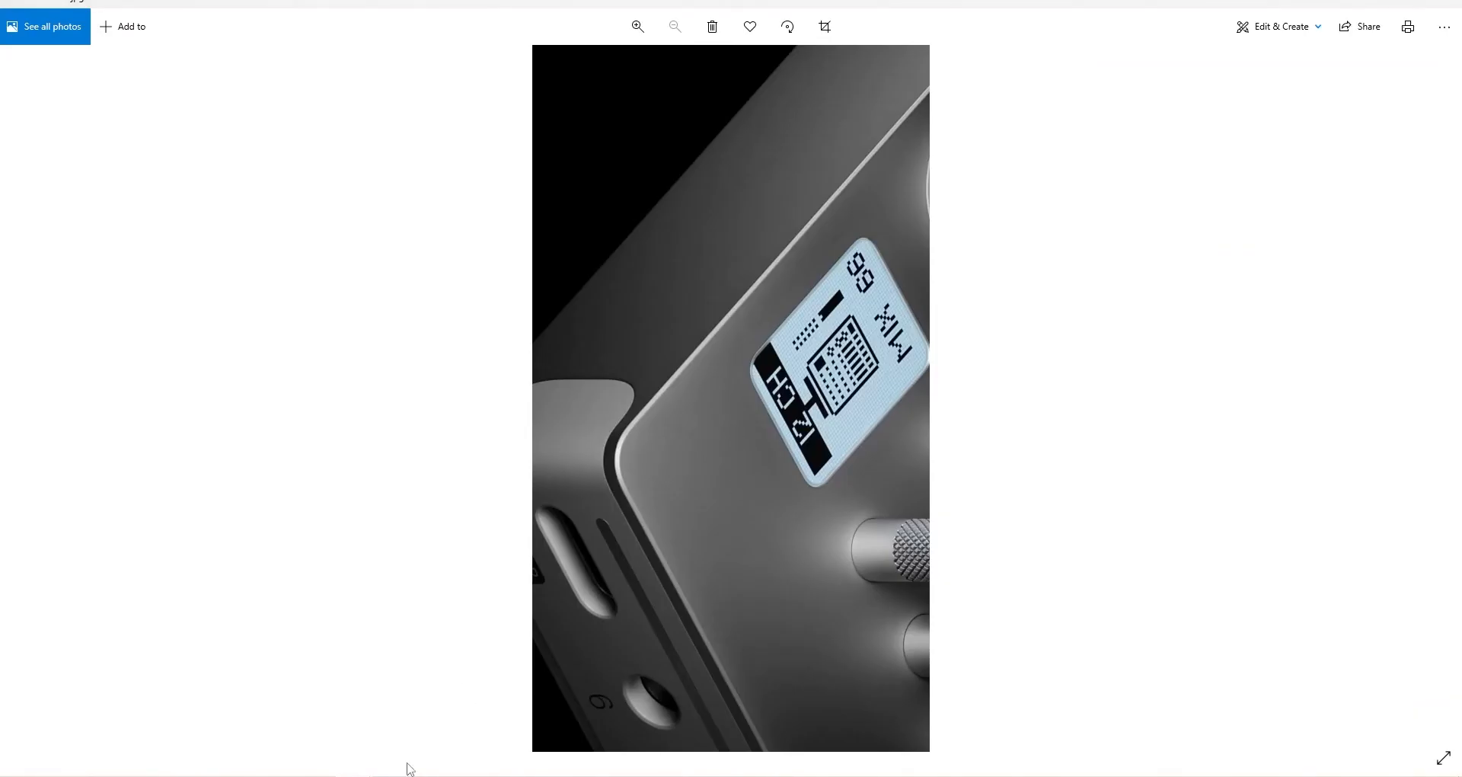
mouse_move(353, 772)
left_click(314, 702)
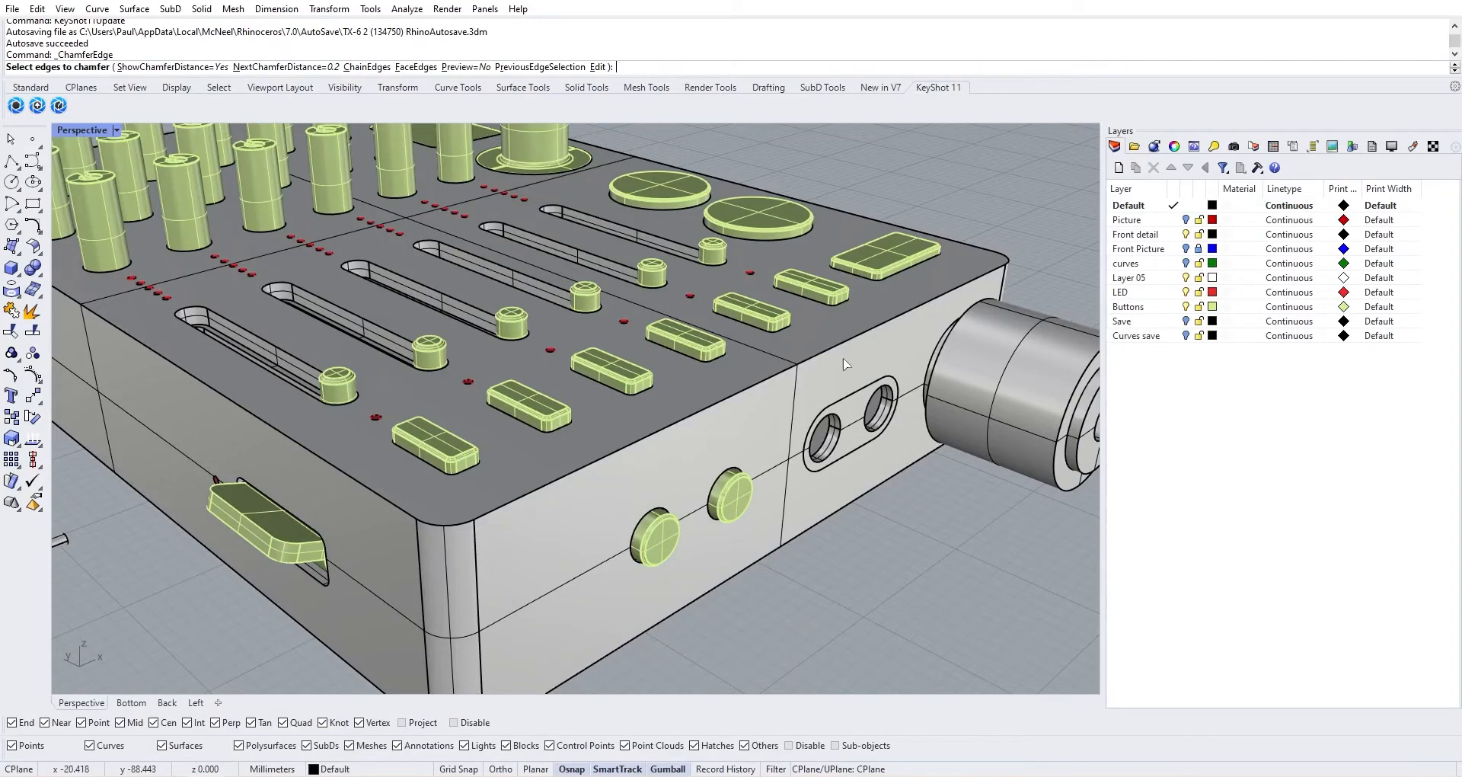
scroll(601, 451, "down", 2)
left_click(582, 469)
left_click(582, 469)
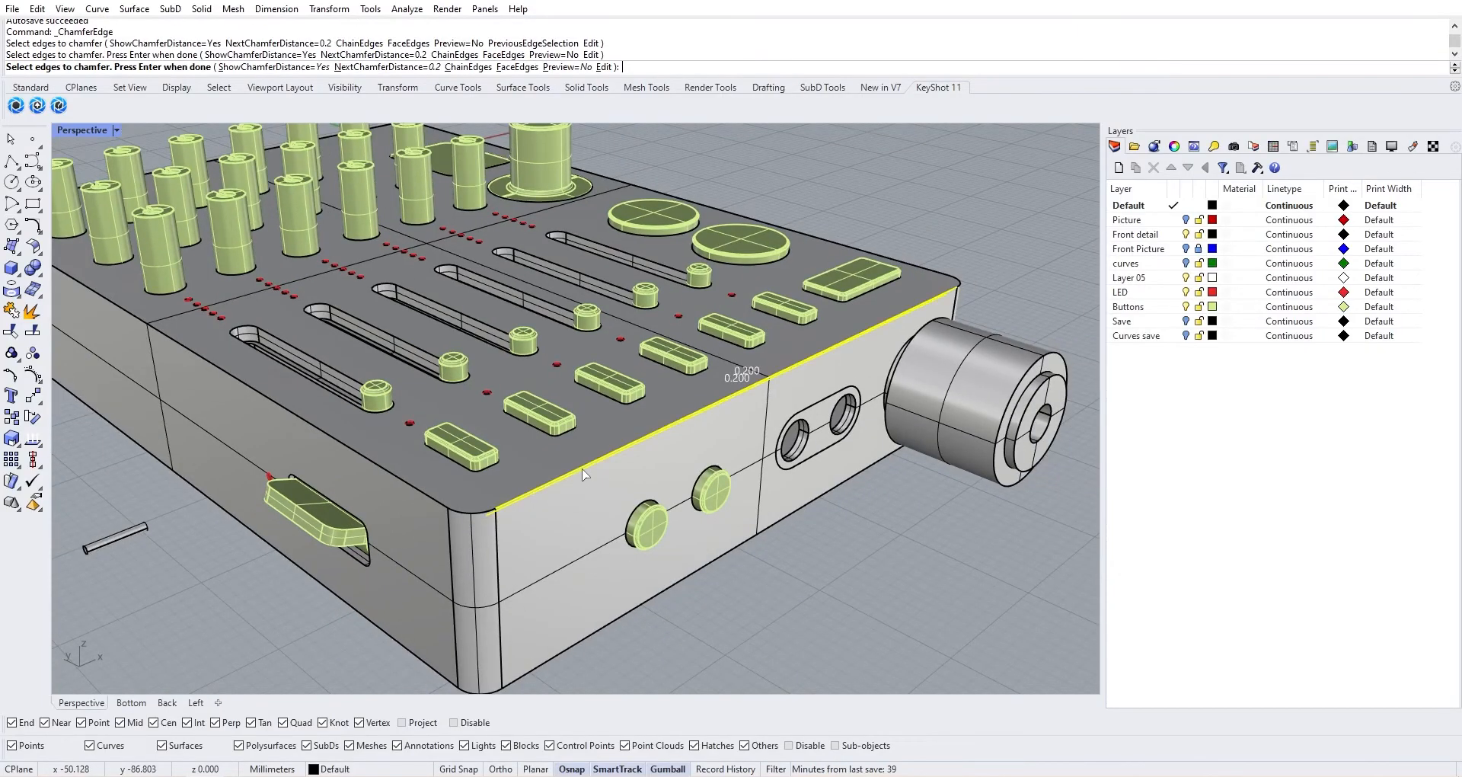
key("Escape")
Restart the edge chamfer at 0.2 mm and select the complete edge loop around the case's top face
right_click_drag(583, 472, 542, 514)
right_click(466, 531)
double_click(466, 527)
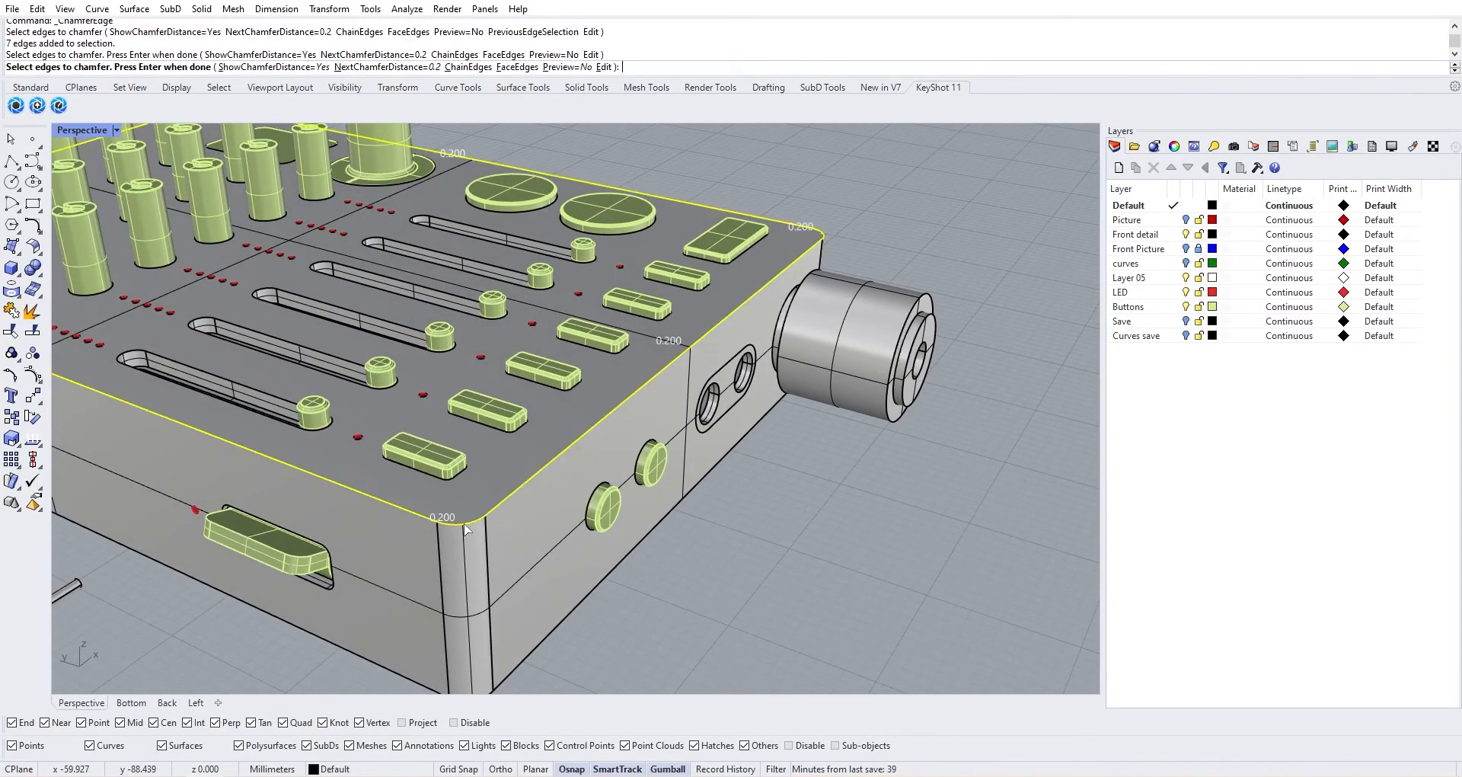
scroll(507, 465, "down", 5)
right_click_drag(537, 436, 662, 444, "shift")
scroll(510, 522, "up", 8)
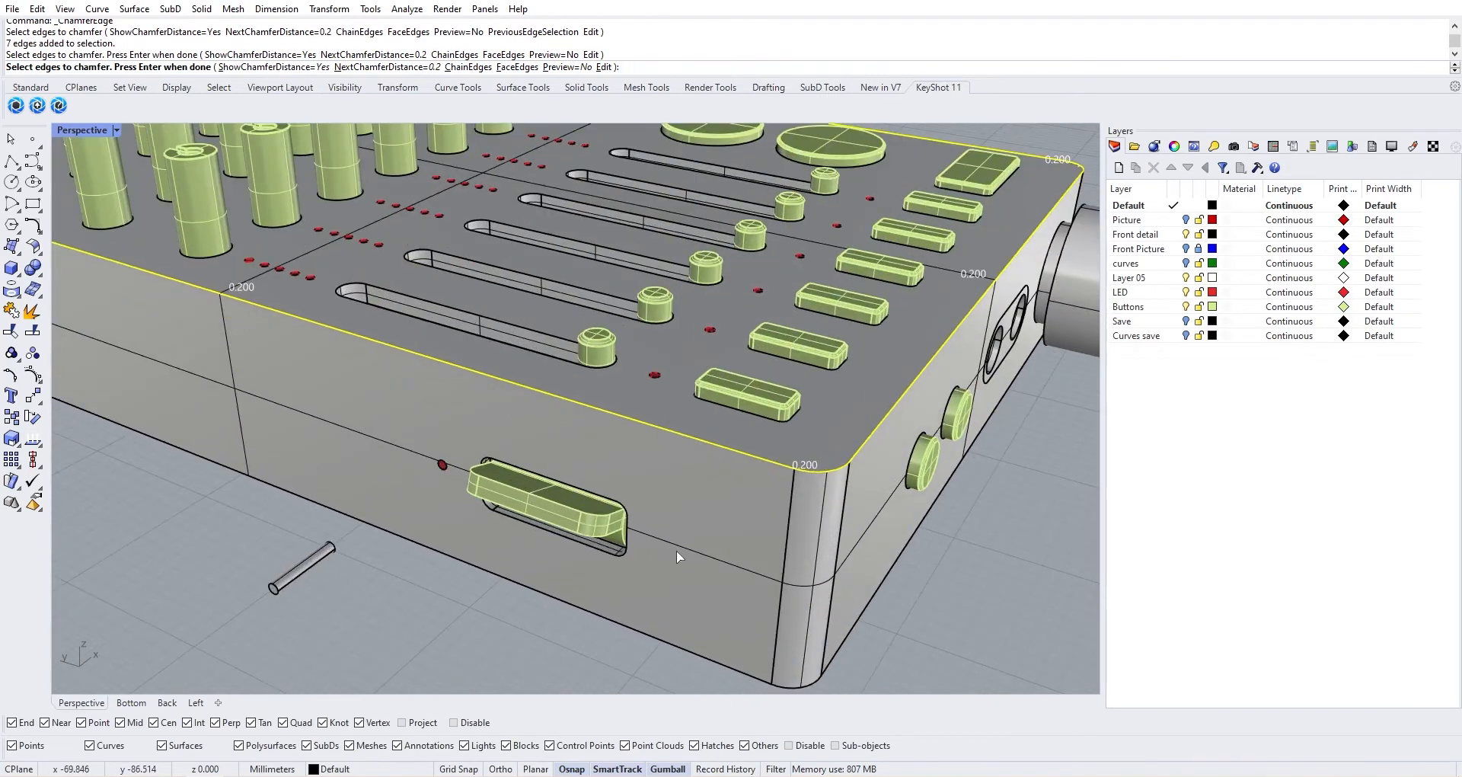
Add the edge loop around the case's underside to the selection and apply the 0.2 mm chamfer
right_click_drag(677, 550, 698, 440)
right_click_drag(745, 525, 722, 308, "shift")
scroll(816, 508, "up", 3)
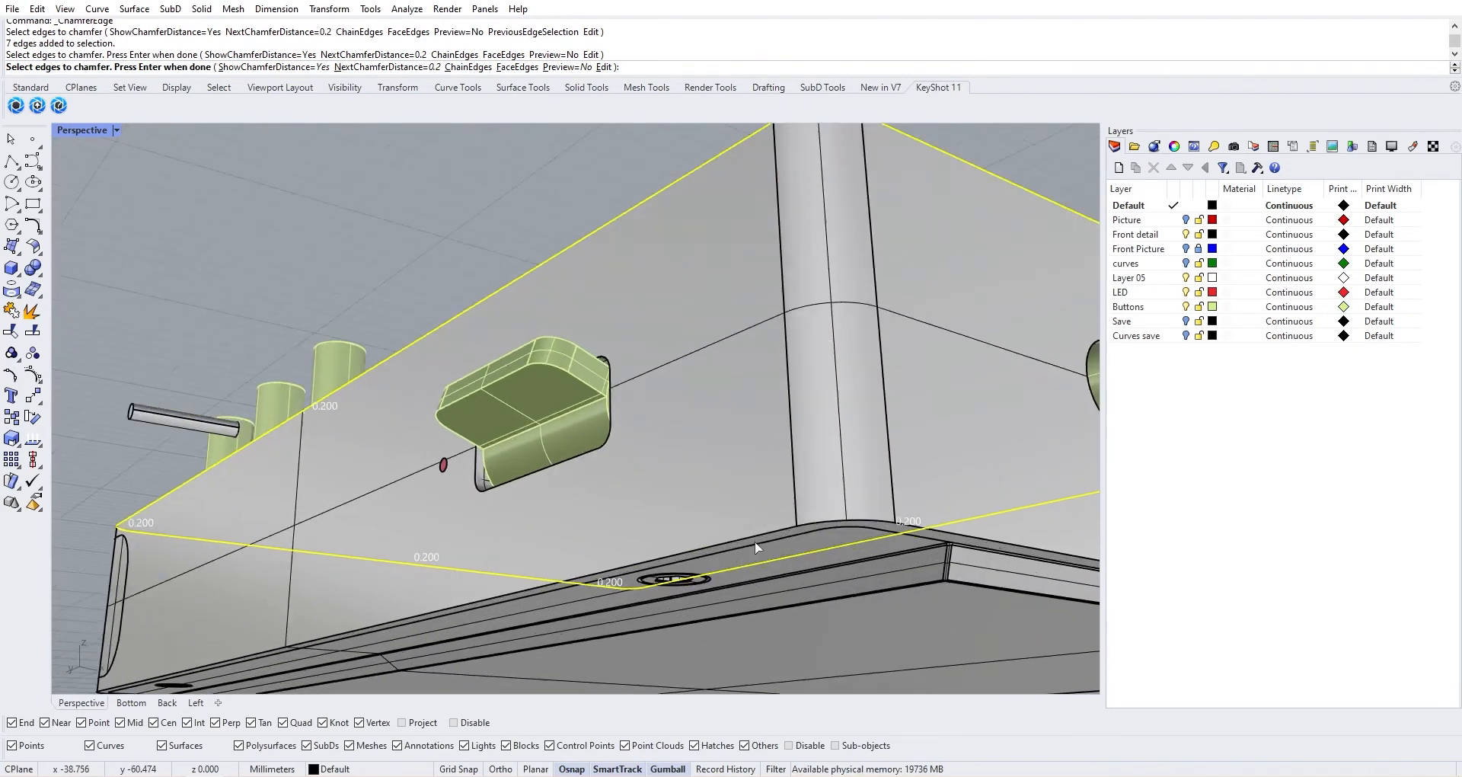
double_click(756, 539)
scroll(755, 536, "down", 5)
right_click_drag(756, 538, 715, 562)
scroll(720, 558, "down", 6)
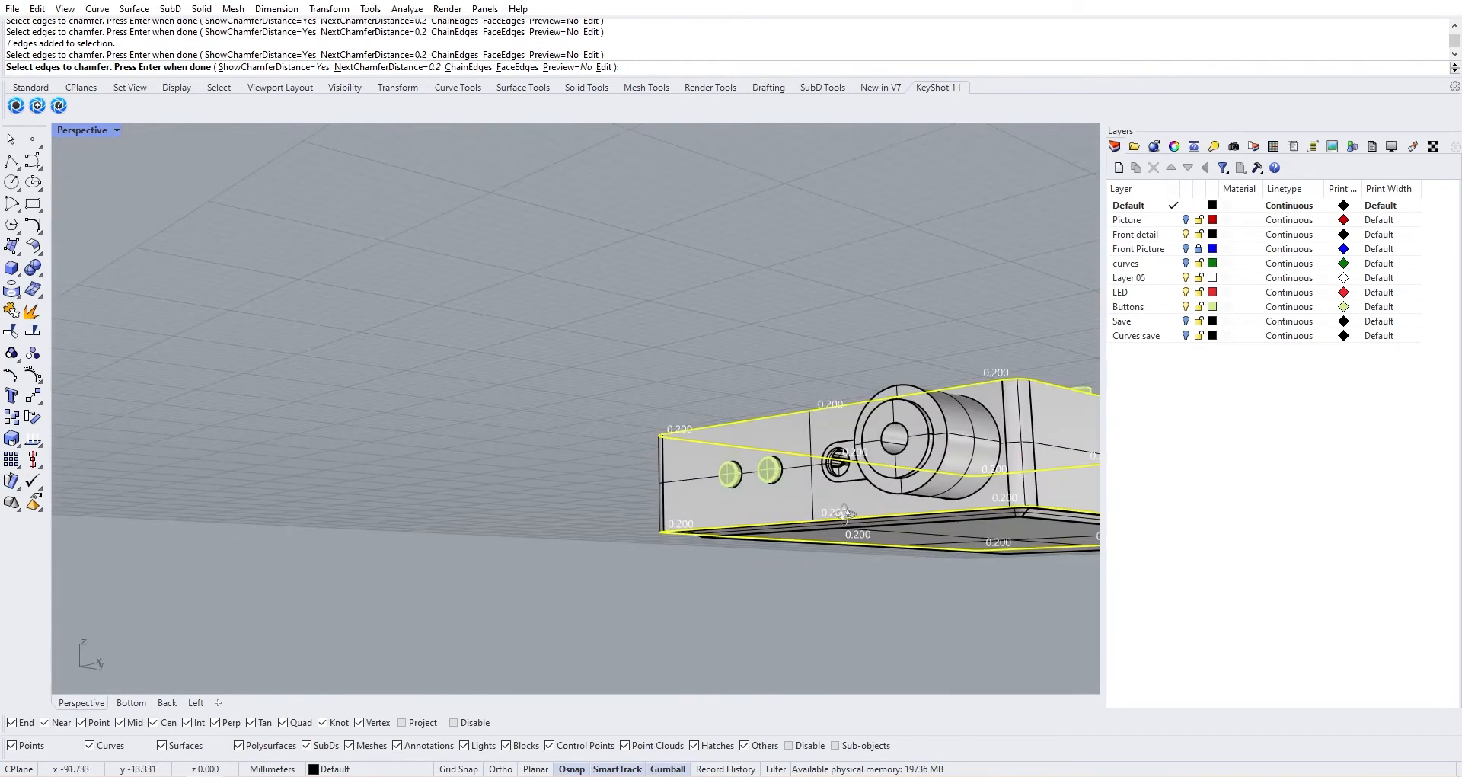
right_click(783, 453)
right_click_drag(853, 434, 883, 525)
right_click(783, 454)
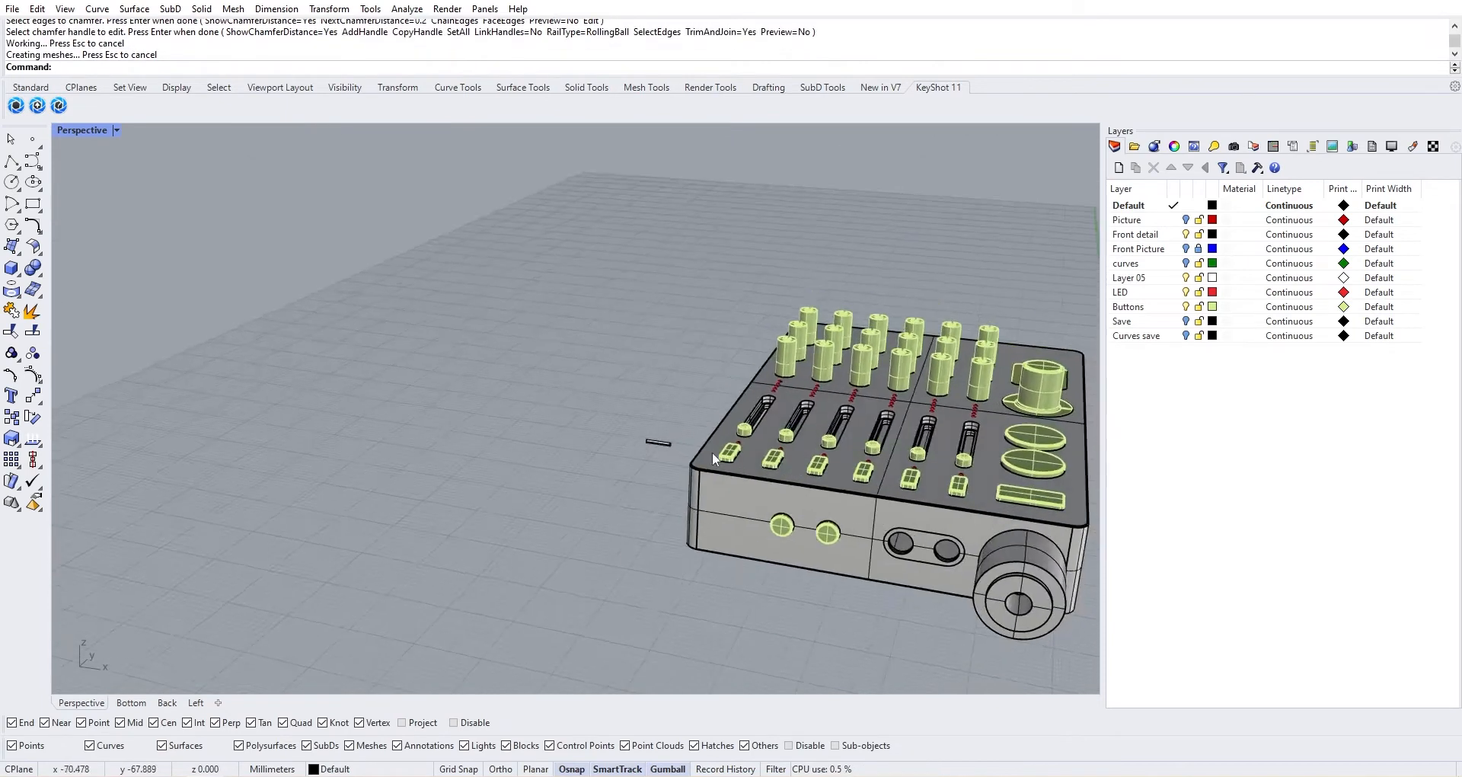
Try a 0.2 mm fillet on an edge of the case's top chamfer and undo it
scroll(702, 431, "up", 8)
scroll(731, 441, "down", 4)
right_click_drag(733, 442, 846, 449)
scroll(692, 428, "up", 5)
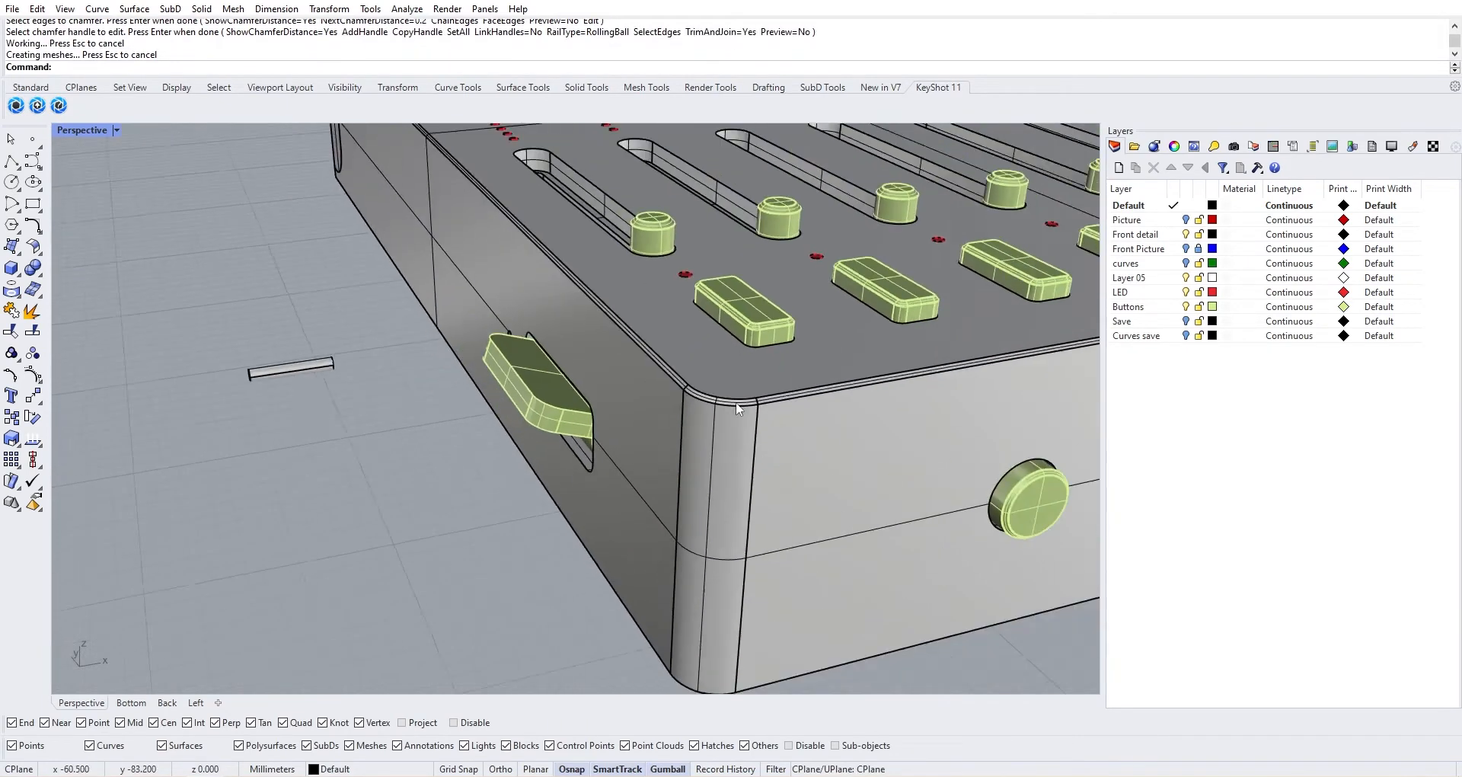
scroll(695, 421, "down", 3)
left_click(42, 274)
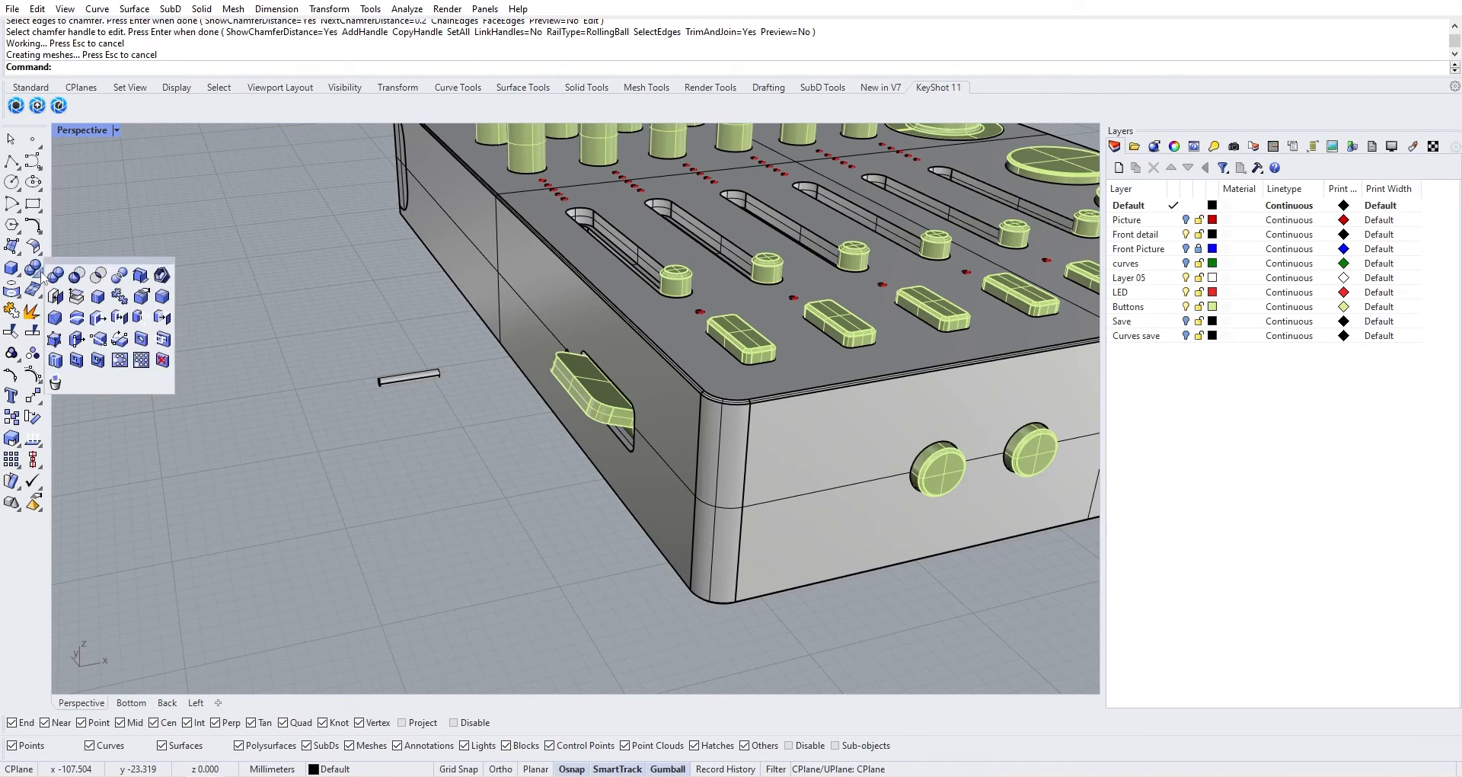
left_click(162, 297)
scroll(756, 398, "up", 3)
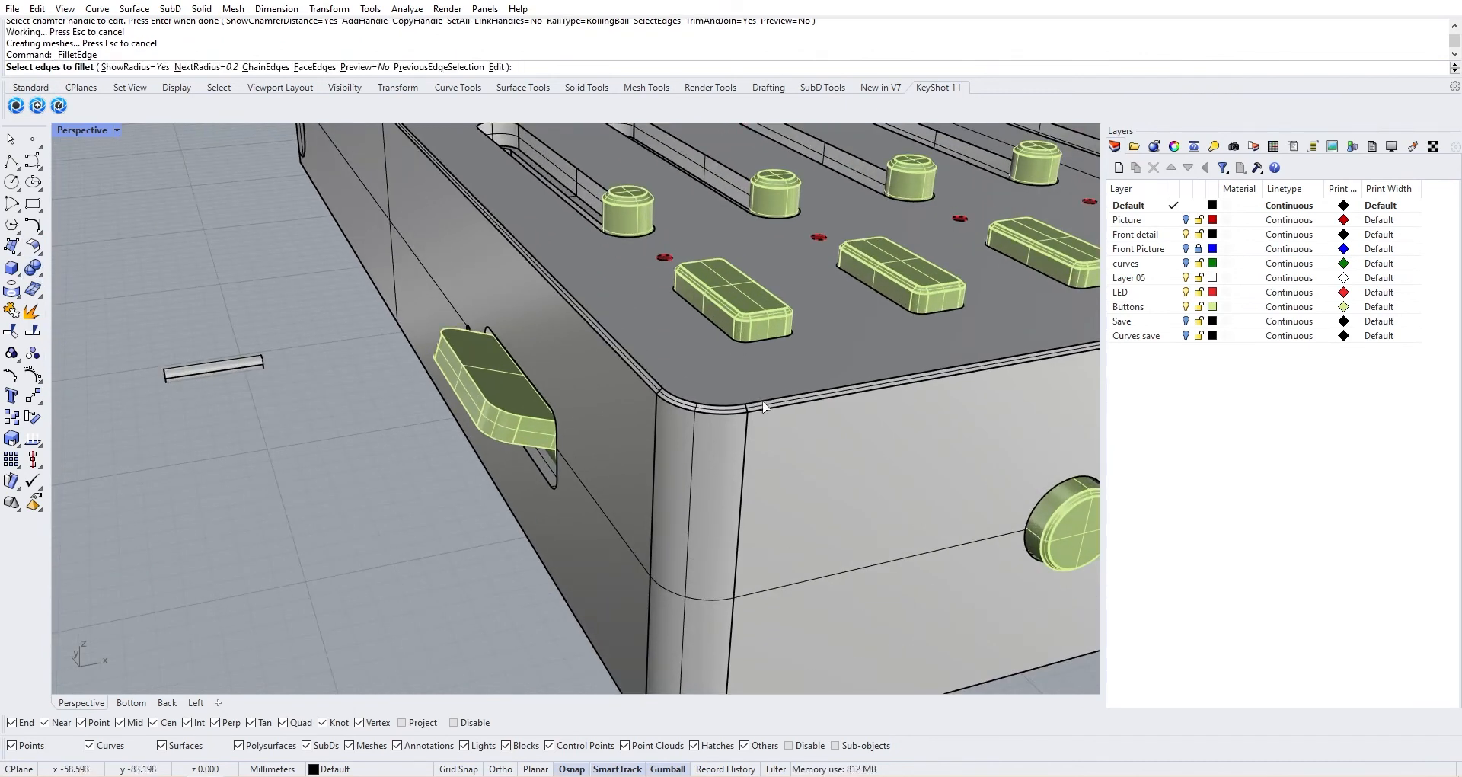
left_click(764, 408)
key("Return")
key("Return")
scroll(748, 413, "up", 3)
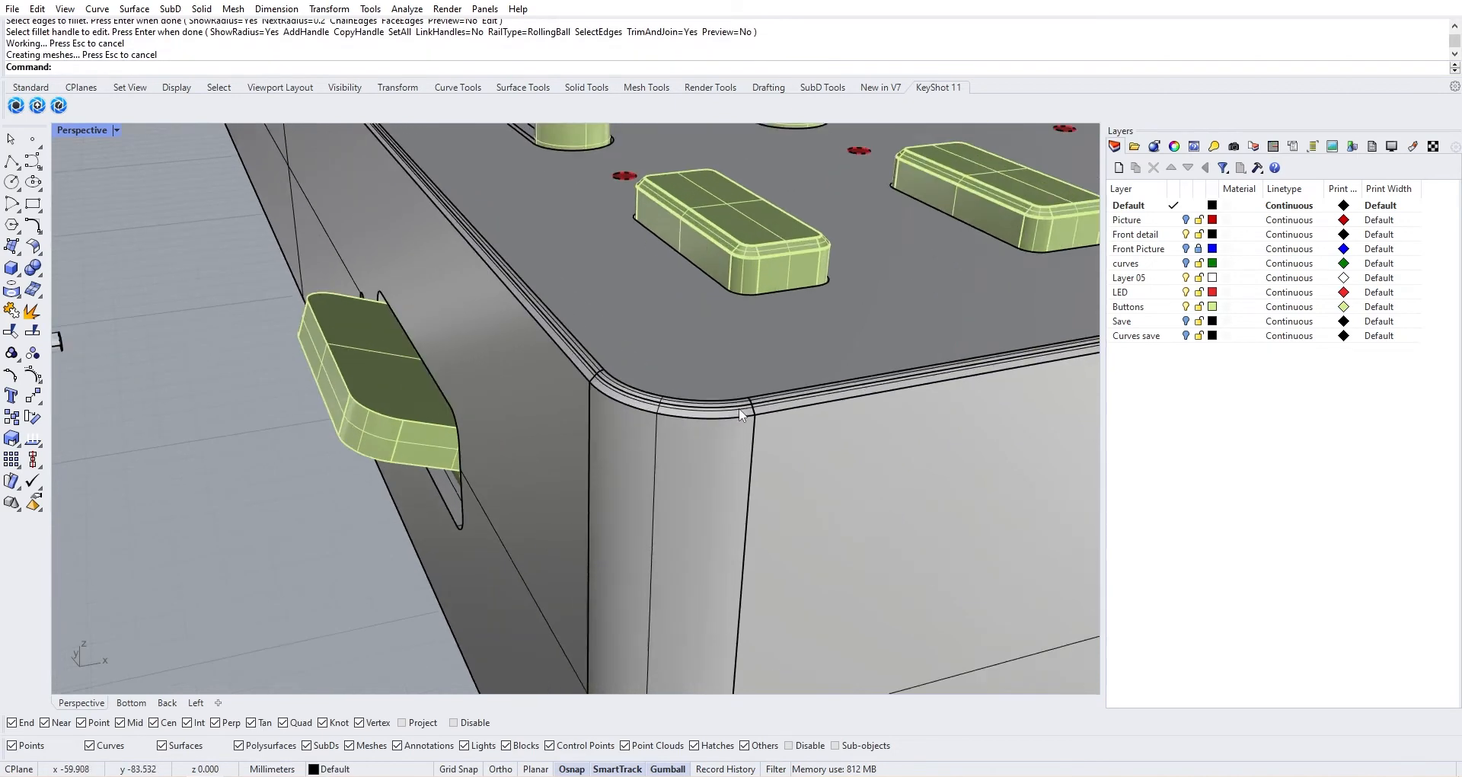
scroll(738, 414, "up", 1)
key("ctrl+z")
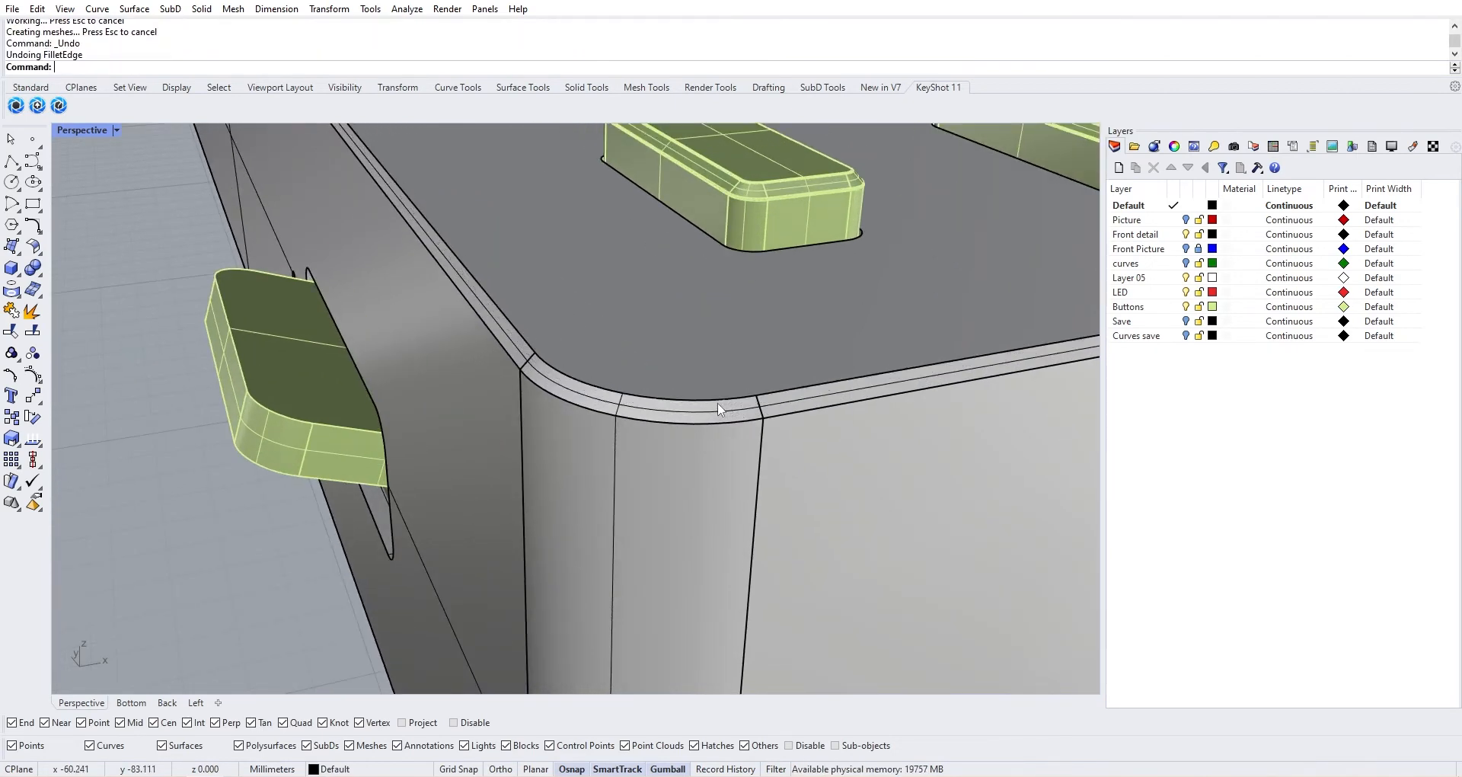
Try a 0.05 mm fillet along the inner edge of the case's top chamfer and undo it
key("Return")
type("0")
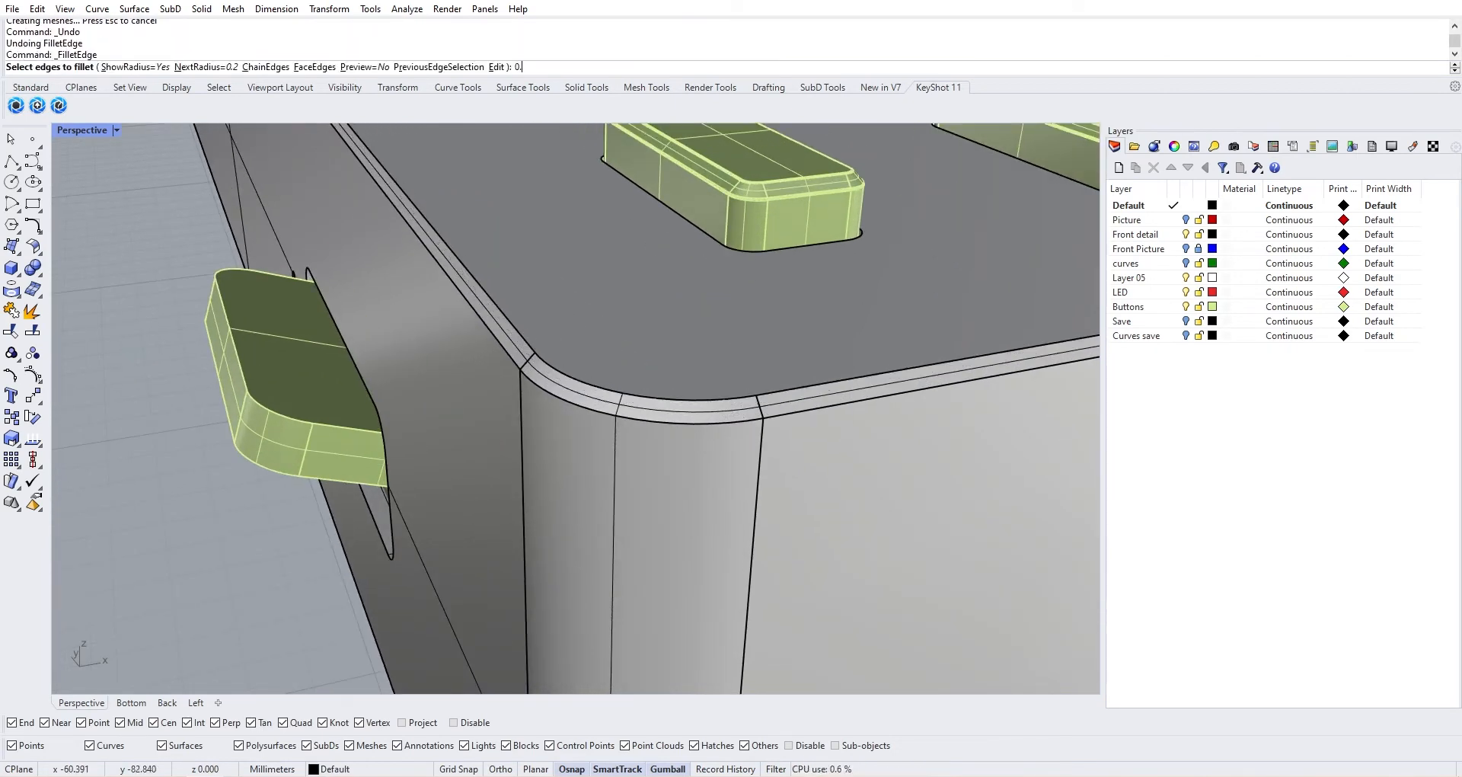
type(".05")
key("Return")
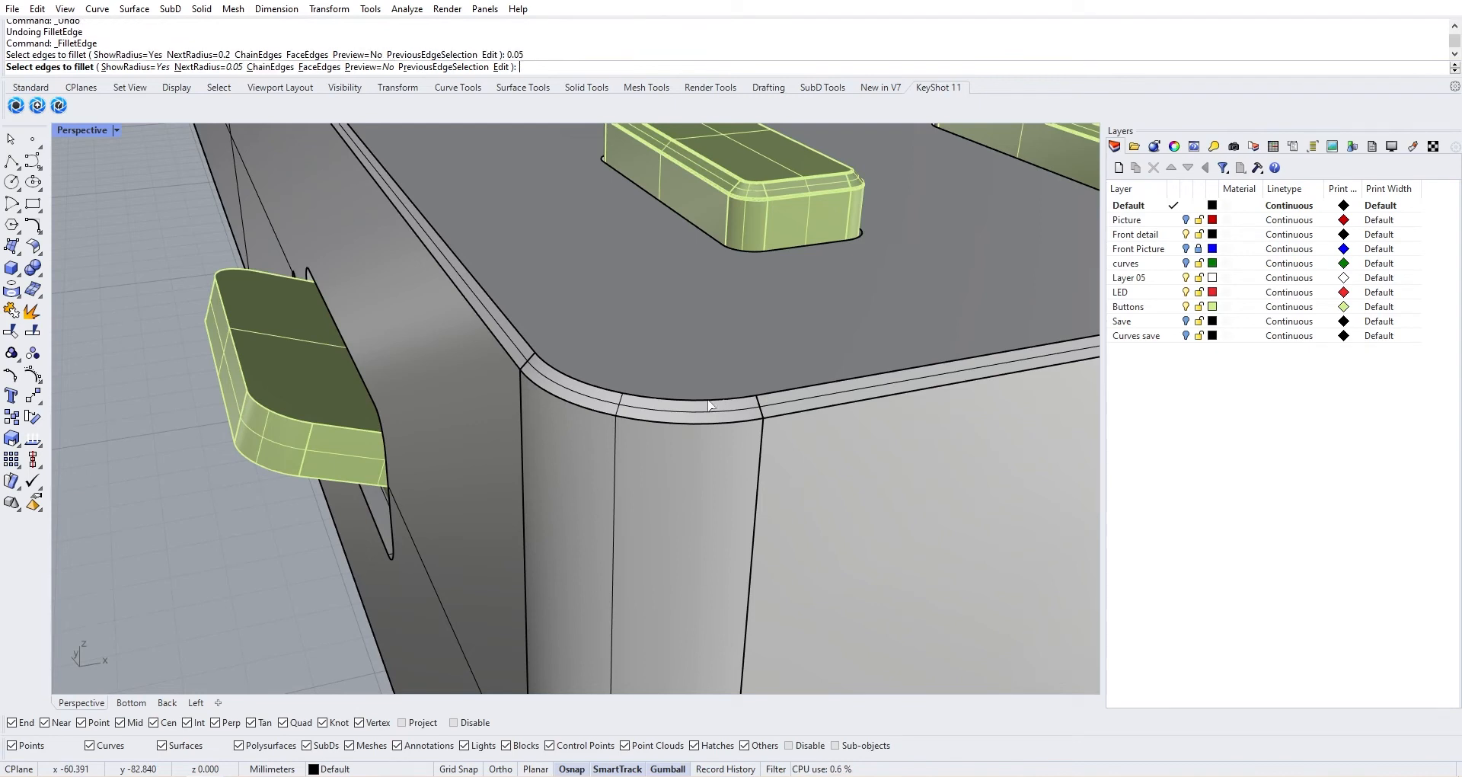
left_click(708, 404)
key("Return")
key("Return")
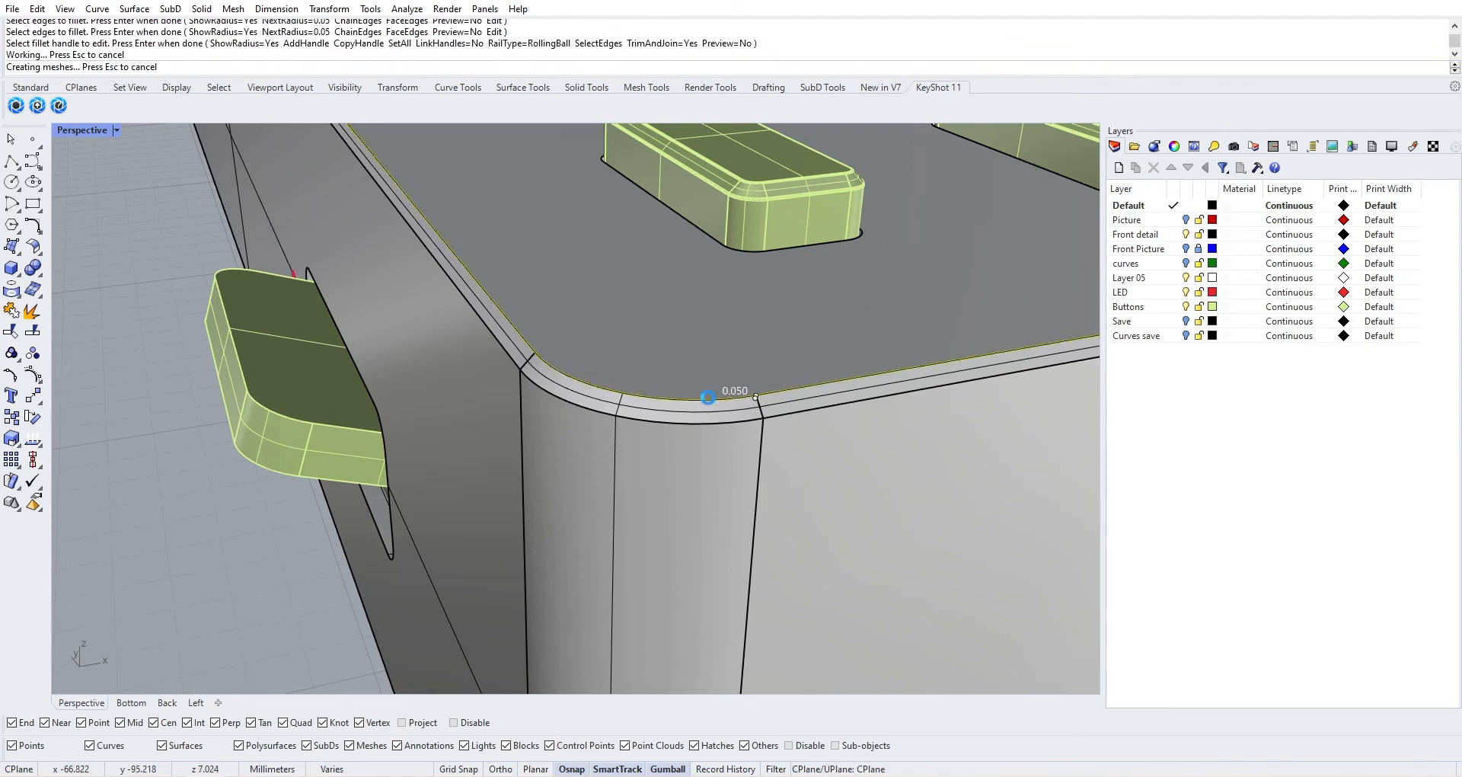
key("ctrl+z")
Fillet the complete inner edge loop of the case's top chamfer with a 0.1 mm radius
key("Return")
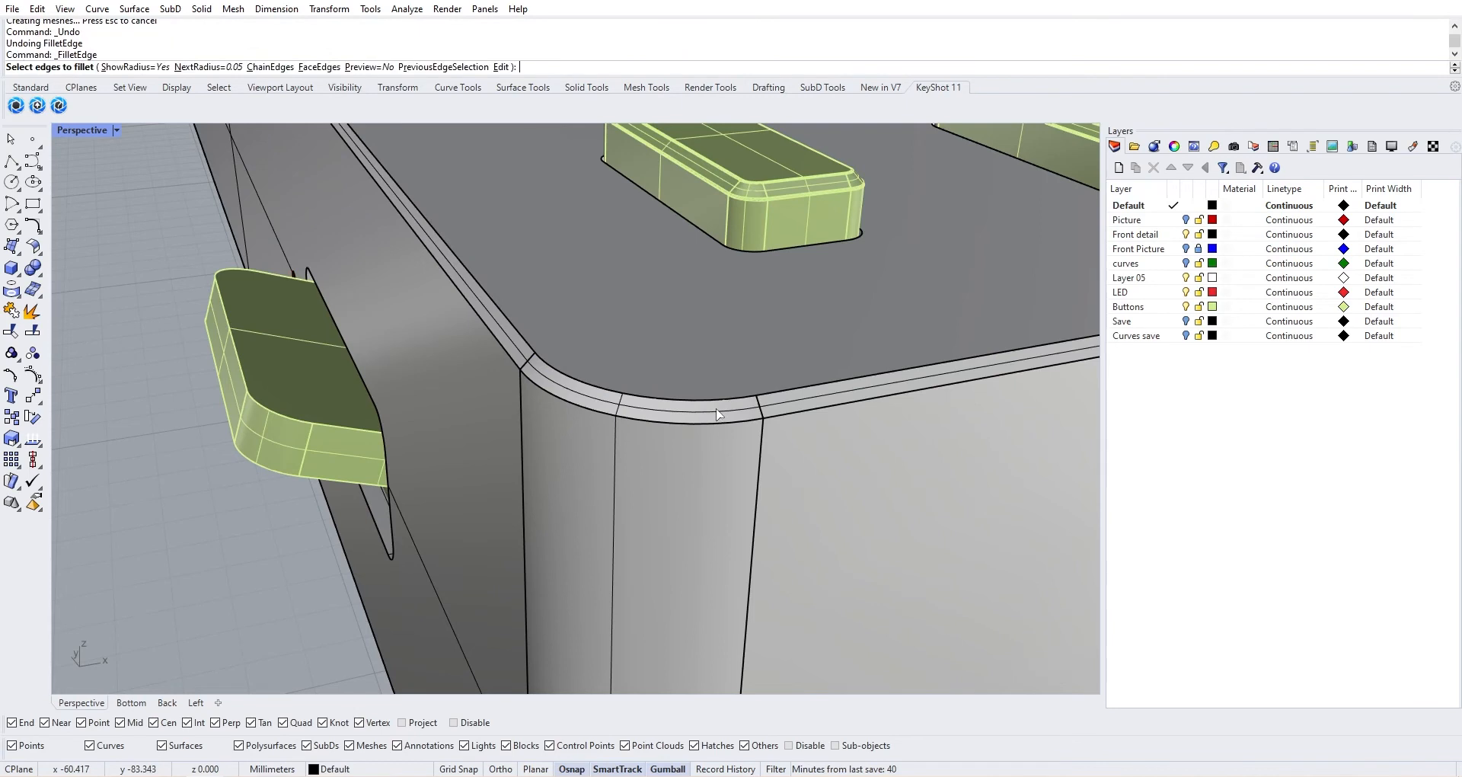
type("0.1")
key("Return")
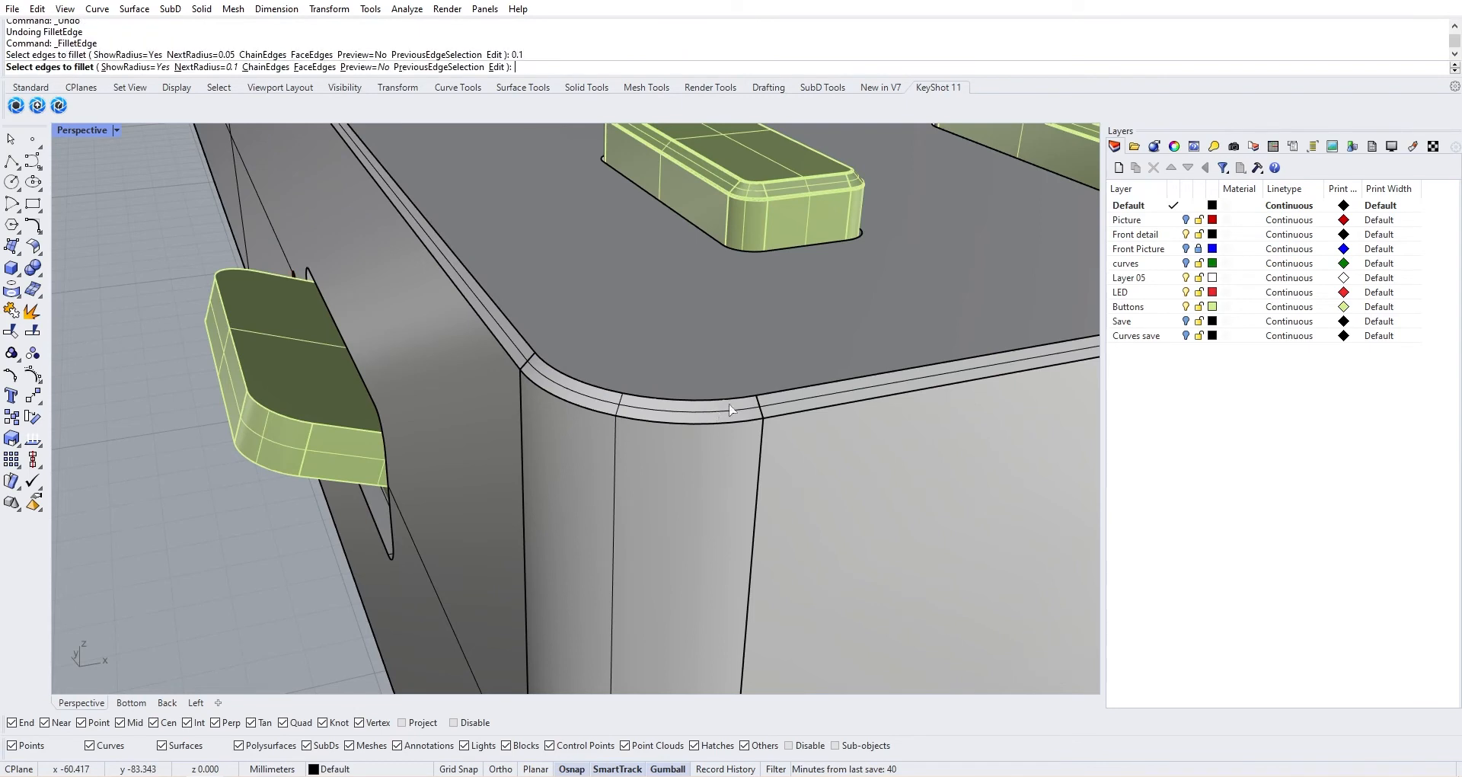
left_click(769, 392)
key("Return")
key("Return")
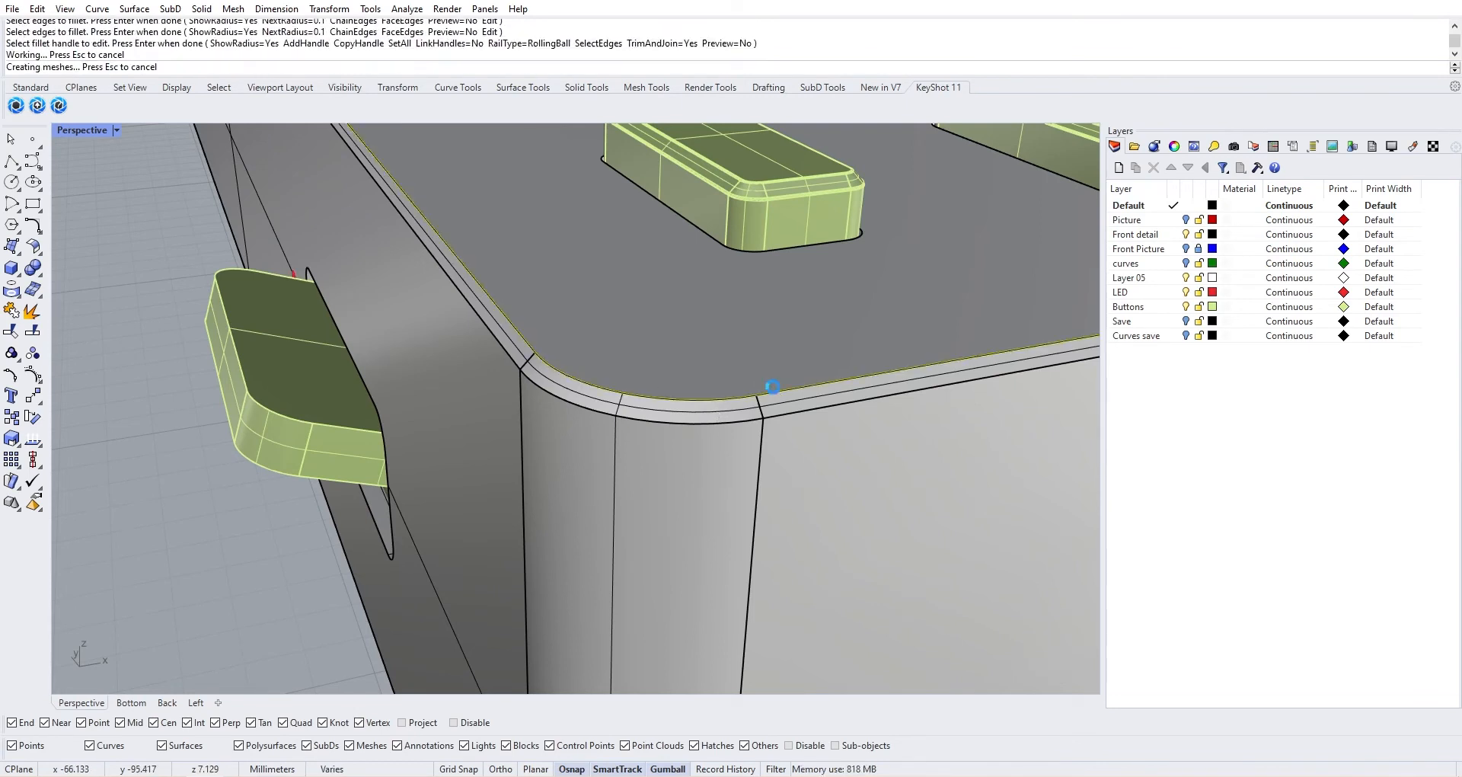
Apply the same 0.1 mm fillet to the outer edge loop of the case's top chamfer
key("Return")
left_click(788, 412)
key("Return")
key("Return")
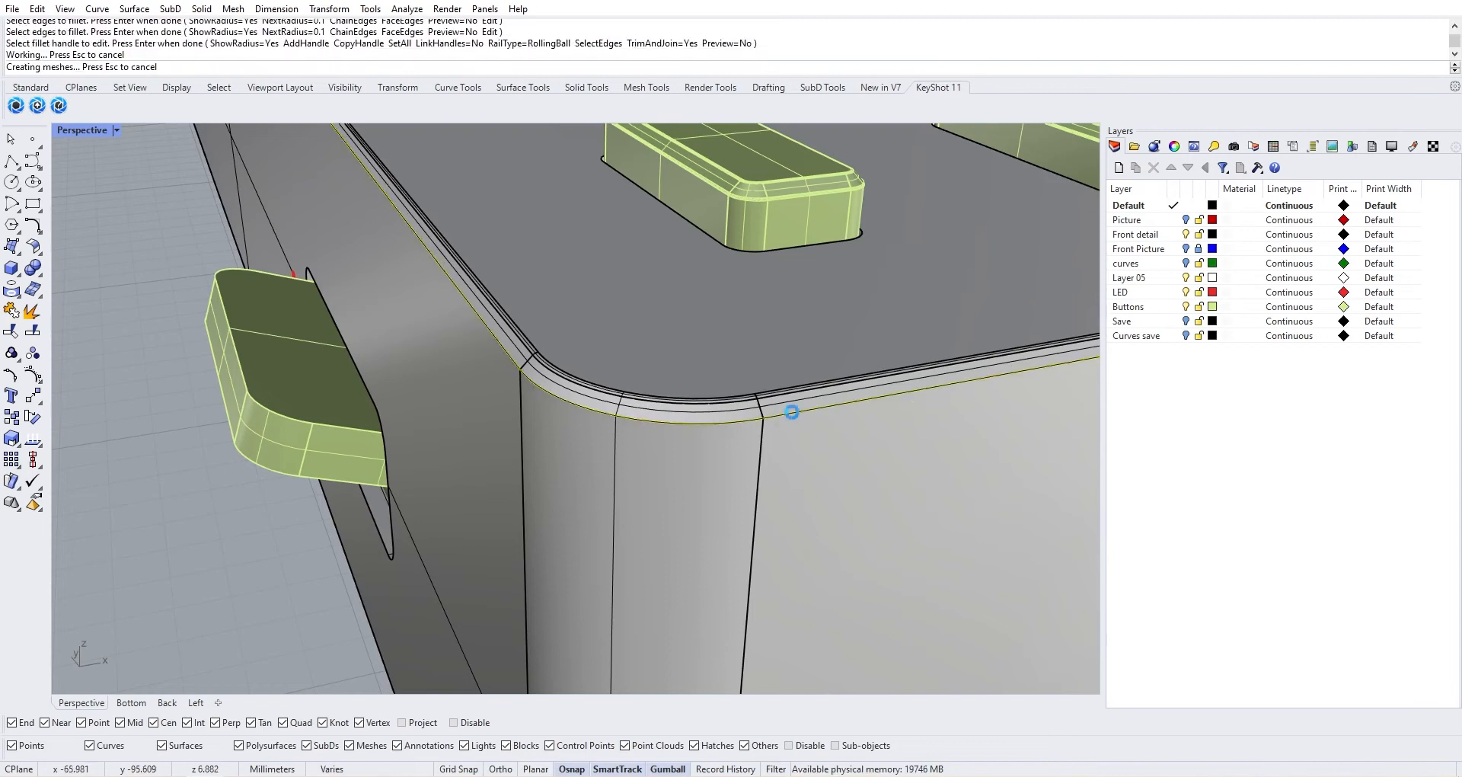
Fillet the outer edge loop of the underside chamfer, where it meets the case's side walls, at 0.1 mm
scroll(852, 477, "down", 4)
mouse_move(853, 477)
right_mouse_down()
mouse_move(675, 391)
mouse_move(816, 496)
mouse_move(876, 468)
right_mouse_up()
right_click_drag(732, 395, 781, 494, "shift")
scroll(401, 474, "down", 6)
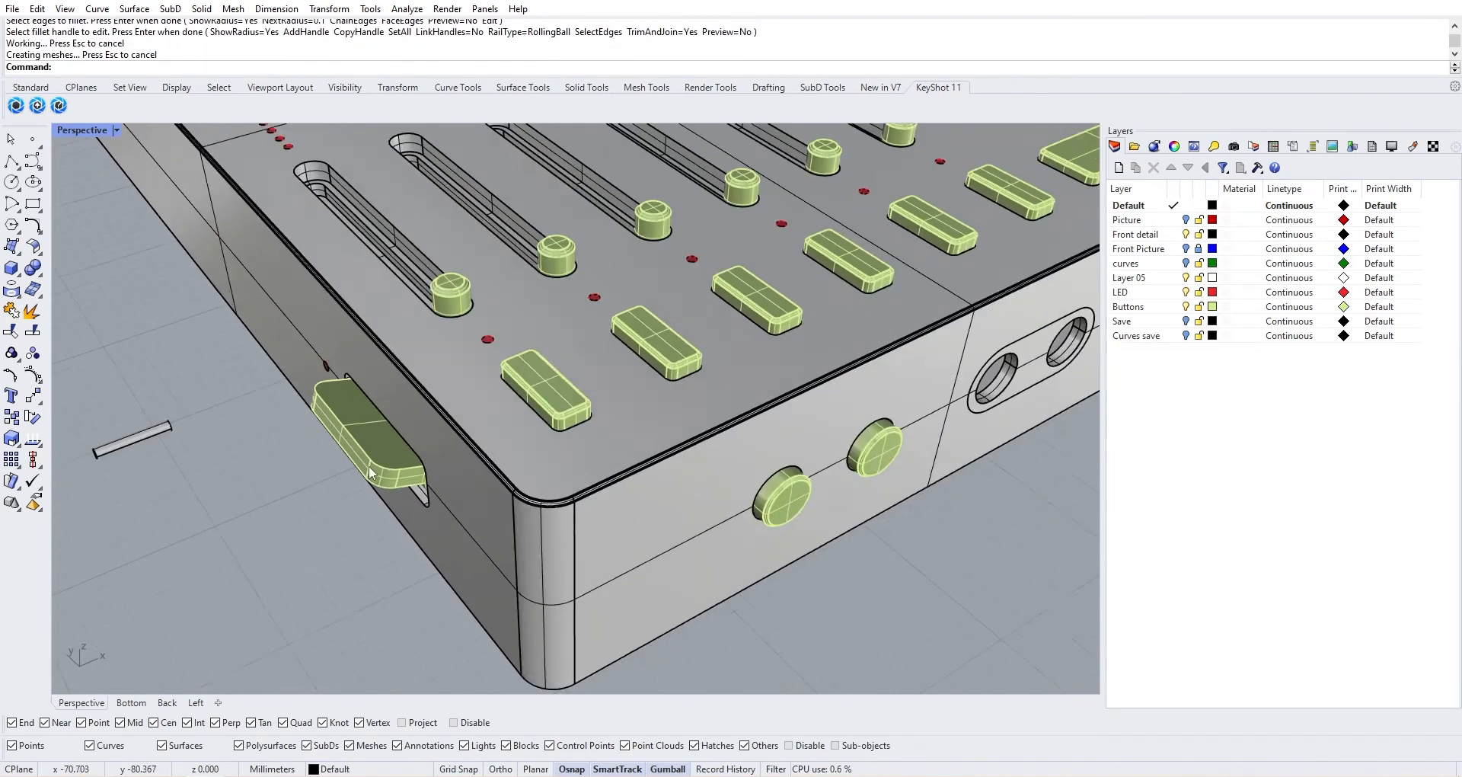
right_click_drag(406, 475, 512, 481, "shift")
scroll(606, 522, "down", 5)
right_click_drag(696, 664, 702, 555)
scroll(669, 600, "up", 10)
key("Return")
left_click(668, 556)
key("Return")
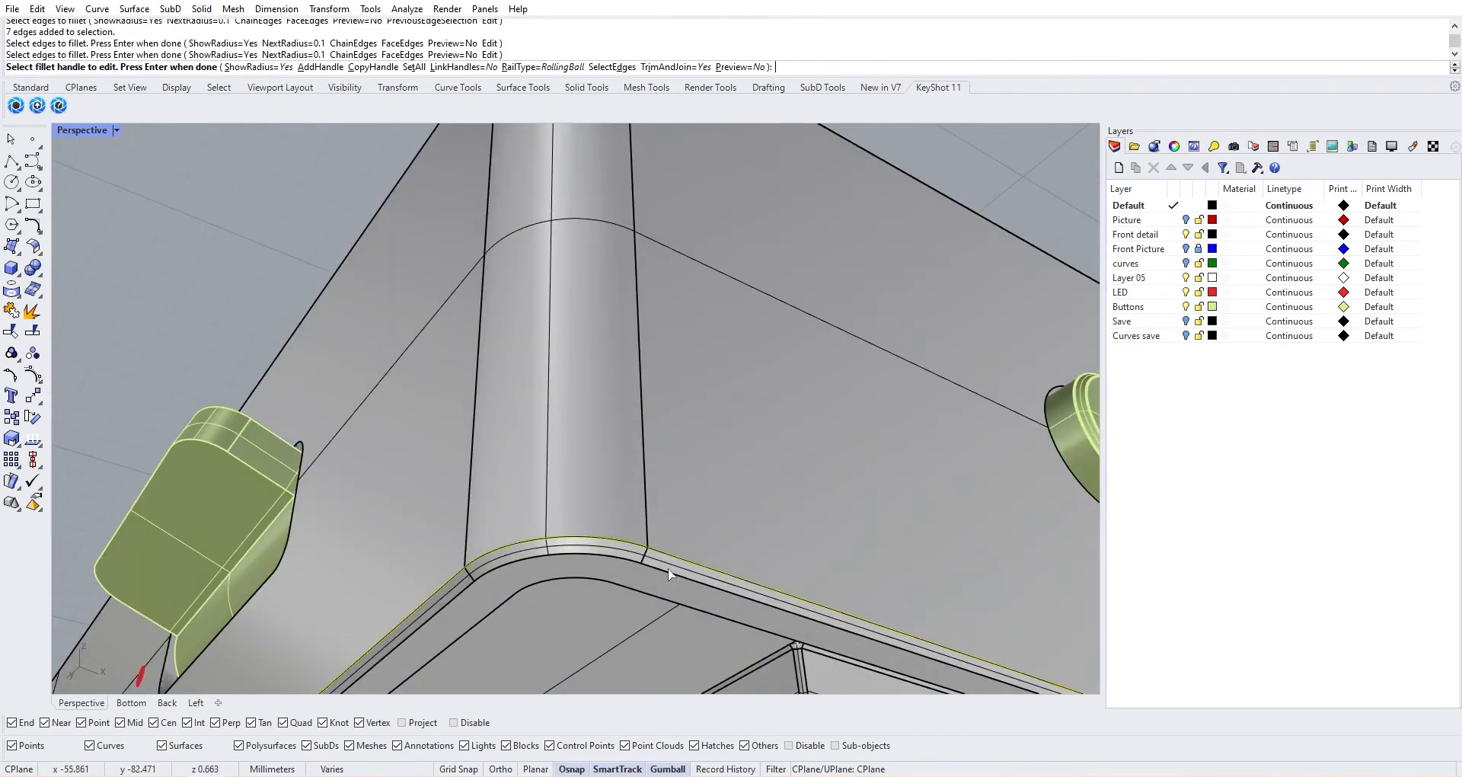
key("Return")
Fillet the inner edge loop of the case's underside chamfer at 0.1 mm
left_click(669, 573)
key("Escape")
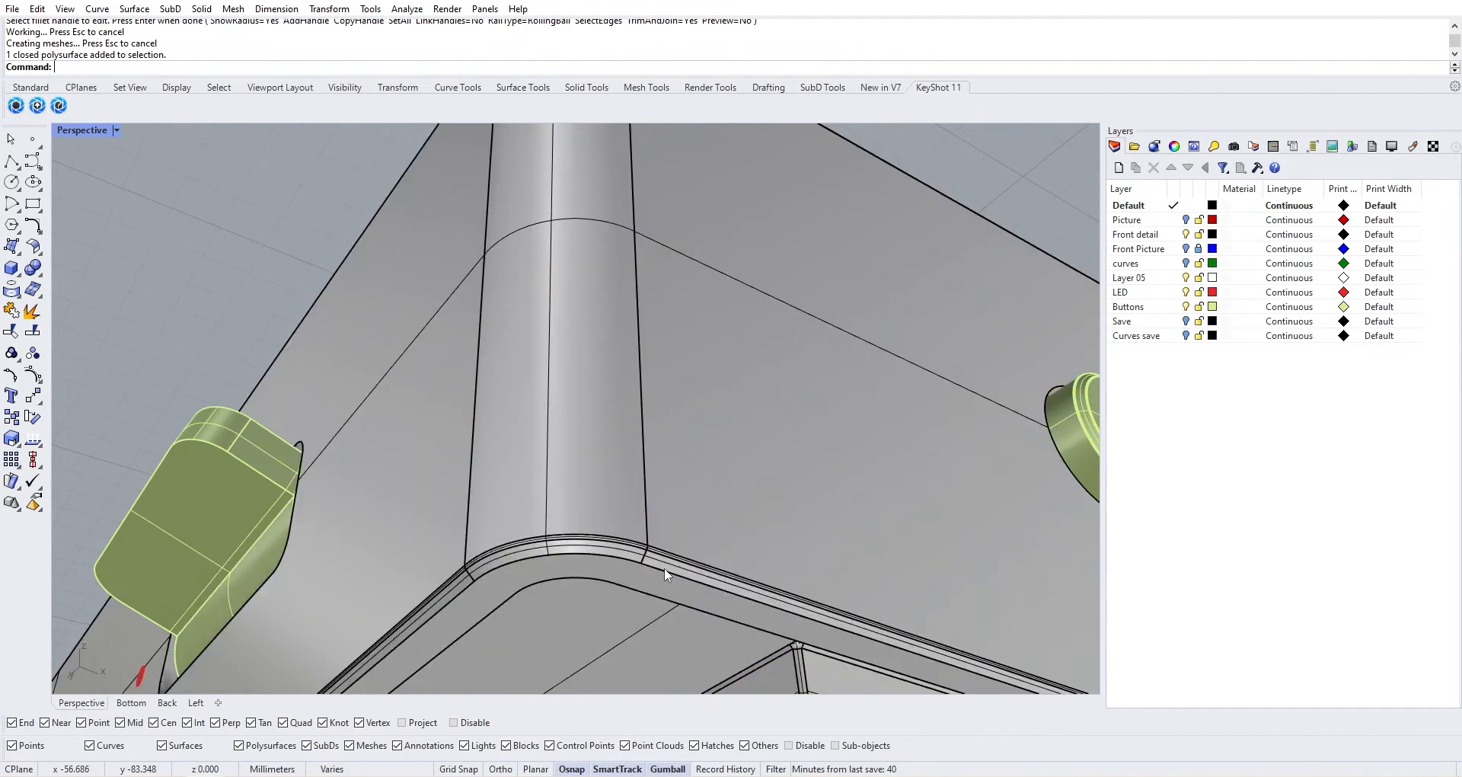
key("Return")
left_click(664, 568)
key("Return")
key("Return")
Move the switch in the case's side slot -50 mm along the X axis, clear of the case
scroll(675, 458, "down", 12)
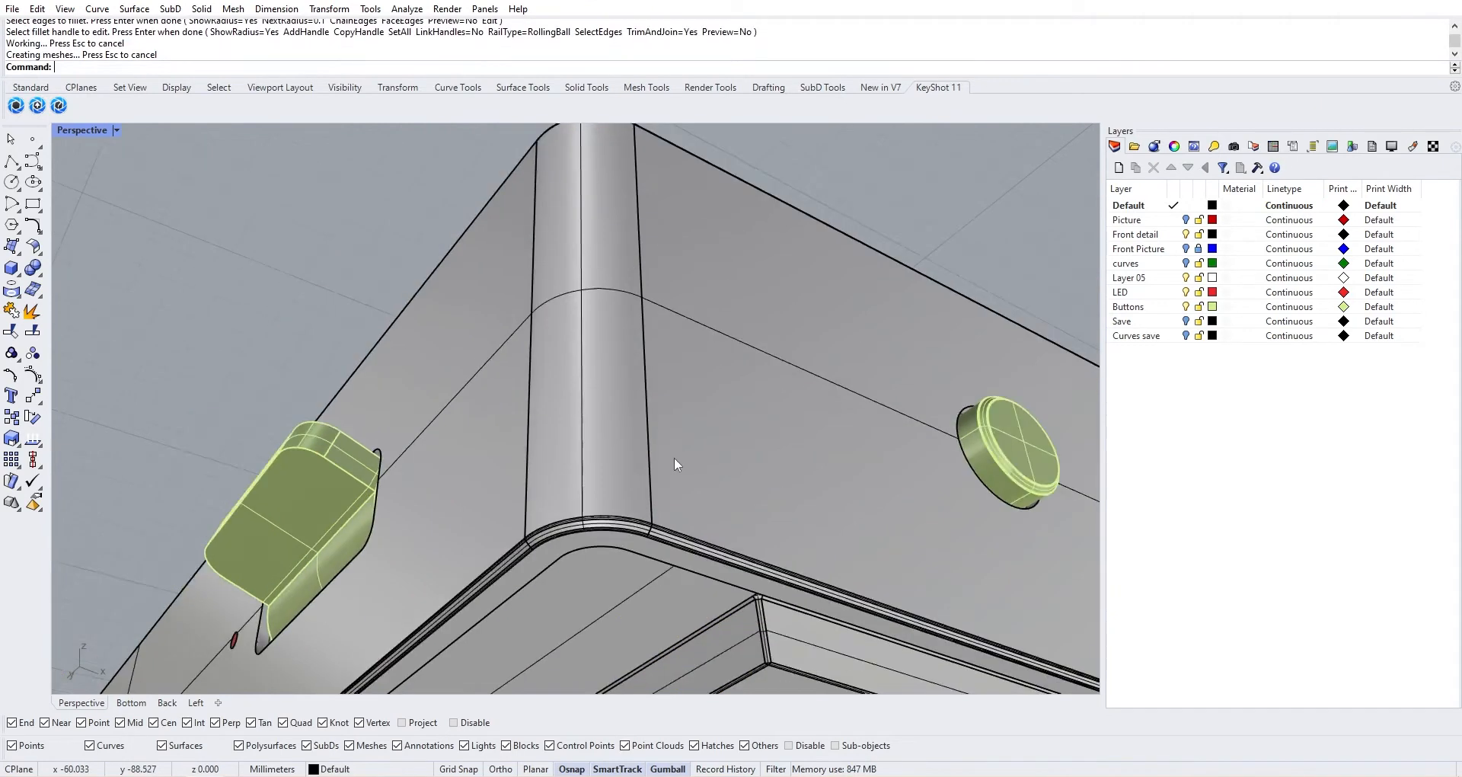
right_click_drag(761, 432, 929, 460)
right_click_drag(485, 448, 591, 395)
scroll(533, 454, "up", 7)
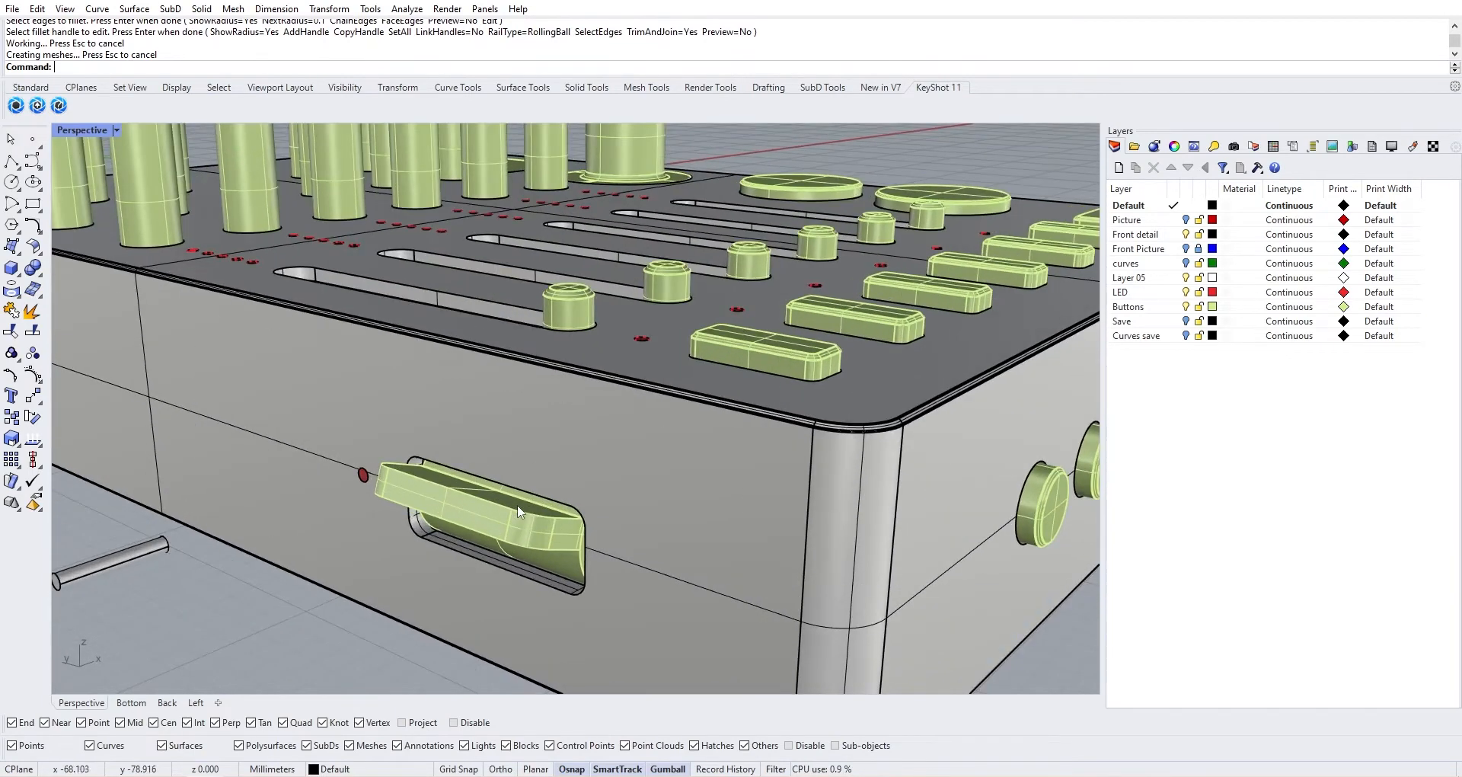
scroll(518, 511, "up", 2)
left_click(560, 524)
scroll(568, 524, "down", 5)
right_click_drag(586, 521, 487, 521)
left_click(622, 508)
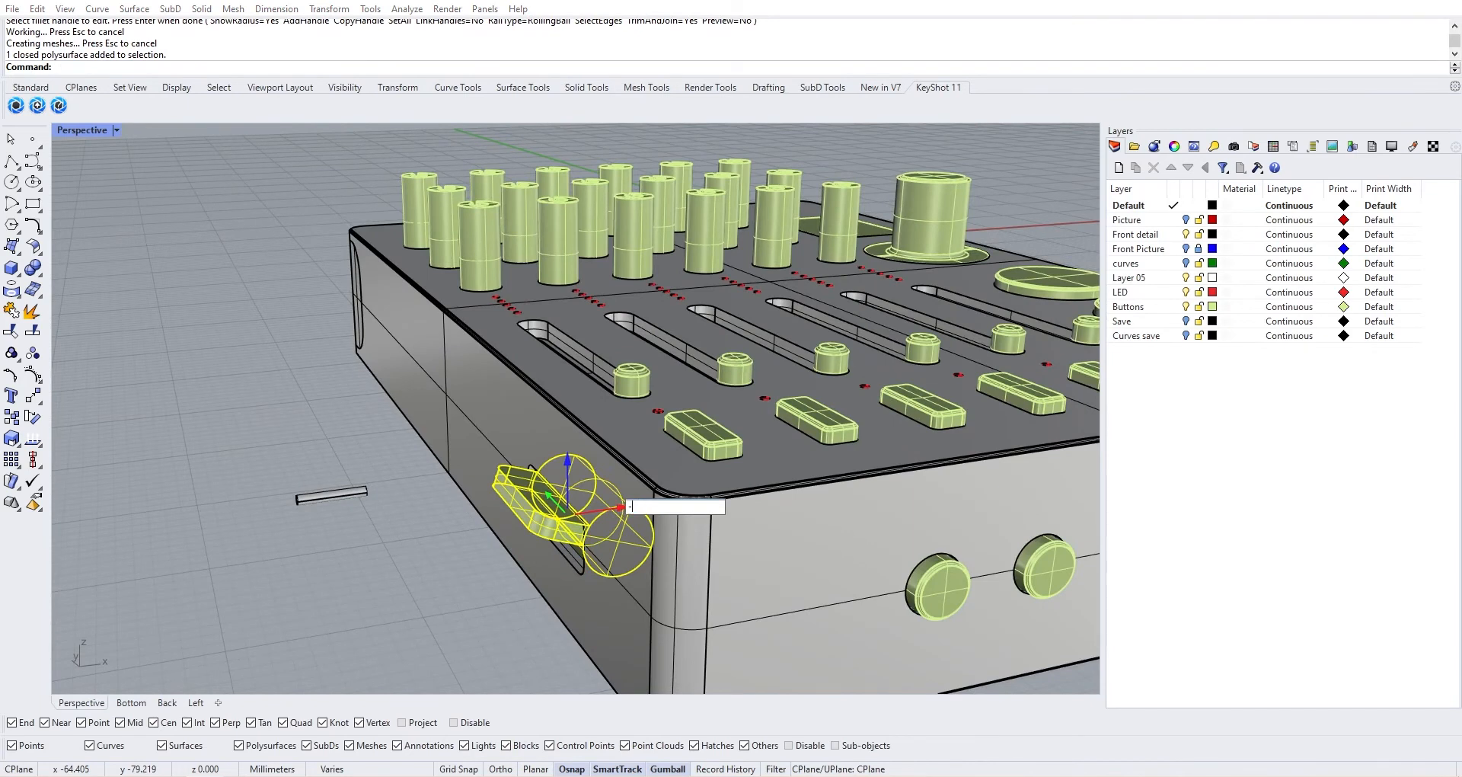
type("-50")
key("Return")
Fillet all edges of the separated switch at once with a 0.1 mm radius
scroll(619, 501, "down", 9)
right_click_drag(343, 503, 473, 517, "shift")
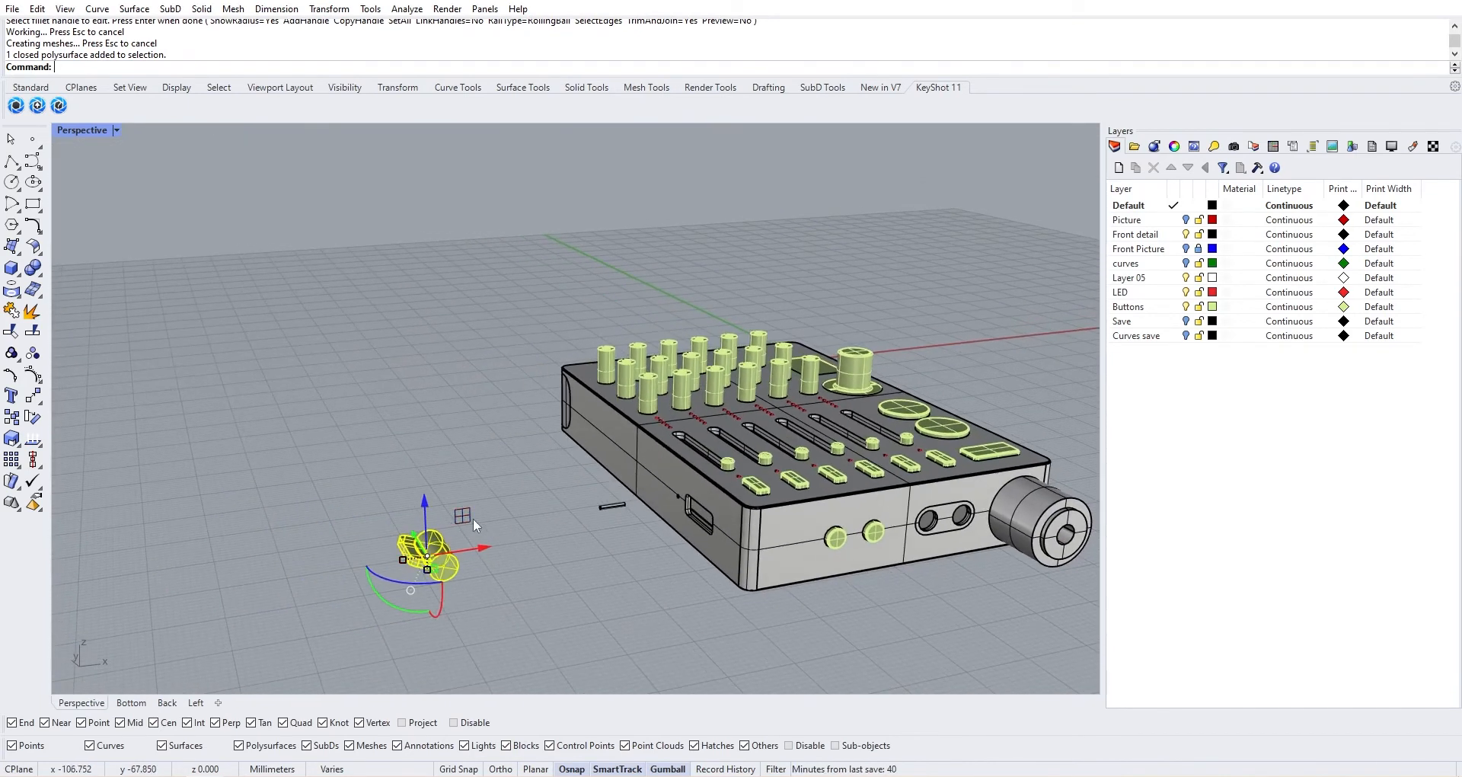
scroll(412, 565, "up", 7)
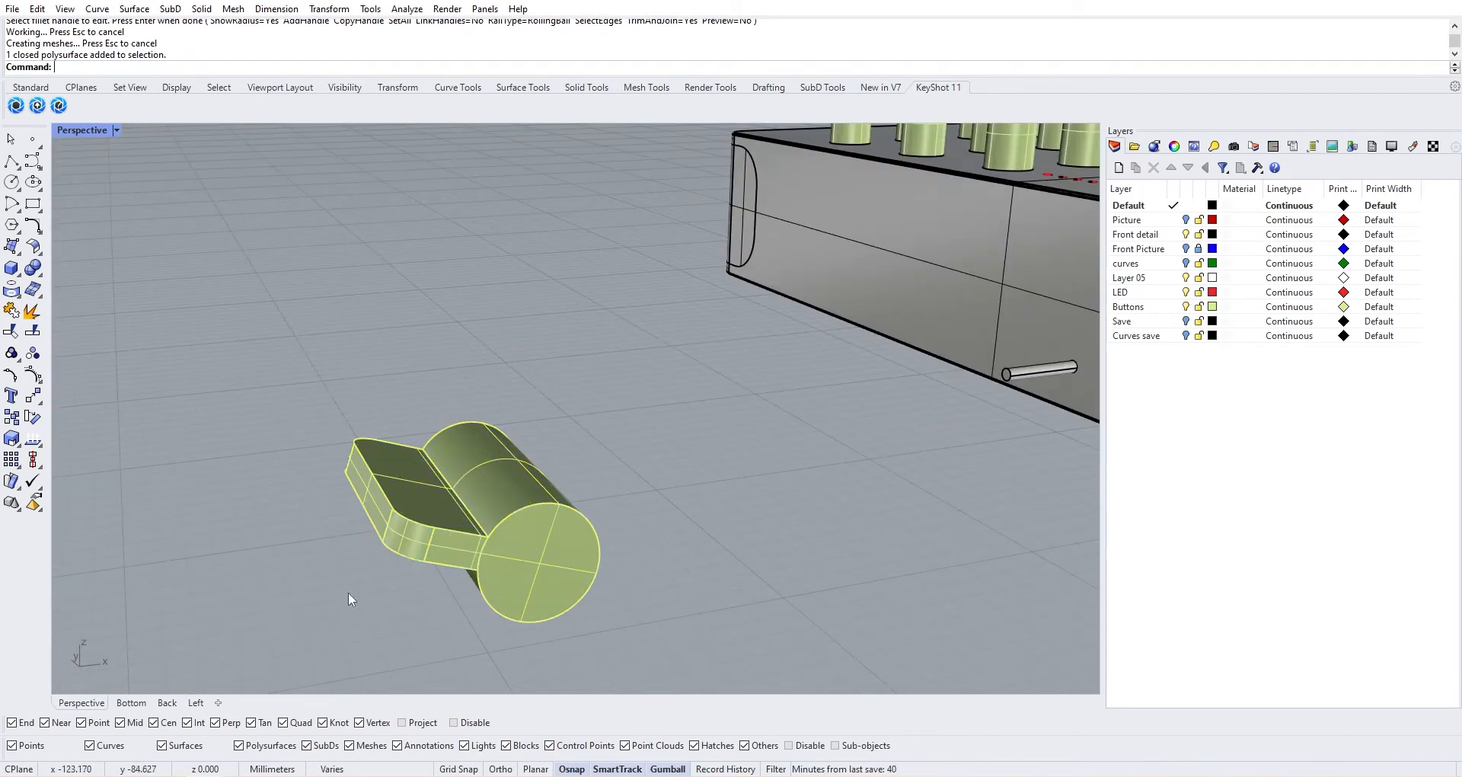
right_click_drag(349, 592, 427, 382, "shift")
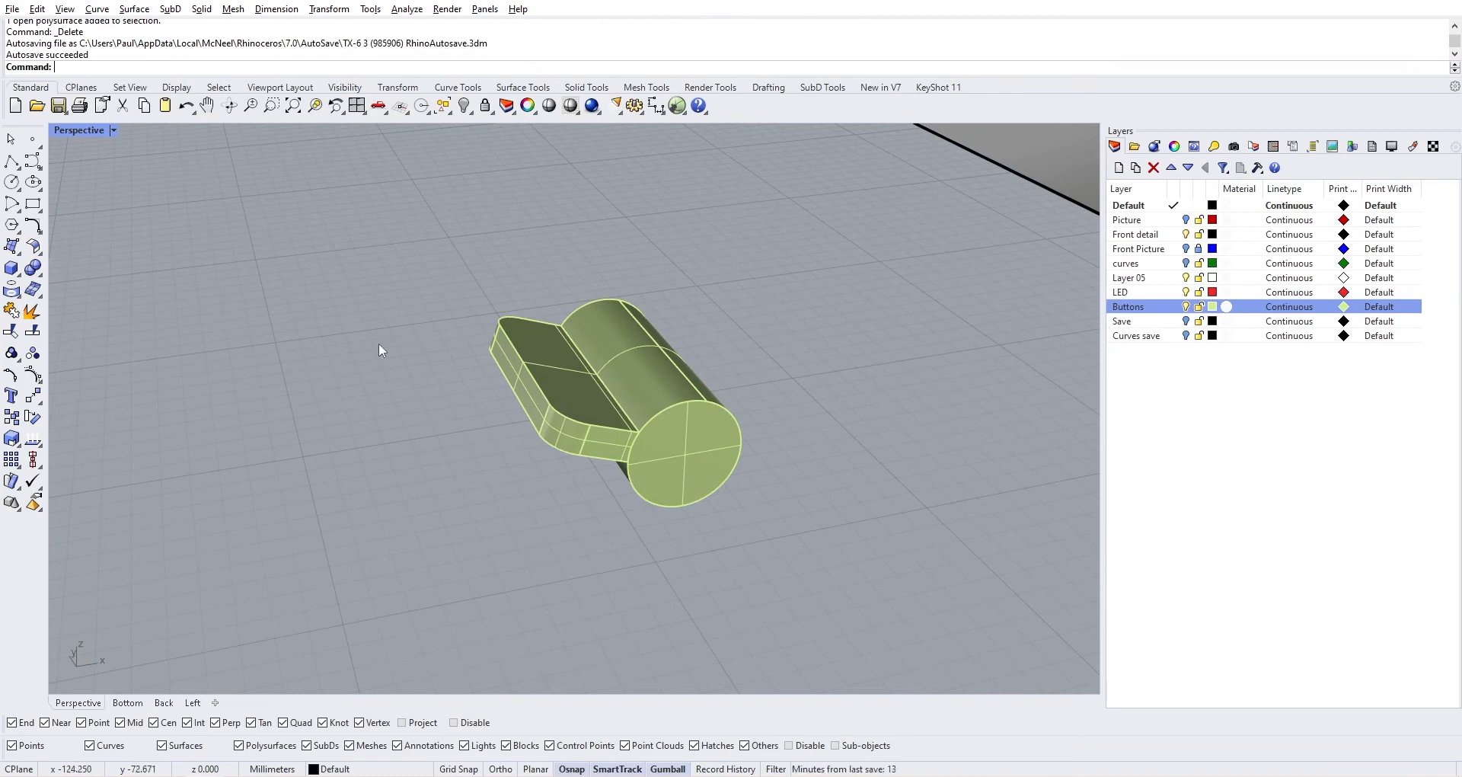
left_click(33, 268)
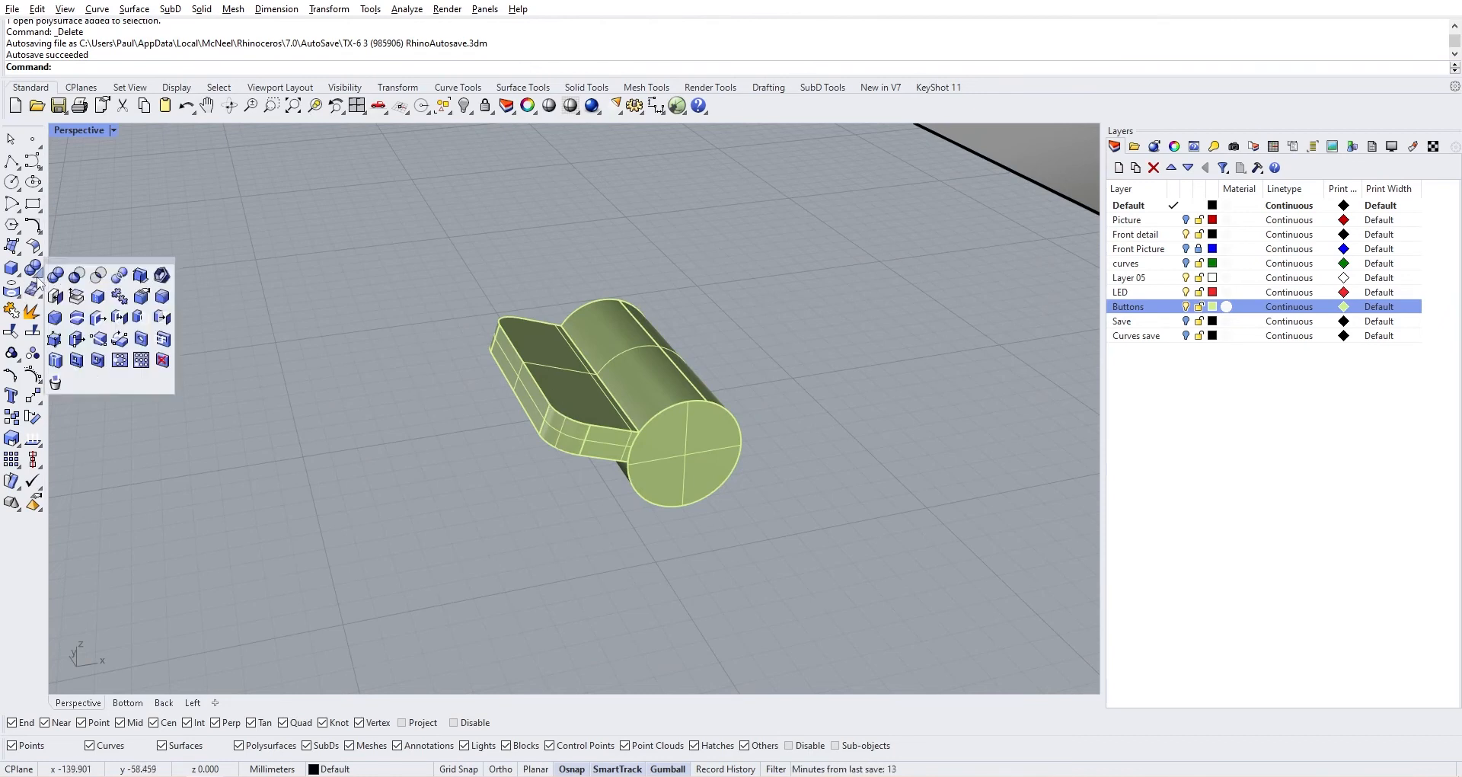
left_click(162, 301)
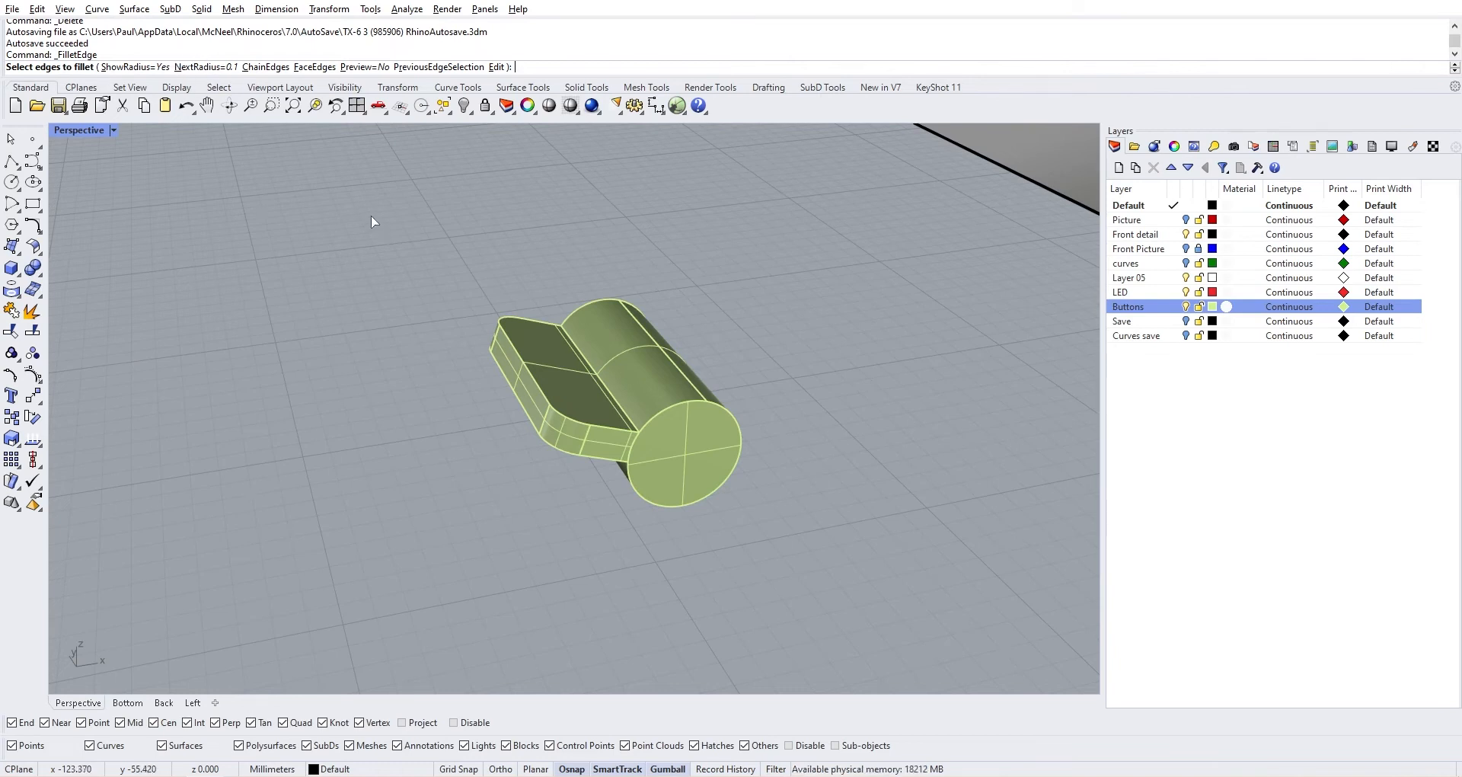
left_click_drag(373, 218, 837, 584)
key("Return")
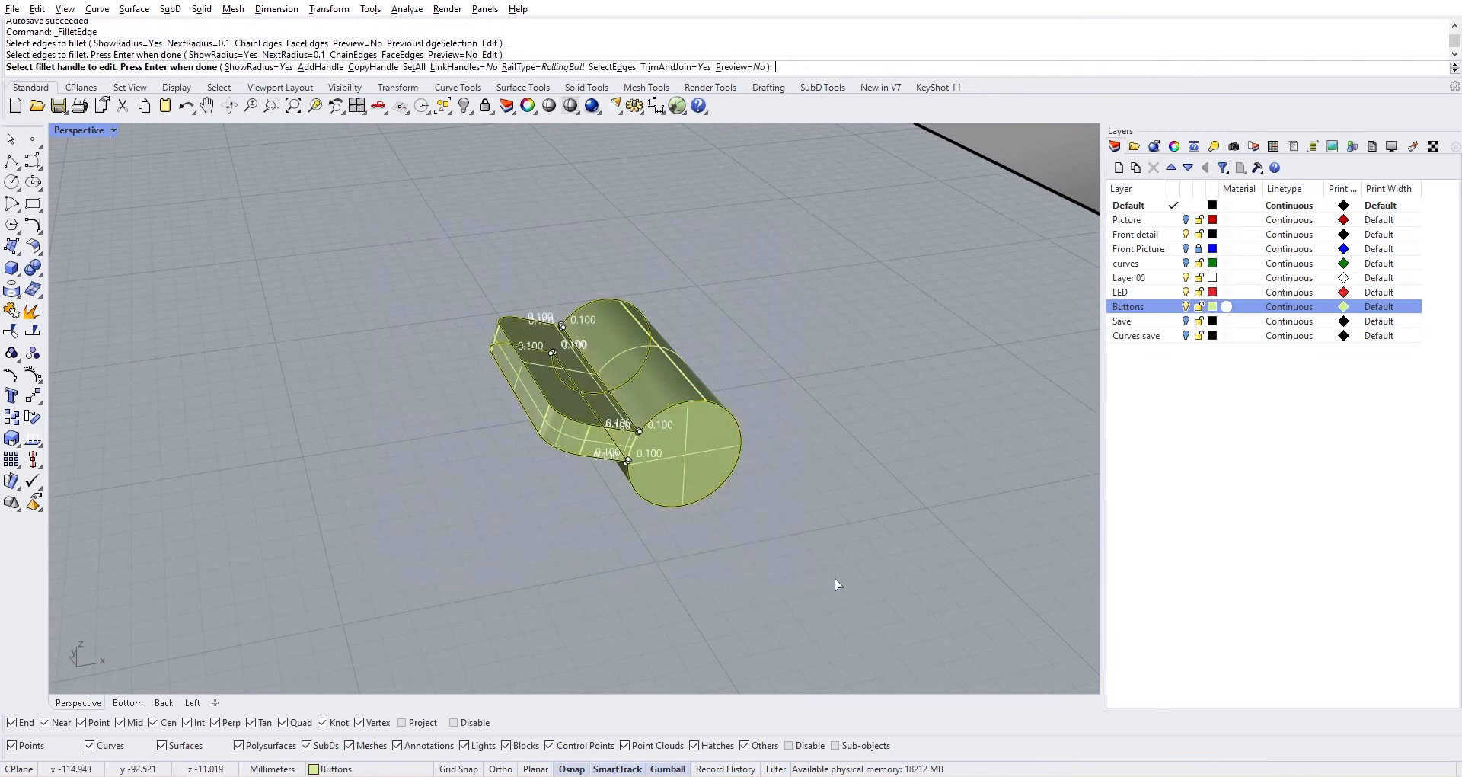
key("Return")
Examine the switch's filleted edges at both ends, especially where the flat lever meets the cylinder
right_click_drag(661, 428, 530, 427)
scroll(587, 518, "up", 5)
scroll(587, 518, "up", 5)
scroll(583, 470, "down", 5)
scroll(675, 556, "down", 3)
scroll(875, 457, "up", 3)
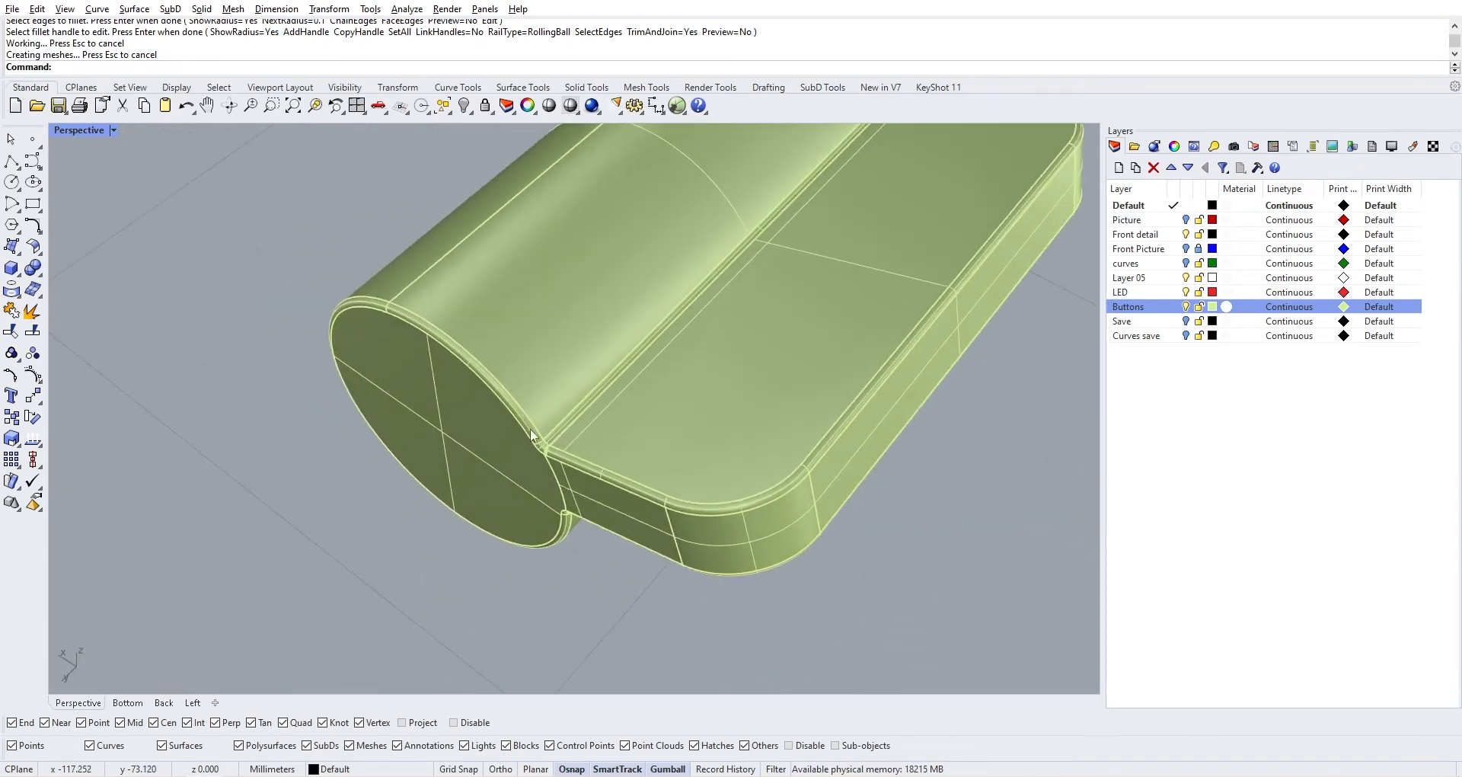
scroll(553, 452, "up", 5)
scroll(572, 488, "down", 5)
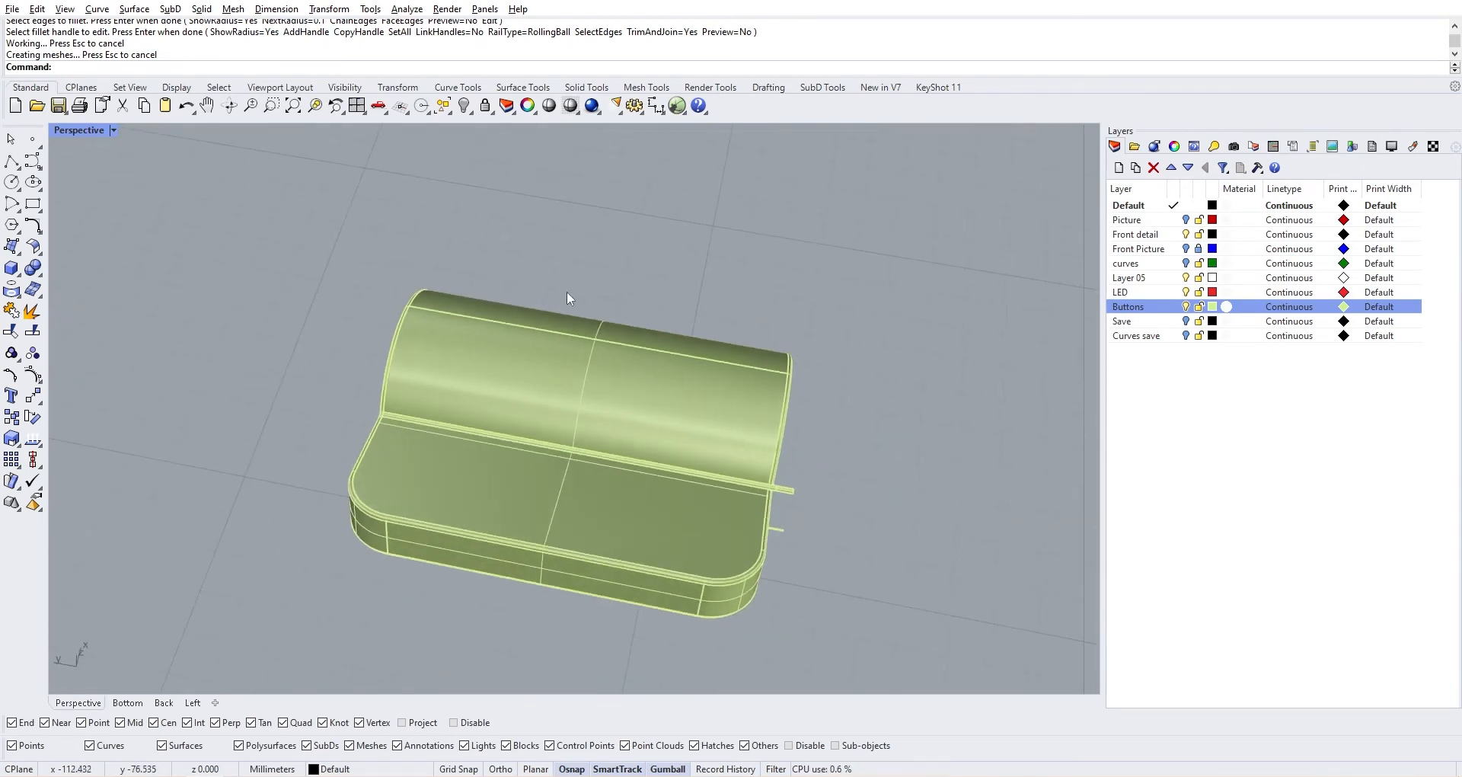
right_click_drag(635, 466, 536, 487)
Draw a straight line across the switch's middle in the Bottom view and shift it to extend beyond both sides
double_click(88, 129)
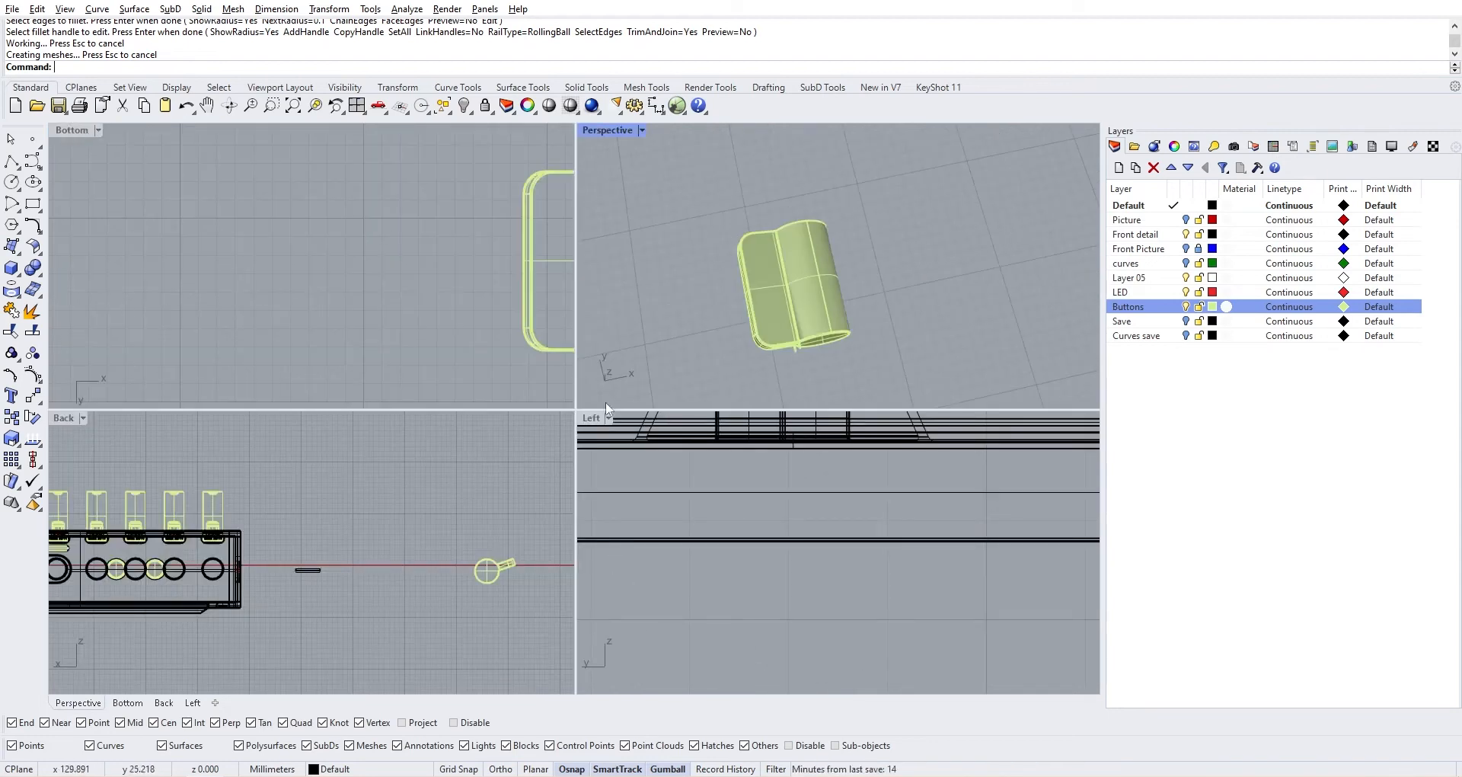
scroll(335, 229, "down", 6)
right_click_drag(340, 234, 263, 303)
scroll(358, 276, "up", 4)
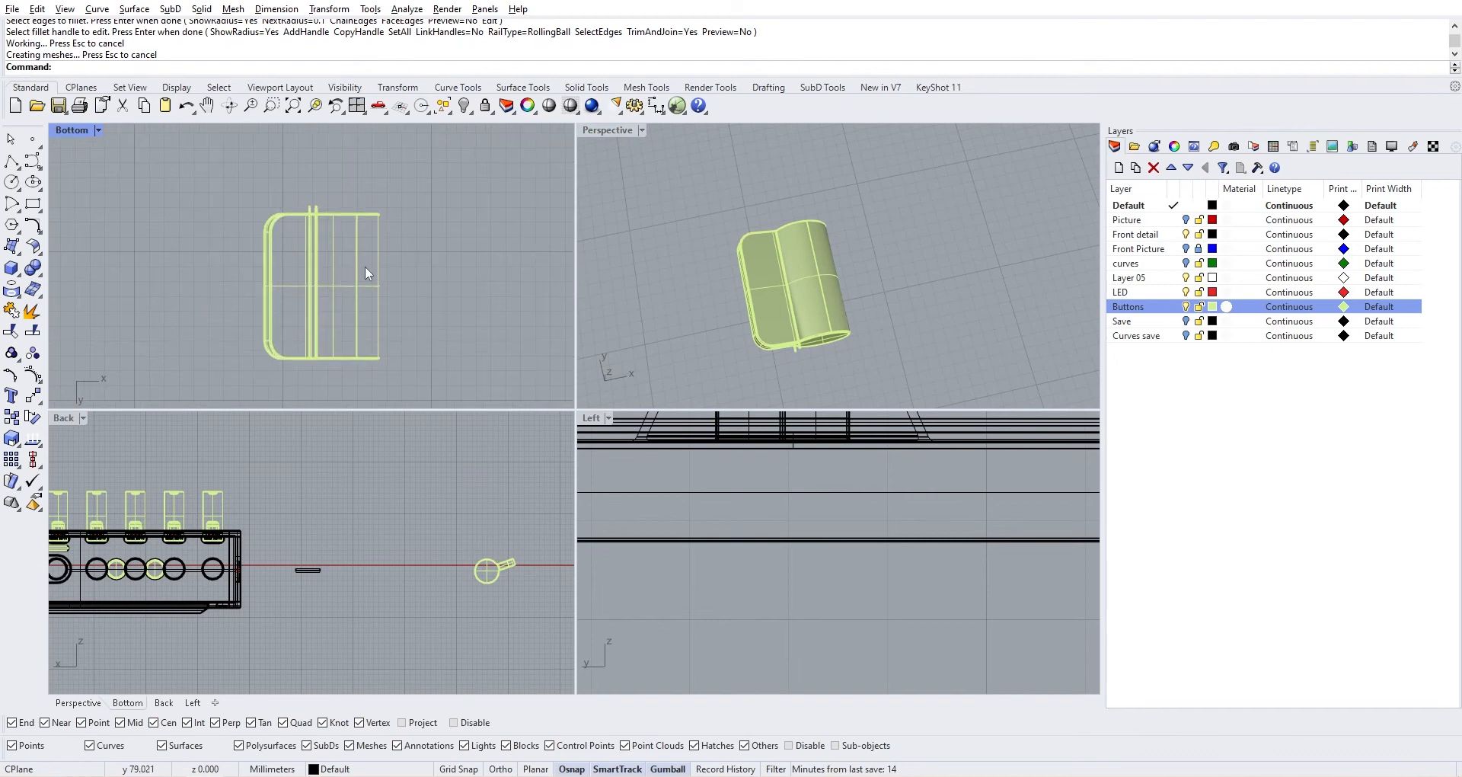
left_click(11, 161)
scroll(335, 311, "up", 1)
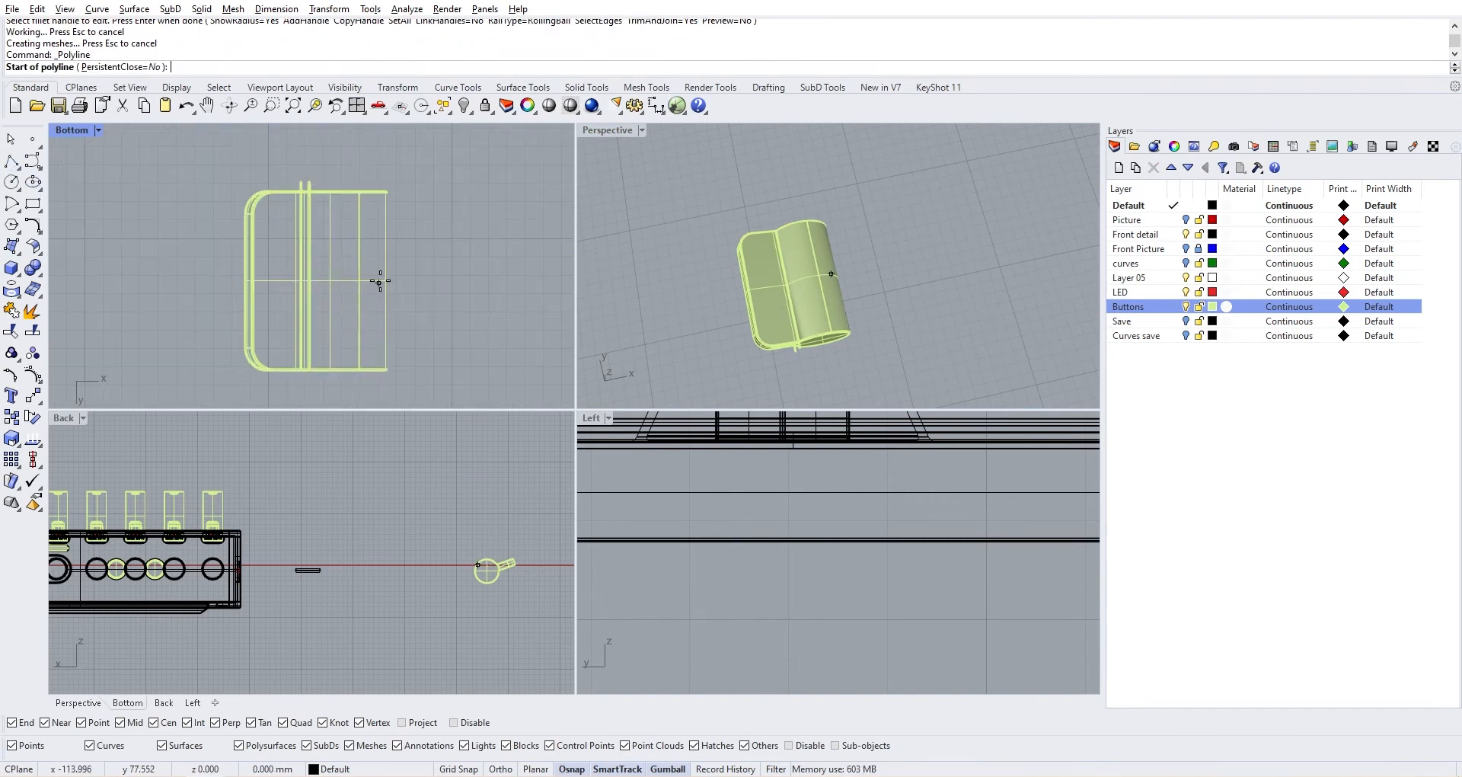
left_click(254, 281)
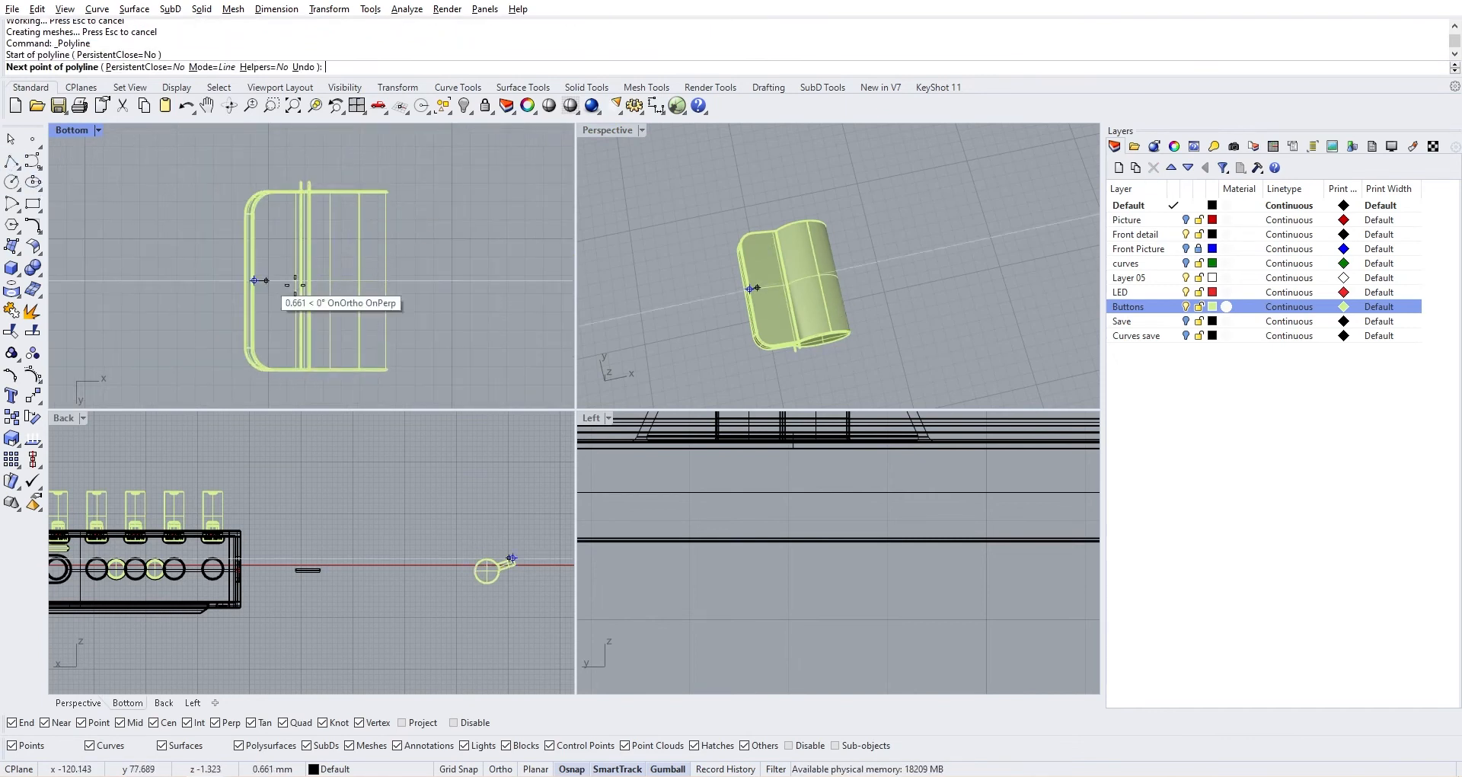
left_click(537, 280)
key("Return")
left_click(519, 280)
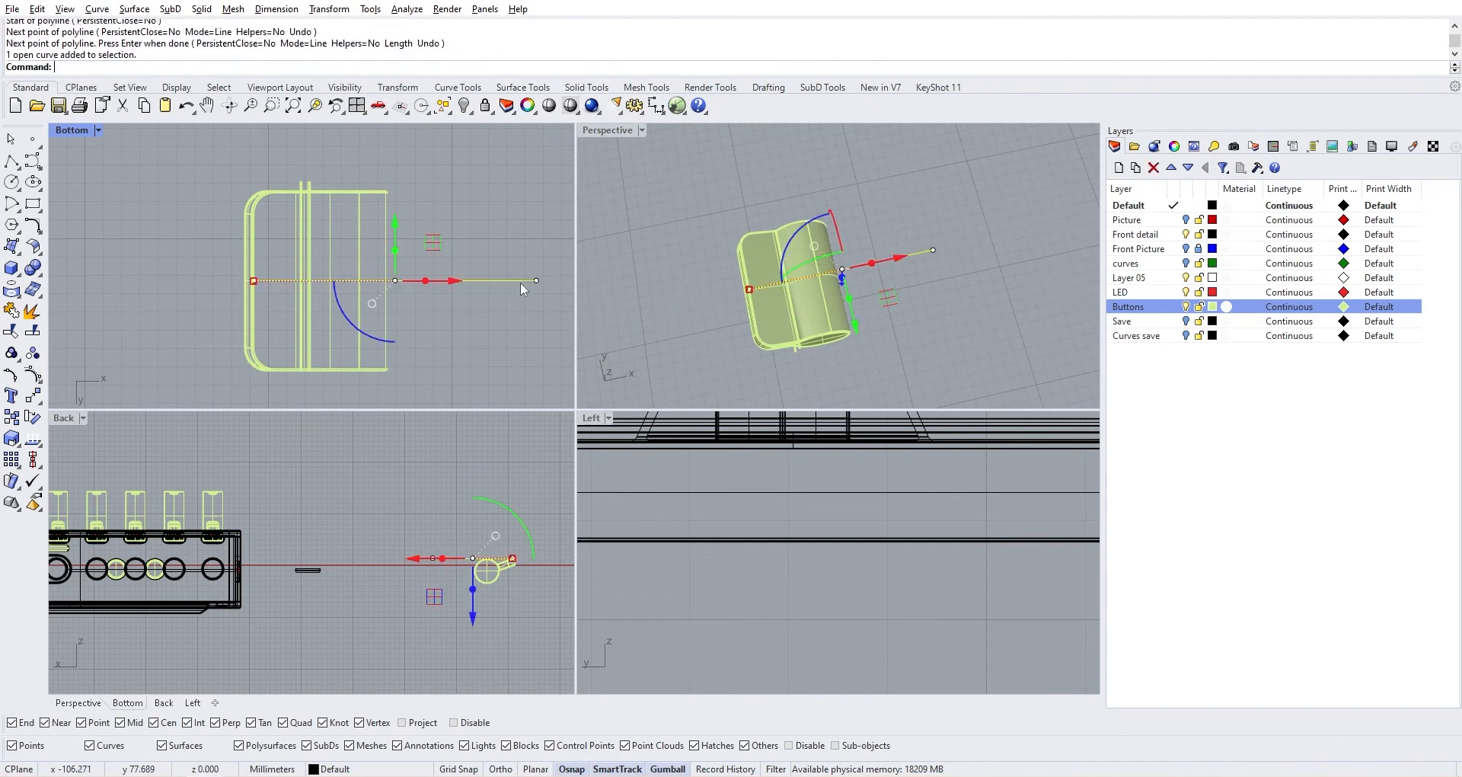
left_click_drag(455, 282, 394, 290)
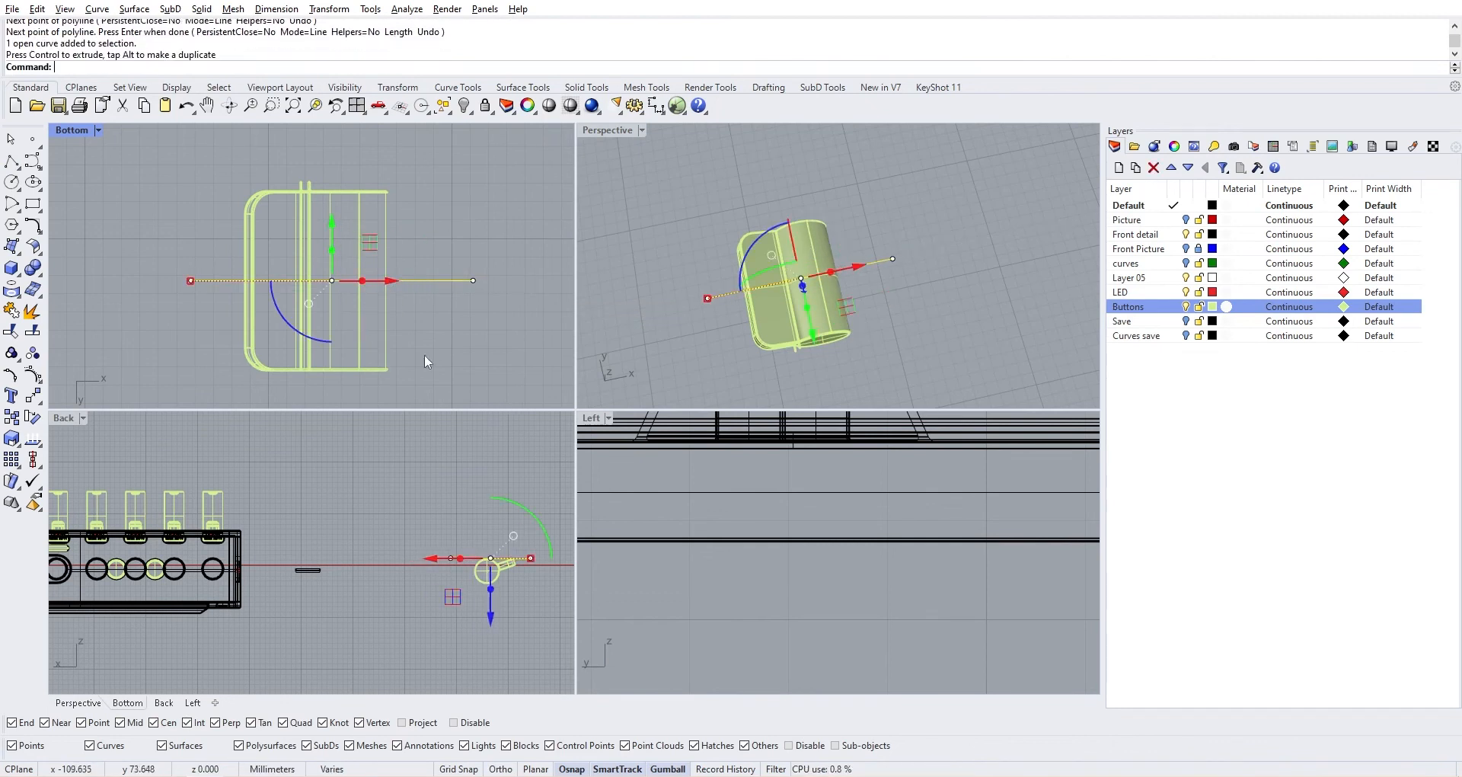
Trim away the upper half of the switch in the Bottom view, using the line as the cutting edge
left_click(12, 330)
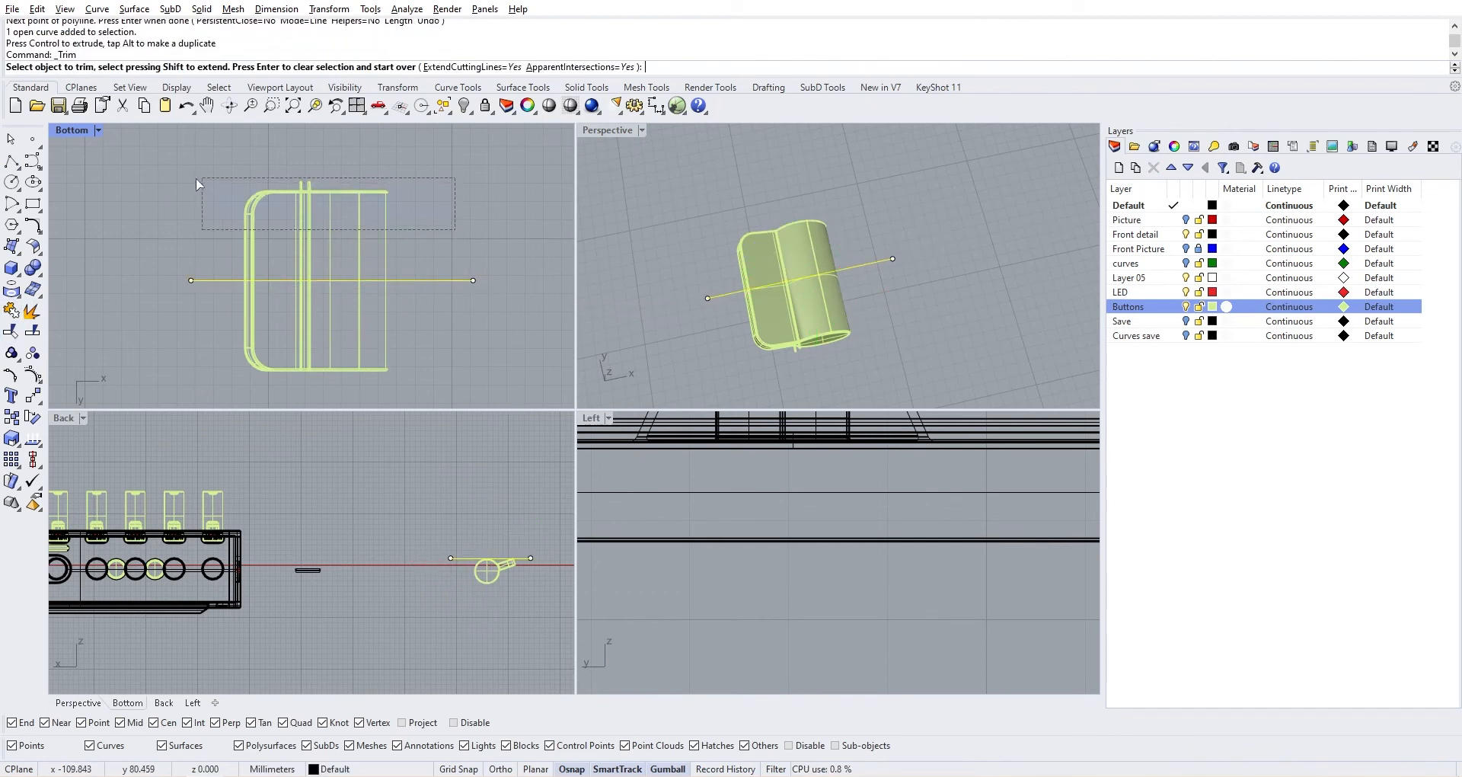
left_click_drag(196, 179, 192, 179)
key("Return")
Mirror the remaining half of the switch across the middle line, keeping the original
left_click(386, 352)
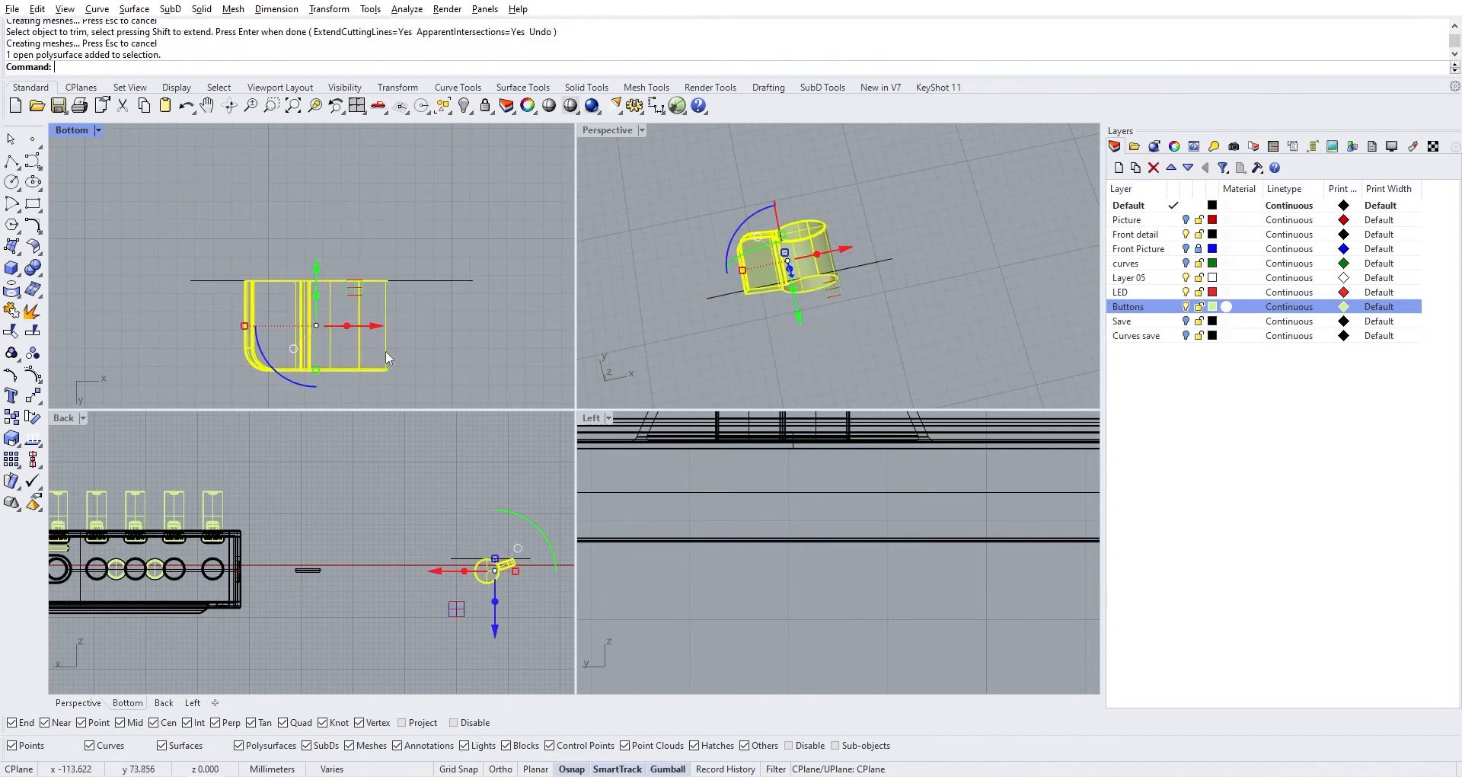
key("Return")
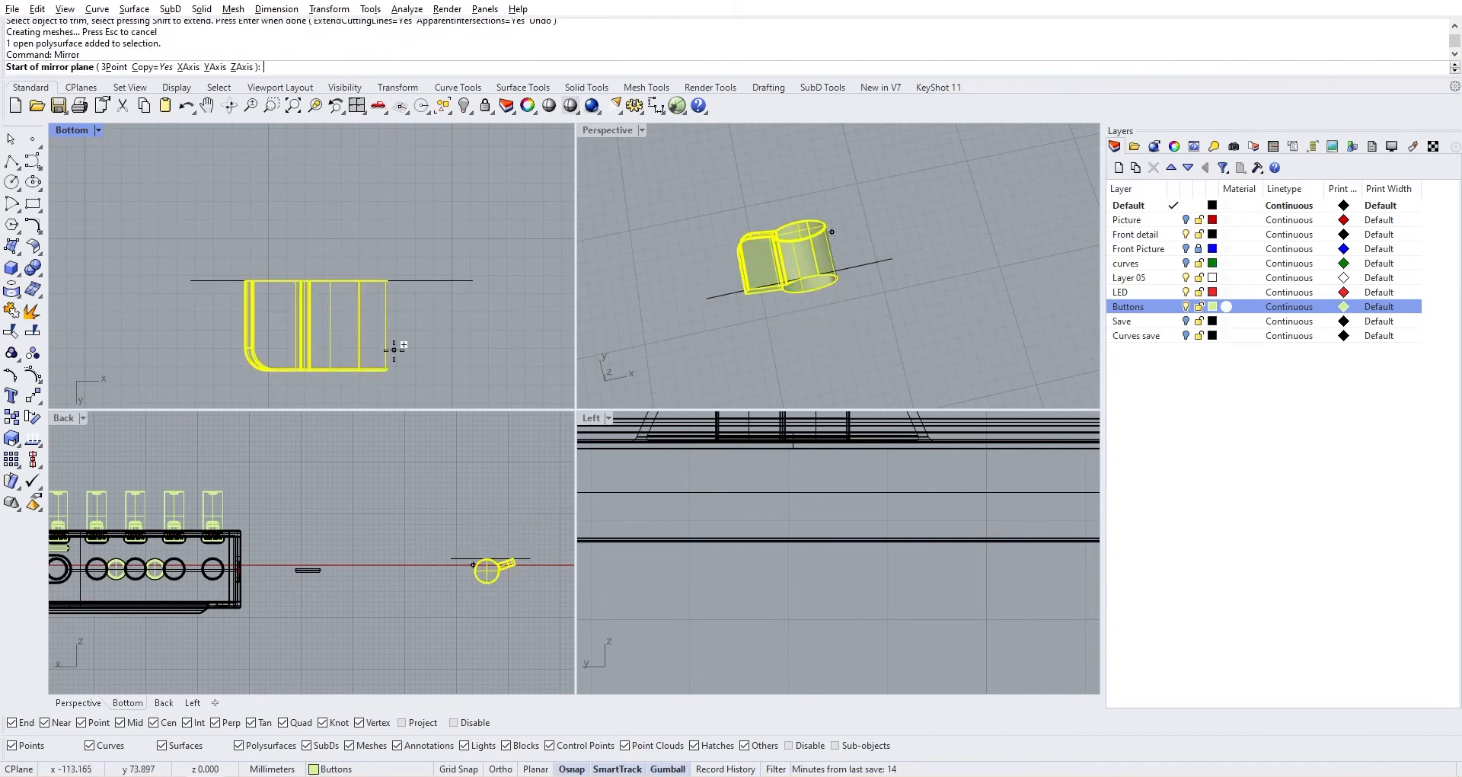
left_click(472, 281)
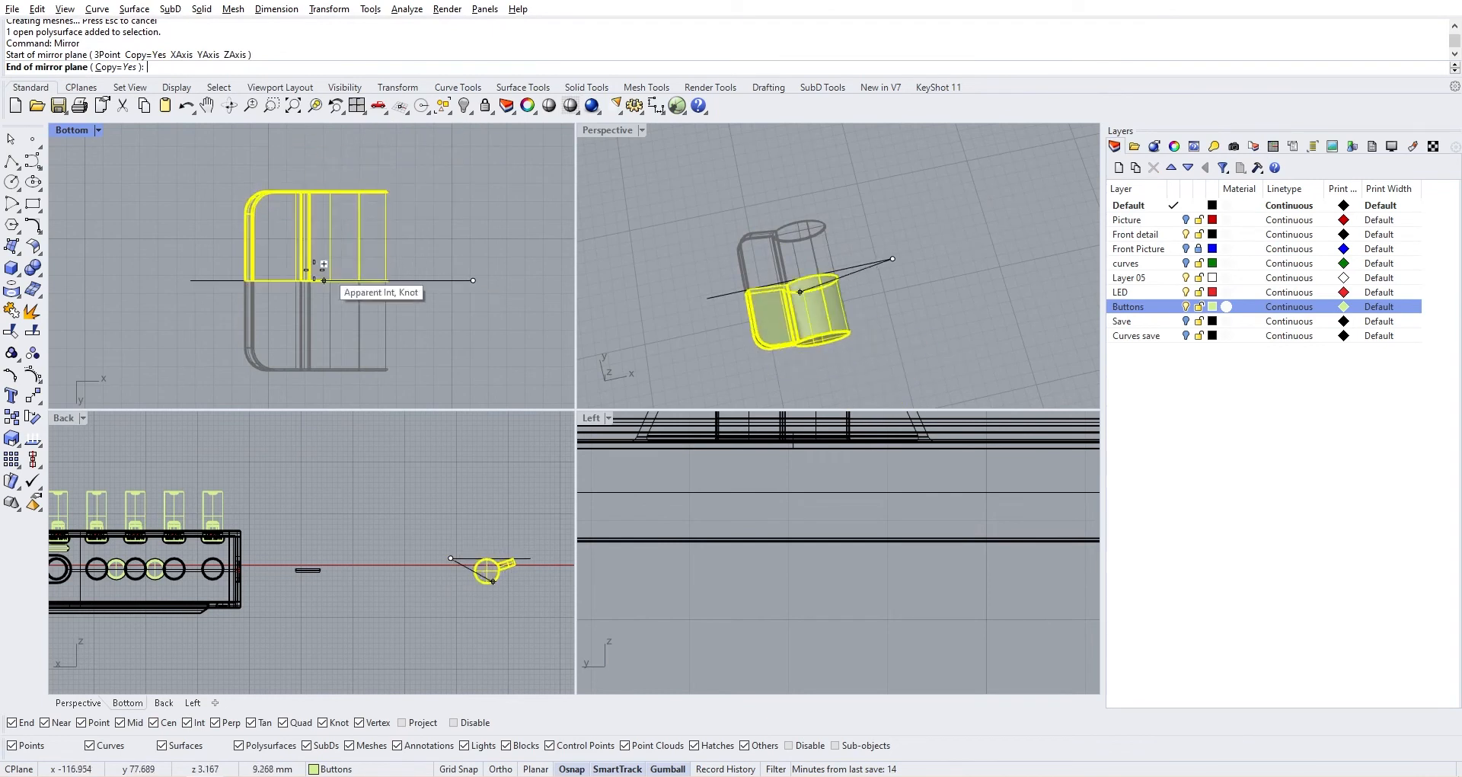
left_click(216, 280)
left_click(500, 346)
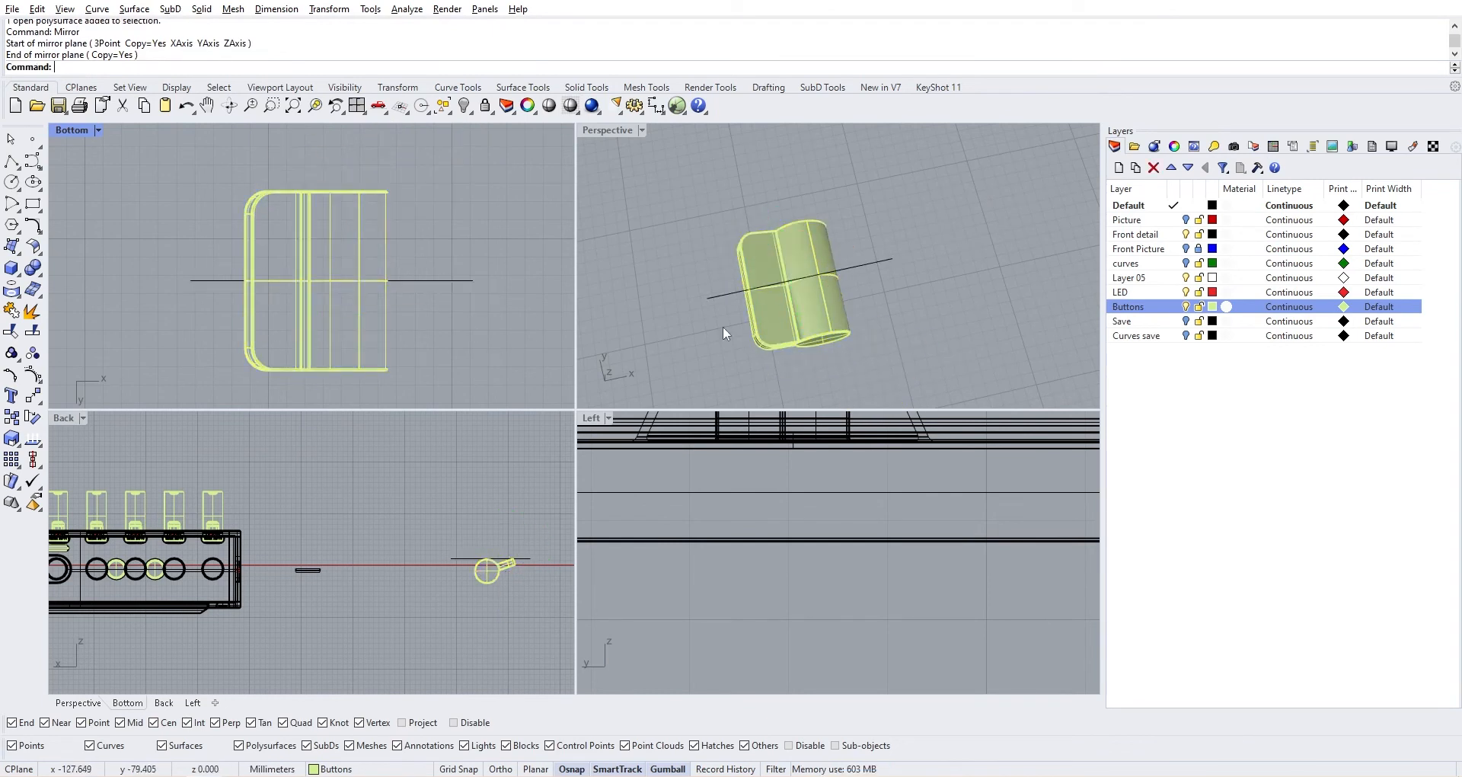
Join the two switch halves into one closed solid and delete the middle line
left_click(768, 314)
scroll(781, 249, "up", 2)
left_click(790, 244, "shift")
right_click_drag(789, 248, 518, 272)
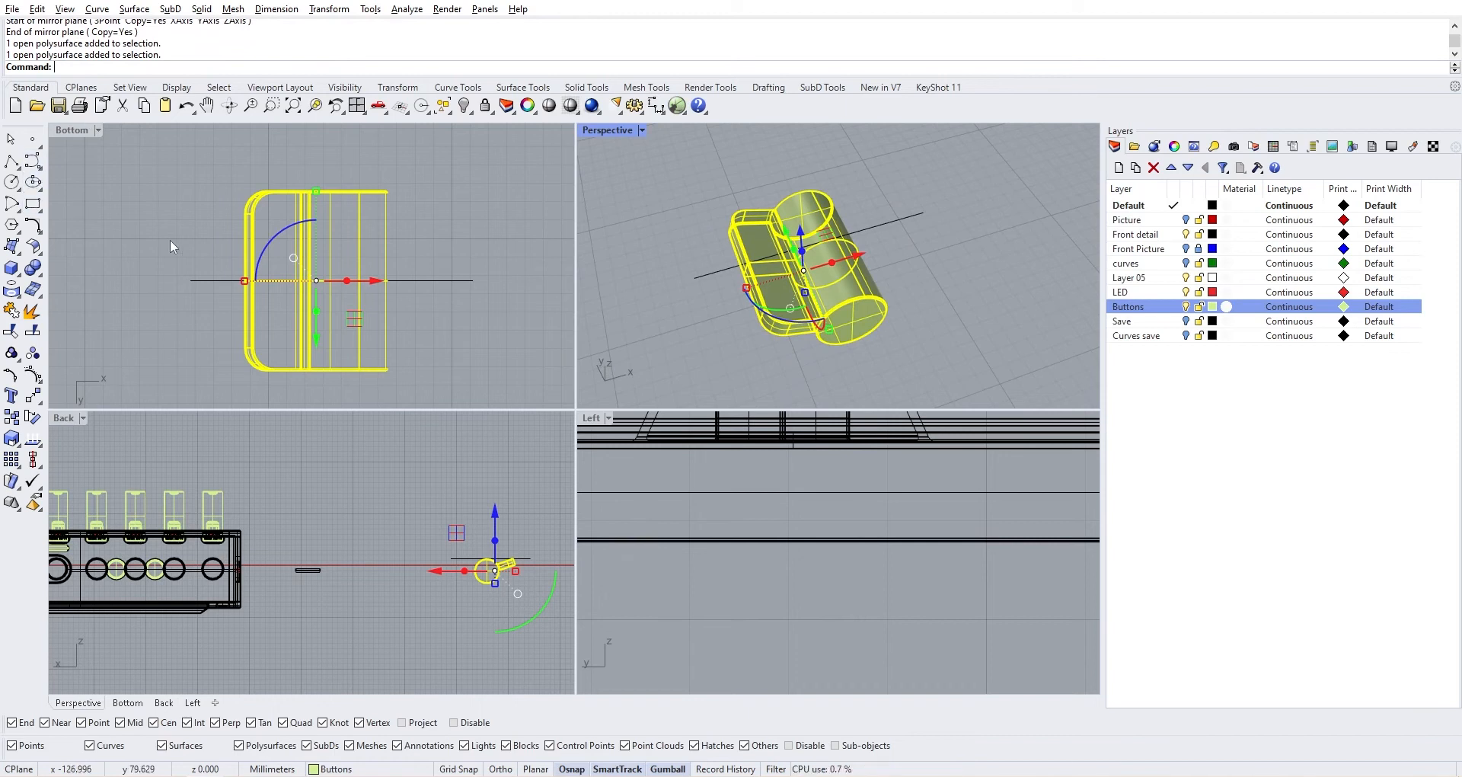
double_click(597, 131)
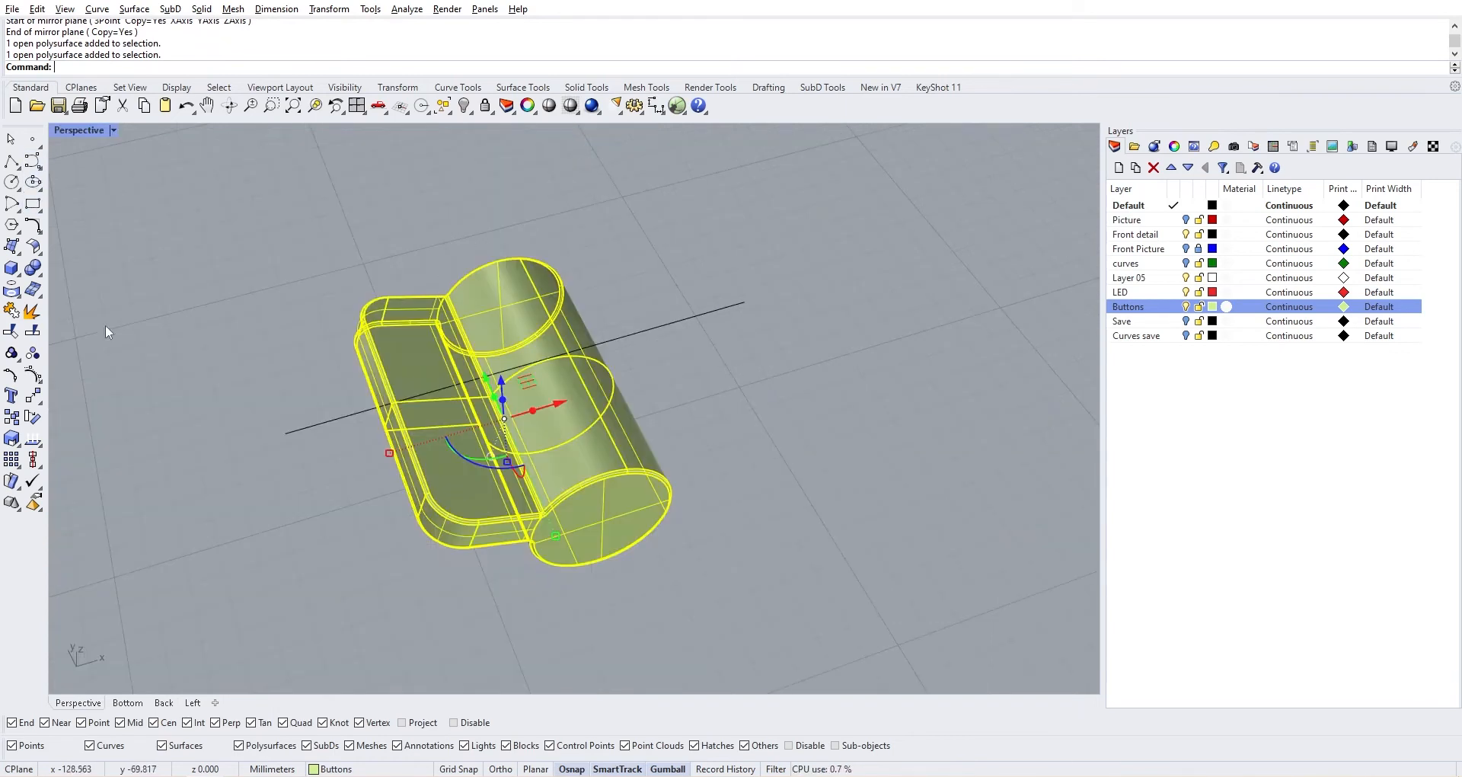
left_click(32, 310)
key("Escape")
left_click(332, 419)
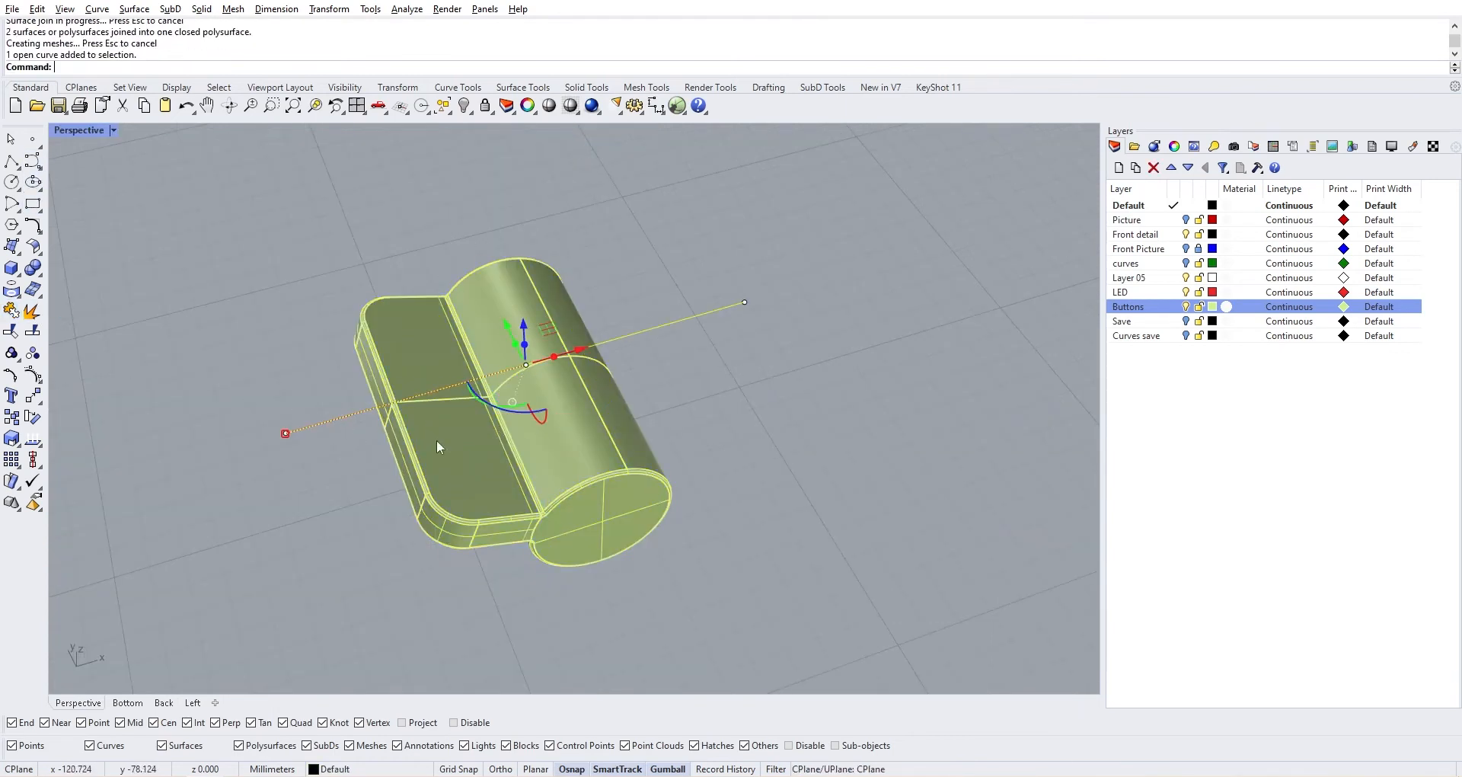
key("Delete")
Move the joined switch along the X axis back towards its slot in the case's side
scroll(541, 432, "down", 5)
scroll(538, 436, "up", 3)
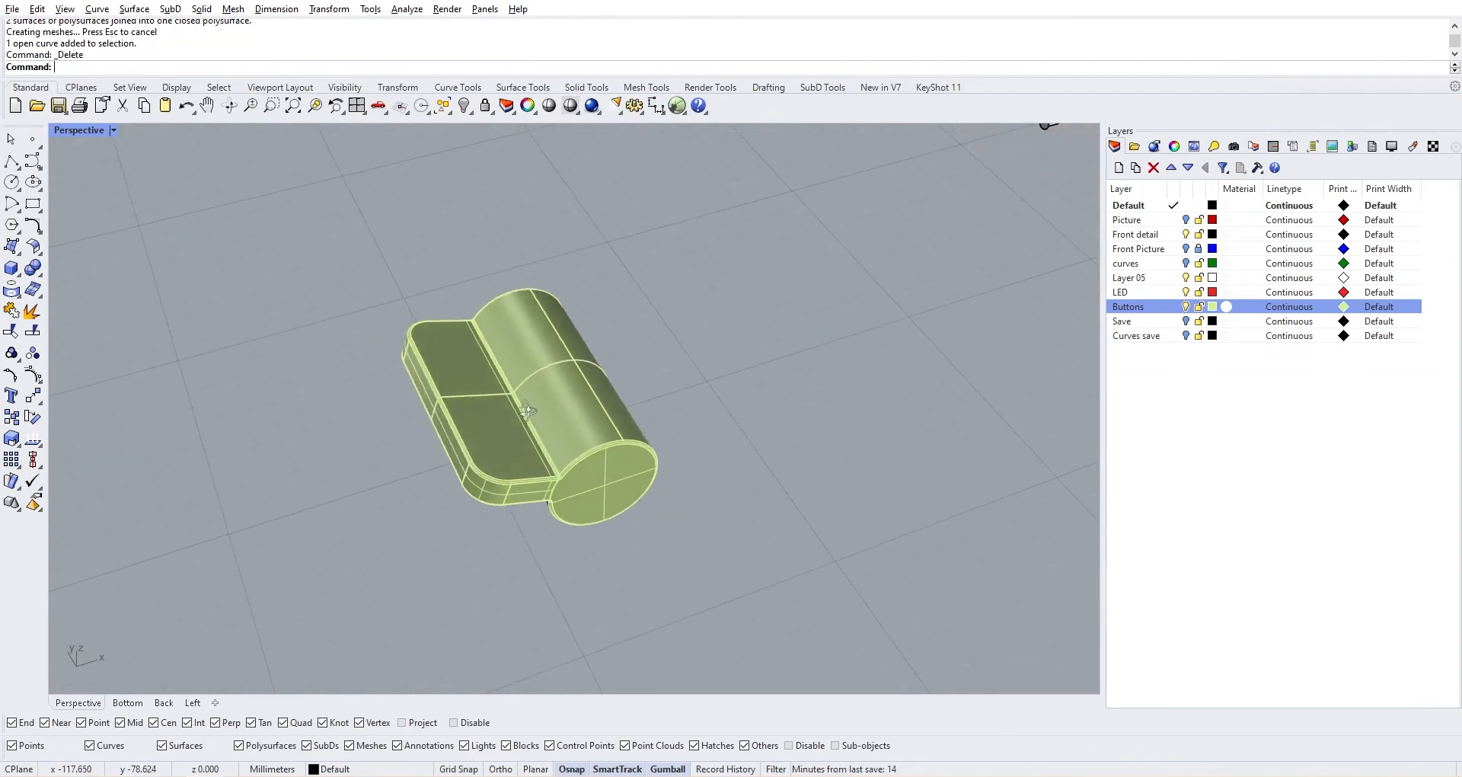
left_click(562, 396)
left_click(582, 394)
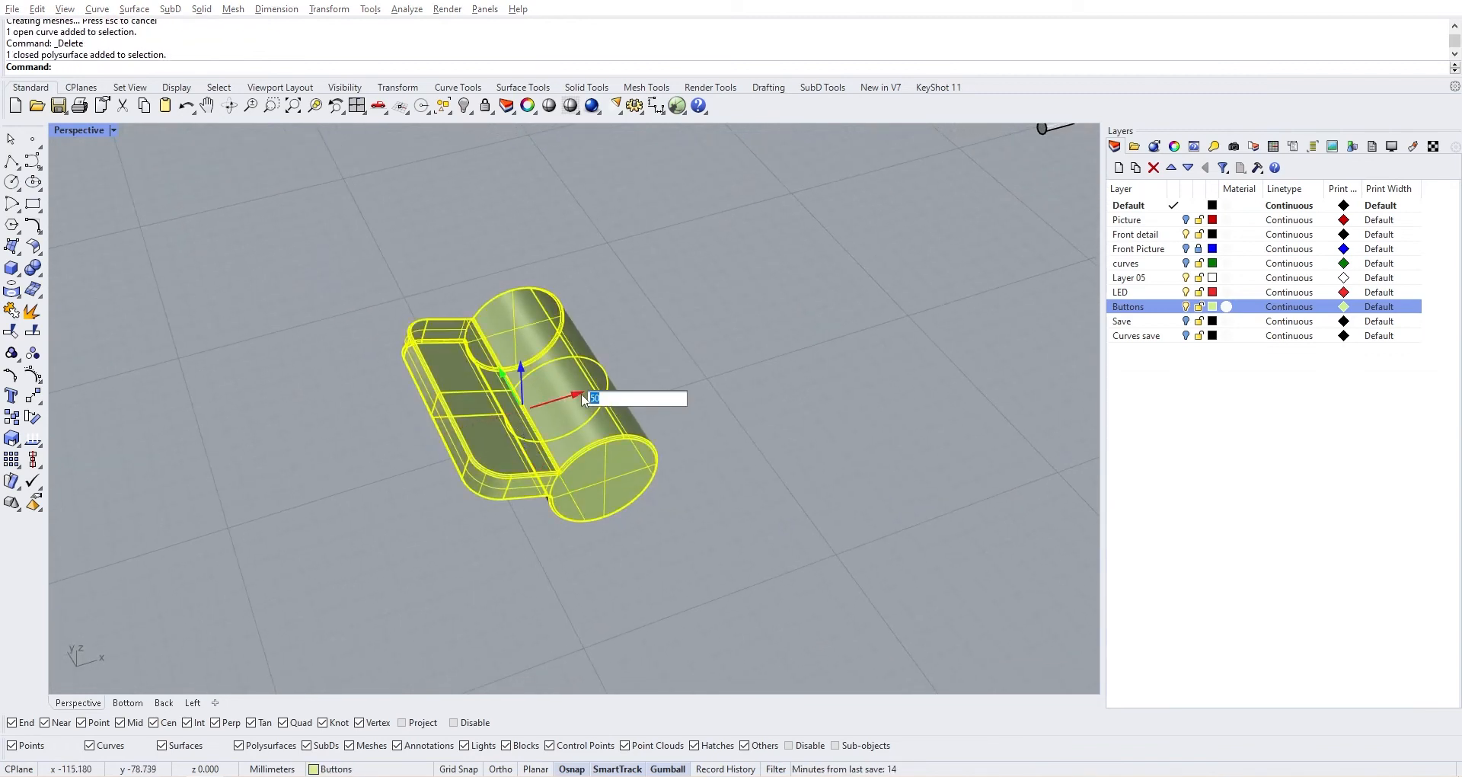
scroll(581, 394, "down", 2)
type("100")
key("Return")
right_click_drag(582, 394, 788, 401)
right_click_drag(607, 534, 664, 478)
scroll(706, 245, "up", 3)
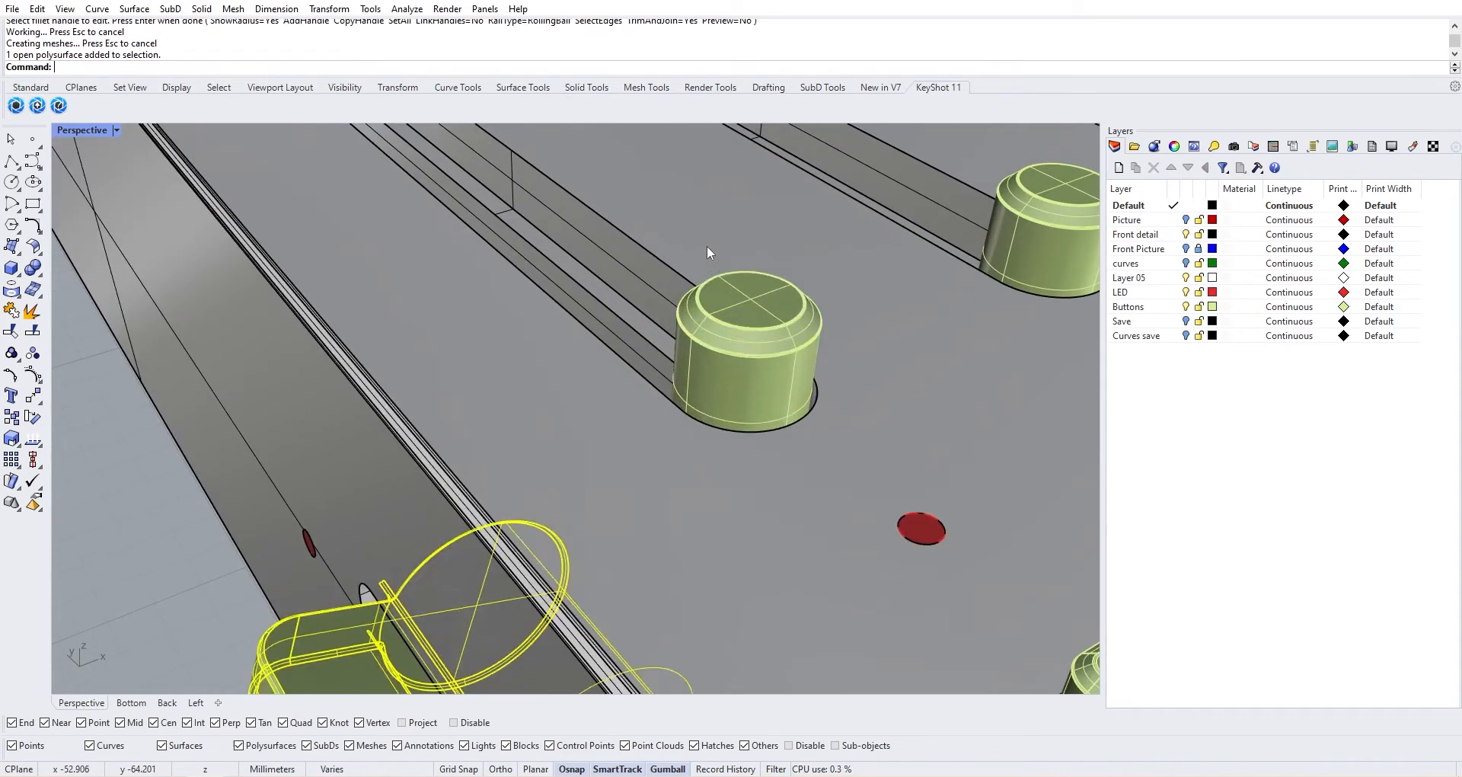
left_click(770, 305)
scroll(770, 305, "down", 3)
right_click_drag(770, 305, 686, 449)
scroll(685, 448, "down", 5)
scroll(758, 434, "up", 2)
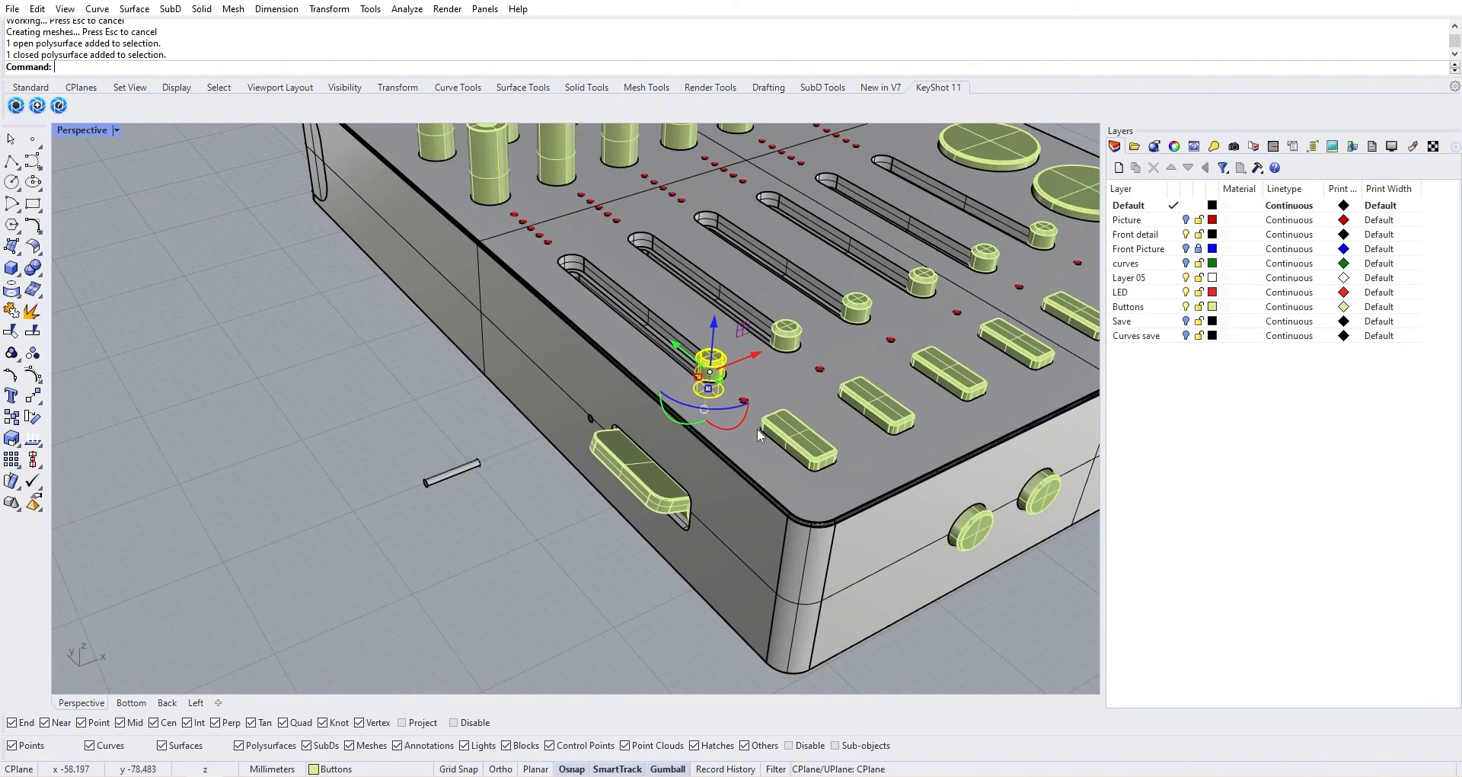
left_click(764, 473, "shift")
scroll(584, 292, "up", 4)
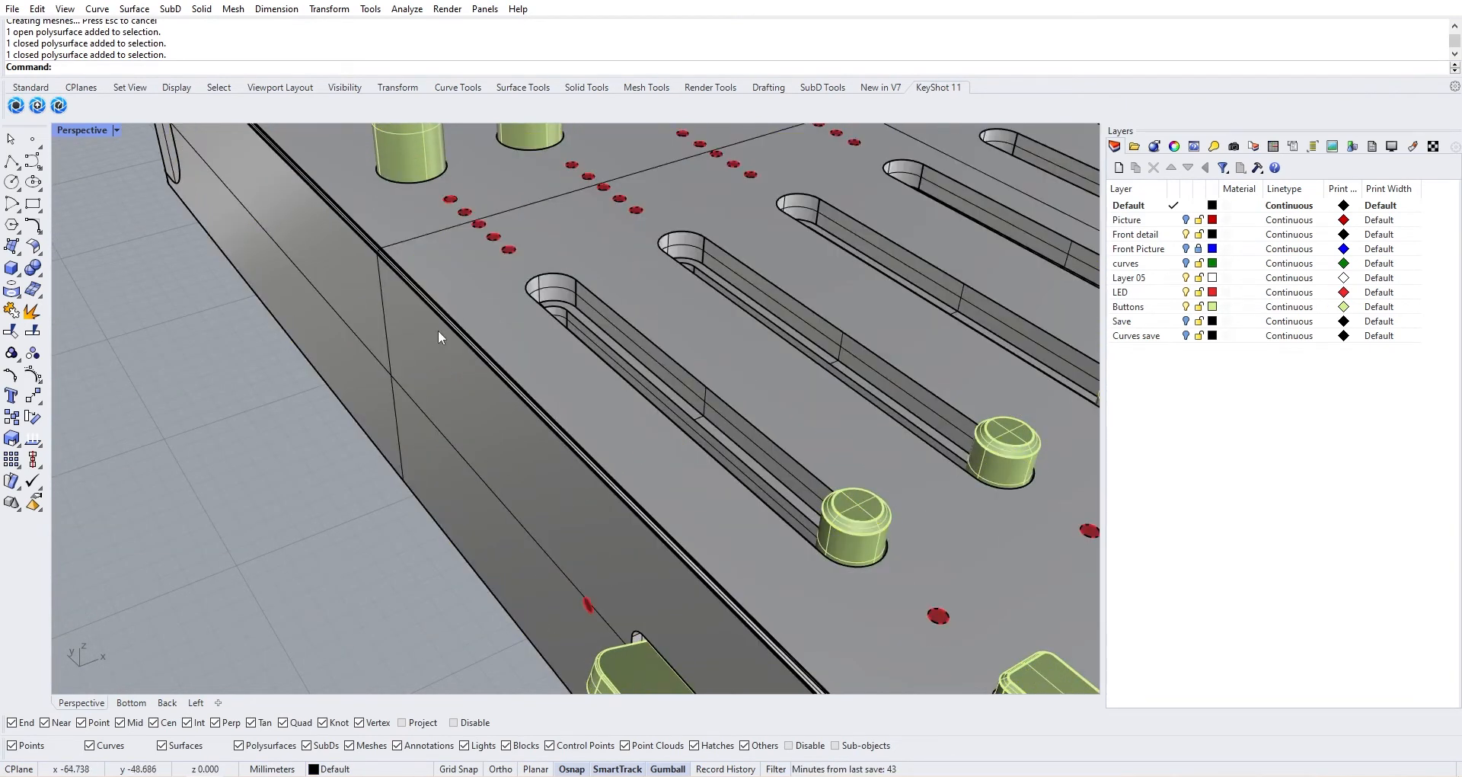
Fillet the upper rim of the first fader slot in the case with a 0.1 mm radius
right_click_drag(438, 335, 251, 231)
left_click(33, 268)
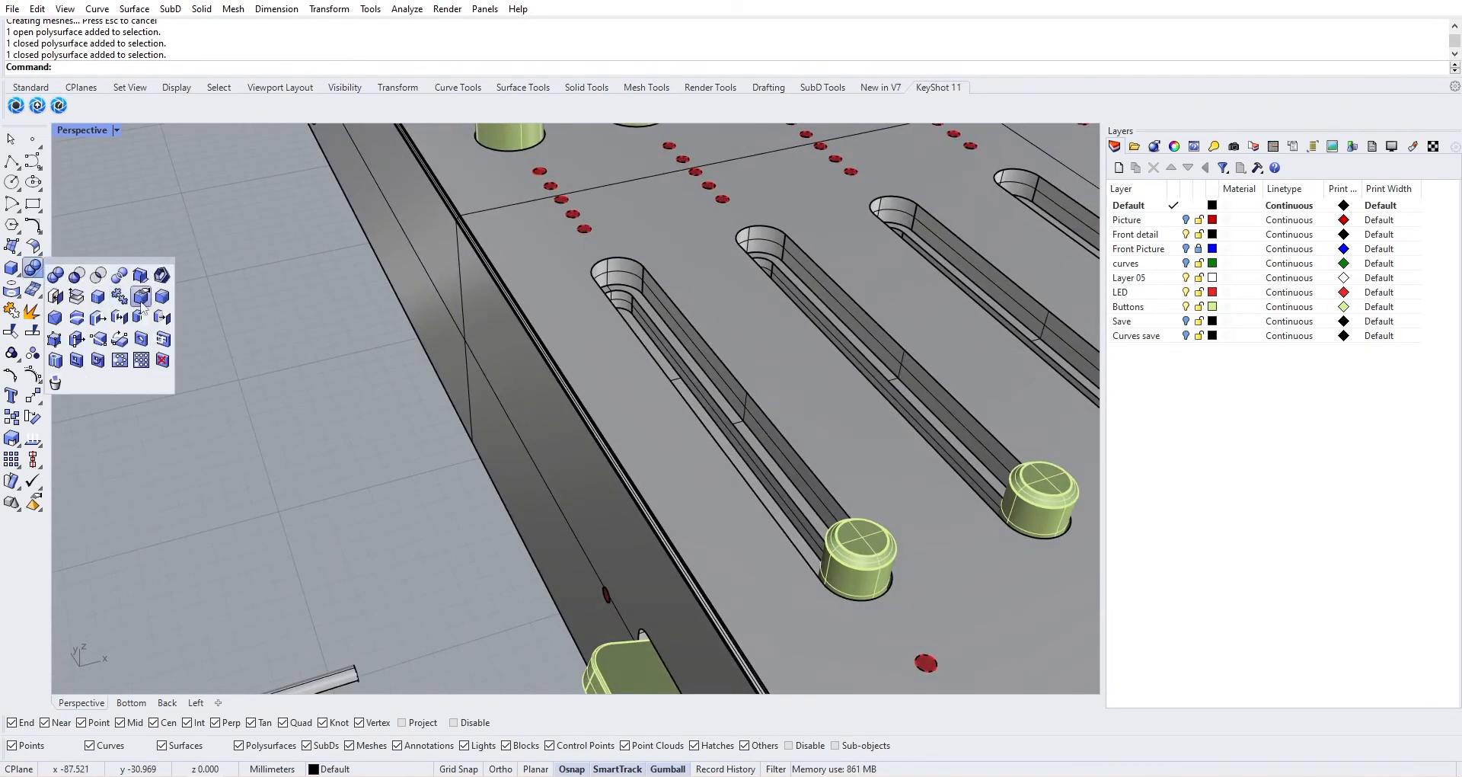
left_click(152, 300)
left_click(651, 283)
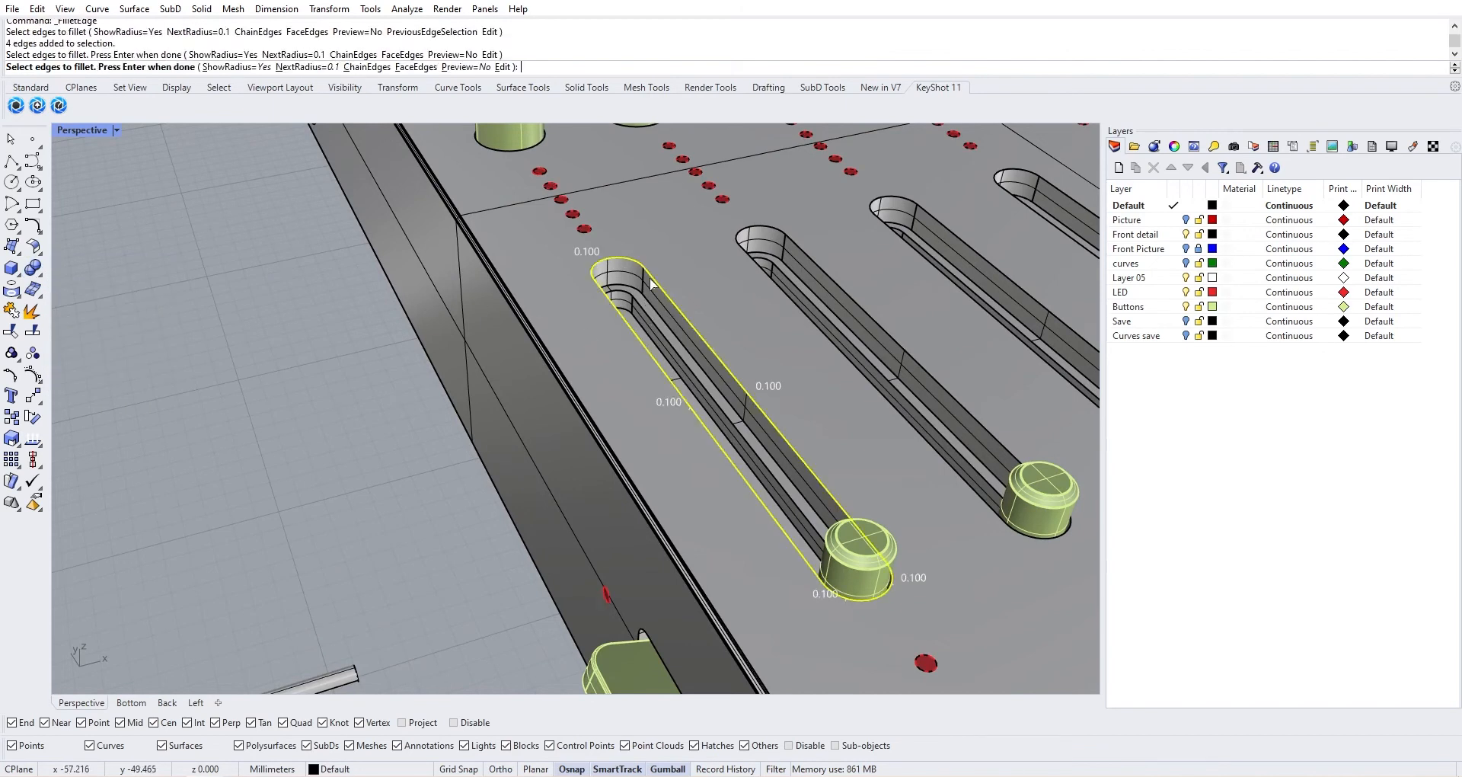
key("Return")
key("Return")
scroll(658, 281, "up", 3)
scroll(652, 281, "up", 2)
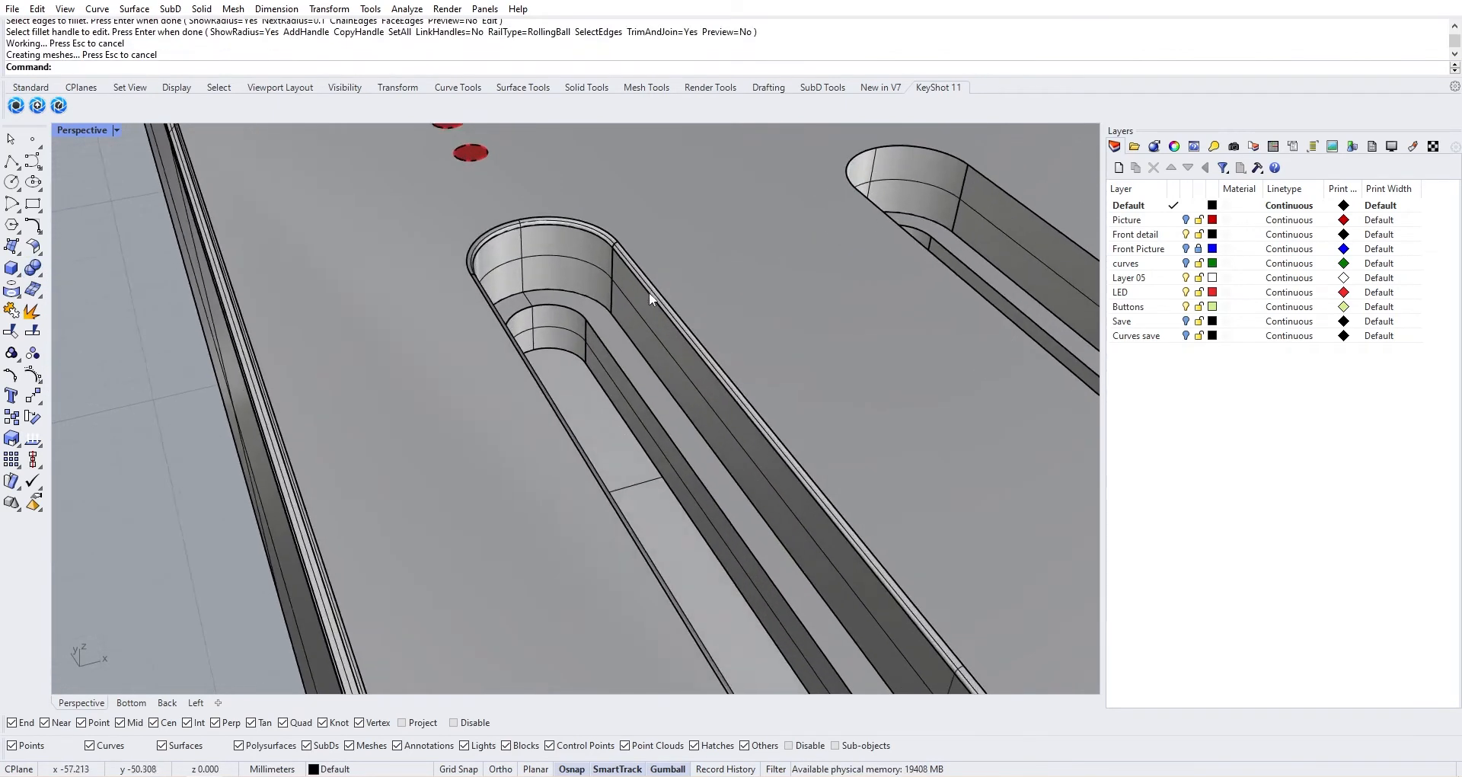
Start another 0.1 mm edge fillet and select the two inner step edges of the first and second fader slots
scroll(724, 313, "down", 6)
right_click_drag(856, 368, 515, 377, "shift")
key("Return")
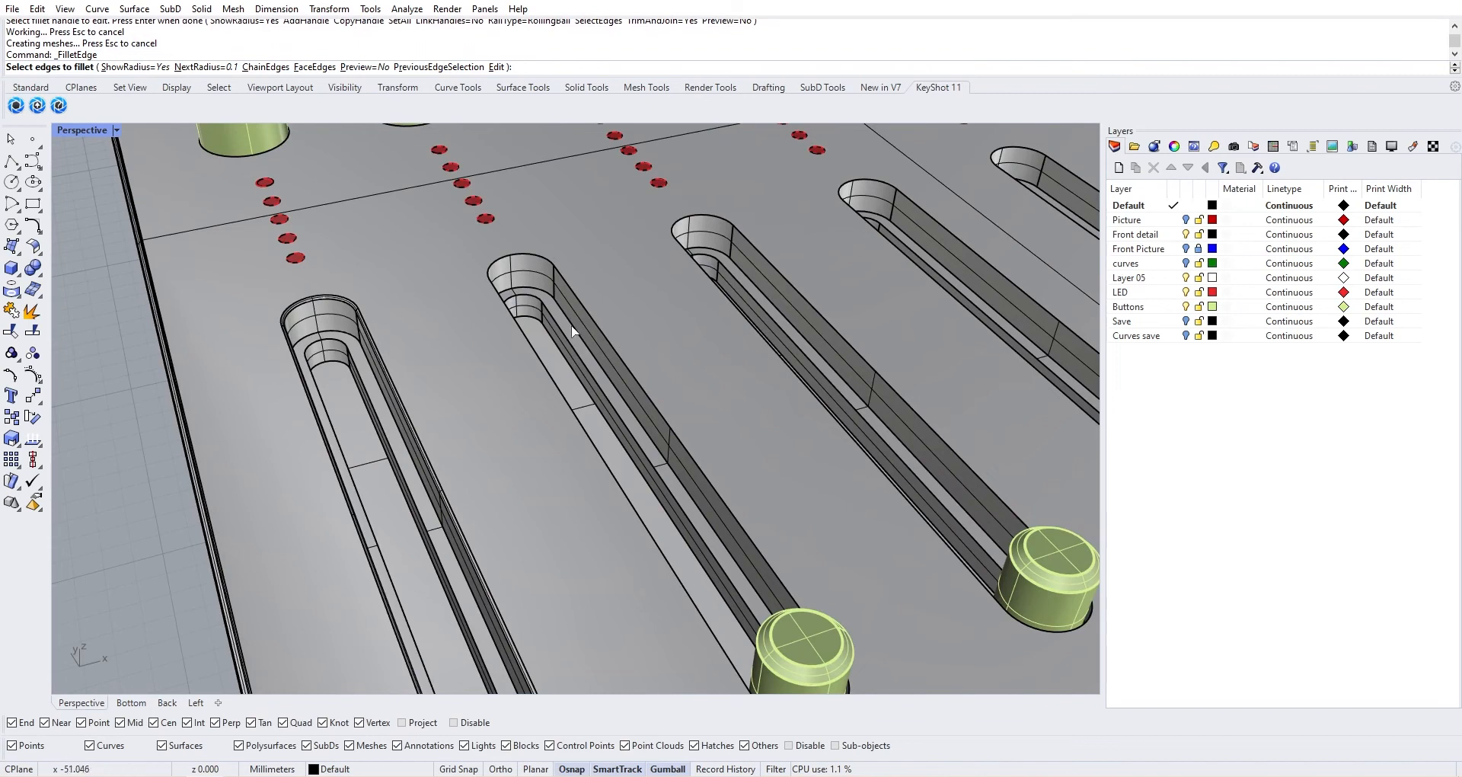
key("Escape")
left_click(337, 337)
key("Escape")
key("Return")
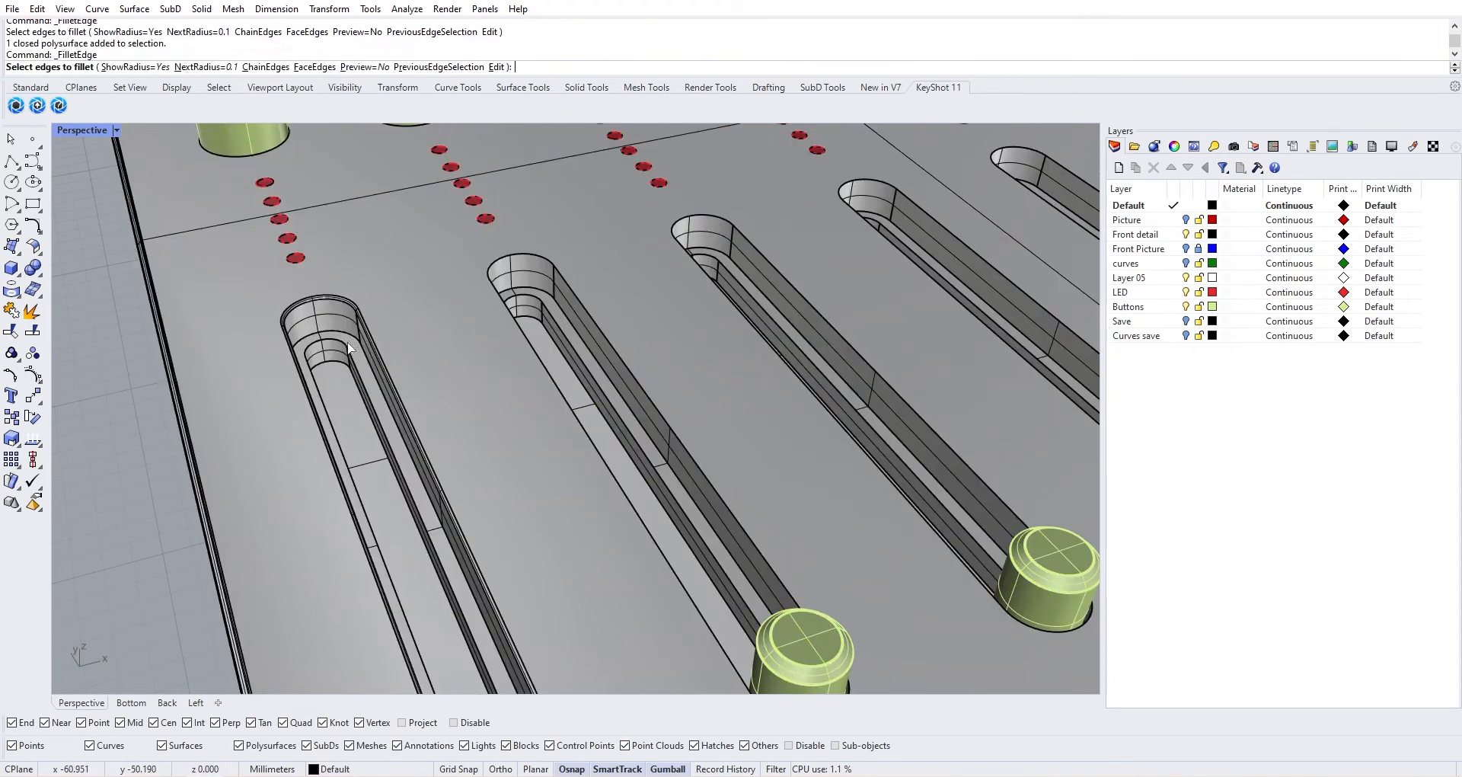
left_click(355, 362)
left_click(354, 367)
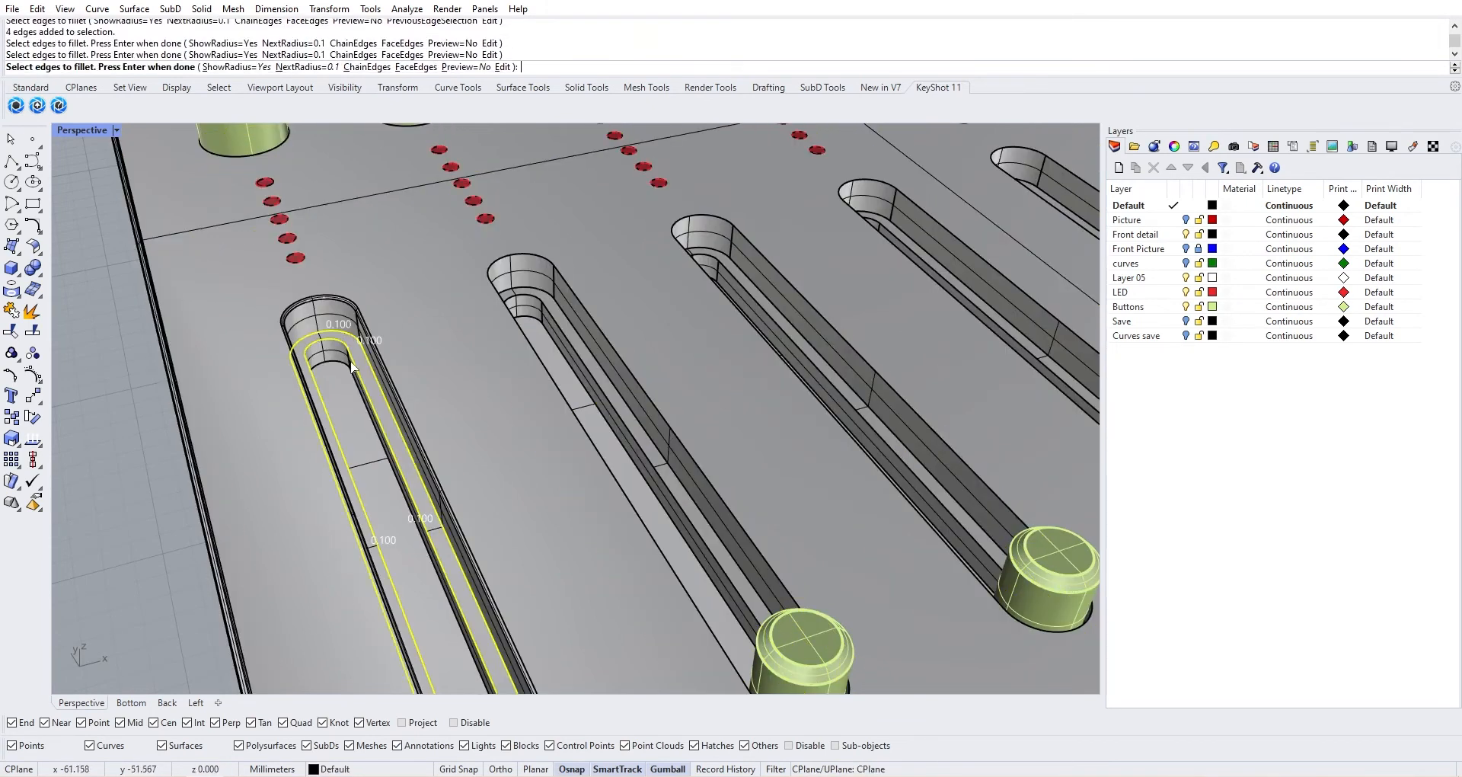
left_click(543, 326)
left_click(565, 325)
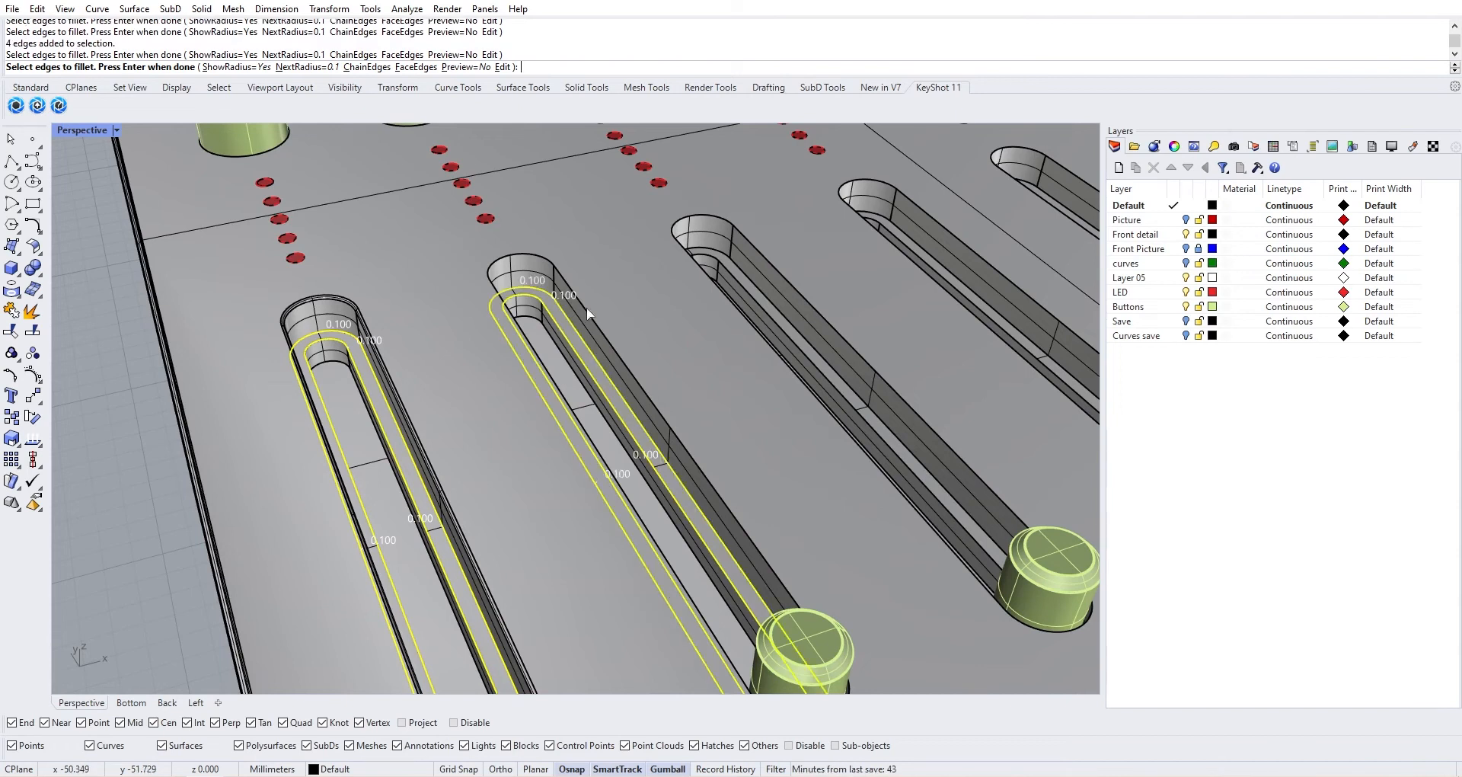
Add the second slot's upper rim and all rim and inner step edges of the third and fourth fader slots to the fillet selection
double_click(780, 273)
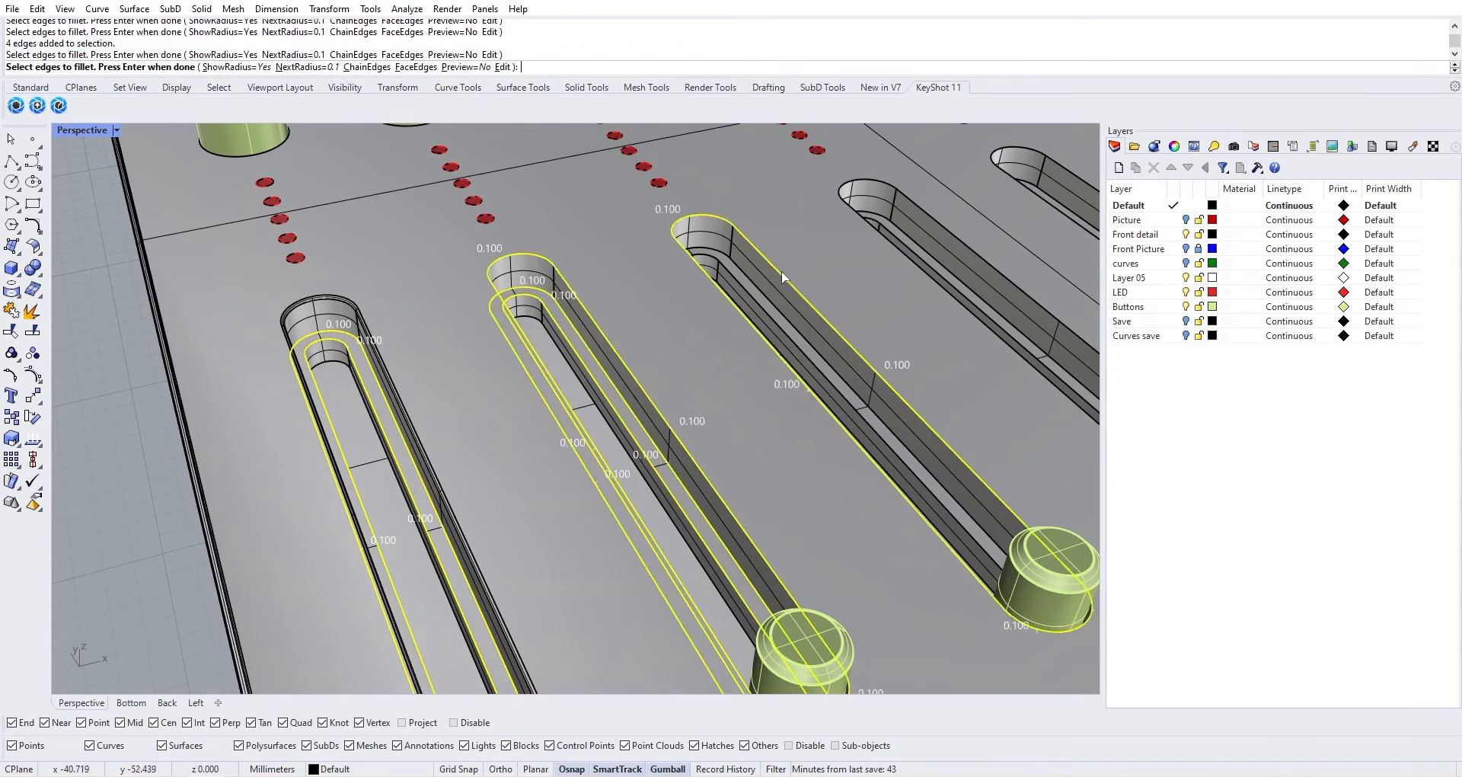
double_click(770, 299)
double_click(765, 310)
right_click_drag(874, 307, 708, 314)
right_click_drag(909, 335, 593, 299, "shift")
double_click(920, 261)
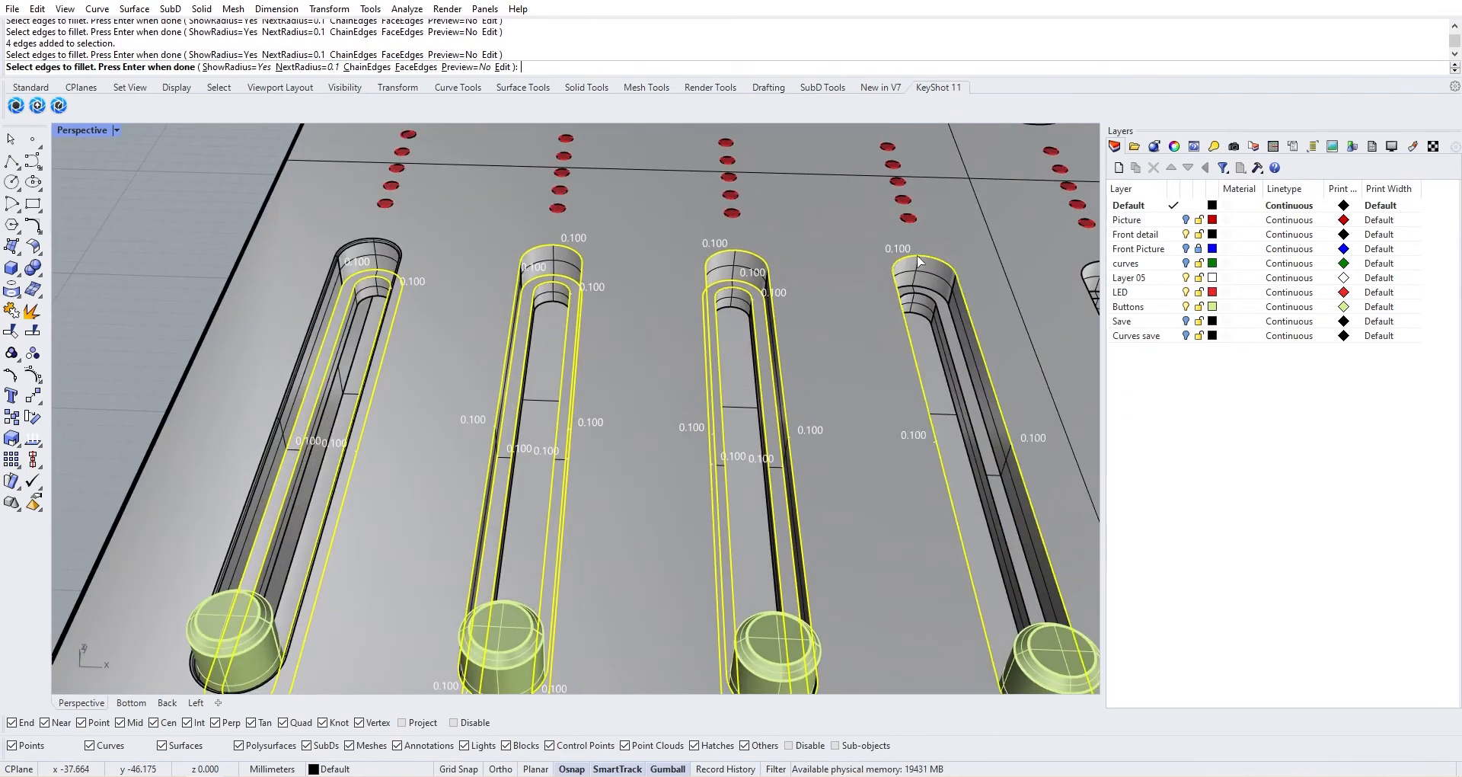
double_click(949, 300)
double_click(944, 321)
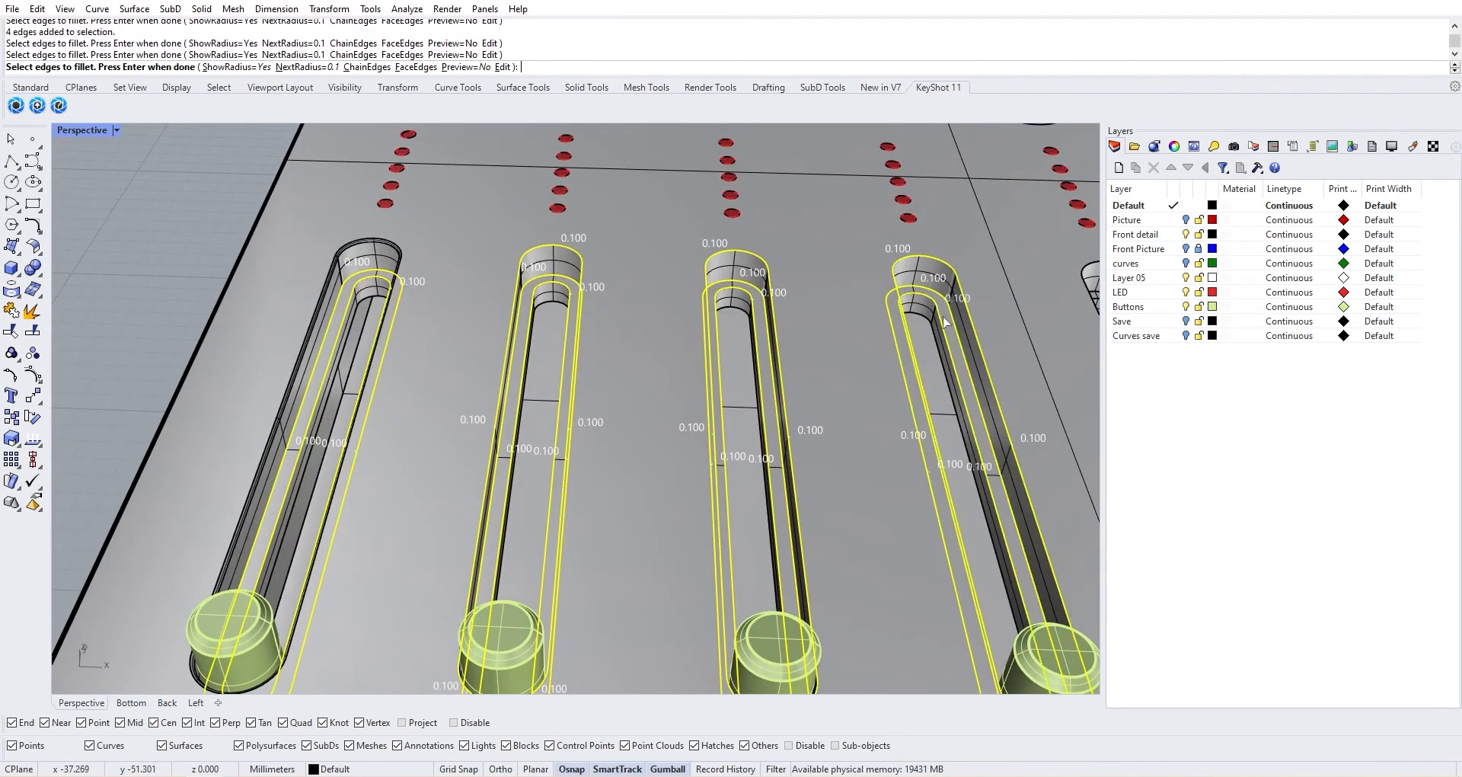
Add the rim and inner step edges of the fifth and sixth fader slots and apply the 0.1 mm fillet to all selected edges
right_click_drag(992, 338, 731, 332, "shift")
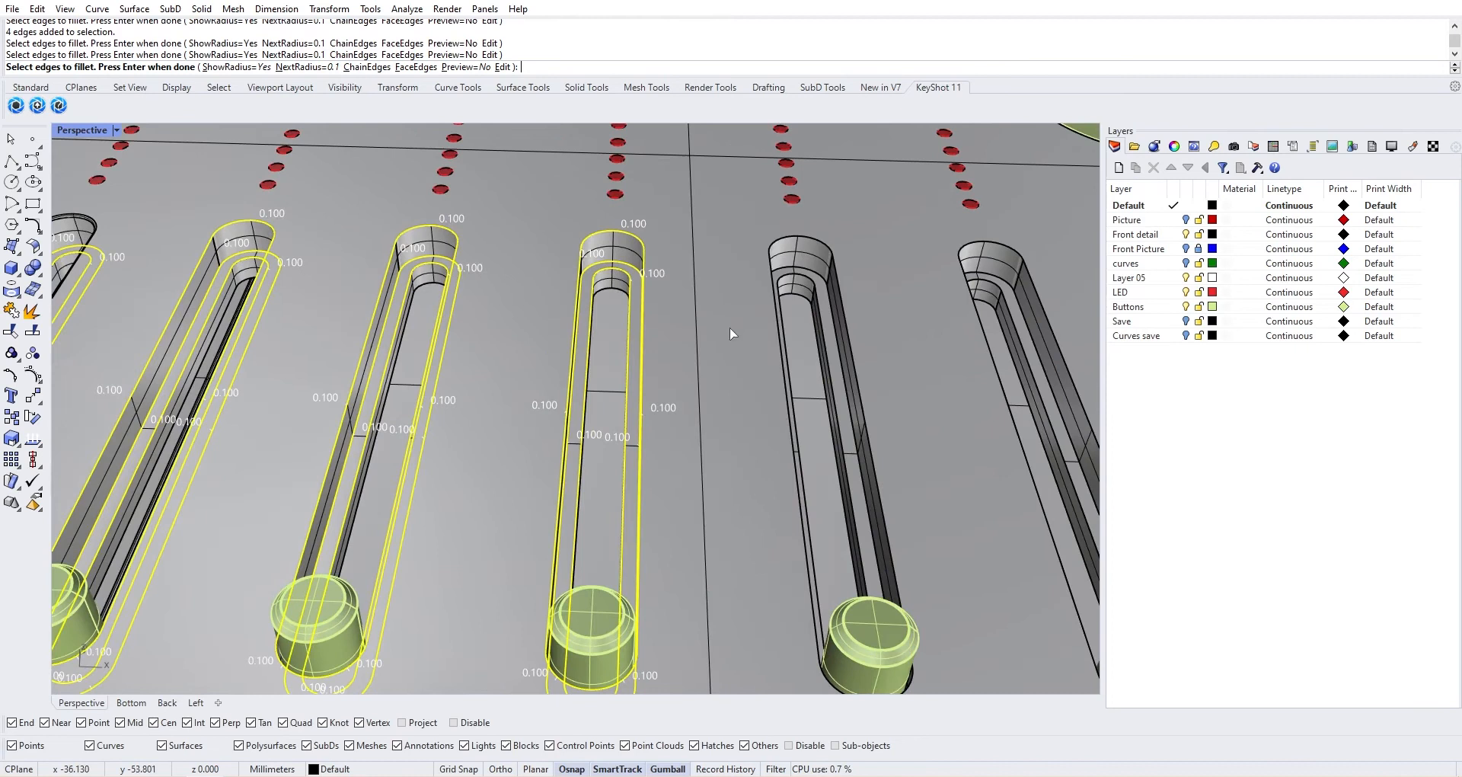
double_click(829, 253)
double_click(830, 297)
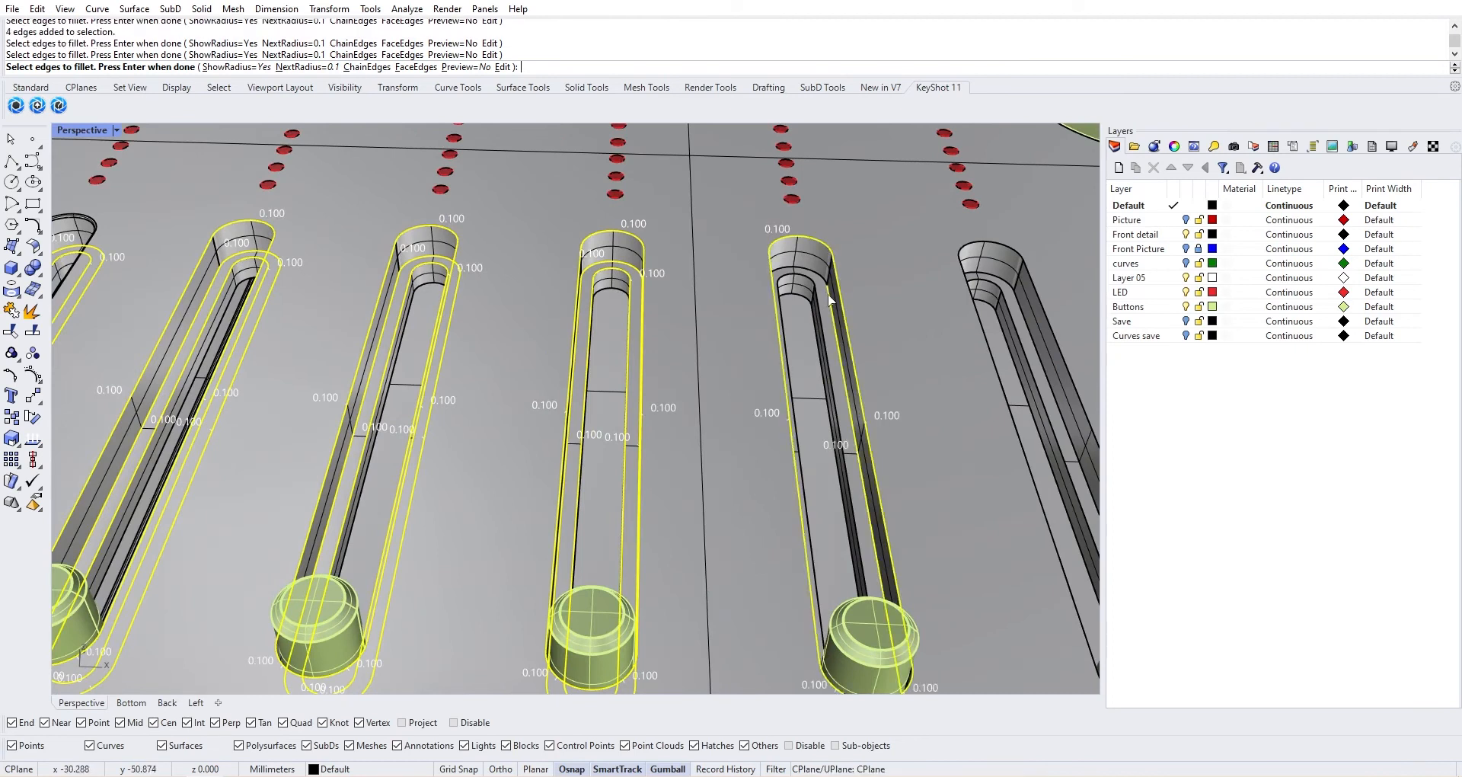
double_click(822, 301)
right_click_drag(974, 355, 846, 352, "shift")
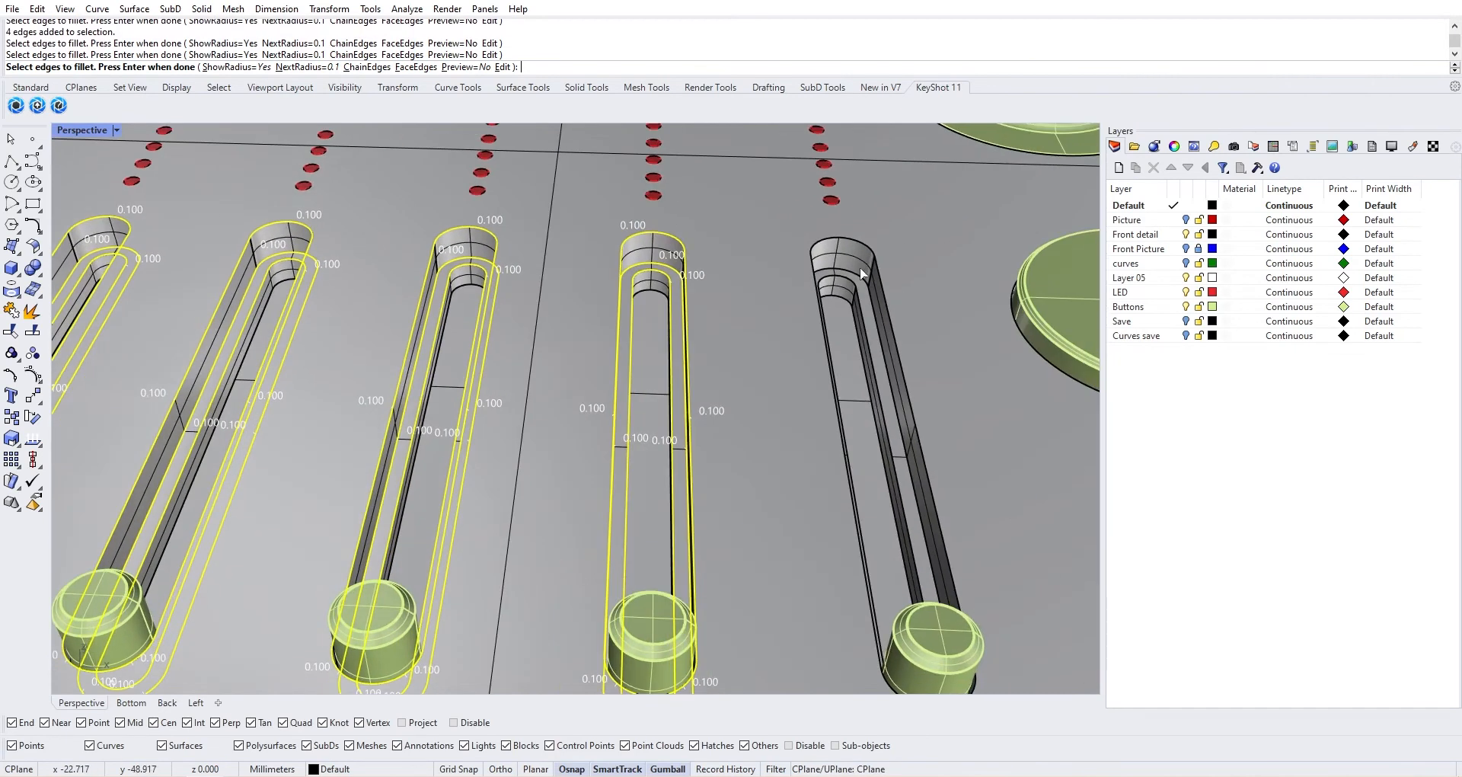
double_click(870, 288)
double_click(867, 294)
key("Return")
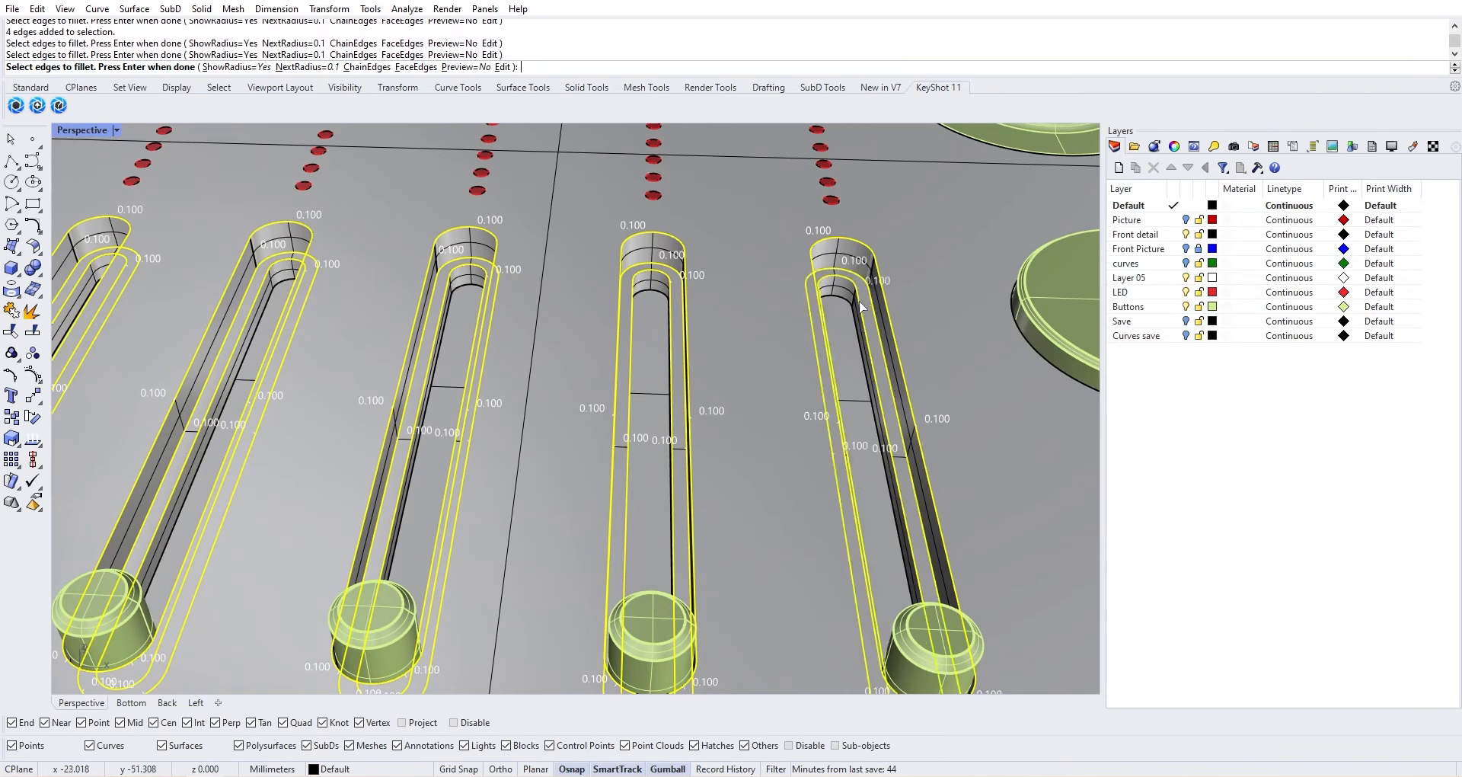
key("Return")
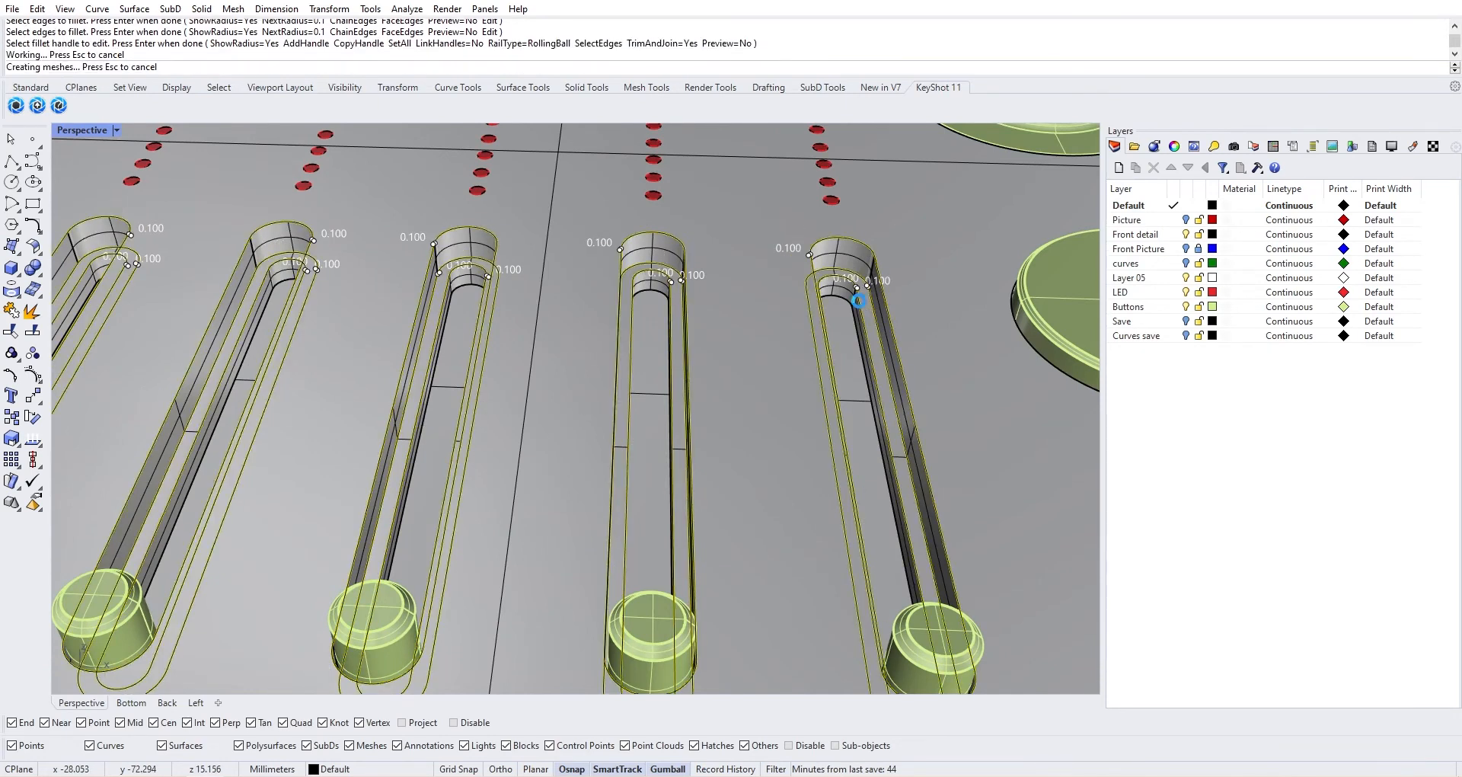
Fillet the case opening's rim around the first small rectangular button with a 0.1 mm radius
scroll(859, 300, "down", 5)
right_click_drag(729, 363, 782, 370)
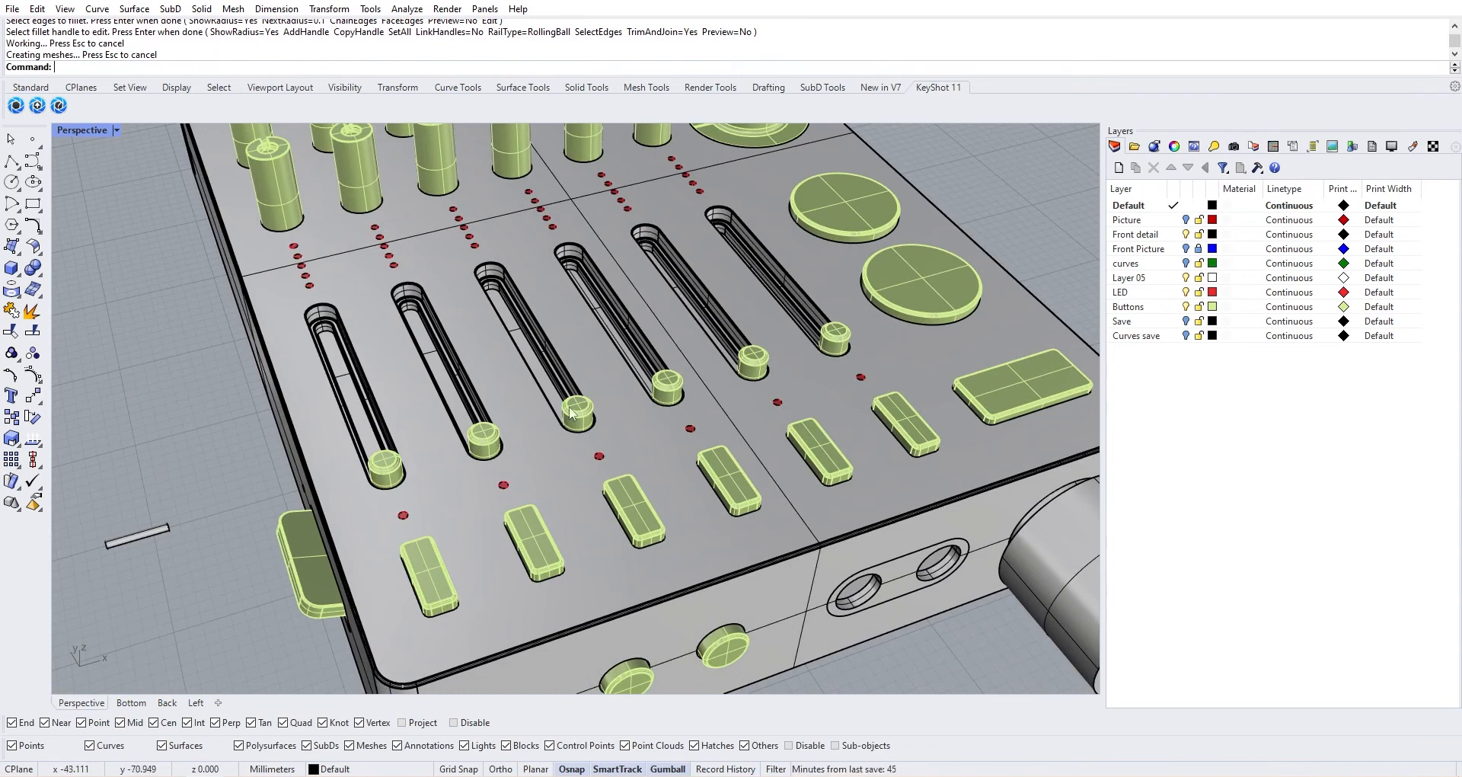
scroll(762, 291, "up", 2)
scroll(762, 291, "down", 3)
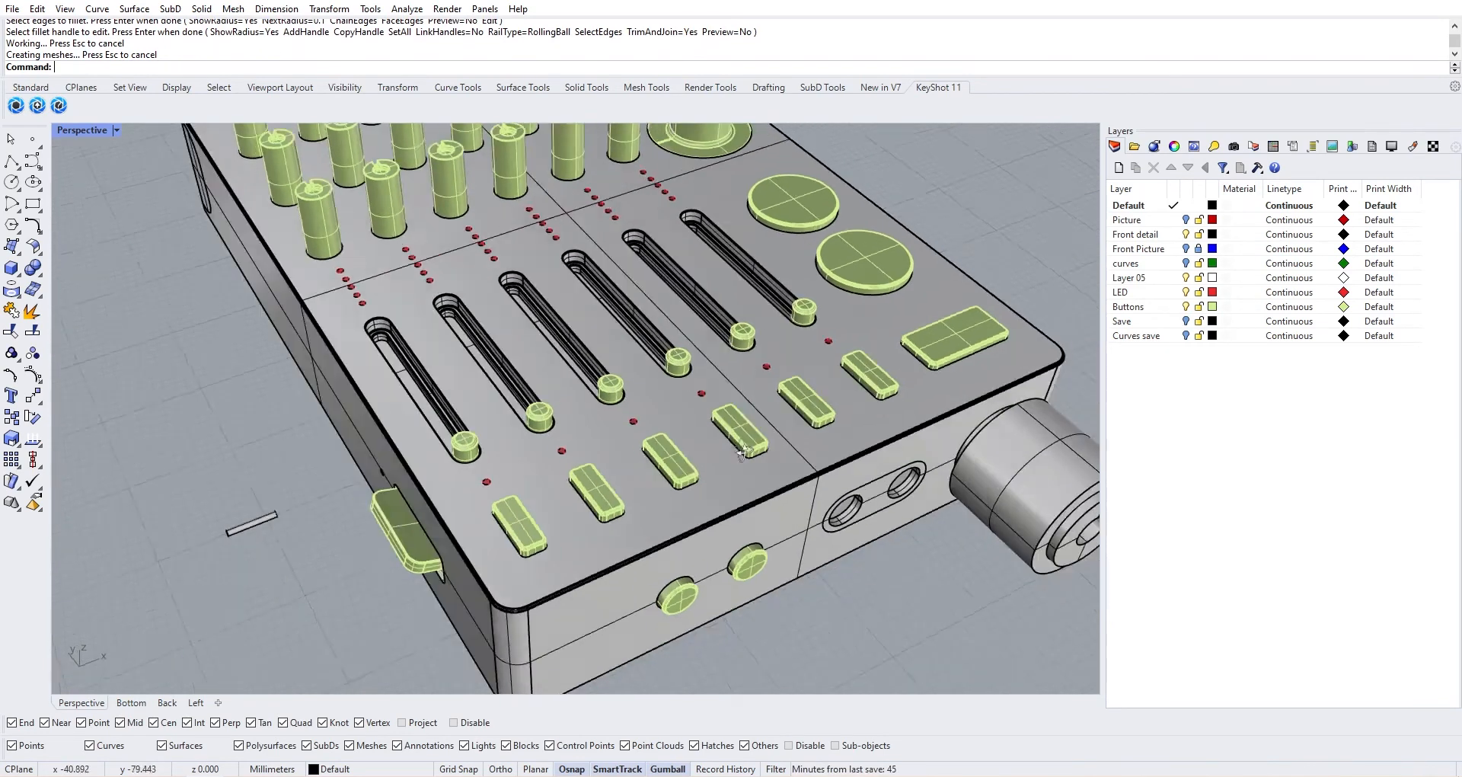
scroll(500, 568, "up", 4)
scroll(505, 523, "down", 3)
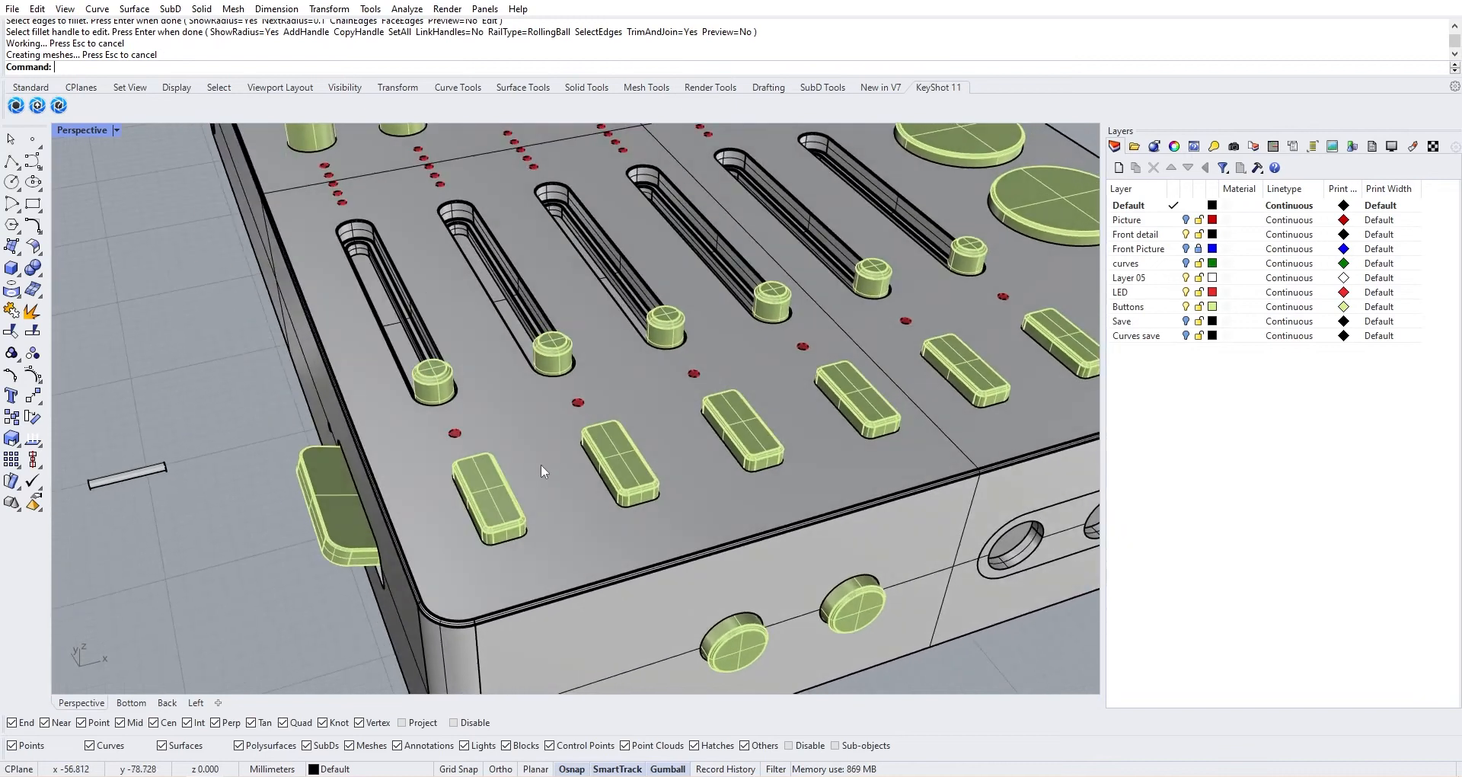
scroll(541, 464, "up", 5)
key("Return")
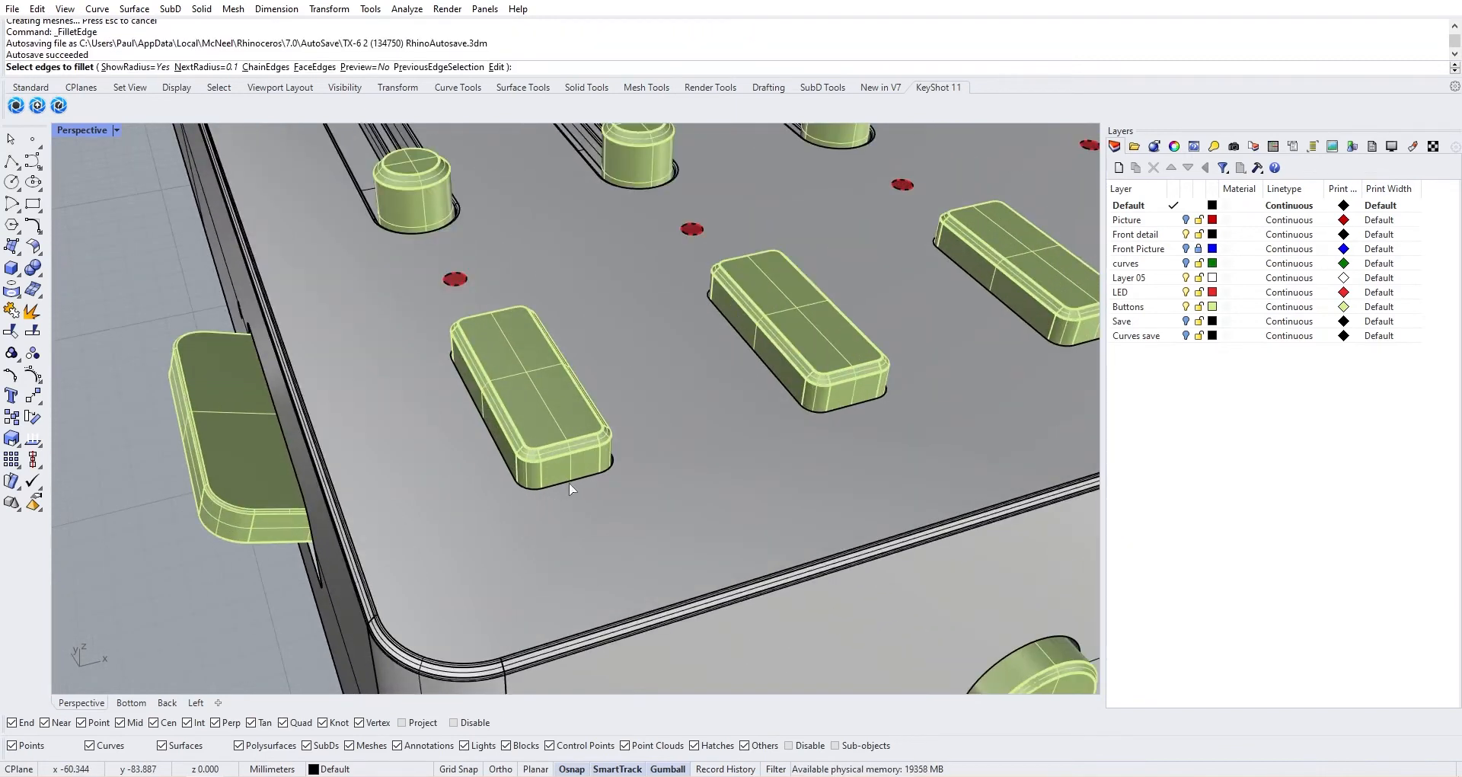
left_click(569, 485)
key("Return")
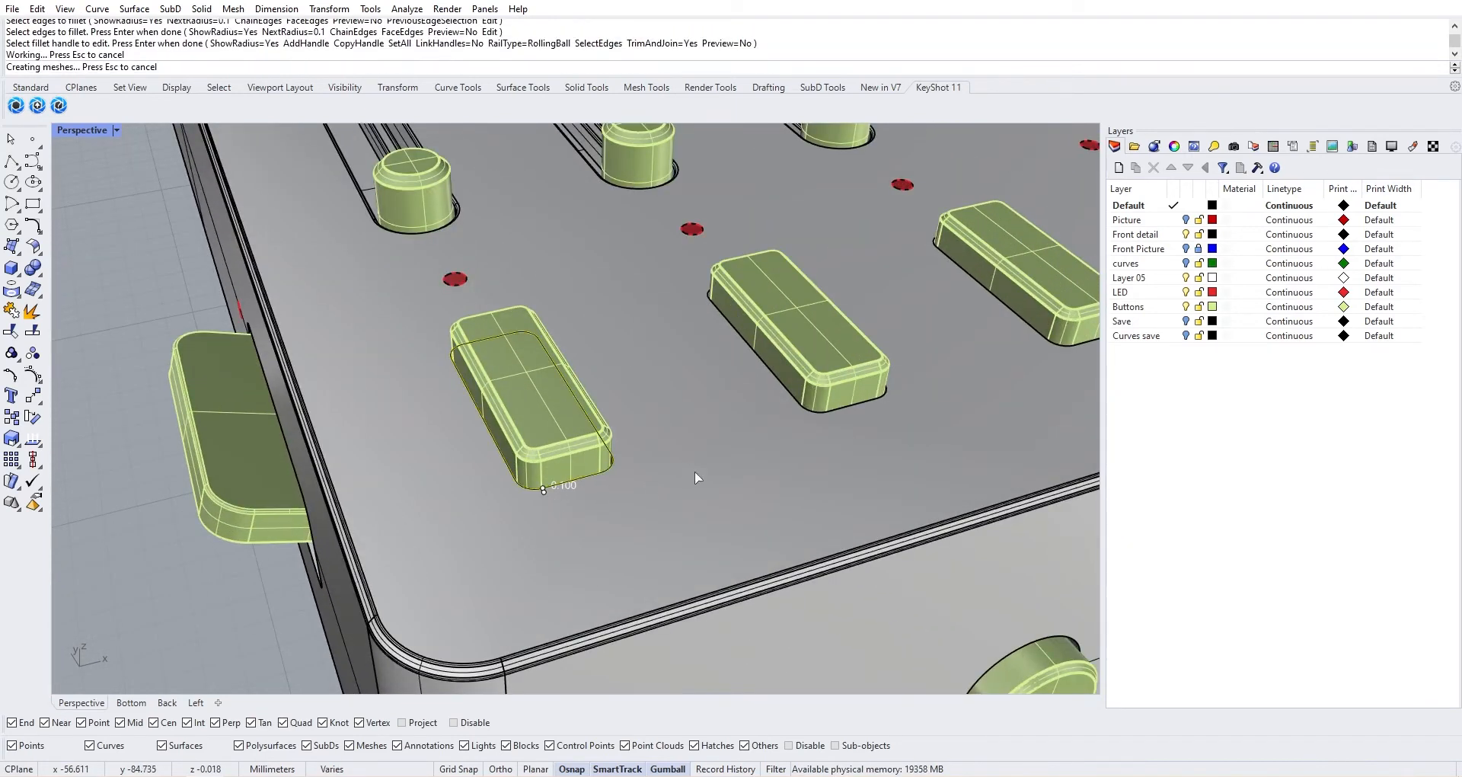
Fillet the case opening rims around the second and third small rectangular buttons with a 0.1 mm radius
key("Return")
left_click(846, 409)
key("Return")
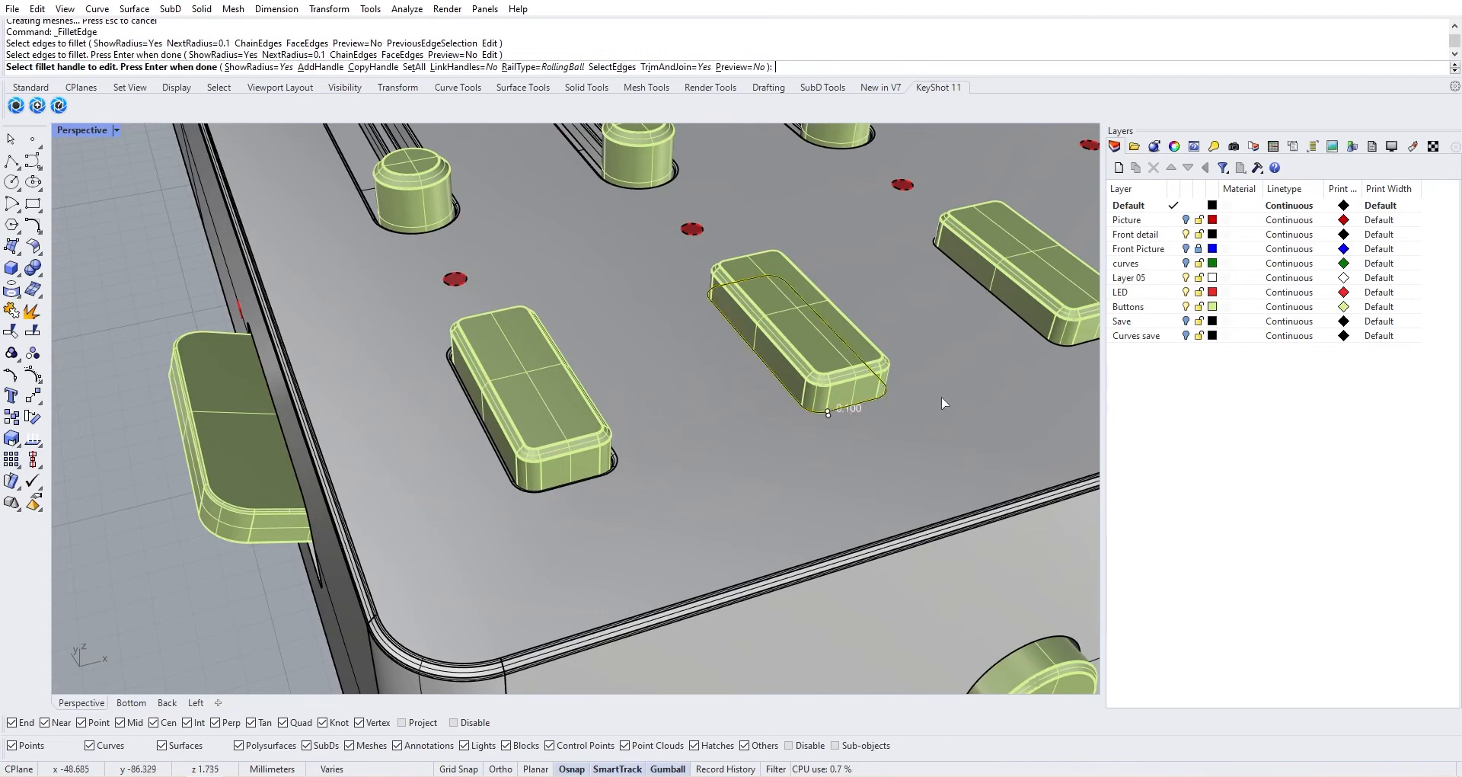
key("Return")
key("Return")
right_click_drag(986, 384, 695, 426)
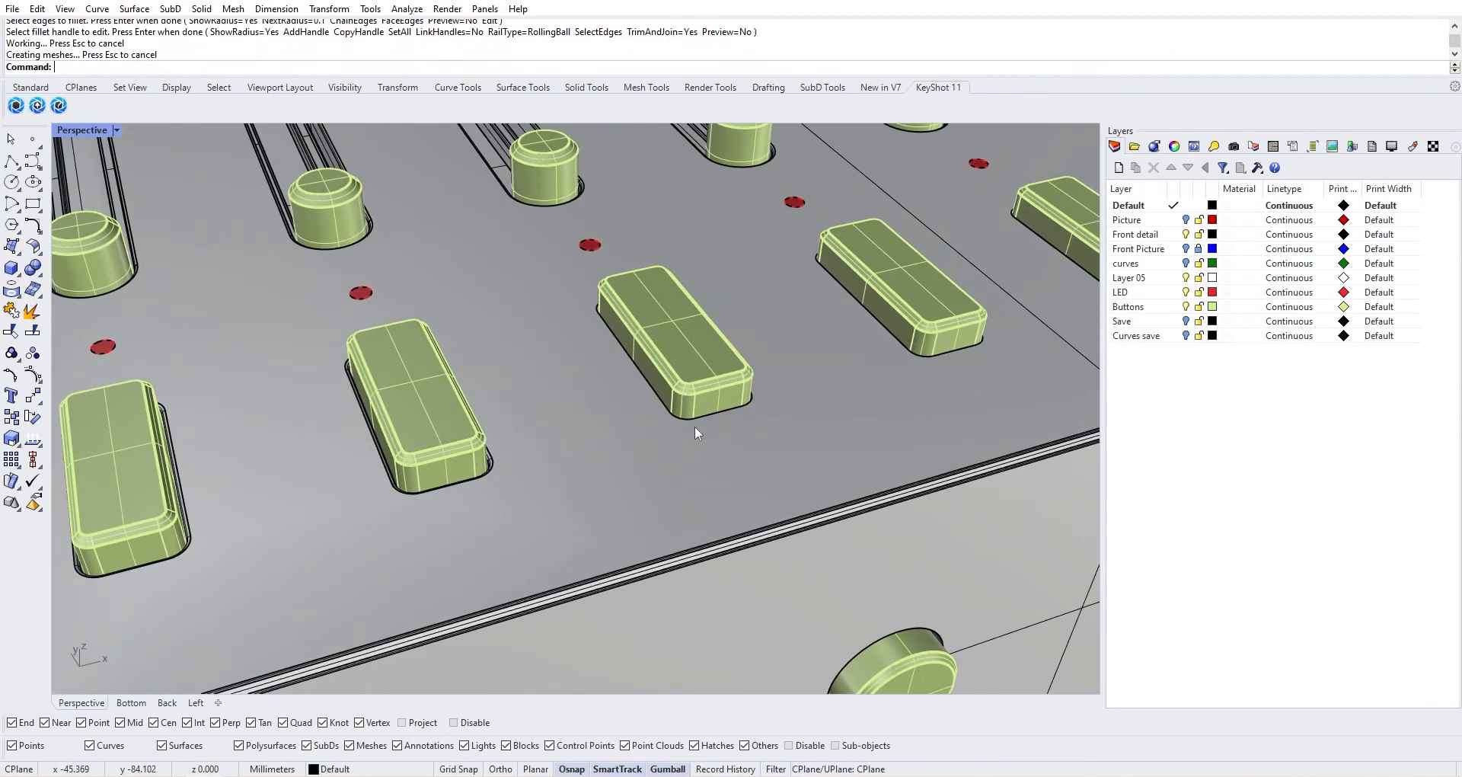
left_click(716, 416)
key("Return")
key("Return")
Fillet the case opening rims around the fourth and fifth small rectangular buttons with a 0.1 mm radius
key("Return")
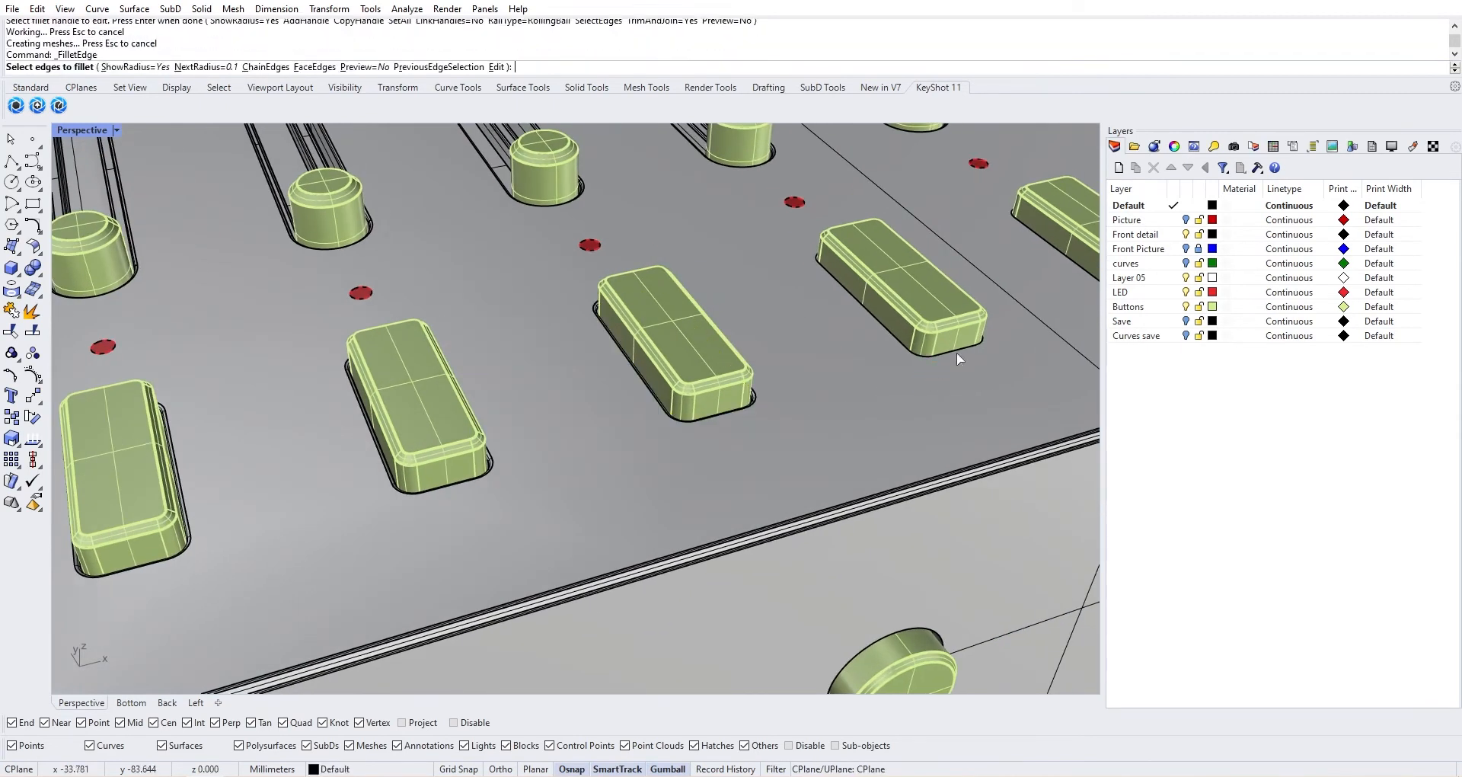
left_click(956, 351)
key("Return")
key("Return")
key("Return")
right_click_drag(998, 341, 846, 356)
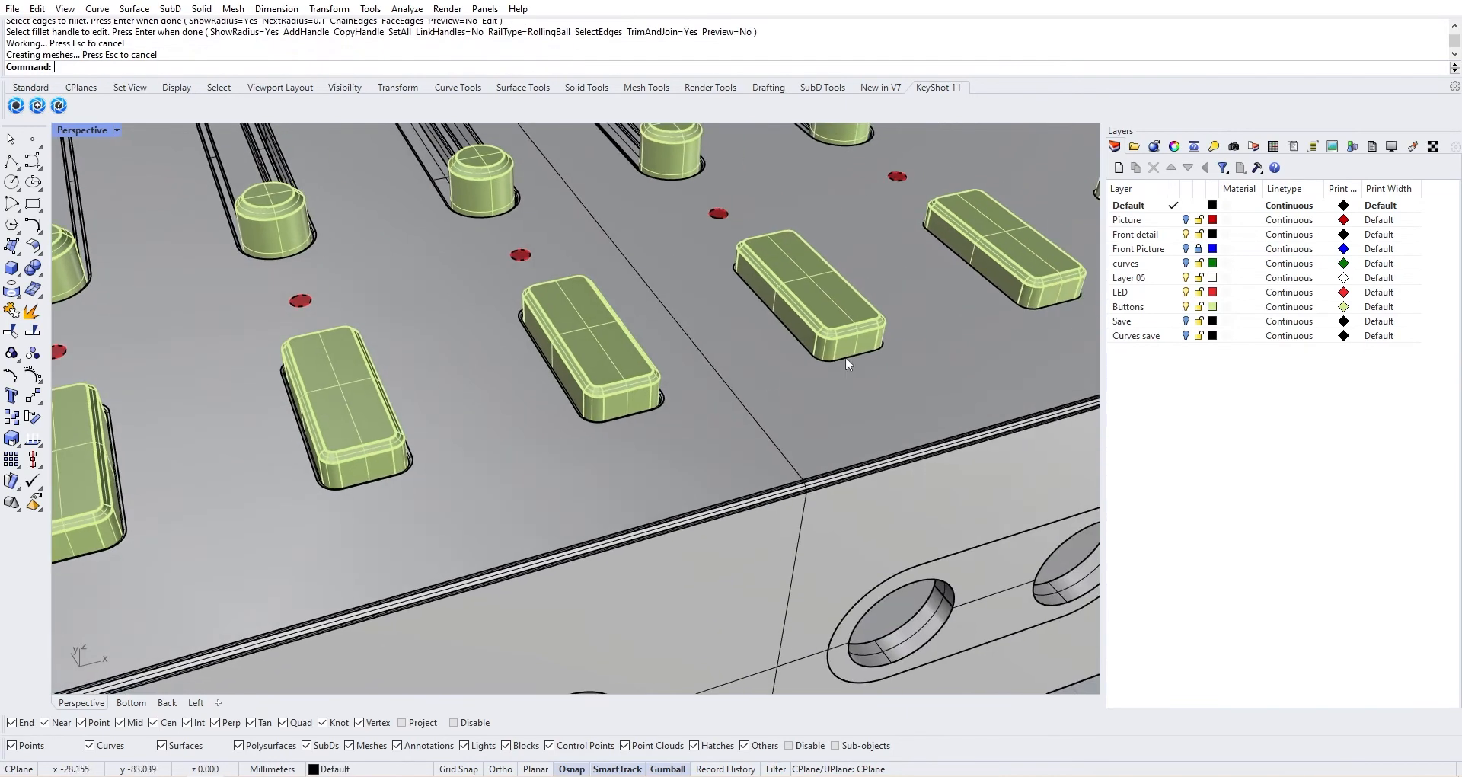
left_click(857, 360)
key("Return")
key("Return")
Fillet the case opening rims around the sixth small rectangular button and the large rectangular button with a 0.1 mm radius
key("Return")
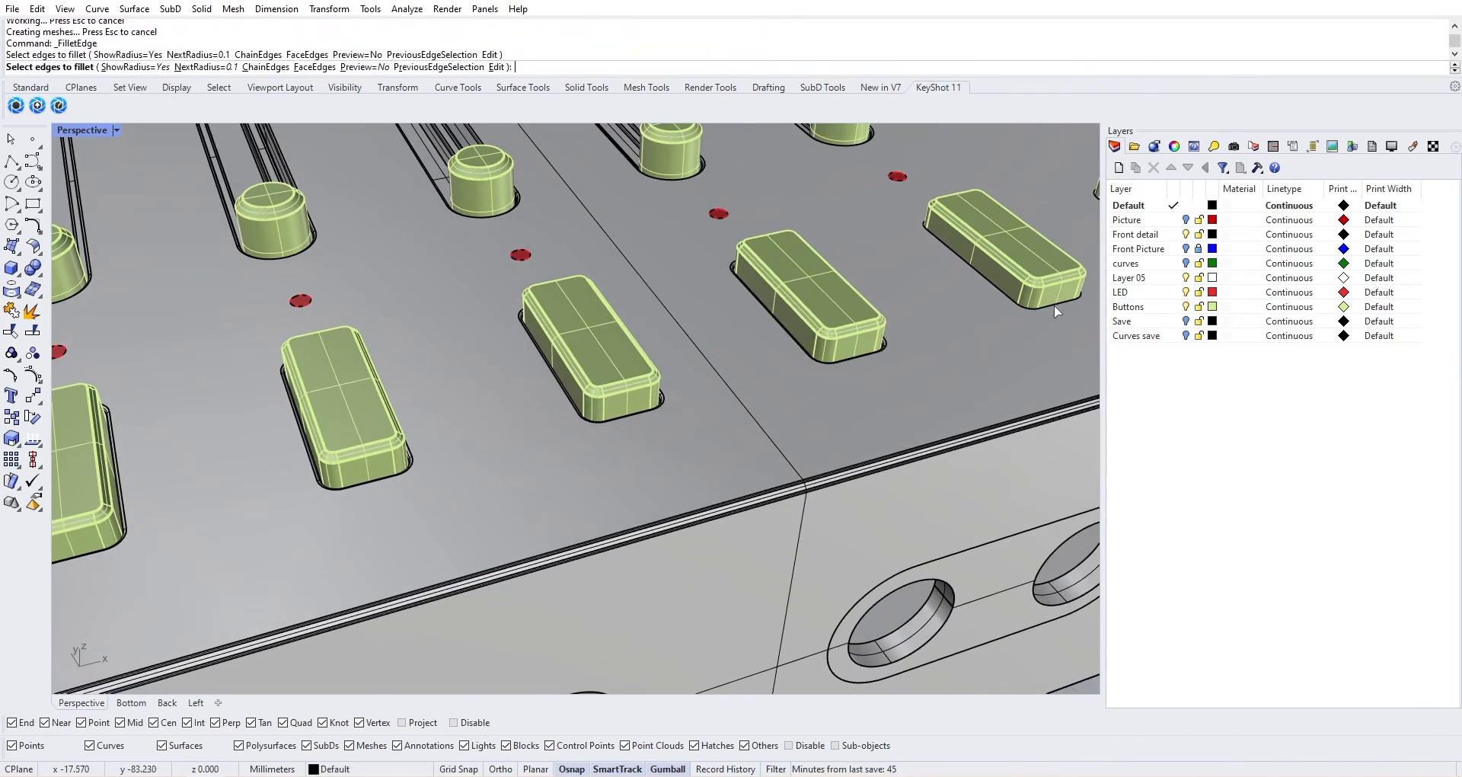
left_click(1054, 305)
key("Return")
key("Return")
scroll(973, 330, "down", 2)
right_click_drag(952, 332, 801, 397, "shift")
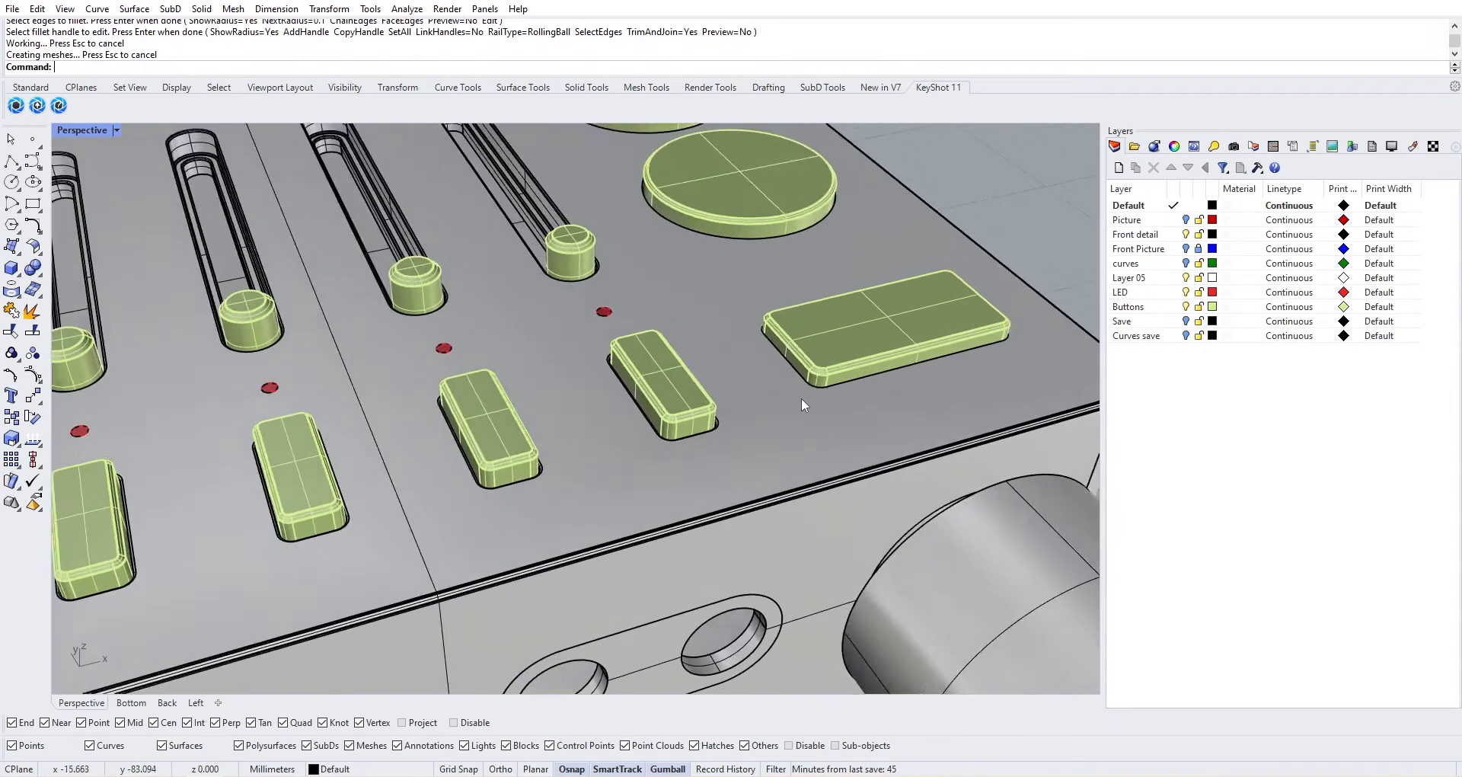
scroll(801, 398, "up", 3)
key("Return")
left_click(829, 385)
key("Return")
key("Return")
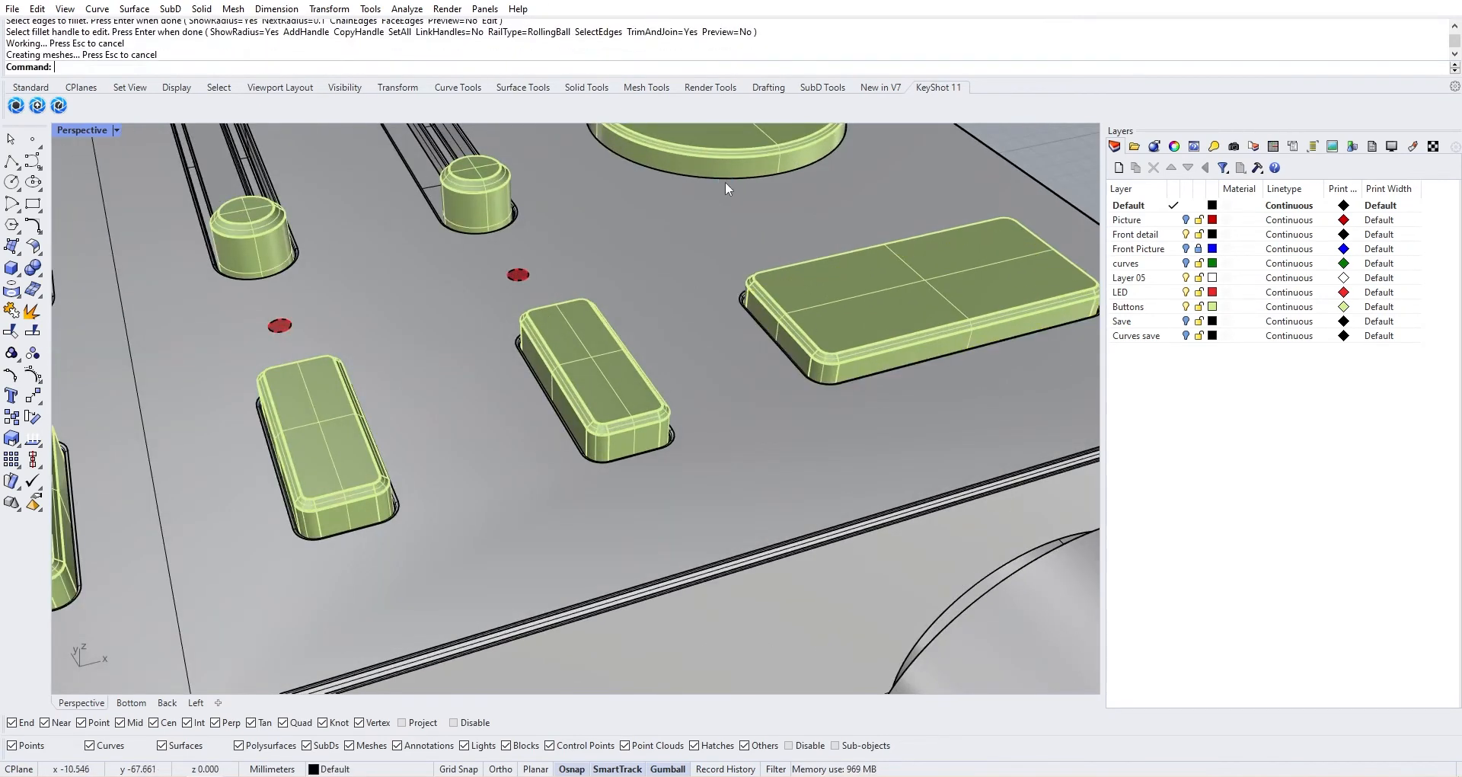
Fillet the case opening rims around the two large round buttons with a 0.1 mm radius
key("Return")
left_click(723, 179)
key("Return")
key("Return")
scroll(748, 208, "down", 2)
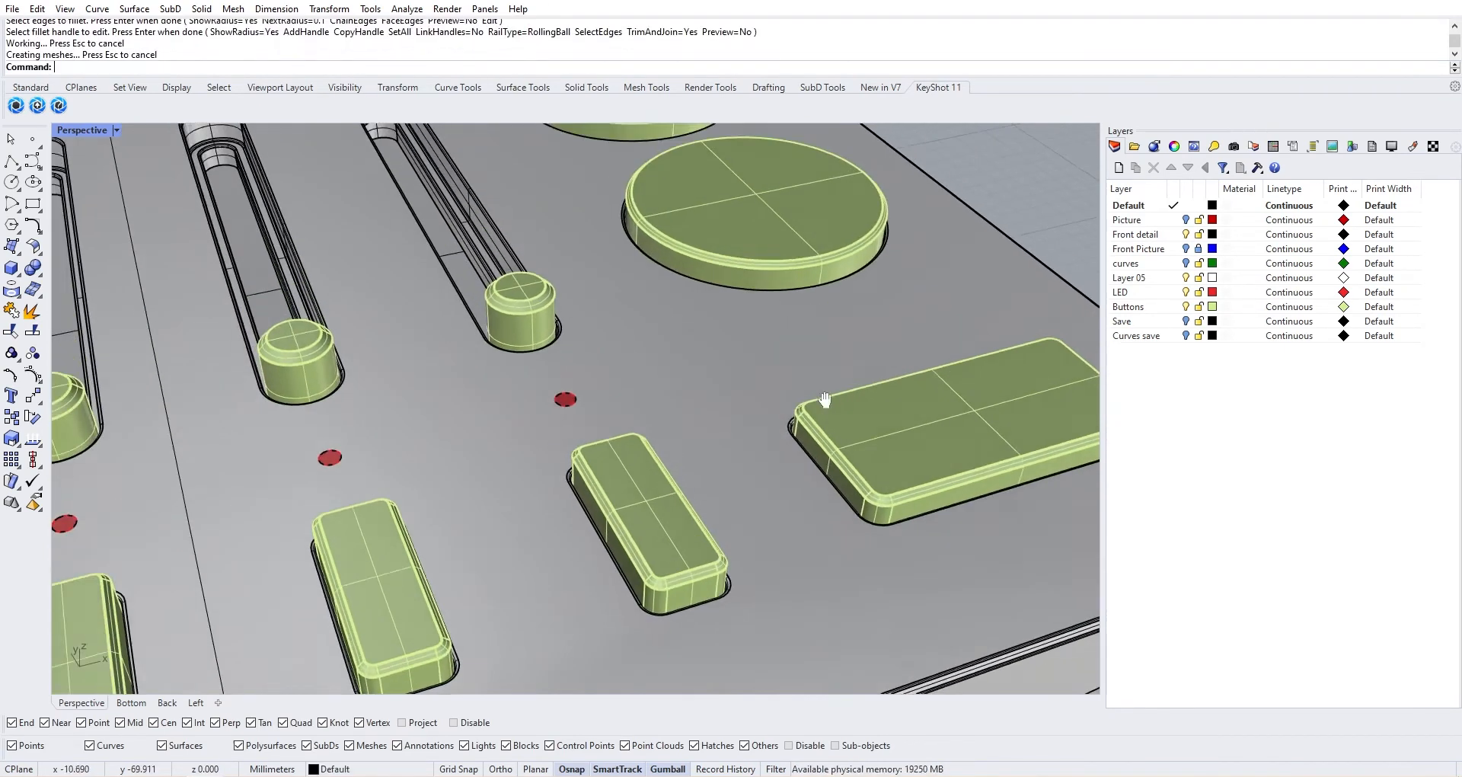
scroll(785, 404, "up", 2)
scroll(762, 366, "up", 2)
key("Return")
left_click(716, 279)
key("Return")
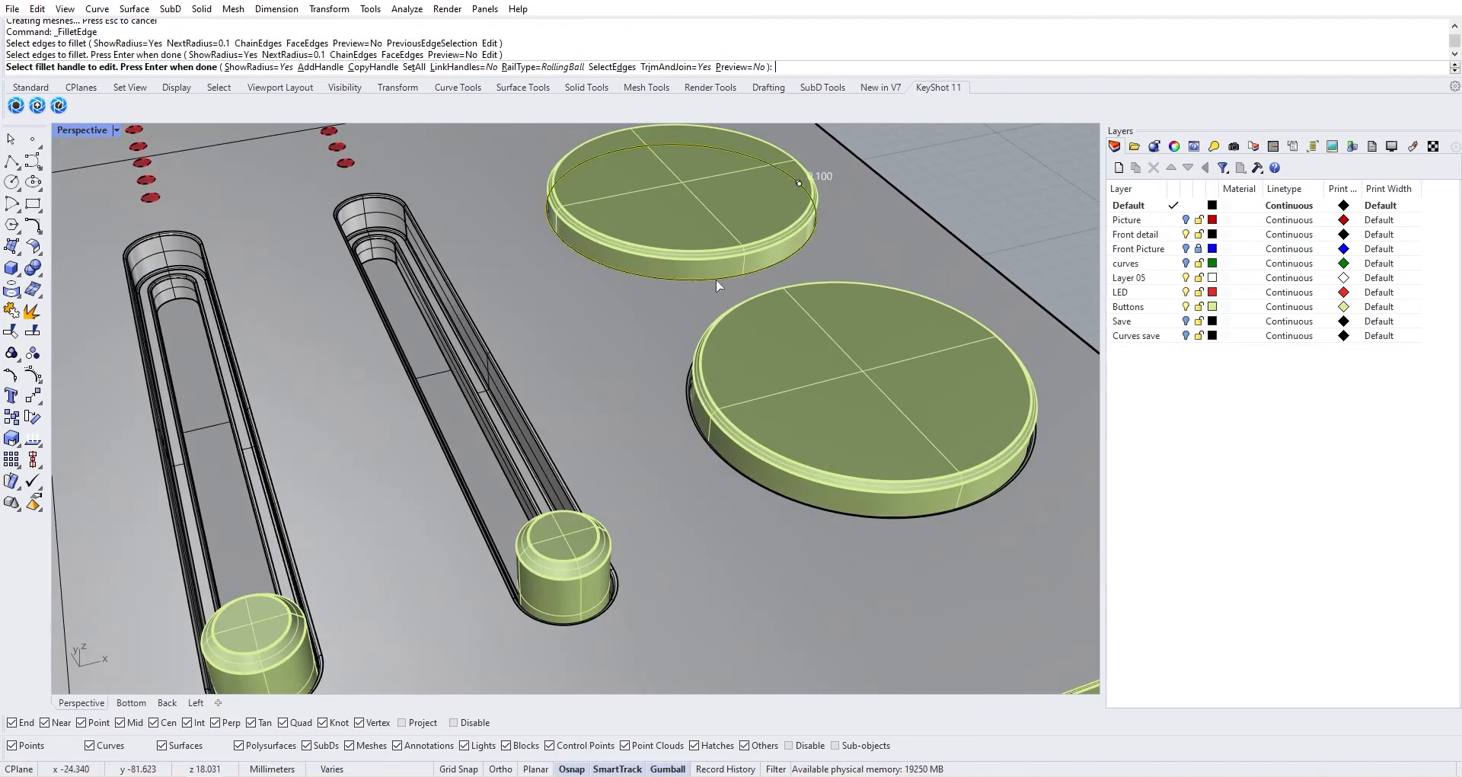
key("Return")
Fillet the case opening's rim around the large knob's base ring with a 0.1 mm radius
scroll(687, 259, "down", 5)
right_click_drag(645, 257, 730, 455, "shift")
scroll(733, 461, "up", 5)
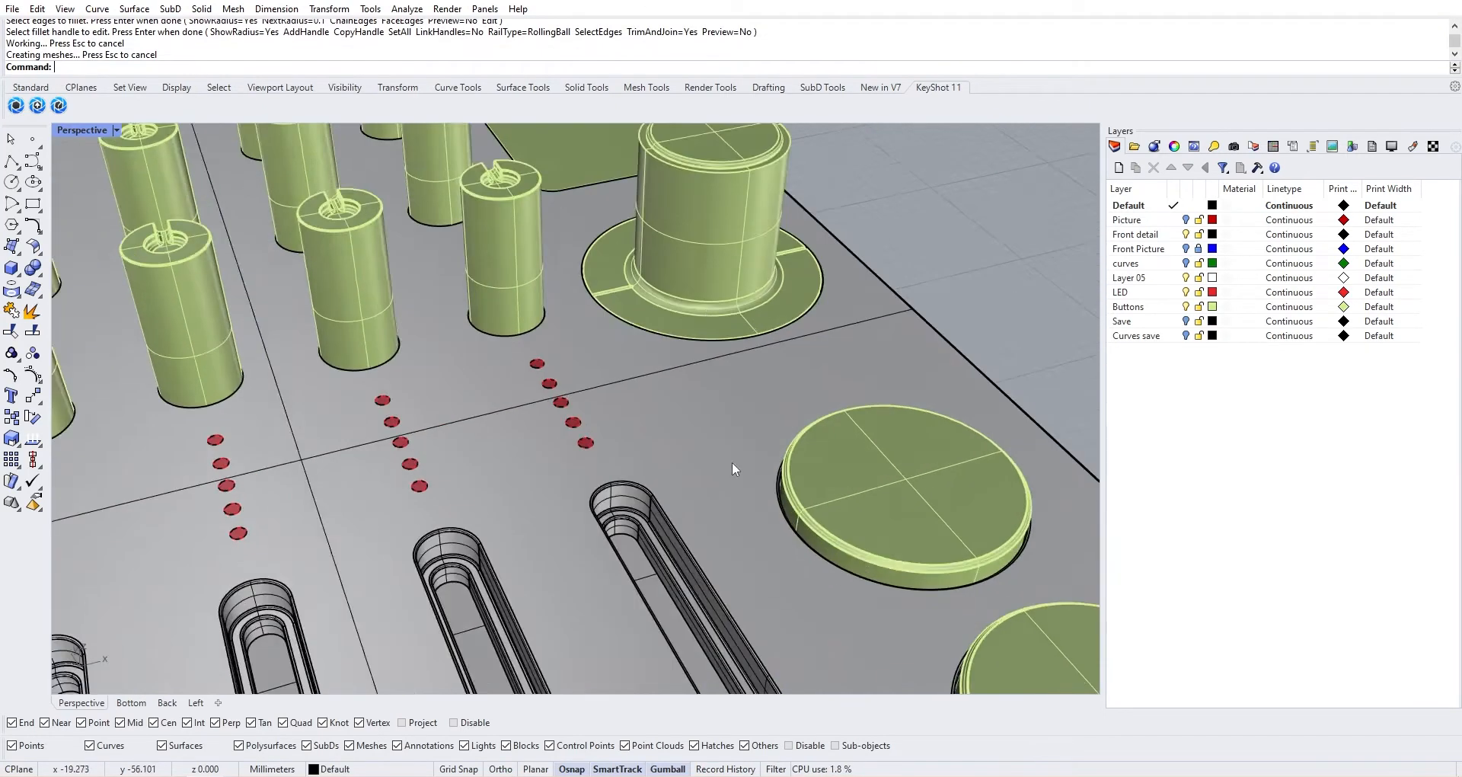
left_click(633, 346)
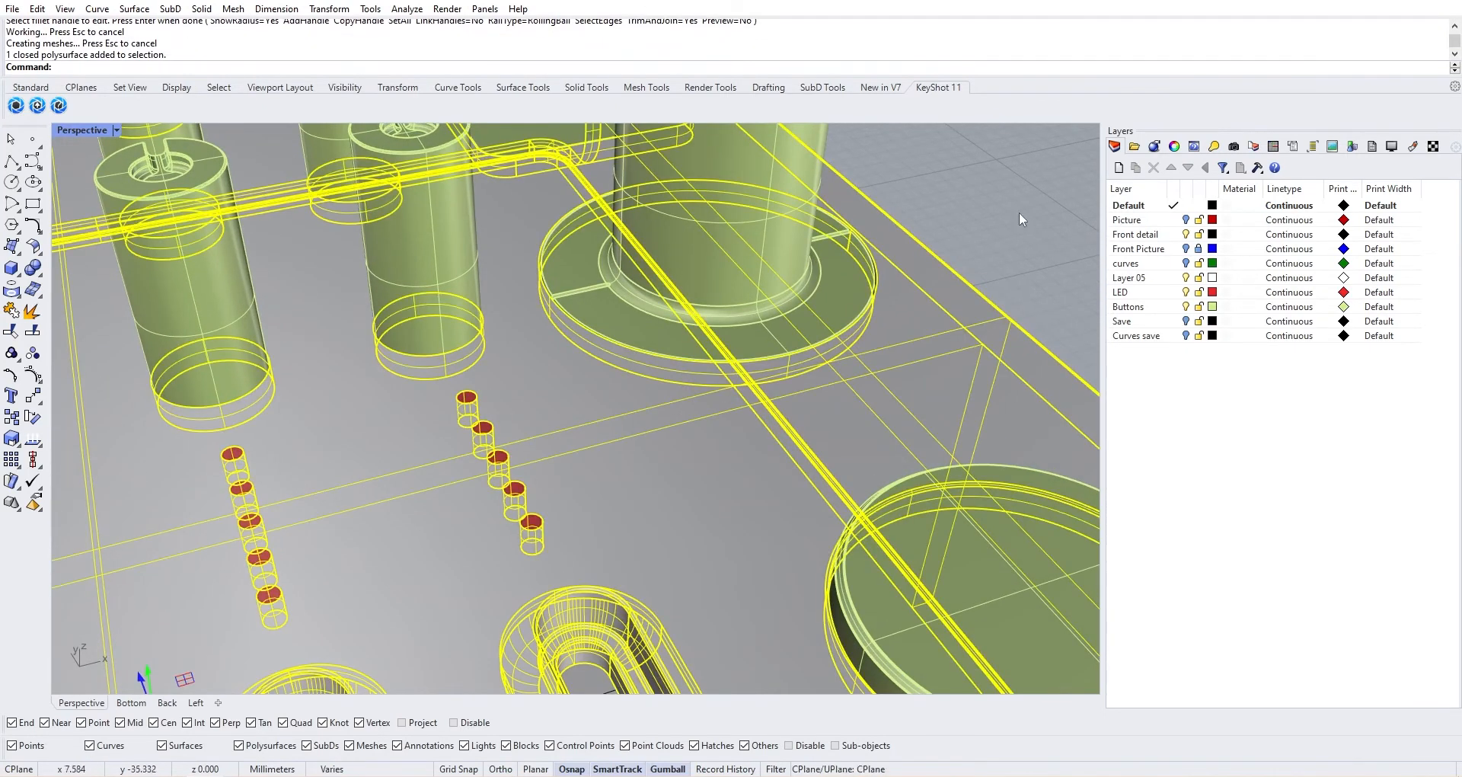
key("Return")
left_click(862, 312)
key("Return")
key("Return")
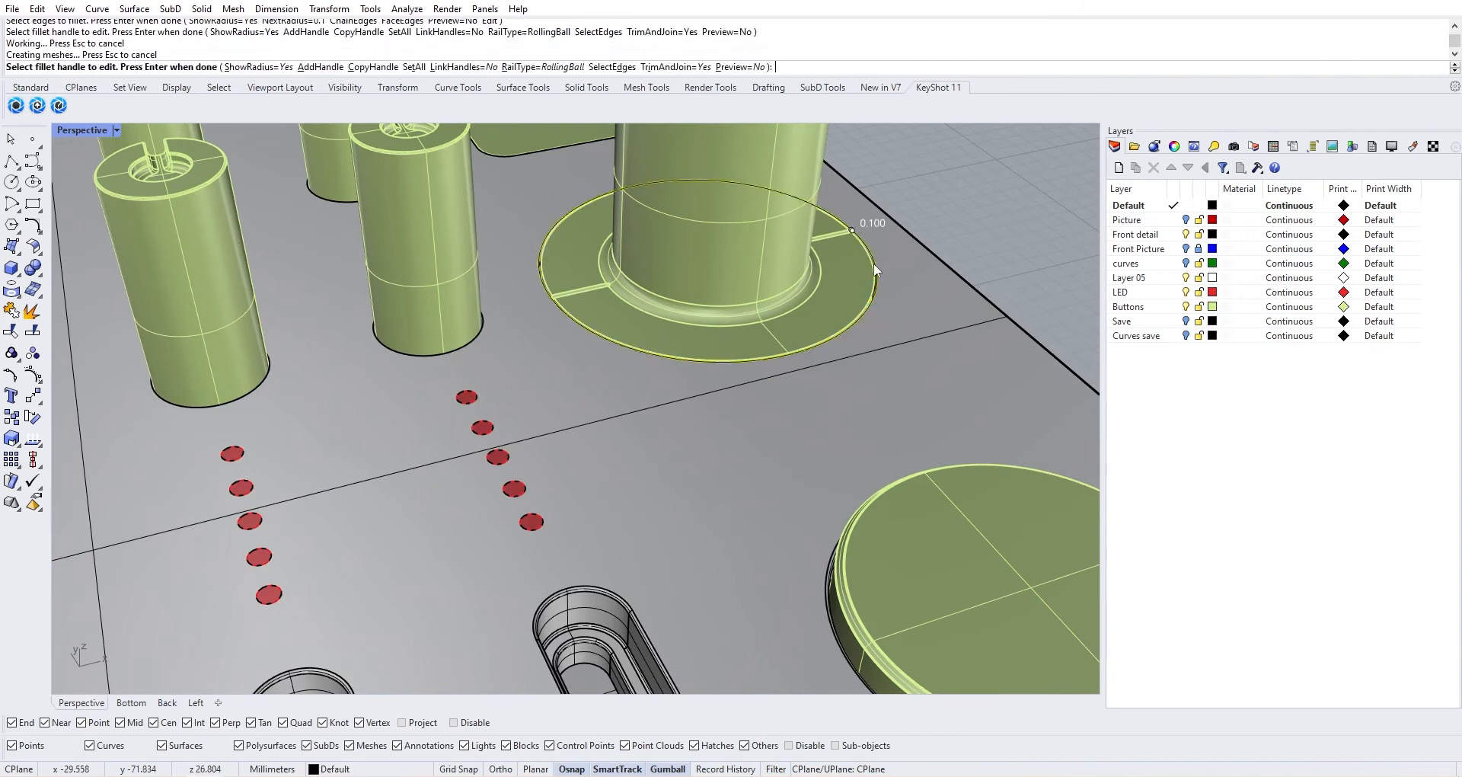
Apply the 0.1 mm fillet to the case rim around the knob's base ring and try filleting the ring's own outer edge
key("Return")
left_click(873, 263)
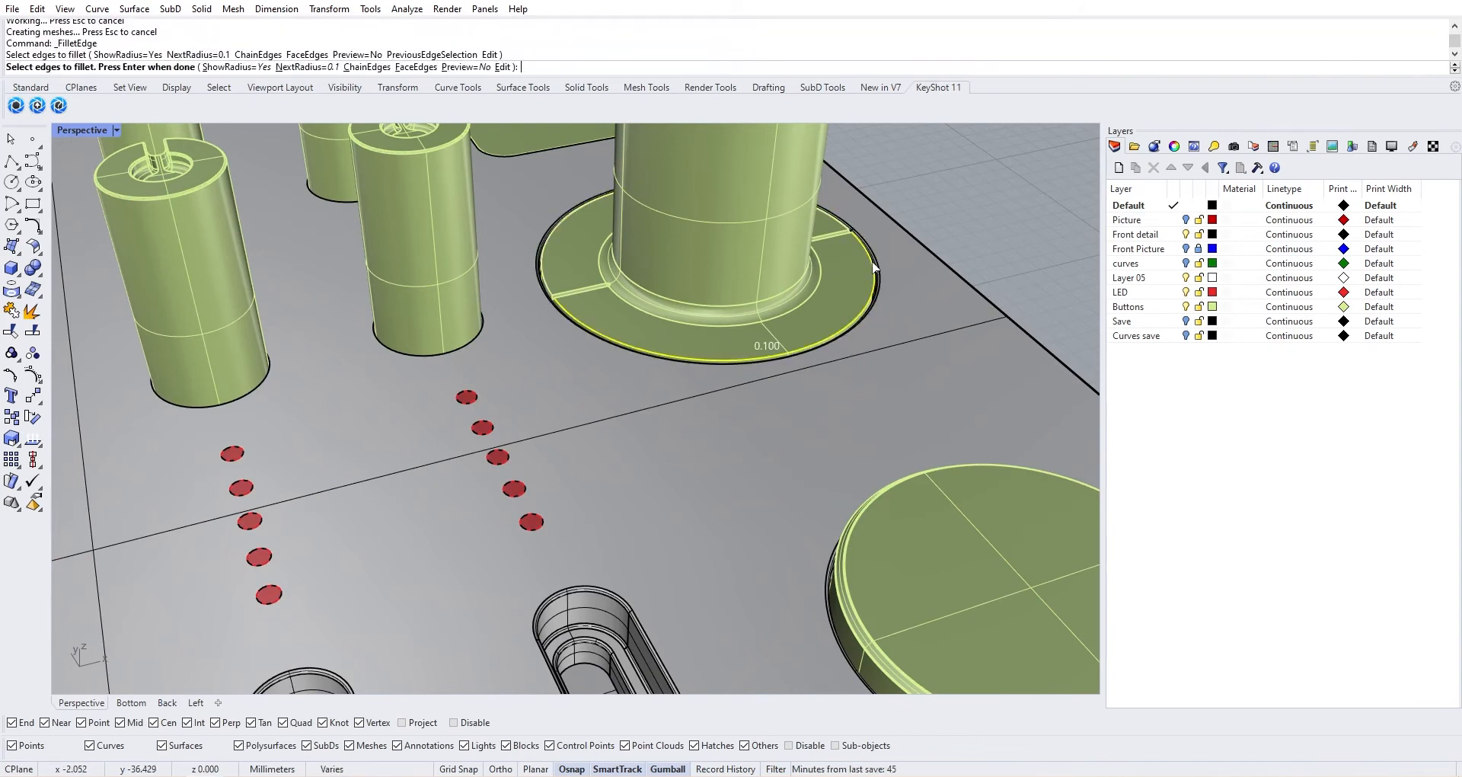
key("Escape")
Select the flat rounded-rectangular plate beside the large knob and zoom to it
scroll(839, 285, "down", 6)
right_click_drag(772, 261, 899, 495, "shift")
scroll(815, 451, "up", 4)
left_click(737, 331)
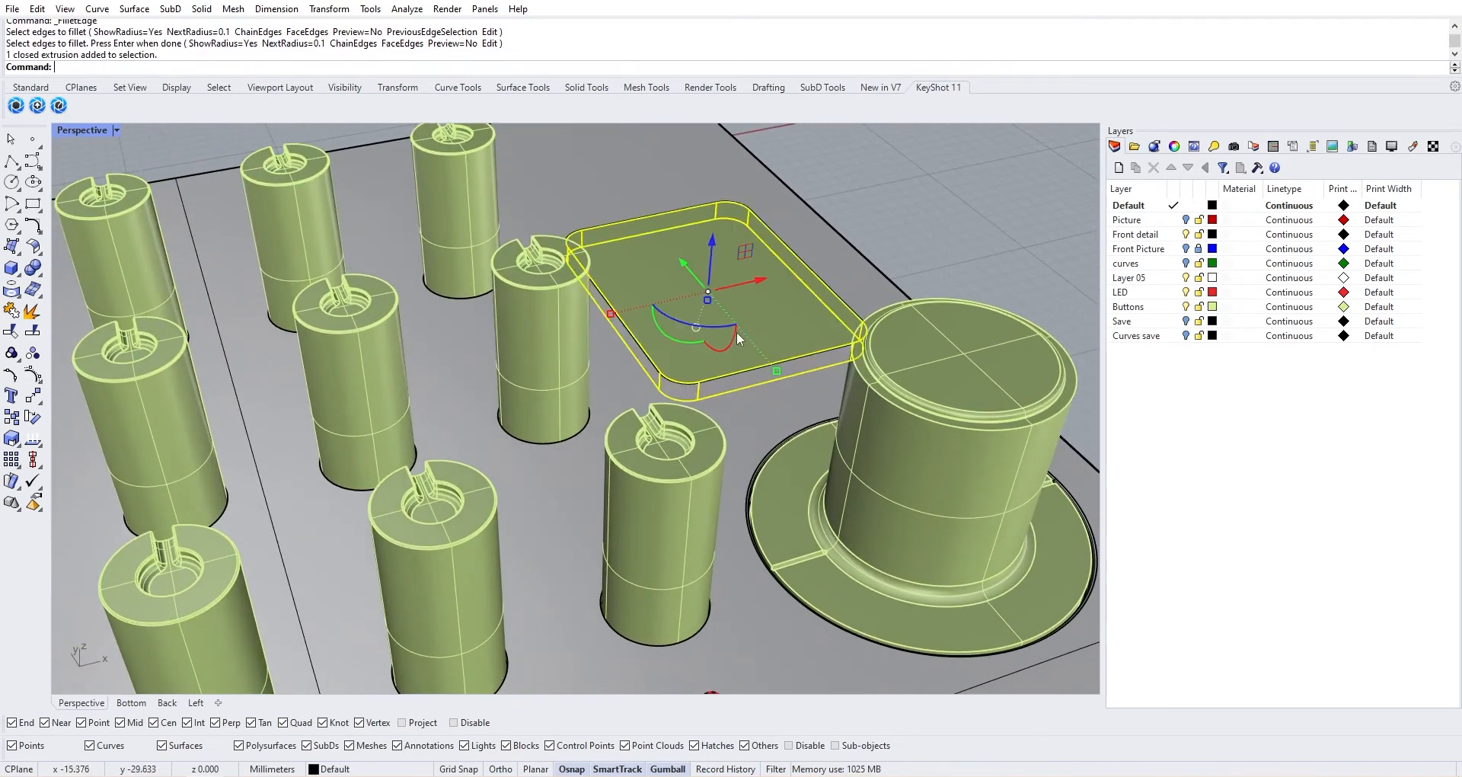
right_click_drag(948, 359, 648, 366)
right_click_drag(648, 365, 943, 372, "shift")
right_click_drag(467, 286, 394, 258, "shift")
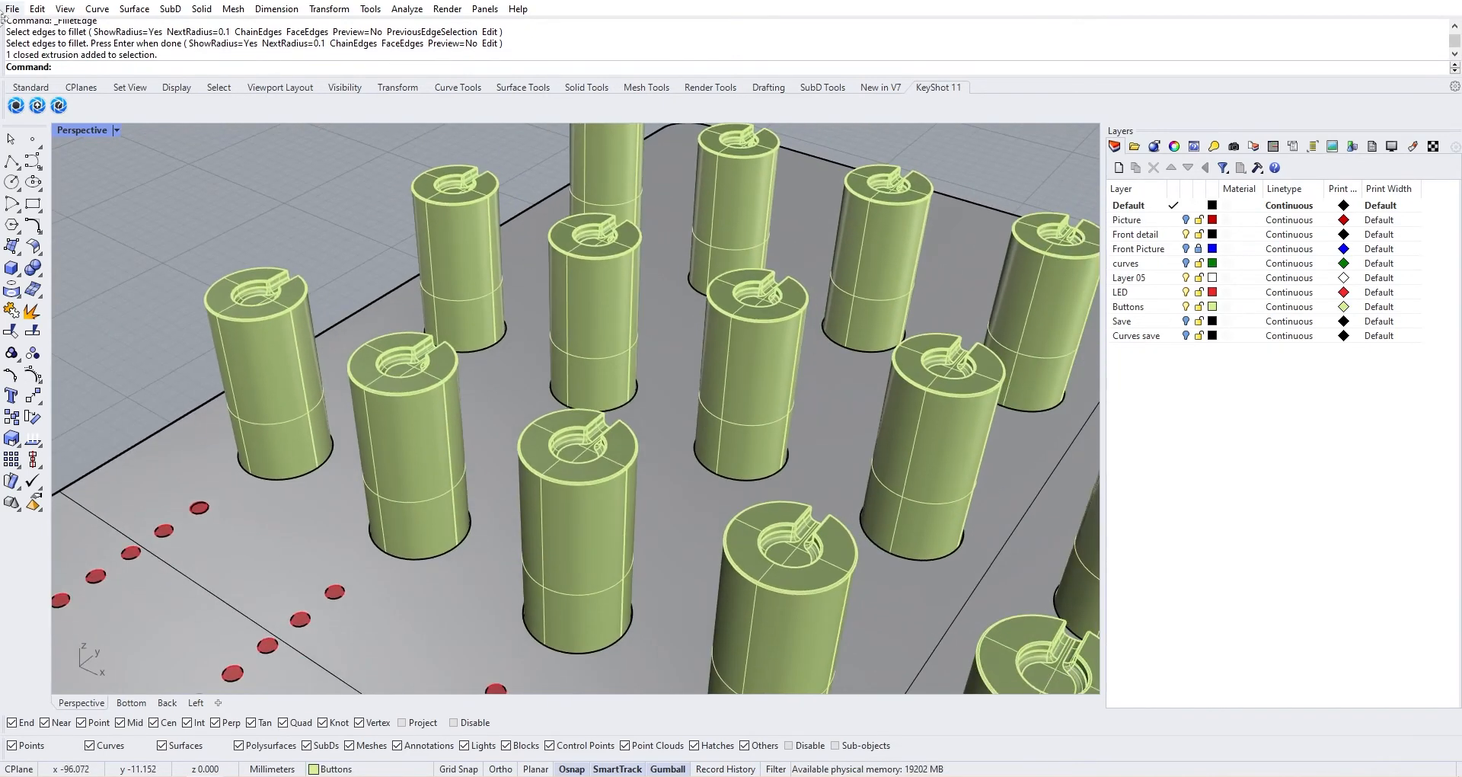
left_click(29, 86)
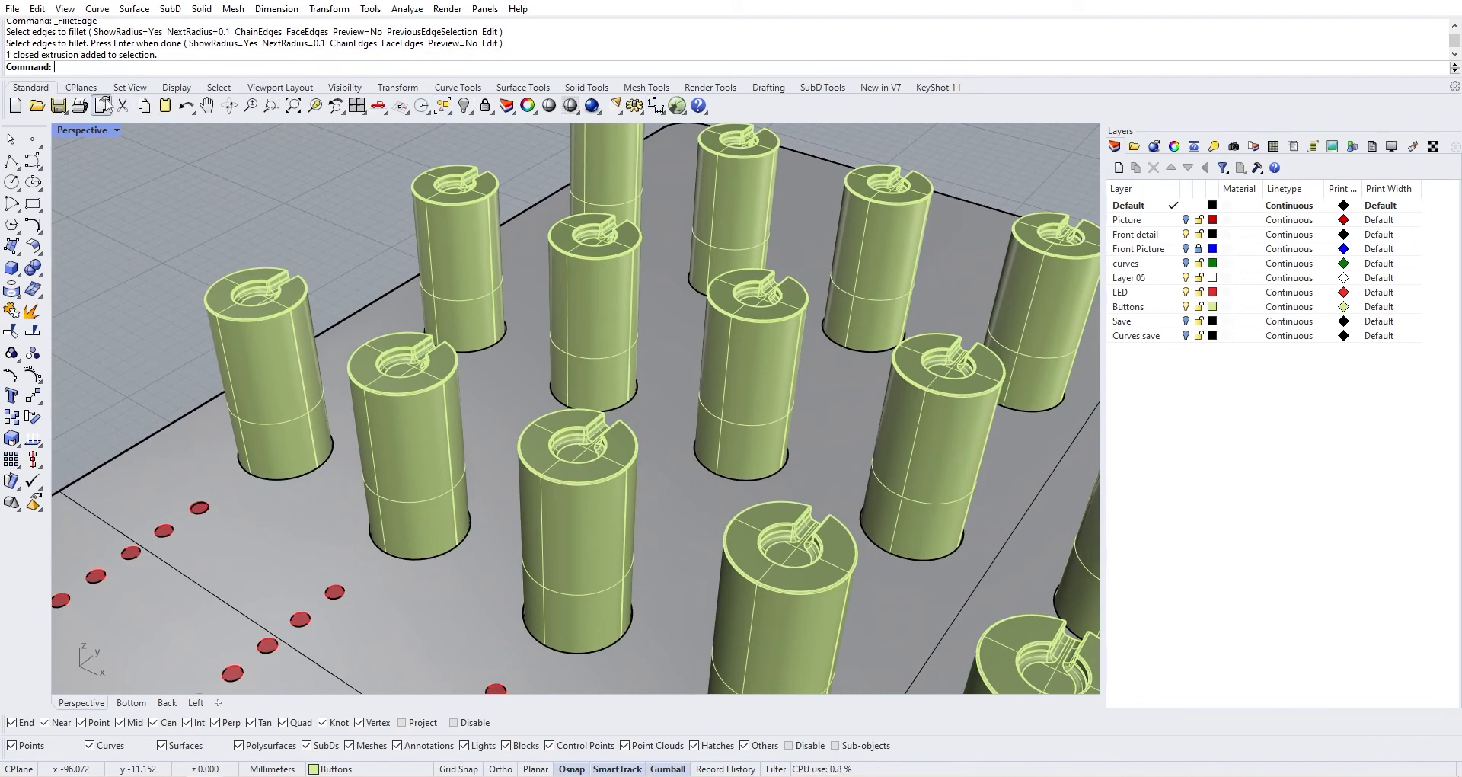
left_click(123, 87)
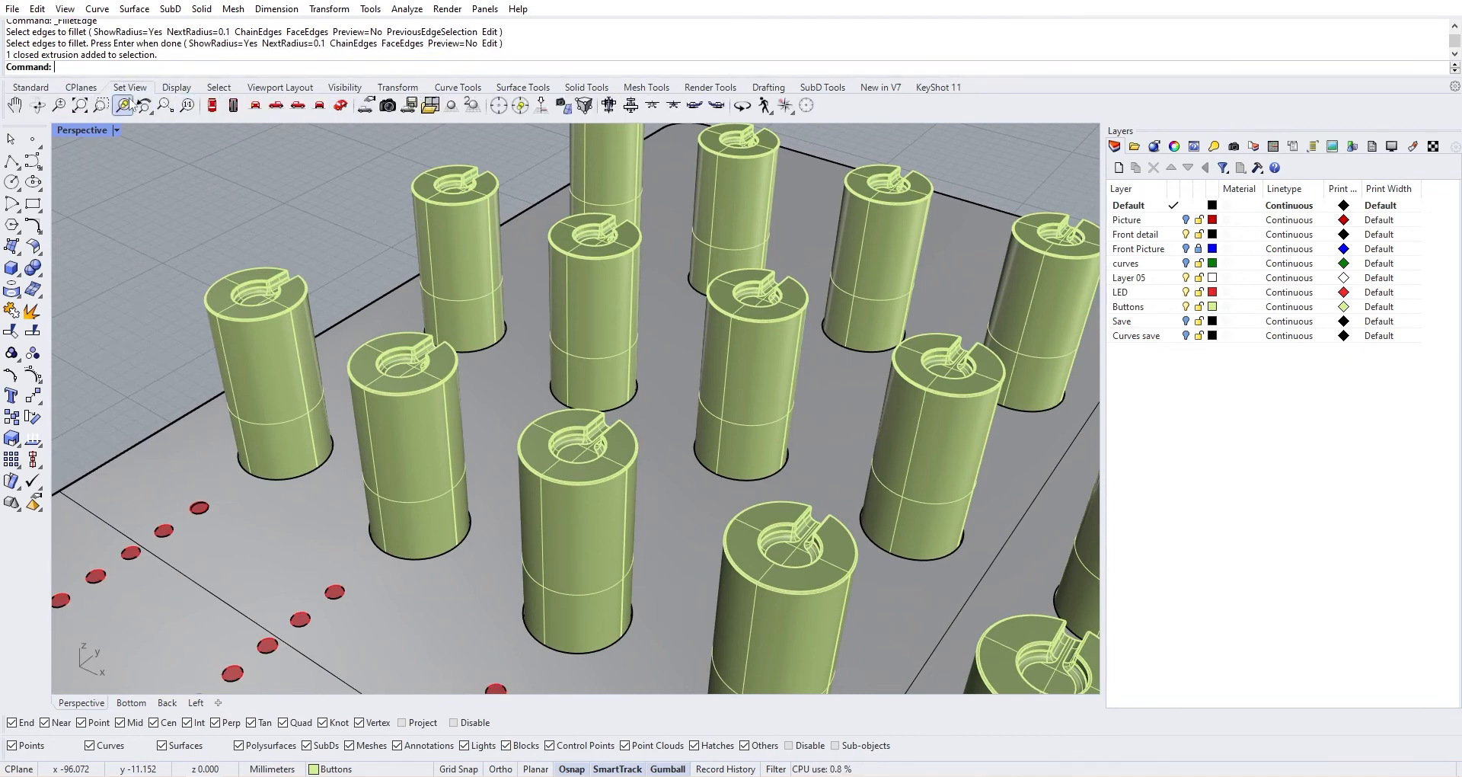
left_click(123, 105)
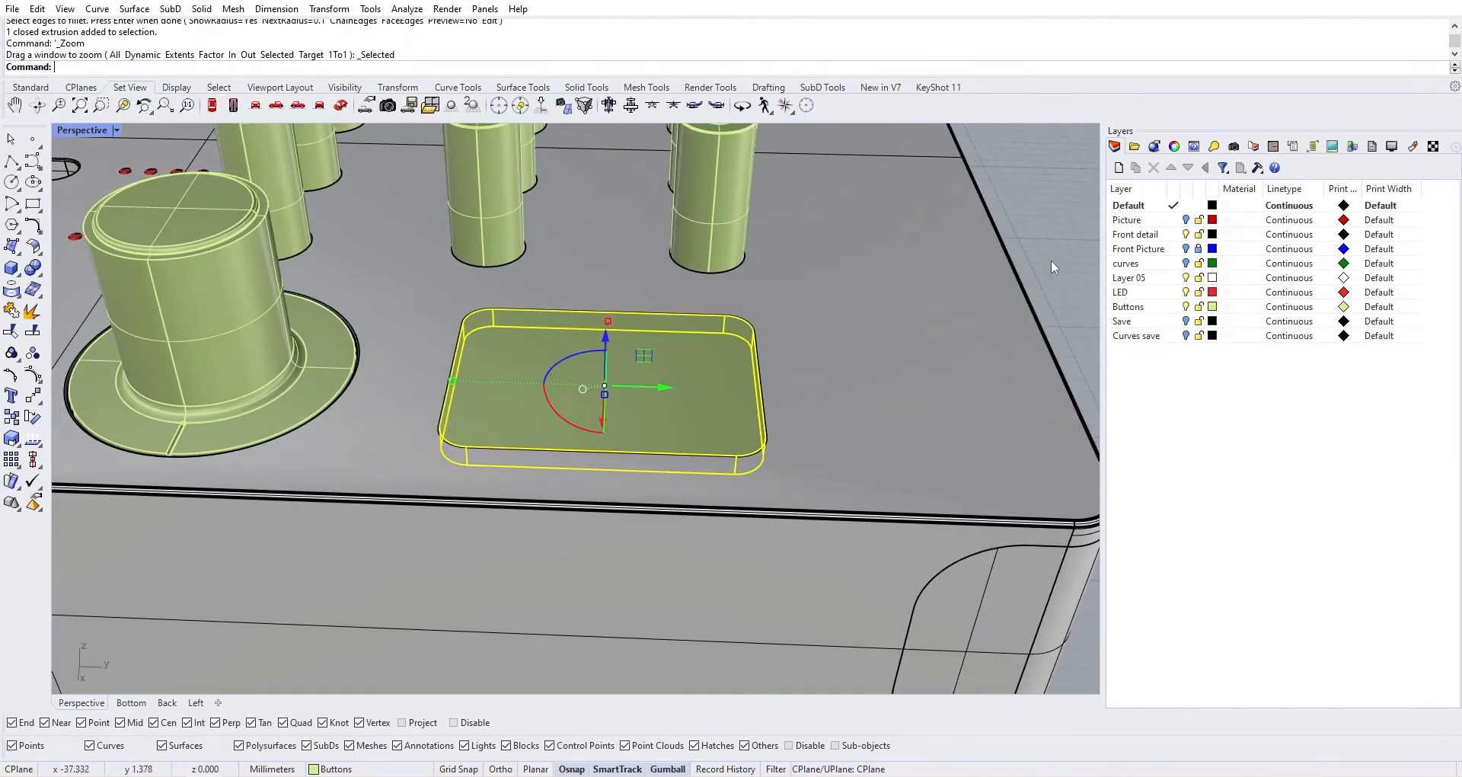
Fillet the case opening's rim around the flat rounded-rectangular plate with a 0.1 mm radius
left_click(1050, 261)
scroll(750, 323, "up", 8)
right_click(731, 320)
left_click(716, 320)
scroll(934, 295, "down", 8)
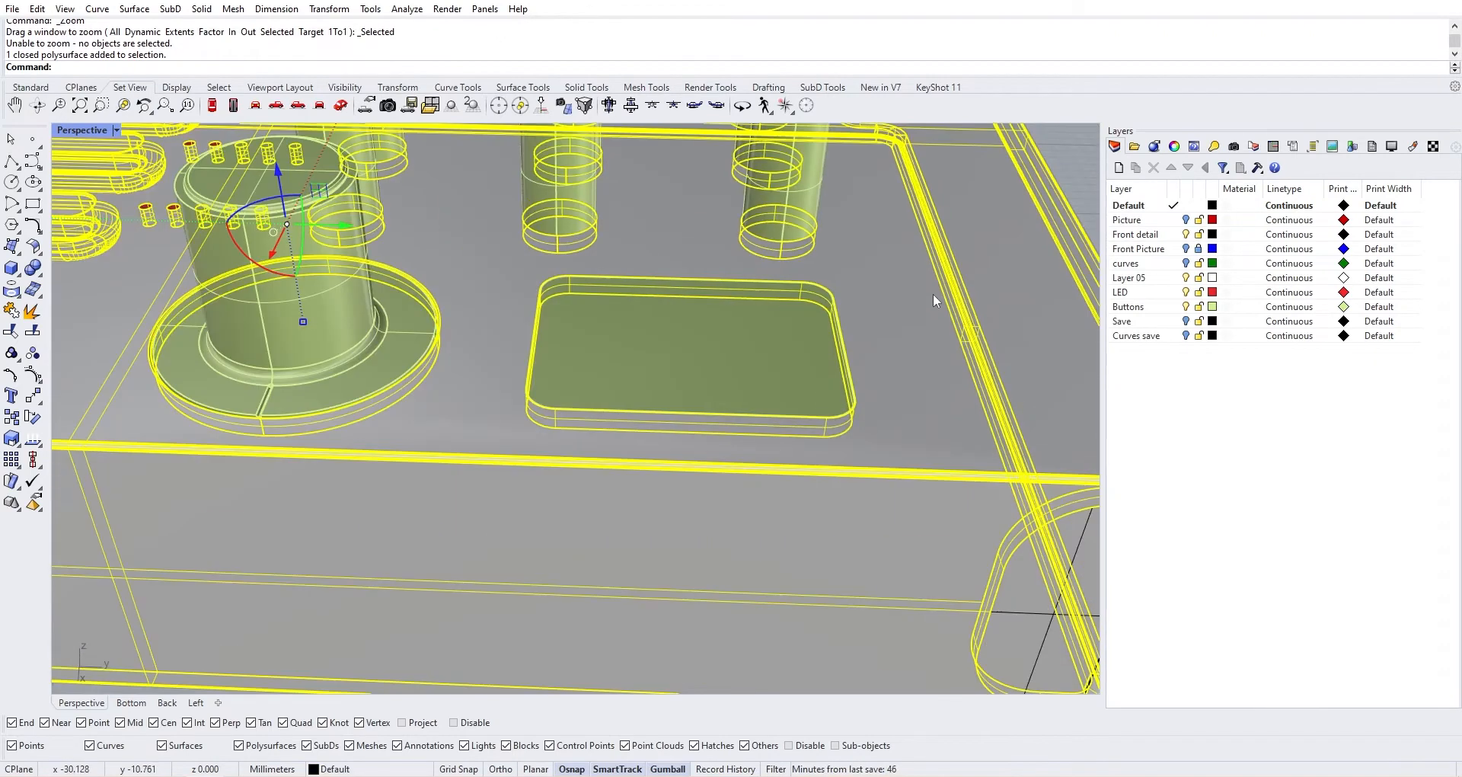
scroll(708, 326, "up", 6)
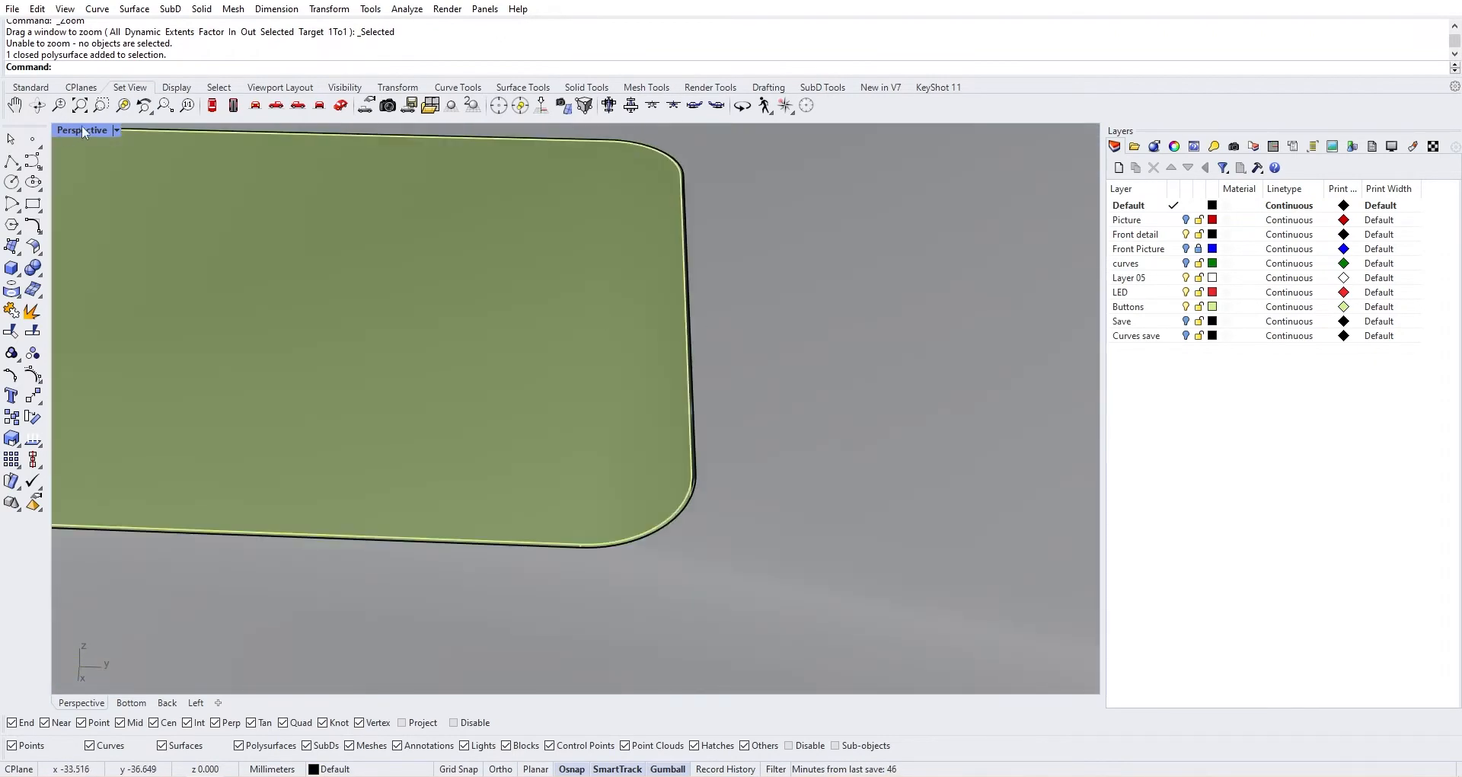
left_click(32, 87)
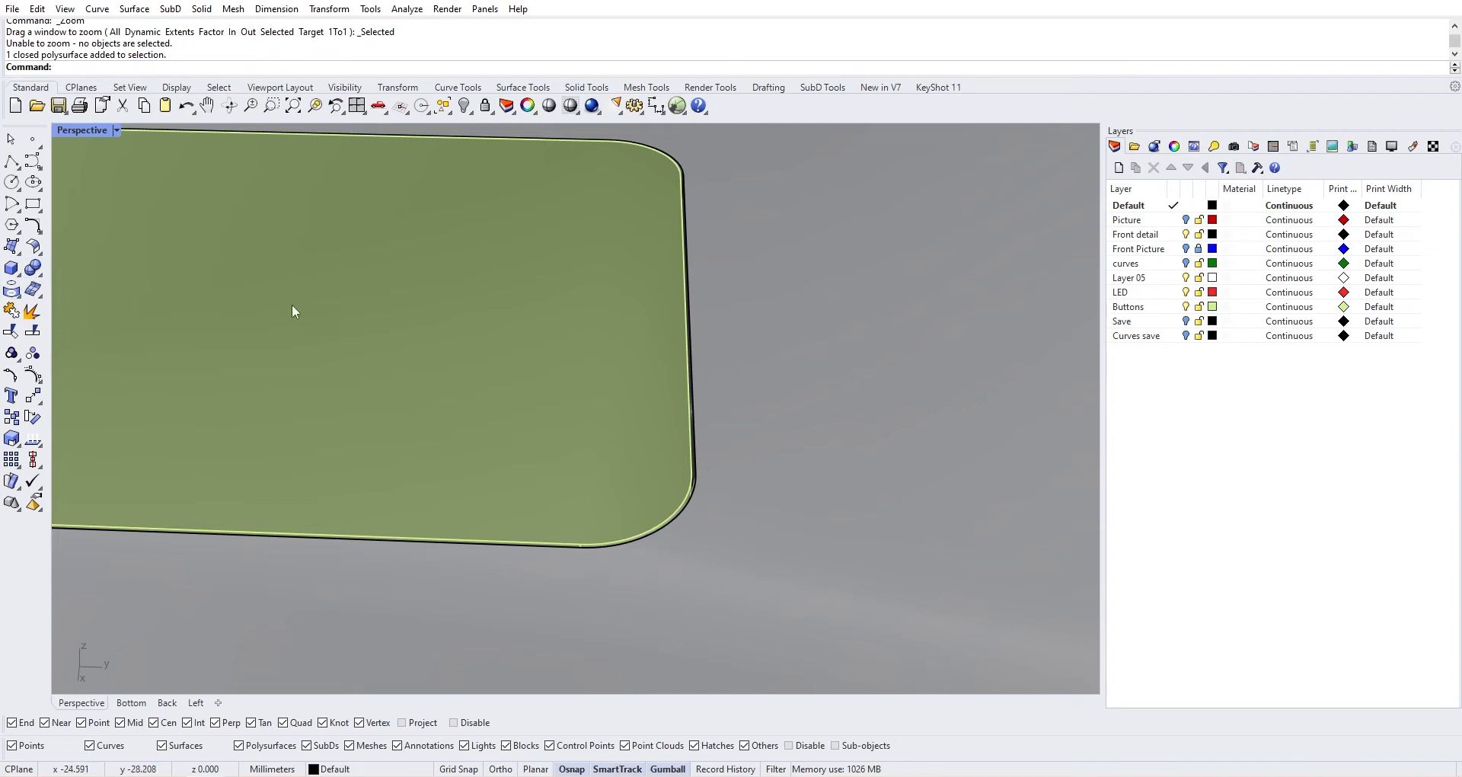
right_click(340, 312)
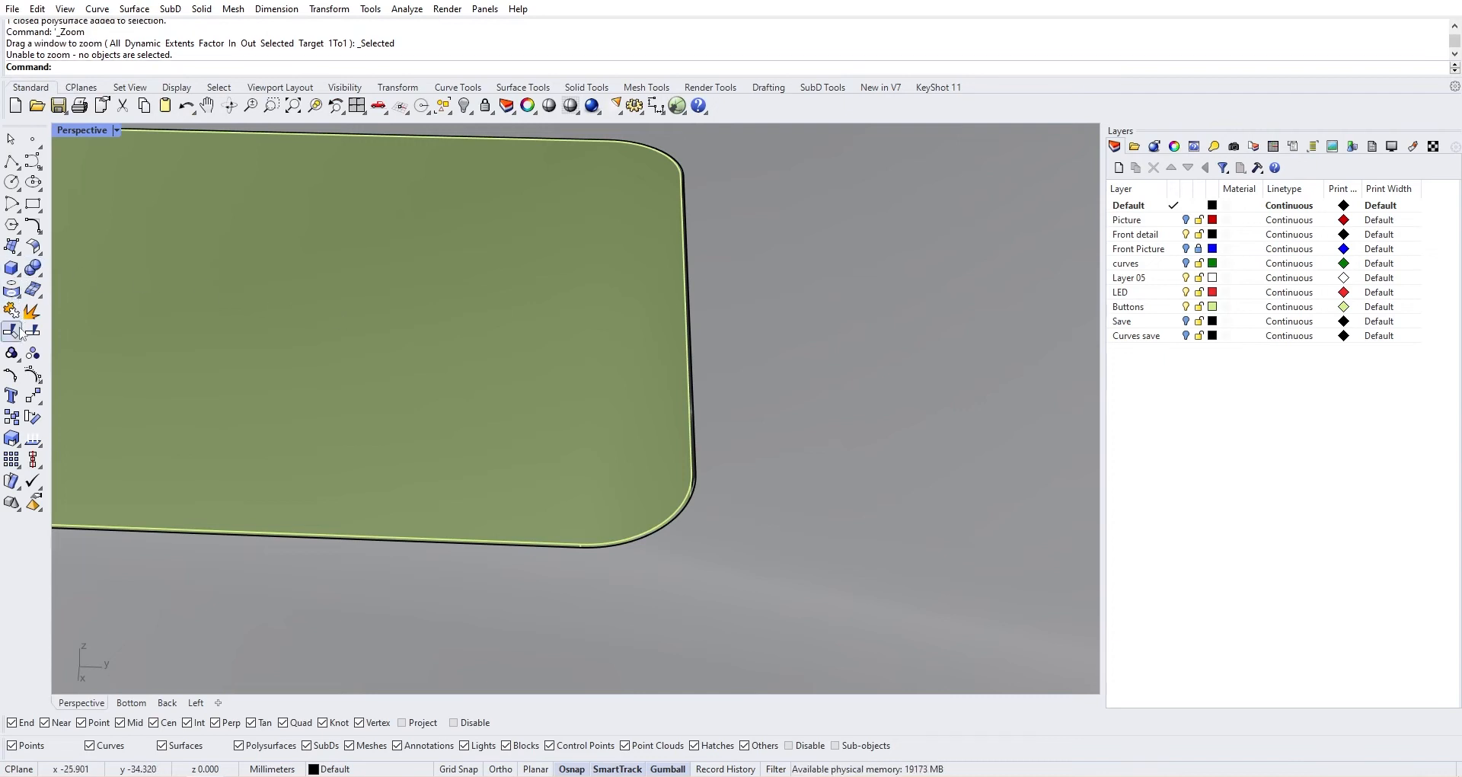
left_click(32, 268)
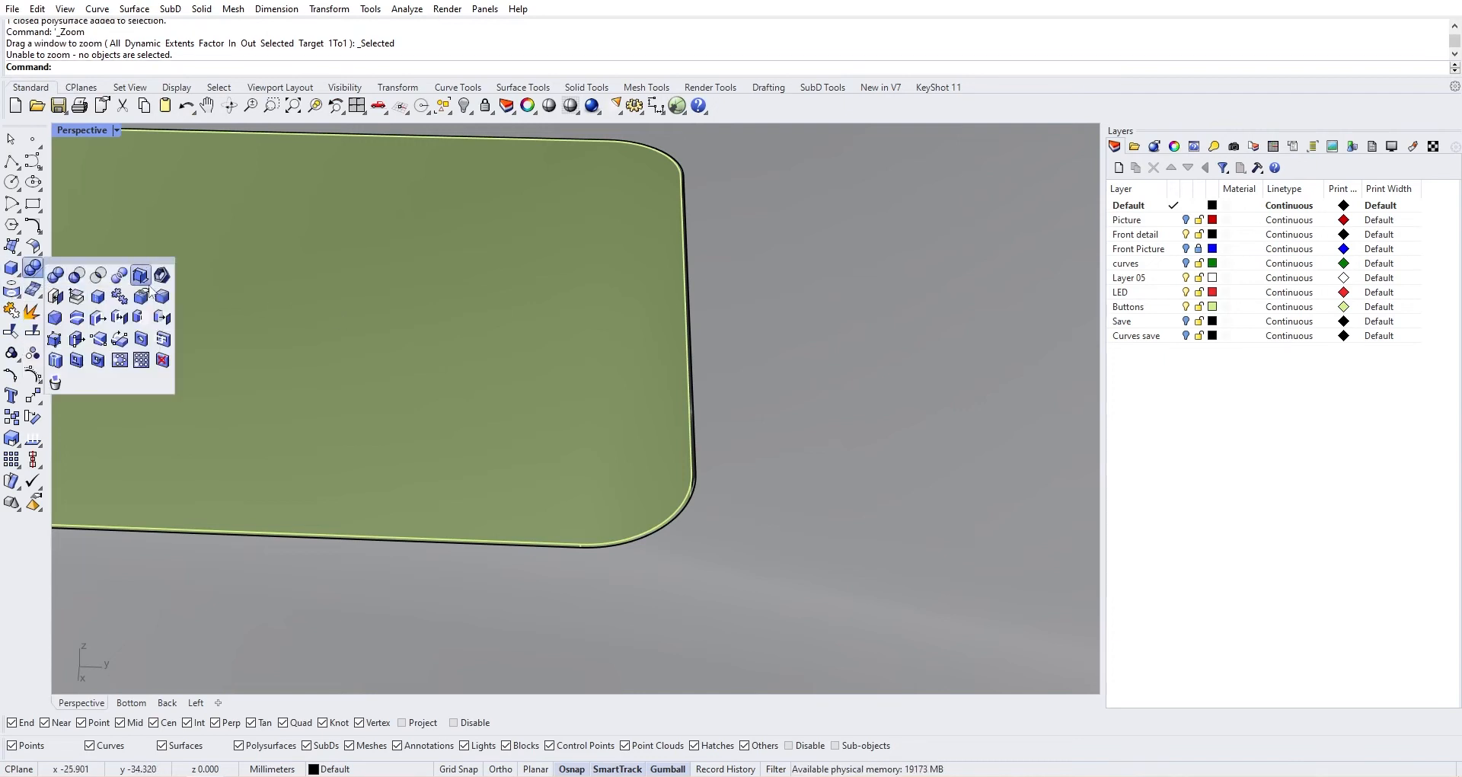
left_click(142, 276)
left_click(694, 342)
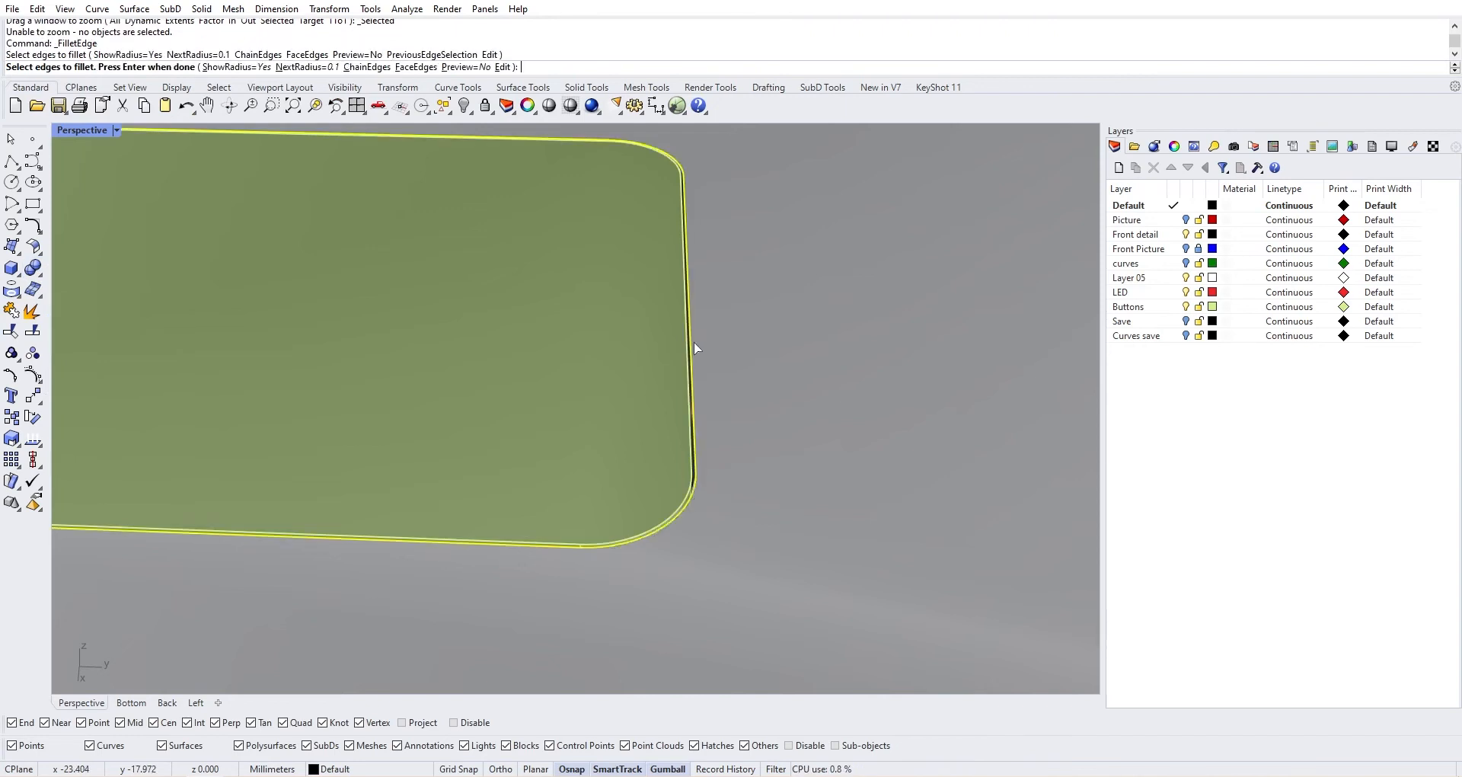
key("Return")
key("Return")
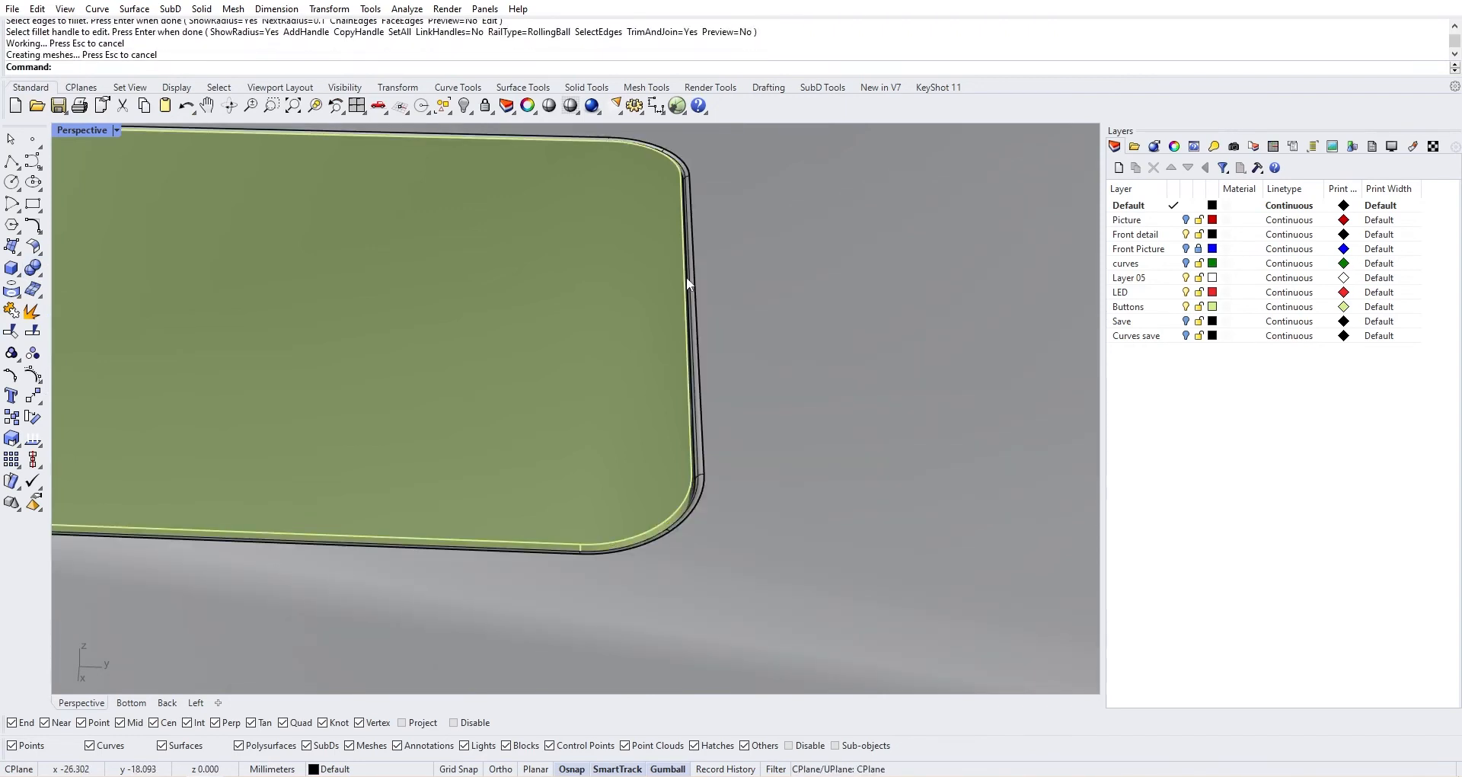
Fillet the top edge of the flat rounded-rectangular plate with a 0.1 mm radius
right_click_drag(686, 276, 688, 320)
right_click(681, 261)
left_click(681, 261)
left_click(682, 262)
key("Escape")
scroll(757, 218, "up", 5)
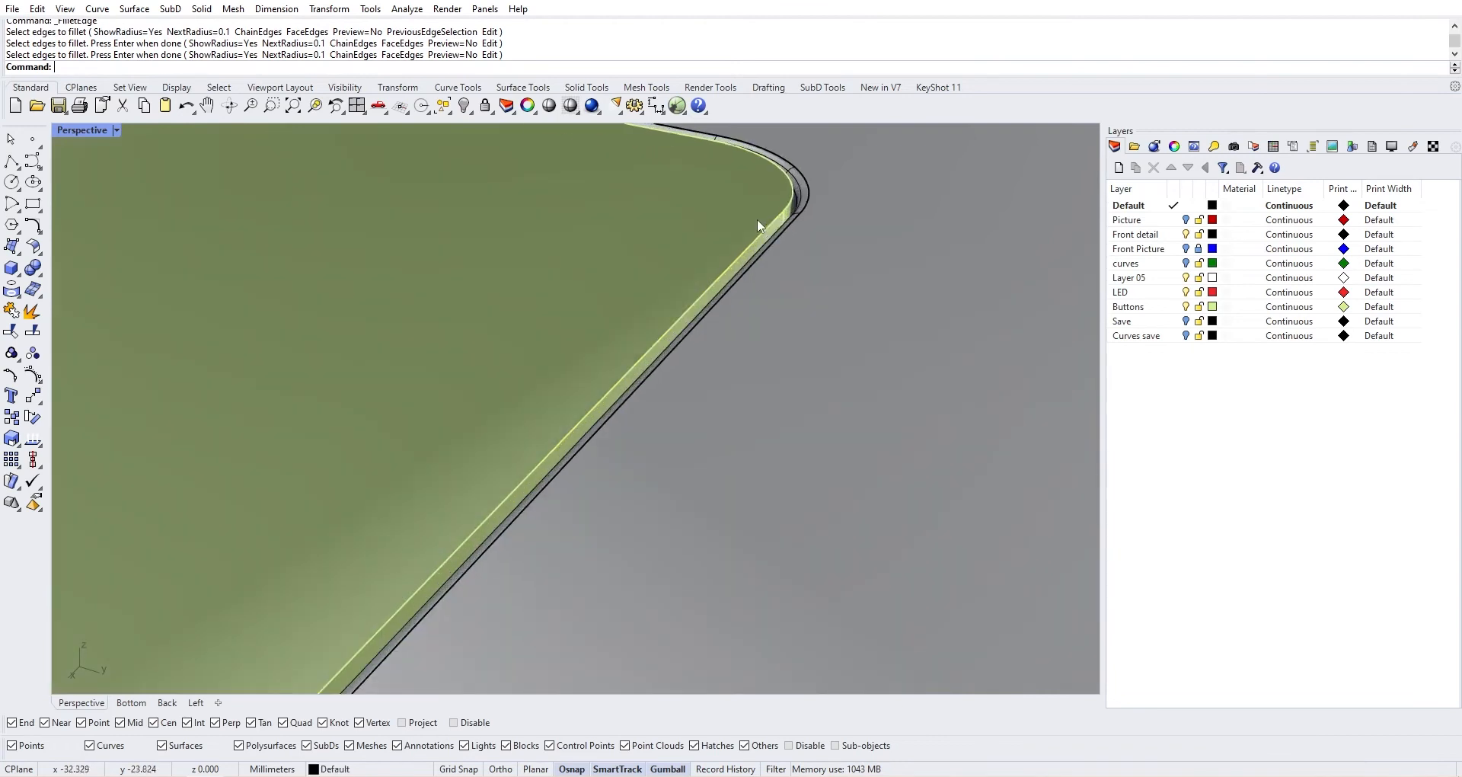
right_click(774, 219)
double_click(776, 217)
right_click(776, 215)
right_click(776, 215)
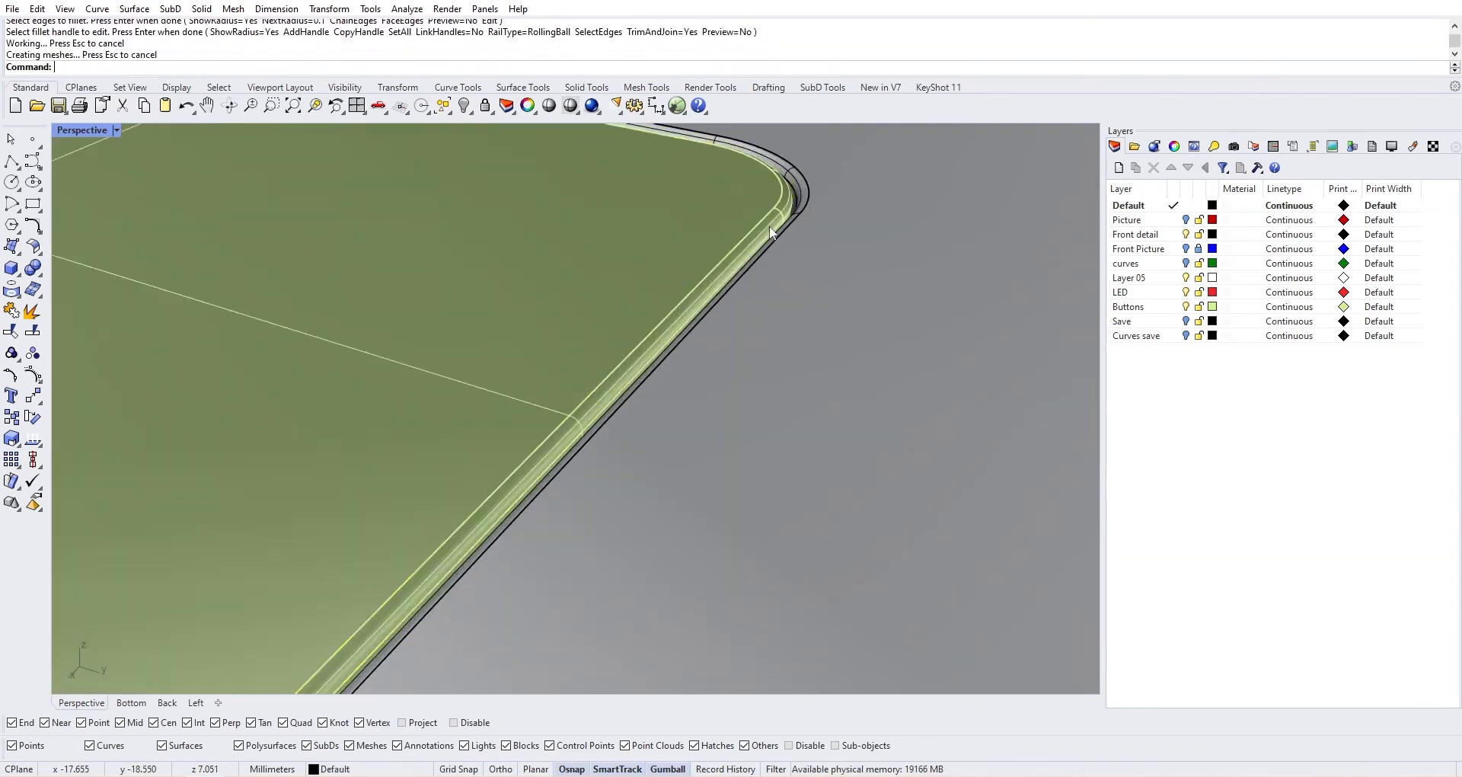
Examine the large knob's base ring, especially where its radial grooves meet the outer edge
scroll(769, 226, "down", 12)
right_click_drag(586, 364, 843, 338)
right_click_drag(585, 408, 342, 418)
scroll(769, 403, "up", 4)
right_click_drag(762, 396, 613, 497)
scroll(468, 364, "up", 8)
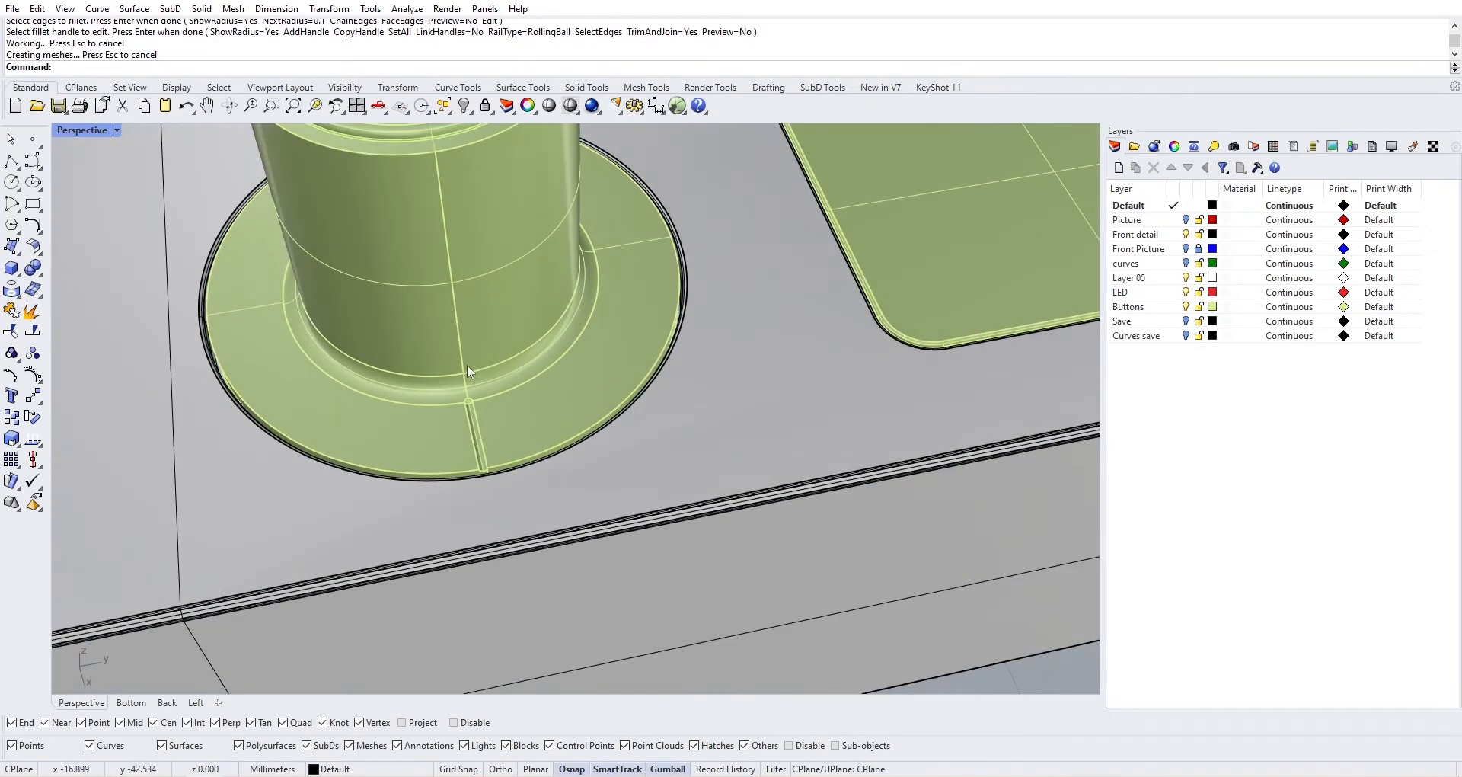
left_click(496, 442)
key("F4")
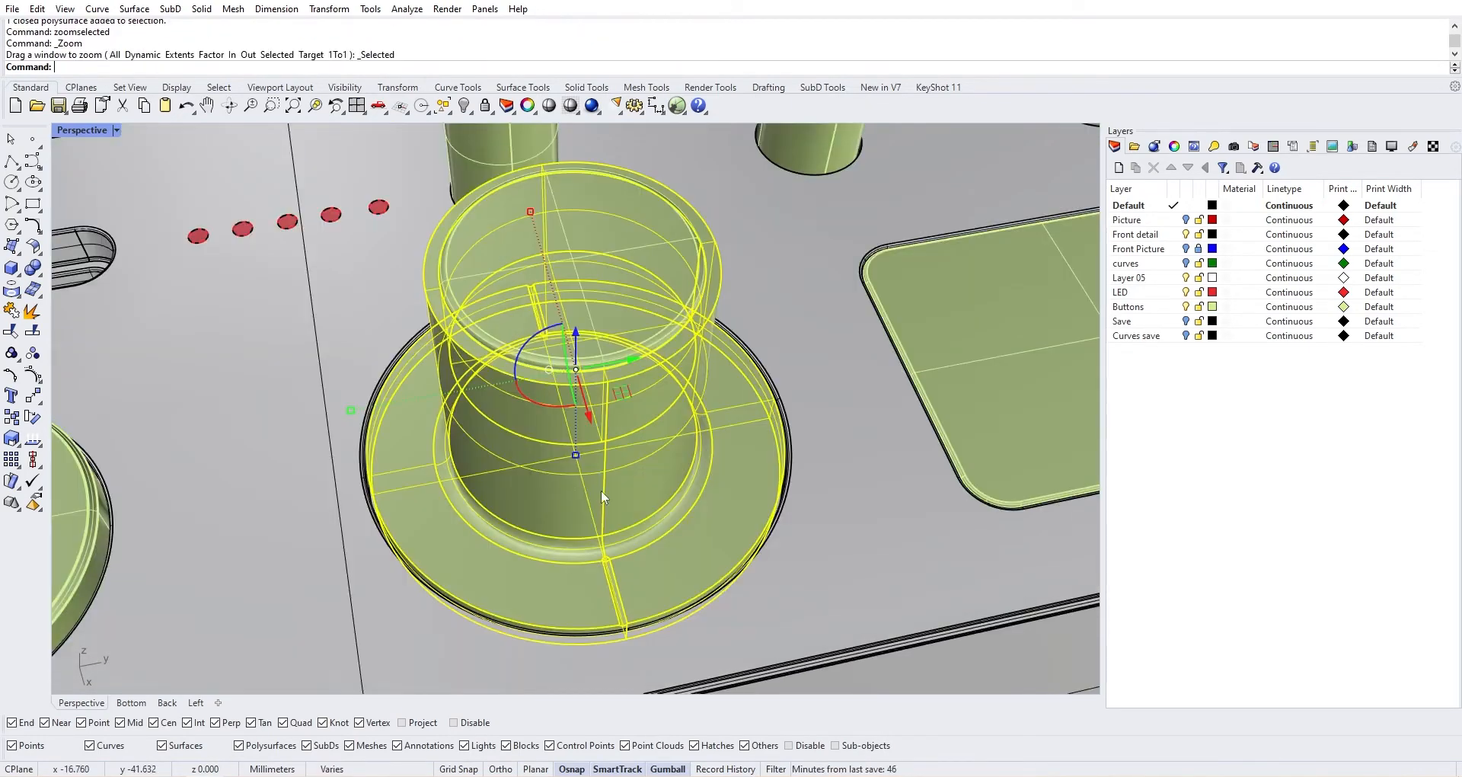
scroll(601, 491, "down", 4)
right_click_drag(601, 490, 551, 394)
scroll(605, 547, "up", 6)
scroll(552, 396, "up", 5)
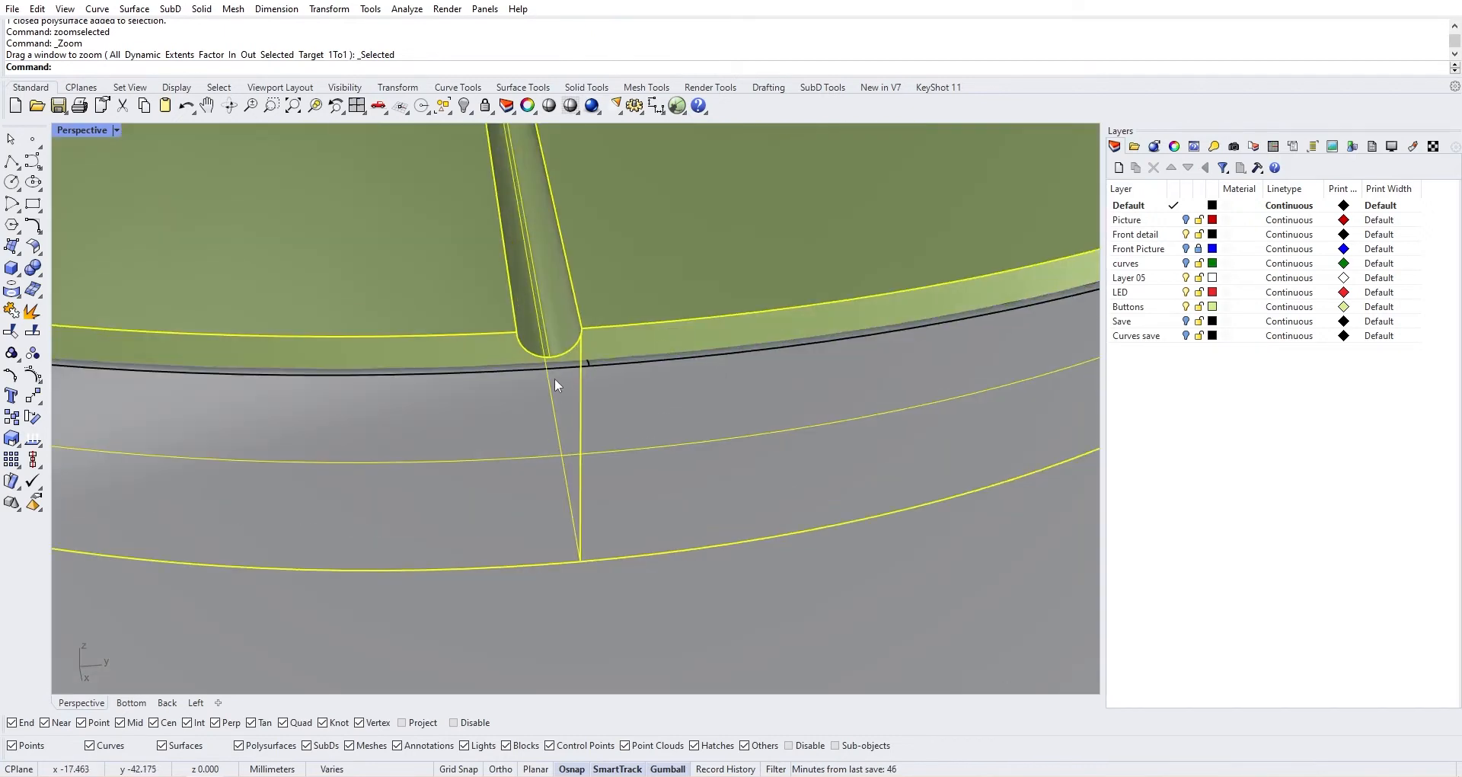
scroll(620, 325, "down", 5)
right_click_drag(621, 332, 671, 326)
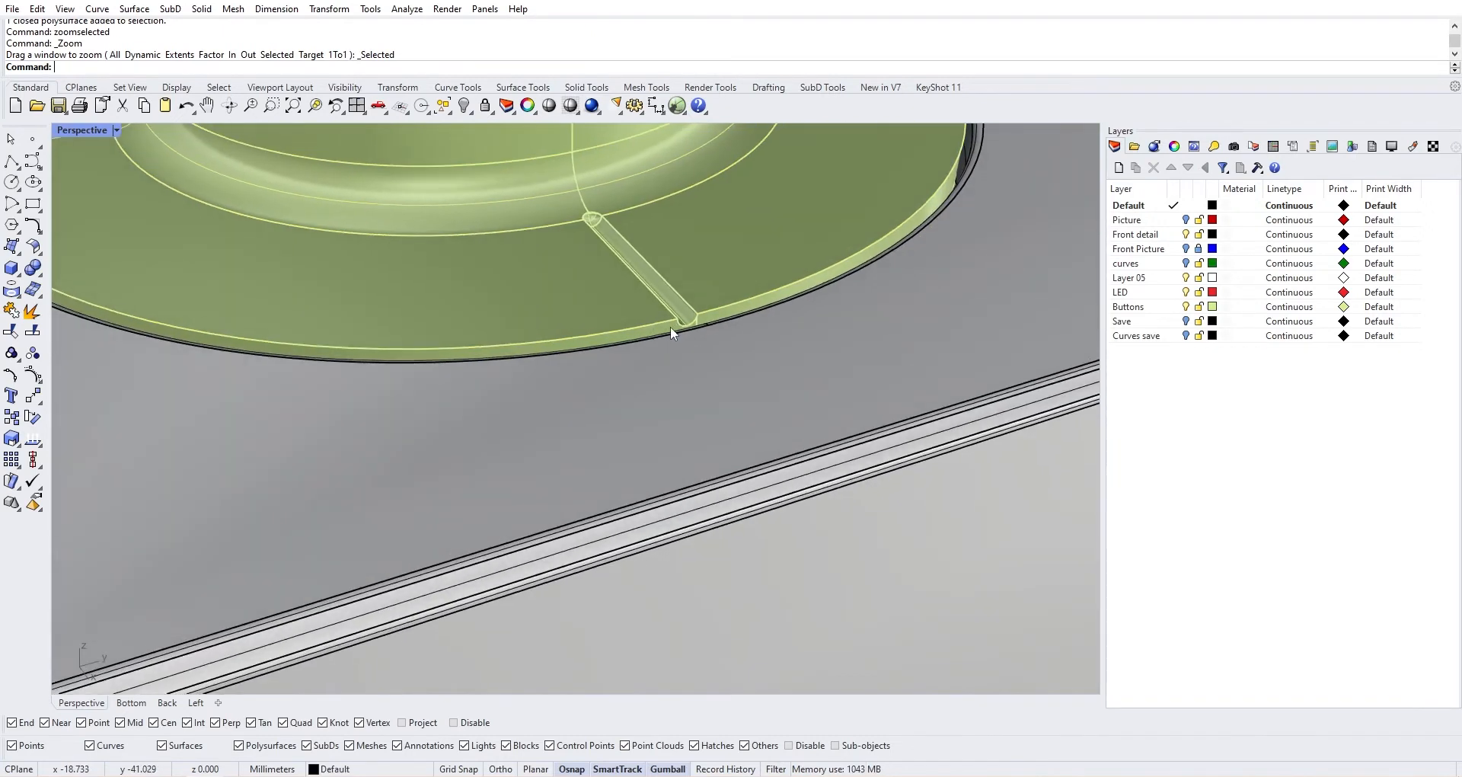
key("F4")
left_click(714, 303)
scroll(716, 305, "down", 5)
key("Escape")
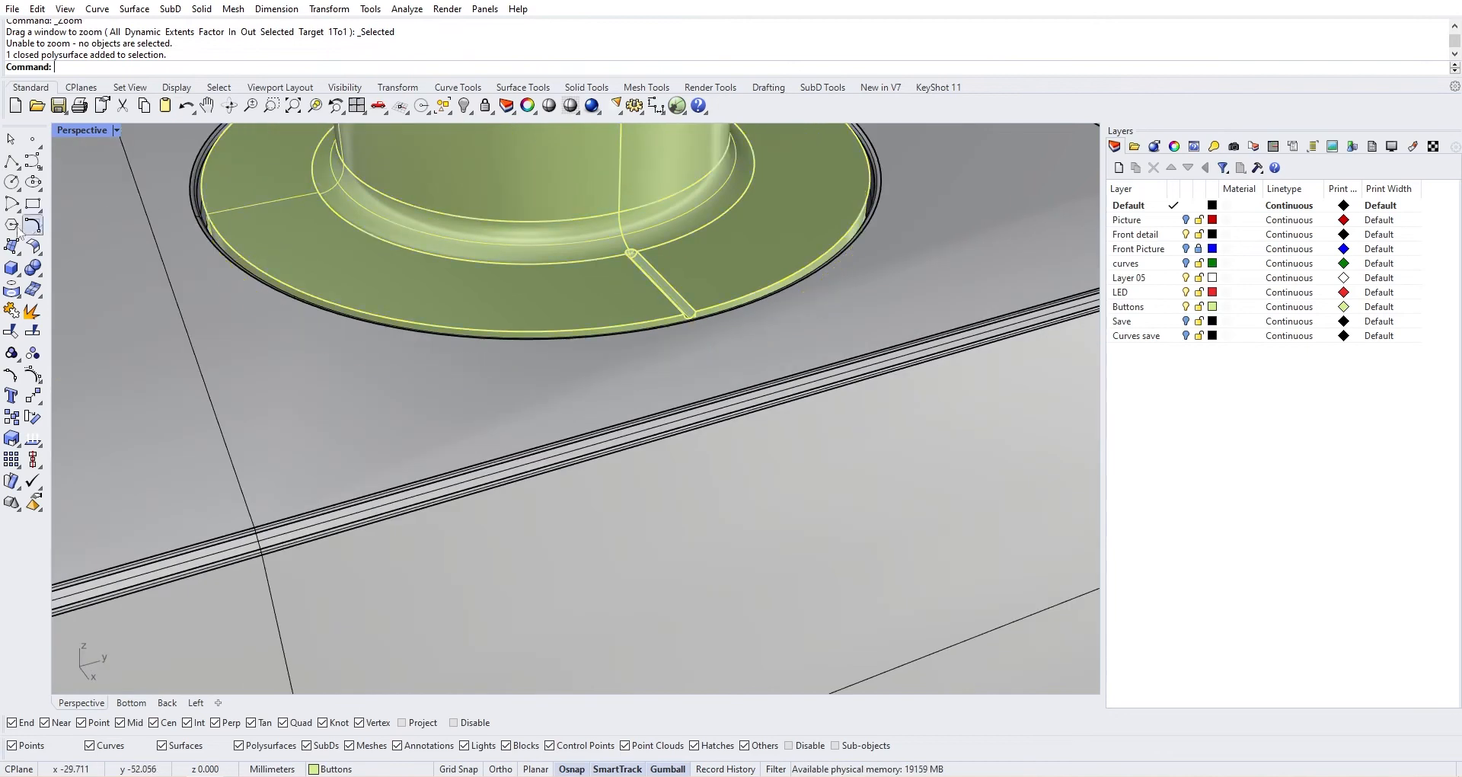
Fillet the large knob base ring's outer top edges, including the curved groove ends, with a 0.1 mm radius
left_click(34, 277)
left_click(141, 296)
left_click(579, 331)
left_click(576, 334)
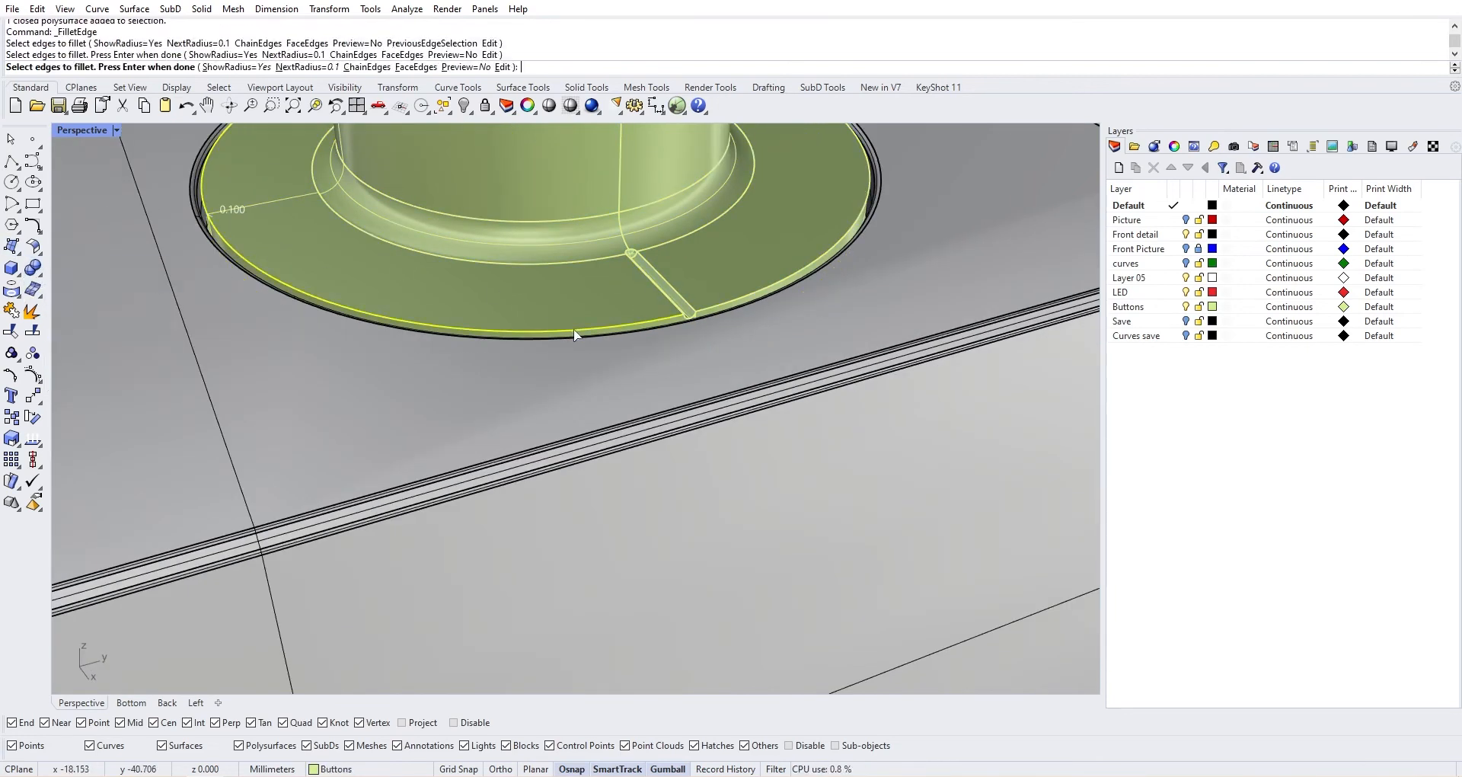
left_click(720, 304)
scroll(693, 314, "up", 14)
left_click(683, 337)
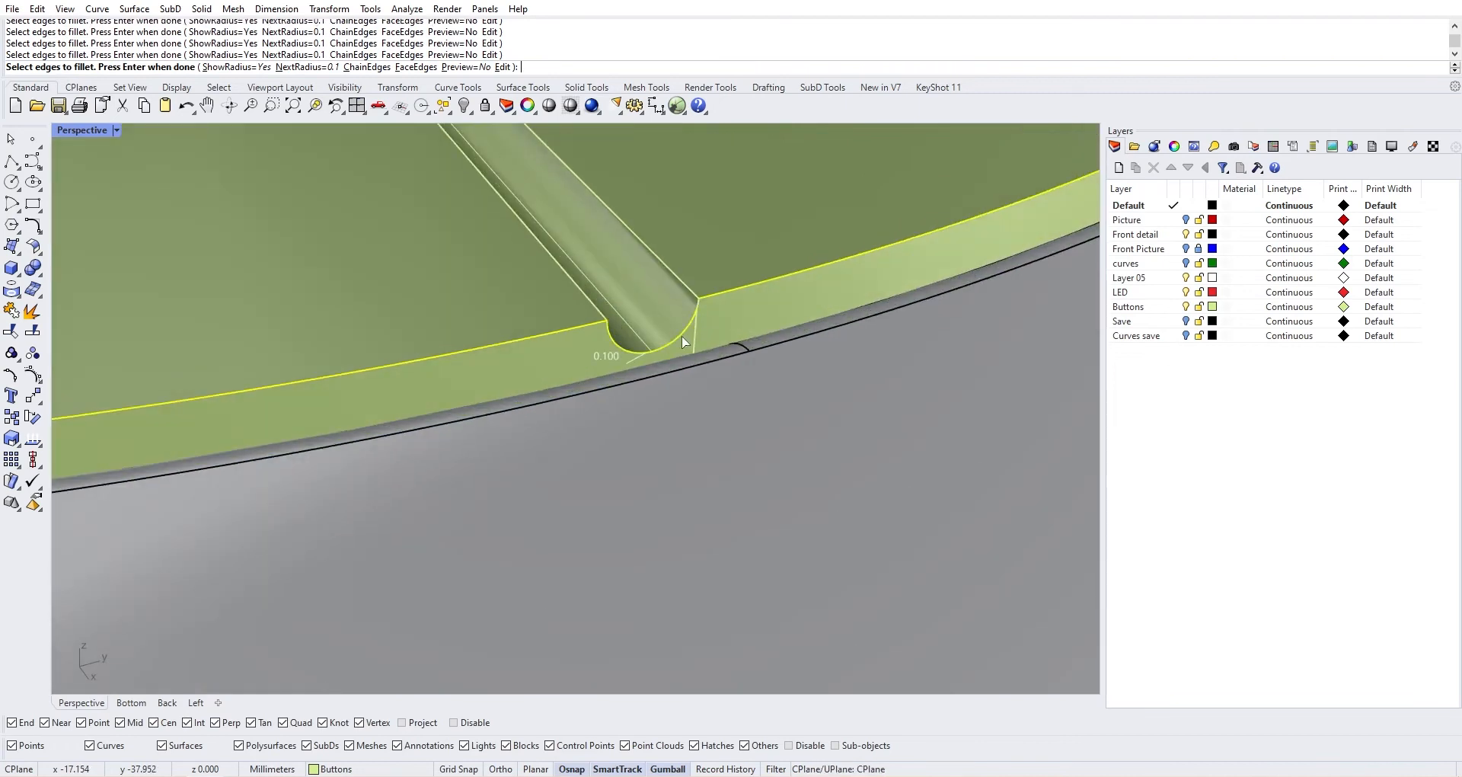
scroll(684, 339, "up", 6)
scroll(698, 320, "down", 3)
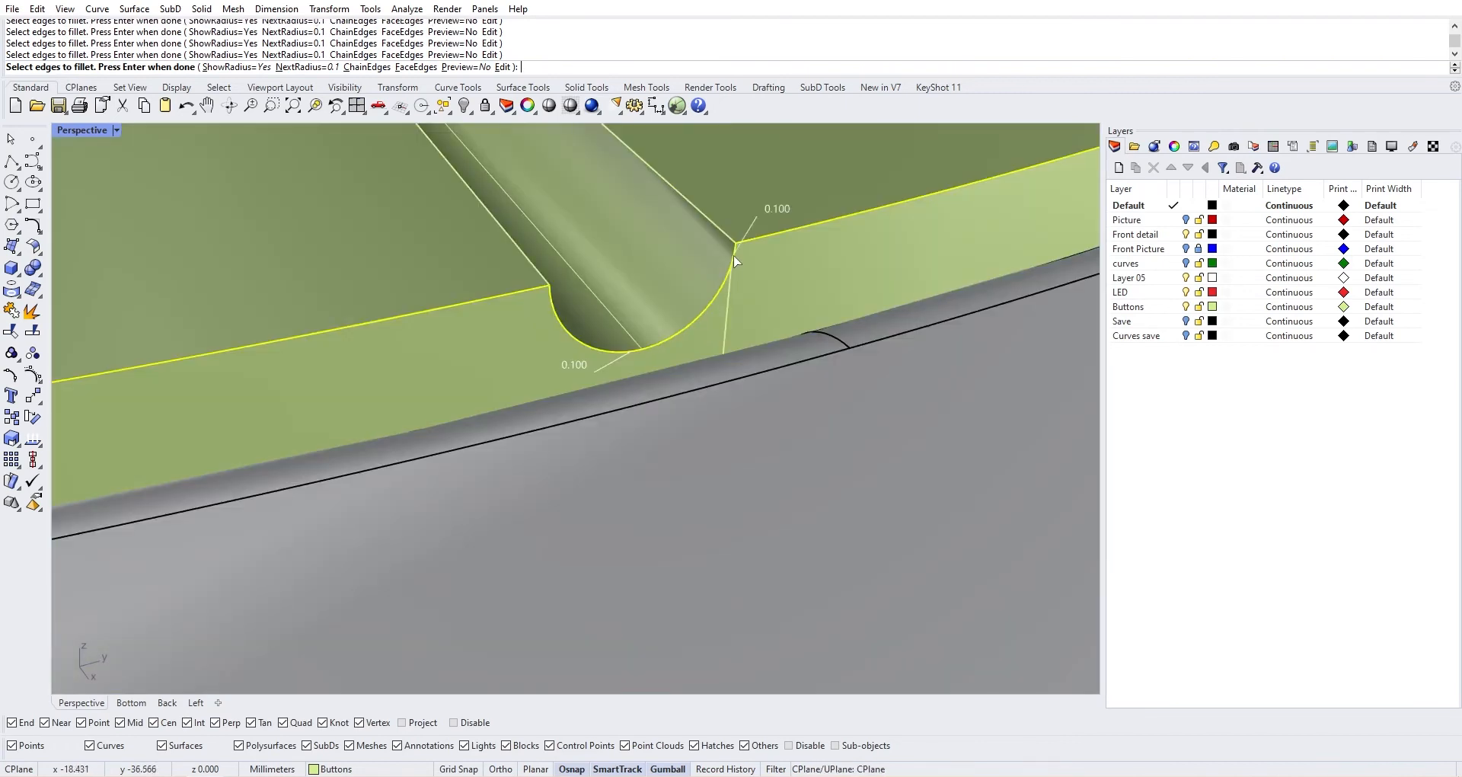
scroll(572, 349, "down", 6)
scroll(502, 457, "up", 6)
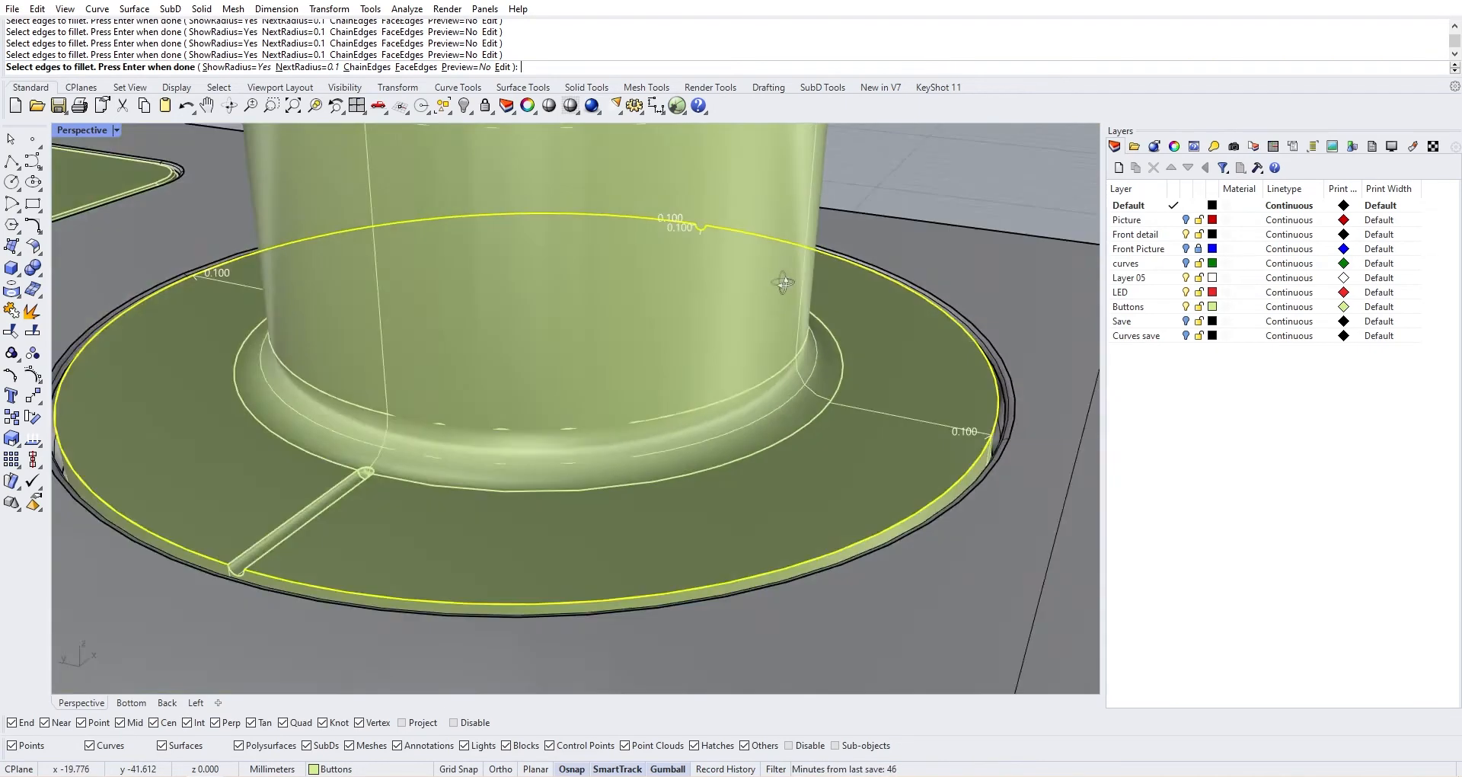
scroll(511, 503, "up", 5)
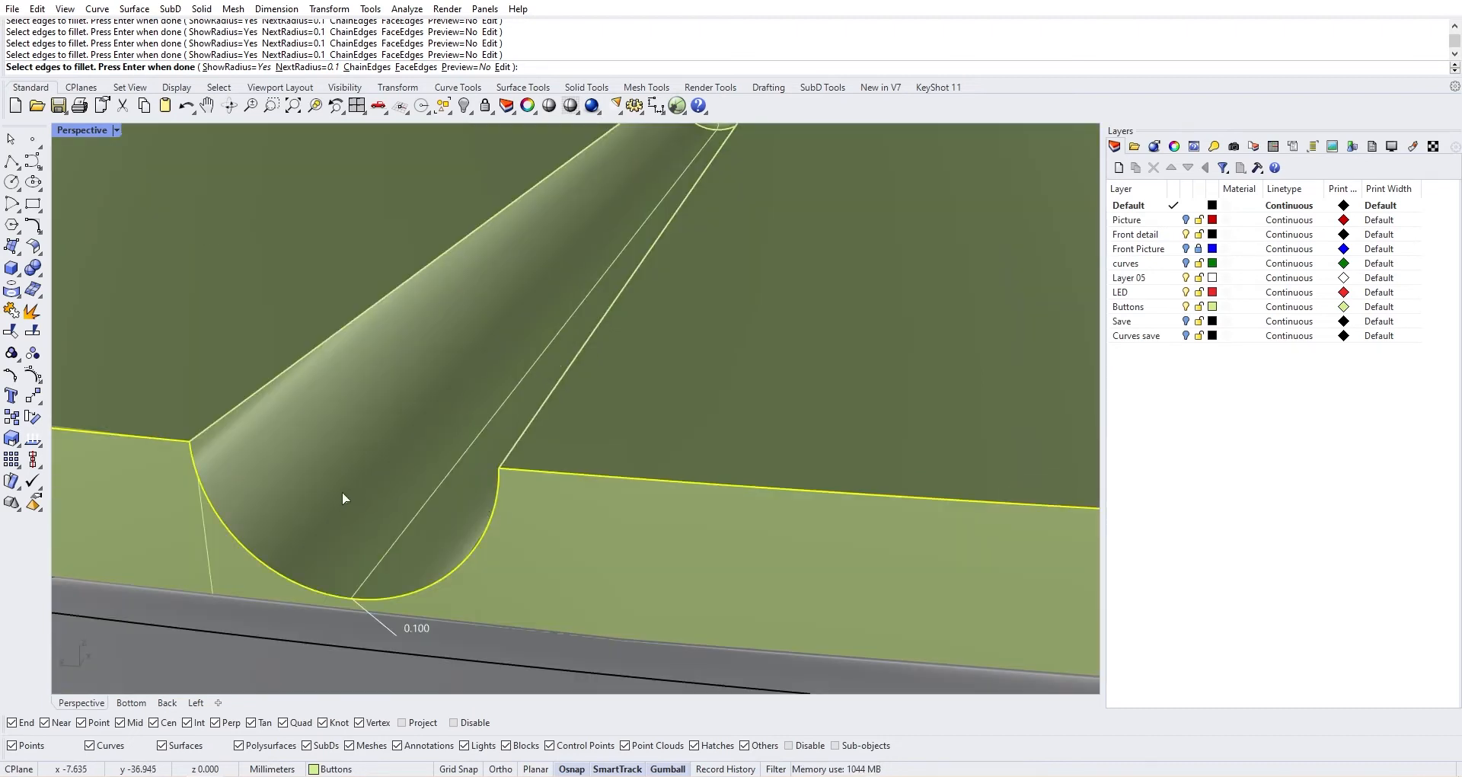
key("Return")
key("Return")
Inspect the base ring's filleted outer edge and groove ends from several sides
scroll(339, 485, "down", 5)
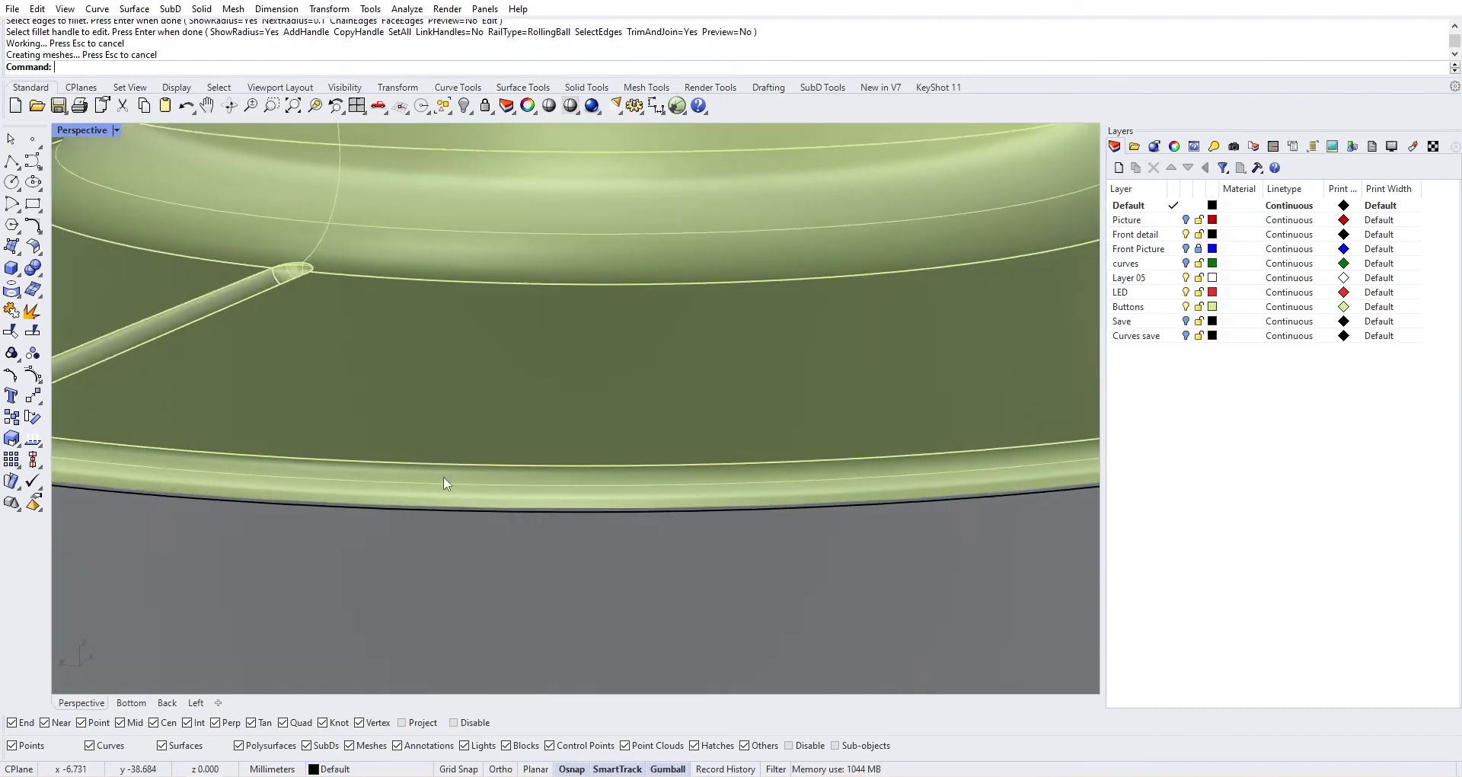
scroll(445, 483, "down", 5)
scroll(447, 490, "up", 5)
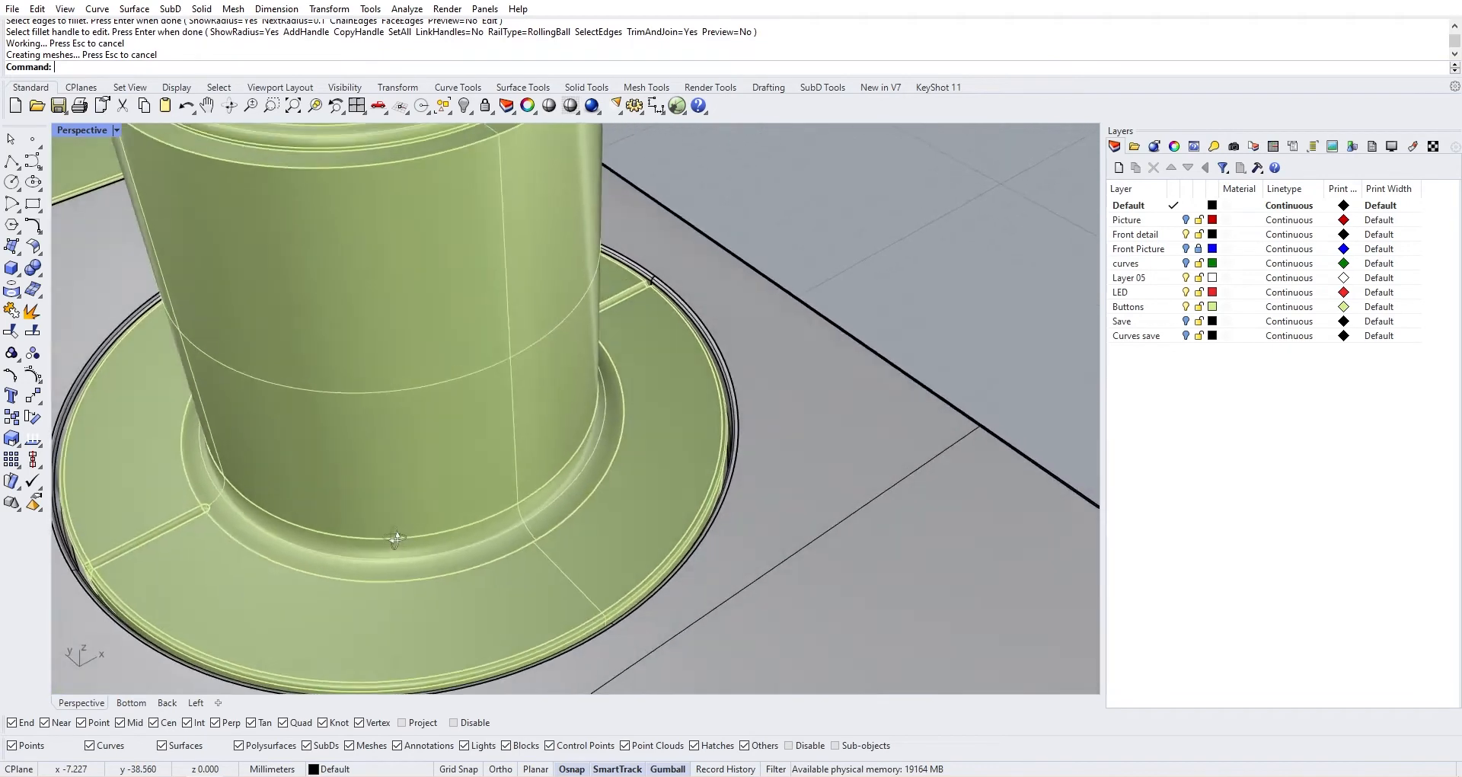
right_click_drag(396, 539, 347, 560)
scroll(548, 406, "up", 5)
right_click_drag(769, 309, 661, 296)
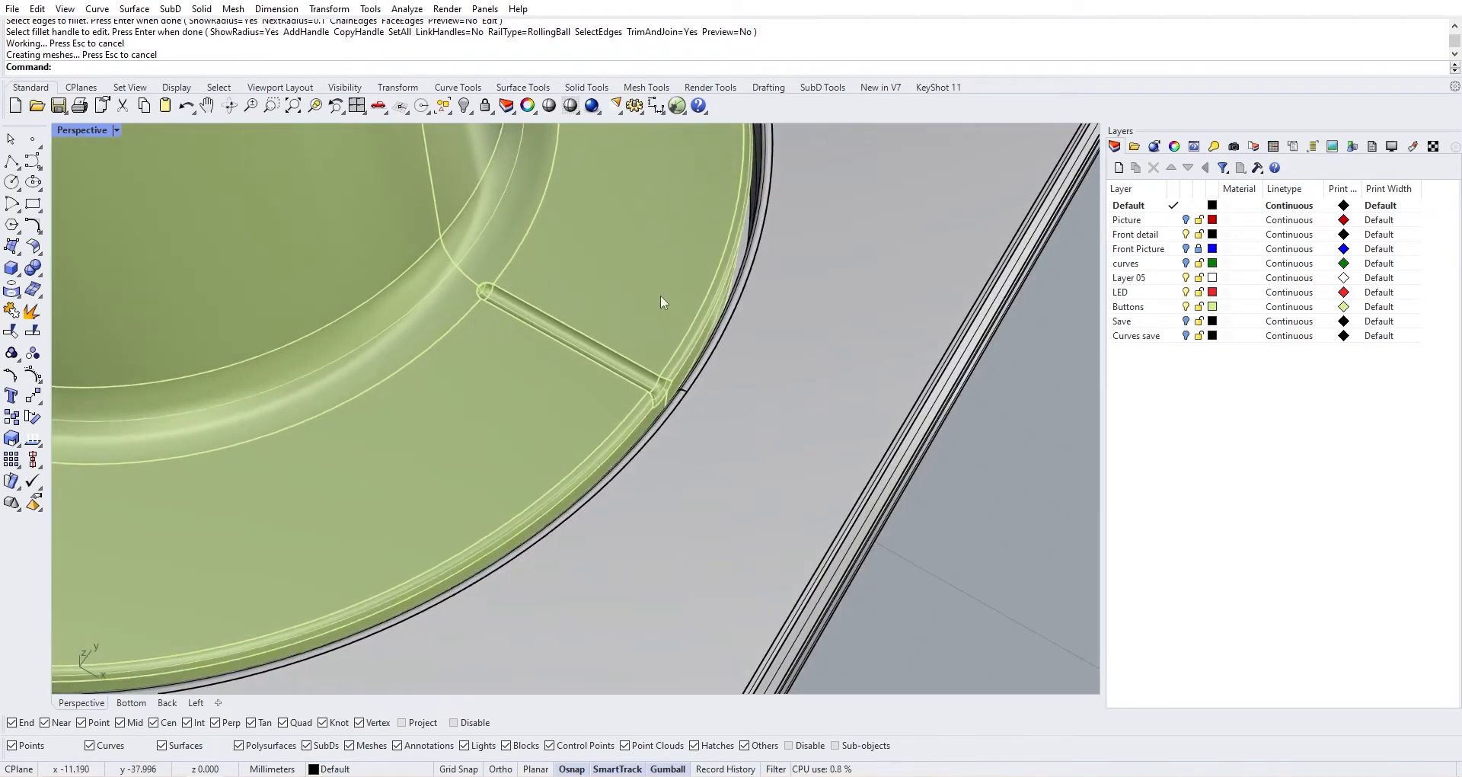
Check how the red LEDs sit in their case holes in the column next to the case's side edge
scroll(554, 350, "down", 5)
scroll(565, 341, "down", 7)
right_click_drag(565, 341, 533, 366, "shift")
right_click_drag(533, 365, 701, 323, "shift")
right_click_drag(363, 543, 481, 385, "shift")
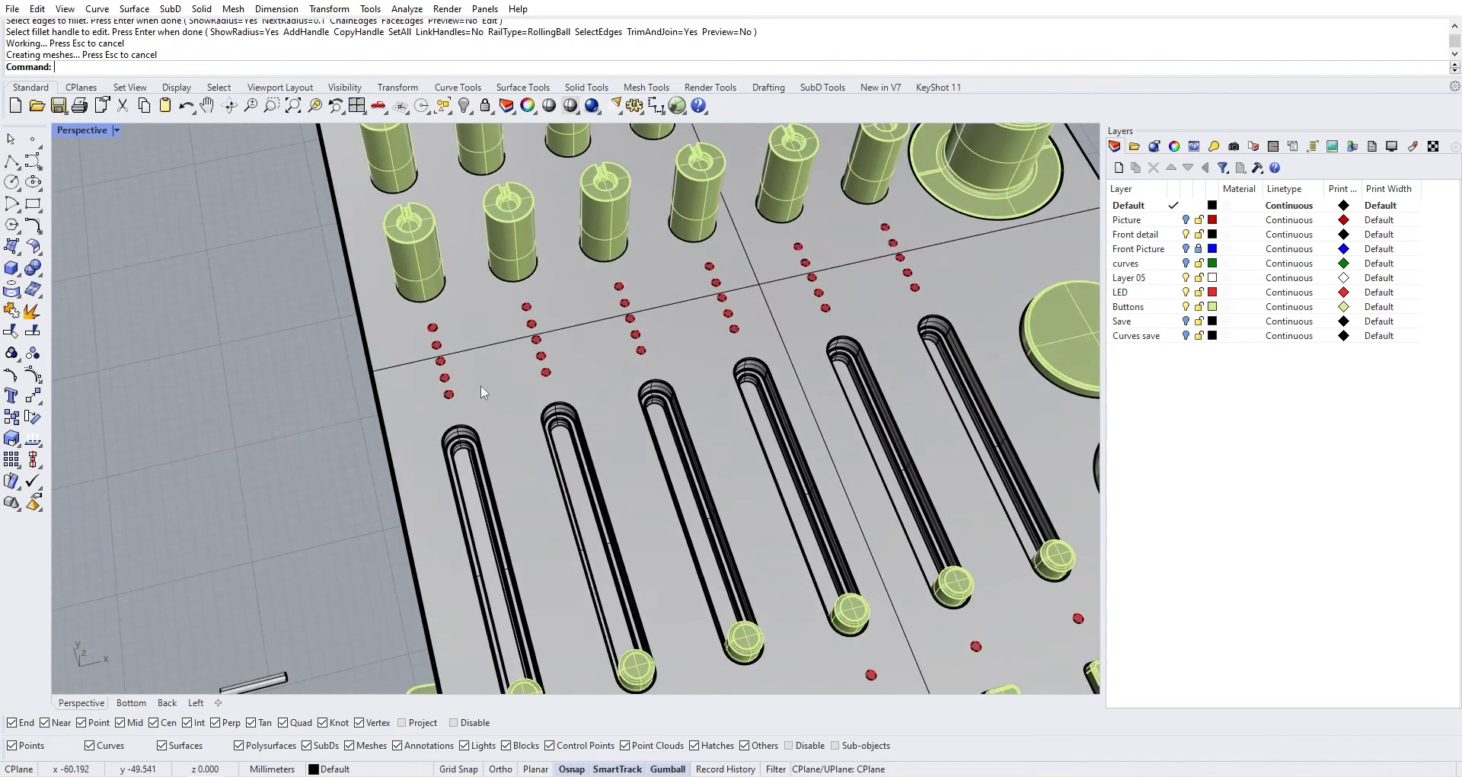
scroll(435, 364, "up", 10)
scroll(435, 217, "up", 3)
scroll(434, 217, "up", 2)
scroll(436, 216, "up", 6)
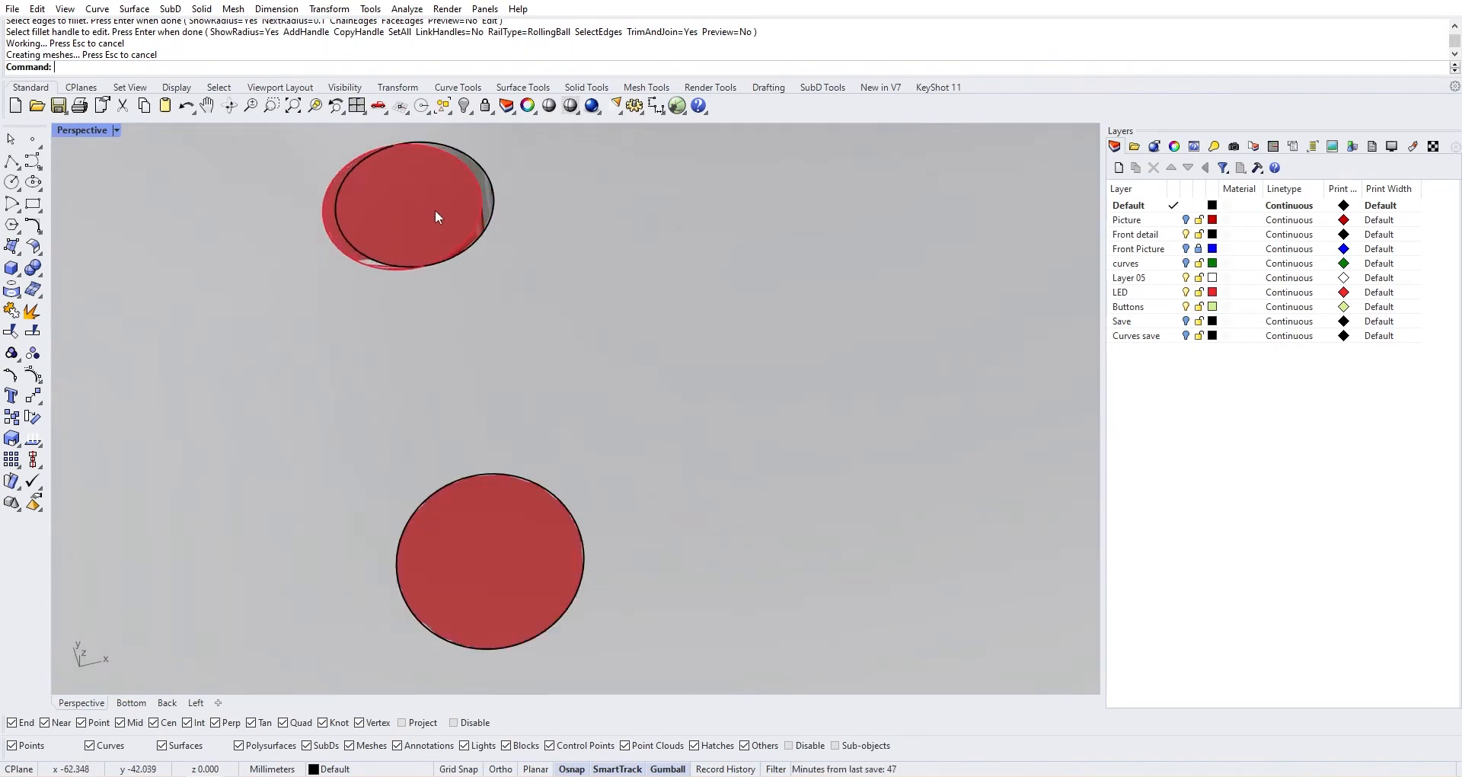
scroll(508, 221, "down", 6)
right_click_drag(655, 251, 750, 344, "shift")
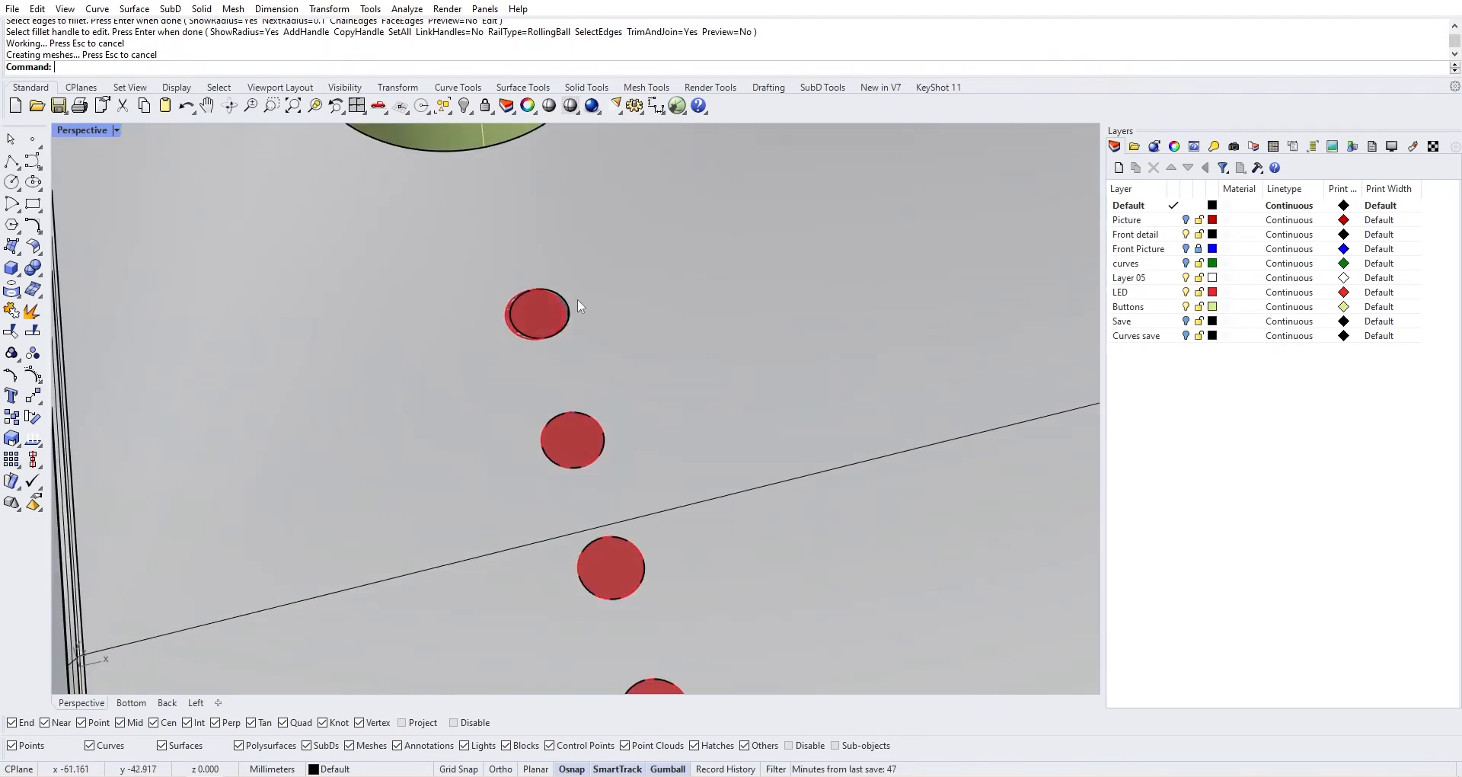
Move the LED nearest the knobs in the outermost column from its top centre to its case hole's centre
left_click(549, 301)
scroll(550, 303, "up", 12)
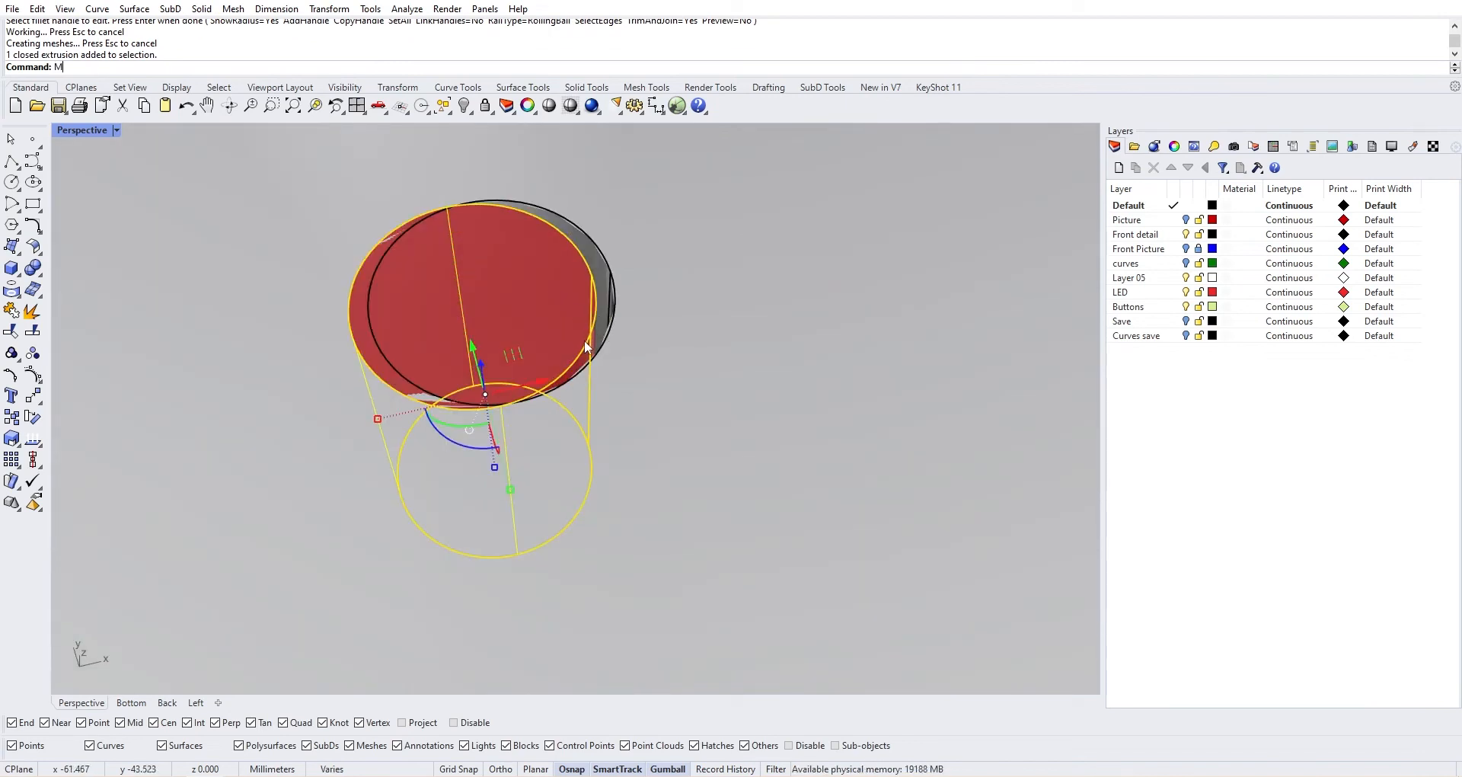
type("Mo")
key("Return")
left_click(474, 301)
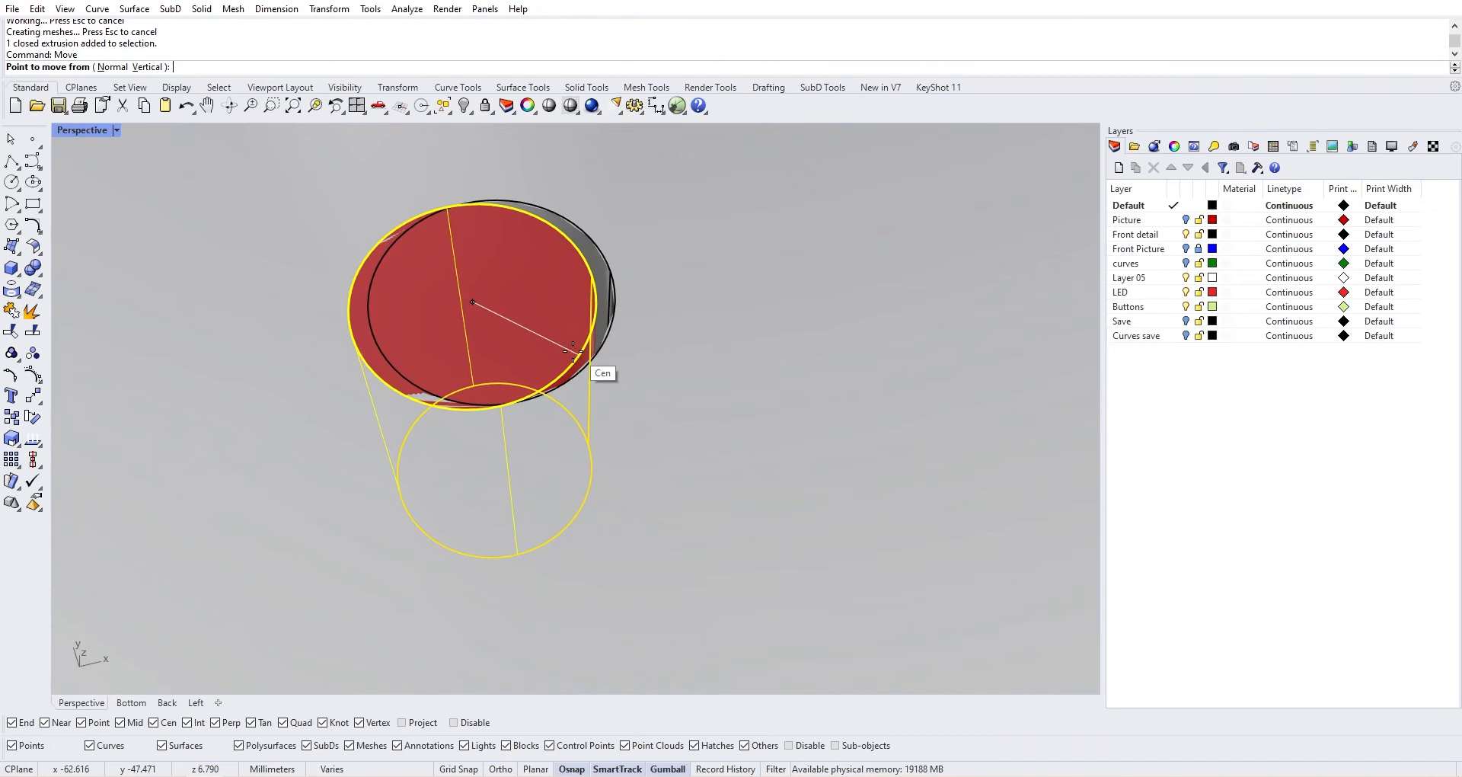
left_click(611, 284)
scroll(834, 405, "down", 10)
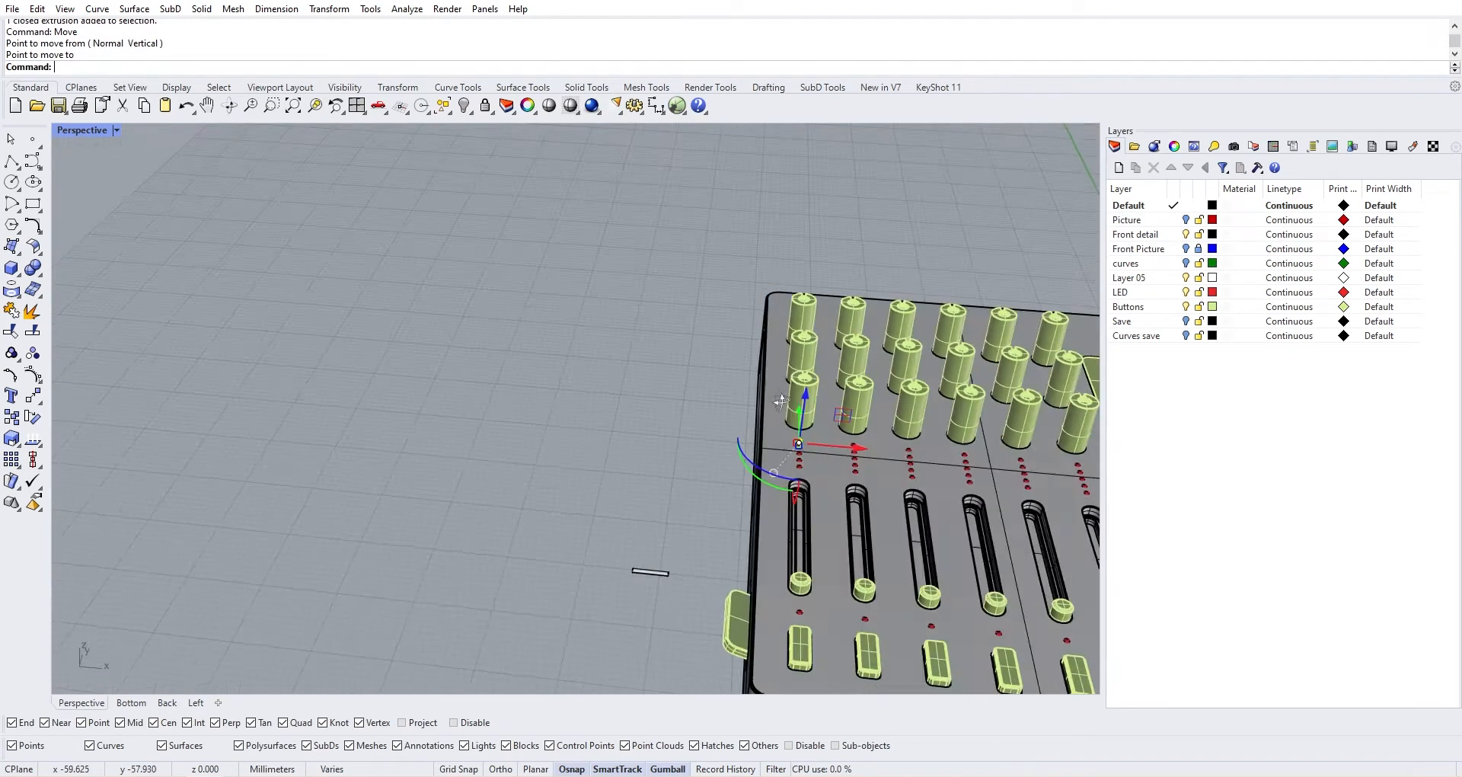
right_click_drag(824, 427, 769, 507)
scroll(777, 505, "up", 5)
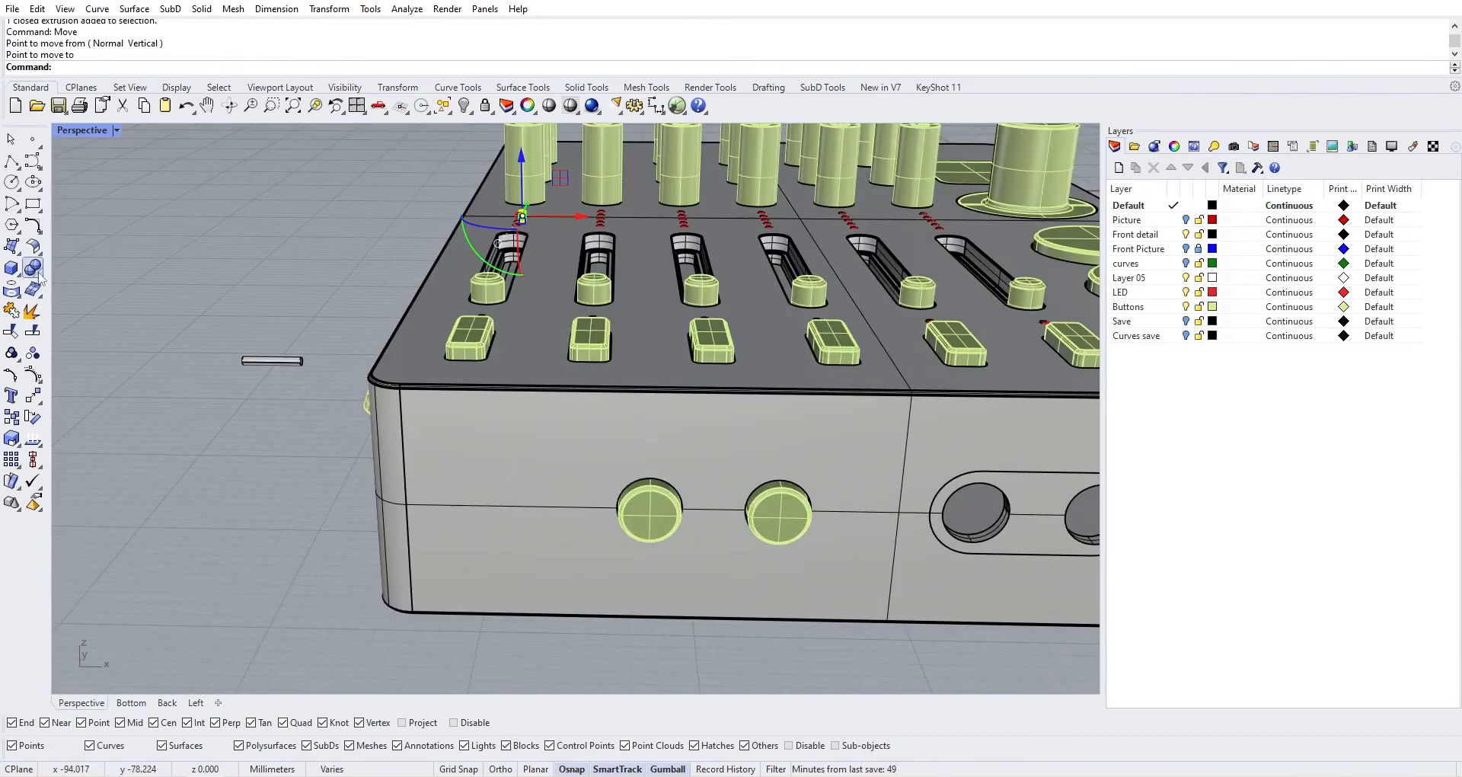
Fillet the rims of the case holes around the two round side buttons with a 0.1 mm radius
left_click(39, 274)
left_click(162, 306)
scroll(712, 528, "up", 3)
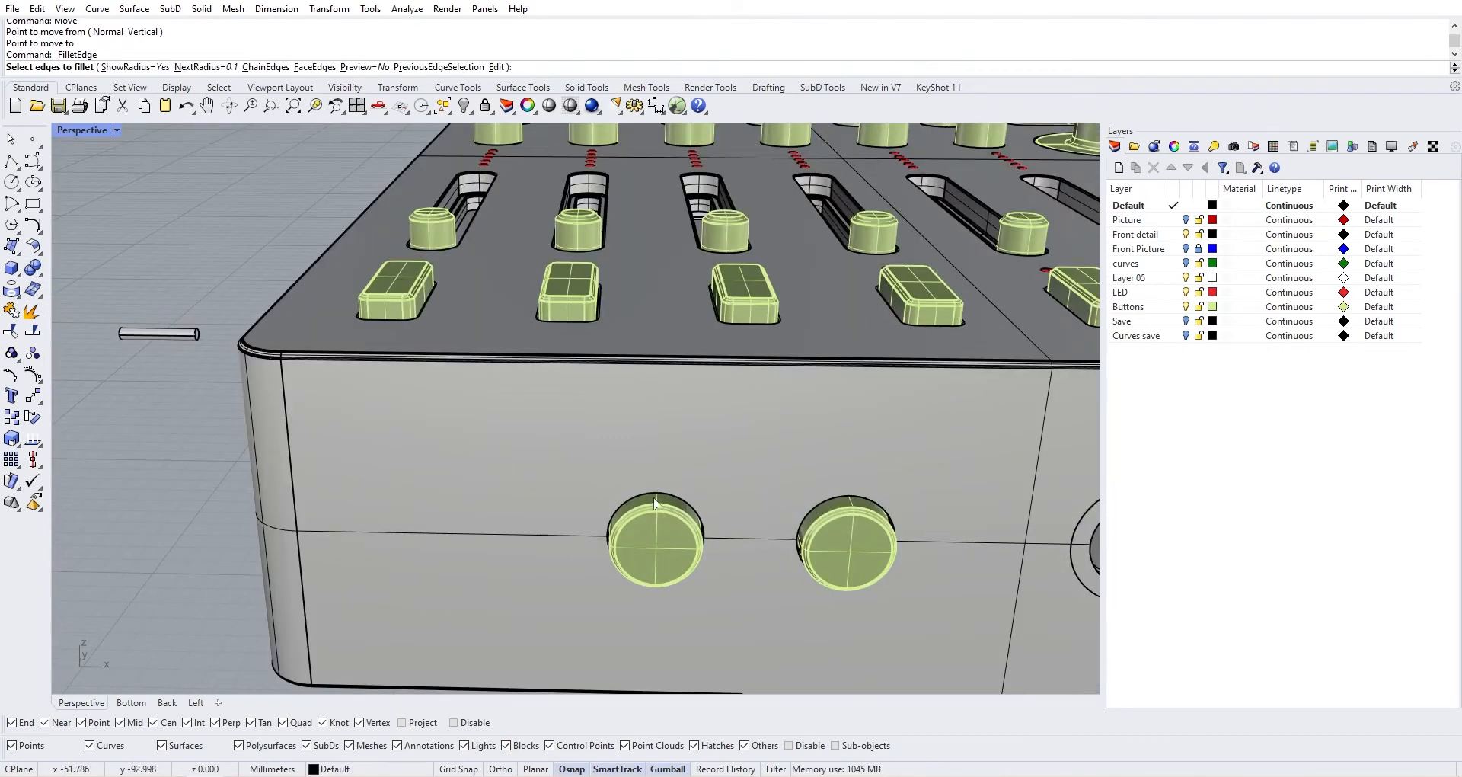
left_click(656, 501)
left_click(820, 515)
key("Return")
key("Return")
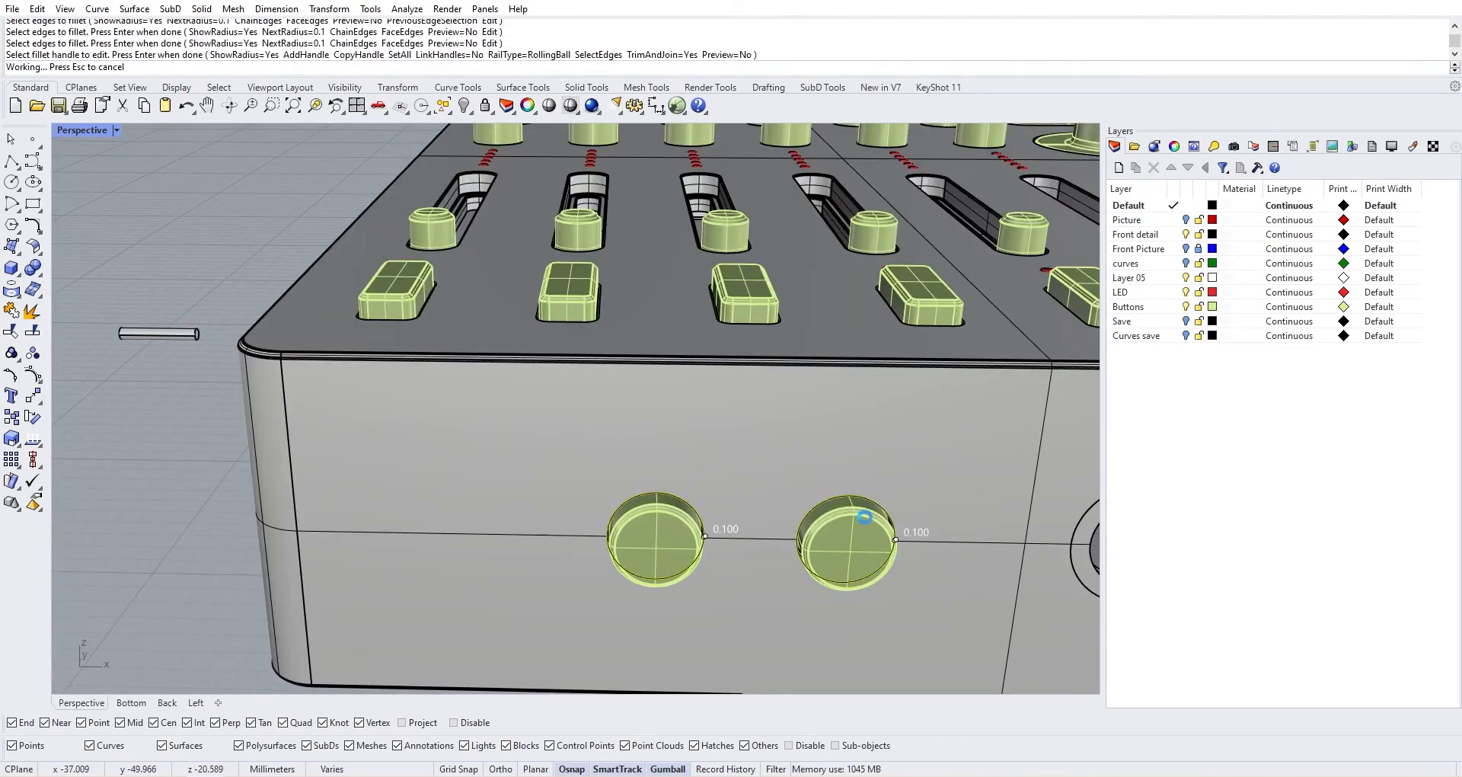
scroll(883, 501, "down", 5)
right_click_drag(834, 528, 610, 457)
Switch to the reference photos in Photos, compare the button and case details, and return to Rhinoceros
key("alt+Tab")
mouse_move(354, 775)
left_click(293, 708)
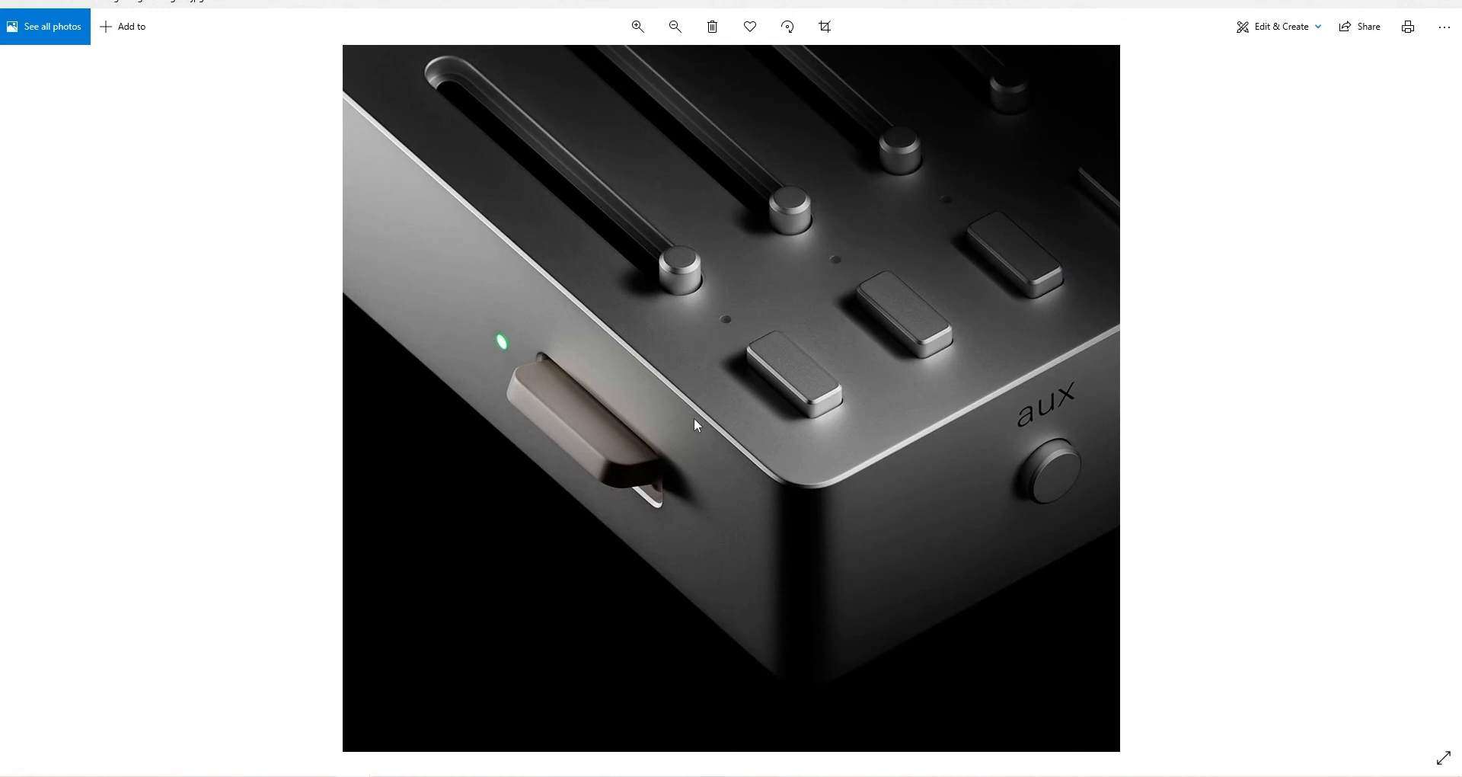
key("alt+Tab")
key("alt+Tab")
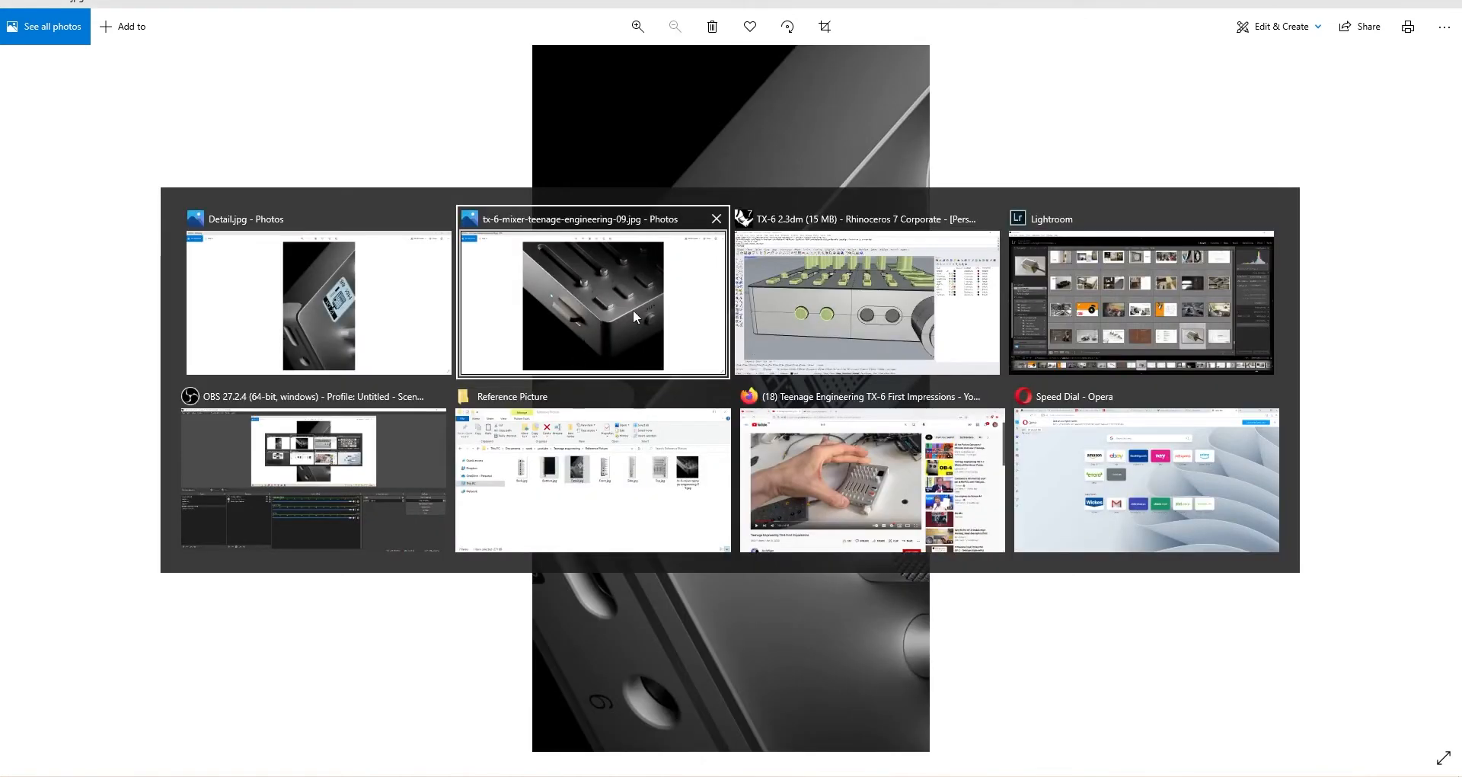
left_click(821, 279)
Show the Front Picture layer to examine the jack holes and USB port up close, and hide the layer again
scroll(534, 512, "down", 4)
right_click_drag(534, 513, 562, 511)
scroll(564, 517, "down", 5)
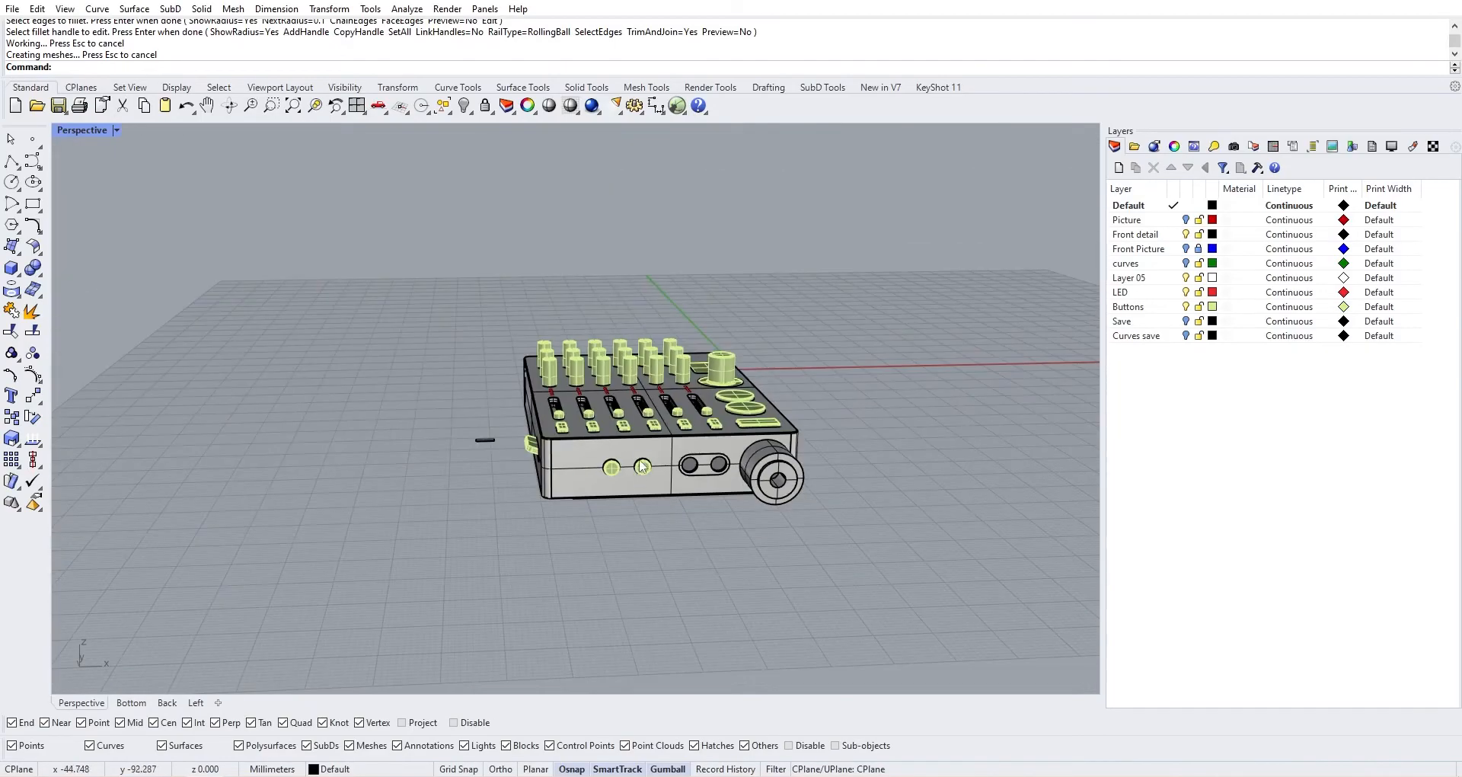
left_click(1187, 249)
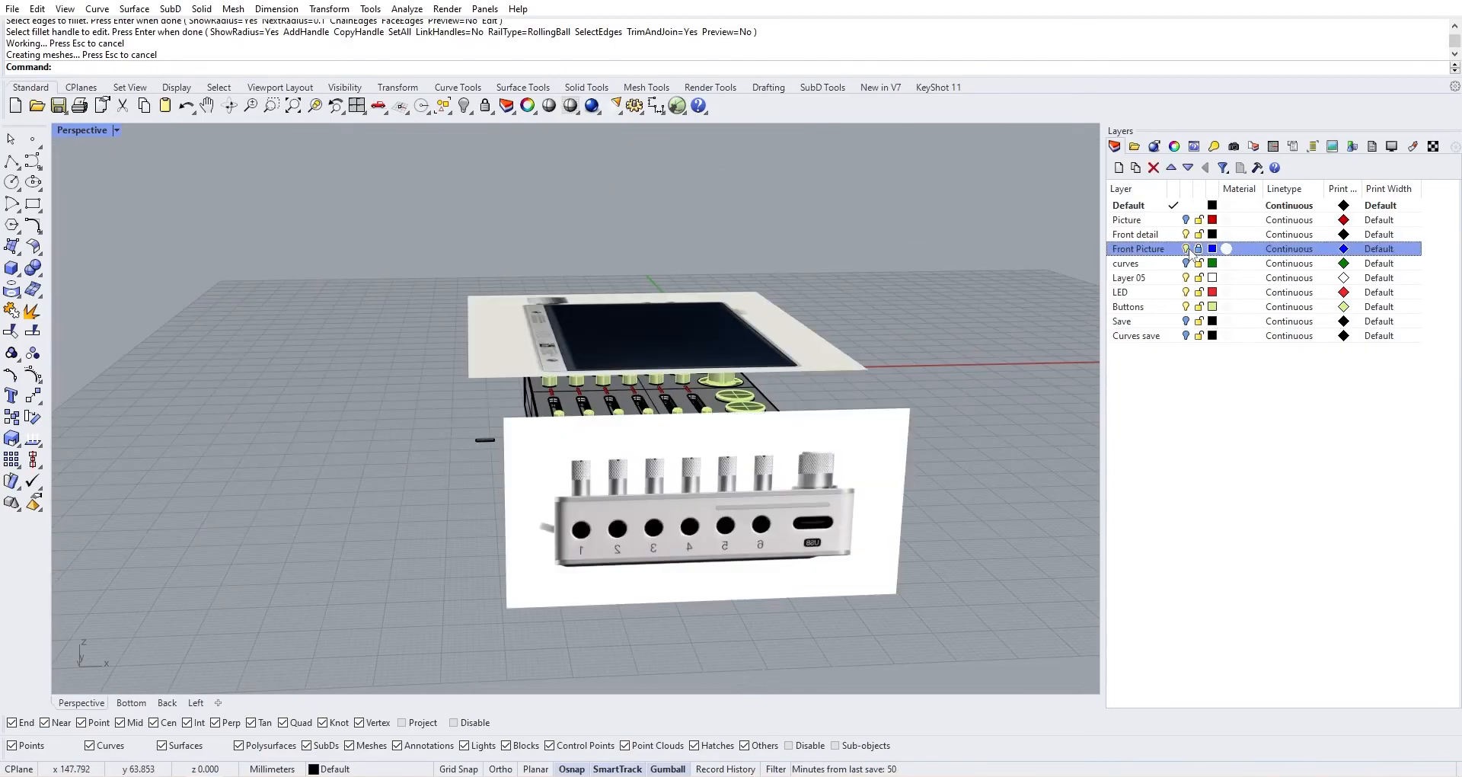
scroll(720, 537, "up", 5)
scroll(897, 517, "up", 8)
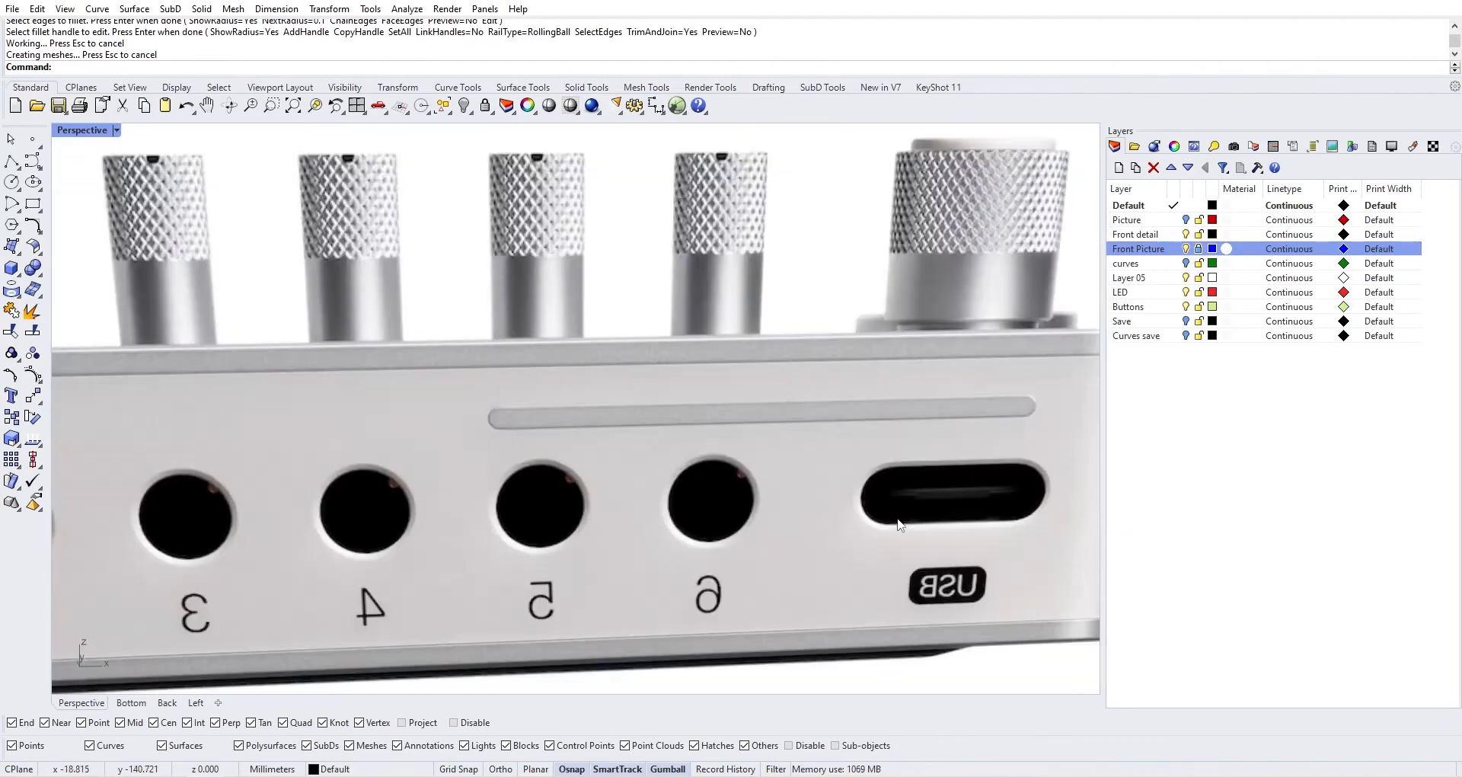
scroll(898, 517, "down", 8)
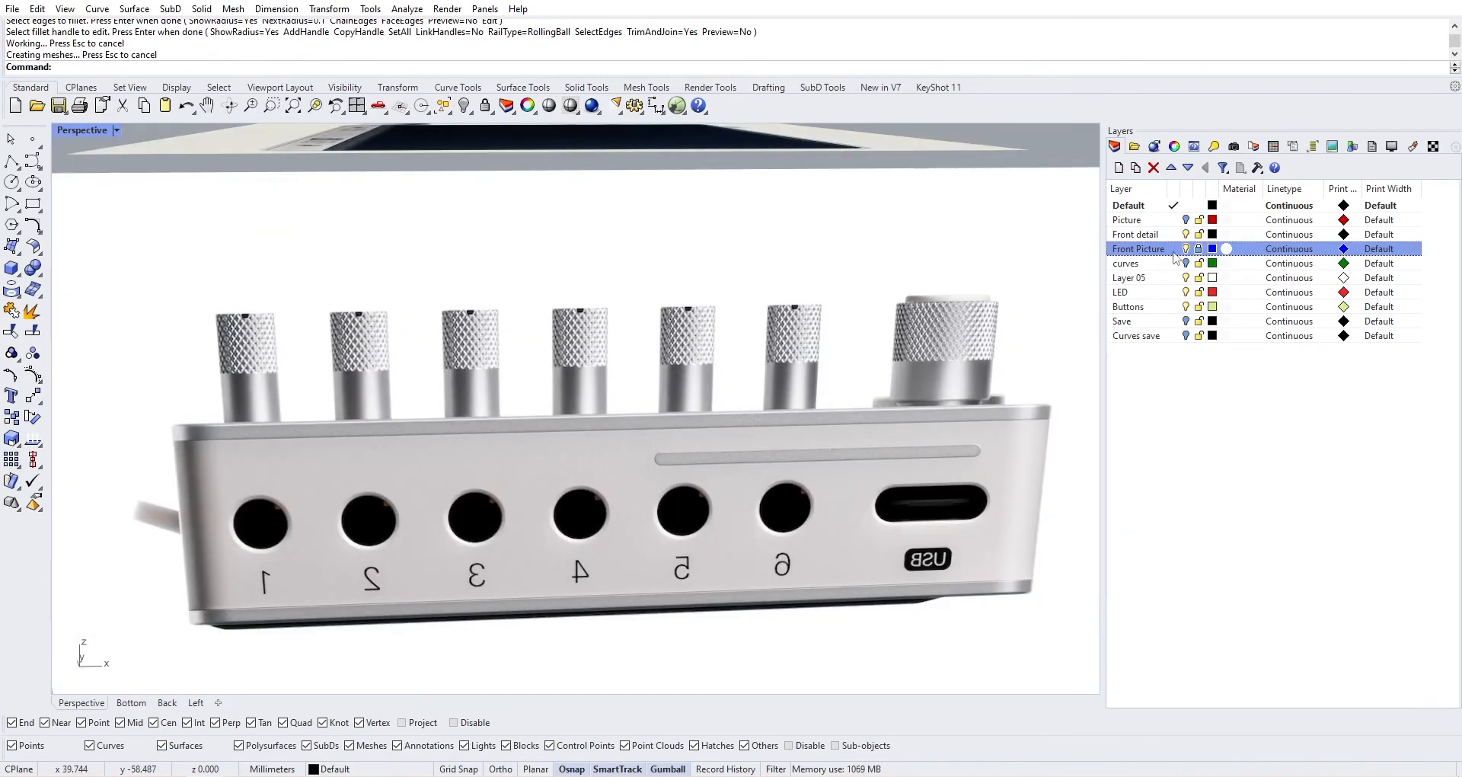
left_click(1185, 250)
Show the Picture layer and examine the reference image of the pill-shaped jack plate with its two holes
left_click(1185, 220)
scroll(503, 366, "down", 2)
right_click_drag(305, 381, 559, 402)
scroll(556, 402, "up", 6)
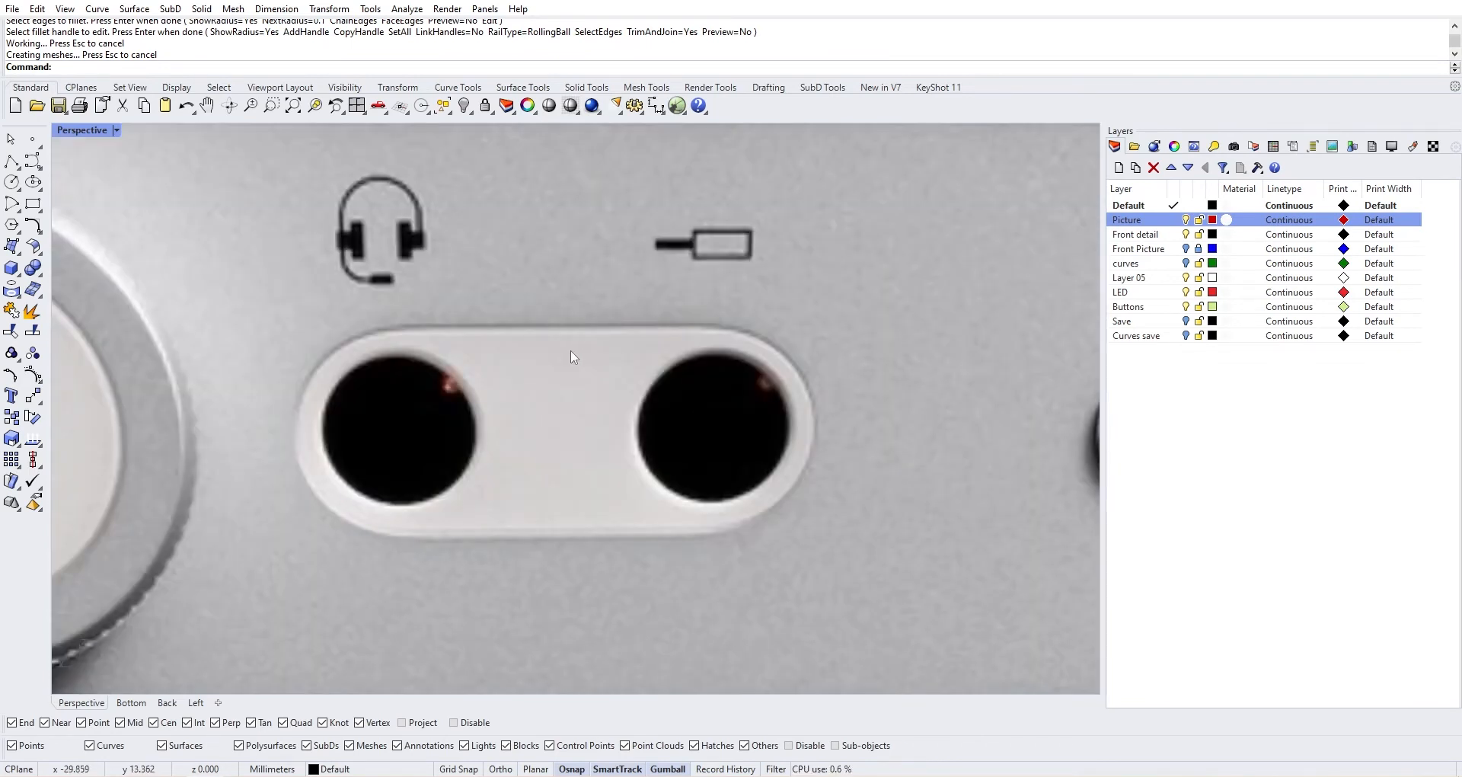
scroll(573, 357, "down", 3)
scroll(605, 363, "down", 4)
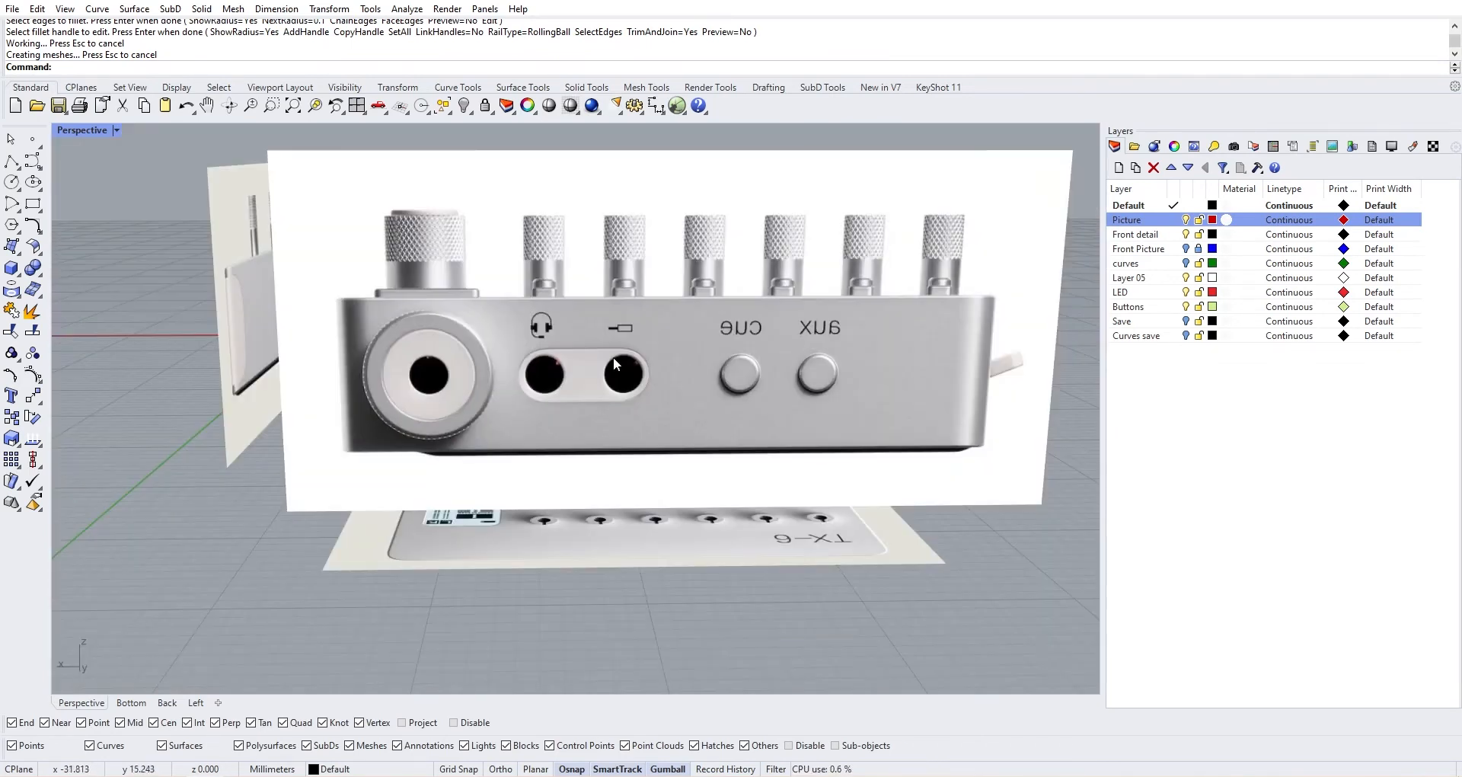
right_click_drag(781, 412, 794, 335)
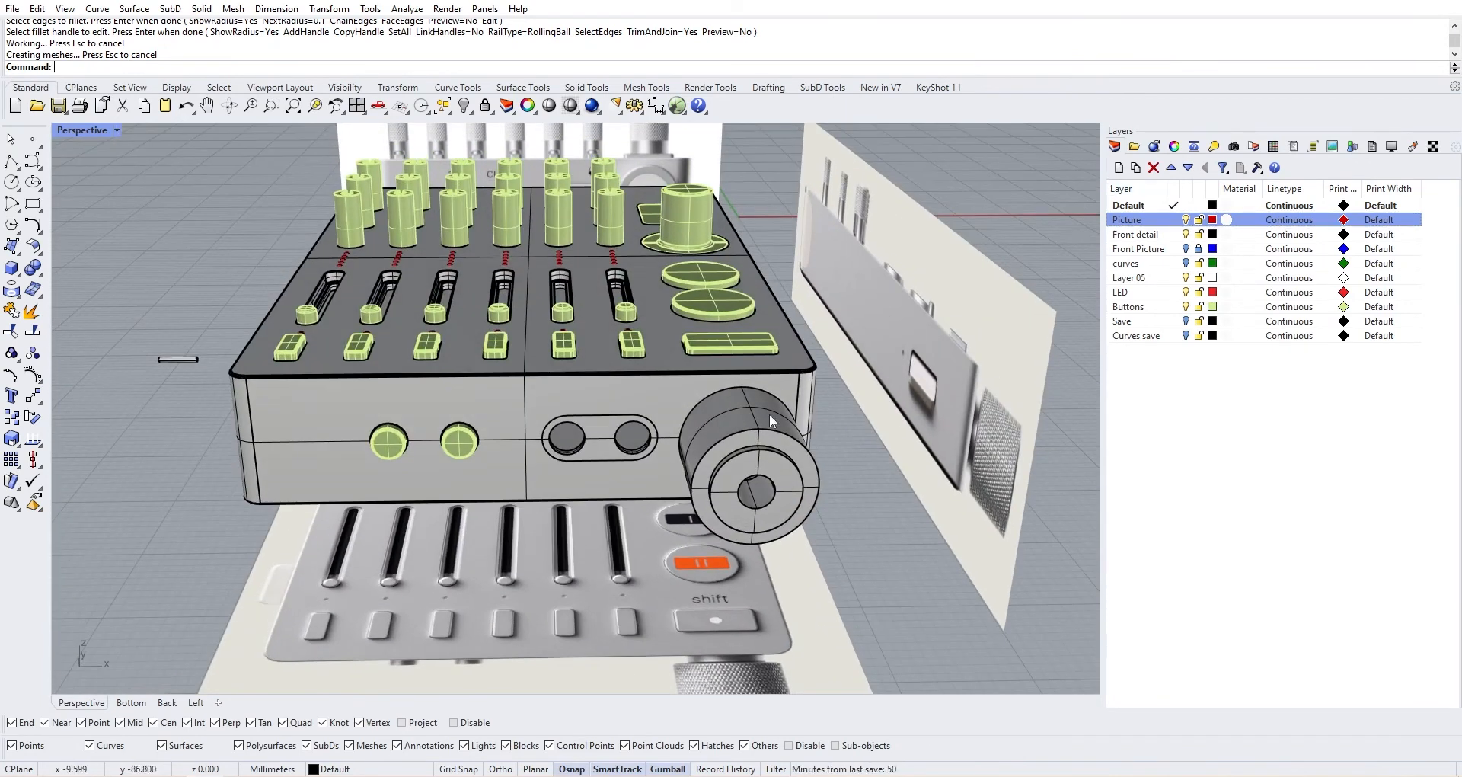
right_click_drag(772, 421, 797, 436)
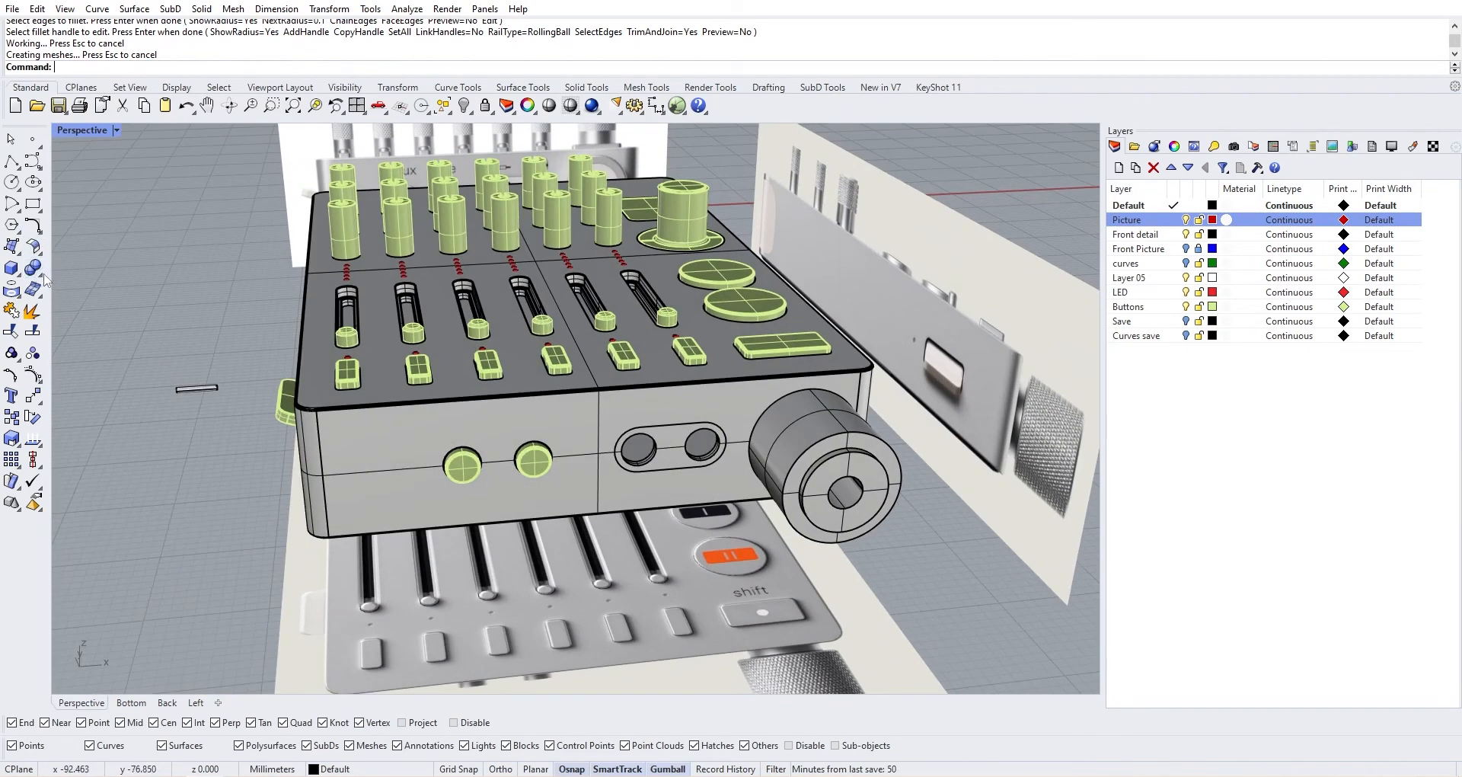
Fillet the pill-shaped outline edges around the two-hole jack plate with a 0.1 mm radius
left_click(43, 276)
left_click(161, 299)
scroll(666, 418, "up", 5)
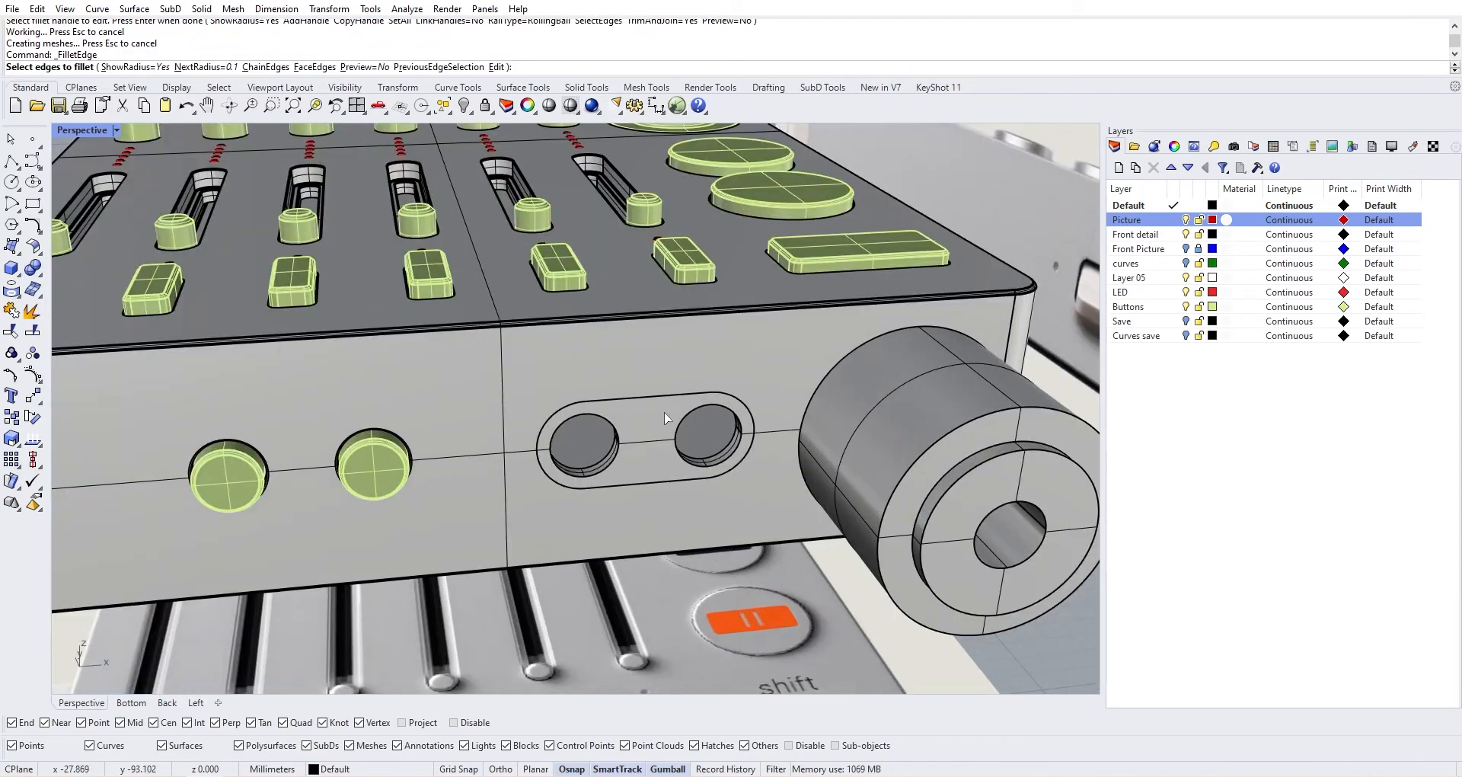
left_click(665, 397)
left_click(666, 398)
right_click(663, 397)
right_click(661, 397)
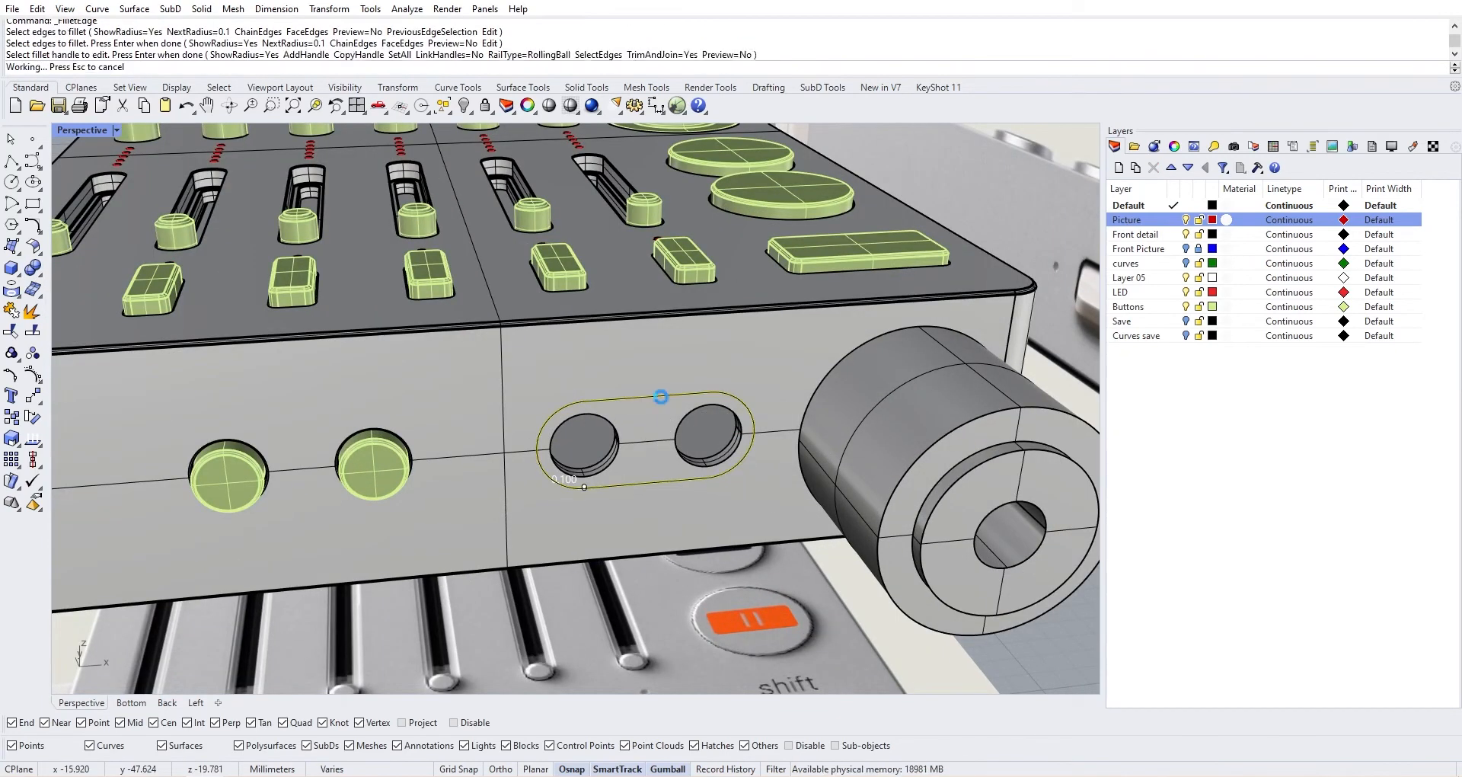
scroll(670, 398, "up", 4)
scroll(669, 402, "up", 3)
key("Return")
key("Return")
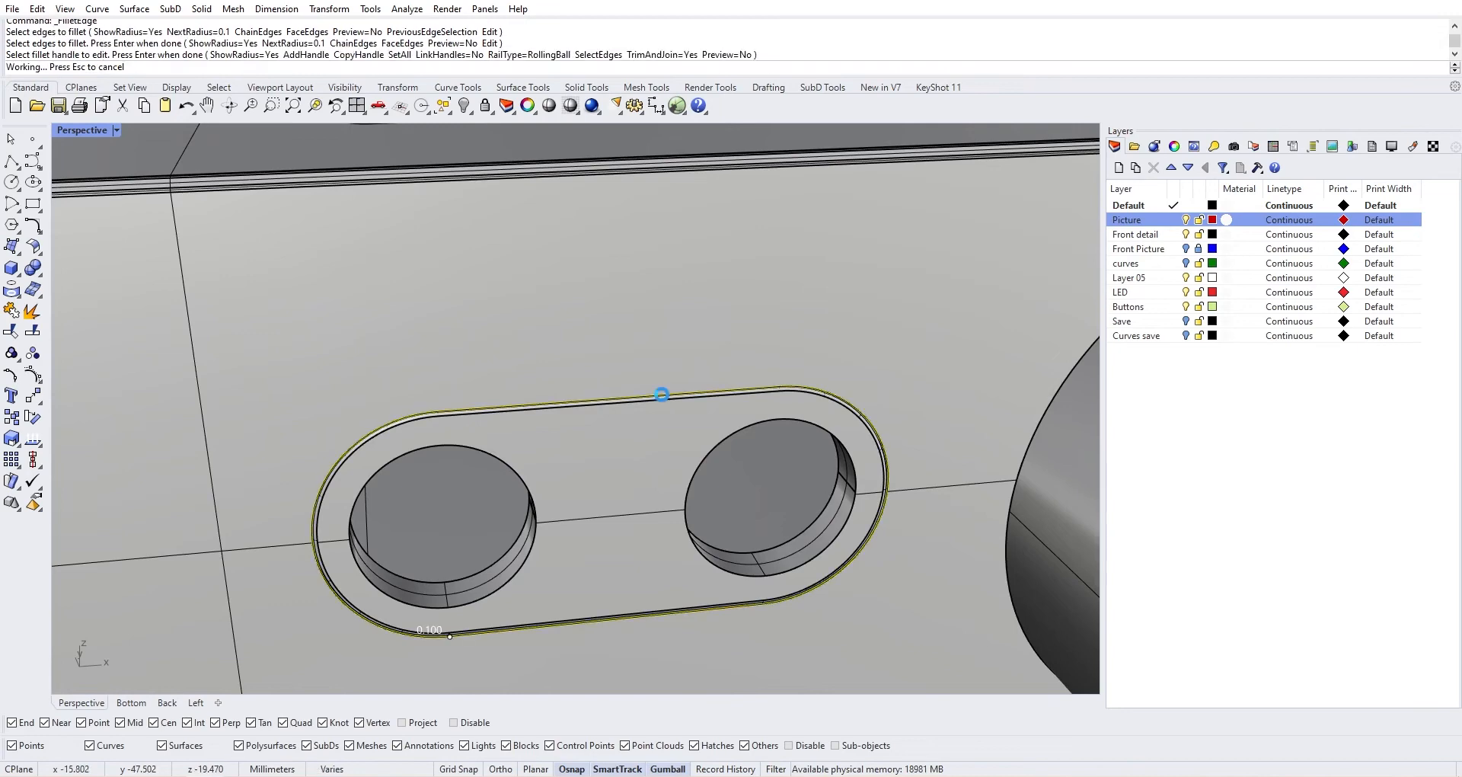
scroll(653, 533, "down", 5)
right_click_drag(654, 535, 673, 483)
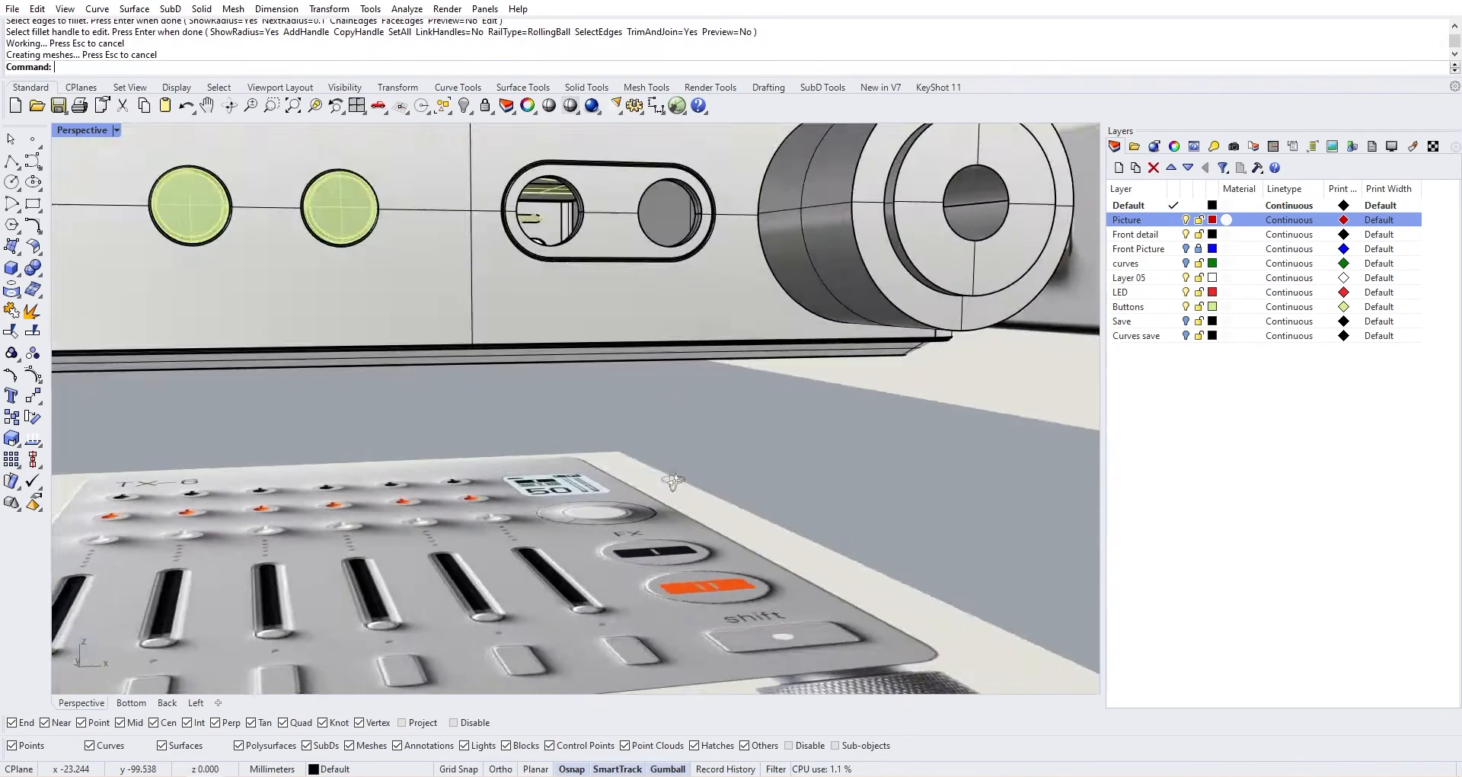
Check the jack plate's reference image and fillet the rims of the plate's two jack holes with a 0.1 mm radius
scroll(672, 483, "down", 10)
right_click_drag(563, 457, 761, 472)
scroll(595, 501, "up", 10)
scroll(594, 501, "down", 10)
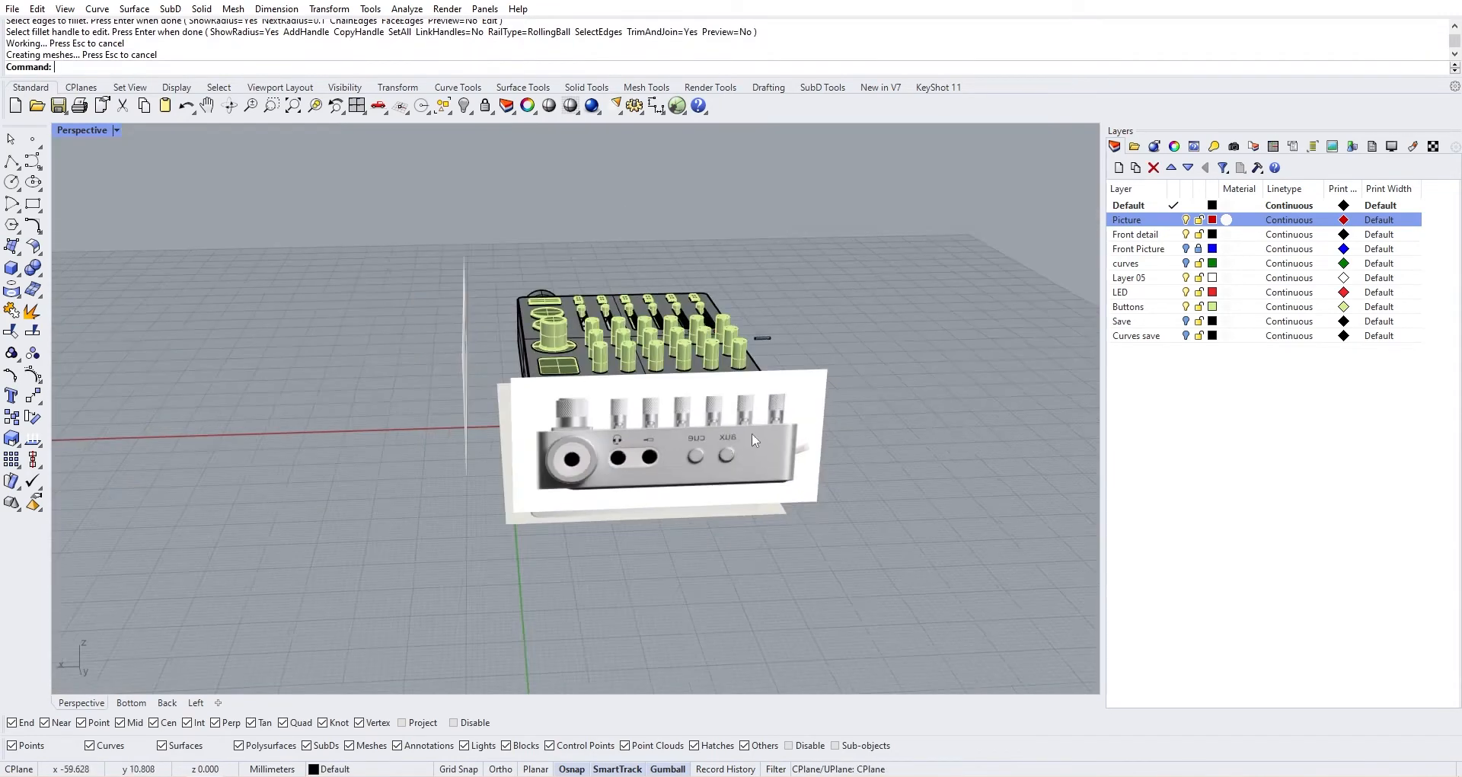
right_click_drag(655, 487, 427, 495)
scroll(572, 396, "up", 8)
right_click_drag(655, 457, 571, 451)
key("Return")
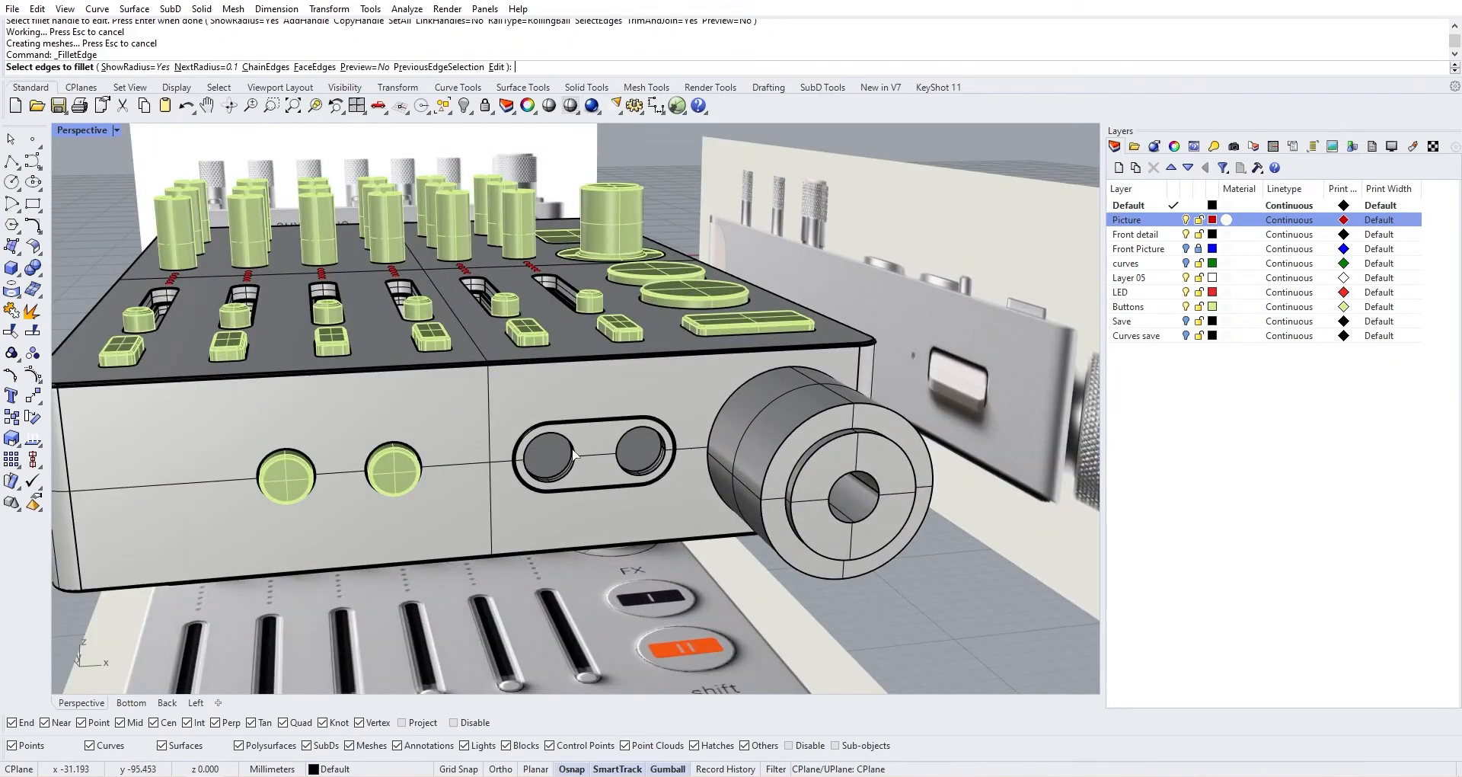
left_click(573, 457)
left_click(618, 463)
key("Return")
key("Return")
Fillet the inner circular edges between the rim and centre disc of the large cylinder beside the jack plate with a 0.1 mm radius
right_click_drag(708, 472, 594, 480)
scroll(598, 484, "up", 6)
key("Return")
left_click(617, 481)
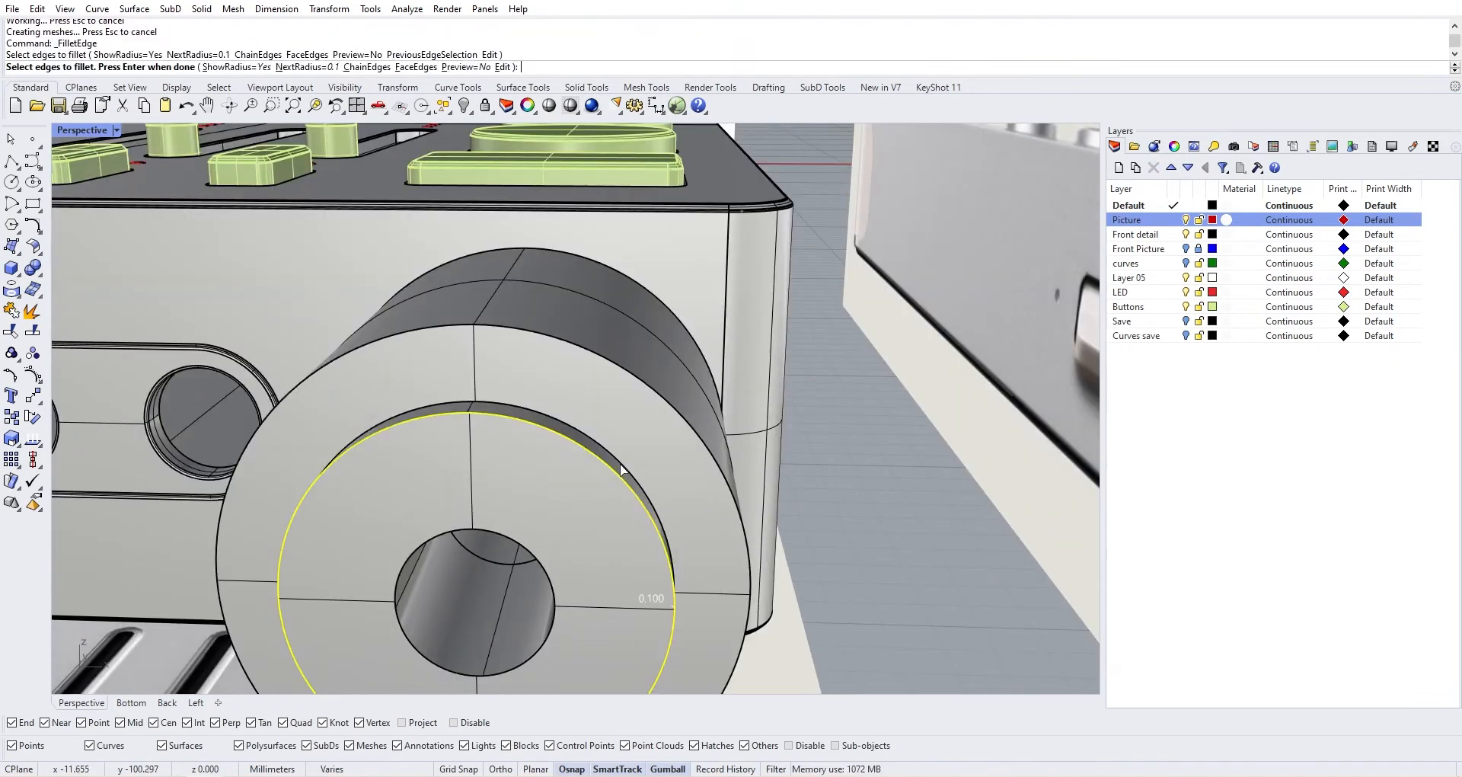
left_click(622, 469)
key("Return")
key("Return")
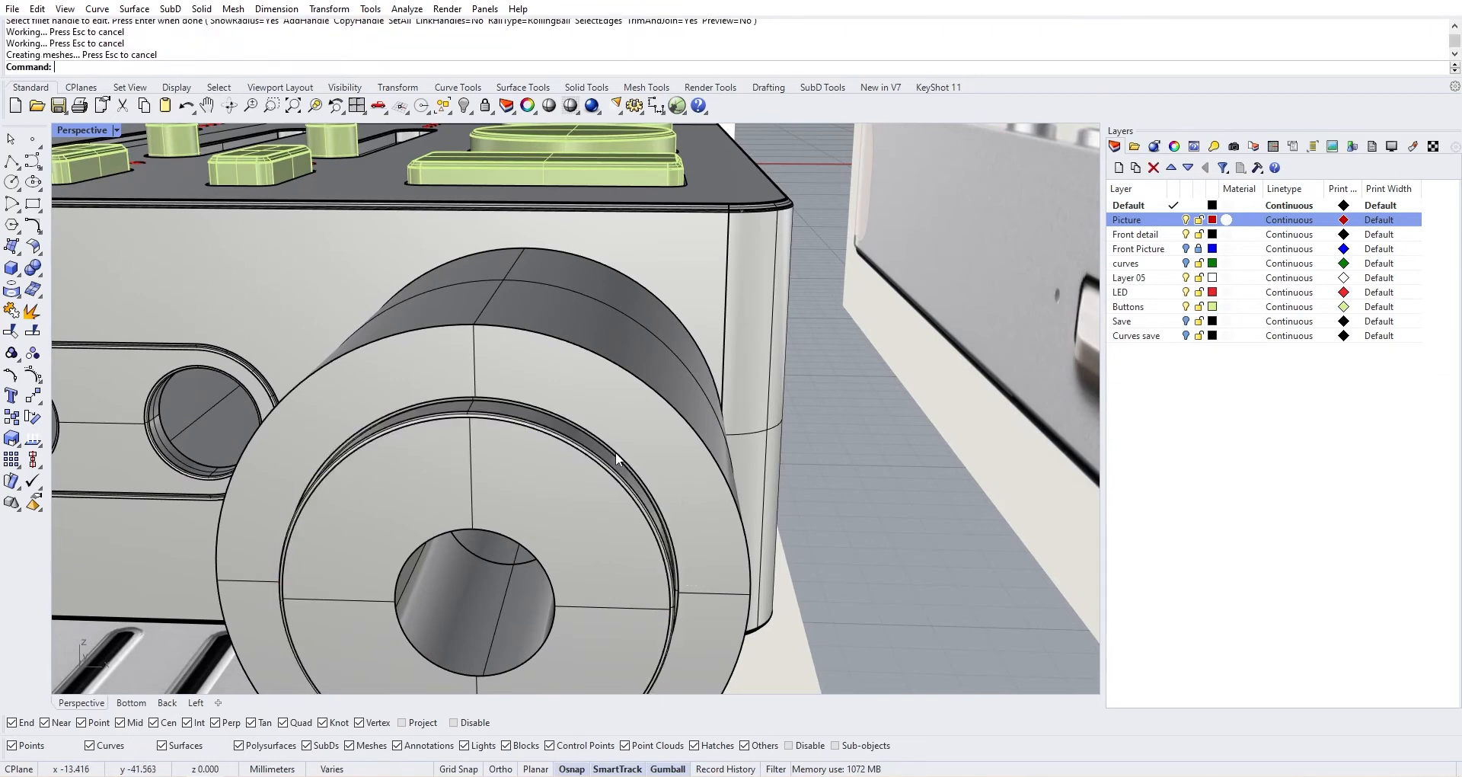
key("Return")
left_click(700, 448)
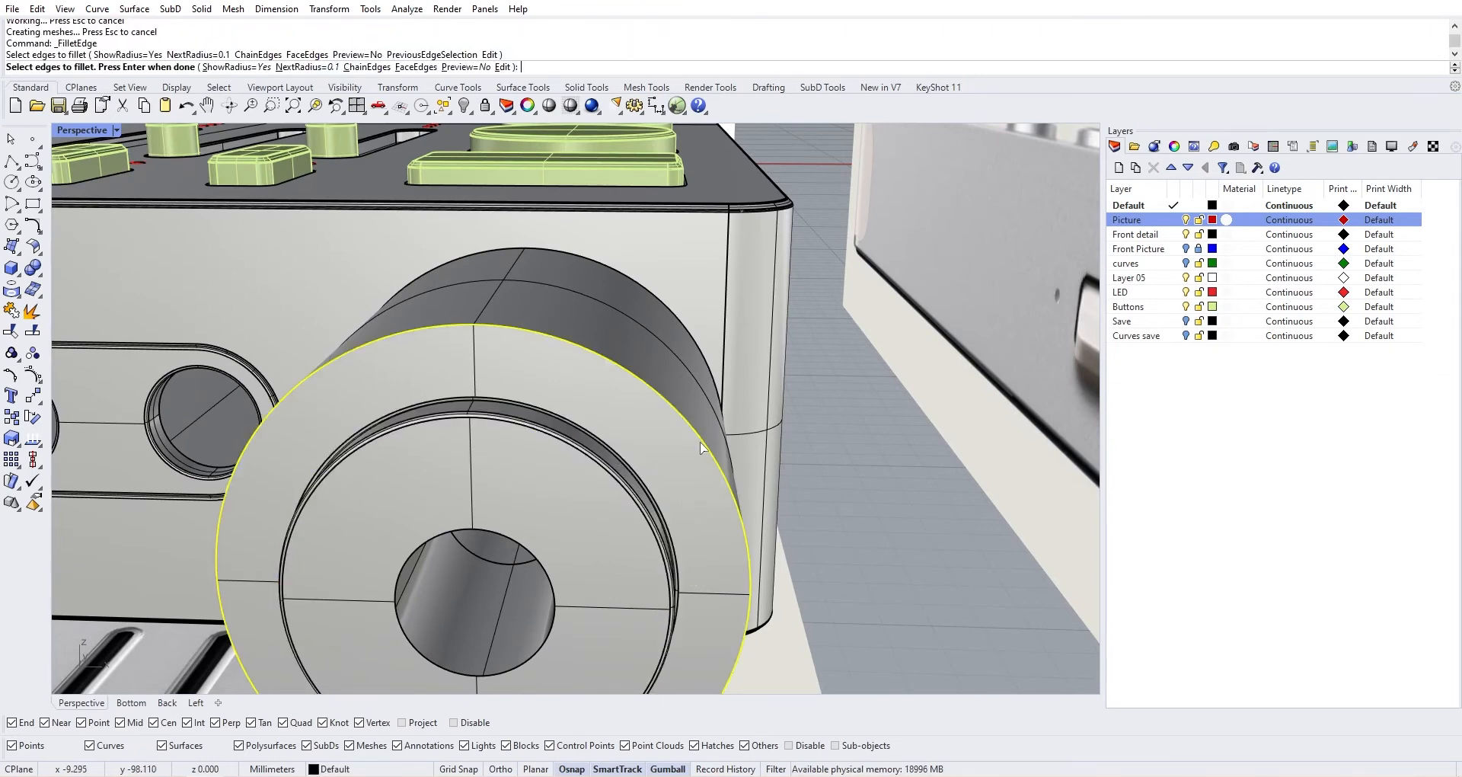
scroll(700, 448, "down", 3)
key("Escape")
Check the knurled cylinder in the reference pictures and chamfer the large cylinder's outer edge on its free end by 0.2 mm
scroll(681, 440, "down", 3)
scroll(625, 531, "up", 8)
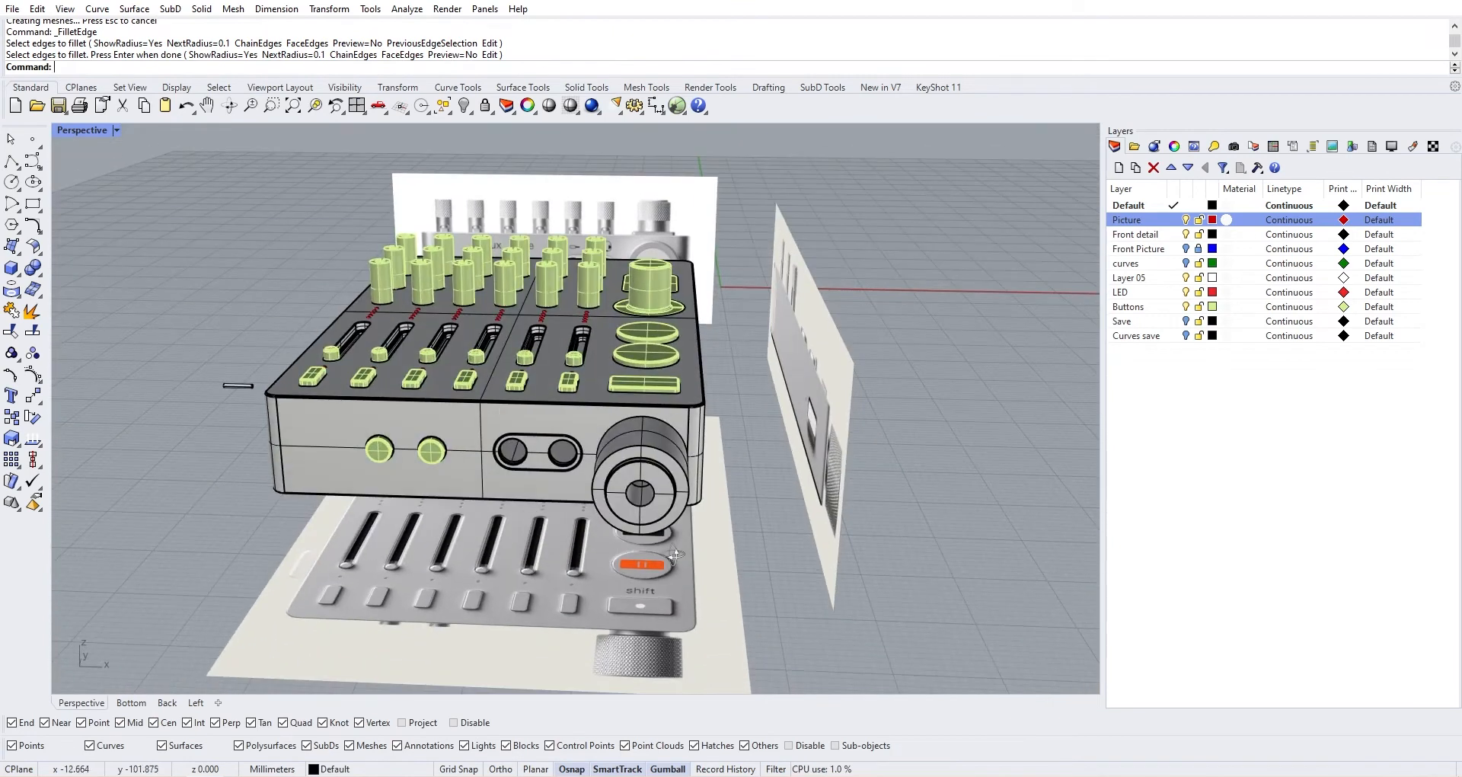
scroll(480, 524, "down", 5)
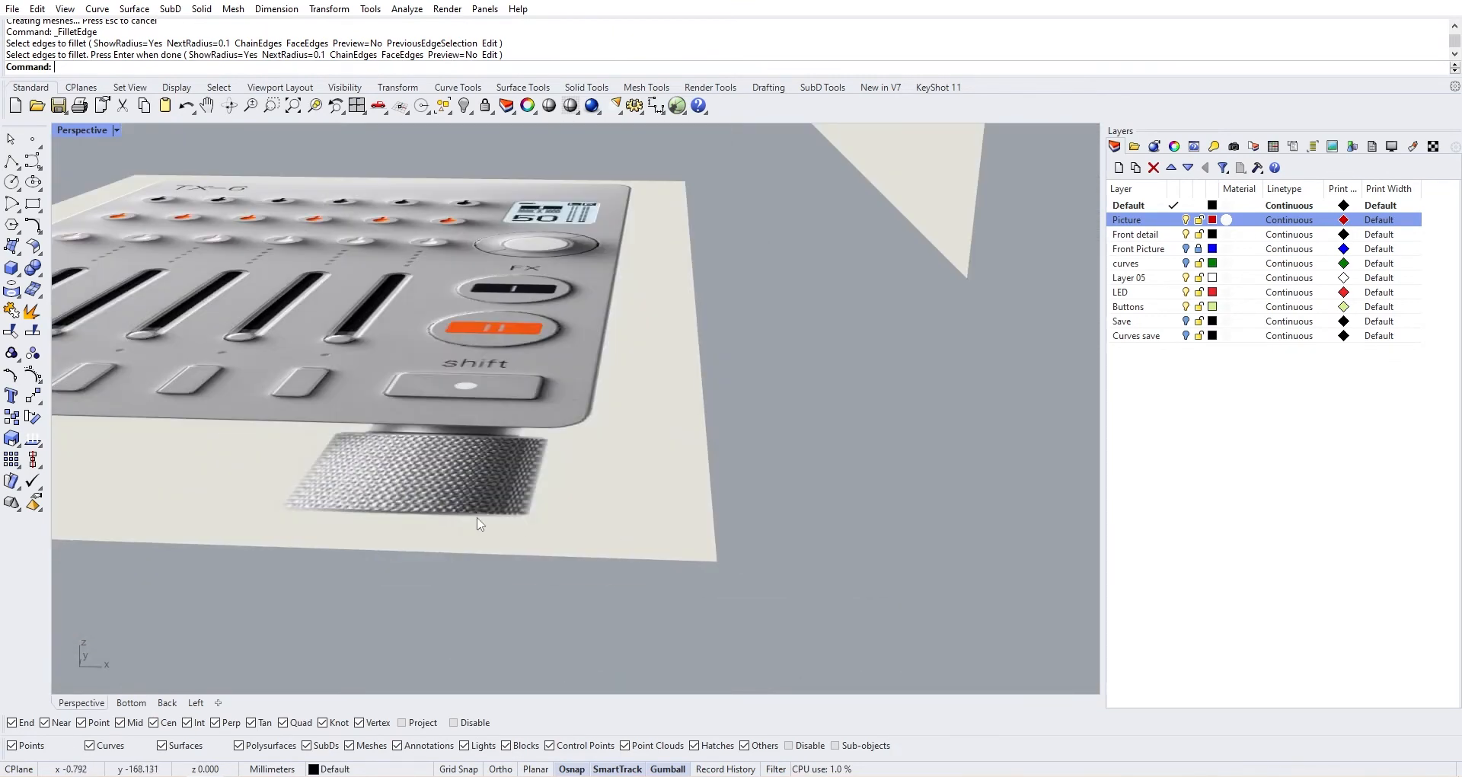
scroll(360, 507, "up", 5)
right_click_drag(362, 510, 1041, 283)
left_click(43, 272)
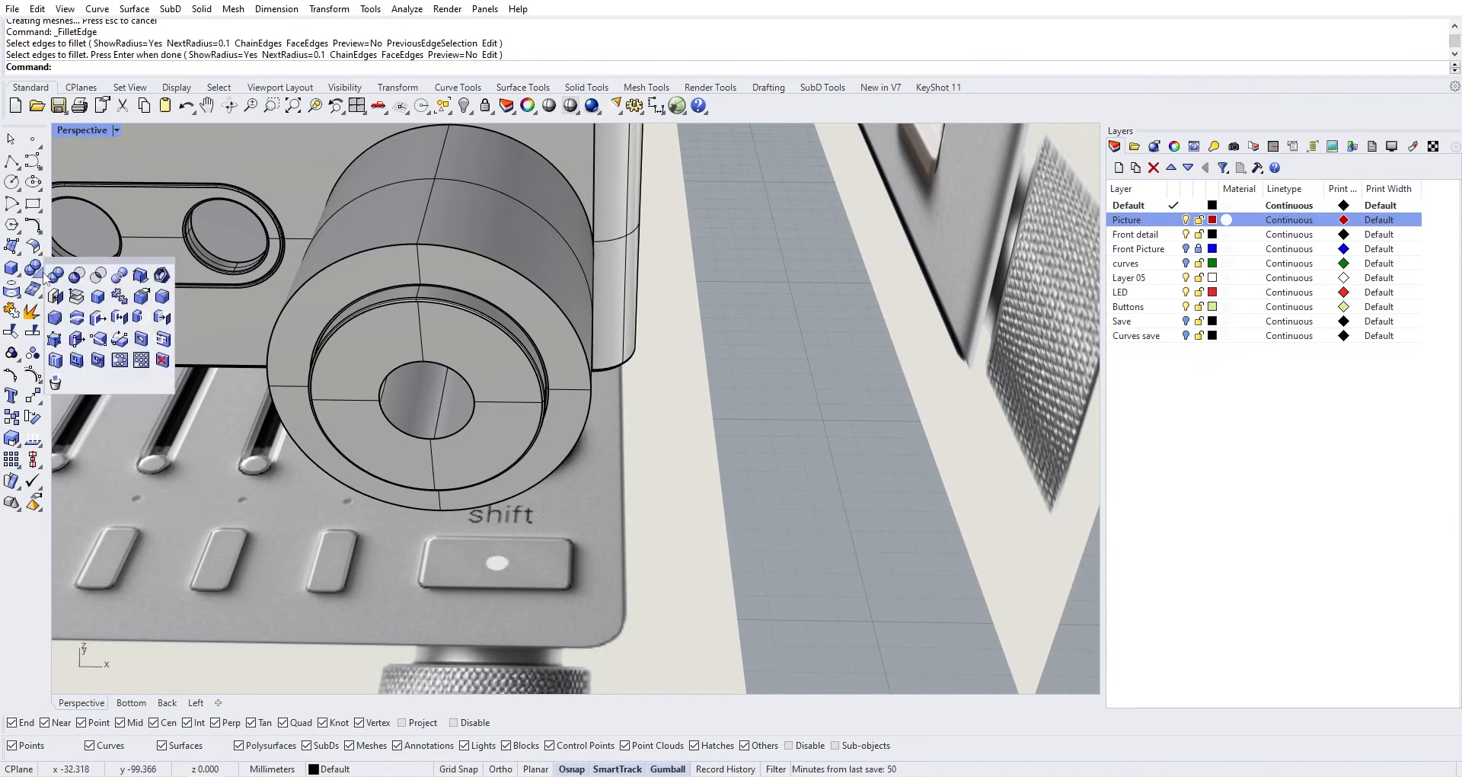
left_click(57, 320)
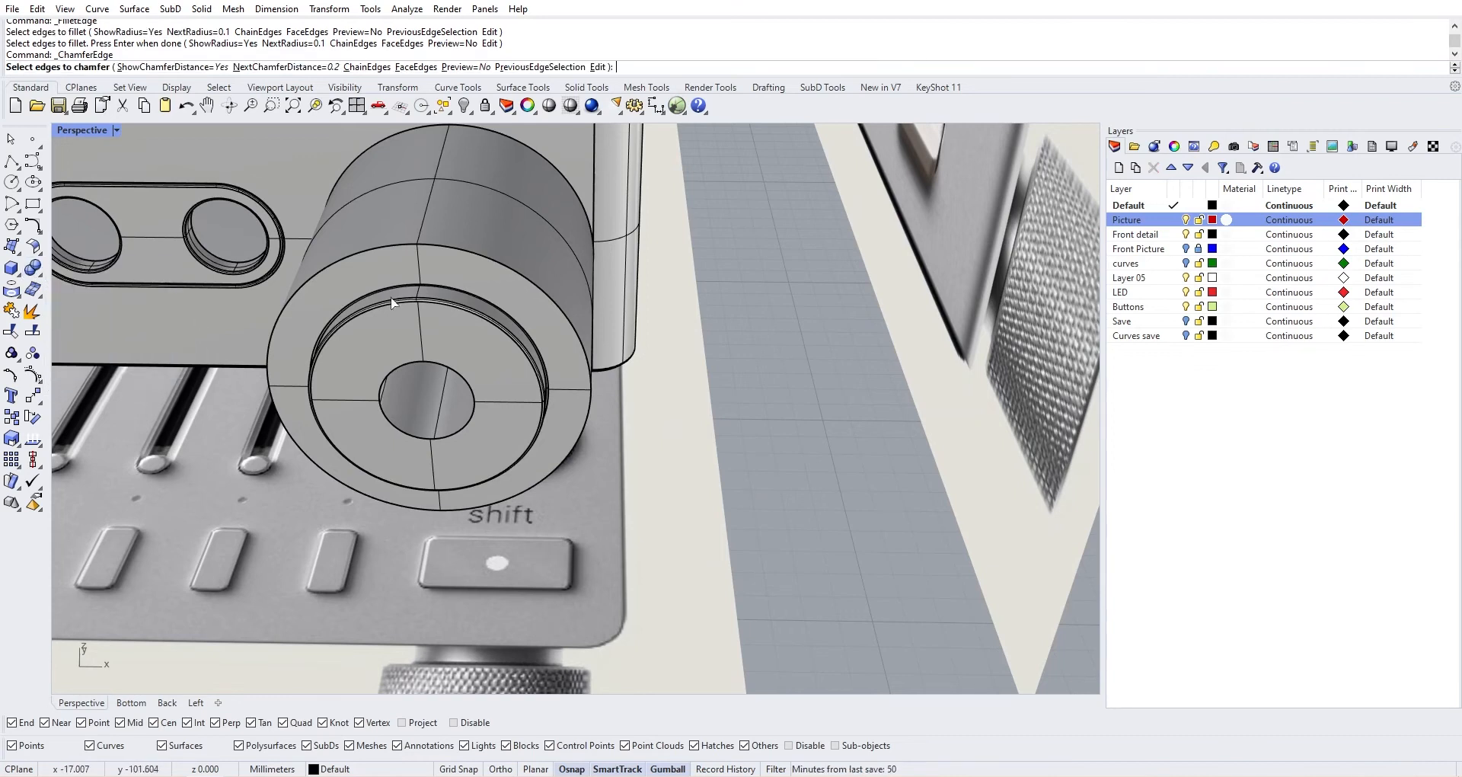
left_click(389, 255)
key("Return")
key("Return")
Chamfer the large cylinder's outer edge on the end facing the case by 0.2 mm
right_click_drag(421, 270, 421, 293)
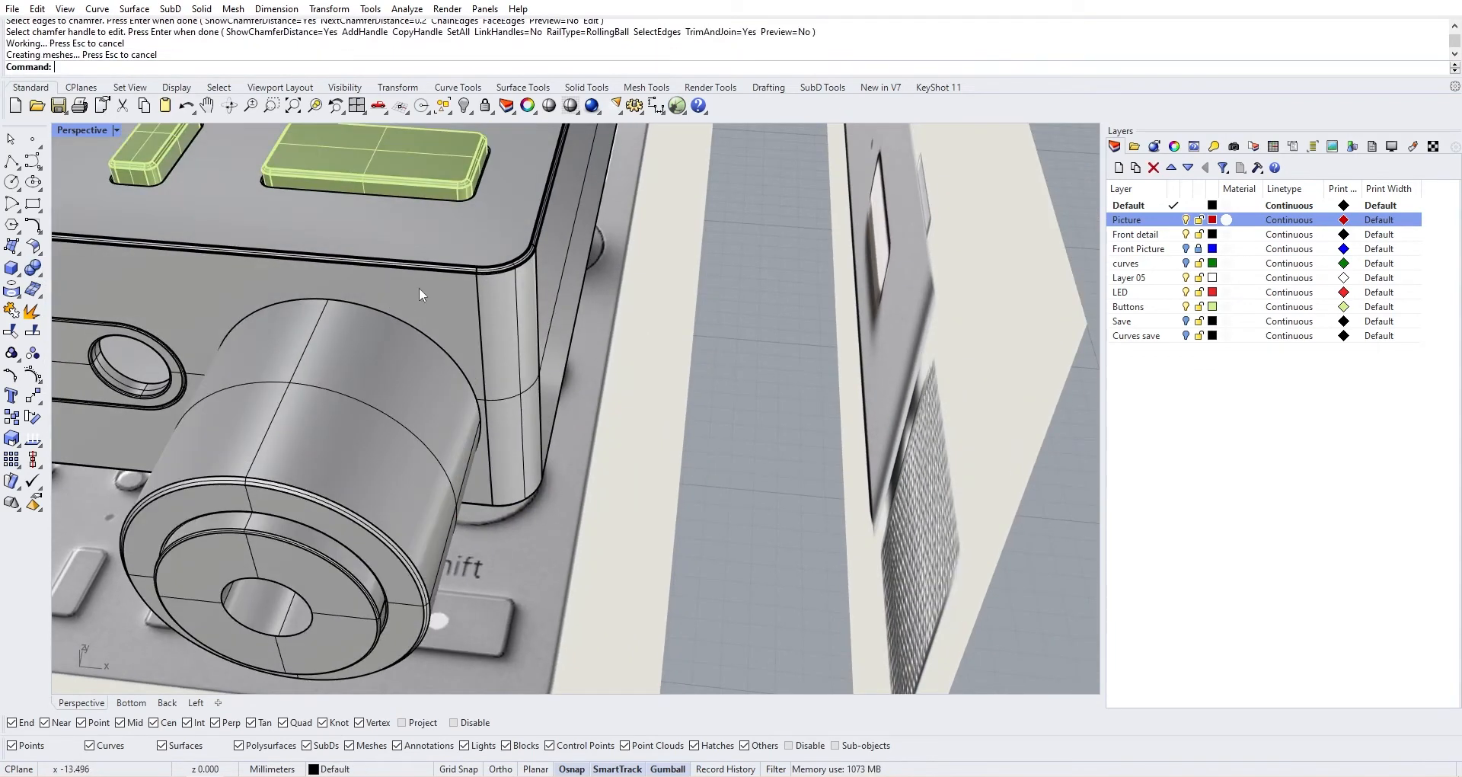
key("Return")
left_click(406, 319)
key("Return")
key("Return")
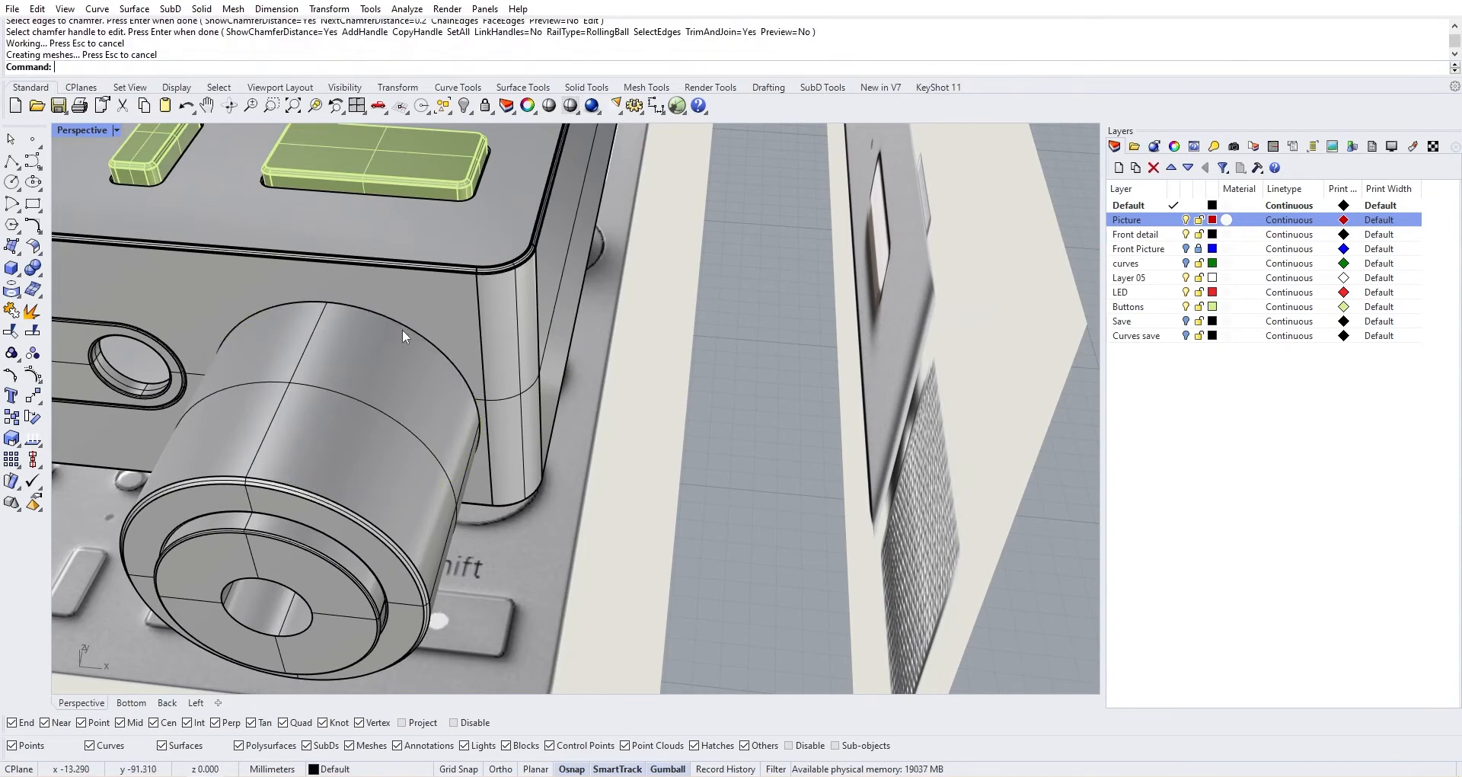
Fillet both edges of the chamfer on the large cylinder's free end with a 0.1 mm radius
right_click_drag(241, 454, 88, 457)
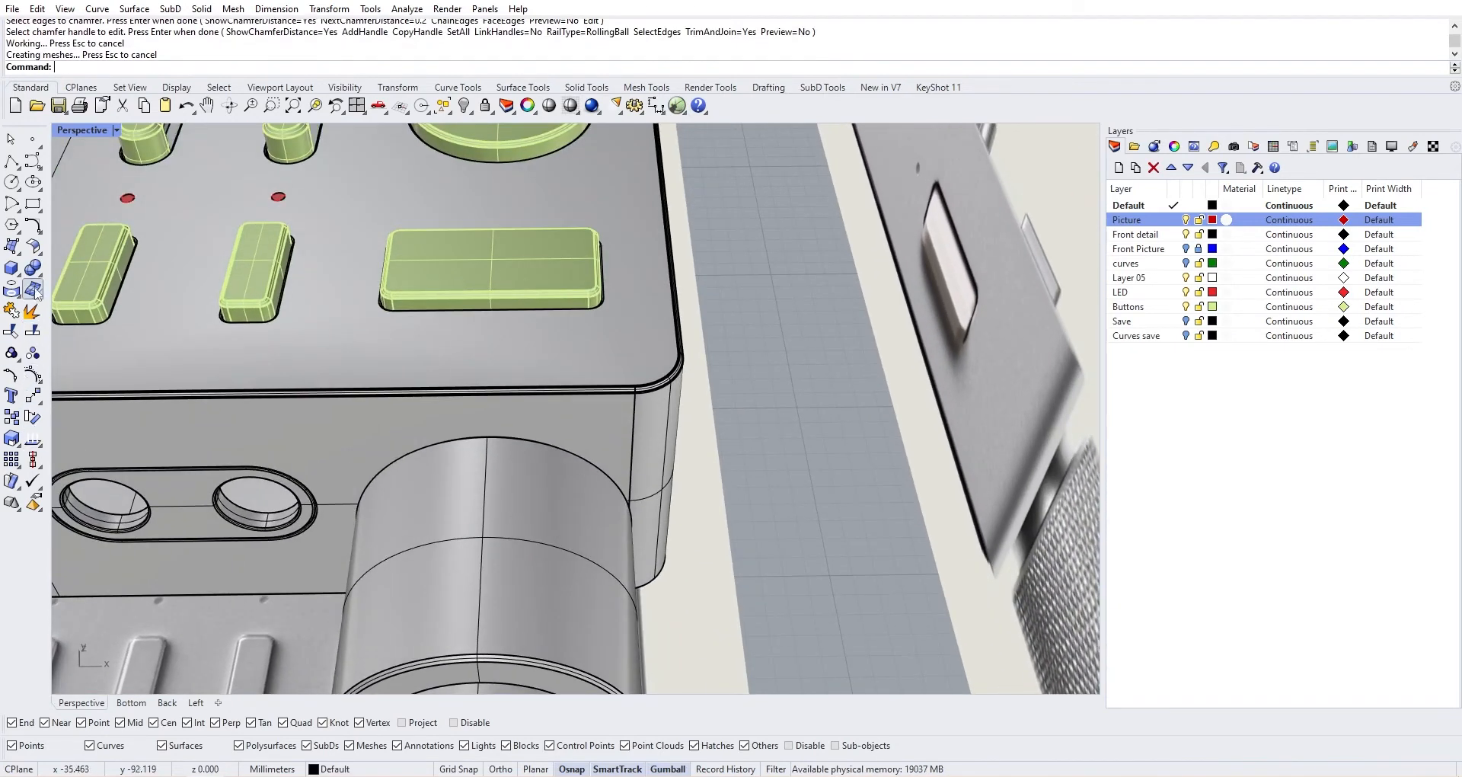
left_click(32, 267)
left_click(40, 273)
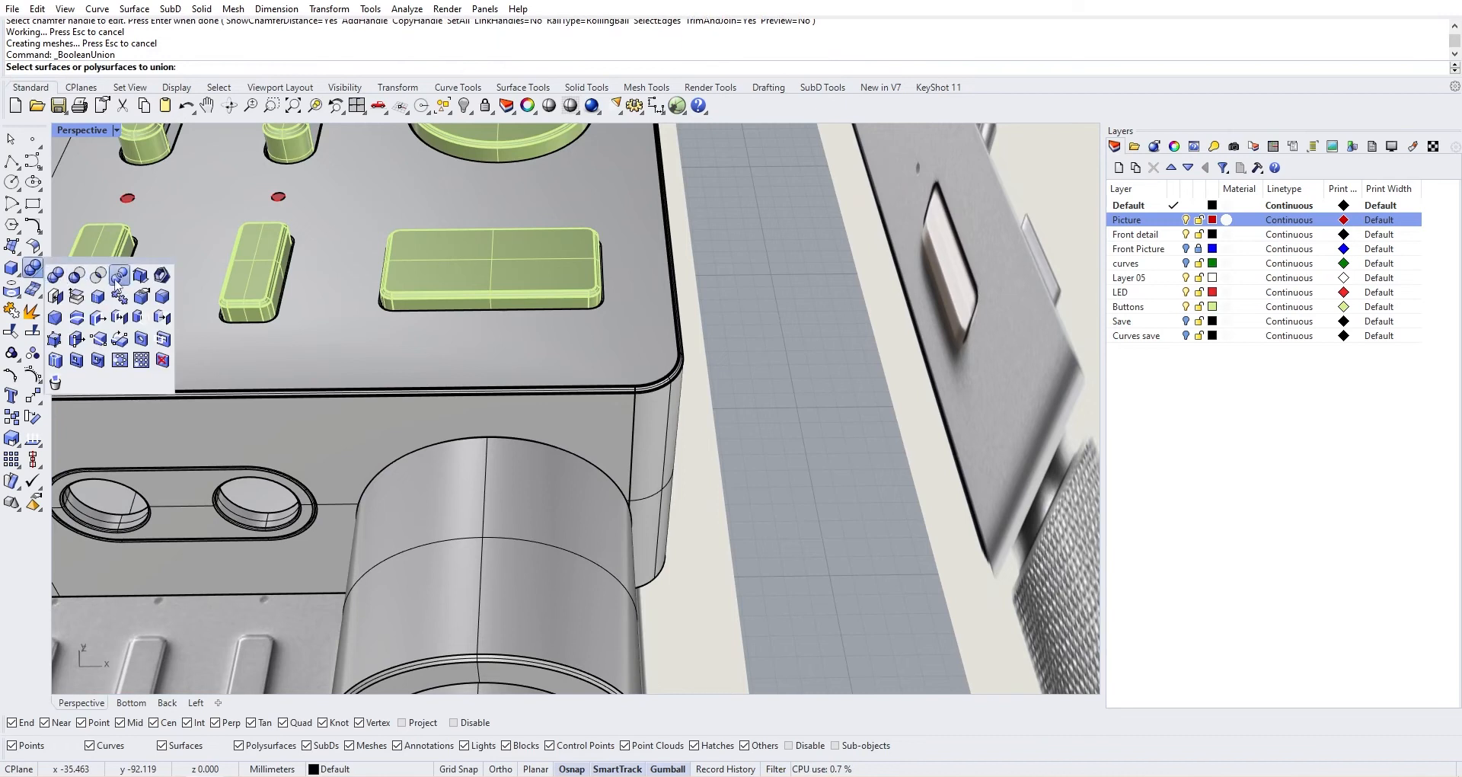
left_click(156, 301)
right_click_drag(418, 586, 396, 522)
left_click(380, 448)
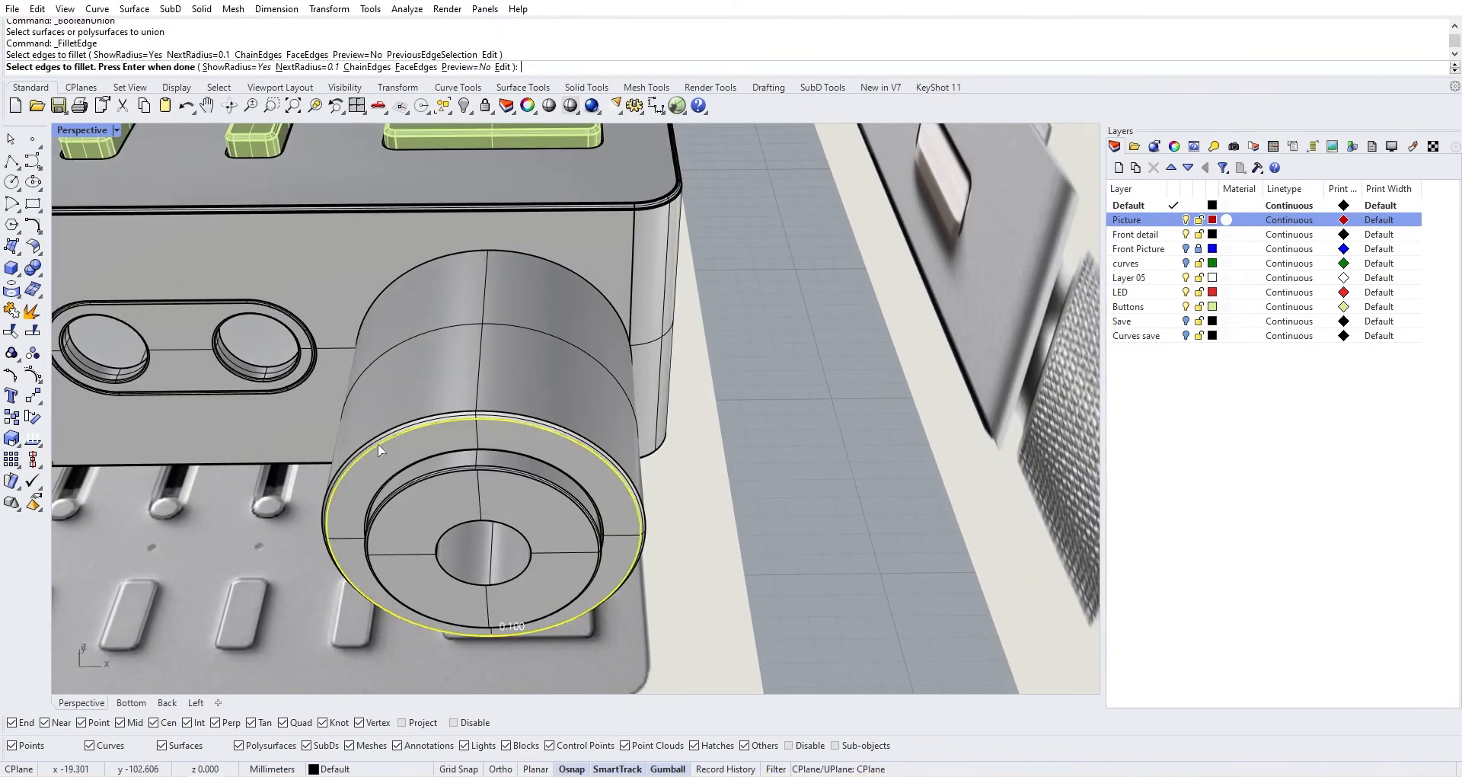
left_click(376, 434)
key("Return")
key("Return")
Fillet both edges of the chamfer on the large cylinder's end facing the case with a 0.1 mm radius
scroll(450, 346, "up", 4)
right_click_drag(451, 347, 445, 450)
scroll(509, 545, "down", 8)
right_click_drag(509, 545, 833, 490)
scroll(957, 396, "down", 10)
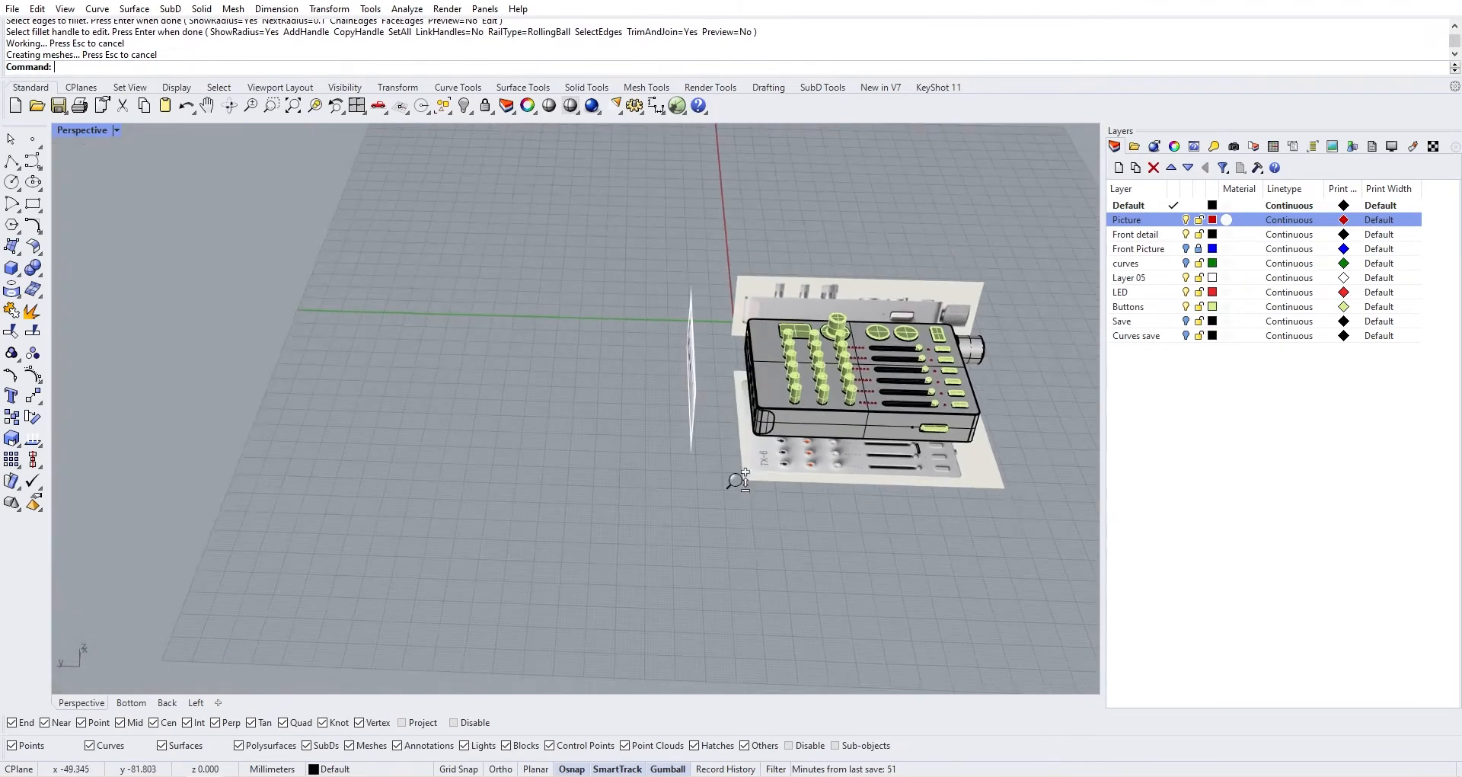
scroll(883, 392, "up", 4)
right_click_drag(980, 308, 727, 403, "shift")
scroll(727, 392, "up", 10)
scroll(726, 370, "up", 5)
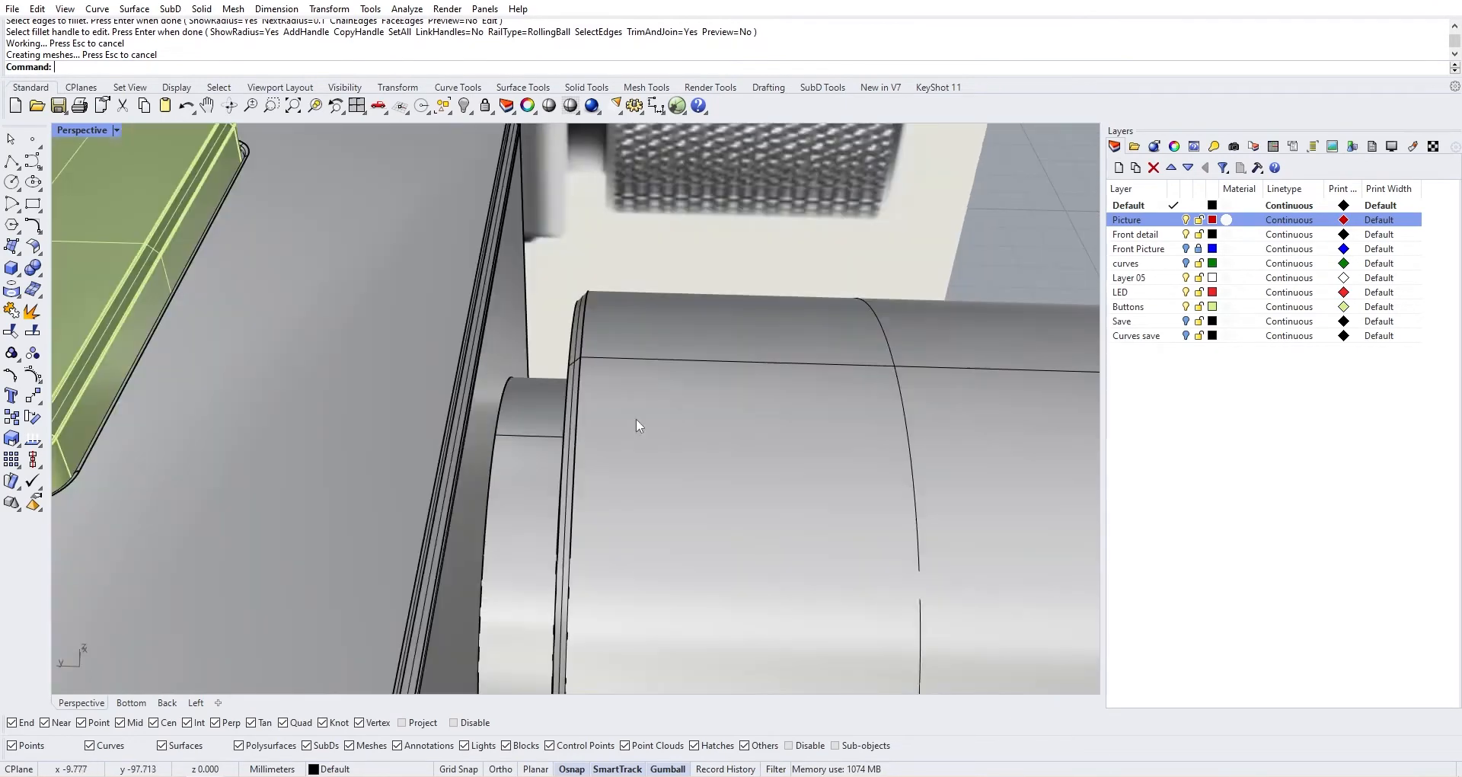
left_click(577, 421)
key("Escape")
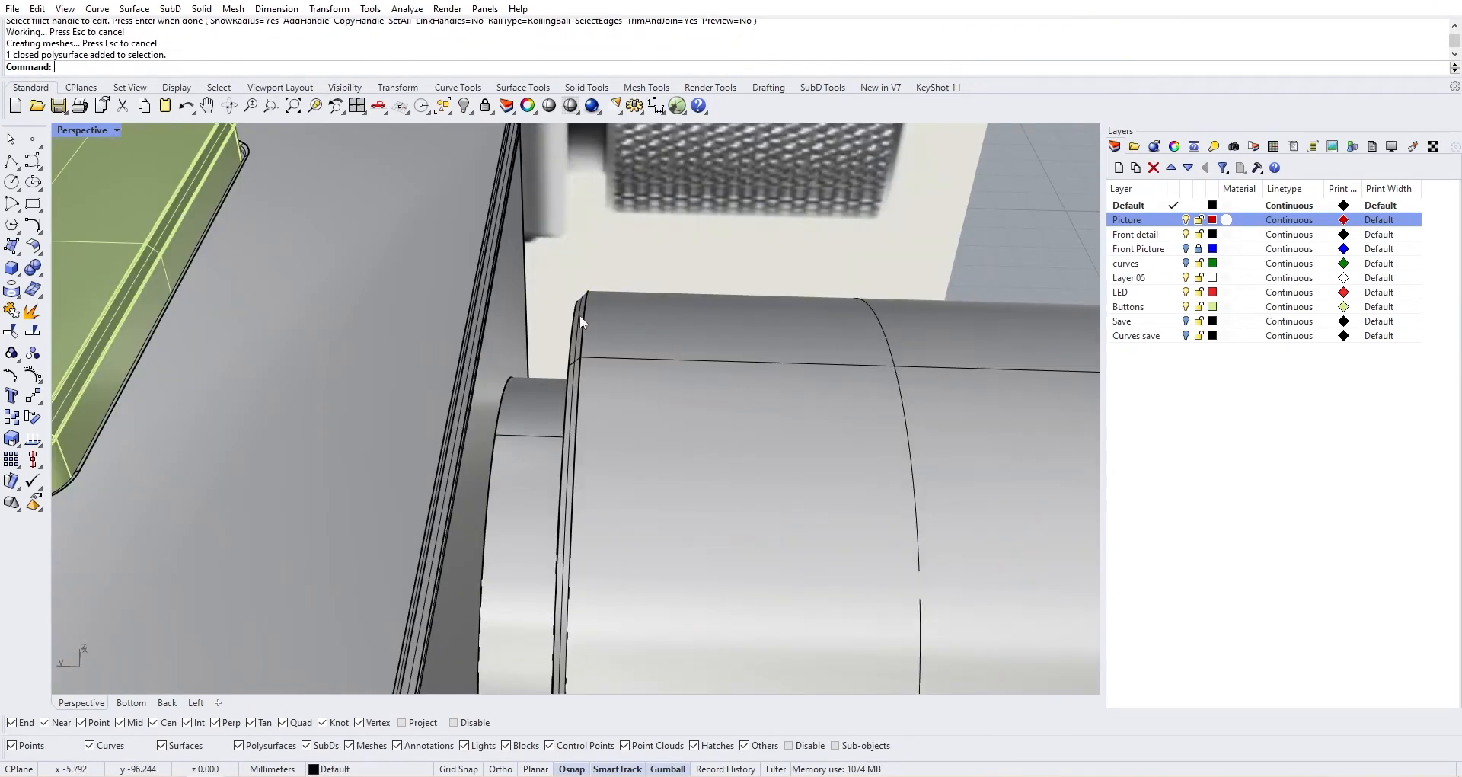
right_click(582, 316)
left_click(584, 320)
left_click(574, 322)
right_click(628, 355)
right_click(628, 356)
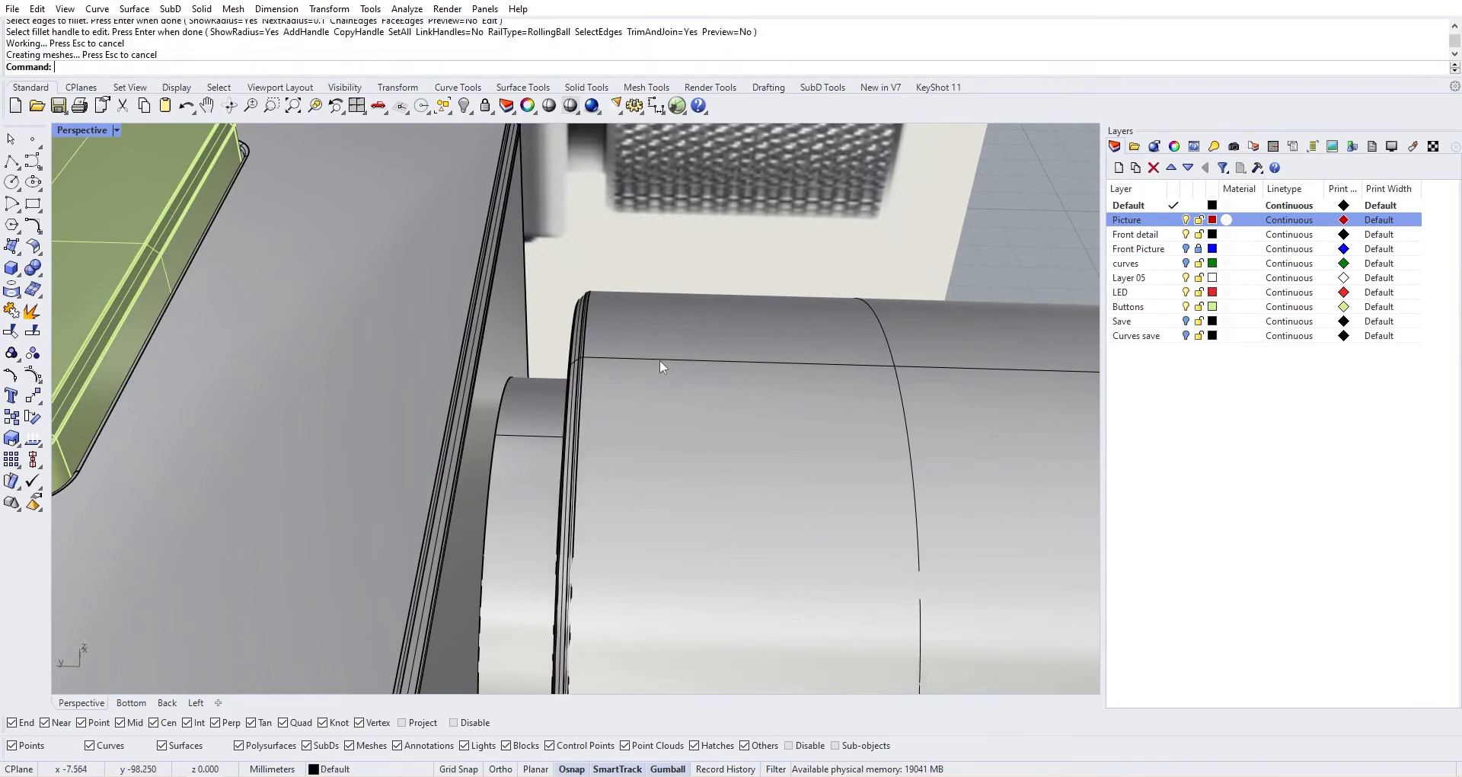
scroll(666, 366, "down", 15)
right_click_drag(670, 364, 531, 402)
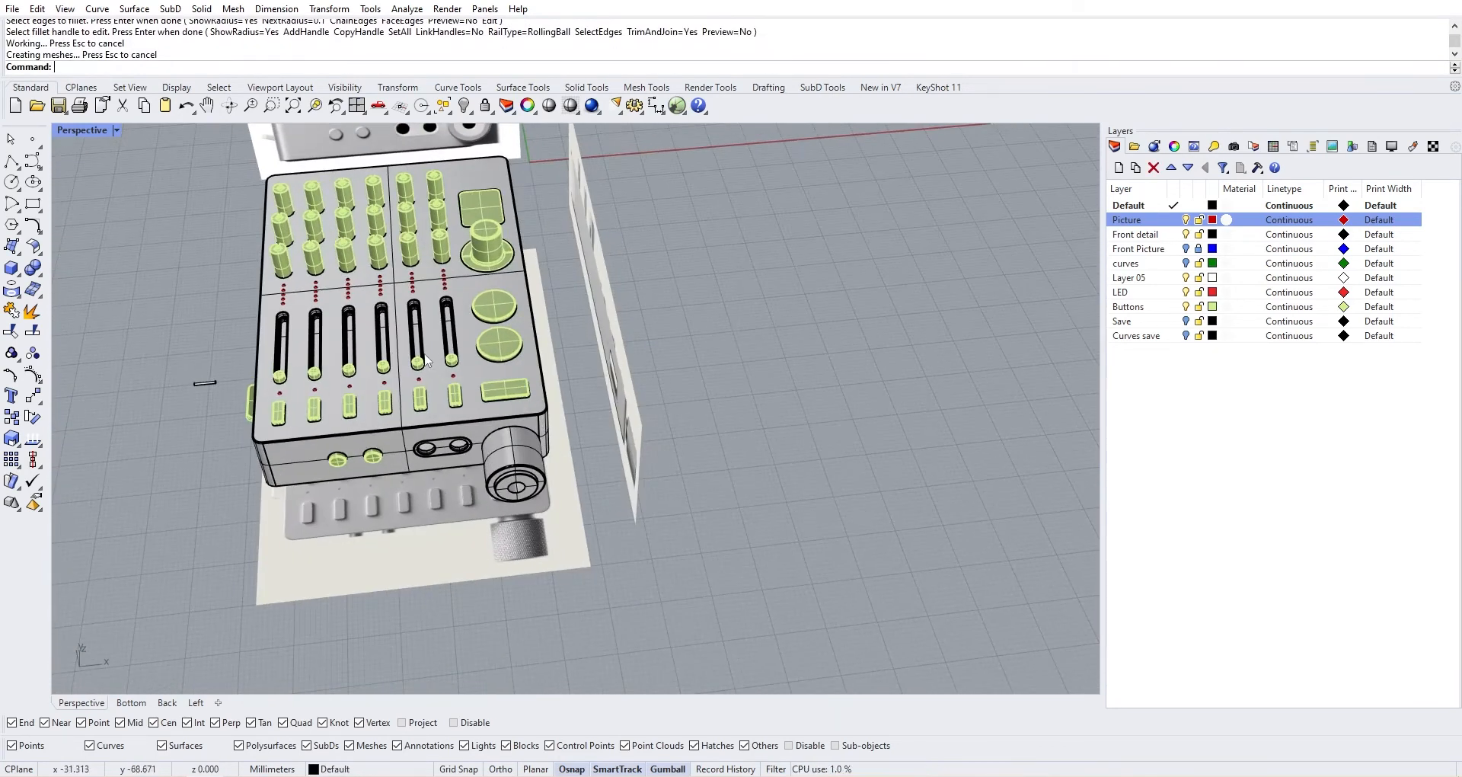
Chamfer the outer edge of the side-face opening around the angled lever by 0.2 mm
scroll(457, 362, "up", 6)
scroll(533, 393, "down", 3)
scroll(495, 457, "up", 2)
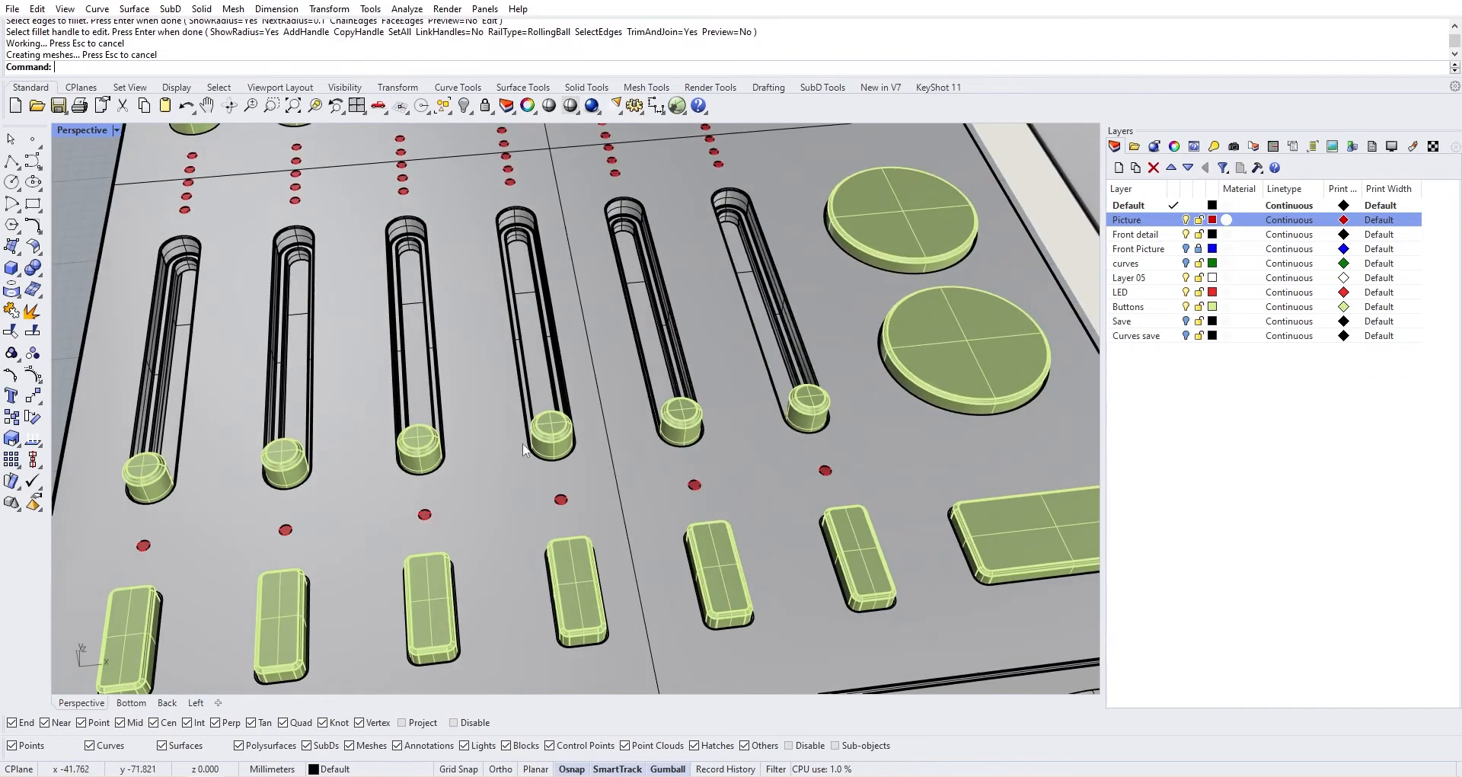
right_click_drag(522, 449, 750, 482, "shift")
scroll(430, 459, "down", 10)
right_click_drag(574, 500, 646, 647, "shift")
right_click_drag(463, 532, 661, 480)
scroll(818, 559, "up", 7)
scroll(445, 482, "up", 4)
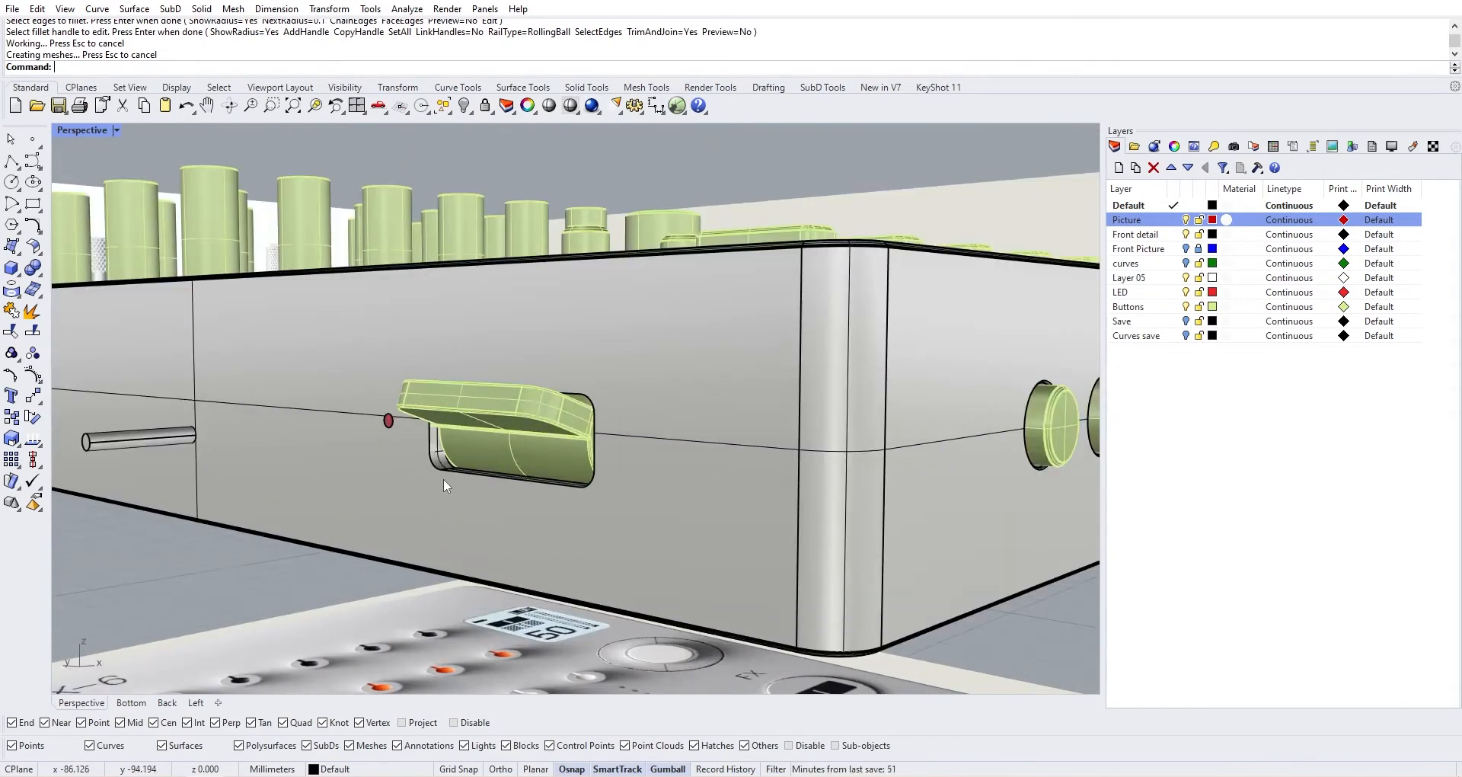
scroll(446, 486, "up", 4)
left_click(40, 276)
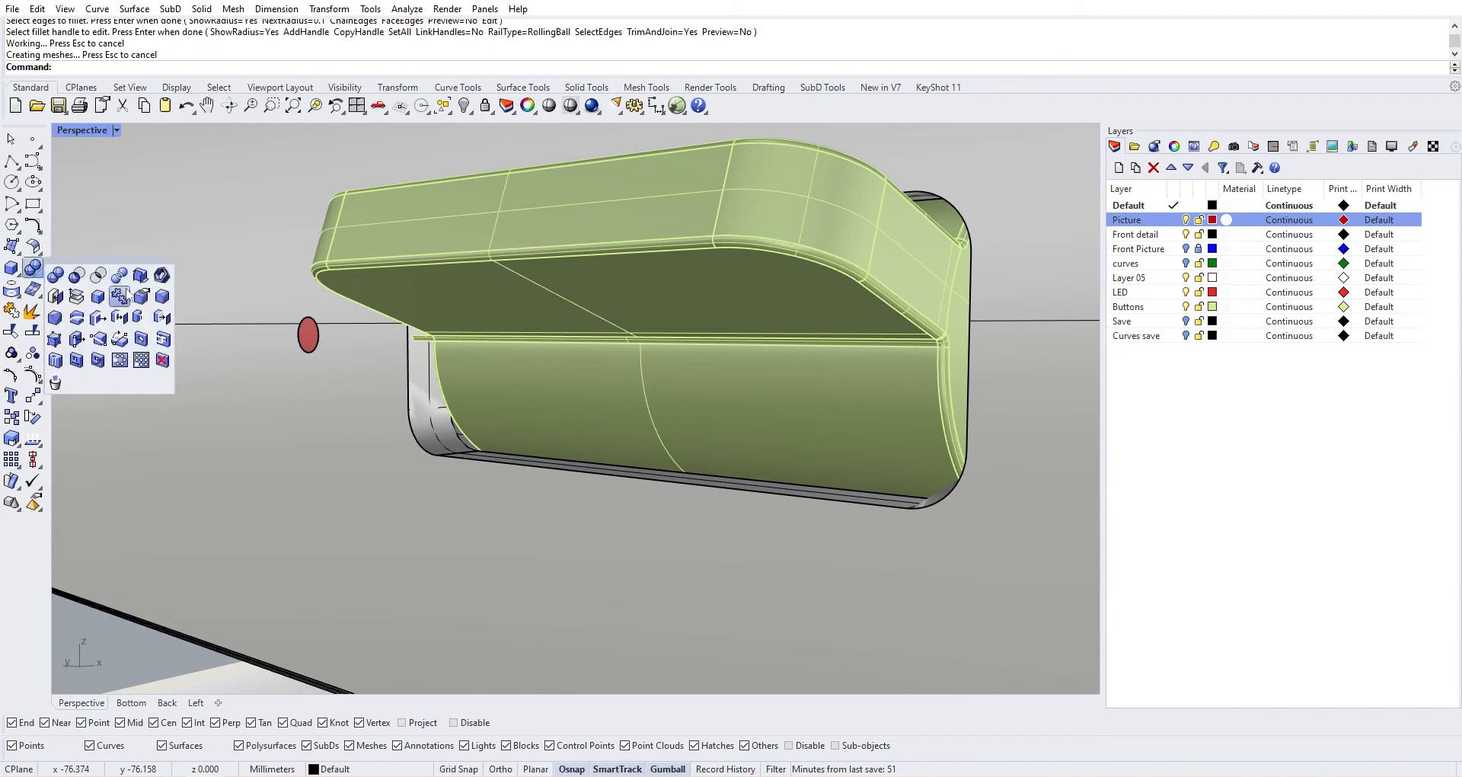
left_click(61, 317)
left_click(414, 436)
key("Return")
key("Return")
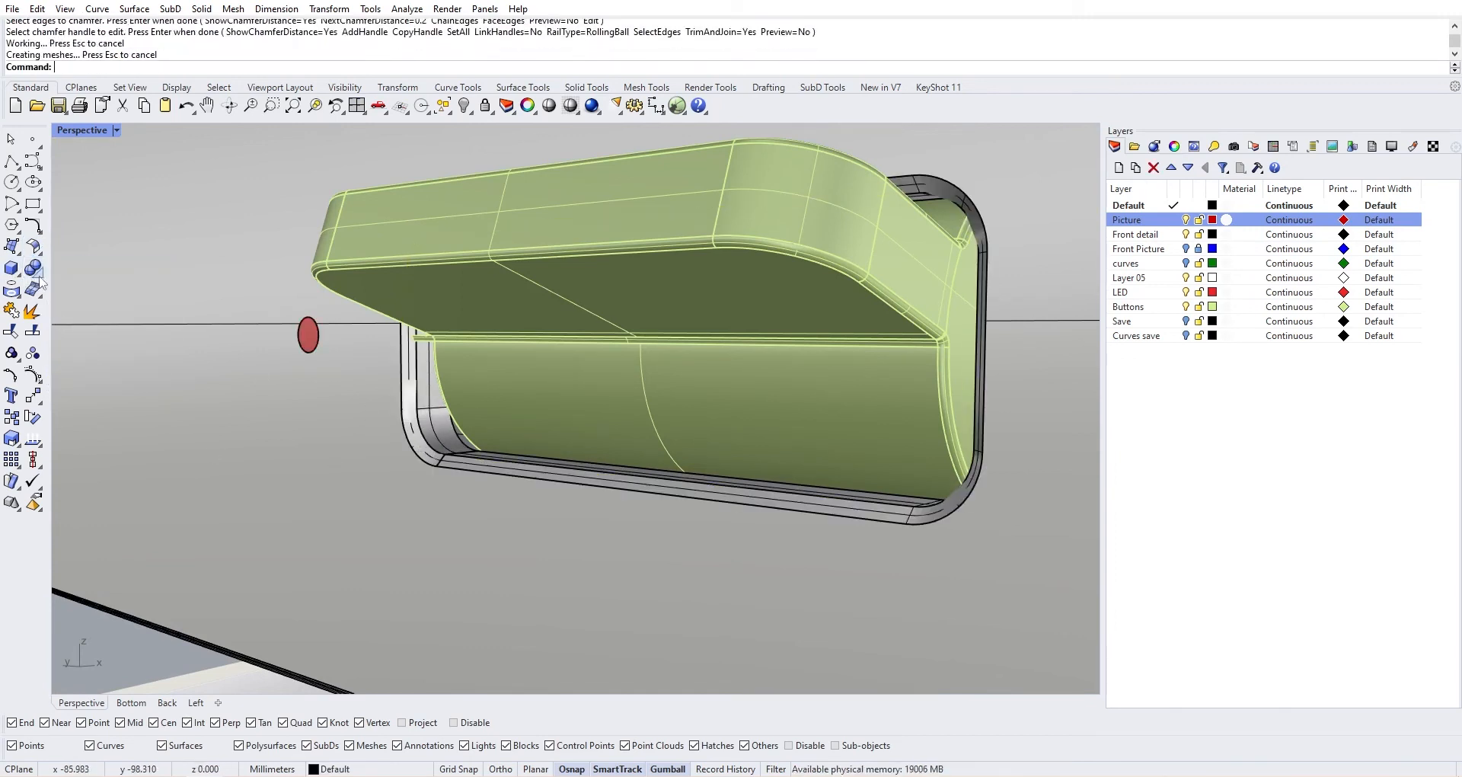
Fillet both edges of the chamfer around the lever opening with a 0.1 mm radius
left_click(42, 282)
left_click(99, 279)
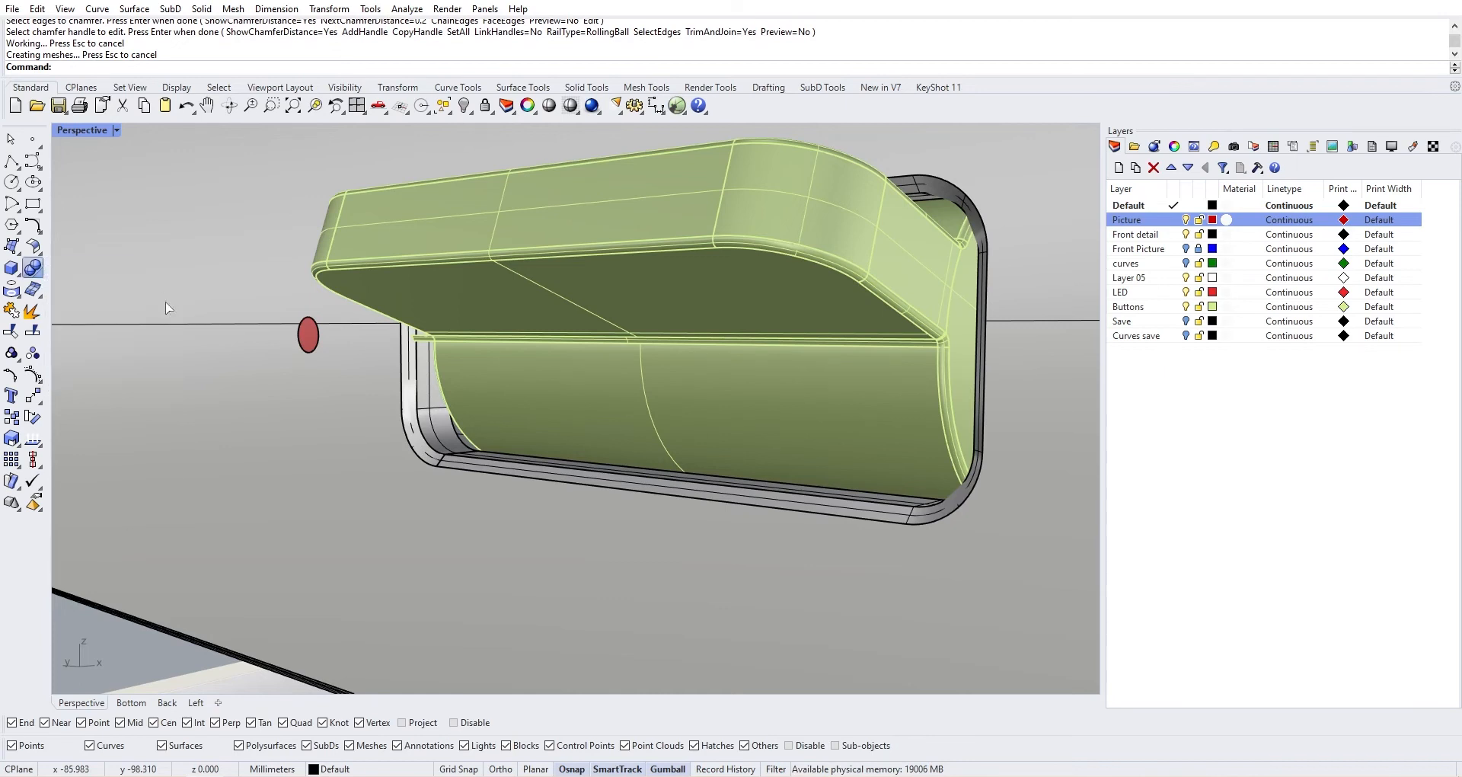
left_click(480, 466)
key("Return")
key("Return")
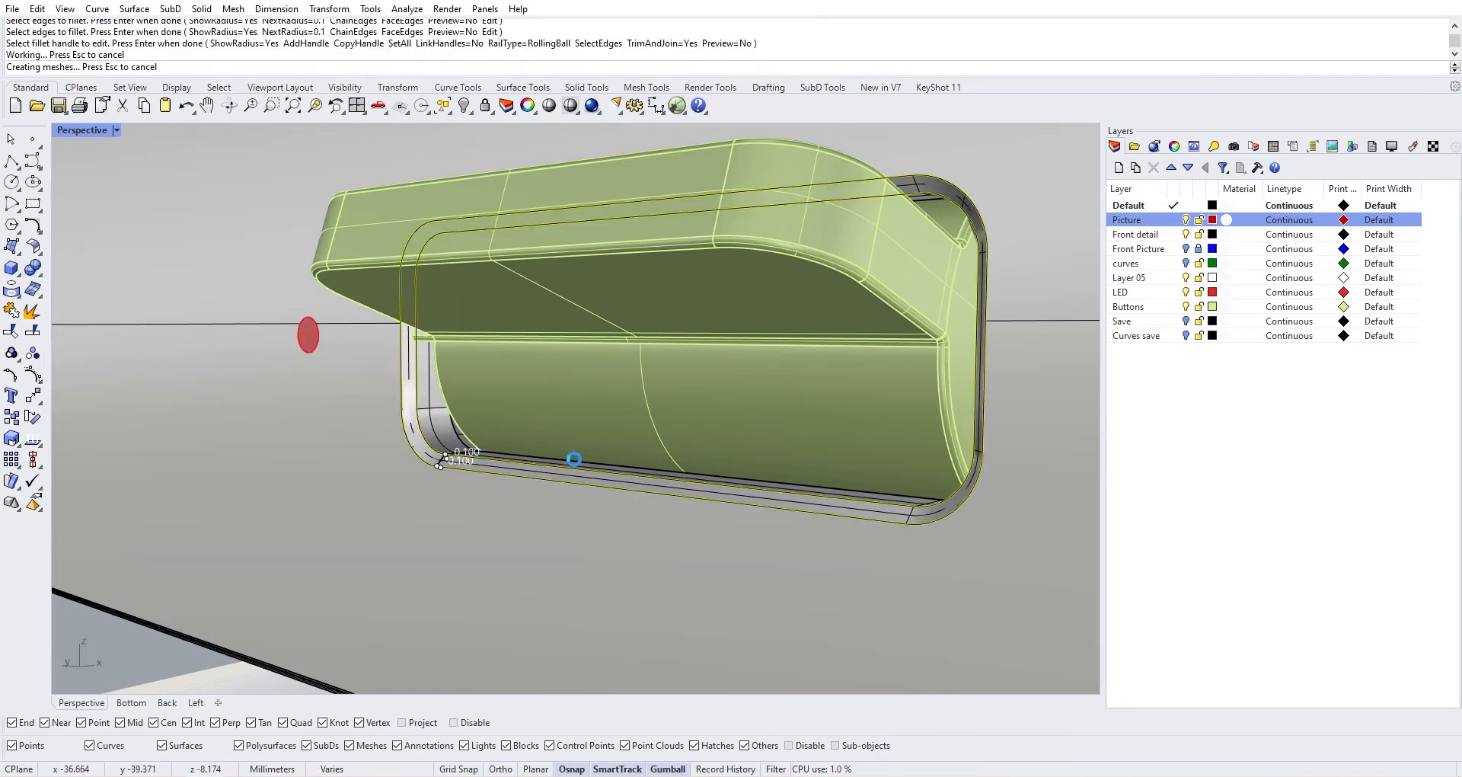
scroll(552, 456, "down", 5)
Start an edge fillet with a 0.05 mm radius and select the jack panel's upper seam, corner and rounded side outline on the lever side
right_click_drag(552, 460, 594, 436)
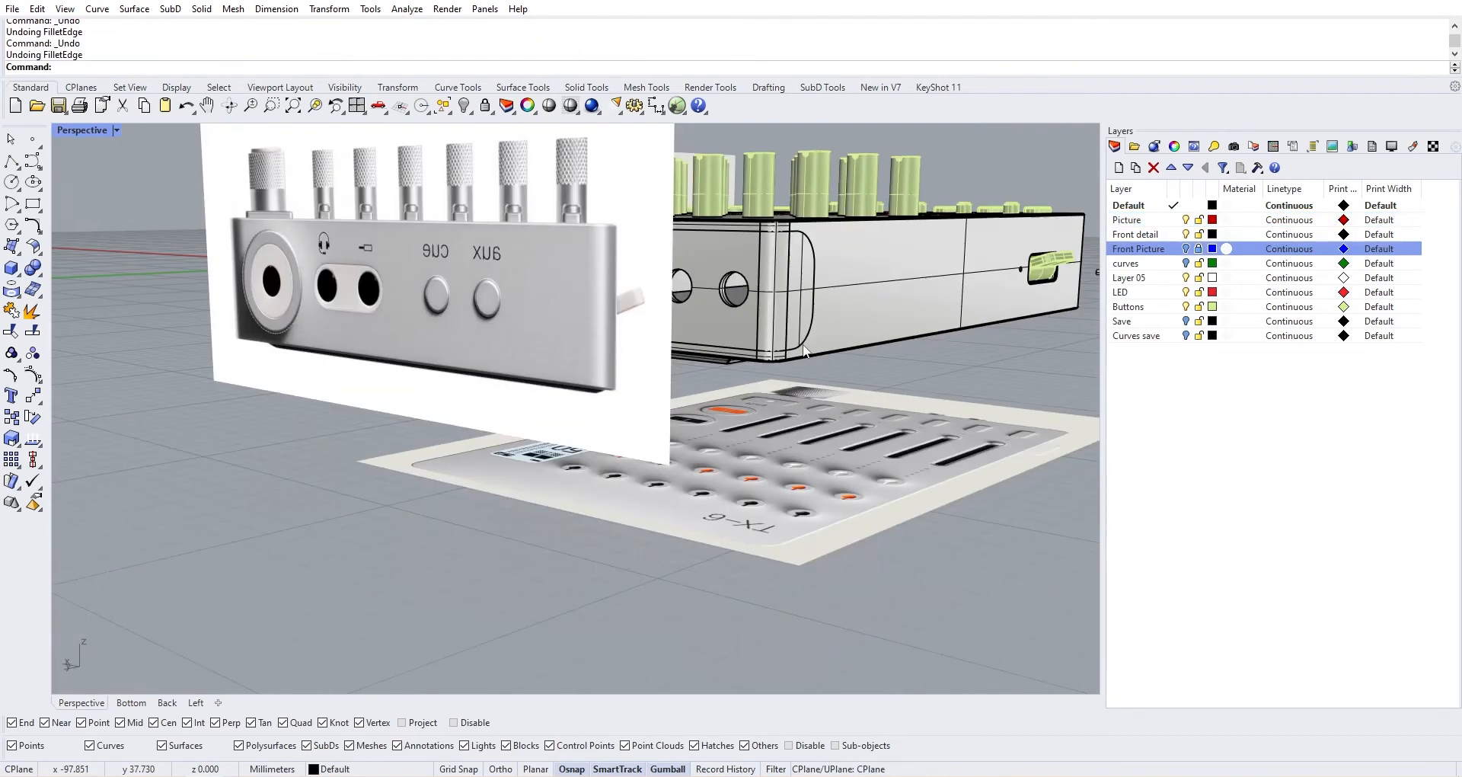
right_click_drag(805, 351, 131, 227)
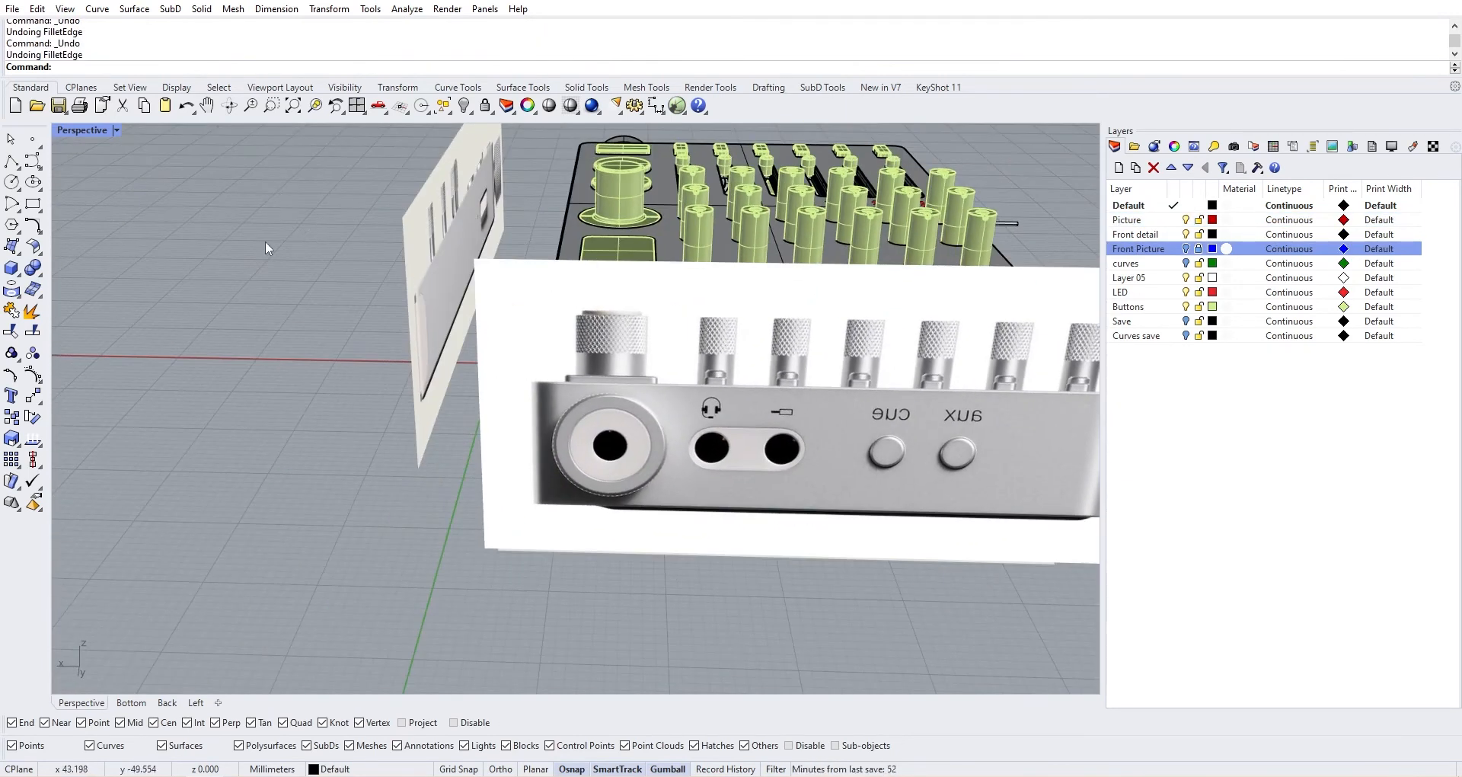
key("Return")
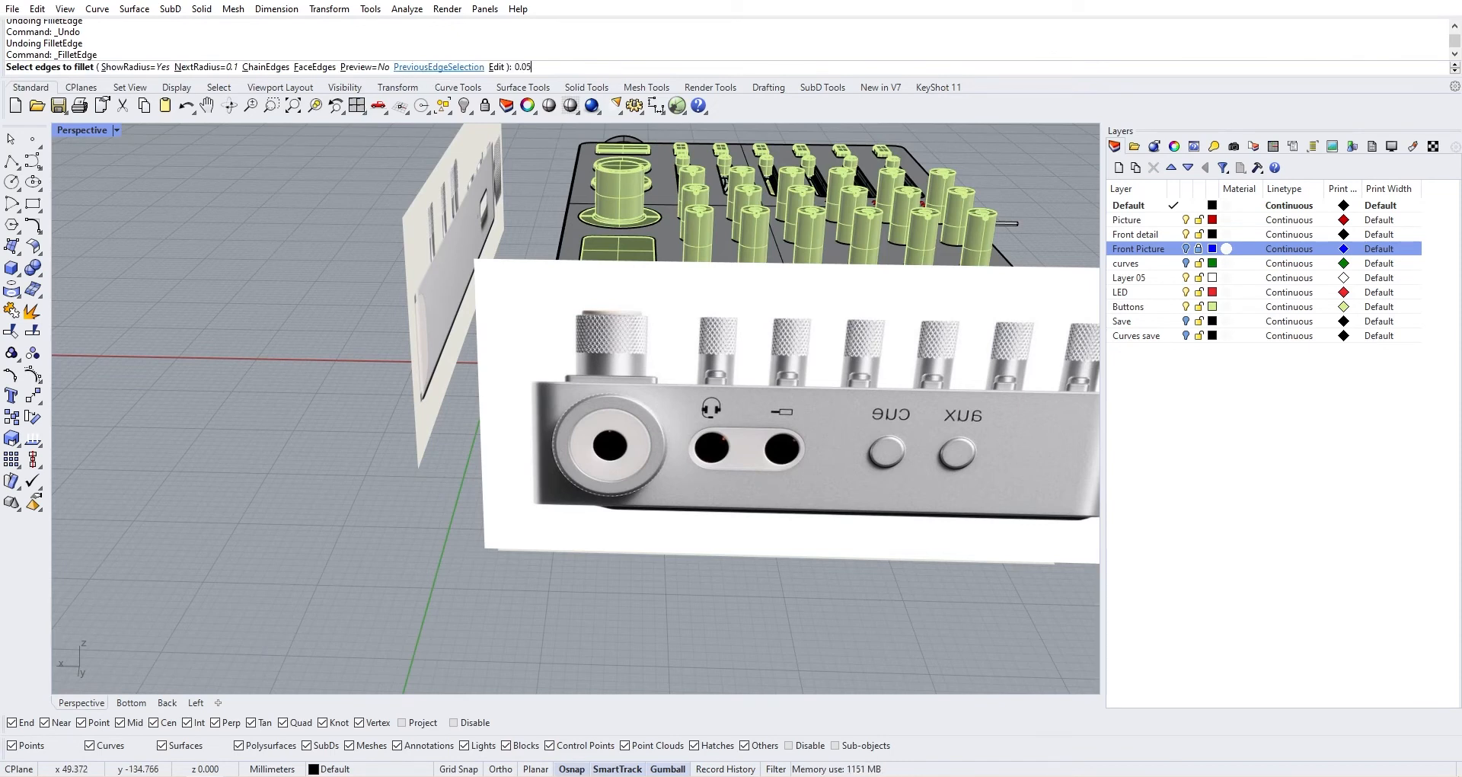
right_click_drag(747, 489, 473, 457)
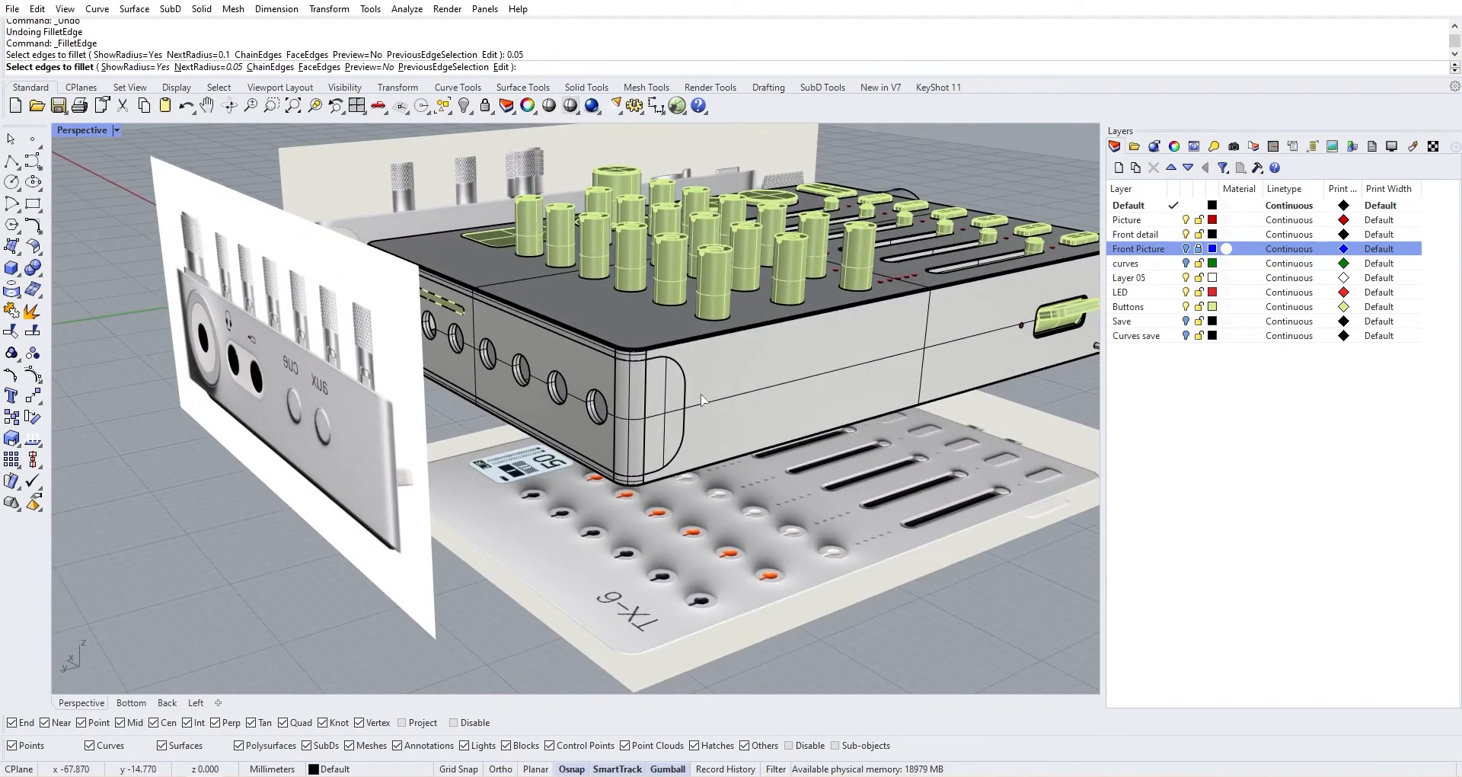
scroll(686, 373, "up", 6)
left_click(642, 346)
left_click(678, 372)
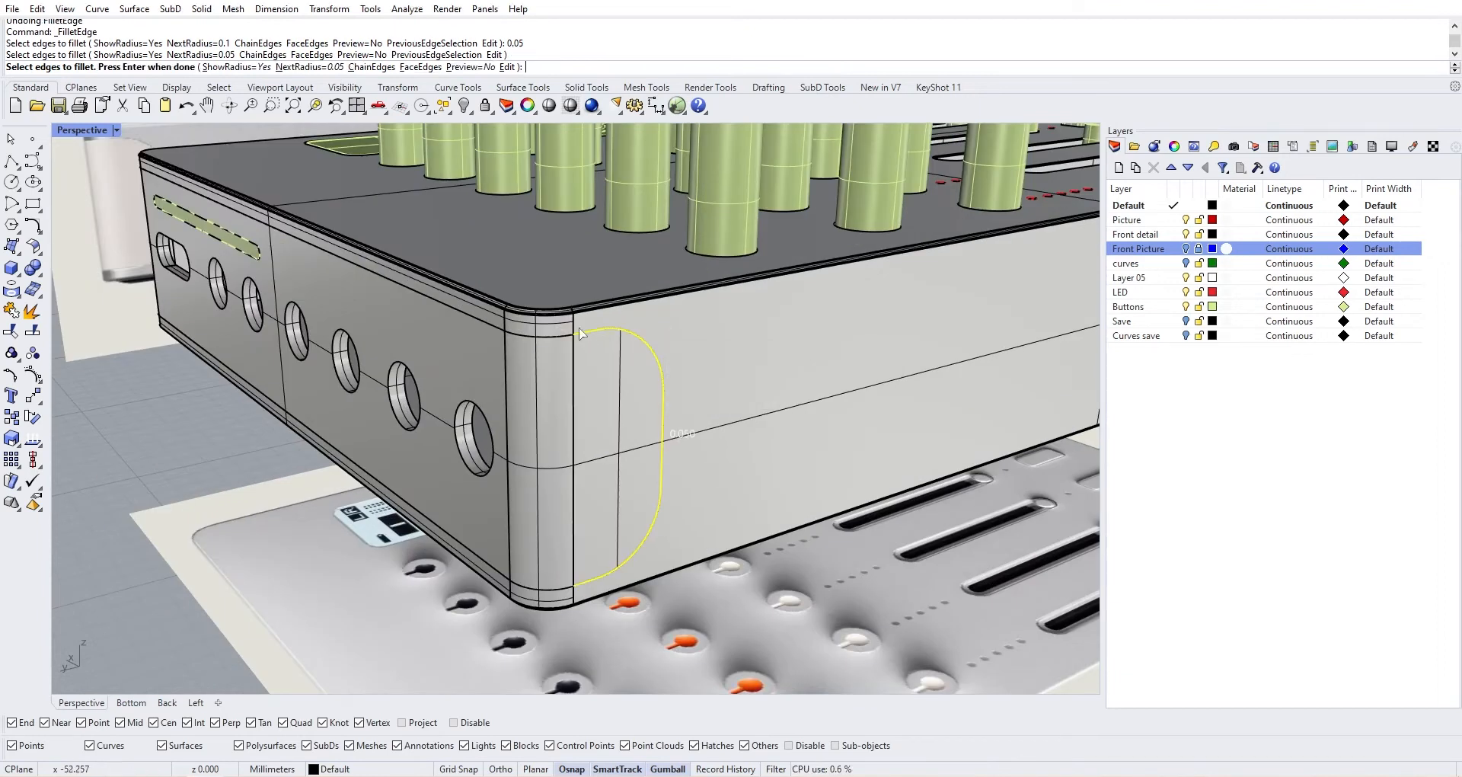
left_click(560, 339)
left_click(598, 373)
left_click(491, 324)
left_click(527, 360)
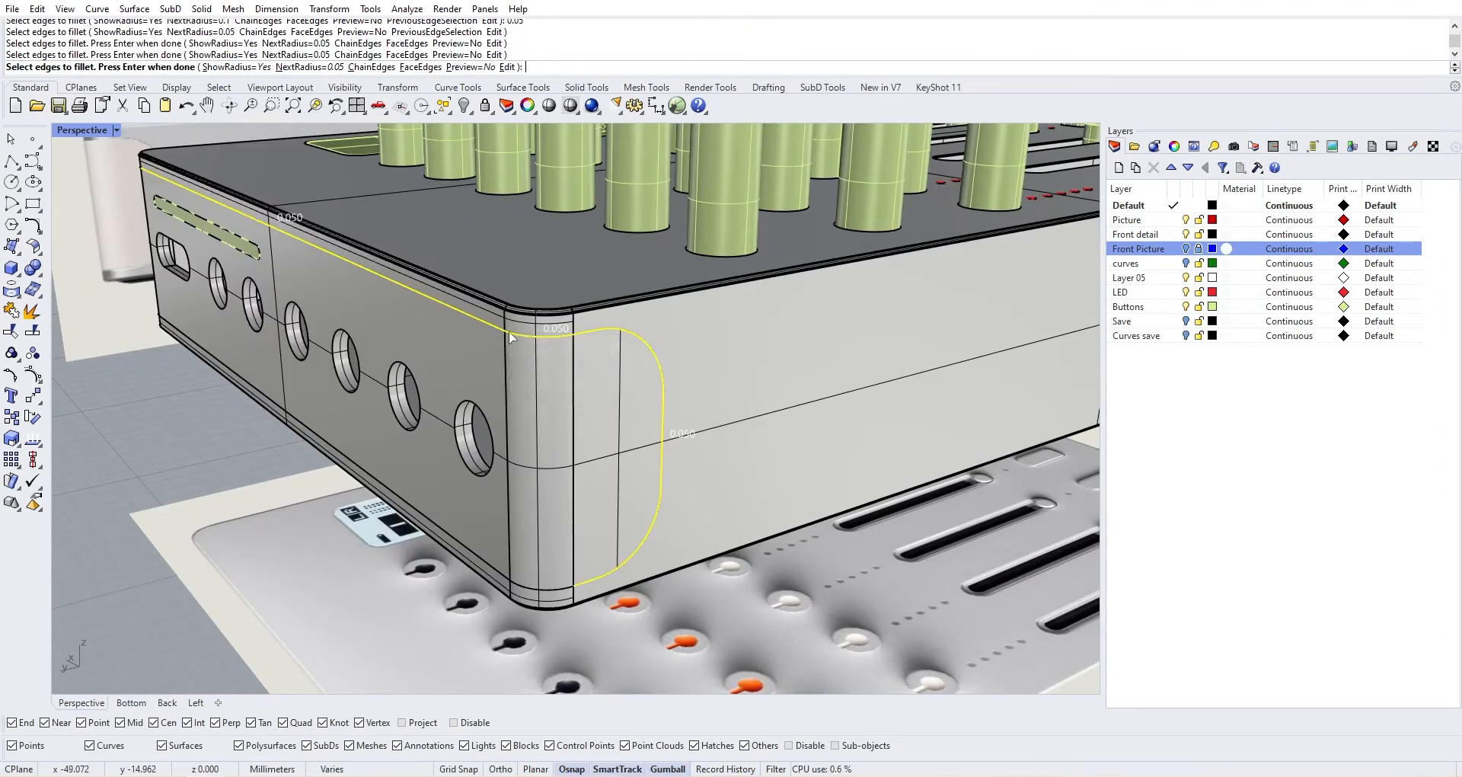
Add the seam edges around the case corner beside the USB slot, including the rounded side outline and lower edges, to the 0.05 mm fillet
right_click_drag(533, 361, 742, 335)
scroll(743, 335, "up", 3)
left_click(746, 326)
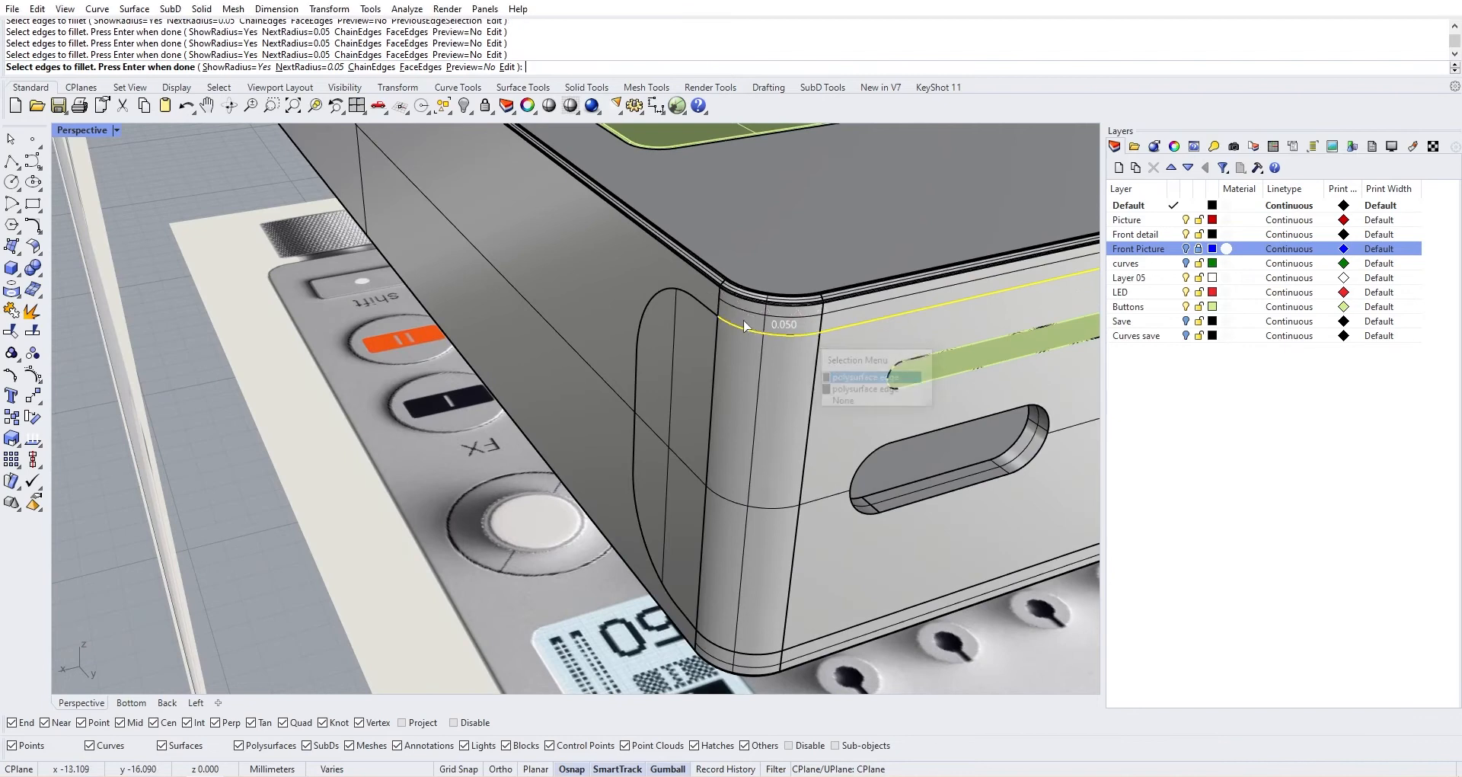
left_click(697, 308)
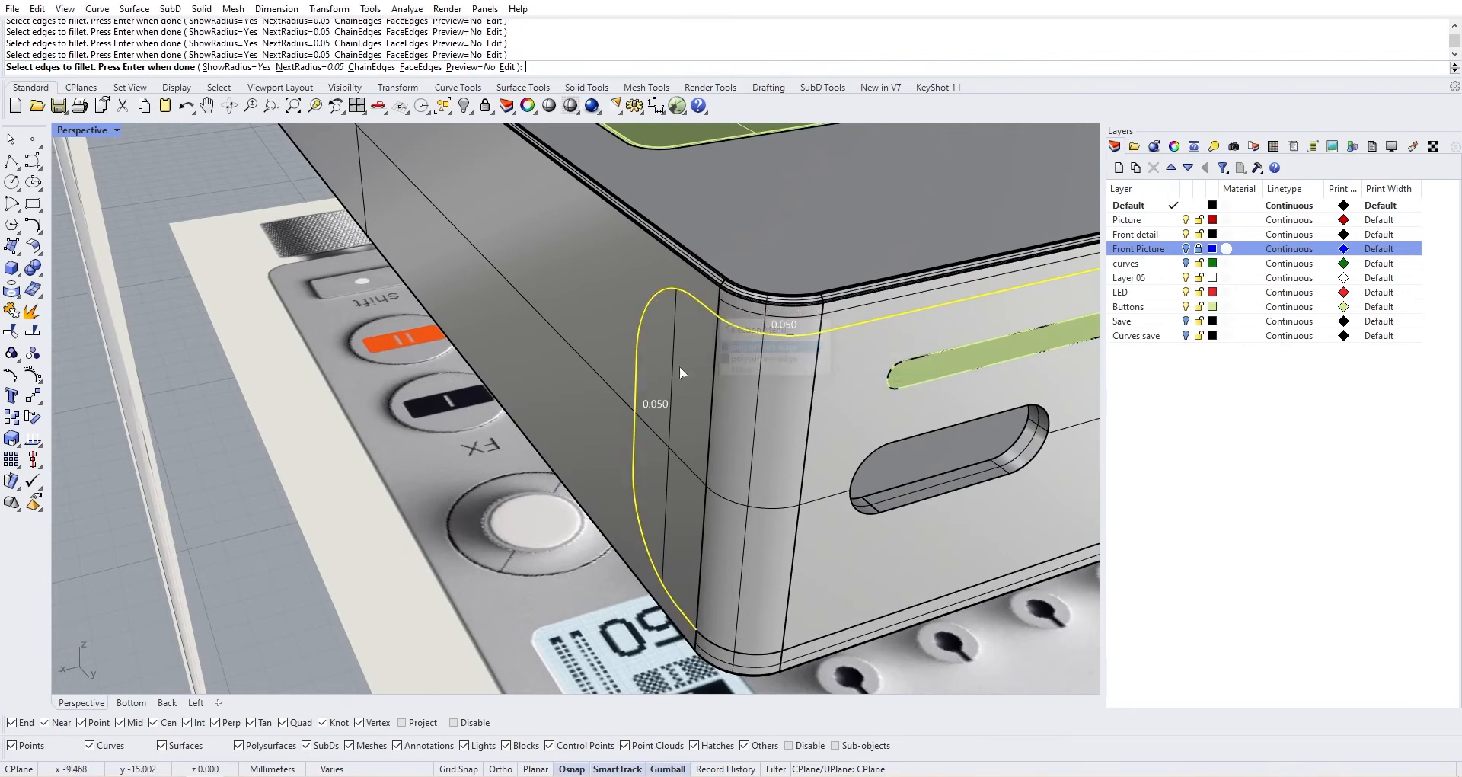
left_click(725, 649)
left_click(785, 679)
left_click(792, 656)
left_click(834, 678)
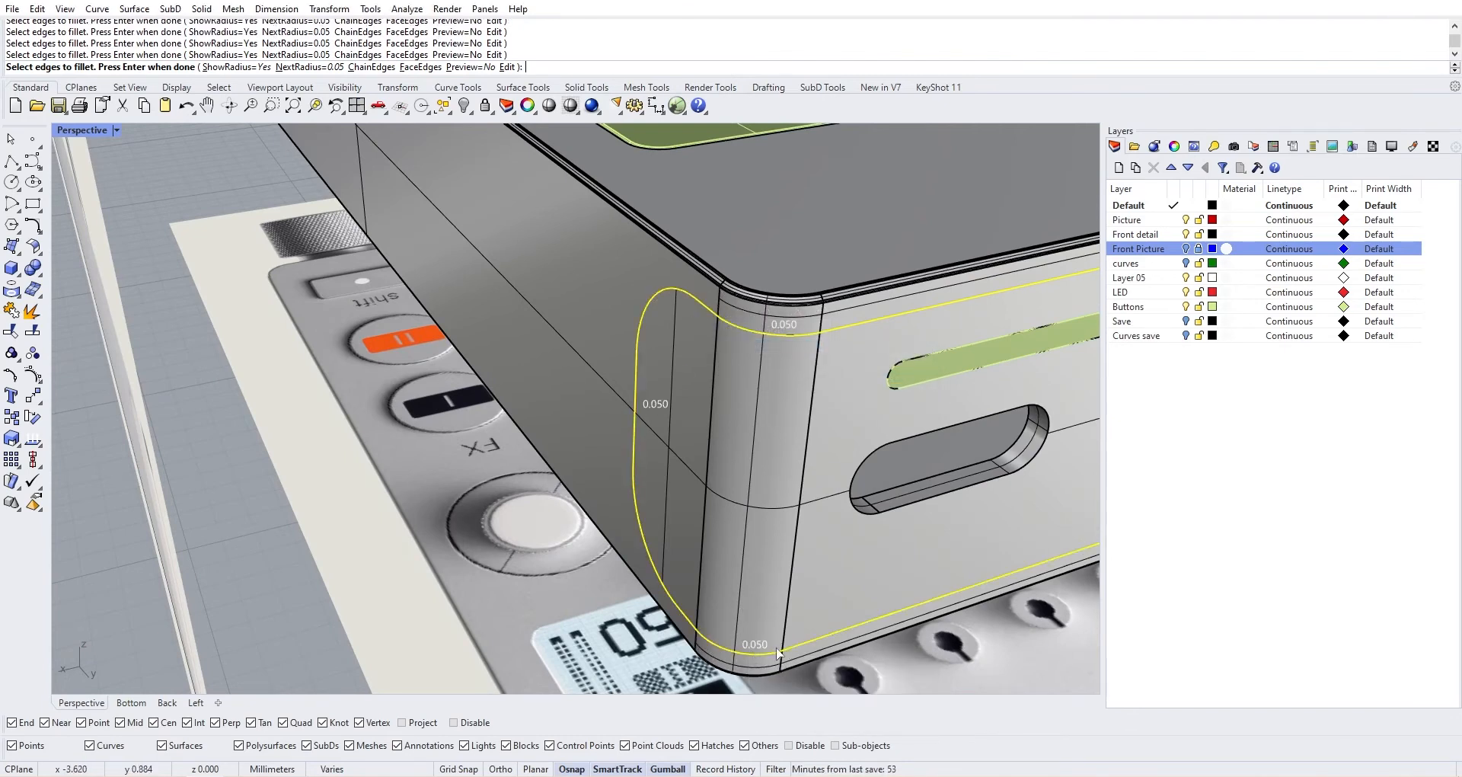
Add the lower corner seam edge on the lever side and complete the 0.05 mm fillet around the whole jack panel
right_click_drag(826, 658, 647, 571)
left_click(799, 581)
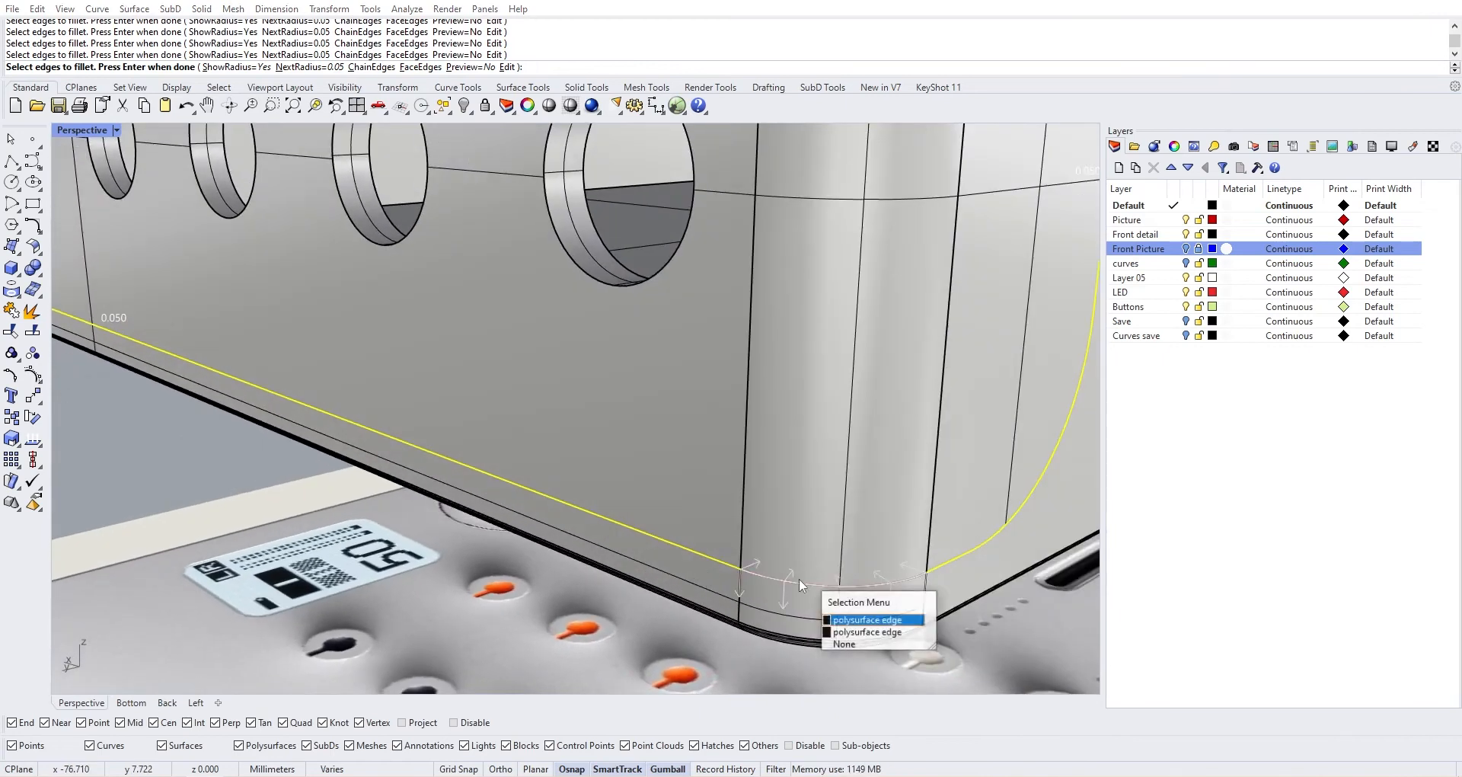
left_click(799, 580)
left_click(799, 580)
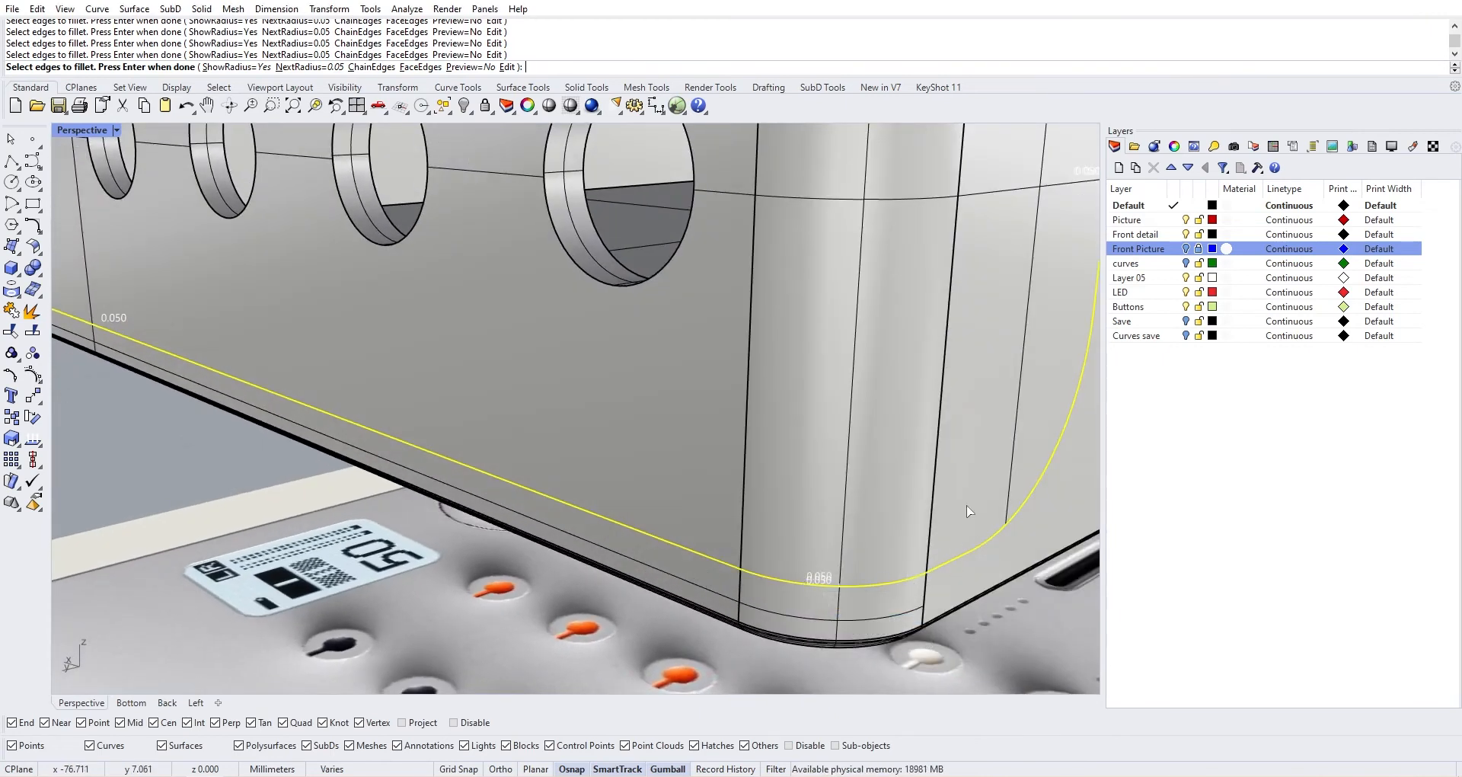
mouse_move(969, 511)
right_mouse_down()
mouse_move(930, 528)
mouse_move(948, 516)
right_mouse_up()
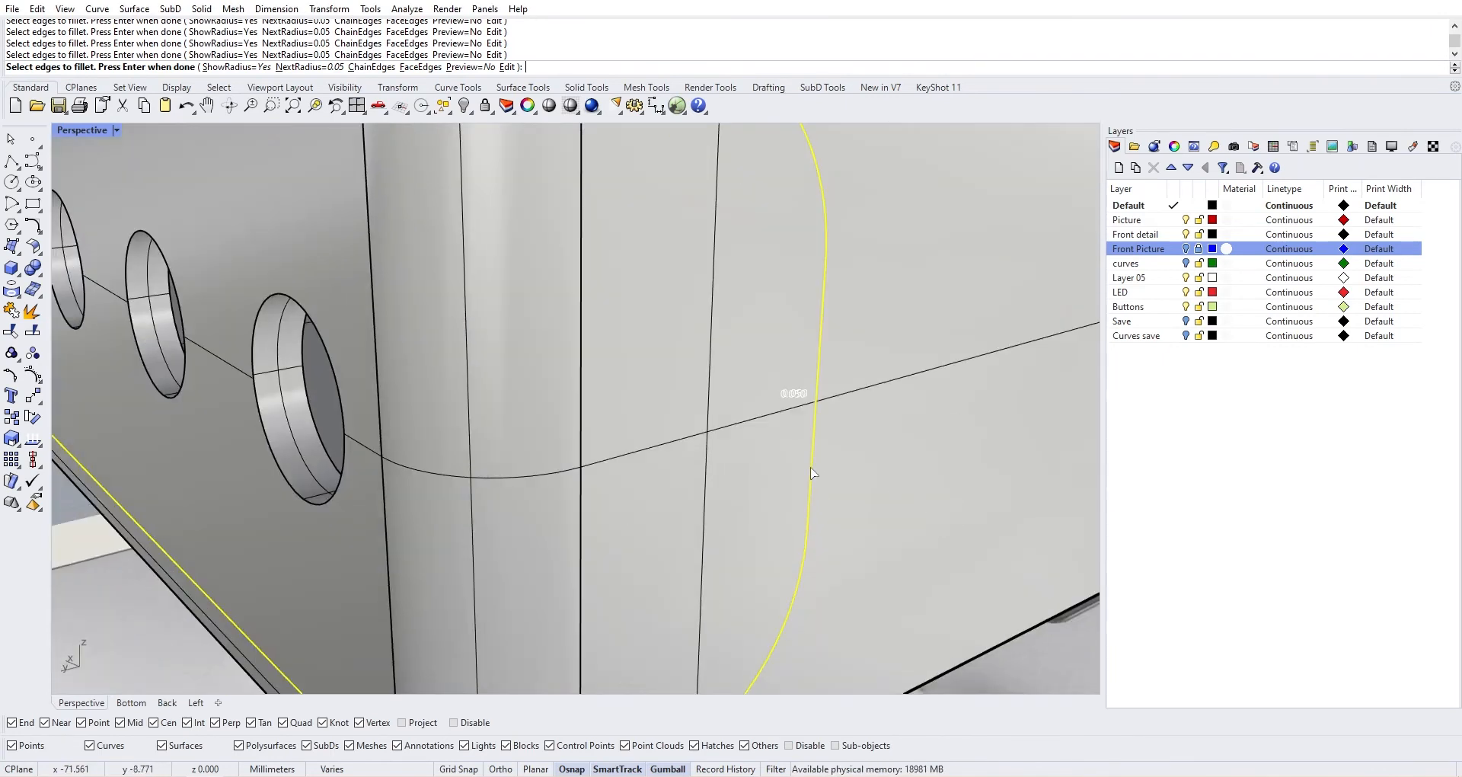
scroll(840, 242, "down", 6)
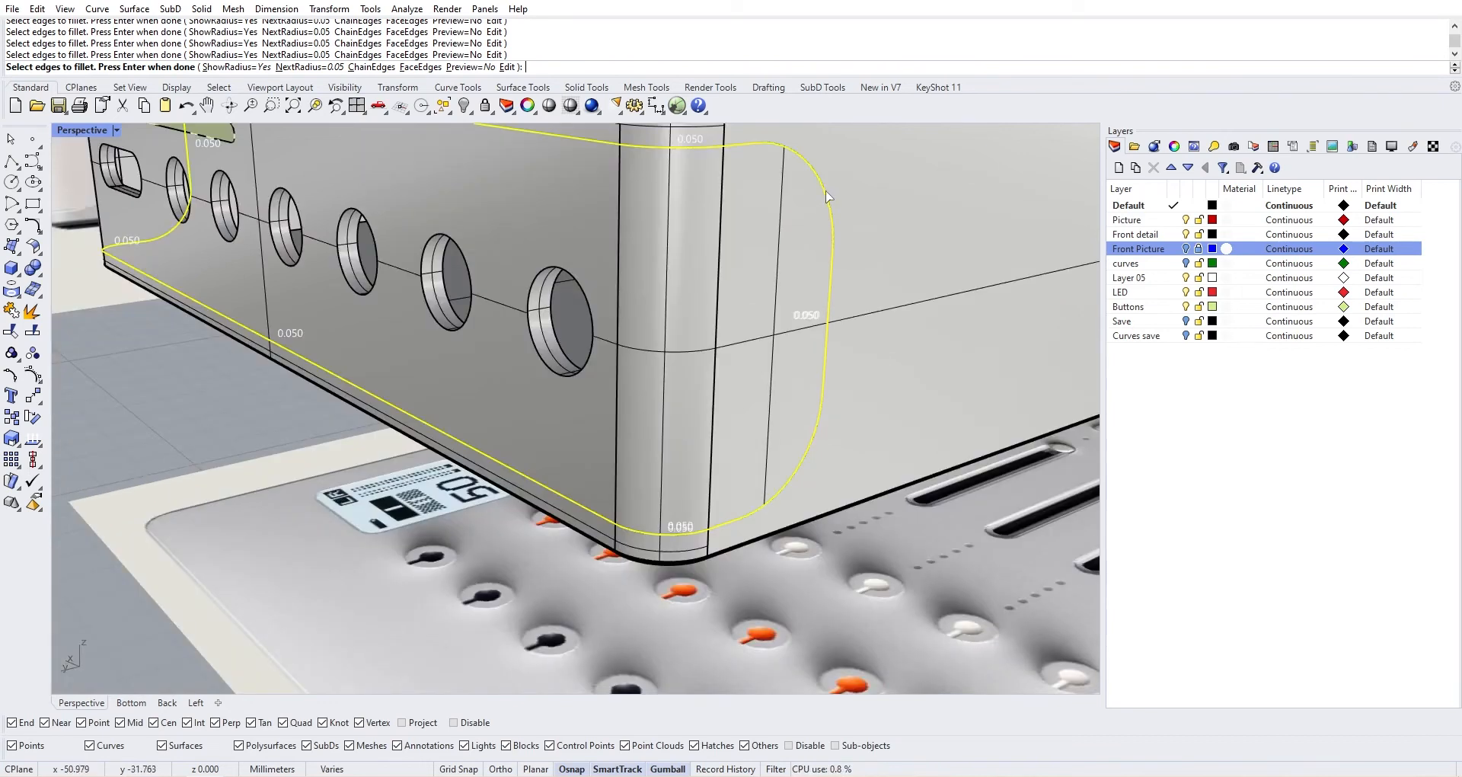
right_click_drag(697, 157, 690, 194)
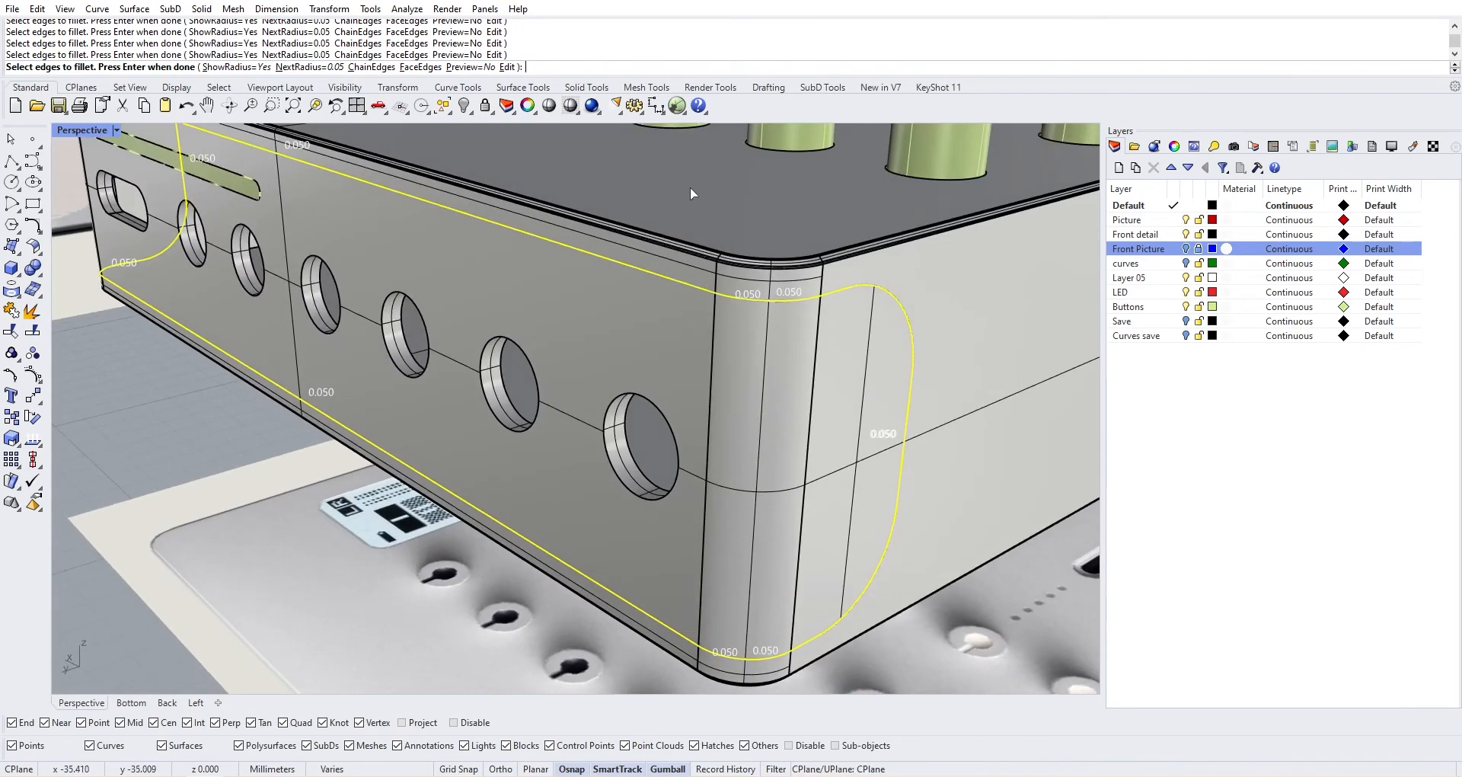
right_click_drag(656, 280, 788, 315)
scroll(386, 407, "up", 4)
right_click_drag(447, 395, 484, 387)
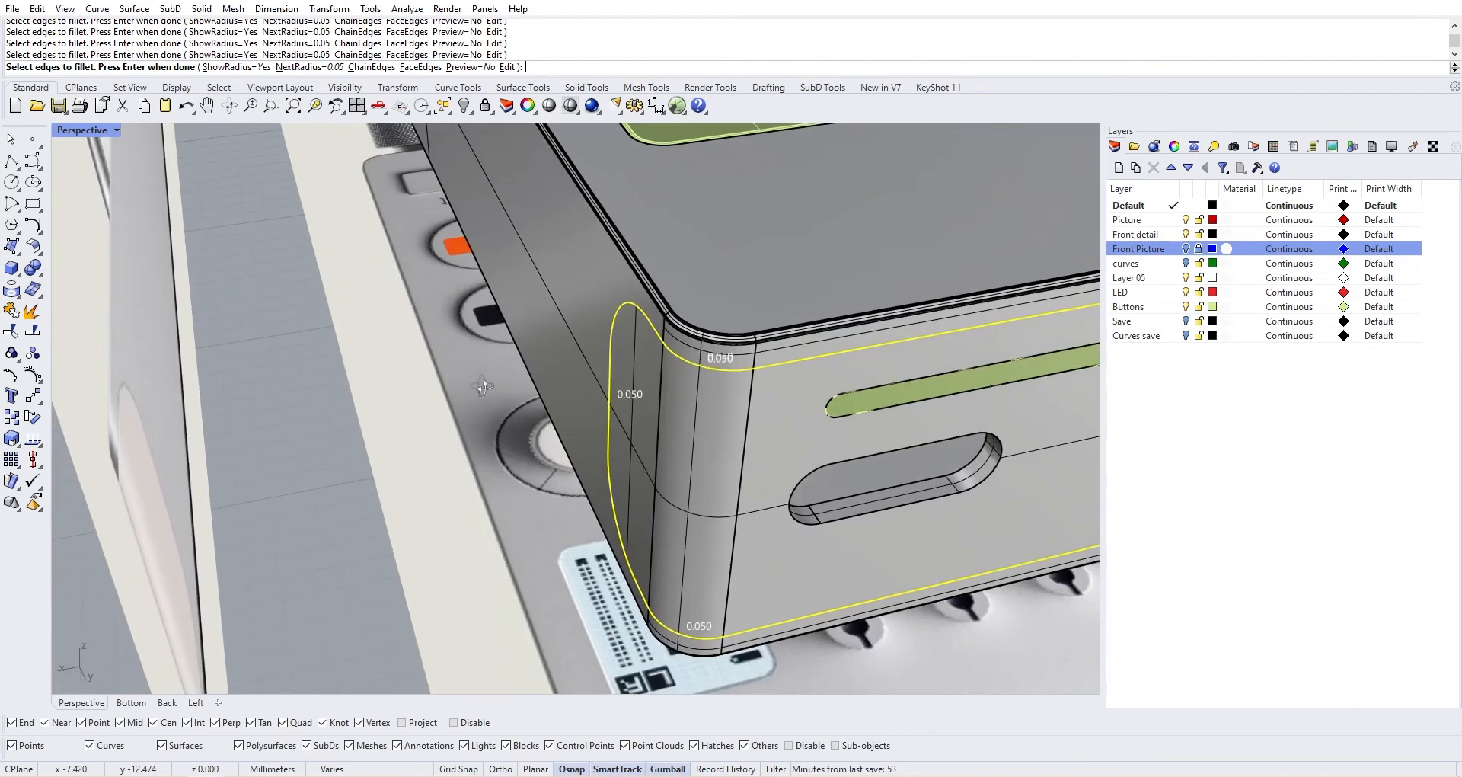
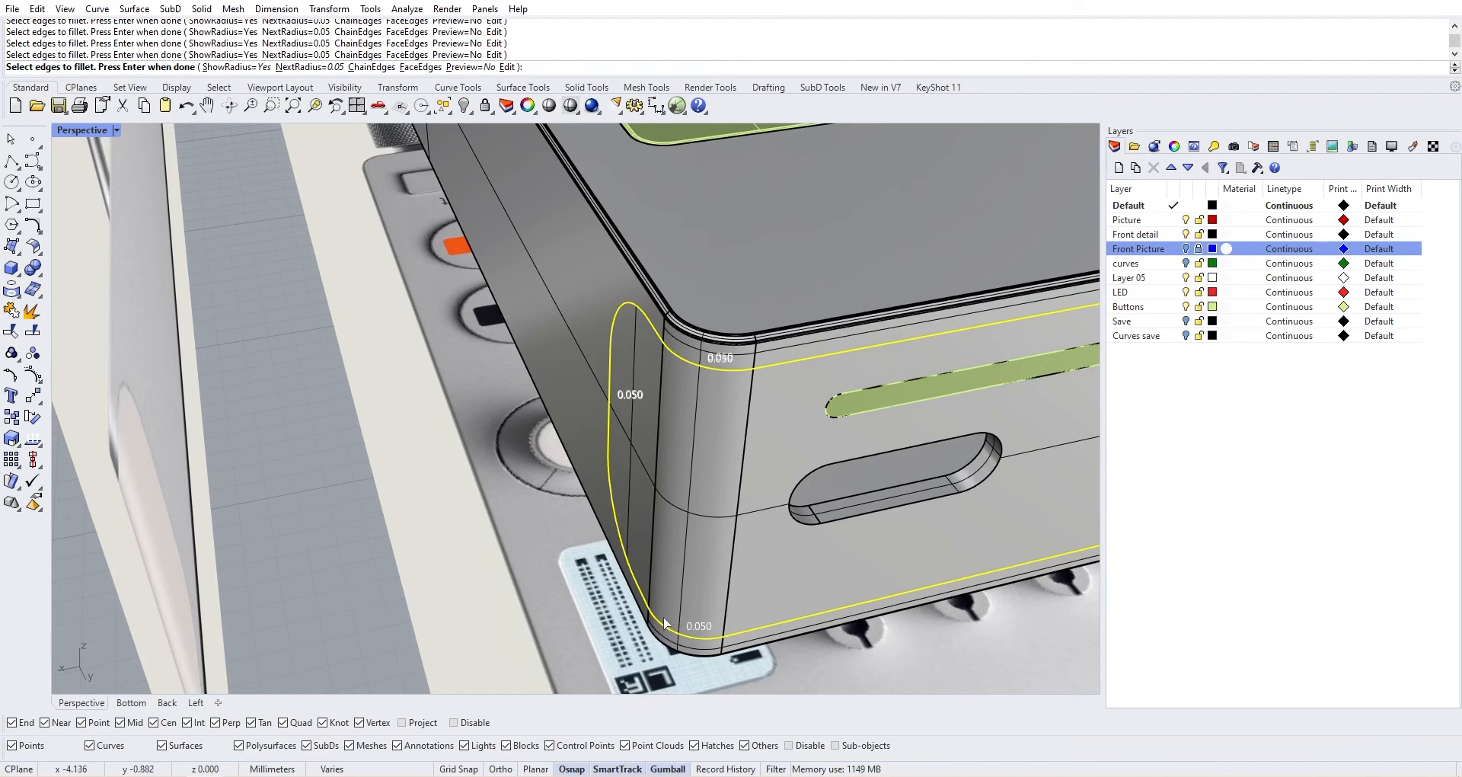
scroll(769, 624, "down", 8)
right_click_drag(769, 625, 381, 436)
key("Return")
key("Return")
Inspect the filleted seam around the jack panel and view the case from its other sides
scroll(679, 507, "up", 9)
scroll(795, 506, "down", 5)
scroll(683, 409, "down", 4)
scroll(655, 398, "down", 4)
scroll(699, 403, "down", 6)
scroll(380, 435, "up", 7)
scroll(688, 374, "down", 5)
right_click_drag(687, 375, 478, 380)
scroll(479, 380, "down", 4)
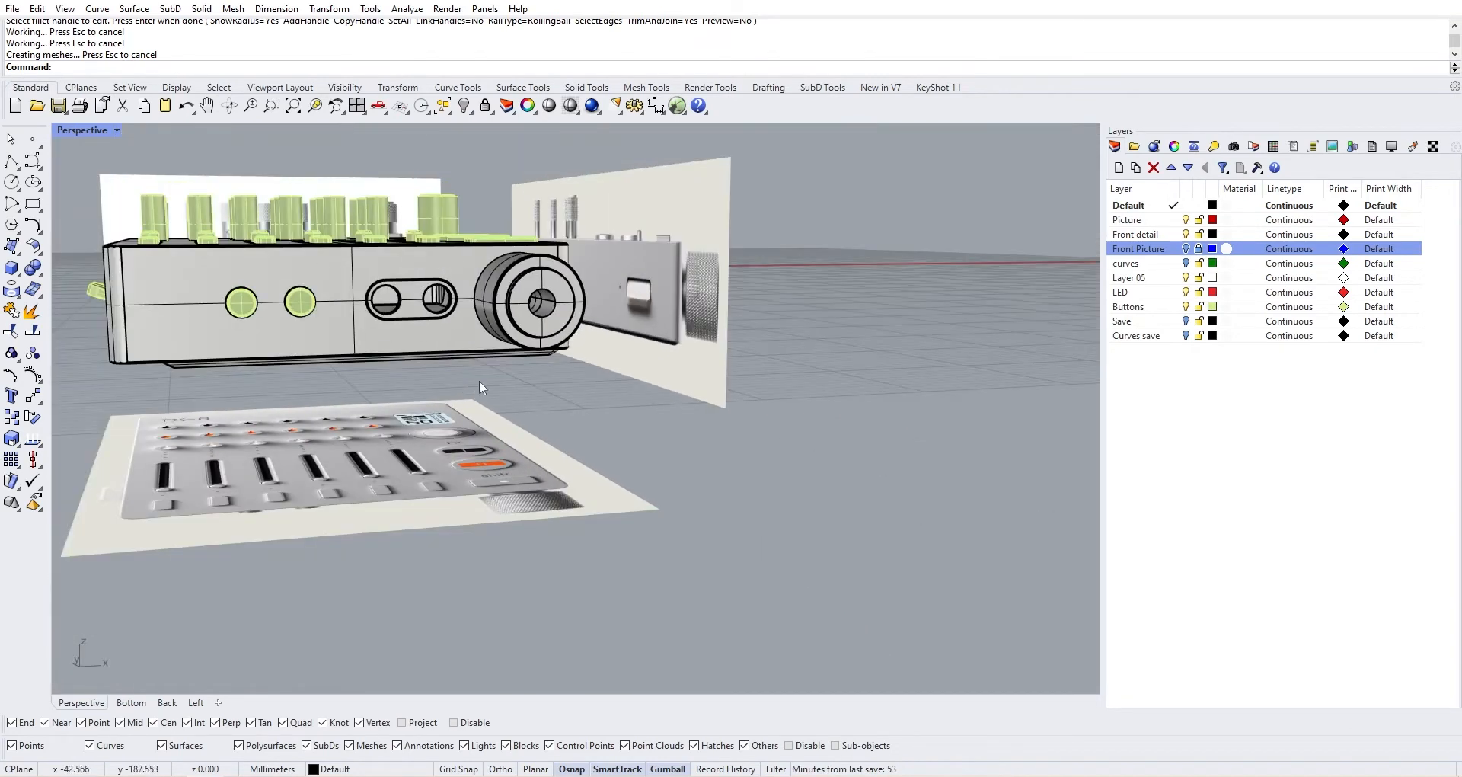
Show the reference picture of the face with the six numbered jack holes and compare it with the modelled jack panel
left_click(1185, 249)
left_click(1186, 236)
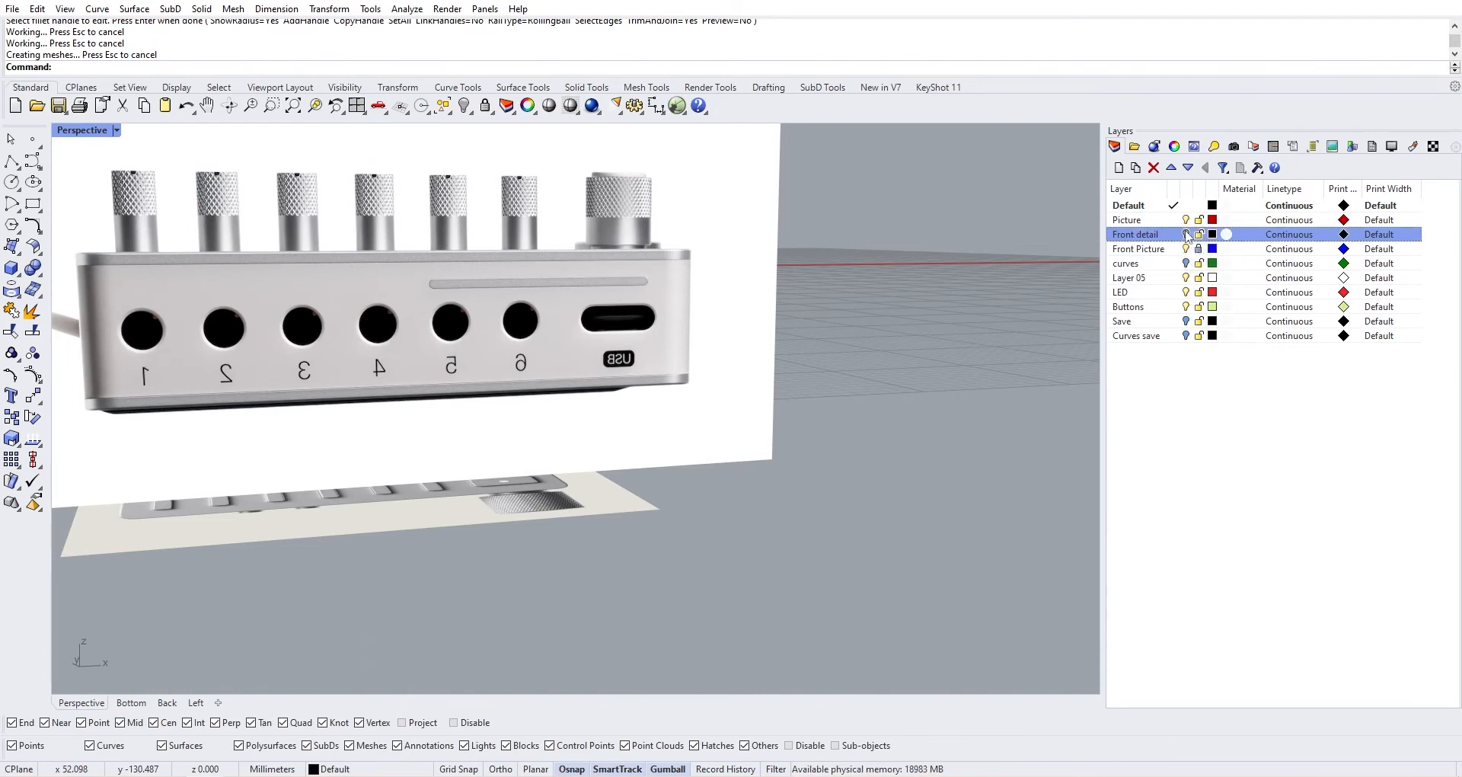
scroll(267, 302, "up", 6)
scroll(479, 425, "down", 4)
right_click_drag(293, 390, 526, 423)
scroll(689, 384, "up", 6)
right_click_drag(690, 385, 632, 386)
Chamfer the outer edges of the two round jack holes nearest the lever-side corner by 0.2 mm
left_click(39, 273)
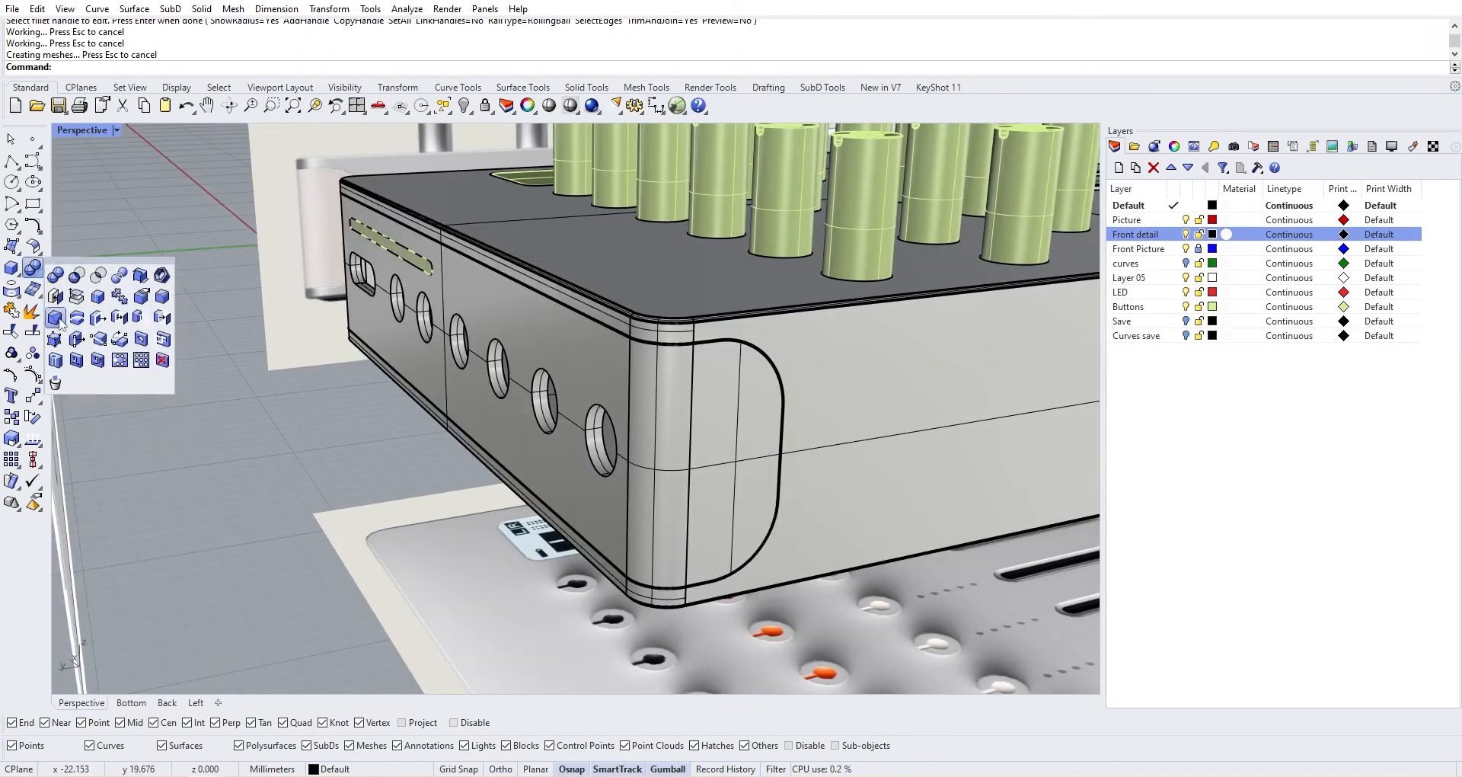
left_click(76, 320)
scroll(622, 473, "up", 5)
key("Return")
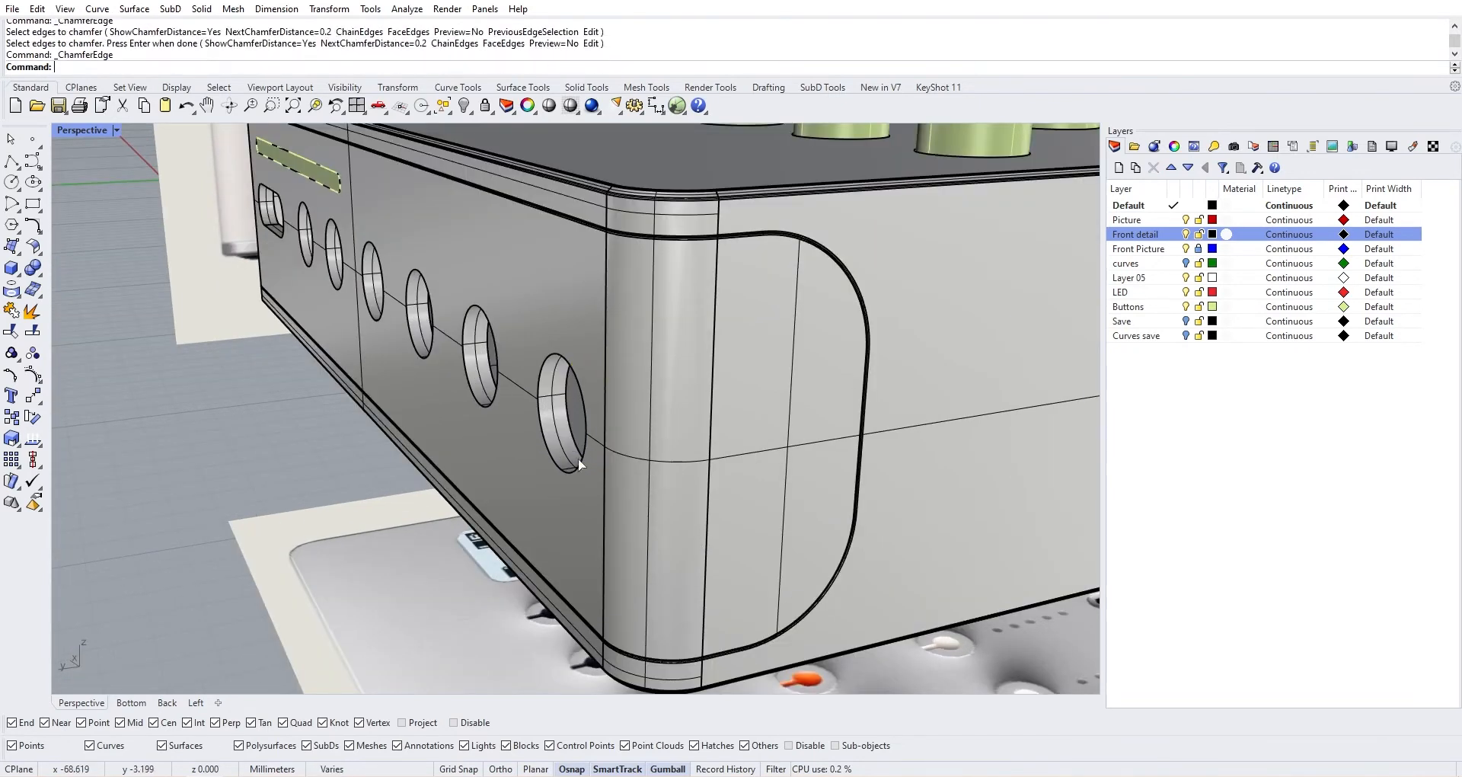
key("Return")
right_click_drag(578, 459, 633, 475)
scroll(537, 447, "up", 6)
key("Return")
left_click(500, 446)
key("Return")
key("Return")
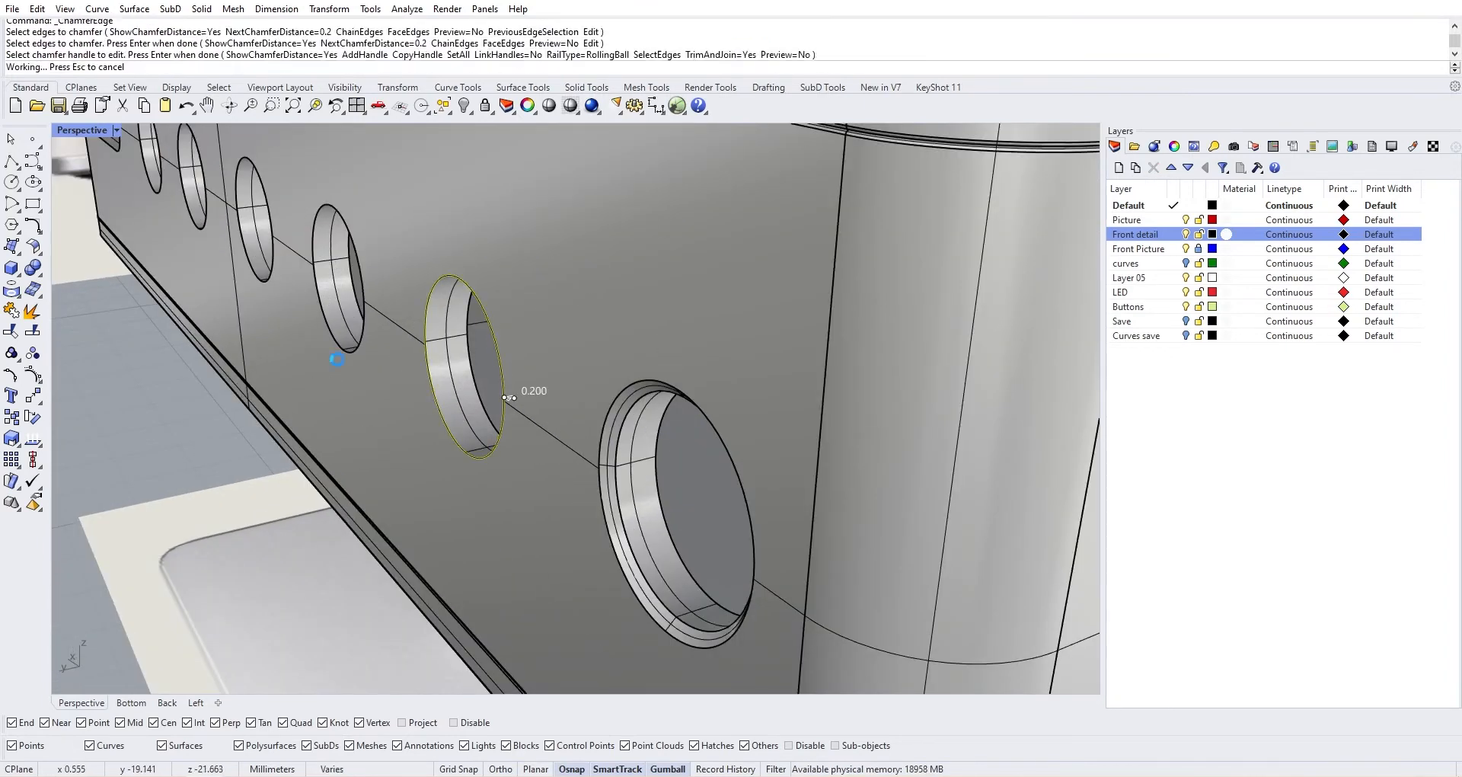
Chamfer the outer edges of the remaining four round jack holes by 0.2 mm
key("Return")
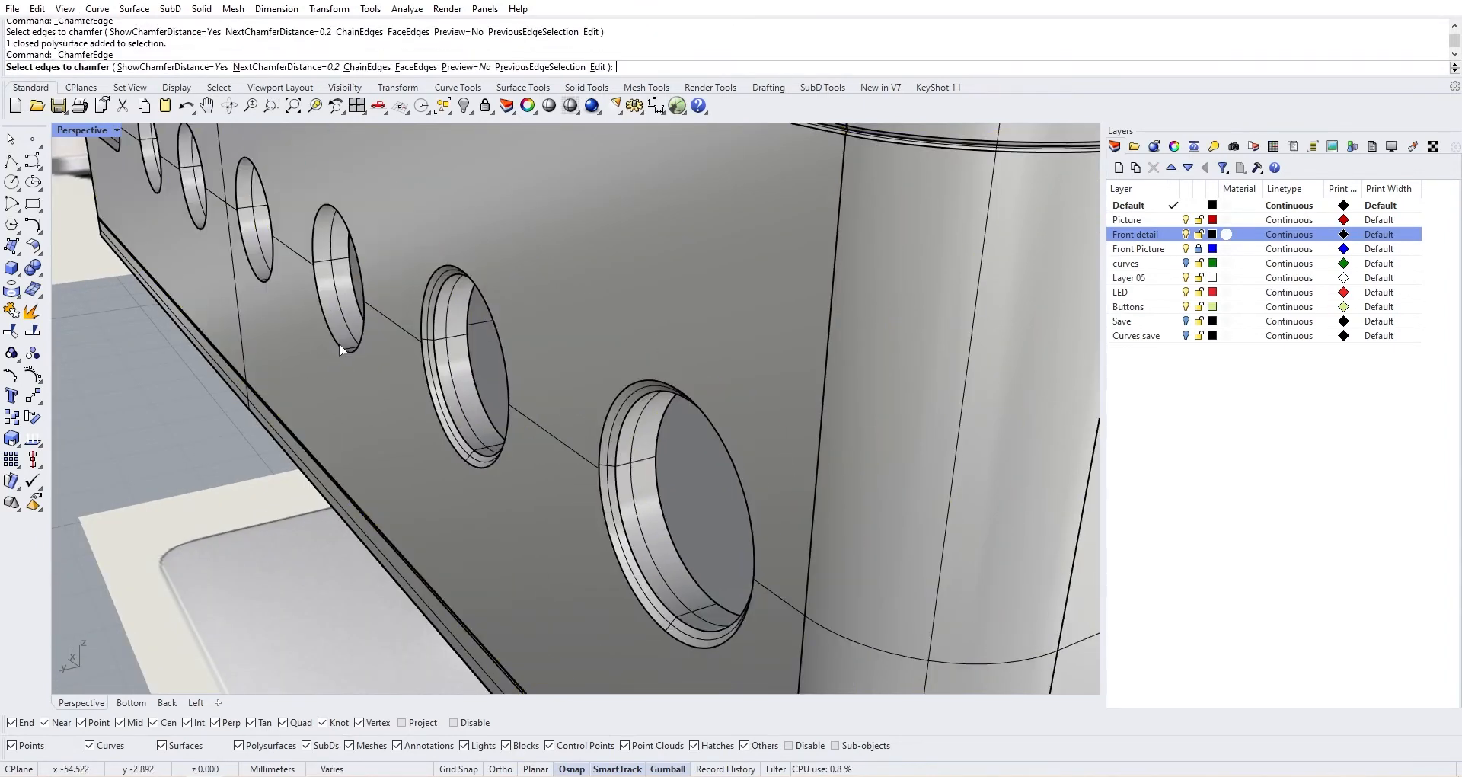
left_click(340, 343)
left_click(262, 271)
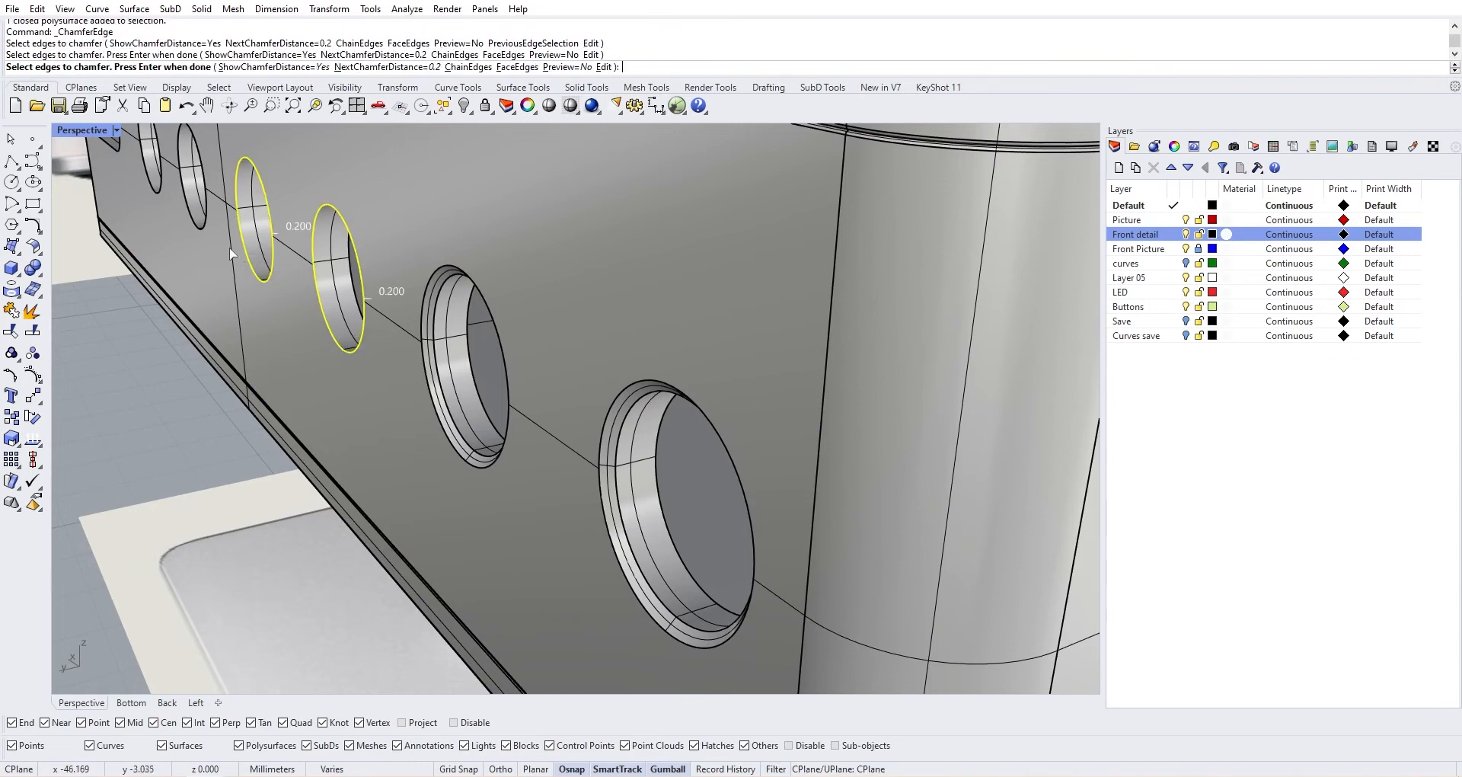
left_click(198, 233)
right_click_drag(198, 235, 221, 263)
left_click(216, 263)
scroll(366, 305, "down", 9)
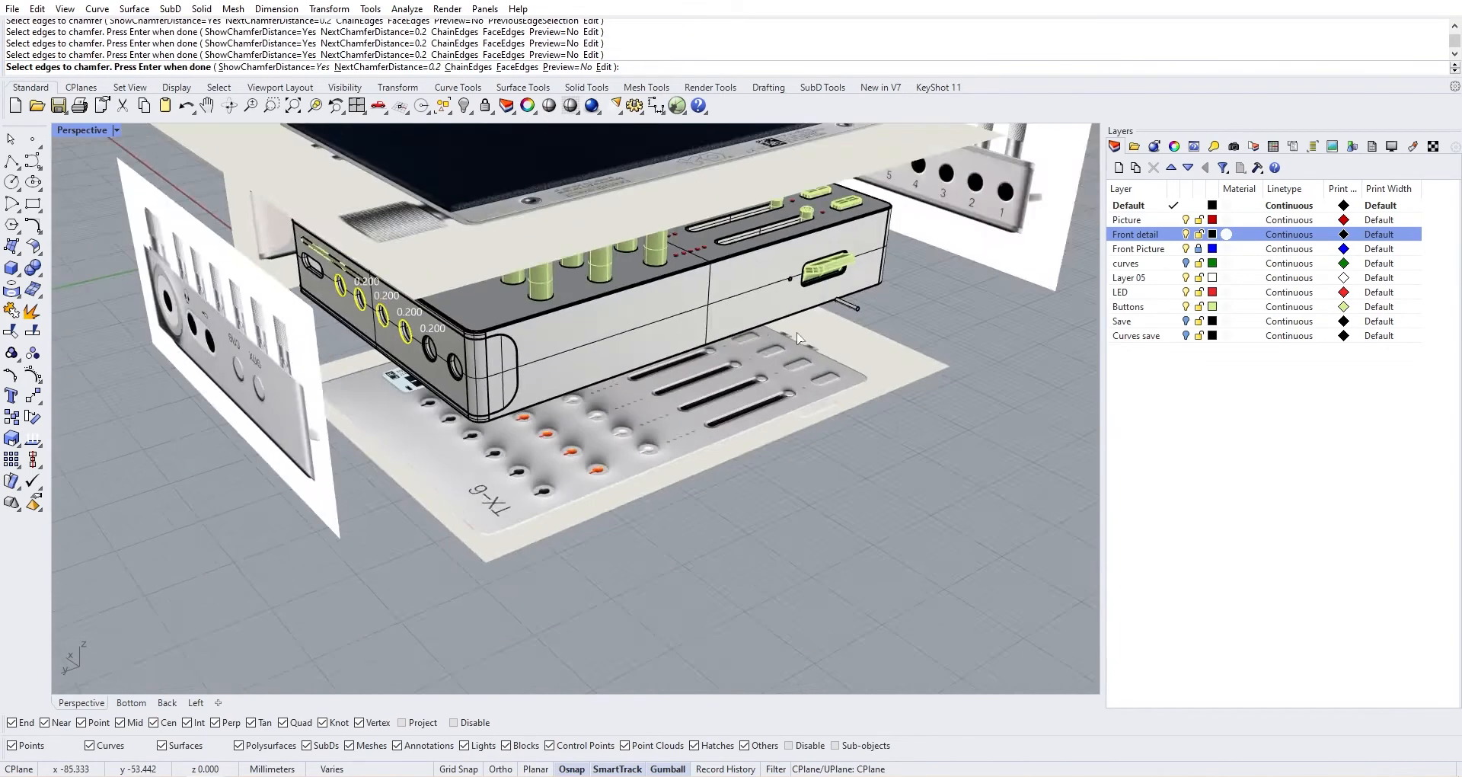
right_click_drag(785, 305, 504, 277)
scroll(699, 307, "down", 5)
right_click_drag(699, 308, 837, 430)
scroll(731, 369, "up", 5)
right_click_drag(596, 419, 623, 384)
scroll(689, 398, "up", 6)
left_click(675, 383)
right_click(675, 380)
right_click(675, 381)
scroll(683, 381, "down", 6)
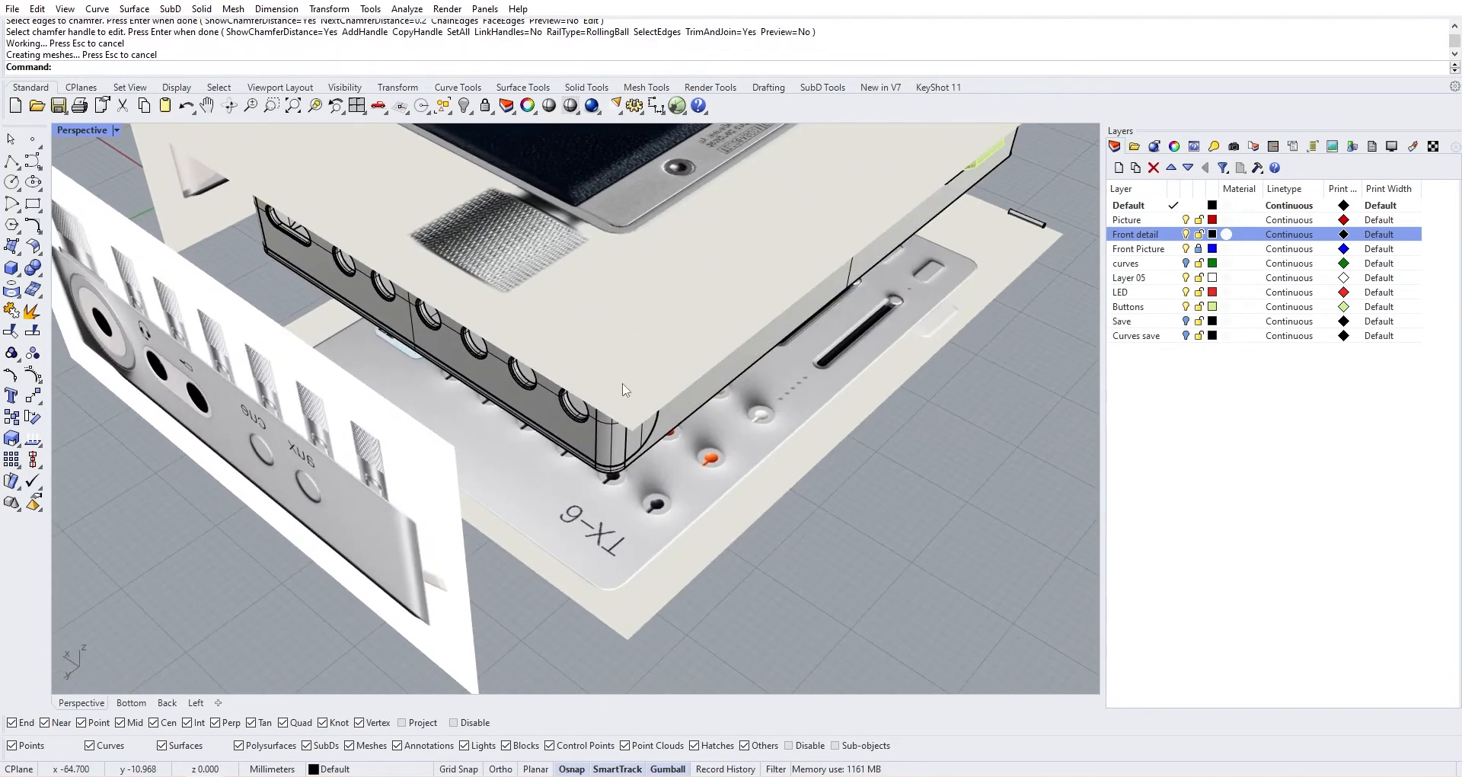
Fillet the chamfered outer rims of the two jack holes nearest the lever-side corner with a 0.05 mm radius
left_click(34, 271)
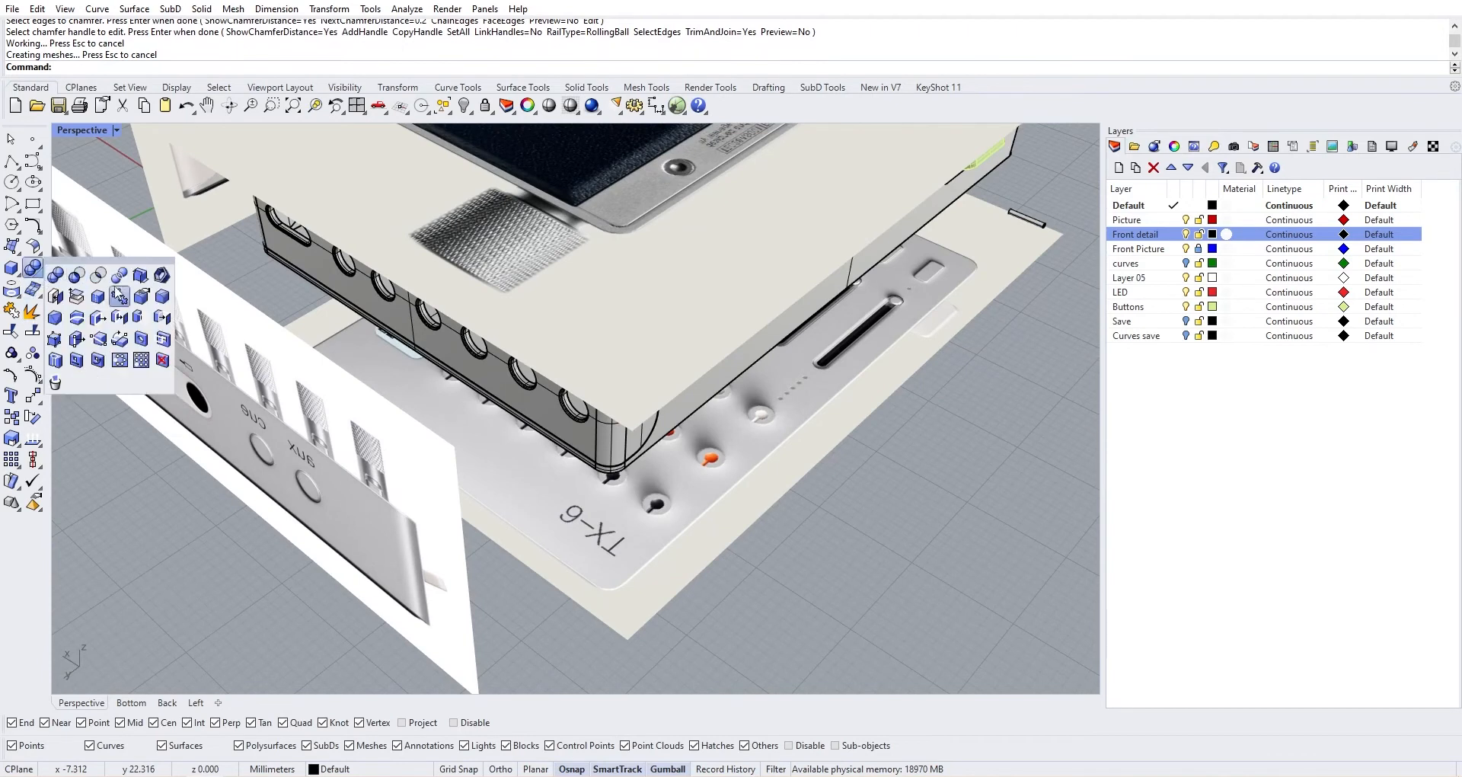
left_click(162, 300)
scroll(495, 457, "up", 5)
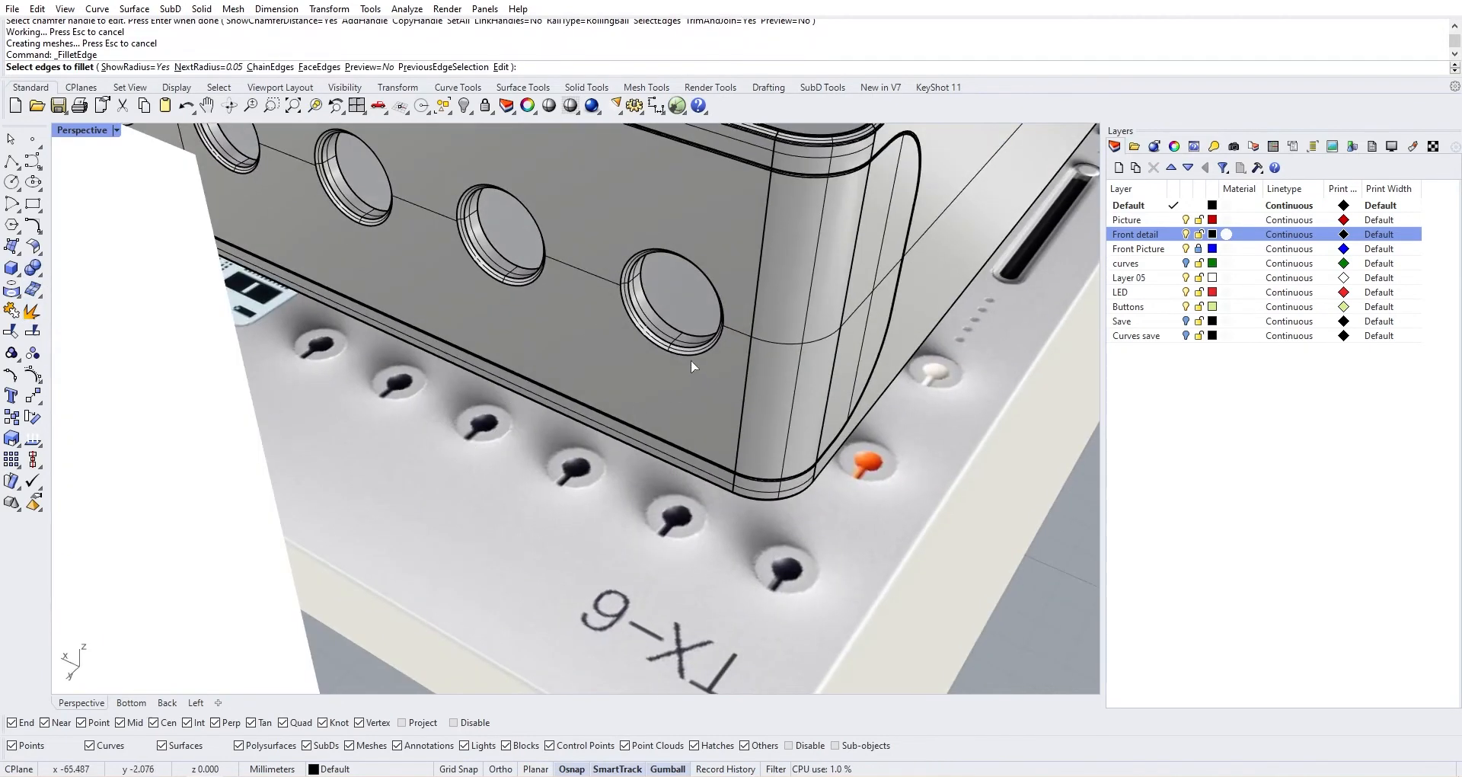
left_click(690, 355)
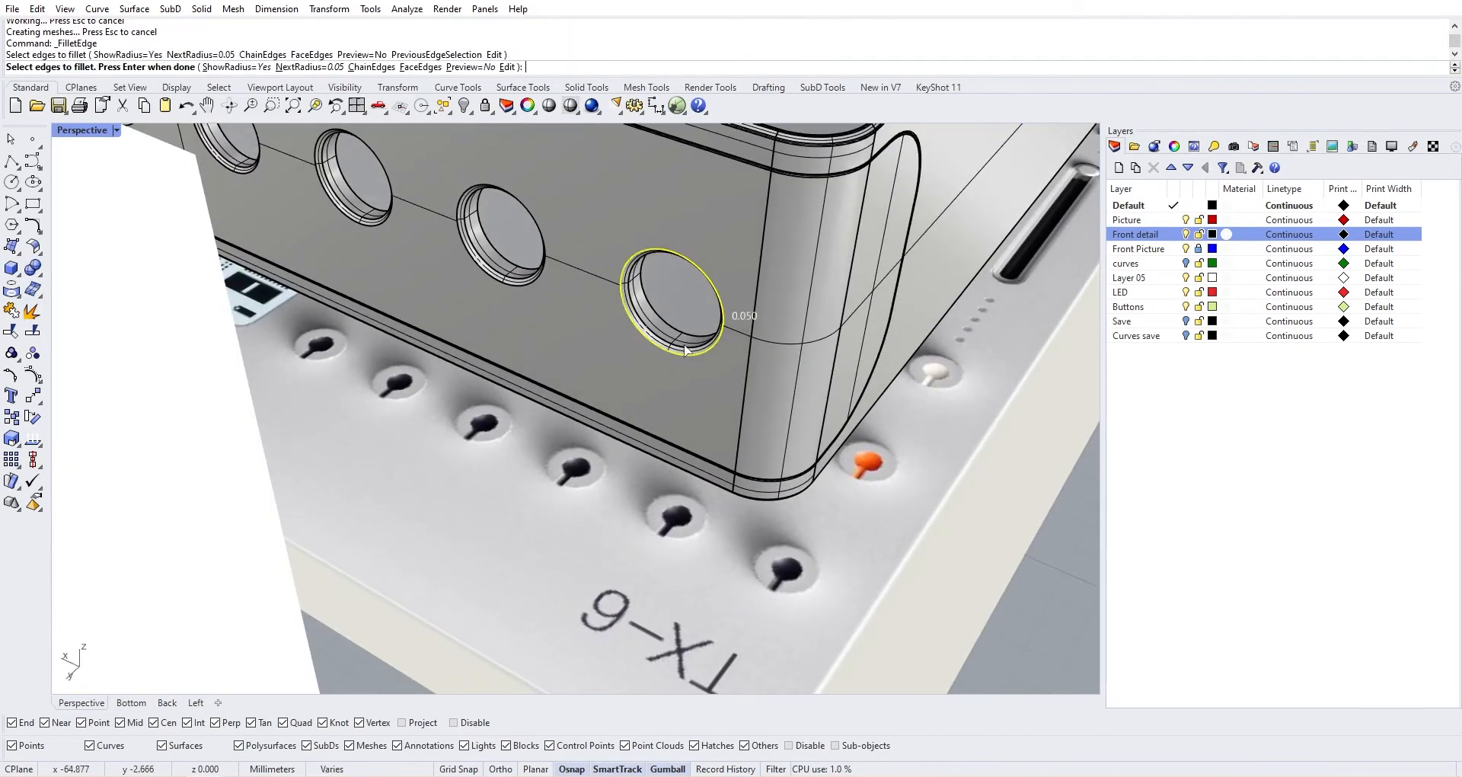
left_click(524, 285)
key("Return")
key("Return")
scroll(510, 280, "up", 6)
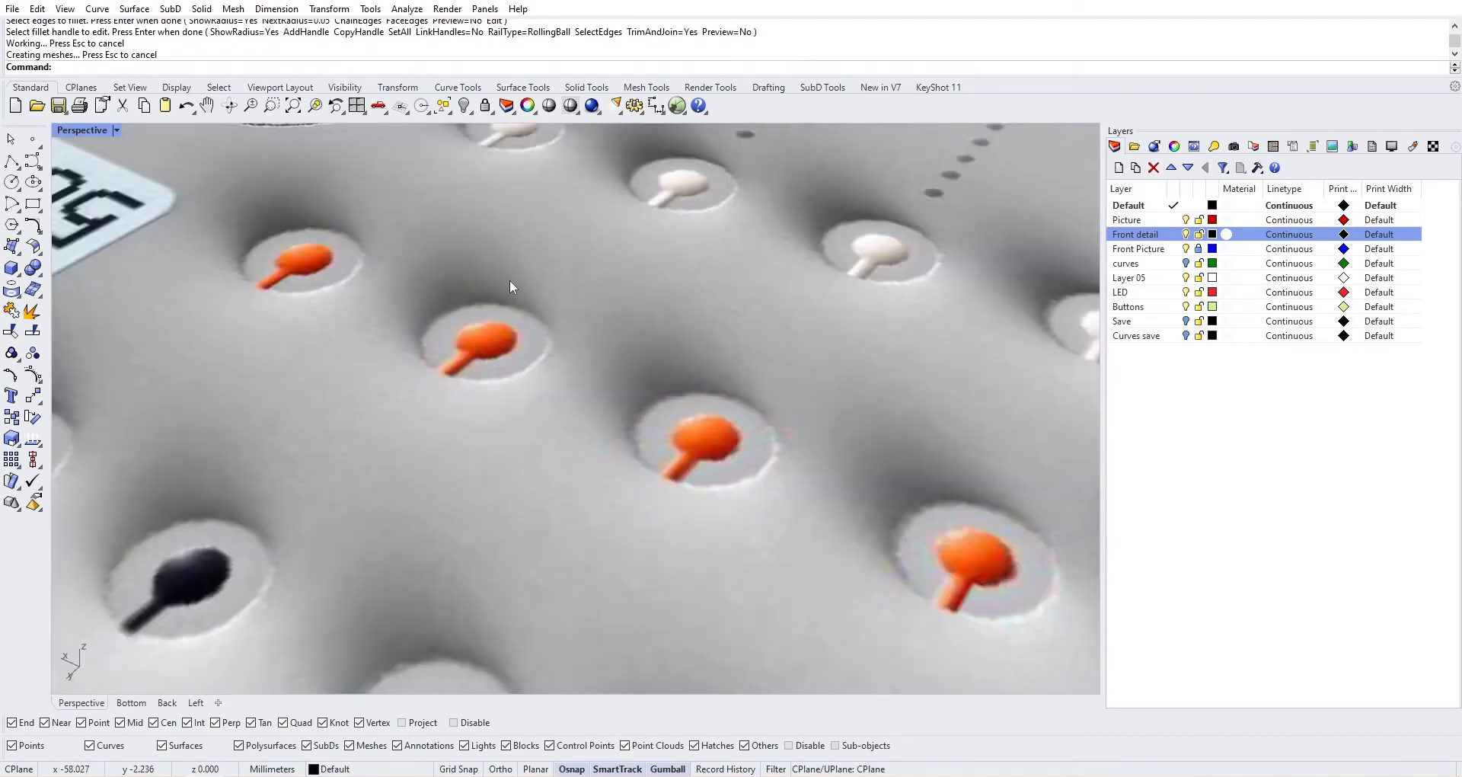
Undo the last fillet and restart it at 0.1 mm, selecting the chamfered rim edges of the first two jack holes
scroll(510, 280, "down", 2)
key("ctrl+z")
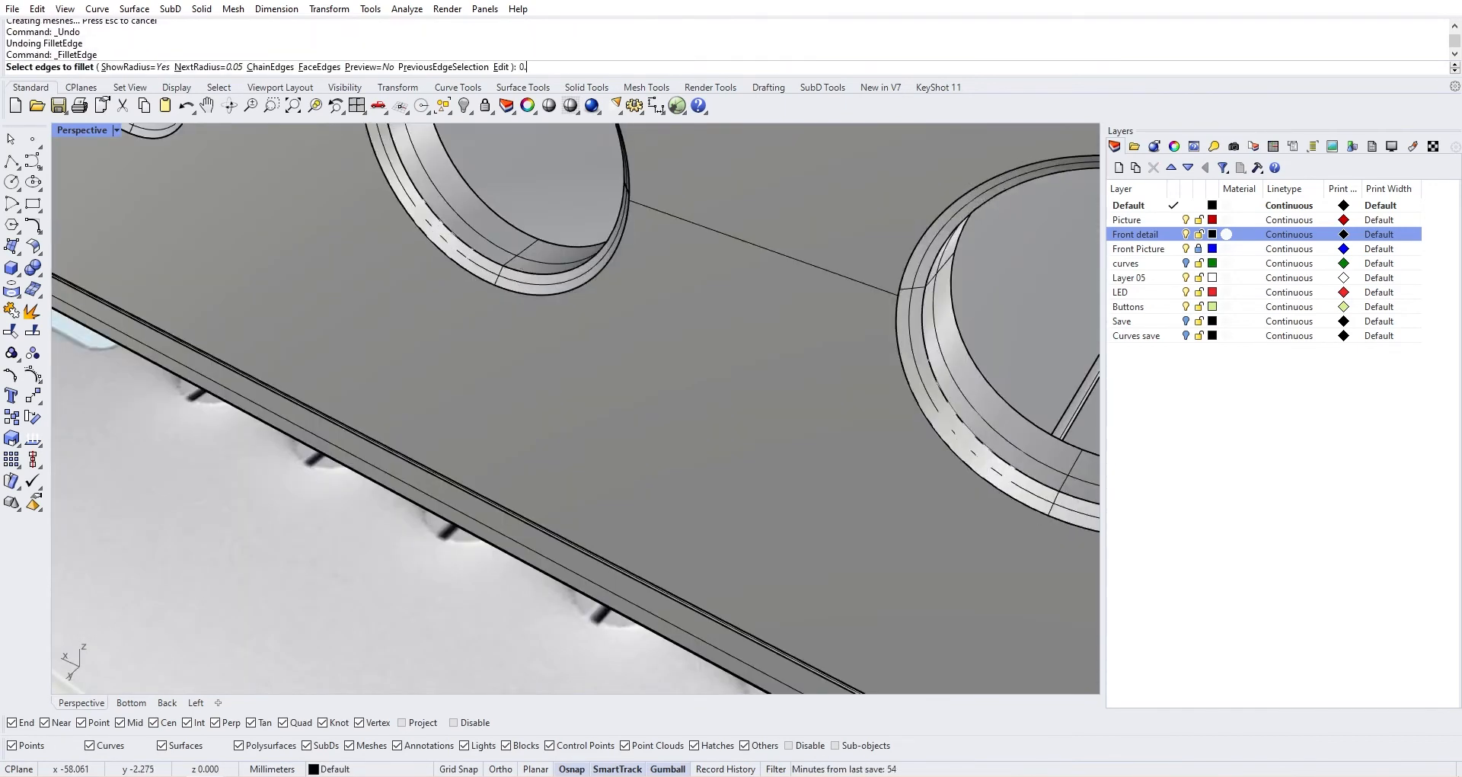
left_click(514, 286)
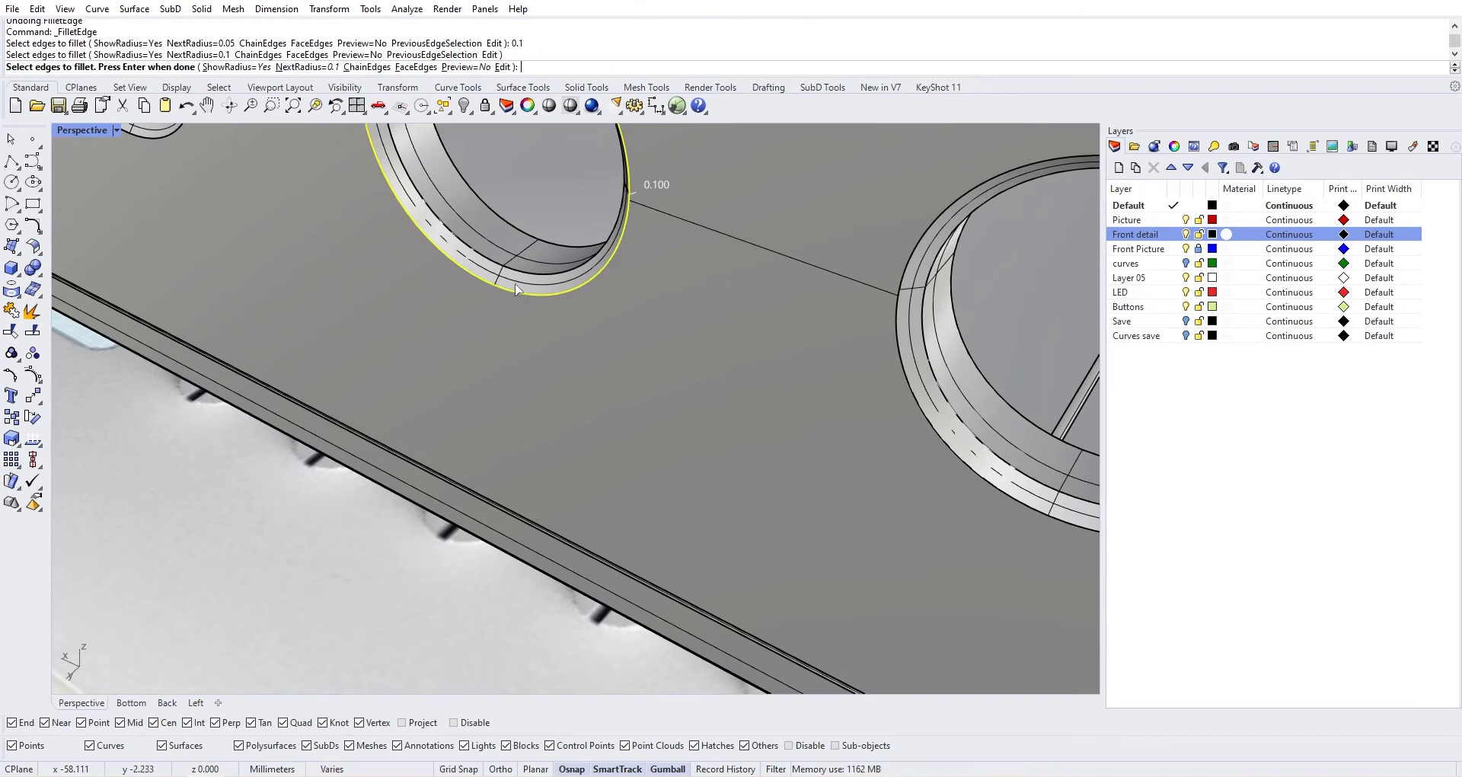
left_click(531, 279)
left_click(948, 428)
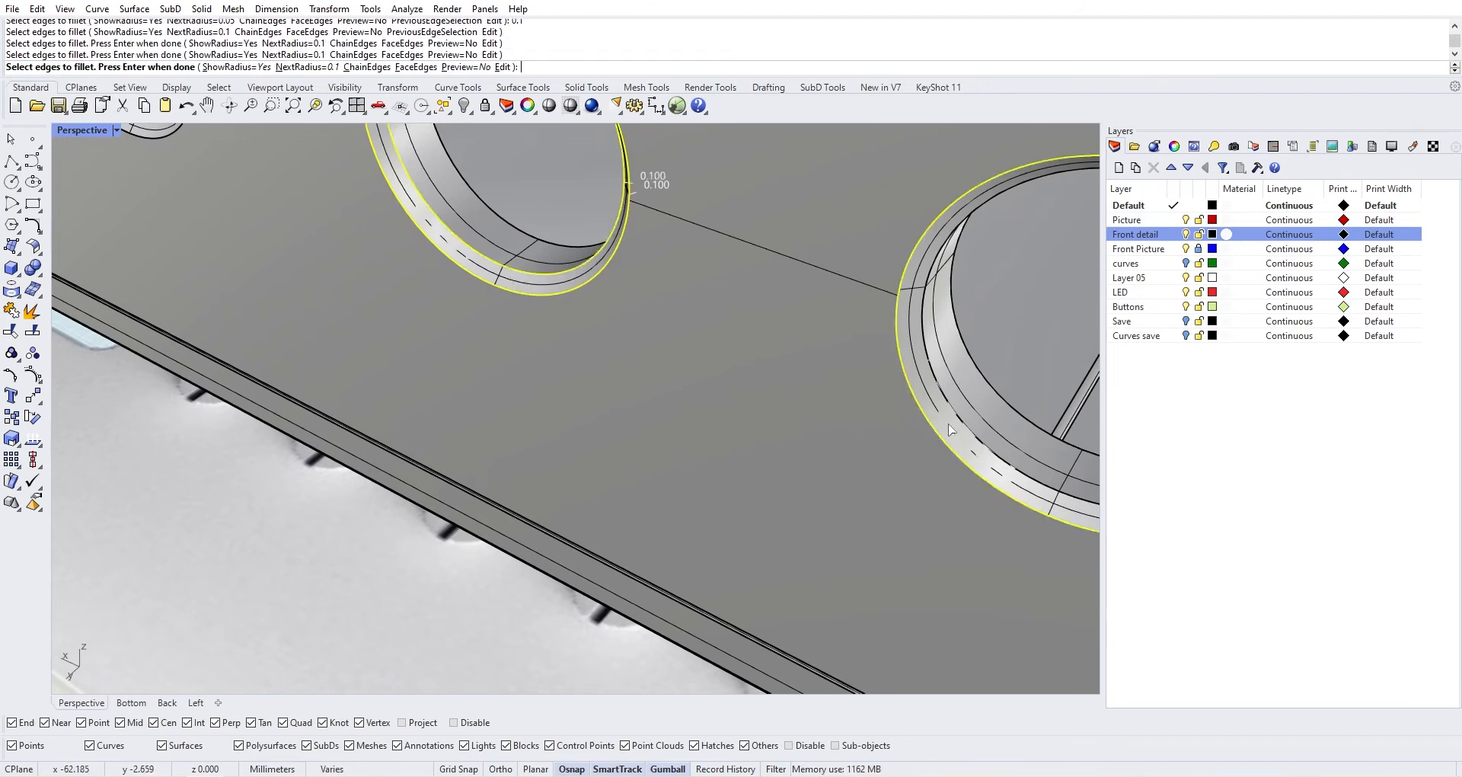
Add the inner and outer chamfer edges of the remaining jack holes and the rounded slot, and apply the 0.1 mm fillet
right_click_drag(699, 354, 644, 343)
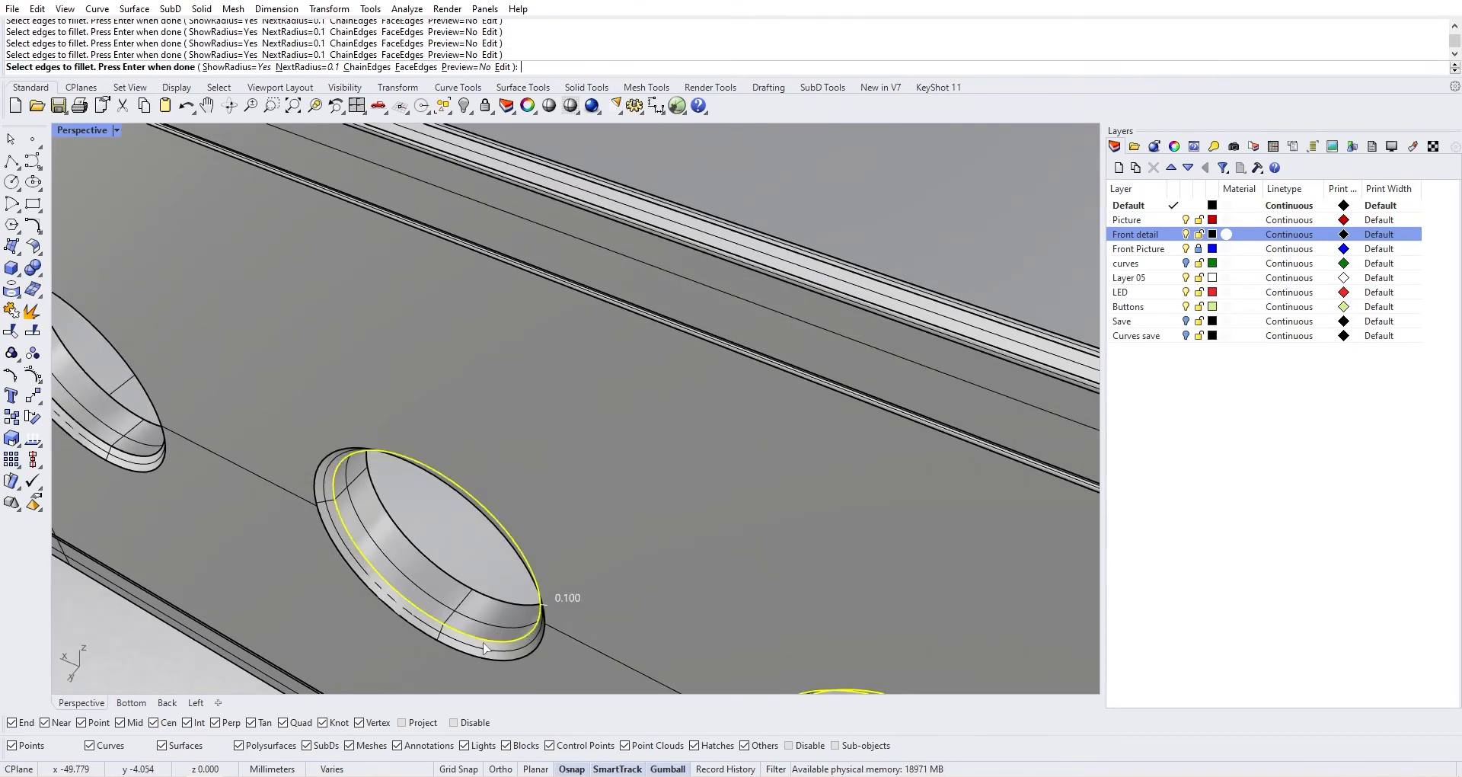
right_click_drag(261, 527, 275, 529)
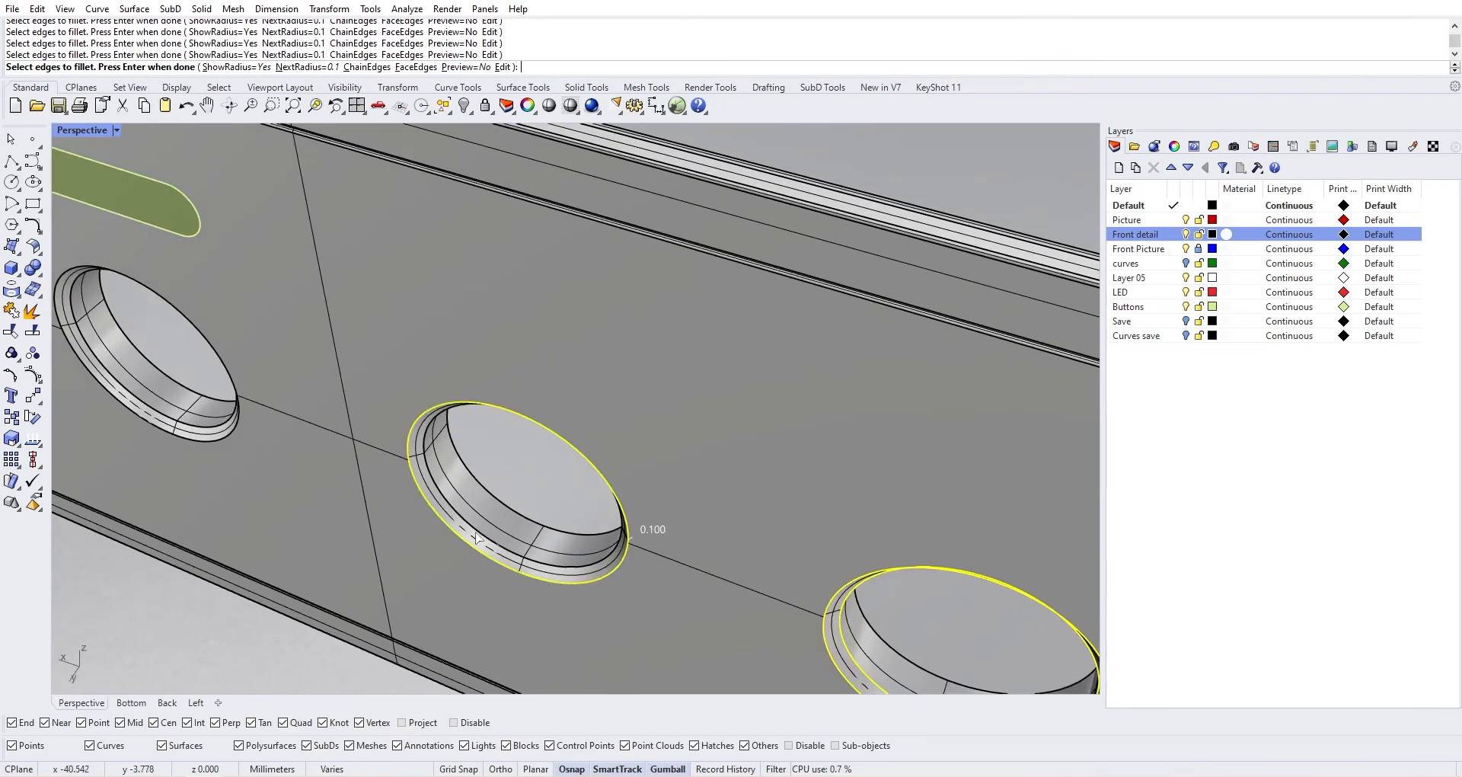
right_click_drag(210, 437, 288, 387)
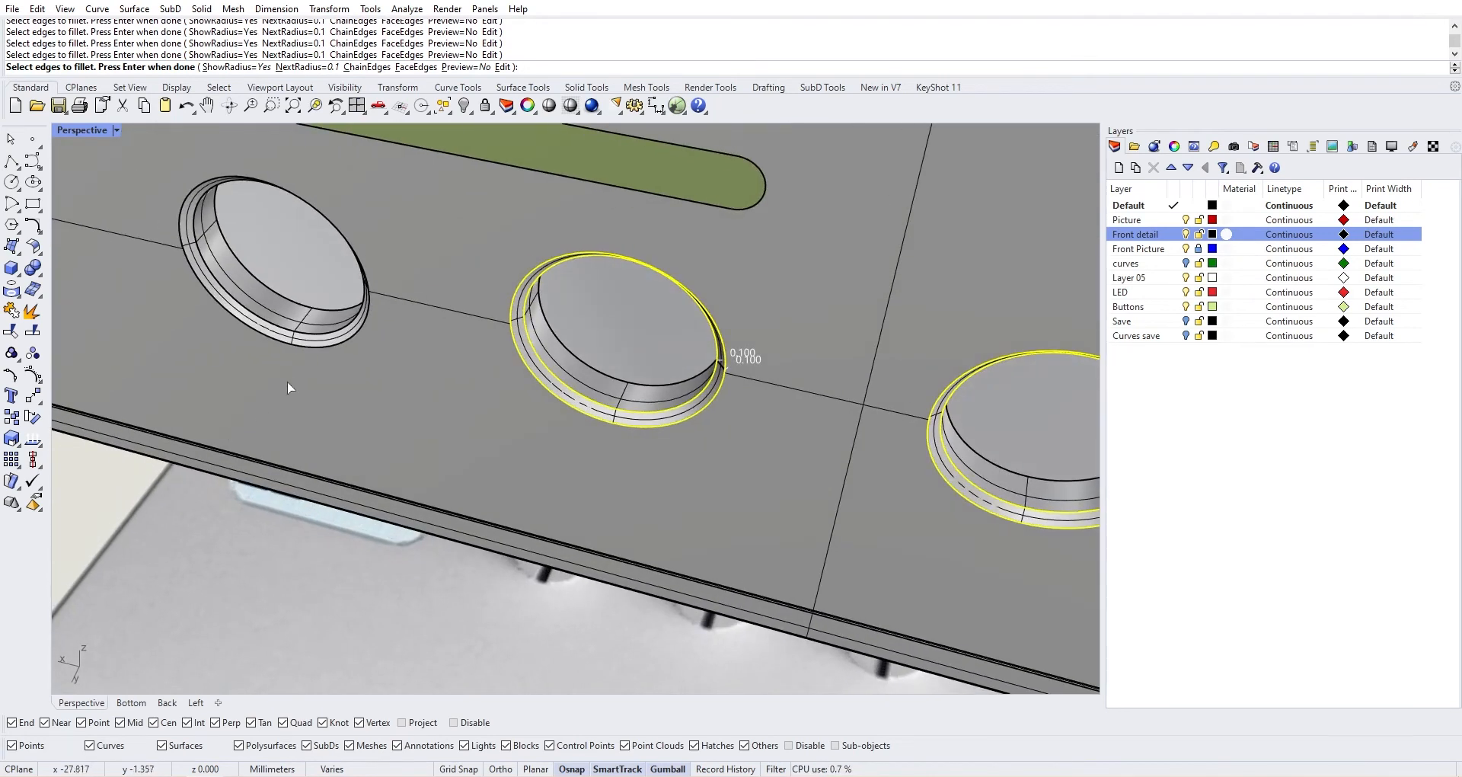
right_click_drag(310, 340, 325, 332)
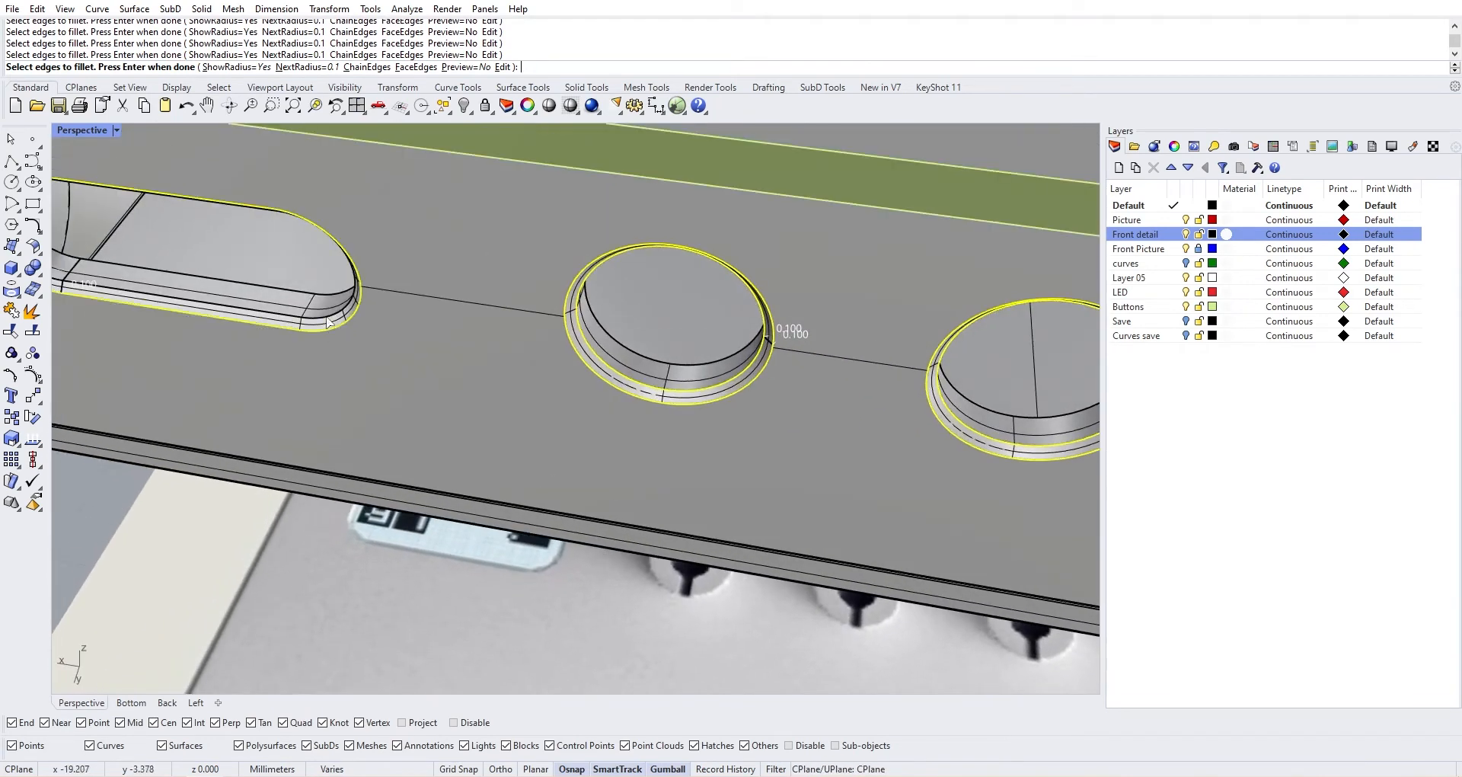
left_click(327, 323)
key("Return")
key("Return")
Fillet the outer edge of the centre hole in the large cylinder on the device's side with a 0.1 mm radius
scroll(550, 387, "down", 12)
right_click_drag(705, 425, 469, 455)
scroll(428, 431, "up", 8)
scroll(427, 430, "down", 5)
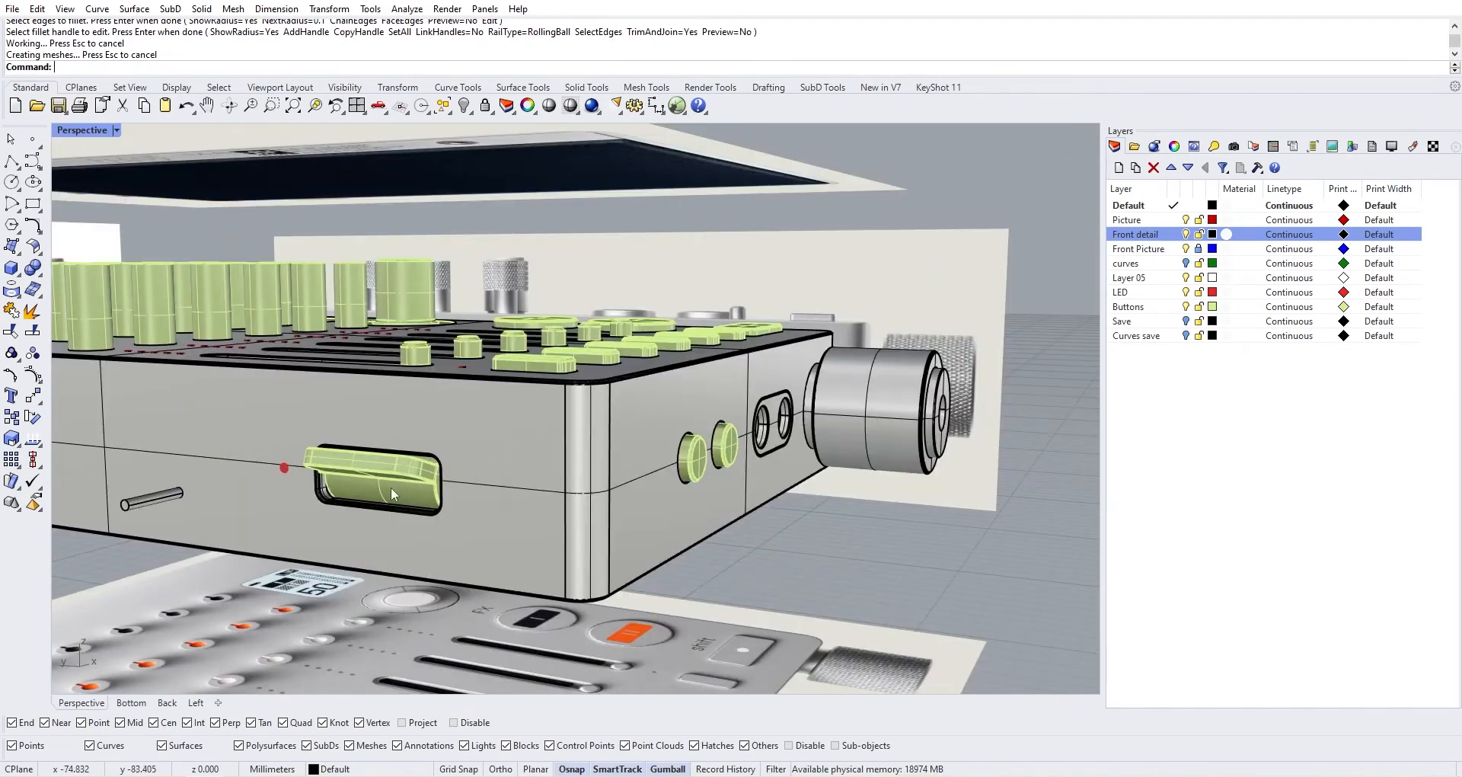
scroll(776, 434, "up", 11)
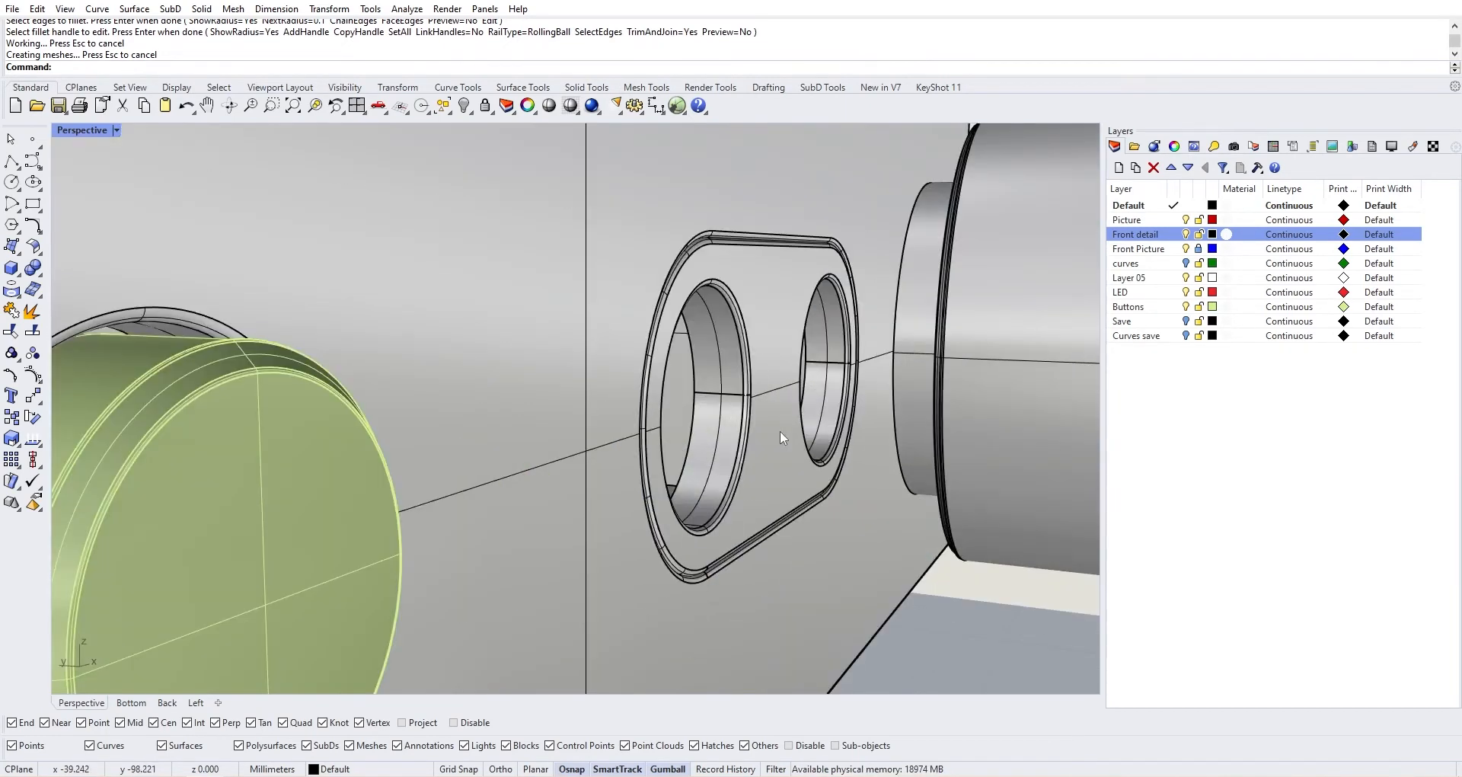
scroll(780, 431, "down", 5)
right_click_drag(780, 431, 704, 425)
scroll(754, 393, "up", 7)
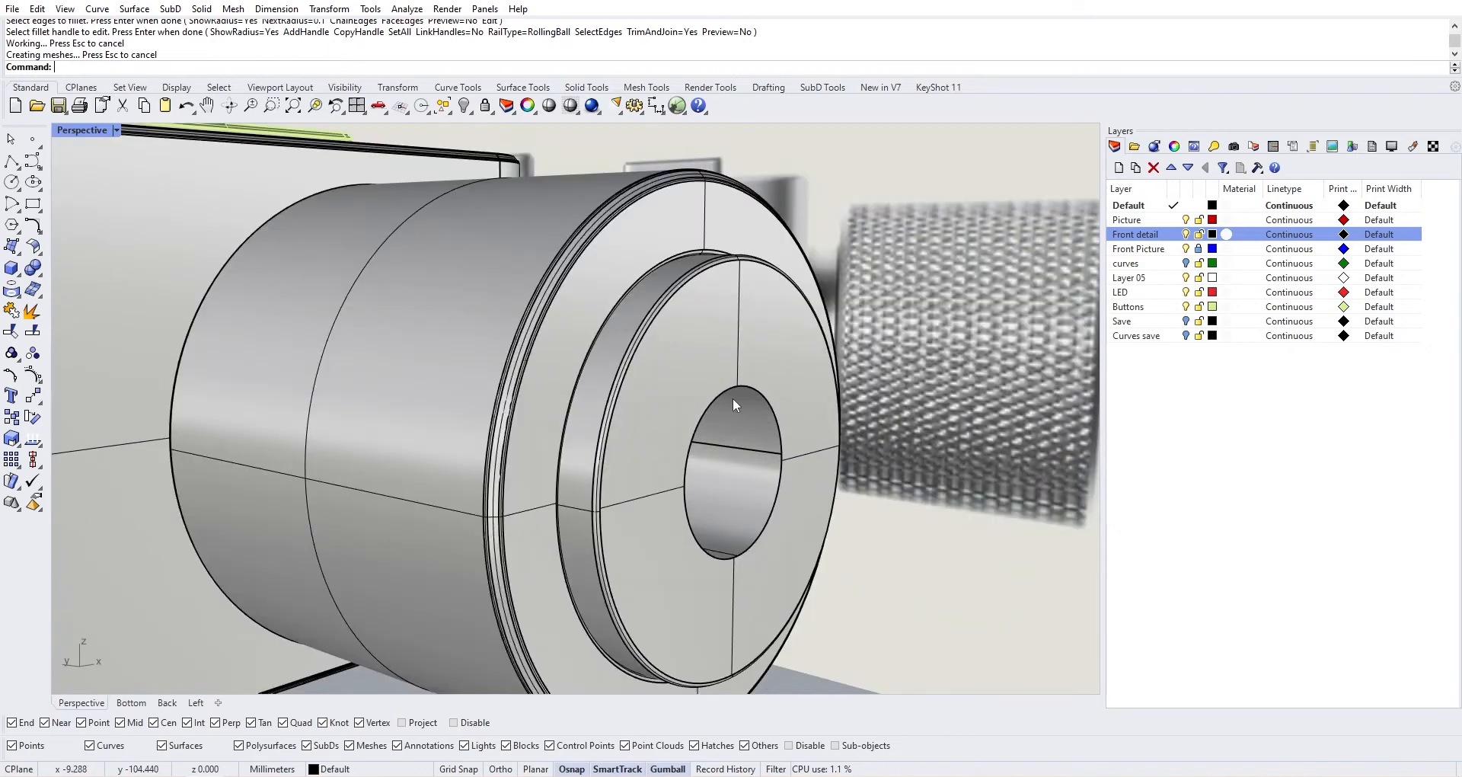
key("Return")
left_click(730, 390)
key("Return")
key("Return")
scroll(650, 417, "down", 5)
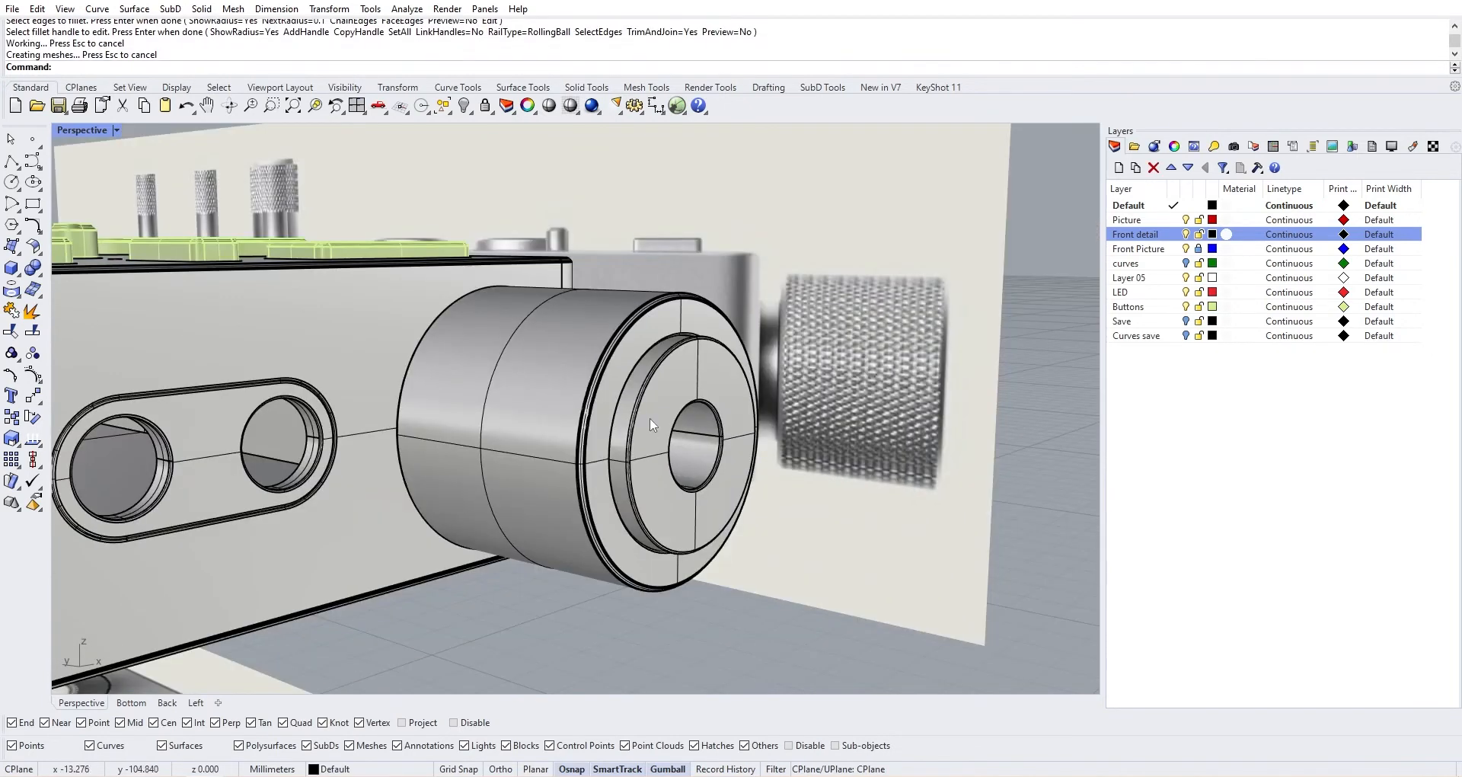
Examine the other sides and the top panel of the mixer for edges that still need filleting
scroll(641, 346, "down", 6)
right_click_drag(642, 348, 536, 447)
scroll(457, 434, "up", 7)
right_click_drag(501, 373, 586, 354)
scroll(548, 388, "down", 6)
right_click_drag(587, 354, 648, 320, "shift")
right_click_drag(647, 320, 794, 290)
scroll(720, 286, "up", 8)
scroll(733, 299, "down", 6)
Start a 0.1 mm fillet and select the panel hole edges around the knob row nearest the slider slots
scroll(723, 602, "up", 4)
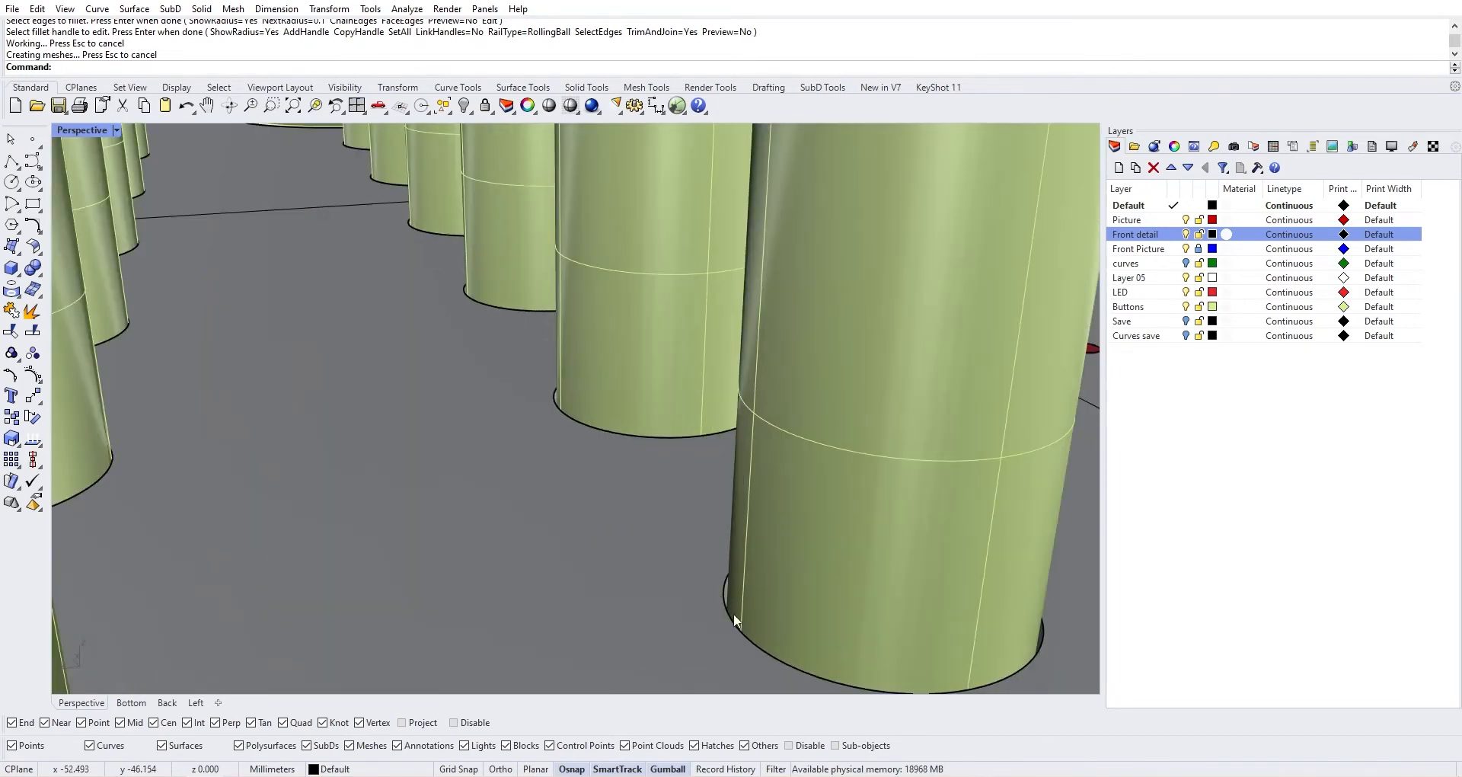
right_click(733, 614)
left_click(728, 613)
left_click(586, 428)
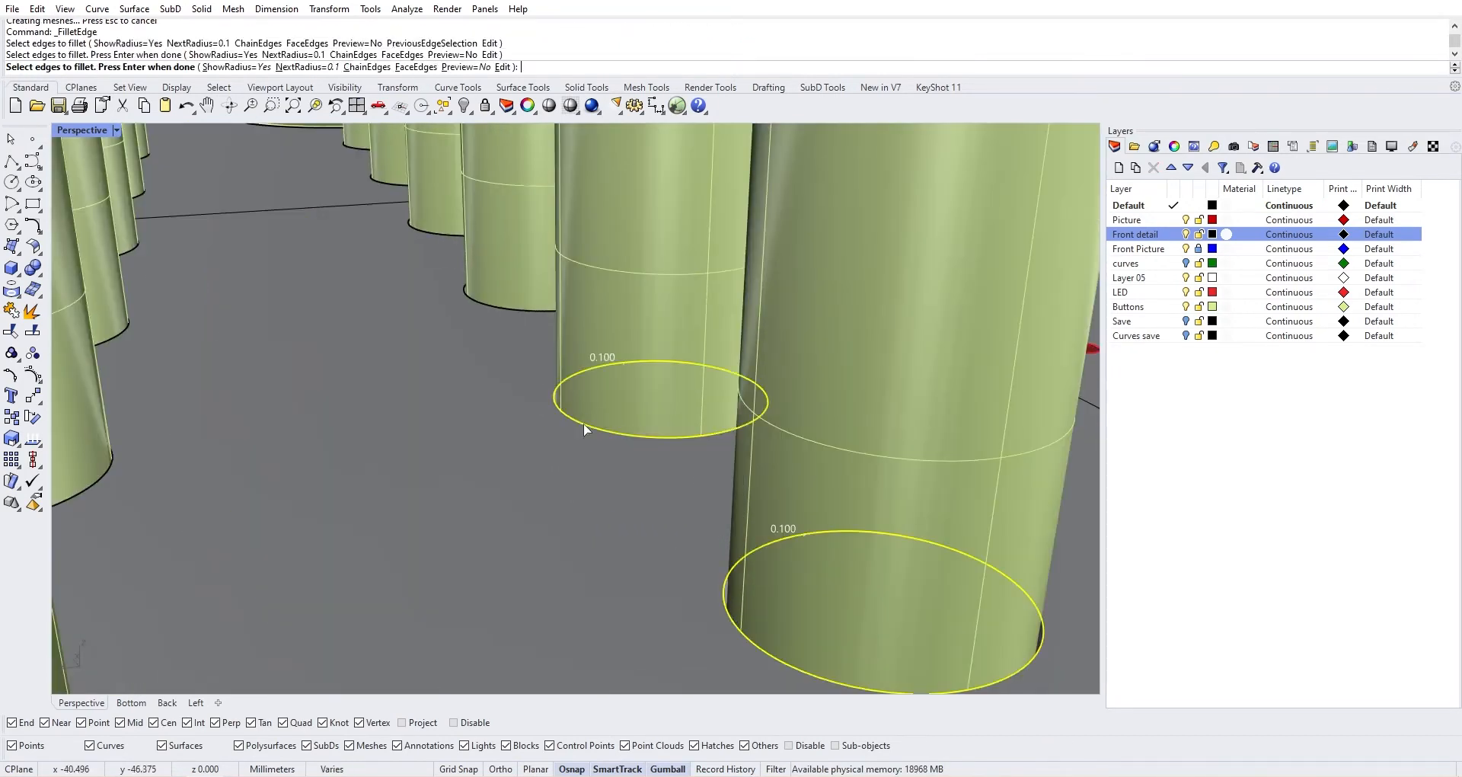
left_click(492, 308)
left_click(494, 345, "ctrl")
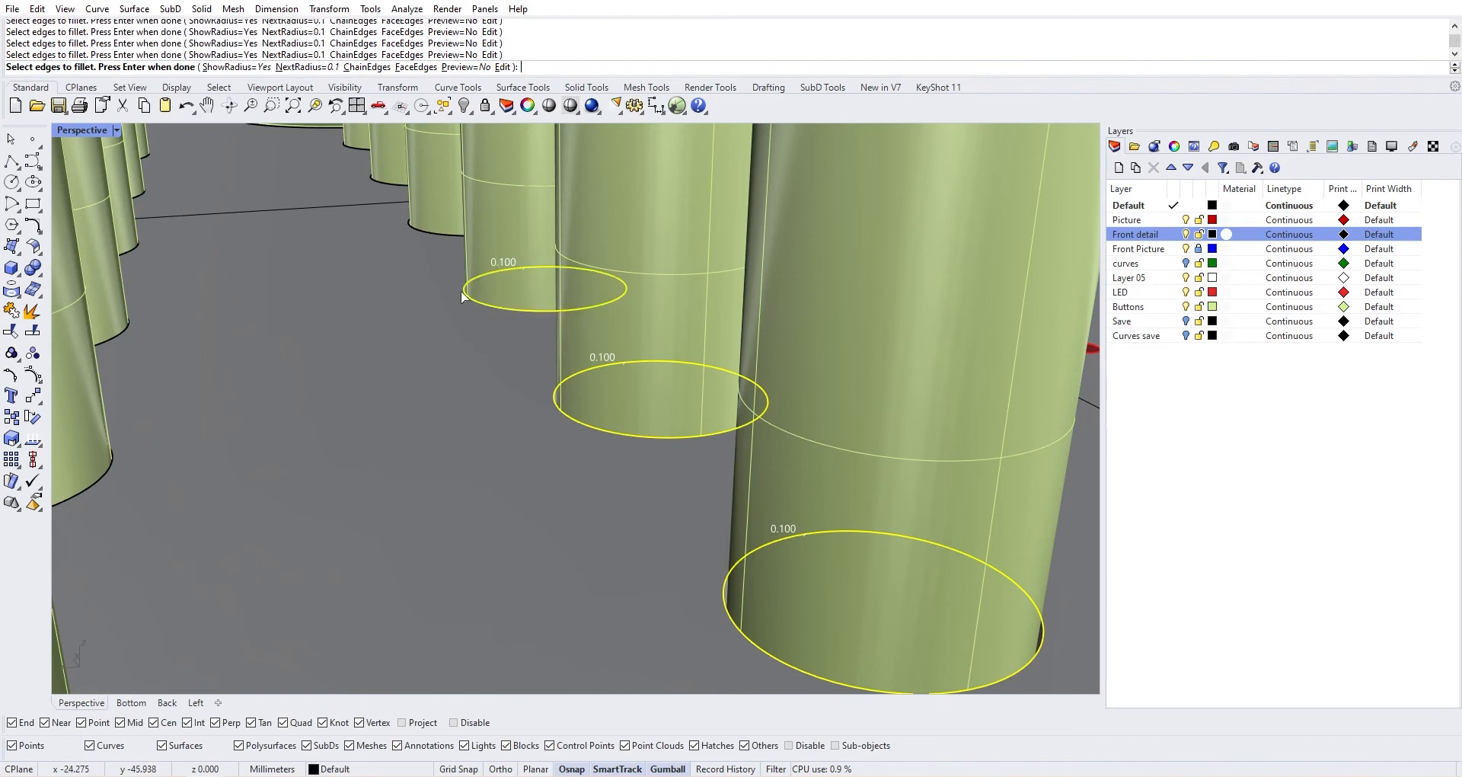
right_click_drag(436, 239, 451, 246)
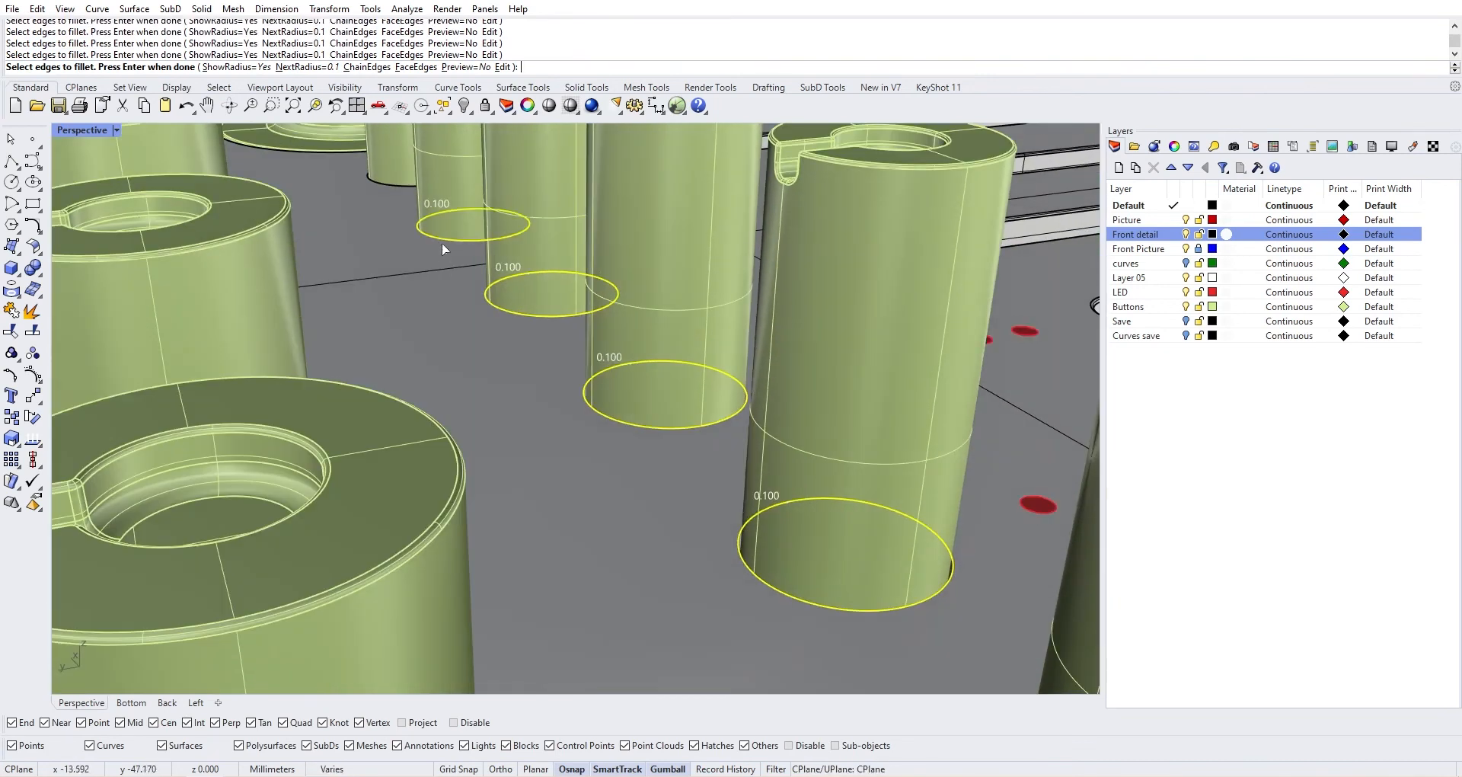
left_click(388, 186)
Hide the Front Picture and Picture layers so the reference images no longer block the knobs
right_click_drag(388, 186, 947, 238)
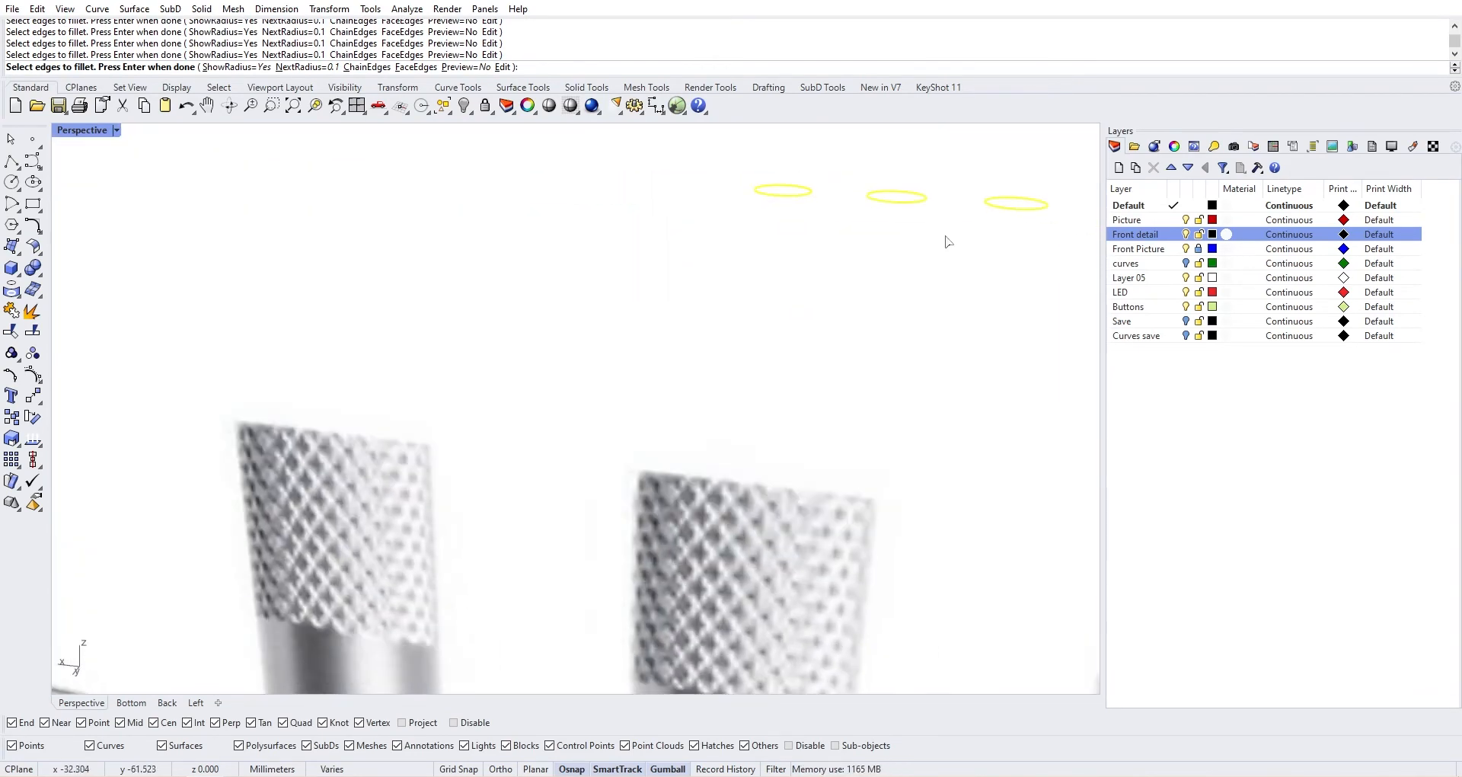
left_click(1186, 235)
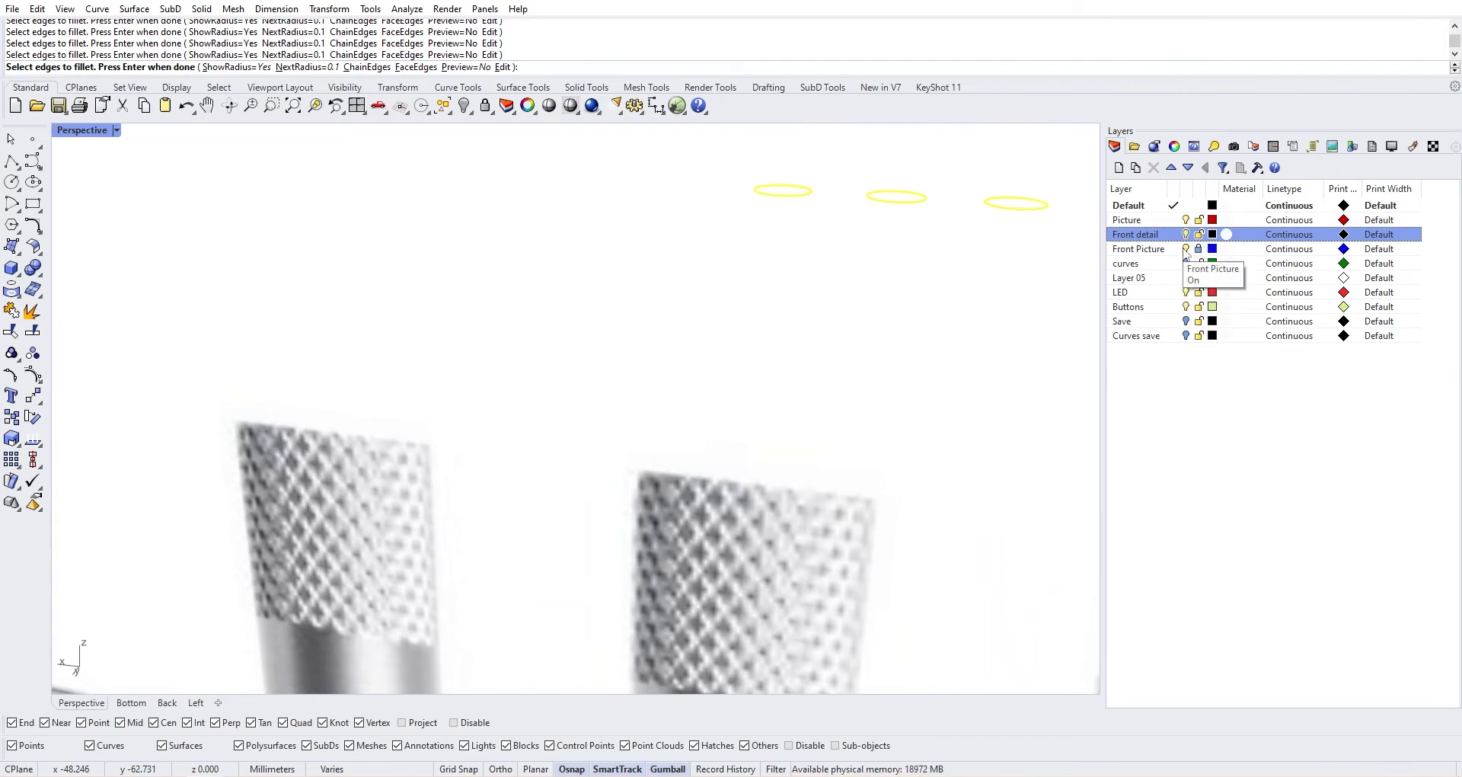
left_click(1186, 249)
scroll(876, 287, "down", 8)
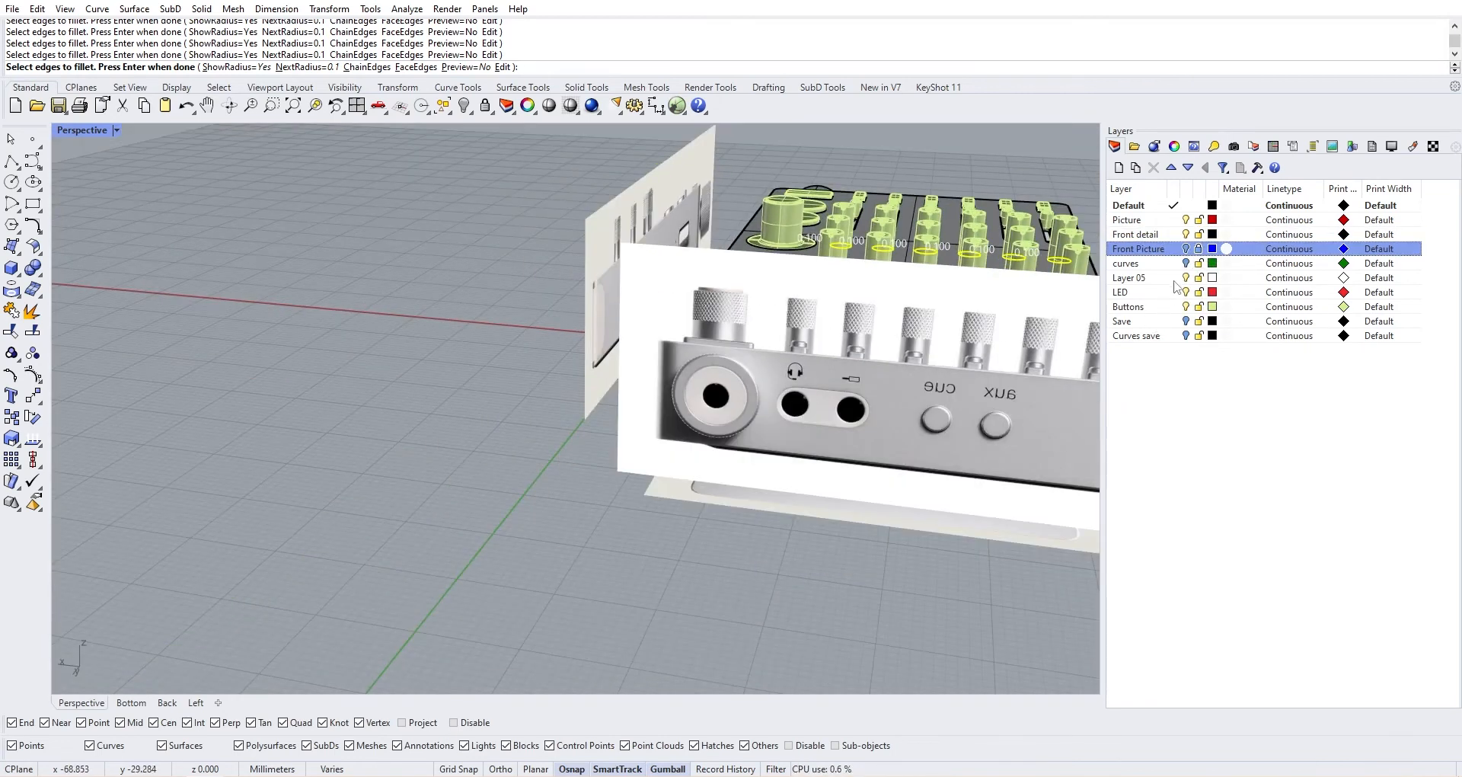
left_click(1187, 219)
Add the panel hole edges around the six knobs of the middle row to the 0.1 mm fillet selection
right_click_drag(876, 305, 671, 396)
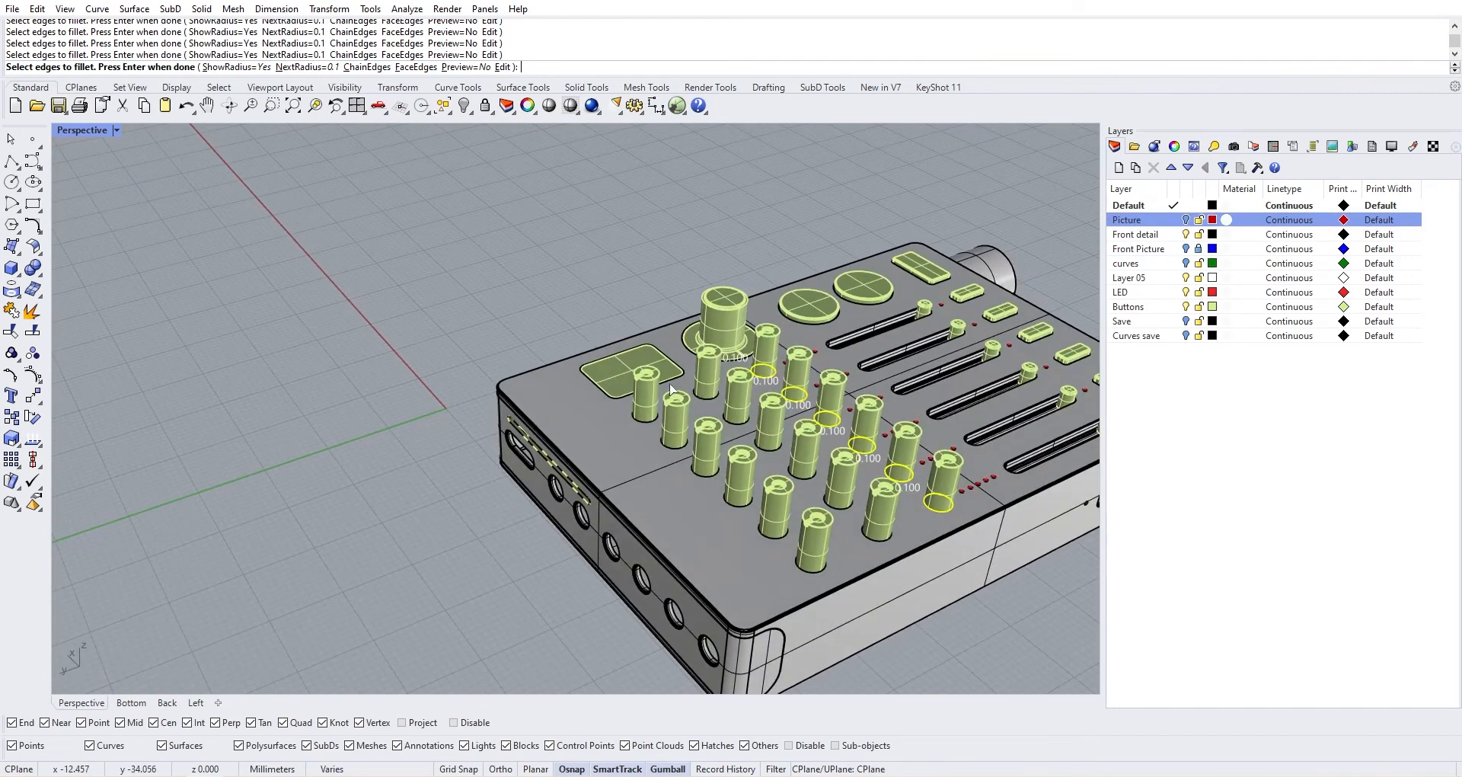
scroll(665, 402, "up", 7)
left_click(669, 425)
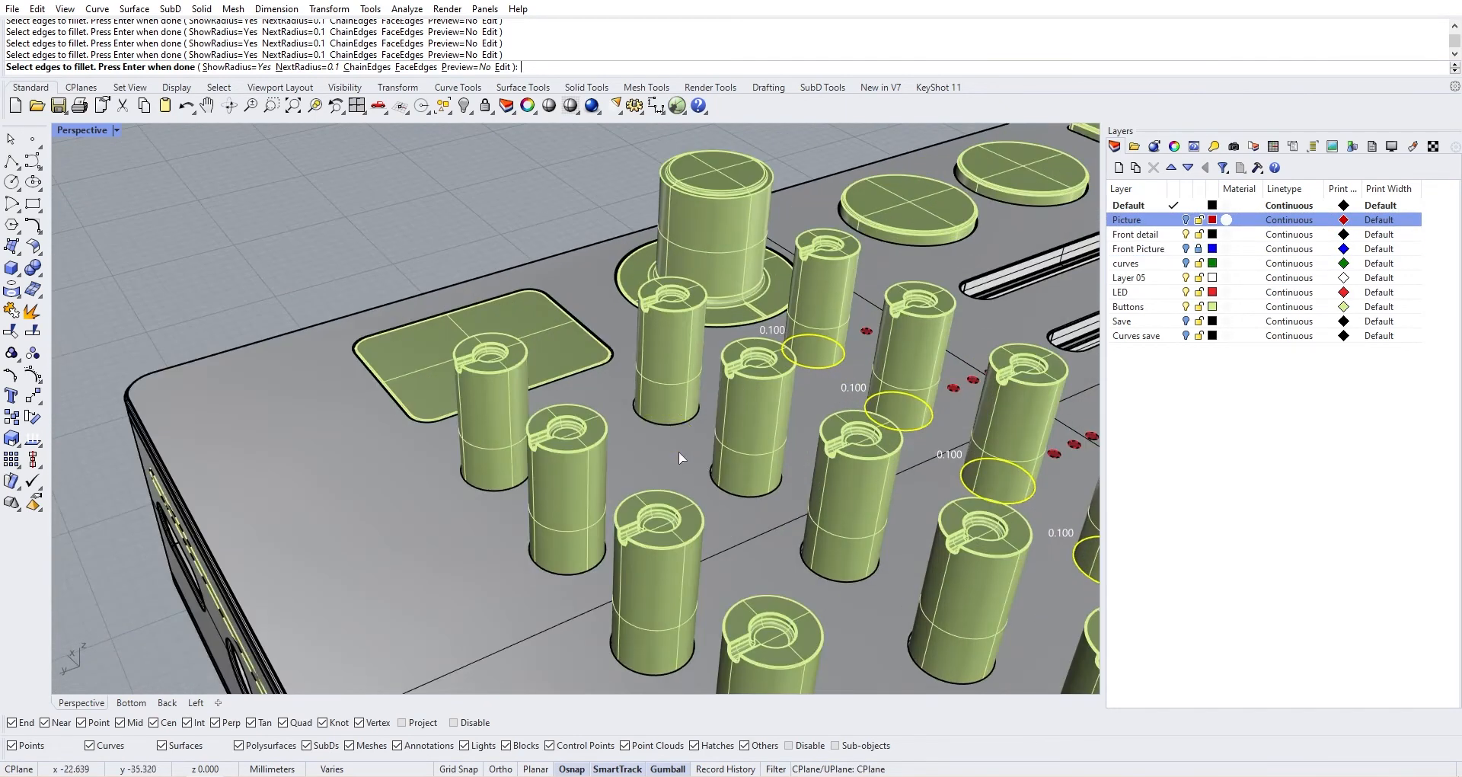
left_click(684, 428)
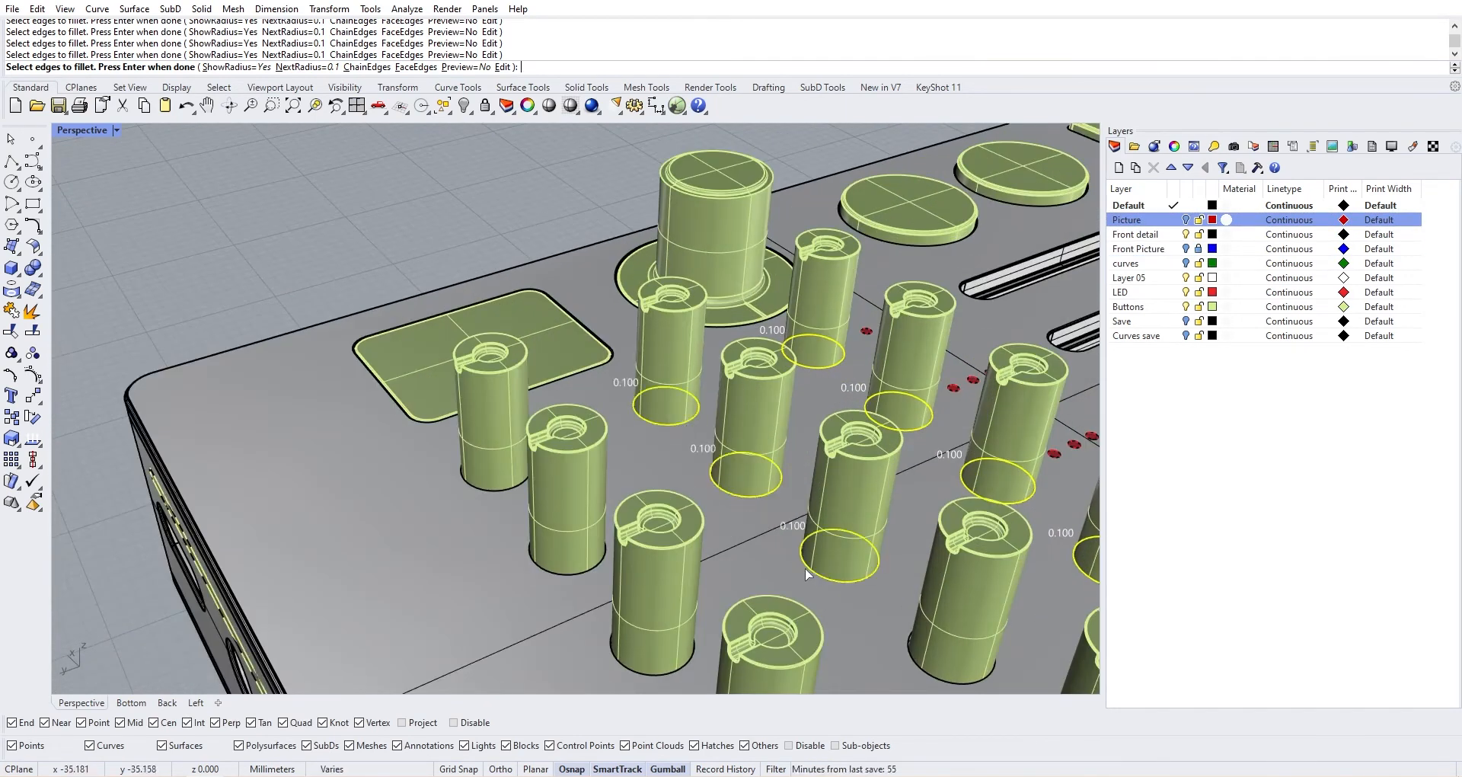
mouse_move(838, 604)
right_mouse_down()
mouse_move(828, 584)
mouse_move(832, 608)
right_mouse_up()
left_click(861, 582)
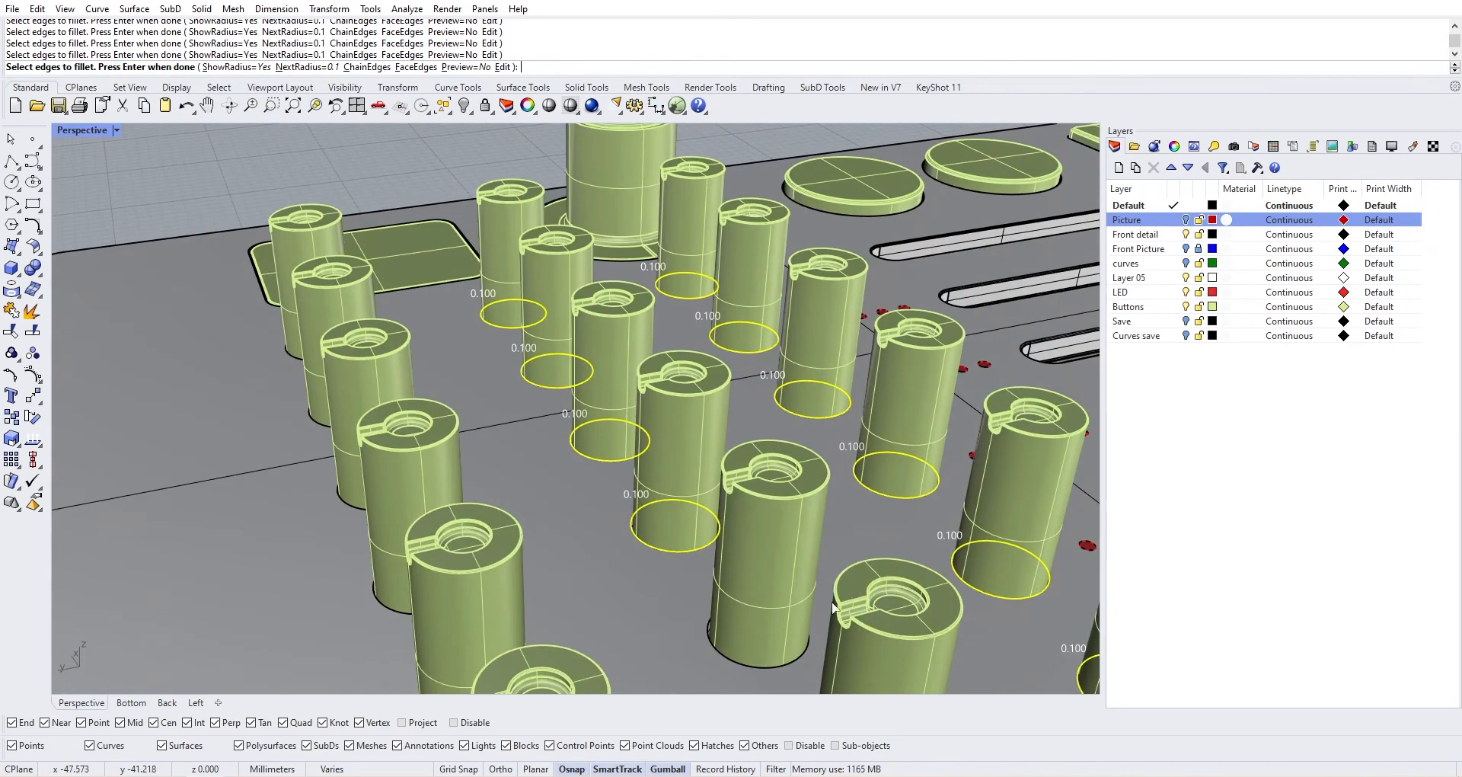
left_click(787, 665)
right_click_drag(787, 664, 773, 639)
left_click(749, 565)
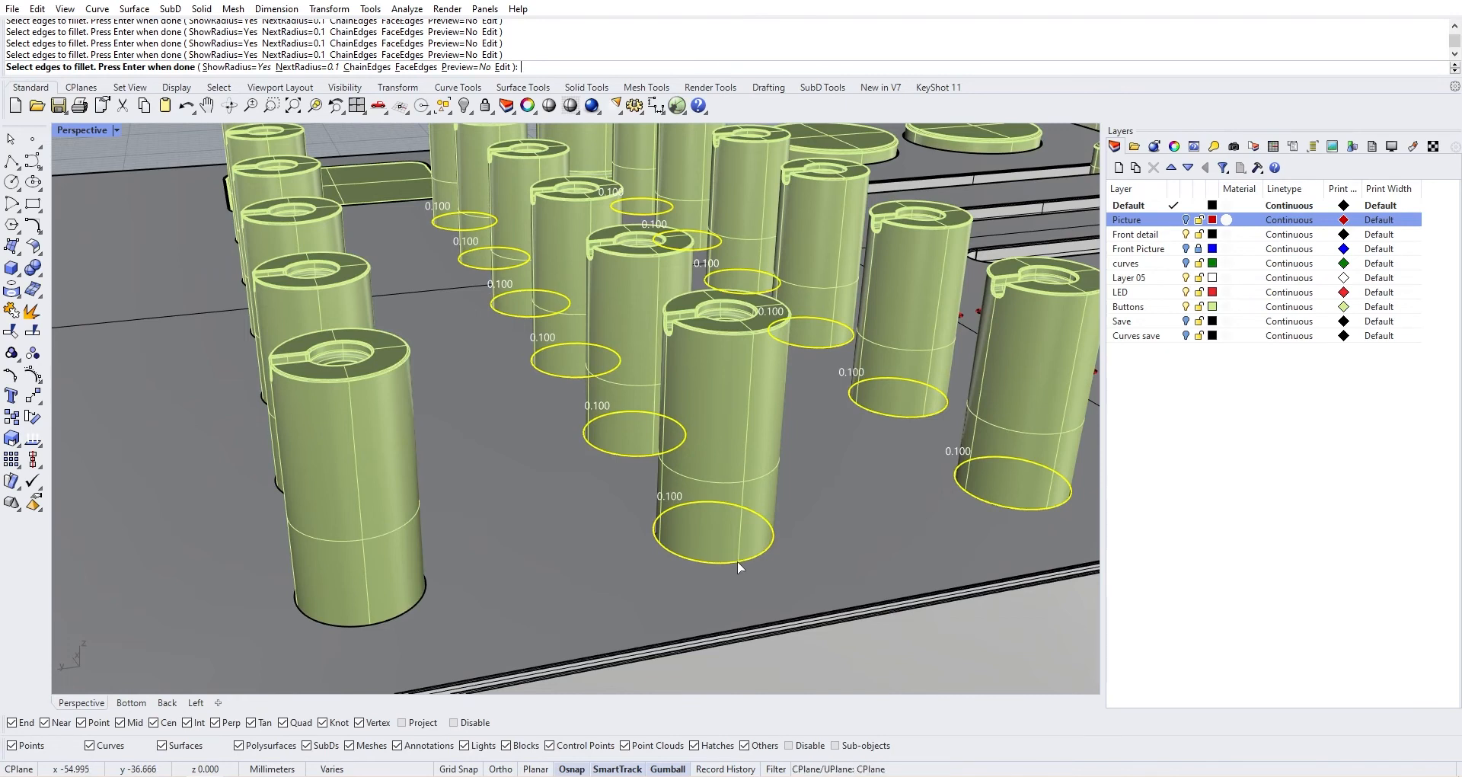
Add the panel hole edges around the knobs in the row nearest the jack panel to the 0.1 mm fillet selection
left_click(424, 614)
right_click_drag(424, 615, 751, 519)
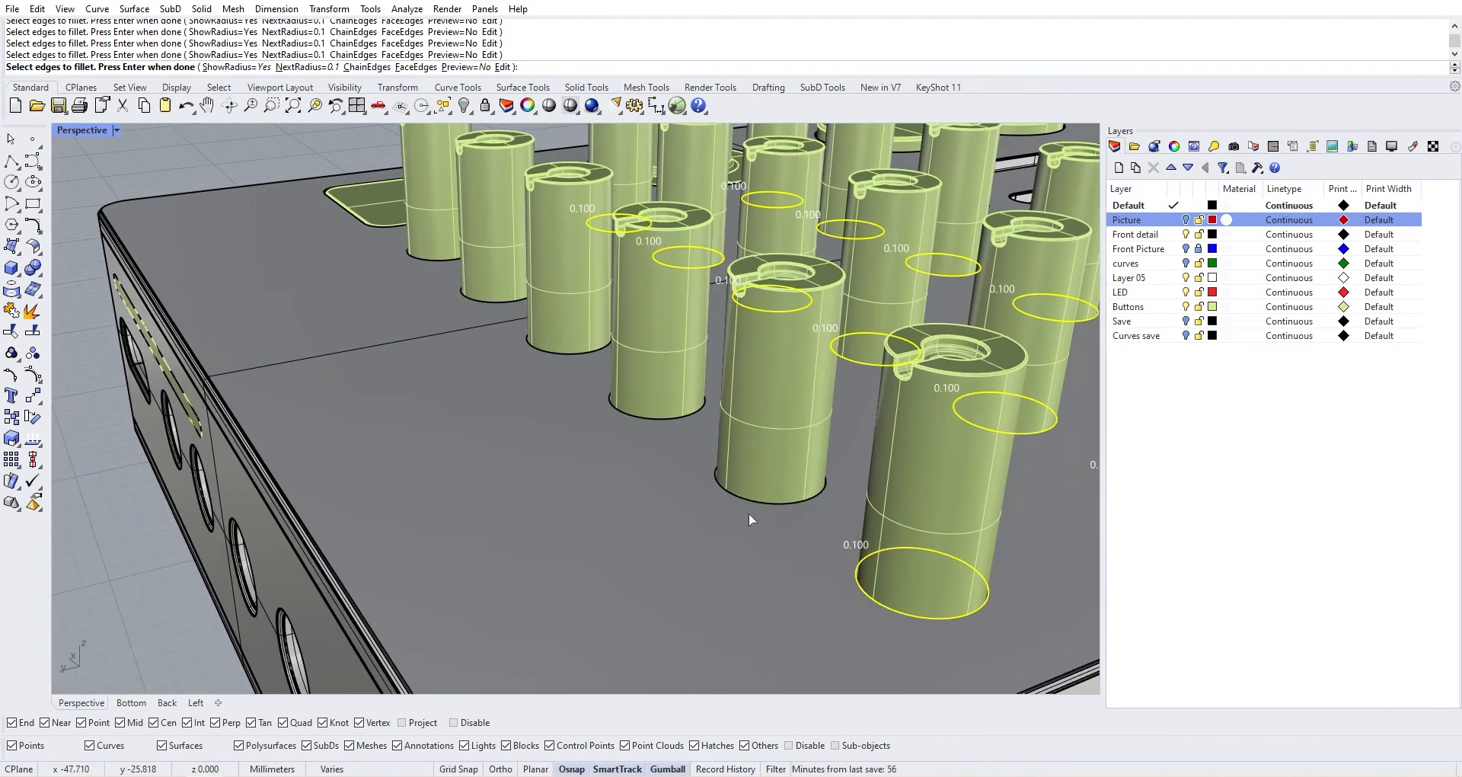
left_click(746, 504)
left_click(624, 405)
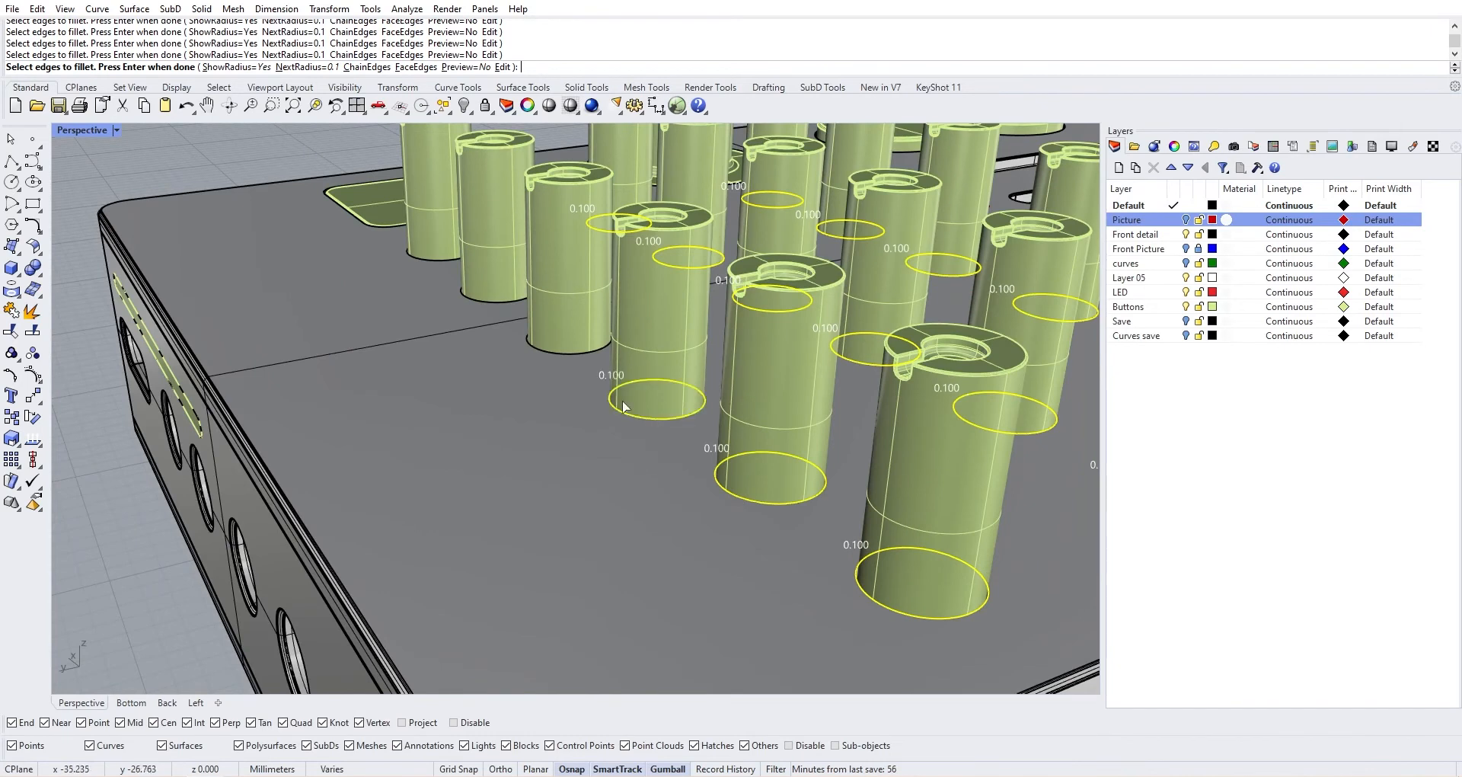
Finish filleting the bottom edges of the small knobs with a 0.1 mm radius
left_click(585, 358)
scroll(602, 365, "down", 6)
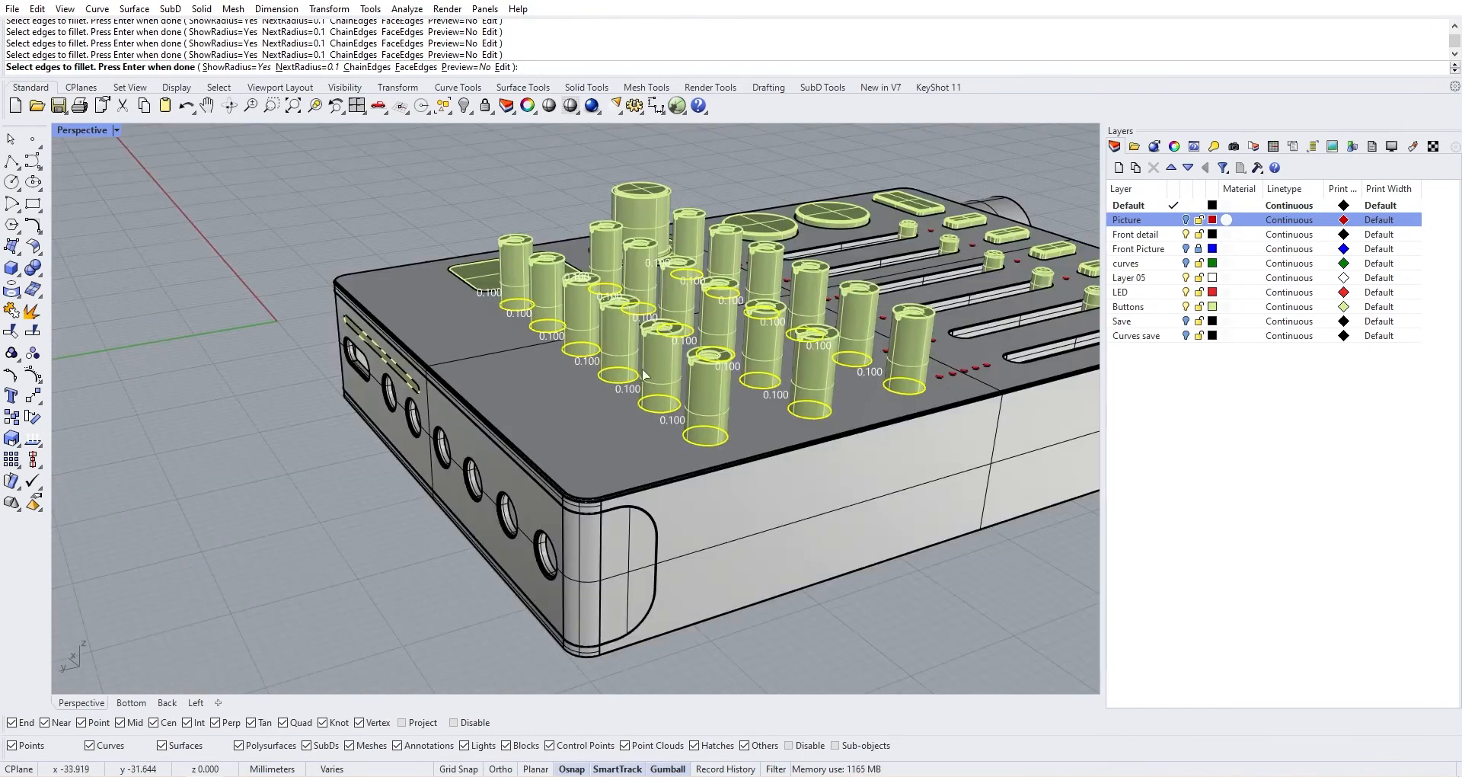
right_click_drag(654, 382, 496, 406)
right_click(497, 405)
right_click(470, 452)
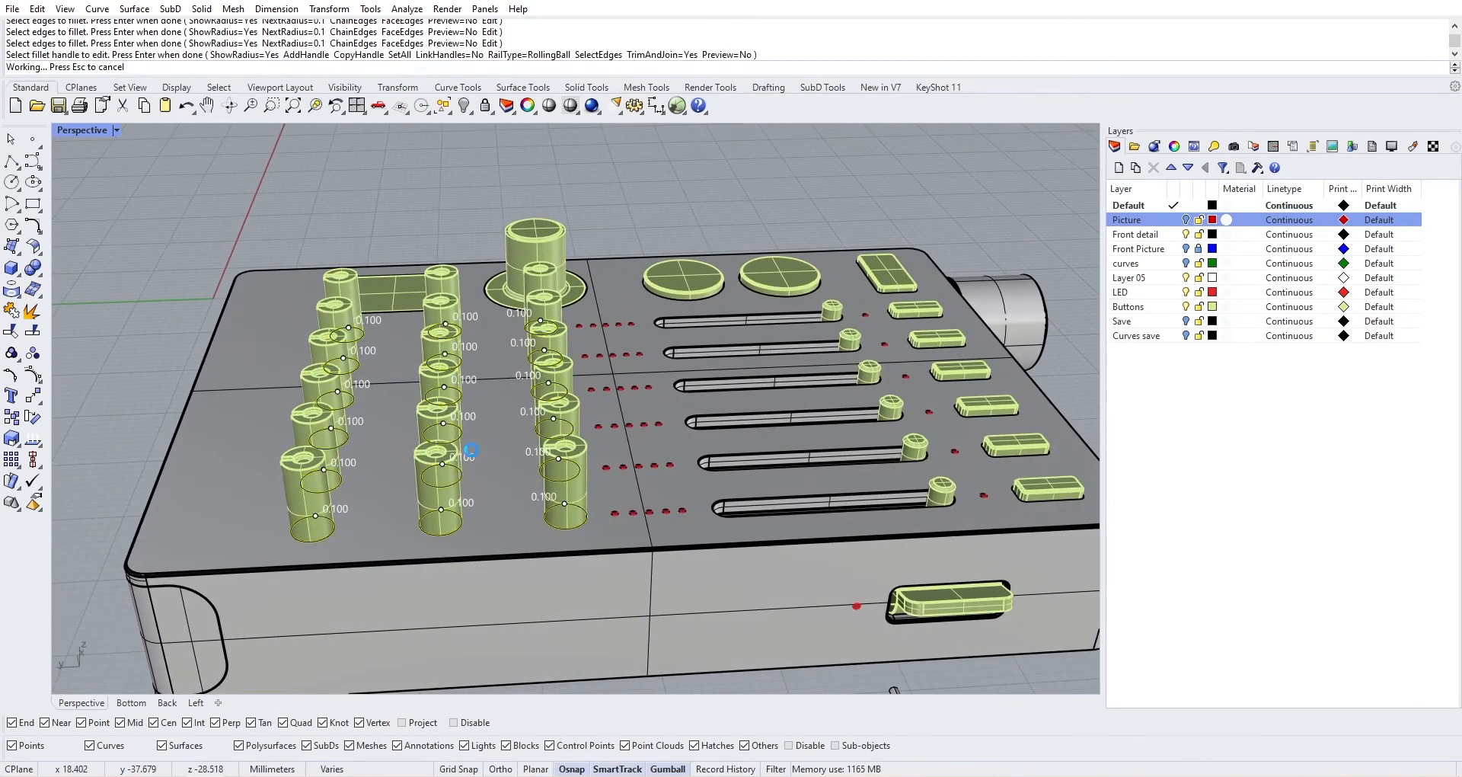
Try chamfering the outer top edge of the large knob with a 0.2 mm distance
right_click_drag(740, 517, 525, 499)
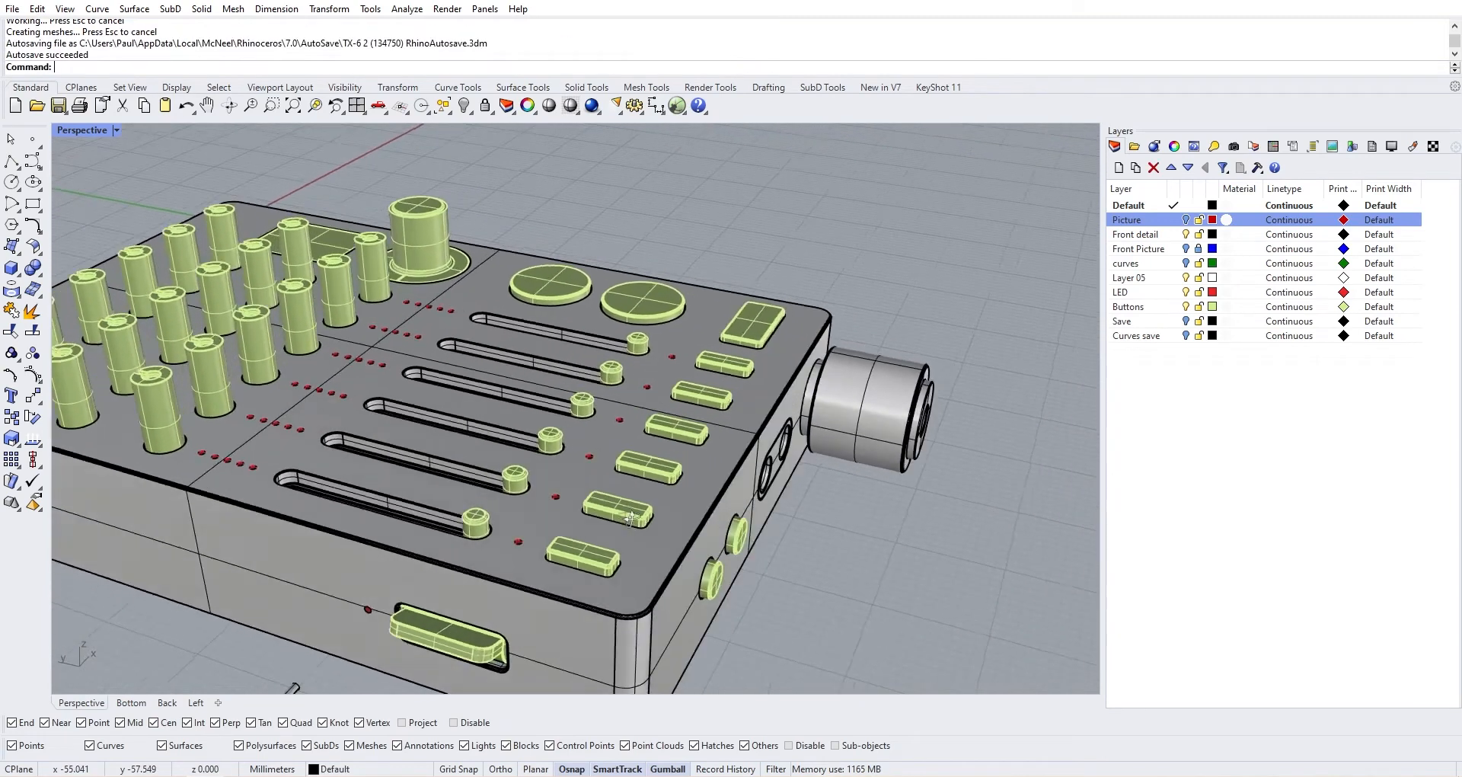
scroll(313, 316, "up", 12)
scroll(313, 317, "down", 7)
right_click_drag(347, 316, 381, 324)
scroll(382, 328, "up", 11)
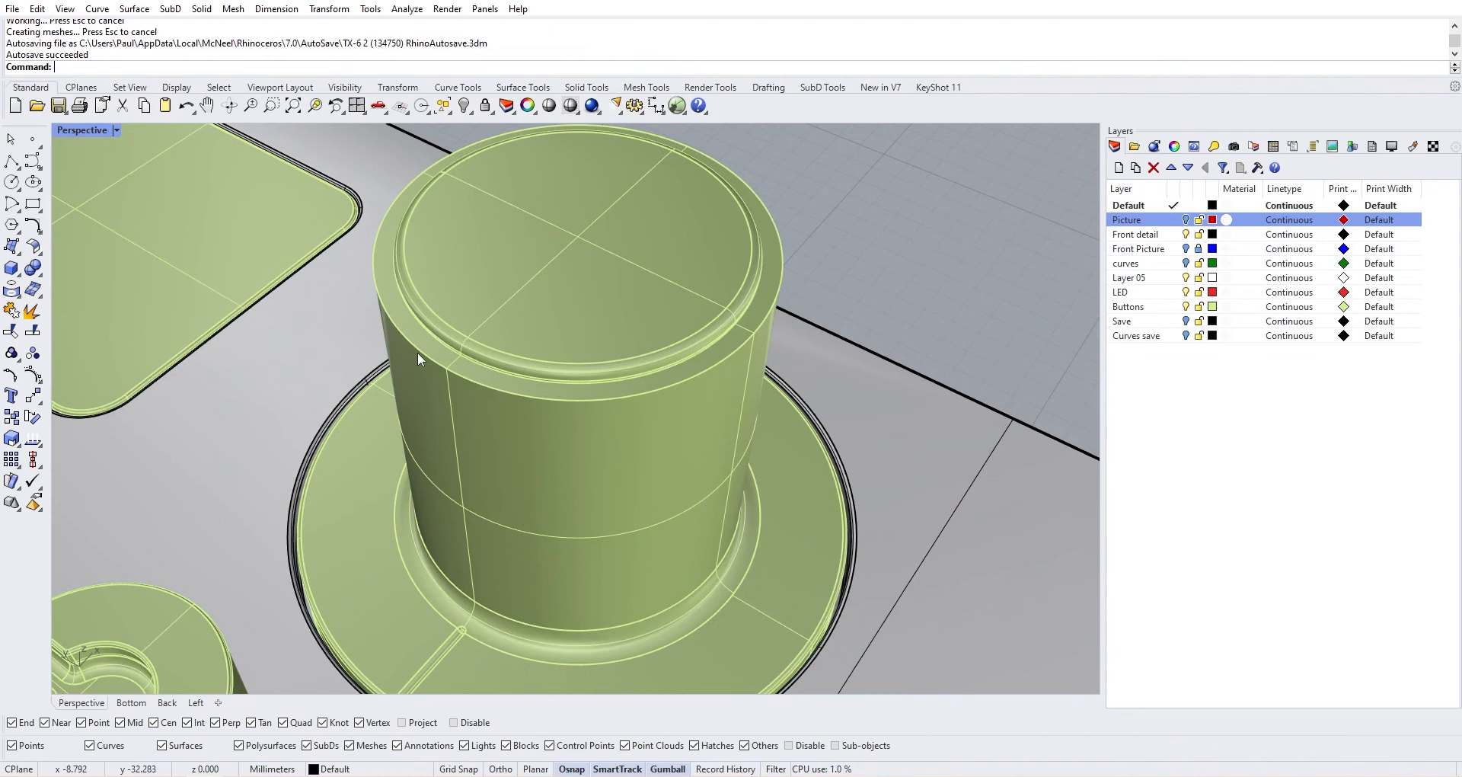
scroll(418, 354, "up", 6)
scroll(419, 356, "down", 13)
right_click_drag(448, 369, 329, 220)
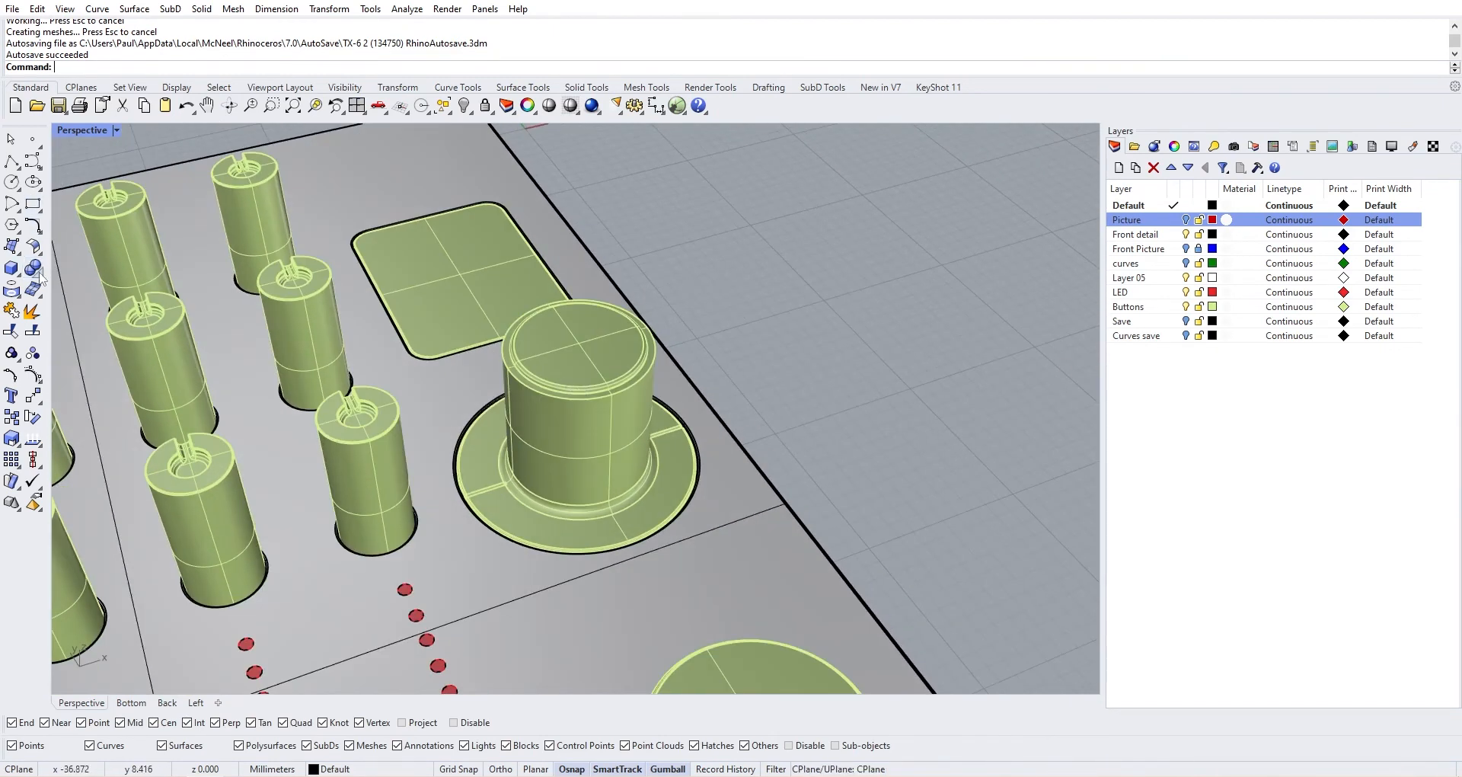
left_click(38, 272)
left_click(54, 318)
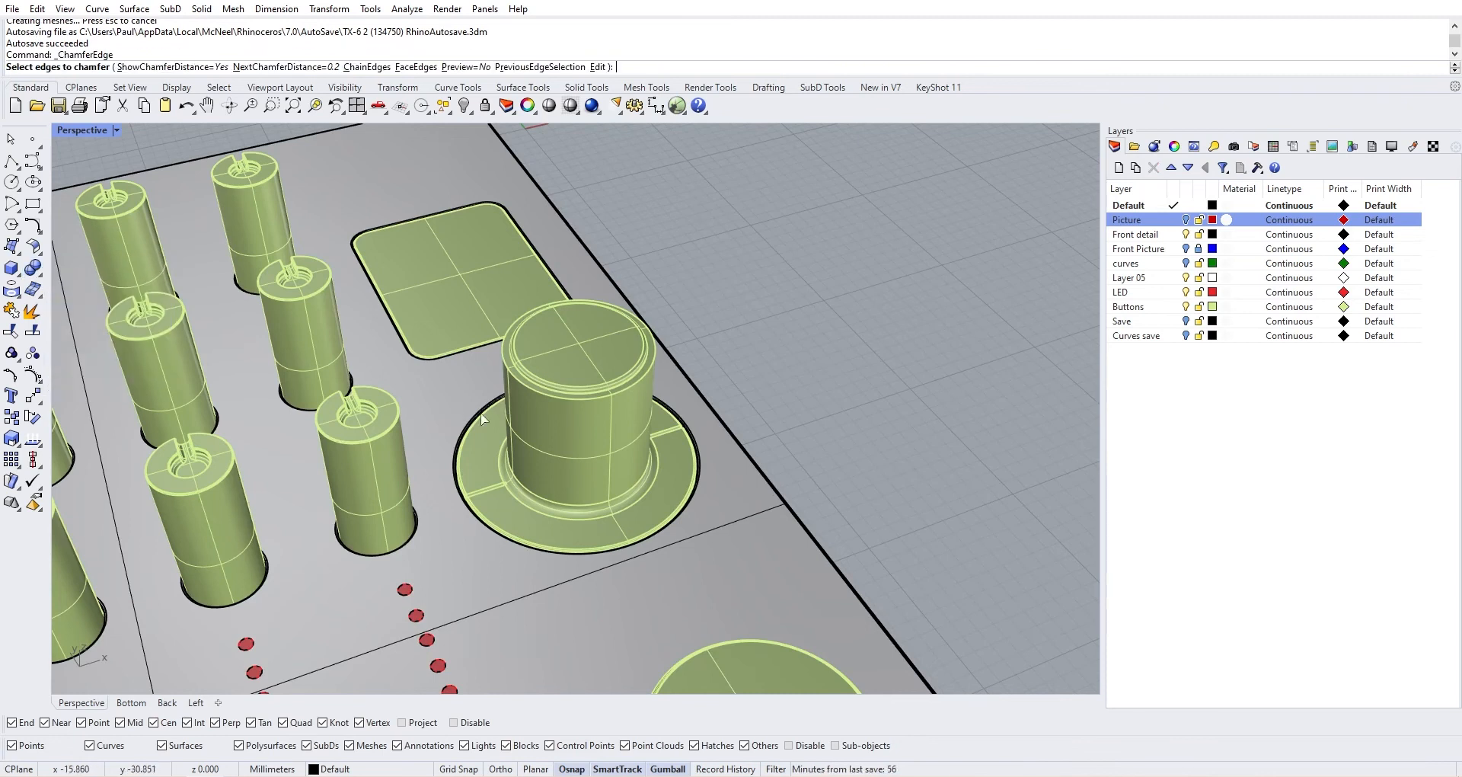
scroll(533, 313, "up", 6)
left_click(555, 374)
key("Return")
key("Return")
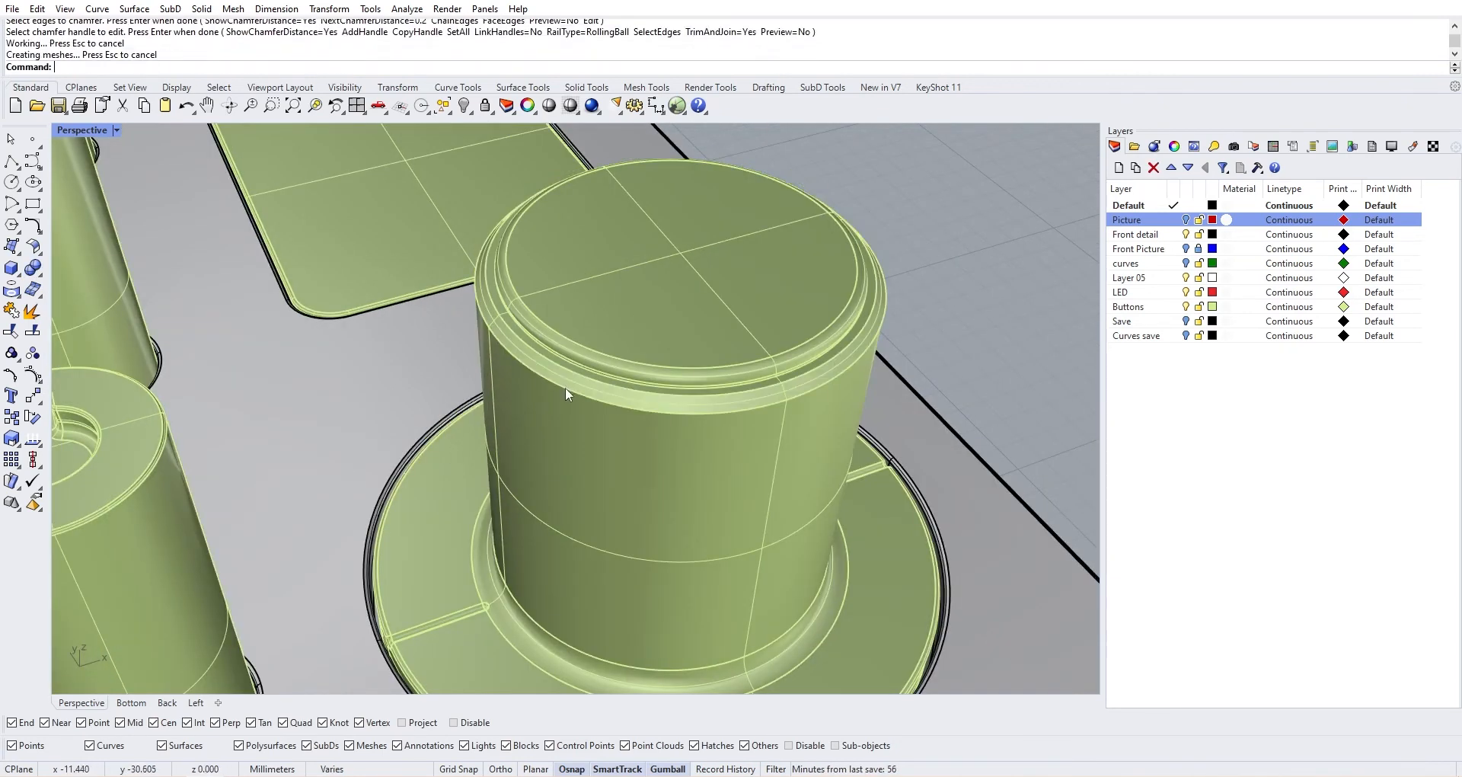
Show the Front Picture layer briefly and the Picture layer to examine the knob edges in the reference images
scroll(577, 396, "down", 4)
scroll(237, 320, "down", 8)
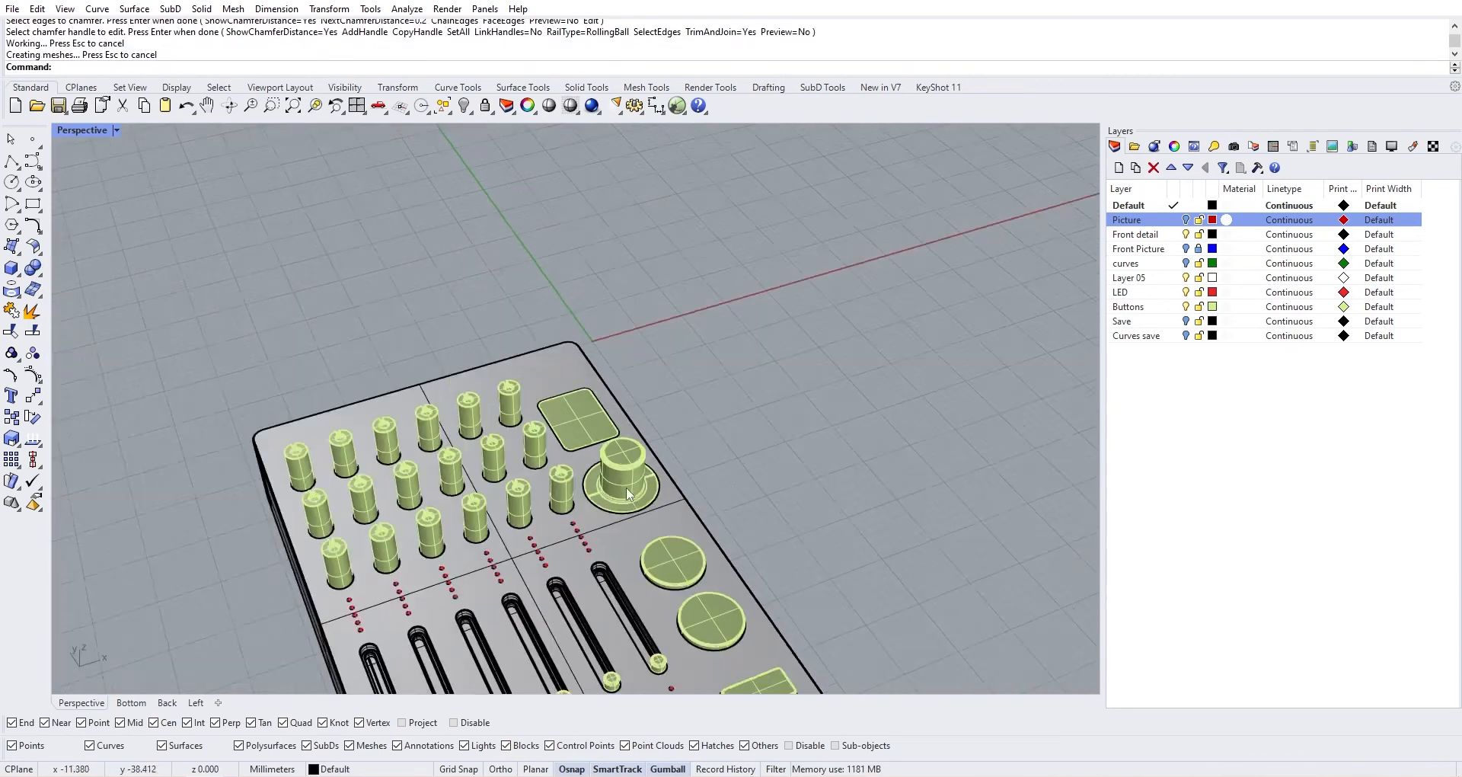
left_click(1186, 250)
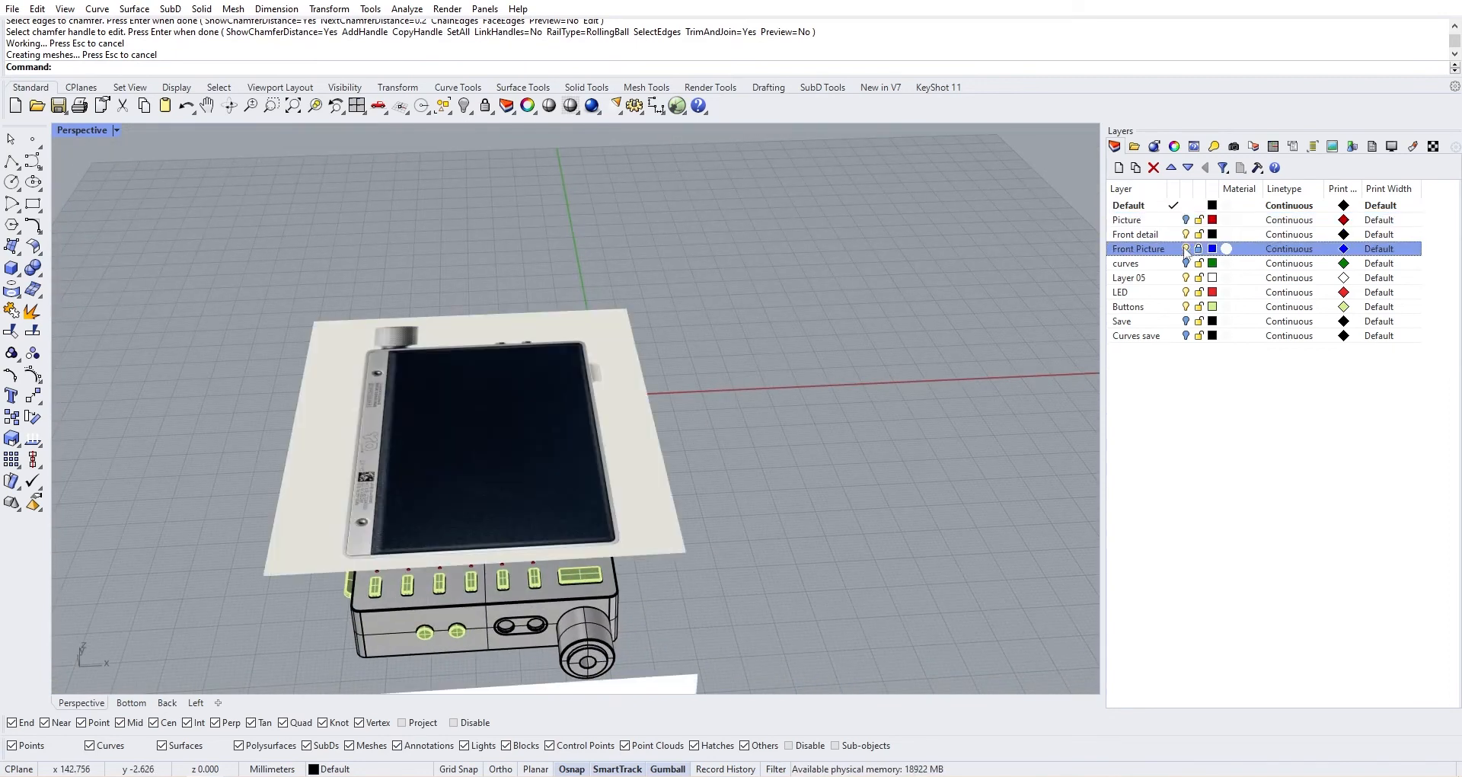
scroll(388, 347, "up", 6)
scroll(449, 339, "down", 6)
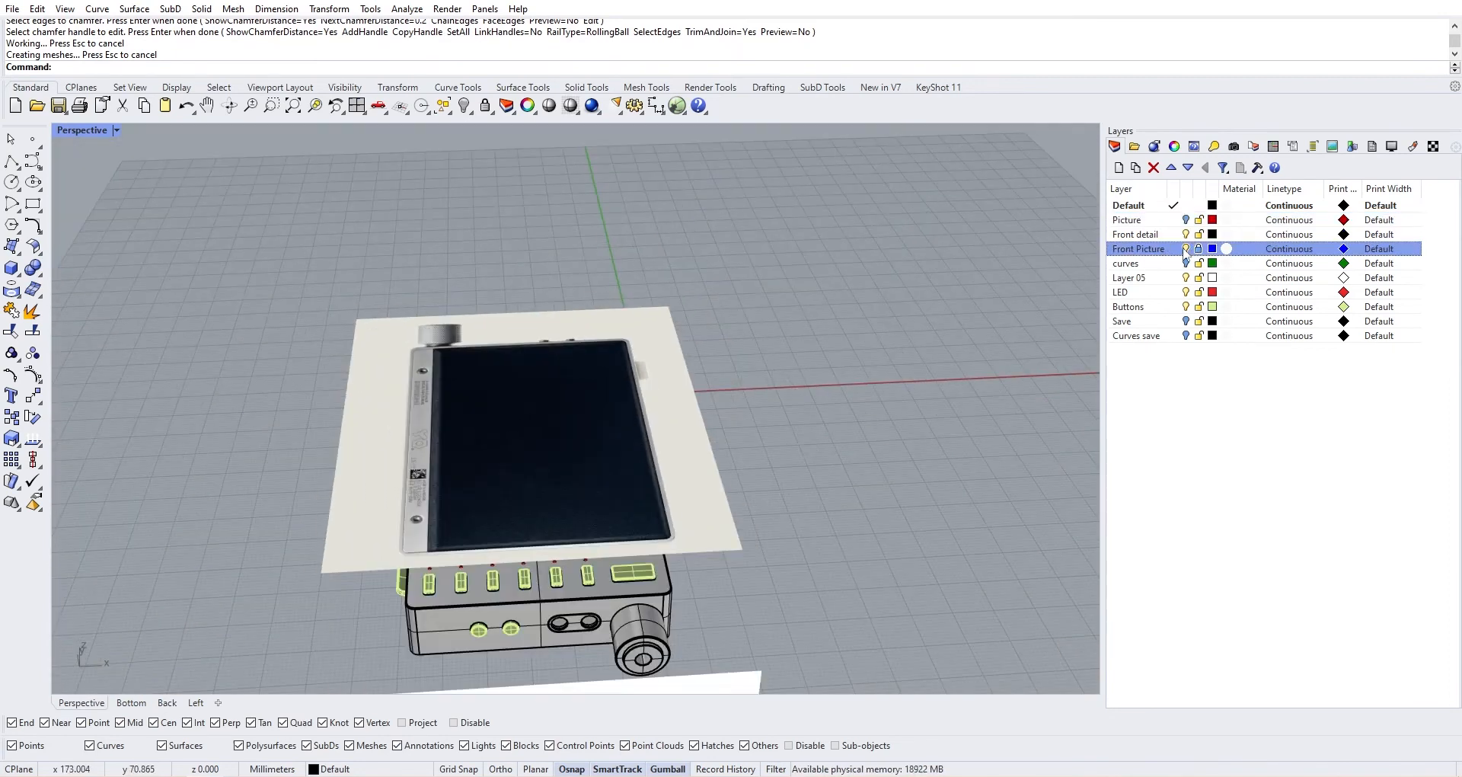
left_click(1186, 249)
left_click(1187, 263)
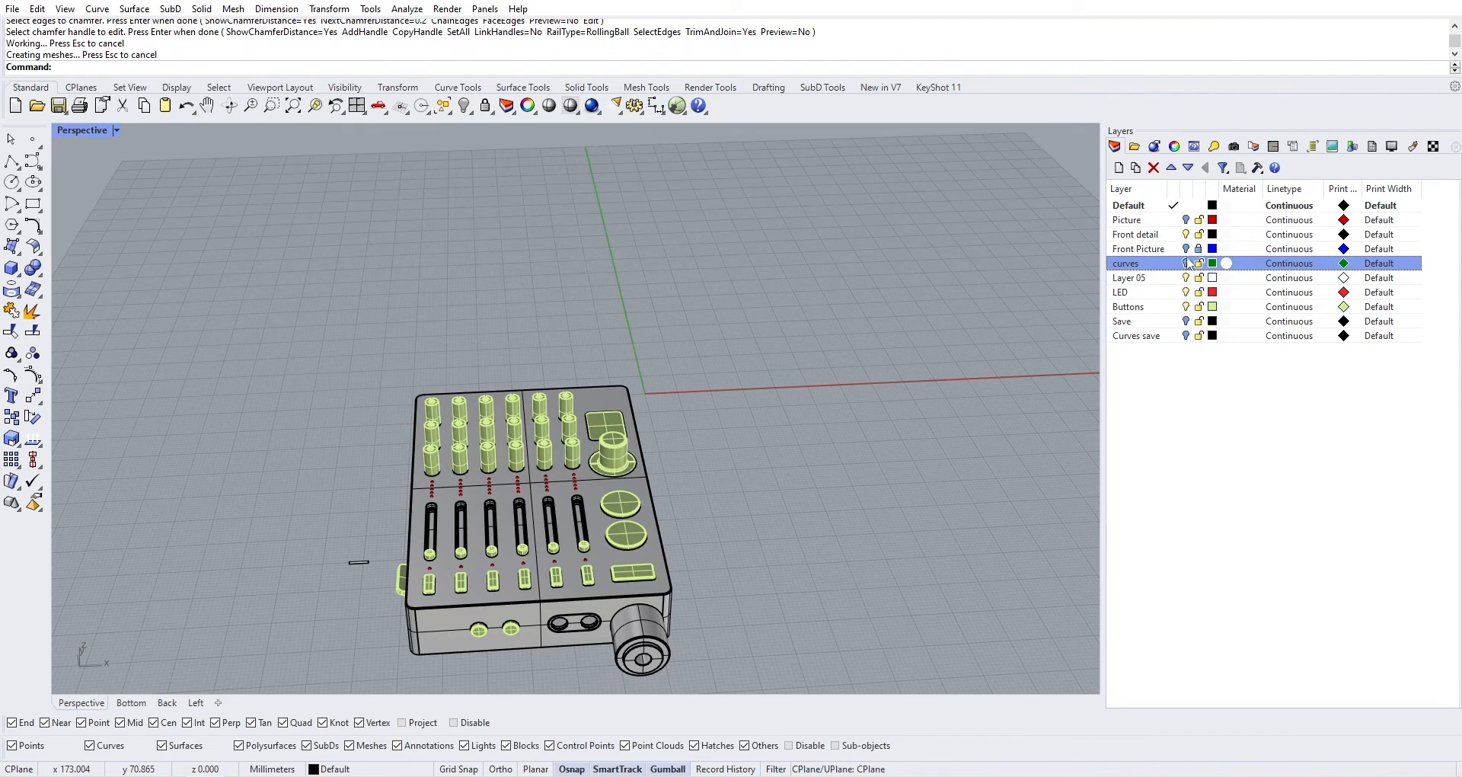
left_click(1185, 221)
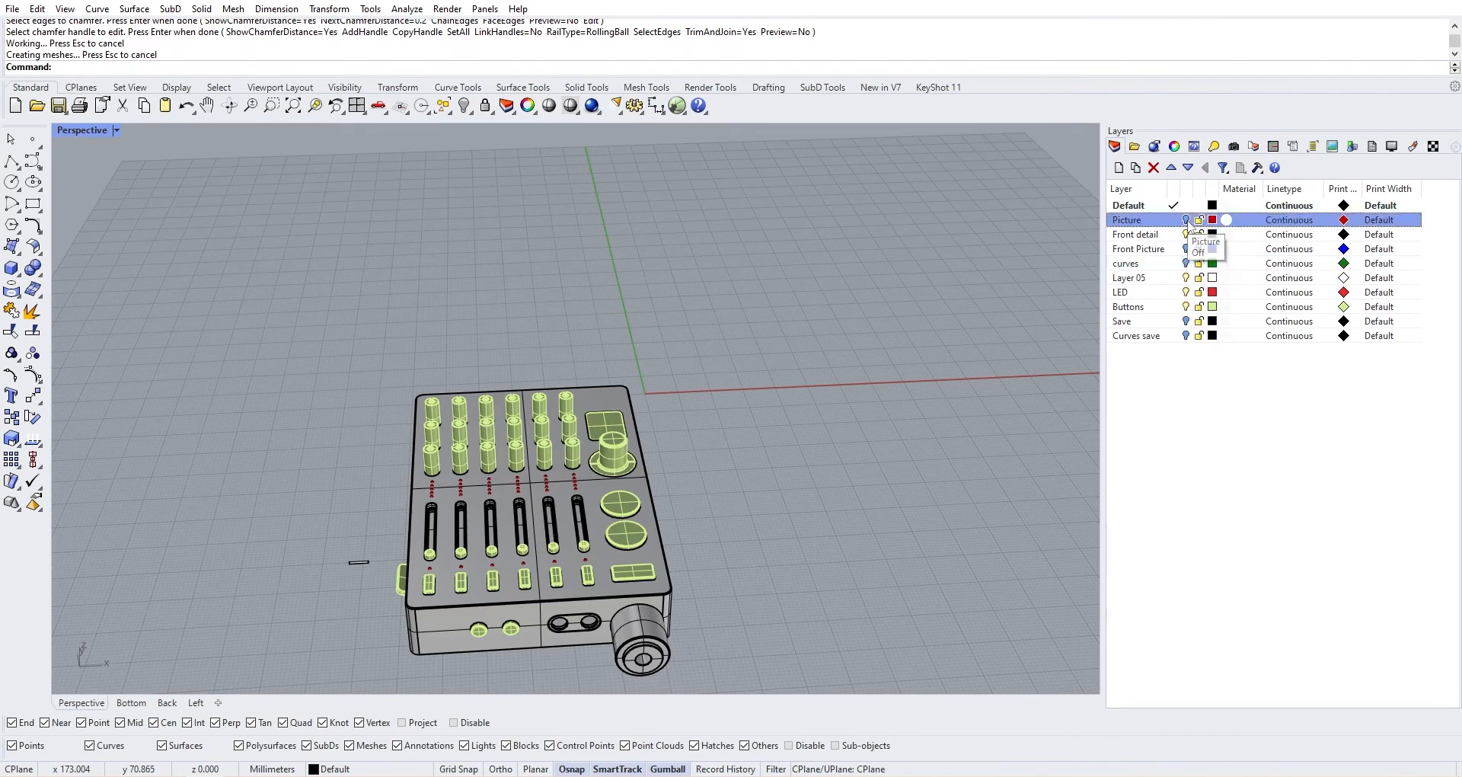
scroll(708, 329, "up", 10)
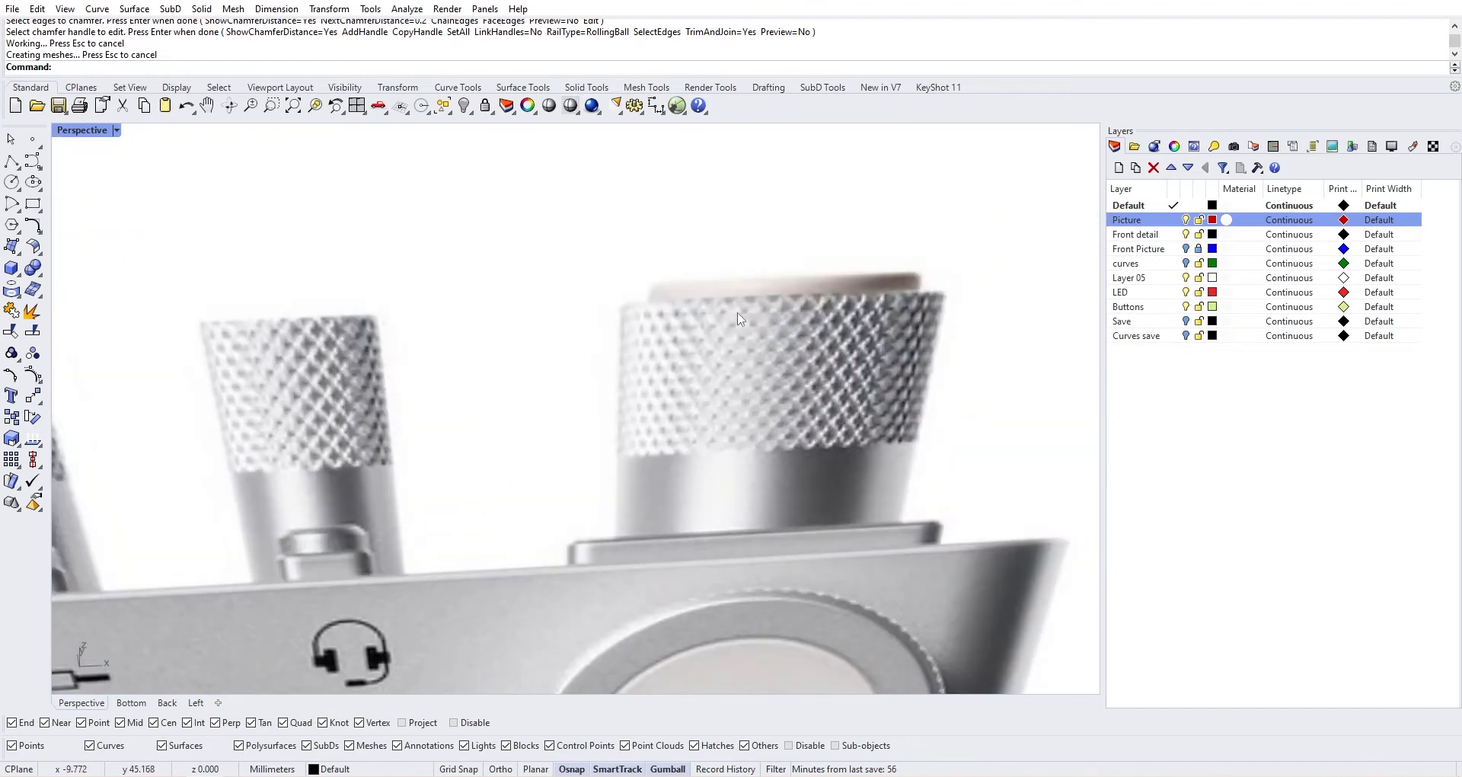
scroll(641, 329, "down", 8)
scroll(688, 504, "up", 4)
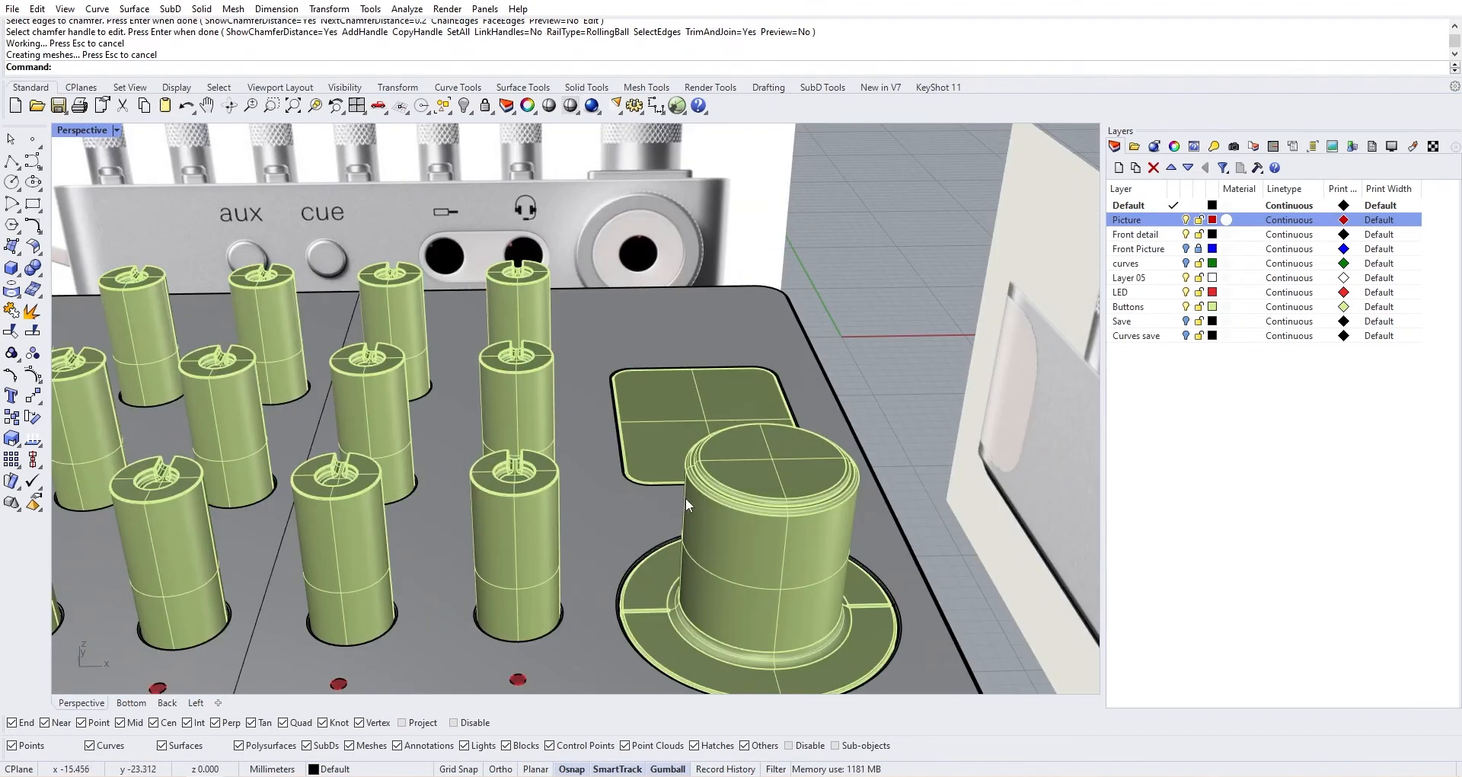
Undo the layer visibility changes and the chamfer on the large knob
key("ctrl+z")
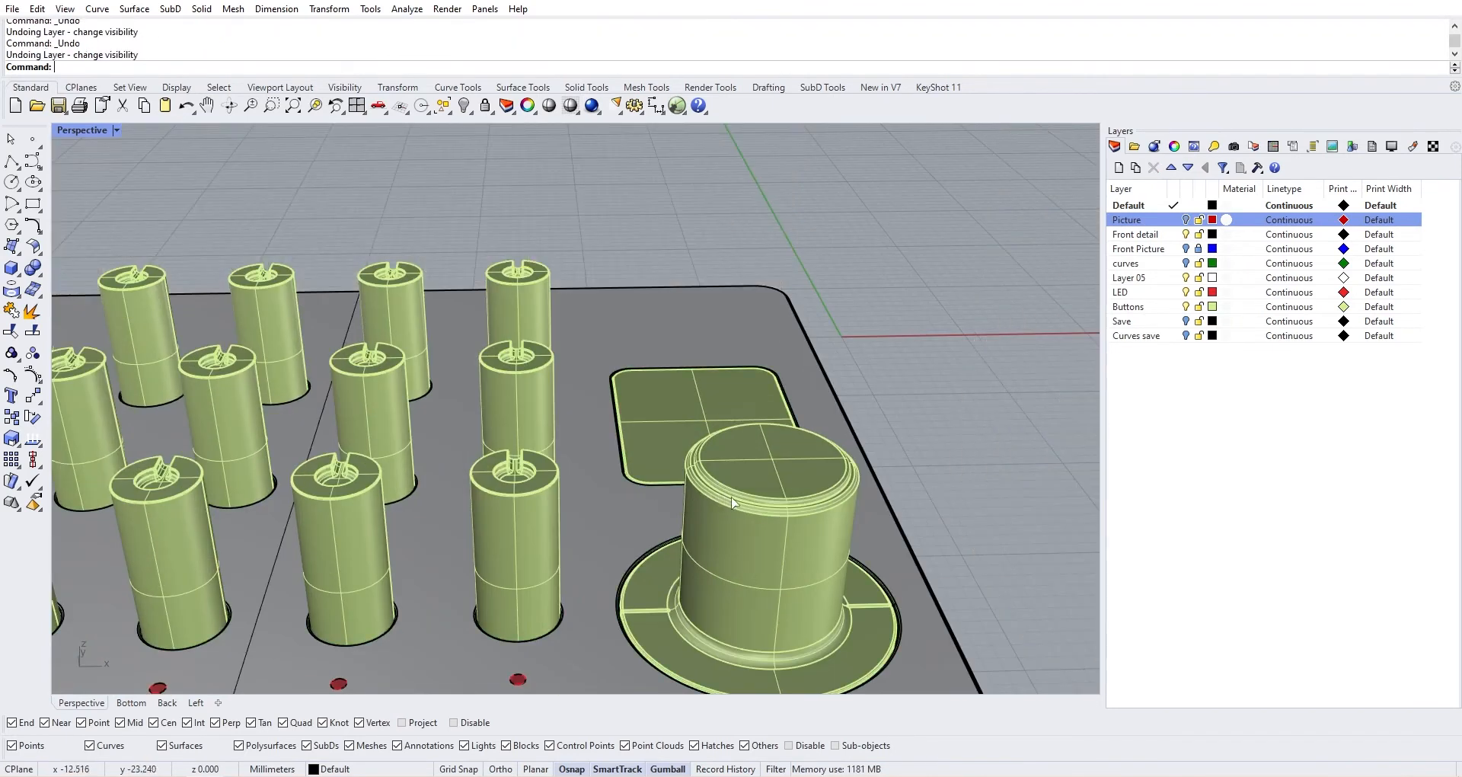
key("ctrl+z")
key("ctrl+z")
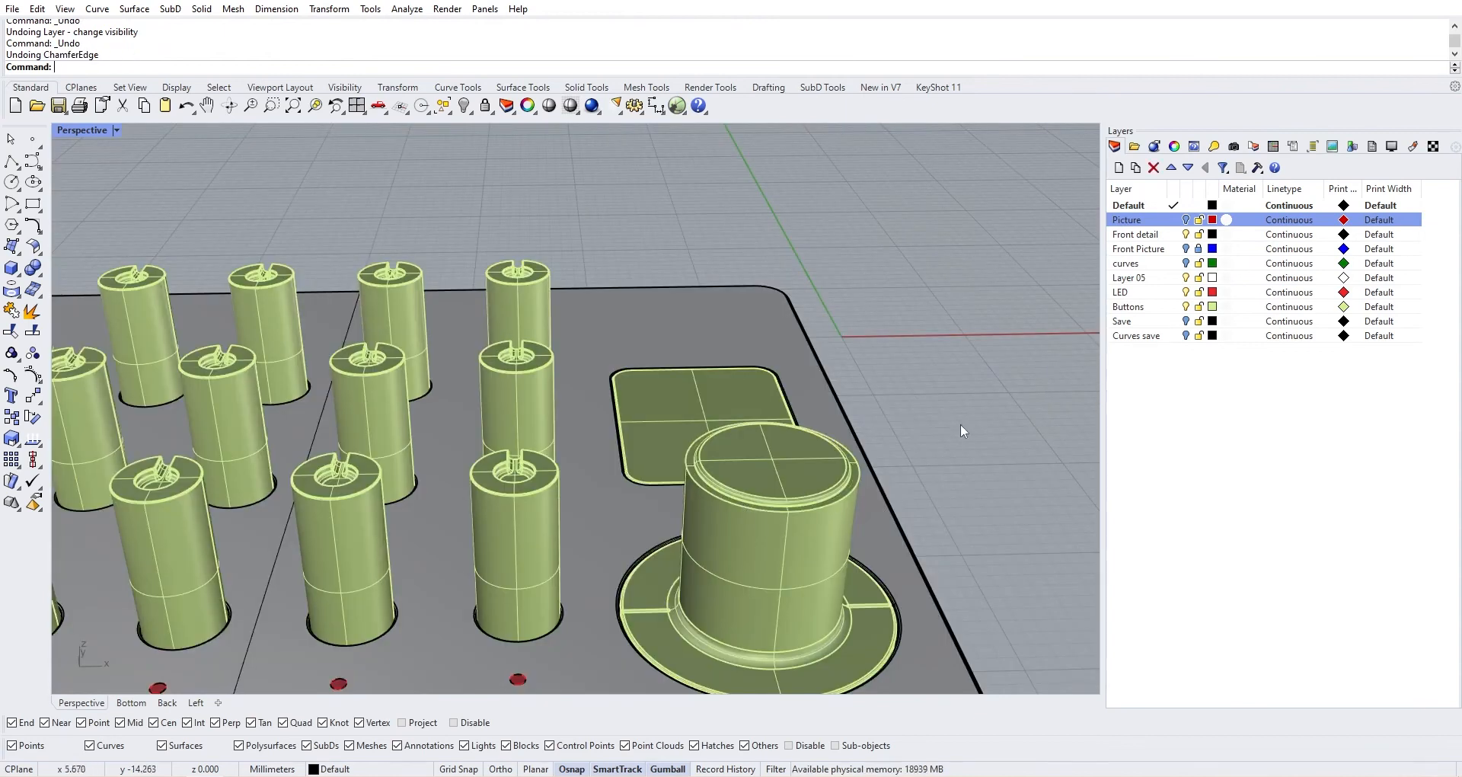
Fillet the outer top edge of the large knob with a 0.1 mm radius
scroll(737, 495, "up", 3)
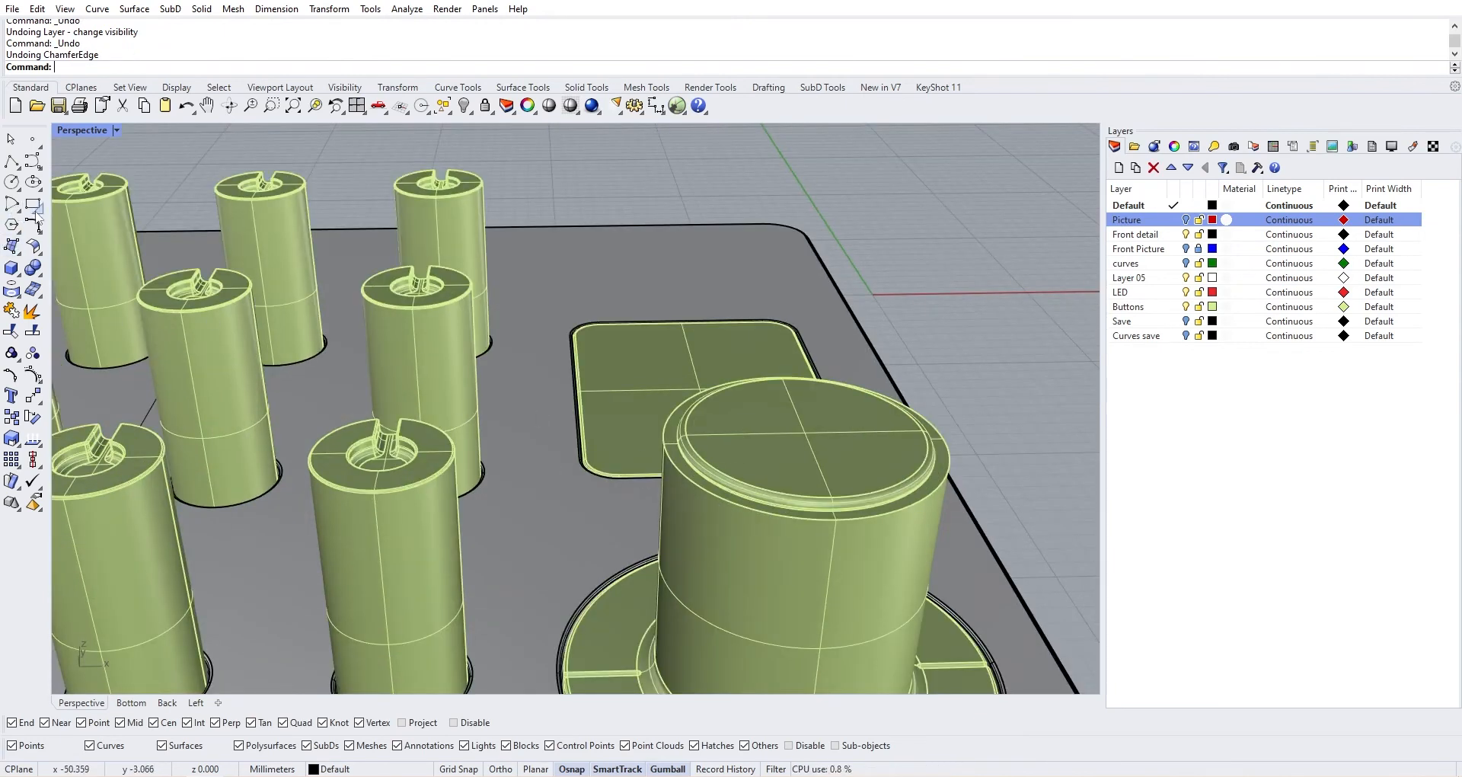
left_click(38, 273)
left_click(164, 300)
scroll(628, 518, "up", 3)
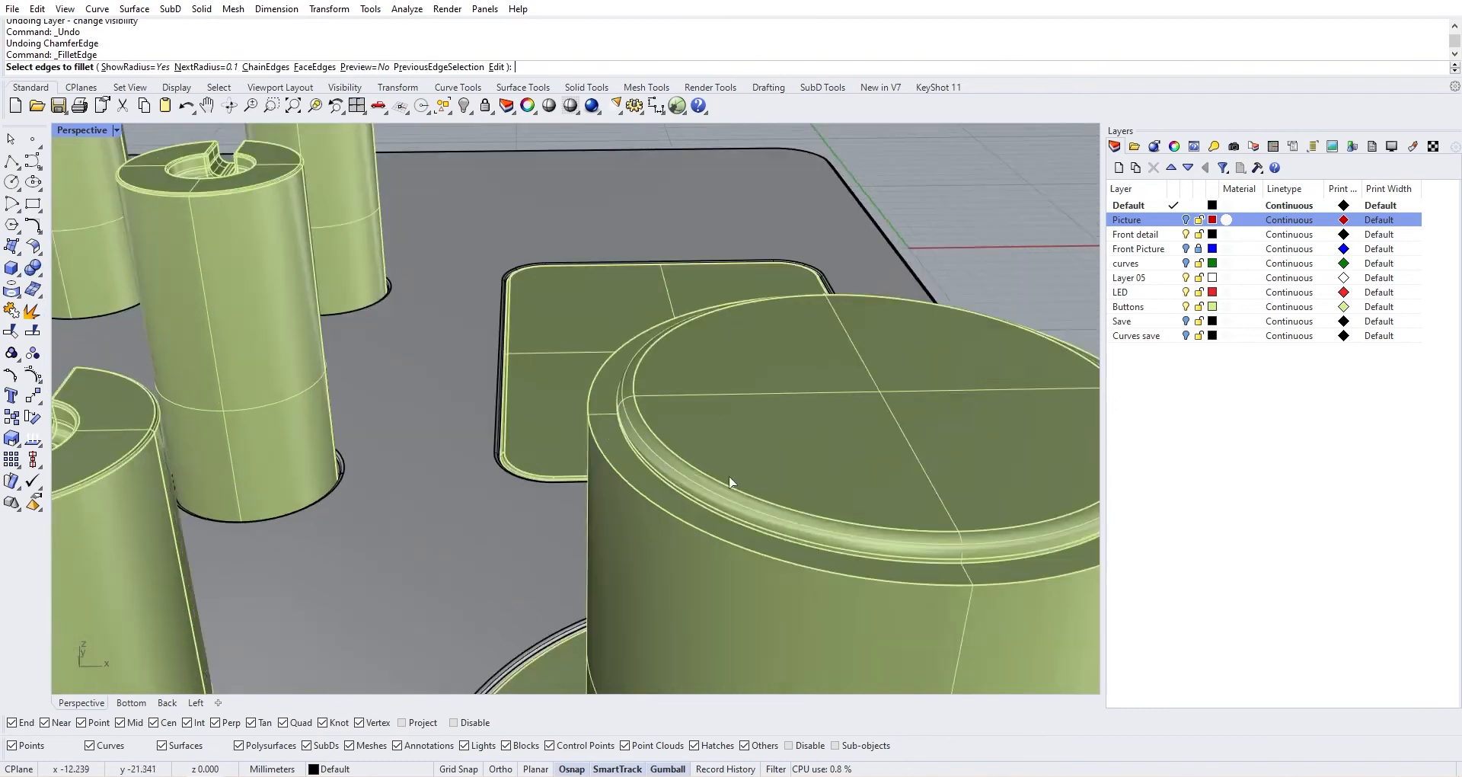
left_click(586, 541)
key("Return")
key("Return")
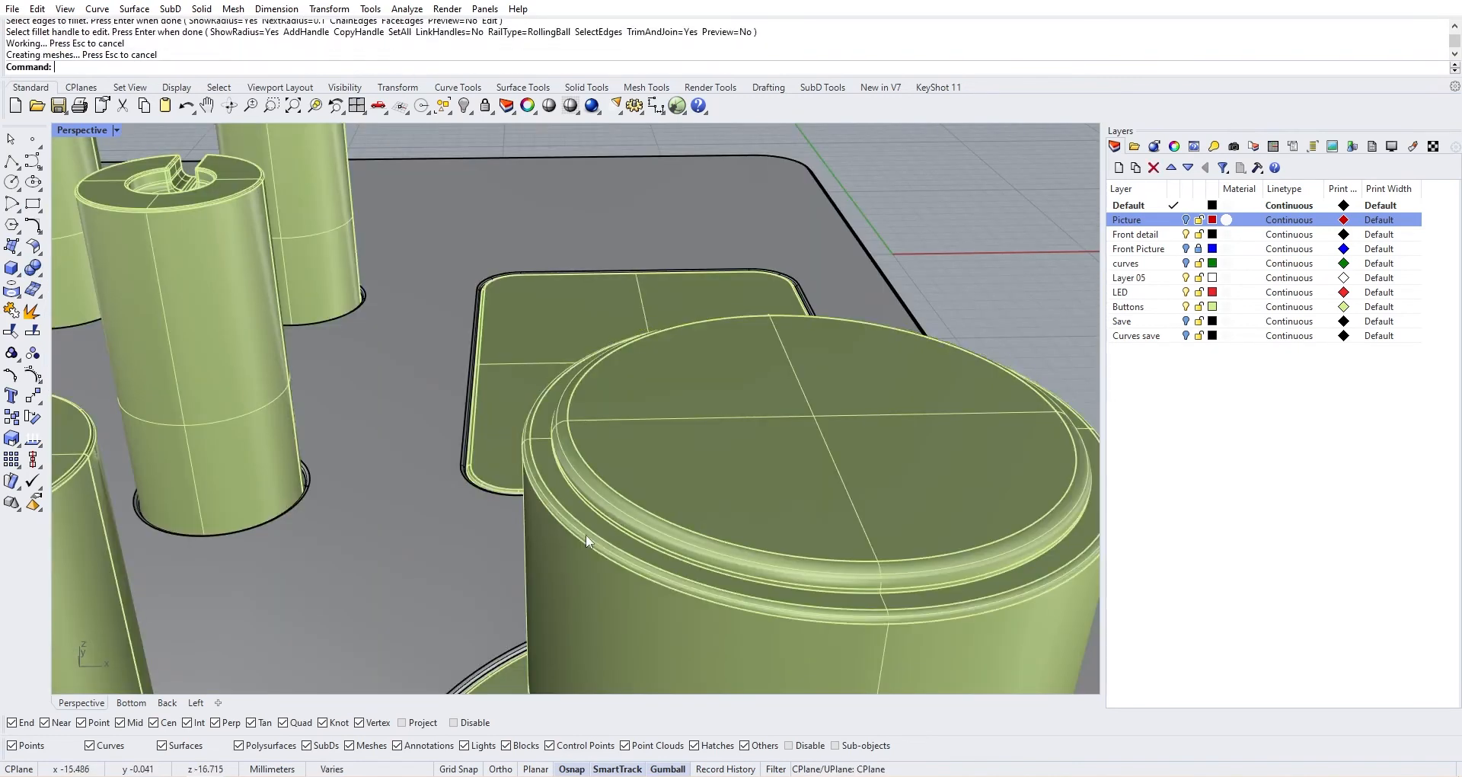
scroll(579, 537, "down", 6)
scroll(572, 498, "down", 5)
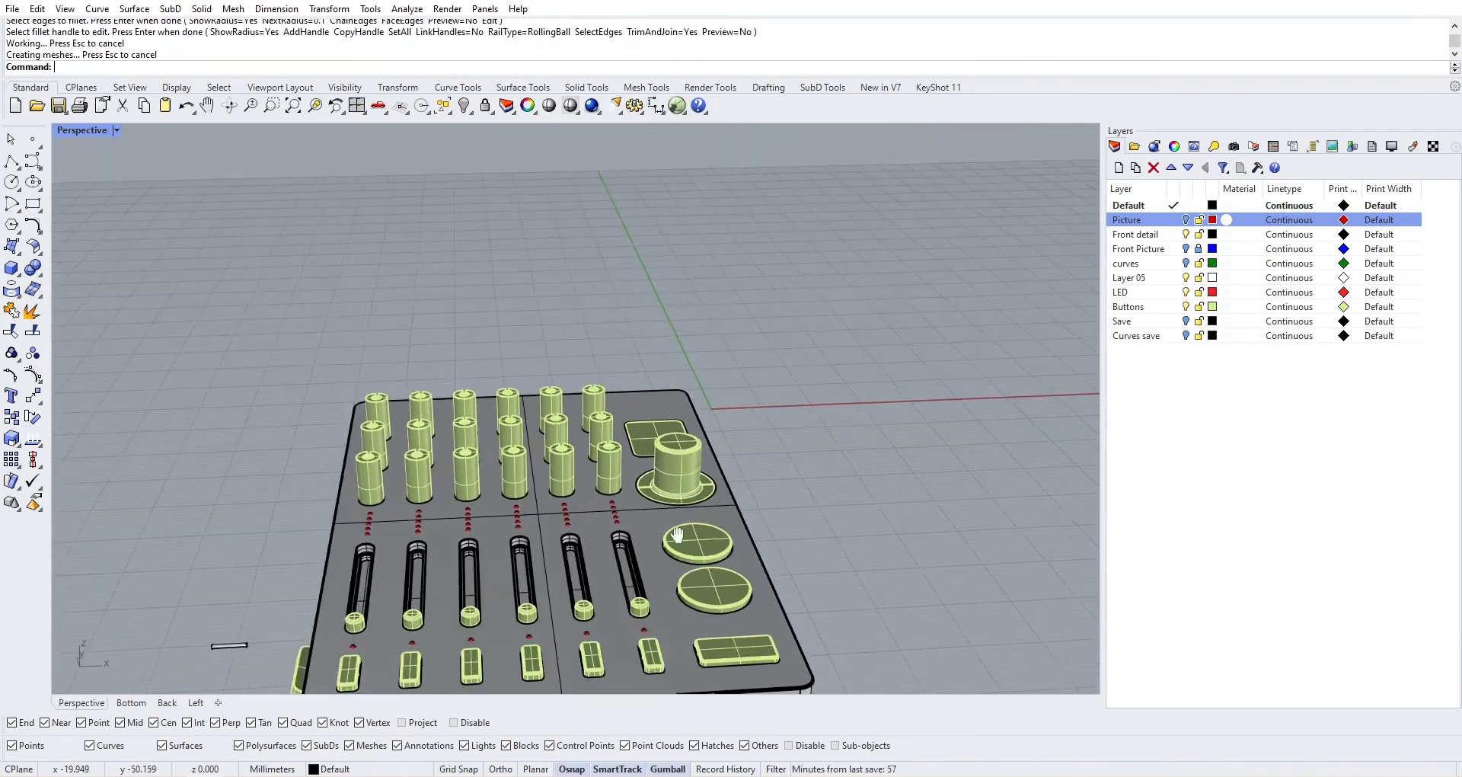
right_click_drag(572, 498, 631, 561)
scroll(493, 387, "up", 9)
scroll(569, 415, "down", 12)
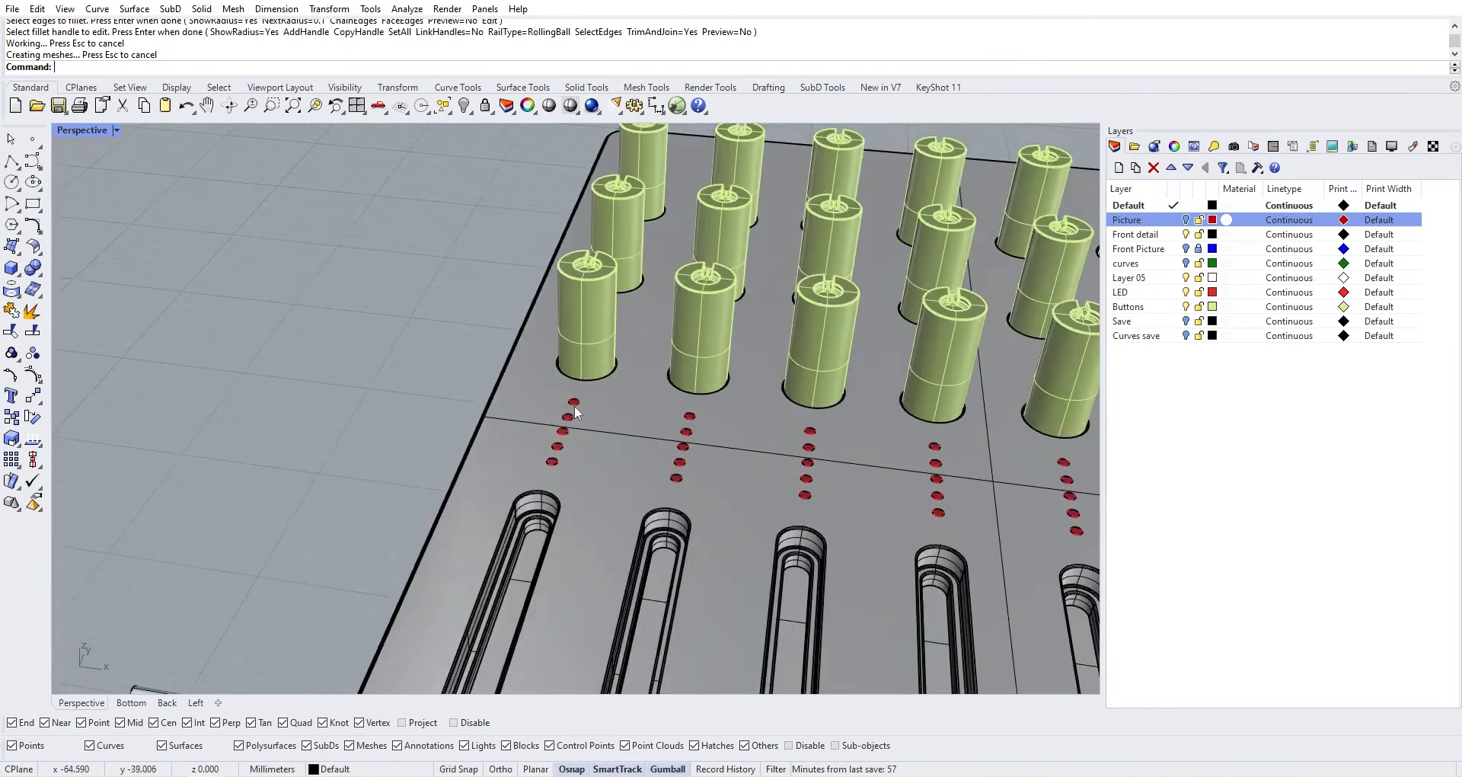
right_click_drag(569, 416, 822, 374)
scroll(555, 386, "up", 10)
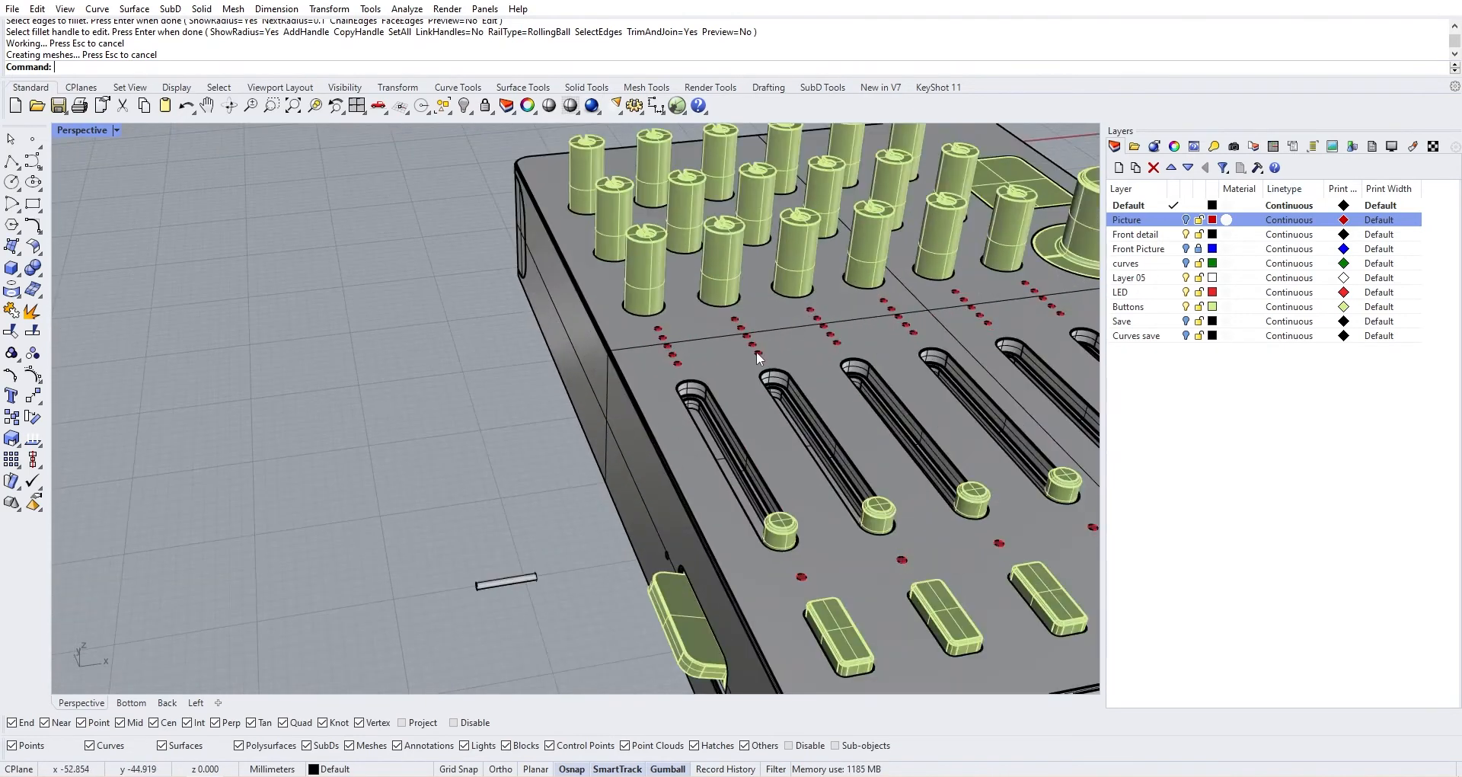
left_click(544, 425)
scroll(572, 472, "up", 5)
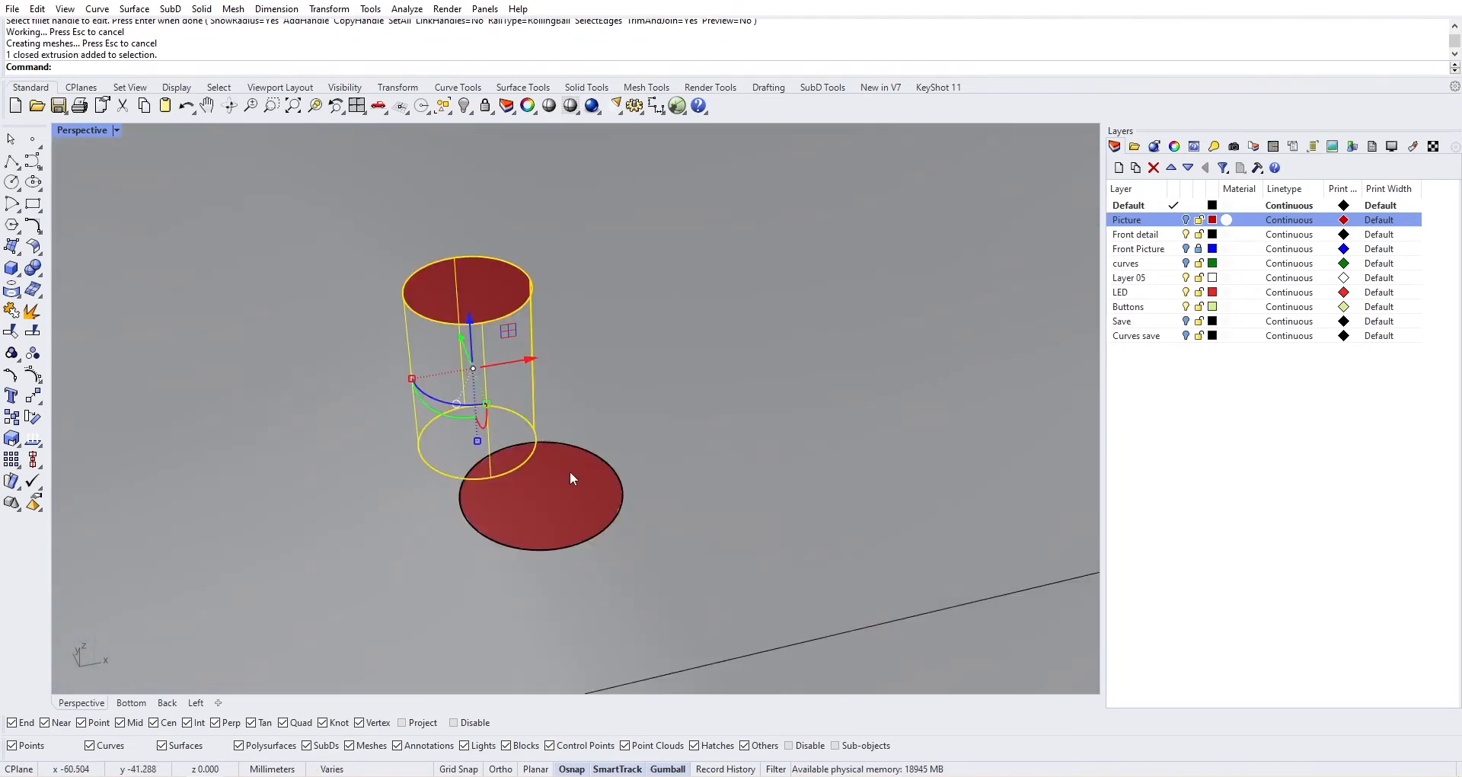
left_click(556, 483, "shift")
scroll(564, 502, "down", 5)
scroll(572, 511, "up", 5)
left_click(581, 520, "shift")
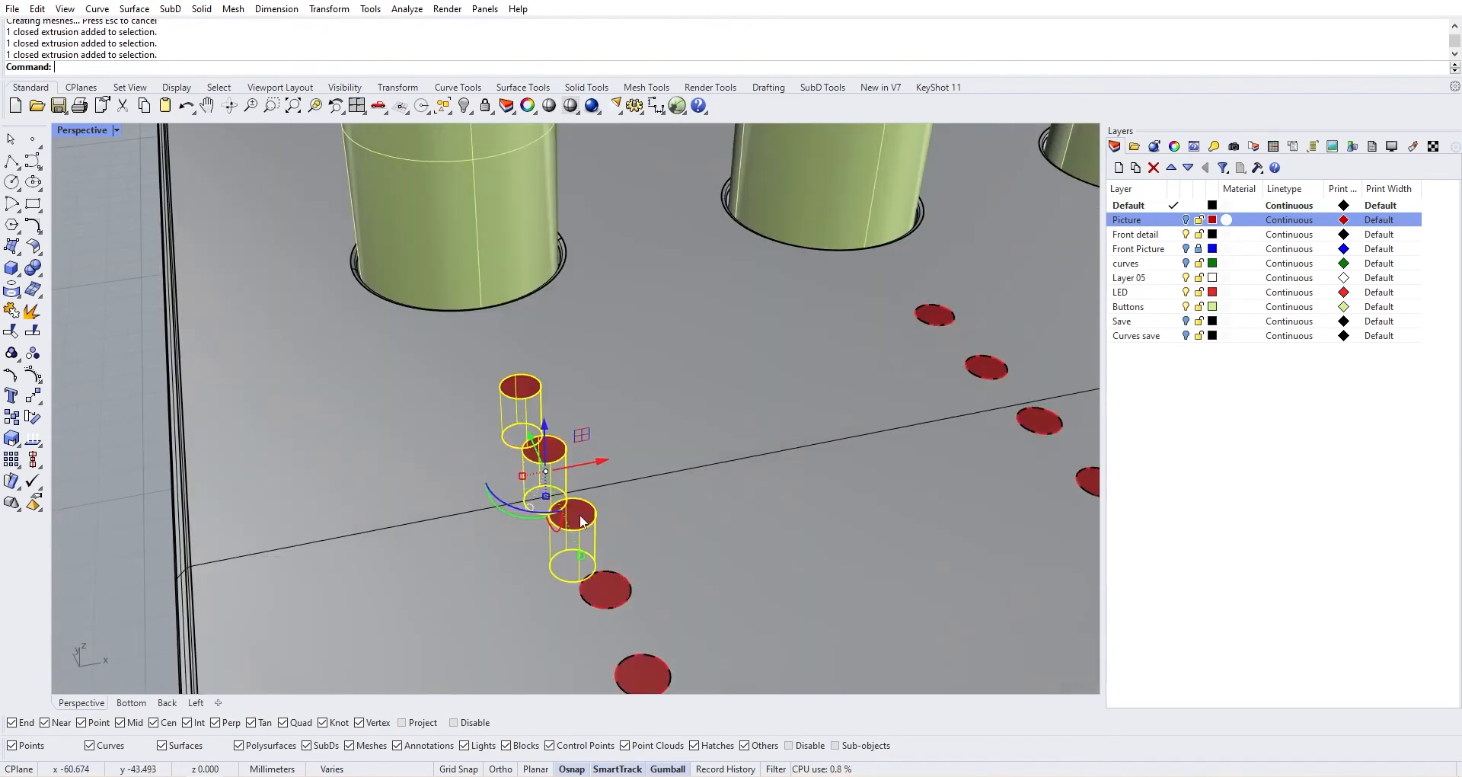
left_click(603, 582, "shift")
left_click(633, 667, "shift")
right_click_drag(826, 527, 727, 656, "shift")
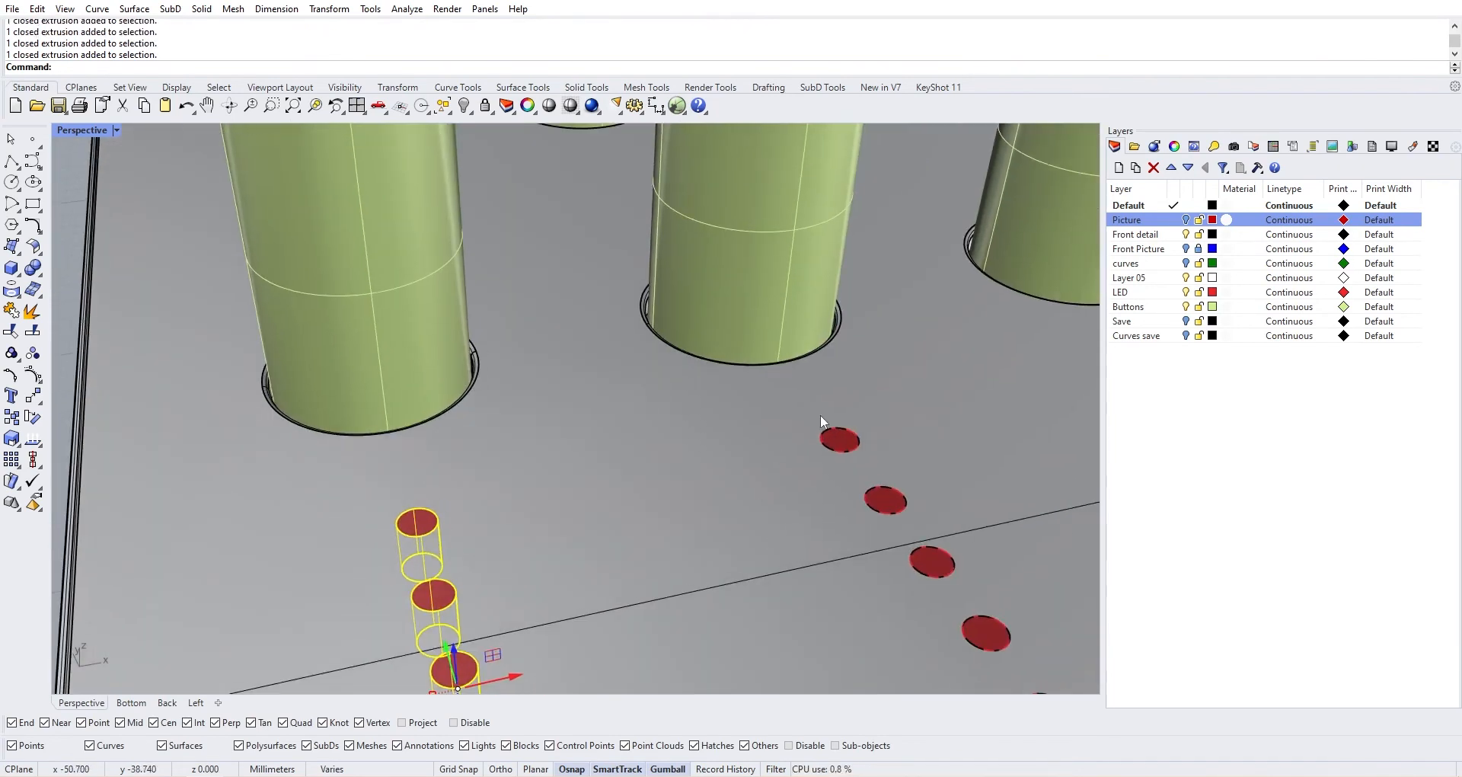
left_click(838, 438, "shift")
left_click(883, 483)
left_click(885, 501, "shift")
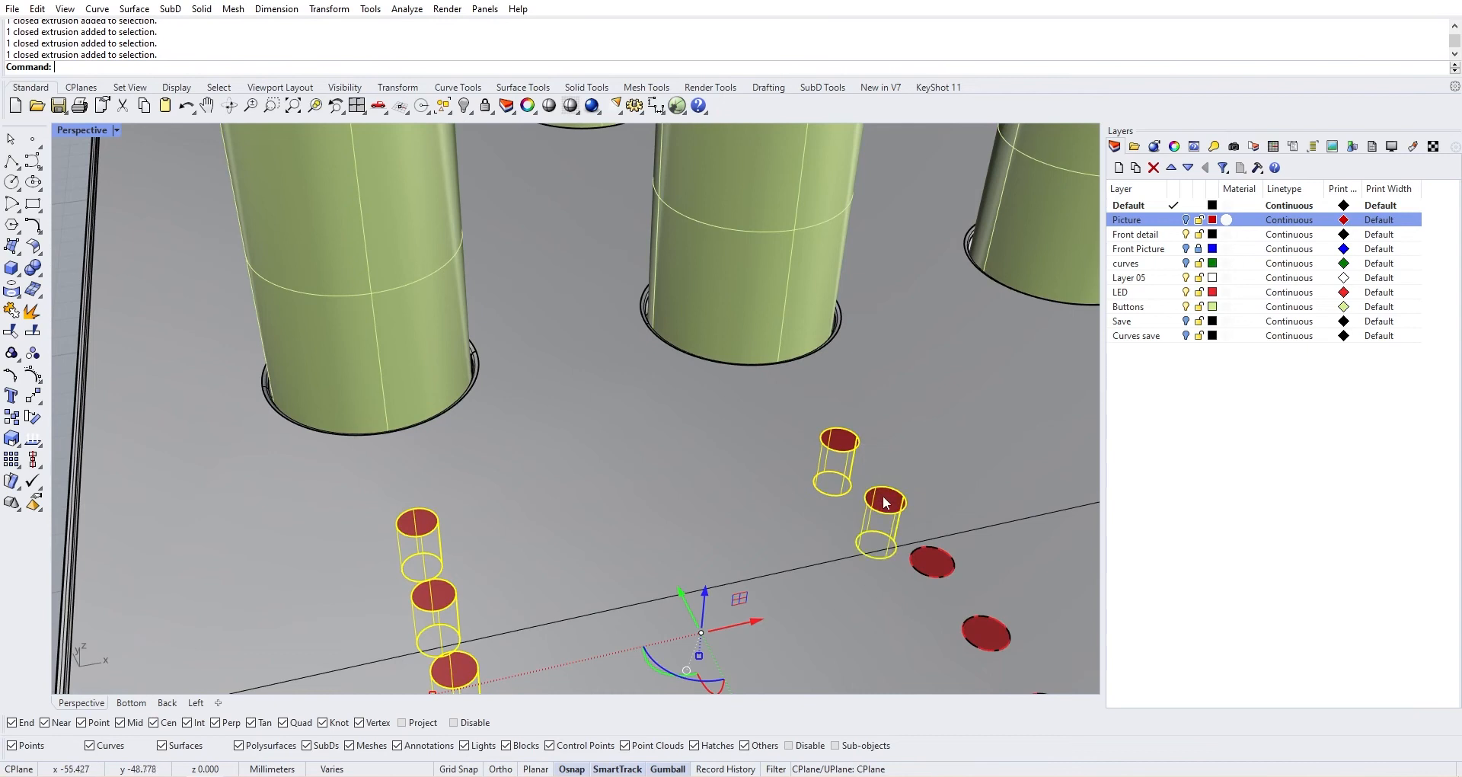
scroll(538, 444, "down", 10)
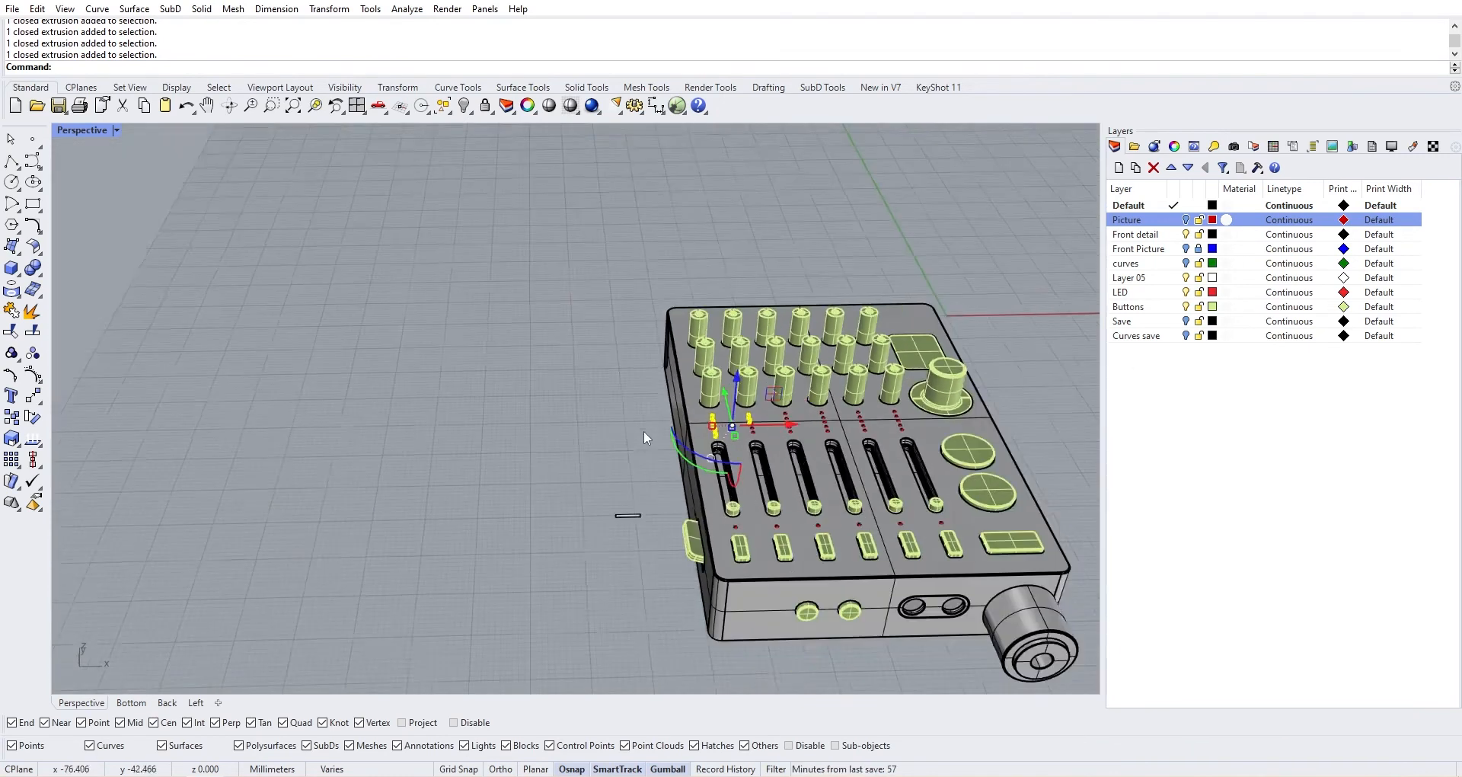
key("Escape")
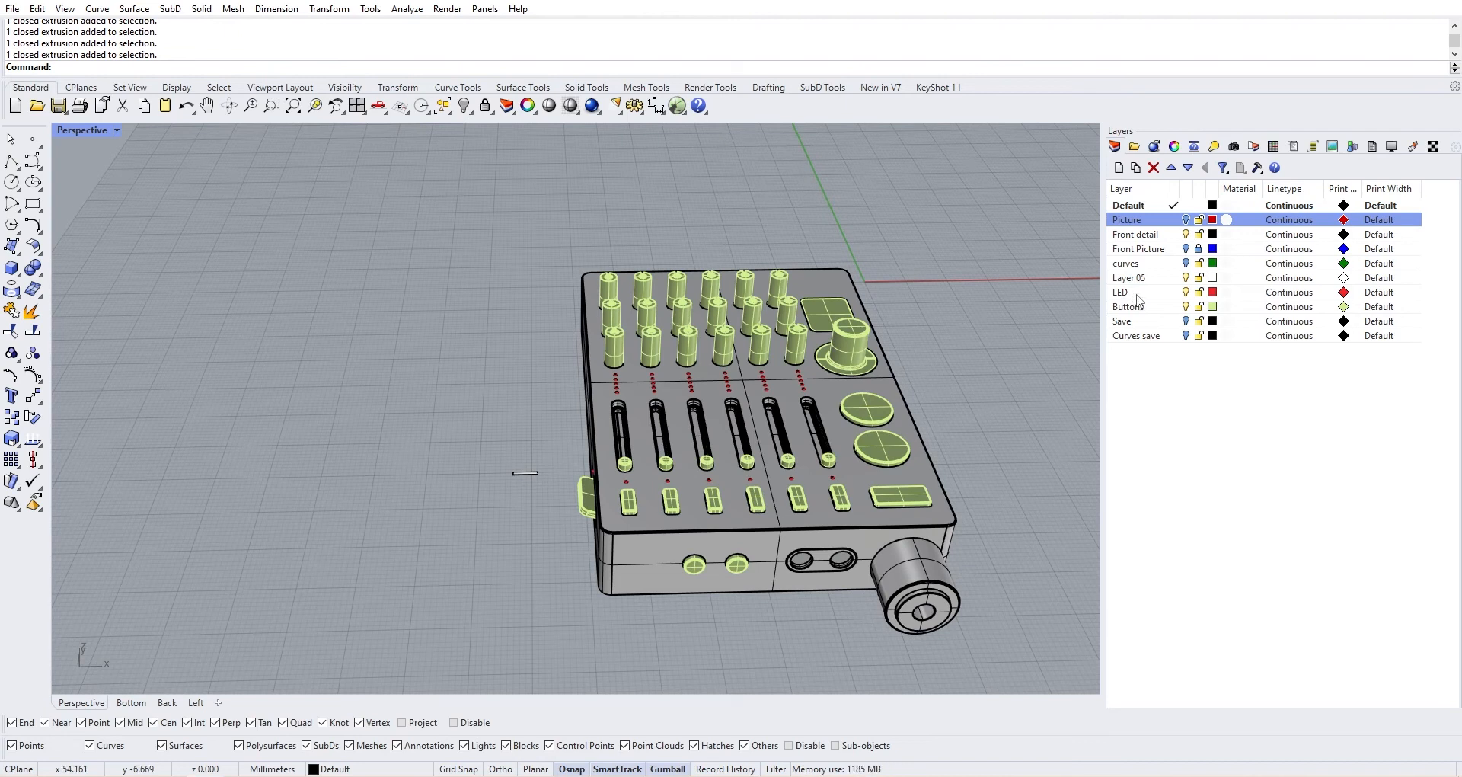
Select all objects on the LED layer and remove the LED beside the side button from the selection
left_click(1134, 293)
right_click(1134, 293)
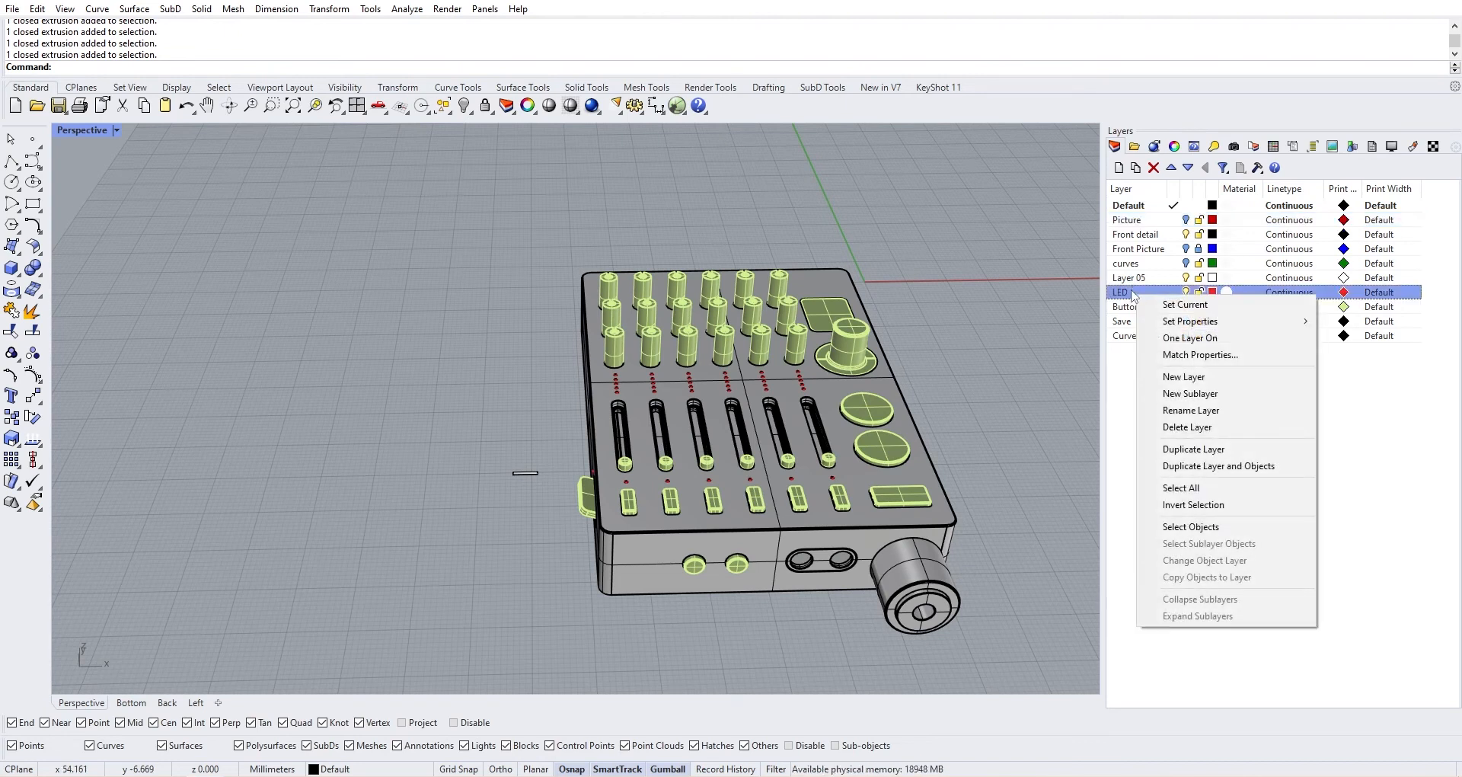
left_click(1132, 282)
right_click(1139, 293)
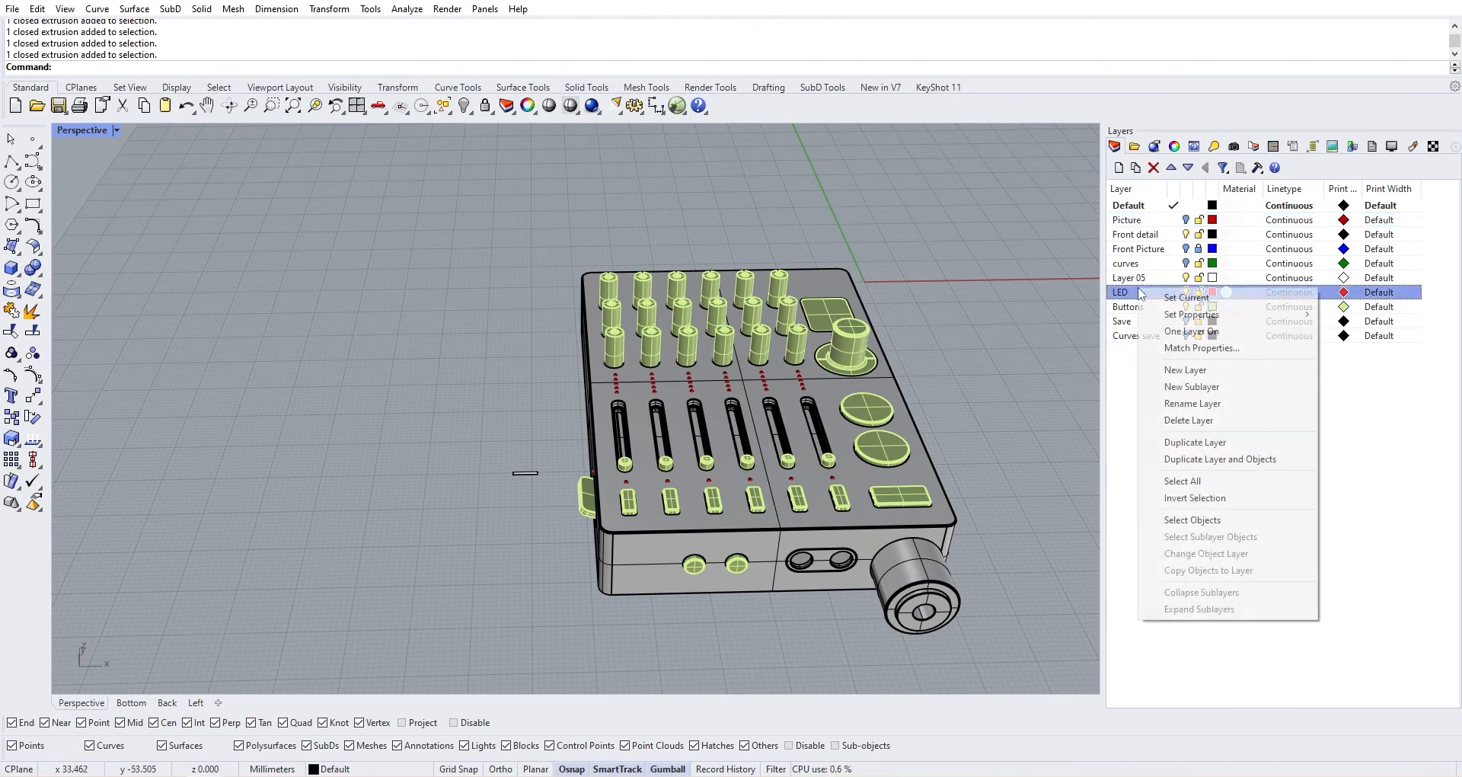
left_click(1211, 520)
left_click(651, 468, "ctrl")
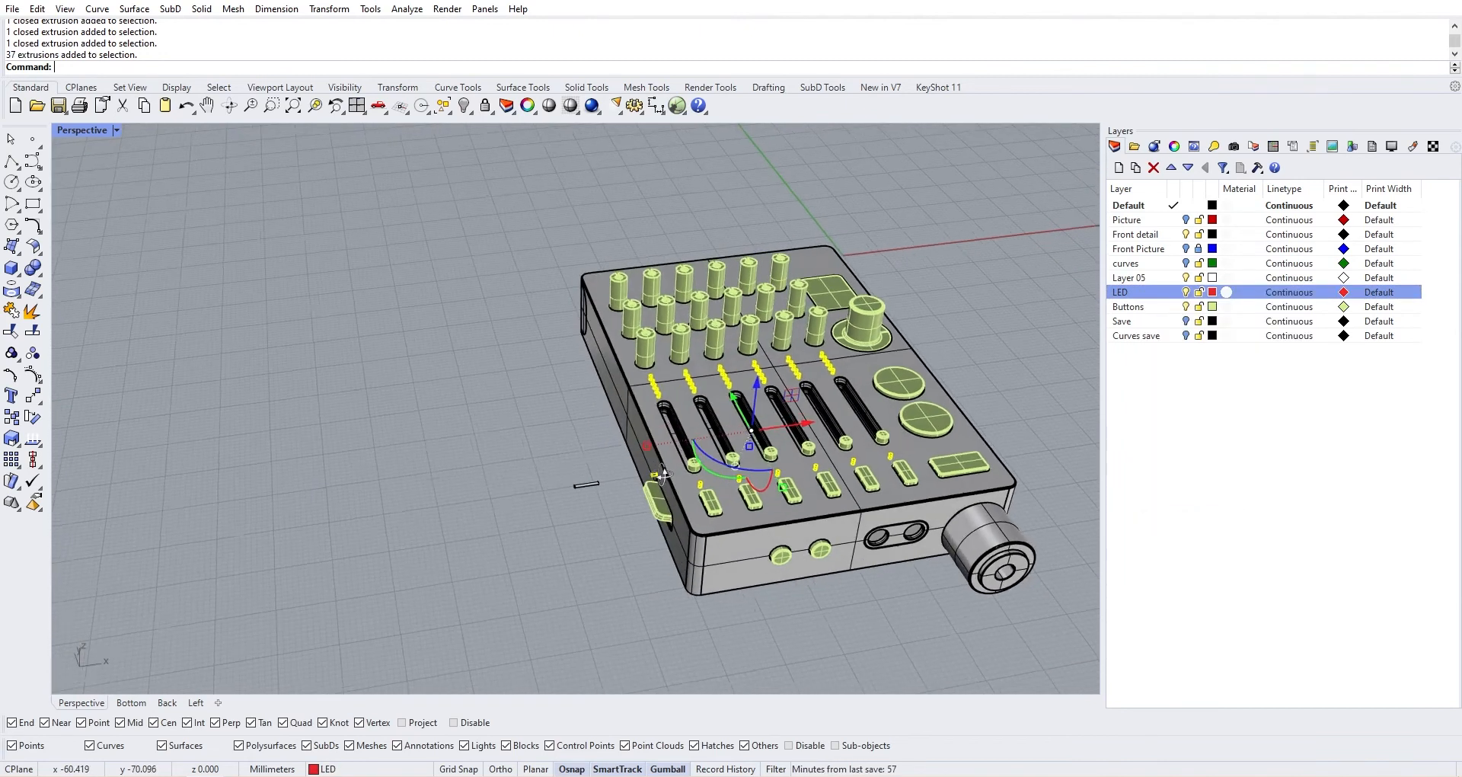
Move the selected top-face LEDs slightly along the vertical axis and clear the selection
scroll(654, 468, "up", 6)
scroll(914, 320, "down", 5)
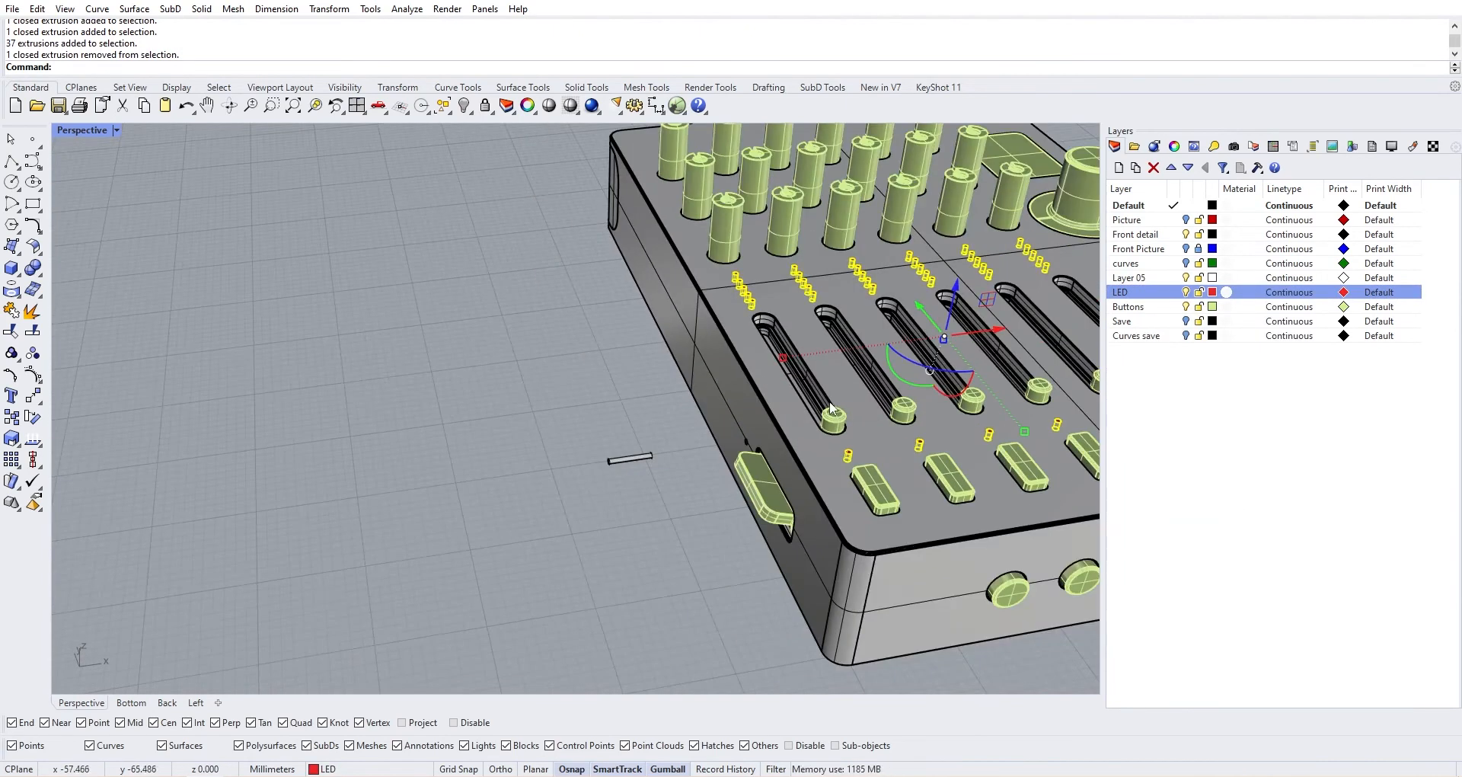
scroll(950, 301, "up", 5)
scroll(961, 303, "up", 3)
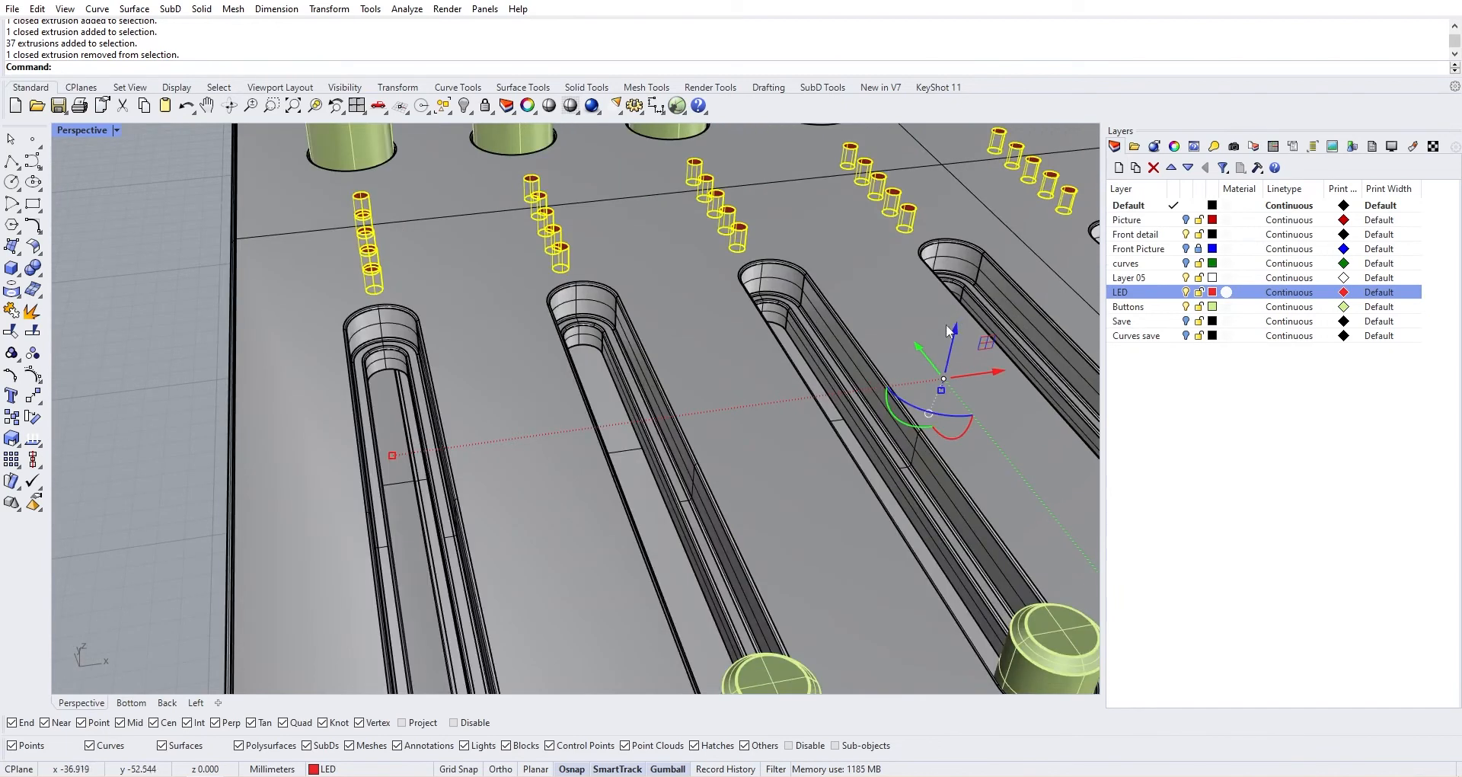
left_click_drag(956, 334, 960, 339)
left_click_drag(54, 324, 58, 323)
left_click(133, 293)
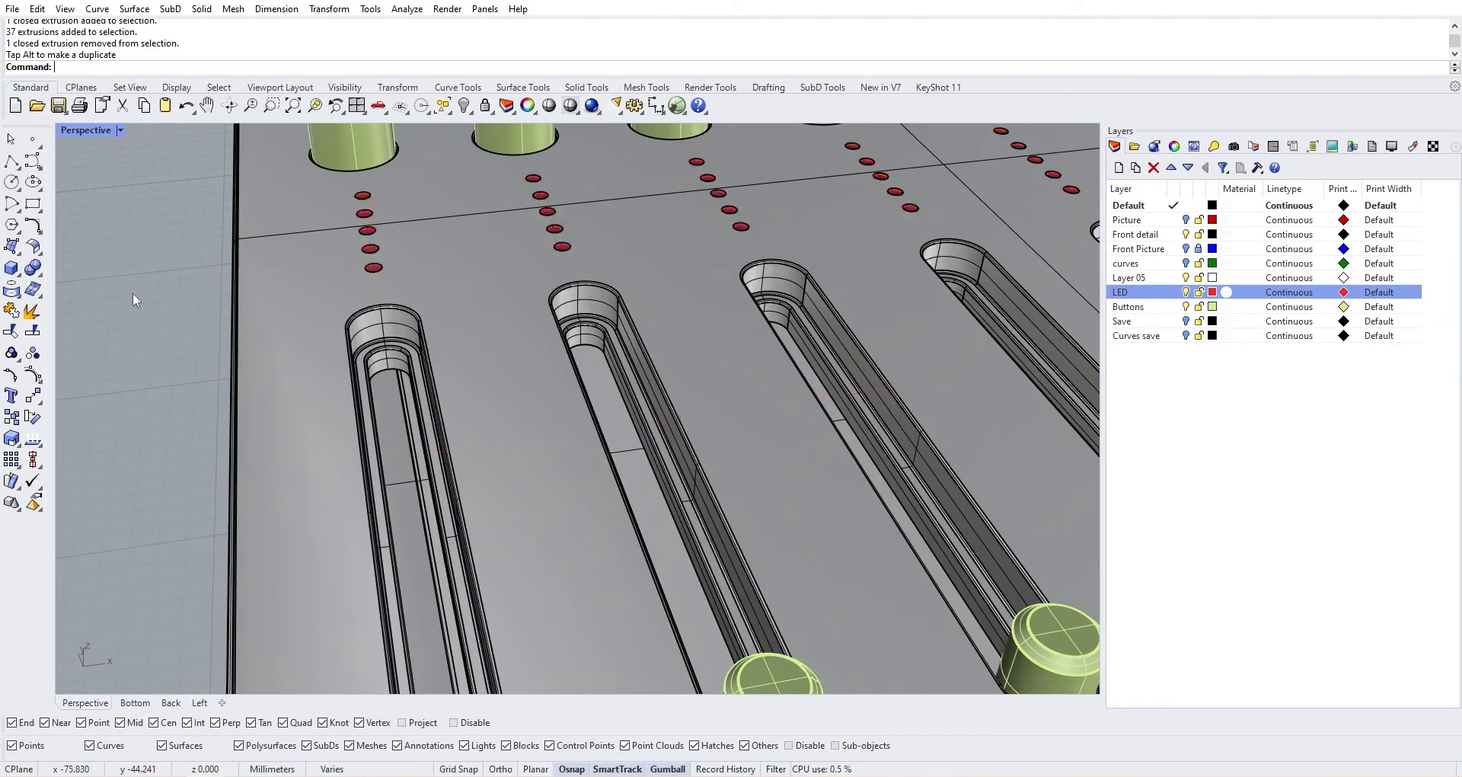
scroll(228, 274, "down", 5)
scroll(369, 244, "up", 5)
scroll(370, 245, "down", 10)
scroll(578, 254, "up", 8)
scroll(403, 277, "down", 12)
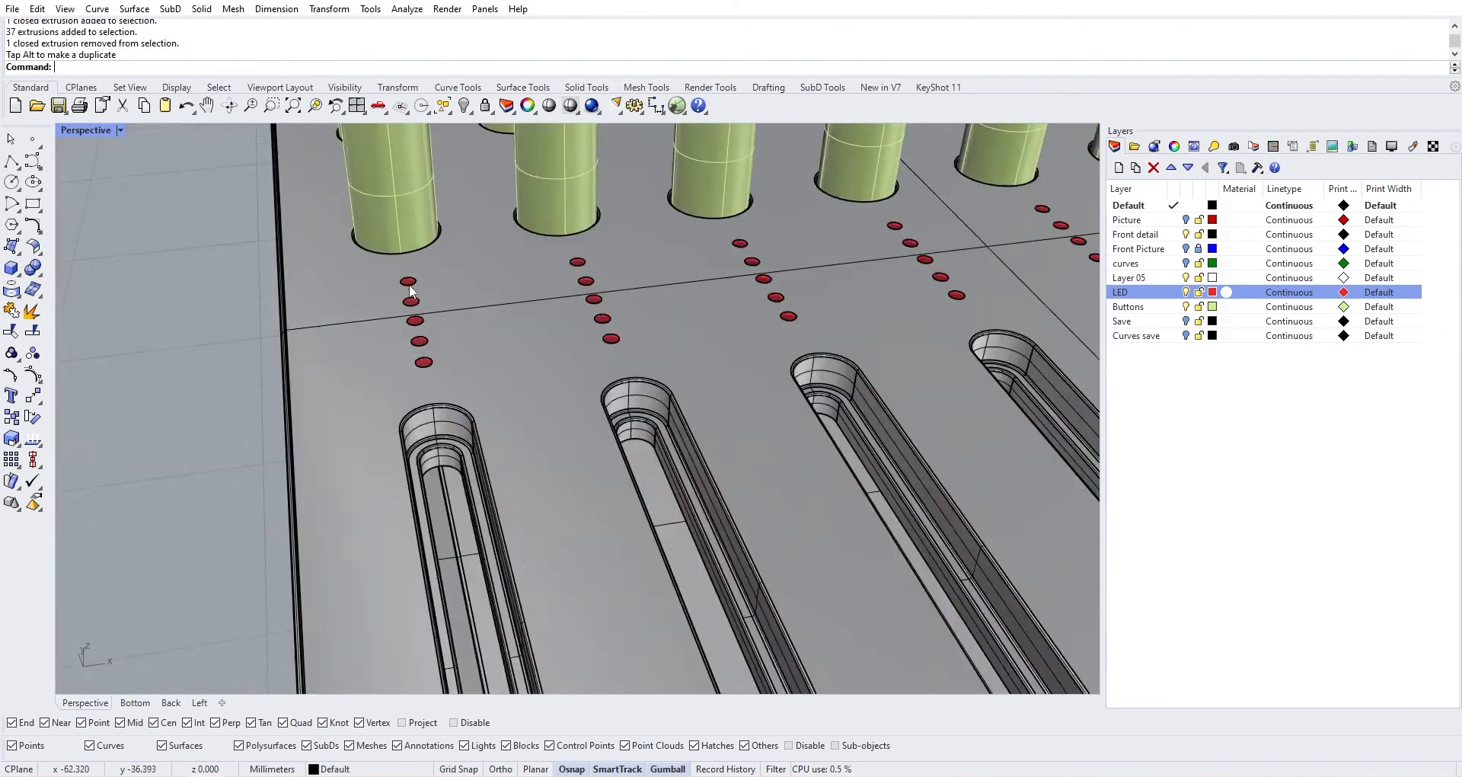
Shift all LED-layer objects slightly along the vertical axis in the Back viewport, leaving out the LED beside the side button
right_click_drag(536, 291, 472, 373)
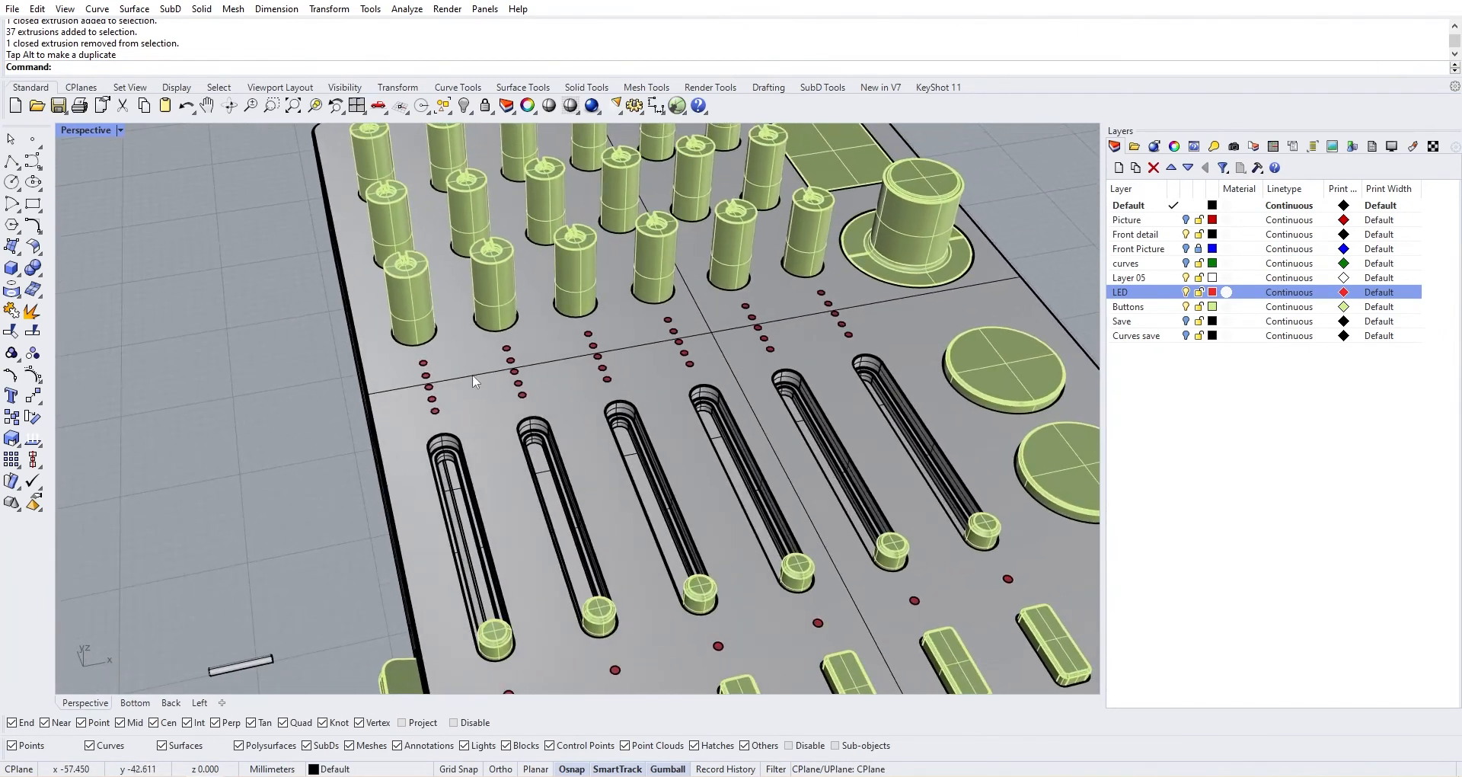
right_click(1138, 293)
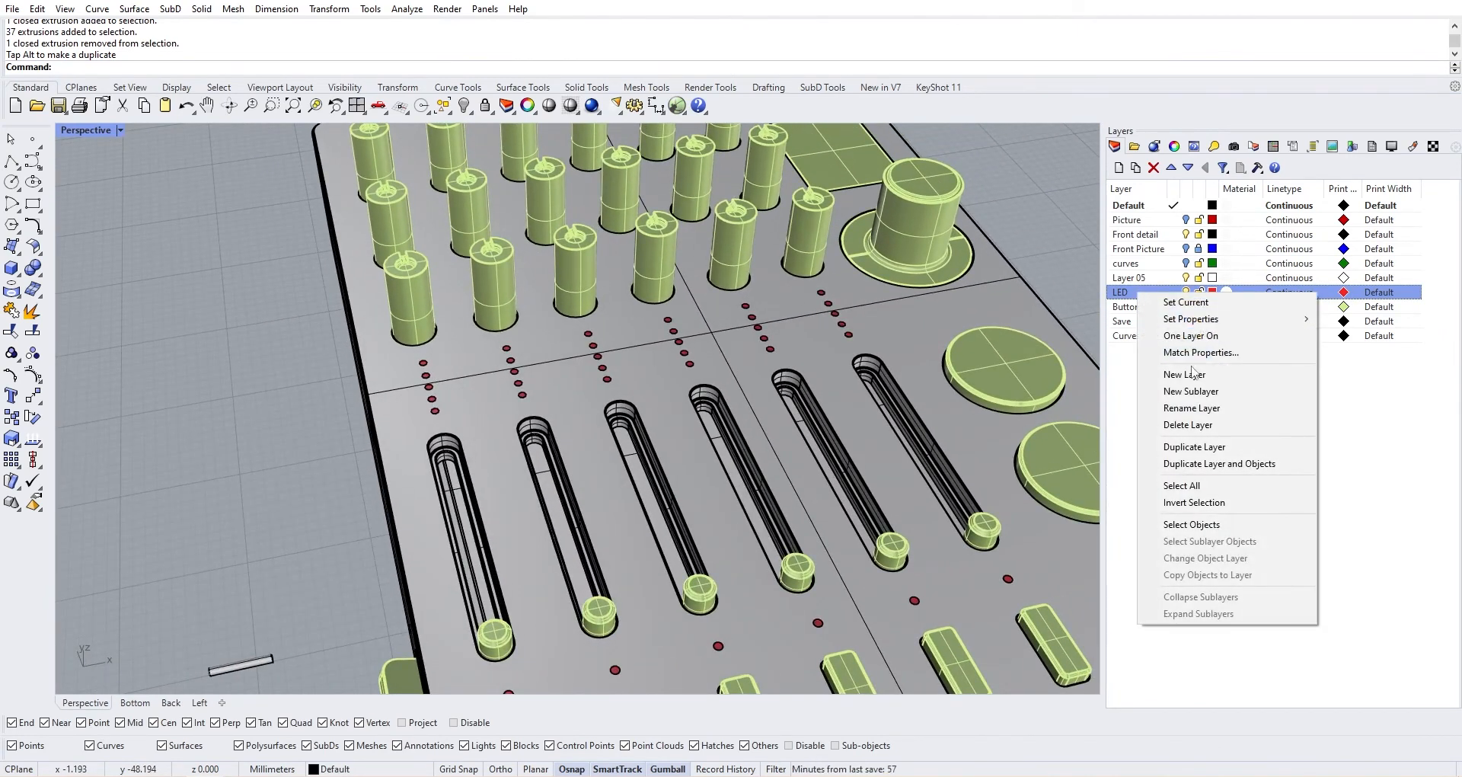
left_click(1183, 526)
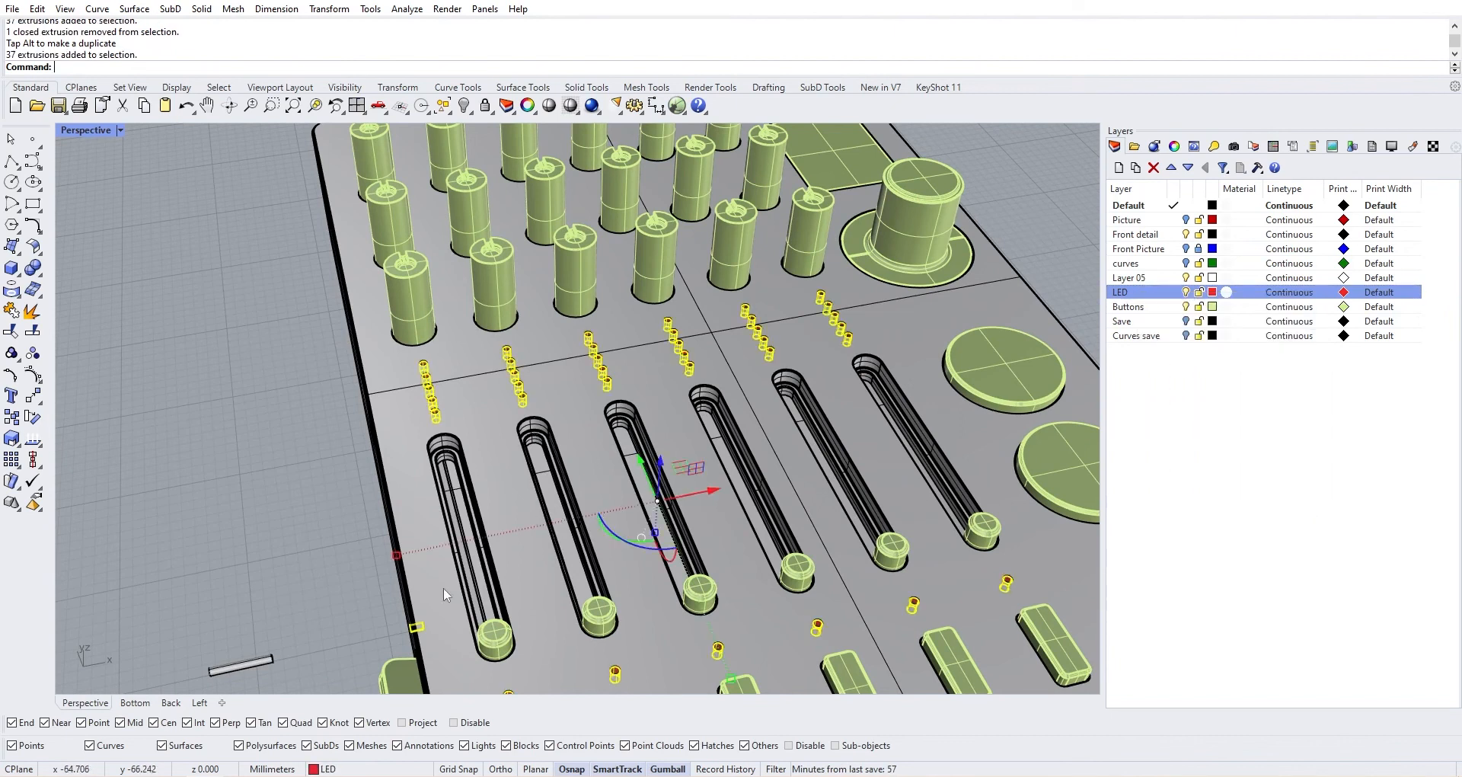
left_click(419, 626, "ctrl")
scroll(667, 382, "up", 6)
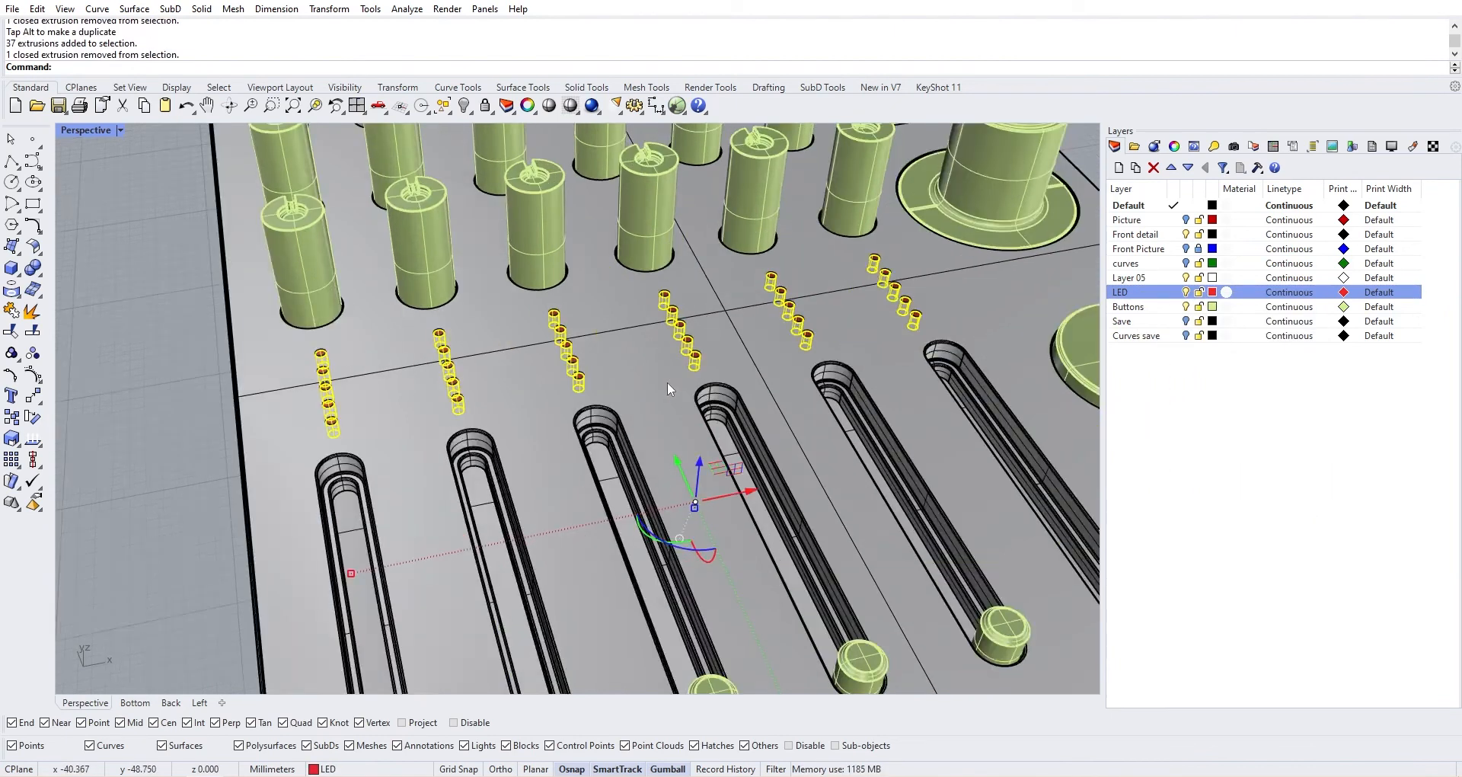
double_click(77, 133)
scroll(349, 541, "down", 2)
scroll(389, 499, "up", 8)
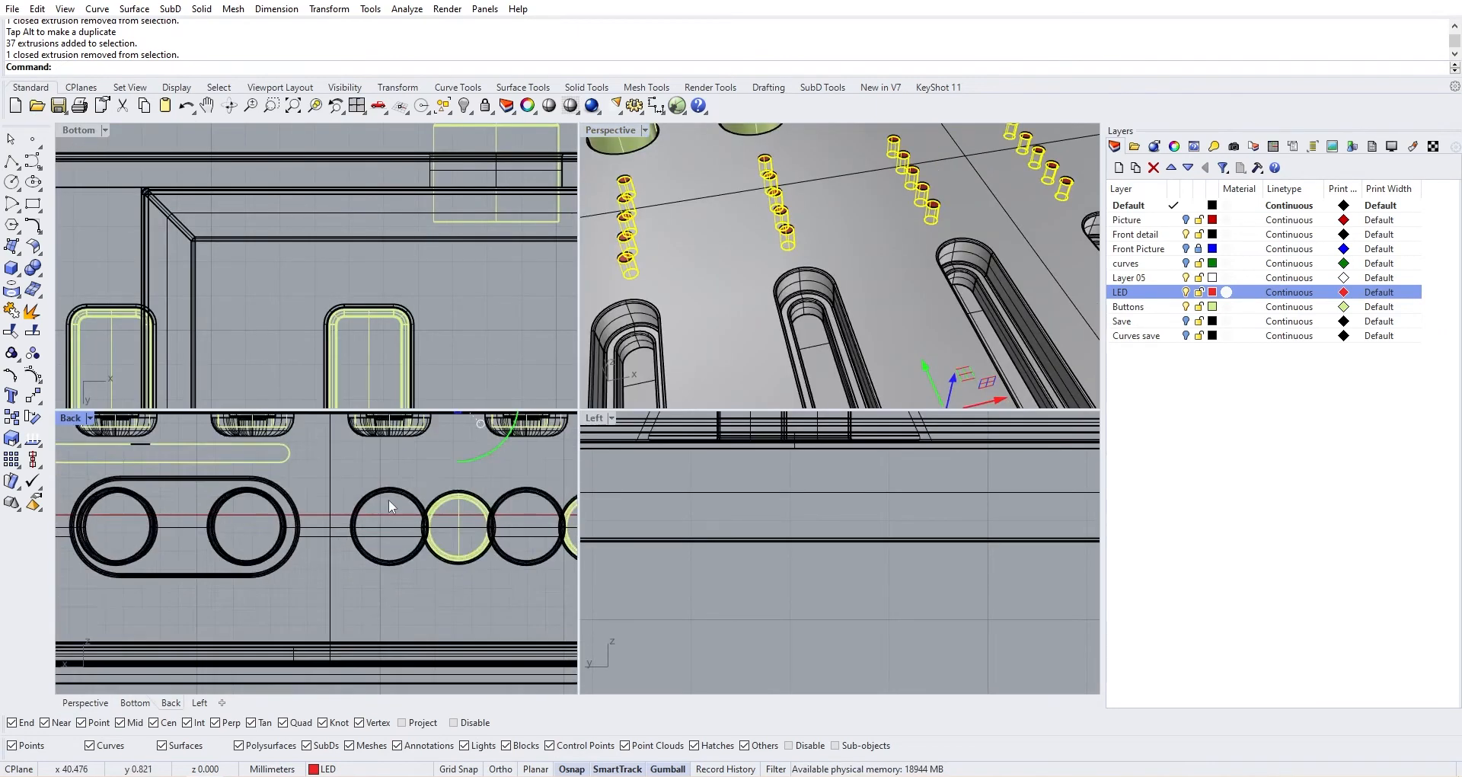
right_click_drag(416, 543, 291, 683)
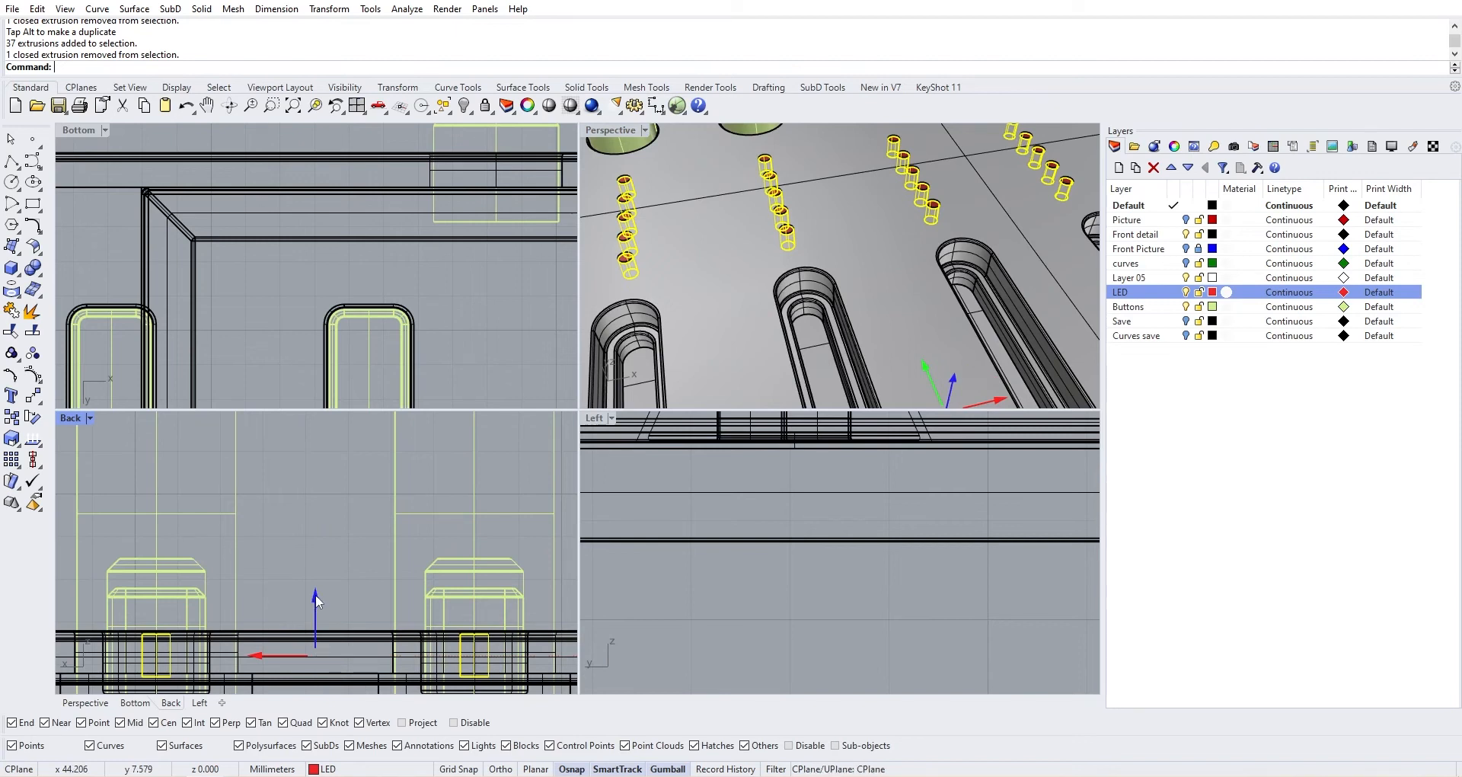
left_click_drag(316, 594, 326, 594)
left_click(571, 330)
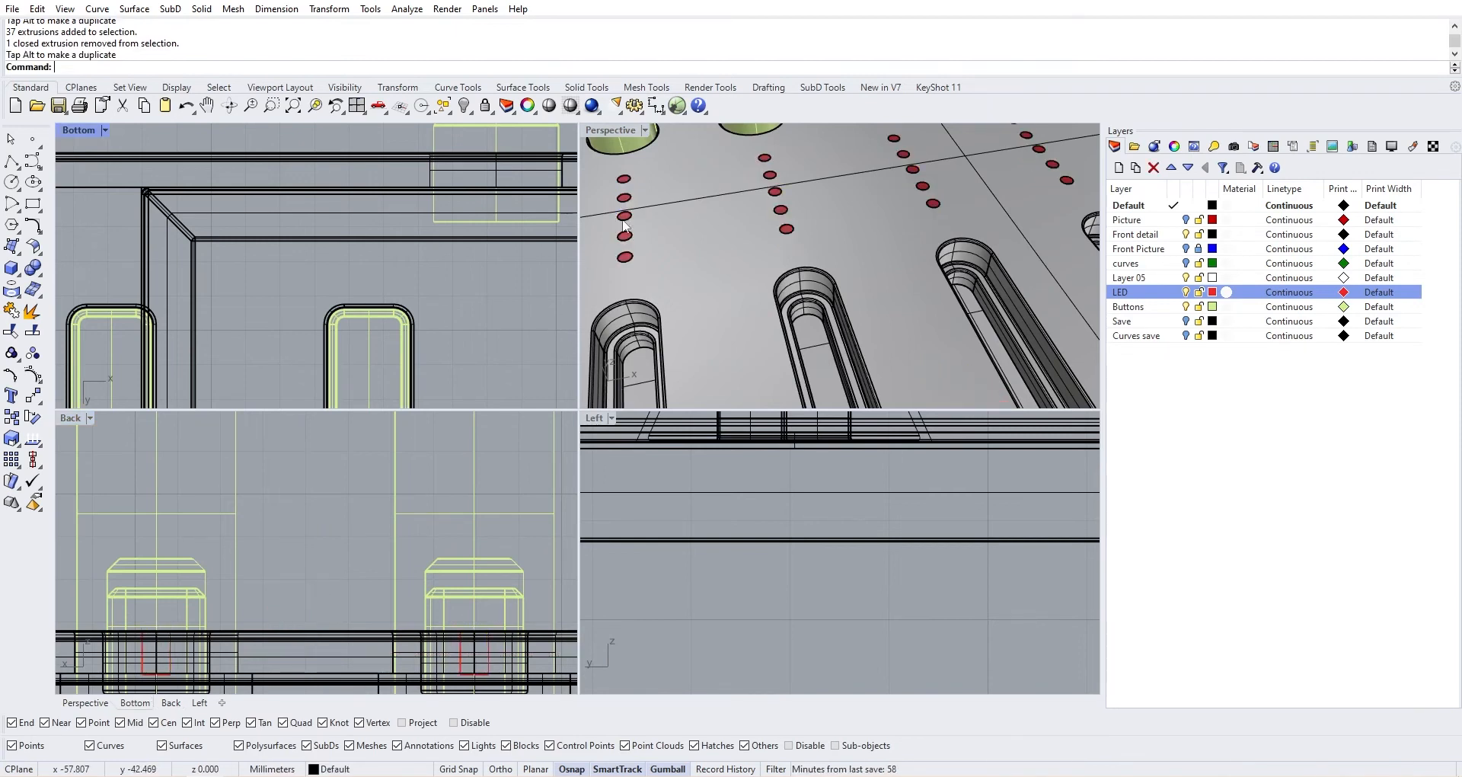
Select the LED extrusion on the side face and move it slightly relative to the surrounding wall
right_click_drag(623, 223, 883, 242)
scroll(789, 245, "up", 8)
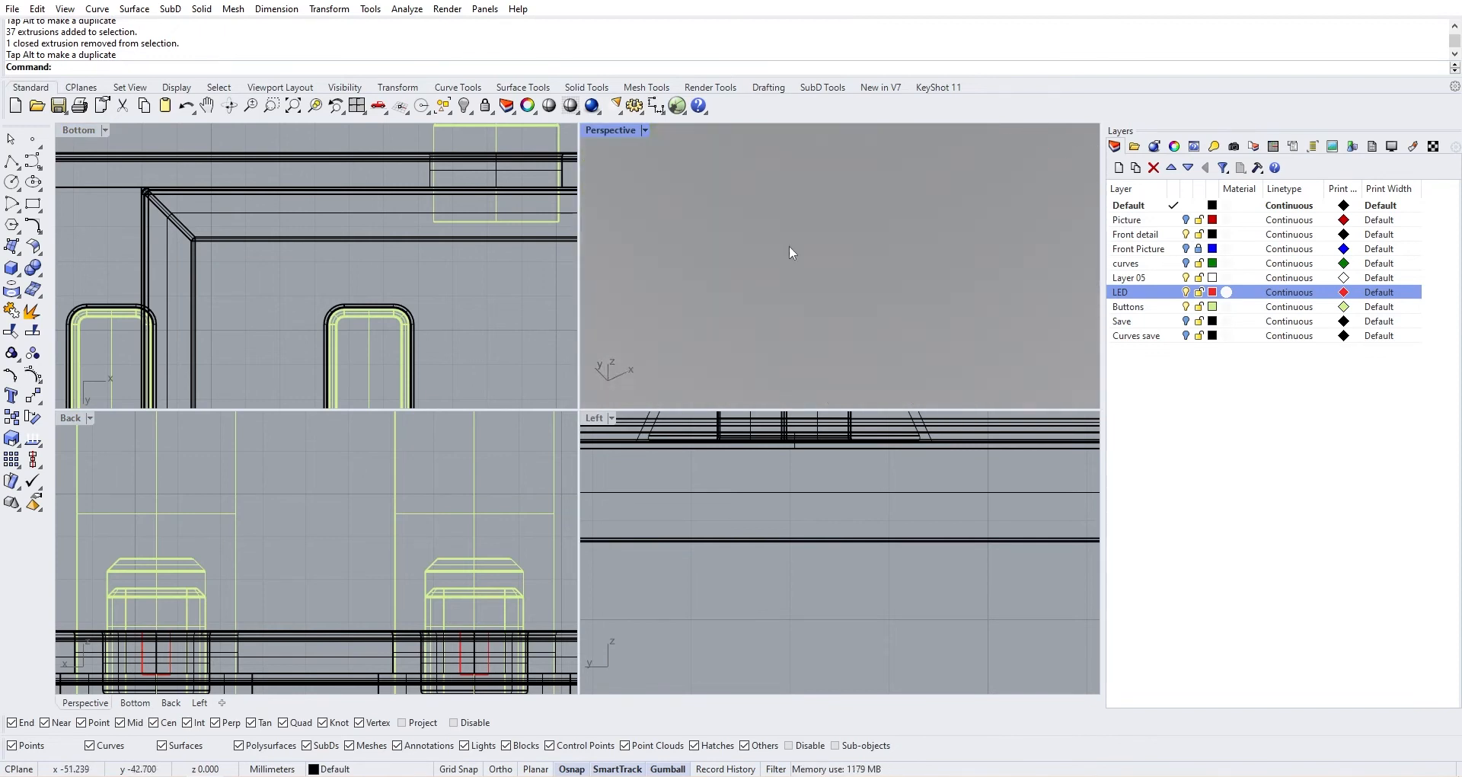
scroll(787, 247, "down", 5)
scroll(760, 255, "down", 10)
right_click_drag(761, 259, 783, 408)
scroll(821, 351, "up", 10)
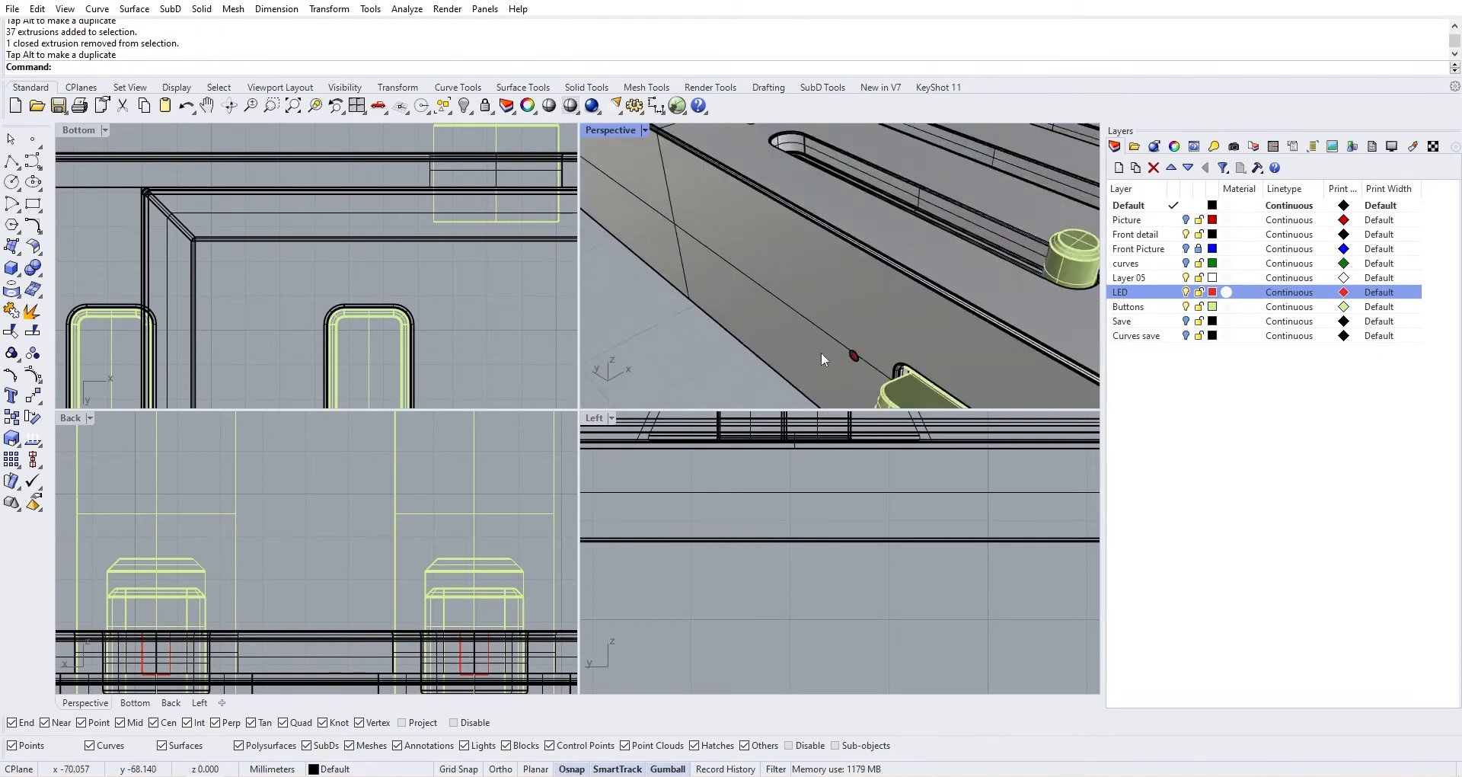
left_click(922, 366)
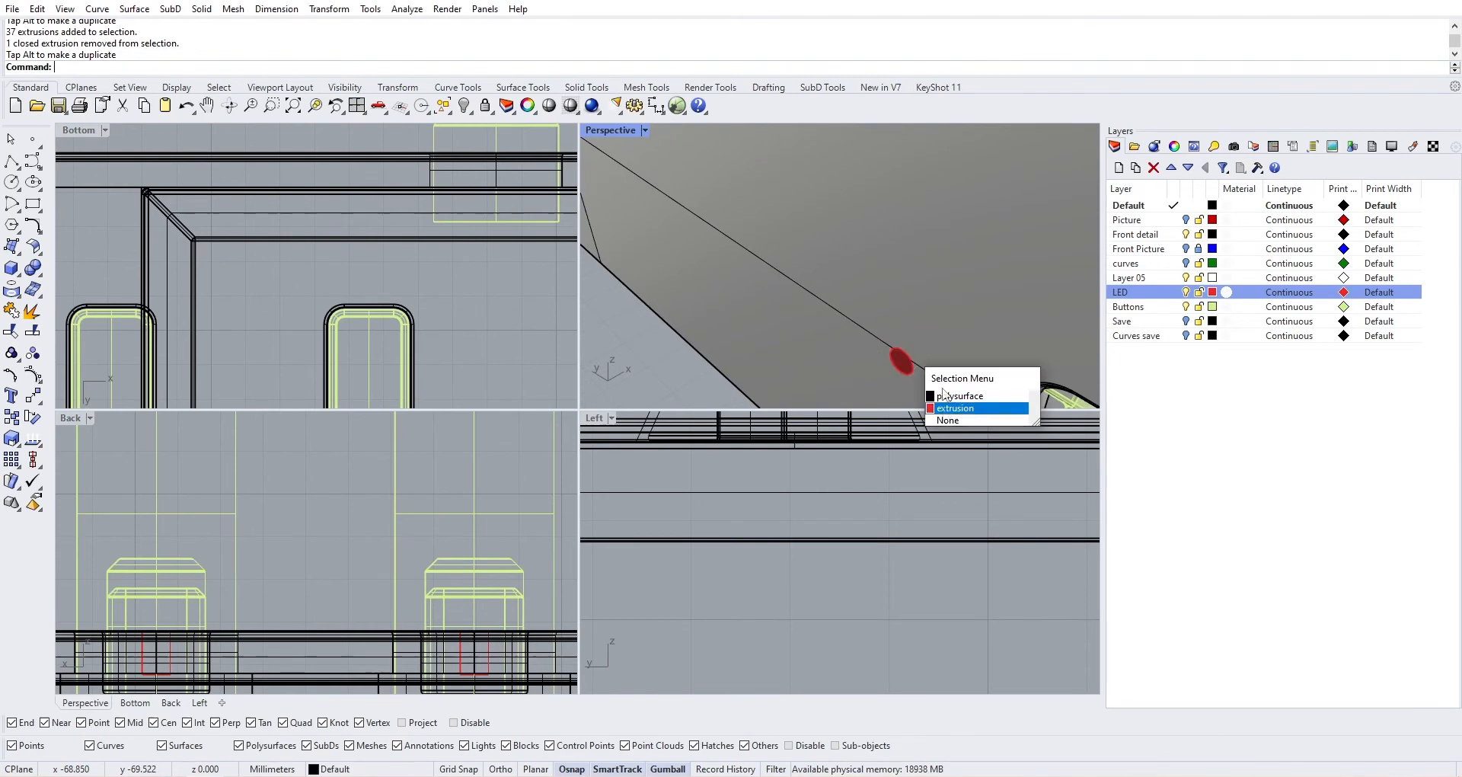
left_click(955, 408)
left_click_drag(948, 319, 947, 320)
Select the narrow strip along the housing's underside and the housing body to examine how they fit together
scroll(775, 266, "down", 10)
right_click_drag(762, 332, 844, 339)
right_click_drag(709, 345, 760, 231)
left_click(760, 231)
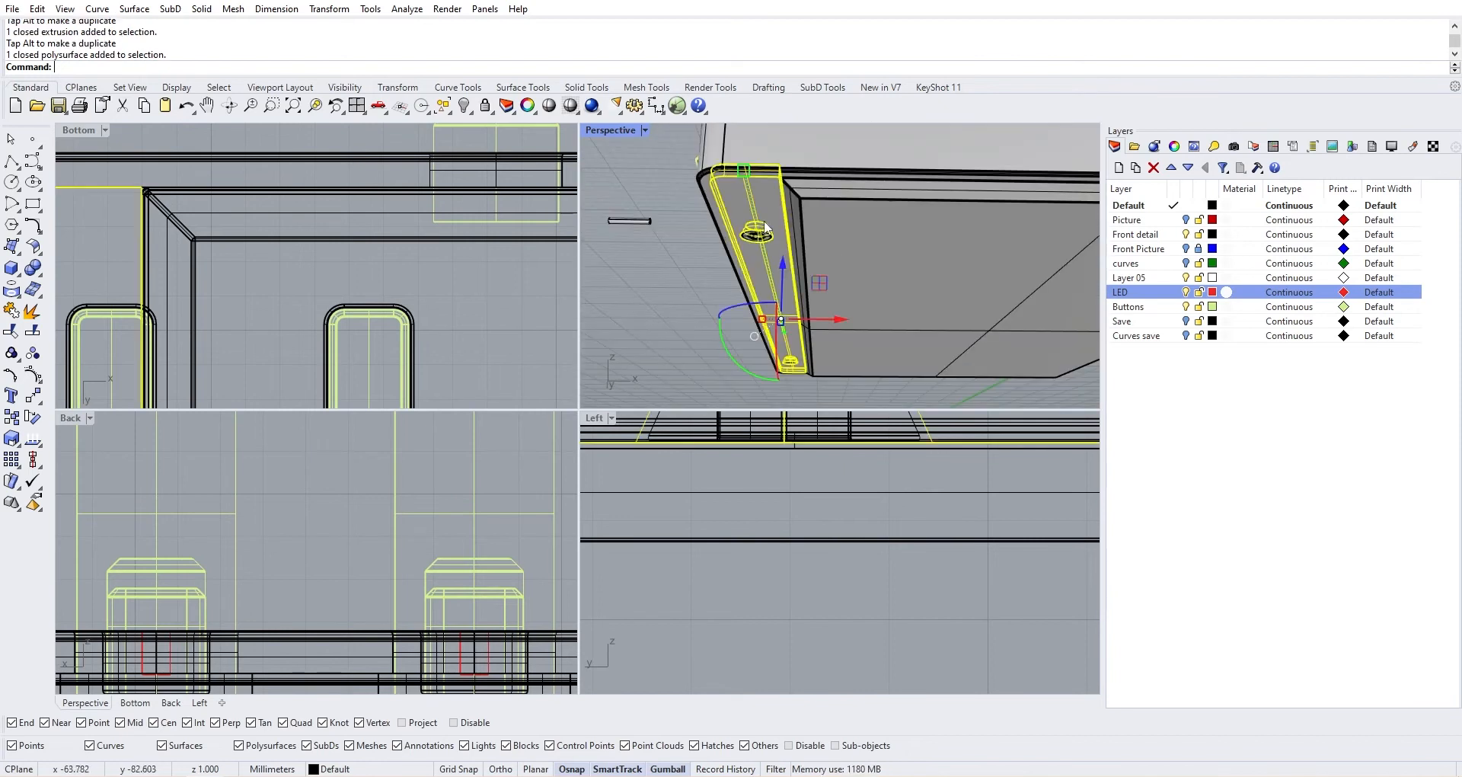
scroll(697, 185, "up", 3)
left_click(711, 186)
scroll(709, 192, "up", 3)
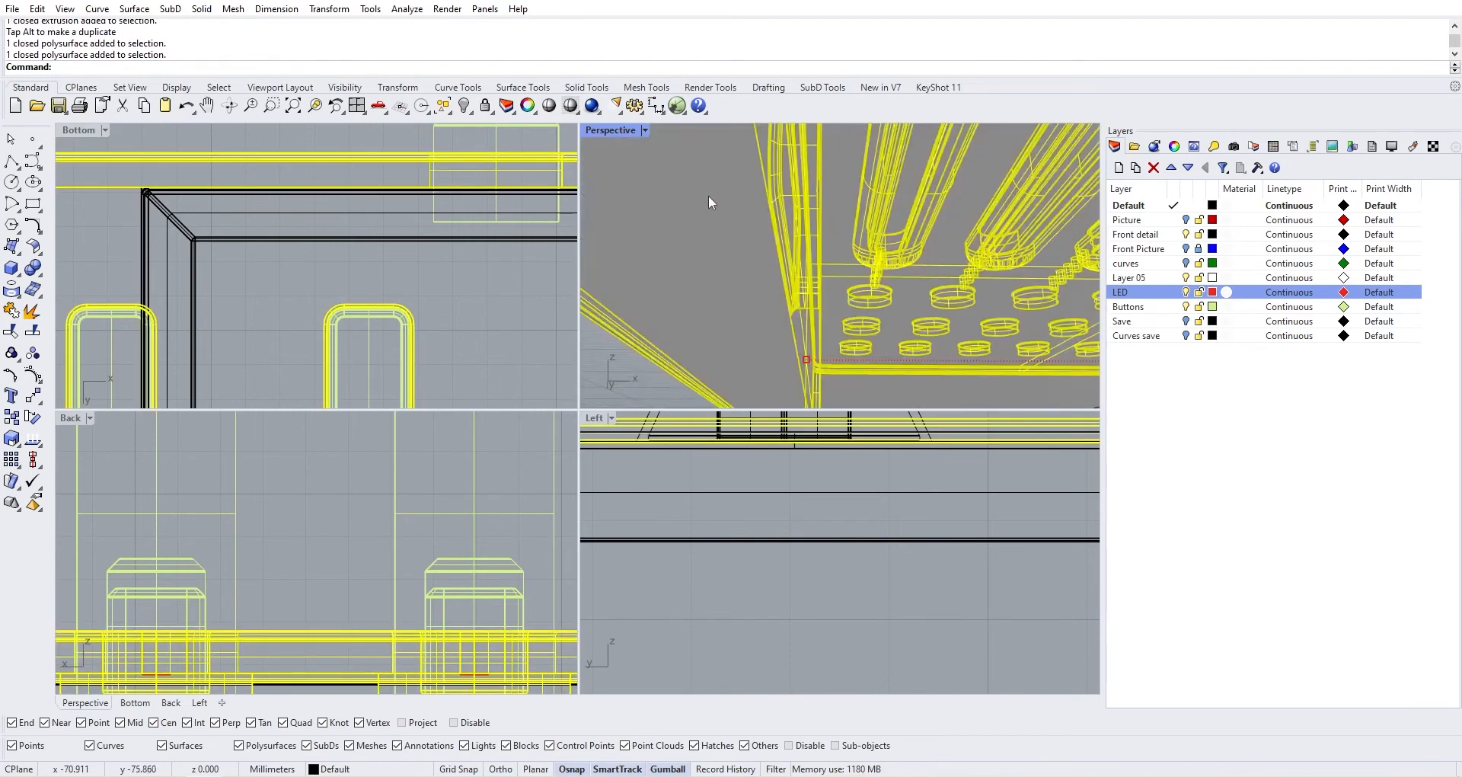
scroll(708, 195, "down", 3)
scroll(708, 217, "down", 5)
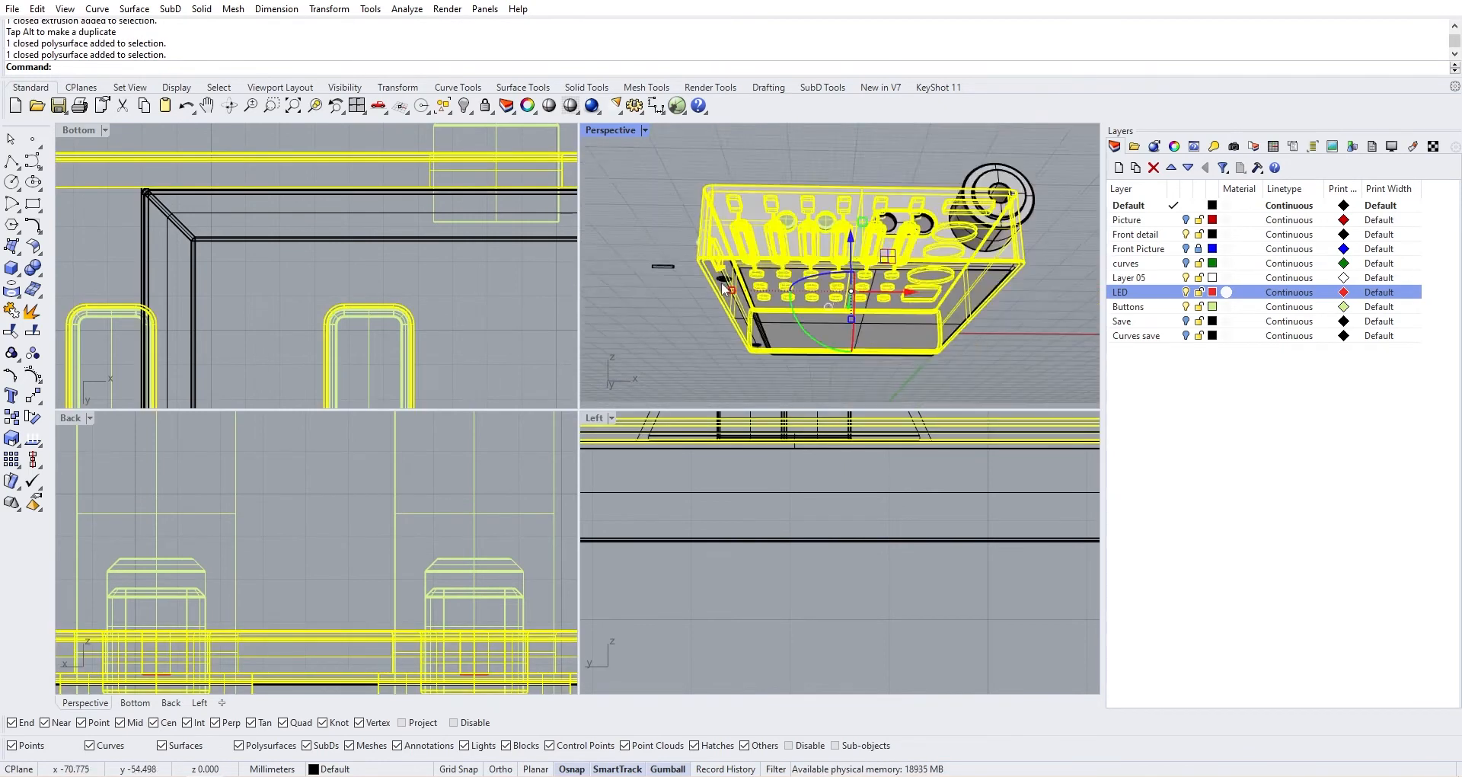
Show the Front Picture layer and compare the housing's rounded corners with the reference image in the Bottom viewport
left_click(1185, 249)
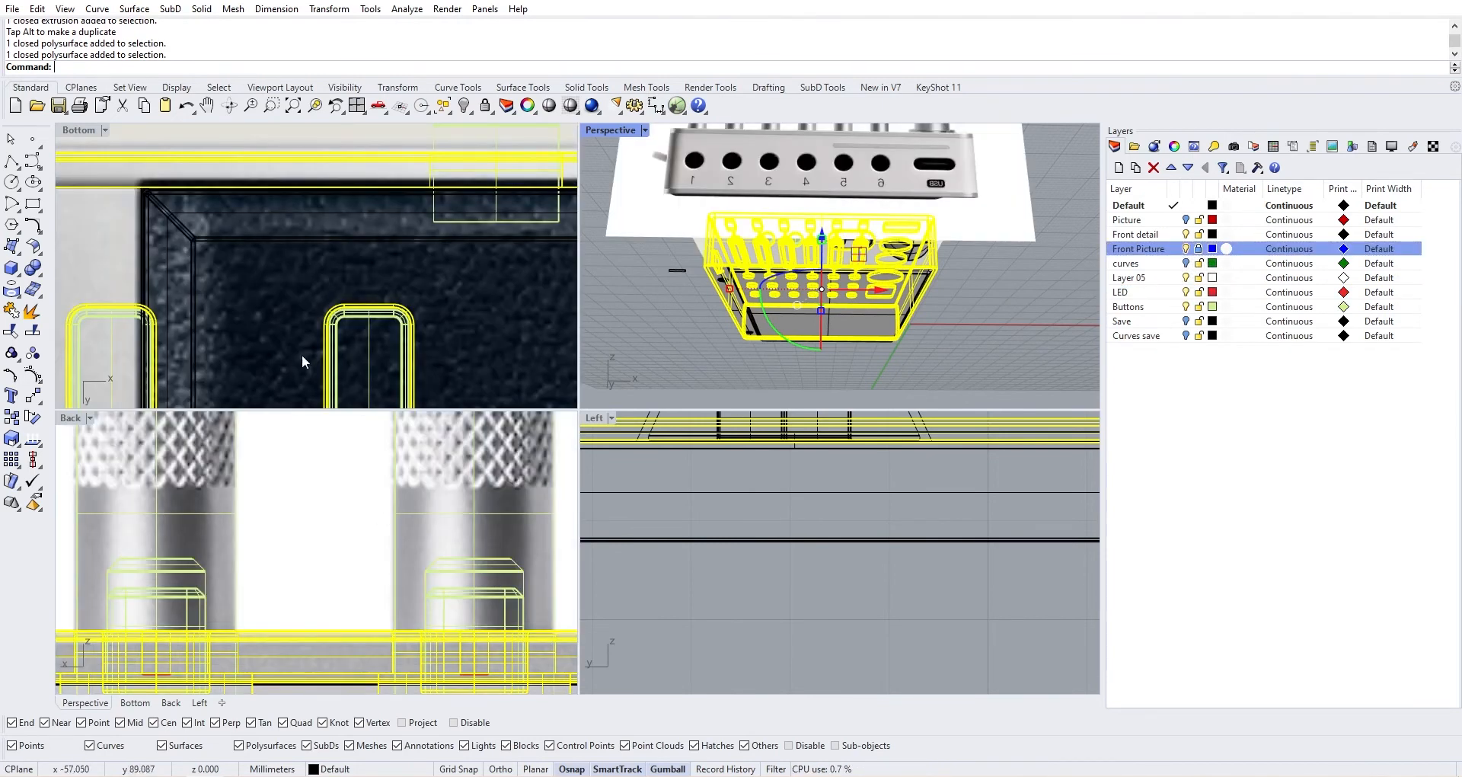
scroll(200, 267, "down", 7)
right_click_drag(200, 267, 308, 273)
scroll(184, 246, "up", 9)
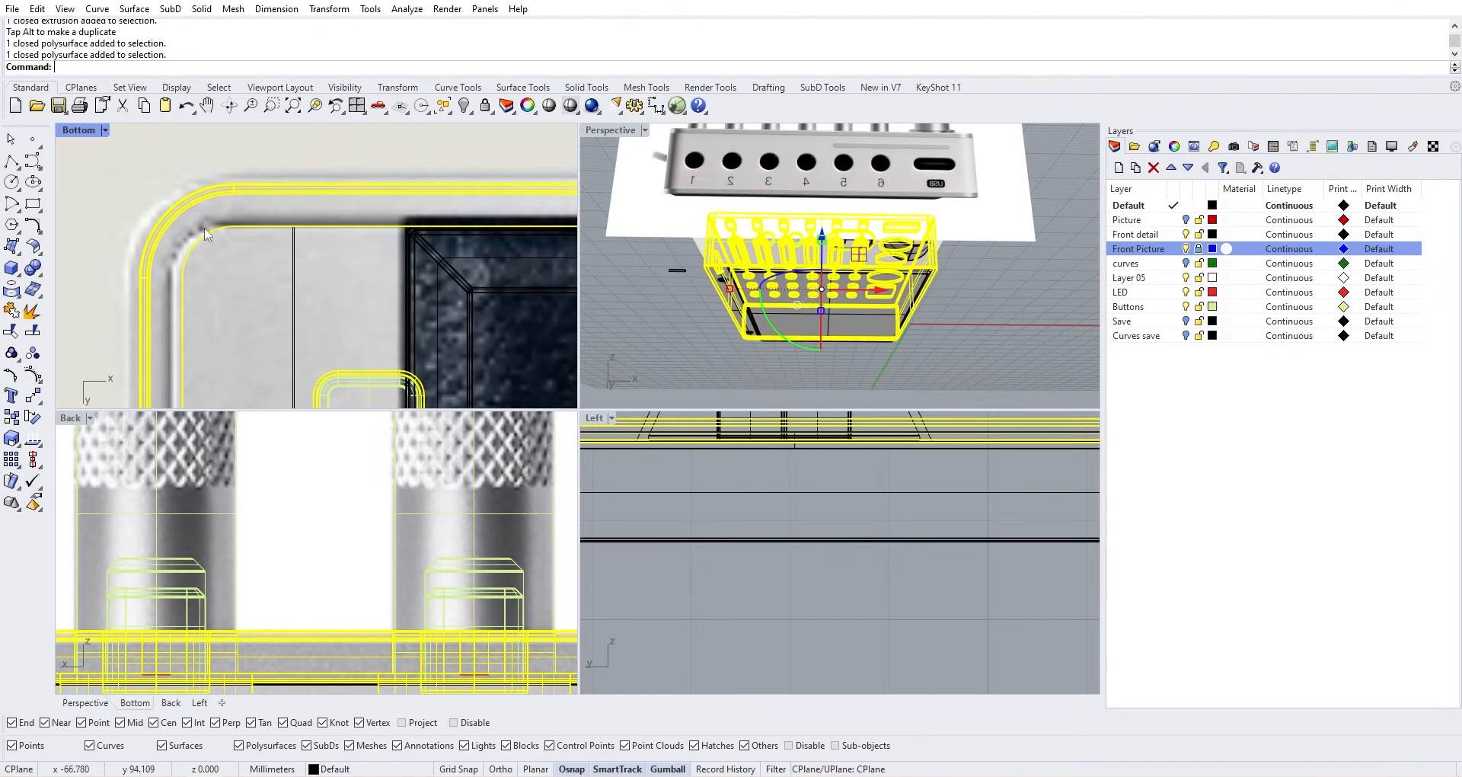
scroll(213, 216, "down", 4)
scroll(218, 270, "up", 4)
scroll(219, 274, "down", 7)
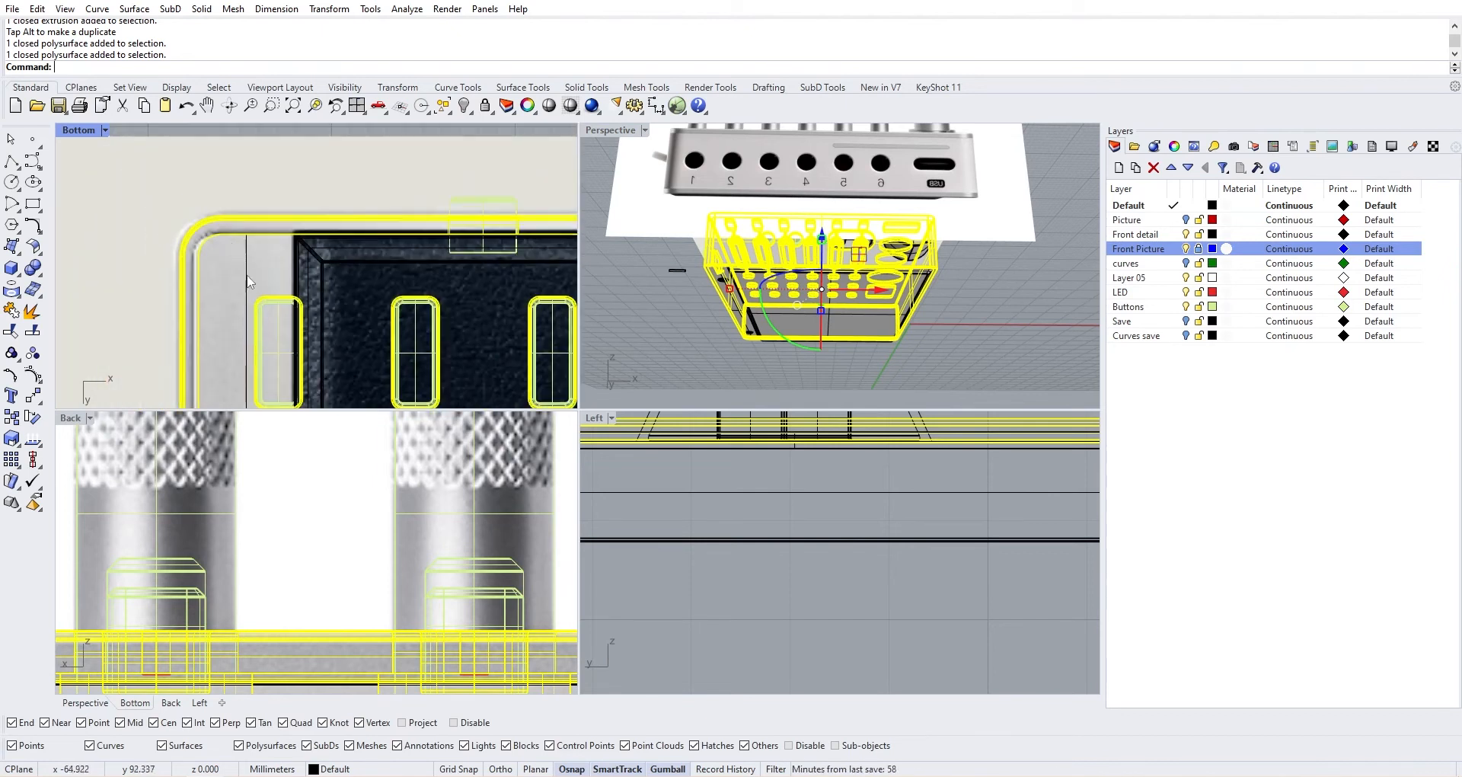
scroll(246, 274, "down", 6)
right_click_drag(406, 307, 195, 252)
scroll(404, 194, "up", 8)
scroll(532, 248, "down", 5)
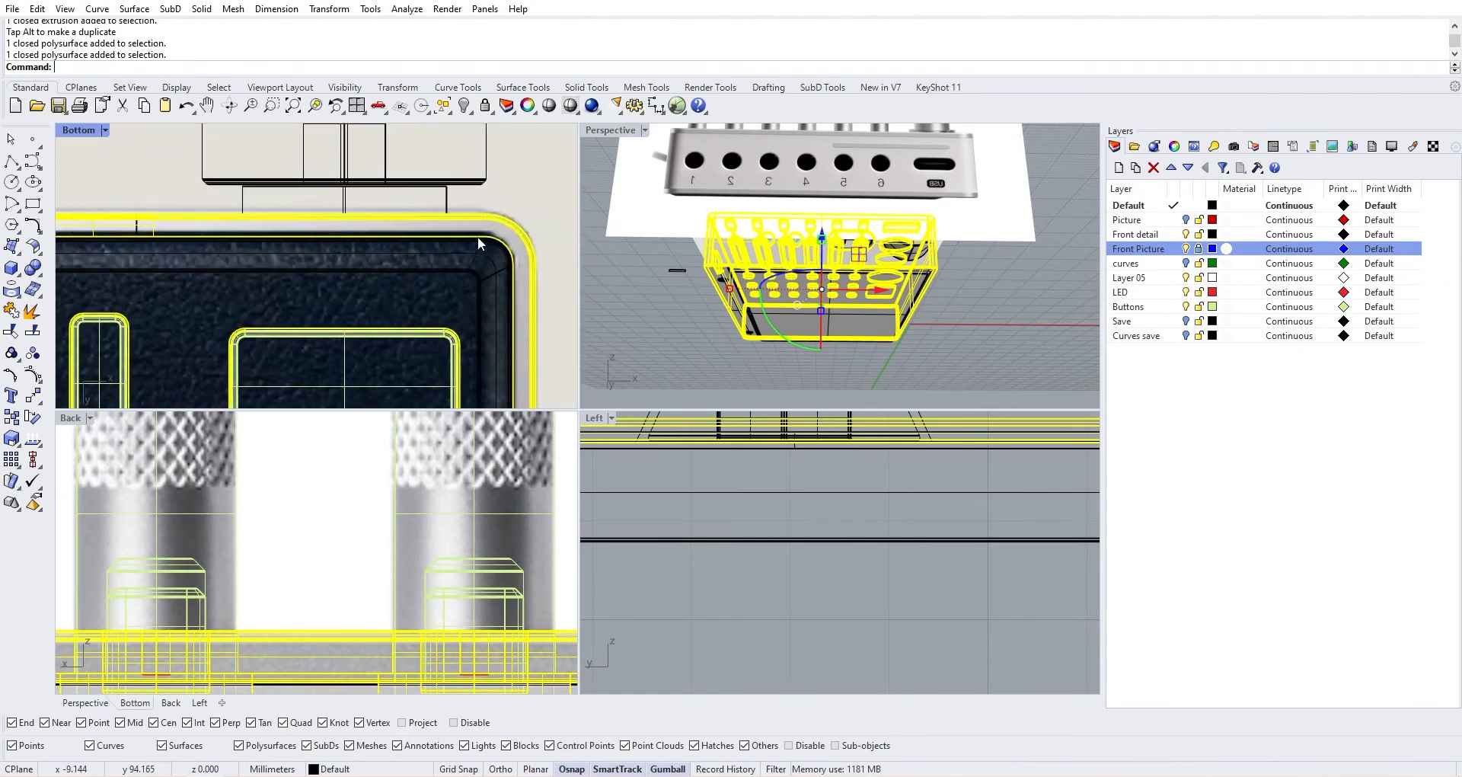
scroll(479, 236, "up", 7)
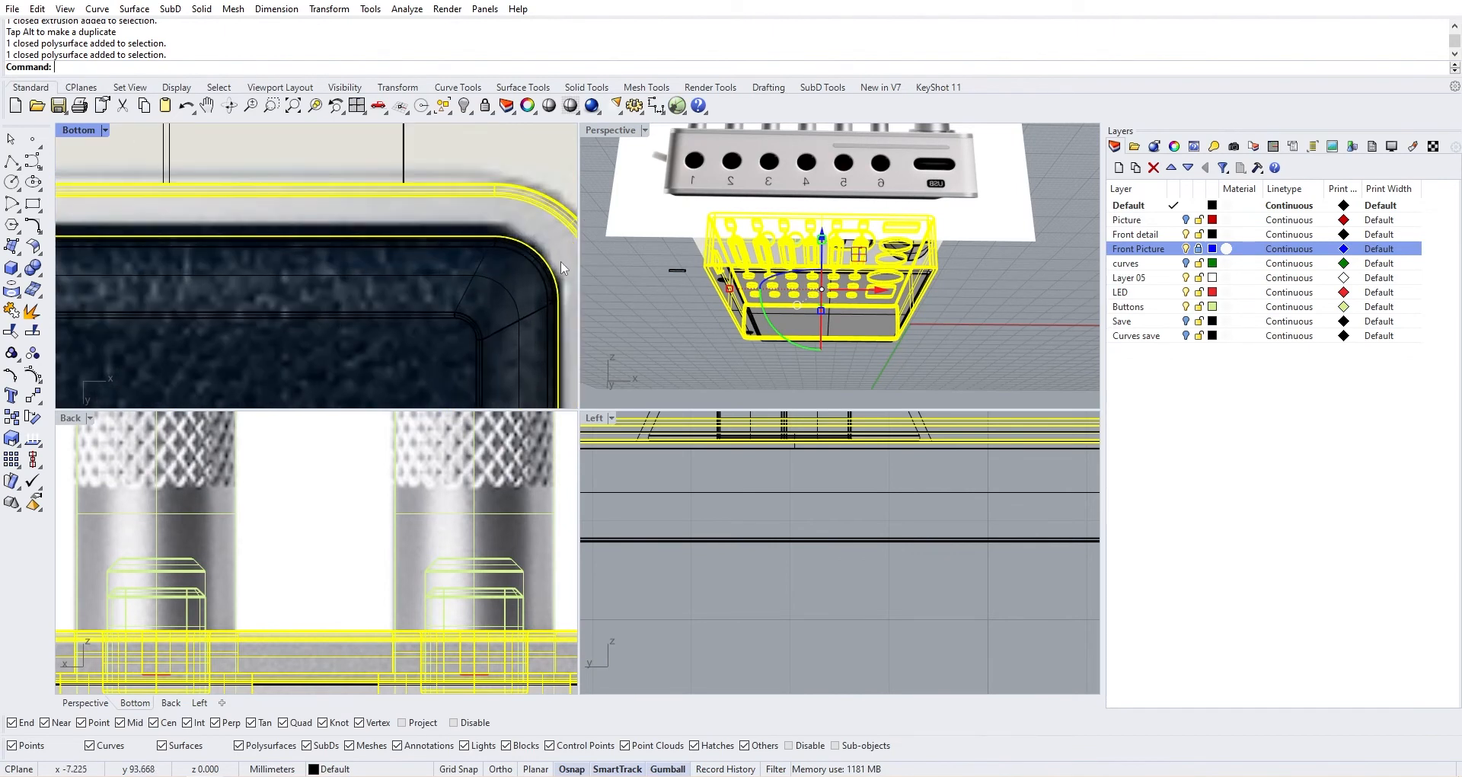
scroll(714, 227, "down", 3)
Zoom to the selected housing in an enlarged Perspective view, turn to its underside and clear the selection
right_click_drag(716, 232, 750, 210)
scroll(731, 271, "up", 5)
left_click(746, 297)
right_click_drag(746, 297, 777, 206)
scroll(788, 210, "up", 8)
left_click(803, 272)
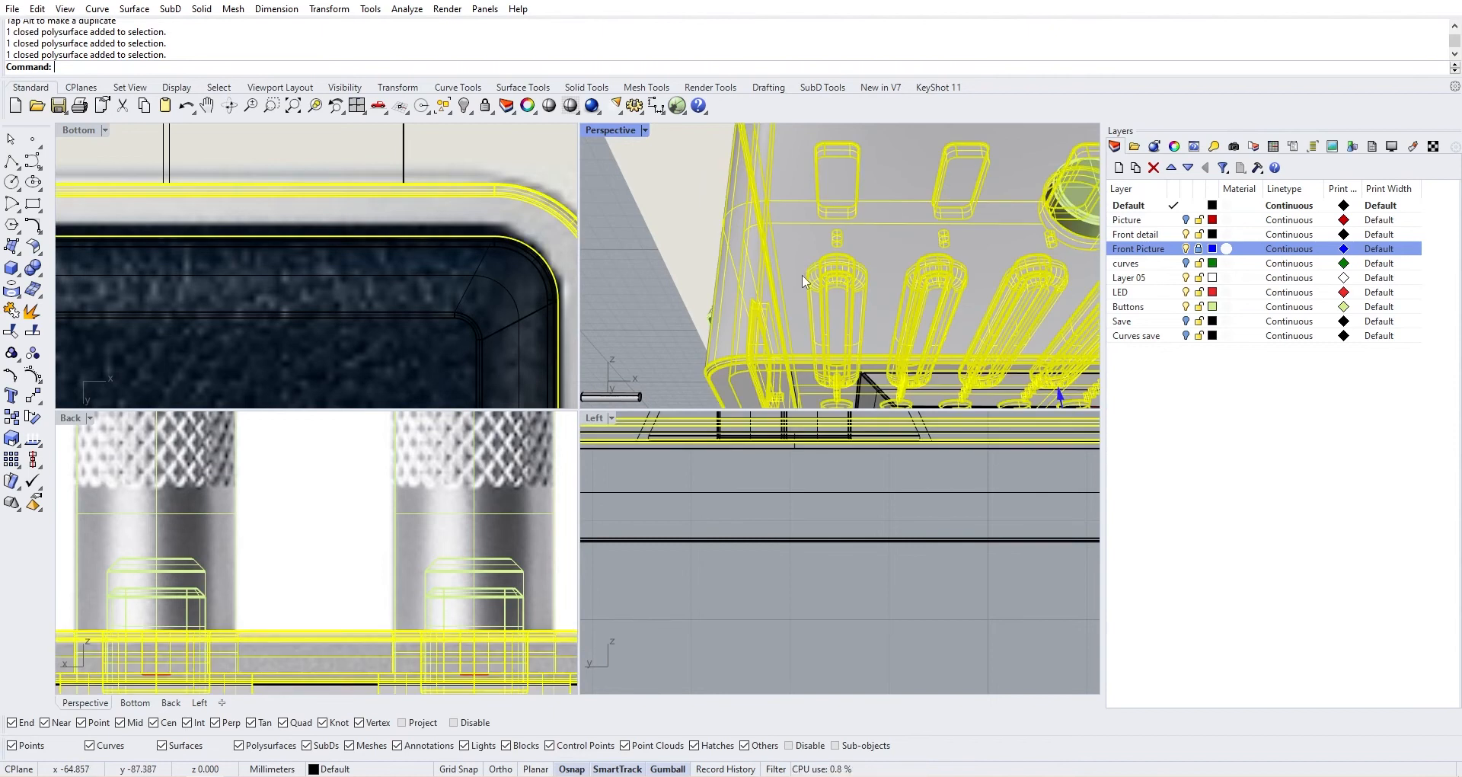
key("F4")
double_click(612, 131)
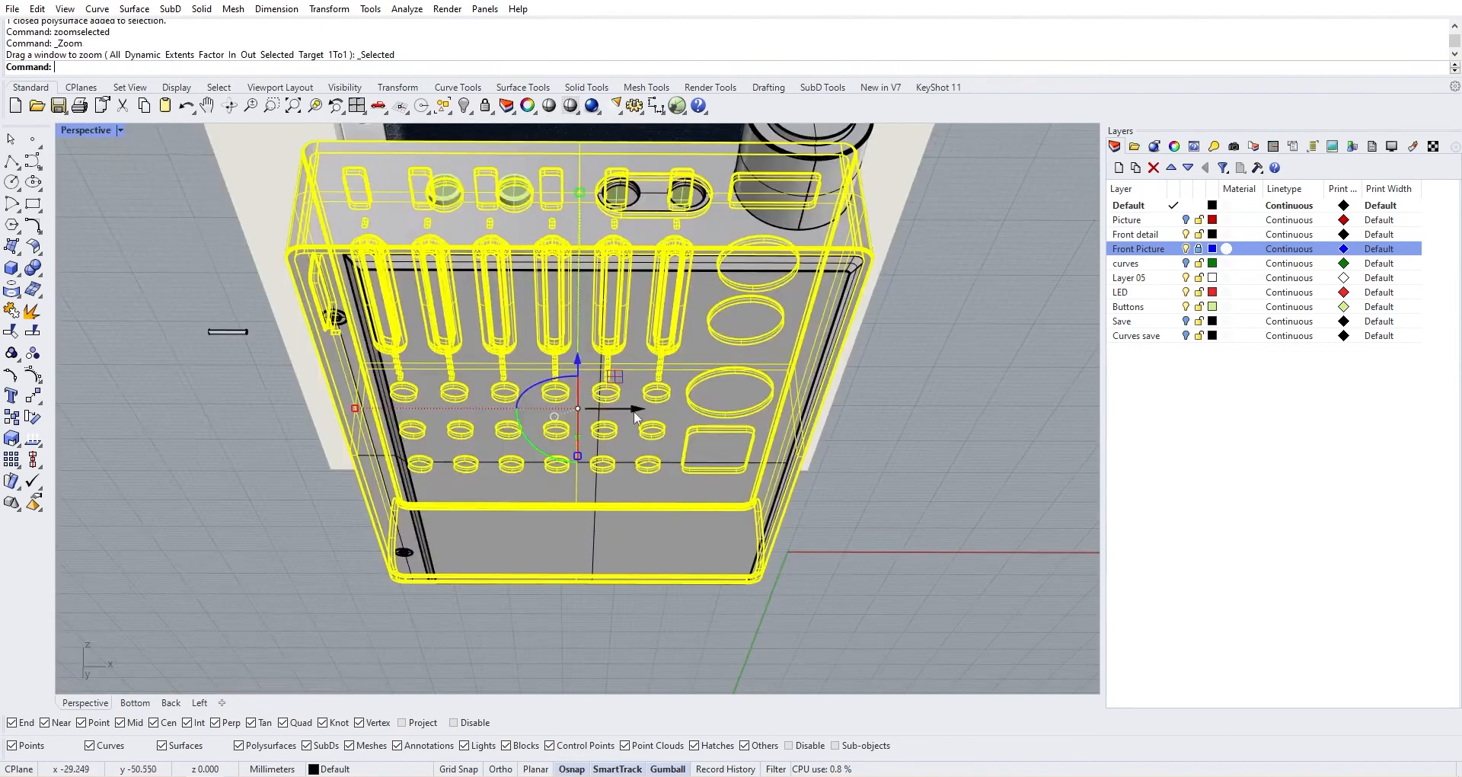
right_click_drag(776, 488, 638, 326)
left_click(905, 455)
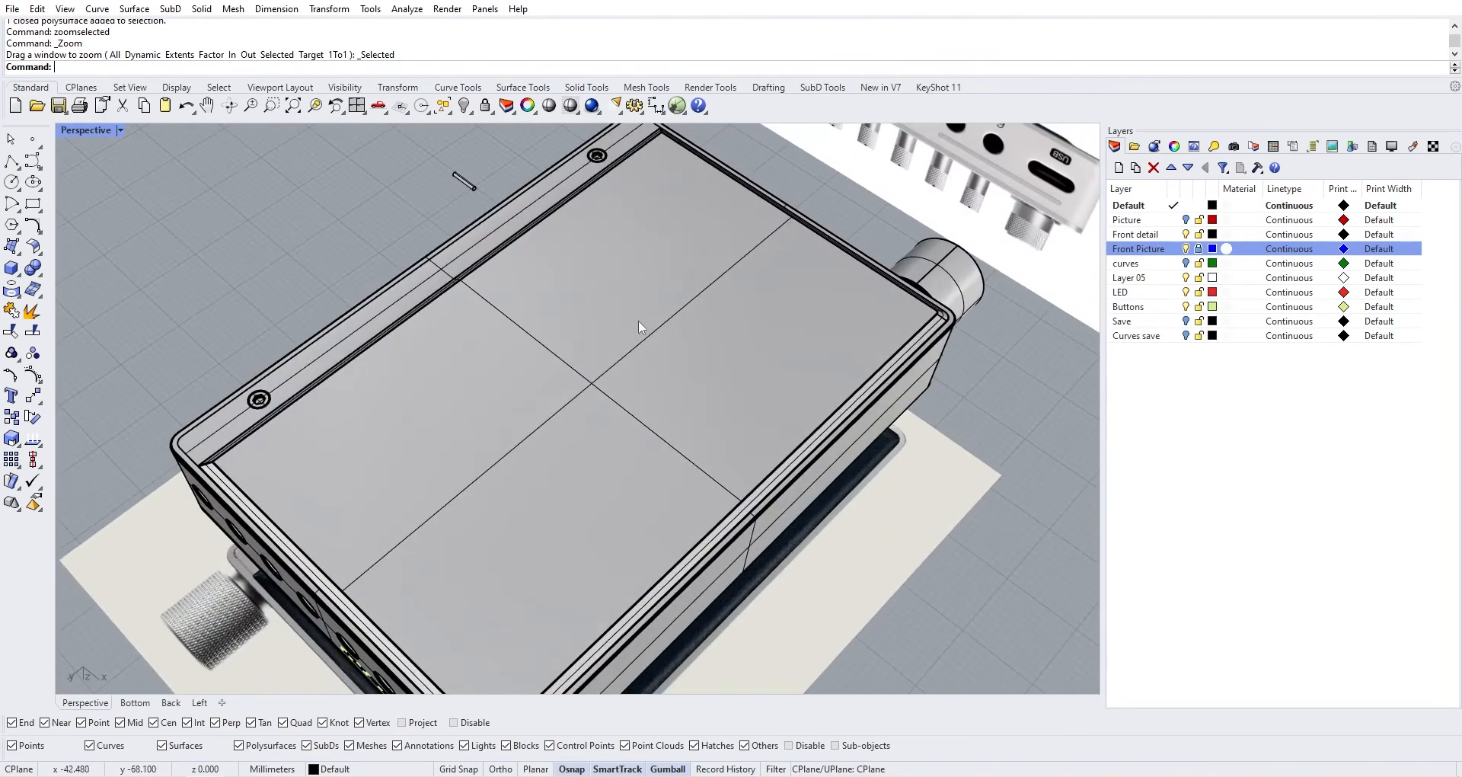
Pick the curved corner edge of the housing's inner underside rim for an edge fillet with a 0.1 mm radius
left_click(43, 276)
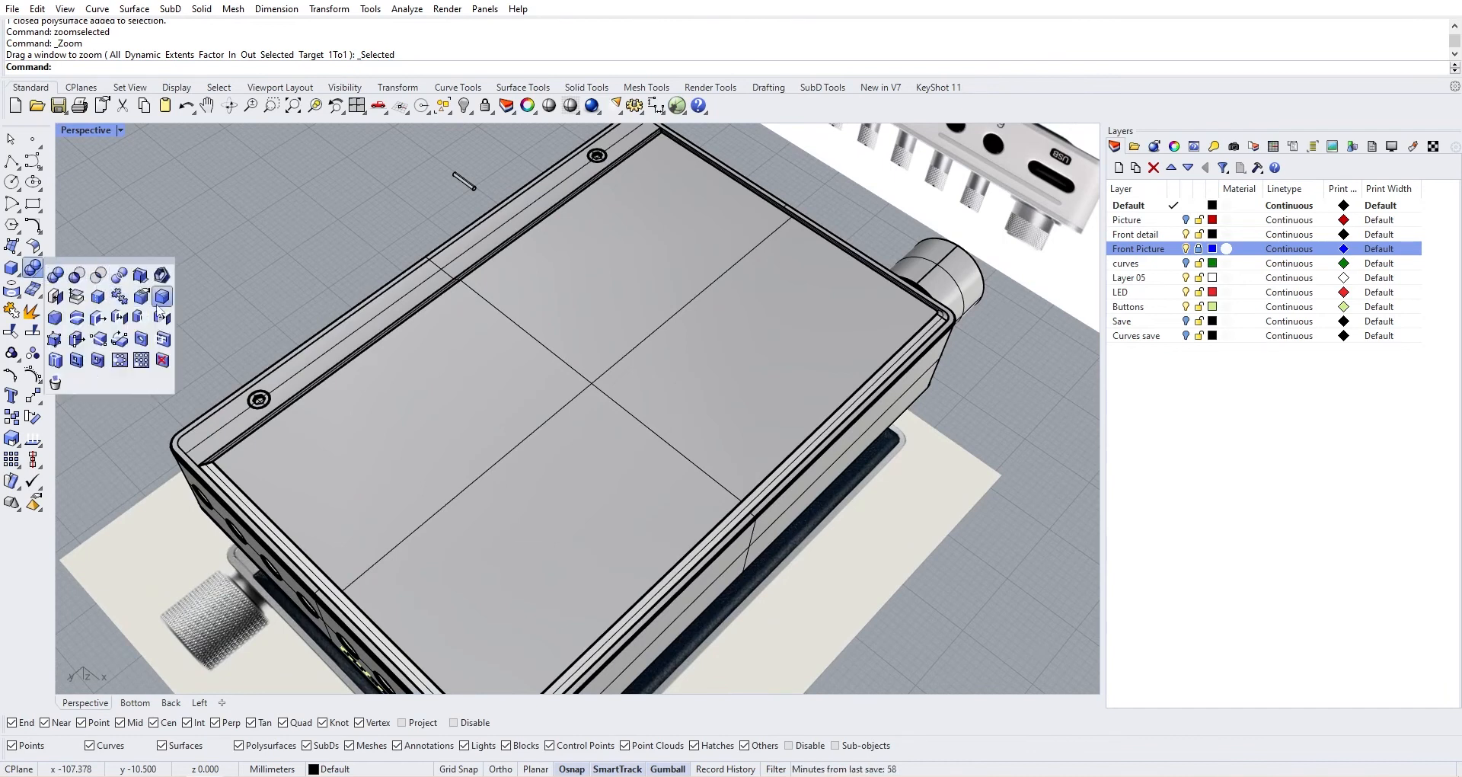
left_click(98, 279)
left_click_drag(51, 460, 46, 460)
scroll(245, 518, "up", 5)
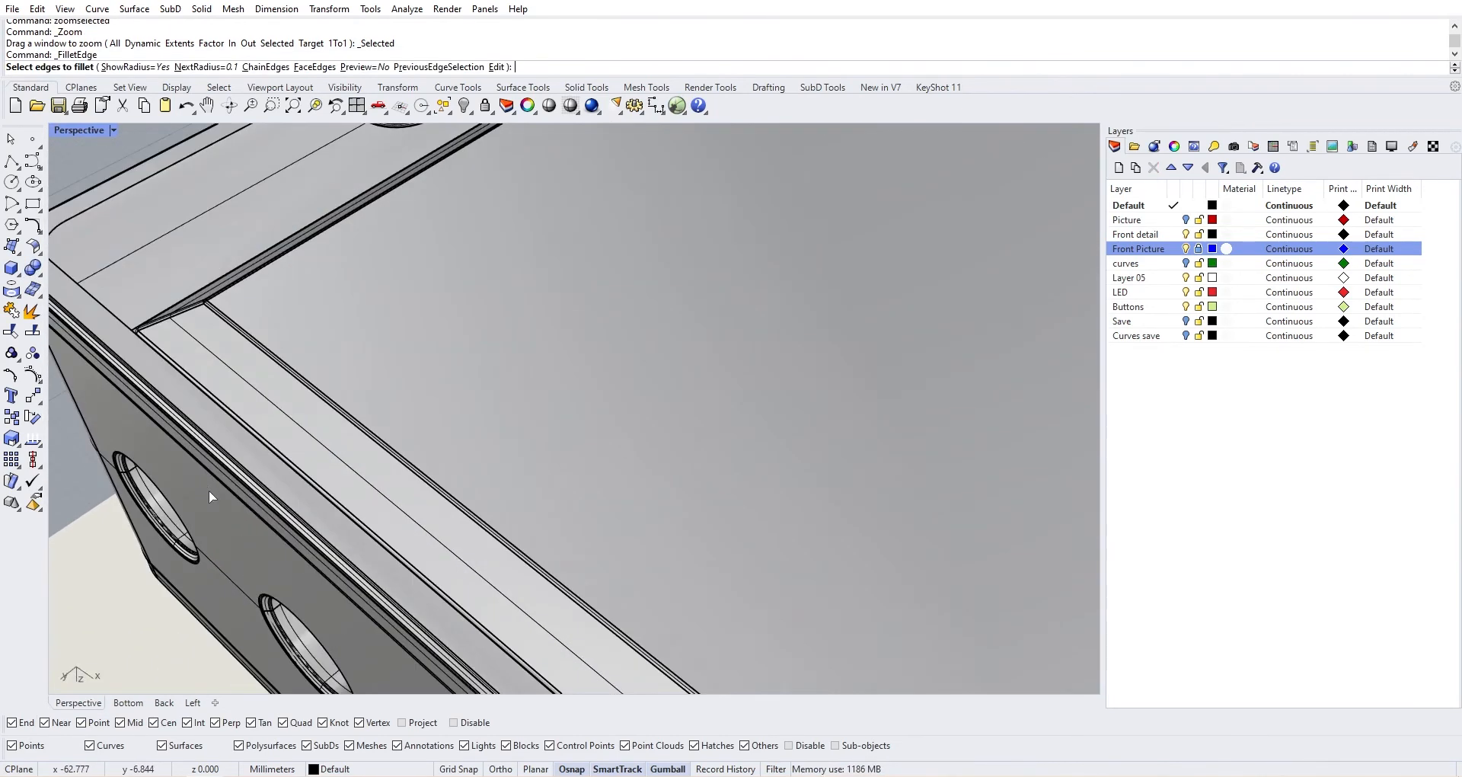
scroll(197, 356, "down", 4)
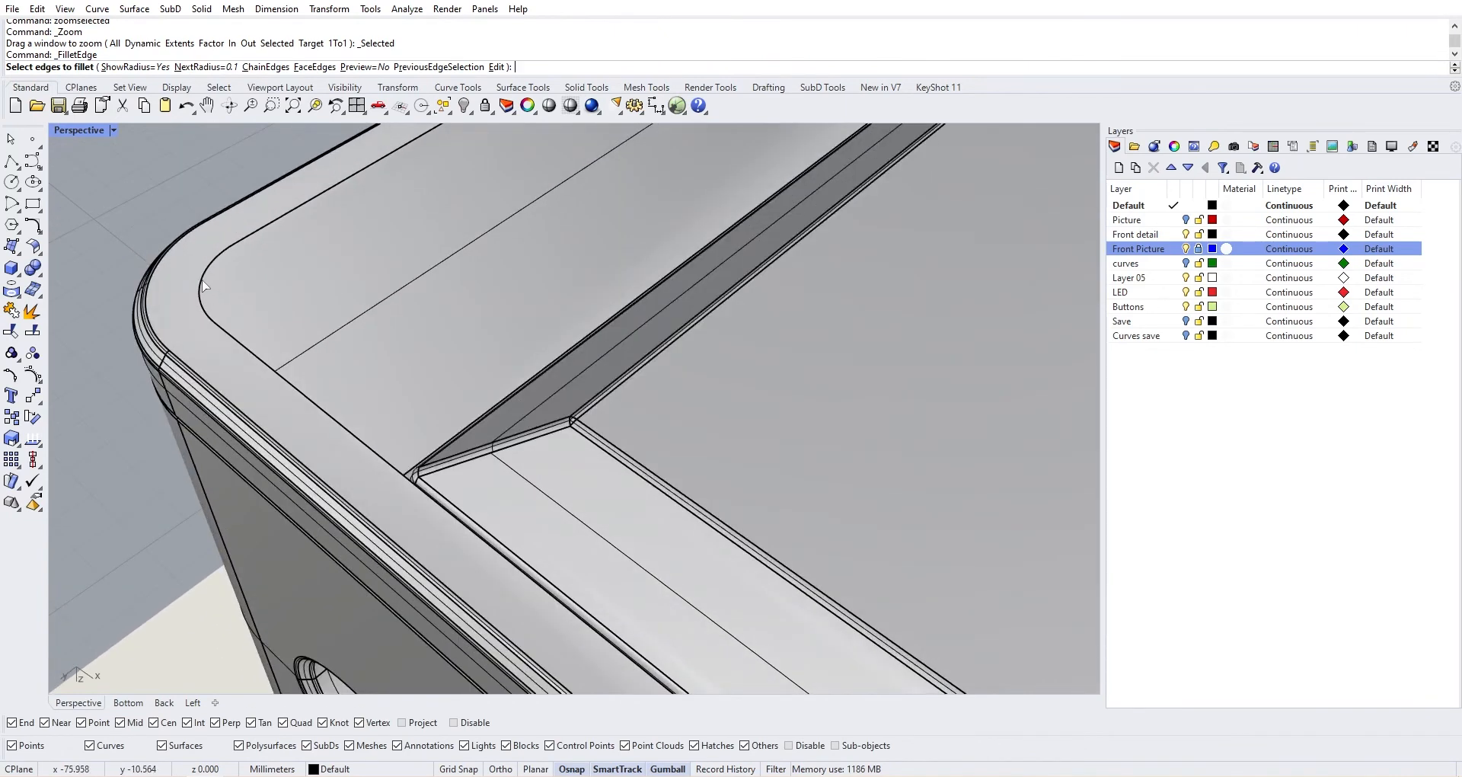
left_click(204, 286)
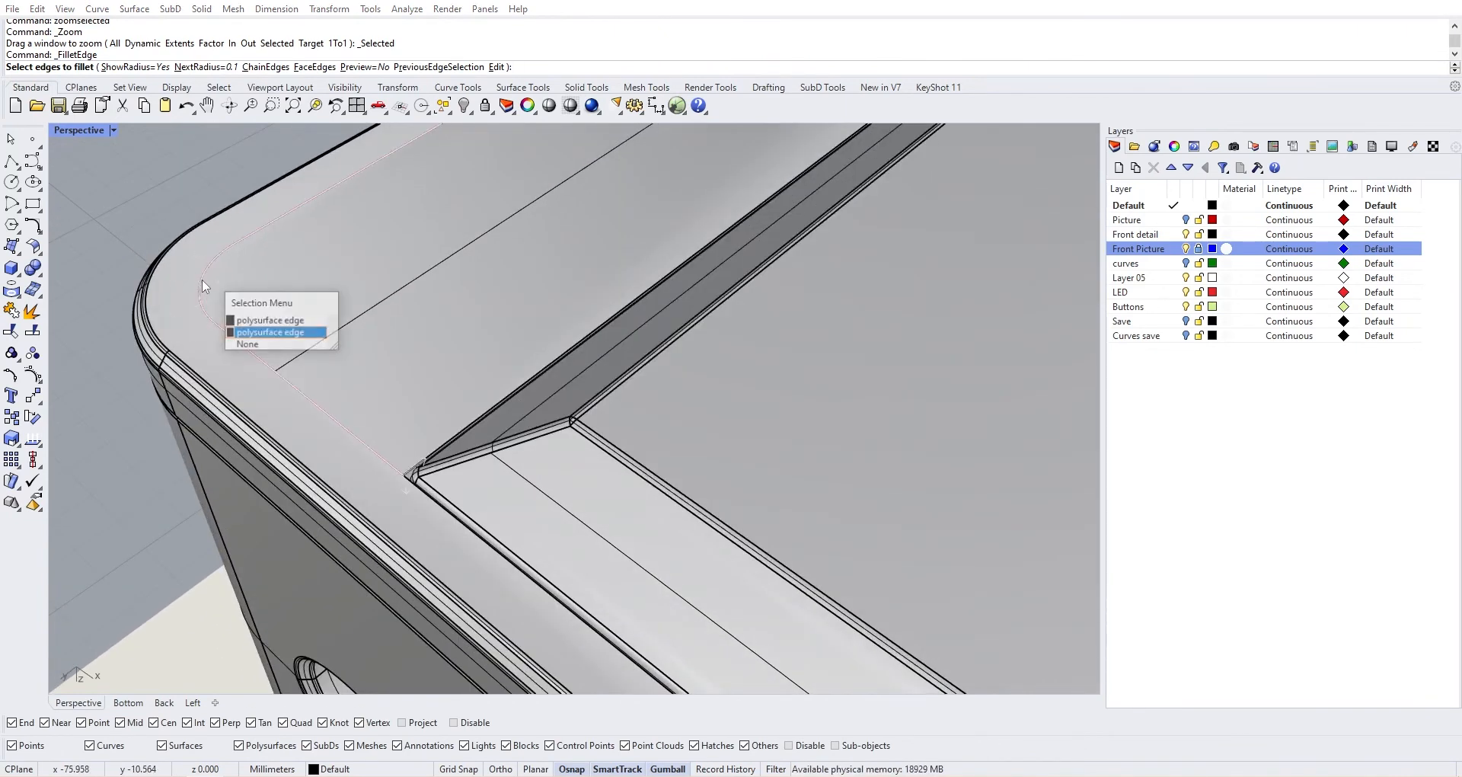
left_click(248, 324)
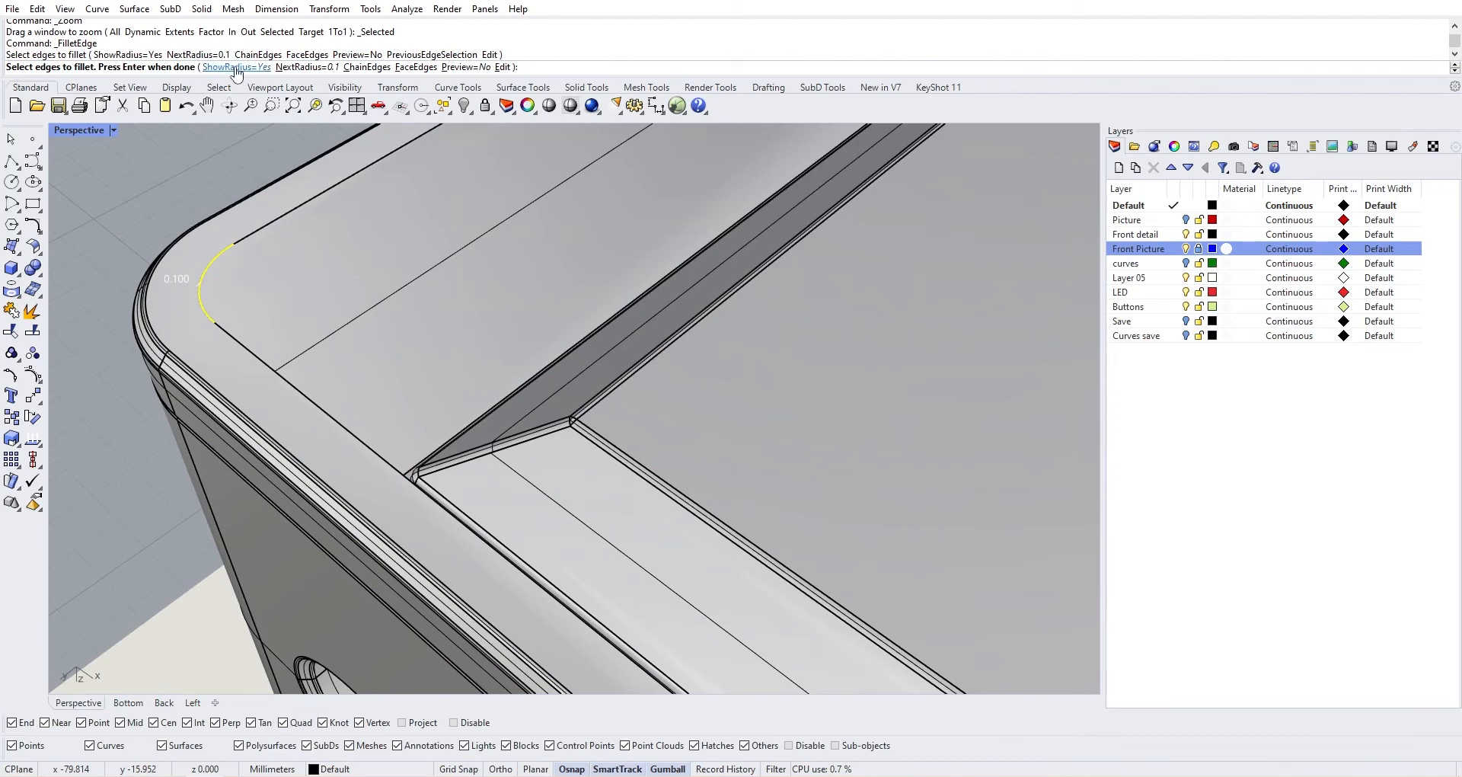
Add the tangent chain of edges around the housing's underside rim and apply the 0.1 mm fillet
left_click(367, 67)
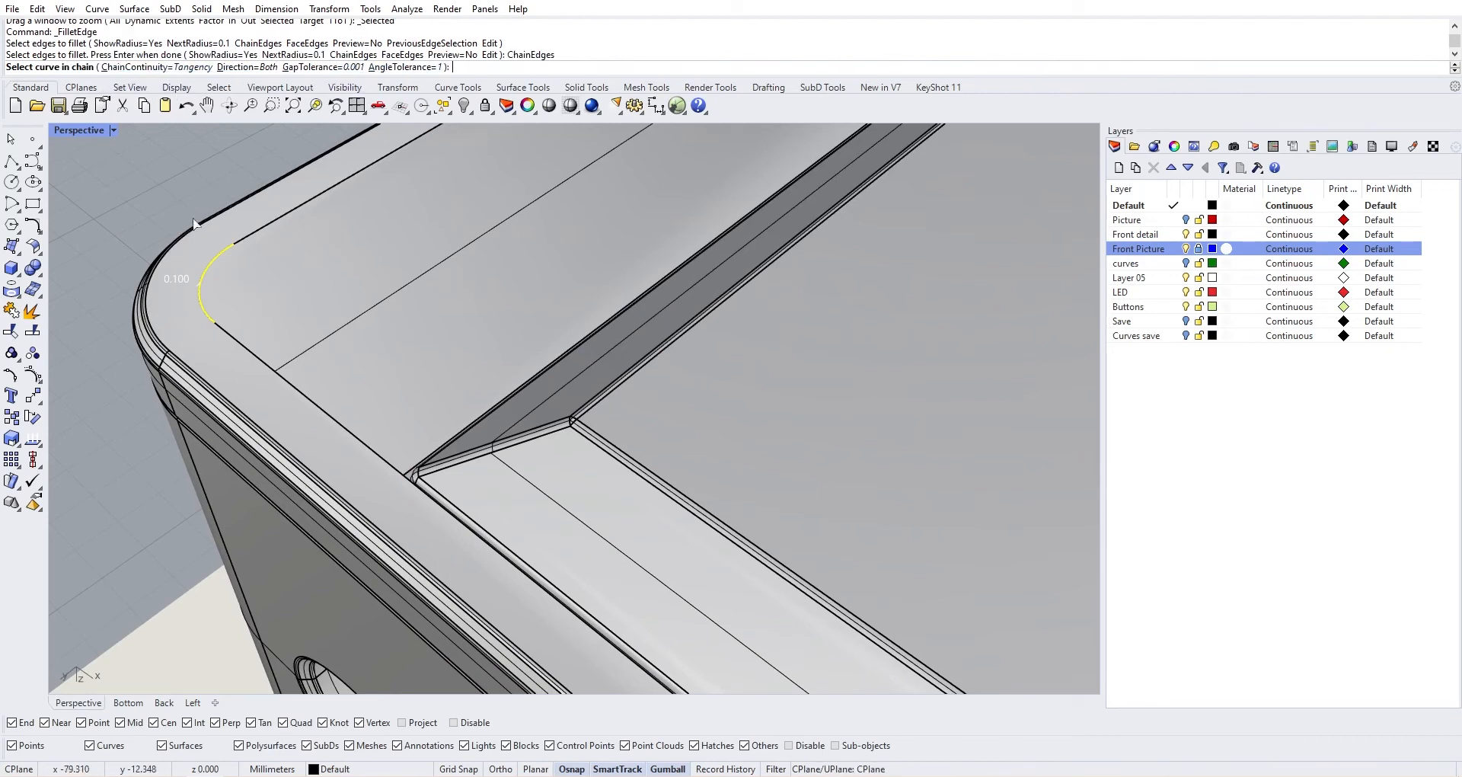
left_click(229, 339)
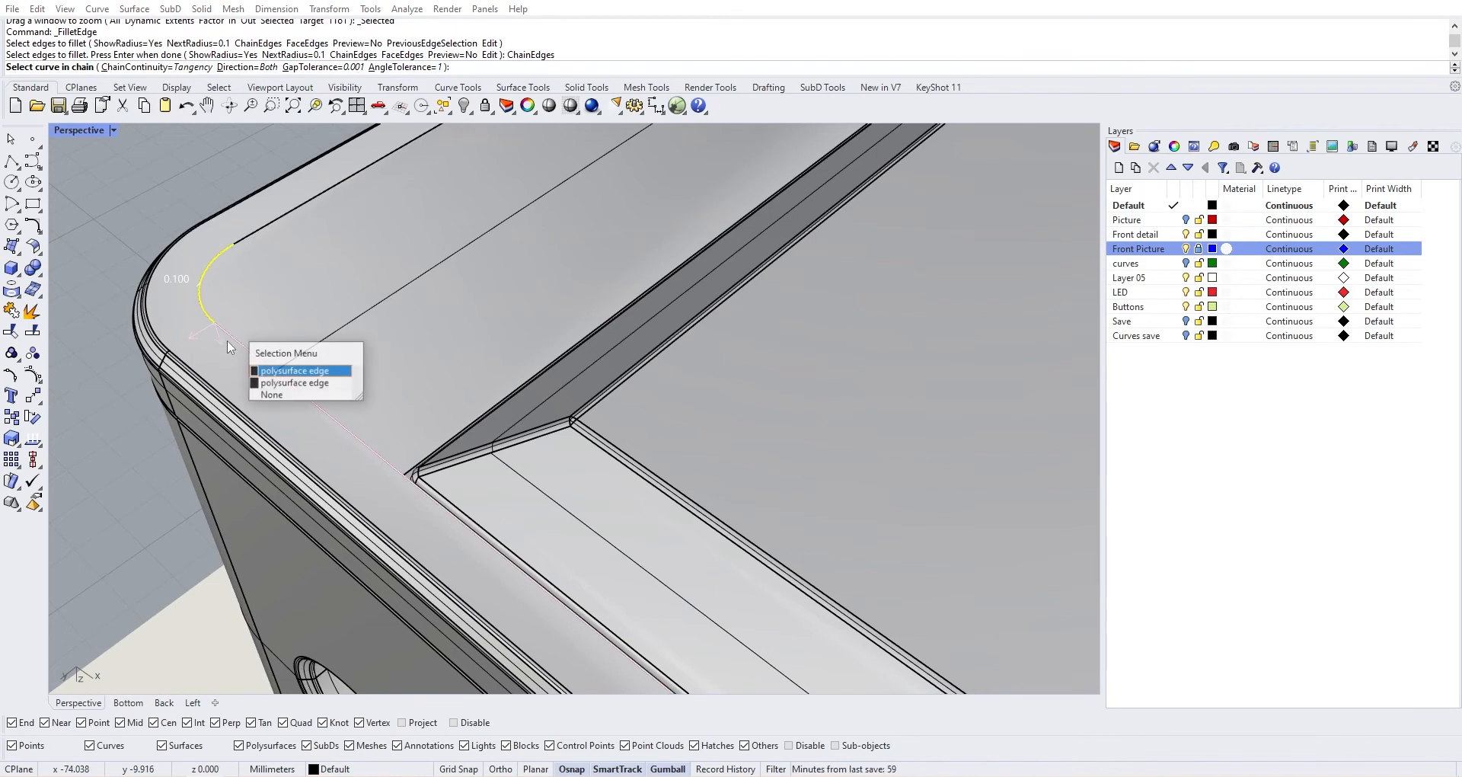
left_click(281, 375)
scroll(487, 395, "down", 8)
scroll(492, 404, "up", 8)
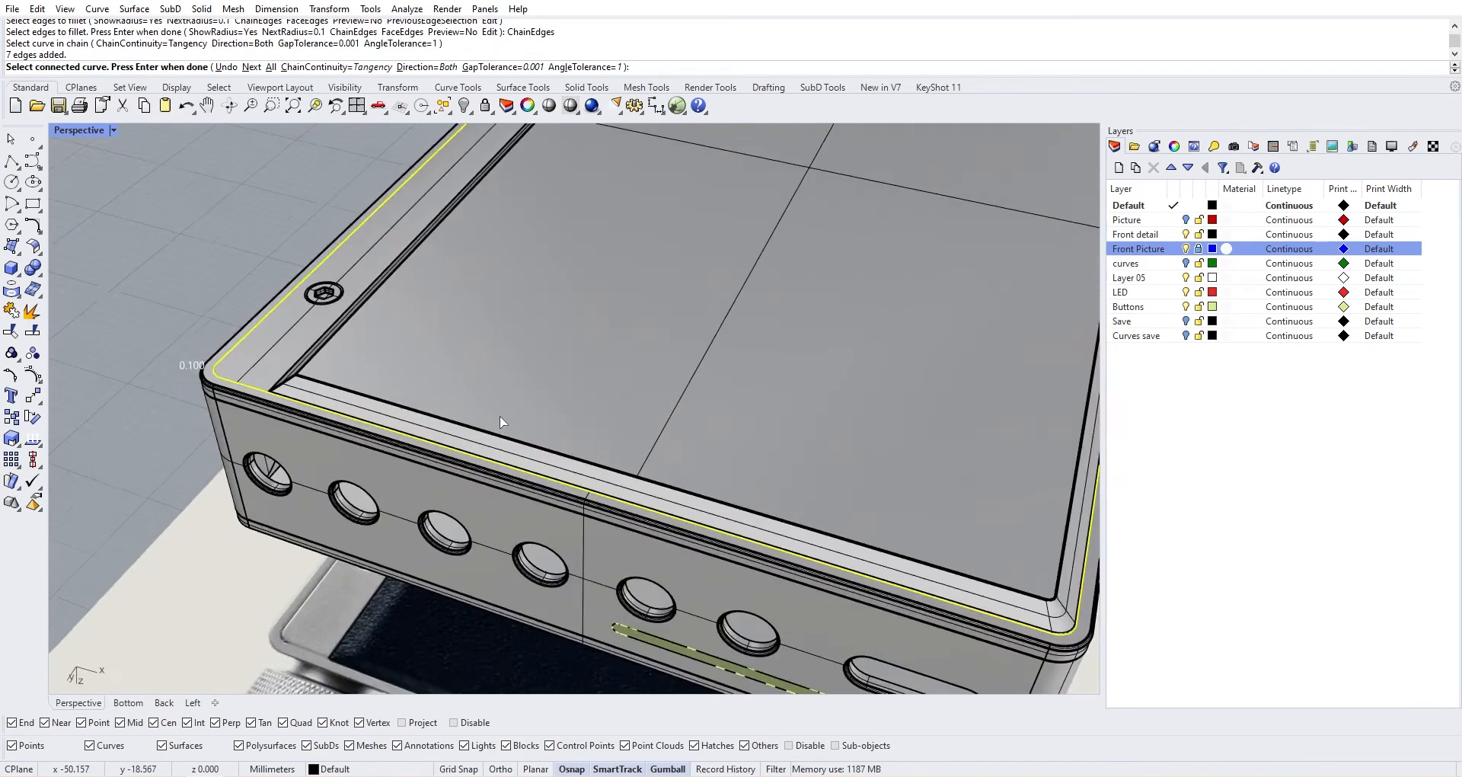
key("Return")
key("Return")
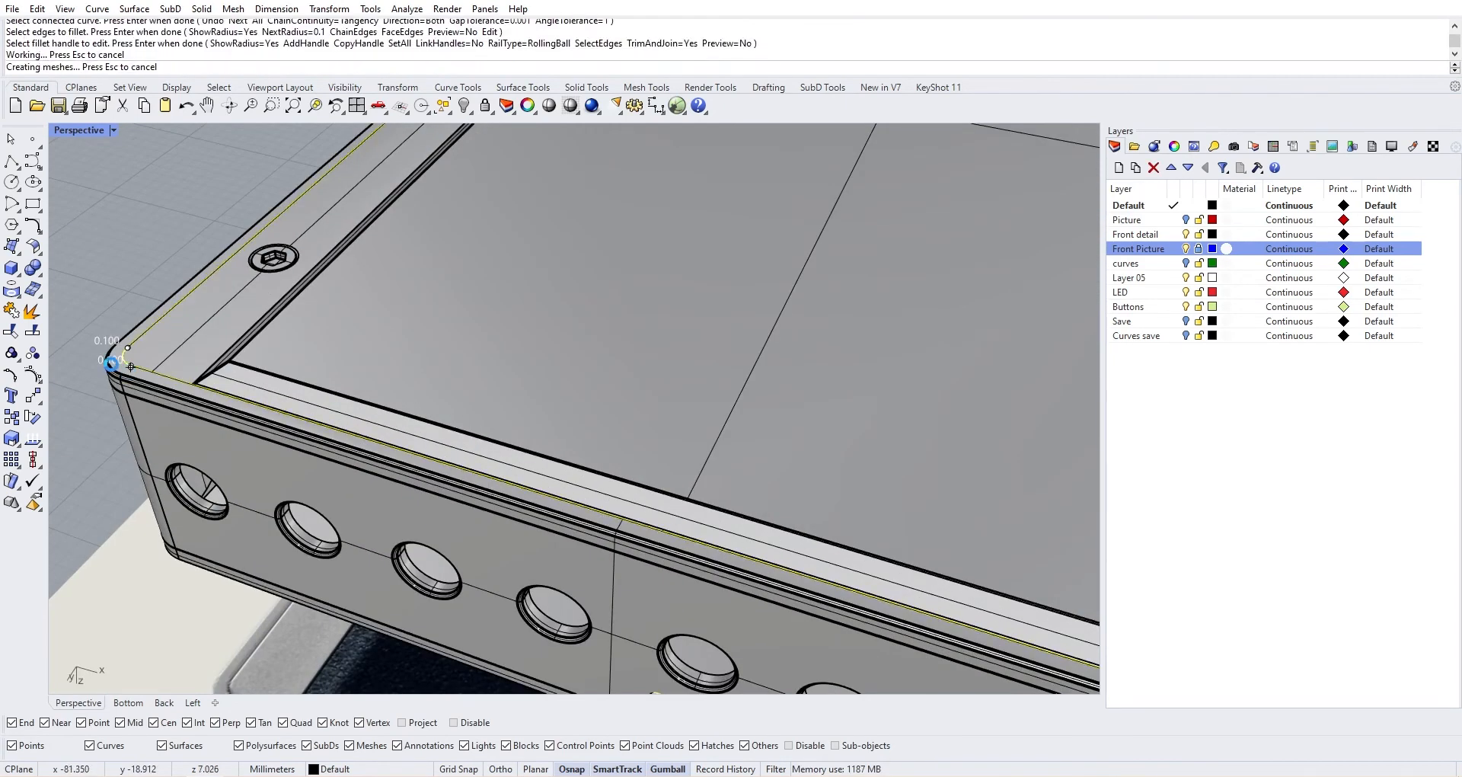
key("Return")
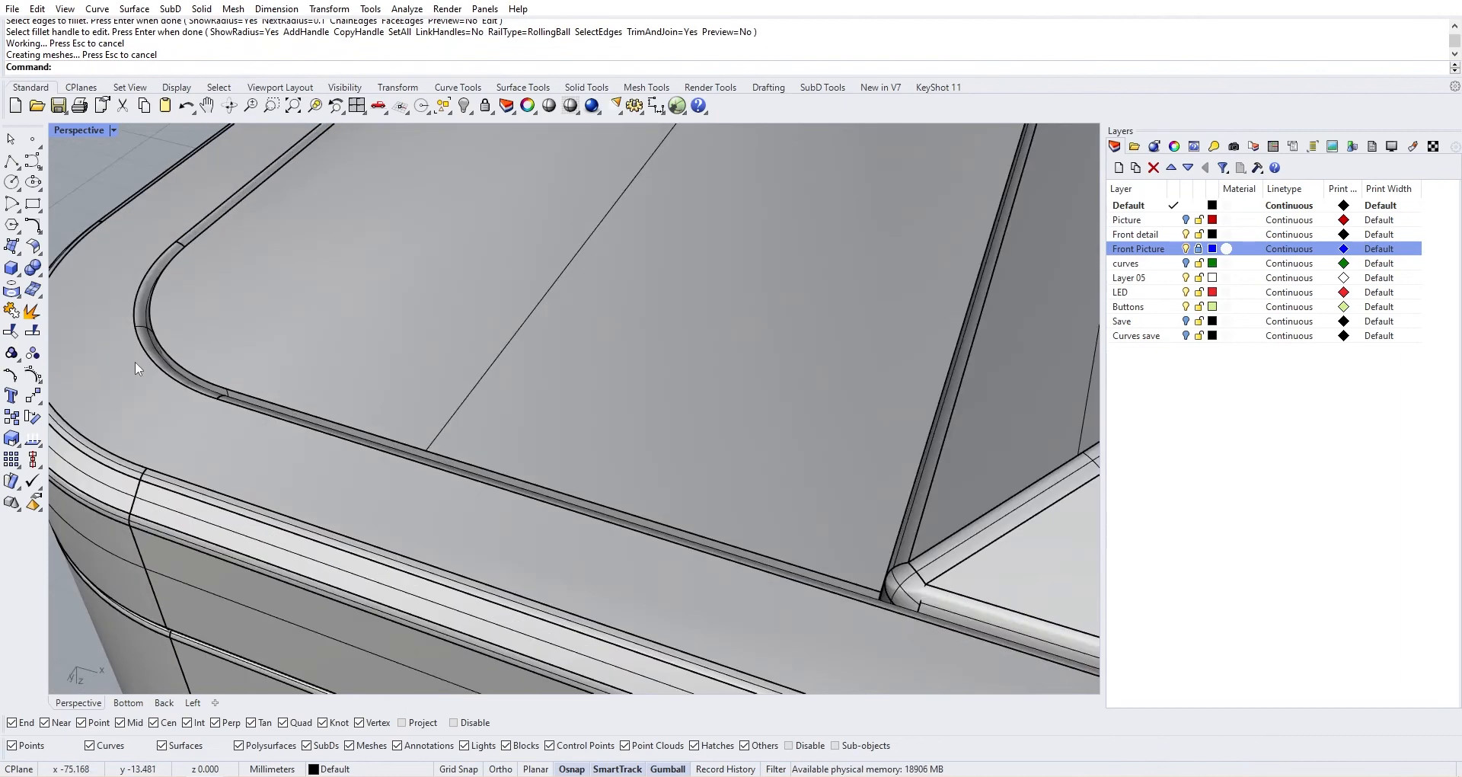
Examine the filleted rim around the underside corners and select the narrow strip holding the screws
scroll(137, 361, "down", 8)
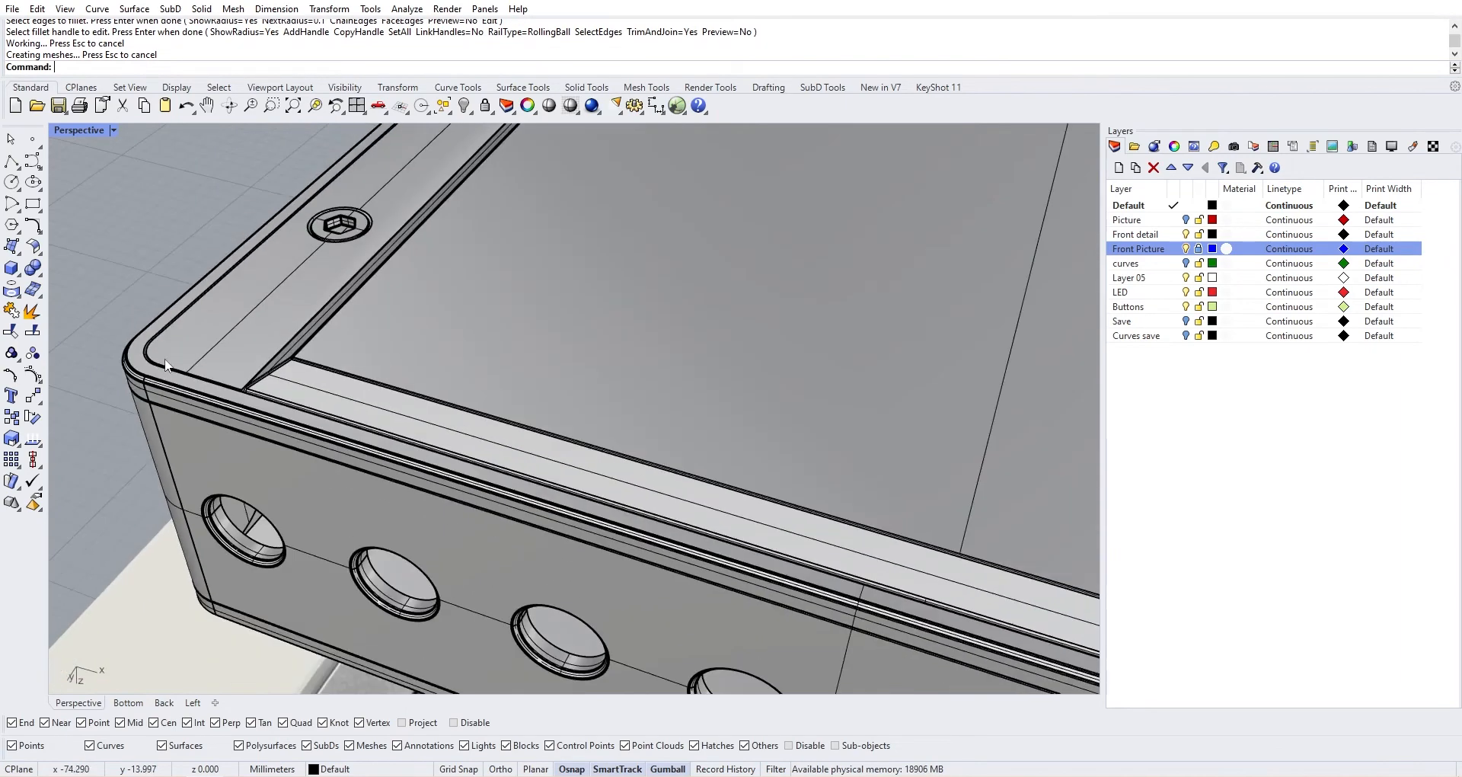
scroll(193, 366, "up", 8)
scroll(255, 413, "down", 8)
right_click_drag(408, 445, 505, 440)
scroll(529, 554, "down", 10)
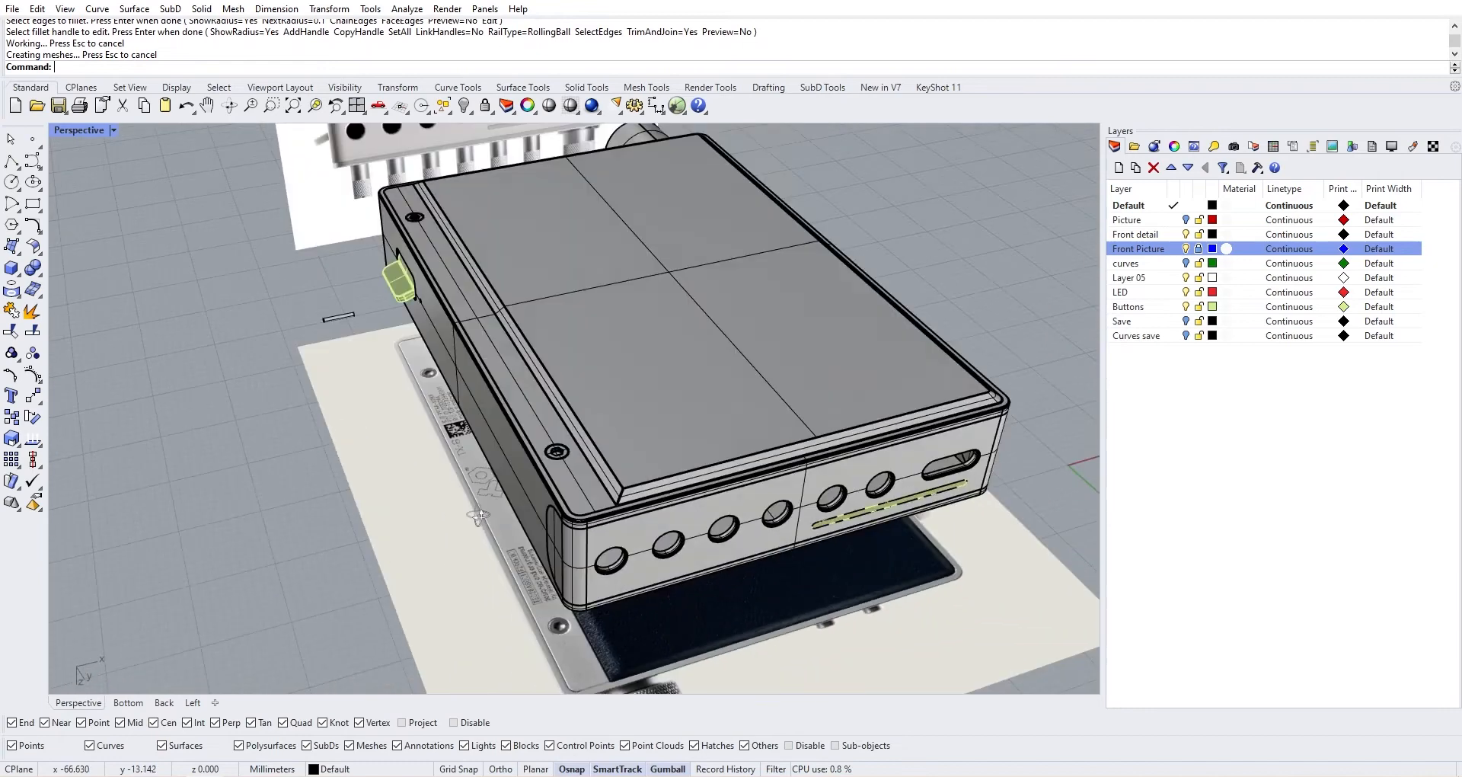
scroll(571, 514, "up", 5)
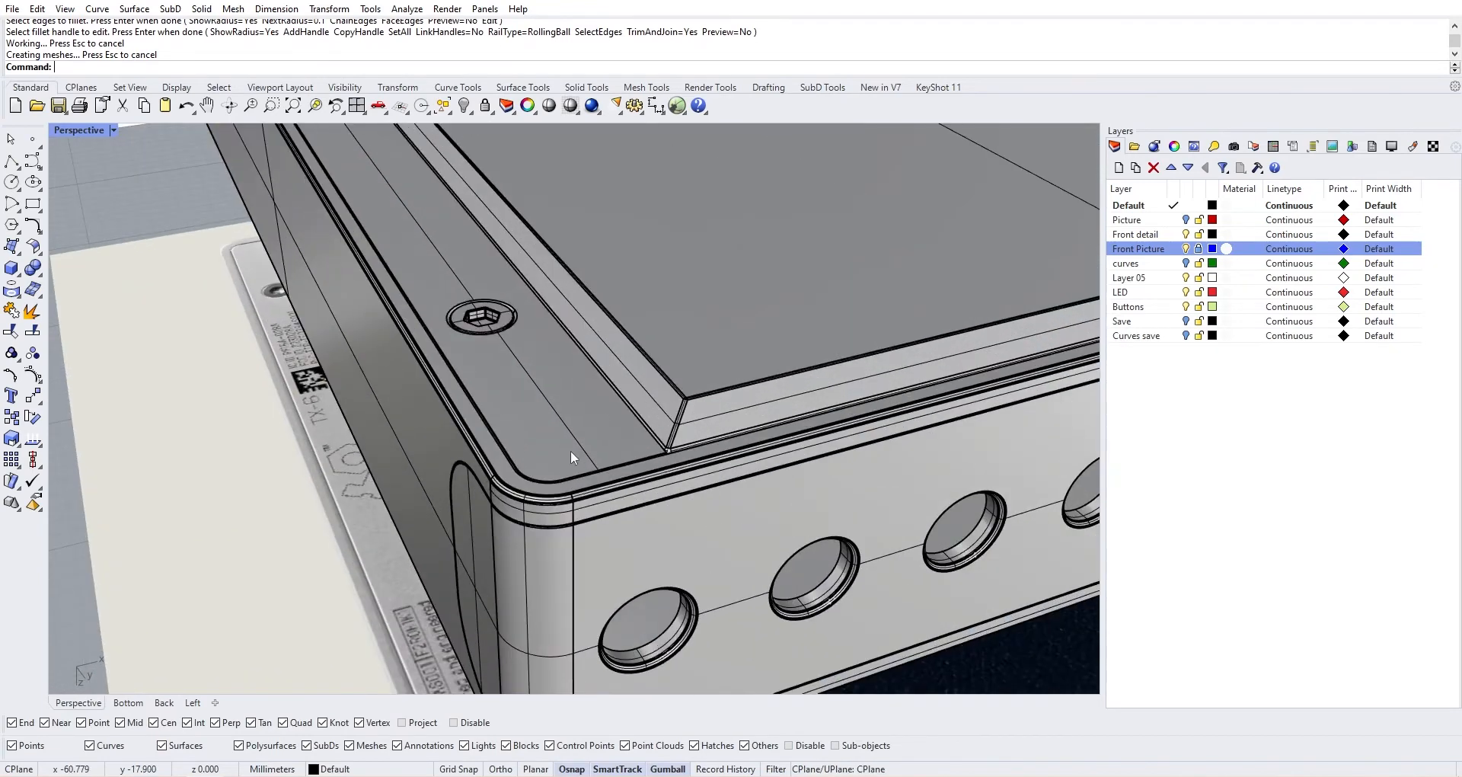
left_click(571, 449)
right_click_drag(572, 447, 441, 442)
right_click_drag(442, 442, 593, 442, "shift")
scroll(845, 252, "up", 8)
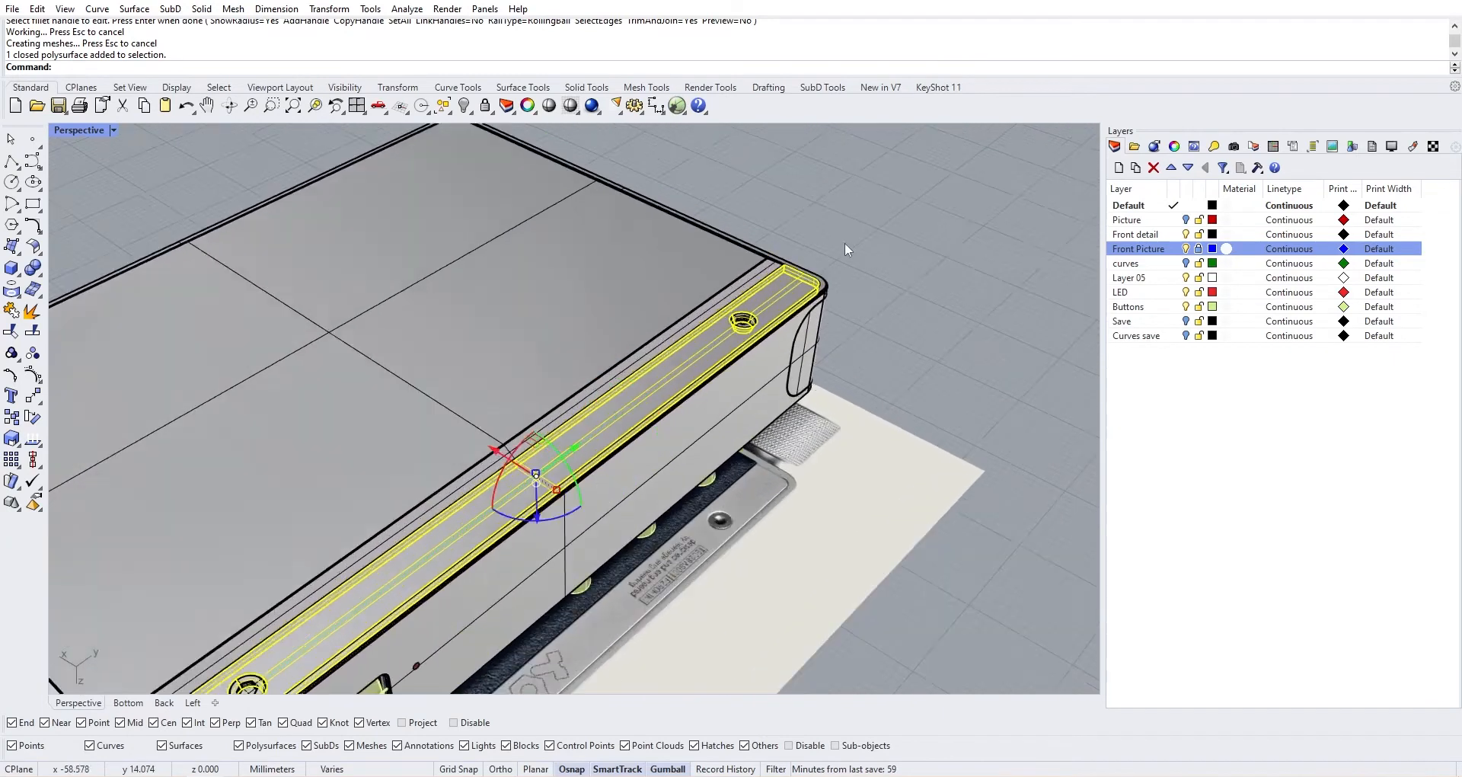
scroll(731, 312, "up", 4)
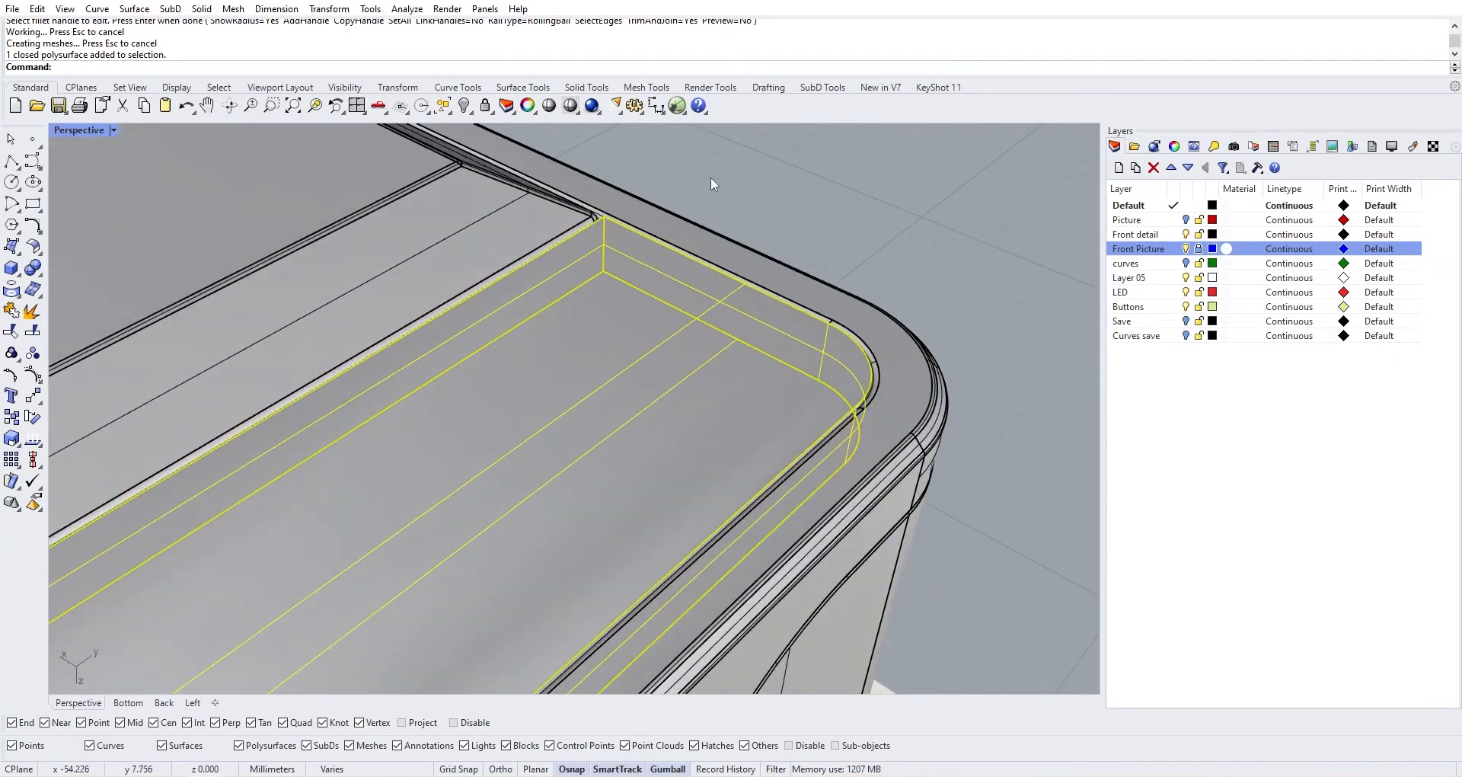
scroll(601, 222, "up", 5)
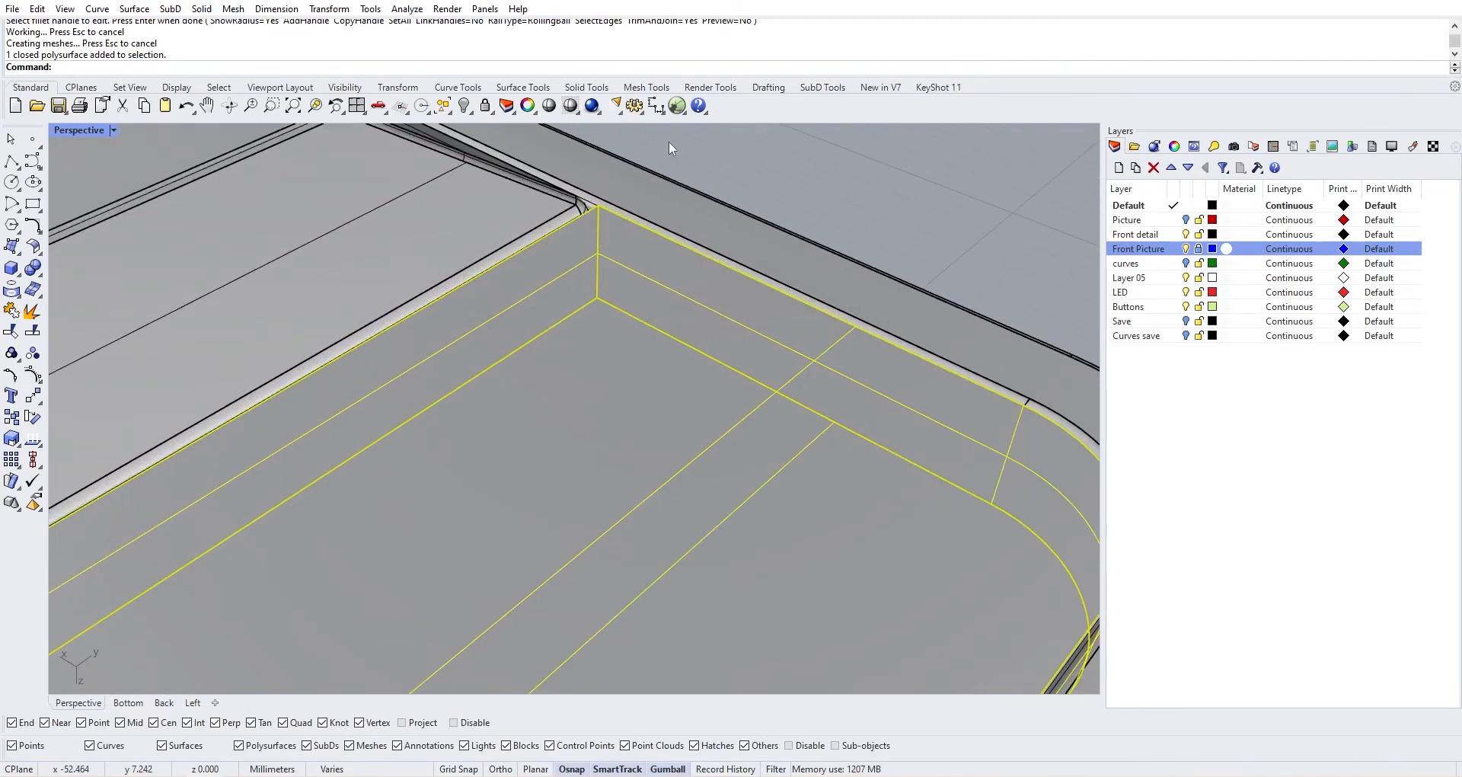
left_click(668, 140)
right_click(667, 143)
left_click(600, 222)
left_click(614, 233)
left_click(626, 233)
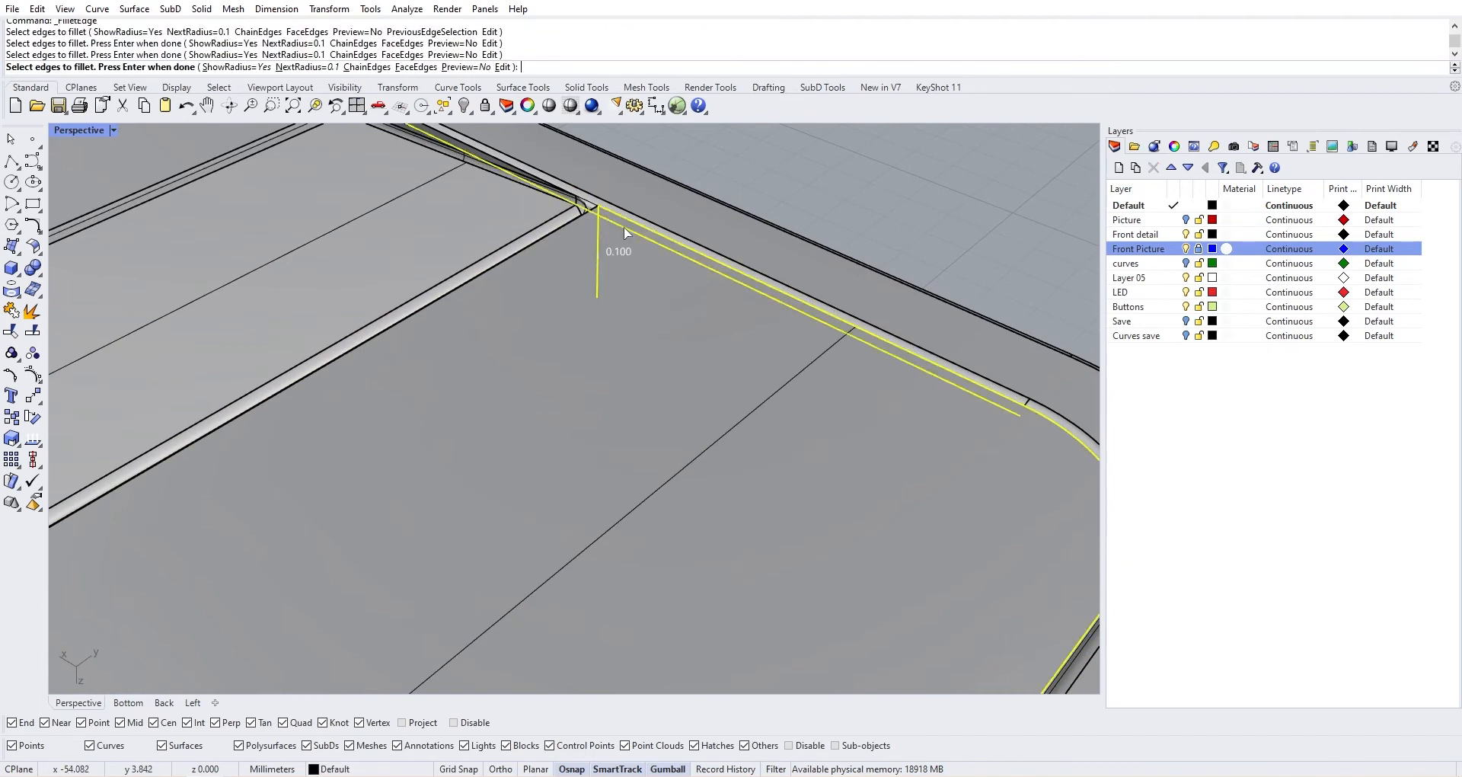
left_click(632, 232)
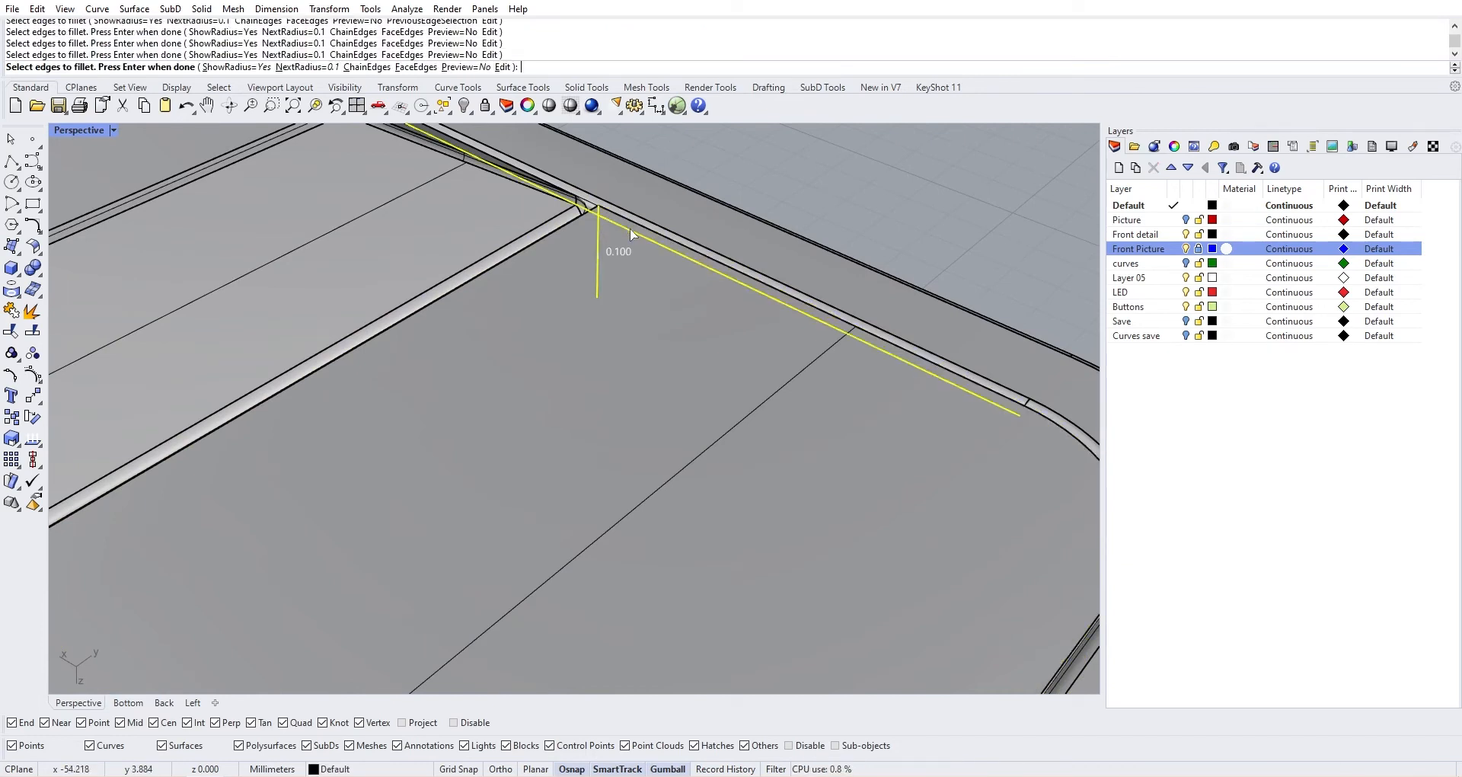
key("Escape")
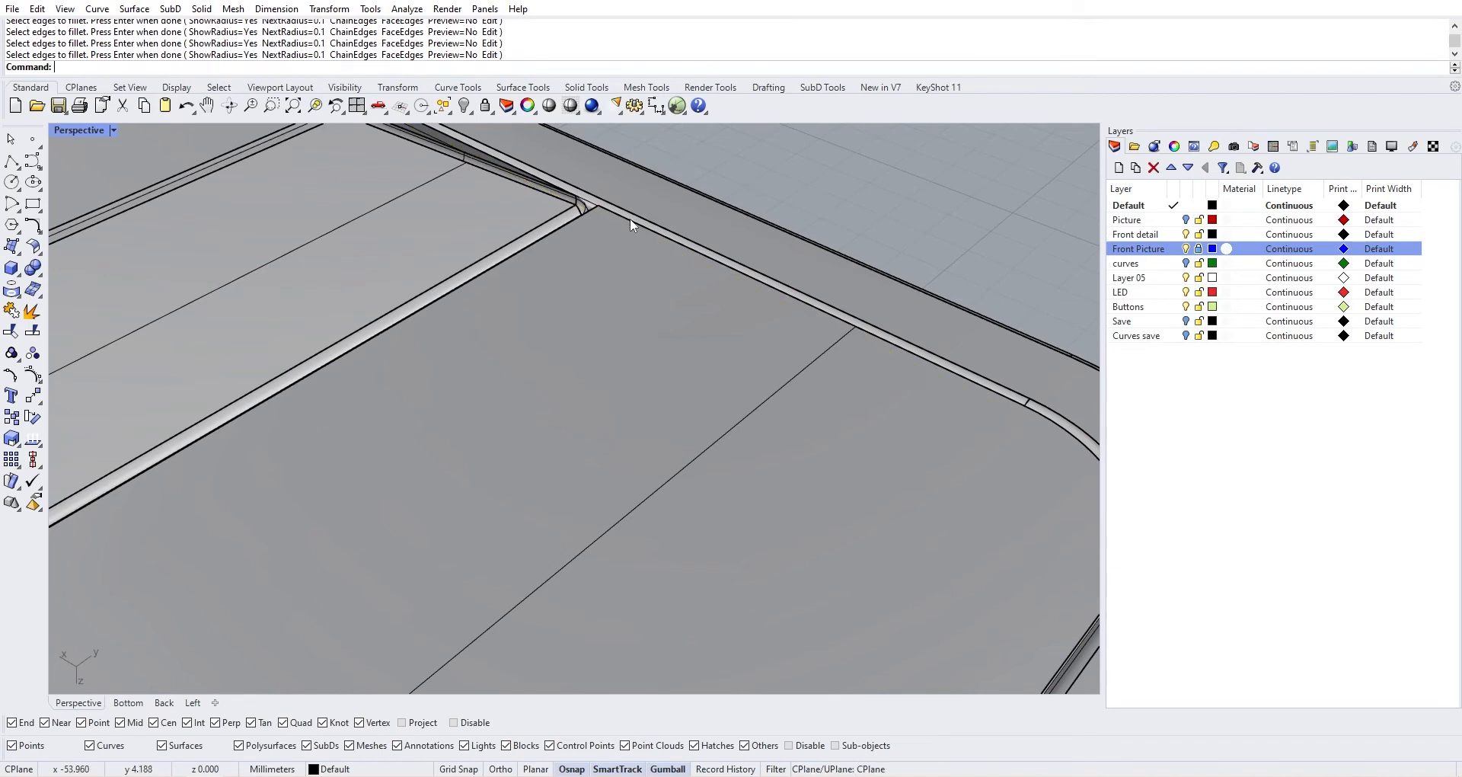
Pick the edges outlining the underside screw strip for an edge fillet with a 0.1 mm radius
right_click(631, 220)
left_click(631, 221)
left_click(631, 221)
left_click(582, 218)
scroll(582, 218, "down", 6)
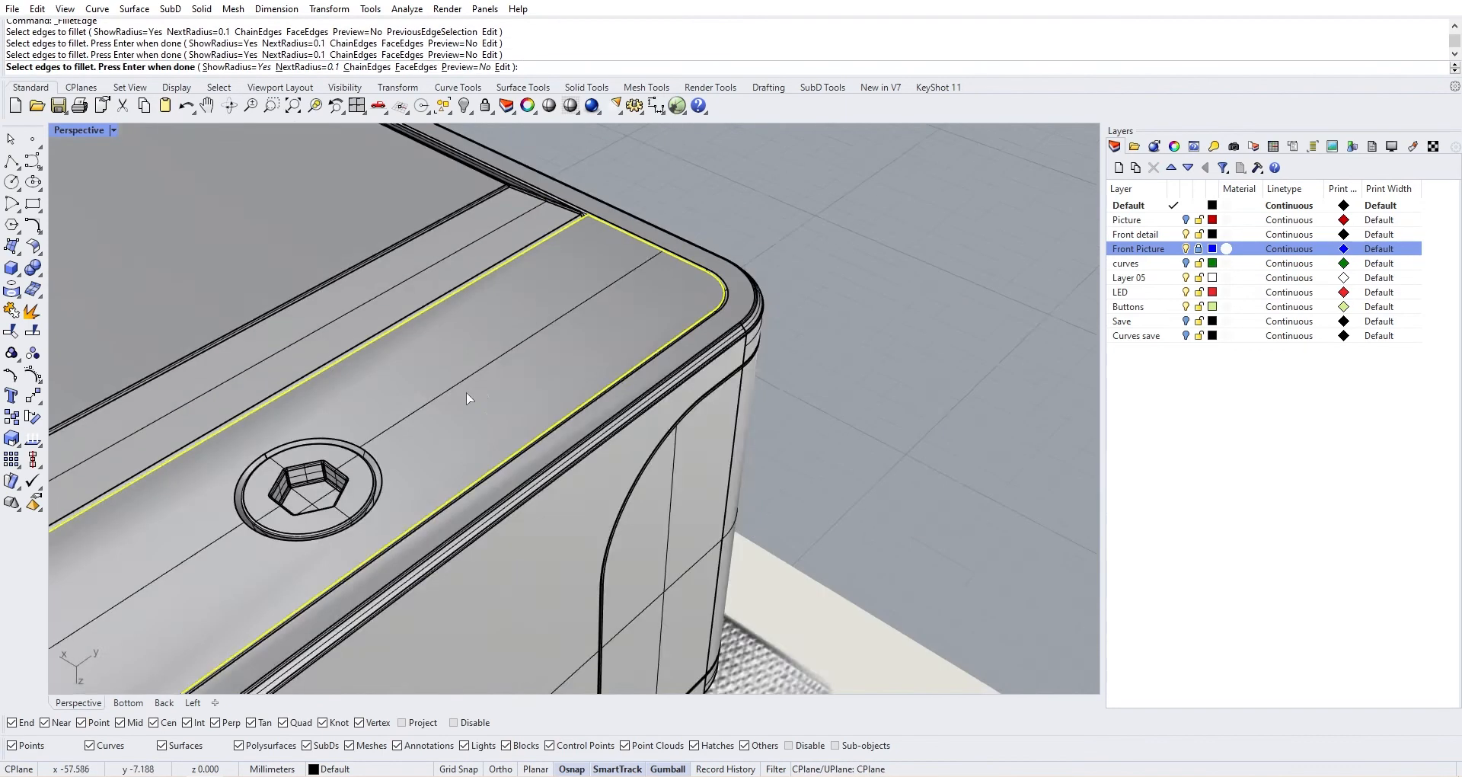
right_click_drag(467, 393, 449, 379)
scroll(449, 379, "down", 9)
right_click_drag(250, 387, 591, 362, "shift")
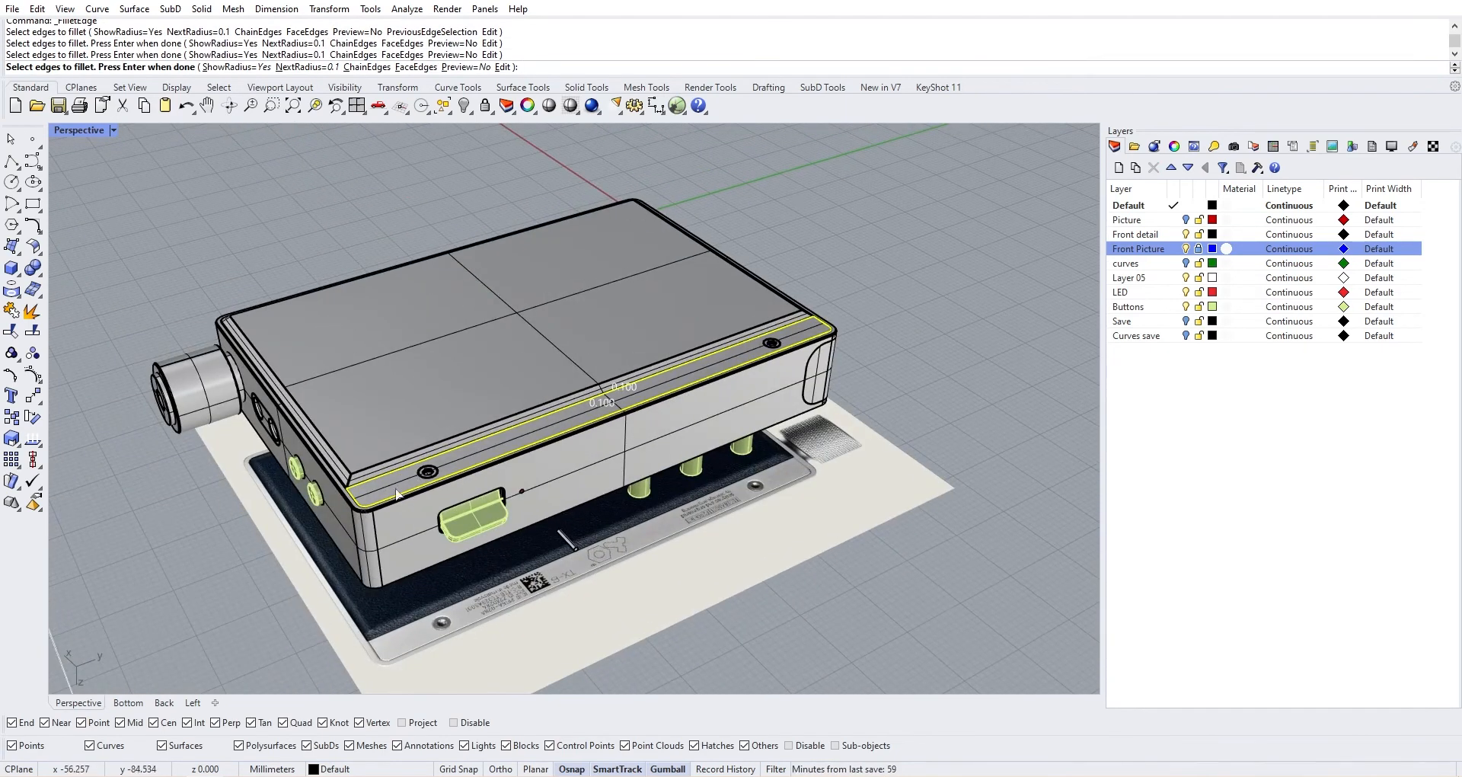
Check the picked edges at both inner corners of the screw strip and apply the 0.1 mm fillet
scroll(388, 492, "up", 10)
scroll(506, 518, "up", 6)
scroll(568, 539, "down", 3)
right_click_drag(790, 516, 798, 519)
left_click(702, 482)
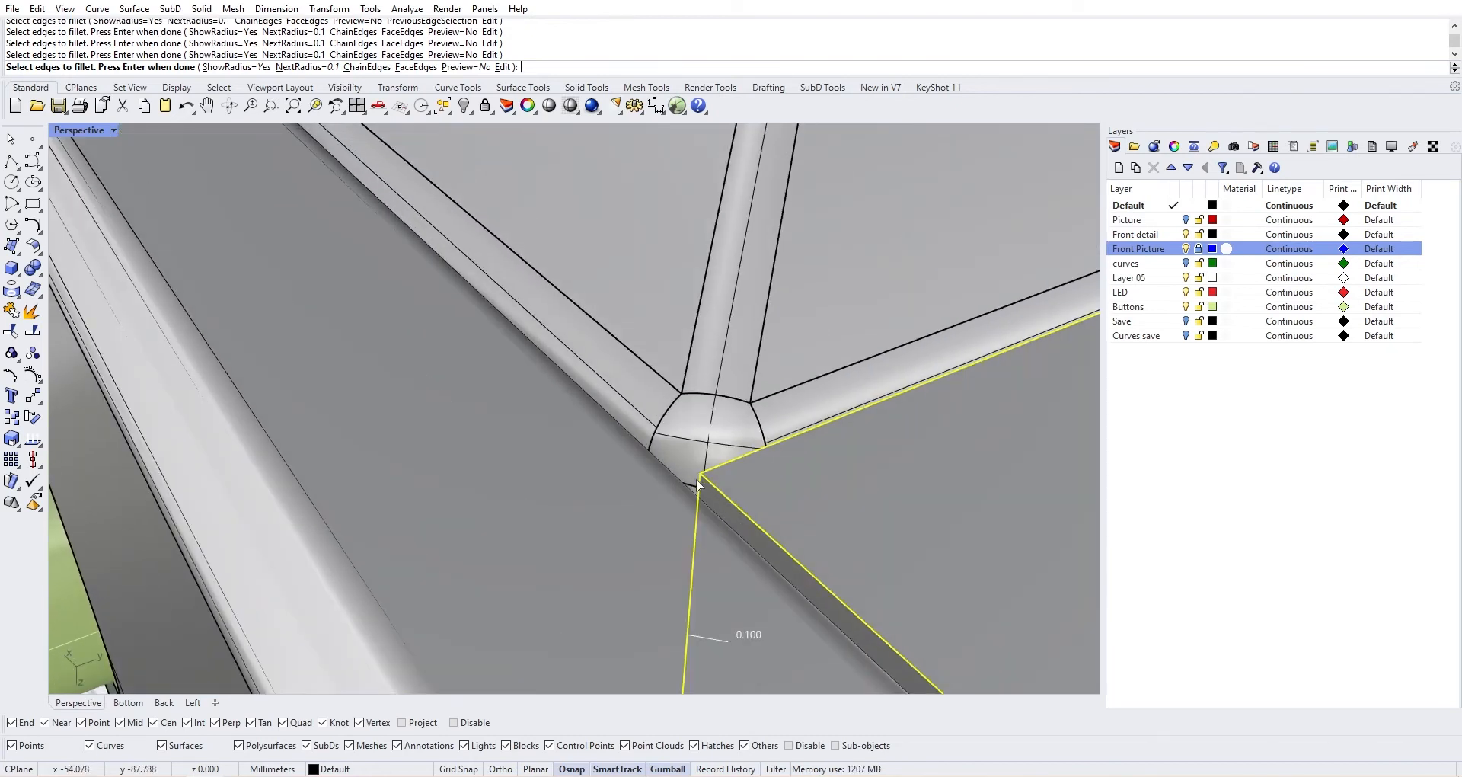
scroll(750, 461, "down", 12)
right_click_drag(899, 449, 231, 366)
scroll(320, 404, "up", 12)
scroll(305, 392, "down", 4)
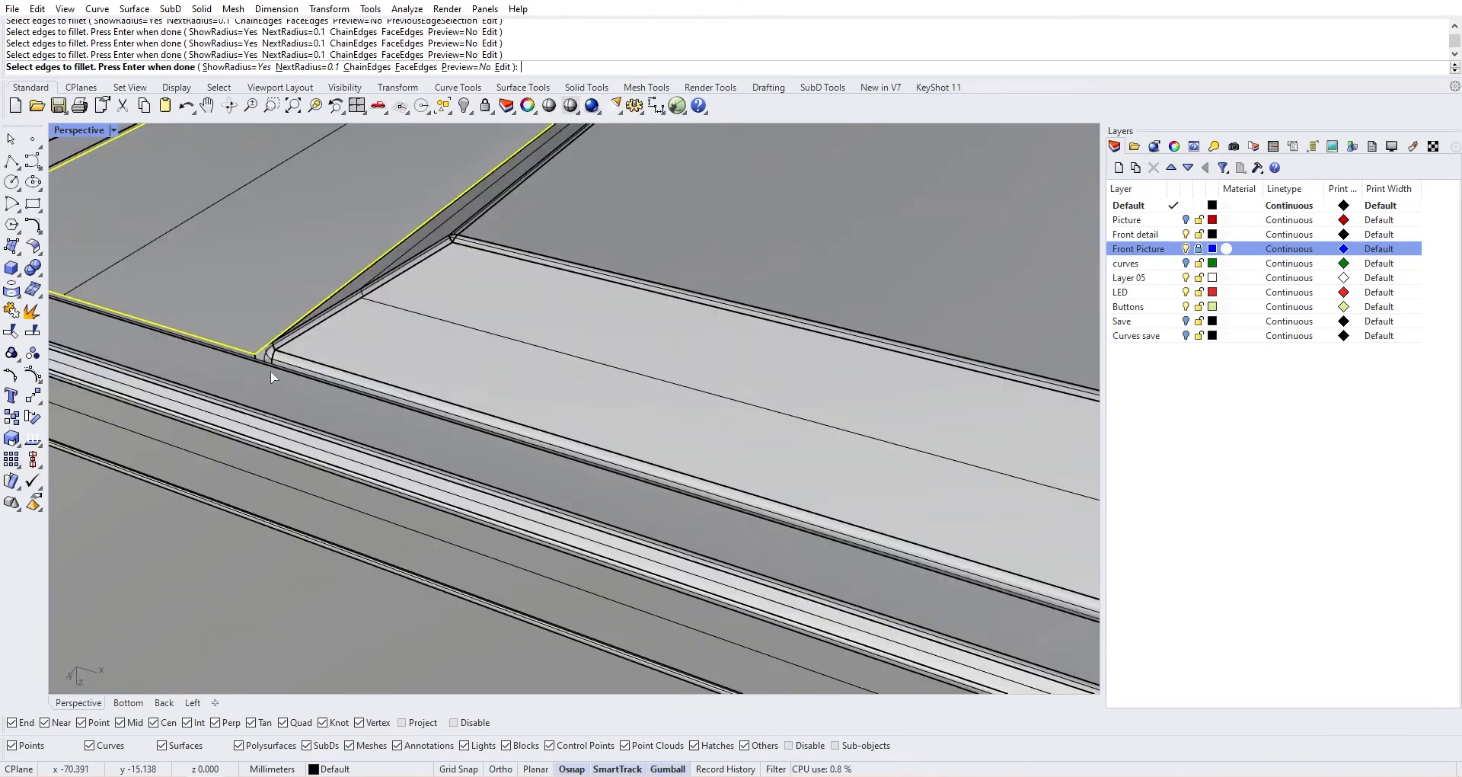
scroll(365, 405, "up", 2)
scroll(396, 420, "down", 2)
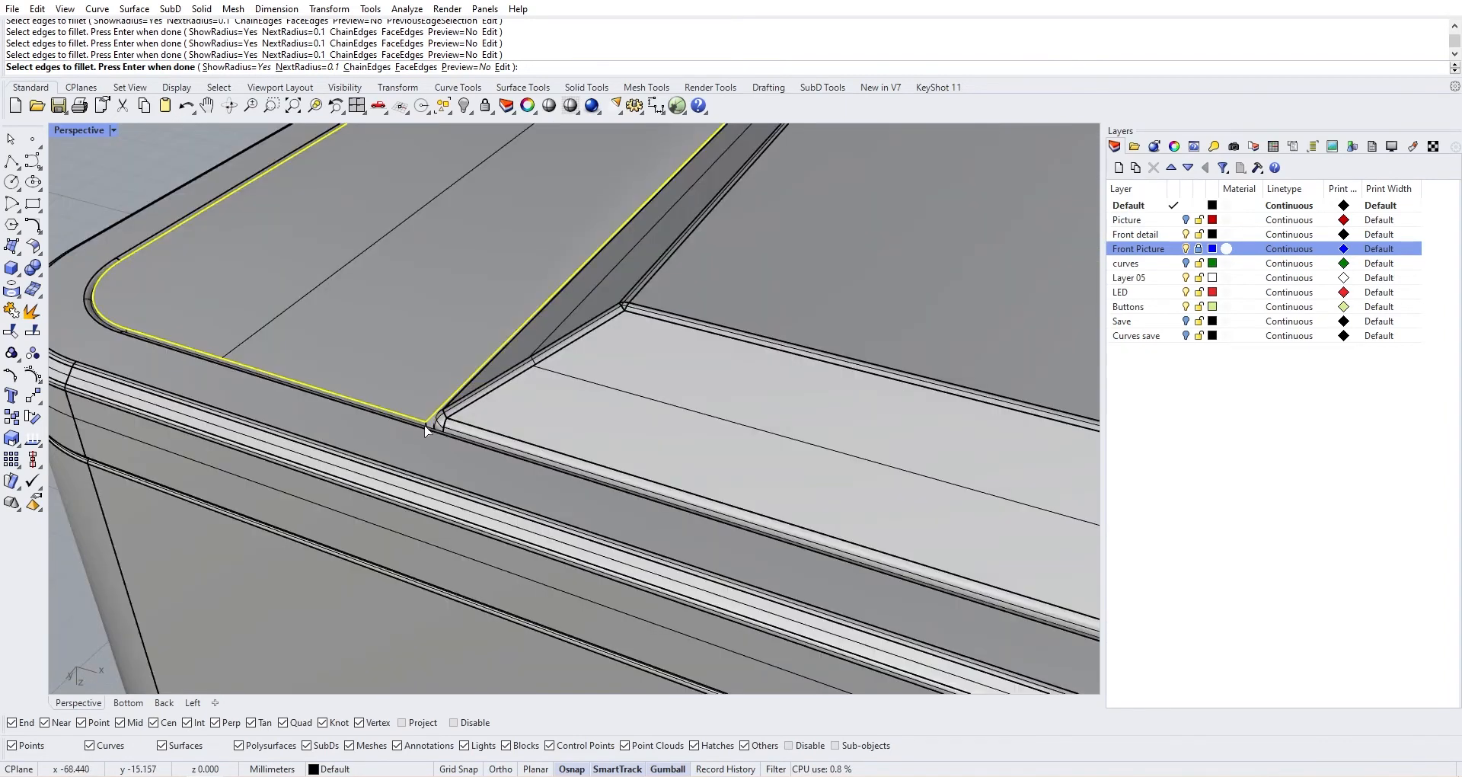
key("Return")
key("Return")
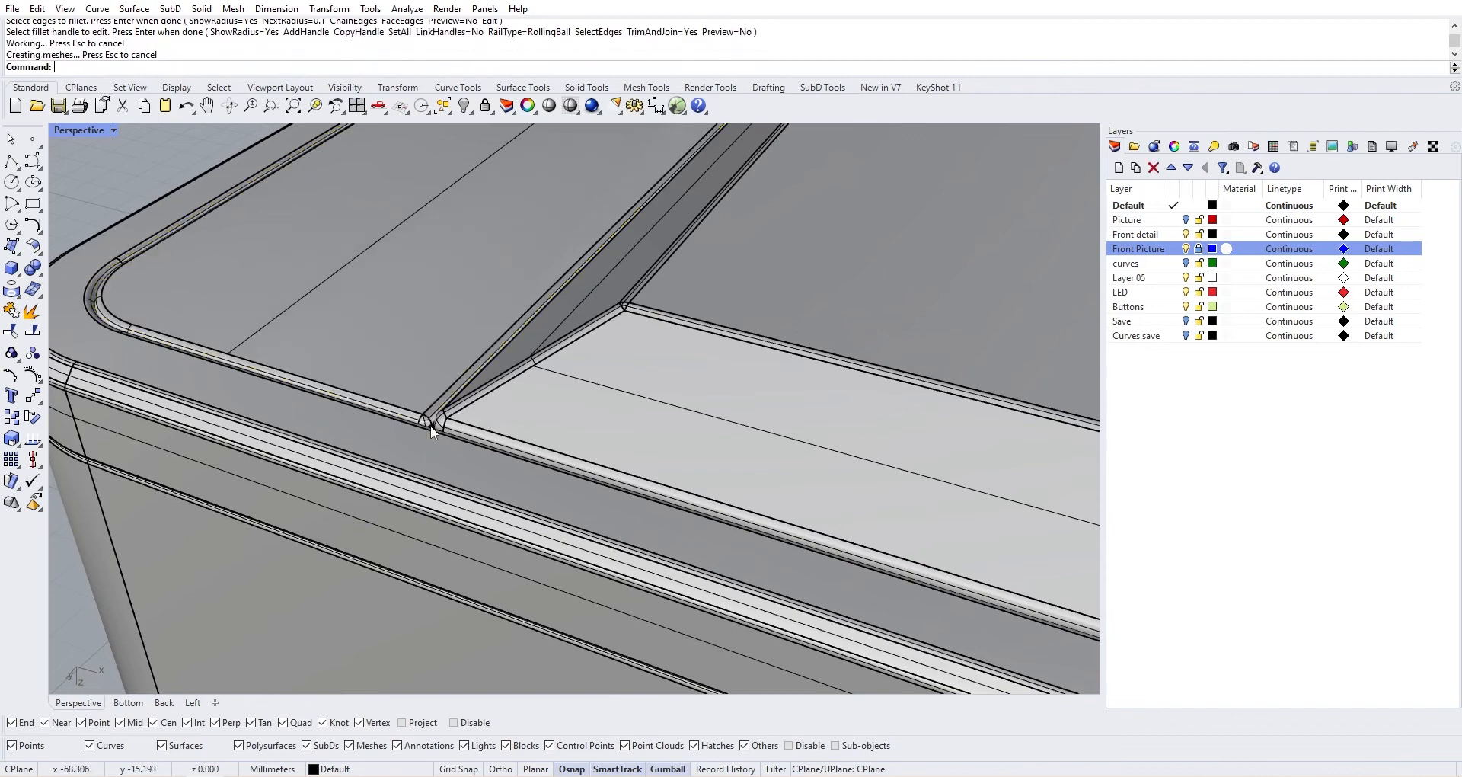
Hide the Front Picture layer covering the mixer
scroll(508, 435, "down", 10)
right_click_drag(498, 355, 790, 398)
scroll(646, 340, "down", 3)
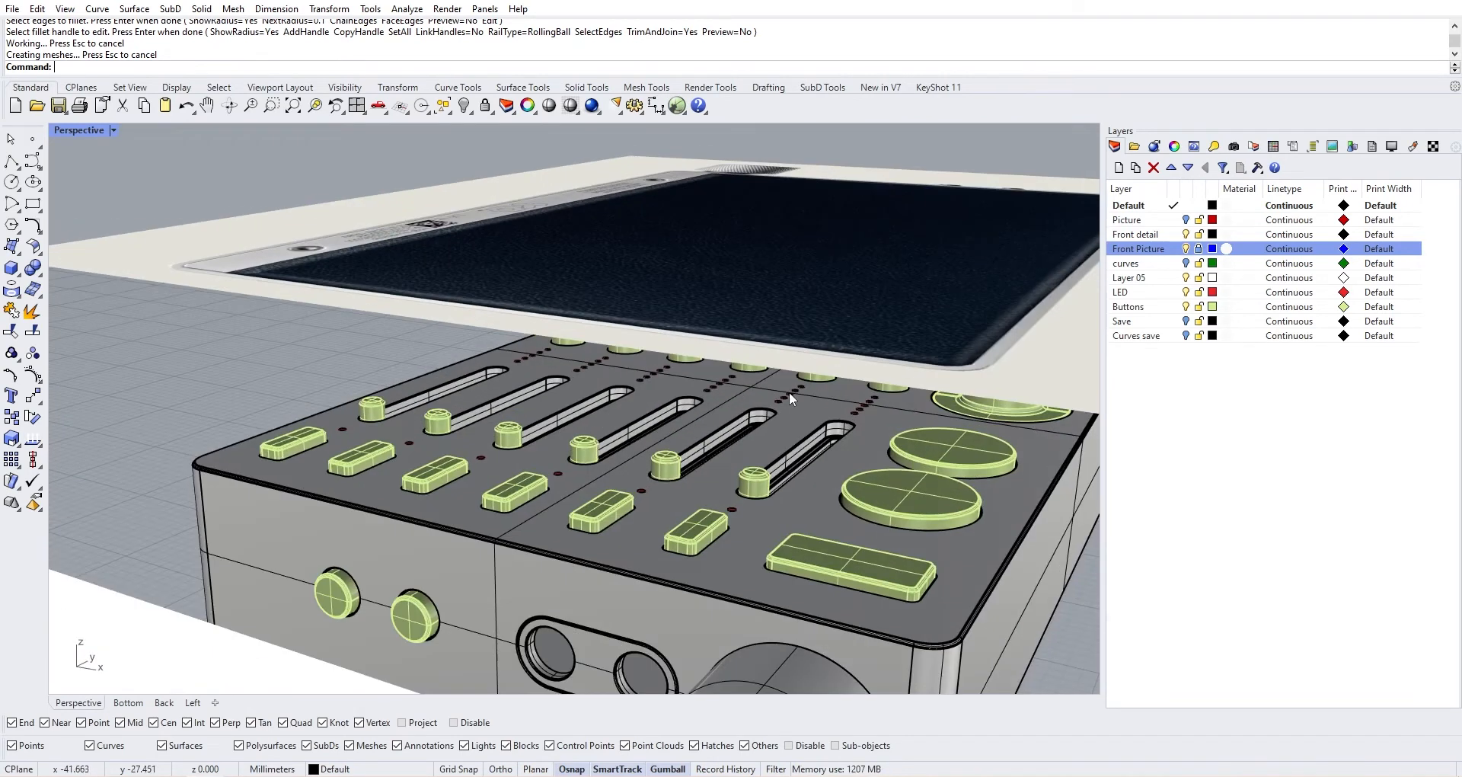
left_click(1185, 249)
scroll(754, 498, "down", 4)
Fillet the rim of the hole around one of the underside strip's hex screws with a 0.1 mm radius
right_click_drag(733, 498, 512, 369)
scroll(471, 297, "up", 15)
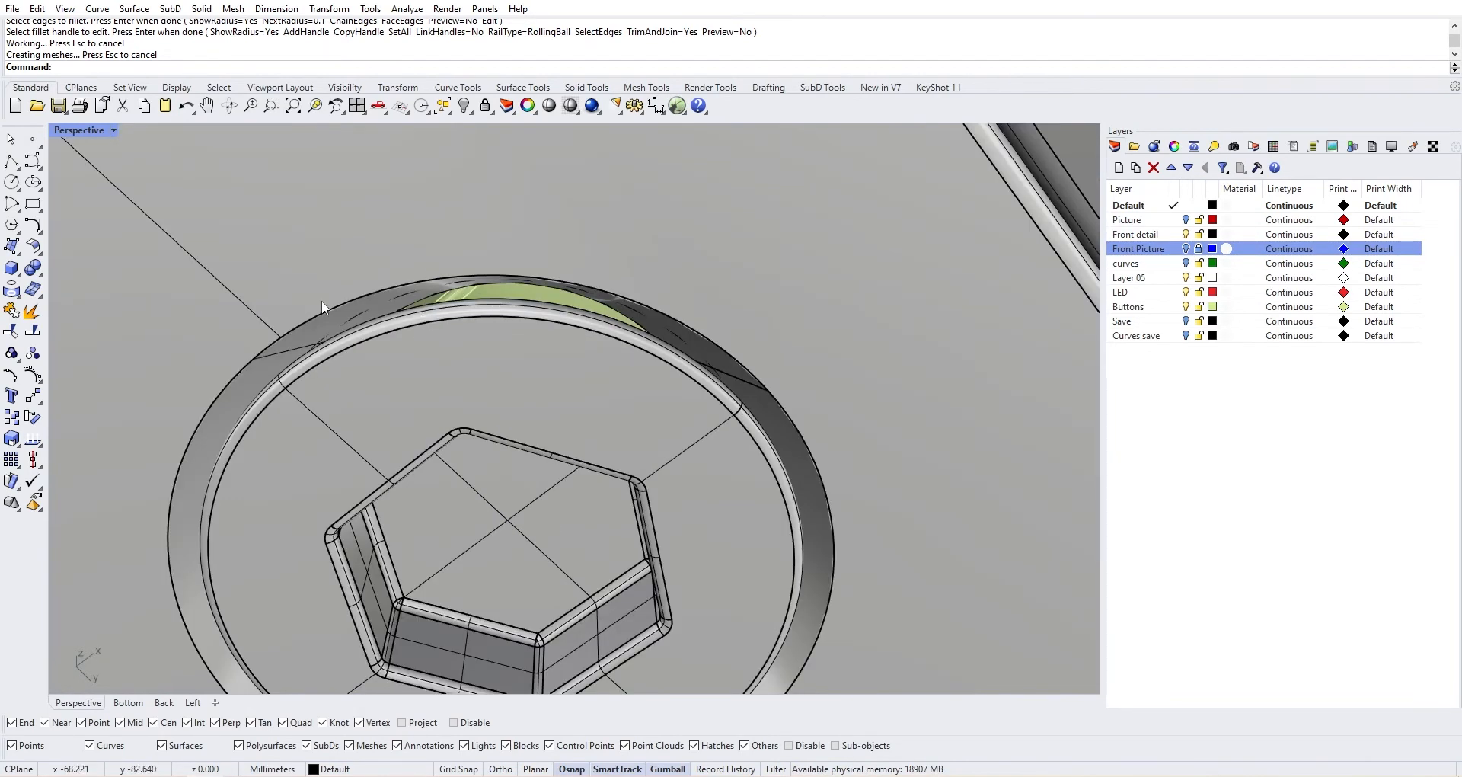
right_click(312, 317)
left_click(313, 317)
right_click(312, 317)
right_click(312, 317)
scroll(366, 310, "down", 15)
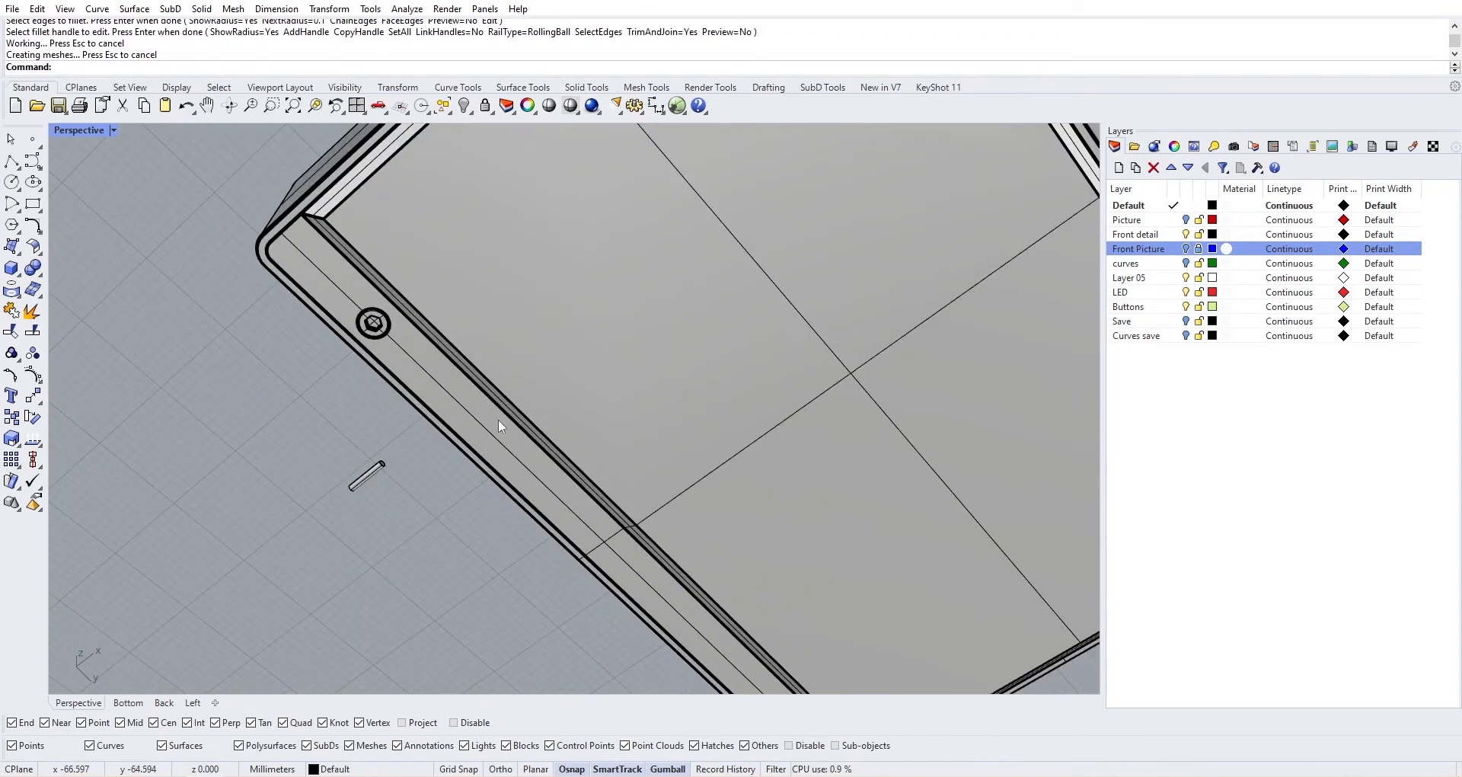
Fillet the screw hole rim at the opposite end of the underside strip with a 0.1 mm radius
right_click_drag(498, 419, 455, 302)
scroll(837, 590, "up", 8)
right_click_drag(838, 586, 754, 556)
right_click_drag(1067, 392, 816, 385, "shift")
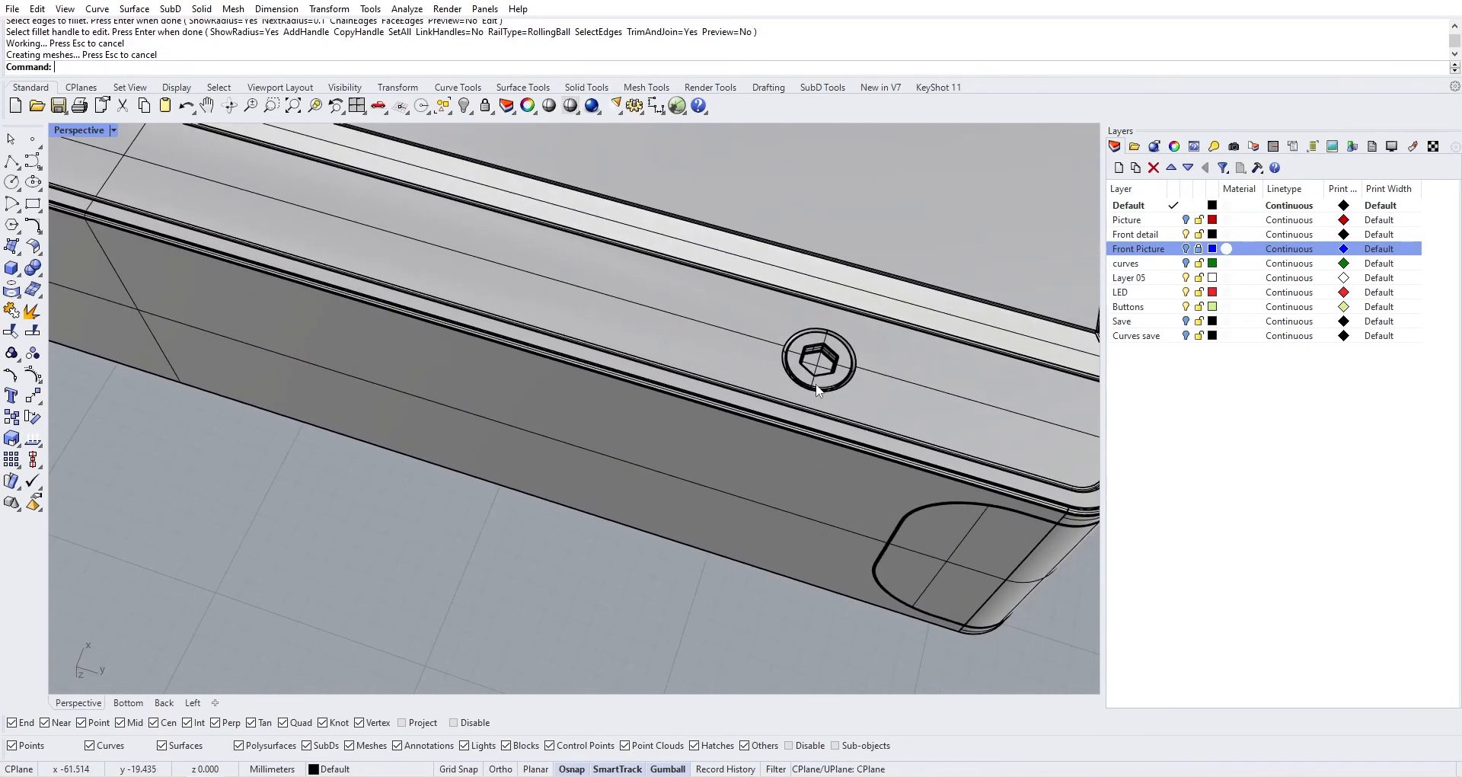
scroll(833, 344, "up", 10)
right_click(877, 329)
left_click(877, 329)
right_click(877, 329)
right_click(878, 329)
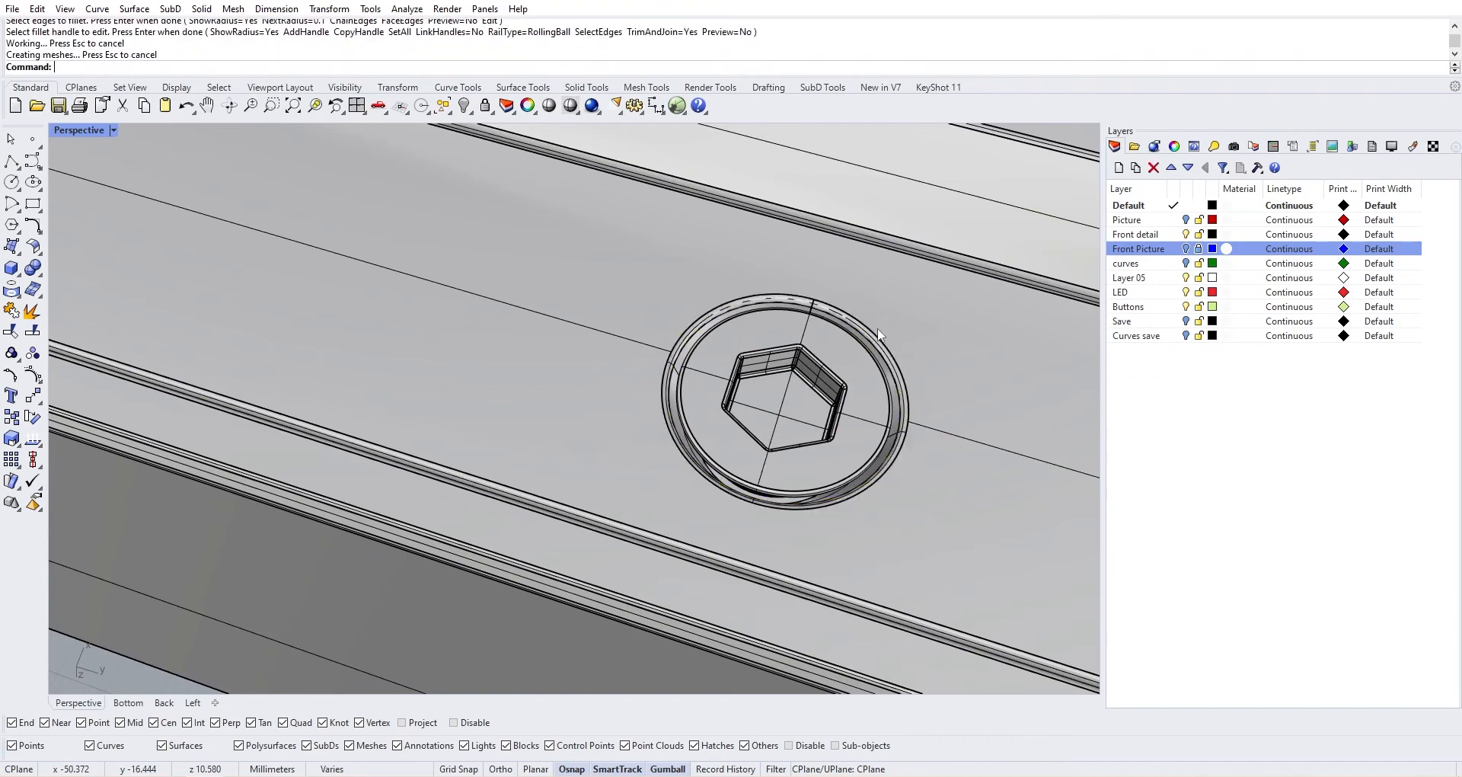
Try a 0.1 mm fillet on the edges of the long rounded slot above the round jack holes
scroll(750, 269, "down", 15)
right_click_drag(639, 230, 713, 409)
scroll(701, 405, "up", 8)
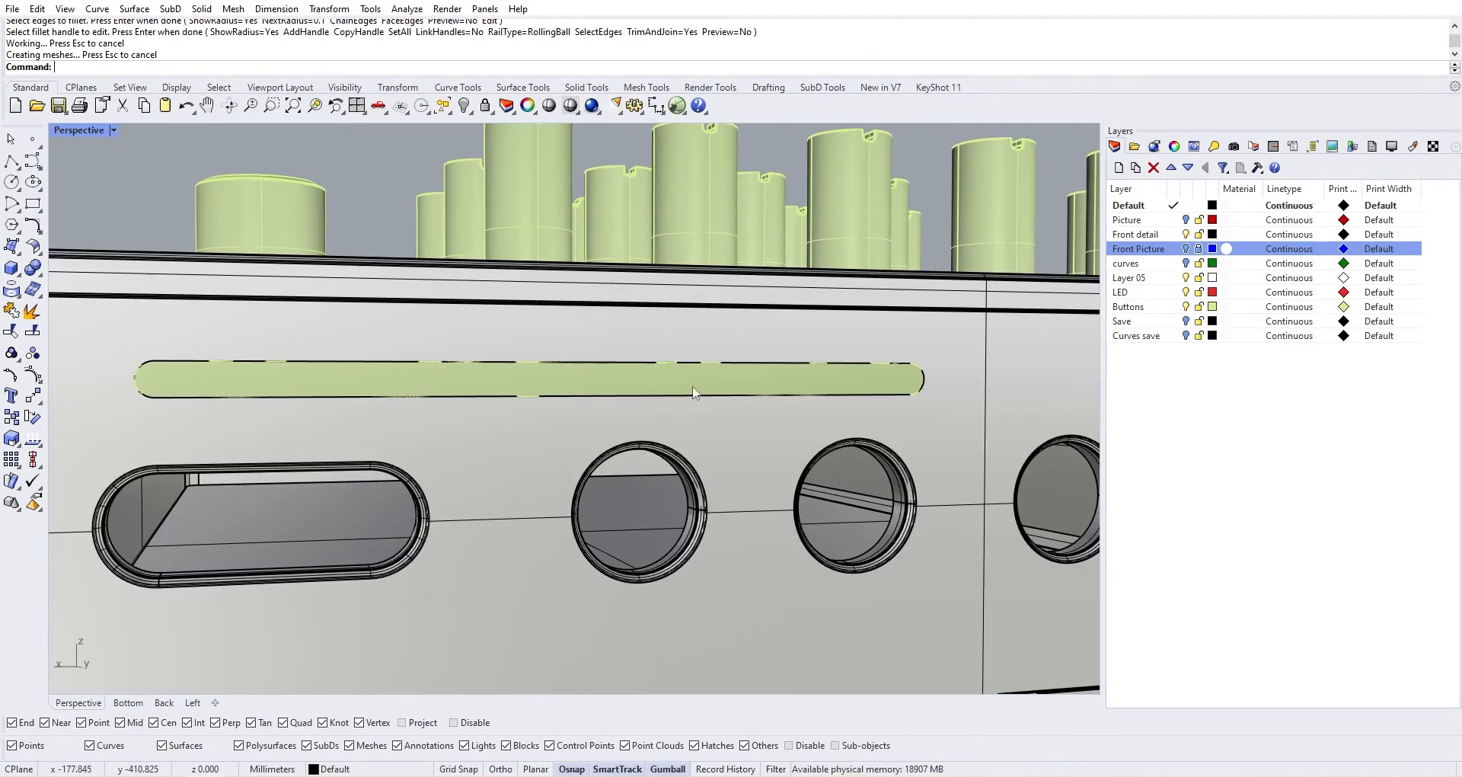
right_click(692, 388)
left_click(692, 363)
left_click(731, 415)
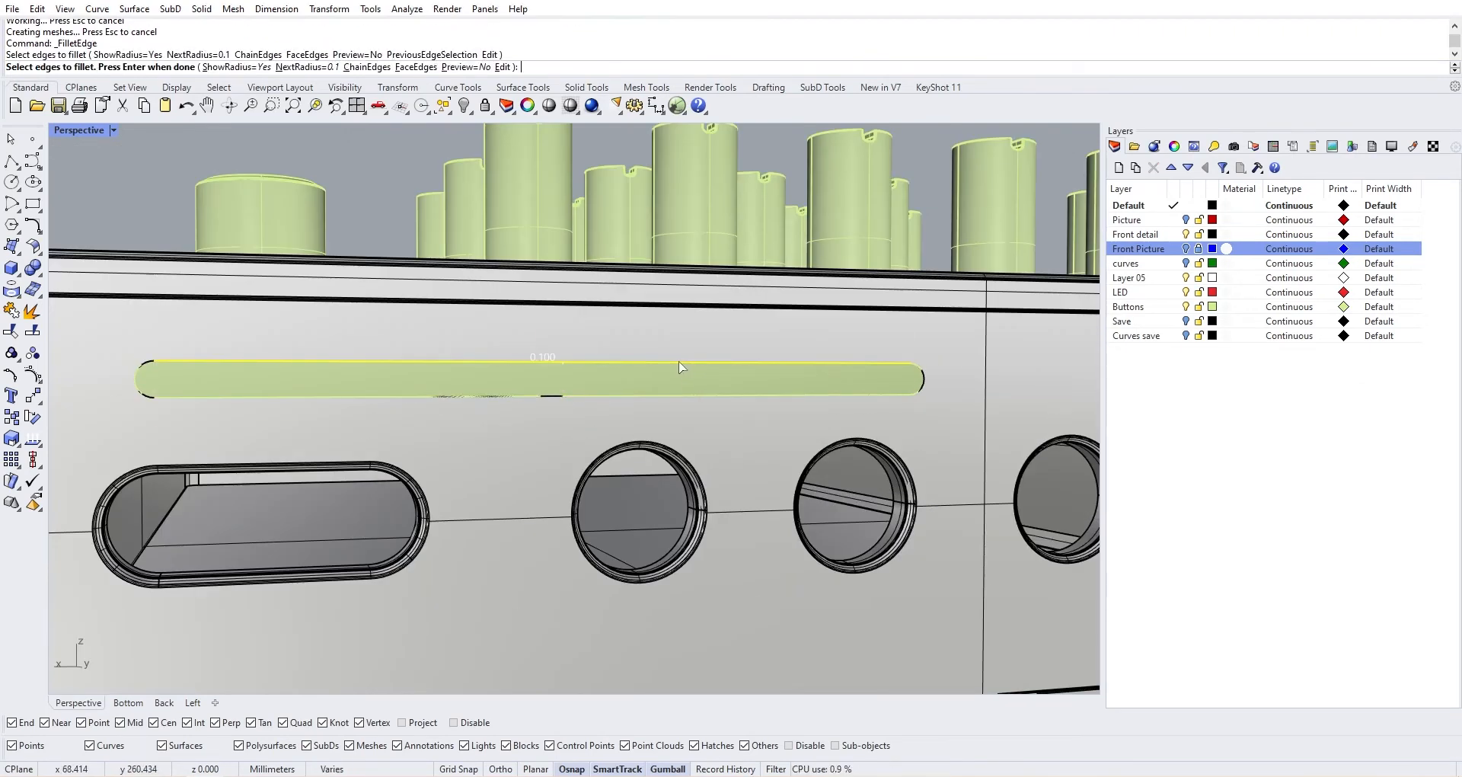
left_click(682, 367)
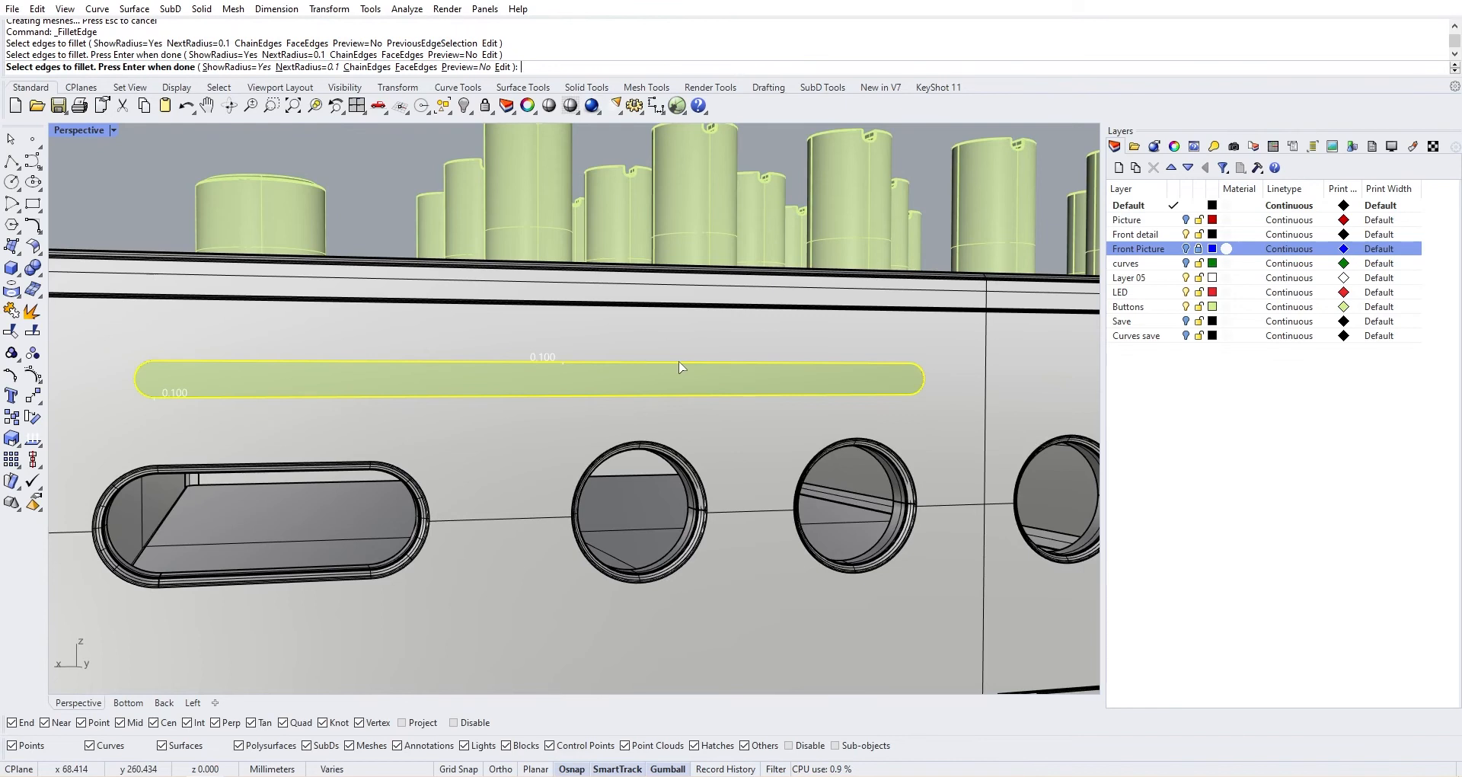
right_click(681, 367)
right_click(681, 367)
Examine the fillet around the long slot's end and undo it
scroll(219, 424, "up", 8)
right_click_drag(219, 424, 249, 425)
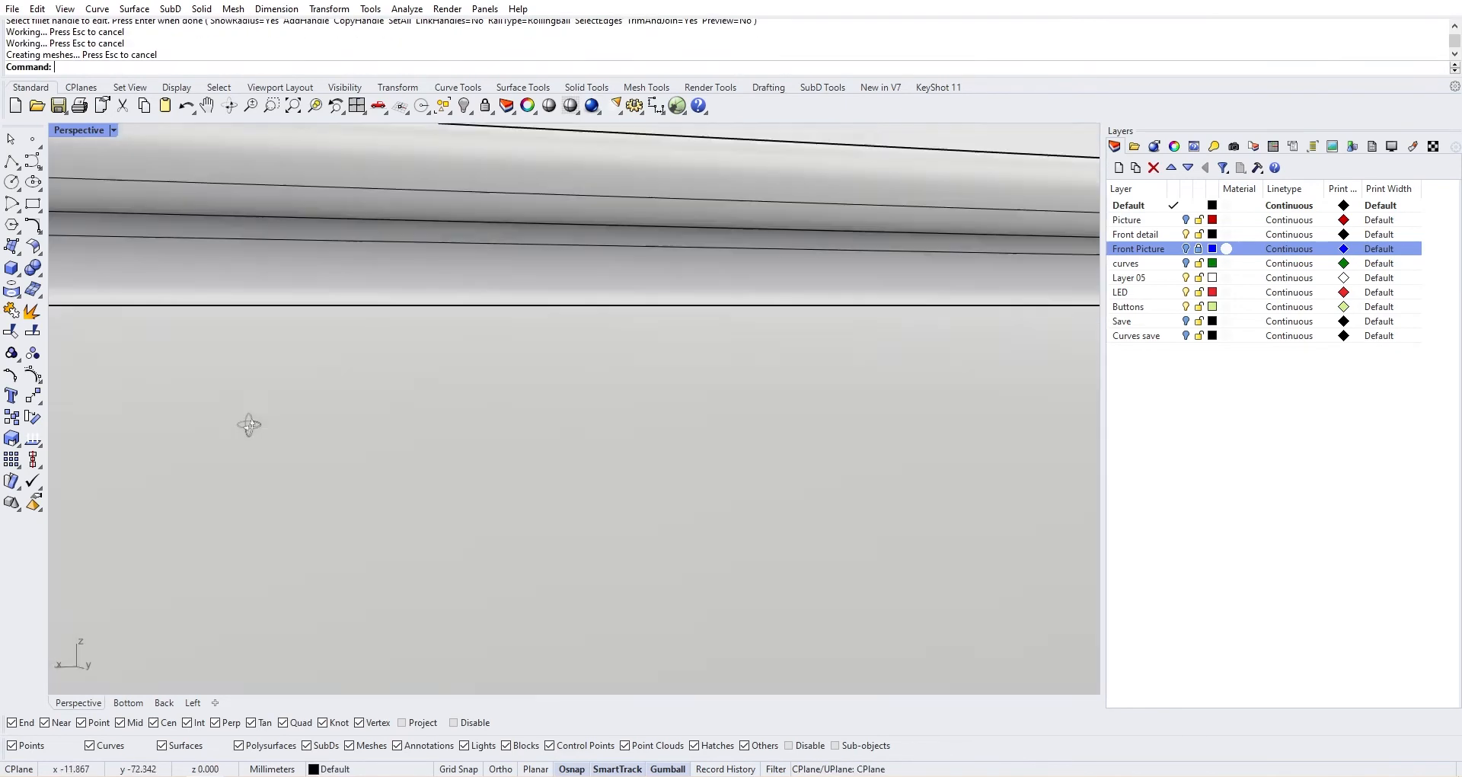
scroll(249, 425, "down", 6)
scroll(375, 472, "up", 5)
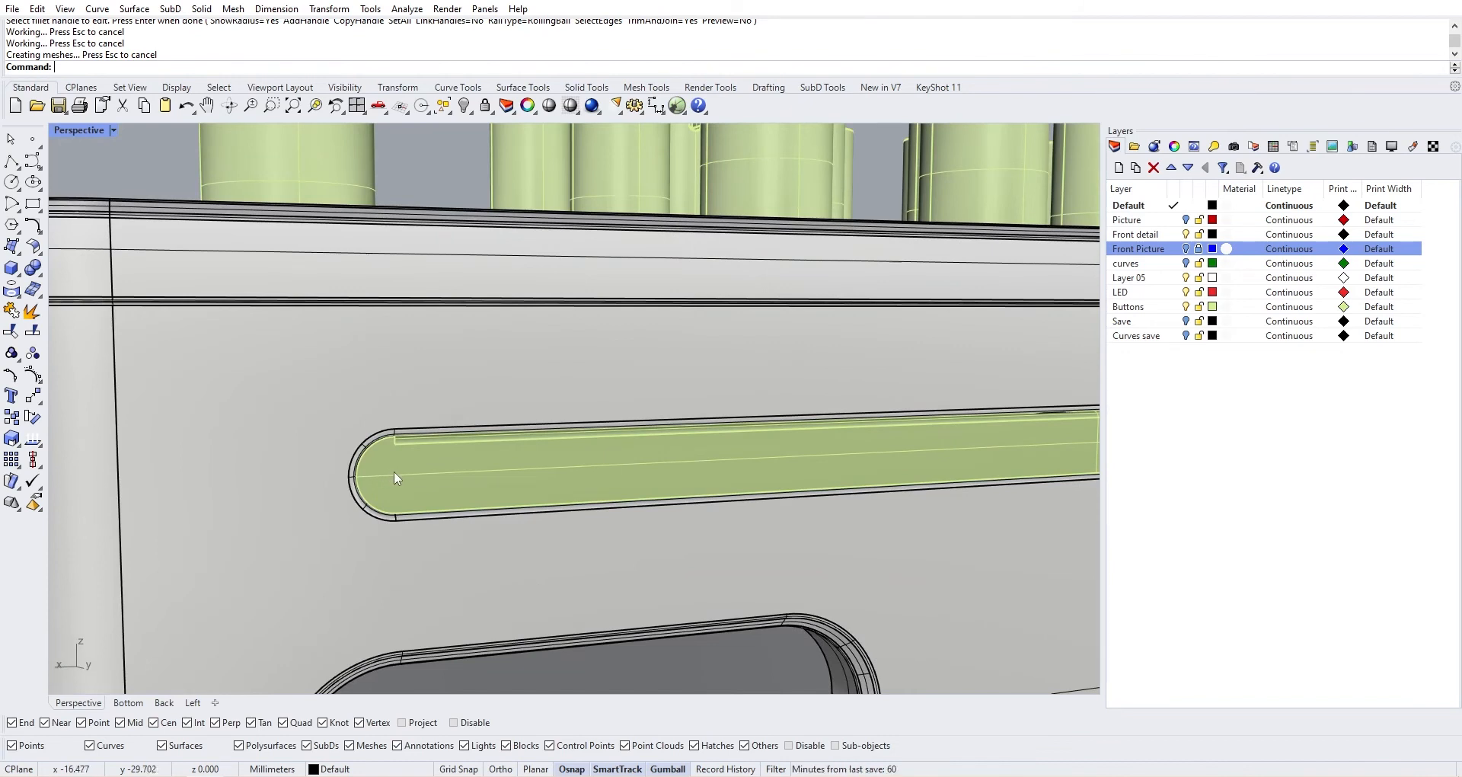
key("ctrl+z")
Start an edge fillet with a 0.05 mm radius and pick the straight and curved edges of the long rounded slot
key("Return")
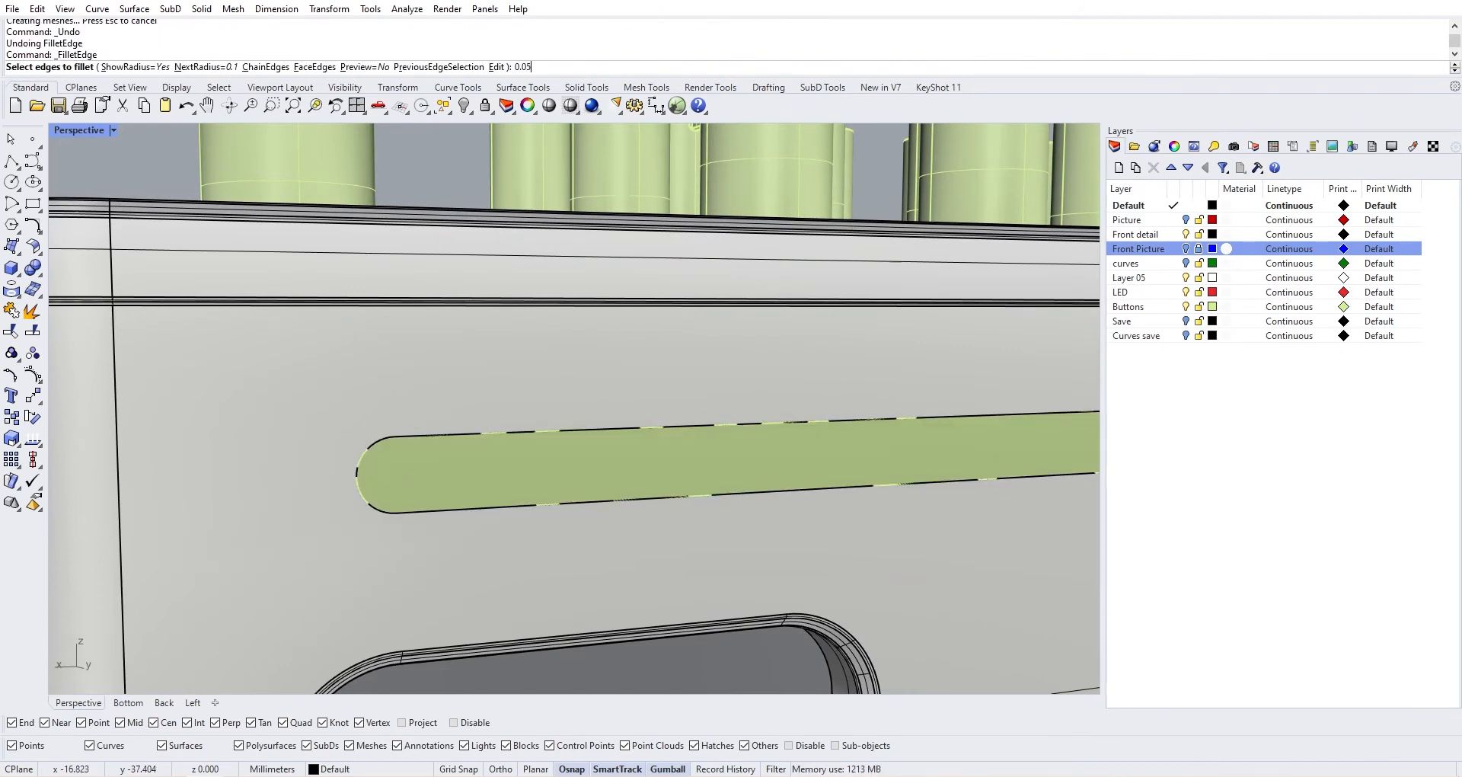
type("0.05")
key("Return")
scroll(385, 452, "up", 5)
scroll(385, 452, "down", 5)
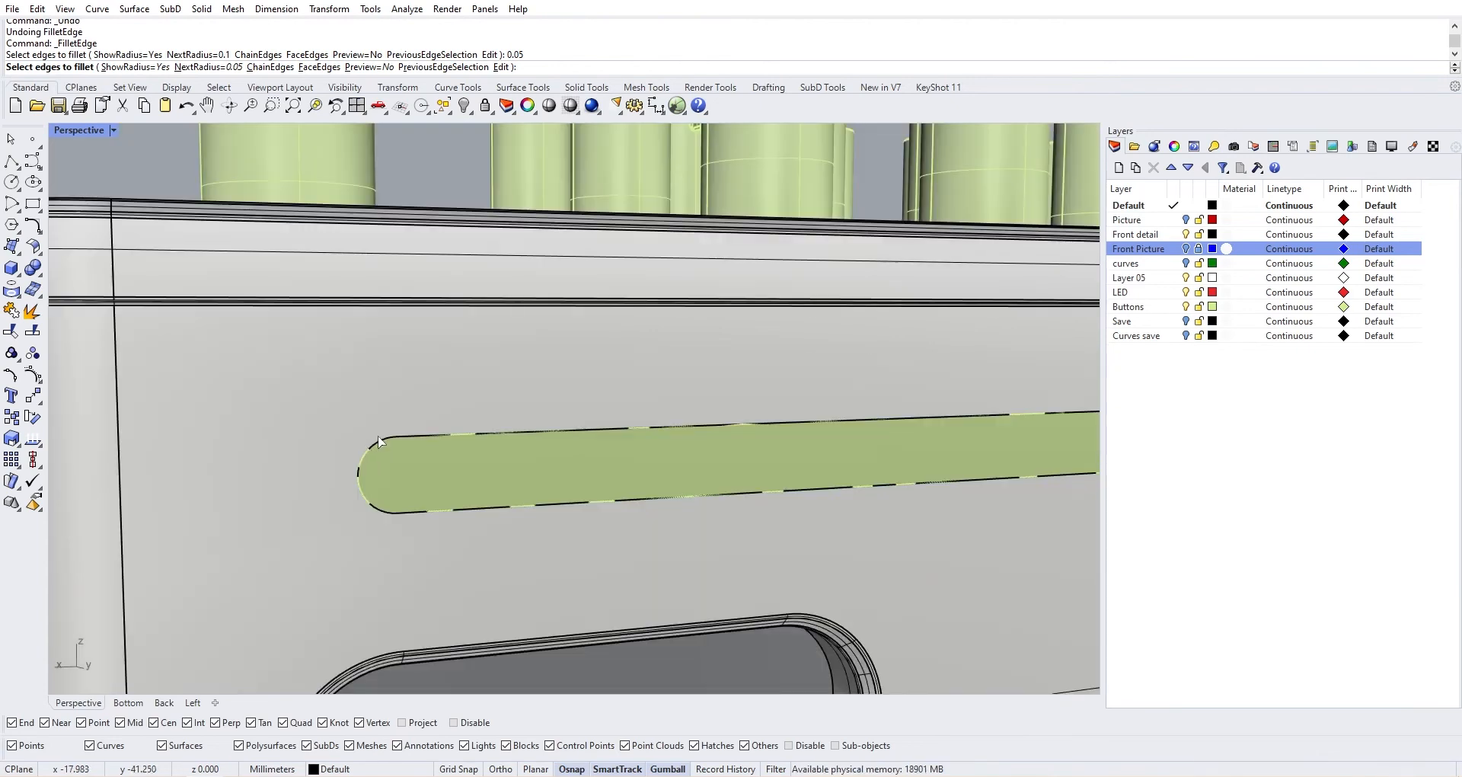
left_click(379, 441)
left_click(421, 479)
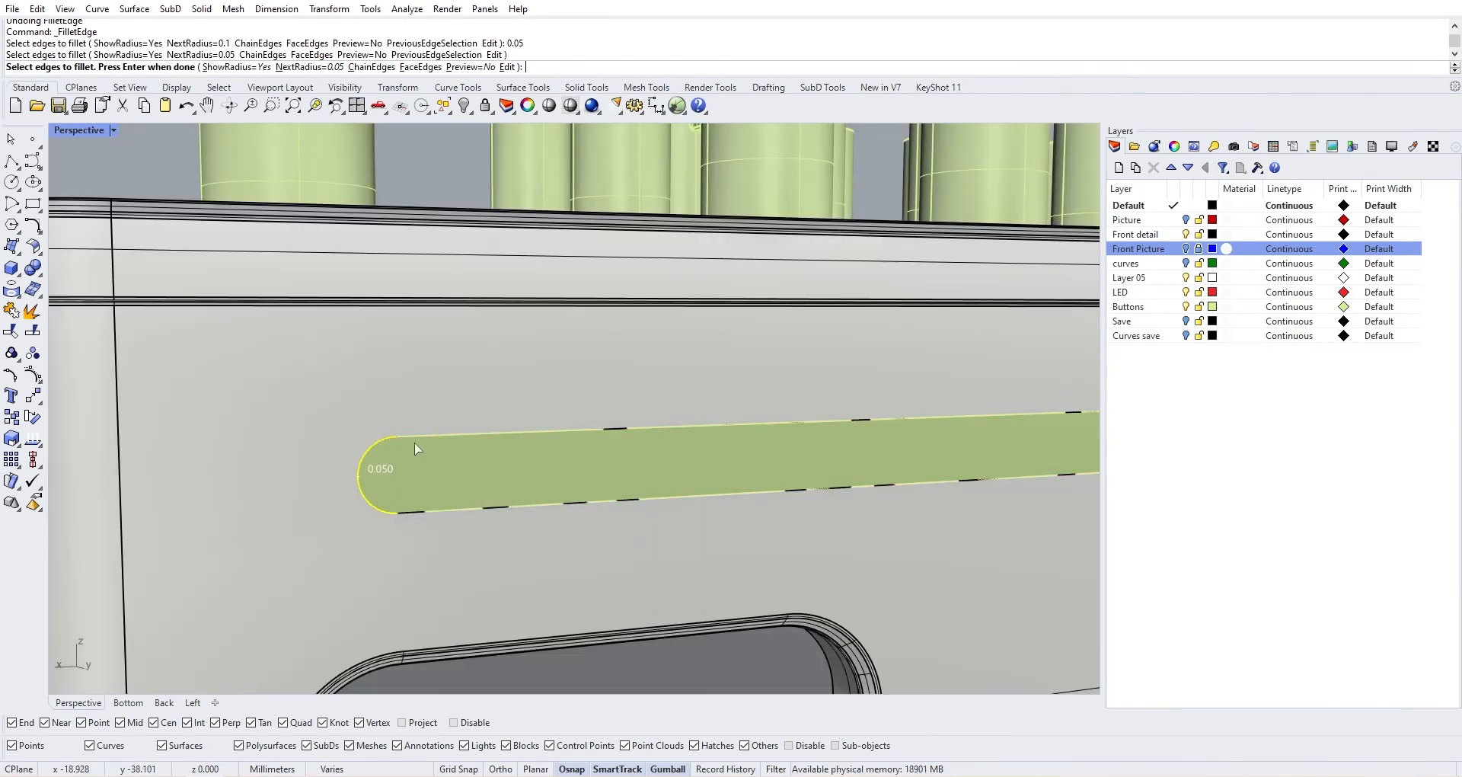
left_click(414, 437)
left_click(458, 494)
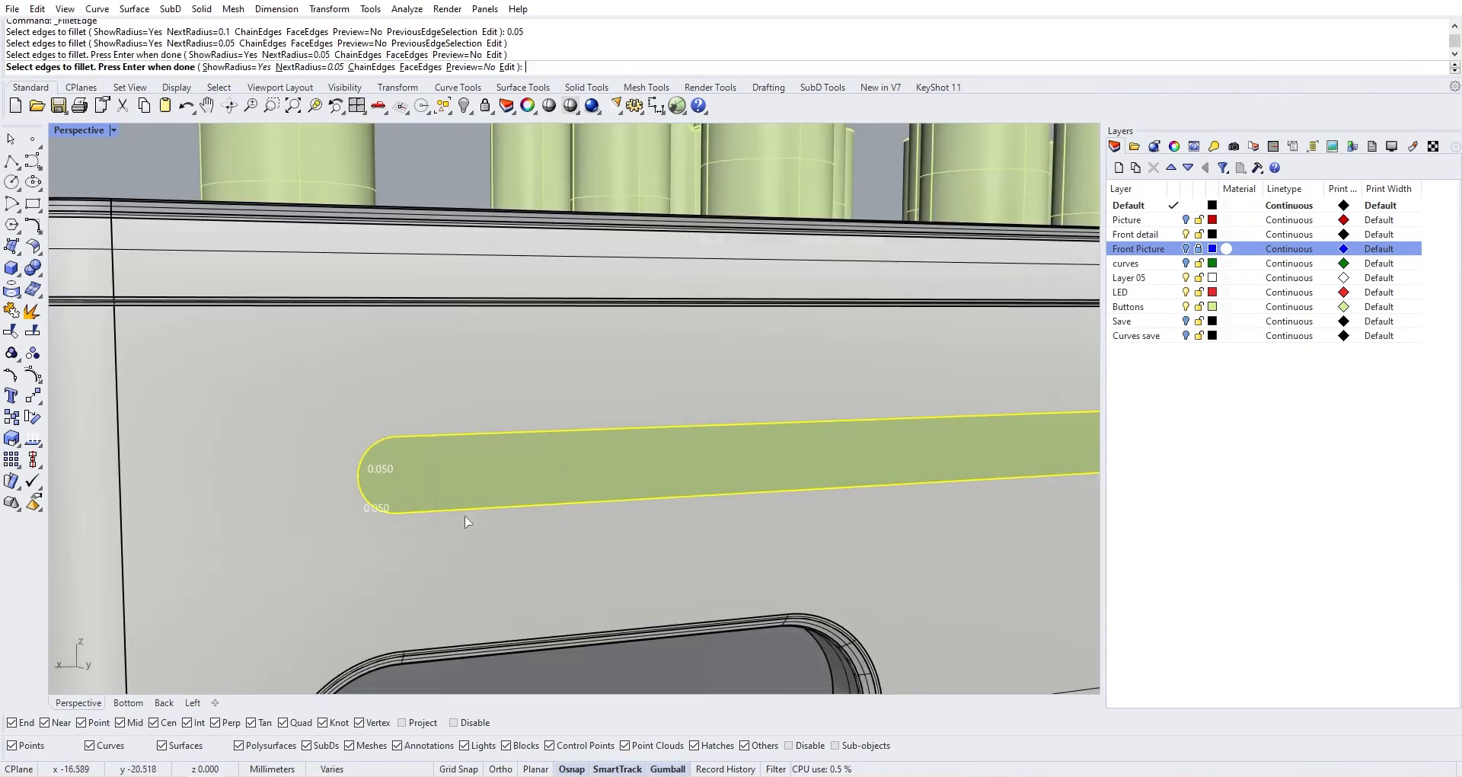
left_click(466, 516)
left_click(470, 437)
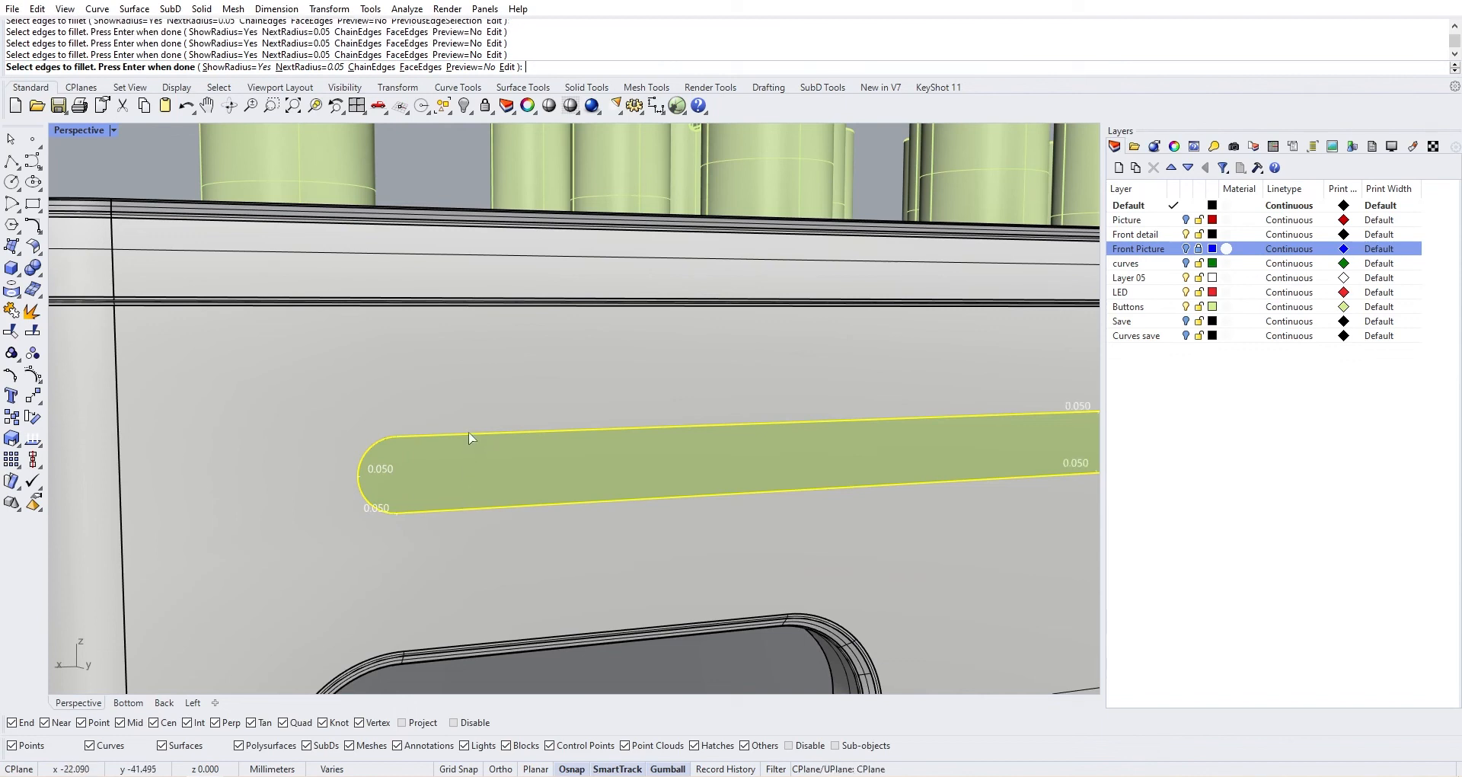
Check the edge selection at the slot's far end and apply the 0.05 mm fillet
right_click_drag(549, 478, 484, 463)
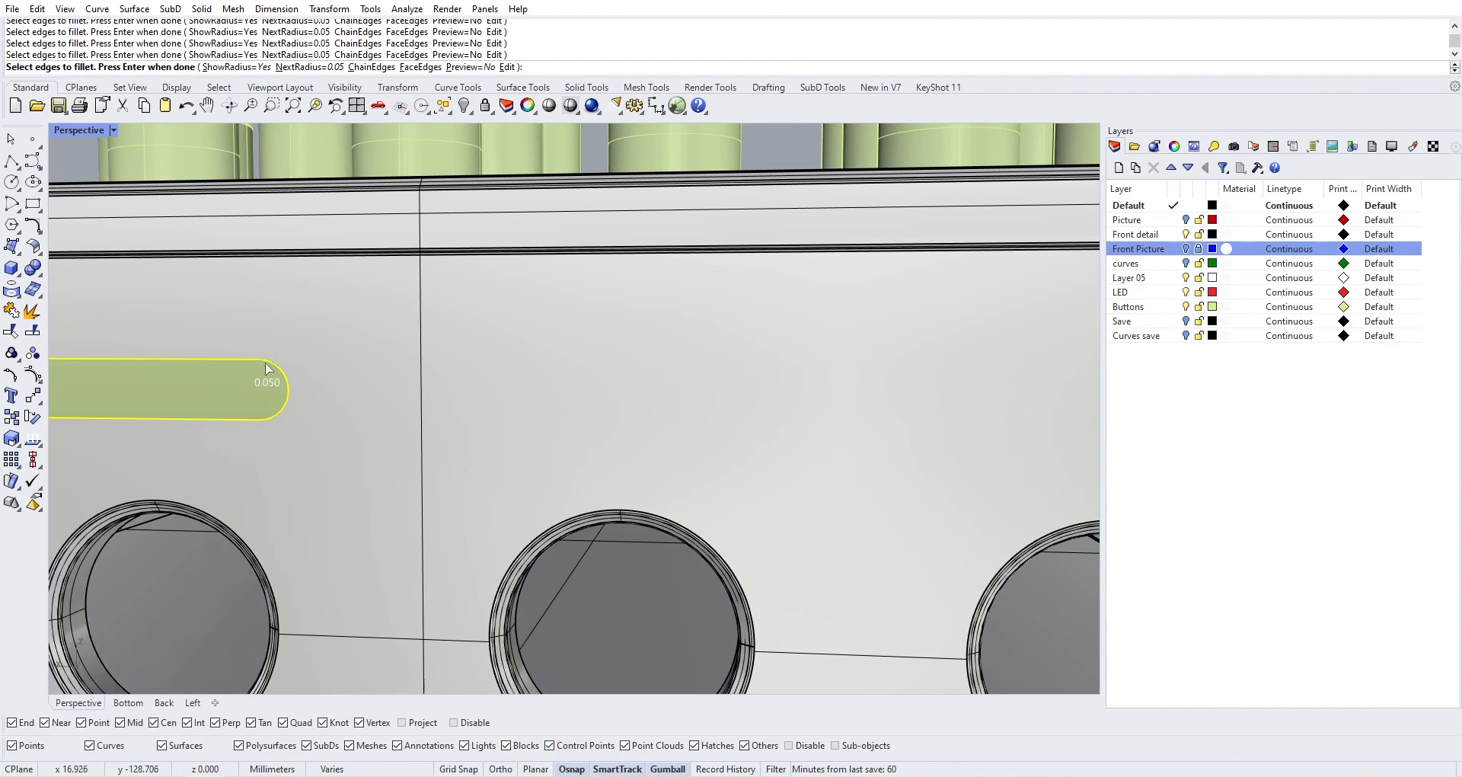
right_click_drag(265, 368, 424, 431)
right_click(424, 431)
right_click(424, 431)
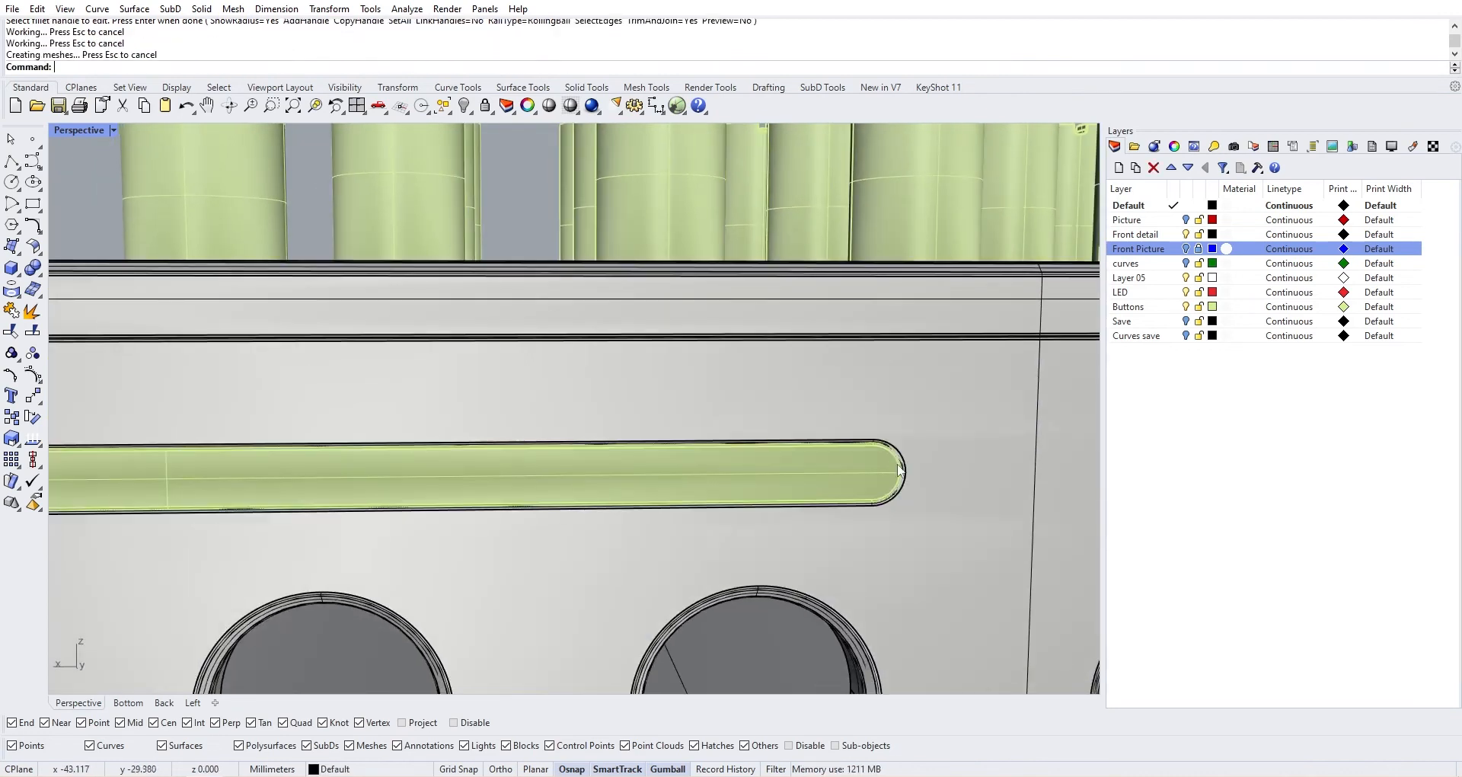
scroll(897, 465, "up", 5)
scroll(691, 523, "down", 5)
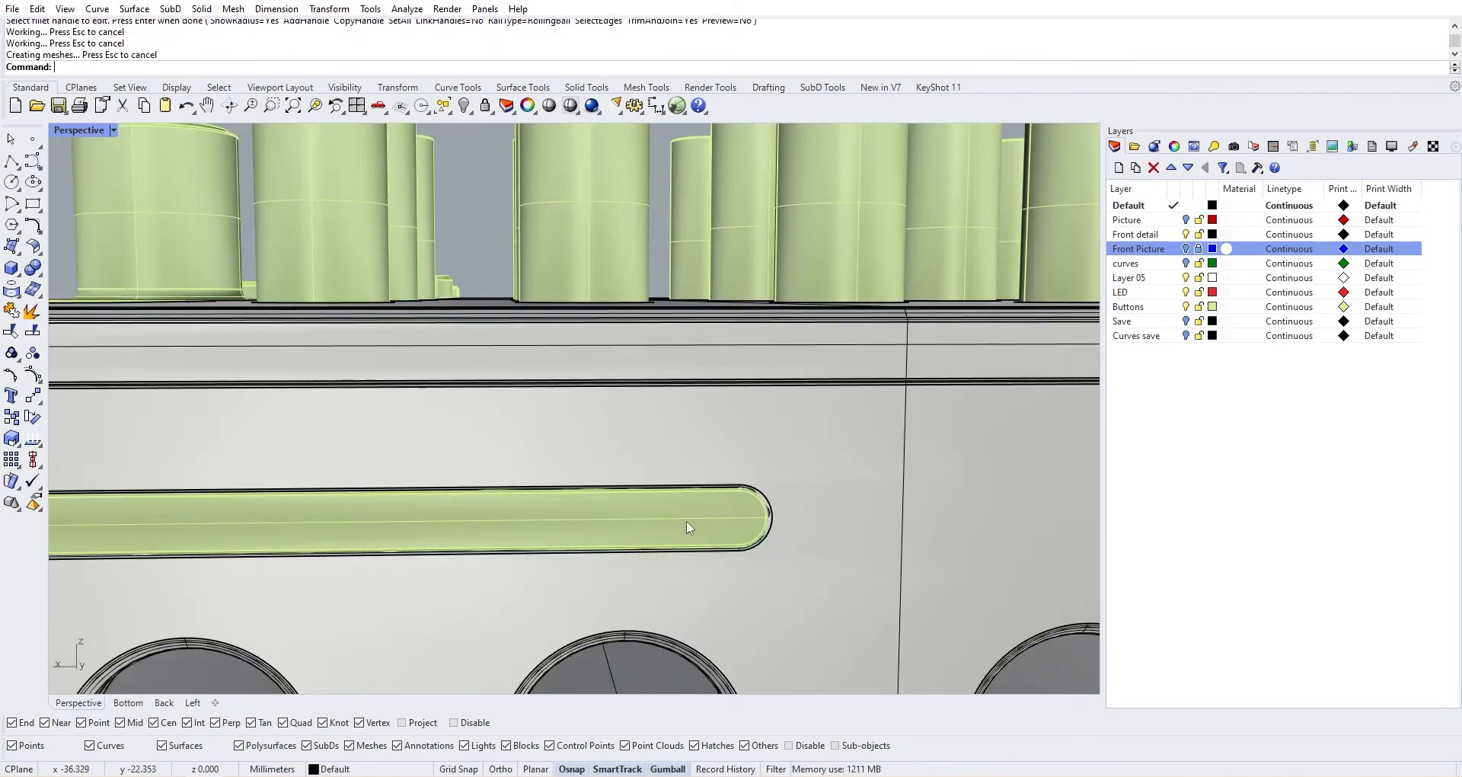
Examine the whole mixer from several sides, including its front face, faders, knobs and LED dots
right_click_drag(594, 522, 656, 509)
scroll(655, 463, "down", 9)
right_click_drag(754, 482, 590, 514)
right_click_drag(881, 506, 591, 384)
scroll(513, 539, "down", 4)
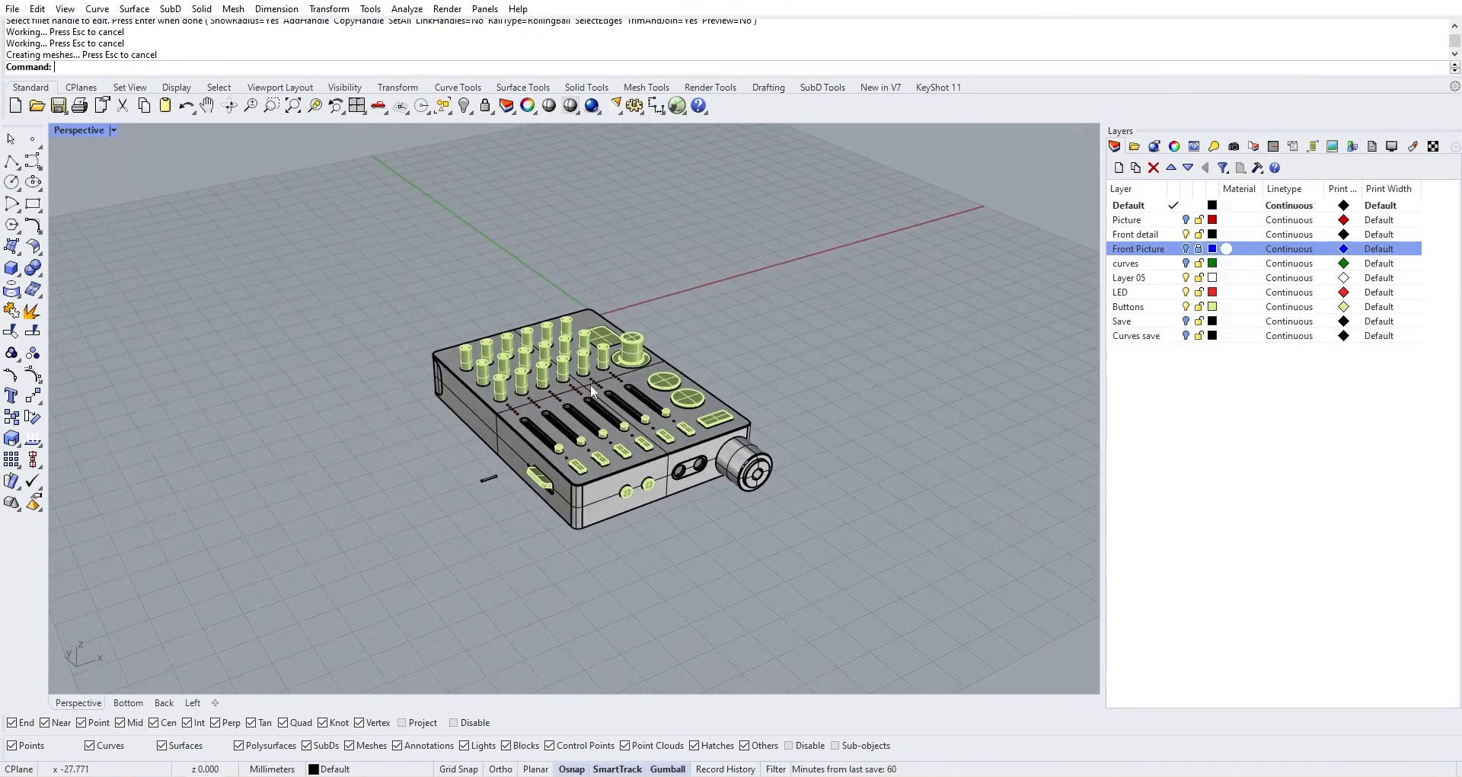
scroll(575, 389, "up", 4)
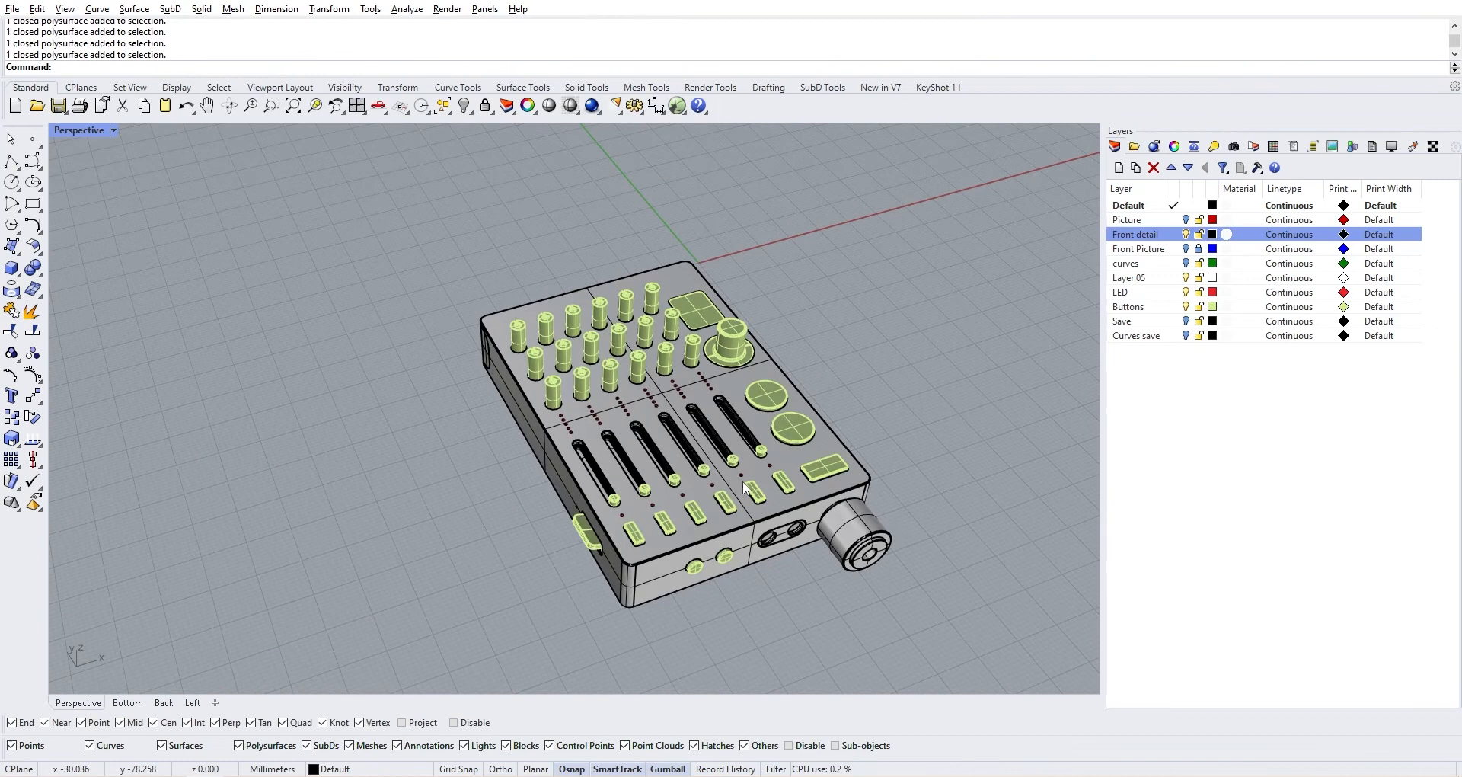
right_click_drag(775, 552, 773, 517)
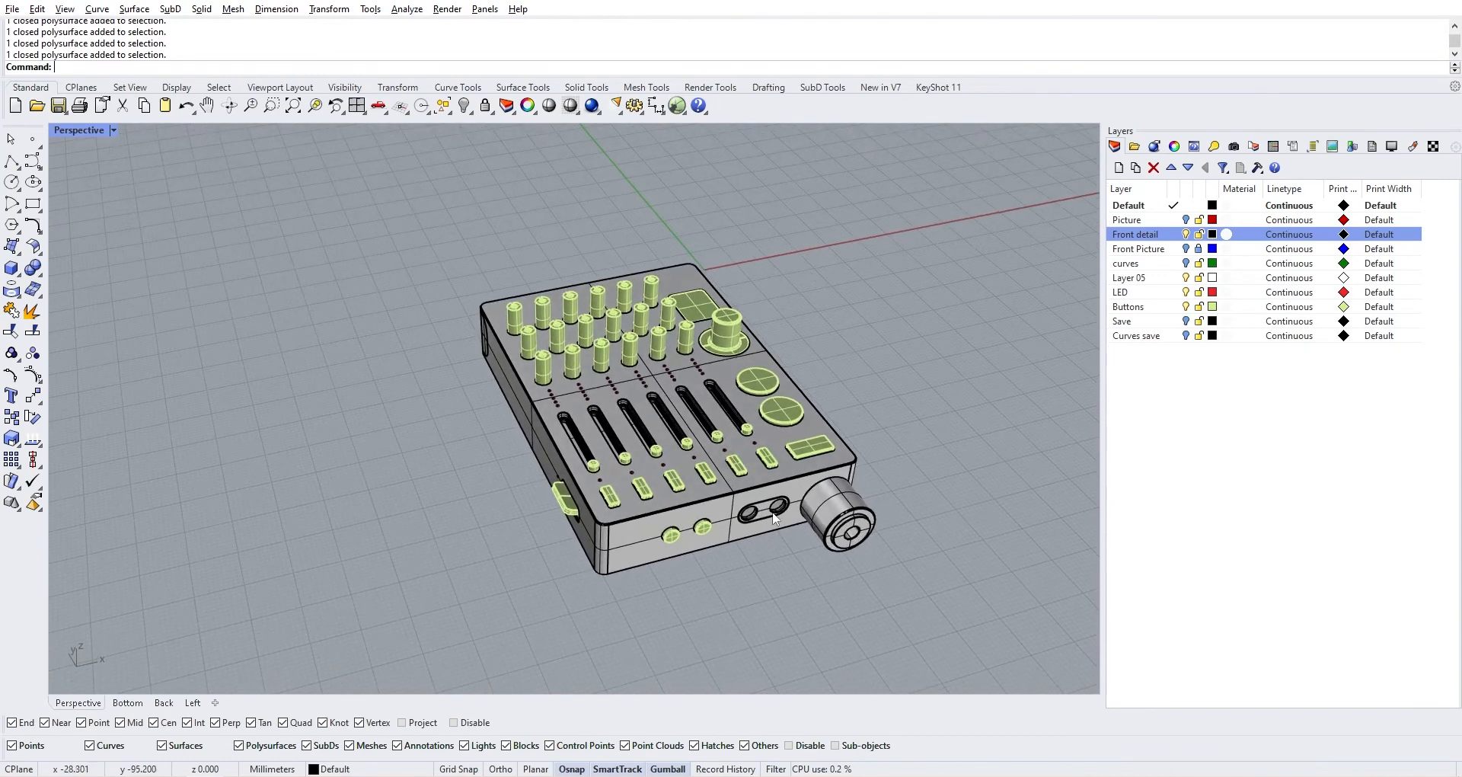
scroll(774, 518, "up", 3)
scroll(761, 522, "down", 2)
scroll(693, 527, "up", 6)
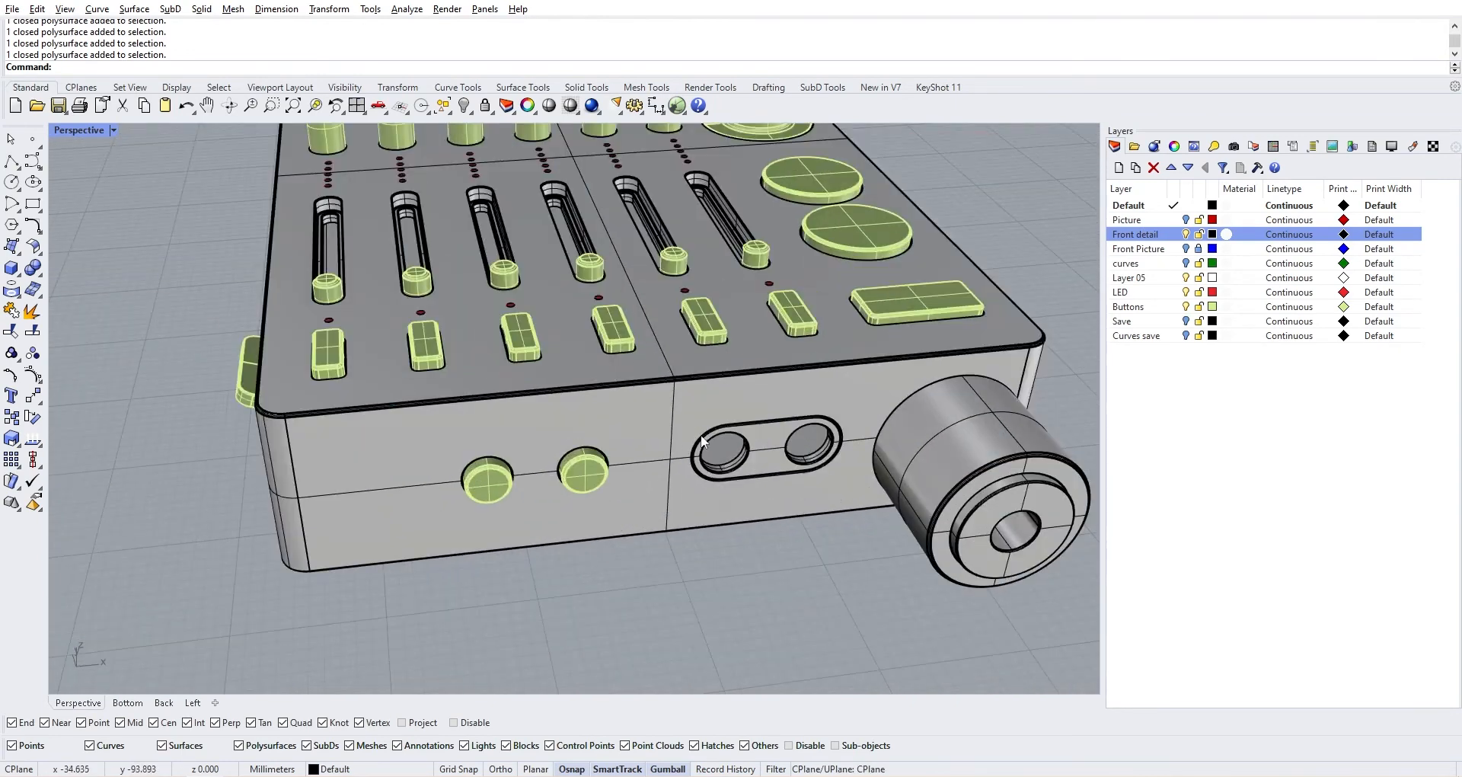
scroll(702, 440, "down", 8)
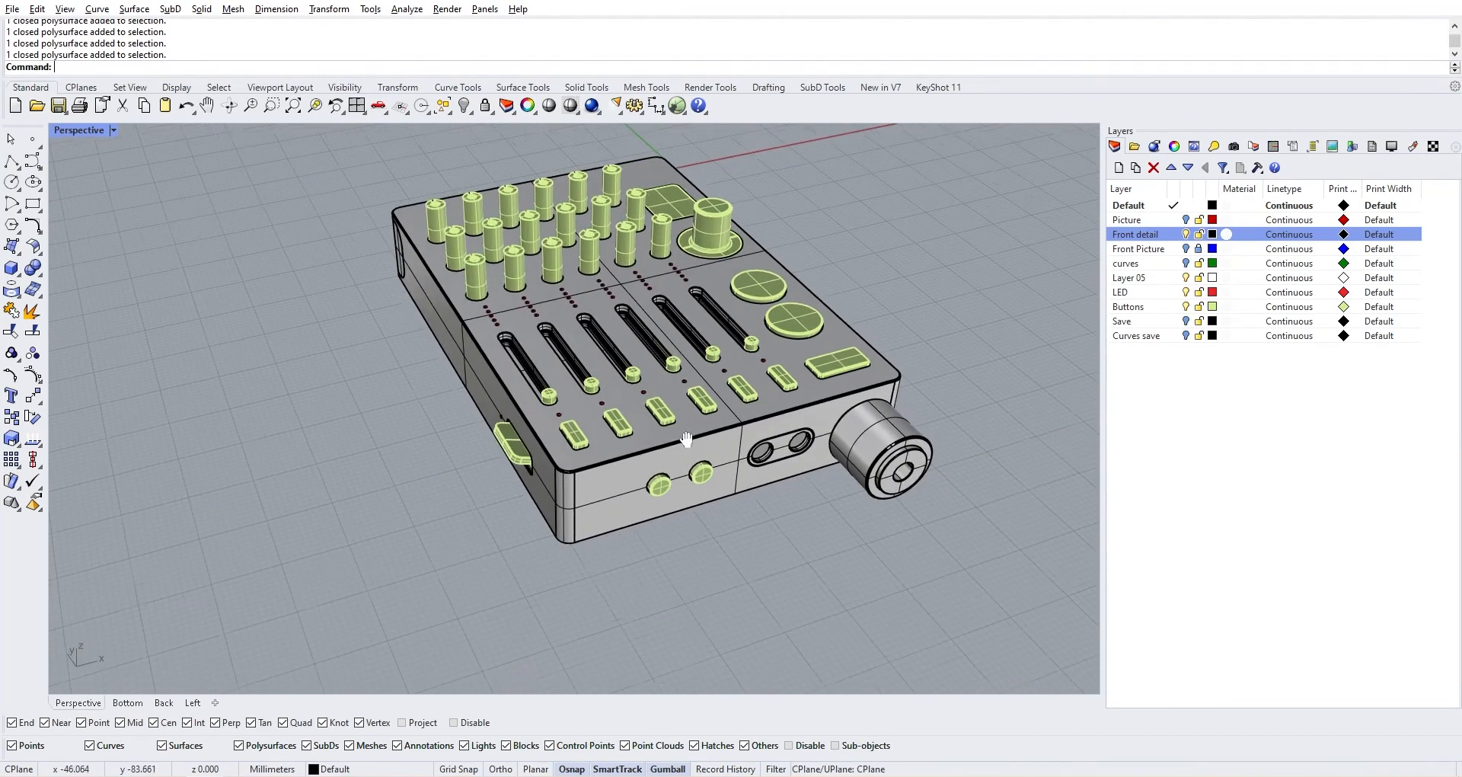
right_click_drag(686, 440, 606, 340)
scroll(628, 338, "up", 7)
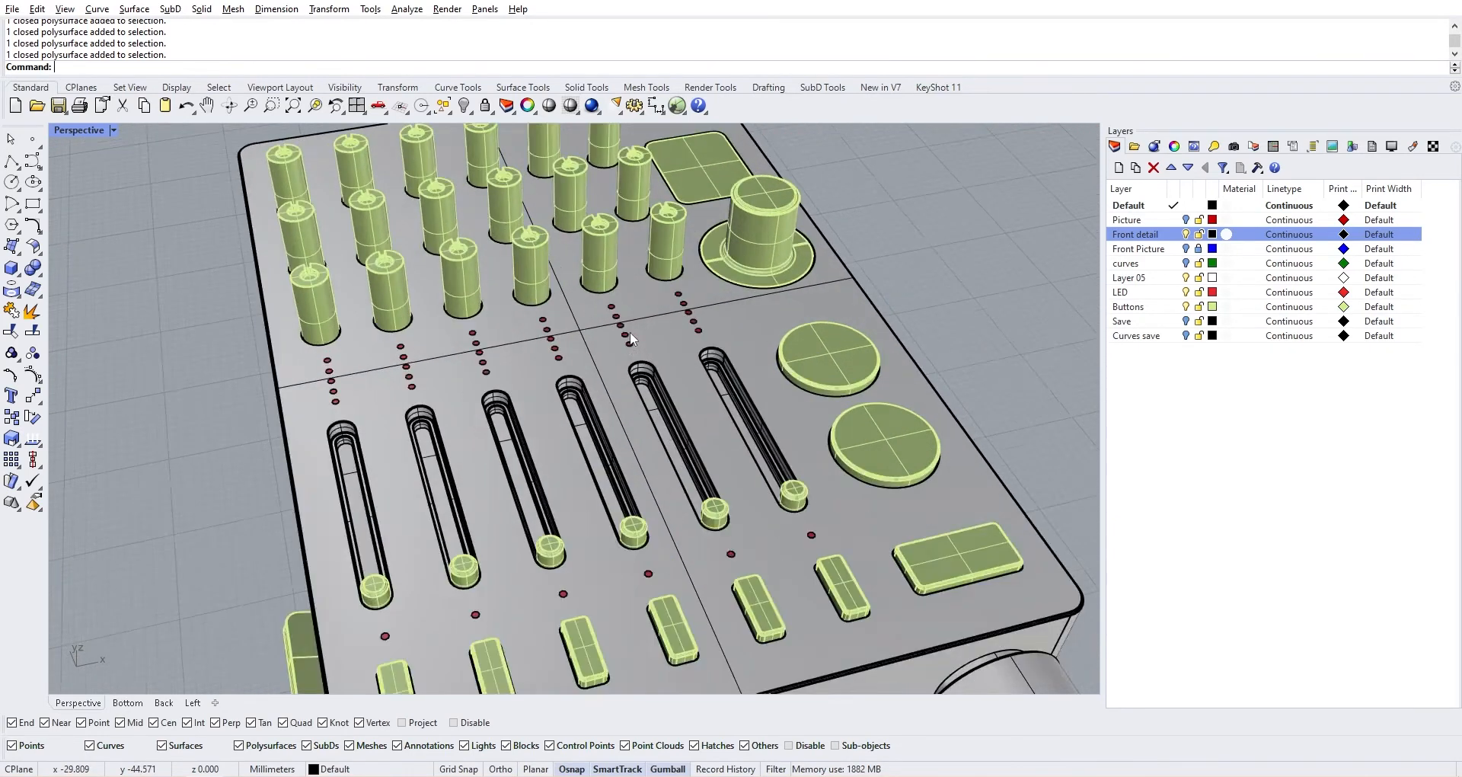
Examine the mixer's upper face with its LED dots, fader slots and buttons from several angles
scroll(627, 338, "down", 1)
scroll(670, 400, "down", 6)
right_click_drag(669, 401, 634, 384)
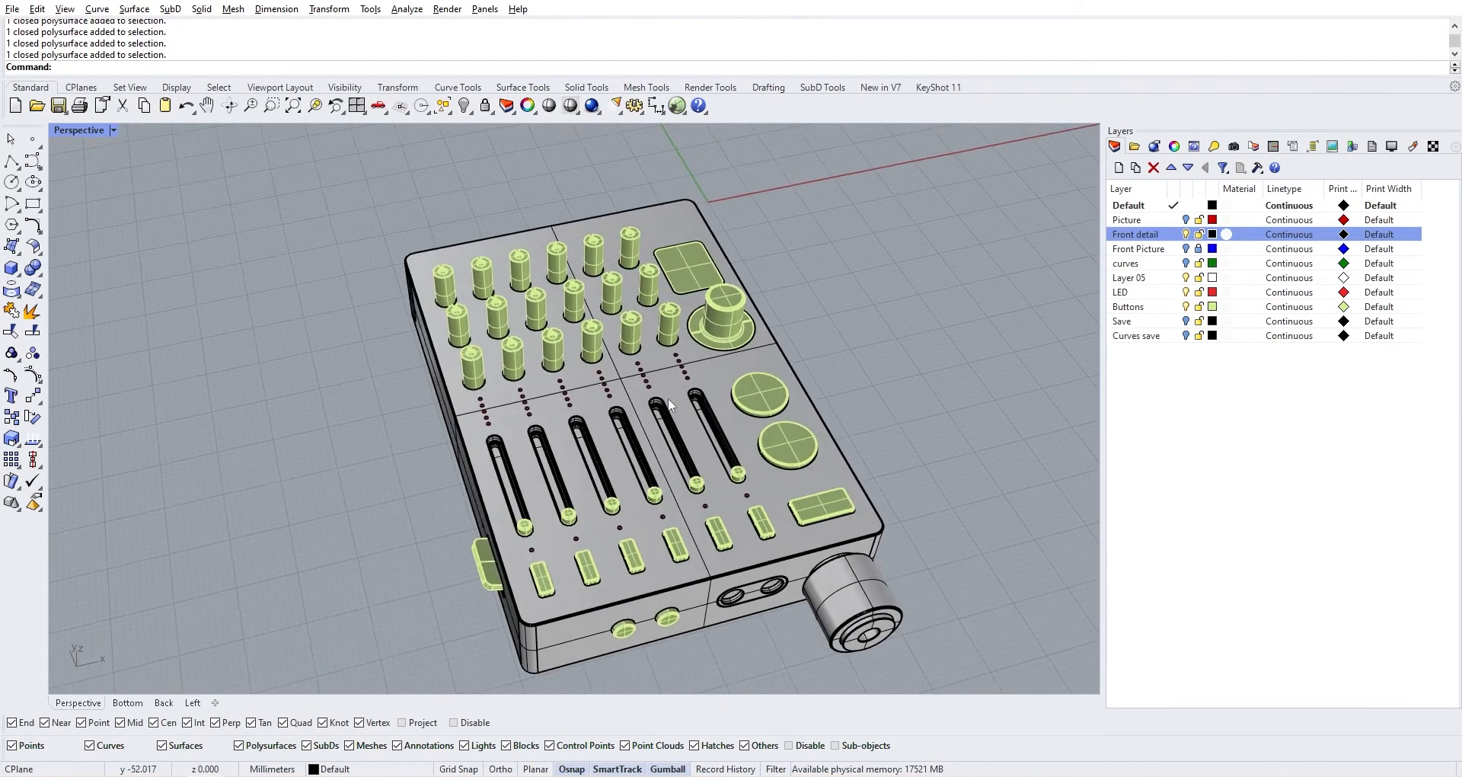
scroll(635, 385, "up", 8)
left_click(635, 385)
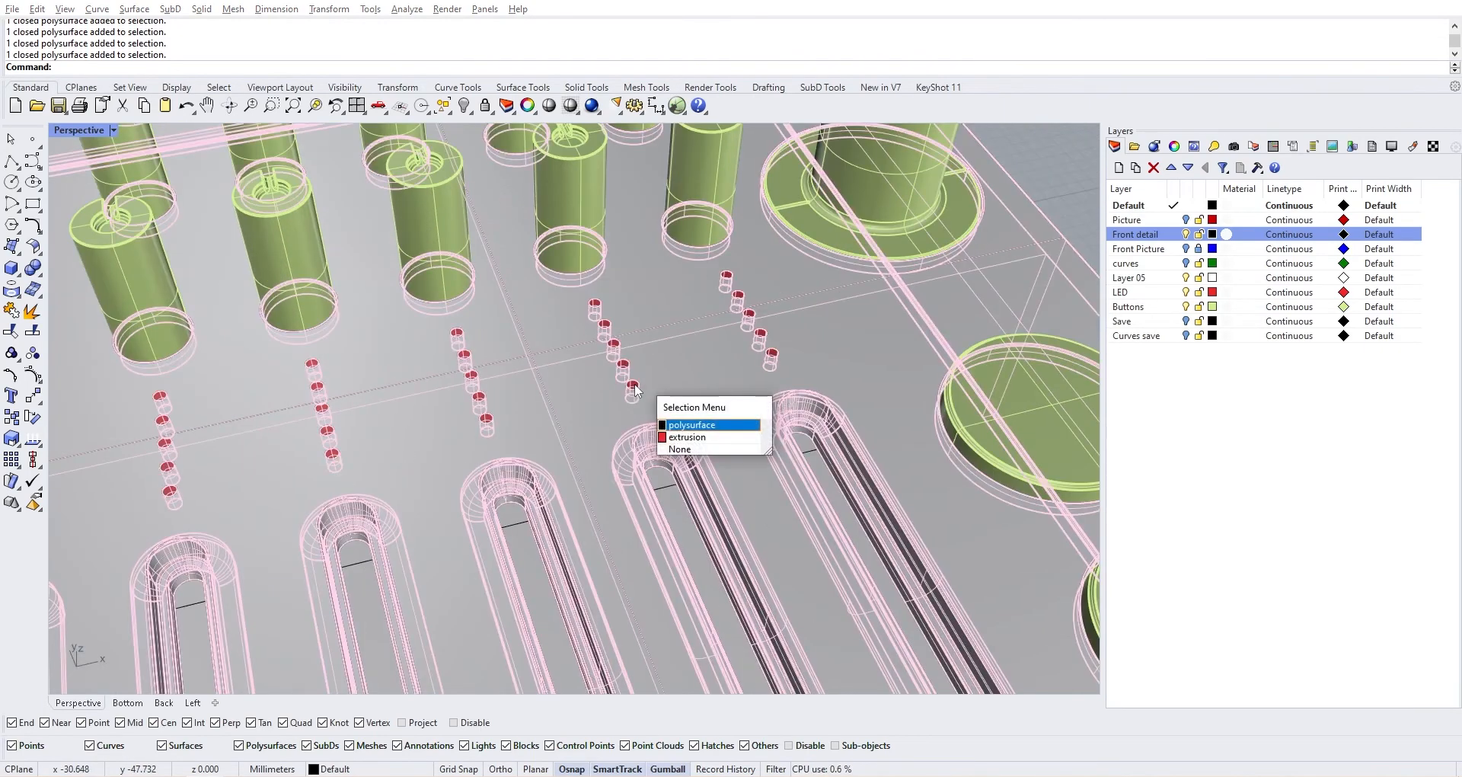
left_click(709, 367)
scroll(708, 367, "down", 8)
left_click(903, 305)
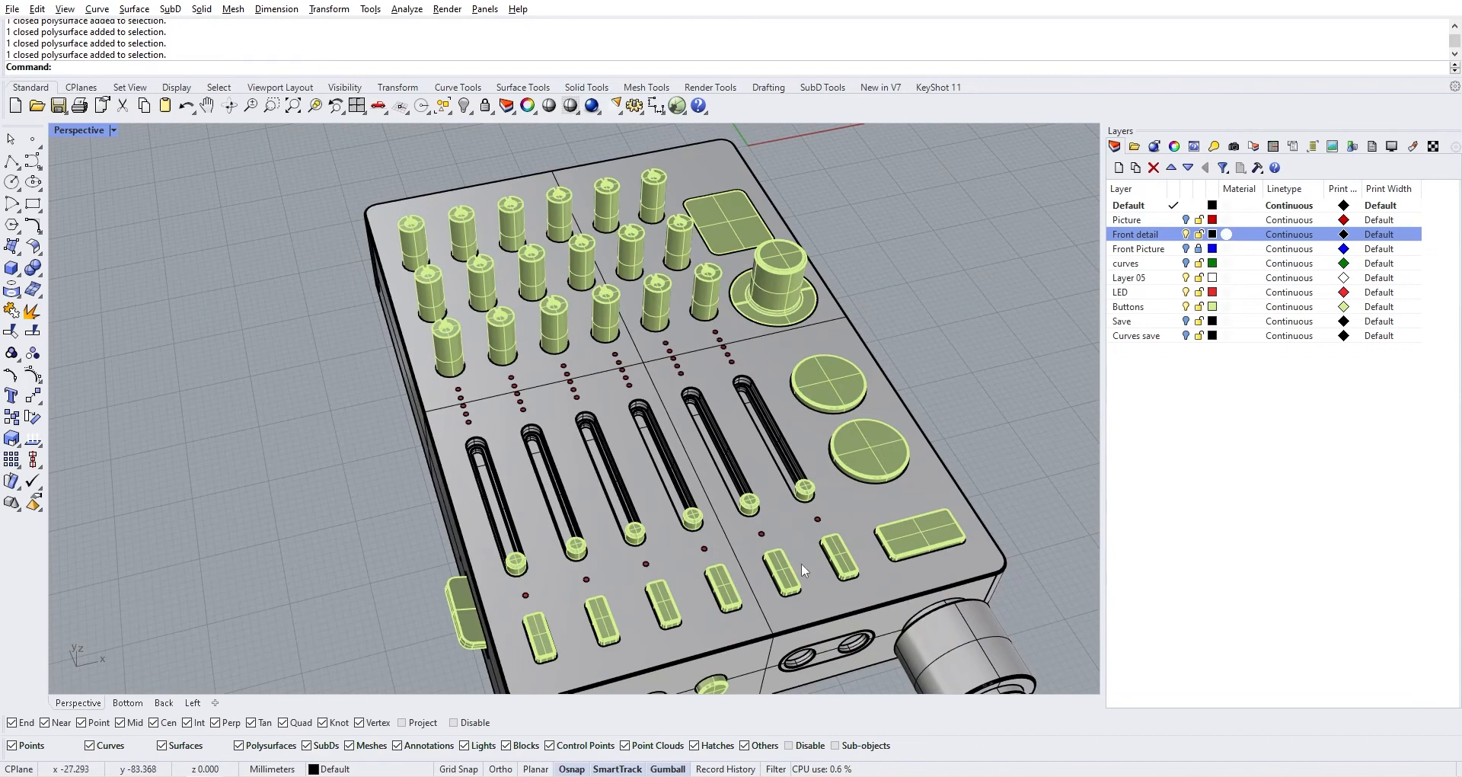
right_click_drag(801, 564, 890, 547)
right_click_drag(691, 492, 661, 498)
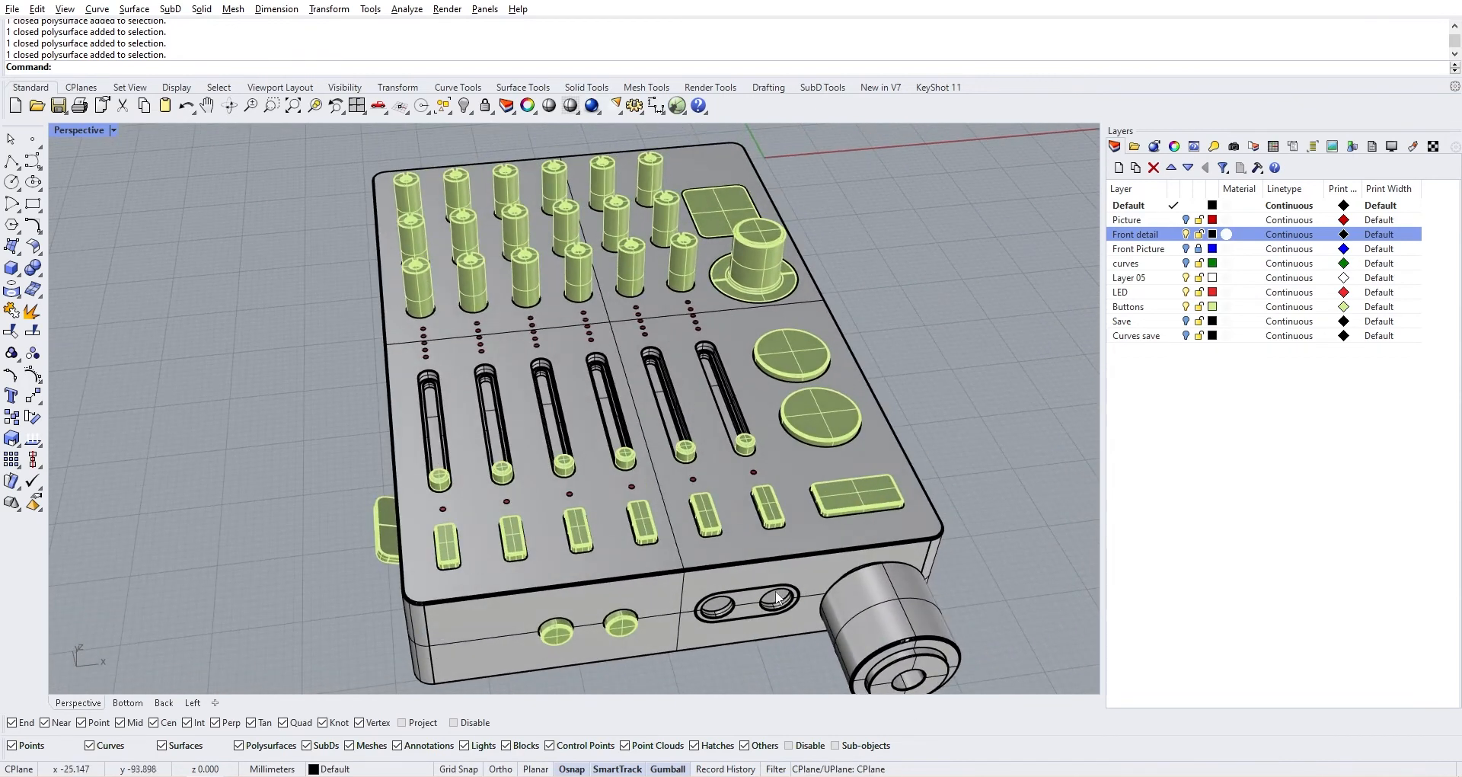
right_click_drag(777, 598, 754, 365)
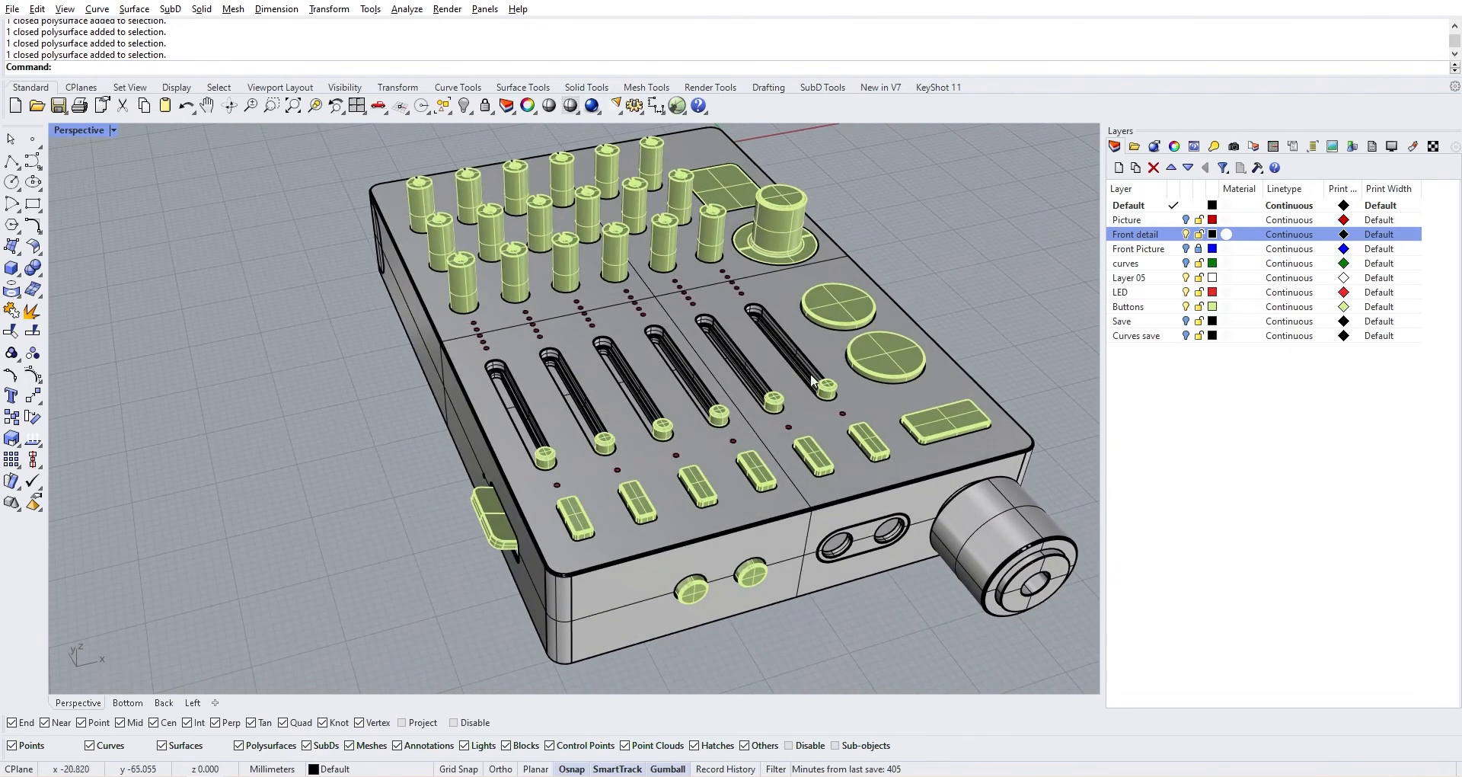
right_click_drag(568, 403, 724, 447)
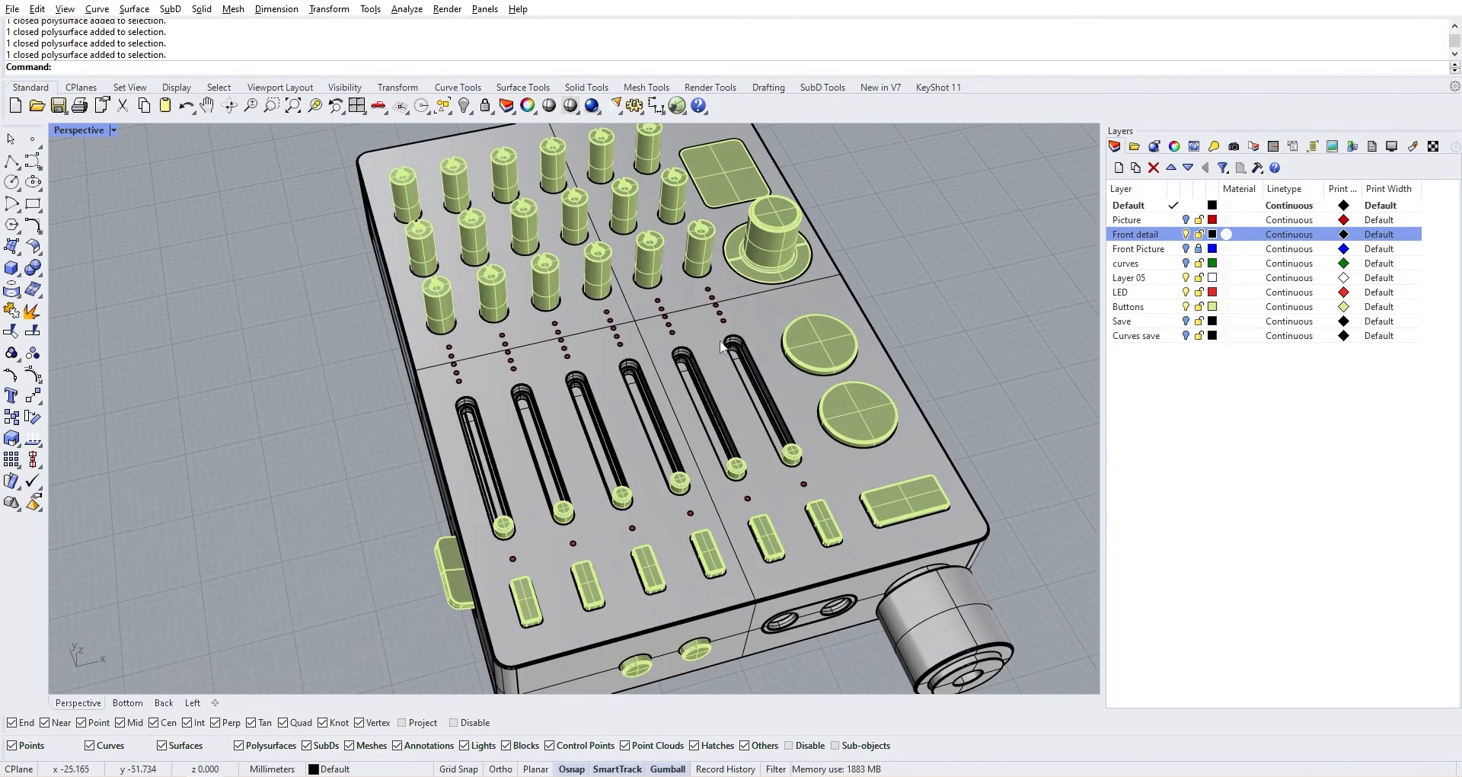
Examine the rows of red LED dots up close and check the mixer's front and rear faces
scroll(589, 365, "up", 5)
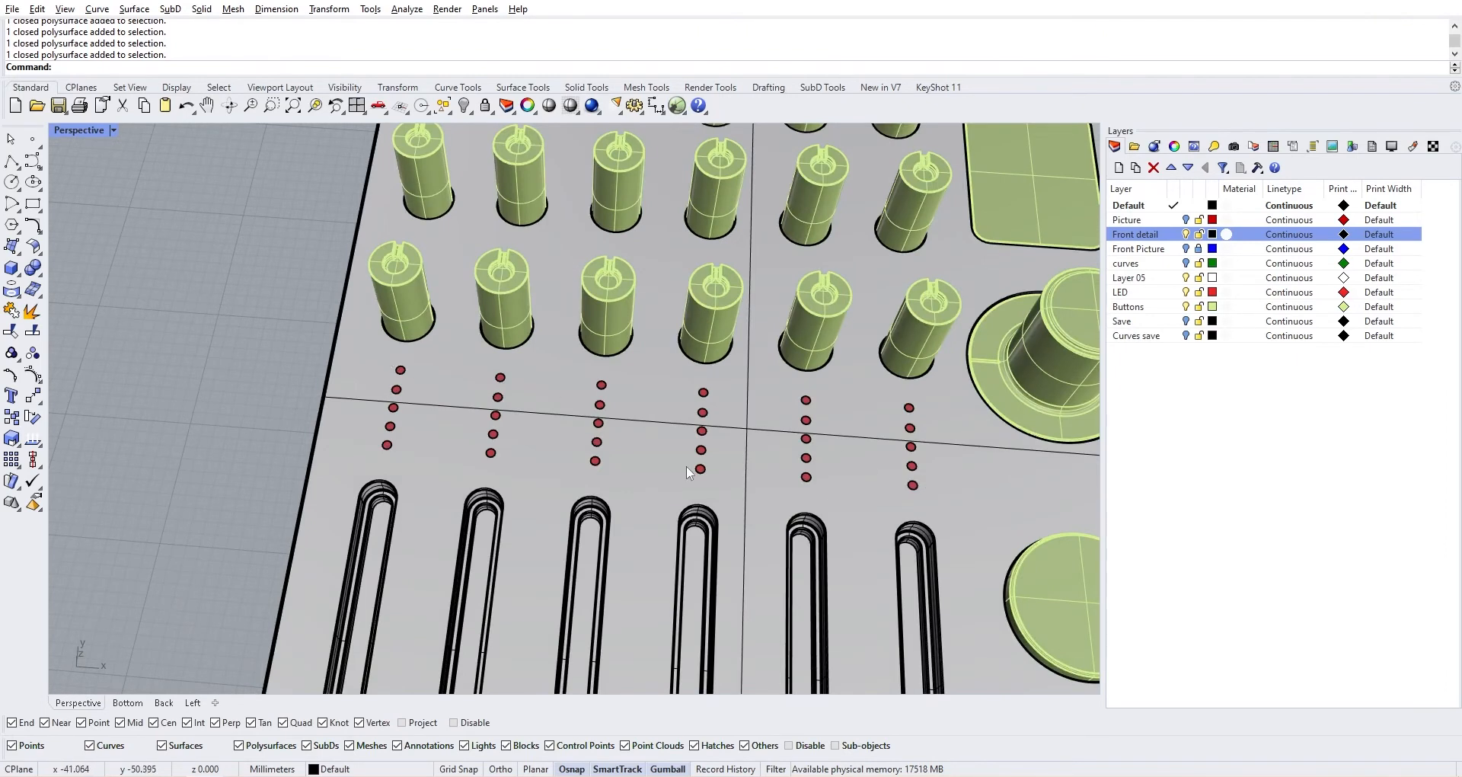
right_click_drag(687, 467, 500, 401)
key("ctrl+a")
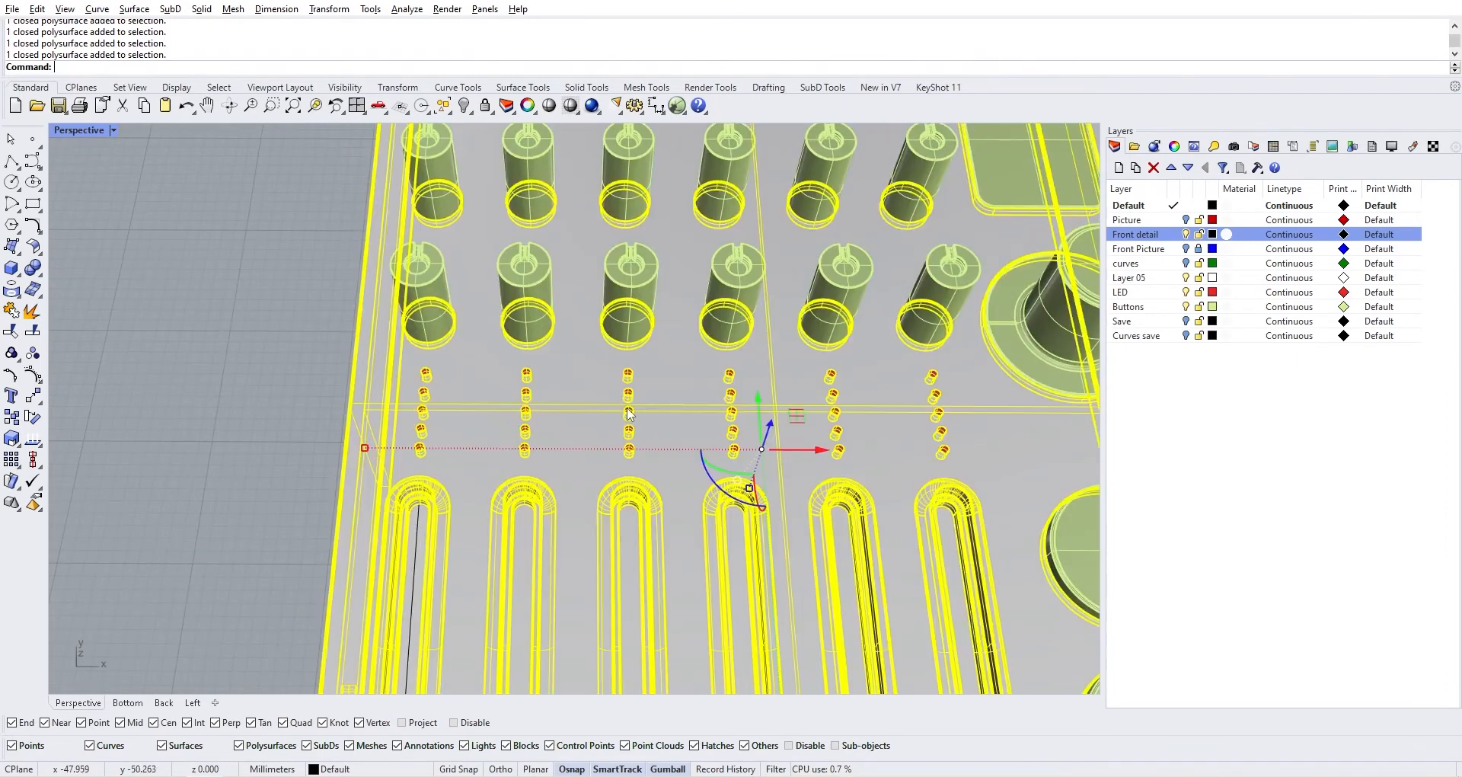
key("Escape")
scroll(525, 409, "up", 4)
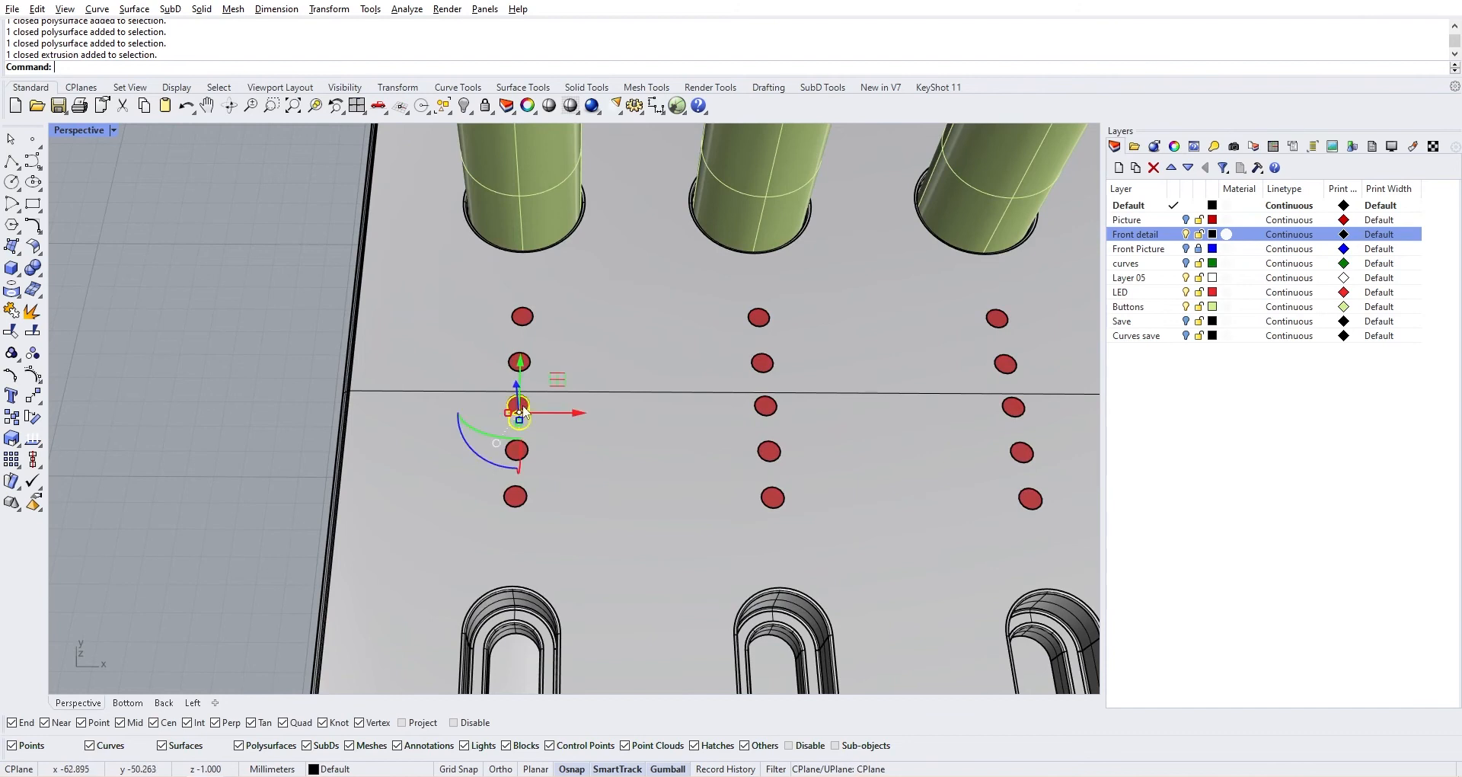
scroll(524, 412, "down", 4)
right_click_drag(525, 415, 591, 406)
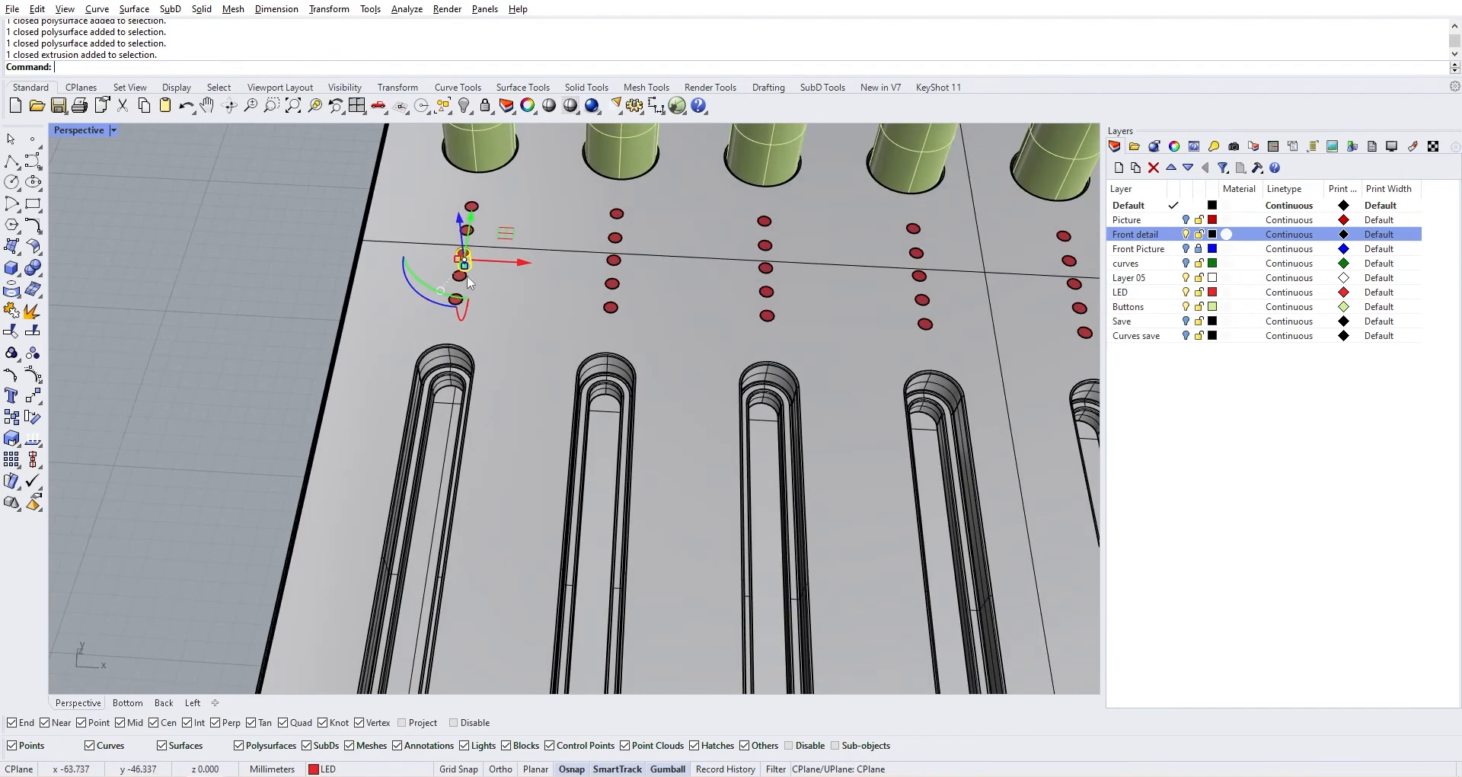
scroll(609, 493, "down", 5)
scroll(529, 418, "down", 5)
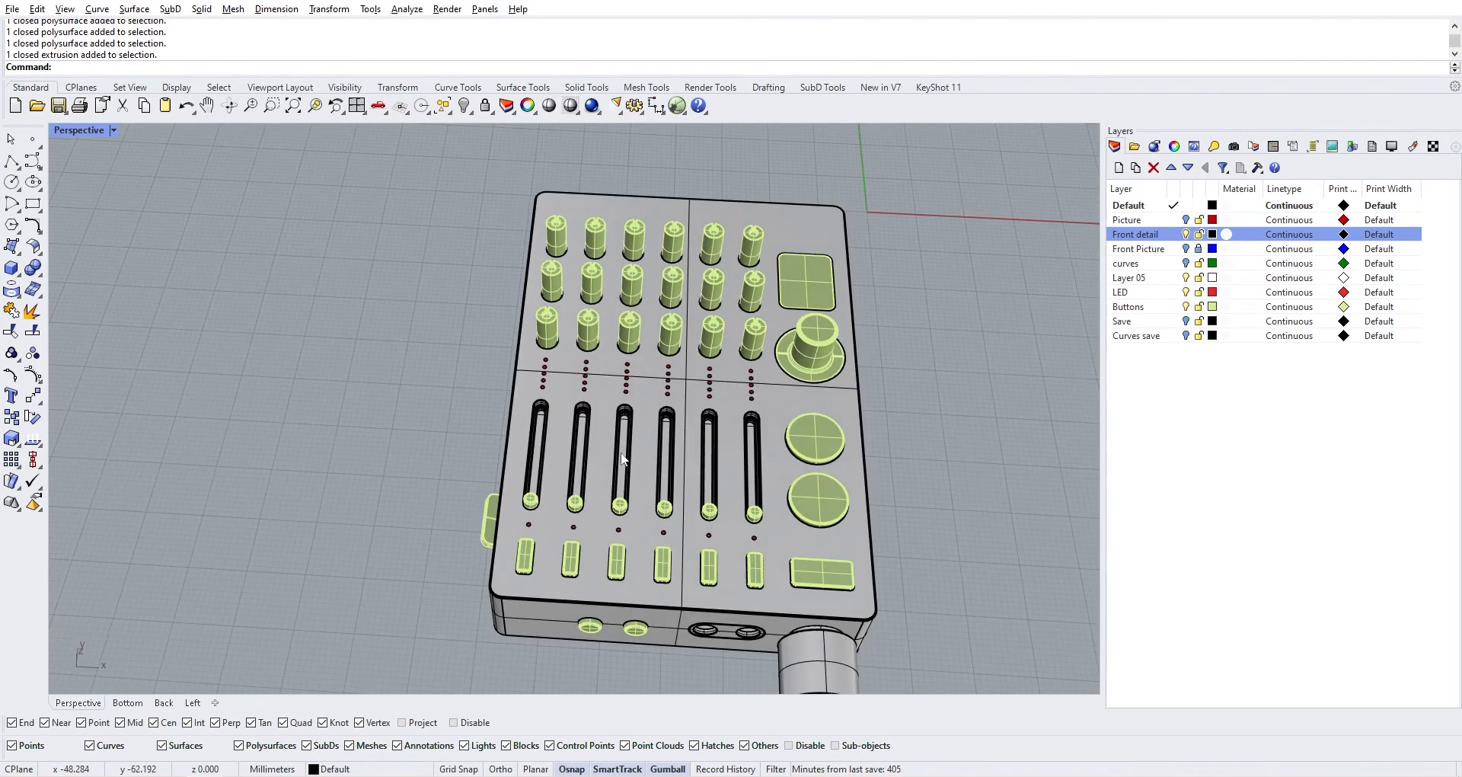
right_click_drag(529, 418, 579, 510)
scroll(566, 560, "down", 2)
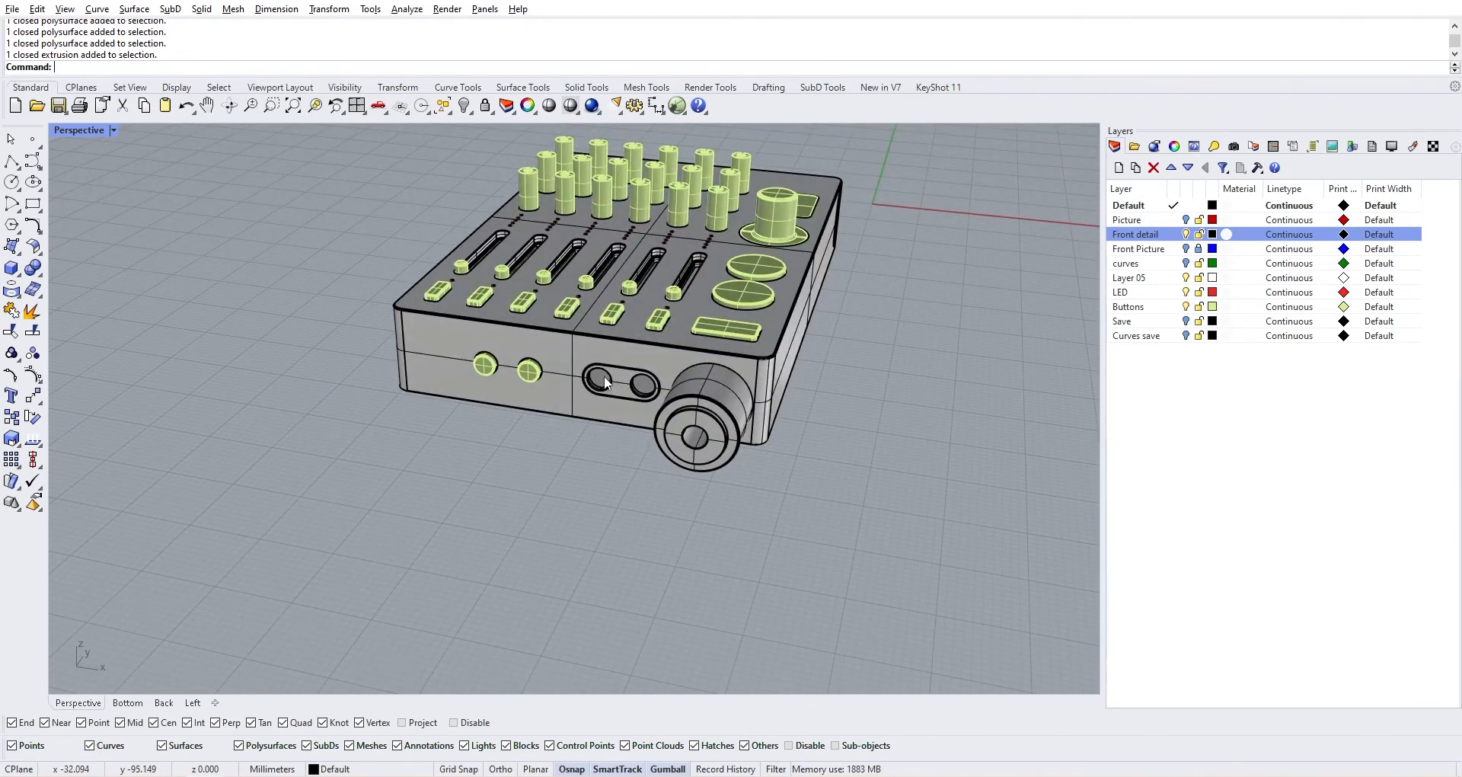
right_click_drag(605, 376, 450, 366)
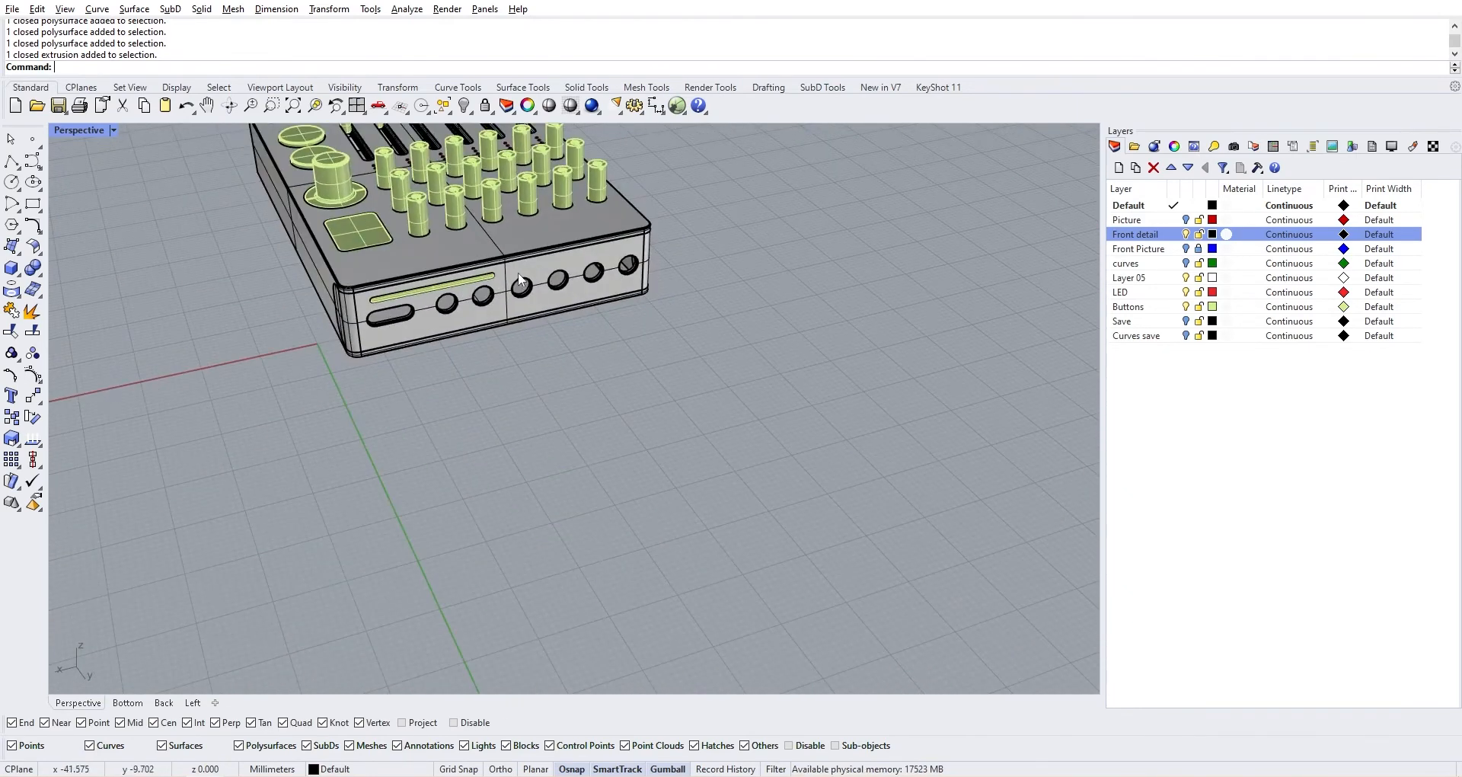
right_click_drag(520, 279, 680, 482)
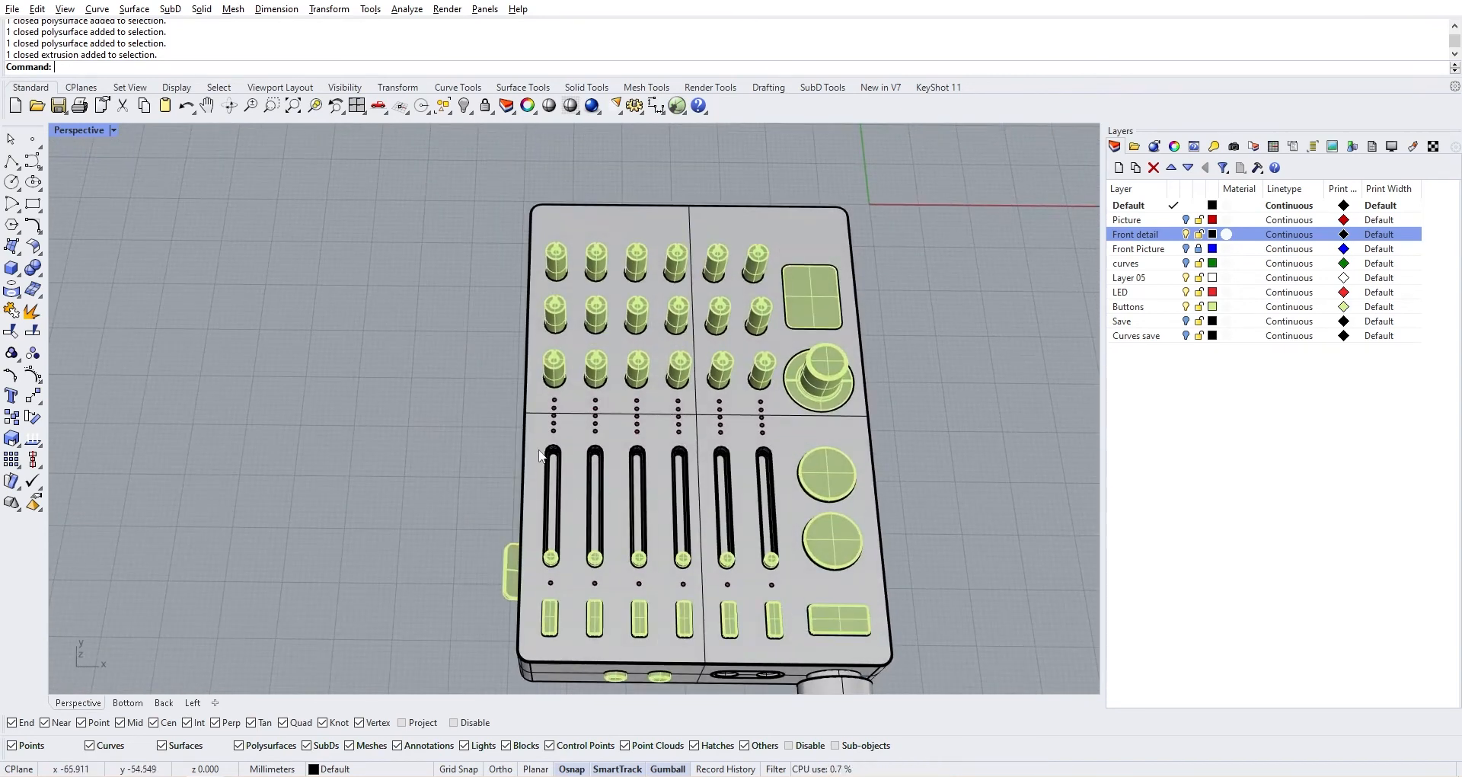
scroll(737, 468, "up", 5)
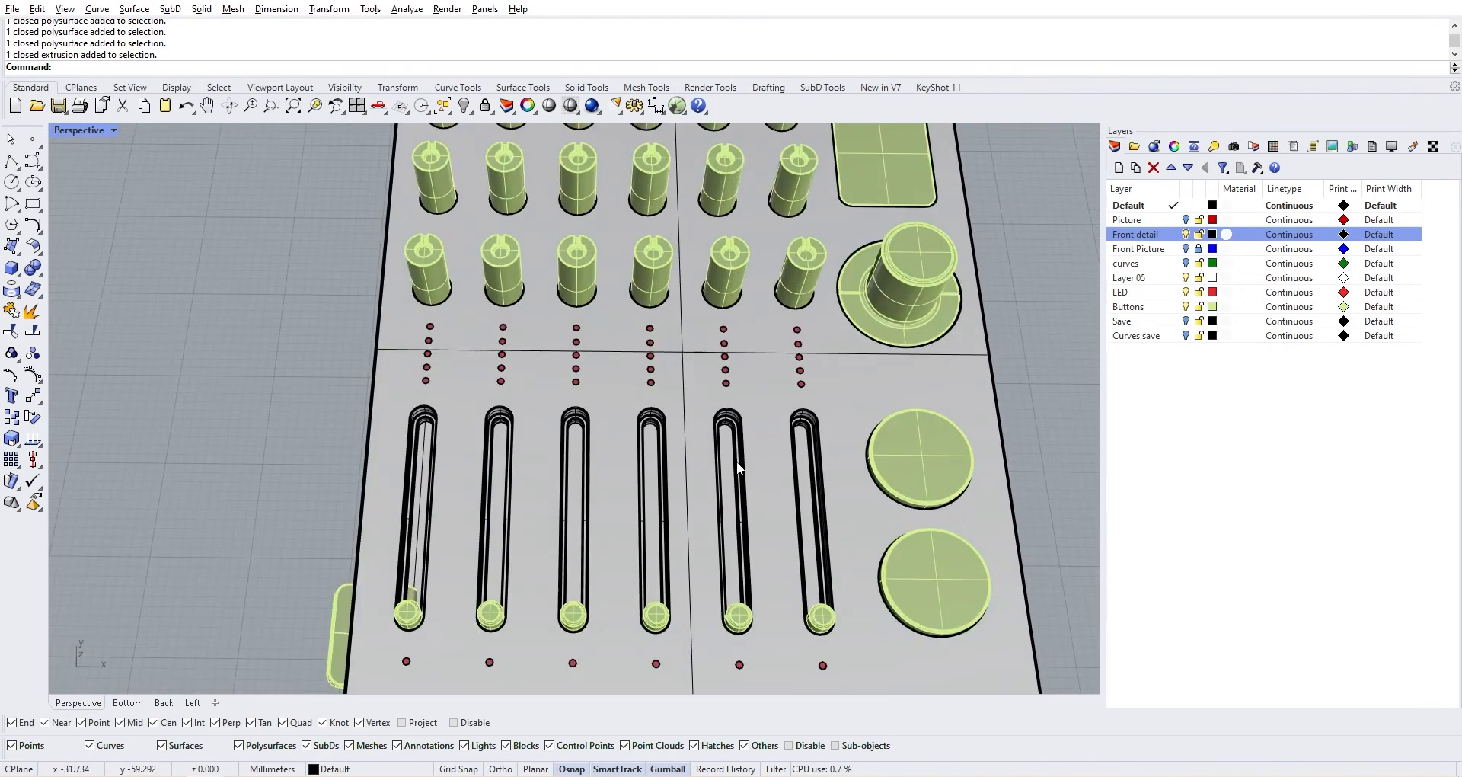
Change the Bottom viewport to the Top view and maximize it on the fader slots
double_click(80, 131)
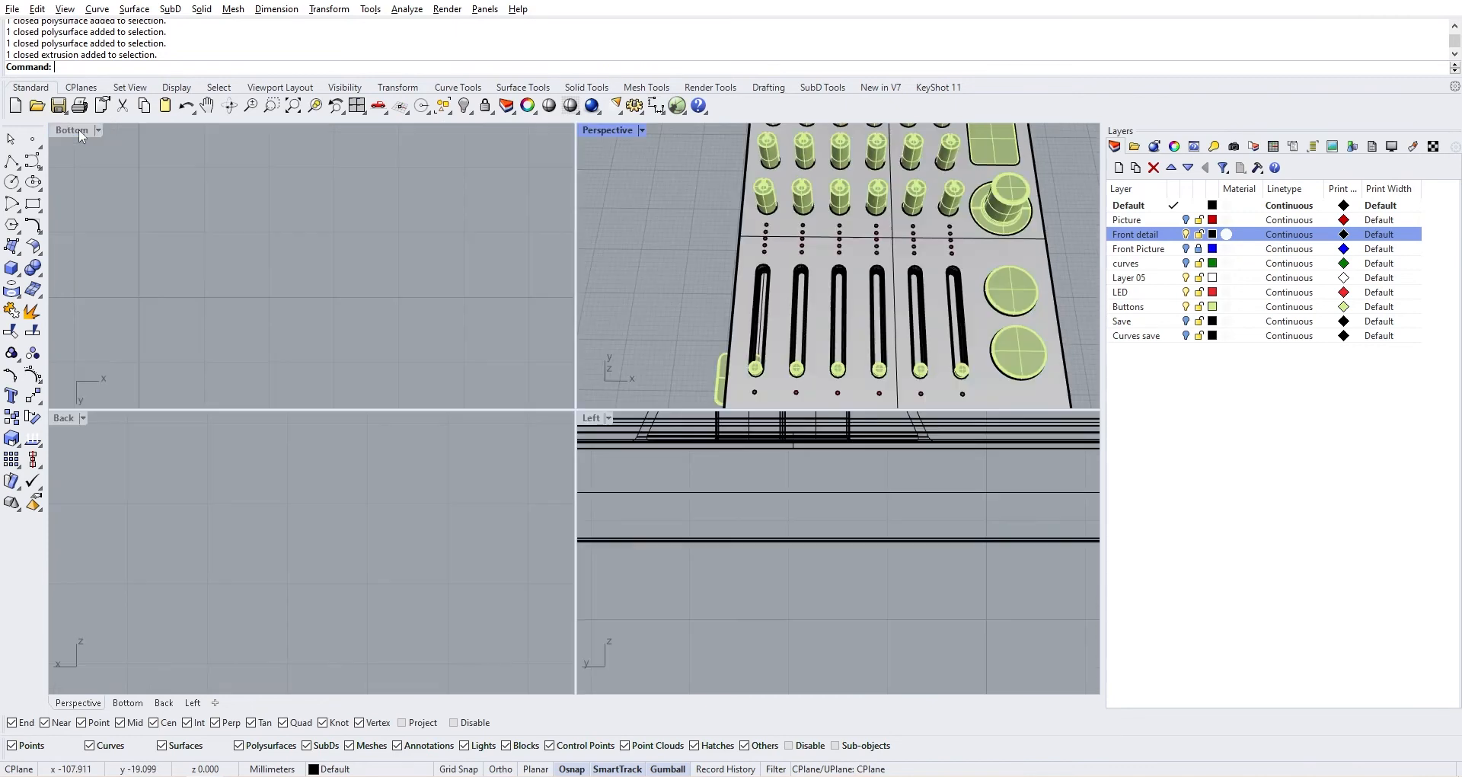
left_click(335, 249)
scroll(319, 287, "down", 15)
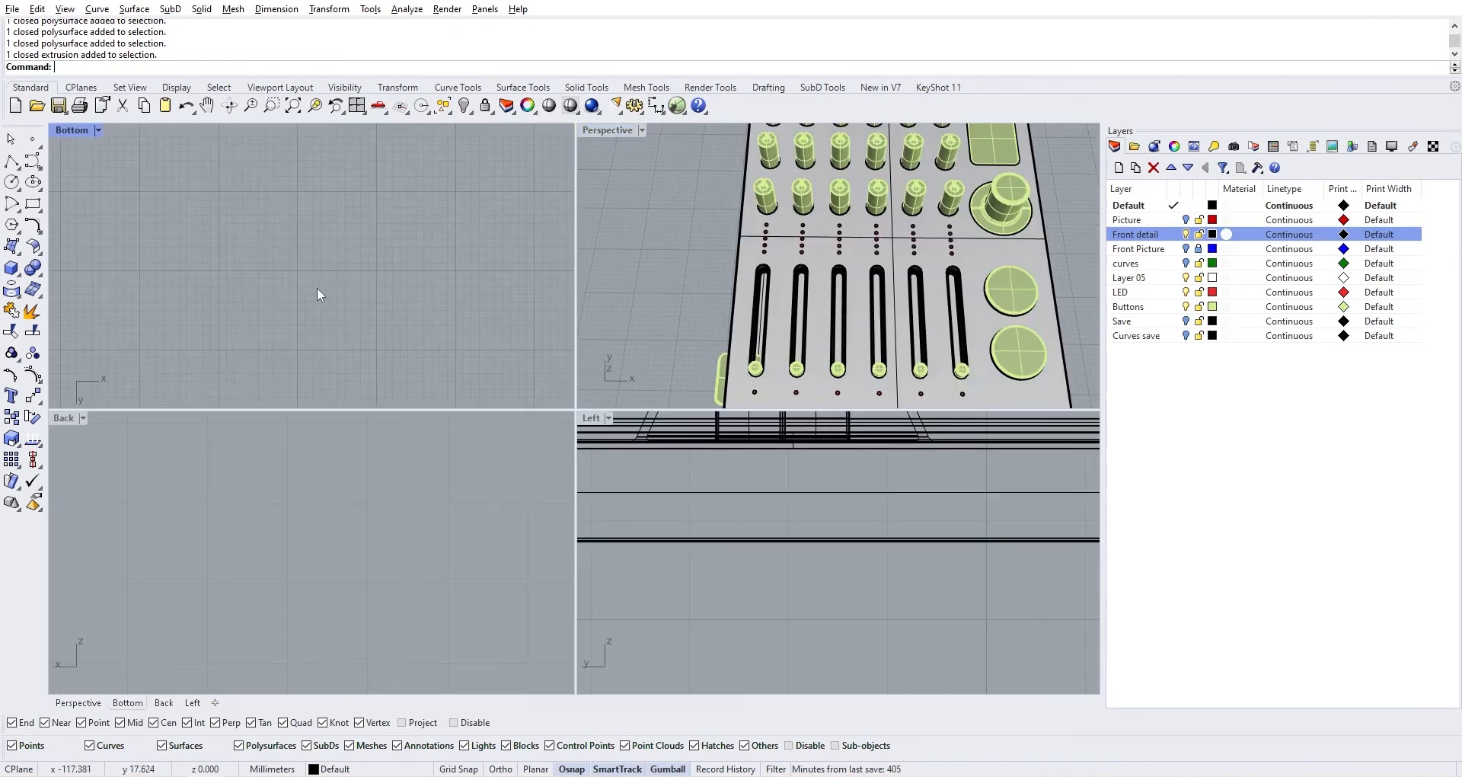
right_click_drag(320, 286, 244, 278)
right_click(64, 133)
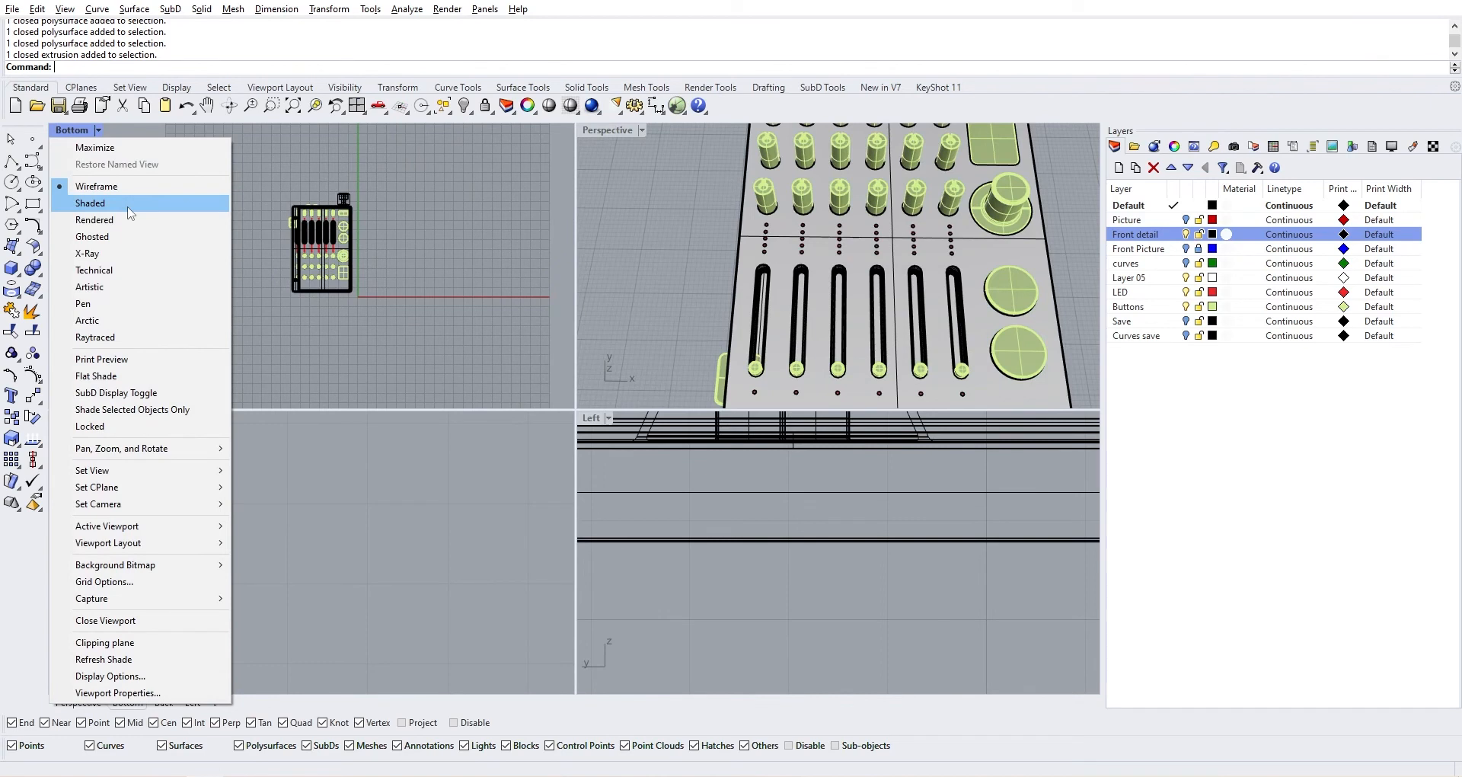
mouse_move(158, 477)
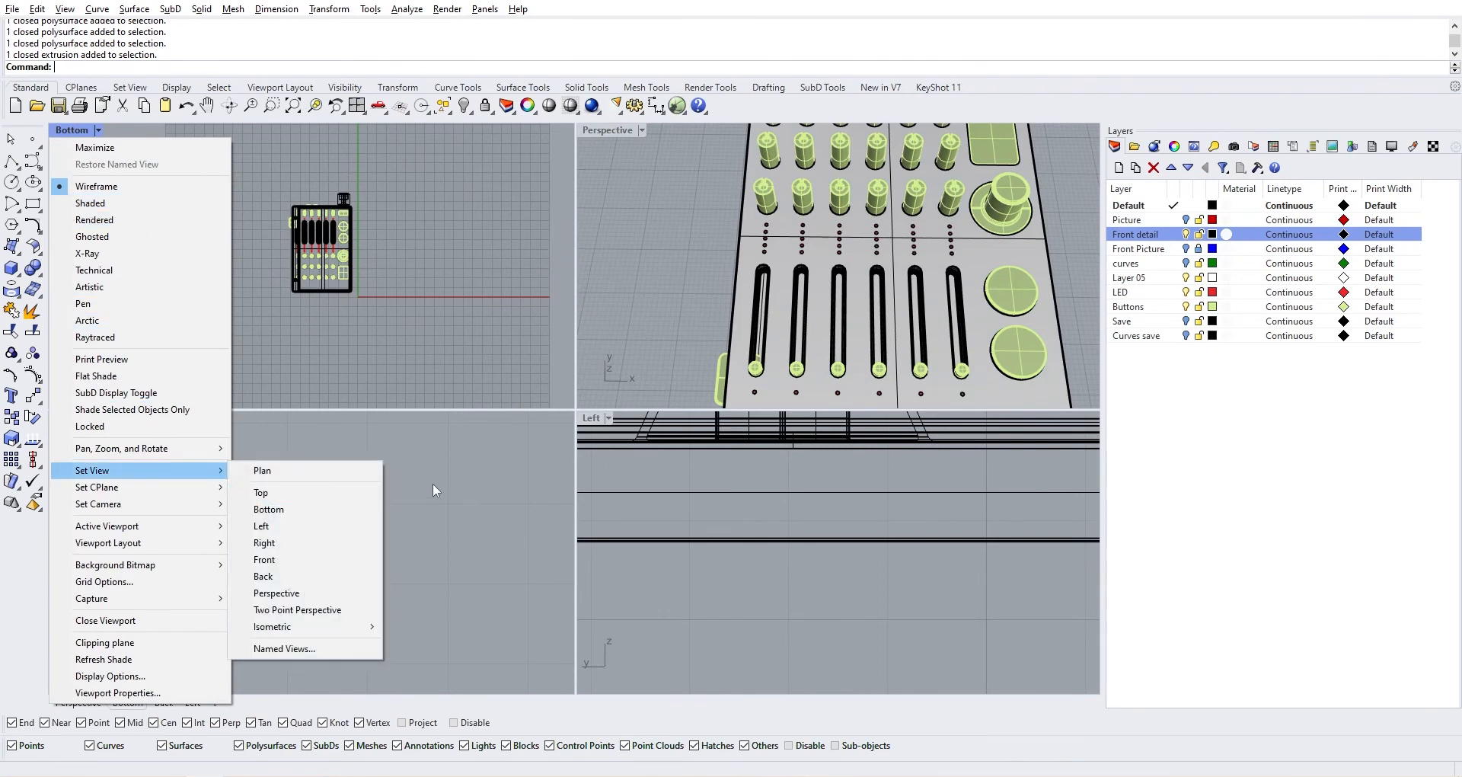
left_click(365, 496)
scroll(318, 256, "up", 8)
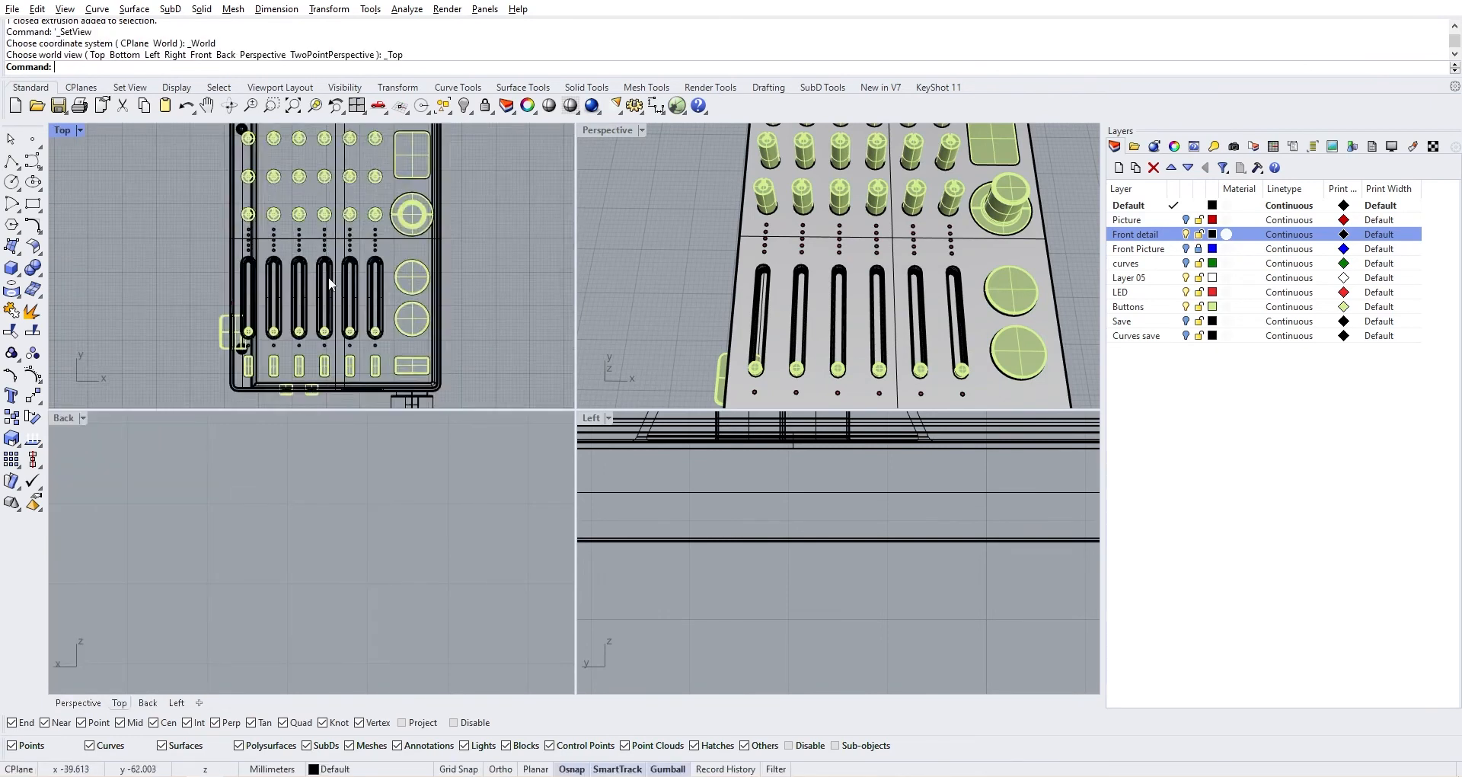
double_click(59, 136)
scroll(387, 327, "up", 3)
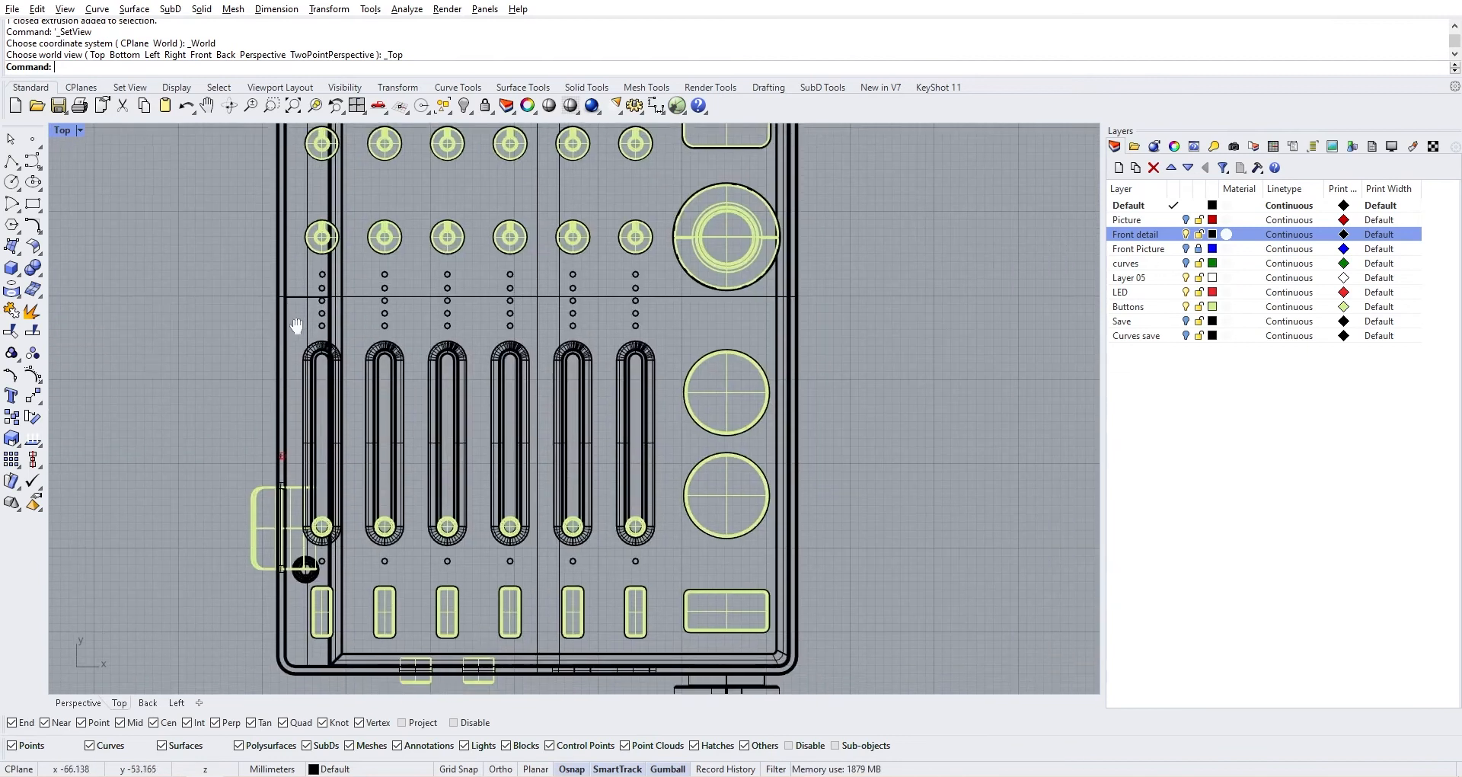
Draw a rectangle about 39 by 8 mm around the six columns of LED dots between the knobs and fader slots
left_click(32, 204)
scroll(307, 322, "up", 3)
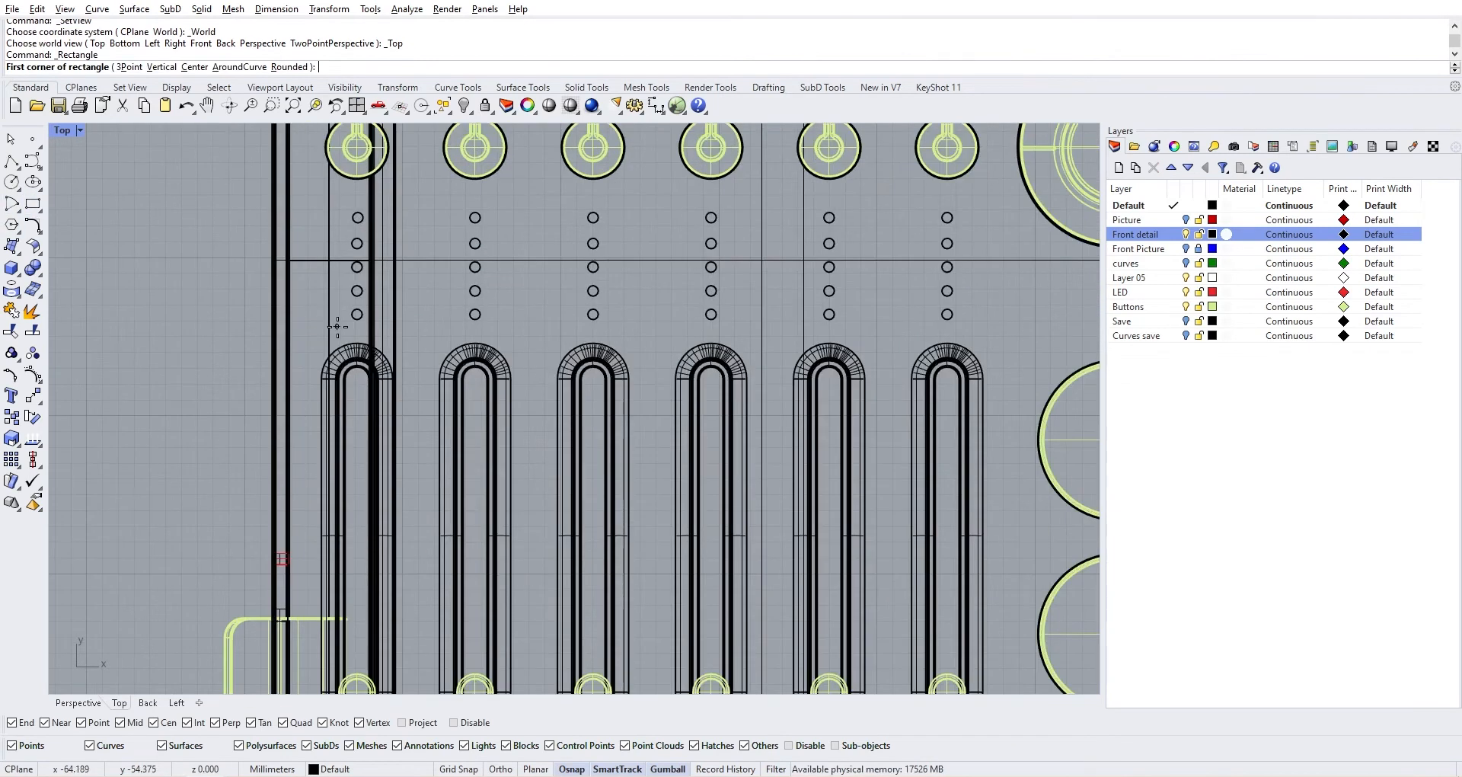
scroll(337, 327, "up", 2)
left_click(340, 328)
scroll(544, 320, "down", 6)
right_click_drag(830, 250, 637, 304)
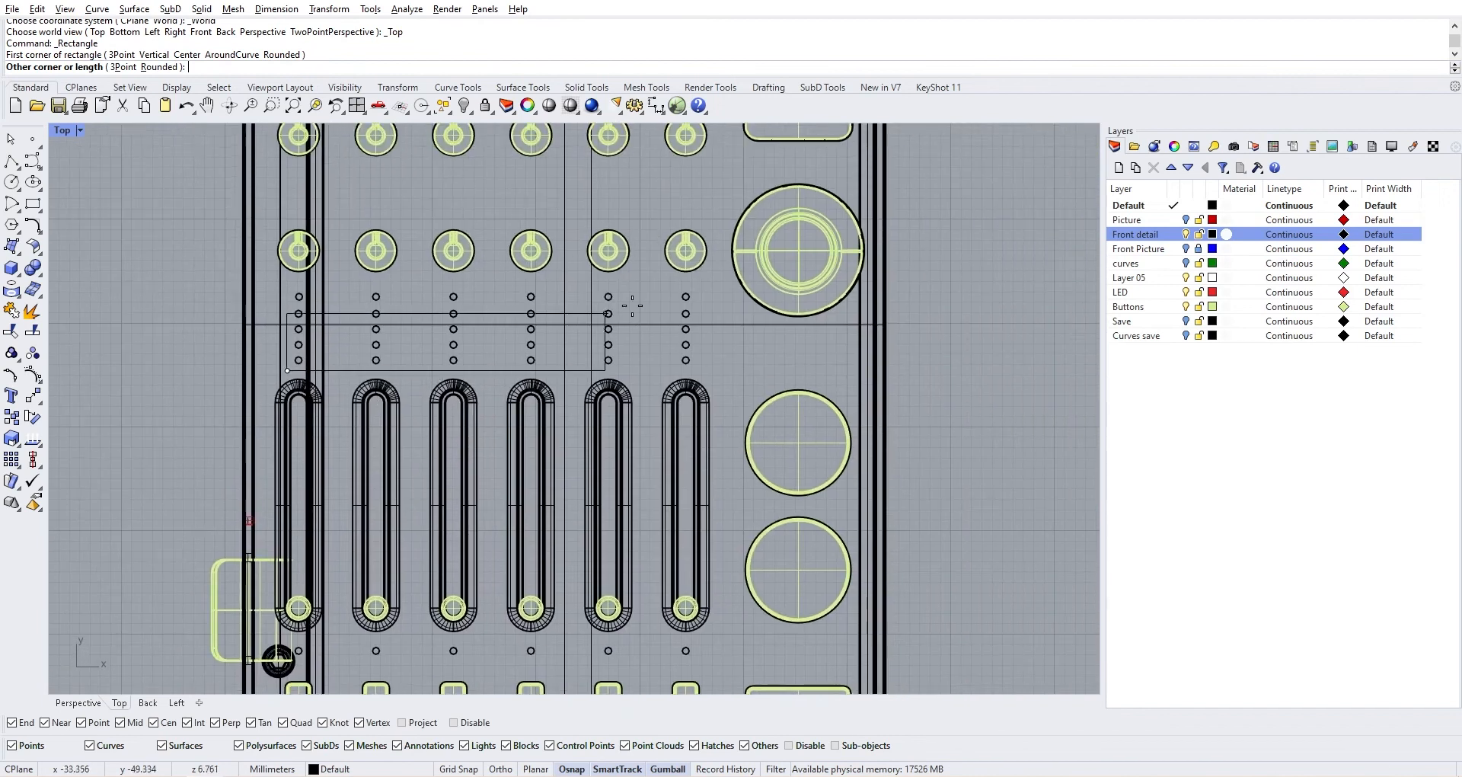
scroll(659, 291, "up", 4)
scroll(712, 288, "up", 1)
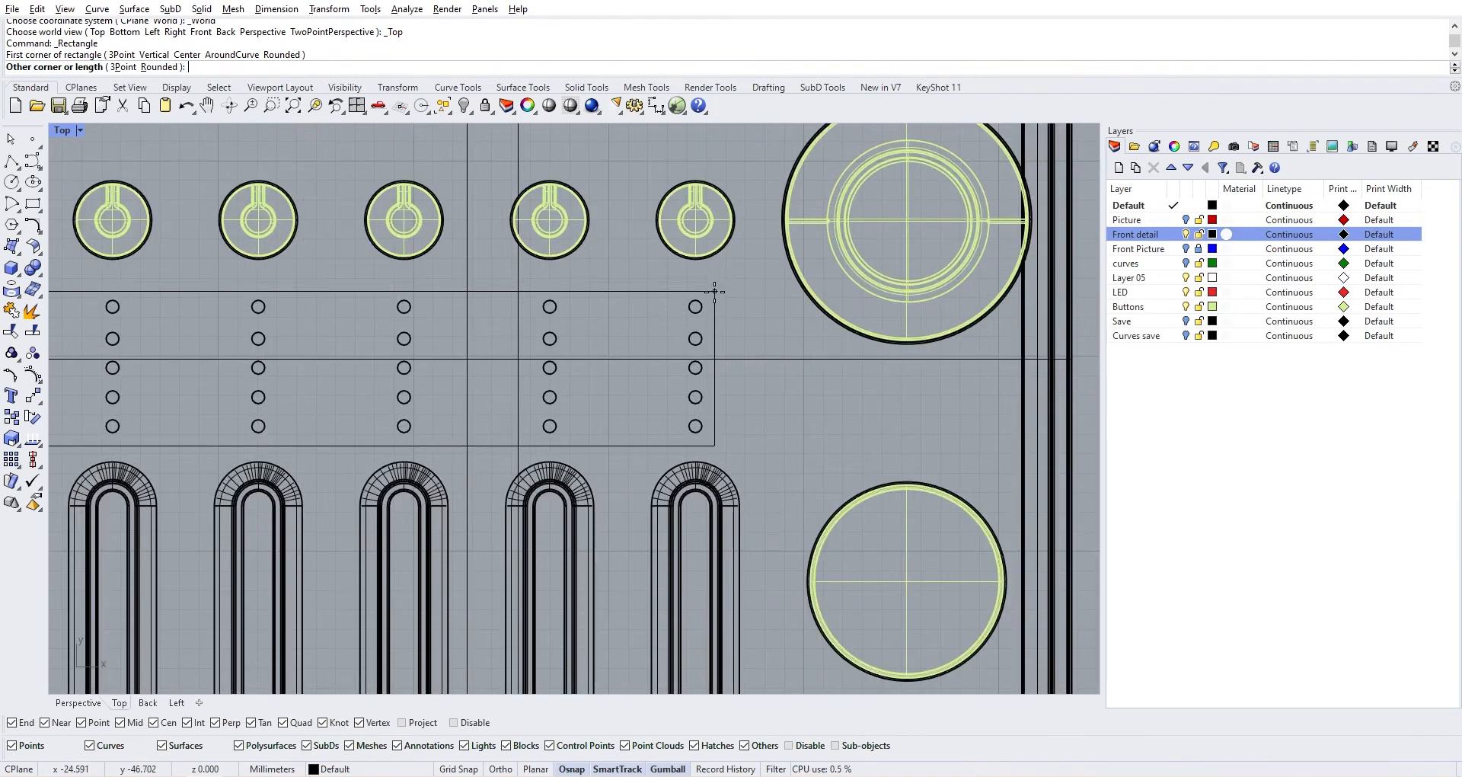
left_click(715, 288)
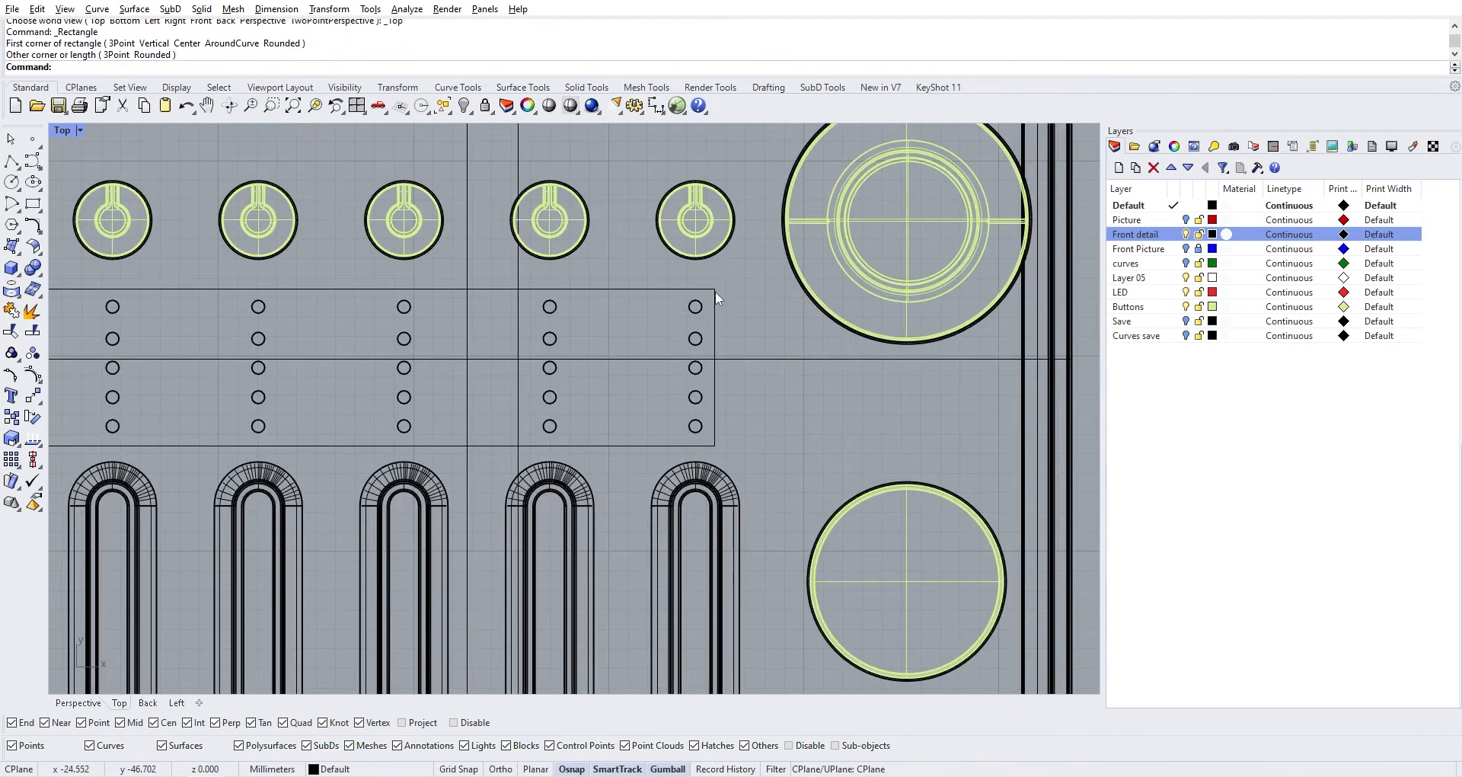
left_click(715, 291)
Draw a second rectangle about 43 by 25 mm around the six long fader slots
scroll(711, 342, "down", 4)
right_click_drag(714, 372, 729, 327)
right_click_drag(220, 399, 259, 391)
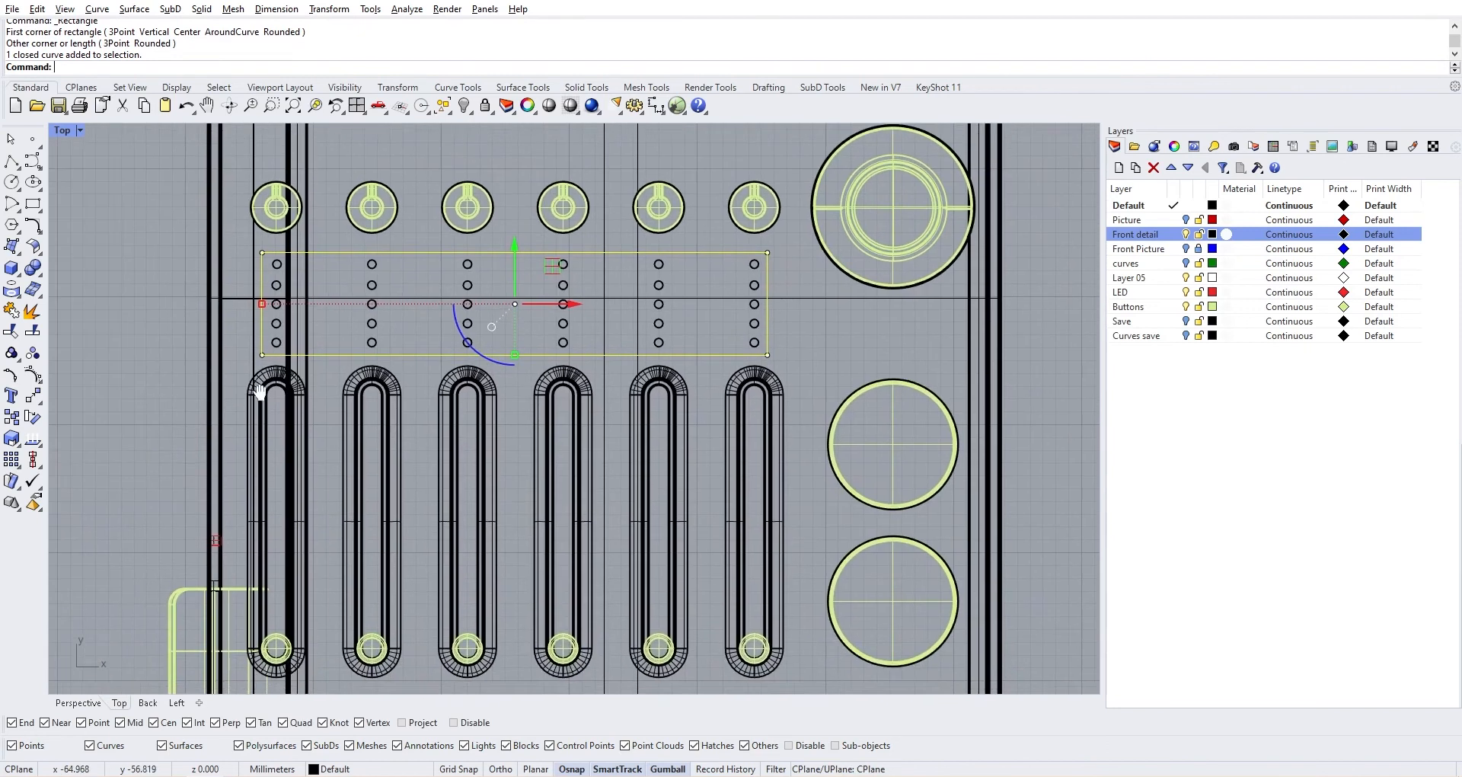
scroll(233, 370, "up", 4)
right_click(238, 368)
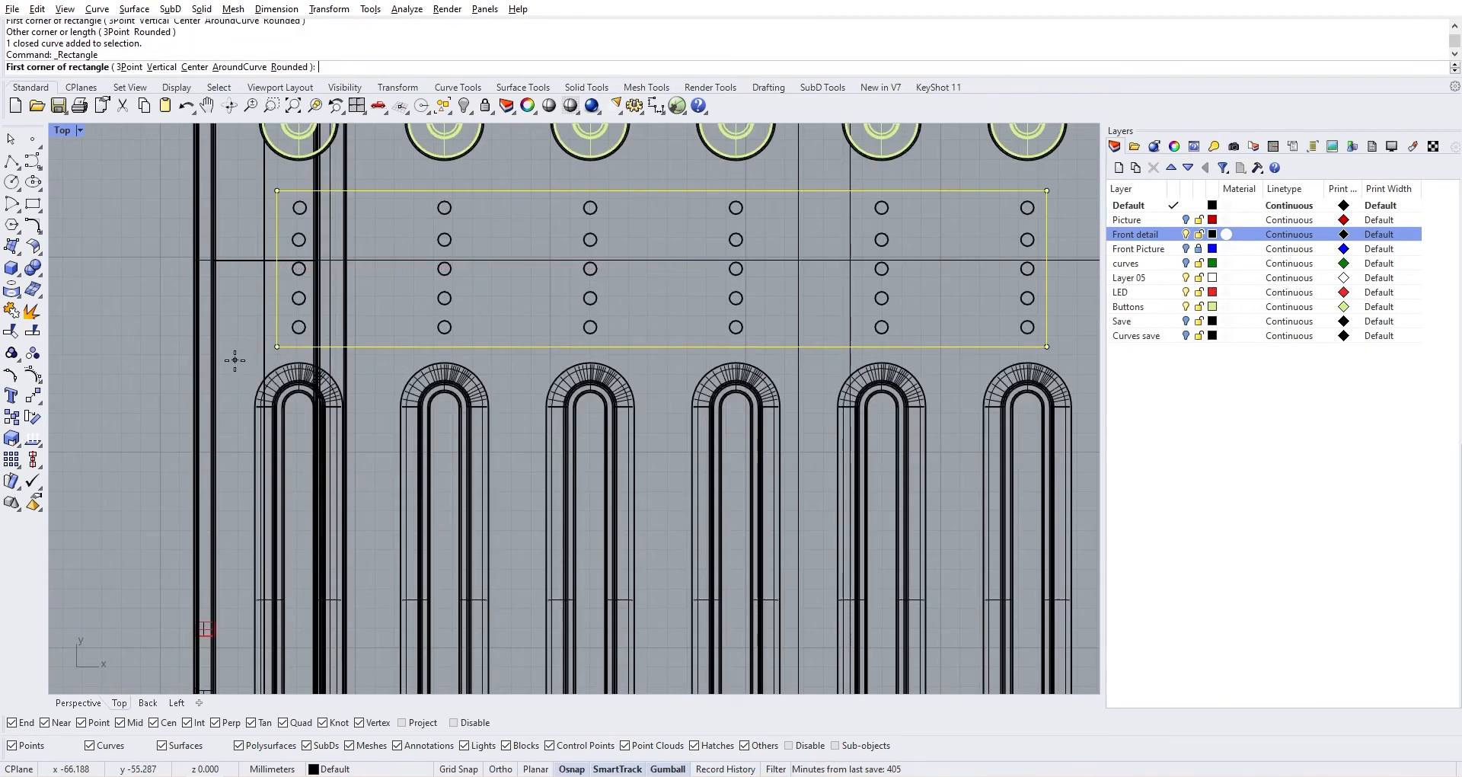
left_click(235, 361)
scroll(310, 391, "down", 6)
right_click_drag(610, 554, 482, 466)
scroll(550, 521, "up", 2)
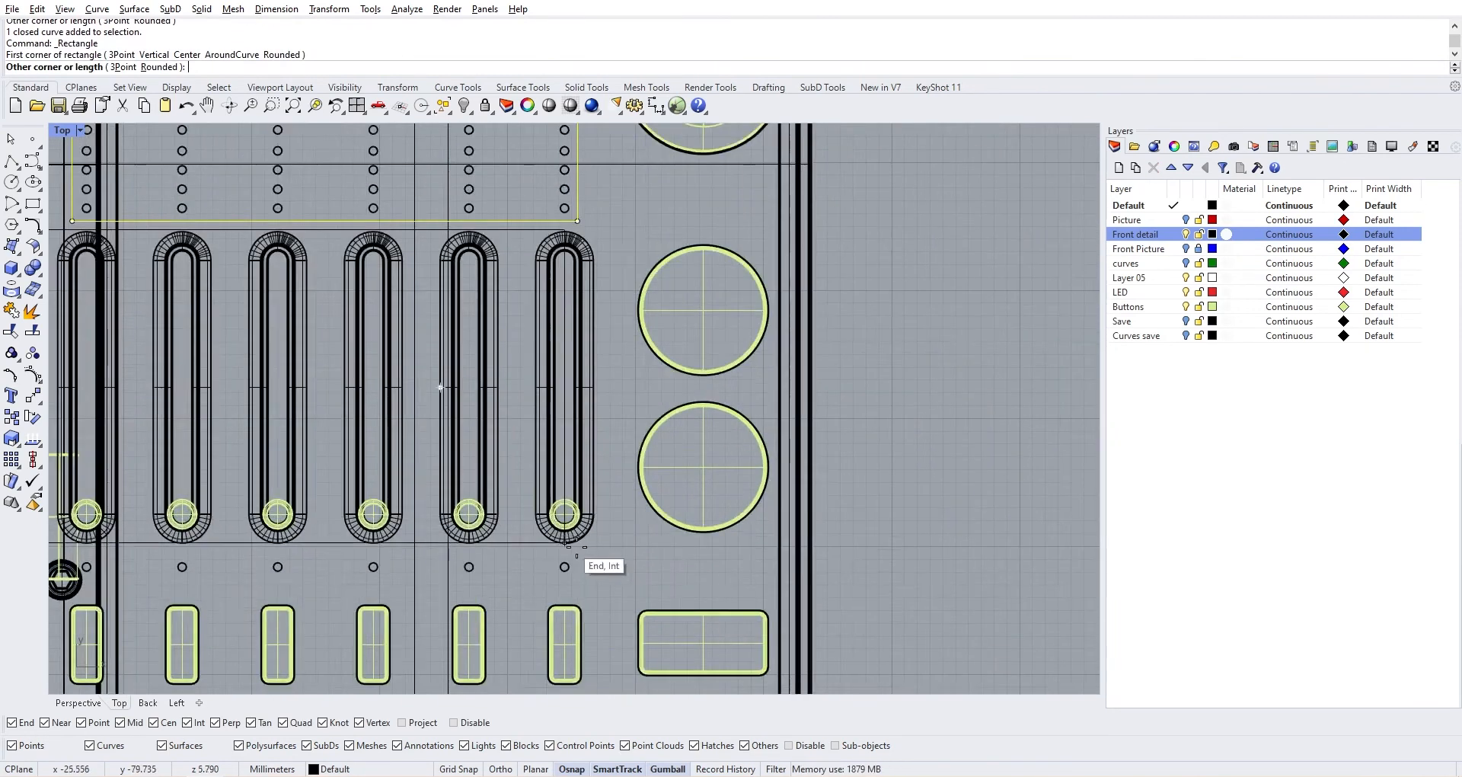
scroll(567, 545, "up", 3)
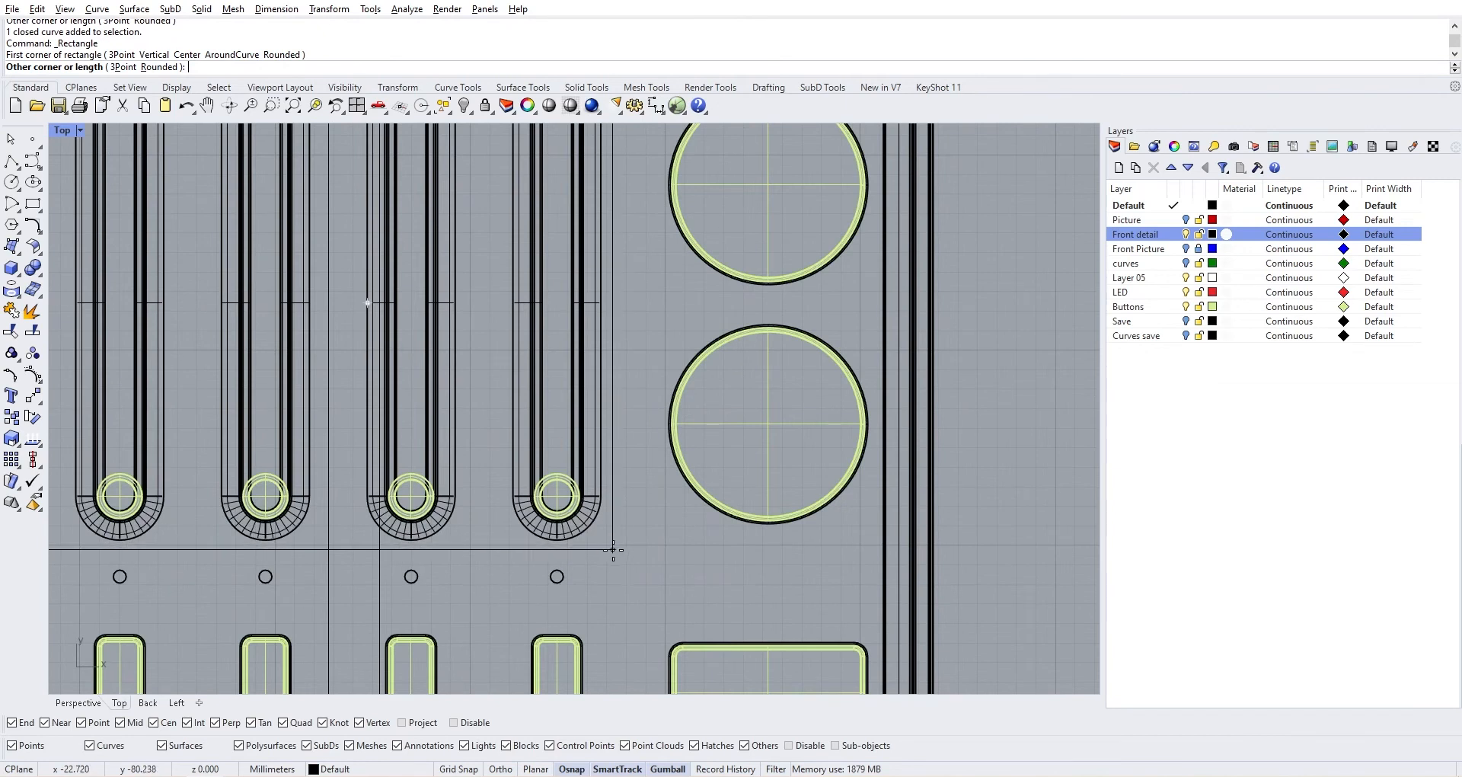
left_click(613, 549)
scroll(615, 550, "down", 5)
Select the two upper corner points of the fader-slot rectangle and move that edge slightly upward
left_click(614, 345)
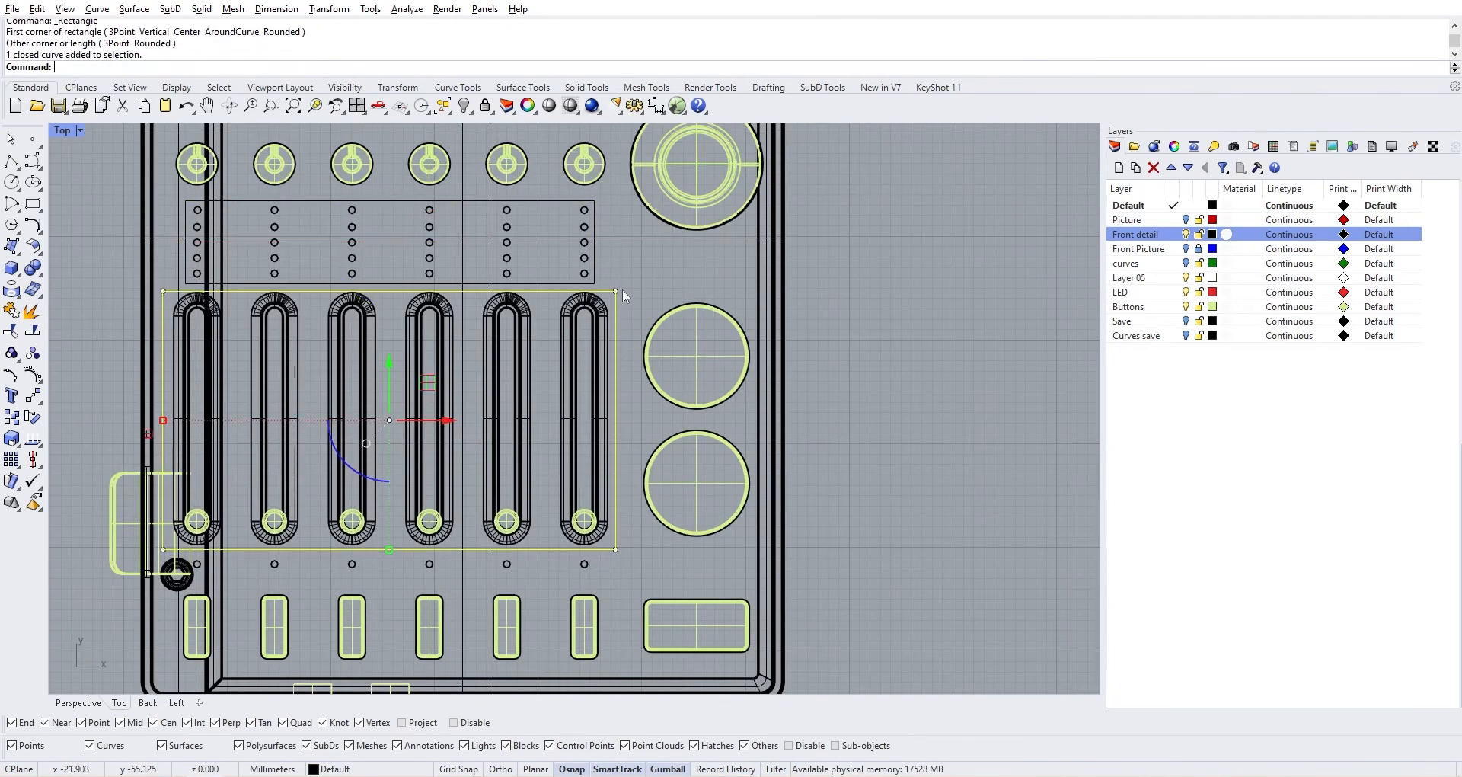
left_click(616, 292)
right_click_drag(169, 266, 266, 297)
scroll(266, 297, "up", 4)
left_click(249, 334, "shift")
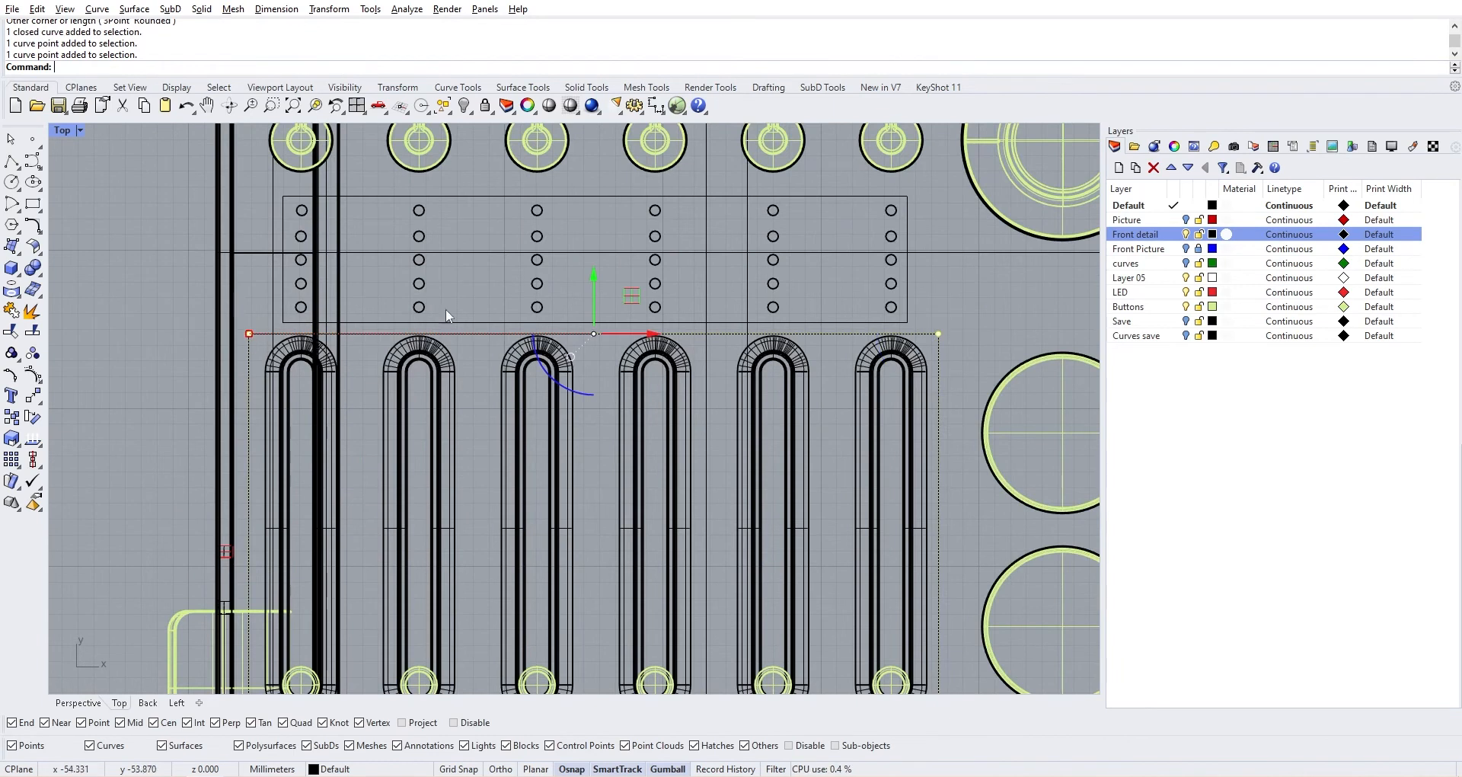
left_click_drag(592, 270, 592, 268)
Draw a rectangle around the single row of small holes between the fader slots and the six narrow buttons in the Top view
scroll(581, 367, "down", 4)
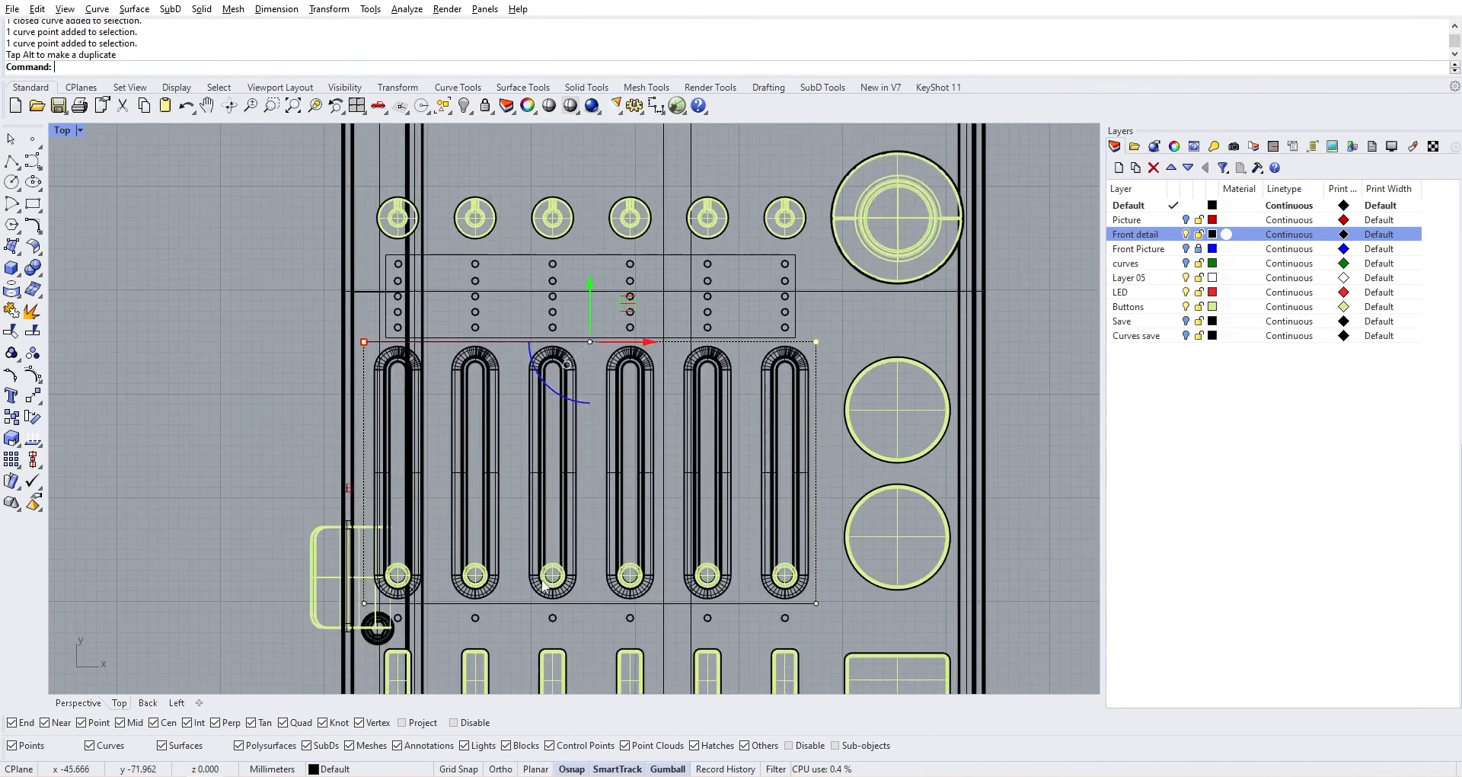
right_click_drag(502, 664, 508, 484)
scroll(865, 422, "up", 6)
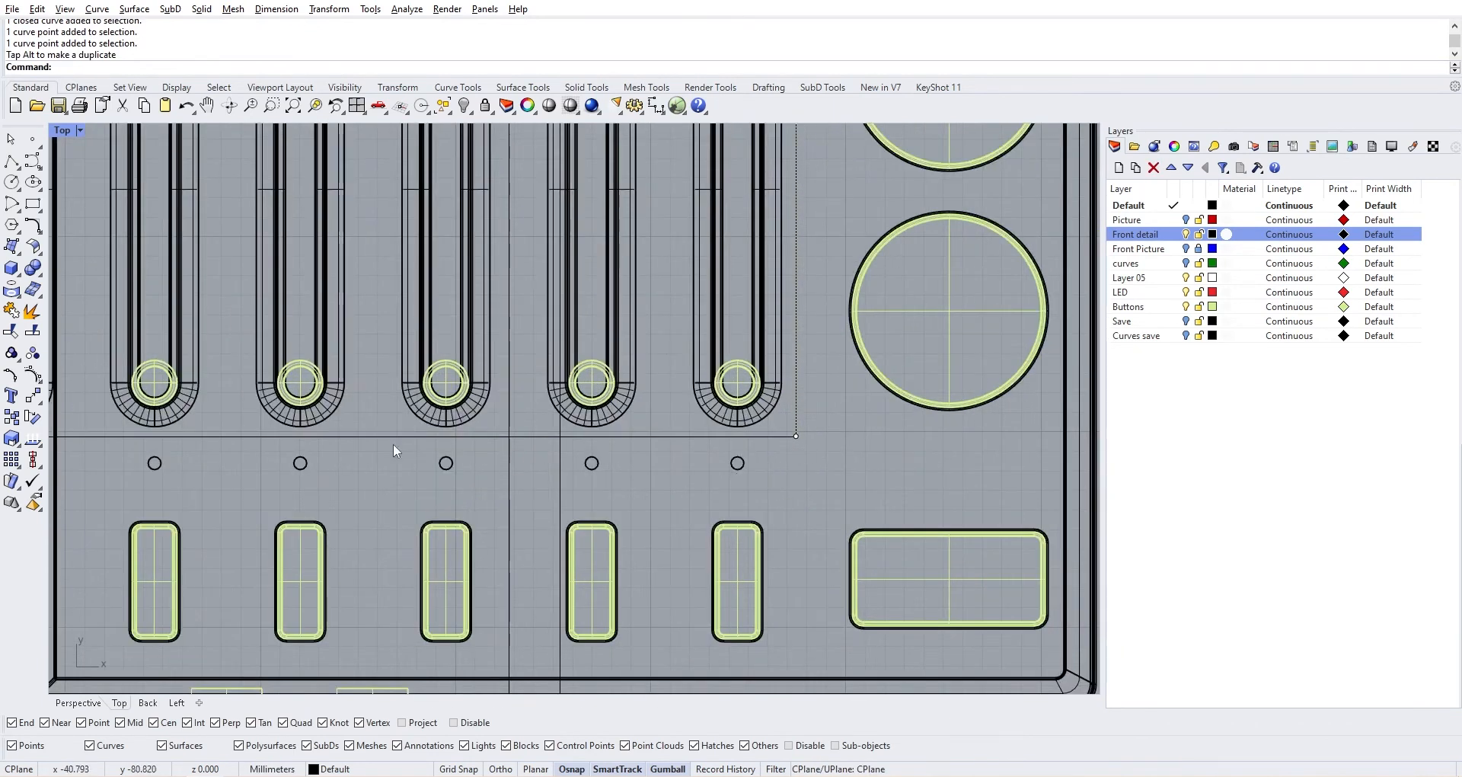
scroll(297, 427, "down", 2)
right_click_drag(295, 425, 465, 420)
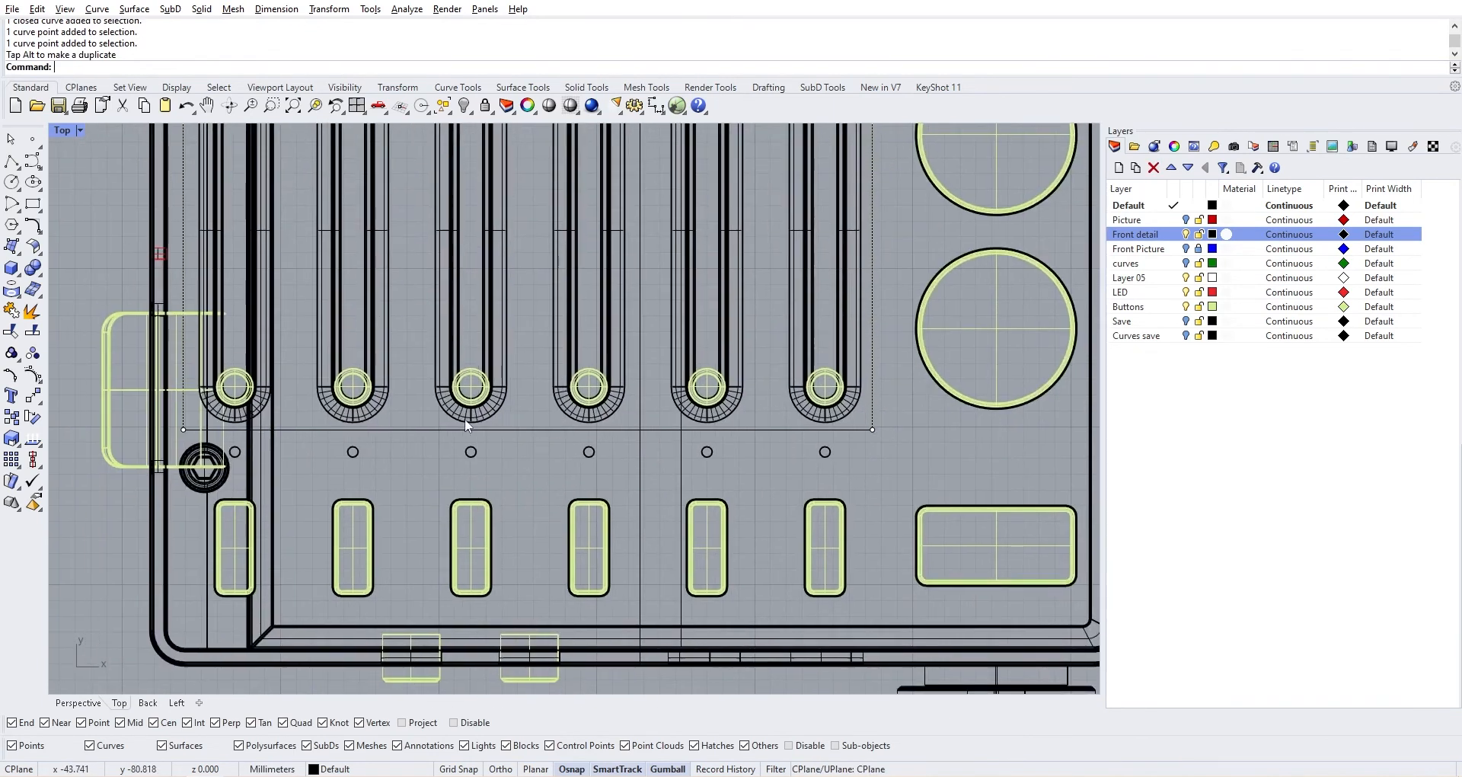
left_click(32, 204)
left_click(871, 475)
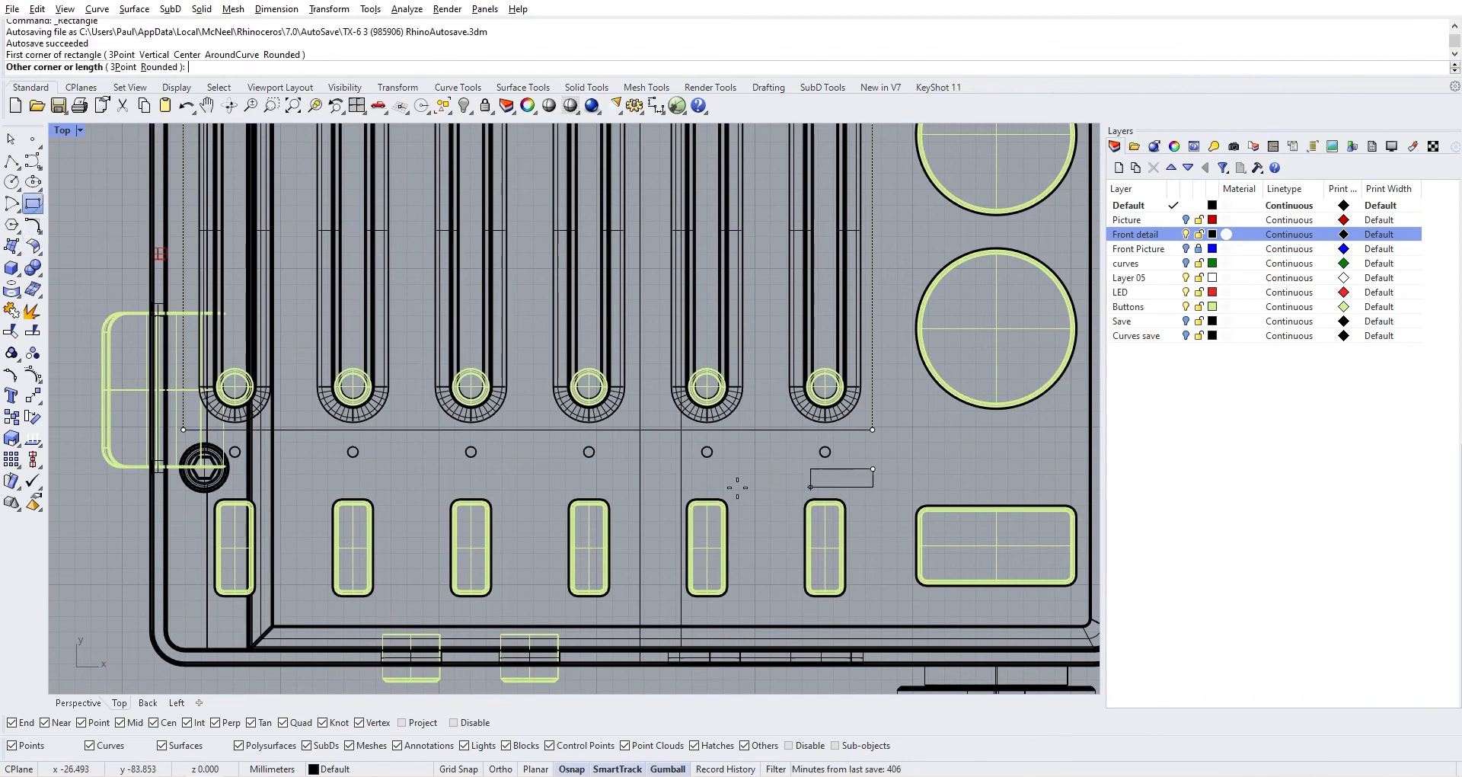
scroll(731, 483, "up", 5)
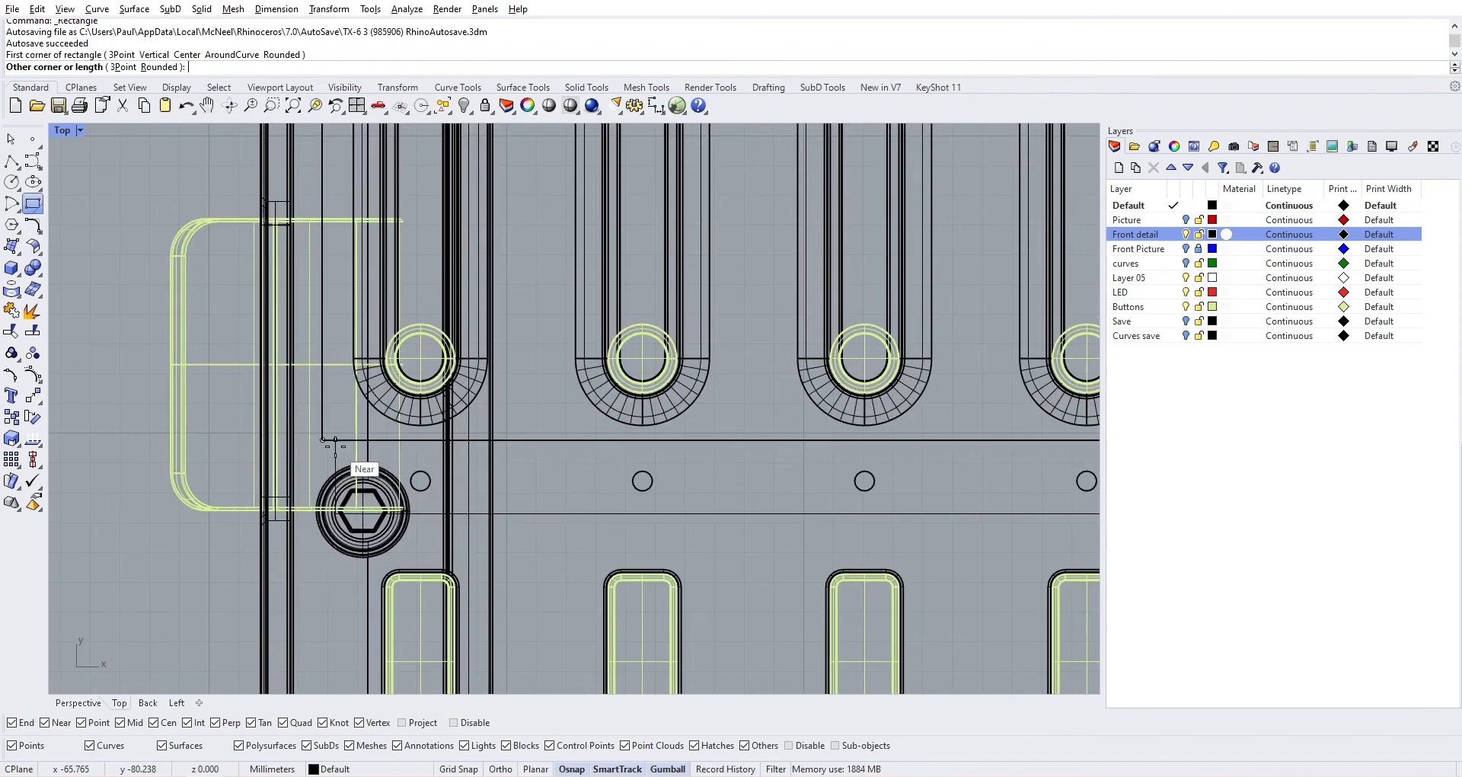
scroll(392, 446, "up", 4)
left_click(380, 453)
scroll(475, 473, "down", 15)
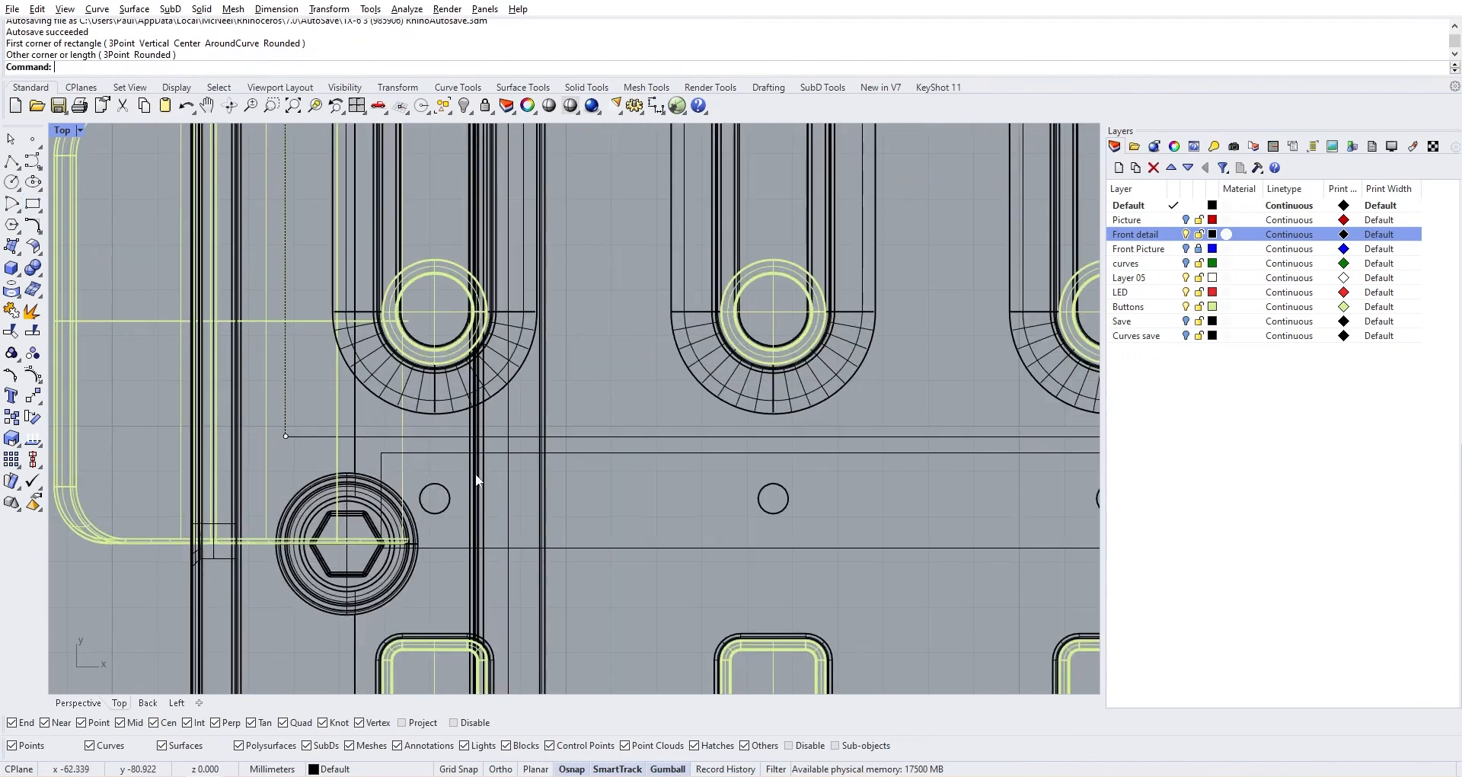
Restore the four-viewport layout and top-align the rectangle around the LED columns to the underside of the top panel in the Left view
scroll(620, 511, "down", 7)
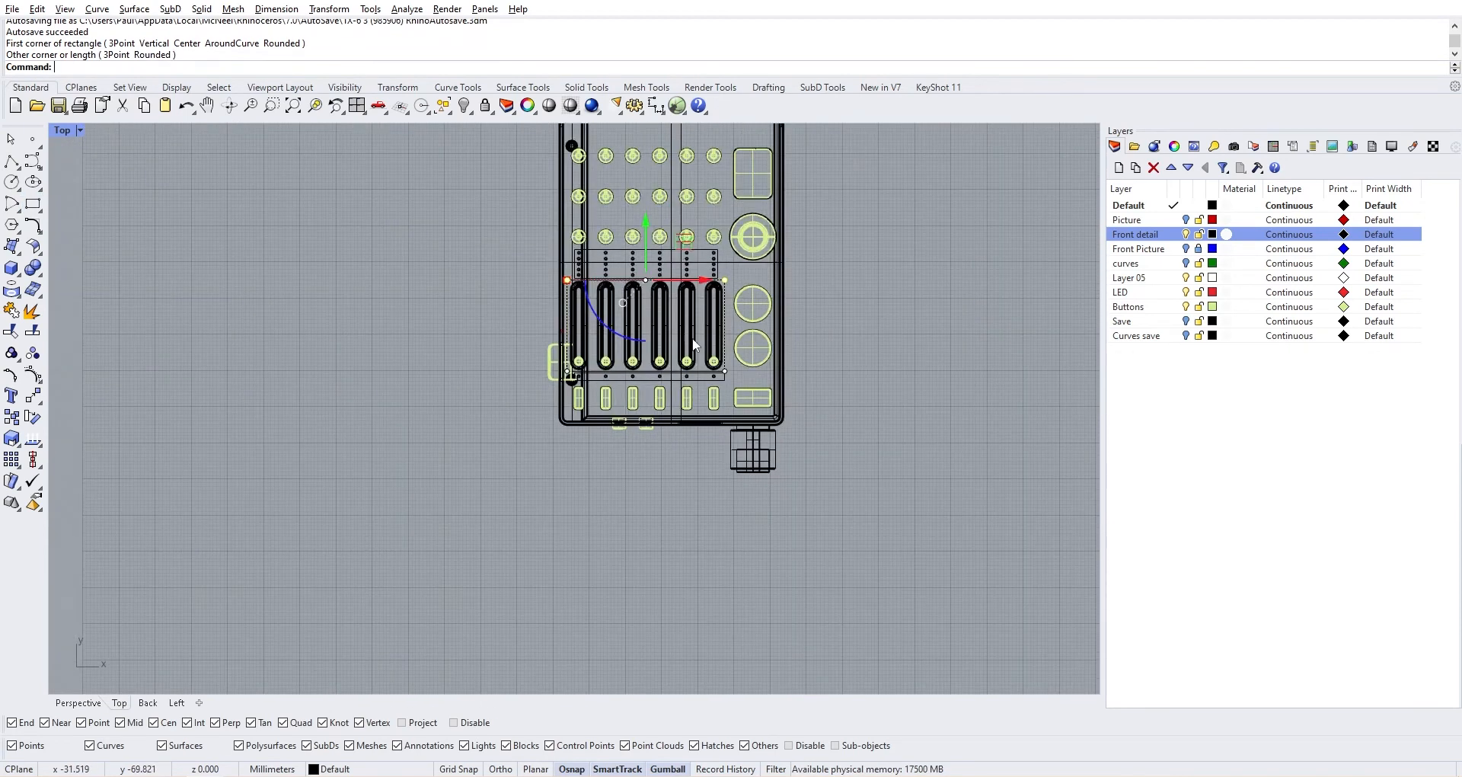
scroll(659, 324, "up", 9)
mouse_move(612, 256)
right_mouse_down()
mouse_move(573, 283)
mouse_move(620, 255)
right_mouse_up()
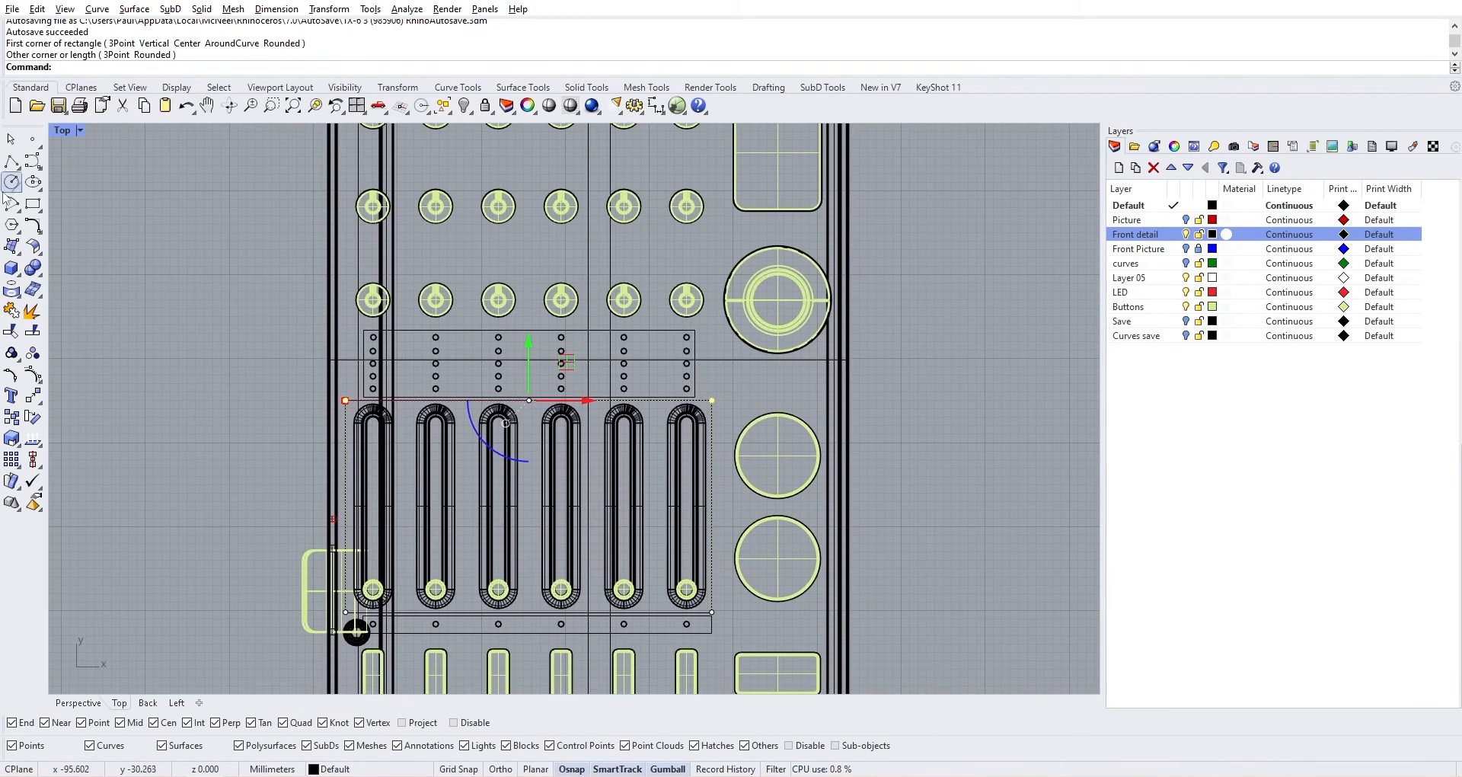
left_click(676, 329)
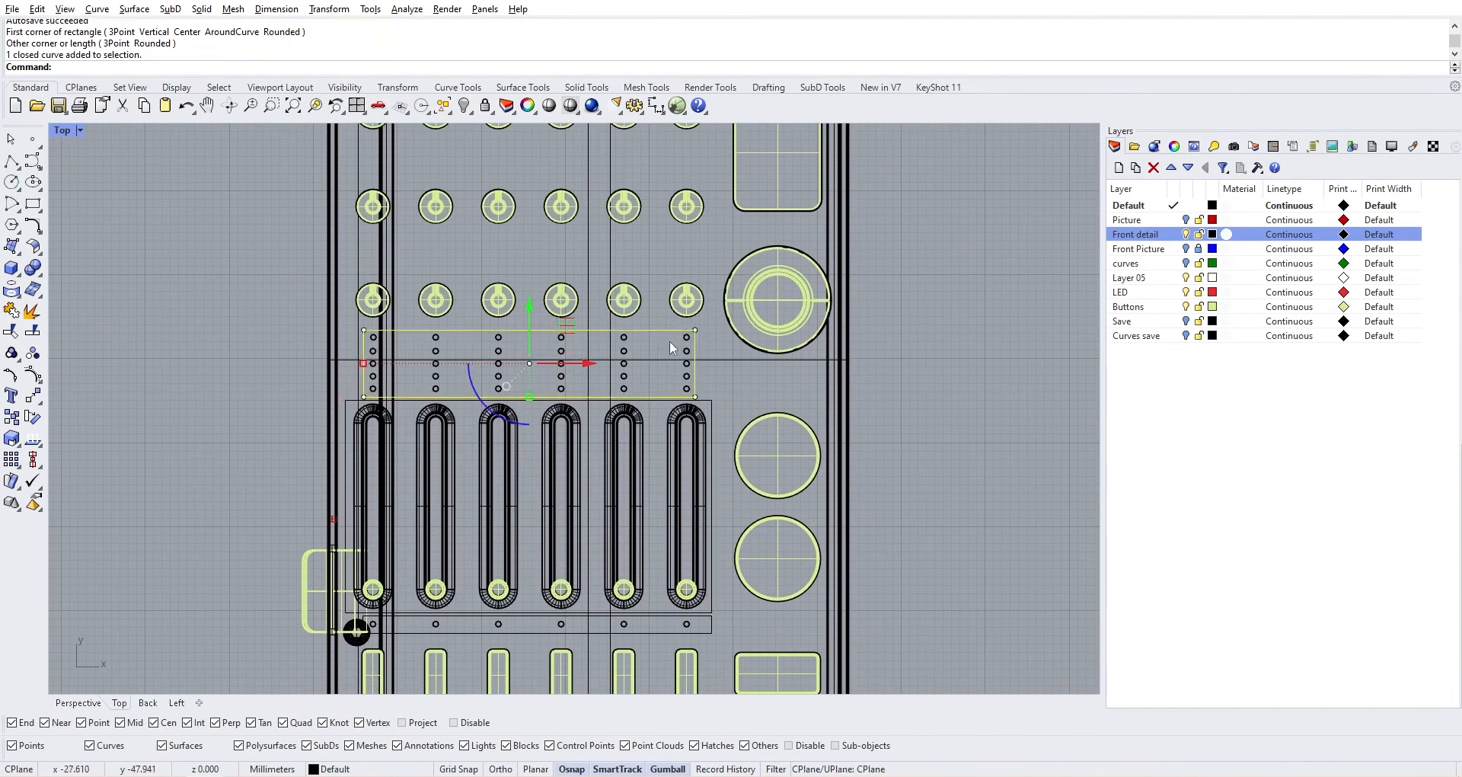
scroll(670, 343, "down", 1)
double_click(62, 132)
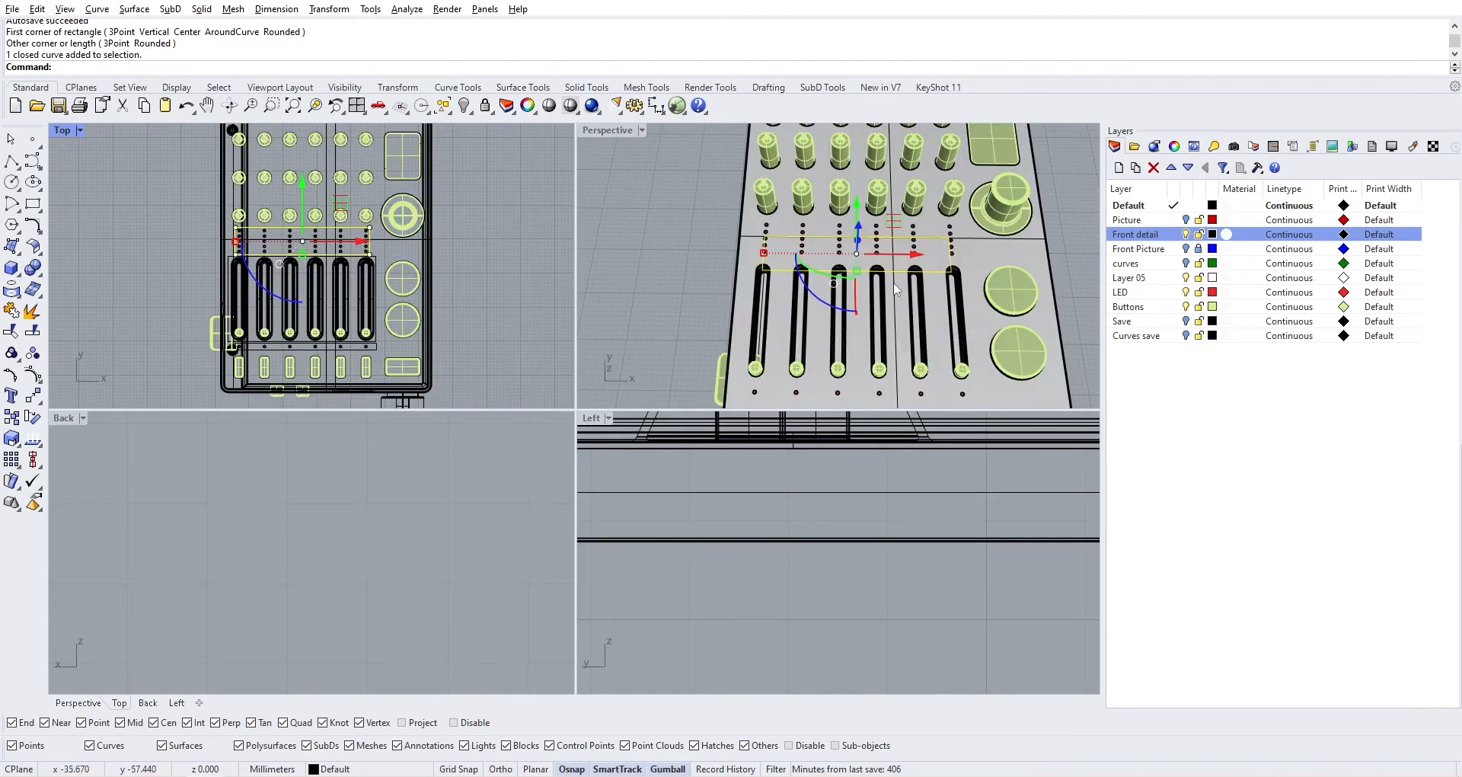
right_click_drag(895, 287, 796, 283)
scroll(851, 533, "down", 12)
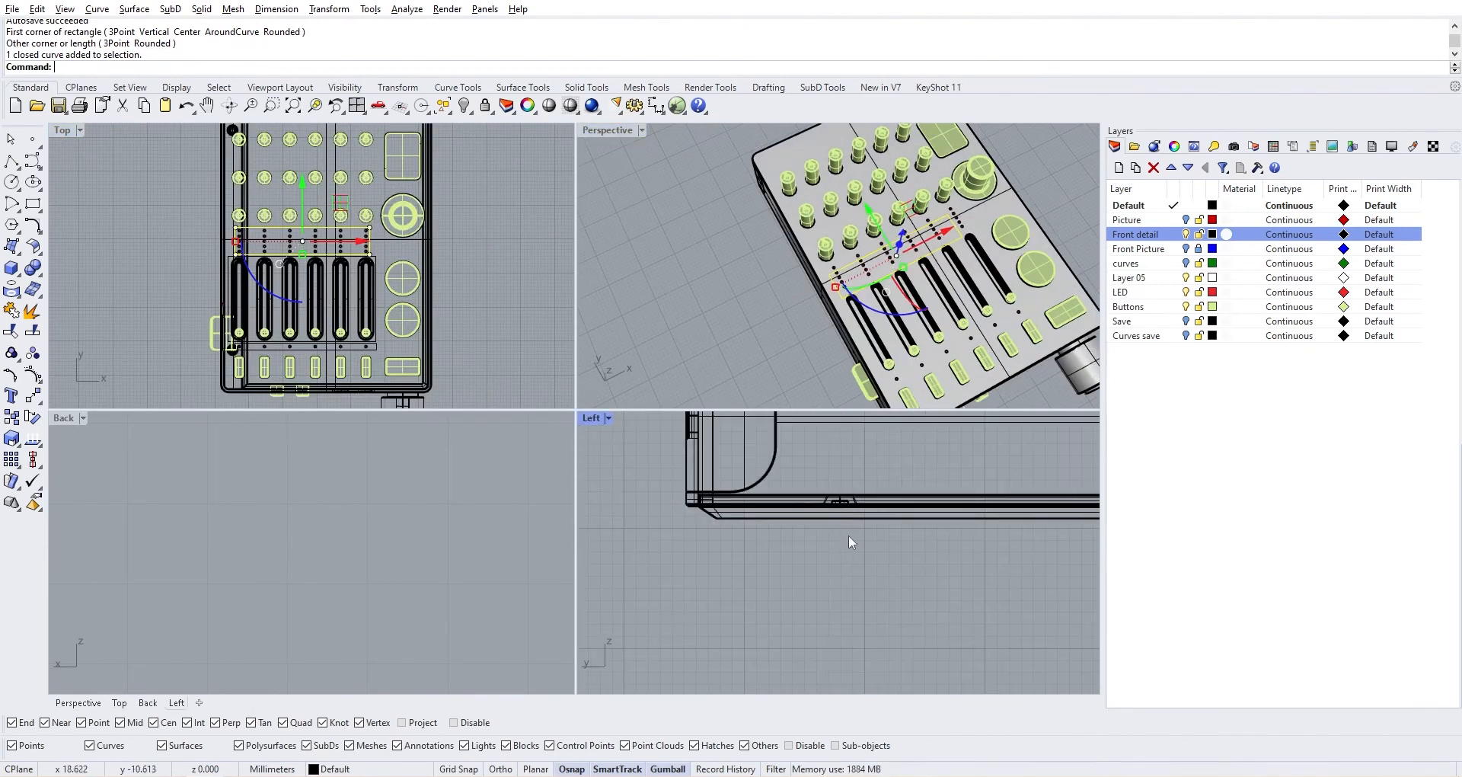
right_click_drag(851, 547, 985, 602)
scroll(847, 544, "up", 5)
scroll(795, 567, "up", 5)
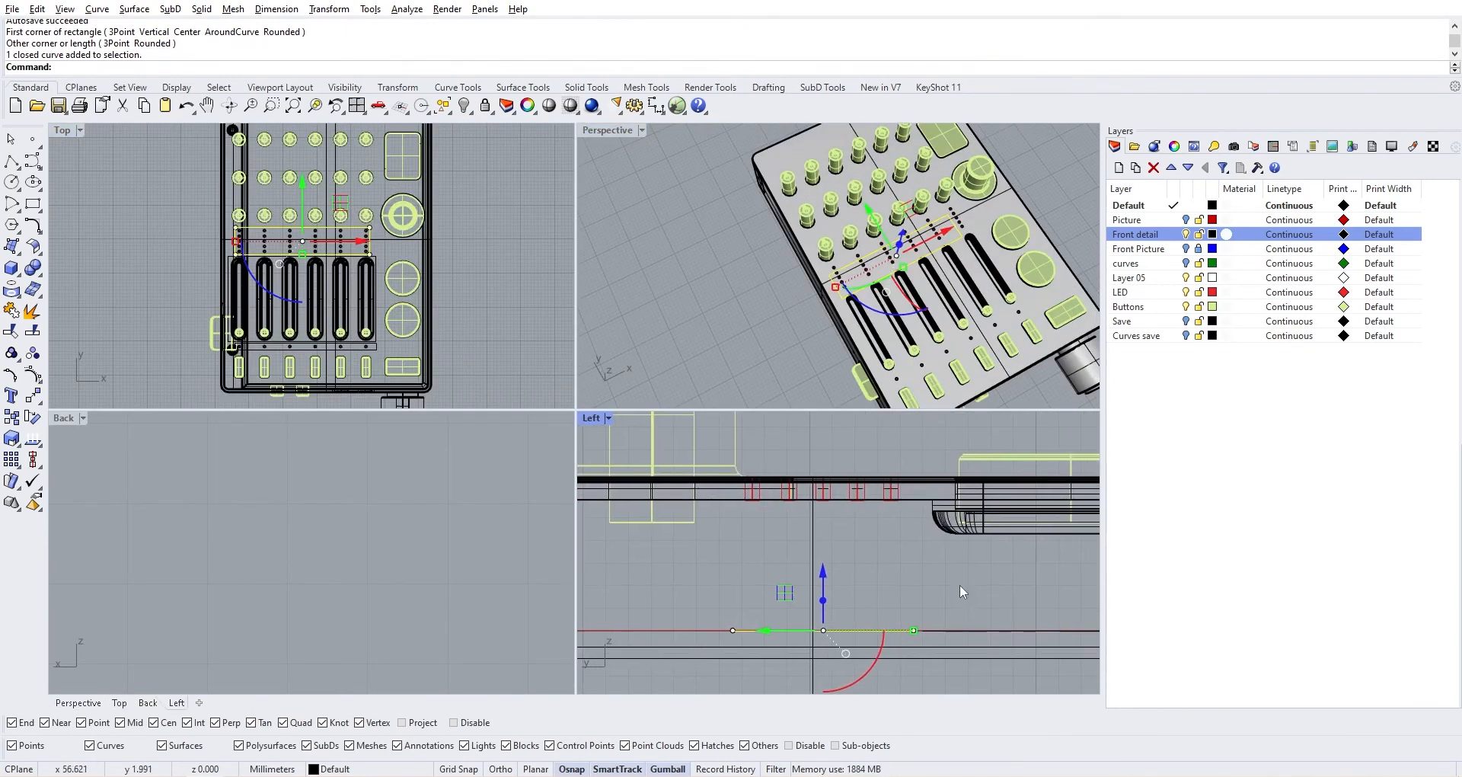
type("a")
key("Return")
type("t")
key("Return")
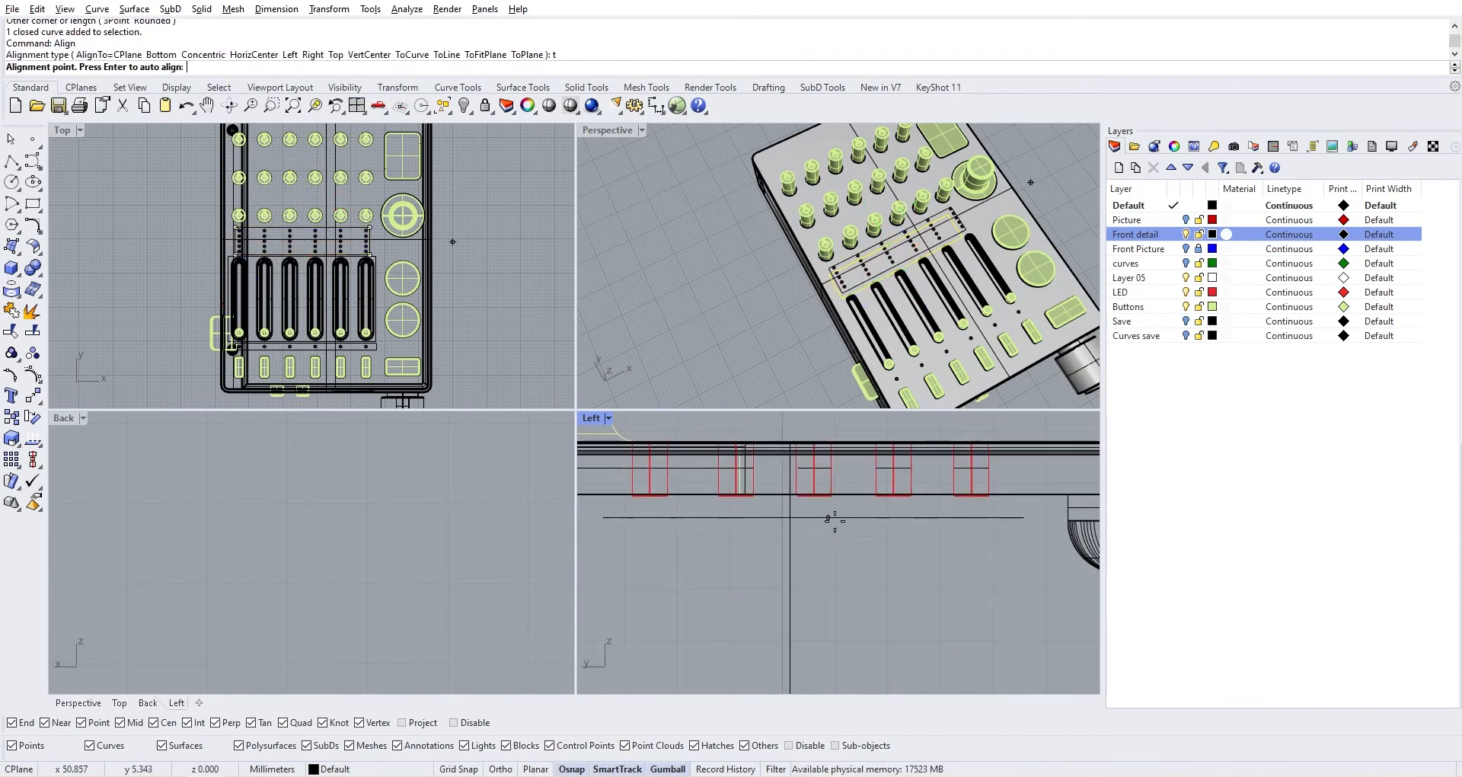
scroll(870, 502, "up", 4)
key("Return")
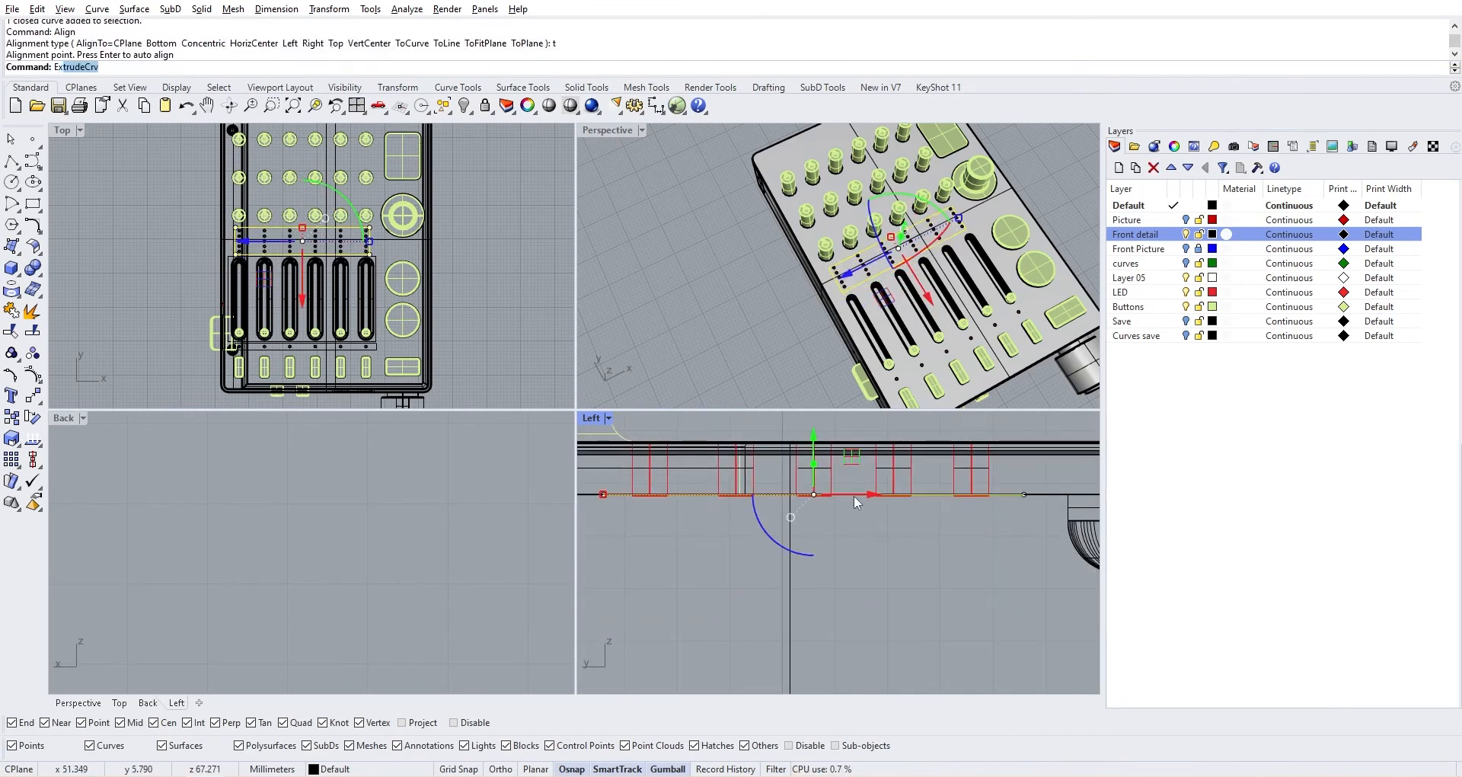
Extrude the rectangle around the LED columns 1 mm downward as a solid
type("ex")
key("Return")
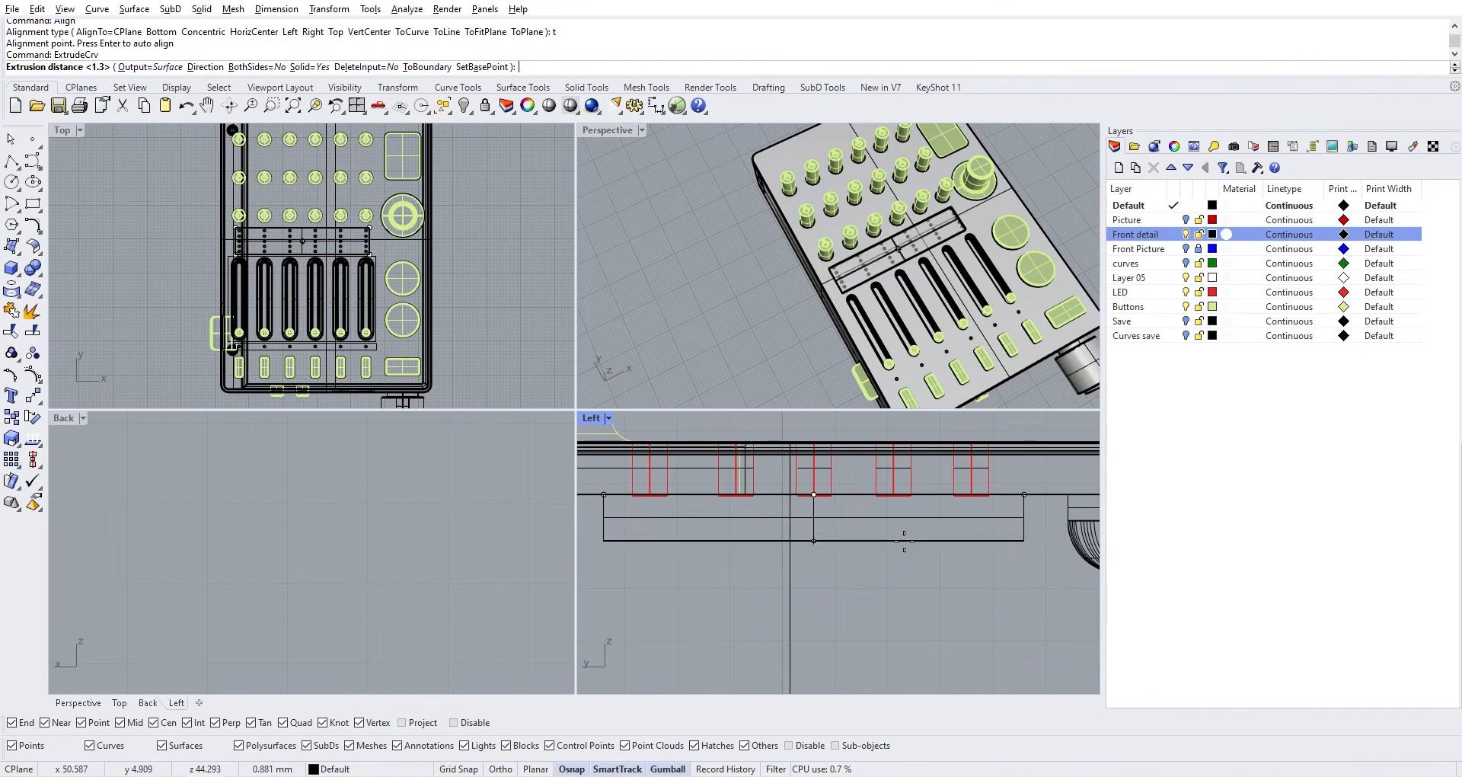
type("1")
key("Return")
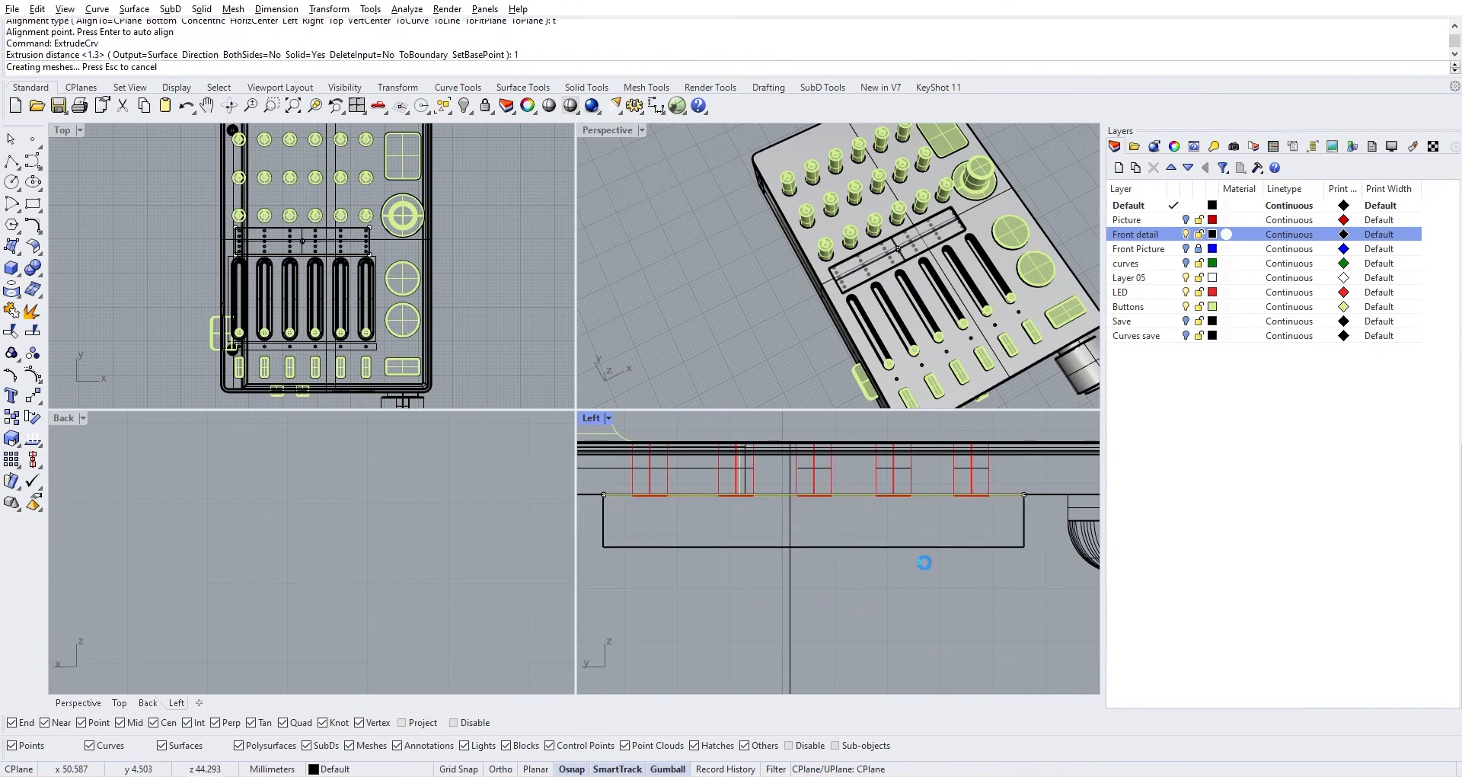
Boolean-union the extruded block under the LED columns with the top panel body
scroll(926, 548, "down", 3)
scroll(898, 580, "up", 2)
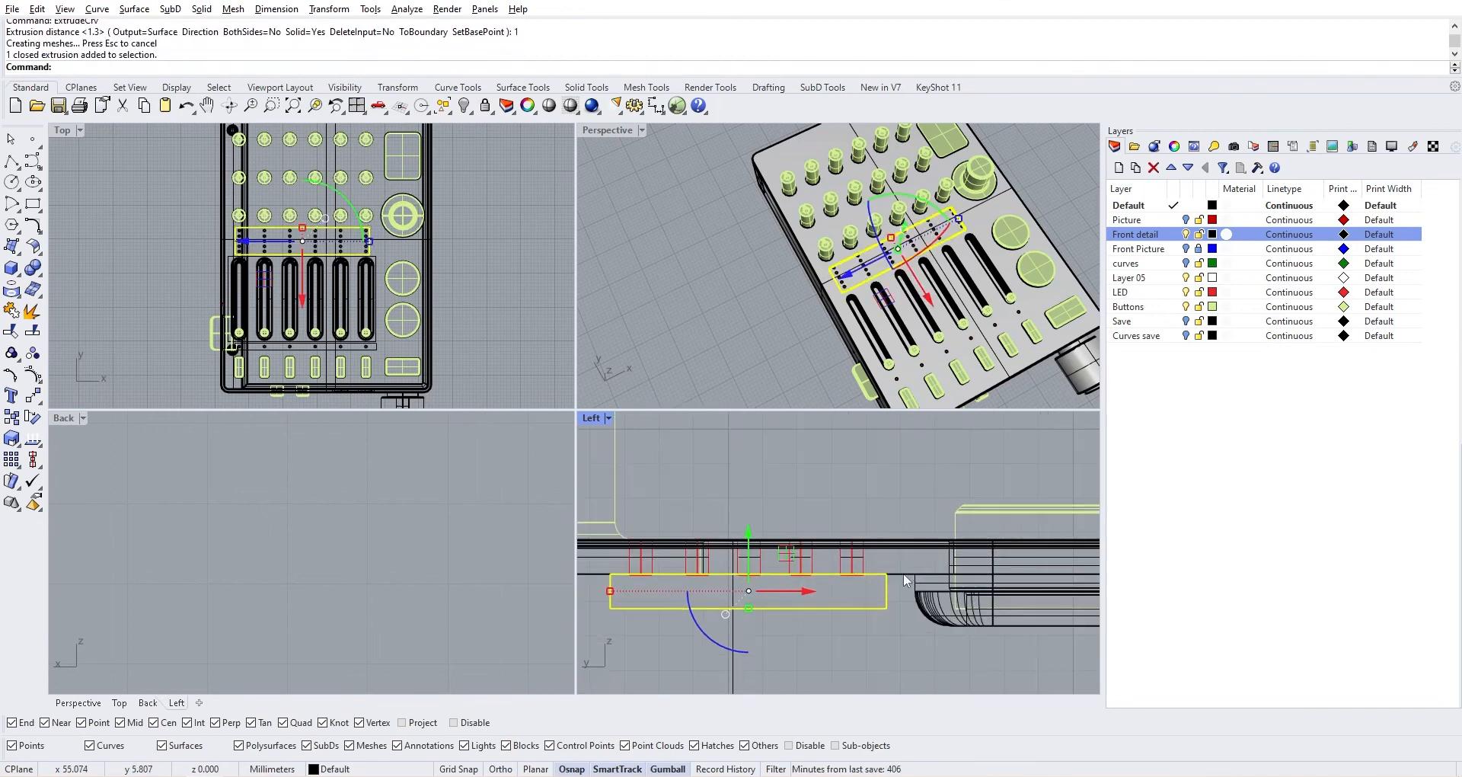
left_click(902, 575)
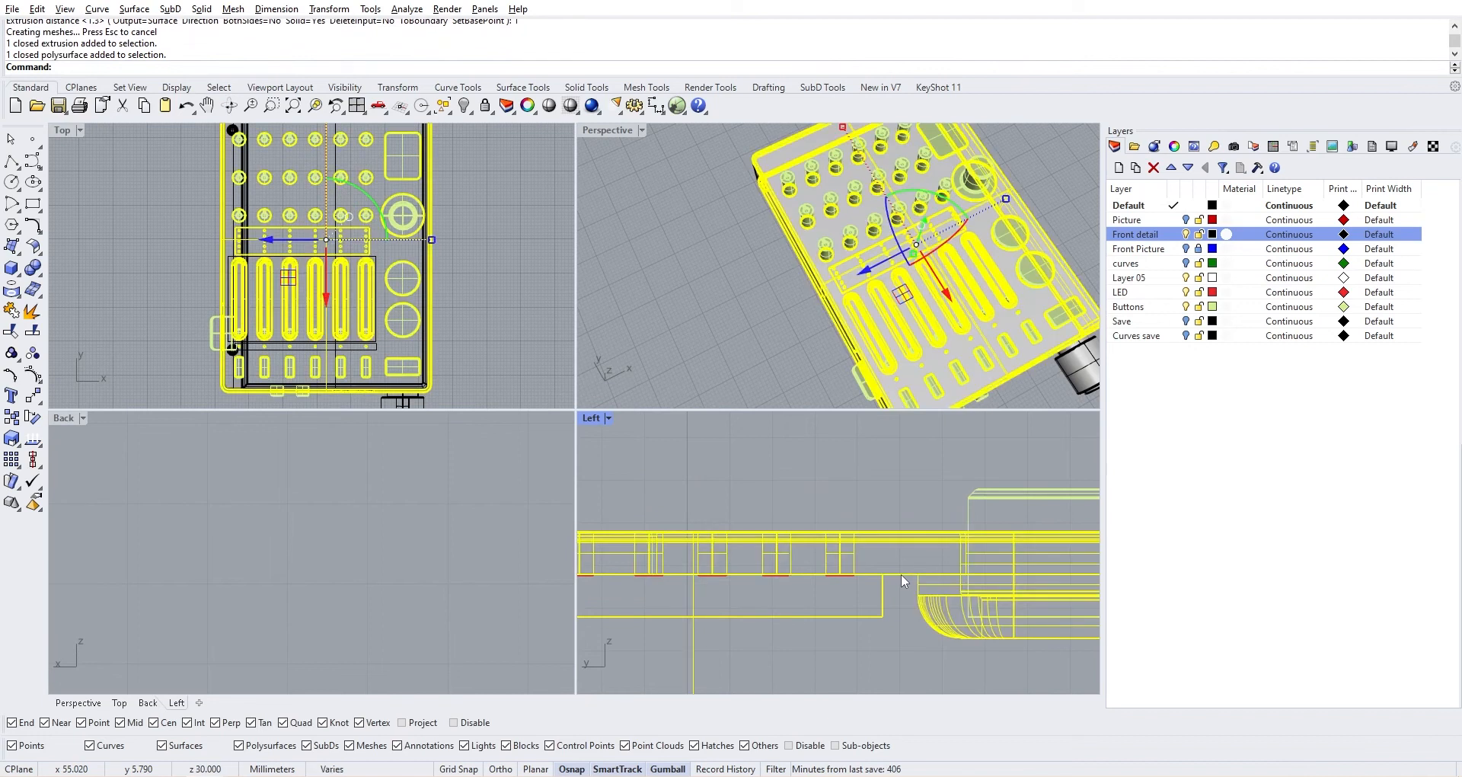
left_click(756, 371)
left_click(881, 606)
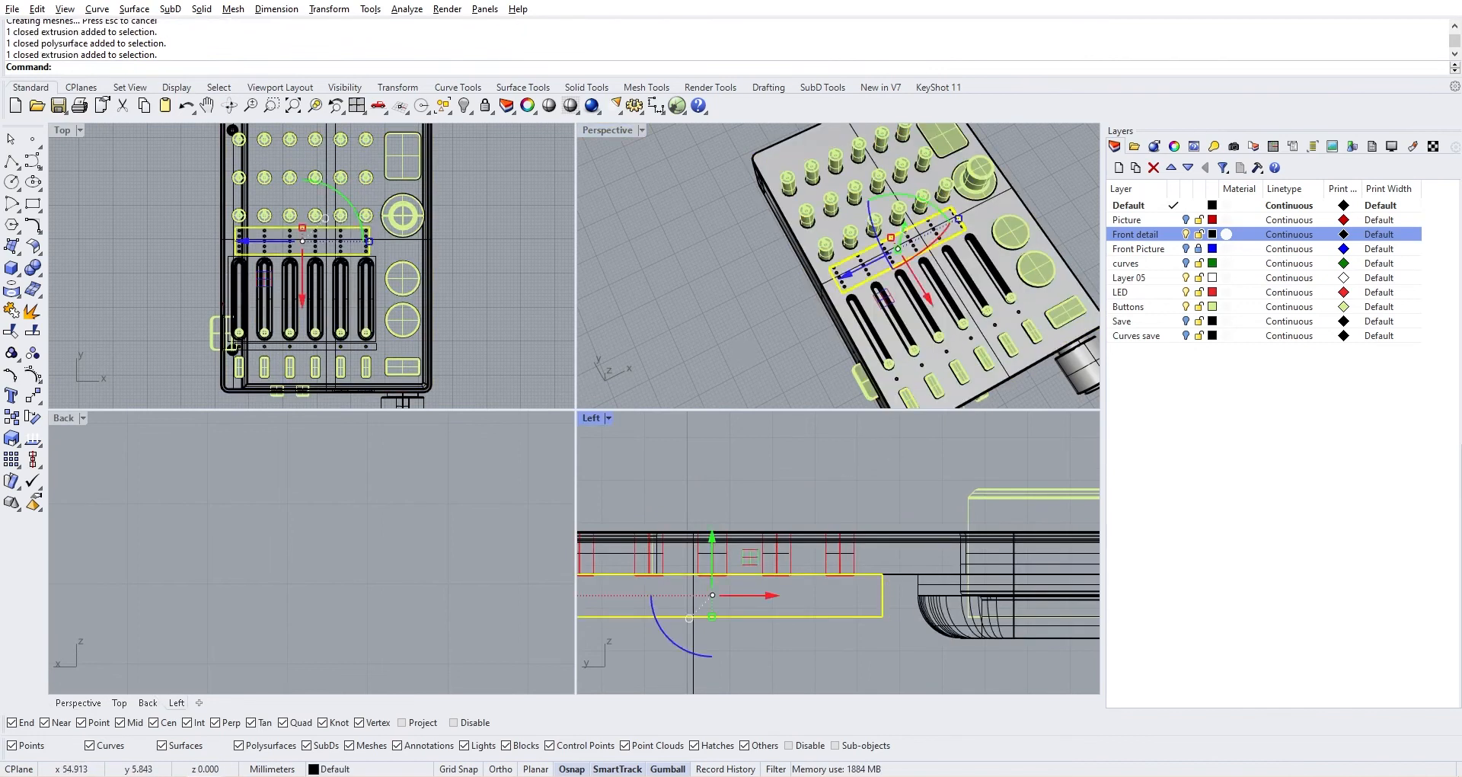
left_click(900, 575, "shift")
left_click(14, 314)
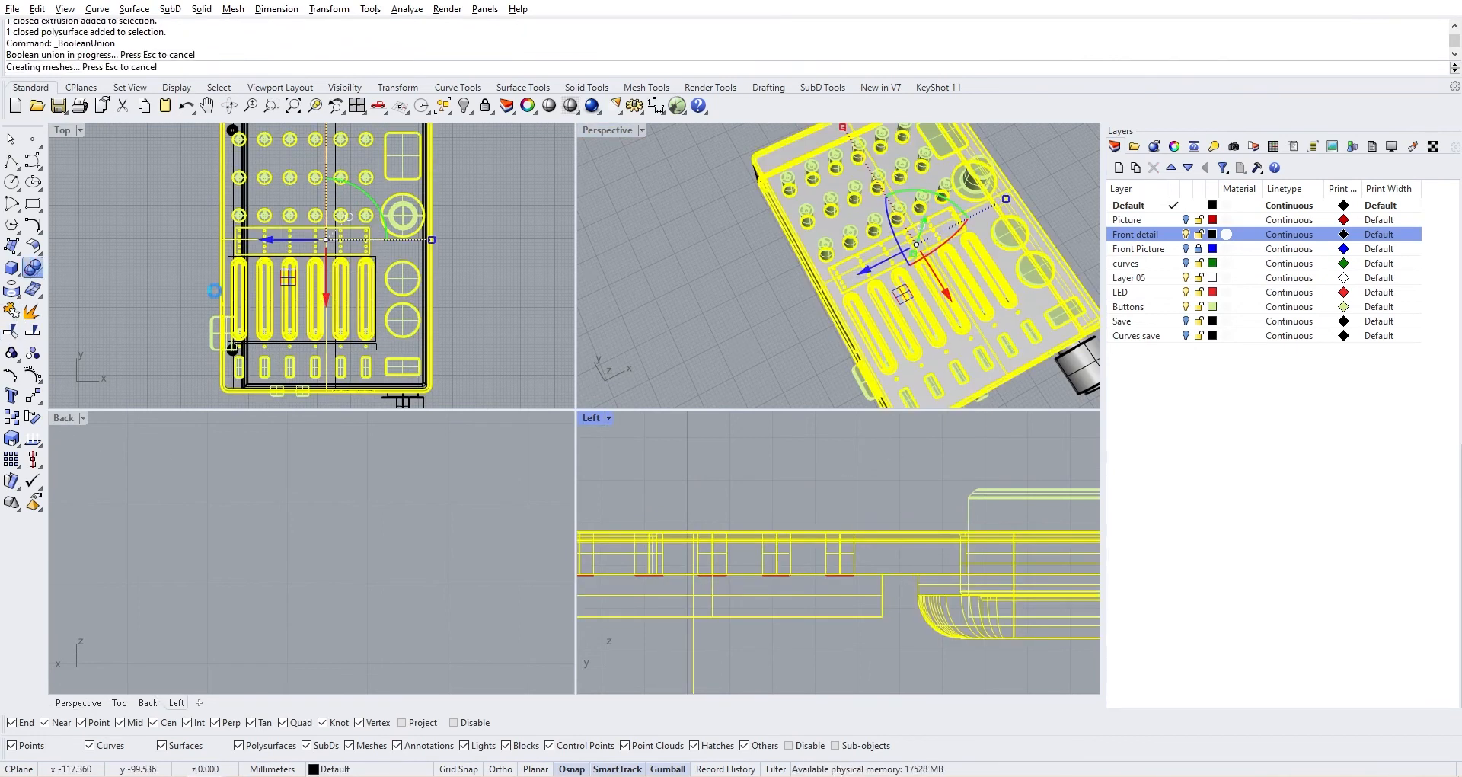
Examine the joined panel body around the LED dots and fader slots in the Perspective and Left views
scroll(871, 272, "up", 5)
left_click(870, 273)
scroll(870, 272, "down", 5)
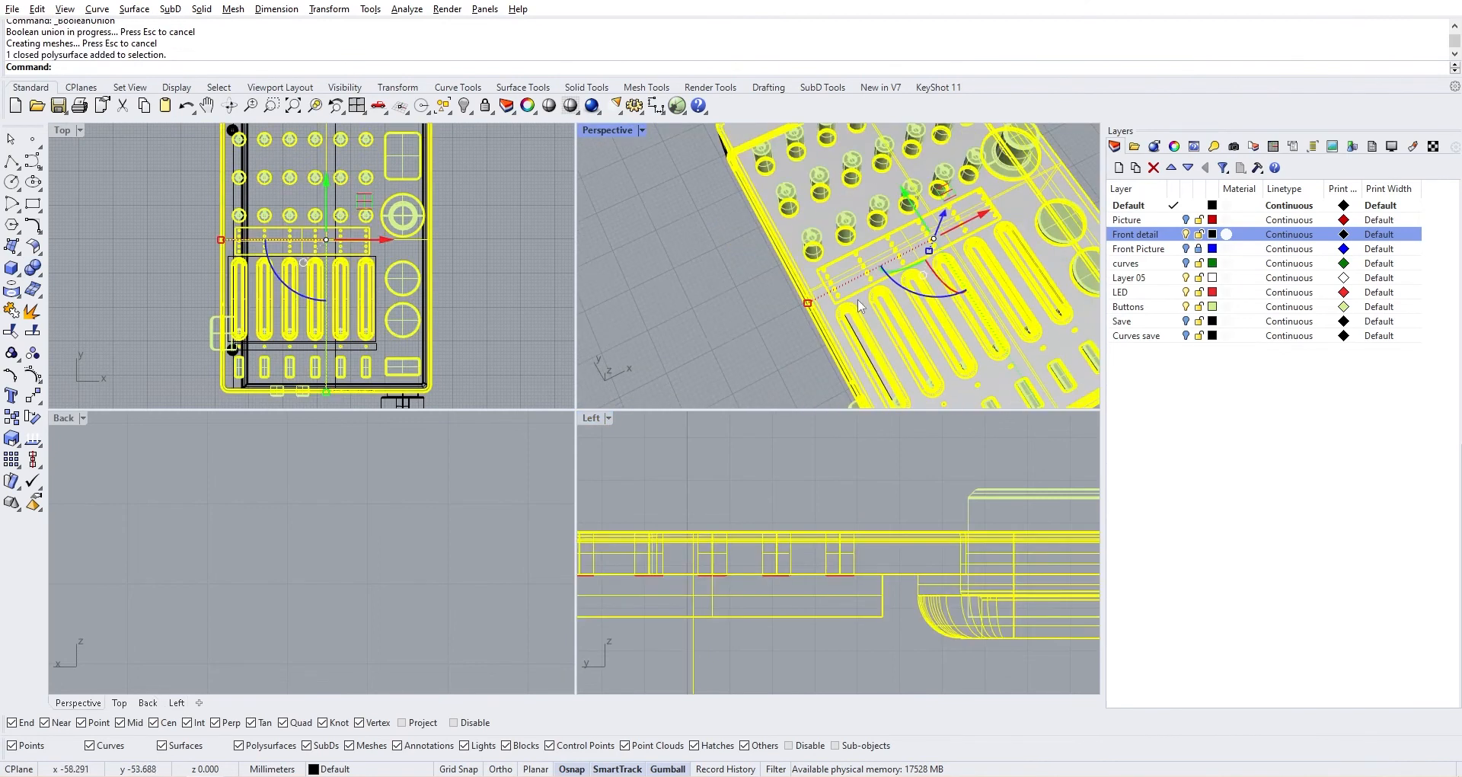
key("Escape")
right_click_drag(836, 355, 844, 305)
scroll(850, 297, "up", 5)
scroll(843, 292, "down", 3)
scroll(843, 304, "down", 3)
scroll(893, 477, "down", 2)
right_click_drag(894, 477, 822, 613)
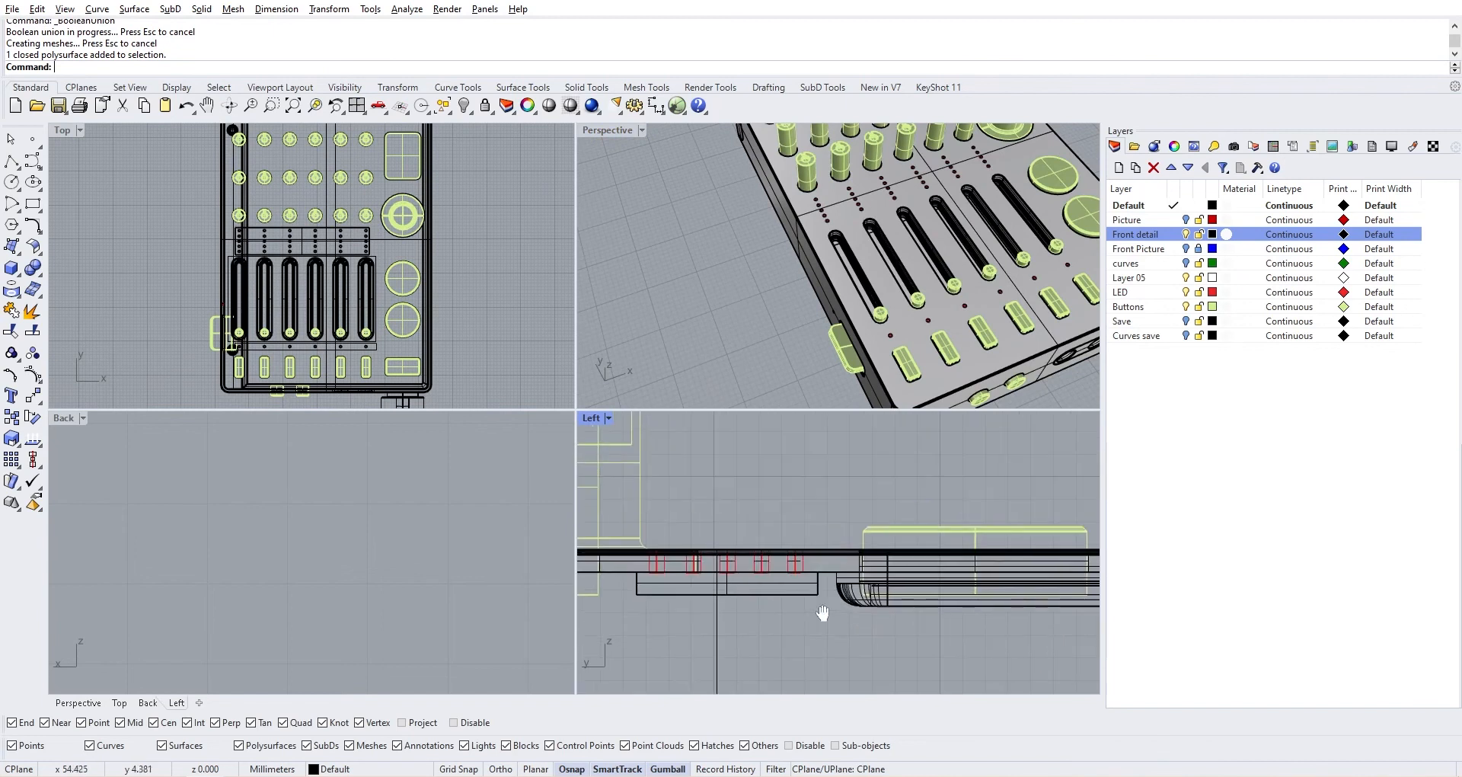
Top-align the rectangle around the single hole row below the fader slots to the underside of the top panel in the Left view
scroll(841, 310, "up", 2)
scroll(404, 238, "up", 6)
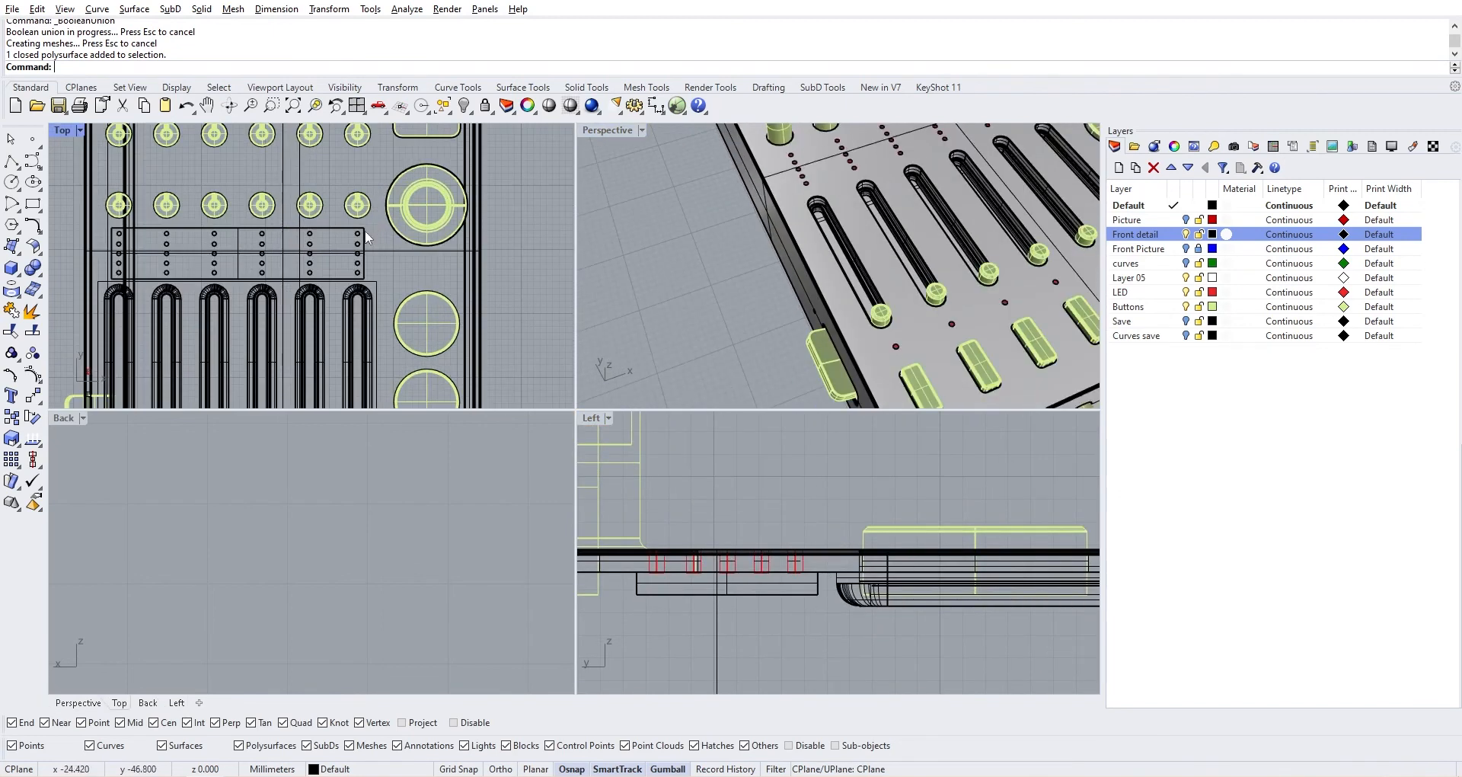
left_click(396, 352)
scroll(918, 516, "down", 8)
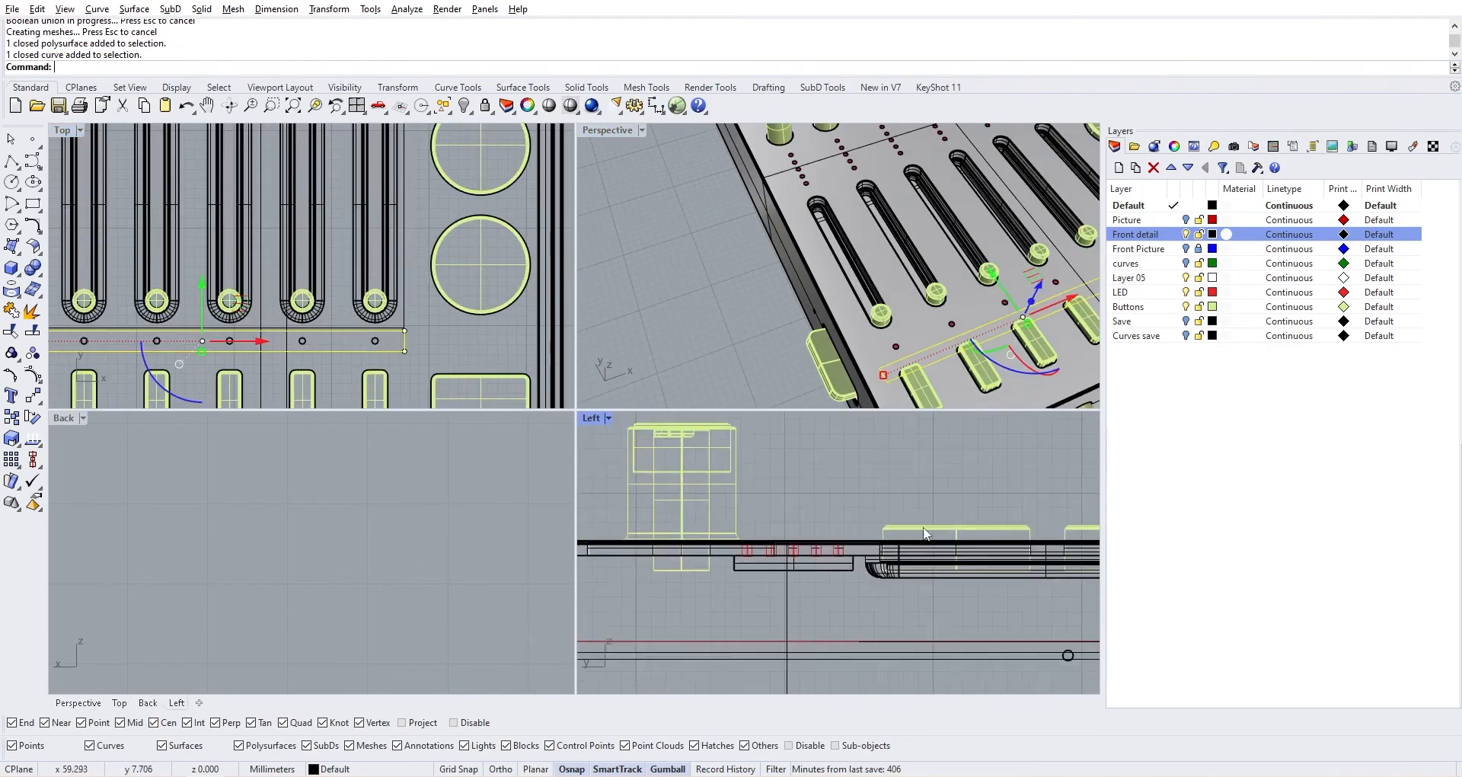
right_click_drag(1066, 533, 786, 554)
scroll(845, 545, "up", 8)
scroll(851, 550, "down", 5)
right_click_drag(862, 592, 843, 597)
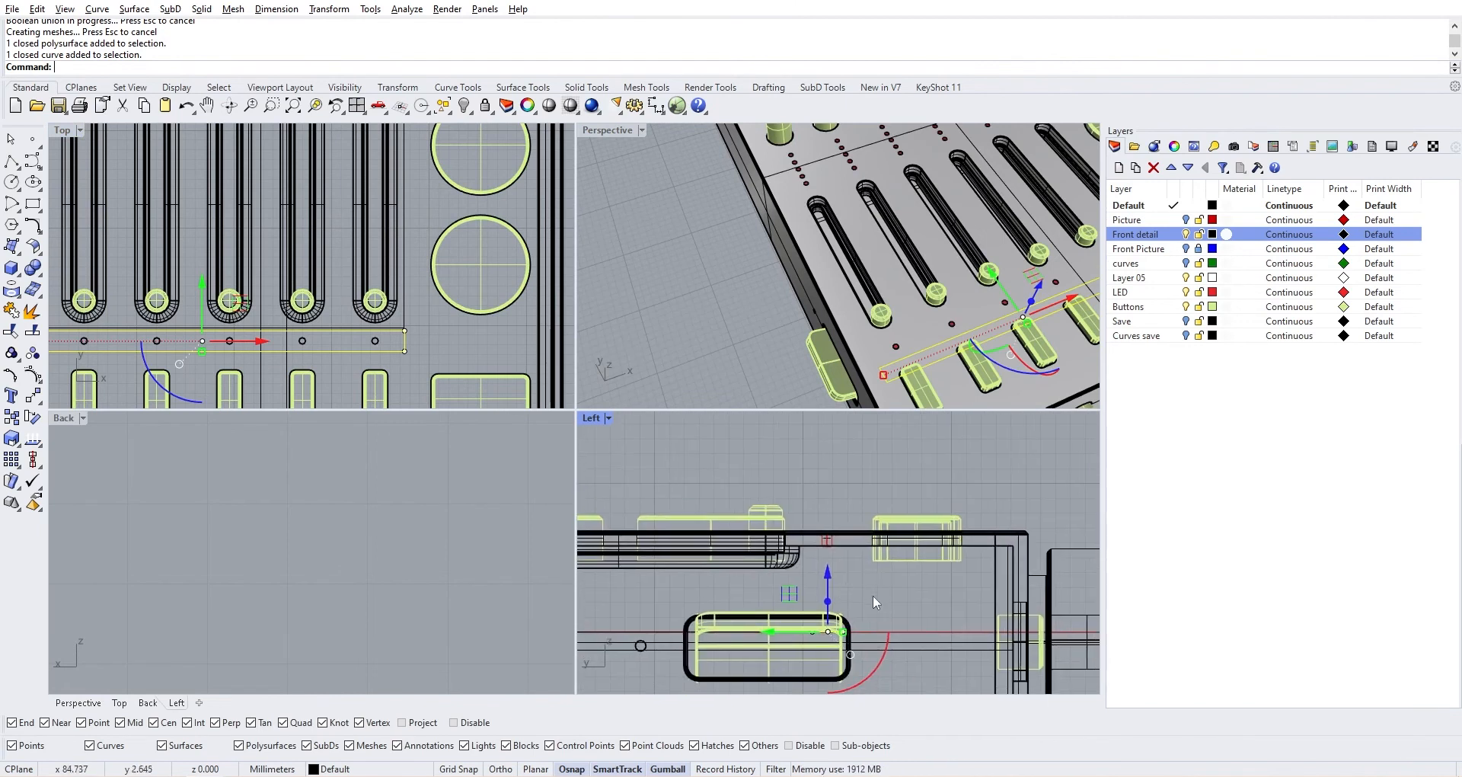
type("Align")
key("Return")
type("t")
key("Return")
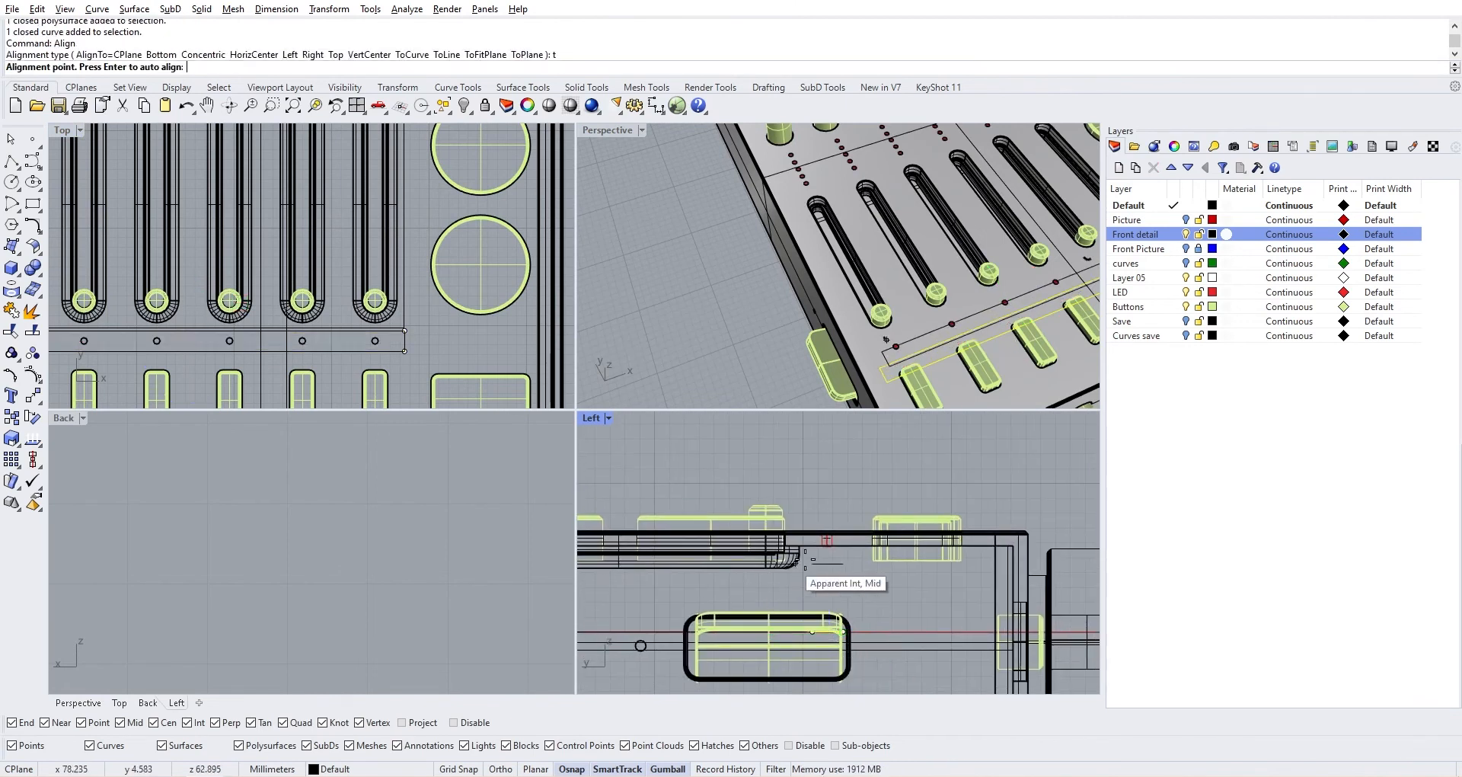
scroll(822, 564, "up", 5)
left_click(872, 526)
scroll(859, 523, "up", 3)
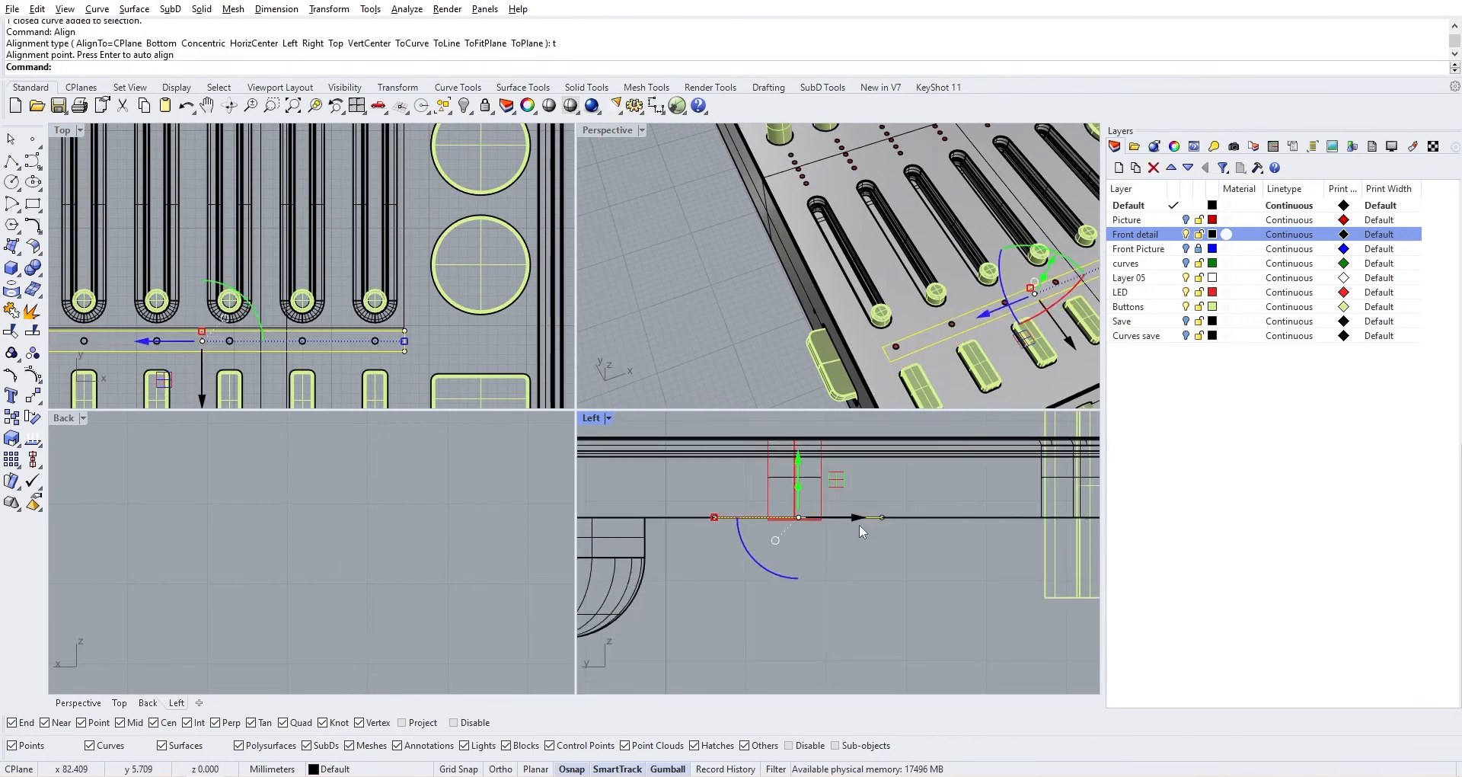
Extrude the rectangle around the single hole row 1 mm downward as a solid
type("ExtrudeCrv")
key("Return")
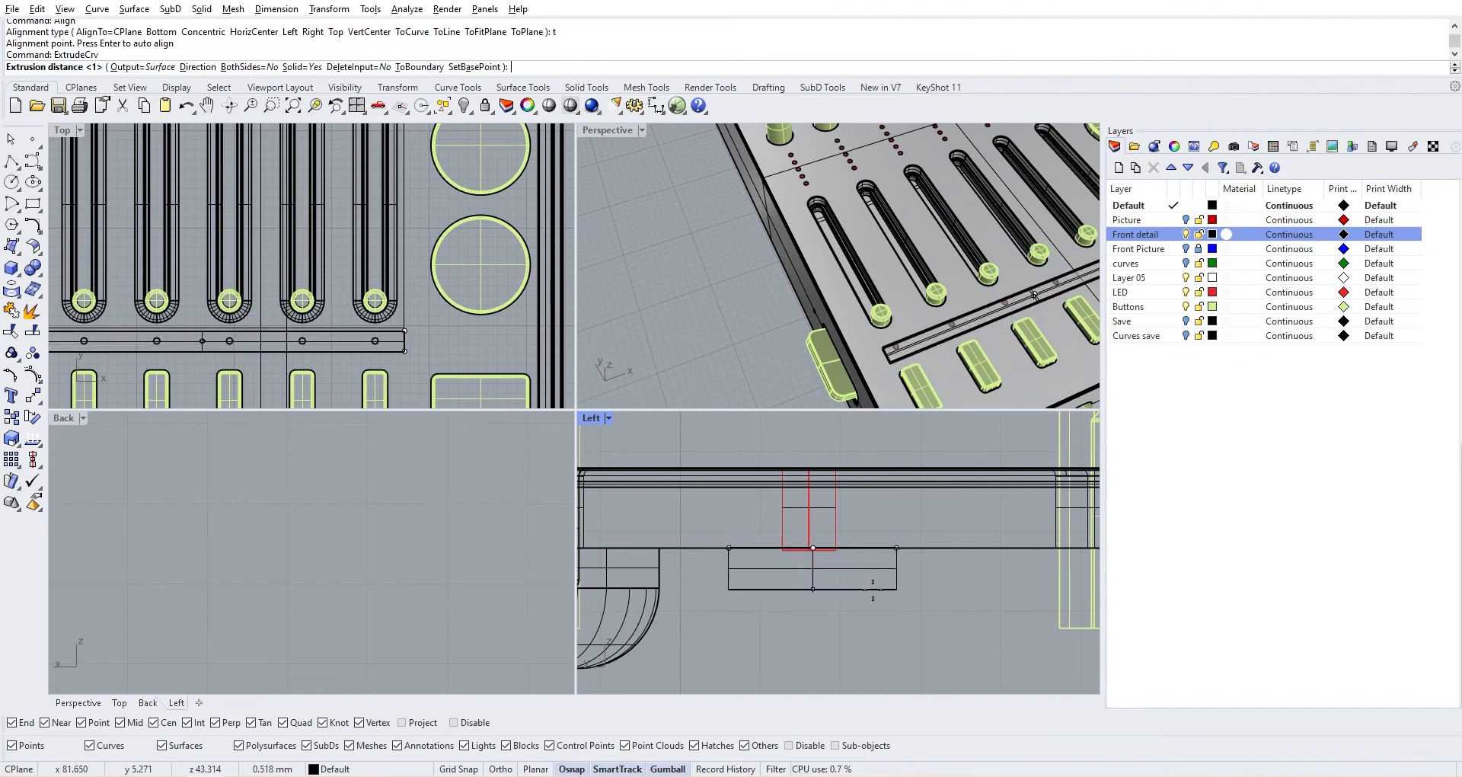
left_click(880, 609)
scroll(878, 609, "down", 2)
Boolean-union the extruded block under the single hole row with the top panel body
left_click(910, 594)
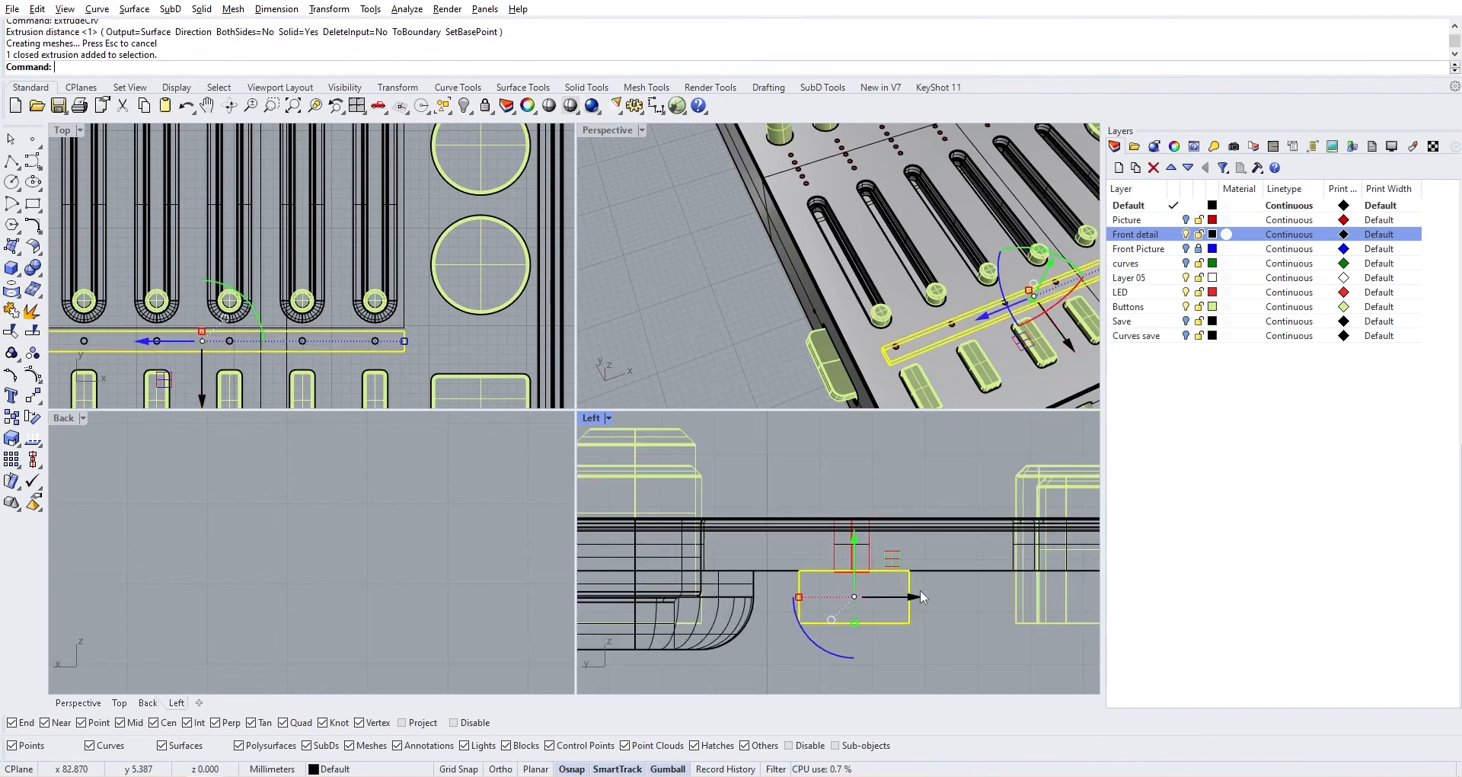
left_click(908, 571, "shift")
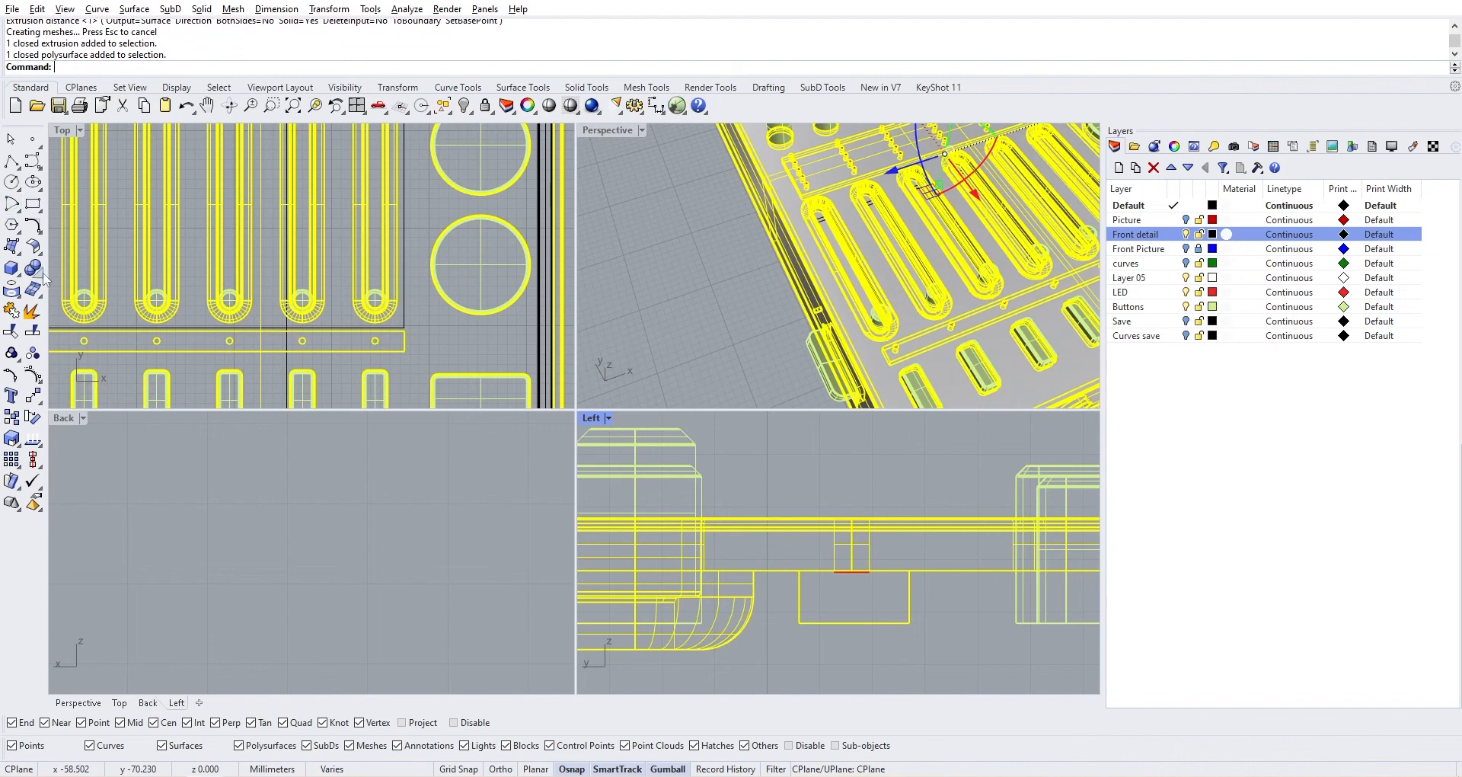
left_click(34, 268)
scroll(800, 505, "down", 3)
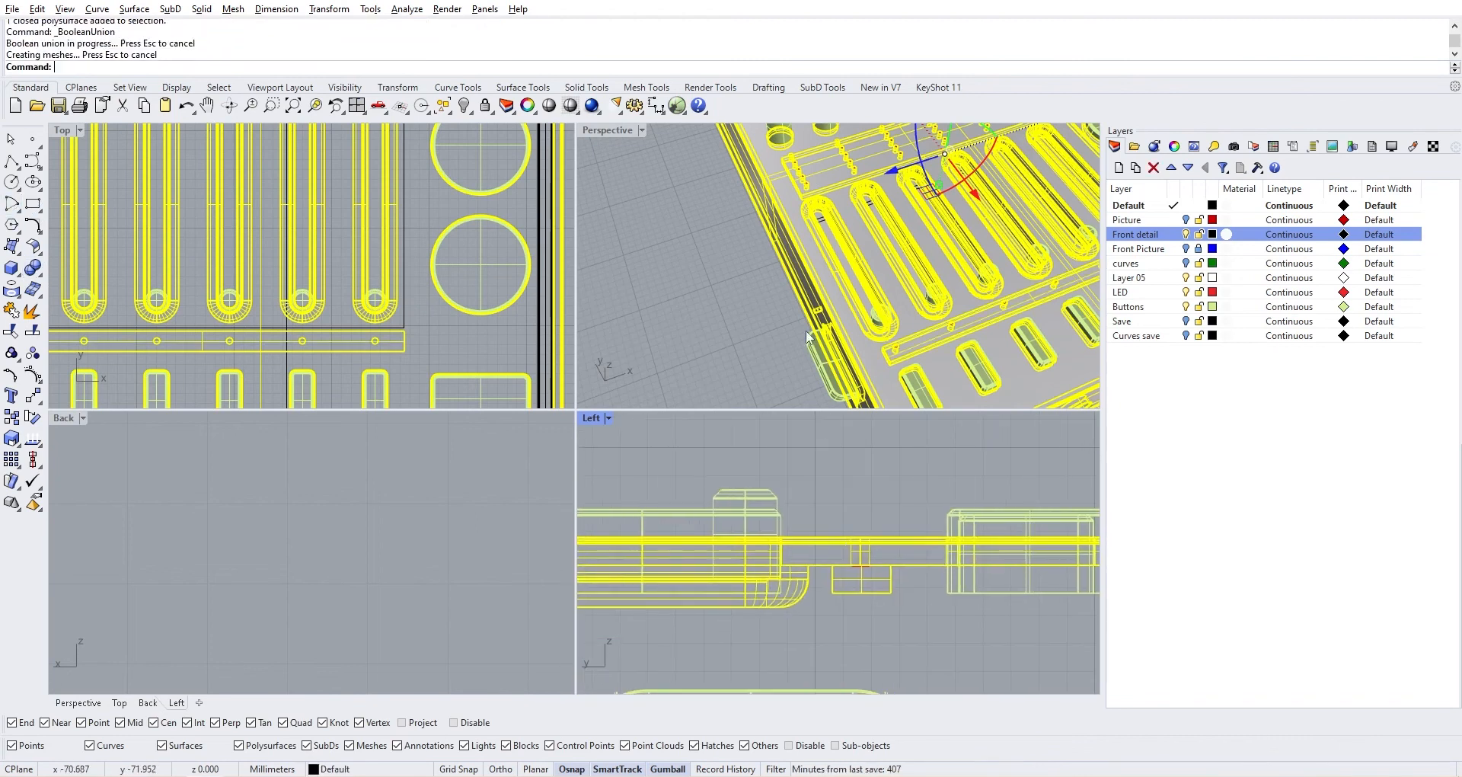
scroll(805, 330, "down", 3)
scroll(802, 317, "up", 6)
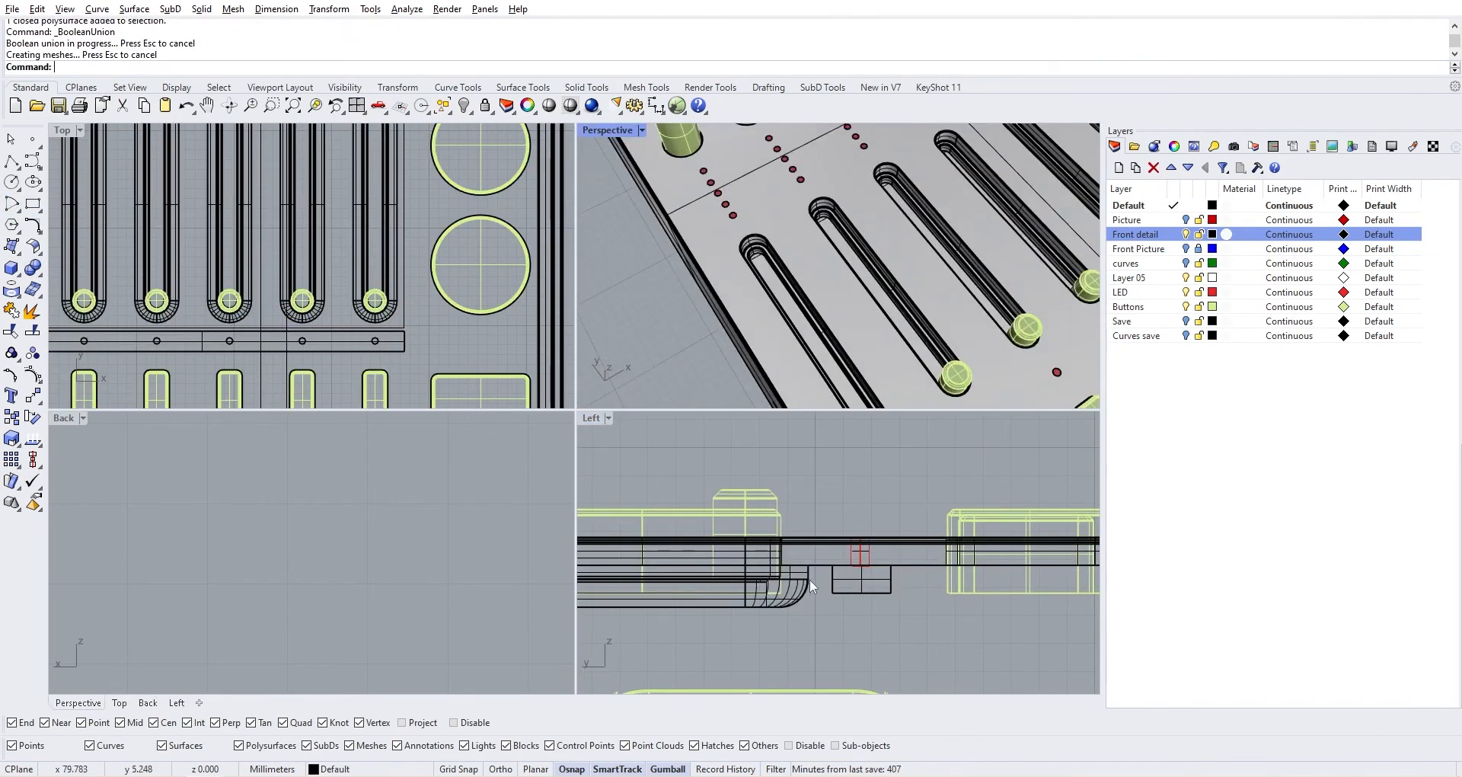
Raise the rectangle around the fader slots to just below the slot recesses in the Left view
scroll(794, 349, "down", 5)
scroll(414, 318, "down", 3)
scroll(423, 304, "up", 4)
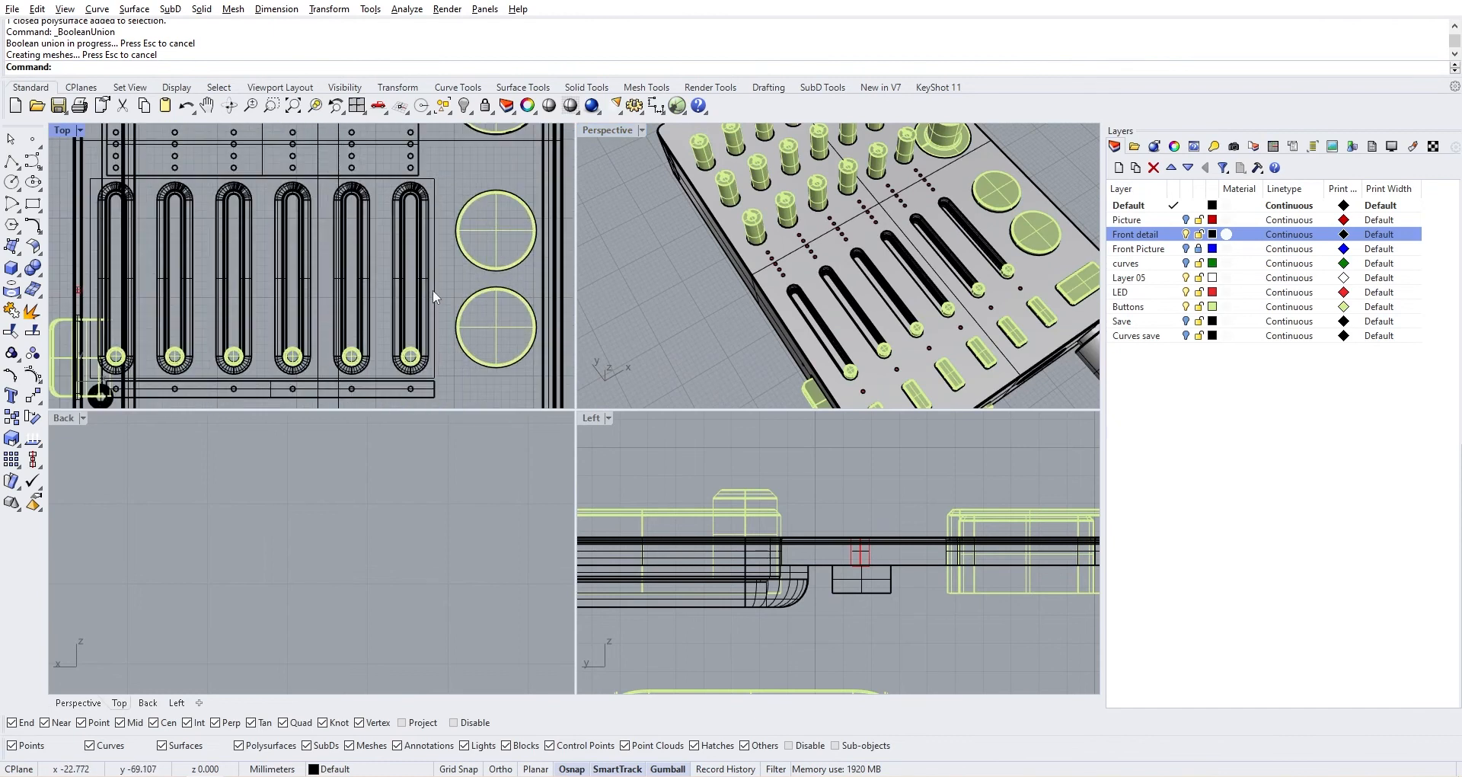
left_click(433, 290)
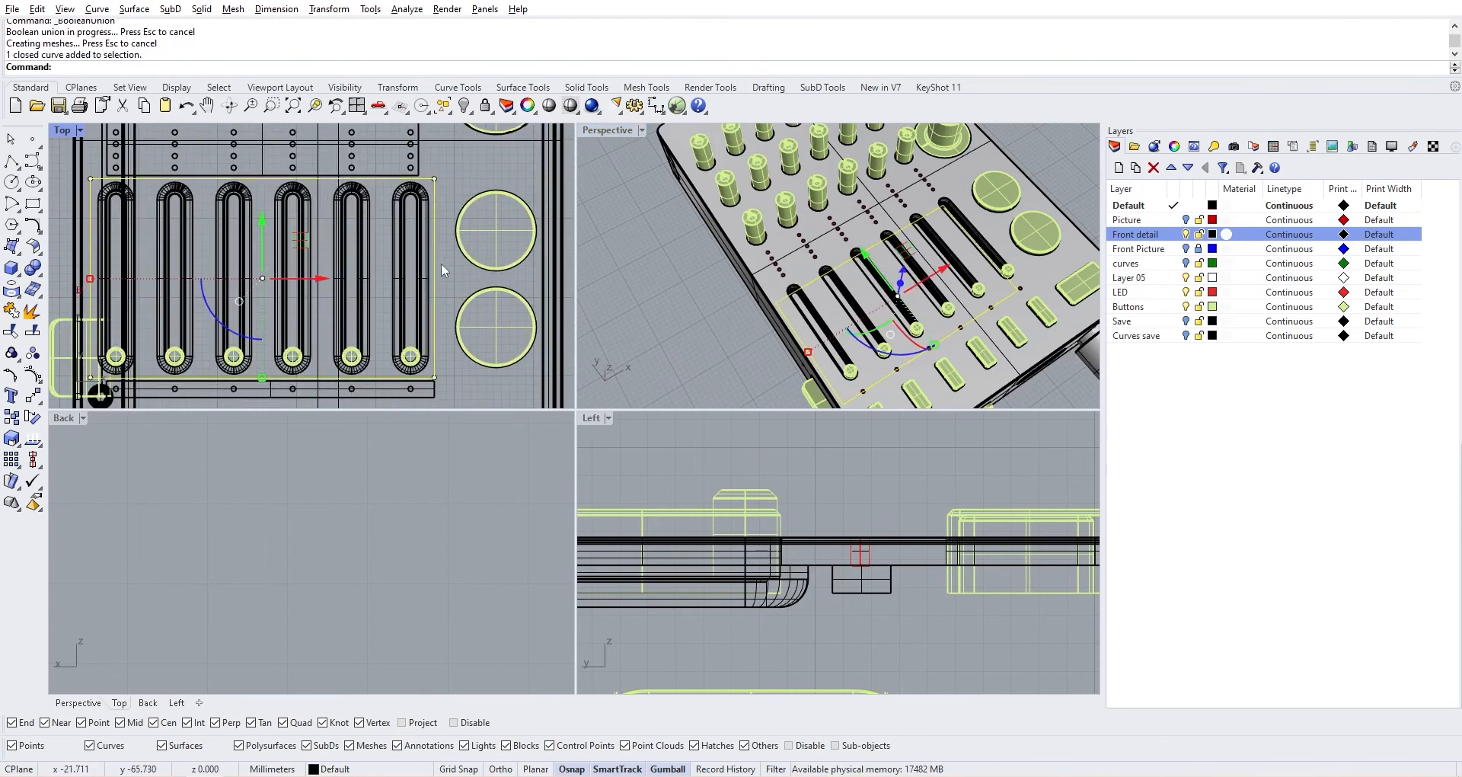
right_click_drag(452, 275, 499, 302)
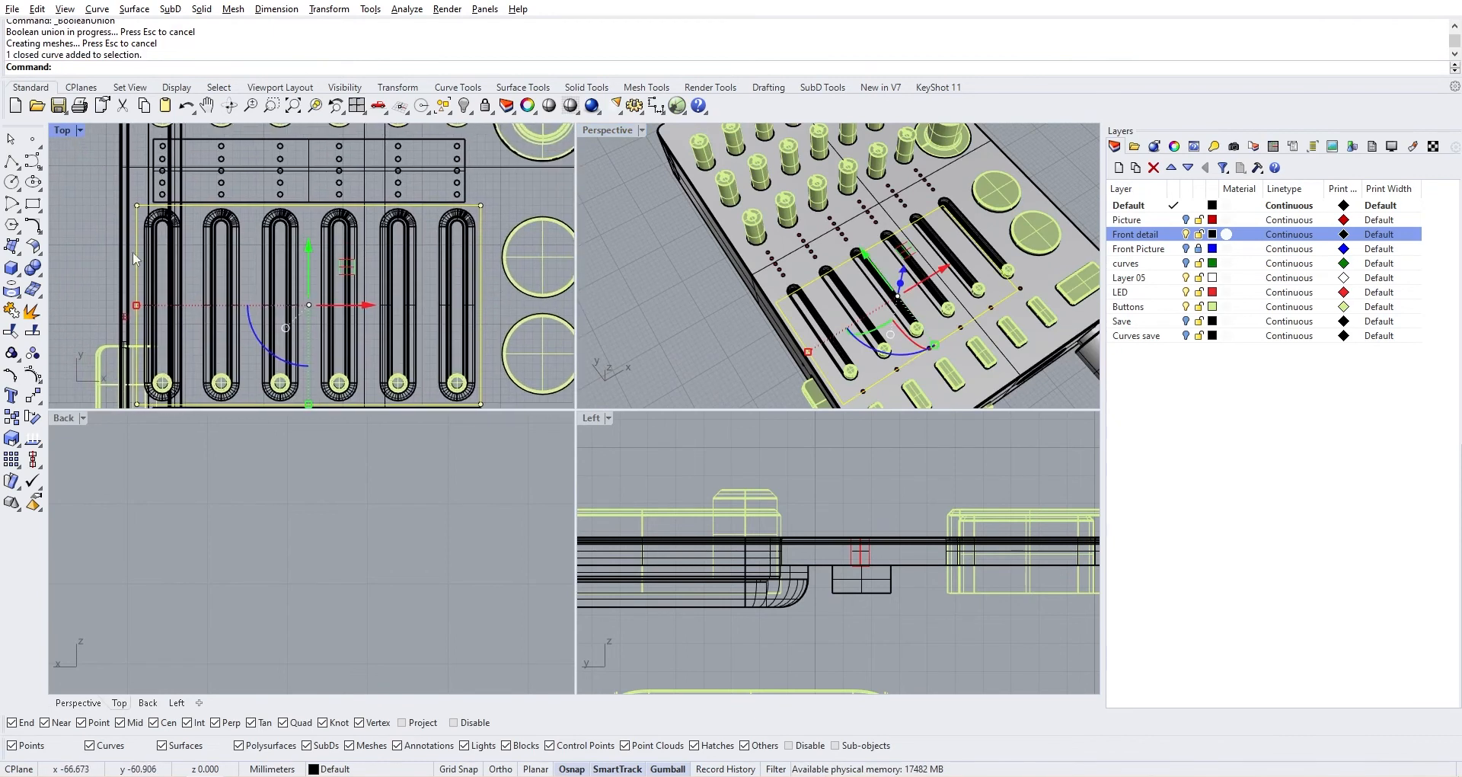
right_click_drag(133, 253, 185, 208)
right_click_drag(702, 259, 606, 256)
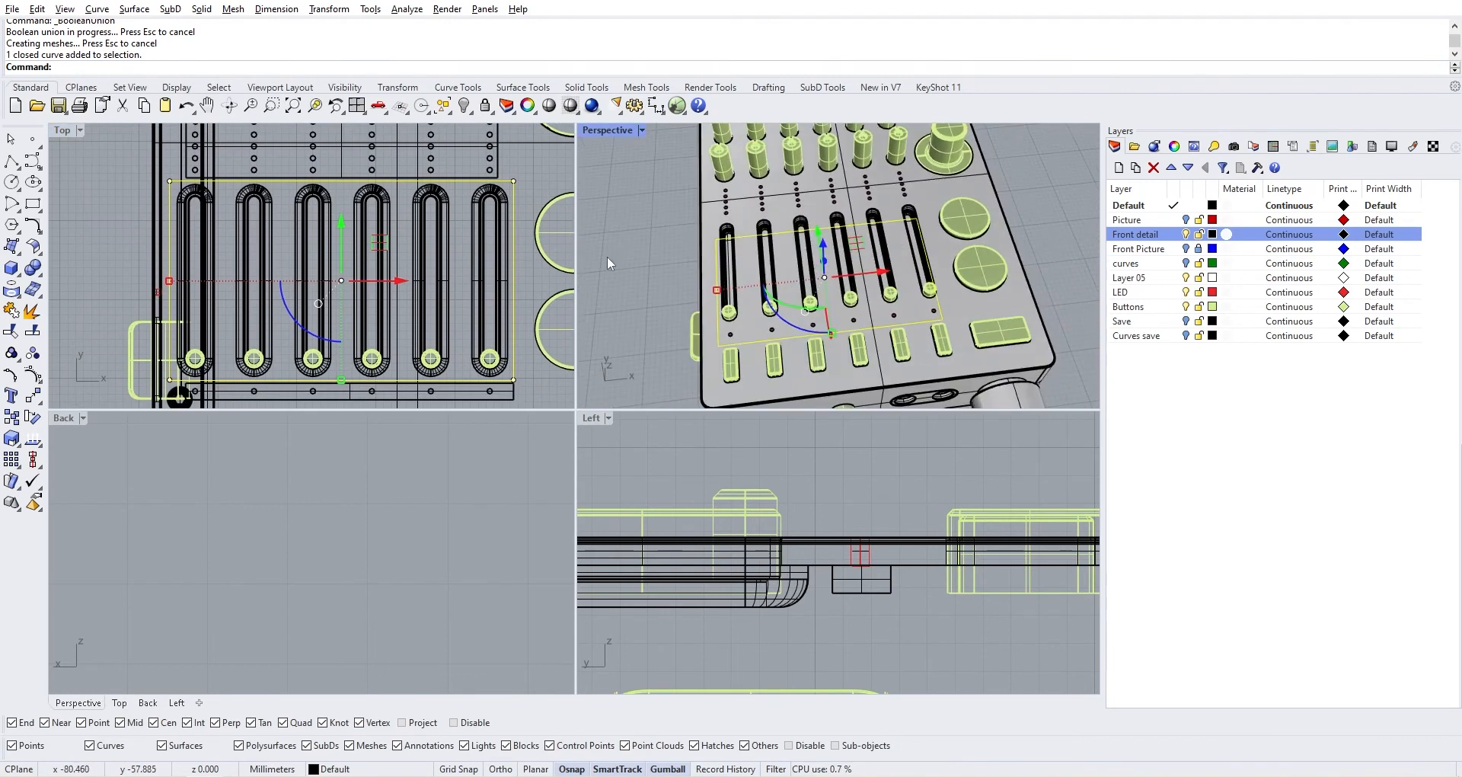
right_click_drag(792, 292, 729, 243)
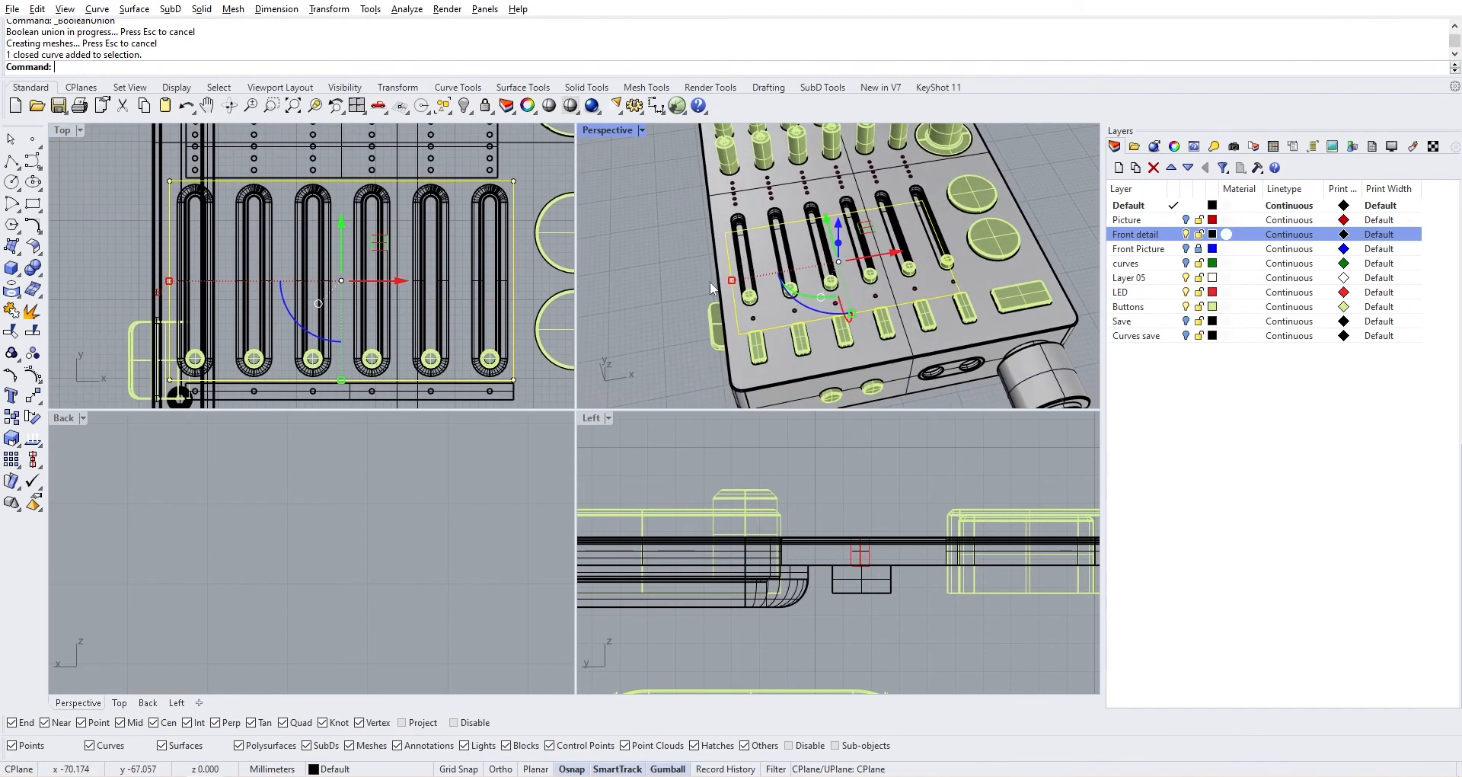
scroll(689, 559, "down", 13)
right_click_drag(713, 558, 875, 514)
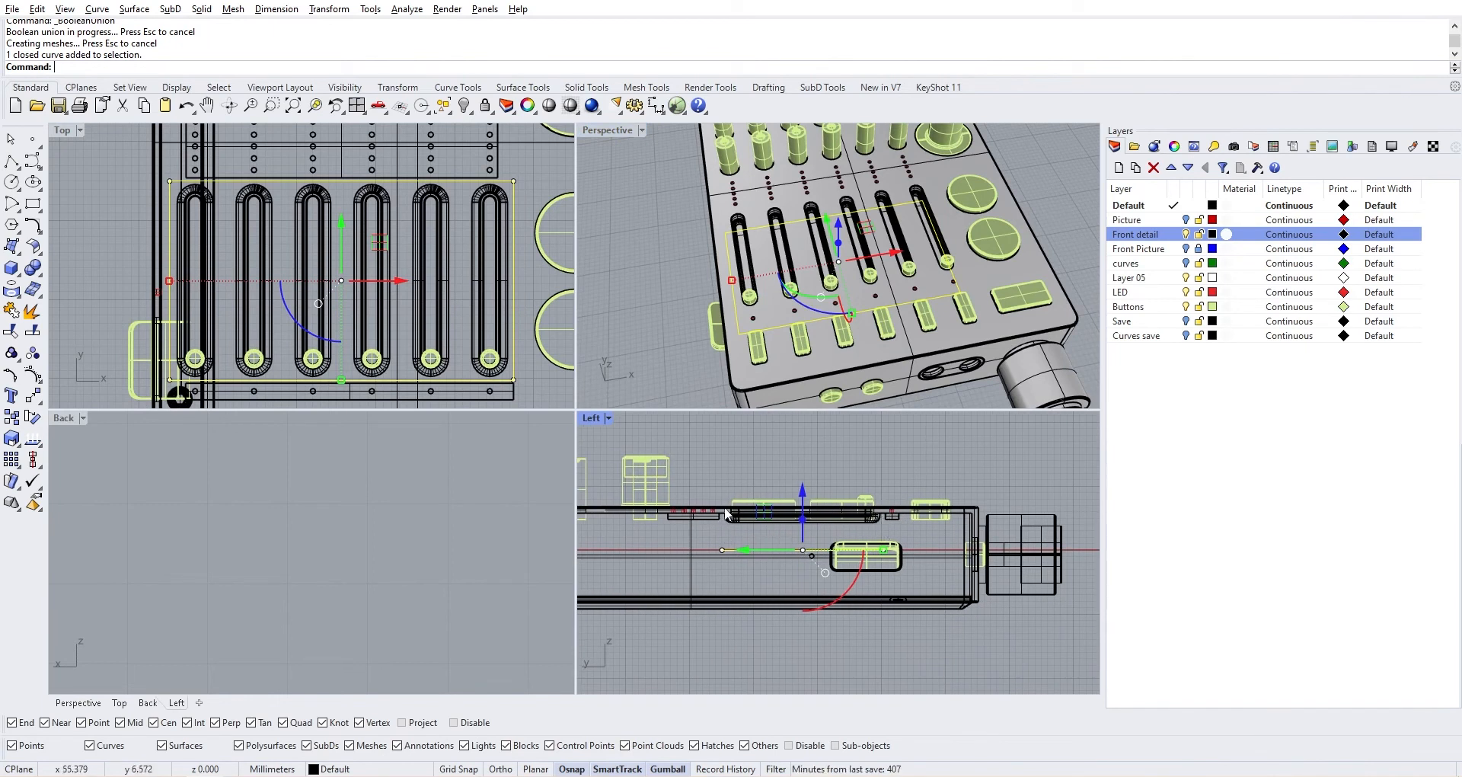
scroll(727, 530, "up", 6)
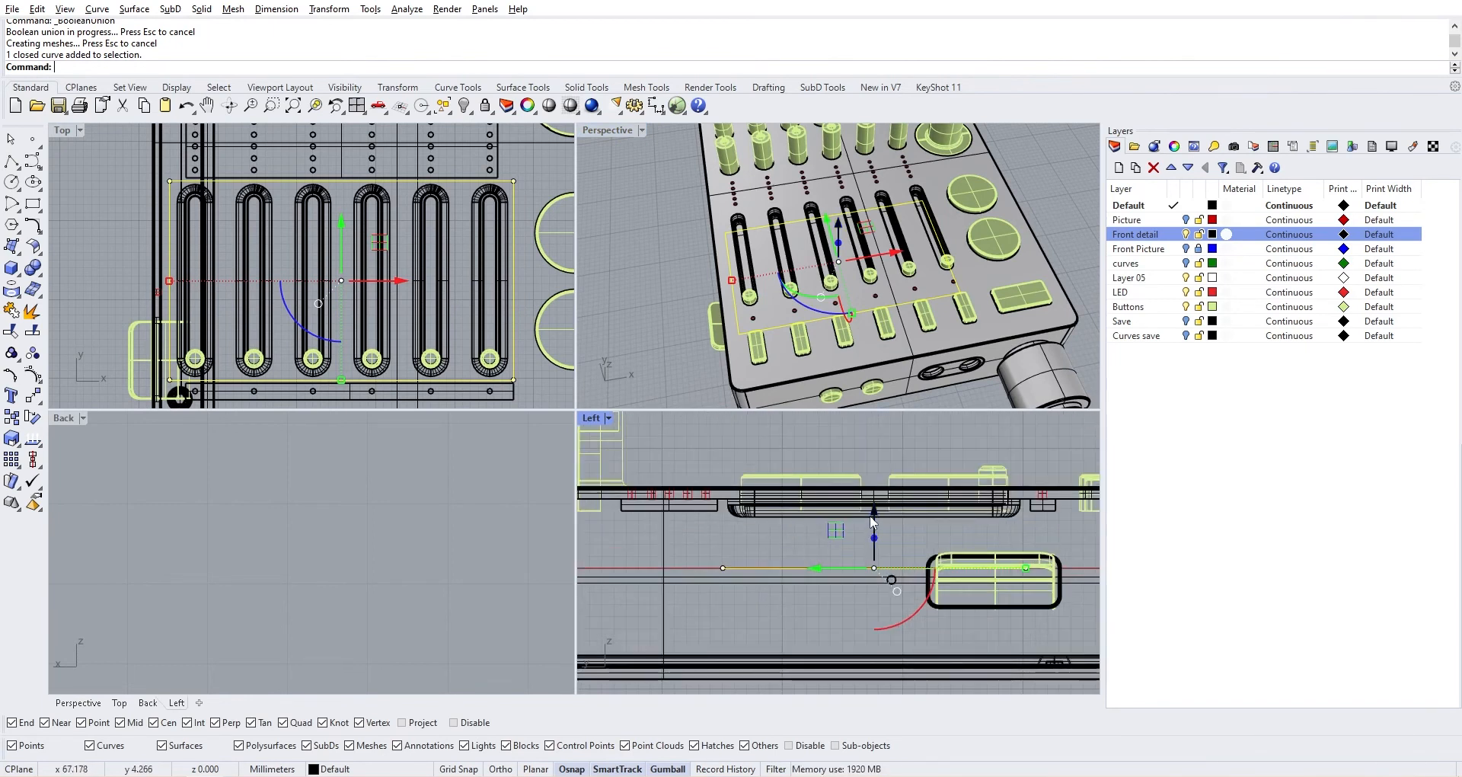
left_click_drag(874, 522, 873, 477)
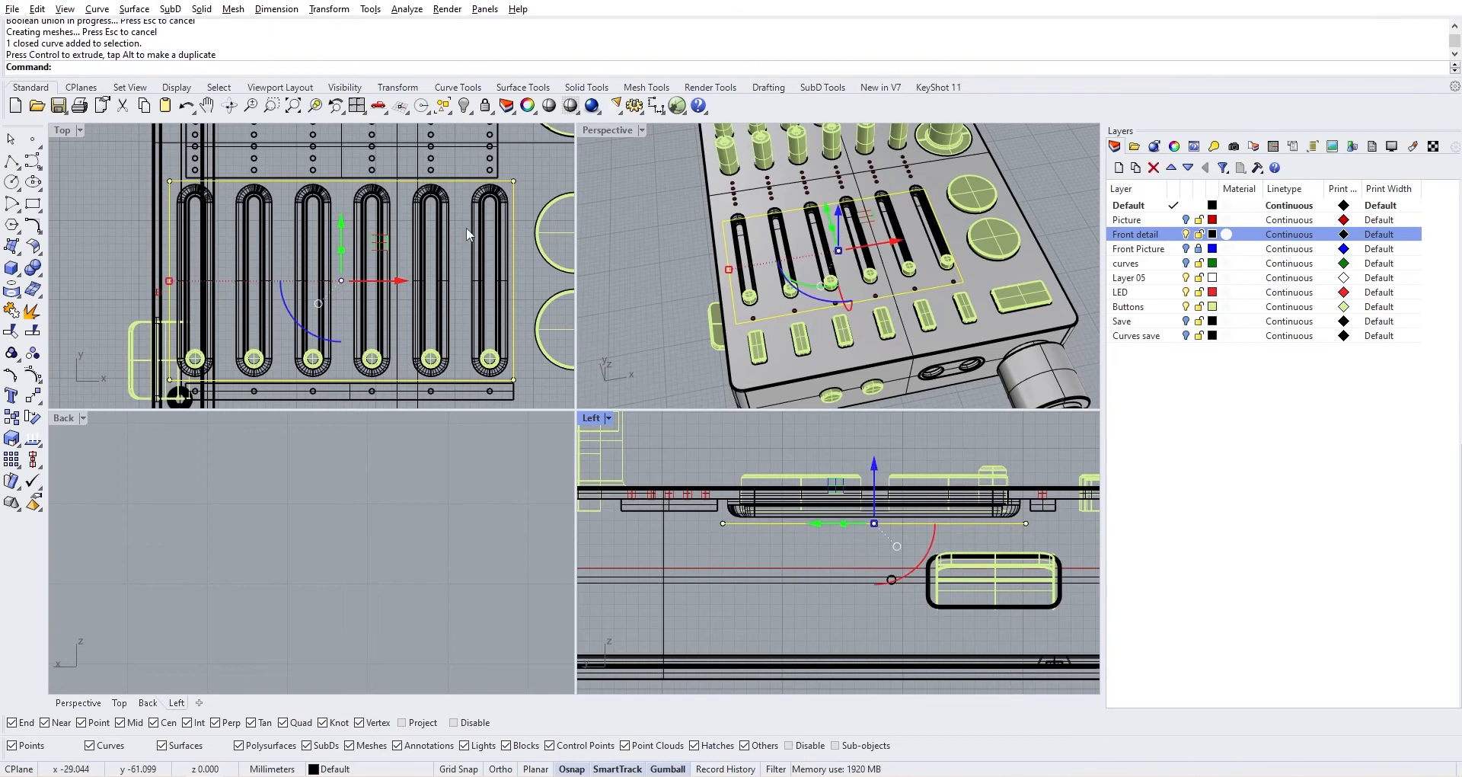
Move the two right corner points of the fader-slot rectangle slightly inward in the Top view
scroll(518, 215, "up", 8)
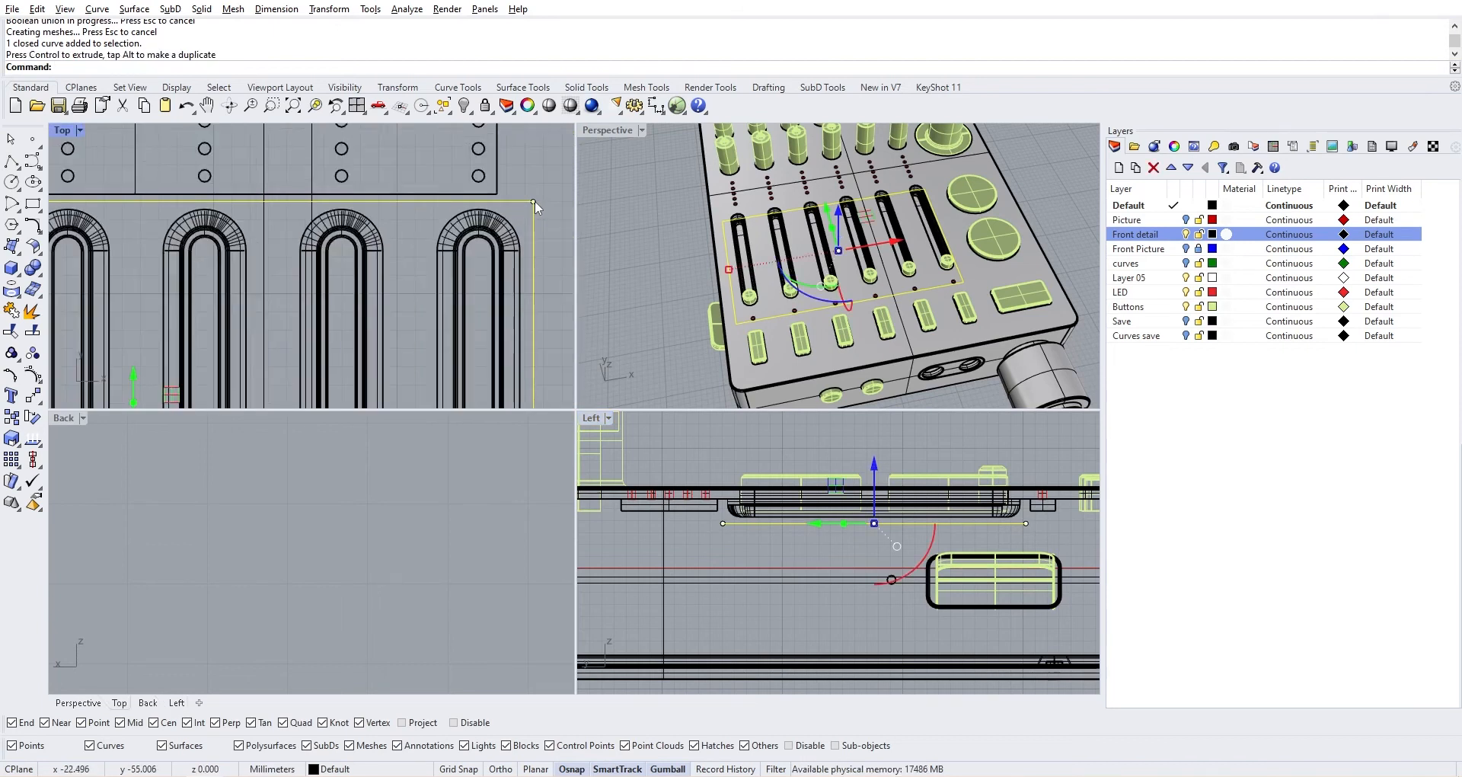
scroll(535, 203, "up", 2)
left_click(534, 202)
scroll(534, 203, "down", 6)
right_click_drag(508, 295, 476, 185)
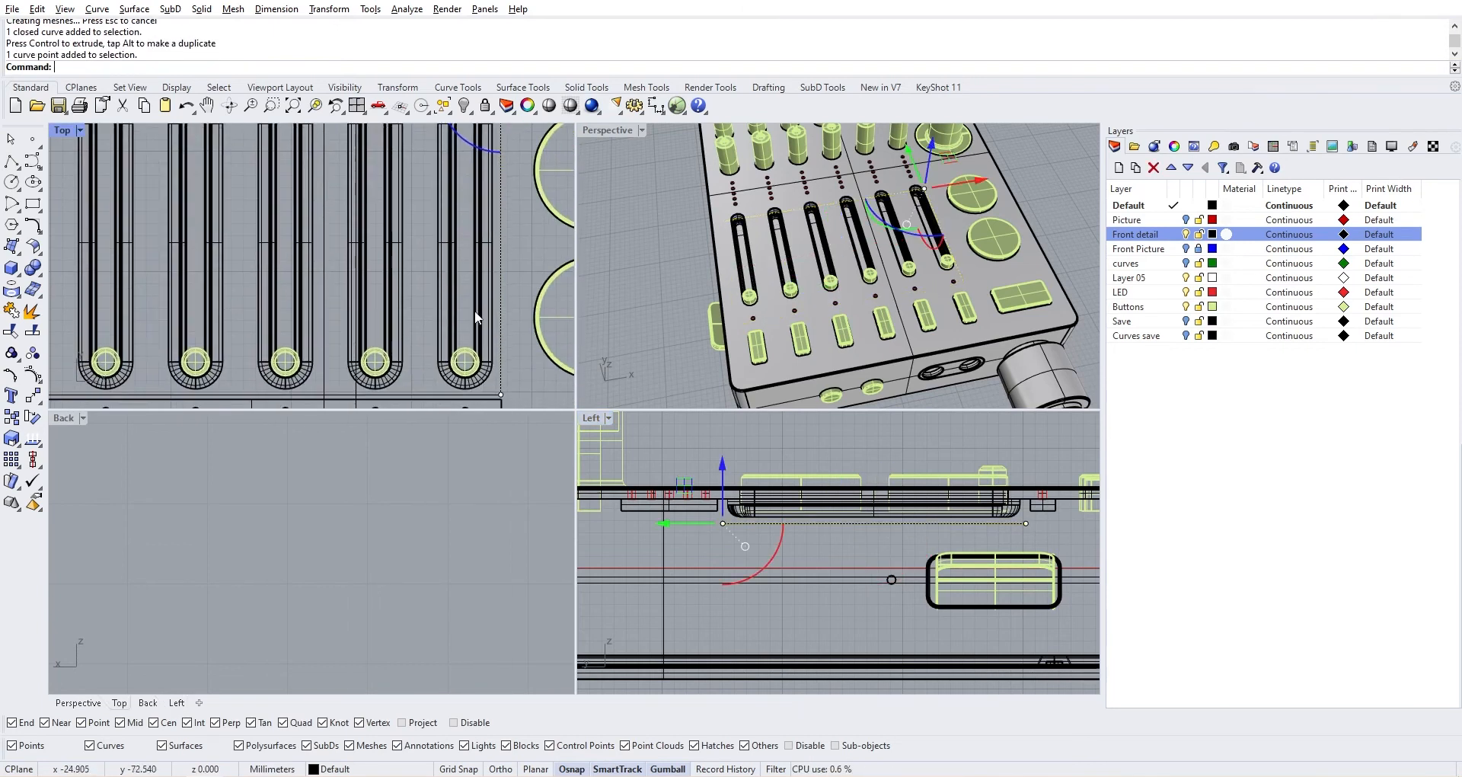
scroll(504, 399, "up", 4)
left_click(500, 395, "shift")
scroll(503, 400, "down", 8)
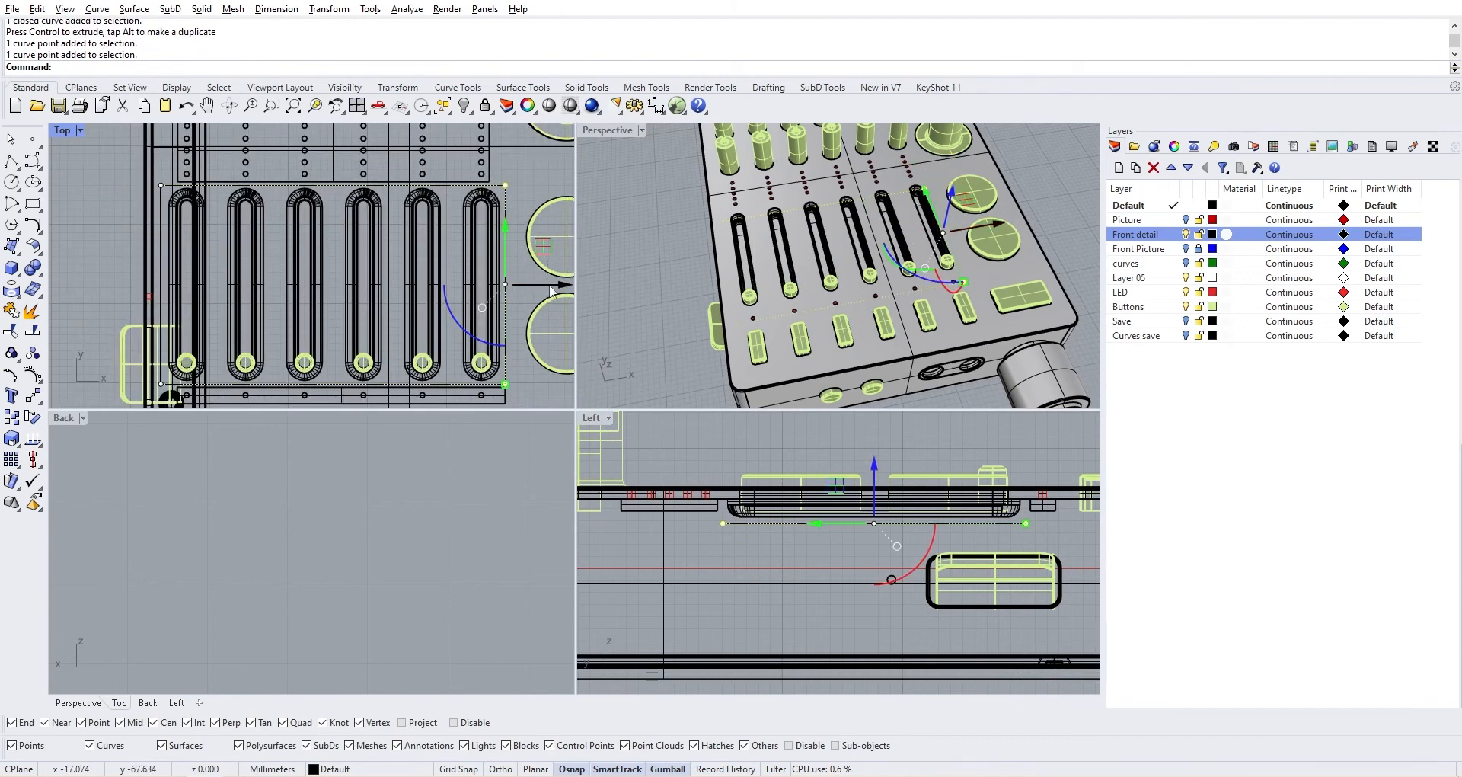
left_click_drag(550, 285, 546, 288)
Move the two upper corner points of the fader-slot rectangle slightly down, away from the LED block
right_click_drag(164, 225, 263, 227)
scroll(228, 218, "up", 6)
left_click(240, 192)
scroll(335, 202, "down", 6)
right_click_drag(457, 217, 350, 252)
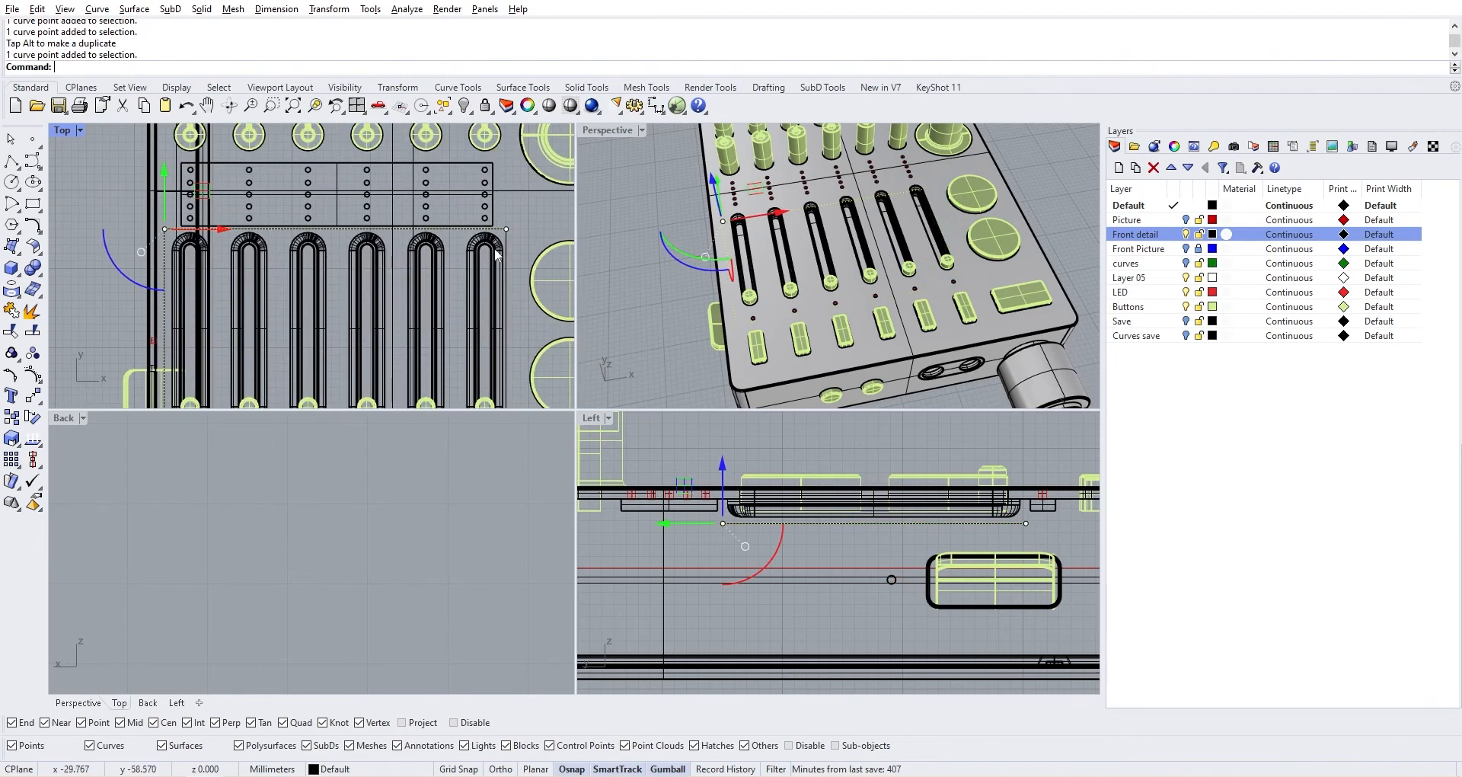
left_click(506, 229, "shift")
scroll(337, 221, "up", 4)
left_click_drag(338, 193, 338, 196)
Move the two lower corner points of the fader-slot rectangle slightly up, away from the single hole row's block
scroll(337, 200, "down", 4)
right_click_drag(311, 295, 337, 176)
scroll(202, 309, "up", 3)
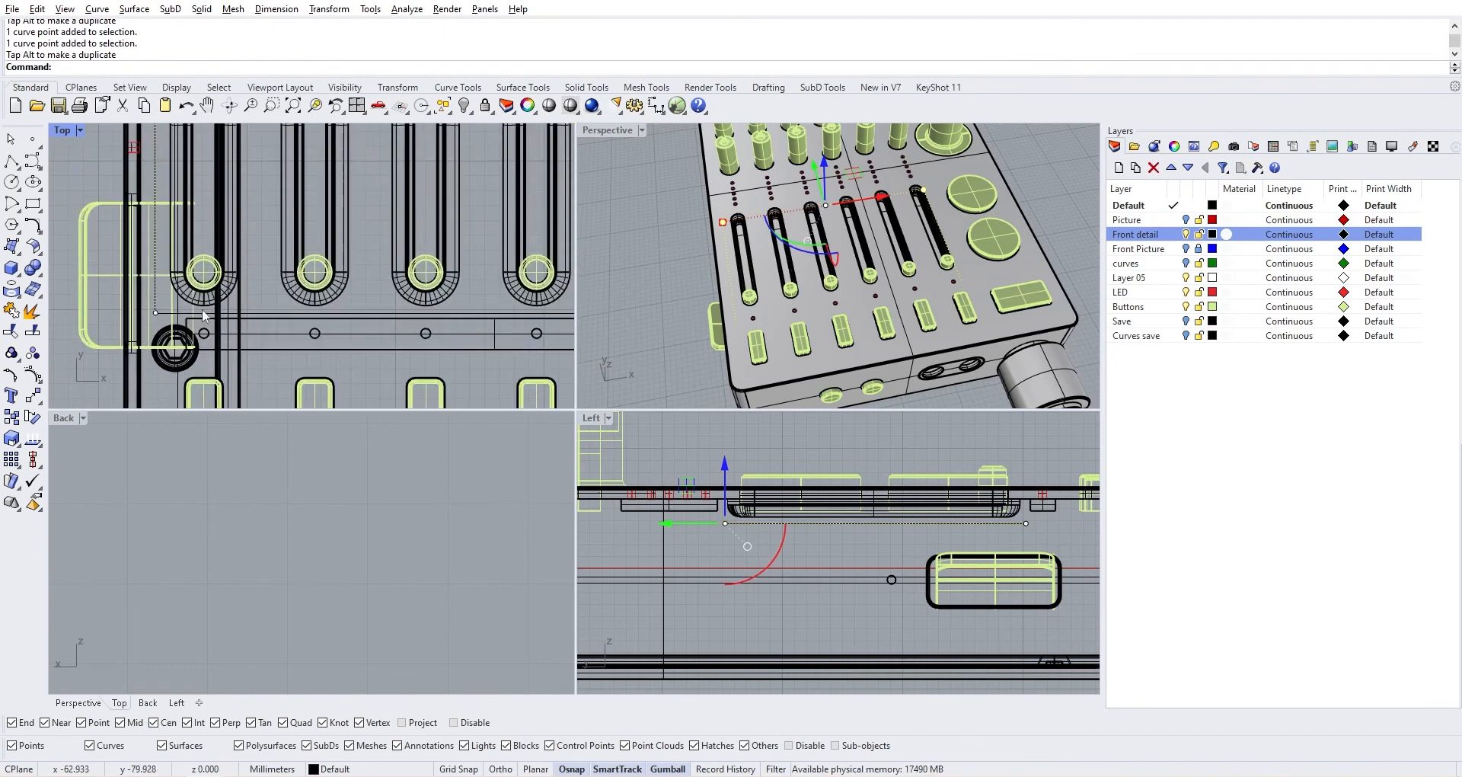
left_click(155, 312)
scroll(358, 297, "up", 2)
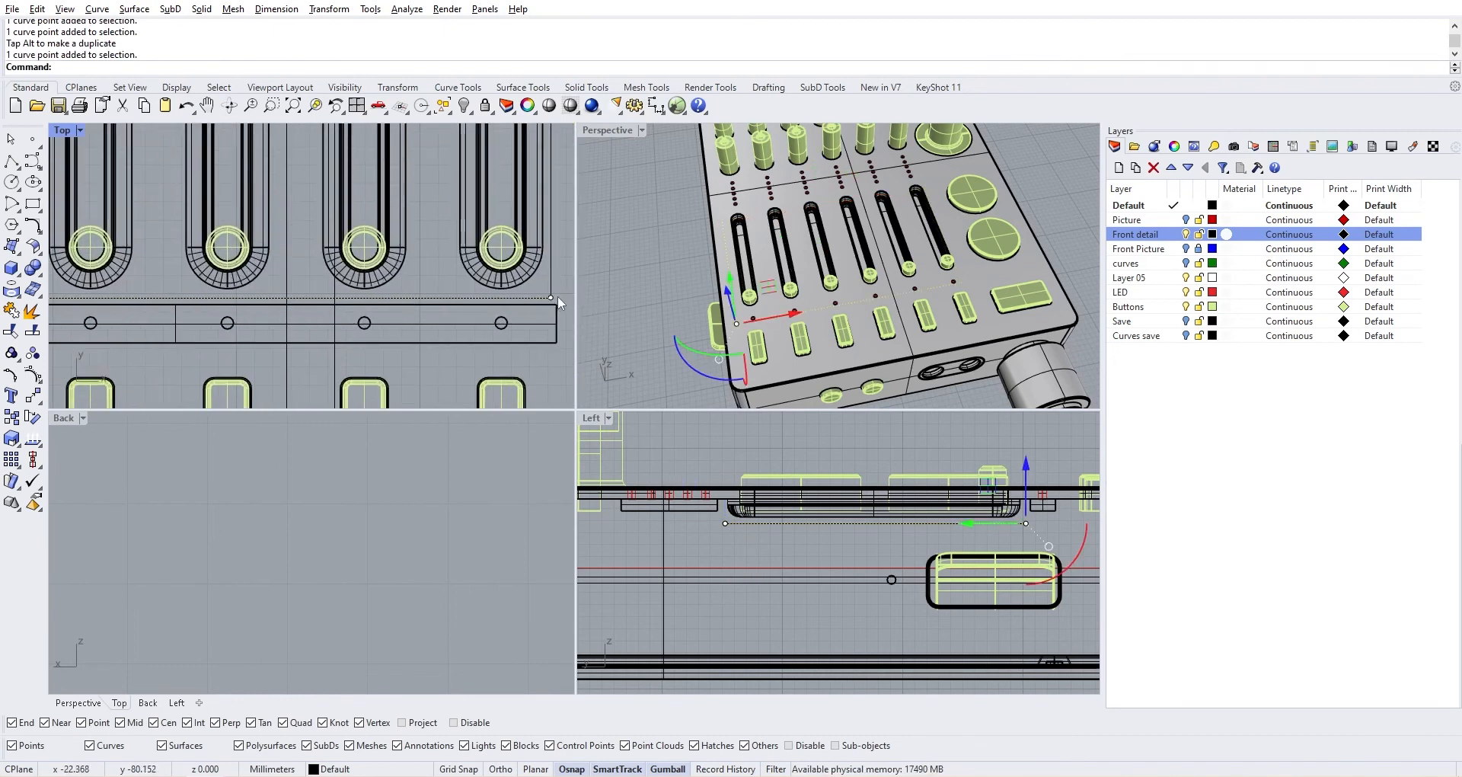
left_click(553, 298, "shift")
left_click_drag(155, 243, 156, 238)
Top-align the fader-slot rectangle to the underside of the top panel in the Left view
scroll(352, 274, "down", 4)
right_click_drag(448, 278, 451, 327)
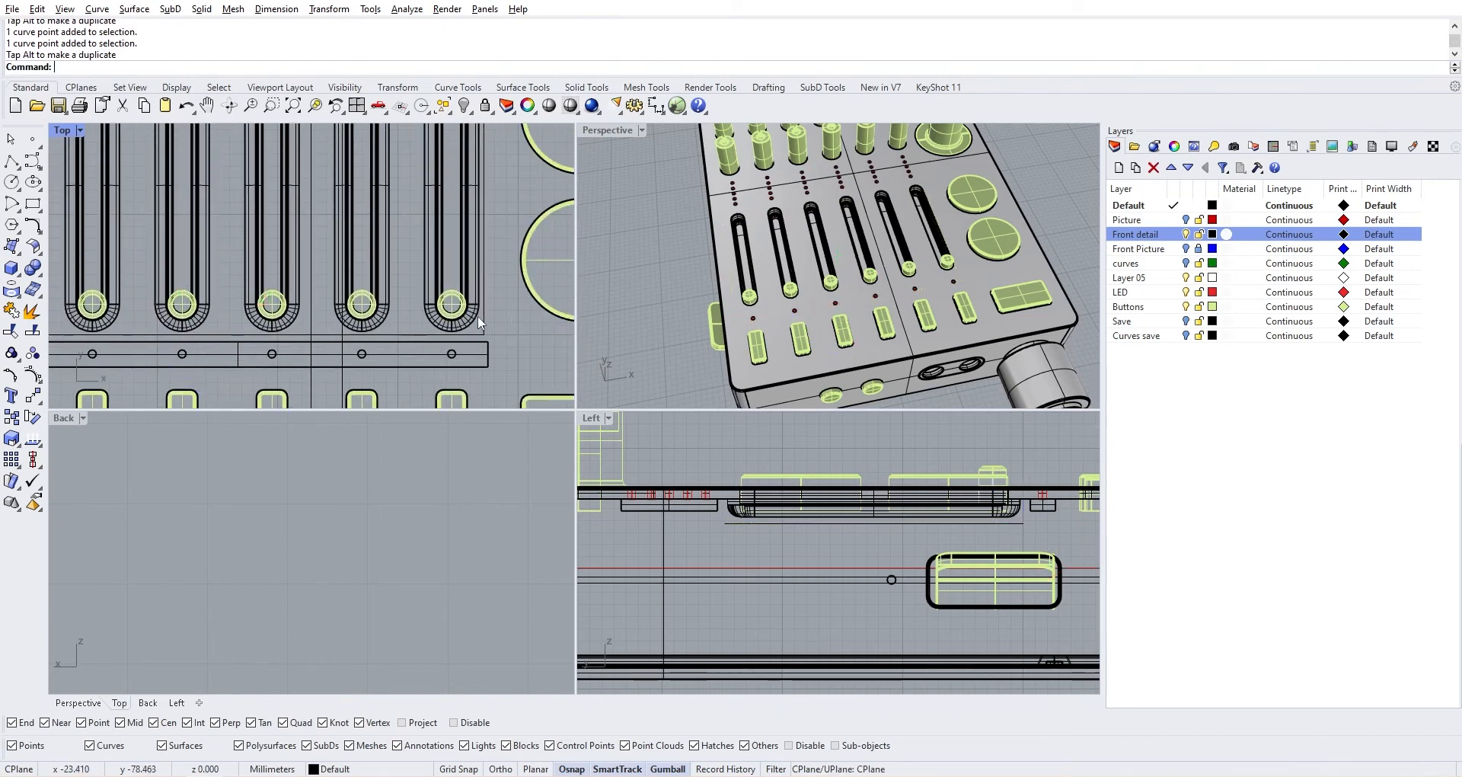
left_click(482, 316)
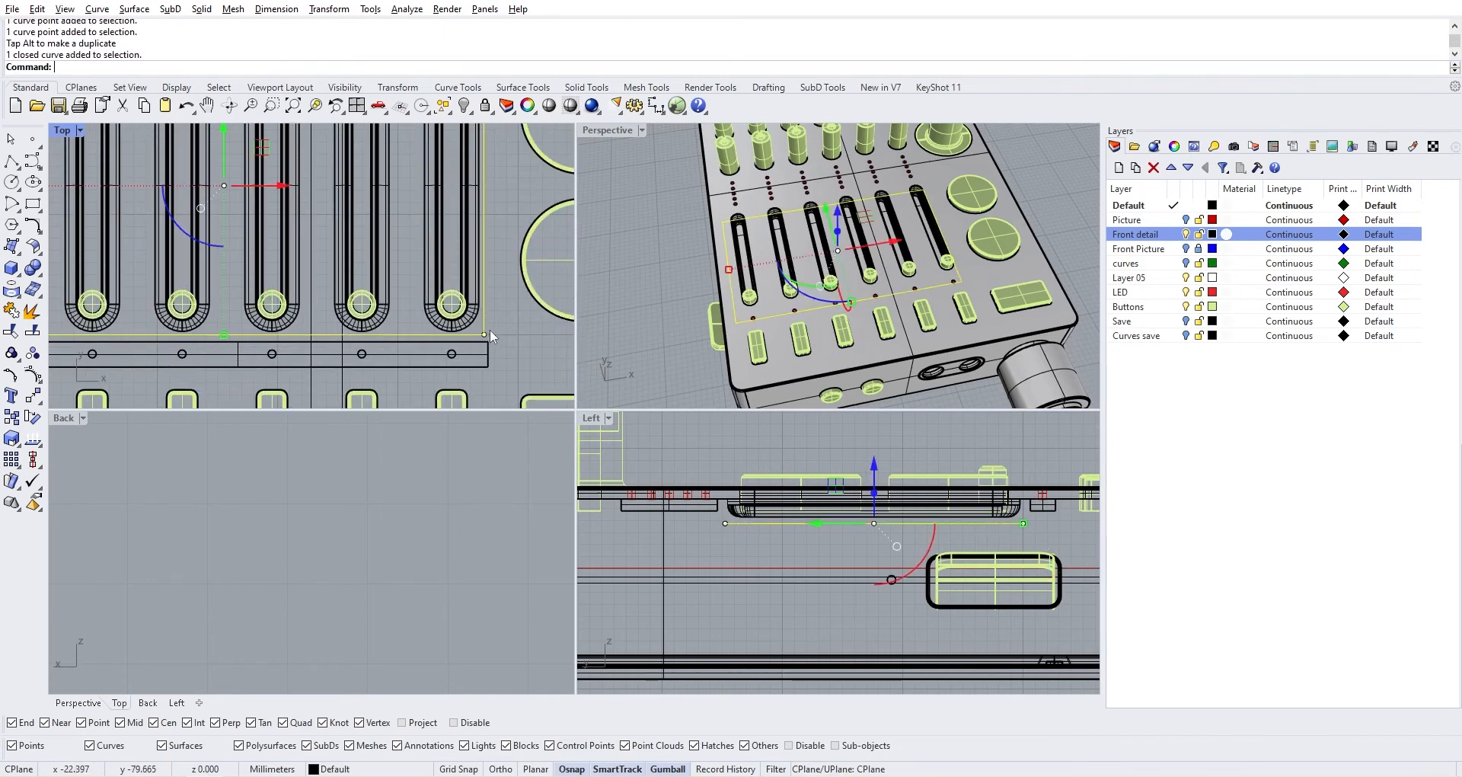
right_click_drag(490, 334, 506, 336)
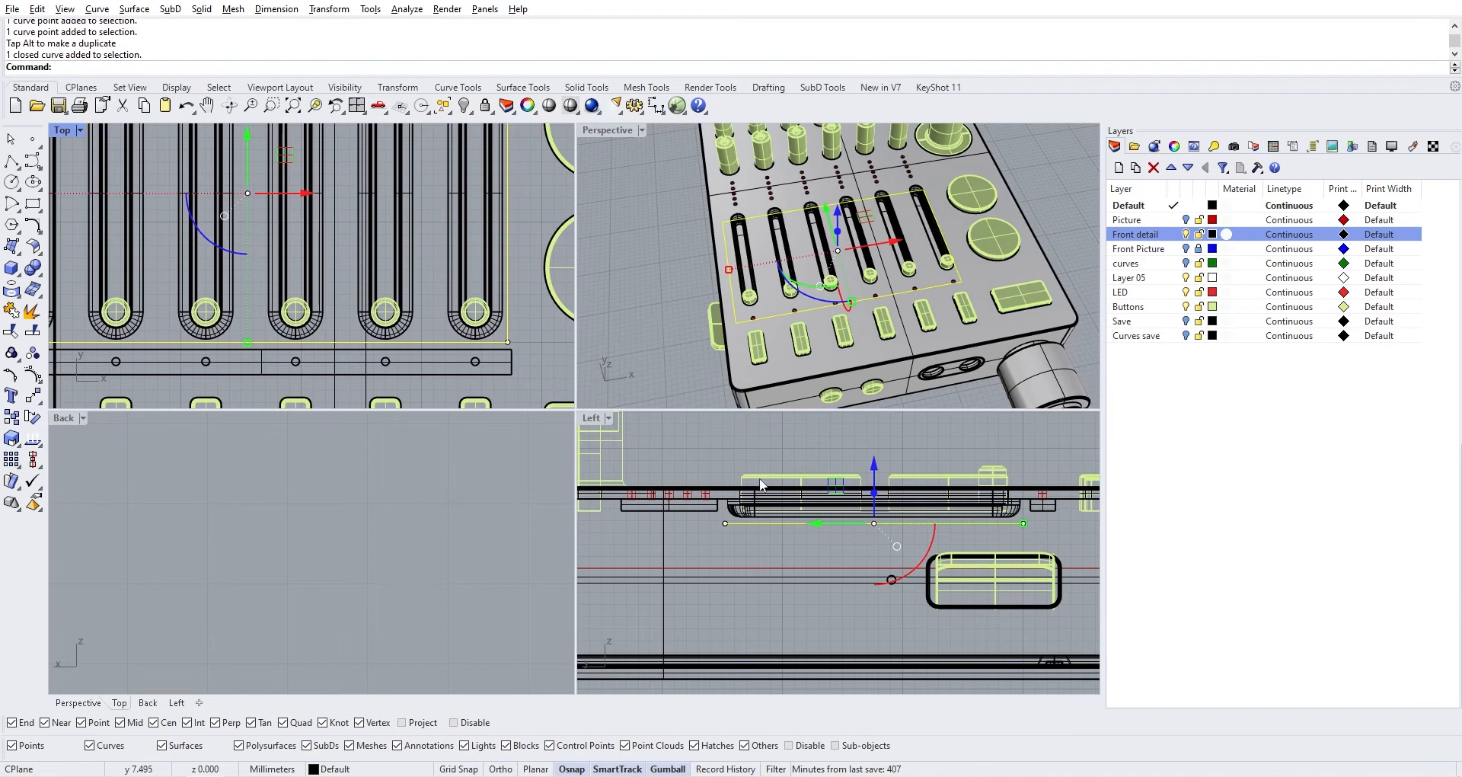
scroll(761, 485, "down", 2)
type("Align")
key("Return")
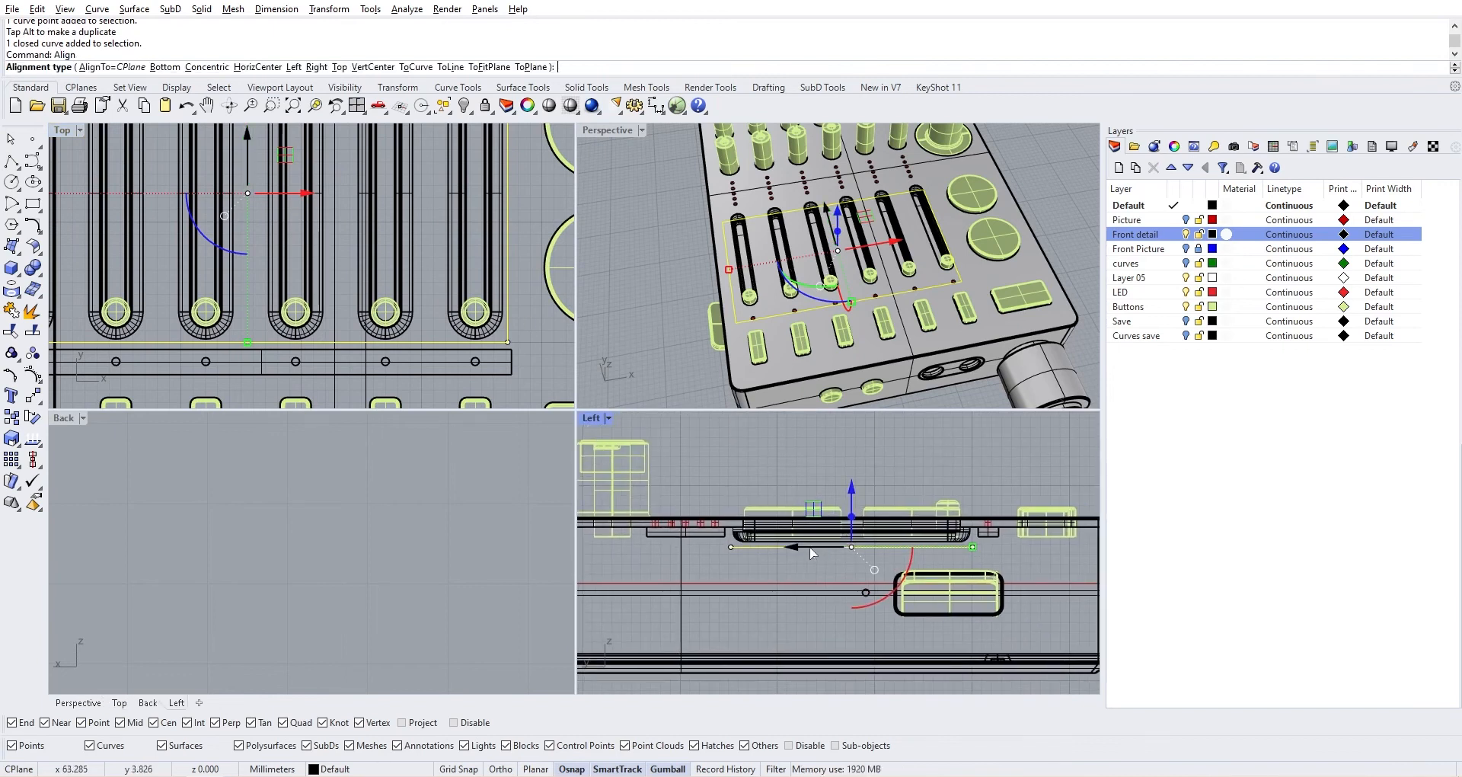
type("t")
key("Return")
scroll(840, 562, "up", 6)
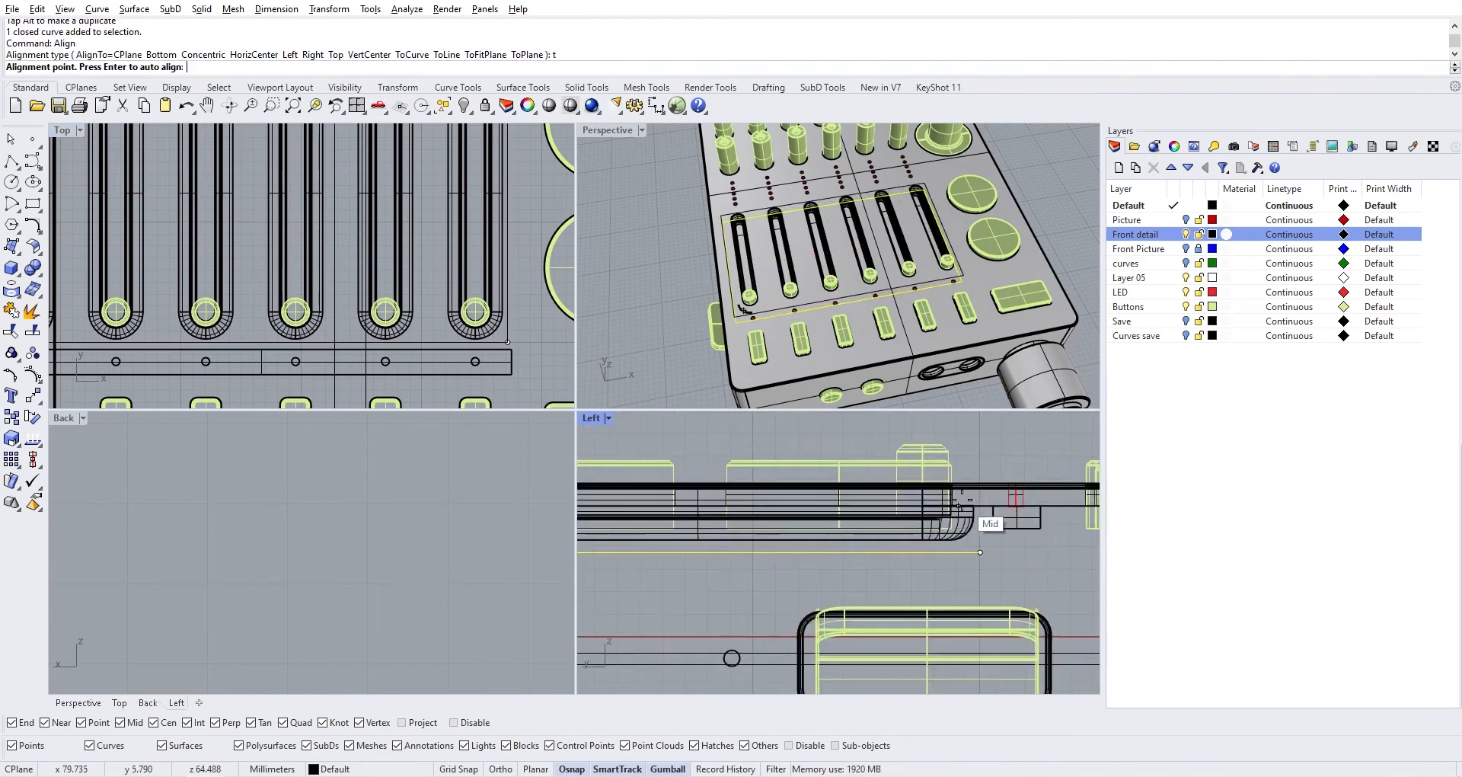
left_click(986, 509)
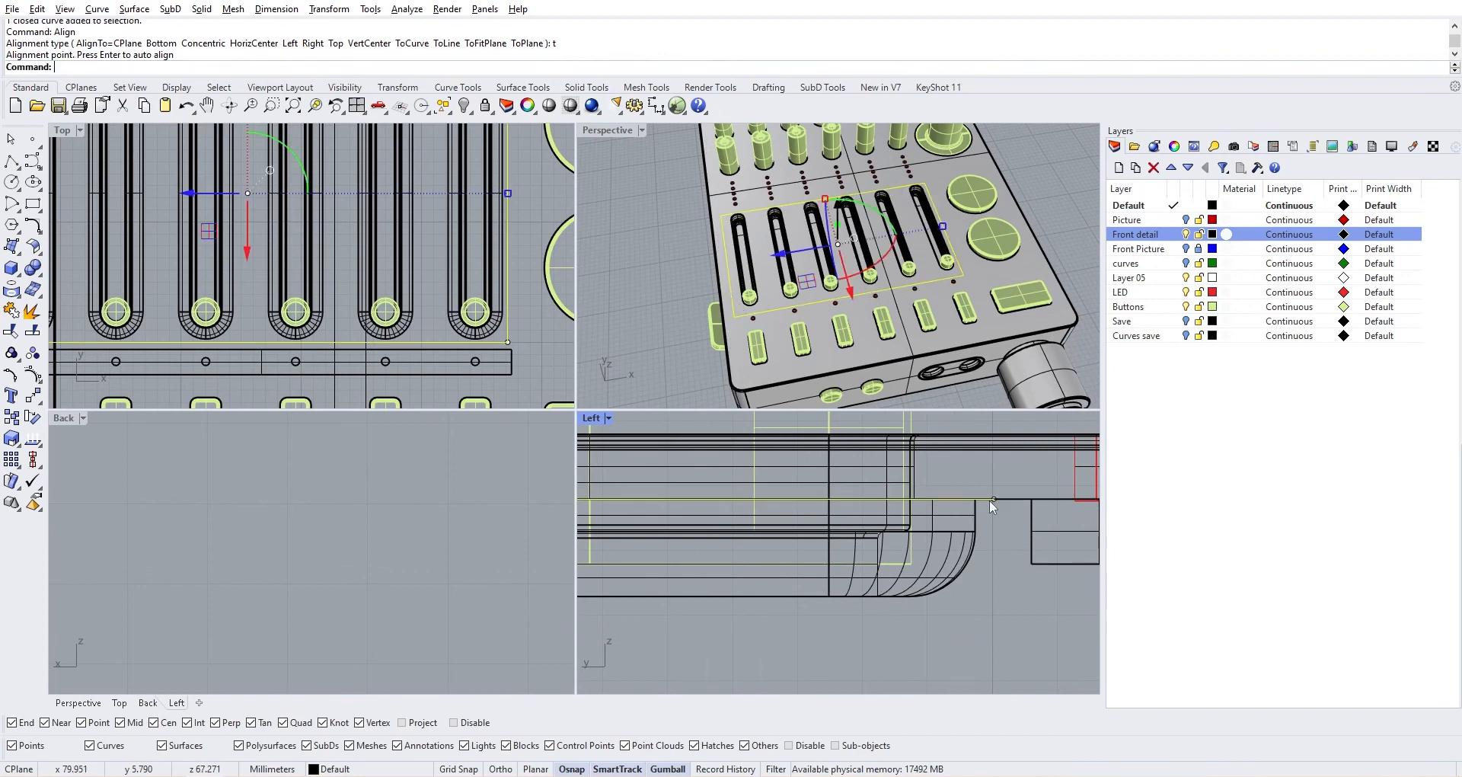
Extrude the fader-slot rectangle 2 mm downward as a solid
scroll(986, 509, "down", 2)
right_click_drag(982, 536, 948, 508)
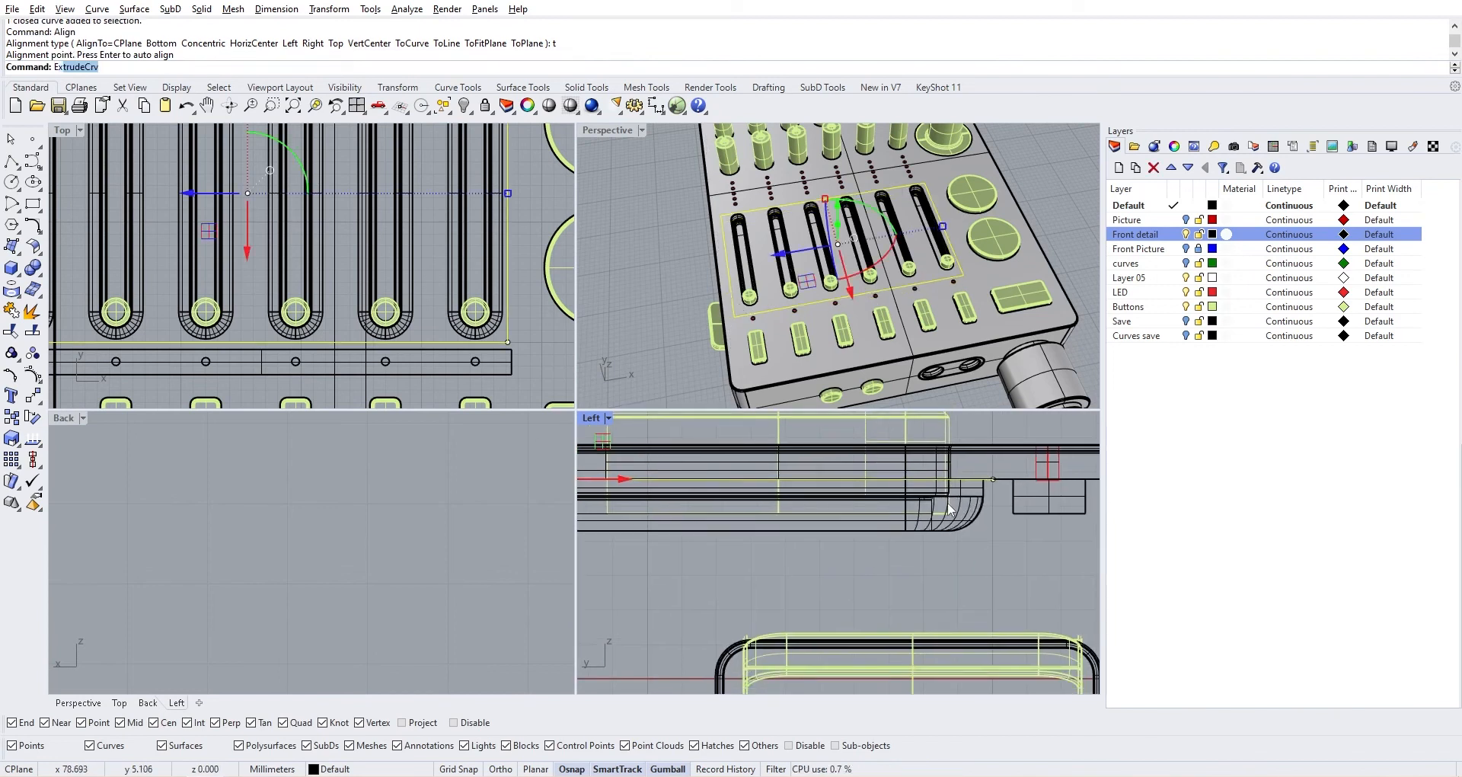
key("Return")
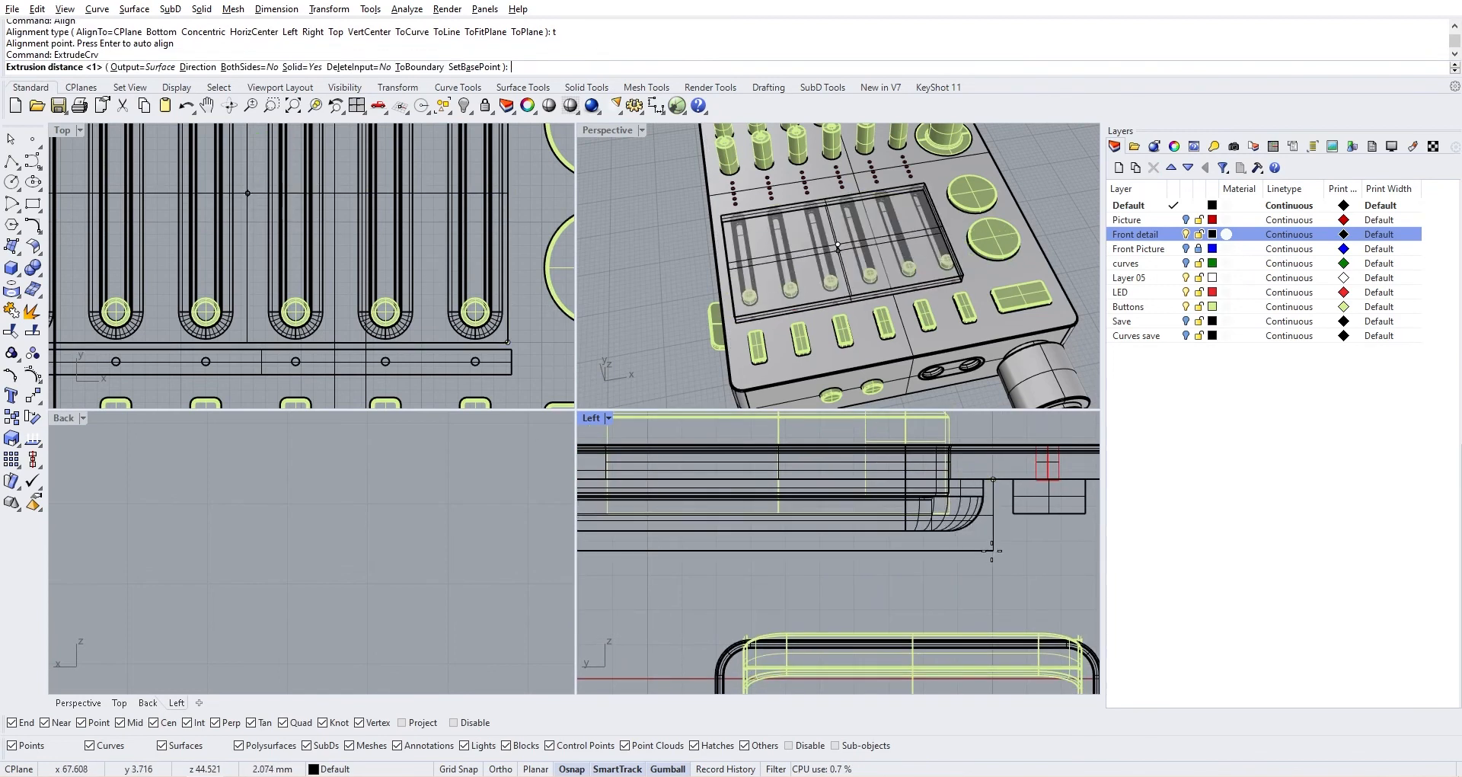
type("1")
key("BackSpace")
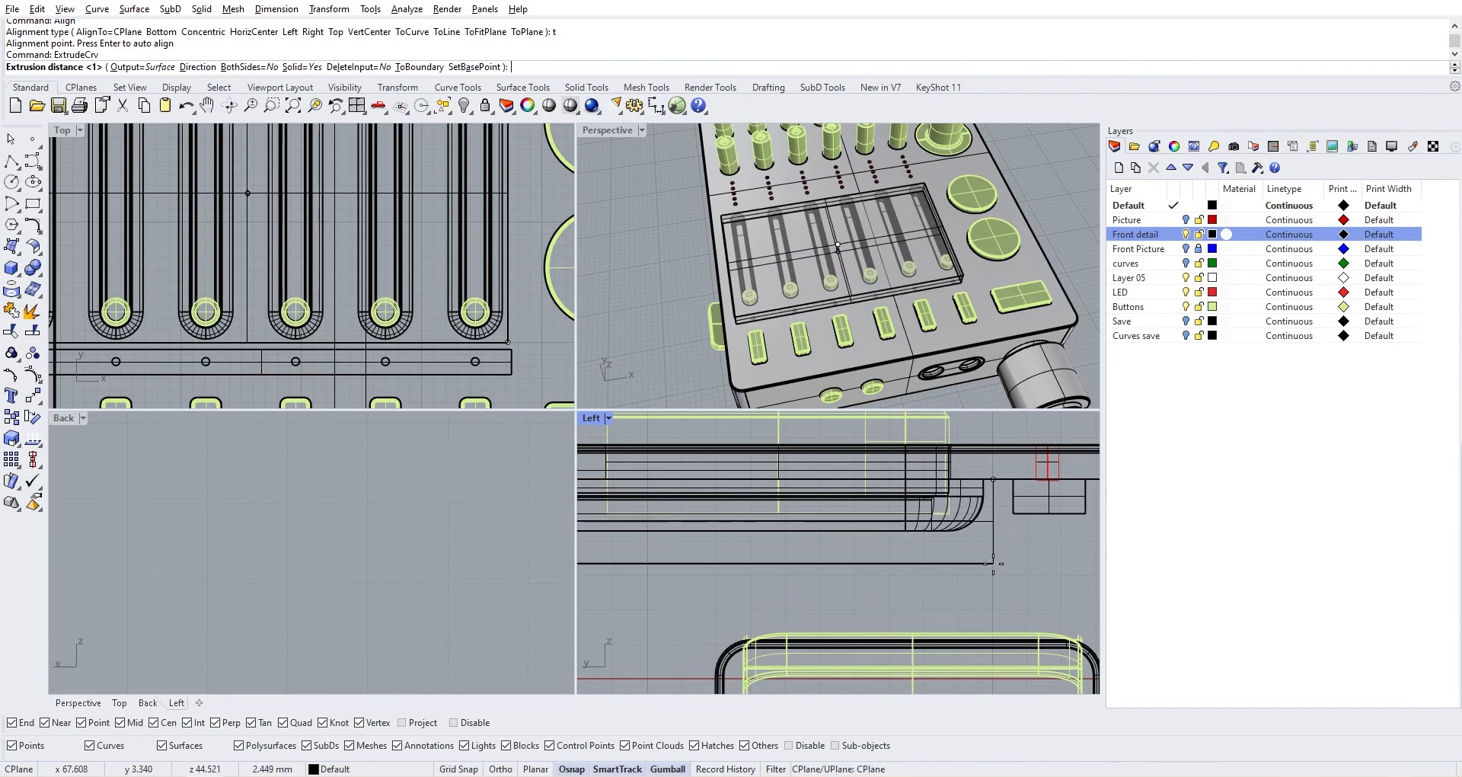
type("2")
key("Return")
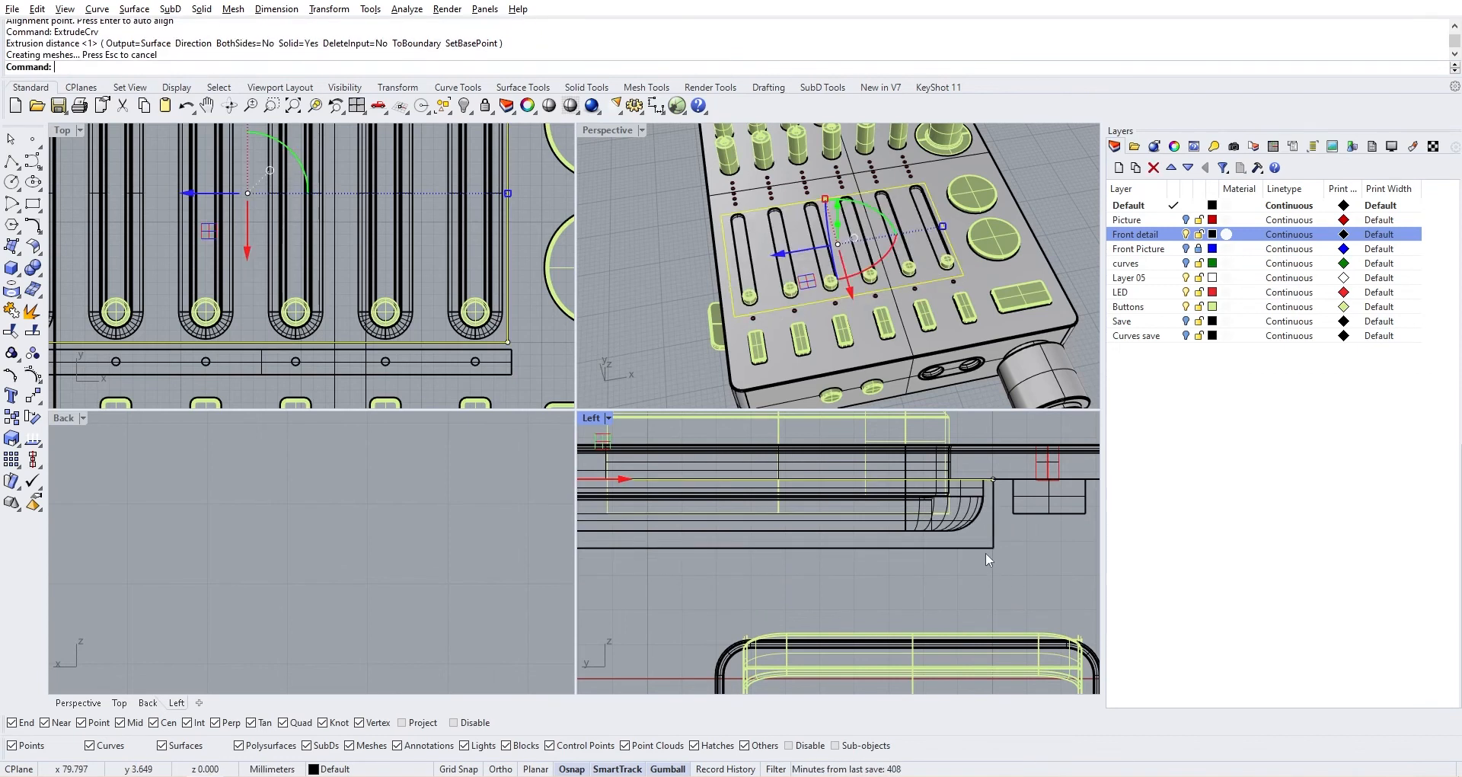
Move the extruded fader-slot block up 10 mm, clear of the top panel
right_click_drag(921, 327, 946, 326)
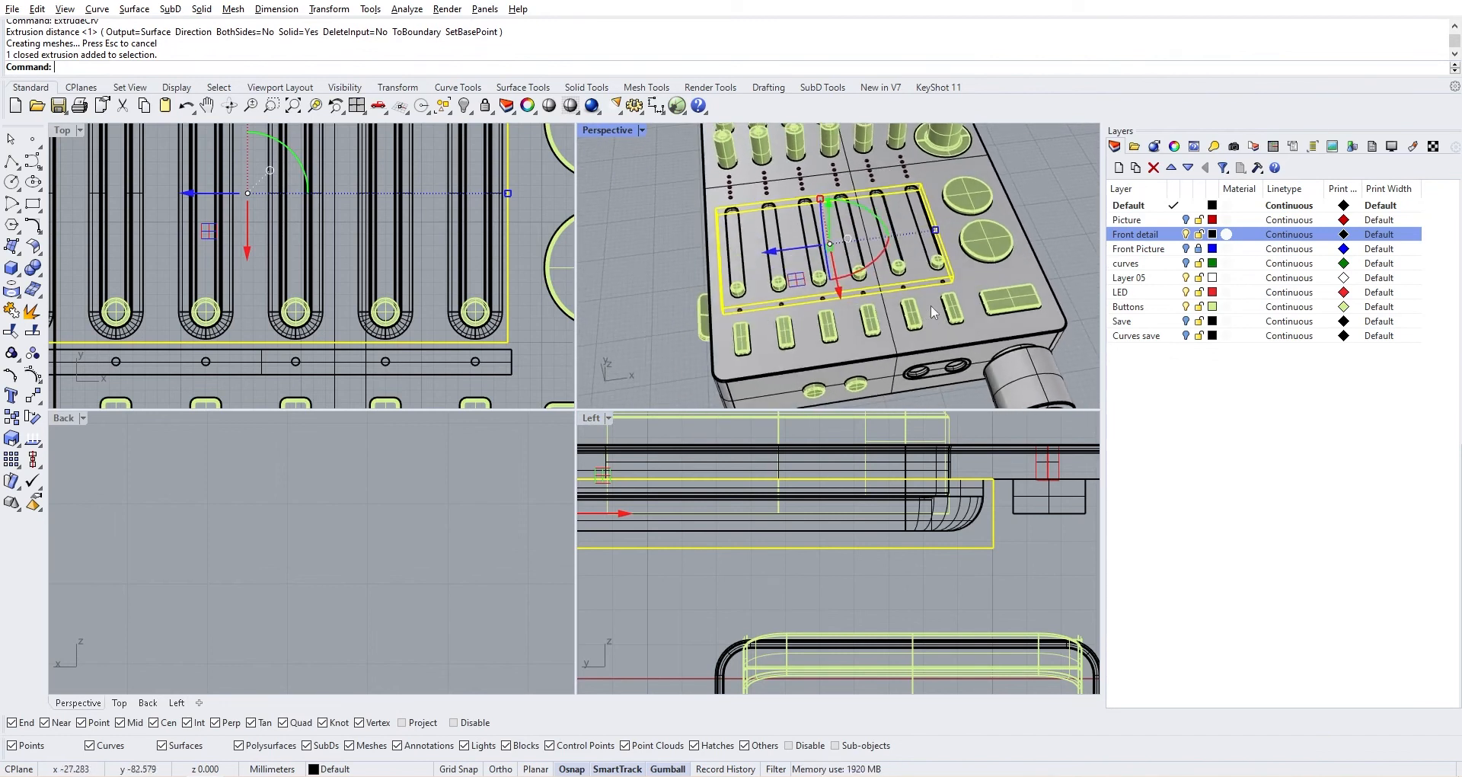
scroll(806, 507, "down", 6)
right_click_drag(822, 537, 829, 585)
scroll(884, 567, "down", 4)
left_click(828, 553)
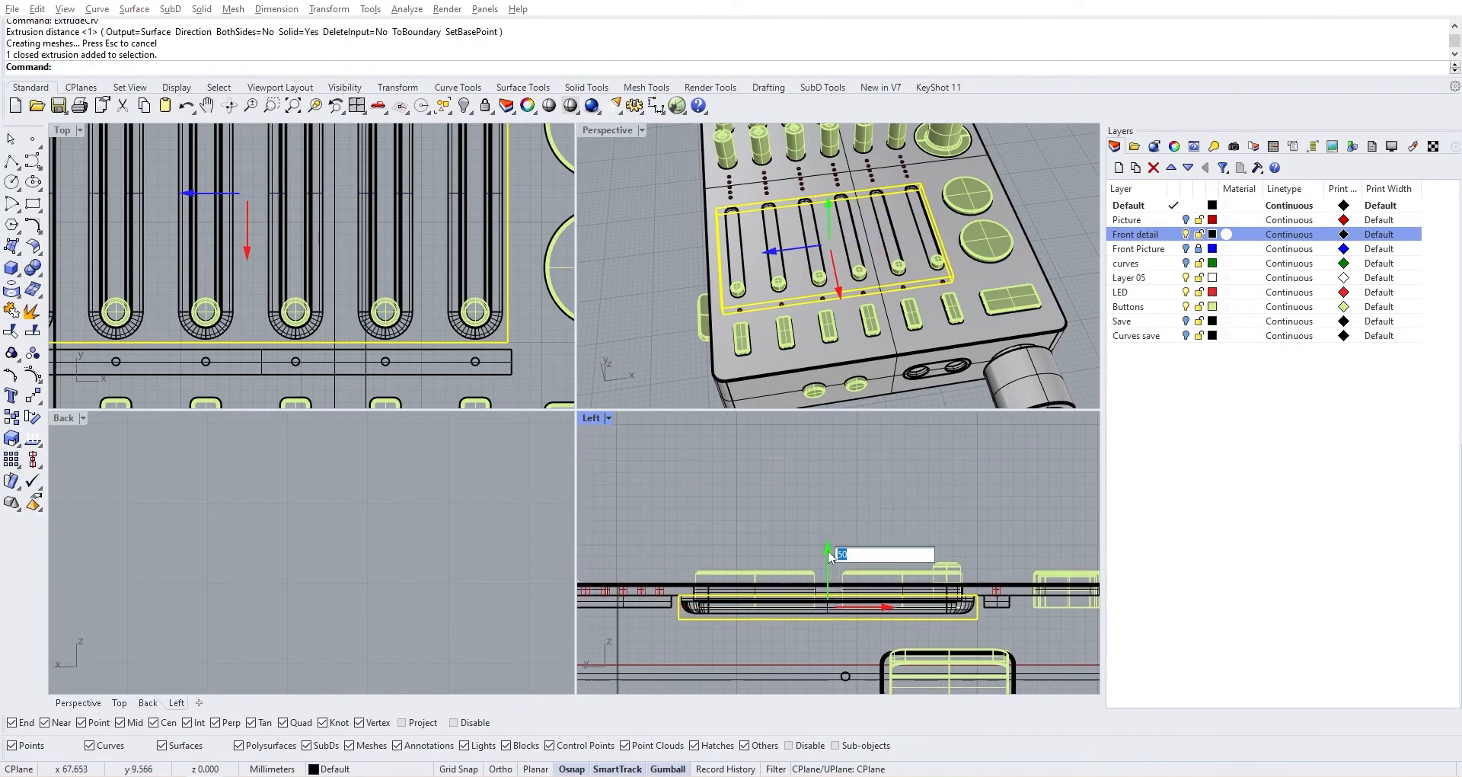
key("Return")
left_click(1017, 534)
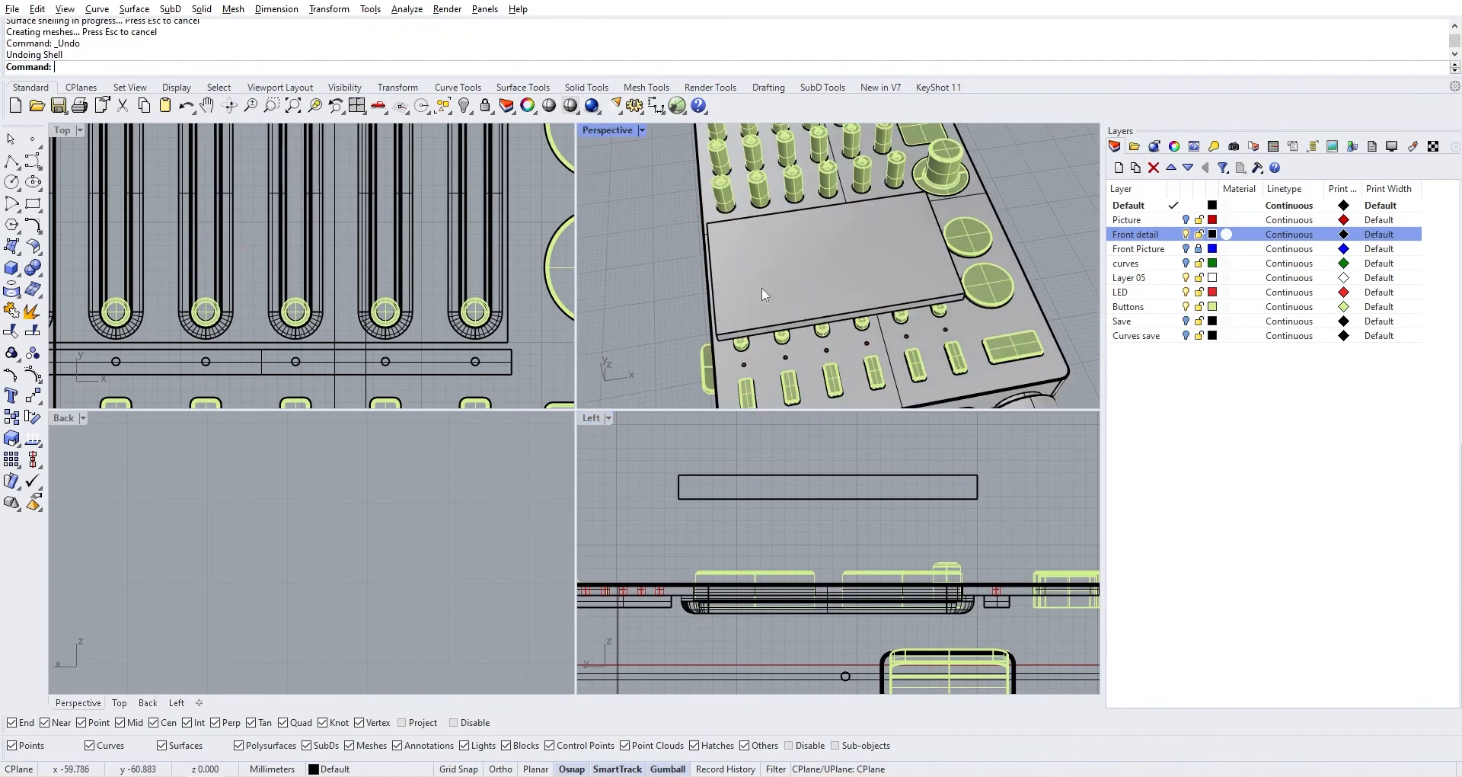
Delete the raised block's top face and offset the open box outward 0.5 mm as a solid with sharp corners
left_click(778, 291, "ctrl+shift")
key("Delete")
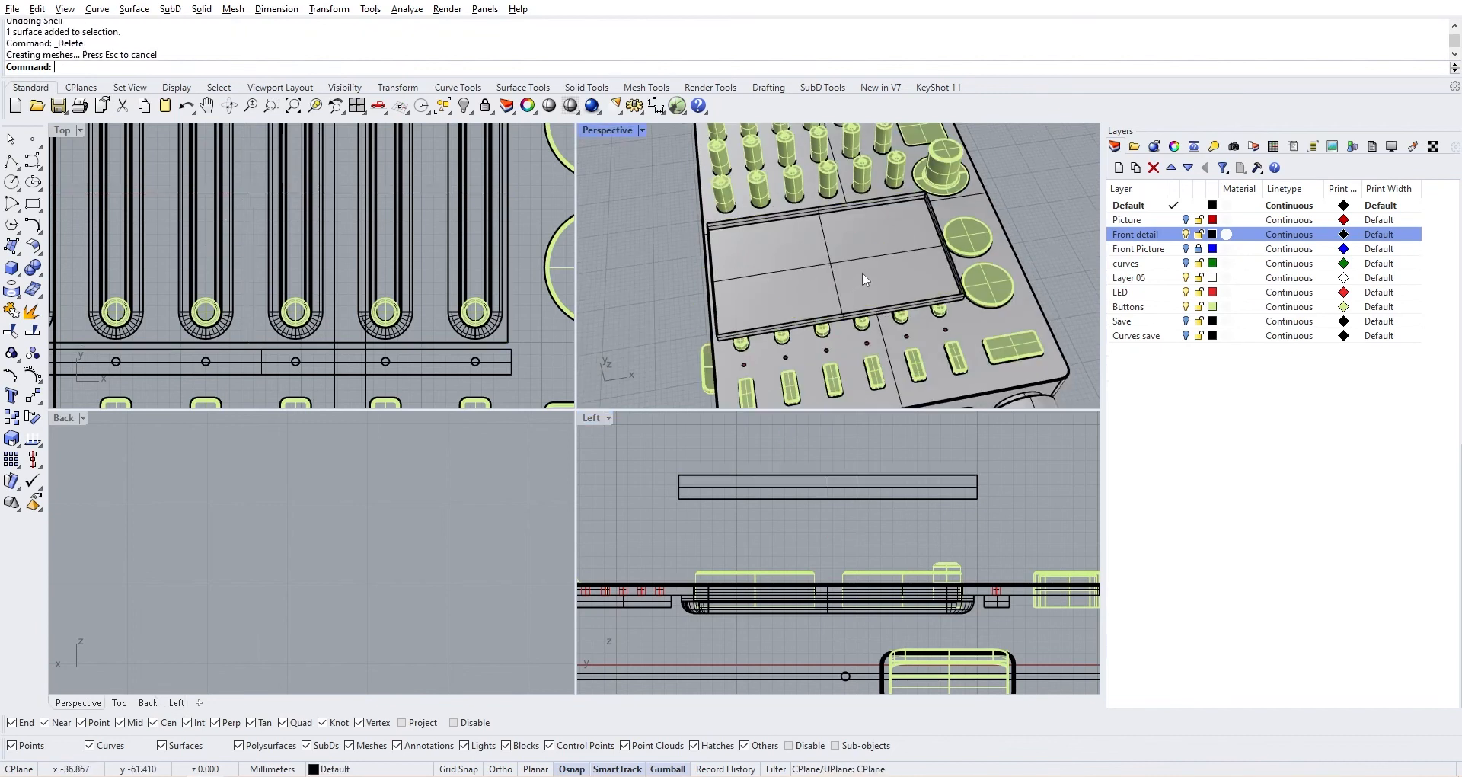
left_click(862, 271)
type("Offset")
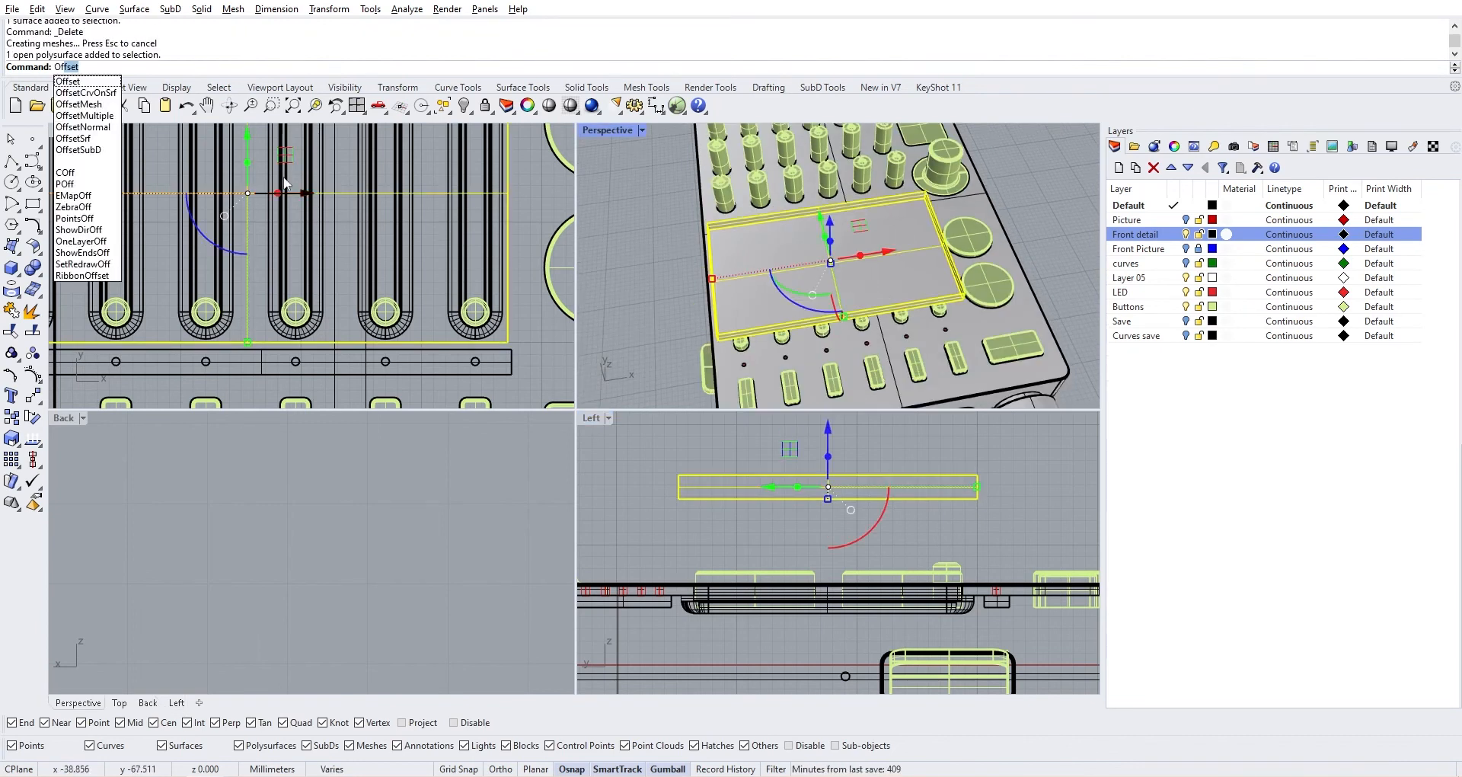
left_click(83, 138)
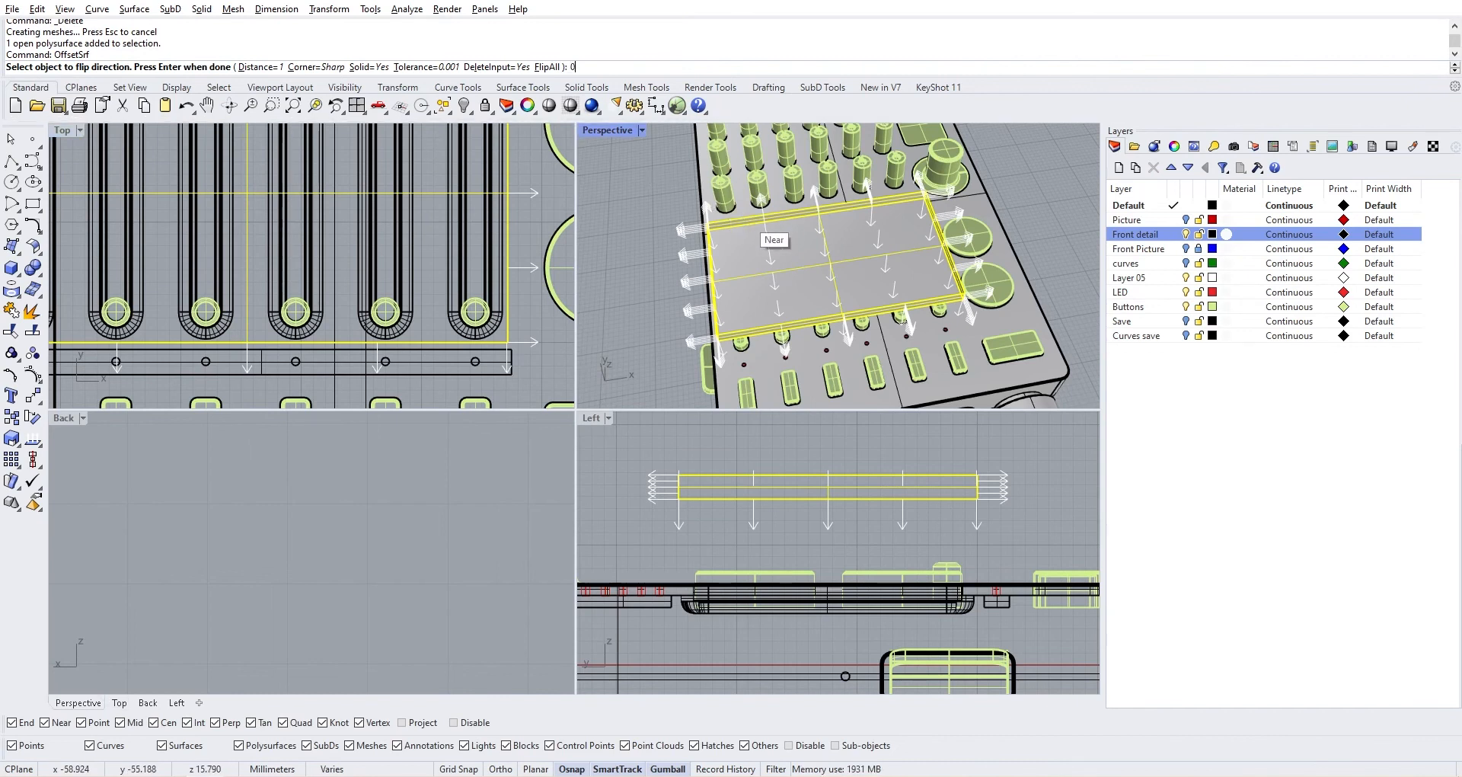
key("Return")
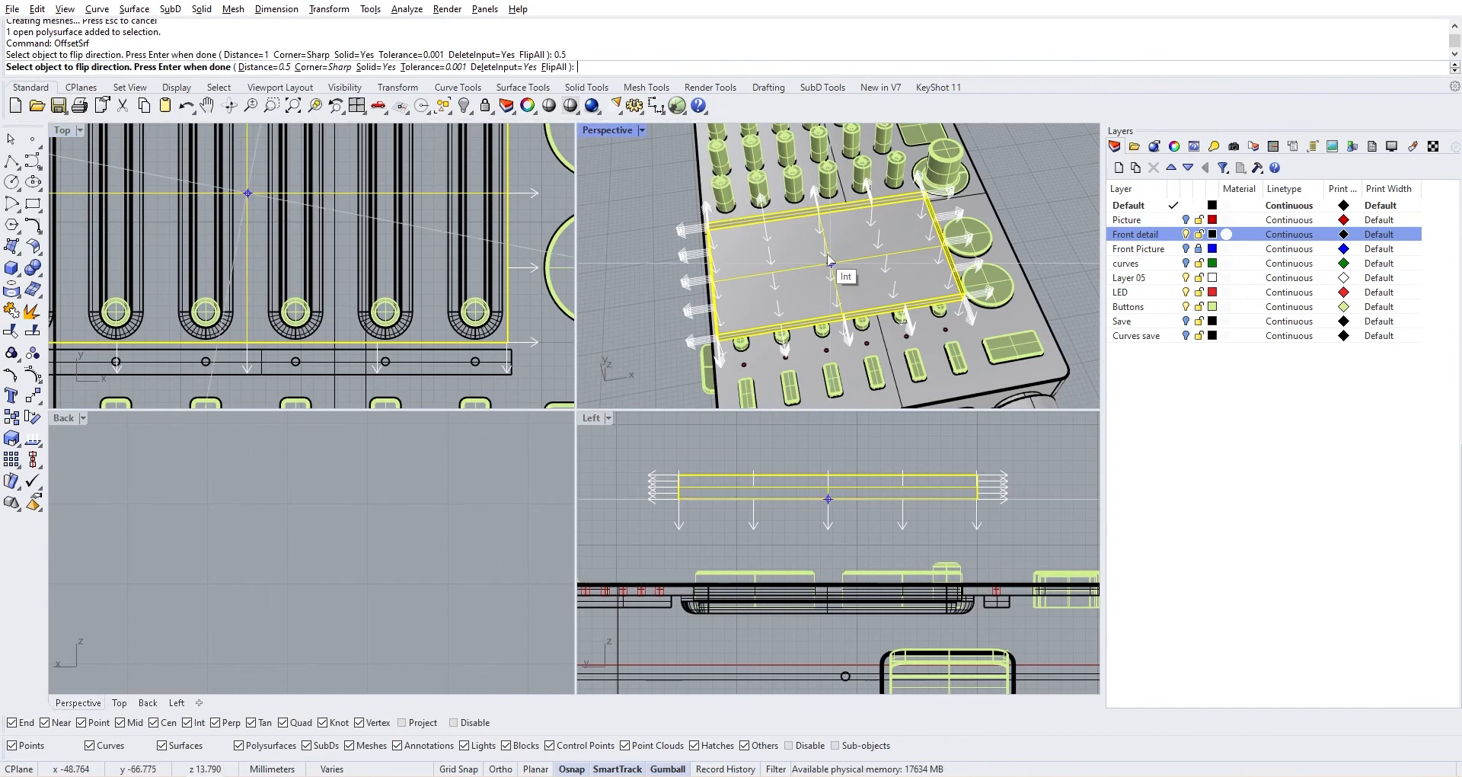
key("Return")
Examine the offset tray's walls against the neighbouring LED and hole-row blocks in the Top view
scroll(502, 351, "up", 3)
scroll(497, 355, "up", 6)
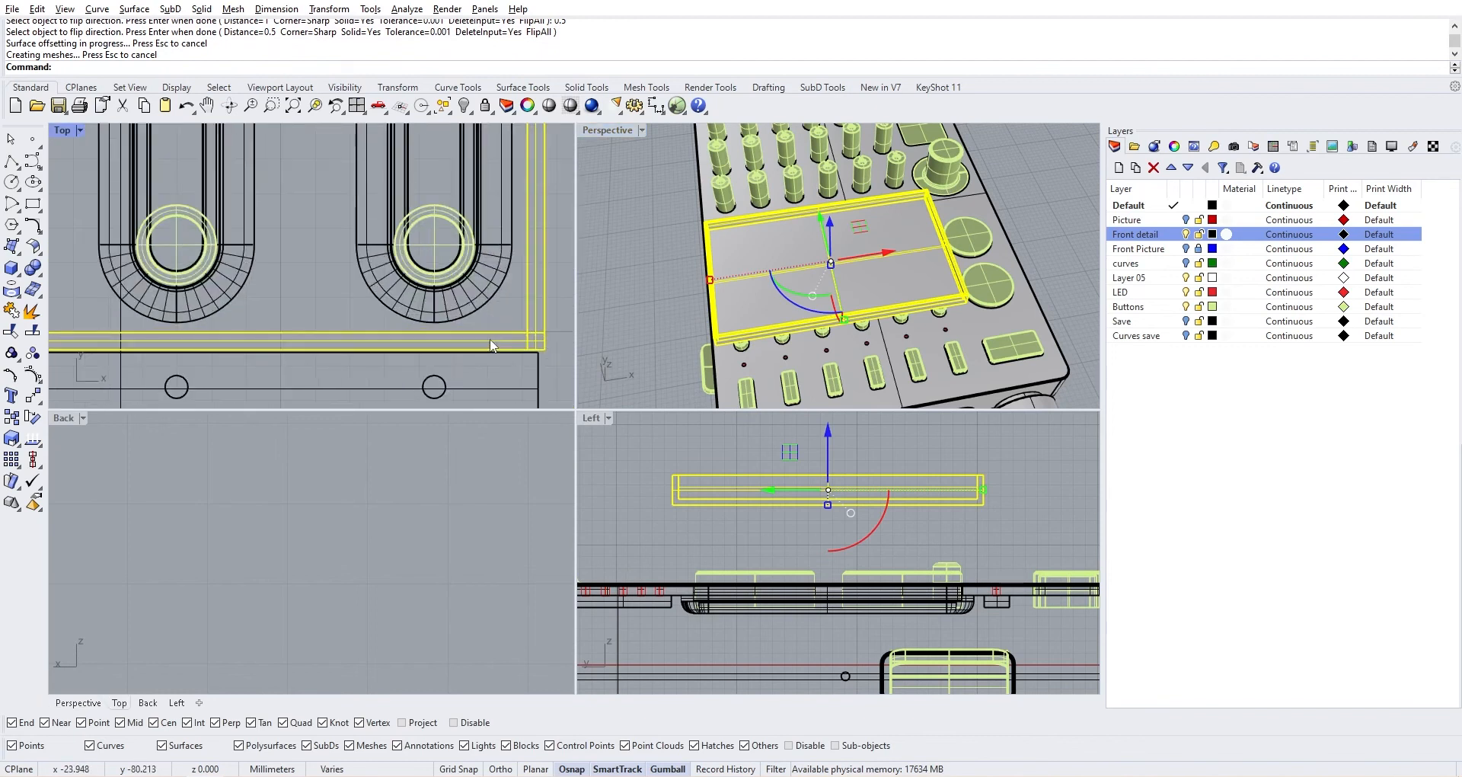
scroll(491, 333, "down", 8)
right_click_drag(466, 283, 493, 389)
right_click_drag(493, 193, 515, 271)
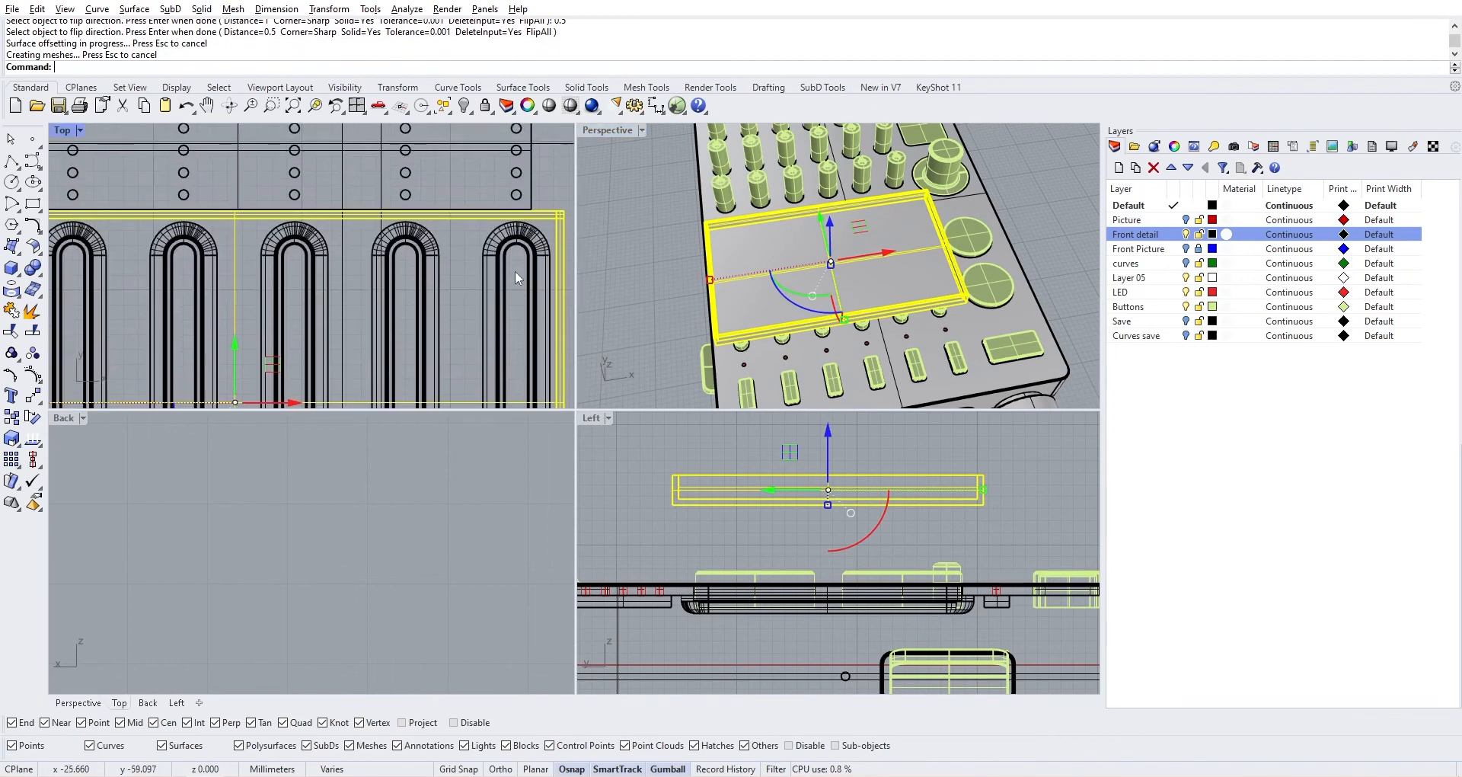
scroll(481, 205, "down", 2)
scroll(478, 208, "up", 4)
right_click_drag(125, 231, 375, 324)
scroll(244, 294, "up", 5)
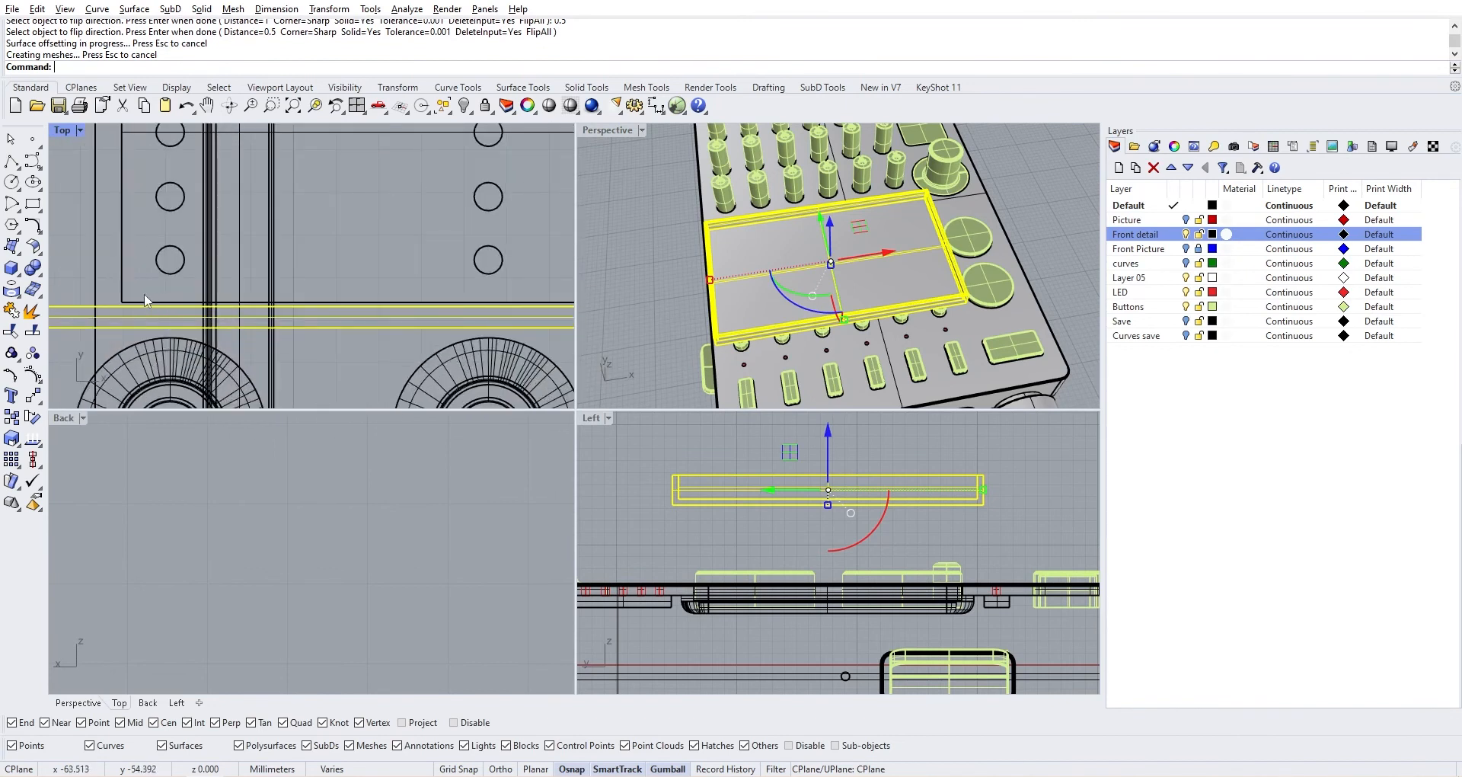
scroll(438, 299, "down", 5)
right_click_drag(417, 330, 408, 259)
scroll(427, 268, "down", 7)
scroll(386, 364, "down", 3)
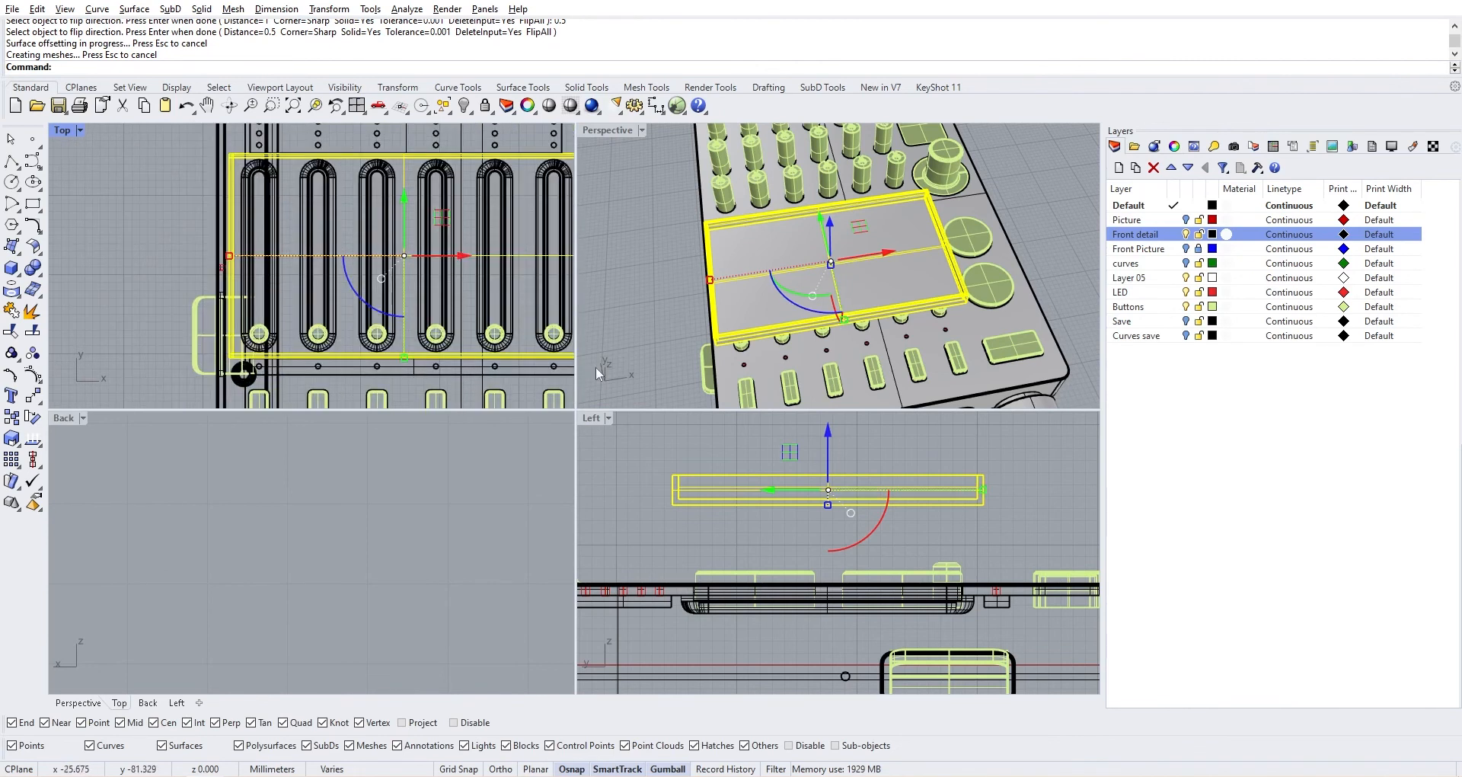
Move the offset fader-slot tray back down against the underside of the top panel
right_click_drag(815, 529, 793, 515)
left_click(804, 420)
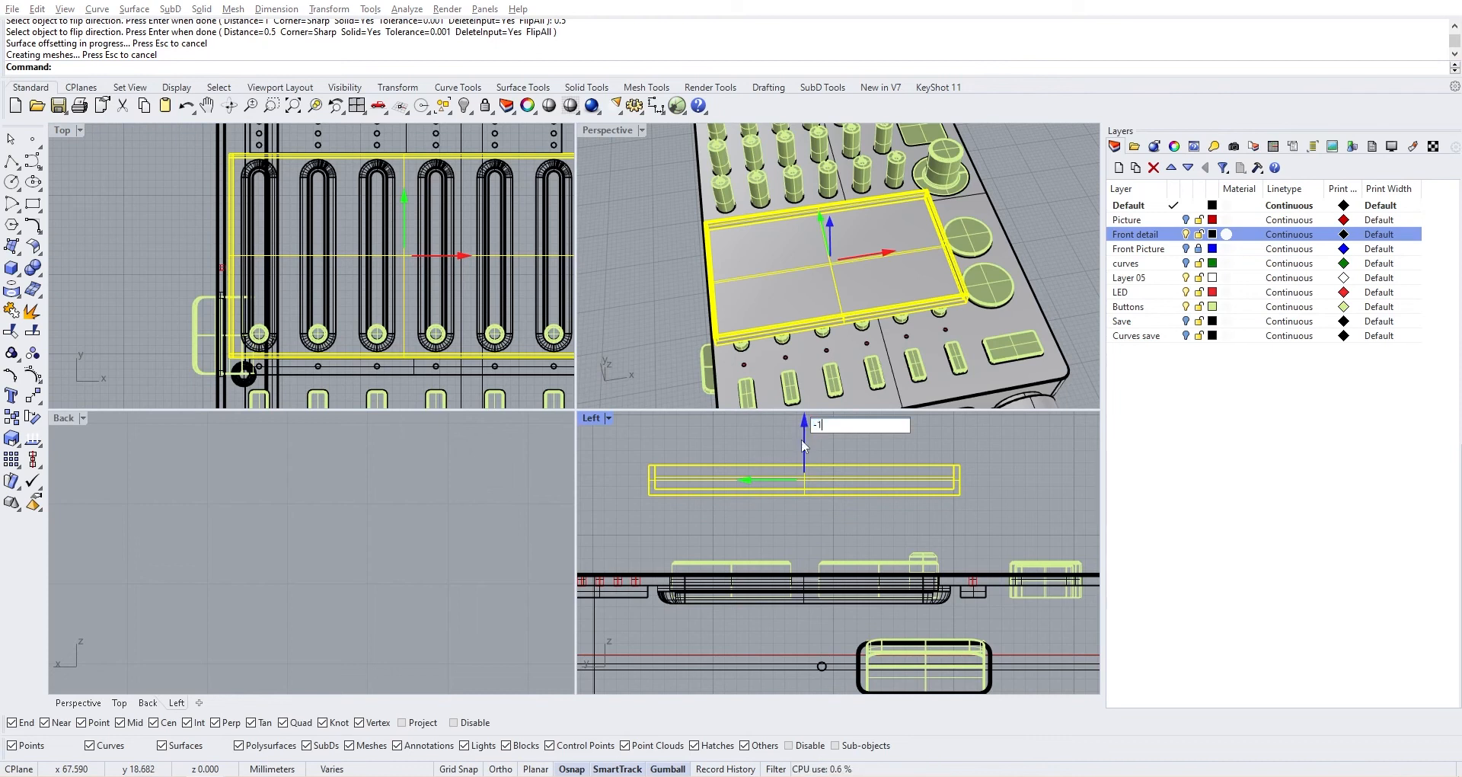
key("Return")
scroll(971, 591, "up", 5)
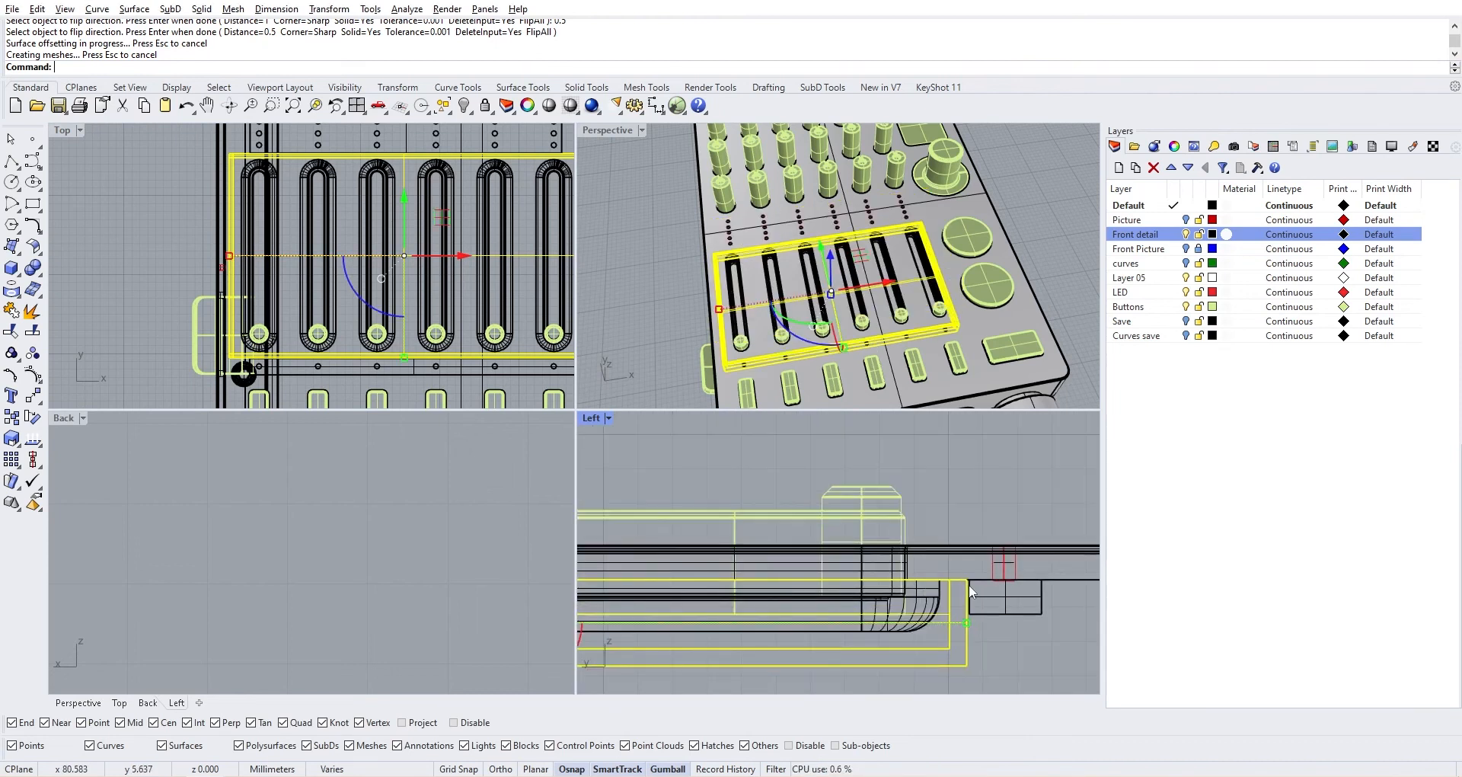
scroll(971, 591, "up", 3)
Boolean-union the fader-slot tray with the mixer's main body
left_click(977, 337)
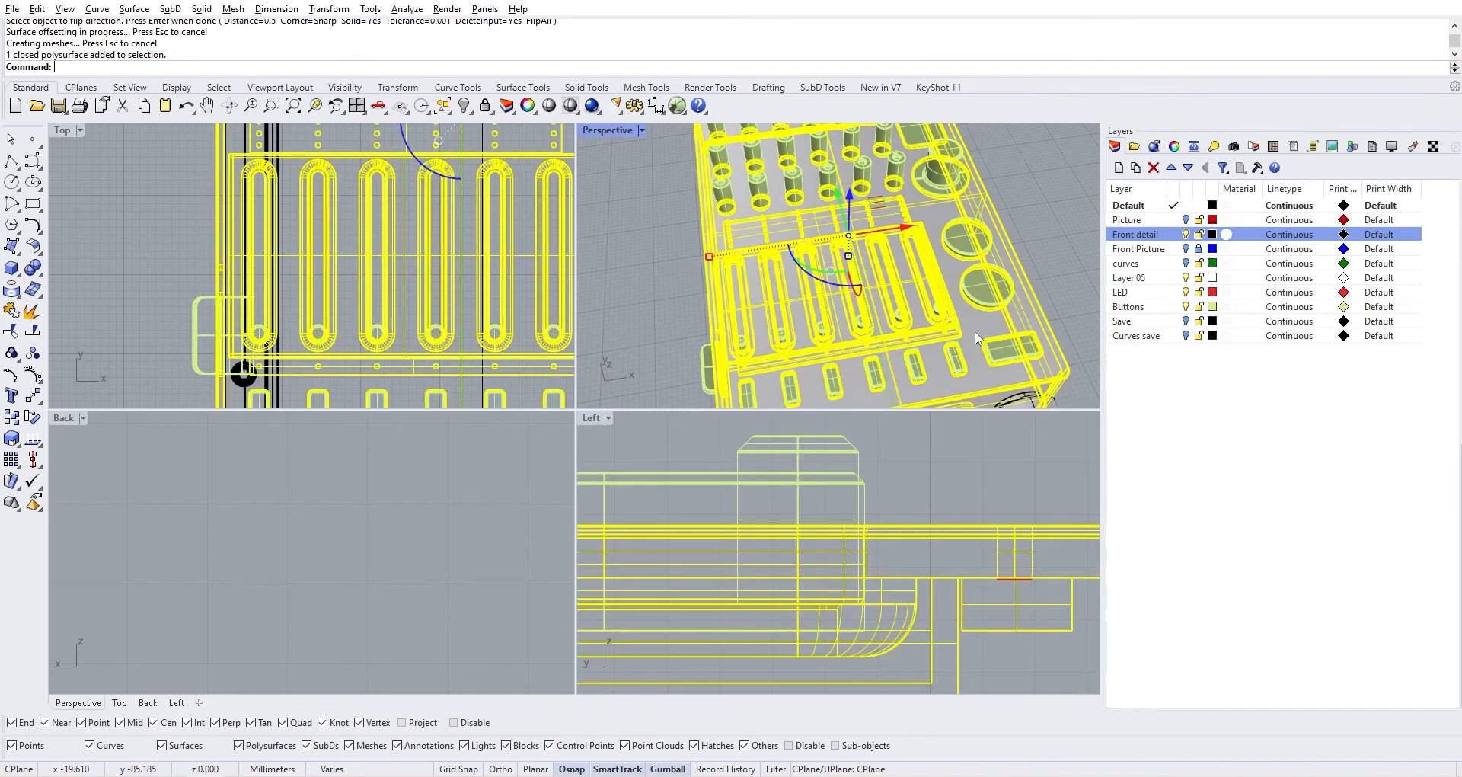
left_click(32, 268)
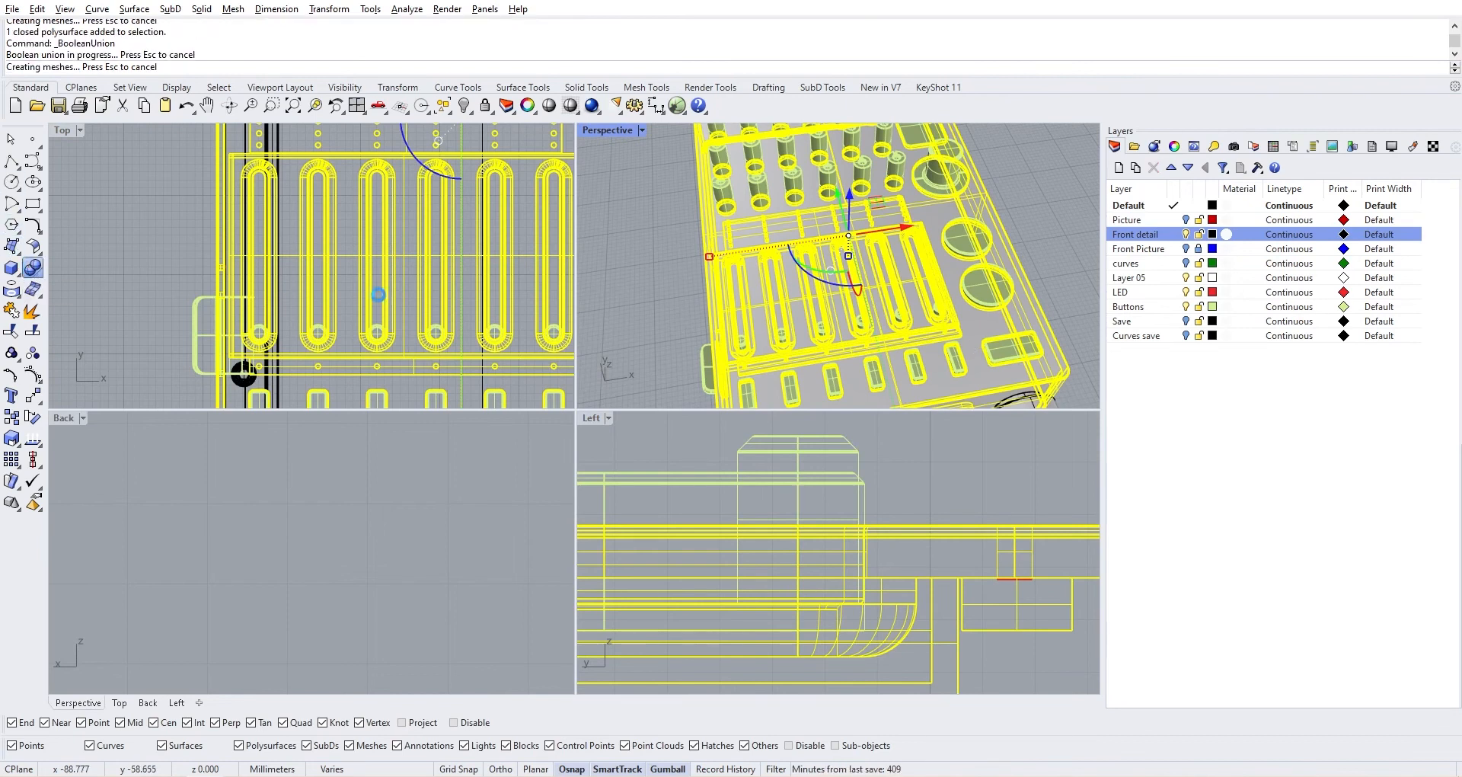
scroll(720, 290, "up", 5)
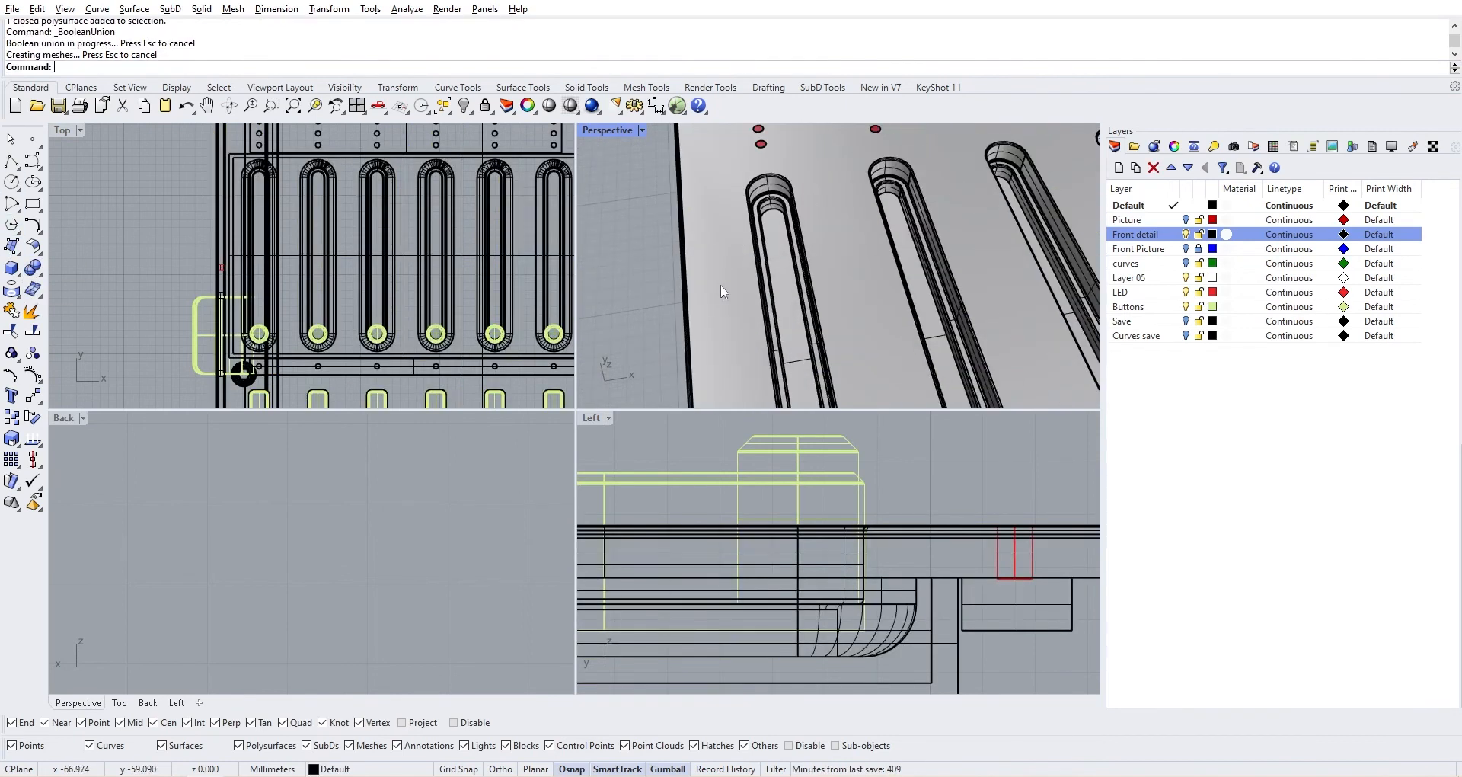
left_click(720, 285)
scroll(727, 295, "down", 6)
left_click(662, 279)
scroll(883, 282, "down", 4)
right_click_drag(886, 282, 861, 228)
scroll(899, 304, "up", 8)
scroll(798, 273, "up", 6)
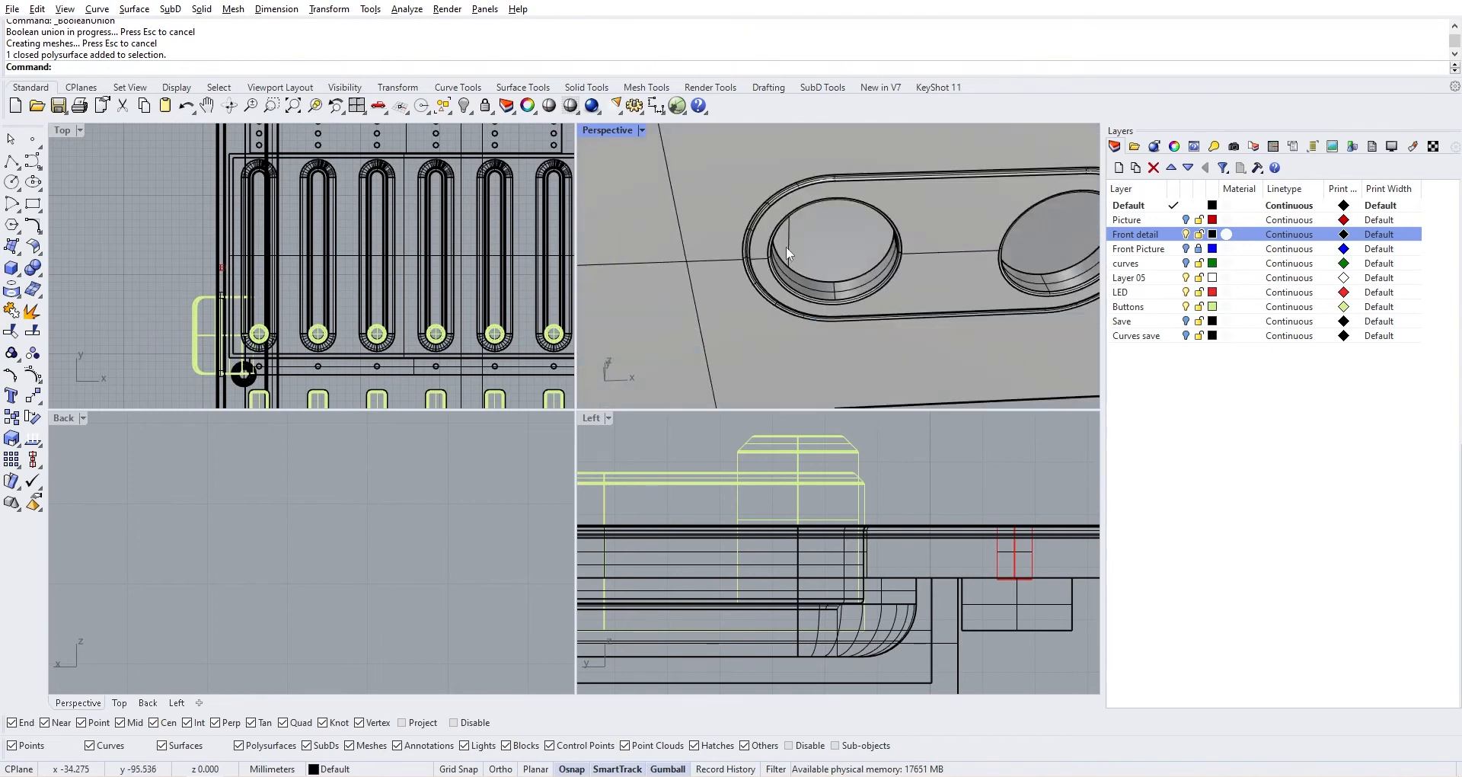
left_click(11, 182)
right_click_drag(825, 278, 821, 274)
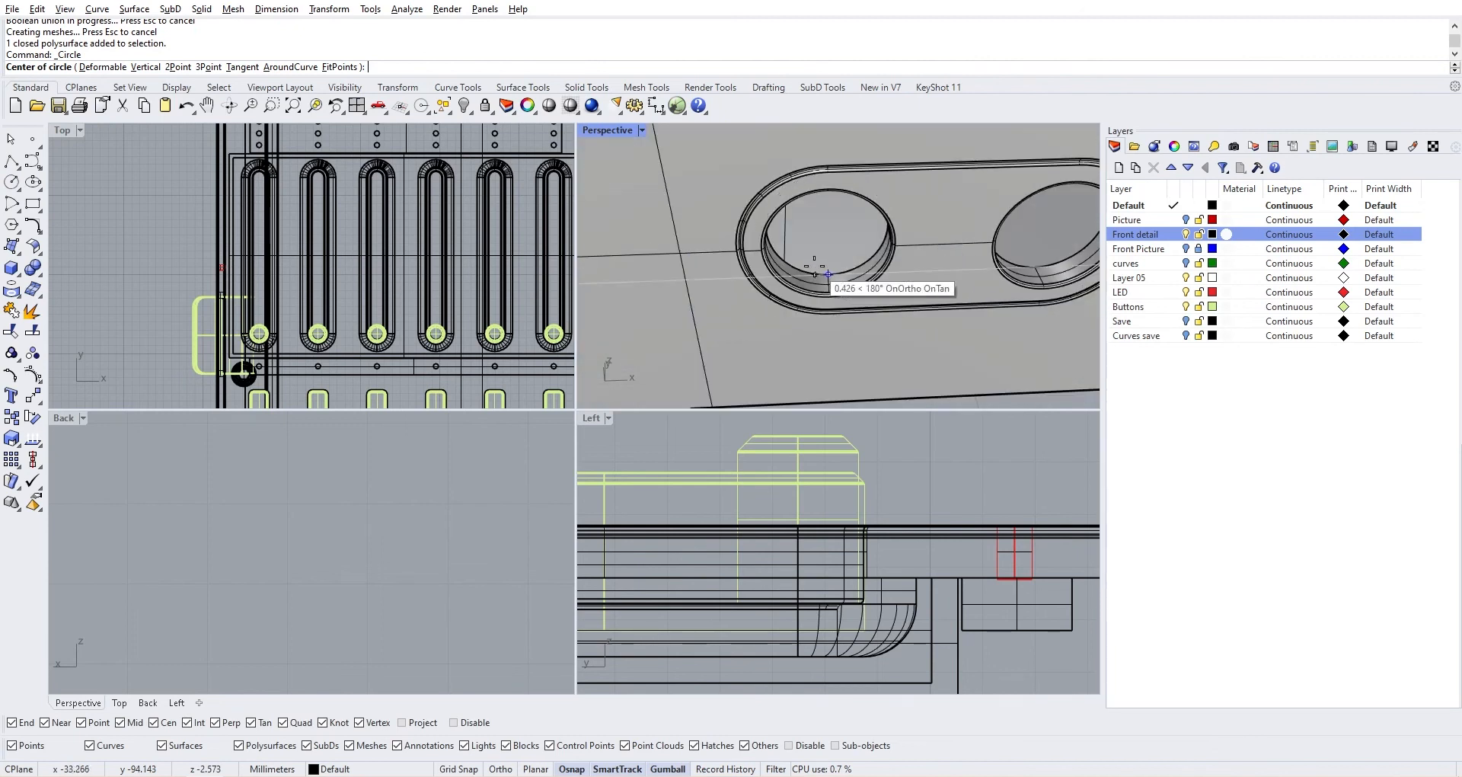
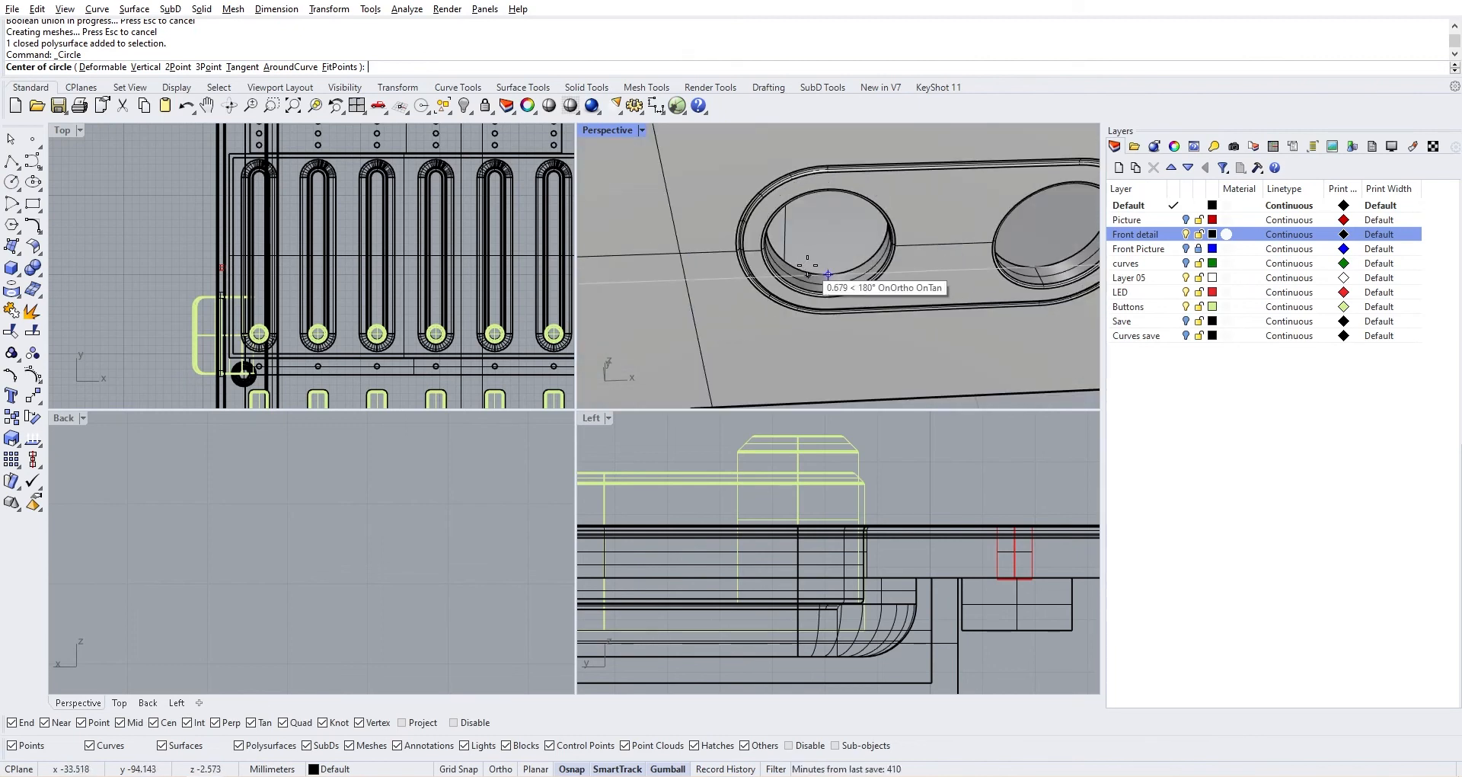
left_click(807, 262)
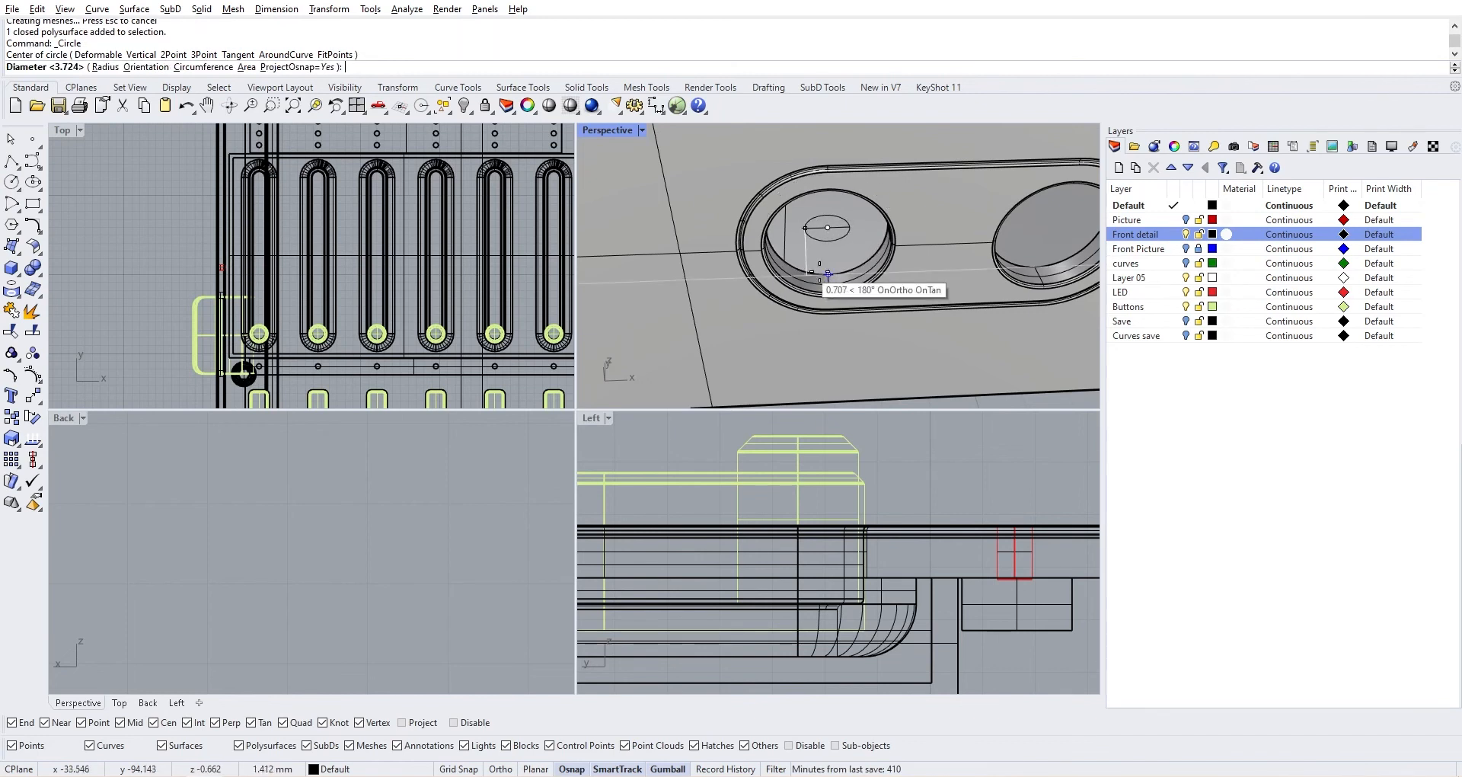
mouse_move(896, 245)
right_mouse_down()
mouse_move(881, 232)
mouse_move(871, 251)
right_mouse_up()
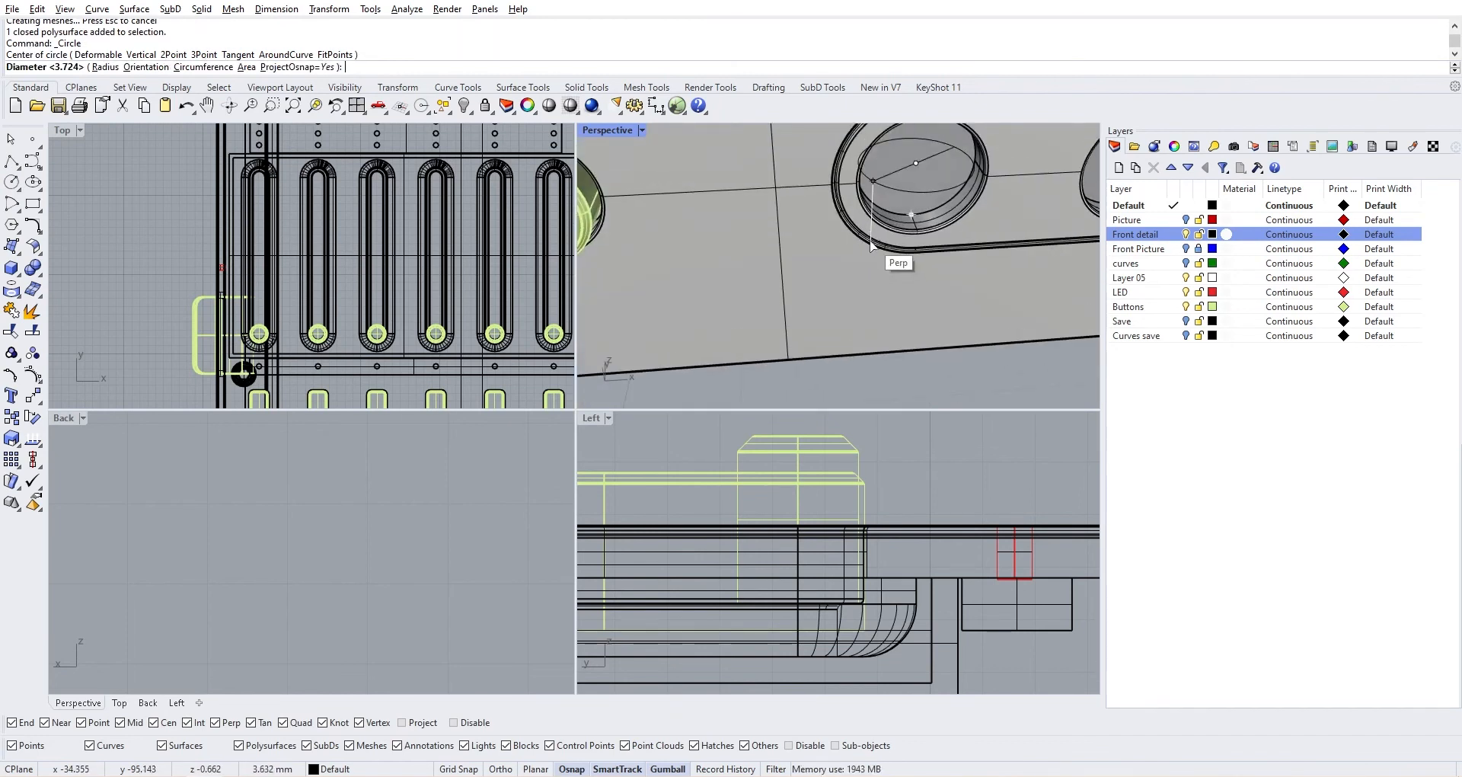
key("Escape")
Extrude the left hole's rim edge in the pill-shaped side recess 20 mm into the body as a solid
left_click(903, 215, "ctrl+shift")
right_click(901, 217)
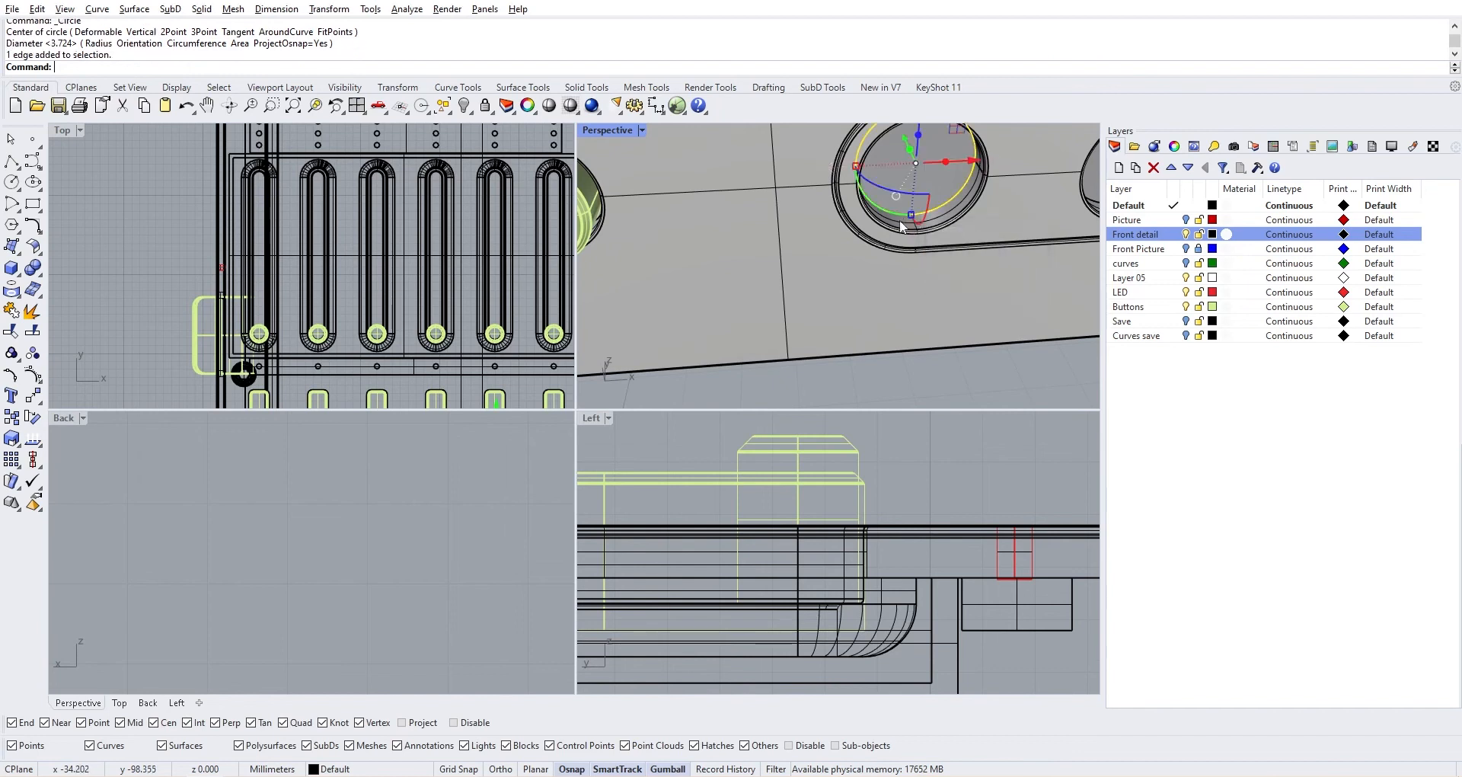
key("F4")
right_click_drag(898, 219, 821, 287)
scroll(943, 317, "down", 7)
scroll(952, 297, "down", 2)
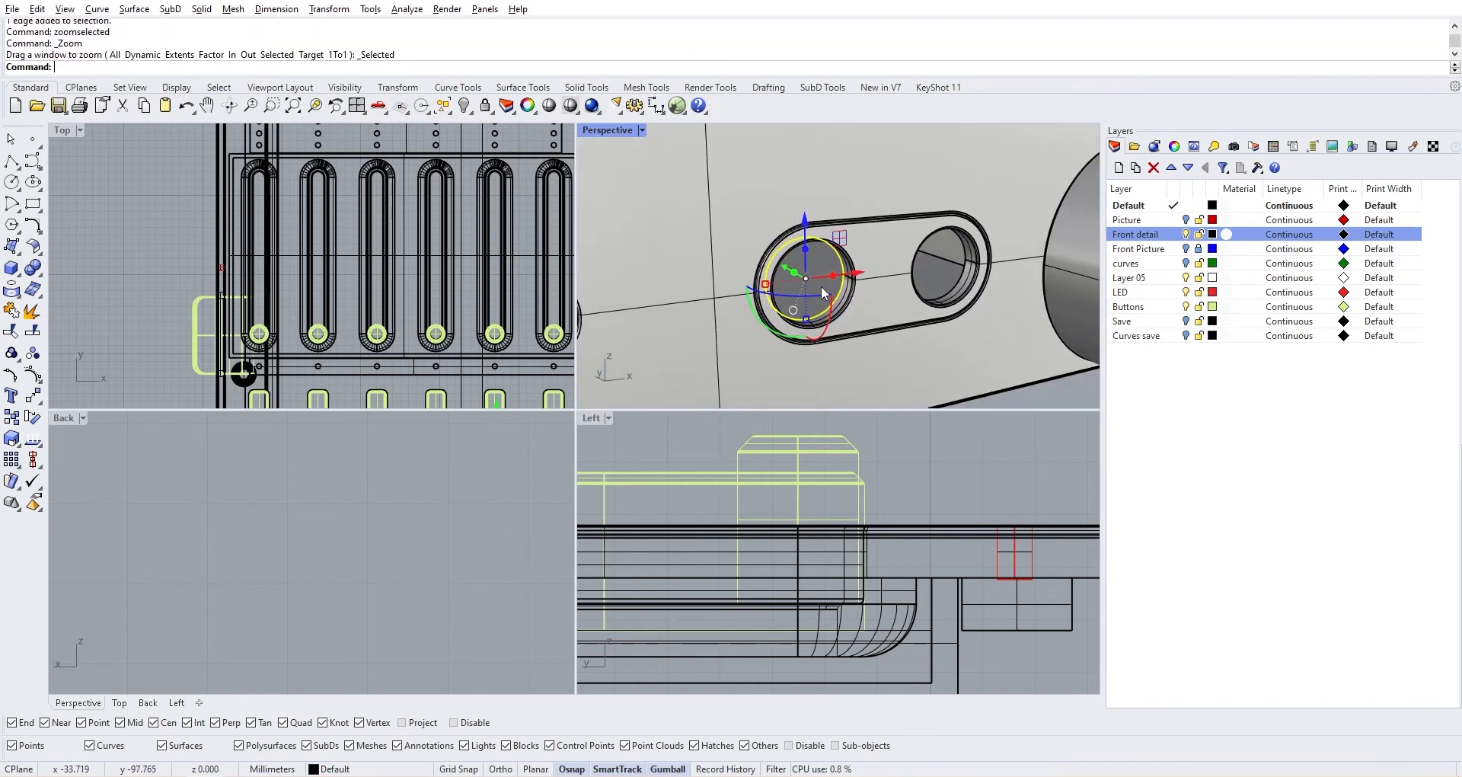
key("Return")
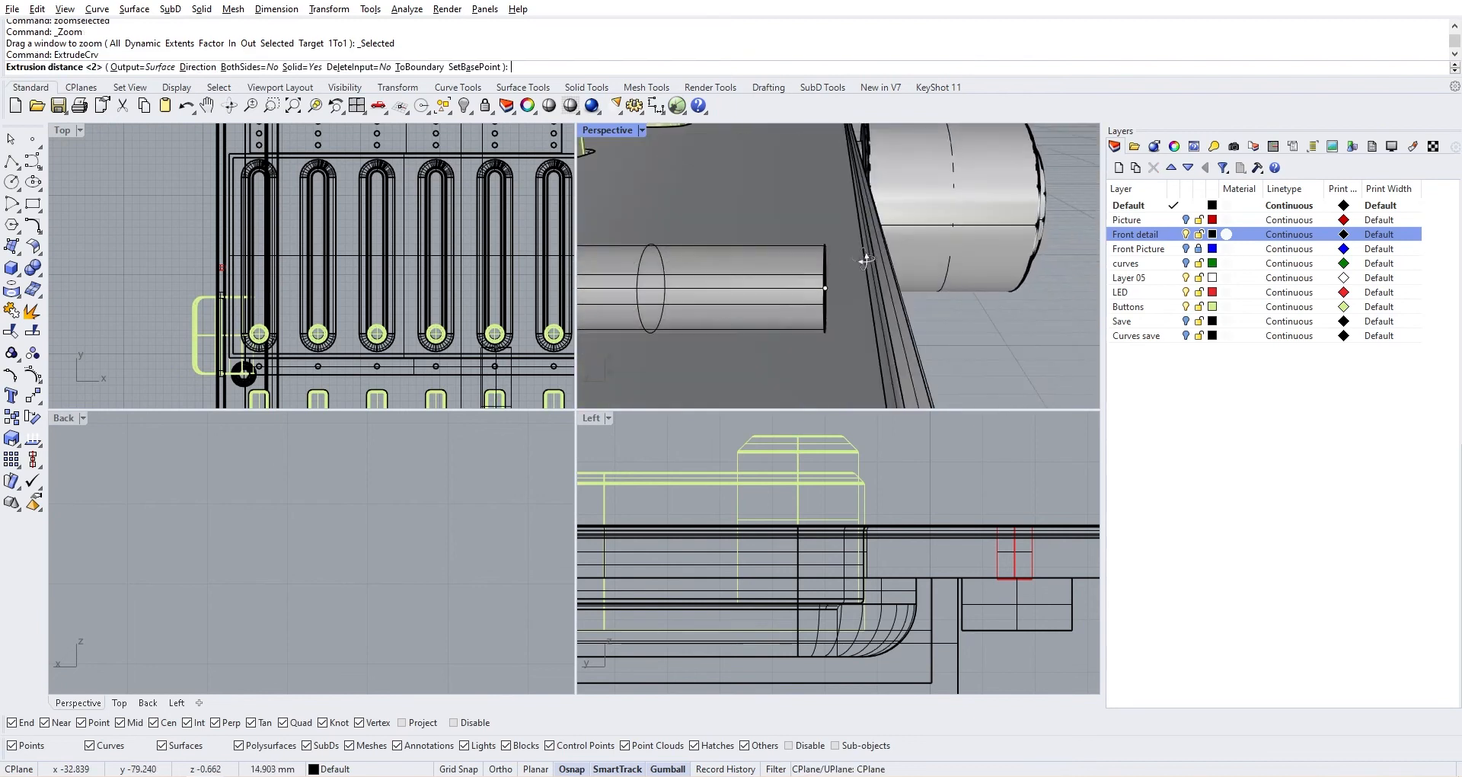
scroll(313, 341, "down", 3)
scroll(312, 340, "up", 5)
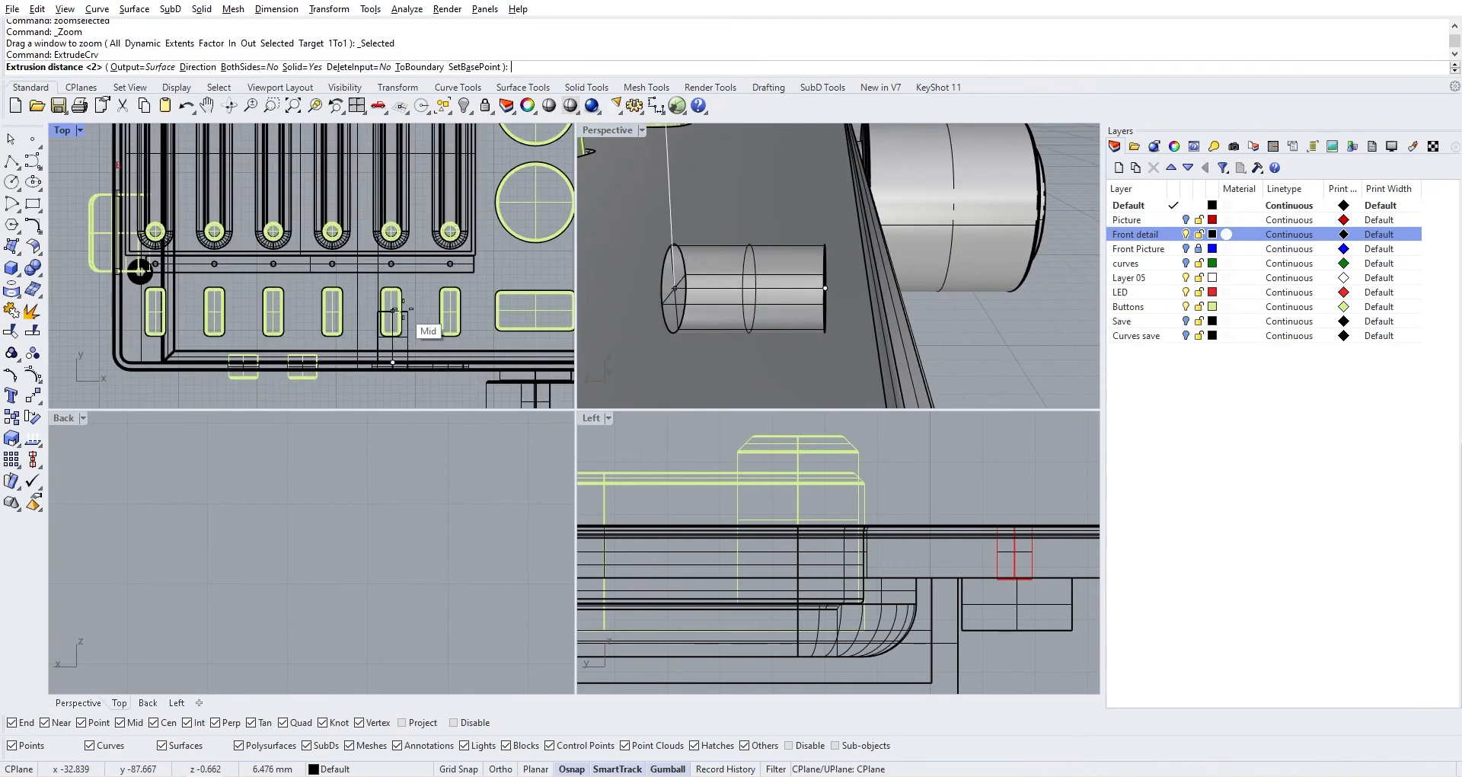
scroll(427, 280, "down", 2)
right_click_drag(416, 273, 411, 312)
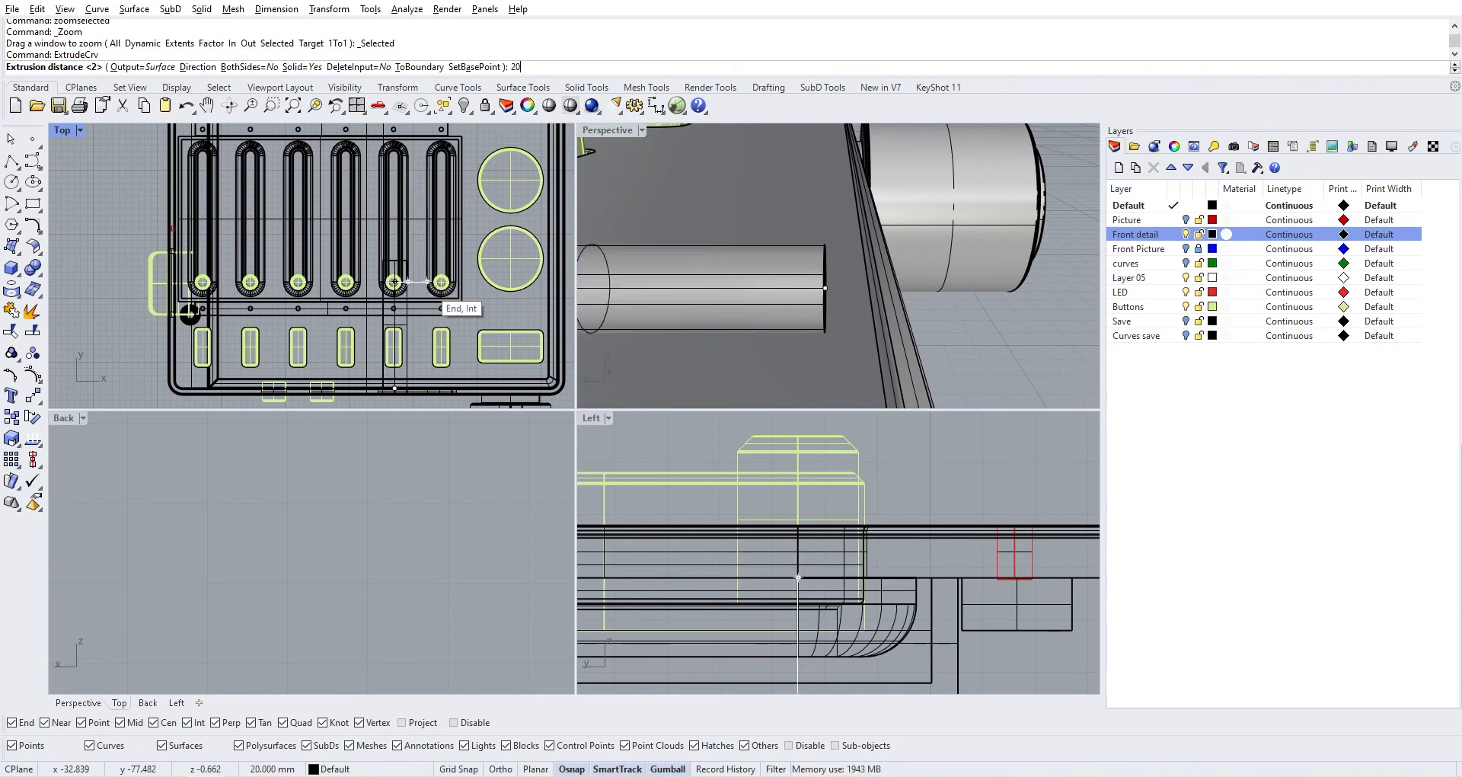
type("20")
key("Return")
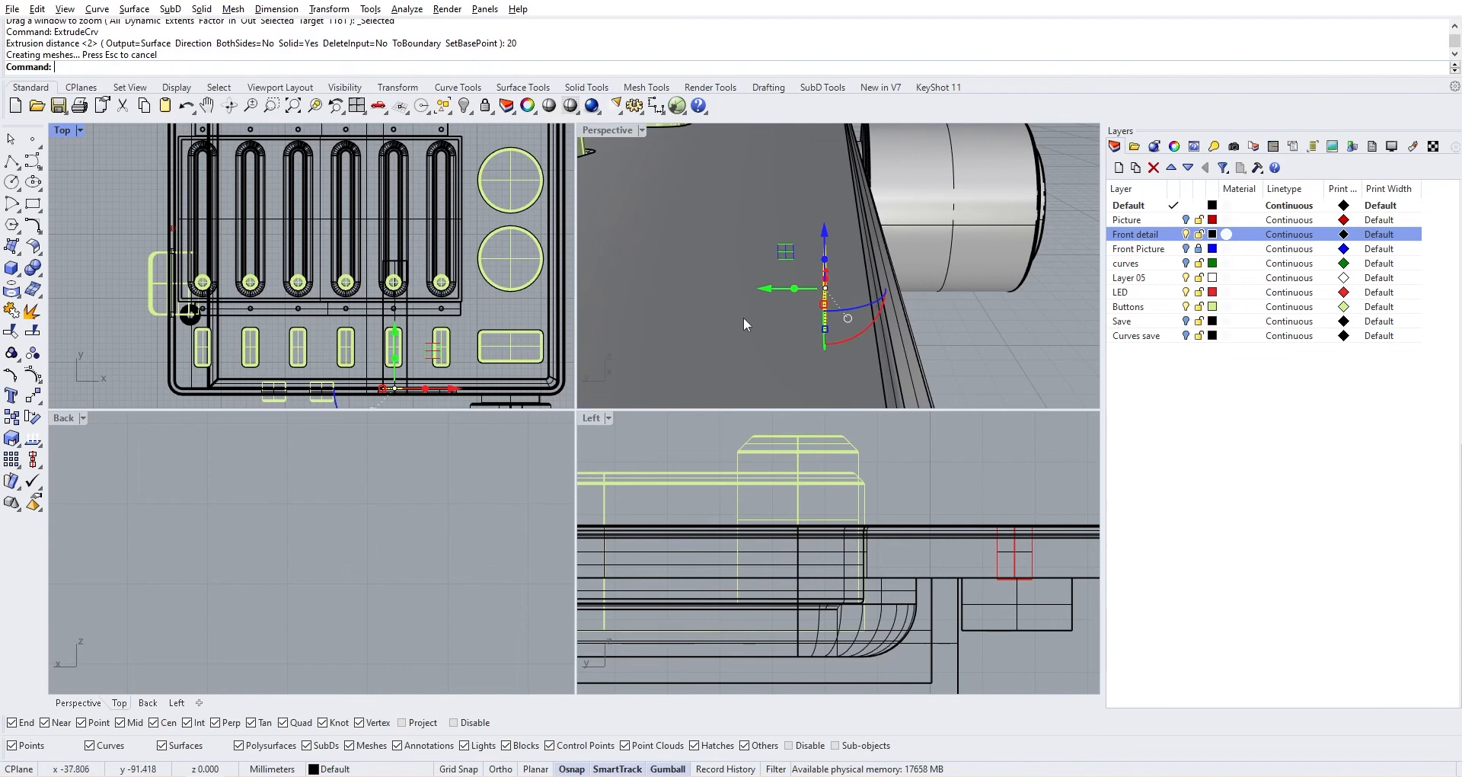
Delete the outer end cap of the extruded cylinder in the pill-shaped recess's left hole
right_click_drag(743, 316, 843, 323)
left_click(874, 371)
scroll(809, 293, "up", 3)
scroll(809, 294, "down", 3)
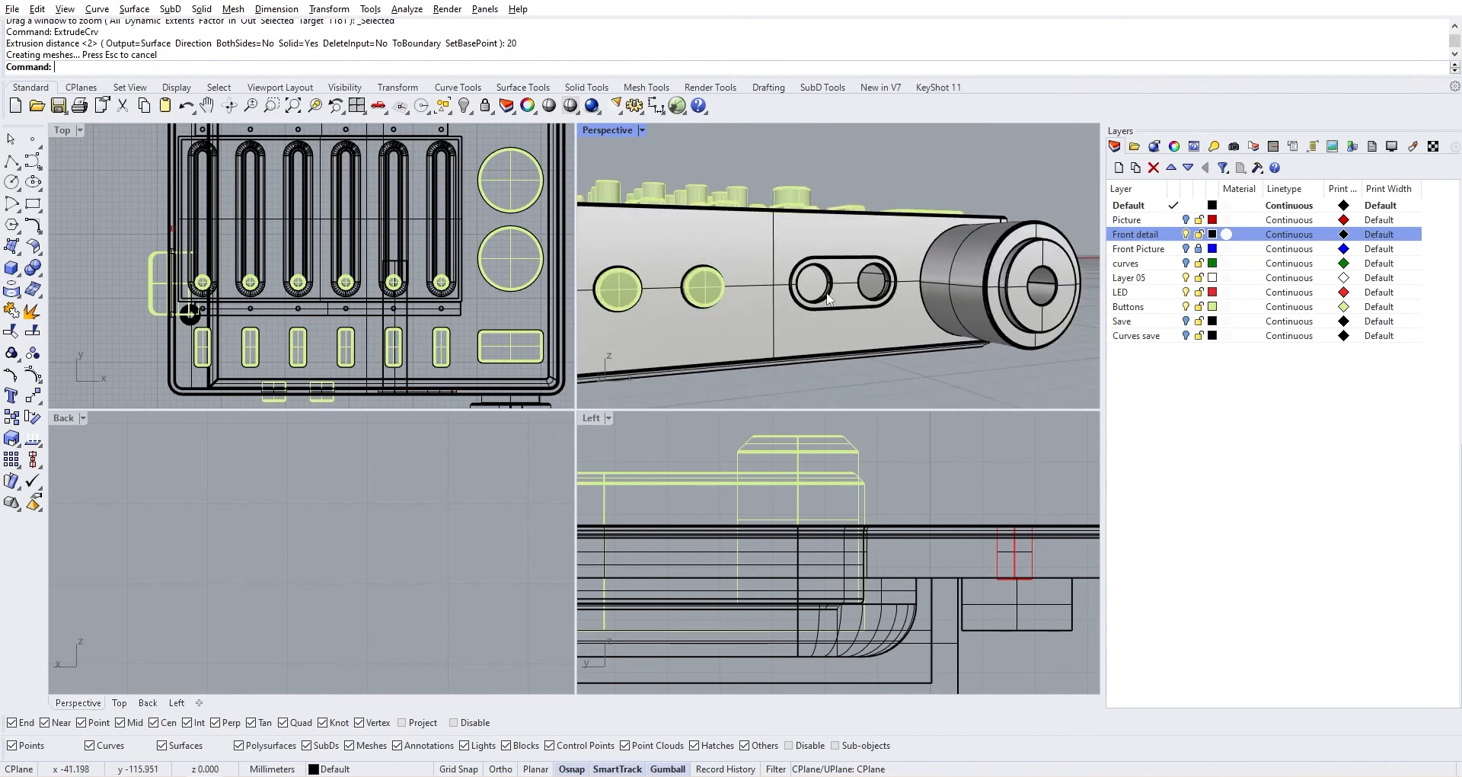
right_click_drag(811, 278, 807, 308)
scroll(804, 274, "up", 6)
right_click(806, 273)
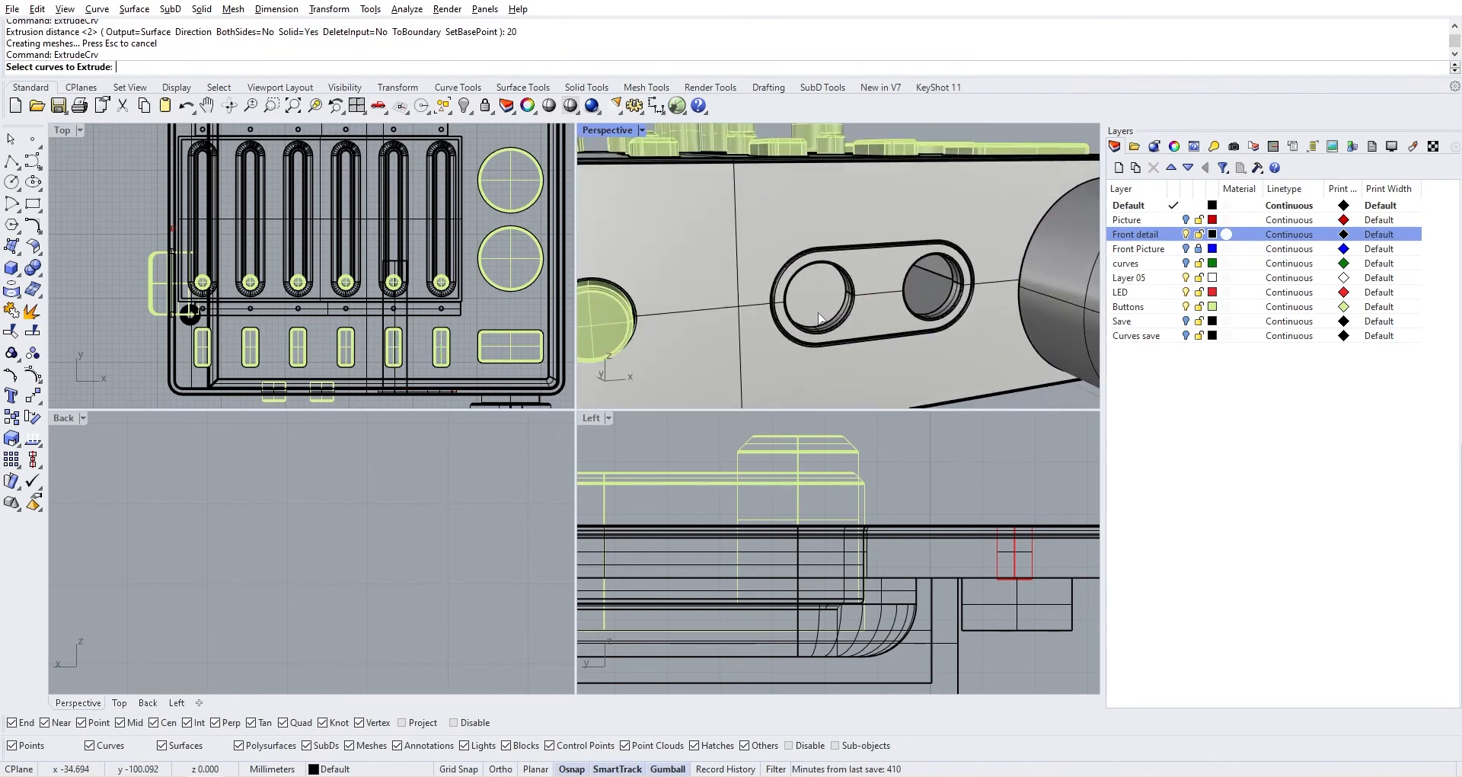
key("Escape")
scroll(821, 308, "up", 3)
left_click(822, 303)
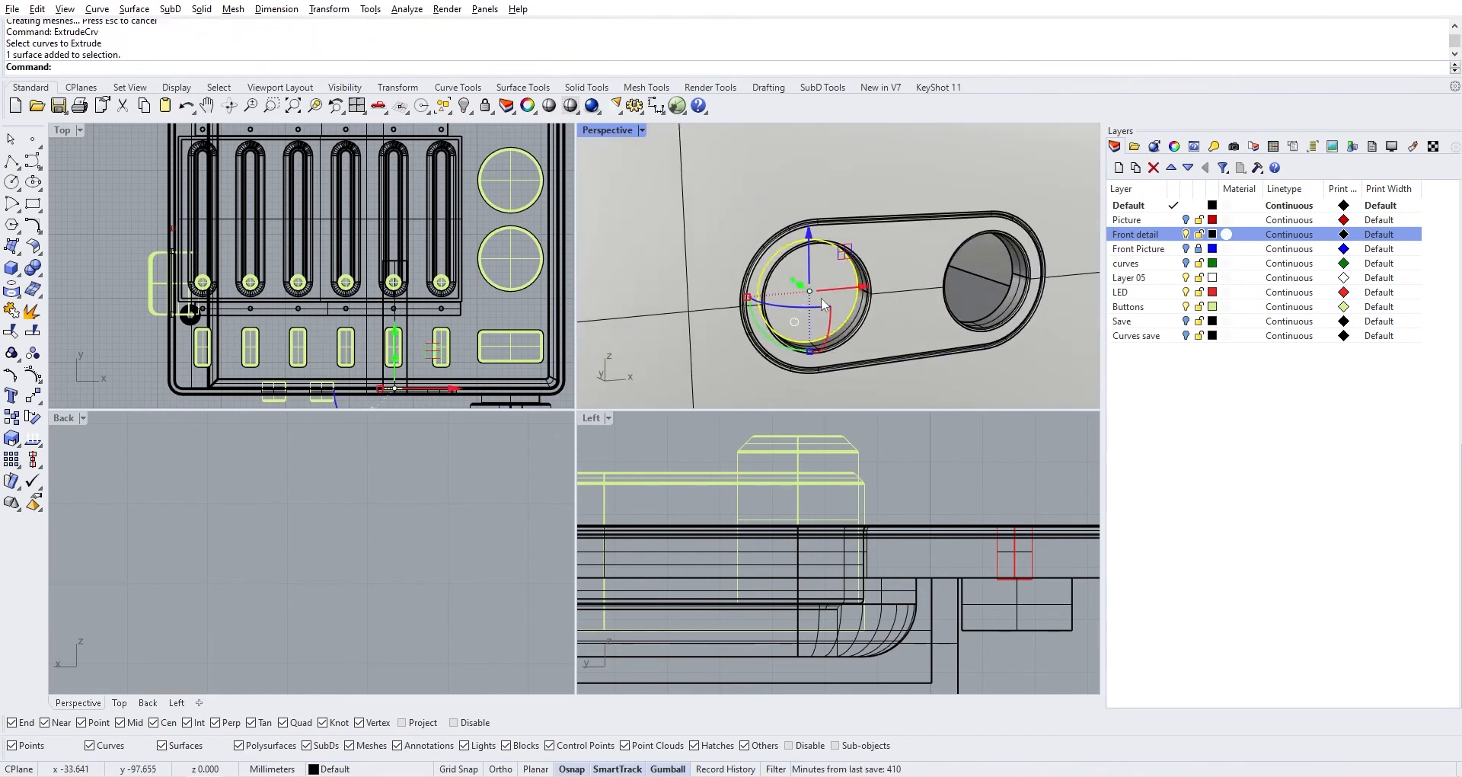
key("Delete")
Offset the open cylinder outward 0.5 mm as a solid tube with sharp corners
left_click(824, 303)
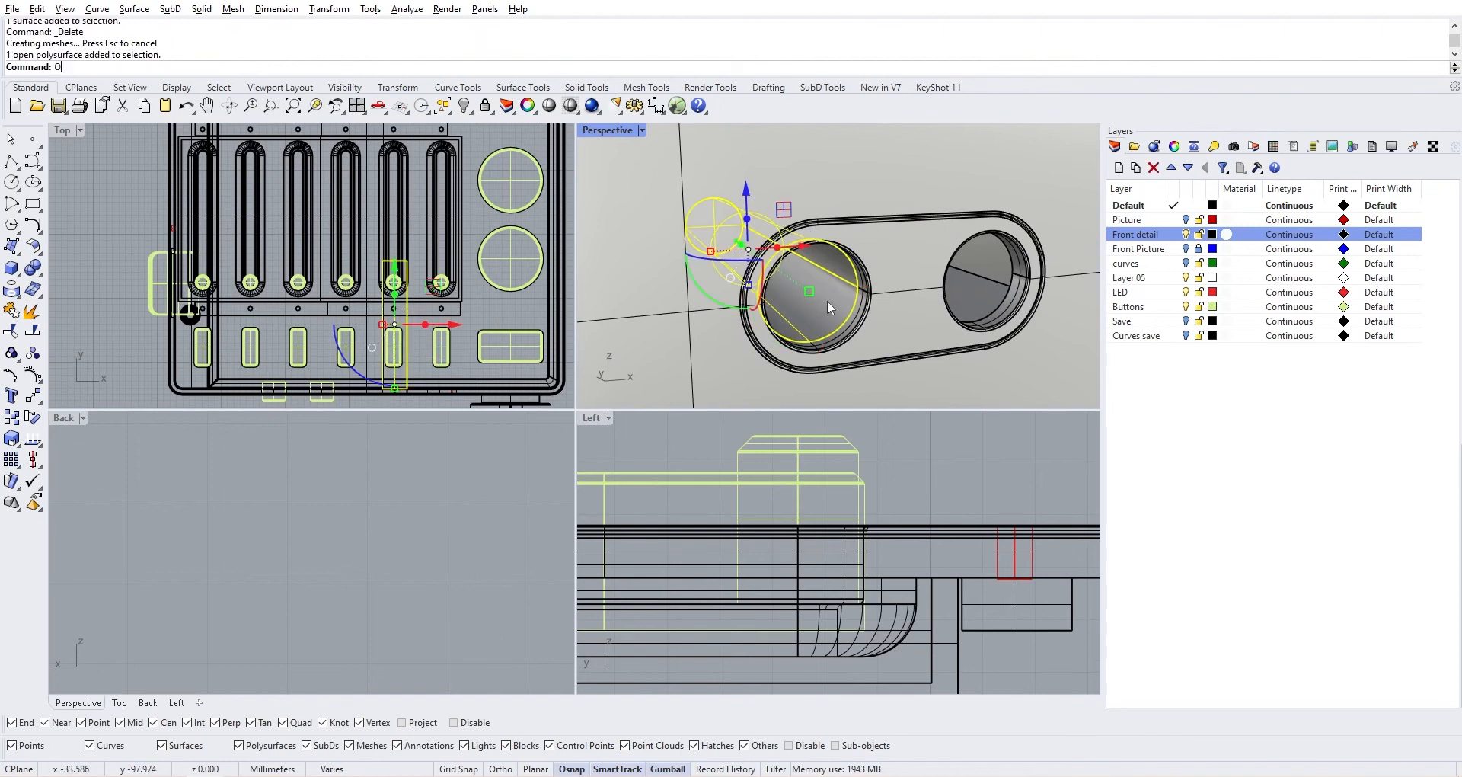
type("Offset")
key("Return")
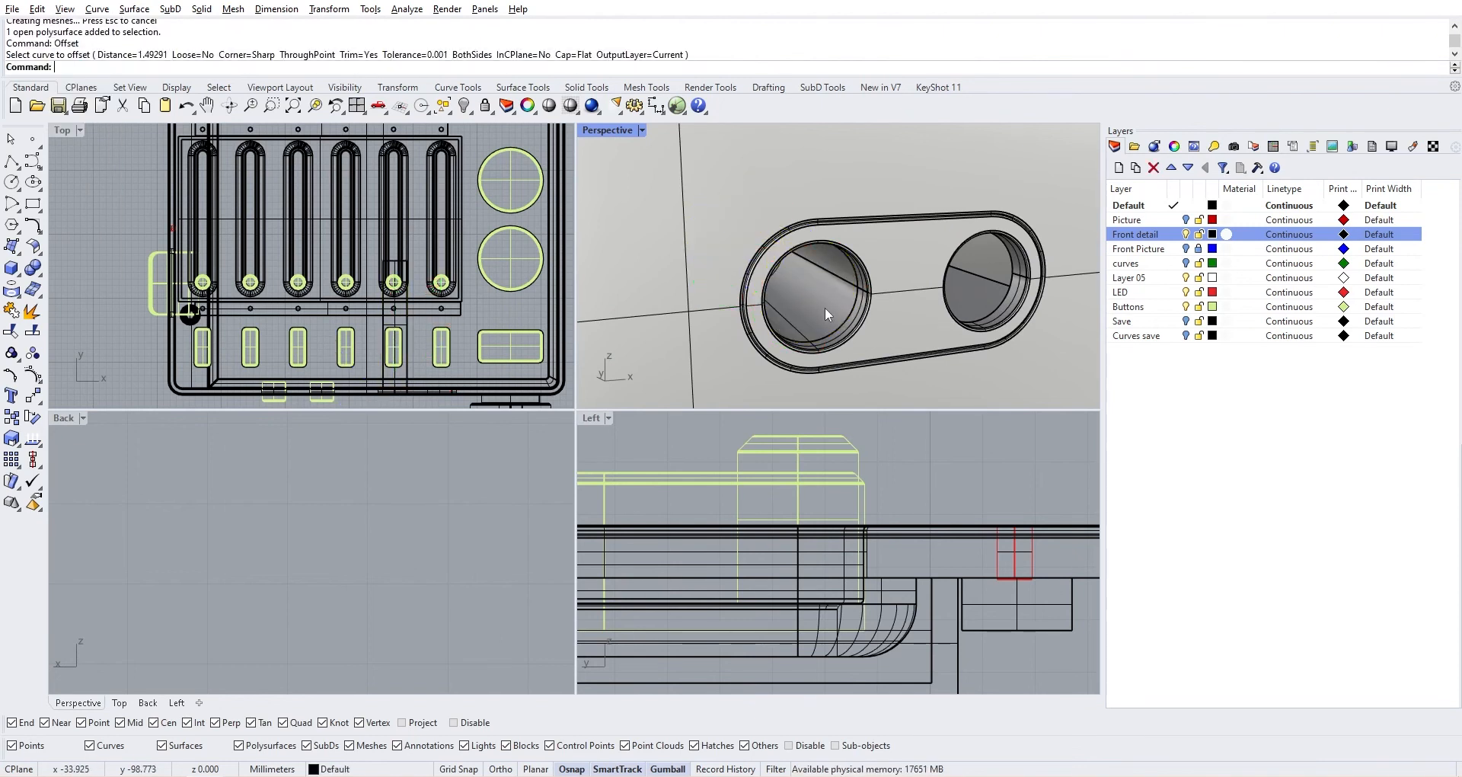
key("Escape")
type("ffset")
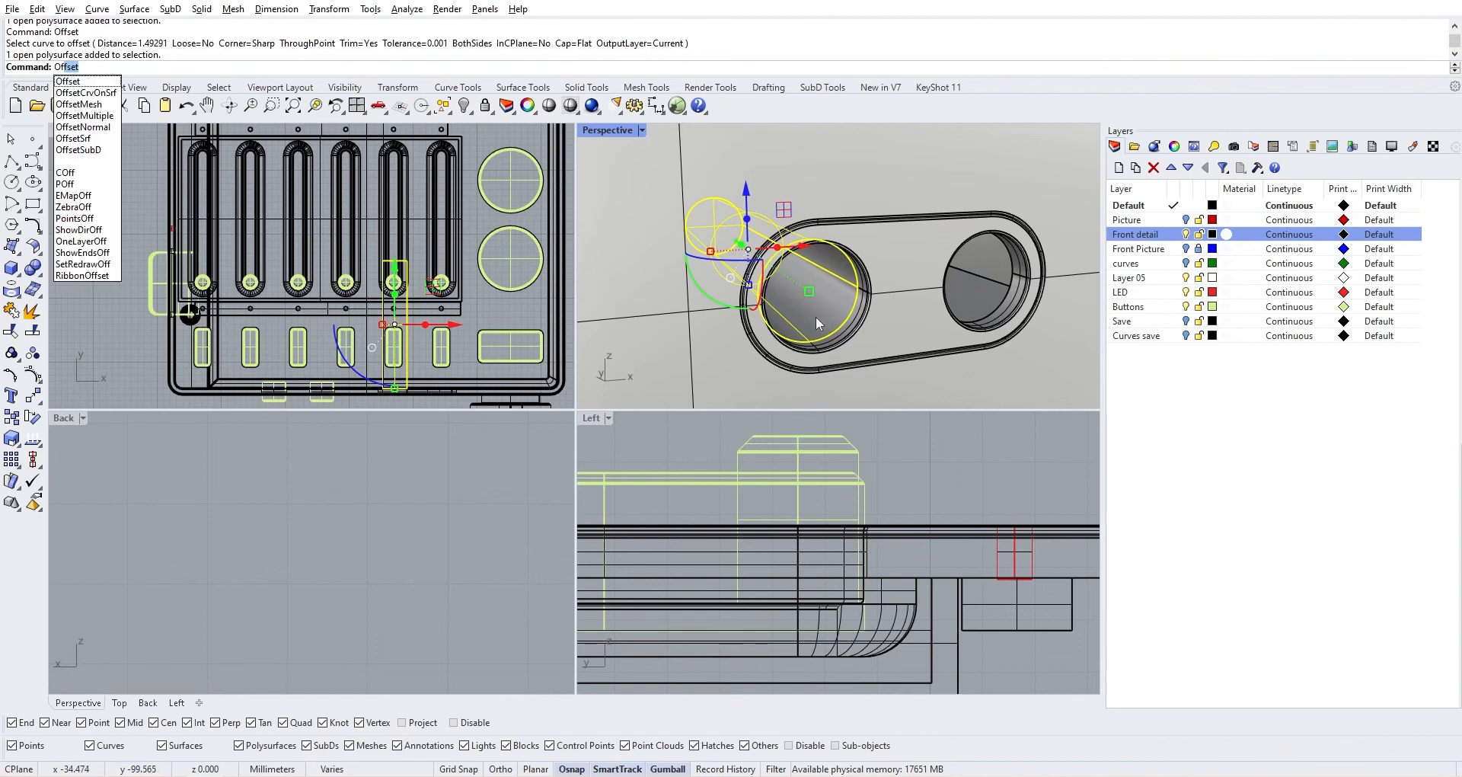
left_click(77, 138)
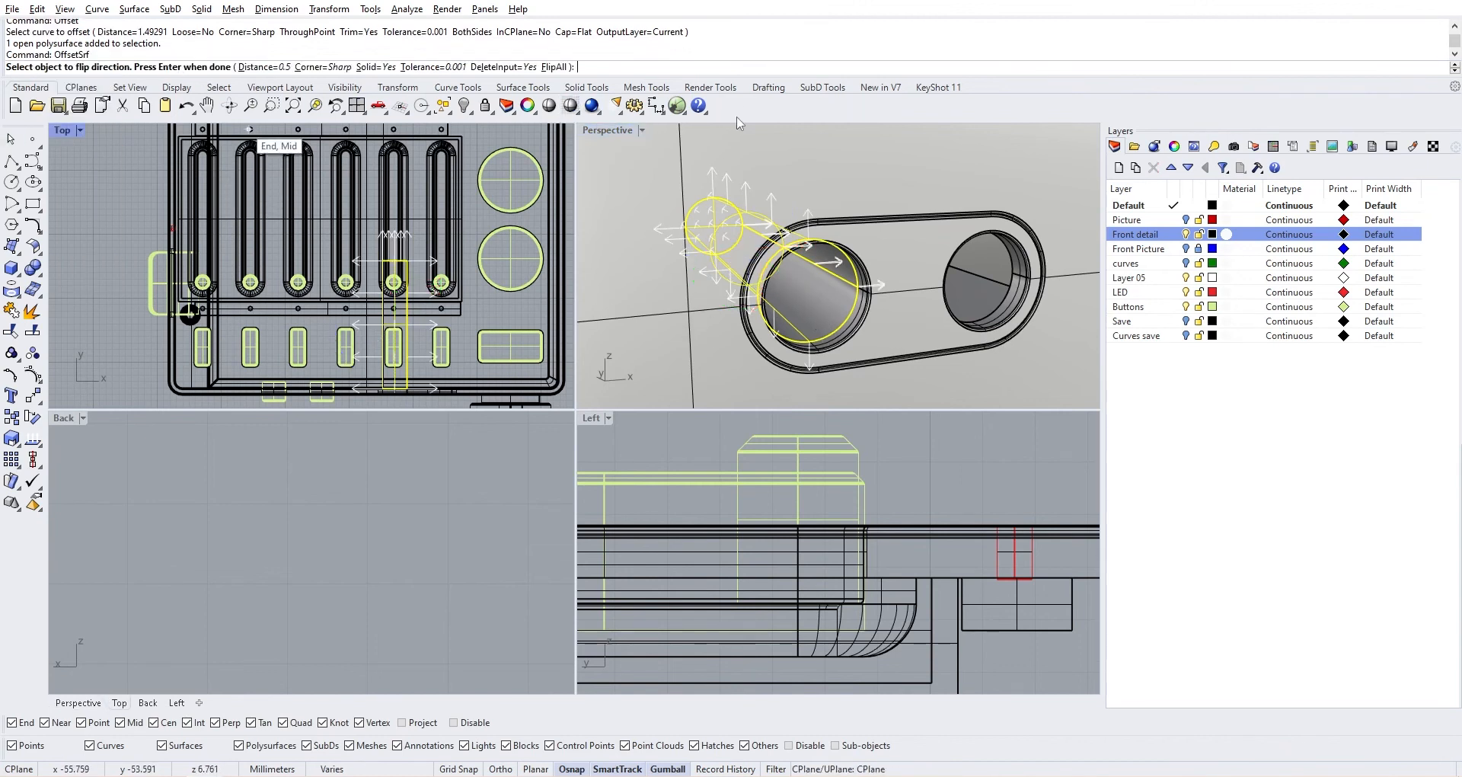
right_click(828, 373)
right_click(838, 330)
key("Escape")
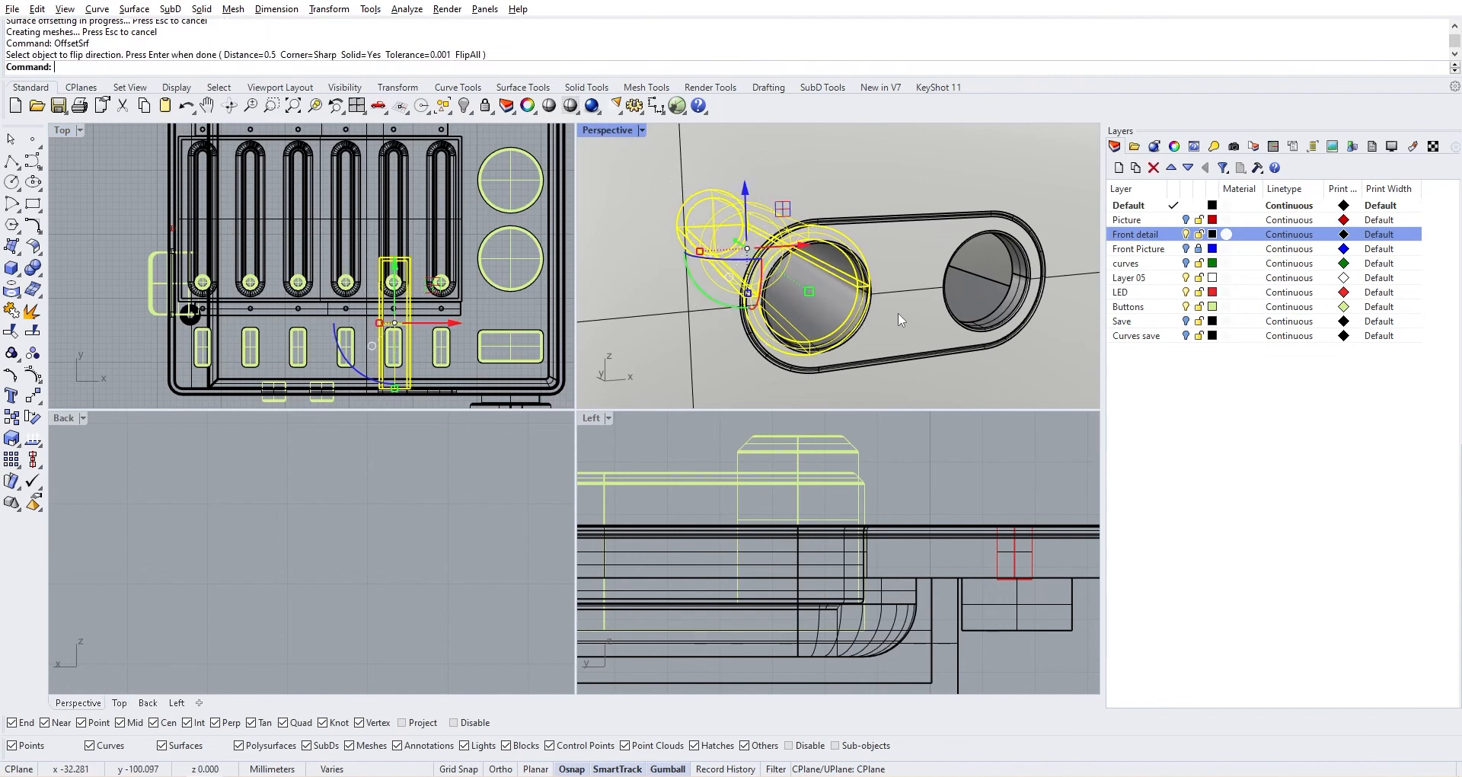
right_click_drag(898, 313, 765, 346)
scroll(771, 299, "down", 5)
key("Escape")
scroll(776, 301, "down", 4)
Copy the hollow tube sideways from the left hole to the right hole of the pill-shaped recess
scroll(801, 305, "up", 5)
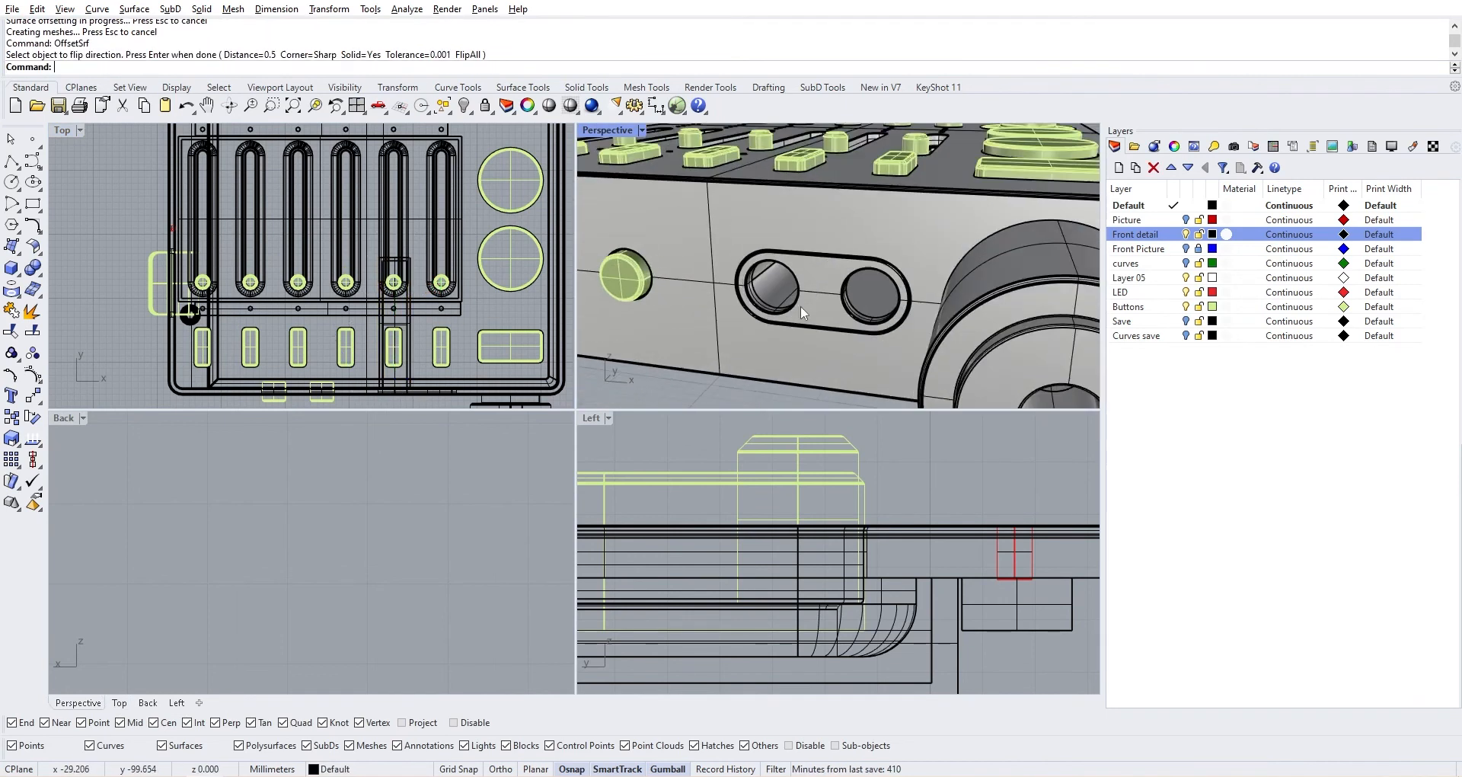
left_click(773, 281)
scroll(910, 226, "up", 2)
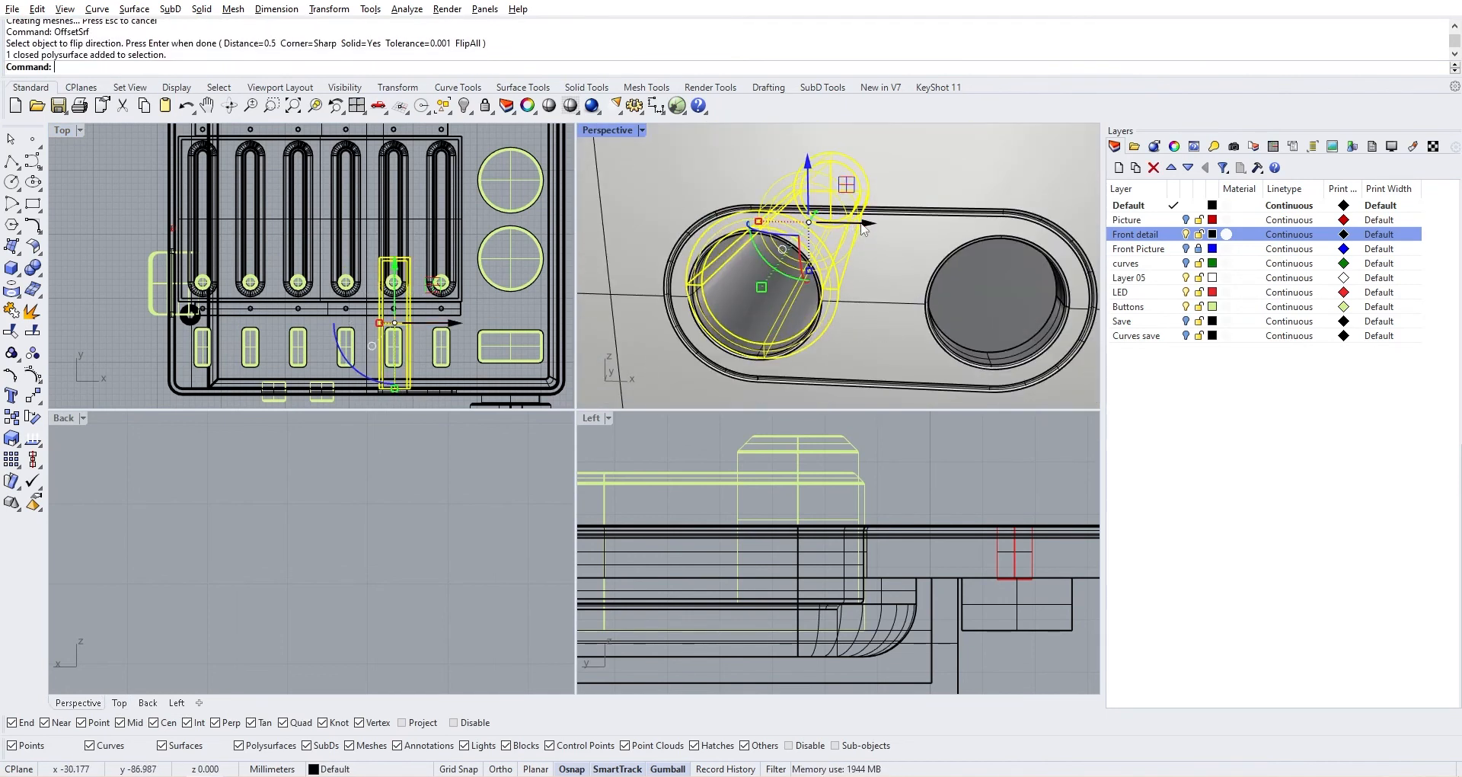
left_click_drag(866, 227, 1017, 244)
Try to align the copied tube by its vertical centre in the Top view
scroll(447, 385, "up", 6)
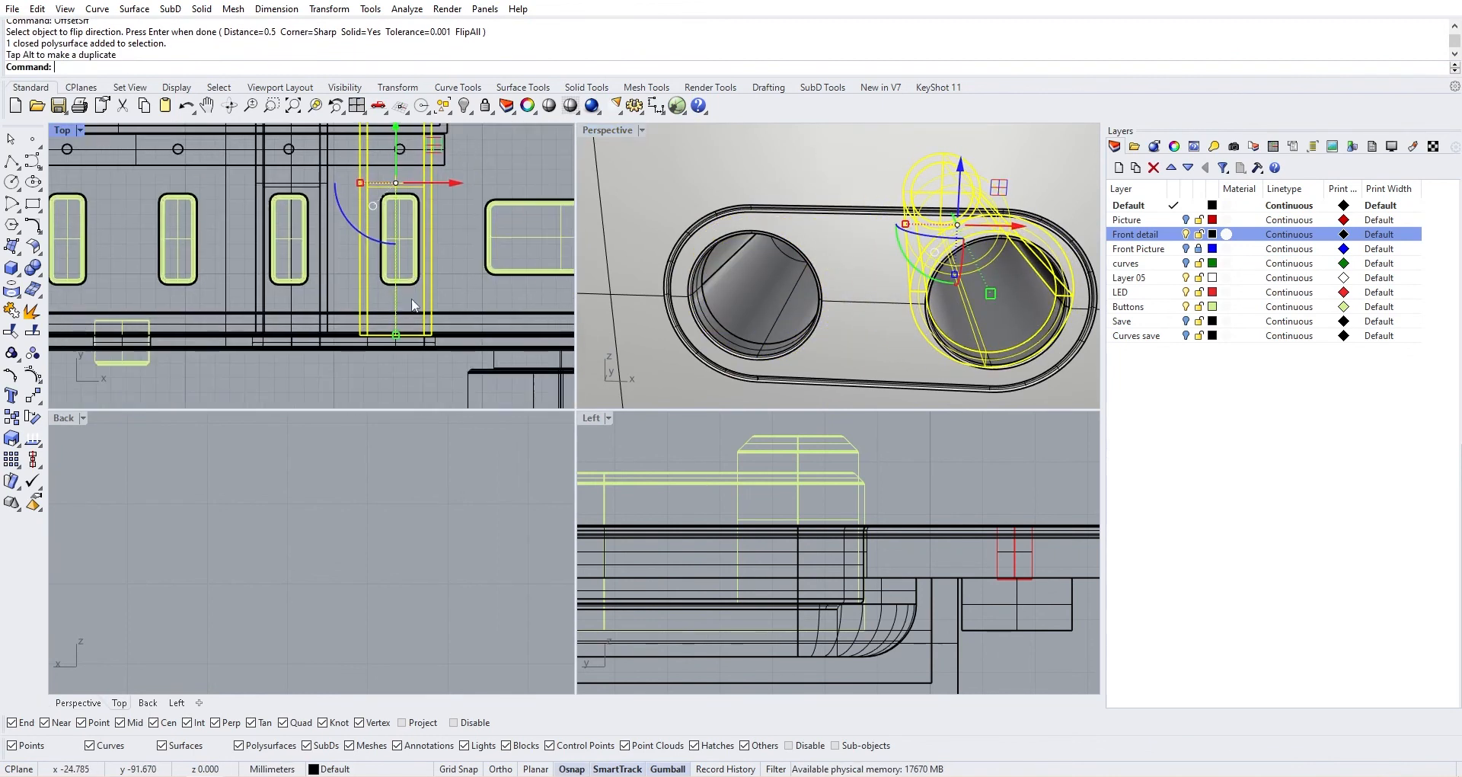
type("Align")
key("Return")
type("v")
key("Return")
scroll(419, 320, "up", 5)
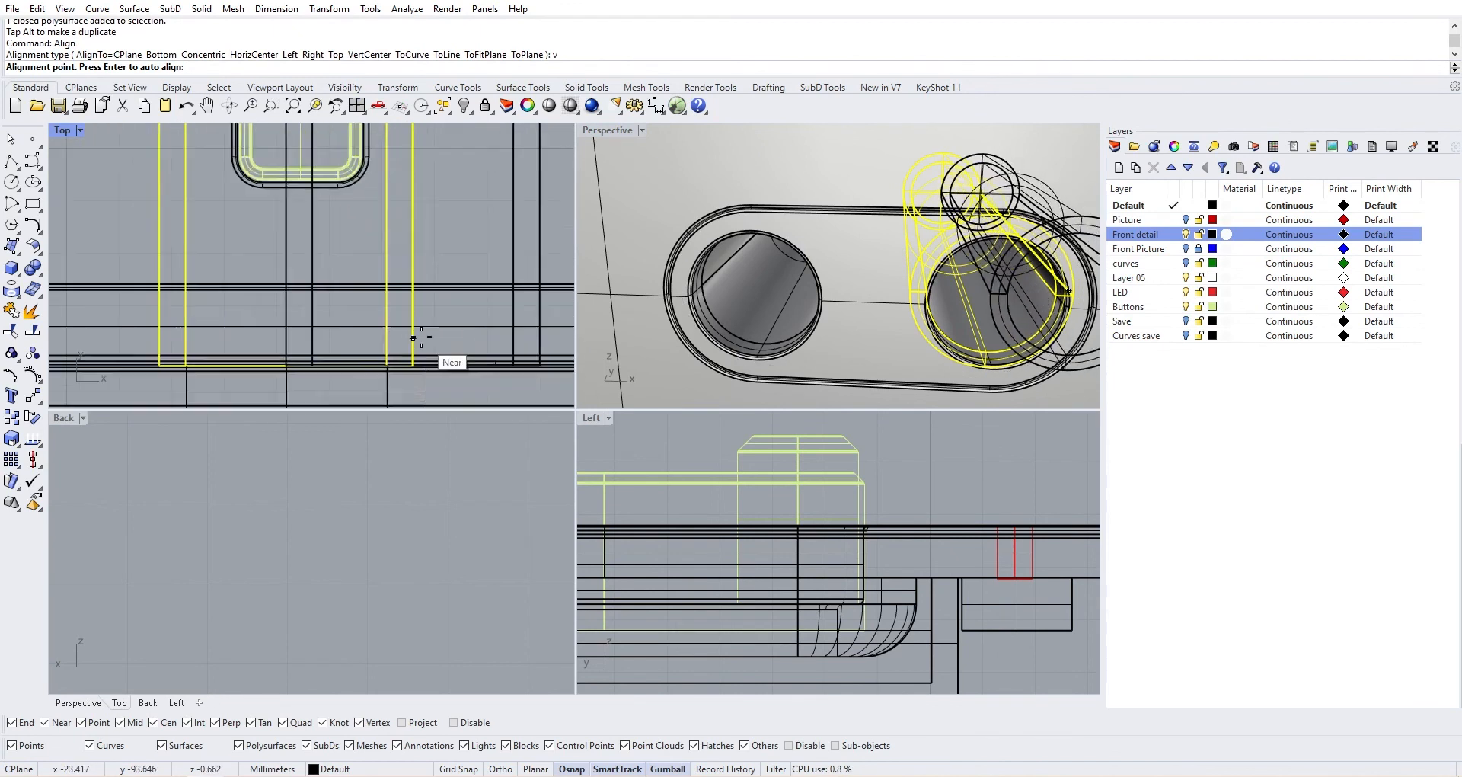
left_click(1006, 340)
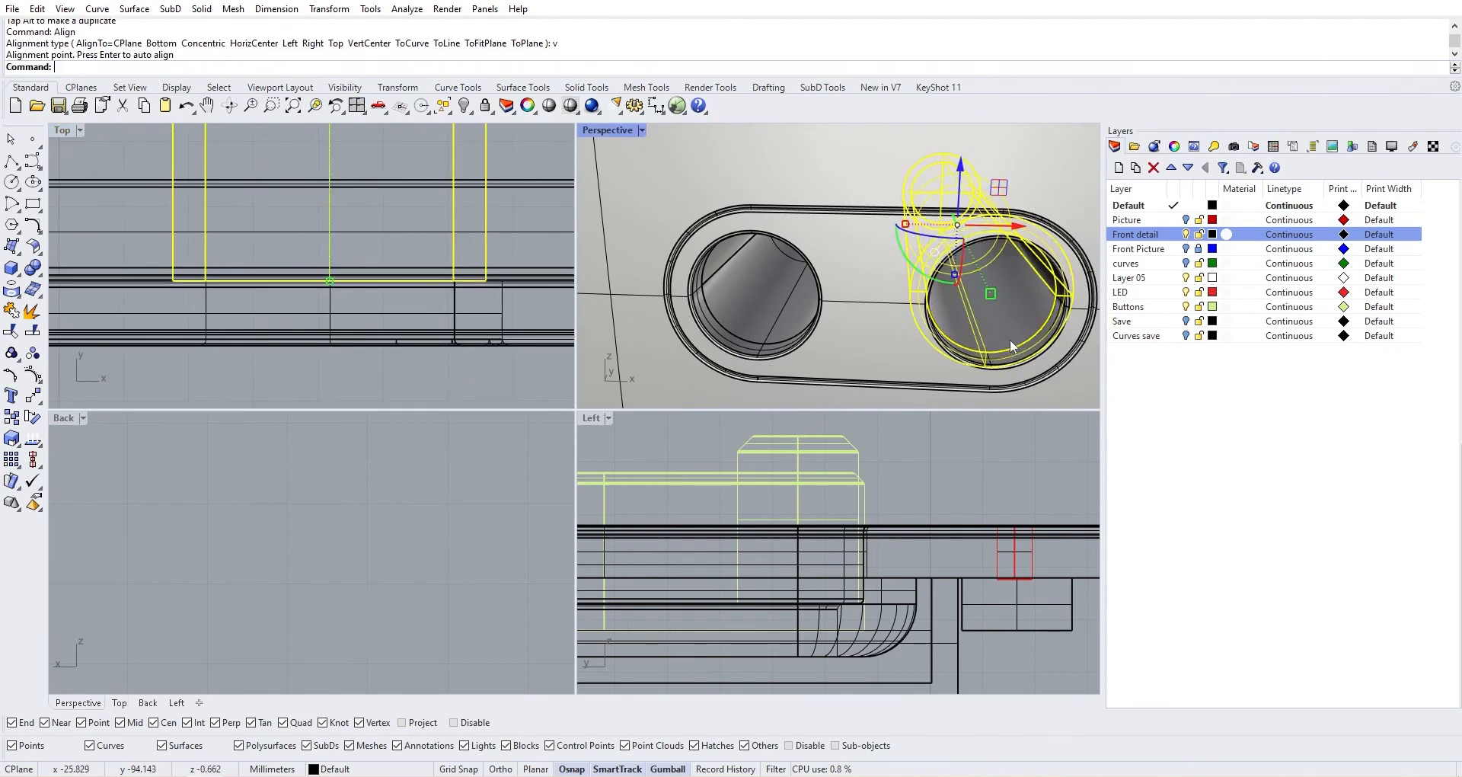
Select and zoom in on the rim edge of the round hole beside the rounded slot on the opposite face
scroll(977, 315, "down", 8)
scroll(826, 290, "down", 8)
right_click_drag(655, 301, 853, 228)
right_click_drag(792, 380, 827, 323, "shift")
left_click(802, 332)
scroll(809, 251, "up", 6)
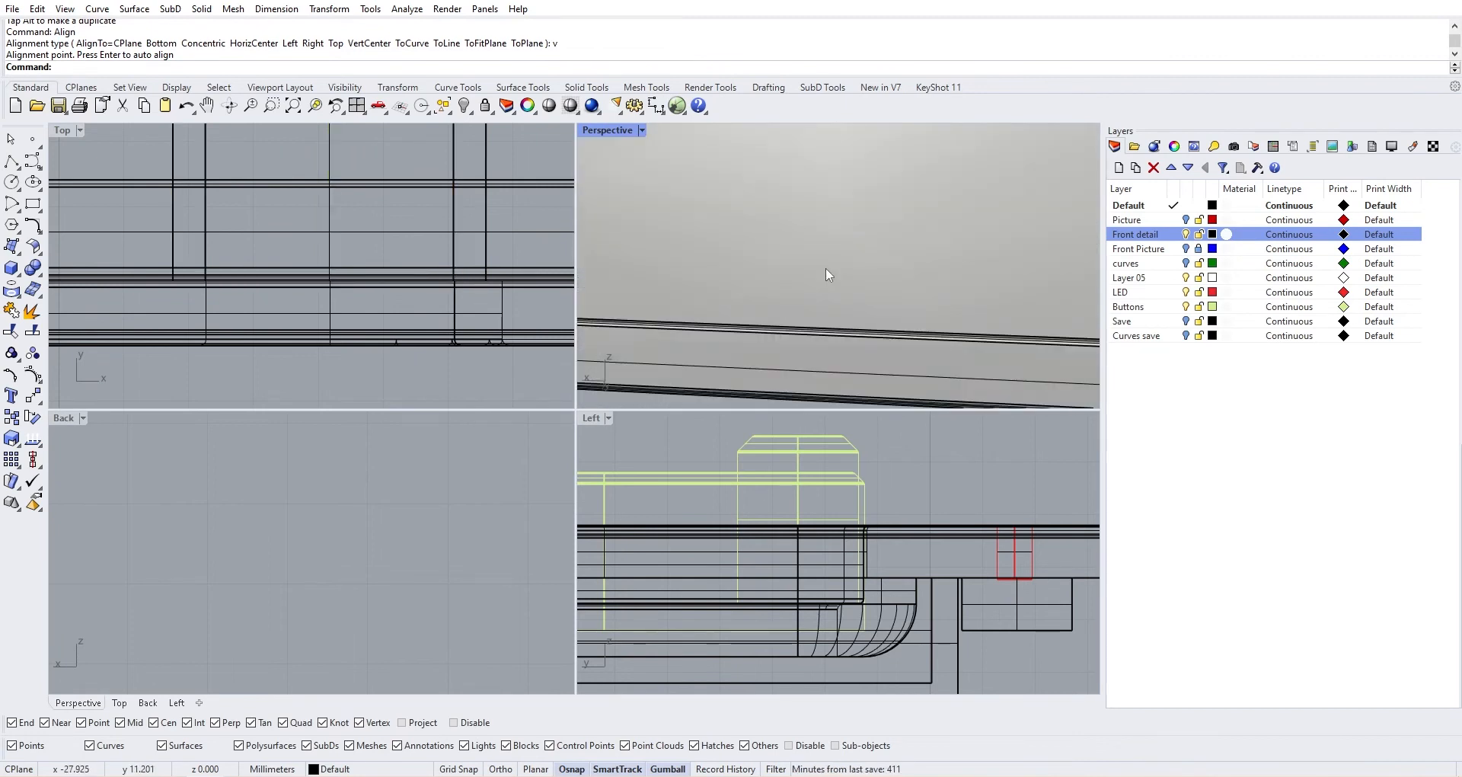
scroll(752, 308, "down", 5)
left_click(790, 313, "ctrl+shift")
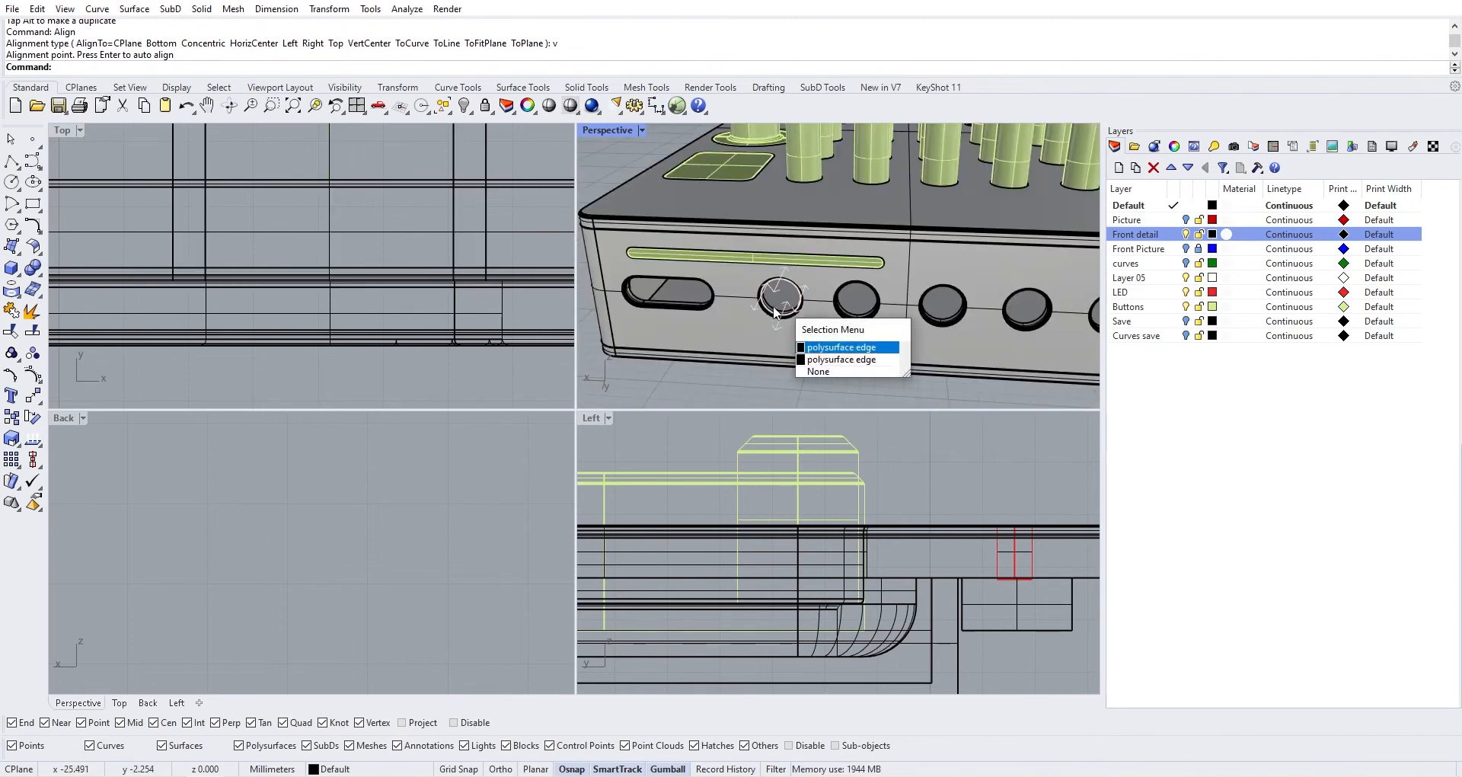
left_click(807, 347)
type("zoomselected")
key("Return")
scroll(810, 311, "down", 4)
right_click_drag(817, 332, 761, 319)
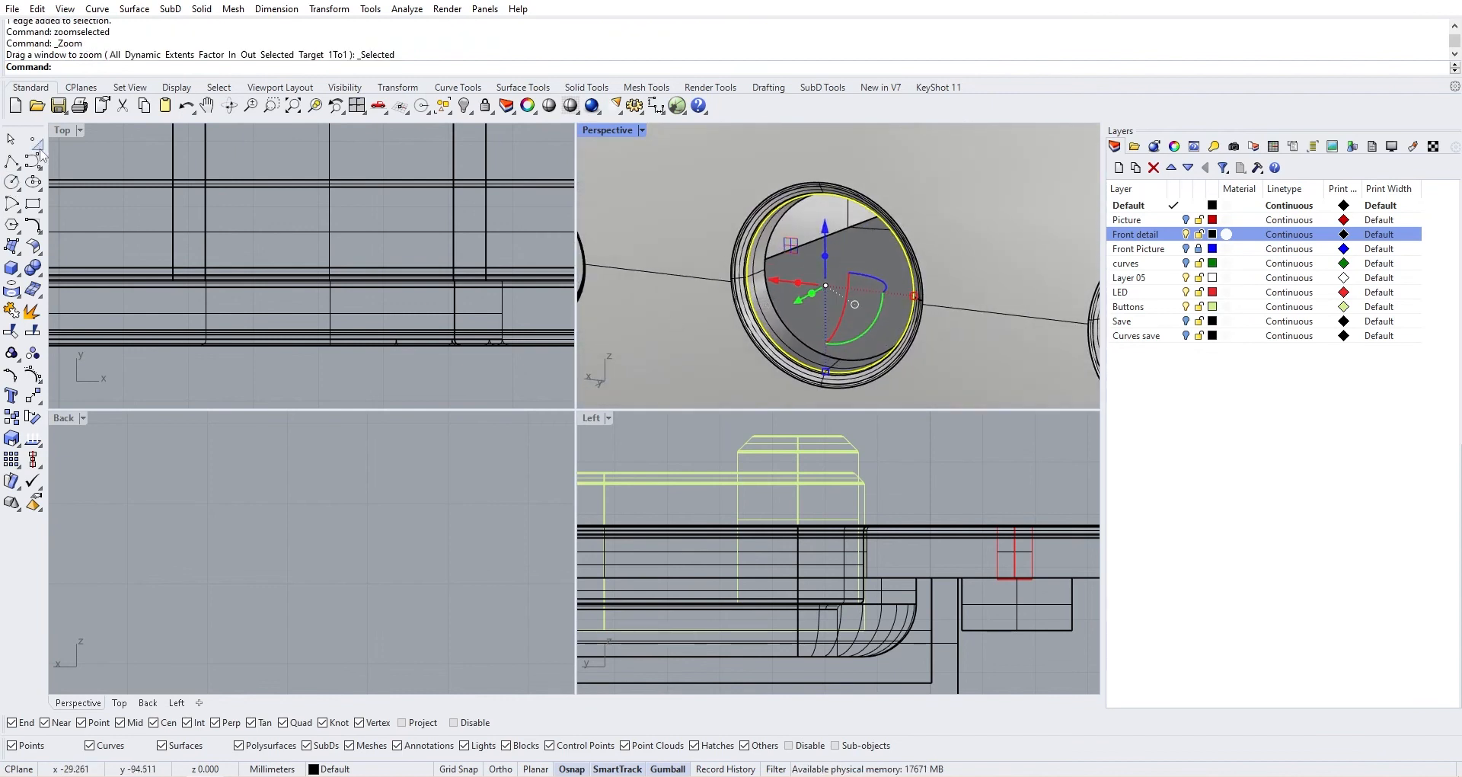
left_click(12, 180)
scroll(829, 322, "up", 2)
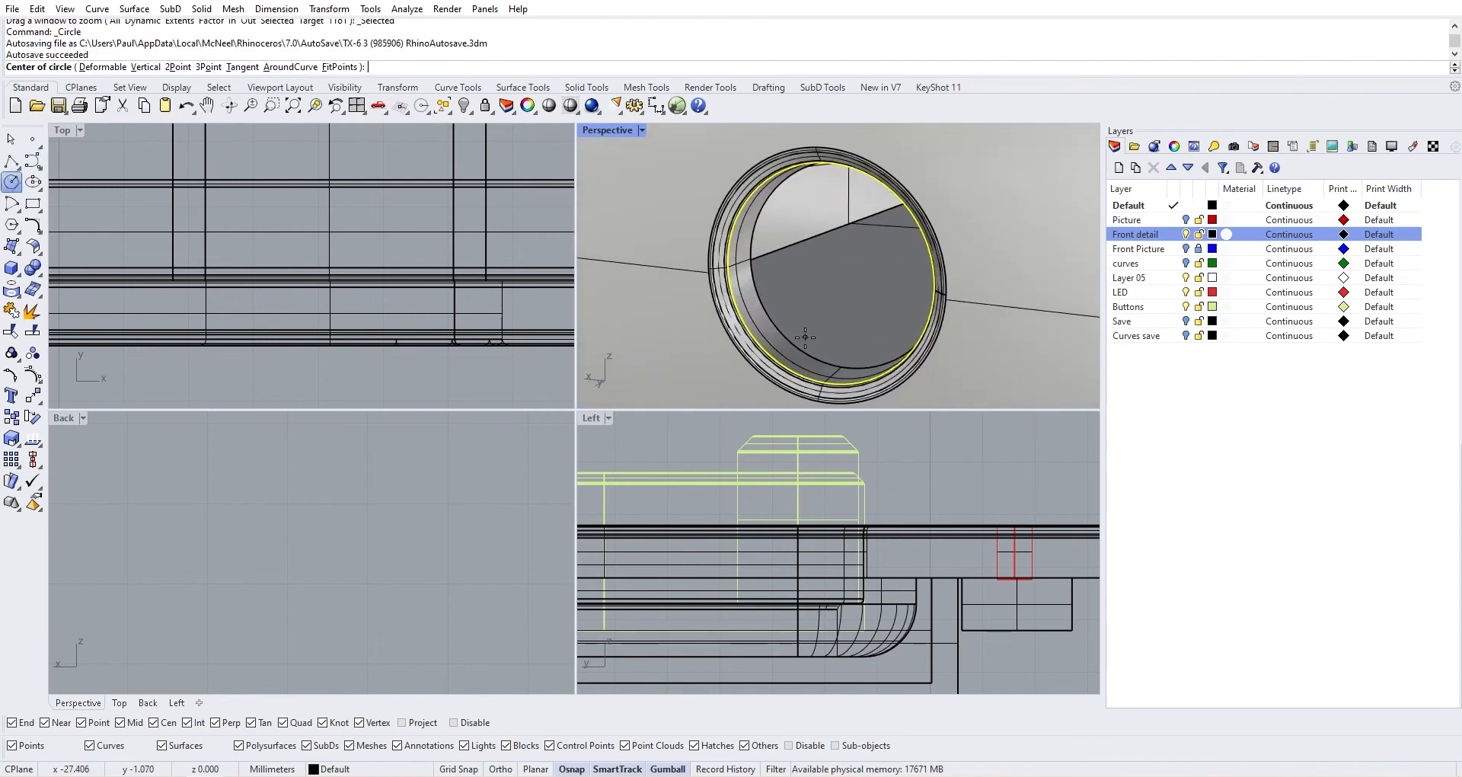
key("Escape")
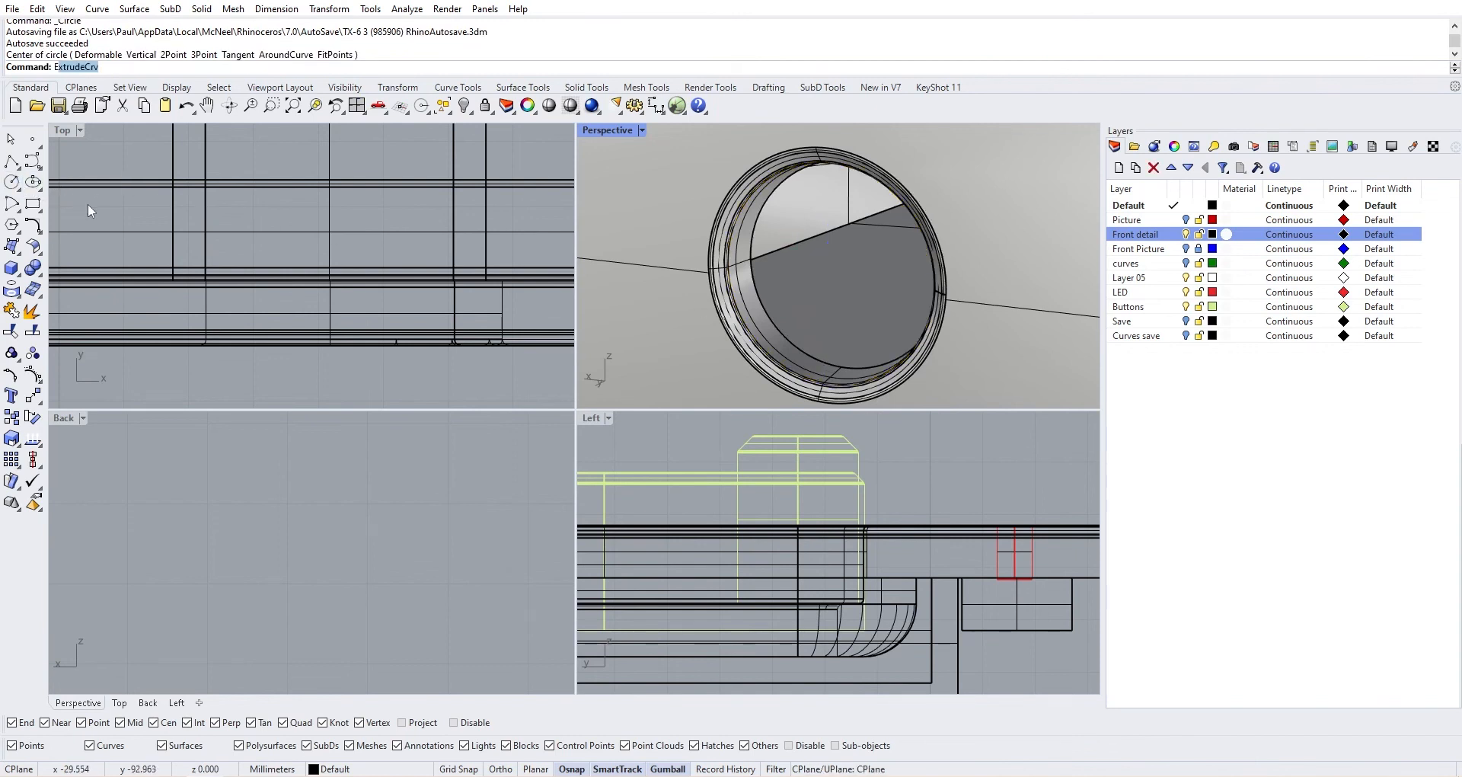
Extrude the round hole's rim edge into the body as a solid cylinder
key("Return")
left_click(764, 336)
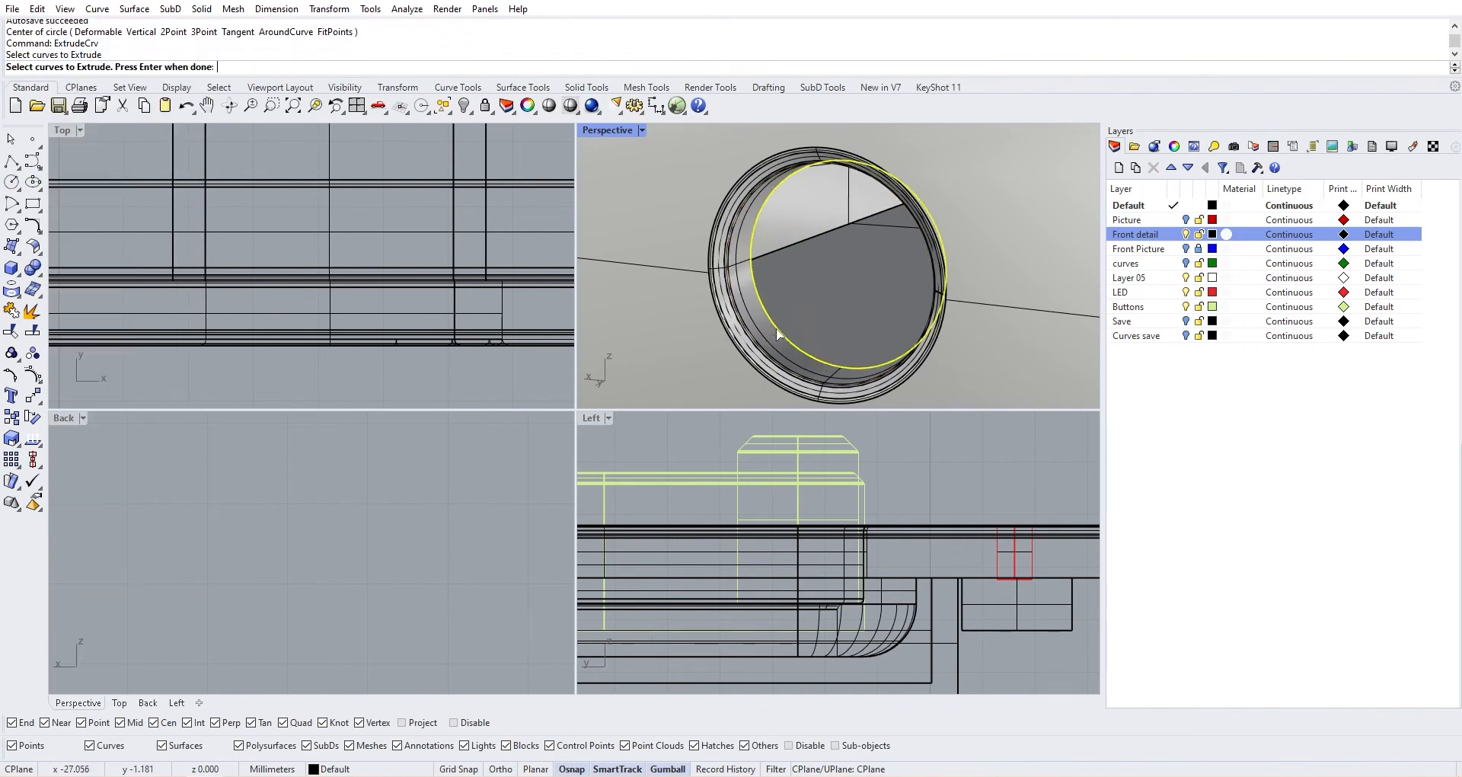
key("Return")
scroll(867, 283, "down", 3)
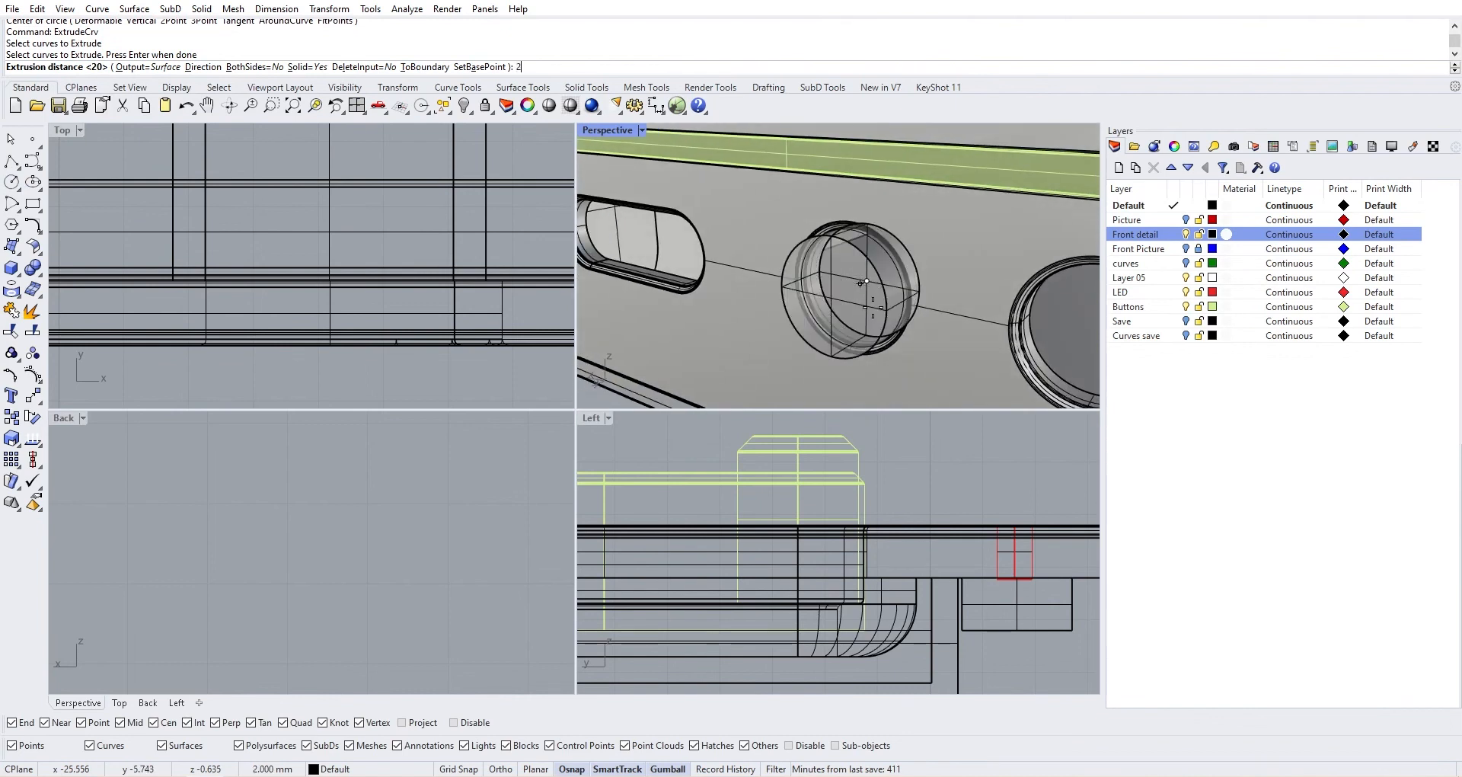
left_click(994, 287)
scroll(920, 327, "down", 6)
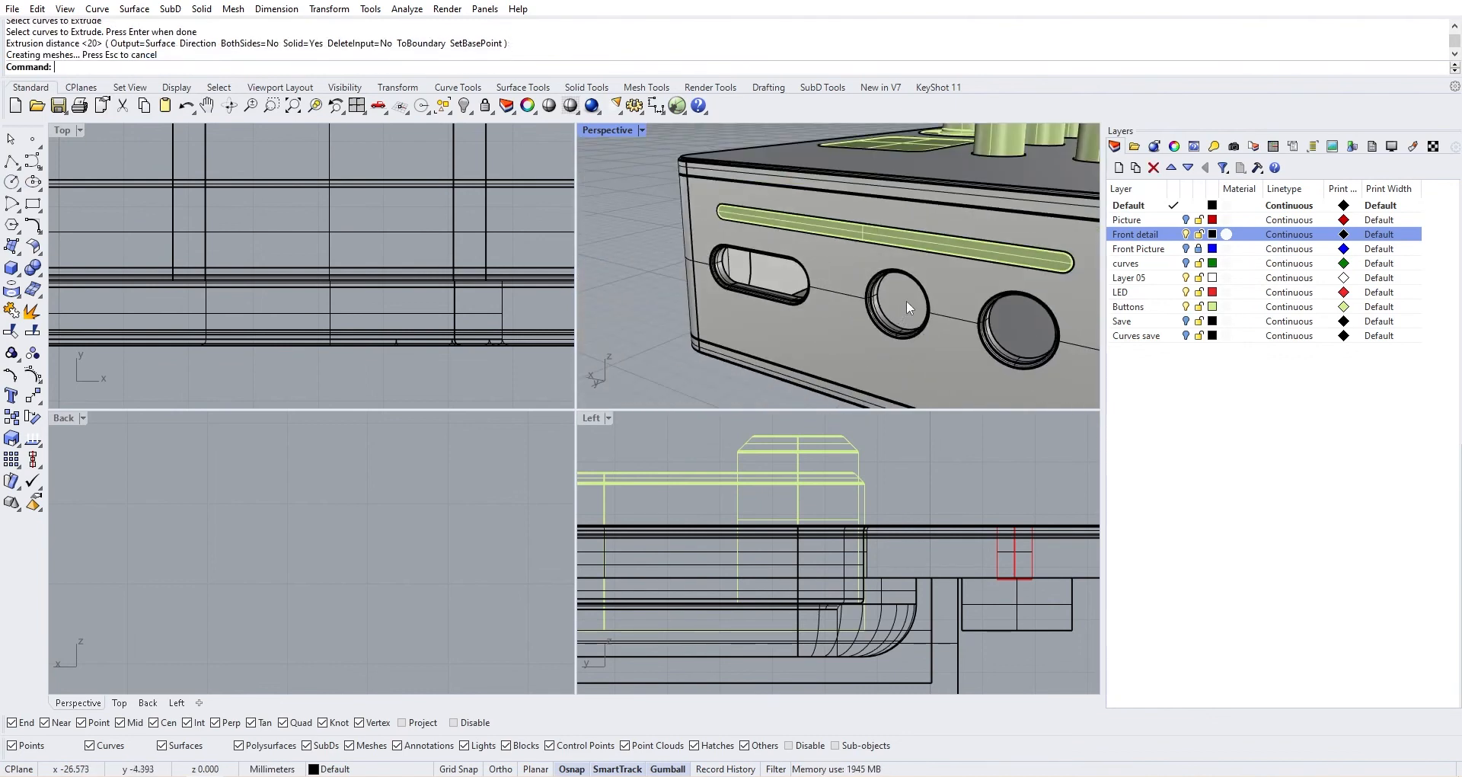
Delete the new cylinder's front cap surface so the hole opens into it
left_click(906, 300)
key("Delete")
scroll(911, 307, "up", 5)
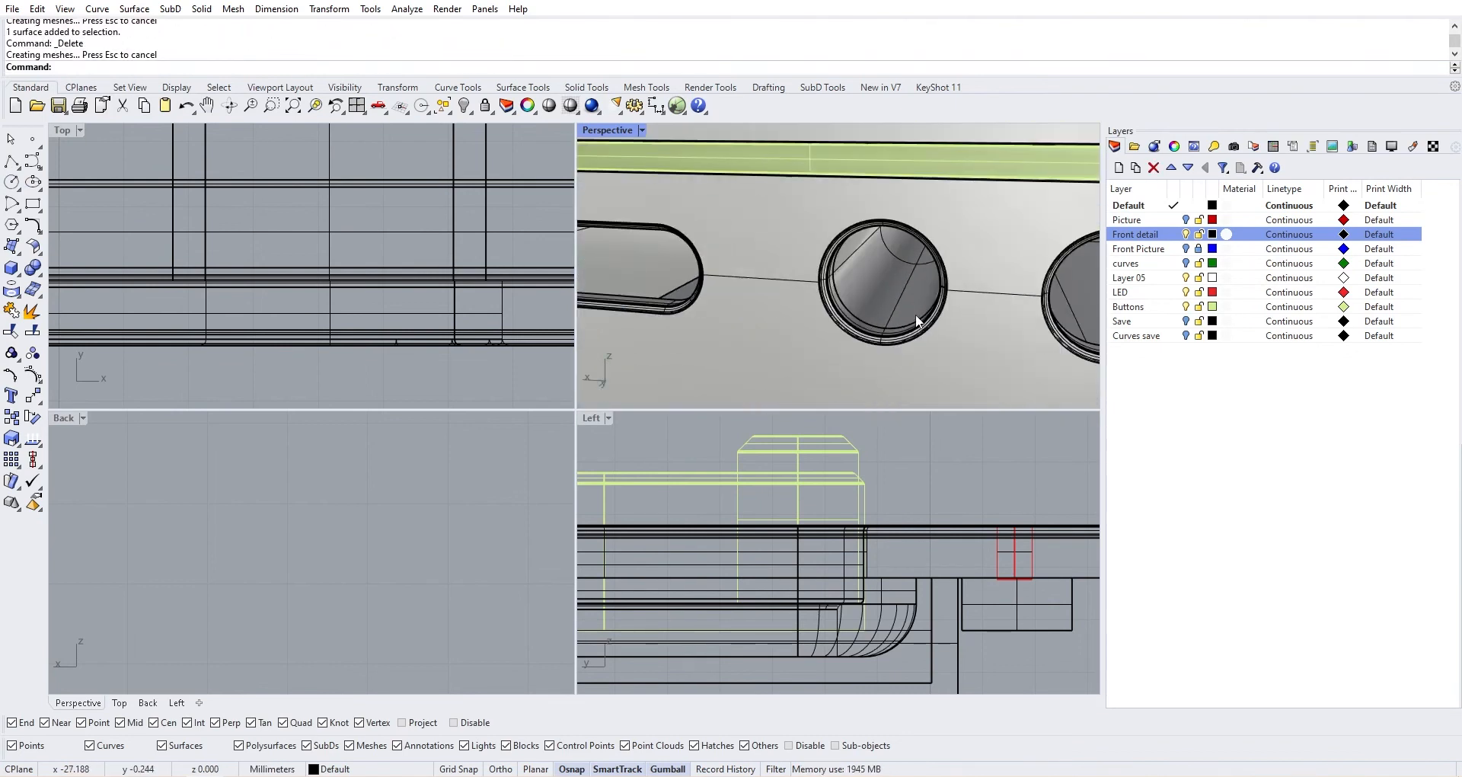
scroll(915, 314, "down", 5)
Offset the open cylinder outward 0.5 mm as a solid tube with sharp corners, deleting the input surface
left_click(902, 303)
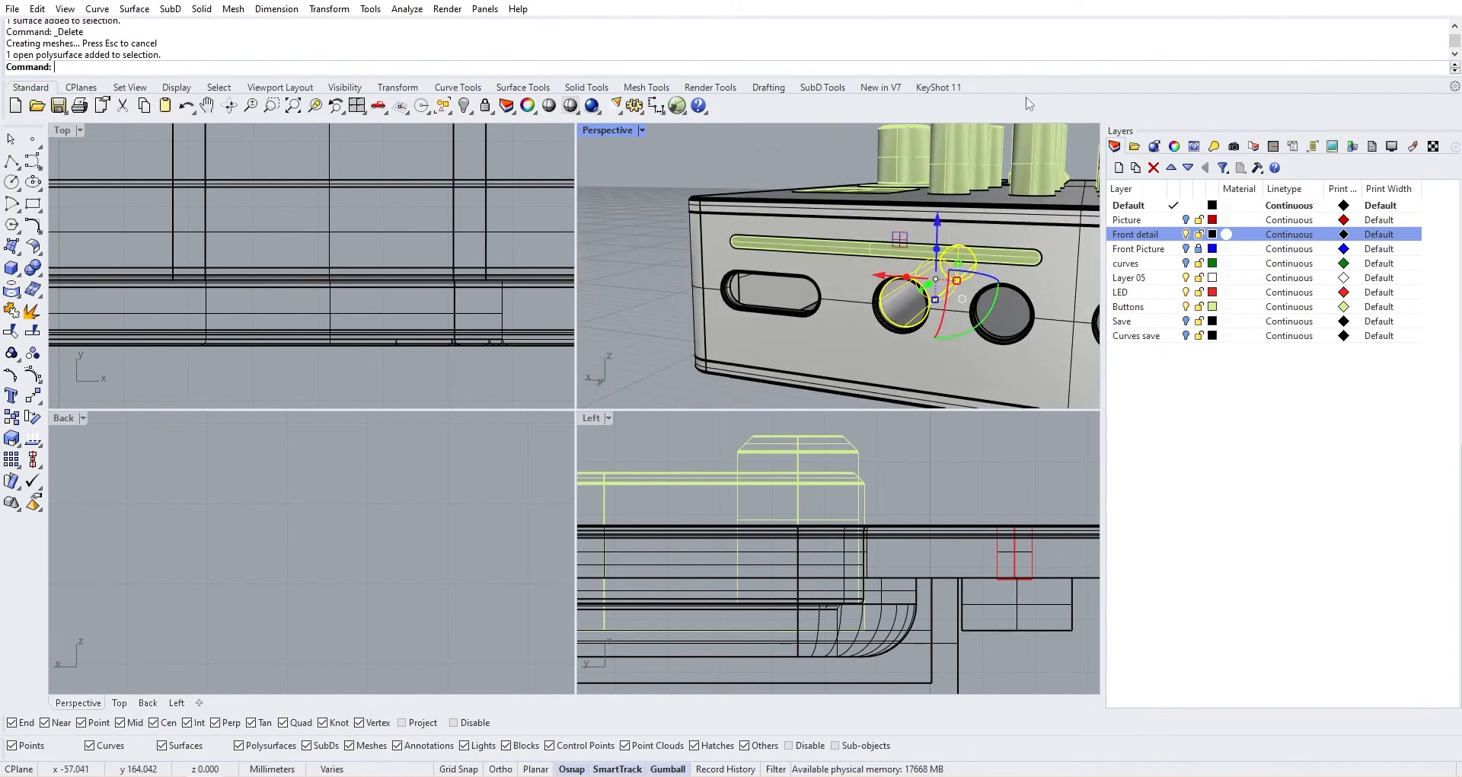
scroll(944, 318, "up", 4)
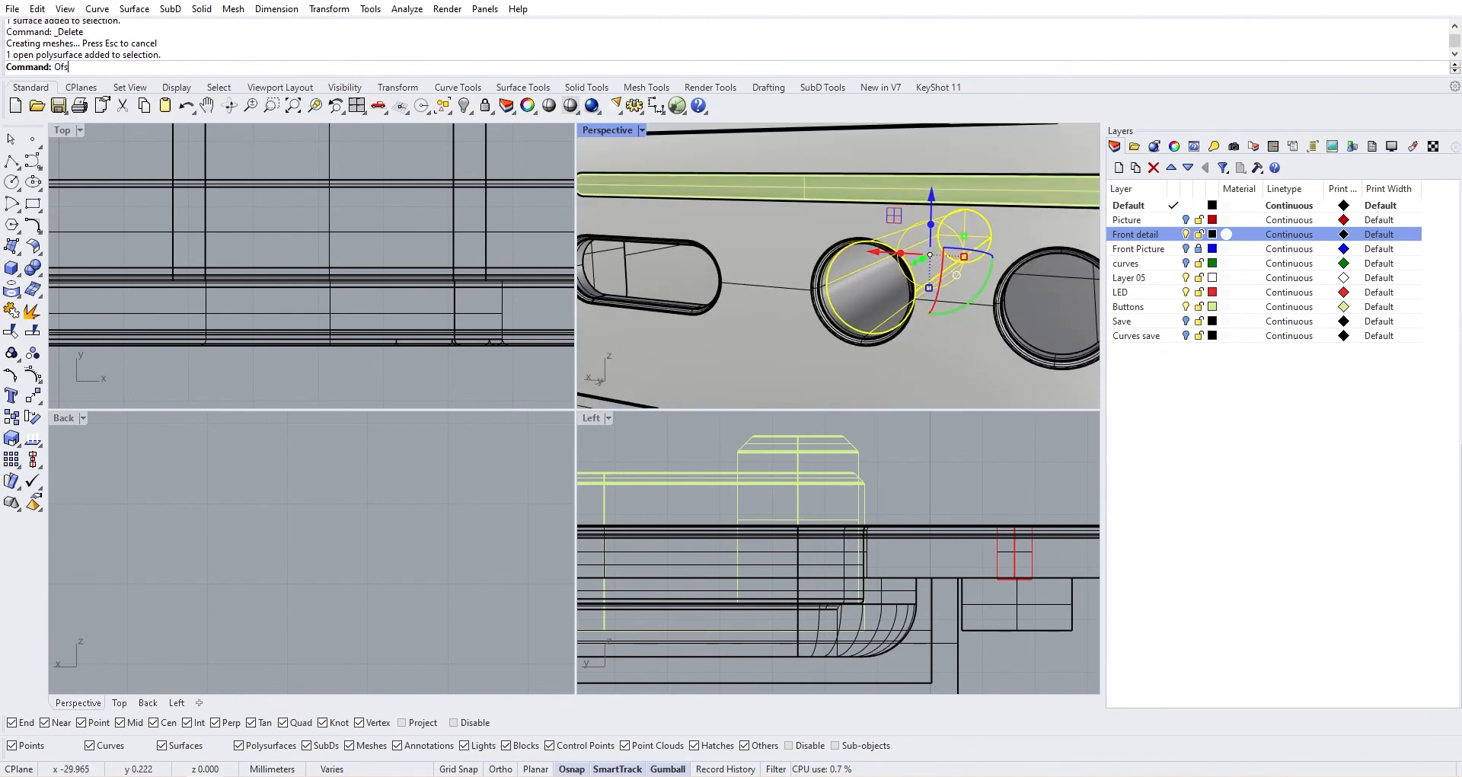
left_click(95, 93)
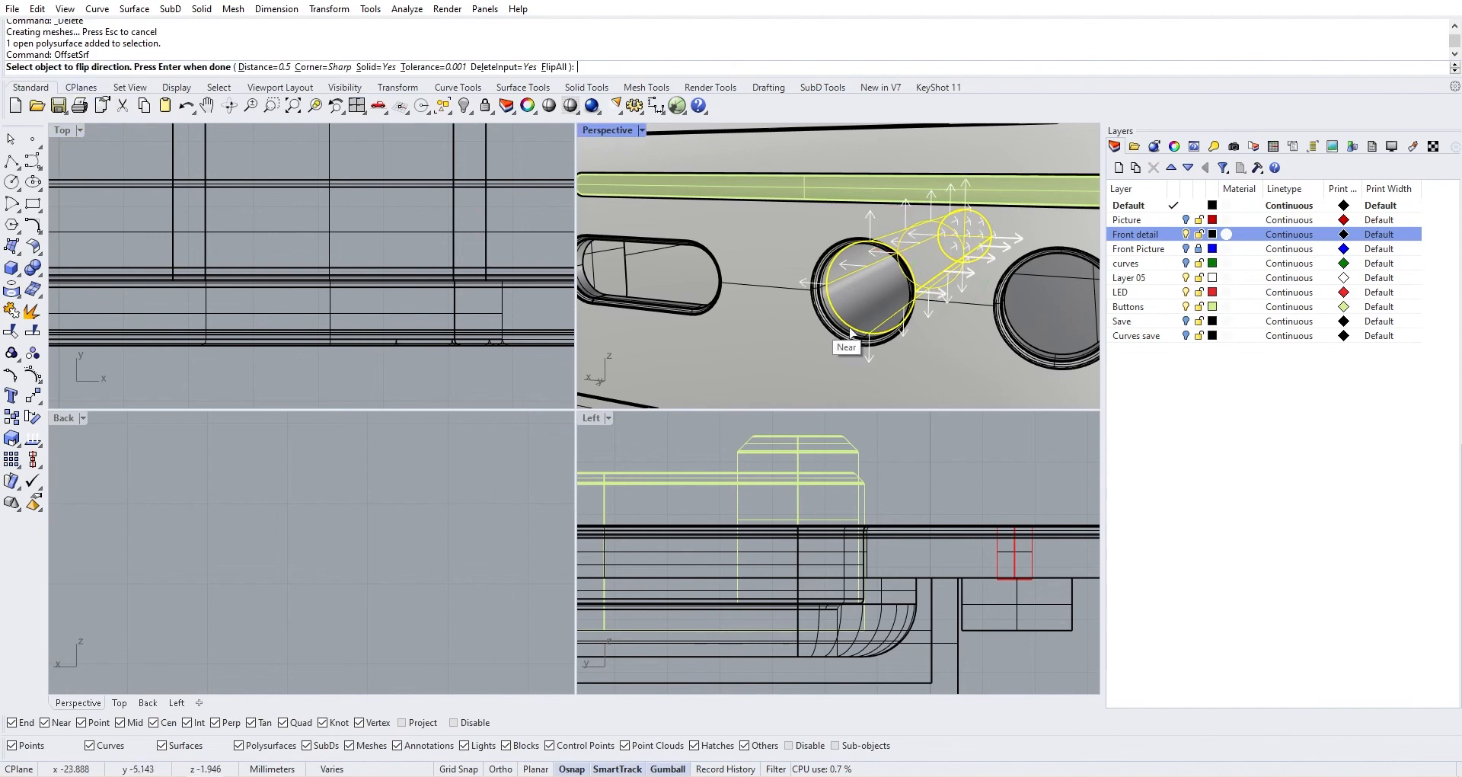
key("Return")
scroll(667, 396, "down", 5)
scroll(830, 327, "up", 4)
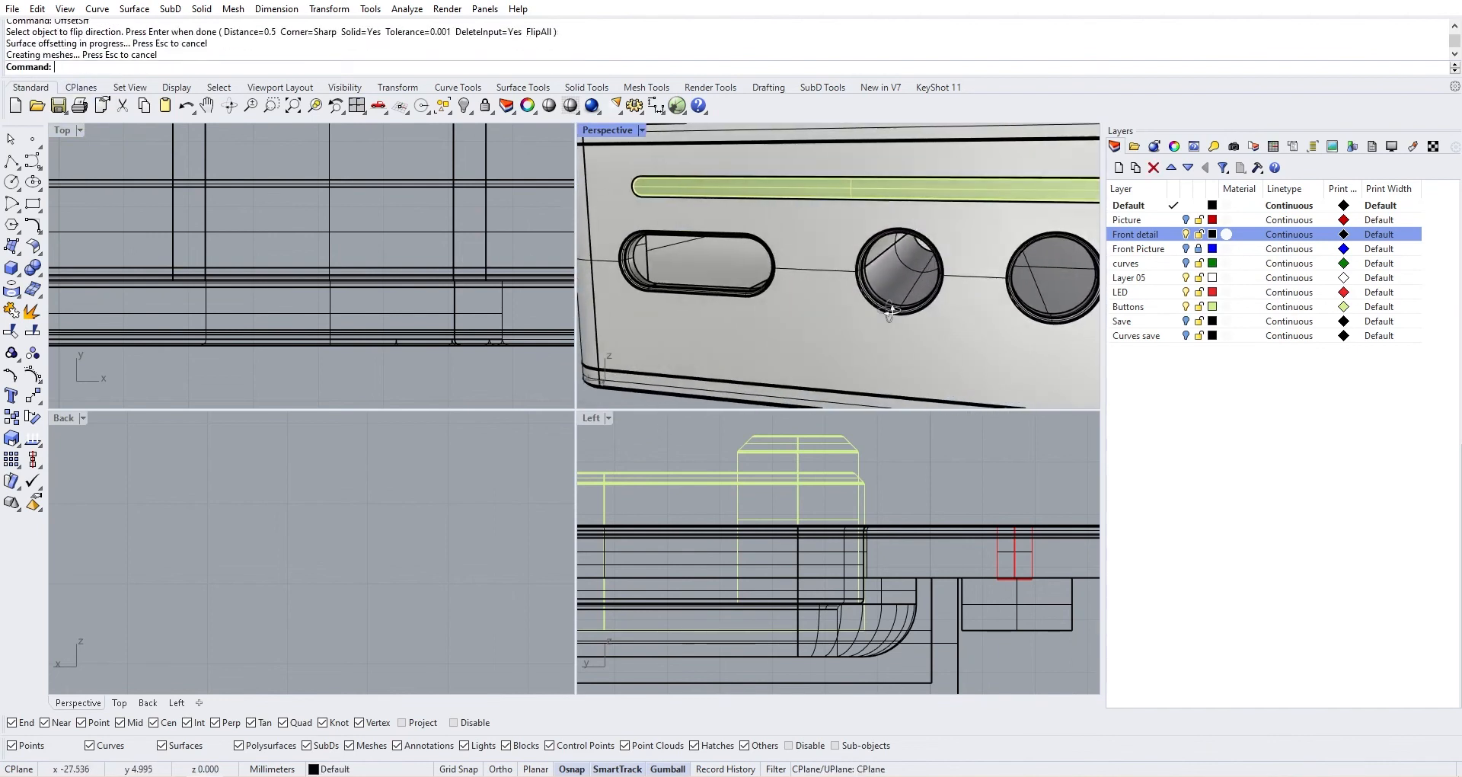
Copy the hollow tube sideways three times, placing one copy behind each successive round hole
left_click(879, 274)
left_click(927, 323)
scroll(866, 291, "down", 3)
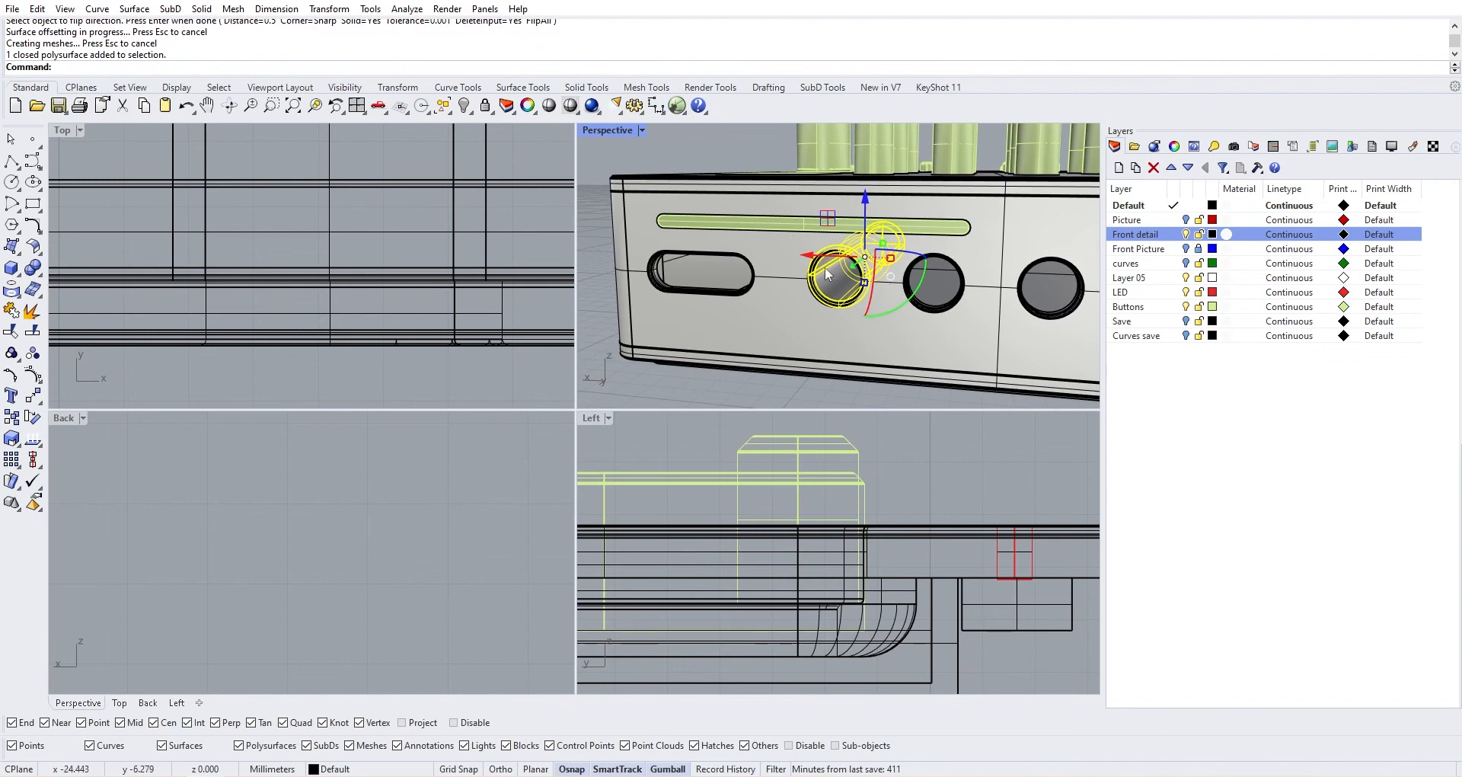
left_click_drag(809, 264, 899, 283)
right_click_drag(951, 318, 812, 264, "shift")
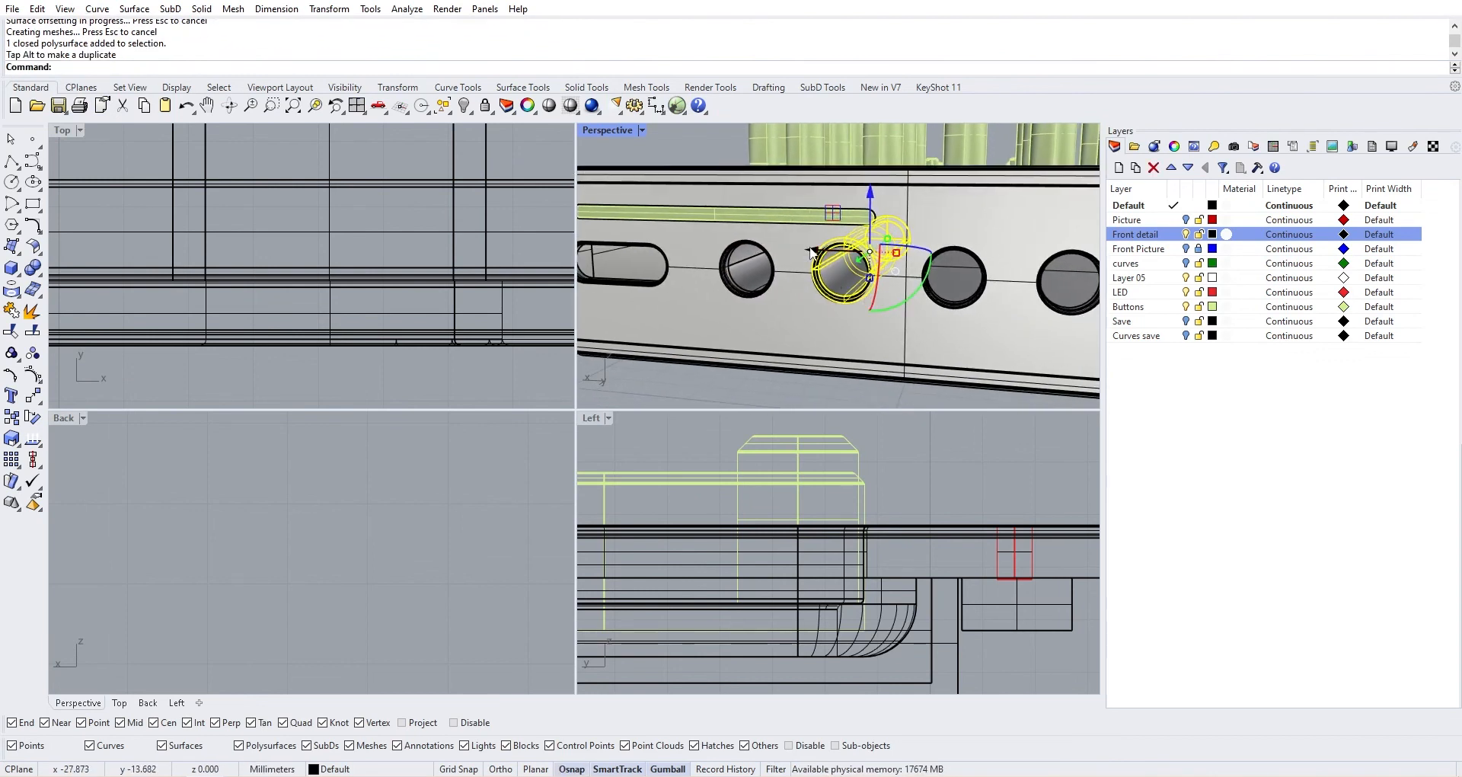
left_click_drag(812, 252, 927, 261)
right_click_drag(927, 262, 824, 268, "shift")
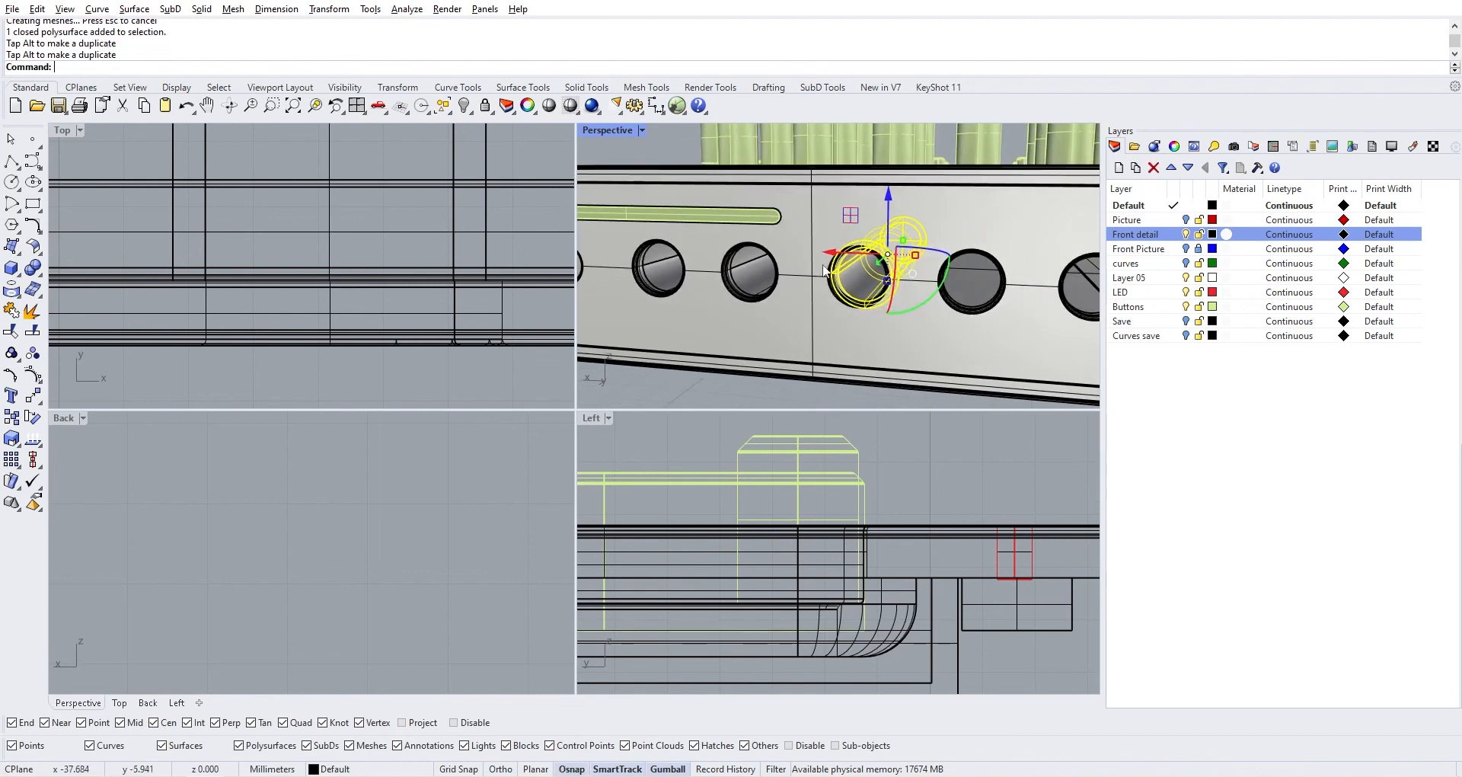
left_click_drag(832, 253, 929, 259)
right_click_drag(983, 278, 746, 309, "shift")
key("Escape")
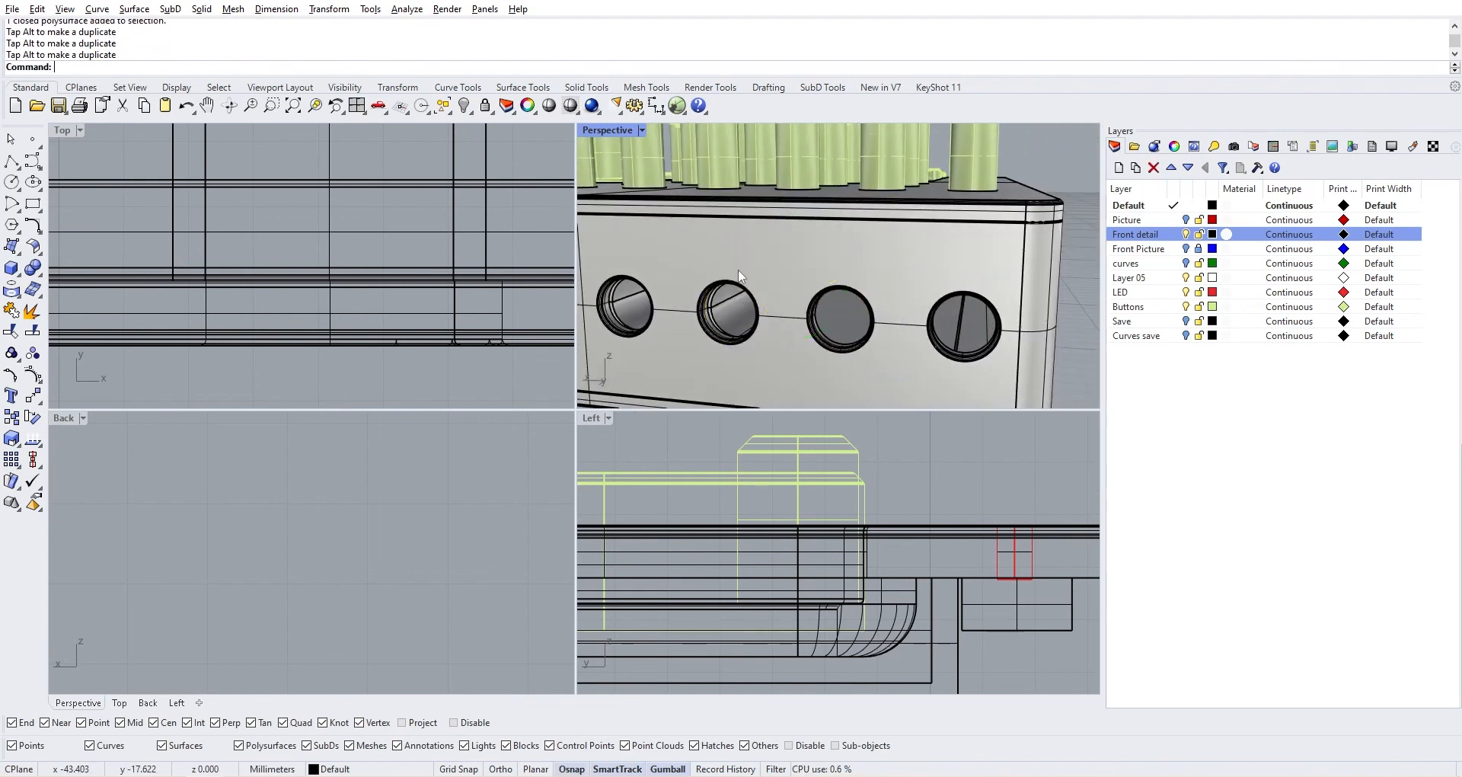
Copy a tube sideways behind the remaining round holes toward the far end of the face
left_click(749, 294)
left_click_drag(729, 304, 947, 306)
right_click_drag(731, 356, 966, 339)
right_click_drag(708, 280, 830, 291, "shift")
right_click_drag(735, 306, 796, 306, "shift")
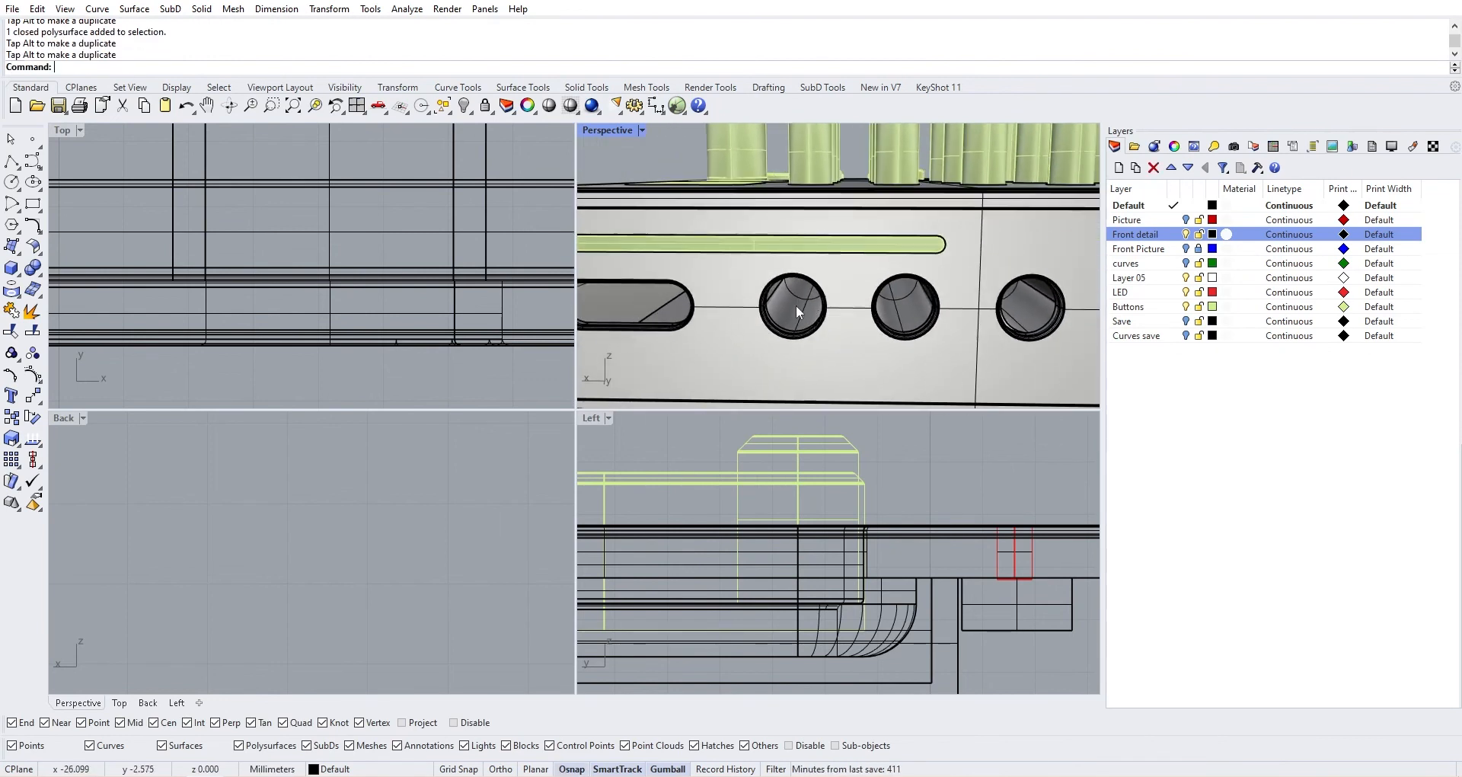
Try to align the tube behind the second round hole using the Concentric option with automatic alignment
left_click(906, 312)
scroll(926, 320, "up", 10)
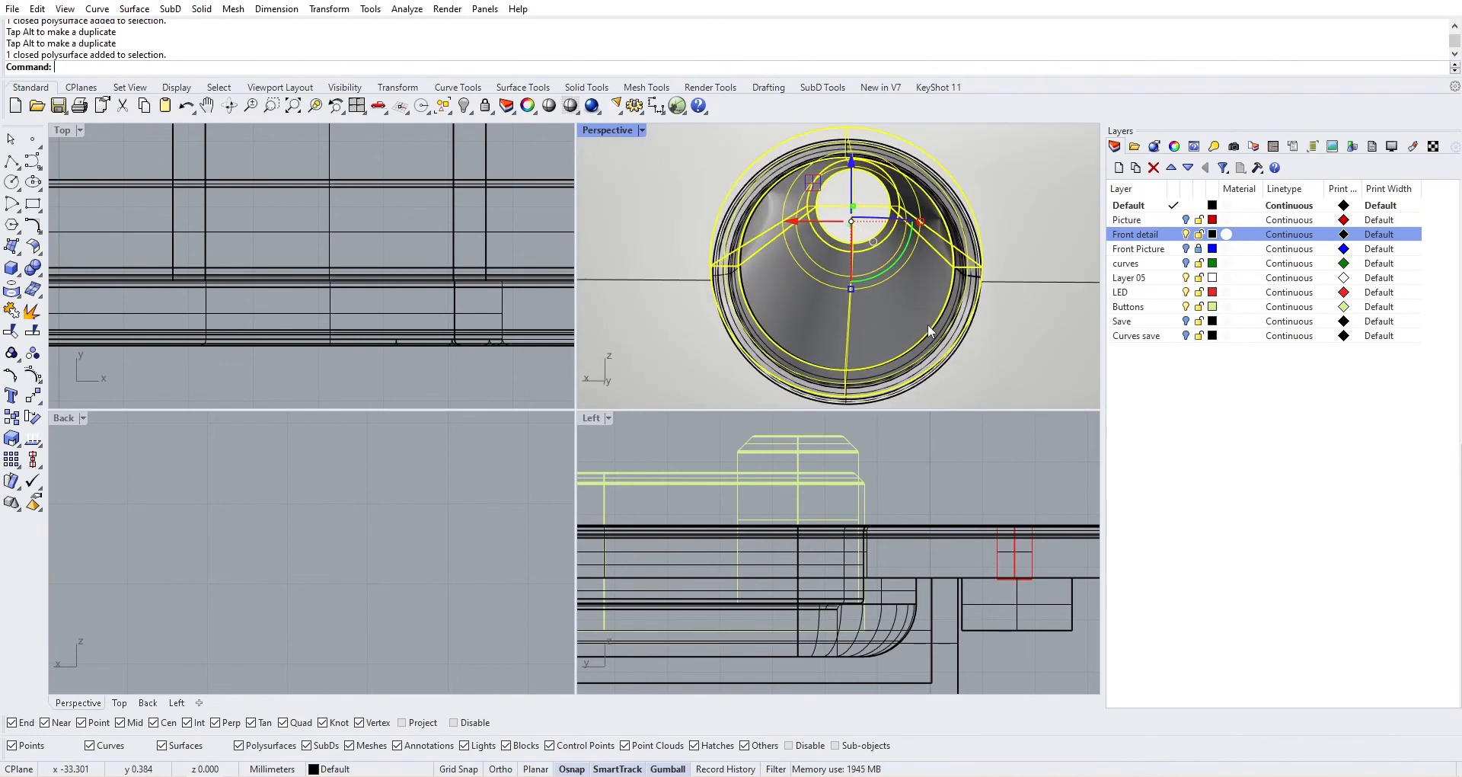
key("Return")
type("c")
key("Return")
scroll(935, 345, "up", 5)
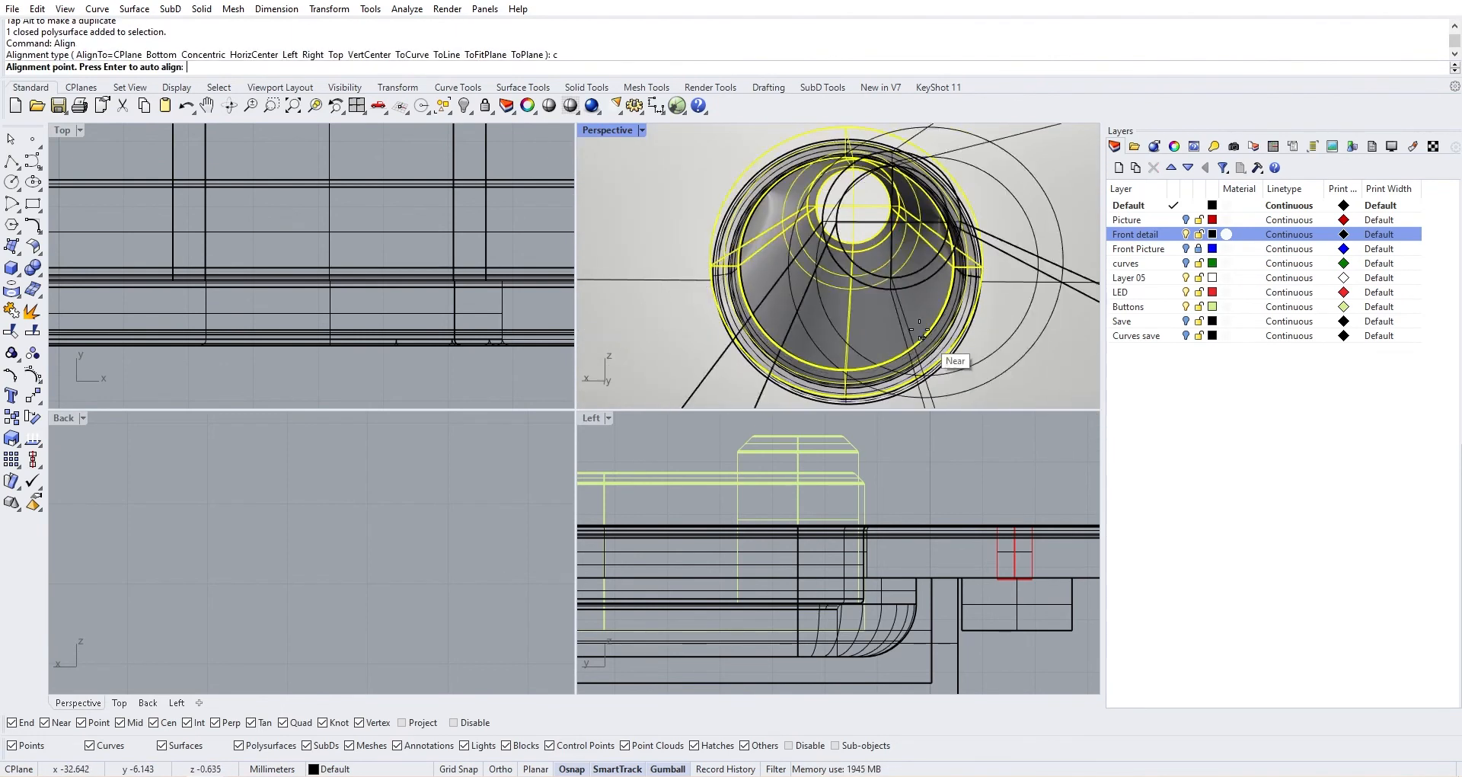
key("Return")
scroll(926, 333, "down", 4)
scroll(908, 323, "up", 3)
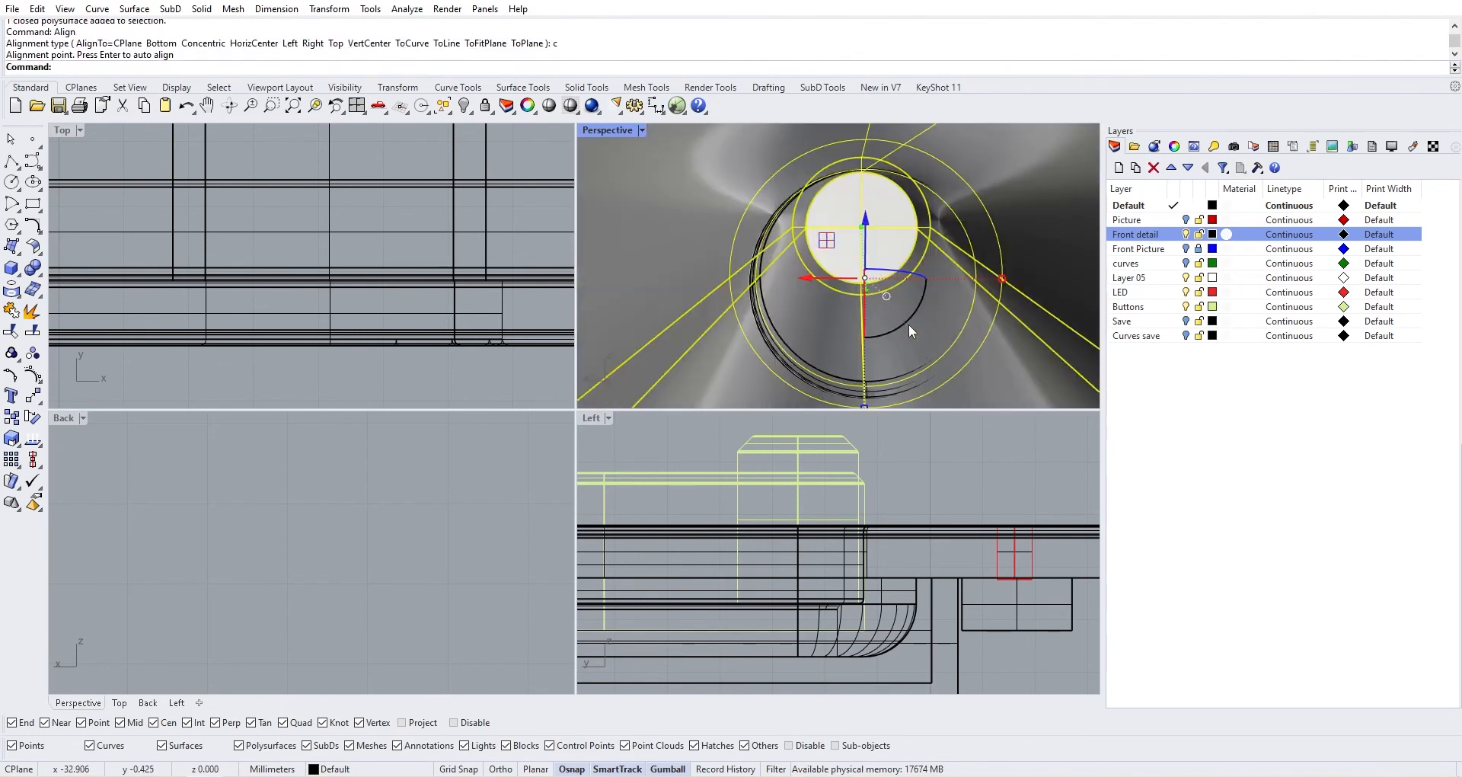
scroll(911, 323, "down", 3)
key("ctrl+c")
scroll(910, 320, "down", 4)
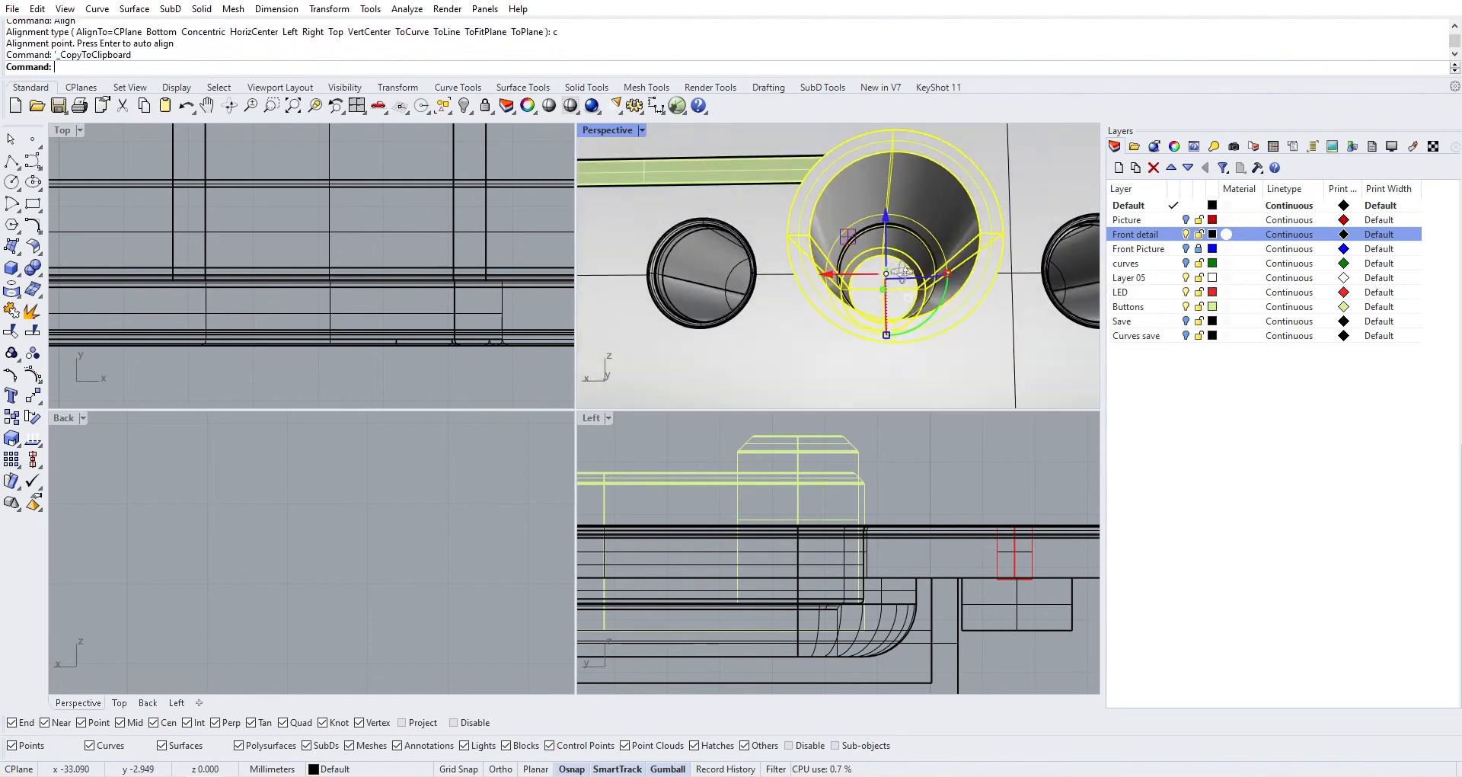
Undo the concentric alignment of the tube and restrict object snapping to centres only
key("ctrl+z")
scroll(918, 297, "down", 2)
scroll(914, 287, "up", 8)
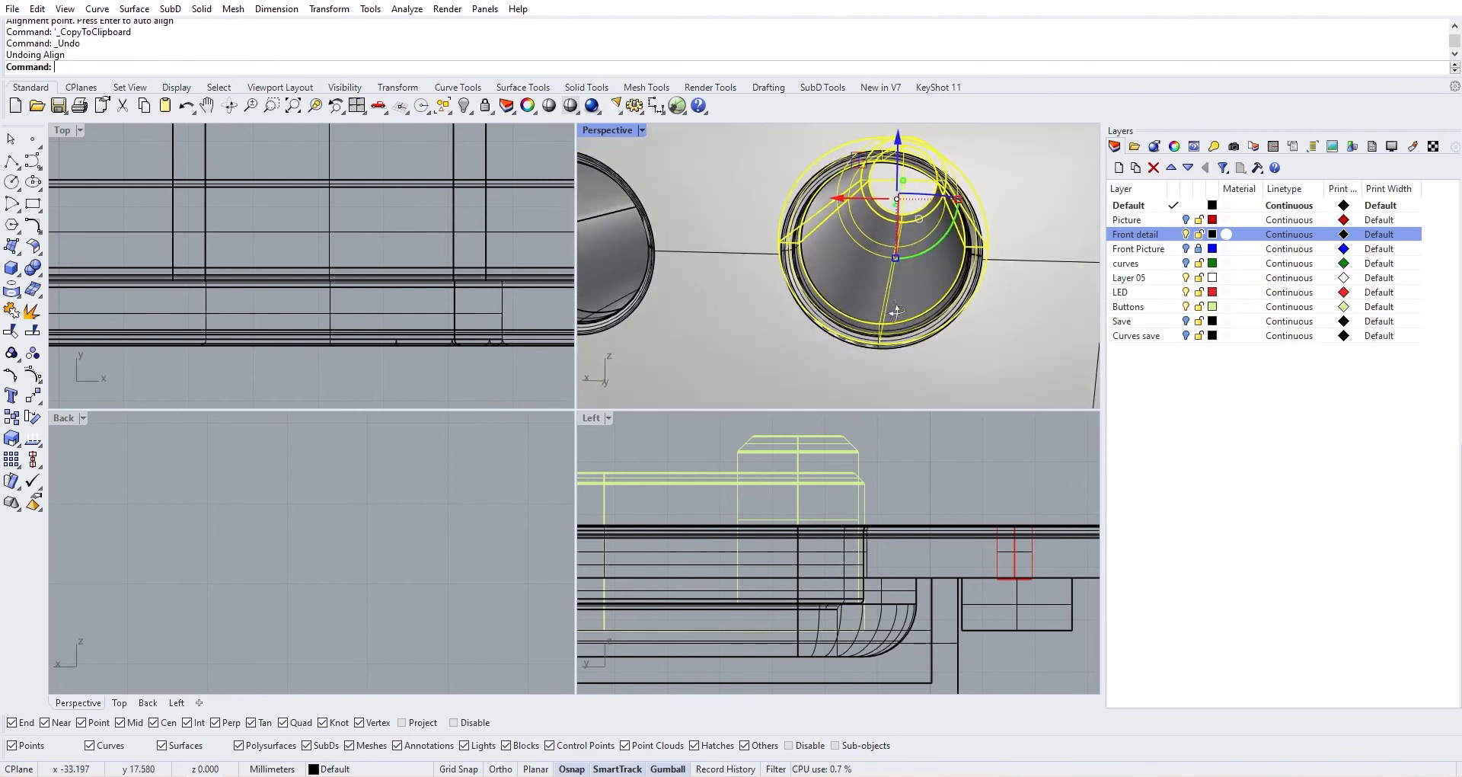
scroll(873, 323, "down", 4)
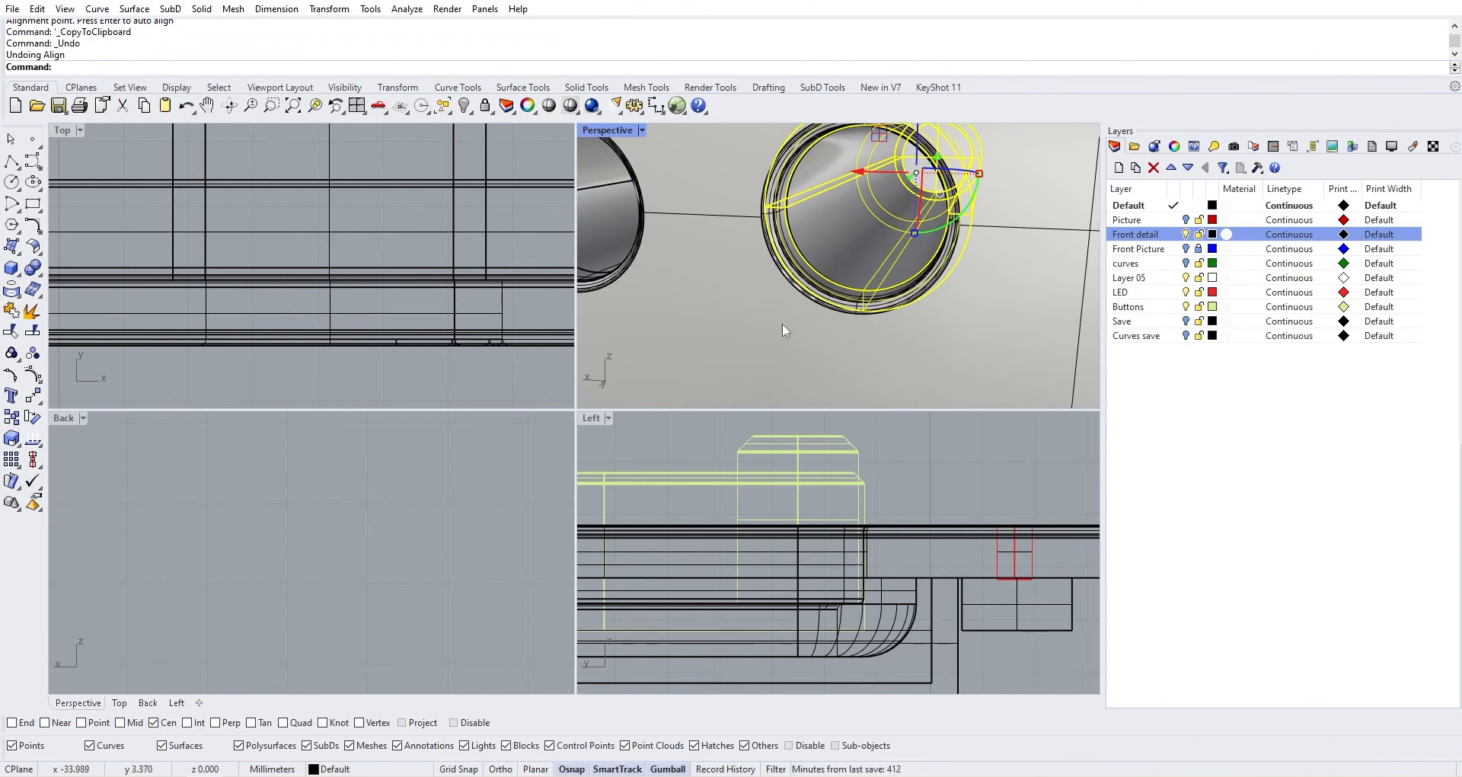
Pull the tube away from its hole, and move it from its front-end centre to the hole's centre
right_click_drag(782, 324, 805, 286)
scroll(820, 271, "down", 3)
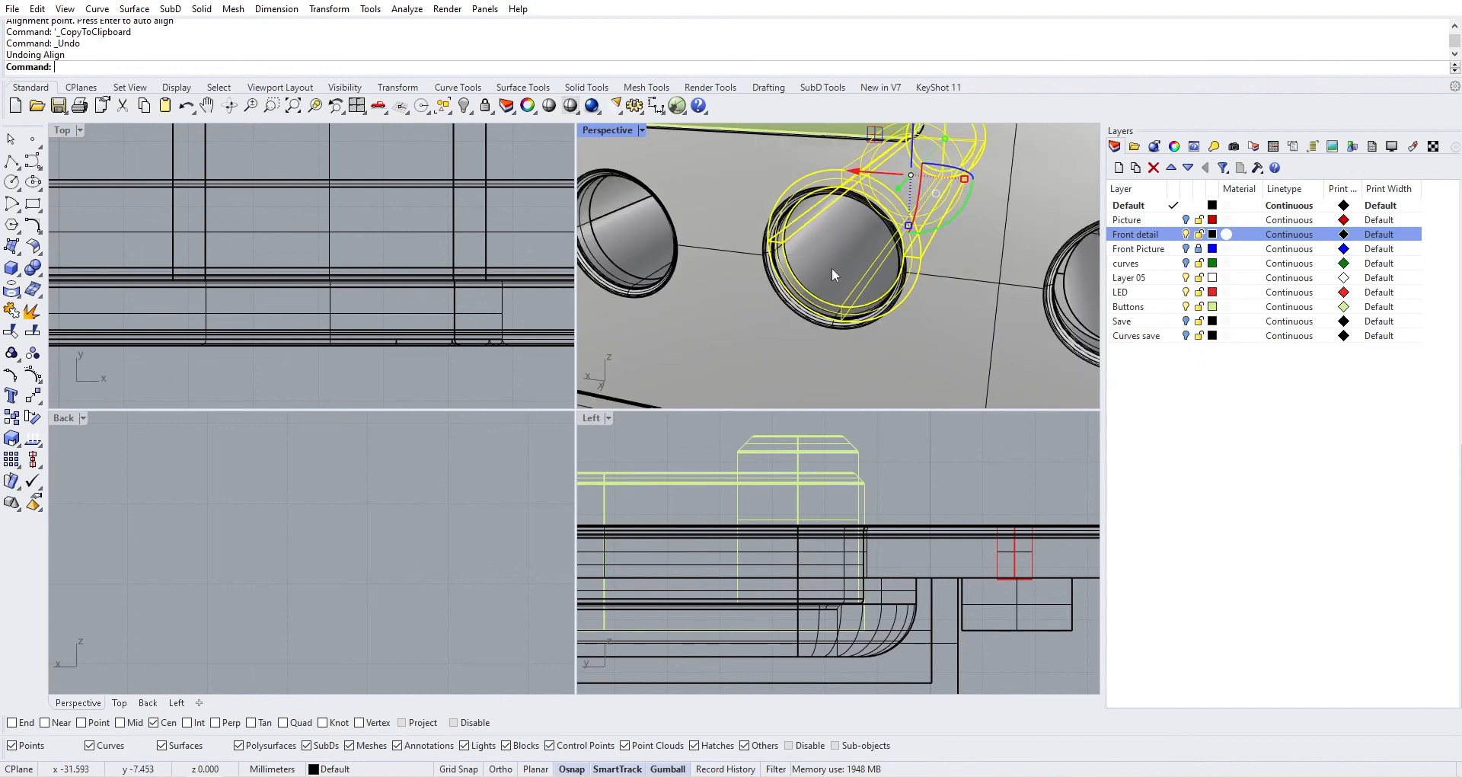
left_click_drag(832, 269, 847, 259)
mouse_move(847, 268)
right_mouse_down()
mouse_move(798, 247)
mouse_move(831, 263)
right_mouse_up()
type("Move")
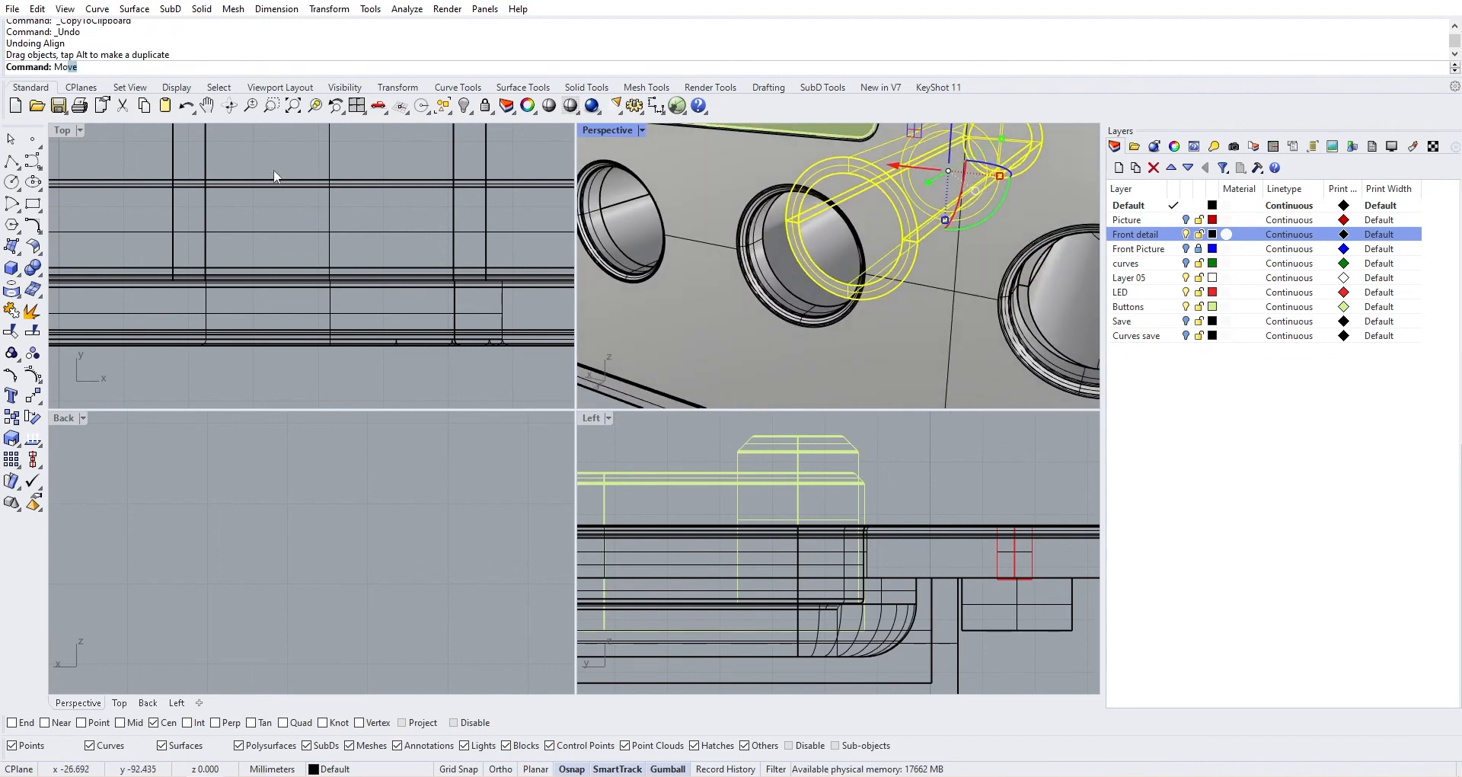
key("Return")
scroll(806, 257, "up", 3)
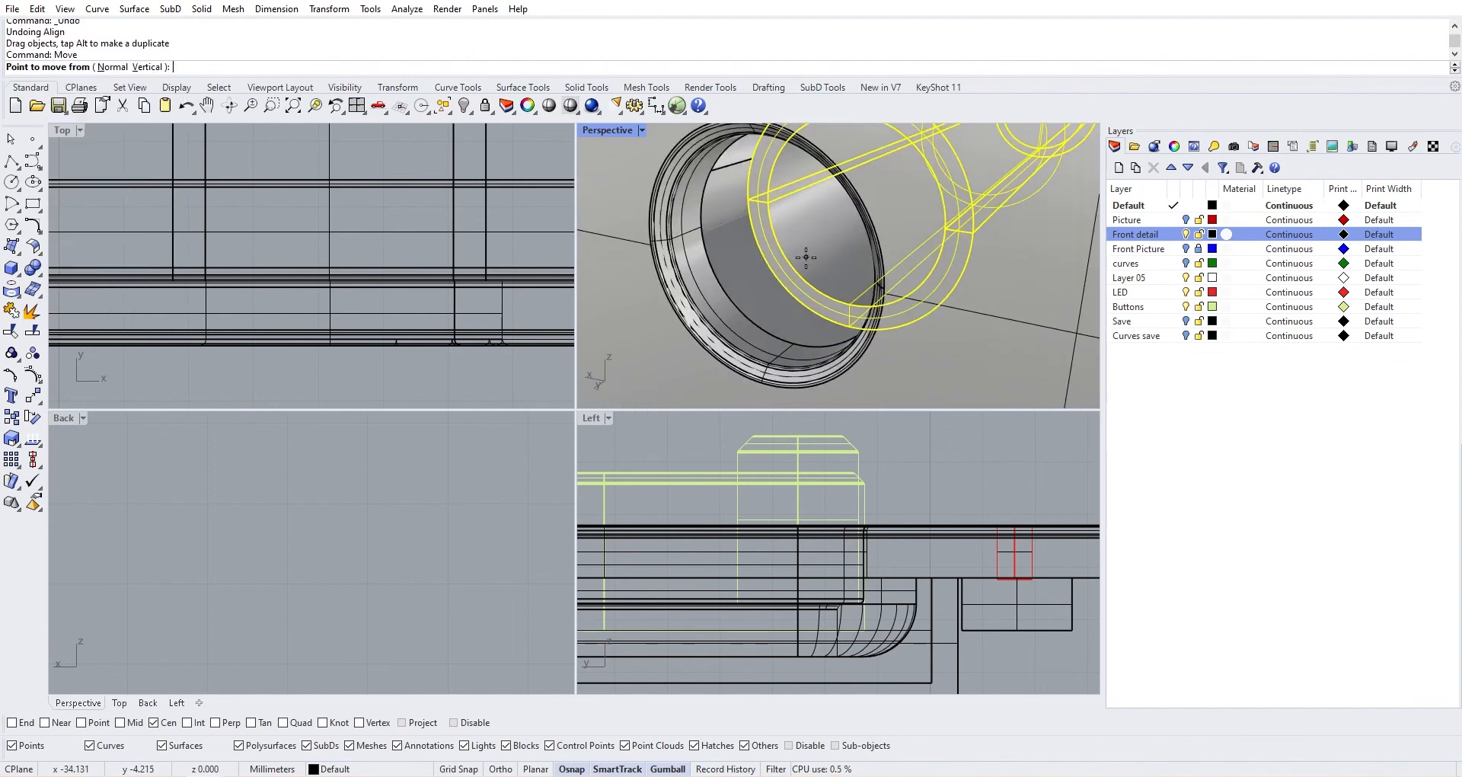
left_click(797, 257)
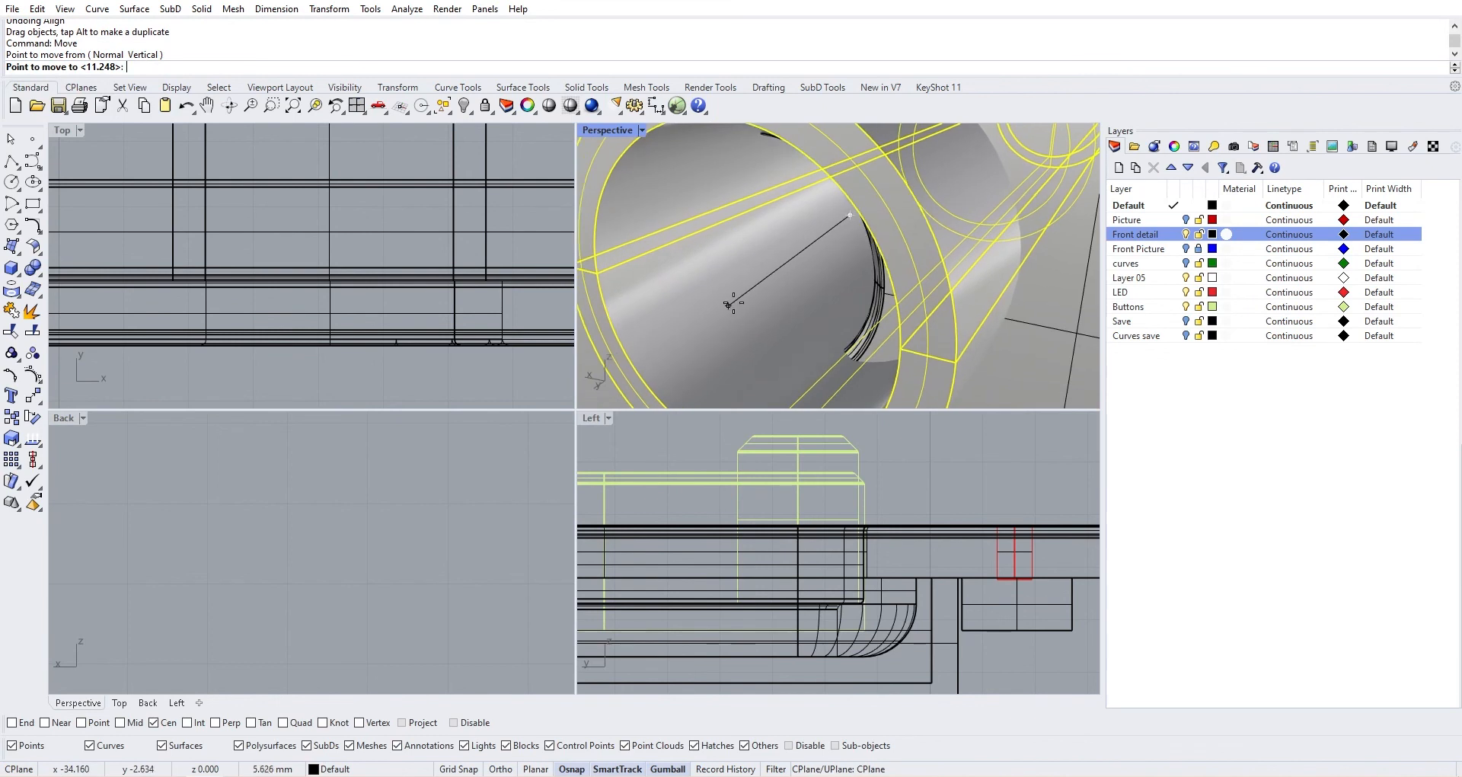
right_click_drag(742, 281, 830, 290)
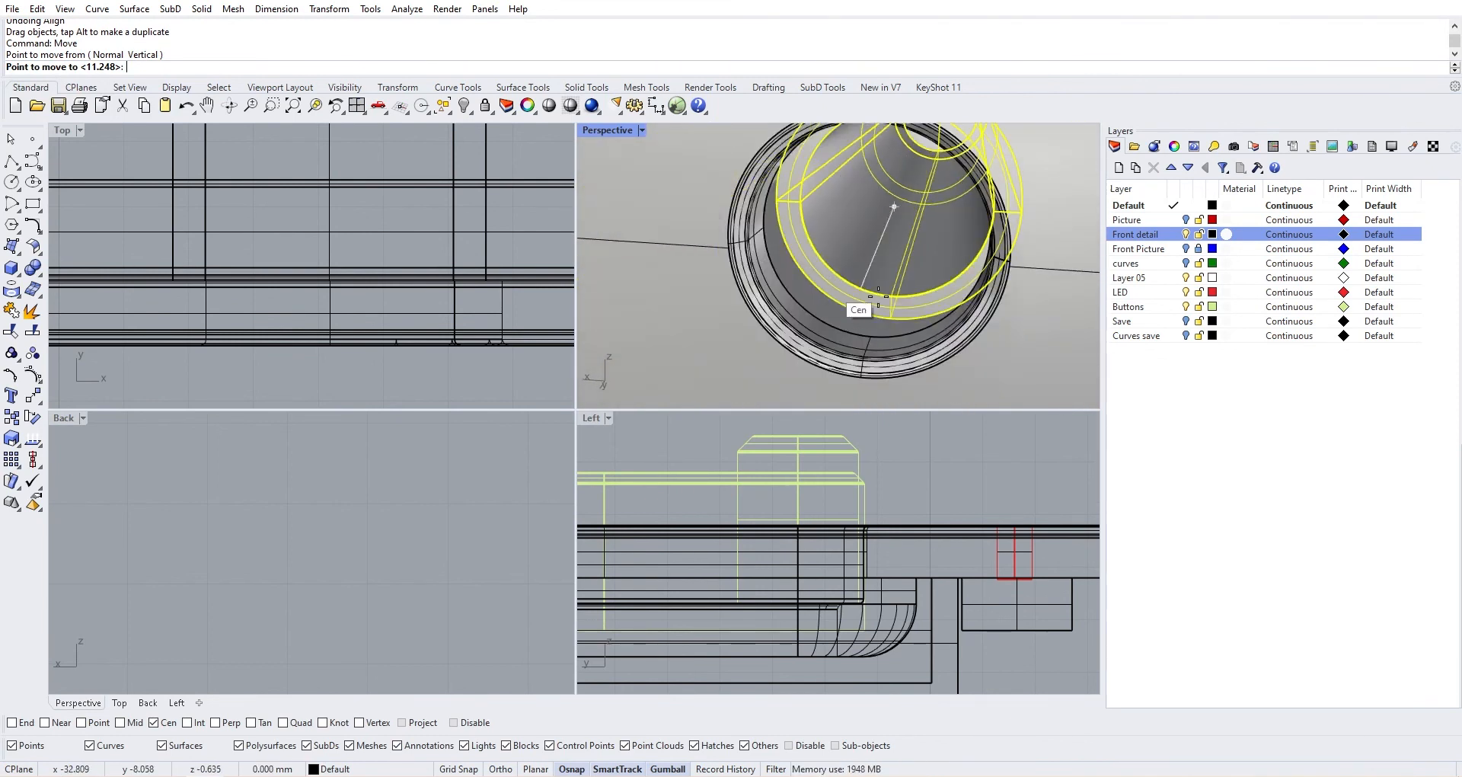
right_click_drag(903, 317, 1014, 272)
left_click(1013, 272)
scroll(900, 271, "down", 4)
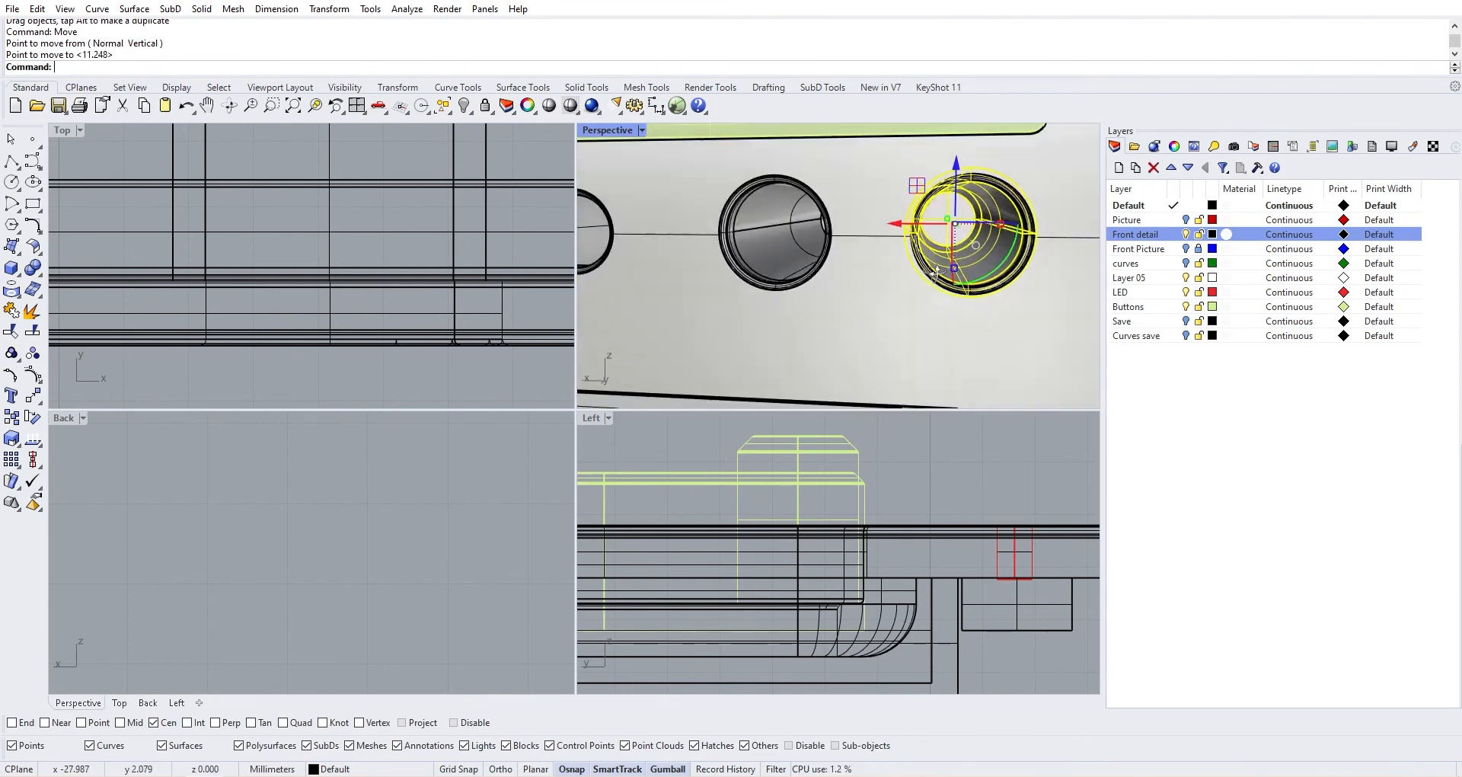
scroll(901, 270, "down", 3)
left_click(900, 370)
Move the tube in the next round hole along the face from its front-end centre to the hole's centre
scroll(913, 266, "up", 6)
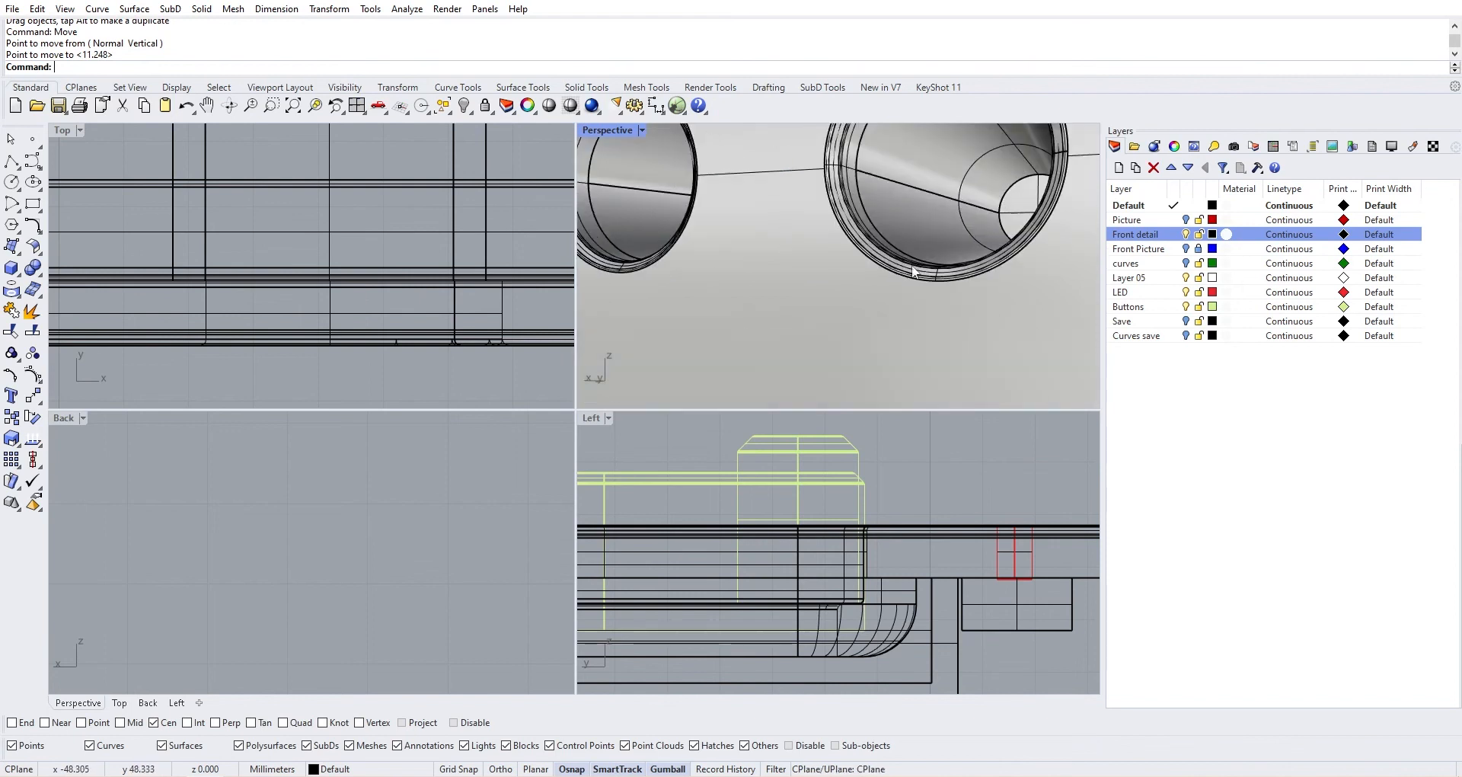
right_click_drag(911, 268, 667, 319)
scroll(685, 313, "down", 3)
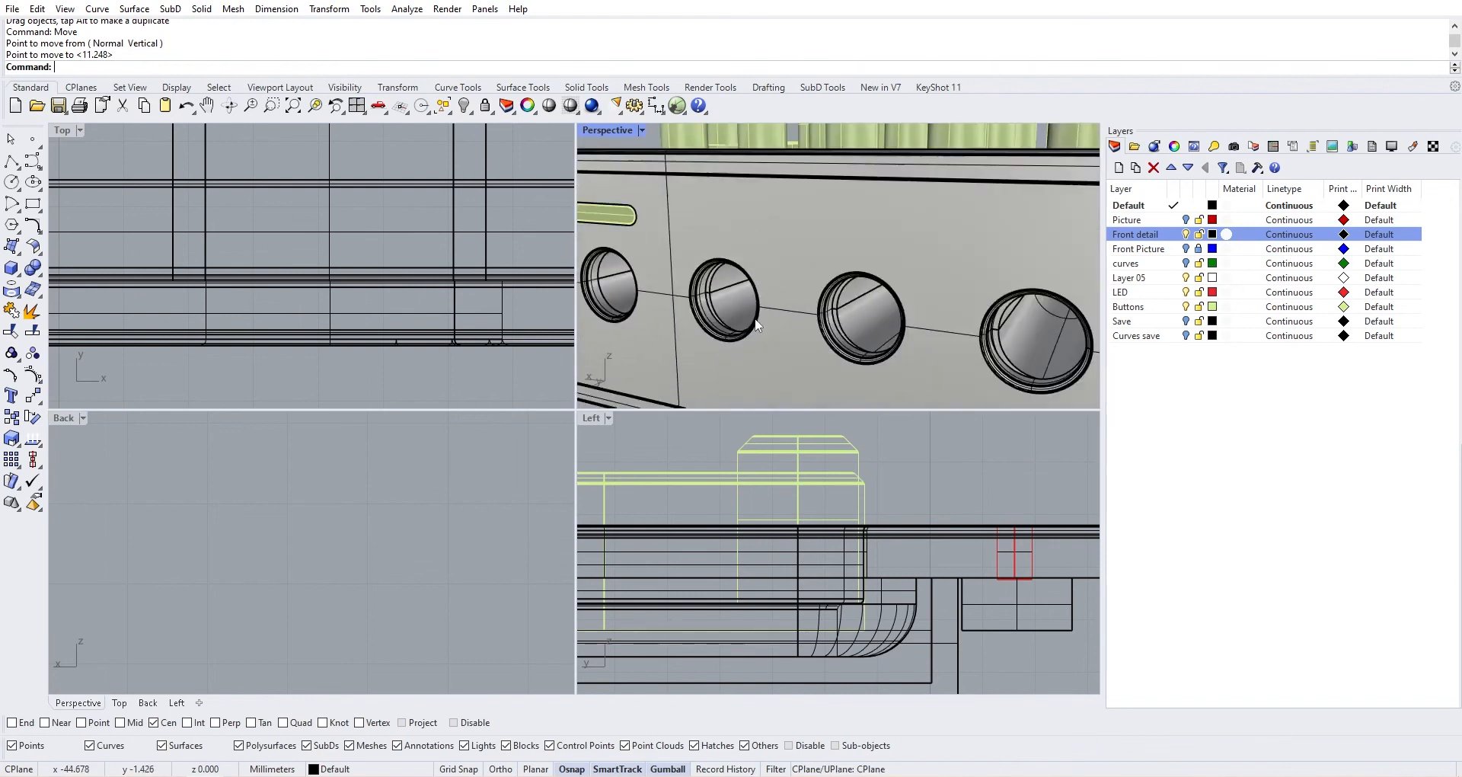
scroll(799, 320, "up", 5)
left_click(775, 305)
right_click(775, 306)
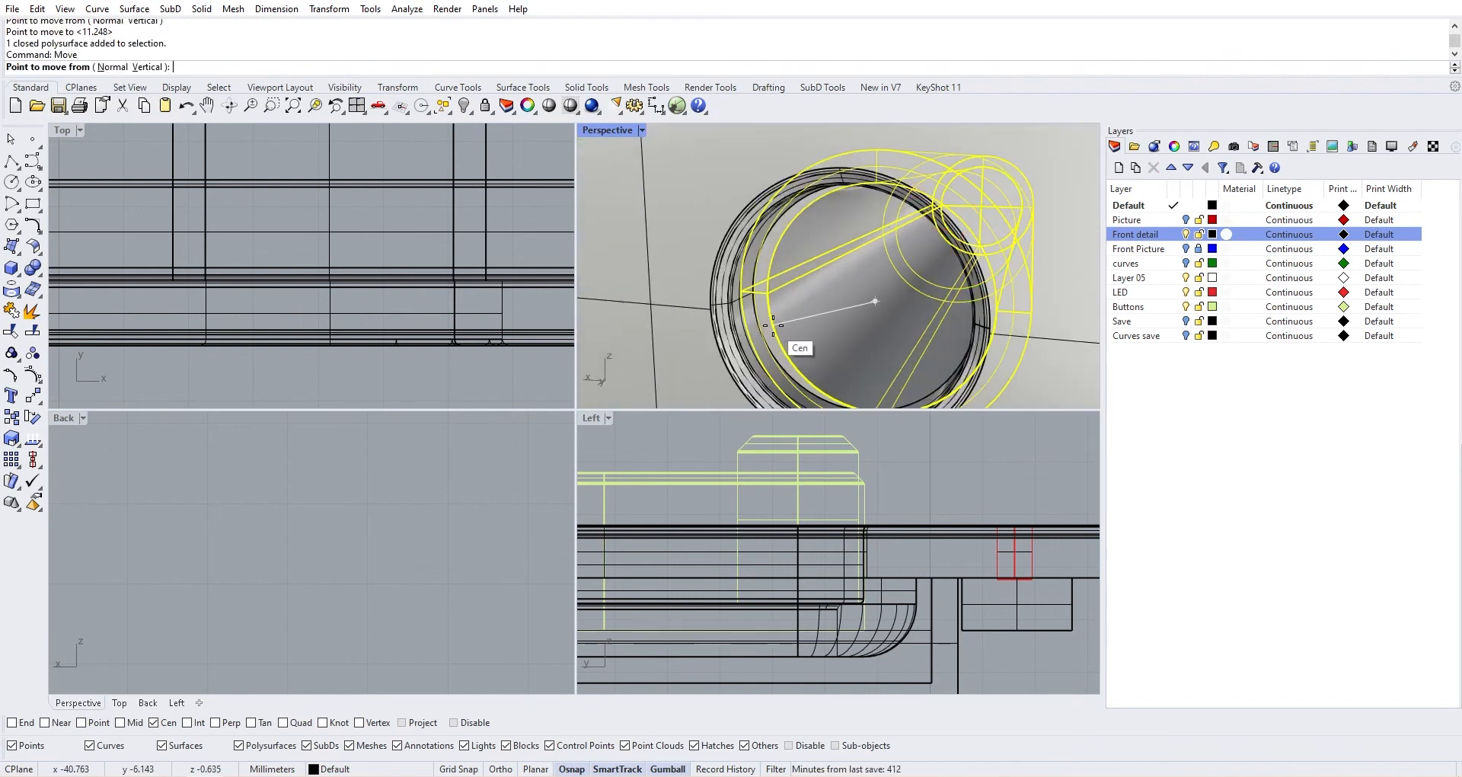
left_click(777, 328)
scroll(767, 330, "up", 4)
scroll(763, 332, "down", 4)
left_click(760, 331)
scroll(760, 331, "down", 6)
Try to centre the following hole's tube by moving it from its front-end centre to the hole's centre
right_click_drag(948, 347, 912, 349)
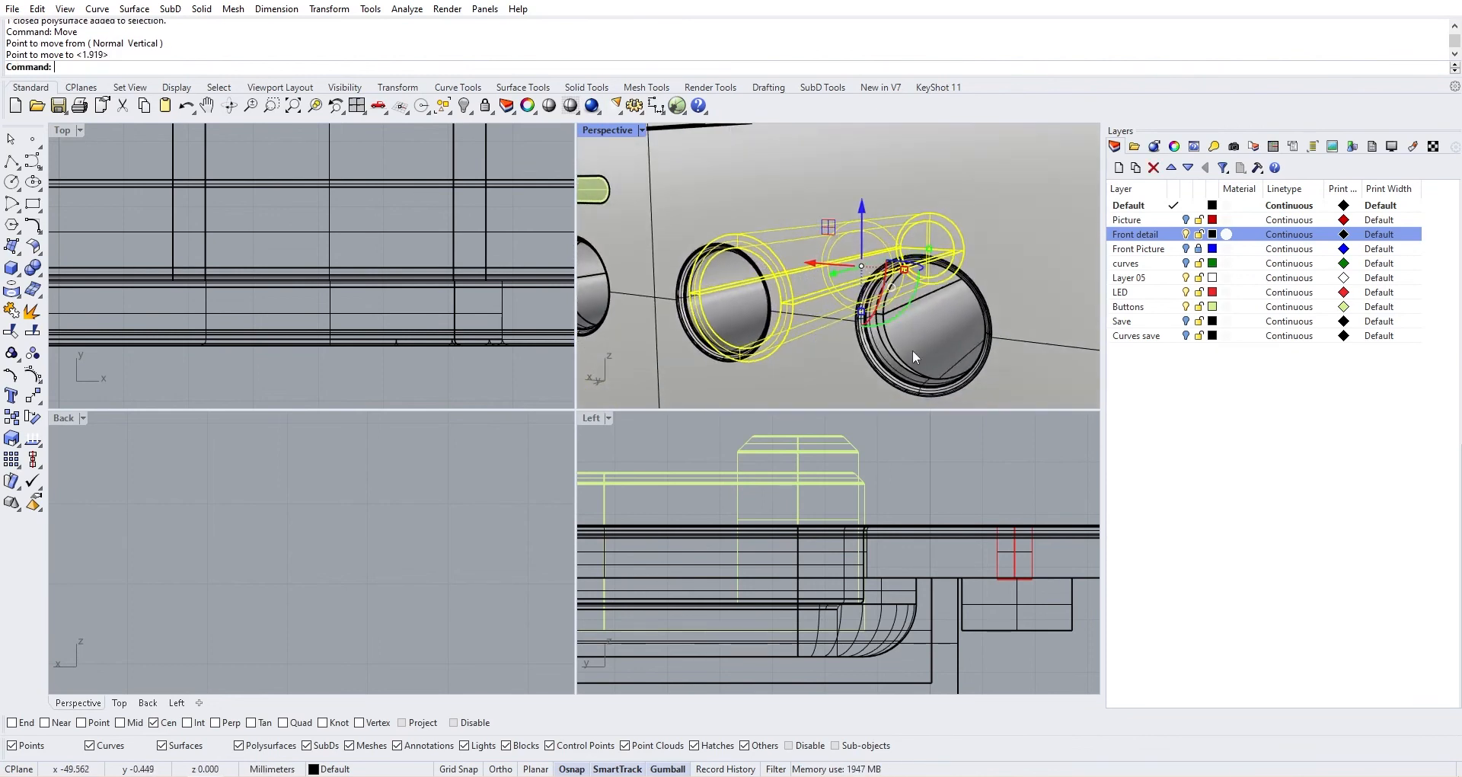
left_click(913, 351)
right_click(911, 350)
left_click(899, 348)
left_click(876, 347)
right_click(877, 347)
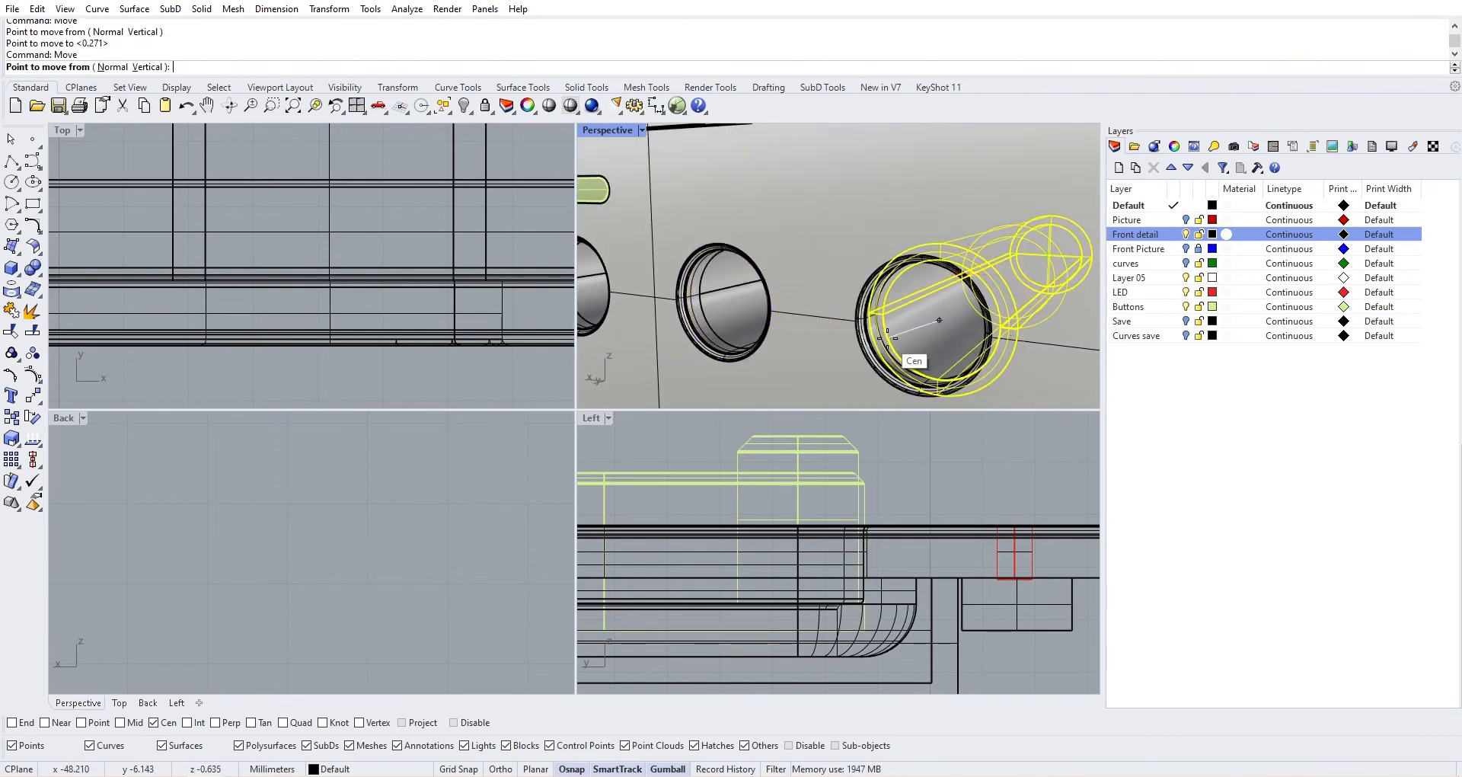
left_click(878, 345)
scroll(890, 351, "up", 5)
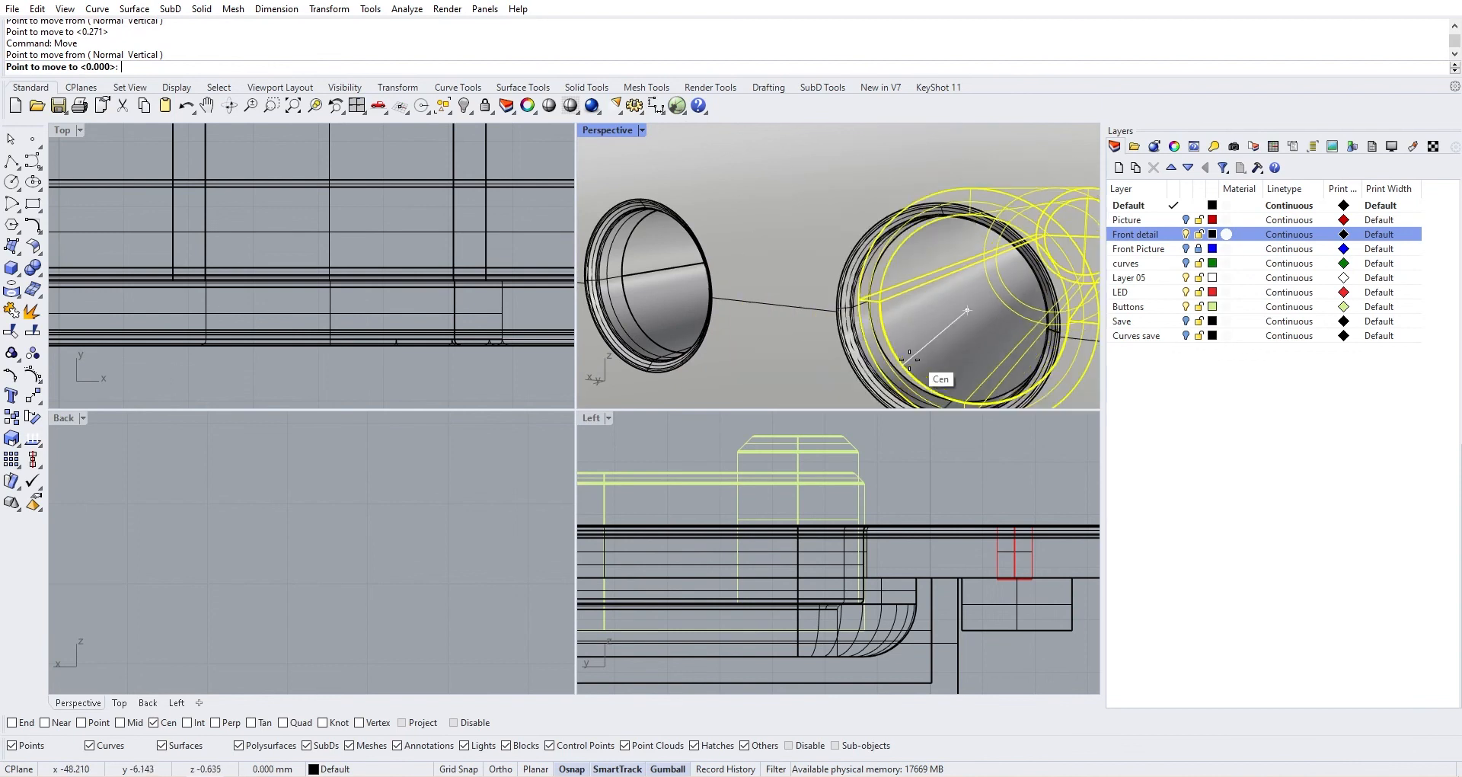
left_click(913, 359)
scroll(963, 340, "down", 5)
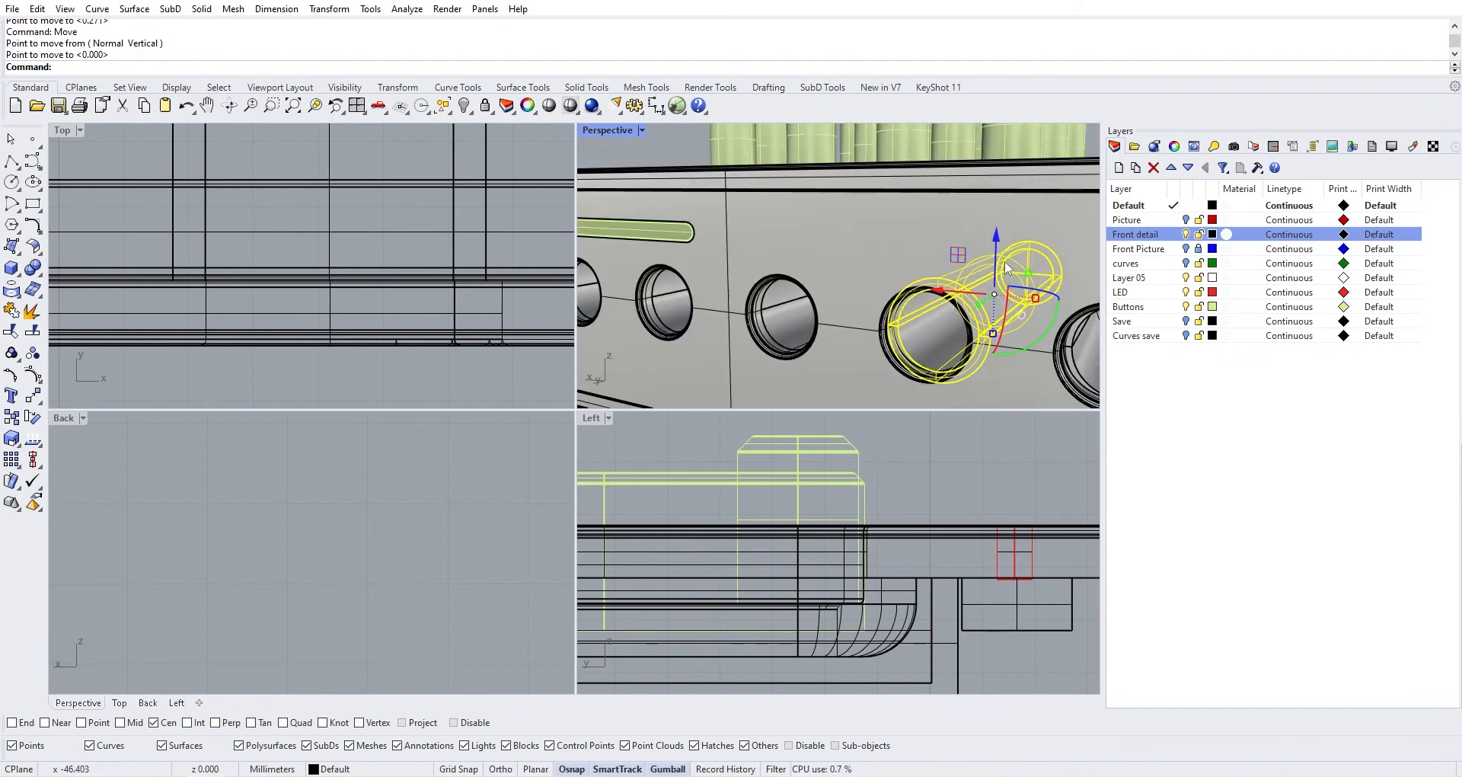
Raise the same tube clear of the rim, and move its front-end centre onto the hole's centre
right_click(1004, 271)
left_click(929, 329)
scroll(928, 326, "up", 5)
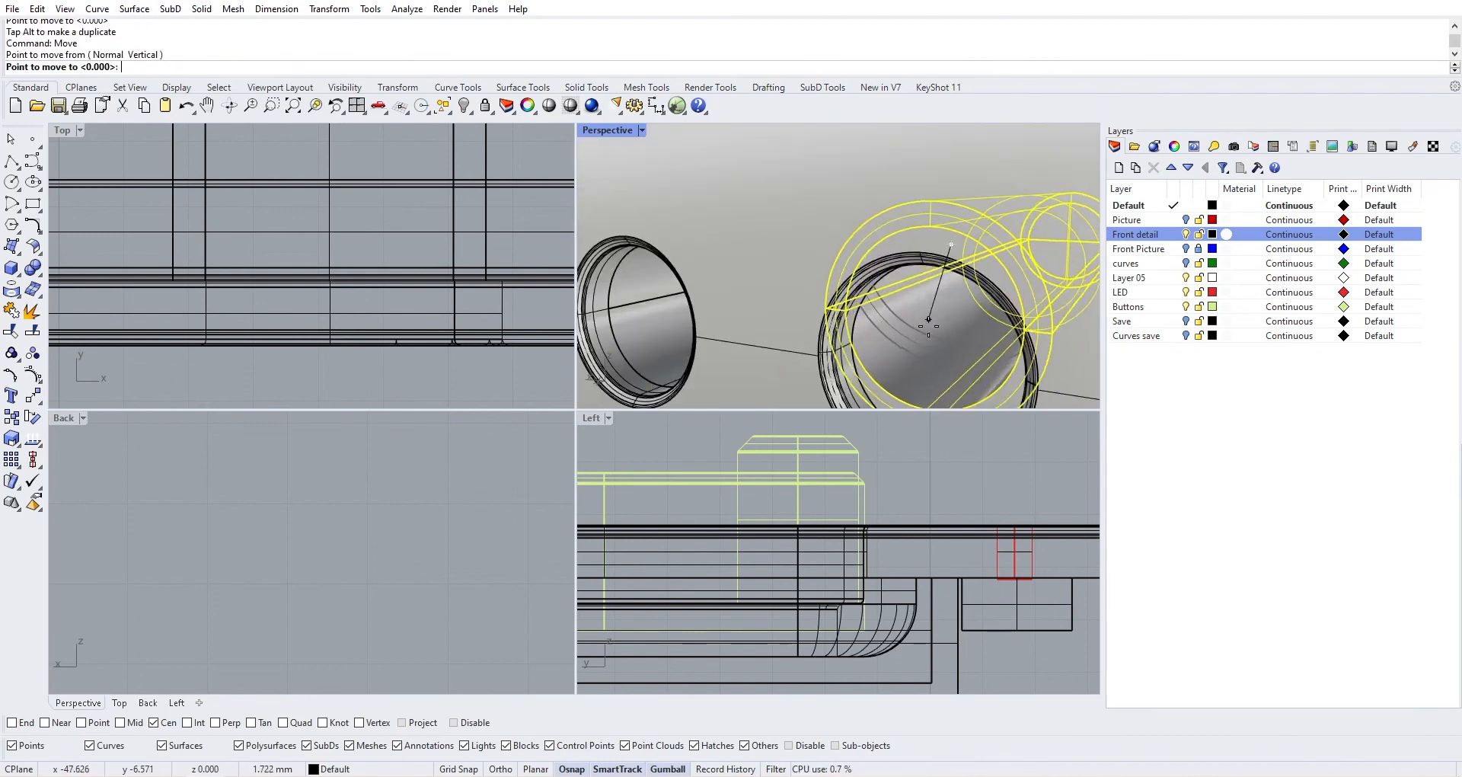
right_click_drag(917, 335, 920, 343)
right_click_drag(920, 343, 902, 275, "shift")
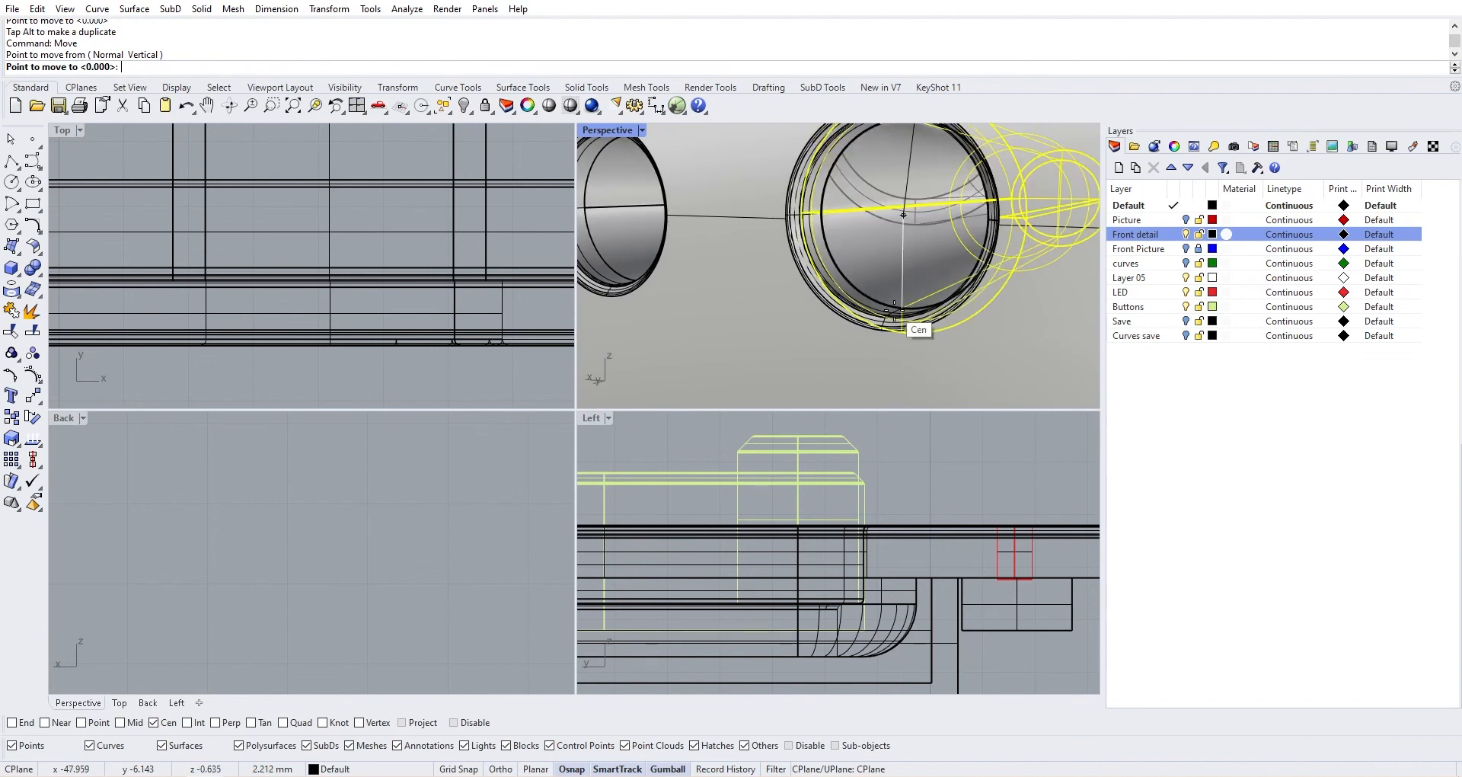
left_click(894, 300)
scroll(894, 297, "down", 3)
scroll(855, 239, "up", 3)
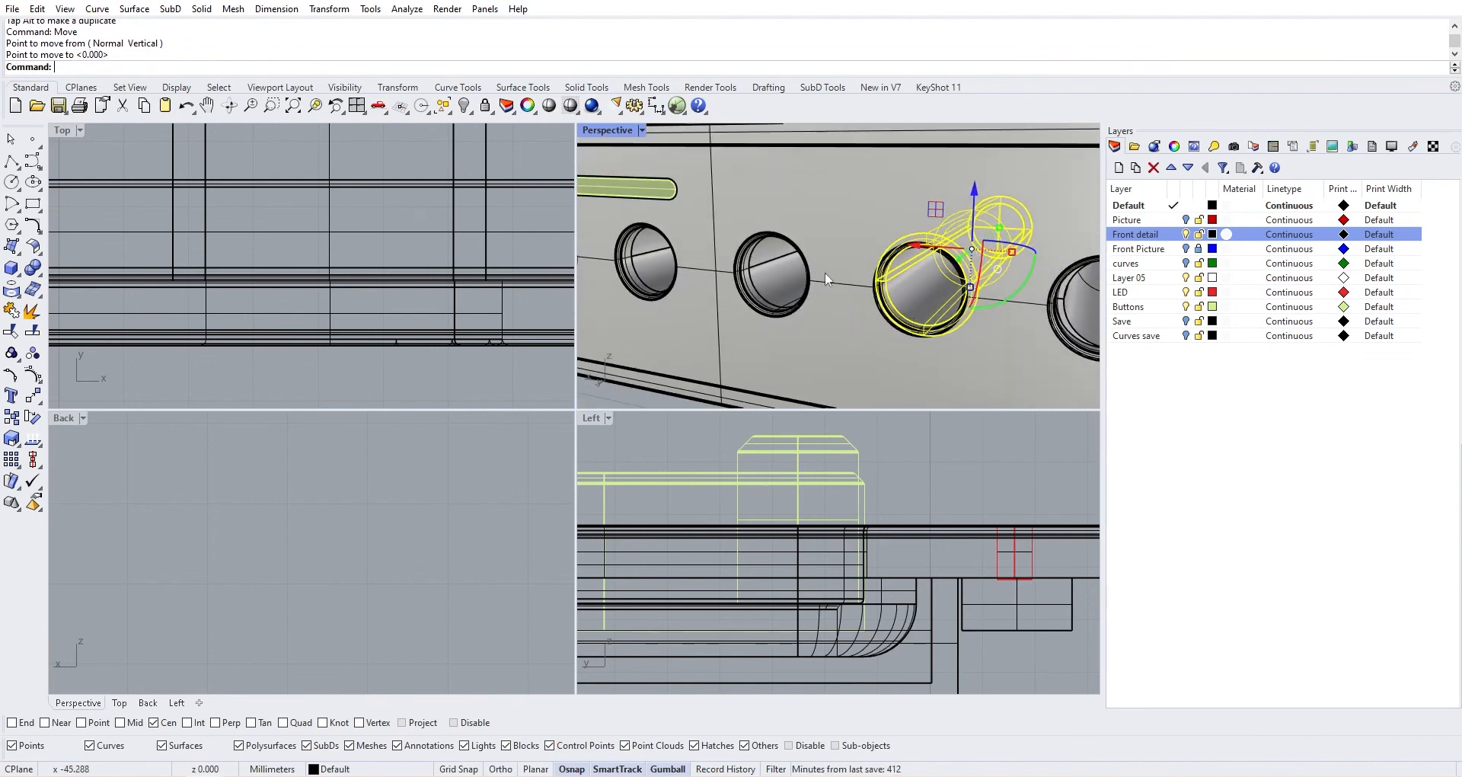
Move the tube in the next round hole along the face by its front-end centre towards the hole's centre
scroll(853, 241, "up", 3)
left_click(850, 243)
right_click(847, 245)
scroll(840, 247, "up", 6)
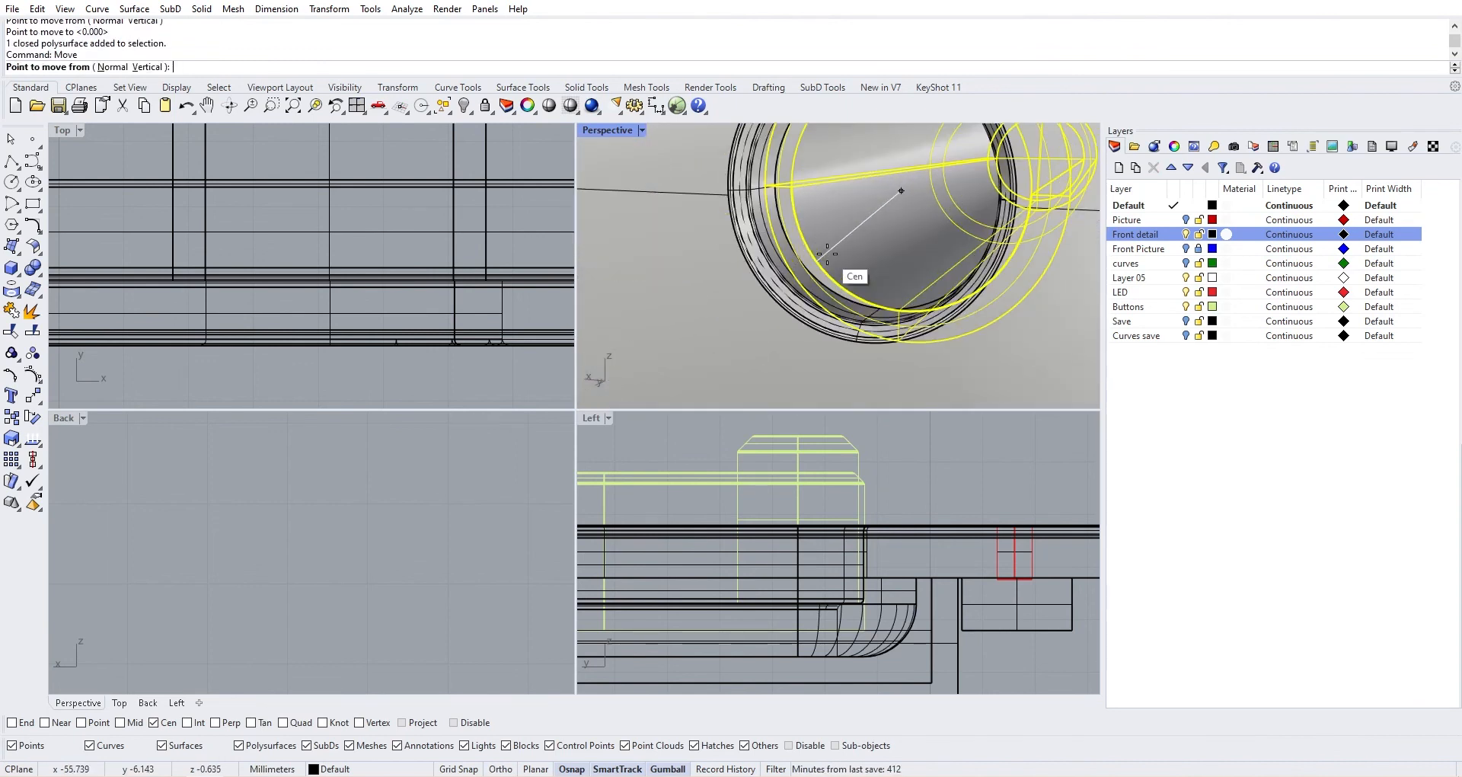
left_click(820, 254)
scroll(825, 287, "up", 3)
scroll(827, 290, "down", 3)
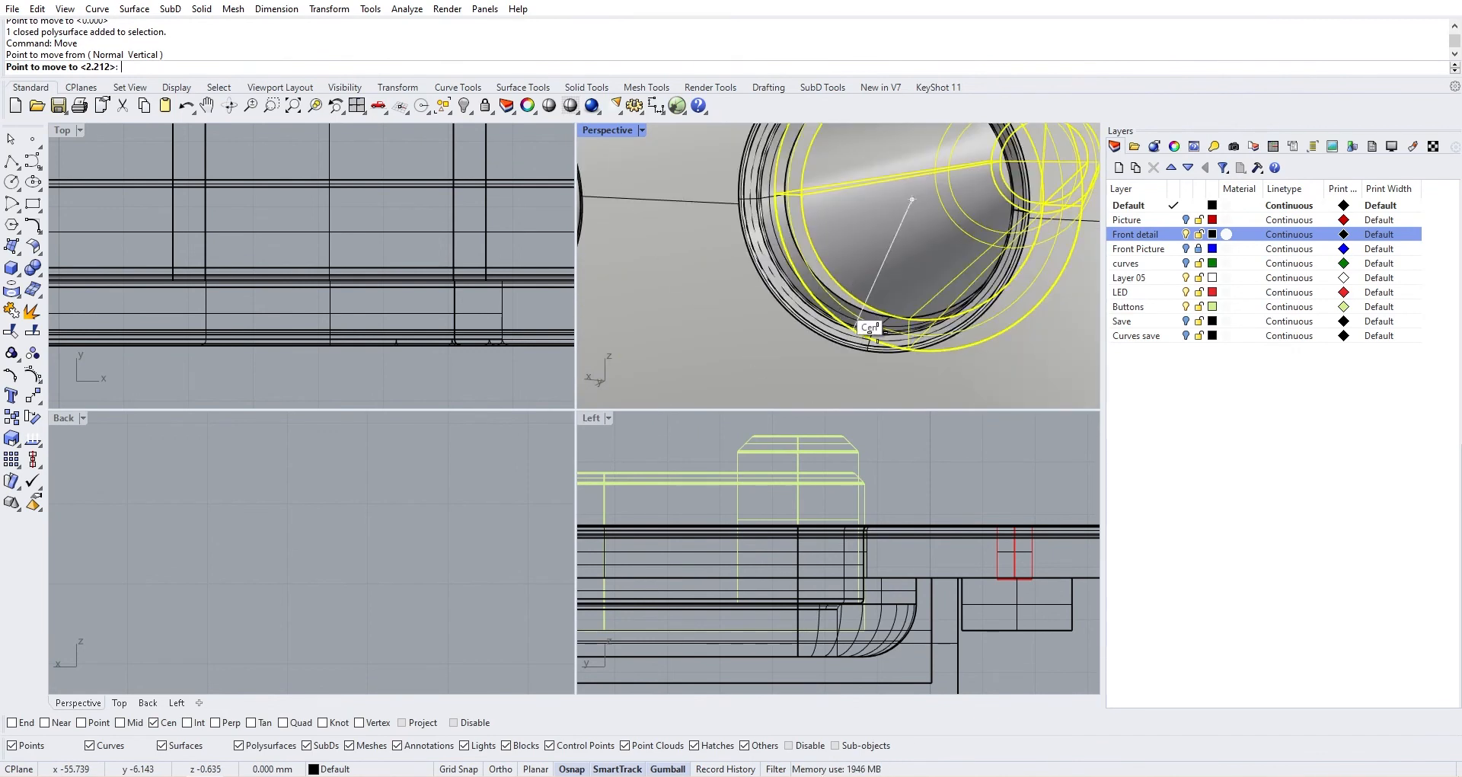
left_click(861, 319)
Move the same tube again, from its front-end centre onto the centre of the hole's inner edge
right_click(862, 320)
left_click(868, 314)
right_click_drag(898, 286, 943, 265)
right_click_drag(942, 265, 906, 164, "shift")
scroll(990, 160, "up", 5)
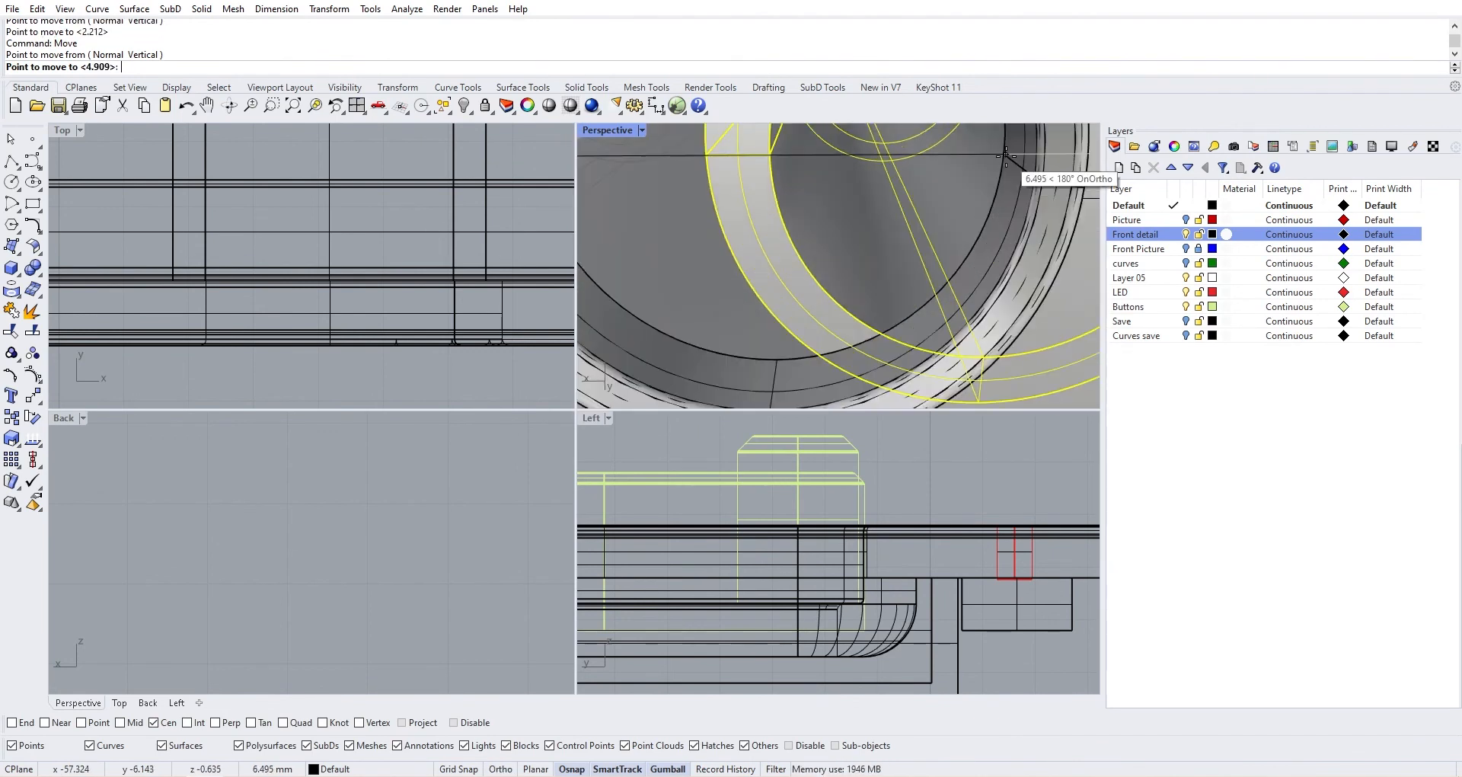
left_click(1006, 146)
scroll(1008, 153, "down", 10)
Centre the last tube near the body's corner by moving it from its front-end centre to the round hole's centre
right_click_drag(1015, 310, 841, 317, "shift")
left_click(841, 317)
scroll(744, 219, "up", 6)
scroll(745, 221, "up", 6)
left_click(771, 240)
right_click(799, 256)
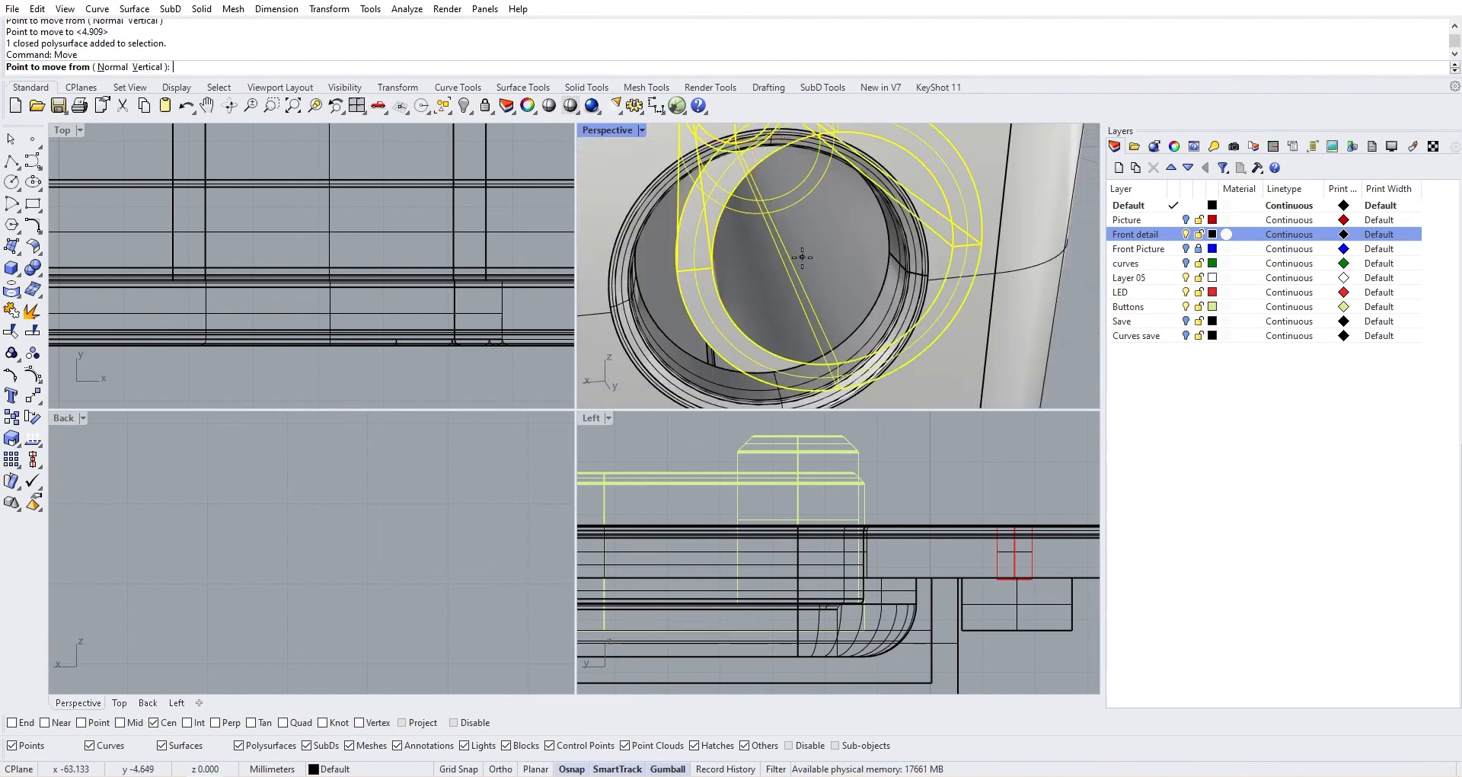
left_click(728, 302)
right_click_drag(728, 302, 914, 283)
left_click(816, 329)
scroll(845, 324, "down", 10)
left_click(920, 281)
Examine the row of round holes and the elongated slot on the mixer's face from several angles
scroll(920, 281, "down", 6)
right_click_drag(716, 318, 906, 237, "shift")
scroll(711, 249, "up", 7)
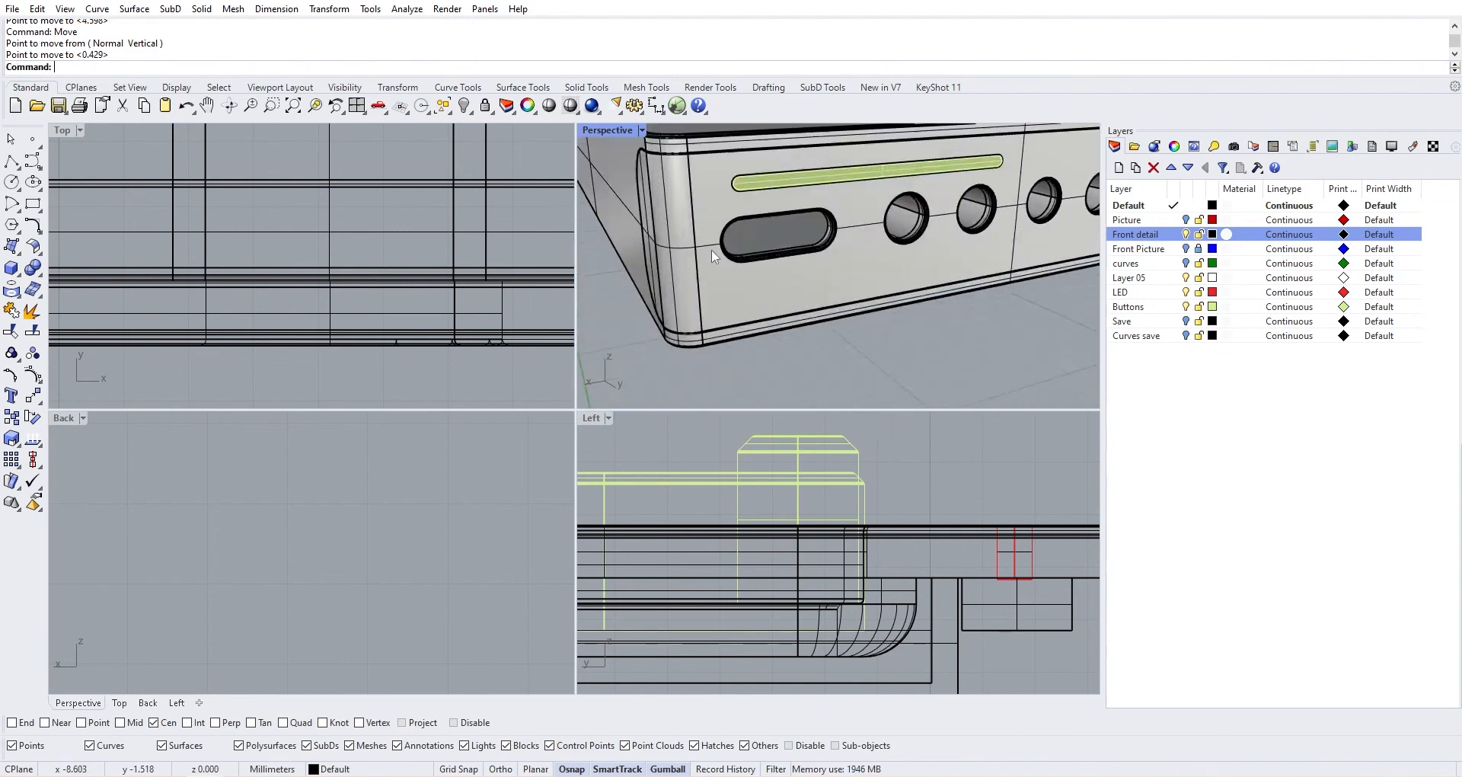
right_click_drag(713, 249, 861, 333)
scroll(834, 302, "up", 4)
scroll(833, 301, "down", 5)
scroll(789, 317, "down", 5)
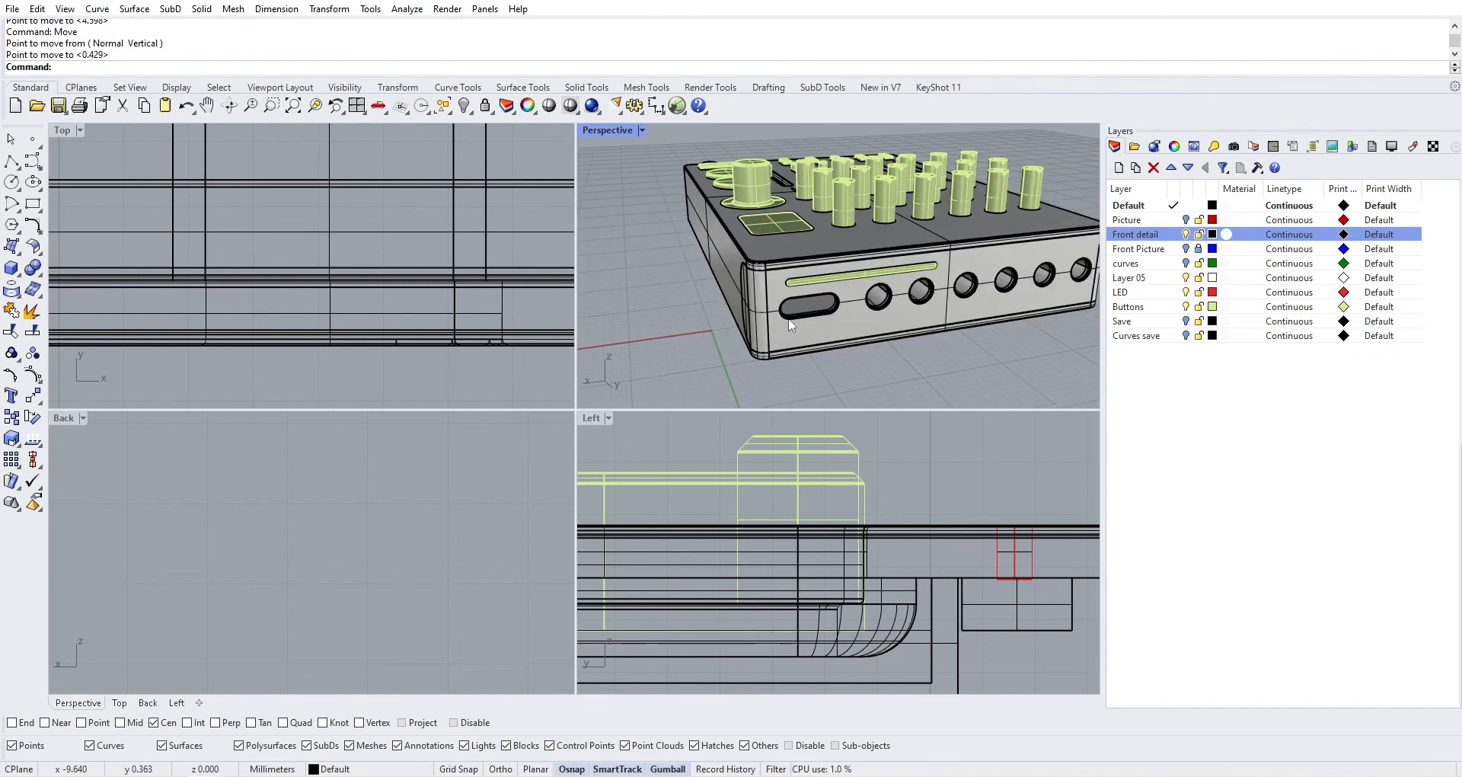
scroll(792, 323, "up", 2)
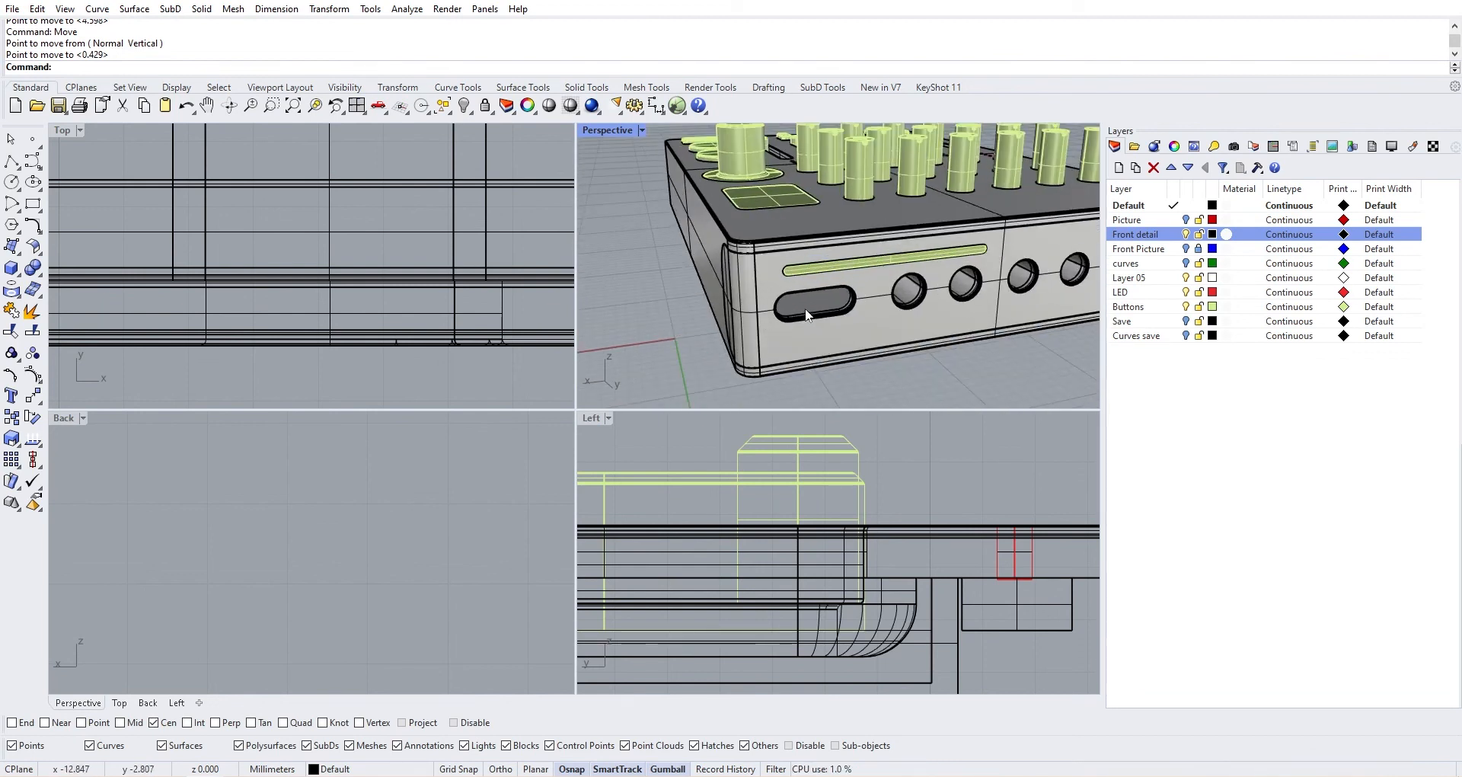
right_click_drag(803, 313, 774, 273)
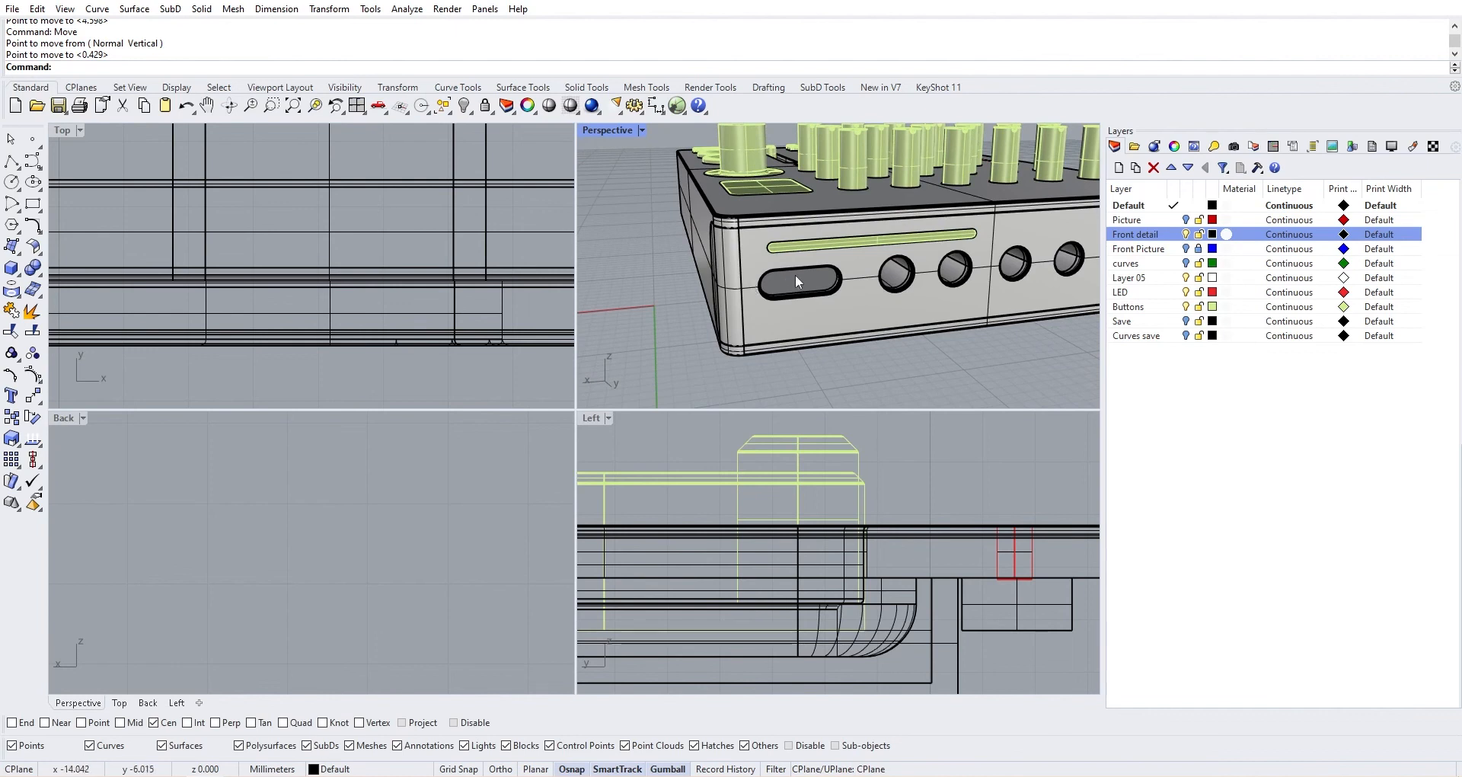
scroll(761, 274, "up", 5)
scroll(761, 274, "down", 5)
scroll(778, 276, "up", 4)
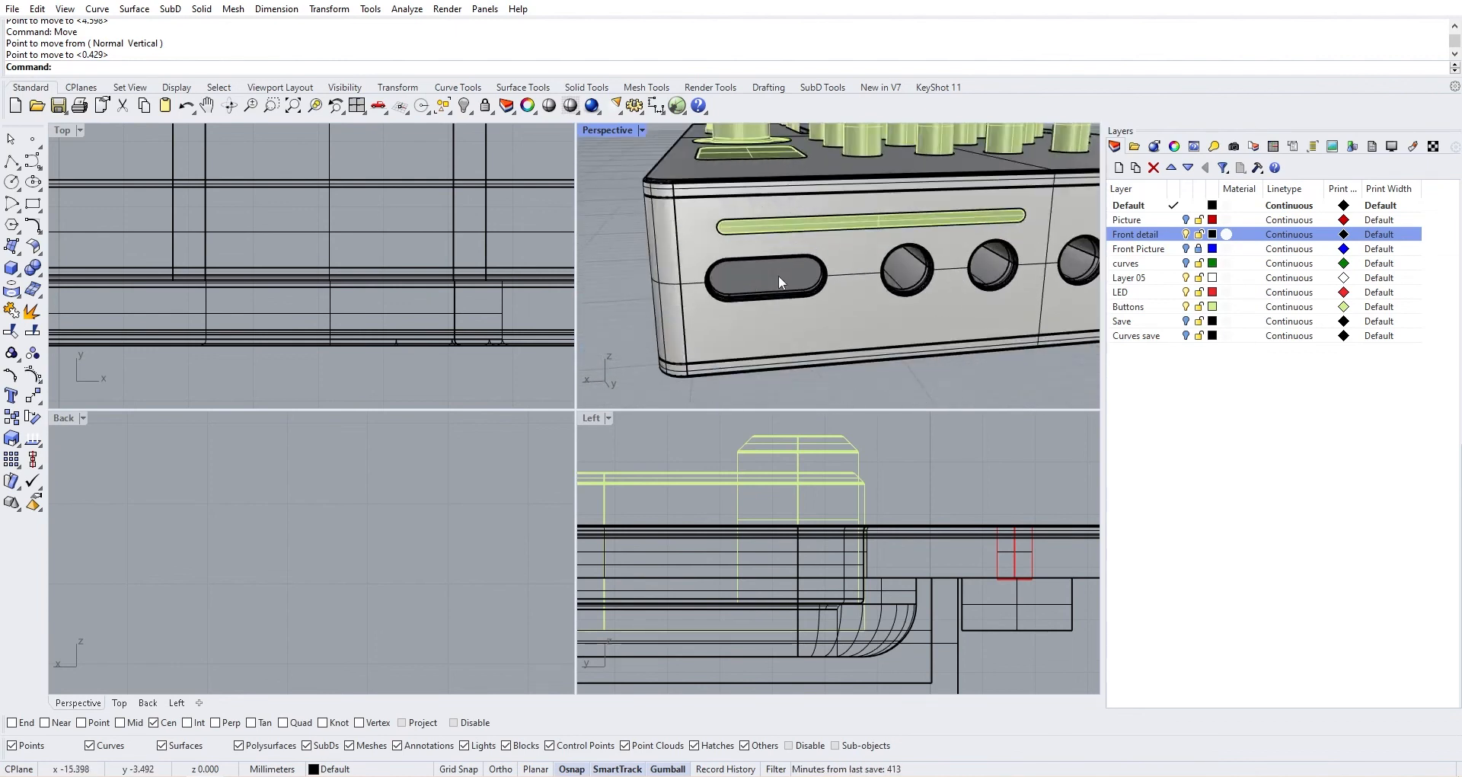
right_click_drag(746, 276, 787, 329)
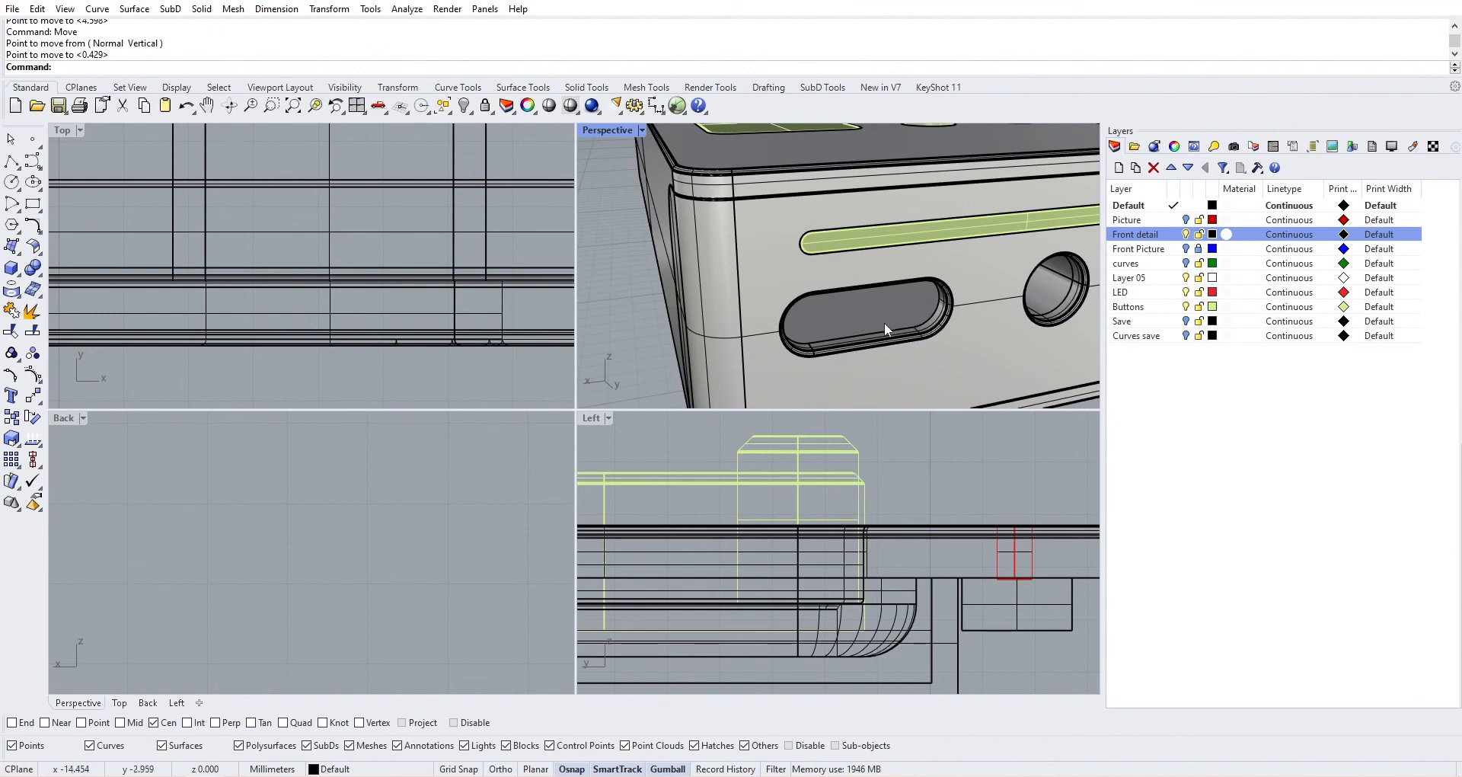
Extrude the elongated slot's inner edge curve 10 mm into the body as a solid with ExtrudeCrv
scroll(894, 322, "up", 4)
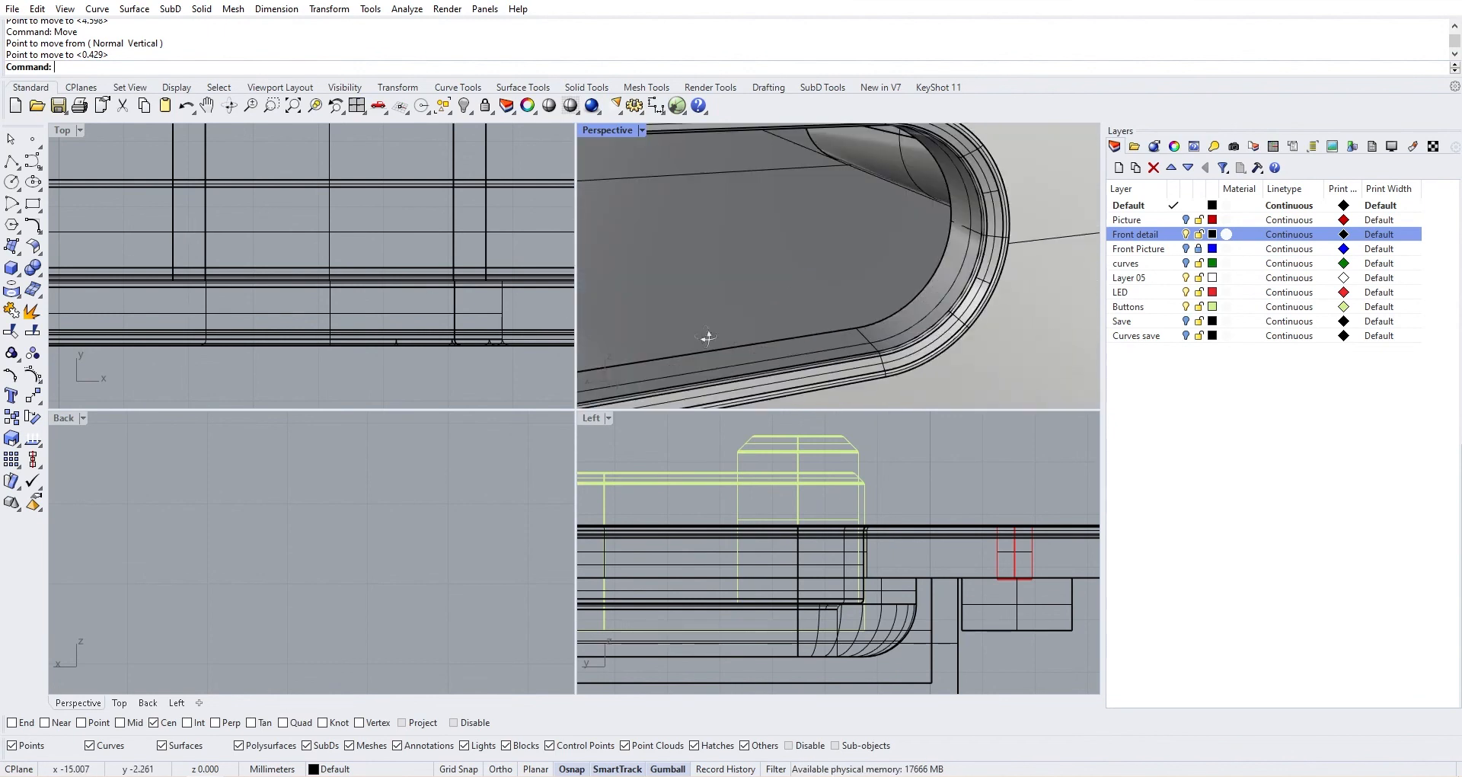
scroll(708, 337, "down", 4)
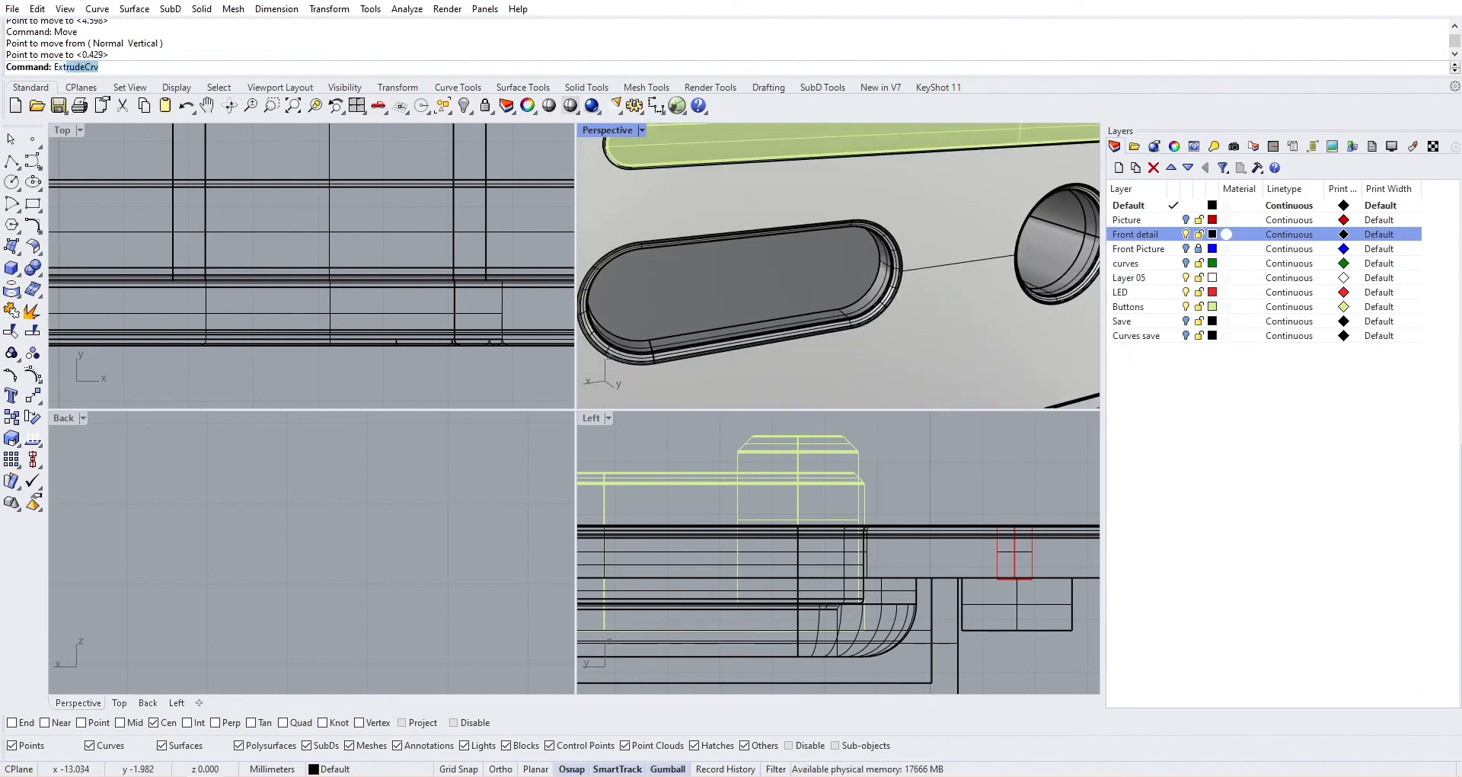
key("Return")
left_click(811, 313)
key("Return")
right_click_drag(792, 312, 769, 270)
type("1")
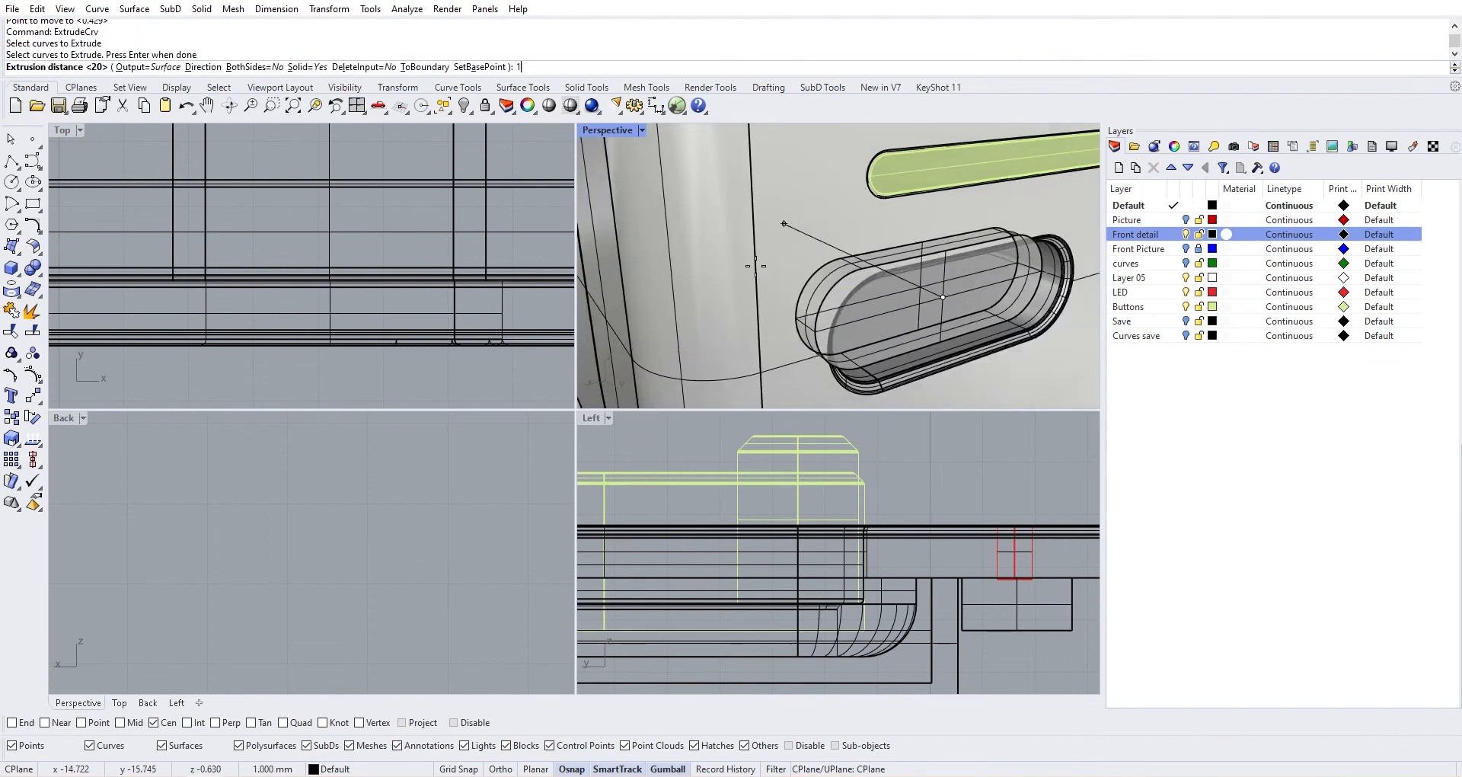
type("0")
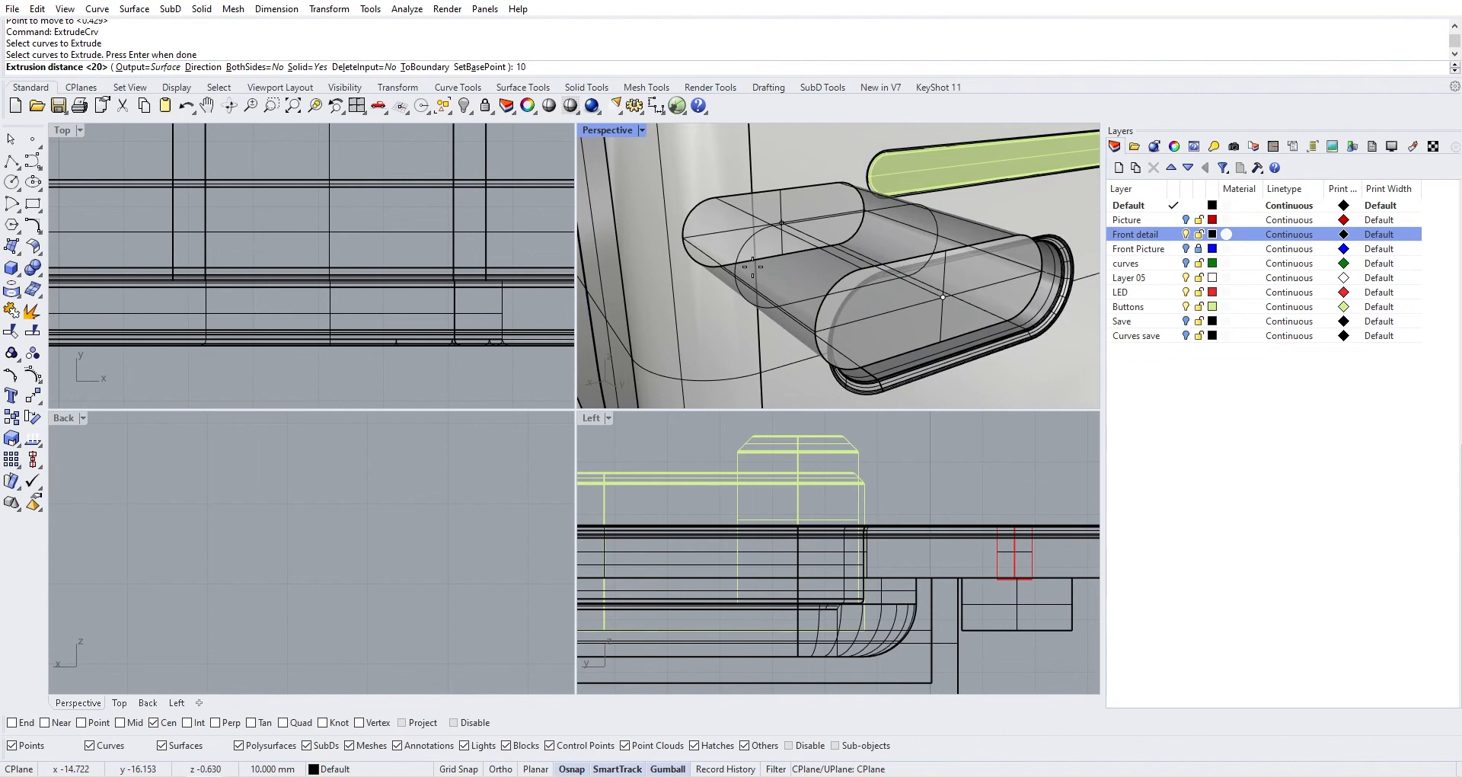
key("Return")
Delete the cap surface closing the slot extrusion at the mixer's face
scroll(927, 324, "down", 8)
right_click_drag(927, 324, 874, 331)
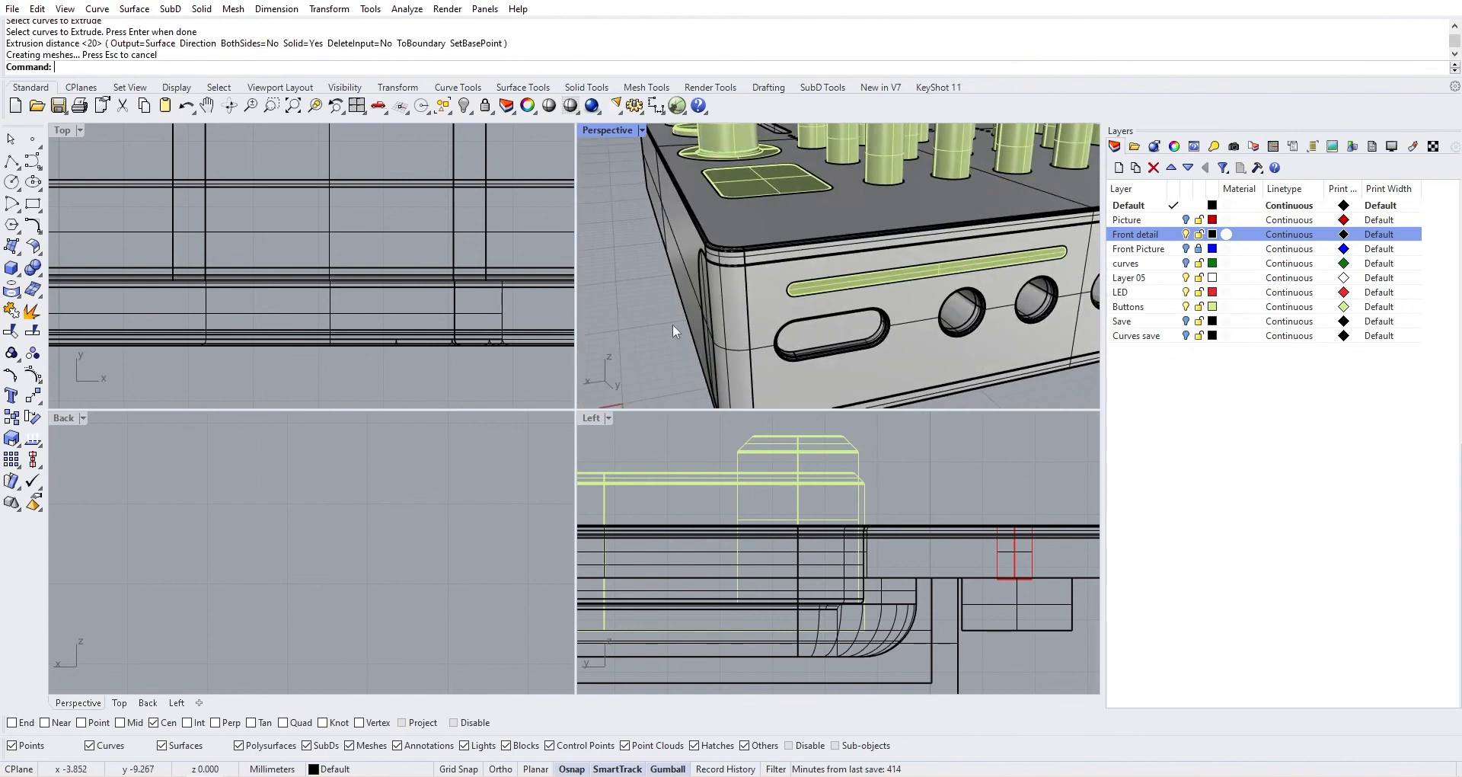
left_click(792, 348)
key("Delete")
Thicken the open slot extrusion outward by 0.5 mm into a solid-walled sleeve with OffsetSrf
left_click(809, 342)
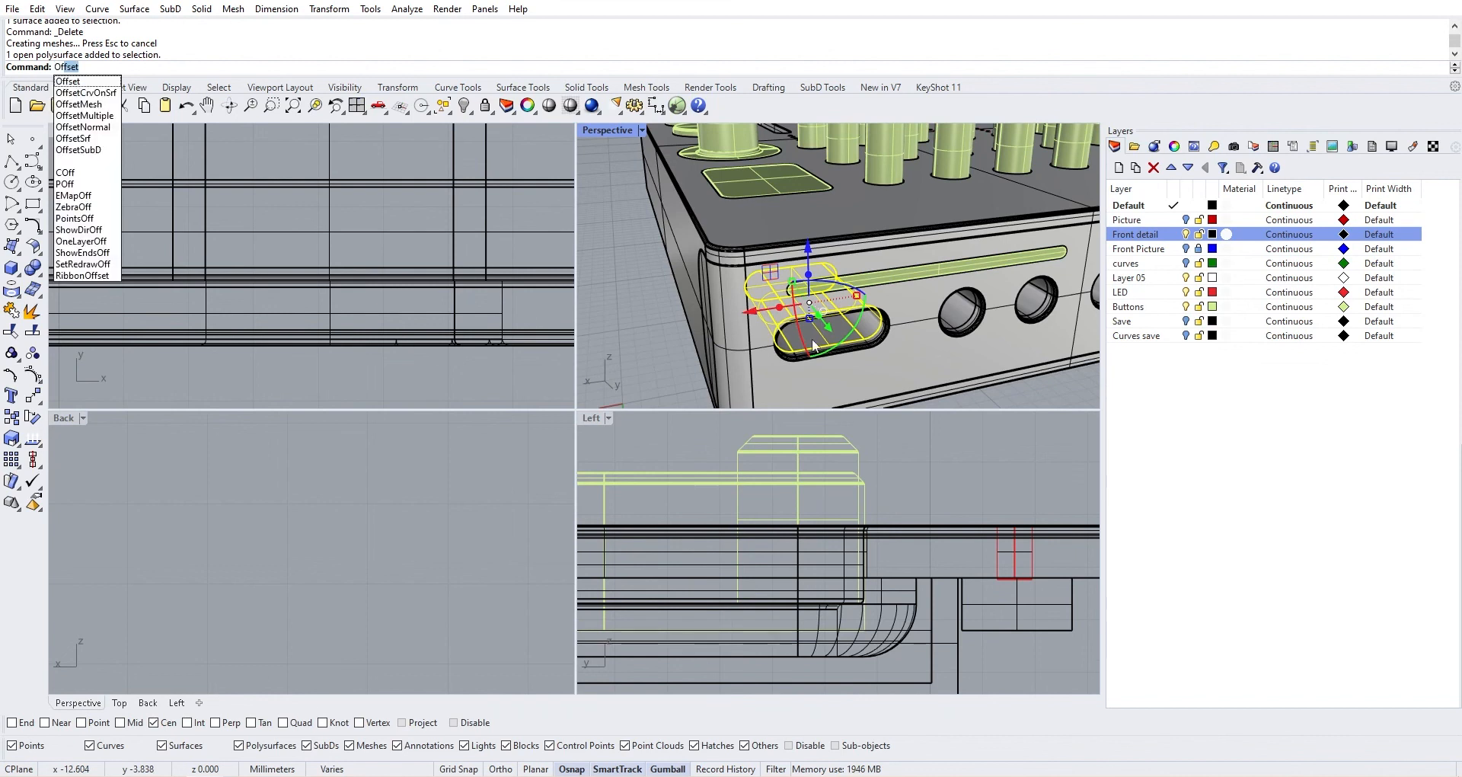
left_click(74, 139)
key("Return")
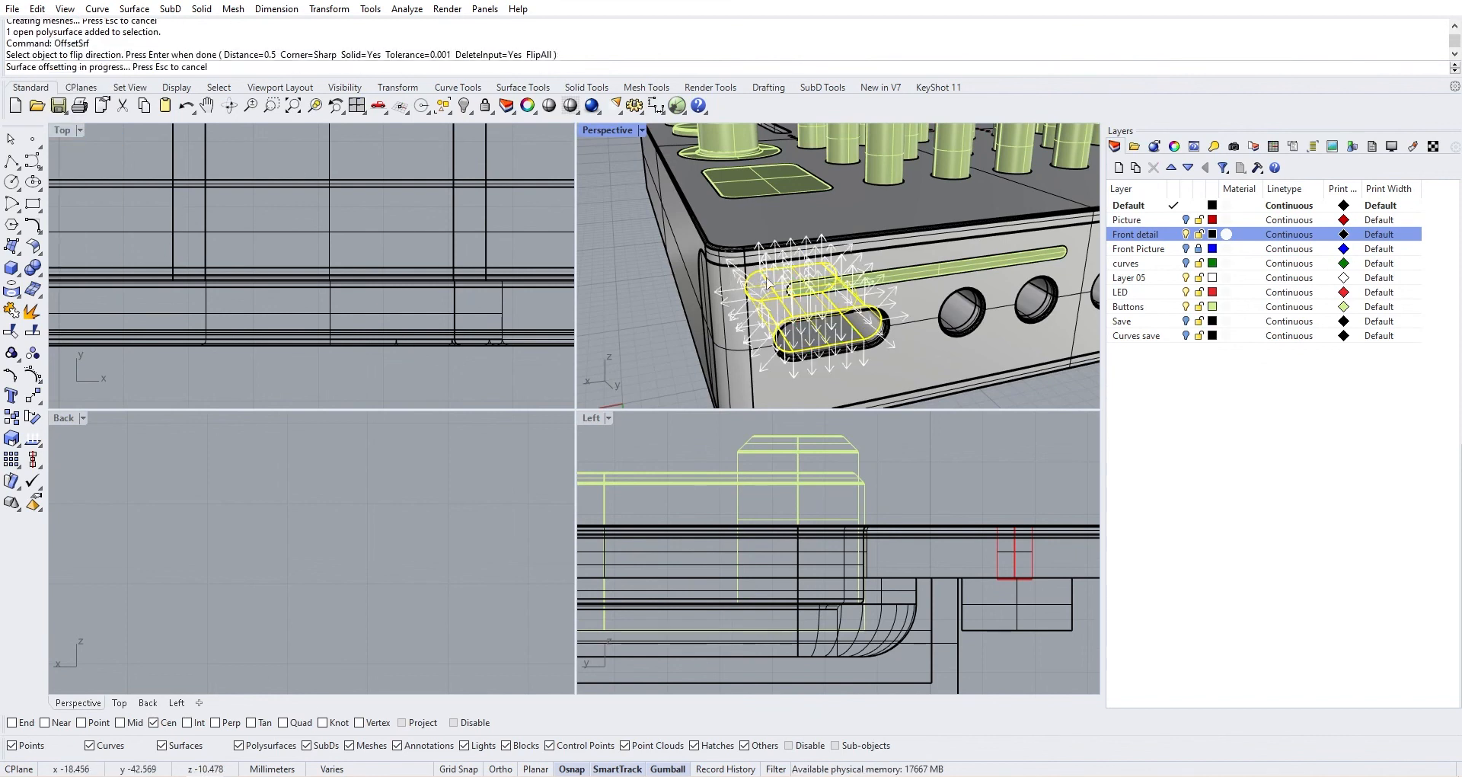
scroll(797, 317, "up", 5)
right_click_drag(797, 317, 744, 262)
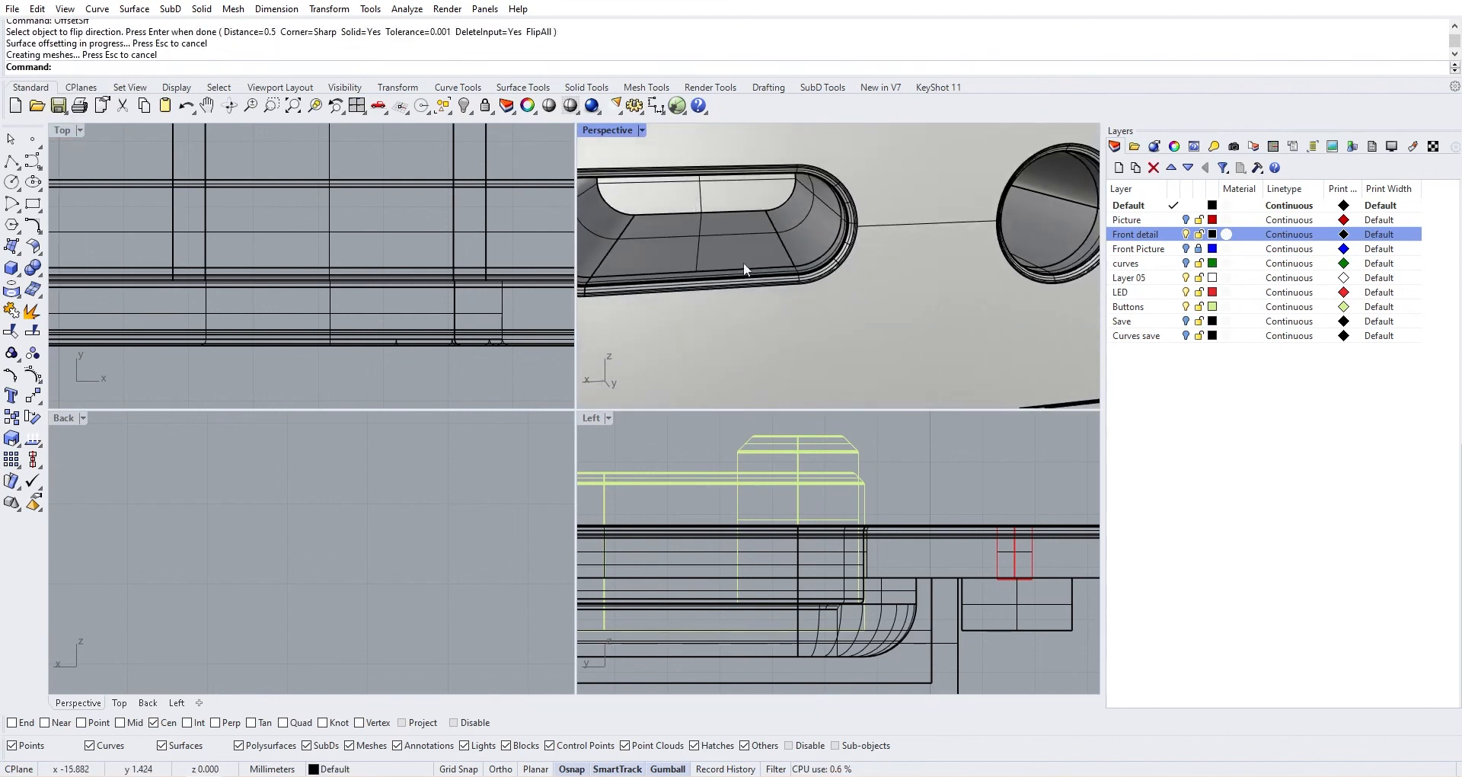
scroll(758, 326, "down", 5)
right_click_drag(759, 326, 792, 254)
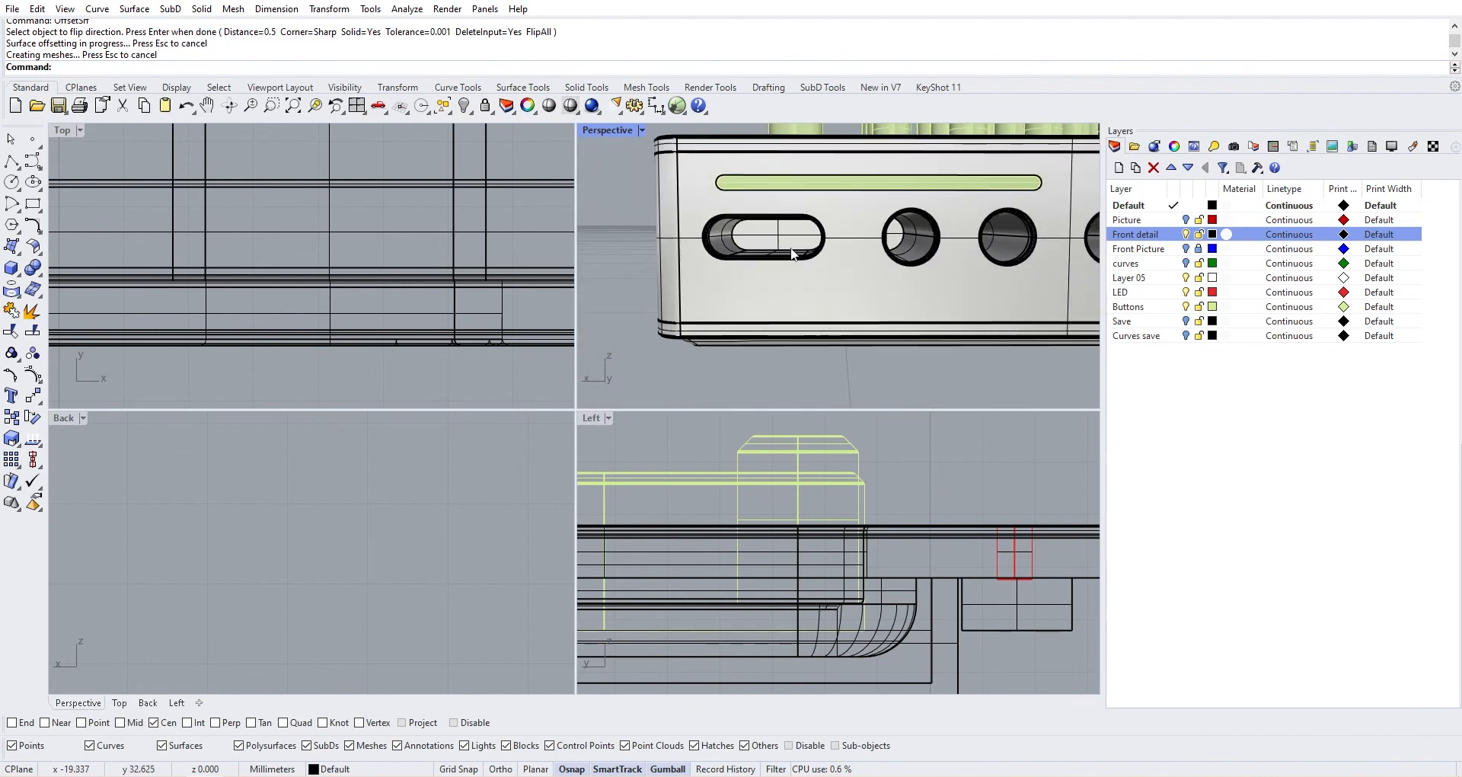
Show the Front Picture layer, keep the Picture layer hidden, and find the reference image of the USB port
scroll(814, 265, "down", 6)
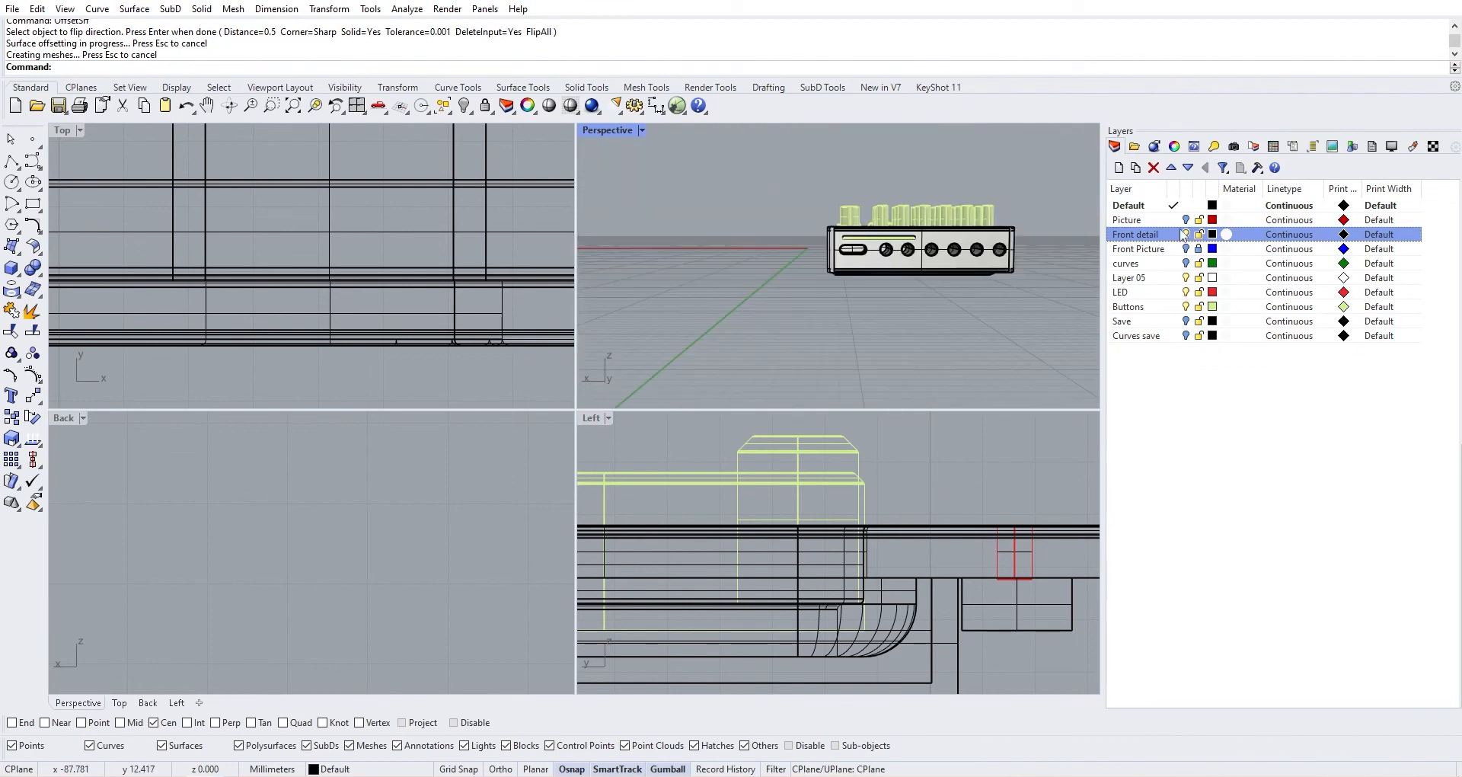
left_click(1186, 220)
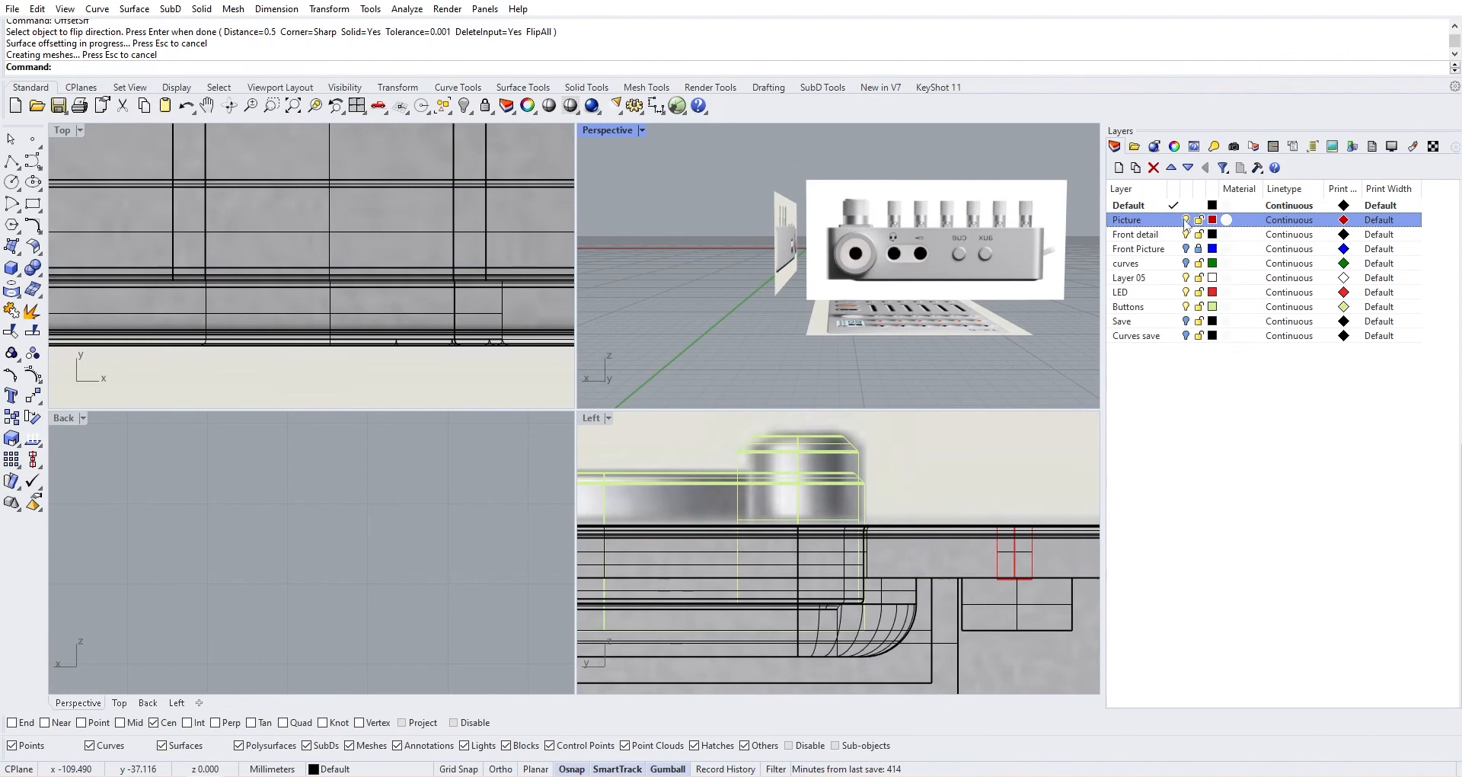
left_click(1185, 220)
left_click(1185, 249)
scroll(725, 241, "up", 6)
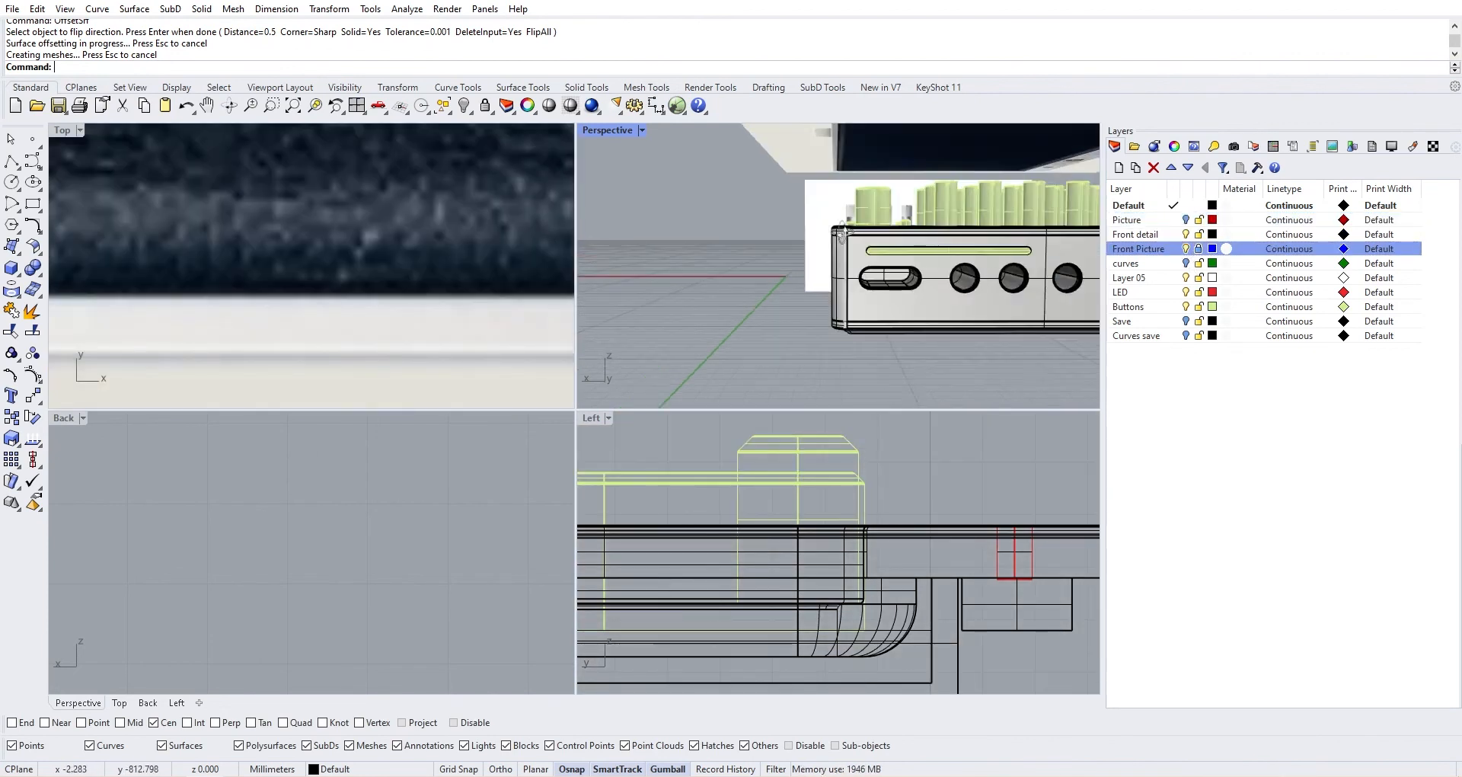
scroll(731, 239, "up", 2)
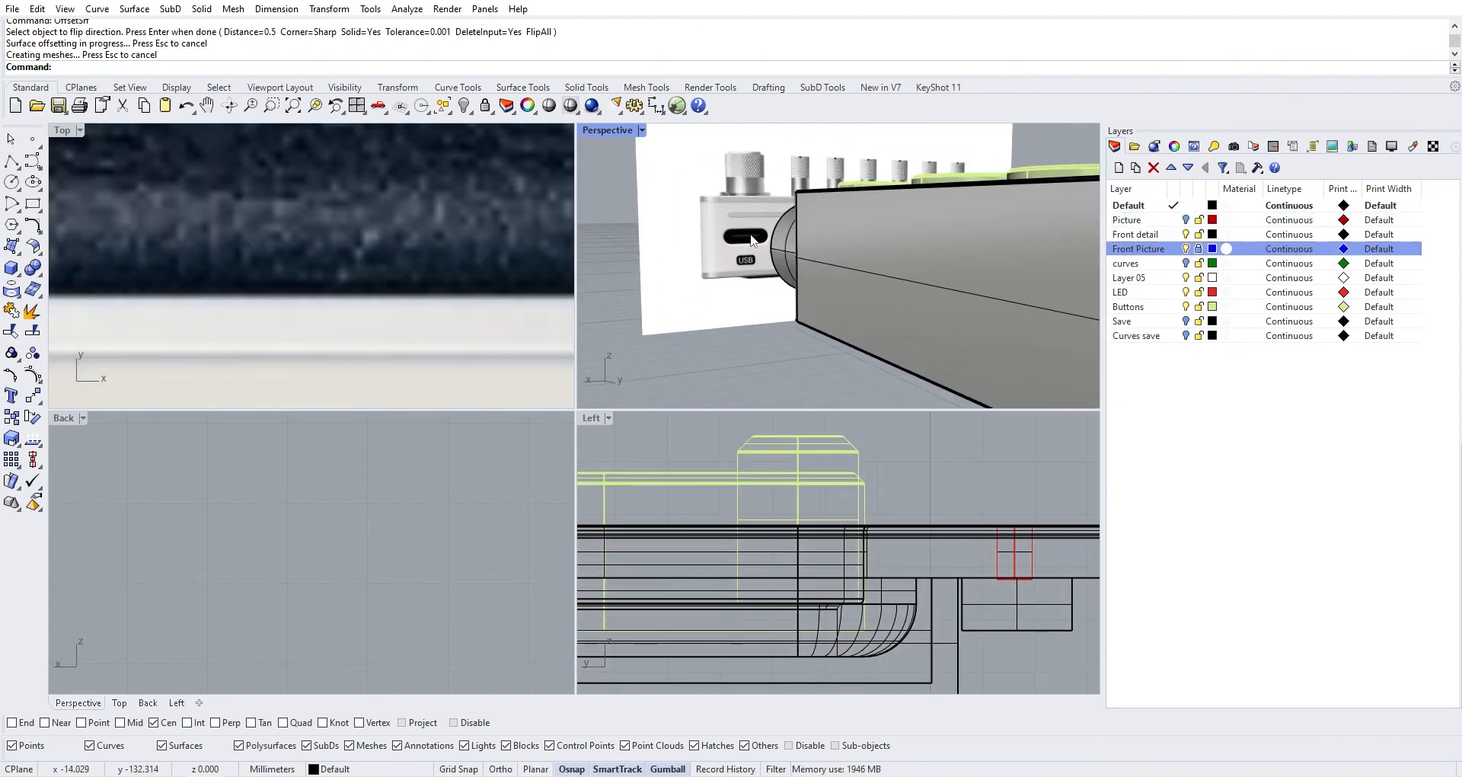
scroll(804, 331, "down", 6)
scroll(381, 276, "down", 4)
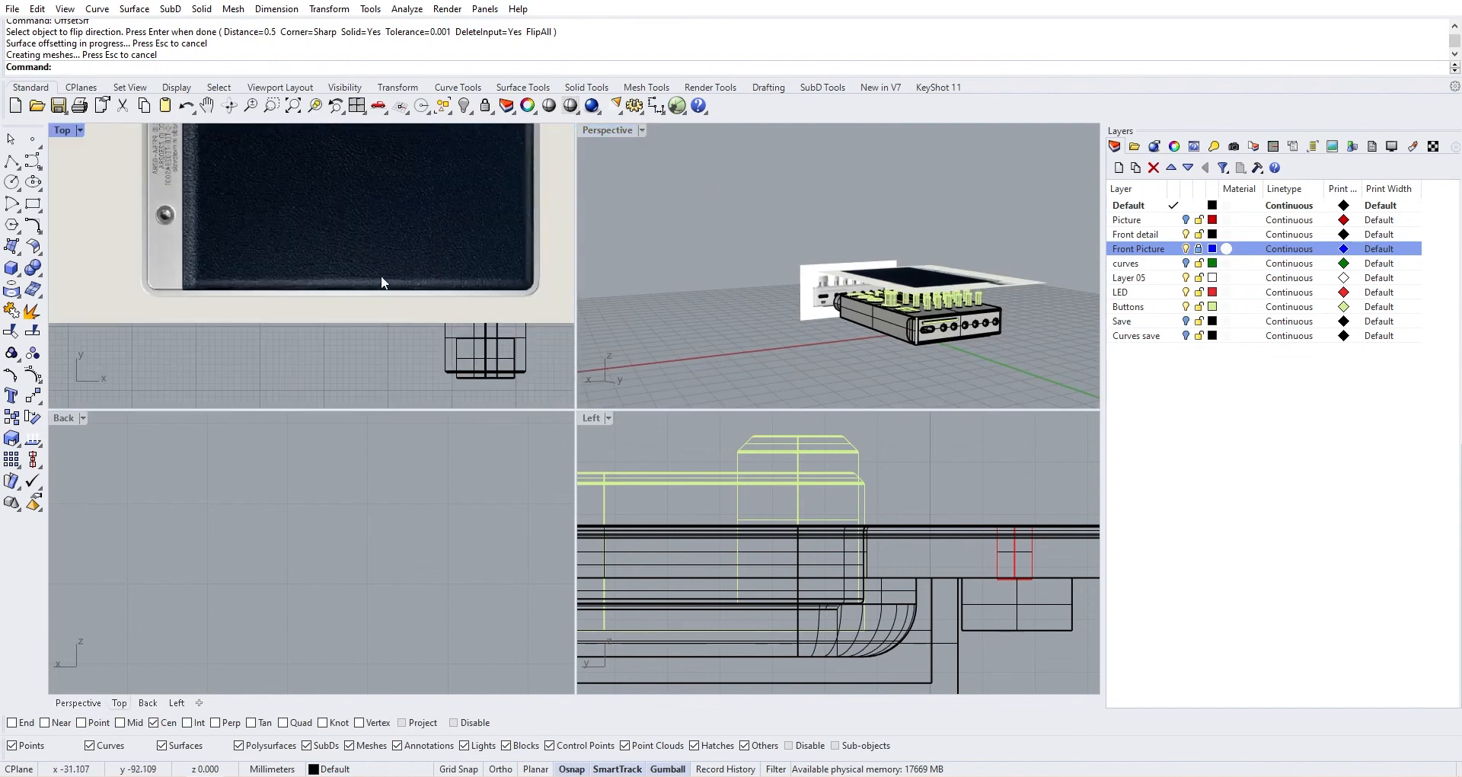
Draw a thin horizontal rectangle over the connector tongue inside the USB slot in the Back view
left_click(254, 578)
scroll(254, 600, "down", 12)
right_click_drag(256, 602, 384, 554)
scroll(225, 575, "up", 10)
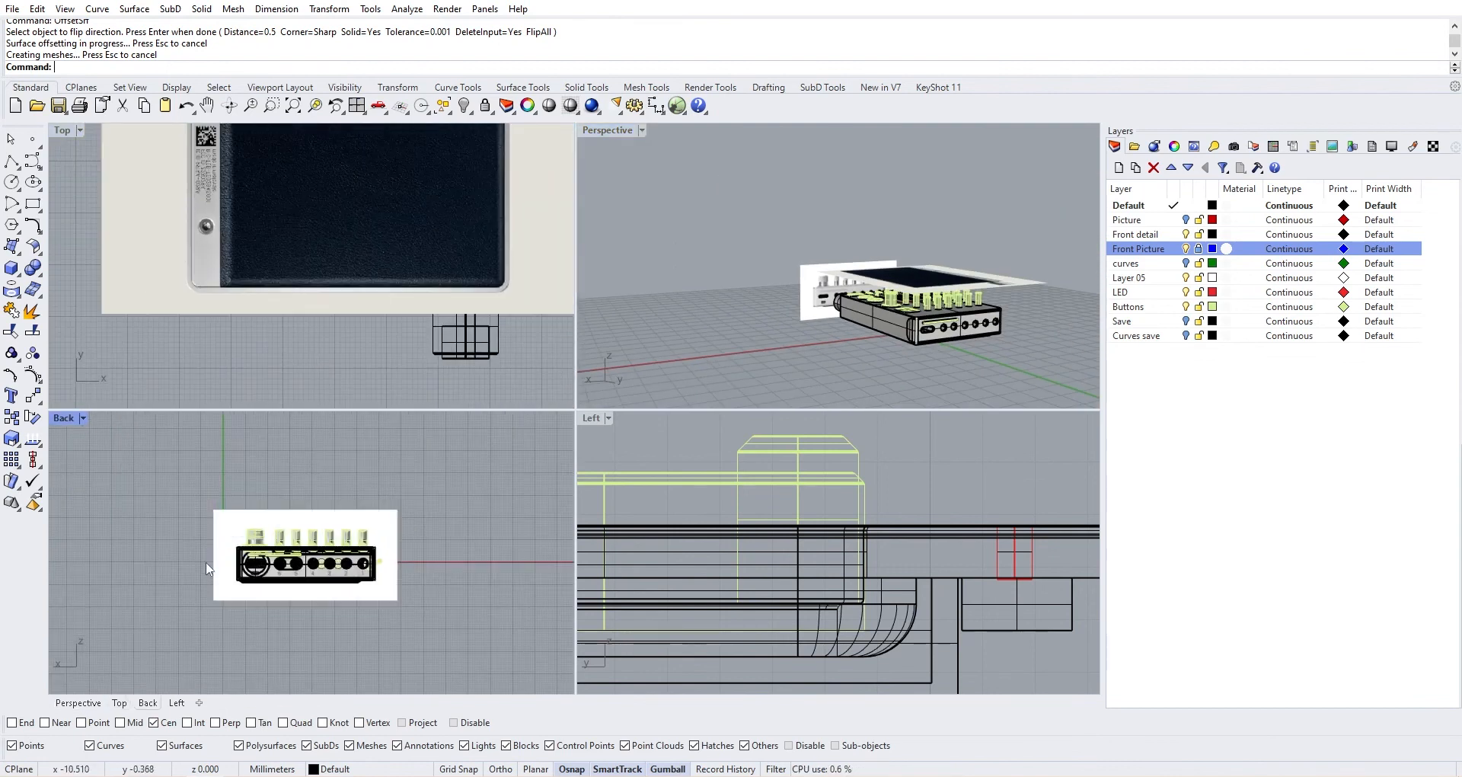
scroll(350, 537, "up", 8)
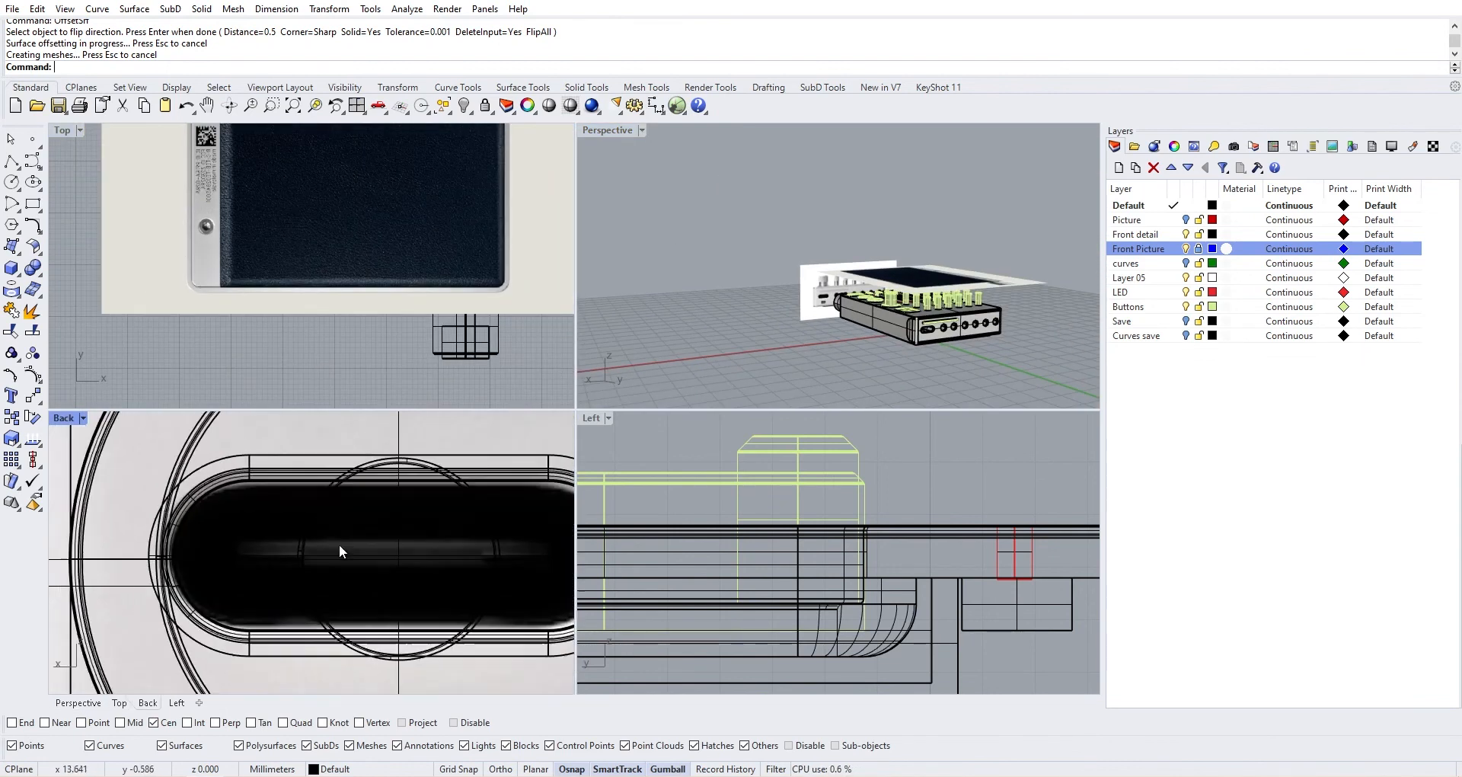
left_click(33, 204)
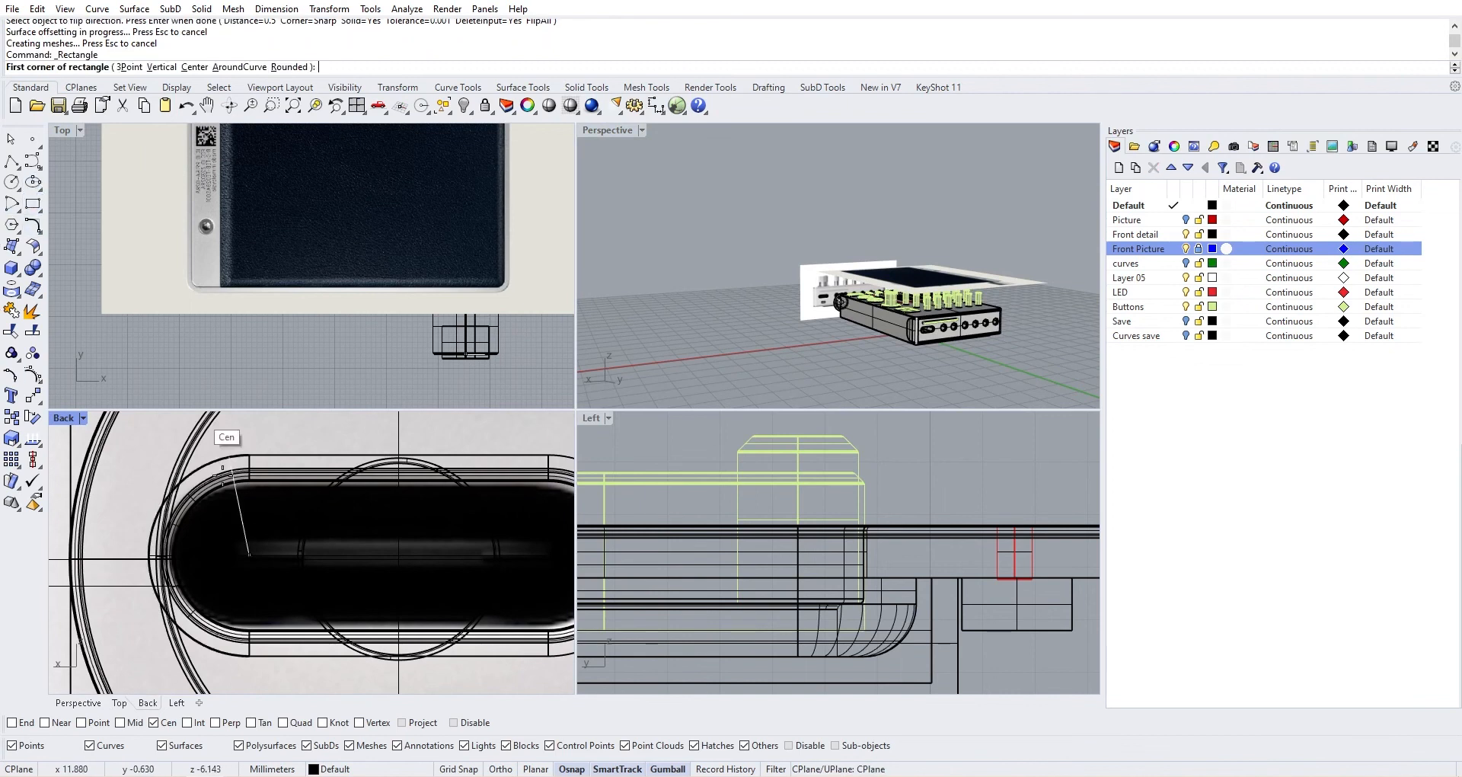
left_click(226, 538)
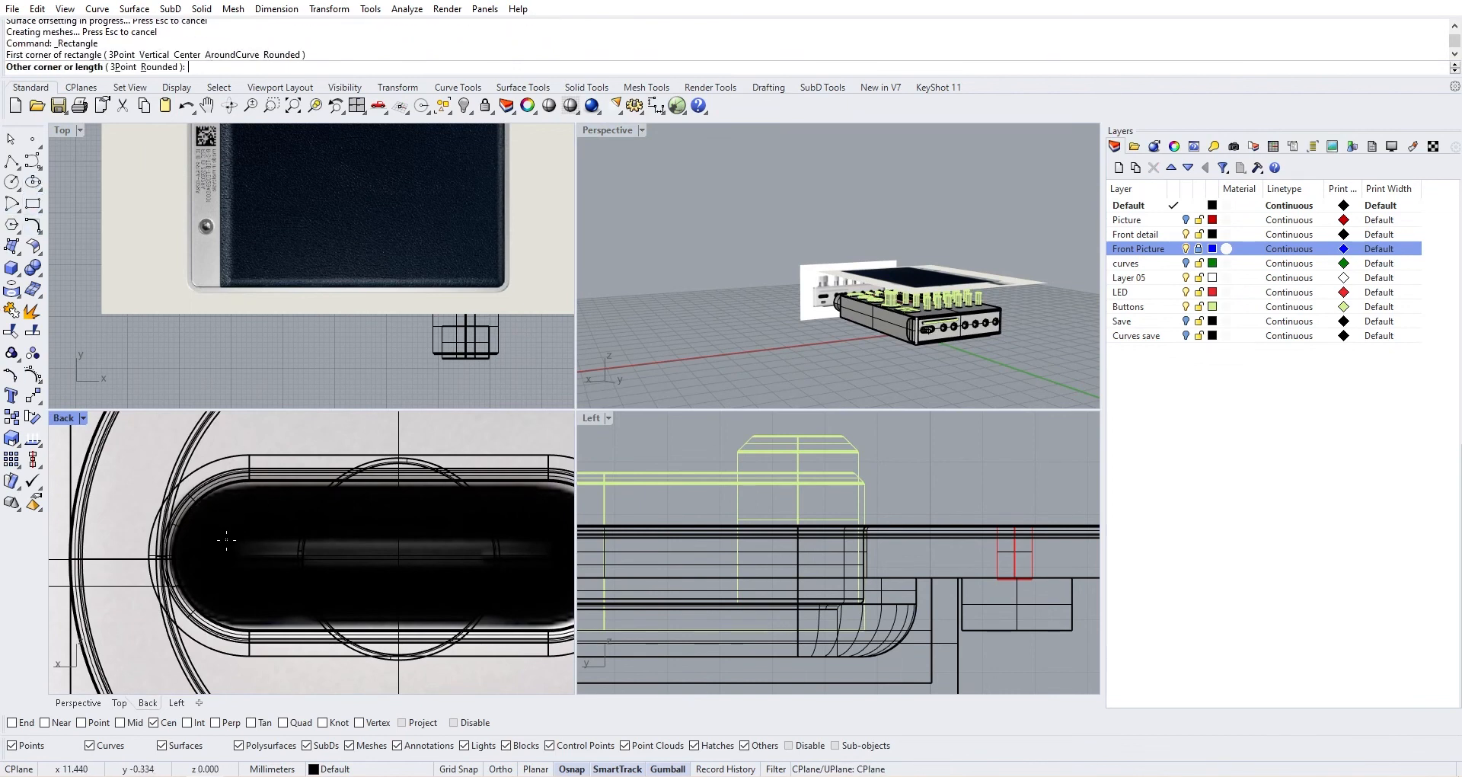
left_click(551, 567)
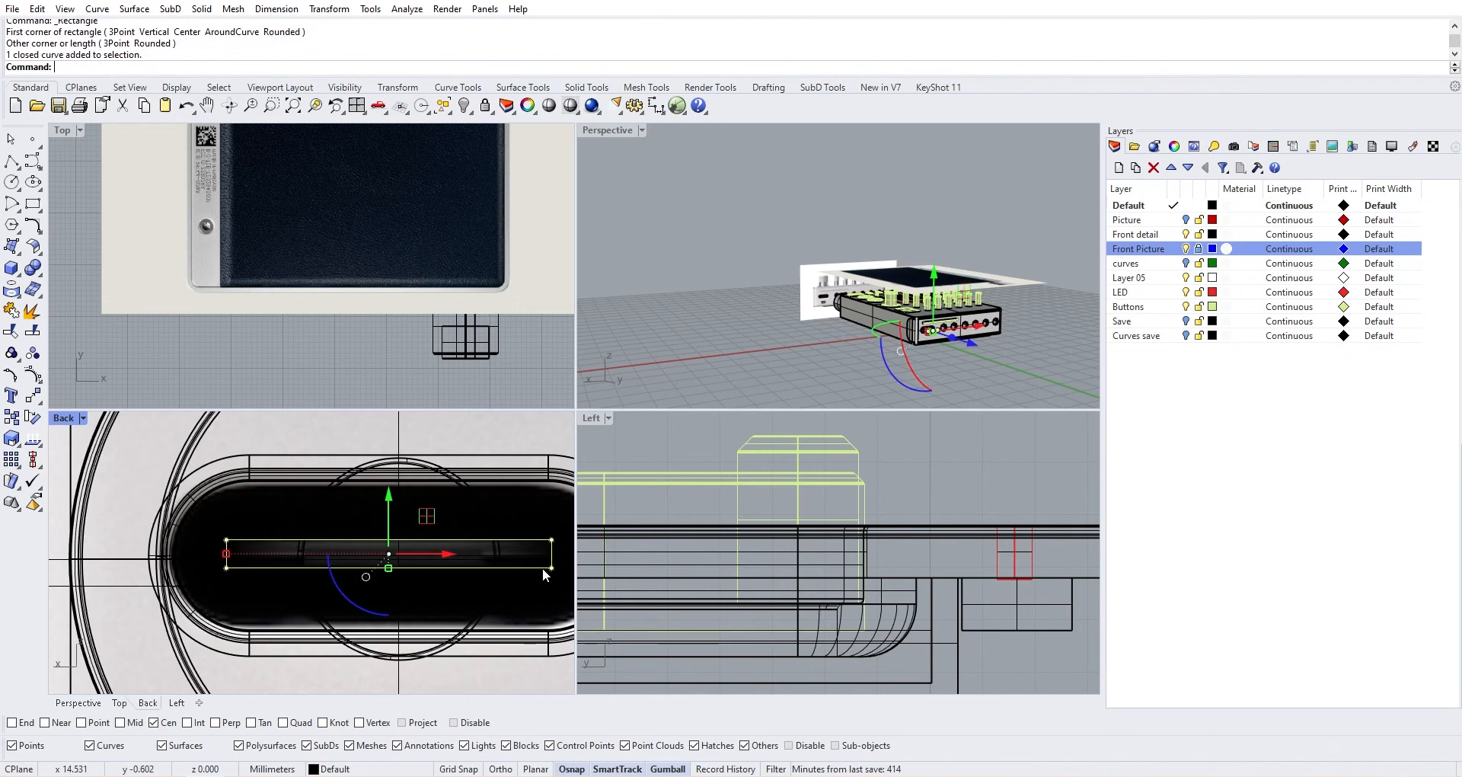
scroll(518, 555, "down", 2)
scroll(521, 556, "up", 1)
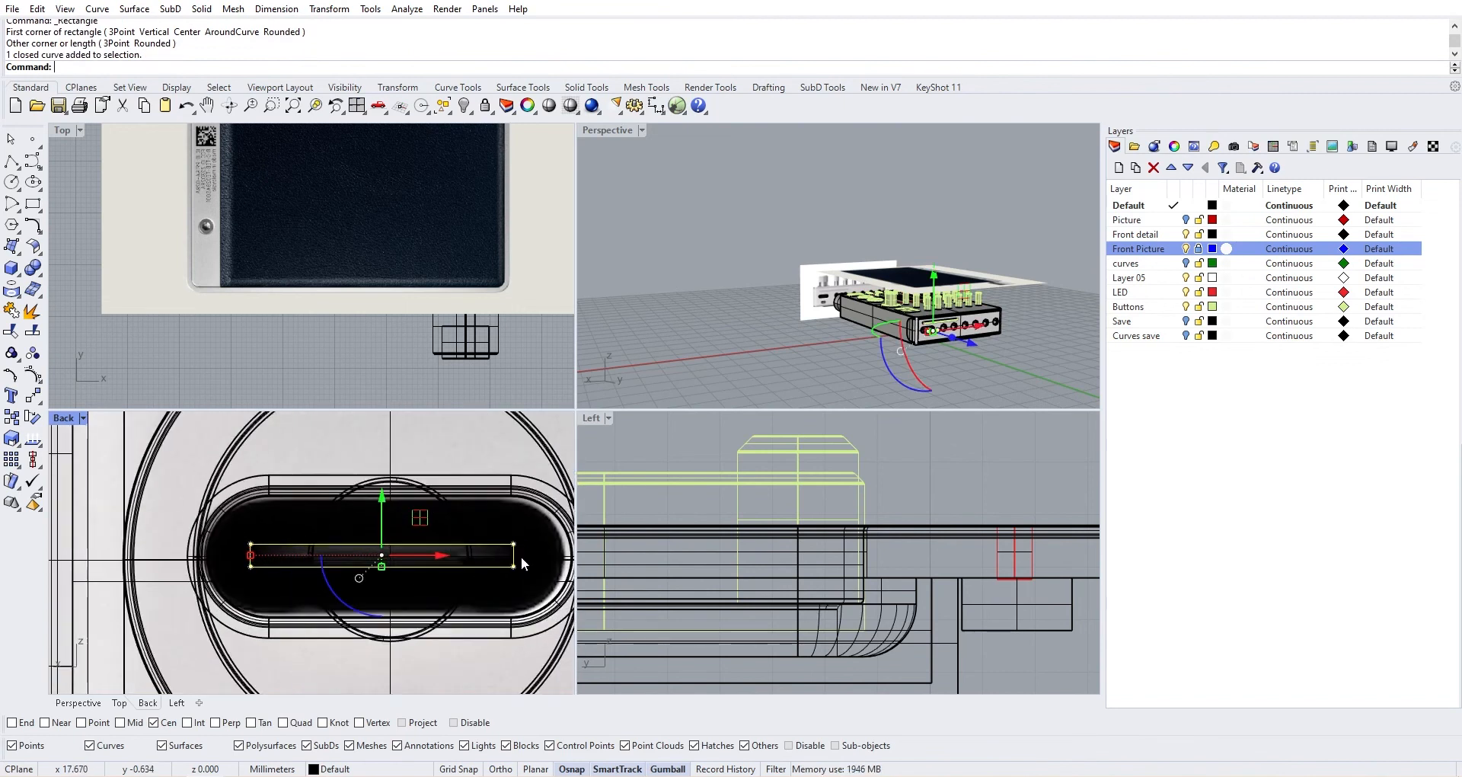
scroll(487, 557, "up", 5)
scroll(473, 557, "down", 5)
mouse_move(449, 568)
right_mouse_down()
mouse_move(444, 584)
mouse_move(423, 569)
right_mouse_up()
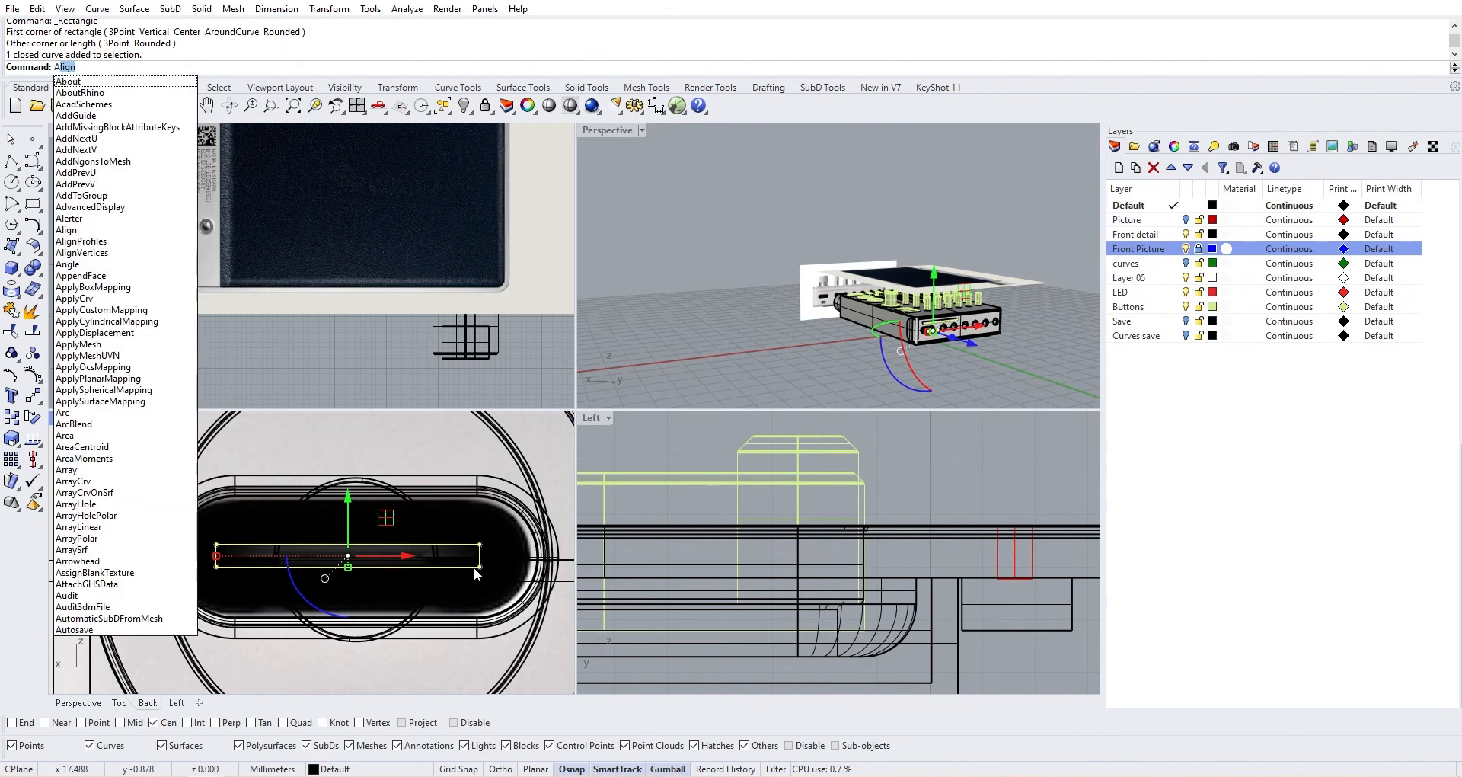
key("Return")
right_click_drag(856, 360, 794, 367)
scroll(912, 352, "up", 8)
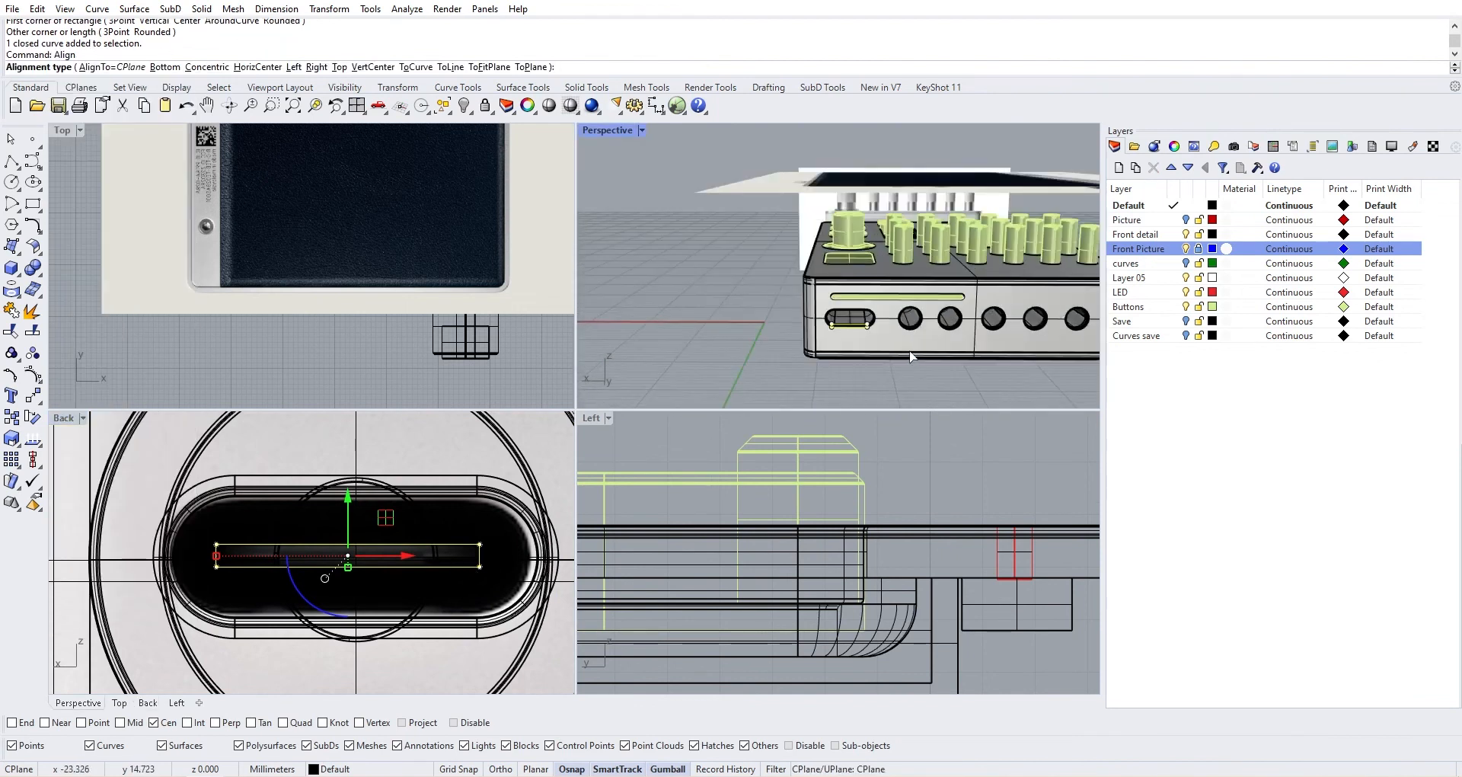
scroll(387, 485, "down", 4)
key("Escape")
Hide the Front Picture layer and bottom-align the tongue rectangle to the mixer's face edge in the Top view with Align
scroll(369, 317, "down", 6)
scroll(339, 291, "up", 3)
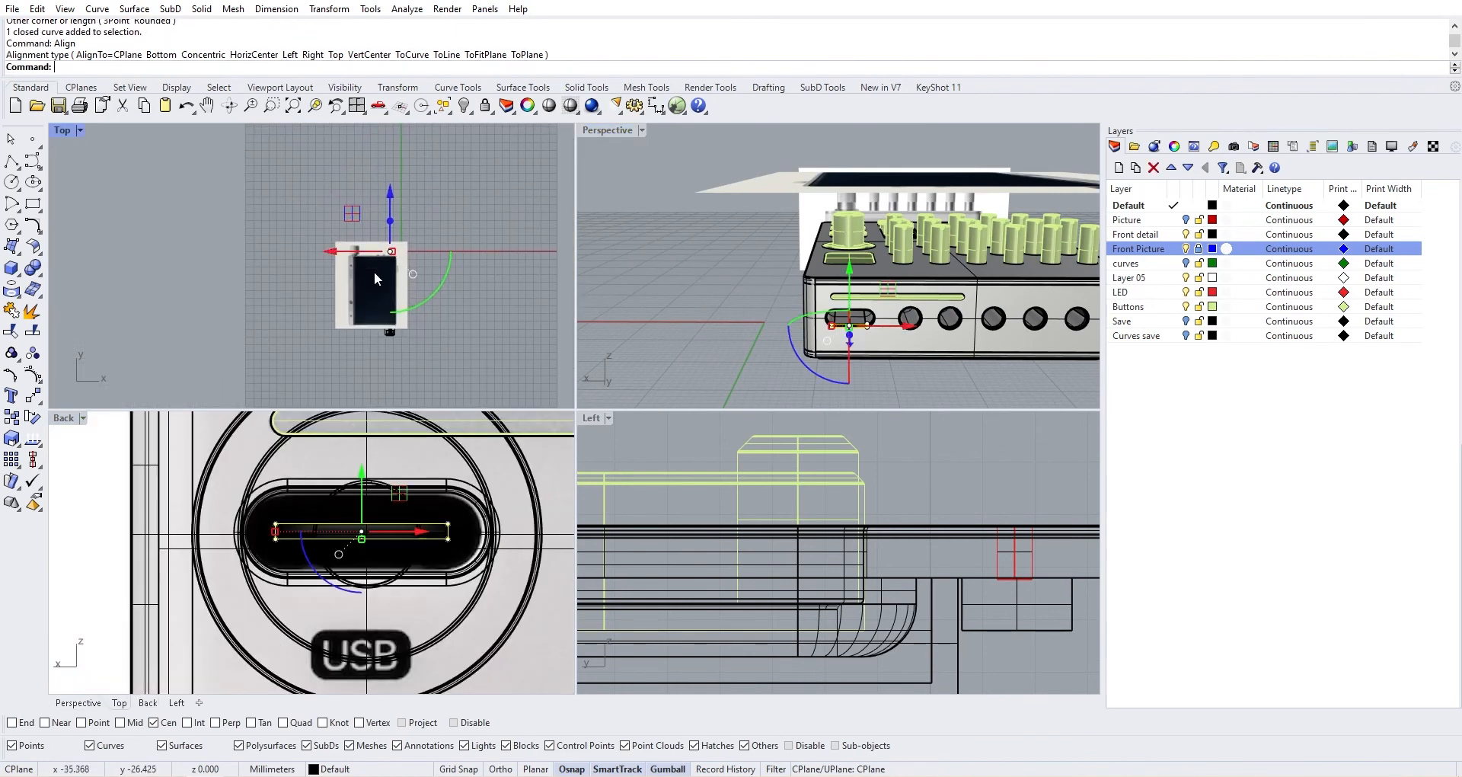
left_click(1186, 249)
scroll(399, 265, "up", 10)
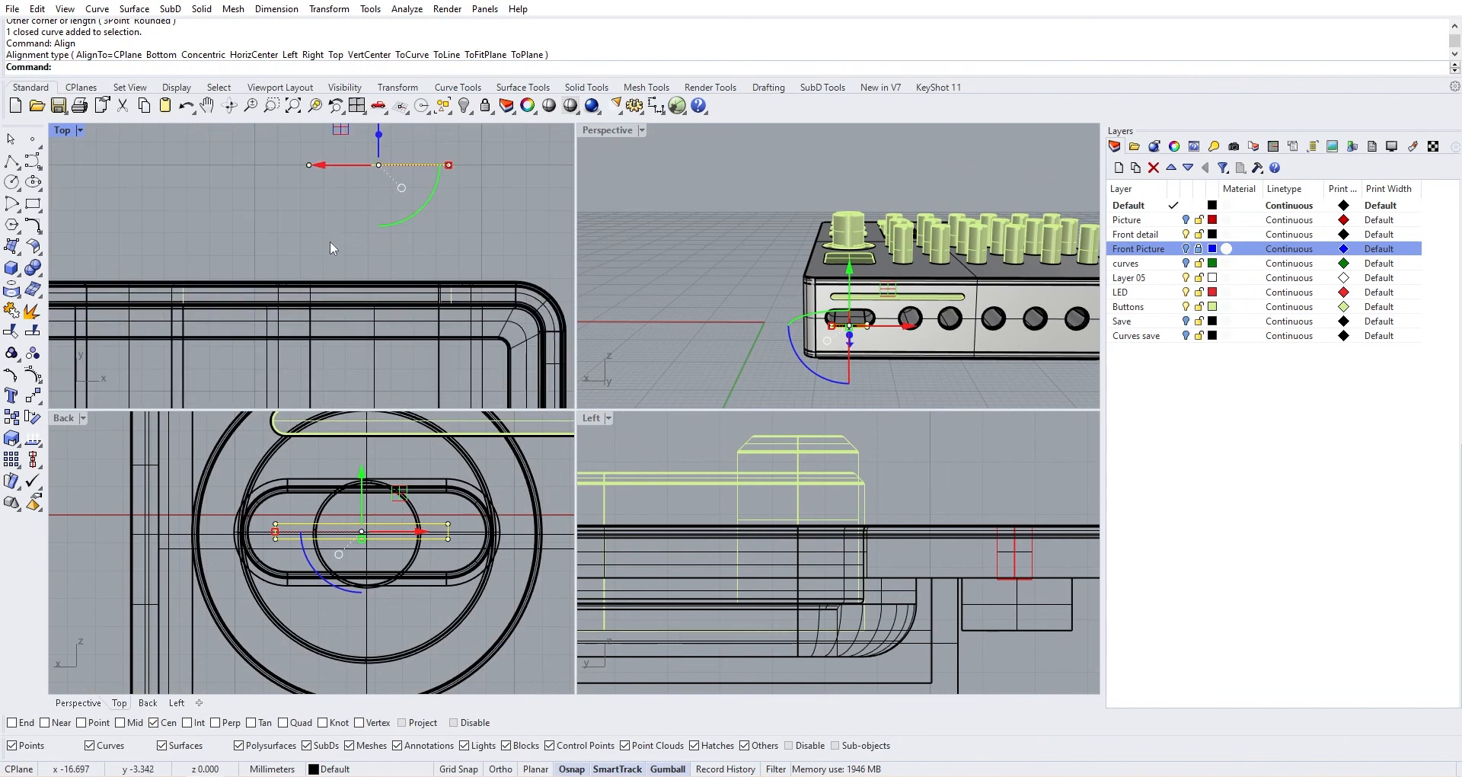
right_click(332, 251)
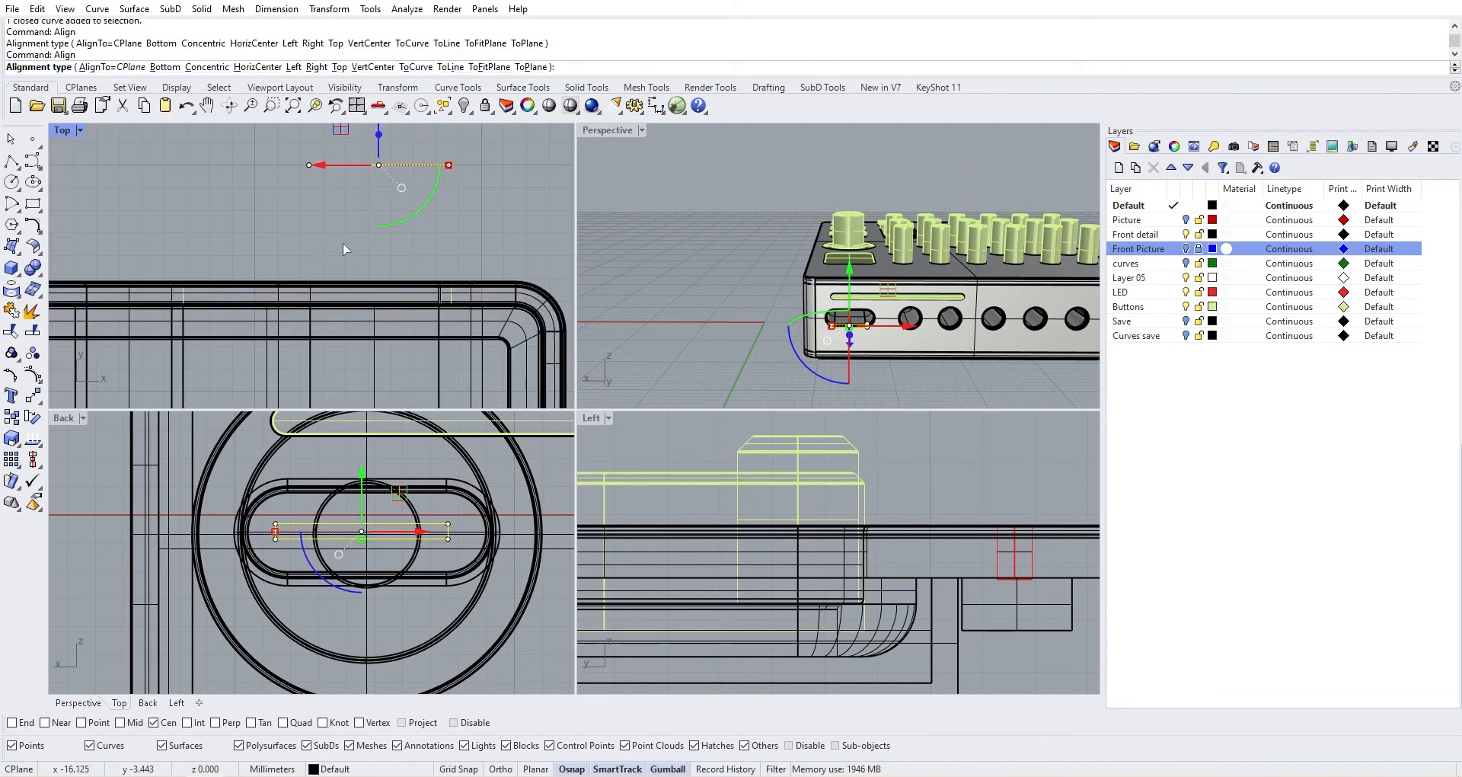
type("b")
key("Return")
scroll(385, 312, "up", 5)
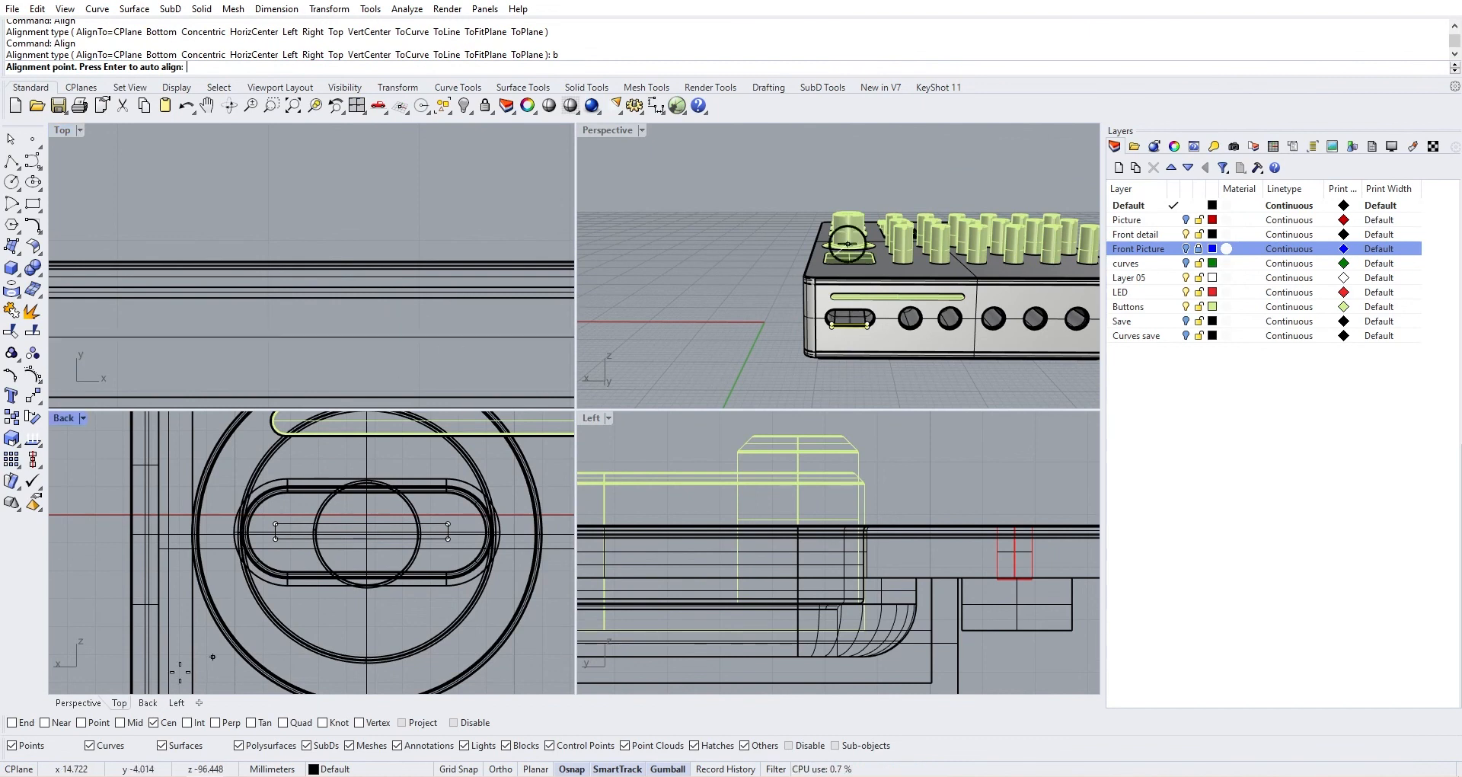
right_click(155, 726)
left_click(442, 297)
scroll(444, 304, "down", 8)
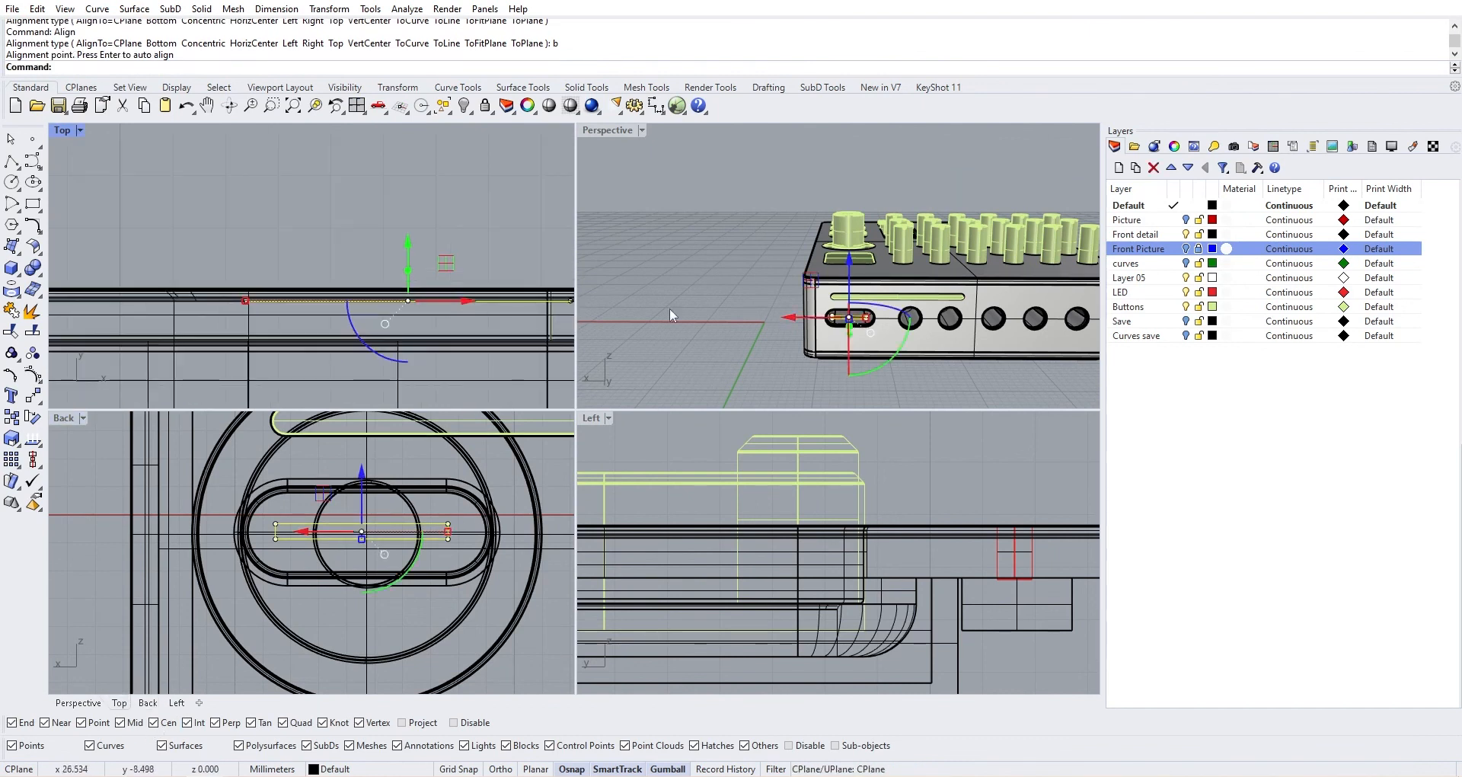
Align the tongue rectangle by HorizCenter to the centre of the USB slot's rounded end in the Back view
scroll(850, 321, "up", 8)
right_click_drag(843, 326, 831, 272)
scroll(394, 538, "down", 8)
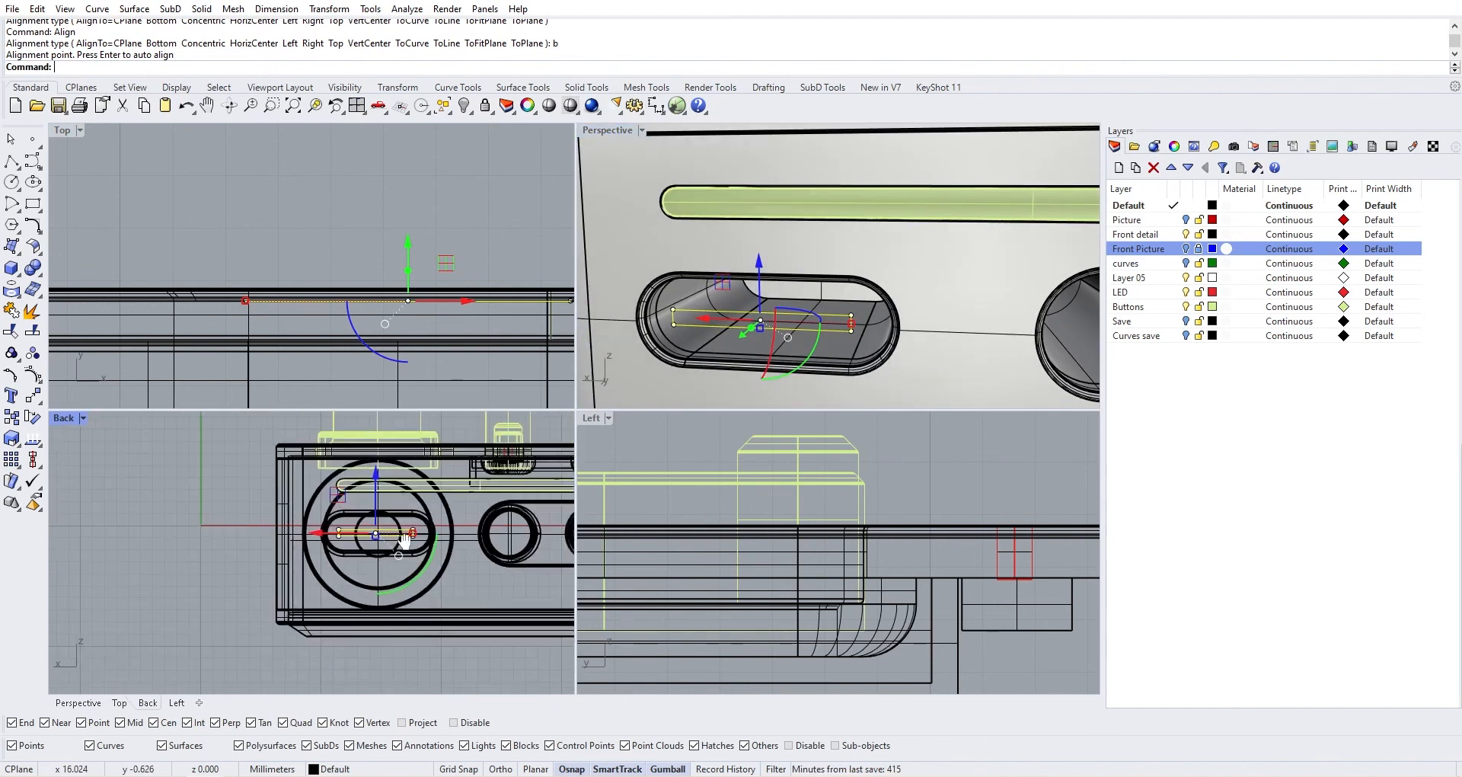
scroll(409, 538, "up", 8)
scroll(411, 537, "up", 6)
scroll(411, 537, "down", 4)
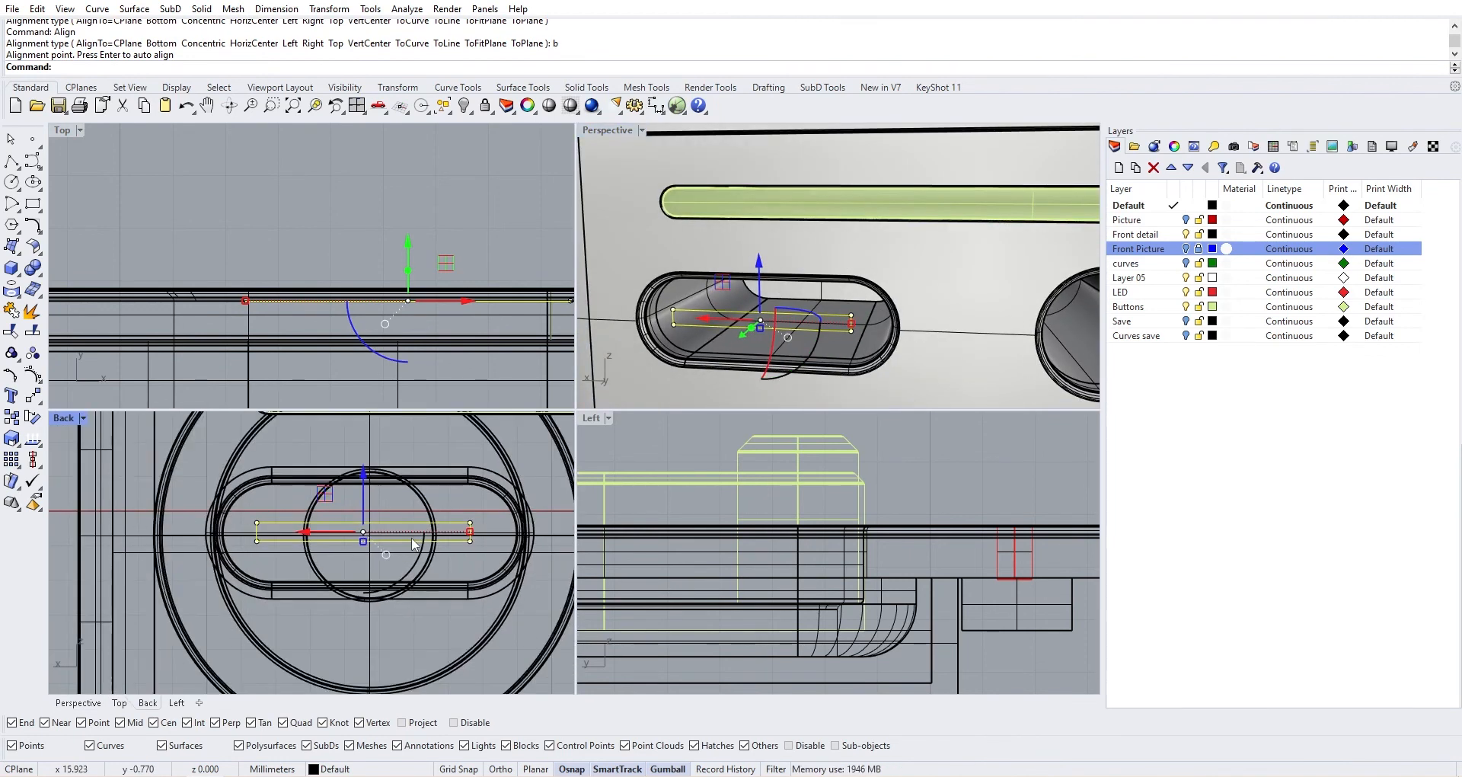
type("Align")
key("Return")
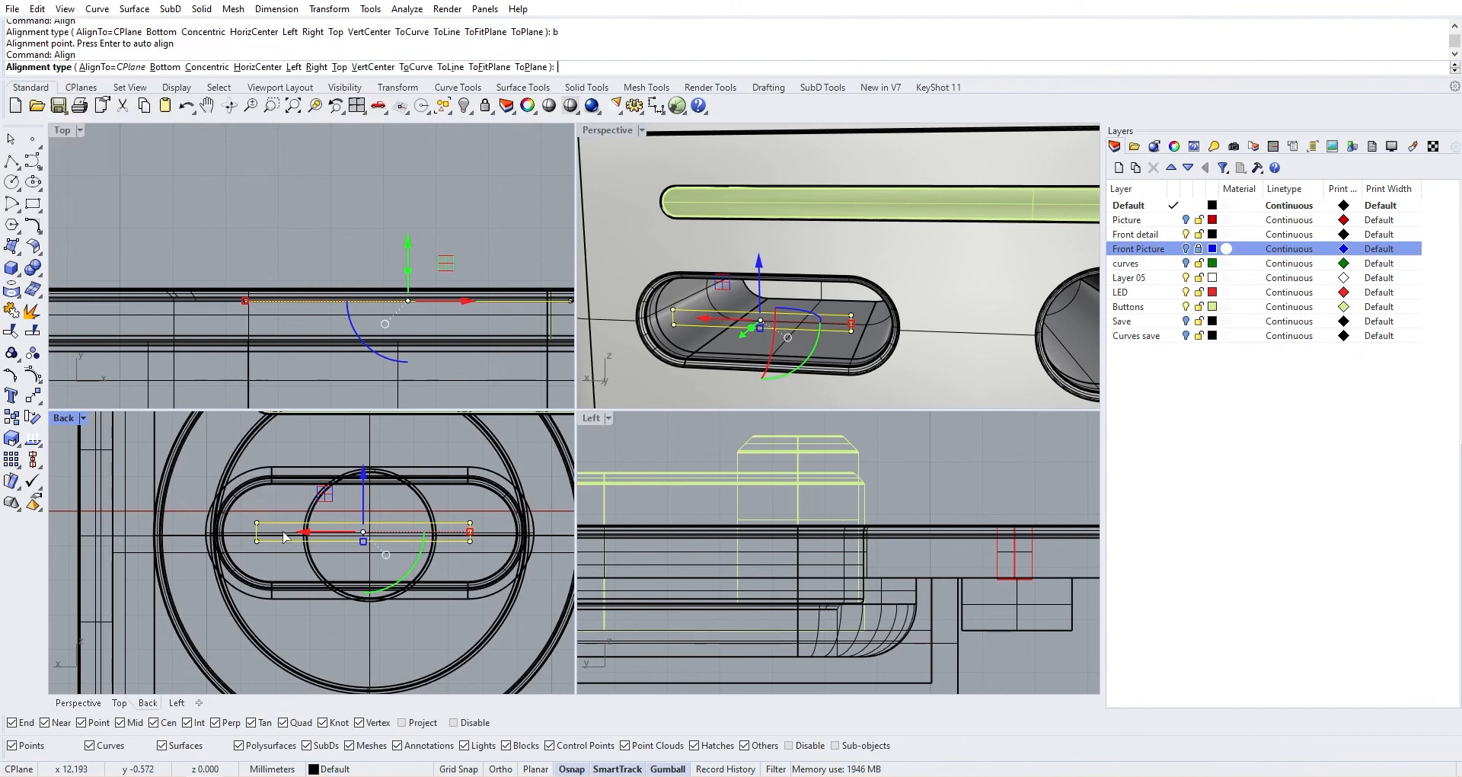
type("h")
key("Return")
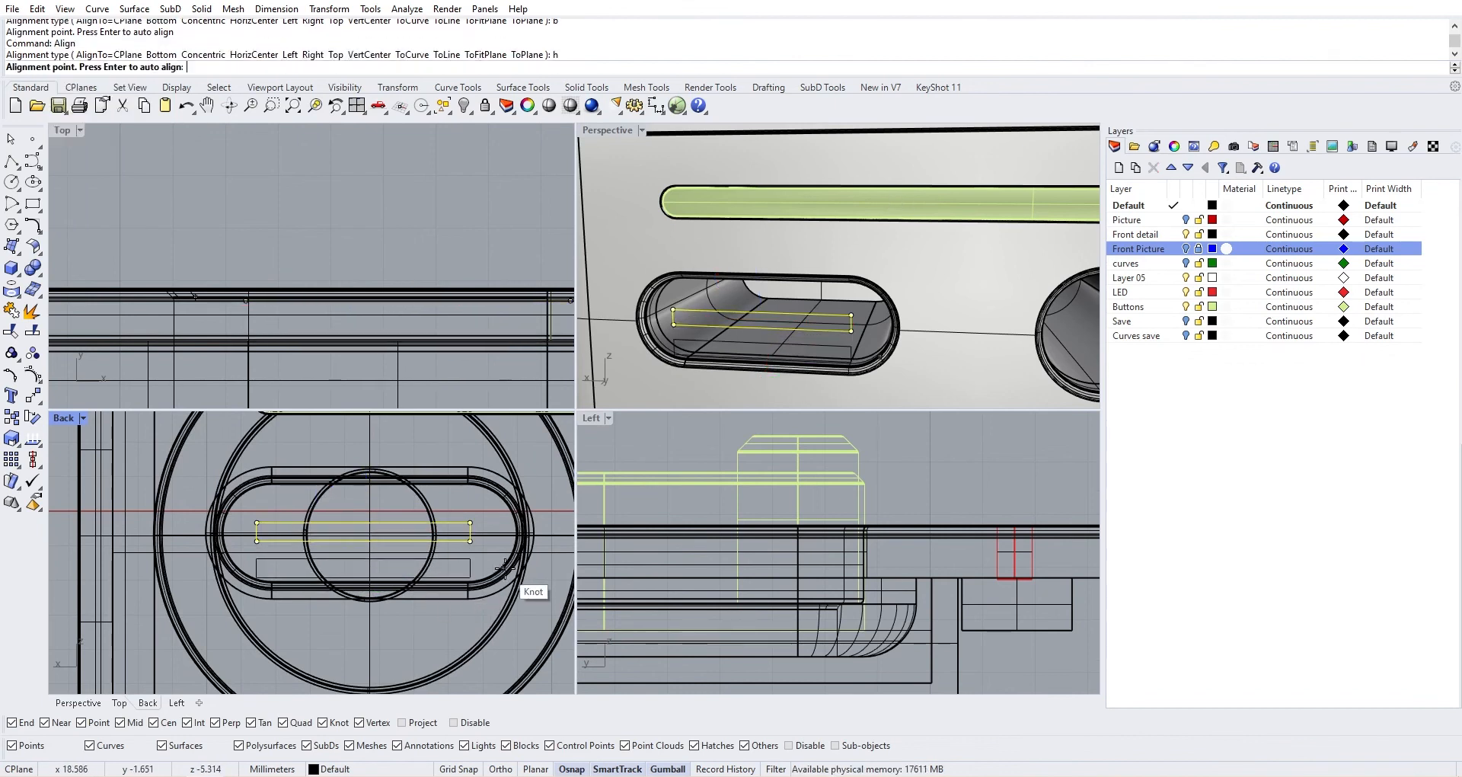
scroll(477, 560, "up", 4)
scroll(478, 559, "up", 2)
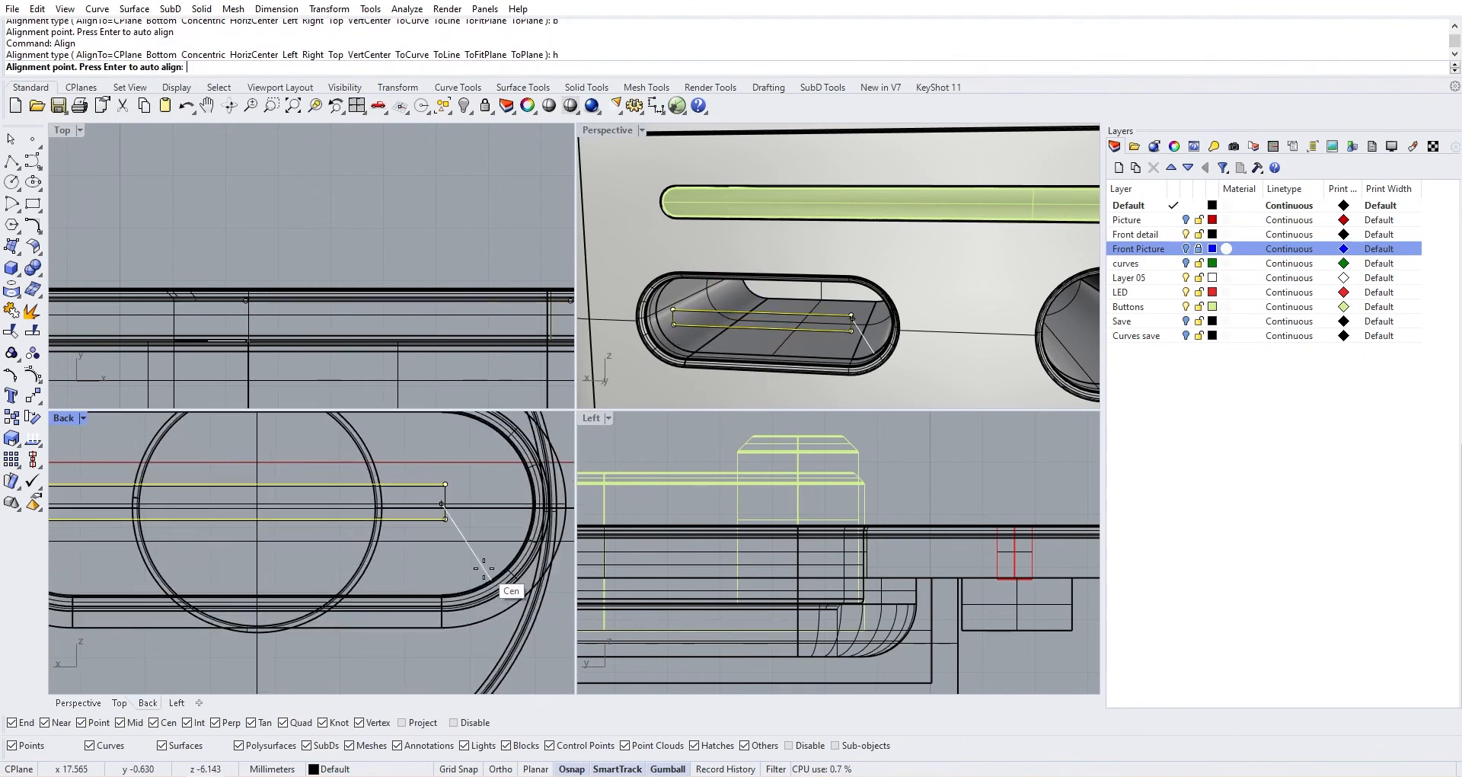
left_click(484, 570)
scroll(482, 574, "down", 4)
Align the tongue rectangle by VertCenter to the middle of the USB slot in the Back view
key("Return")
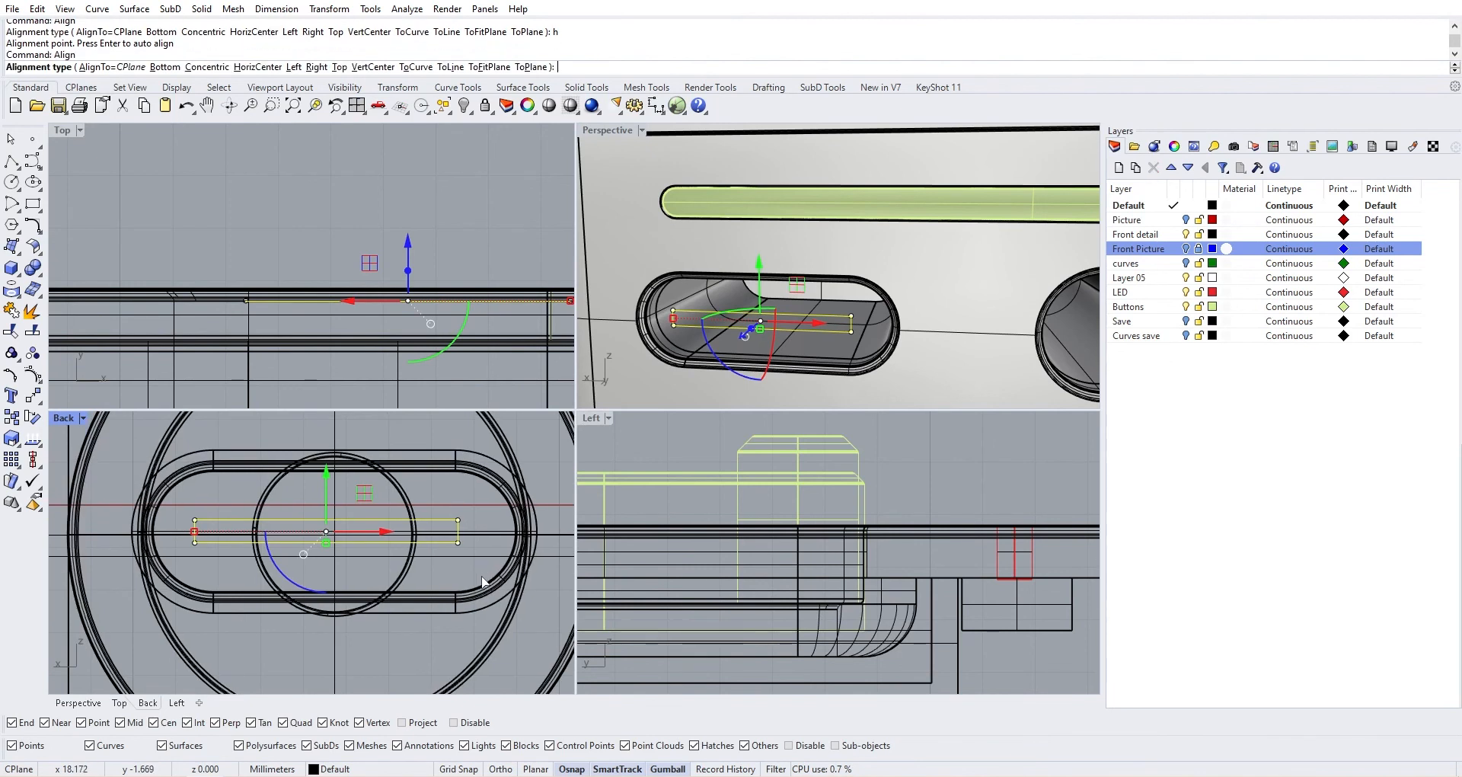
type("v")
key("Return")
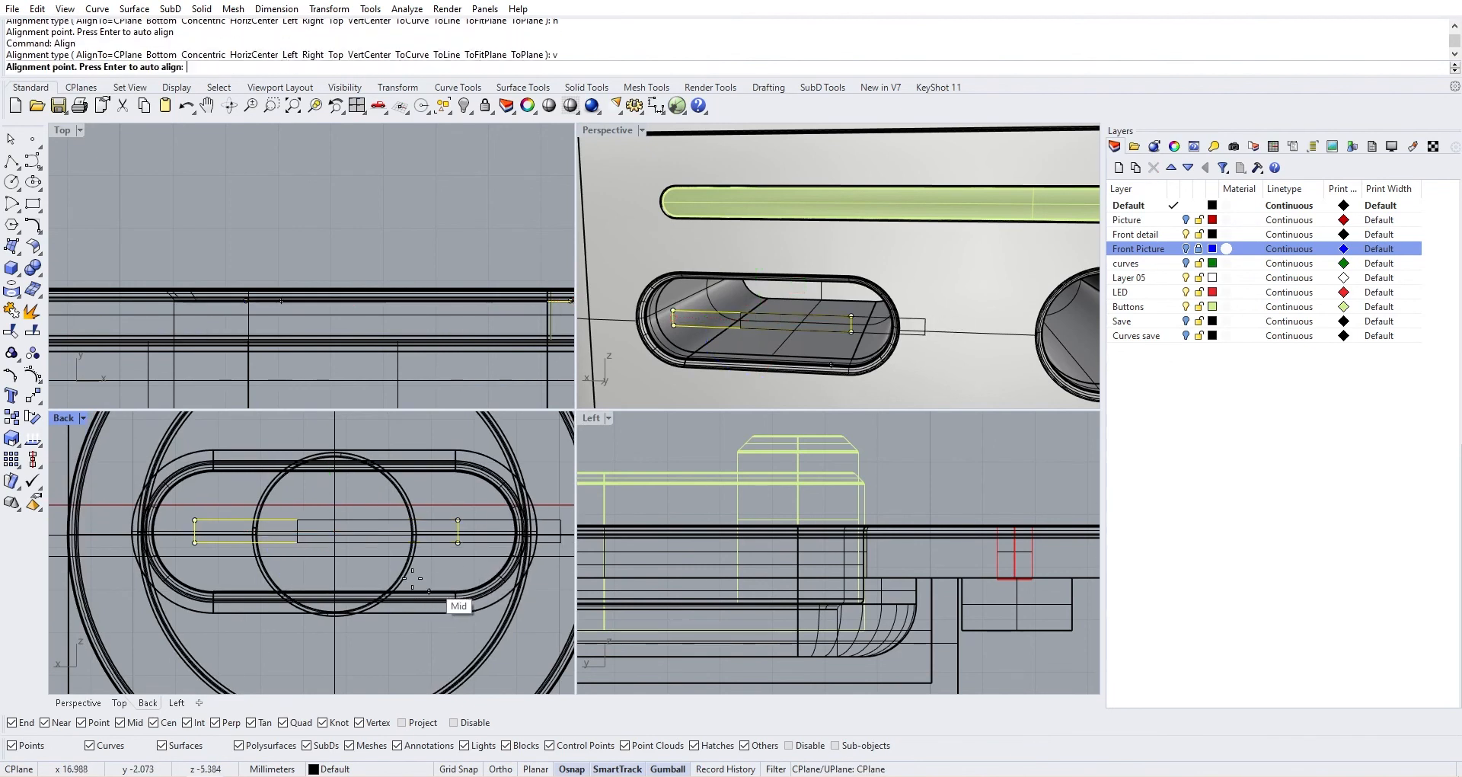
left_click(389, 568)
scroll(687, 383, "down", 5)
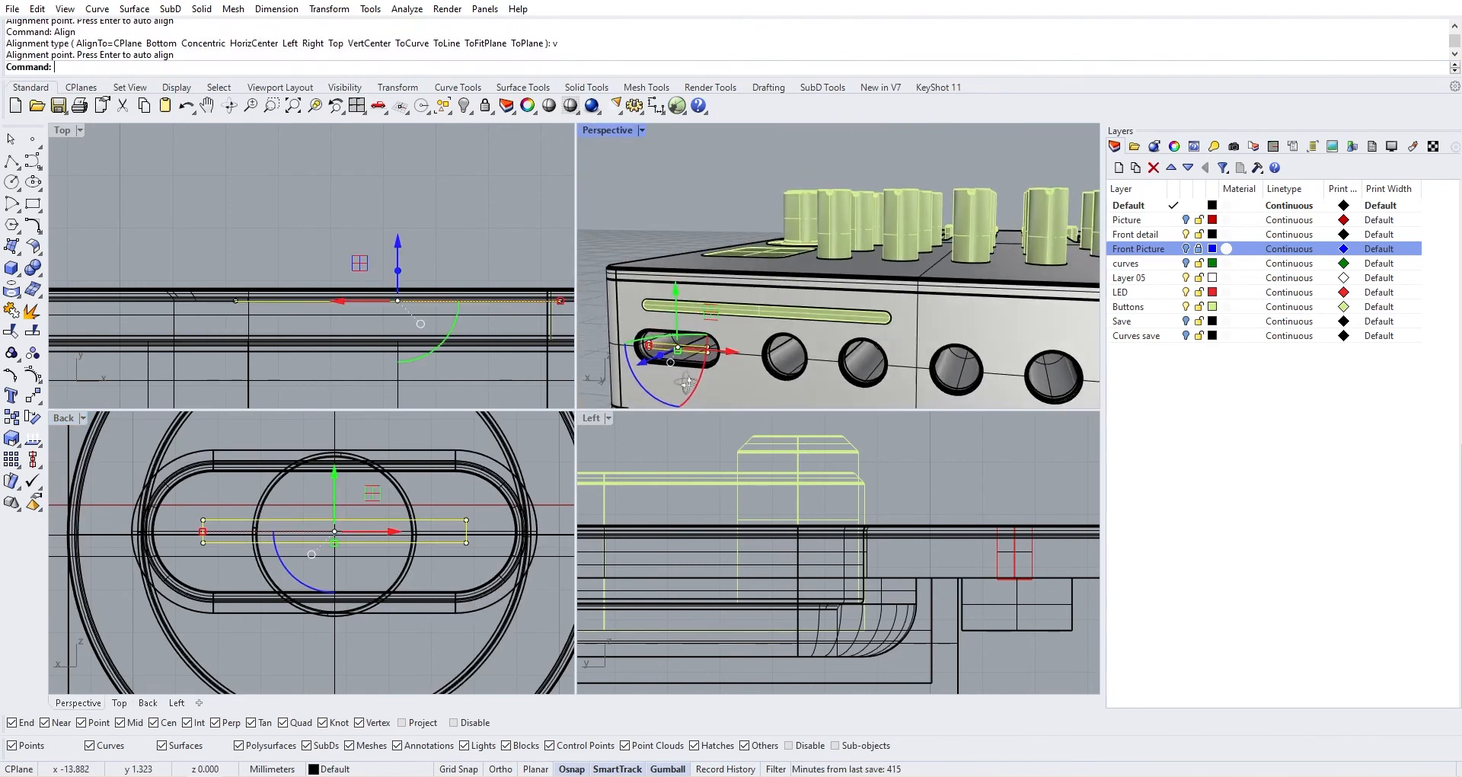
Move the tongue rectangle slightly inward from the mixer's face so it sits recessed inside the USB slot
scroll(695, 364, "up", 5)
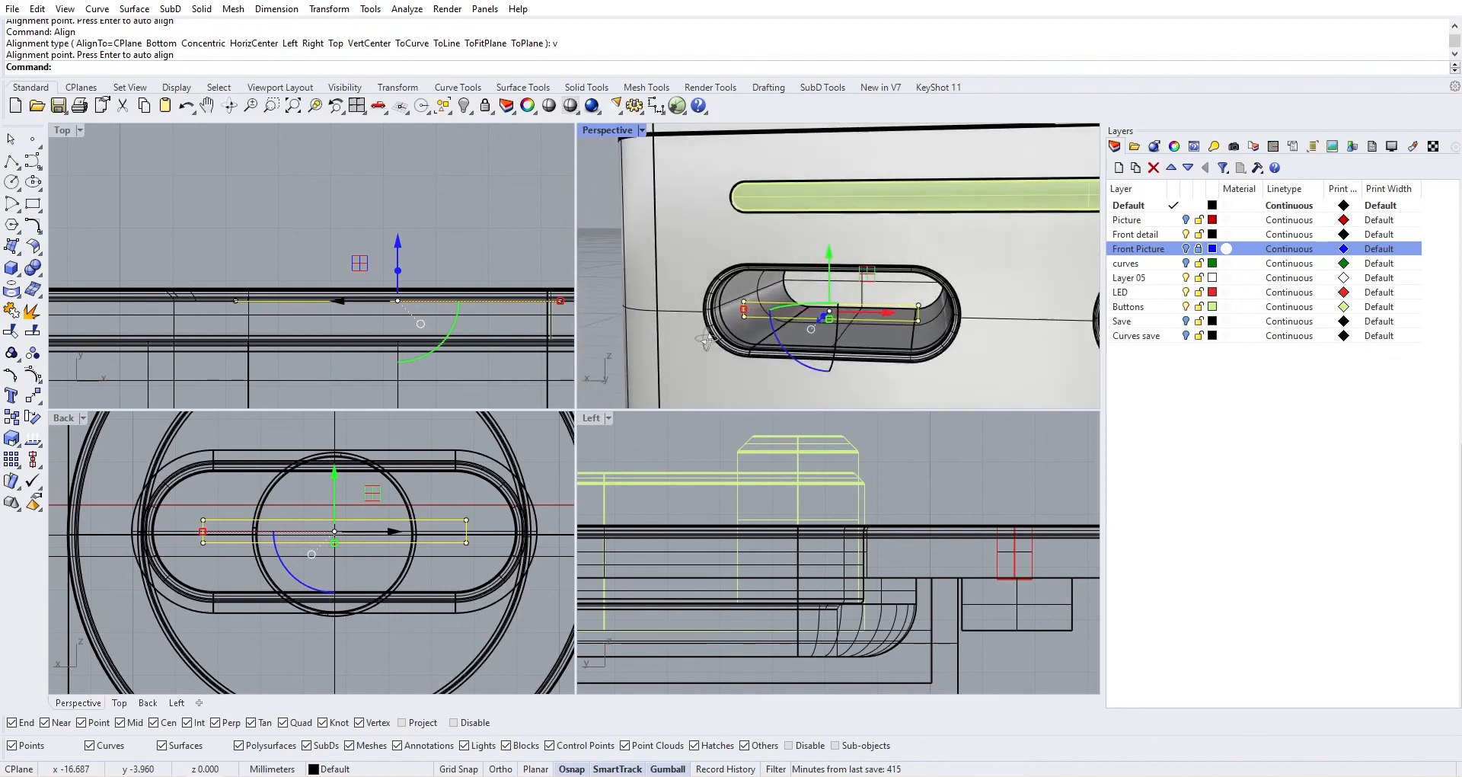
scroll(822, 335, "down", 4)
right_click_drag(808, 335, 632, 338)
scroll(692, 330, "up", 4)
scroll(693, 329, "up", 3)
left_click_drag(728, 323, 754, 326)
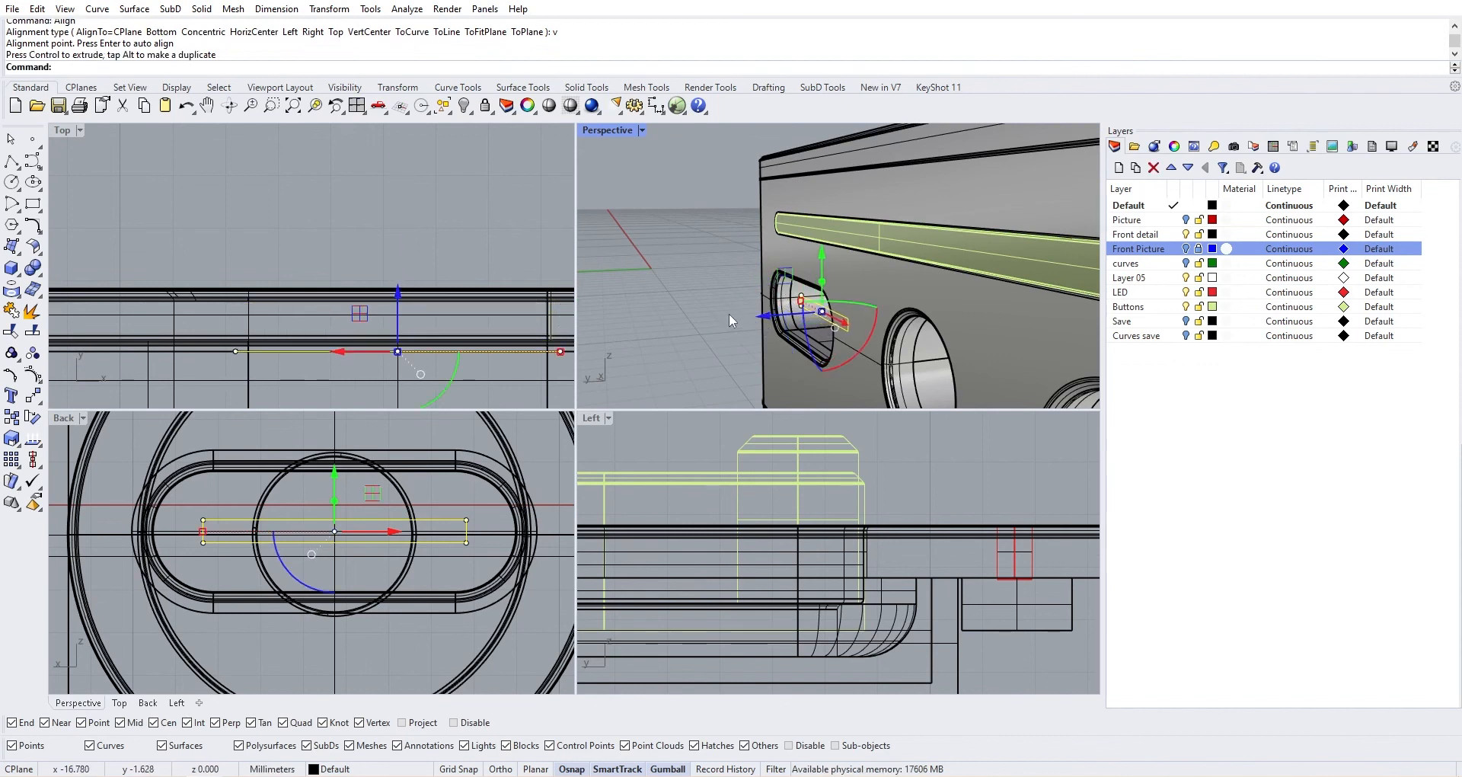
Extrude the tongue rectangle into a solid slab running inward through the USB slot with ExtrudeCrv
type("ExtrudeCrv")
key("Return")
right_click_drag(807, 328, 1026, 312)
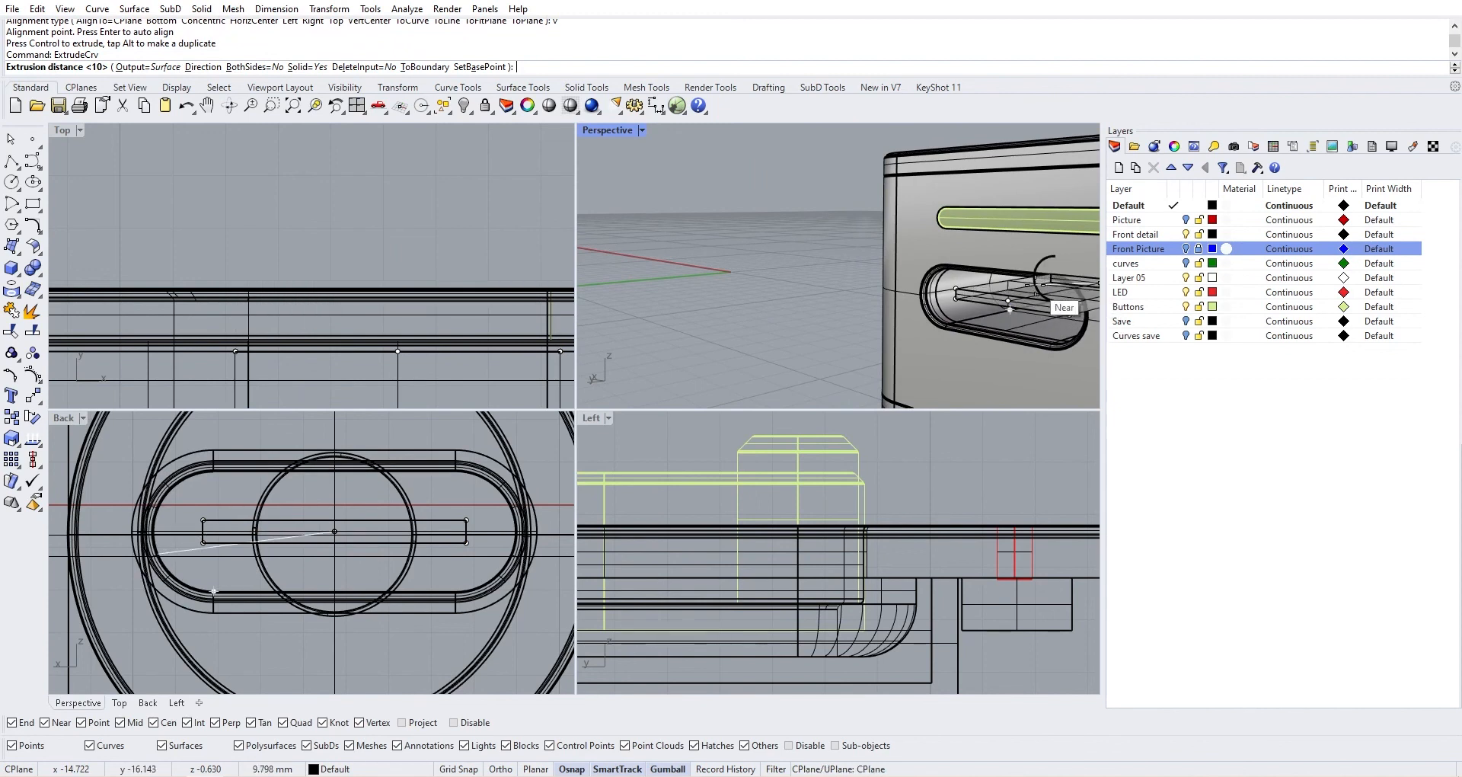
left_click(1034, 285)
left_click(734, 268)
scroll(736, 271, "down", 5)
right_click_drag(736, 271, 845, 394)
scroll(977, 281, "up", 10)
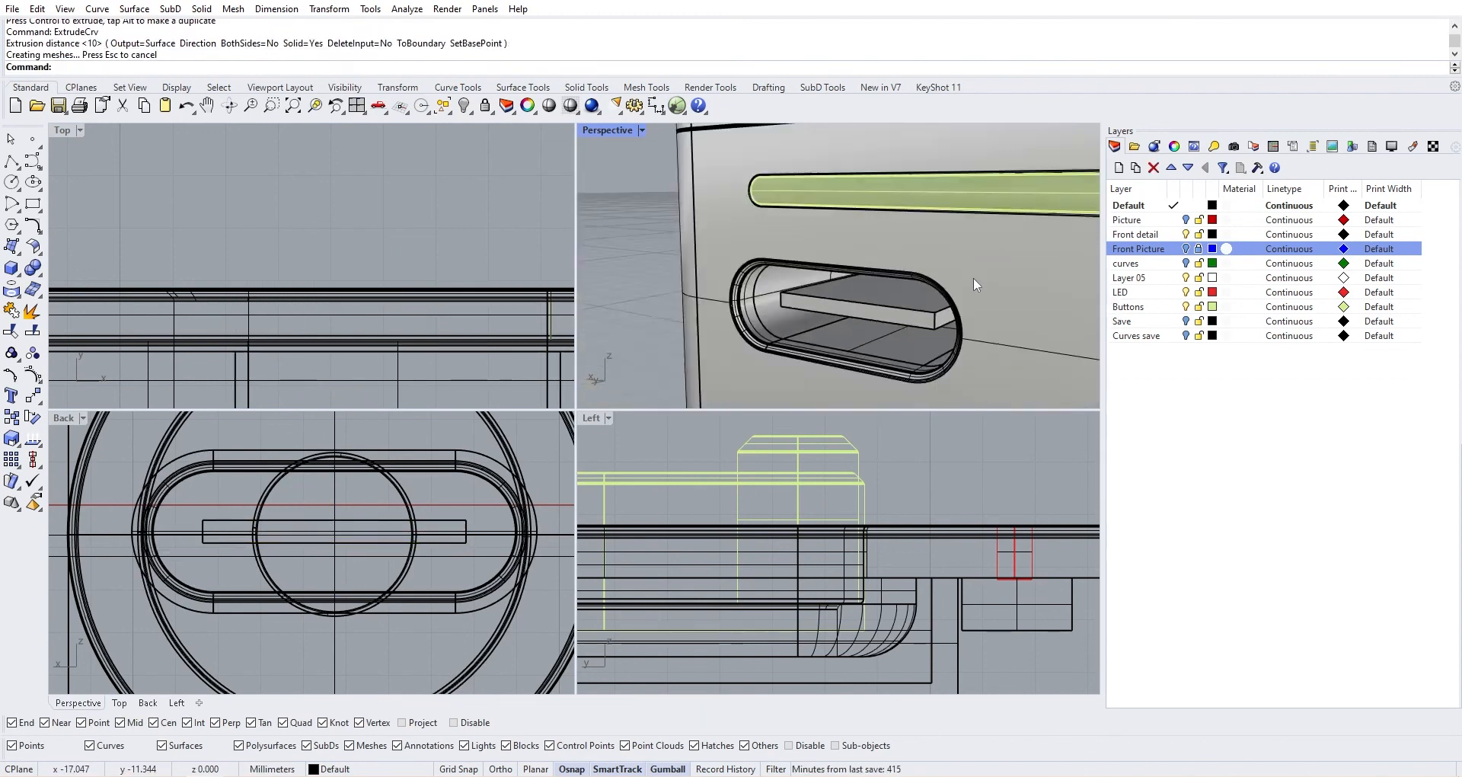
scroll(976, 281, "down", 4)
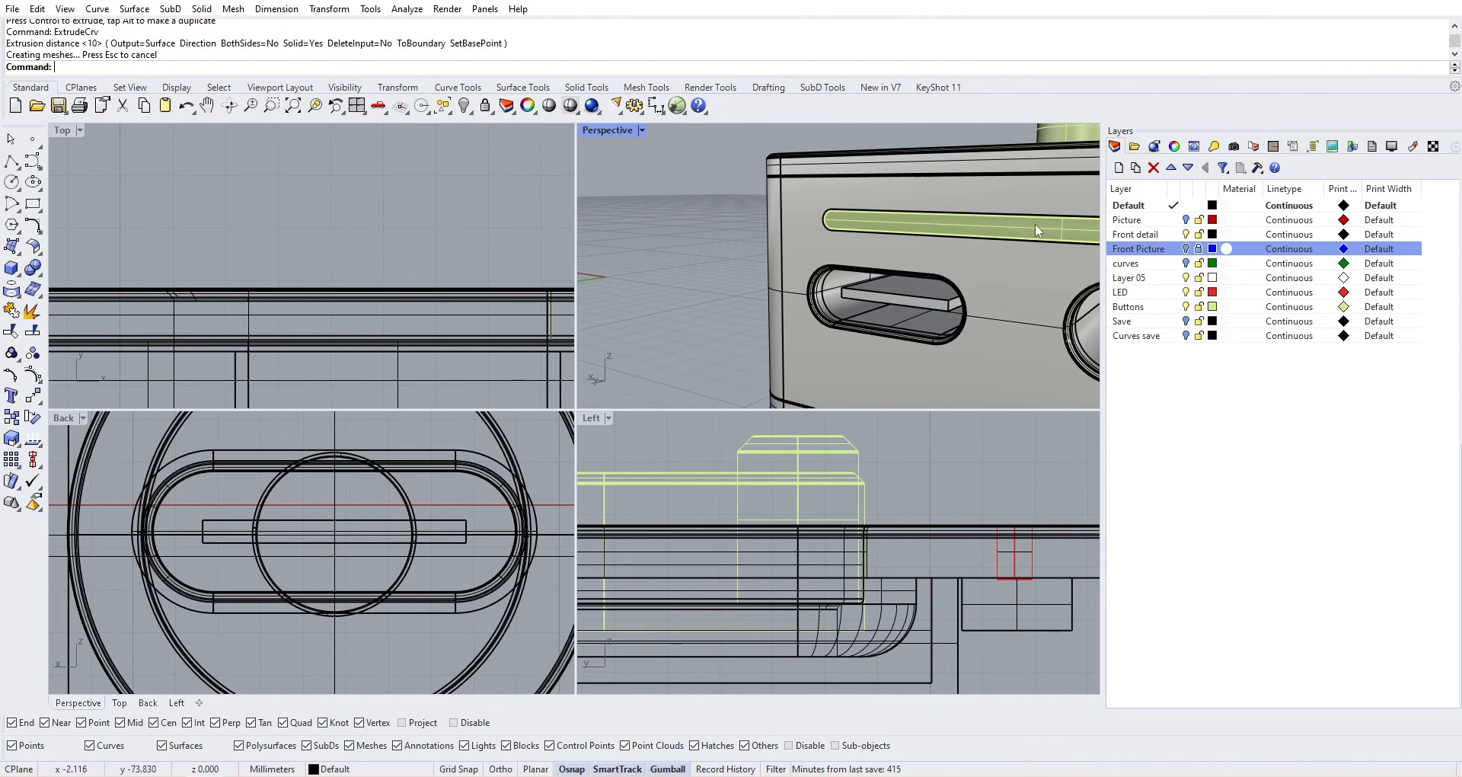
Try a 0.1 mm FilletEdge on the two short vertical edges at the tongue's front
left_click(35, 271)
left_click(149, 297)
scroll(933, 326, "up", 5)
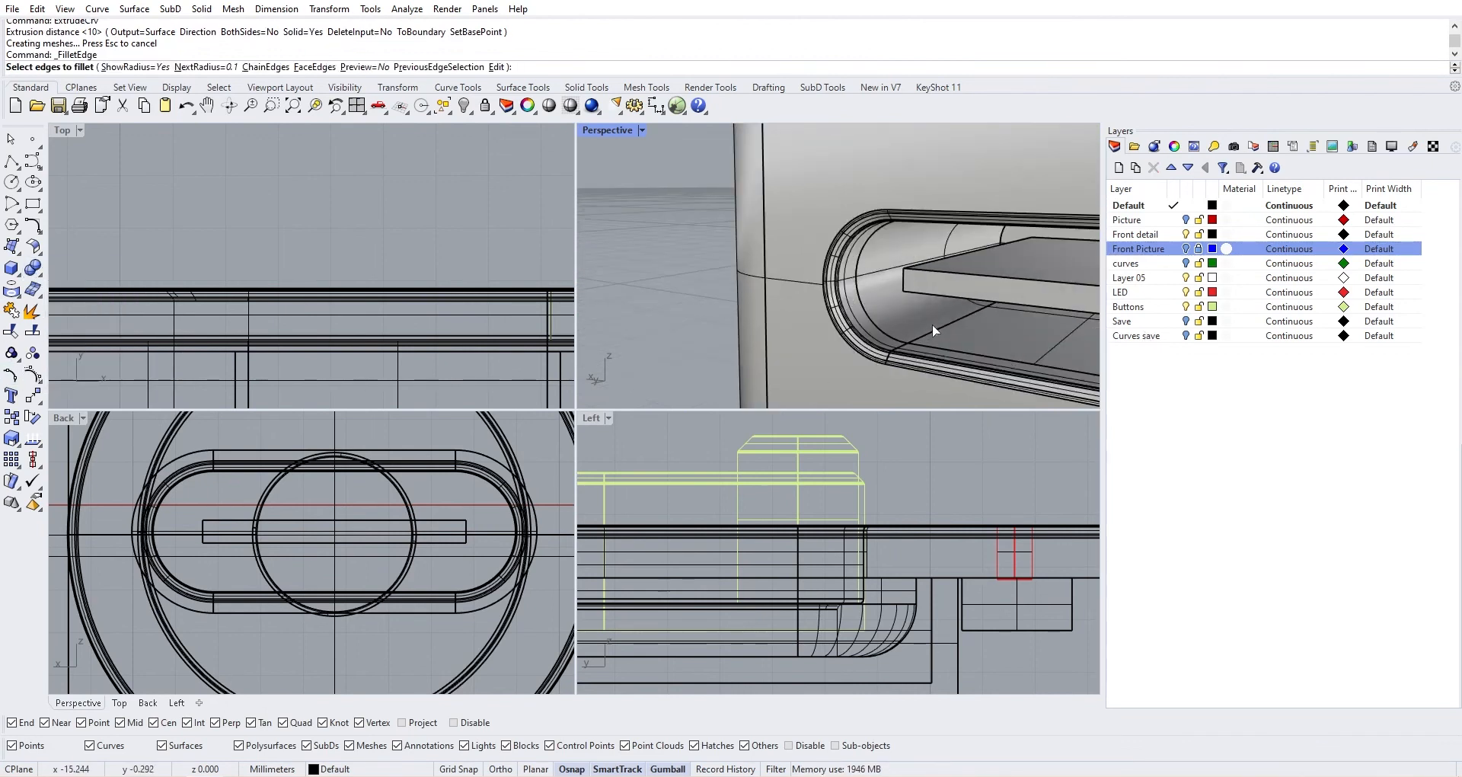
scroll(933, 330, "down", 4)
right_click_drag(902, 329, 769, 296)
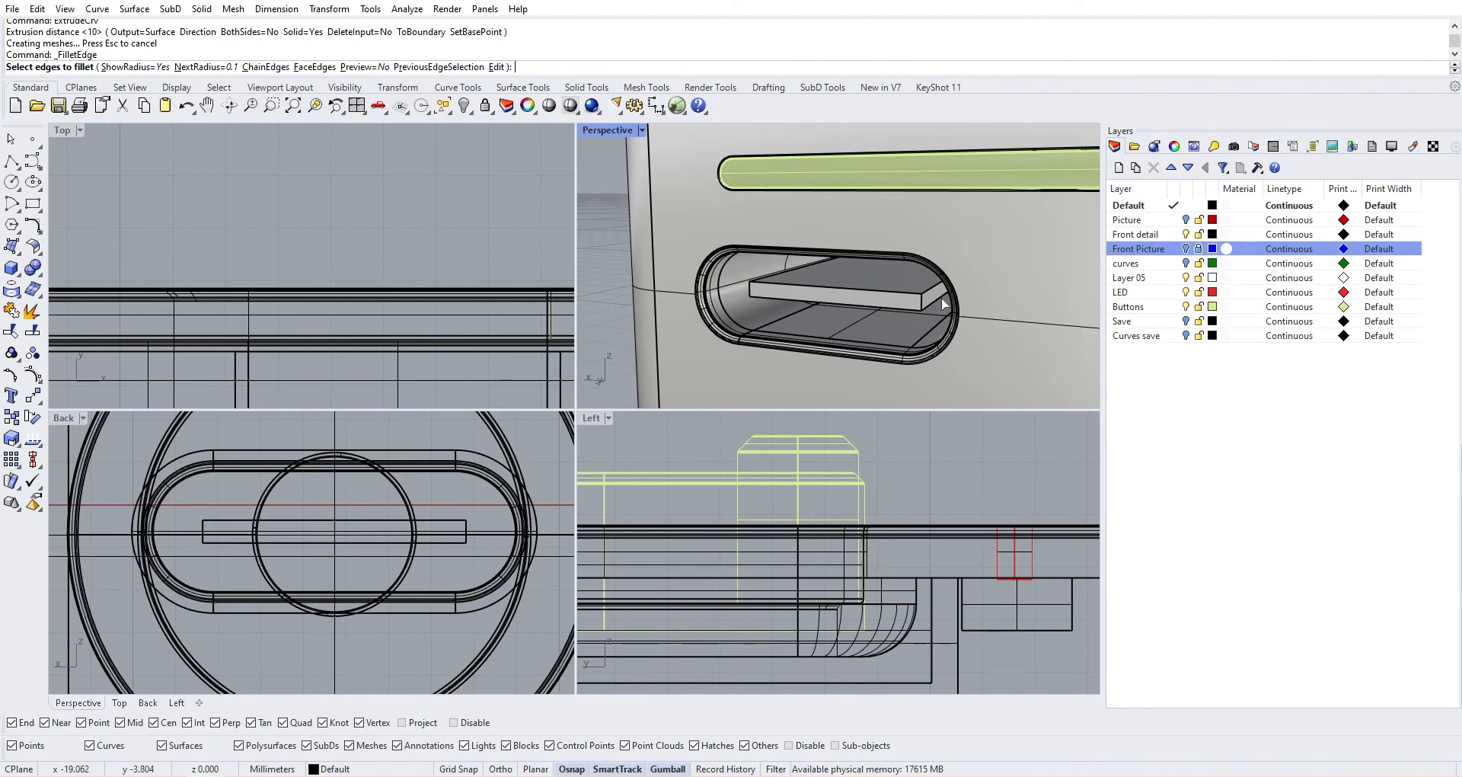
left_click(920, 294)
left_click(759, 298)
key("Return")
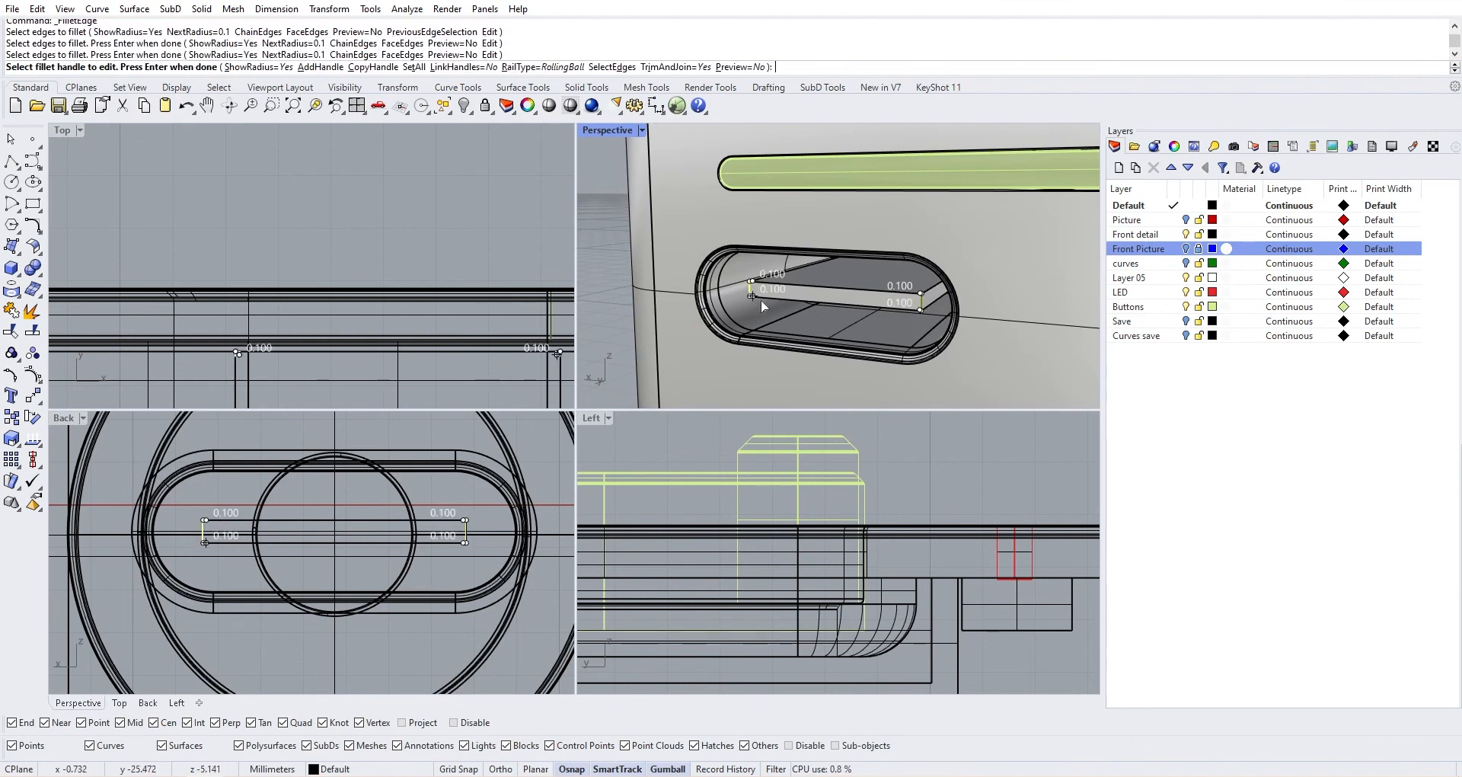
key("Return")
scroll(940, 312, "up", 3)
key("ctrl+z")
Fillet the two short vertical edges at the tongue's front with a 1 mm radius
key("Return")
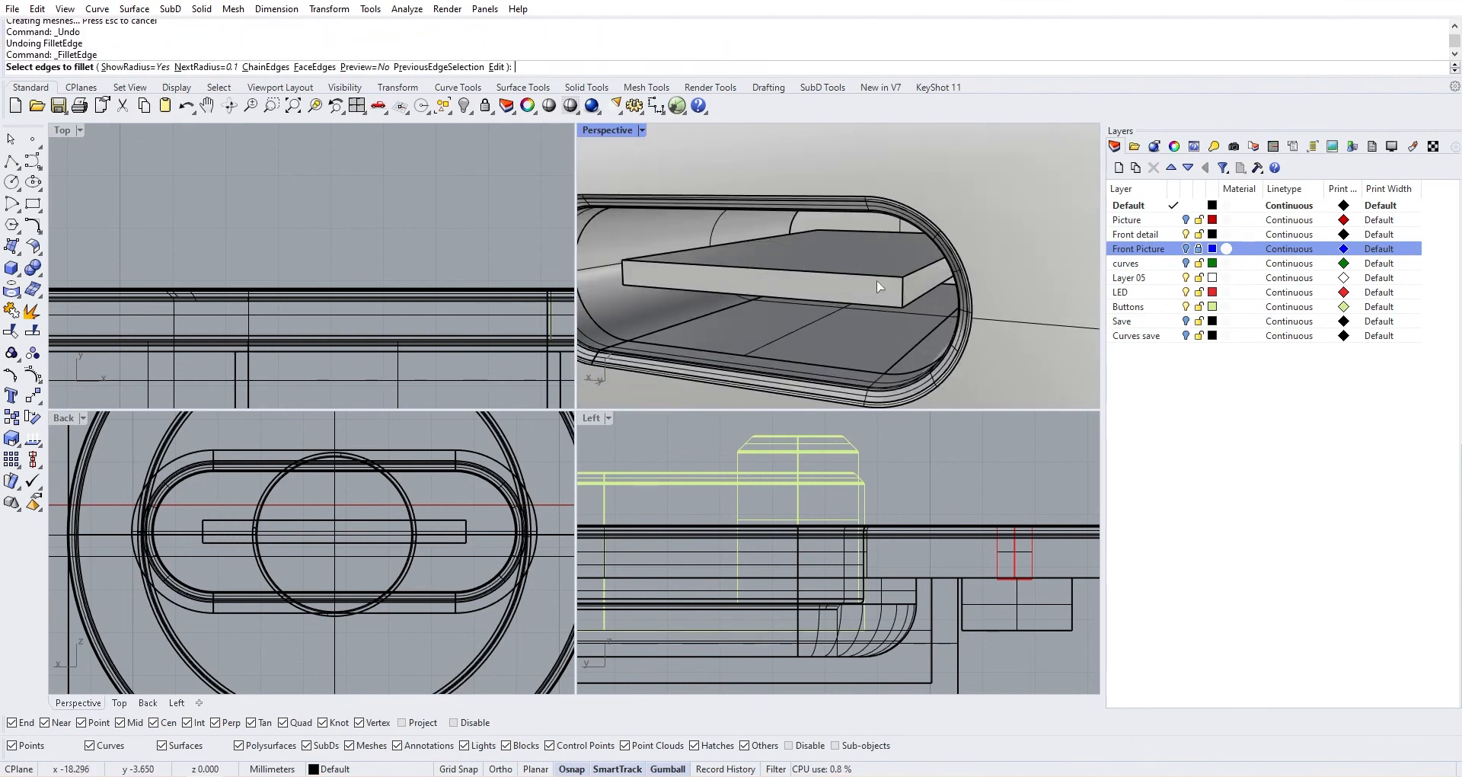
key("Return")
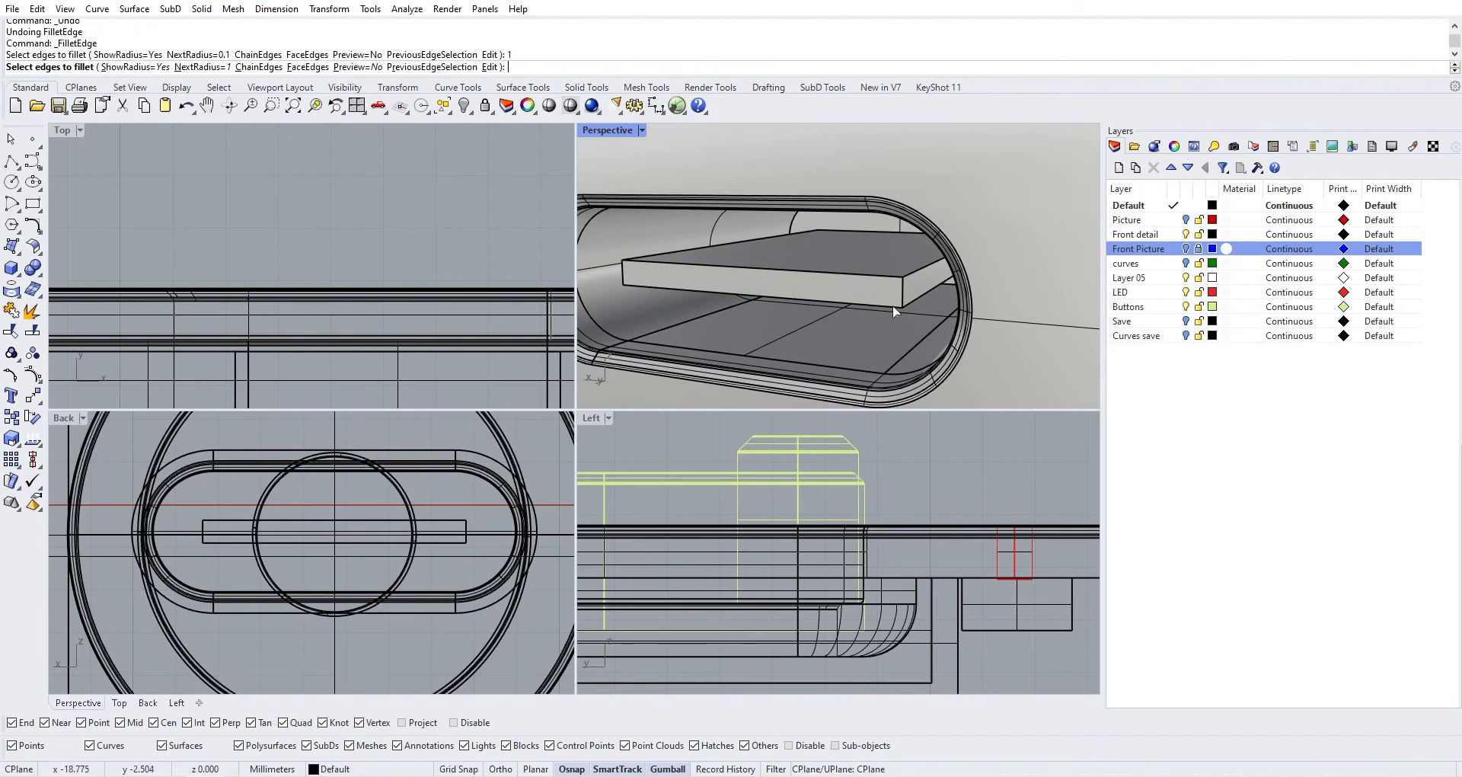
left_click(903, 299)
left_click(623, 277)
key("Return")
key("Return")
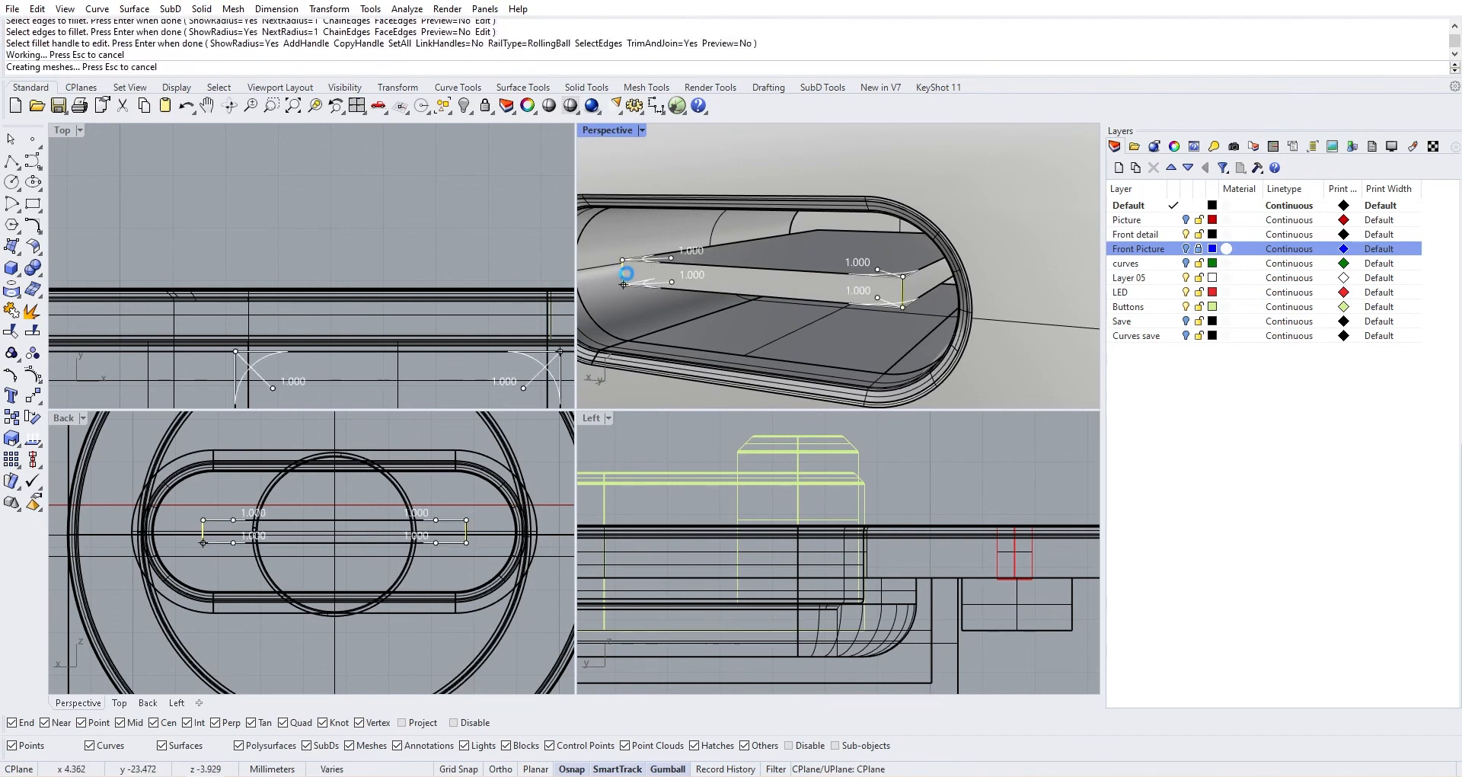
scroll(794, 302, "down", 6)
scroll(795, 302, "up", 10)
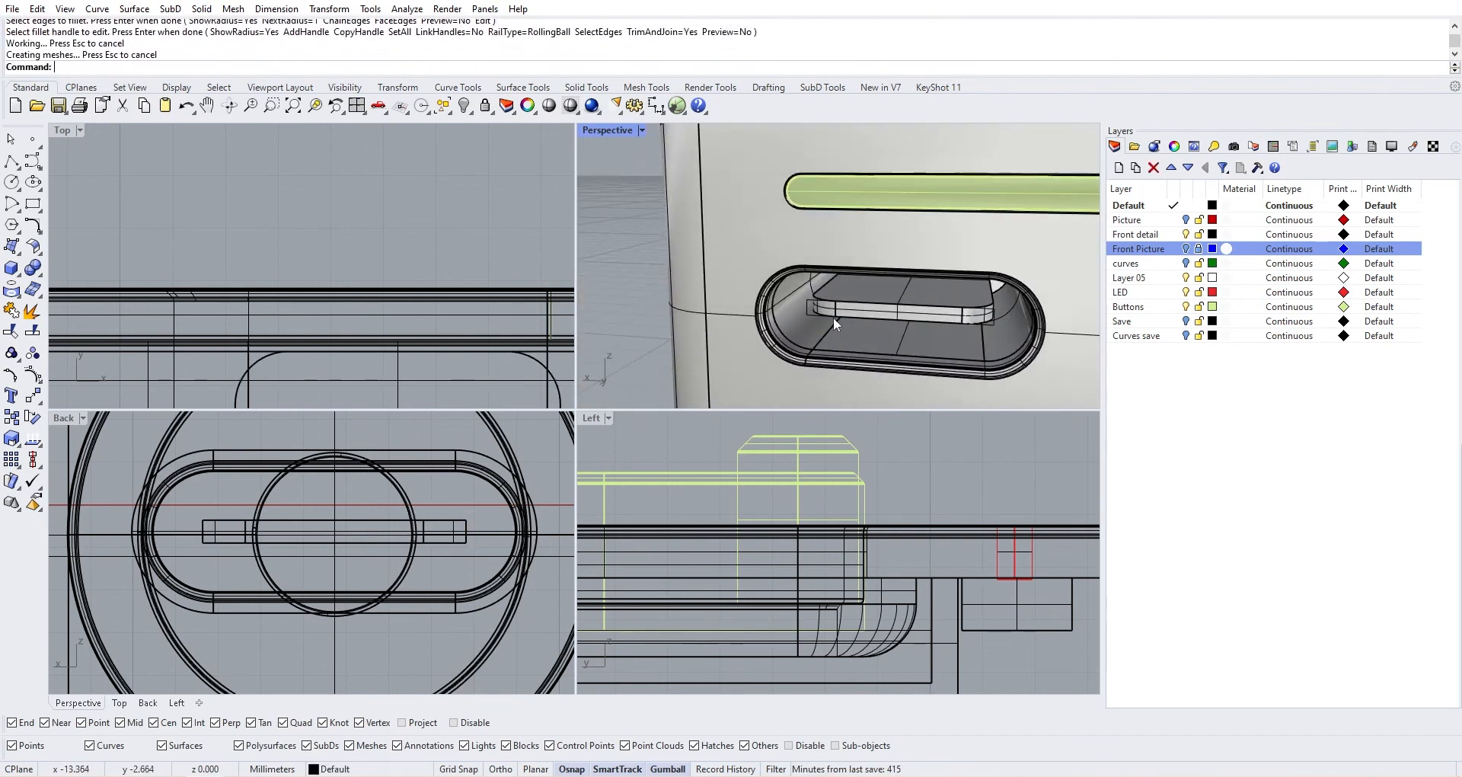
Fillet the tongue's upper and lower outline edges with a 0.1 mm radius
scroll(970, 291, "down", 5)
key("Return")
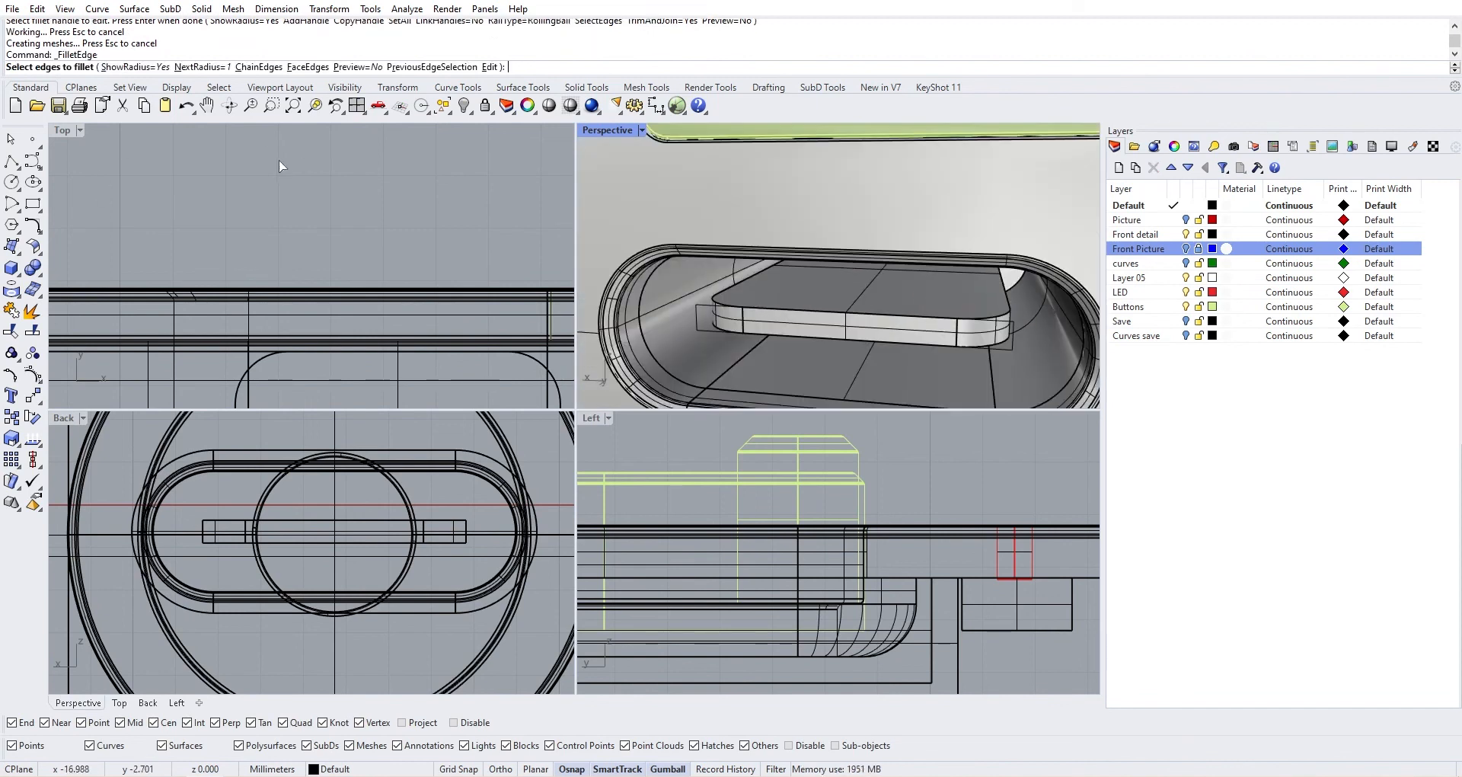
type("0.1")
key("Return")
left_click(780, 335)
key("Return")
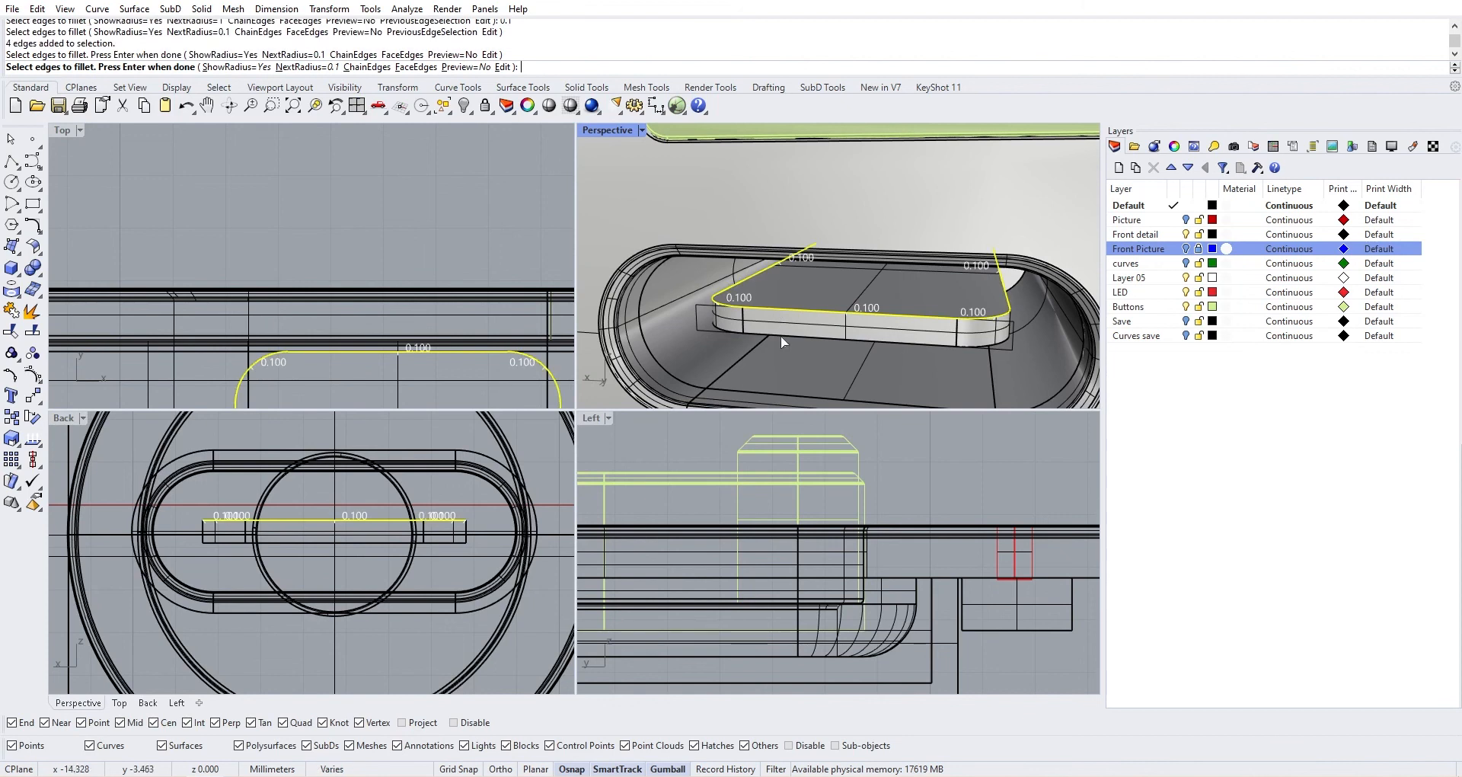
key("Return")
scroll(781, 334, "down", 10)
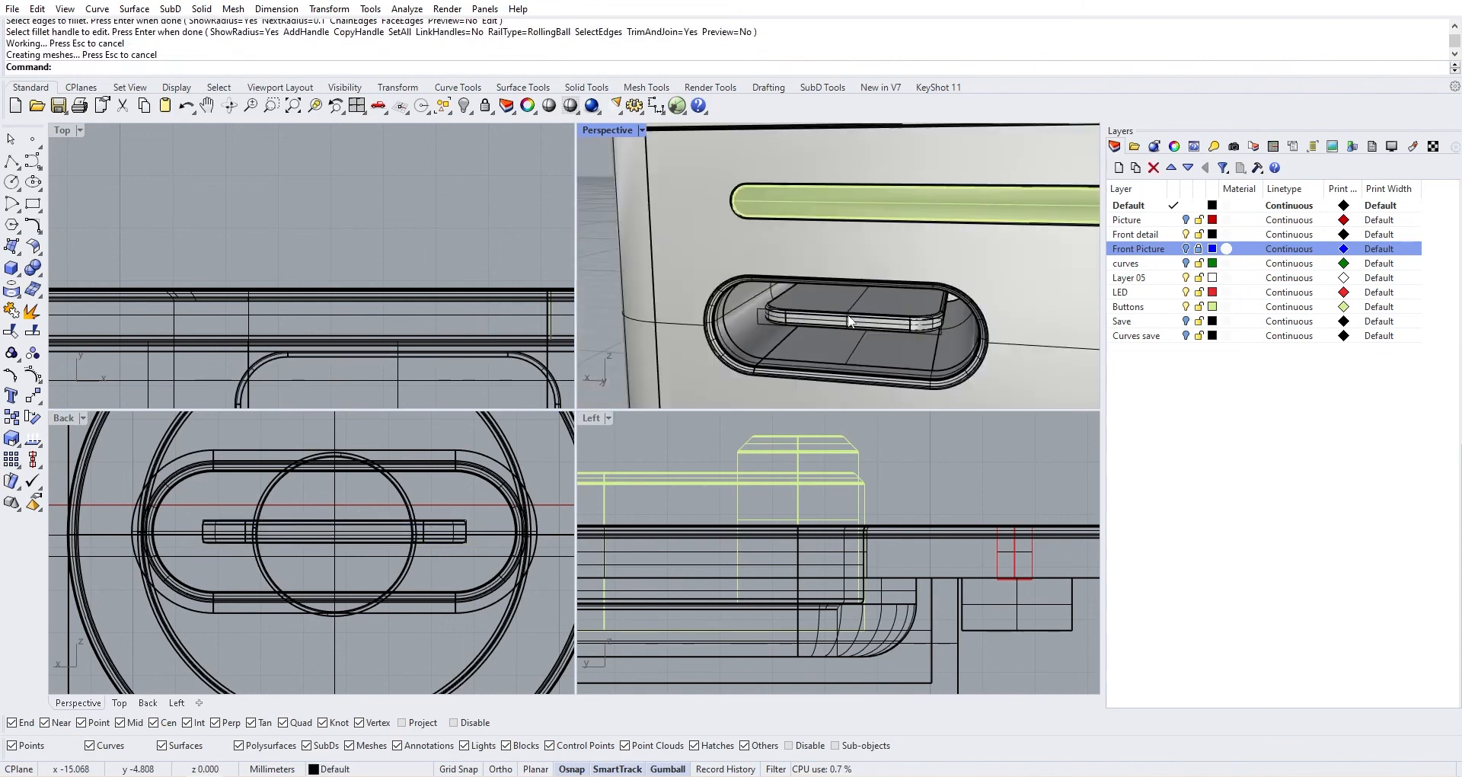
right_click_drag(917, 324, 855, 262)
scroll(855, 262, "down", 8)
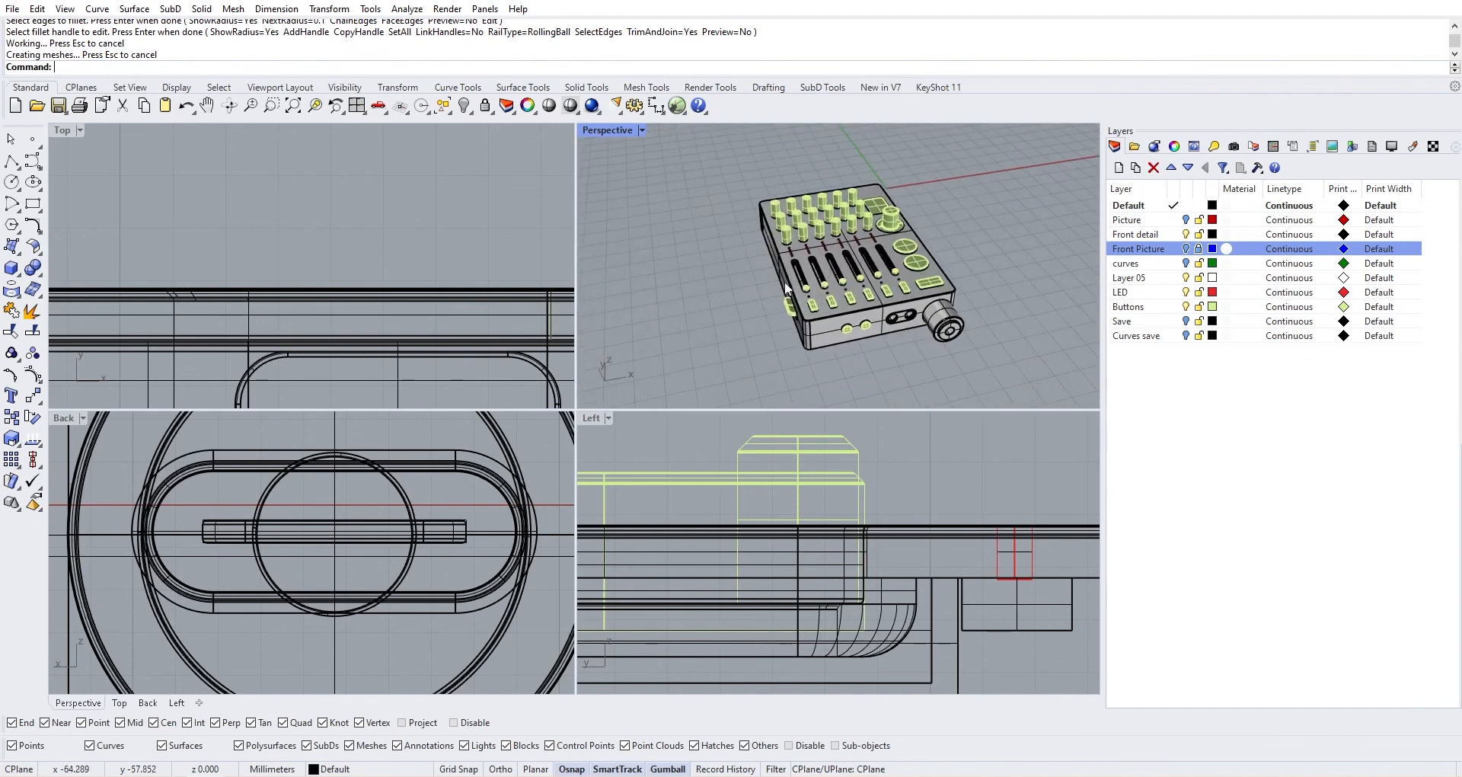